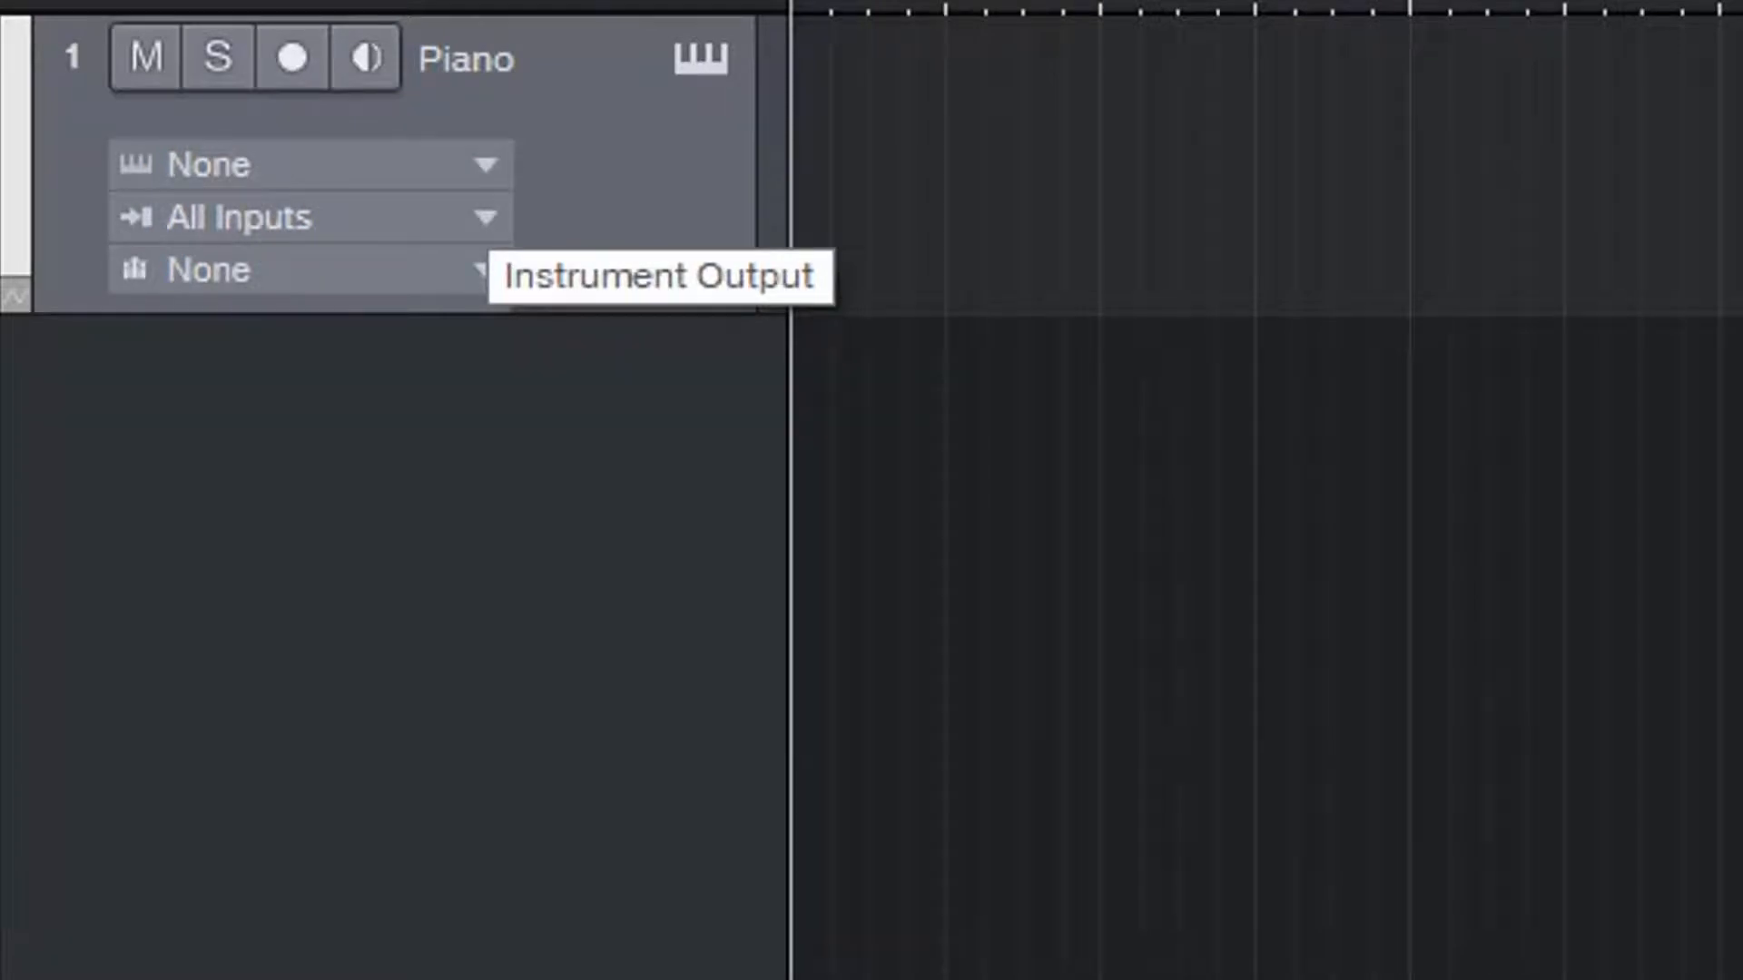
Step: Review the instrument output and input options of the Piano track, choosing None for the instrument output
{"action": "left_click", "coordinate": [485, 167]}
{"action": "left_click", "coordinate": [486, 166]}
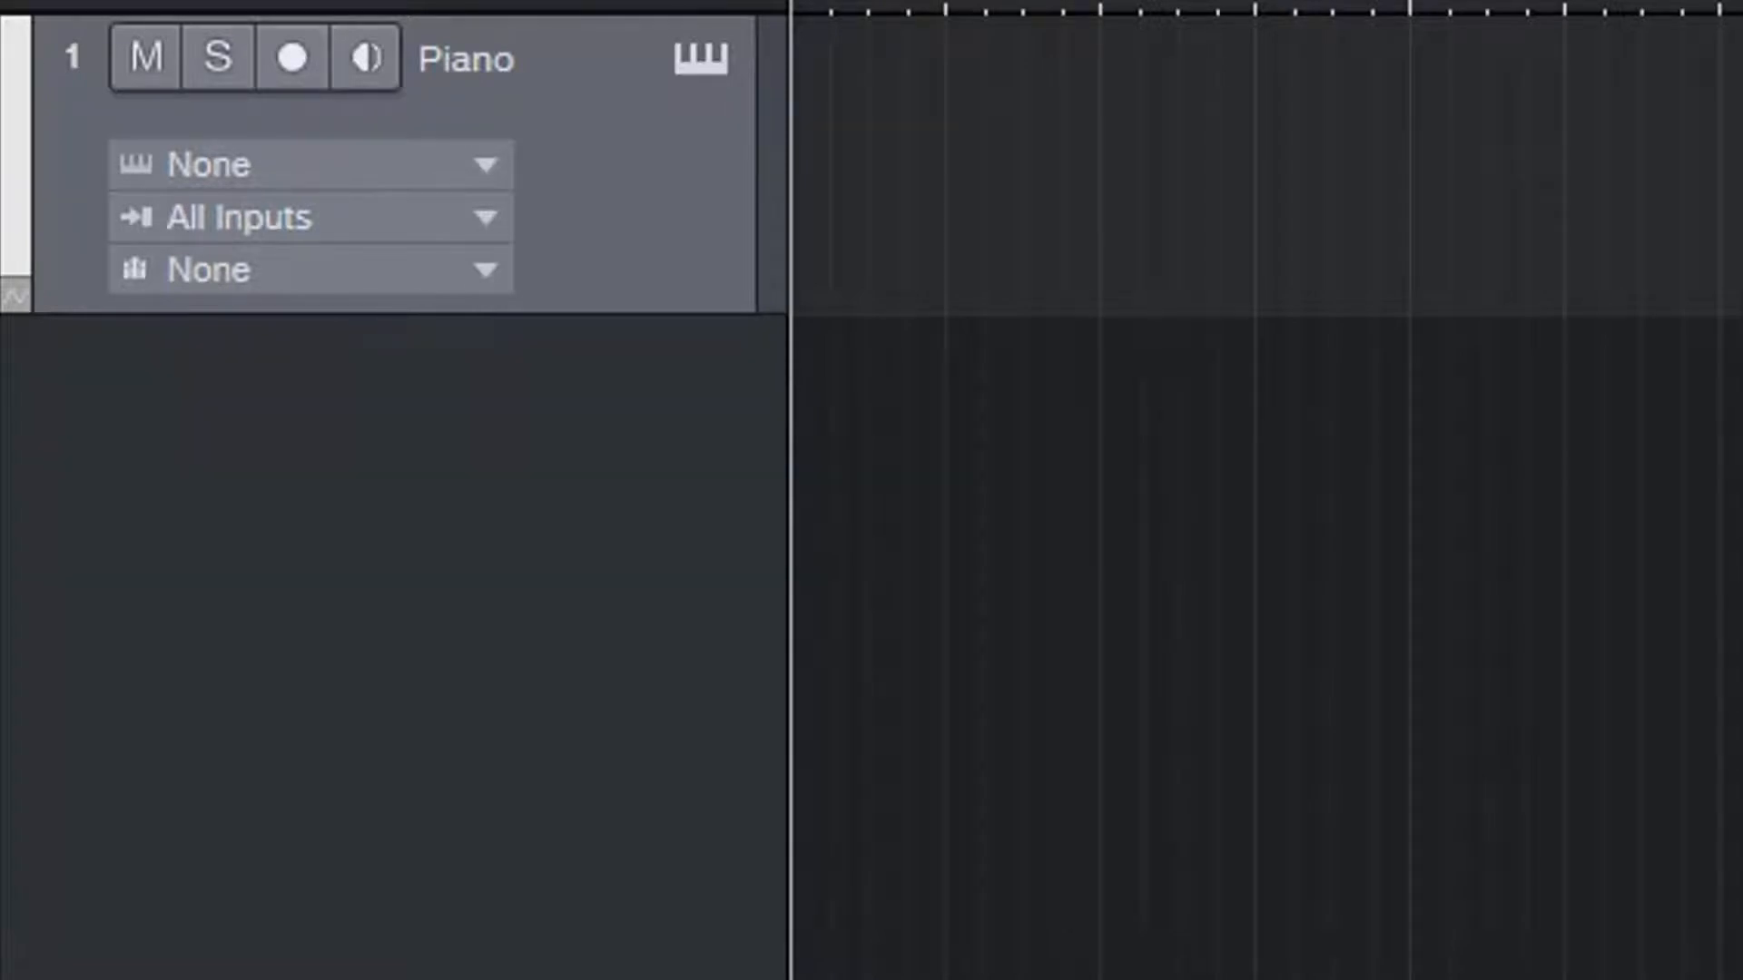
{"action": "left_click", "coordinate": [486, 165]}
{"action": "left_click", "coordinate": [486, 166]}
{"action": "left_click", "coordinate": [485, 218]}
{"action": "left_click", "coordinate": [486, 218]}
{"action": "left_click", "coordinate": [485, 165]}
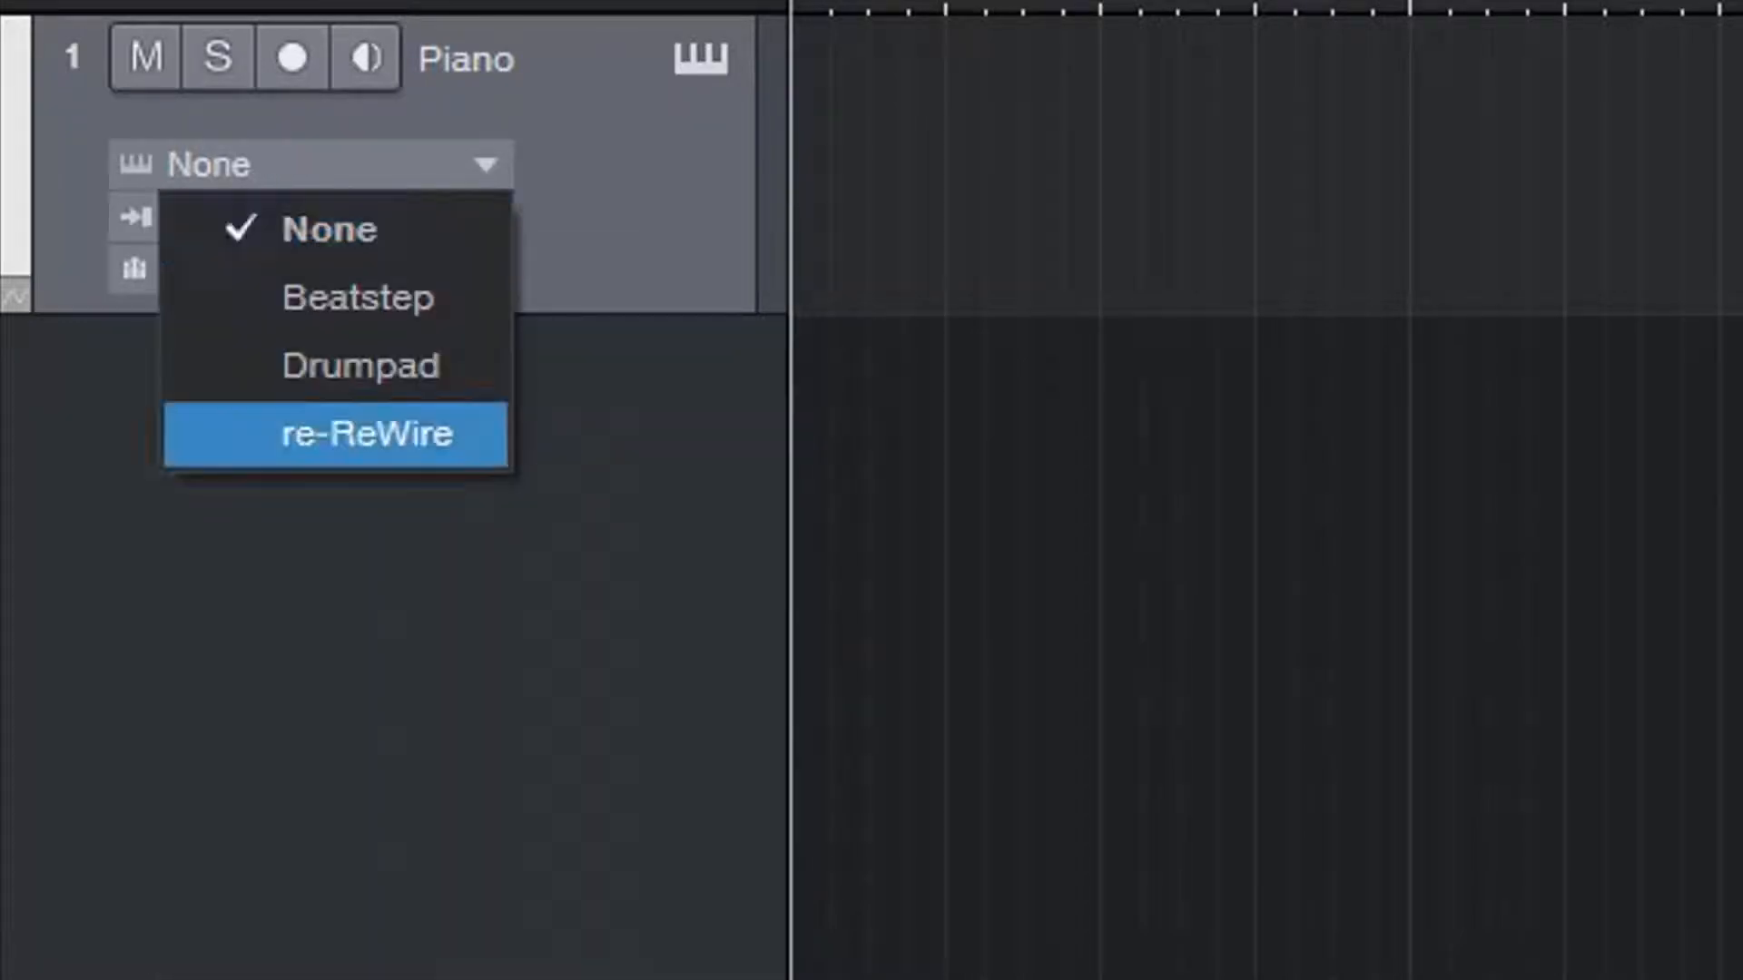
{"action": "left_click", "coordinate": [331, 229]}
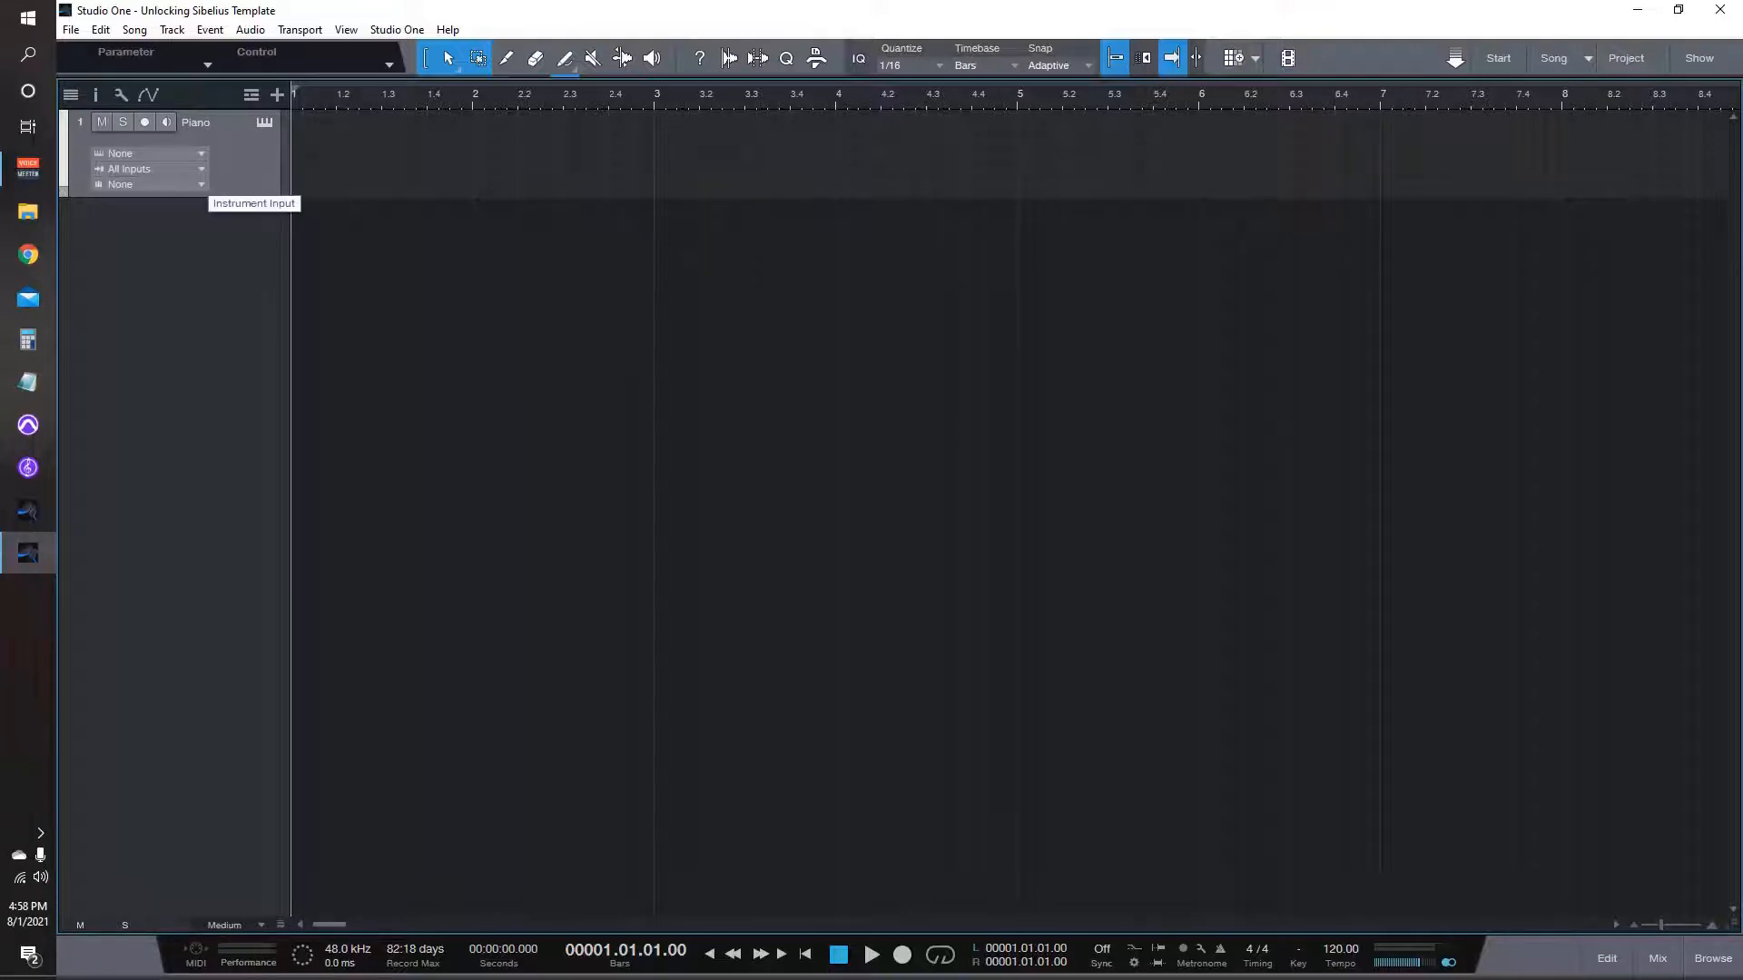
Step: Browse the MIDI devices available as the Piano track's input and recheck its instrument output choices
{"action": "left_click", "coordinate": [198, 168]}
{"action": "scroll", "coordinate": [181, 350], "scroll_direction": "down", "scroll_amount": 9}
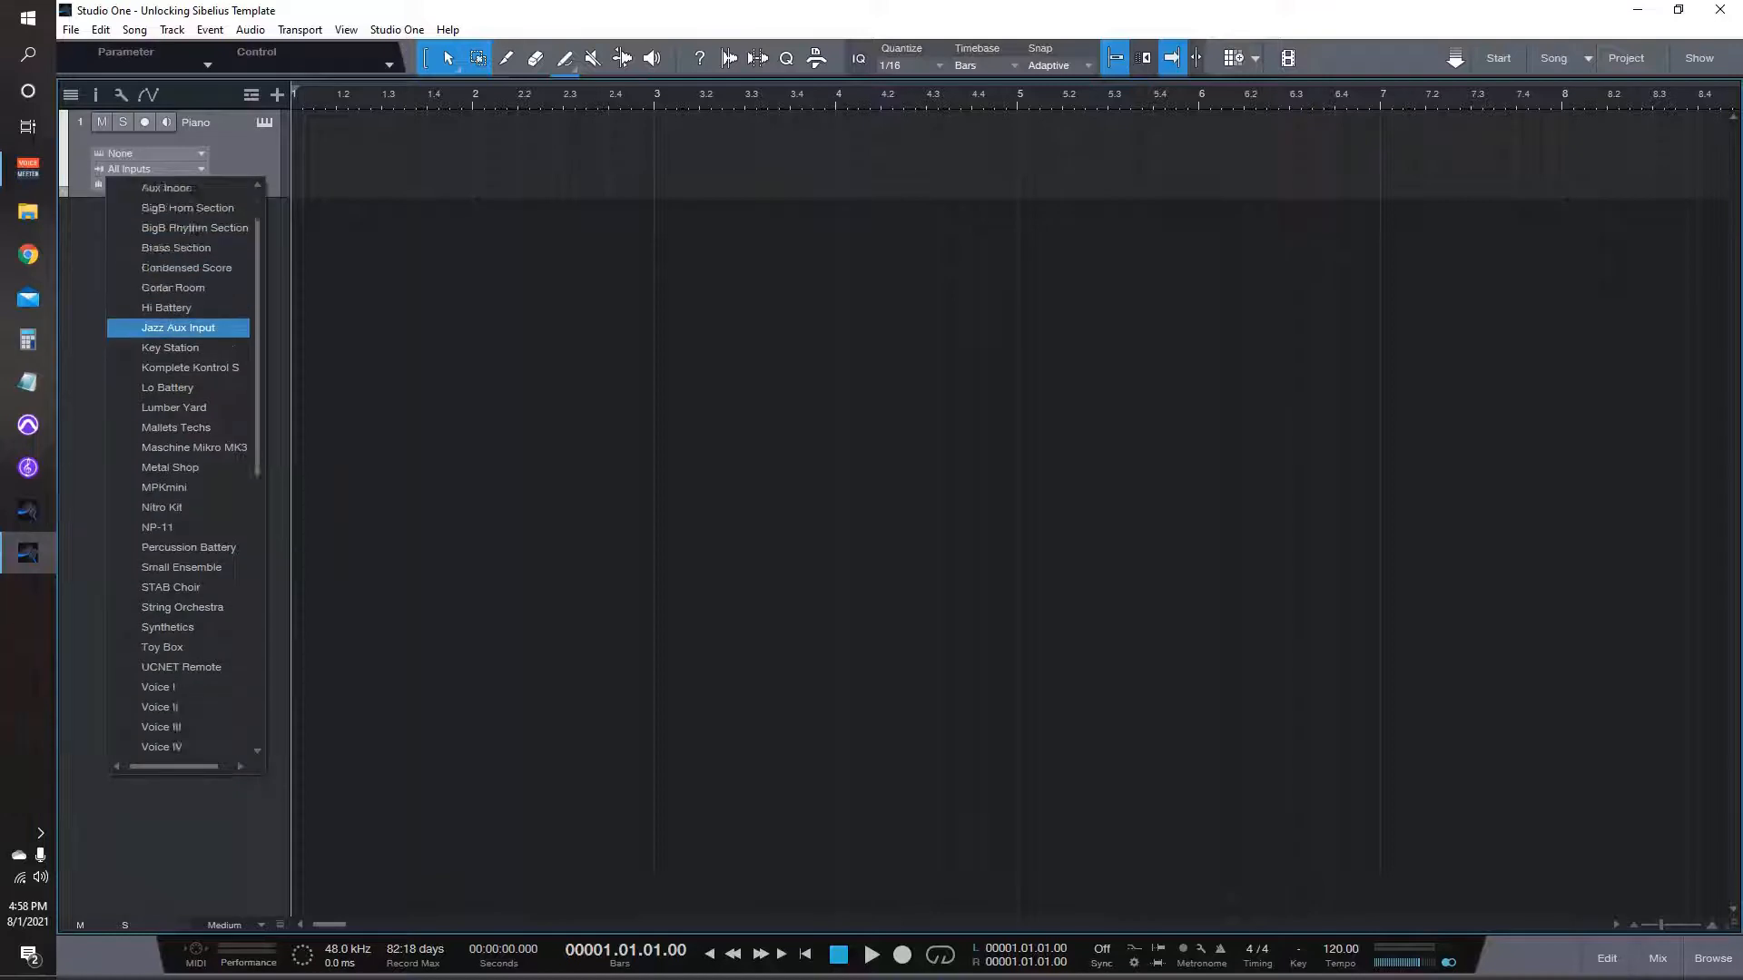
{"action": "key", "text": "Escape"}
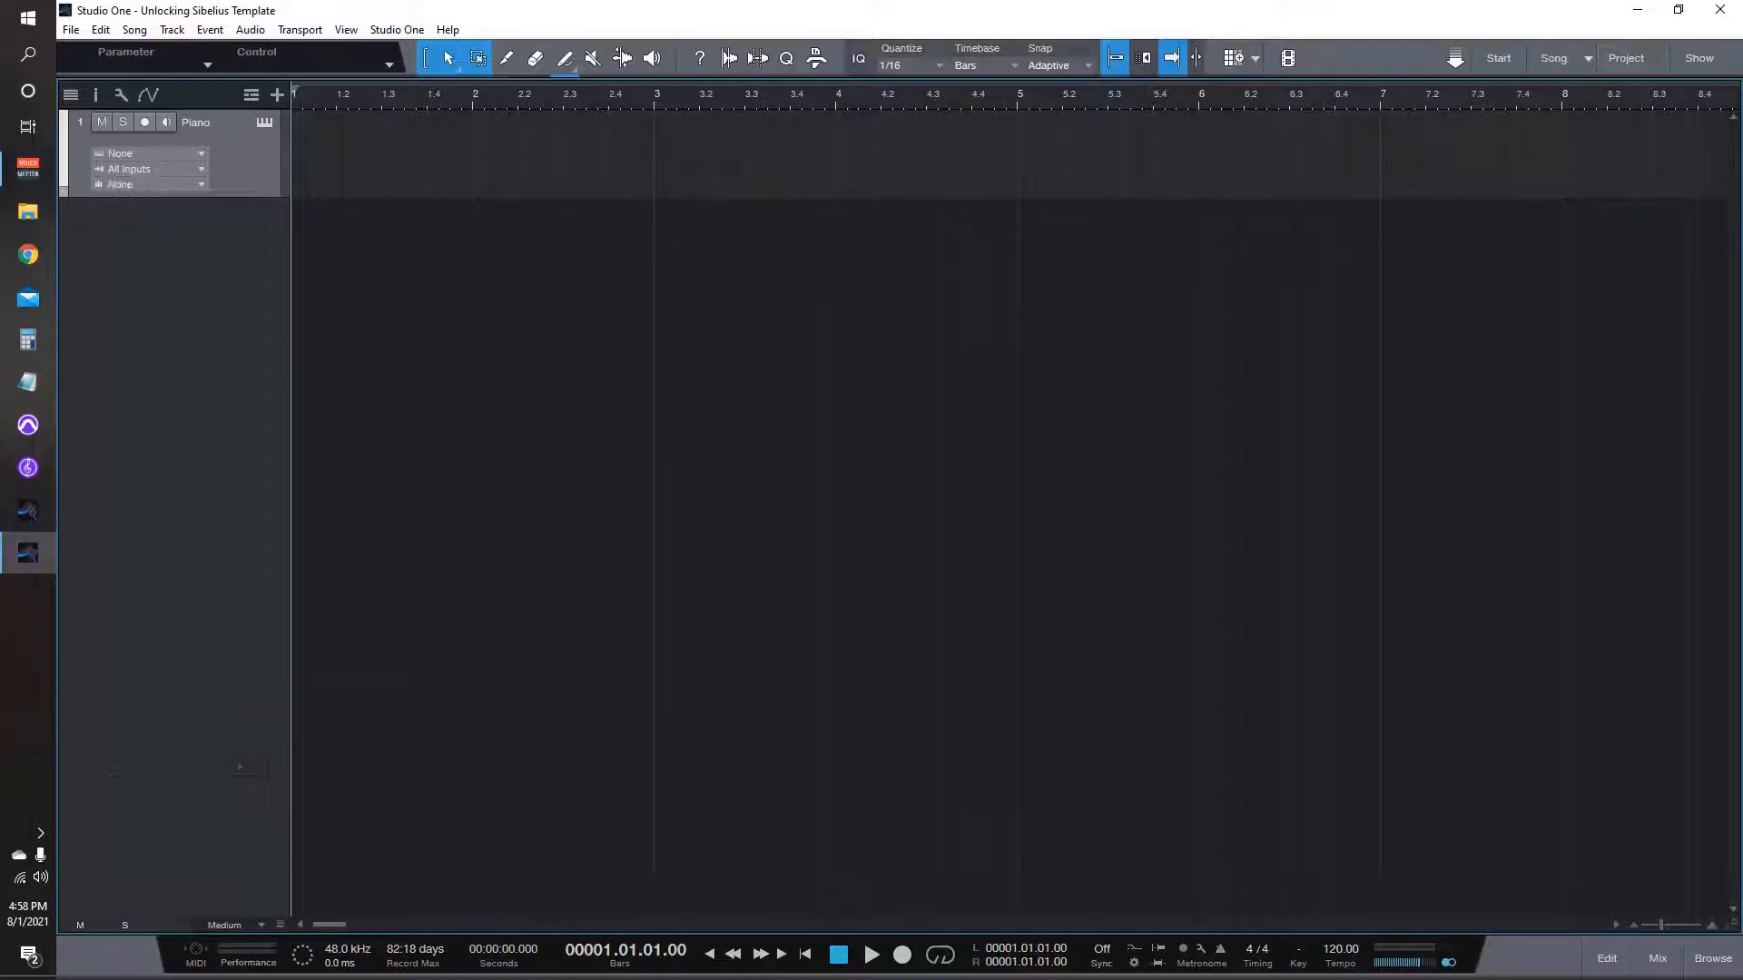
{"action": "left_click", "coordinate": [200, 153]}
{"action": "key", "text": "Escape"}
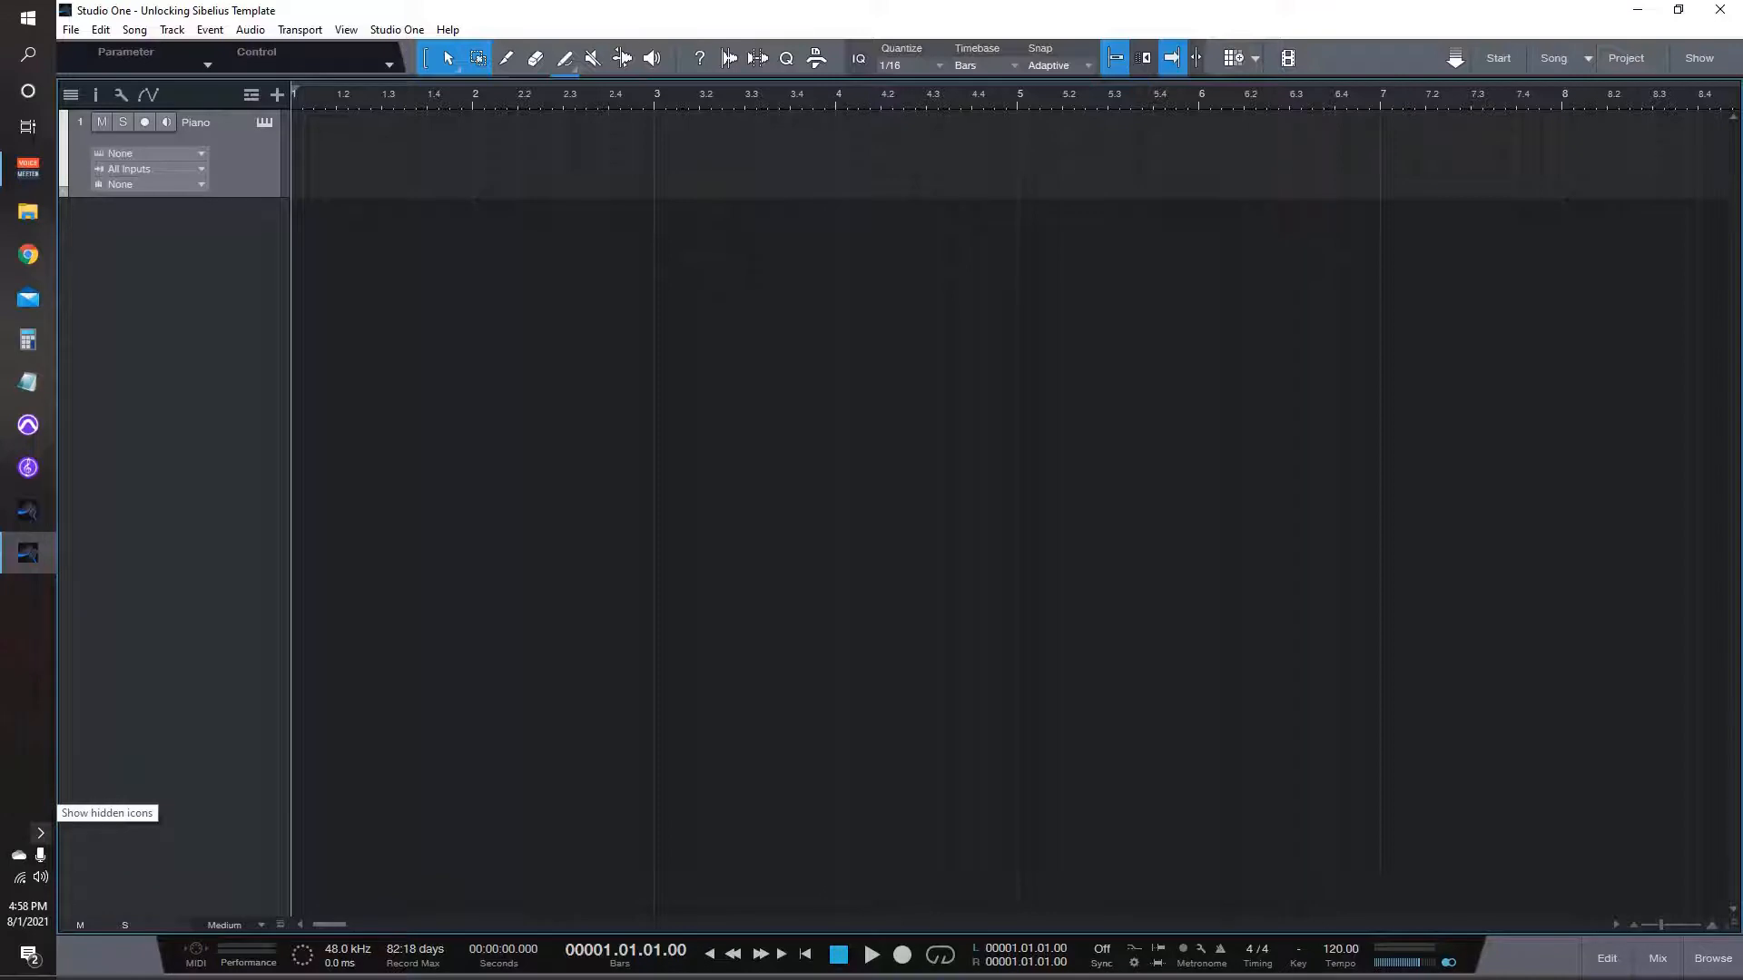
Step: Open the loopMIDI configuration window from the system tray and move it over the empty arrangement area
{"action": "left_click", "coordinate": [40, 832]}
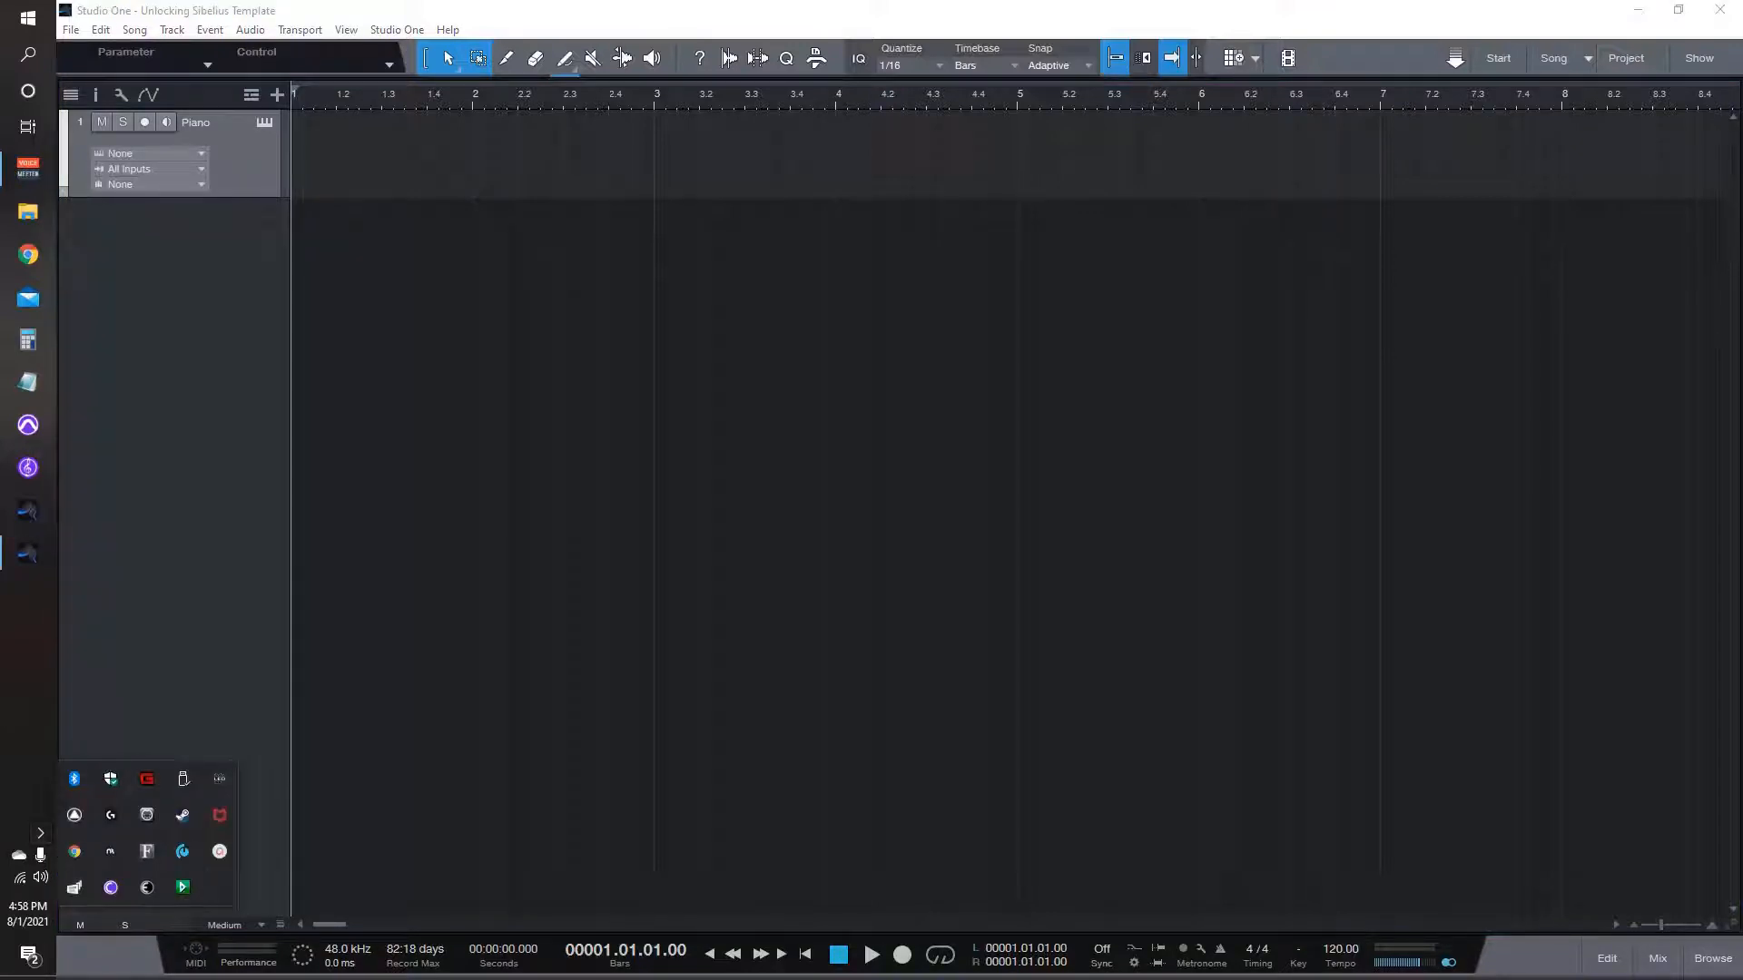
{"action": "right_click", "coordinate": [146, 814]}
{"action": "left_click", "coordinate": [221, 822]}
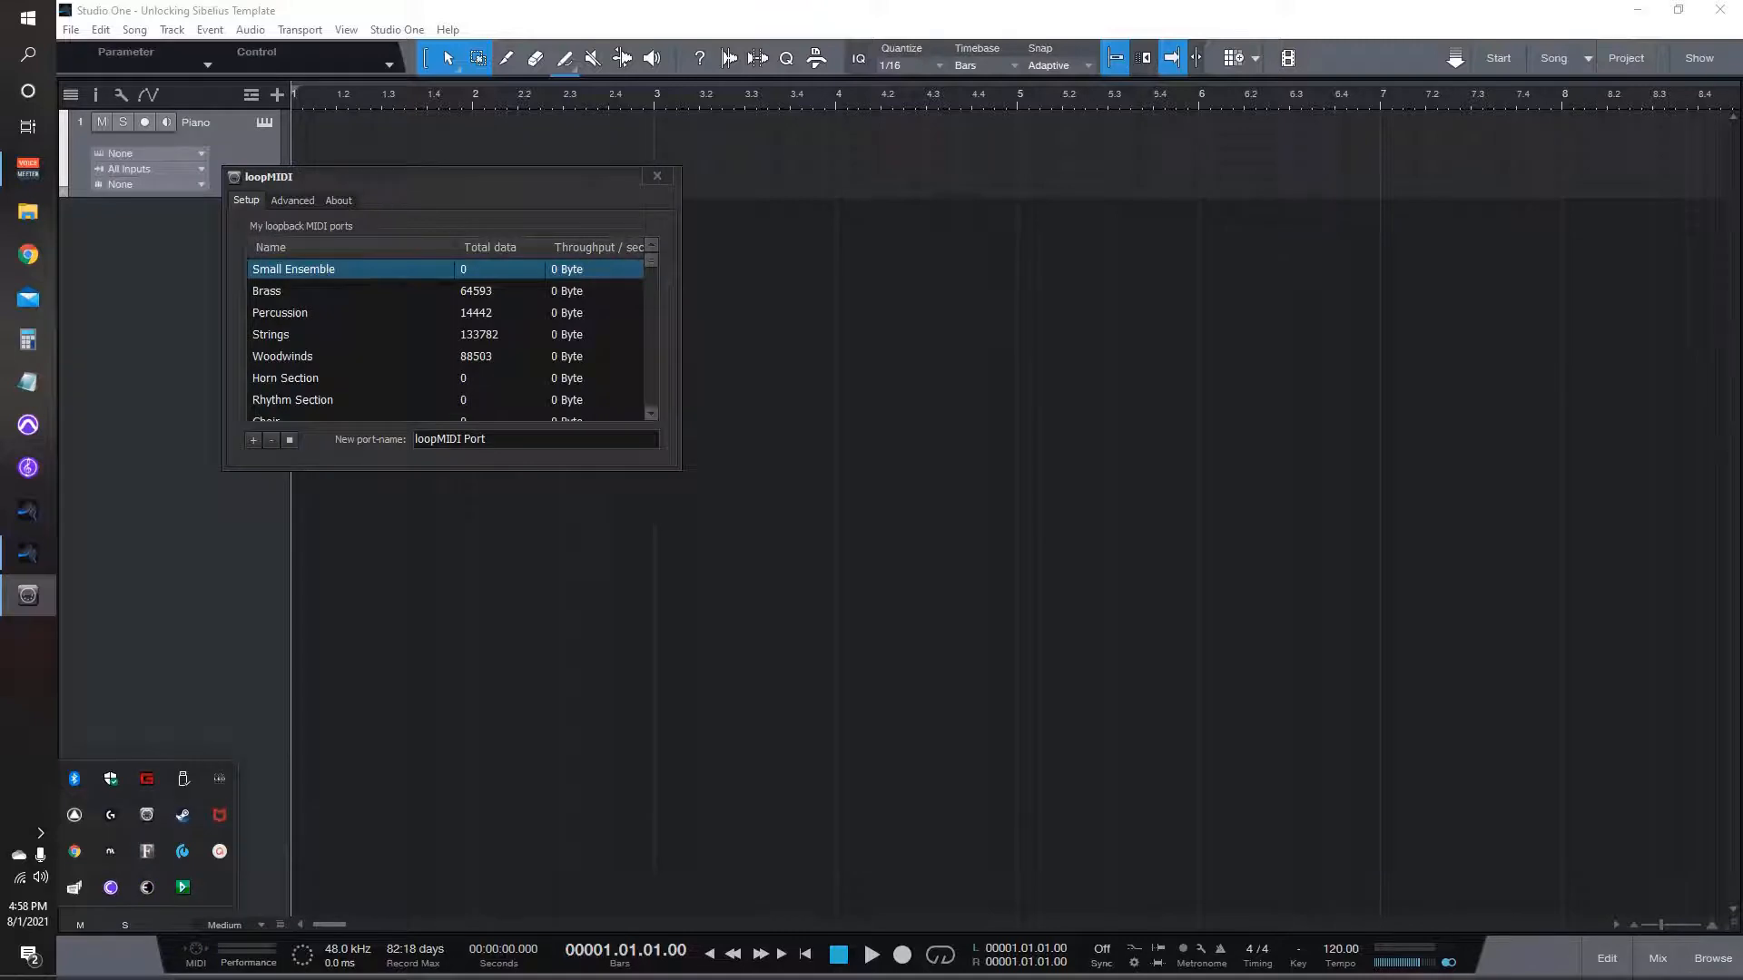
{"action": "left_click_drag", "start_coordinate": [426, 177], "coordinate": [538, 393]}
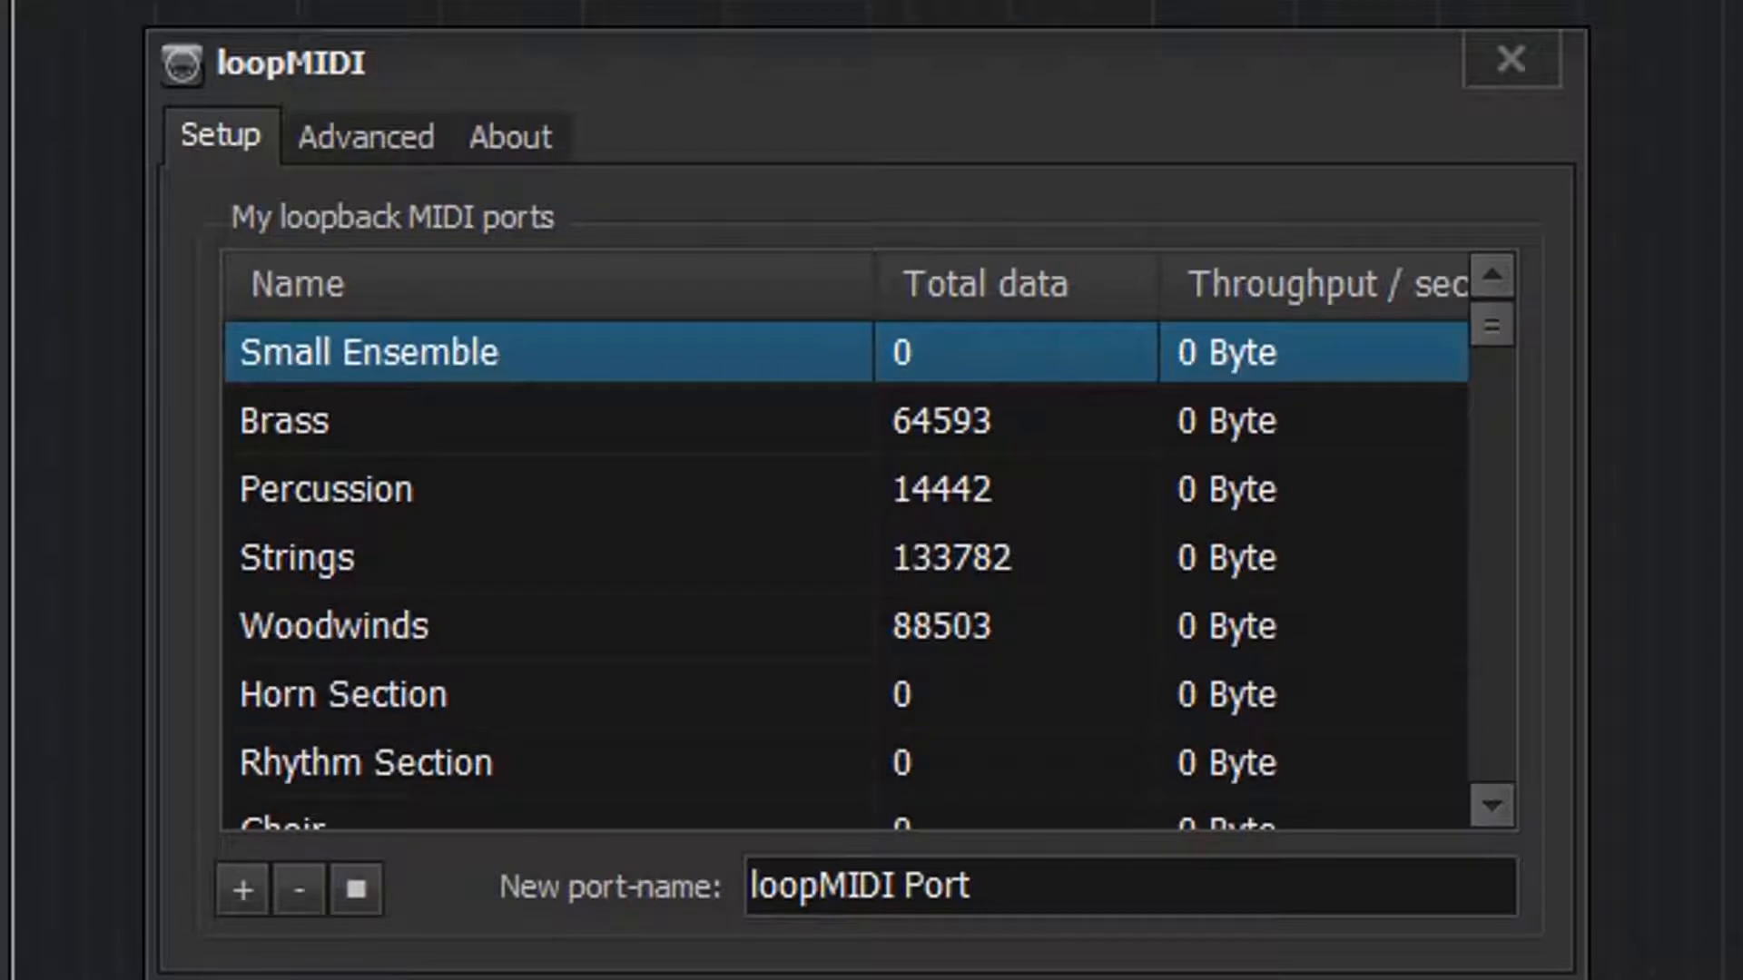
Step: Look through the whole list of loopback MIDI ports, from Small Ensemble to Percussion Toys
{"action": "left_click", "coordinate": [1491, 805]}
{"action": "left_click", "coordinate": [1491, 805]}
{"action": "left_click", "coordinate": [1492, 805]}
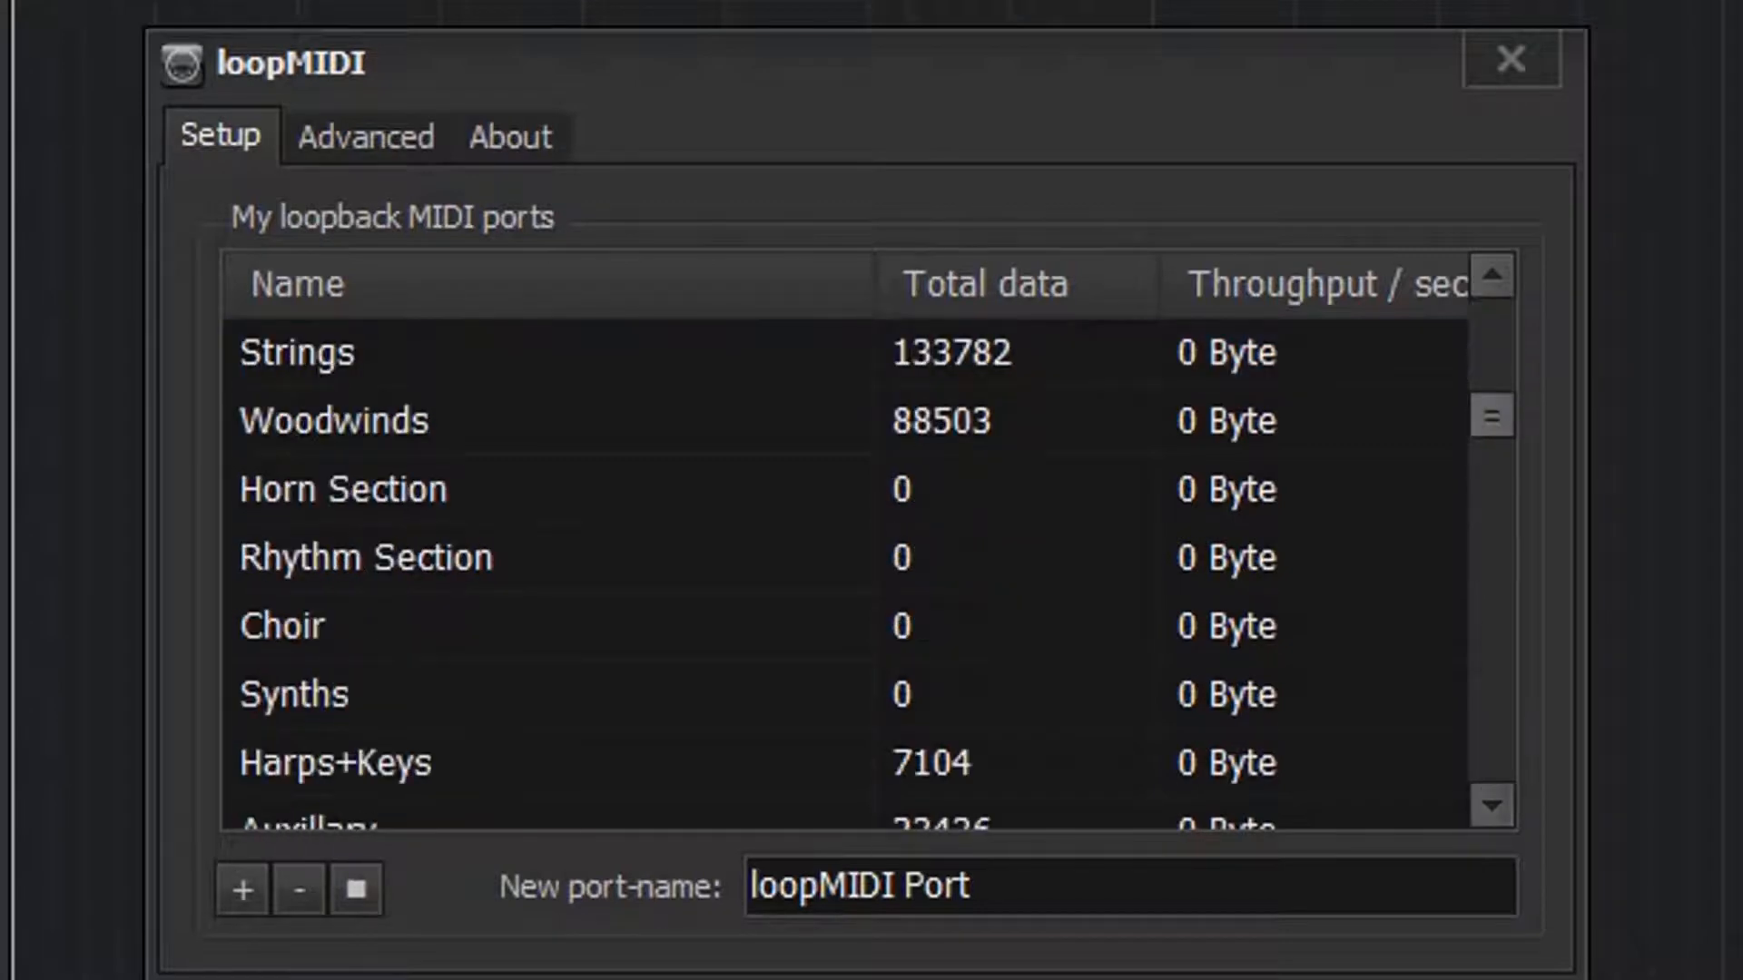
{"action": "left_click_drag", "start_coordinate": [1491, 415], "coordinate": [1491, 758]}
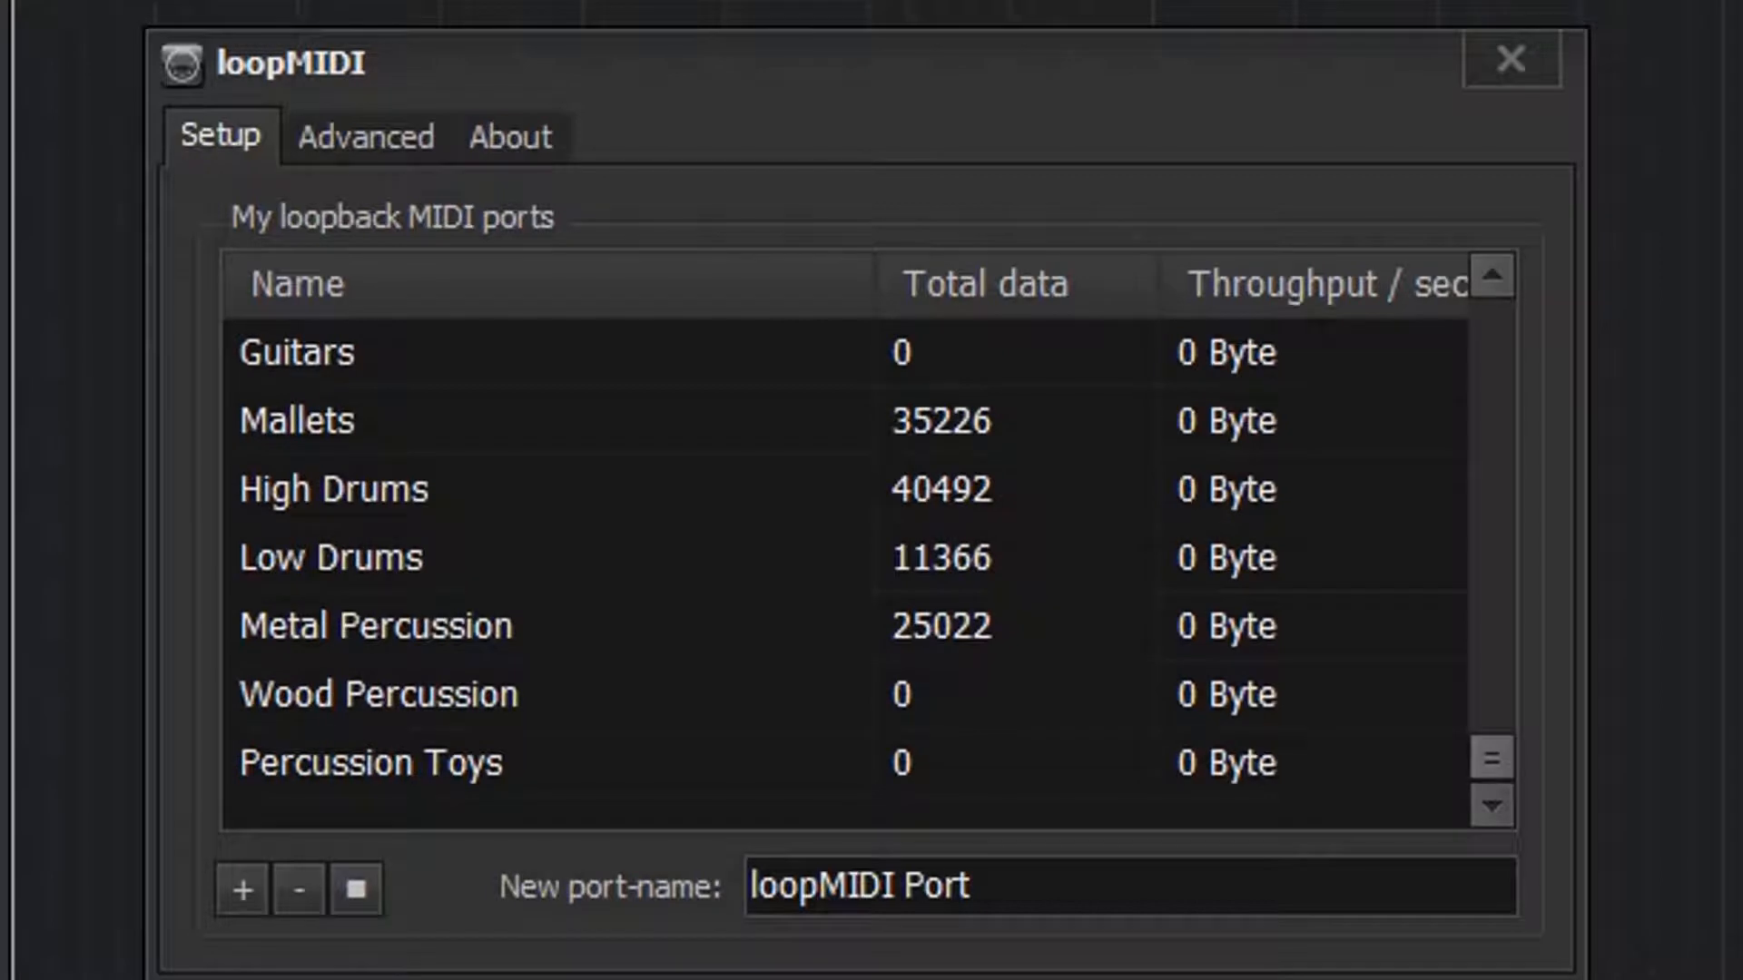
{"action": "left_click_drag", "start_coordinate": [1492, 758], "coordinate": [1491, 324]}
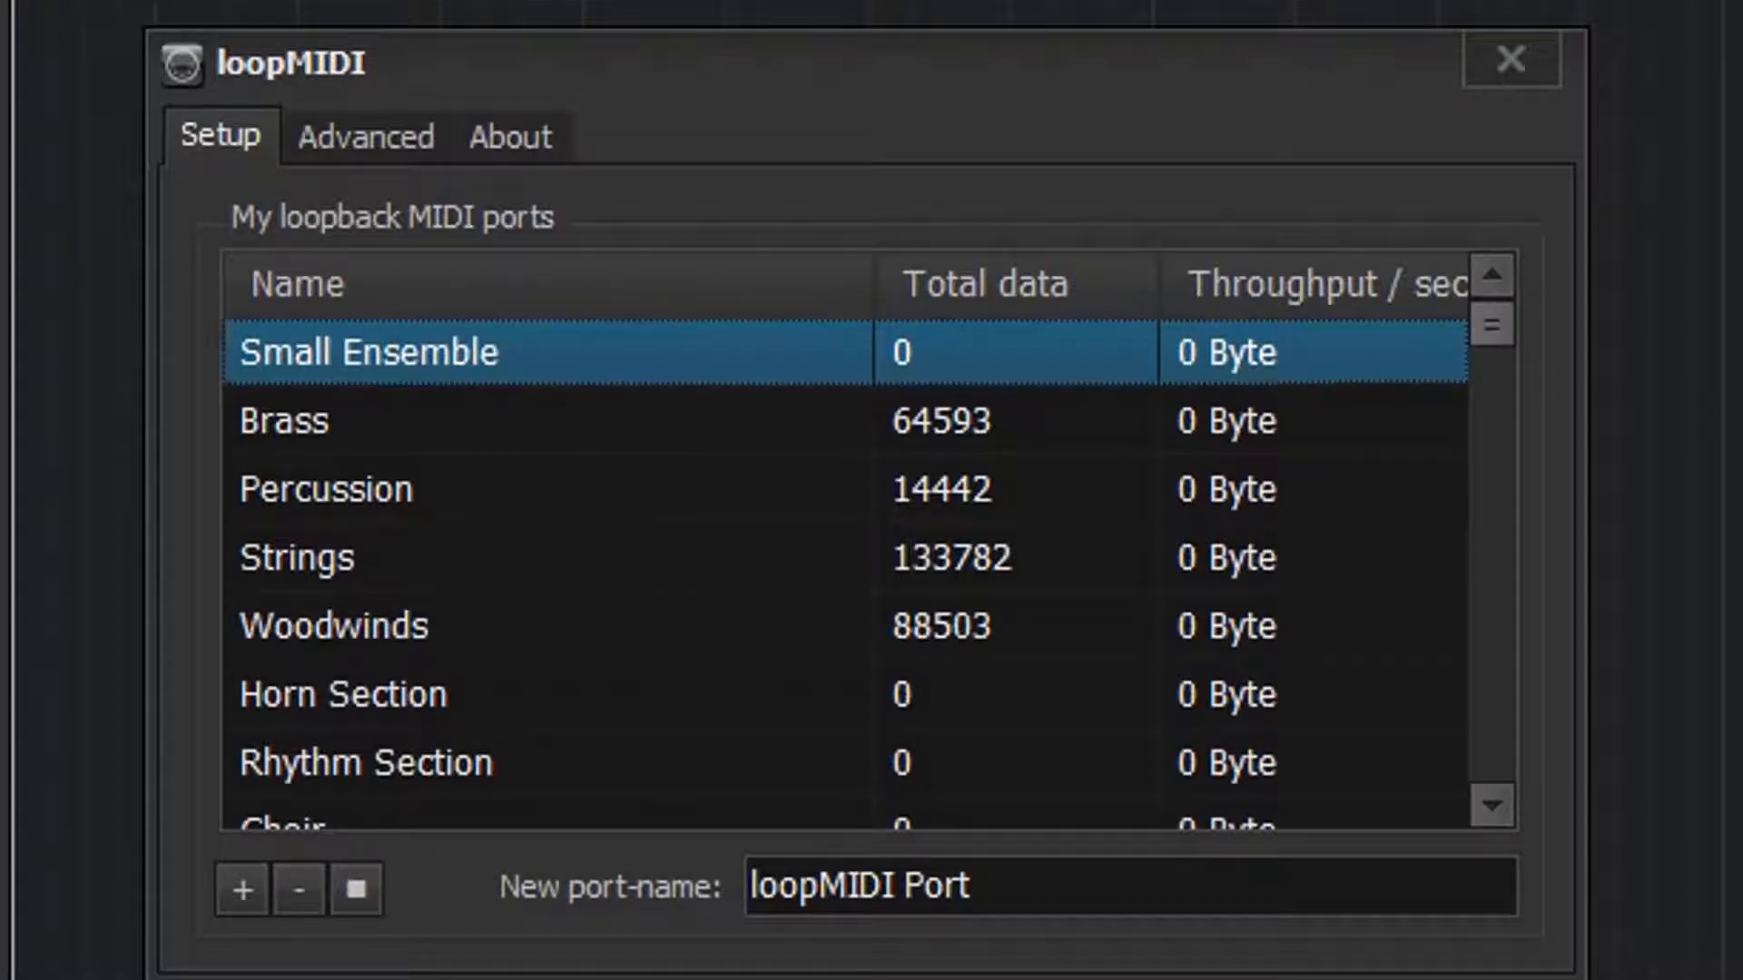
{"action": "scroll", "coordinate": [844, 545], "scroll_direction": "down", "scroll_amount": 7}
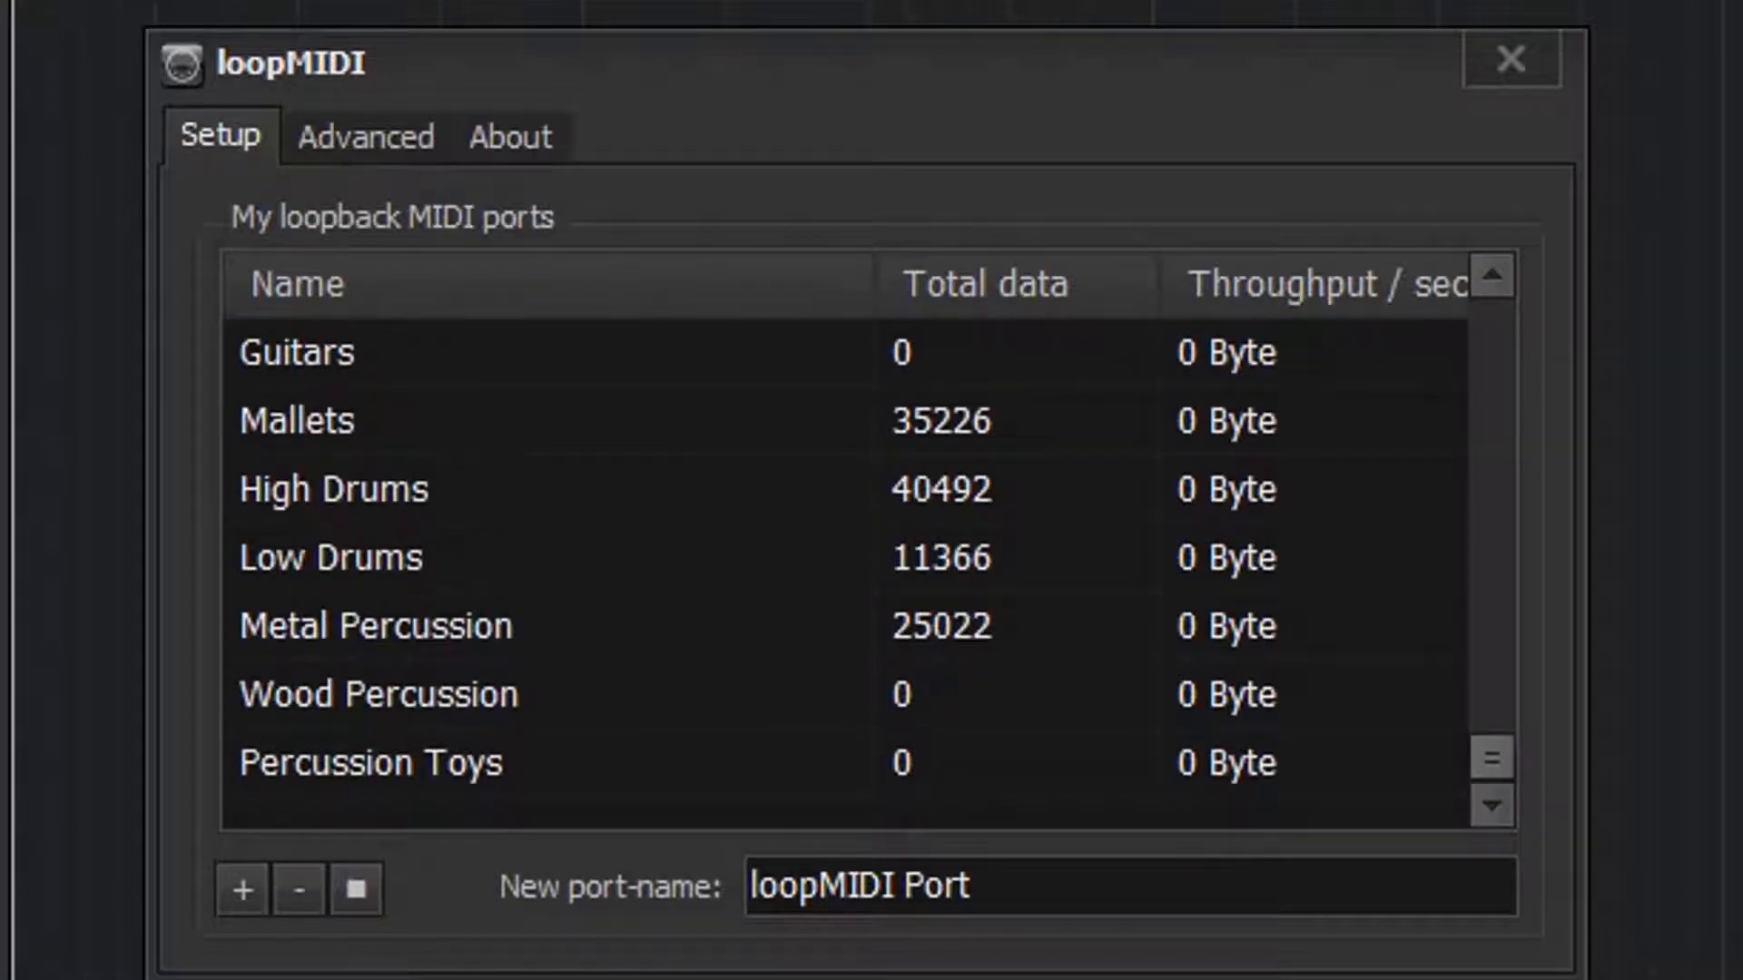
{"action": "left_click_drag", "start_coordinate": [1492, 757], "coordinate": [1491, 324]}
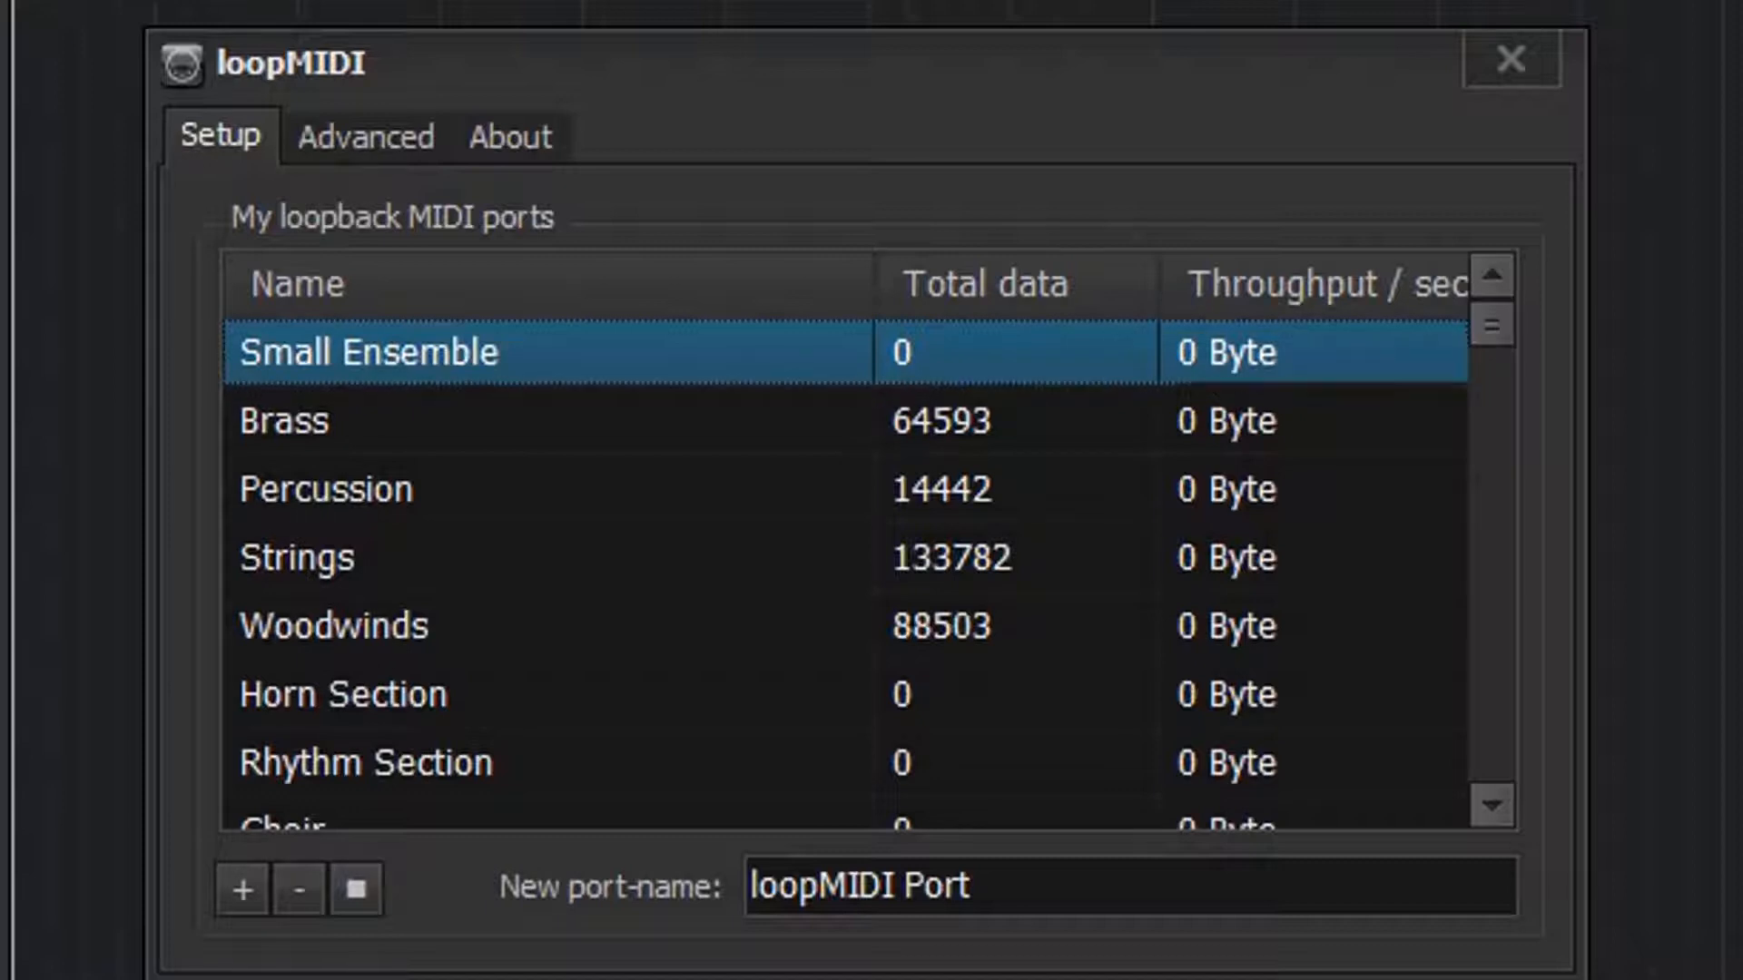
Step: Highlight the Woodwinds, Strings, Percussion and Brass ports in turn, ending on Woodwinds
{"action": "left_click", "coordinate": [334, 626]}
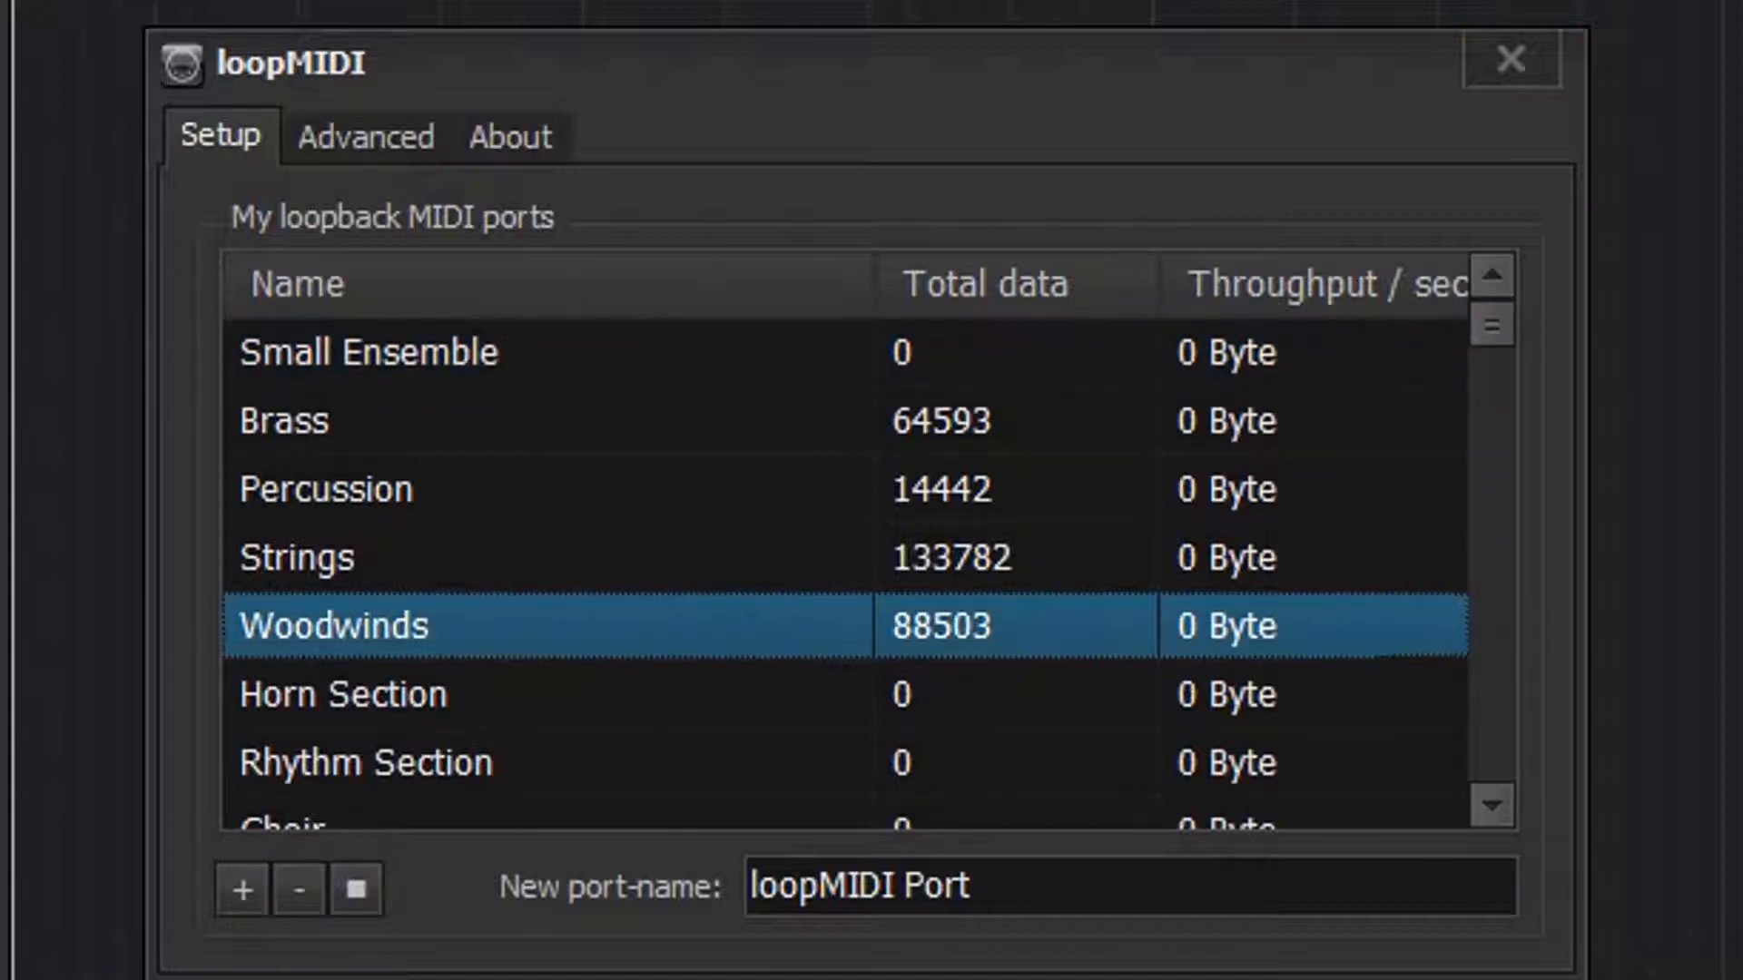
{"action": "left_click", "coordinate": [298, 557]}
{"action": "left_click", "coordinate": [325, 489]}
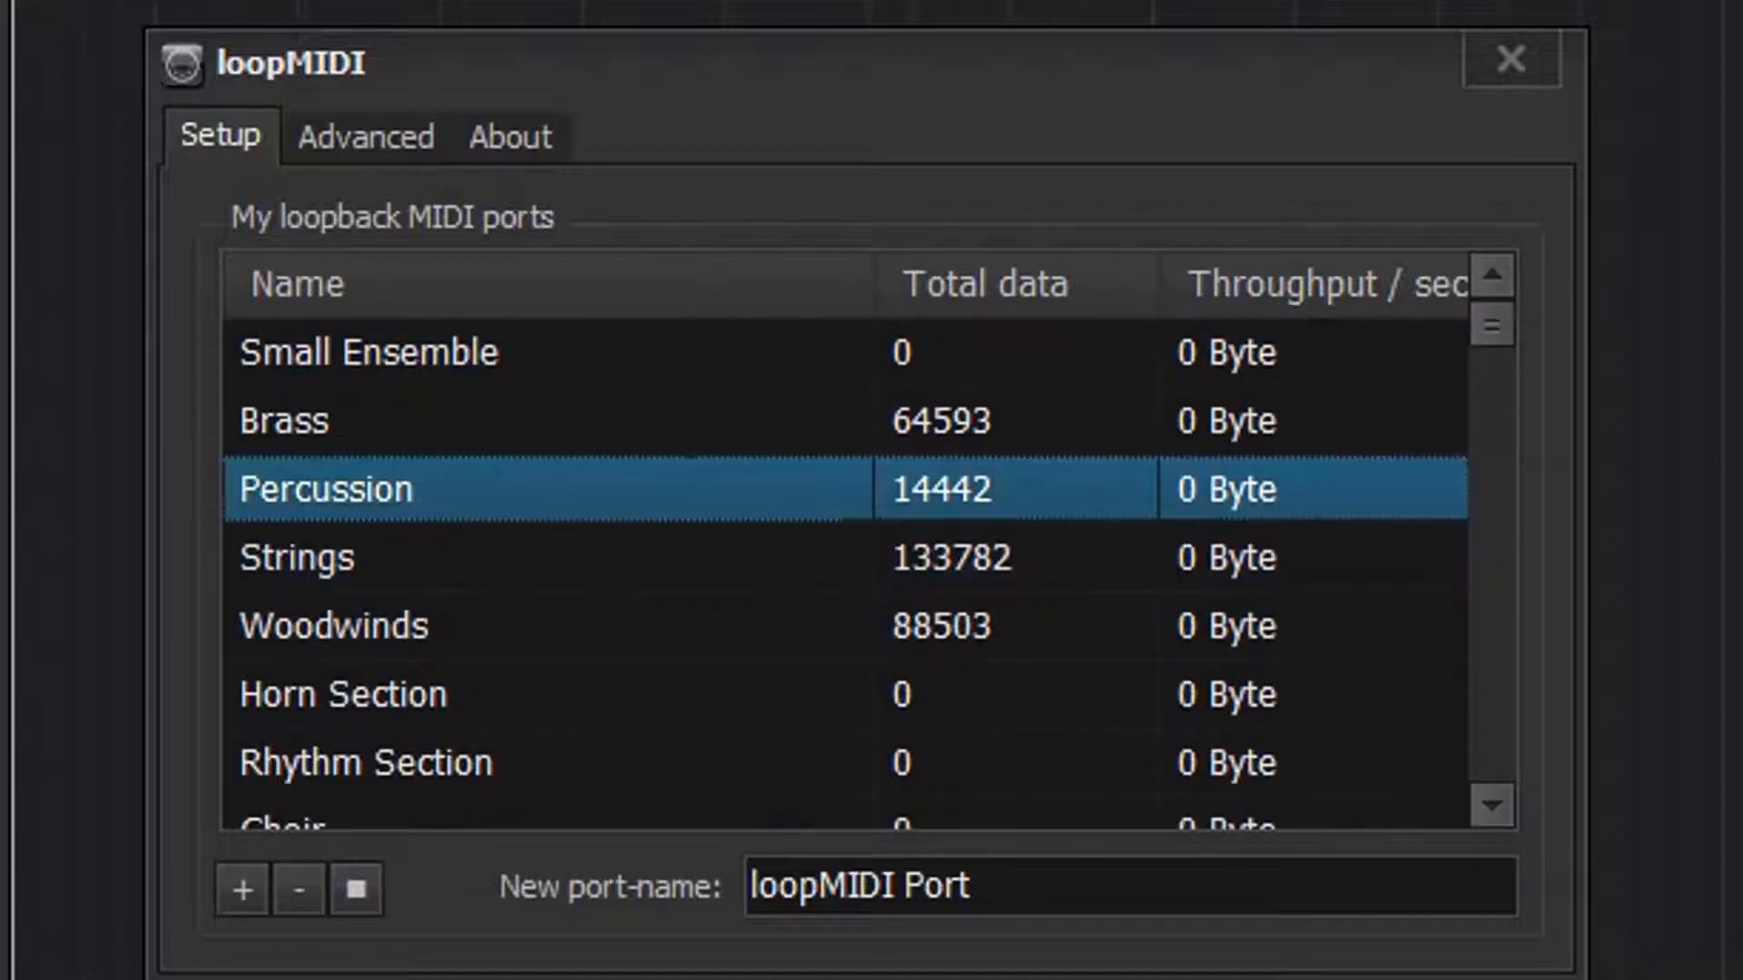
{"action": "left_click", "coordinate": [284, 421]}
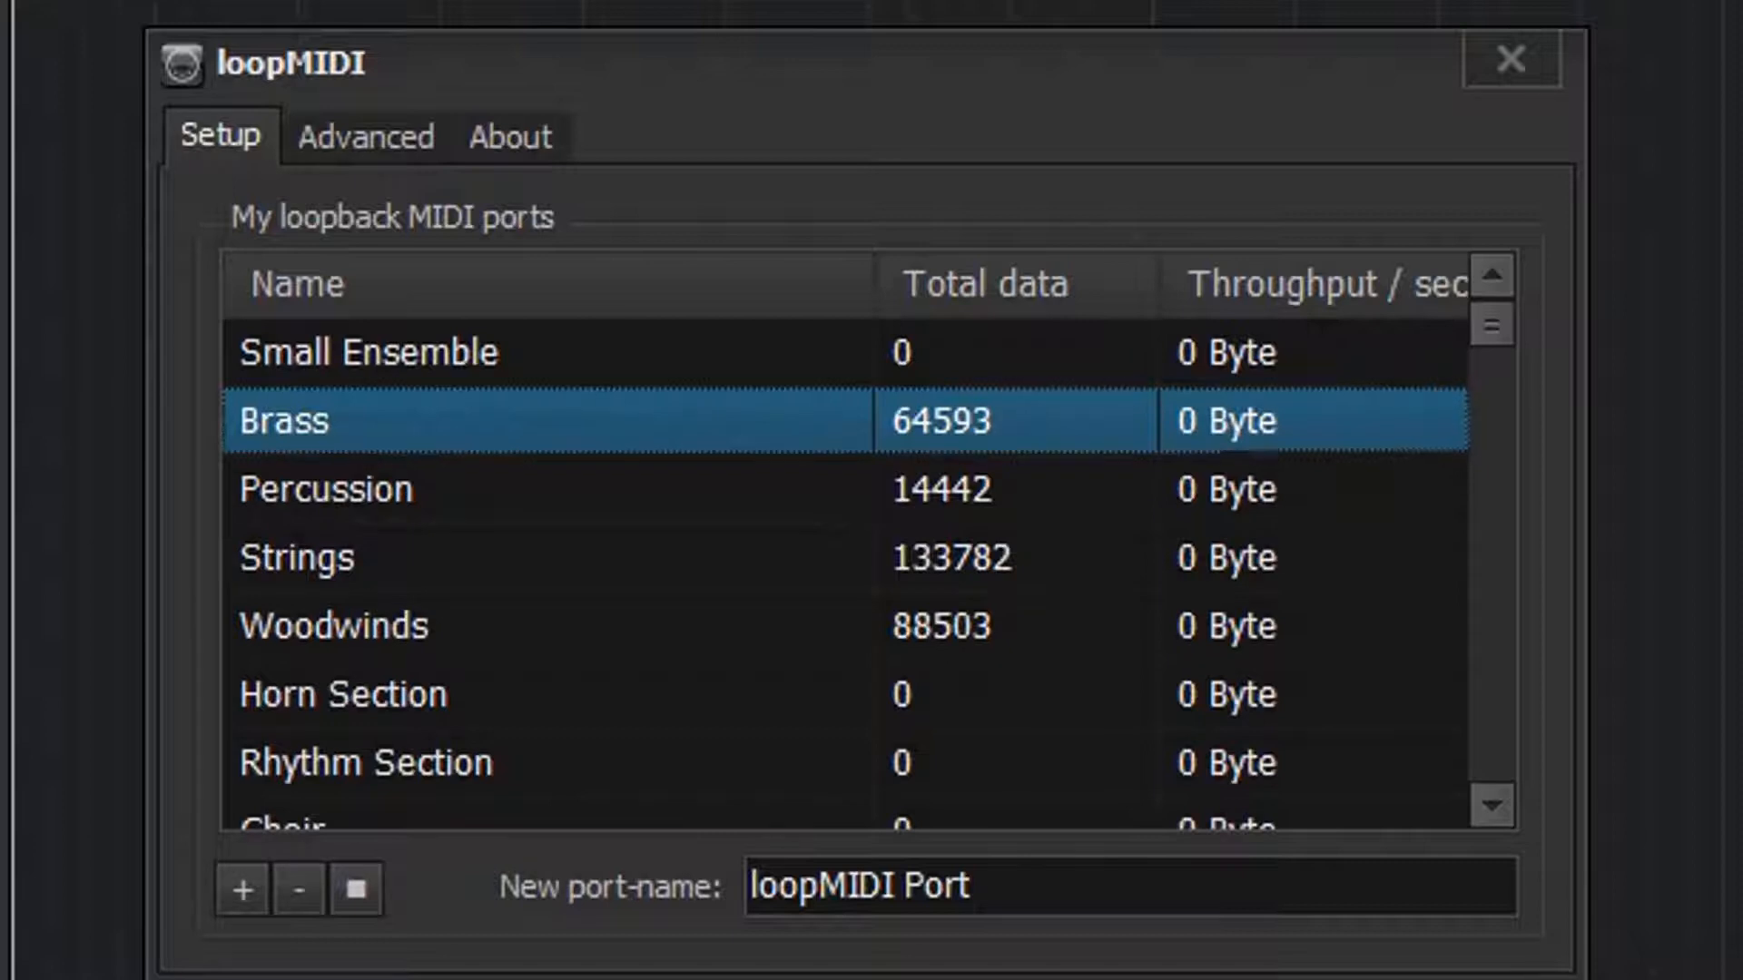
{"action": "left_click", "coordinate": [334, 627]}
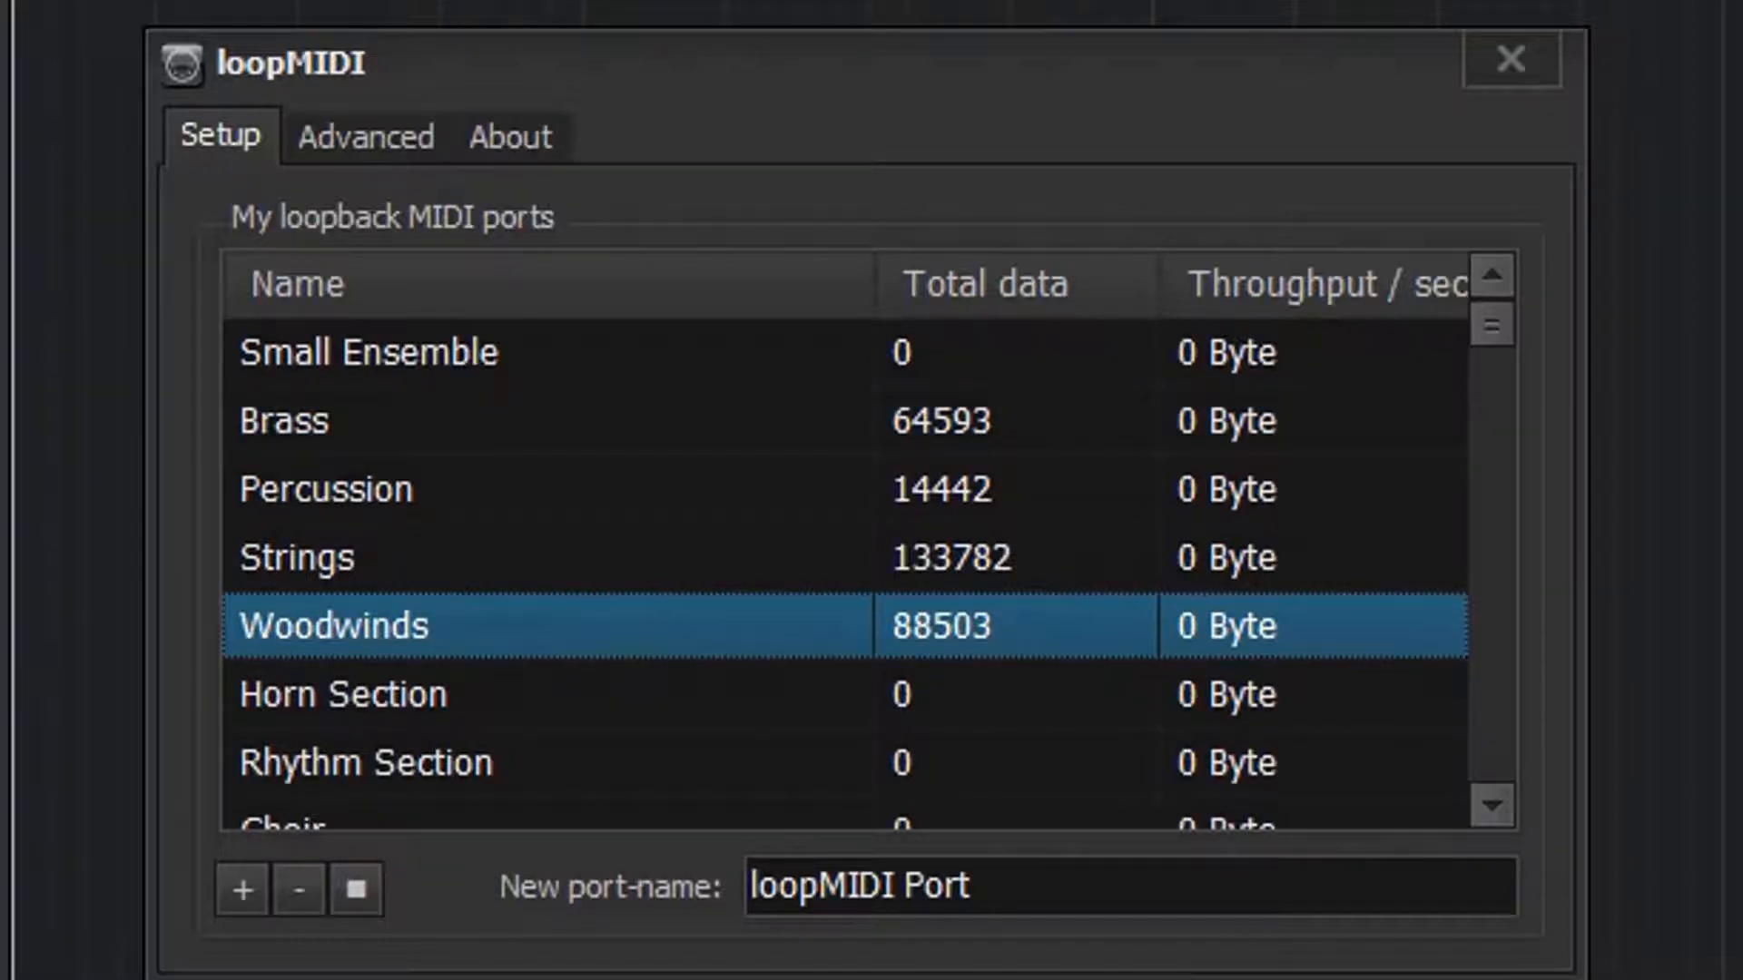
Step: View the advanced settings and program information, and return to the port list to highlight Strings, Percussion and Brass
{"action": "left_click", "coordinate": [365, 136]}
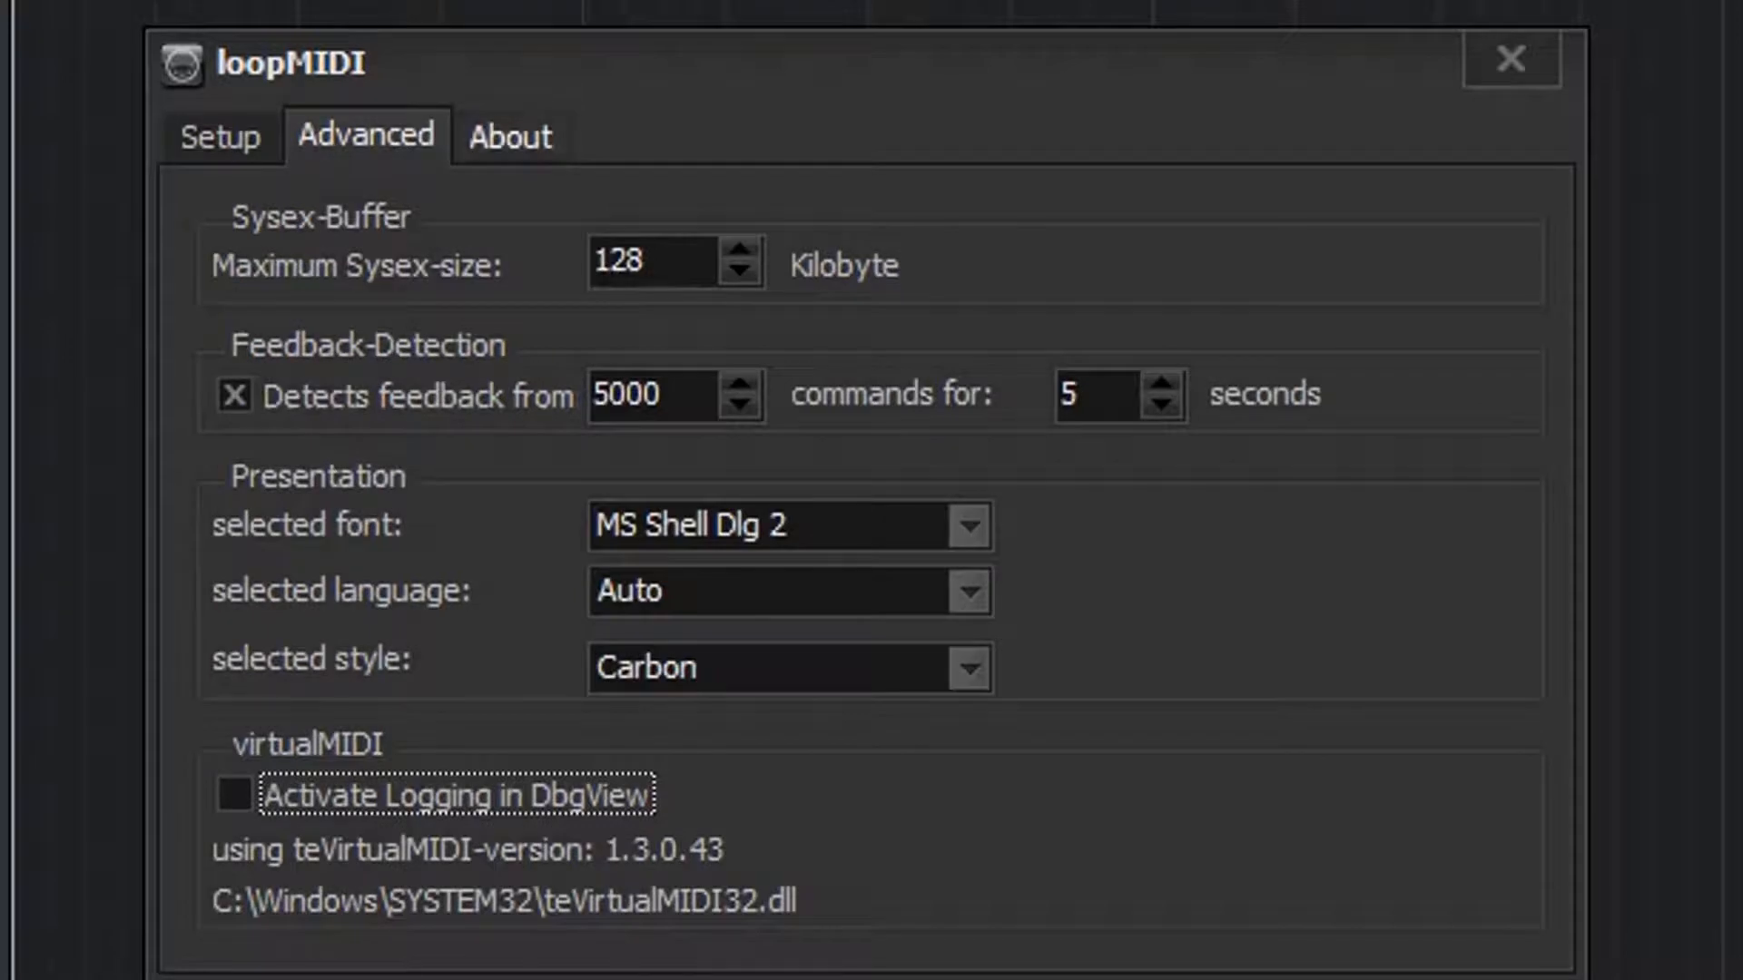
{"action": "left_click", "coordinate": [510, 136]}
{"action": "left_click", "coordinate": [220, 136]}
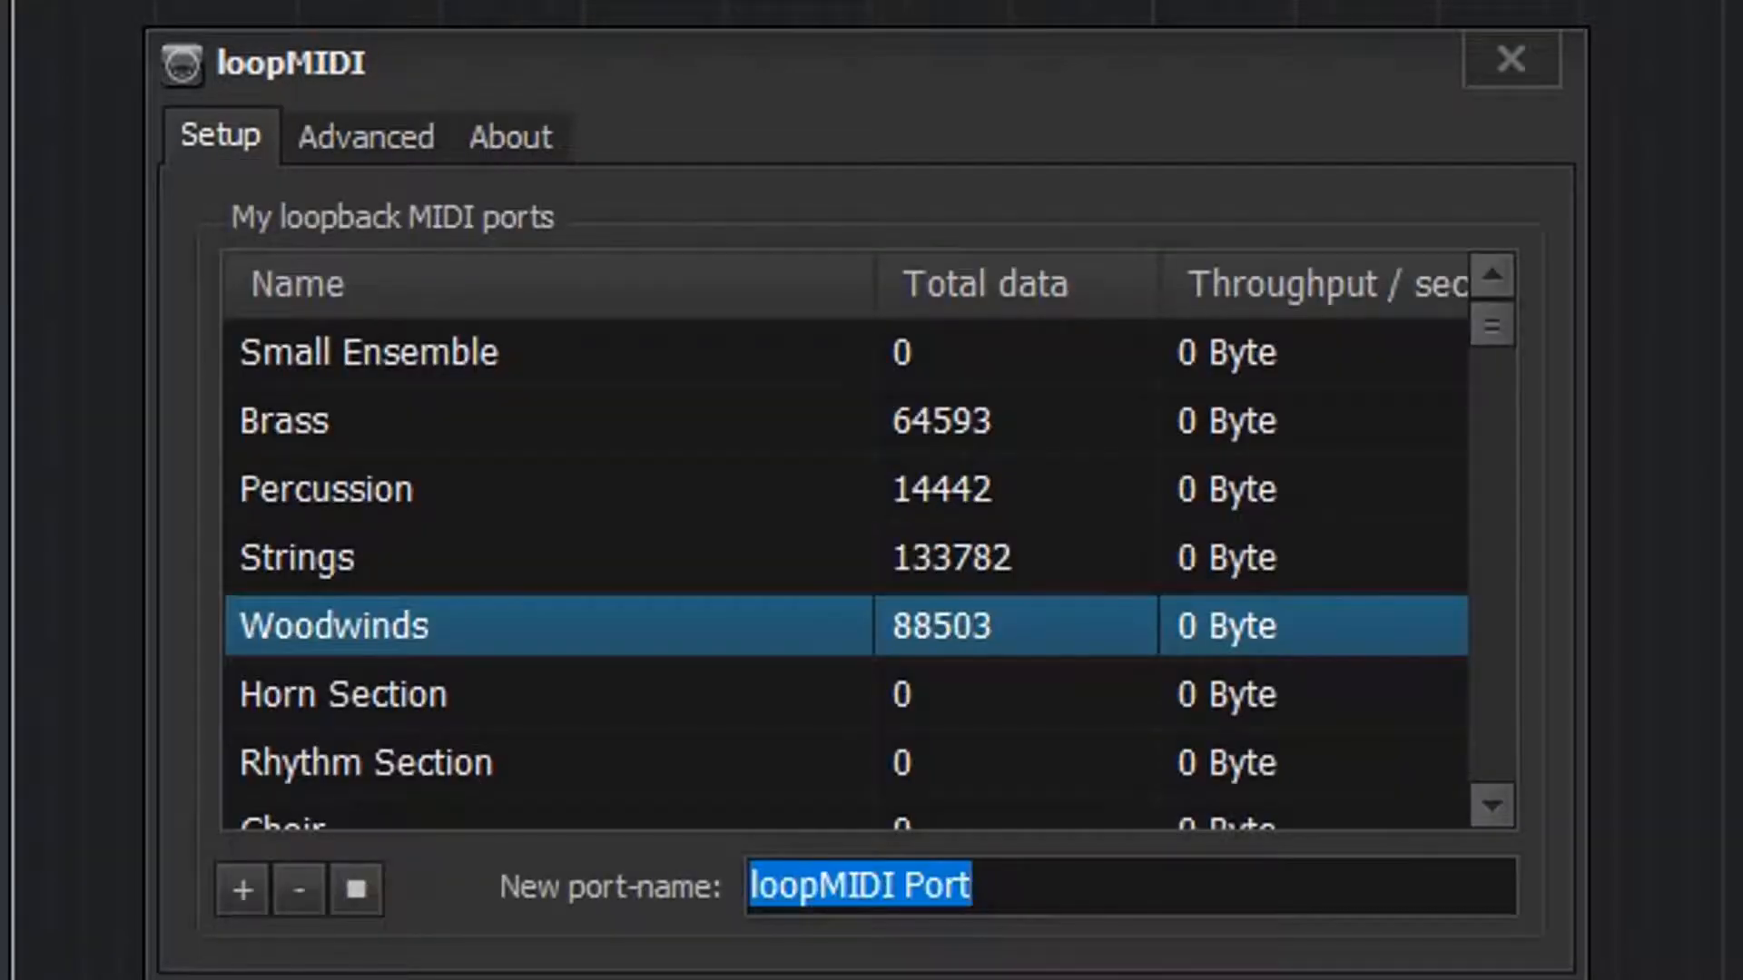
{"action": "left_click", "coordinate": [298, 558]}
{"action": "left_click", "coordinate": [325, 489]}
{"action": "left_click", "coordinate": [285, 420]}
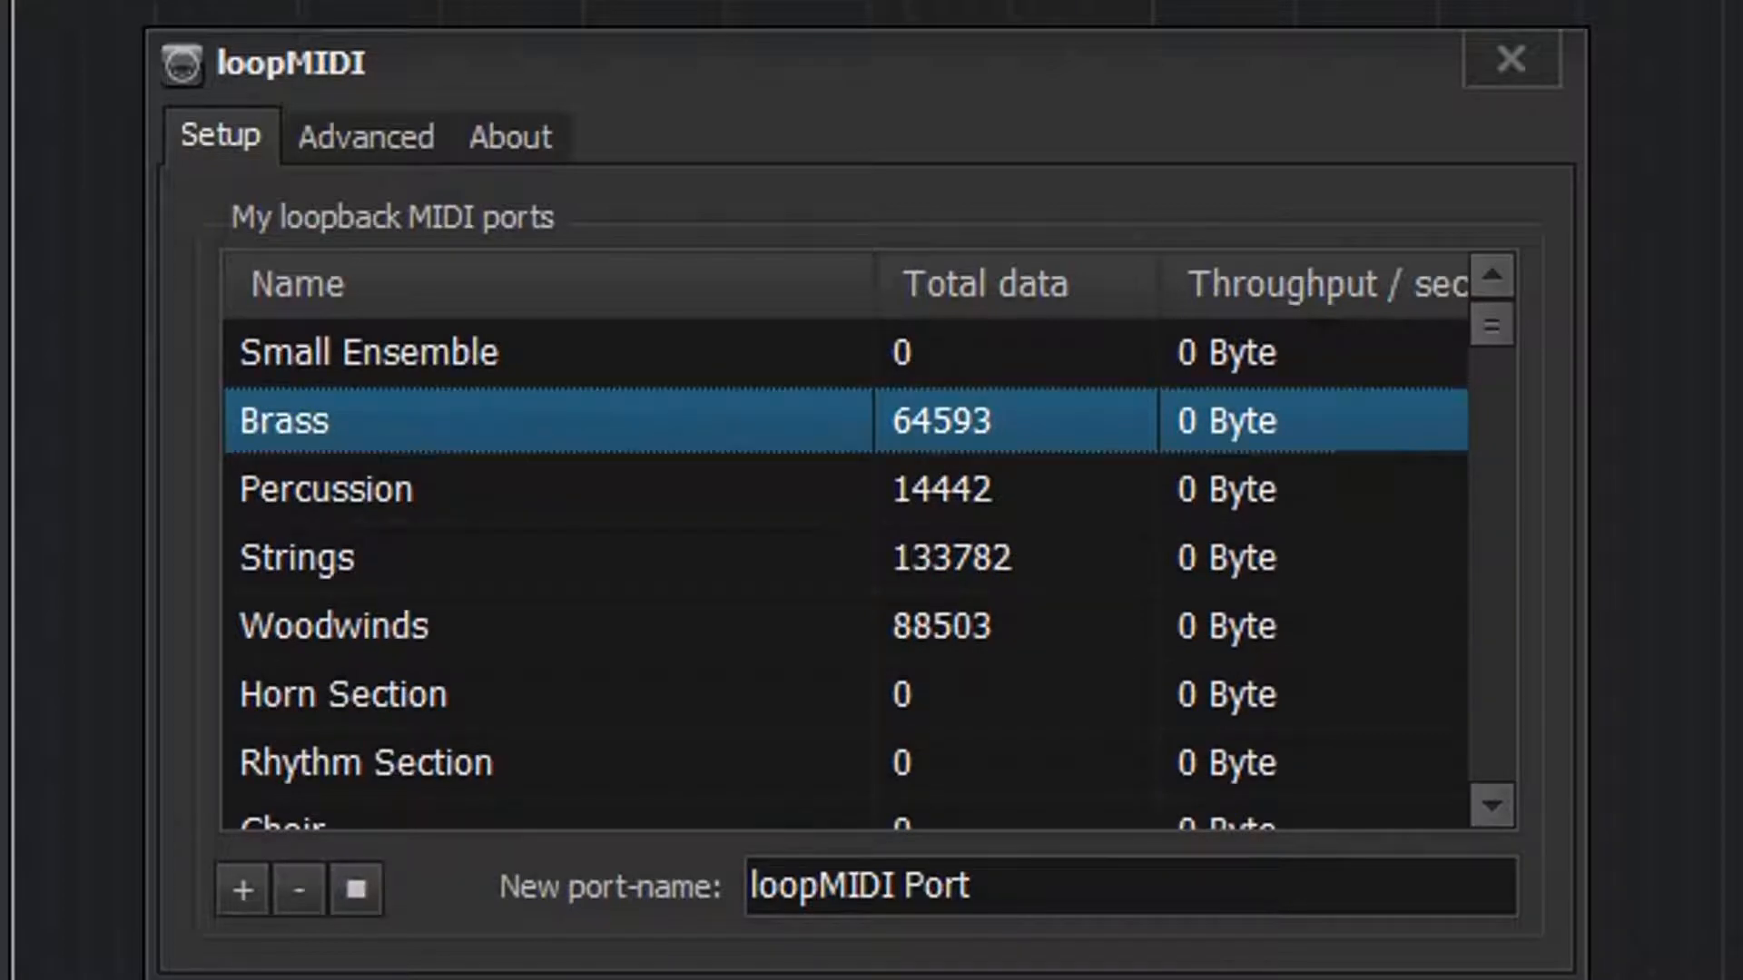
Step: Add a loopback port with the default name loopMIDI Port and delete it again
{"action": "key", "text": "Tab"}
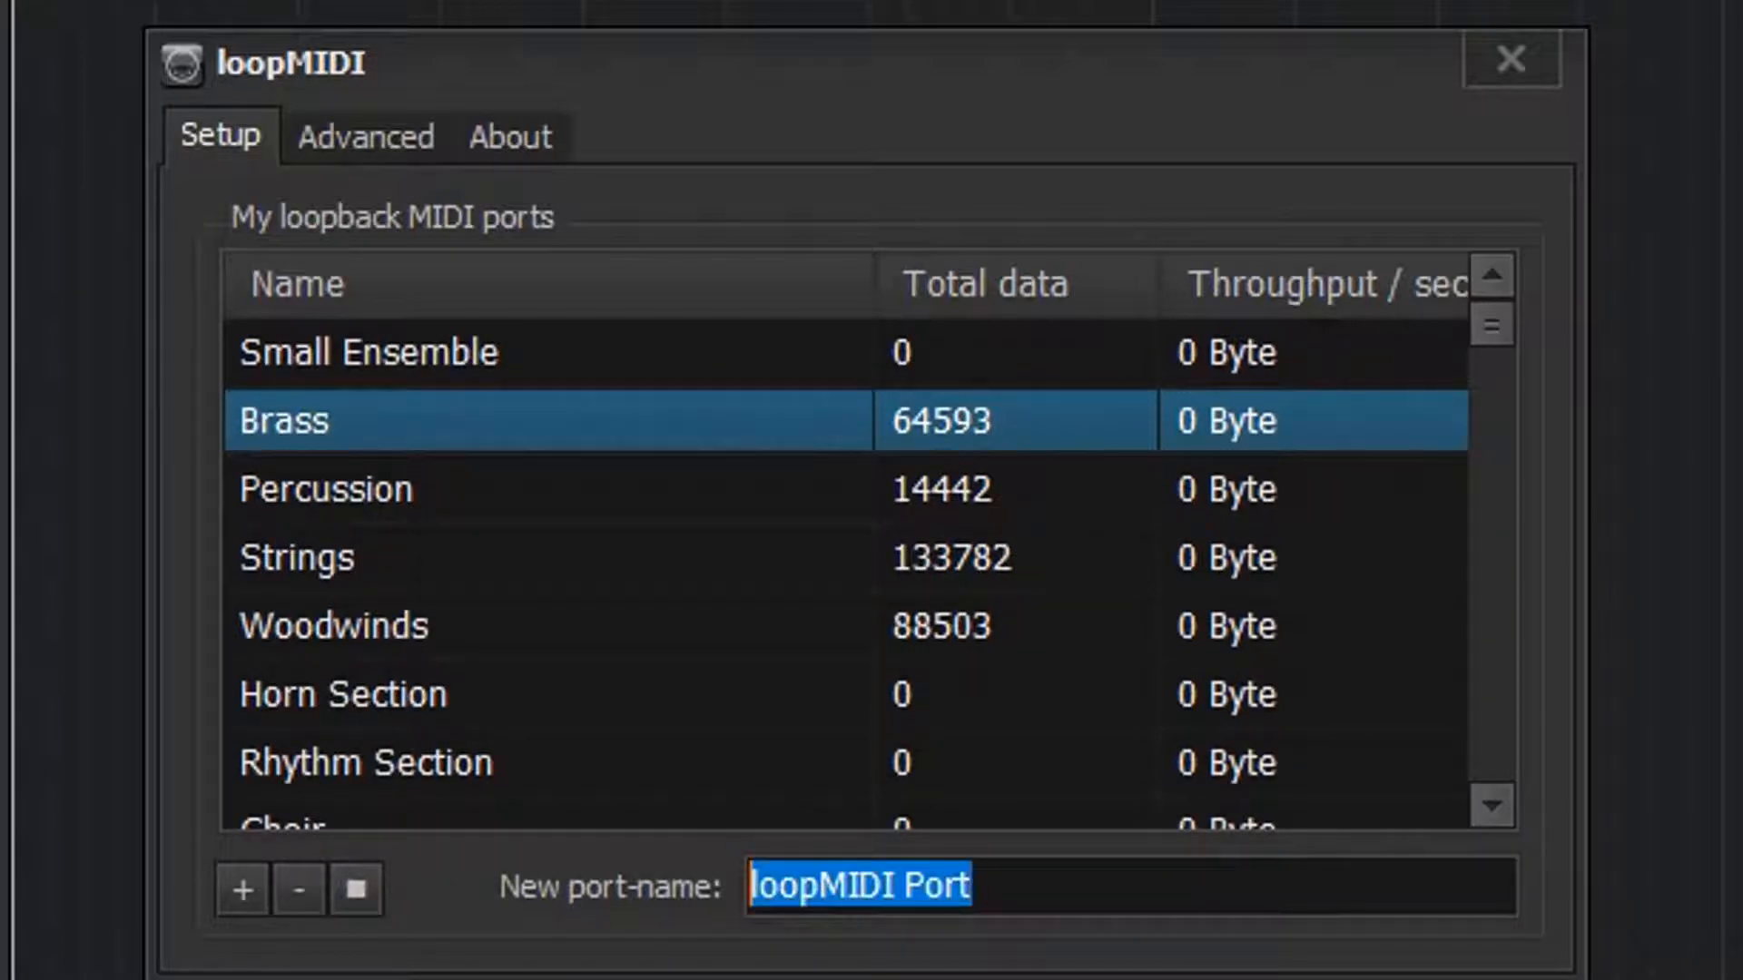
{"action": "left_click", "coordinate": [242, 889]}
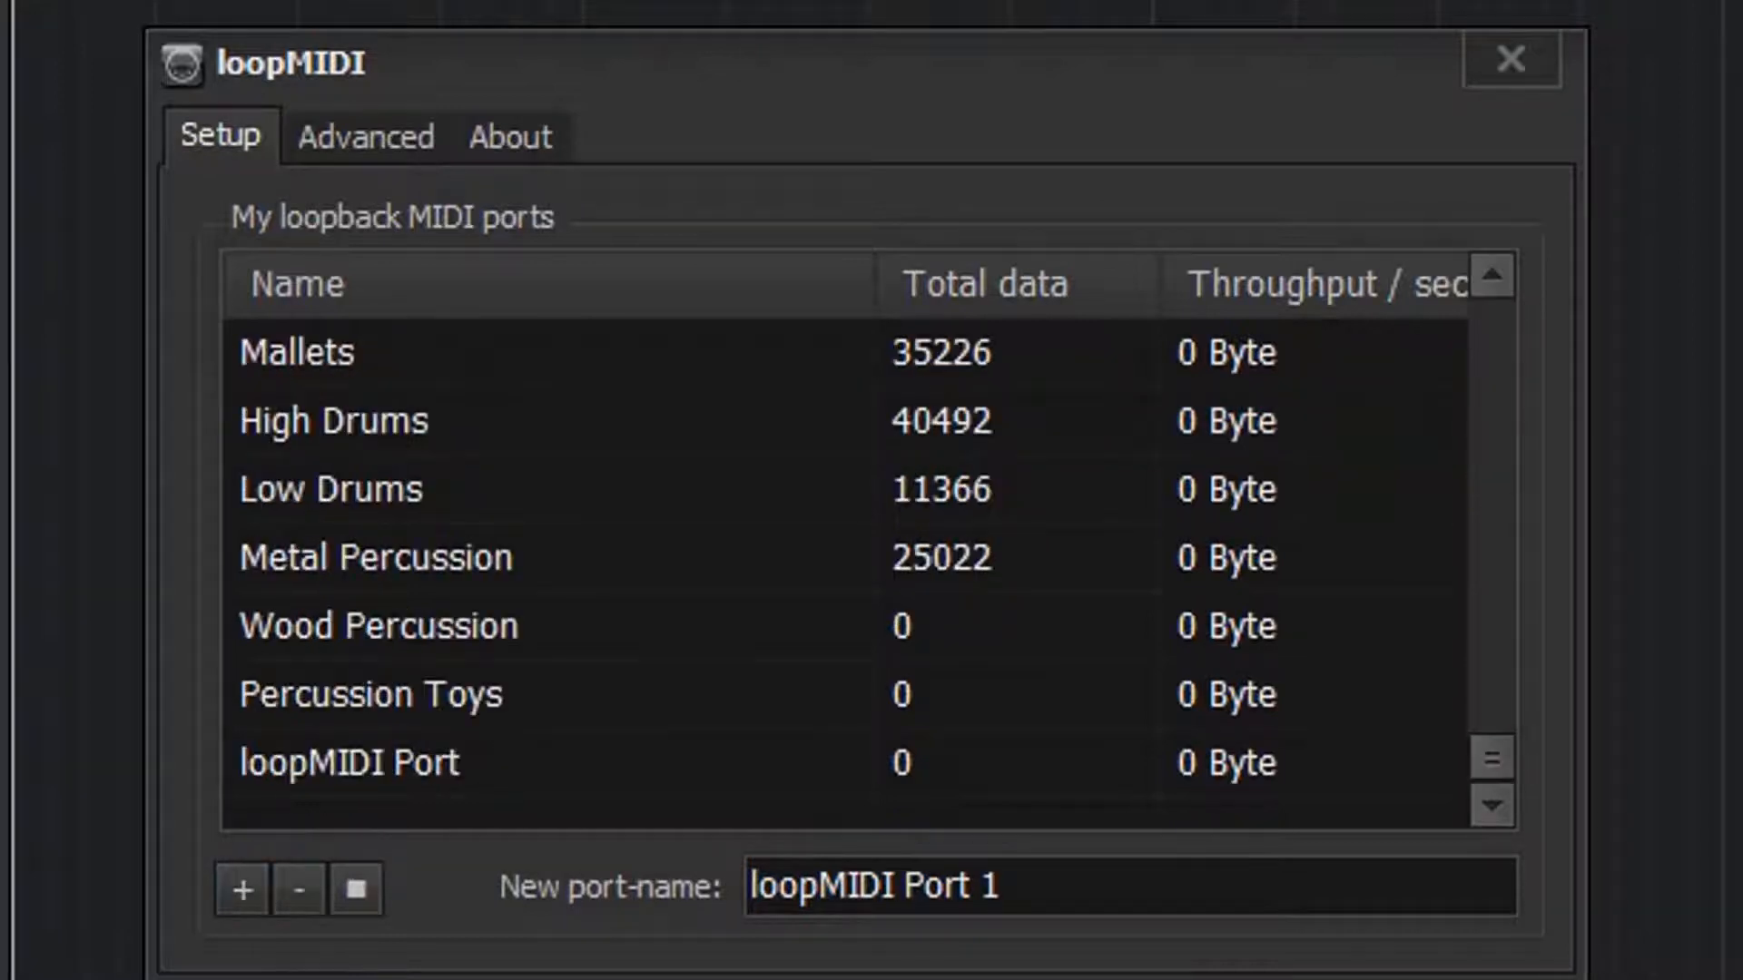
{"action": "left_click", "coordinate": [298, 889]}
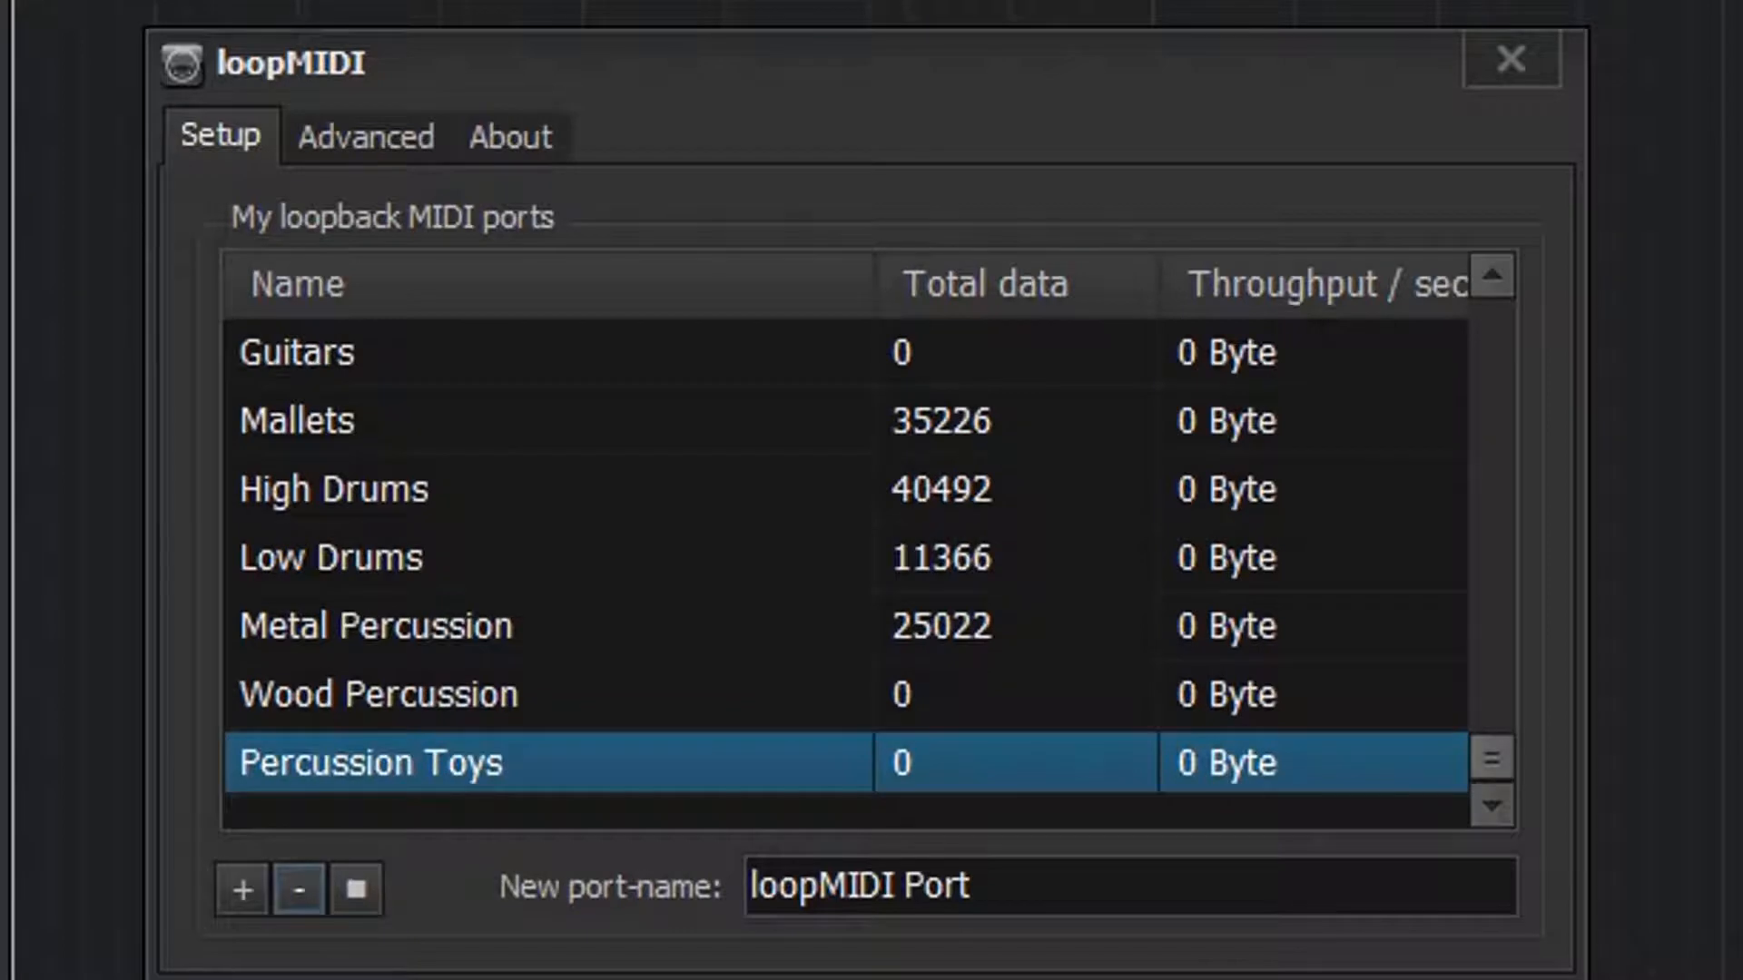
Step: Mute the Brass loopback port and unmute it again
{"action": "left_click_drag", "start_coordinate": [1492, 758], "coordinate": [1492, 410]}
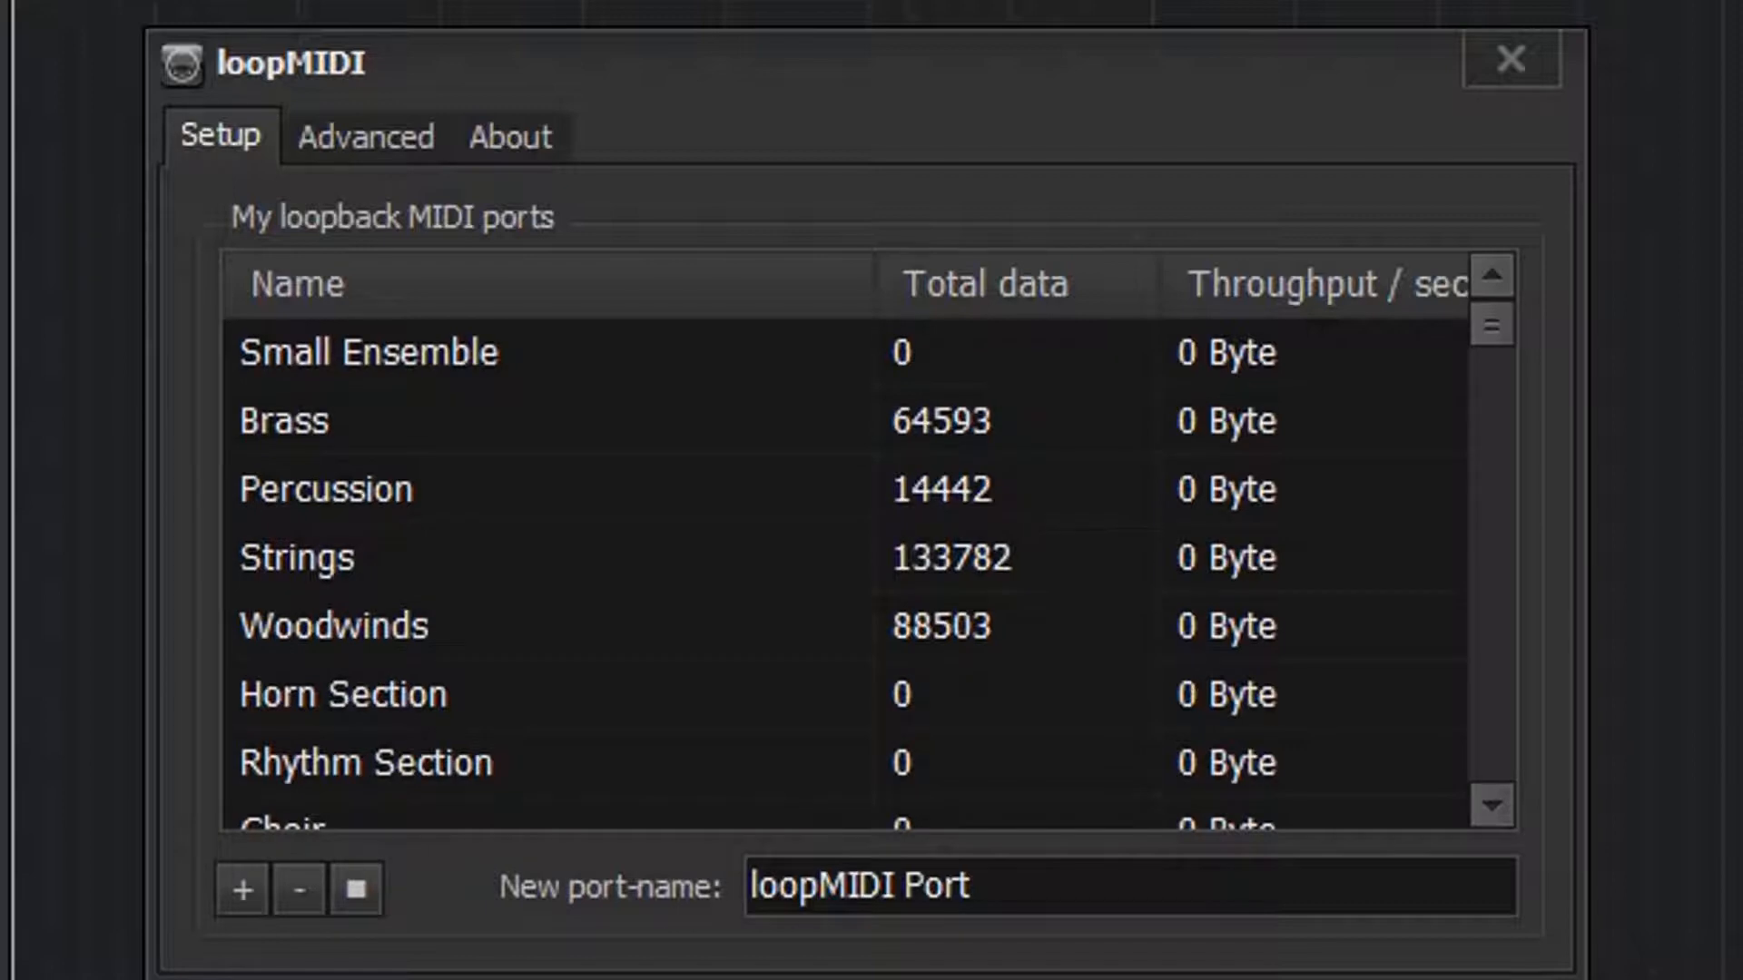
{"action": "left_click", "coordinate": [285, 421]}
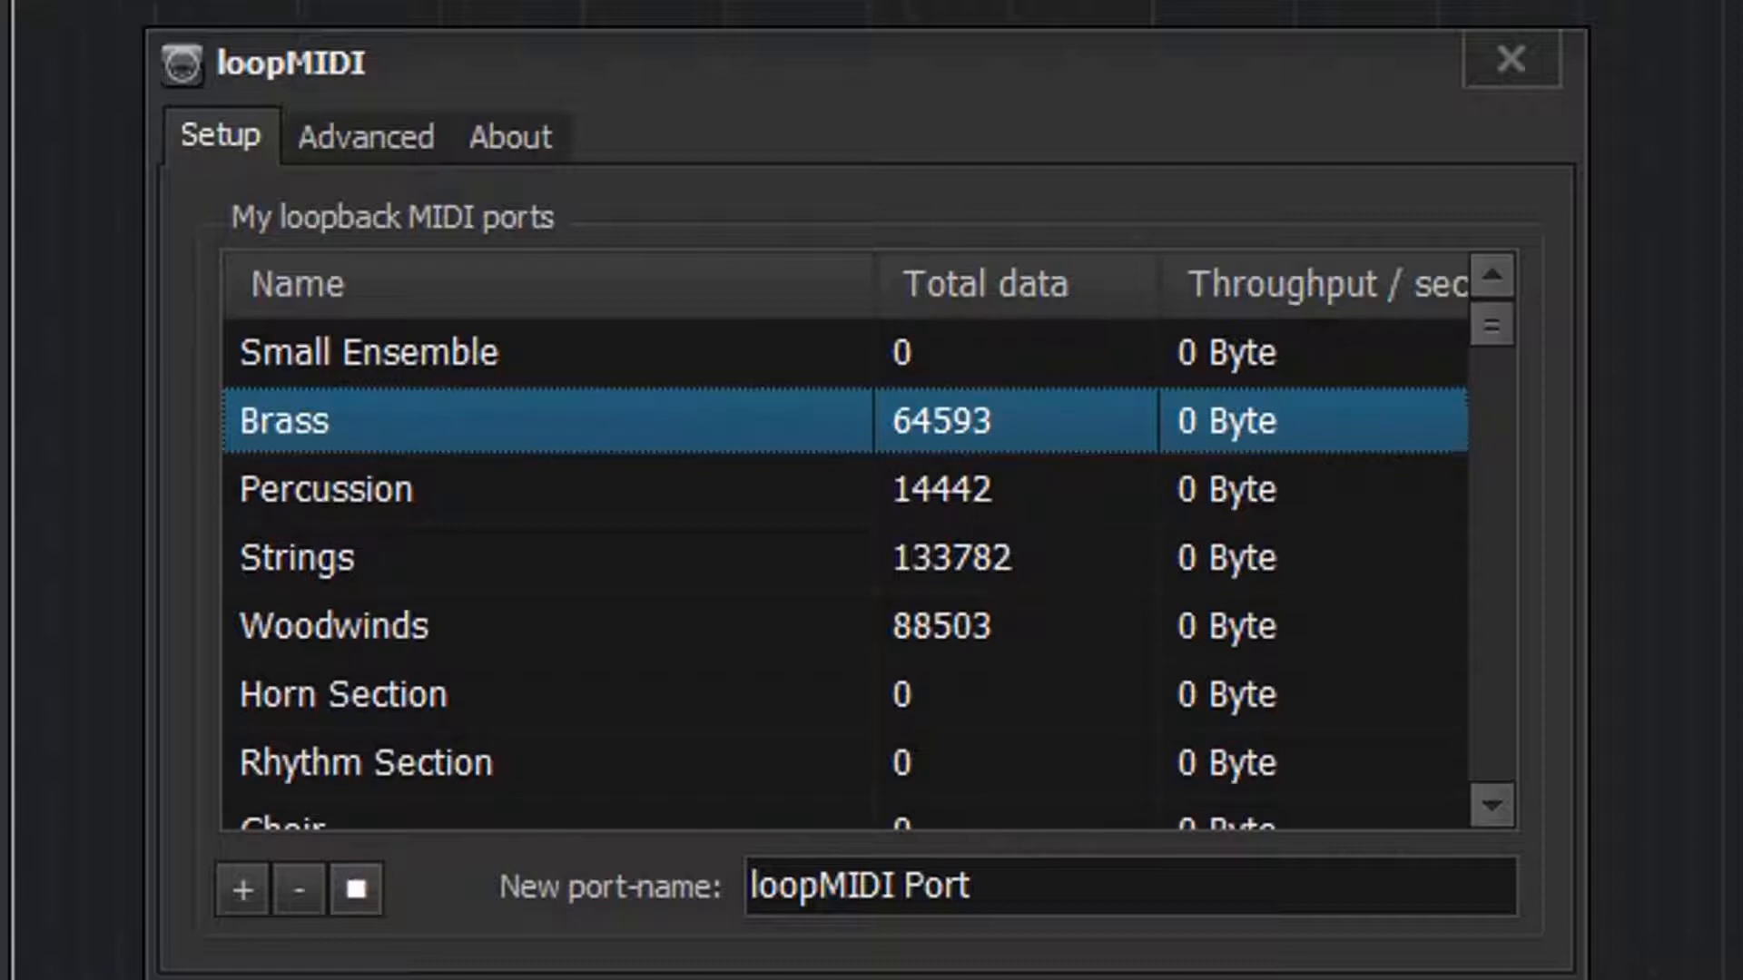
{"action": "left_click", "coordinate": [356, 888]}
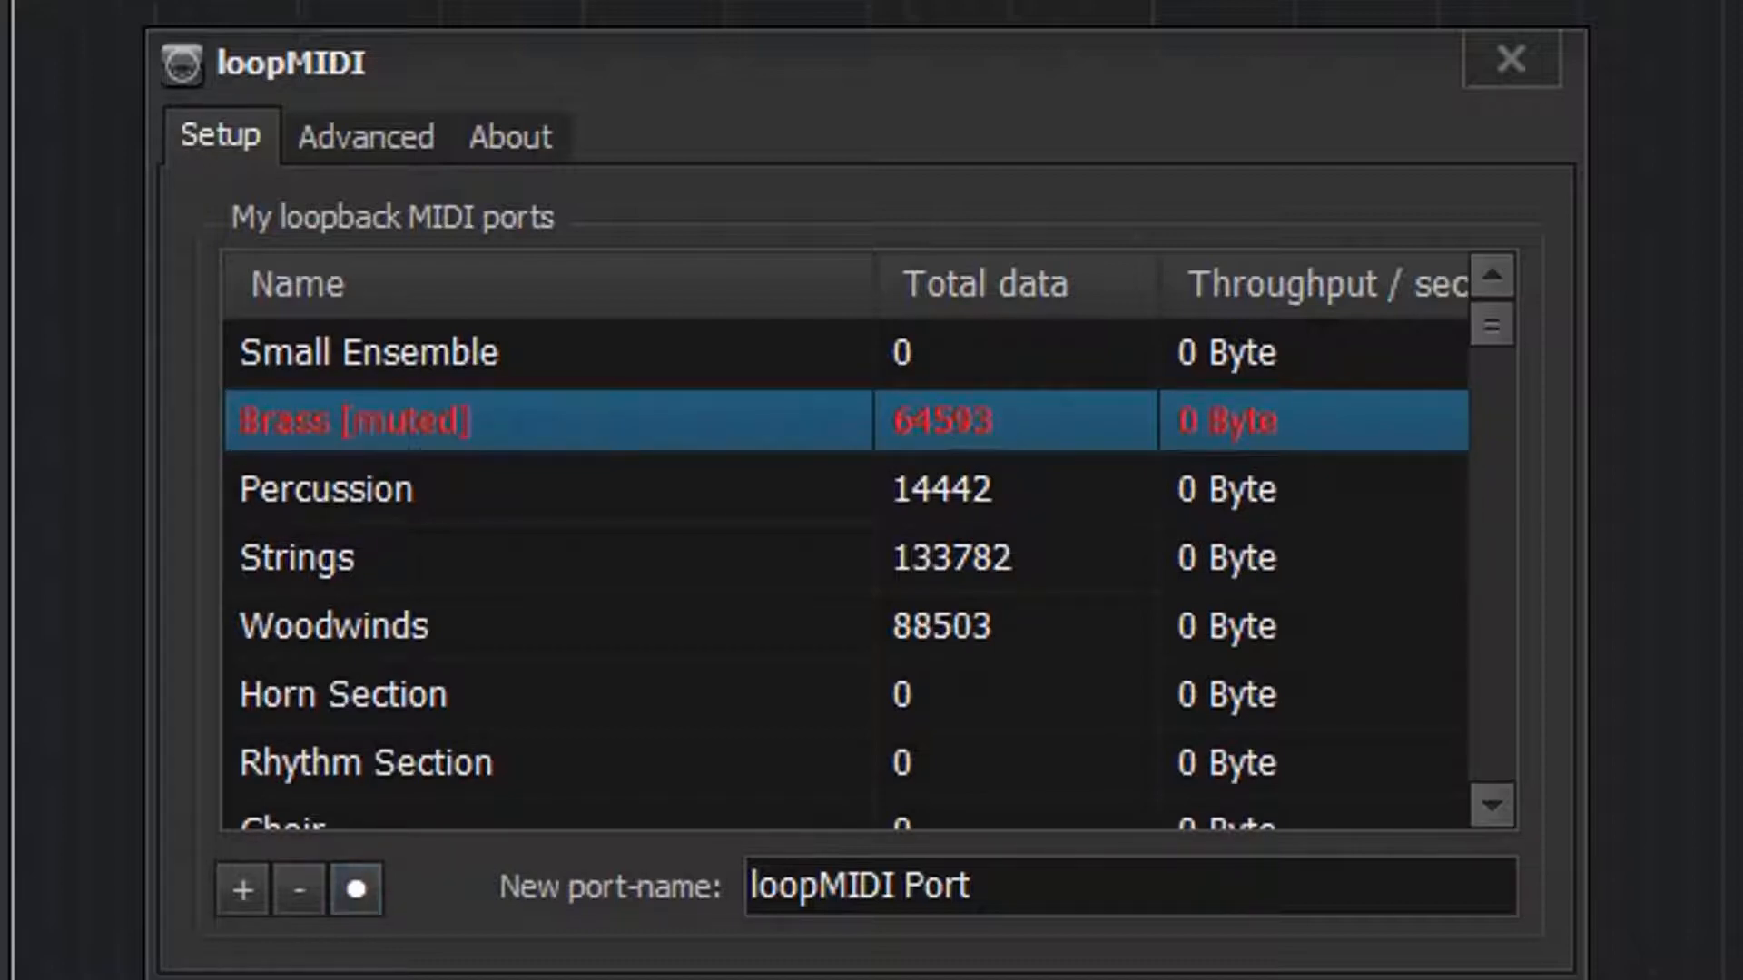
{"action": "left_click", "coordinate": [355, 888]}
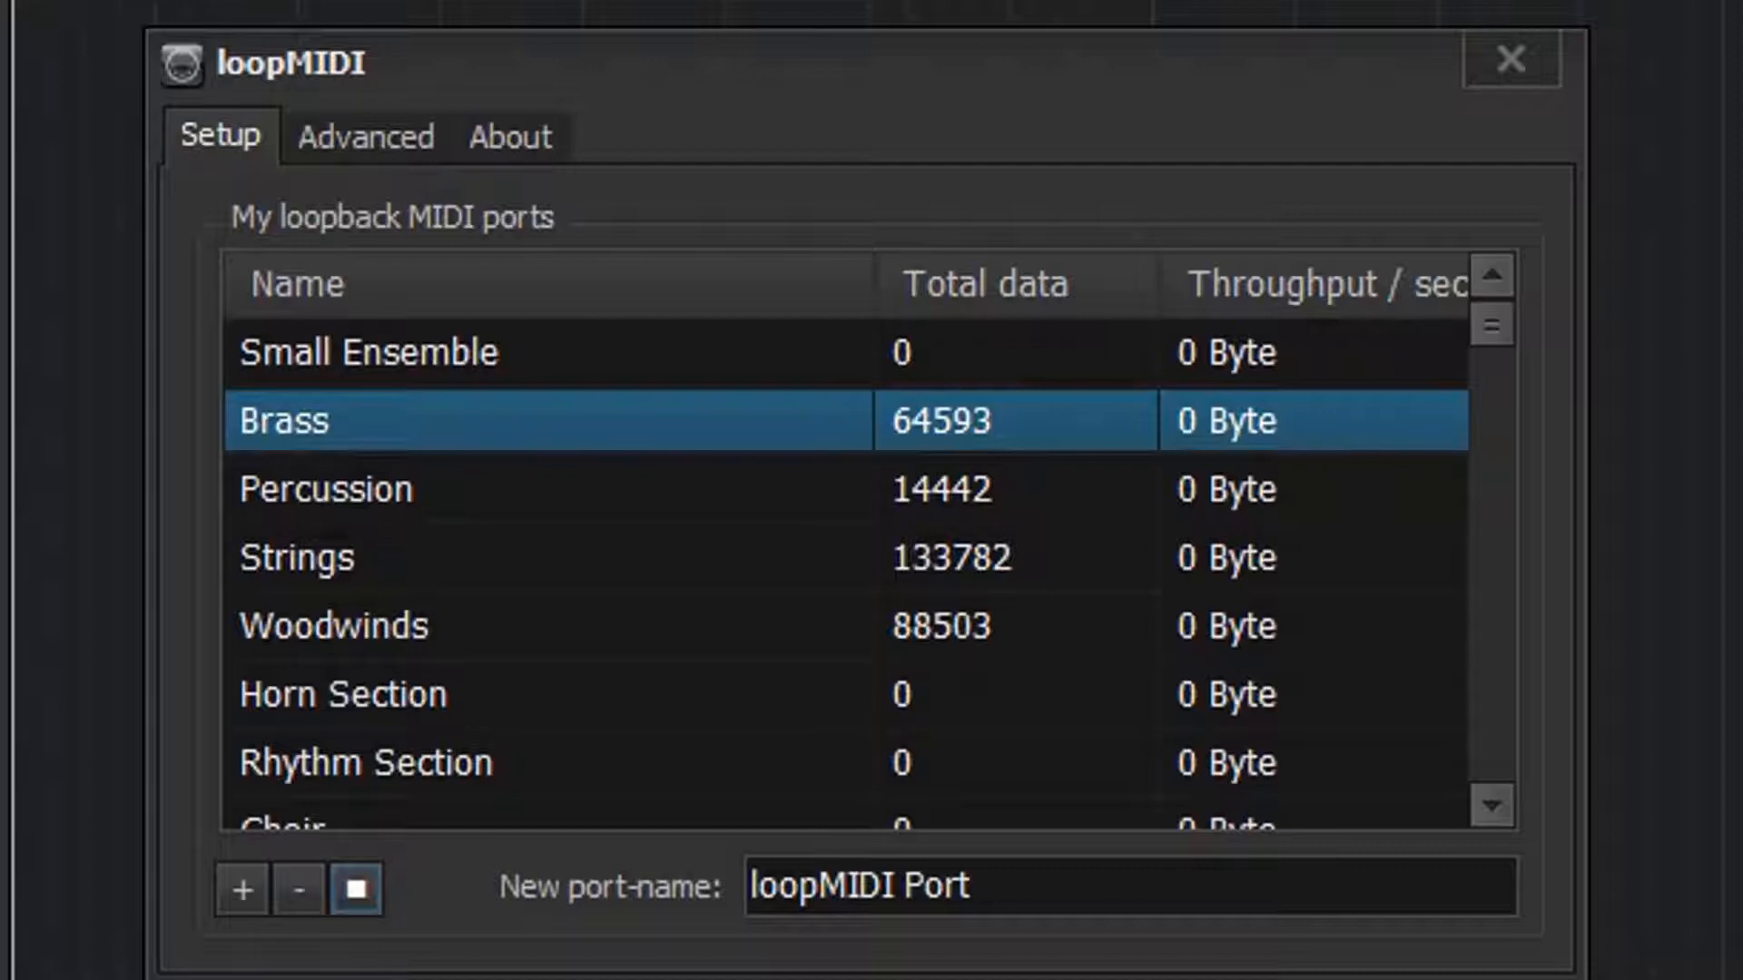
Step: Highlight the Woodwinds, Strings, Percussion and Brass ports in turn and close the loopMIDI window
{"action": "left_click", "coordinate": [334, 626]}
{"action": "left_click", "coordinate": [298, 558]}
{"action": "left_click", "coordinate": [325, 490]}
{"action": "left_click", "coordinate": [285, 421]}
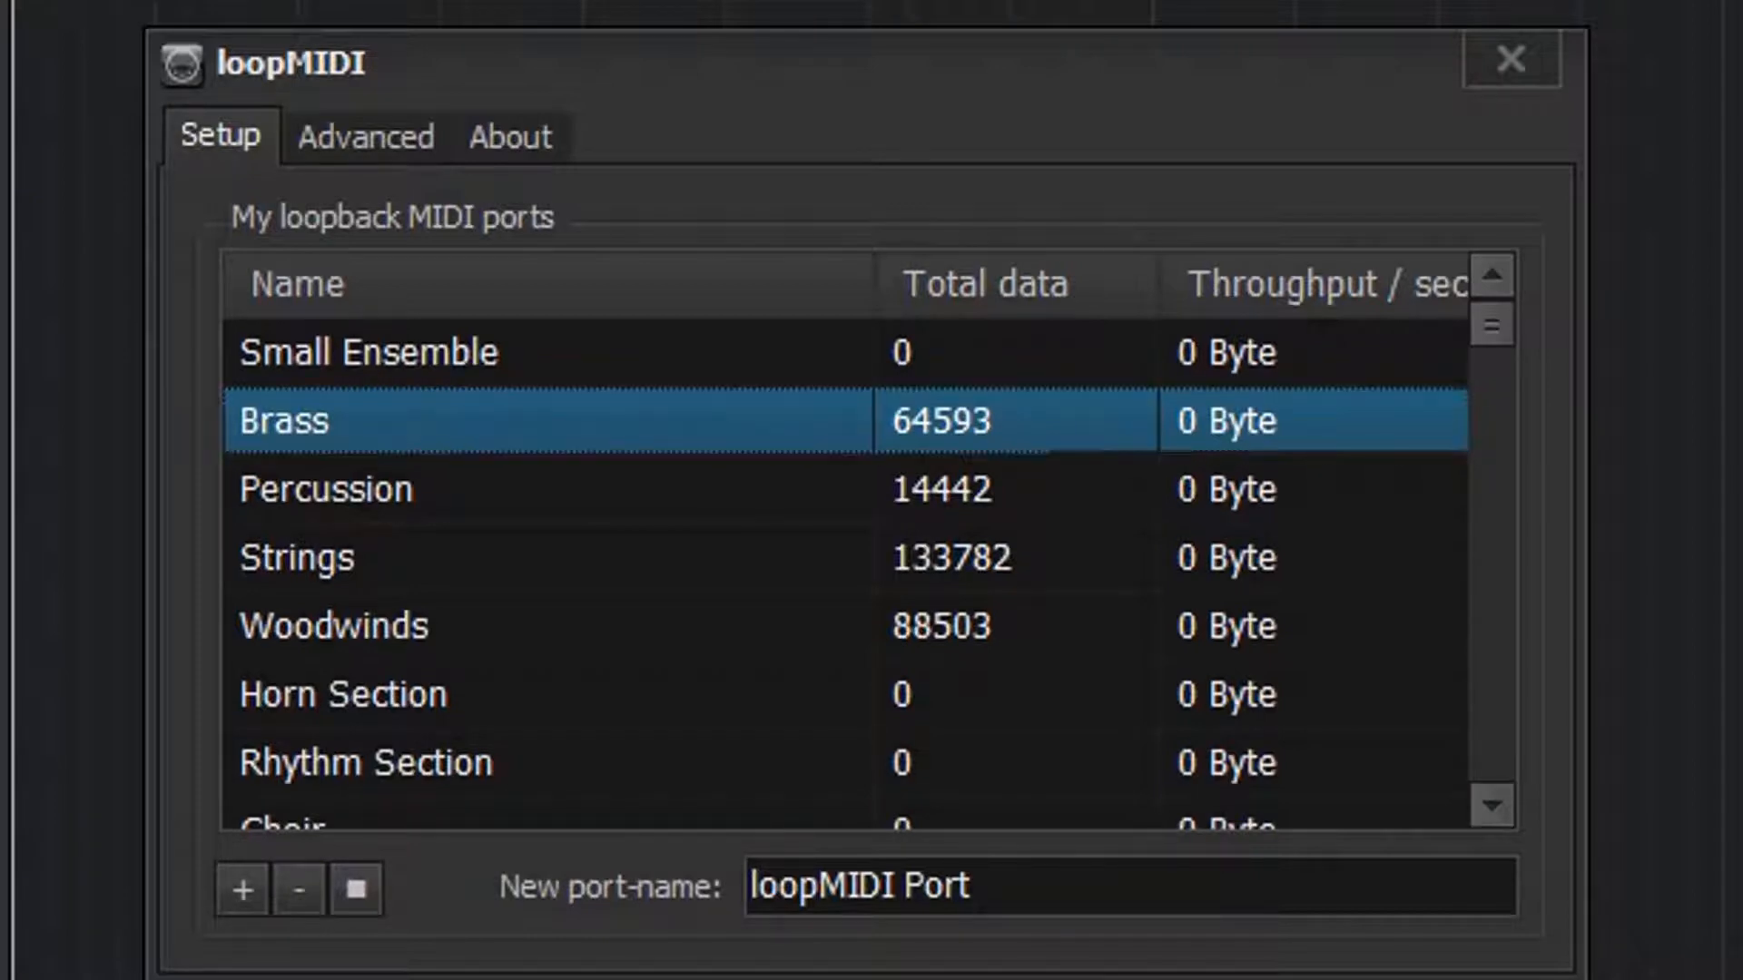
{"action": "left_click", "coordinate": [1511, 59]}
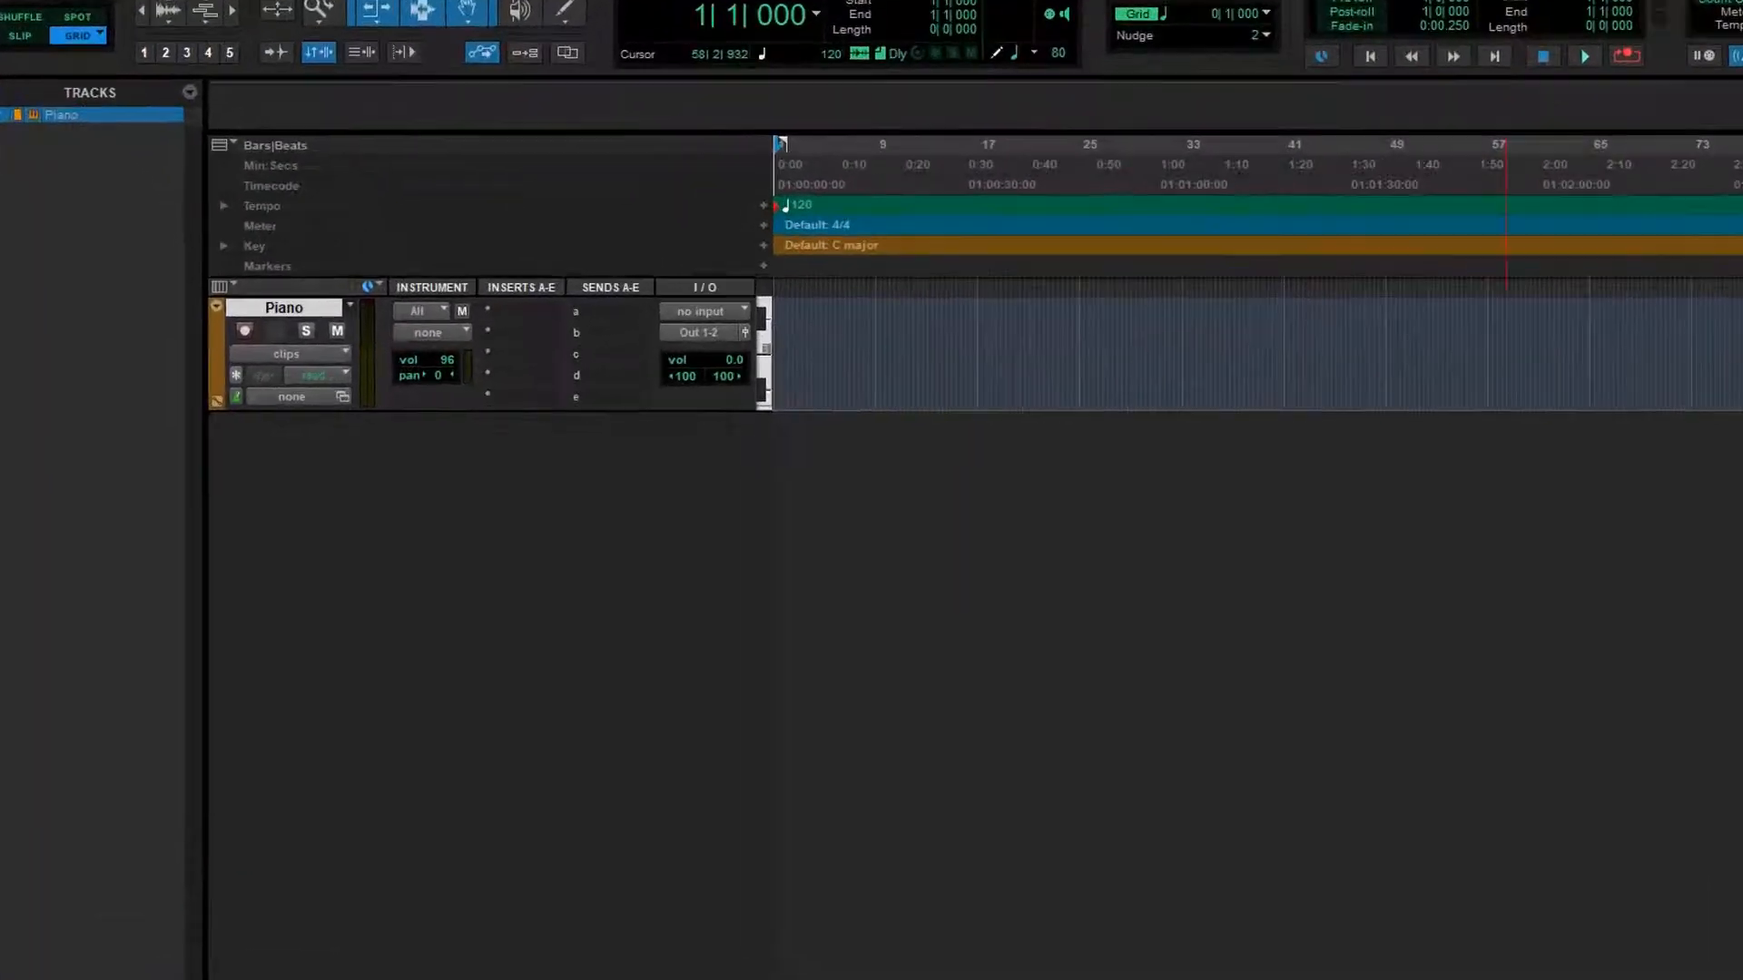
Step: Switch to Pro Tools and view the predefined MIDI input and output ports offered for the Piano instrument track
{"action": "left_click", "coordinate": [416, 311]}
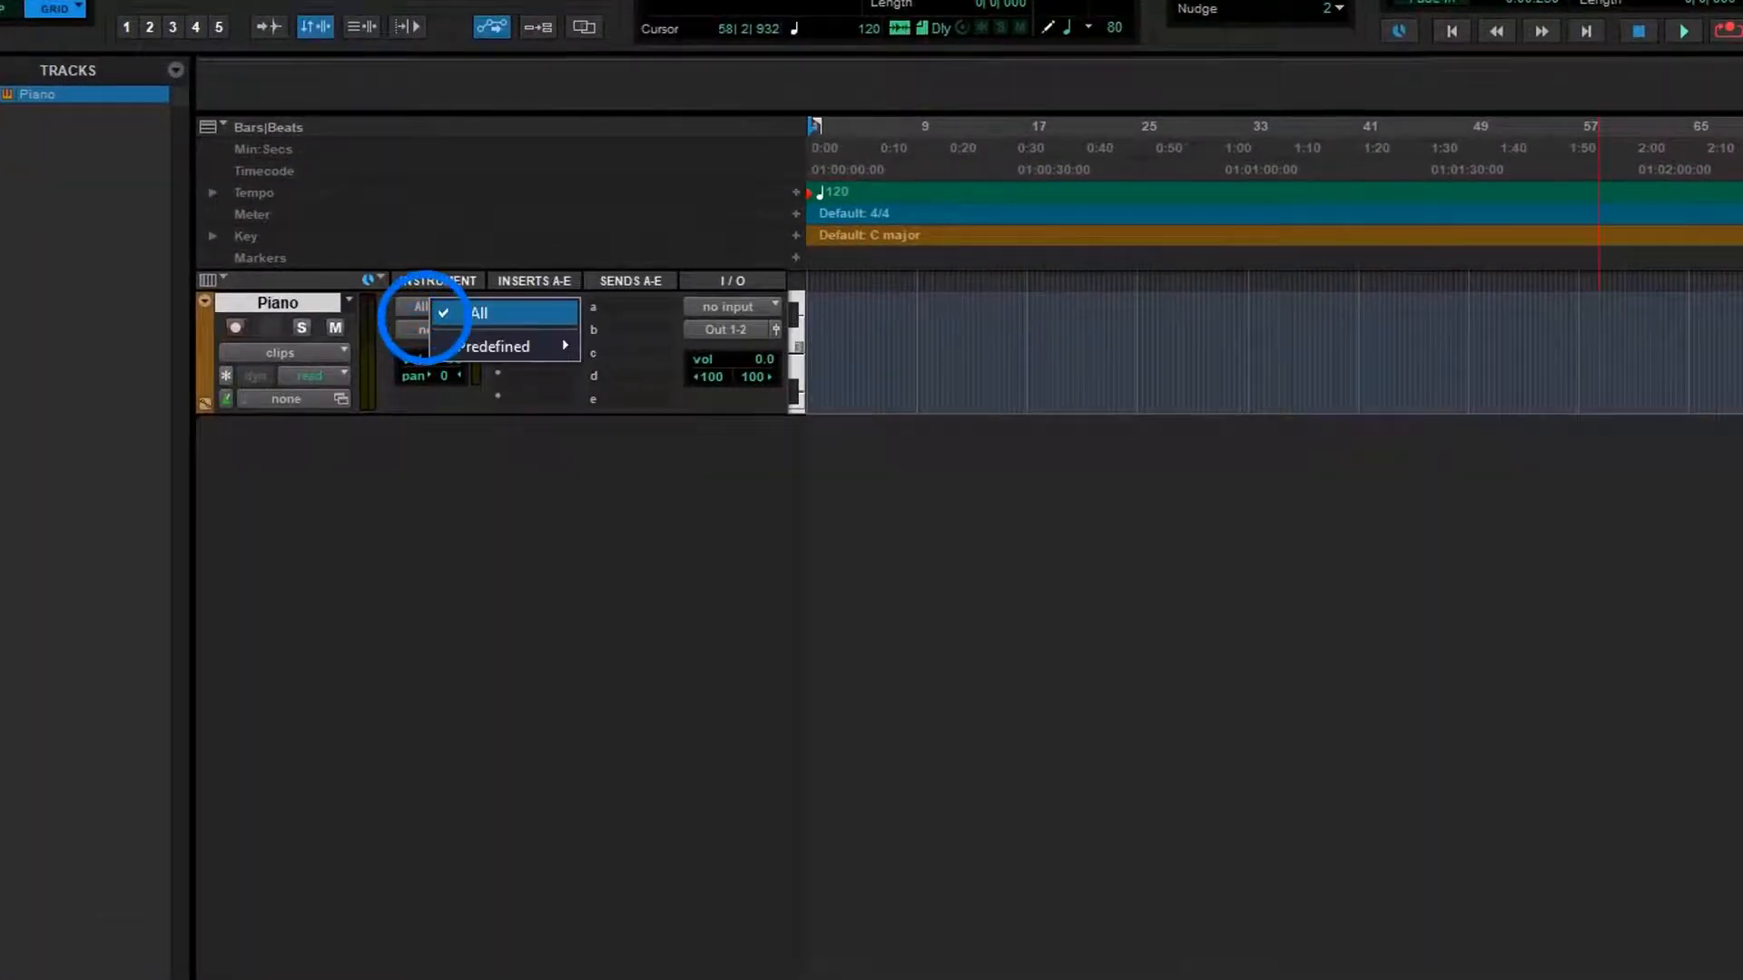
{"action": "mouse_move", "coordinate": [495, 346]}
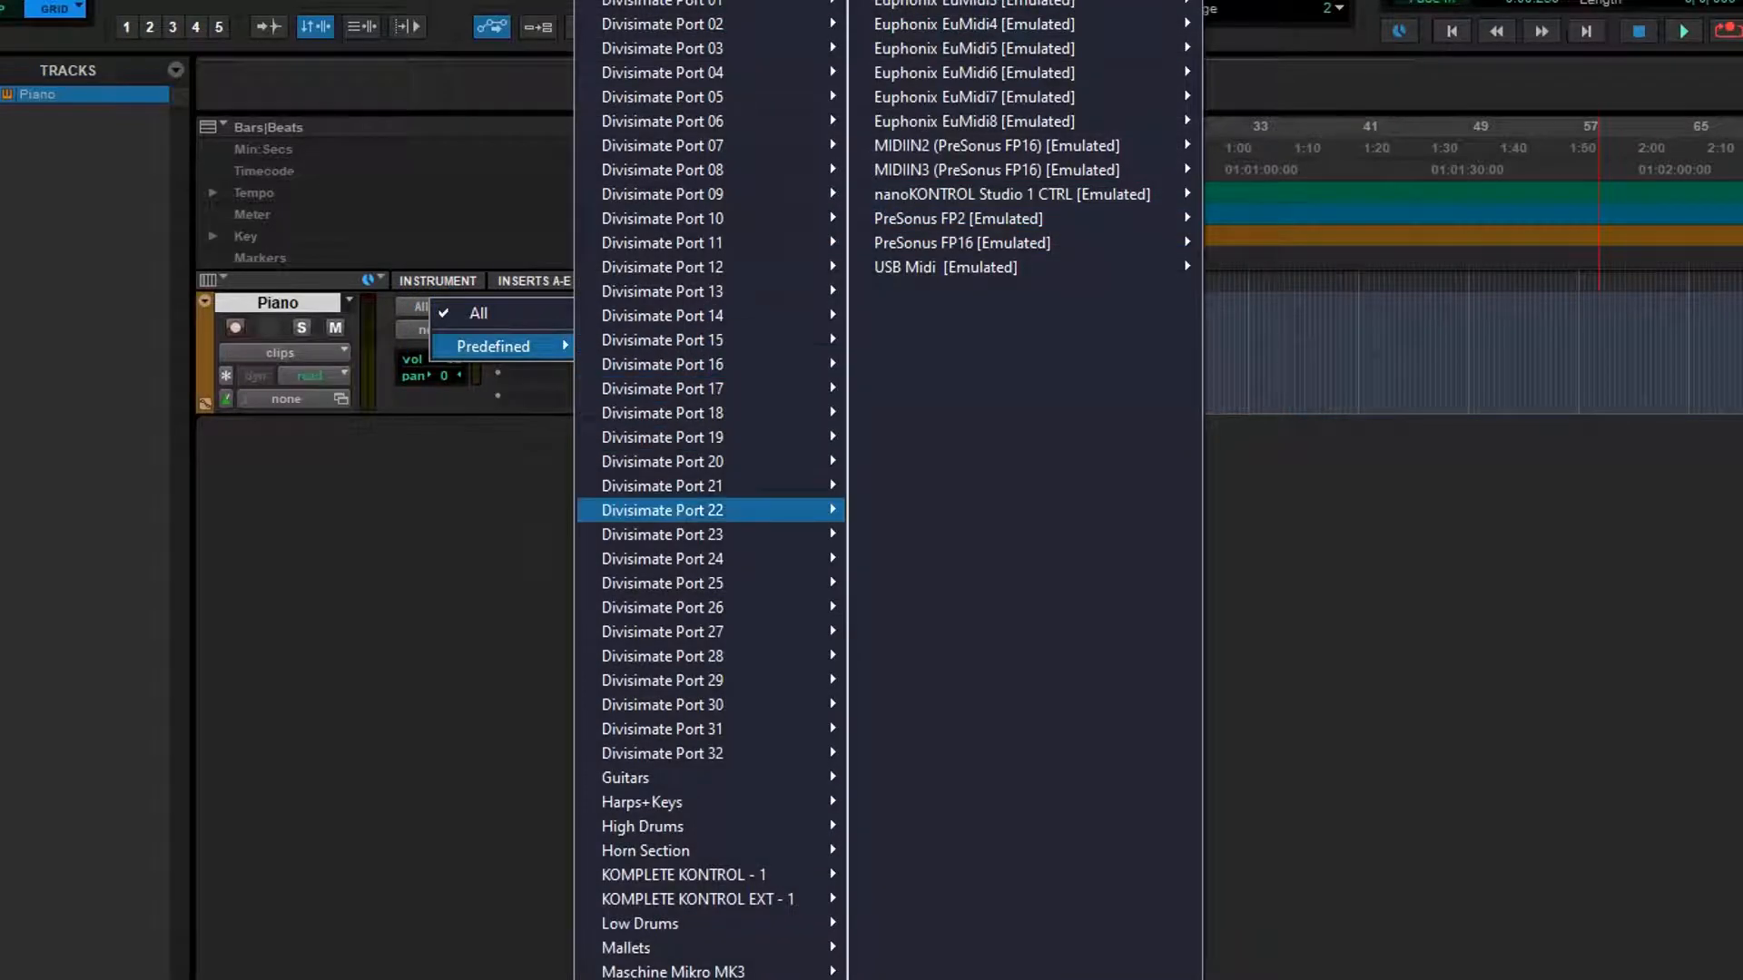
{"action": "mouse_move", "coordinate": [662, 510]}
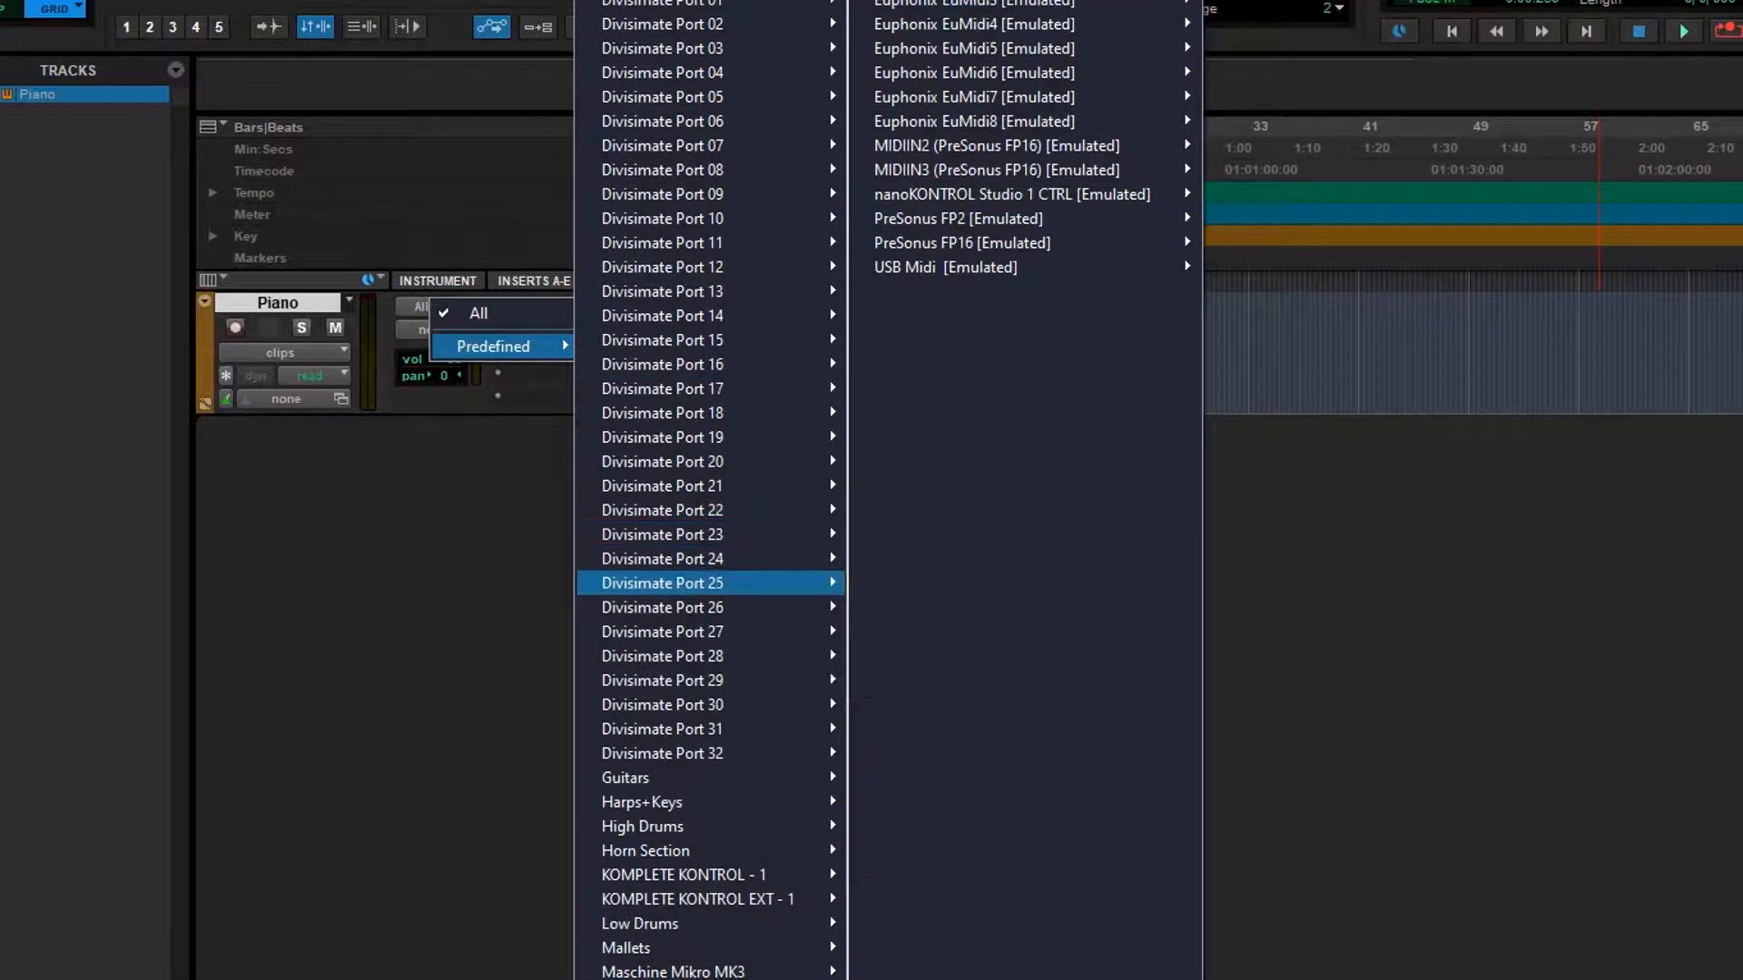
{"action": "left_click", "coordinate": [518, 568]}
{"action": "left_click", "coordinate": [443, 332]}
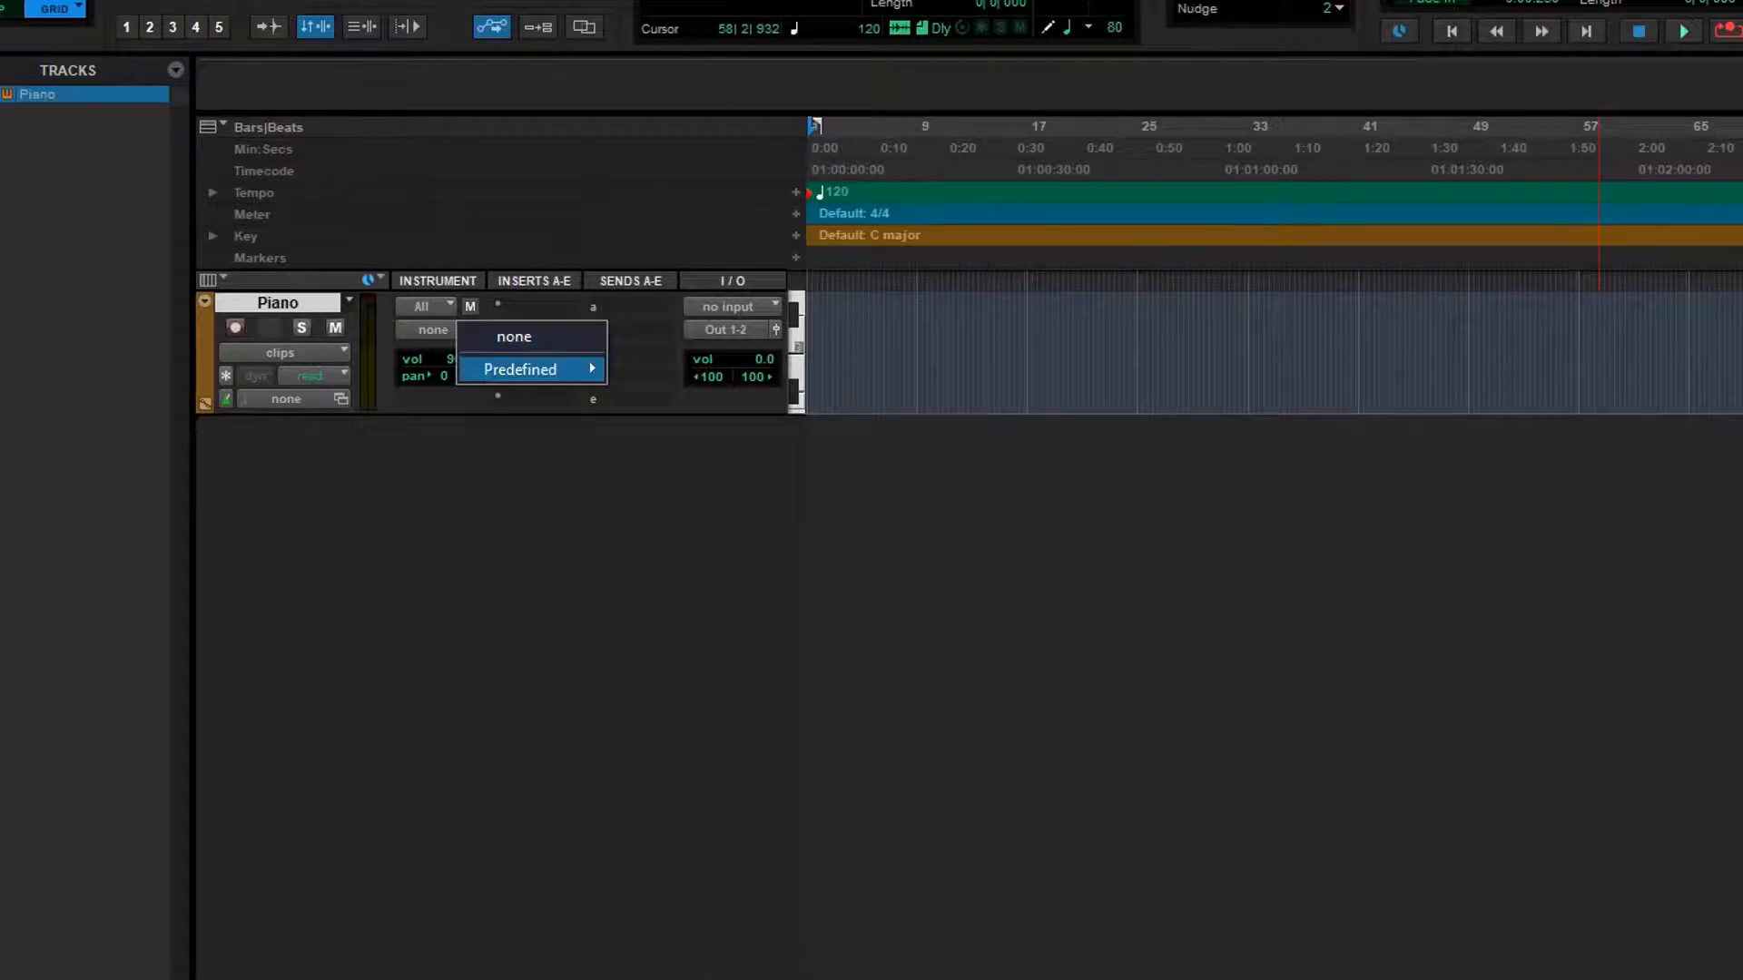
{"action": "mouse_move", "coordinate": [526, 369]}
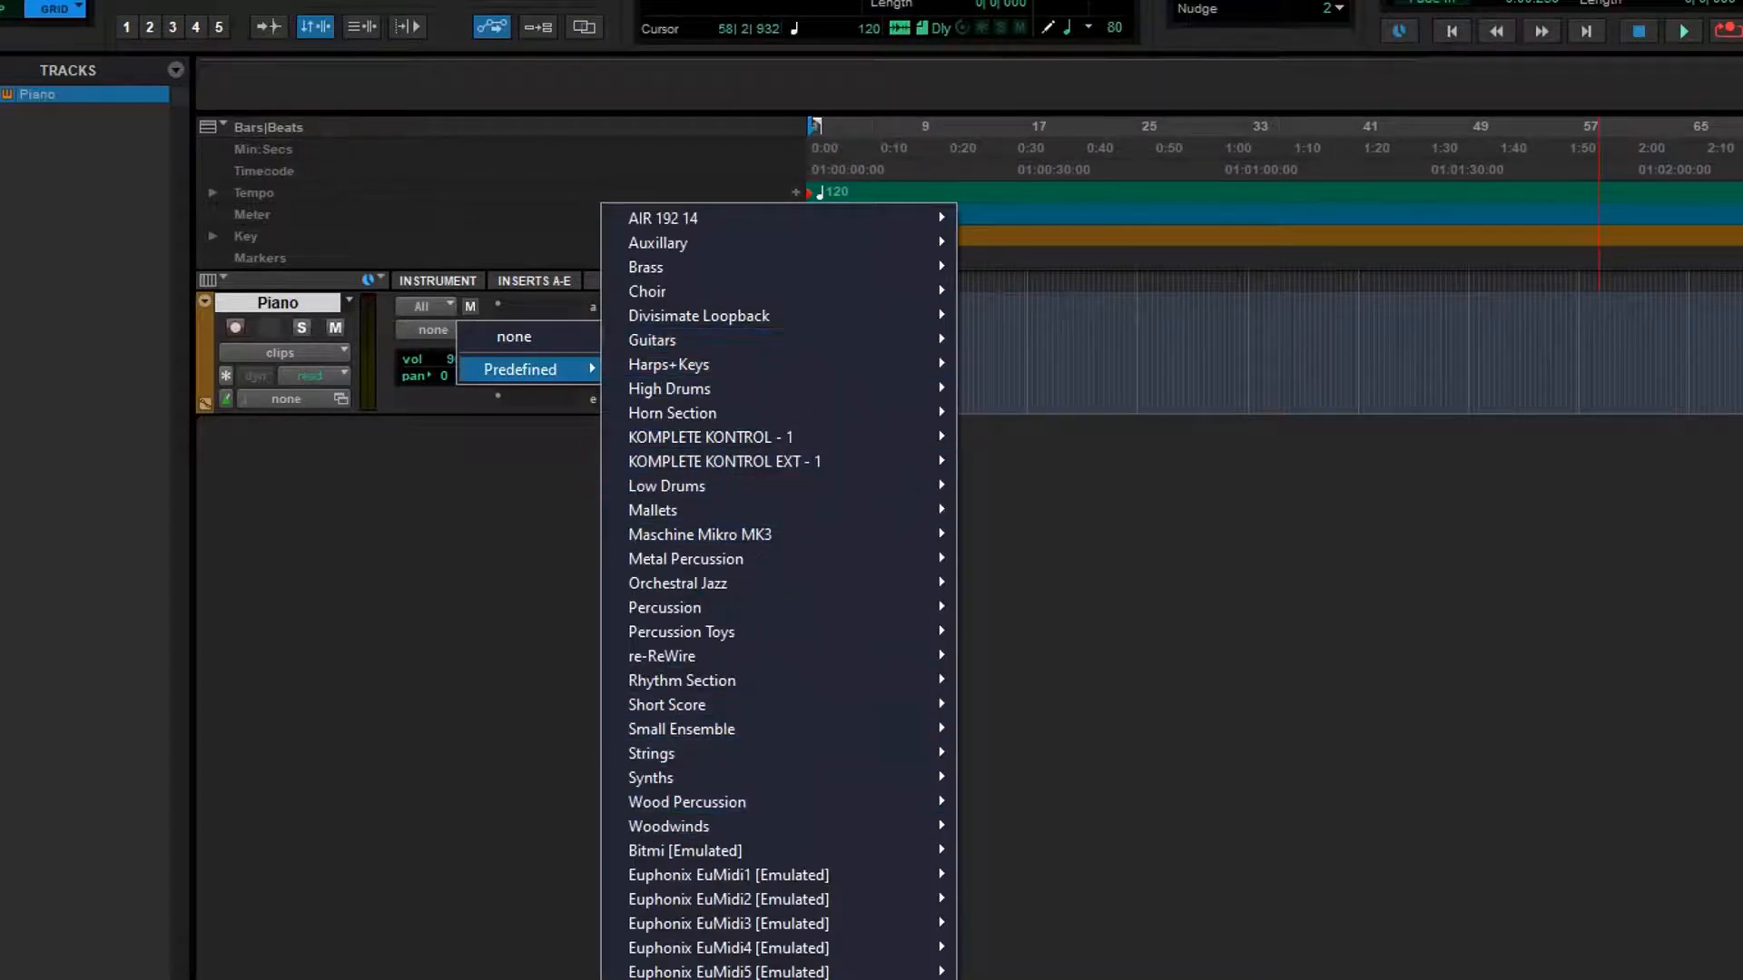
{"action": "left_click", "coordinate": [527, 509]}
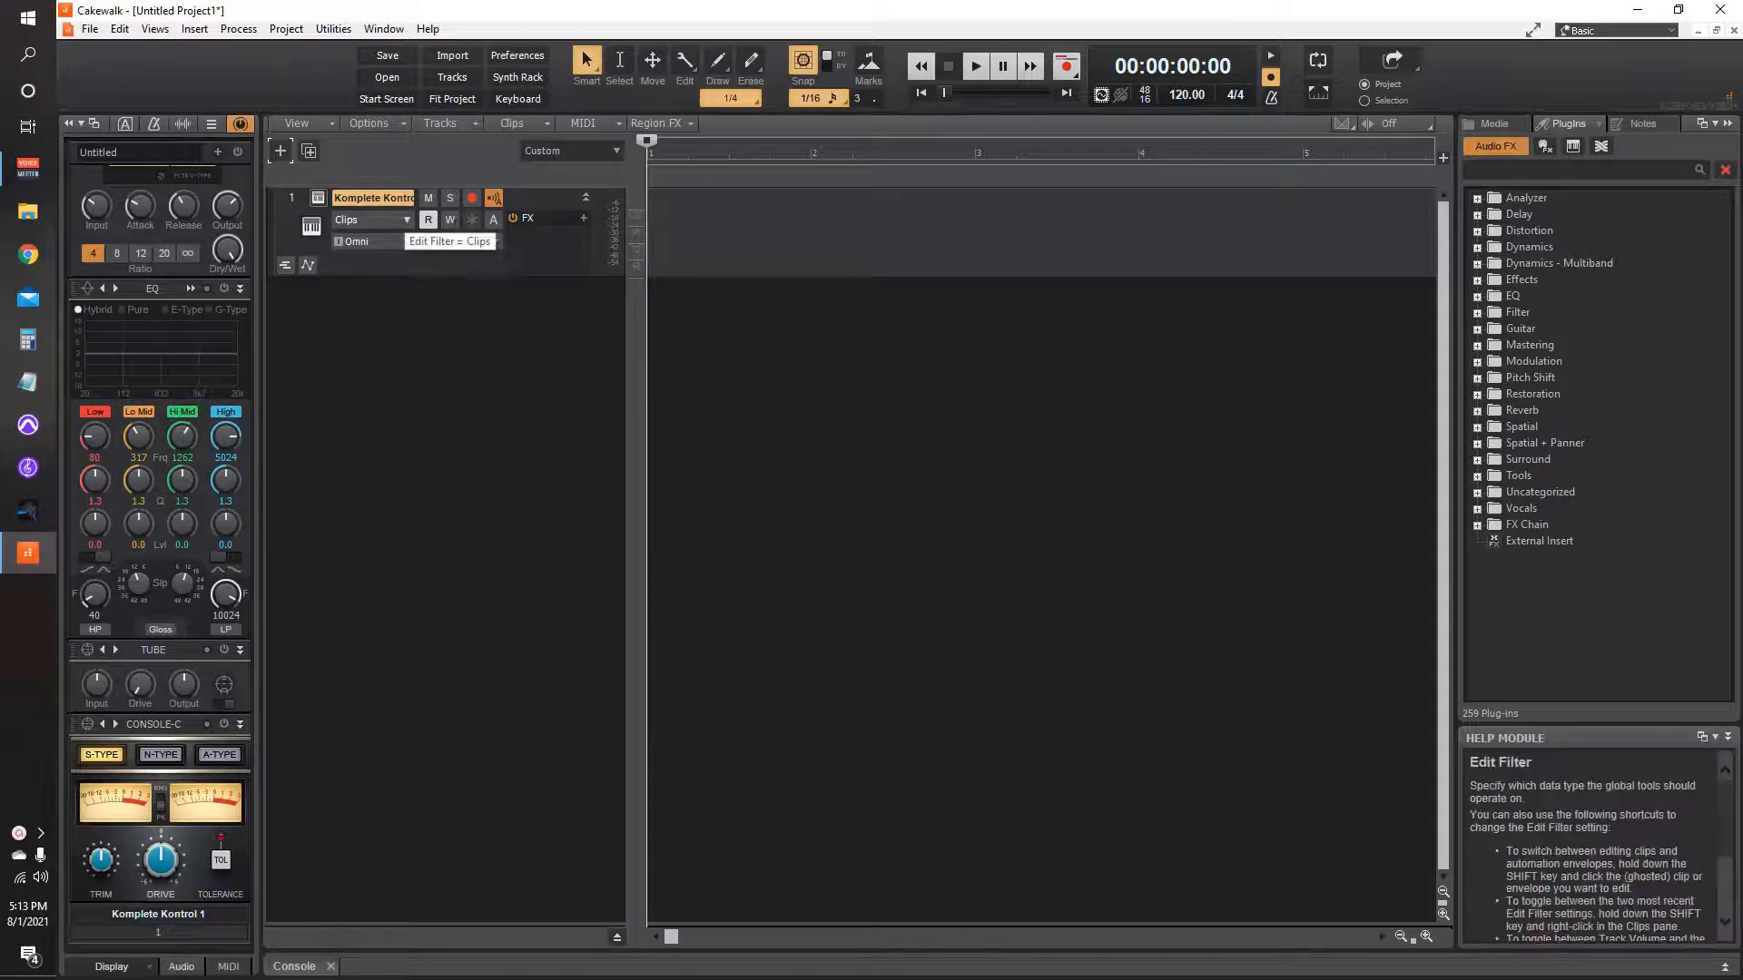
Step: Switch to Cakewalk and view the input choices of the Komplete Kontrol track, including the Strings and Woodwinds ports
{"action": "left_click", "coordinate": [406, 220]}
{"action": "left_click", "coordinate": [405, 220]}
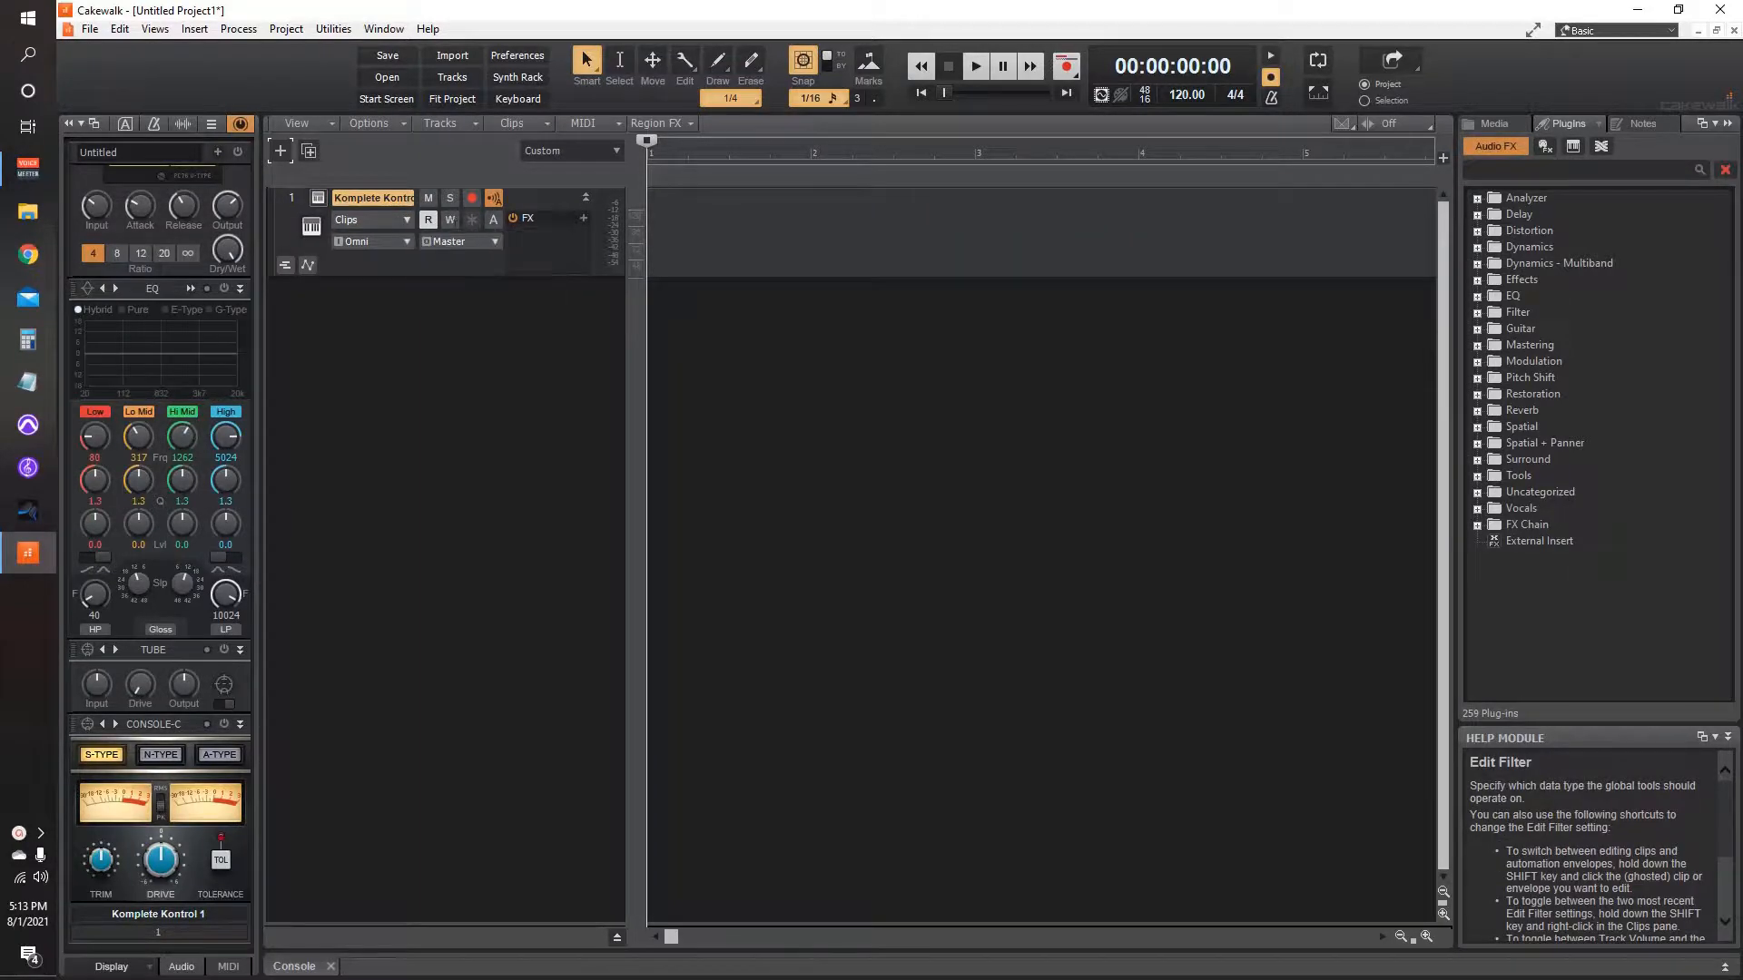
{"action": "left_click", "coordinate": [406, 242]}
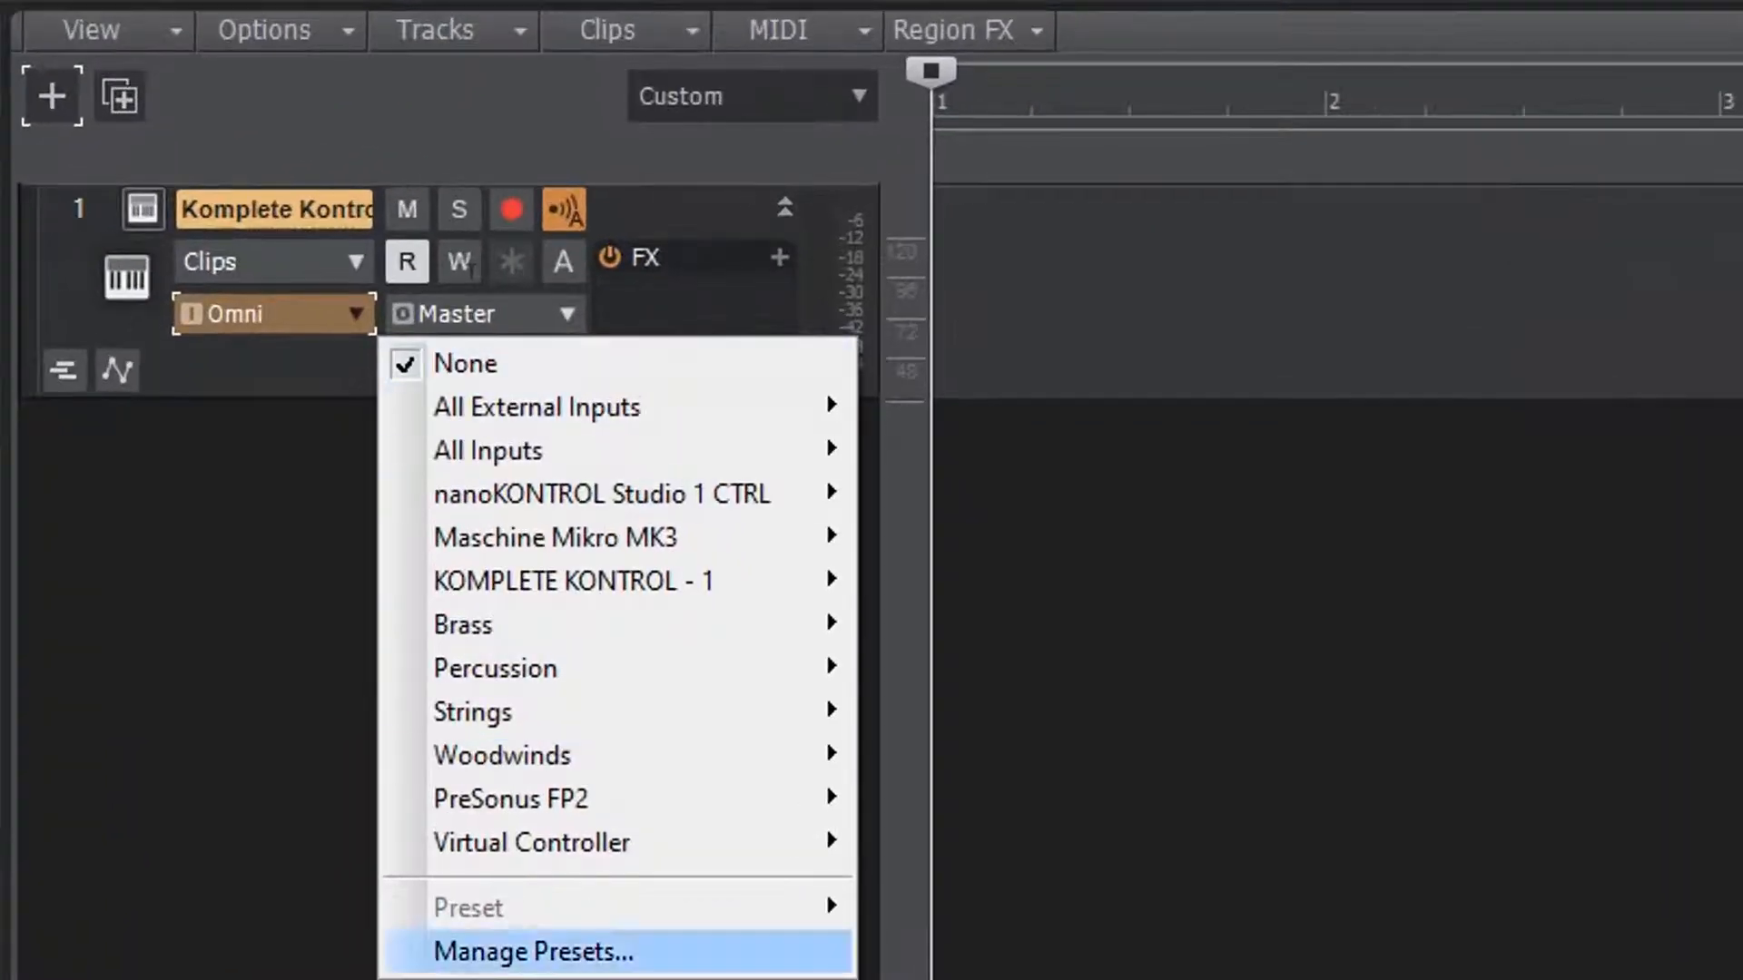
{"action": "mouse_move", "coordinate": [463, 611]}
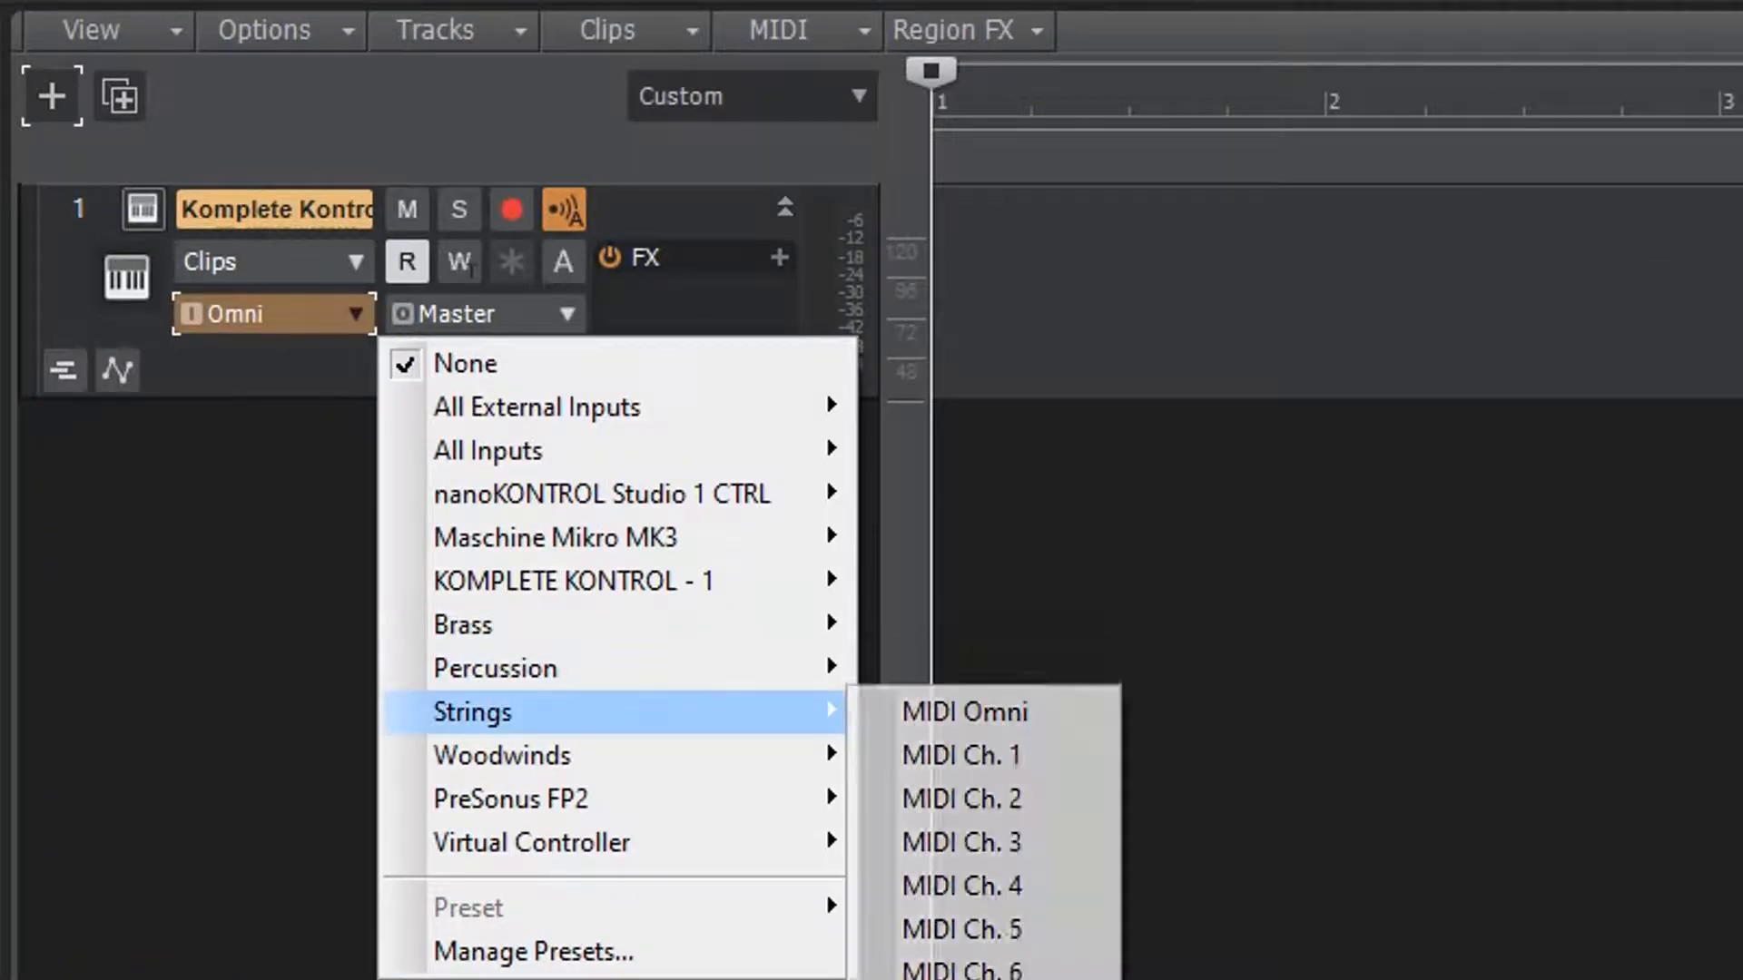
{"action": "mouse_move", "coordinate": [502, 755]}
{"action": "left_click", "coordinate": [274, 314]}
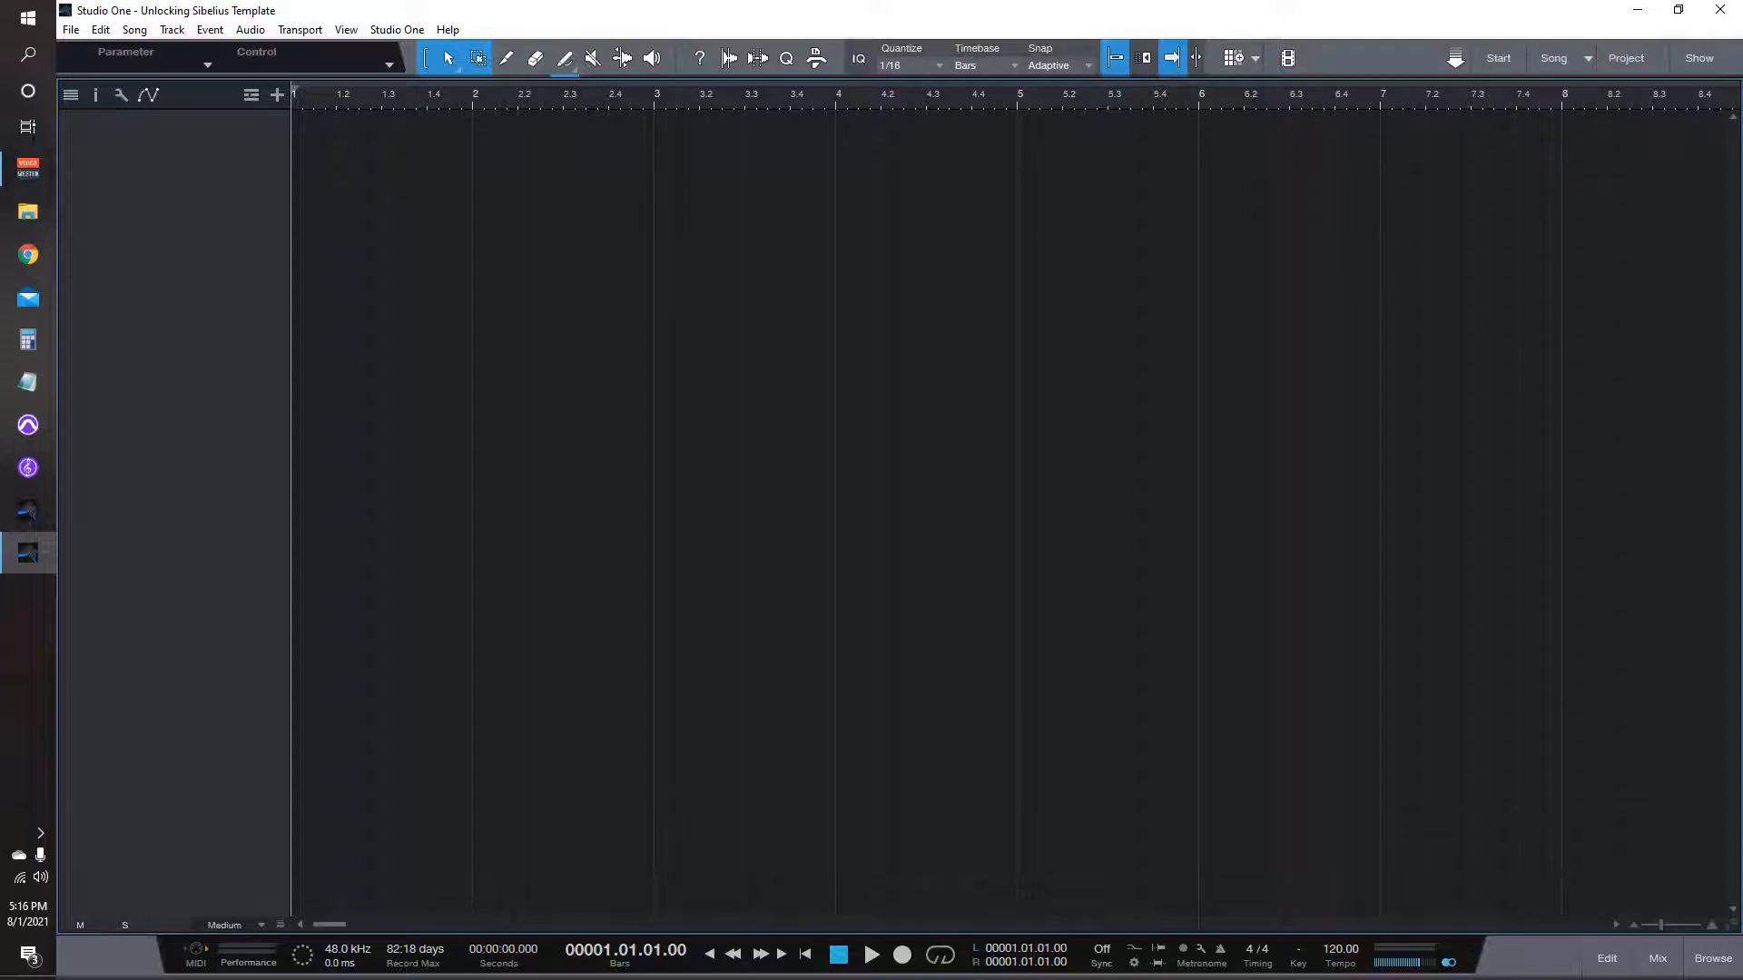
Step: Switch to Studio One, open the External Devices options and look through the device list for the ReWire devices
{"action": "left_click", "coordinate": [396, 29]}
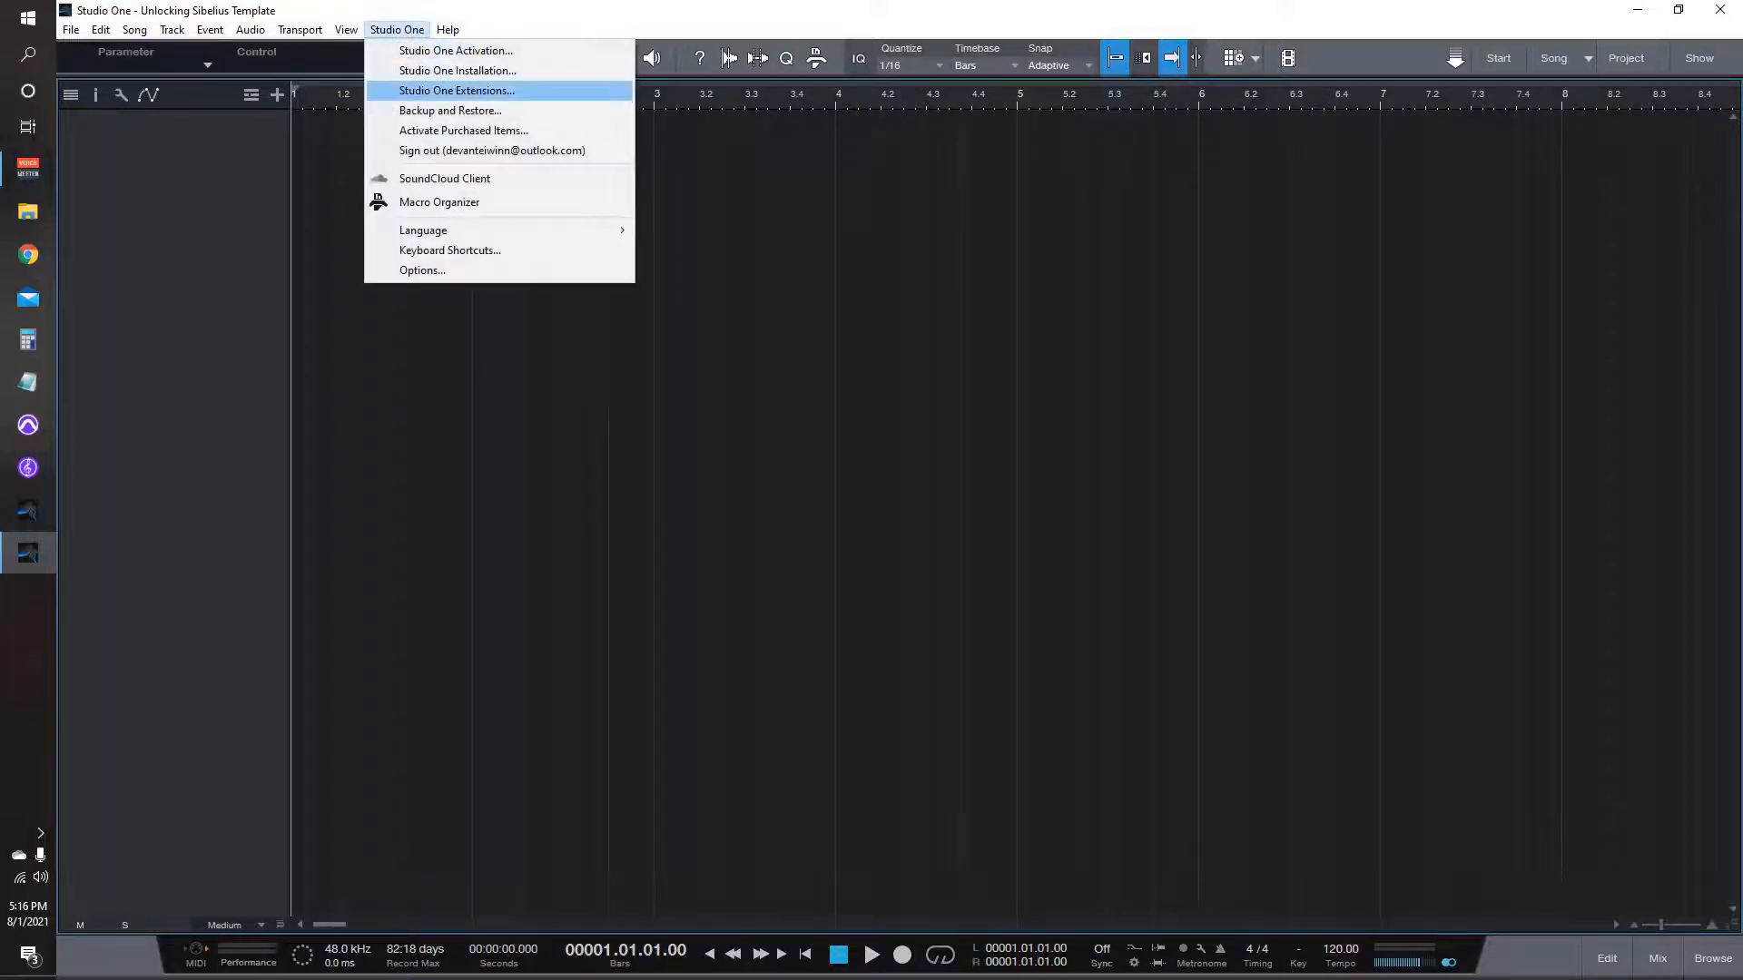
{"action": "left_click", "coordinate": [422, 269]}
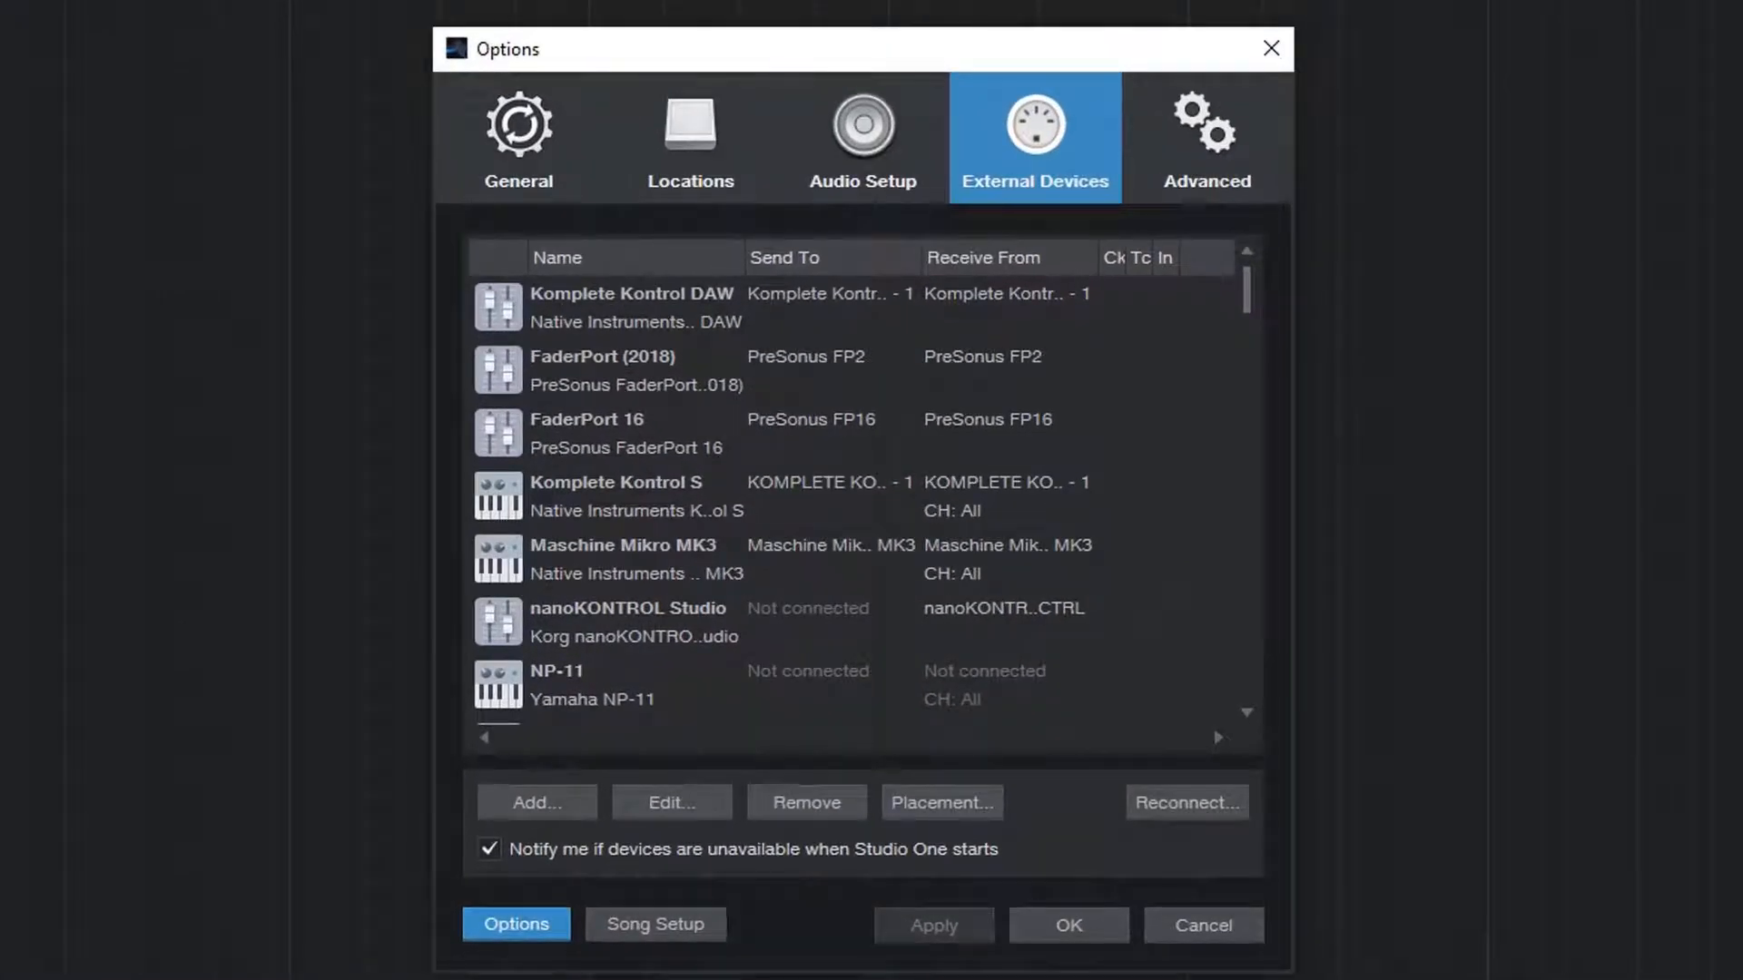
{"action": "scroll", "coordinate": [858, 500], "scroll_direction": "down", "scroll_amount": 2}
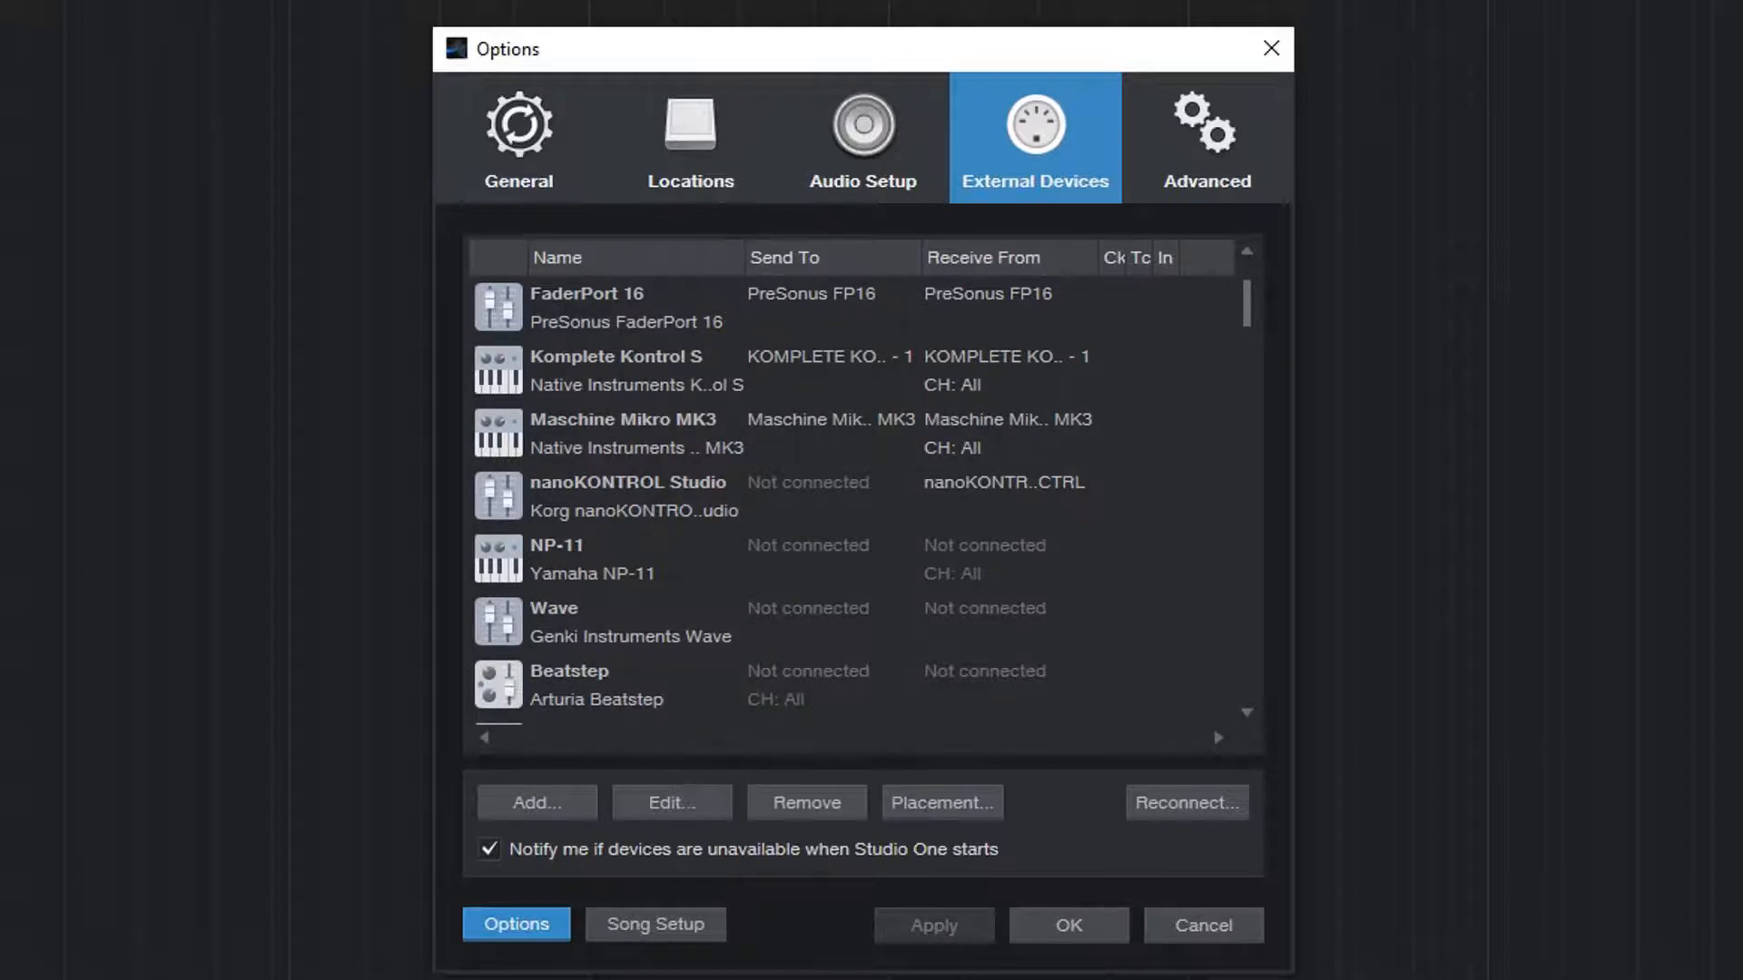
{"action": "scroll", "coordinate": [859, 499], "scroll_direction": "down", "scroll_amount": 9}
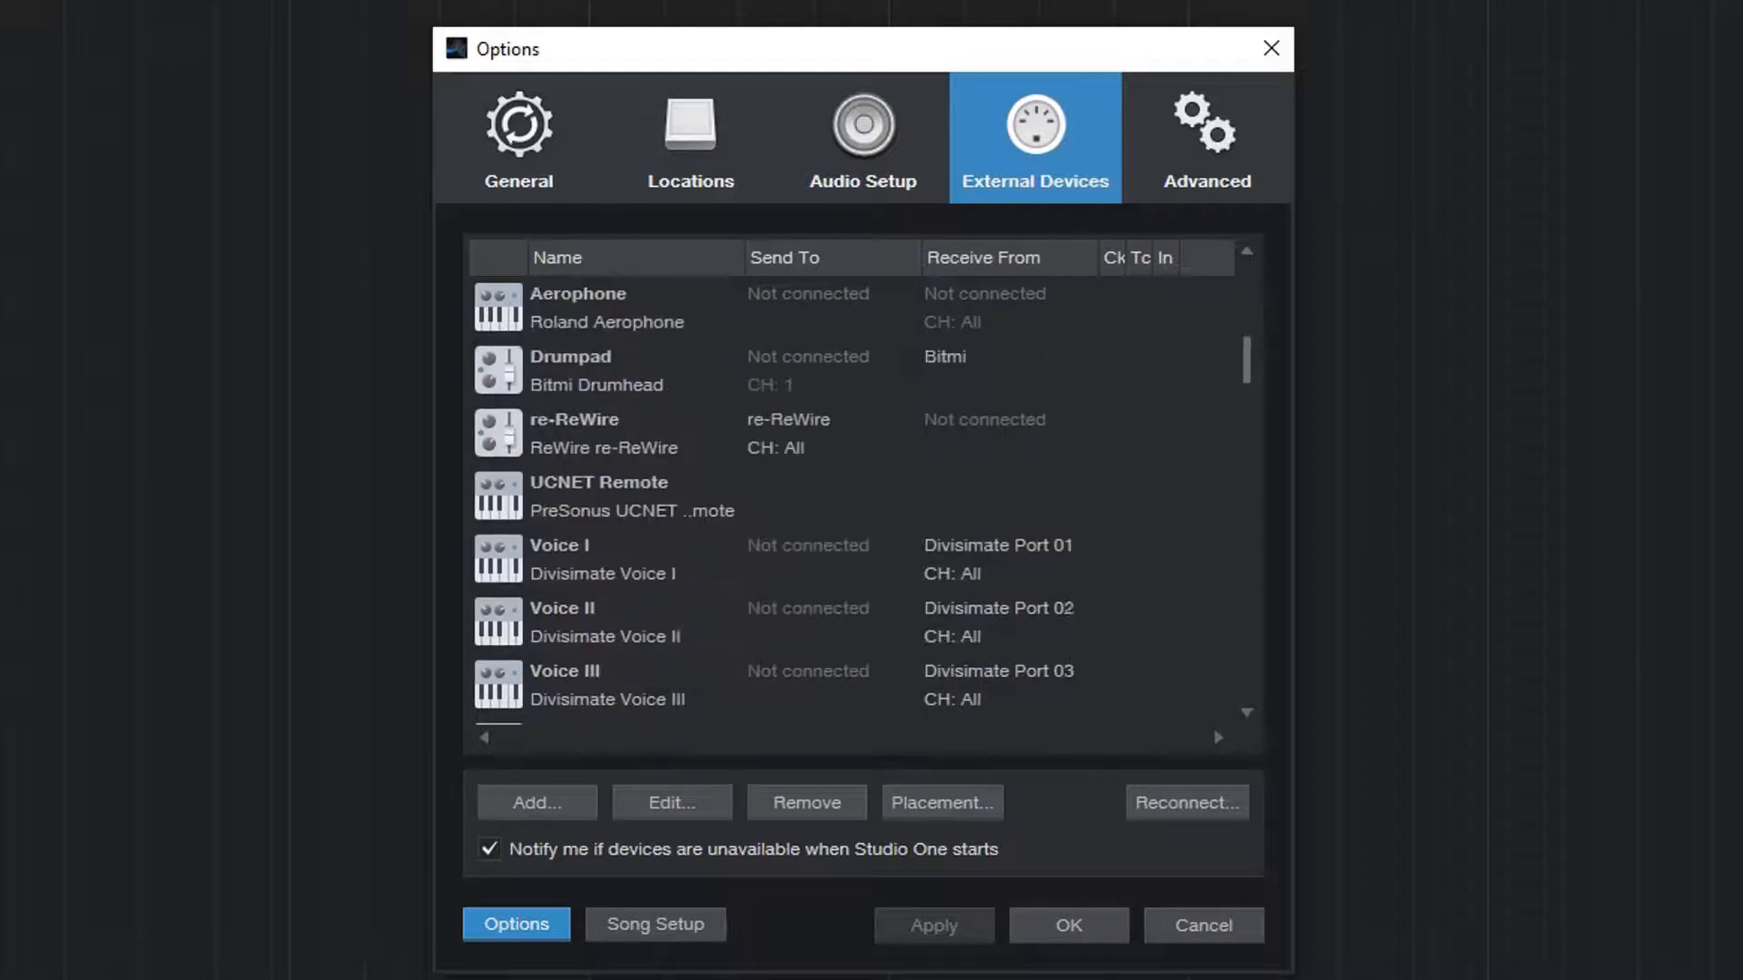
{"action": "scroll", "coordinate": [859, 500], "scroll_direction": "down", "scroll_amount": 20}
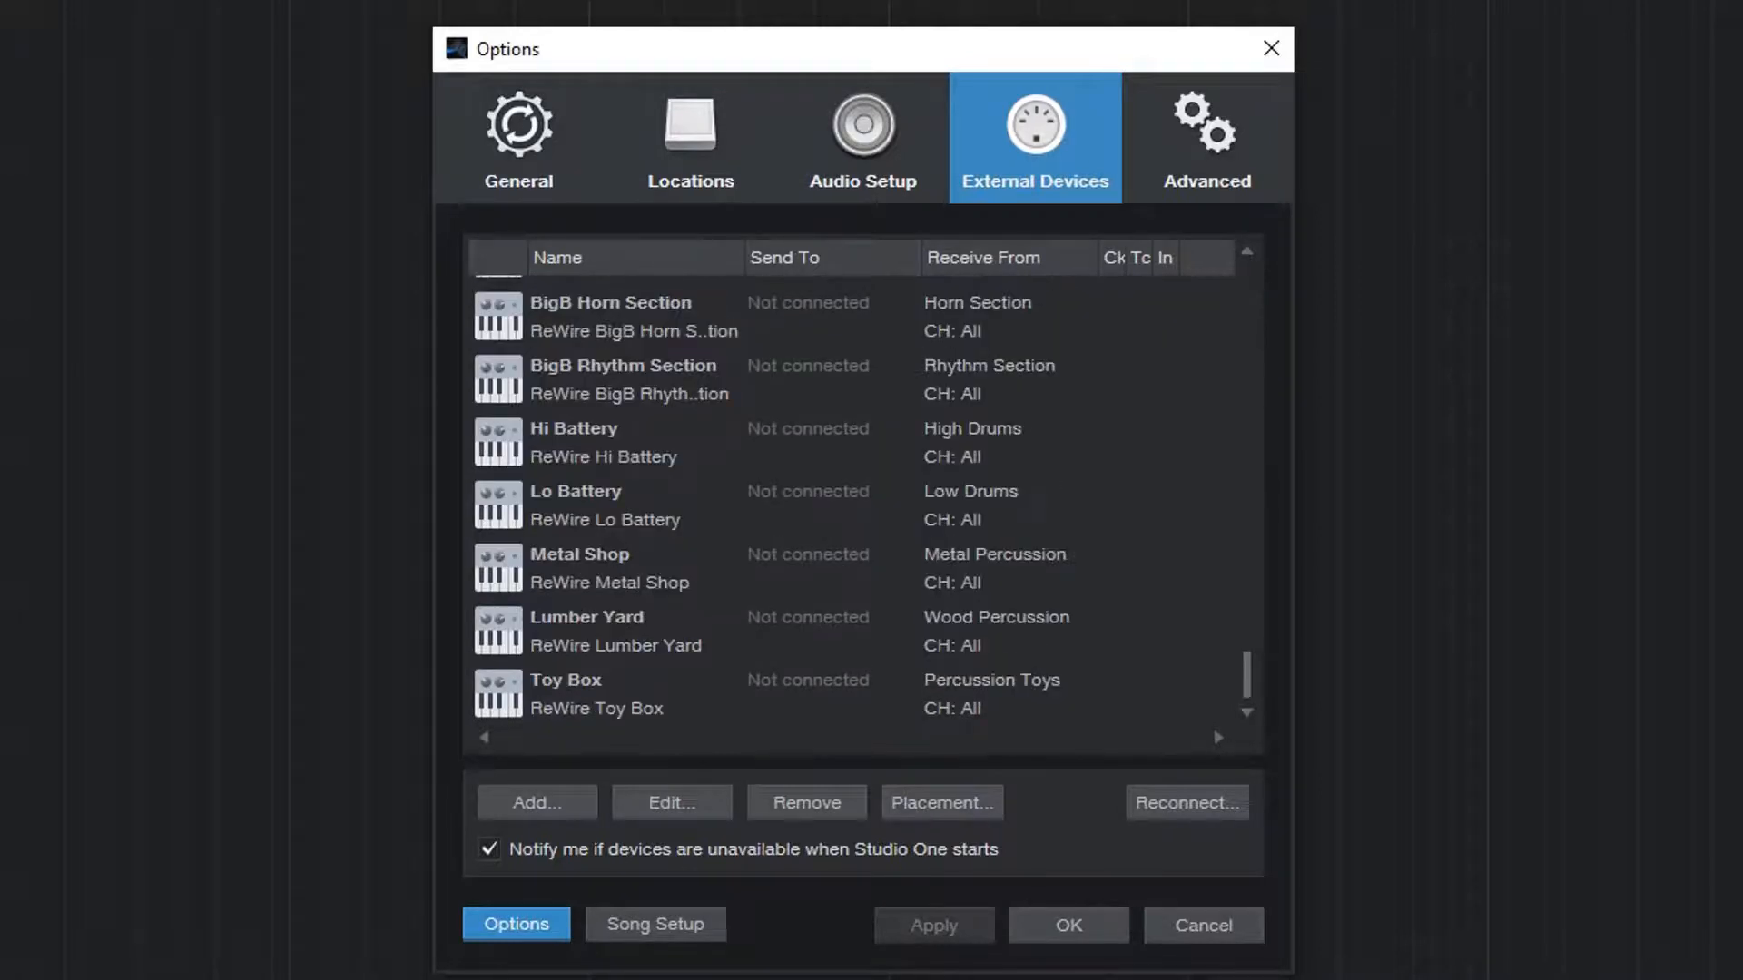
{"action": "scroll", "coordinate": [858, 500], "scroll_direction": "up", "scroll_amount": 20}
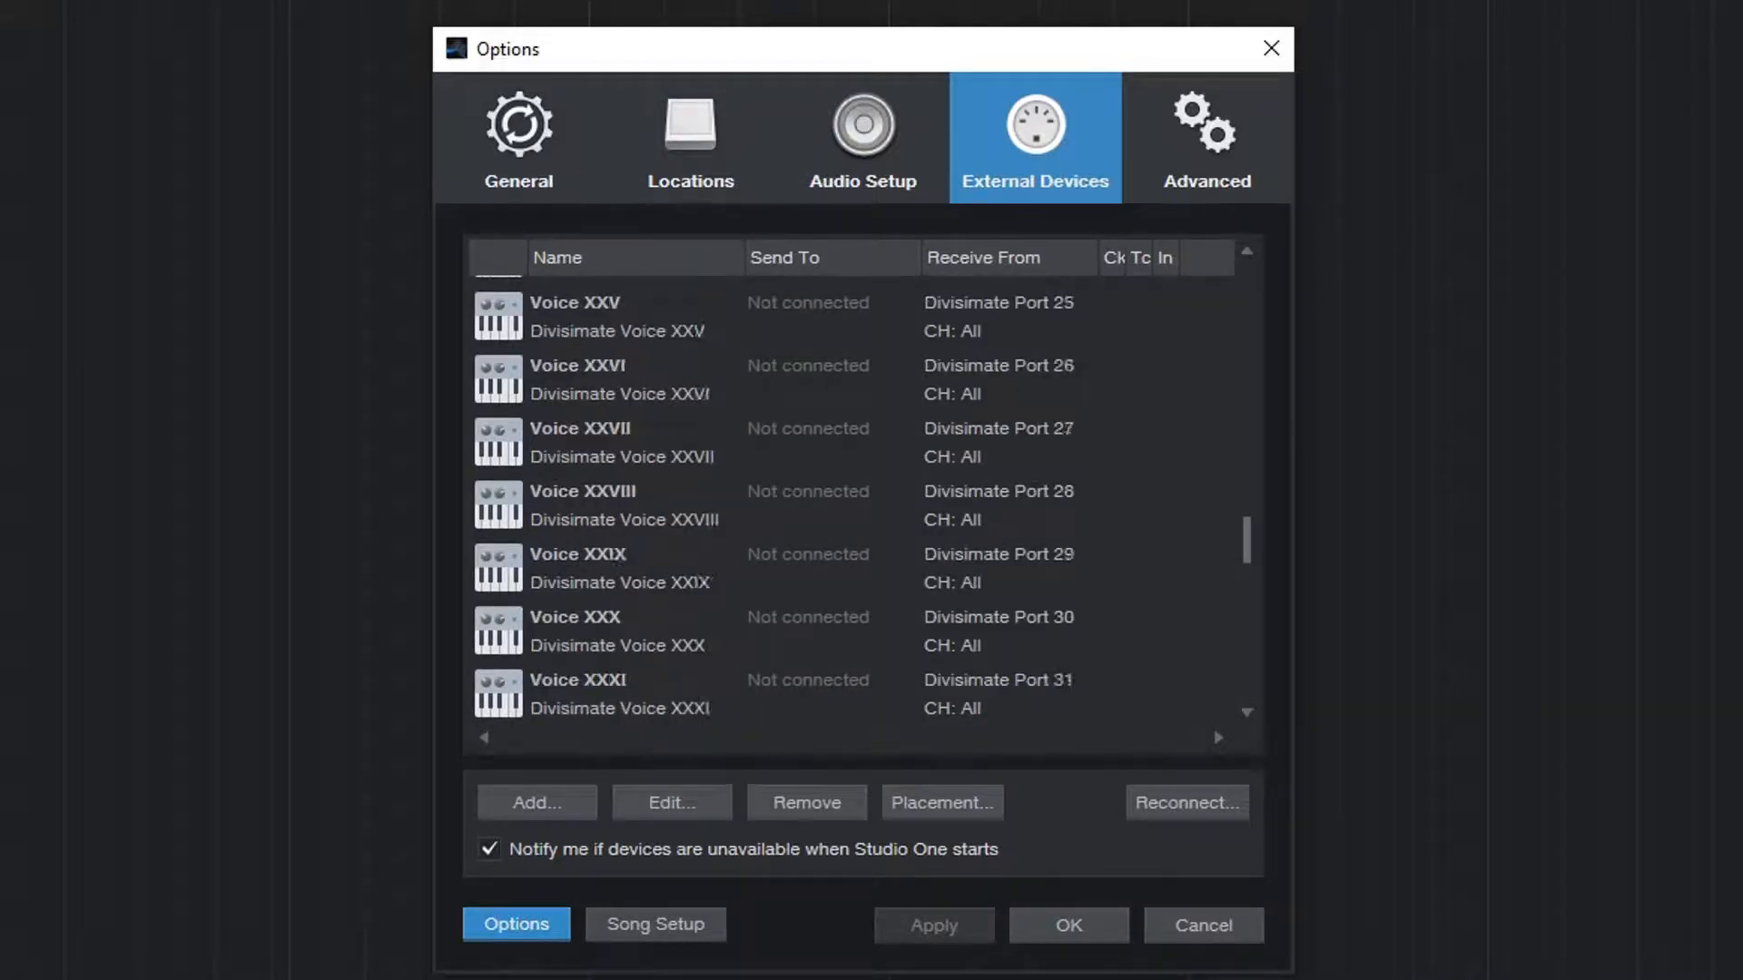
{"action": "scroll", "coordinate": [859, 499], "scroll_direction": "down", "scroll_amount": 5}
{"action": "scroll", "coordinate": [859, 499], "scroll_direction": "down", "scroll_amount": 1}
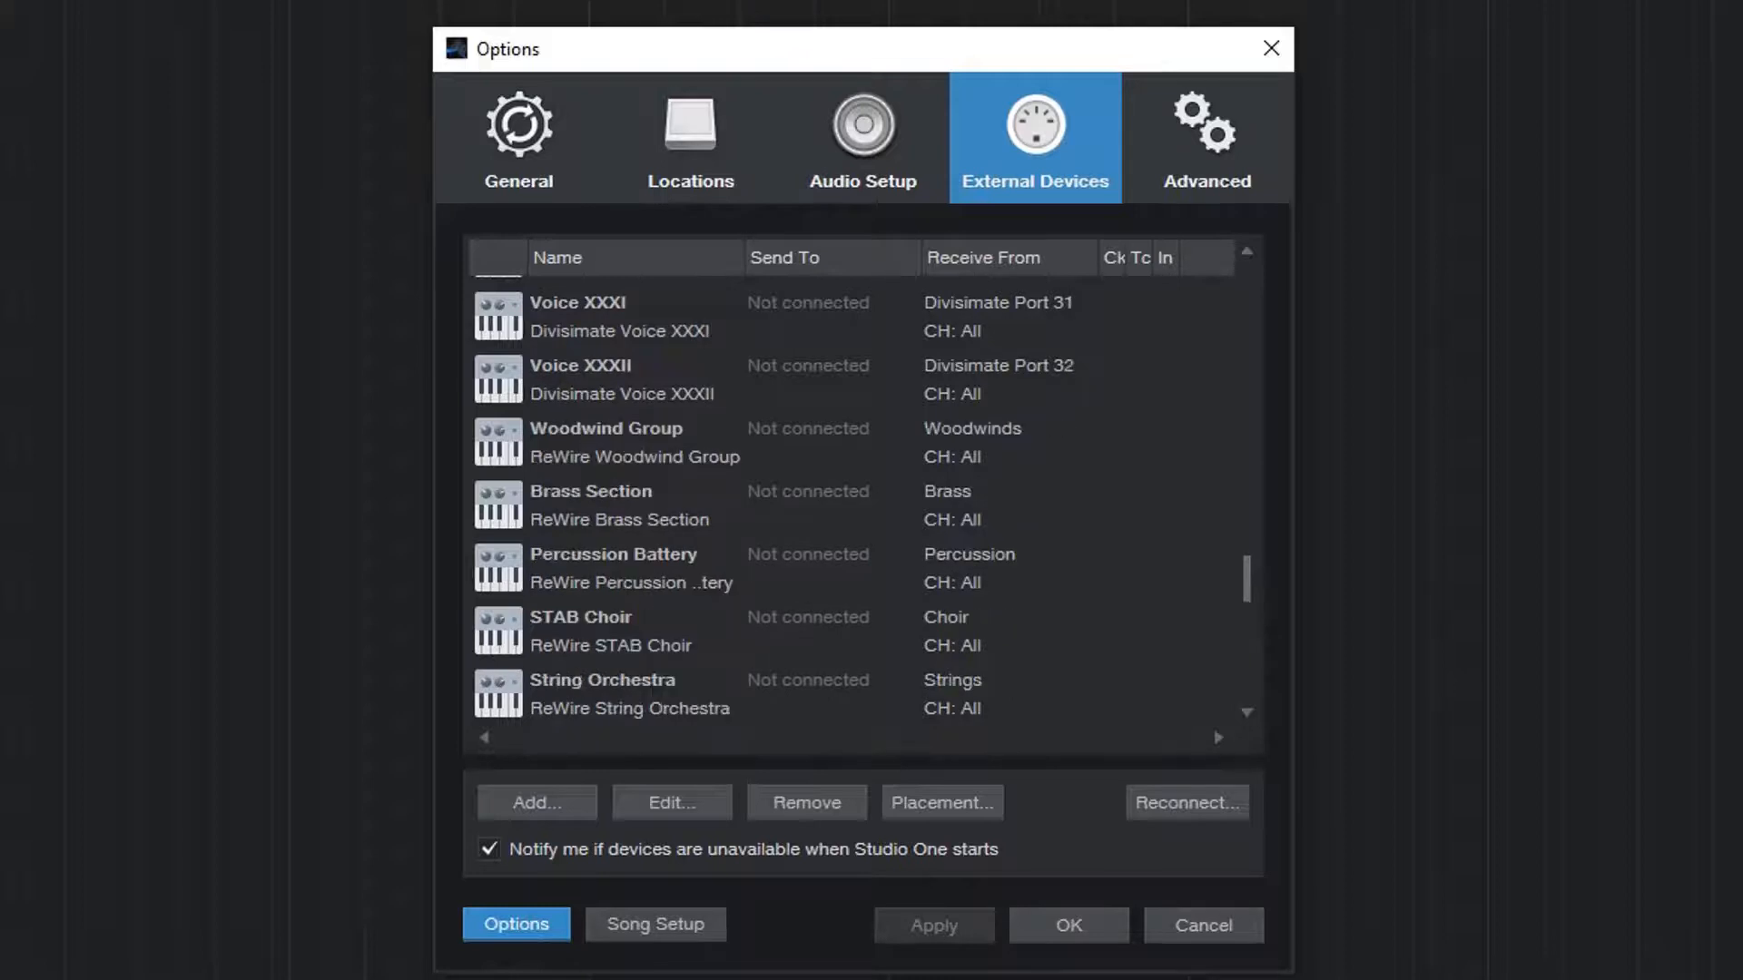
Step: Highlight the Woodwind Group, Brass Section, Percussion Battery and String Orchestra devices in turn
{"action": "left_click", "coordinate": [690, 443]}
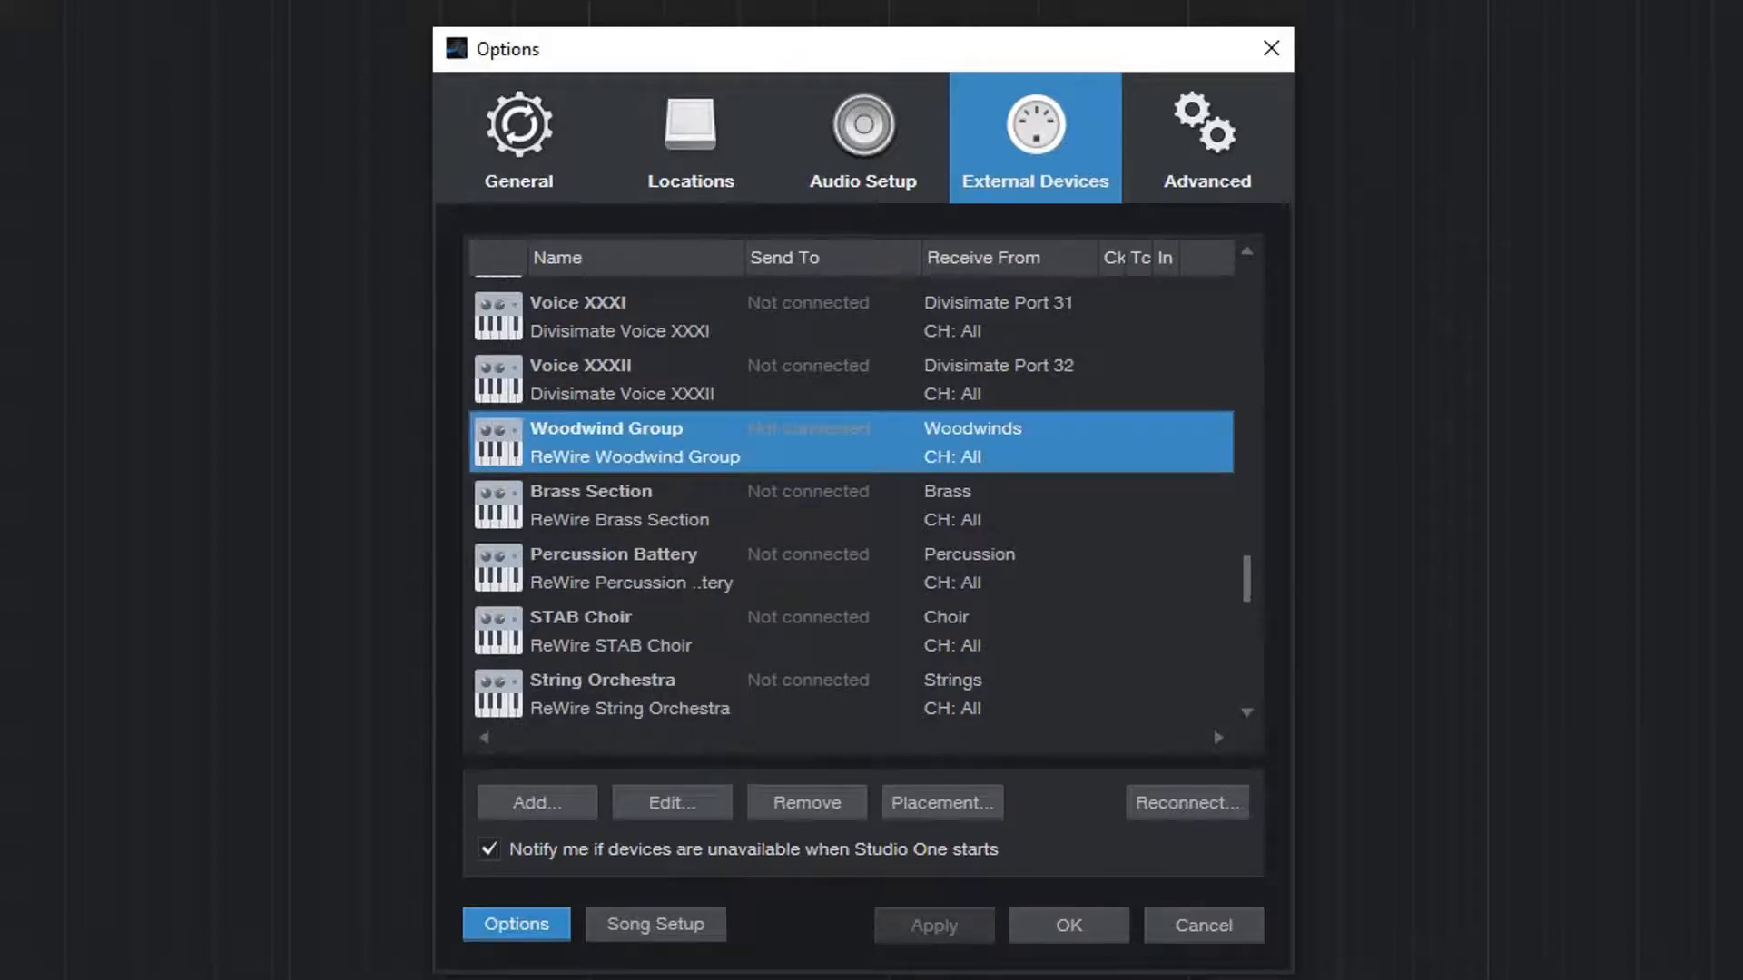
{"action": "left_click", "coordinate": [967, 442]}
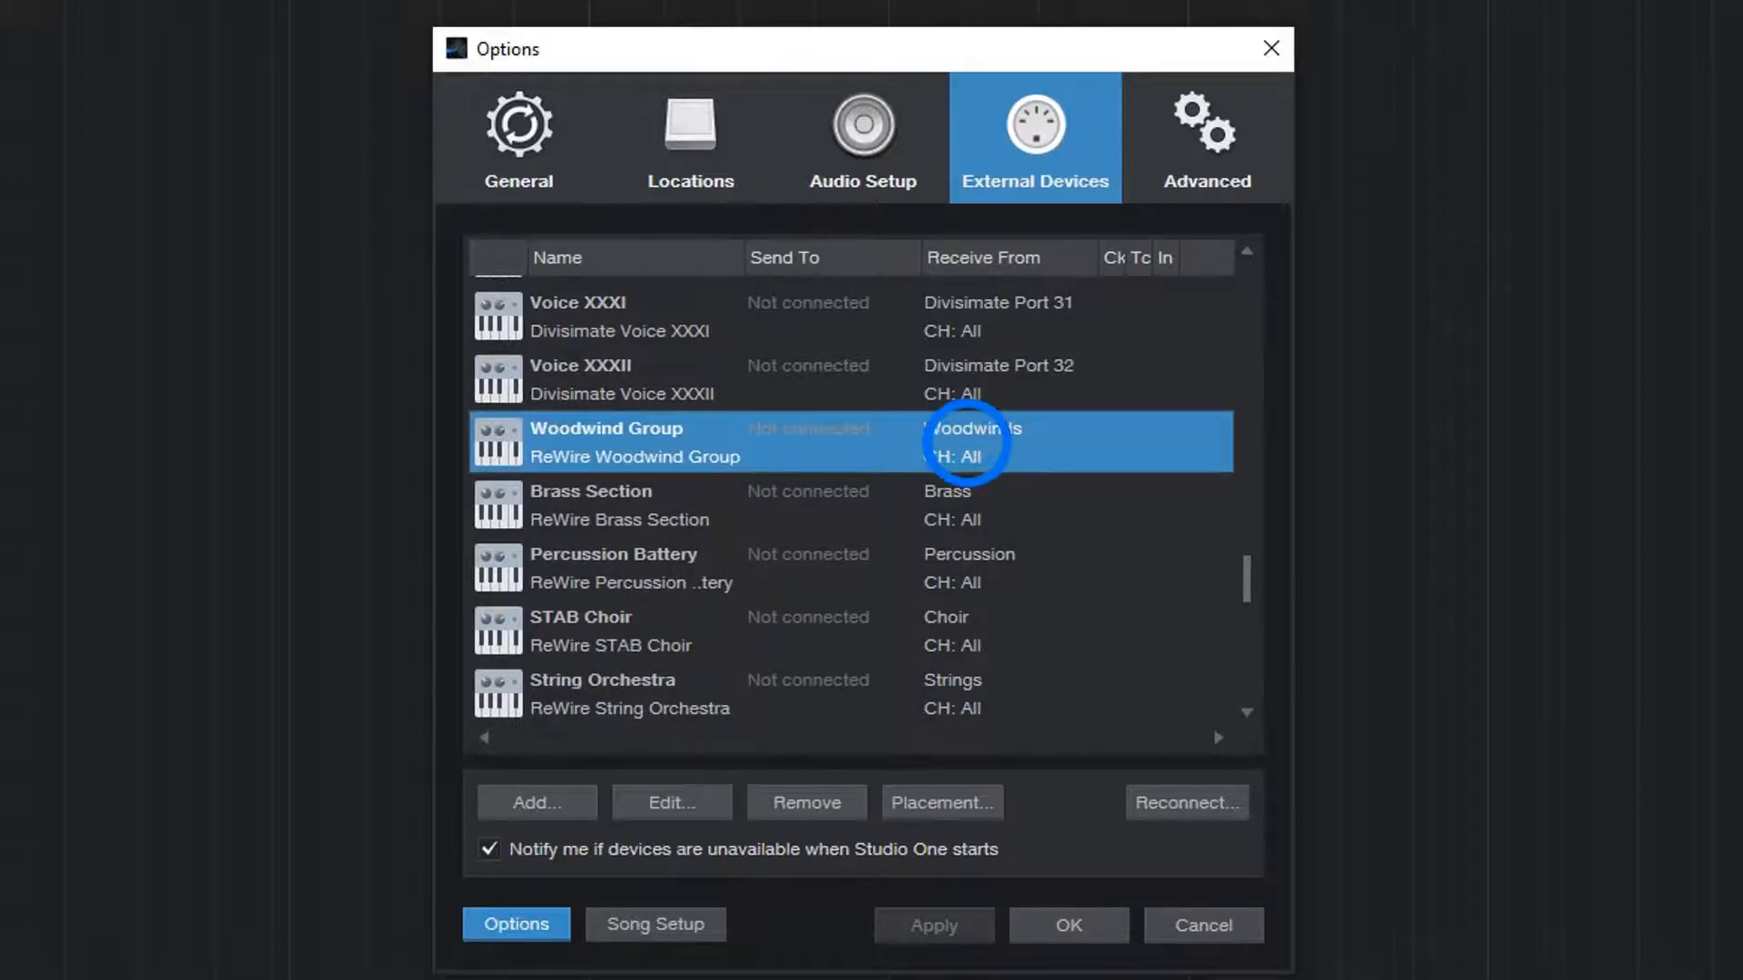
{"action": "left_click", "coordinate": [953, 505]}
{"action": "left_click", "coordinate": [953, 567]}
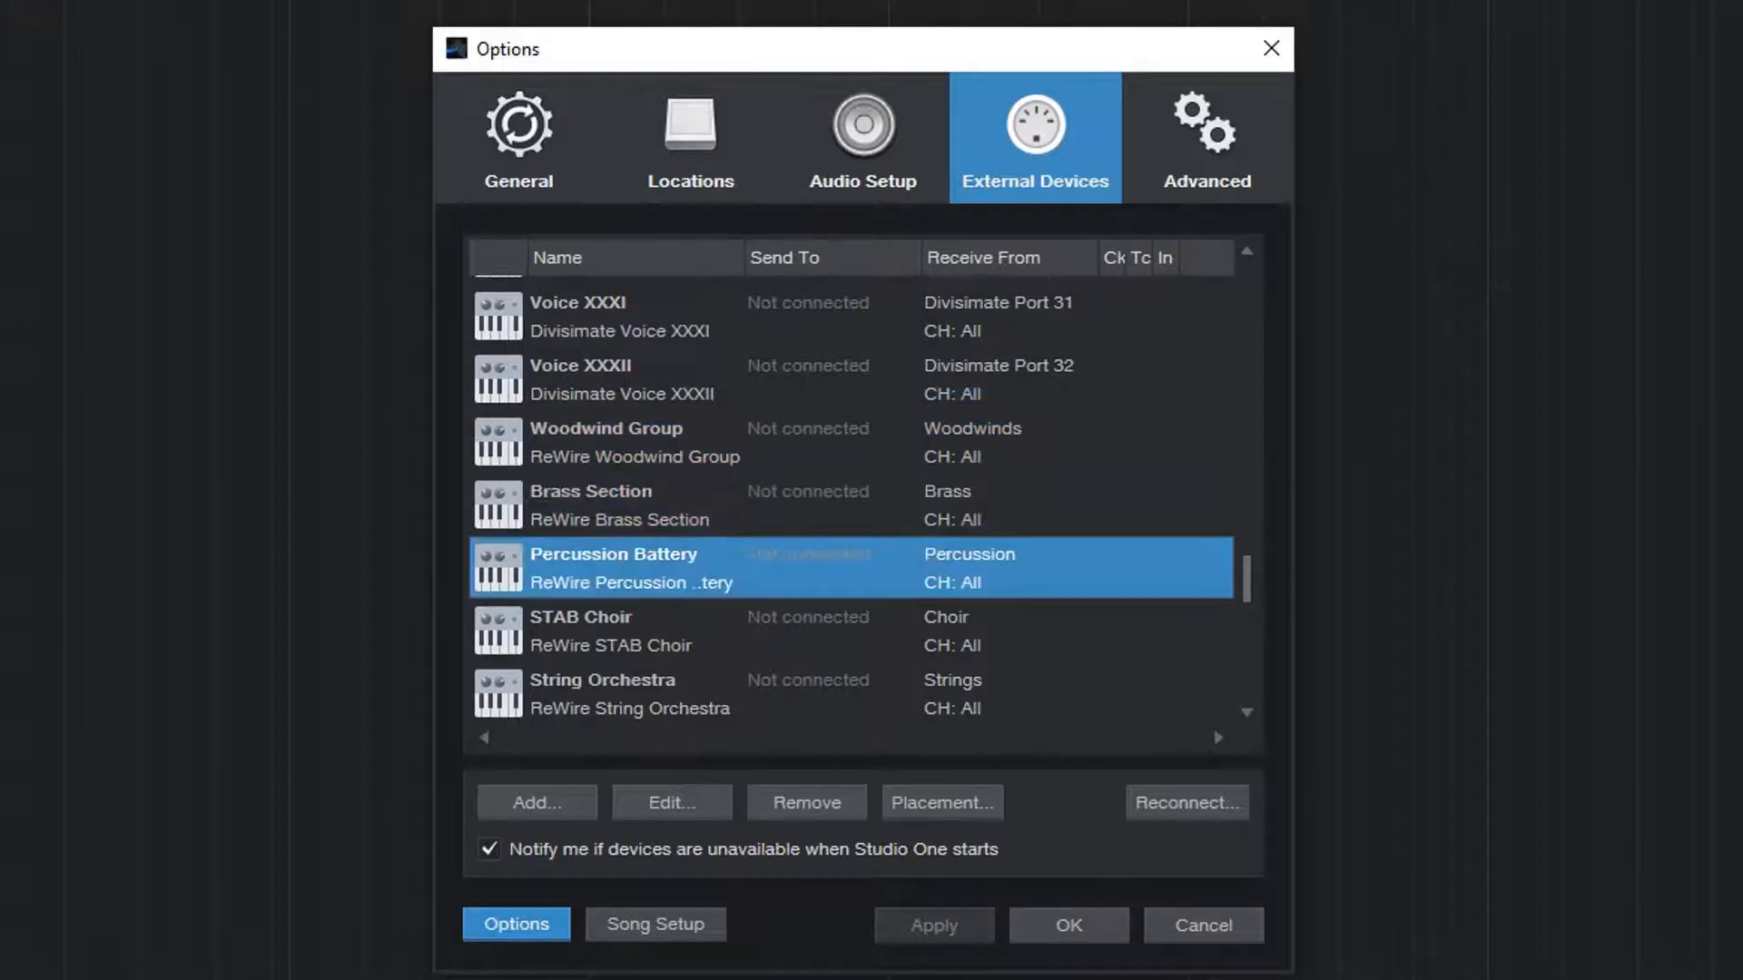
{"action": "scroll", "coordinate": [953, 581], "scroll_direction": "down", "scroll_amount": 1}
{"action": "left_click", "coordinate": [954, 631]}
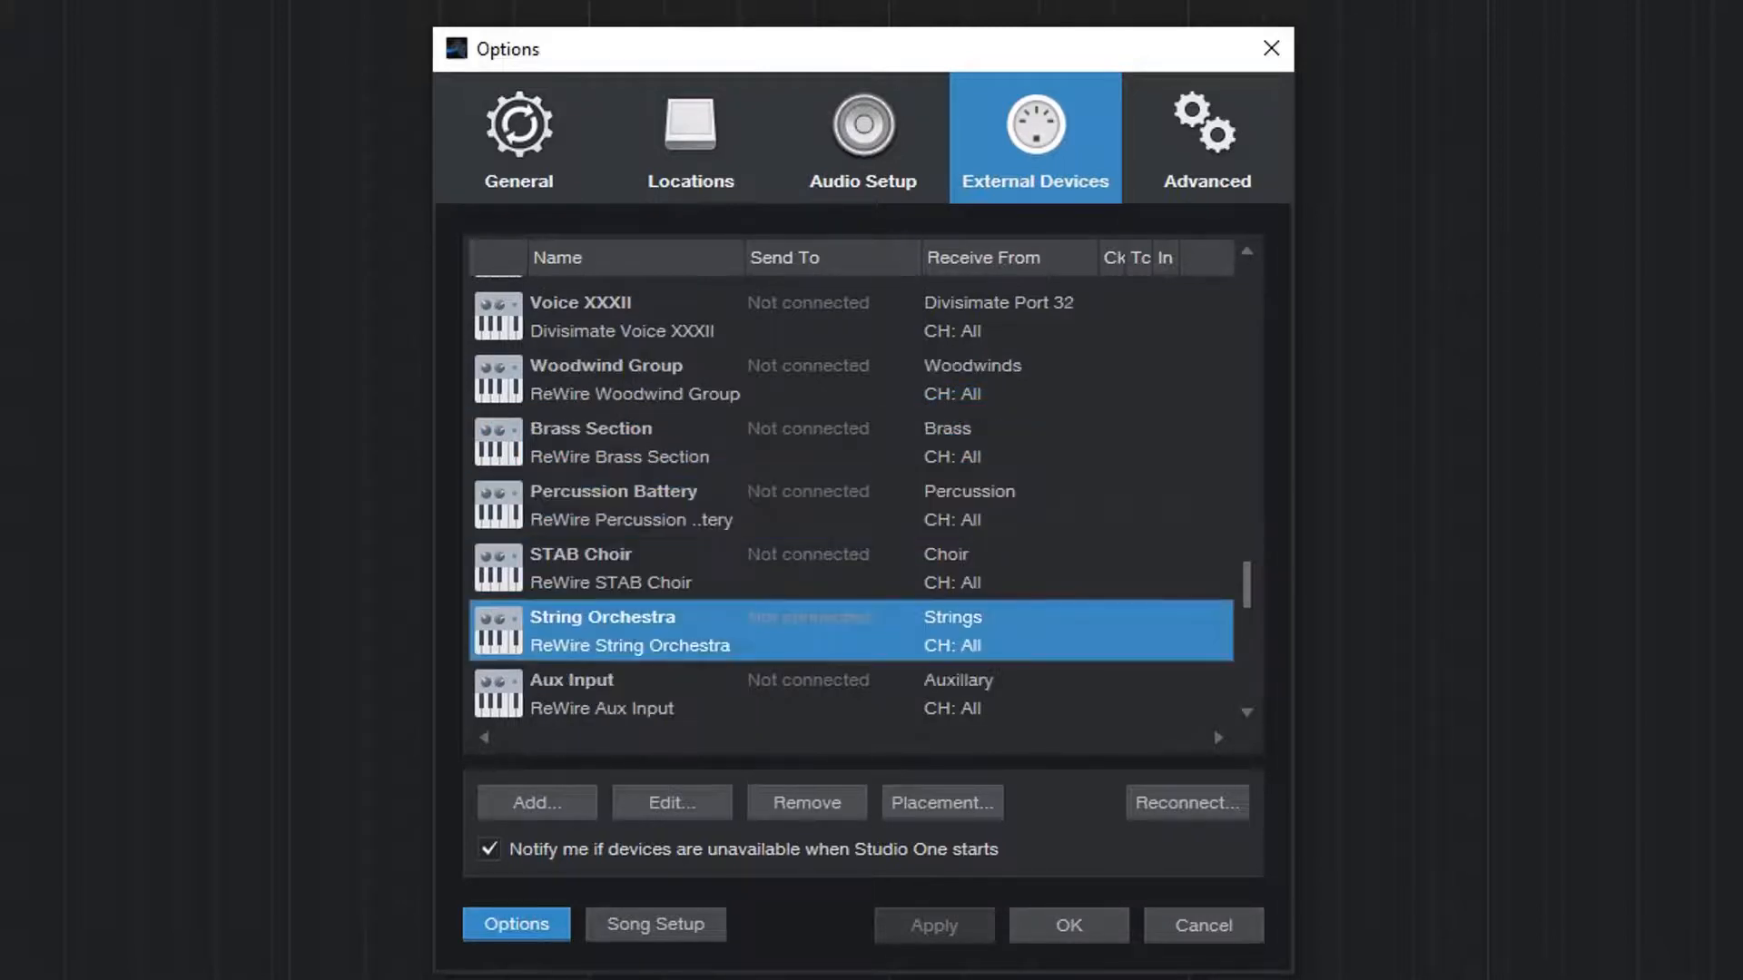
Step: Look through the remaining ReWire devices, then view the Woodwind Group device's settings and close them without changes
{"action": "scroll", "coordinate": [982, 368], "scroll_direction": "down", "scroll_amount": 12}
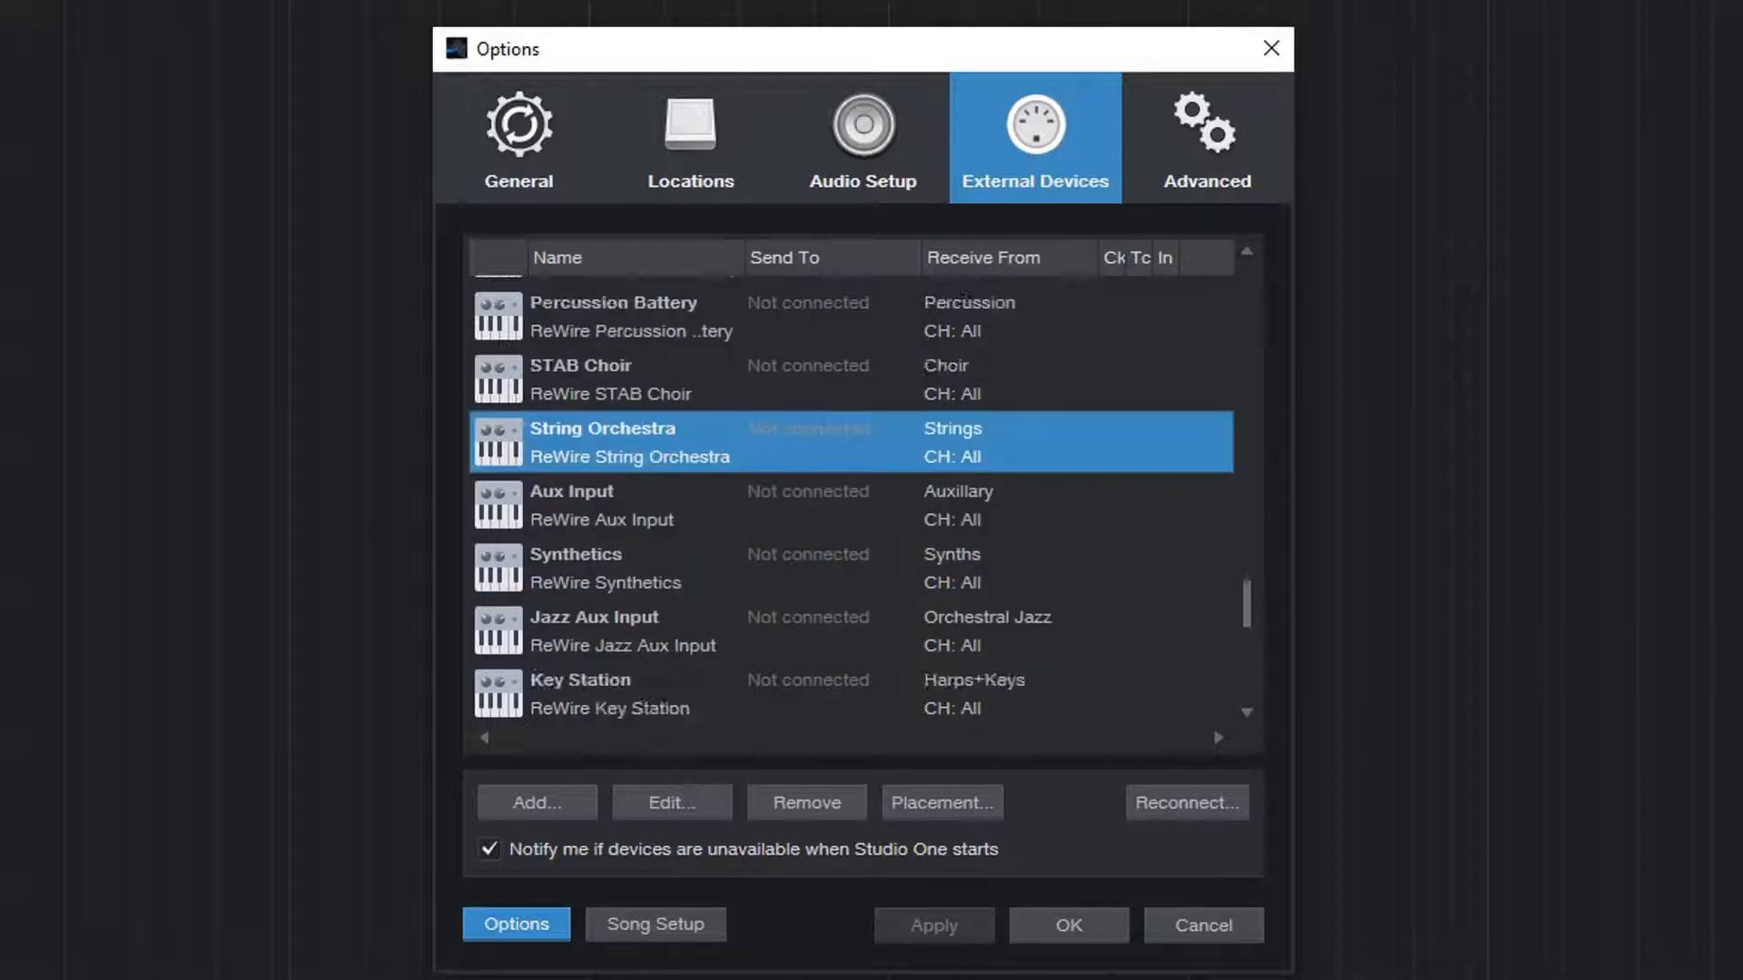
{"action": "scroll", "coordinate": [982, 368], "scroll_direction": "down", "scroll_amount": 2}
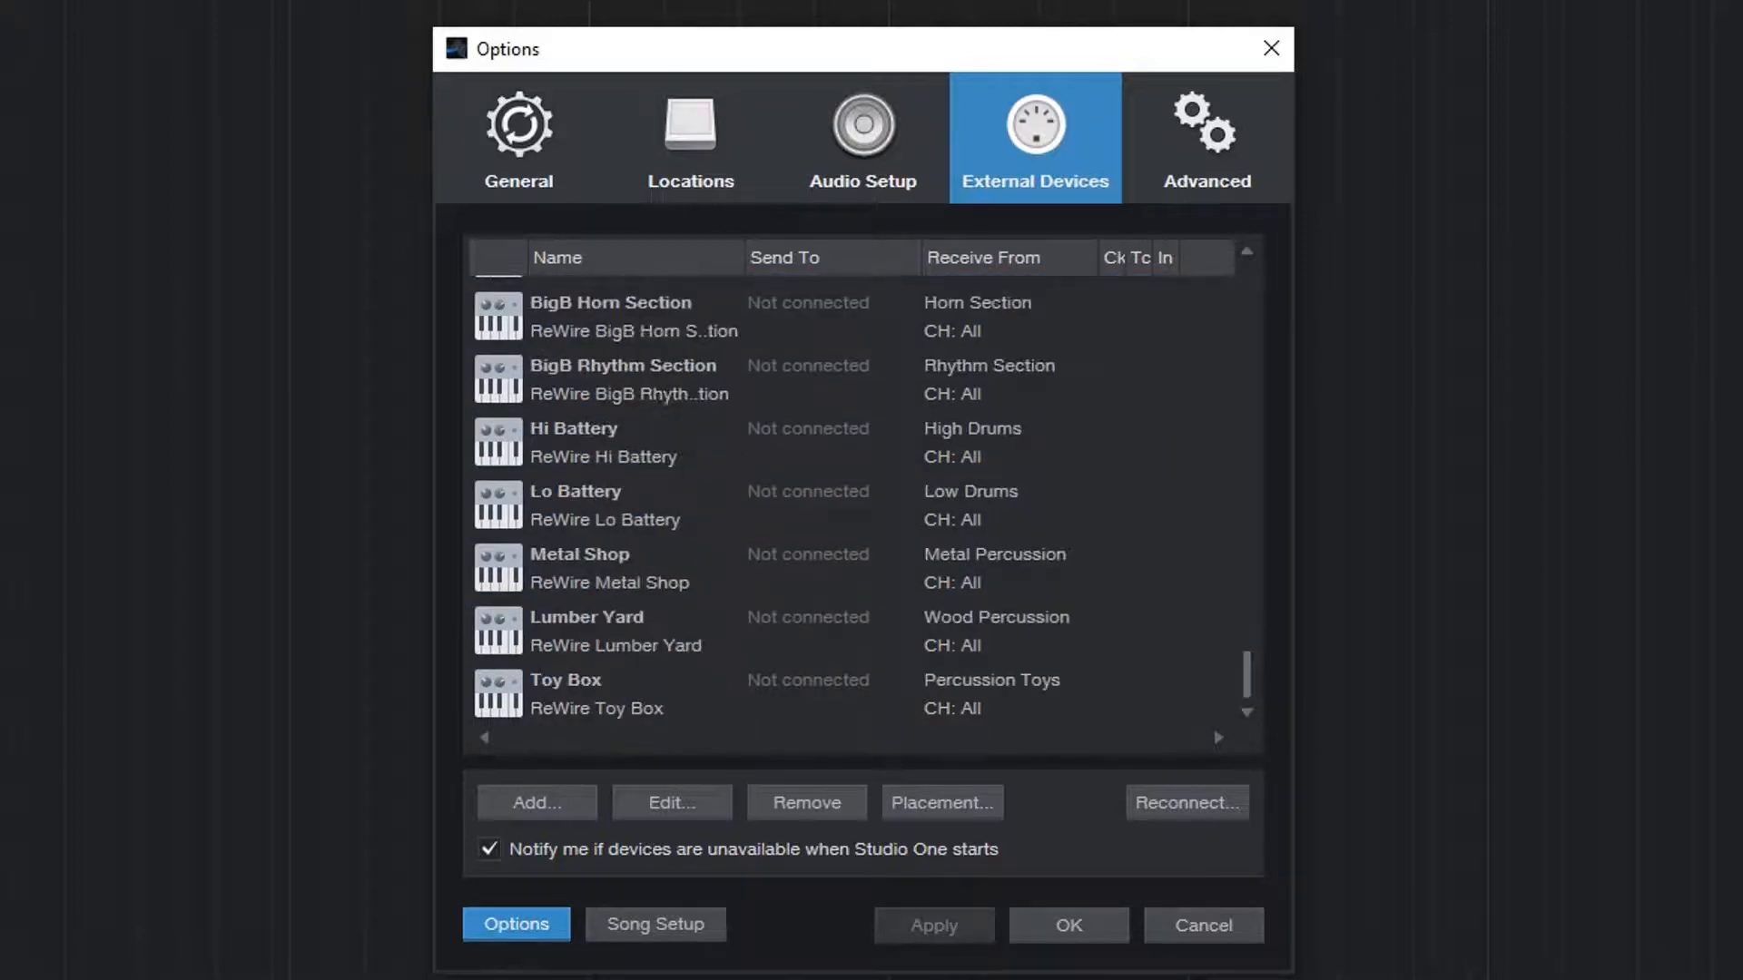
{"action": "scroll", "coordinate": [982, 368], "scroll_direction": "up", "scroll_amount": 14}
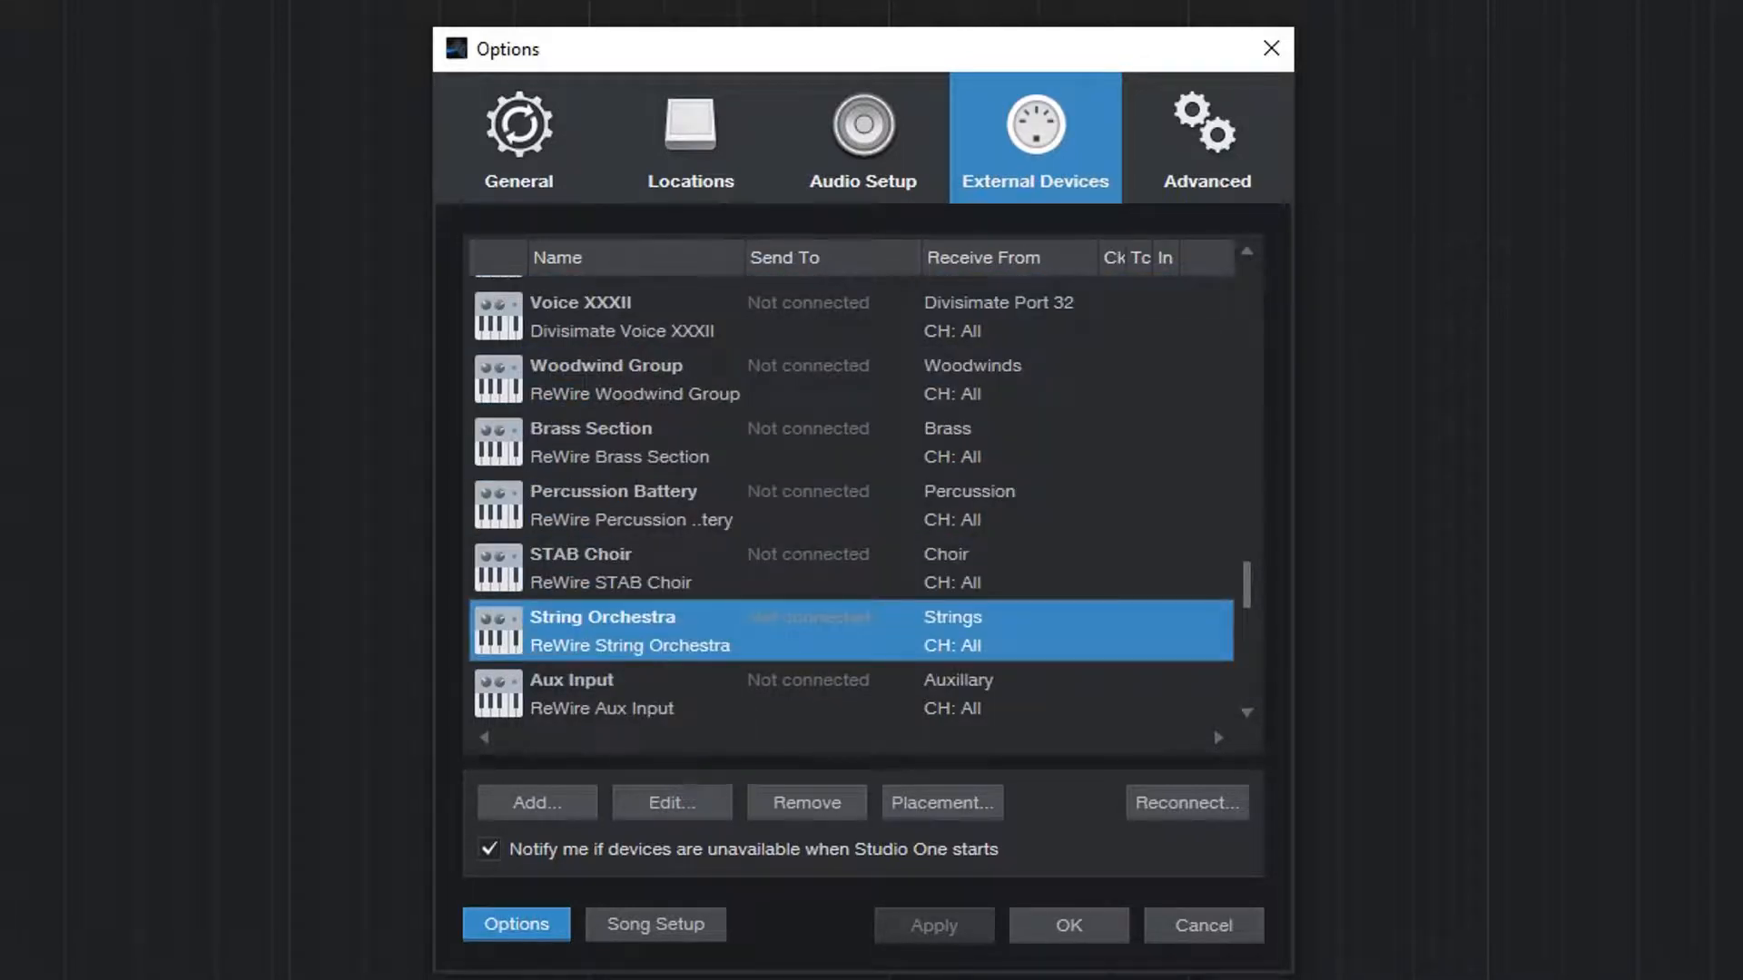
{"action": "double_click", "coordinate": [981, 377]}
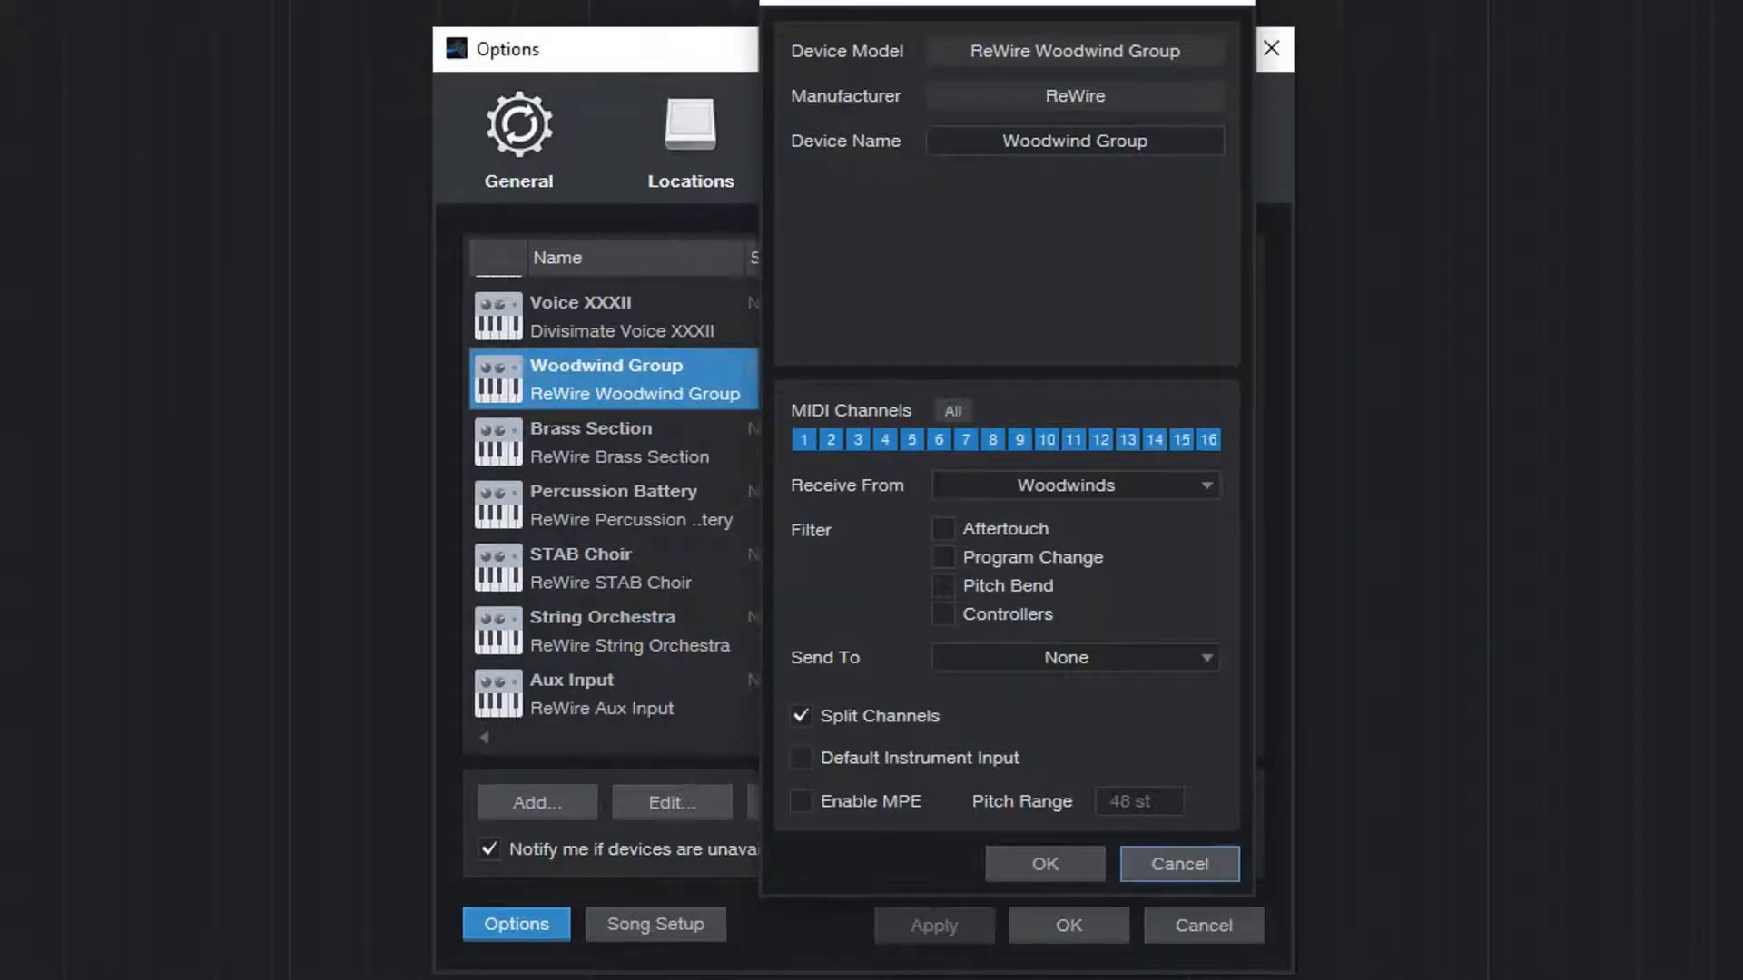
{"action": "left_click", "coordinate": [1179, 863]}
Step: Start adding a New Keyboard device with manufacturer ReWire and device name Woodwind Group
{"action": "left_click", "coordinate": [537, 803]}
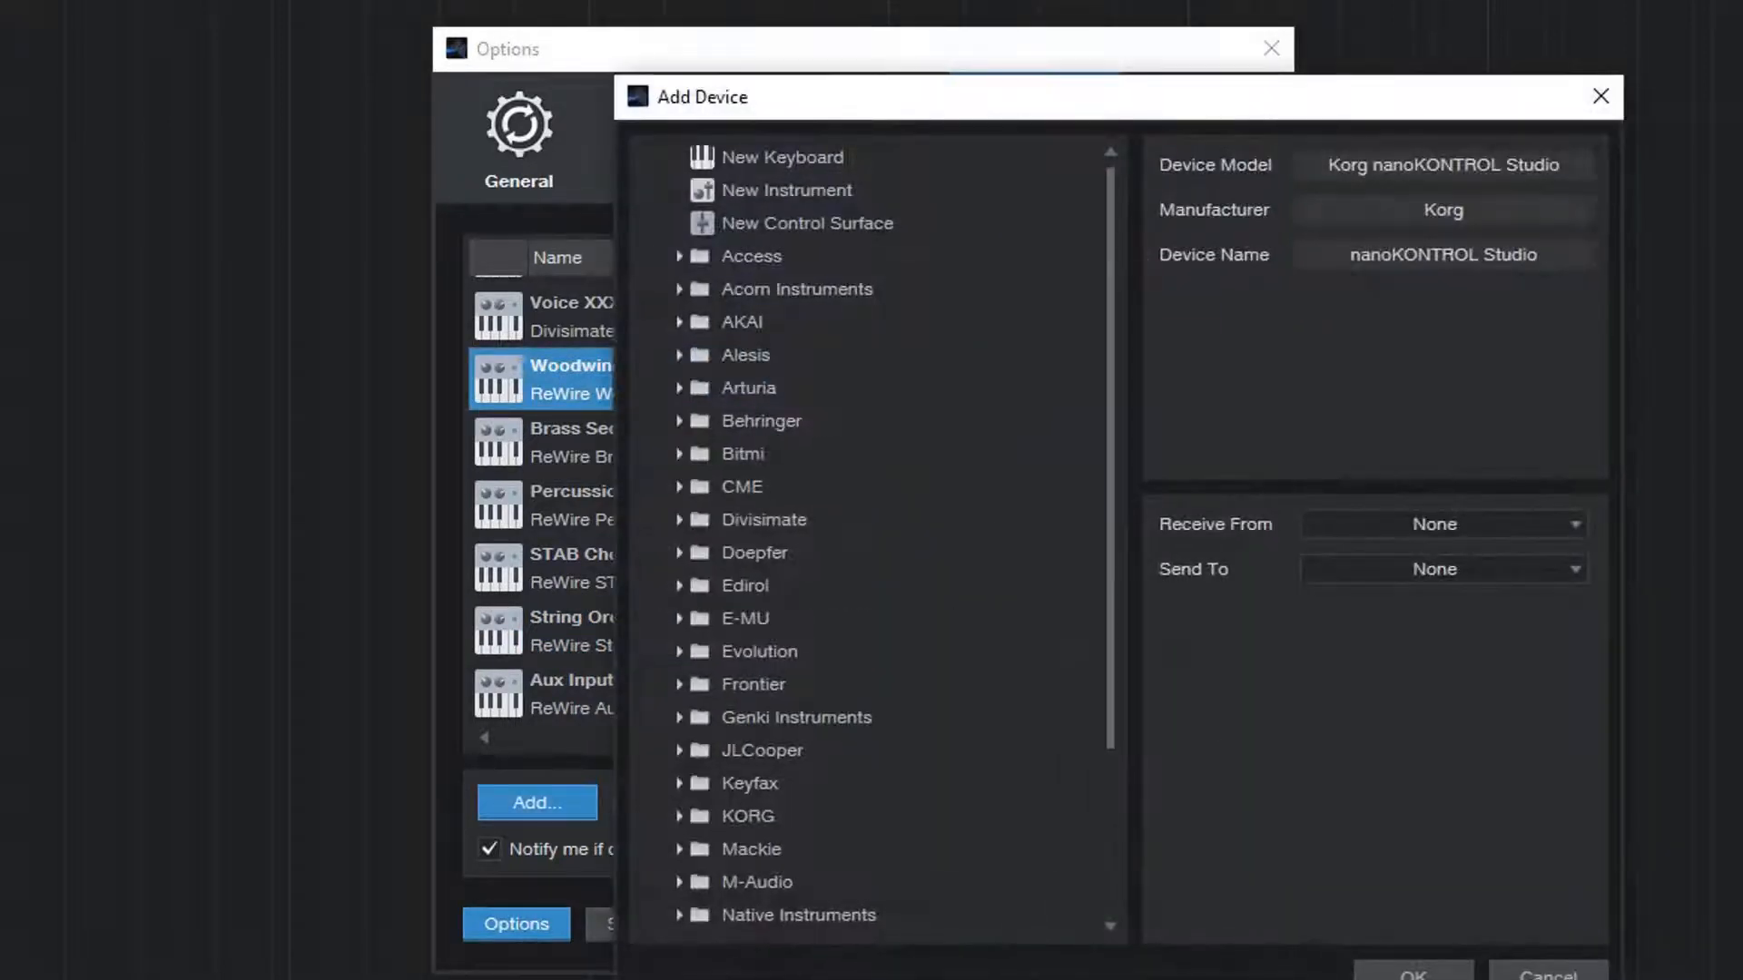
{"action": "left_click", "coordinate": [782, 158]}
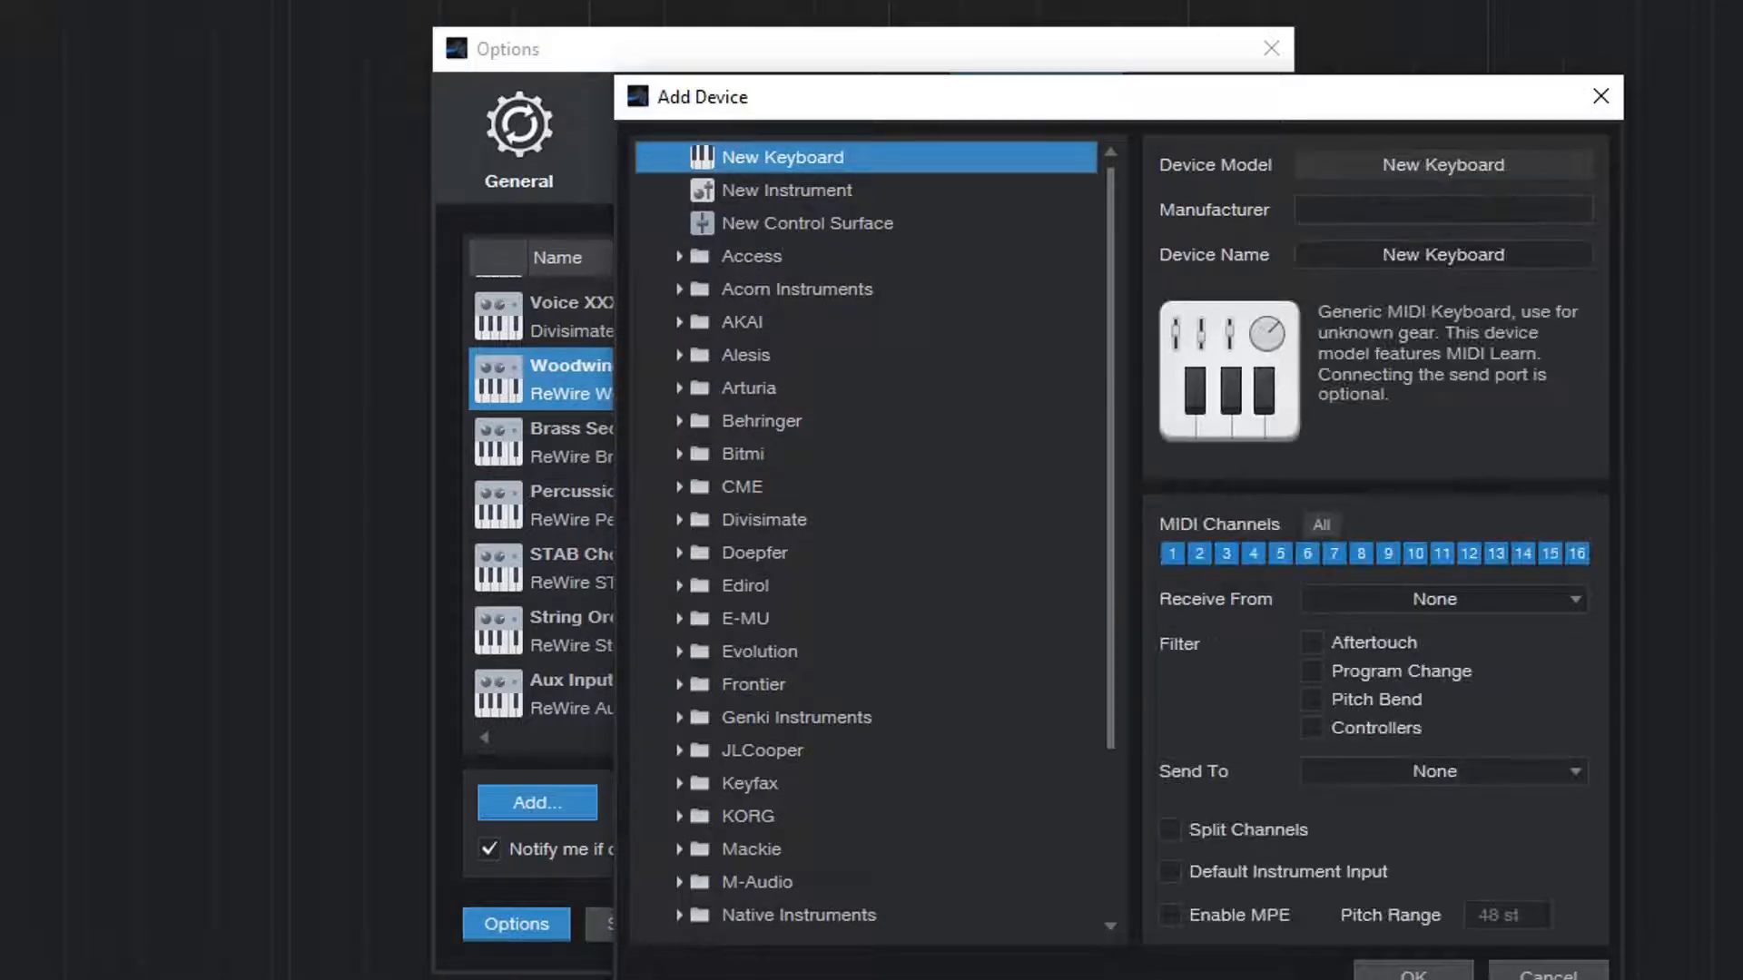
{"action": "left_click", "coordinate": [1443, 210]}
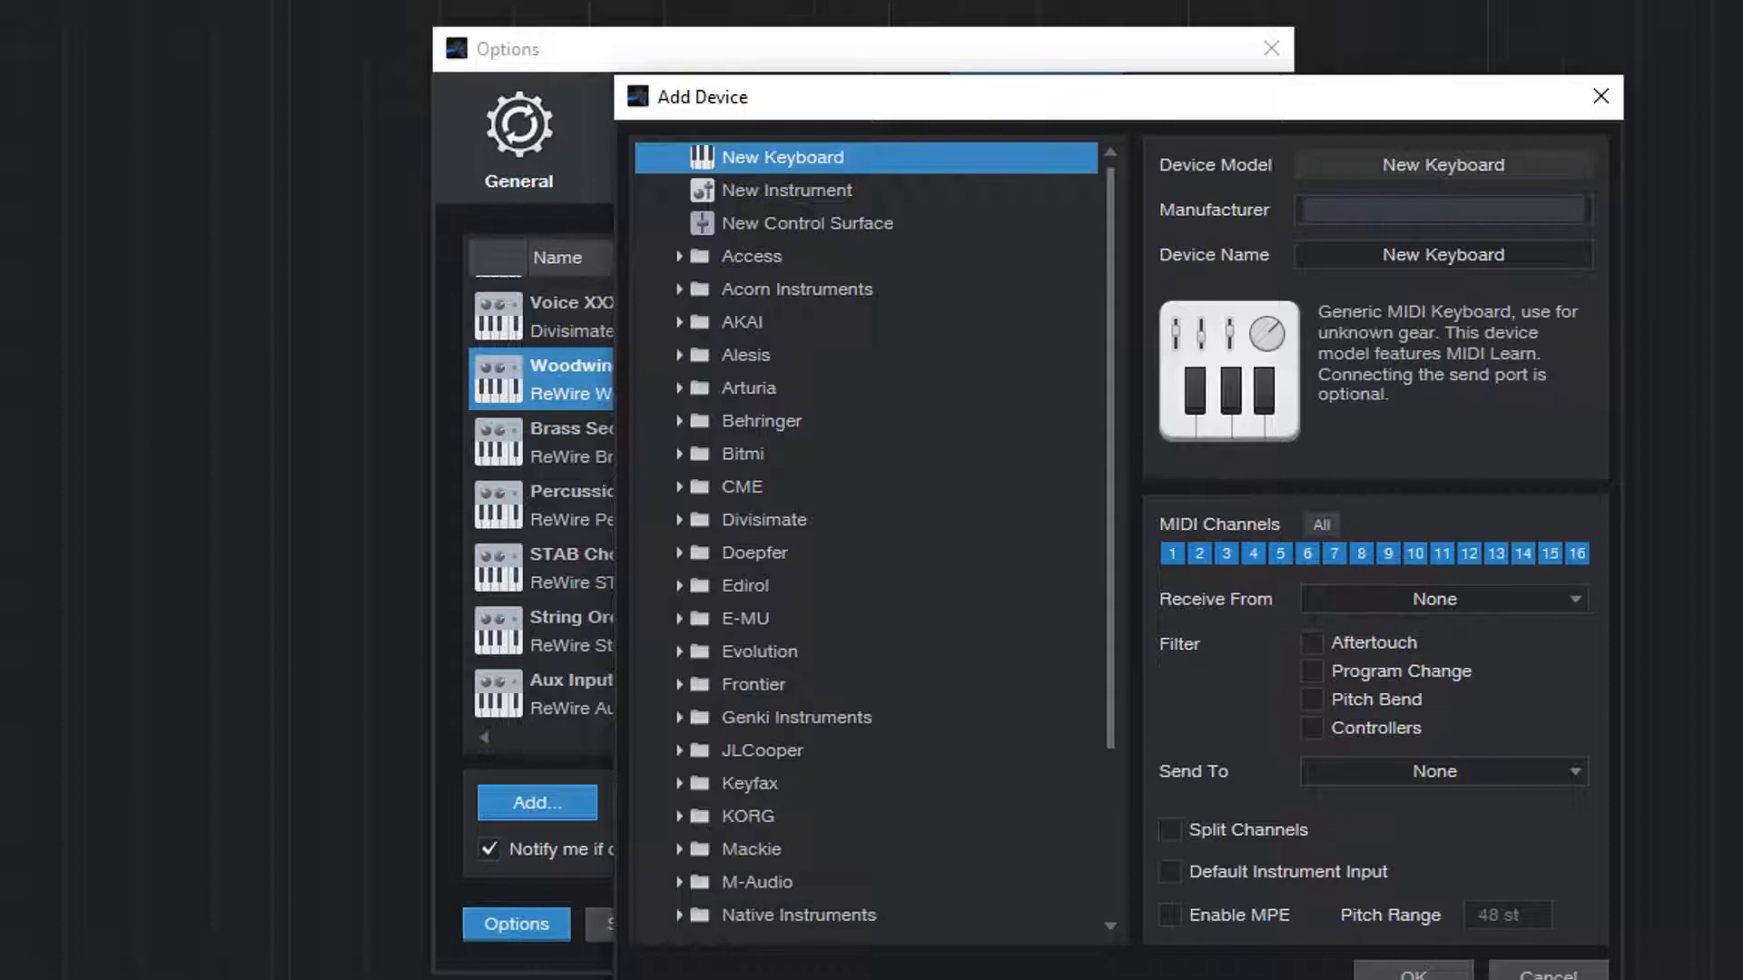
{"action": "type", "text": "ReWire"}
{"action": "key", "text": "Tab"}
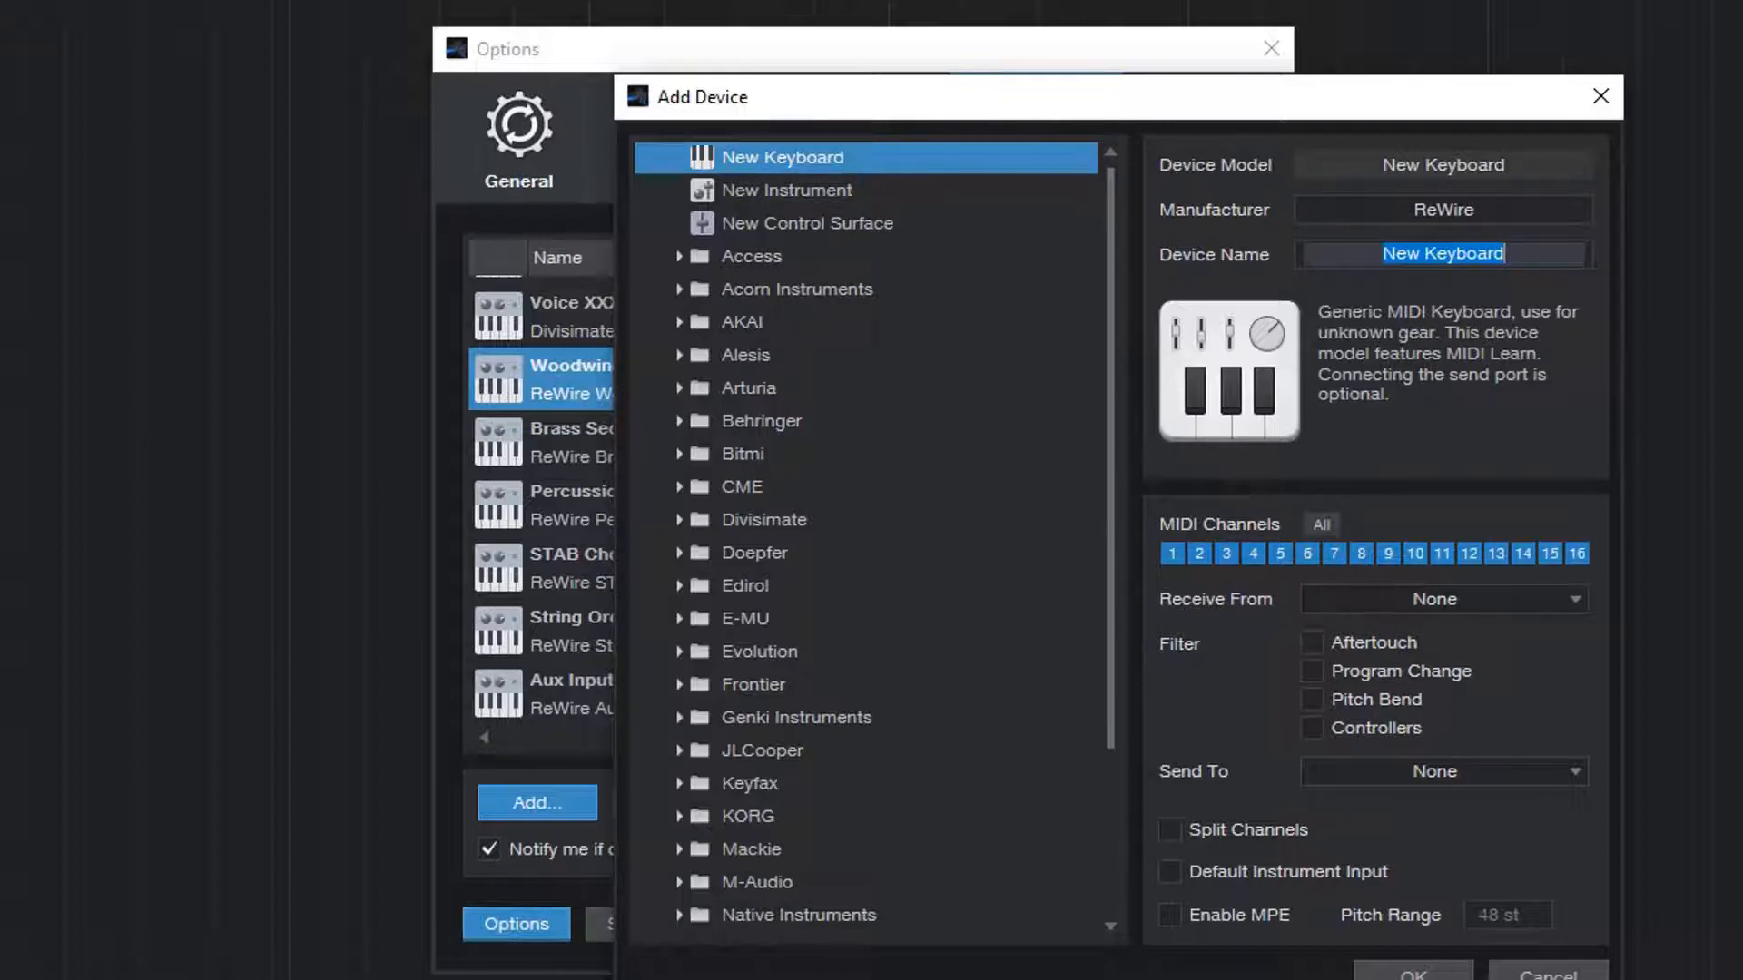
{"action": "type", "text": "Woodwinds"}
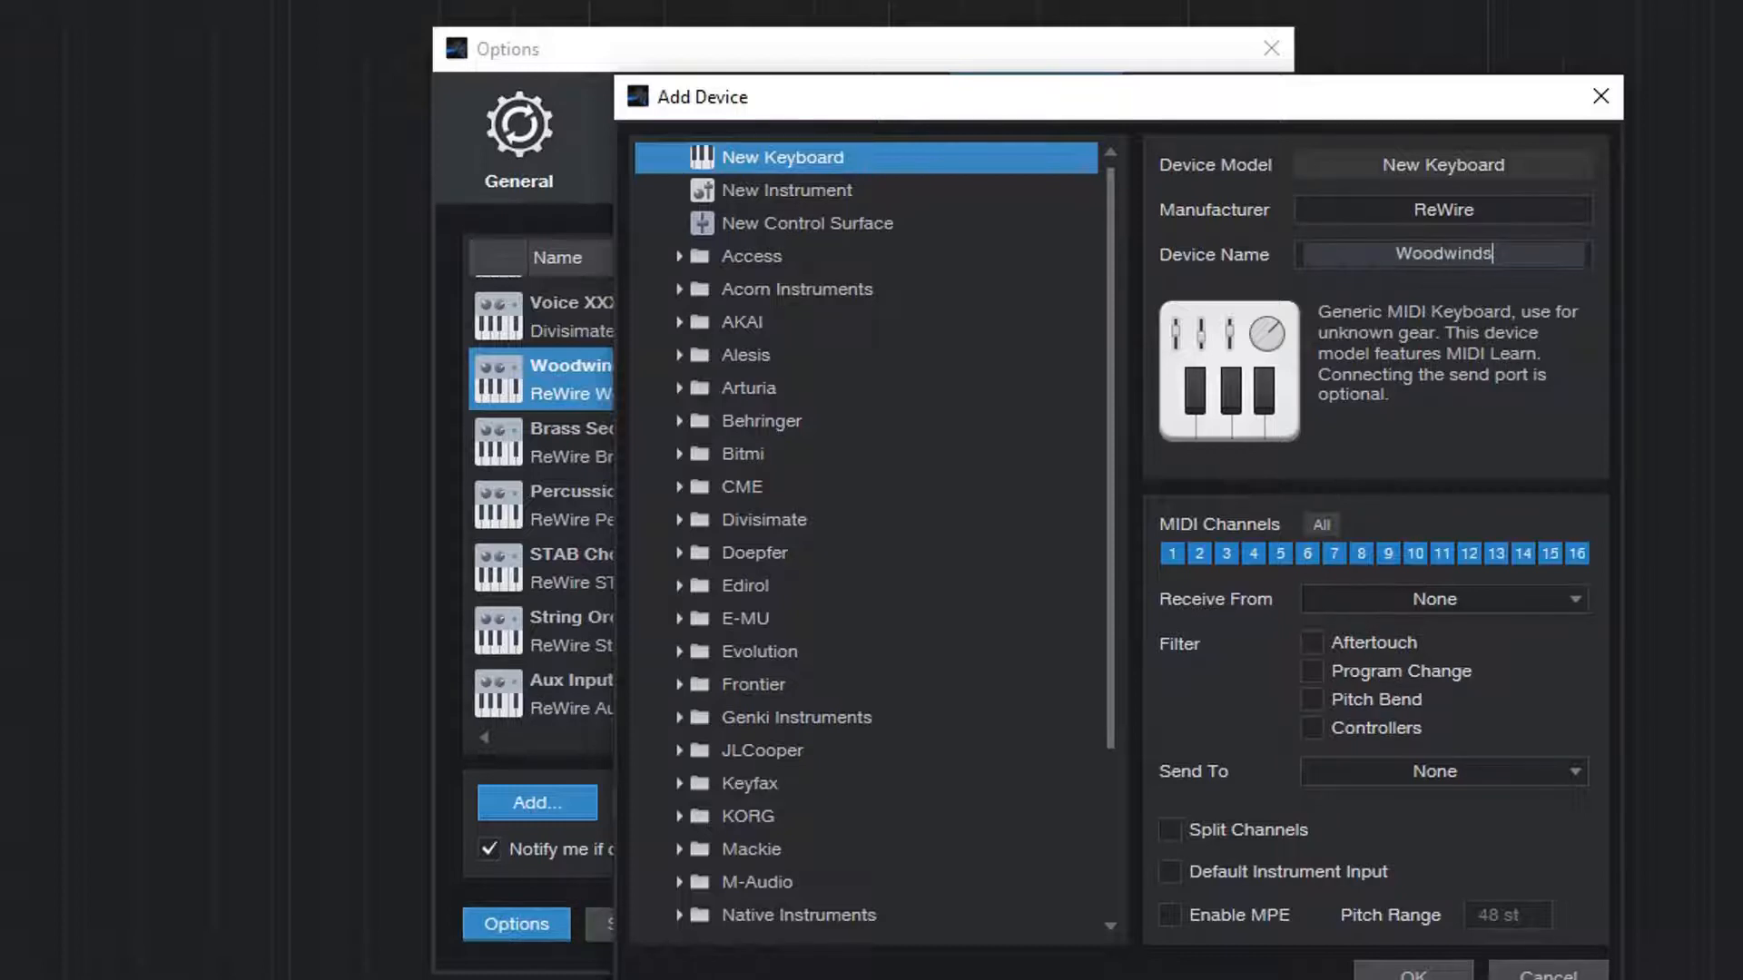
{"action": "key", "text": "BackSpace"}
{"action": "type", "text": "Group"}
Step: Set the new keyboard to receive from Woodwinds with Split Channels enabled, and cancel adding the device
{"action": "left_click", "coordinate": [1443, 599]}
{"action": "scroll", "coordinate": [1460, 474], "scroll_direction": "down", "scroll_amount": 10}
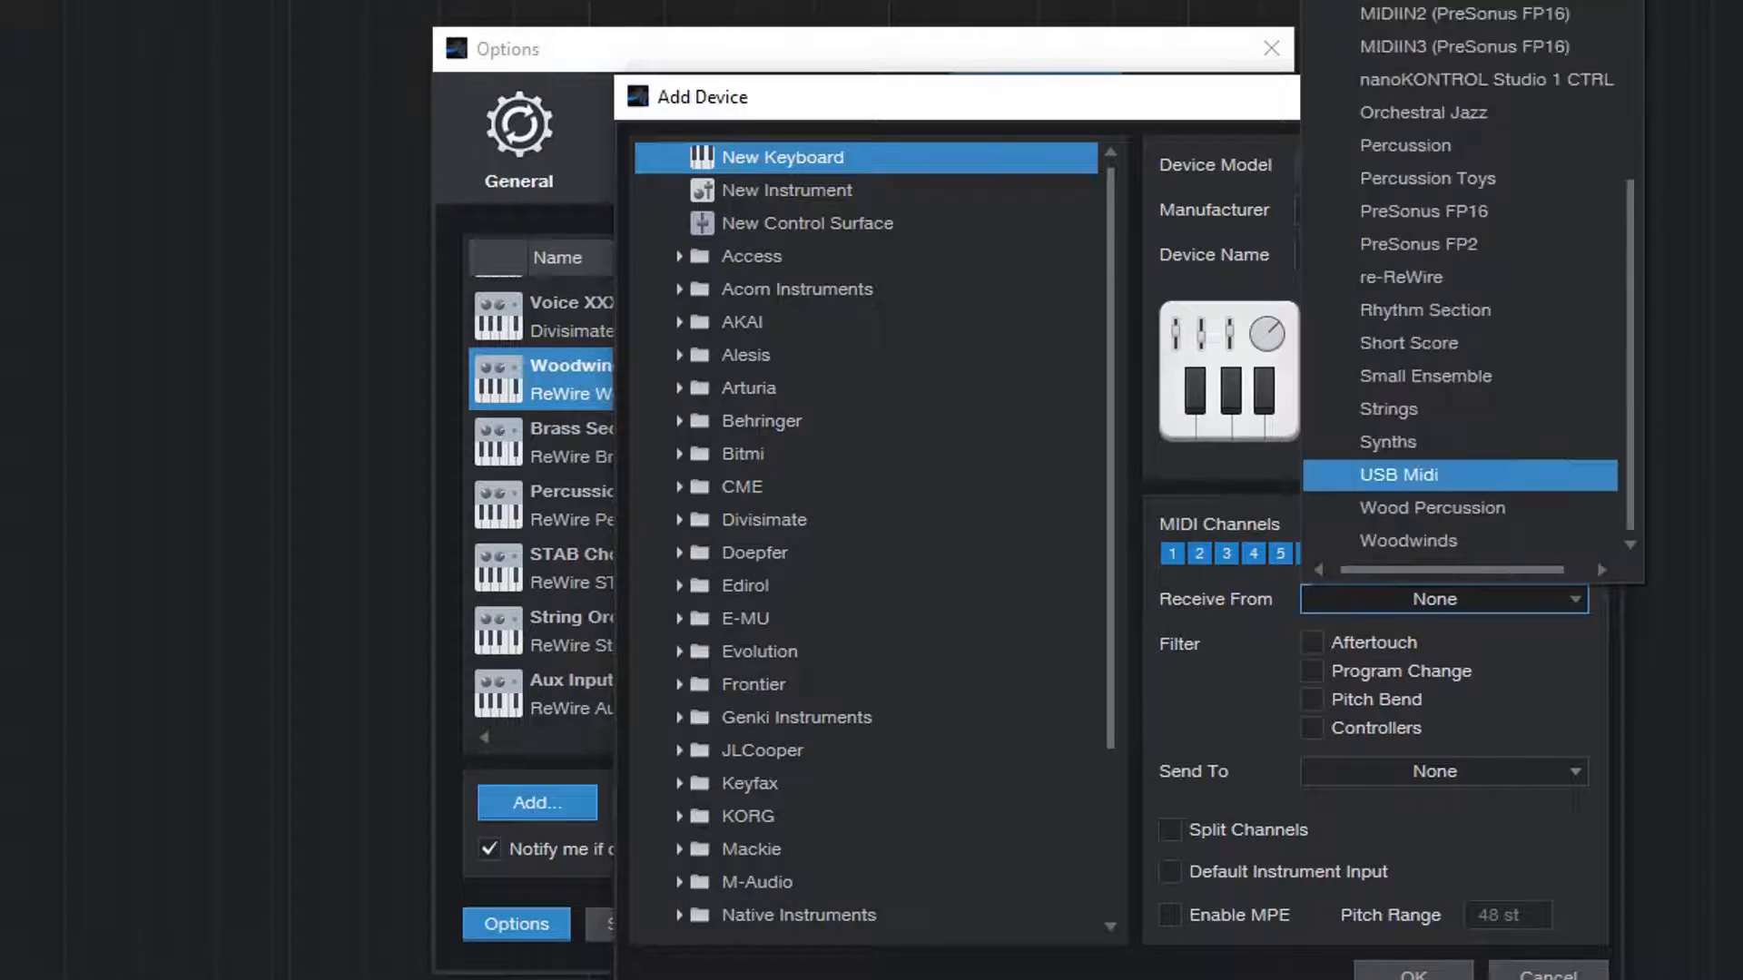
{"action": "left_click", "coordinate": [1408, 540]}
{"action": "left_click", "coordinate": [1457, 563]}
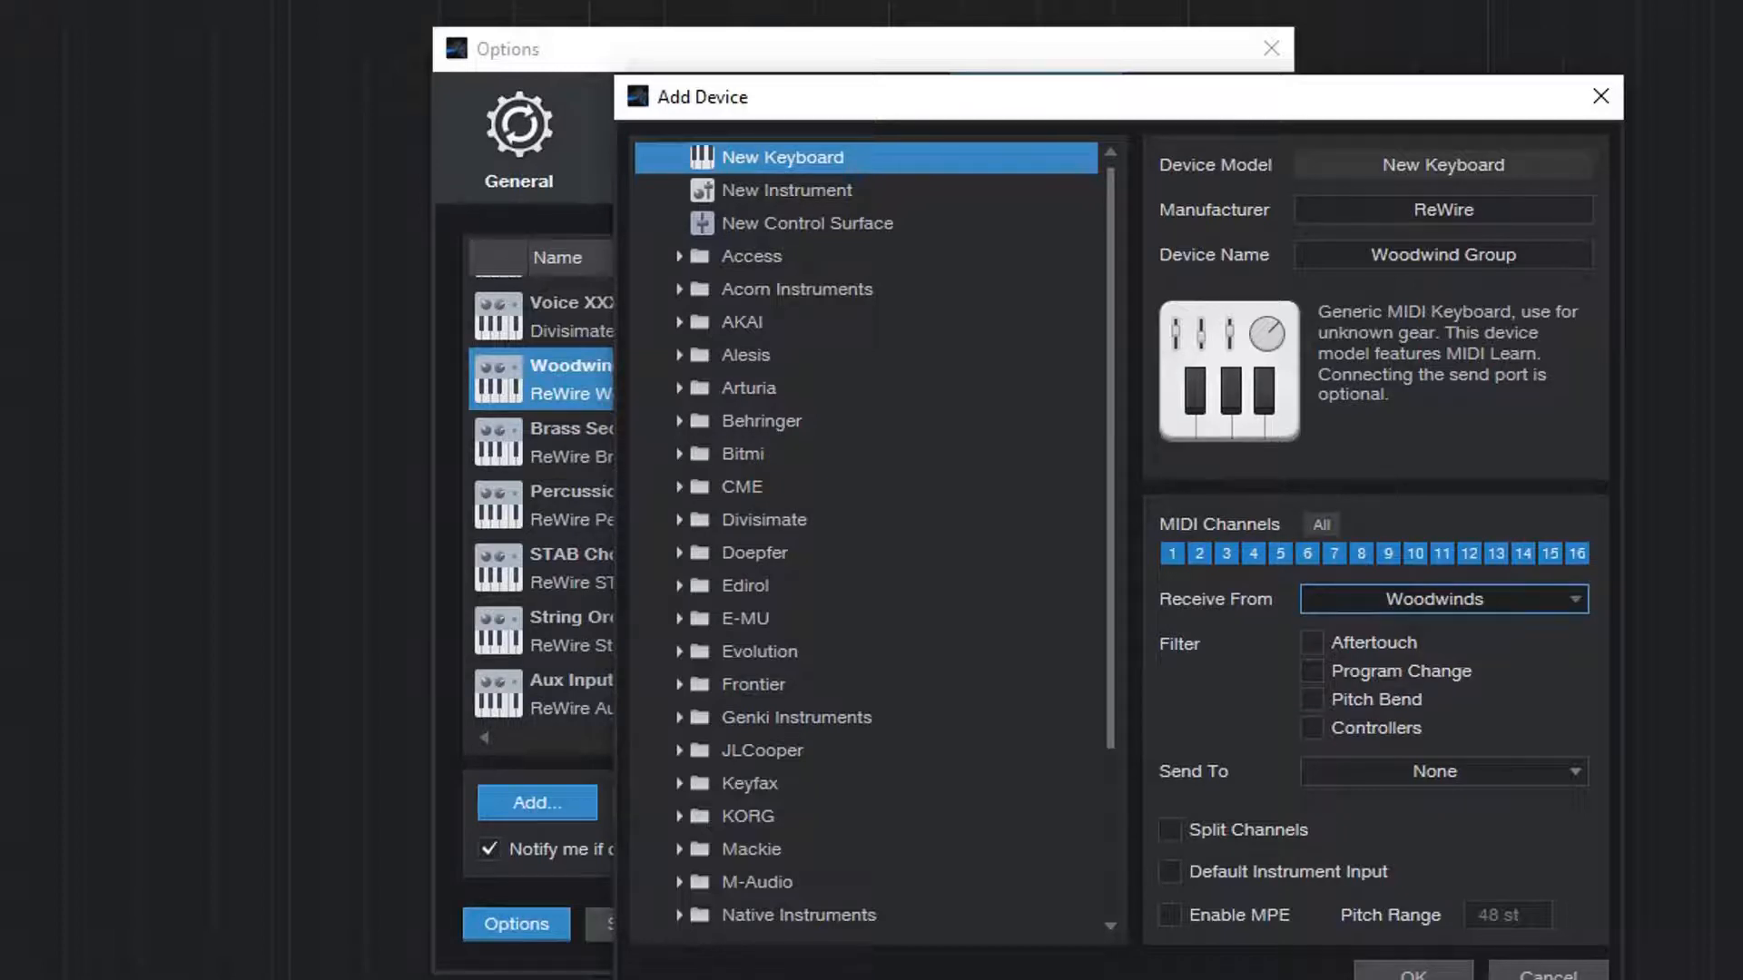
{"action": "left_click", "coordinate": [1170, 830]}
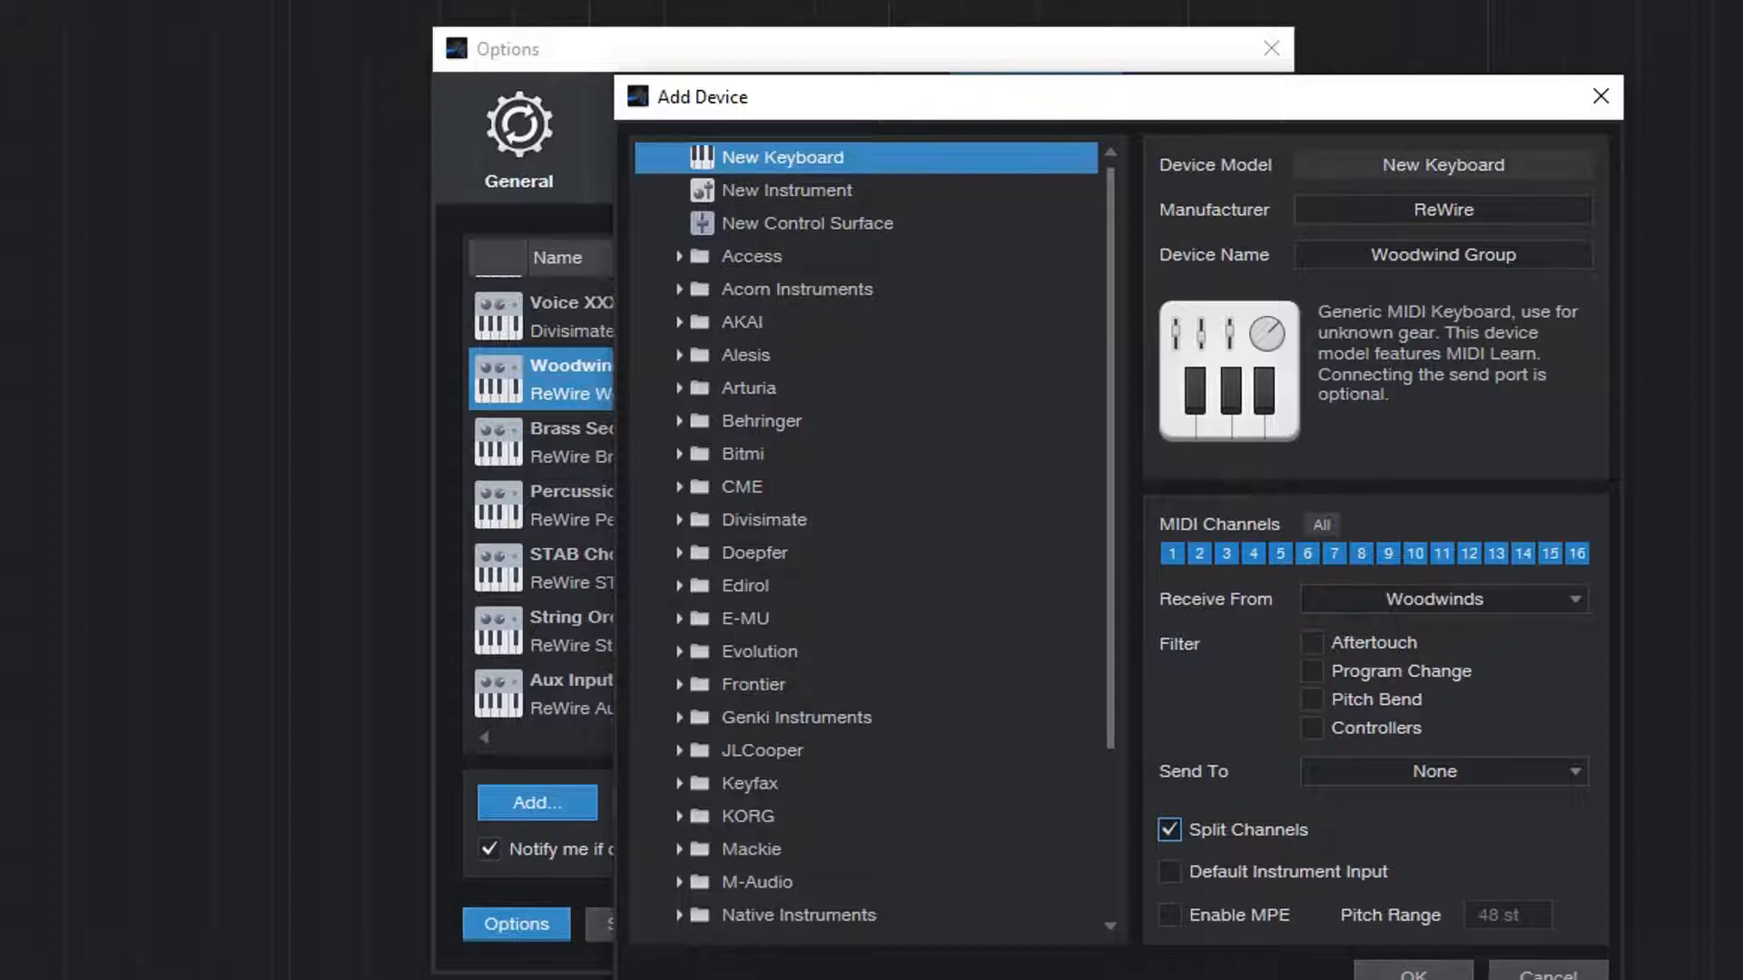
{"action": "left_click", "coordinate": [1549, 974]}
Step: View the existing Woodwind Group device's settings, accept them unchanged and look through the end of the device list
{"action": "double_click", "coordinate": [636, 379]}
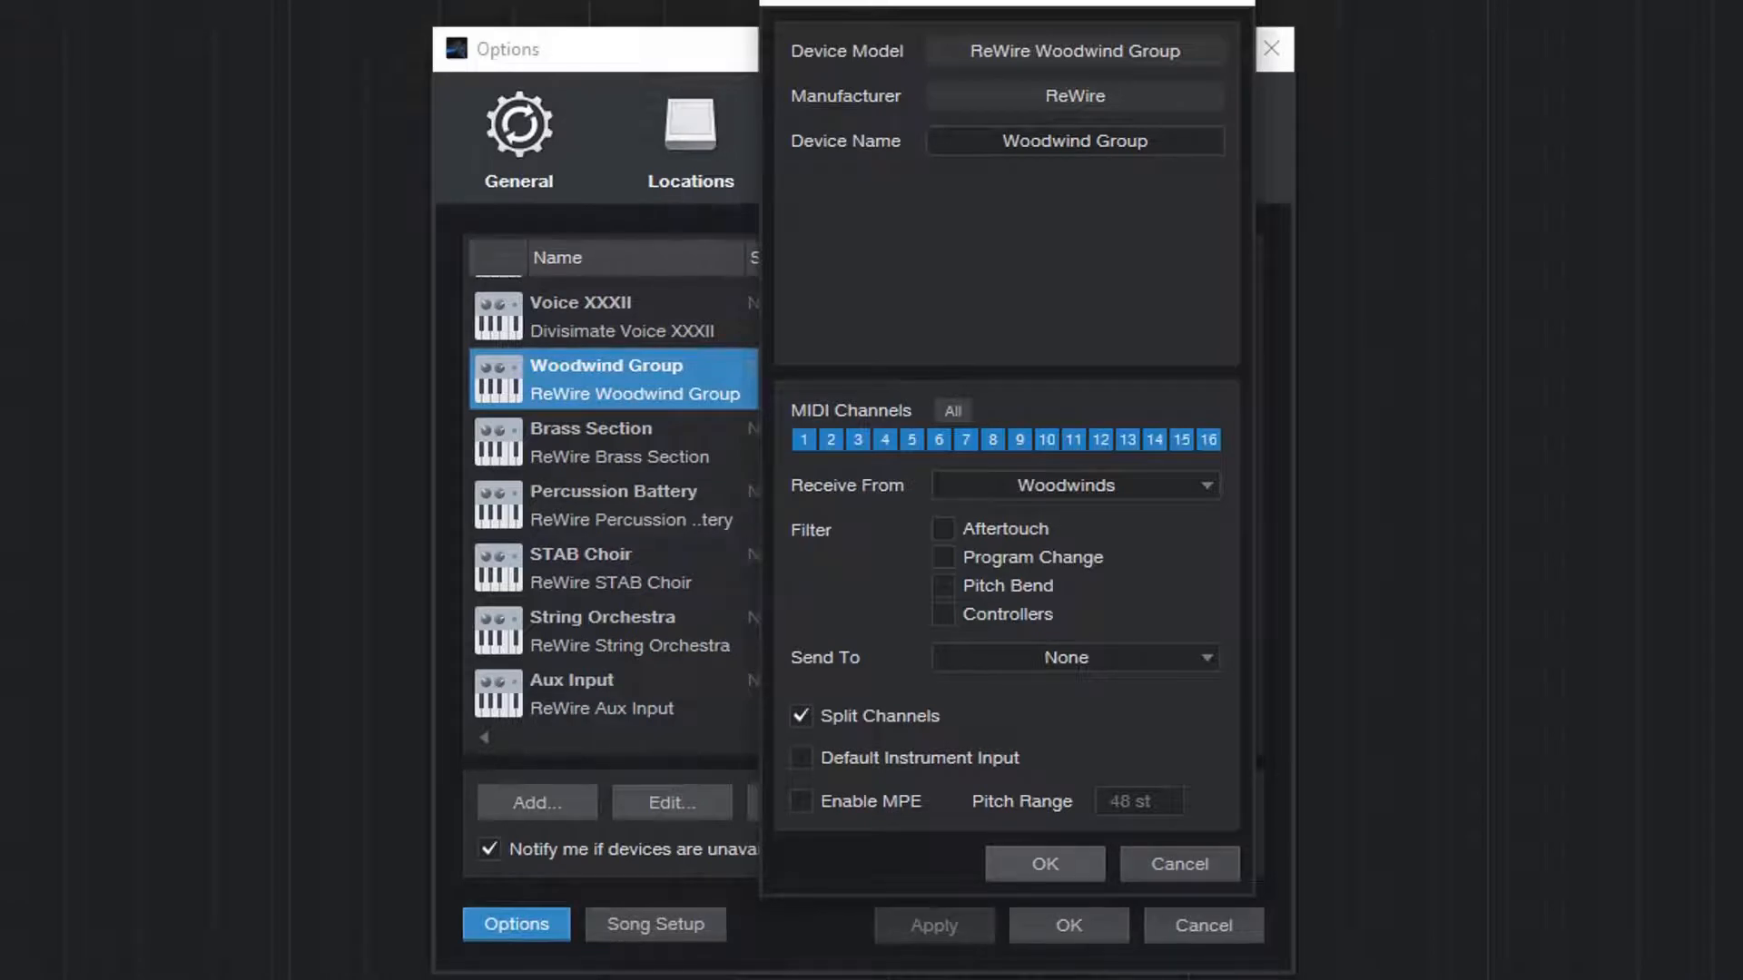
{"action": "left_click", "coordinate": [1045, 865]}
{"action": "scroll", "coordinate": [853, 508], "scroll_direction": "down", "scroll_amount": 8}
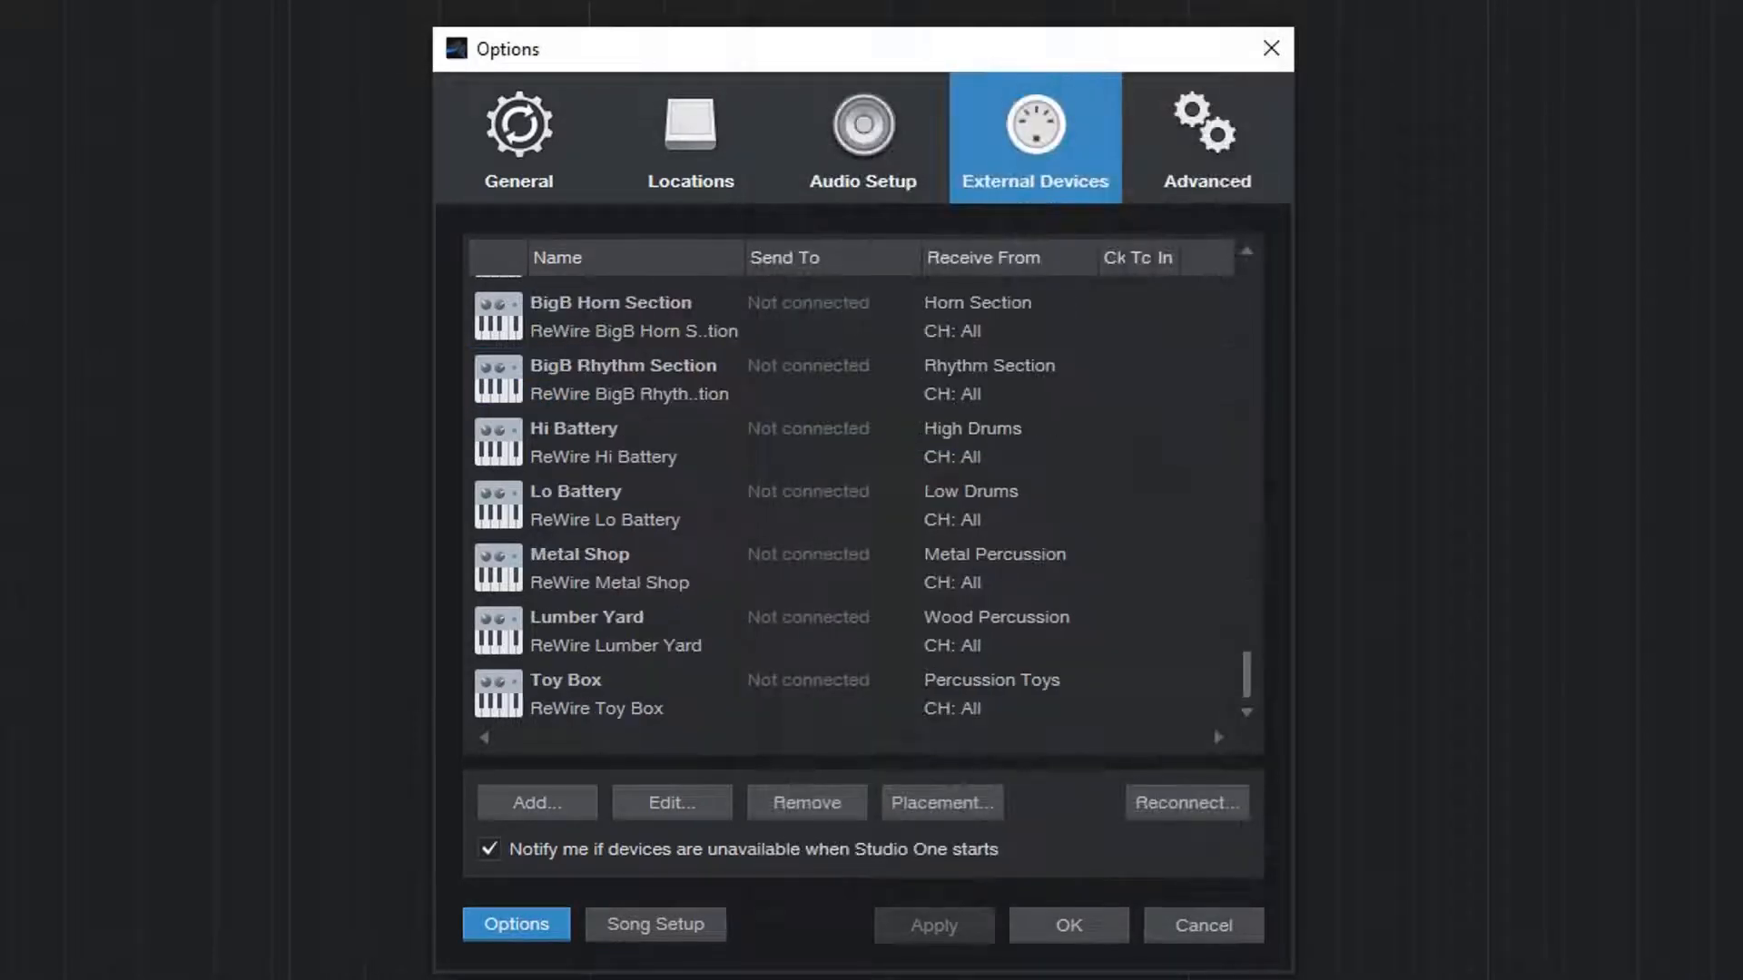
Step: Look through the external devices list from the Divisimate voices to the ReWire devices and accept the options unchanged
{"action": "scroll", "coordinate": [853, 508], "scroll_direction": "up", "scroll_amount": 12}
{"action": "scroll", "coordinate": [853, 509], "scroll_direction": "up", "scroll_amount": 15}
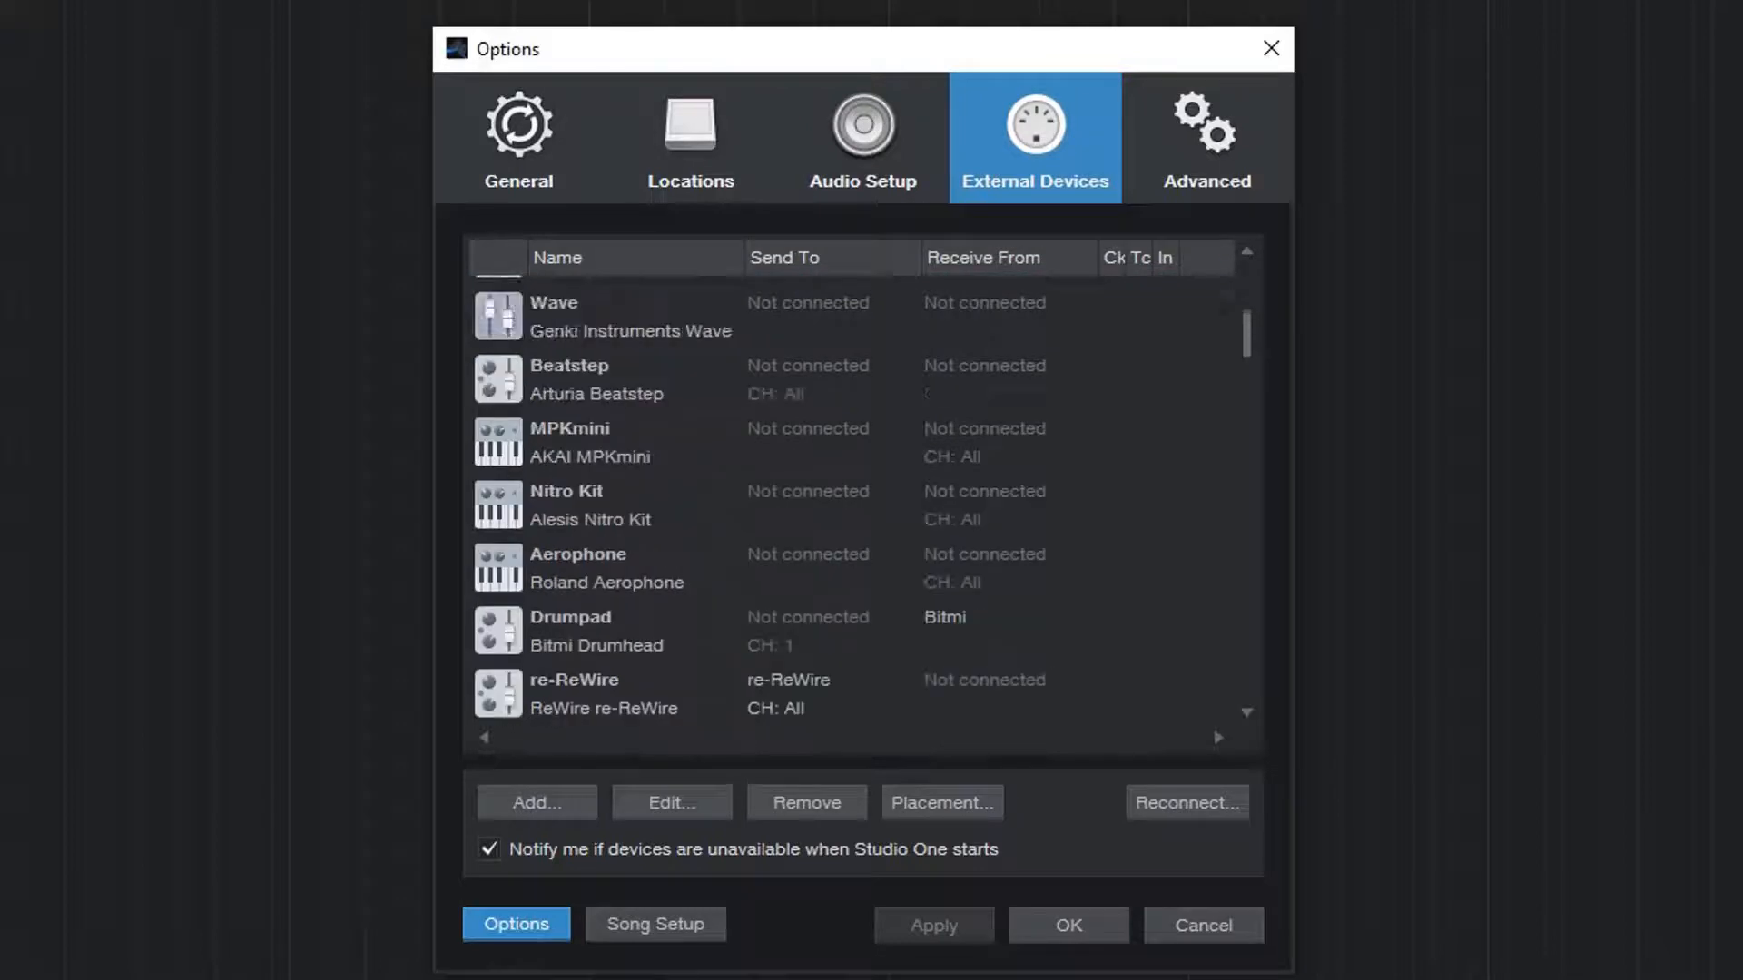
{"action": "scroll", "coordinate": [854, 499], "scroll_direction": "down", "scroll_amount": 3}
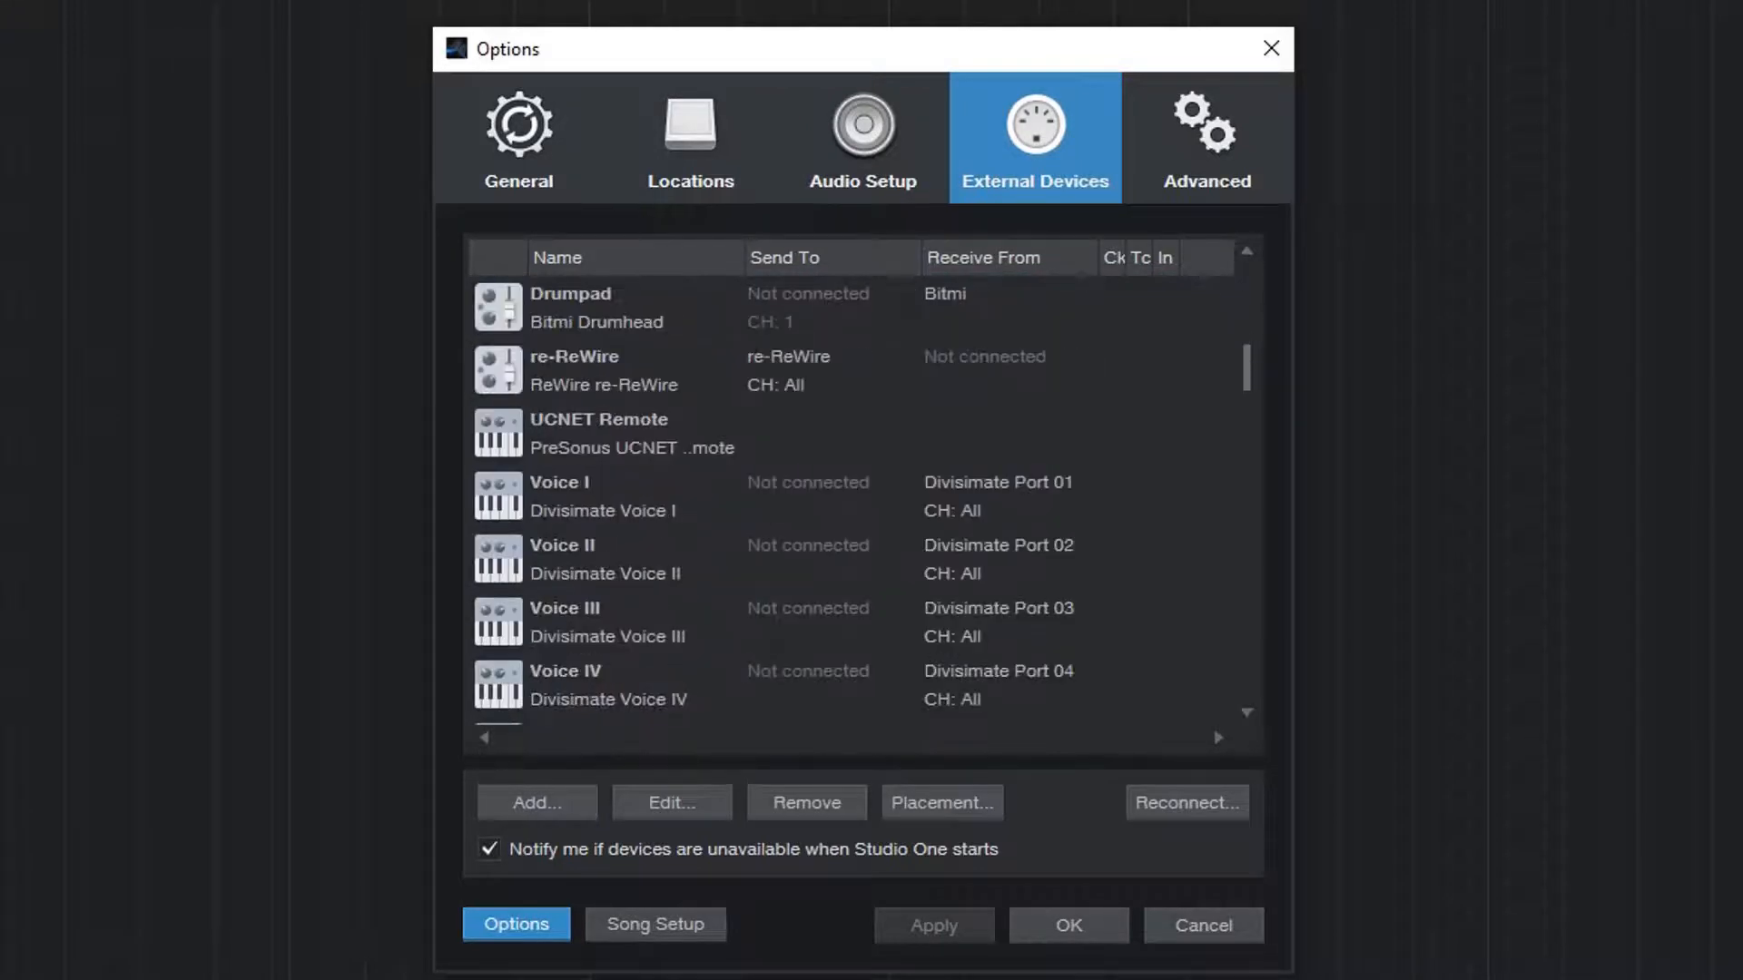
{"action": "left_click", "coordinate": [852, 433]}
{"action": "left_click", "coordinate": [851, 495]}
{"action": "scroll", "coordinate": [852, 495], "scroll_direction": "down", "scroll_amount": 15}
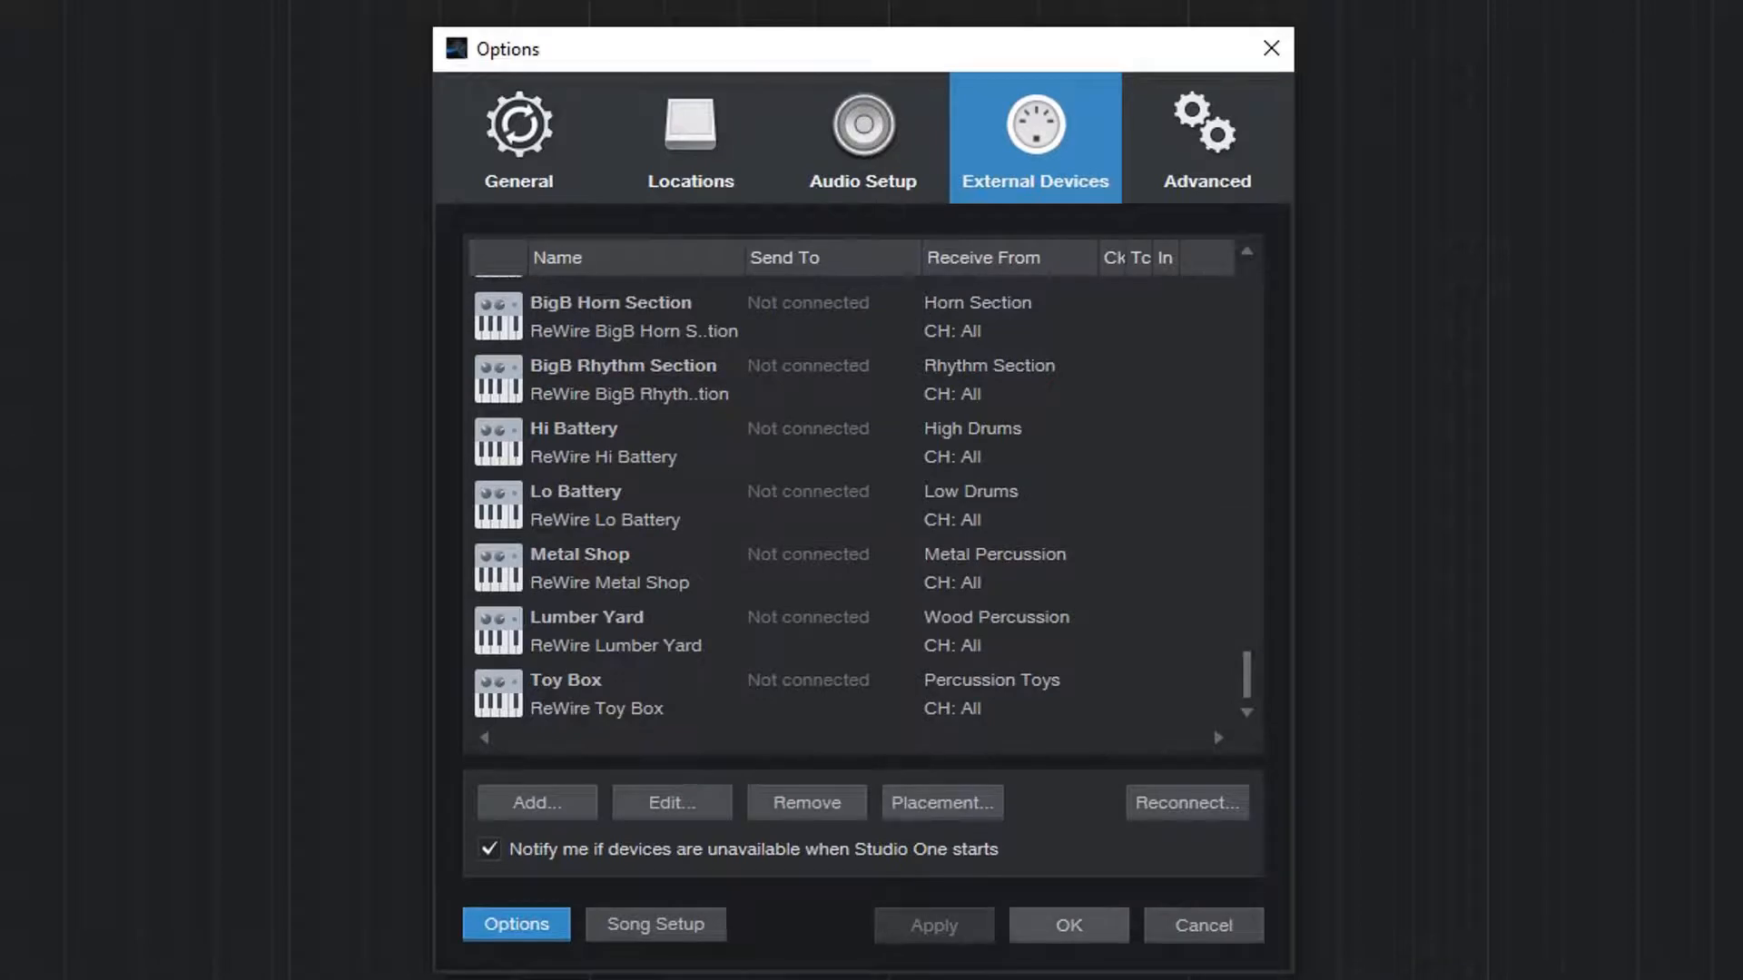
{"action": "left_click", "coordinate": [1070, 926]}
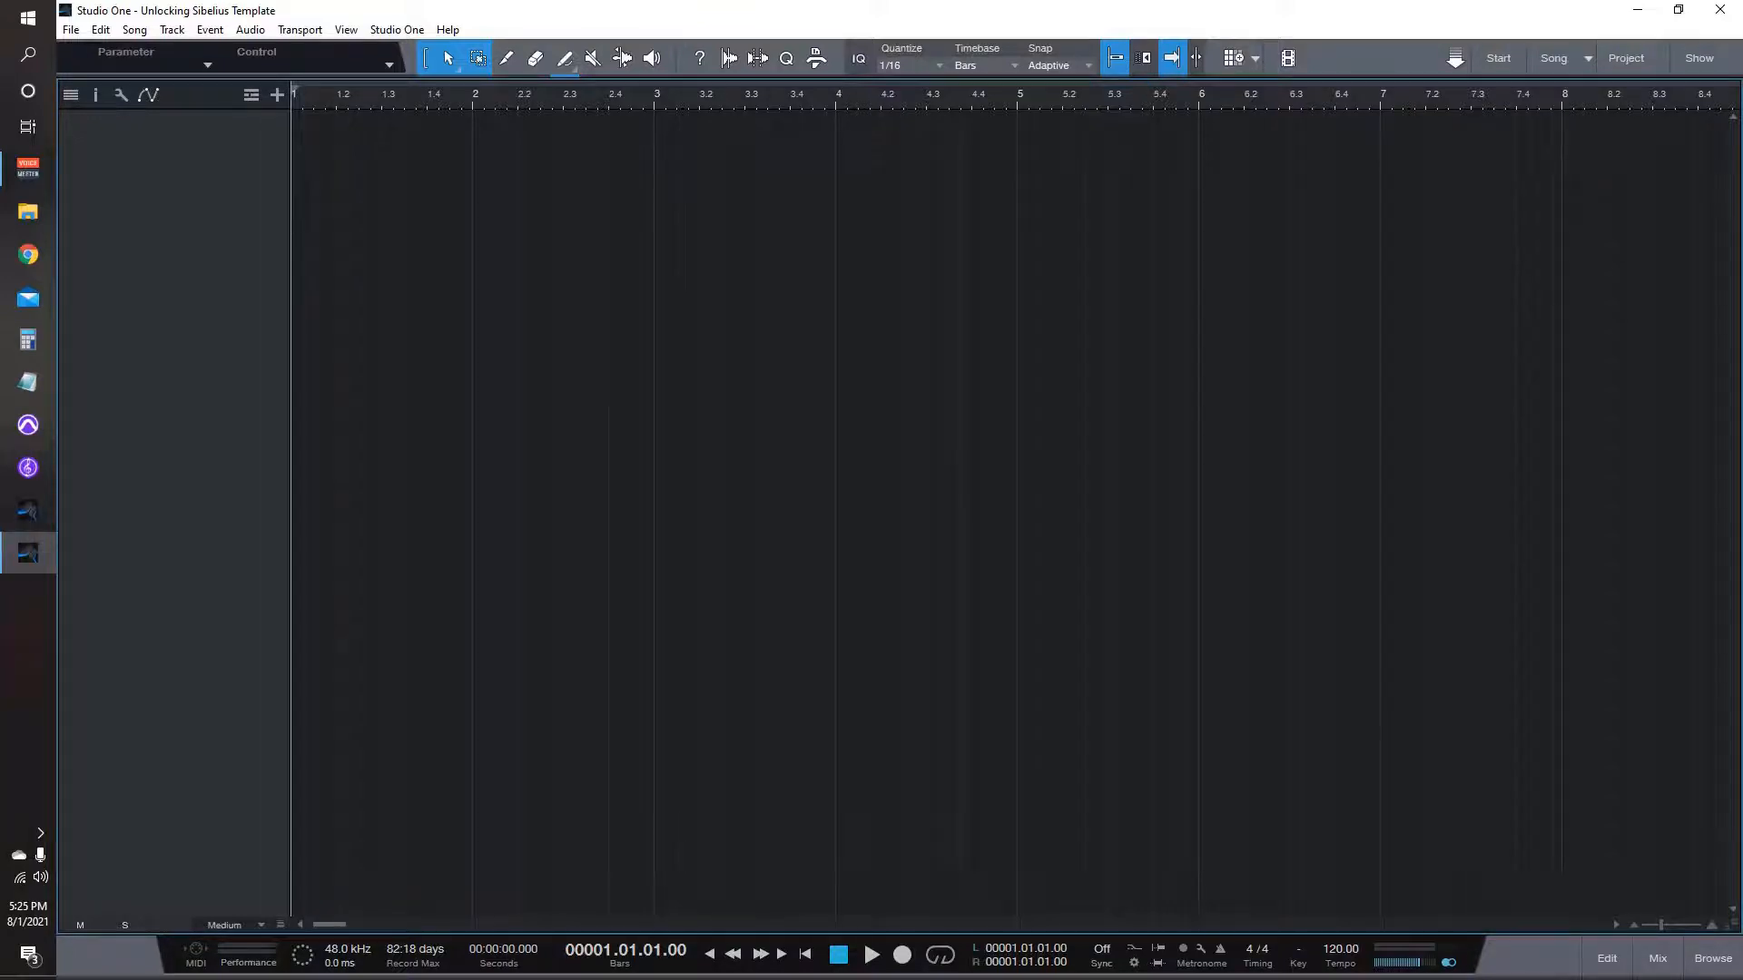
Step: Show the instrument browser and look through the Native Instruments and Native Instruments GmbH vendor folders
{"action": "key", "text": "F5"}
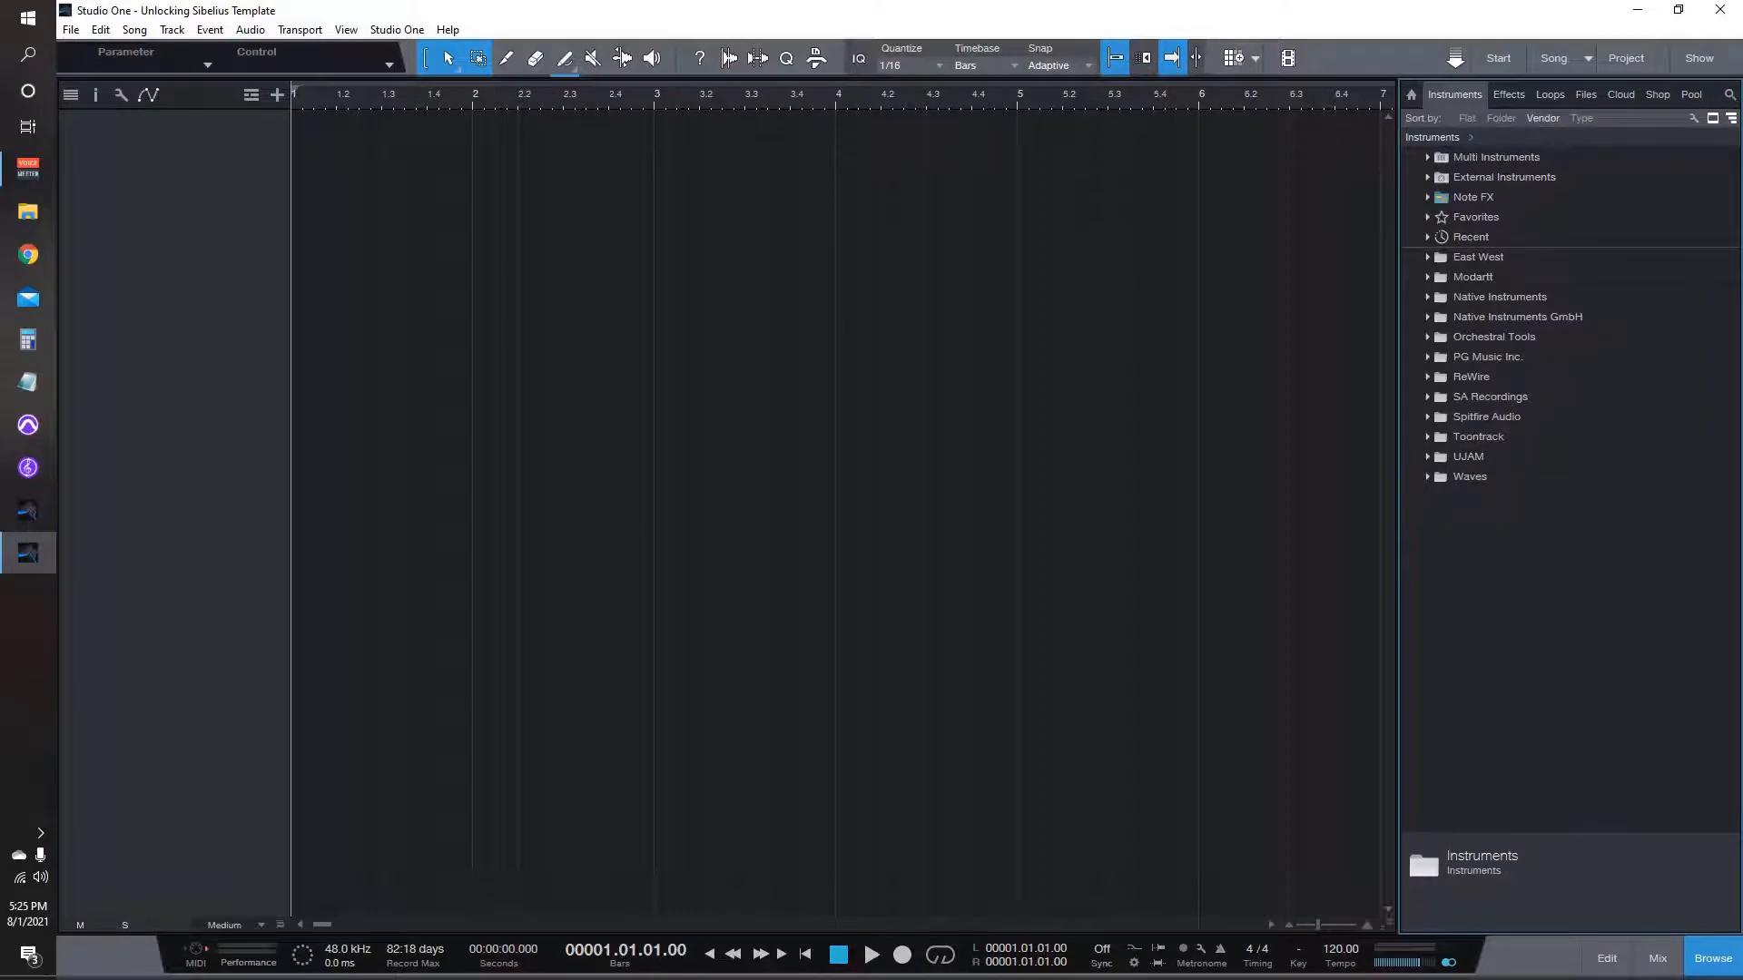
{"action": "left_click", "coordinate": [1428, 296]}
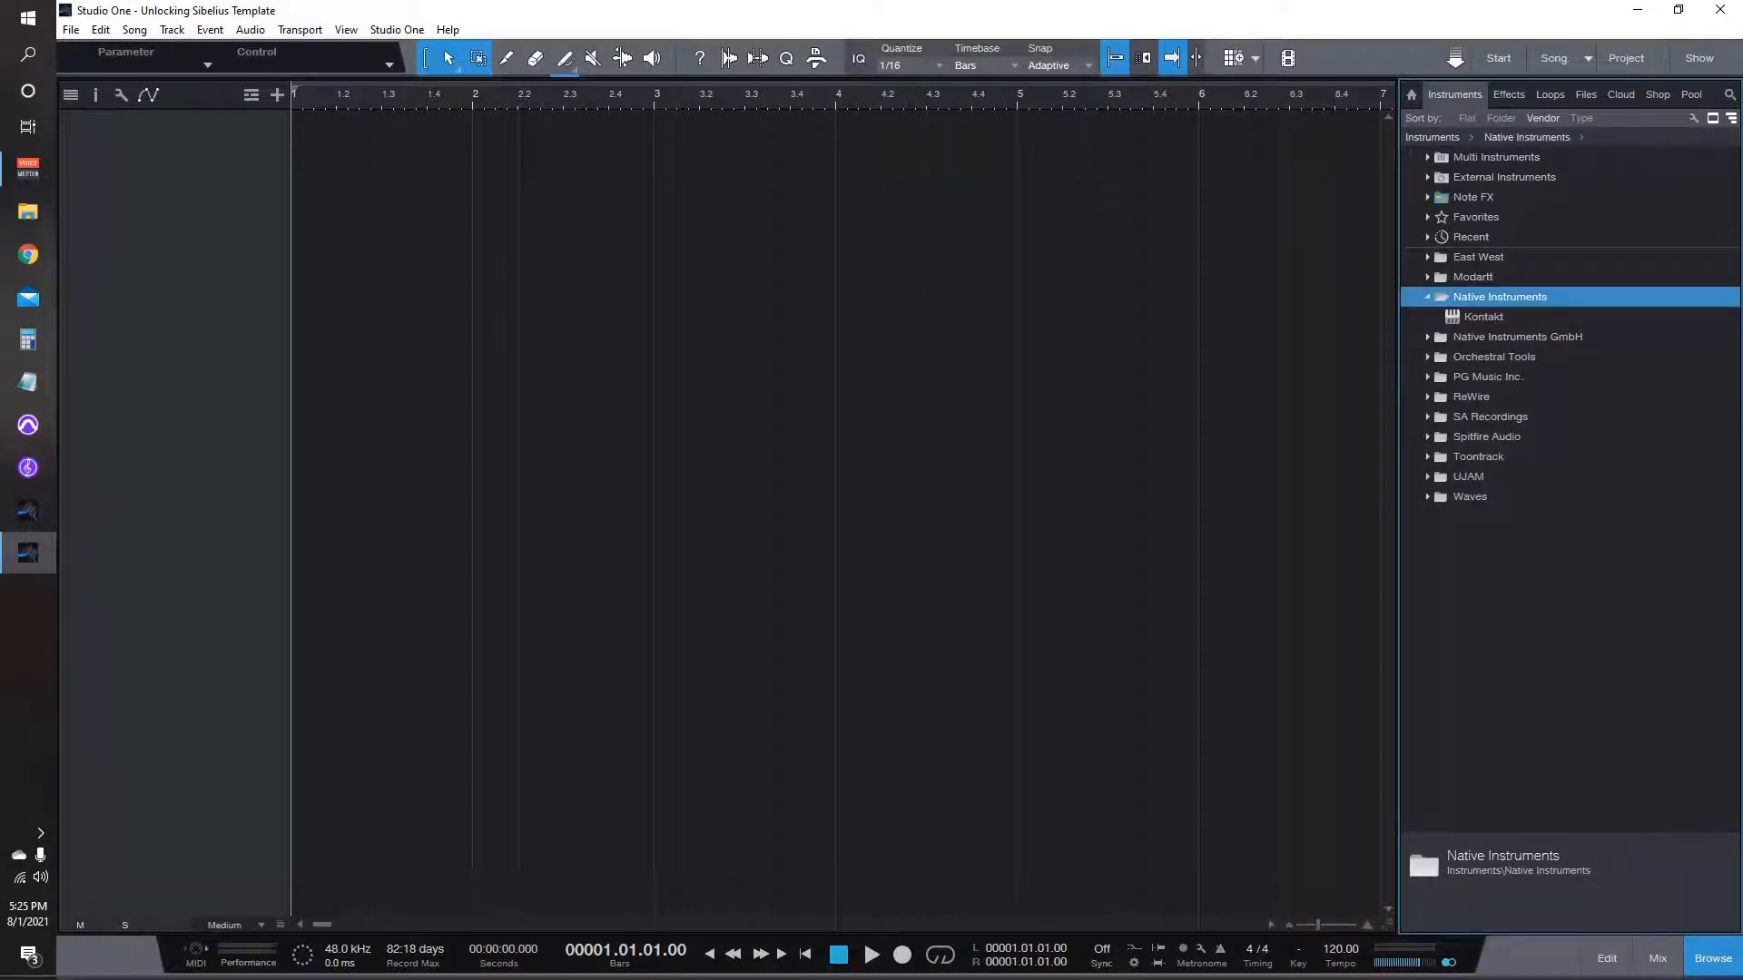
{"action": "left_click", "coordinate": [1428, 297]}
{"action": "left_click", "coordinate": [1428, 317]}
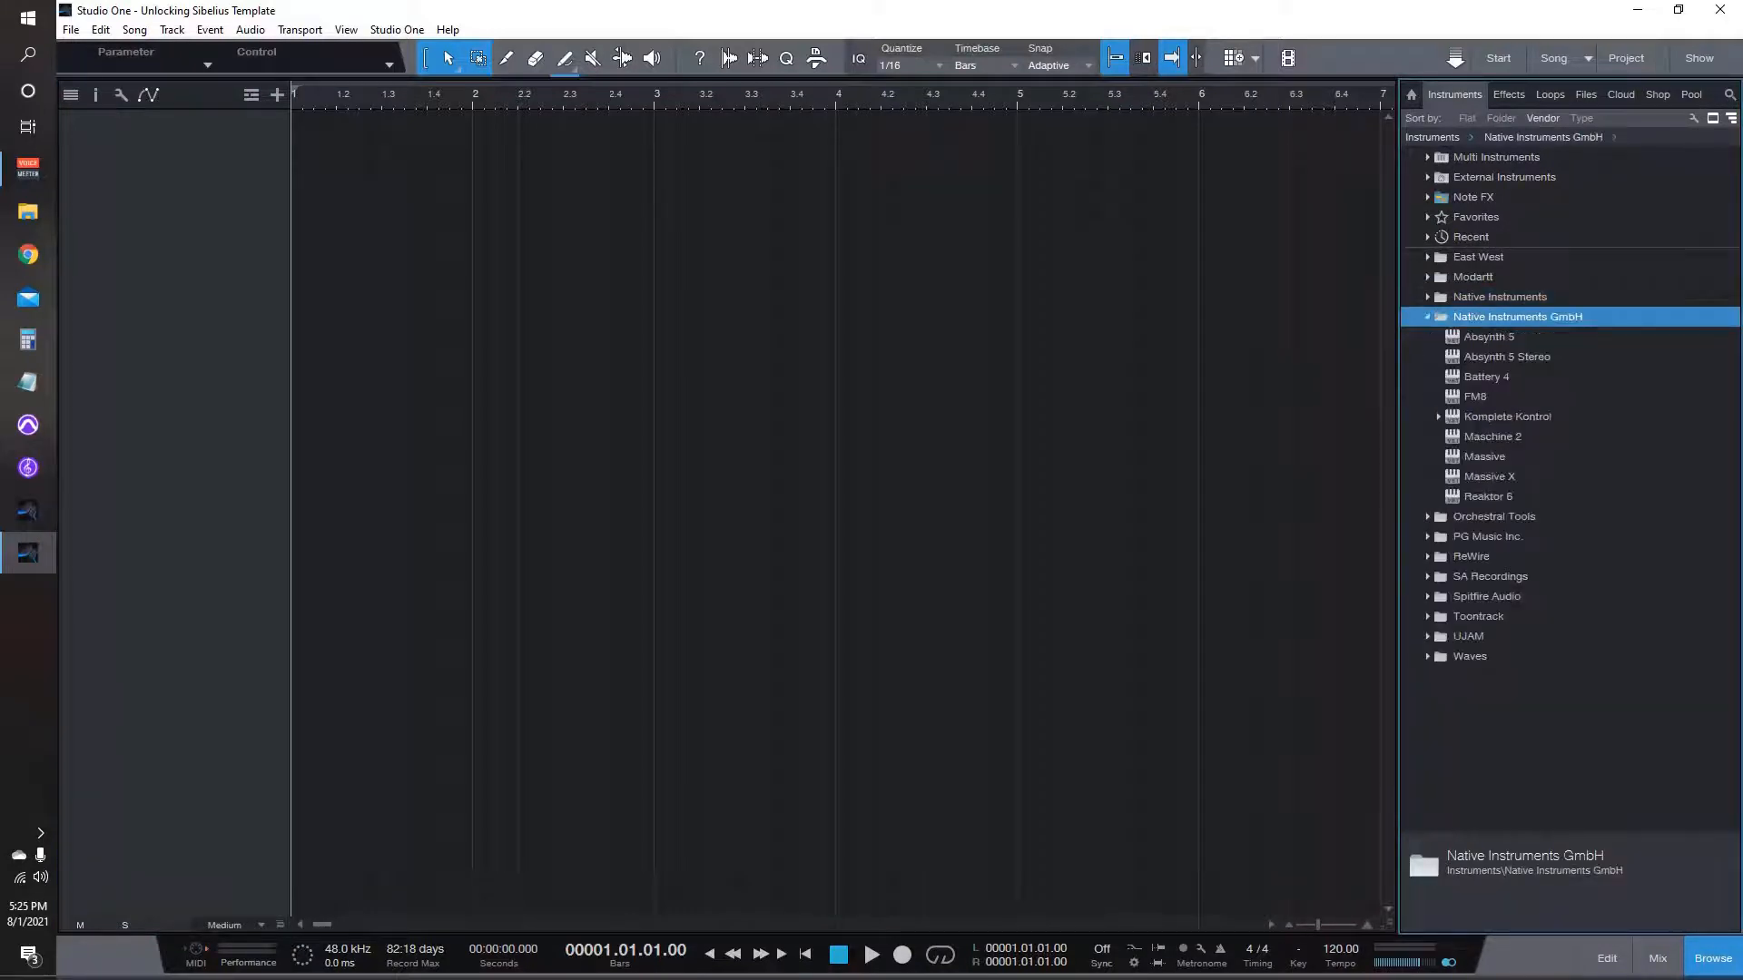
{"action": "left_click", "coordinate": [1428, 316]}
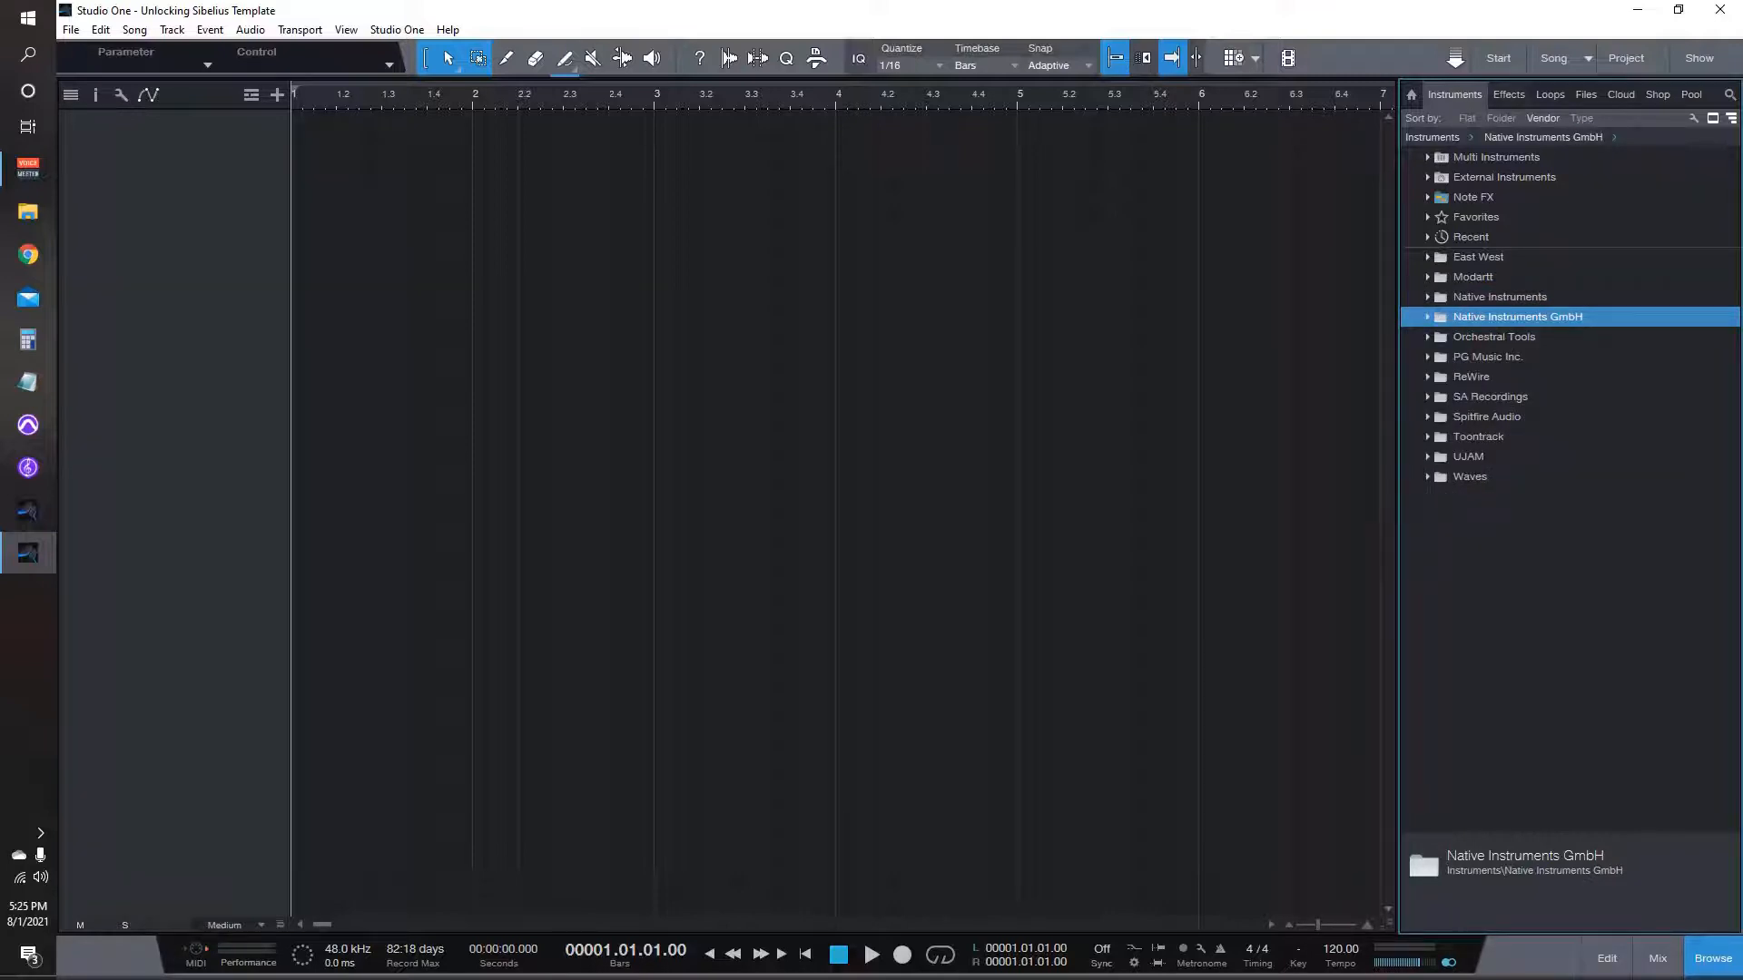
{"action": "left_click", "coordinate": [1428, 297]}
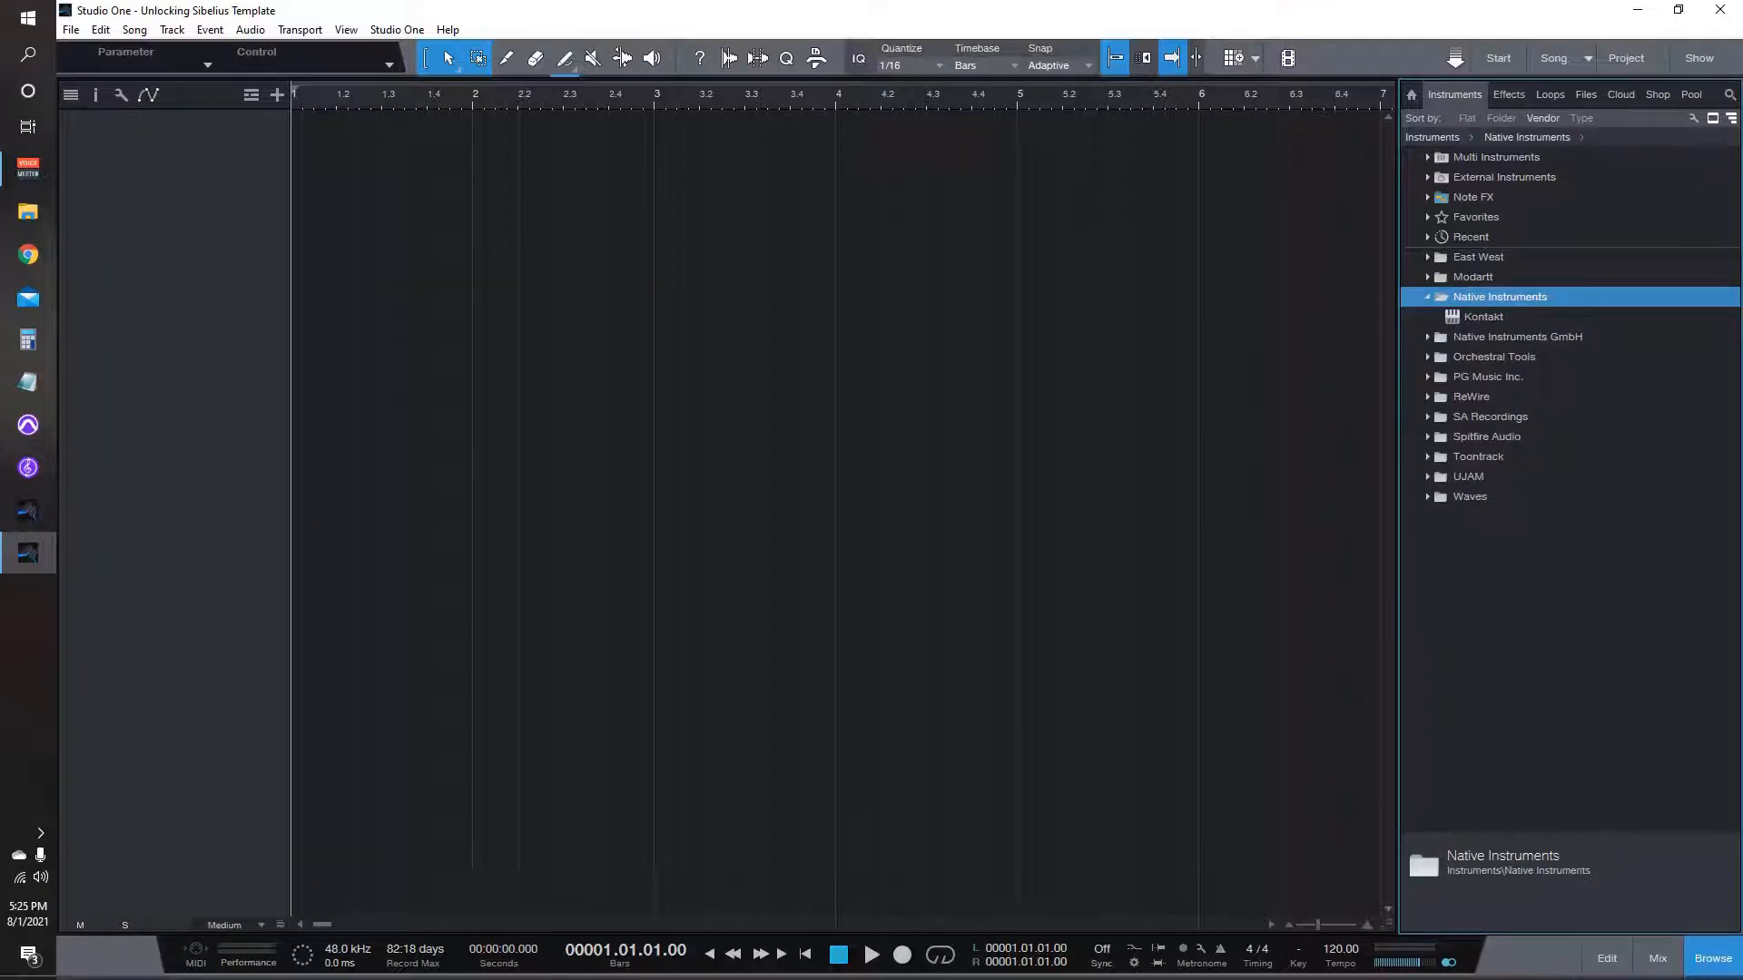
{"action": "left_click", "coordinate": [1428, 297]}
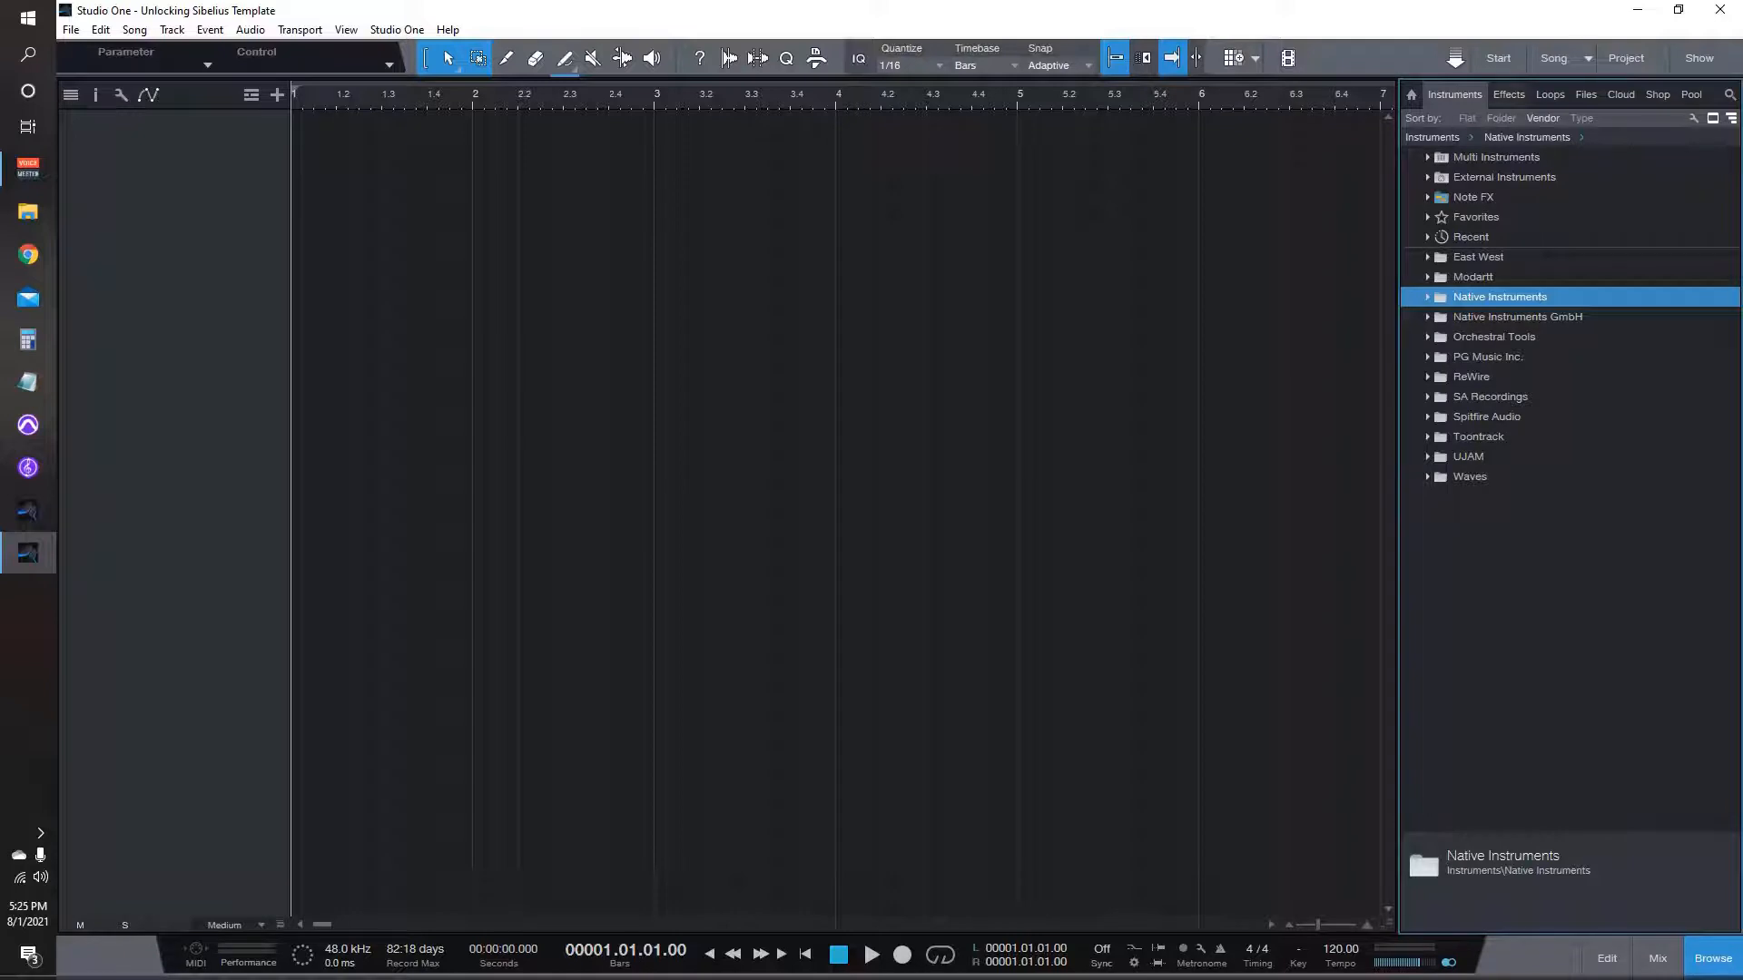
Step: Add an instrument track using Komplete Kontrol's default preset from the Native Instruments GmbH folder
{"action": "left_click", "coordinate": [1428, 297]}
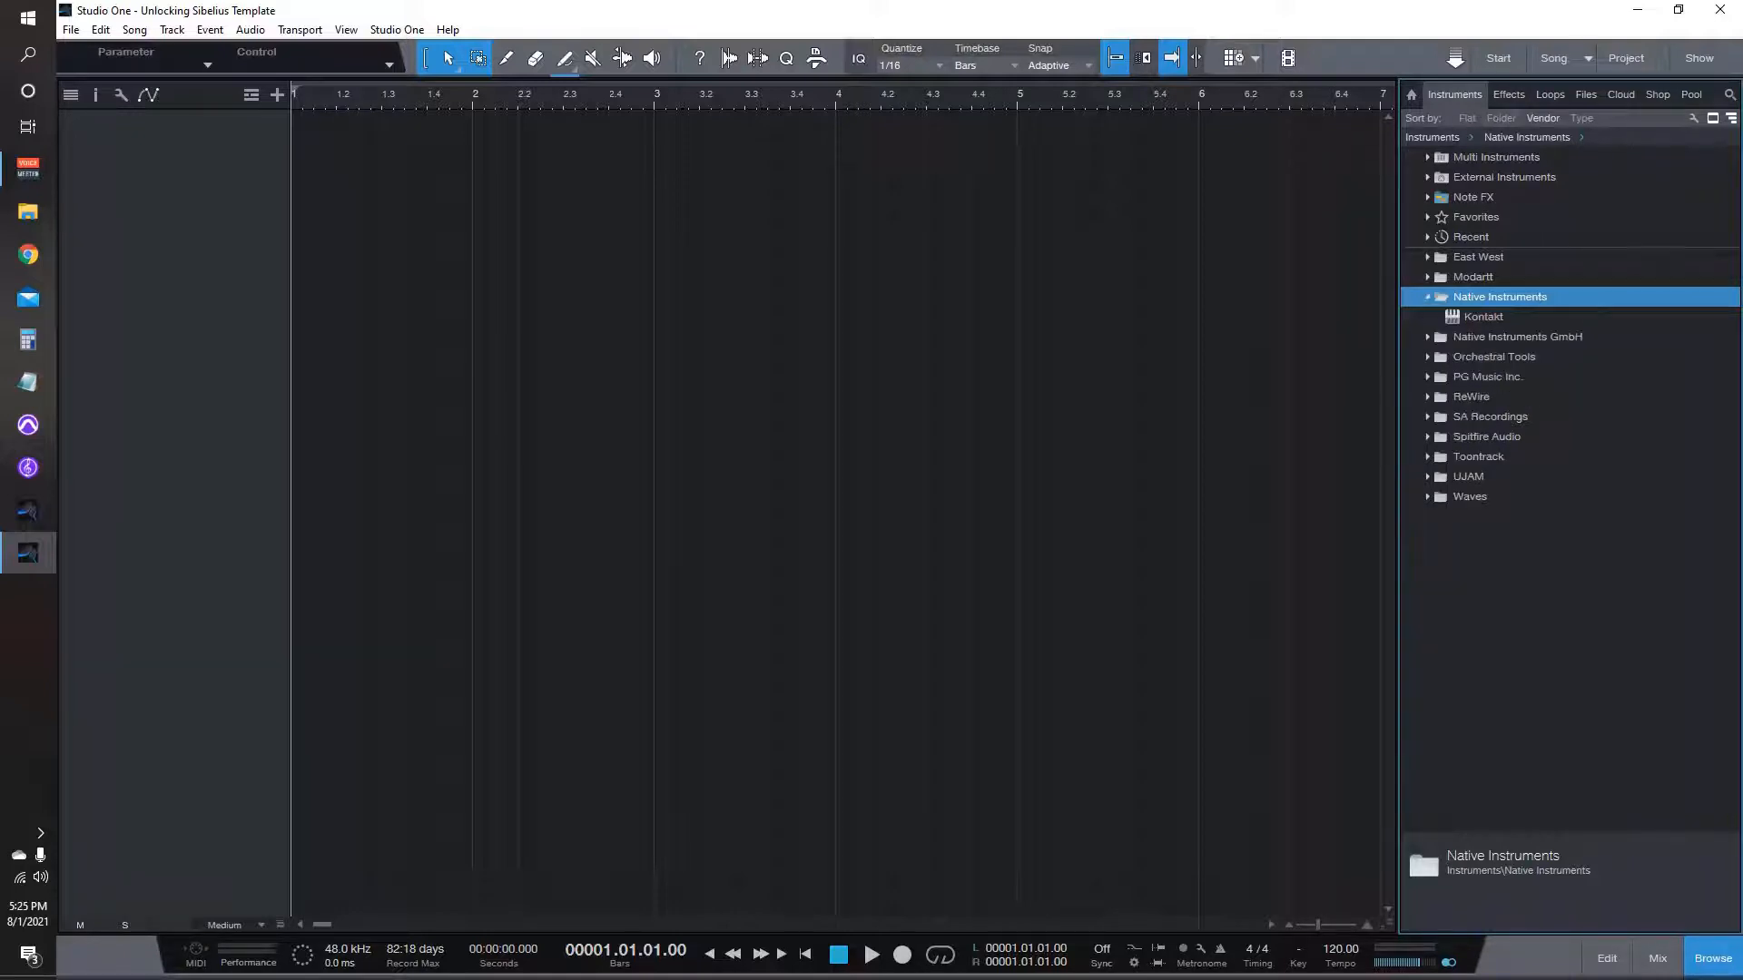
{"action": "left_click", "coordinate": [1427, 297]}
{"action": "left_click", "coordinate": [1428, 316]}
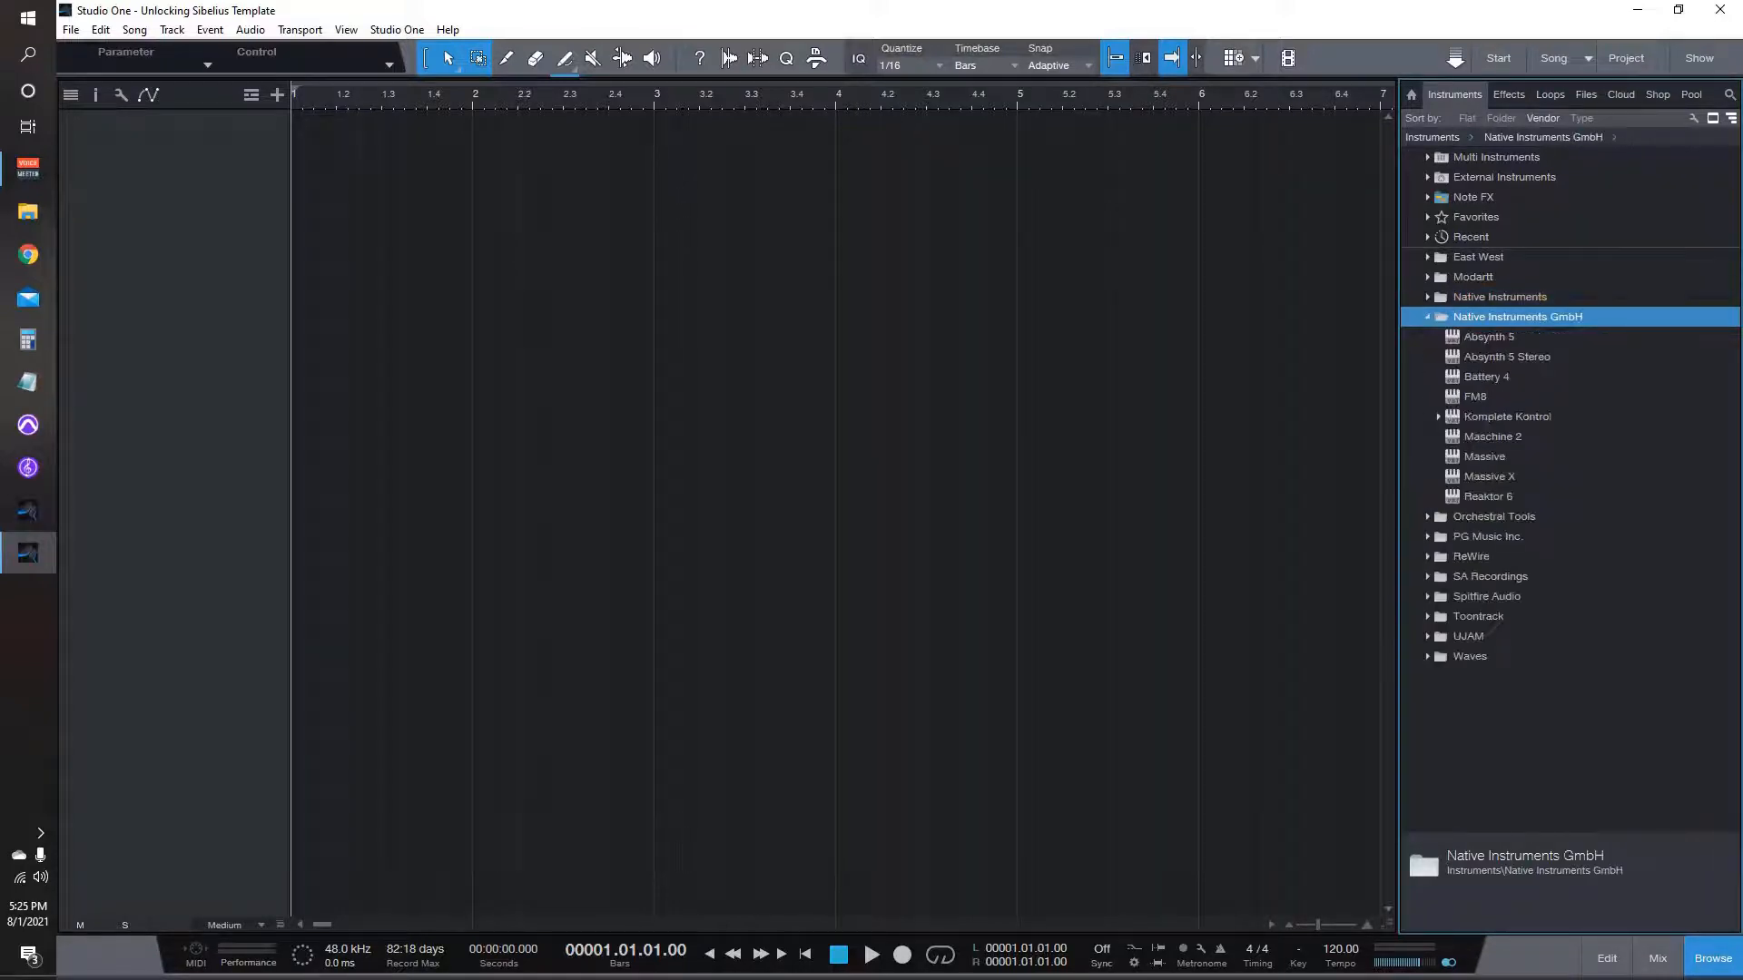
{"action": "left_click", "coordinate": [1439, 417]}
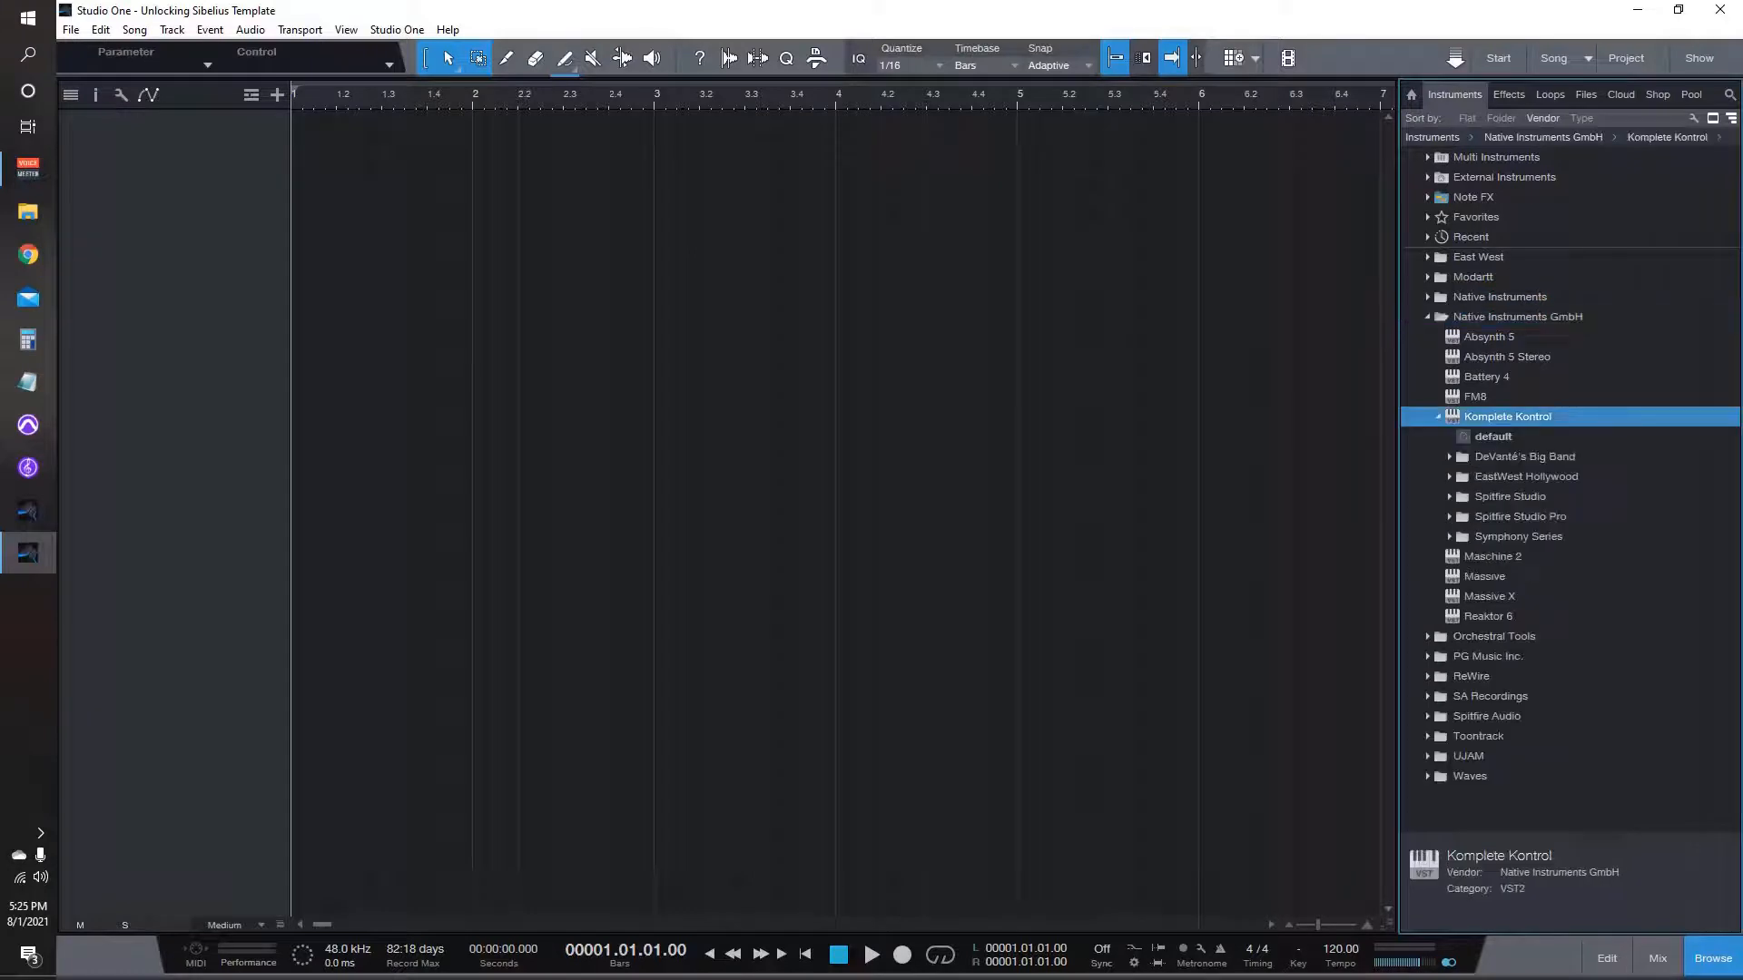
{"action": "left_click_drag", "start_coordinate": [1493, 436], "coordinate": [200, 448]}
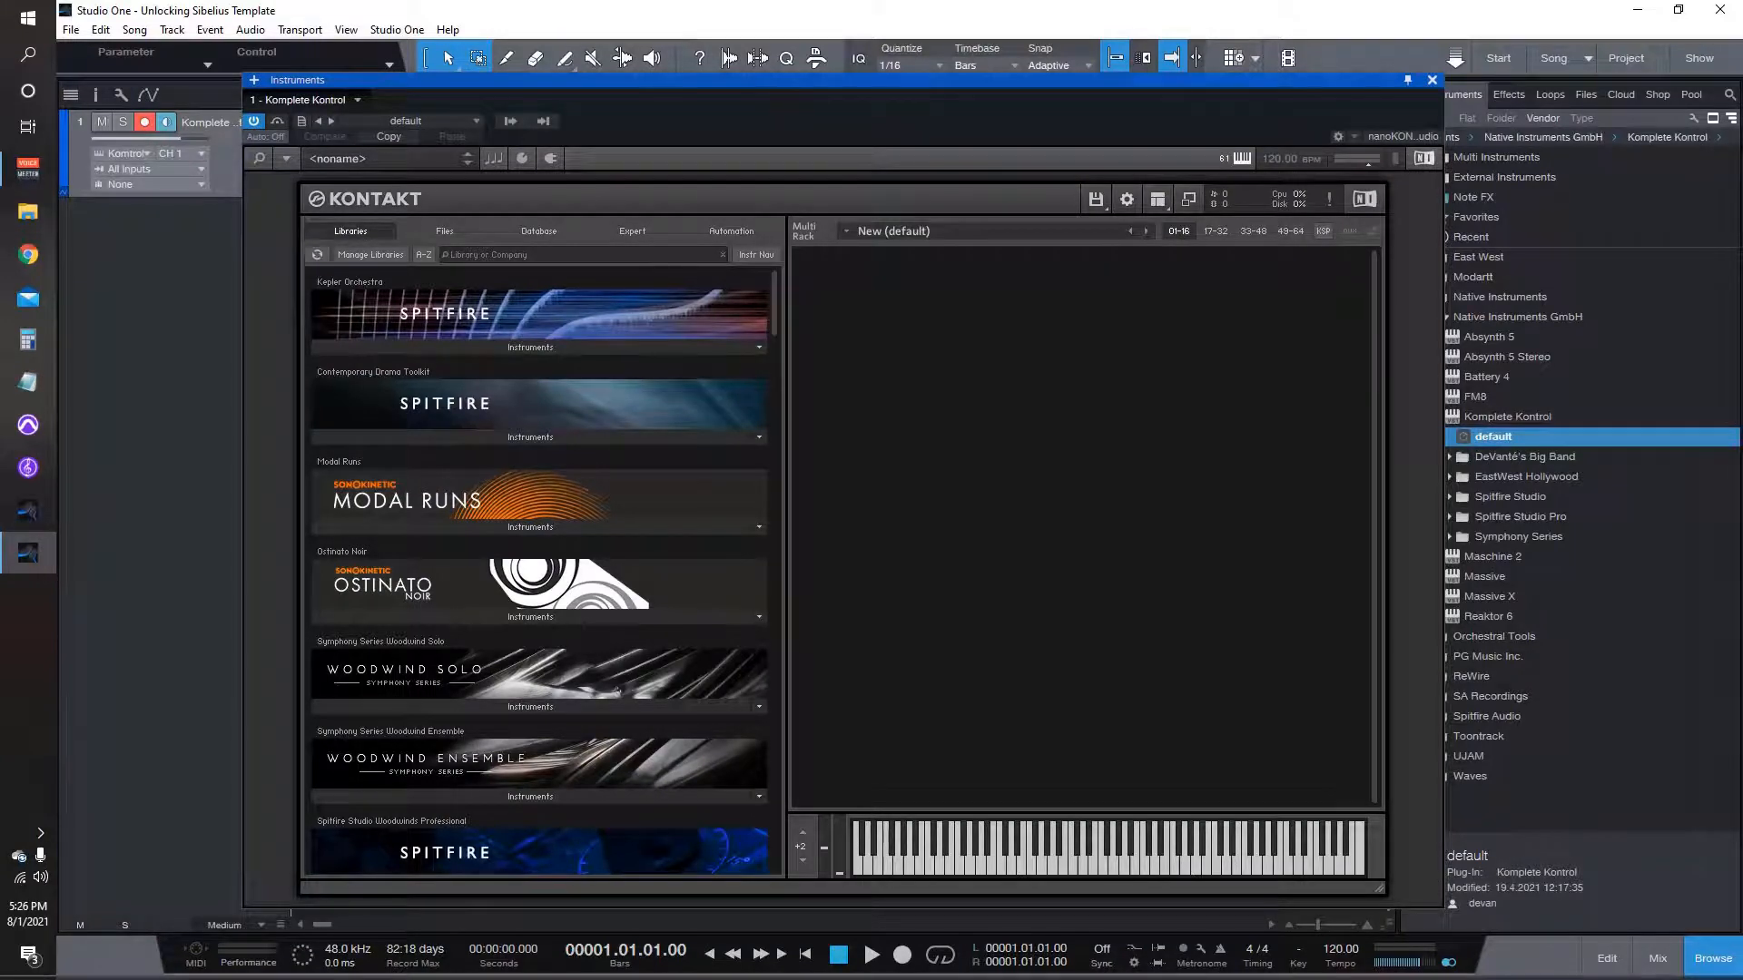
Step: Load the Symphony Winds multi from the Song Sets folder into Kontakt, replacing the current multi
{"action": "left_click", "coordinate": [1095, 199]}
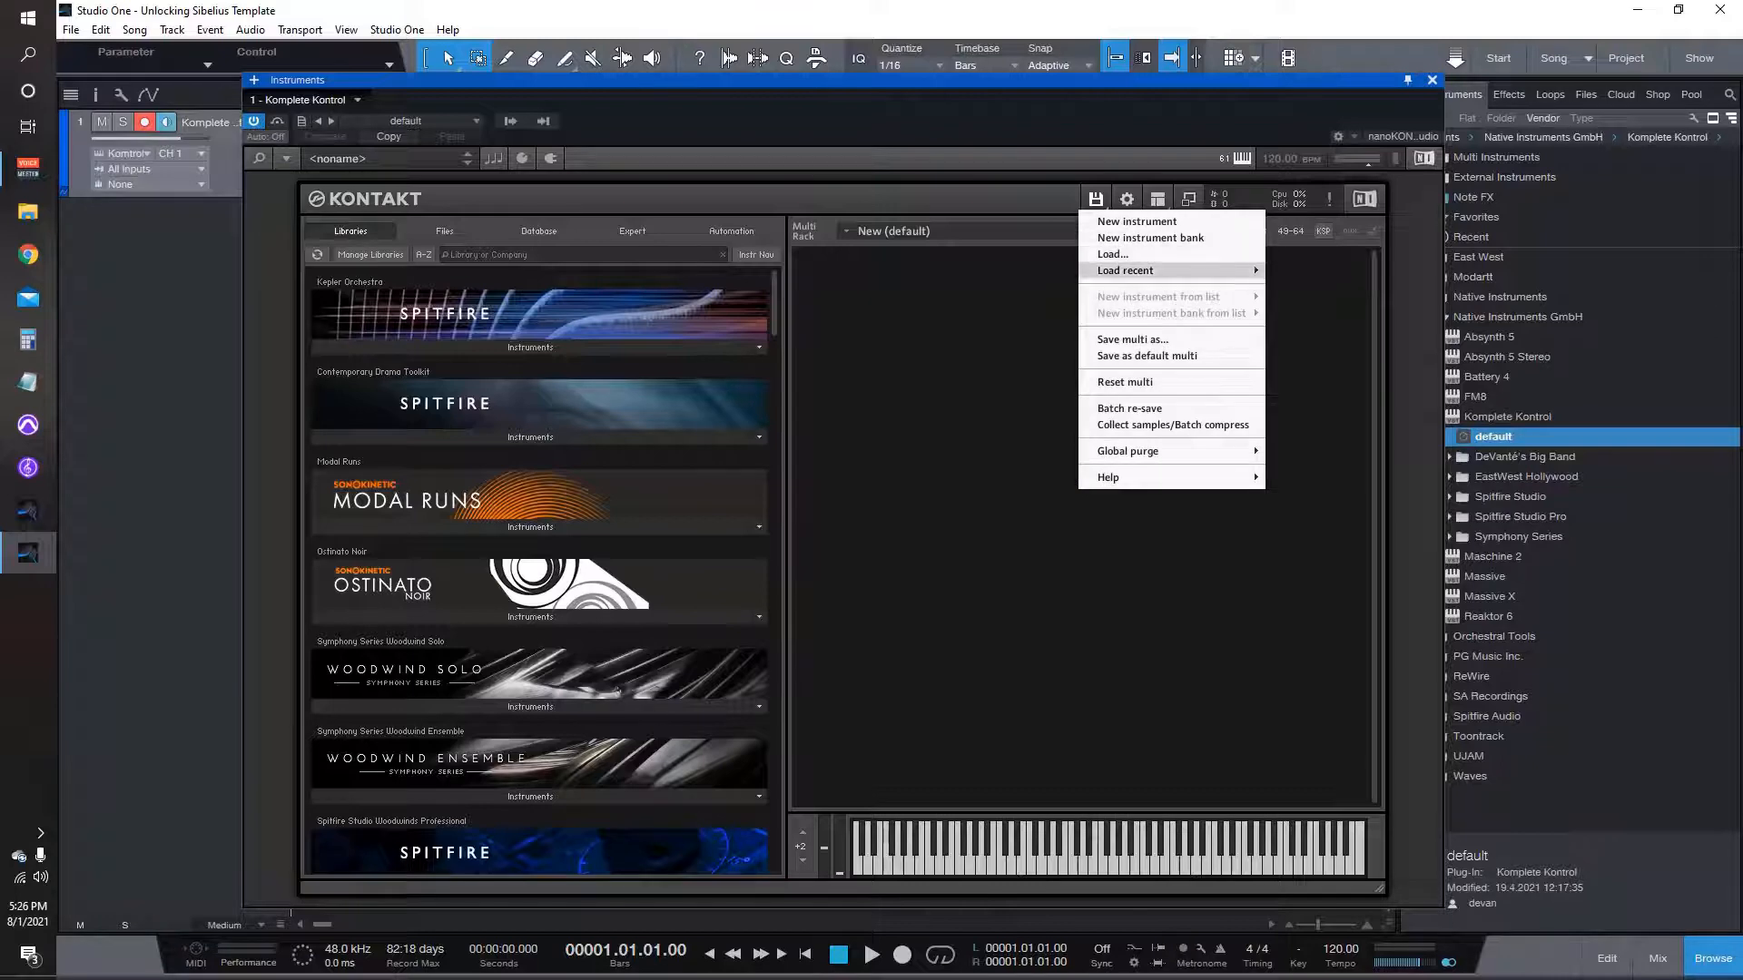
{"action": "left_click", "coordinate": [1113, 254]}
{"action": "scroll", "coordinate": [545, 408], "scroll_direction": "down", "scroll_amount": 10}
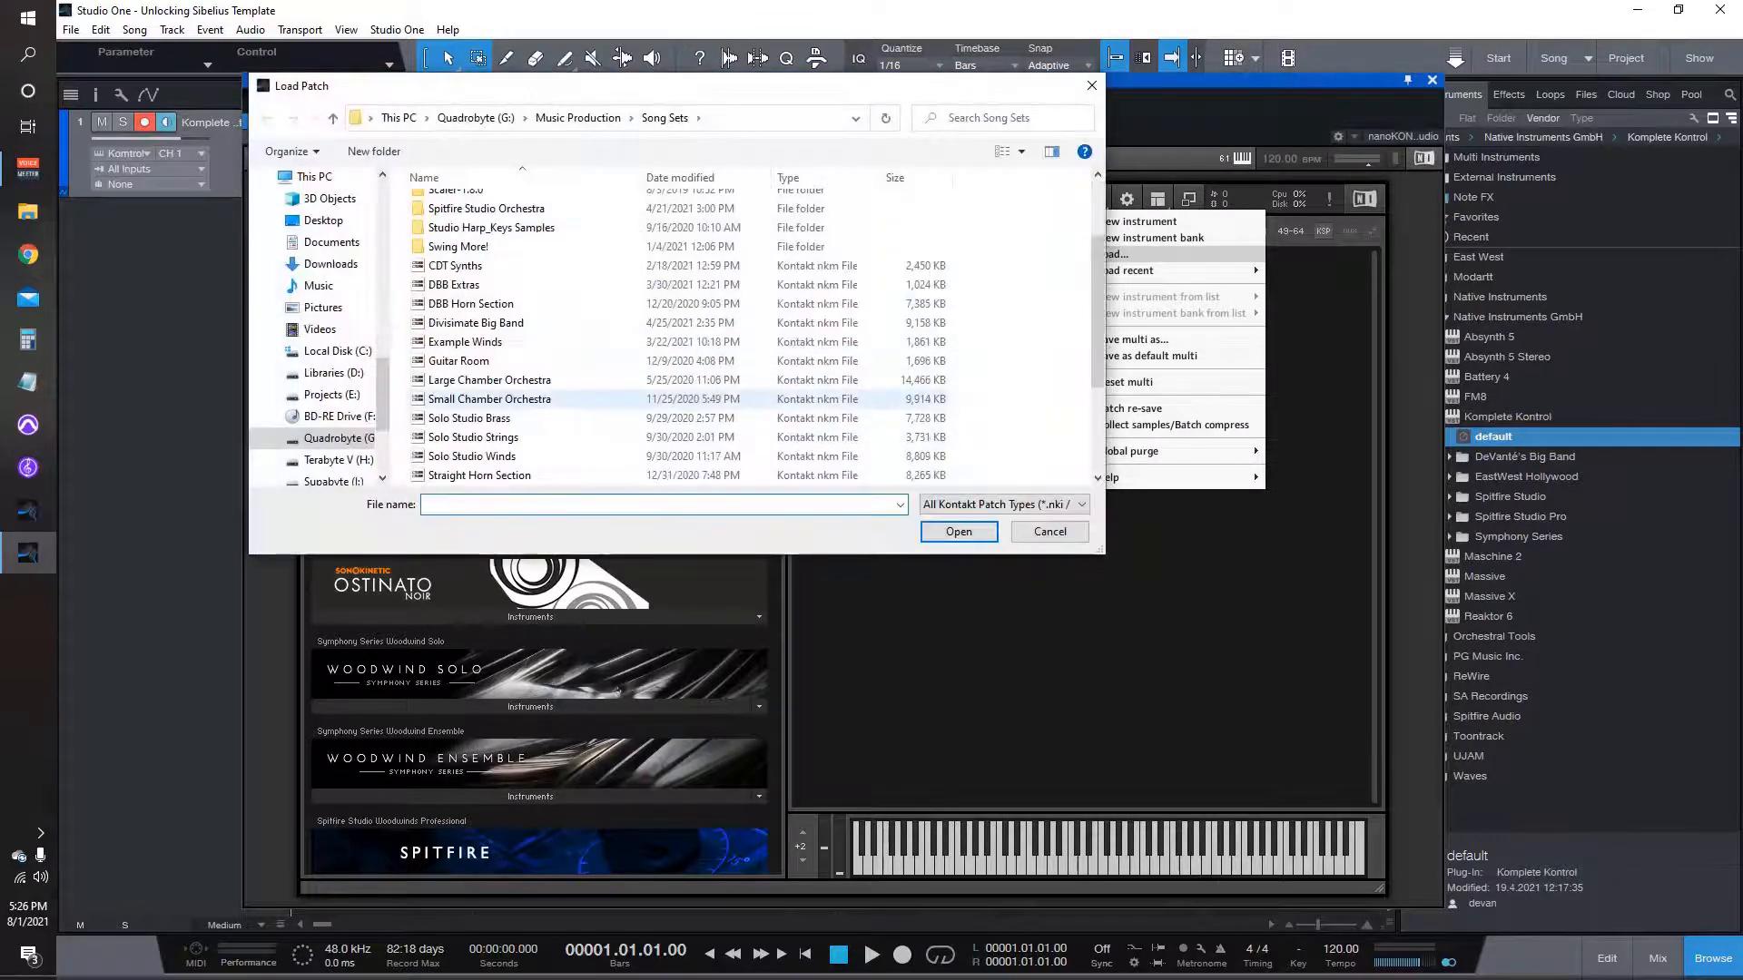
{"action": "double_click", "coordinate": [545, 476]}
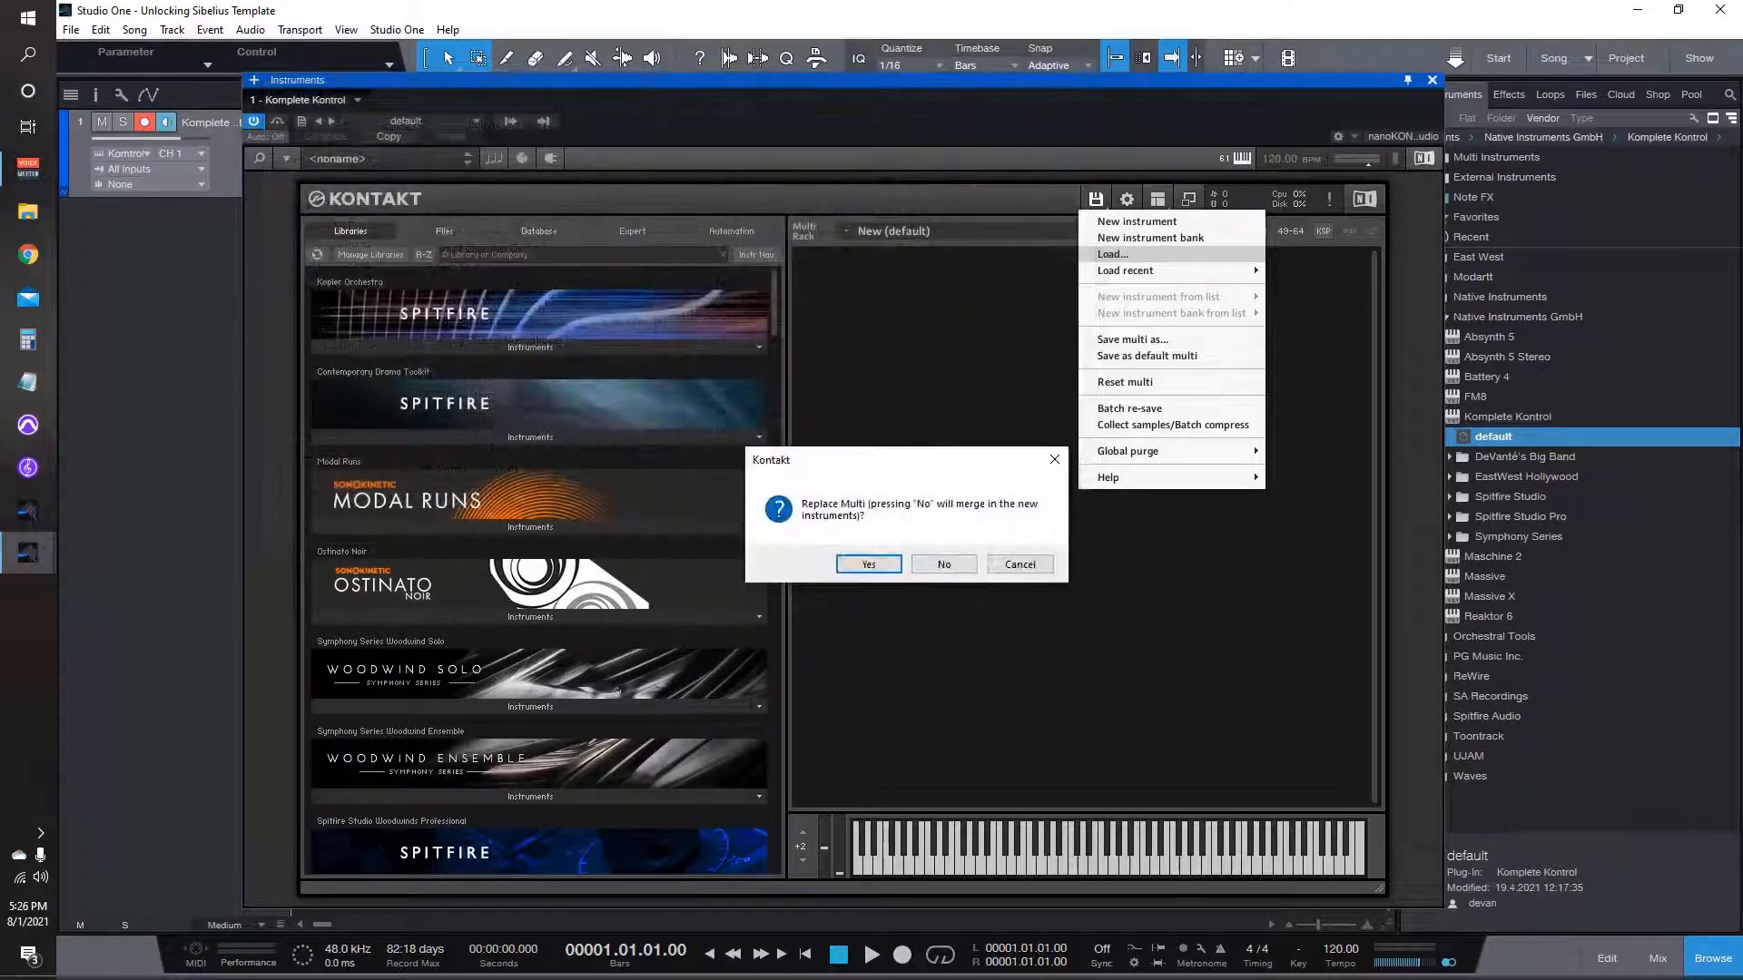
{"action": "key", "text": "Return"}
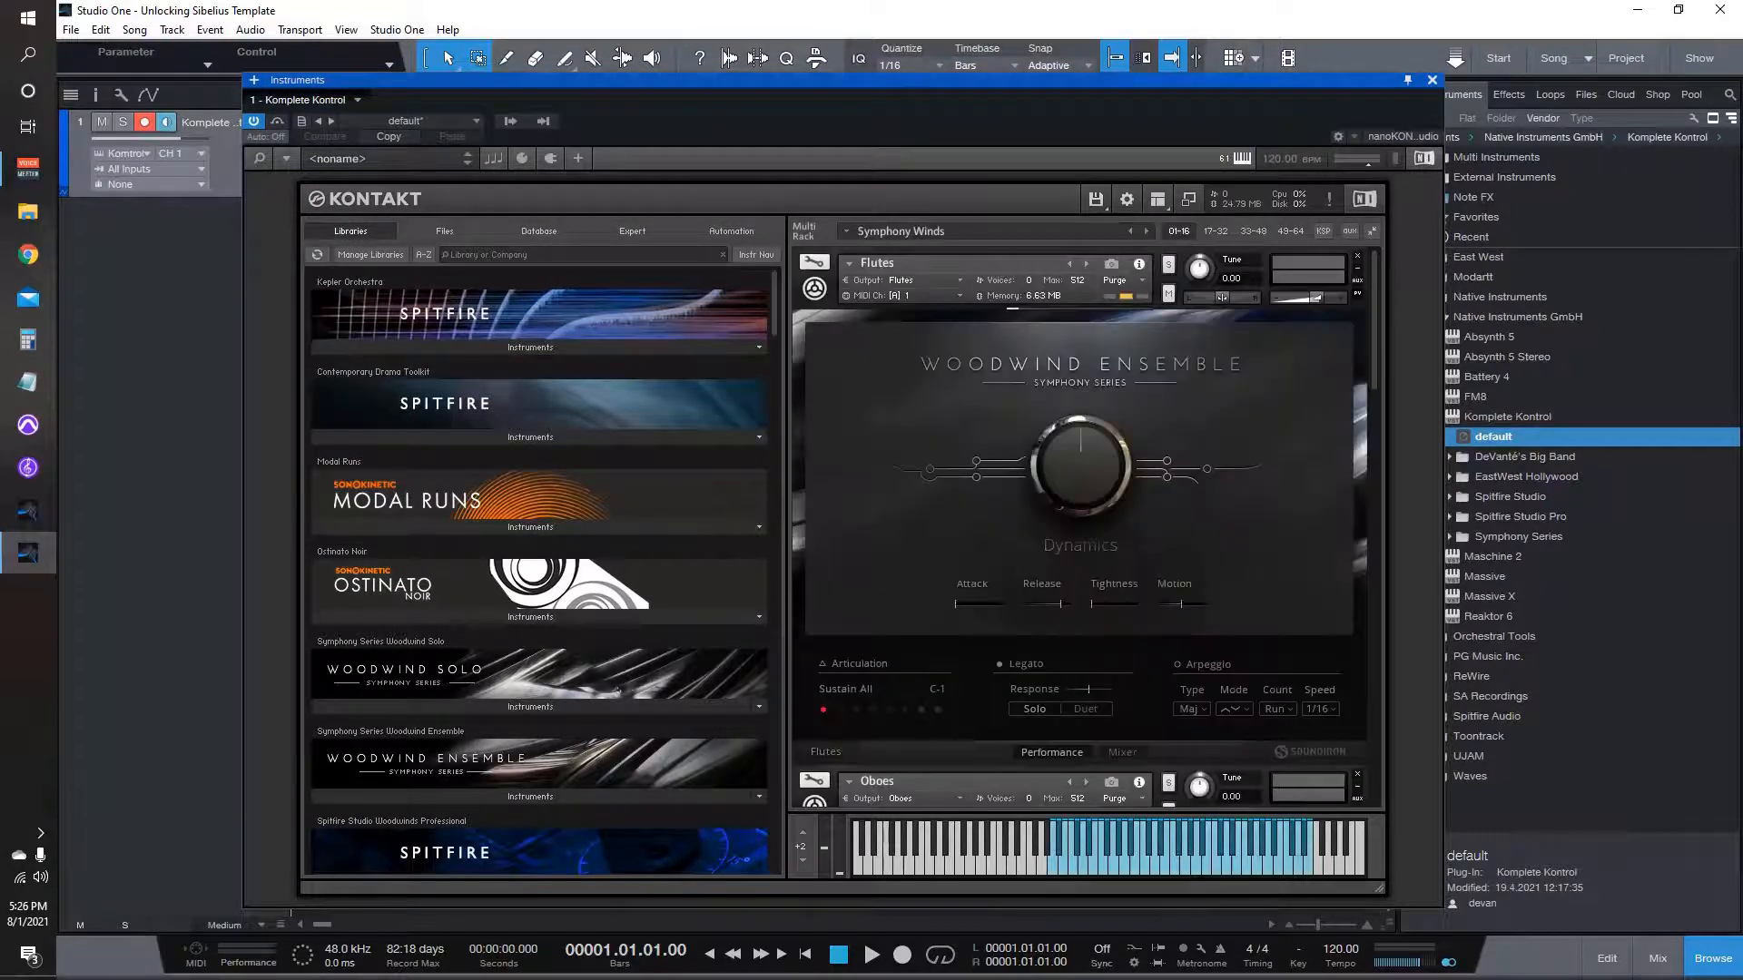
Step: Globally purge all samples of the Symphony Winds multi in Kontakt
{"action": "left_click", "coordinate": [1095, 199]}
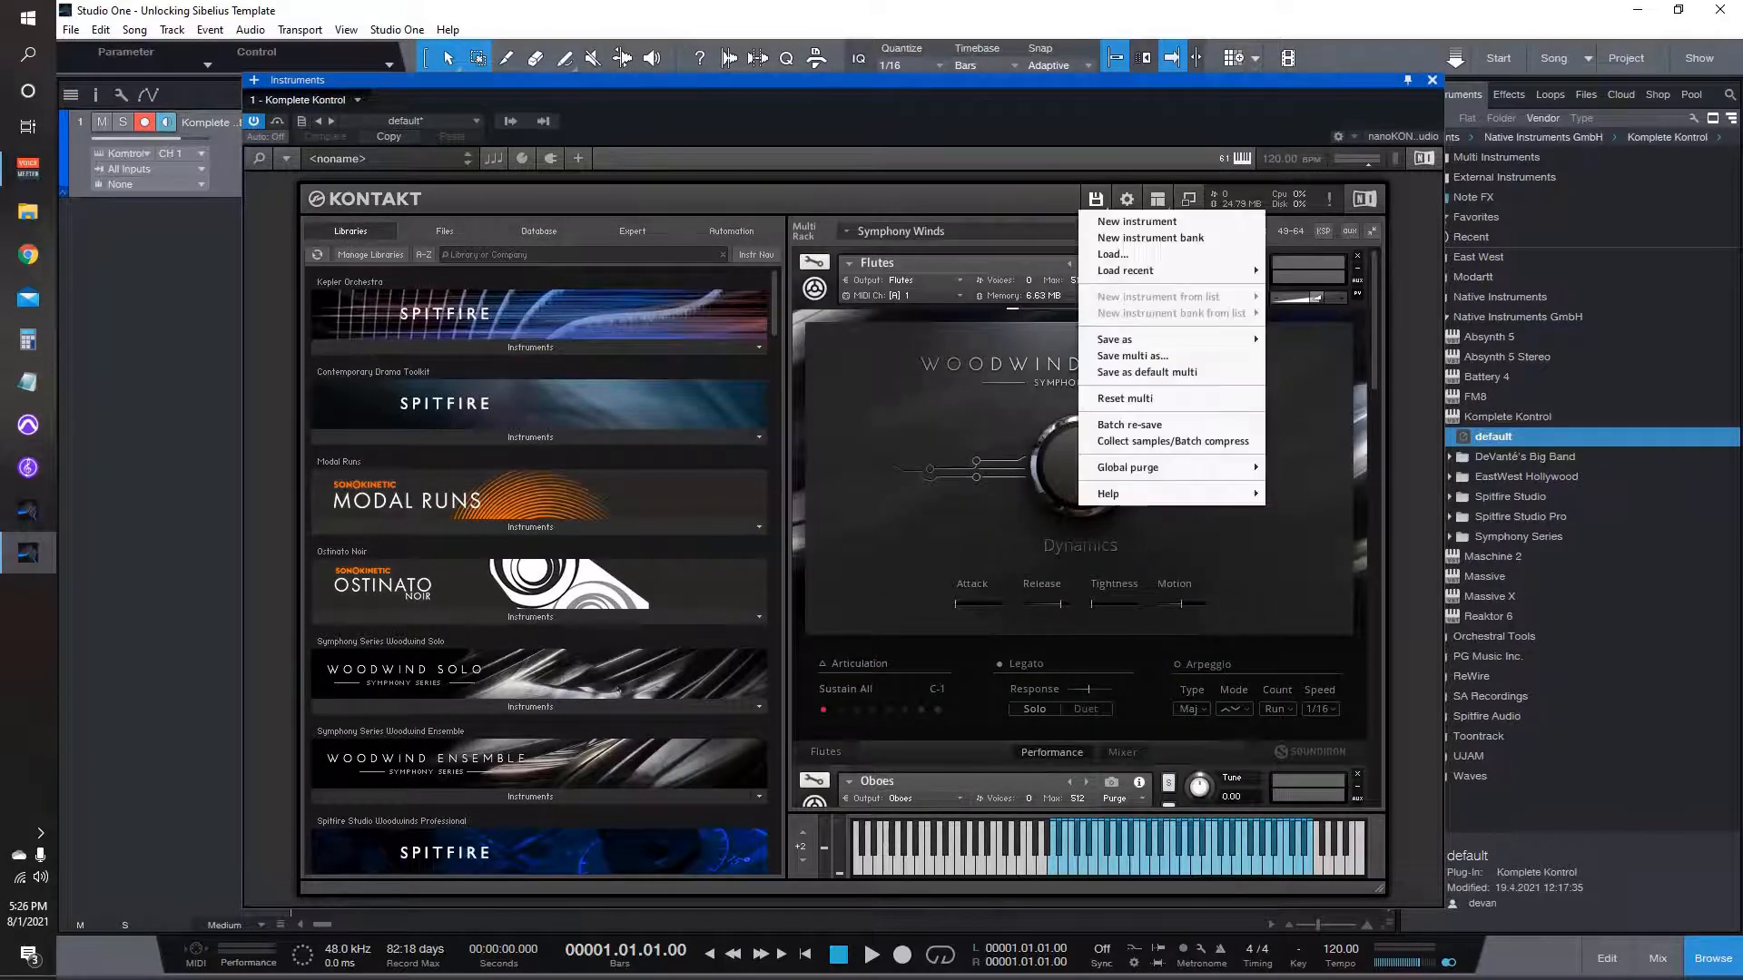
{"action": "mouse_move", "coordinate": [1143, 468]}
{"action": "left_click", "coordinate": [1023, 483]}
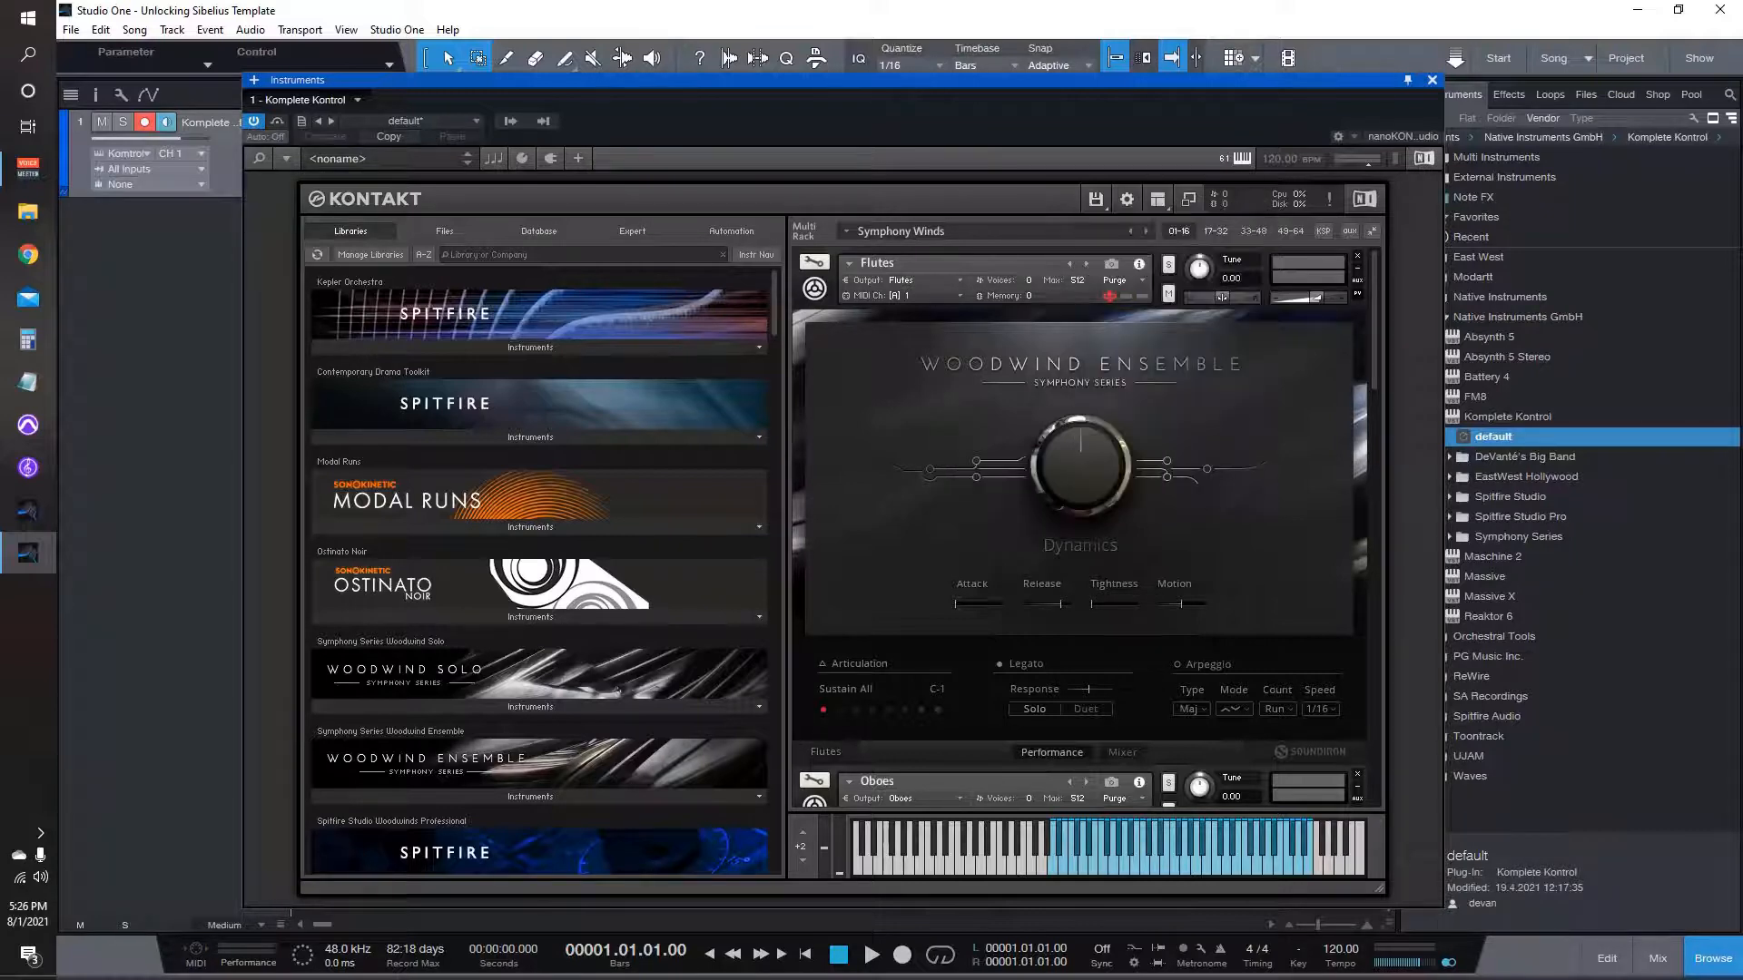
Step: Close the Komplete Kontrol instrument window and remove its track from the song
{"action": "key", "text": "ctrl+w"}
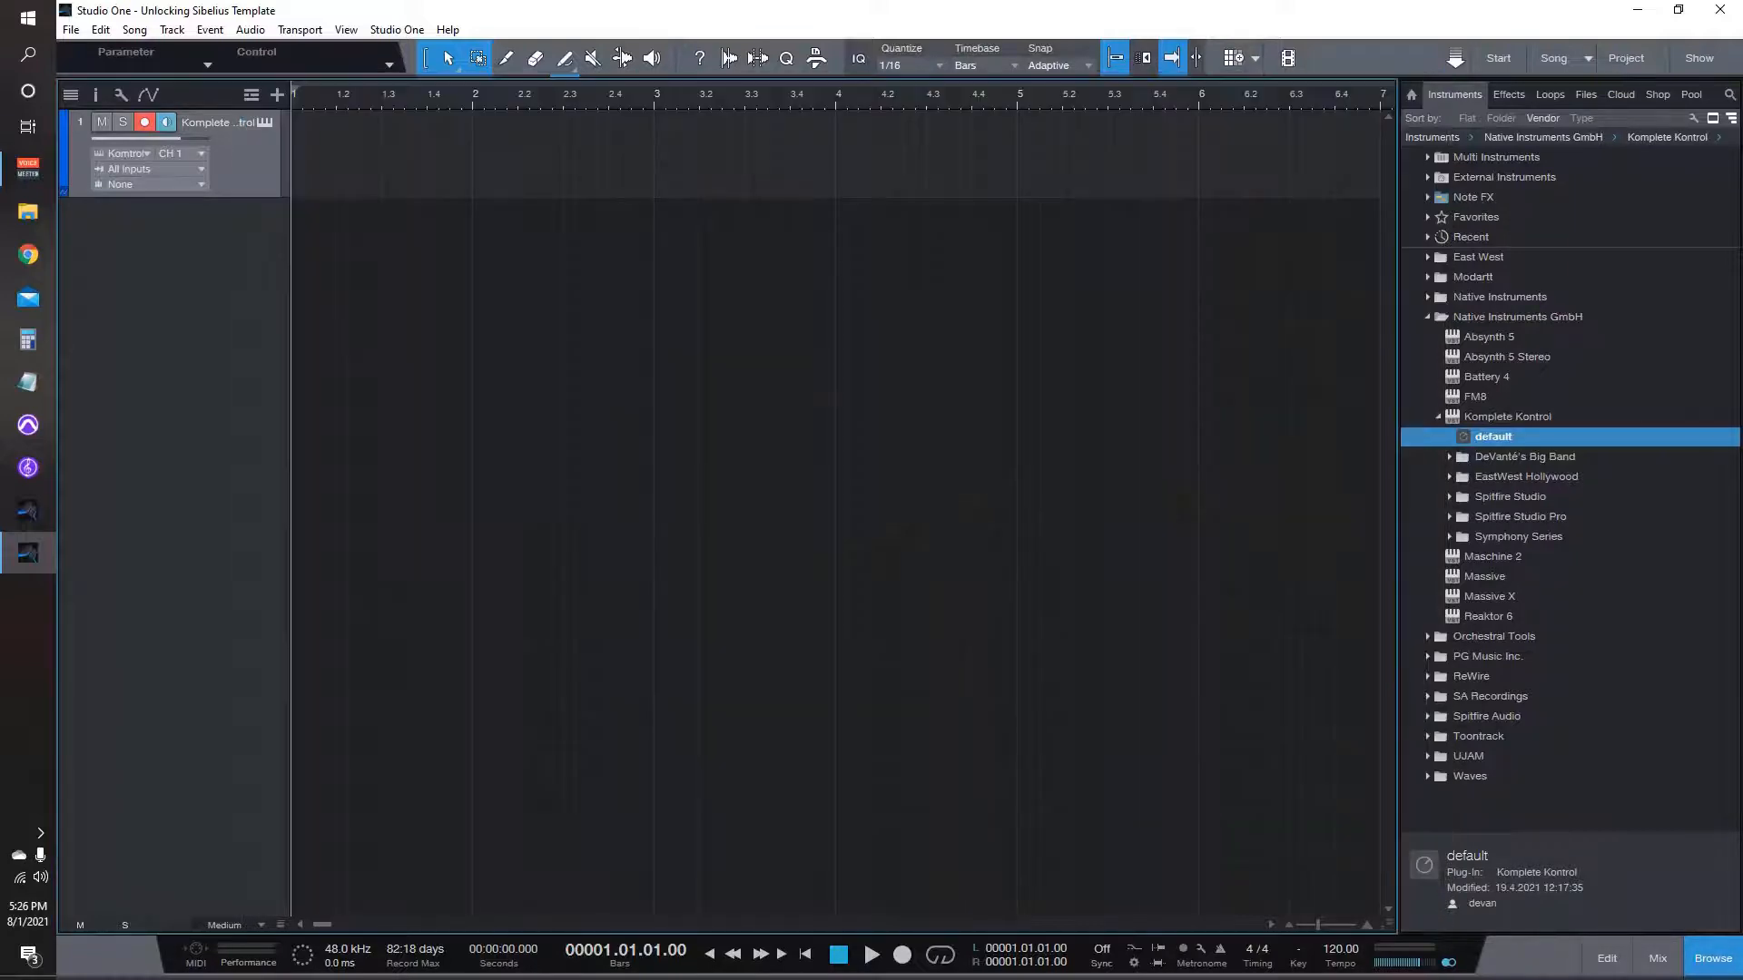
{"action": "right_click", "coordinate": [265, 143]}
{"action": "left_click", "coordinate": [327, 216]}
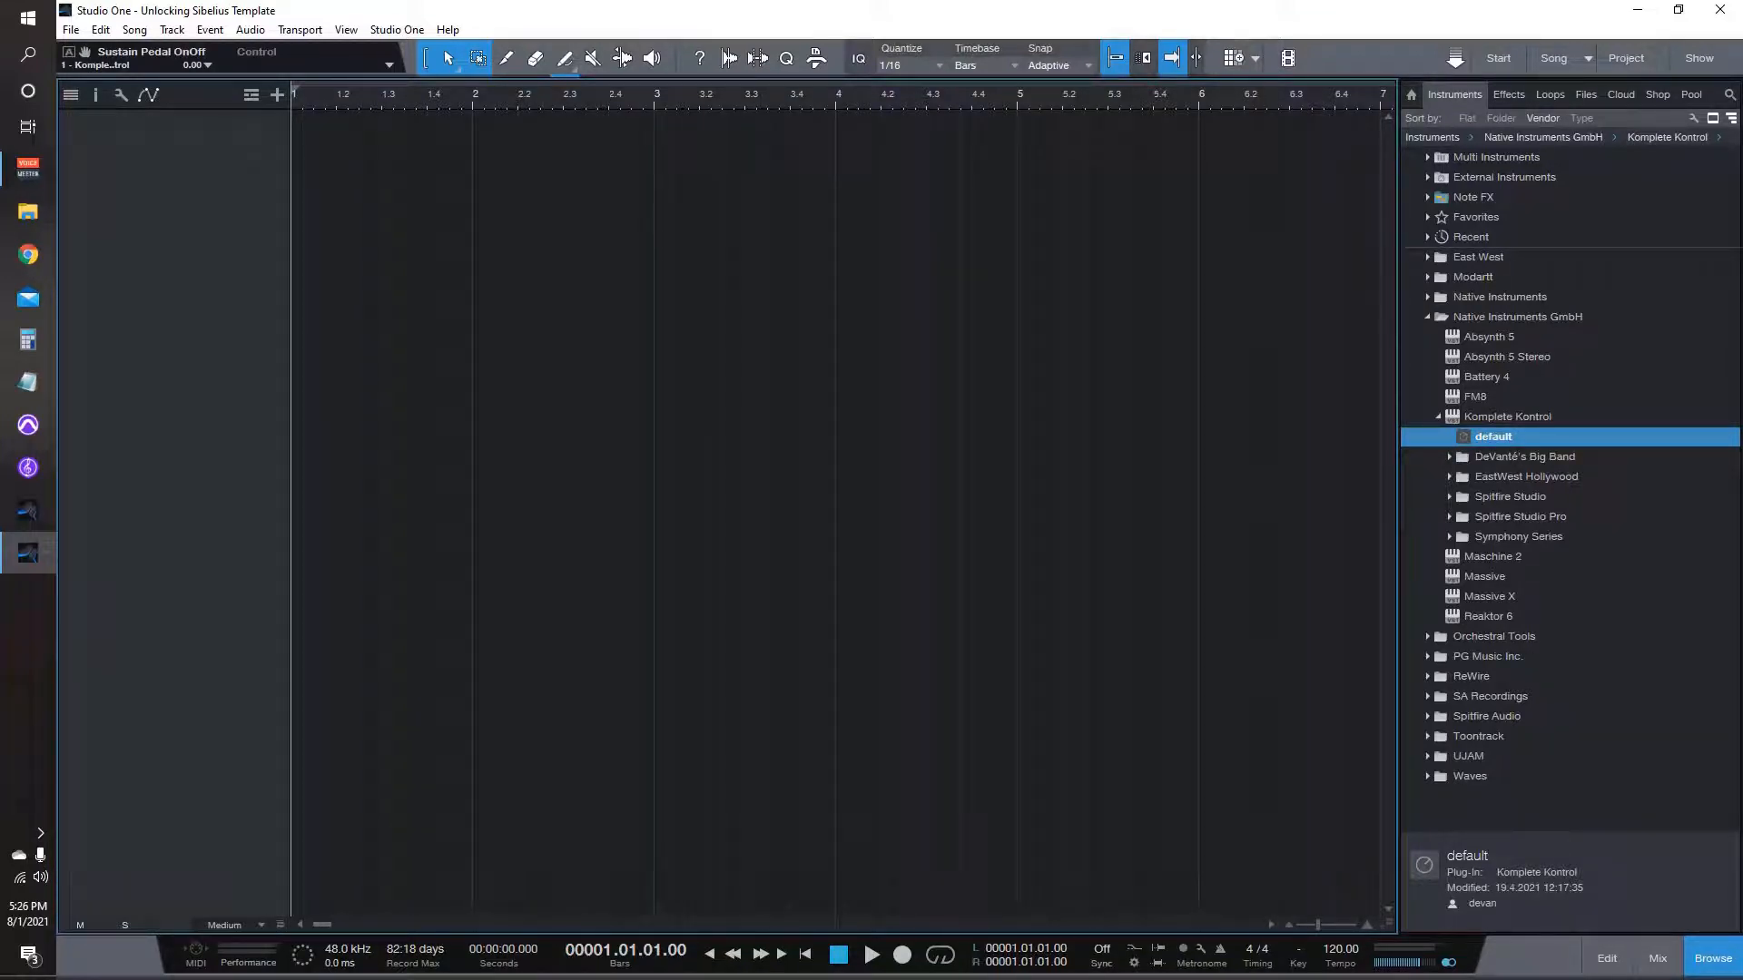
Step: Start adding four instrument tracks named Woodwinds, packed in a folder, with ascending inputs from Woodwind Group CH 1
{"action": "key", "text": "t"}
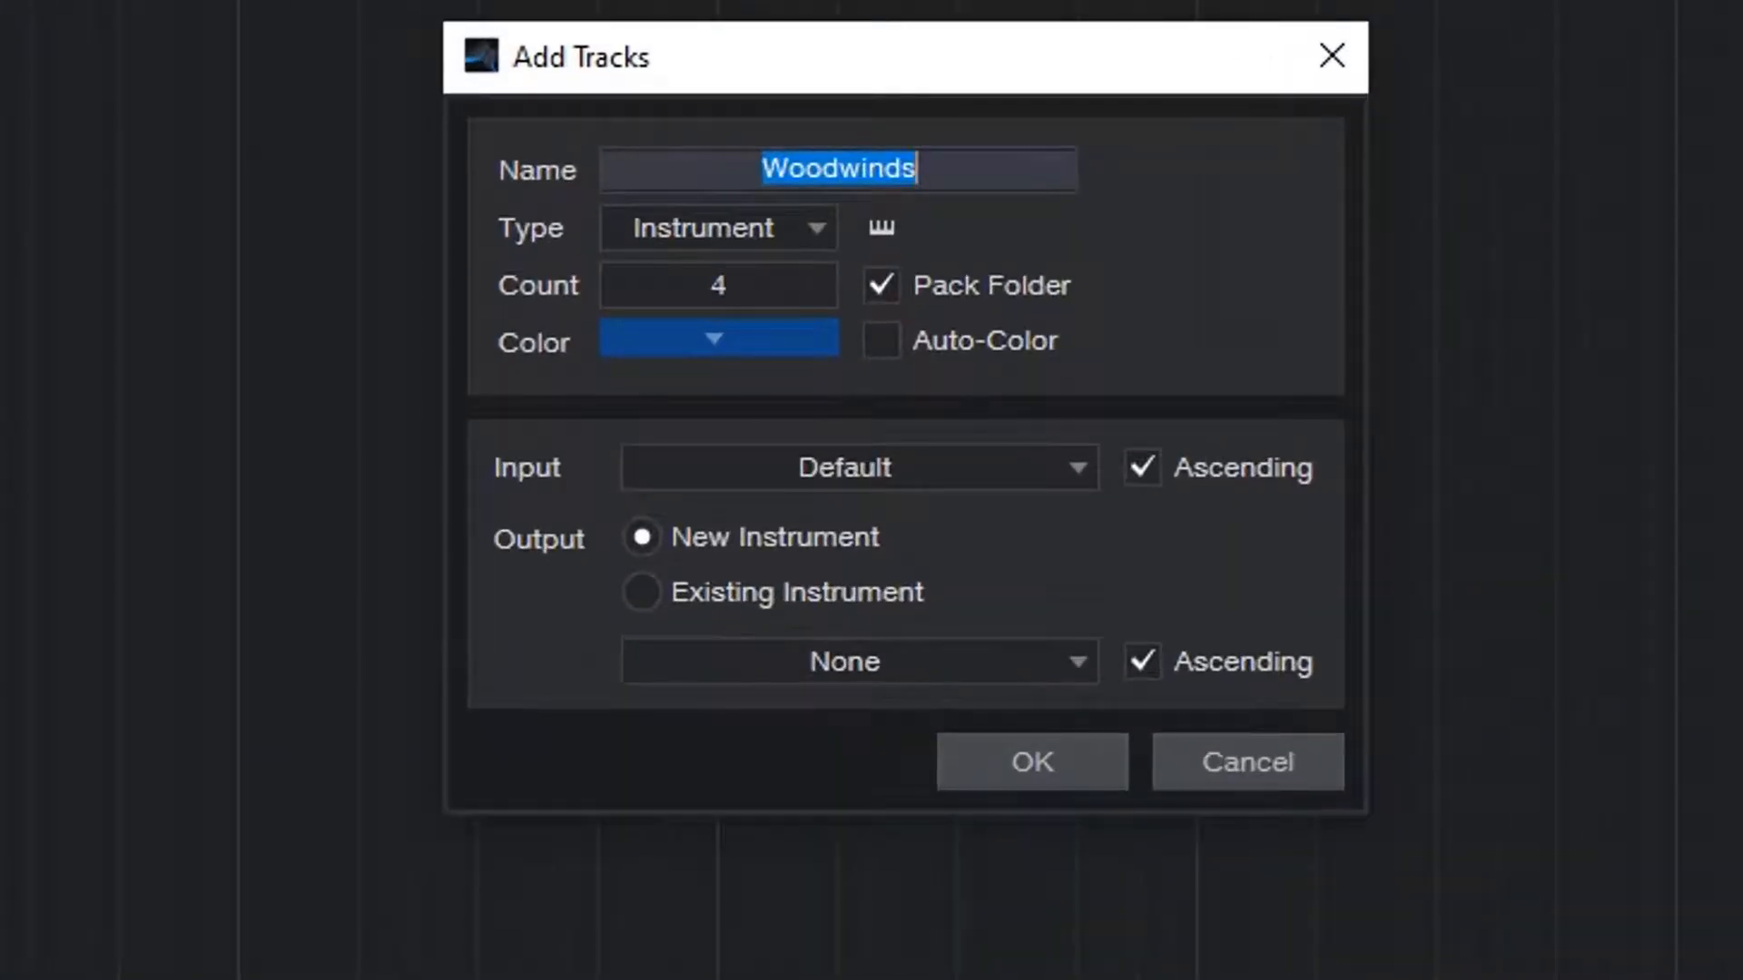
{"action": "left_click", "coordinate": [859, 467]}
{"action": "scroll", "coordinate": [848, 112], "scroll_direction": "down", "scroll_amount": 12}
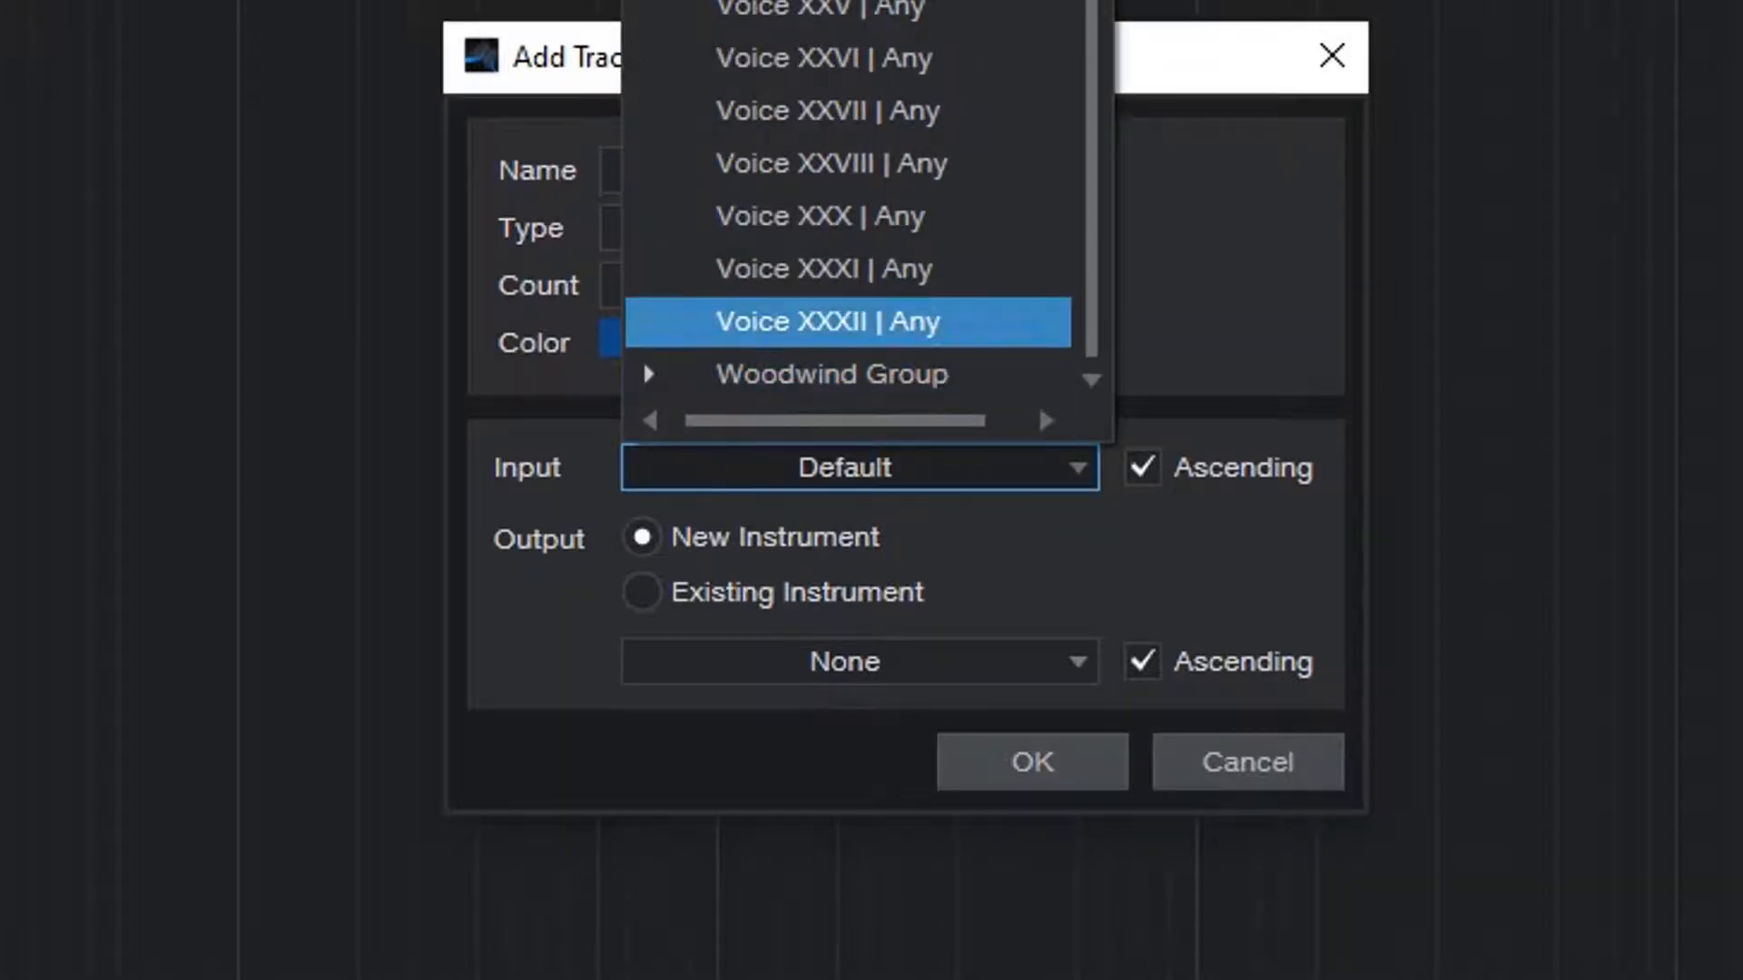
{"action": "left_click", "coordinate": [817, 374]}
{"action": "scroll", "coordinate": [817, 320], "scroll_direction": "down", "scroll_amount": 1}
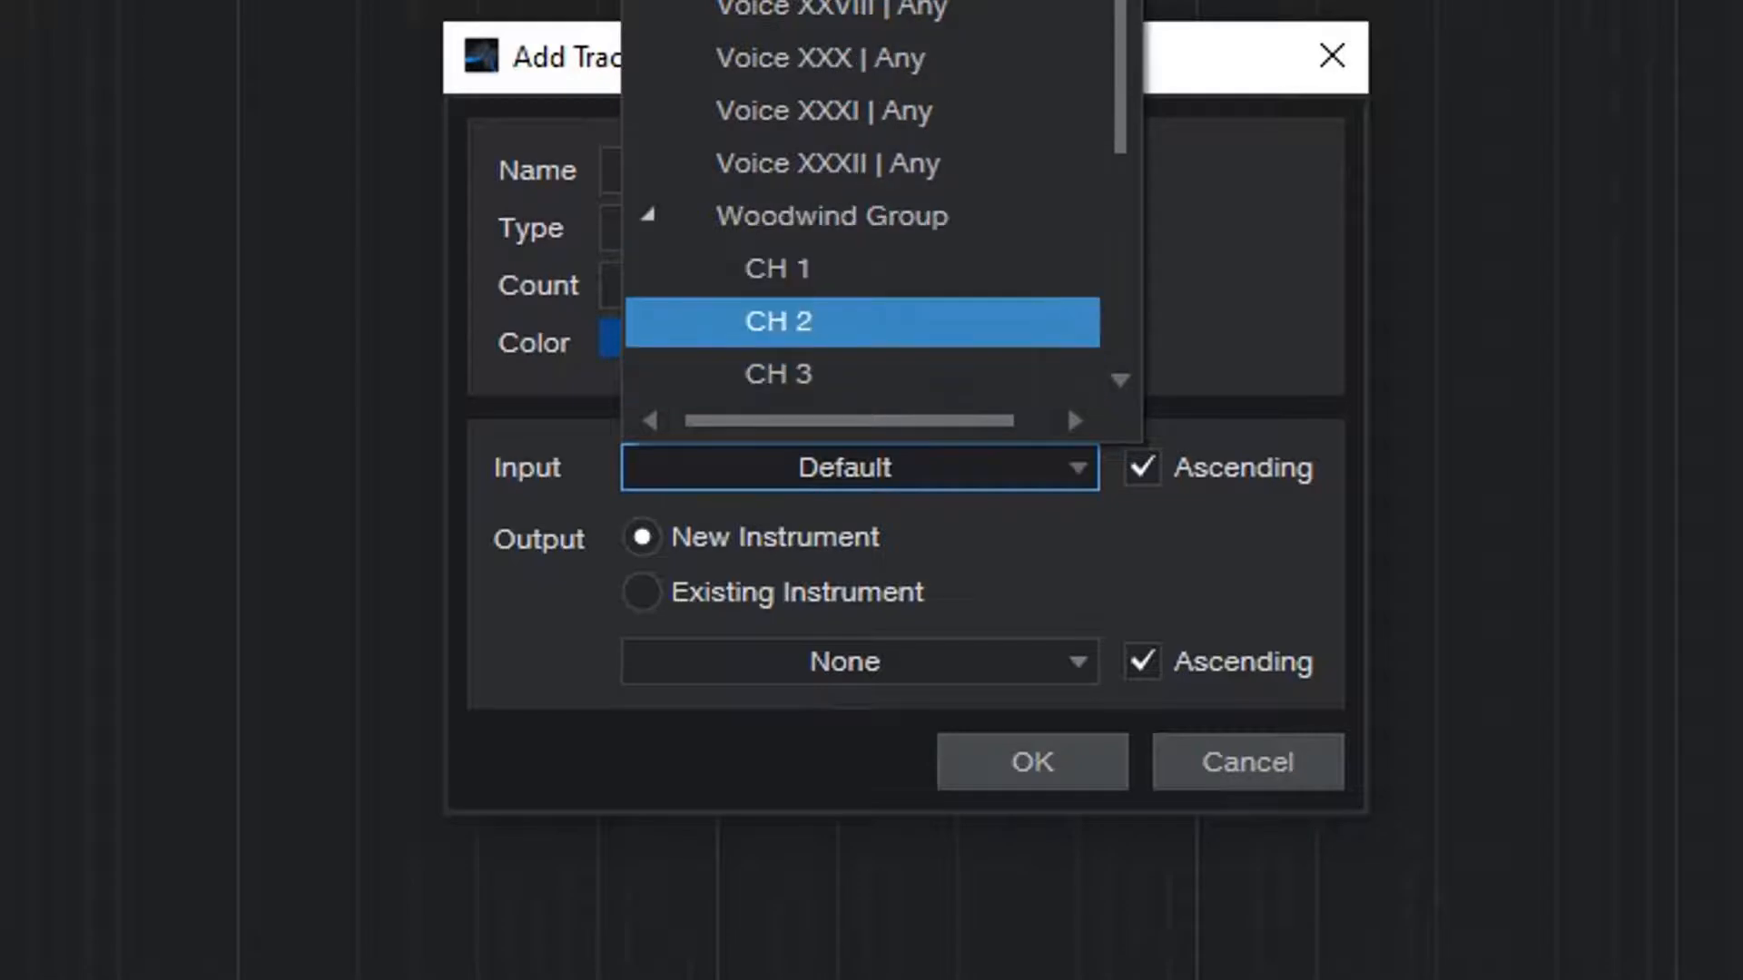
{"action": "left_click", "coordinate": [781, 265]}
{"action": "left_click", "coordinate": [1143, 467]}
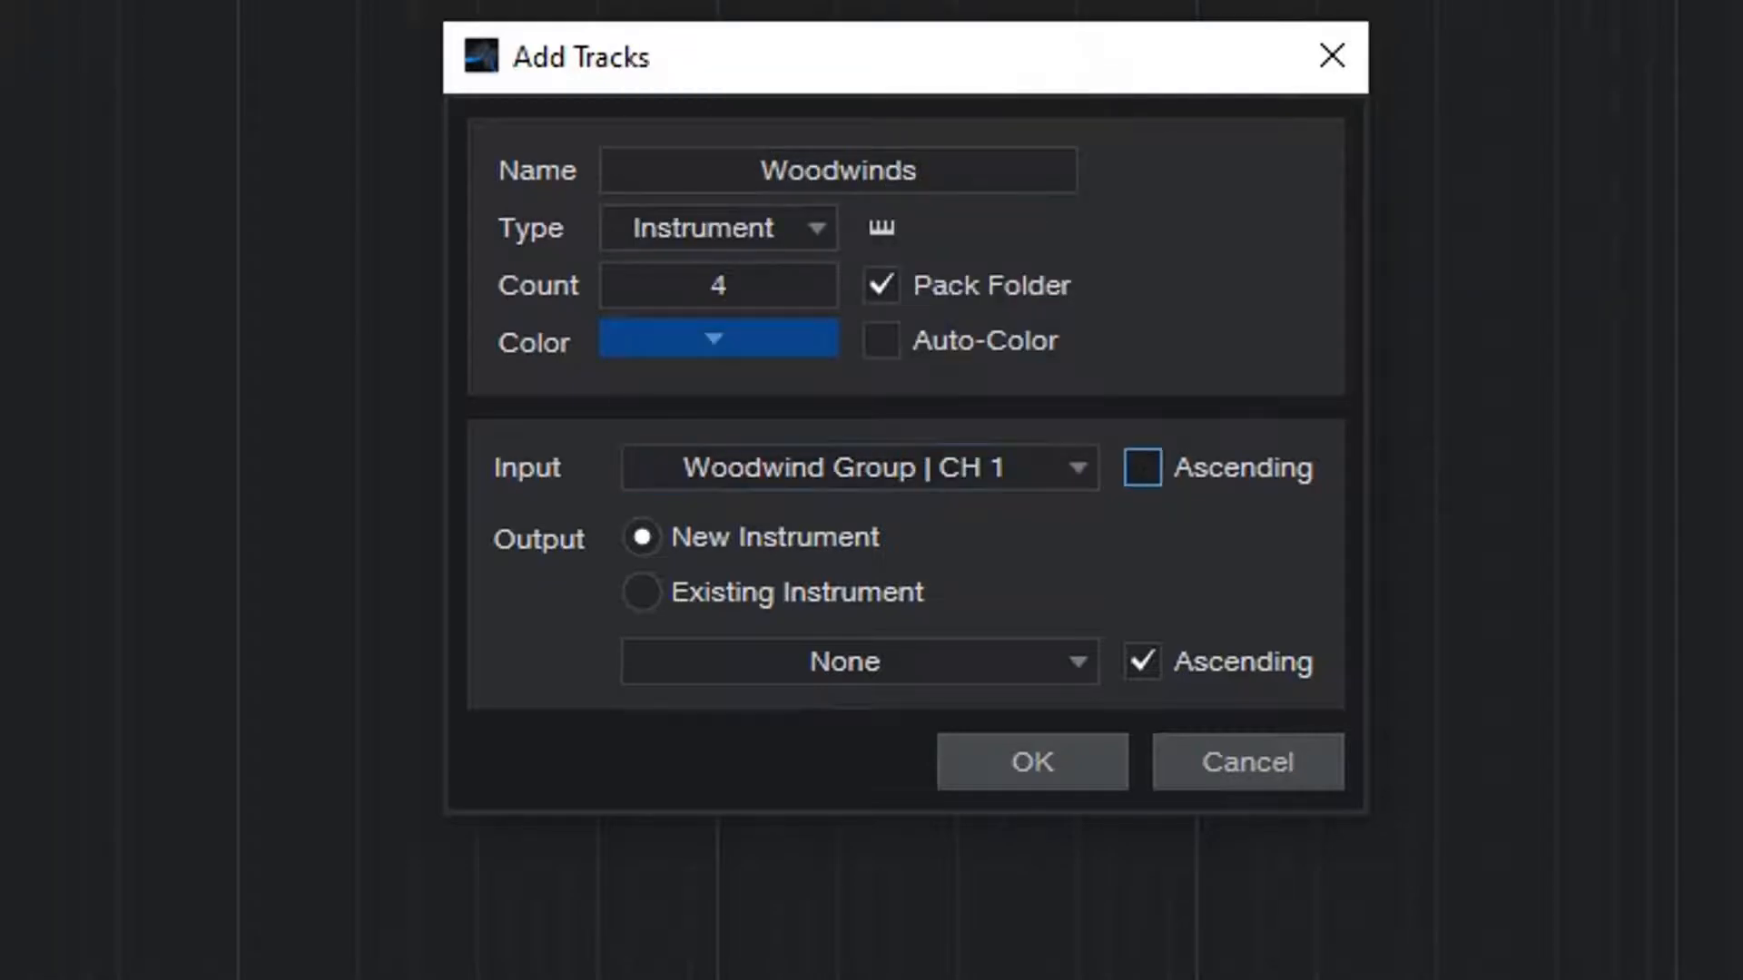
{"action": "left_click", "coordinate": [1143, 467]}
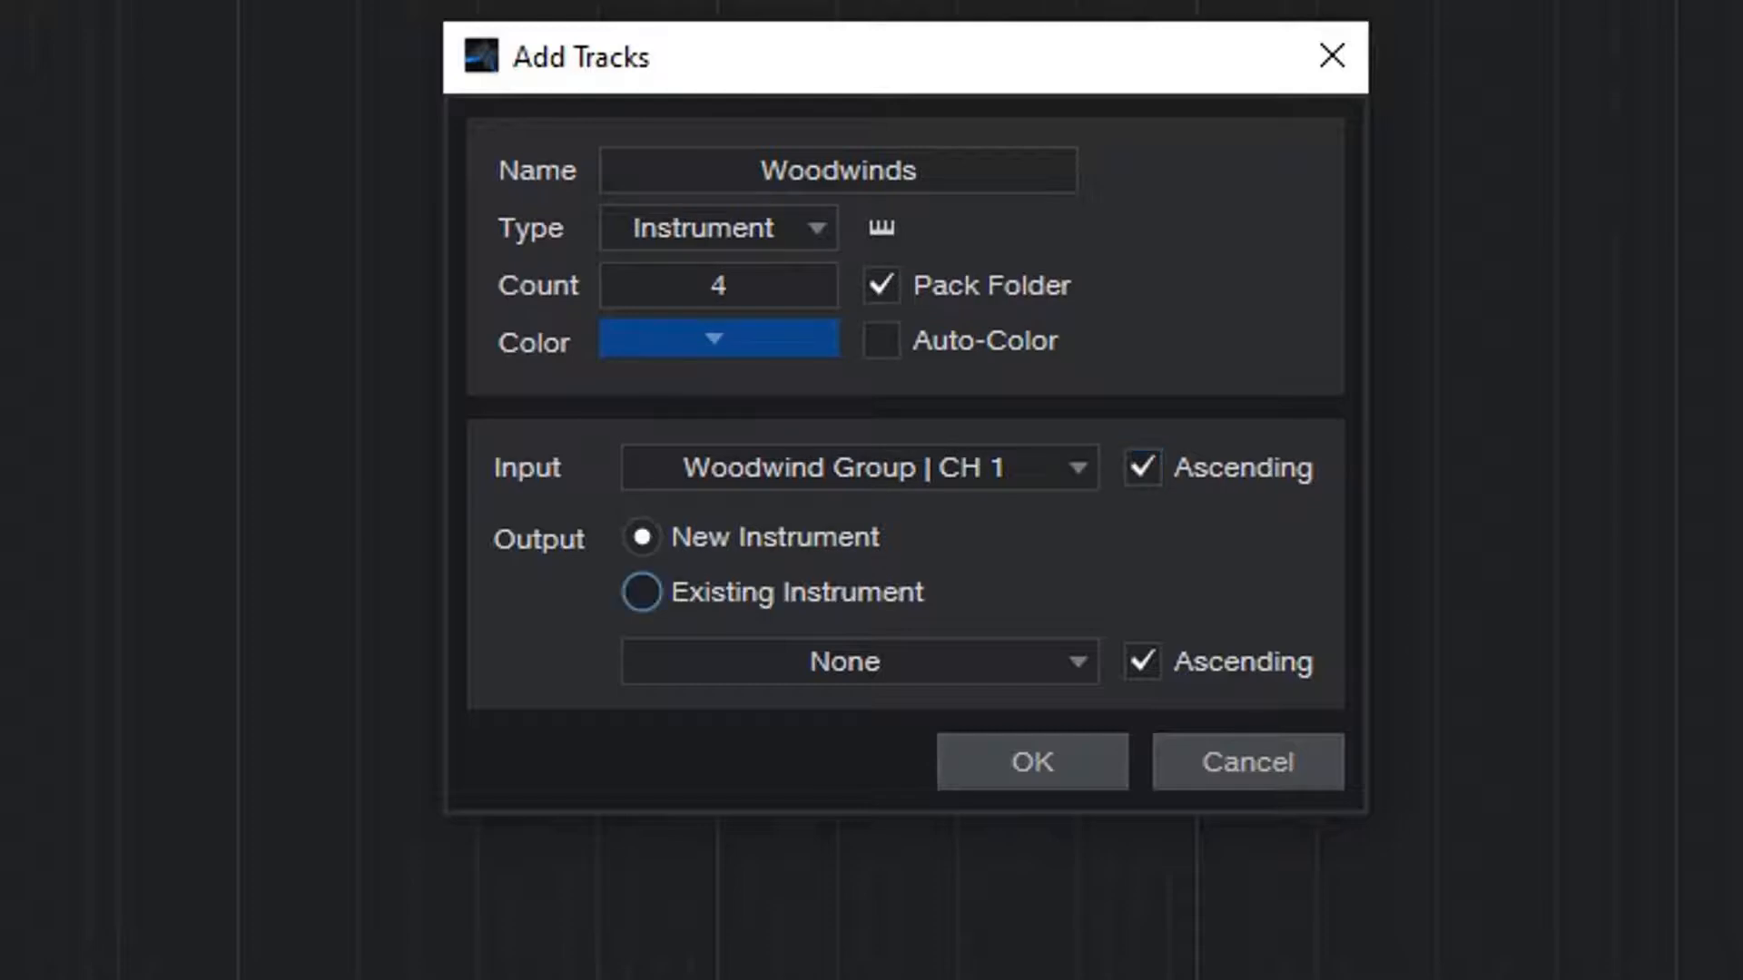
Step: Route the new tracks' output to the existing Komplete Kontrol instrument, ascending from CH 1, and create the tracks
{"action": "left_click", "coordinate": [642, 593]}
{"action": "left_click", "coordinate": [845, 662]}
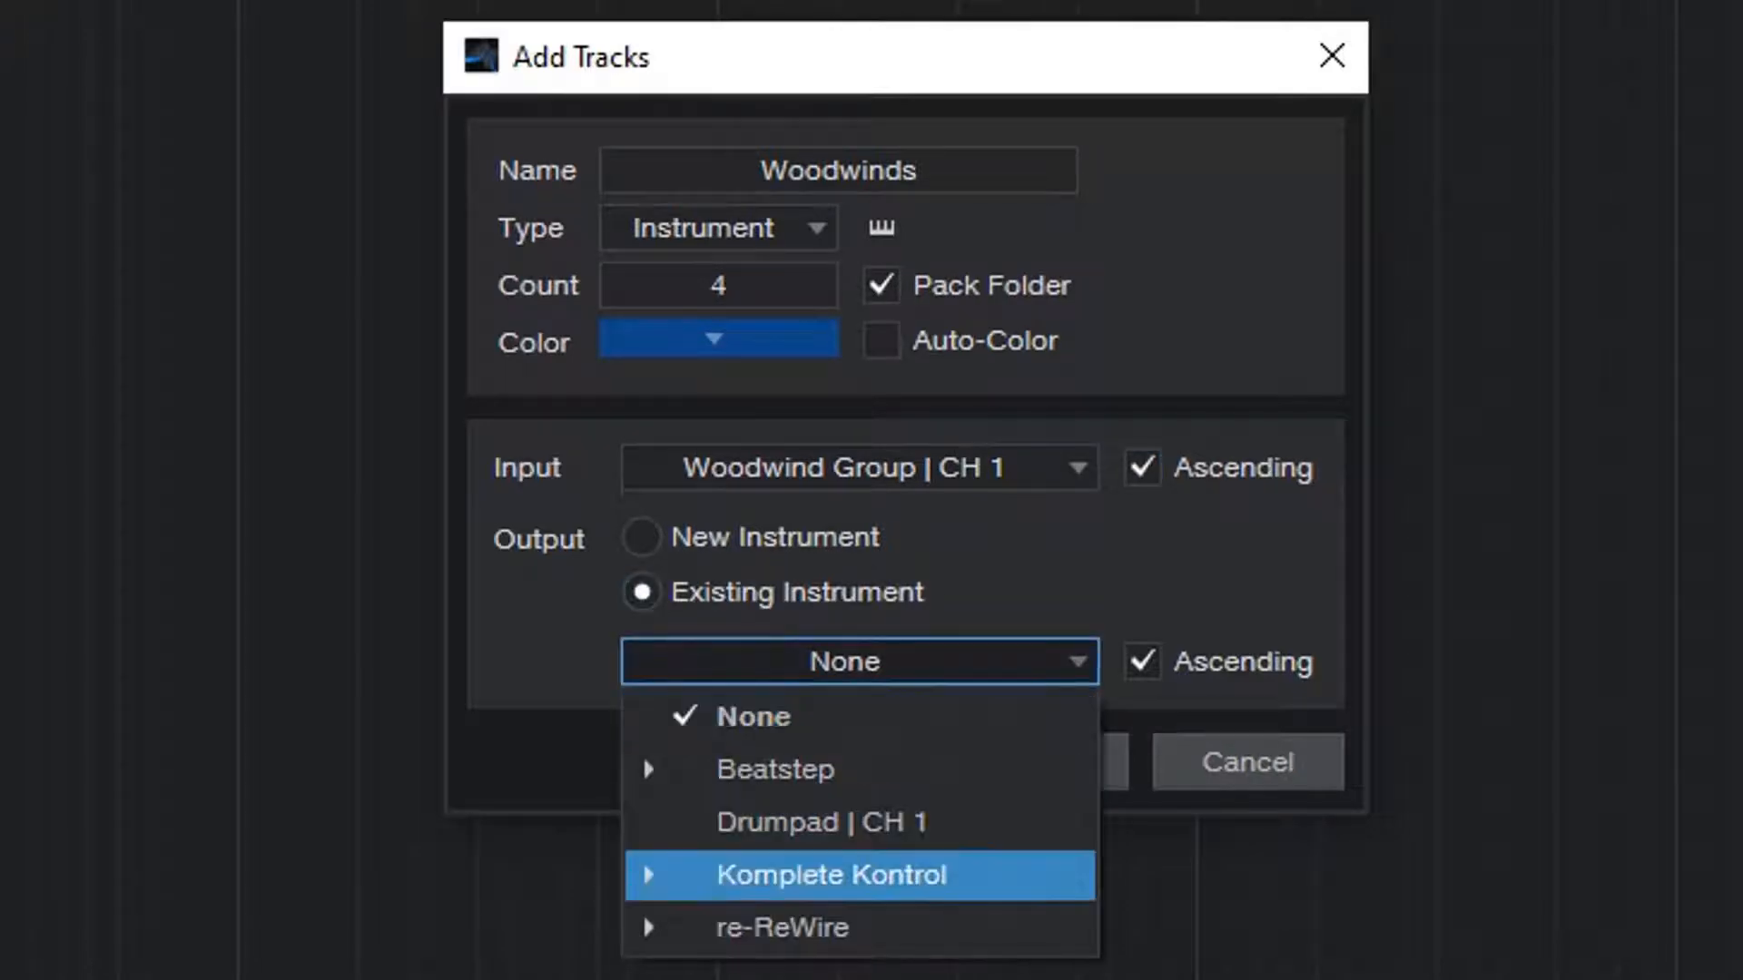
{"action": "left_click", "coordinate": [830, 874]}
{"action": "left_click", "coordinate": [781, 795]}
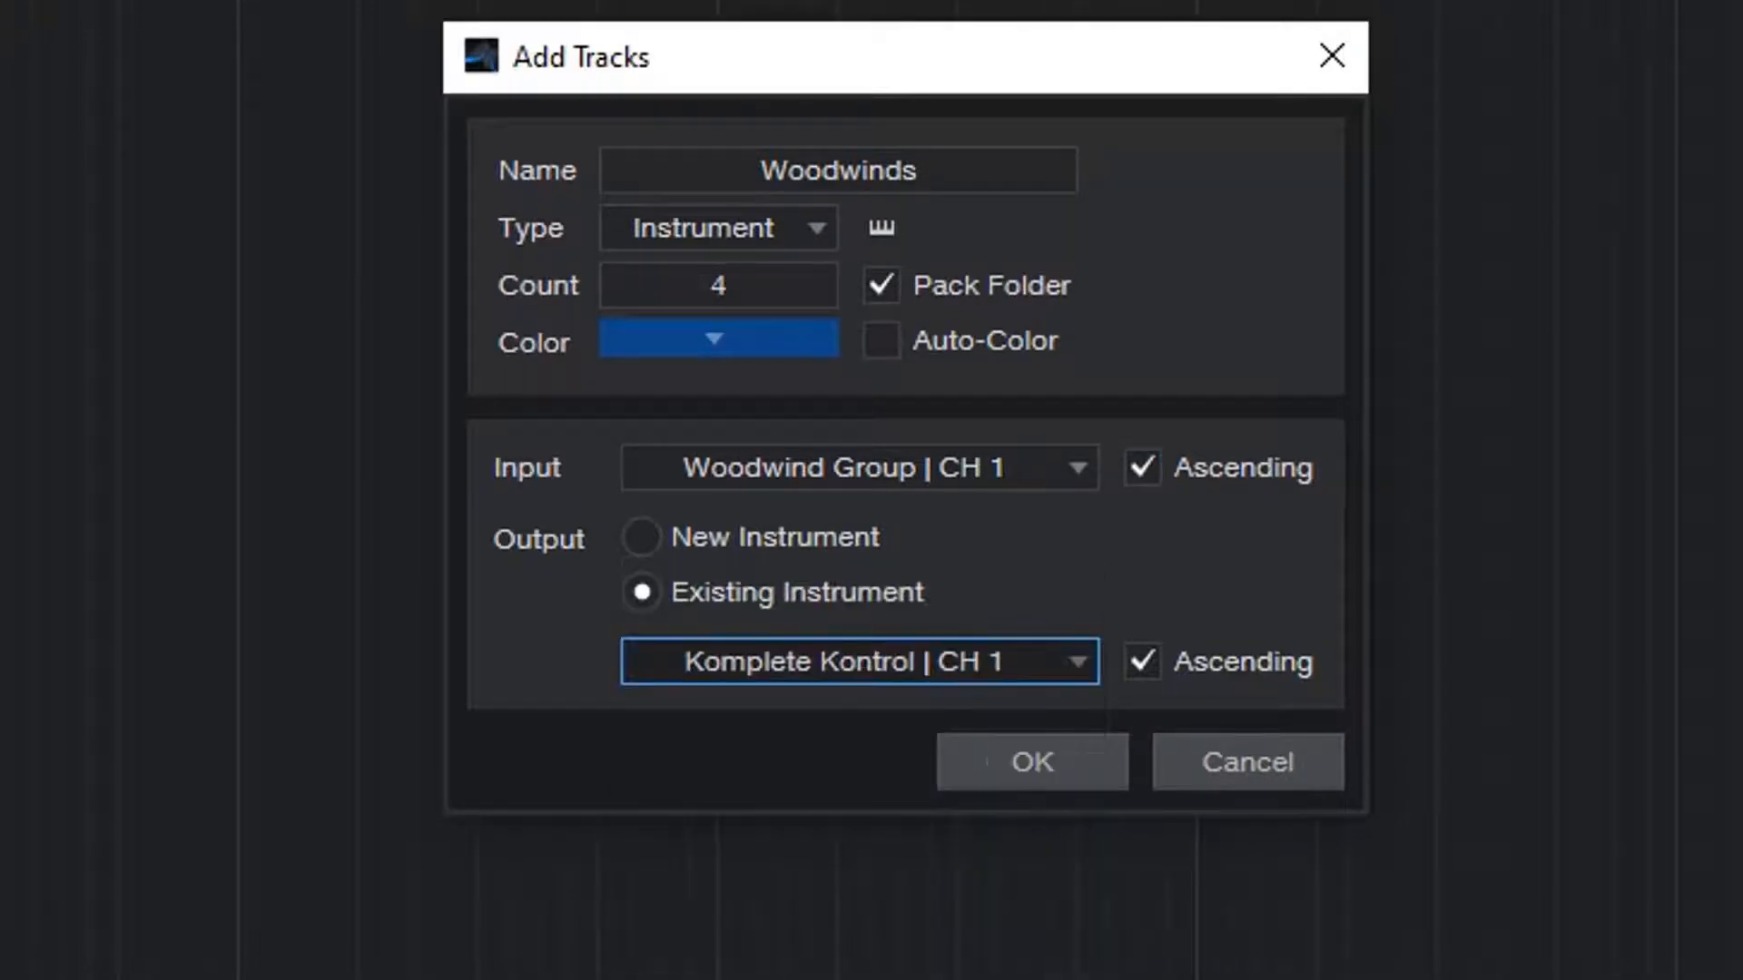
{"action": "left_click", "coordinate": [1142, 661]}
{"action": "left_click", "coordinate": [1143, 661]}
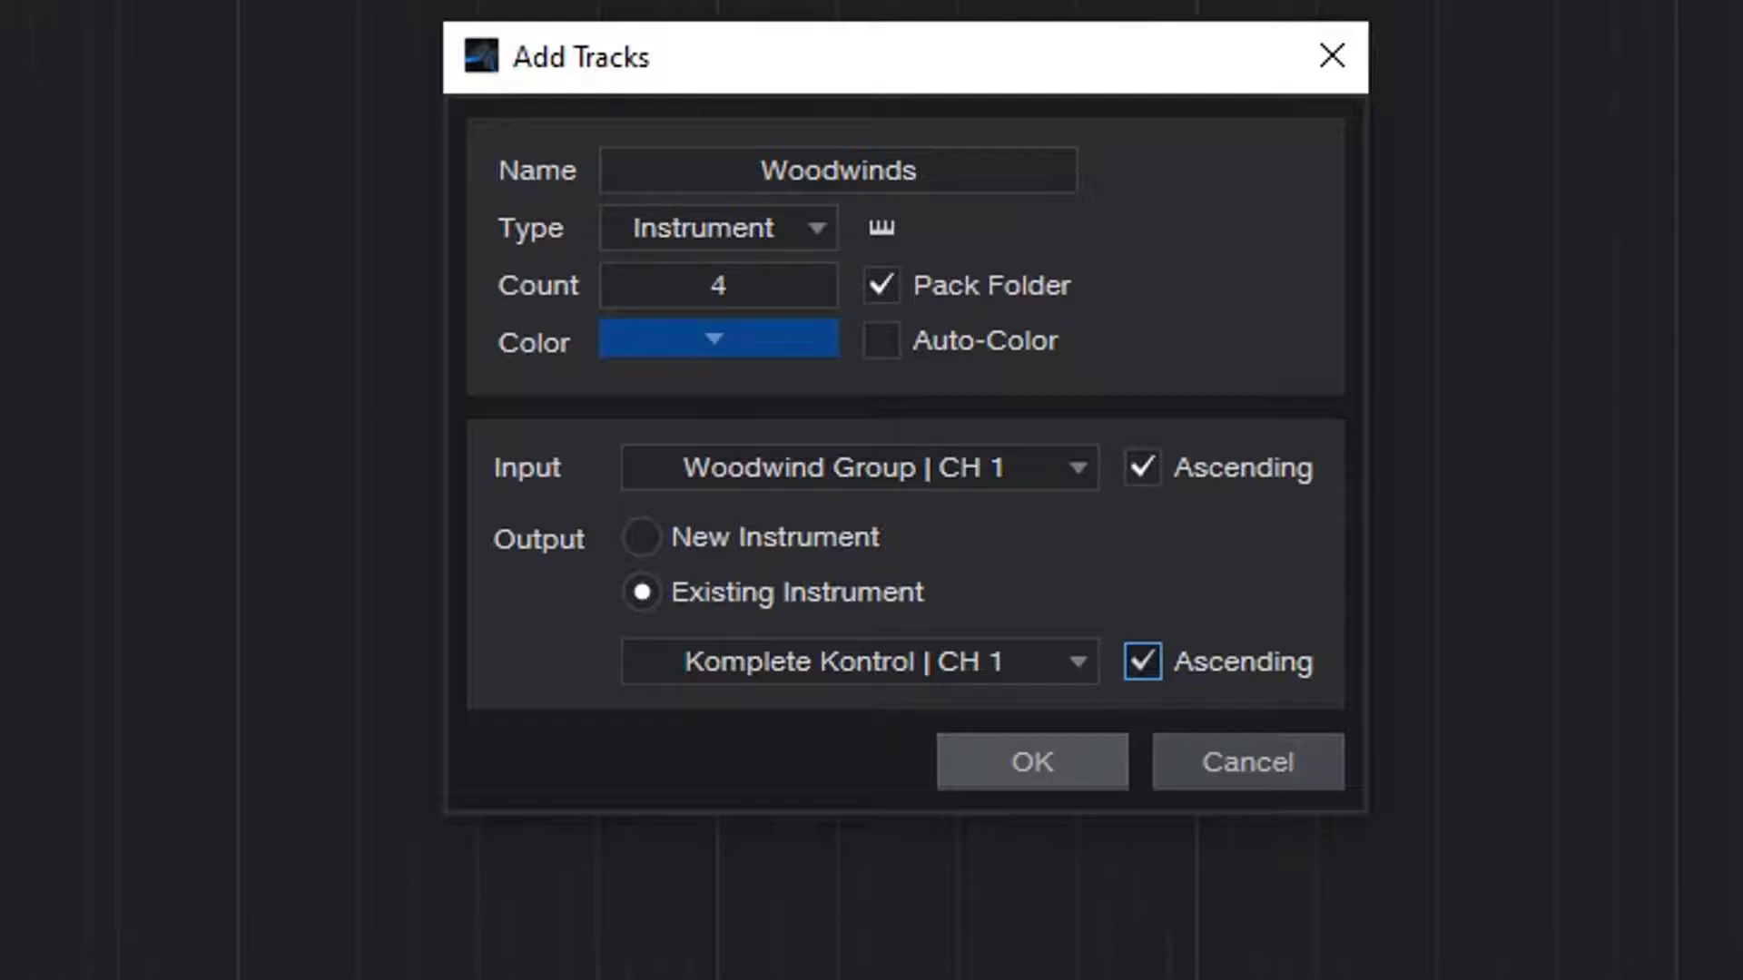
{"action": "left_click", "coordinate": [1033, 762]}
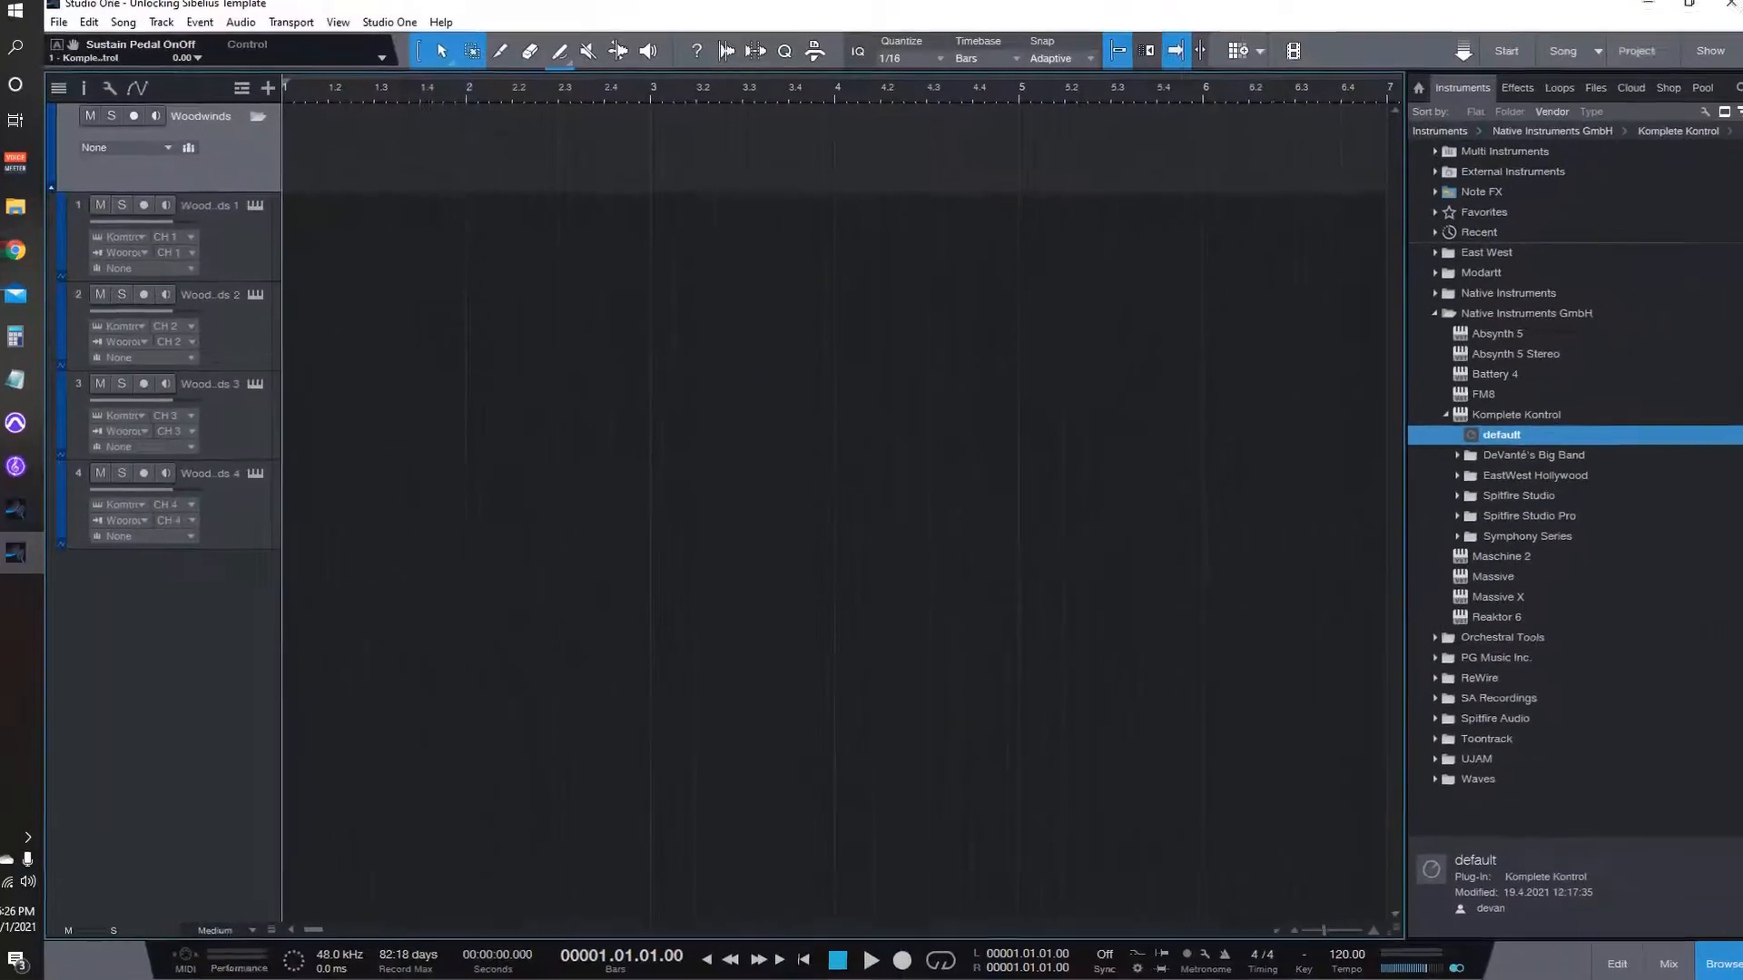
Step: Rename the four Woodwinds tracks as Flutes, Oboes, Clarinets and Bassoons in order
{"action": "double_click", "coordinate": [209, 206]}
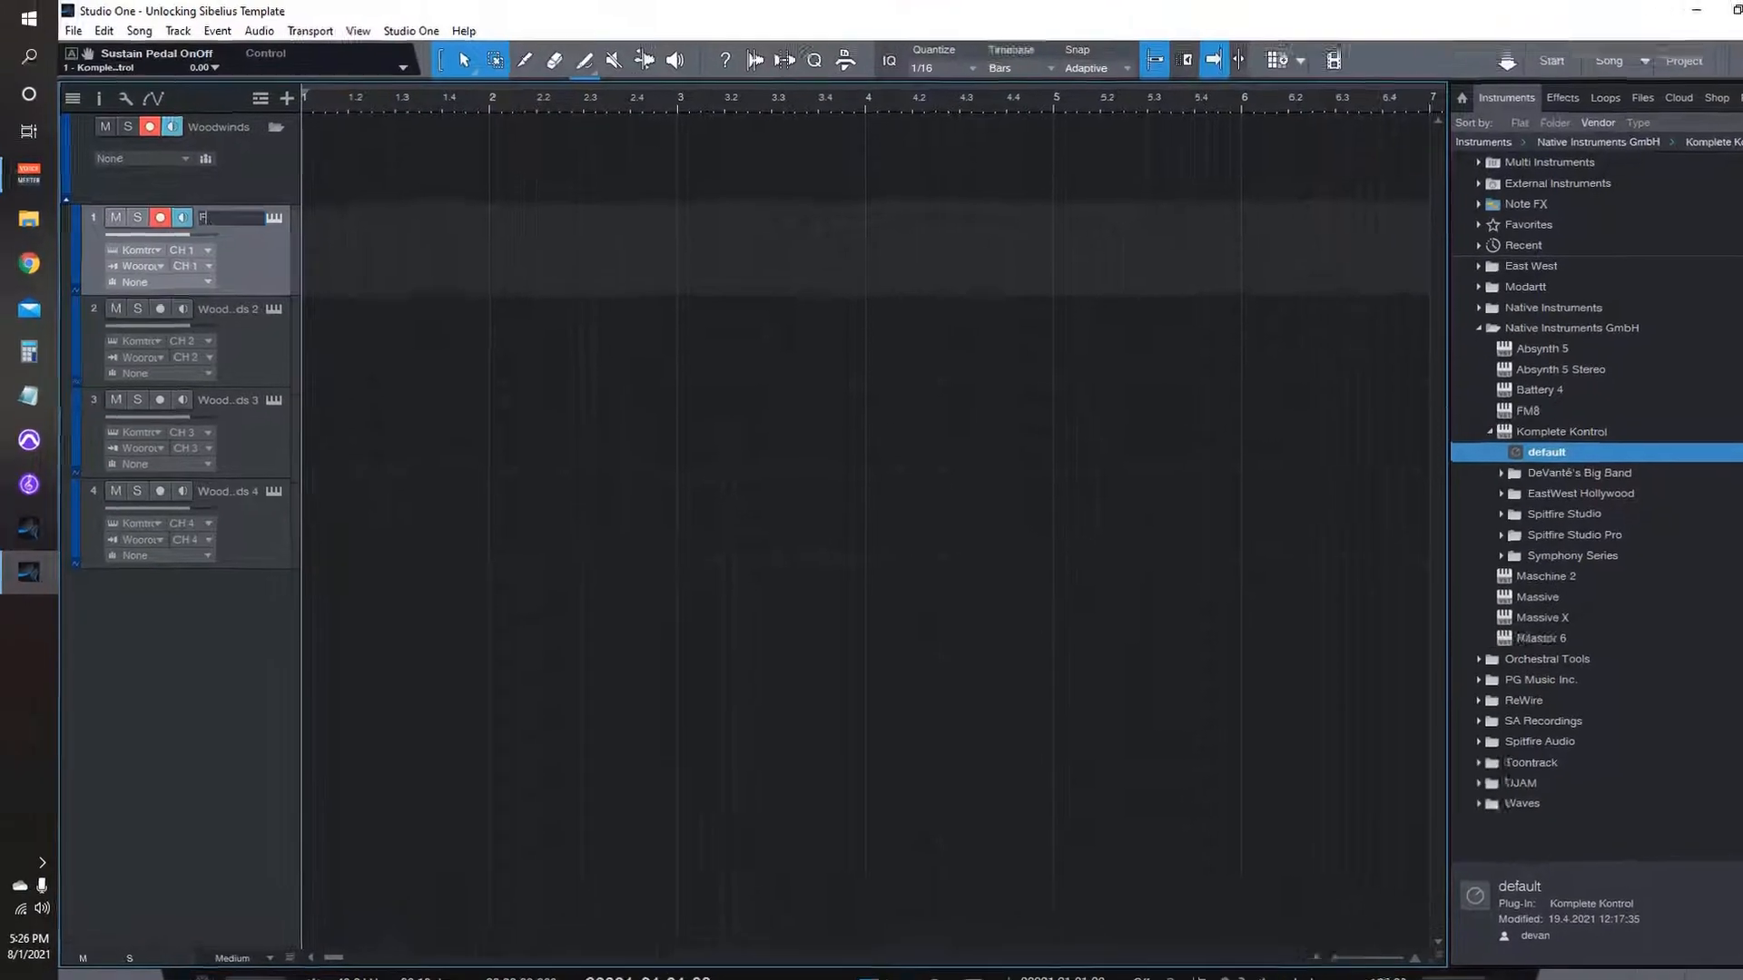
{"action": "type", "text": "Flutes"}
{"action": "key", "text": "Tab"}
{"action": "type", "text": "Oboes"}
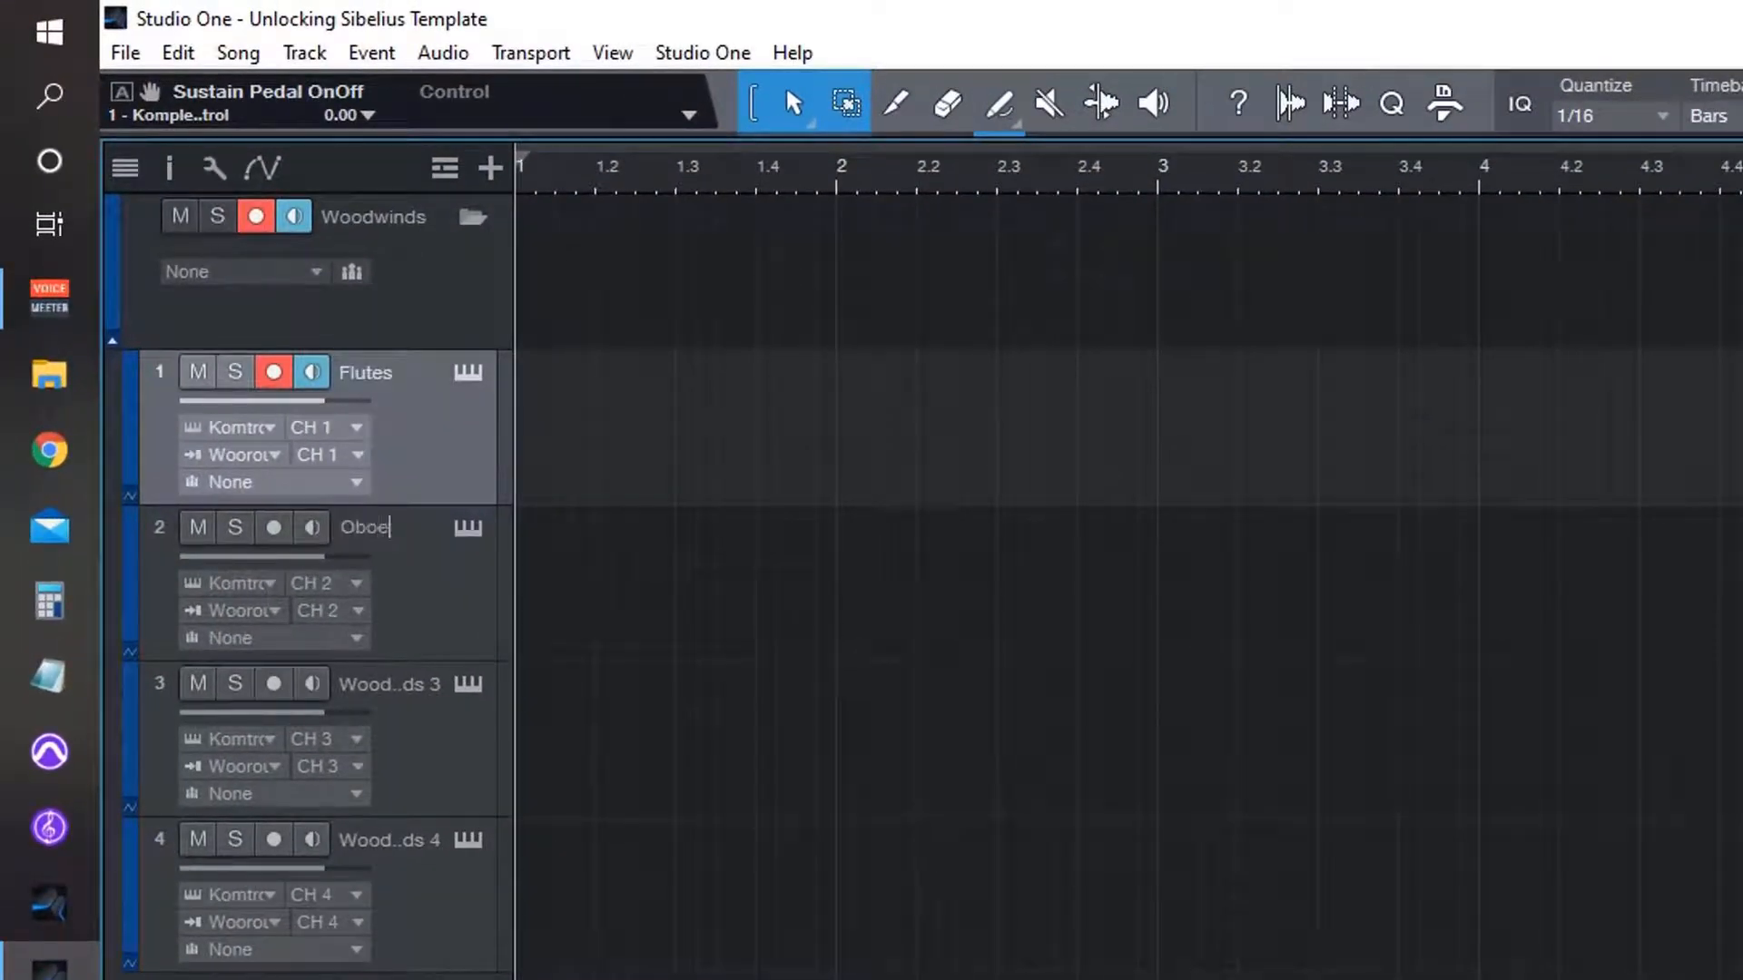
{"action": "key", "text": "Tab"}
{"action": "type", "text": "Clarinets"}
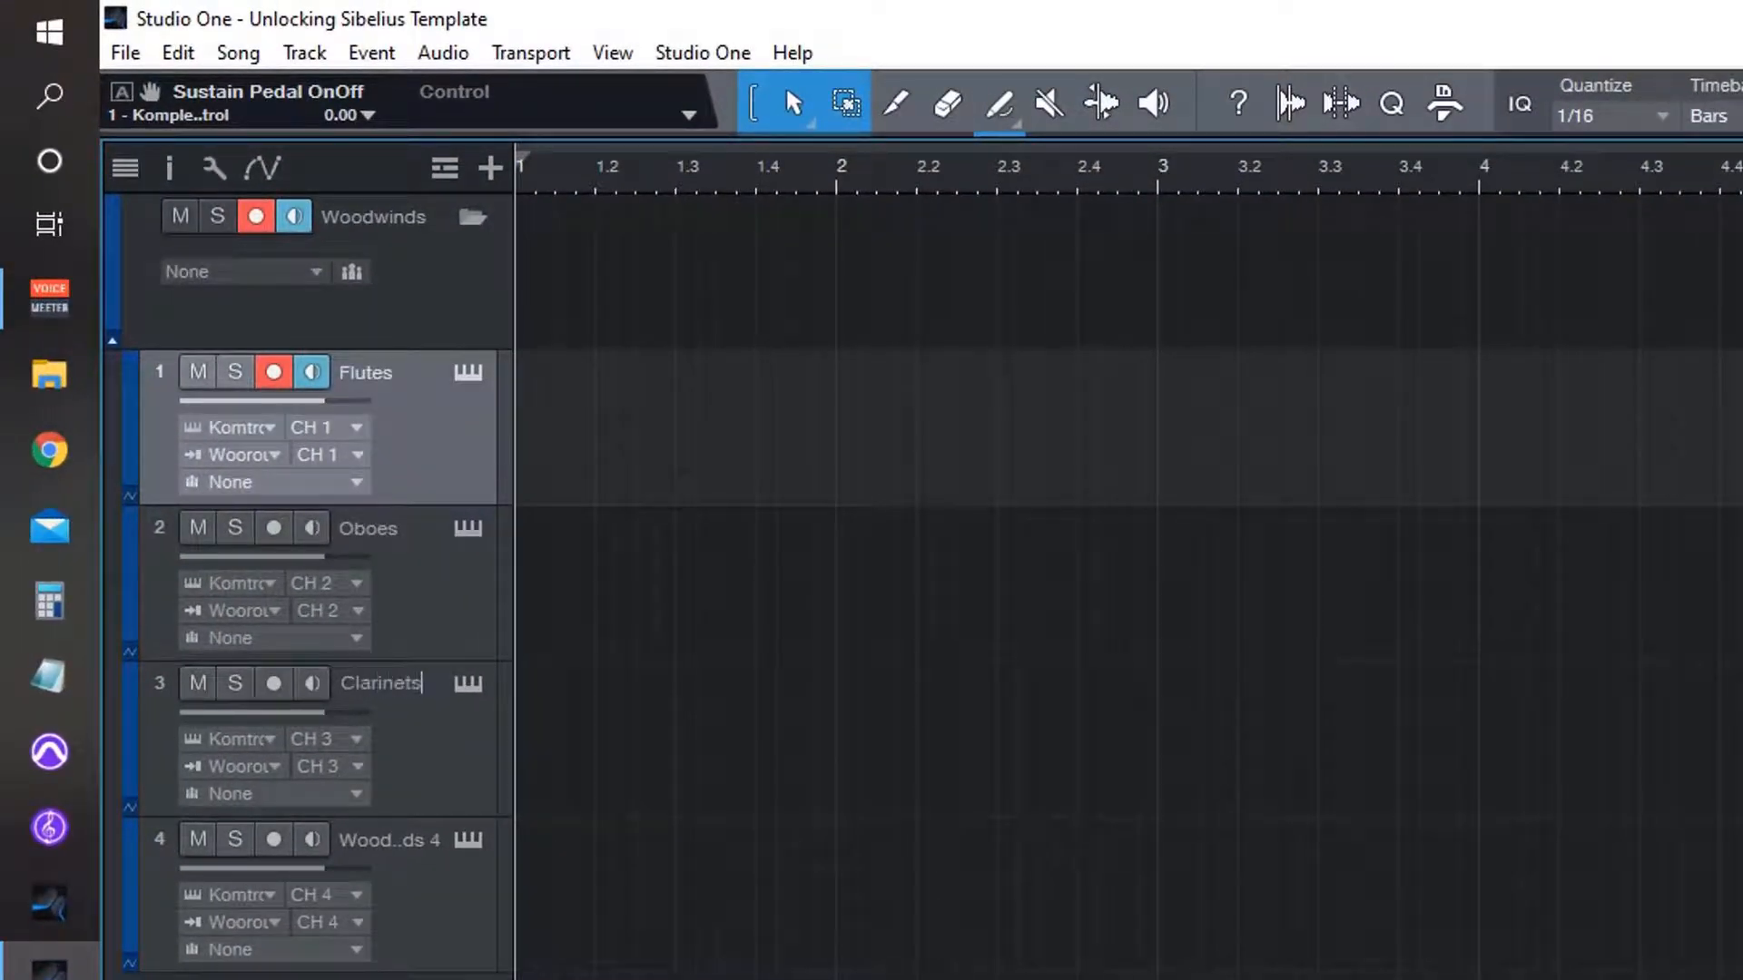
{"action": "key", "text": "Tab"}
{"action": "type", "text": "Bassoons"}
{"action": "key", "text": "Return"}
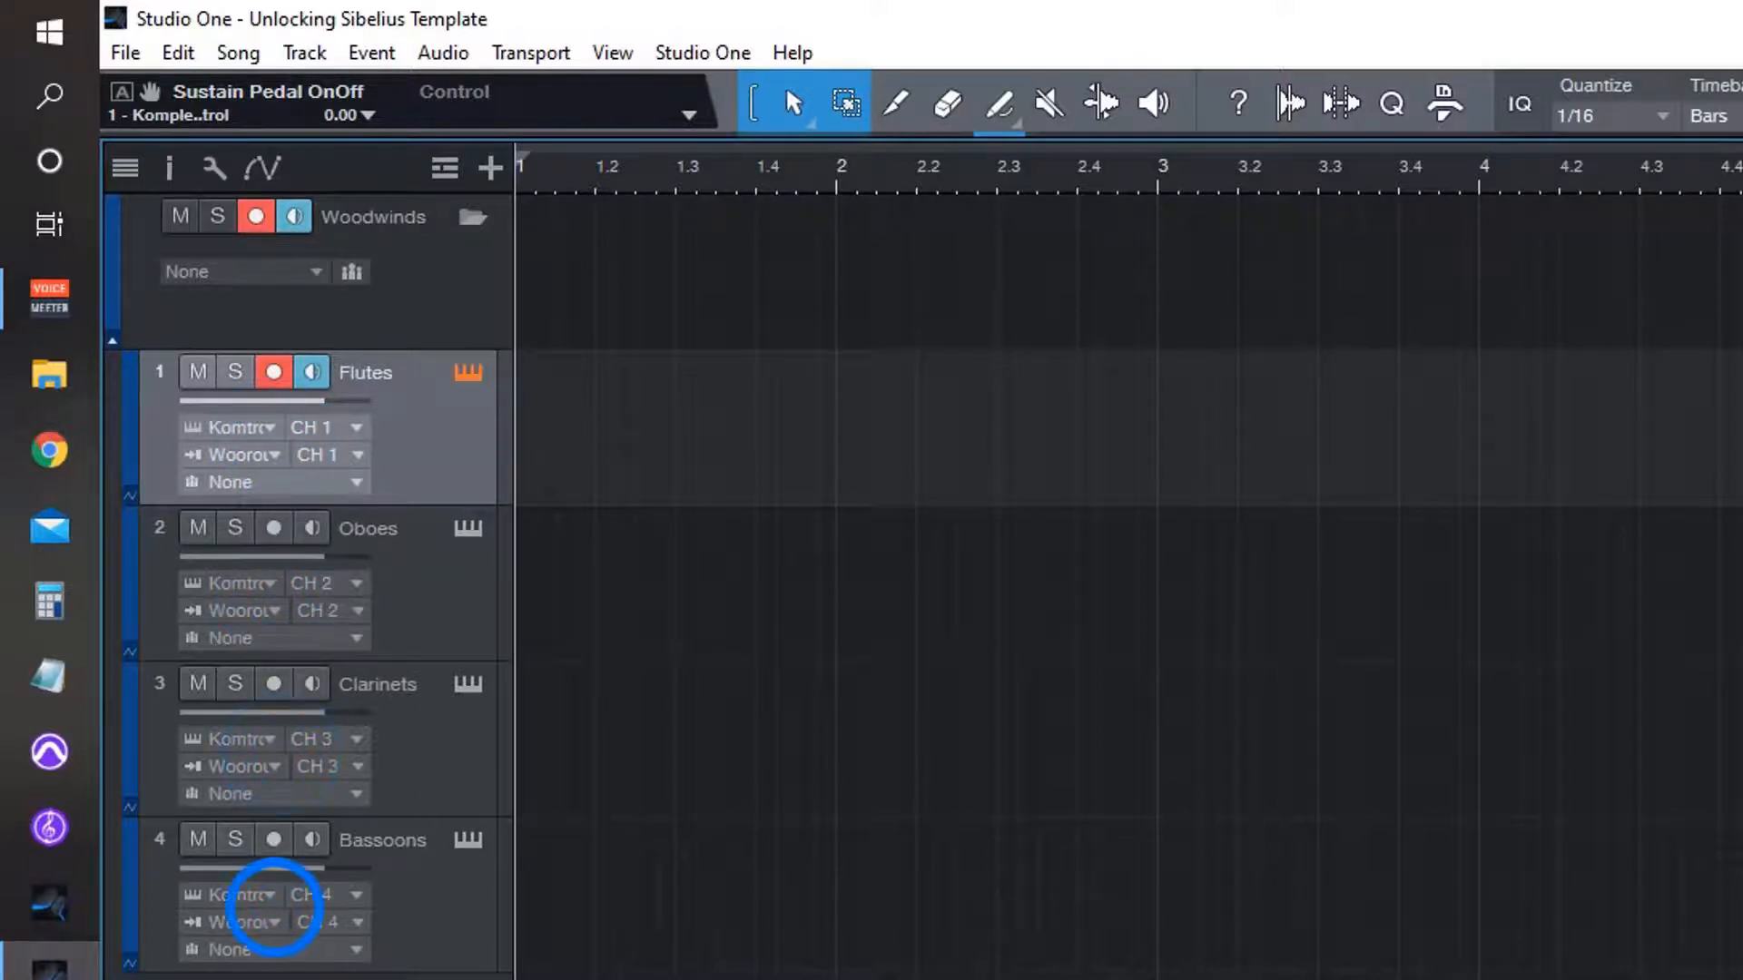
Step: Examine the output and MIDI channel assignments of the Flutes, Oboes, Clarinets and Bassoons in the Kontakt multi rack
{"action": "left_click", "coordinate": [467, 373]}
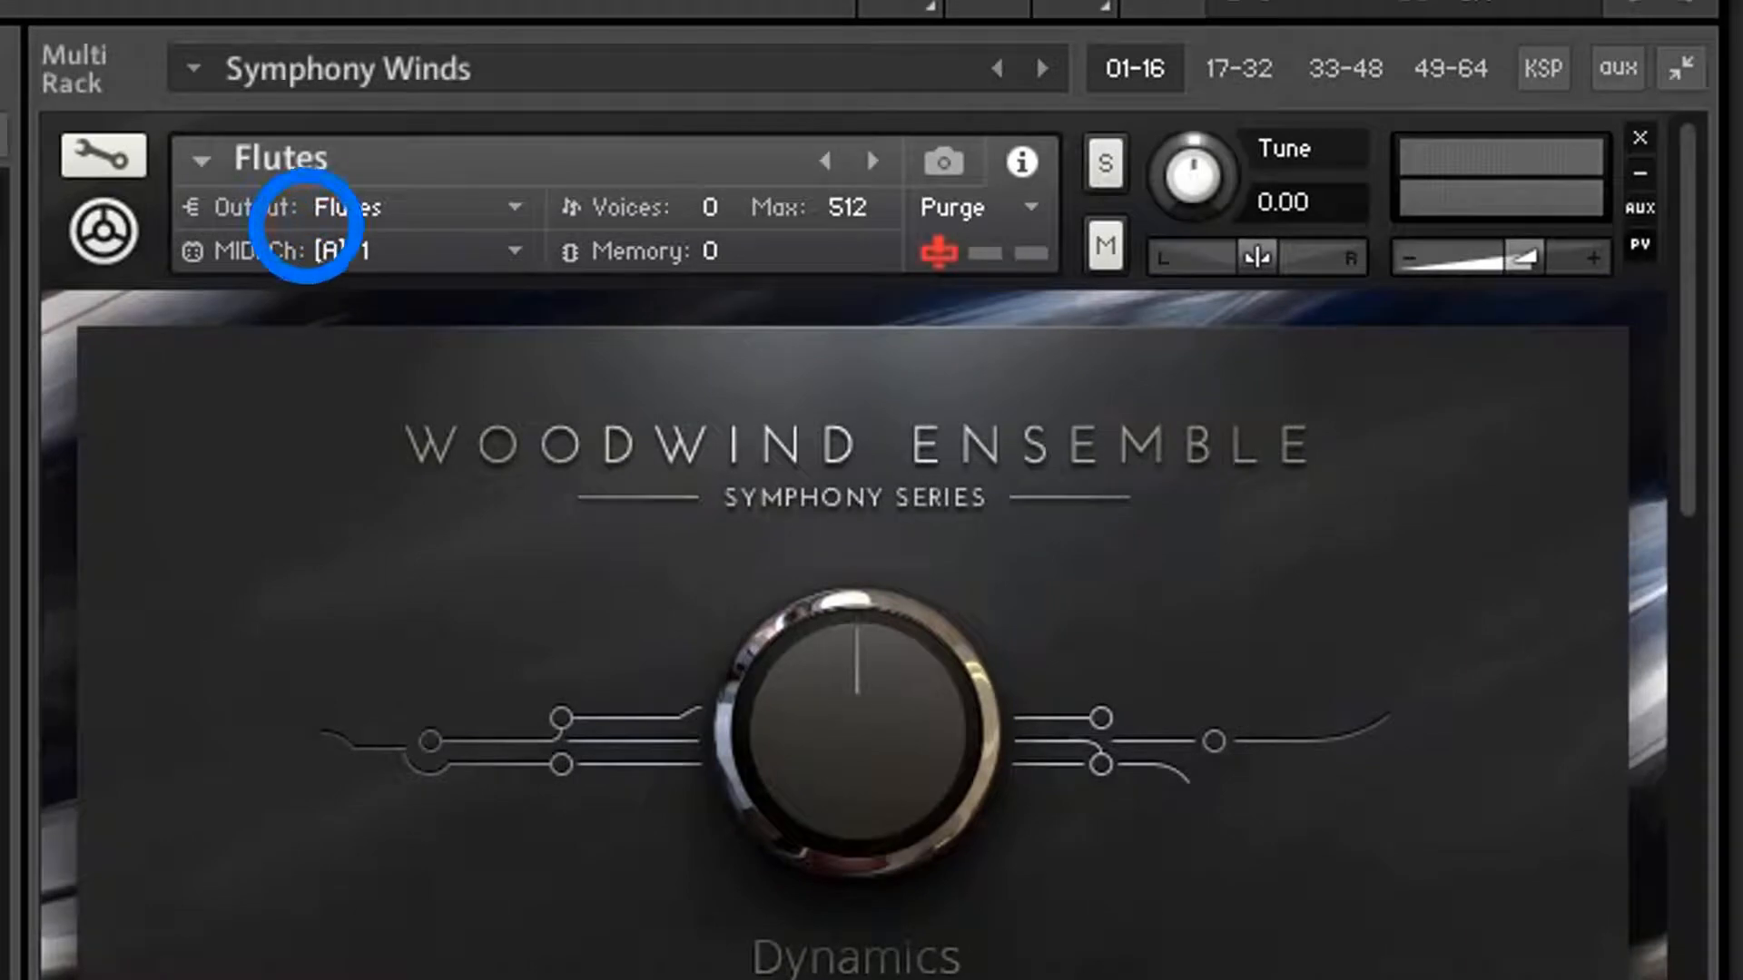
{"action": "scroll", "coordinate": [305, 225], "scroll_direction": "down", "scroll_amount": 8}
{"action": "scroll", "coordinate": [305, 225], "scroll_direction": "down", "scroll_amount": 10}
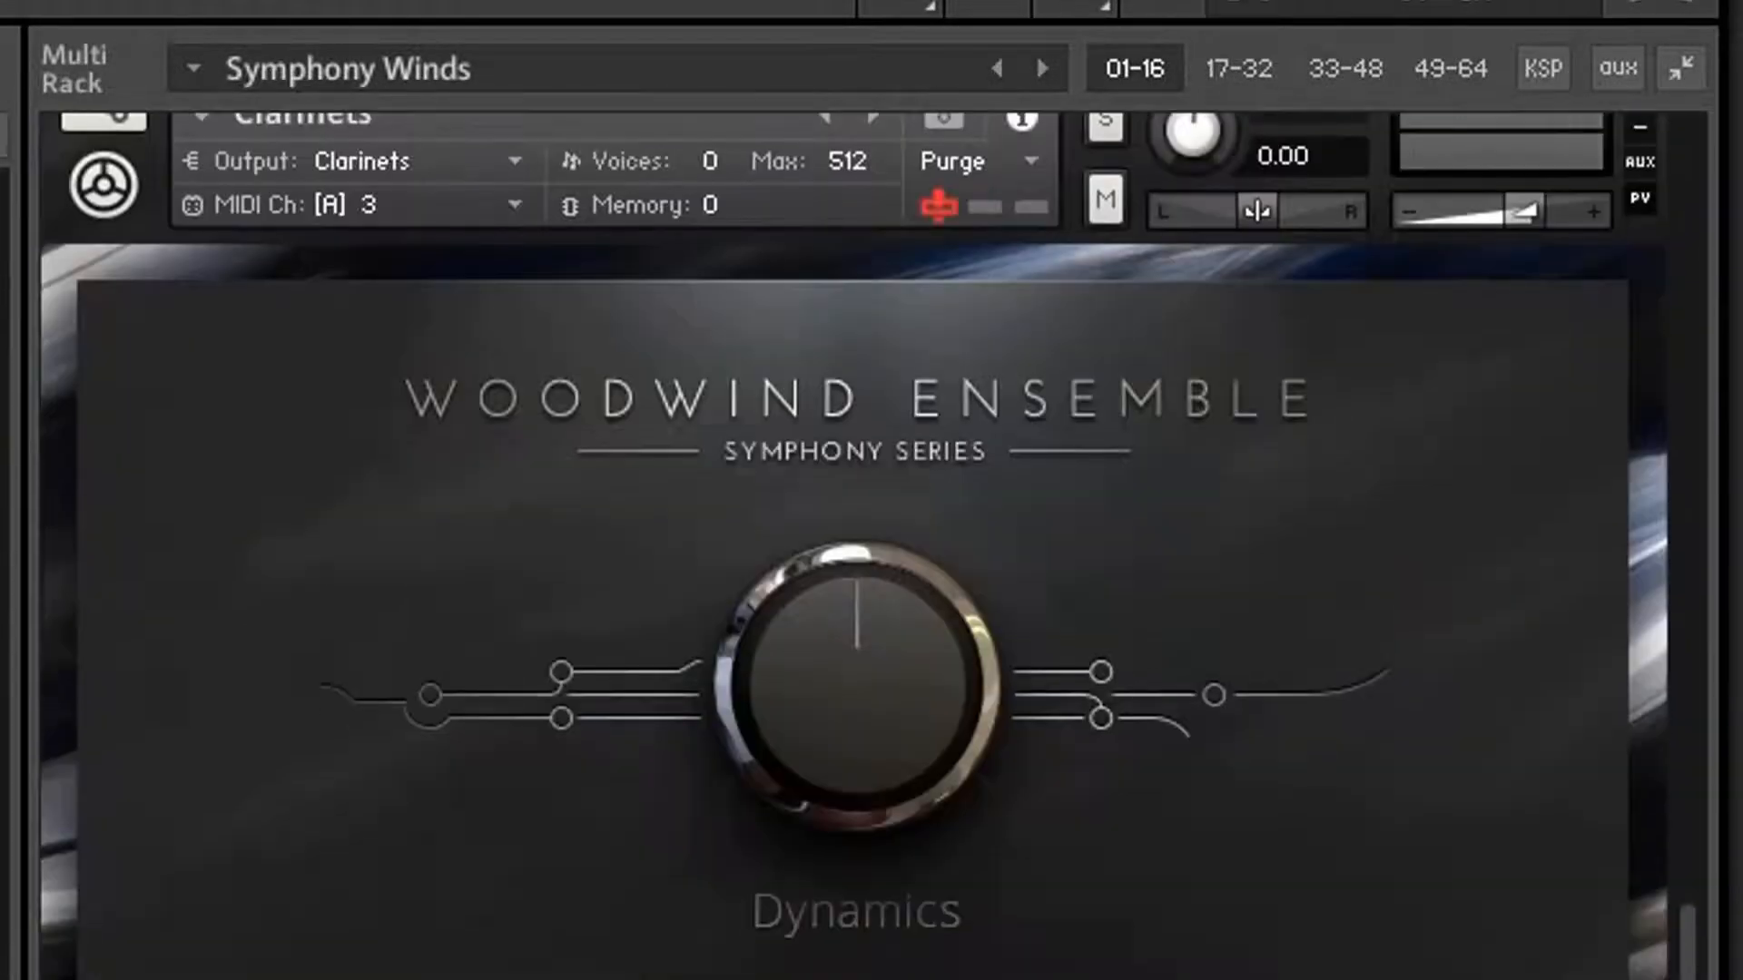
{"action": "scroll", "coordinate": [853, 544], "scroll_direction": "down", "scroll_amount": 10}
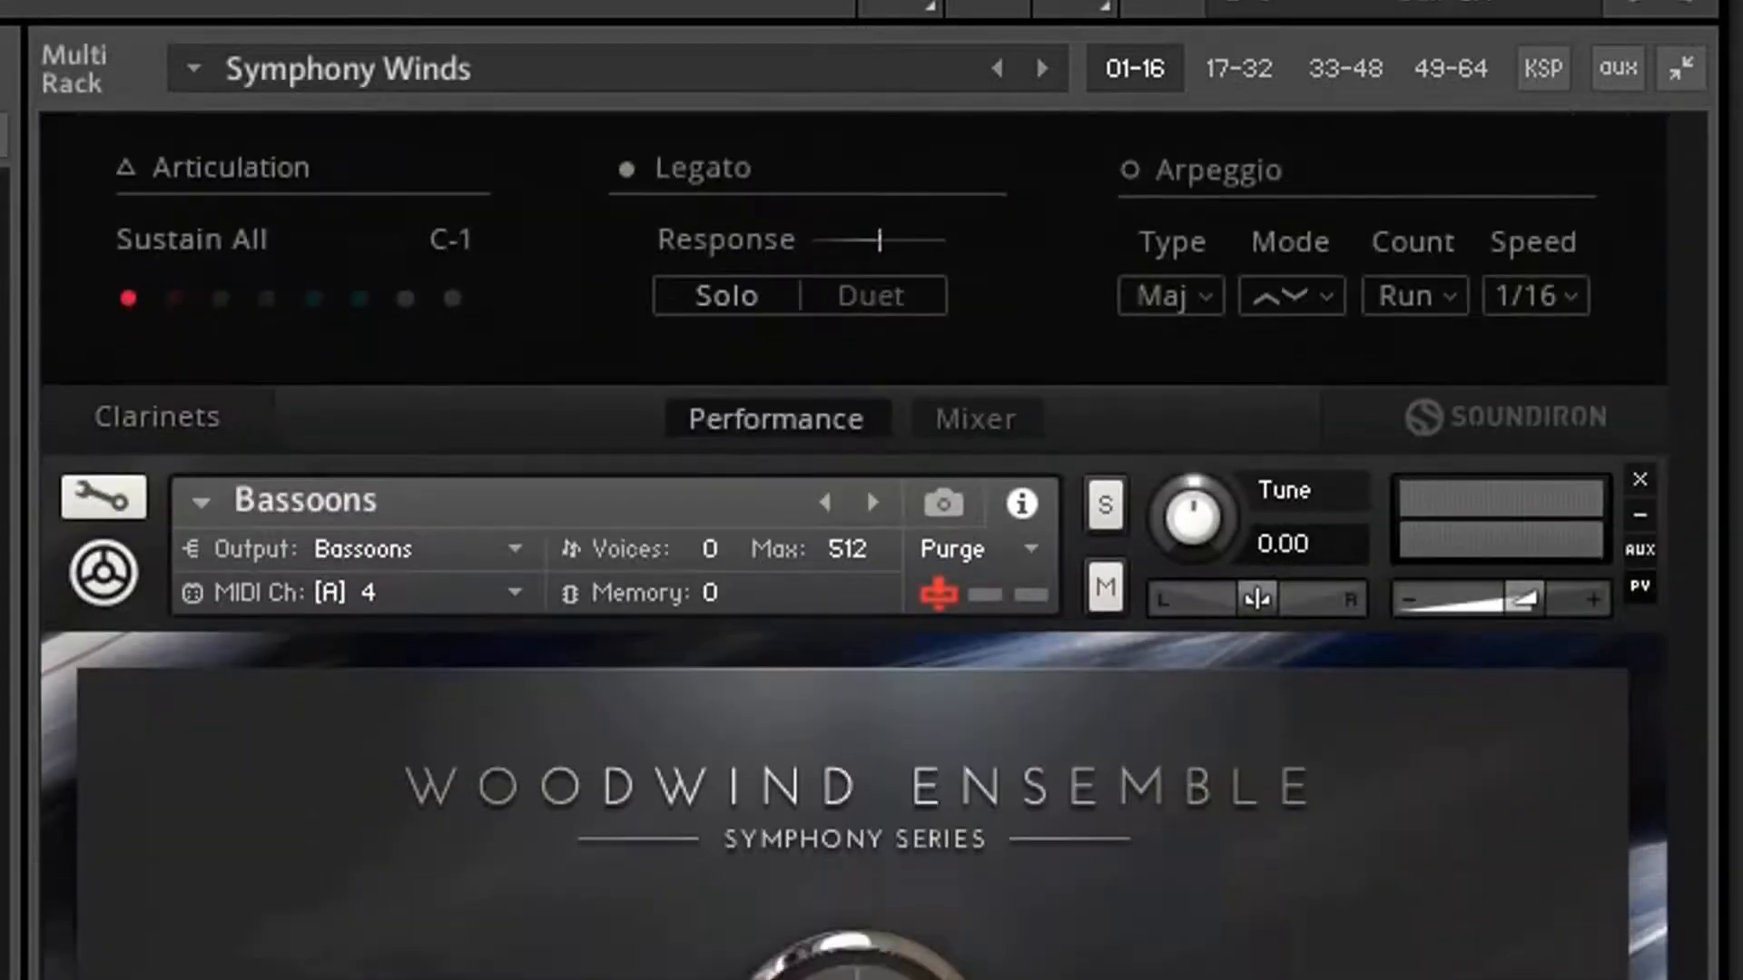
{"action": "scroll", "coordinate": [853, 544], "scroll_direction": "down", "scroll_amount": 3}
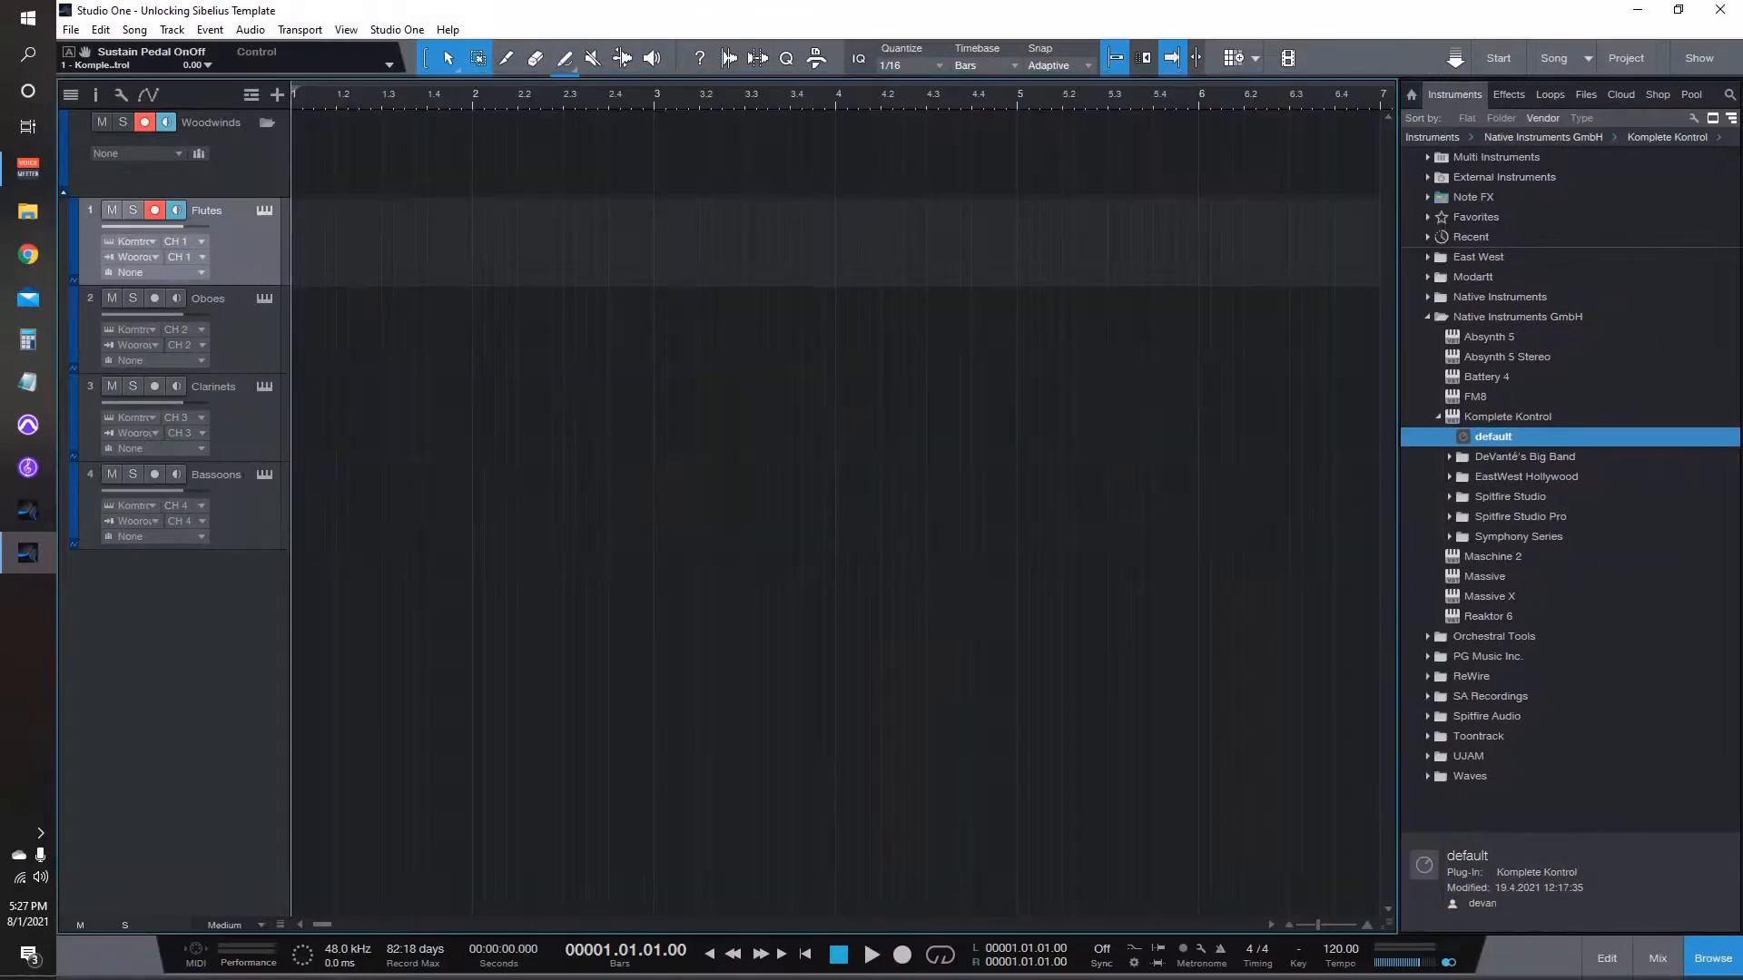
Step: Show the shared Kontakt window from the Oboes and Flutes tracks and check the output assigned to the Flutes instrument
{"action": "left_click", "coordinate": [264, 299]}
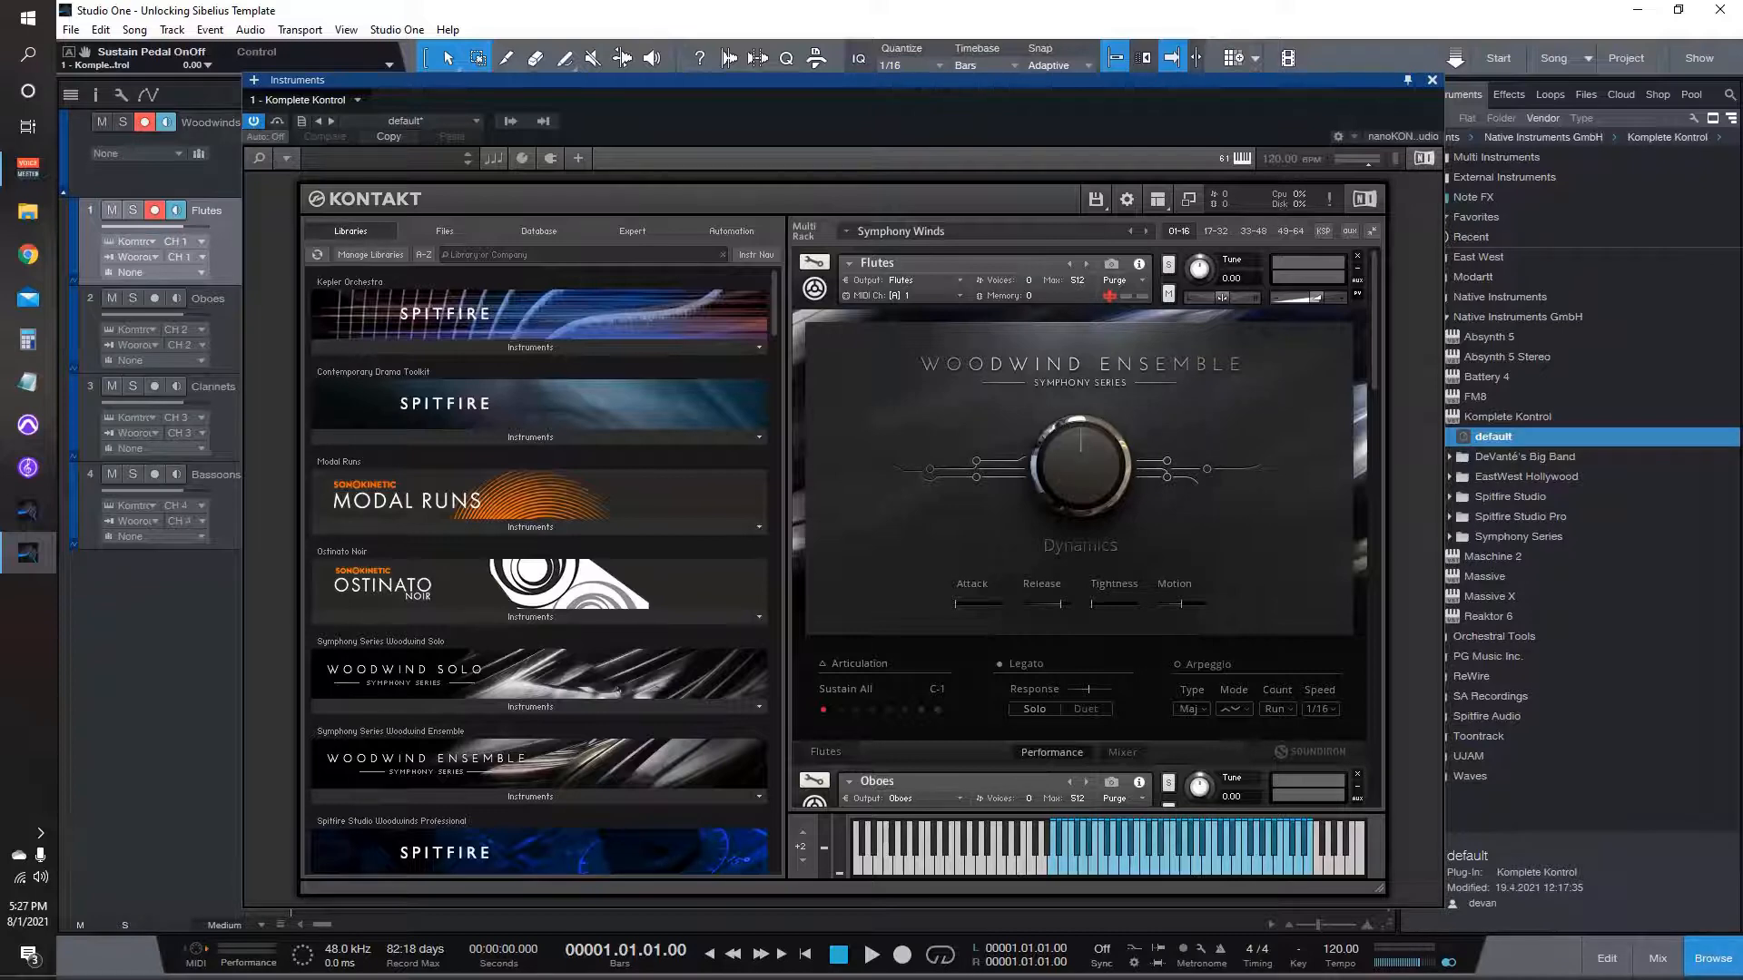
{"action": "key", "text": "ctrl+w"}
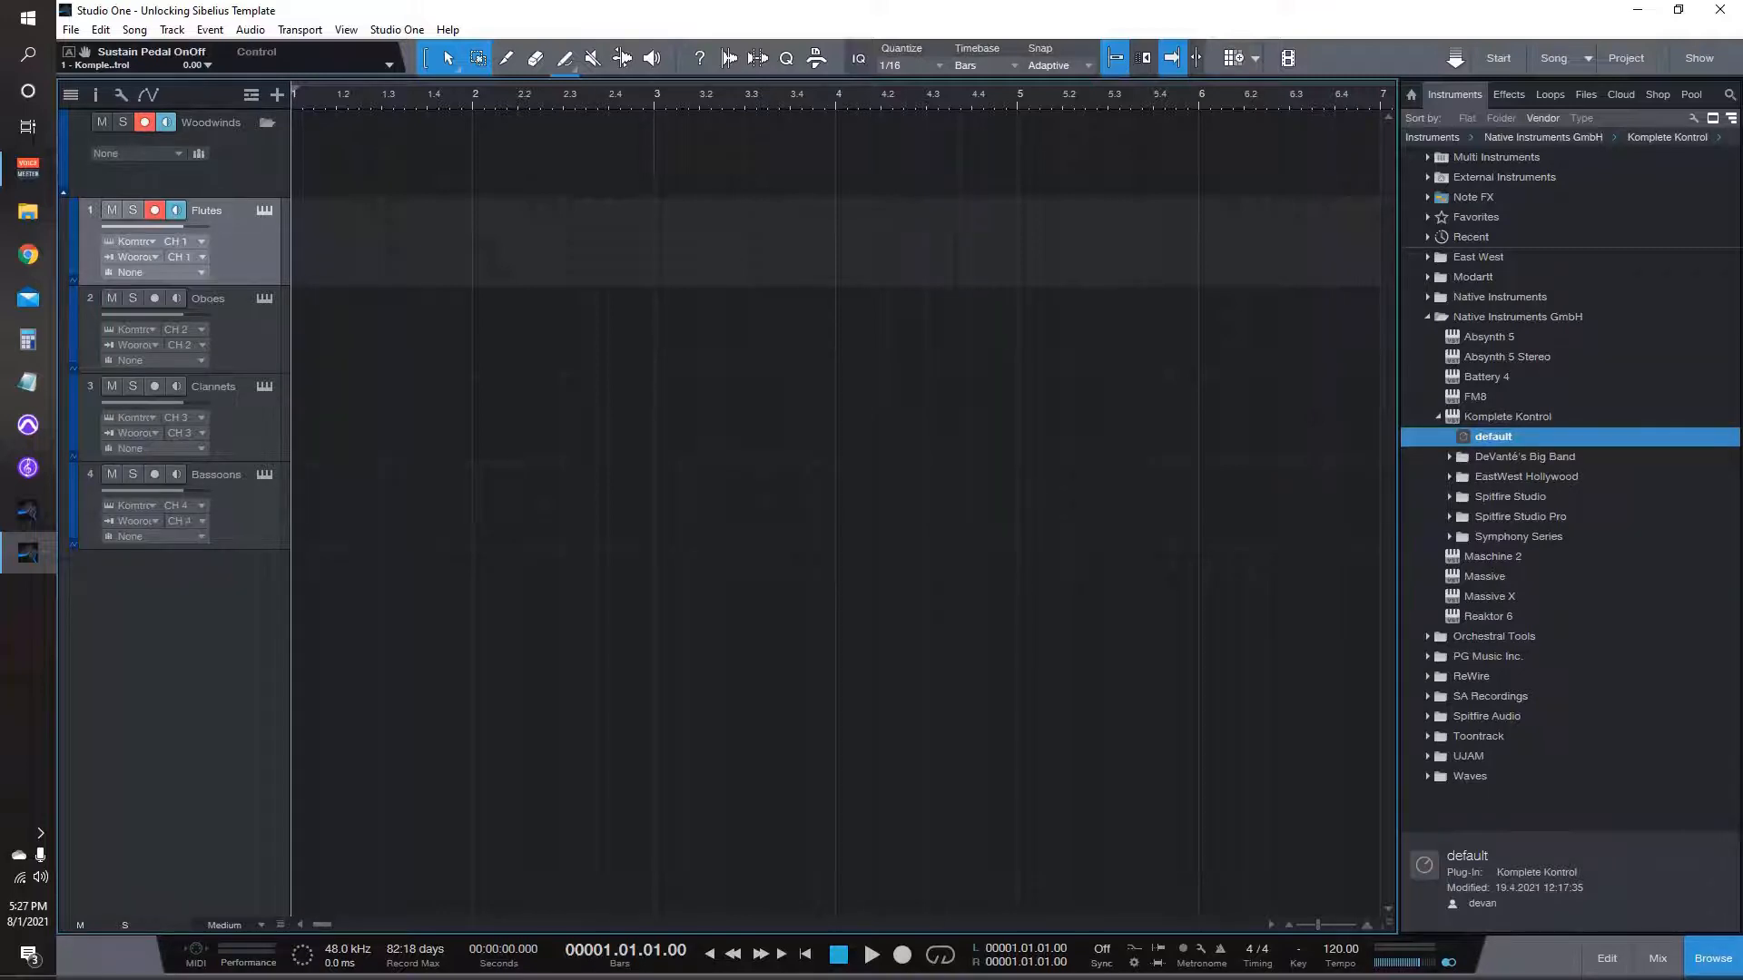
{"action": "left_click", "coordinate": [264, 209]}
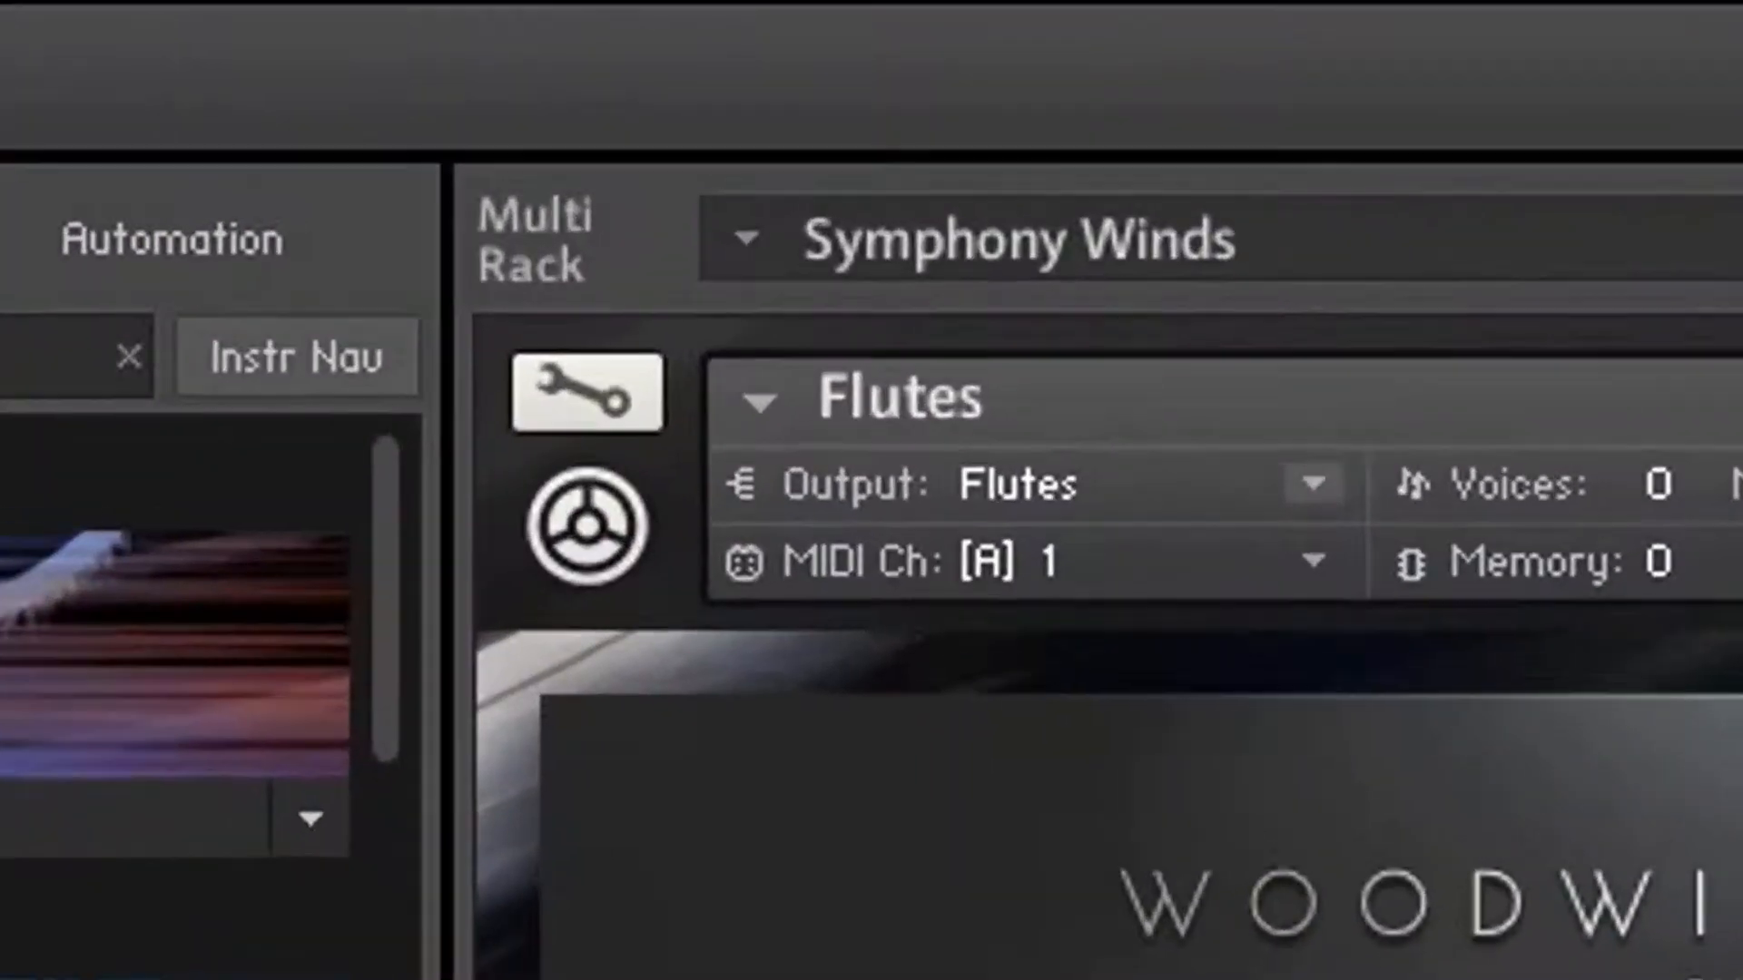
{"action": "left_click", "coordinate": [912, 459]}
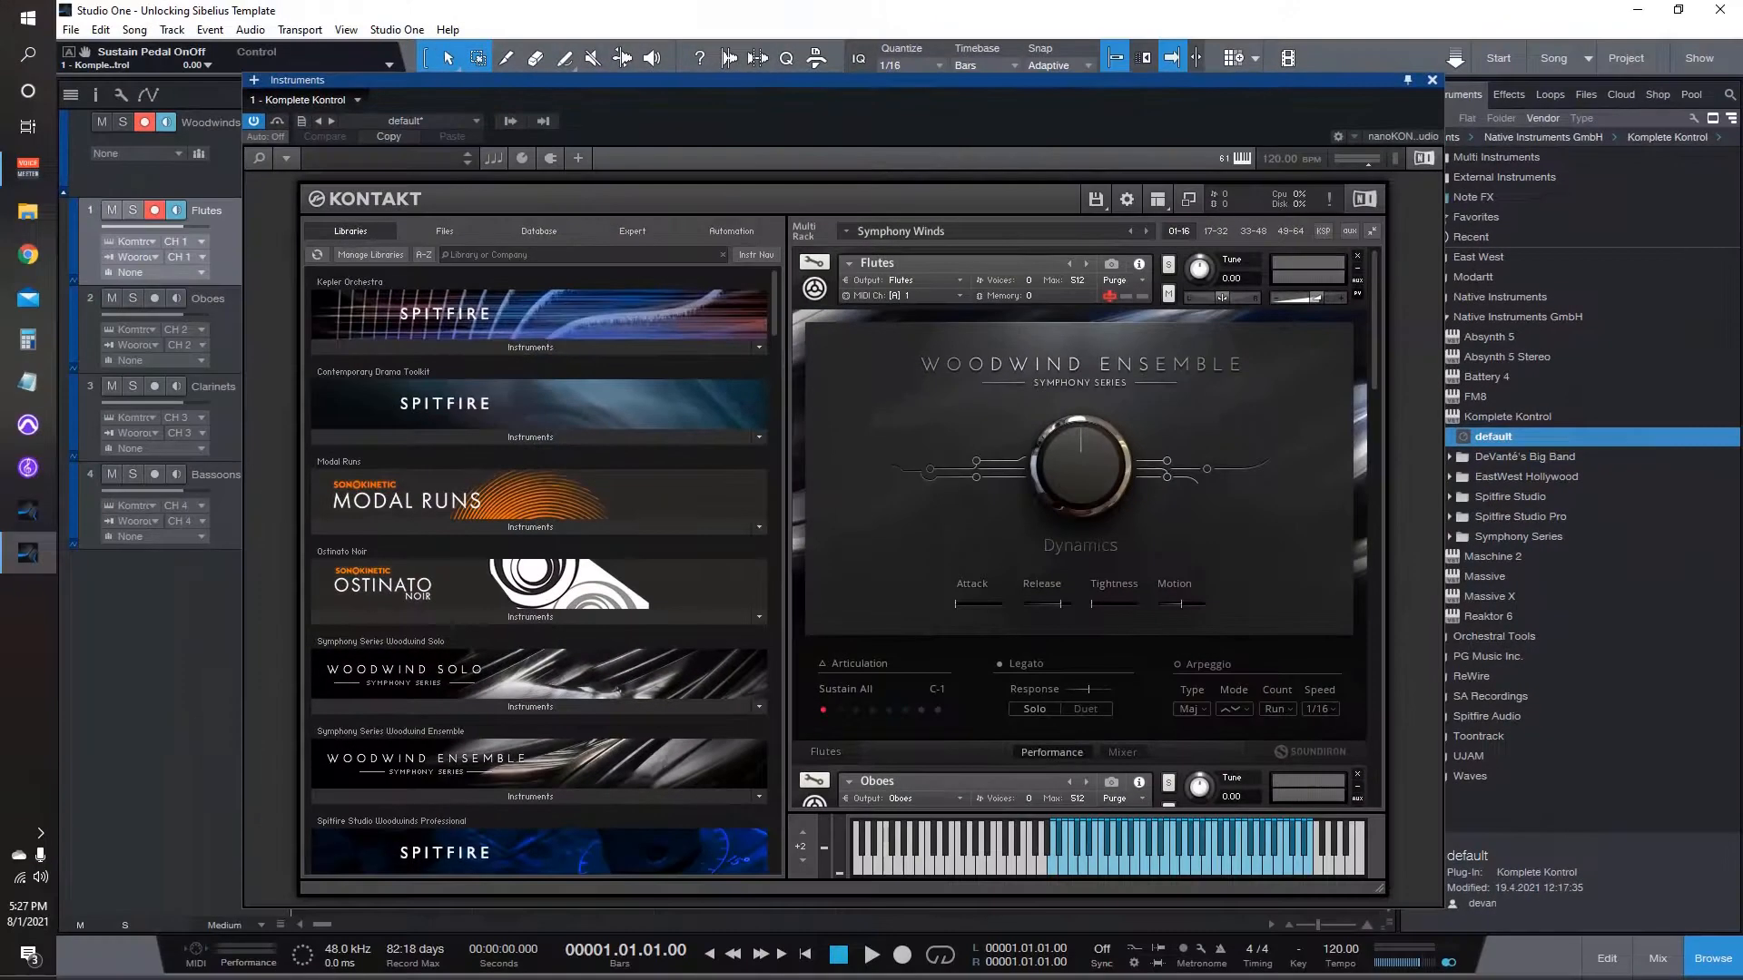
{"action": "key", "text": "F11"}
Step: Switch the Flutes track's input from Woodwind Group to the Komplete Kontrol S keyboard
{"action": "left_click", "coordinate": [137, 257]}
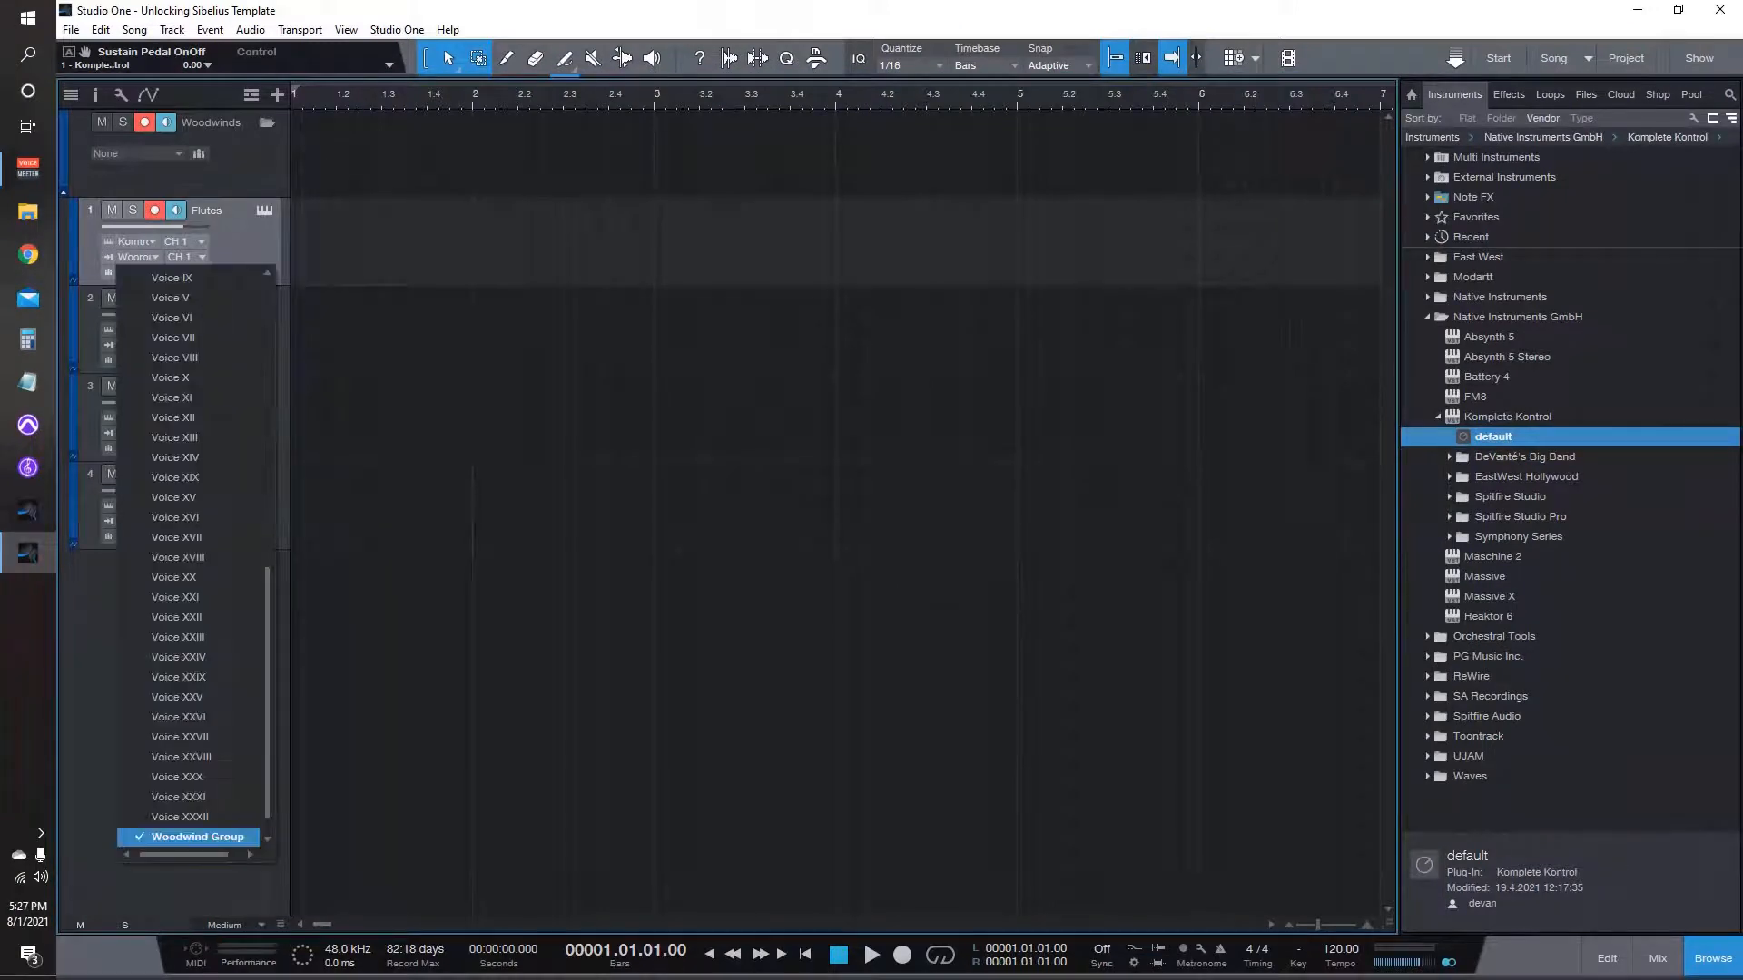
{"action": "scroll", "coordinate": [193, 418], "scroll_direction": "up", "scroll_amount": 10}
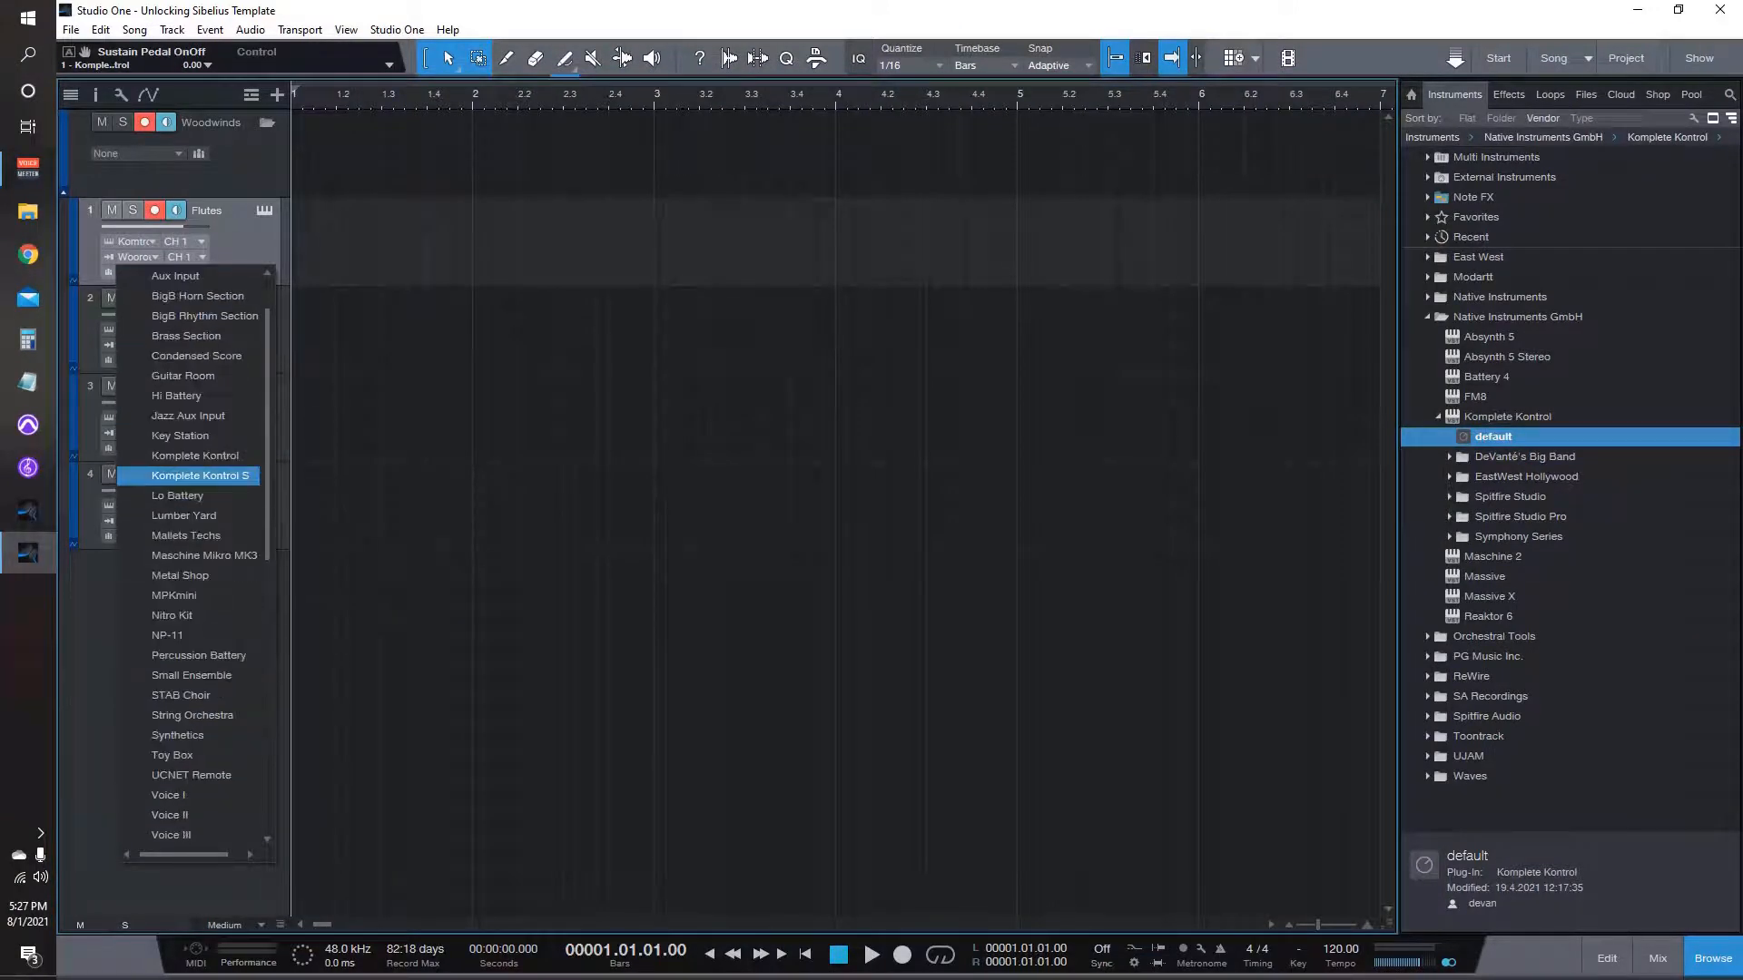
{"action": "left_click", "coordinate": [199, 475]}
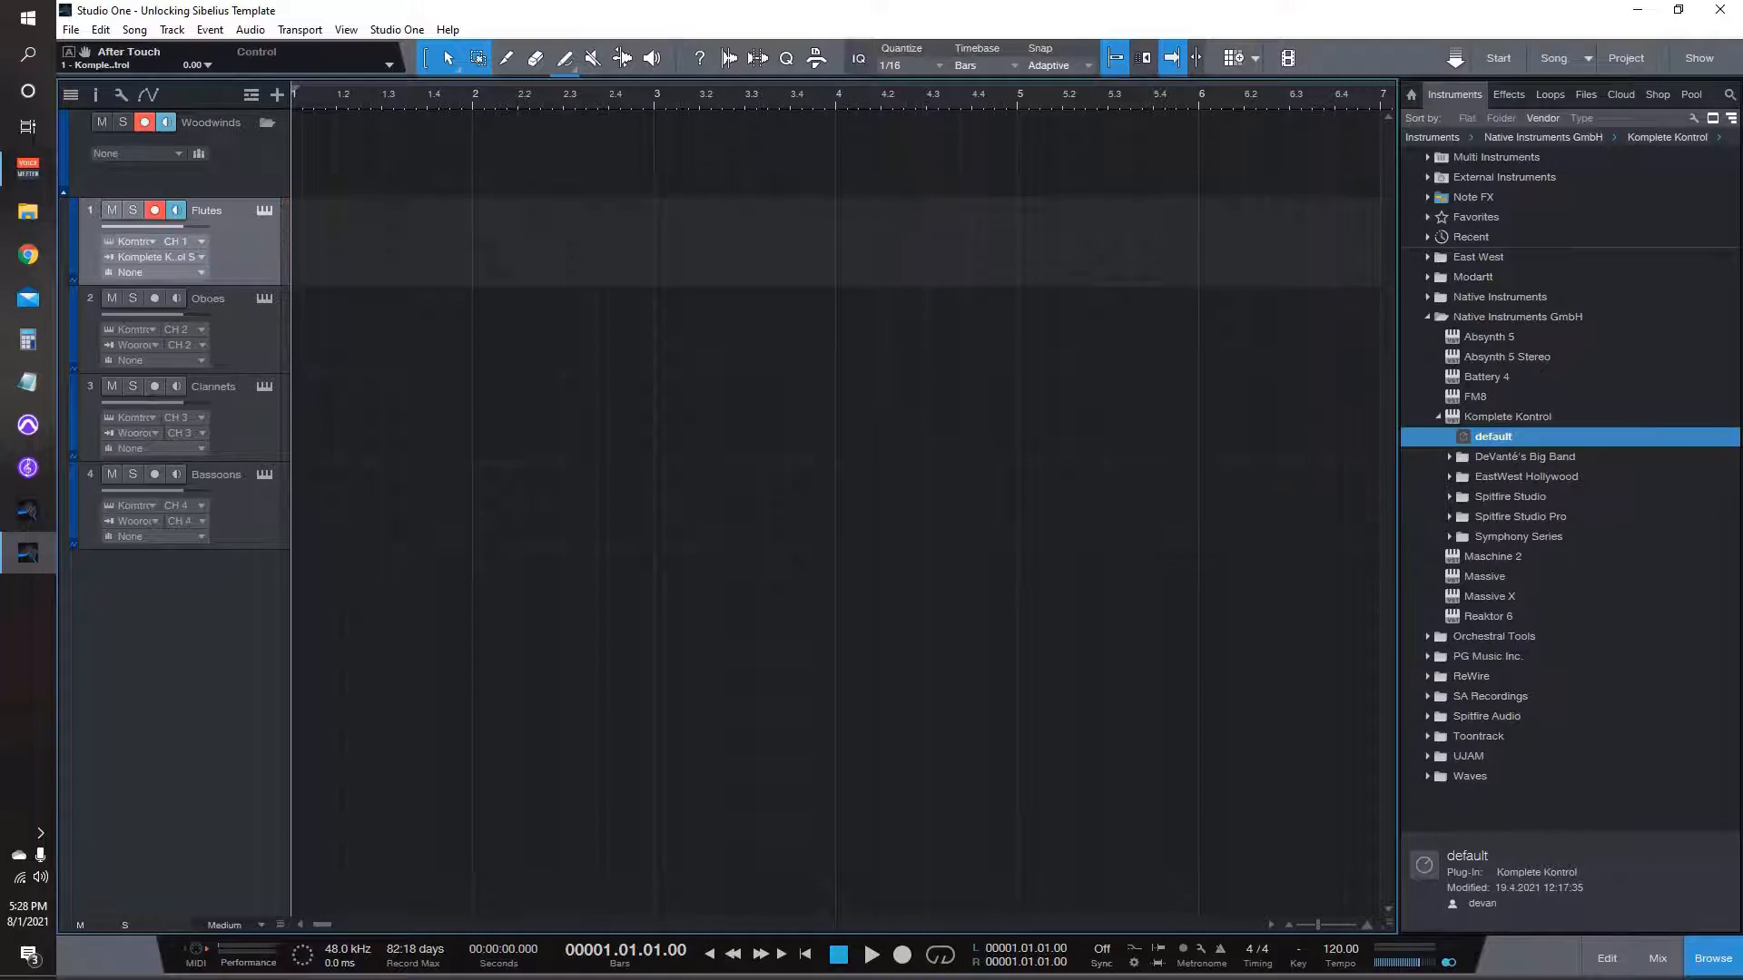
Step: Set the Flutes track's input back to Woodwind Group
{"action": "left_click", "coordinate": [181, 257]}
{"action": "scroll", "coordinate": [187, 529], "scroll_direction": "down", "scroll_amount": 10}
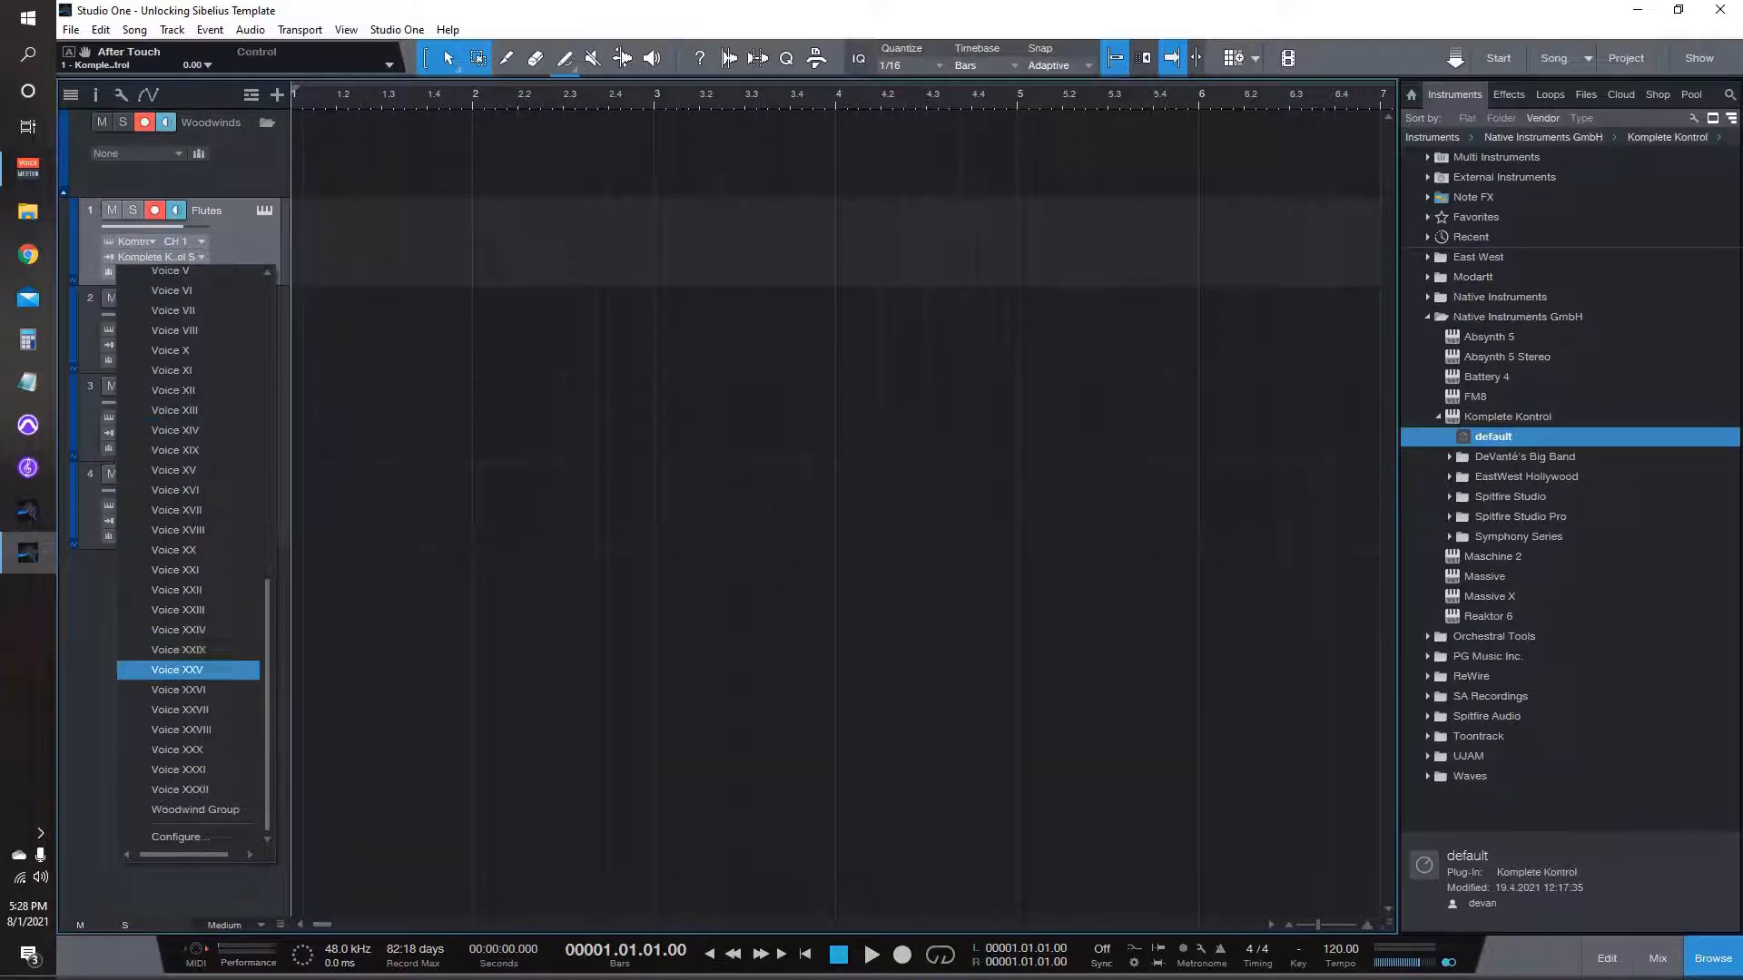
{"action": "left_click", "coordinate": [187, 809]}
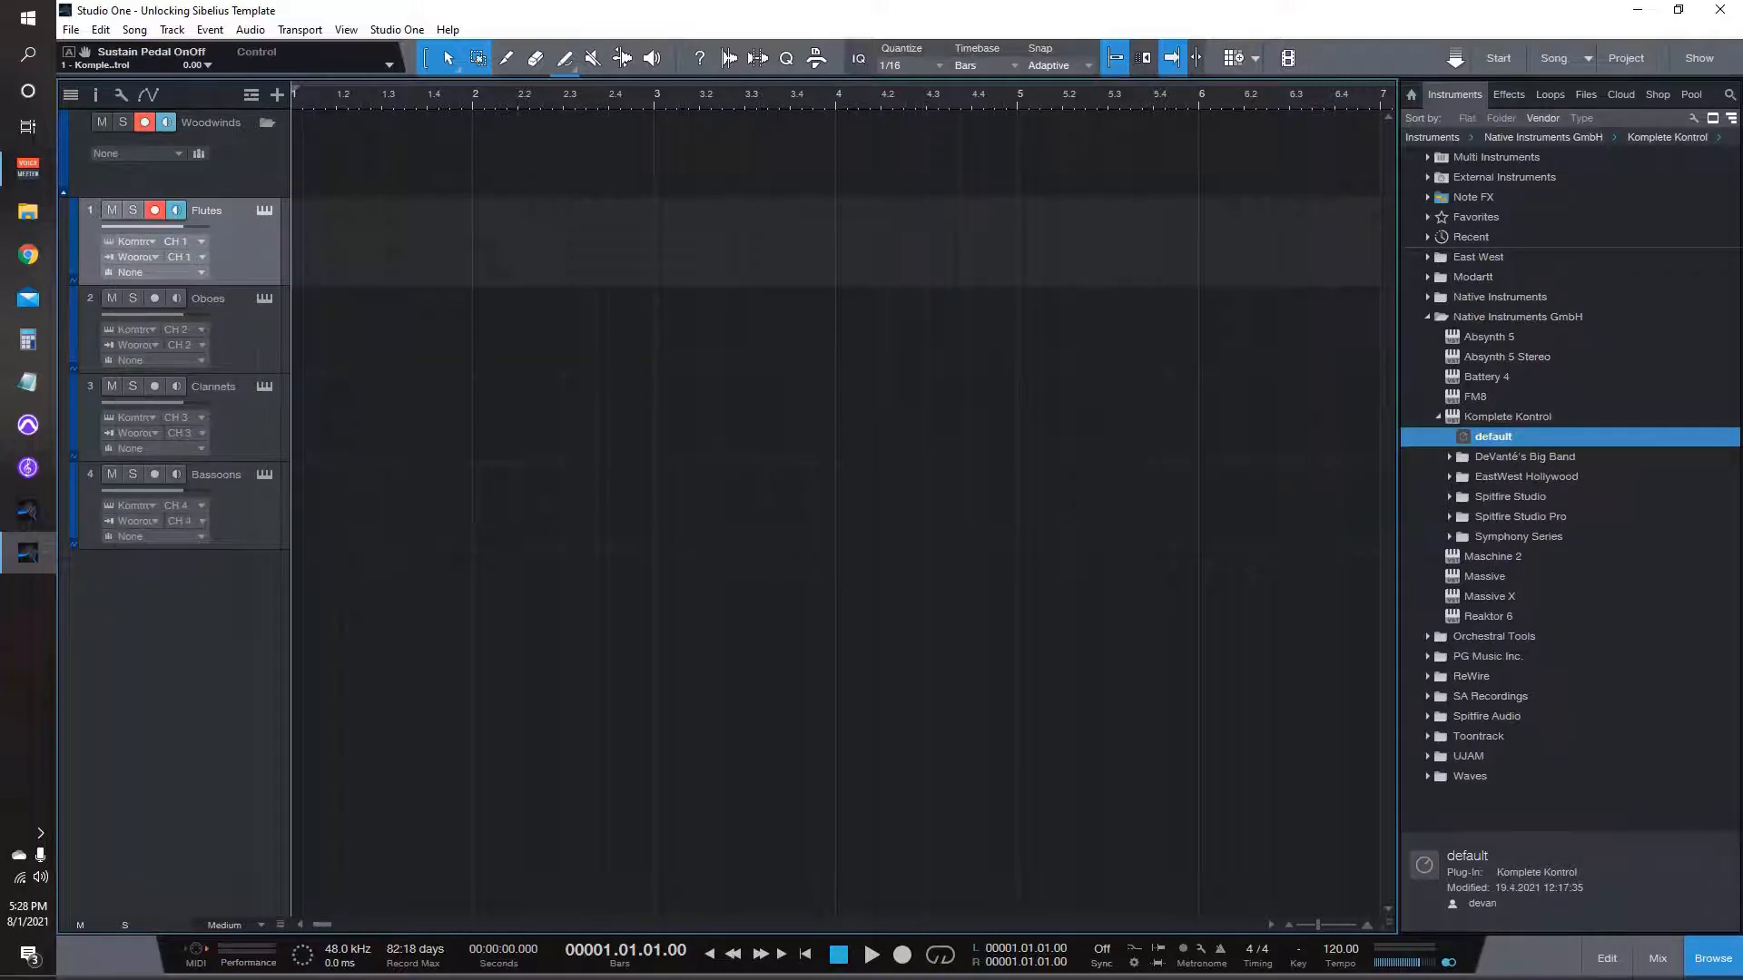
Step: Open the mixing console and rename the Komplete Kontrol instrument as Woodwinds
{"action": "key", "text": "F3"}
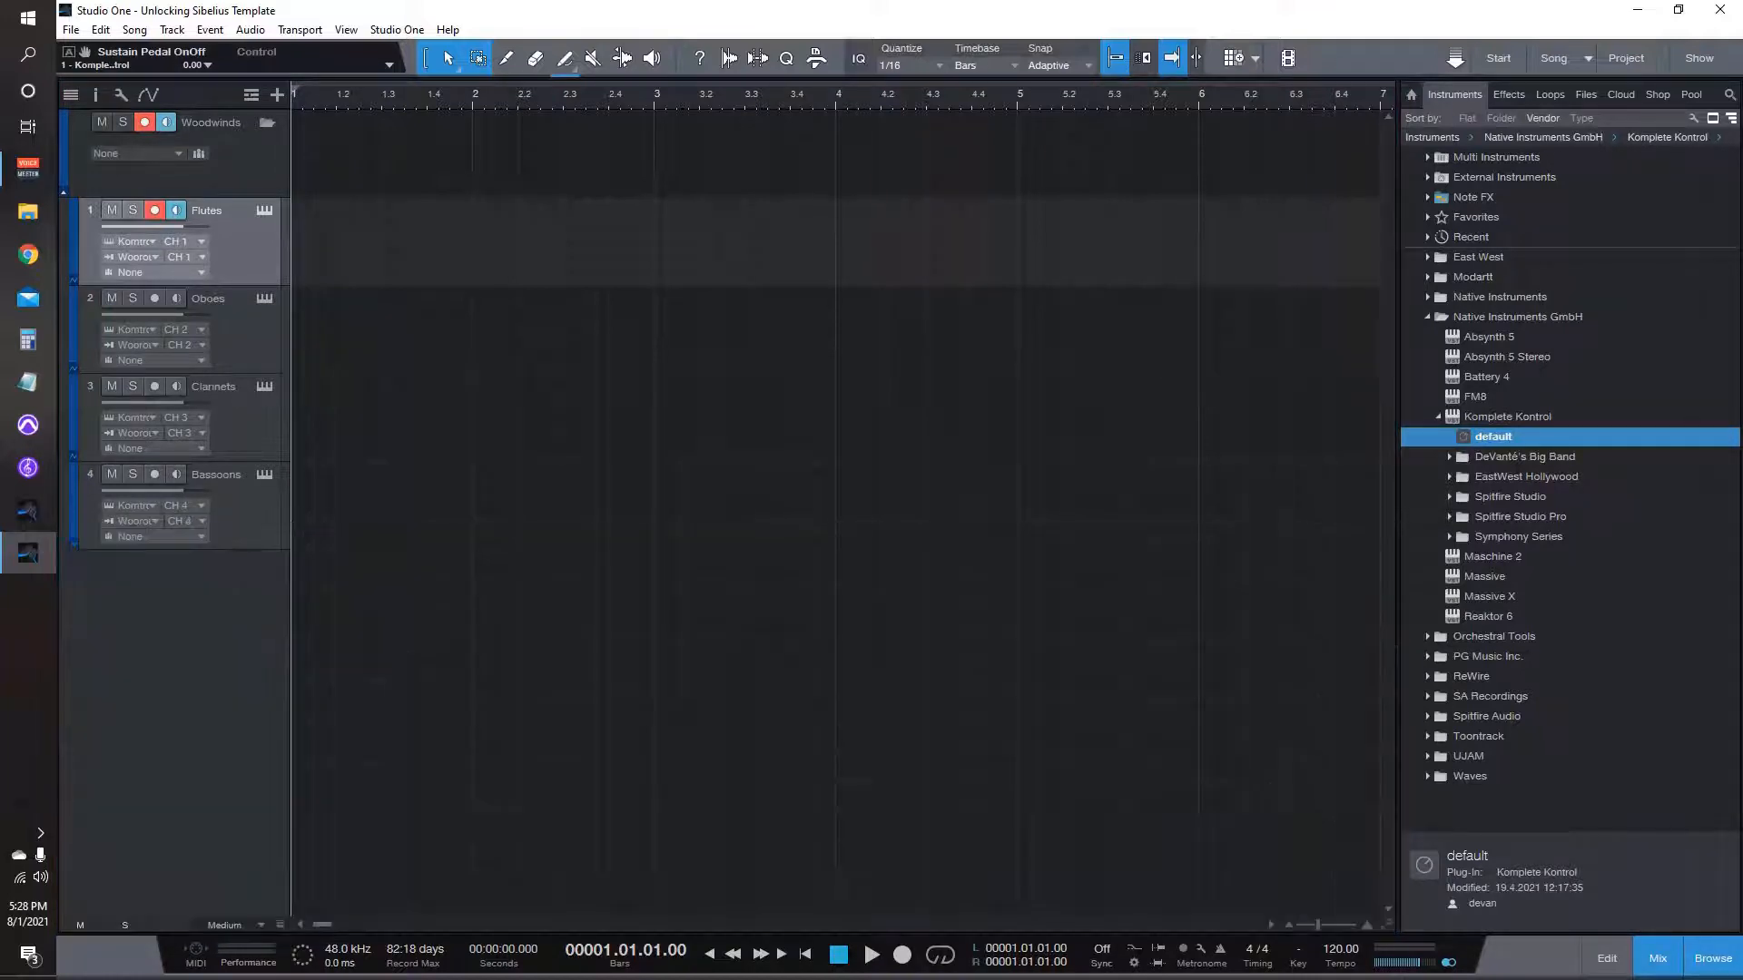
{"action": "key", "text": "F3"}
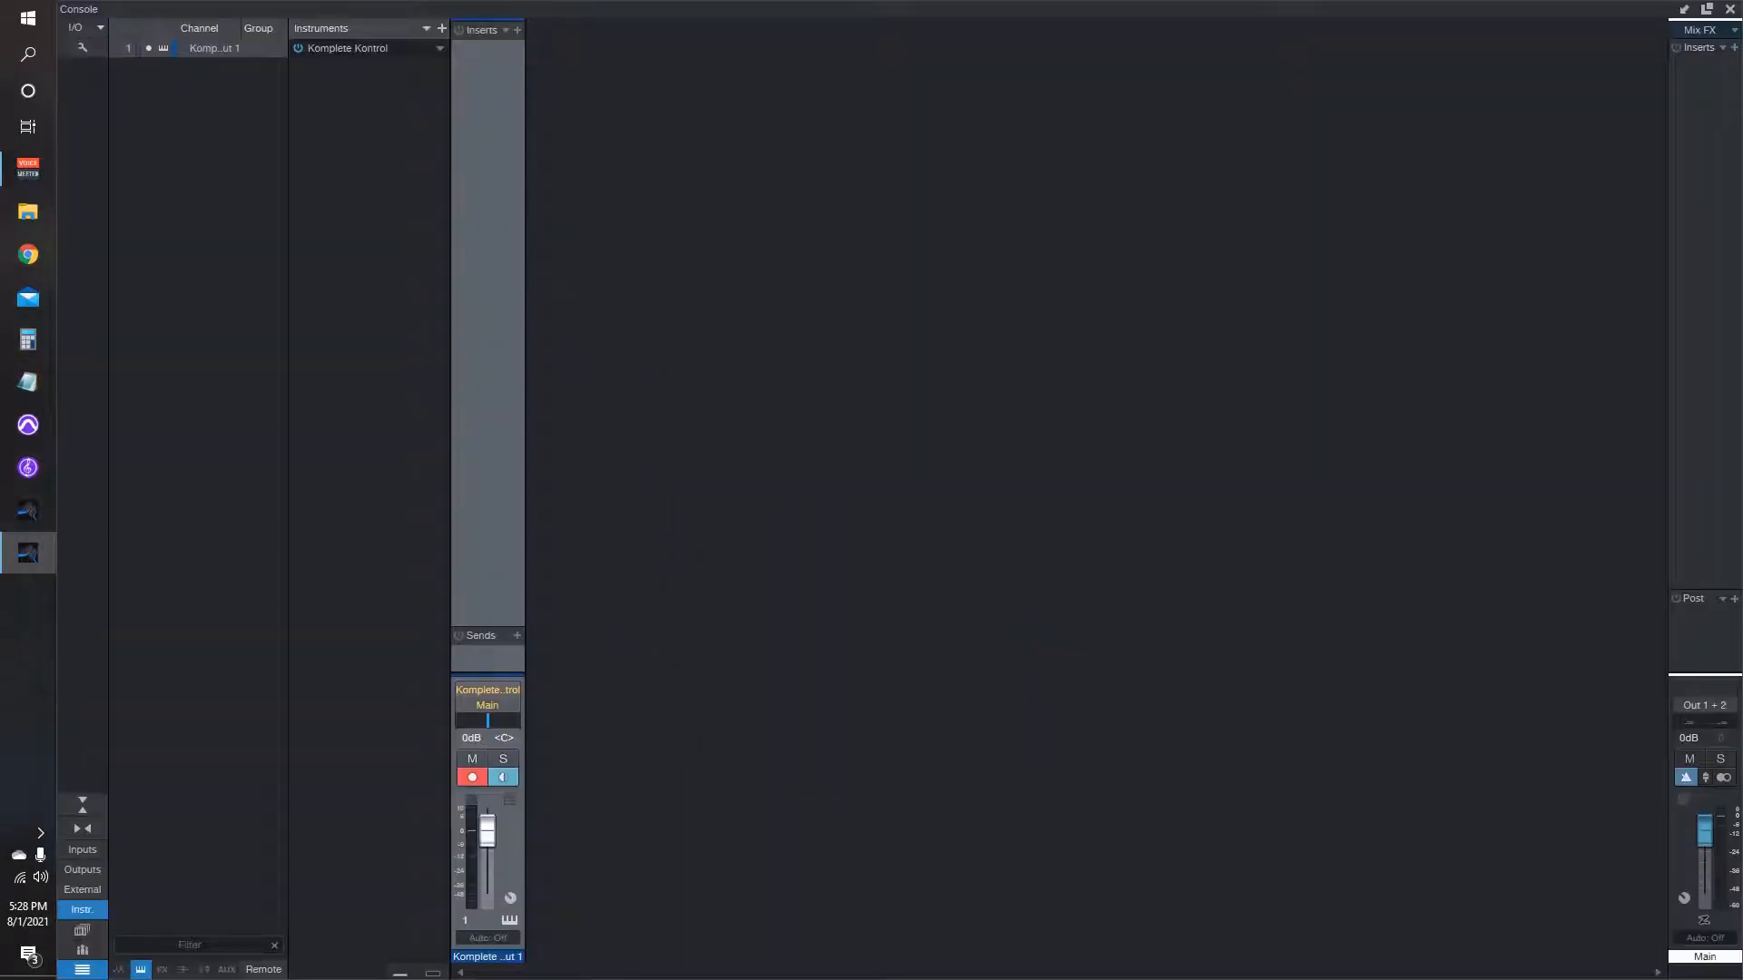
{"action": "left_click", "coordinate": [347, 48]}
{"action": "left_click", "coordinate": [440, 49]}
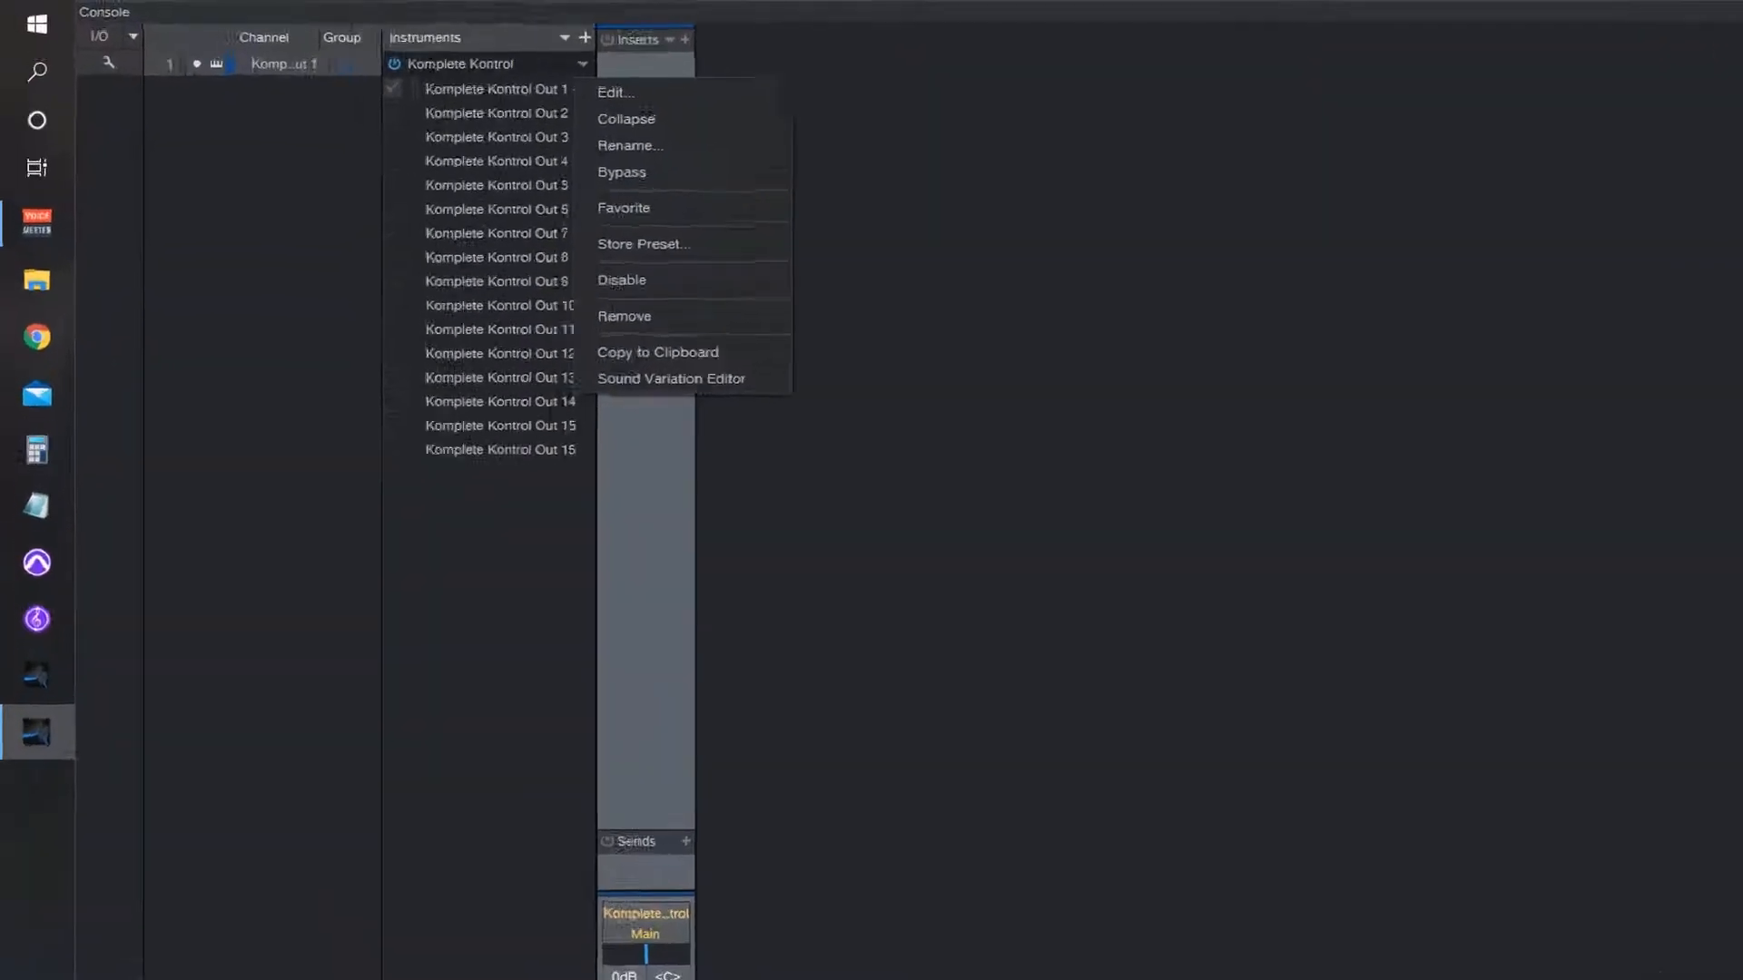
{"action": "left_click", "coordinate": [474, 110]}
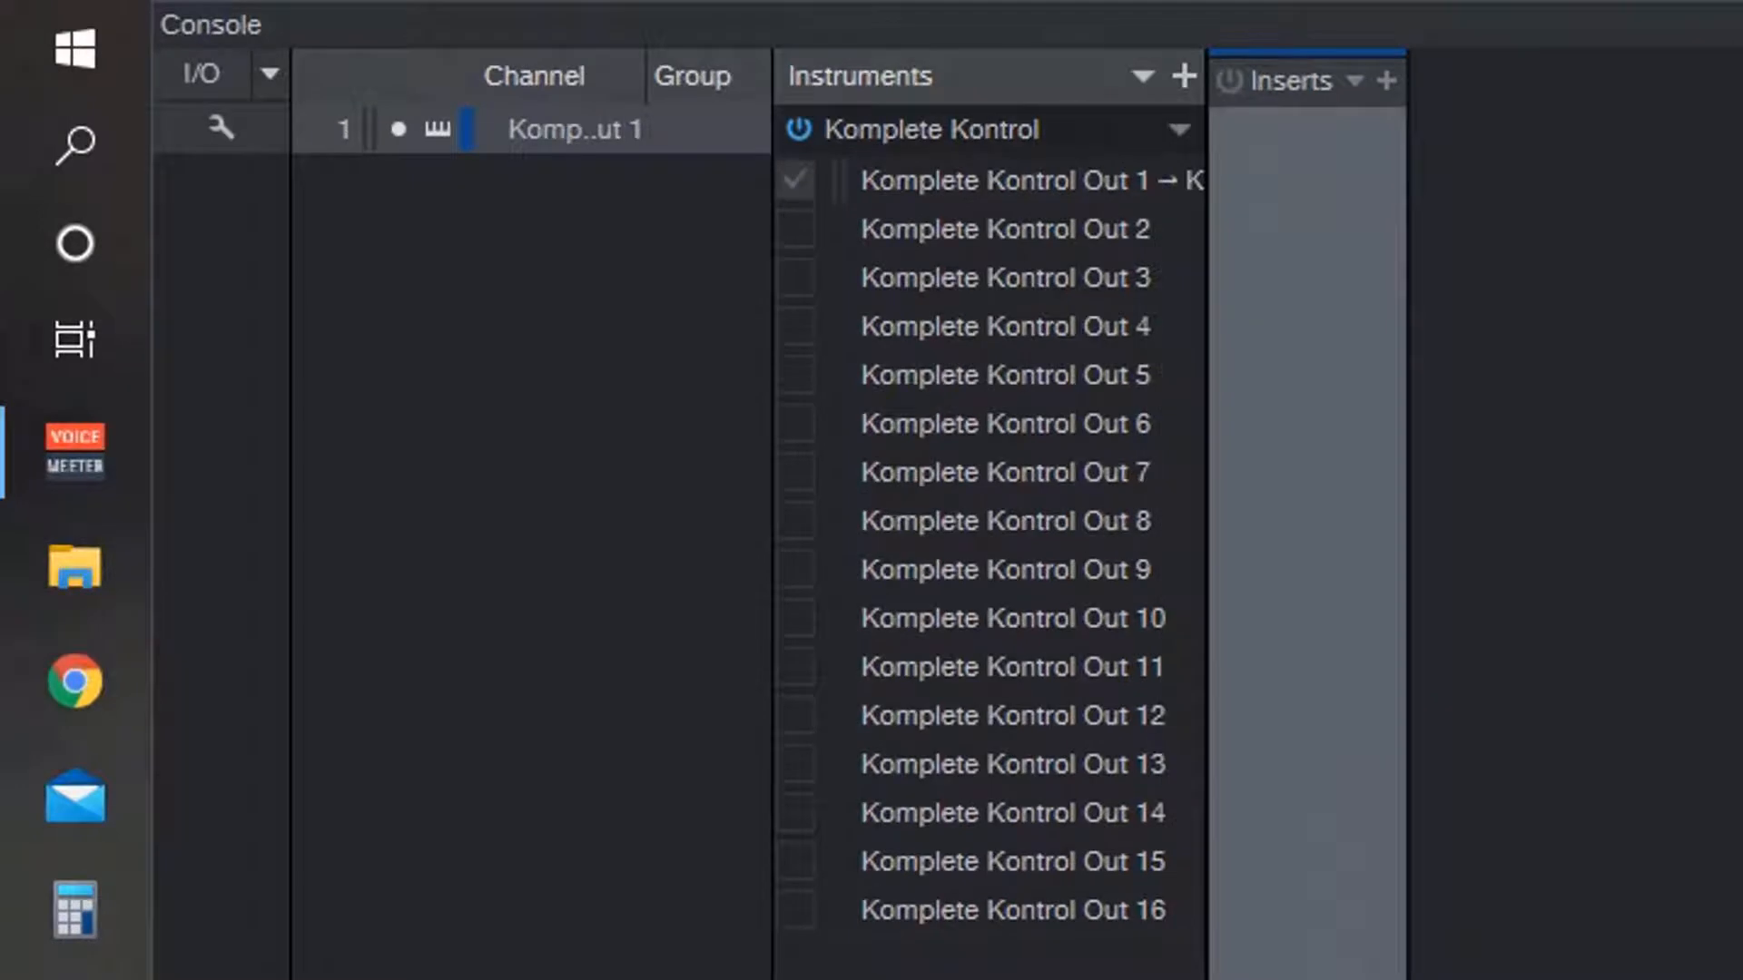
{"action": "key", "text": "Return"}
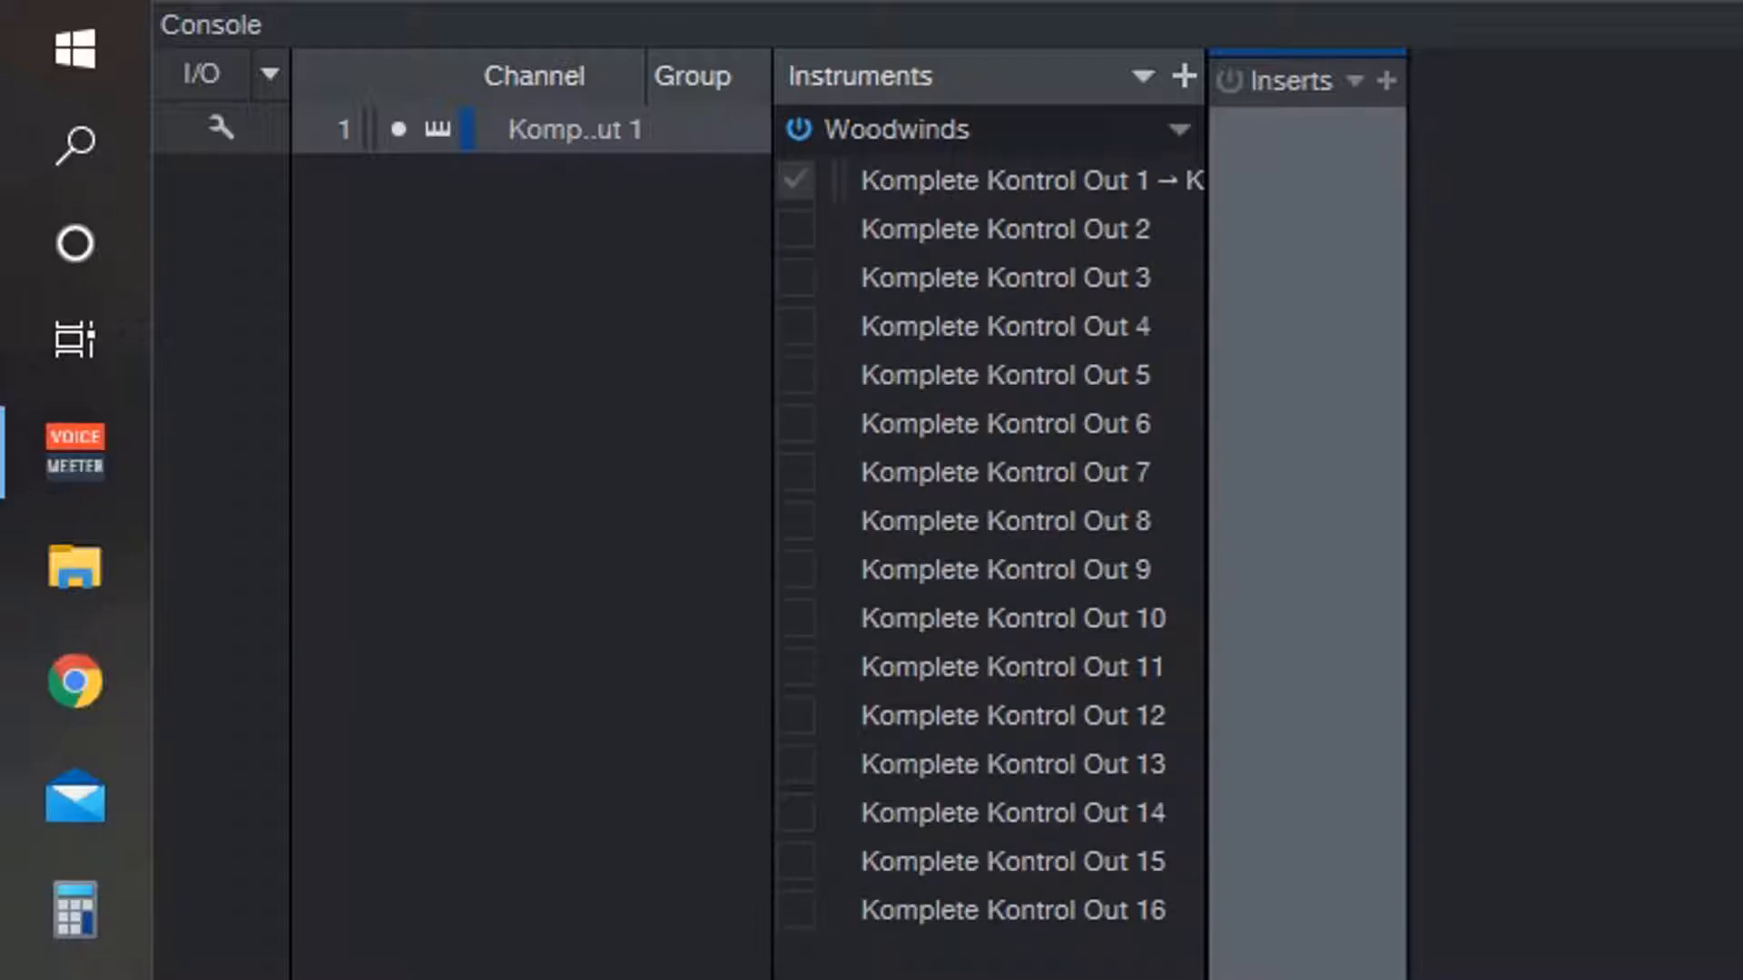
Step: Activate Komplete Kontrol outputs 2 through 5 for the Woodwinds instrument and collapse its output list
{"action": "left_click", "coordinate": [796, 229]}
{"action": "left_click", "coordinate": [796, 277]}
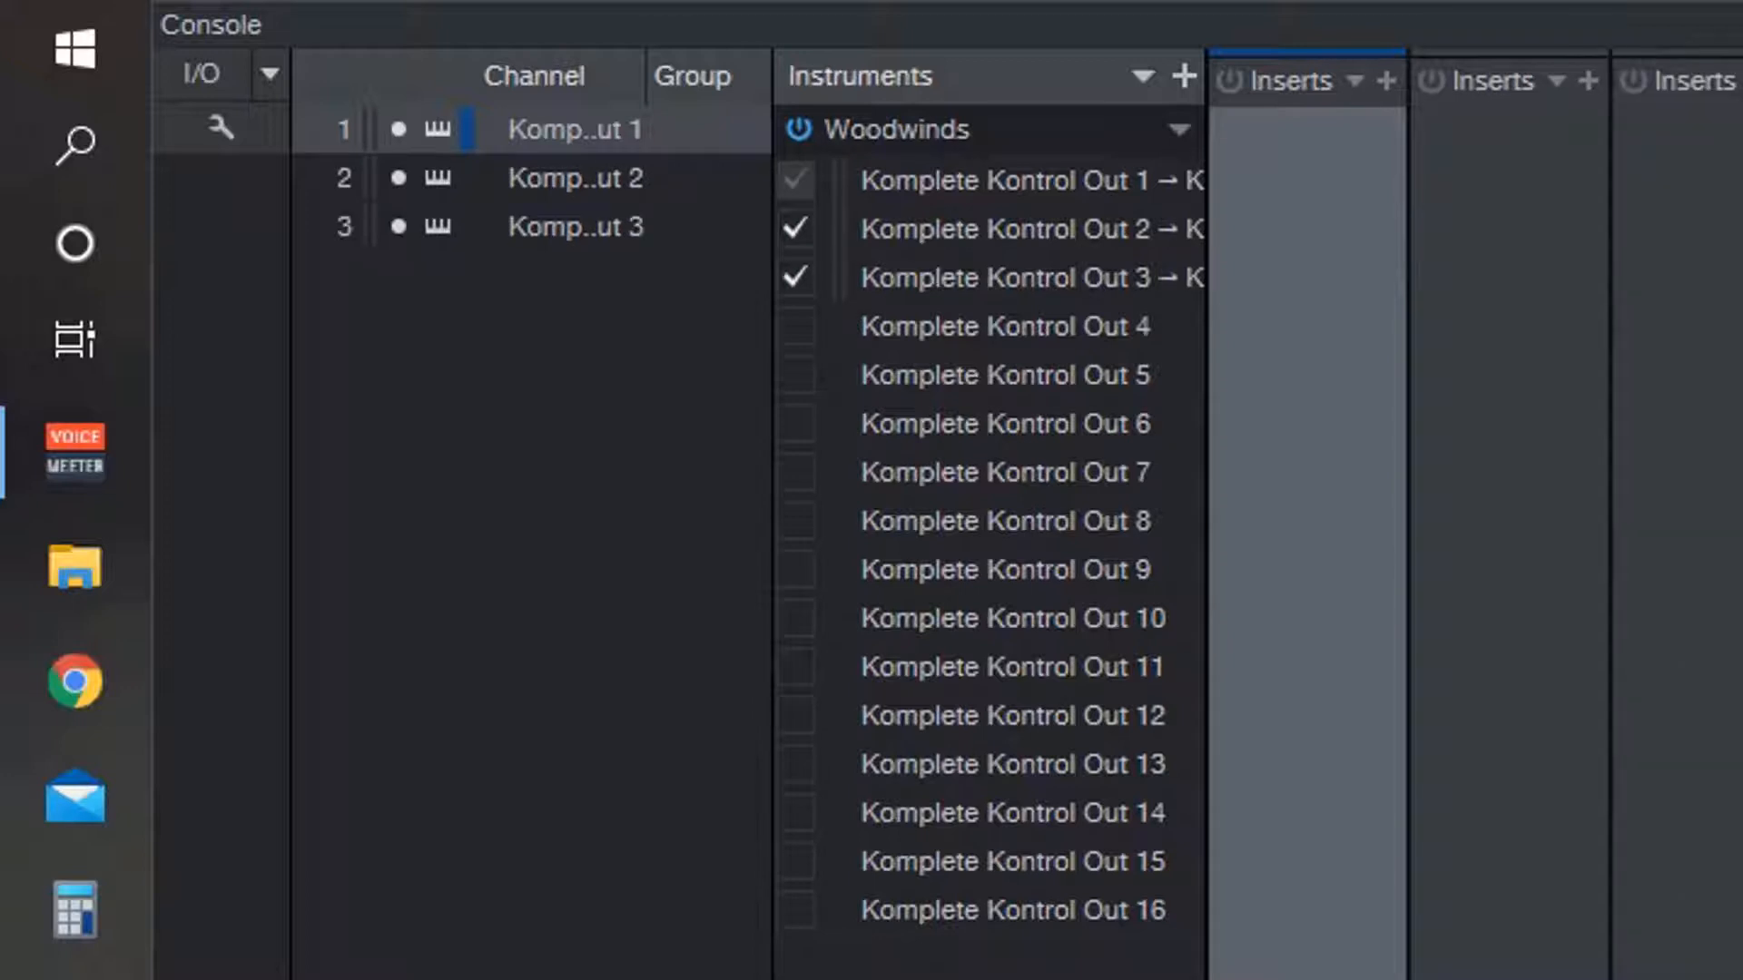
{"action": "left_click", "coordinate": [797, 327]}
{"action": "left_click", "coordinate": [796, 375]}
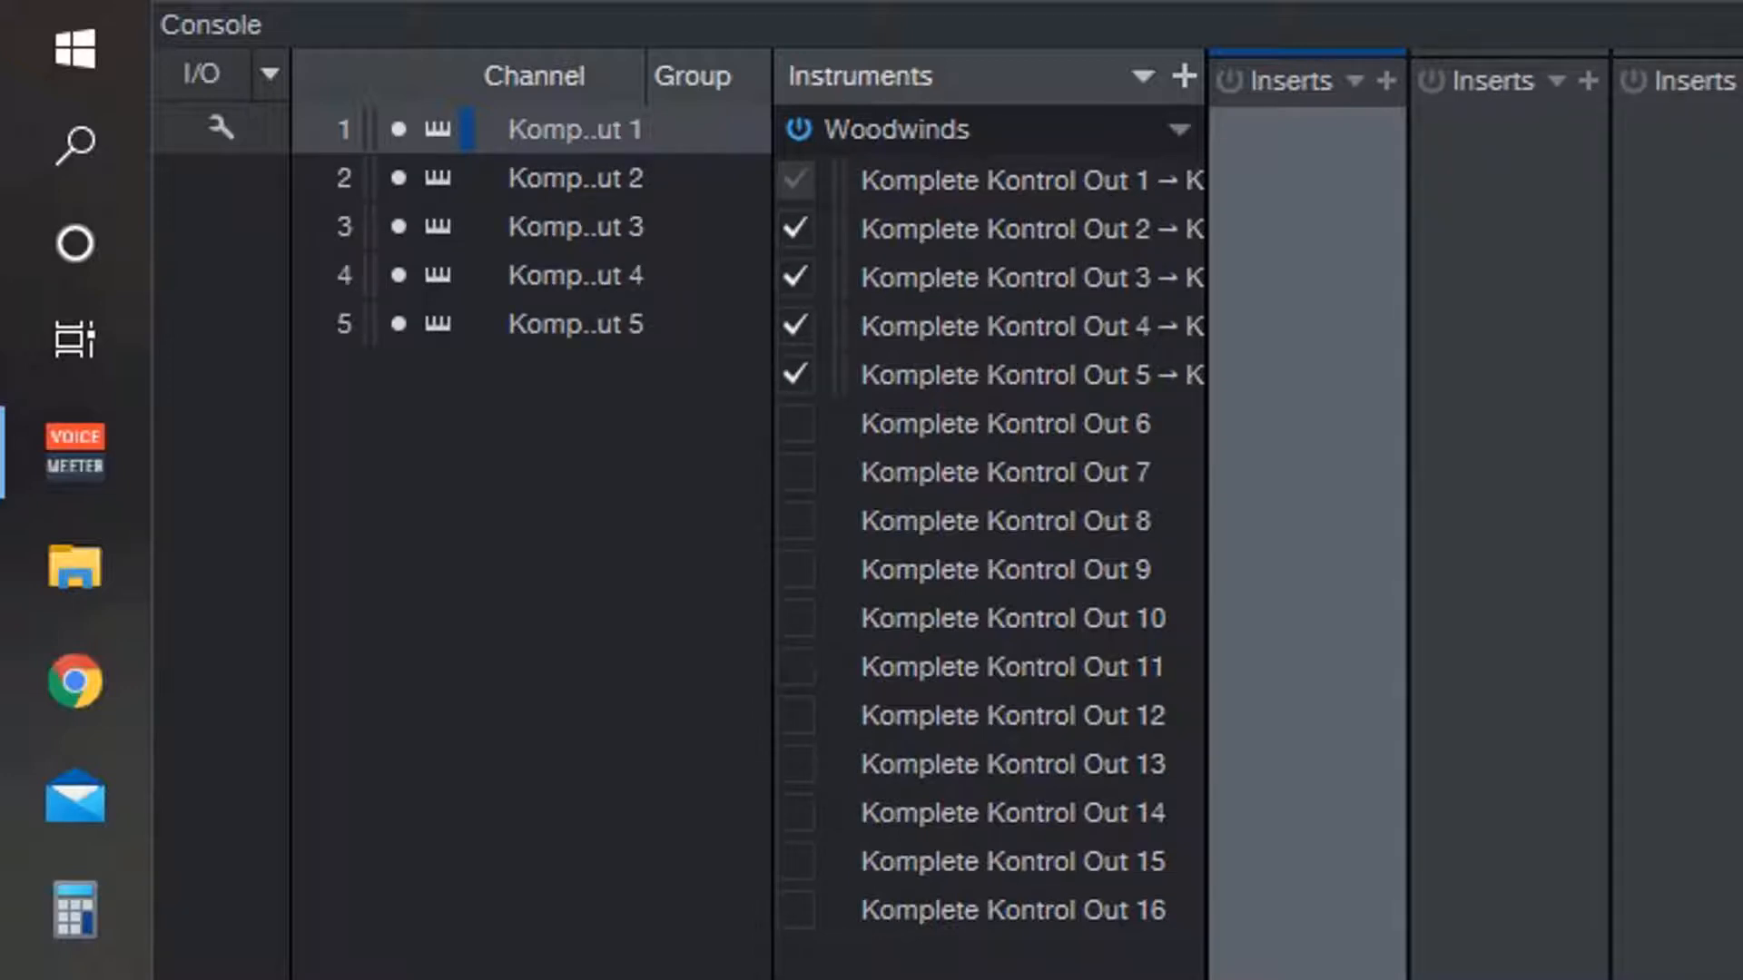
{"action": "left_click", "coordinate": [897, 130]}
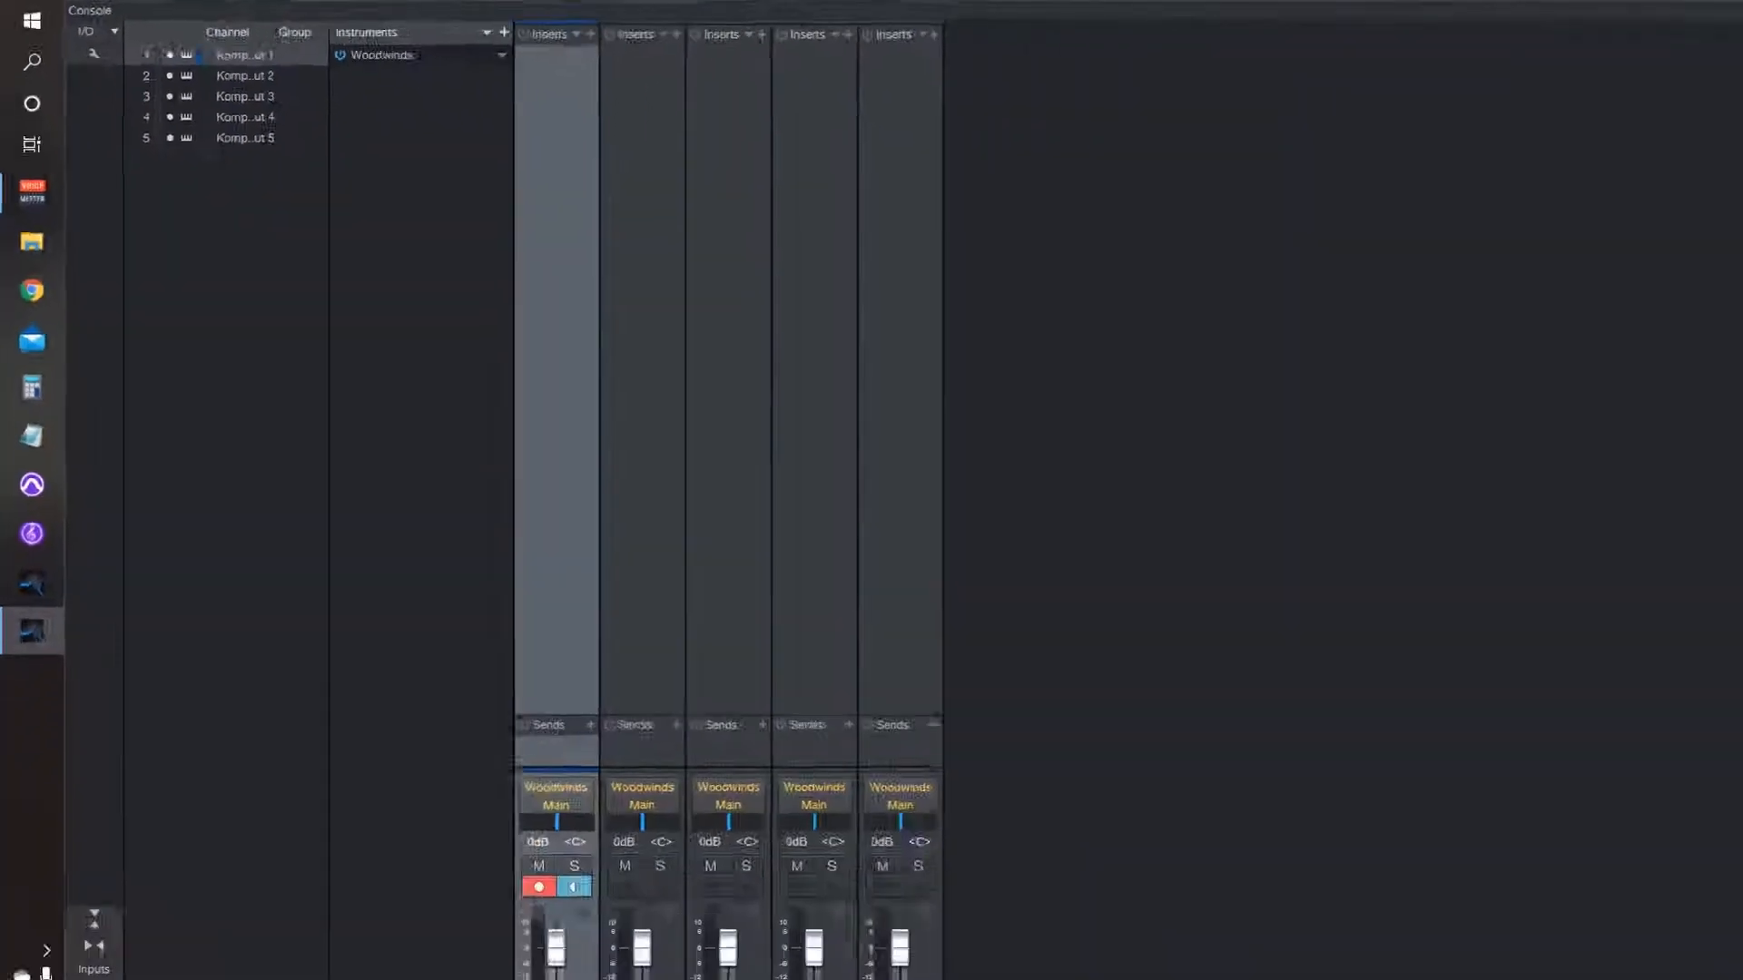
Step: Rename the five console channels in order as Woodwind Group, Flutes, Oboes, Clarinets and Bassoons
{"action": "type", "text": "Woodwind G"}
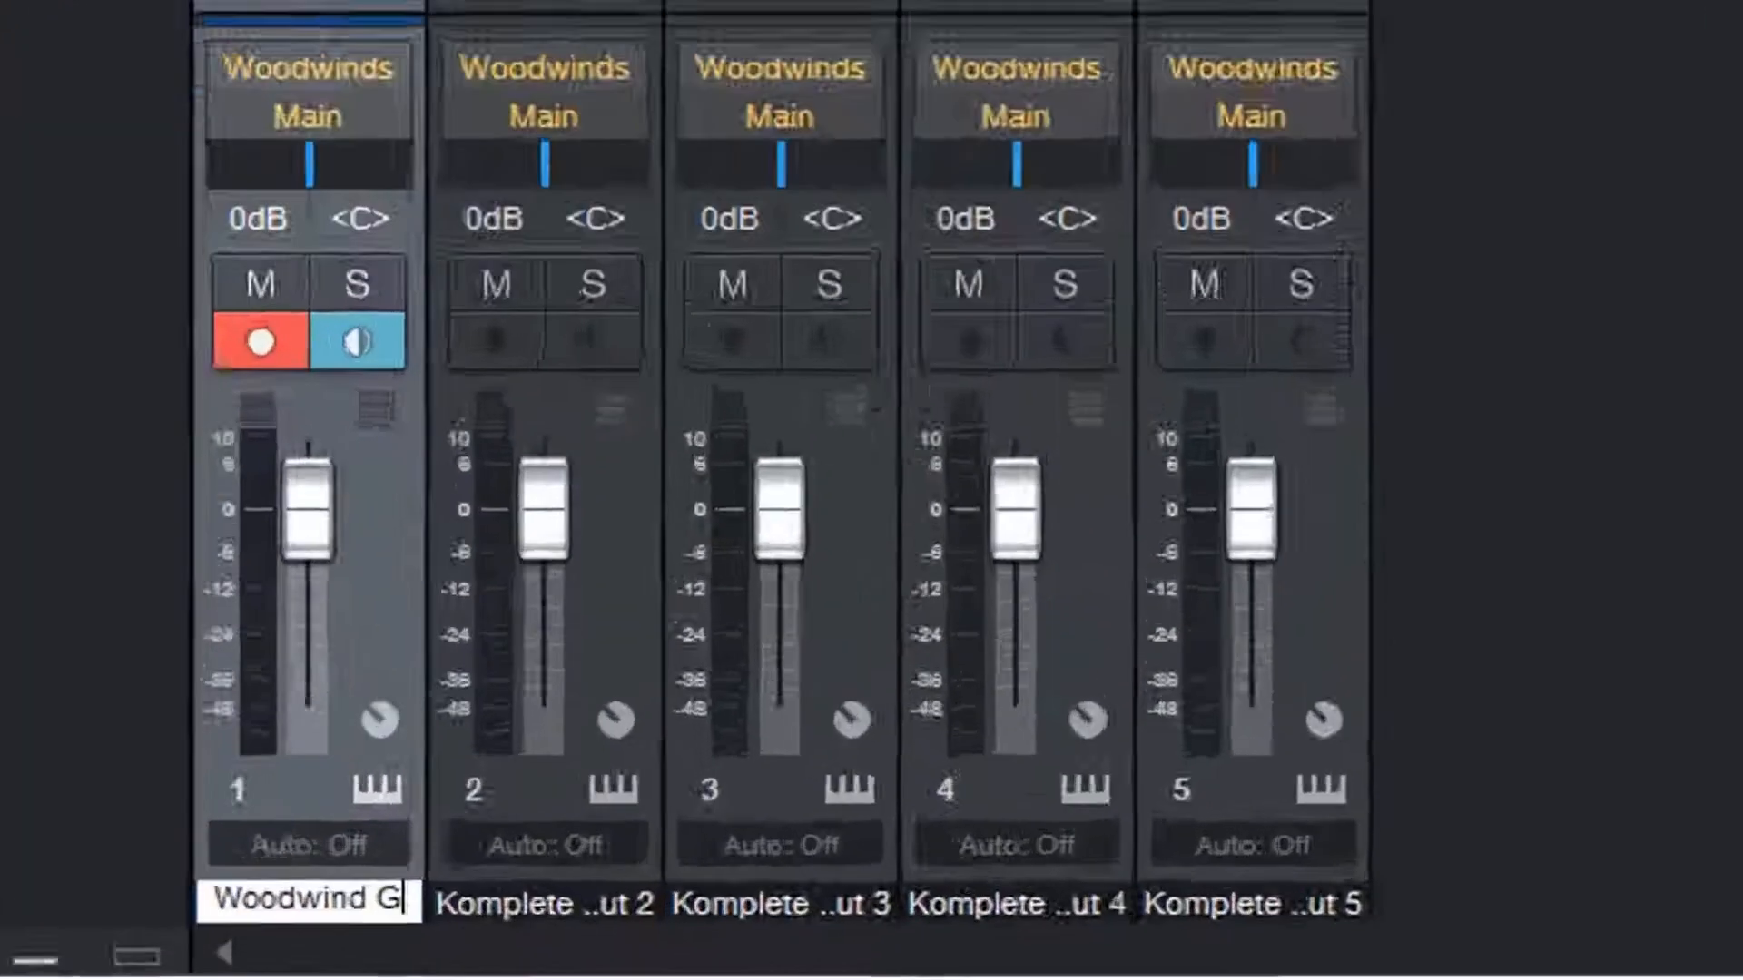
{"action": "type", "text": "roup"}
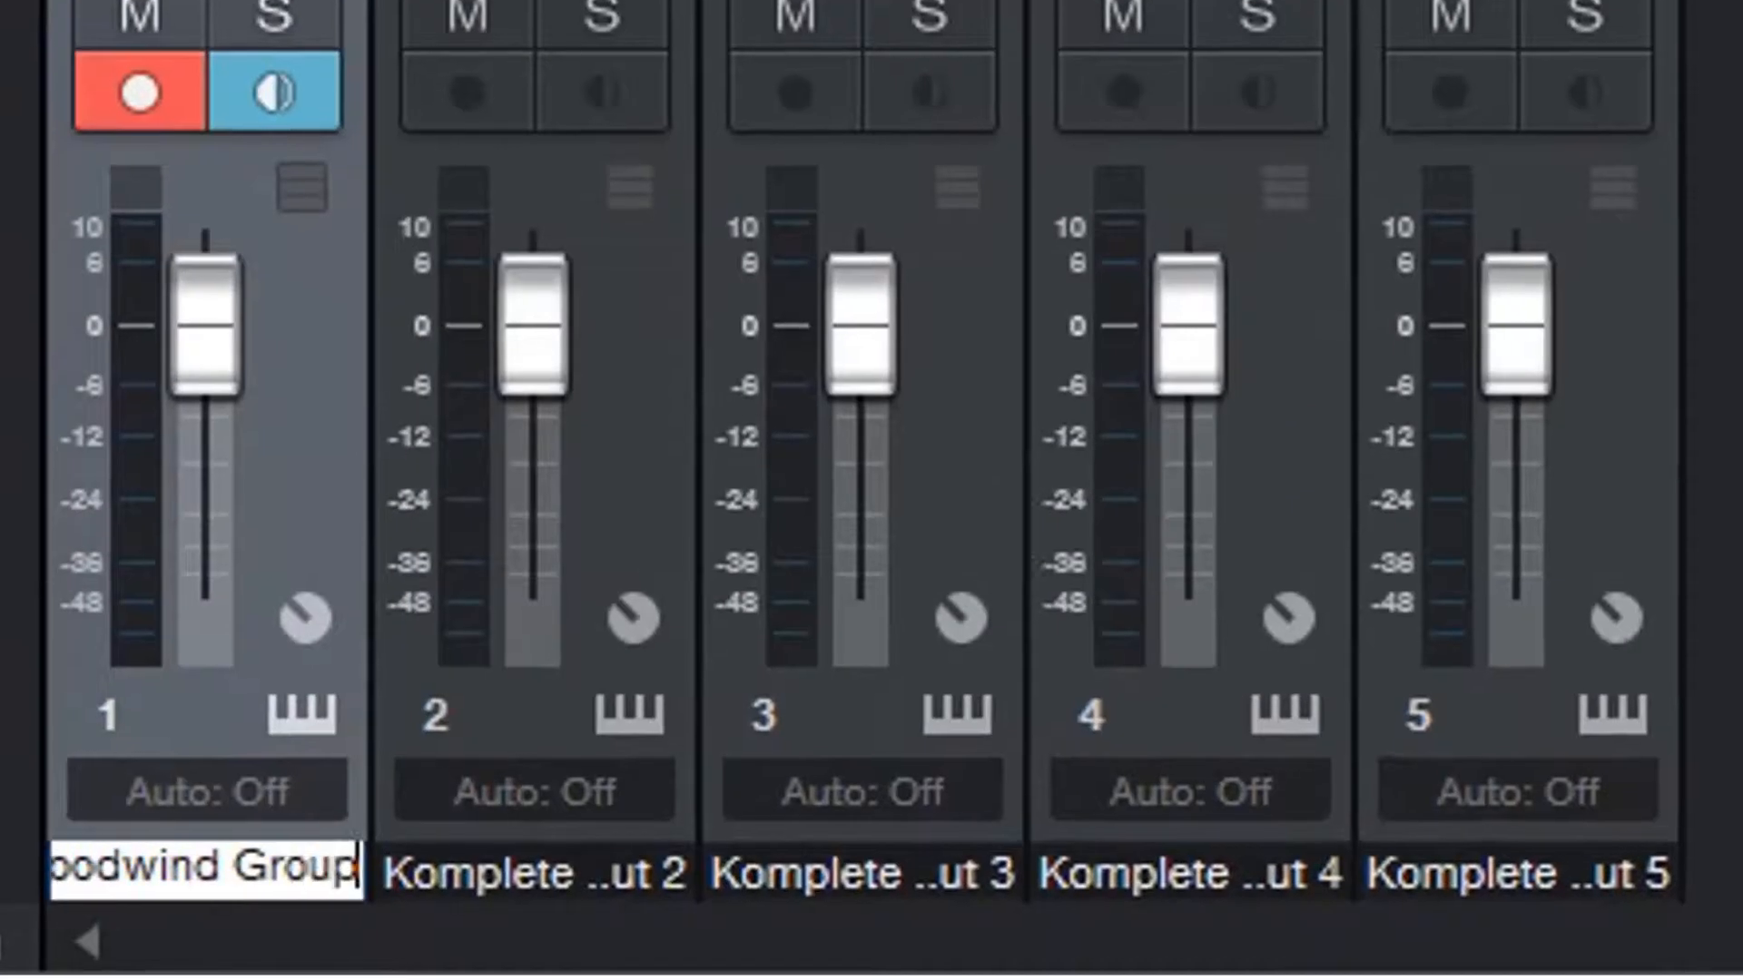
{"action": "key", "text": "Tab"}
{"action": "type", "text": "Flutes"}
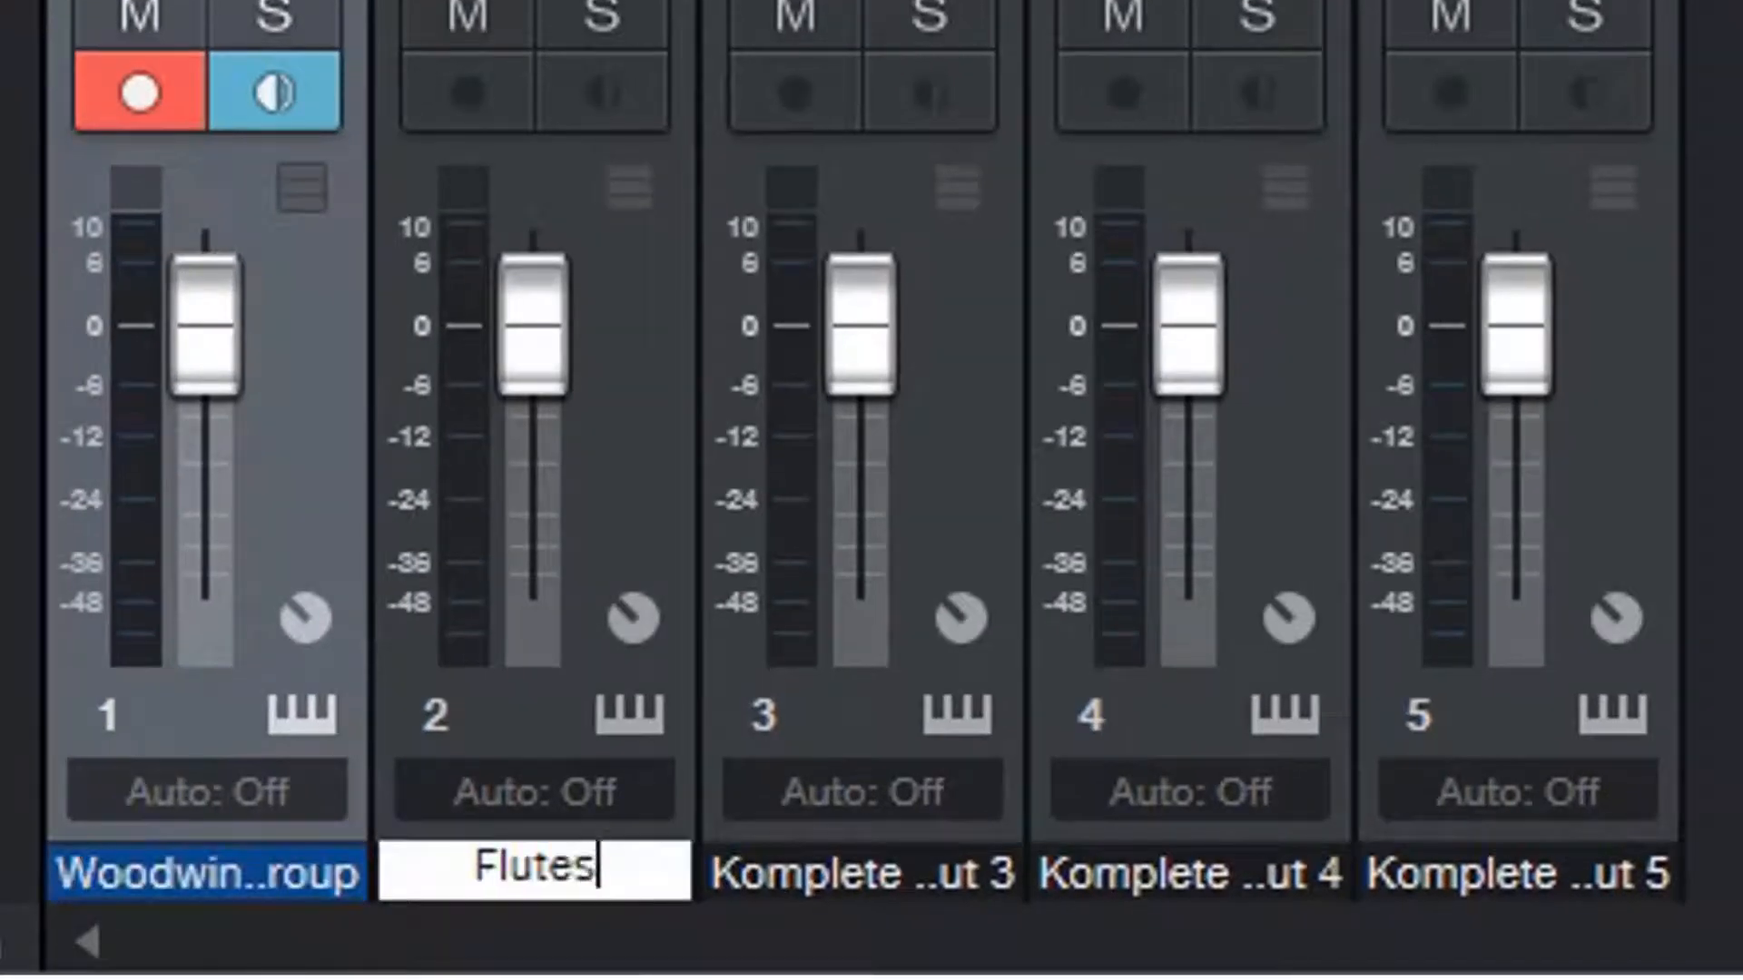
{"action": "key", "text": "Tab"}
{"action": "type", "text": "Oboes"}
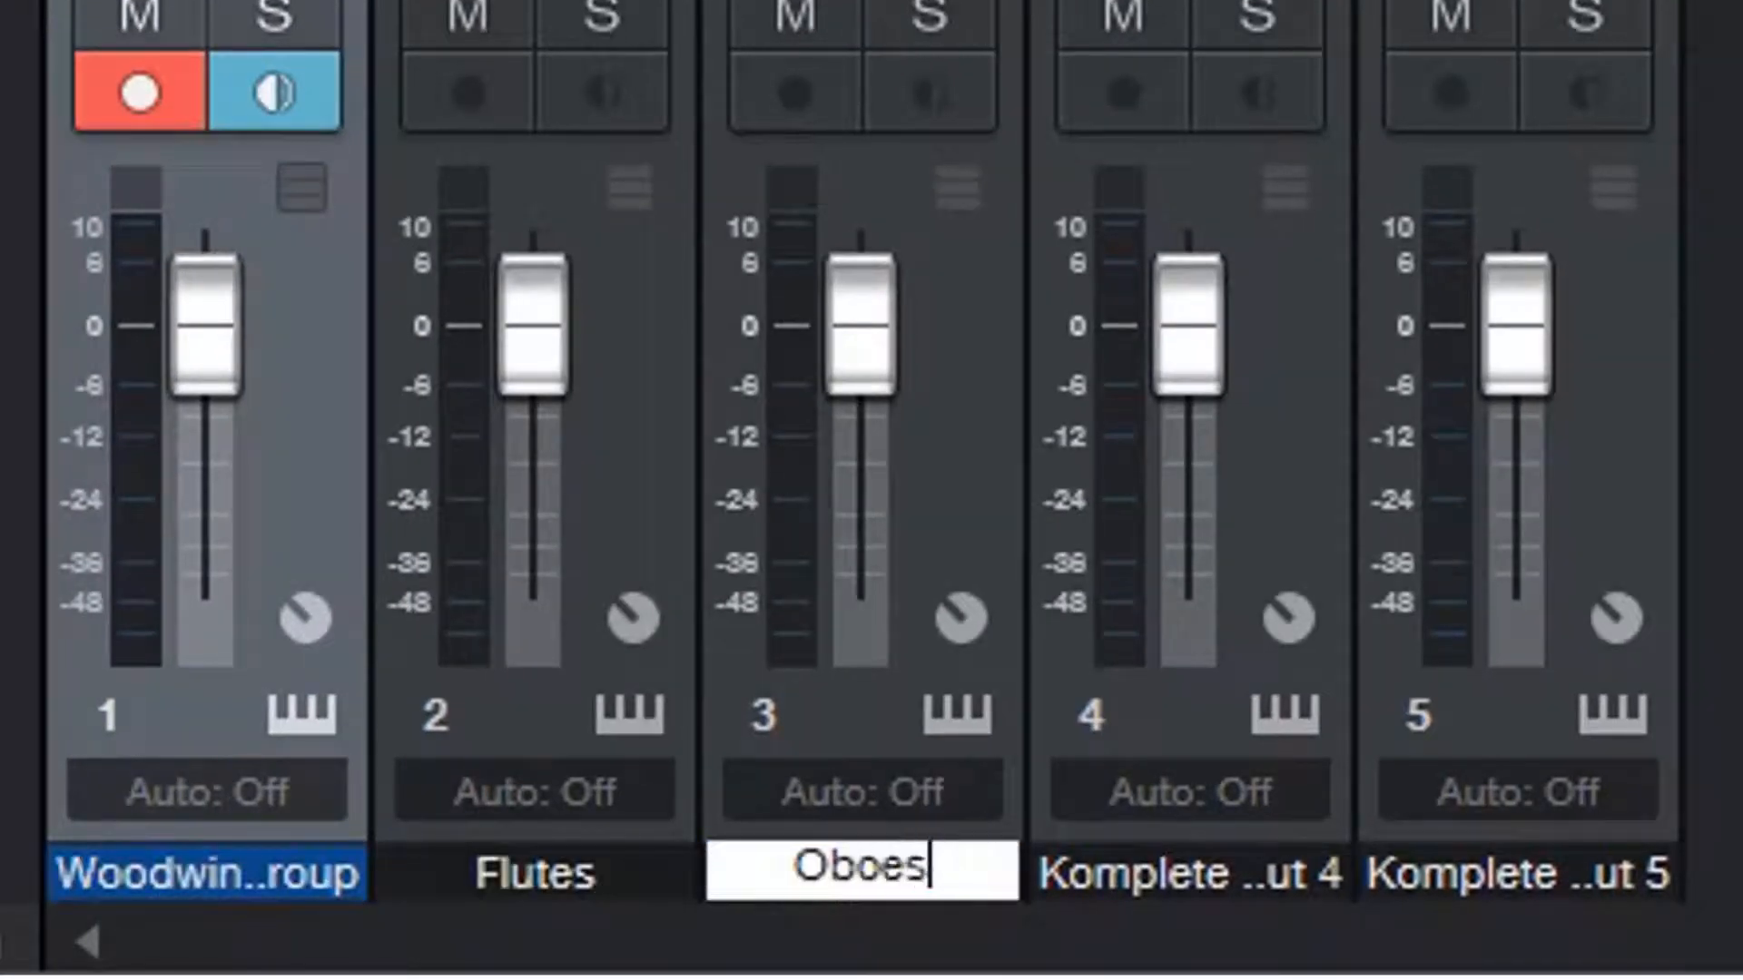
{"action": "key", "text": "Tab"}
{"action": "type", "text": "Clarinets"}
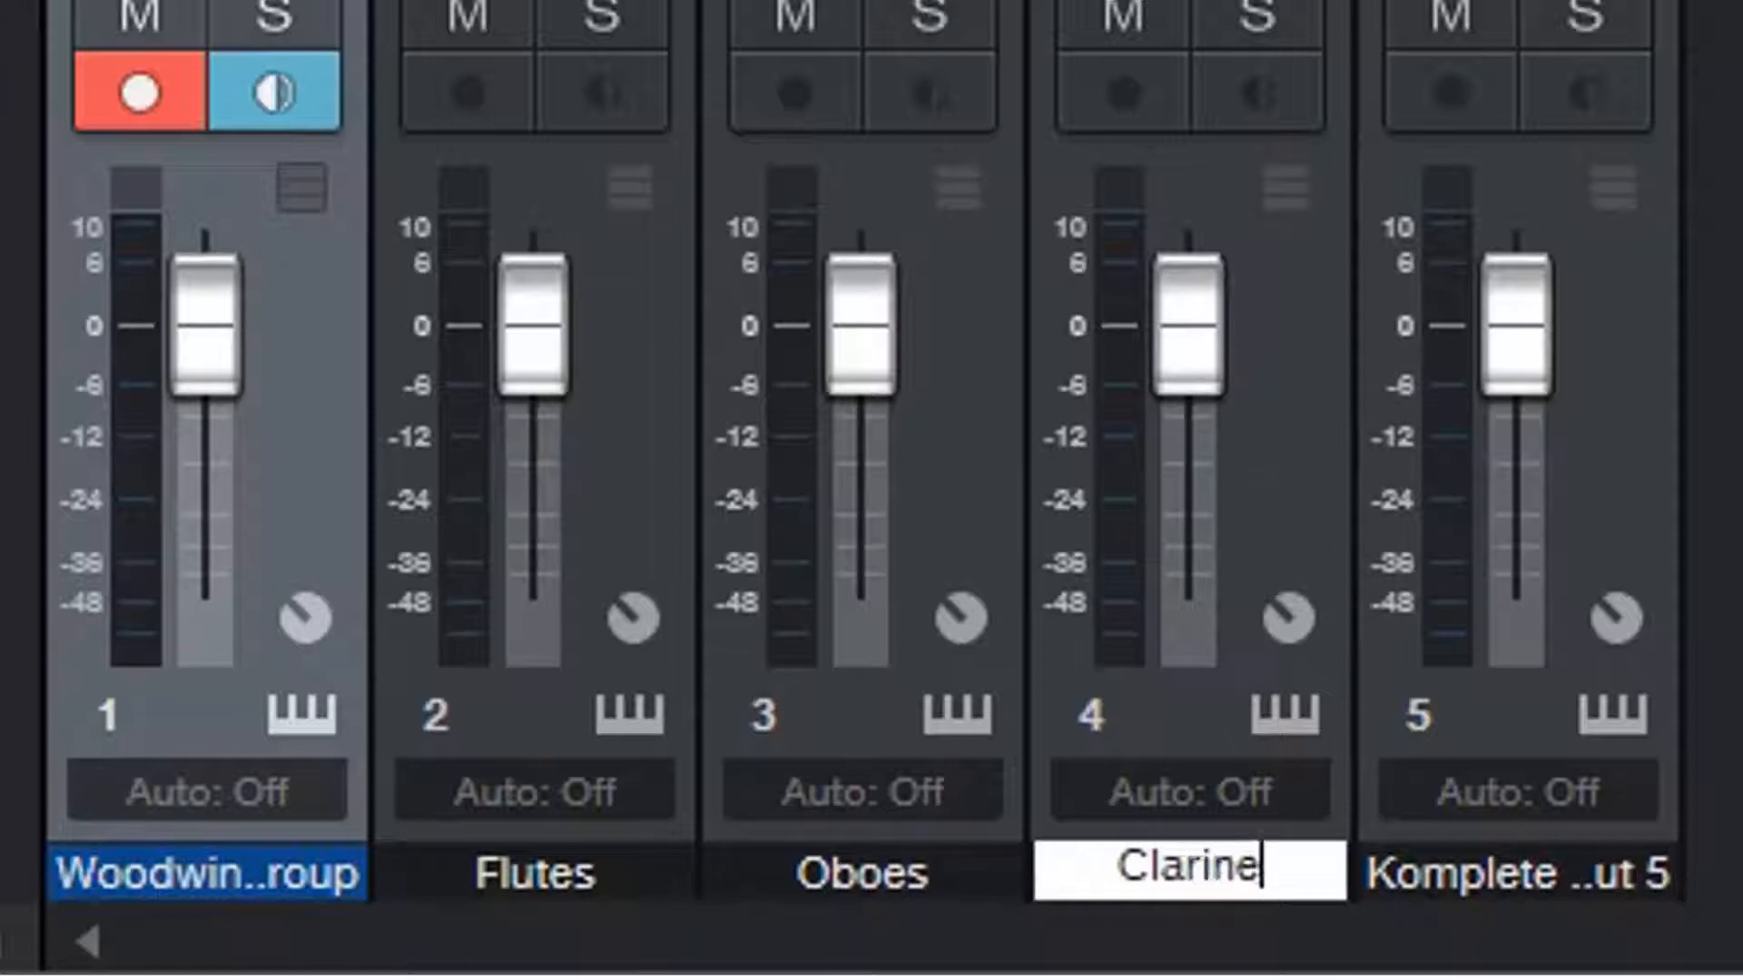
{"action": "key", "text": "Tab"}
{"action": "type", "text": "Bassoons"}
{"action": "key", "text": "Return"}
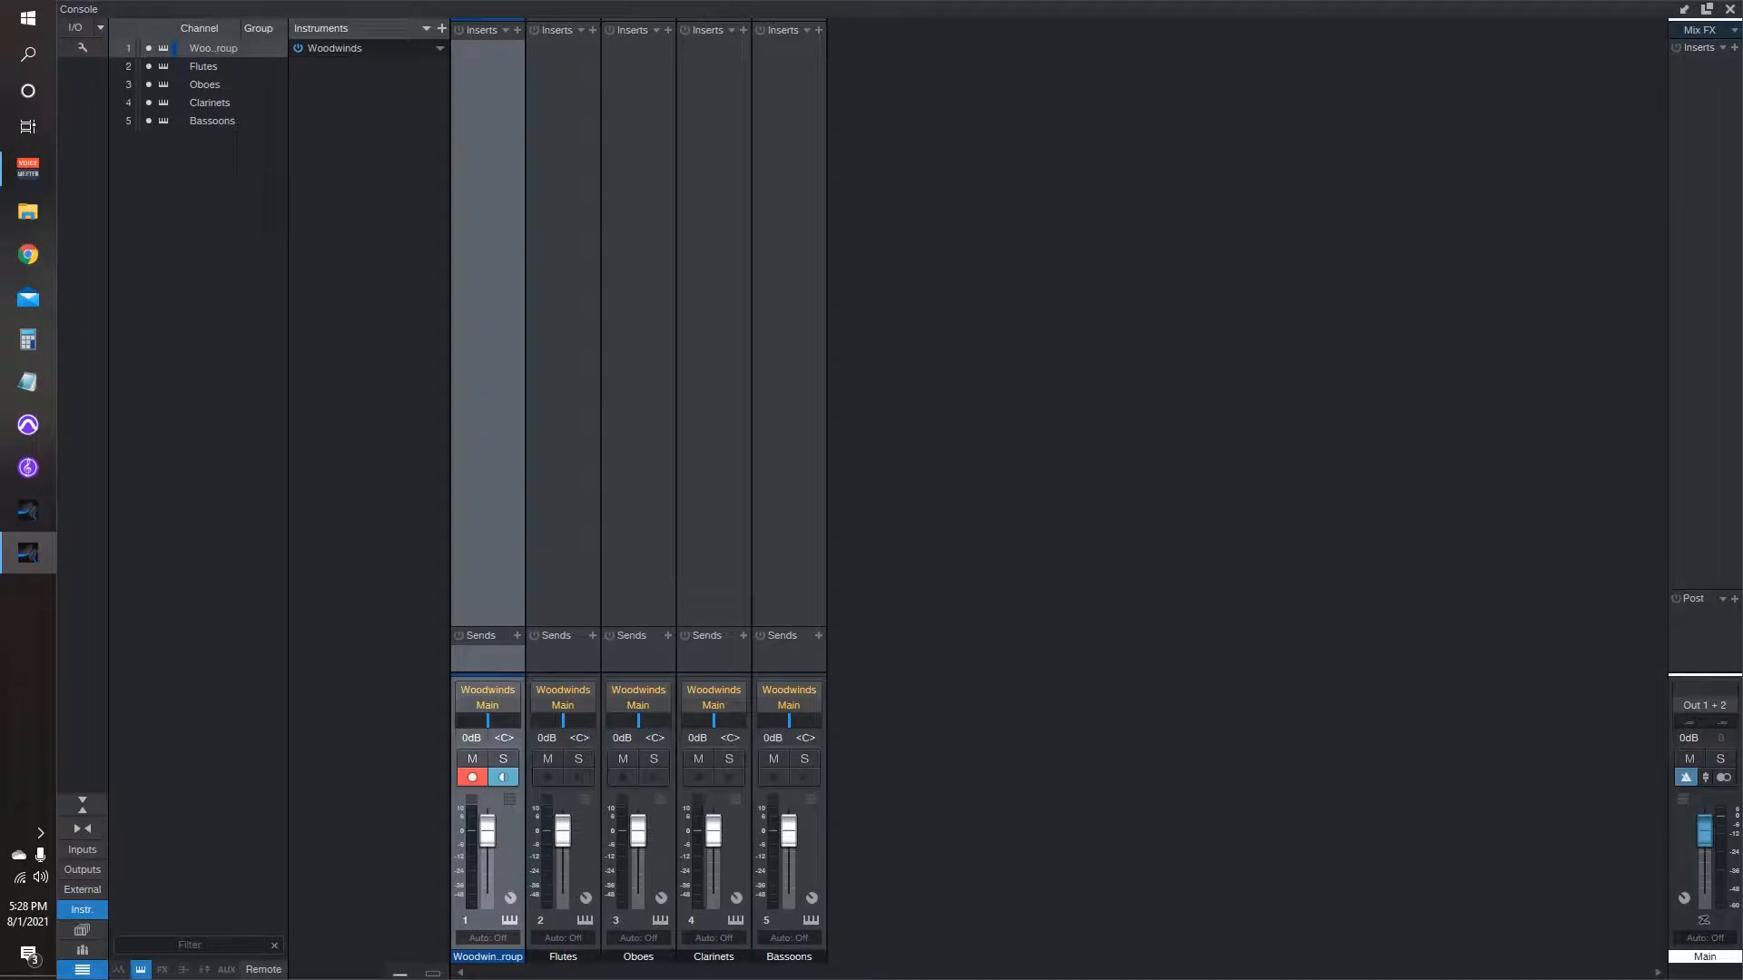
Step: Show the Woodwinds instrument's output list, dock the console beneath the arrangement and collapse the list
{"action": "left_click", "coordinate": [334, 48]}
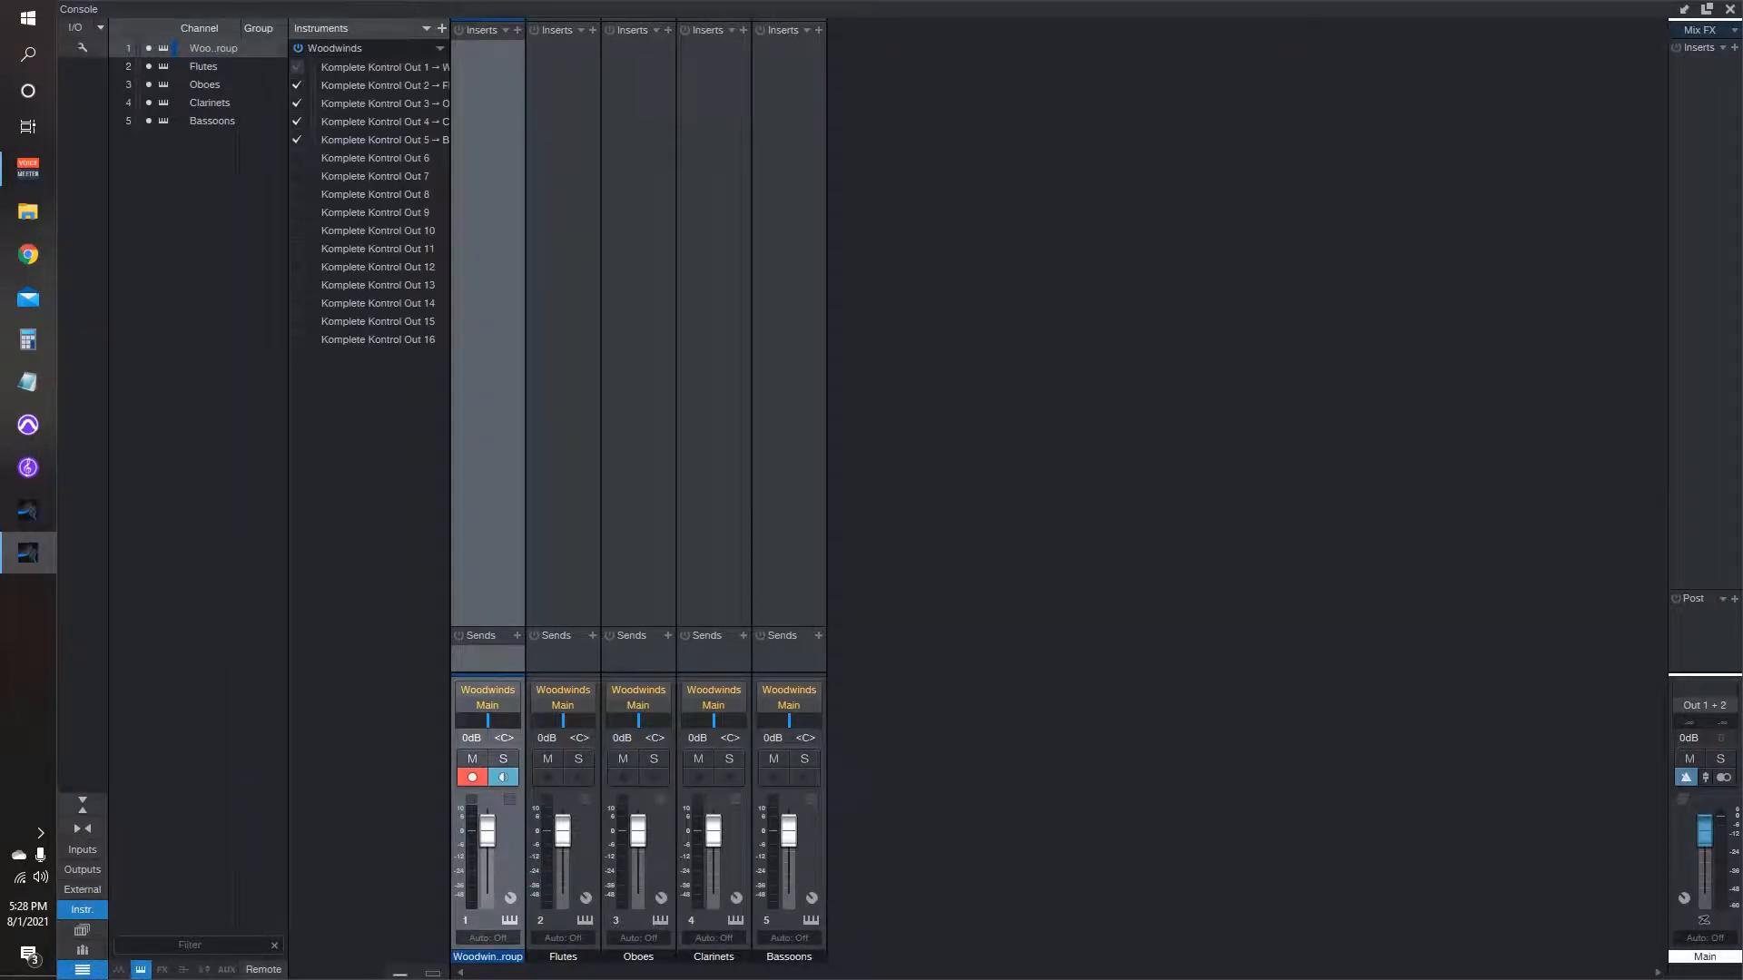
{"action": "left_click", "coordinate": [1706, 9]}
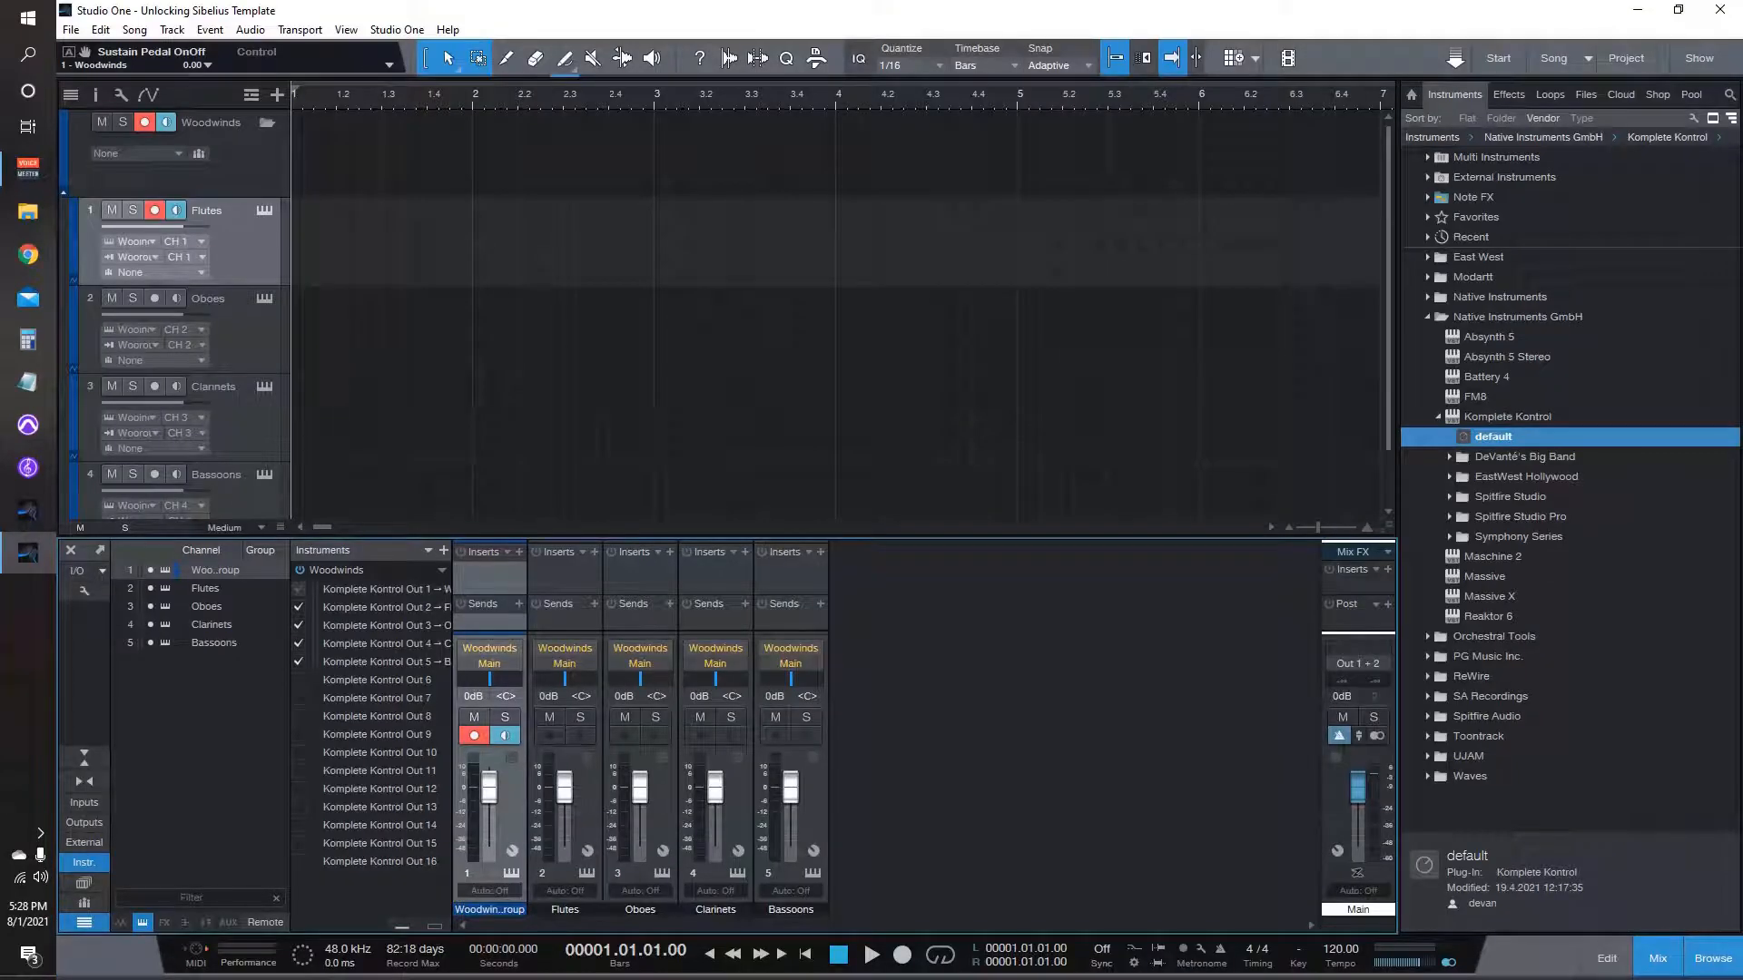
{"action": "left_click", "coordinate": [336, 570]}
Step: Set the Flutes track's input to the Komplete Kontrol S keyboard so it can be played live
{"action": "left_click", "coordinate": [137, 257]}
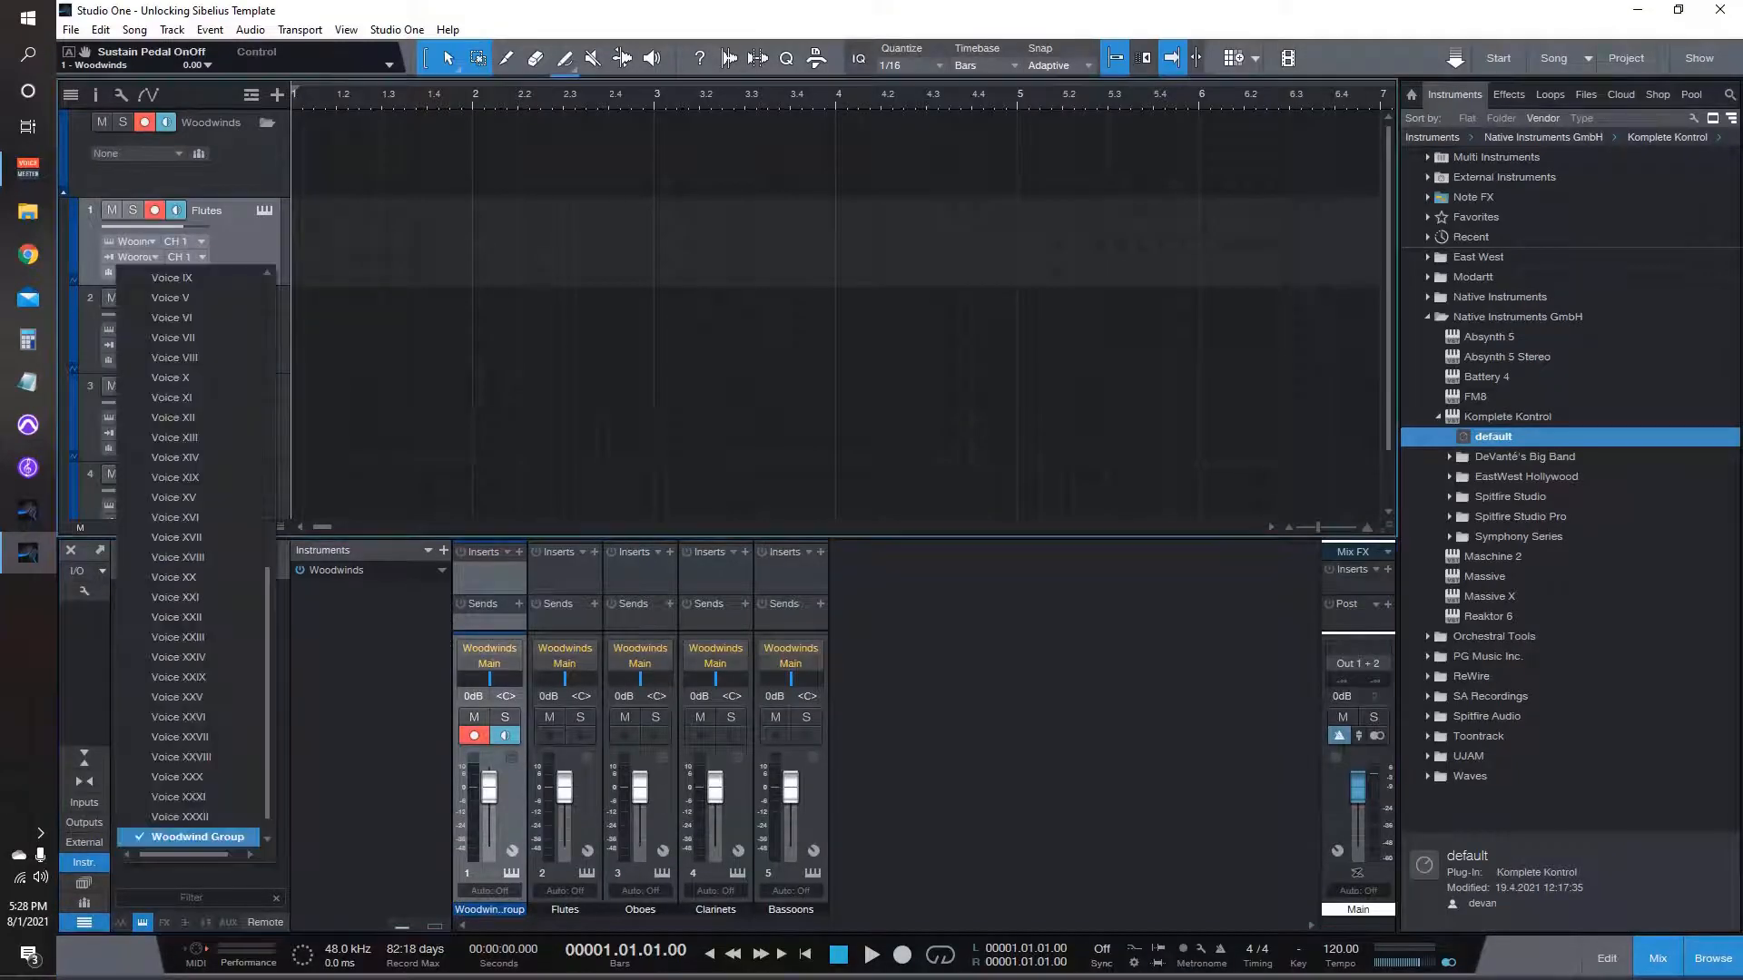
{"action": "left_click_drag", "start_coordinate": [267, 614], "coordinate": [267, 313]}
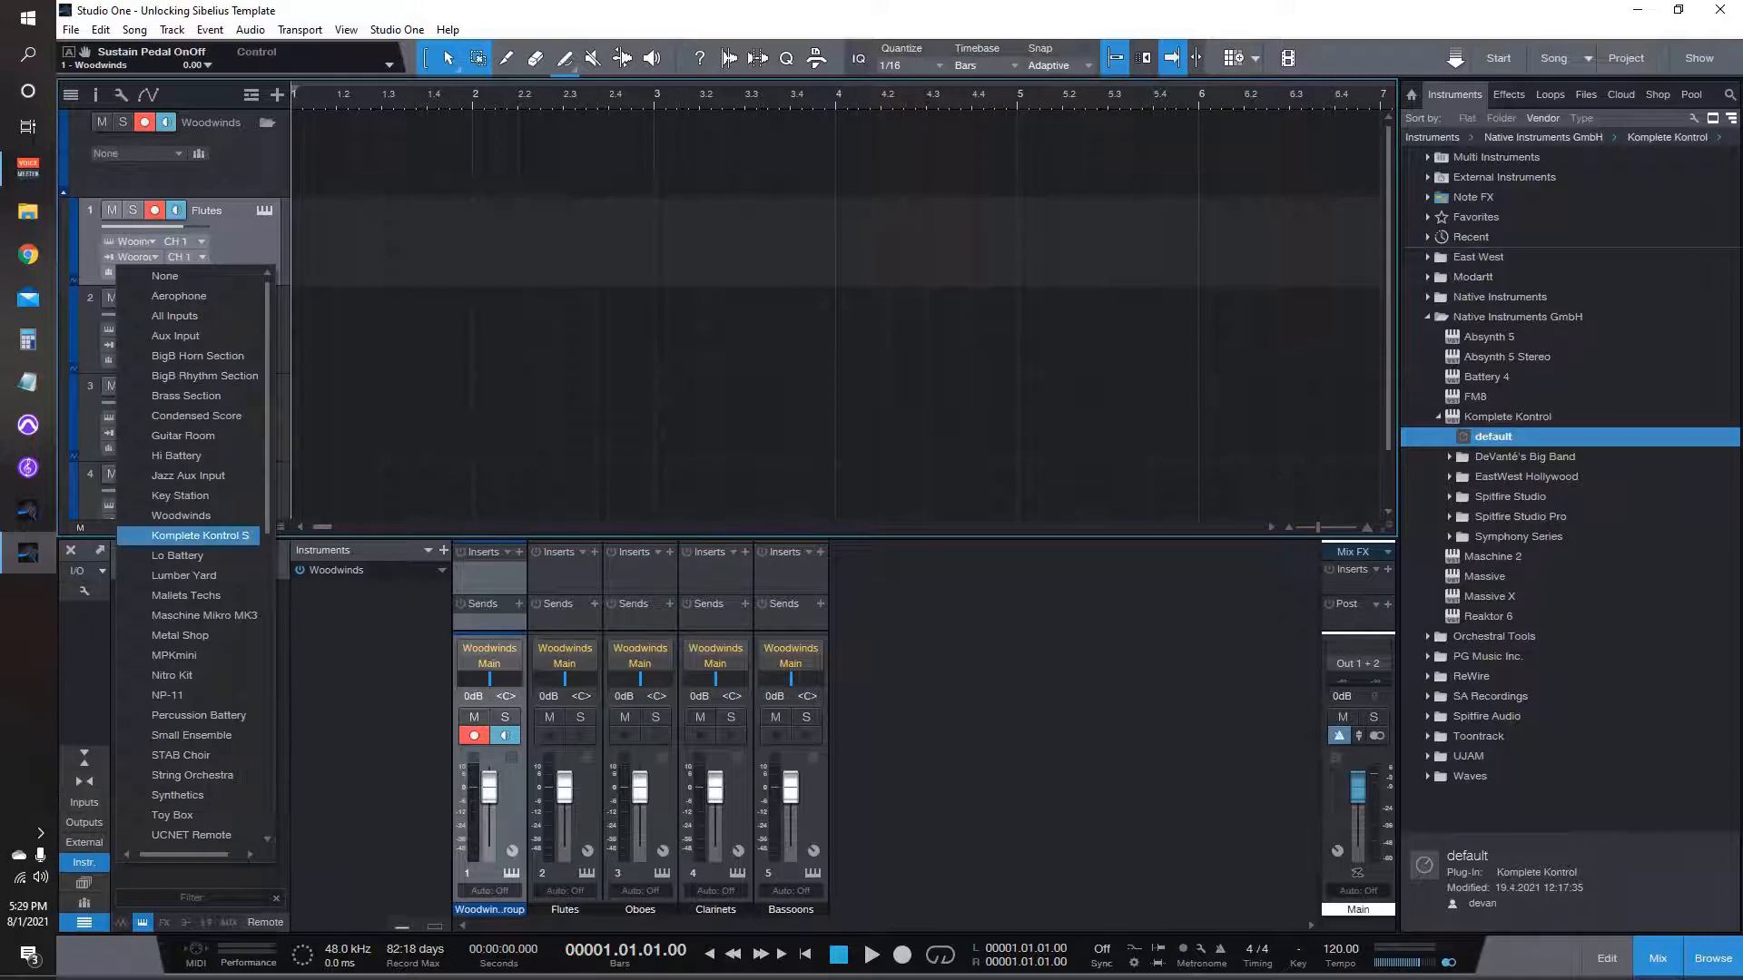
{"action": "left_click", "coordinate": [199, 535]}
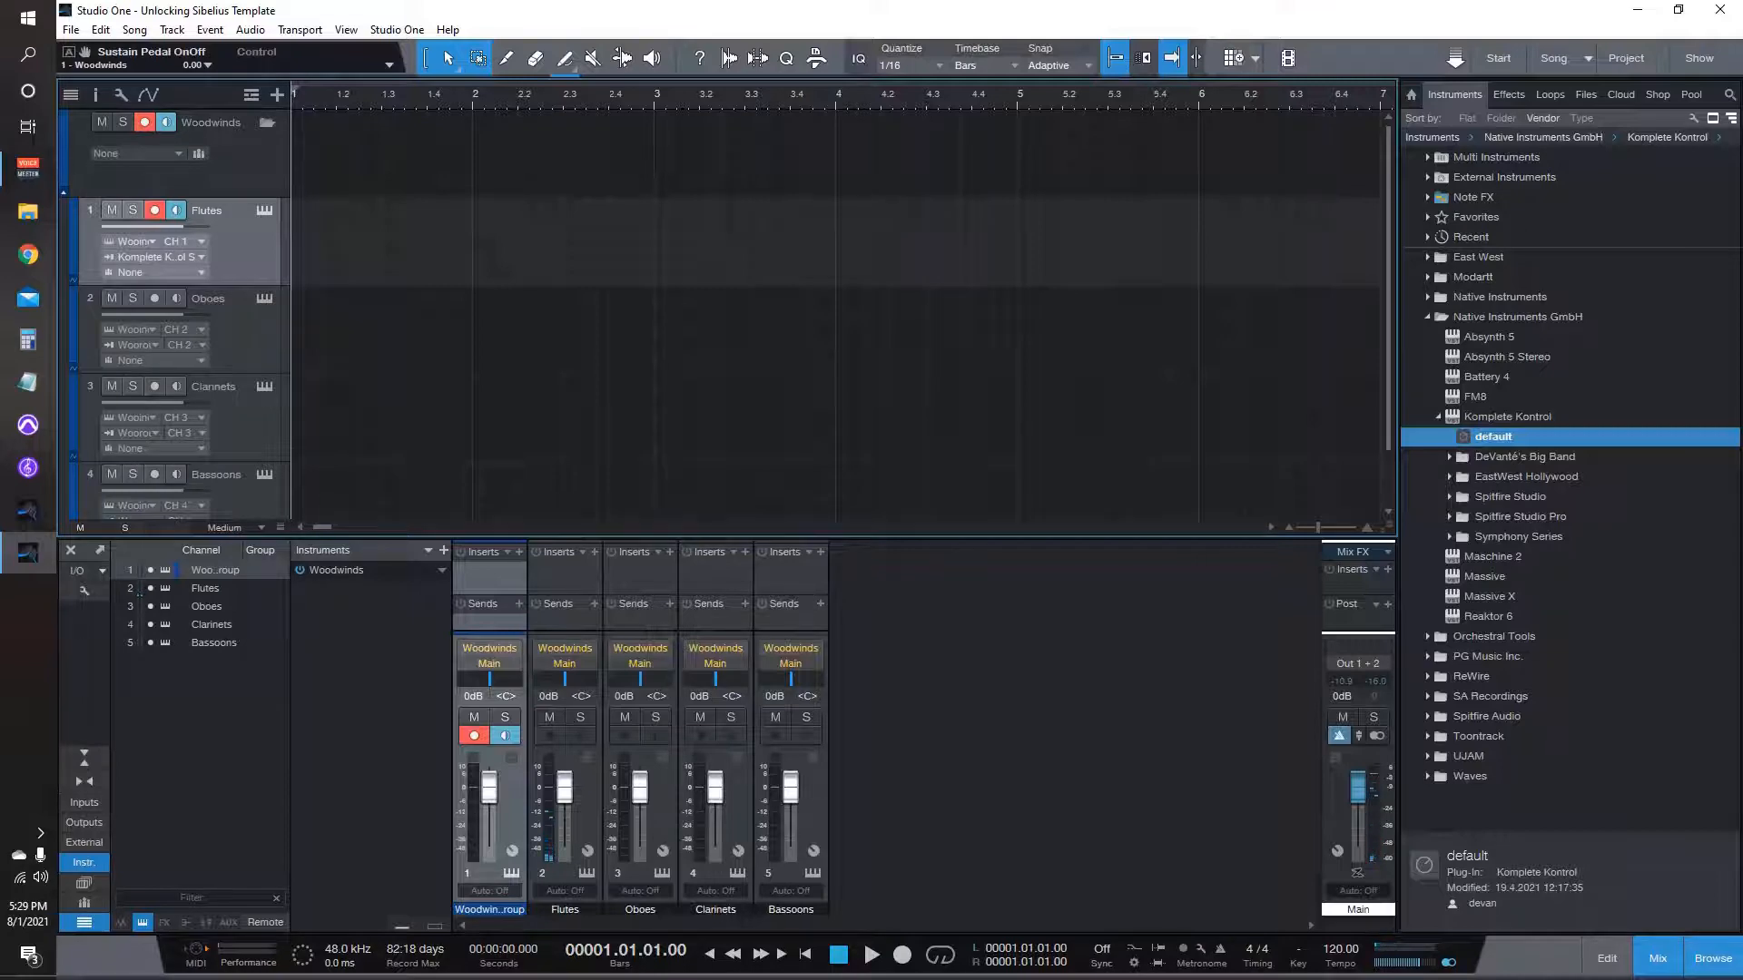
Step: Open the Woodwinds Kontakt instrument, reset the global purge markers and purge all samples
{"action": "left_click", "coordinate": [264, 210]}
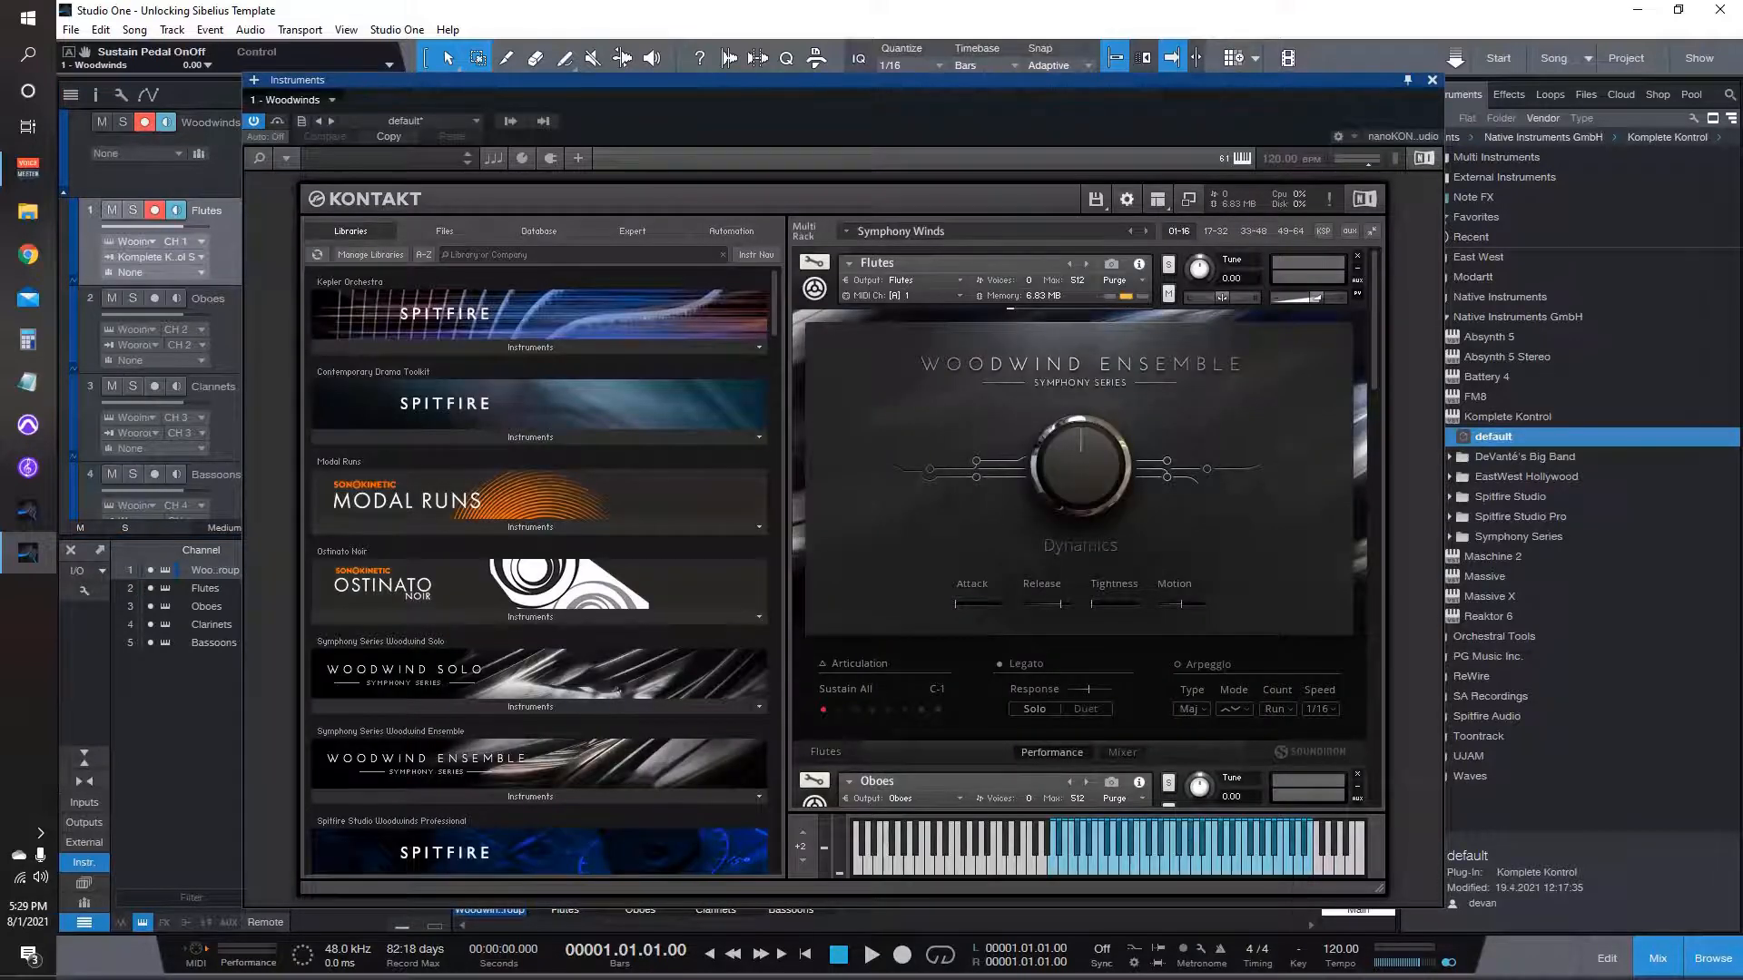
{"action": "left_click", "coordinate": [1095, 199]}
{"action": "mouse_move", "coordinate": [1128, 467]}
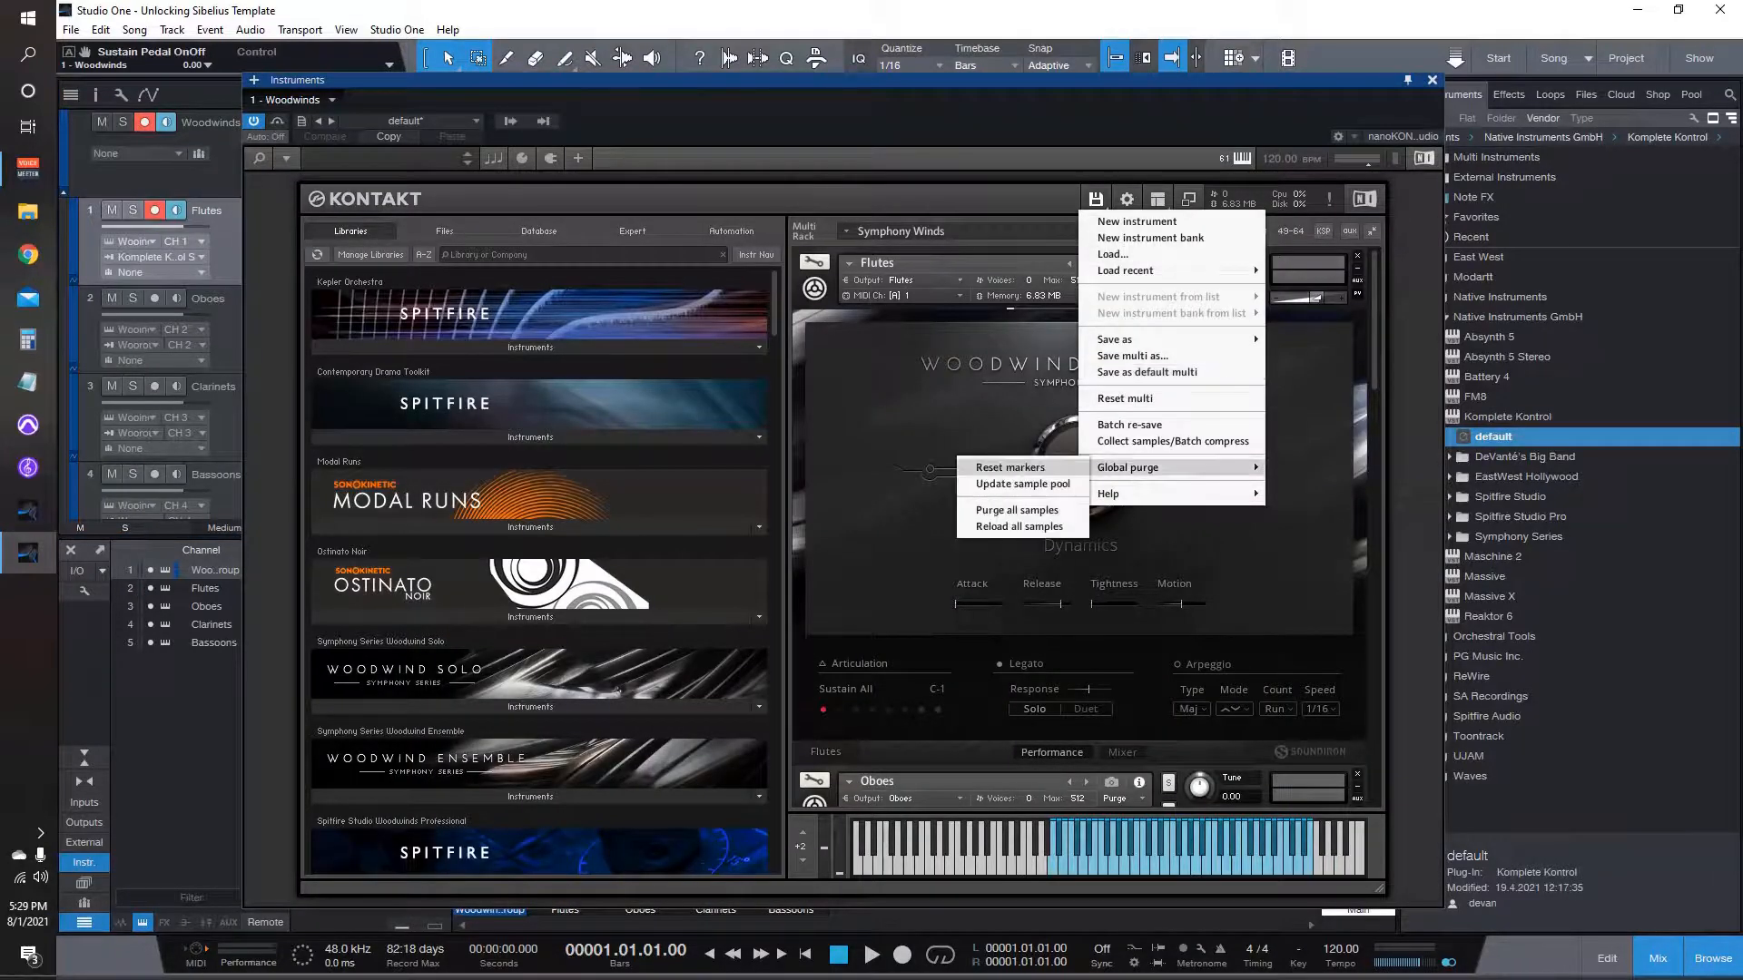
{"action": "left_click", "coordinate": [1022, 468]}
{"action": "left_click", "coordinate": [1096, 198]}
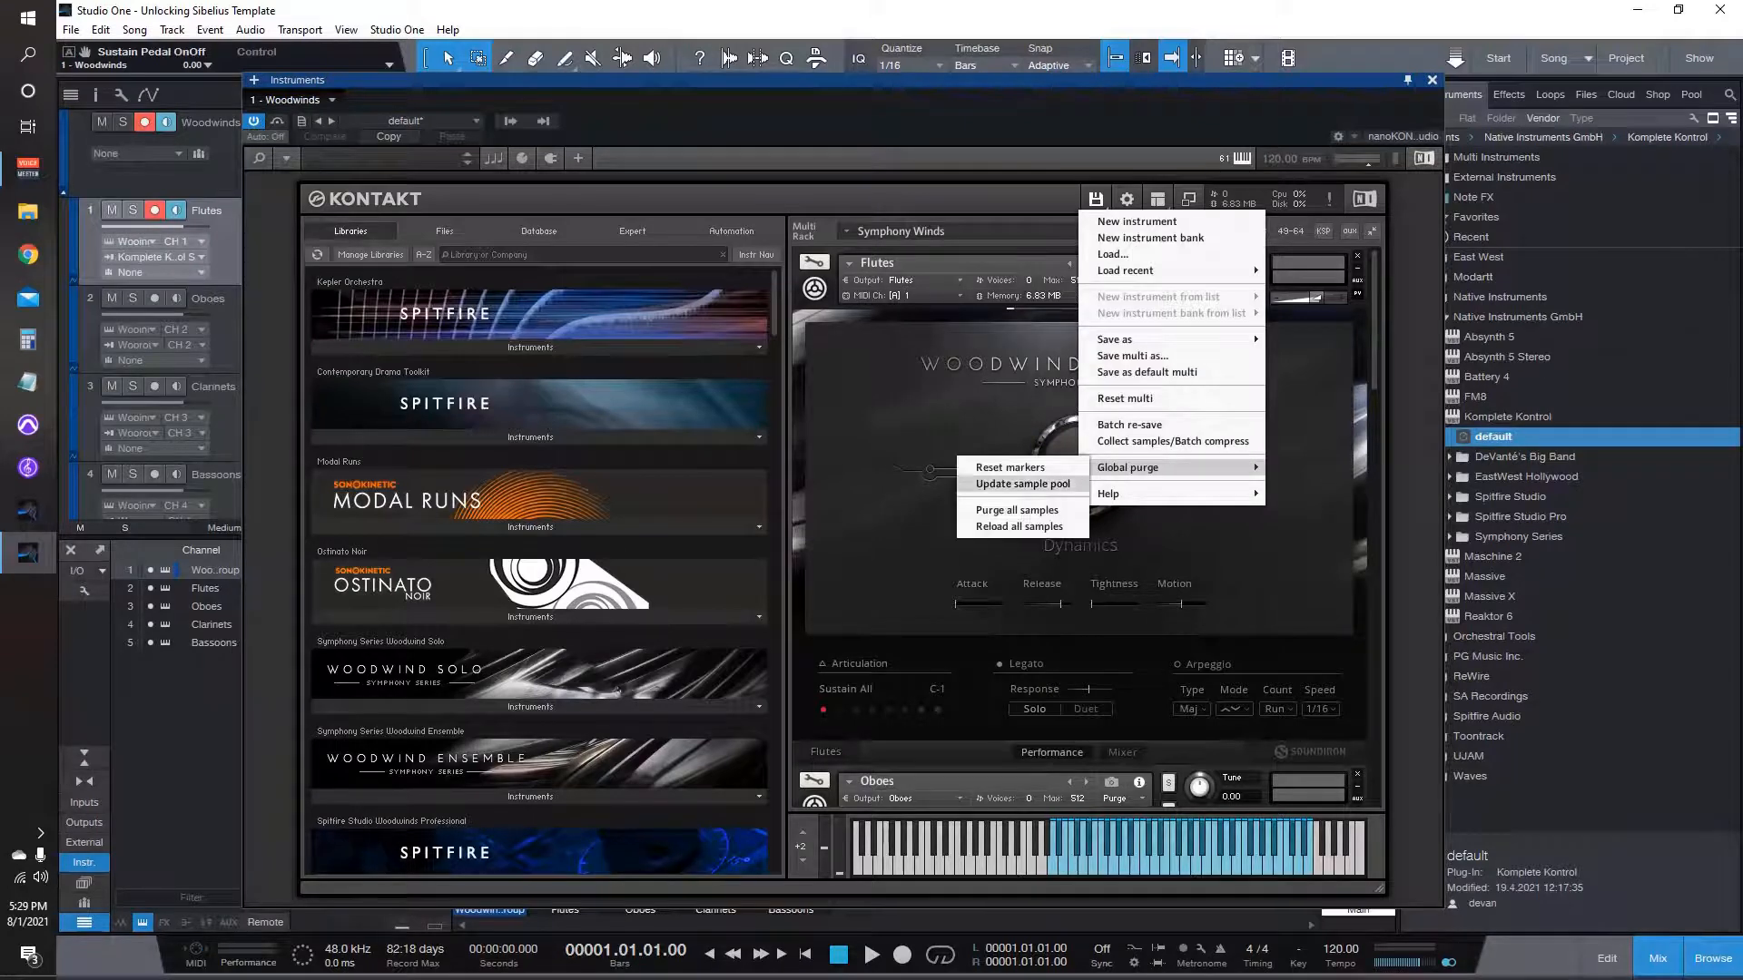
{"action": "left_click", "coordinate": [1017, 511]}
{"action": "key", "text": "ctrl+w"}
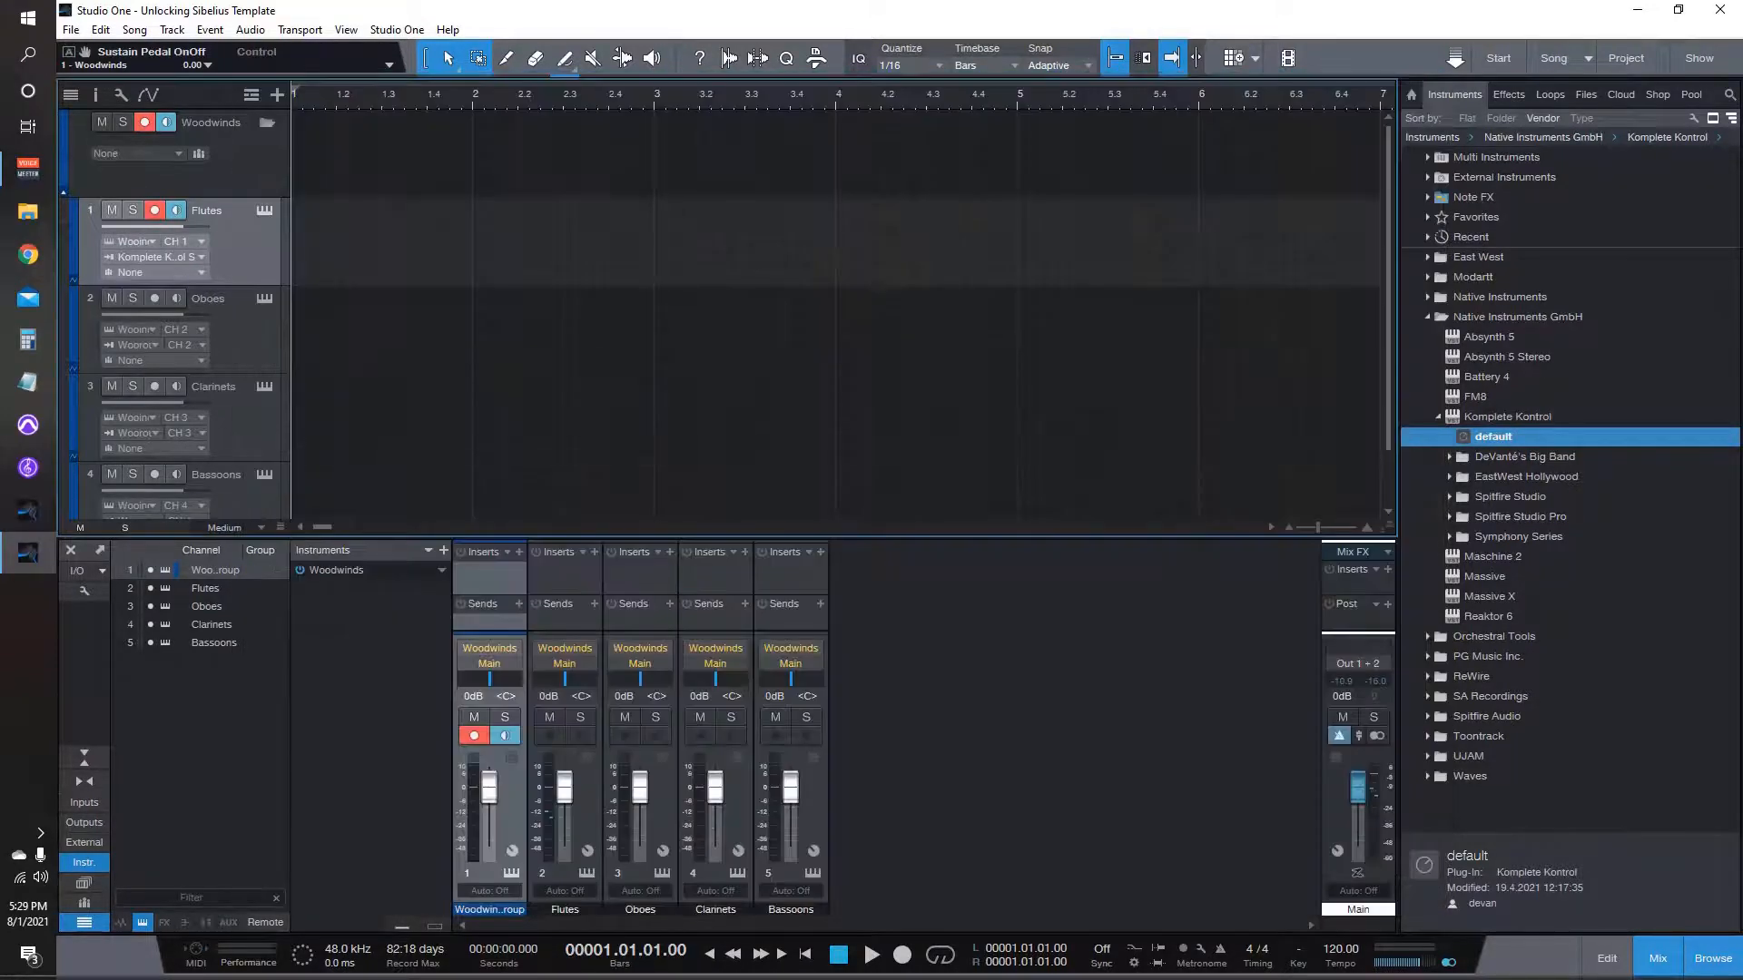
Step: Disarm the Flutes track, then group the Woodwinds folder's tracks and collapse the folder
{"action": "key", "text": "r"}
{"action": "left_click", "coordinate": [199, 153]}
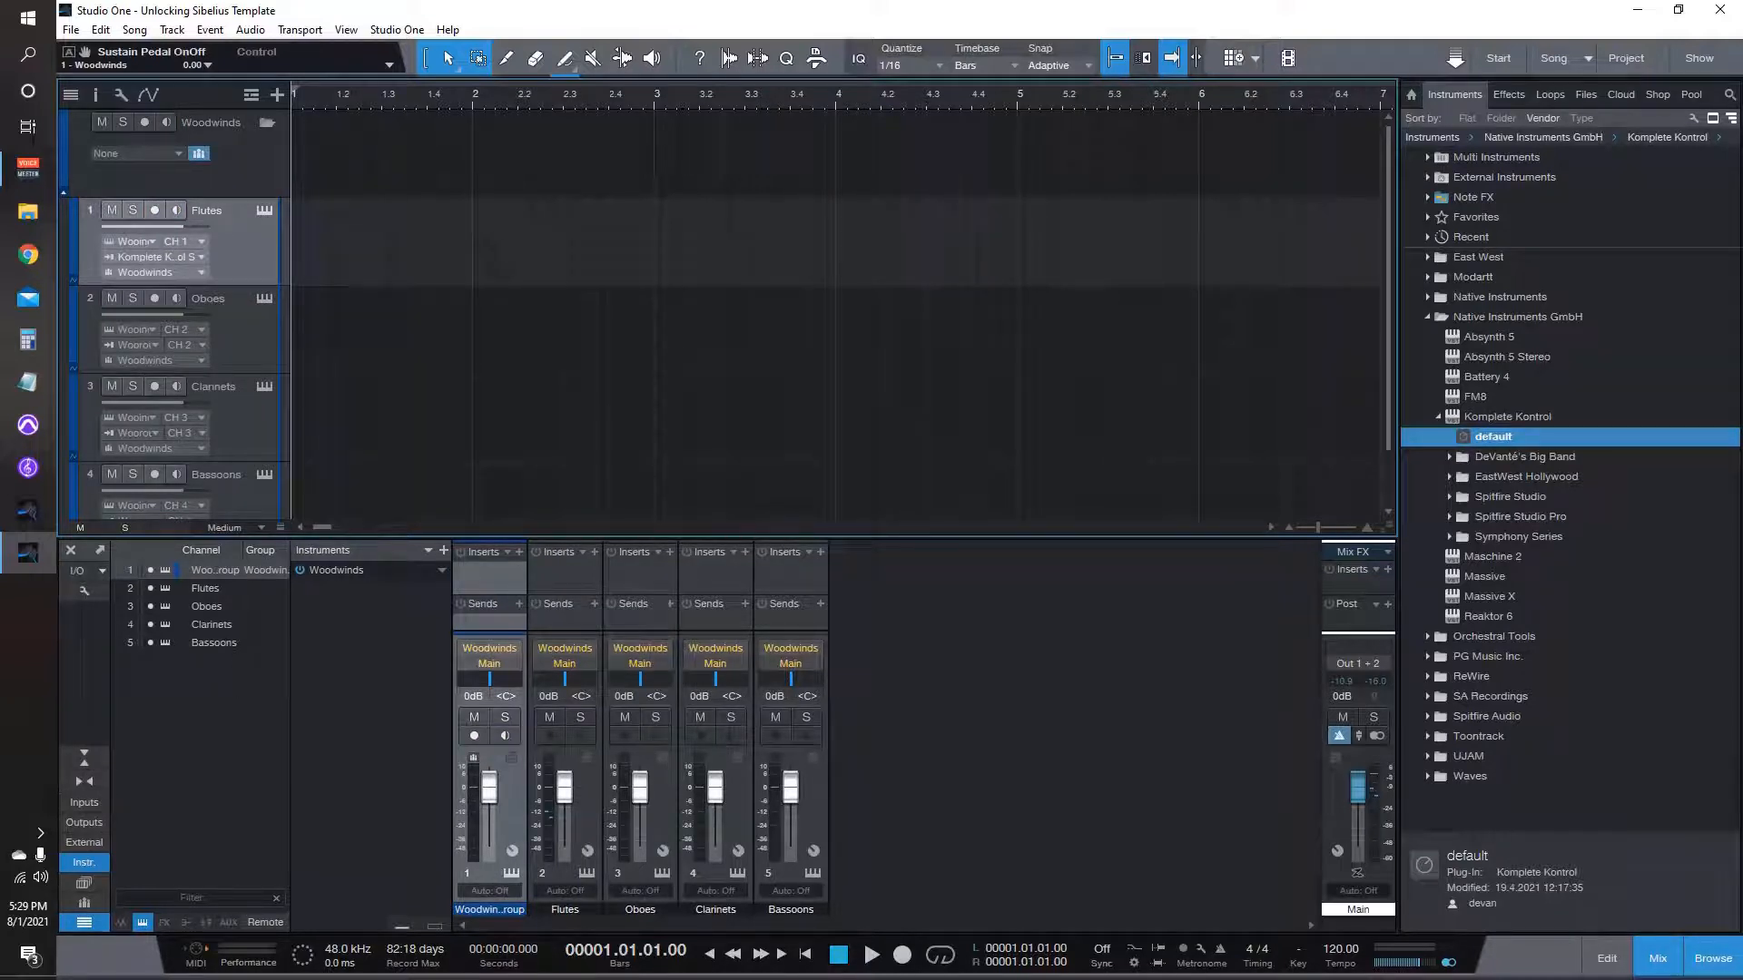
{"action": "left_click", "coordinate": [267, 122]}
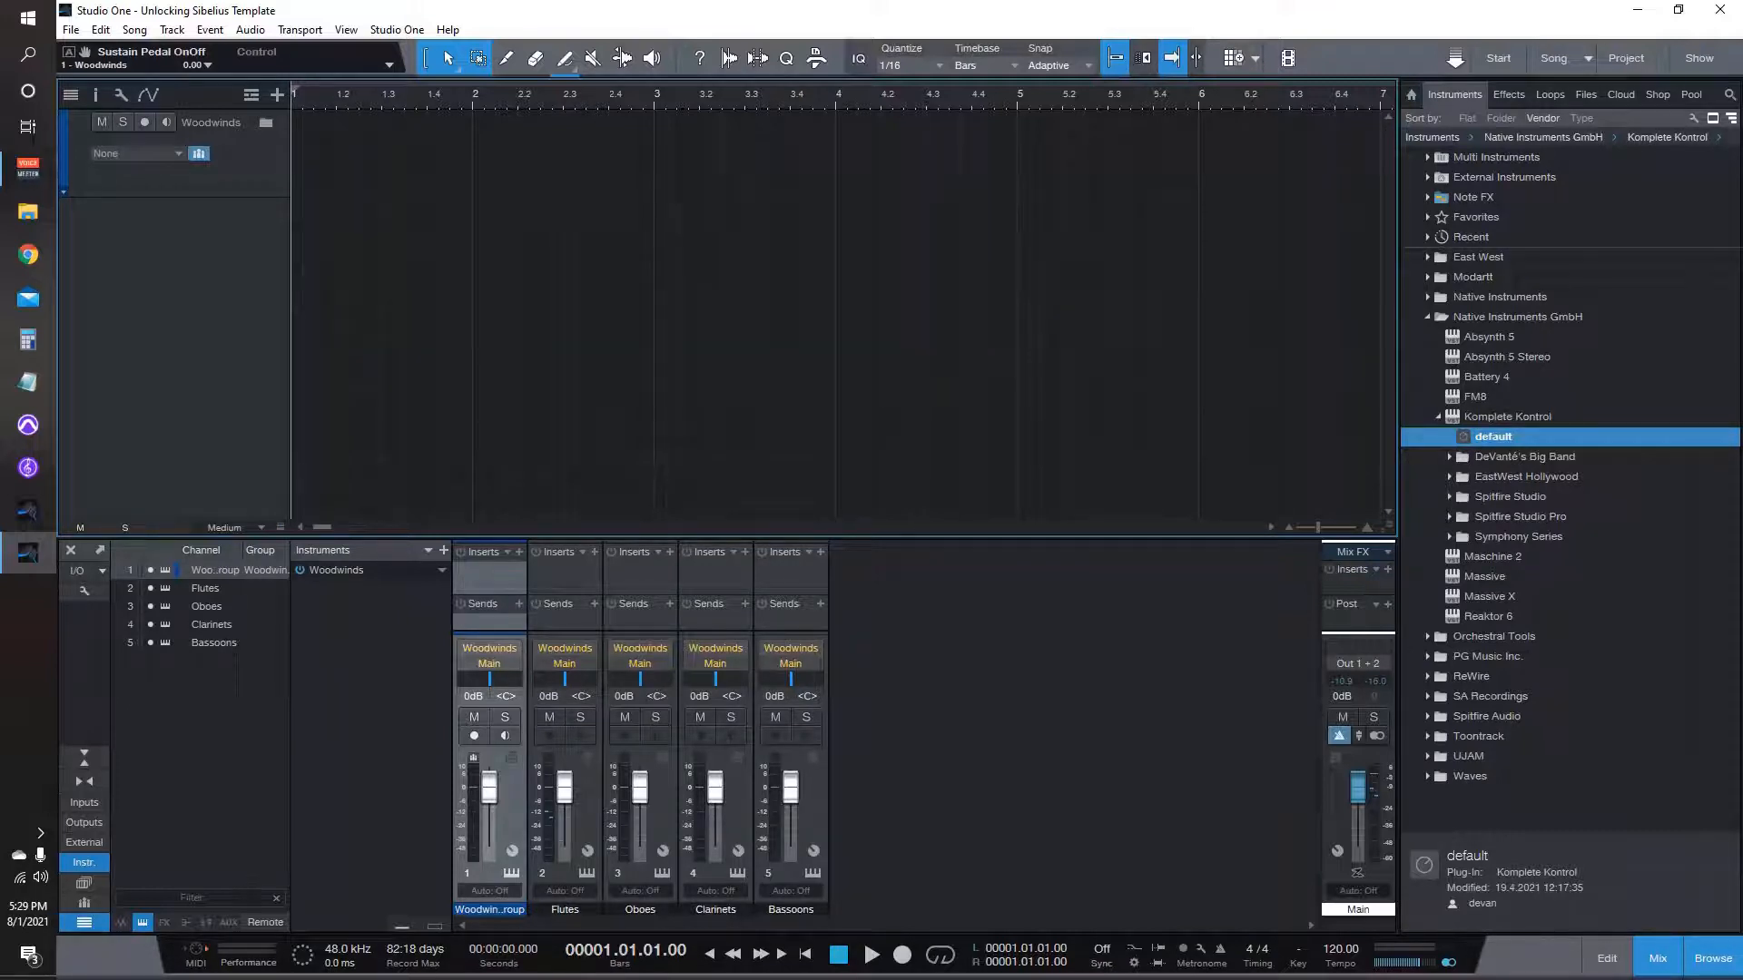
Step: Add a new Komplete Kontrol instrument from the default preset and load the Symphony Brass multi into Kontakt
{"action": "left_click_drag", "start_coordinate": [1493, 436], "coordinate": [253, 401]}
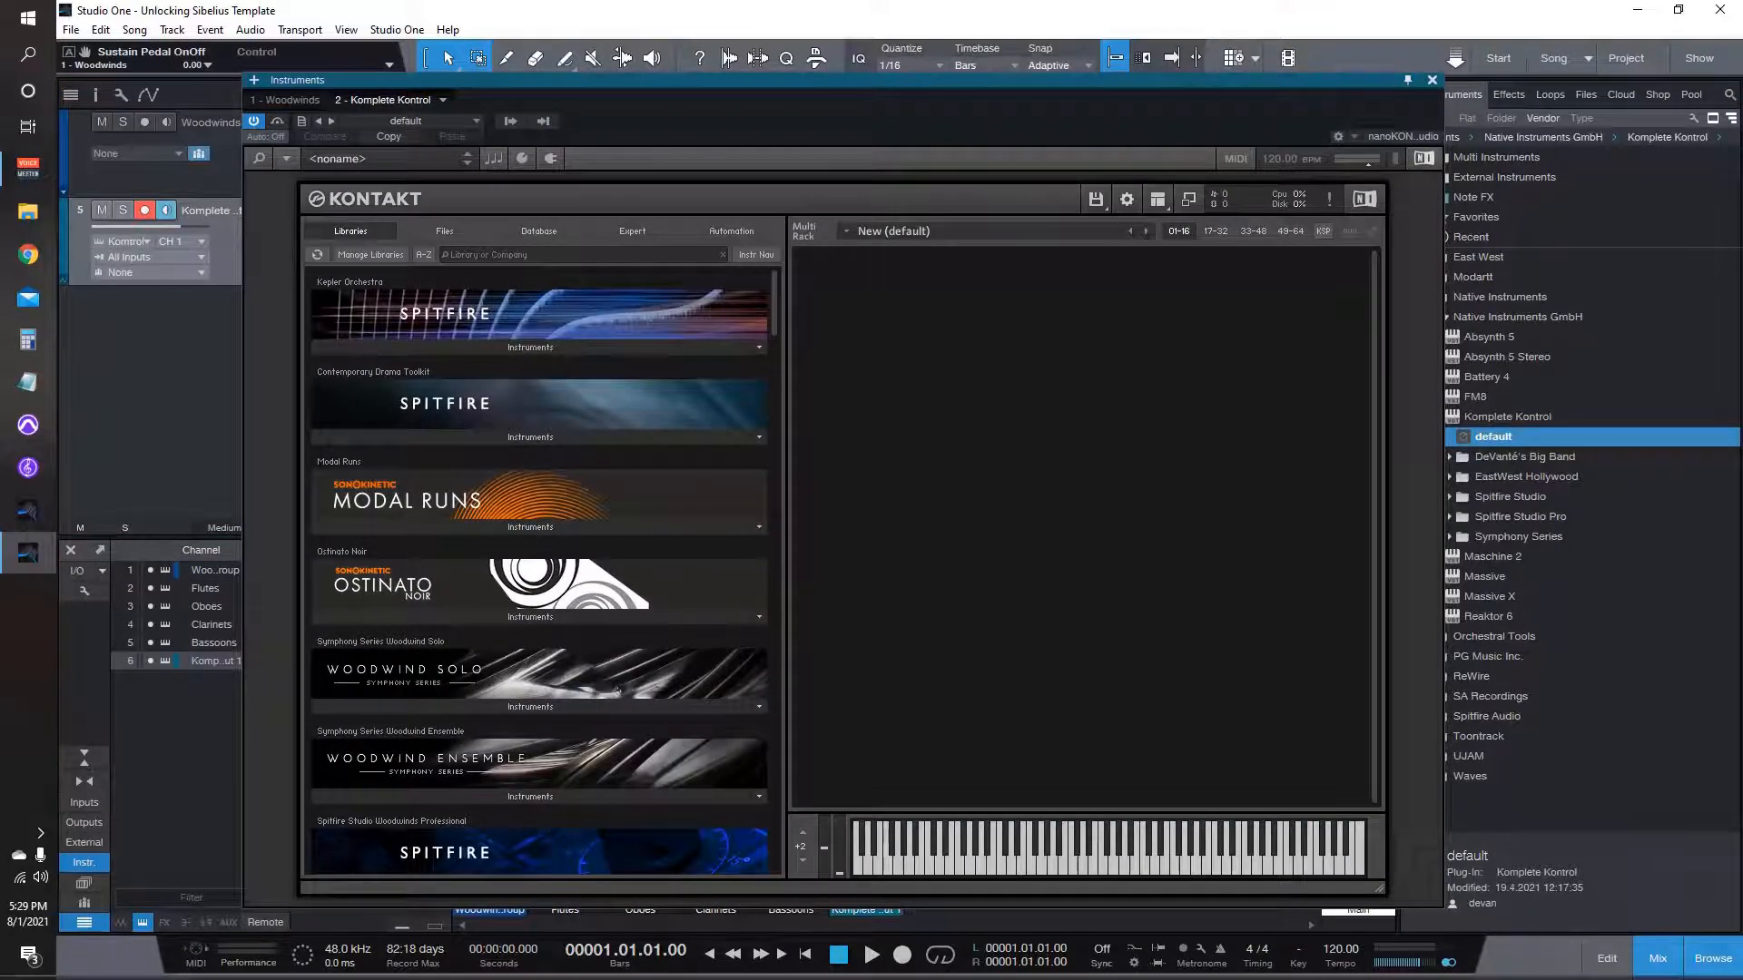
{"action": "right_click", "coordinate": [217, 238]}
{"action": "left_click", "coordinate": [287, 285]}
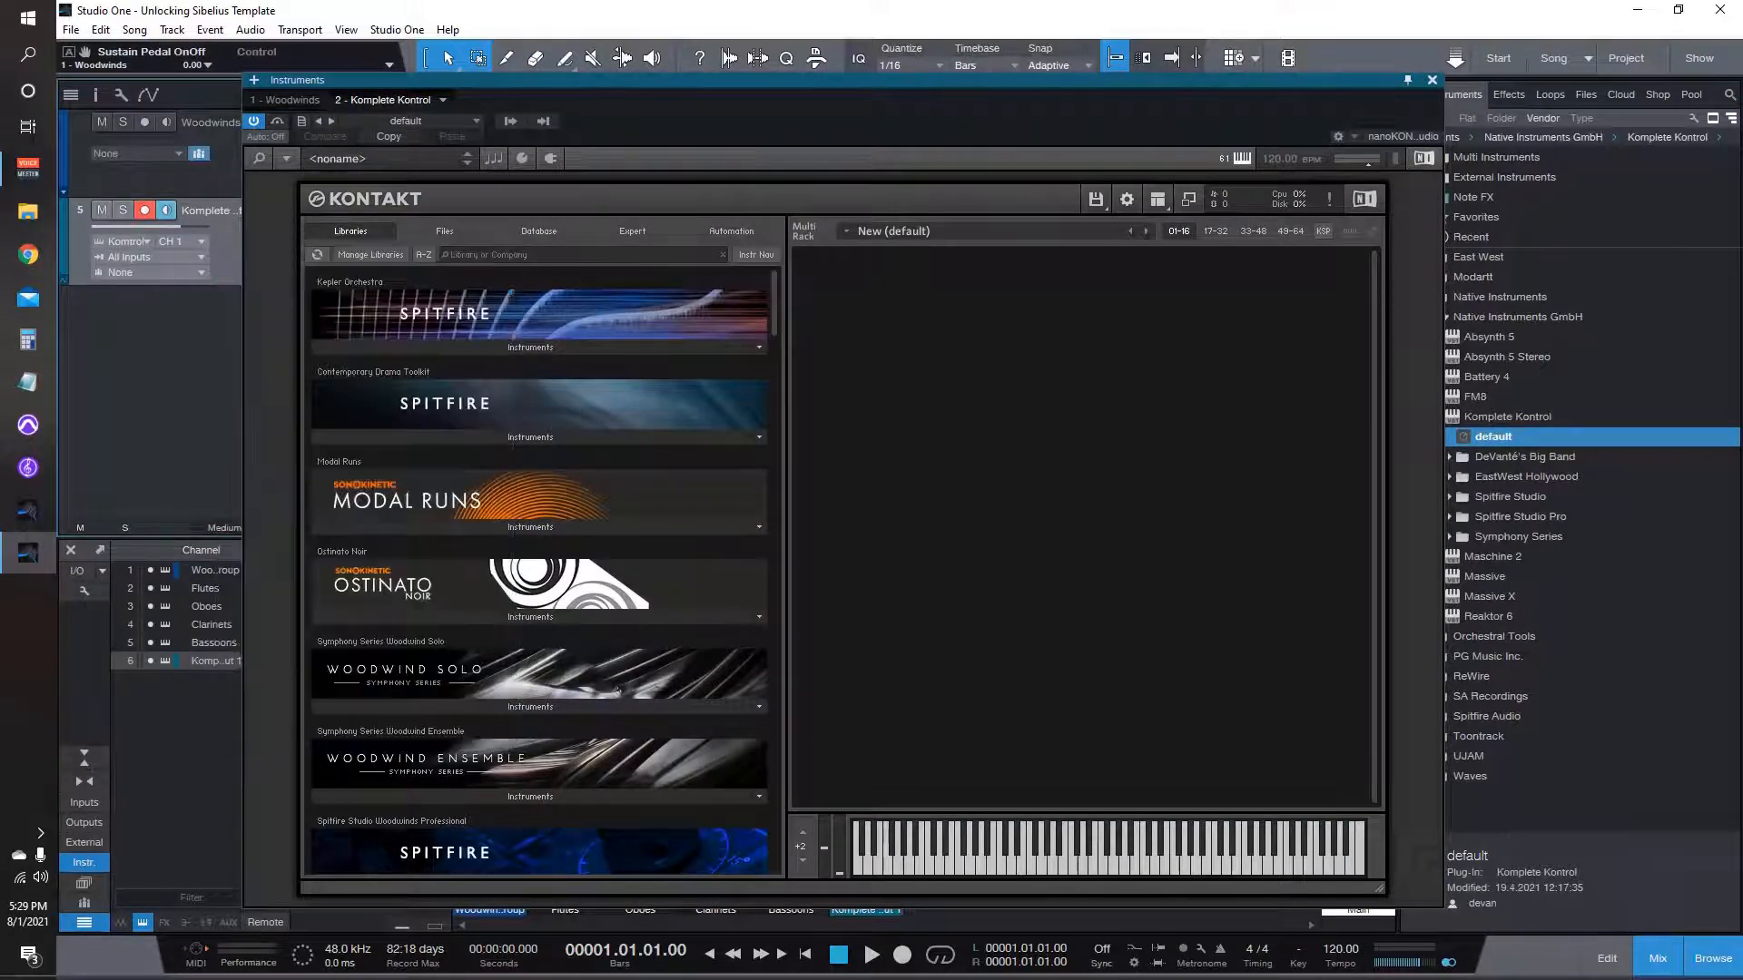
{"action": "left_click", "coordinate": [1096, 199]}
{"action": "left_click", "coordinate": [1135, 254]}
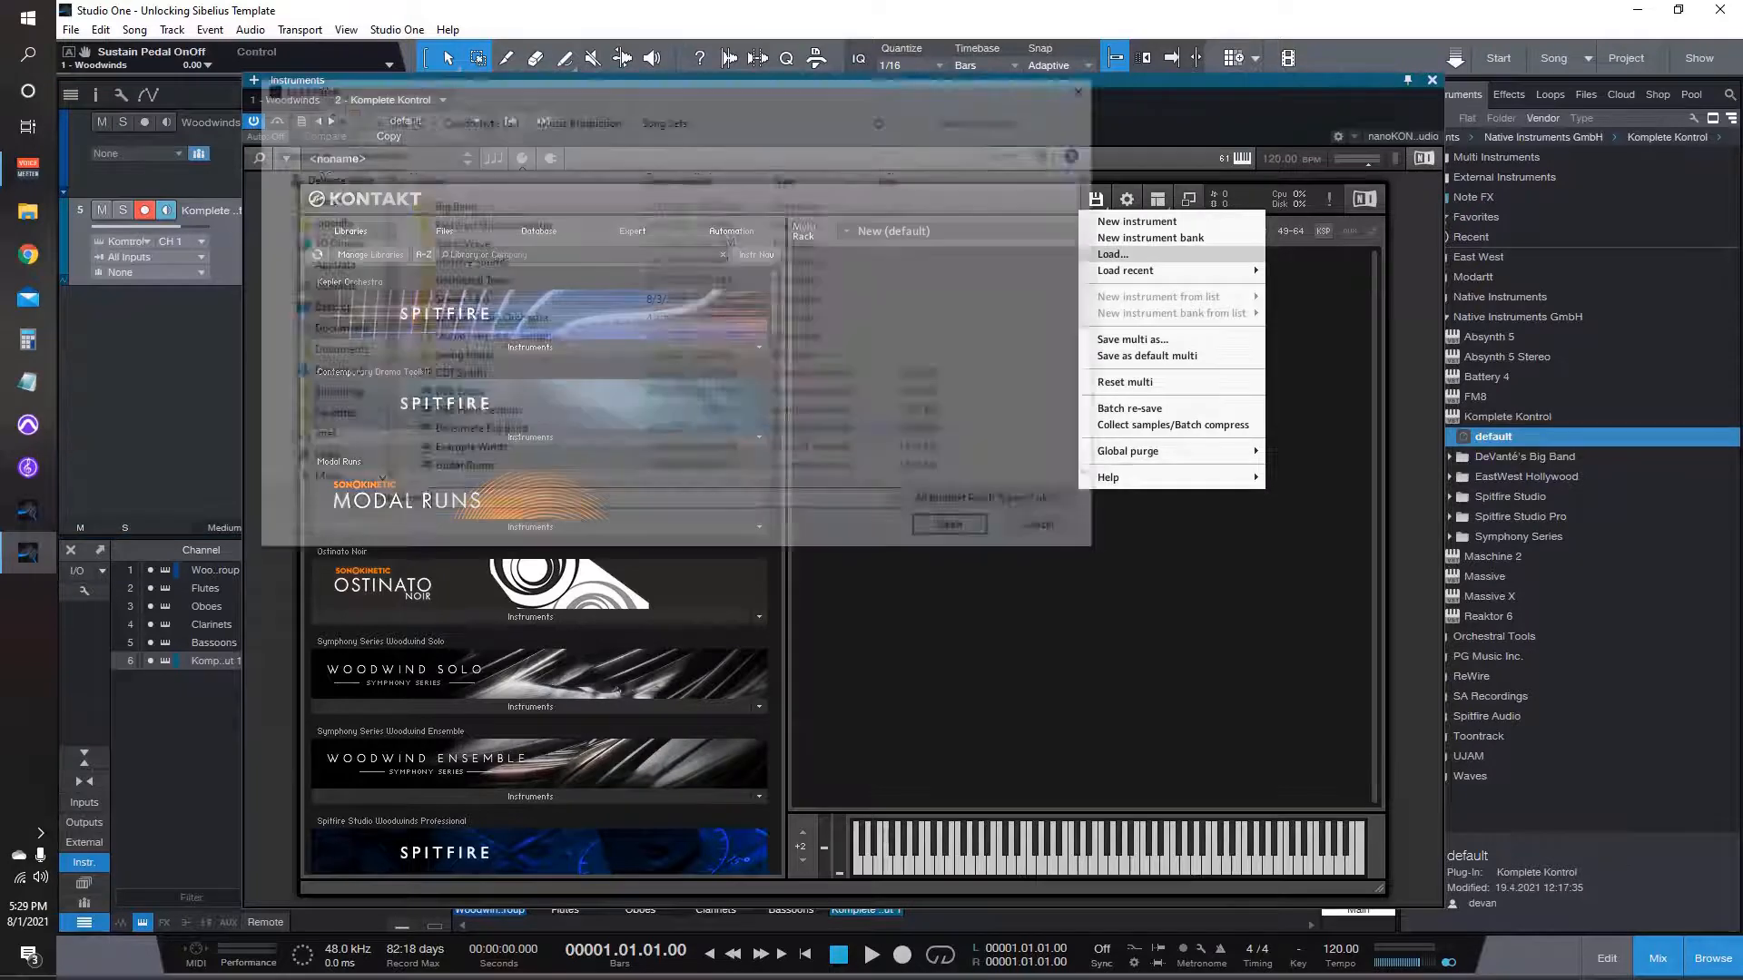
{"action": "double_click", "coordinate": [481, 420]}
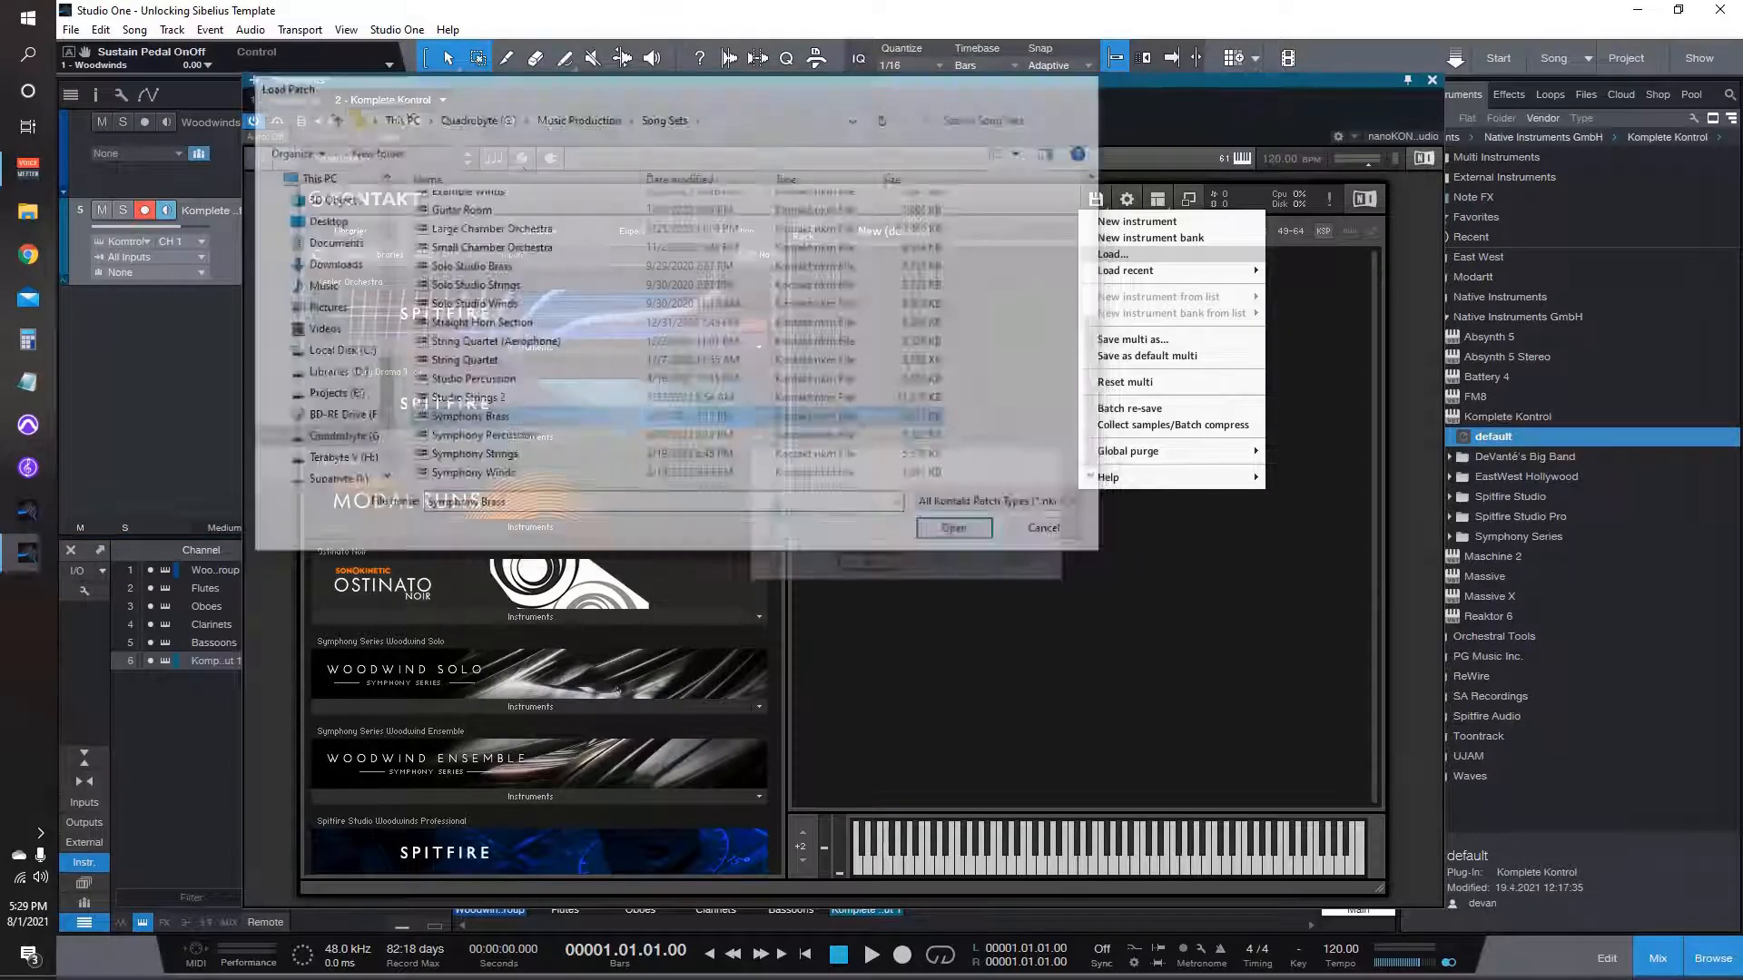
{"action": "left_click", "coordinate": [868, 564]}
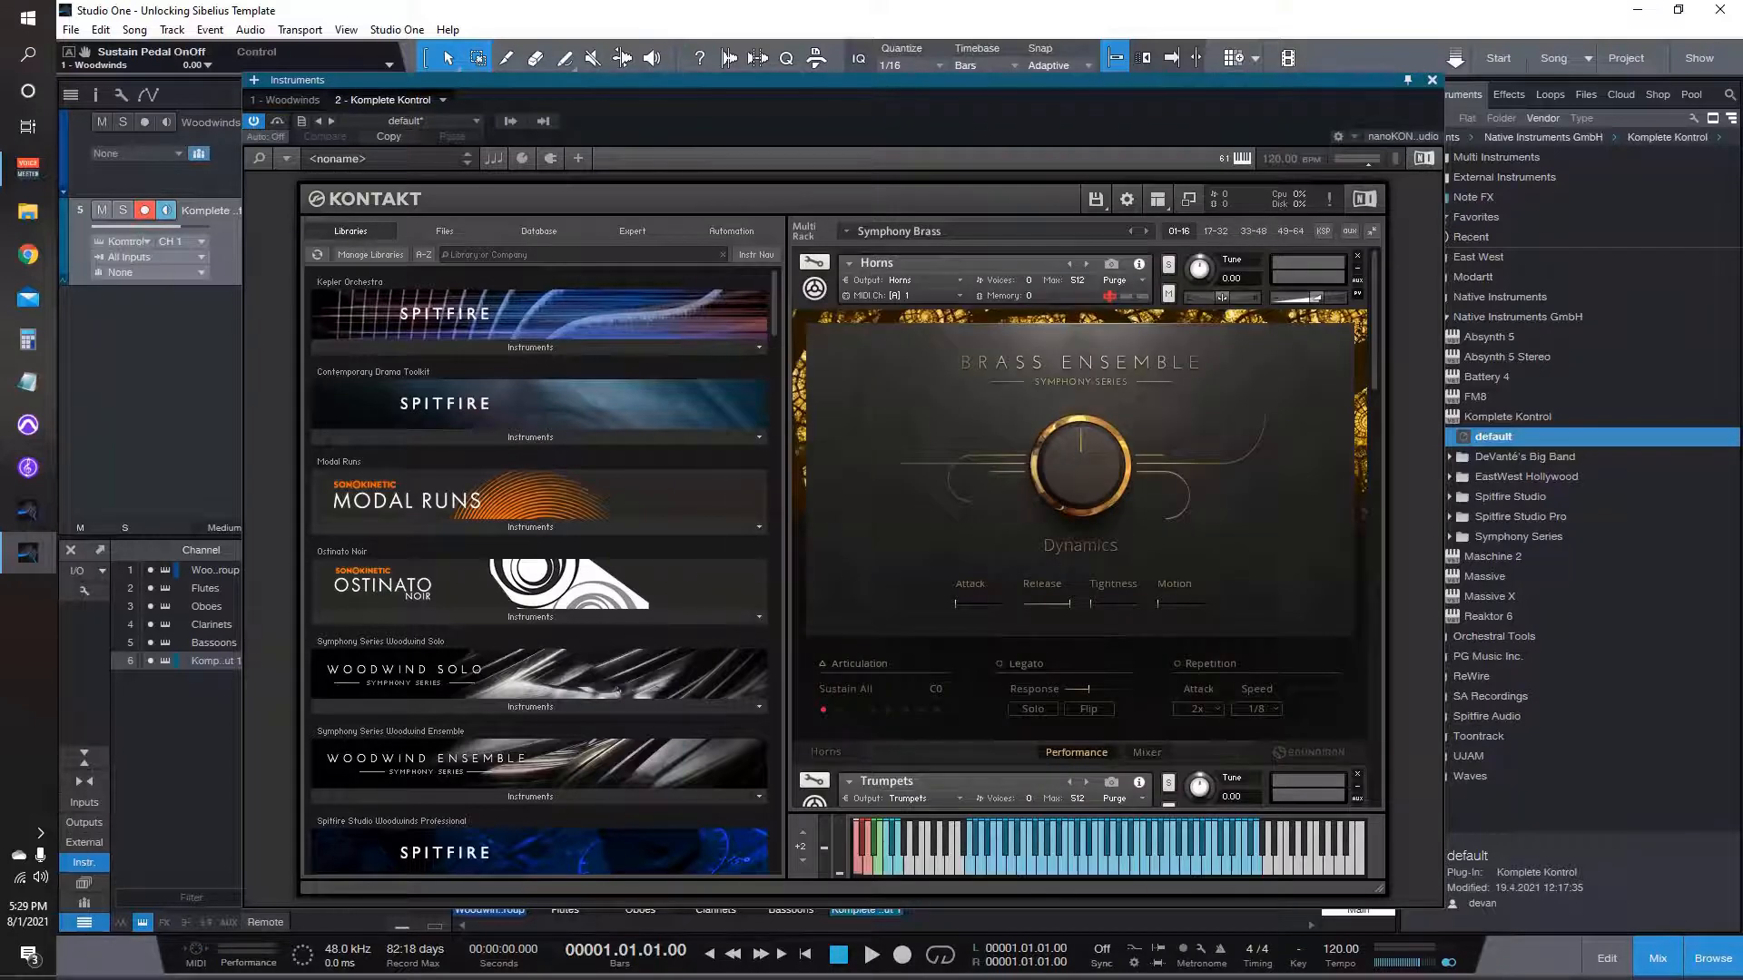
Step: Close the instrument window and remove the new Komplete Kontrol track from the arrangement
{"action": "left_click", "coordinate": [1432, 80]}
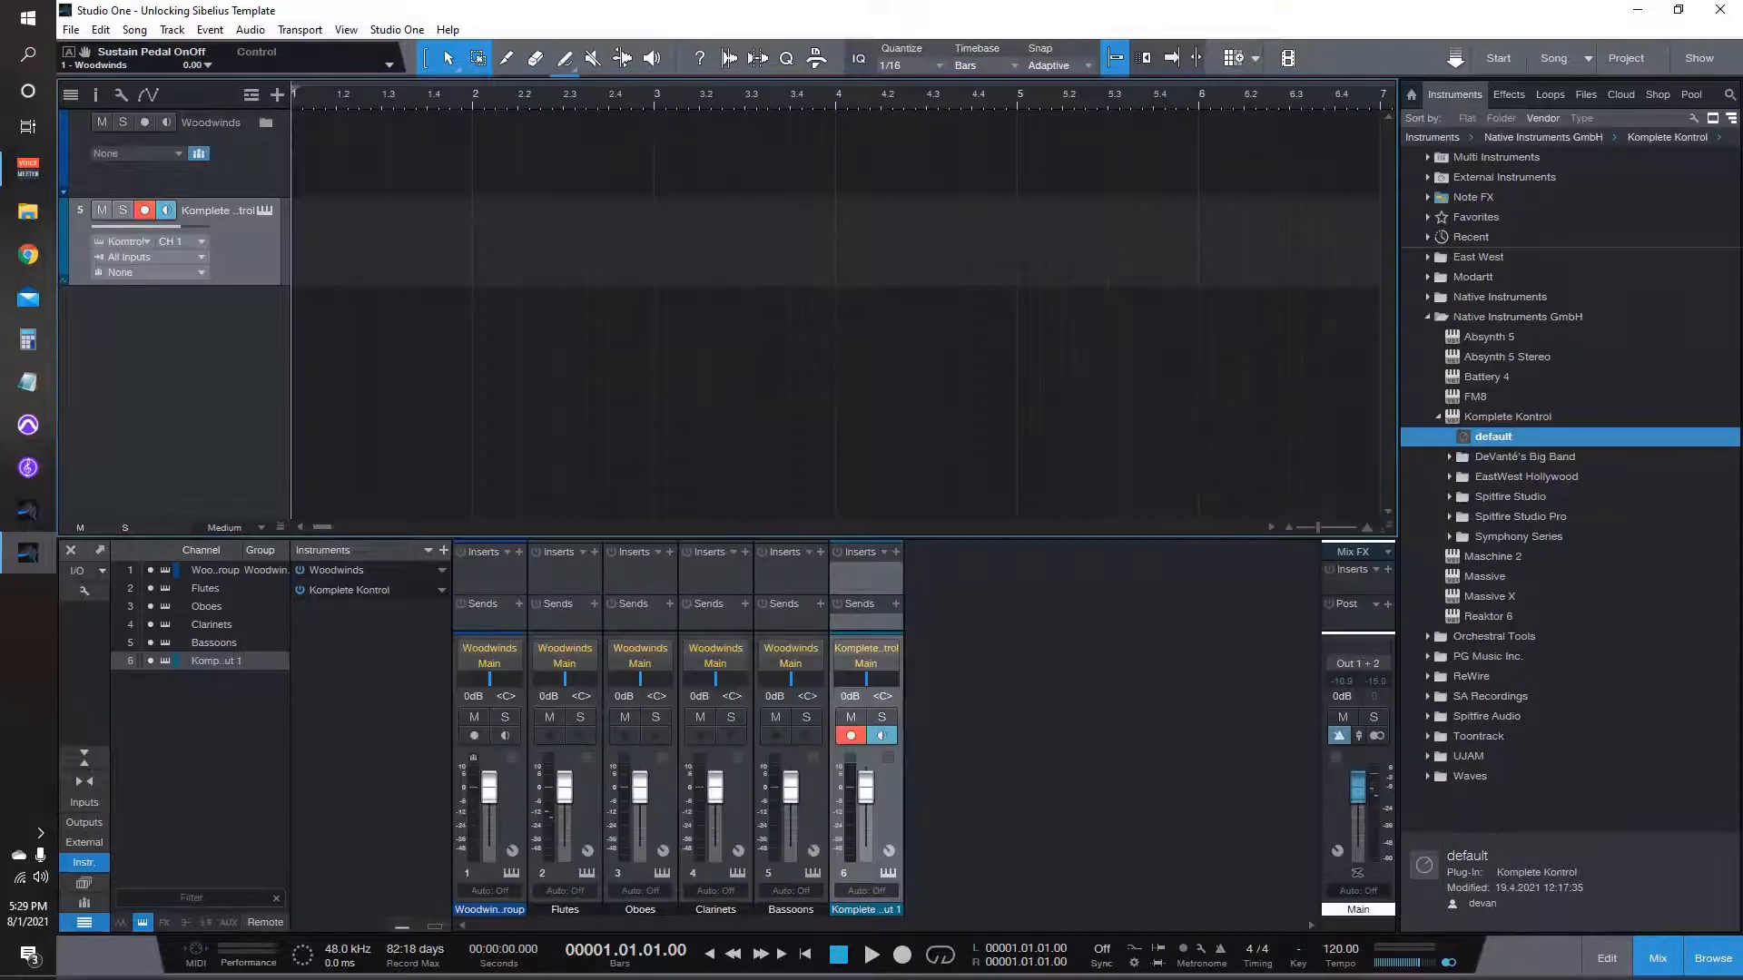
{"action": "right_click", "coordinate": [250, 257]}
{"action": "left_click", "coordinate": [300, 332]}
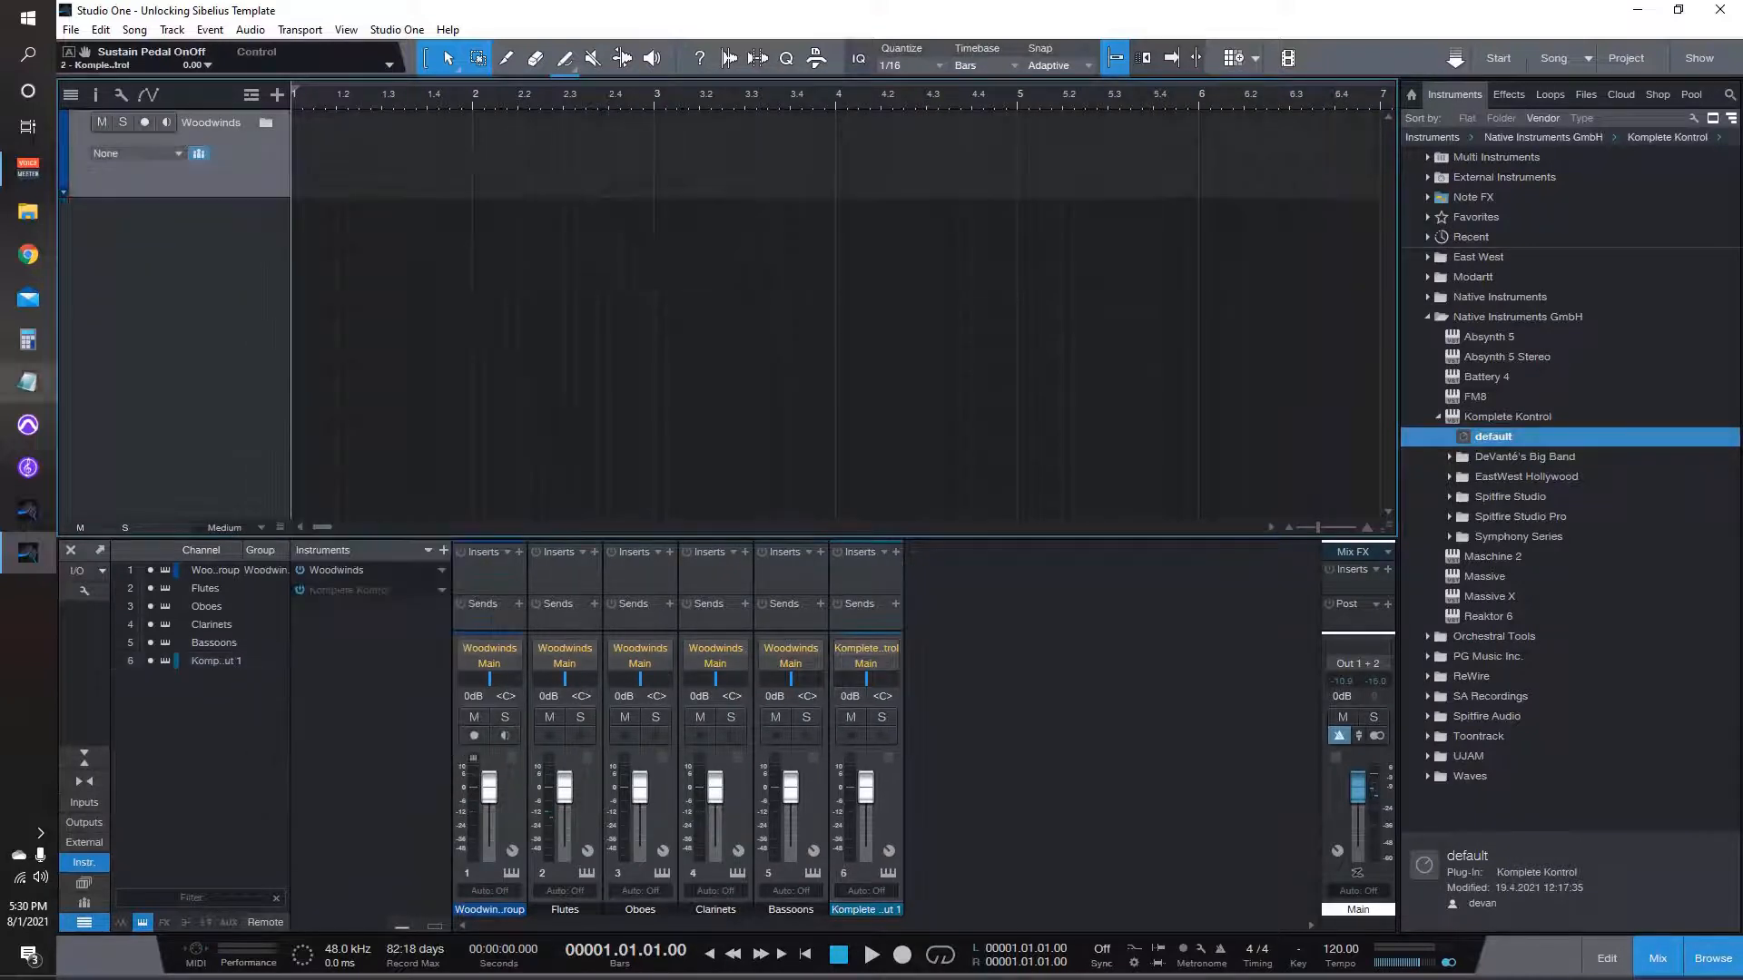
Step: Add four red instrument tracks named Brass, packed in a folder, with no instrument assigned as output
{"action": "key", "text": "t"}
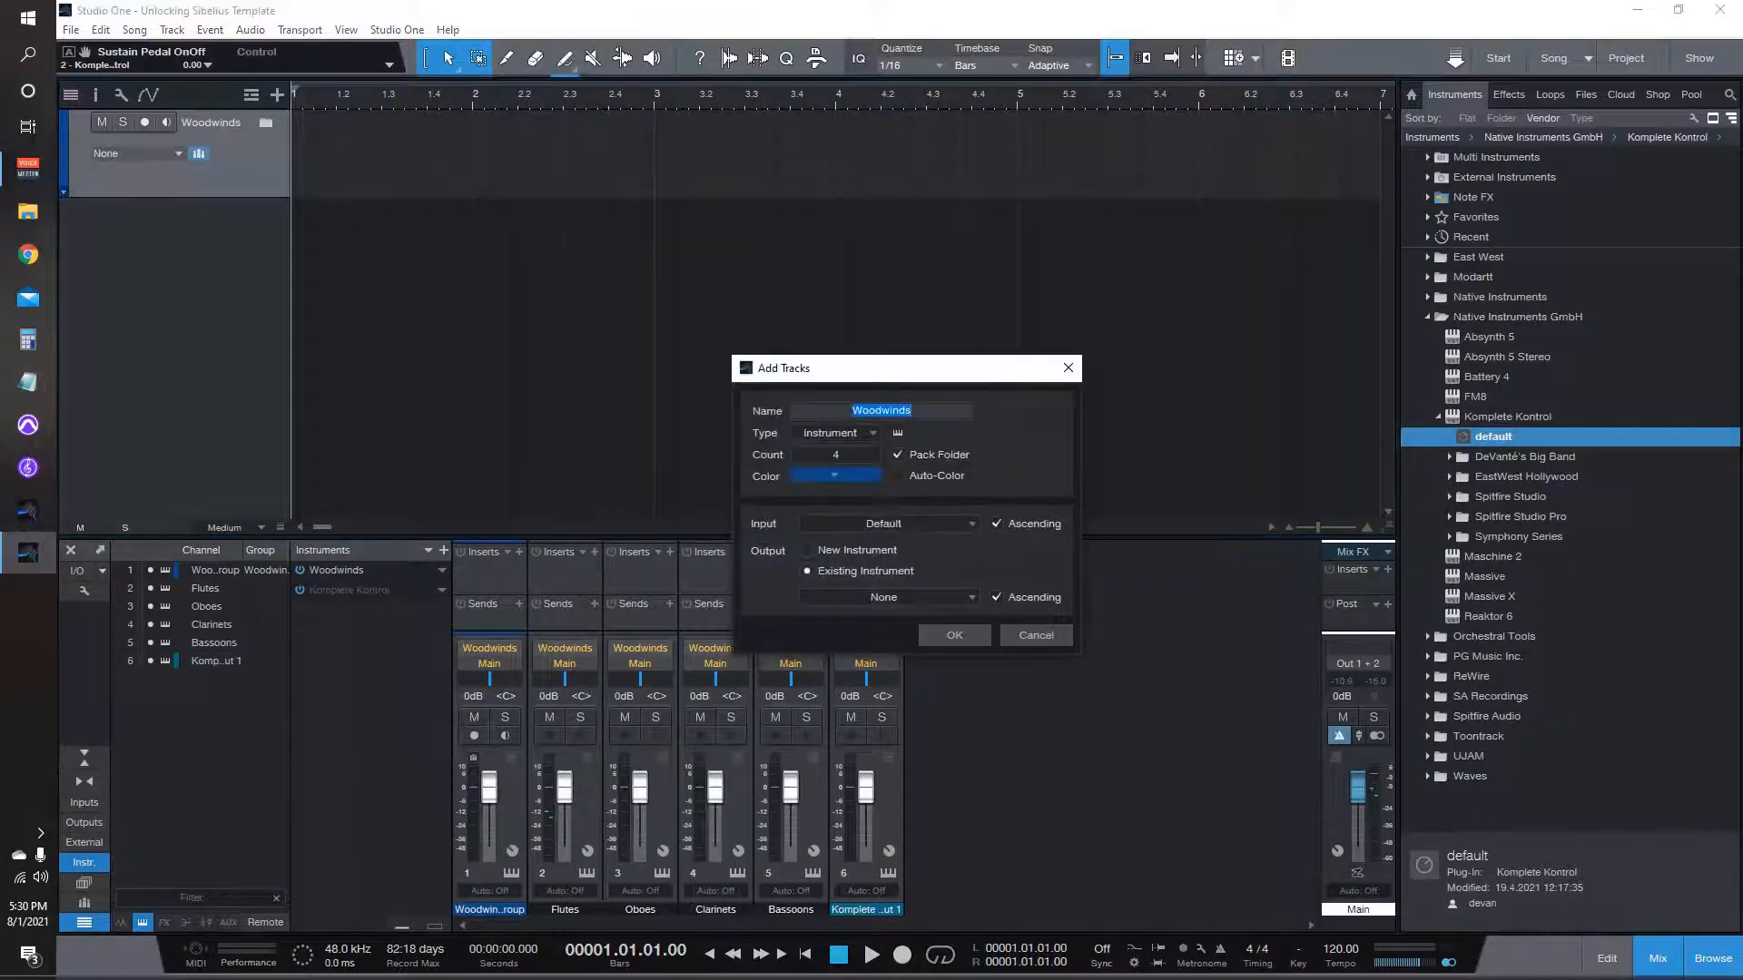
{"action": "left_click", "coordinate": [911, 411]}
{"action": "key", "text": "Tab"}
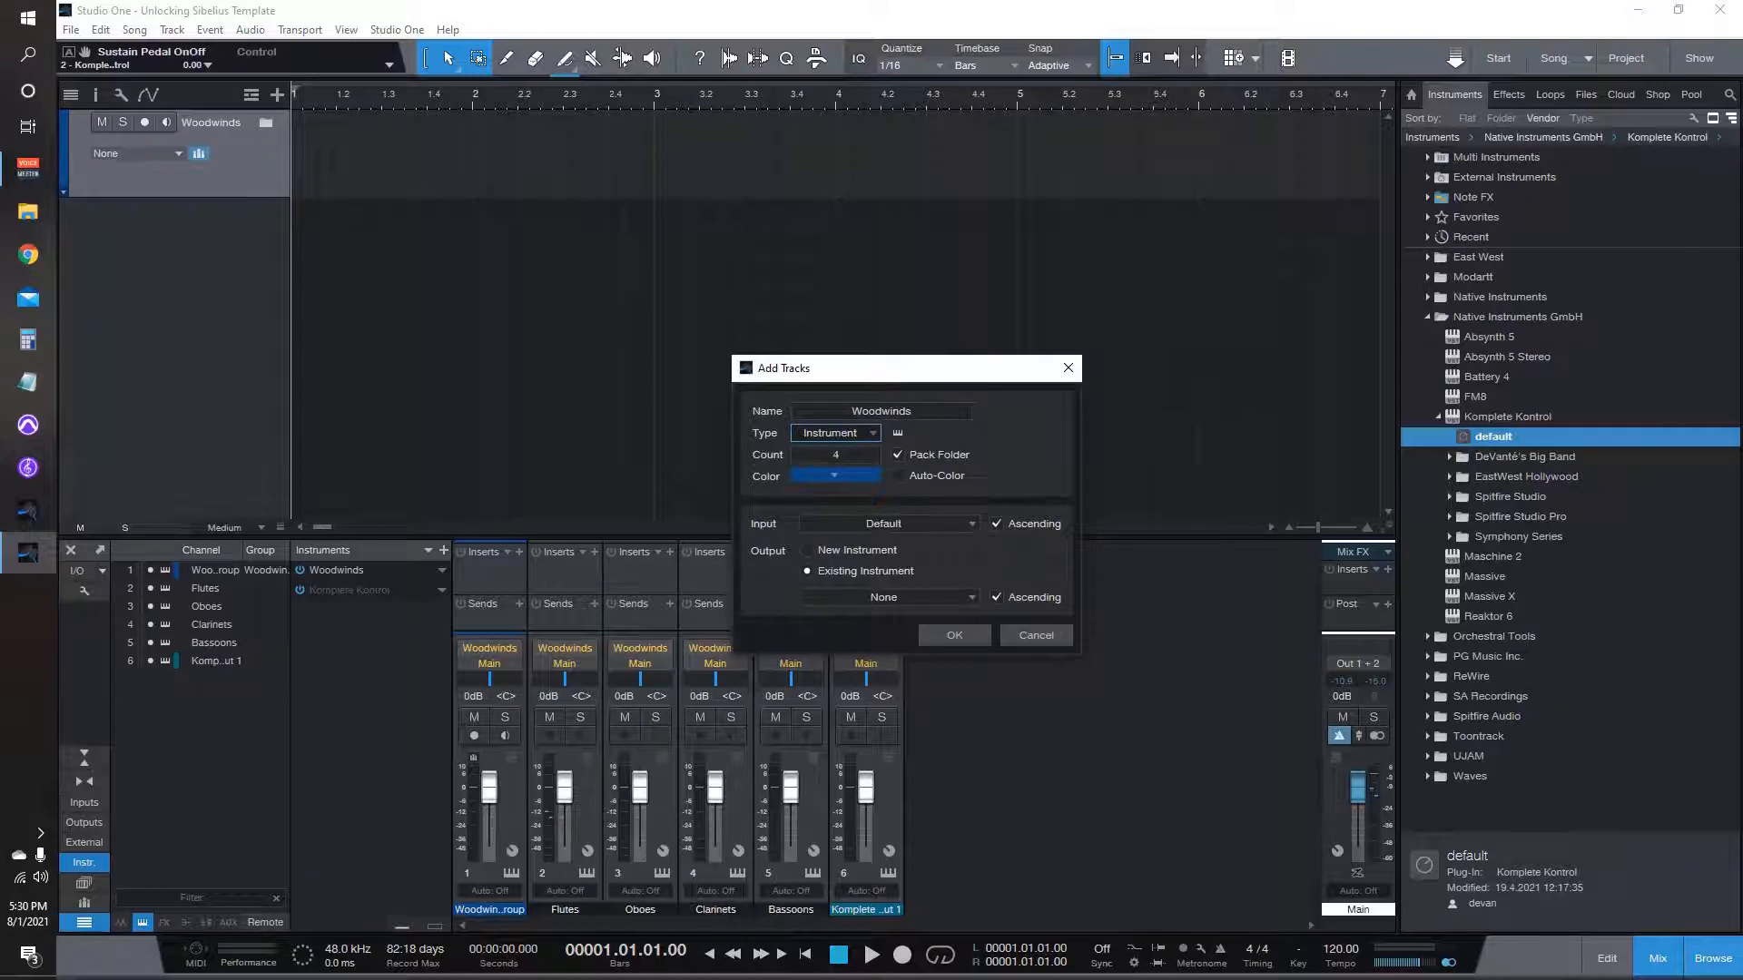
{"action": "key", "text": "shift+Tab"}
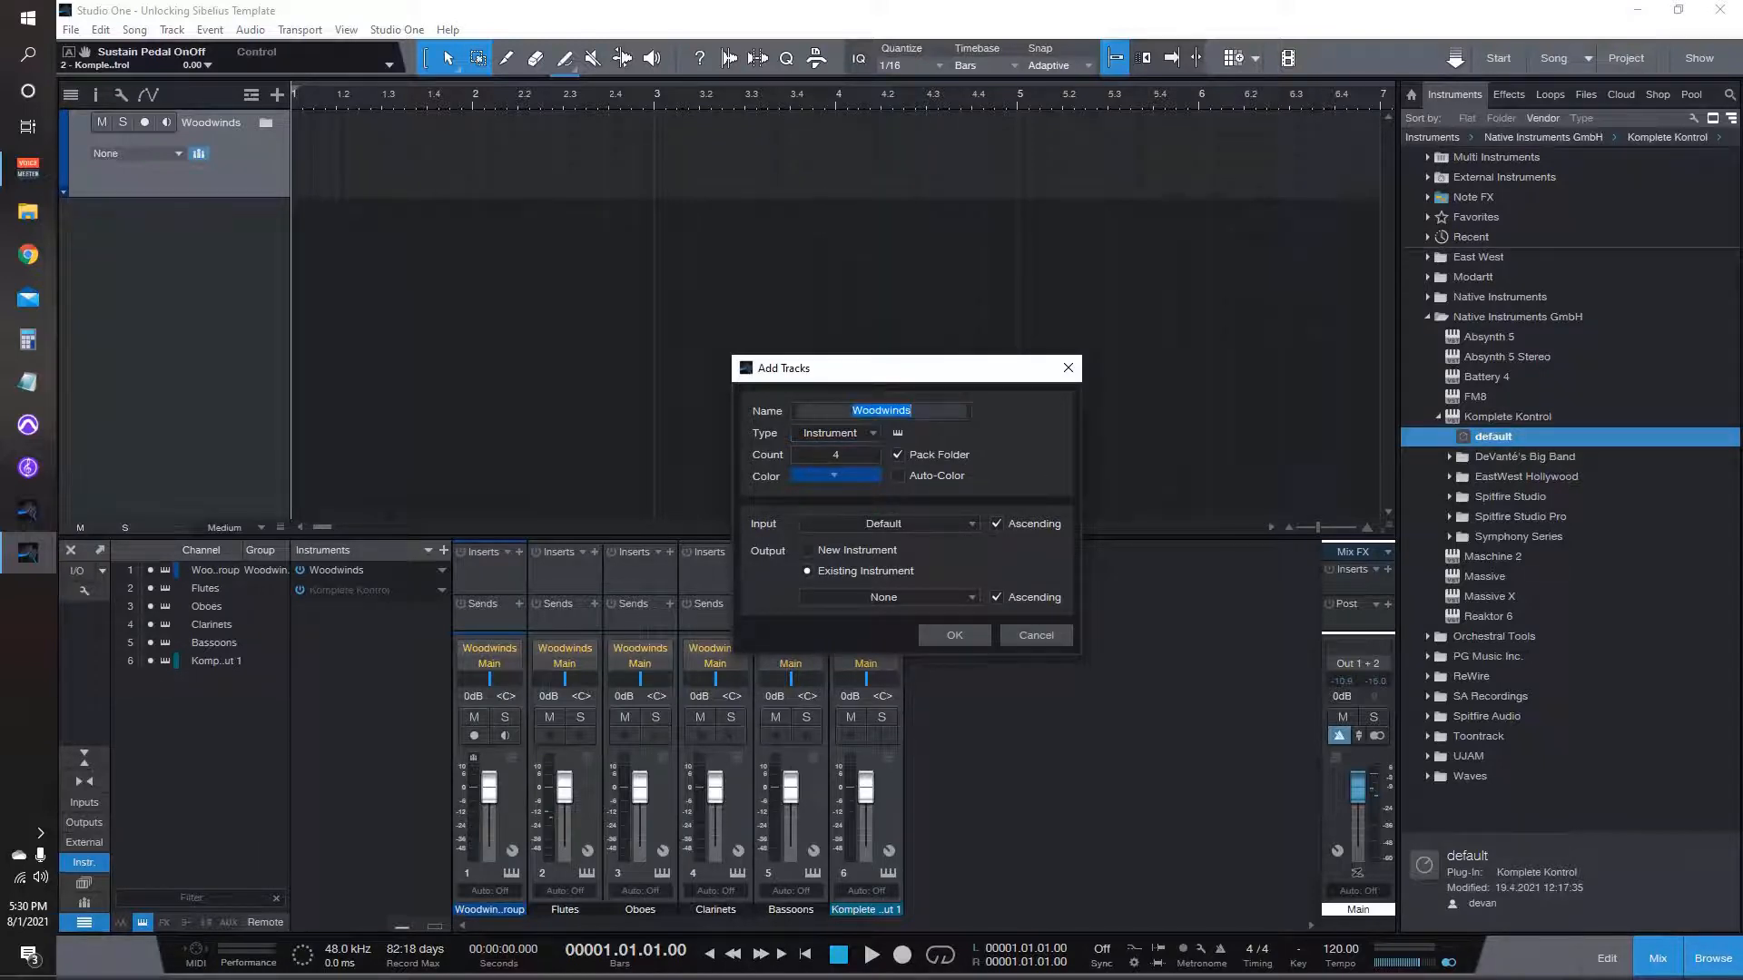
{"action": "type", "text": "Brass"}
{"action": "left_click", "coordinate": [835, 476]}
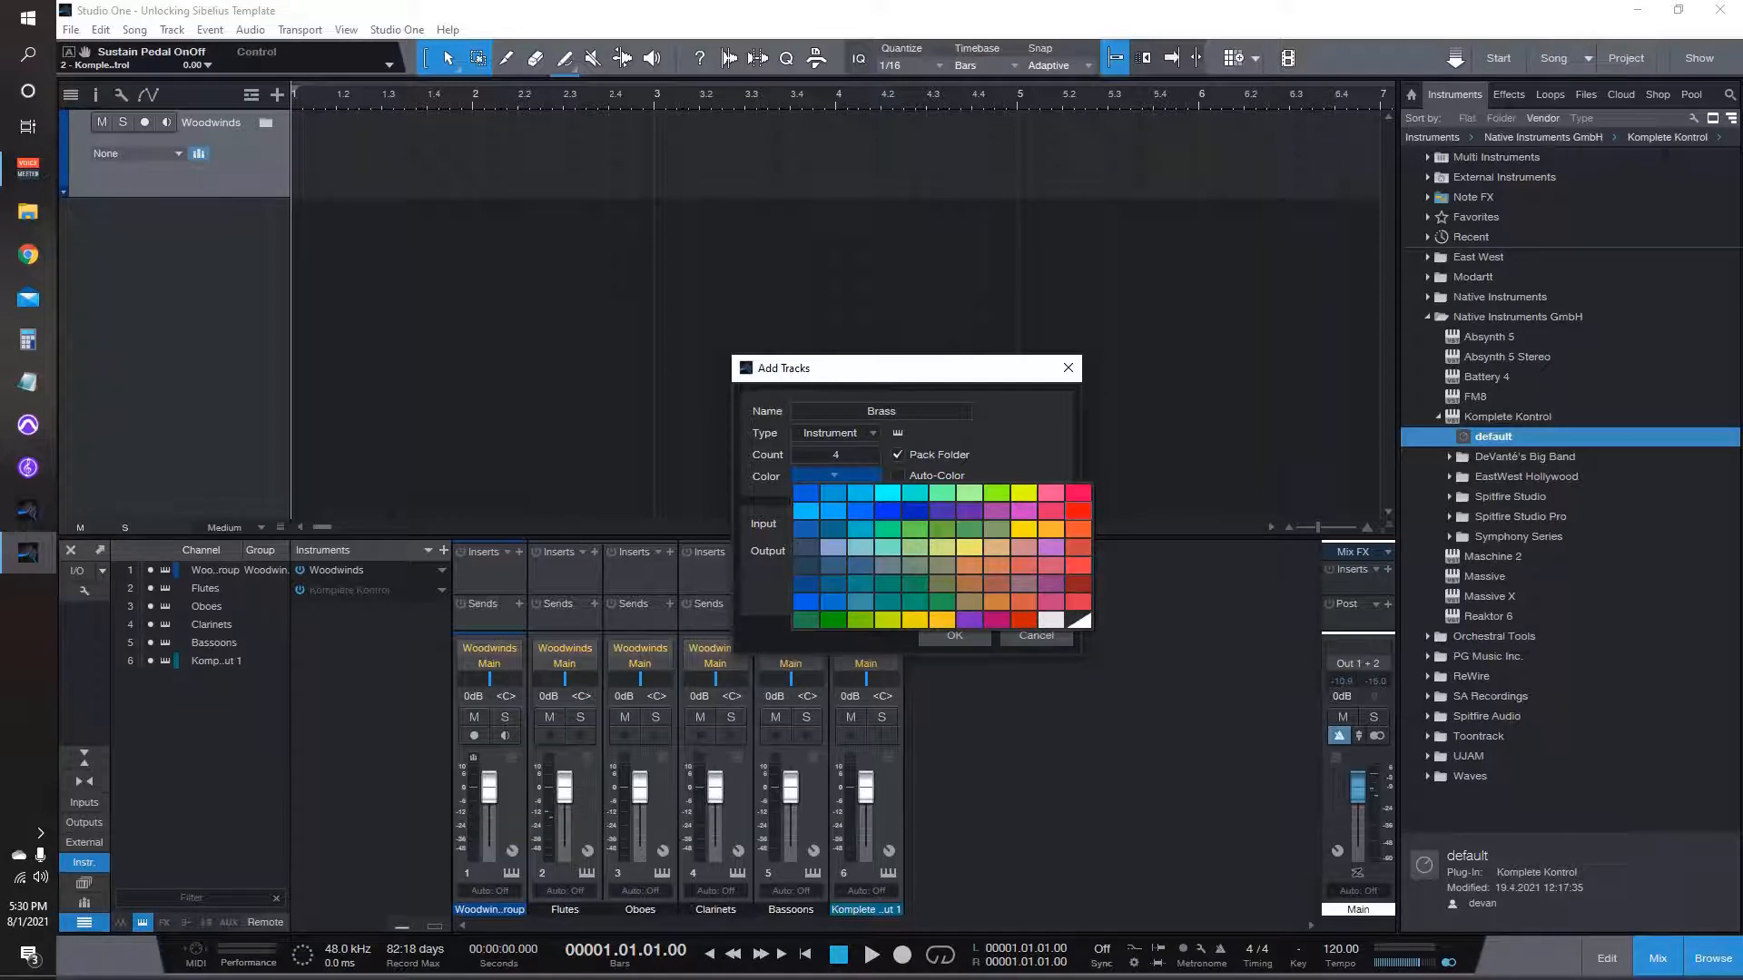
{"action": "left_click", "coordinate": [1078, 511]}
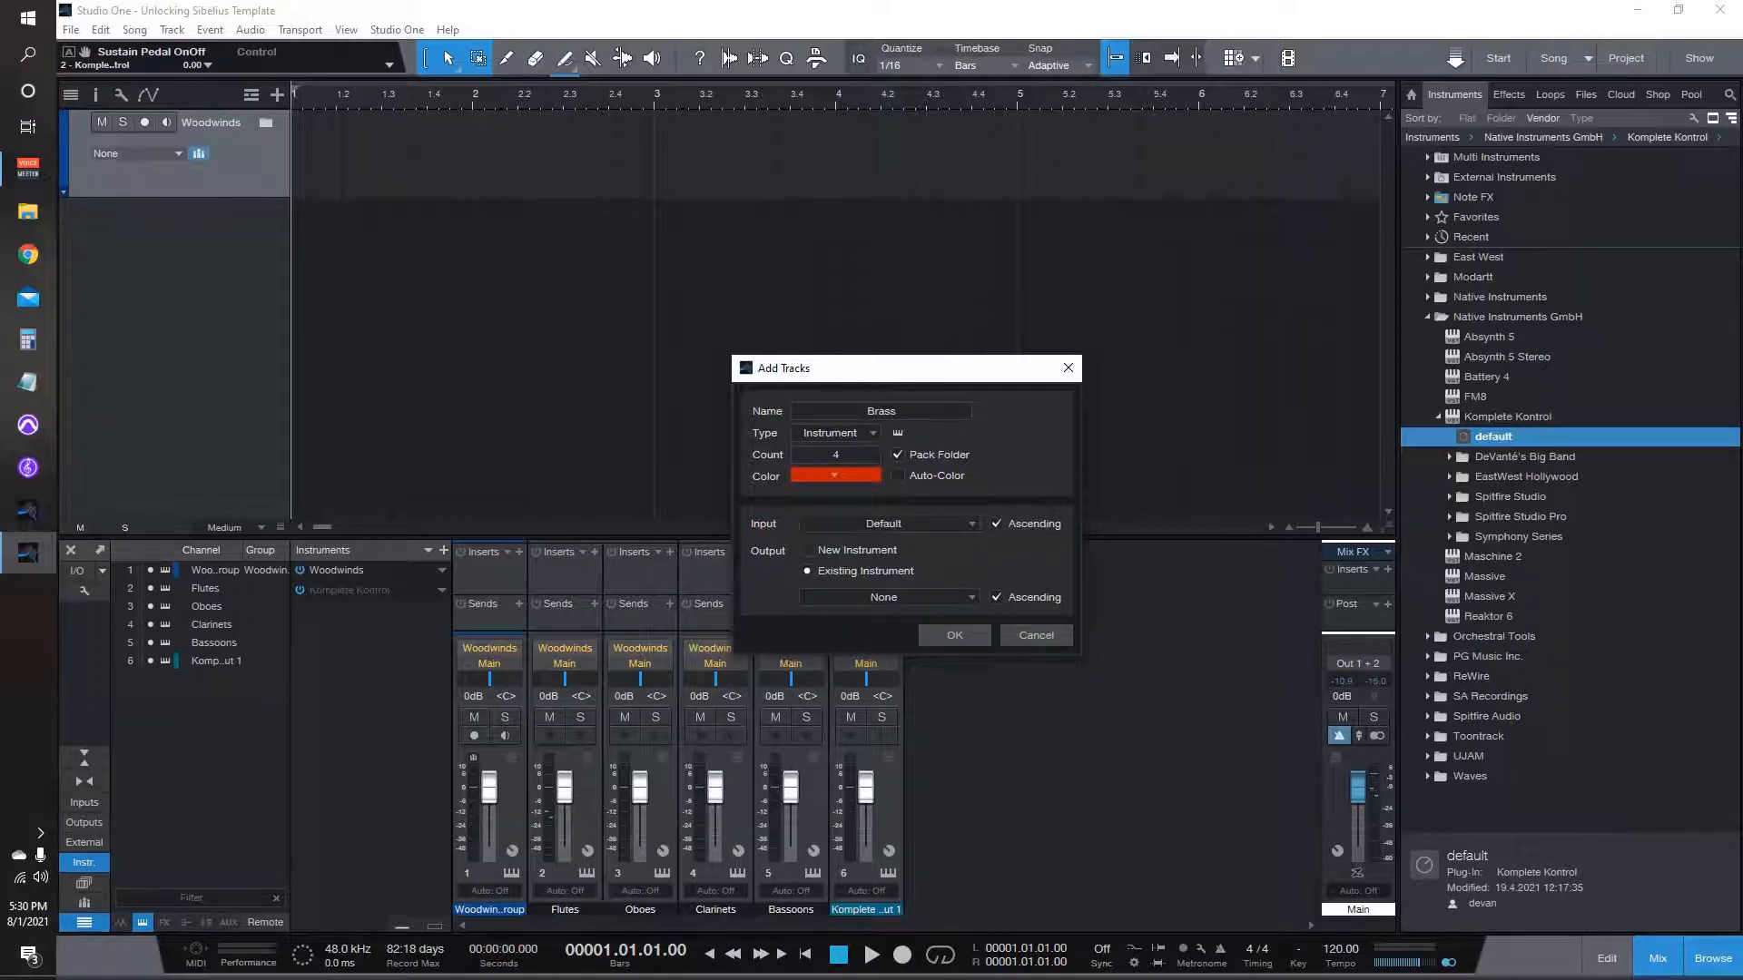
{"action": "key", "text": "Return"}
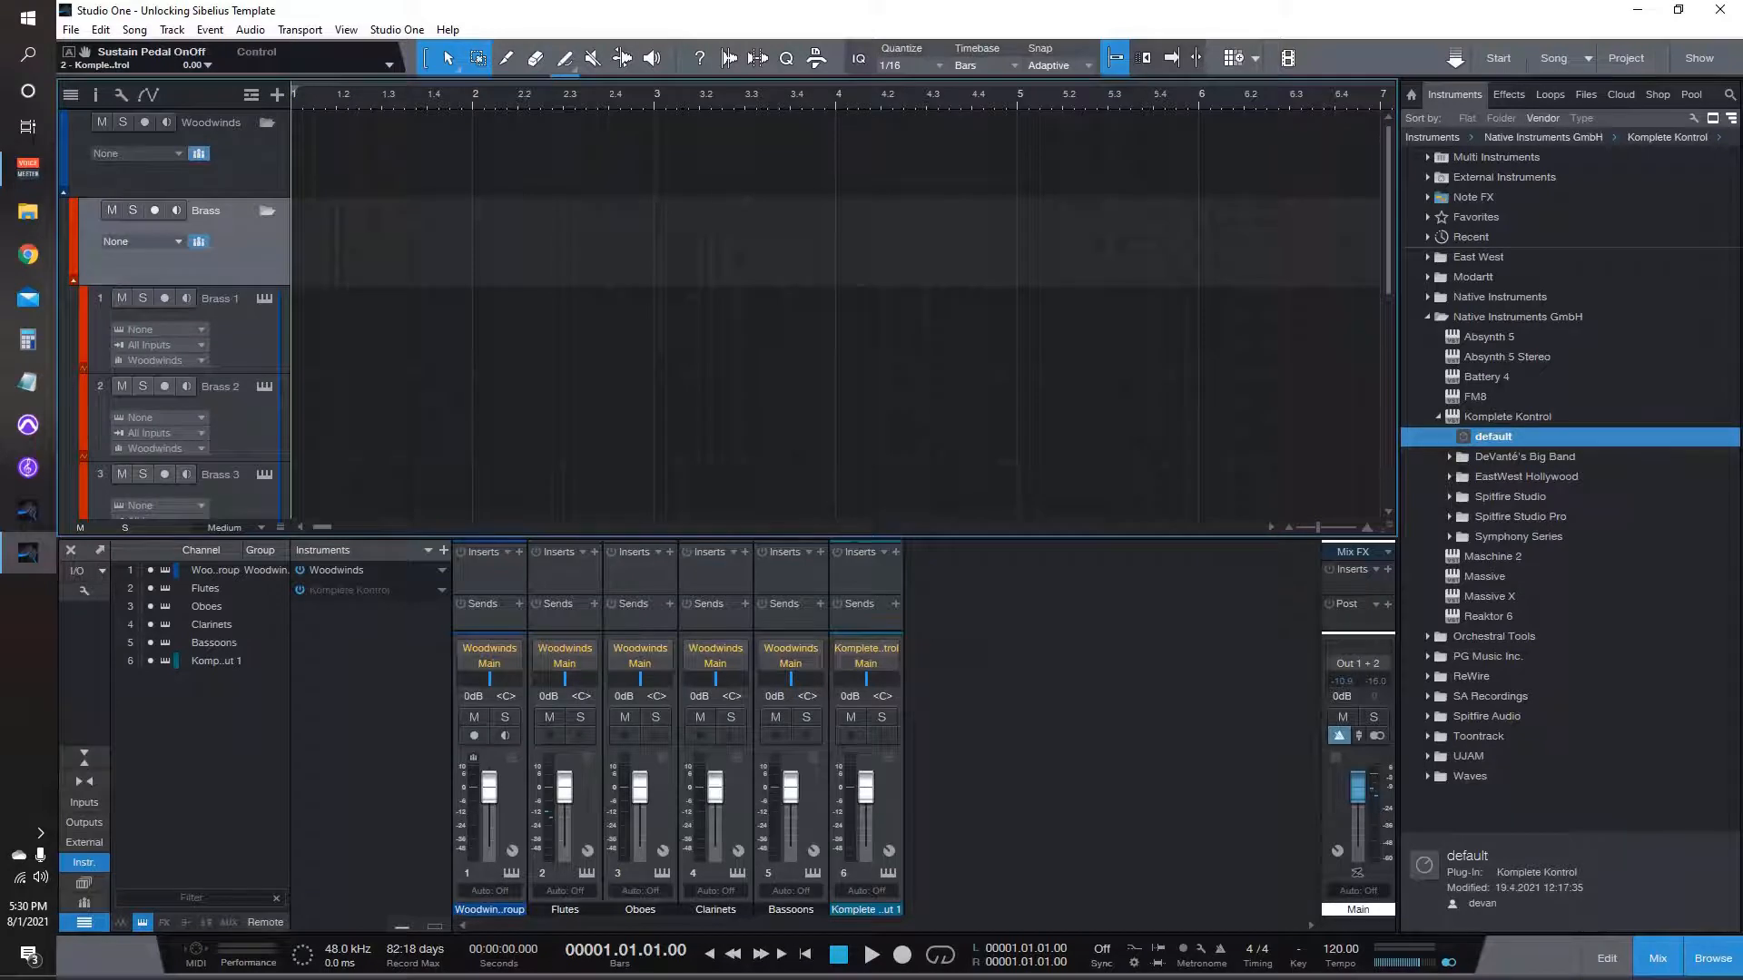
Step: Select the Brass 1 track and dissolve the group linking the woodwind and brass tracks
{"action": "double_click", "coordinate": [221, 299]}
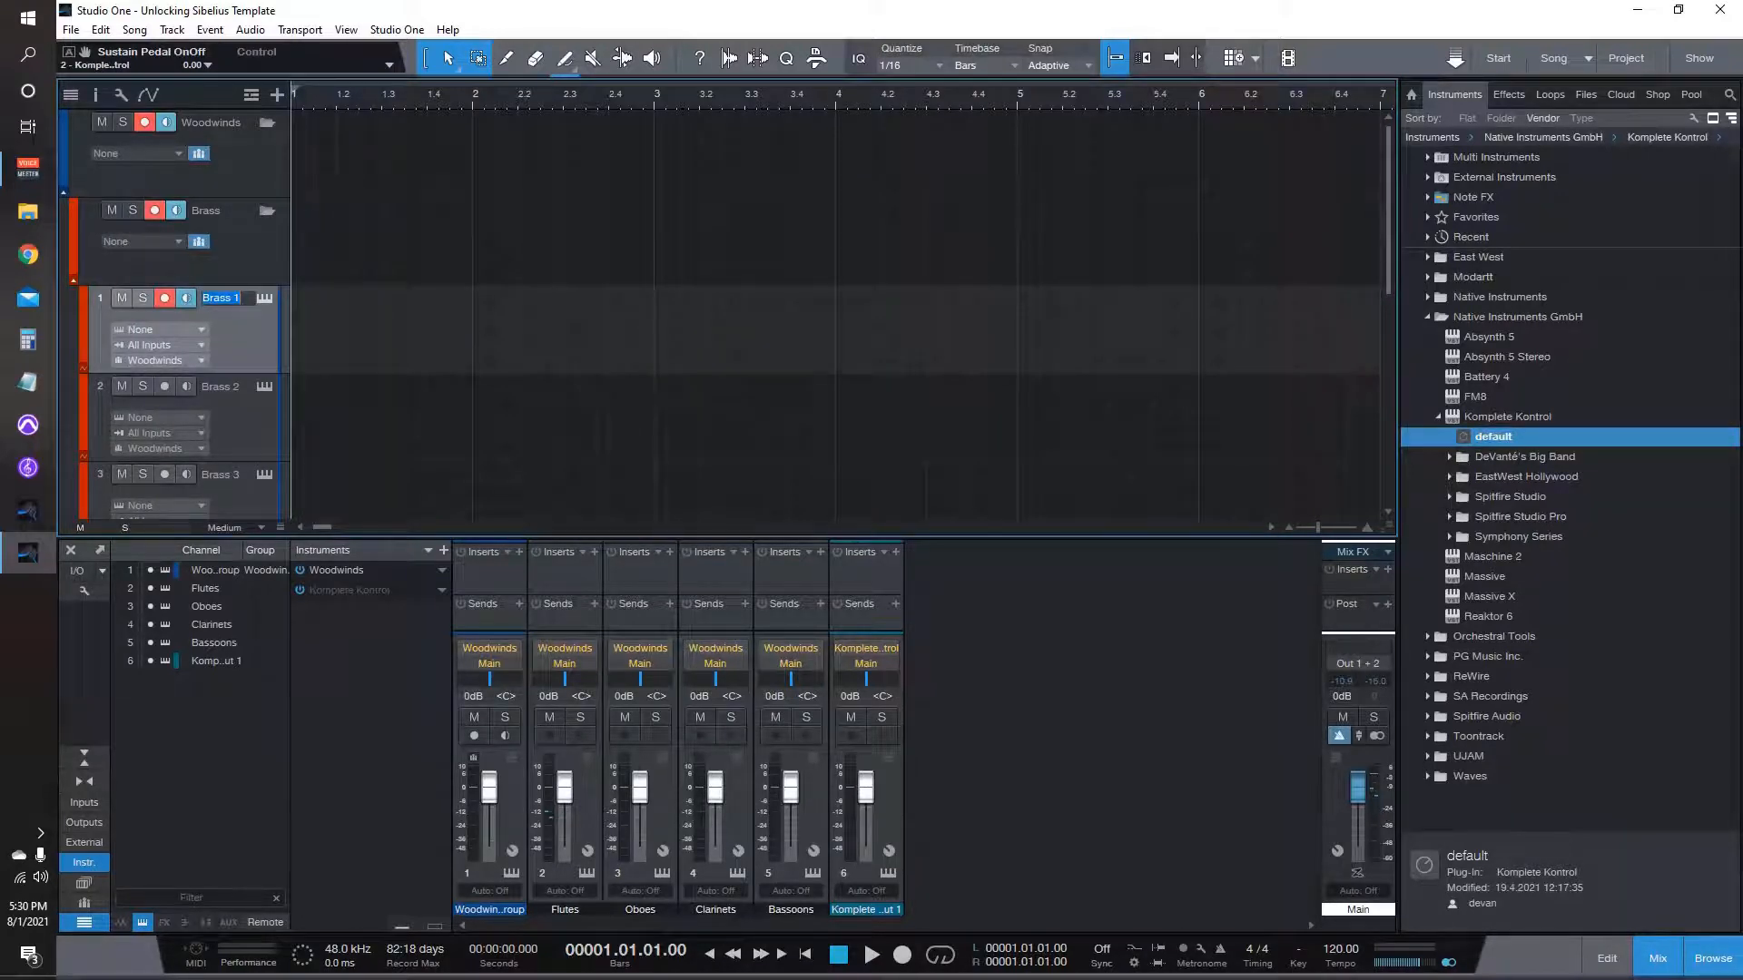
{"action": "key", "text": "Return"}
{"action": "key", "text": "ctrl+shift+g"}
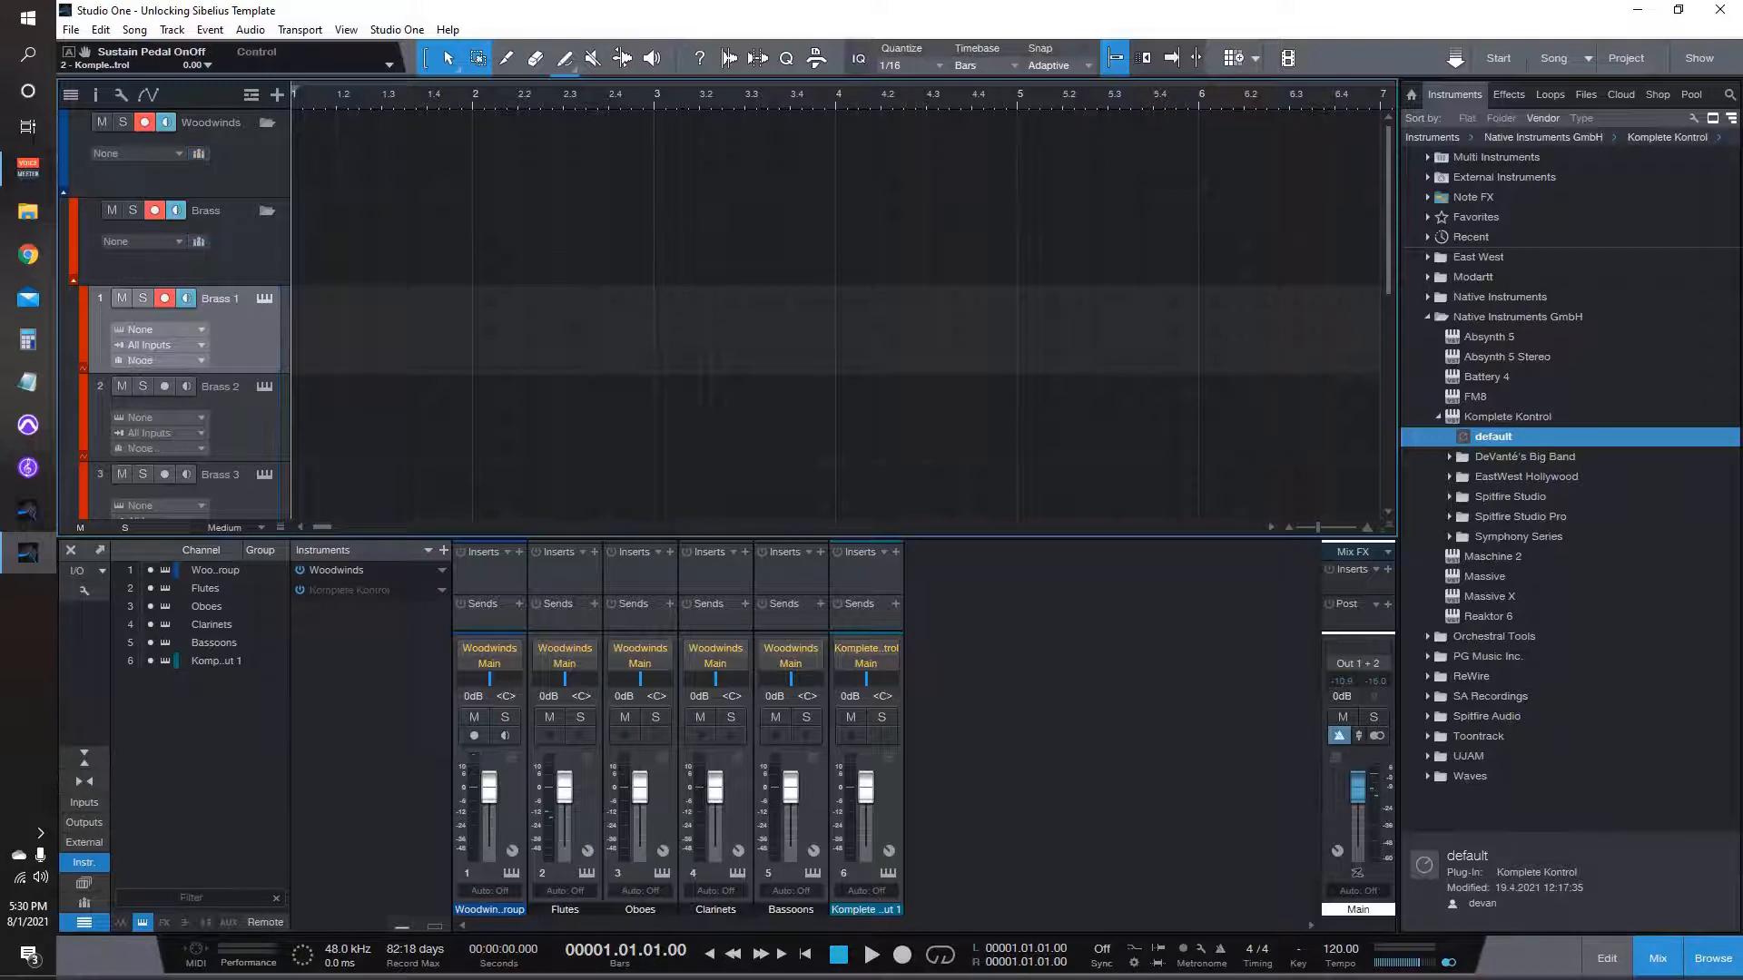
Step: Move the collapsed Brass folder below the Bassoons track, hide the console and expand the folder
{"action": "left_click", "coordinate": [267, 211]}
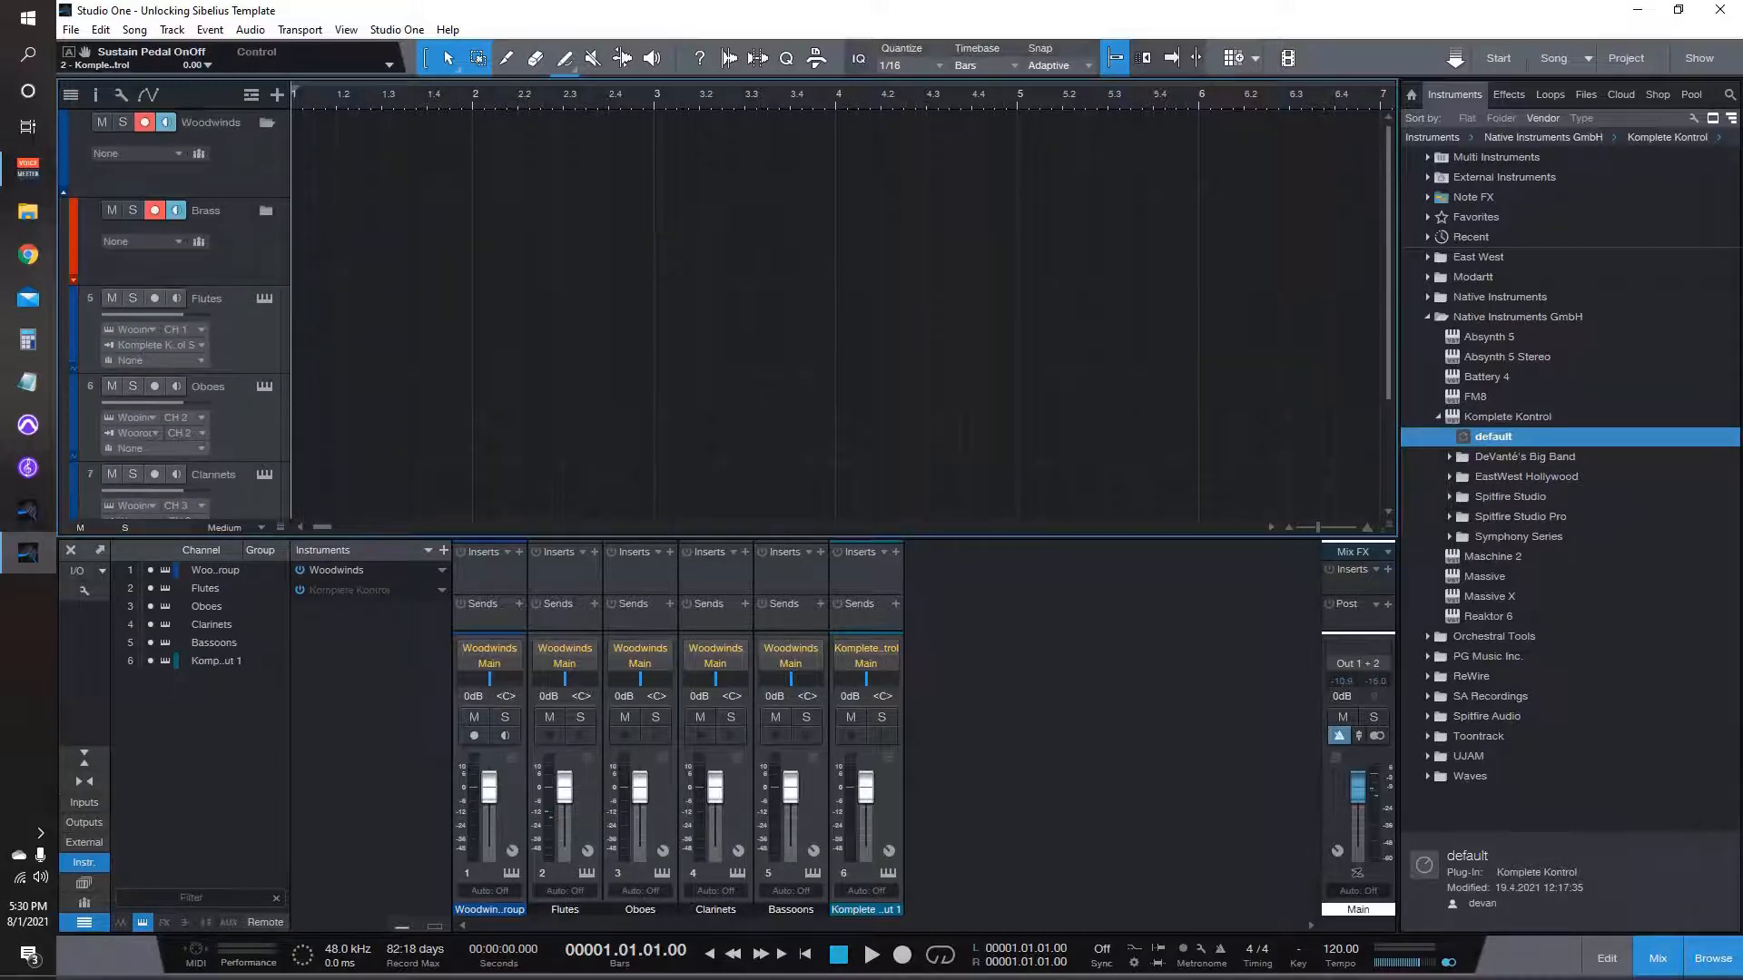
{"action": "left_click_drag", "start_coordinate": [231, 227], "coordinate": [227, 514]}
{"action": "key", "text": "F3"}
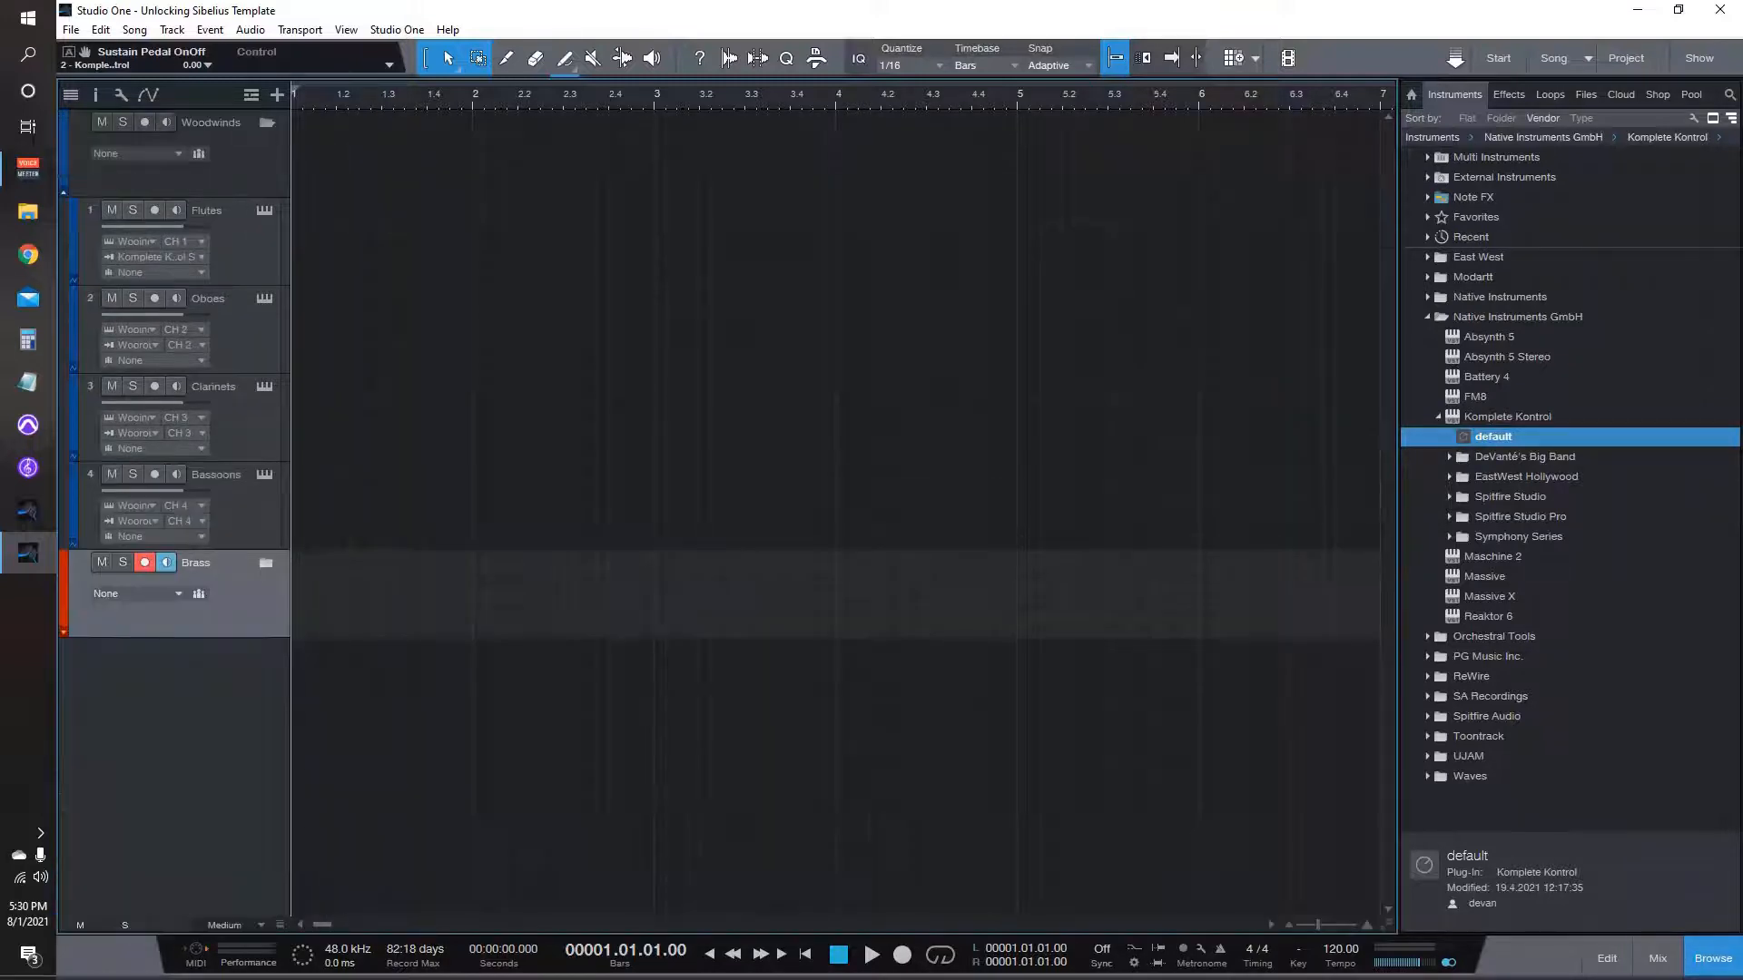
{"action": "left_click", "coordinate": [266, 563]}
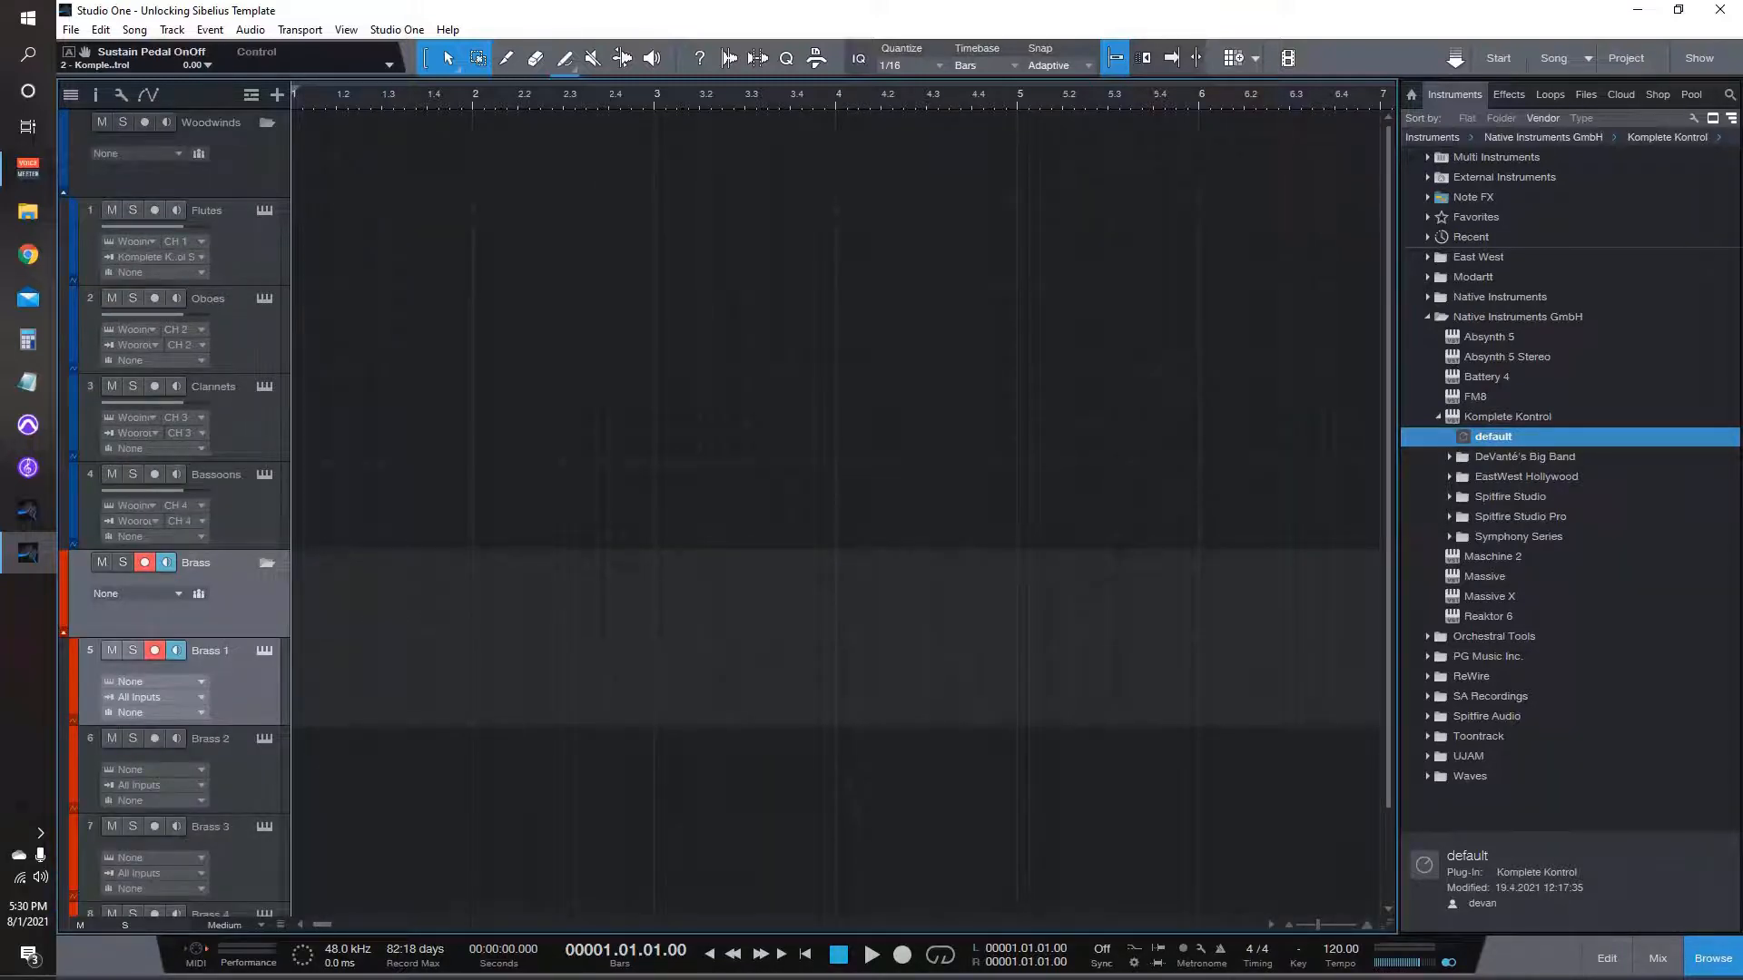
{"action": "scroll", "coordinate": [472, 363], "scroll_direction": "down", "scroll_amount": 2}
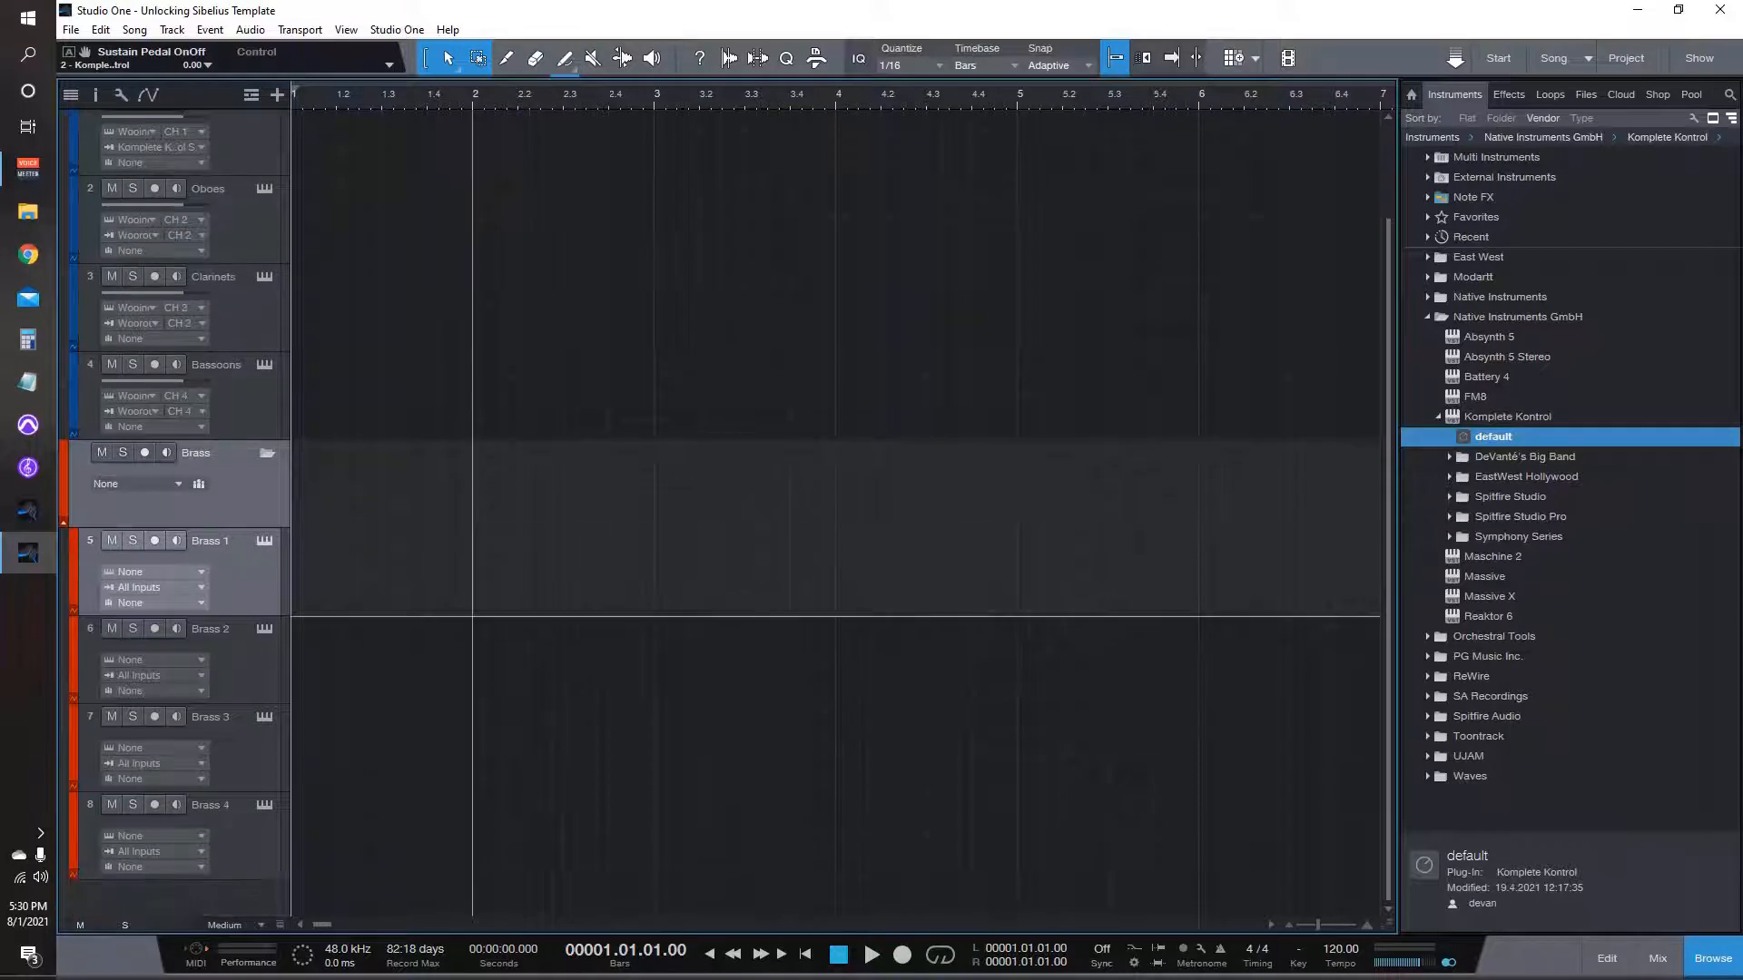
Step: Show the console and examine the instrument order and MIDI channels in the Symphony Brass multi
{"action": "key", "text": "F3"}
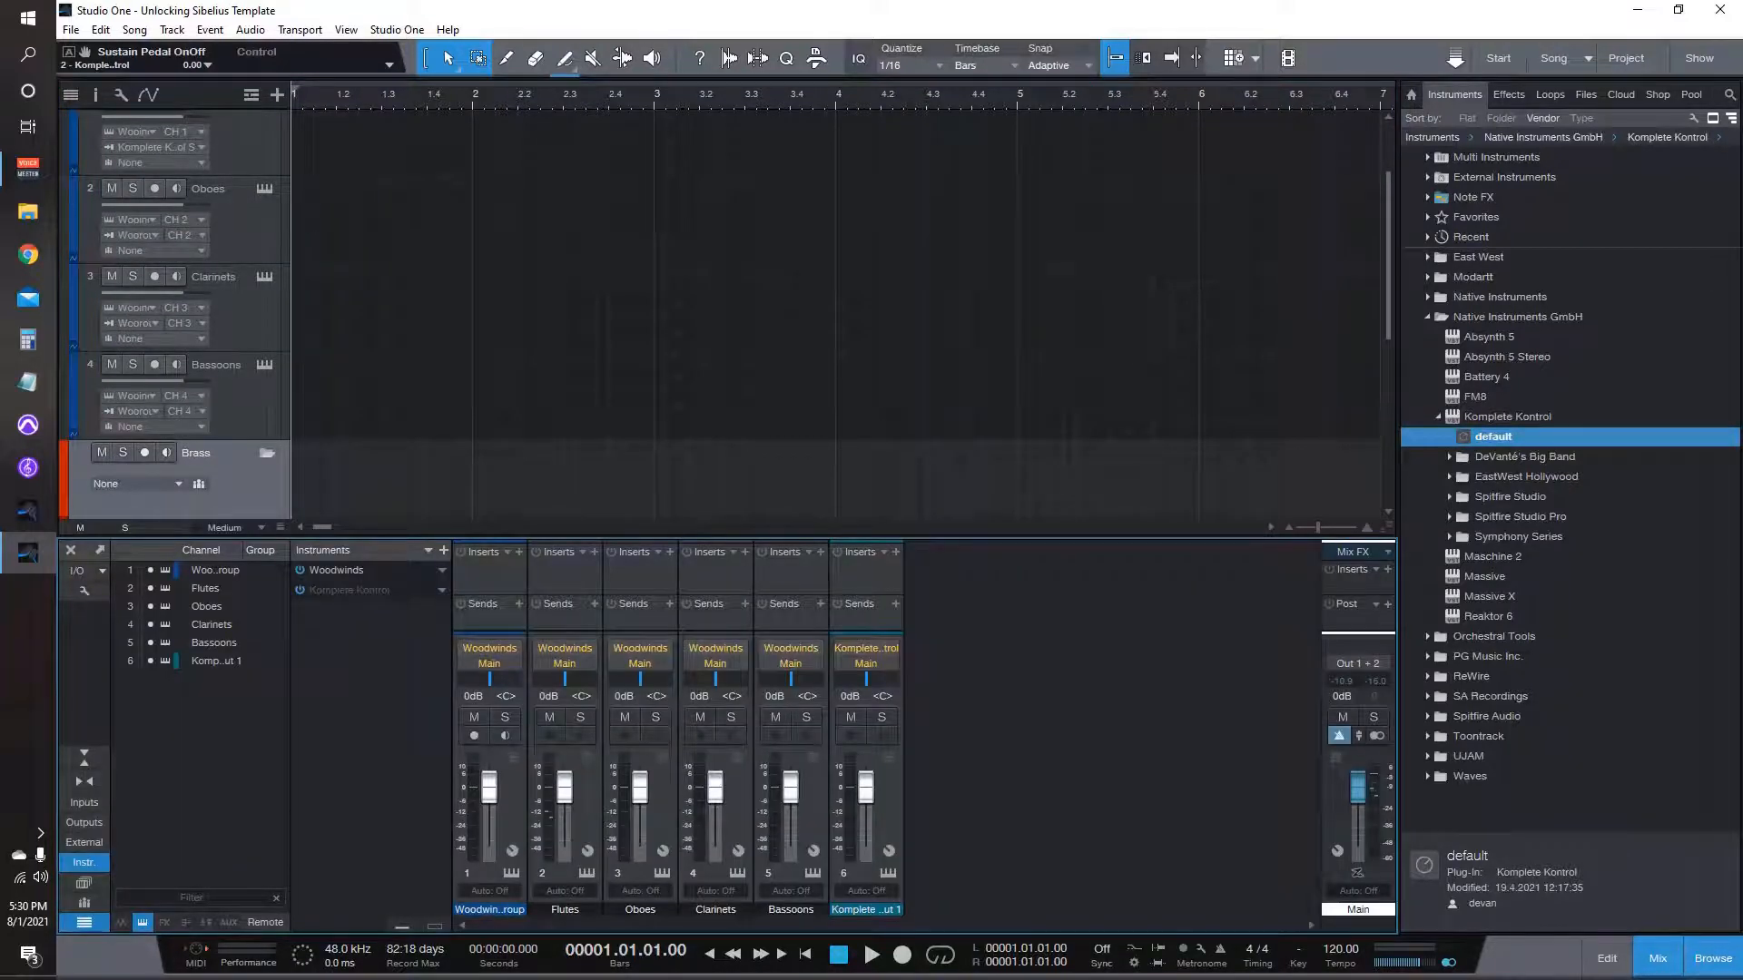
{"action": "key", "text": "F11"}
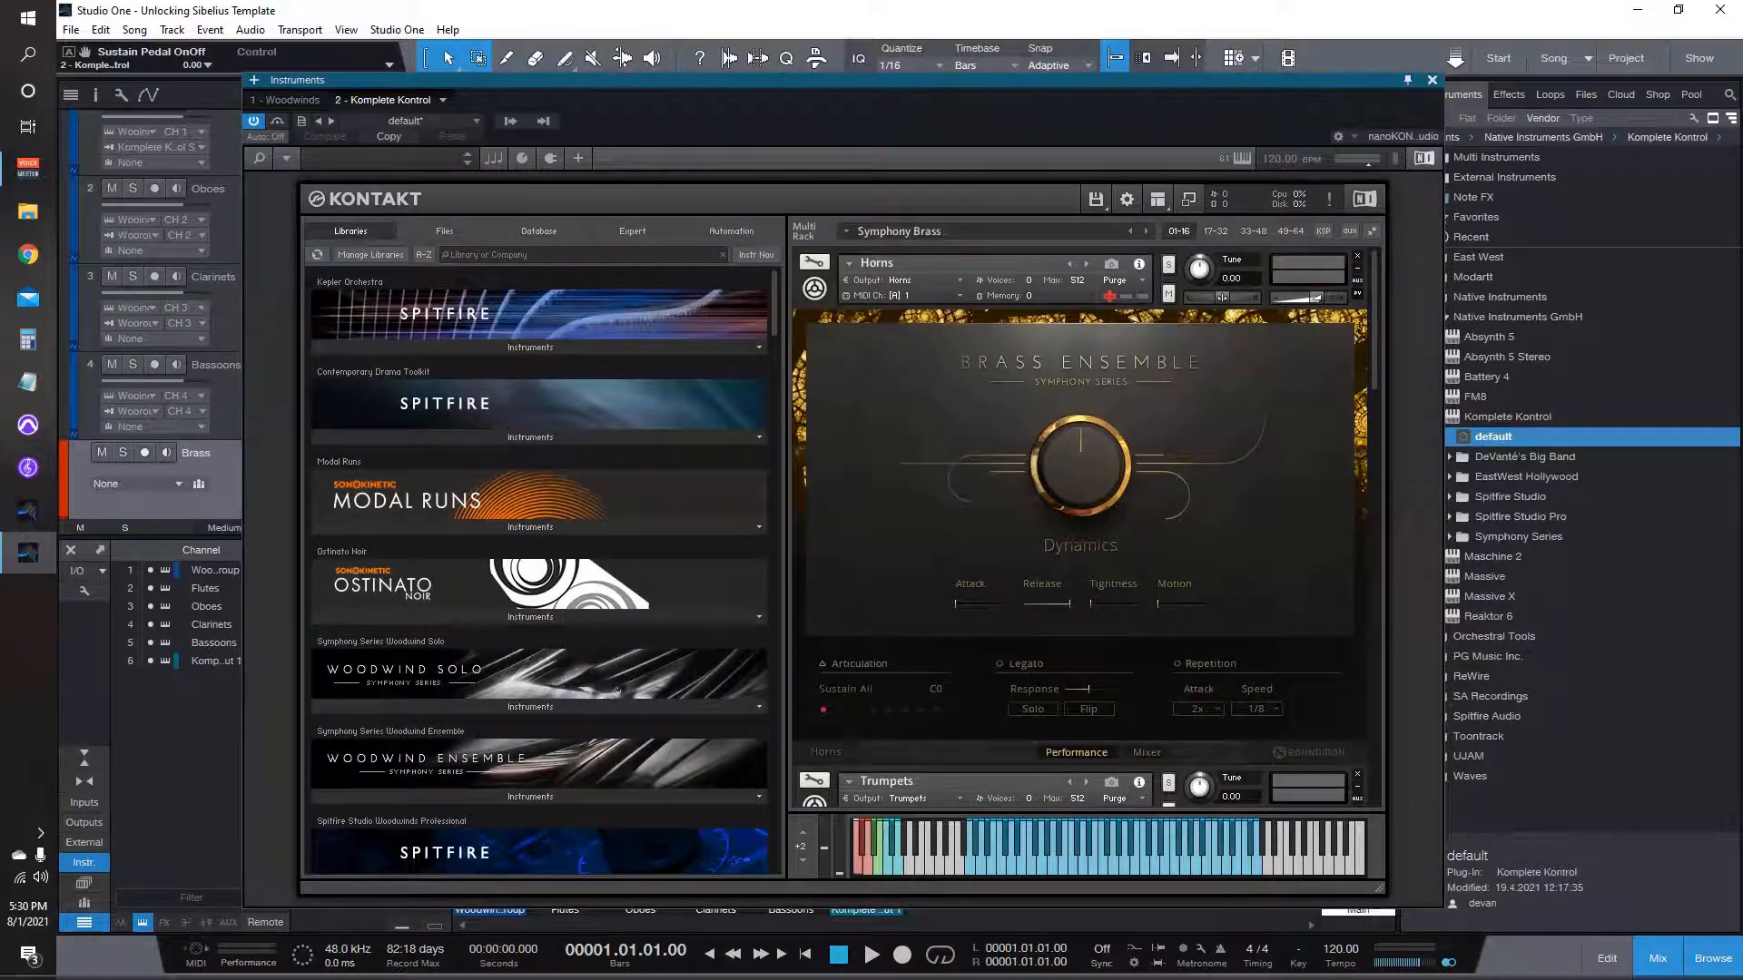
{"action": "scroll", "coordinate": [1080, 526], "scroll_direction": "down", "scroll_amount": 9}
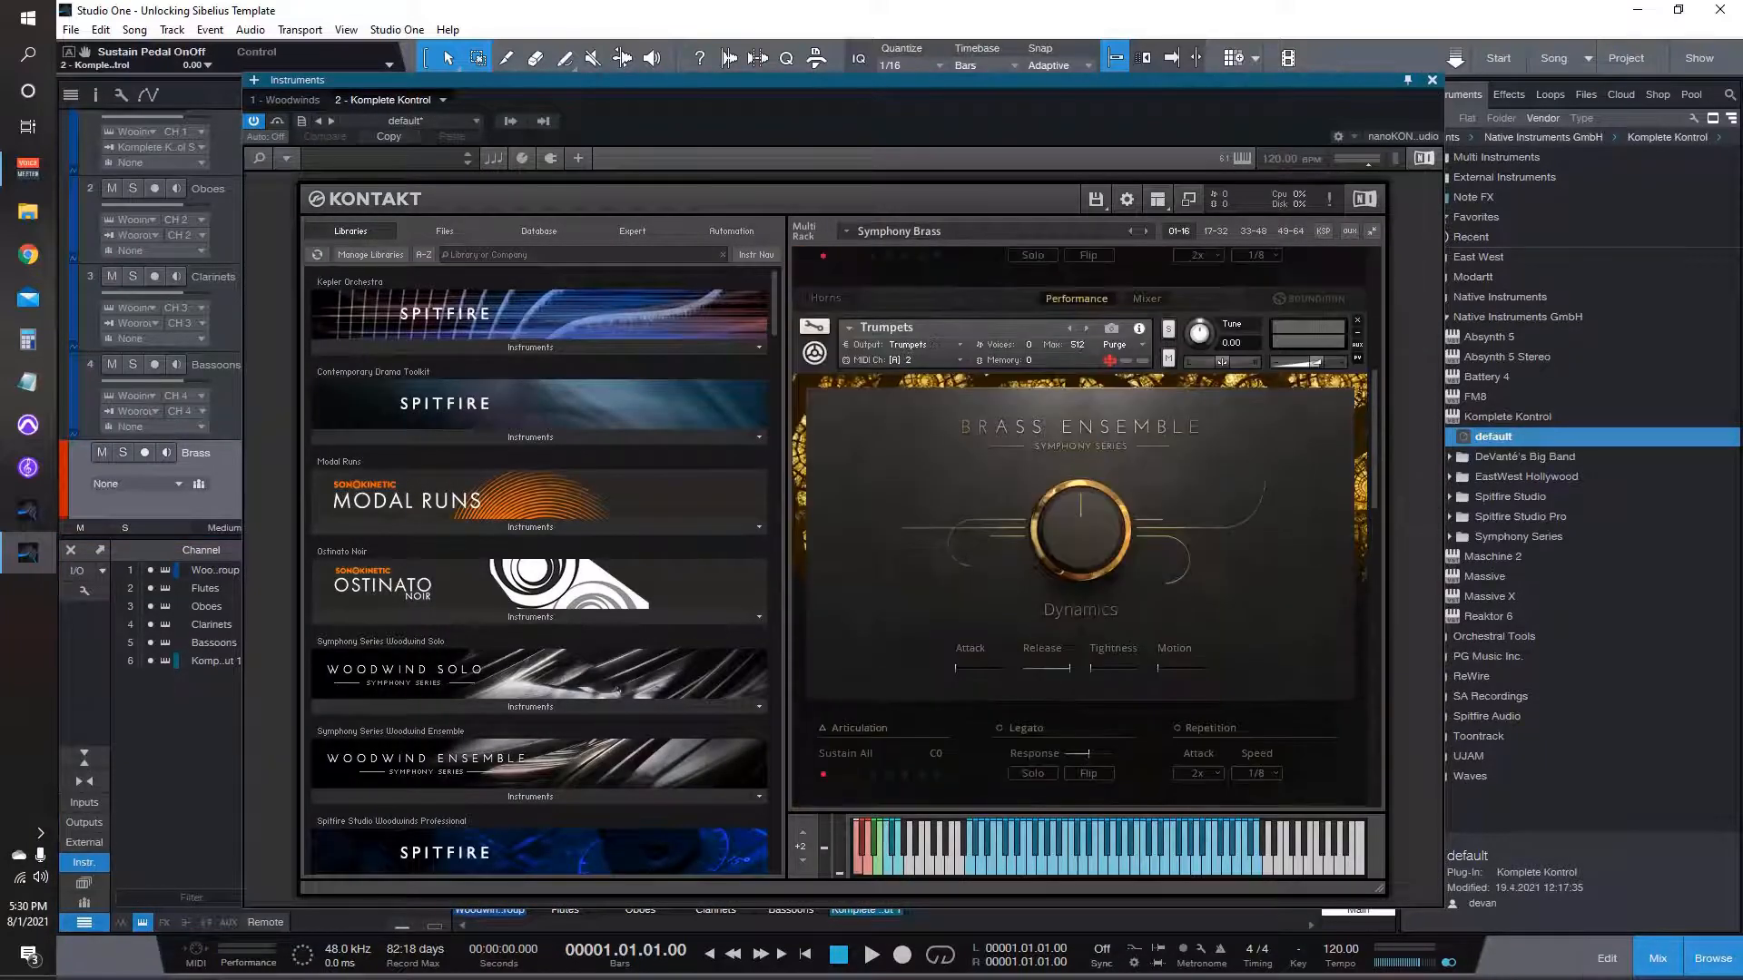
{"action": "scroll", "coordinate": [1080, 526], "scroll_direction": "down", "scroll_amount": 8}
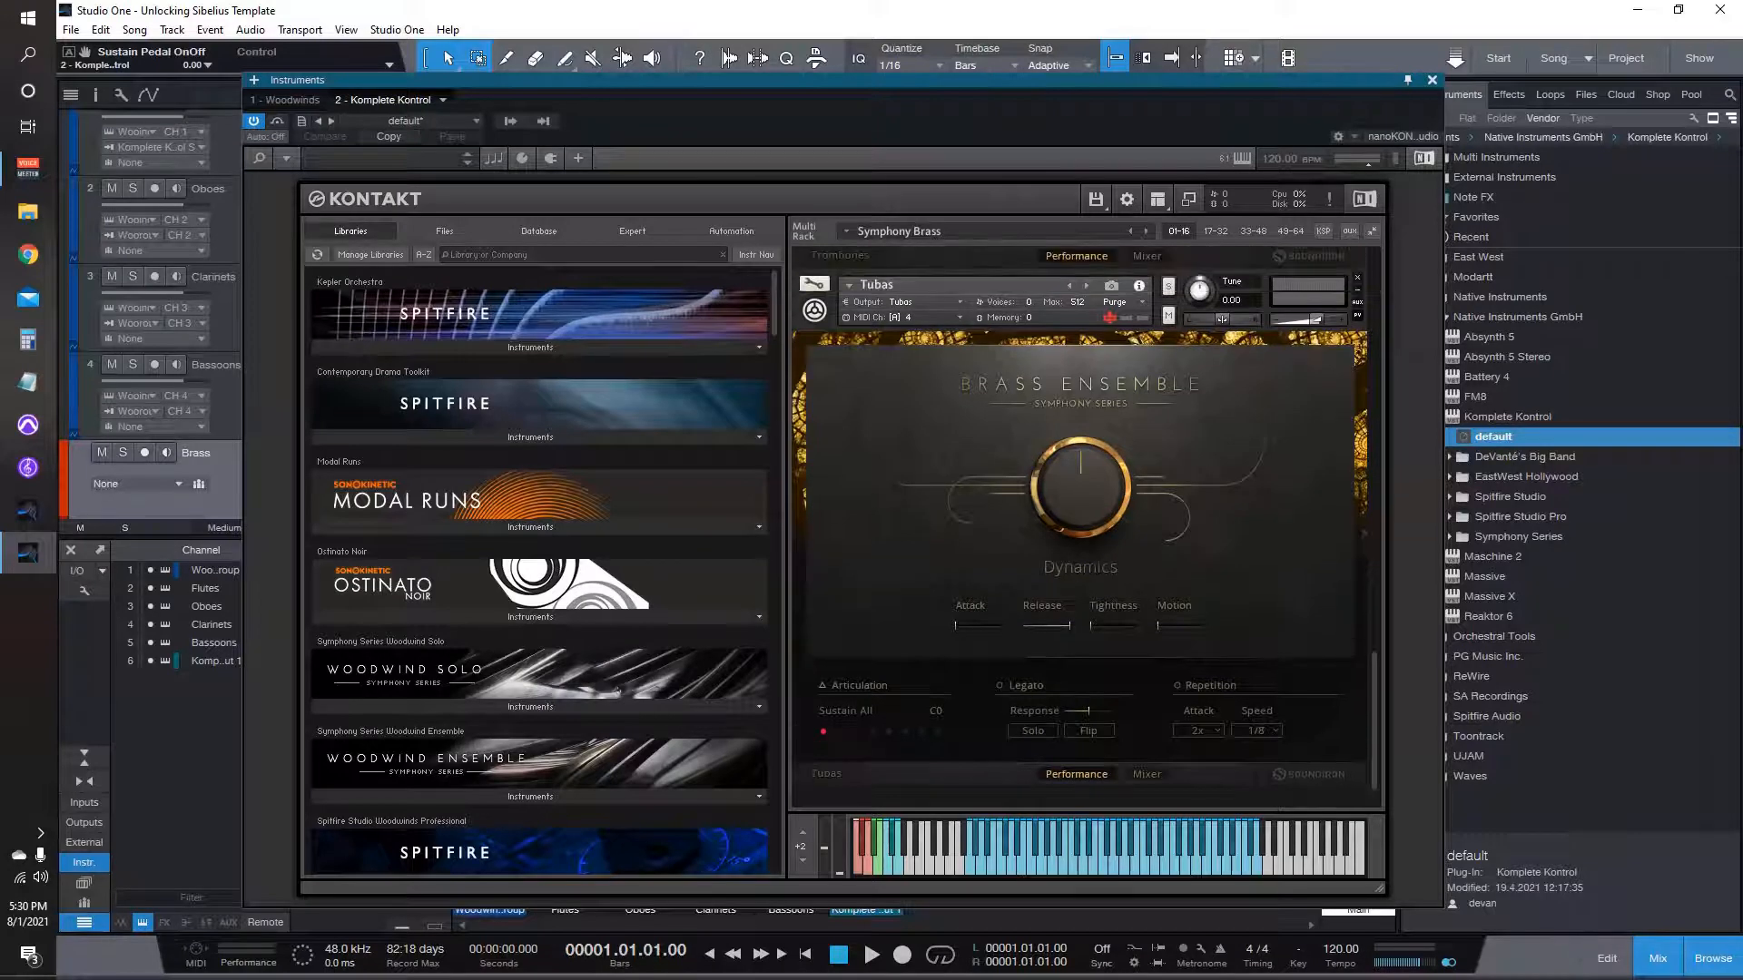
{"action": "key", "text": "F11"}
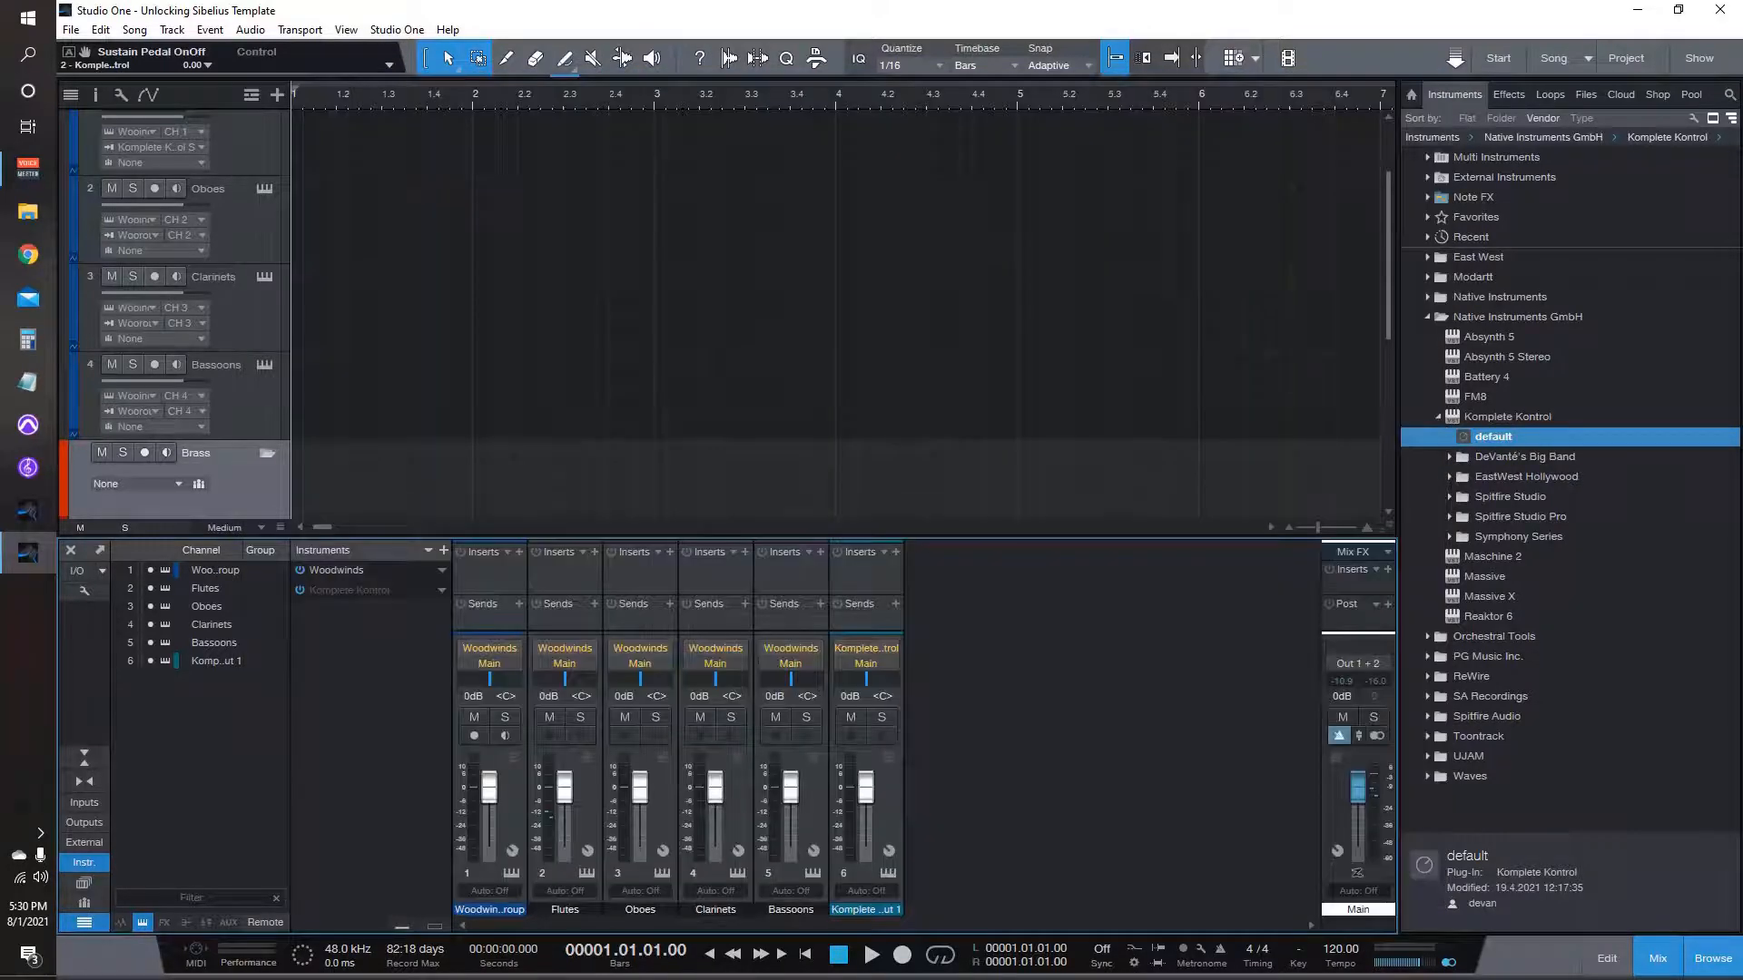
Step: Rename the Komplete Kontrol instrument in the console's instrument list as Brass
{"action": "right_click", "coordinate": [351, 591]}
{"action": "key", "text": "Down"}
{"action": "key", "text": "Down"}
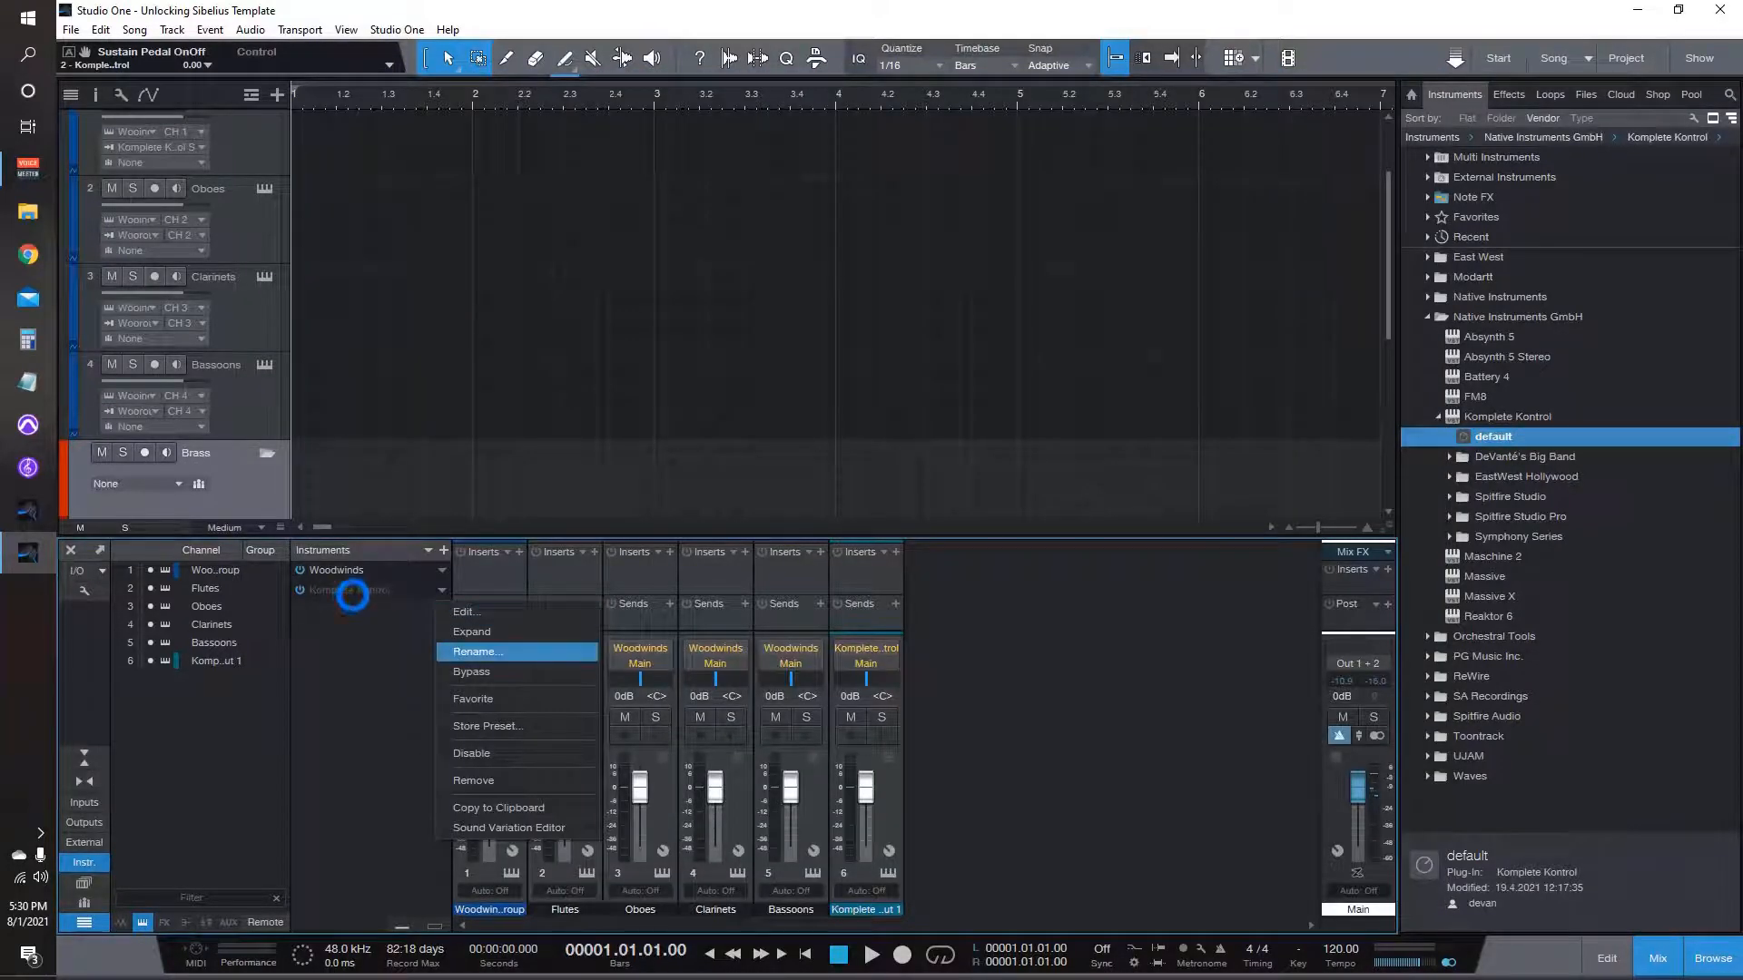
{"action": "key", "text": "Return"}
{"action": "type", "text": "Brass"}
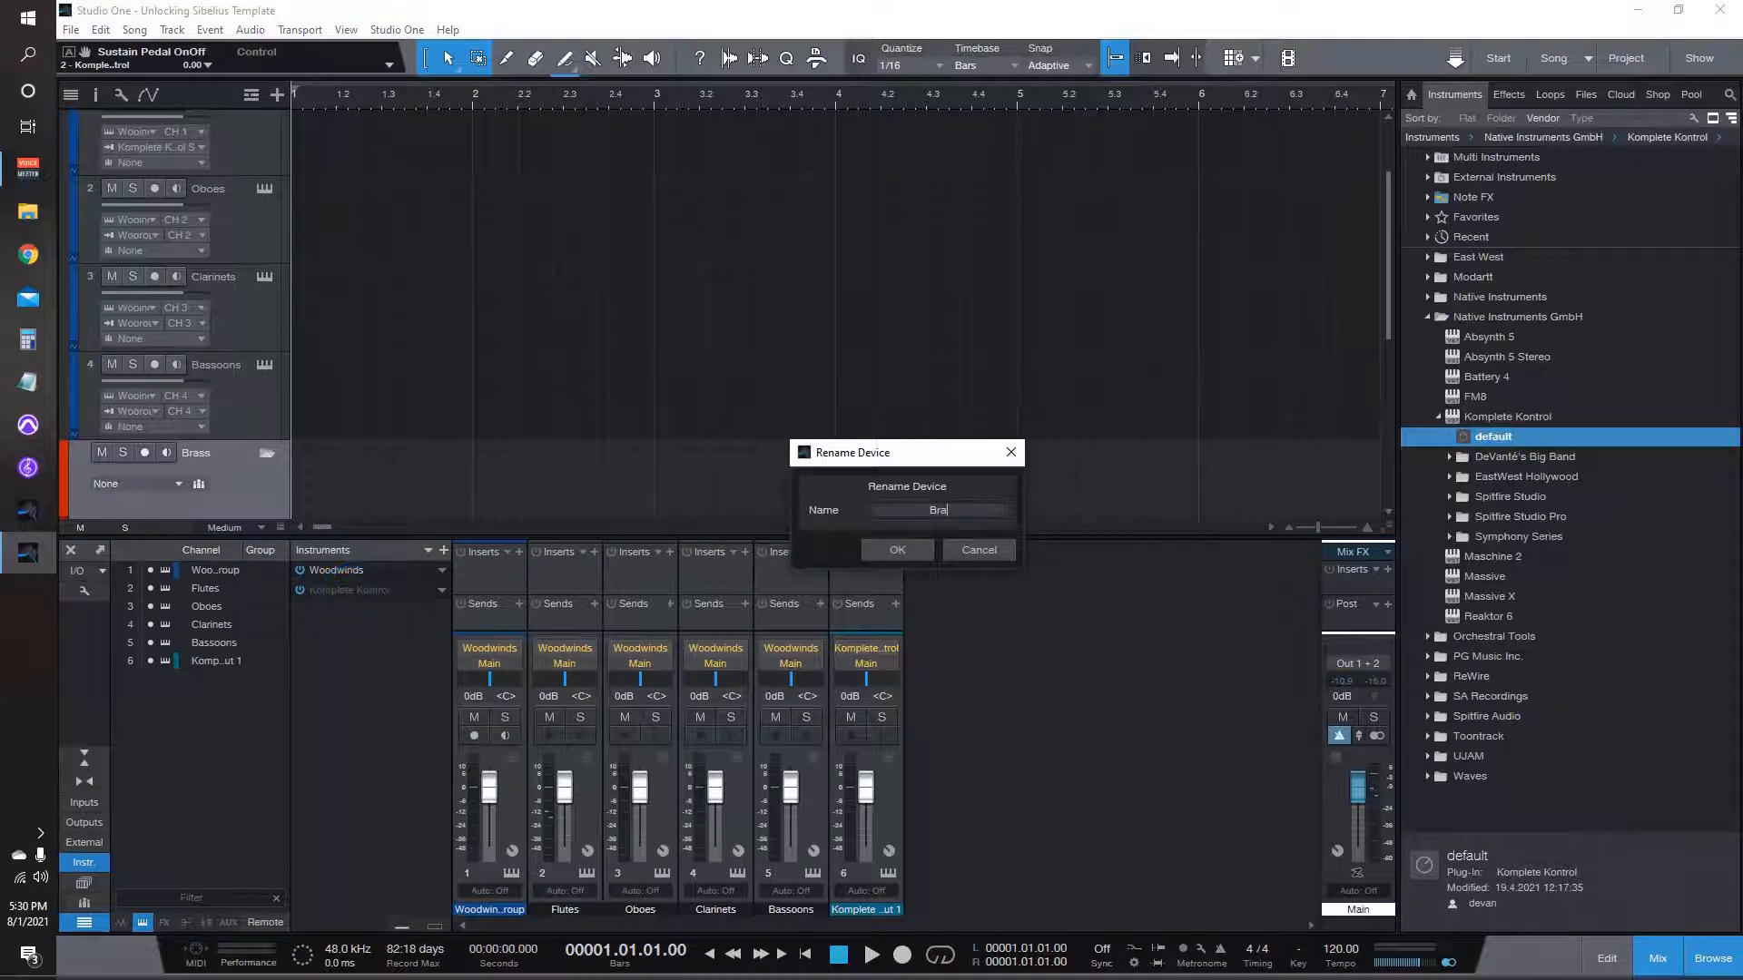
{"action": "key", "text": "Return"}
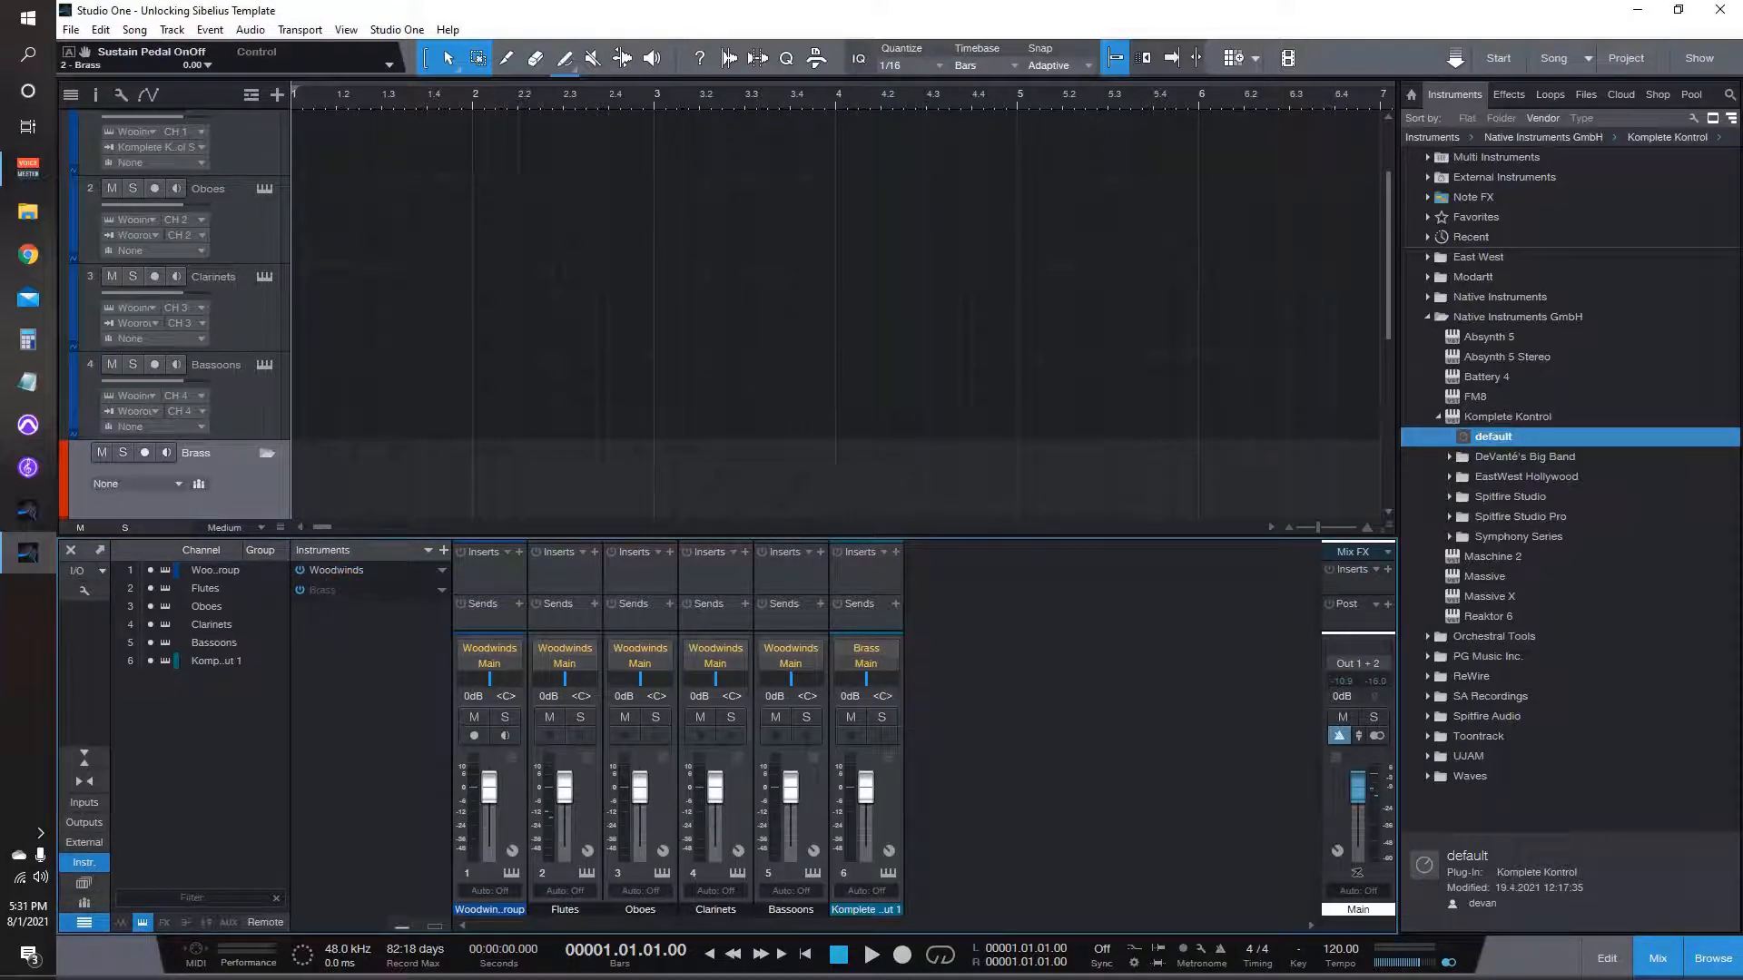
Step: Hide the console and rename the four brass tracks in order as Horns, Trumpets, Trombones and Tuba
{"action": "key", "text": "F3"}
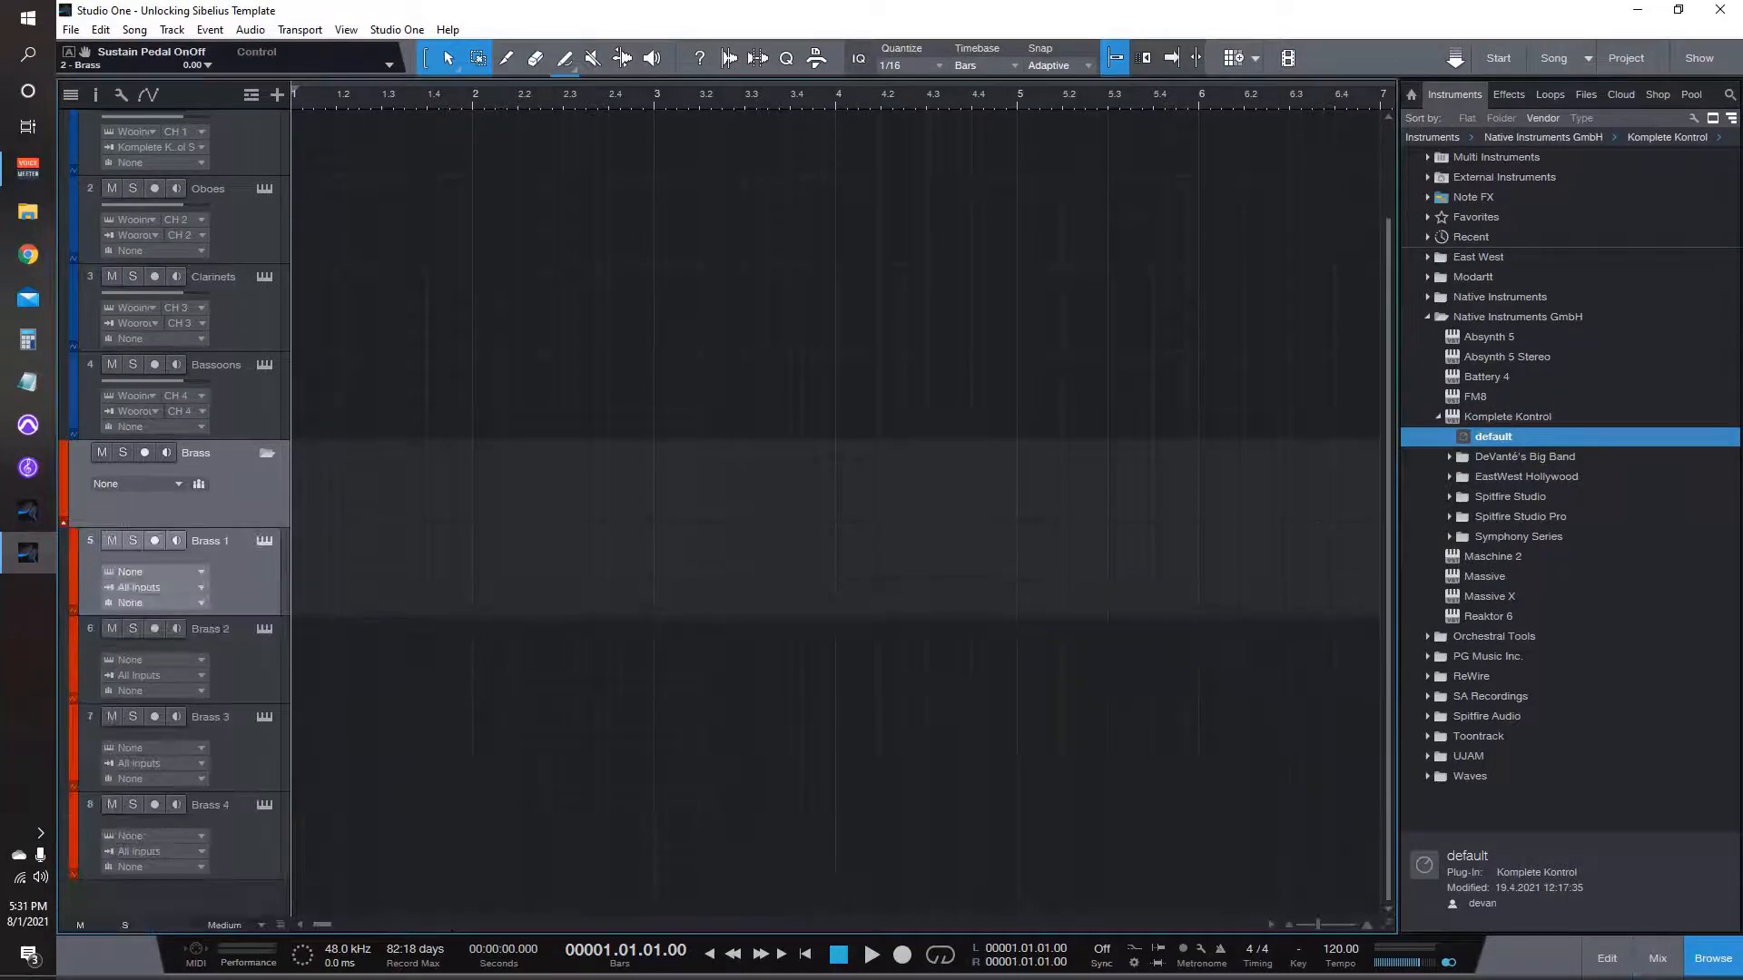
{"action": "double_click", "coordinate": [210, 541]}
{"action": "type", "text": "Horns"}
{"action": "key", "text": "Tab"}
{"action": "type", "text": "Trumpets"}
{"action": "key", "text": "Tab"}
{"action": "type", "text": "Trombones"}
{"action": "key", "text": "Tab"}
{"action": "type", "text": "Tuba"}
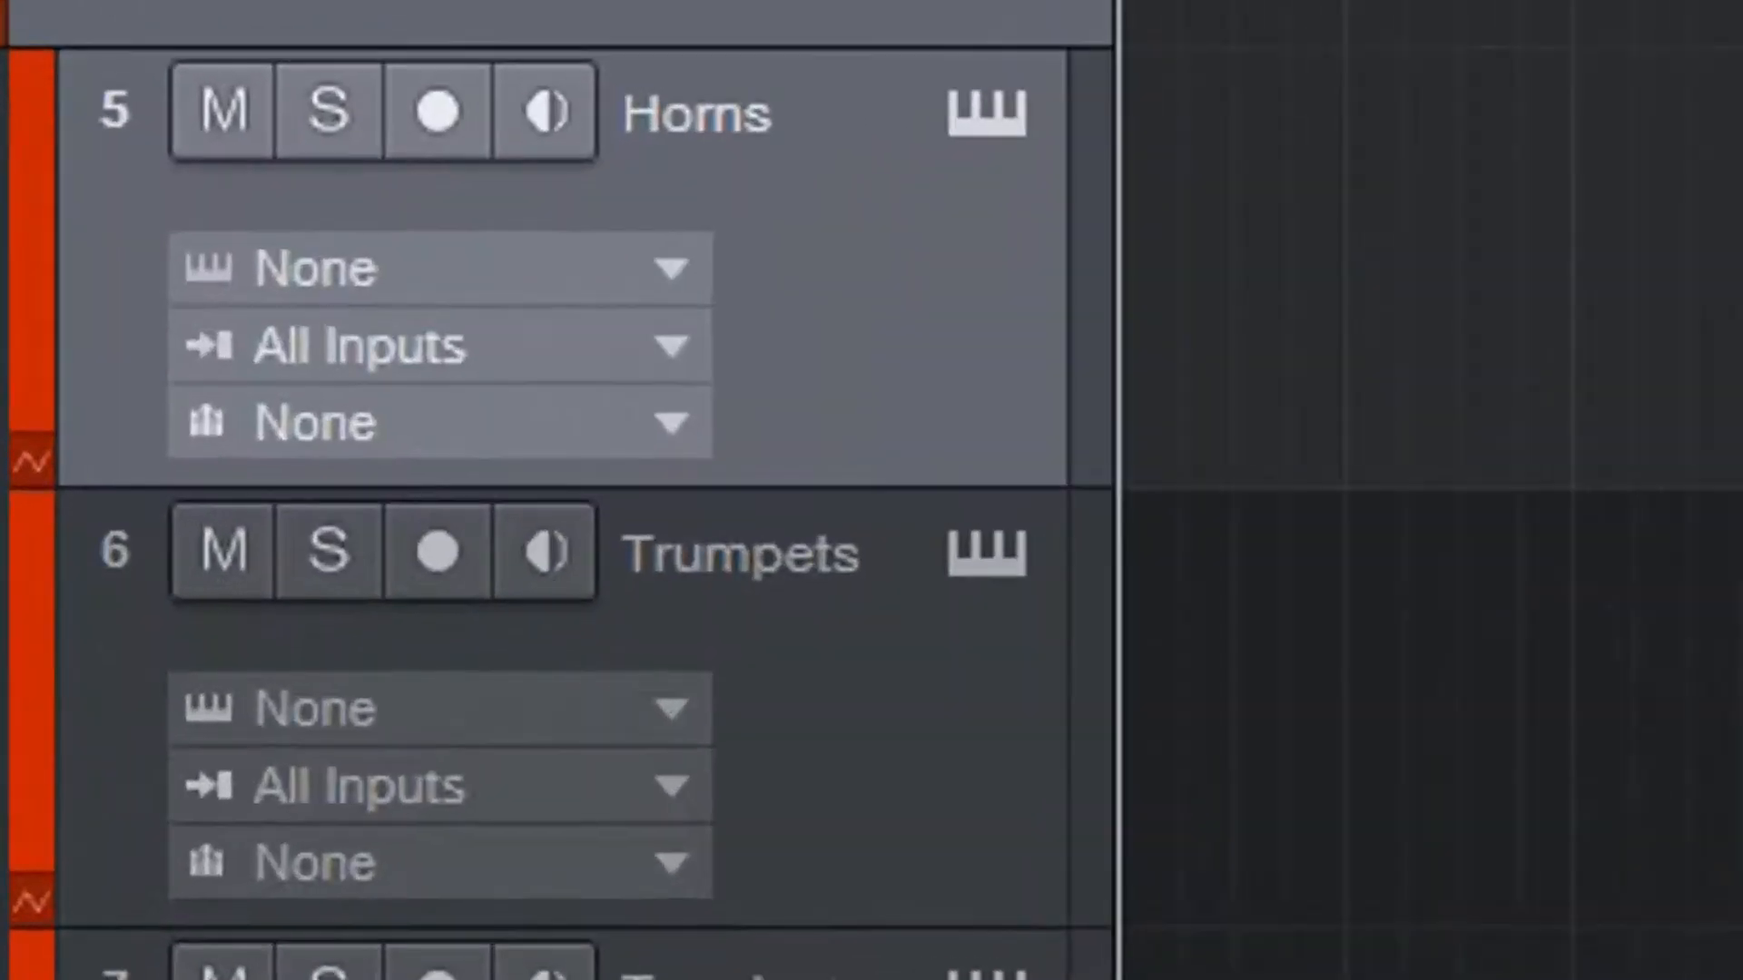
Step: Set Brass as the instrument and Brass Section as the MIDI input on the Horns and Trumpets tracks
{"action": "left_click", "coordinate": [159, 572]}
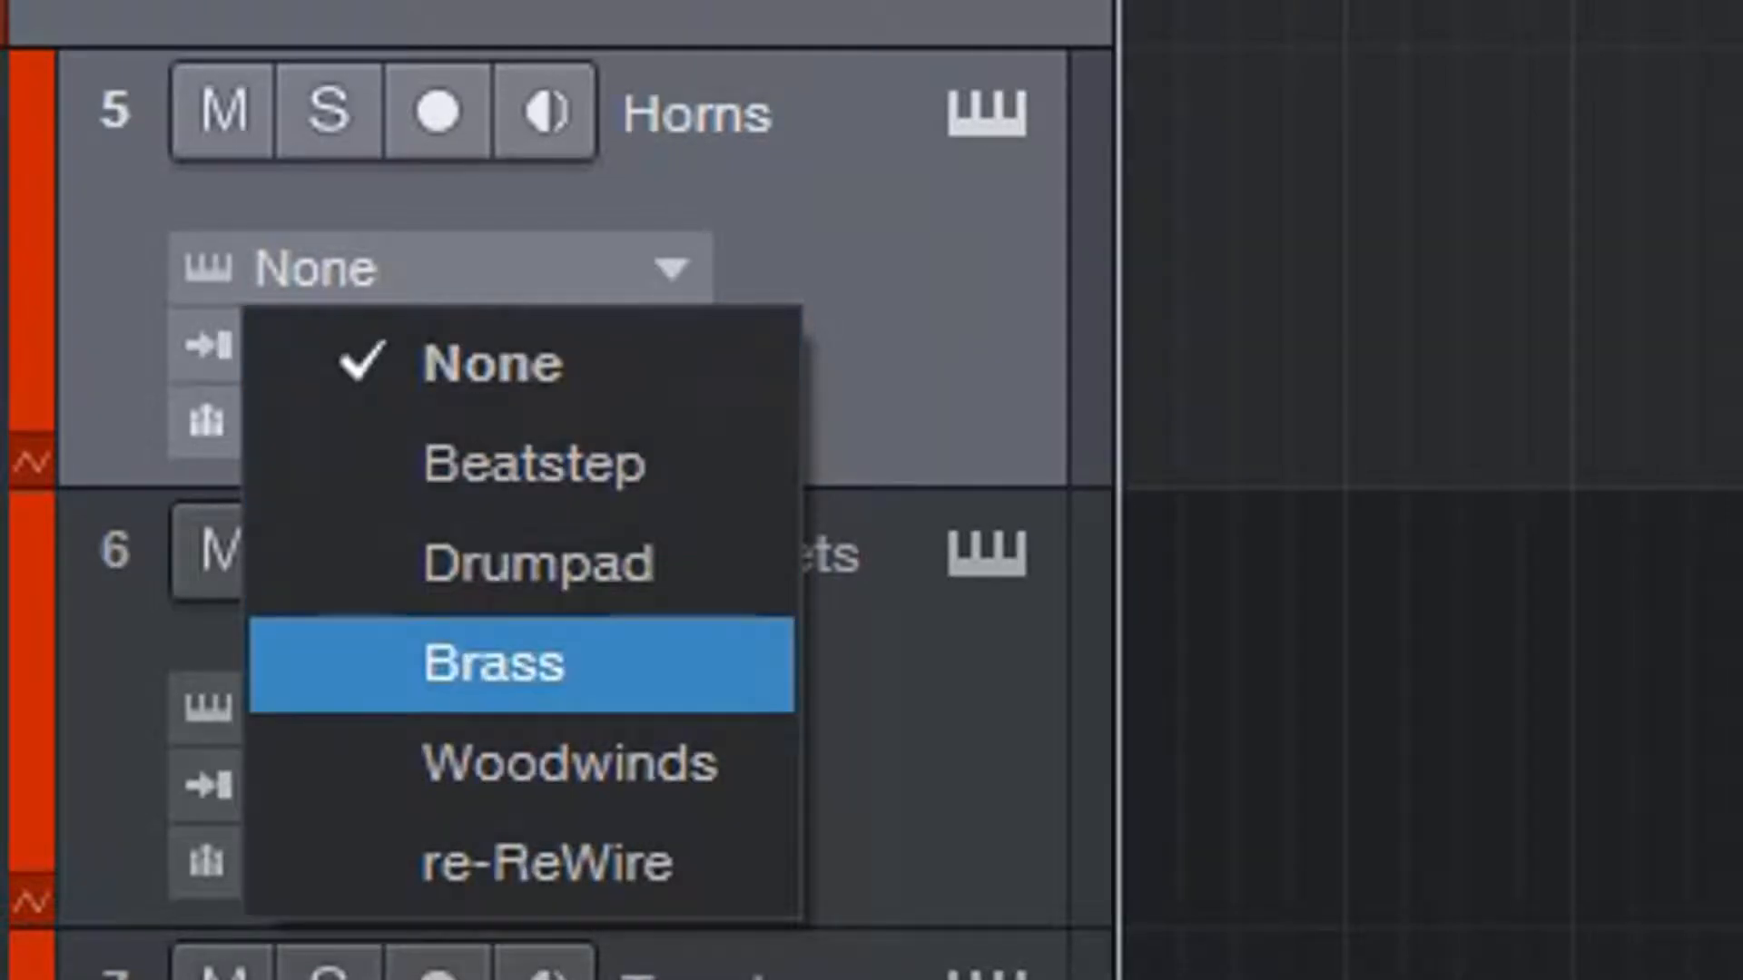
{"action": "left_click", "coordinate": [522, 665]}
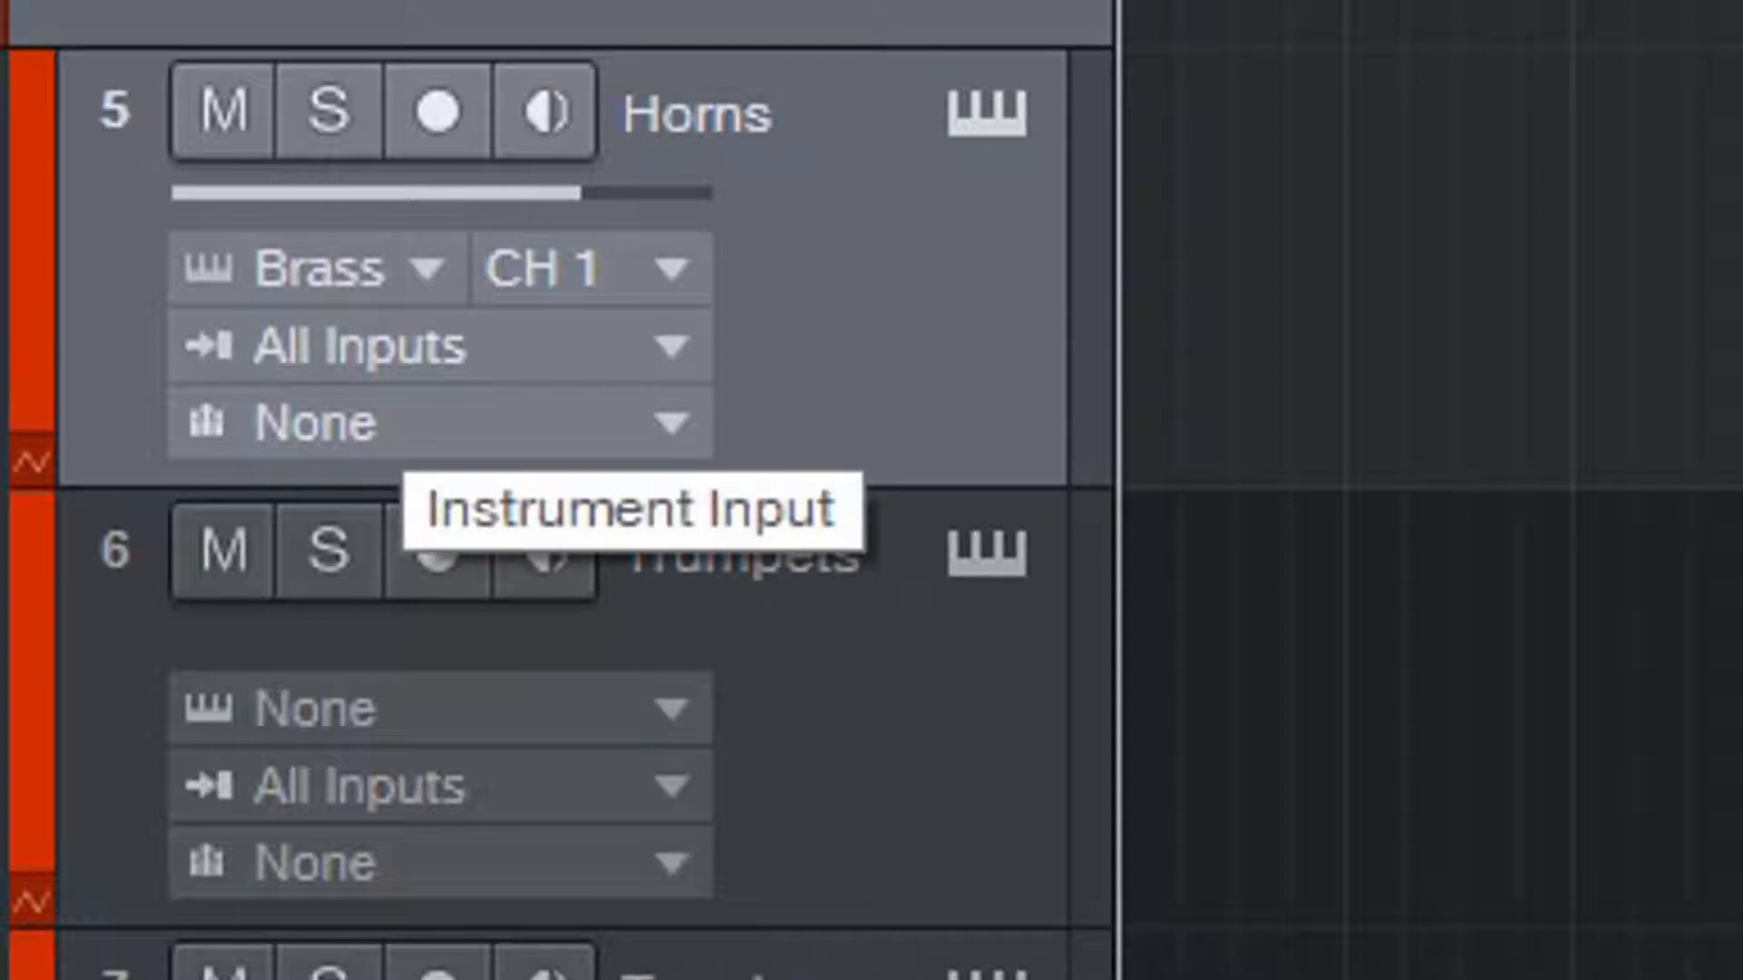
{"action": "left_click", "coordinate": [406, 349]}
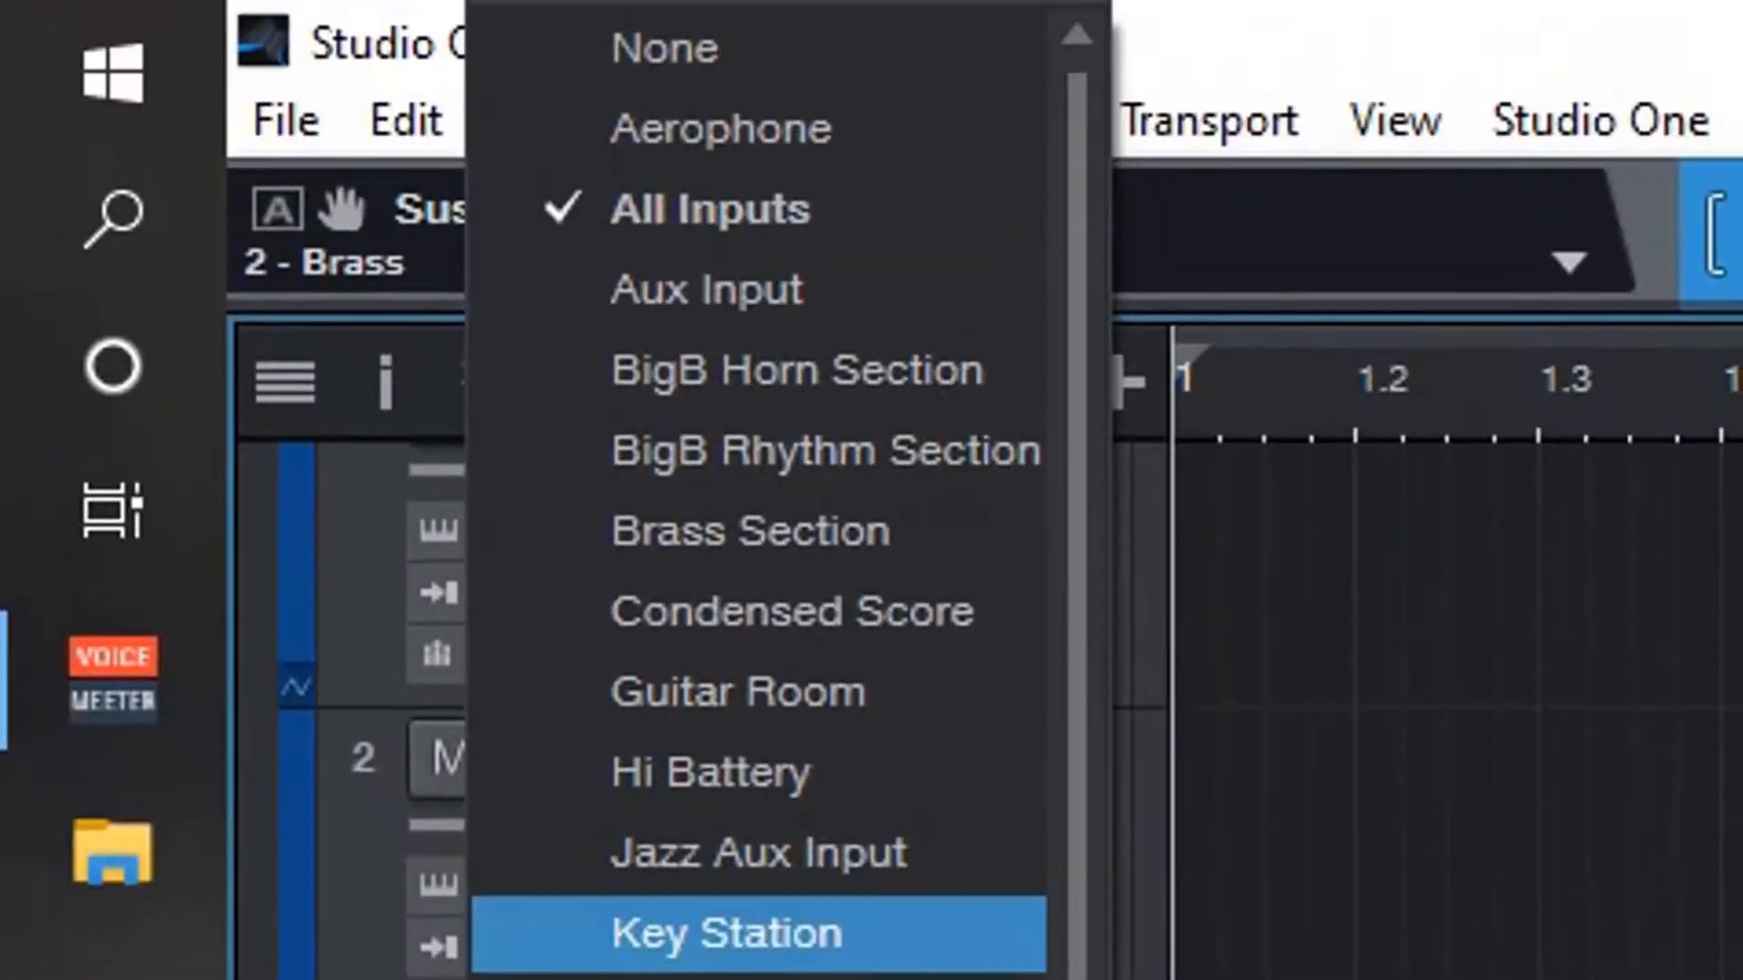
{"action": "left_click", "coordinate": [752, 532]}
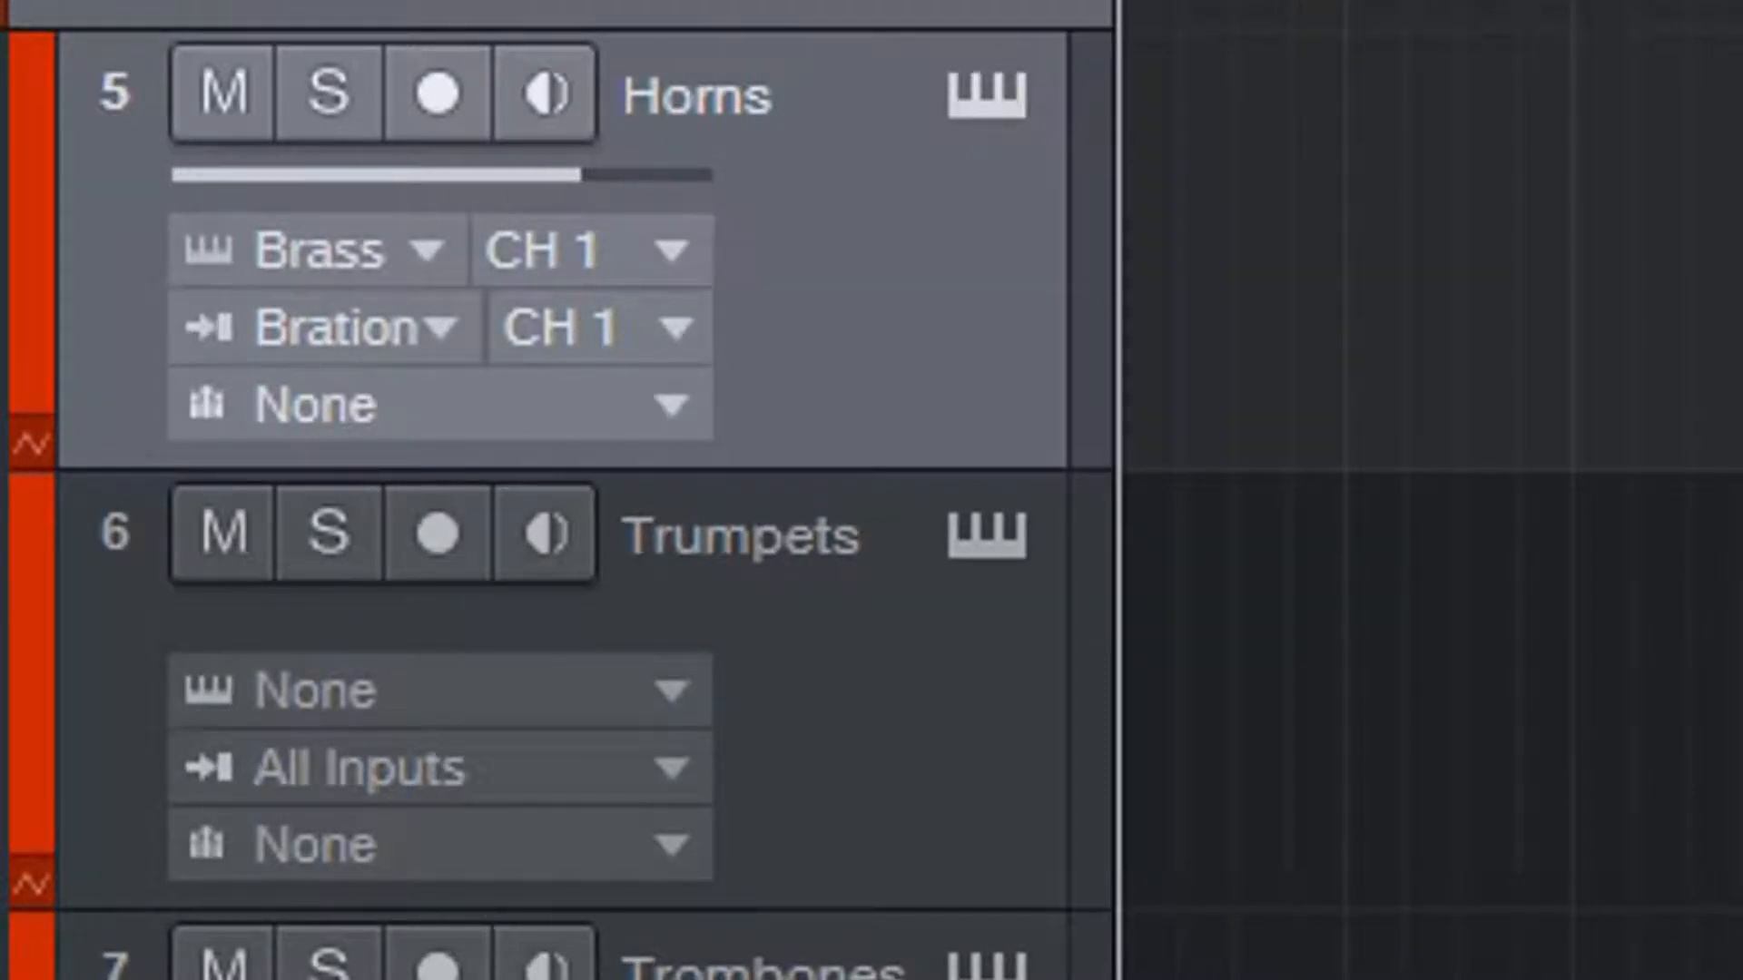
{"action": "left_click", "coordinate": [436, 691]}
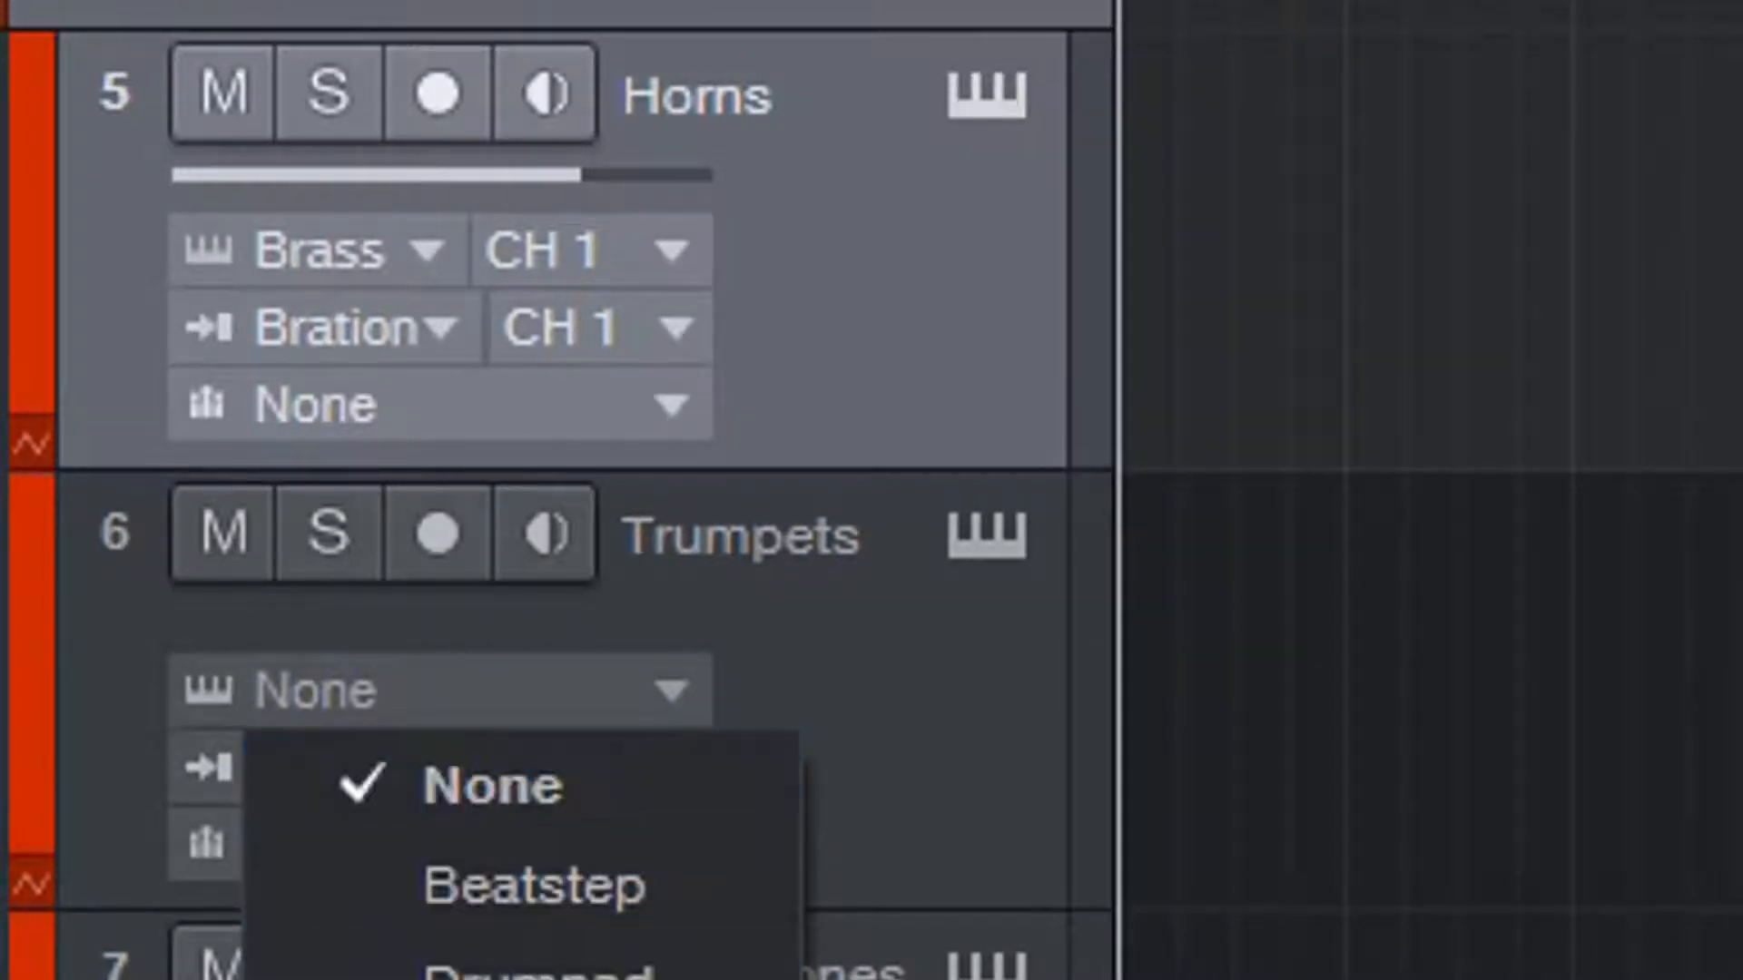
{"action": "left_click", "coordinate": [436, 975]}
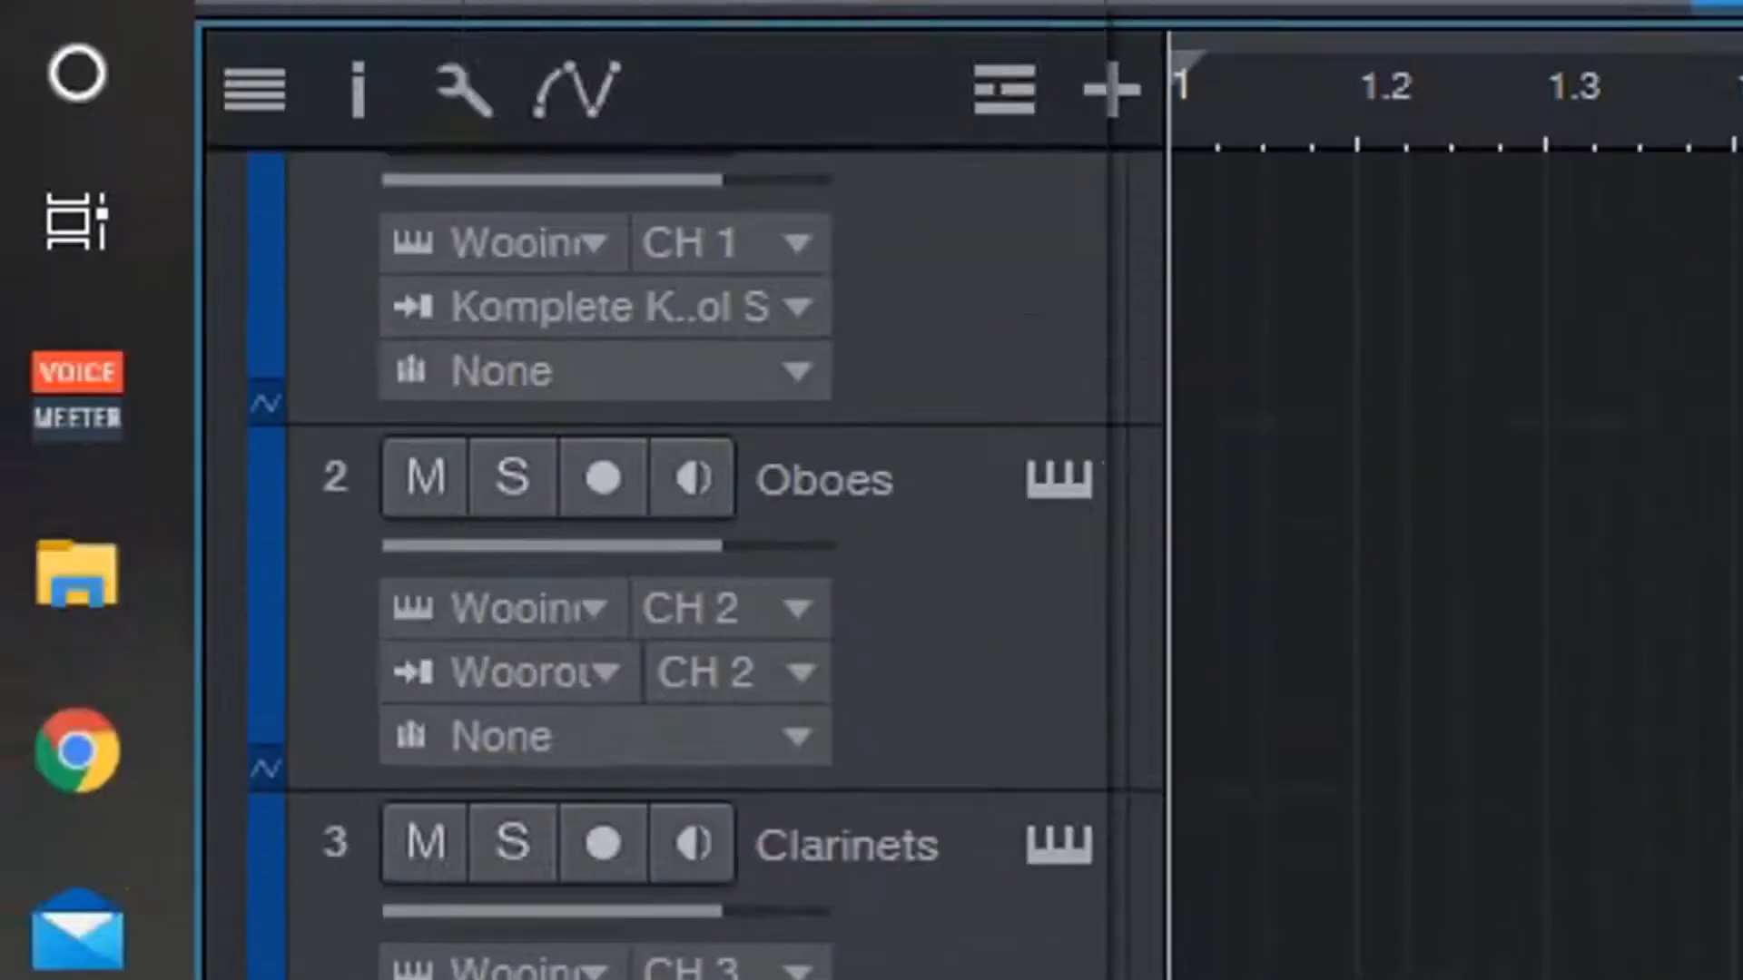
{"action": "left_click", "coordinate": [399, 978]}
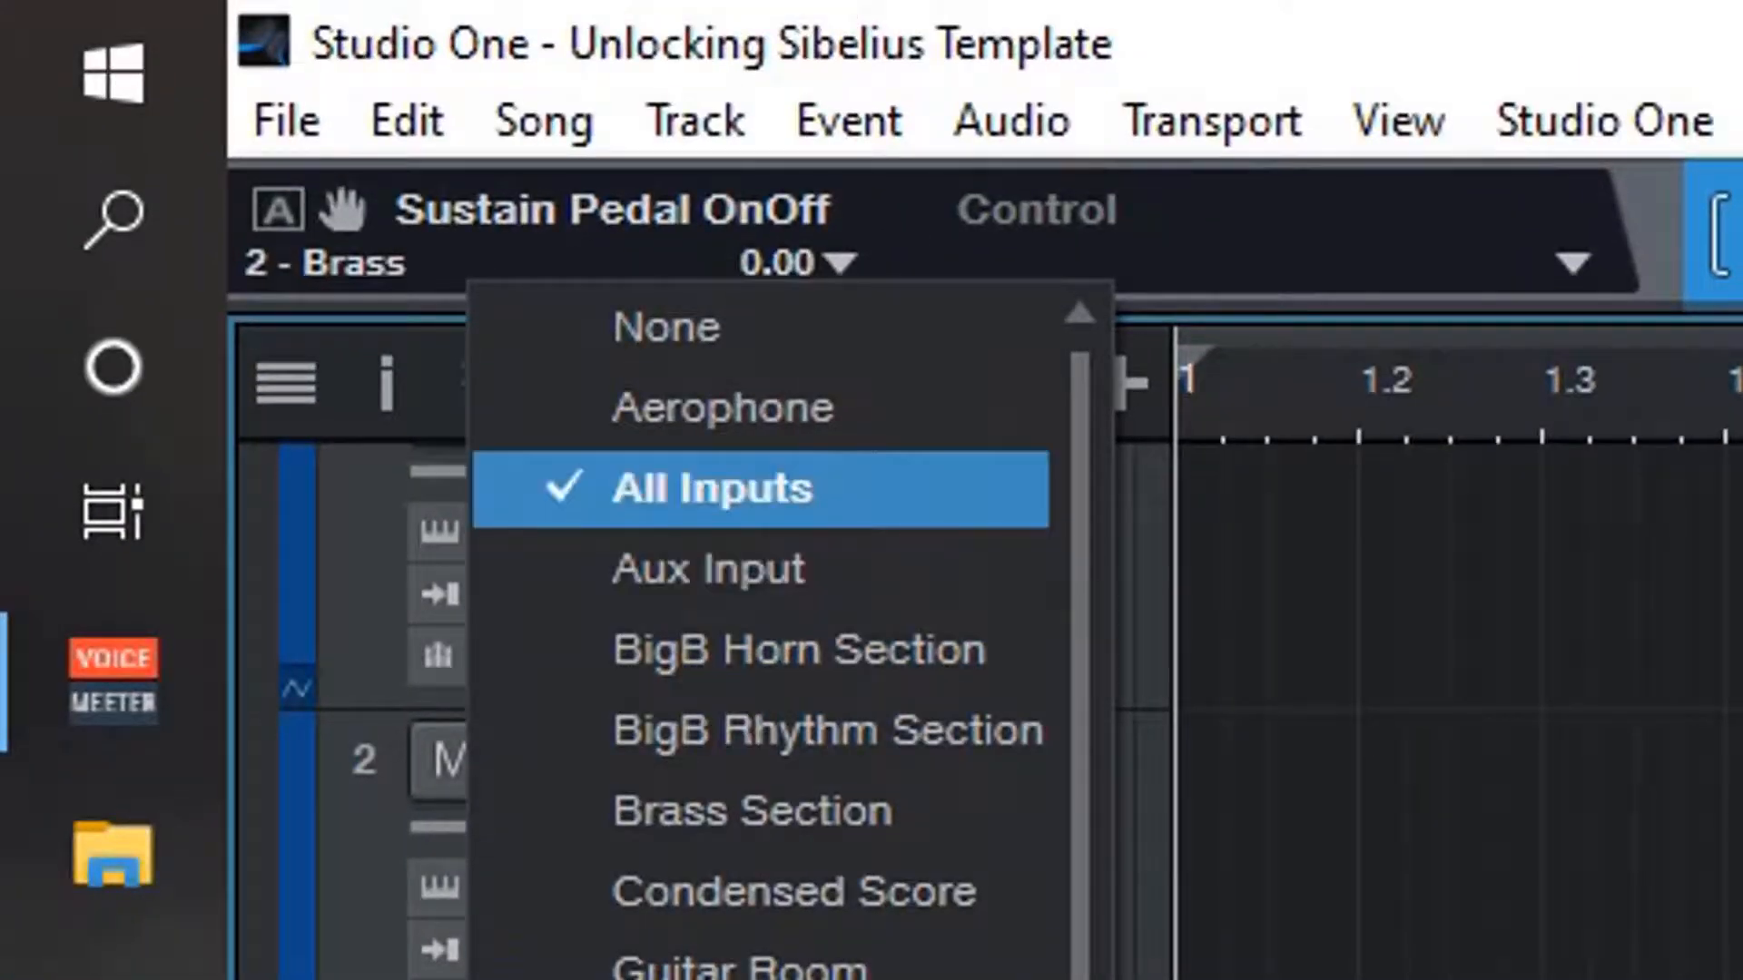
{"action": "left_click", "coordinate": [754, 812]}
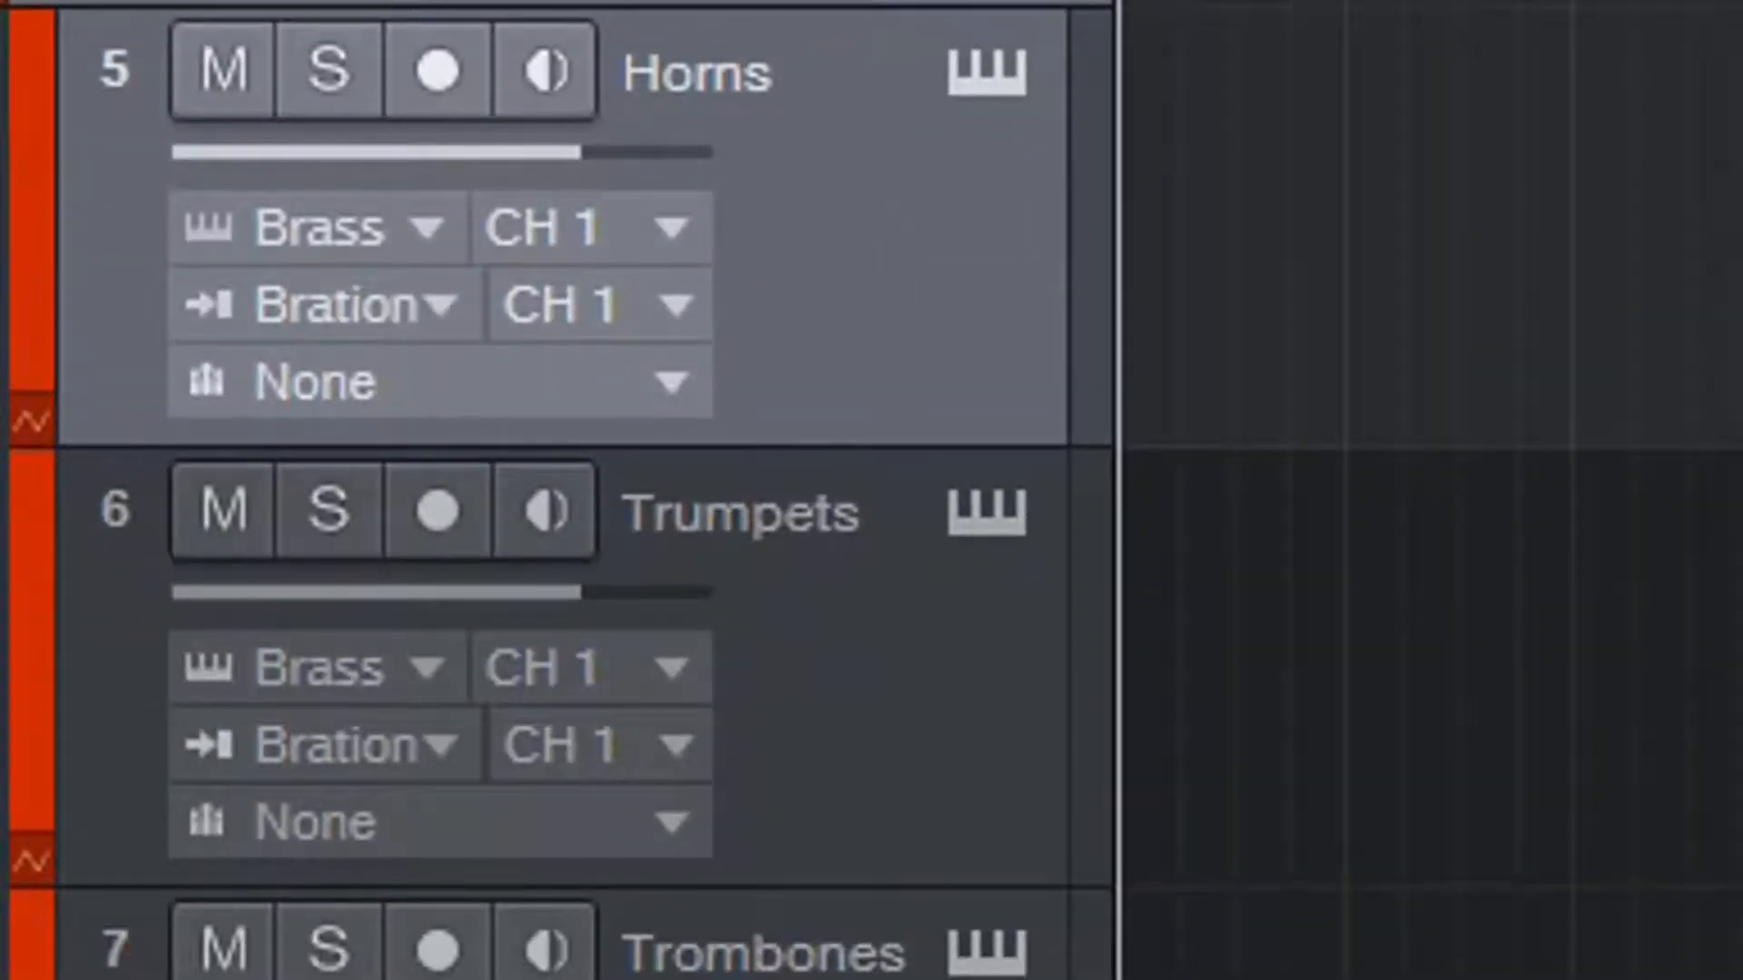
Step: Keep the Horns input on CH 1 and set both the instrument and input channels of Trumpets to CH 2
{"action": "left_click", "coordinate": [635, 307]}
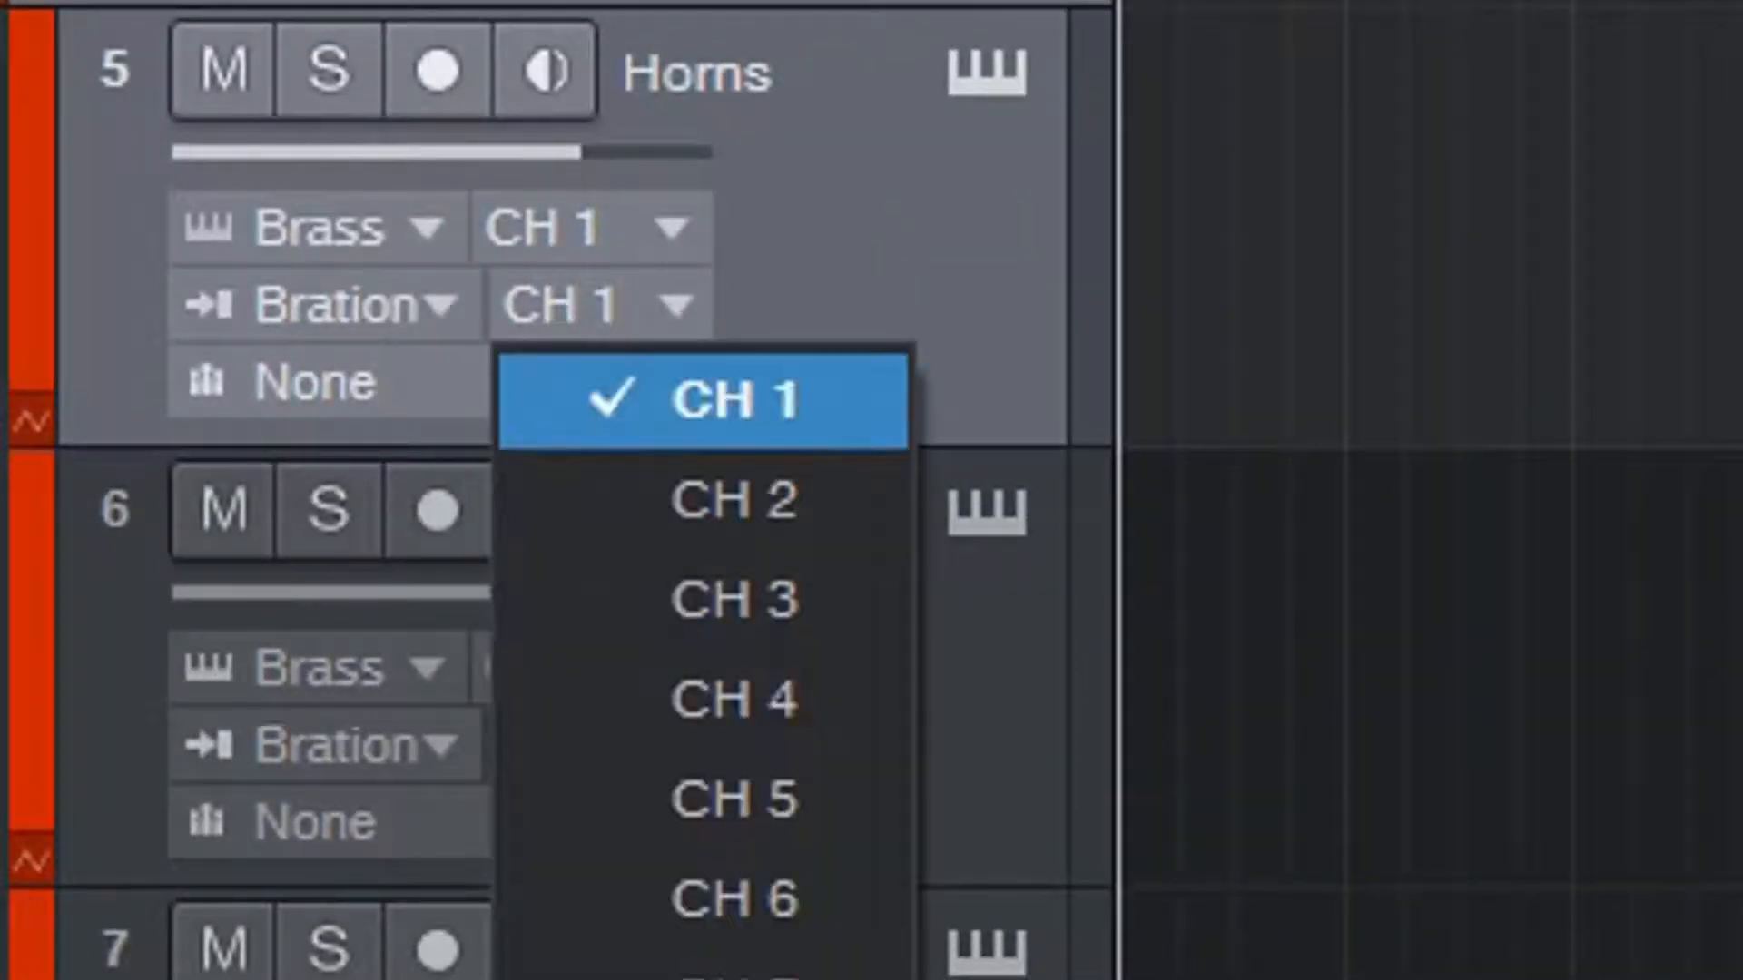
{"action": "left_click", "coordinate": [708, 400]}
{"action": "left_click", "coordinate": [635, 669]}
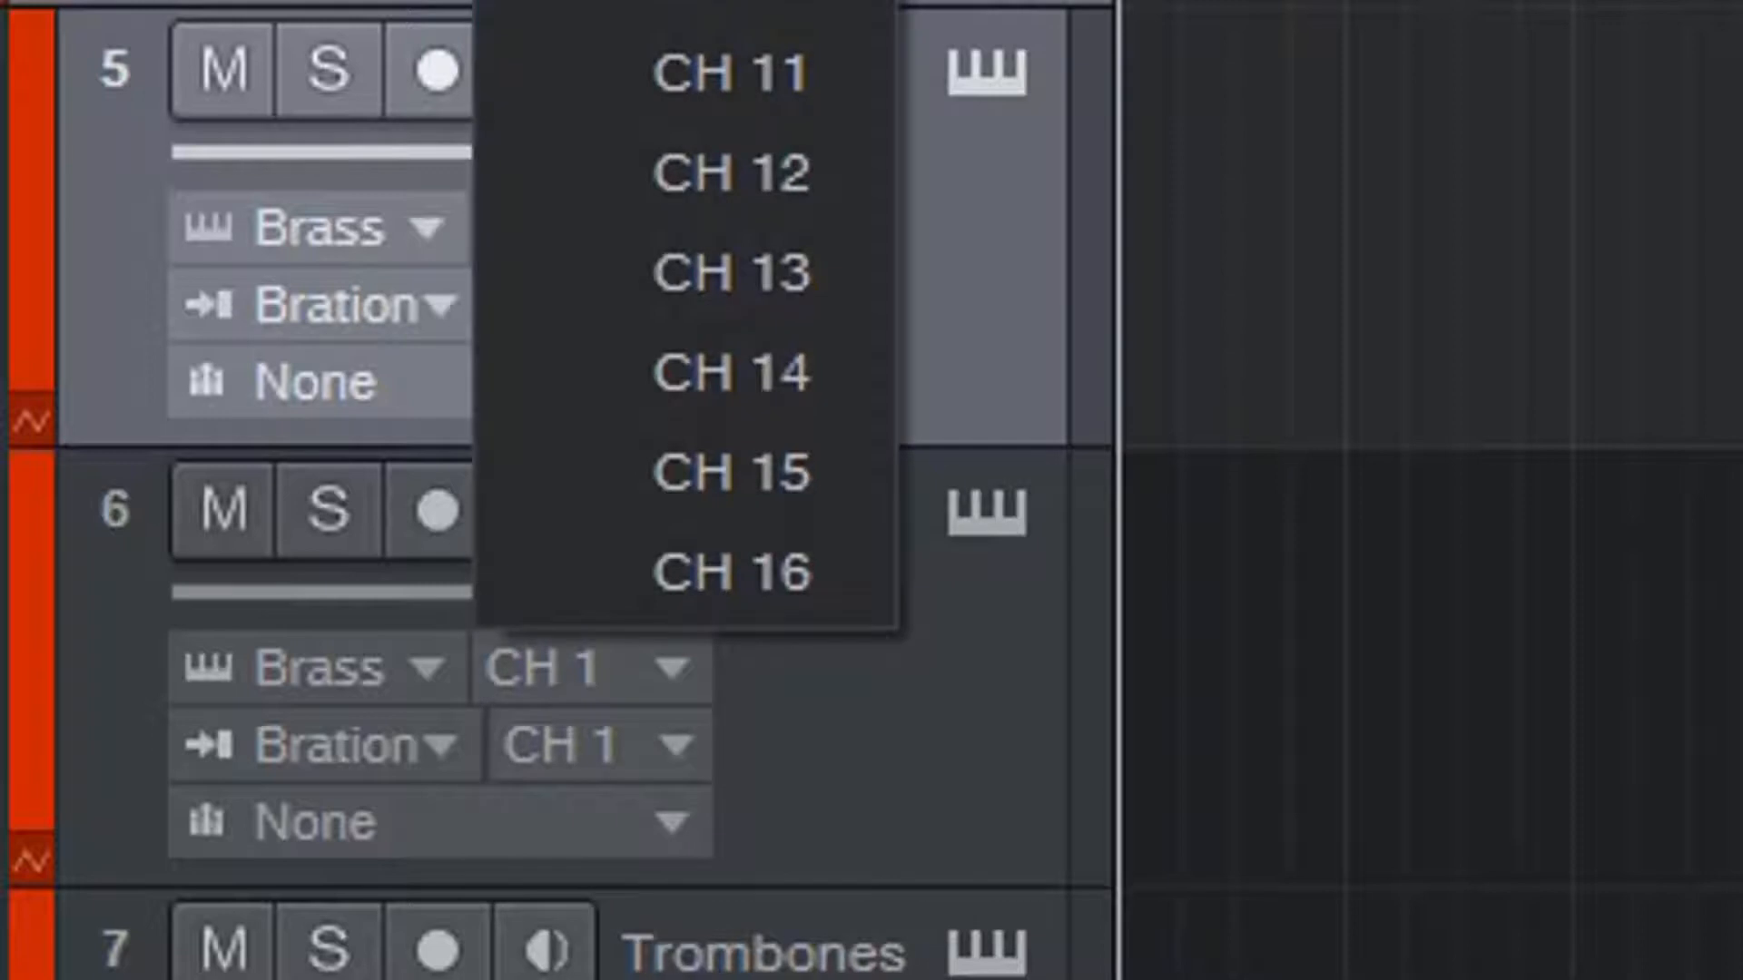
{"action": "left_click", "coordinate": [690, 2]}
{"action": "left_click", "coordinate": [635, 746]}
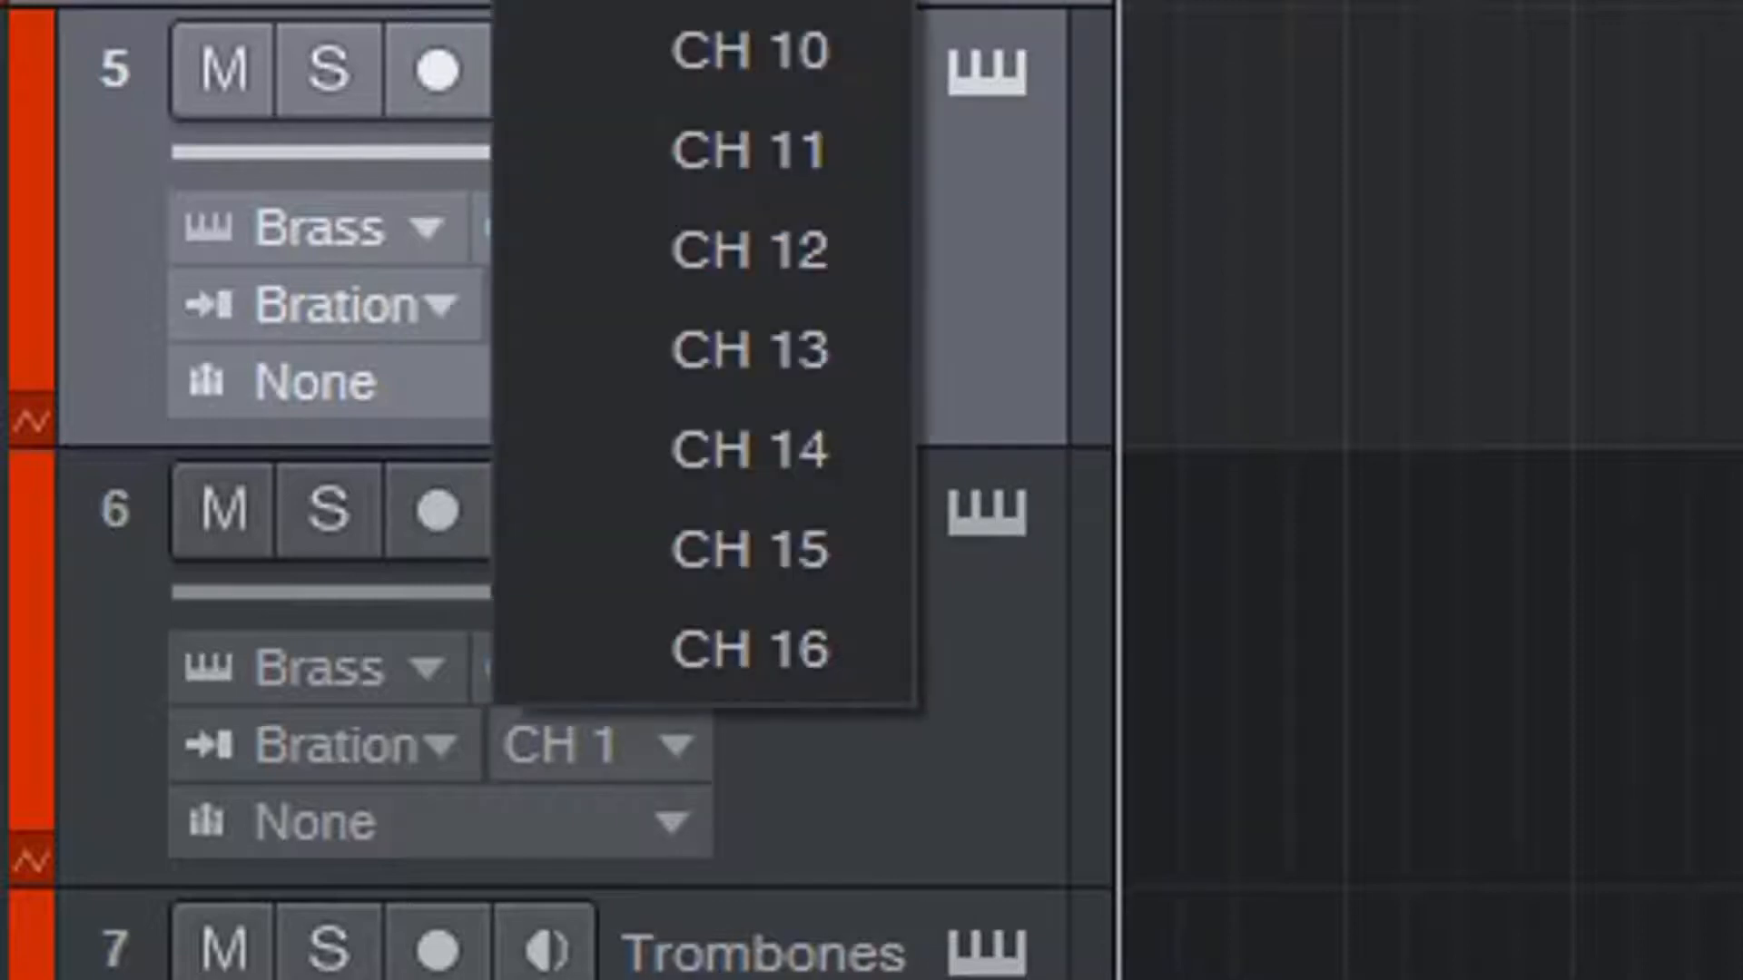
{"action": "left_click", "coordinate": [708, 2]}
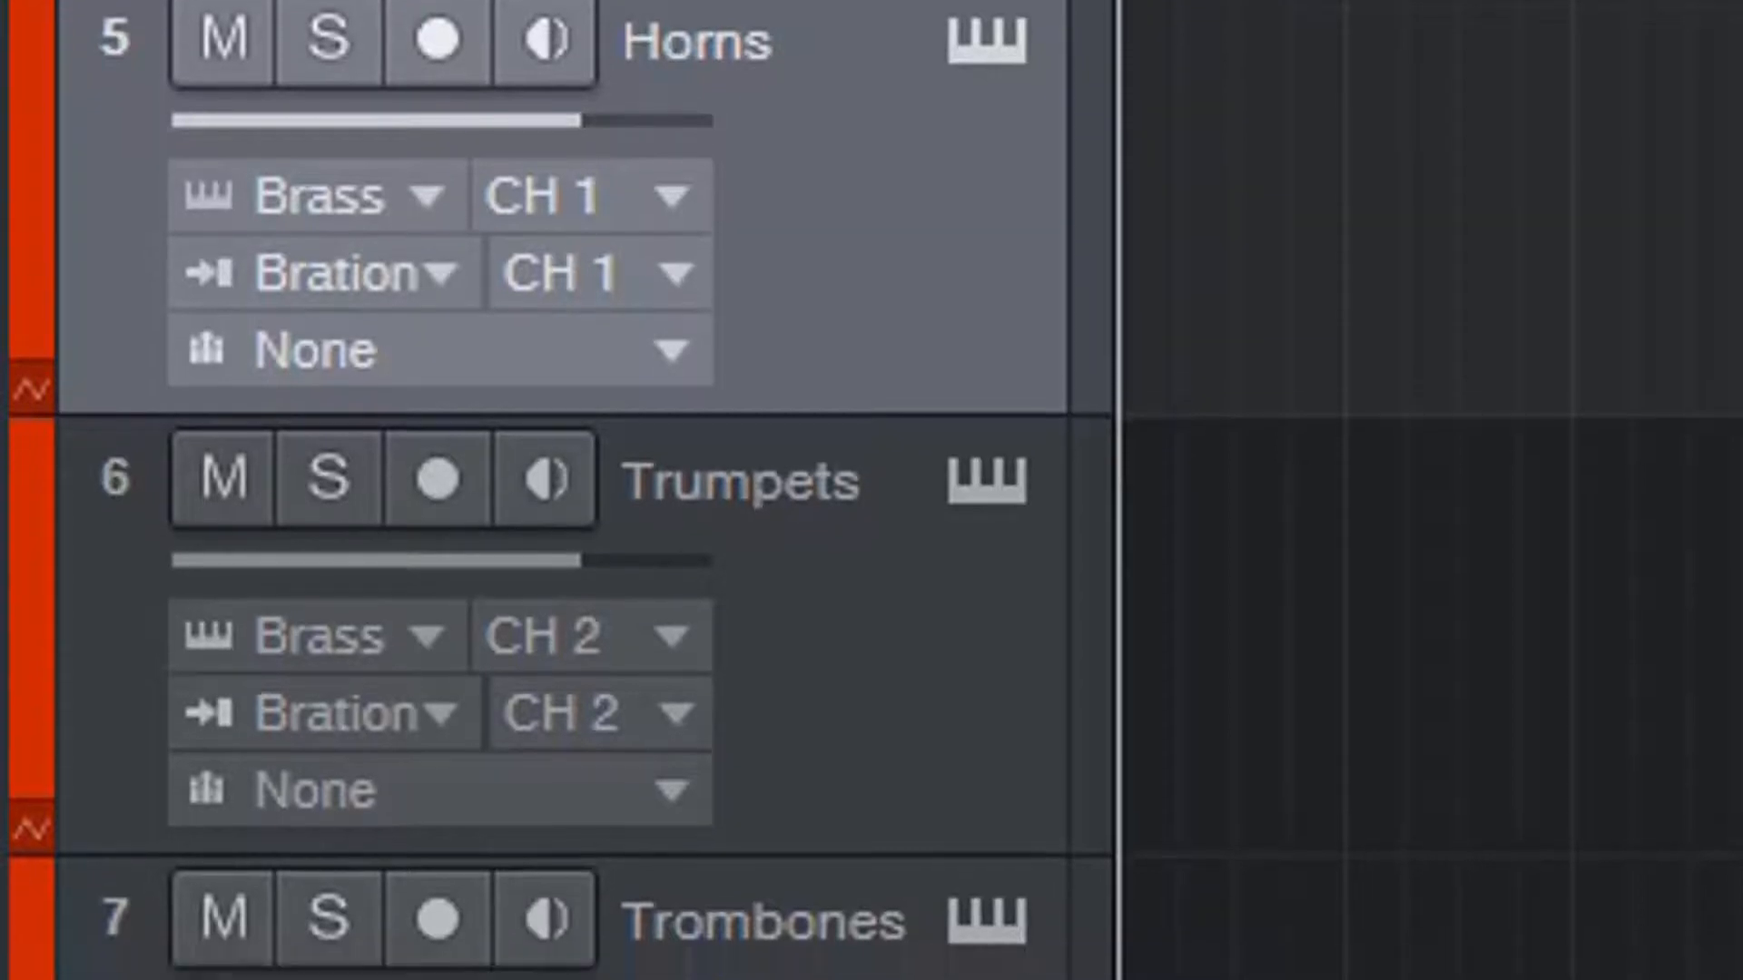
Step: Route the Trombones track to the Brass instrument with Brass Section as its input, both on CH 3
{"action": "left_click", "coordinate": [441, 481]}
{"action": "left_click", "coordinate": [495, 653]}
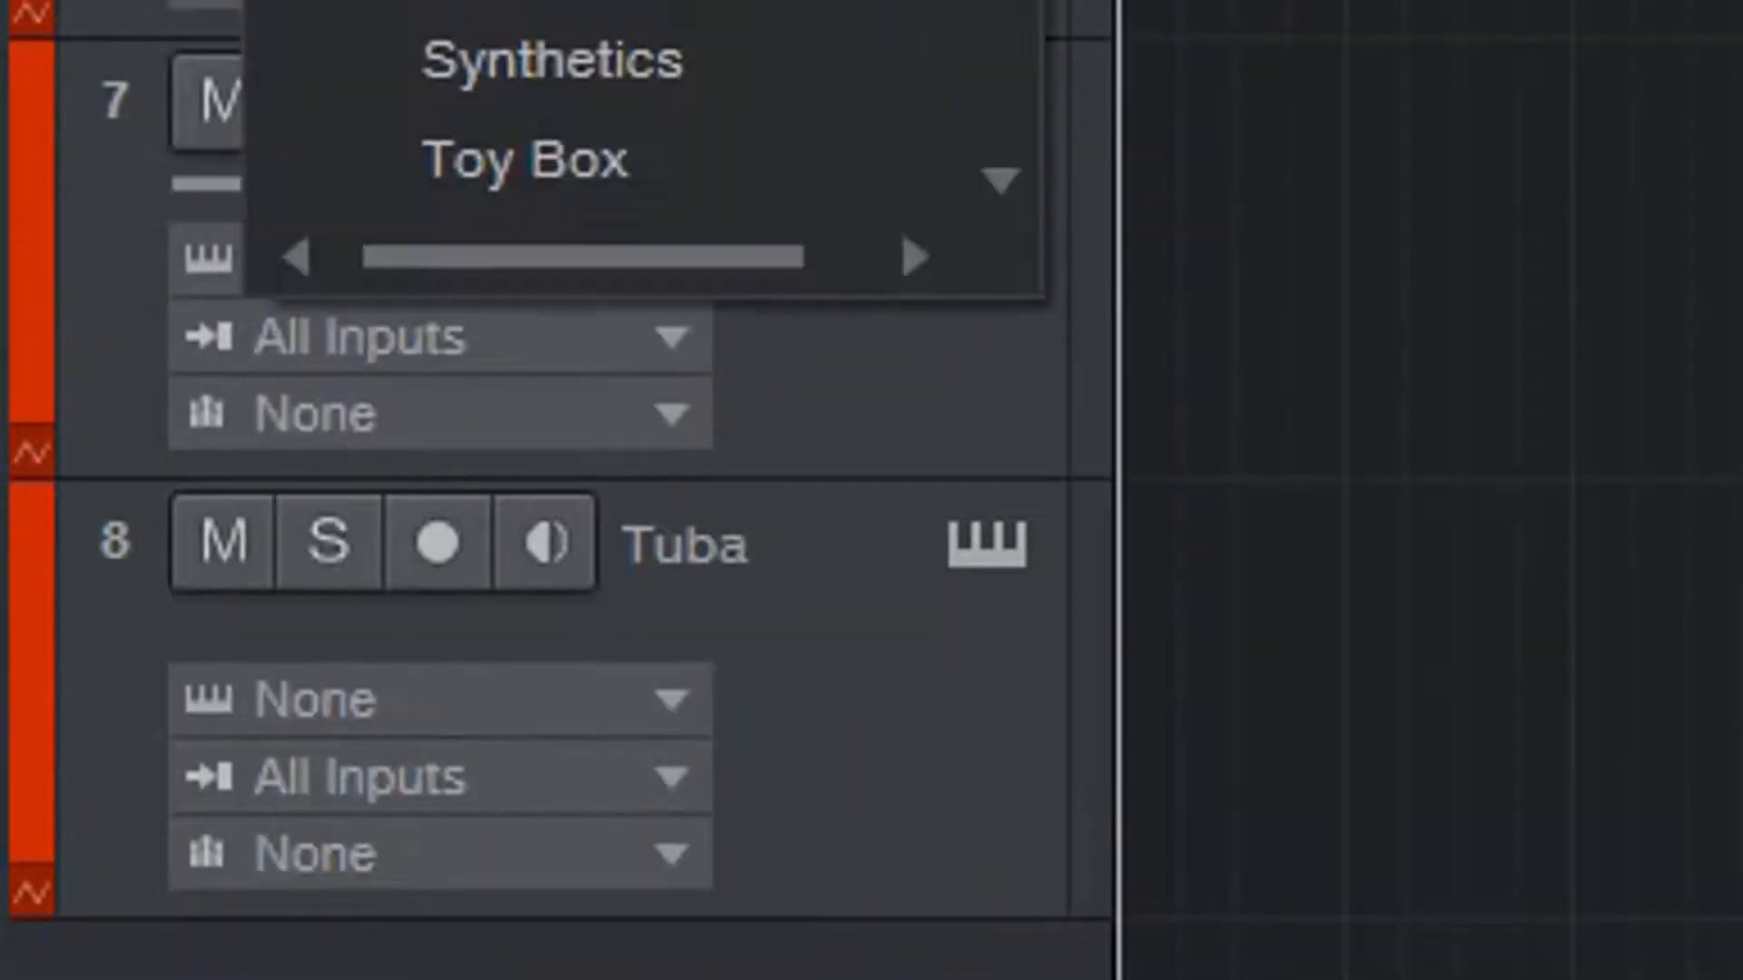
{"action": "left_click", "coordinate": [509, 8]}
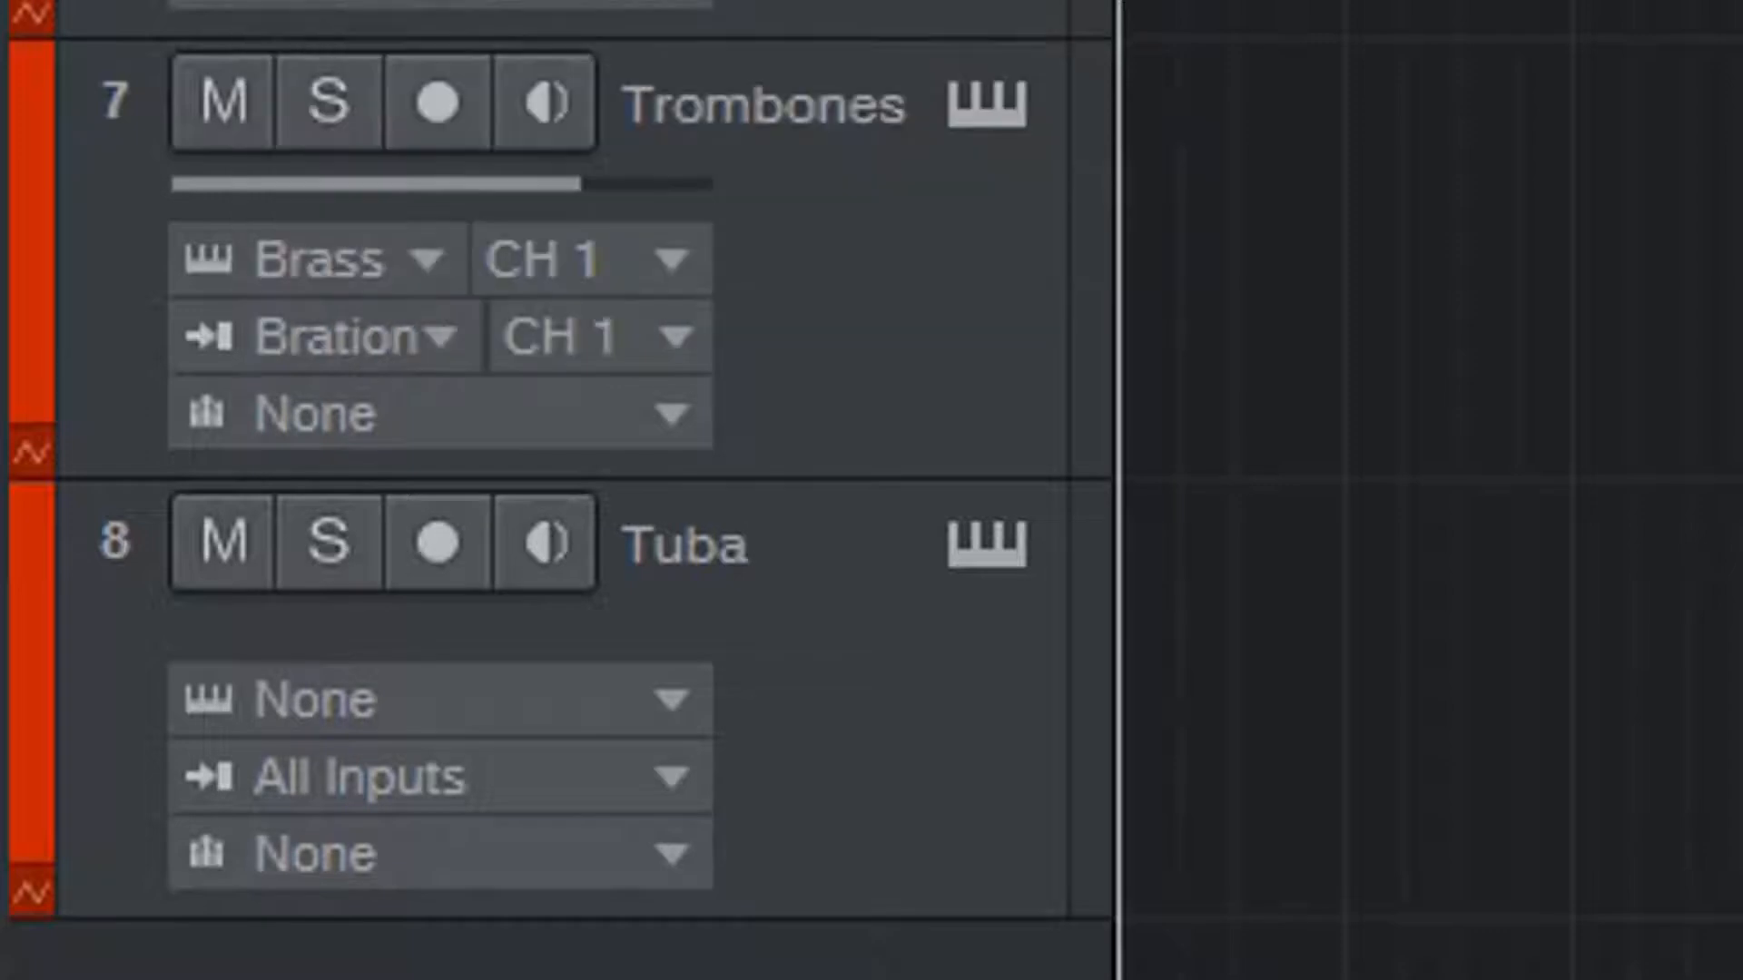
{"action": "left_click", "coordinate": [626, 261]}
{"action": "left_click", "coordinate": [690, 3]}
{"action": "left_click", "coordinate": [604, 337]}
{"action": "left_click", "coordinate": [708, 3]}
Step: Route the Tuba track to the Brass instrument with Brass Section as its input, both on CH 4
{"action": "left_click", "coordinate": [436, 700]}
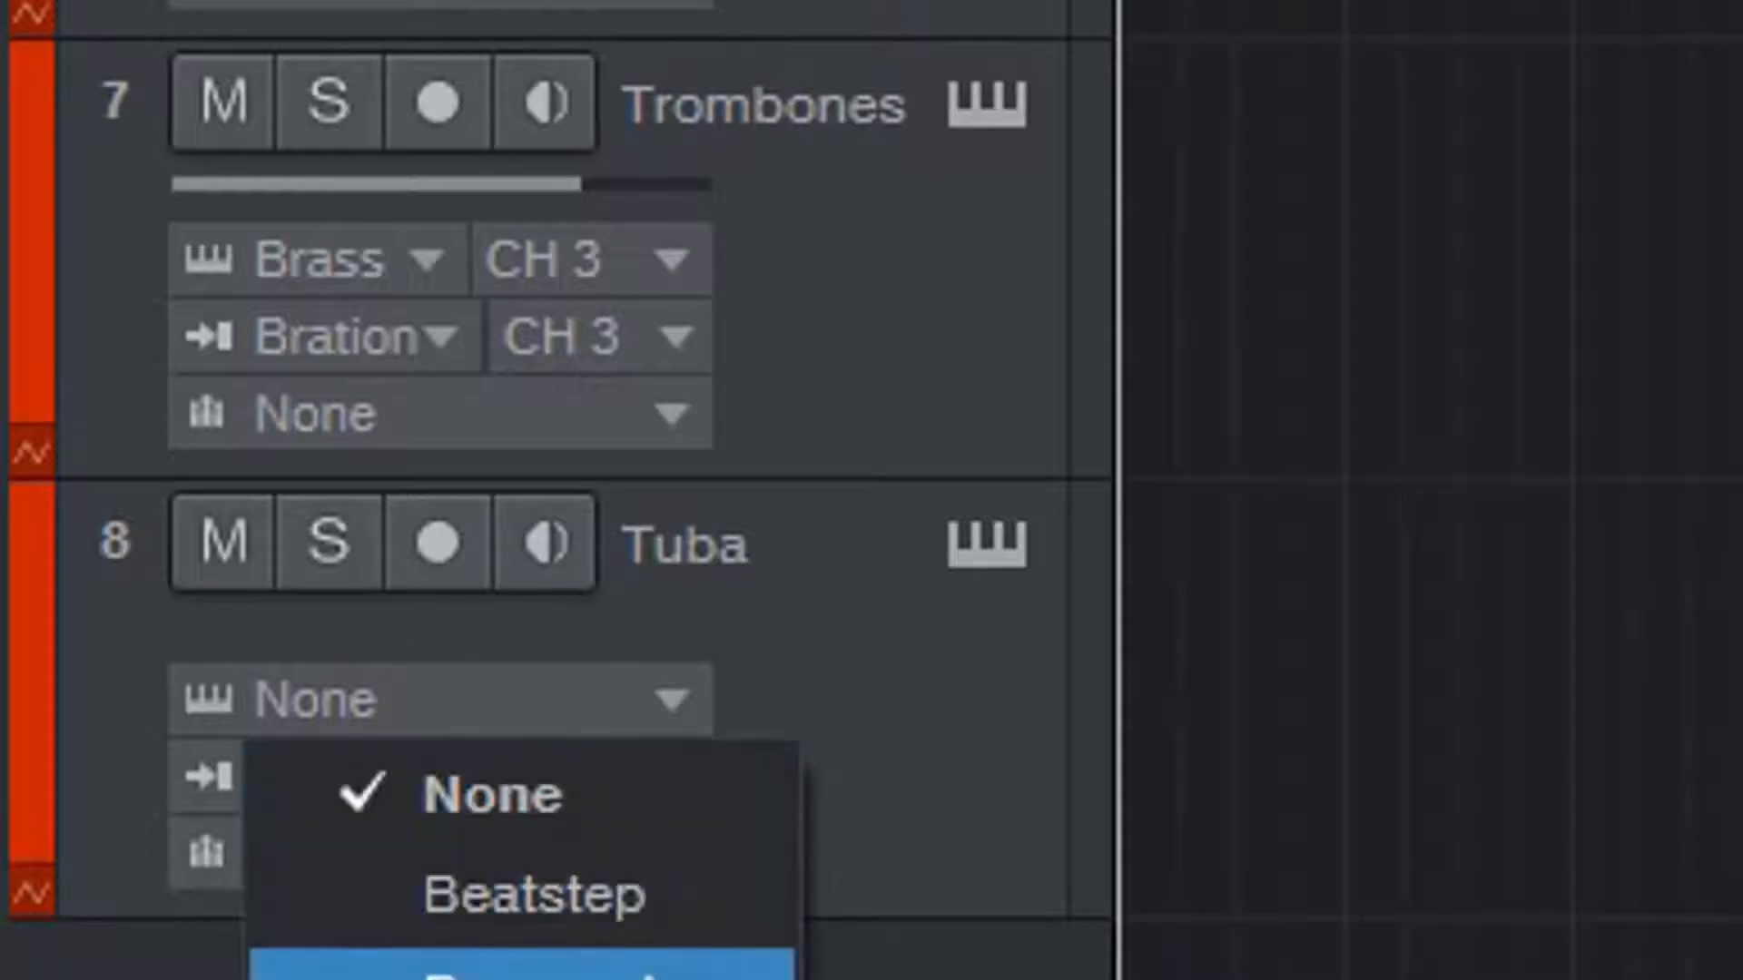
{"action": "left_click", "coordinate": [435, 976]}
{"action": "left_click", "coordinate": [581, 700]}
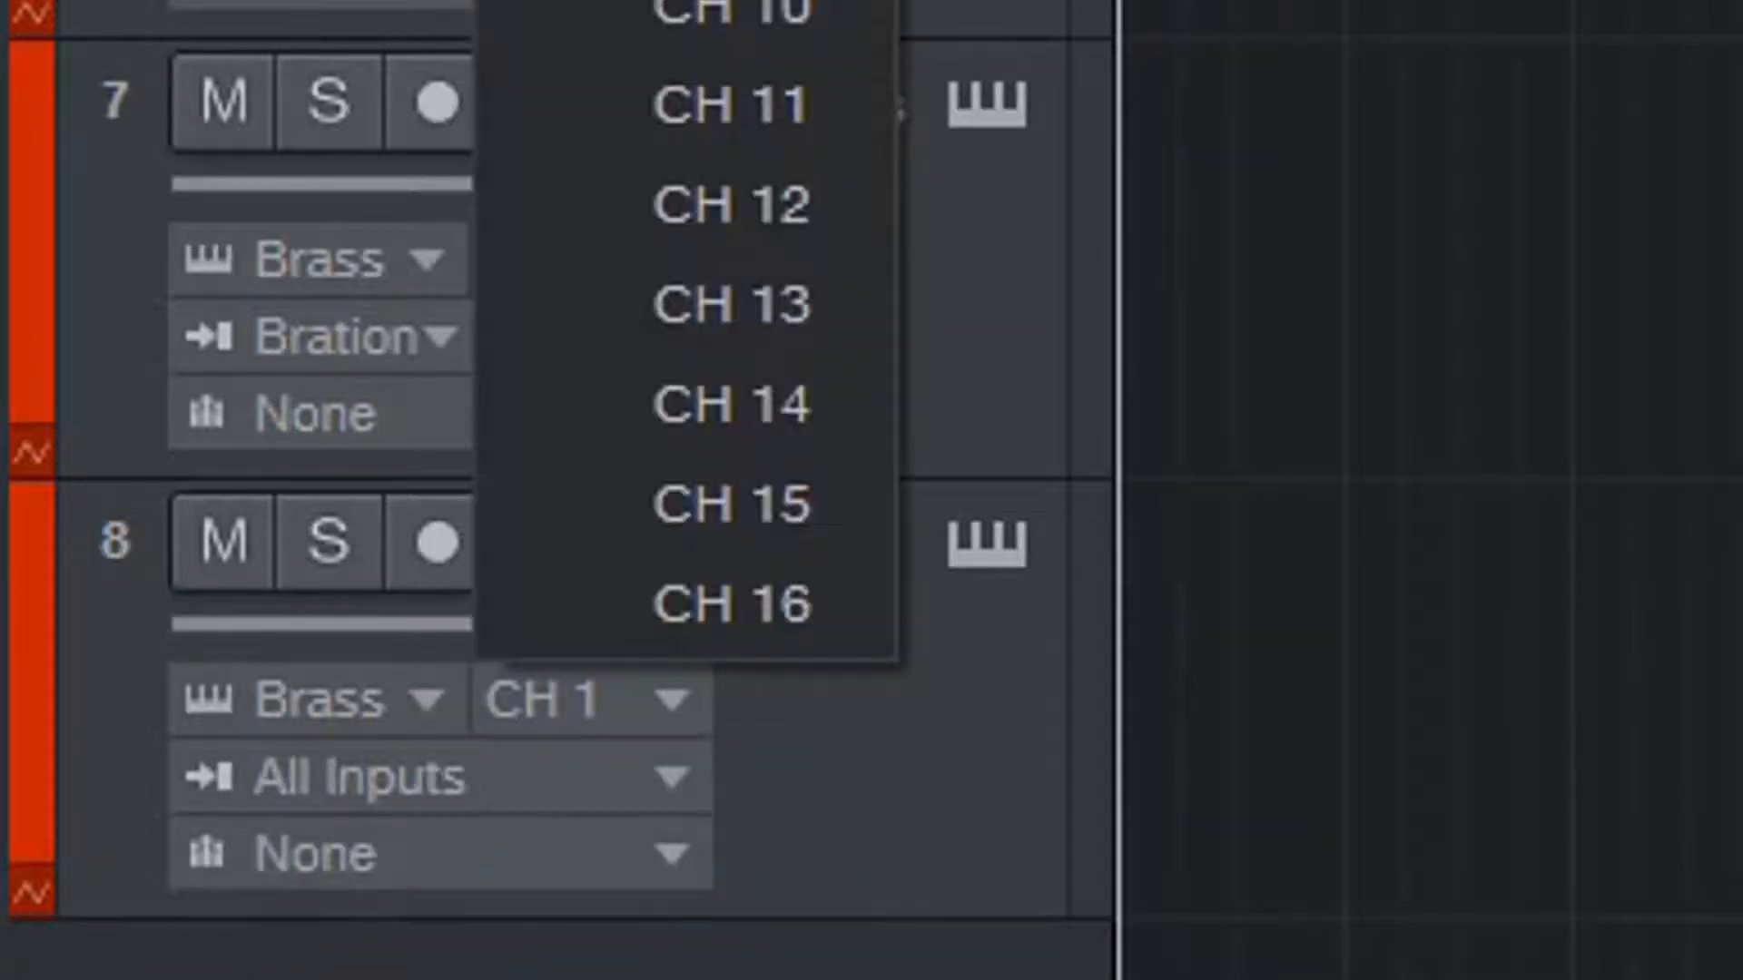
{"action": "left_click", "coordinate": [708, 3]}
{"action": "left_click", "coordinate": [436, 778]}
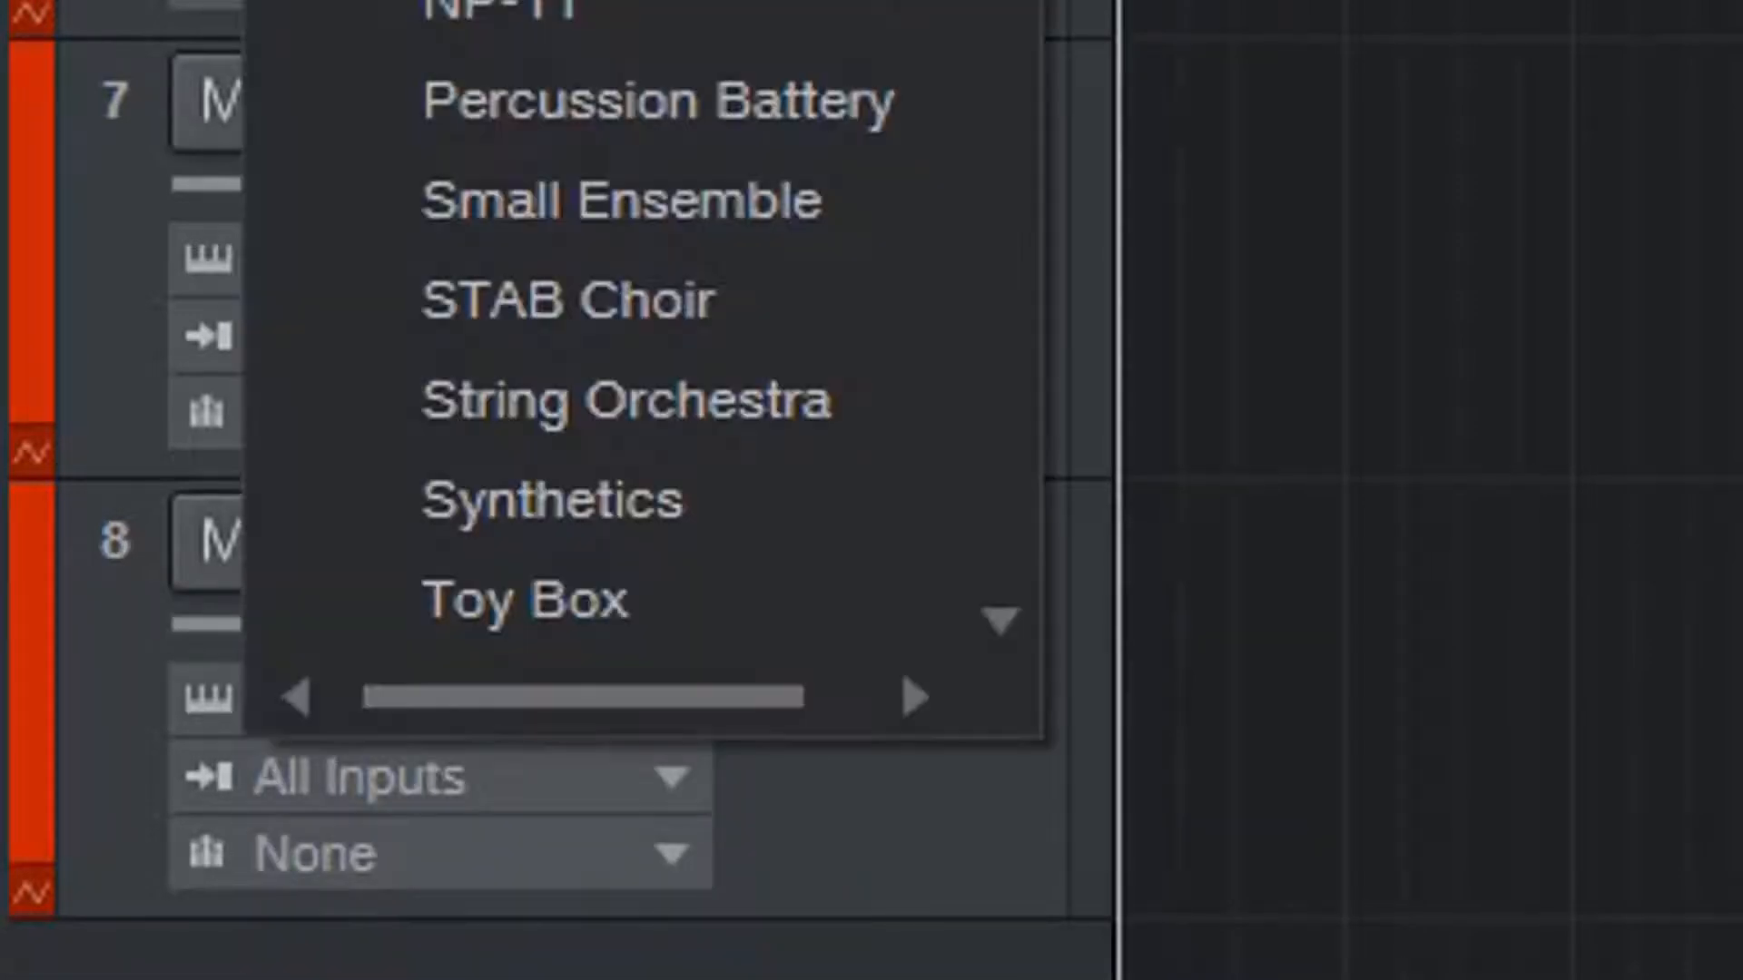
{"action": "left_click", "coordinate": [563, 4]}
{"action": "left_click", "coordinate": [581, 777]}
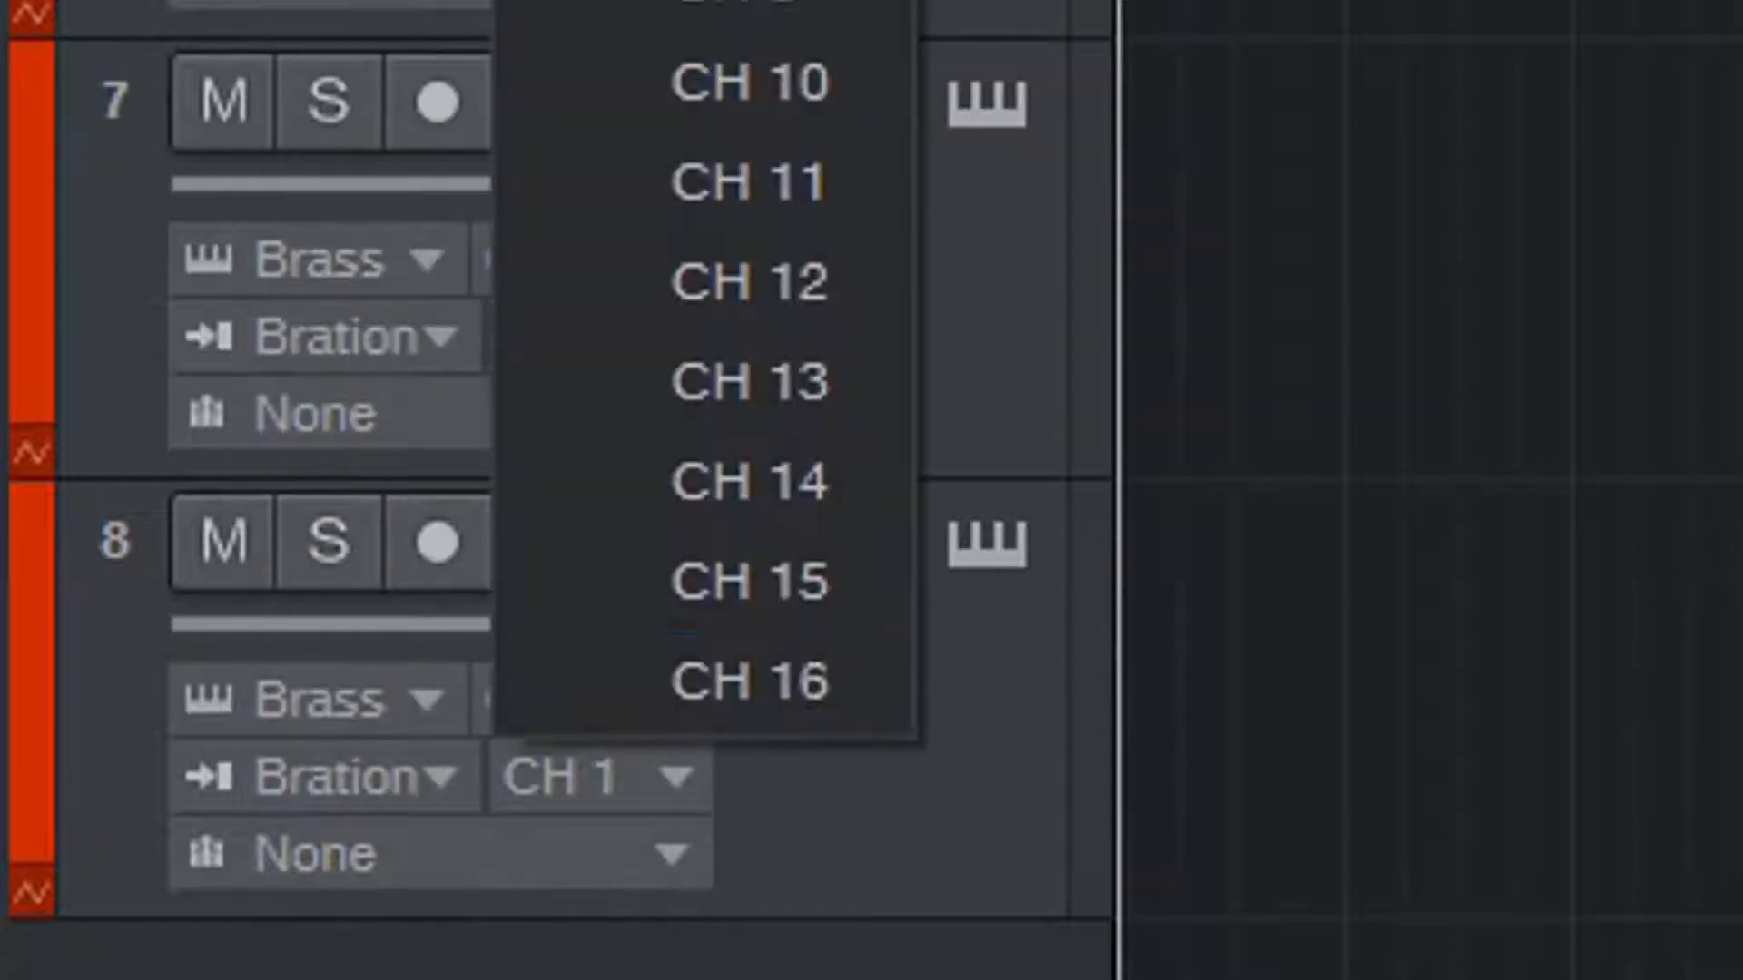
{"action": "left_click", "coordinate": [708, 4]}
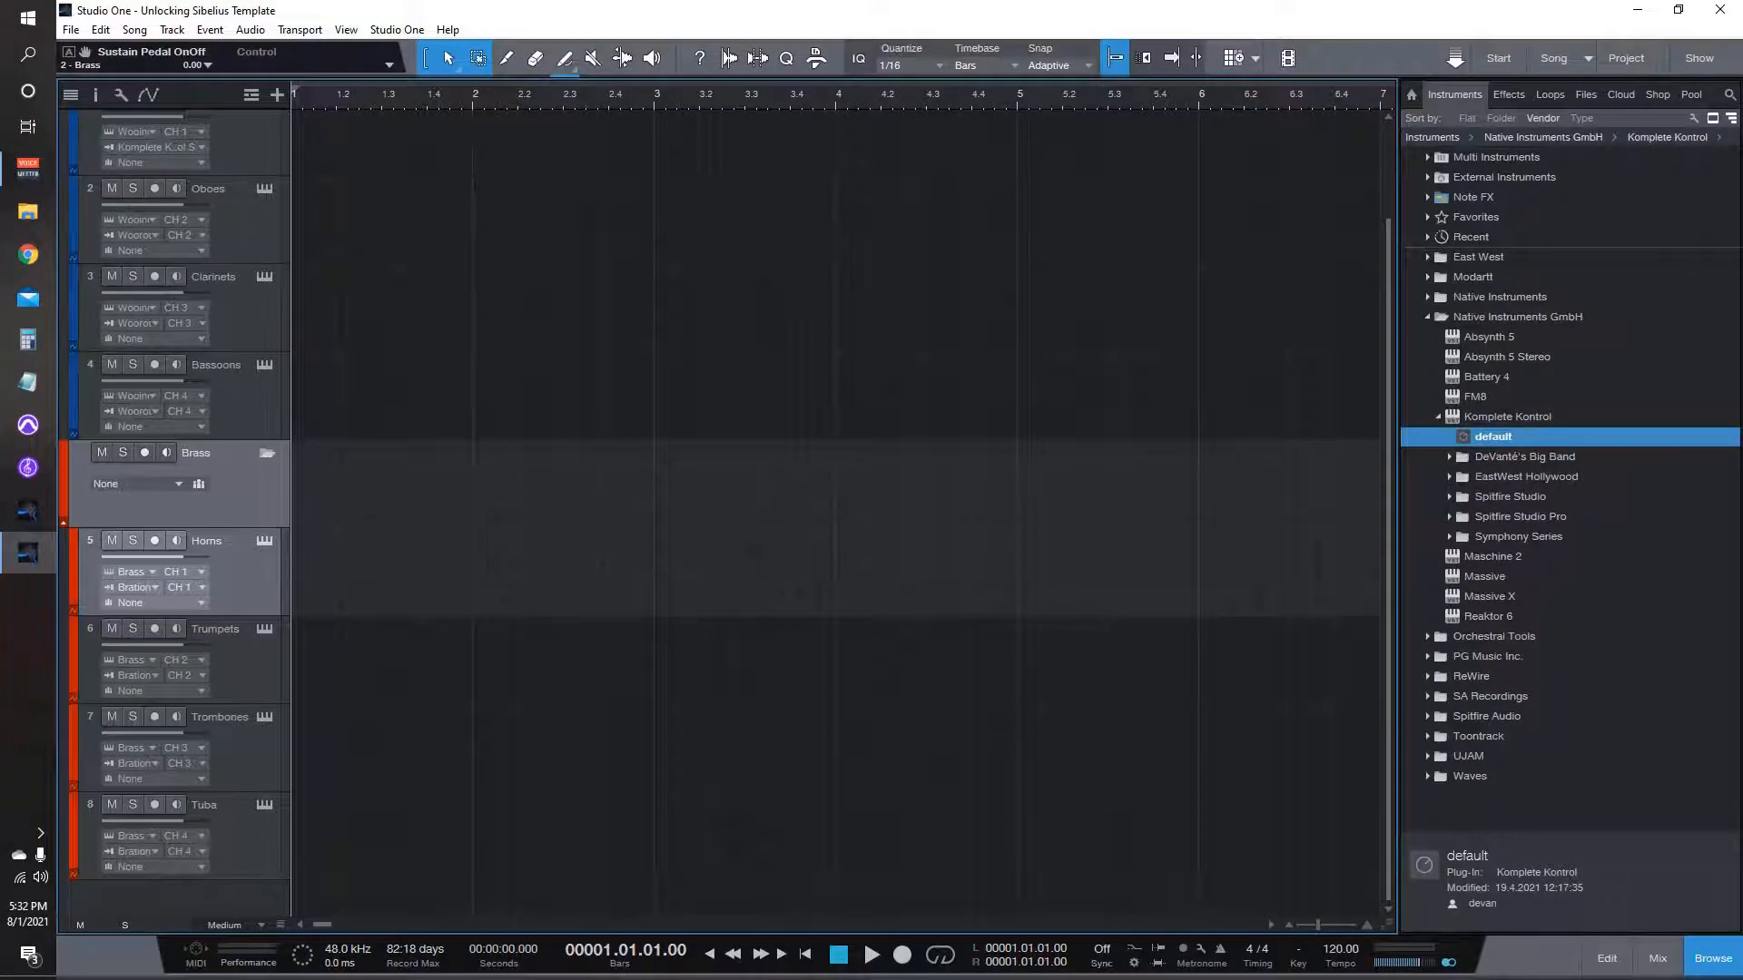
Step: Show the console and enable Komplete Kontrol outputs 2 to 5 of the Brass instrument
{"action": "key", "text": "F3"}
{"action": "left_click", "coordinate": [323, 590]}
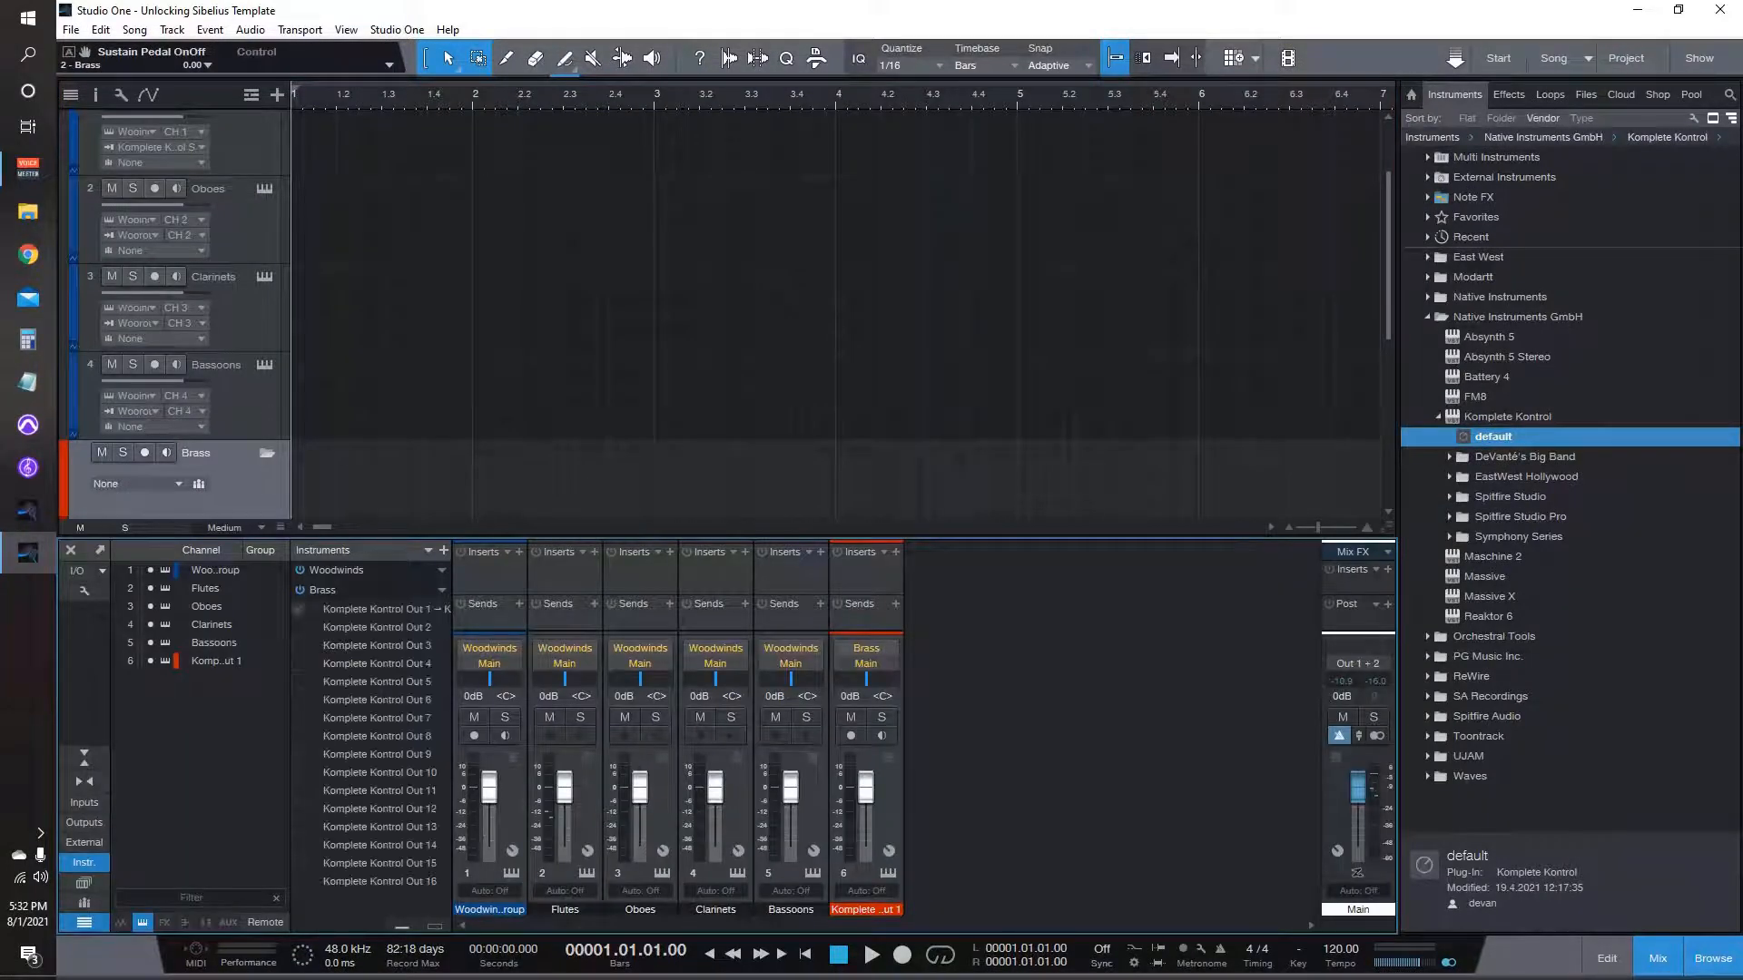
{"action": "left_click", "coordinate": [299, 627]}
{"action": "left_click", "coordinate": [298, 646]}
{"action": "left_click", "coordinate": [298, 663]}
{"action": "left_click", "coordinate": [298, 682]}
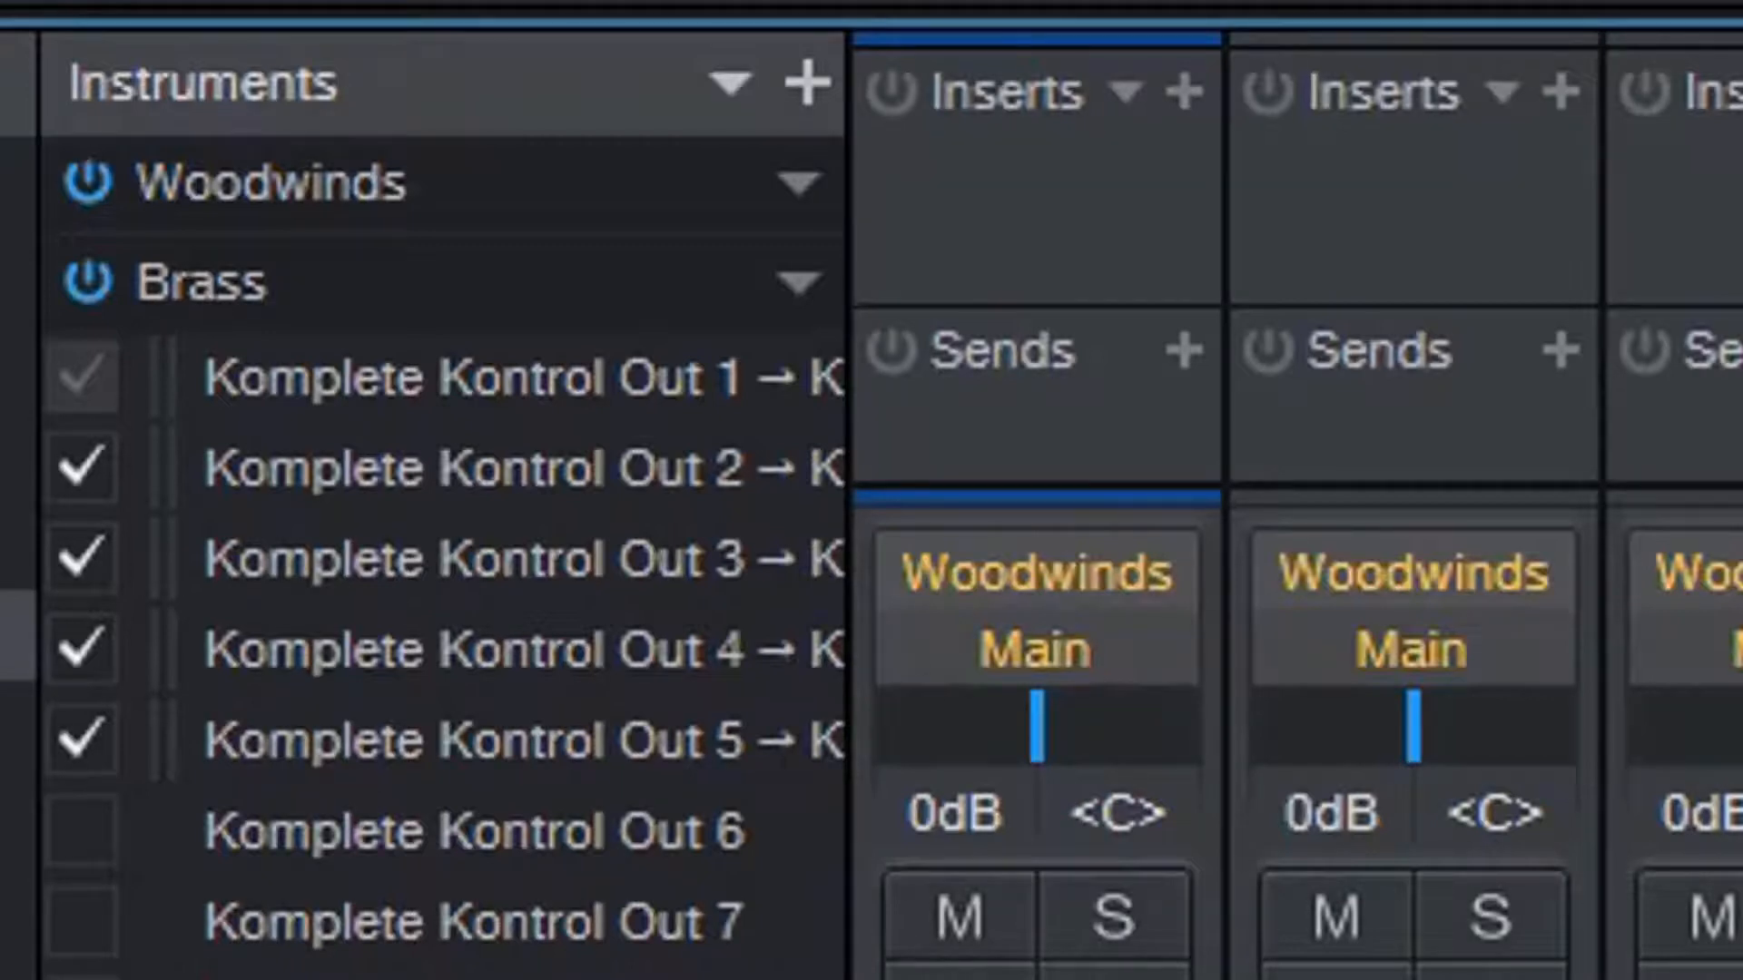
Step: Name the Brass instrument's console channels in order as Brass, Horns, Trumpets, Trombones and Tuba
{"action": "key", "text": "Return"}
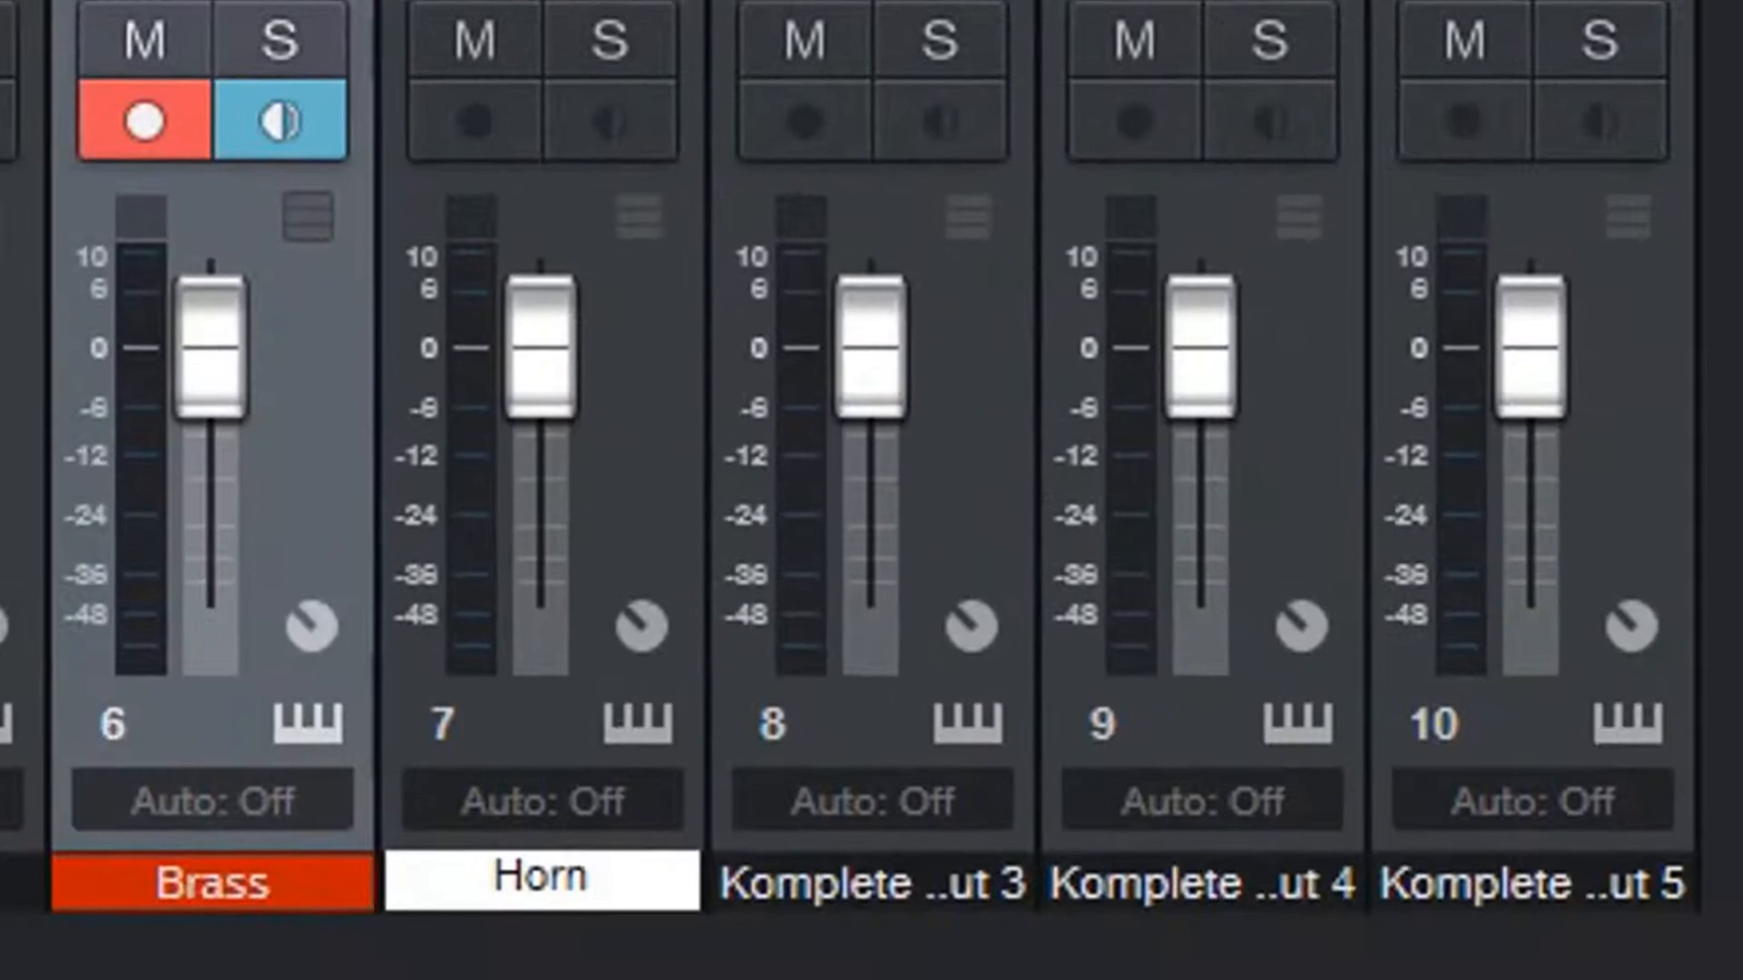
{"action": "type", "text": "sa"}
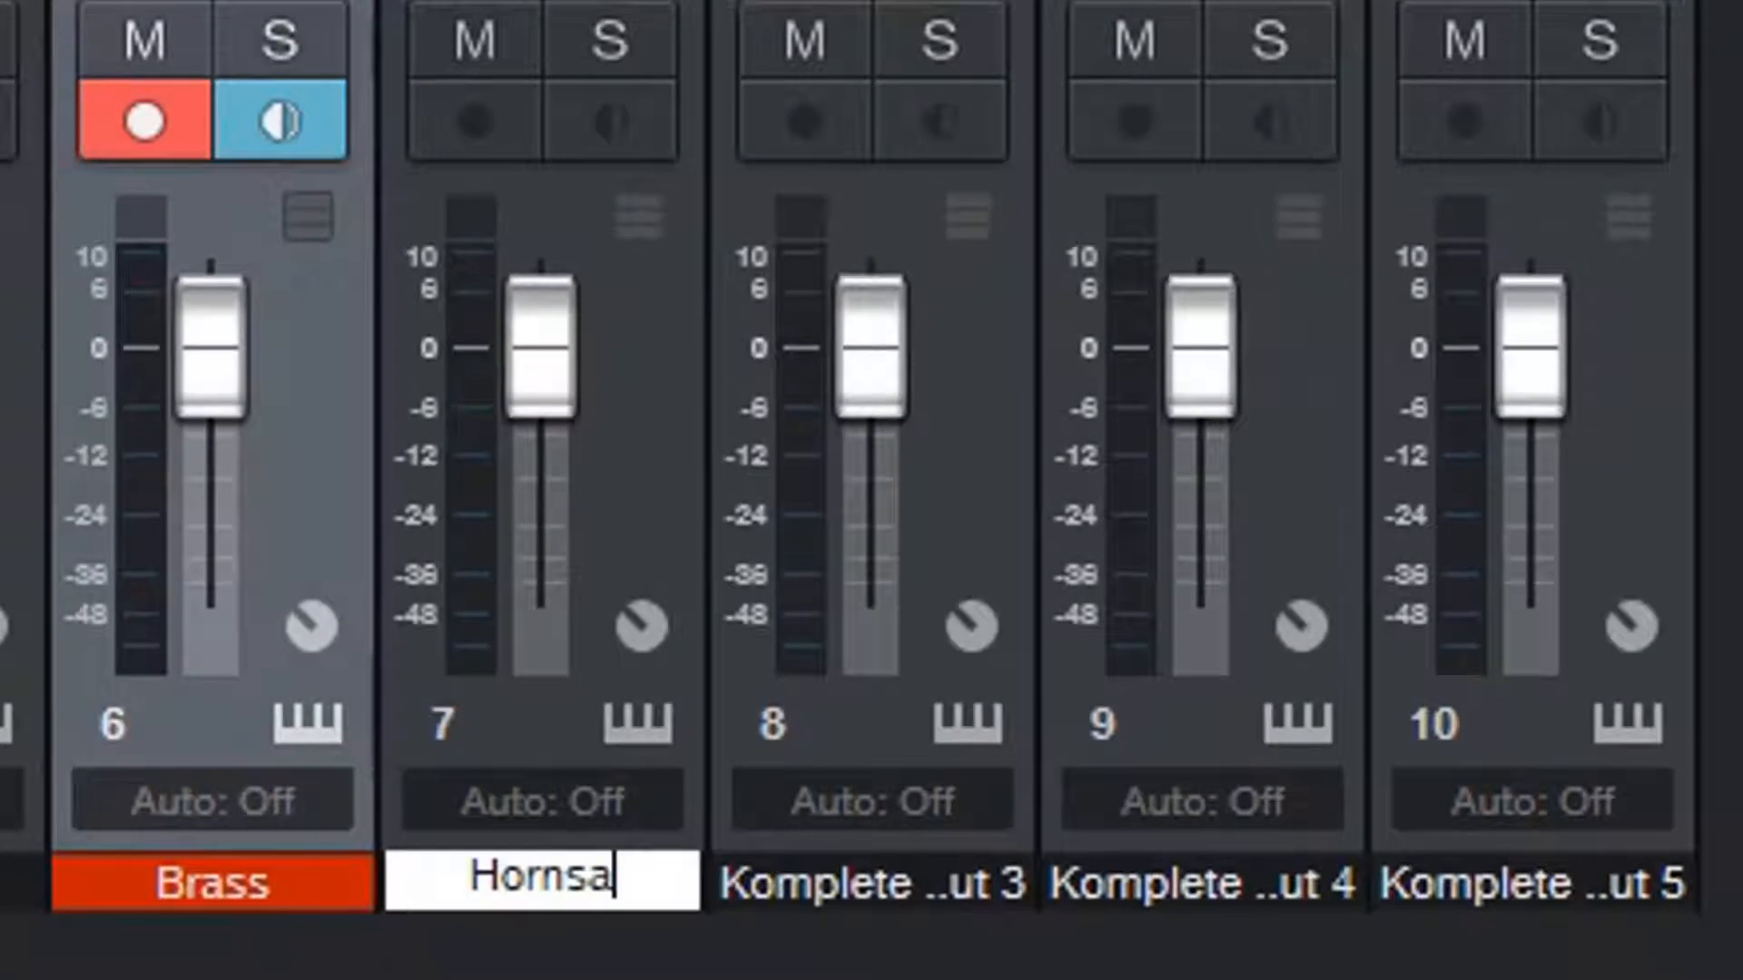
{"action": "key", "text": "BackSpace"}
{"action": "key", "text": "Tab"}
{"action": "type", "text": "Trump"}
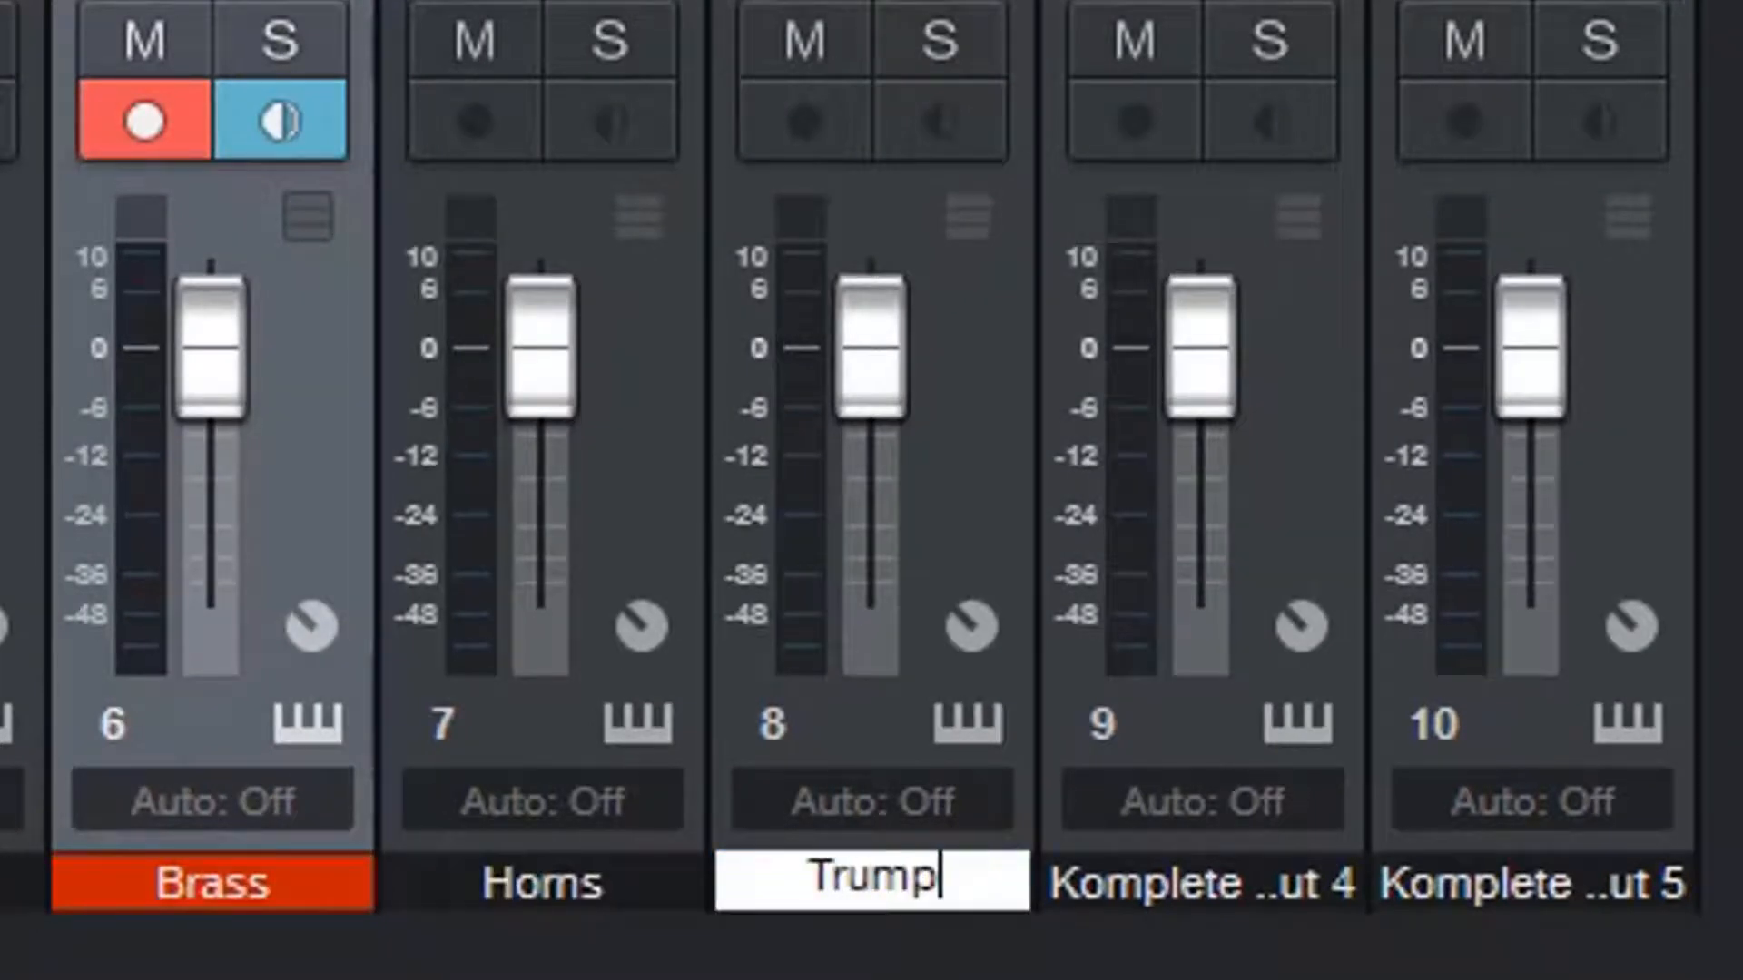
{"action": "type", "text": "ets"}
{"action": "key", "text": "Tab"}
{"action": "type", "text": "Trom"}
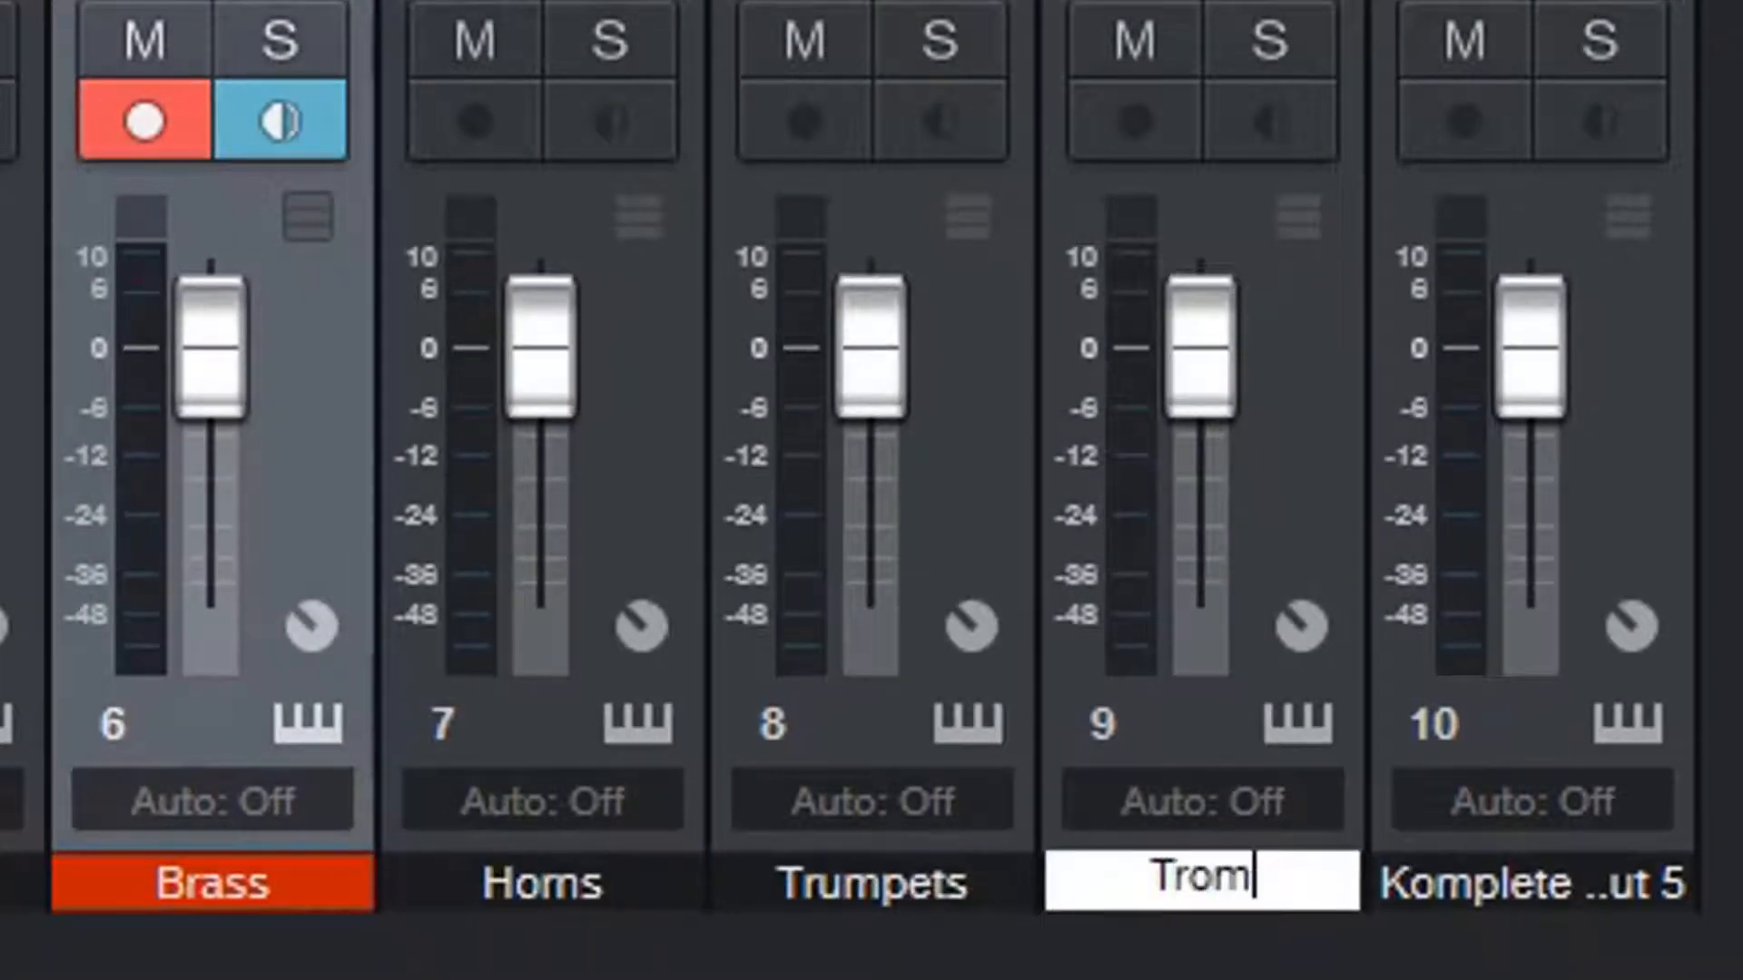
{"action": "type", "text": "bones"}
{"action": "key", "text": "Tab"}
{"action": "type", "text": "Tub"}
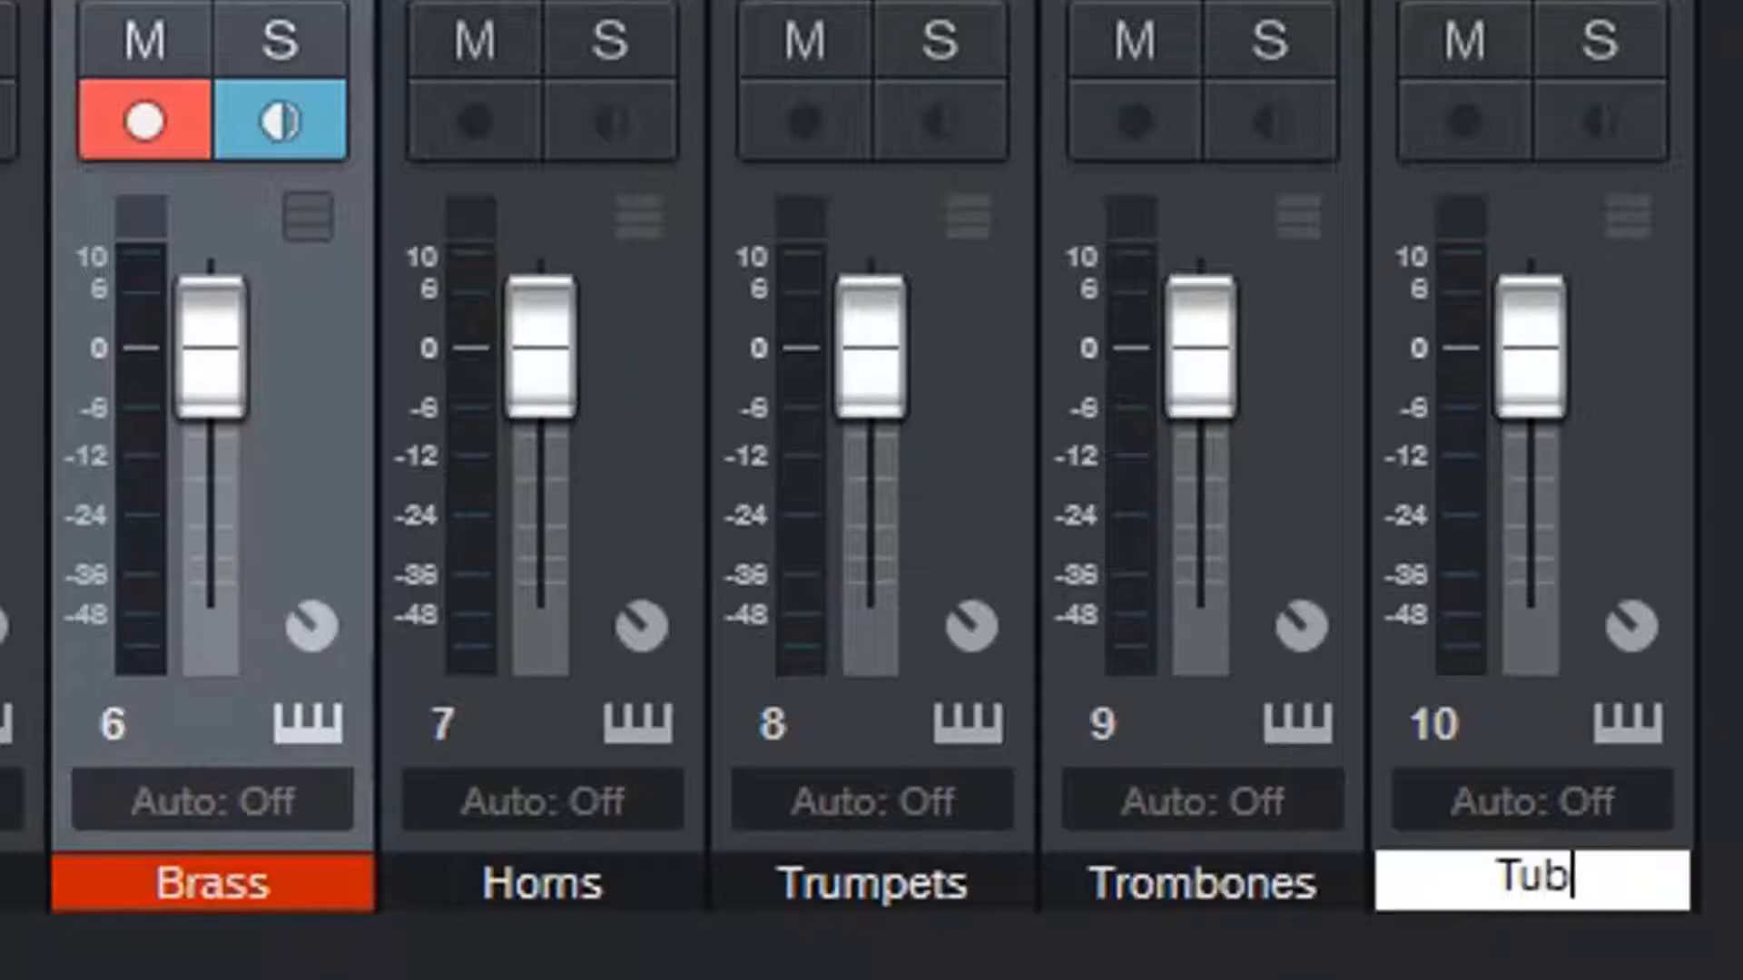
{"action": "type", "text": "a"}
{"action": "key", "text": "Return"}
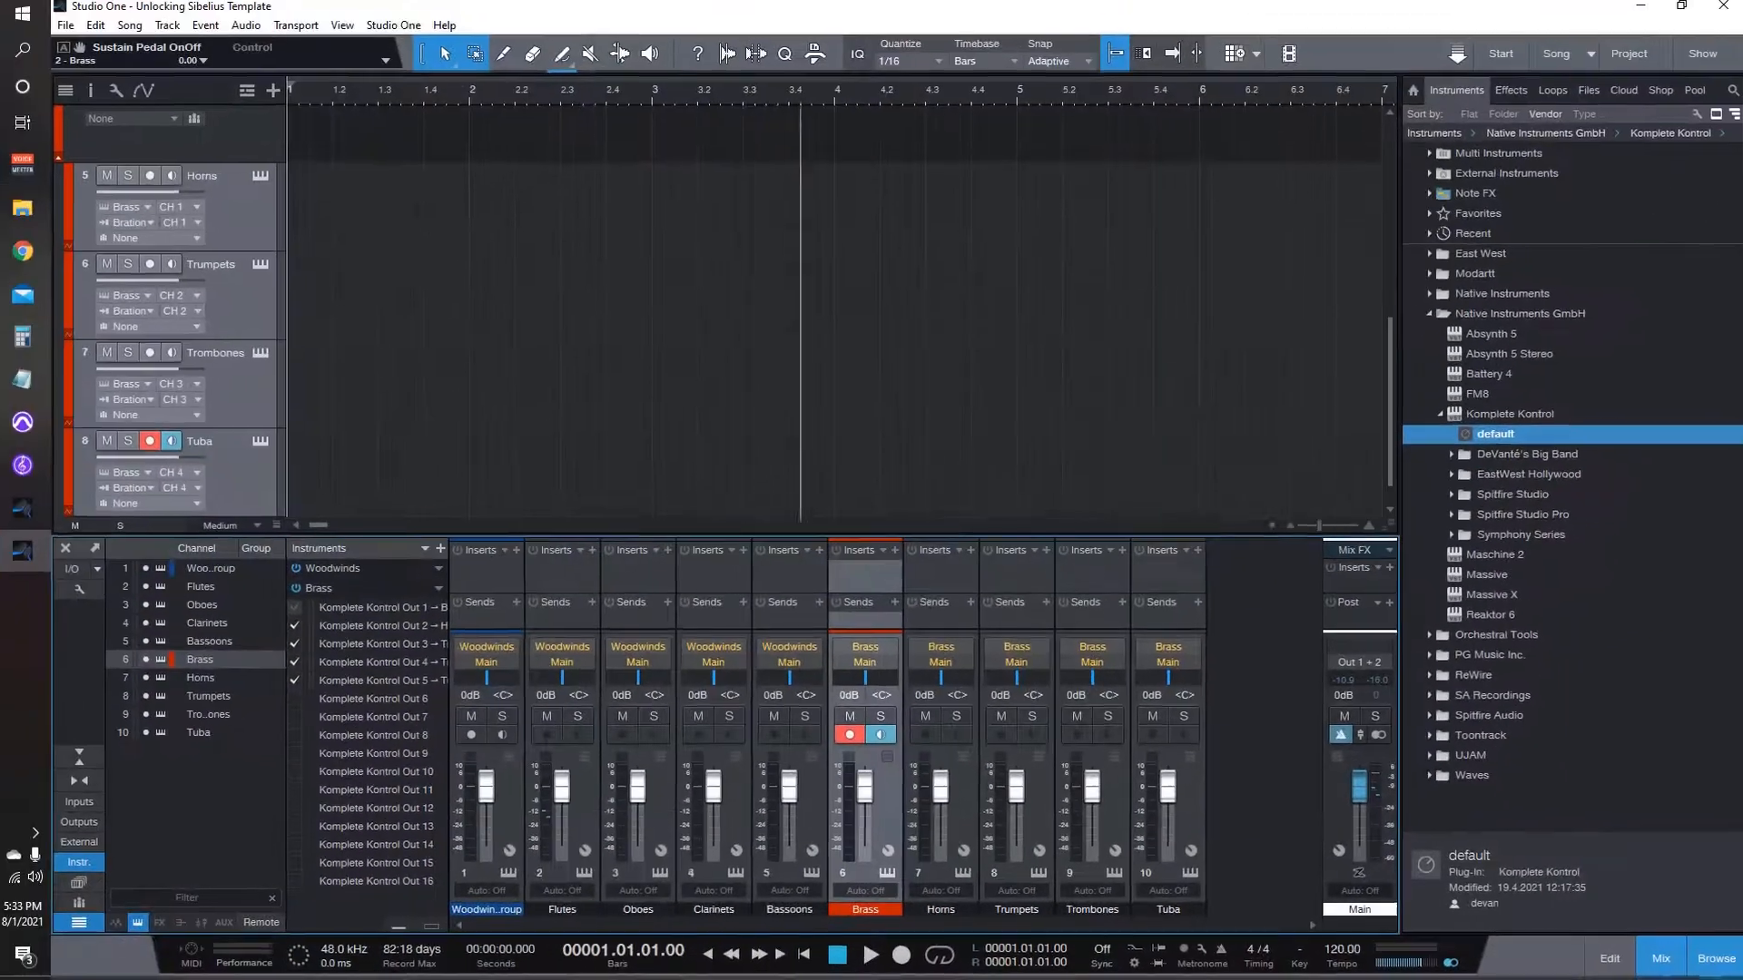
Step: Test the four brass tracks armed together with Komplete Kontrol S as their input, and undo the input change
{"action": "left_click", "coordinate": [155, 444]}
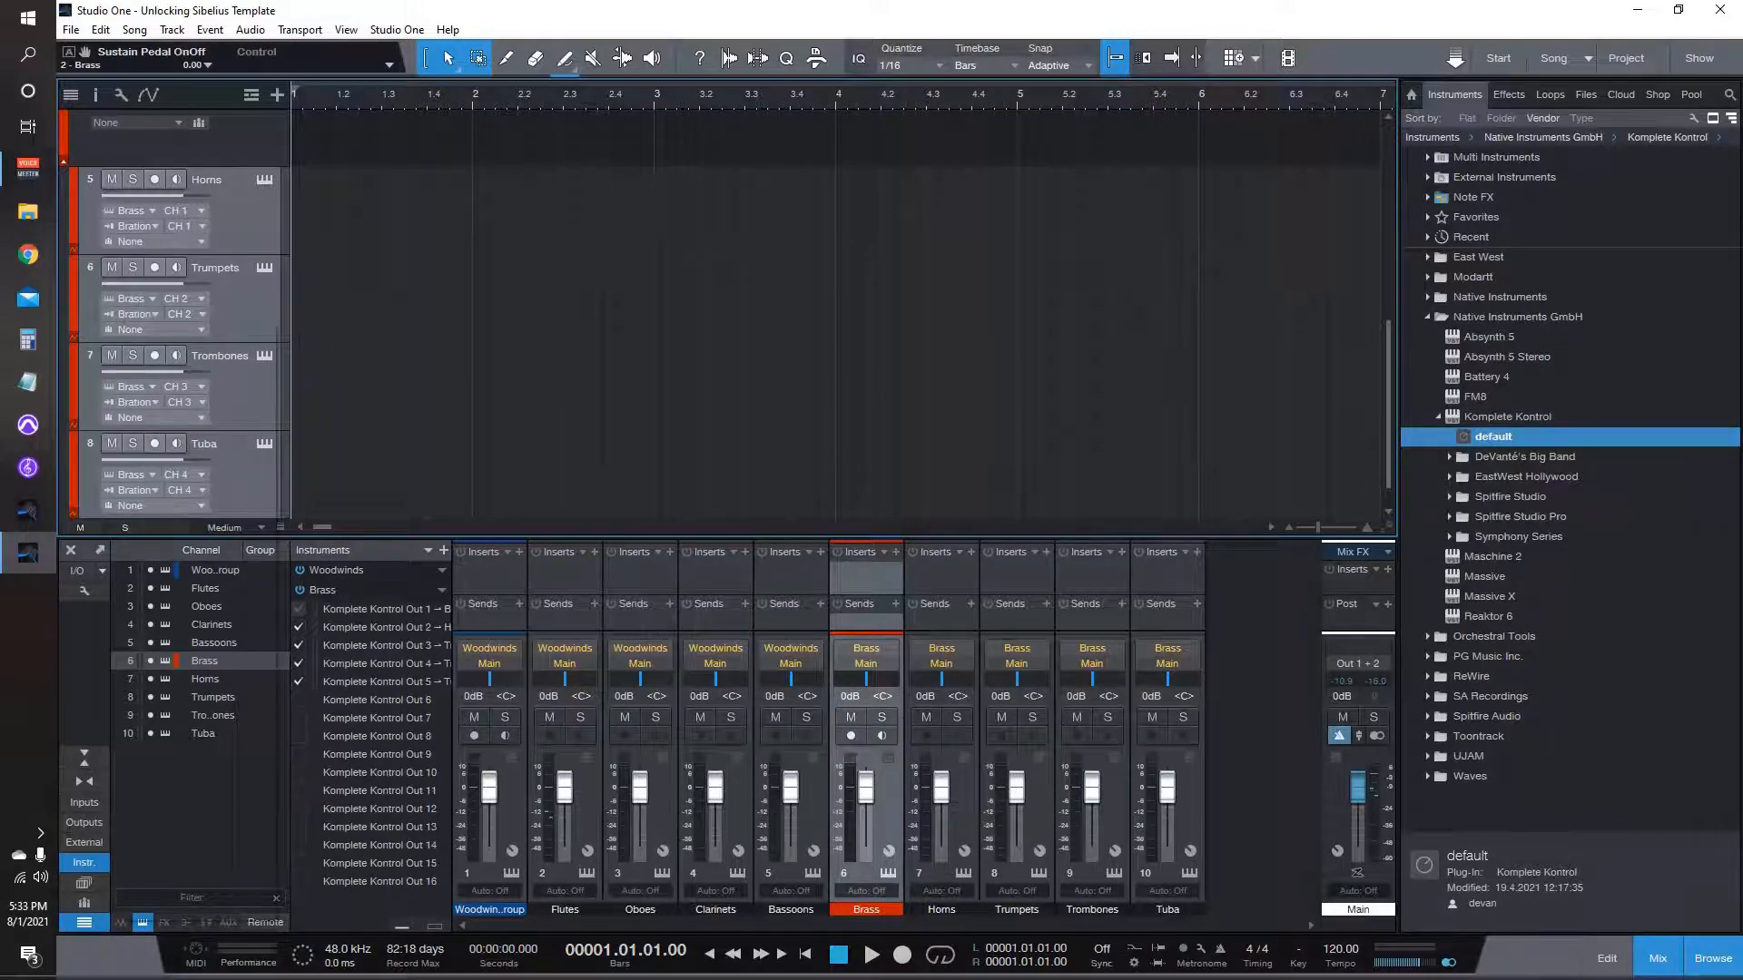
{"action": "left_click", "coordinate": [137, 314]}
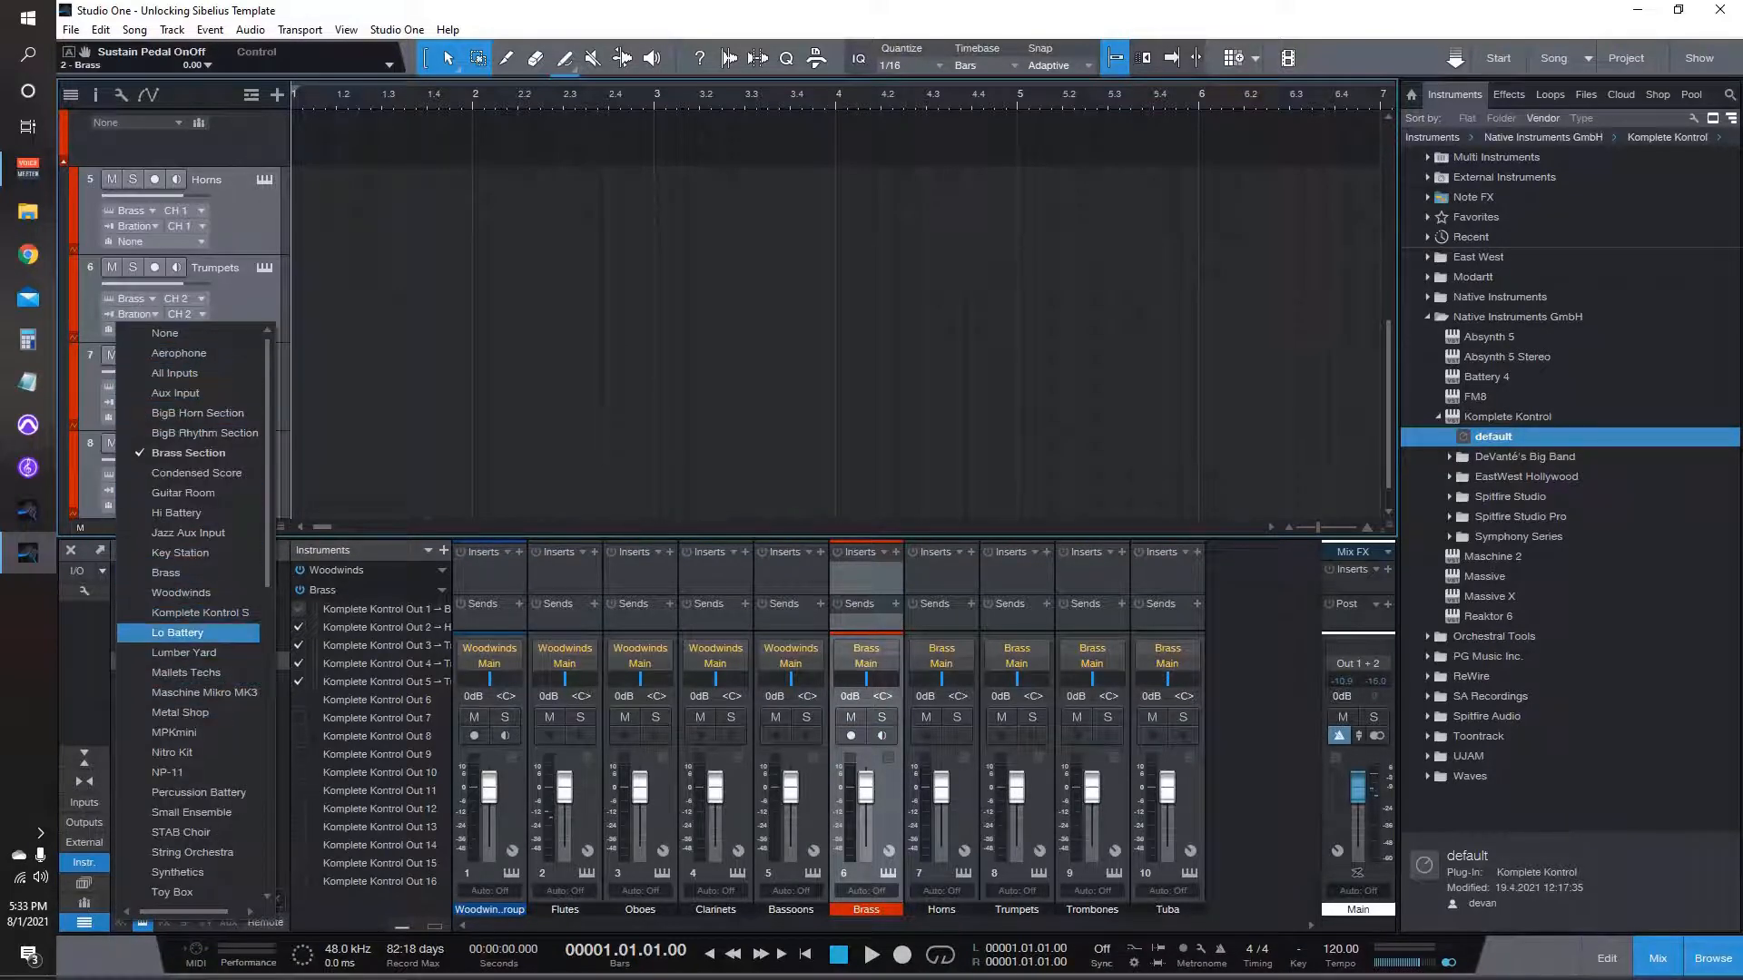
{"action": "left_click", "coordinate": [186, 611]}
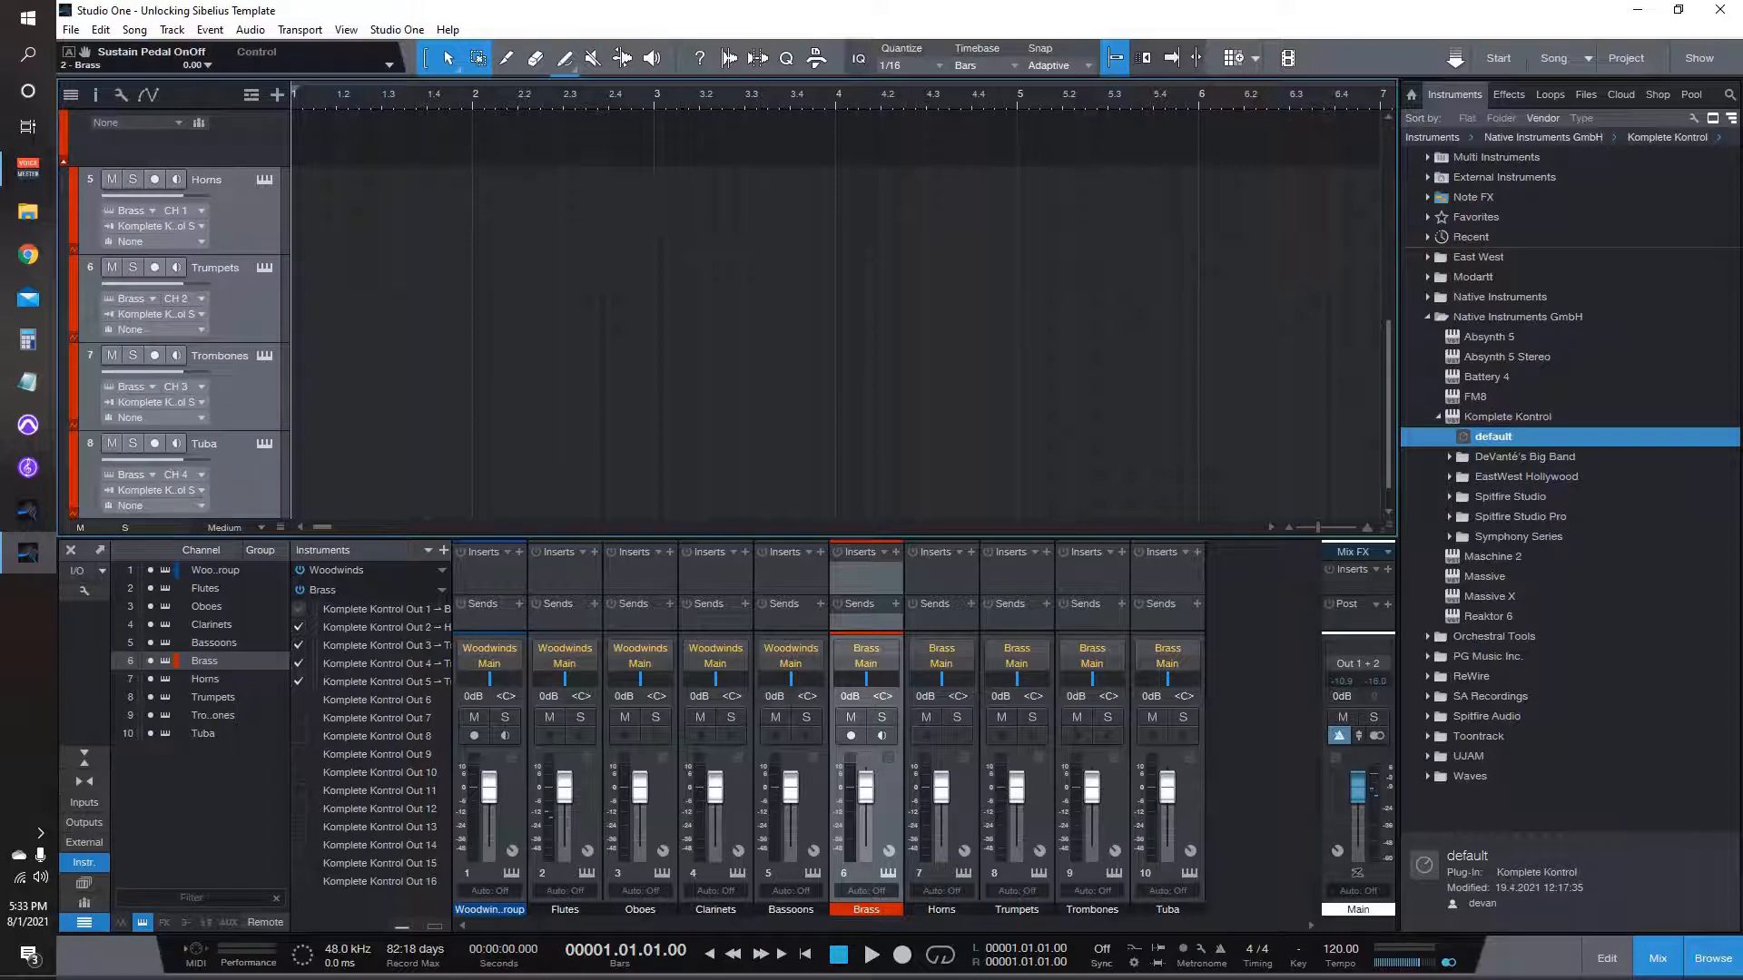
{"action": "left_click", "coordinate": [155, 268]}
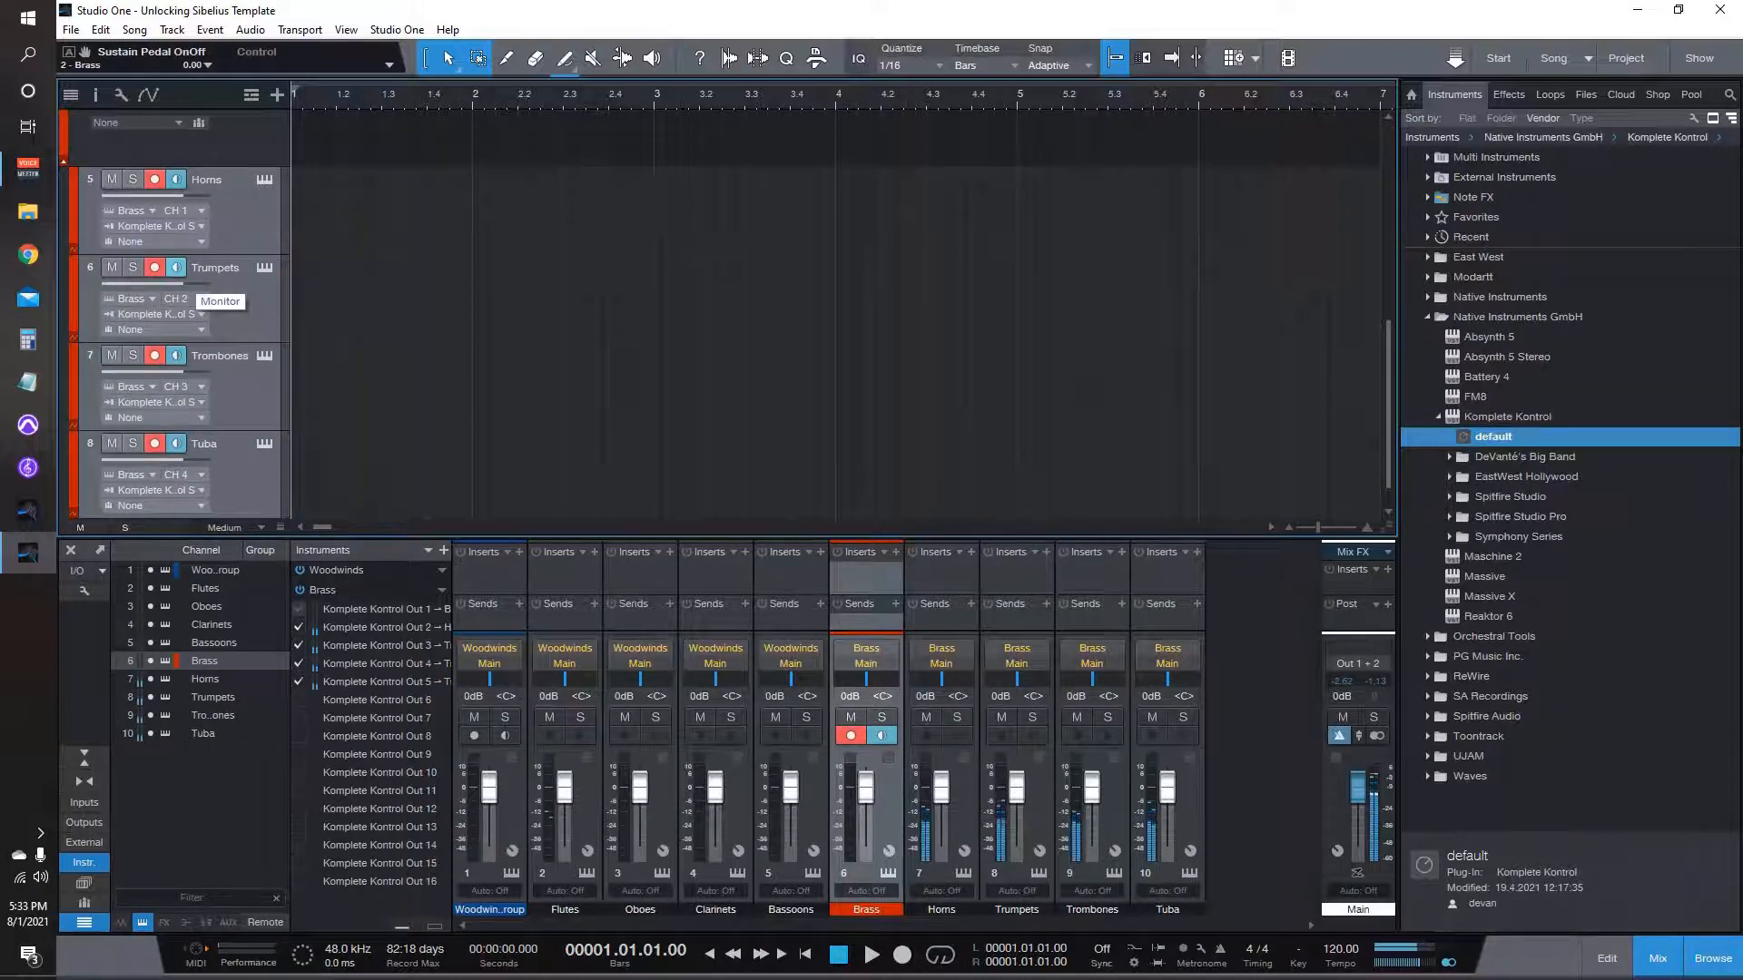
{"action": "scroll", "coordinate": [184, 299], "scroll_direction": "up", "scroll_amount": 1}
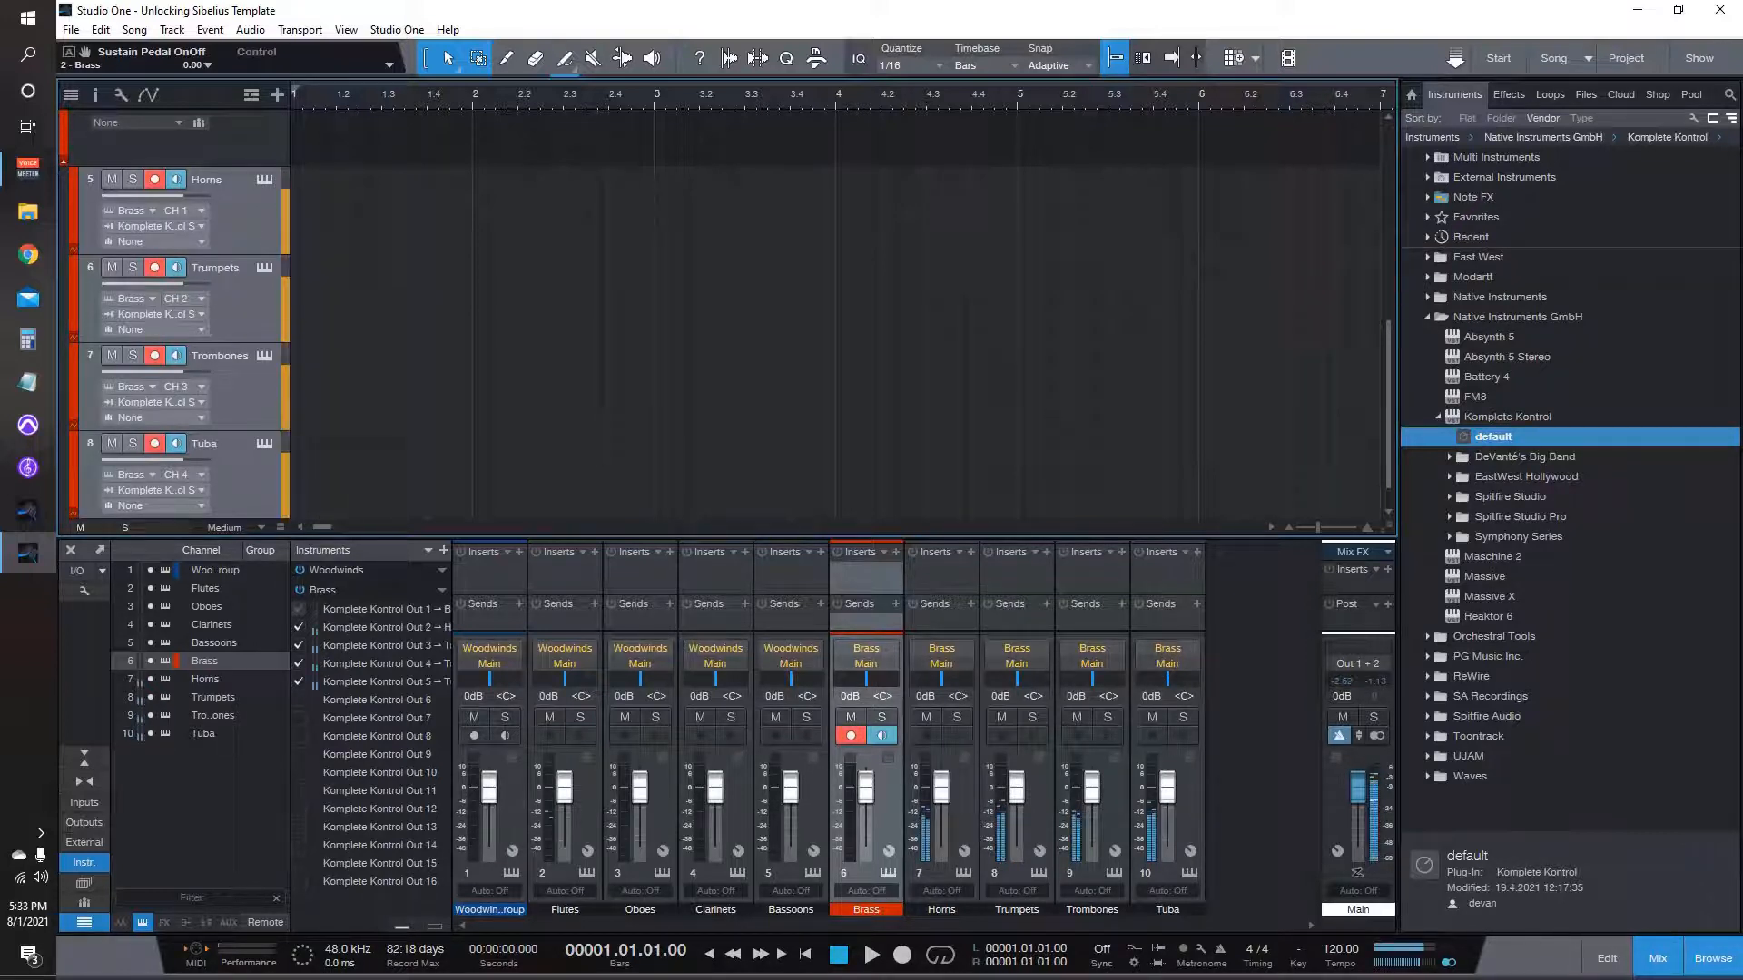
{"action": "key", "text": "ctrl+z"}
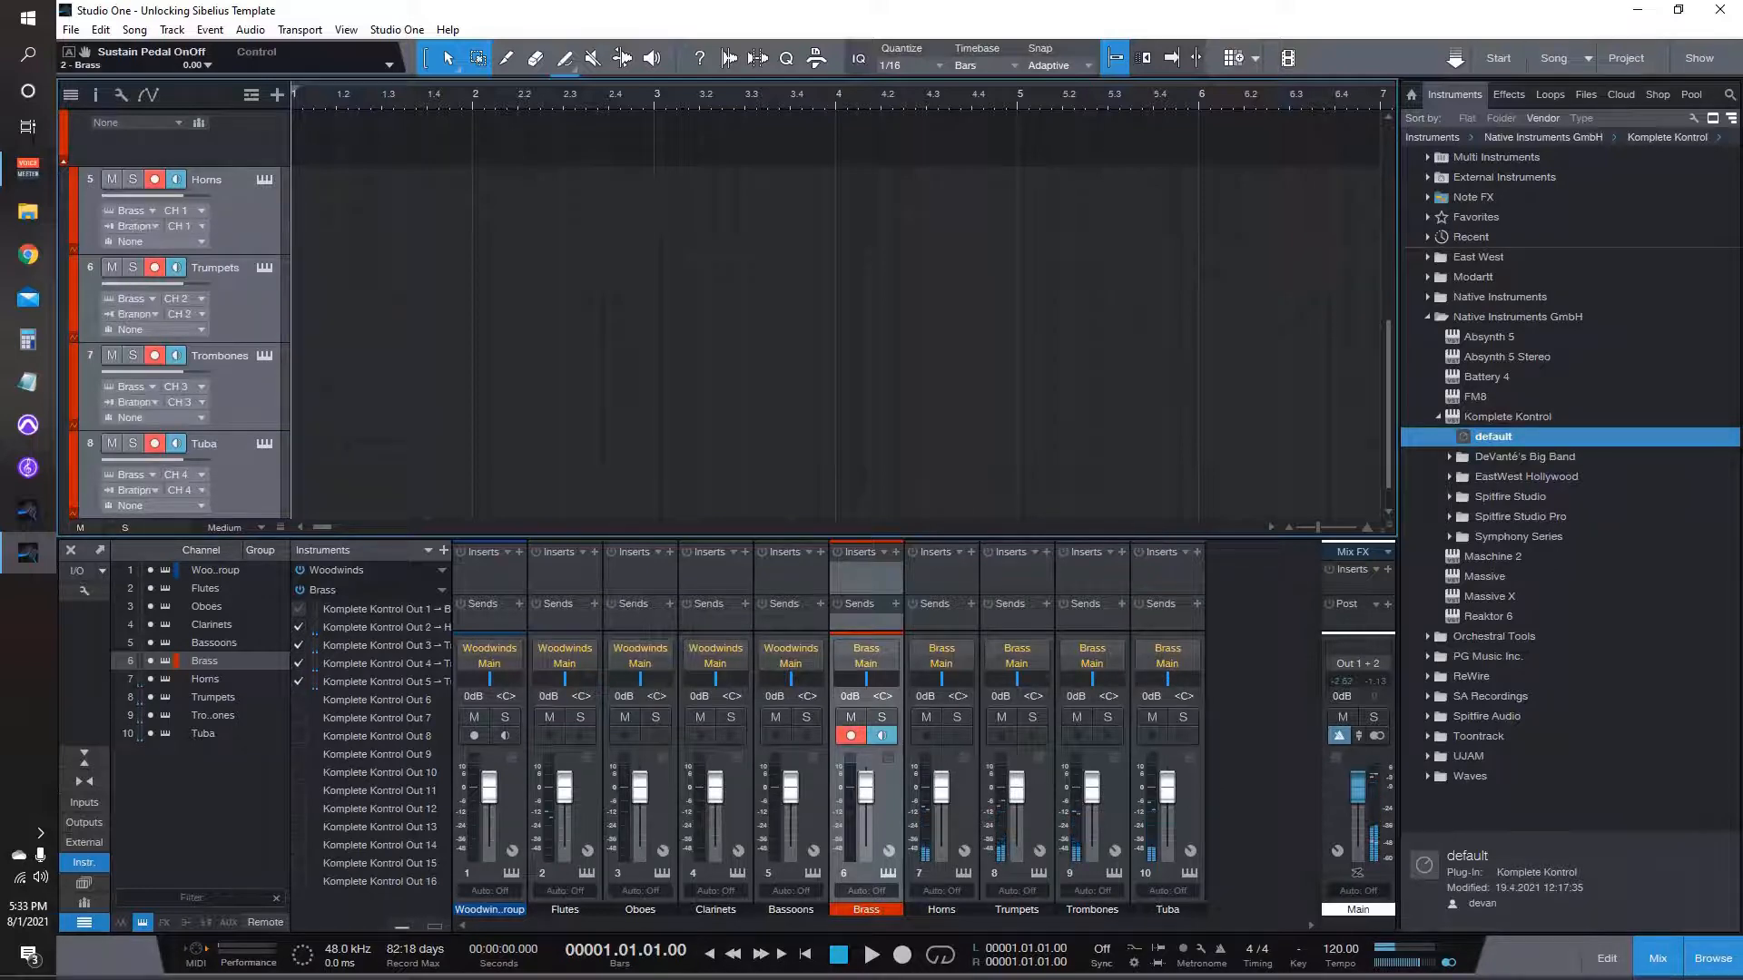
Step: Test the Trumpets track on its own with Komplete Kontrol S as its input, and restore its Brass Section input
{"action": "left_click", "coordinate": [245, 306]}
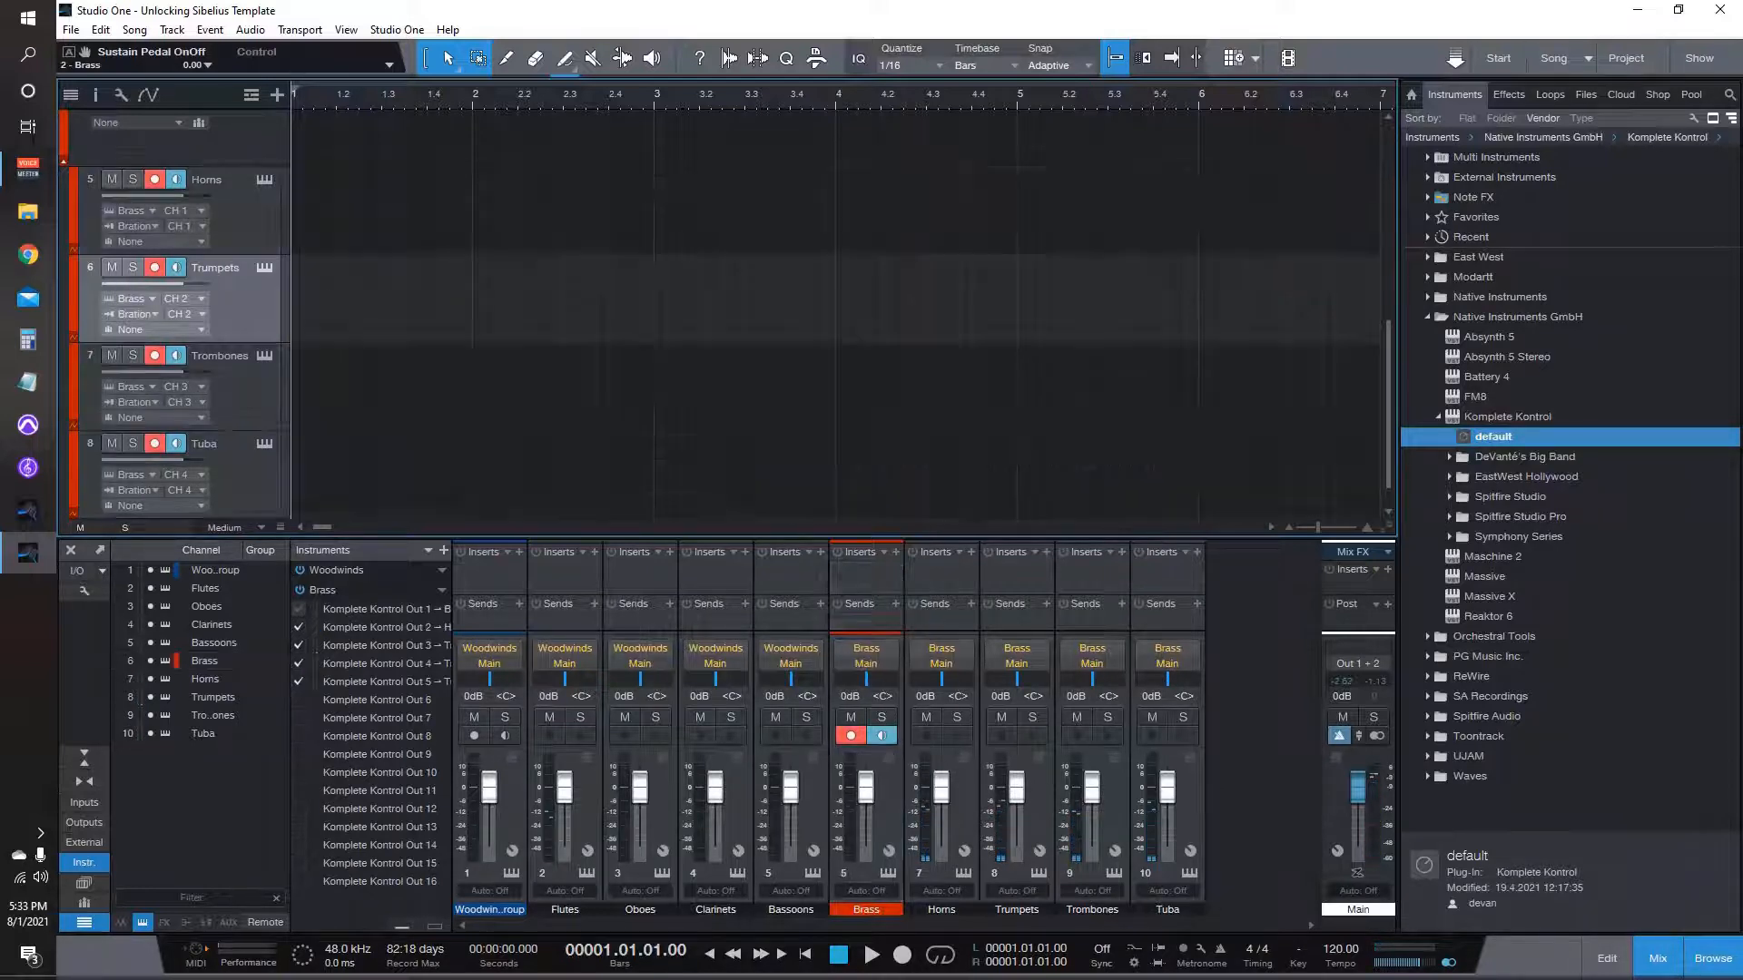
{"action": "left_click", "coordinate": [139, 314]}
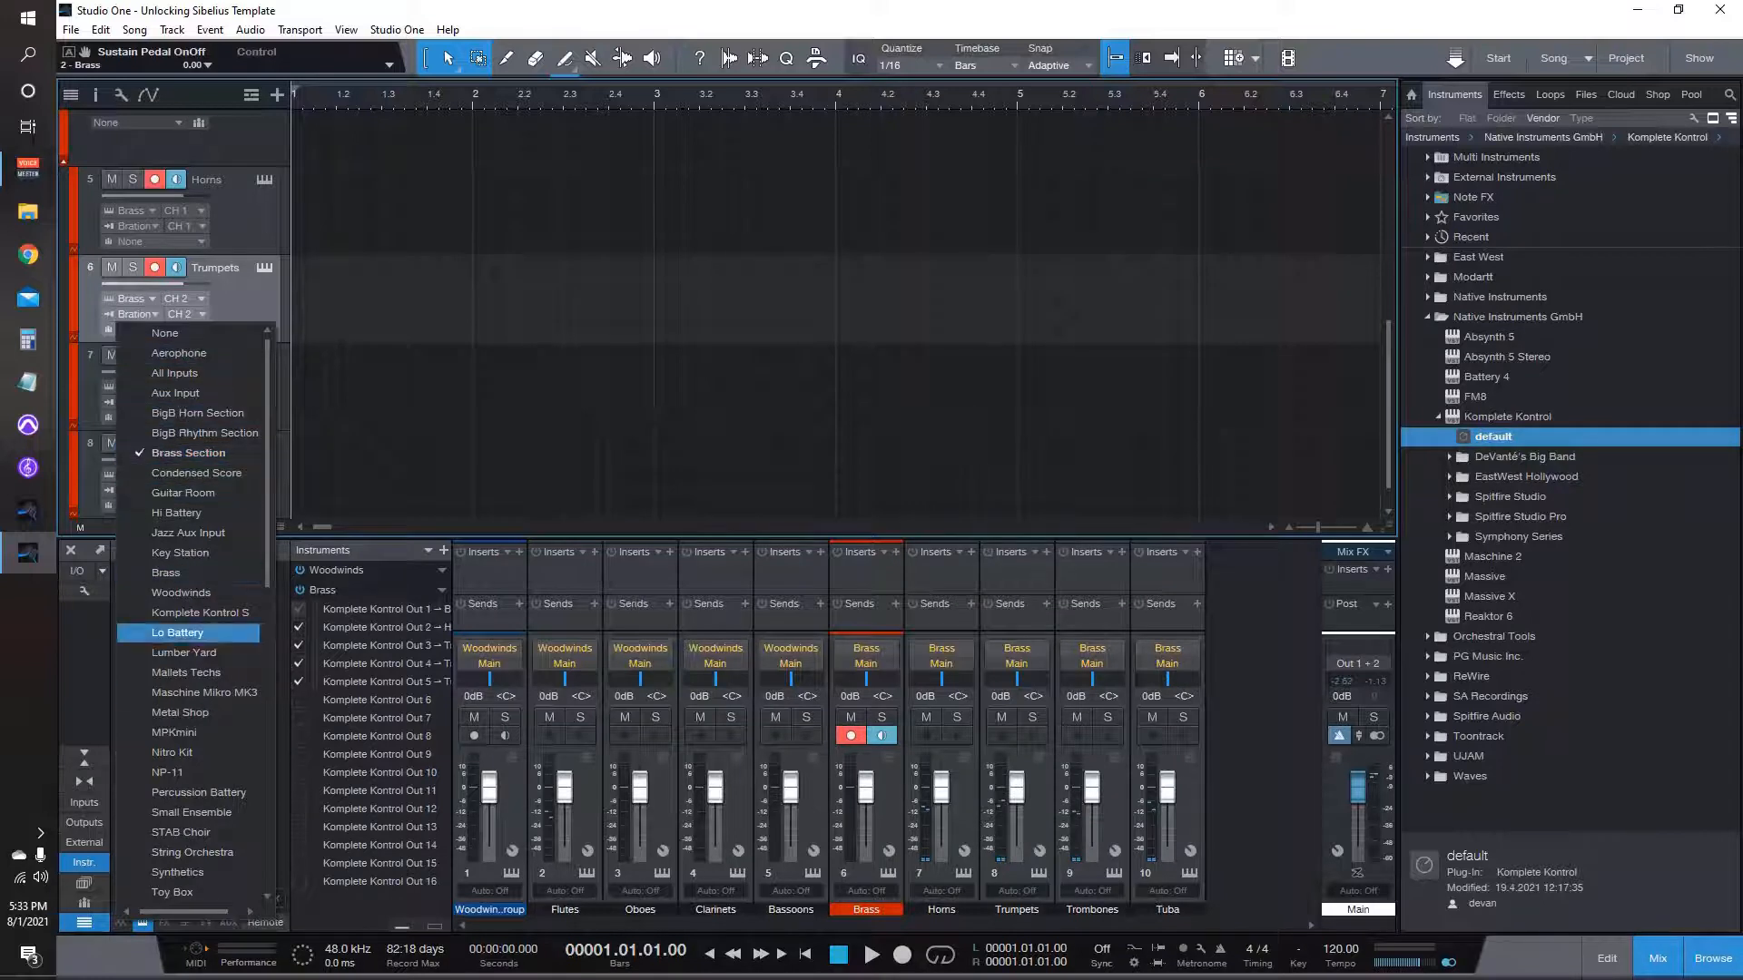
{"action": "left_click", "coordinate": [186, 613]}
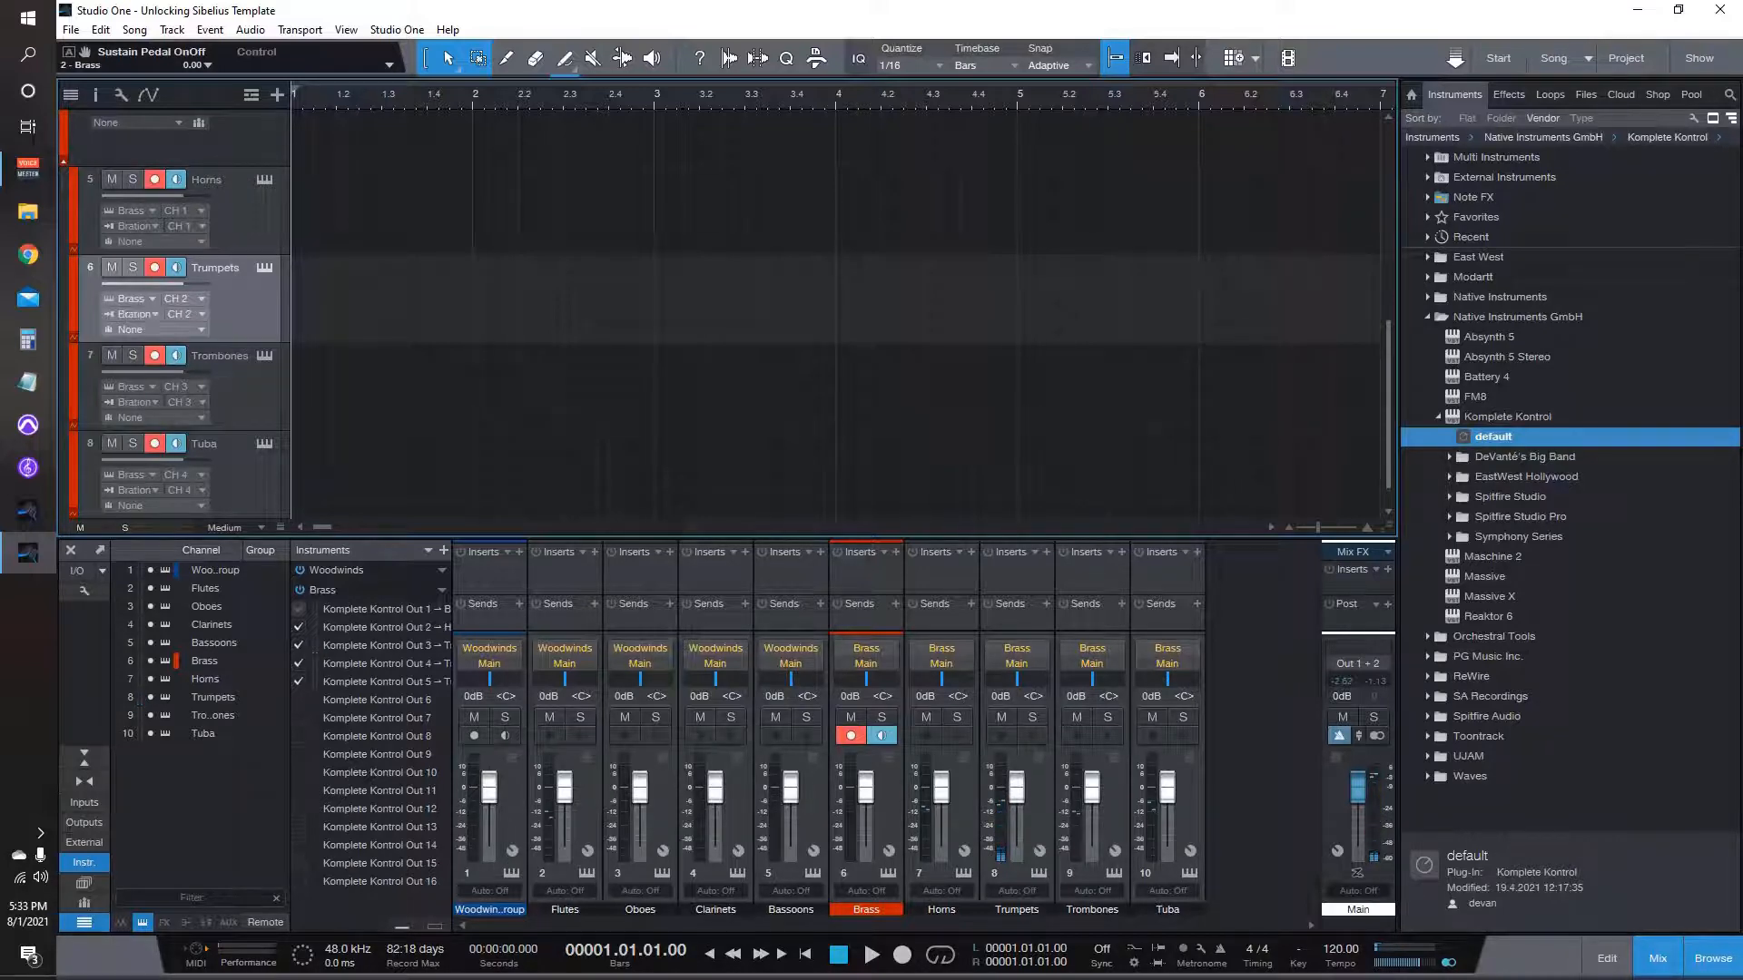
Step: Reset the purge markers and update the sample pool for the whole Symphony Brass multi, and close the instrument window
{"action": "left_click", "coordinate": [264, 268]}
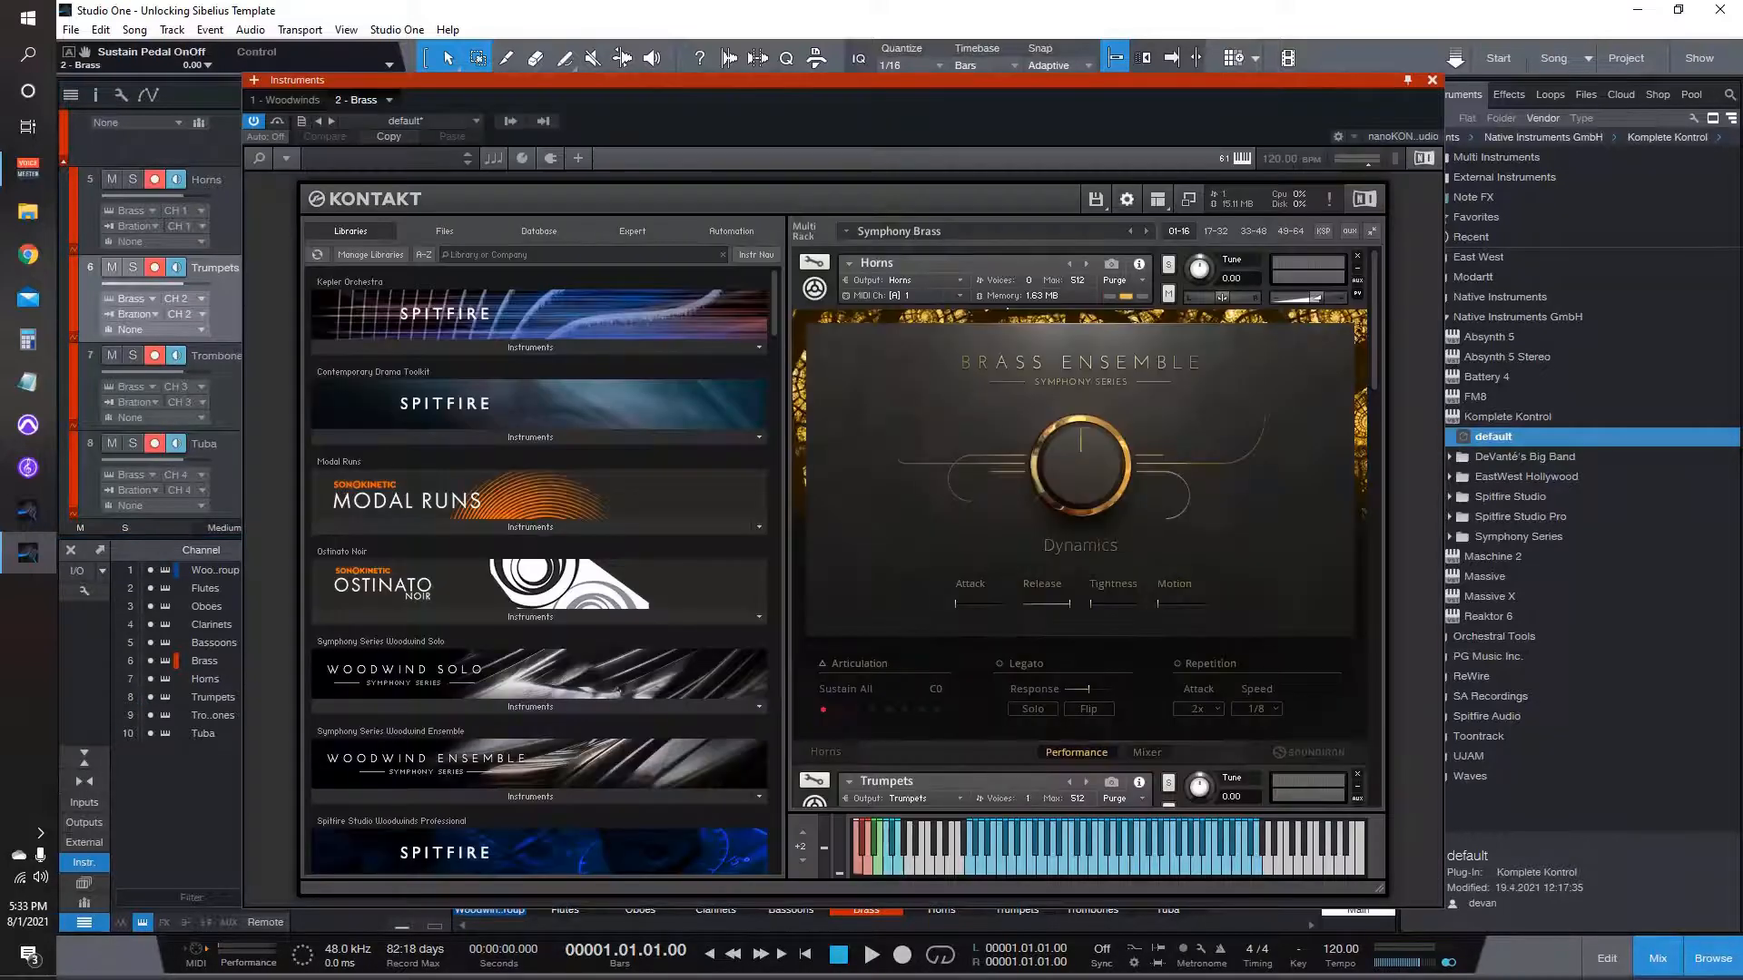
{"action": "left_click", "coordinate": [1095, 199]}
{"action": "mouse_move", "coordinate": [1144, 467]}
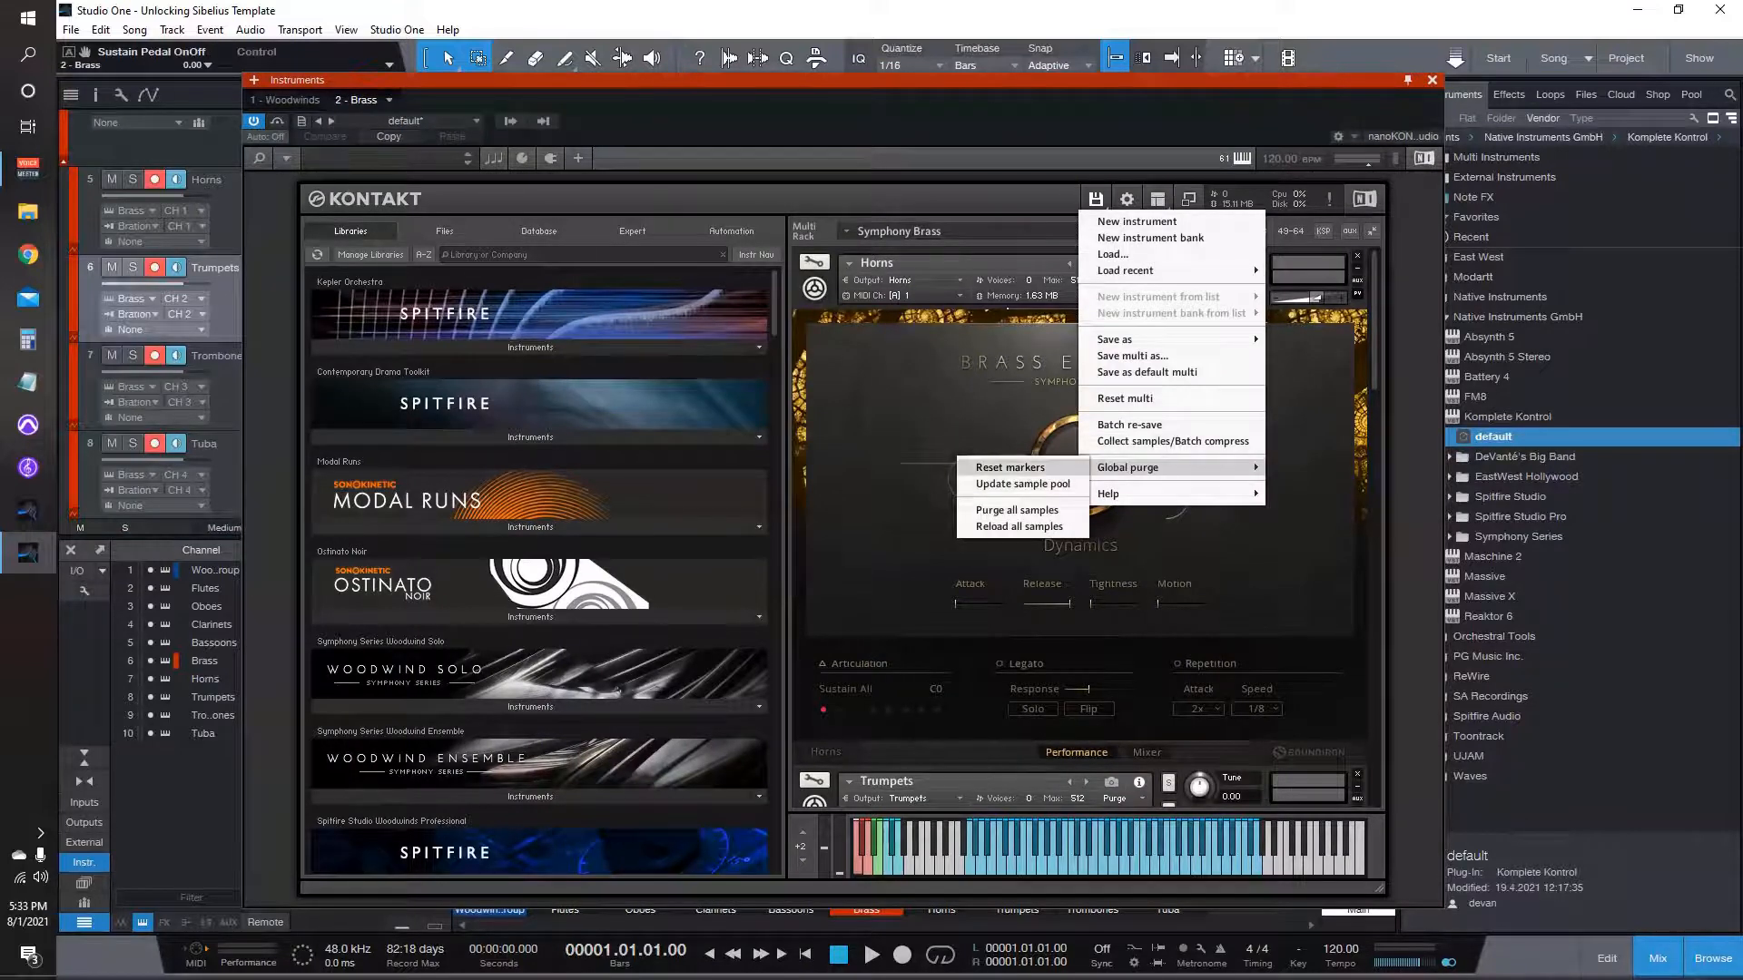
{"action": "left_click", "coordinate": [1010, 467]}
{"action": "left_click", "coordinate": [1096, 199]}
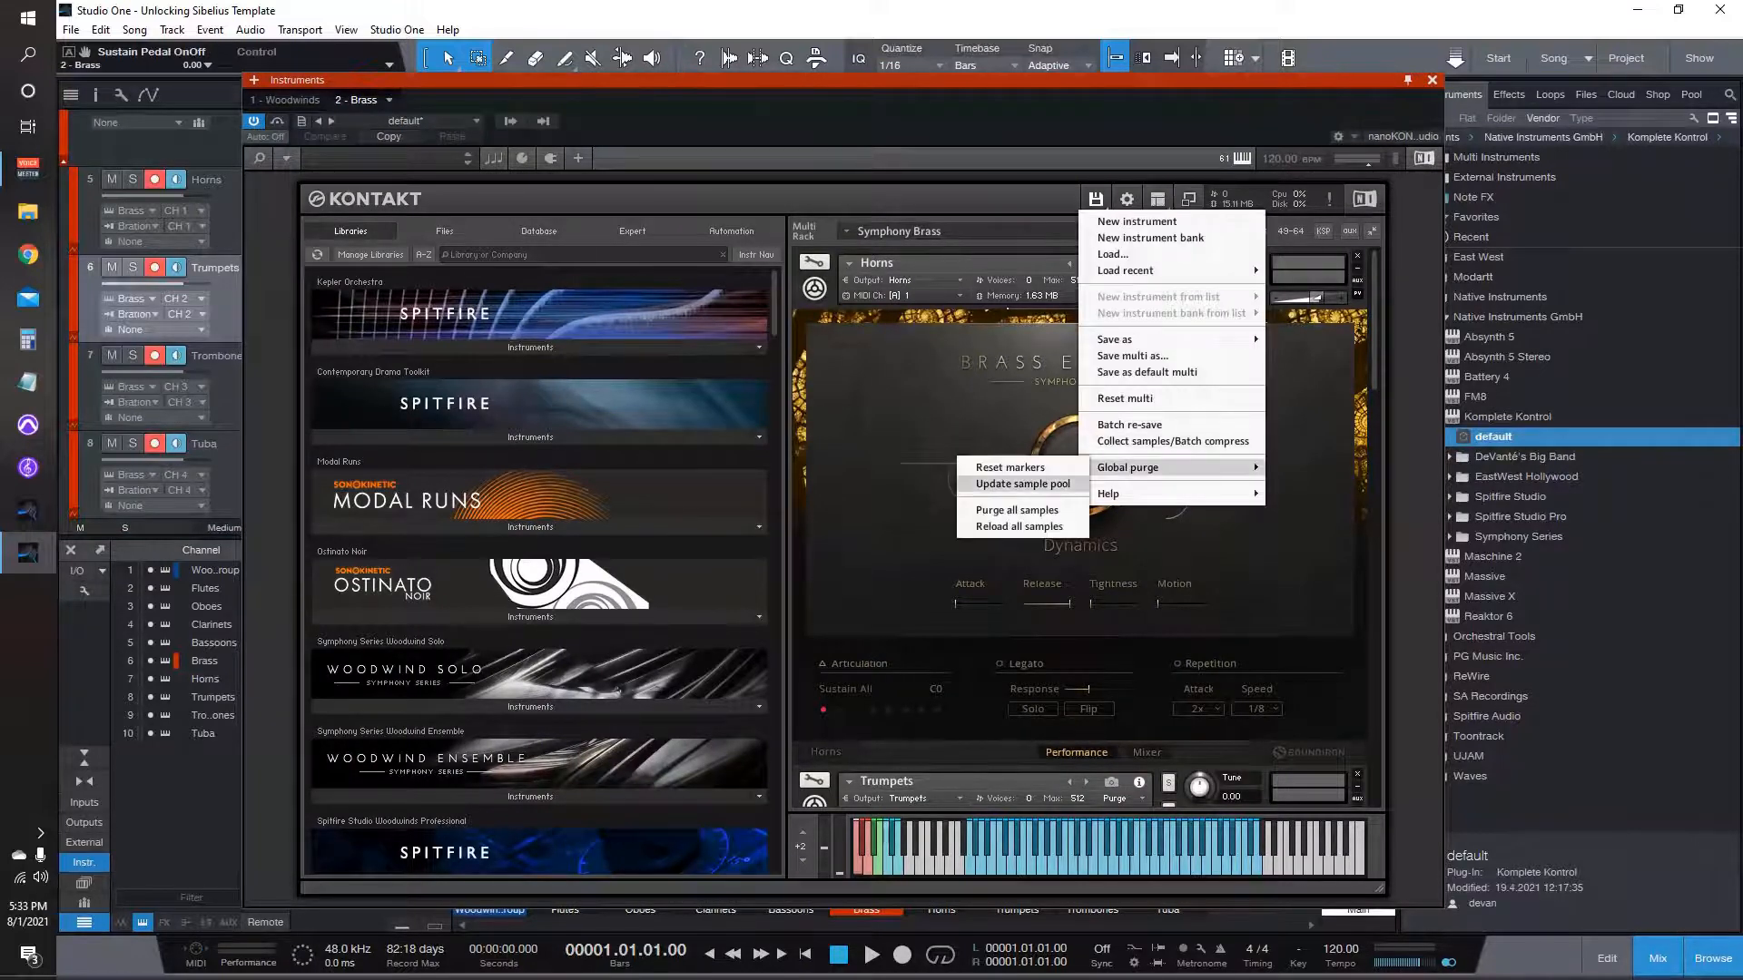
{"action": "left_click", "coordinate": [1021, 484]}
{"action": "key", "text": "F11"}
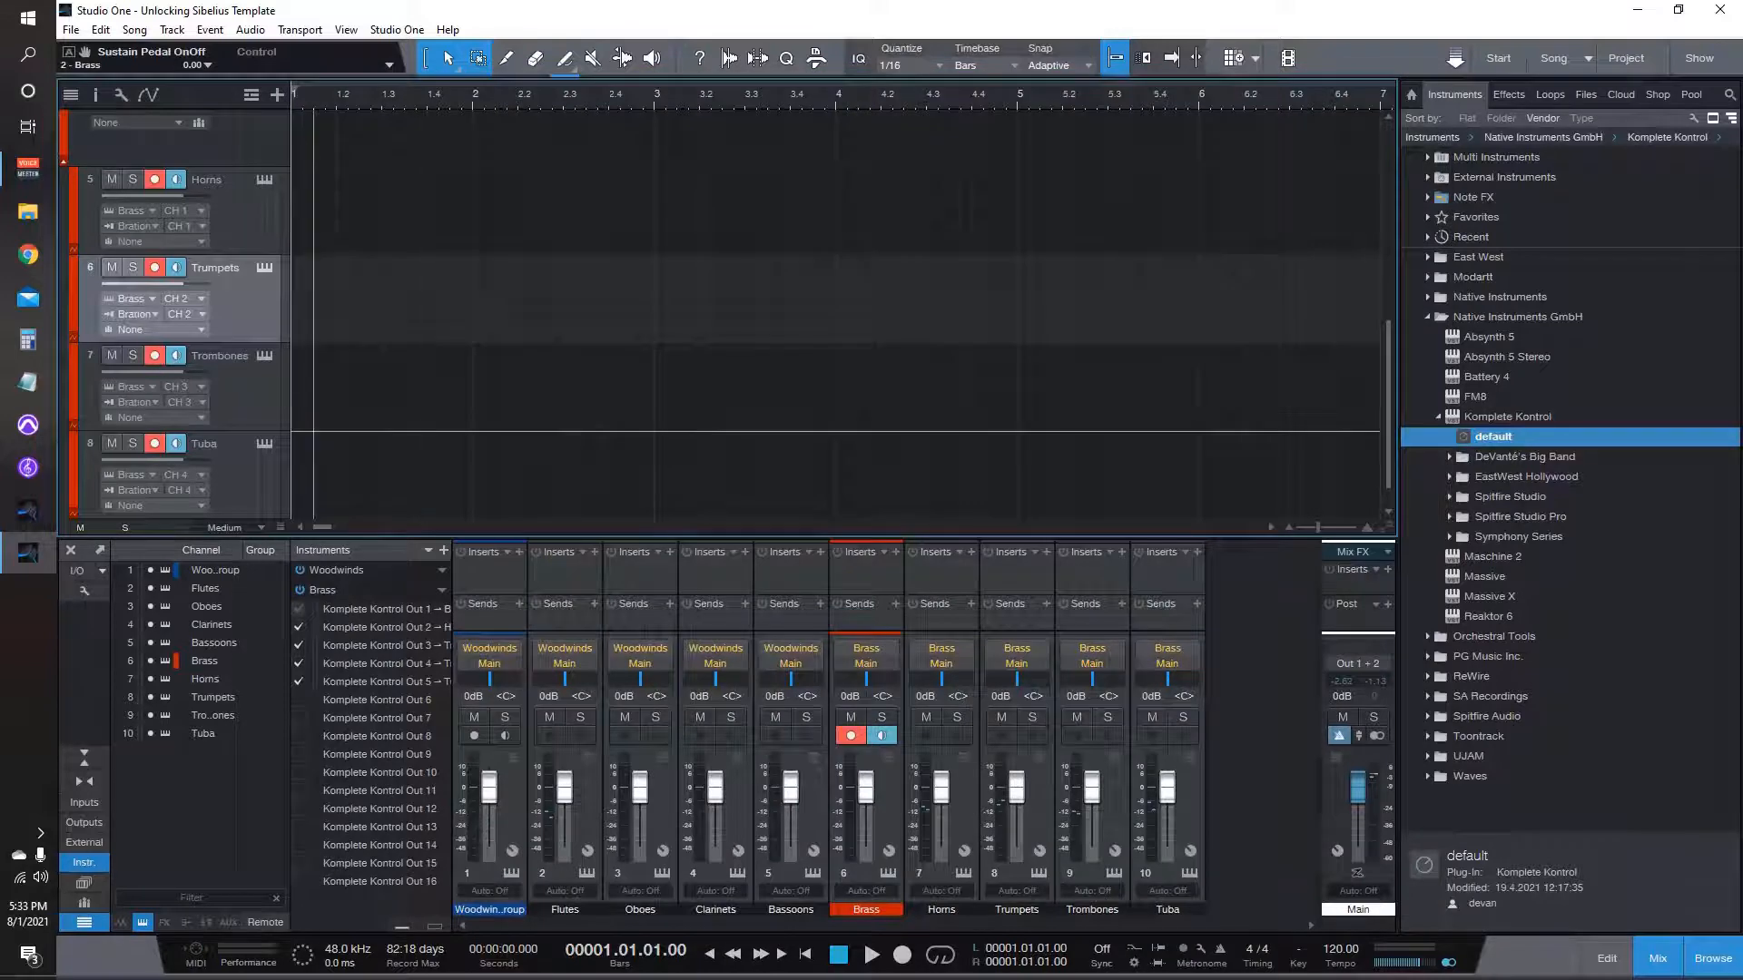
Step: Hide the console and collapse the Woodwinds and Brass track folders
{"action": "key", "text": "F3"}
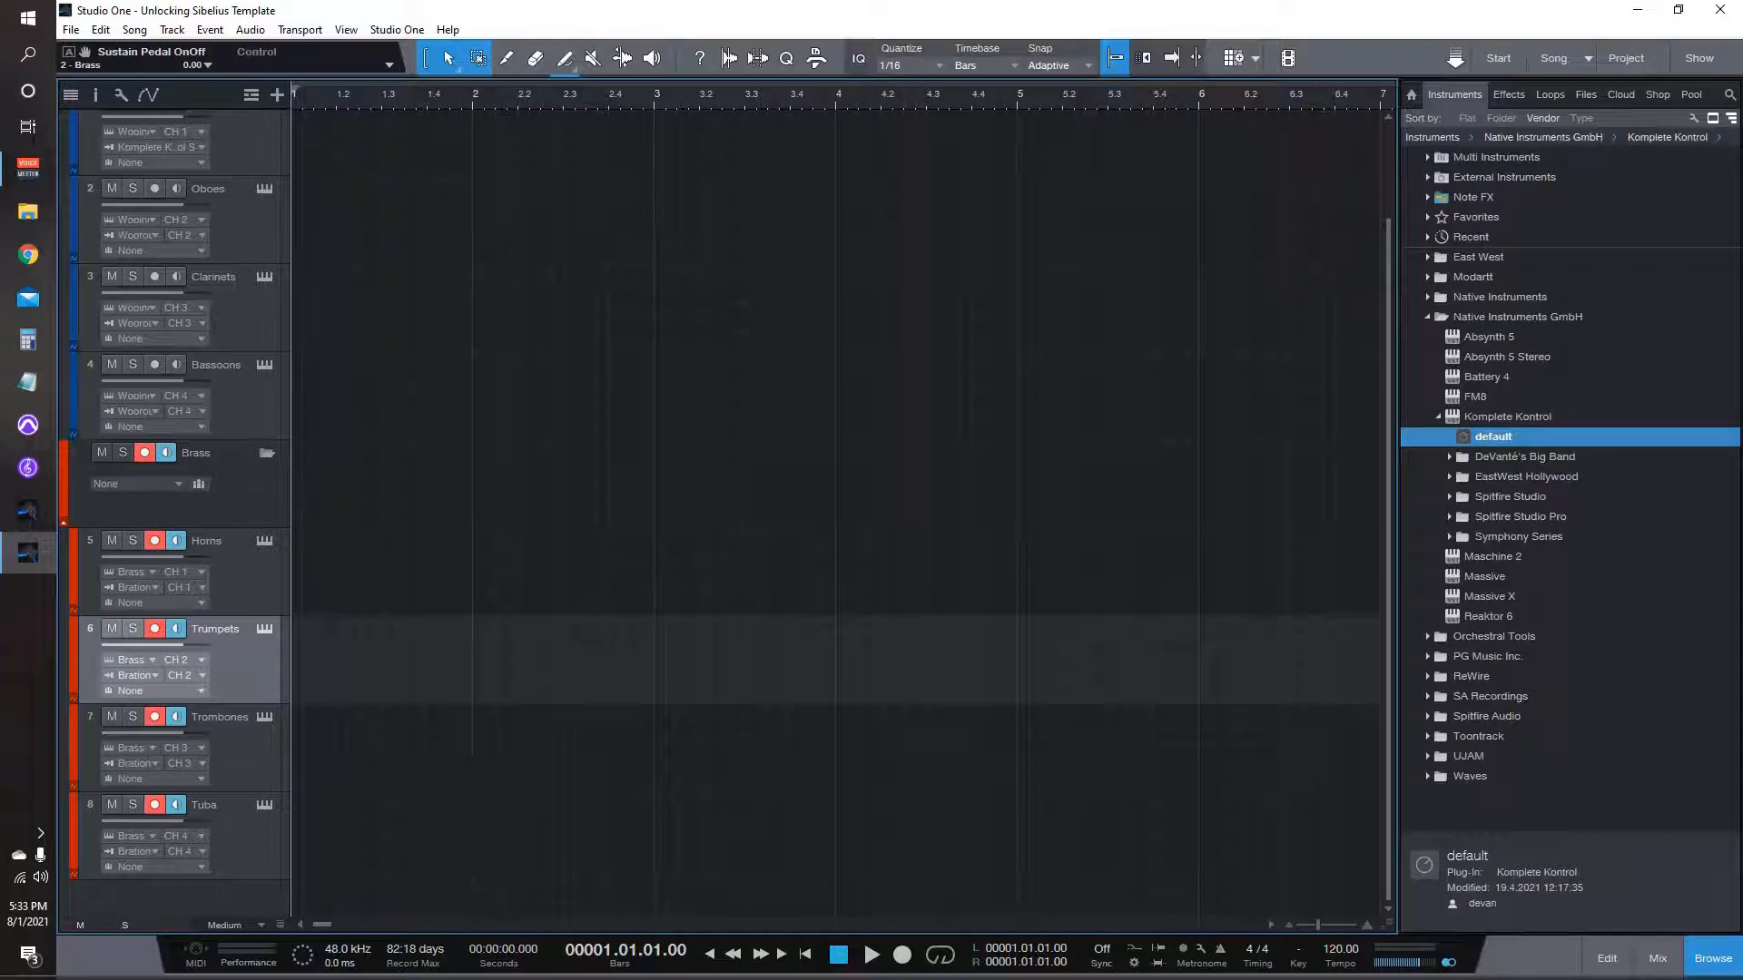
{"action": "scroll", "coordinate": [282, 529], "scroll_direction": "up", "scroll_amount": 2}
{"action": "left_click", "coordinate": [266, 122]}
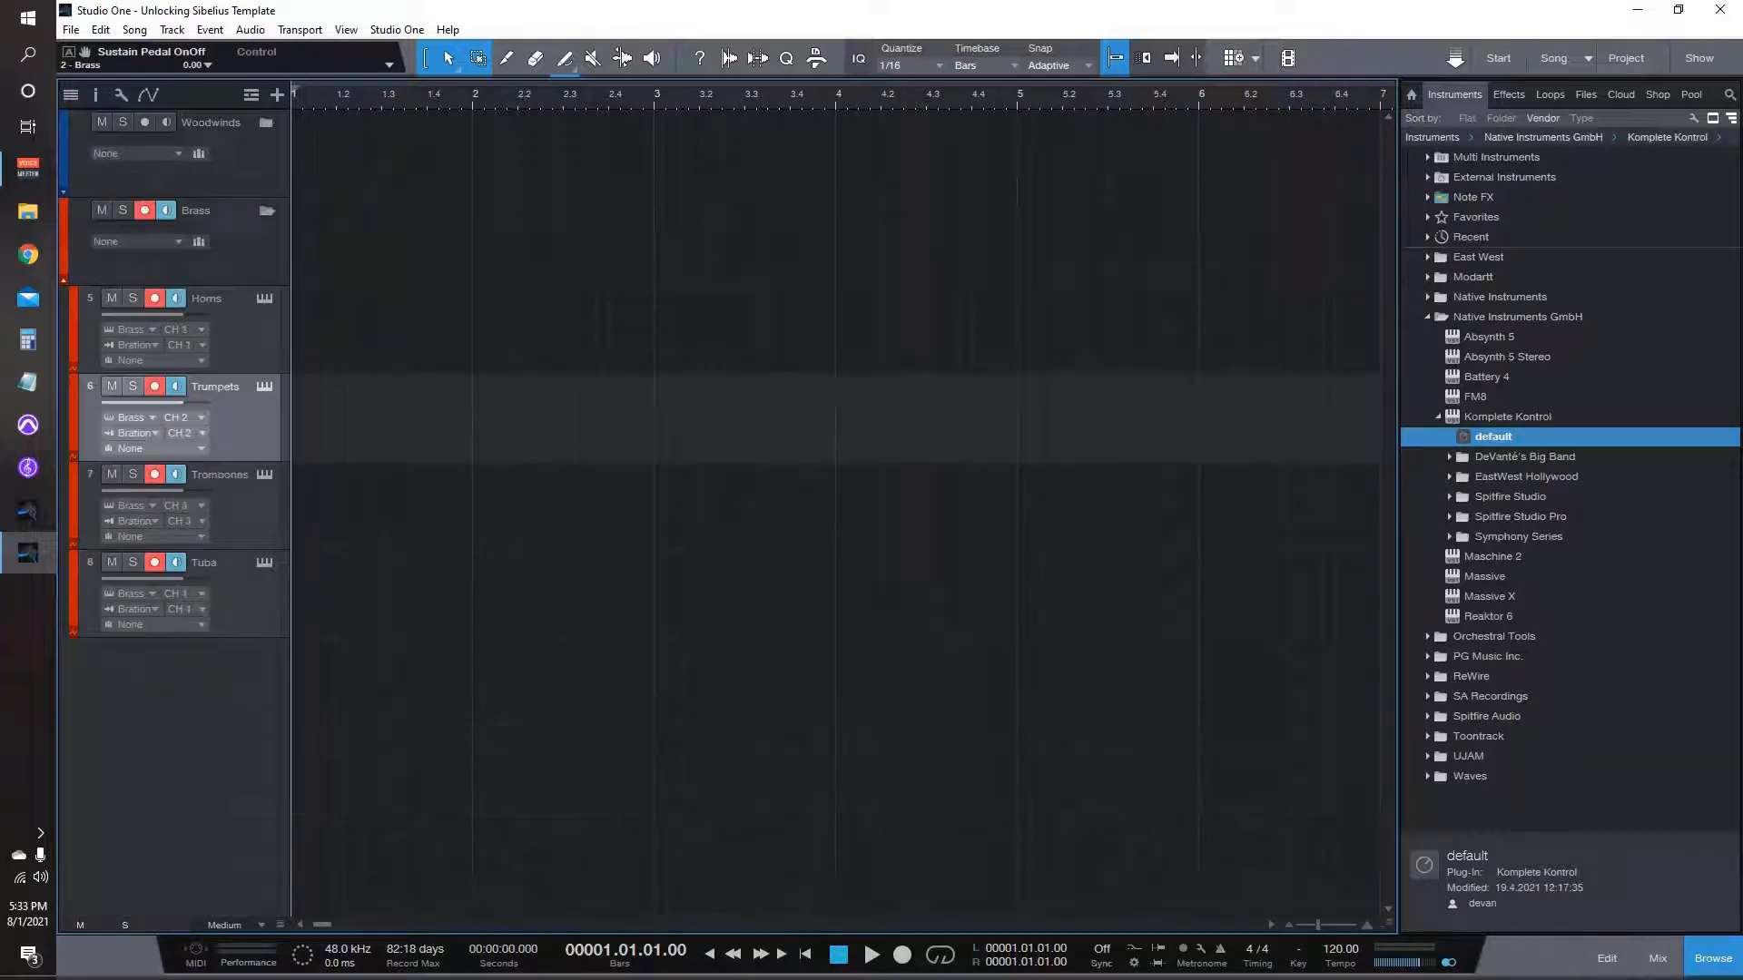
{"action": "left_click", "coordinate": [266, 211]}
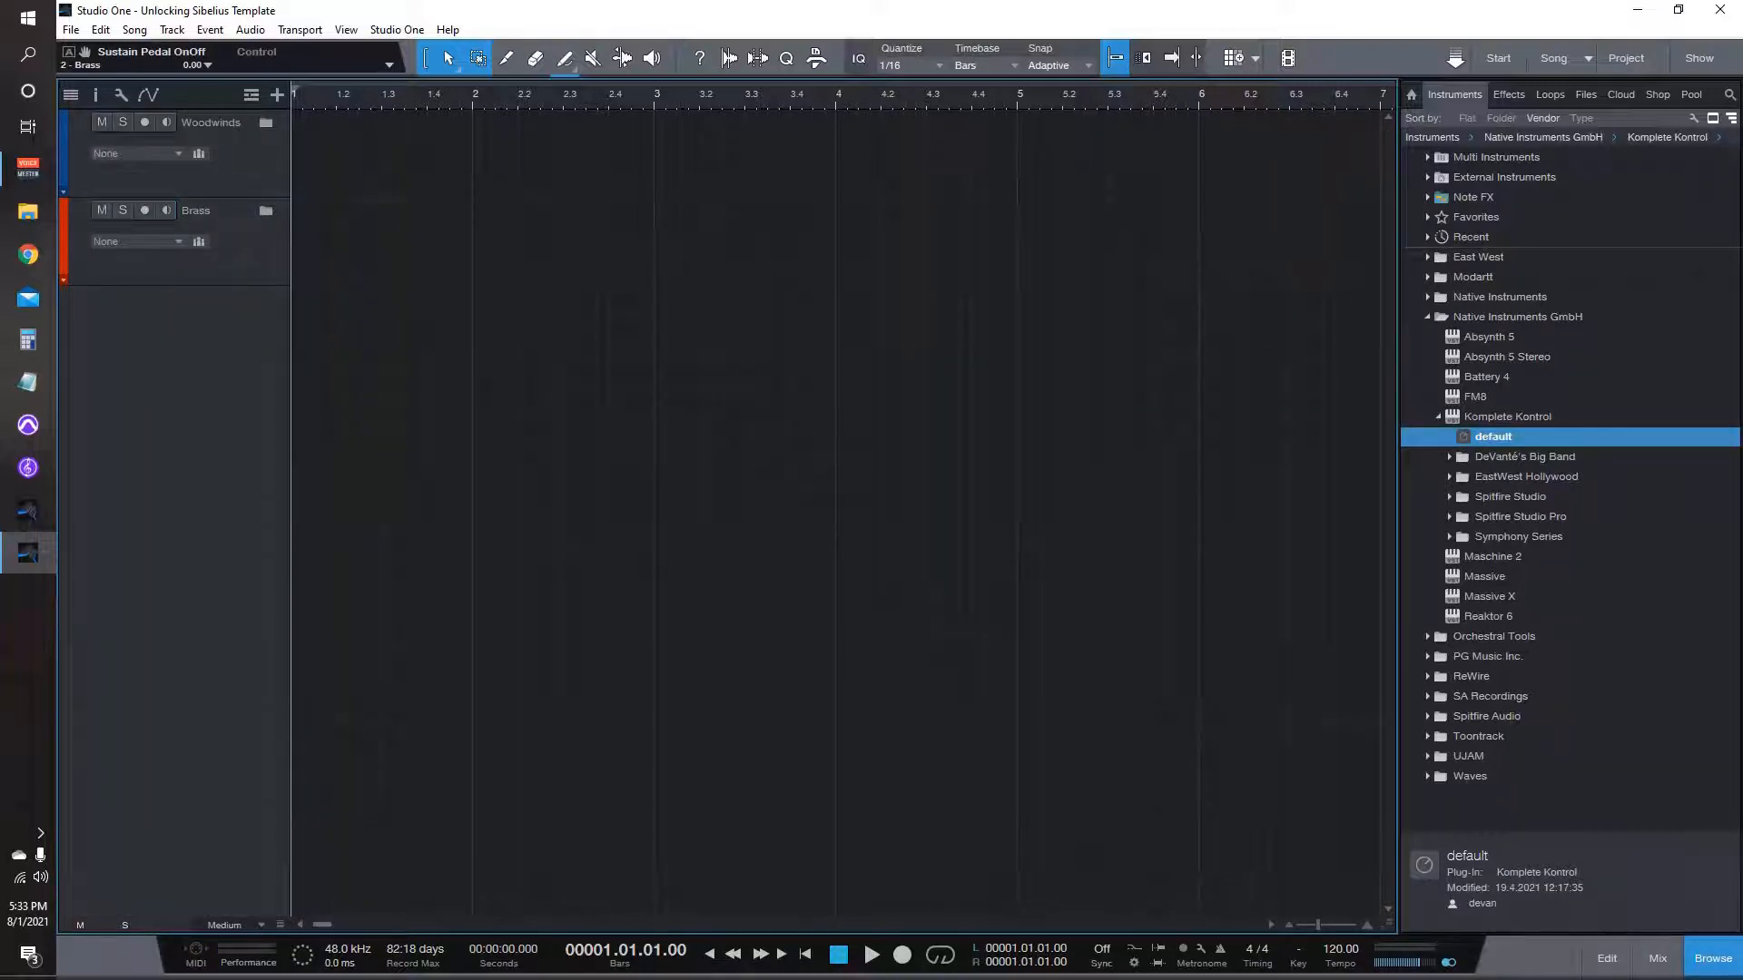
{"action": "left_click", "coordinate": [238, 228]}
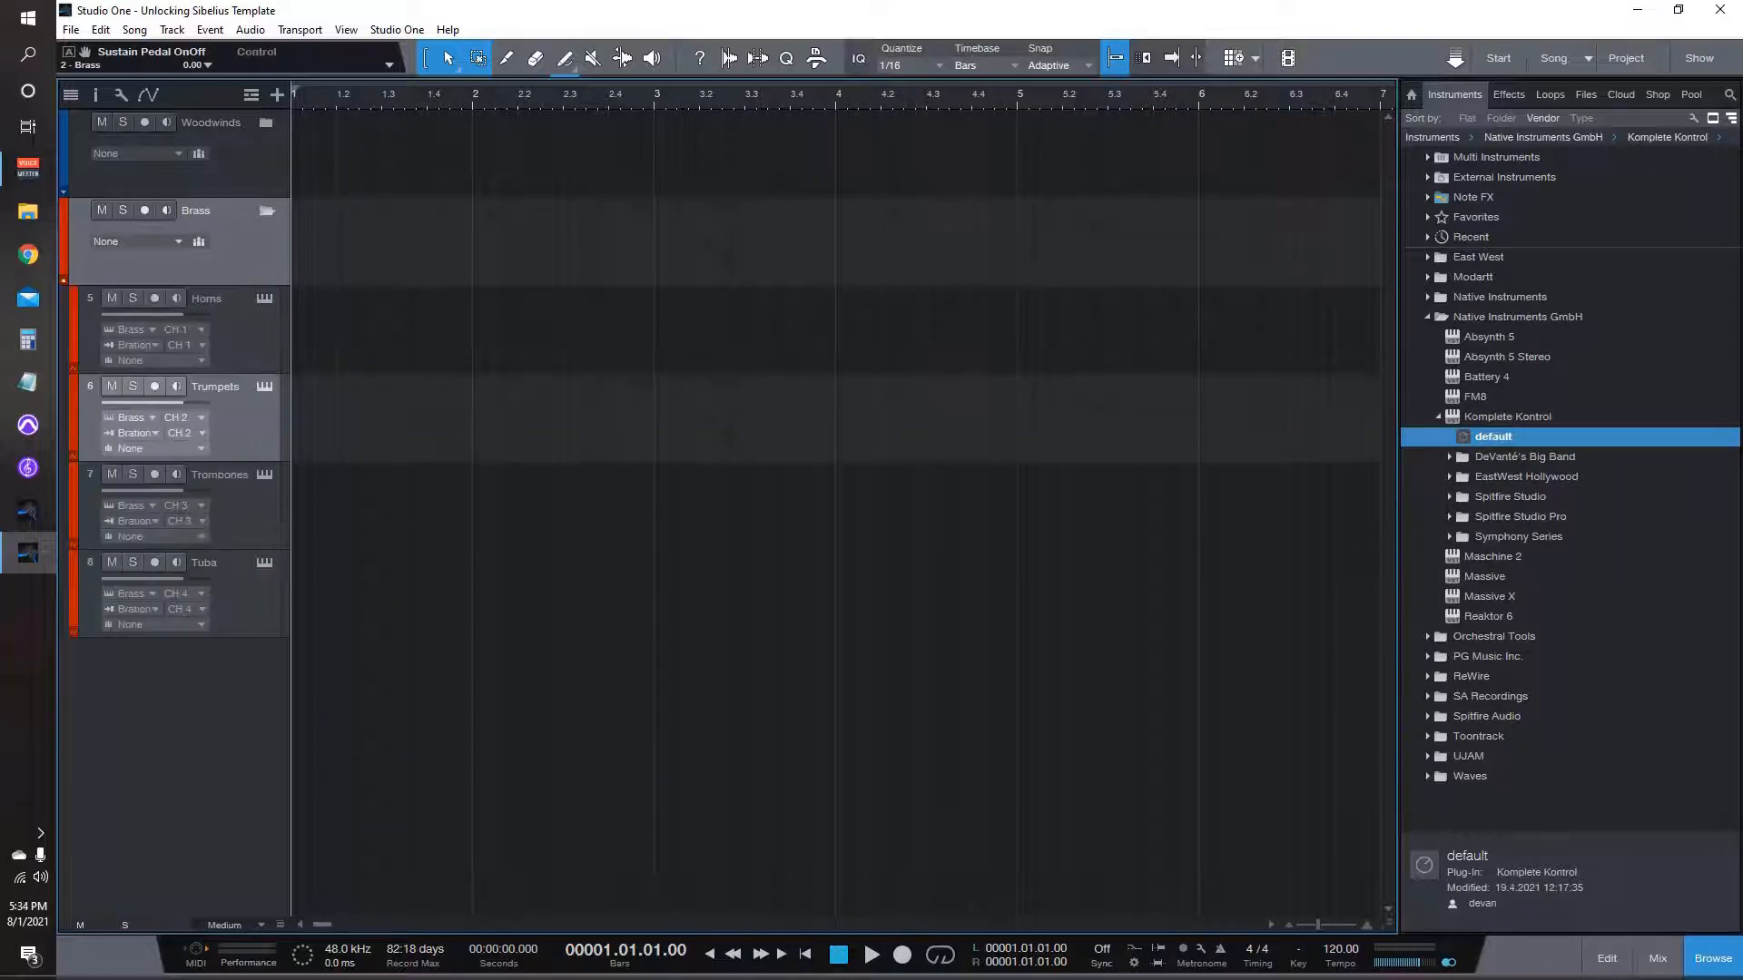
{"action": "left_click", "coordinate": [237, 581]}
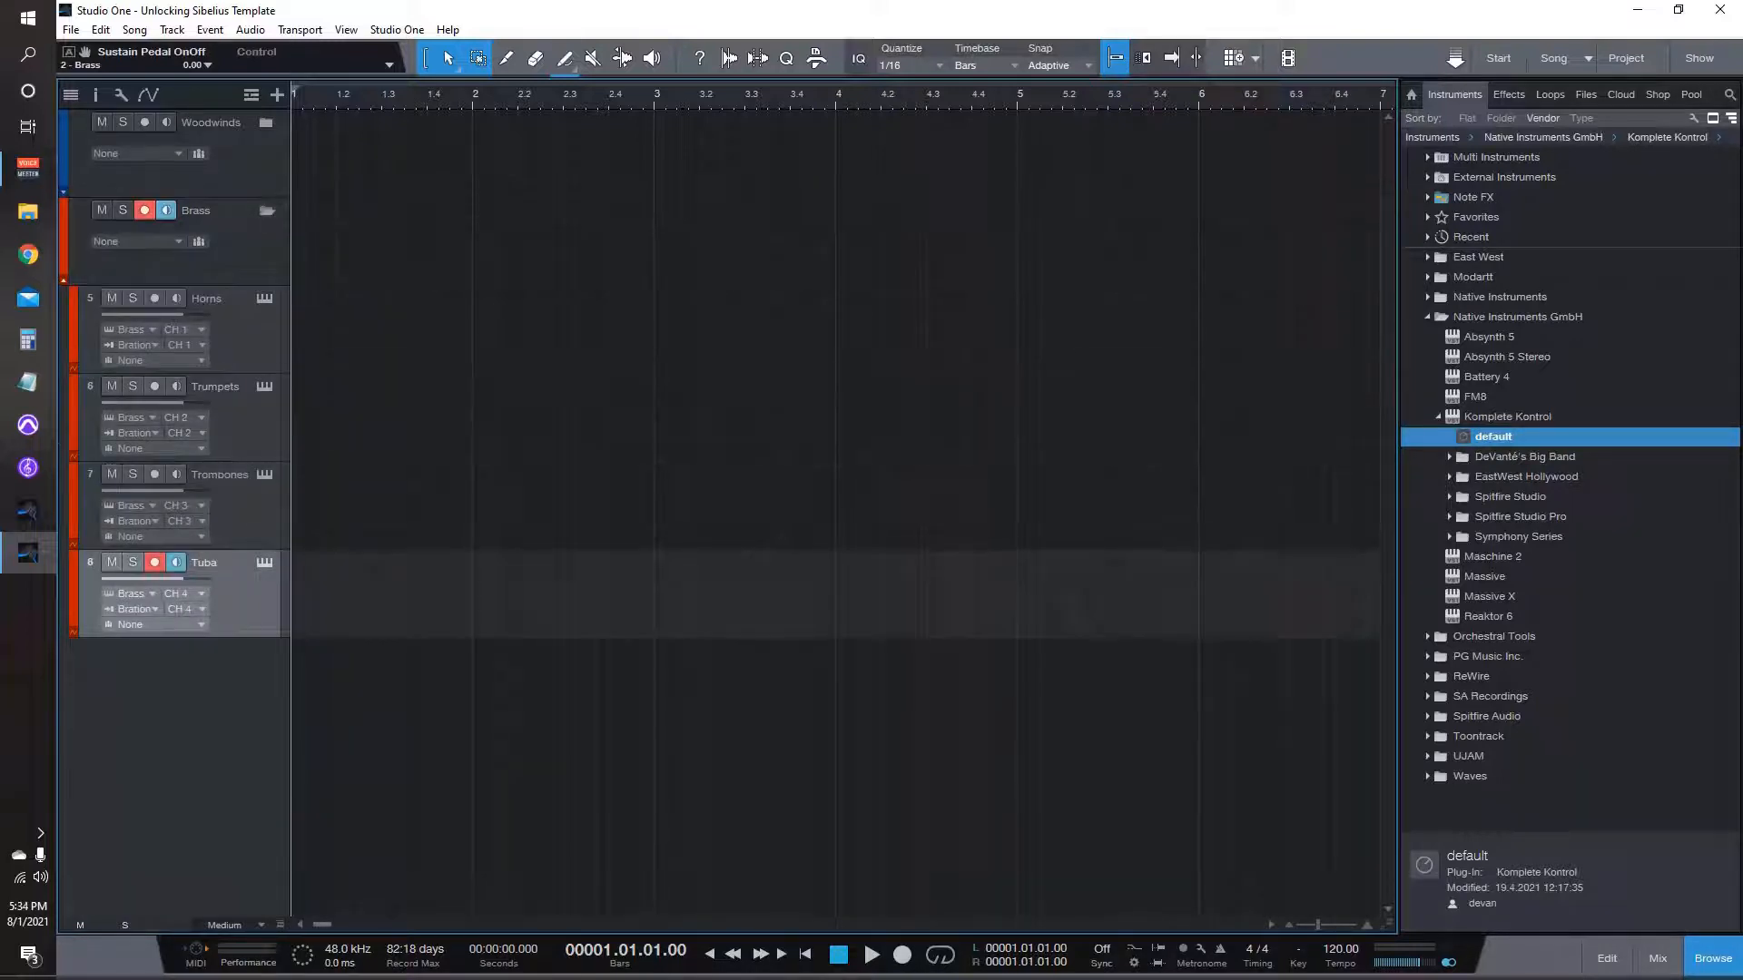
{"action": "left_click", "coordinate": [265, 210]}
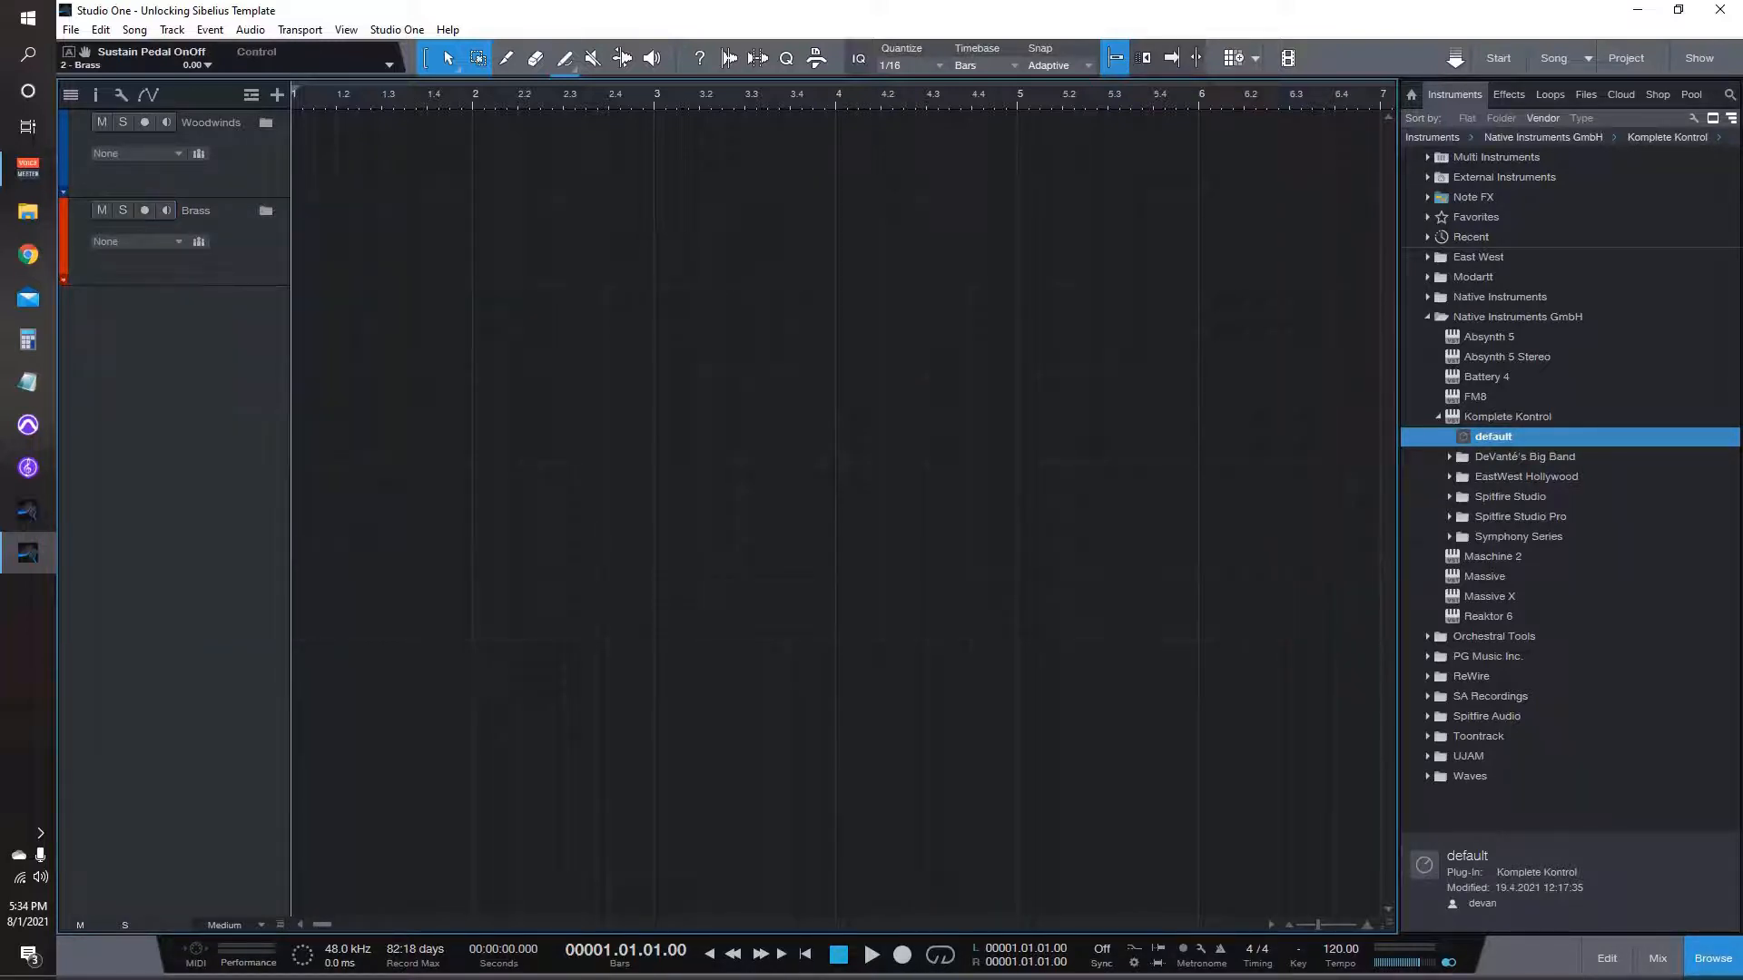
Step: Show the console and add a new default Komplete Kontrol instrument to its instrument list
{"action": "key", "text": "F3"}
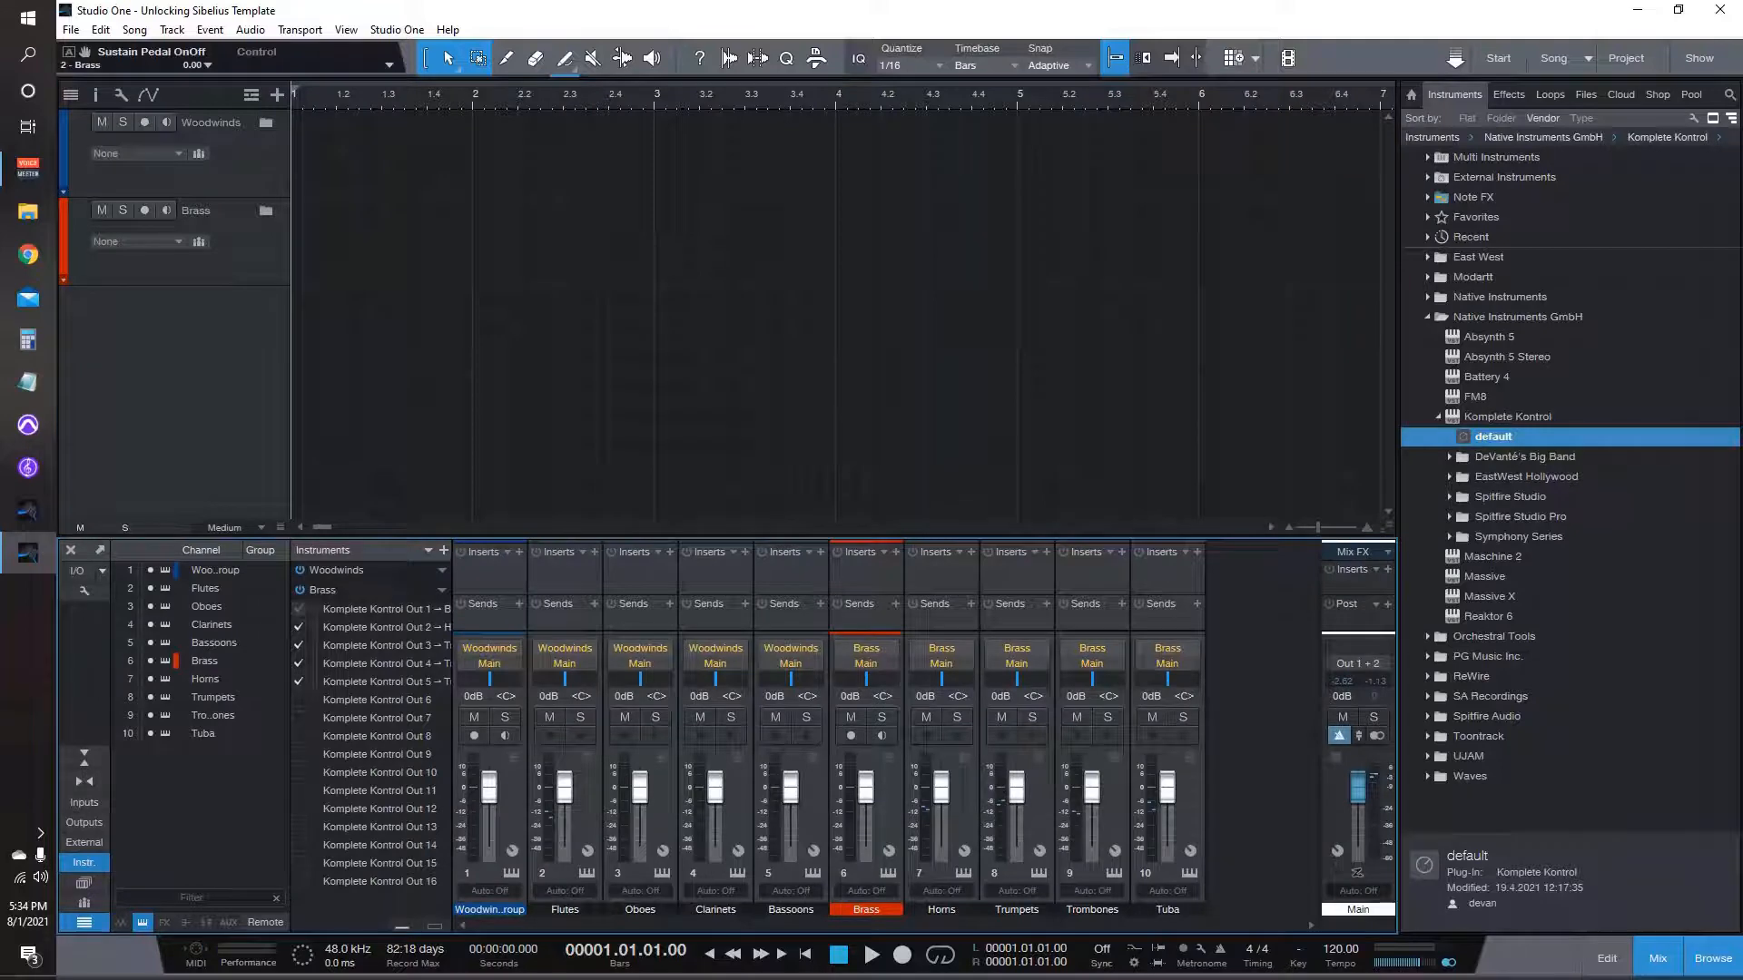
{"action": "left_click_drag", "start_coordinate": [330, 532], "coordinate": [363, 717]}
{"action": "left_click", "coordinate": [323, 590]}
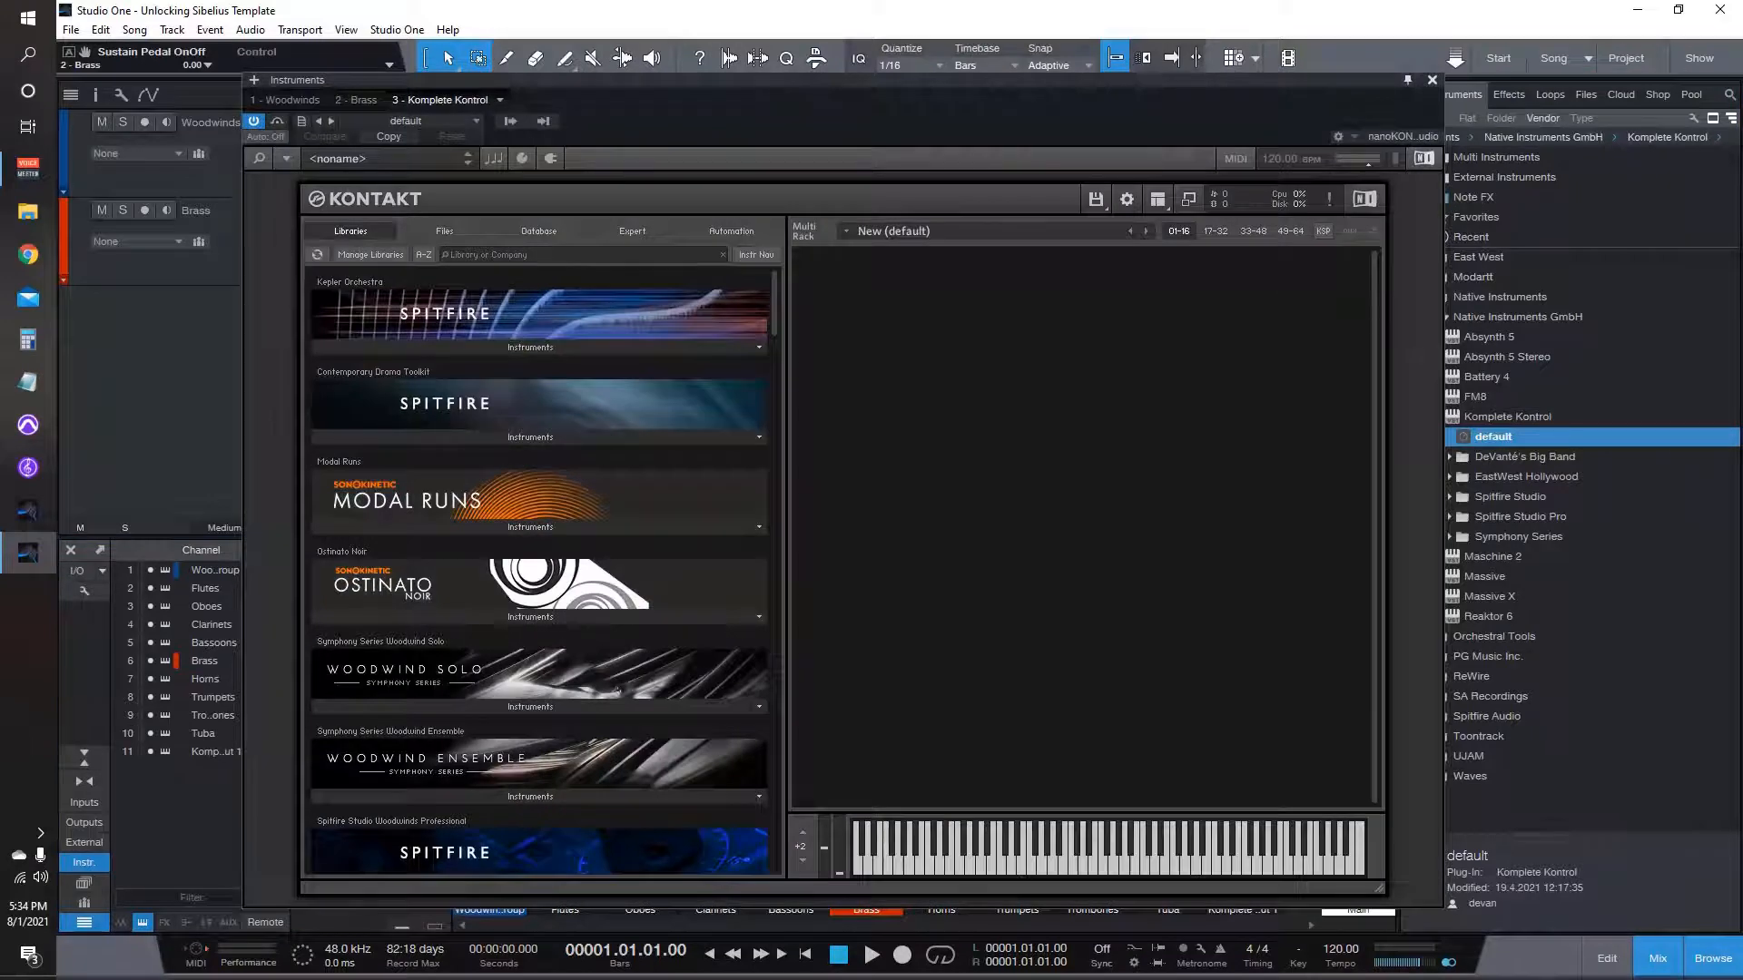
Step: Load the Symphony Percussion multi from the Song Sets folder into the new instrument's Kontakt
{"action": "left_click", "coordinate": [1096, 198]}
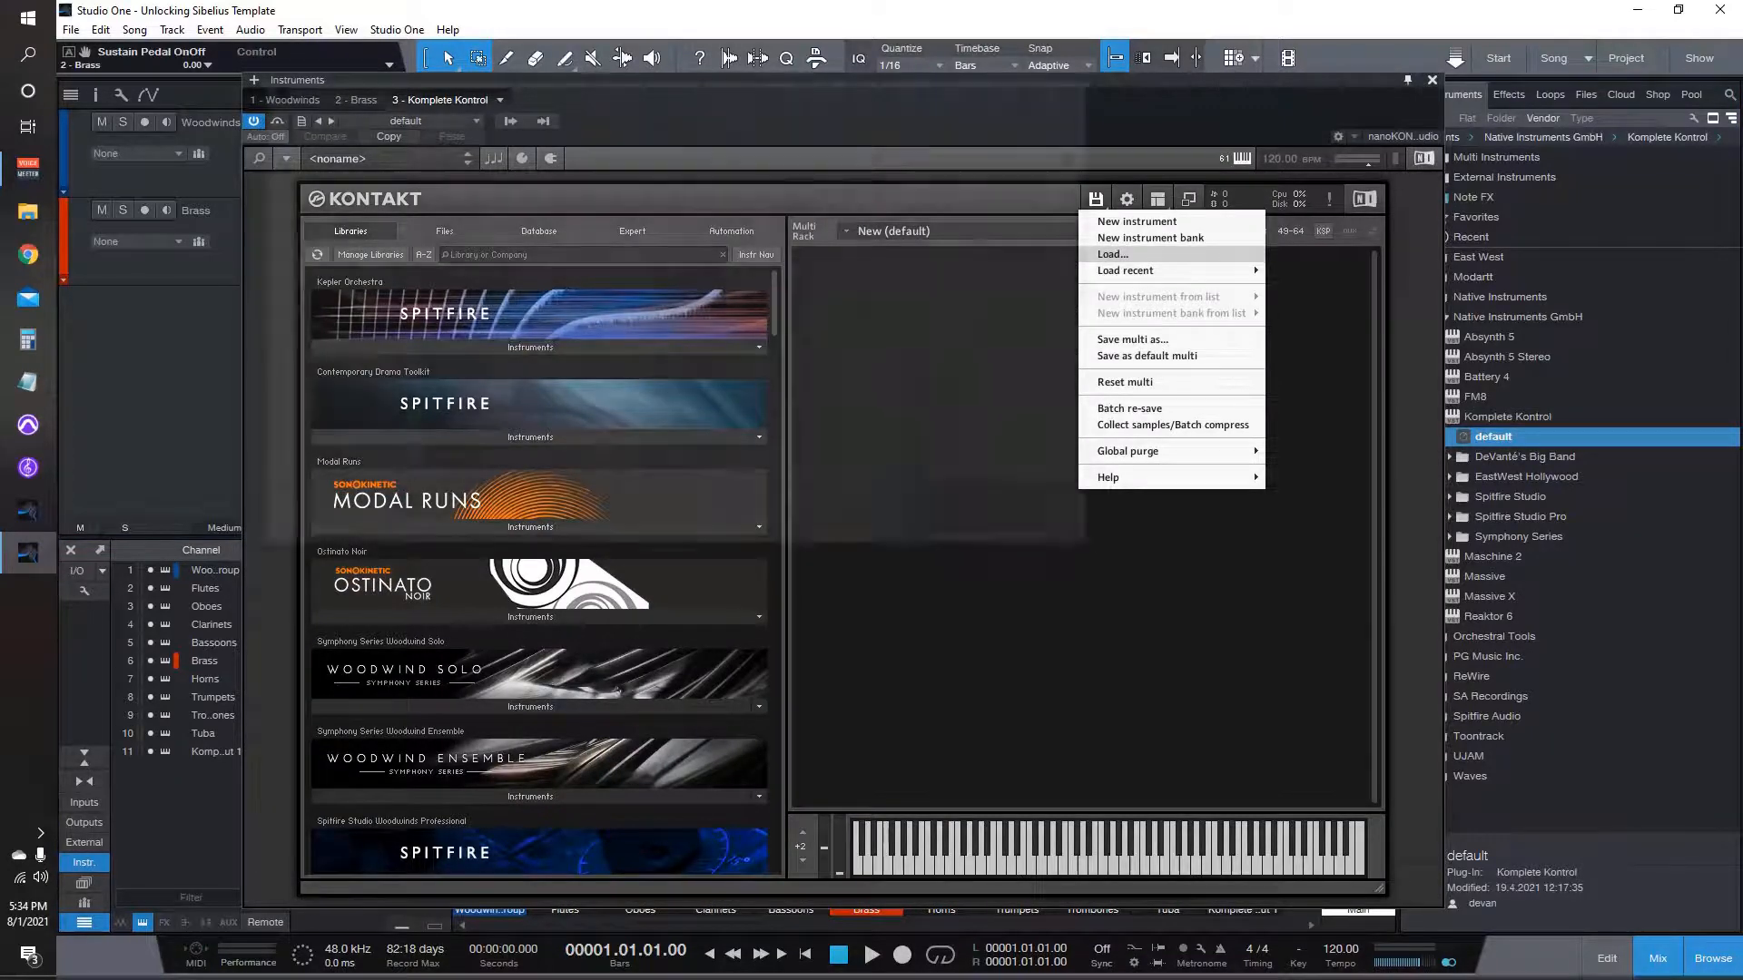
{"action": "left_click", "coordinate": [1113, 254]}
{"action": "scroll", "coordinate": [681, 345], "scroll_direction": "down", "scroll_amount": 5}
{"action": "left_click", "coordinate": [481, 437]}
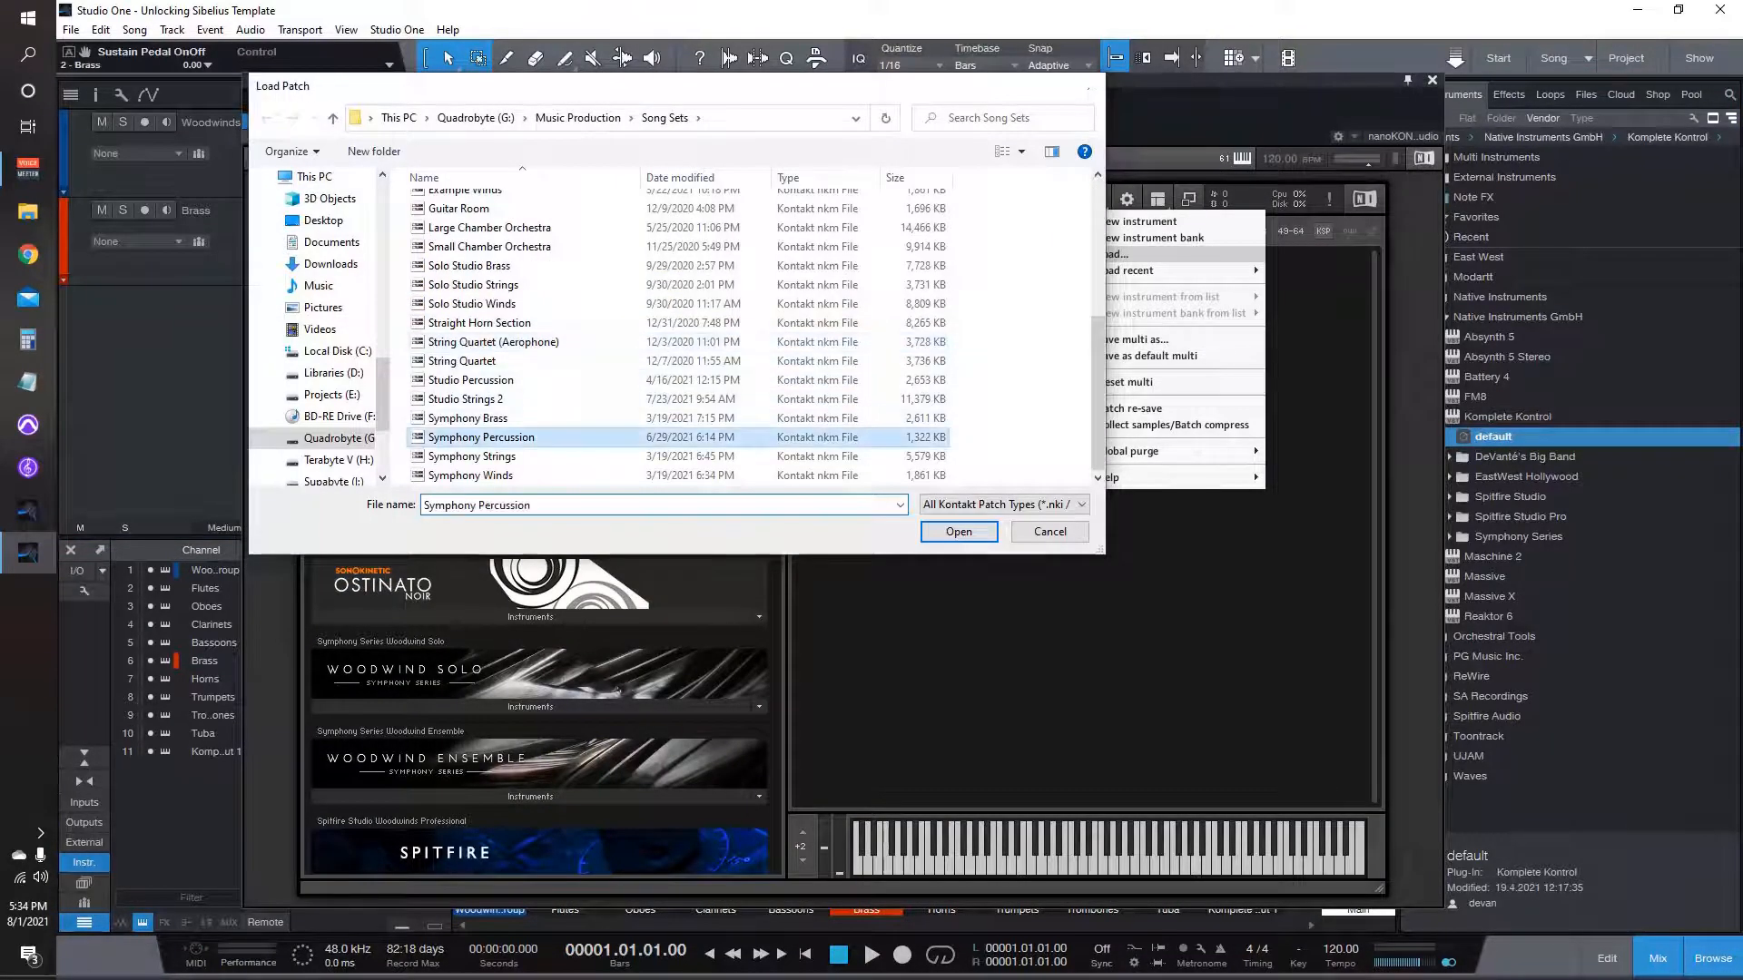
{"action": "double_click", "coordinate": [481, 437]}
{"action": "left_click", "coordinate": [868, 565]}
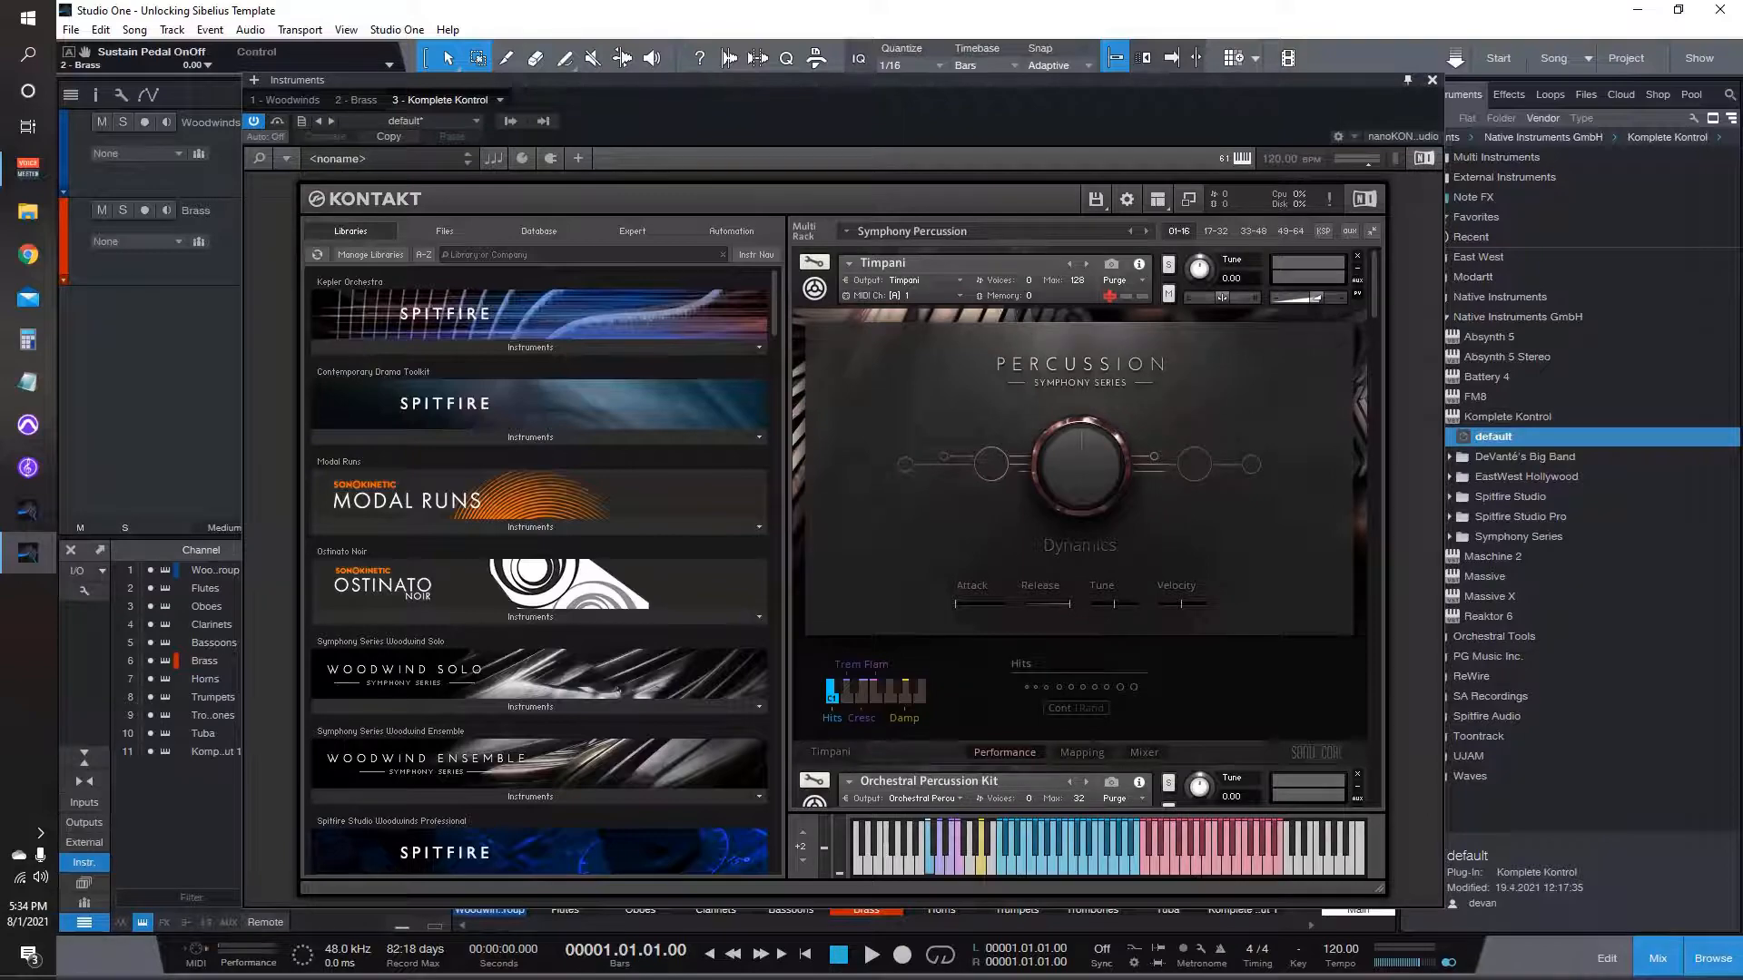
Step: Review the instruments, outputs and MIDI channels in the Symphony Percussion multi from Timpani to Celesta, and close the window
{"action": "scroll", "coordinate": [1084, 527], "scroll_direction": "down", "scroll_amount": 5}
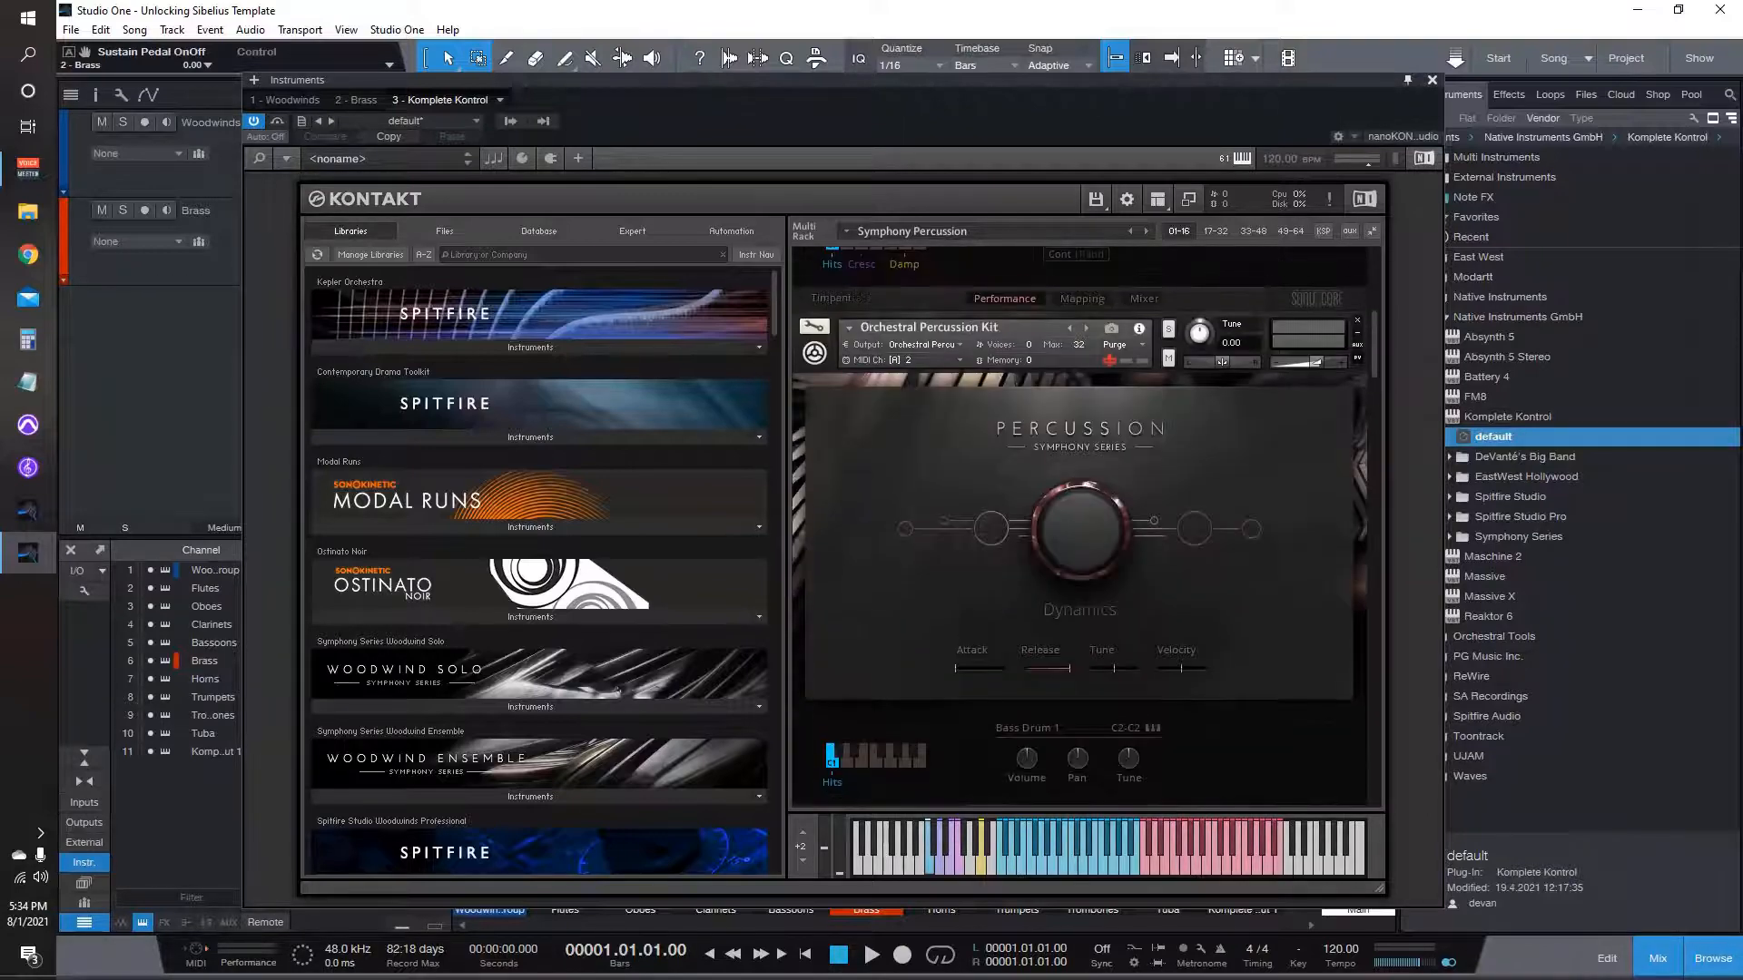
{"action": "left_click", "coordinate": [1025, 319]}
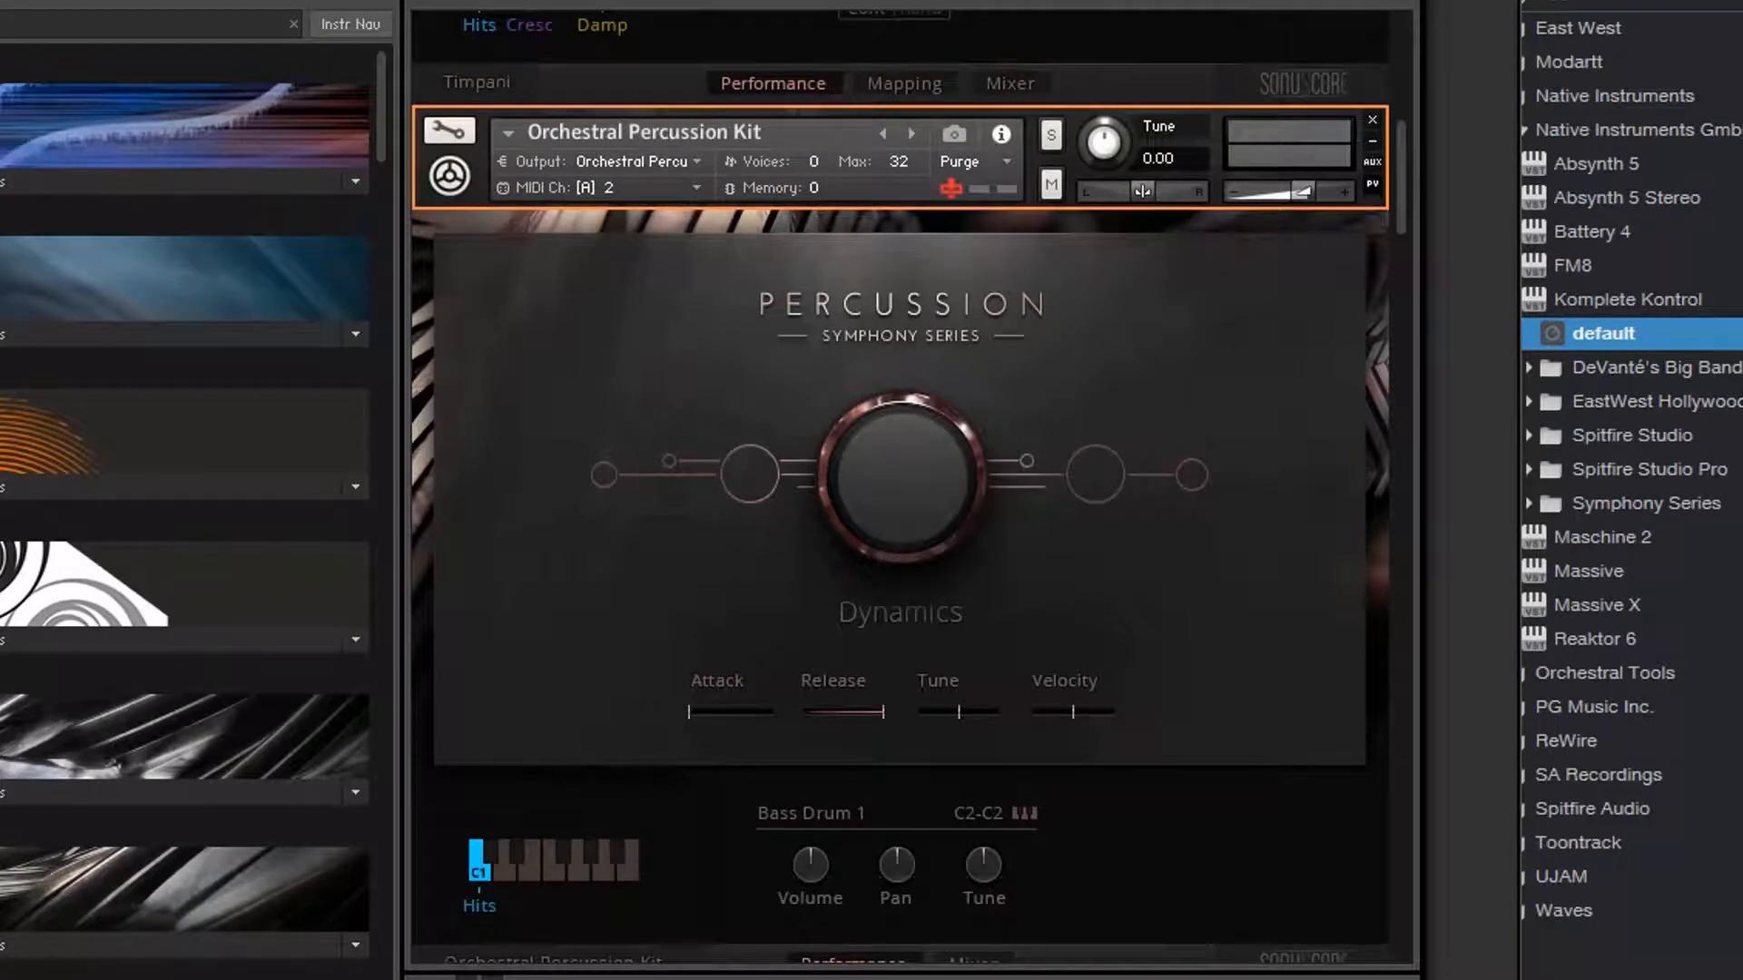
{"action": "scroll", "coordinate": [899, 490], "scroll_direction": "up", "scroll_amount": 8}
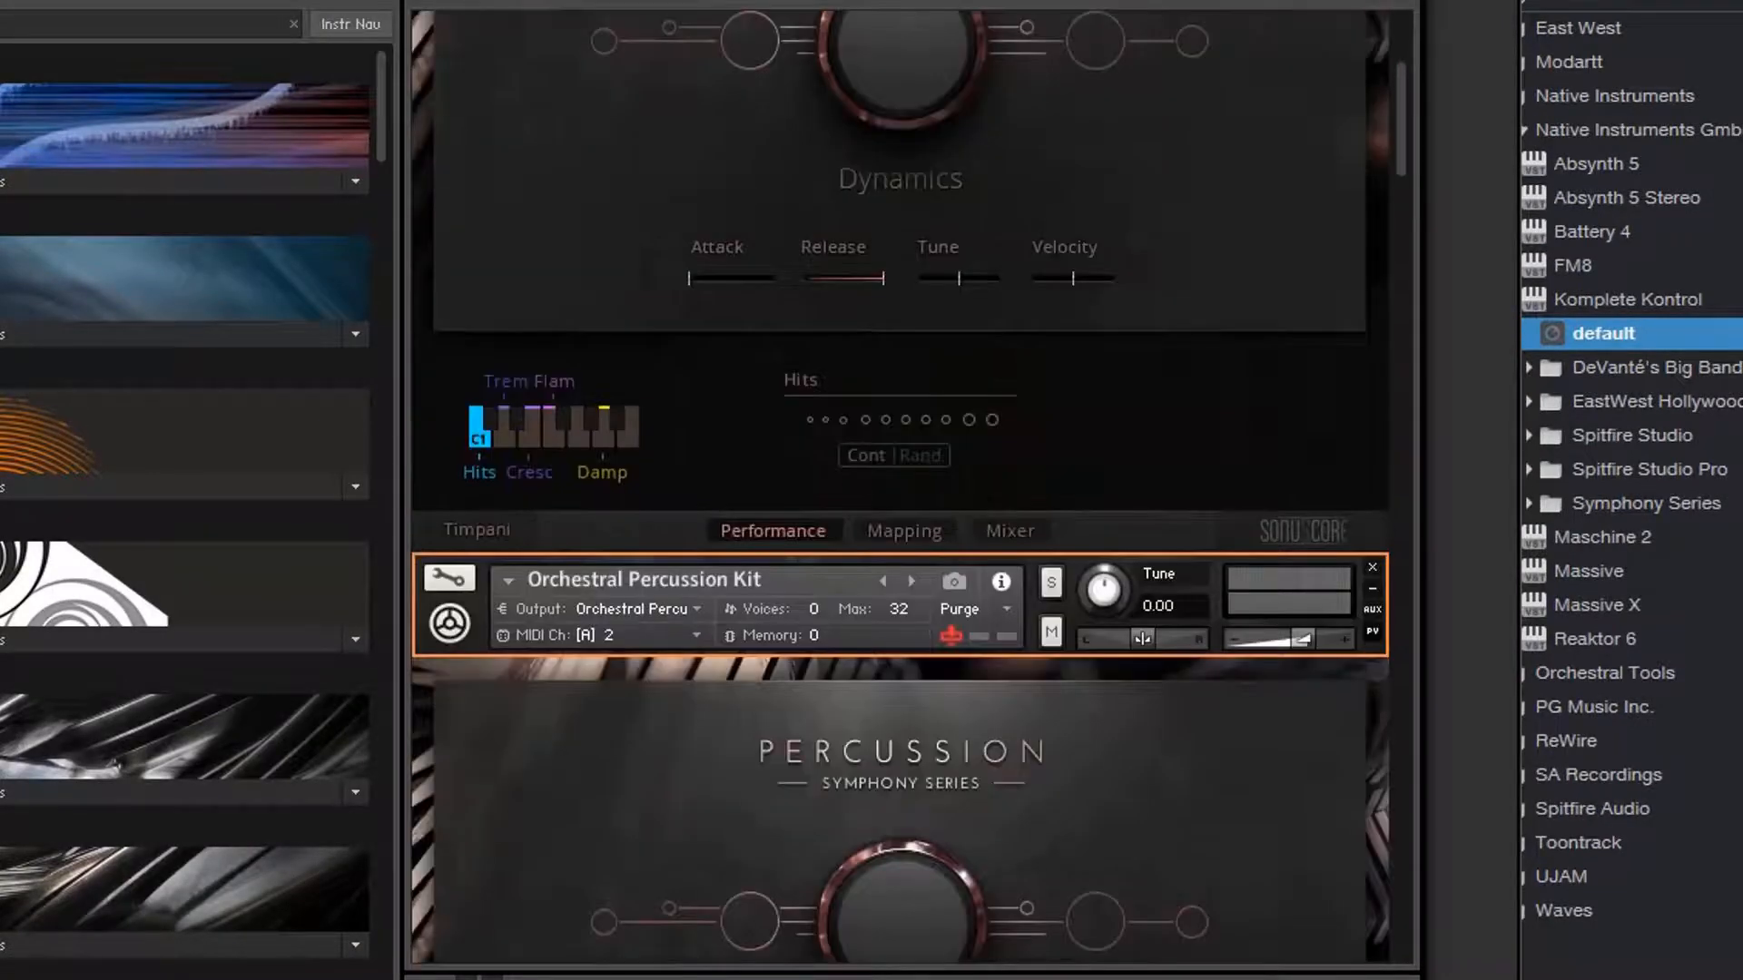
{"action": "scroll", "coordinate": [899, 490], "scroll_direction": "down", "scroll_amount": 2}
{"action": "scroll", "coordinate": [898, 490], "scroll_direction": "down", "scroll_amount": 10}
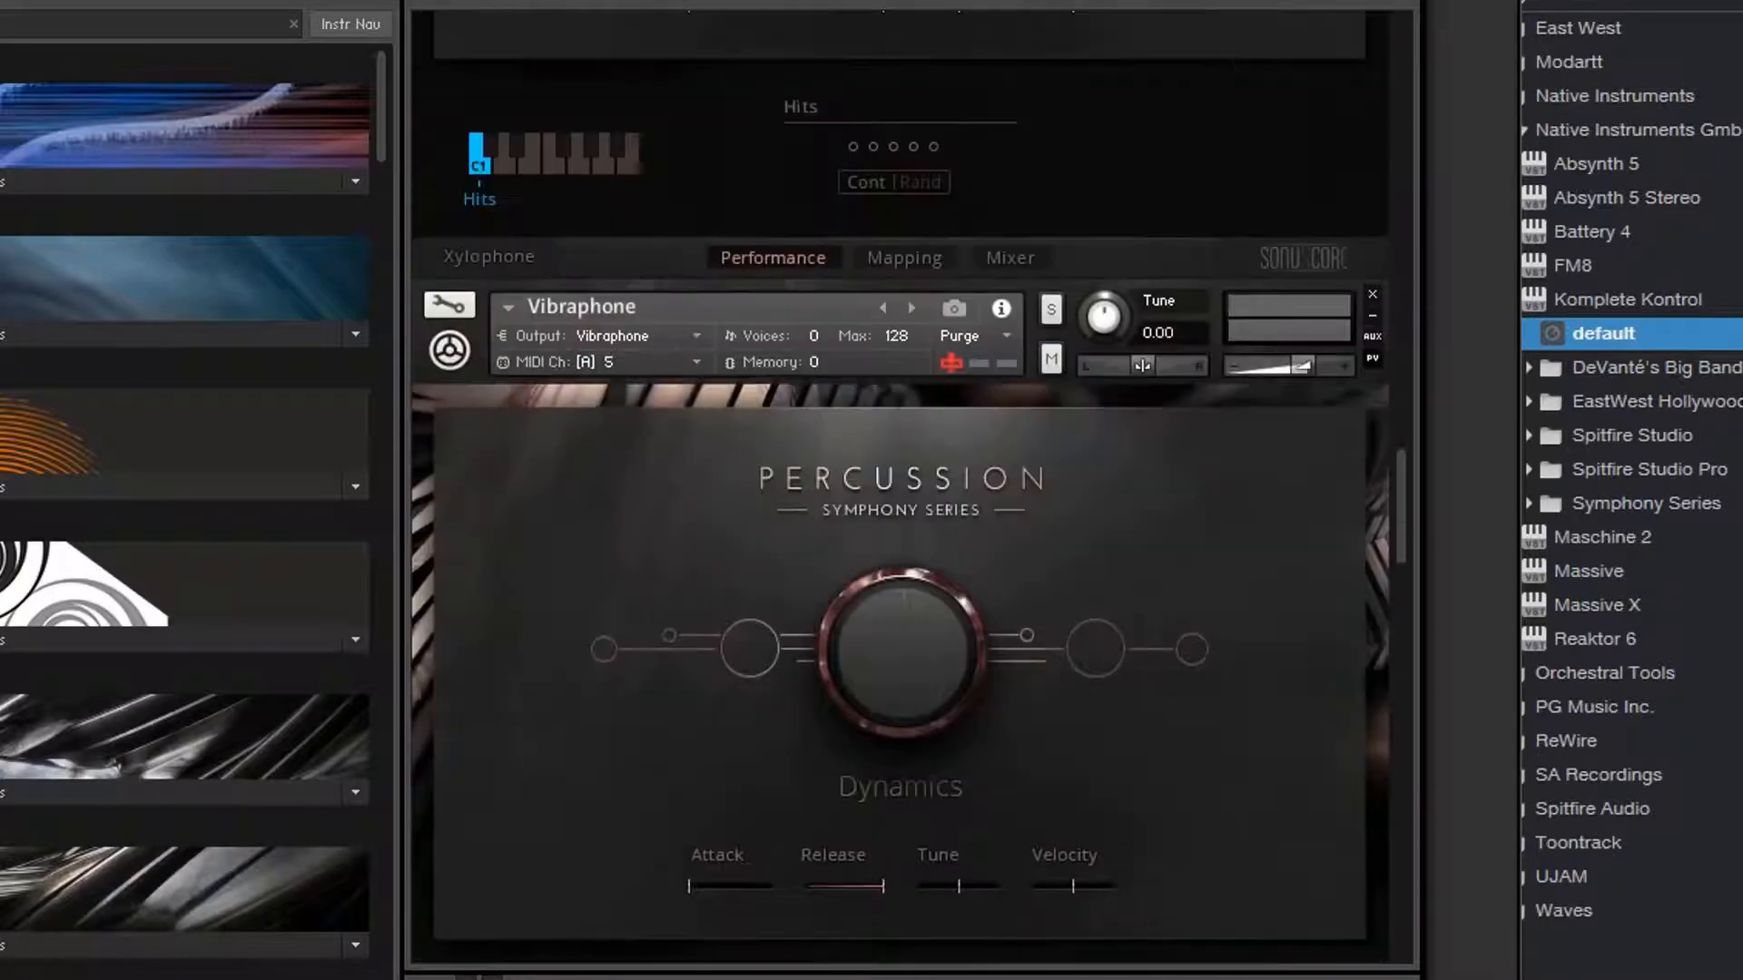
{"action": "scroll", "coordinate": [899, 490], "scroll_direction": "up", "scroll_amount": 1}
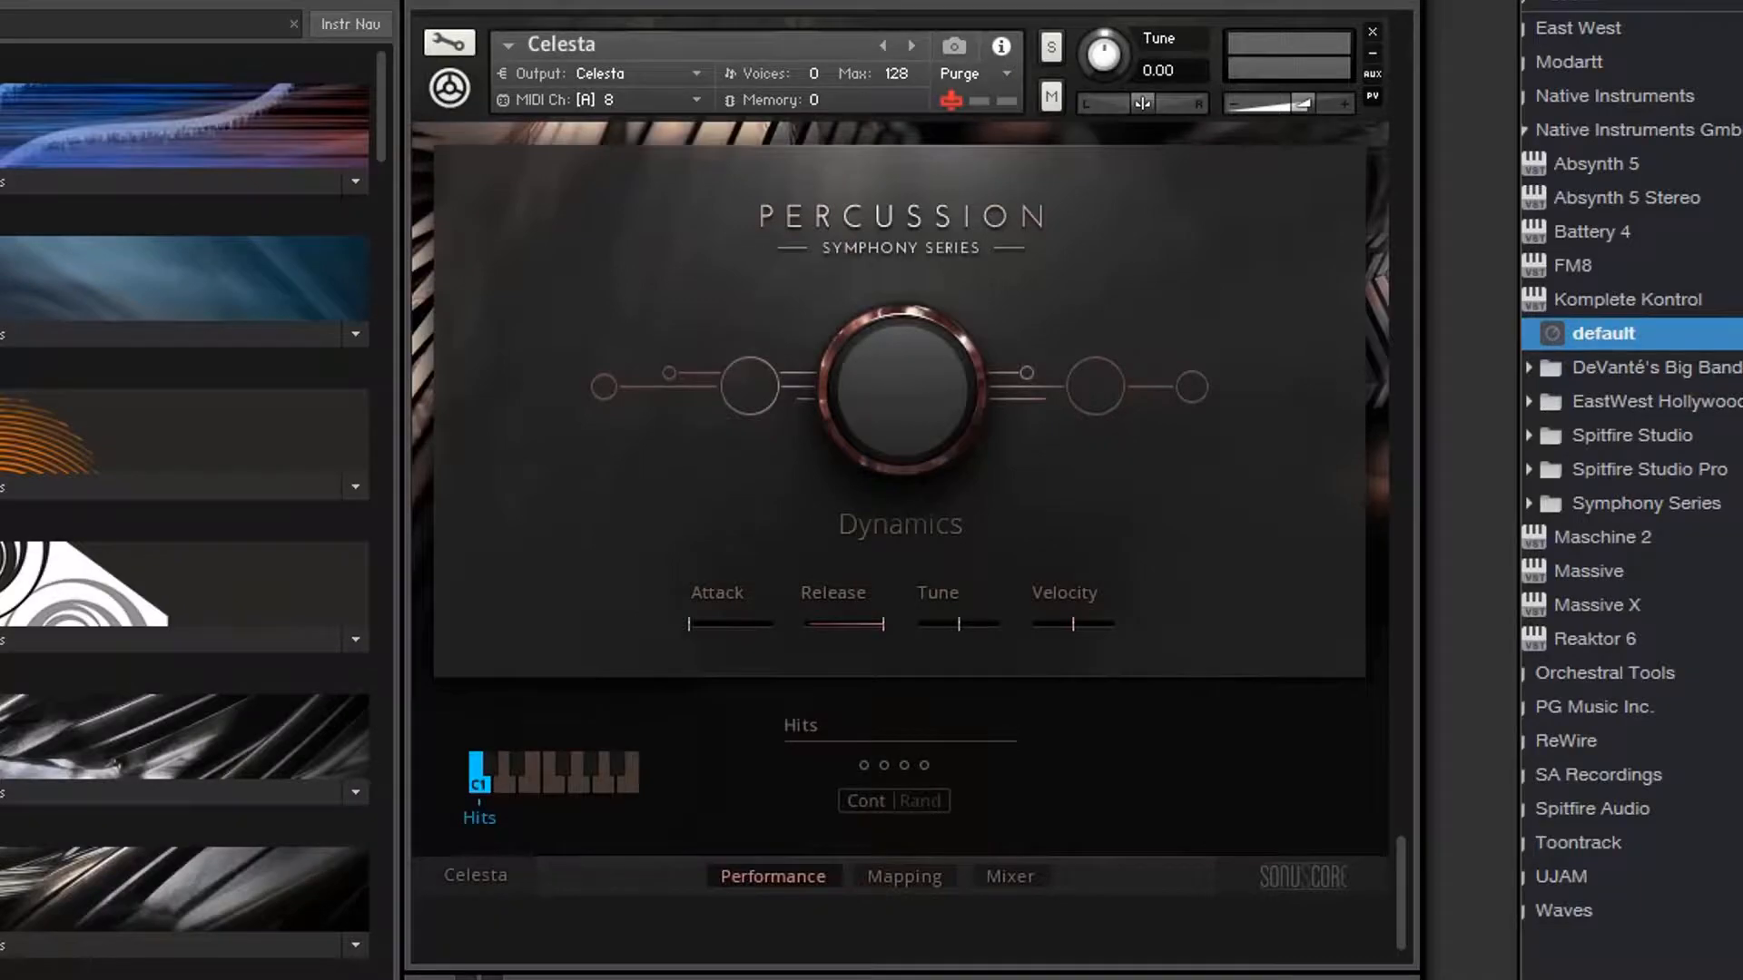
{"action": "key", "text": "Escape"}
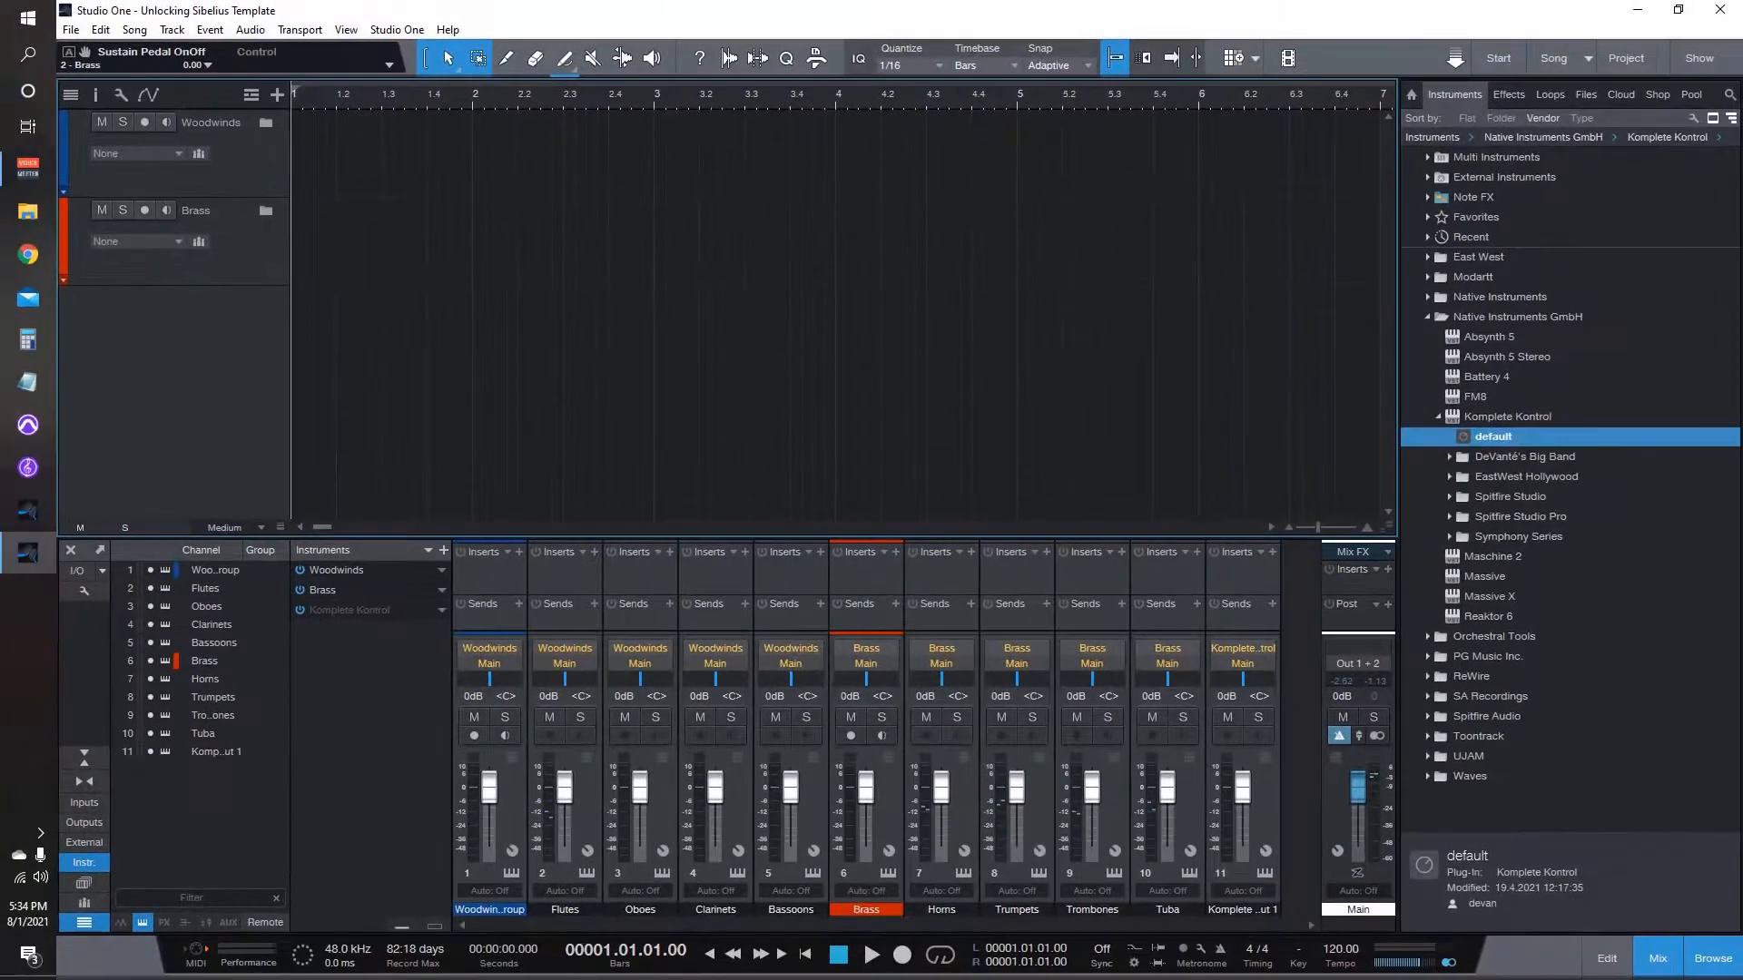
Step: Start adding eight instrument tracks named Percussion, packed in a folder and coloured white
{"action": "type", "text": "t"}
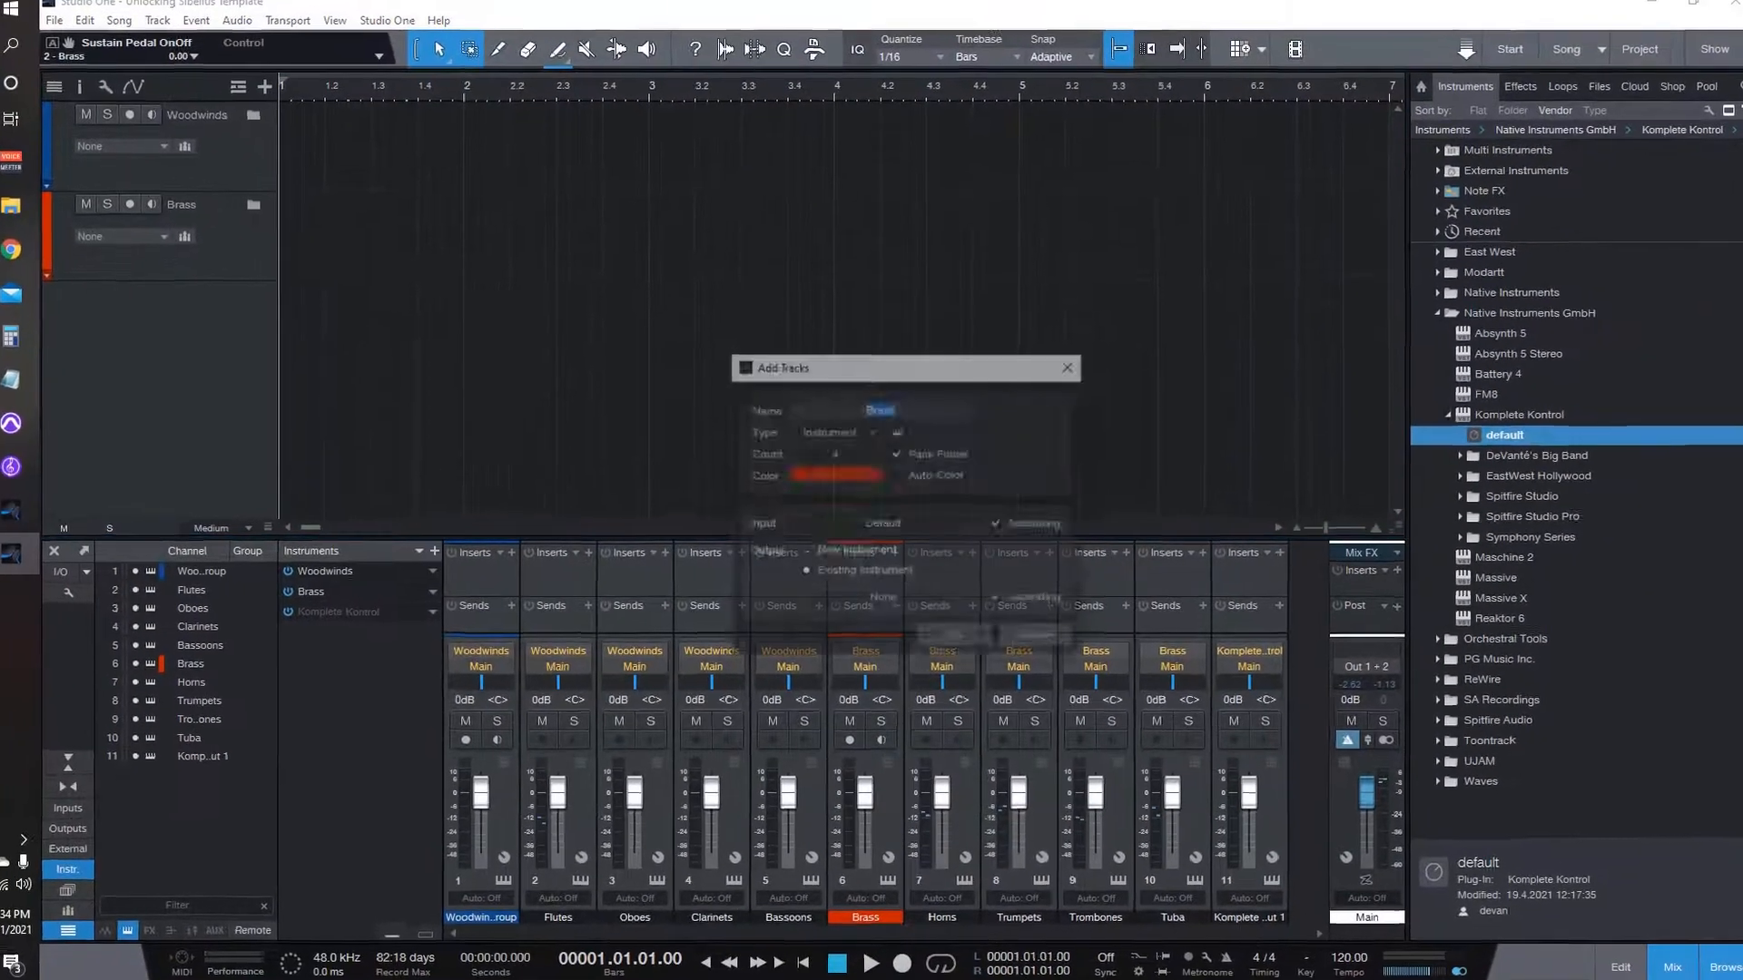
{"action": "type", "text": "Perc"}
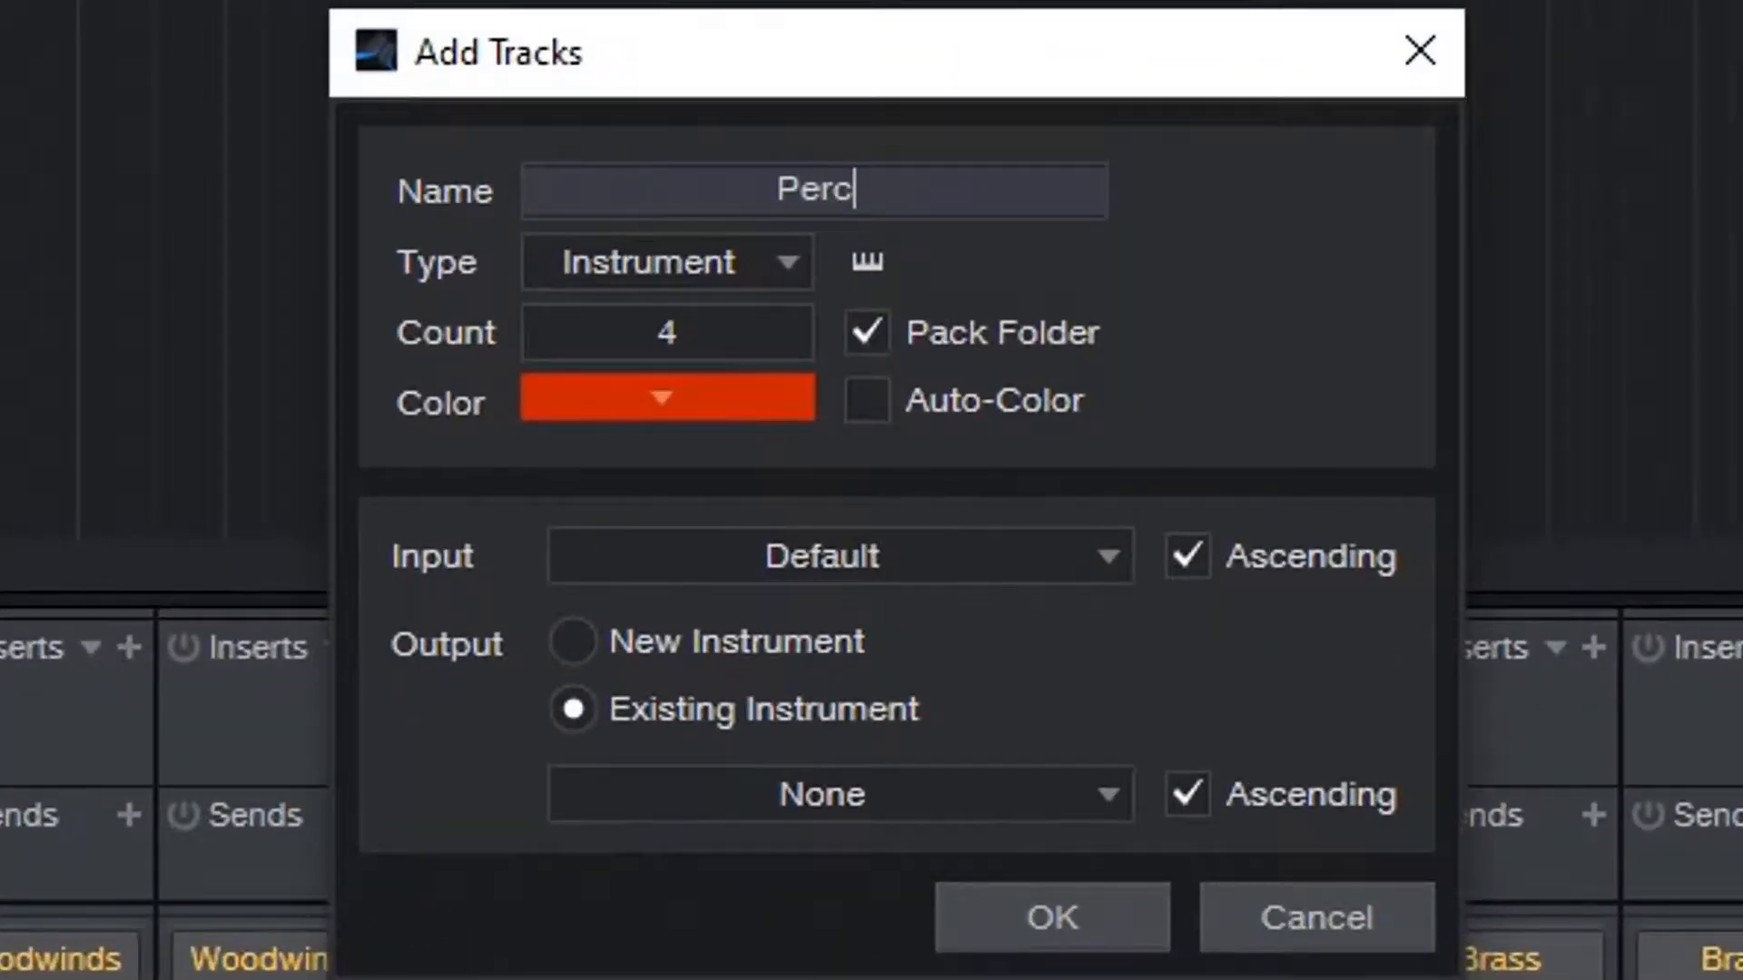
{"action": "type", "text": "ussion"}
{"action": "key", "text": "Tab"}
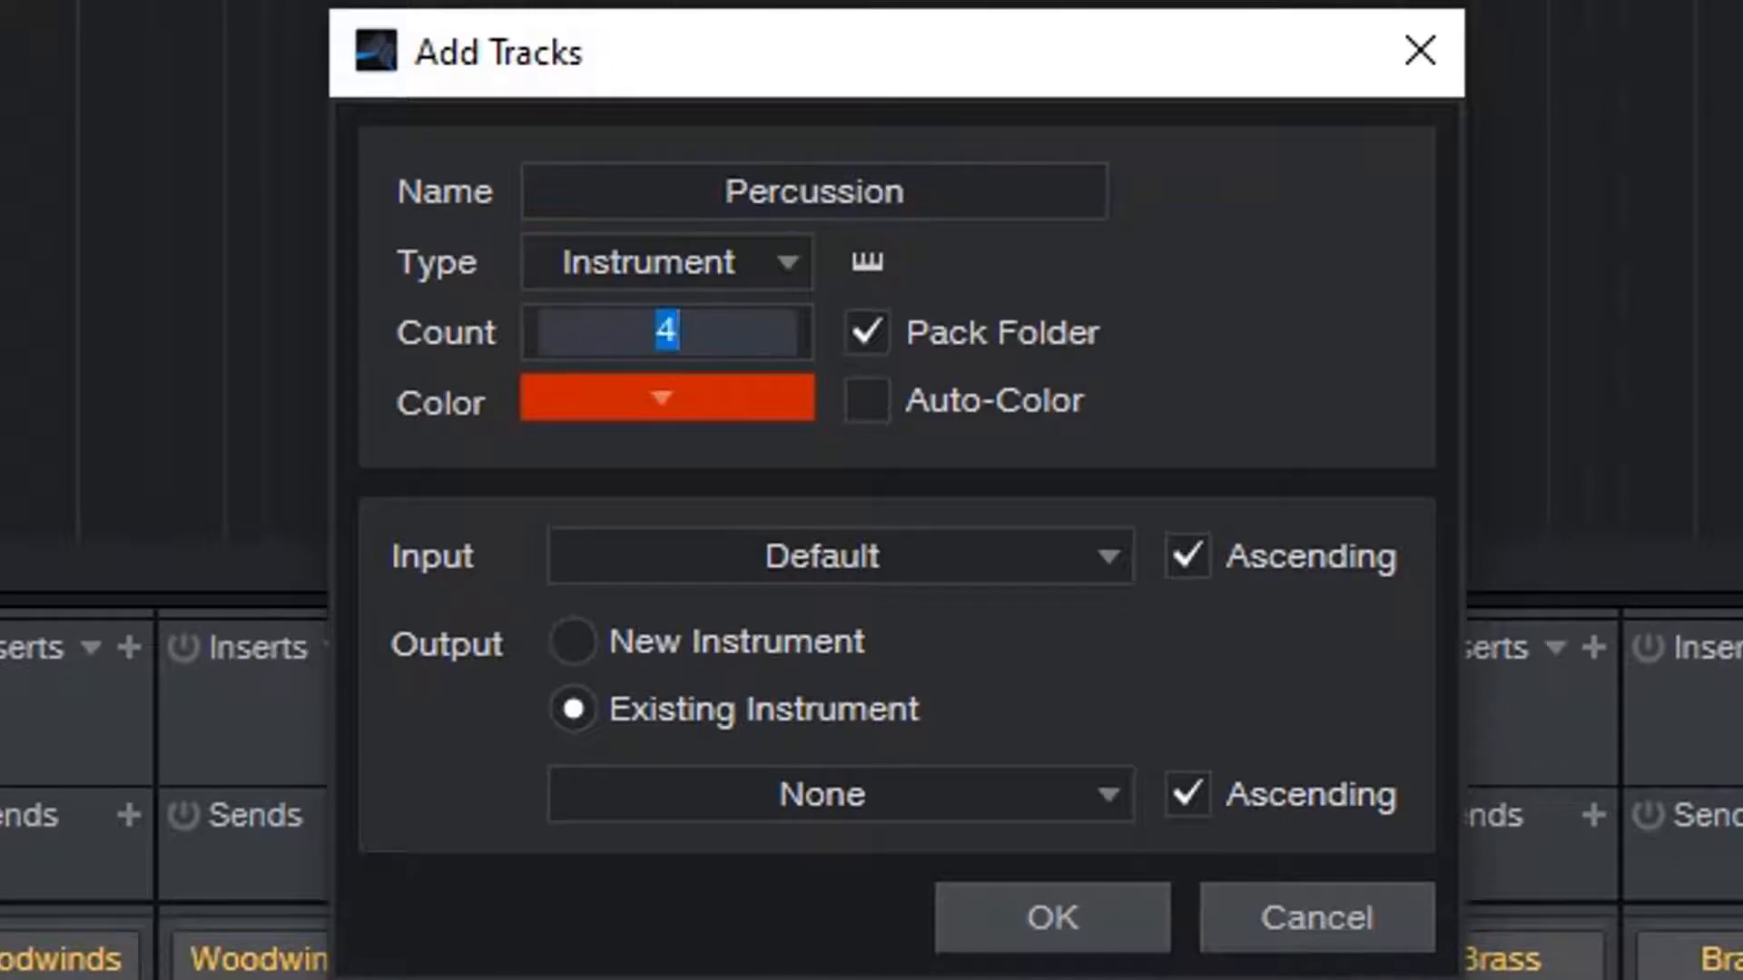
{"action": "type", "text": "8"}
{"action": "left_click", "coordinate": [668, 398]}
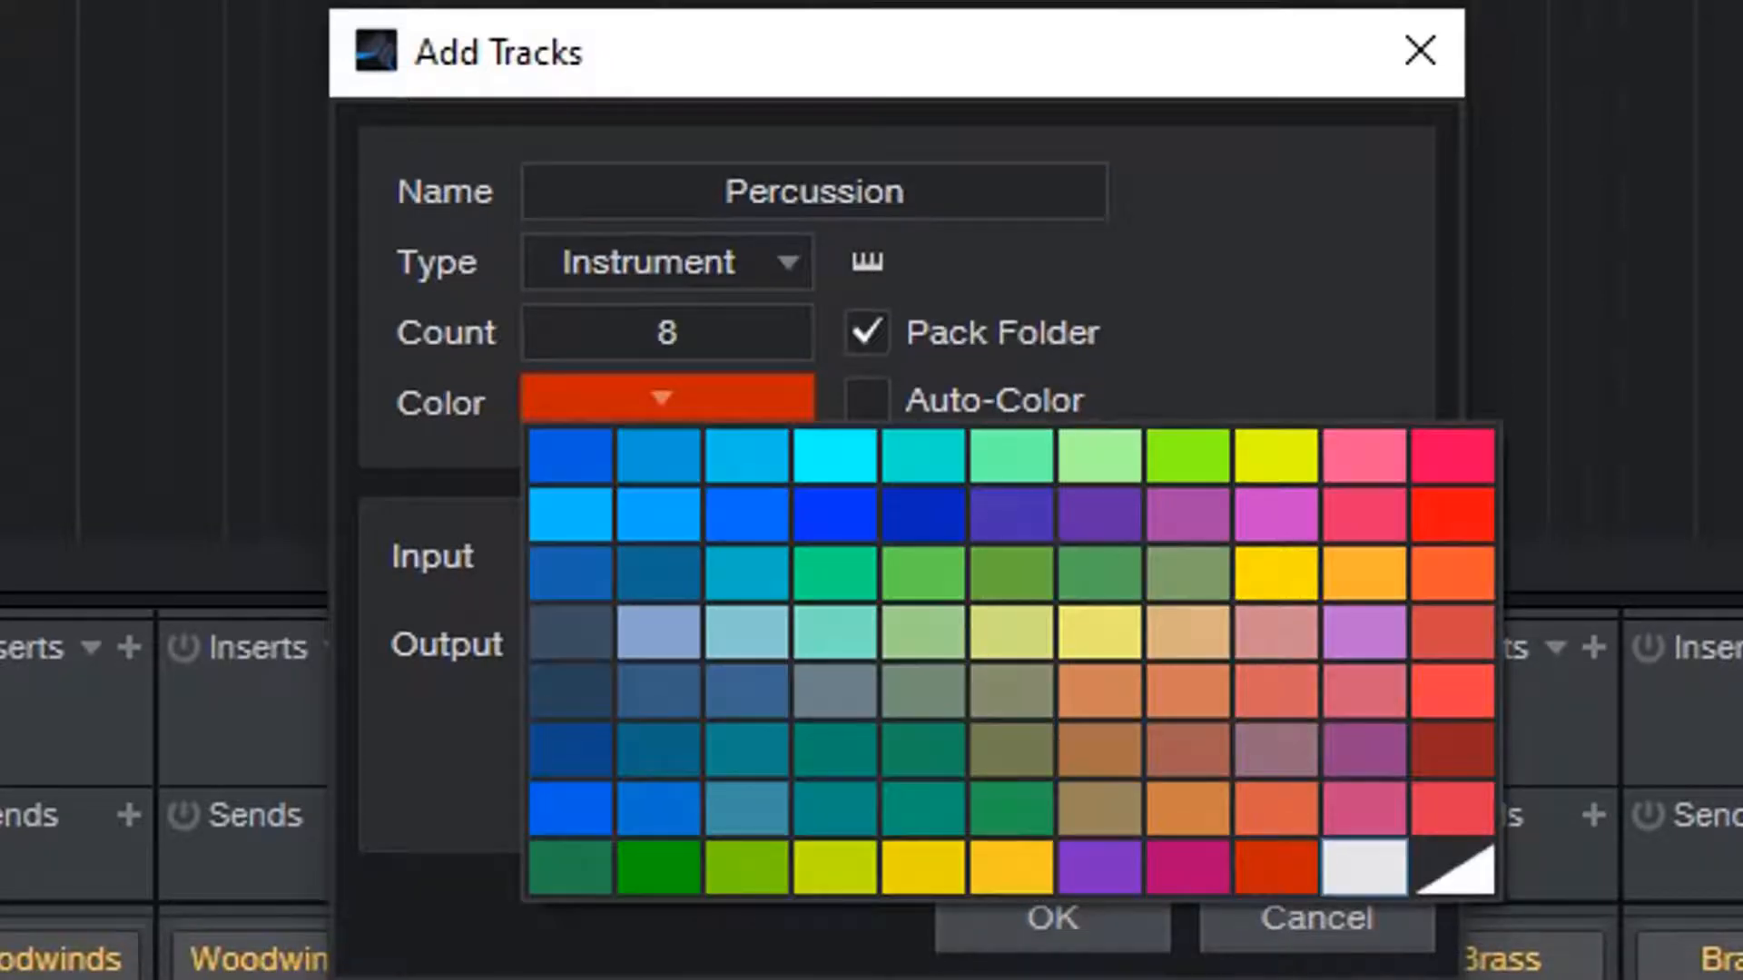
{"action": "left_click", "coordinate": [1364, 868]}
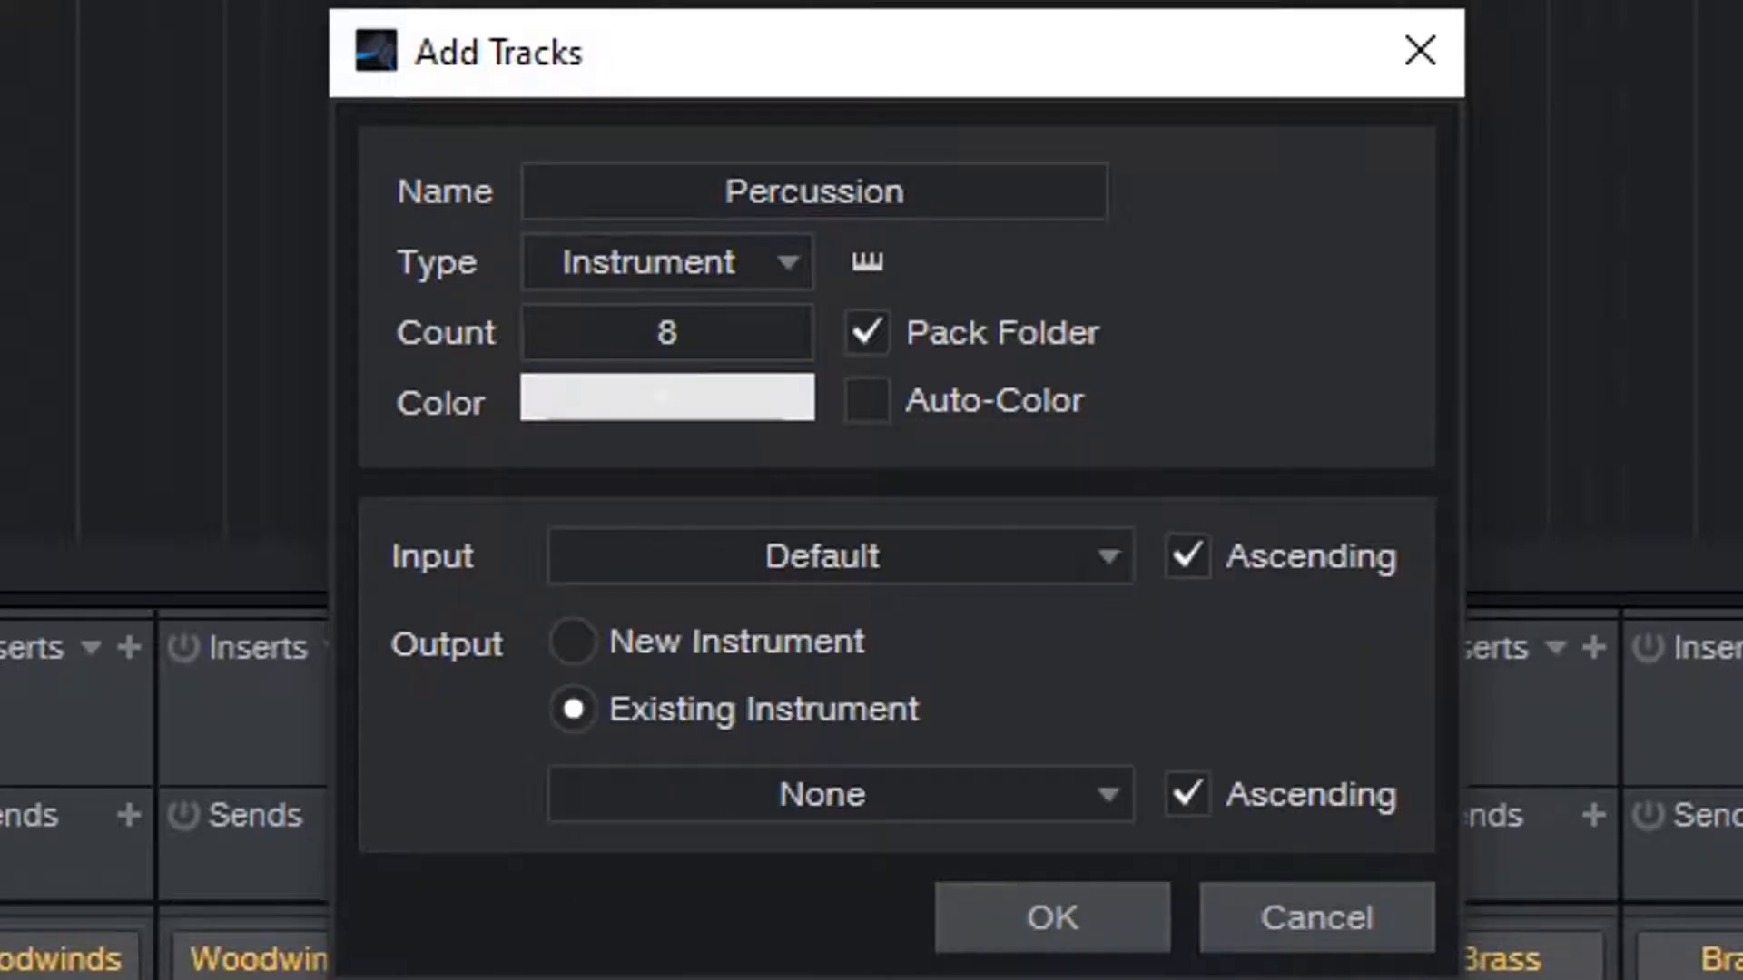
Step: Look through the available MIDI input ports and their channels for one suited to the Percussion tracks
{"action": "left_click", "coordinate": [841, 556]}
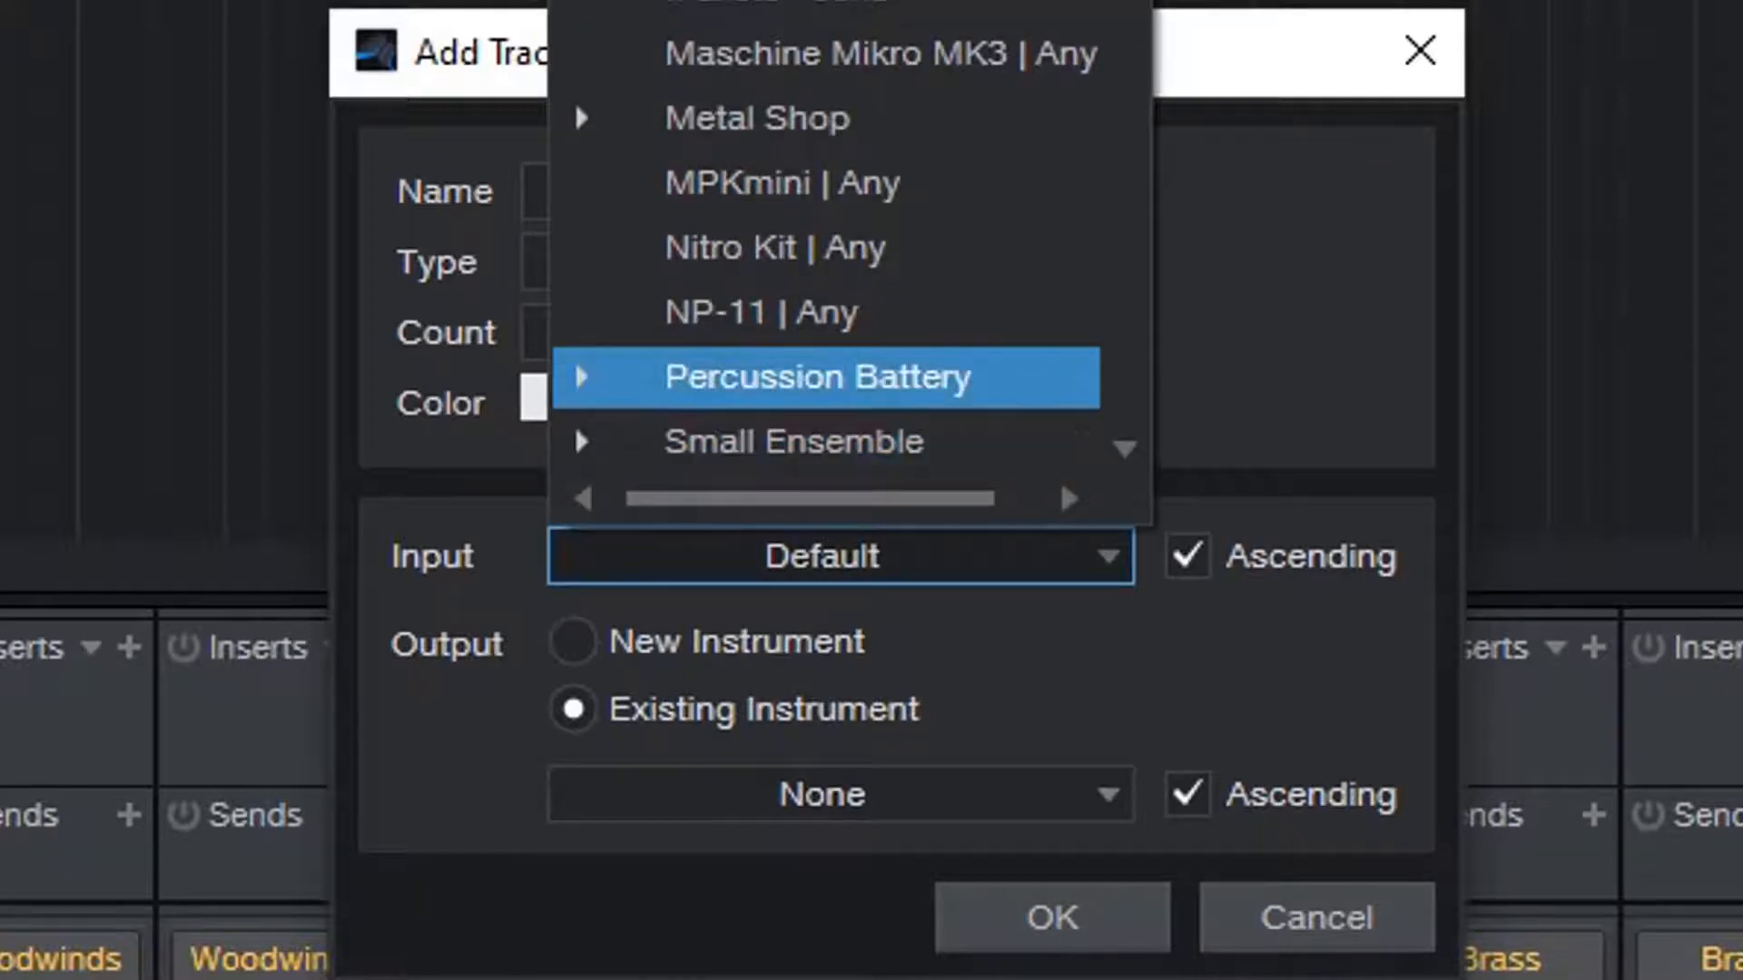
{"action": "left_click", "coordinate": [581, 376]}
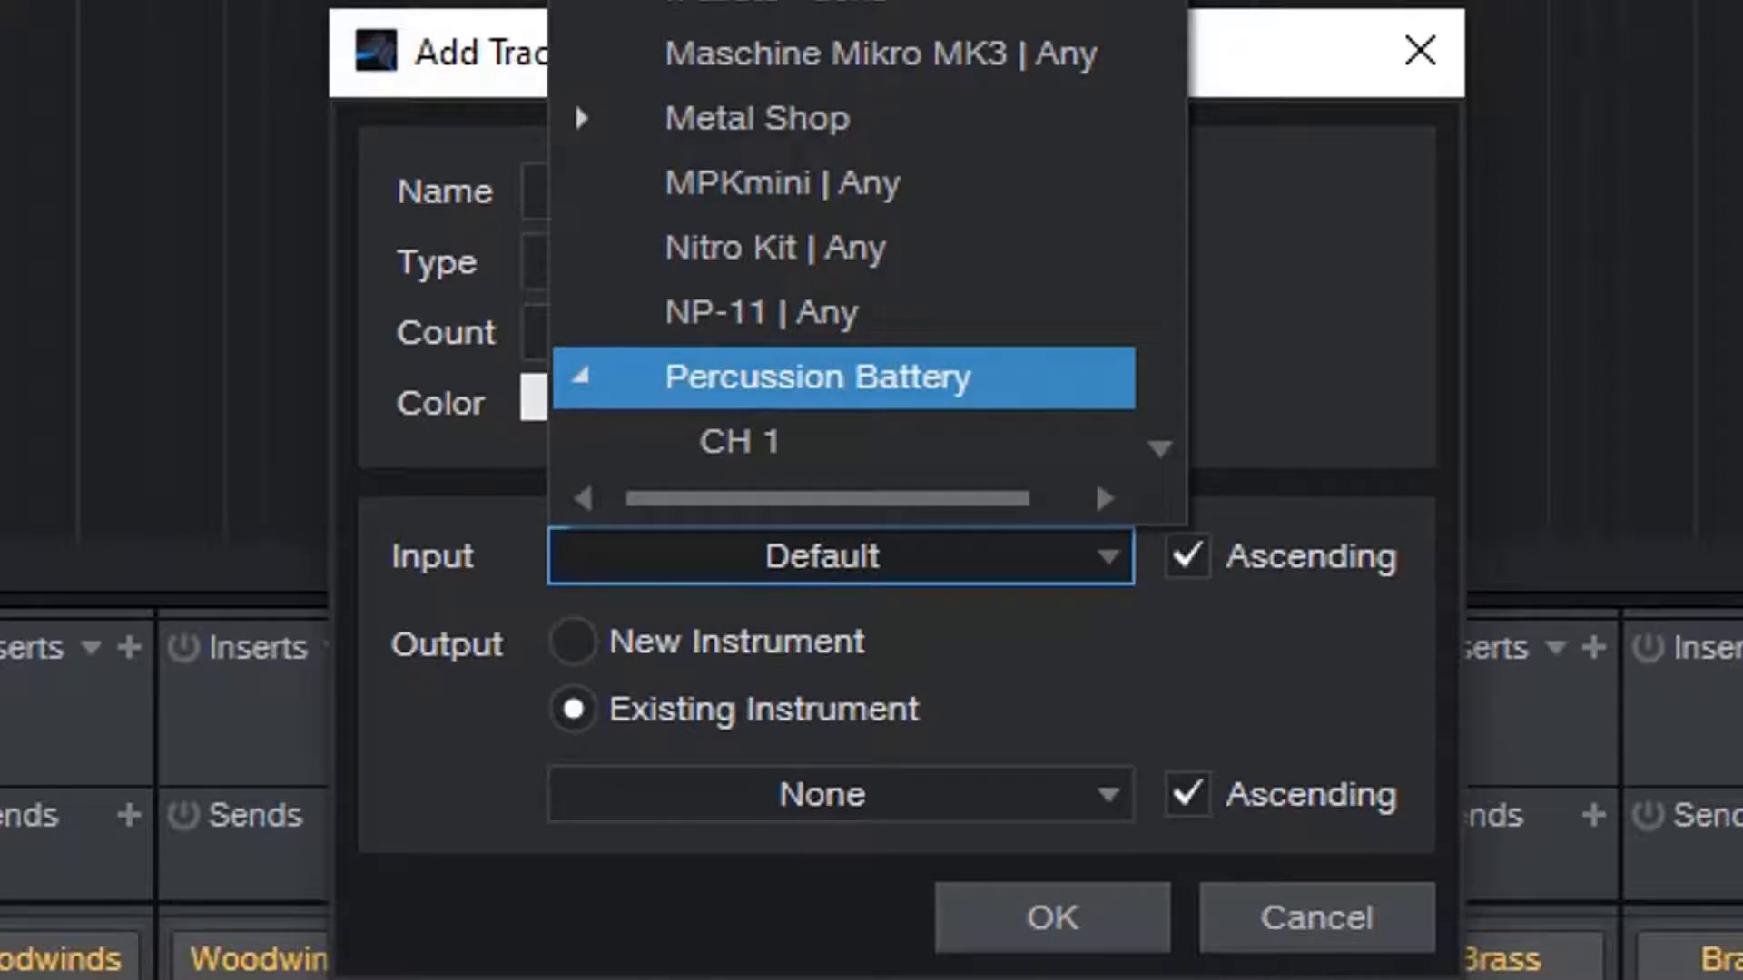
{"action": "left_click", "coordinate": [582, 376]}
{"action": "scroll", "coordinate": [582, 376], "scroll_direction": "down", "scroll_amount": 4}
{"action": "scroll", "coordinate": [849, 254], "scroll_direction": "down", "scroll_amount": 10}
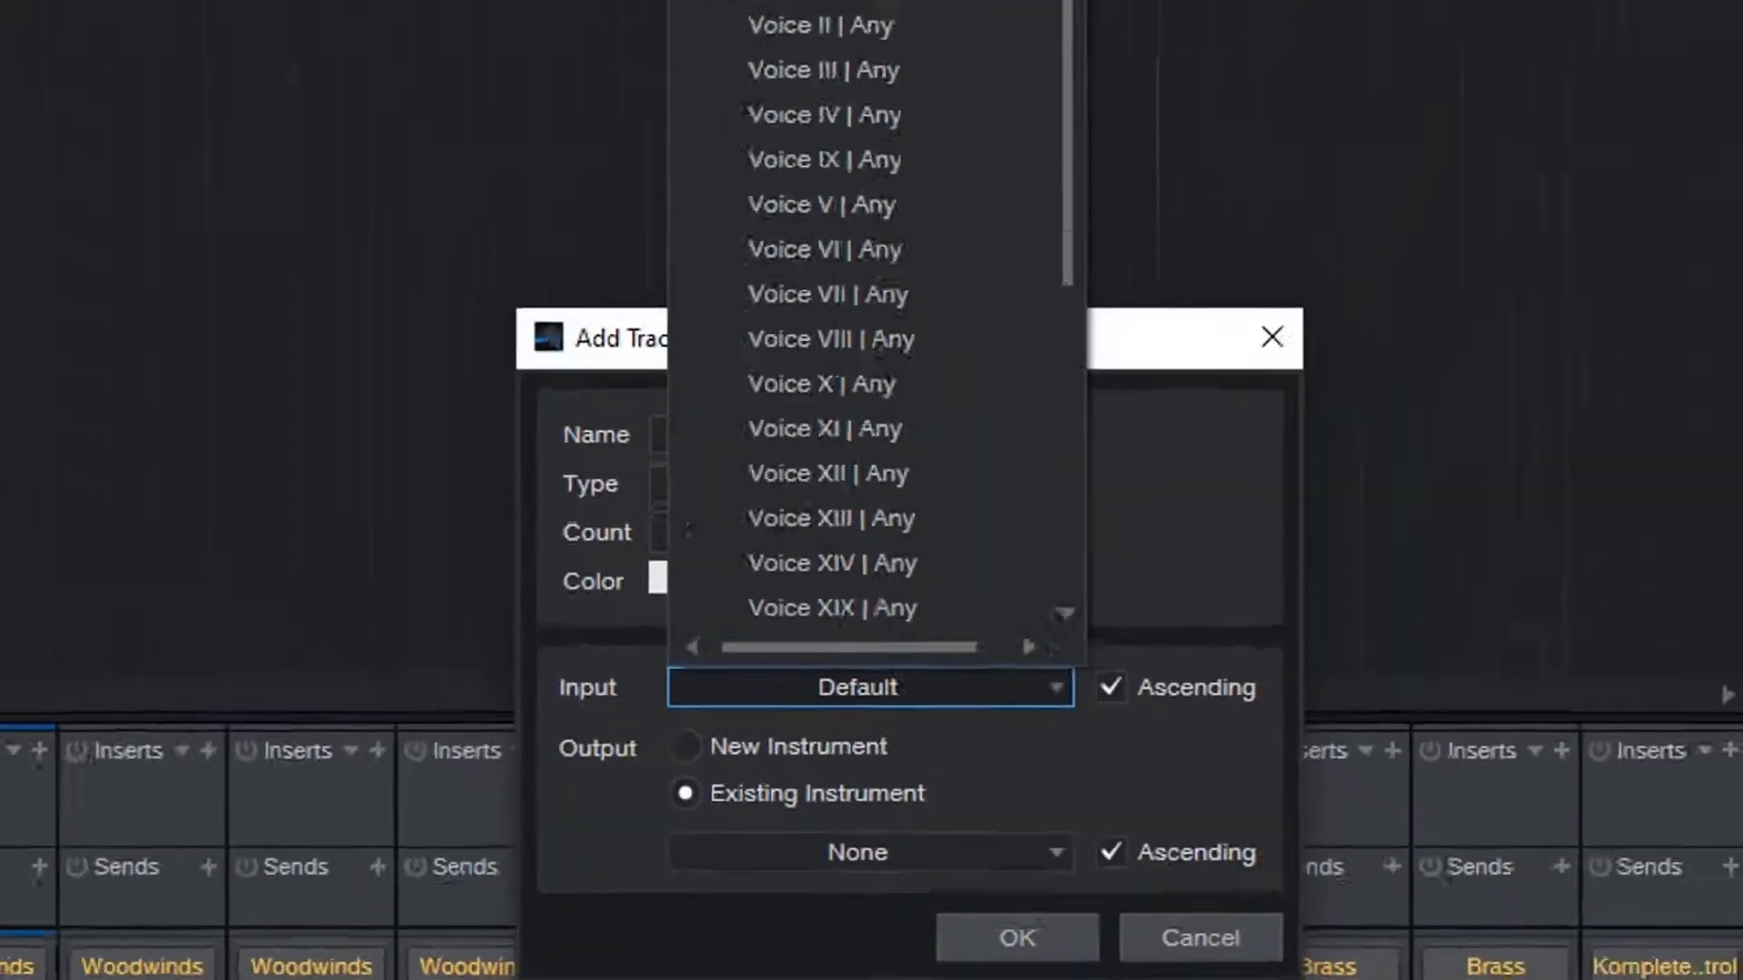
{"action": "left_click", "coordinate": [771, 160]}
{"action": "scroll", "coordinate": [850, 254], "scroll_direction": "down", "scroll_amount": 13}
{"action": "scroll", "coordinate": [894, 381], "scroll_direction": "up", "scroll_amount": 15}
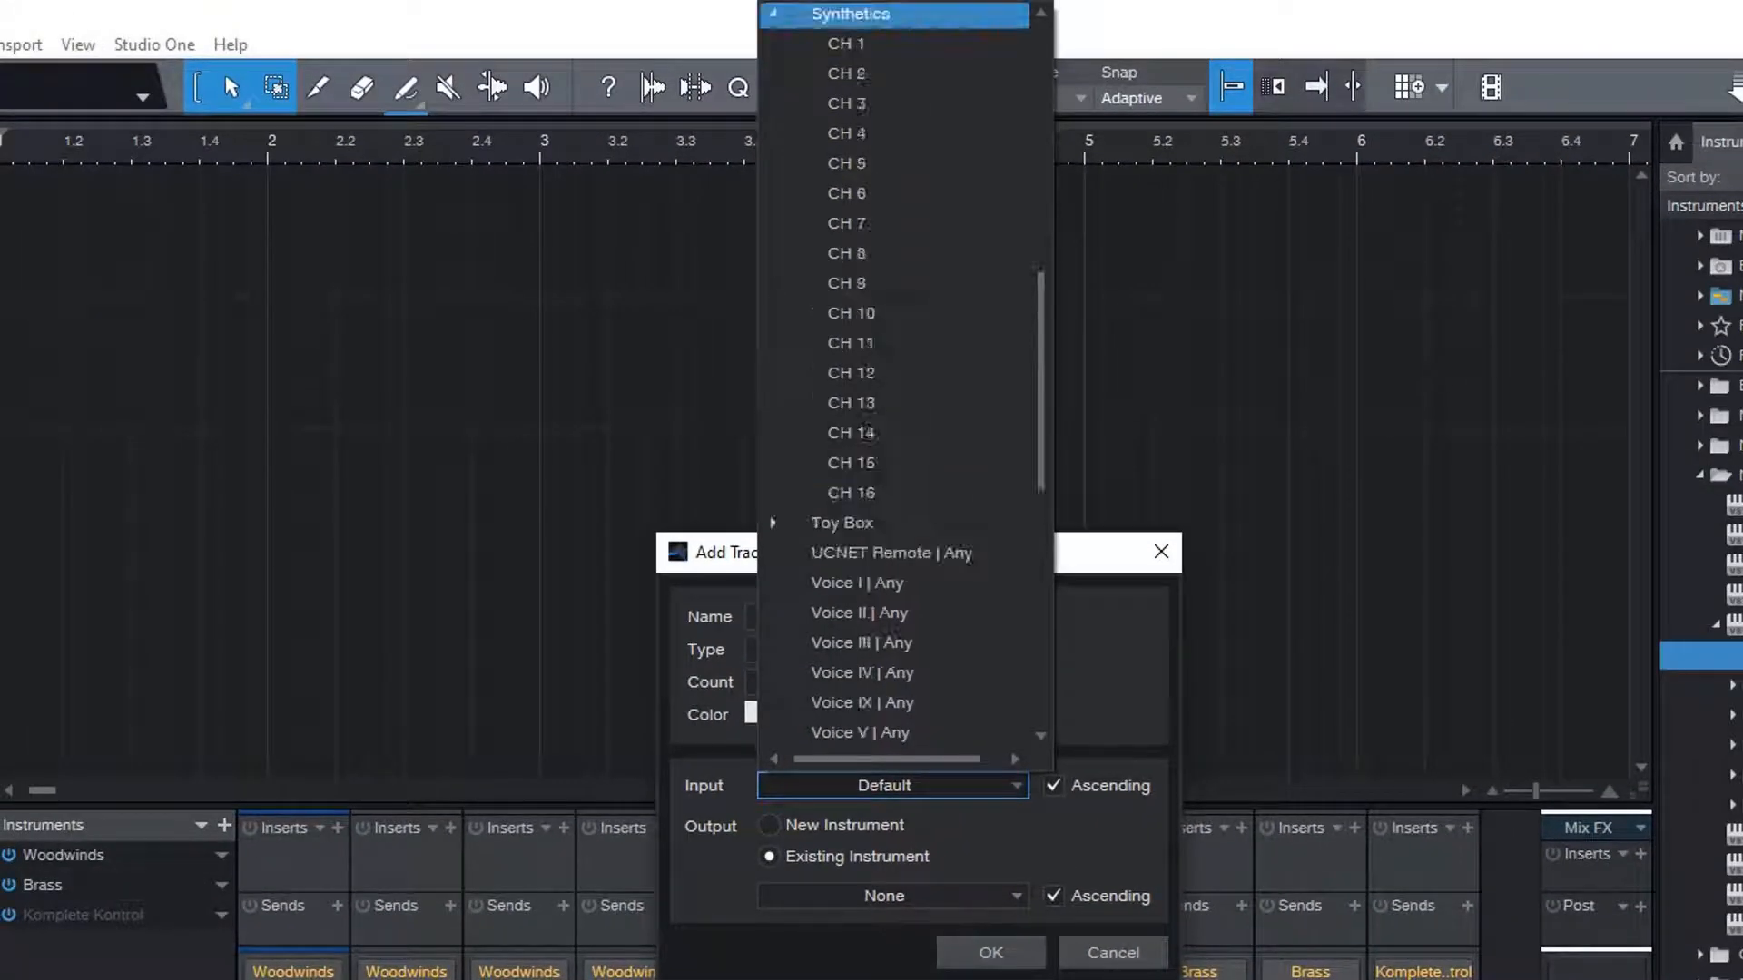
{"action": "scroll", "coordinate": [894, 432], "scroll_direction": "down", "scroll_amount": 1}
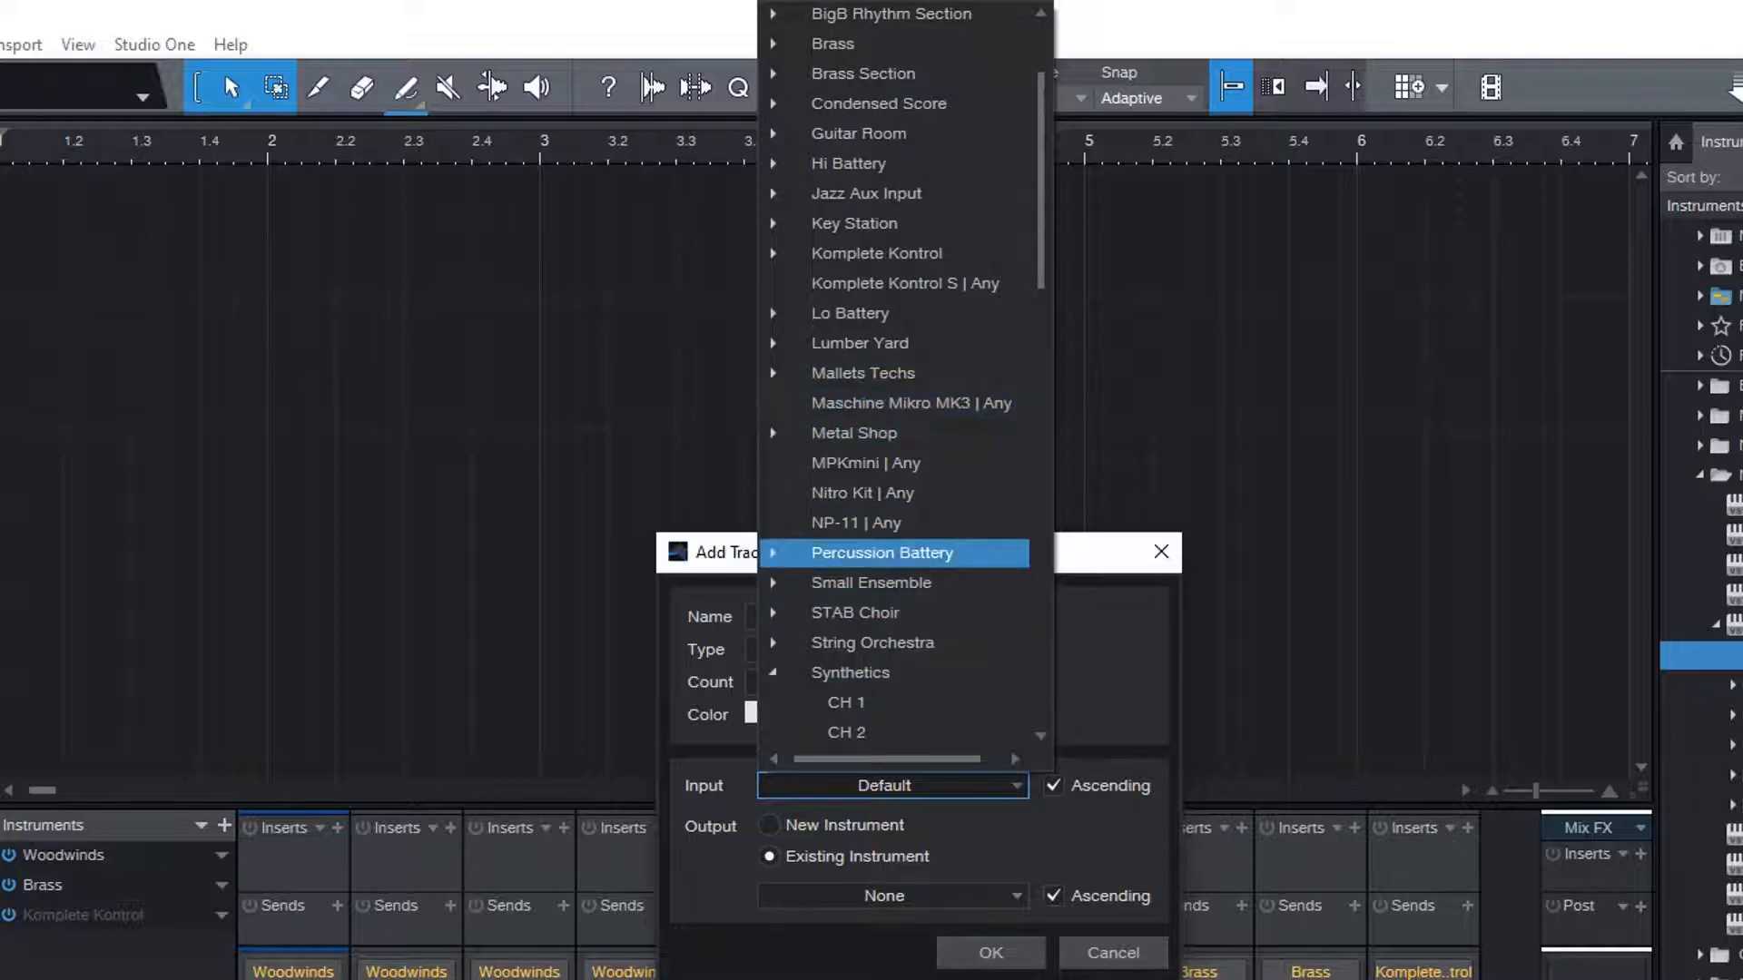
{"action": "left_click", "coordinate": [774, 343]}
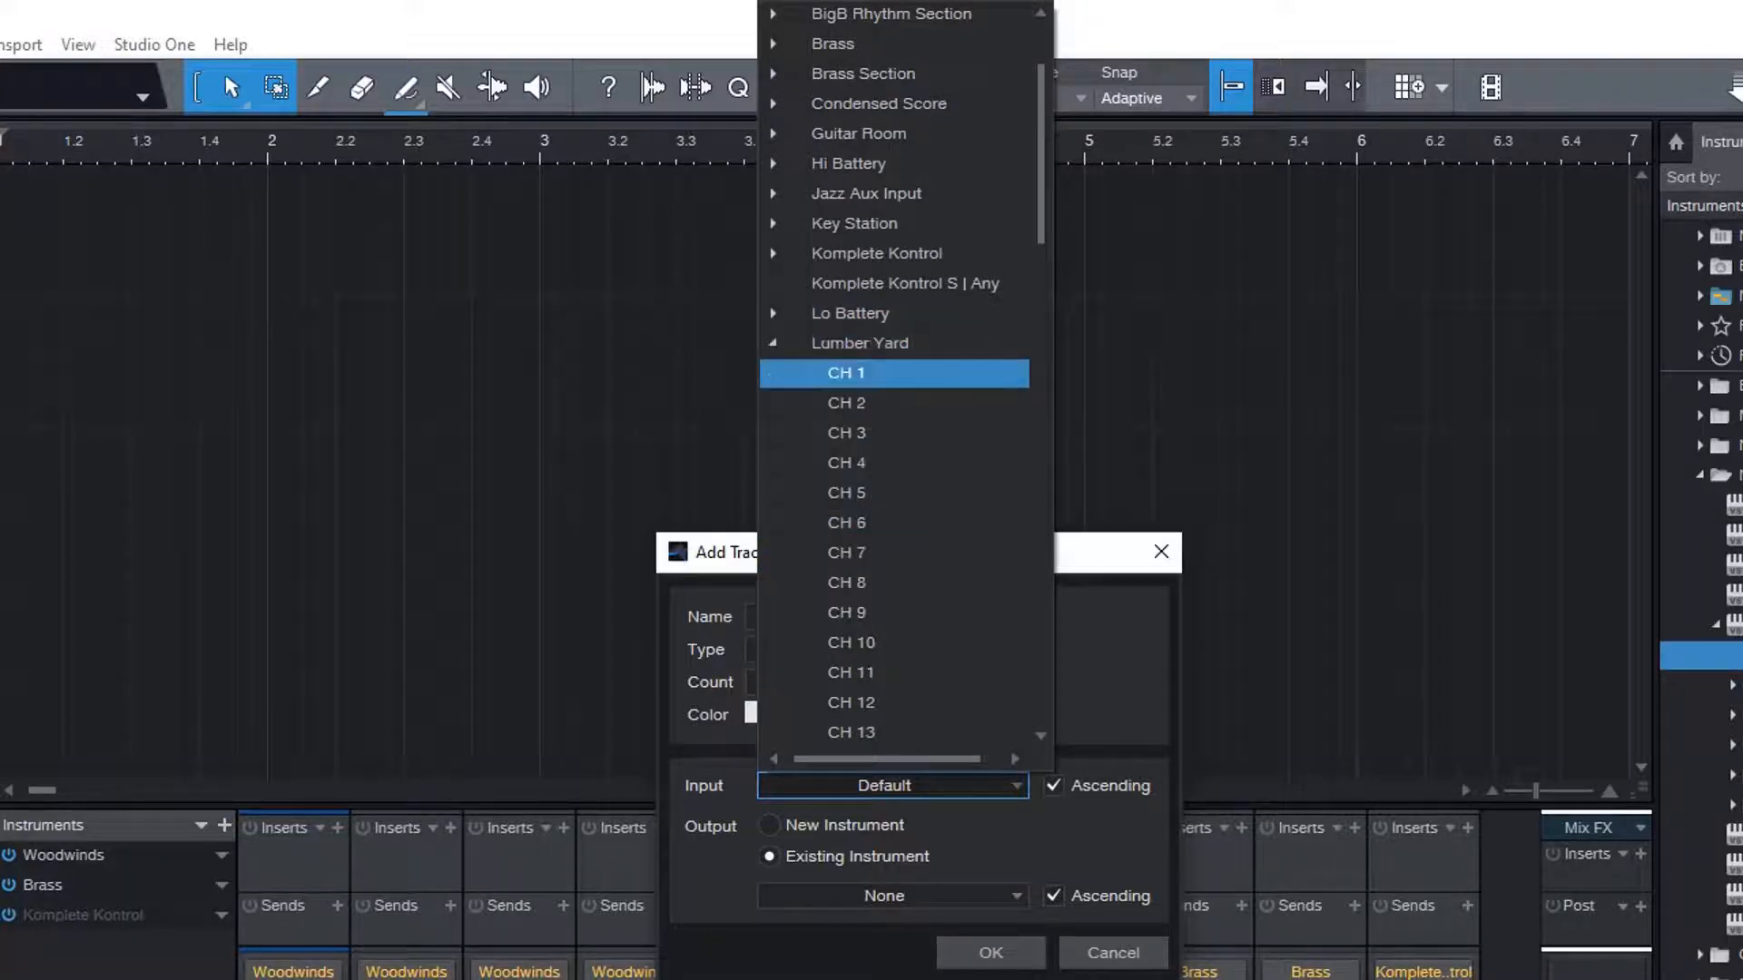
{"action": "left_click", "coordinate": [773, 343]}
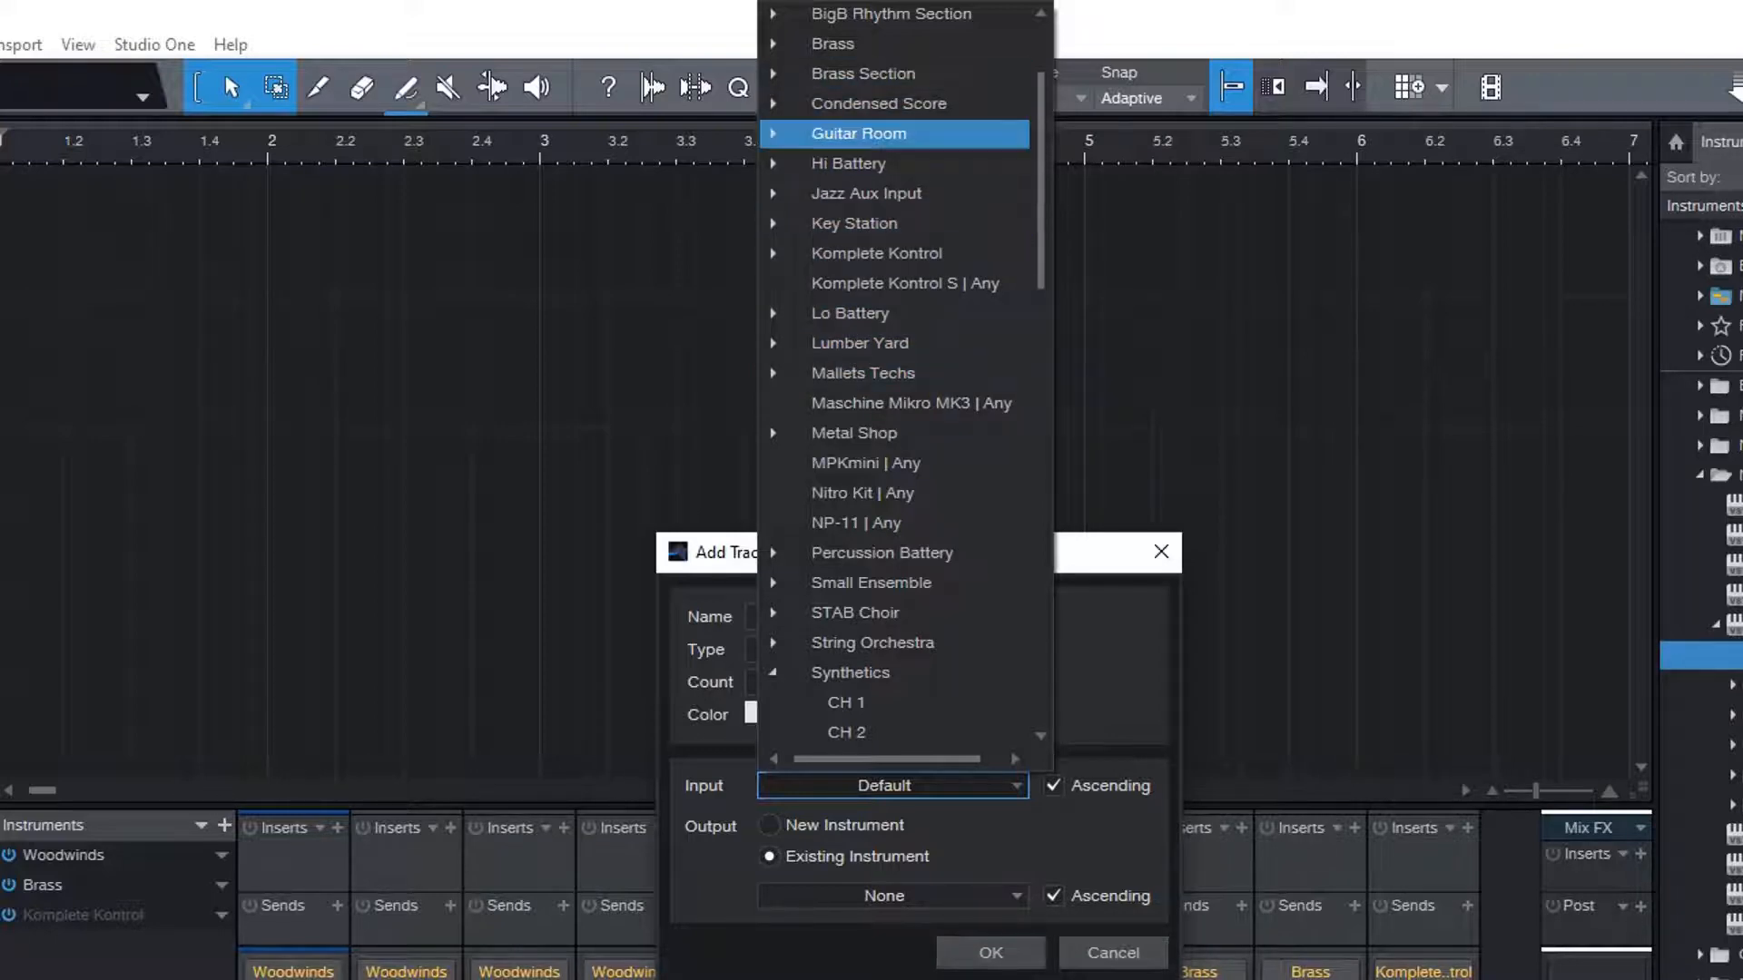
{"action": "left_click", "coordinate": [773, 672]}
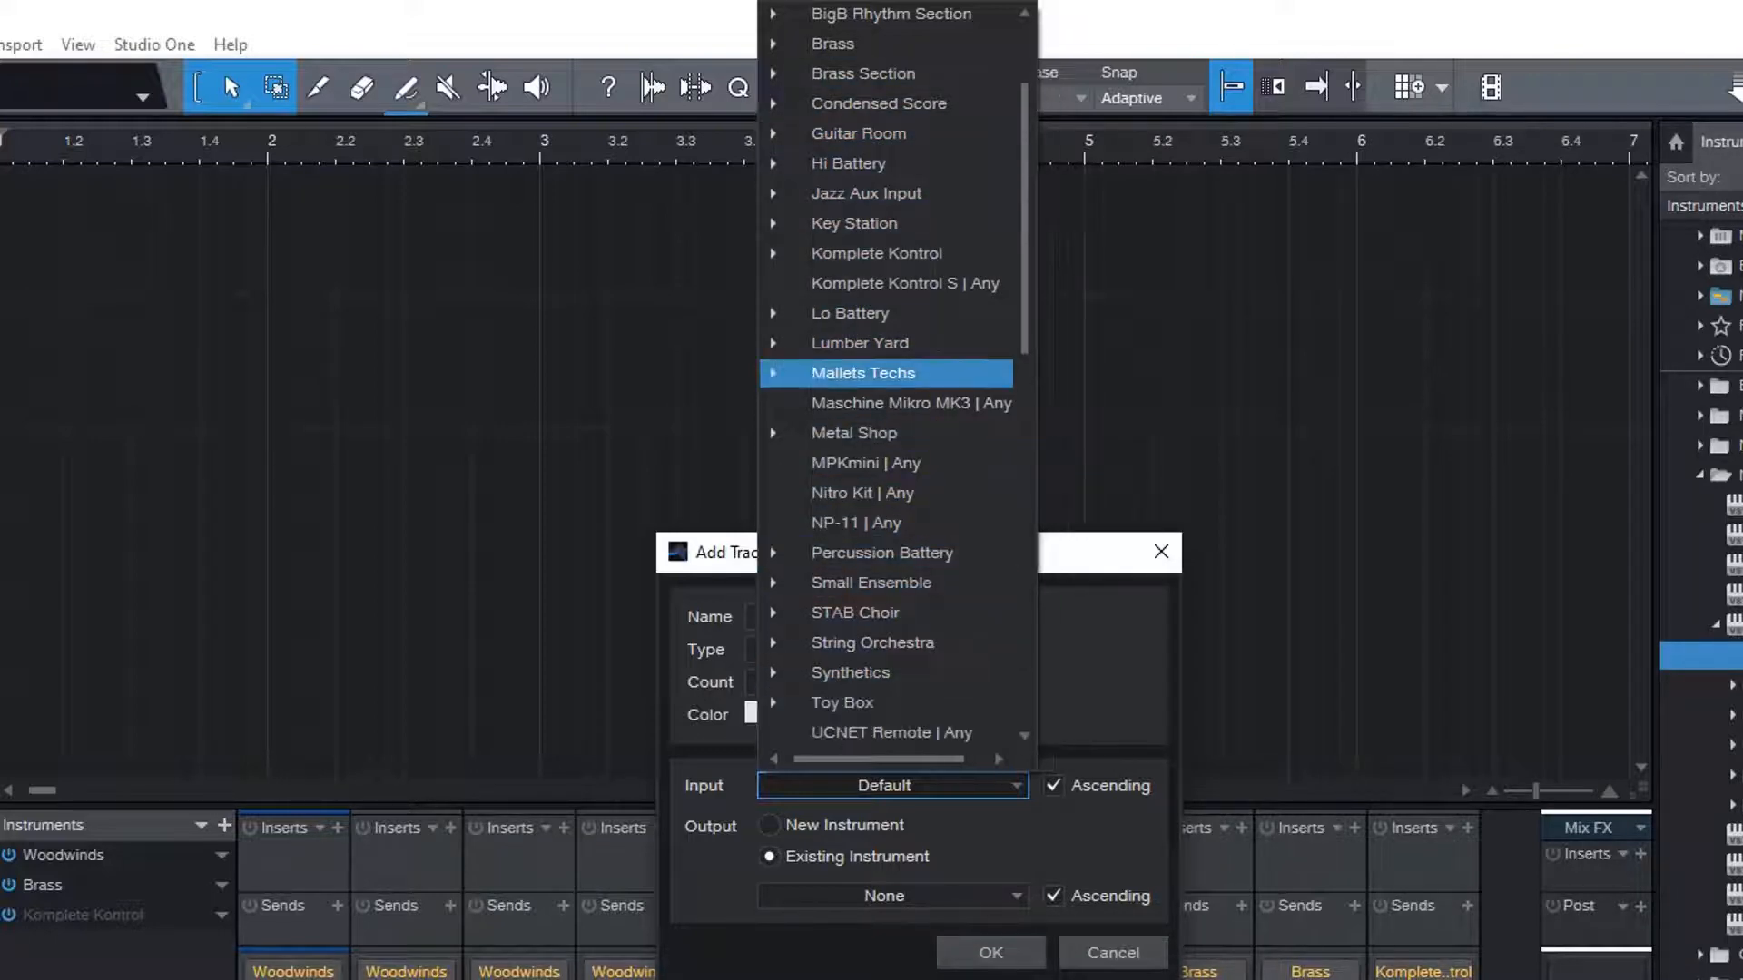
{"action": "scroll", "coordinate": [799, 376], "scroll_direction": "up", "scroll_amount": 1}
{"action": "scroll", "coordinate": [799, 376], "scroll_direction": "down", "scroll_amount": 15}
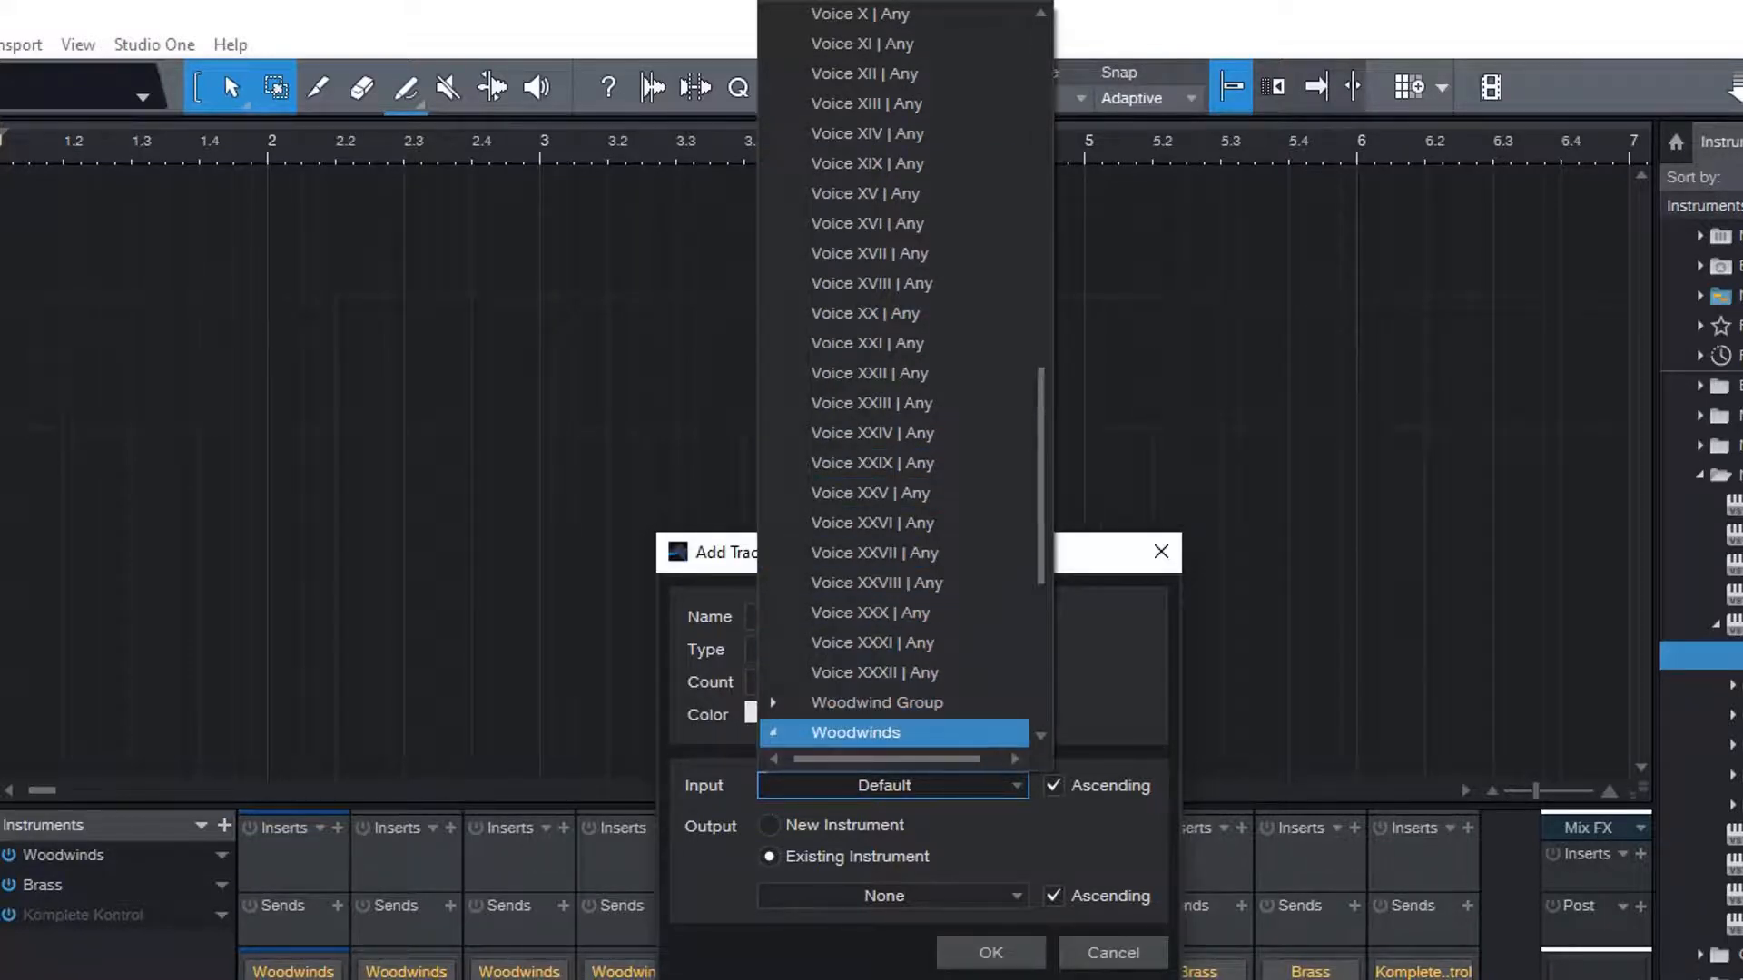
{"action": "left_click", "coordinate": [772, 732]}
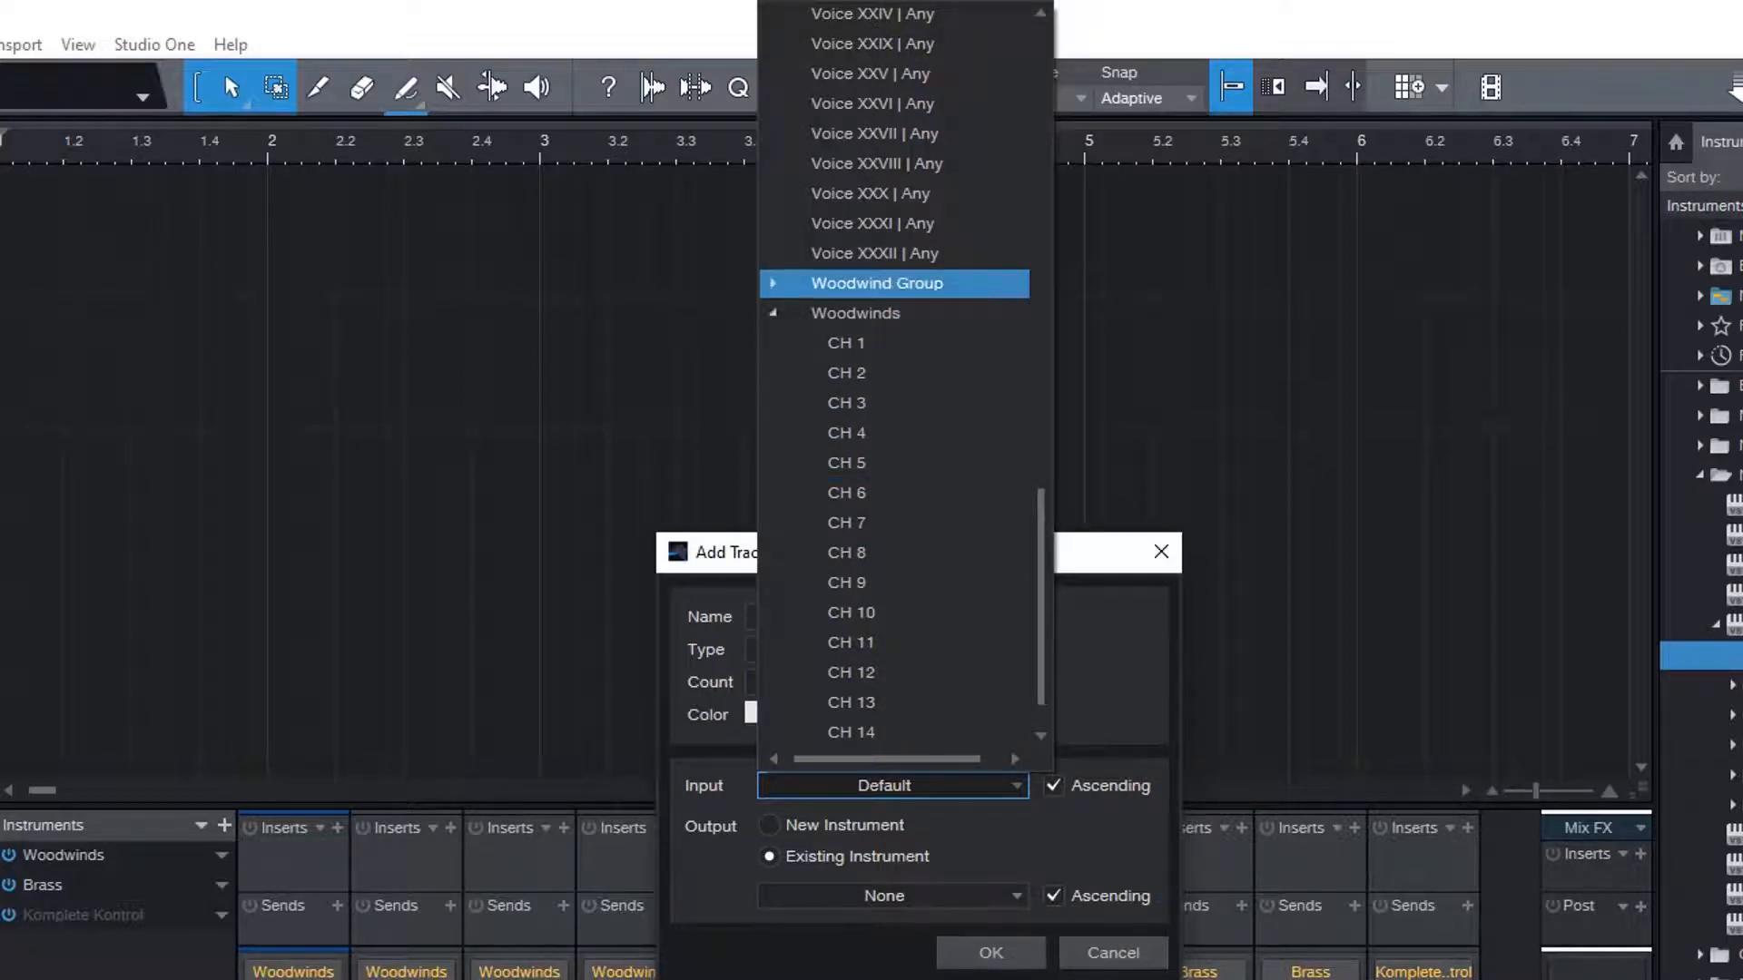
{"action": "left_click", "coordinate": [772, 313]}
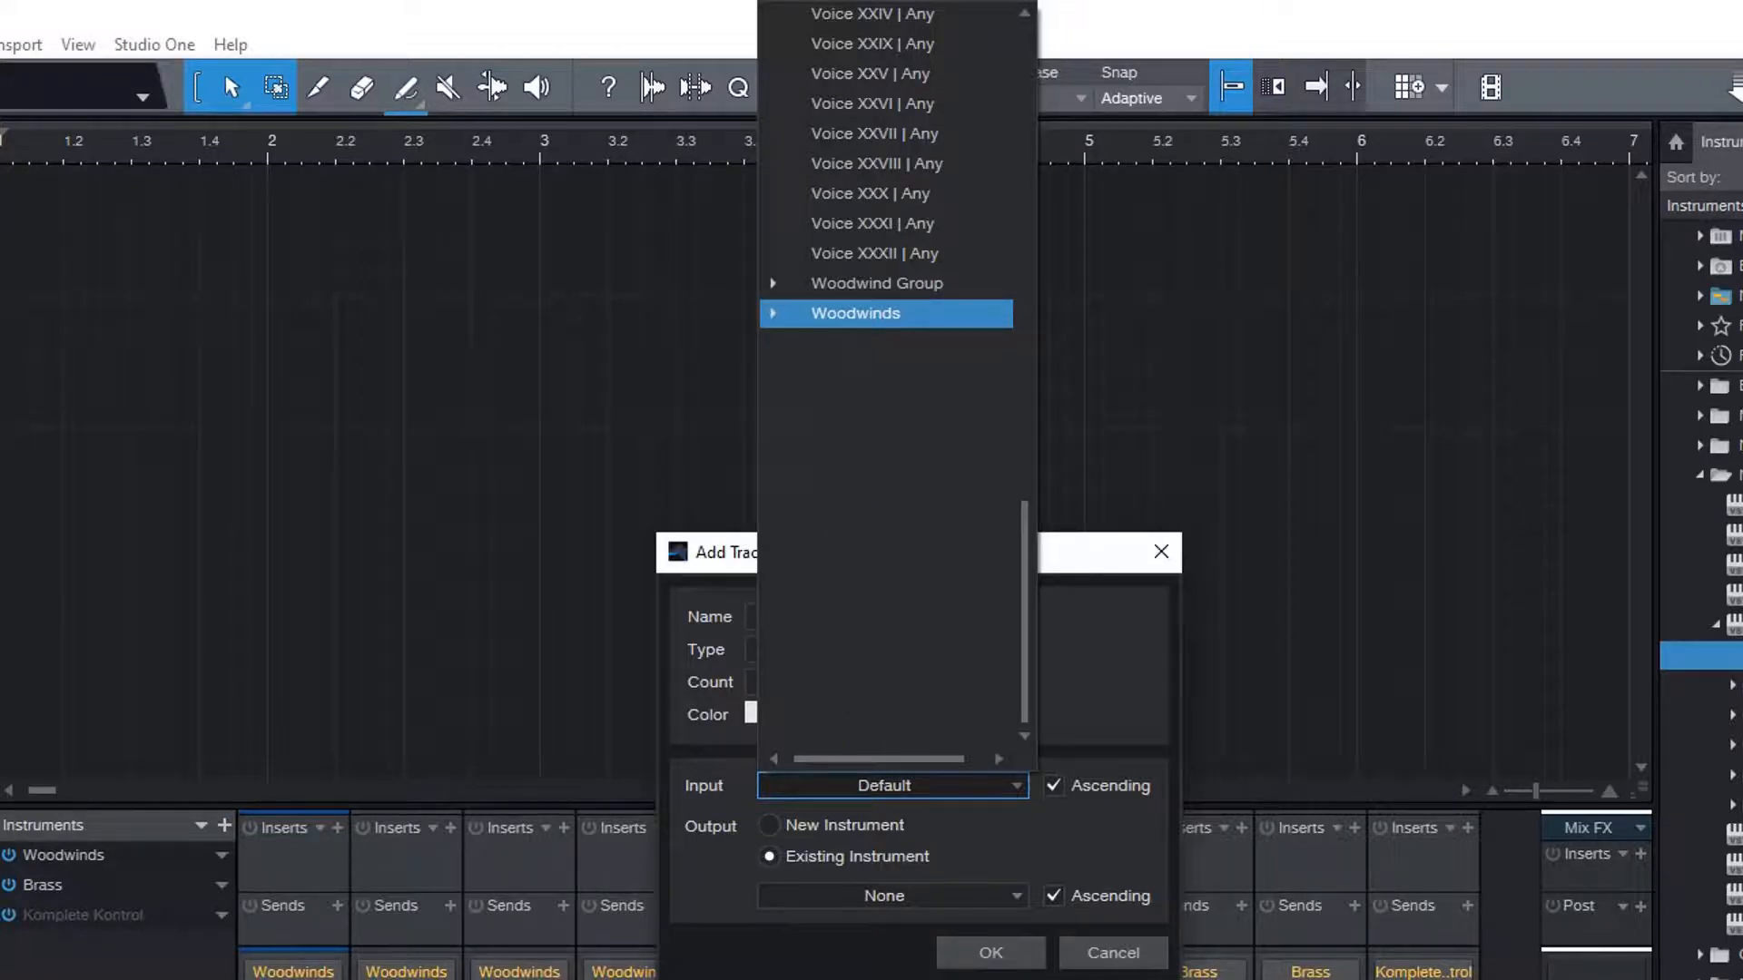
{"action": "scroll", "coordinate": [885, 454], "scroll_direction": "up", "scroll_amount": 15}
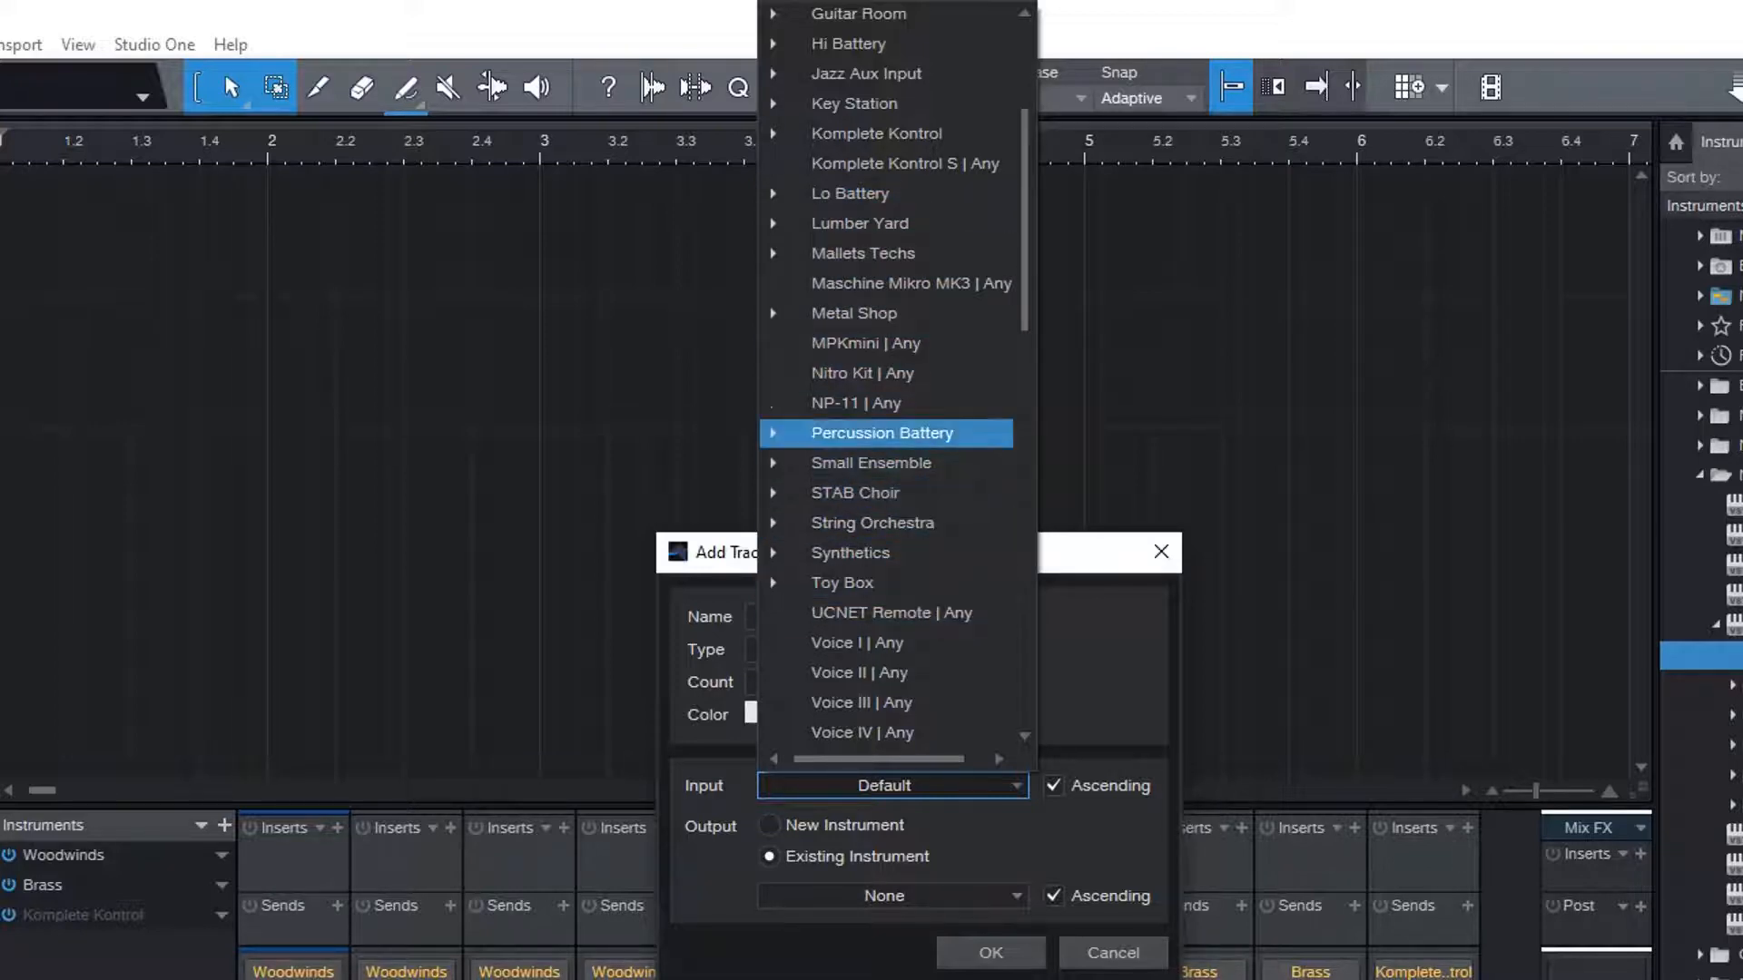
{"action": "scroll", "coordinate": [885, 399], "scroll_direction": "up", "scroll_amount": 3}
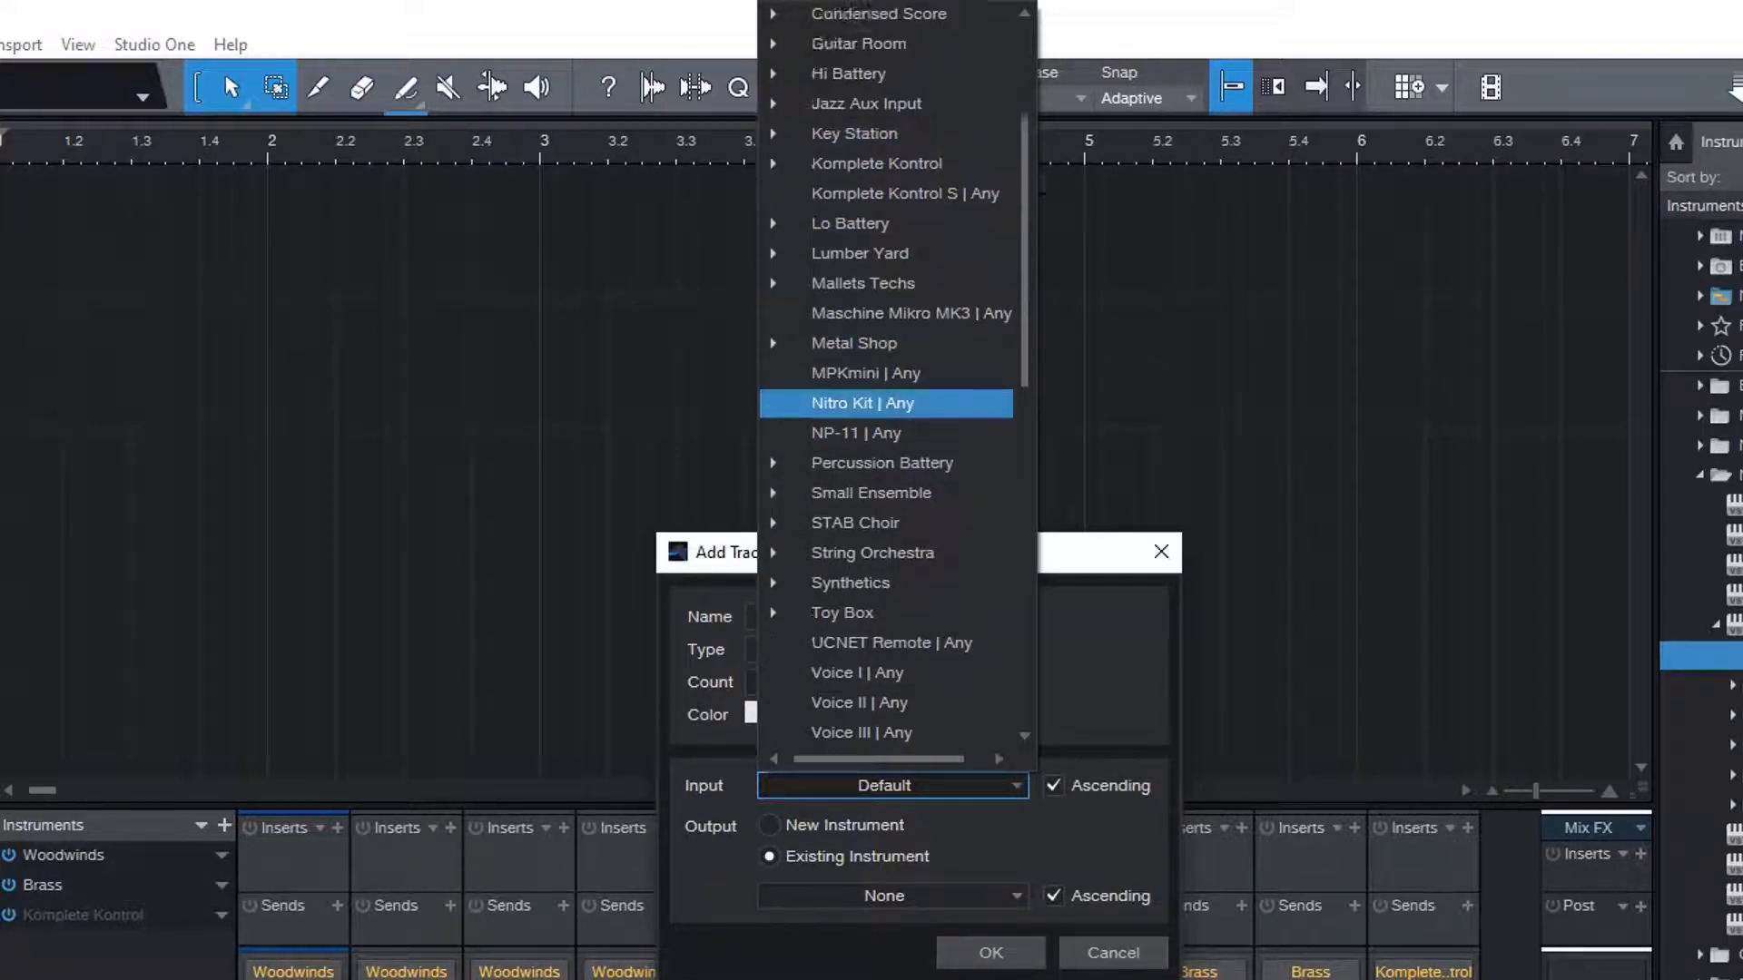
{"action": "left_click", "coordinate": [877, 223]}
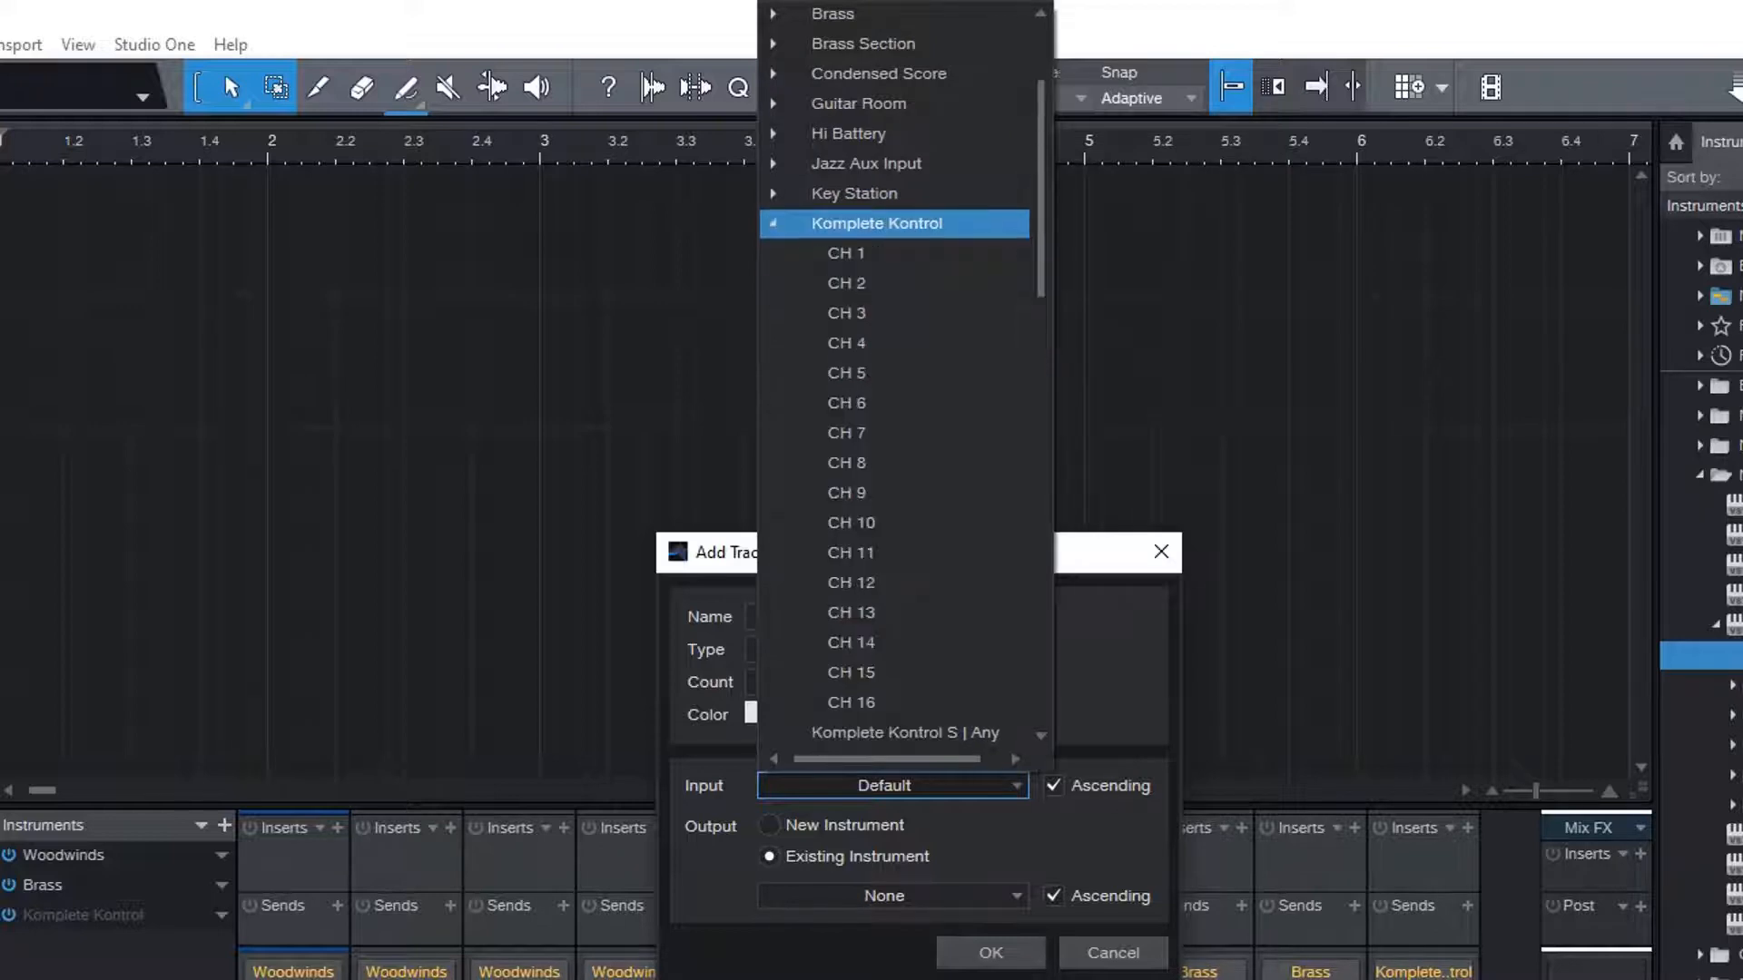
{"action": "left_click", "coordinate": [877, 223]}
{"action": "scroll", "coordinate": [877, 312], "scroll_direction": "down", "scroll_amount": 3}
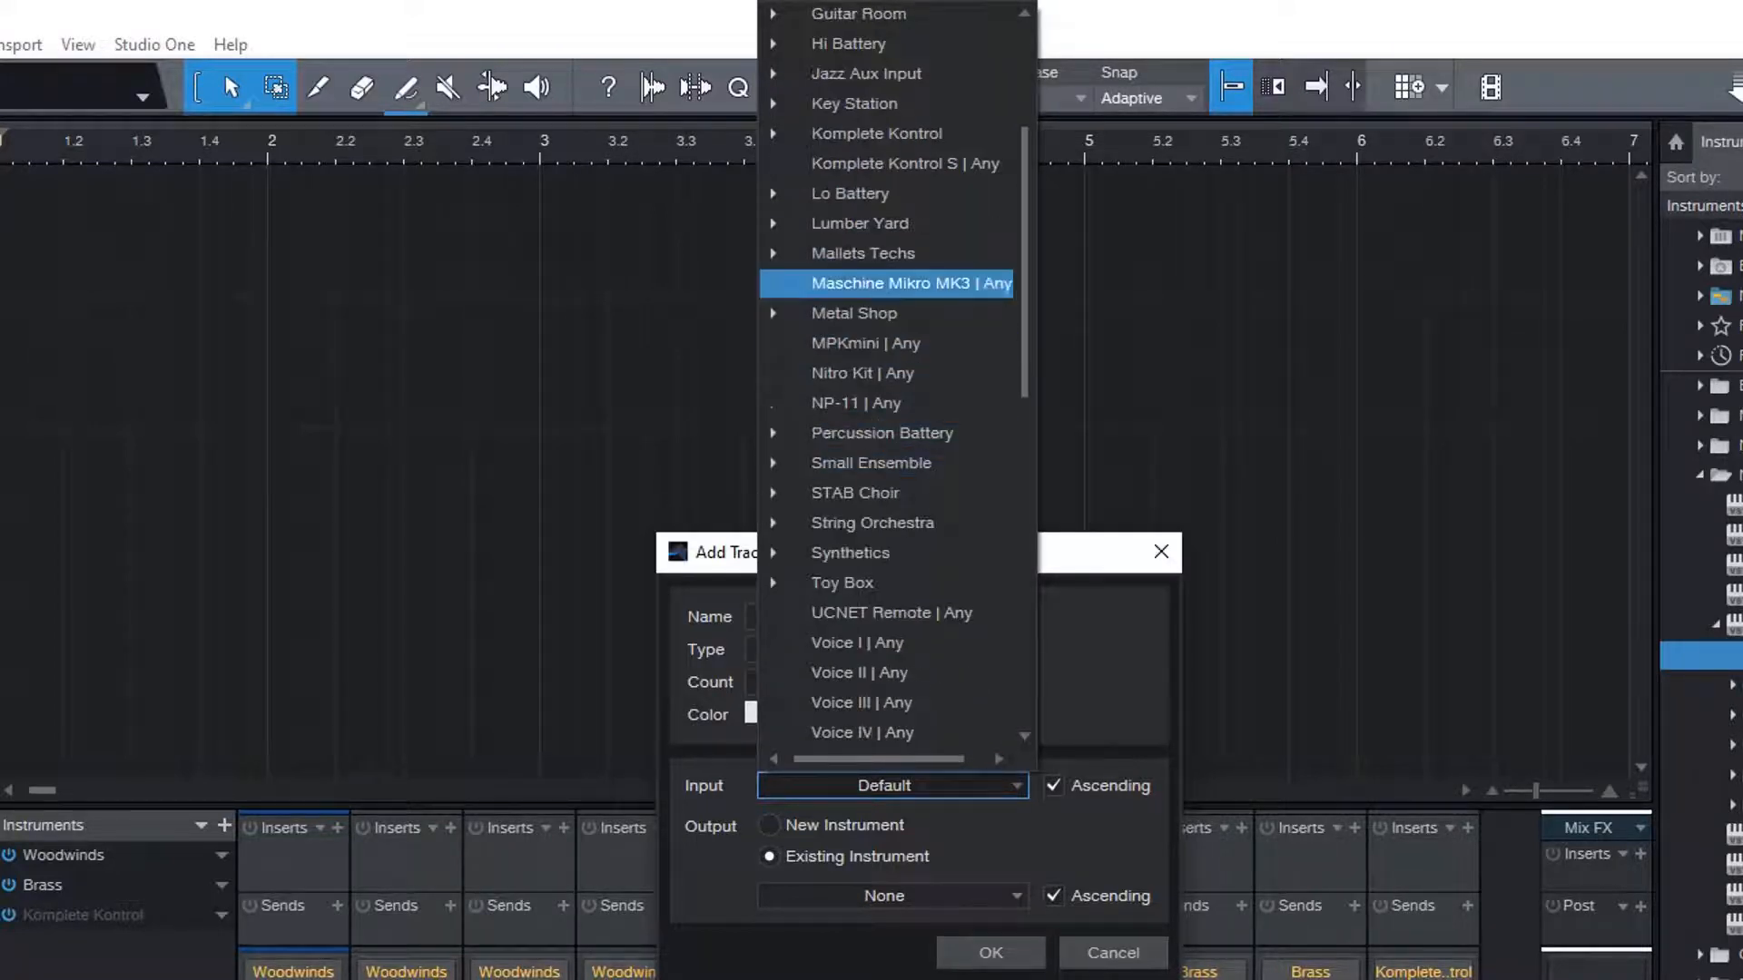
Step: Set the input to Percussion Battery CH 1 and the output to Komplete Kontrol CH 1, and create the Percussion tracks
{"action": "left_click", "coordinate": [871, 433]}
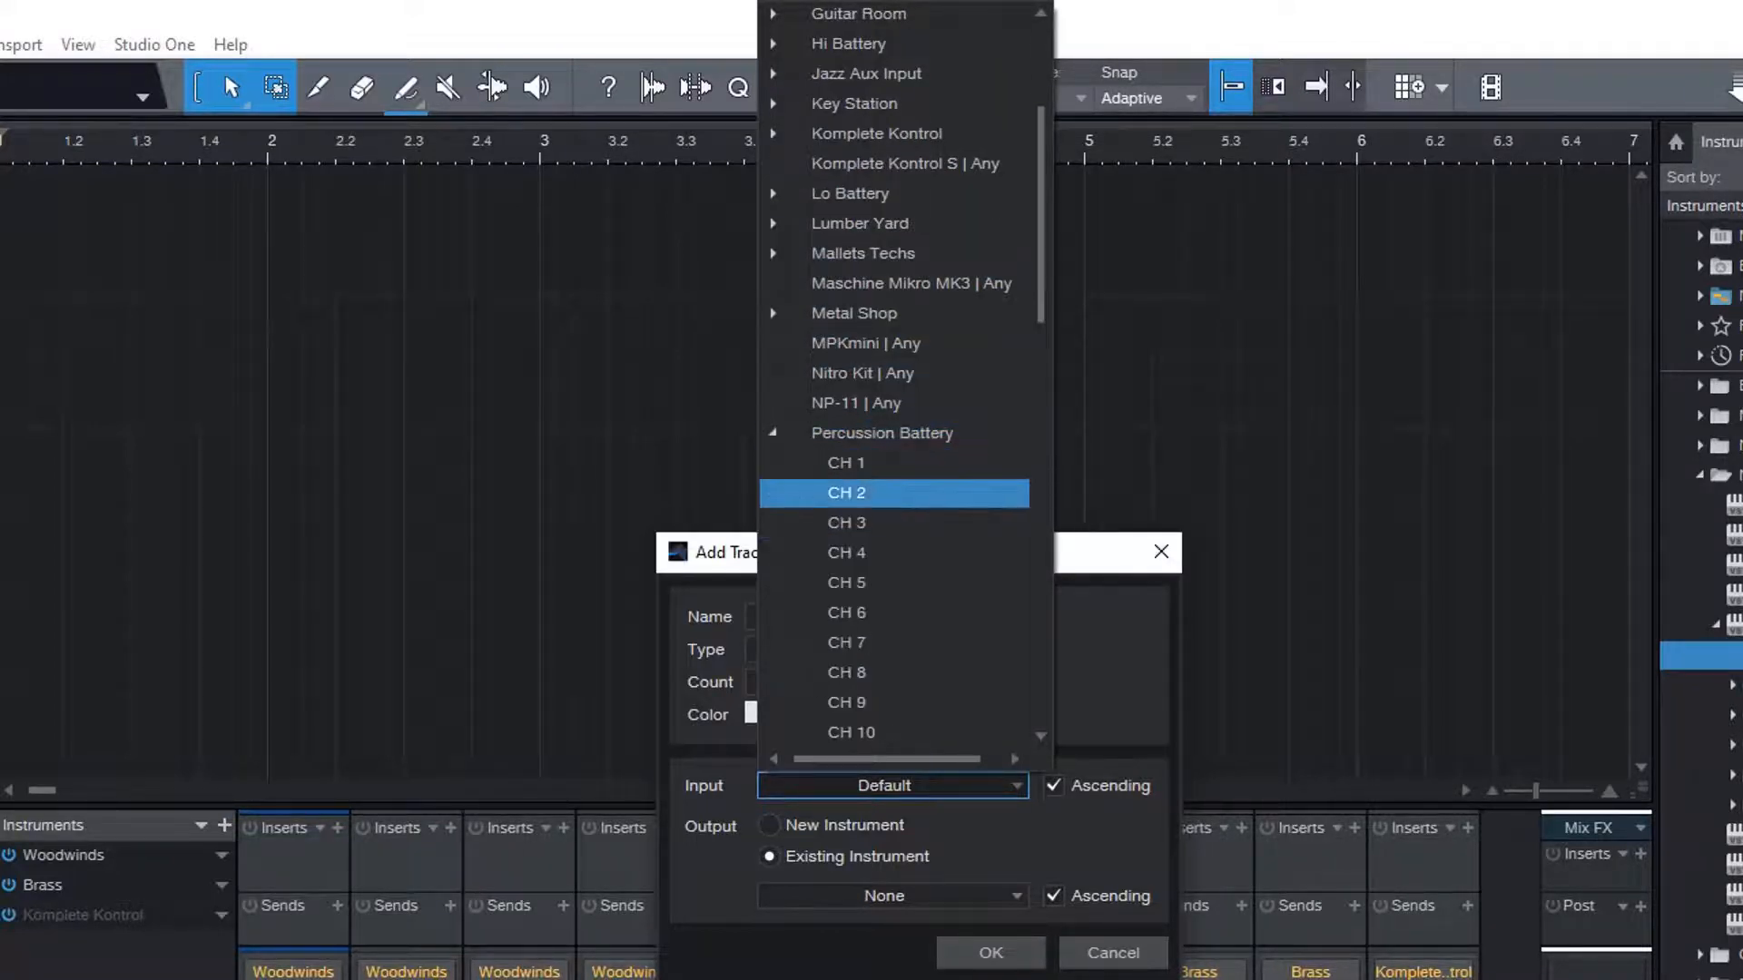
{"action": "left_click", "coordinate": [871, 463]}
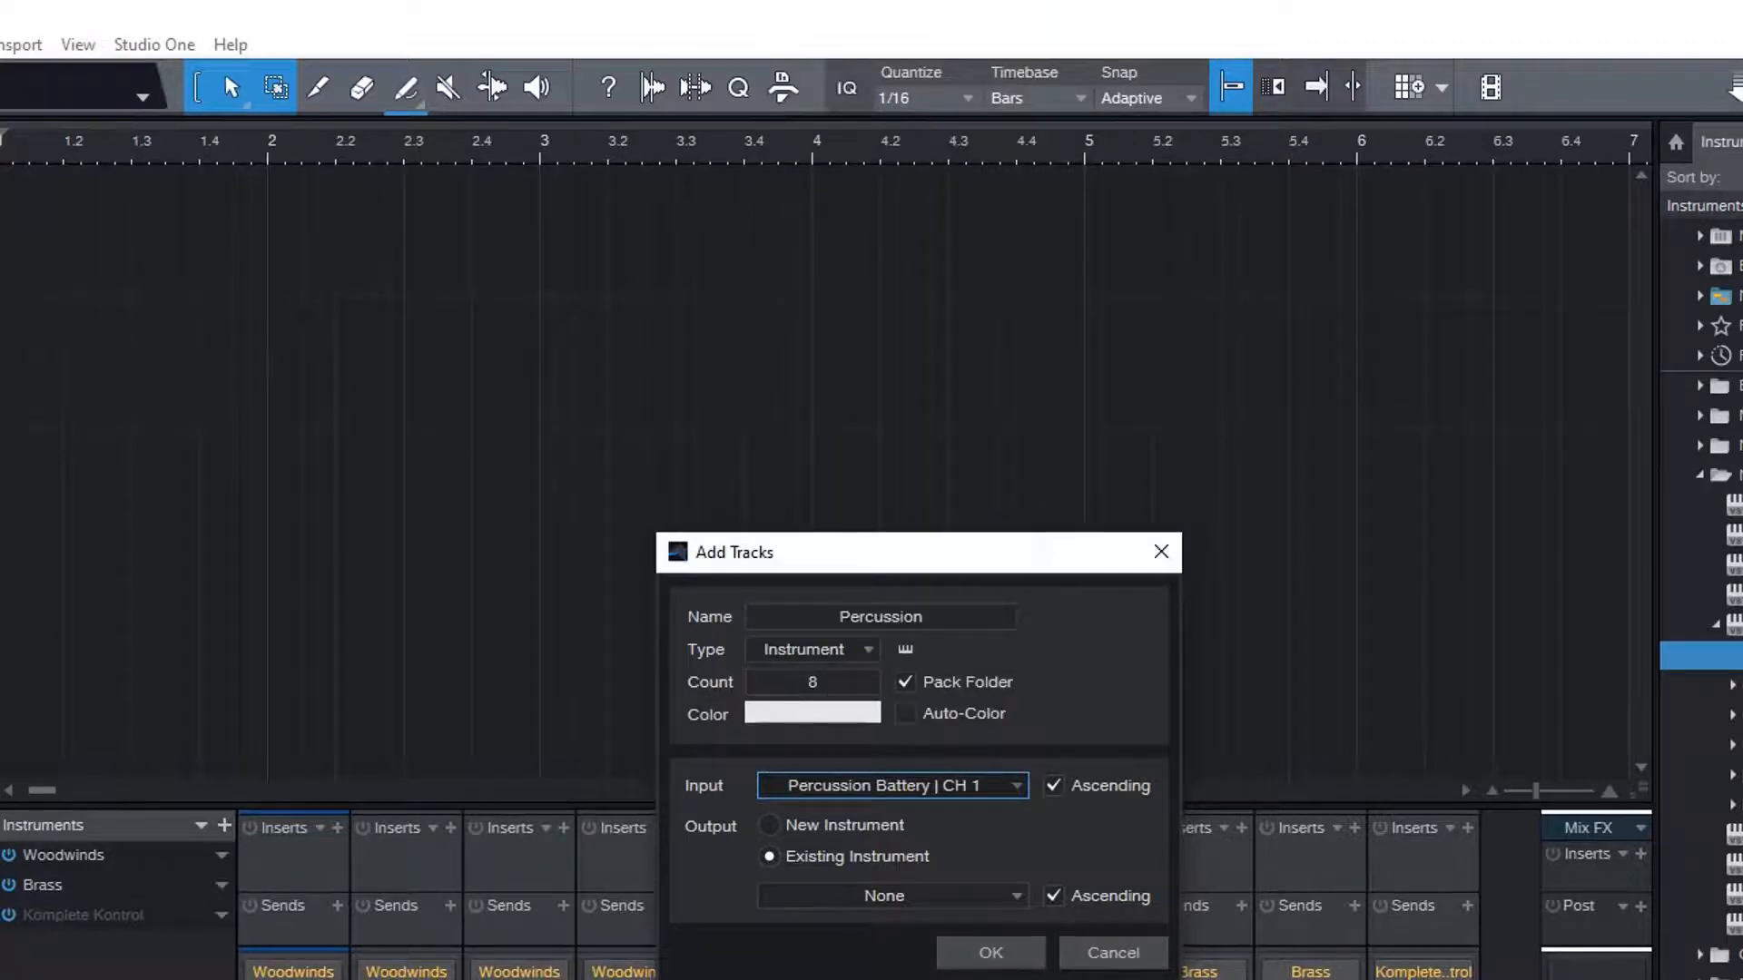
{"action": "left_click", "coordinate": [884, 896]}
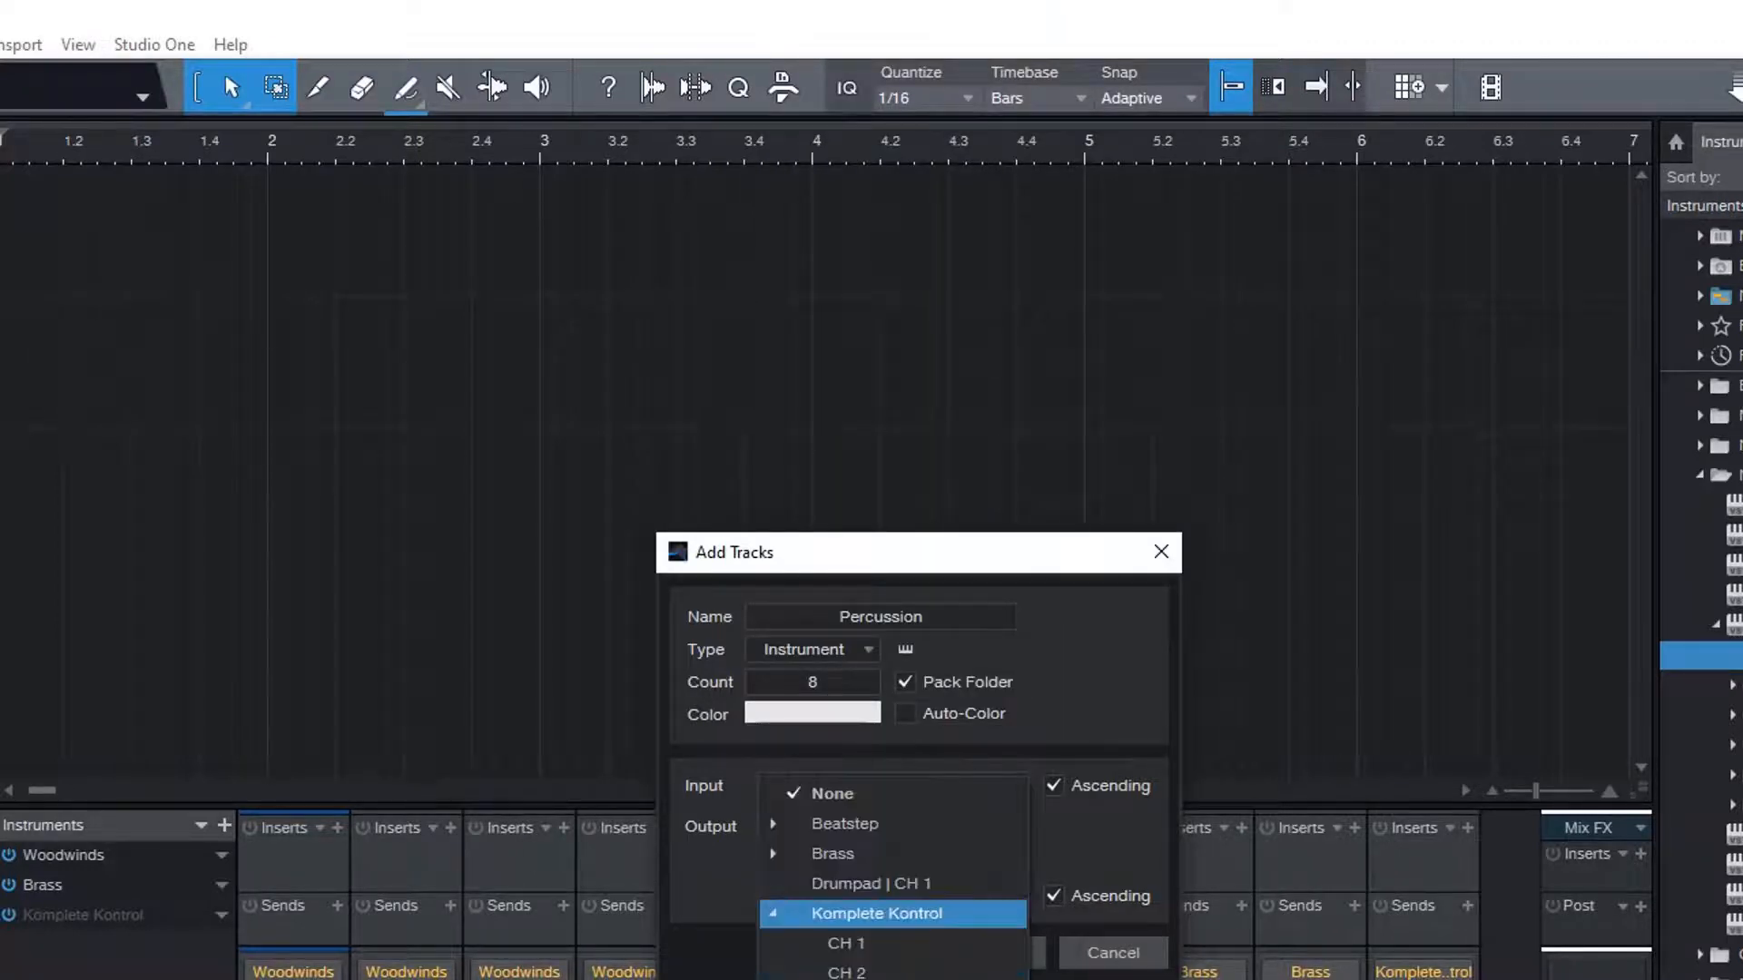
{"action": "left_click", "coordinate": [872, 943]}
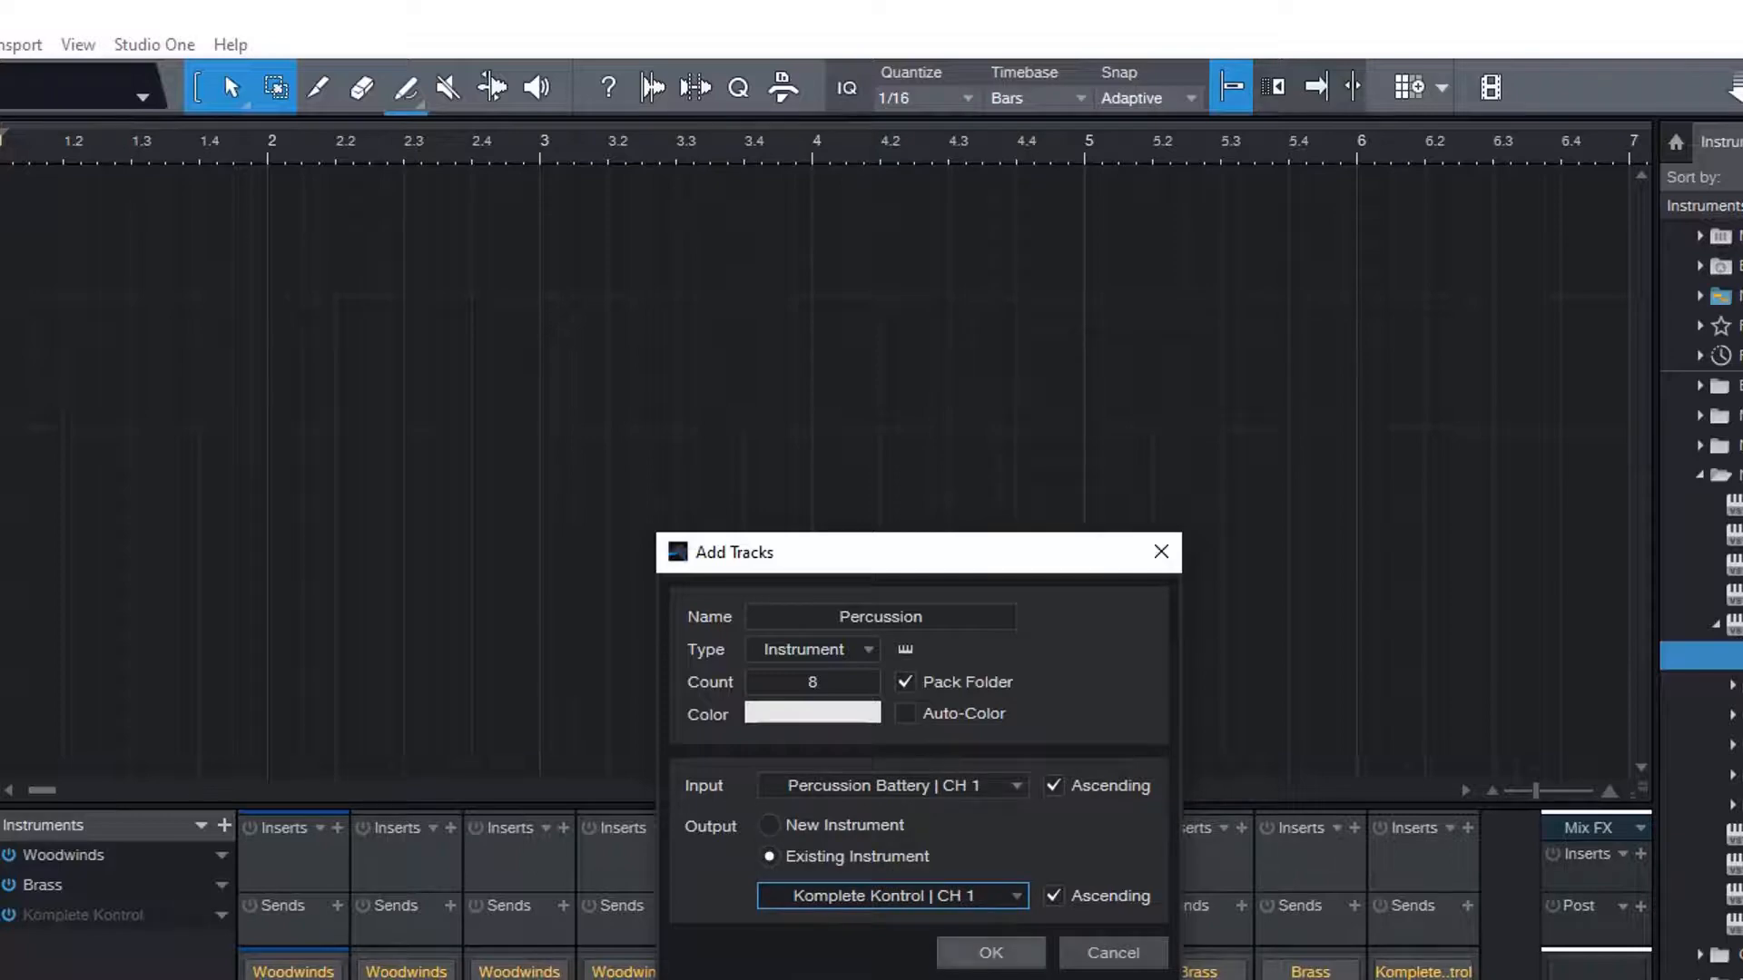
{"action": "left_click", "coordinate": [990, 952]}
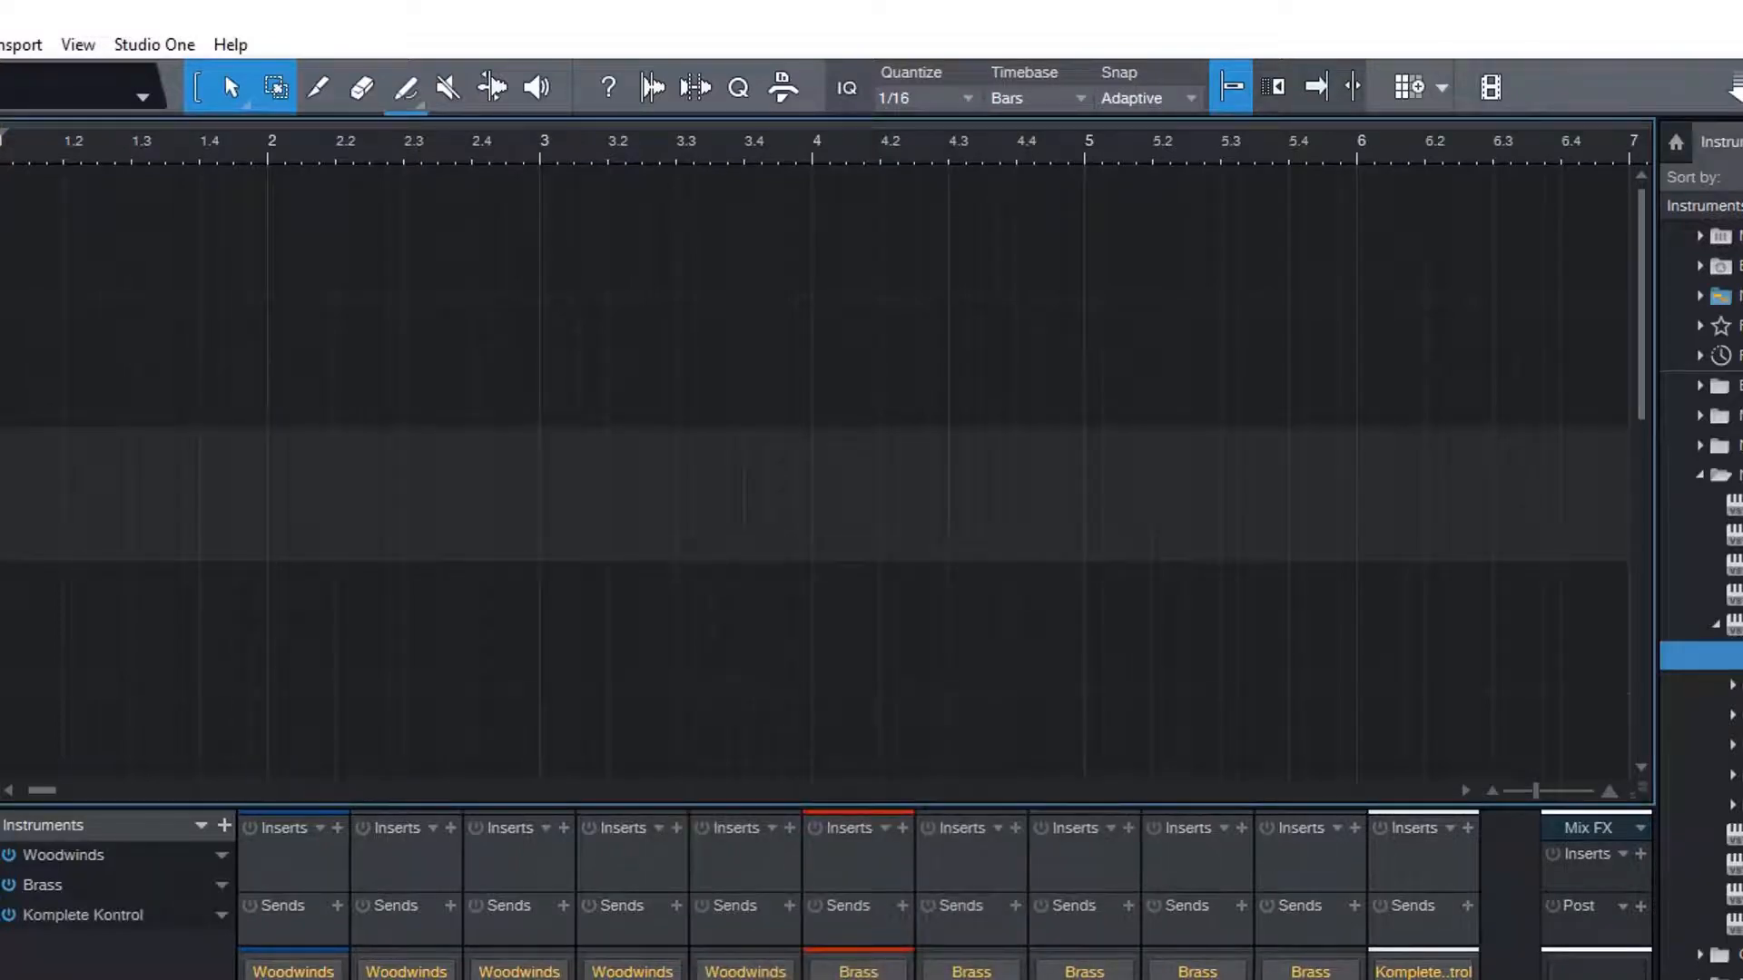
Step: Enable outputs 7 to 9 of the Komplete Kontrol instrument in the console and collapse its output list
{"action": "double_click", "coordinate": [84, 915]}
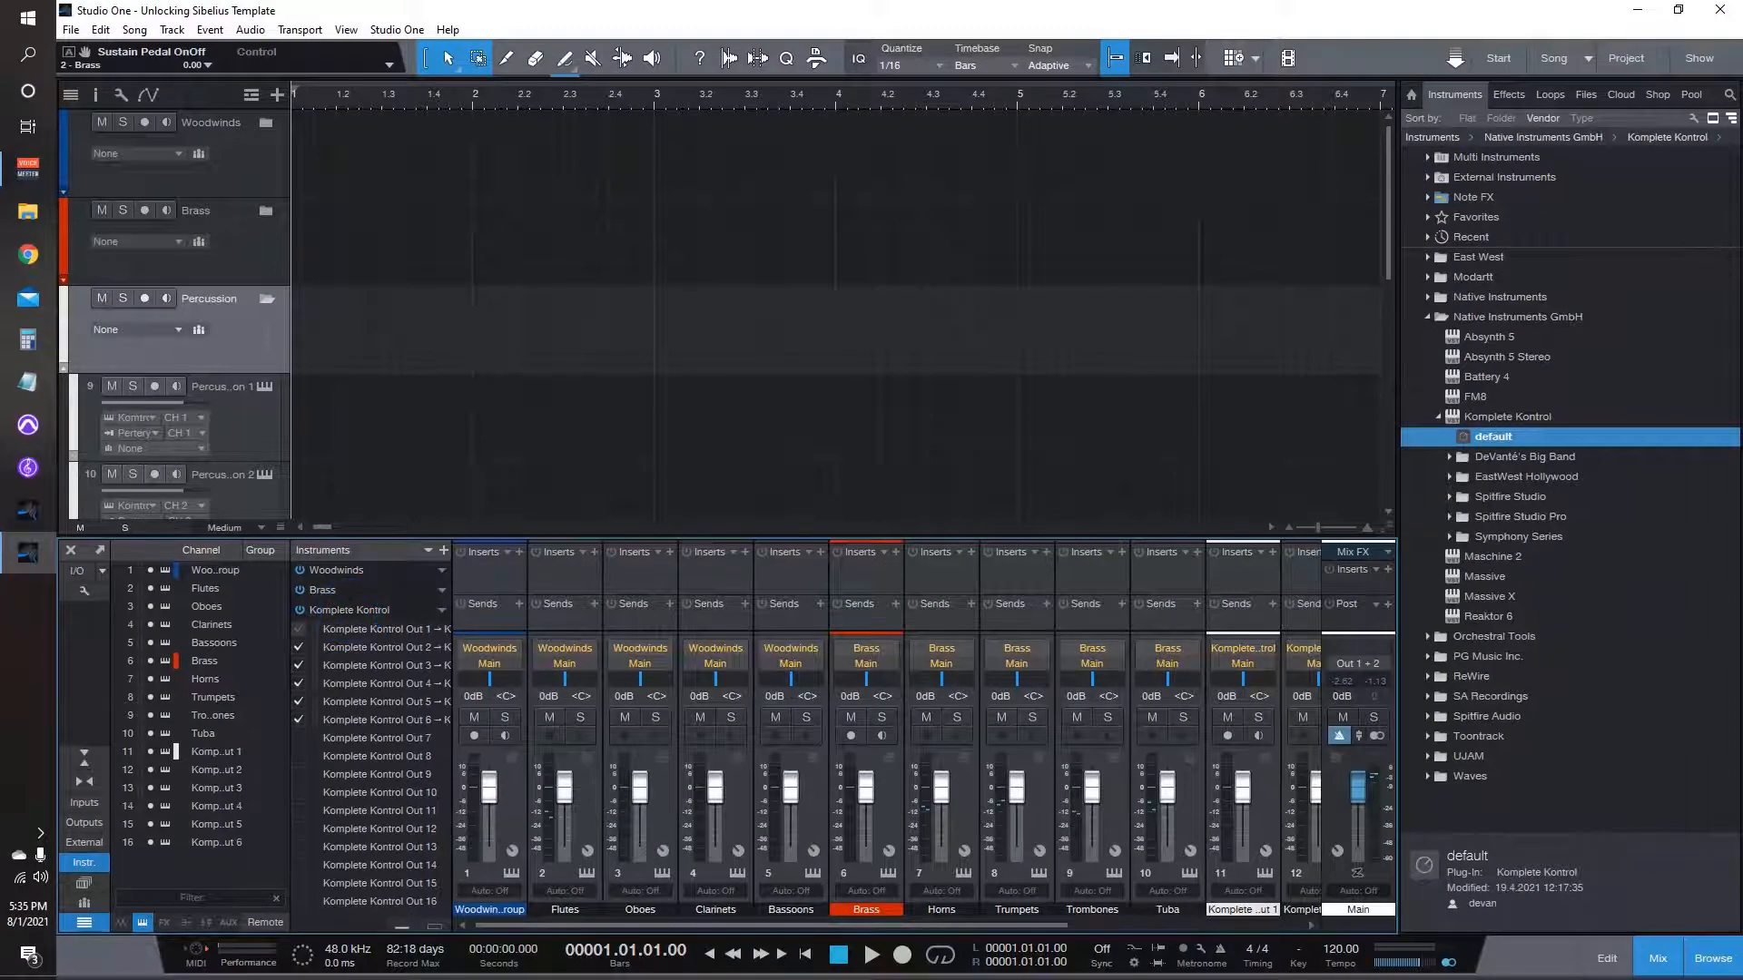
{"action": "left_click", "coordinate": [299, 756]}
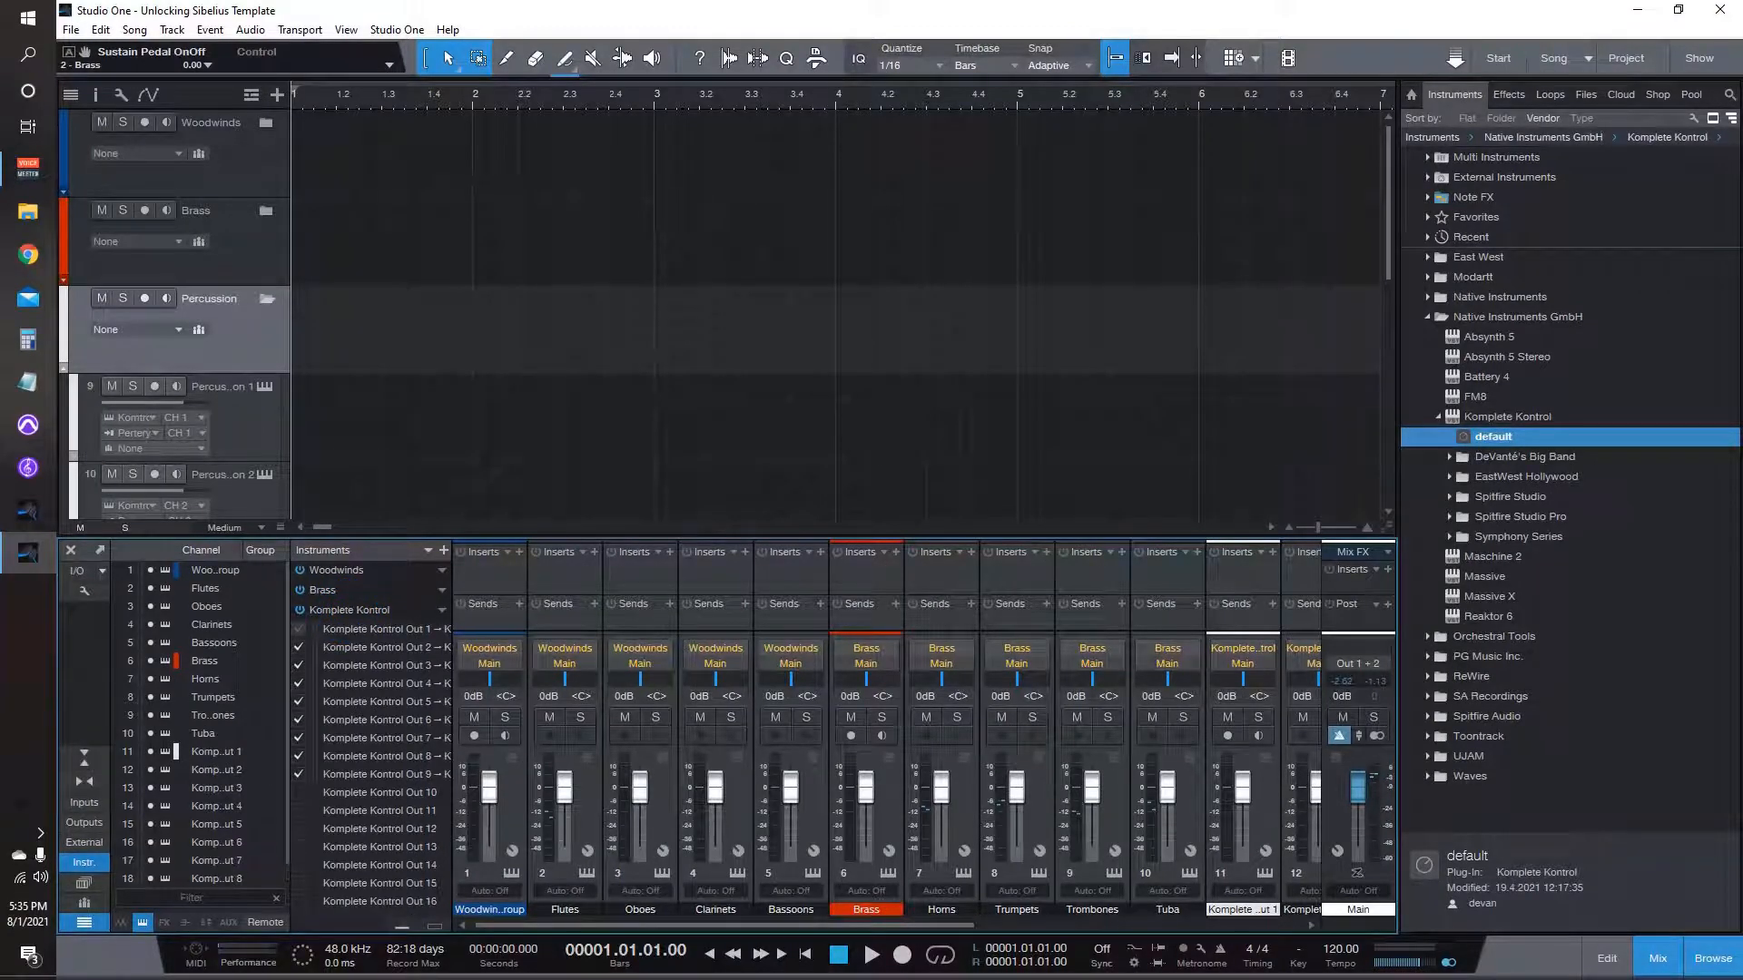
{"action": "left_click", "coordinate": [350, 610]}
Step: Rename the first three tracks in the Percussion folder Timpani, OPK and Glock
{"action": "double_click", "coordinate": [223, 387]}
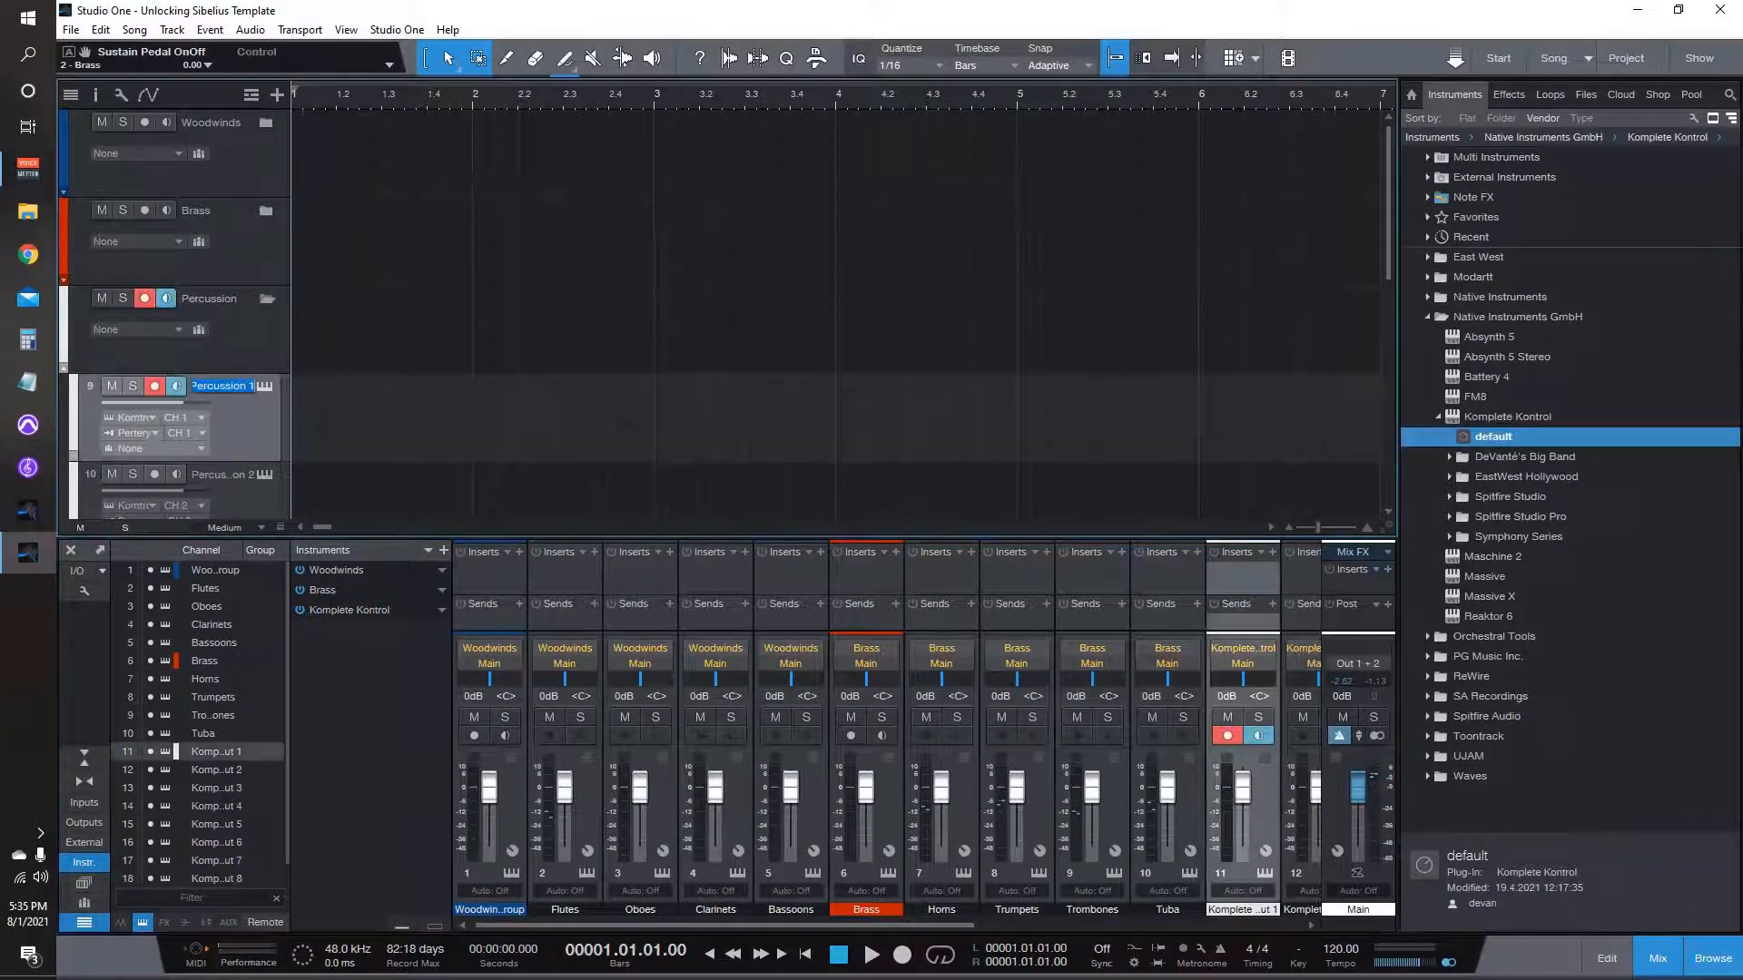
{"action": "type", "text": "Timpani"}
{"action": "key", "text": "Tab"}
{"action": "type", "text": "O"}
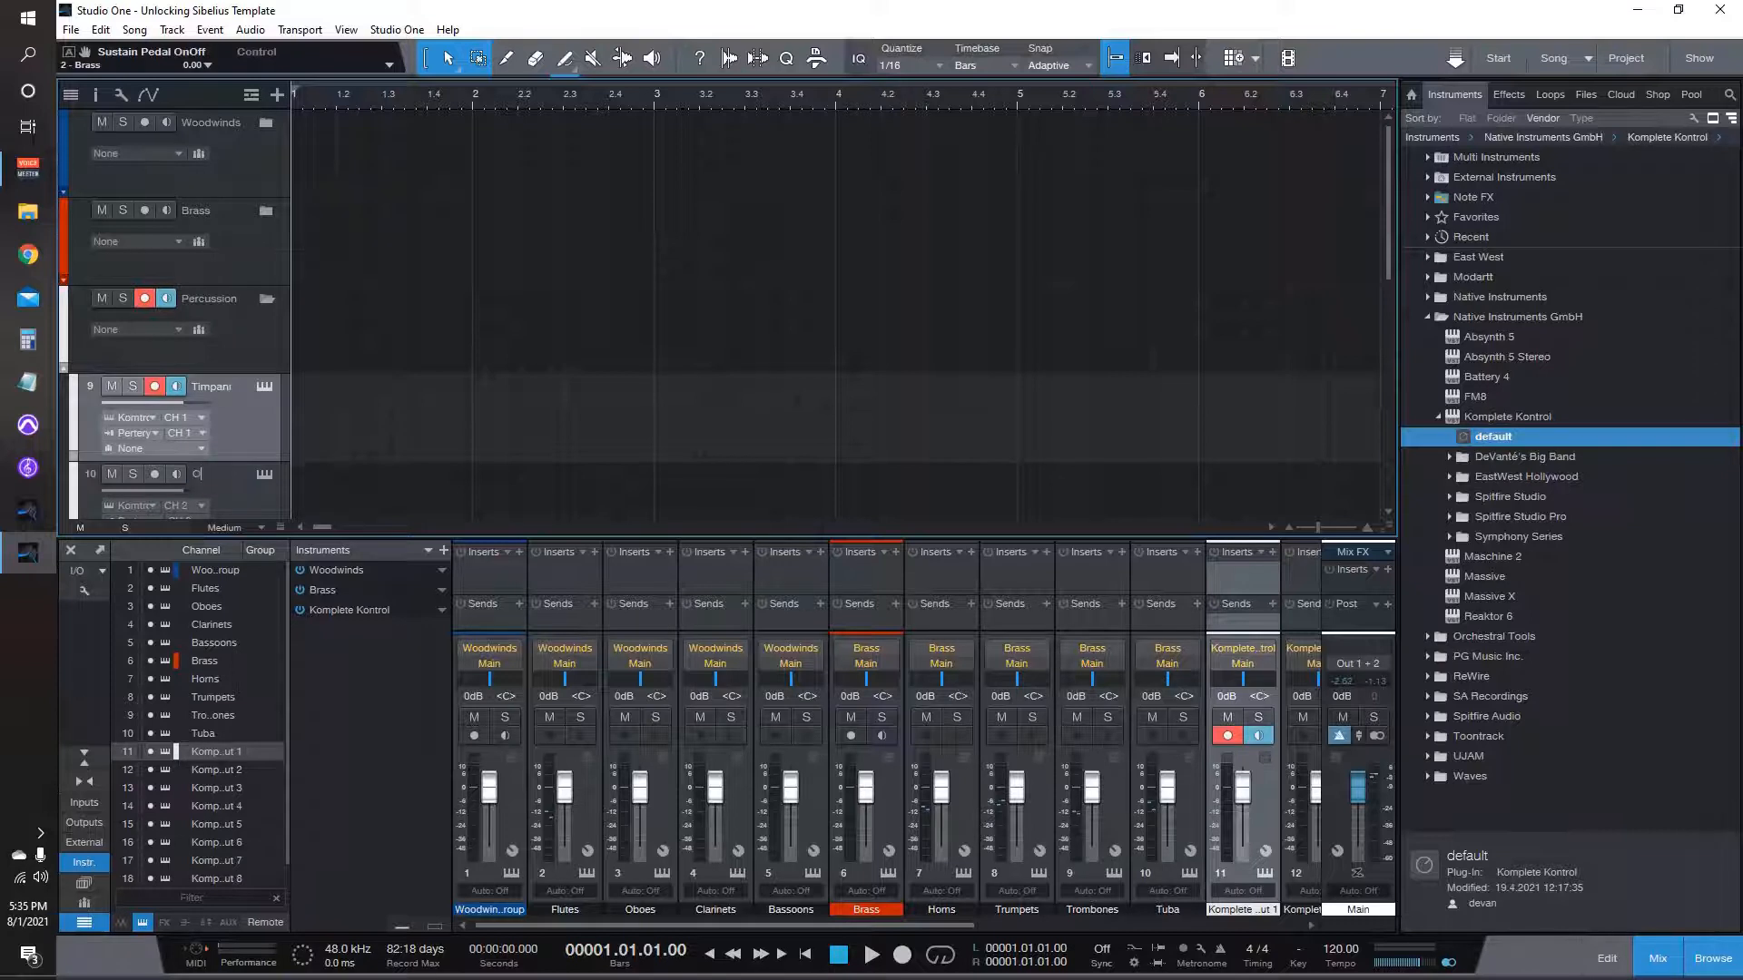
{"action": "type", "text": "PK"}
{"action": "key", "text": "Tab"}
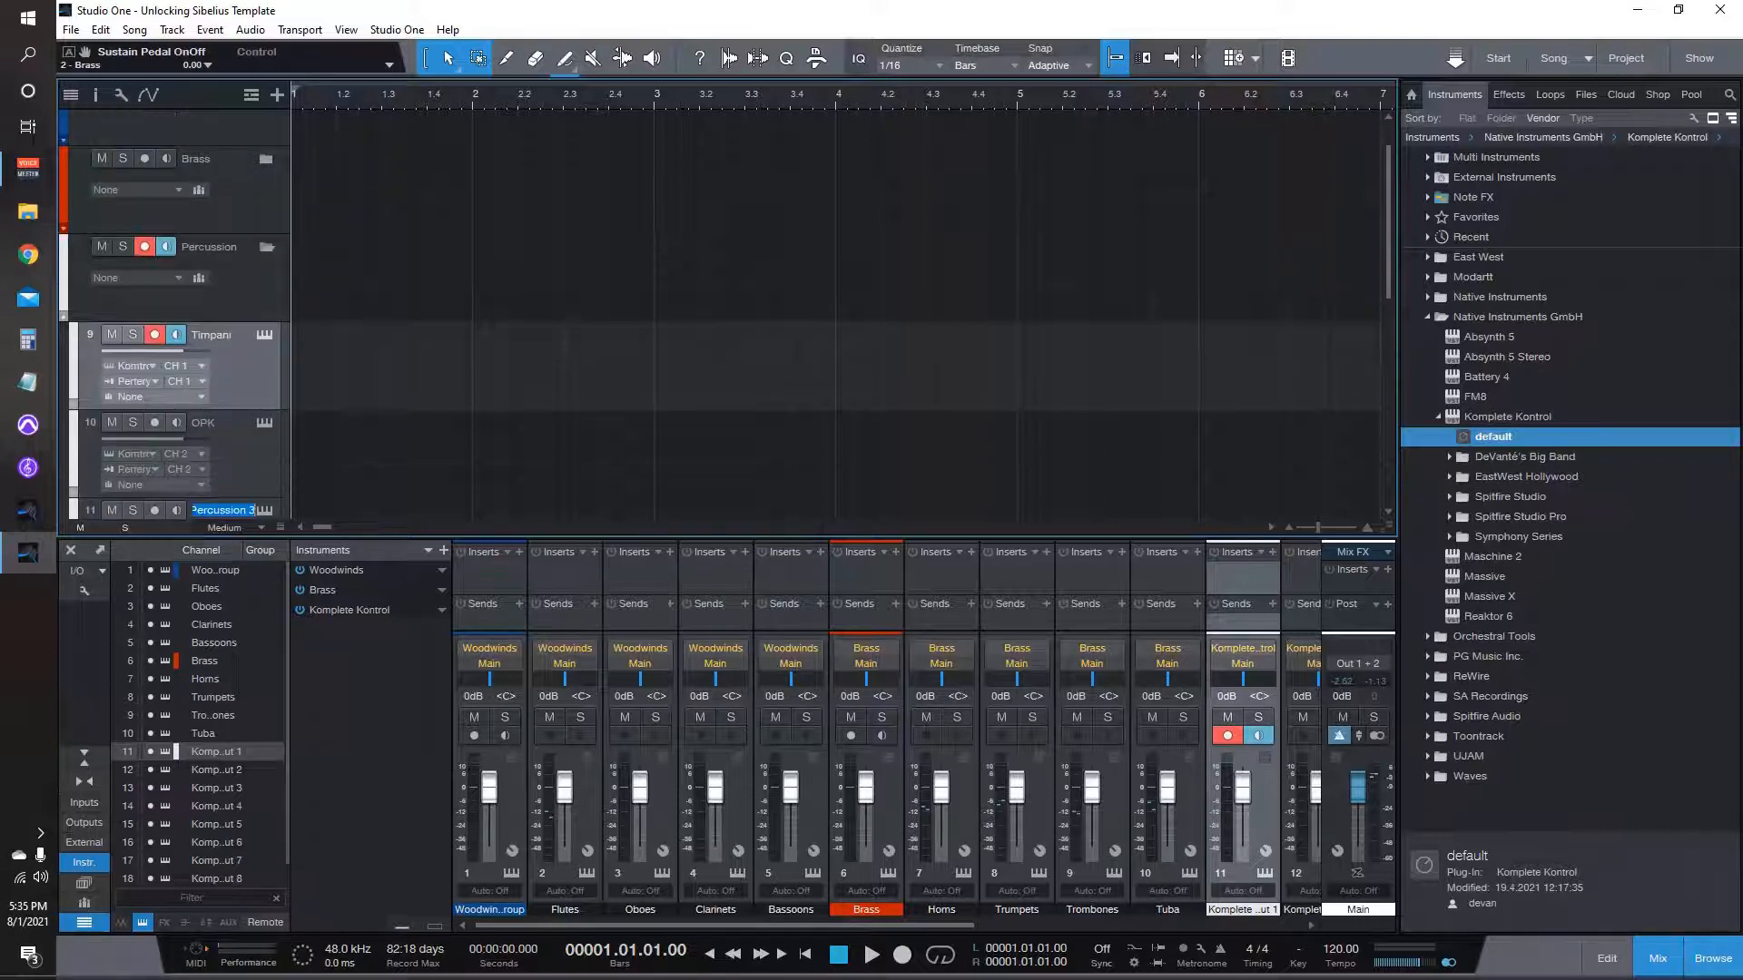
{"action": "type", "text": "Glock"}
{"action": "key", "text": "Tab"}
Step: Rename the fourth and fifth tracks in the Percussion folder Xylophone and Marimba
{"action": "type", "text": "X"}
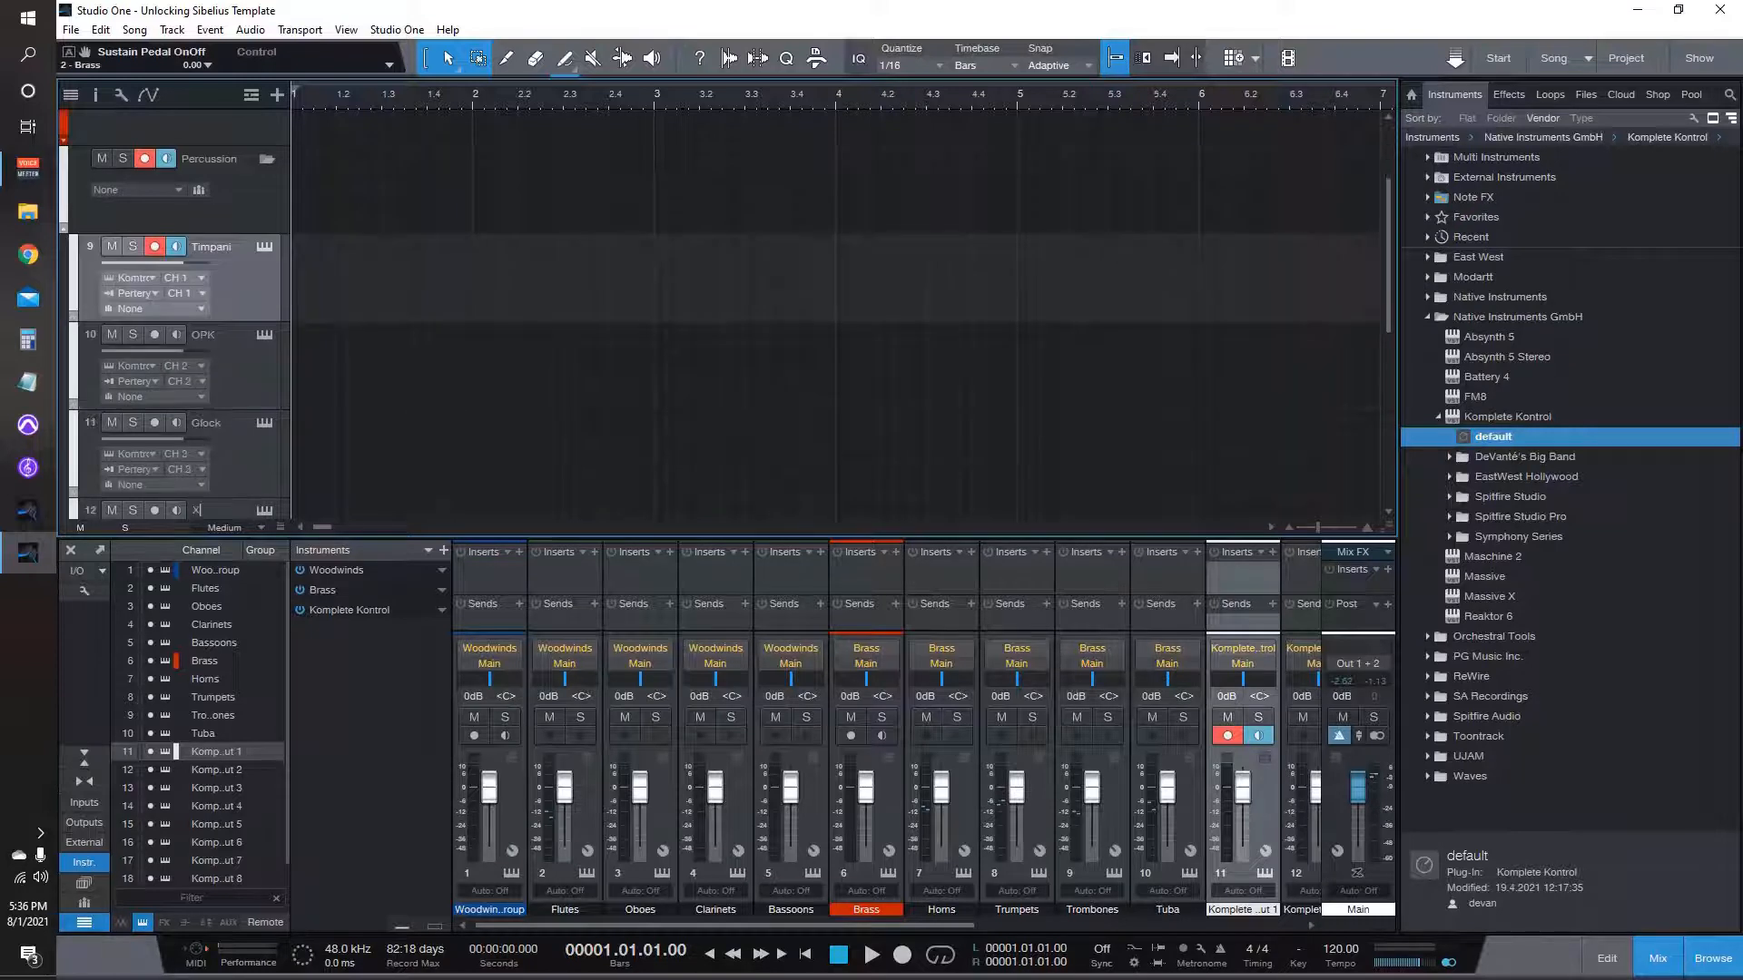
{"action": "type", "text": "ylophone"}
{"action": "key", "text": "Tab"}
{"action": "type", "text": "Mari"}
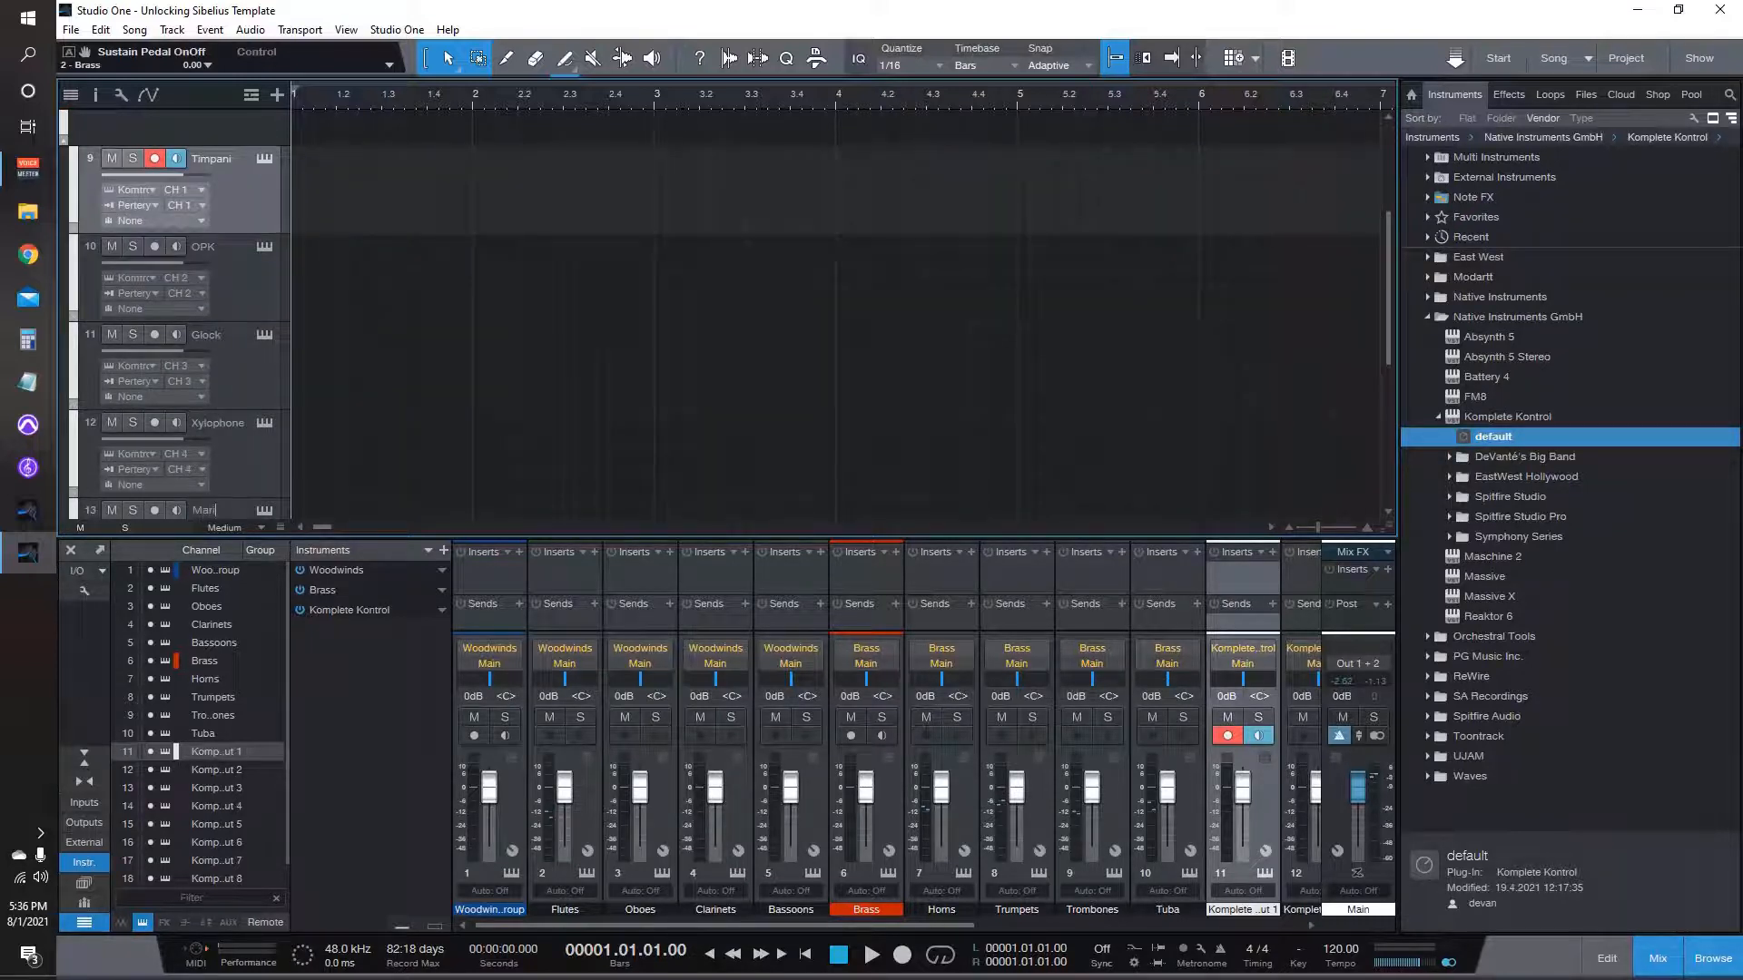
{"action": "type", "text": "bm"}
{"action": "key", "text": "BackSpace"}
{"action": "key", "text": "BackSpace"}
{"action": "type", "text": "mba"}
{"action": "key", "text": "Tab"}
Step: Rename the last three tracks in the Percussion folder Vibraphone, Tubular Bells and Celste
{"action": "type", "text": "Vibr"}
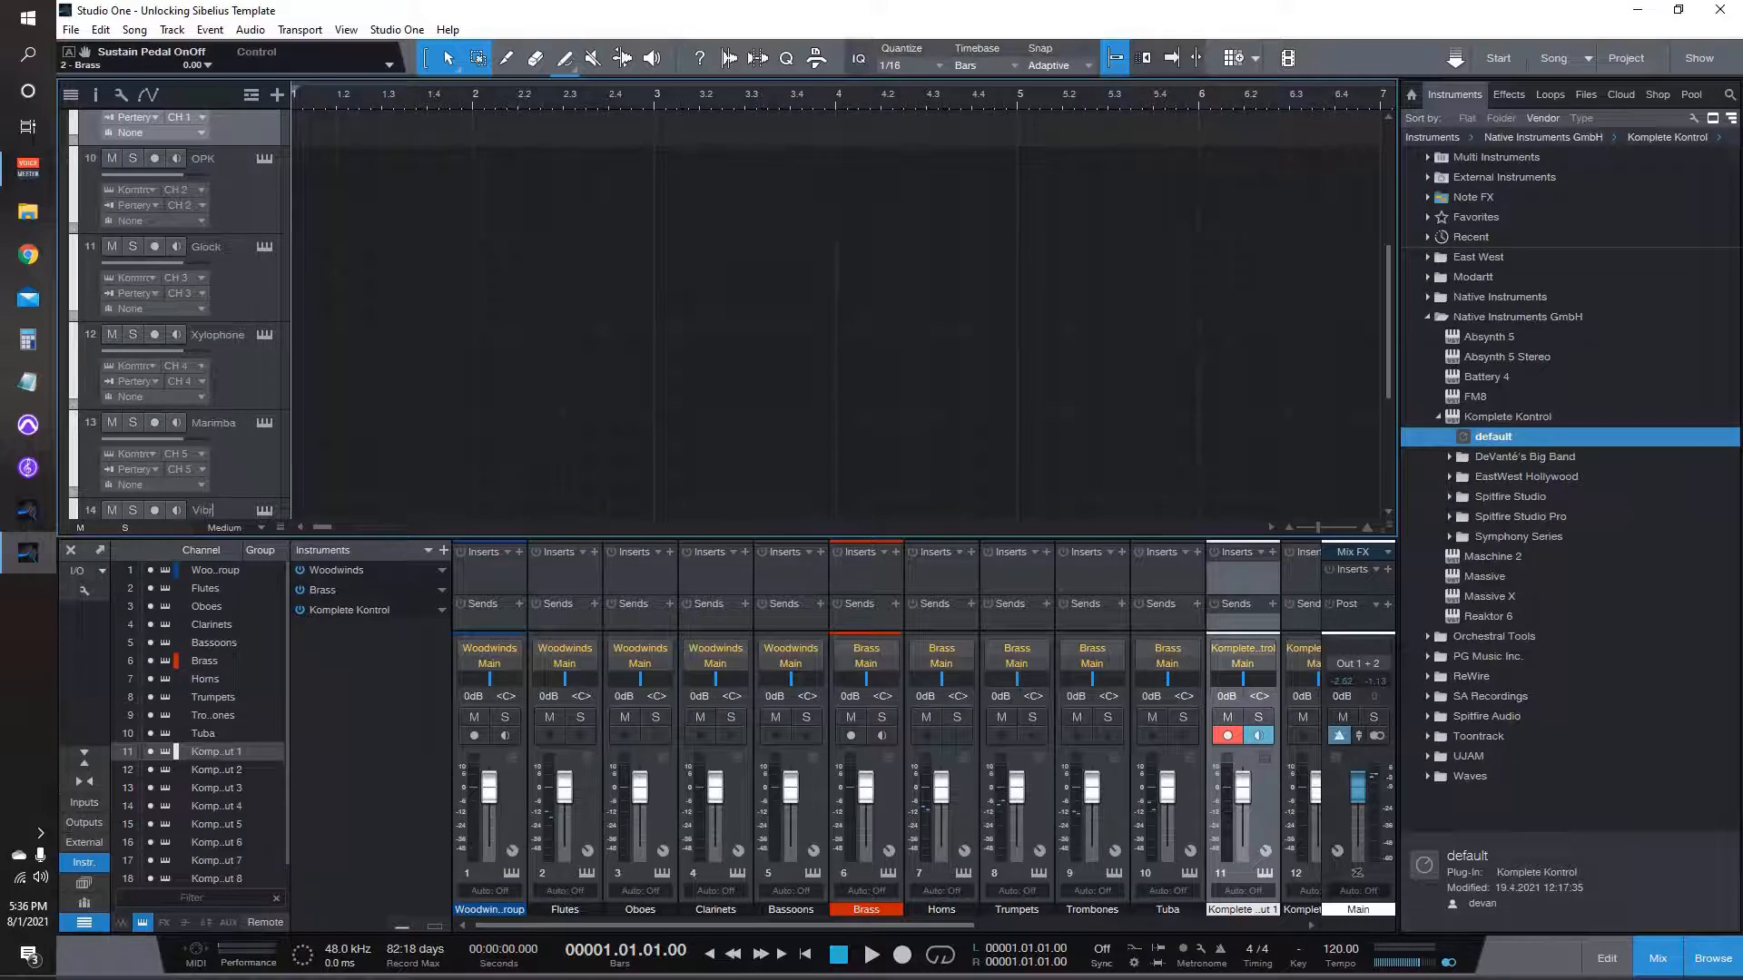
{"action": "type", "text": "aphone"}
{"action": "key", "text": "Tab"}
{"action": "type", "text": "Tubu"}
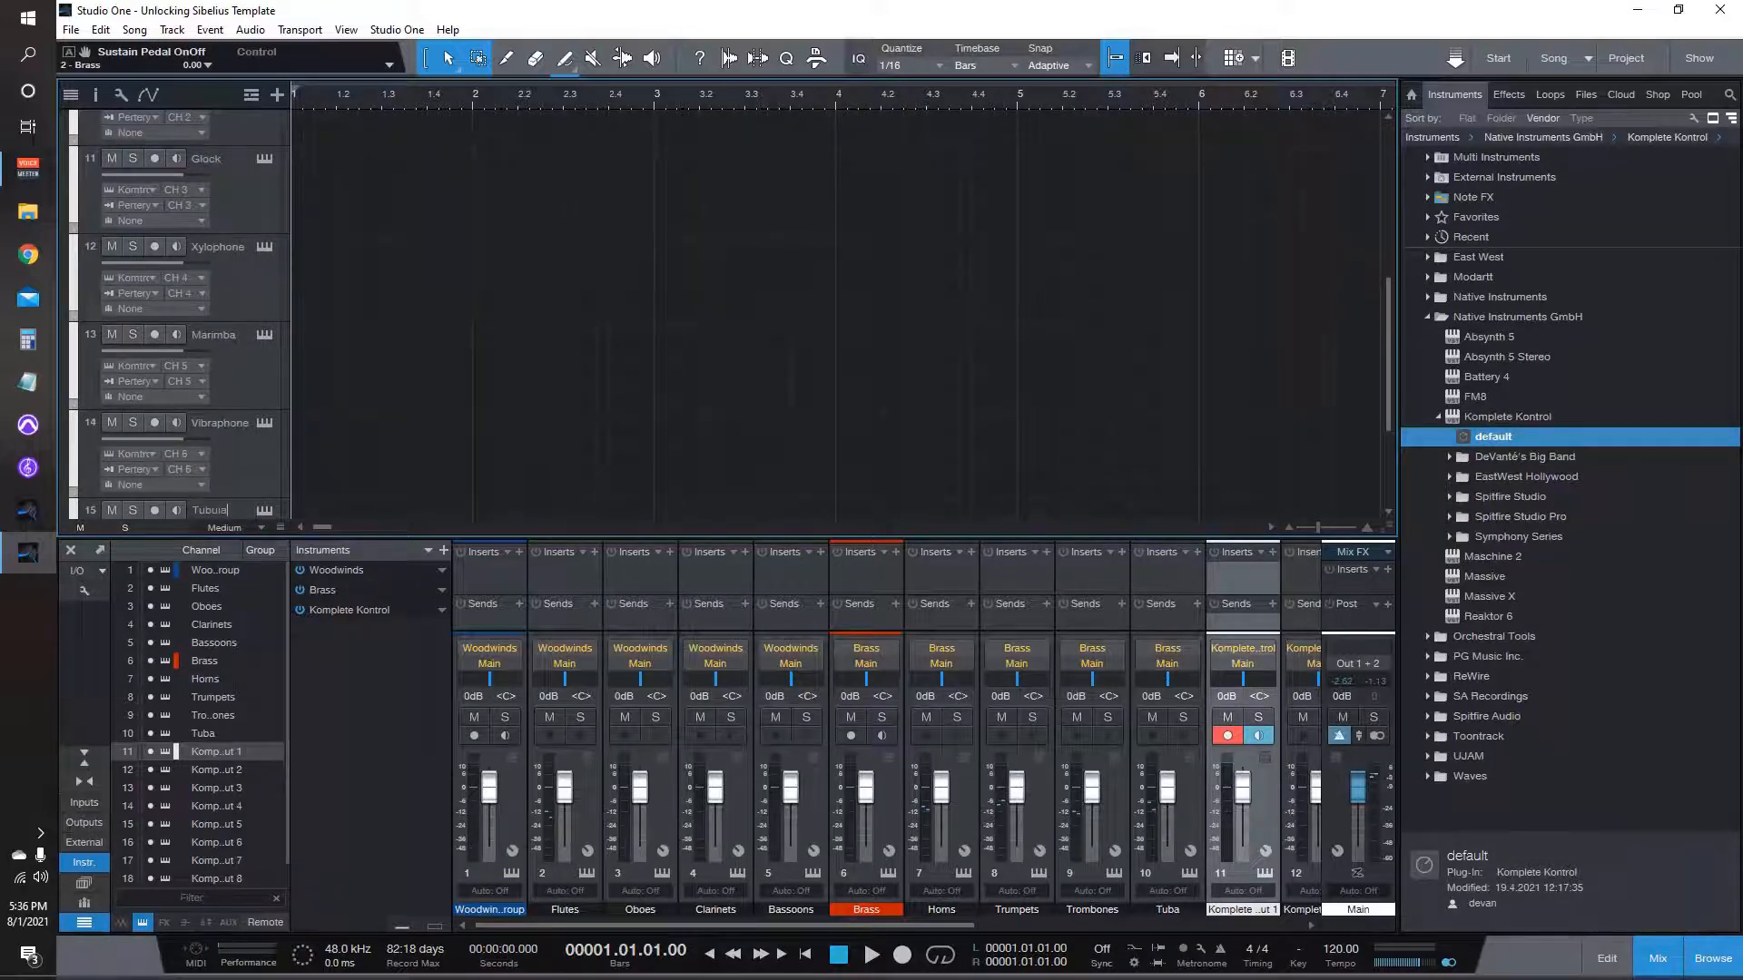
{"action": "type", "text": "lar Bells"}
{"action": "key", "text": "Tab"}
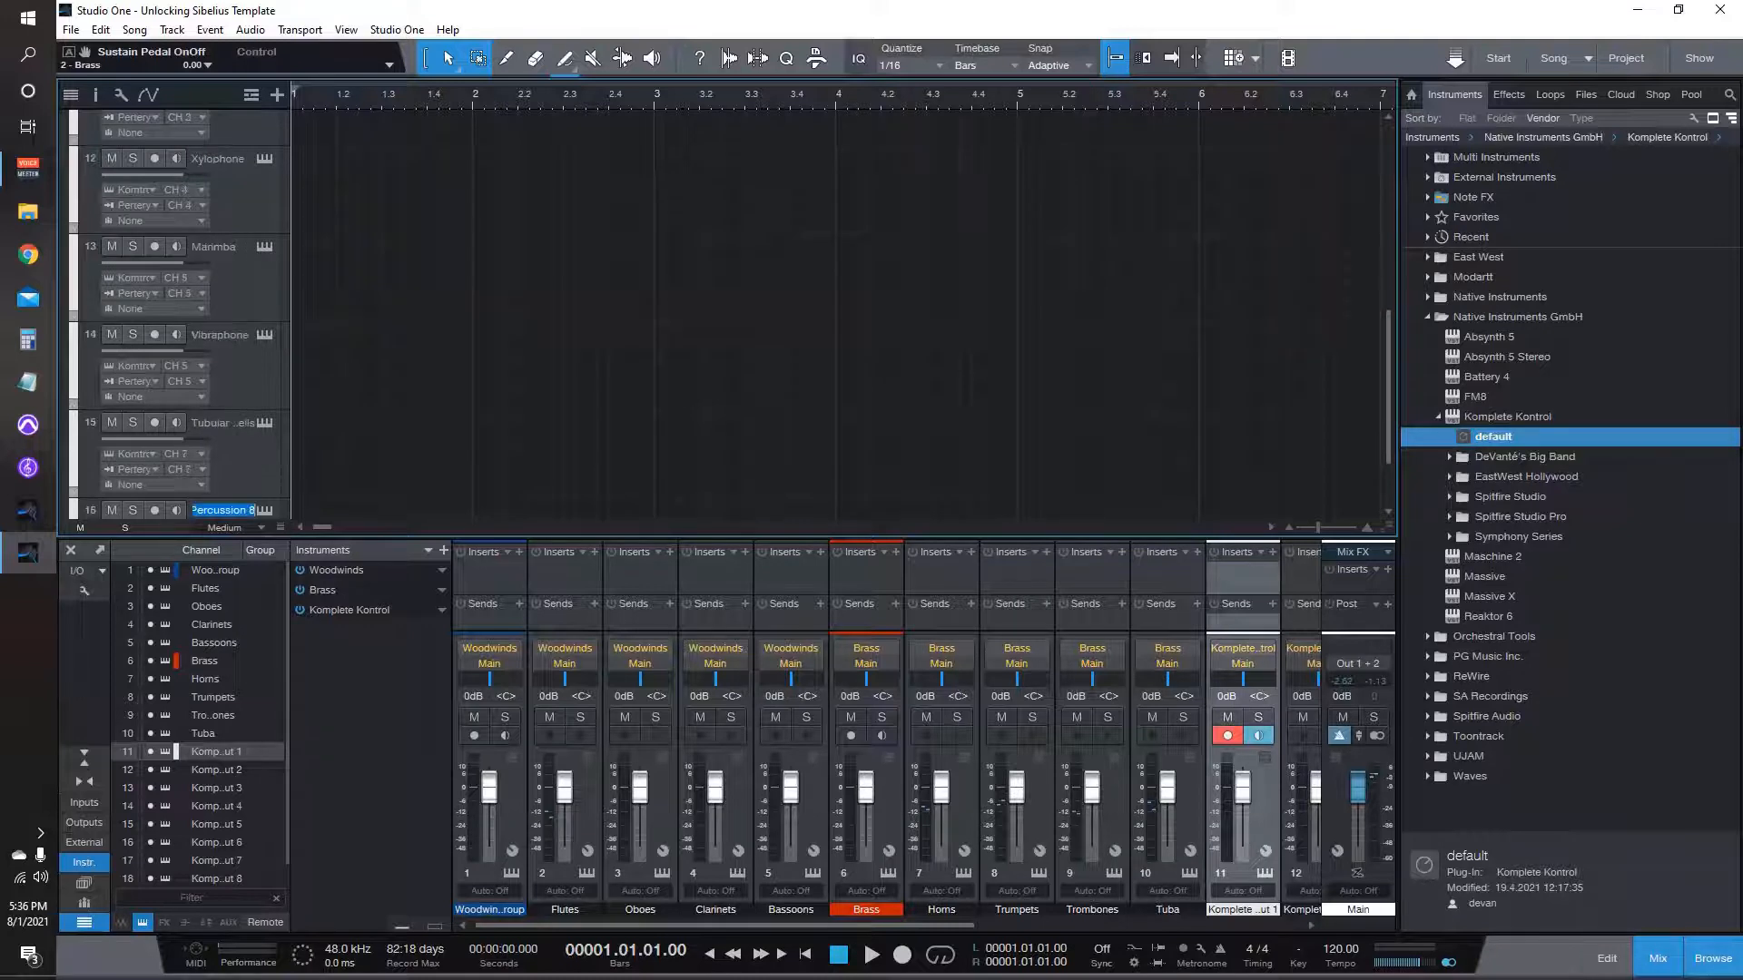
{"action": "type", "text": "Celste"}
{"action": "key", "text": "Return"}
Step: Examine the order of the instruments and their MIDI channels in the Symphony Percussion multi, from Timpani to Celesta
{"action": "key", "text": "F3"}
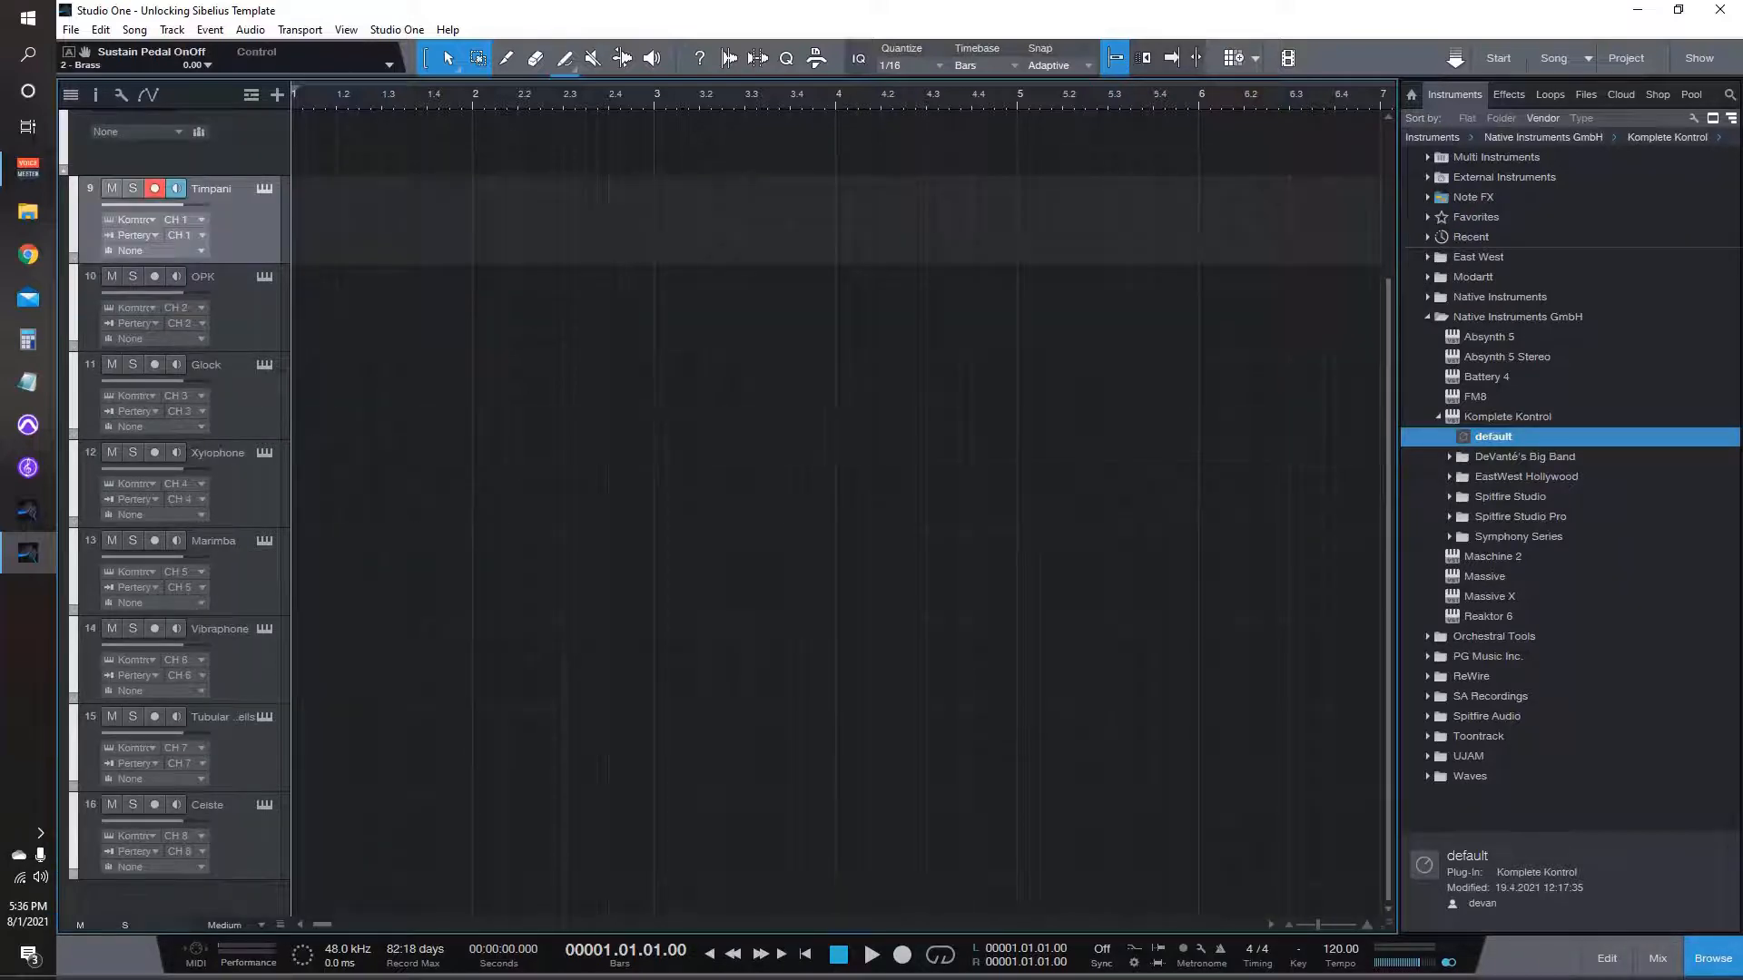
{"action": "left_click", "coordinate": [264, 277]}
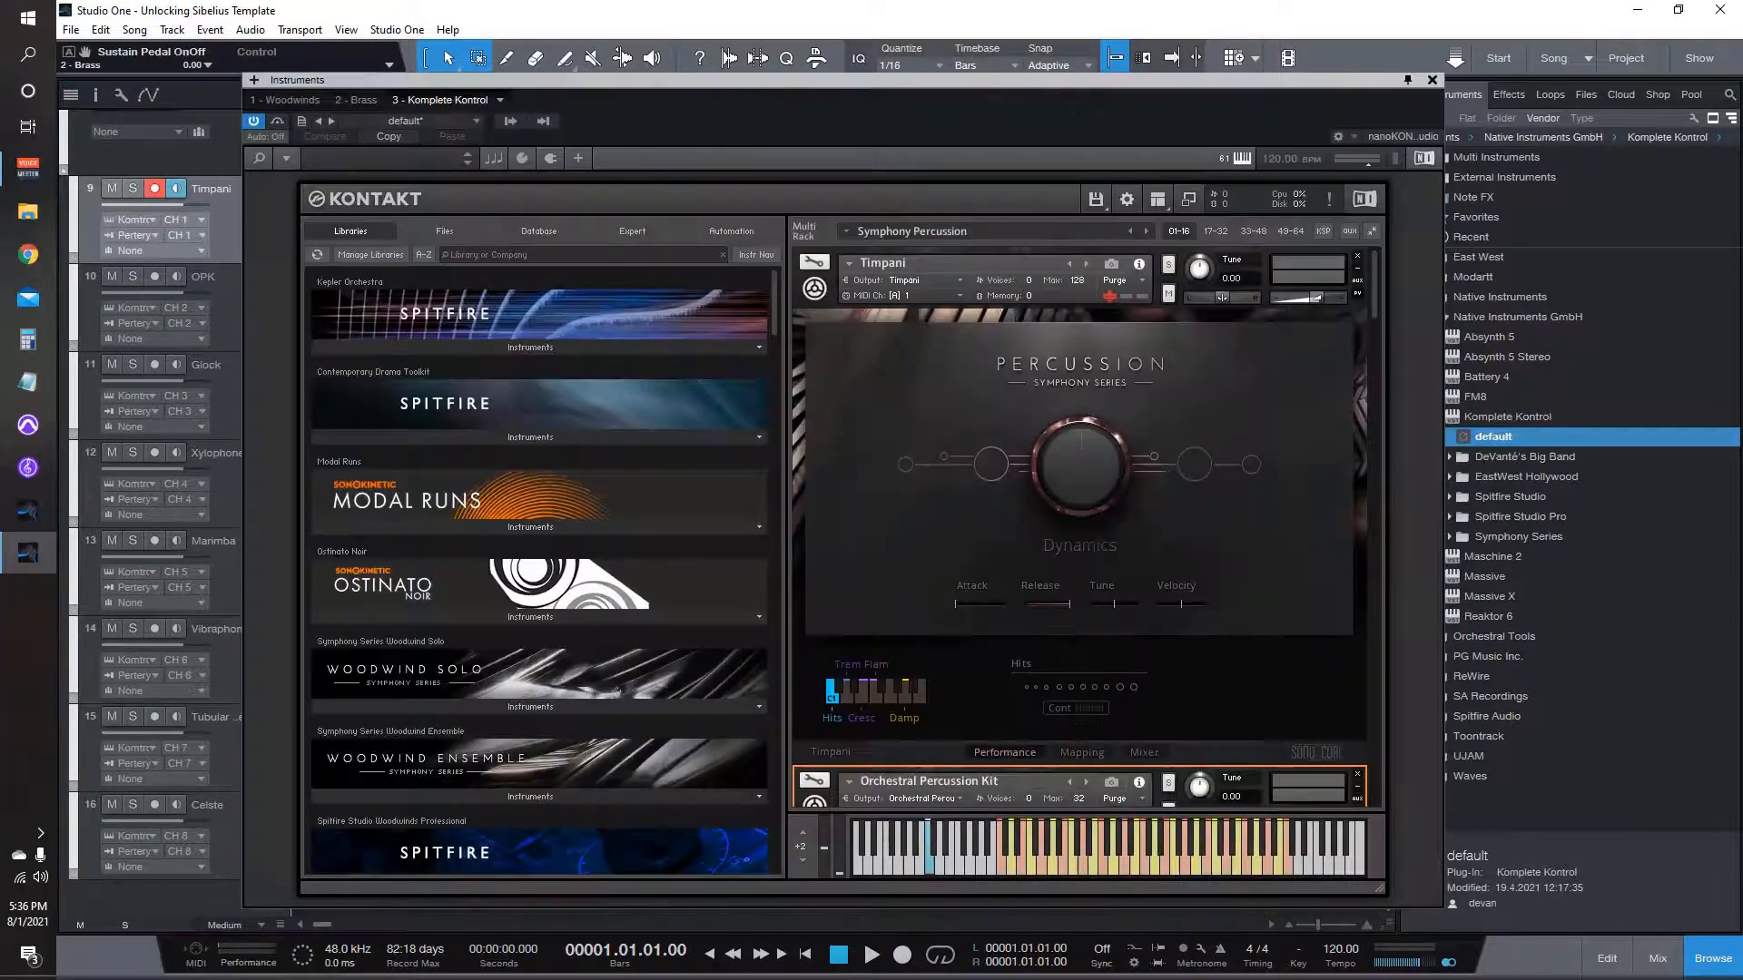
{"action": "scroll", "coordinate": [1080, 527], "scroll_direction": "down", "scroll_amount": 10}
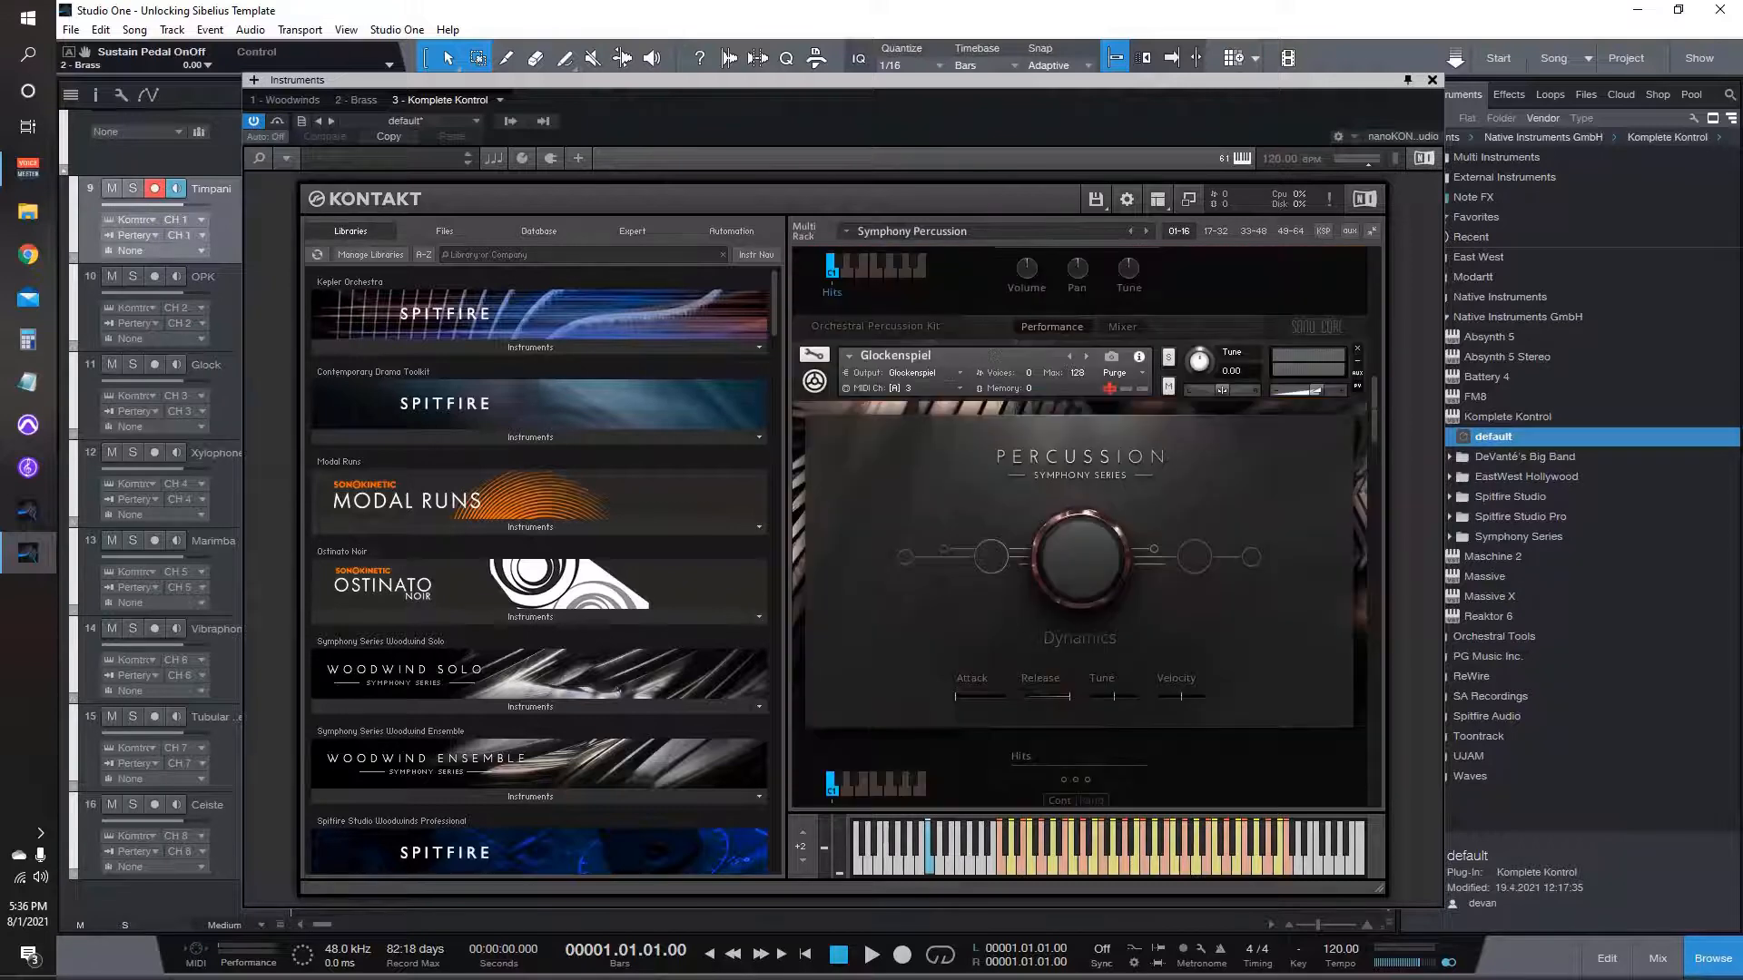
{"action": "scroll", "coordinate": [1081, 526], "scroll_direction": "down", "scroll_amount": 5}
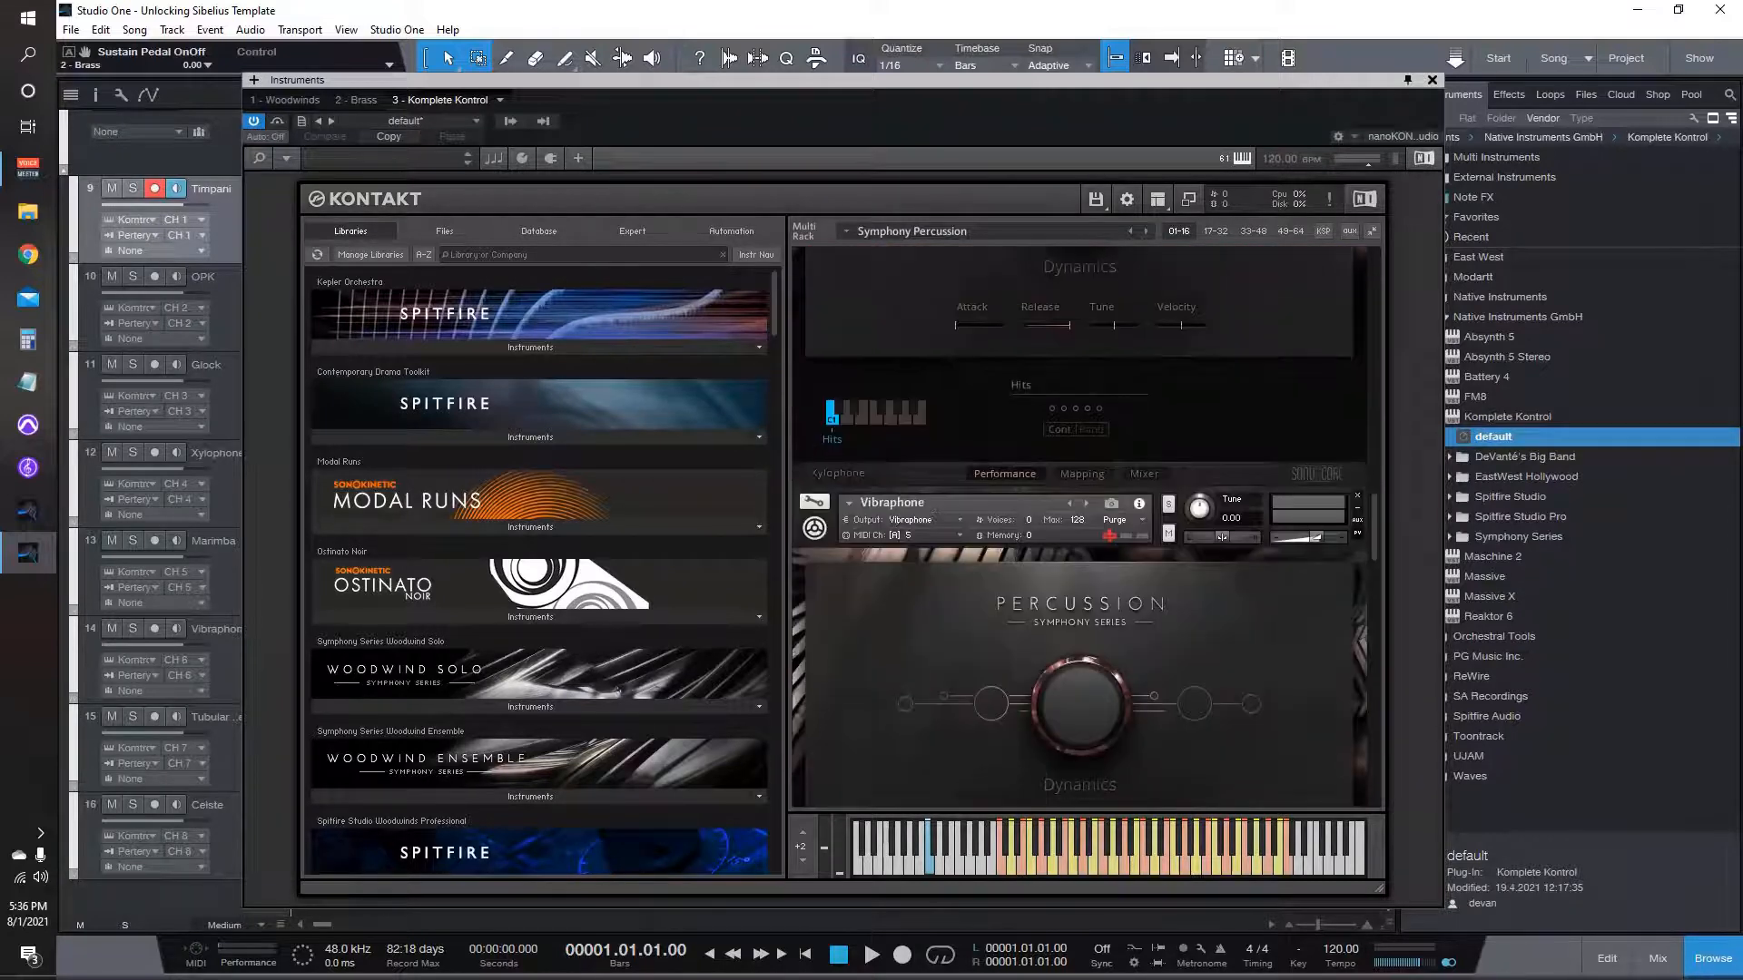
{"action": "scroll", "coordinate": [1080, 526], "scroll_direction": "down", "scroll_amount": 8}
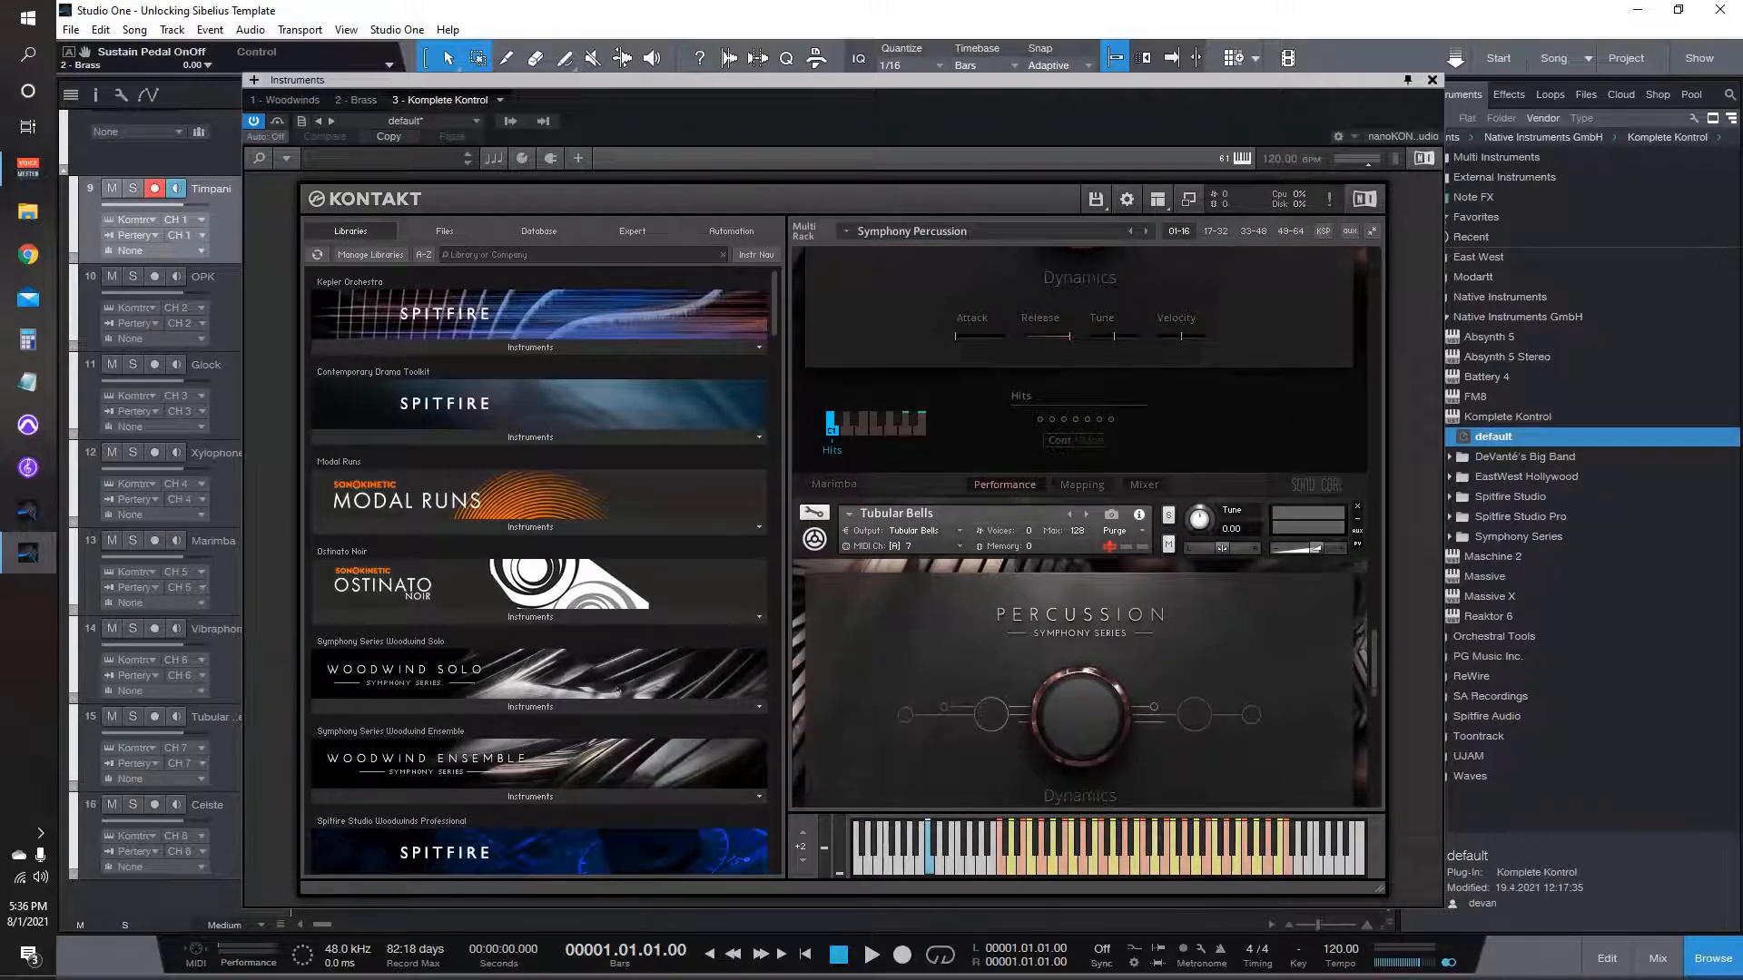
{"action": "scroll", "coordinate": [1081, 527], "scroll_direction": "down", "scroll_amount": 5}
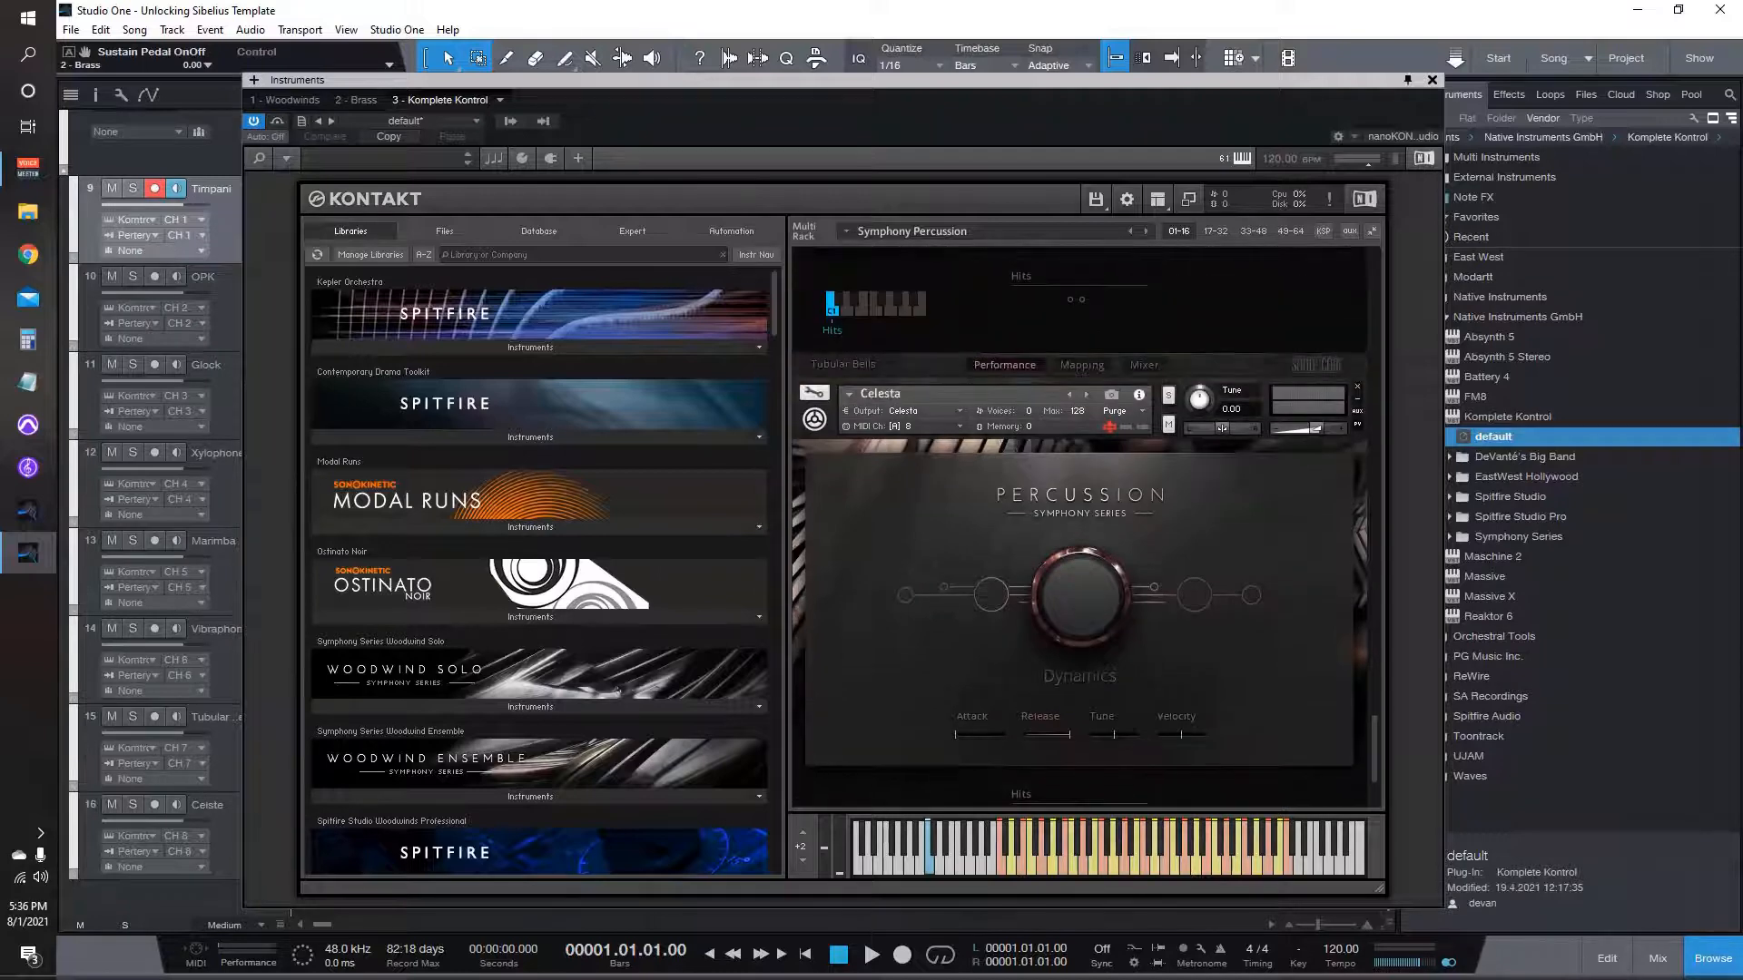
{"action": "key", "text": "F11"}
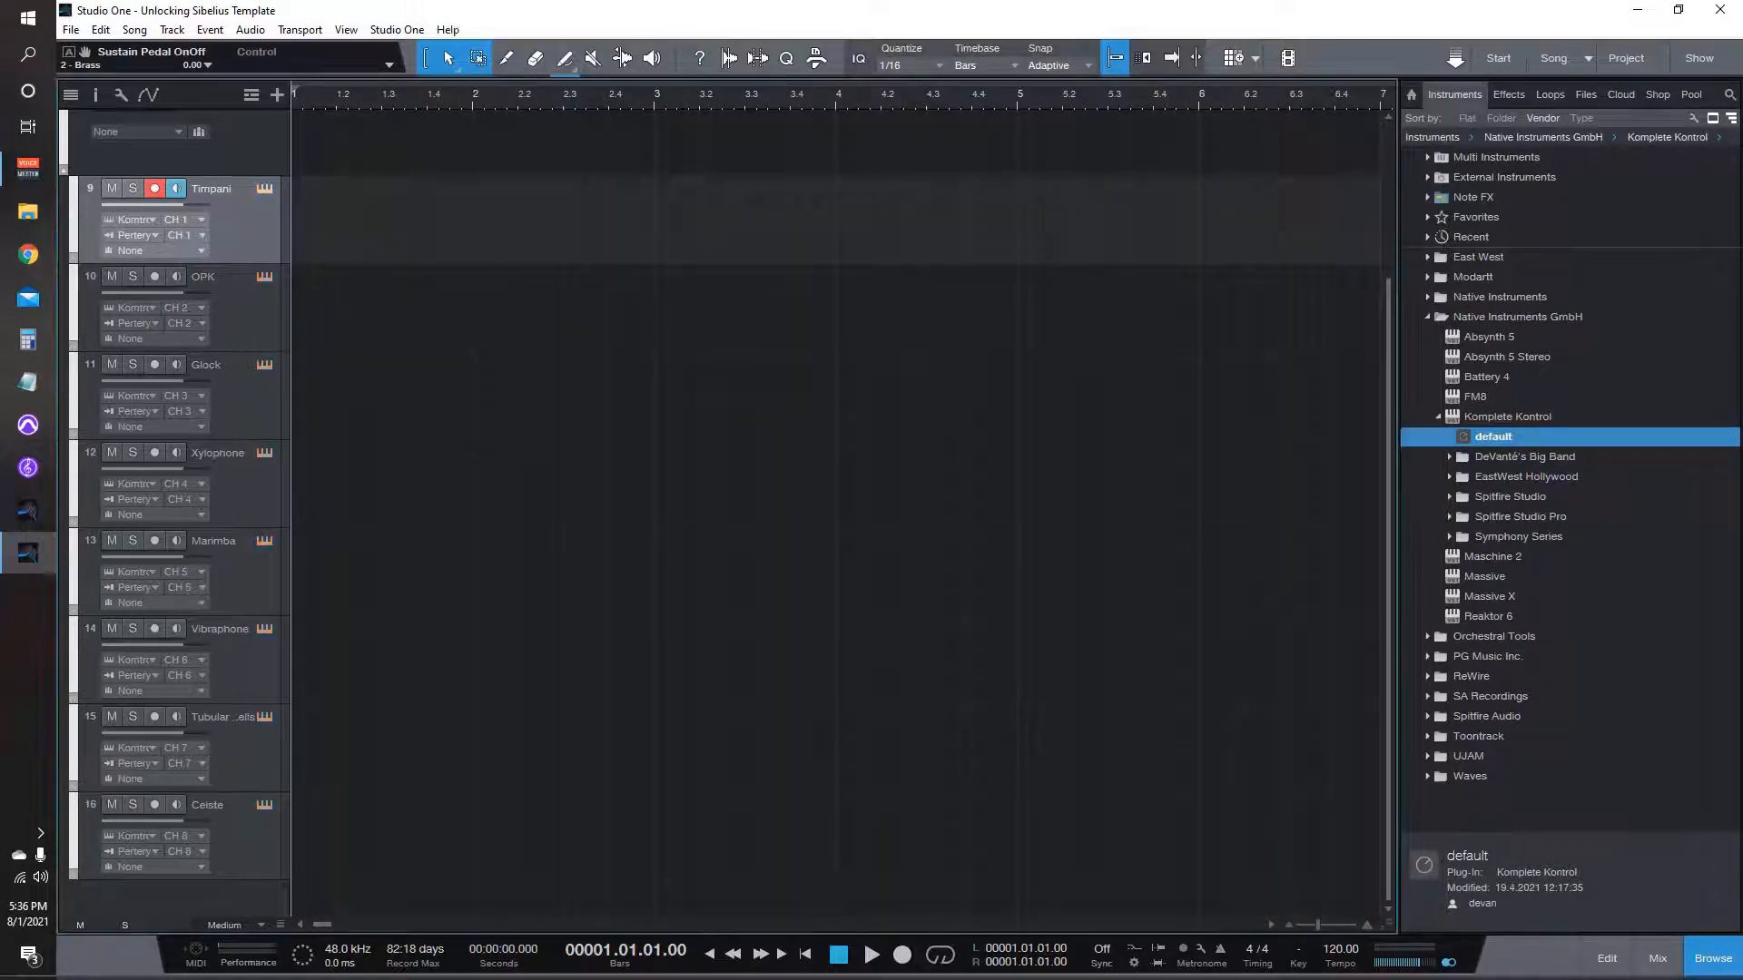
Step: Correct the name of the last track in the Percussion folder by replacing its final letter with "a"
{"action": "double_click", "coordinate": [207, 805]}
{"action": "key", "text": "Right"}
{"action": "key", "text": "BackSpace"}
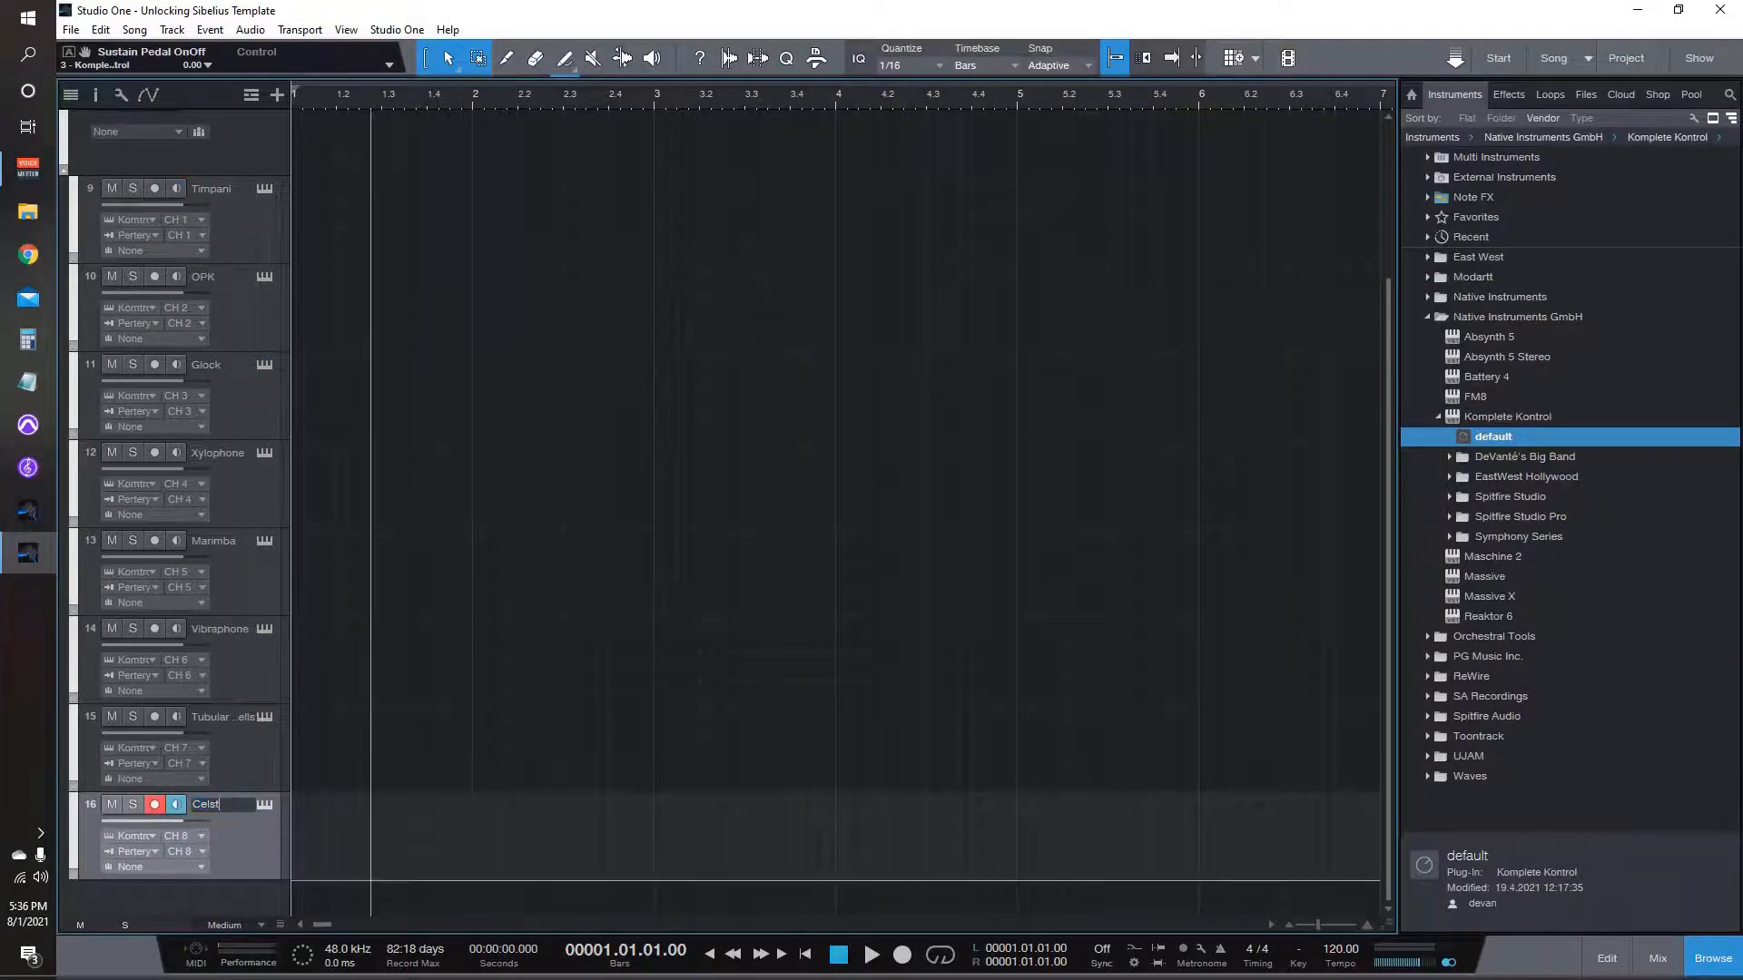
{"action": "type", "text": "a"}
{"action": "key", "text": "Return"}
Step: Collapse the Percussion folder track and disarm it for recording
{"action": "scroll", "coordinate": [264, 562], "scroll_direction": "up", "scroll_amount": 4}
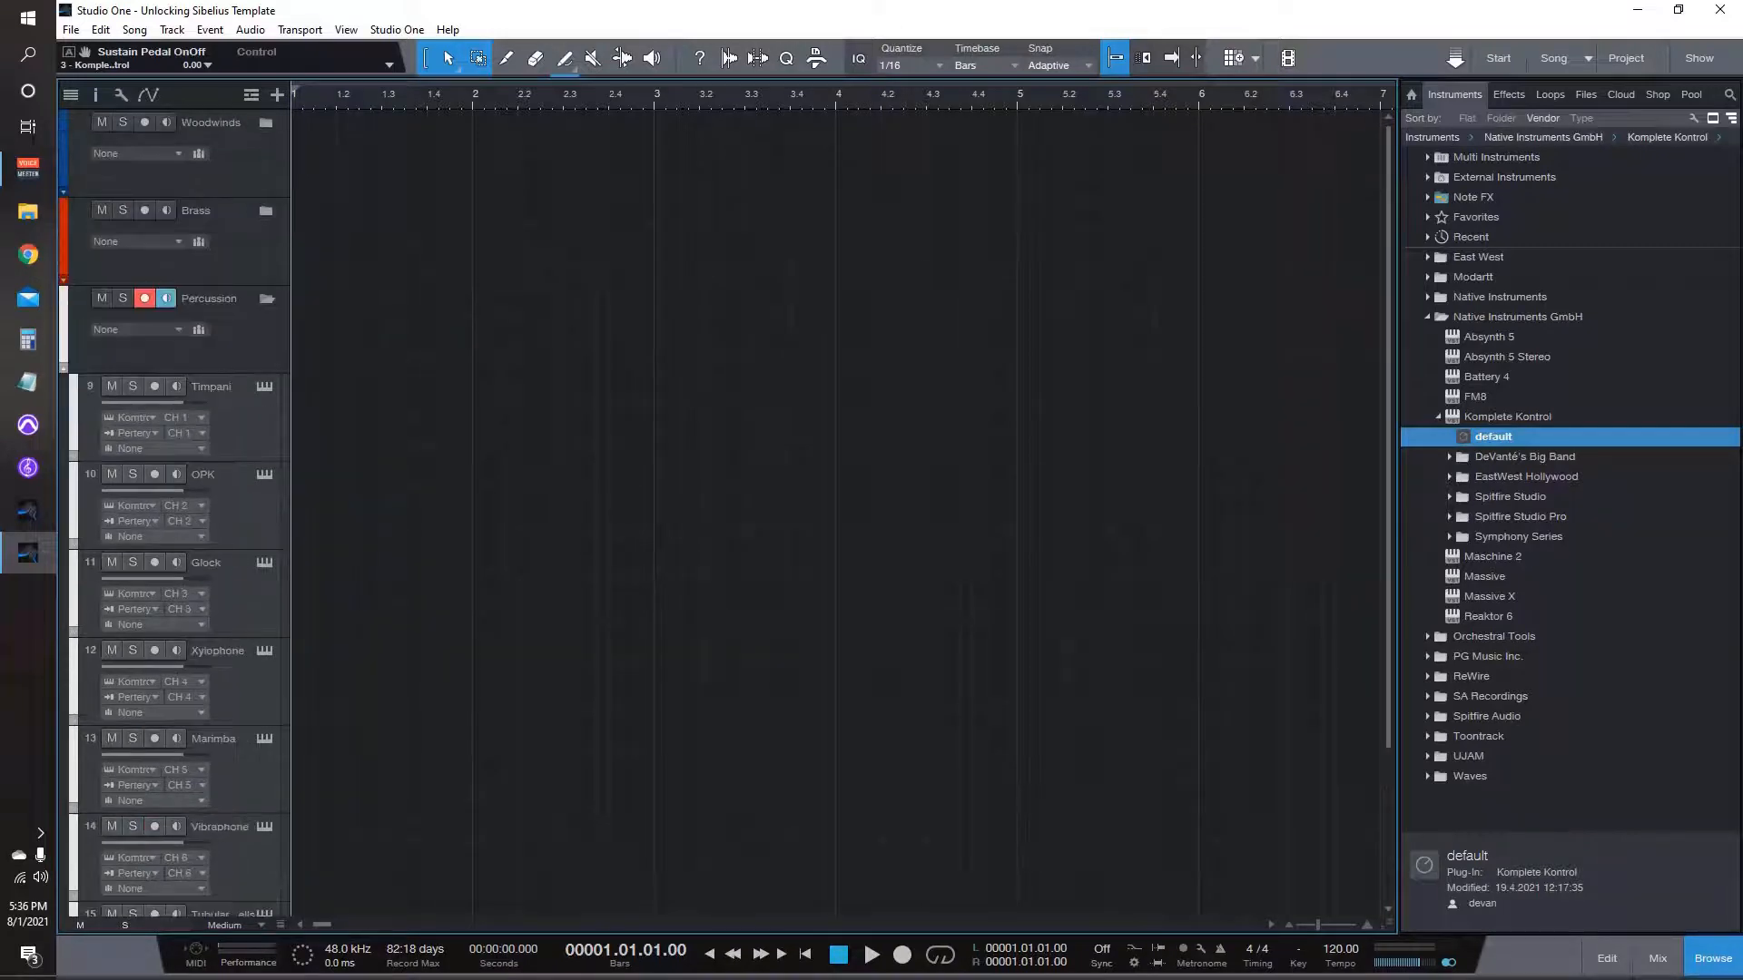
{"action": "left_click", "coordinate": [266, 299]}
{"action": "left_click", "coordinate": [144, 299]}
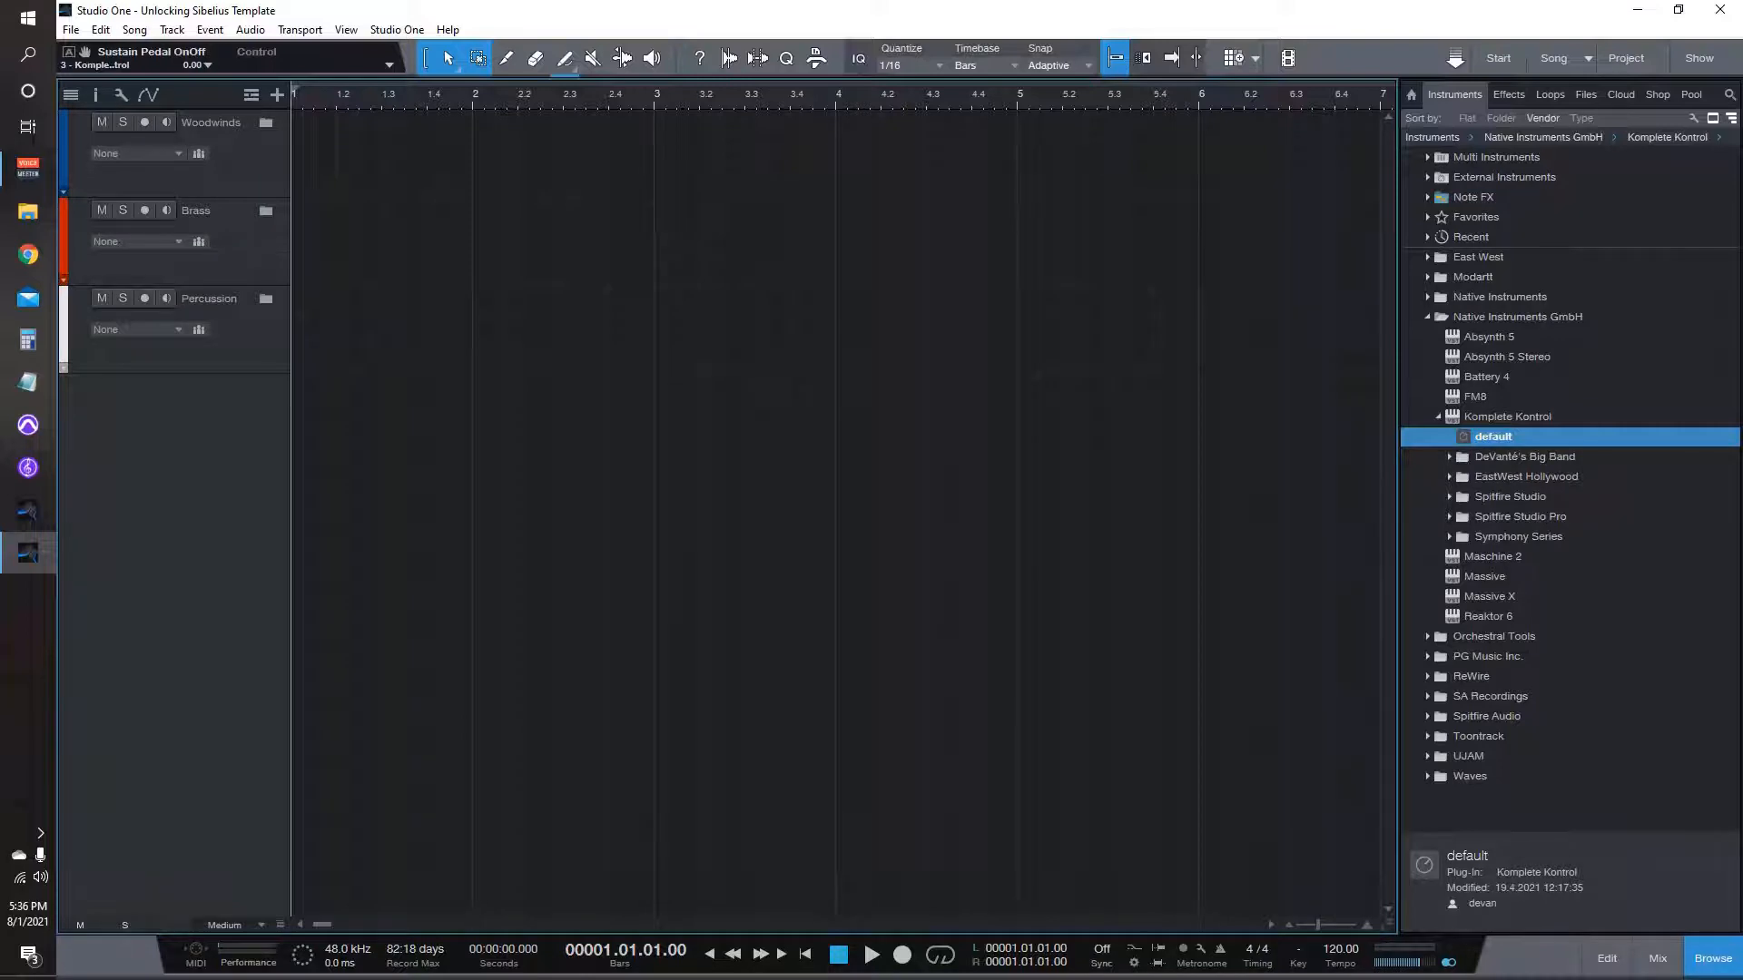
Step: Rename the Komplete Kontrol instrument in the console's instrument list as Percussion
{"action": "key", "text": "F3"}
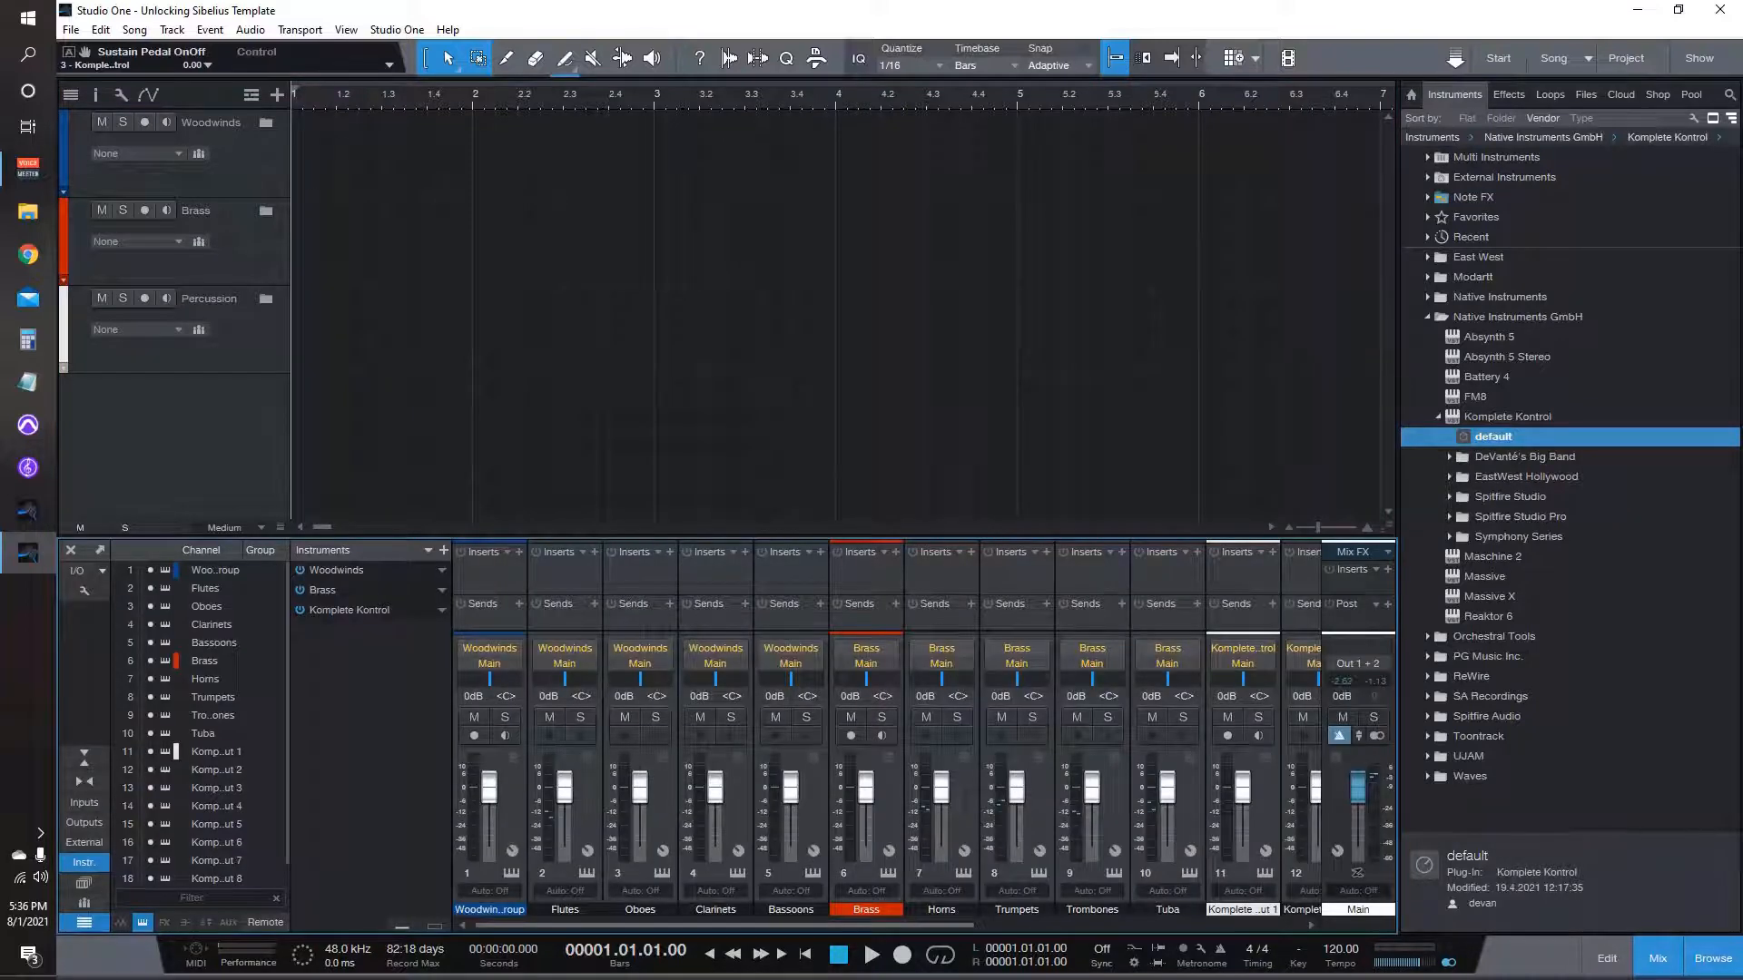
{"action": "left_click", "coordinate": [442, 610]}
{"action": "left_click", "coordinate": [476, 672]}
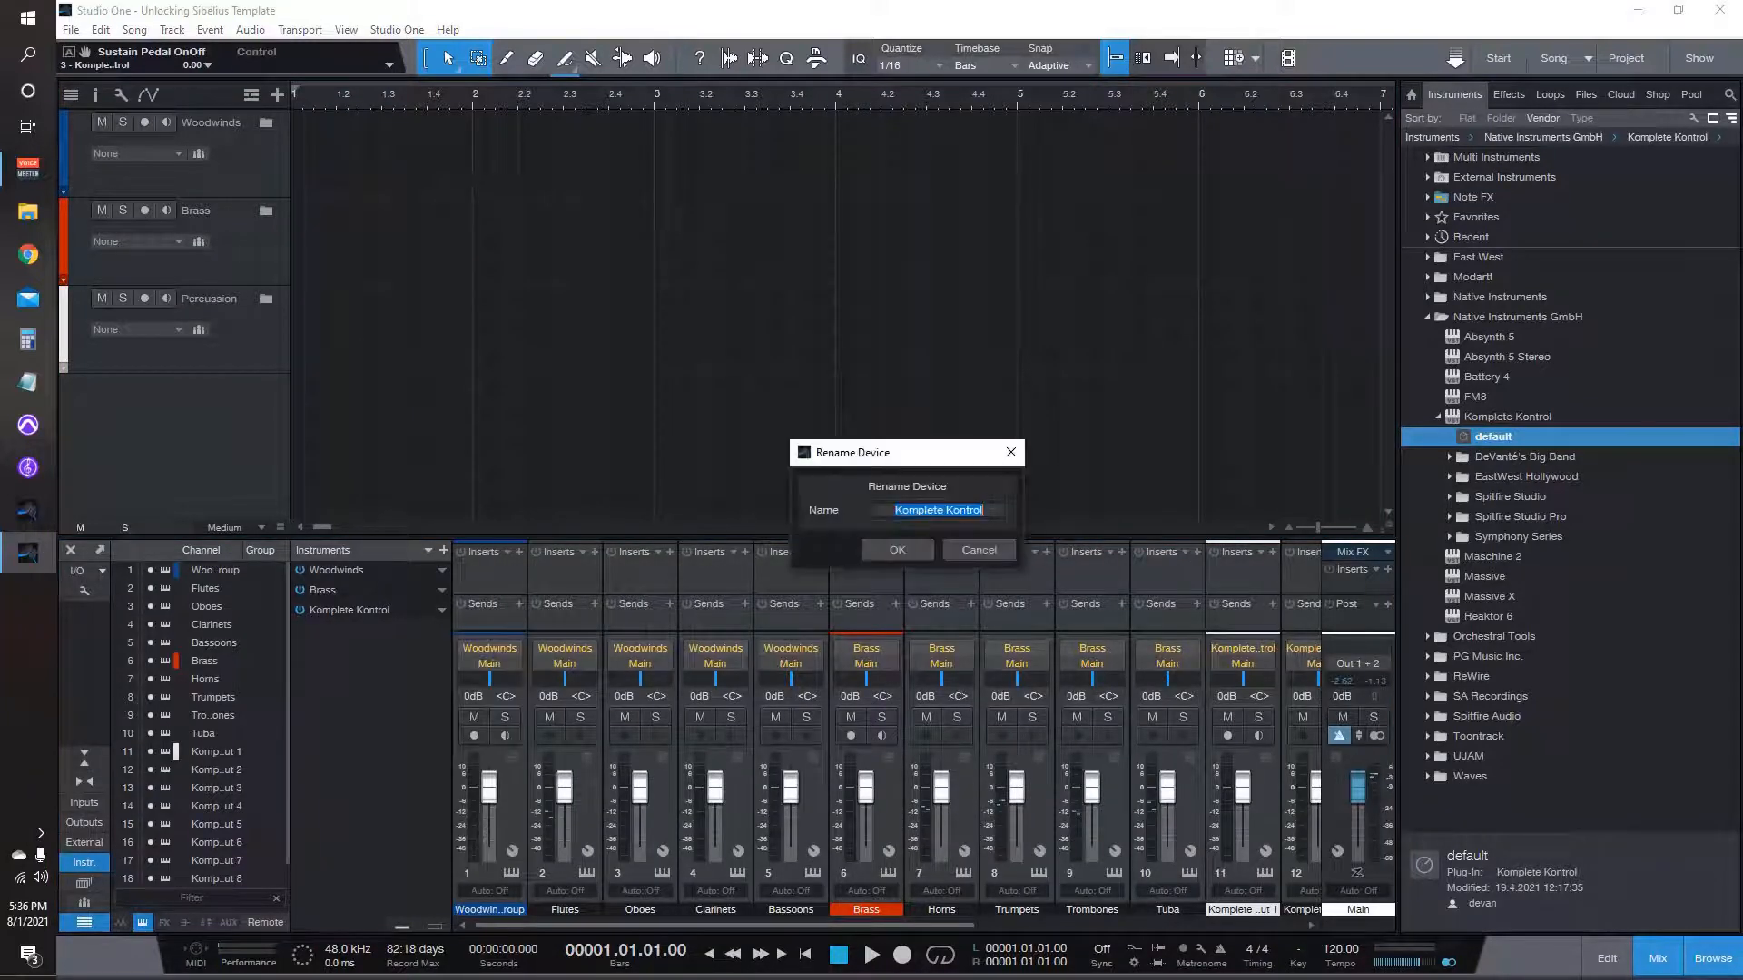
{"action": "type", "text": "Percussion"}
{"action": "key", "text": "Return"}
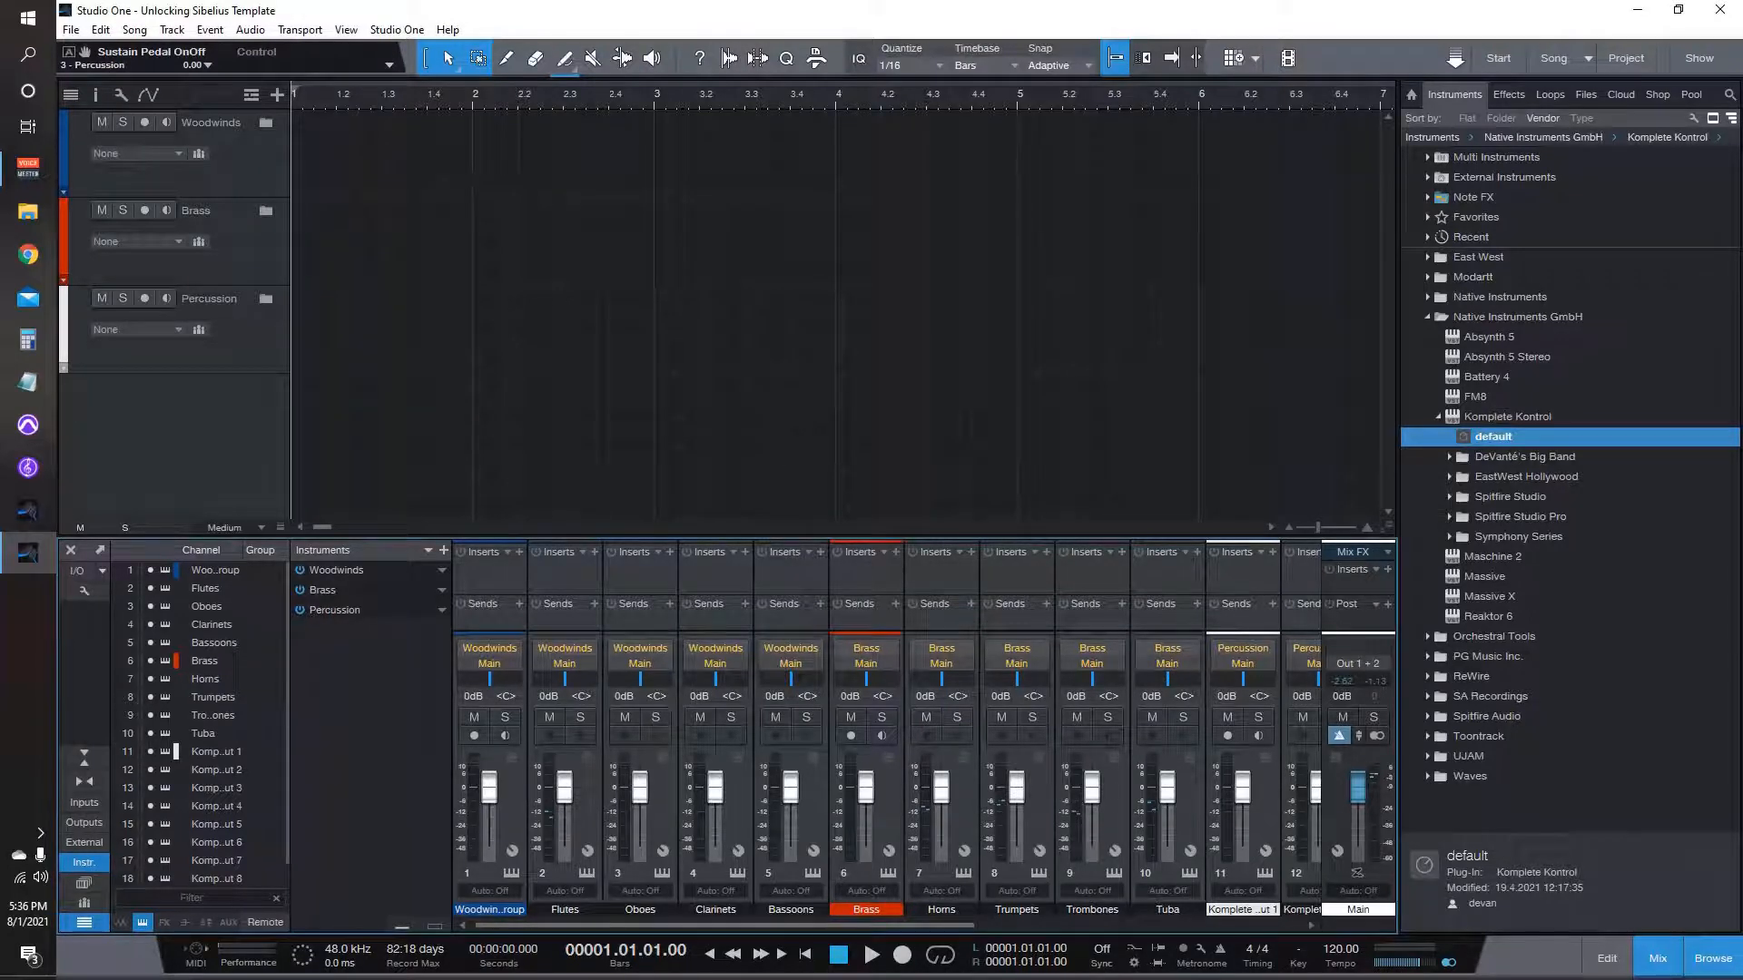
Step: Rename the first two percussion output channels in the console Percussion and Timpani
{"action": "scroll", "coordinate": [886, 734], "scroll_direction": "right", "scroll_amount": 1}
{"action": "left_click_drag", "start_coordinate": [755, 926], "coordinate": [1048, 926]}
{"action": "double_click", "coordinate": [679, 909]}
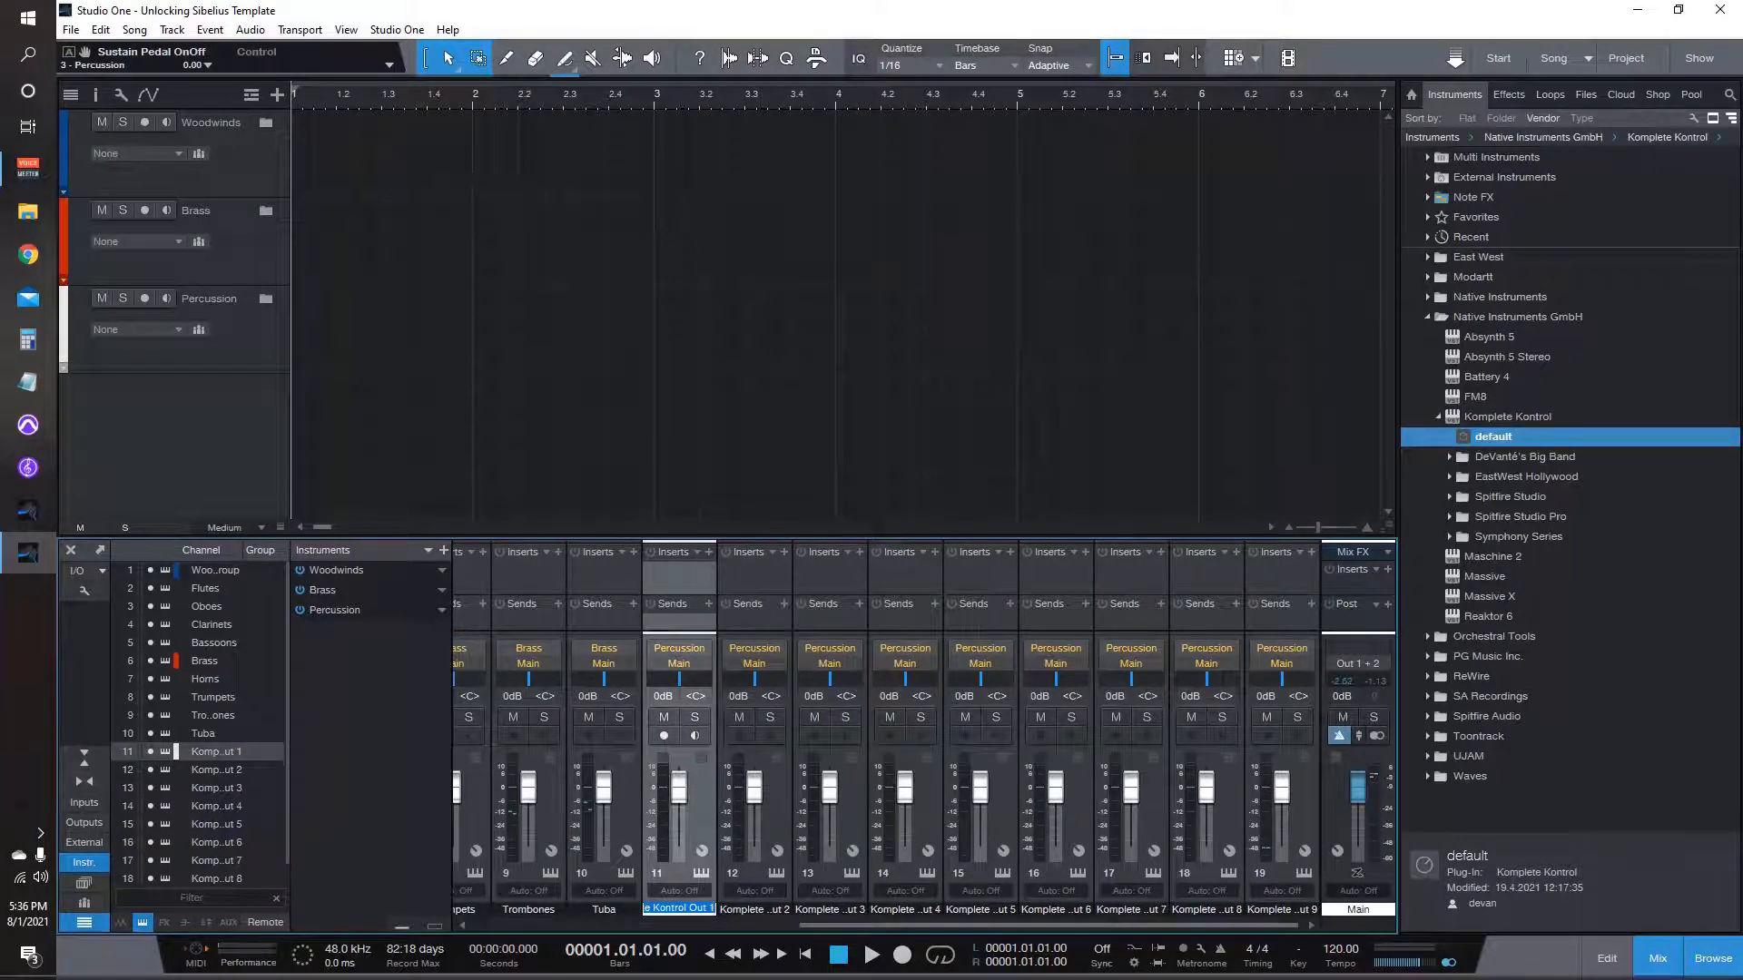
{"action": "type", "text": "Percussion"}
{"action": "key", "text": "Tab"}
{"action": "type", "text": "Timpani"}
{"action": "key", "text": "Tab"}
Step: Rename the third to fifth percussion output channels in the console OPK, Glockenspiel and Xylophone
{"action": "type", "text": "O"}
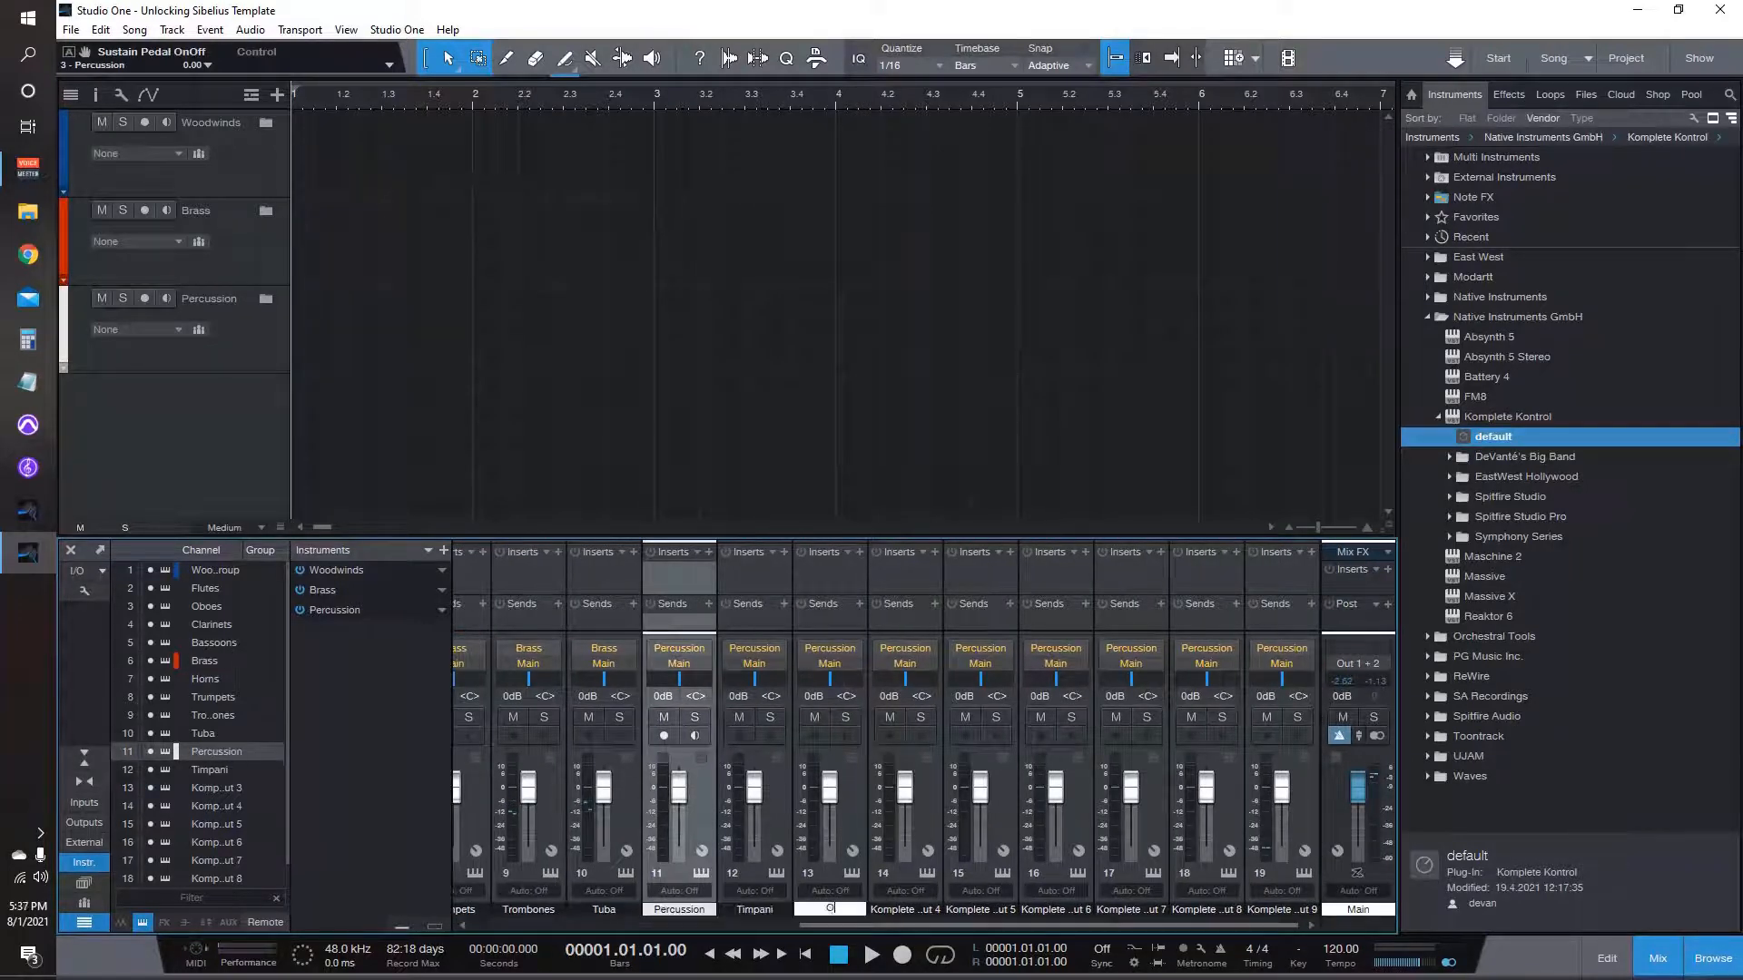
{"action": "type", "text": "PK"}
{"action": "key", "text": "Tab"}
{"action": "type", "text": "Glockenspiel"}
{"action": "key", "text": "Tab"}
{"action": "type", "text": "Xylophone"}
{"action": "key", "text": "Tab"}
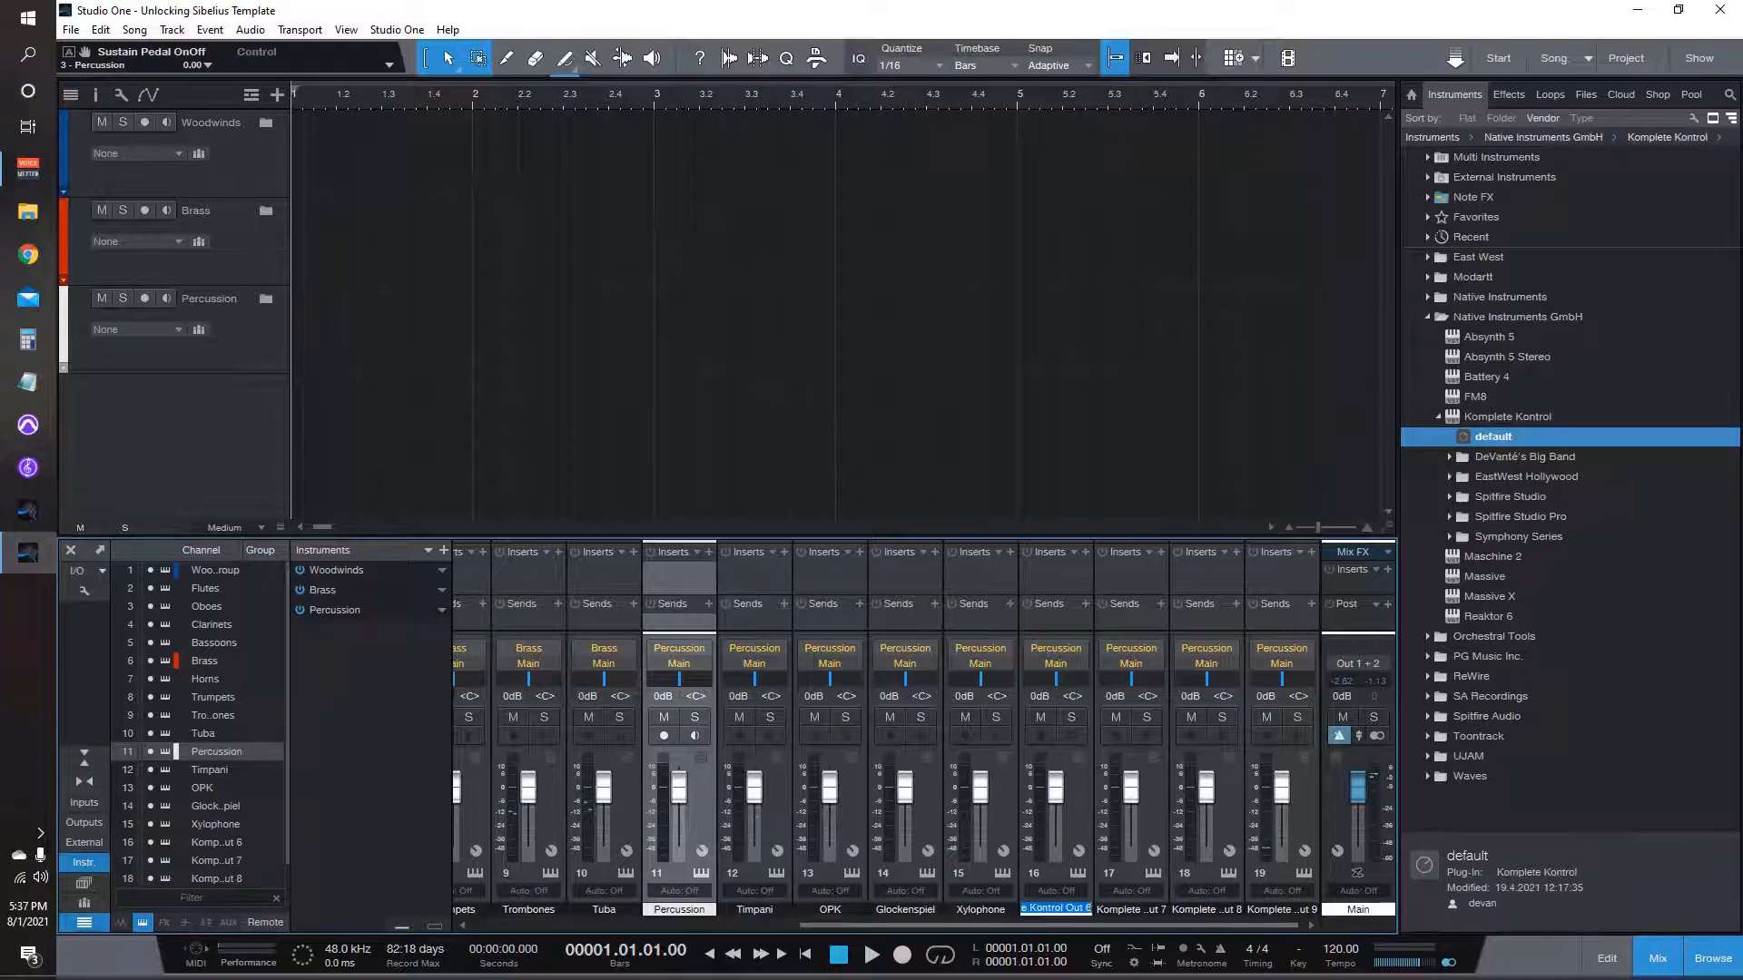
Step: Rename the last four percussion output channels in the console Vibraphone, Mariba, Tubular Bells and Celesta
{"action": "type", "text": "Vibraphone"}
{"action": "key", "text": "Tab"}
{"action": "type", "text": "Mariba"}
{"action": "key", "text": "Tab"}
{"action": "type", "text": "Tubular Bel"}
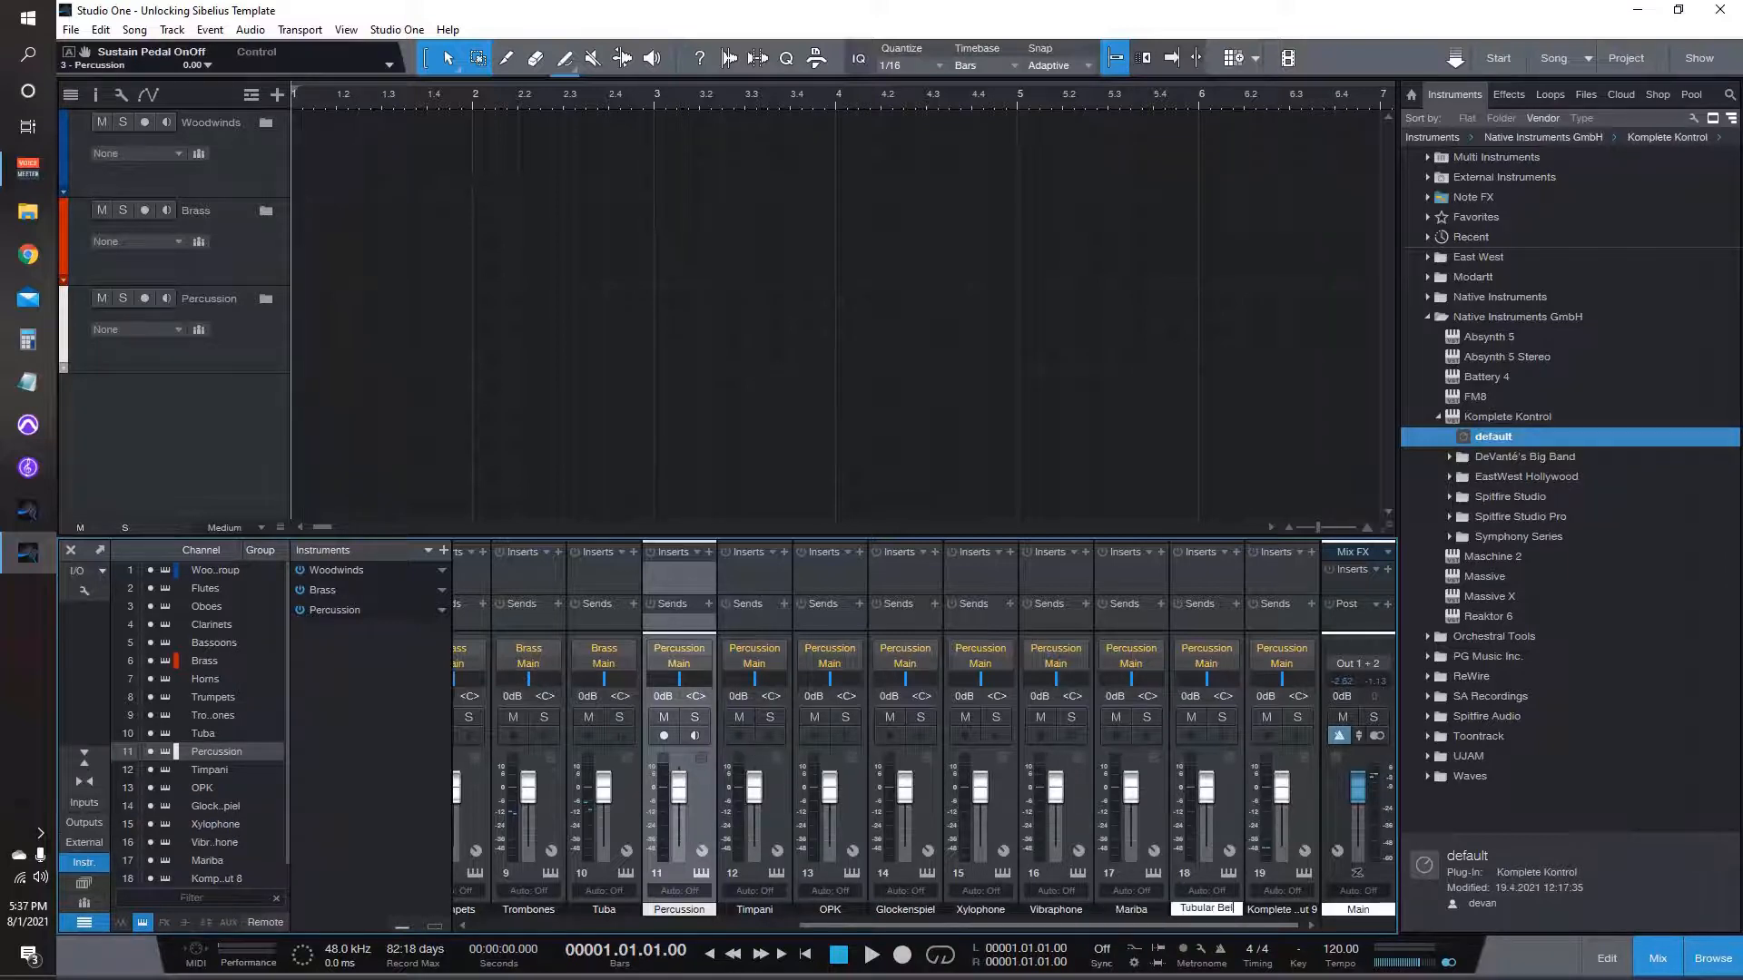
{"action": "type", "text": "ls"}
{"action": "key", "text": "Tab"}
{"action": "type", "text": "Celesta"}
{"action": "key", "text": "Return"}
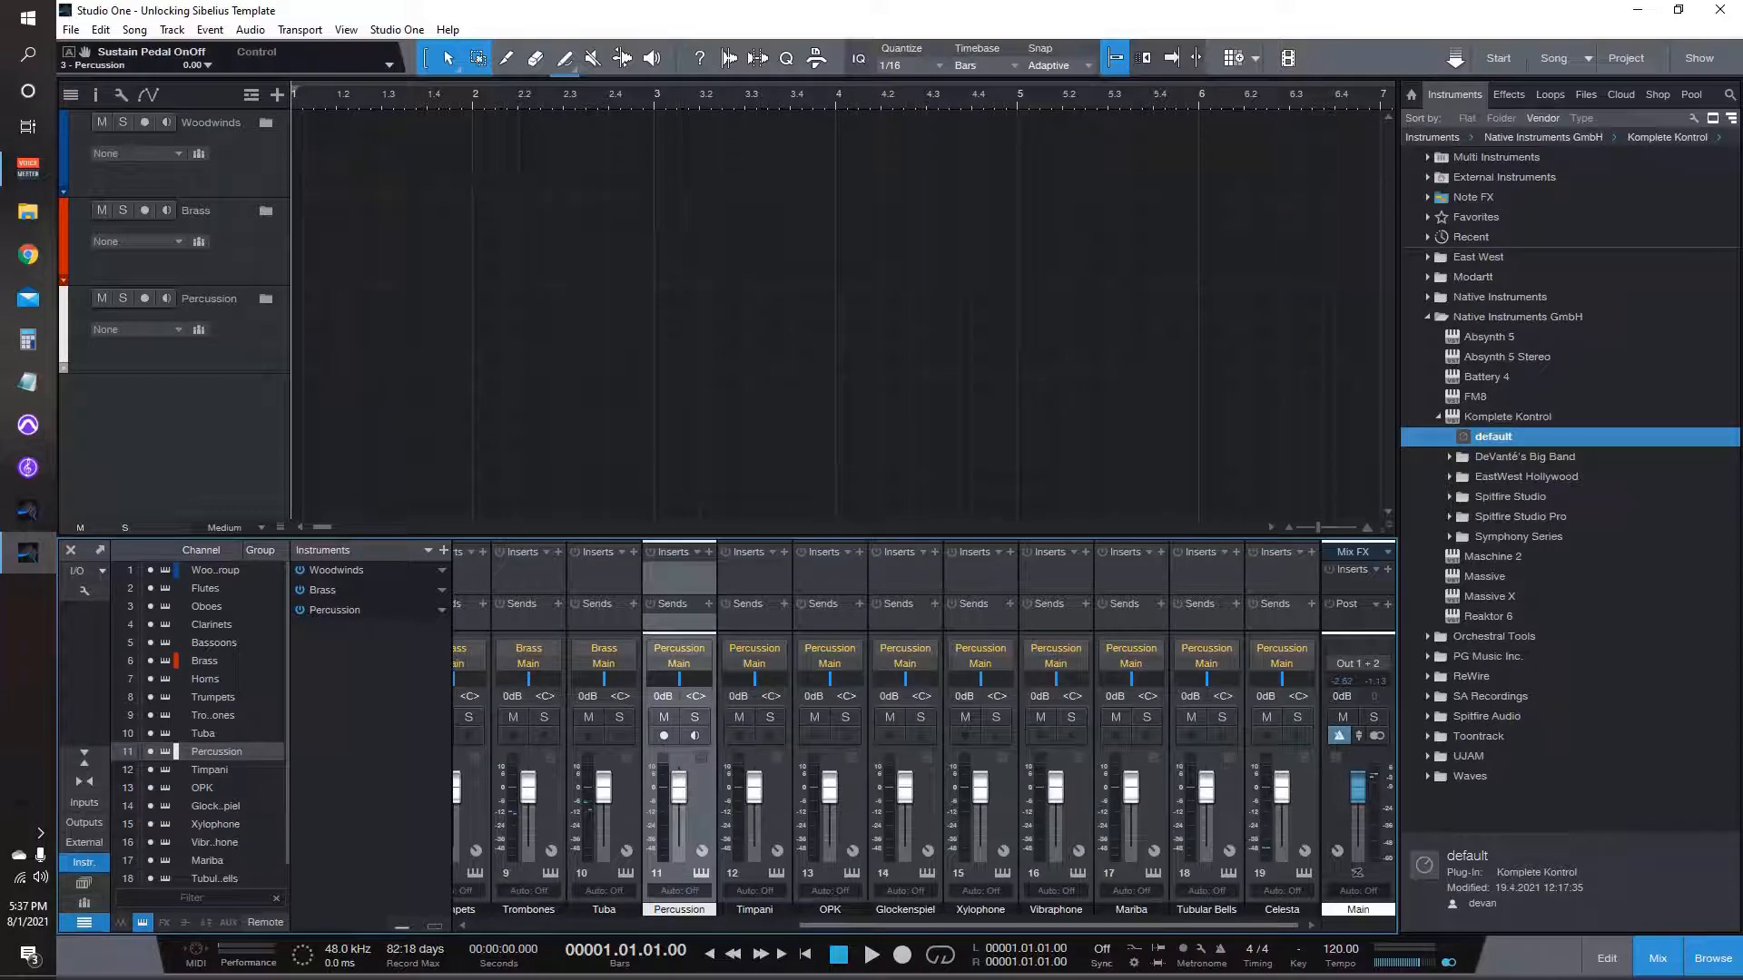
{"action": "scroll", "coordinate": [886, 734], "scroll_direction": "up", "scroll_amount": 8}
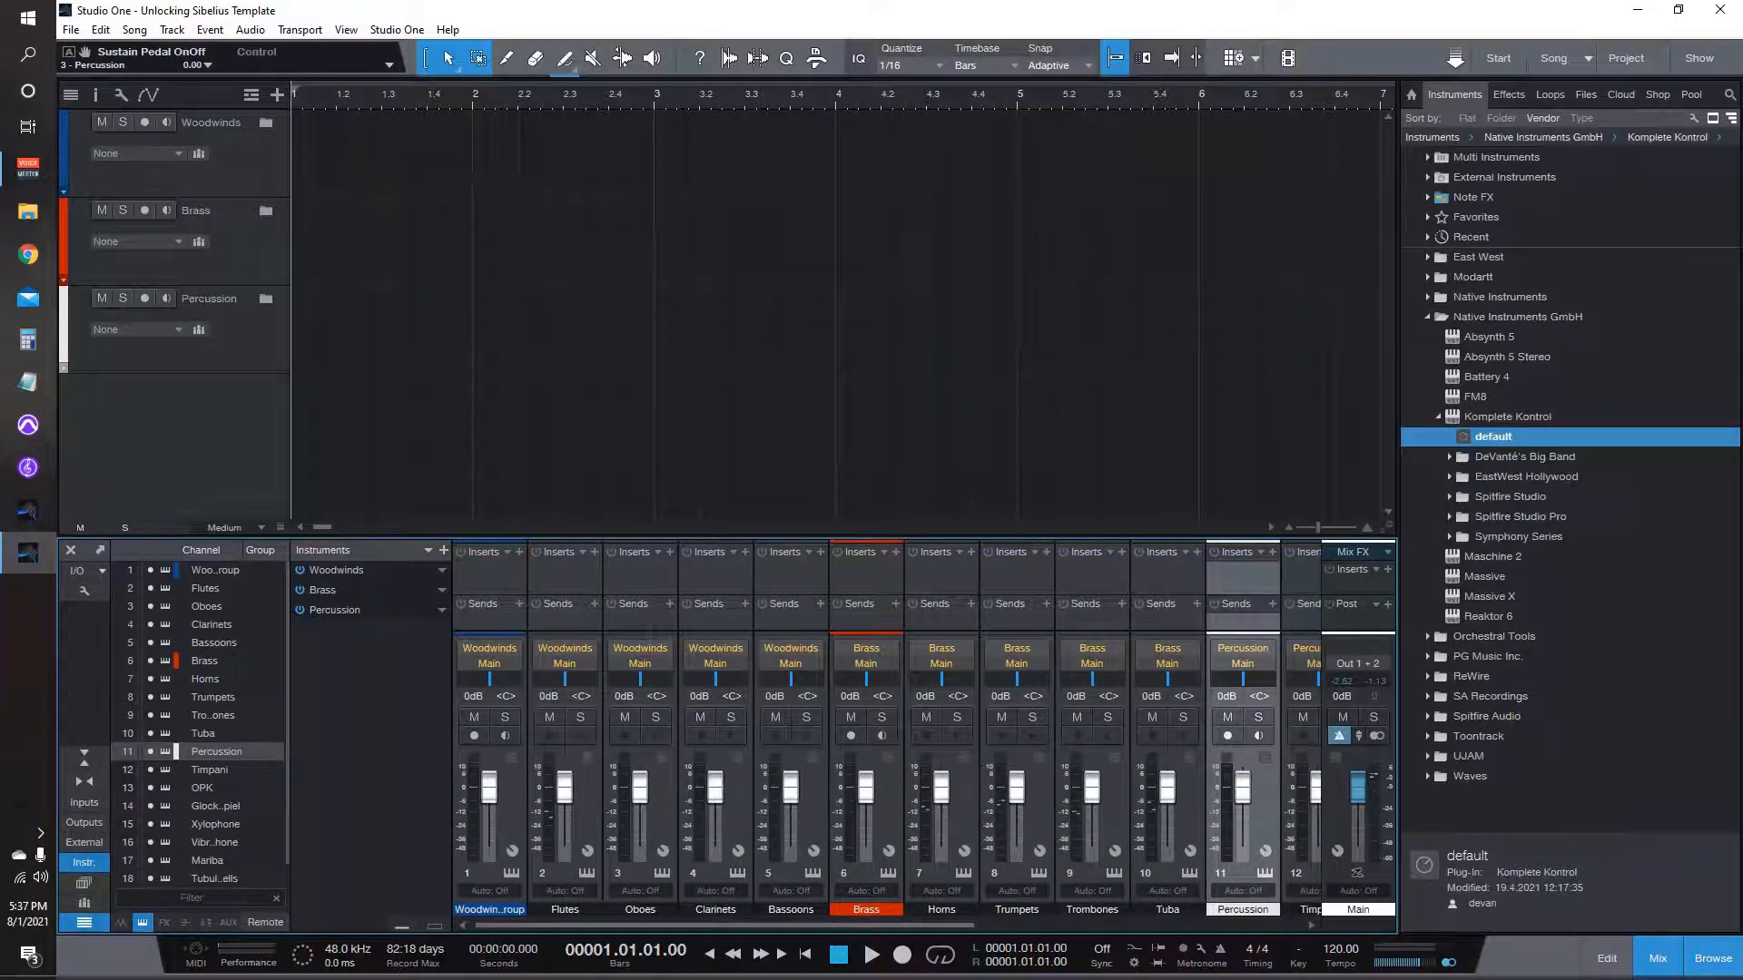
{"action": "key", "text": "F3"}
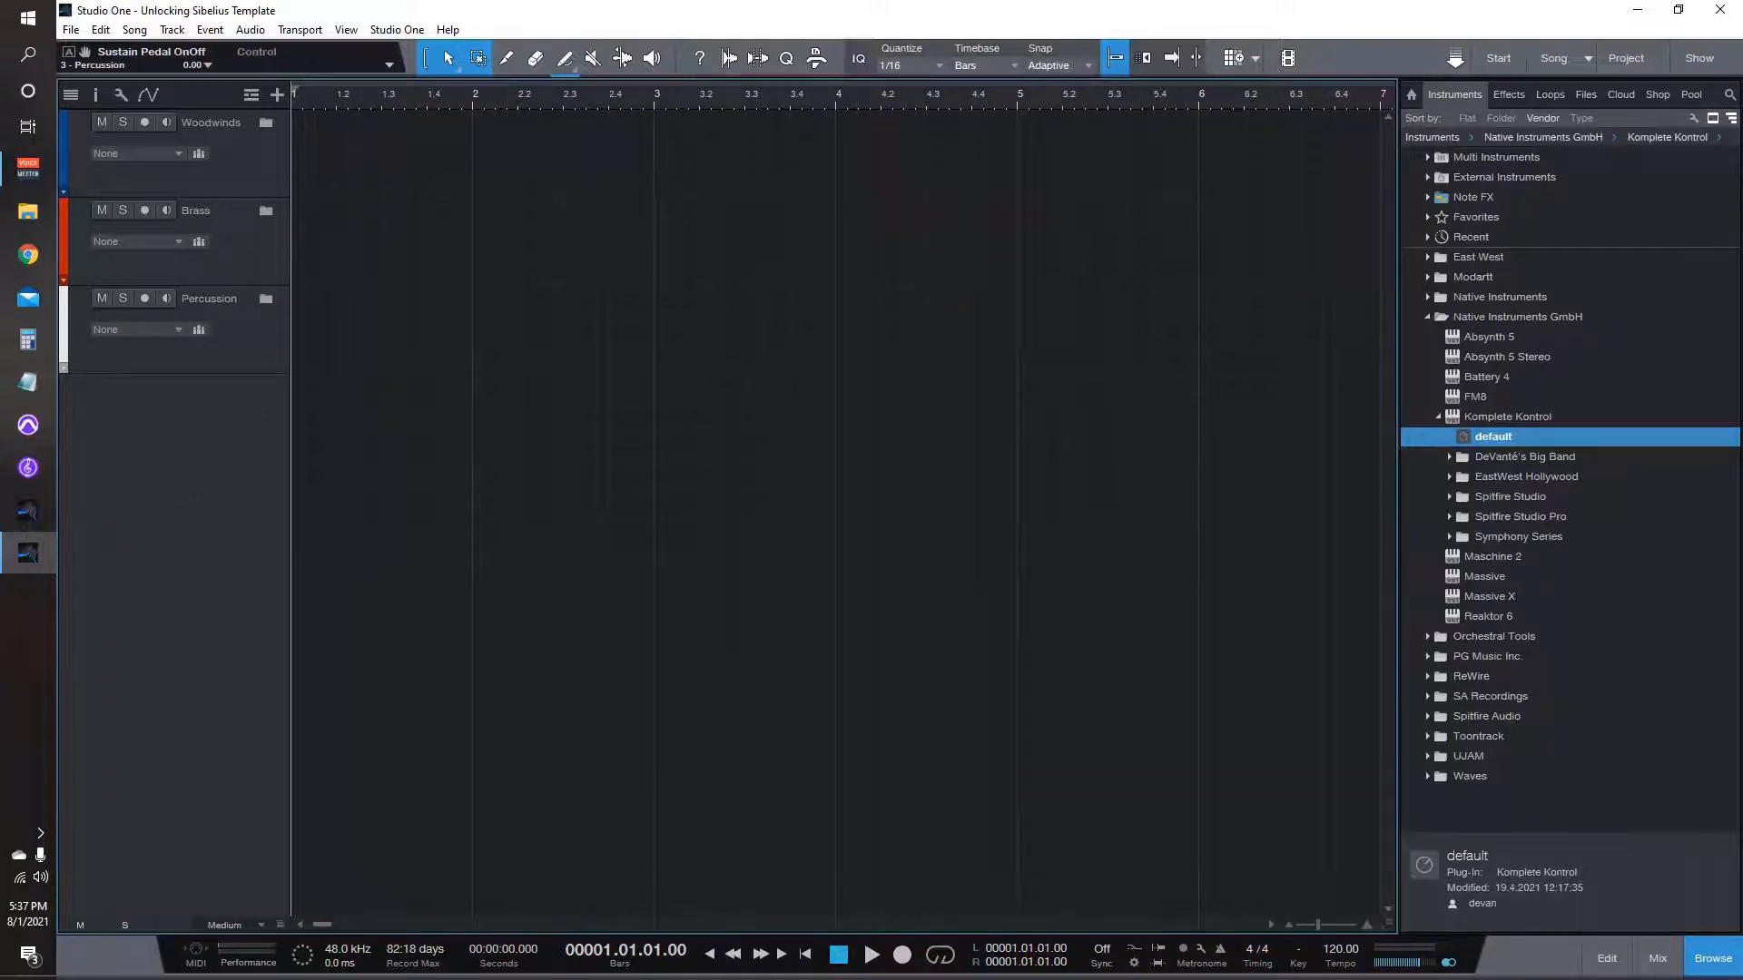
{"action": "key", "text": "F3"}
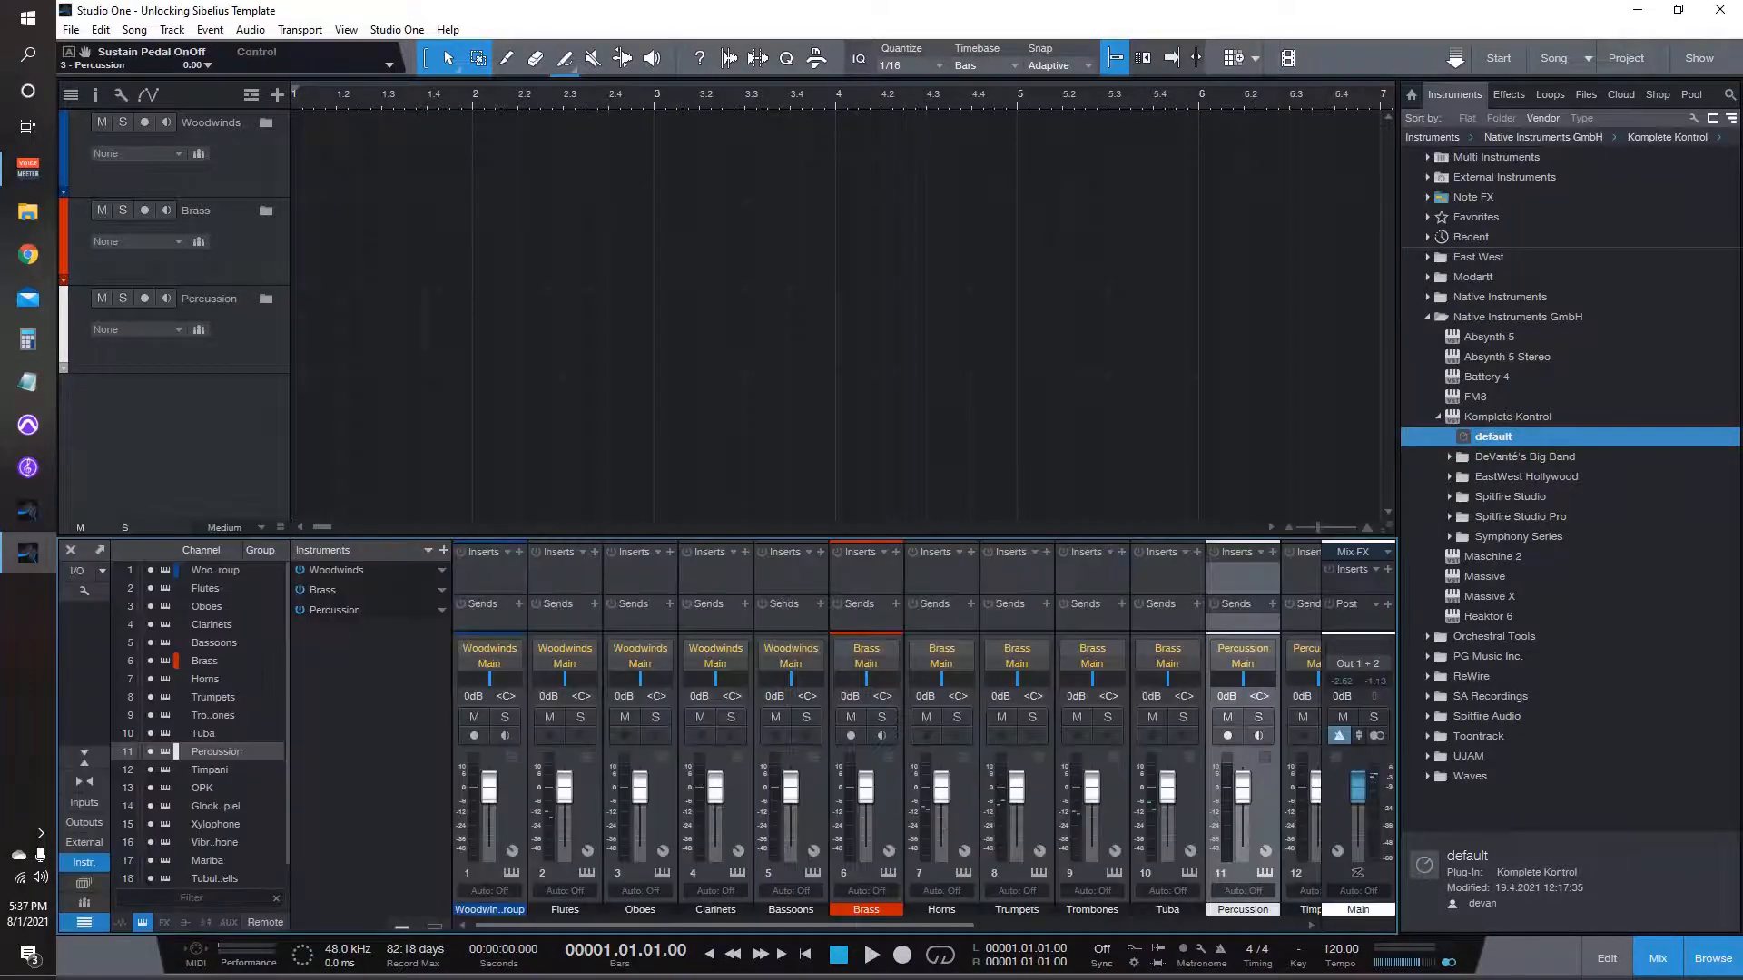
Step: Add another Komplete Kontrol instrument from the default preset and load the Symphony Strings multi into its Kontakt
{"action": "left_click_drag", "start_coordinate": [1494, 436], "coordinate": [340, 753]}
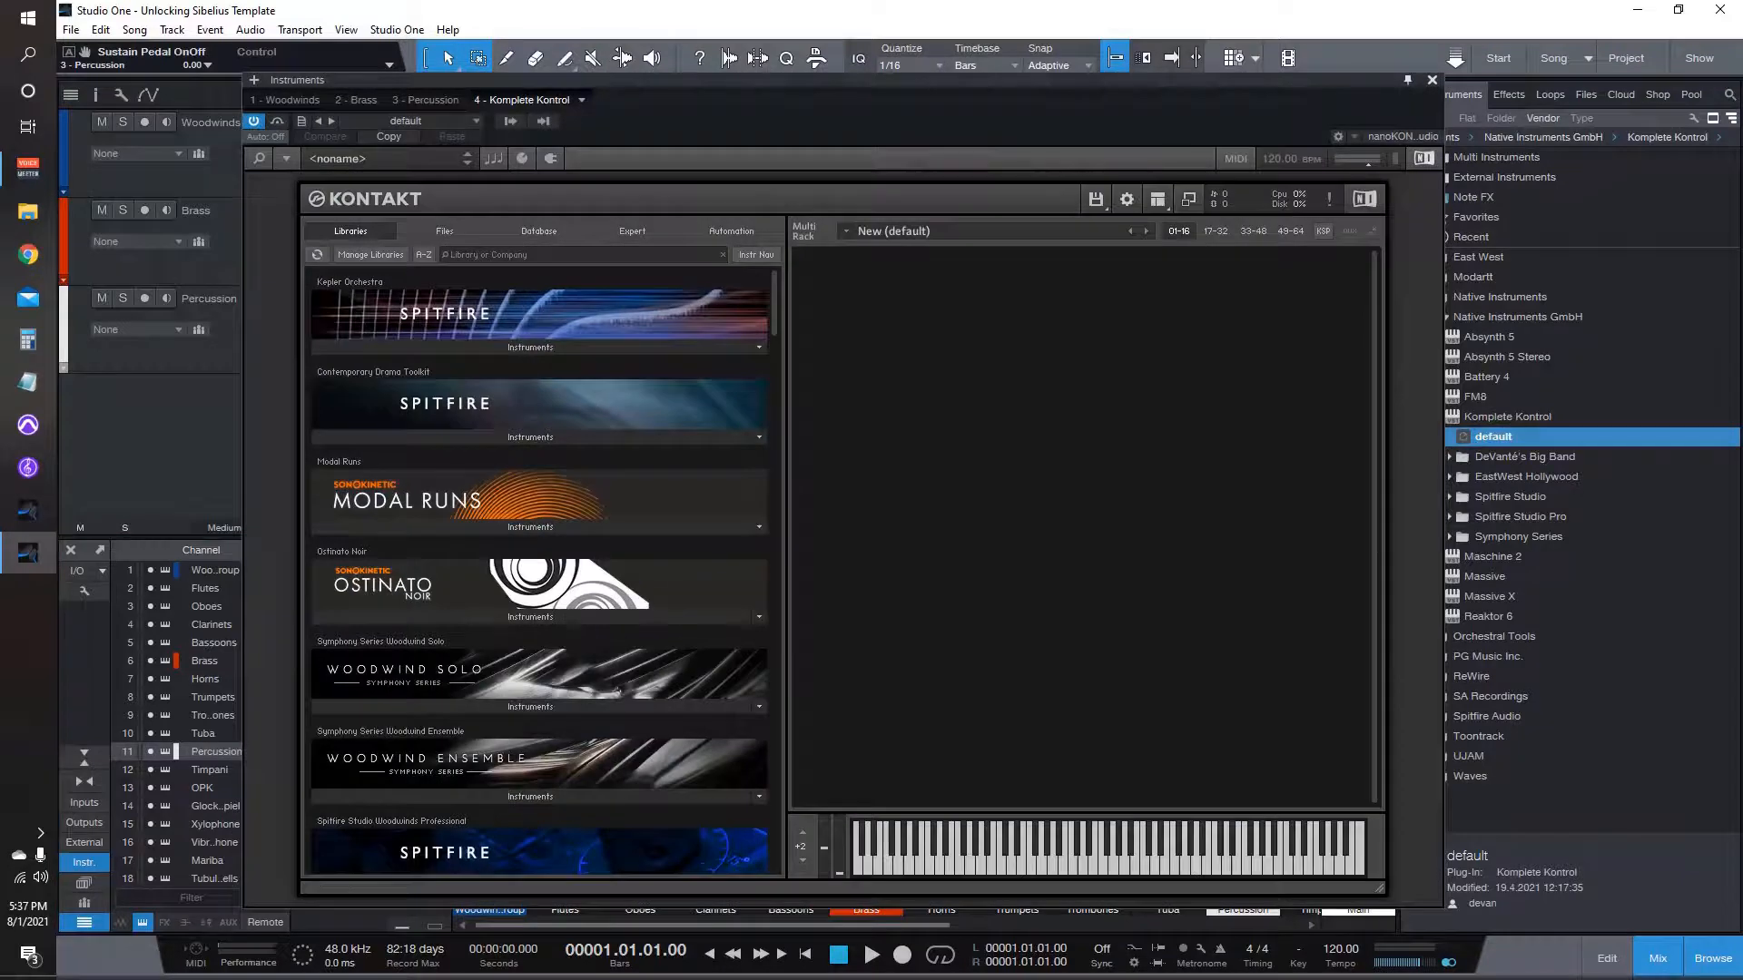
{"action": "left_click", "coordinate": [1097, 199]}
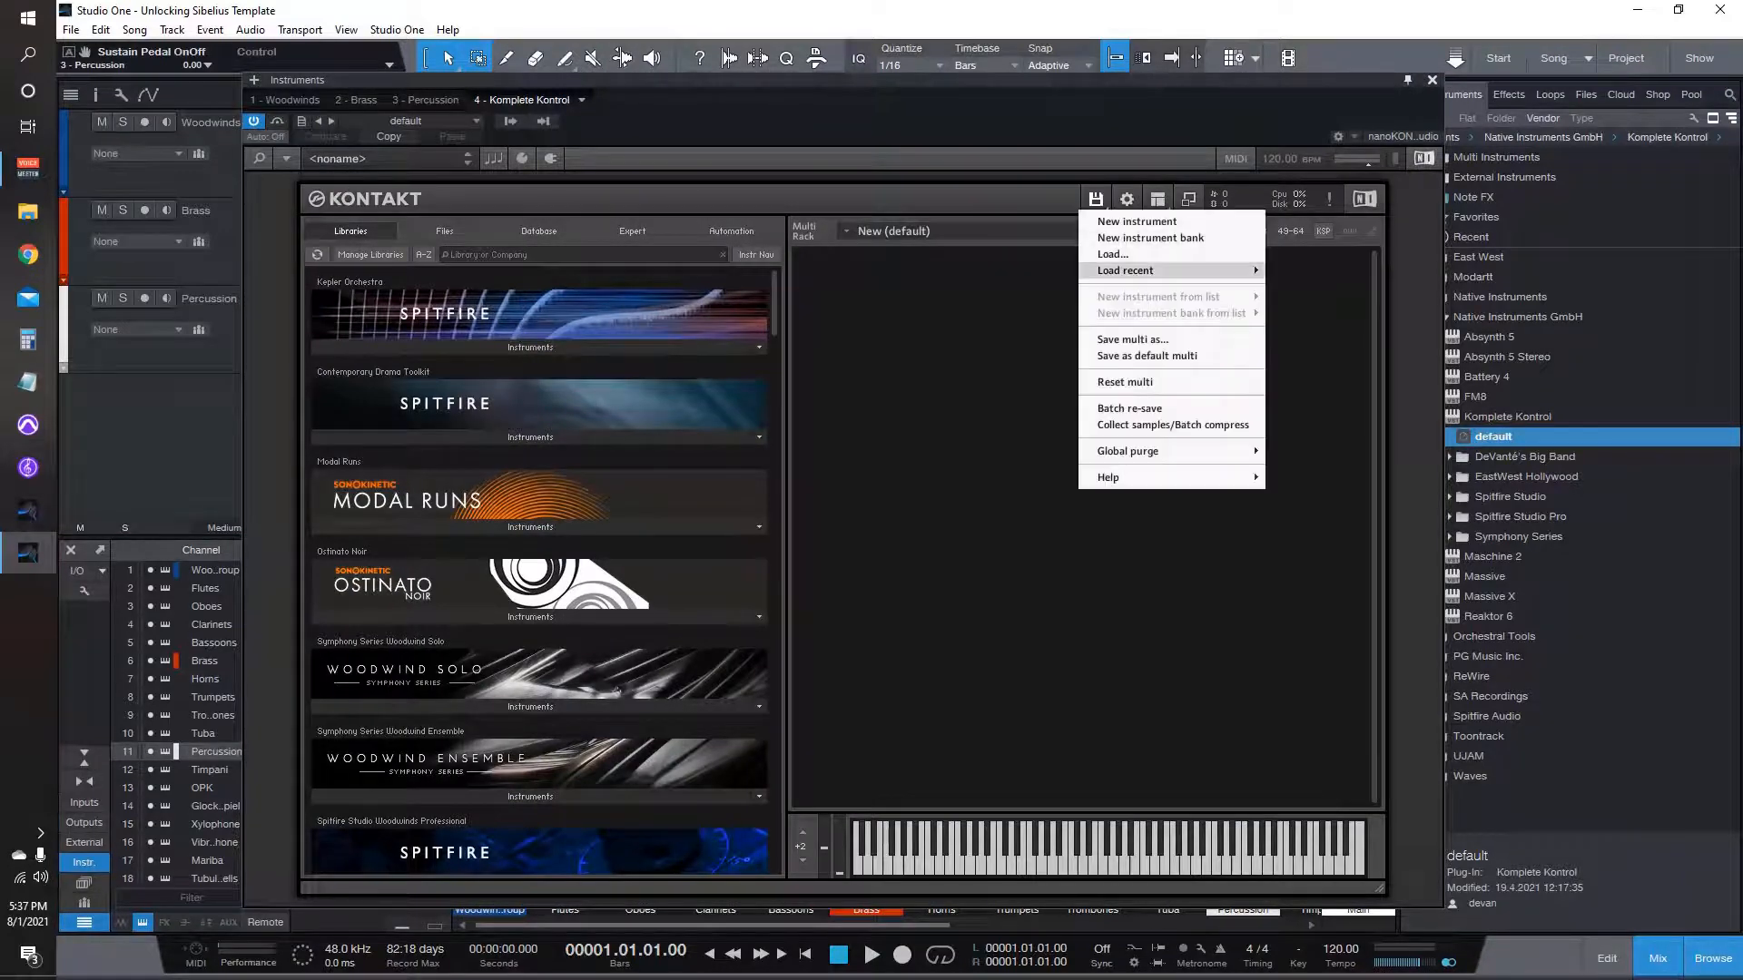
{"action": "left_click", "coordinate": [1113, 254]}
{"action": "scroll", "coordinate": [481, 414], "scroll_direction": "down", "scroll_amount": 6}
{"action": "double_click", "coordinate": [472, 457]}
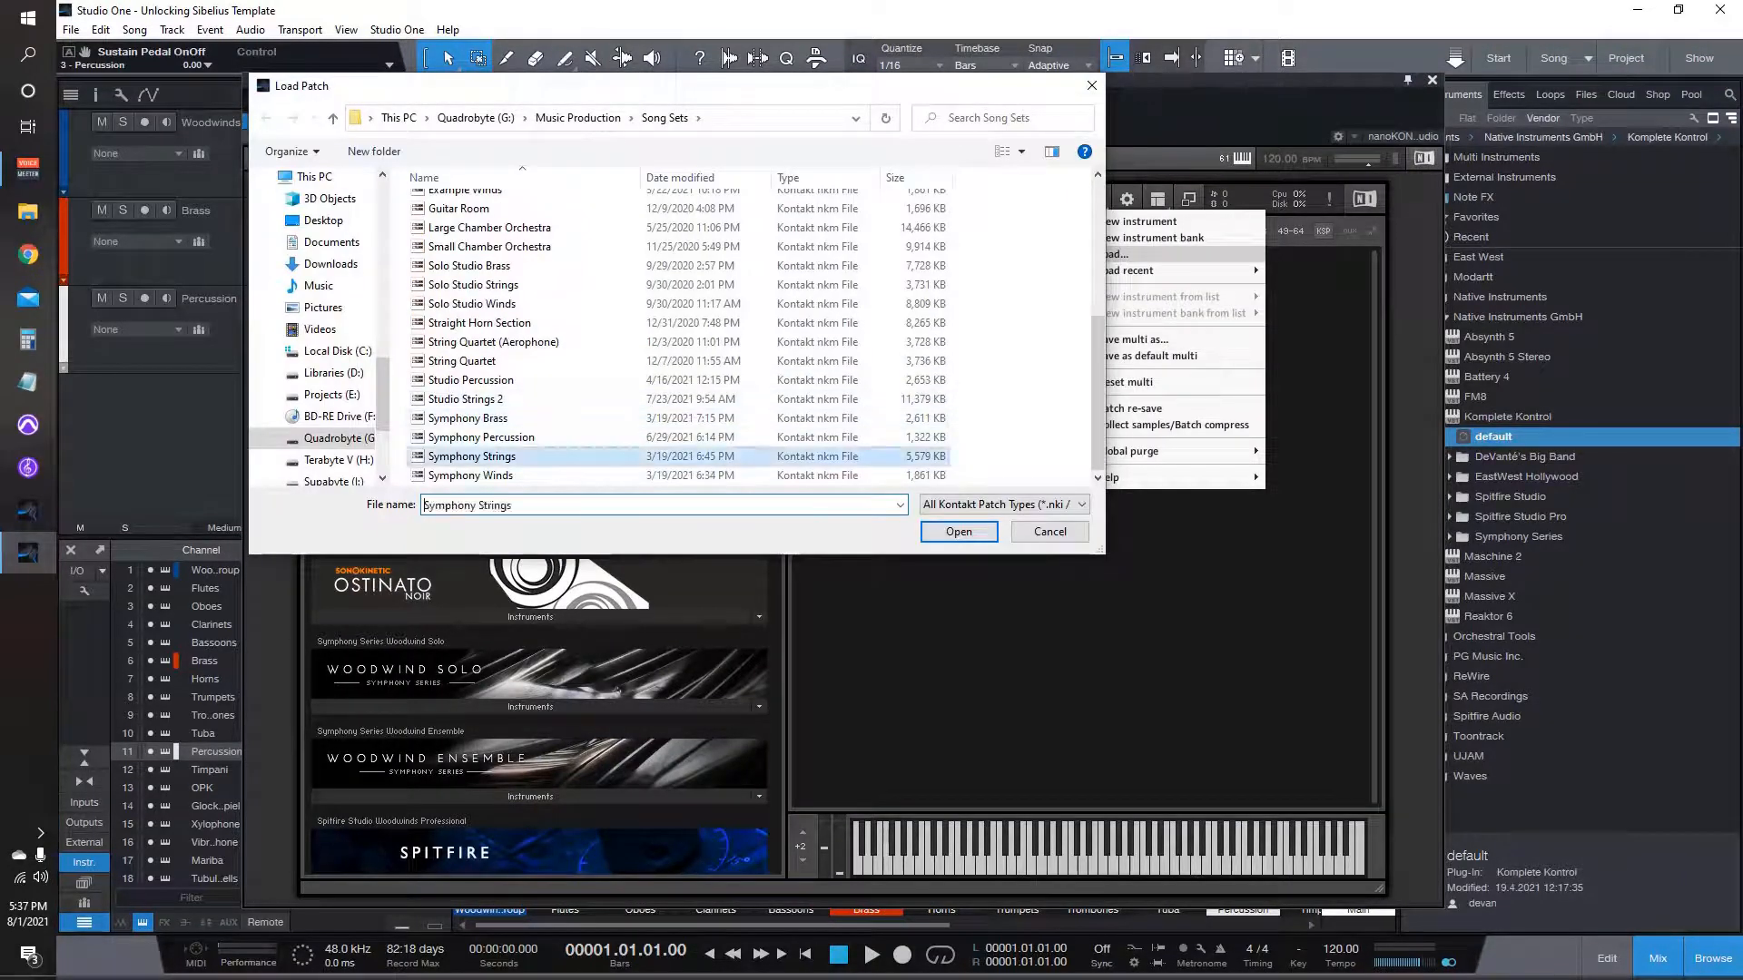
{"action": "left_click", "coordinate": [868, 565]}
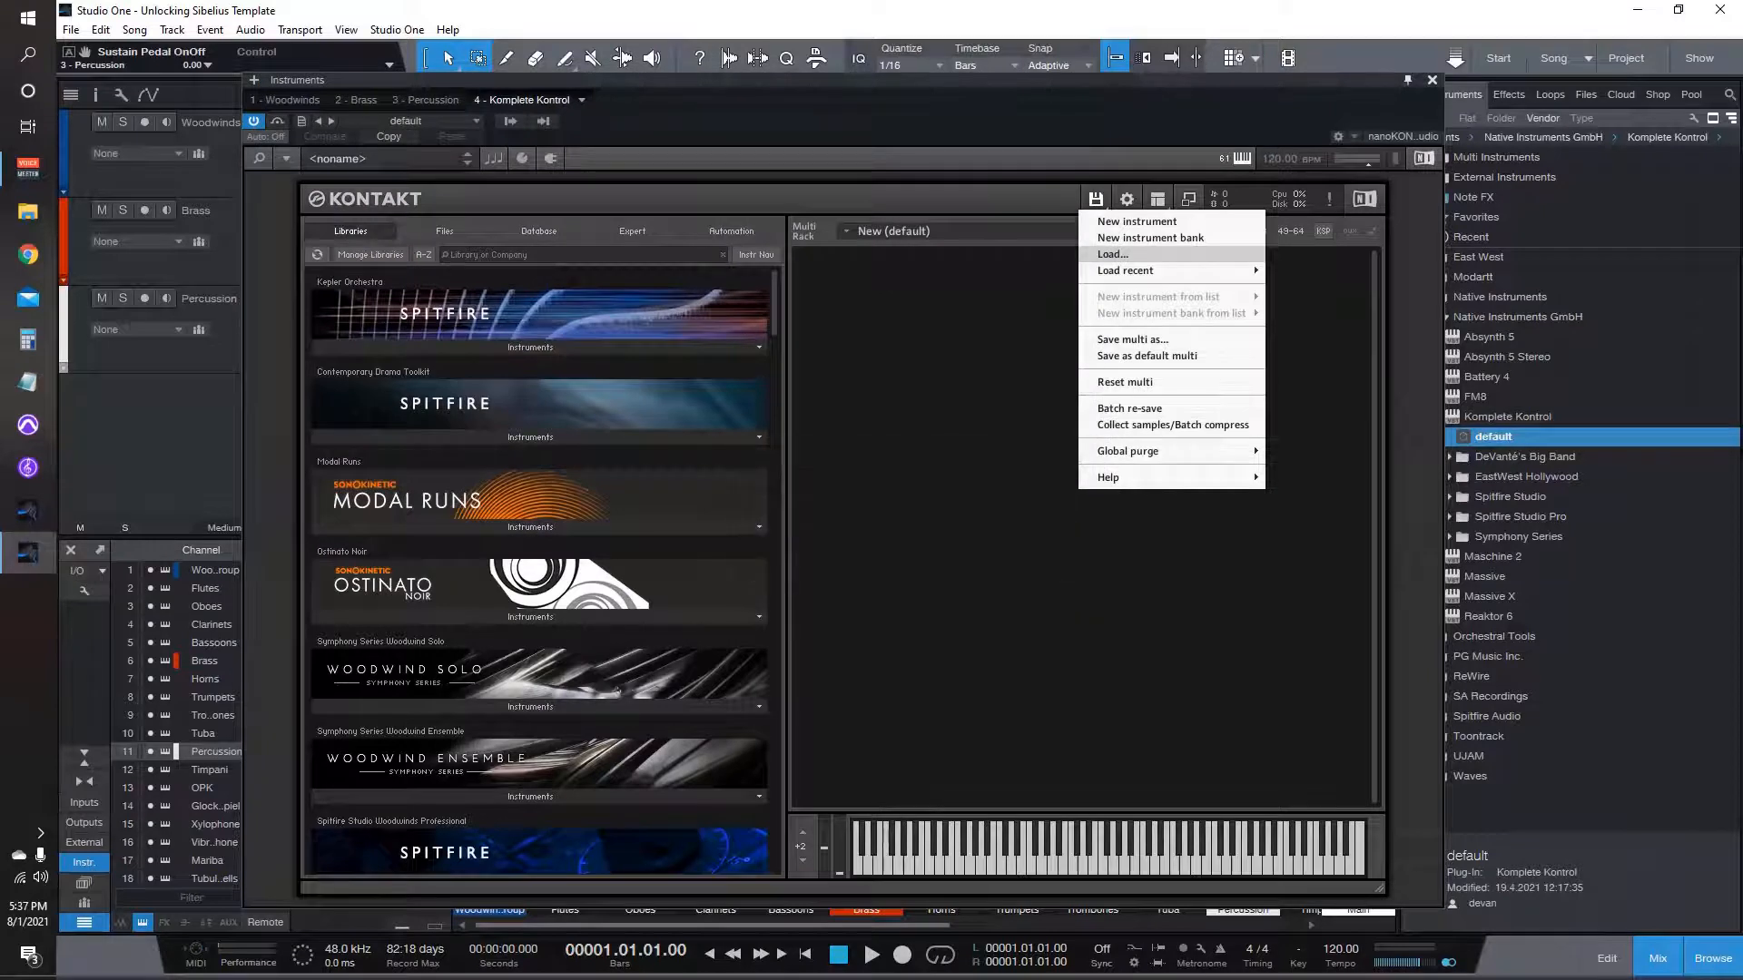
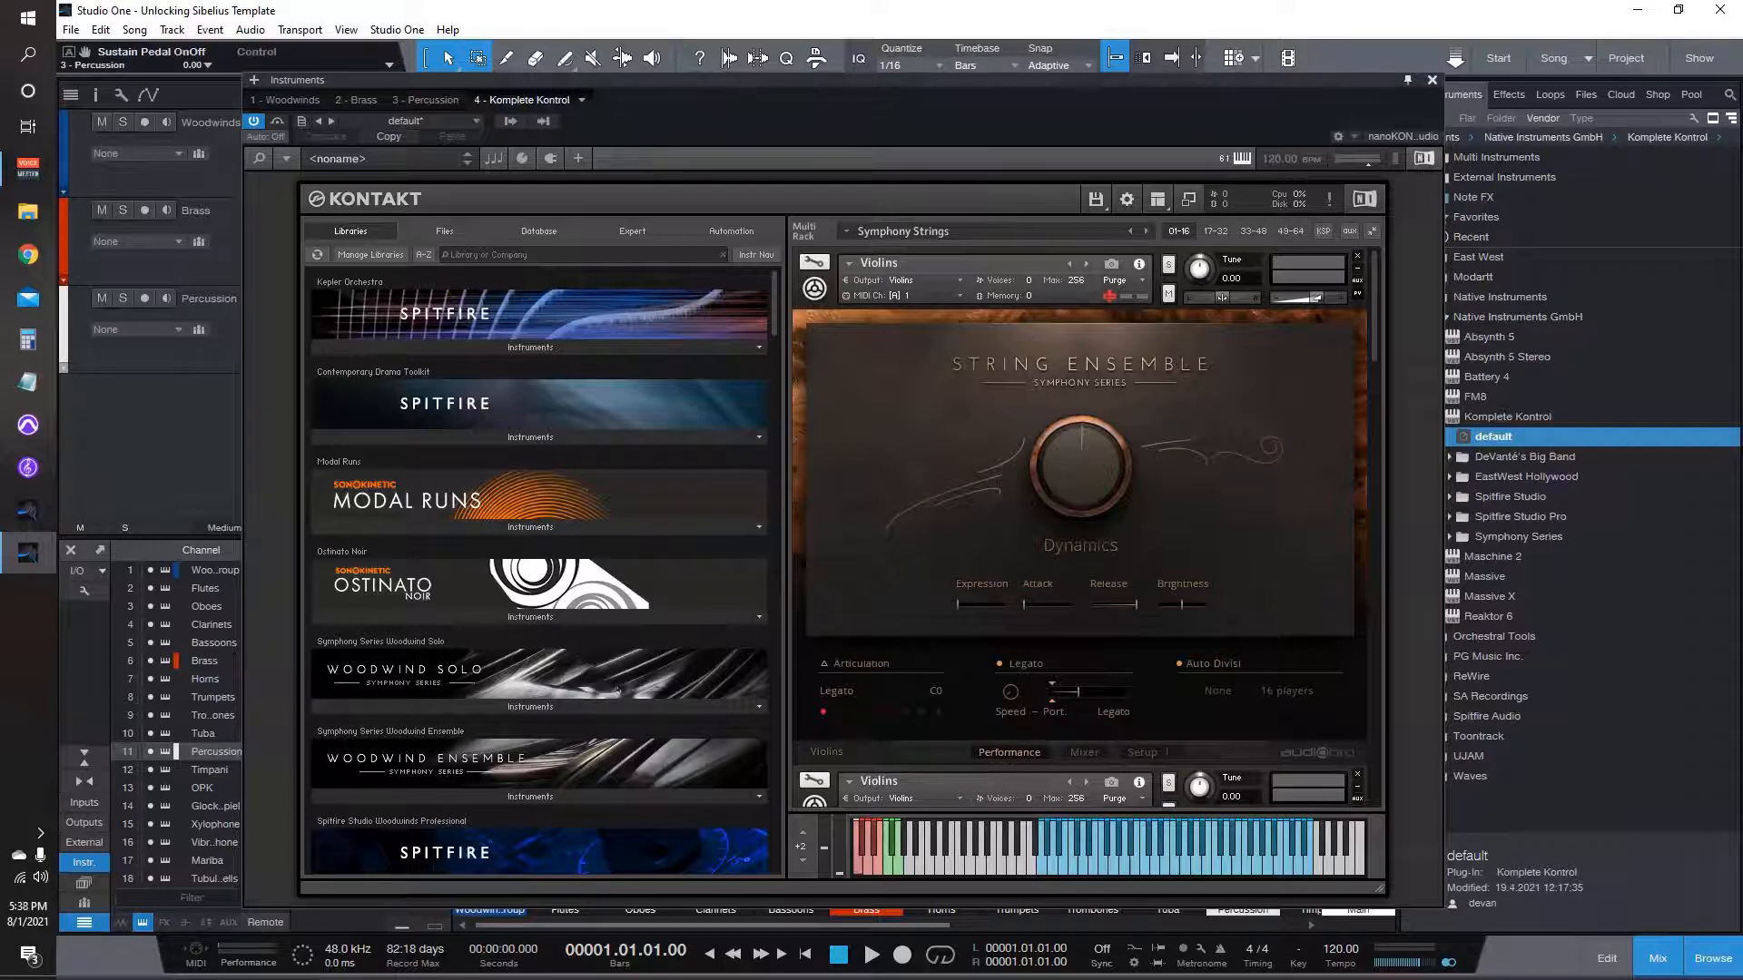
{"action": "left_click", "coordinate": [1432, 80]}
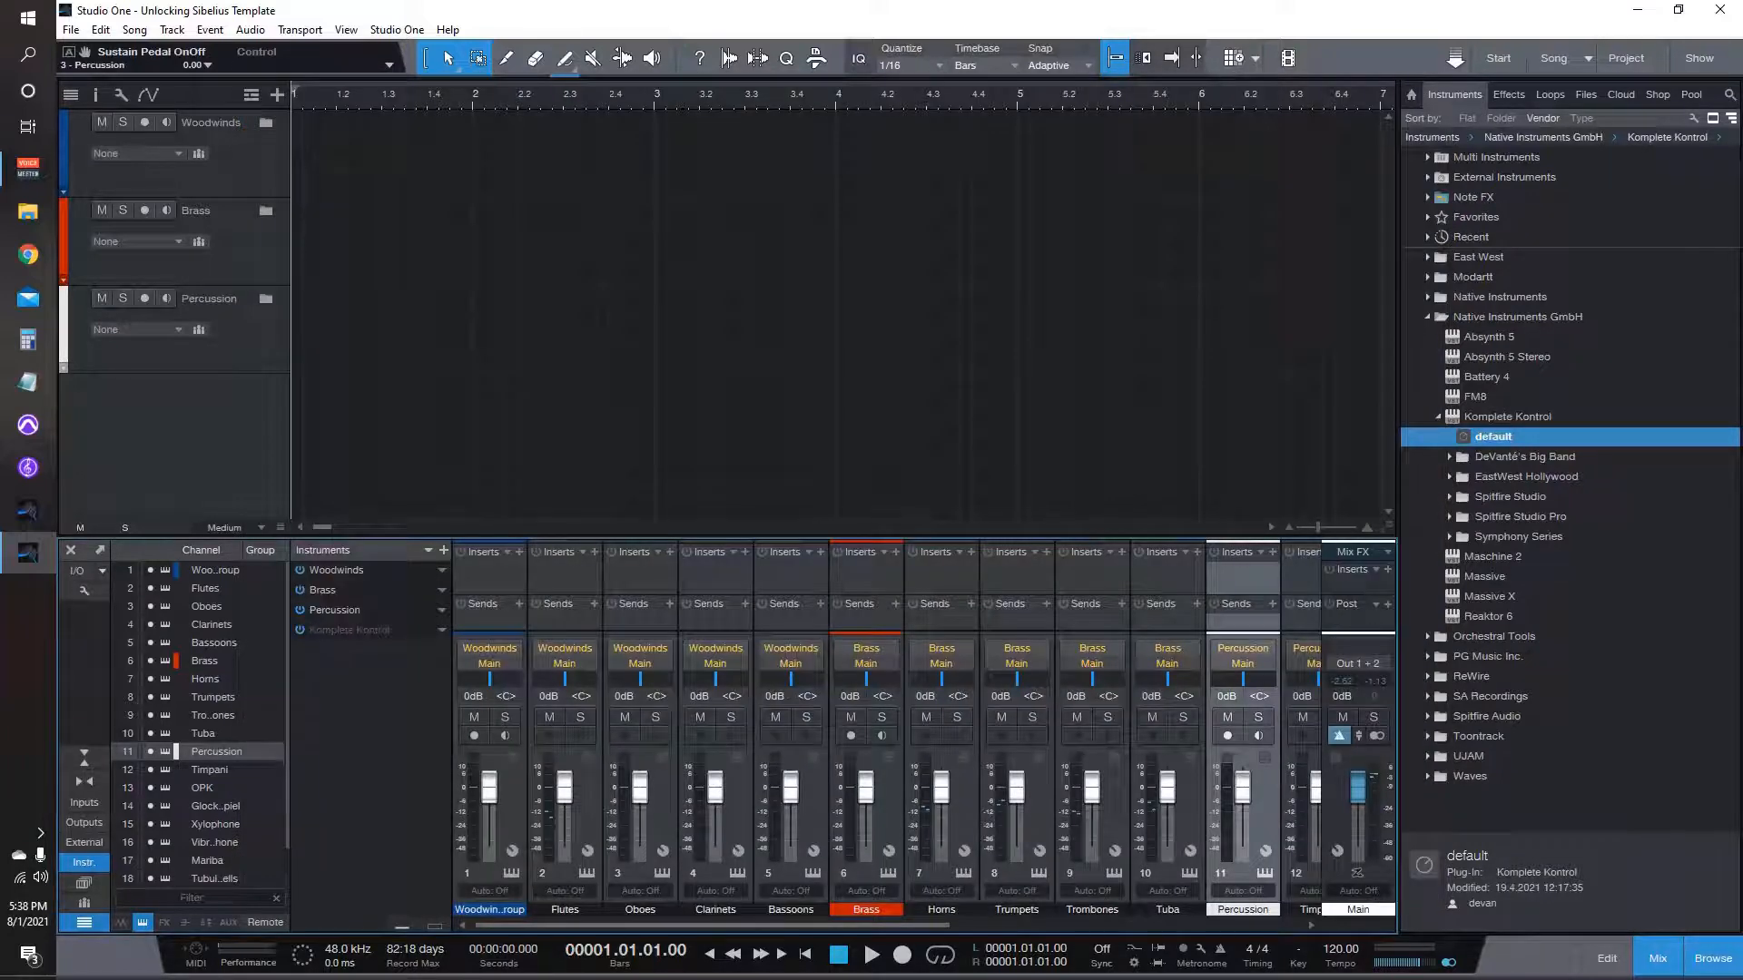
Step: Rename the newly added Komplete Kontrol instrument in the console's instrument list as Strings
{"action": "left_click", "coordinate": [442, 630]}
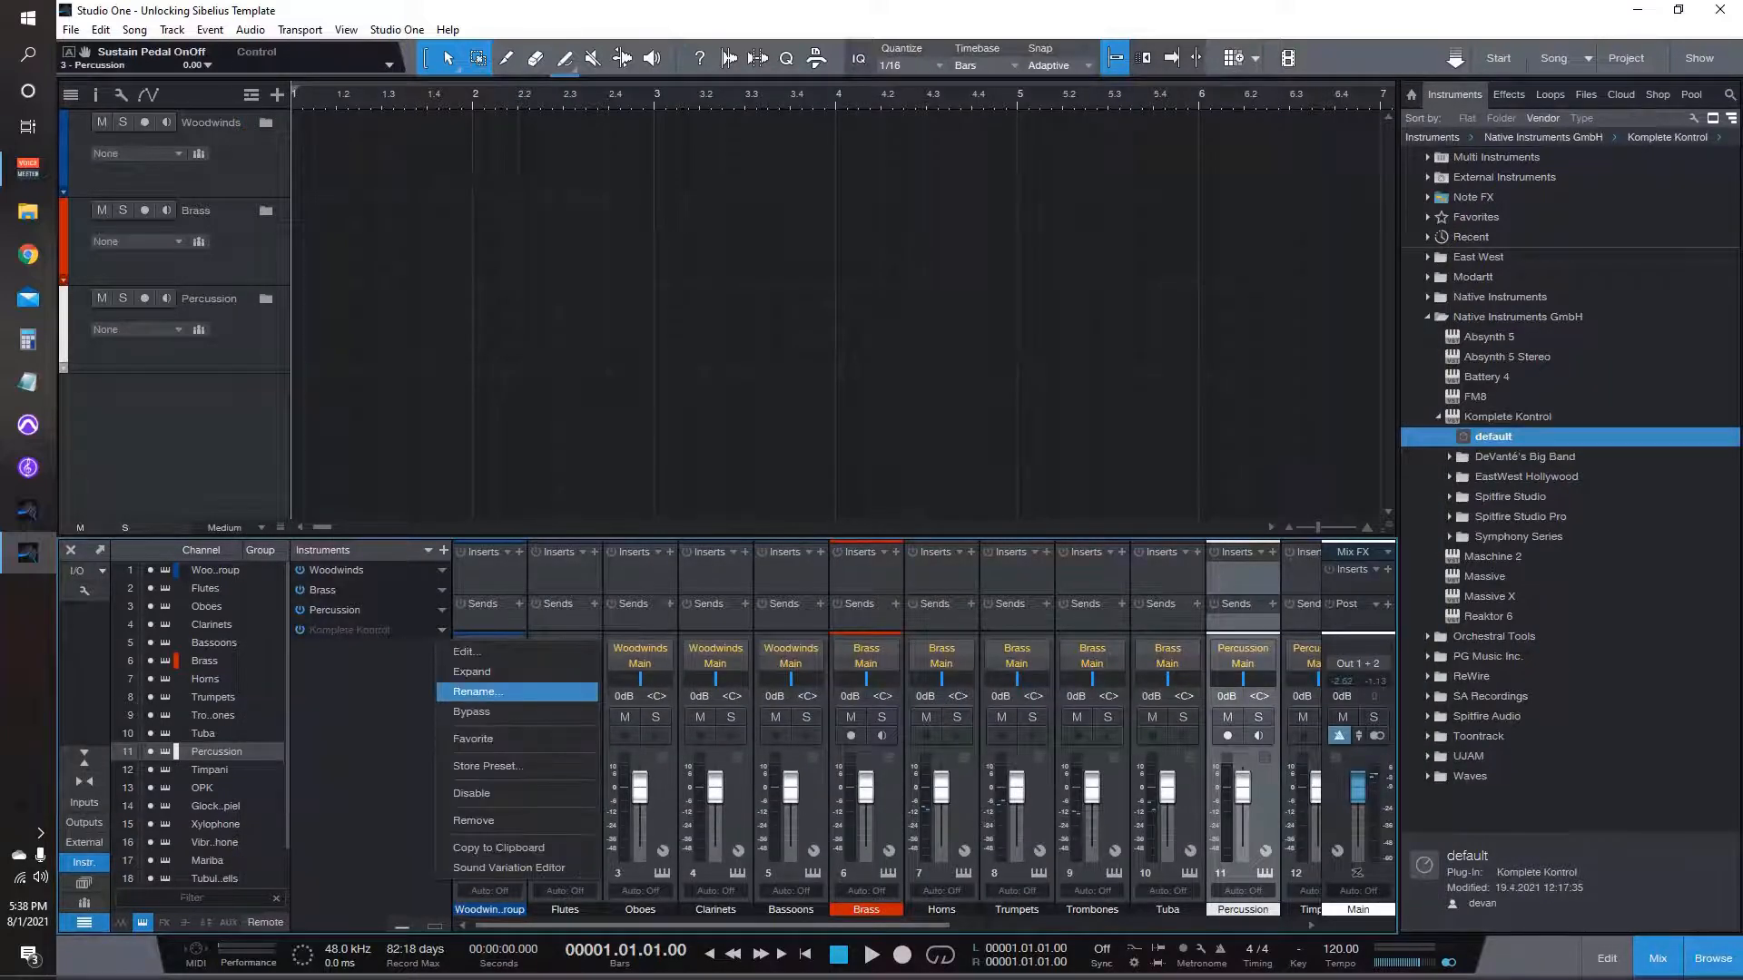
{"action": "left_click", "coordinate": [490, 692]}
{"action": "type", "text": "Strings"}
{"action": "key", "text": "Return"}
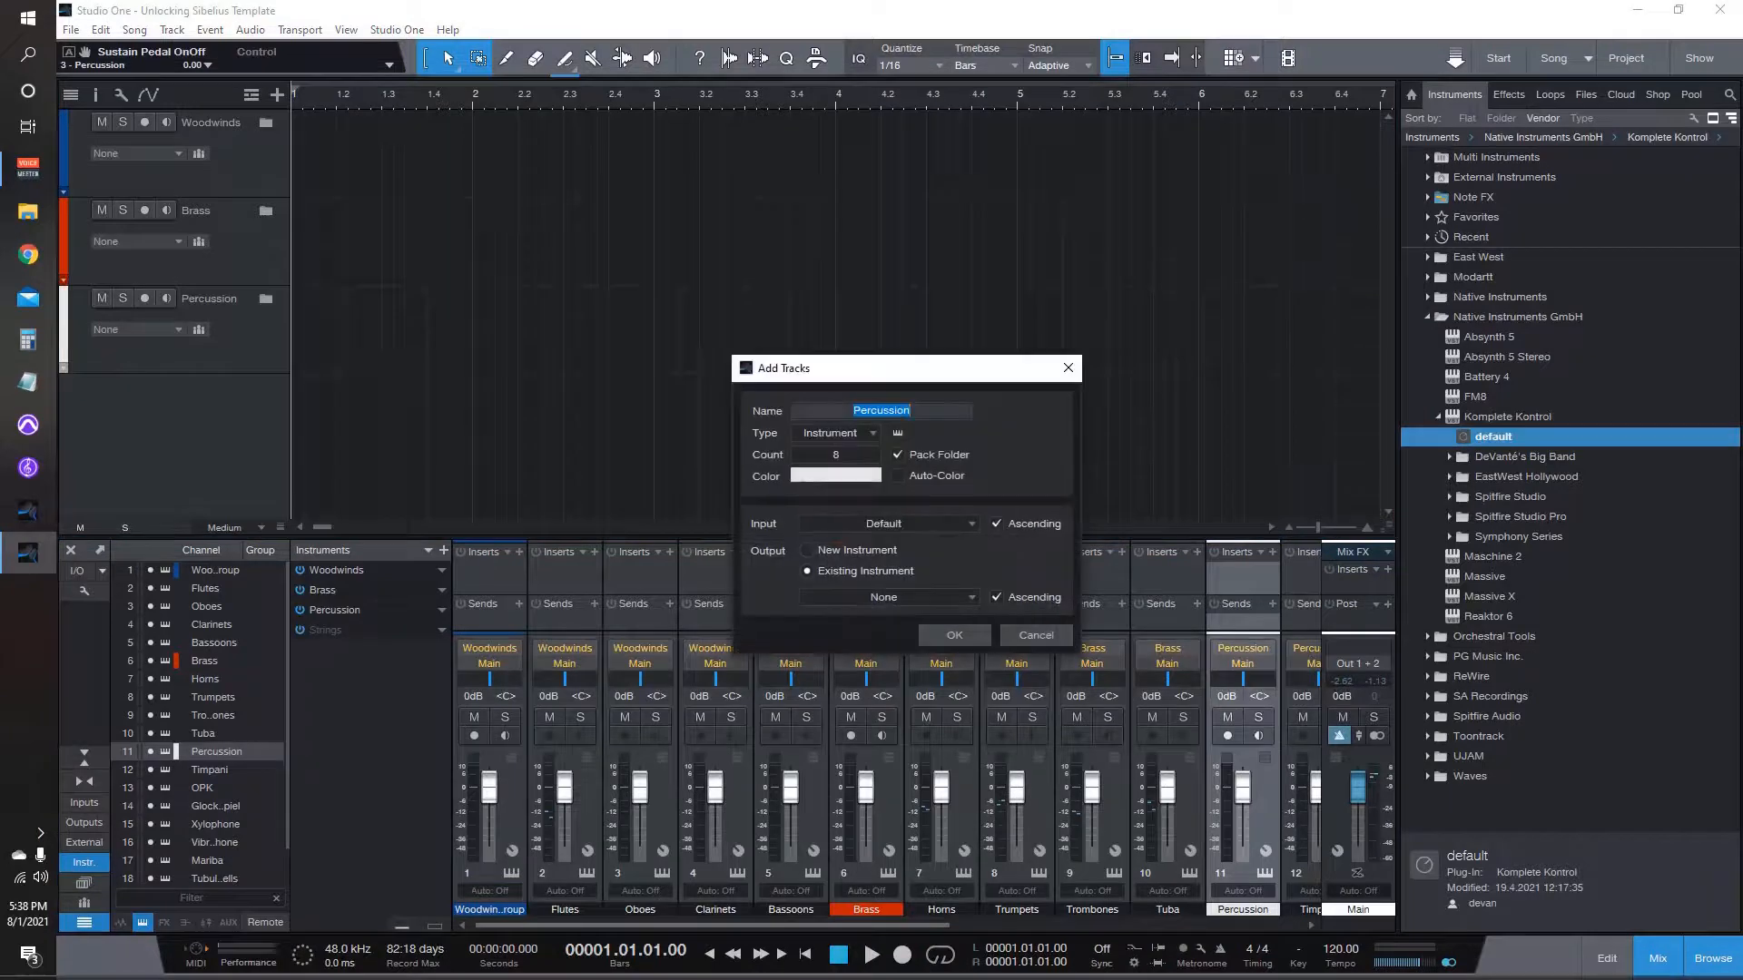
Step: Set the instrument tracks being added to the name Strings, a count of 5 and an amber colour
{"action": "type", "text": "Strings"}
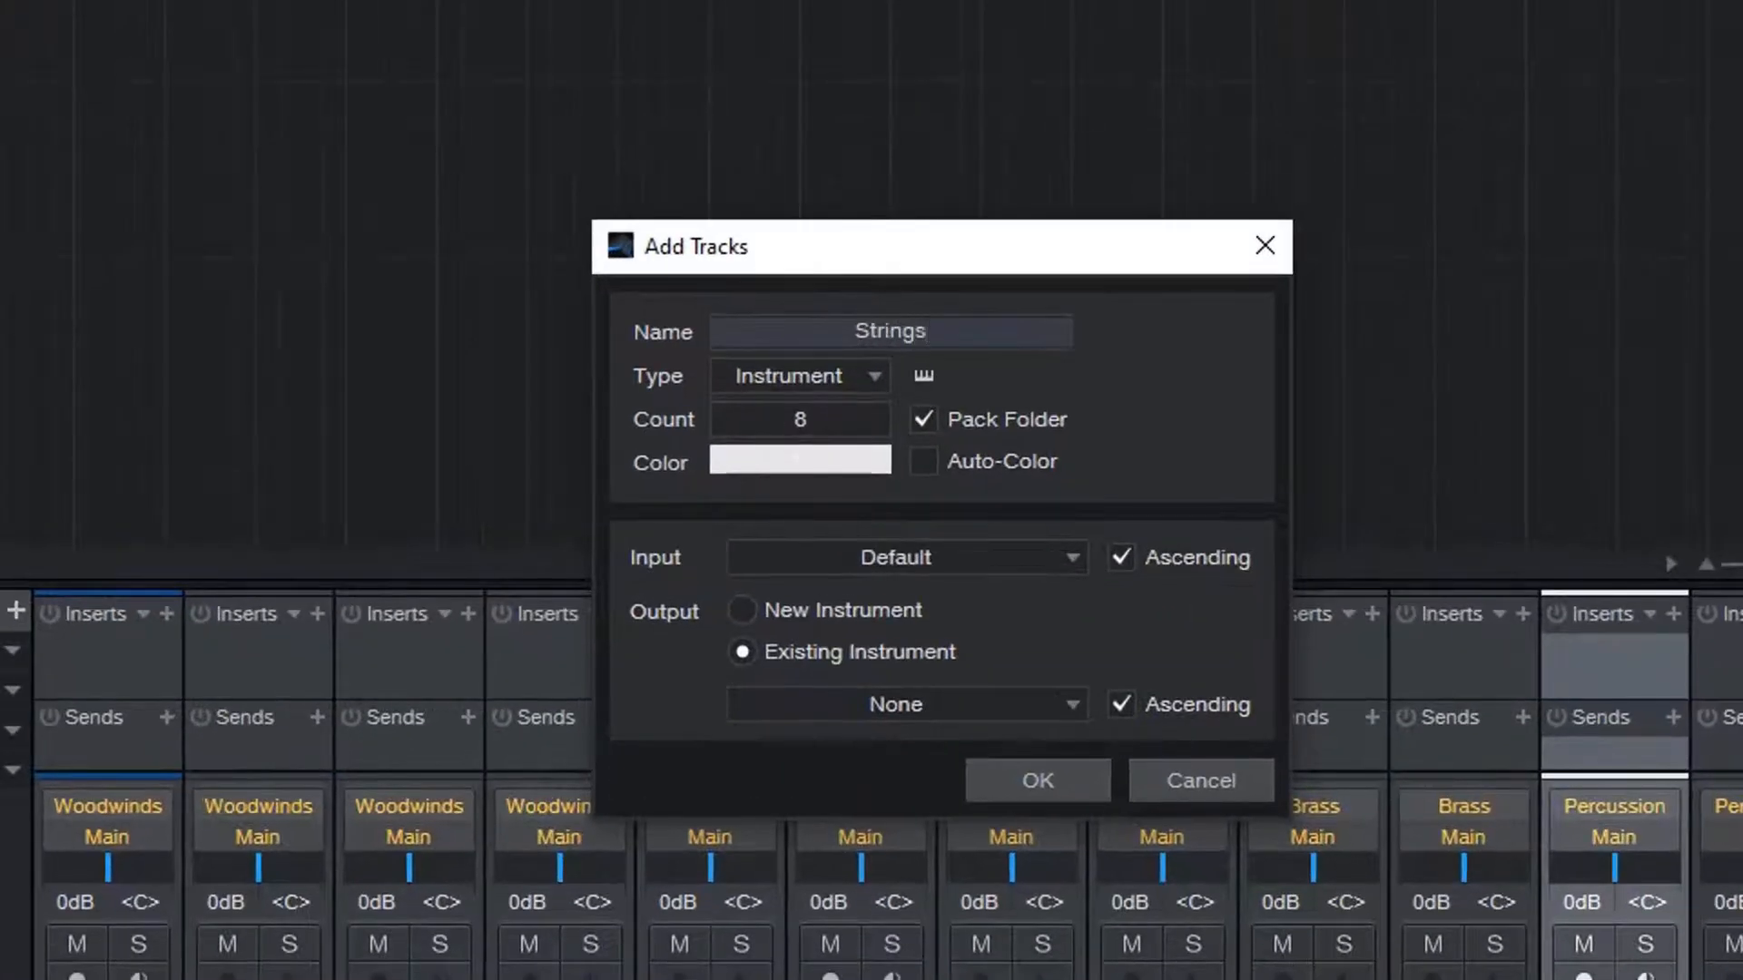
{"action": "key", "text": "Tab"}
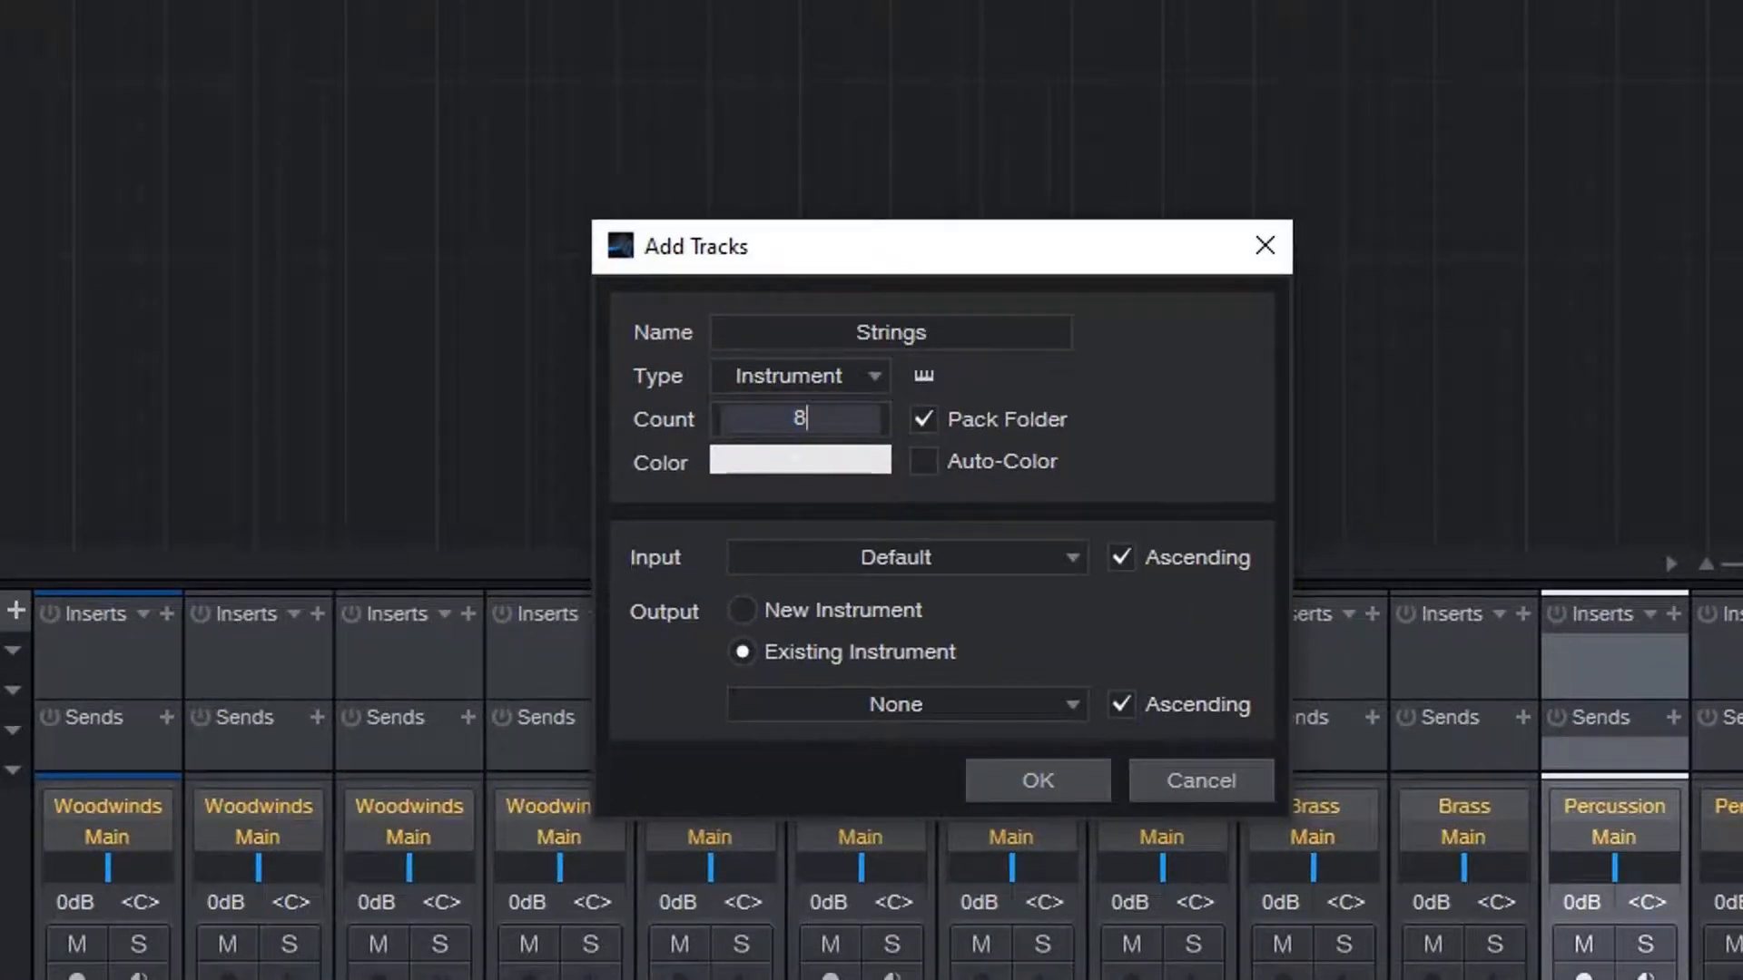
{"action": "key", "text": "BackSpace"}
{"action": "type", "text": "5"}
{"action": "key", "text": "Return"}
{"action": "left_click", "coordinate": [800, 460]}
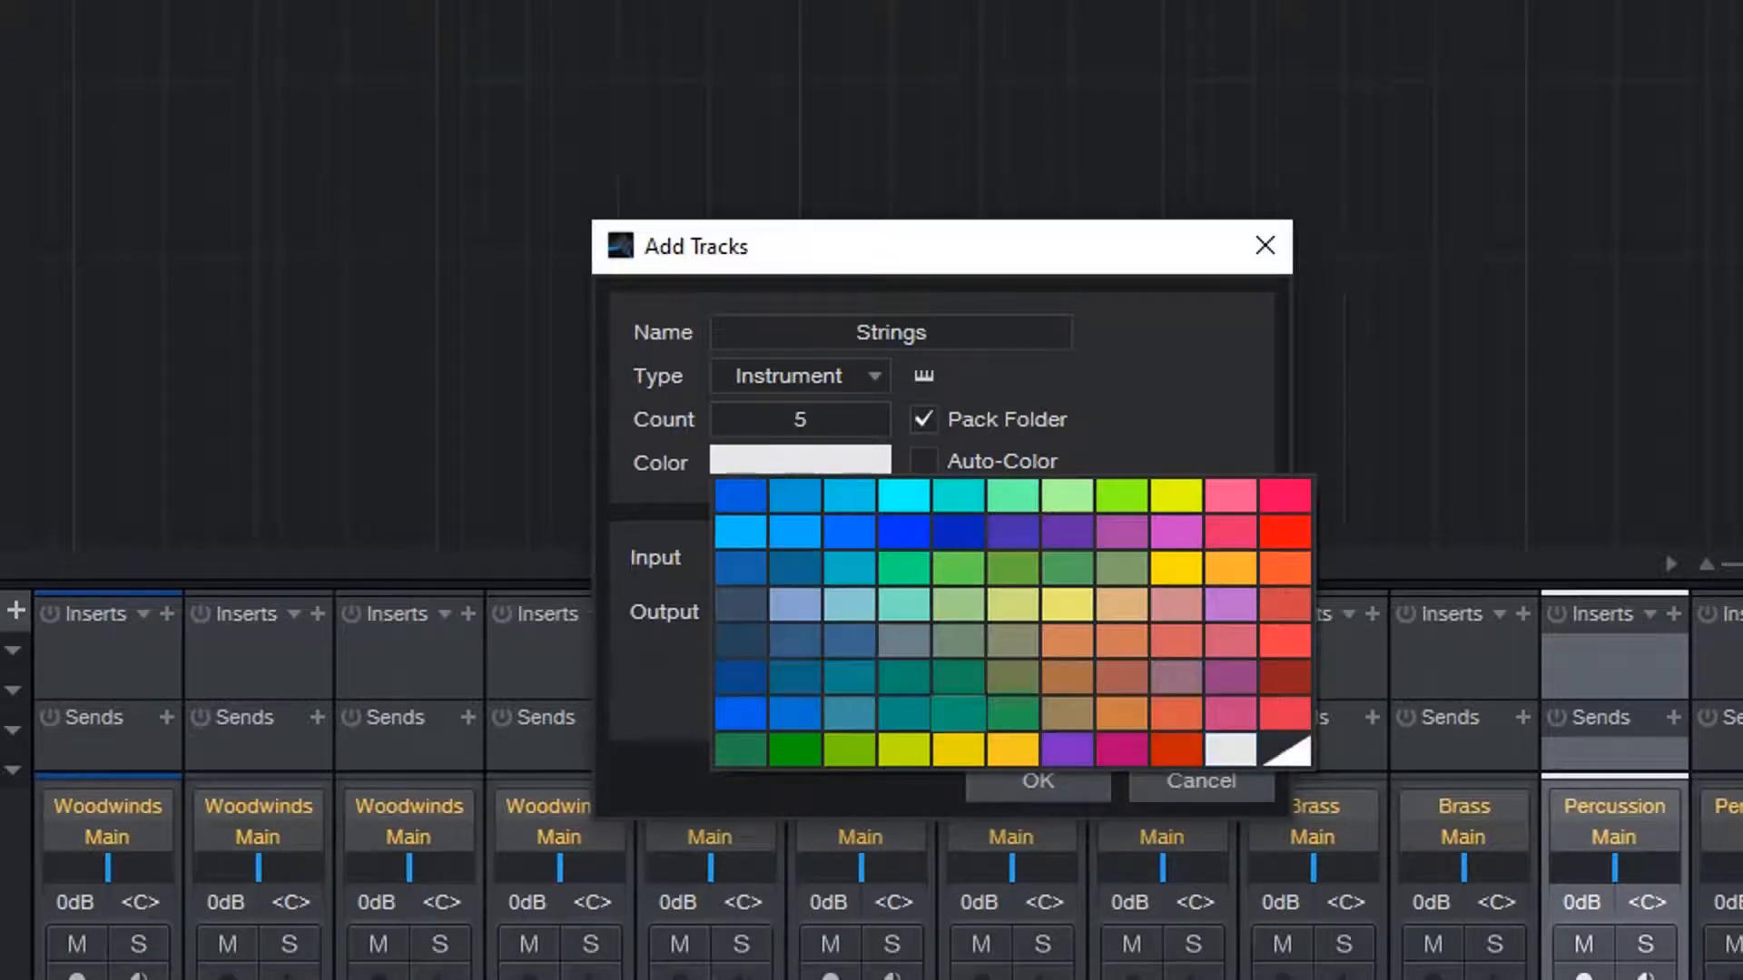
{"action": "left_click", "coordinate": [1012, 749]}
Step: Set the MIDI input of the Strings tracks being added to channel 1 of Lumber Yard
{"action": "left_click", "coordinate": [908, 557]}
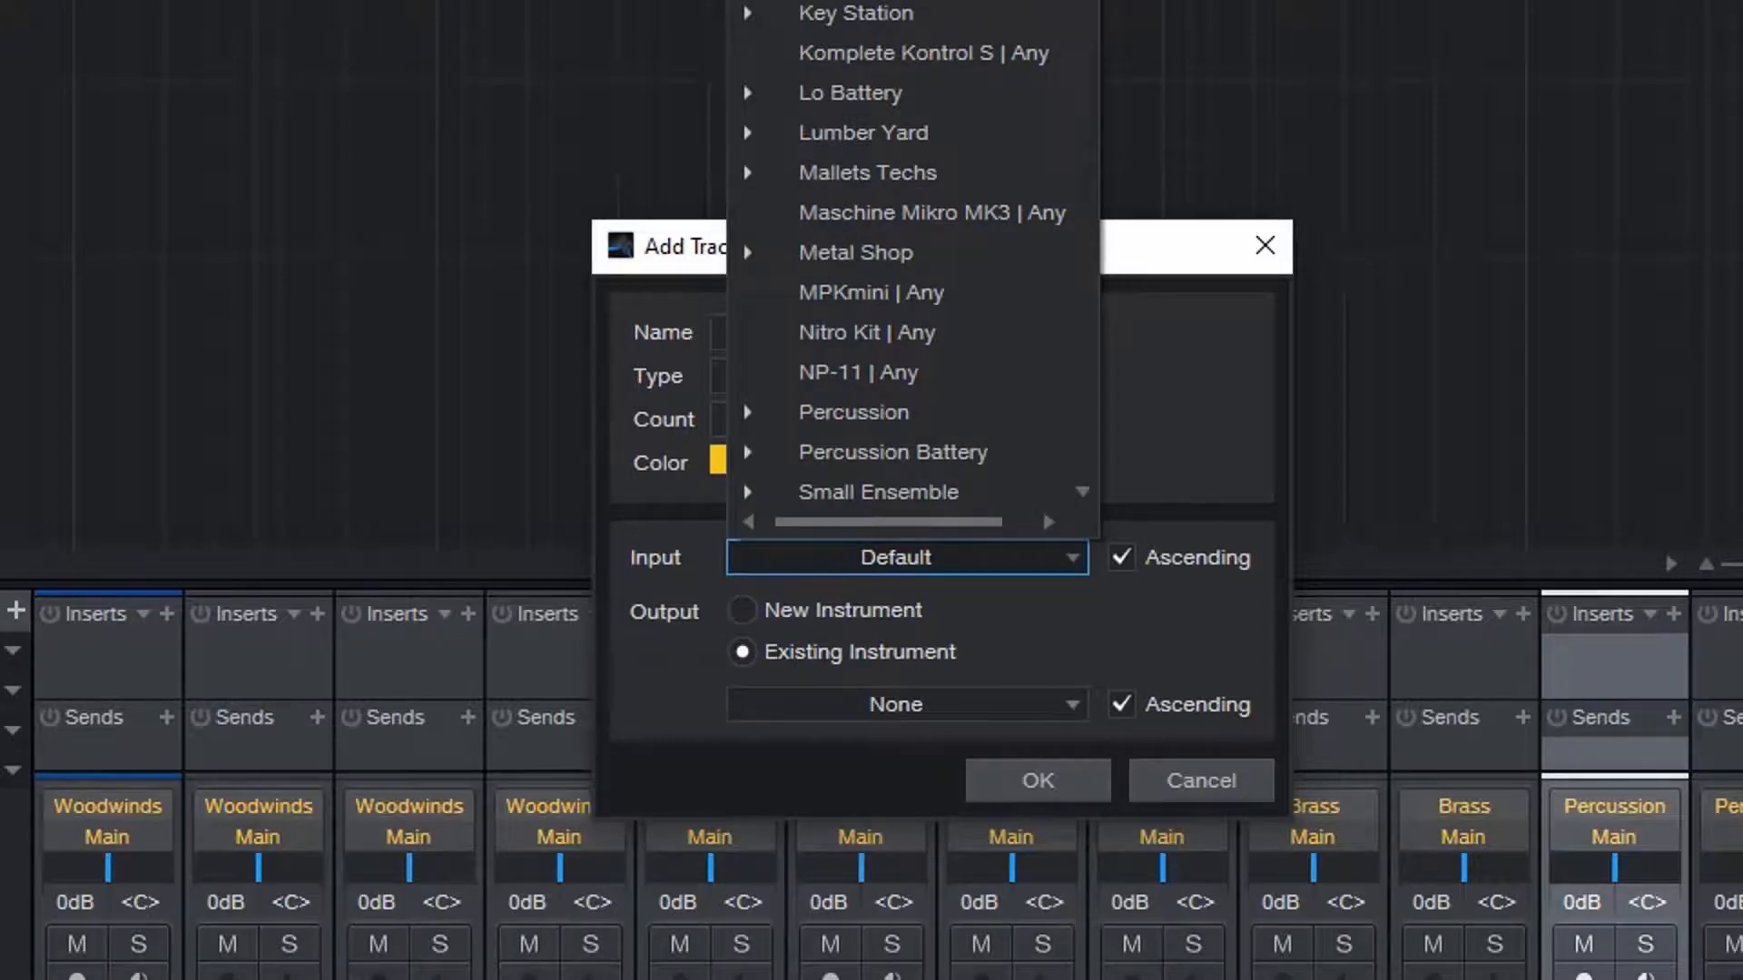
{"action": "key", "text": "Escape"}
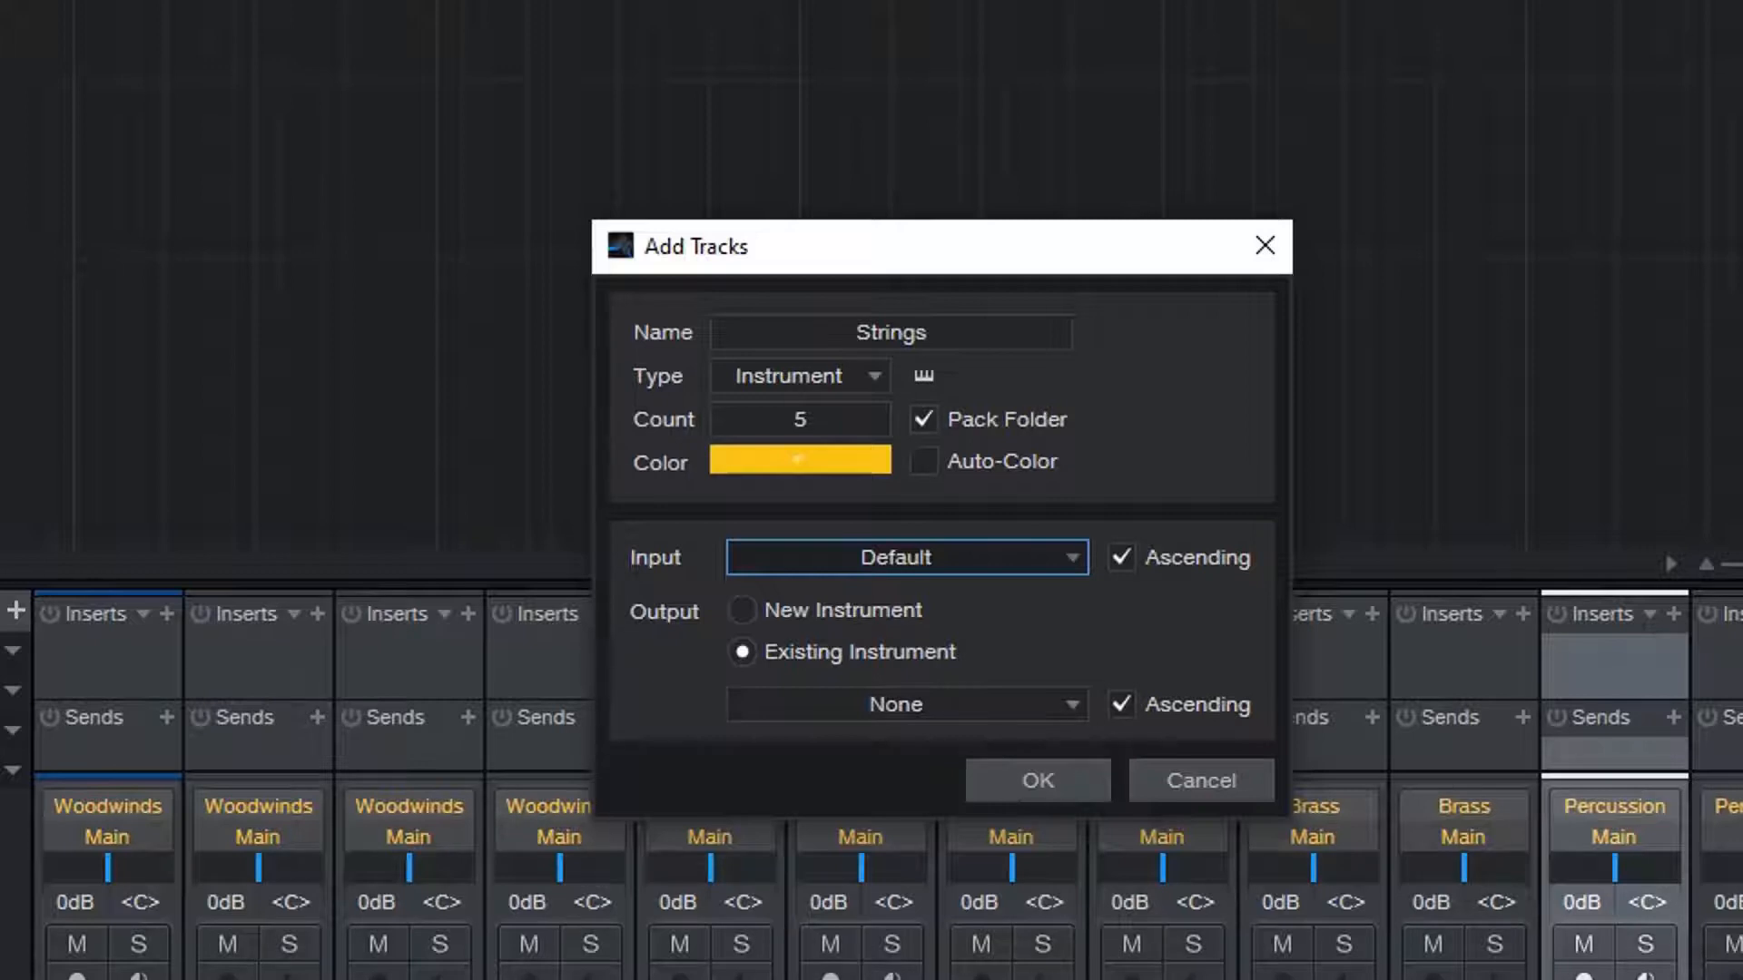
{"action": "left_click", "coordinate": [896, 557]}
{"action": "scroll", "coordinate": [862, 245], "scroll_direction": "down", "scroll_amount": 1}
{"action": "left_click", "coordinate": [756, 47]}
{"action": "scroll", "coordinate": [857, 55], "scroll_direction": "down", "scroll_amount": 3}
{"action": "scroll", "coordinate": [858, 55], "scroll_direction": "up", "scroll_amount": 2}
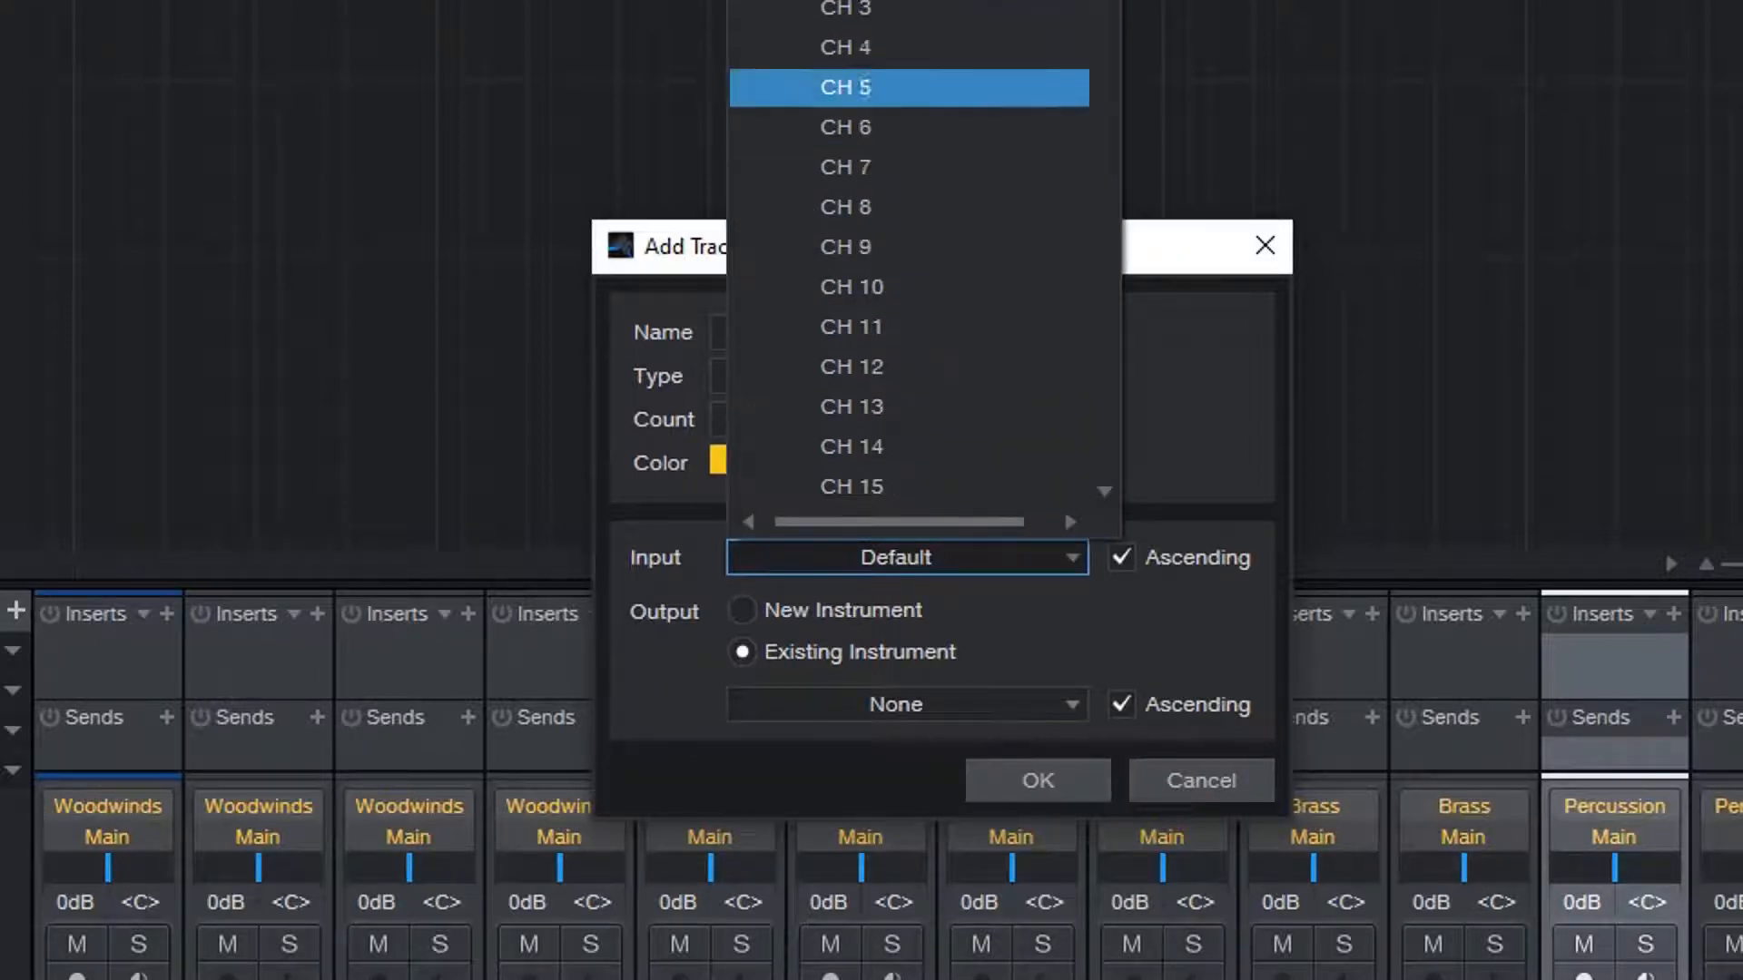
{"action": "scroll", "coordinate": [867, 87], "scroll_direction": "up", "scroll_amount": 2}
{"action": "scroll", "coordinate": [867, 88], "scroll_direction": "down", "scroll_amount": 1}
{"action": "left_click", "coordinate": [846, 0]}
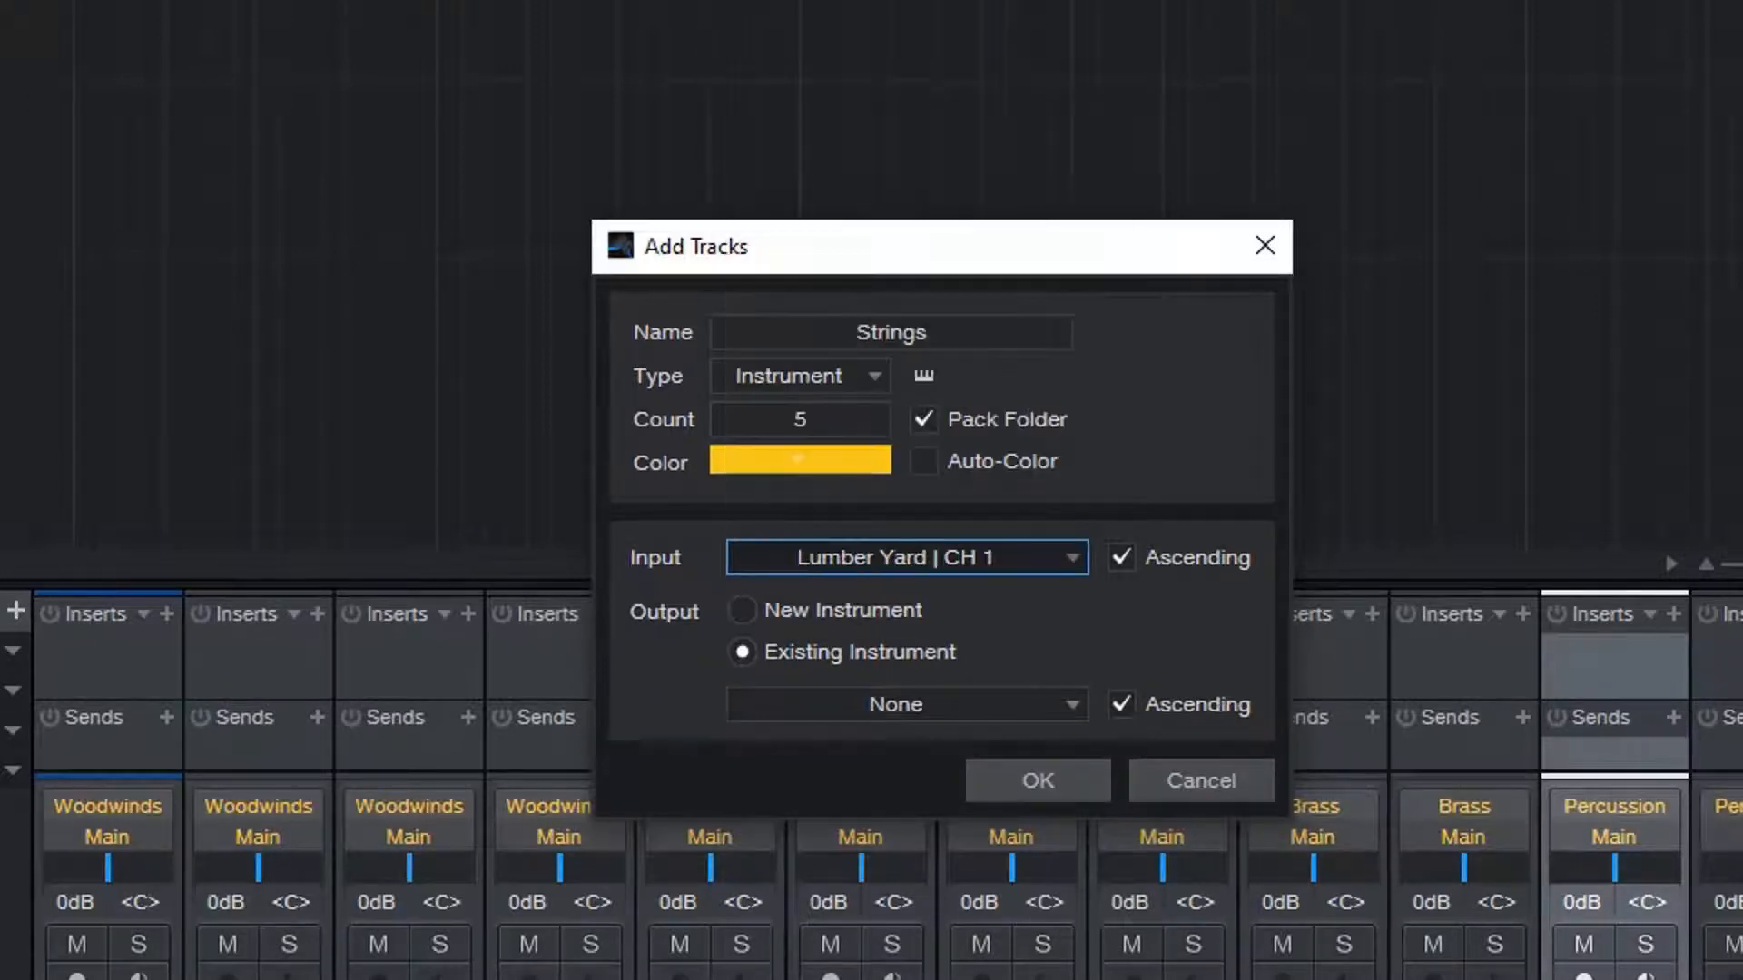
Step: Change the MIDI input of the tracks being added to channel 1 of Strings
{"action": "left_click", "coordinate": [896, 557]}
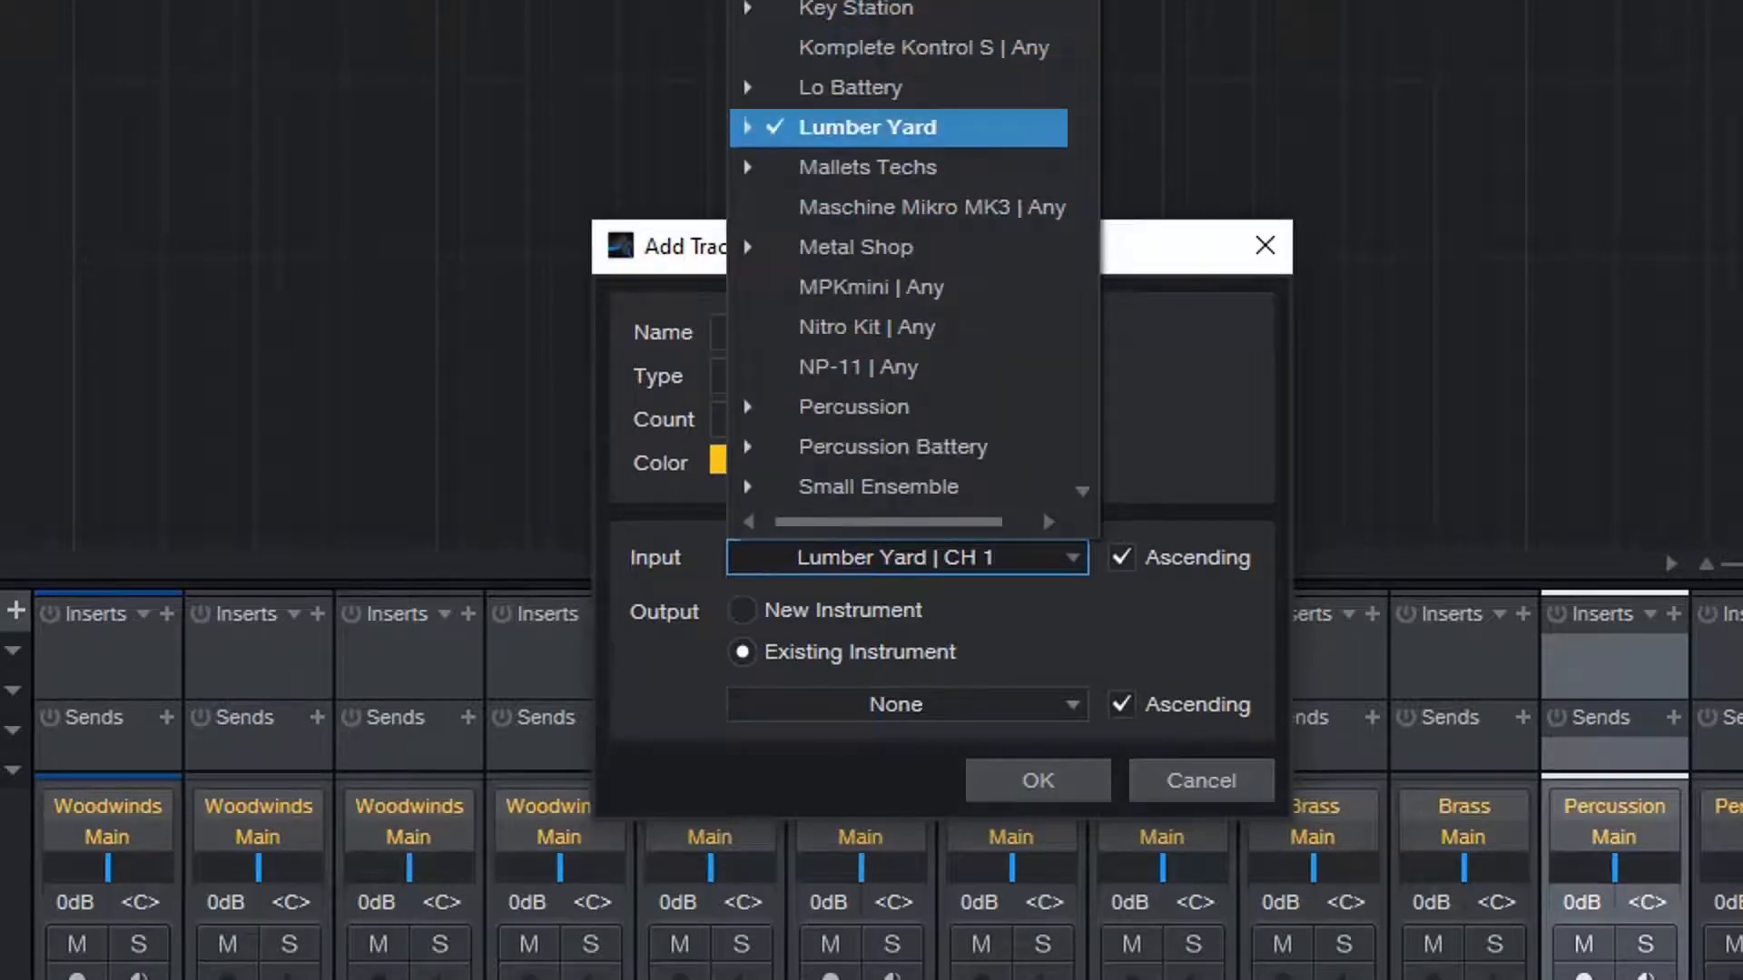
{"action": "scroll", "coordinate": [863, 245], "scroll_direction": "down", "scroll_amount": 1}
{"action": "scroll", "coordinate": [898, 172], "scroll_direction": "down", "scroll_amount": 4}
{"action": "scroll", "coordinate": [899, 173], "scroll_direction": "up", "scroll_amount": 3}
{"action": "scroll", "coordinate": [899, 173], "scroll_direction": "down", "scroll_amount": 1}
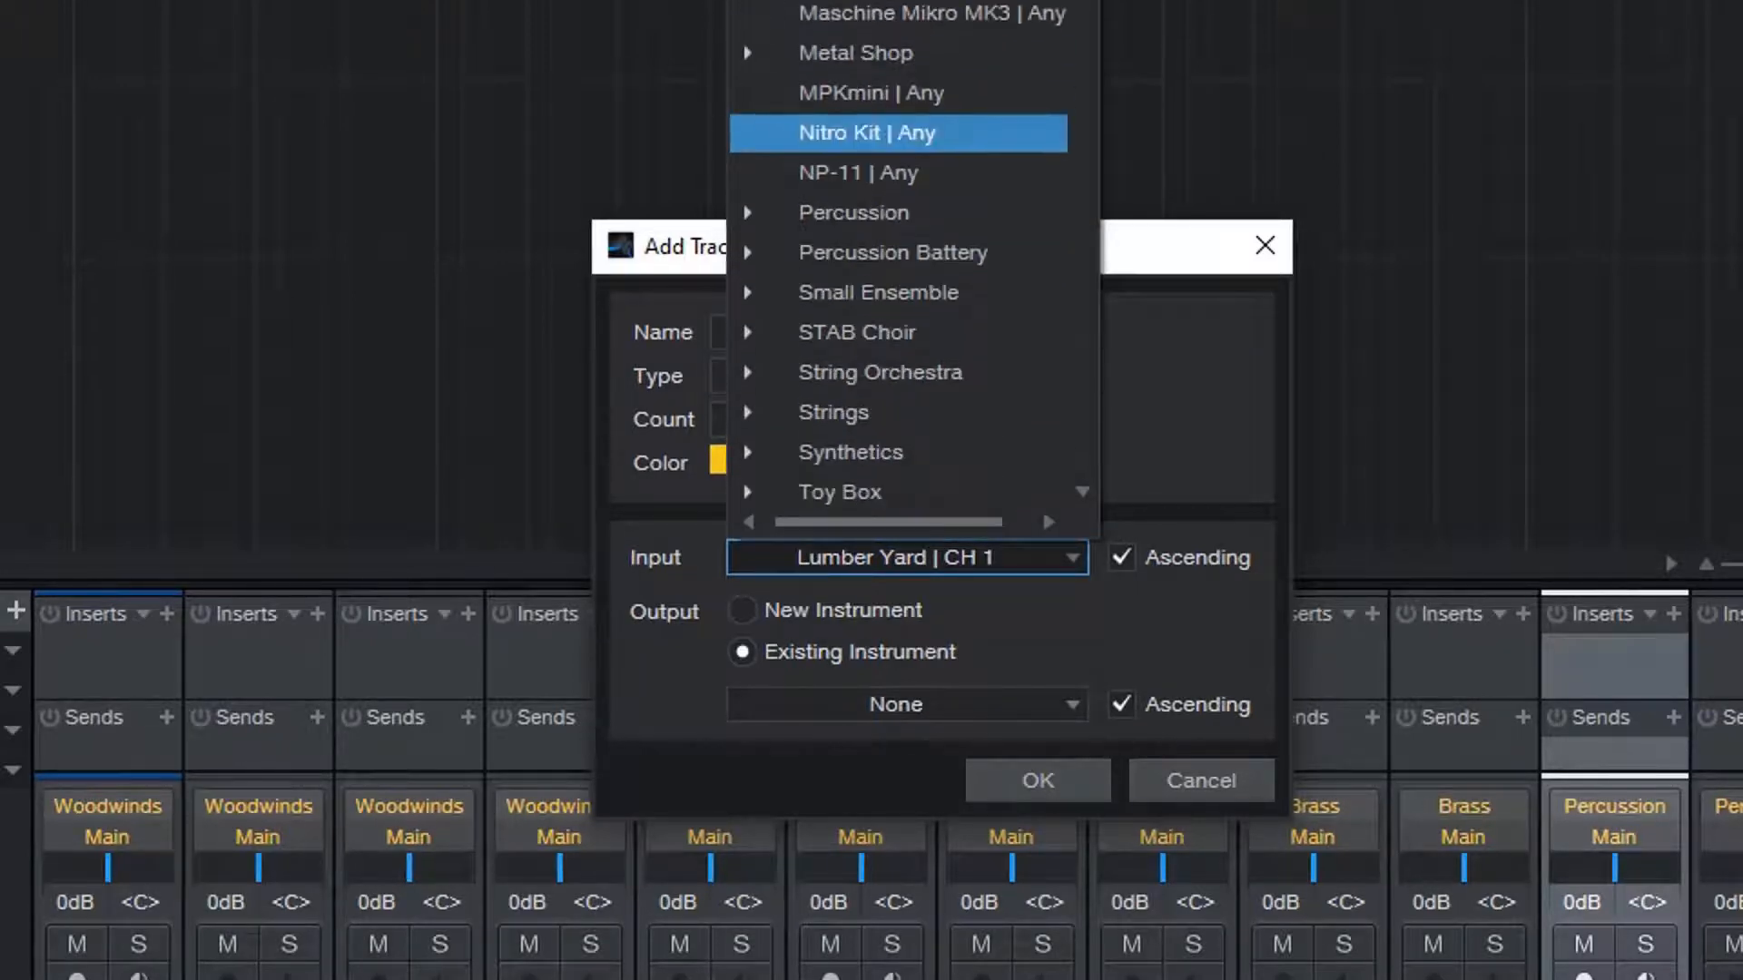
{"action": "scroll", "coordinate": [899, 132], "scroll_direction": "down", "scroll_amount": 8}
{"action": "scroll", "coordinate": [898, 12], "scroll_direction": "up", "scroll_amount": 2}
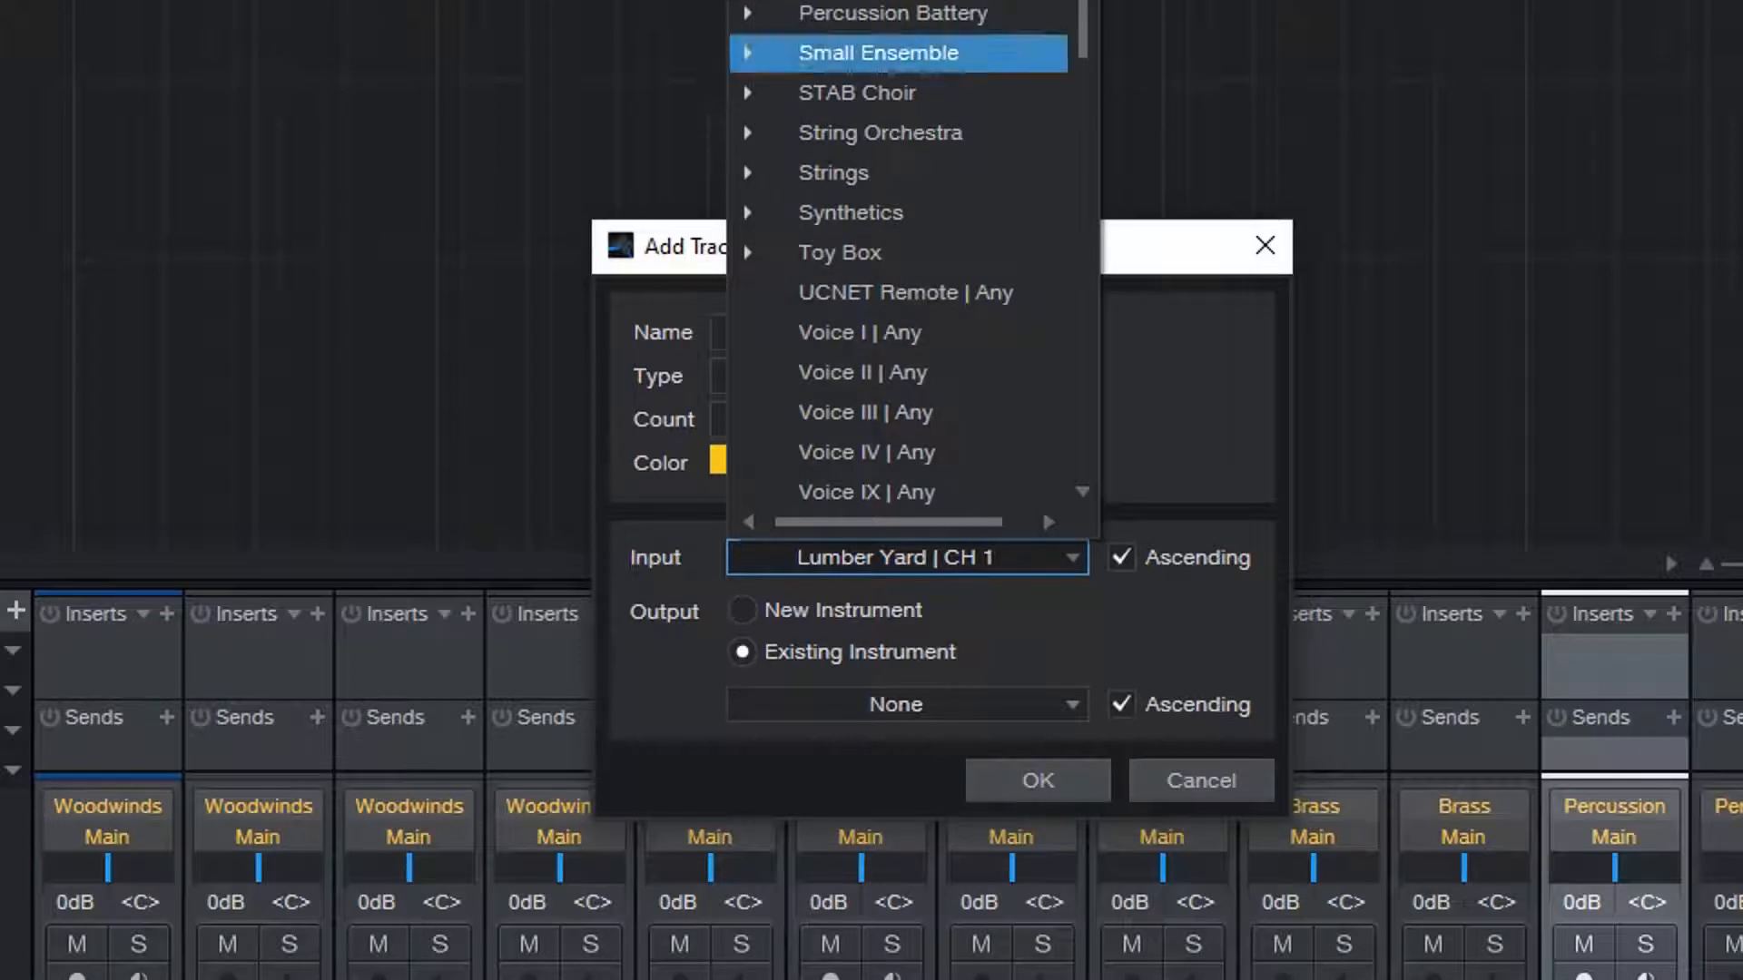
{"action": "left_click", "coordinate": [872, 132]}
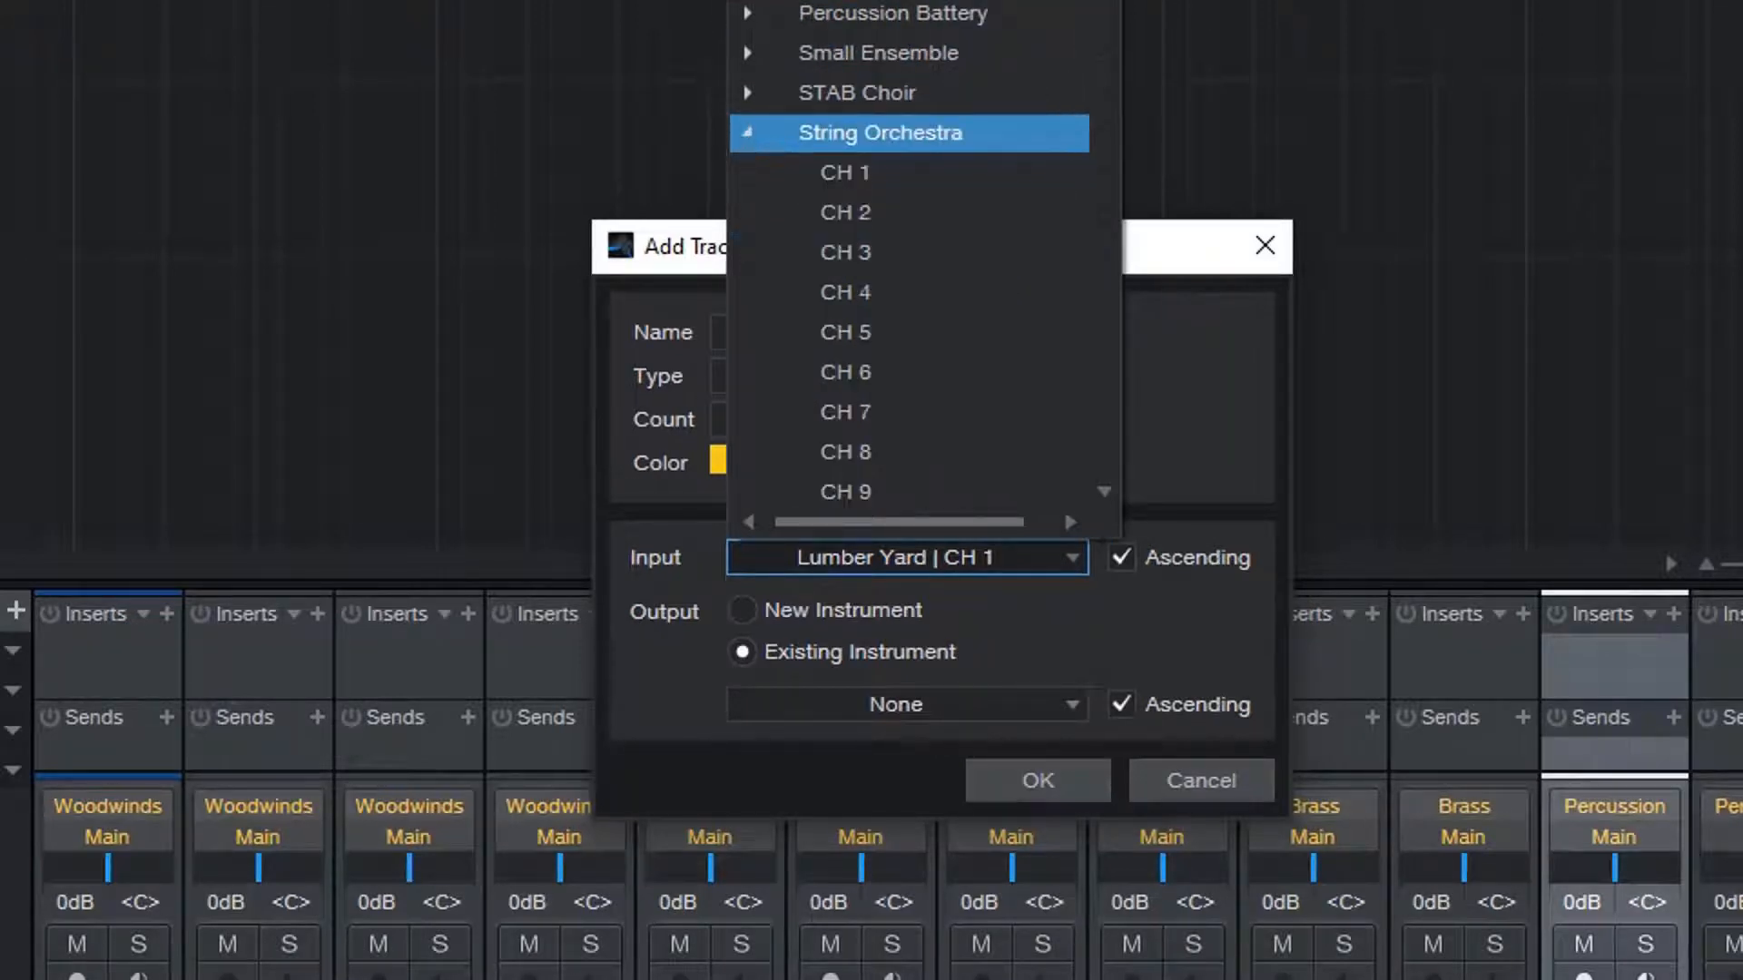
{"action": "left_click", "coordinate": [872, 132]}
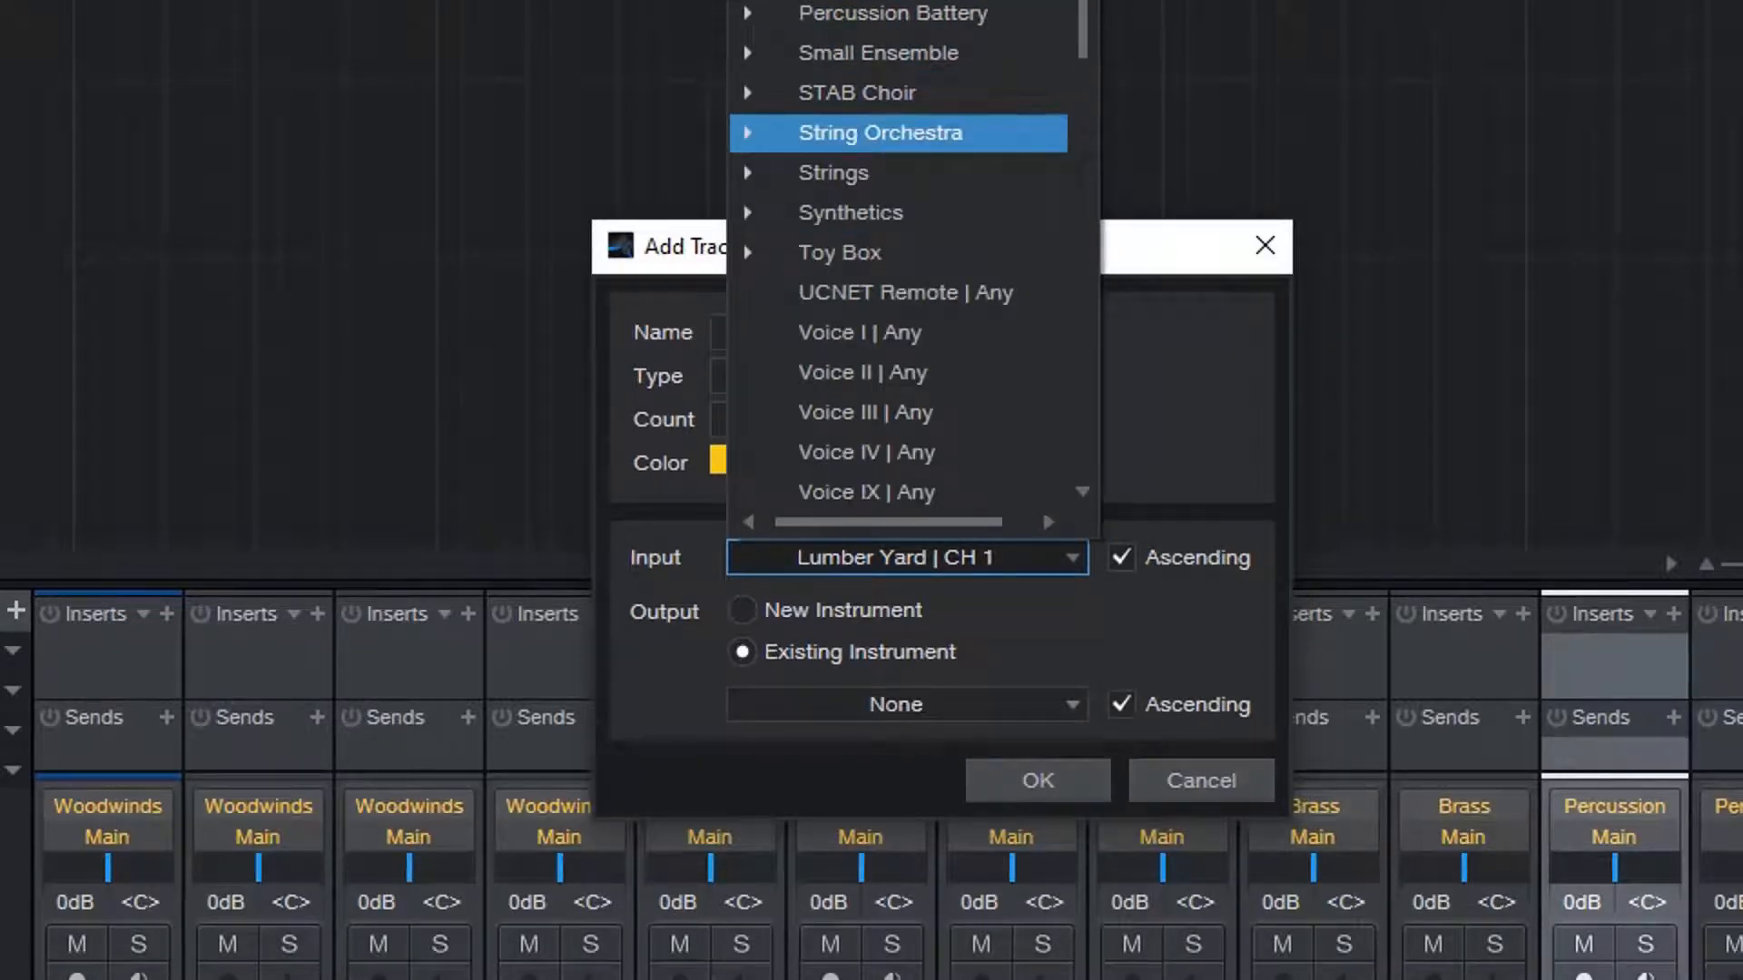
{"action": "left_click", "coordinate": [872, 133]}
{"action": "left_click", "coordinate": [872, 132]}
{"action": "left_click", "coordinate": [871, 172]}
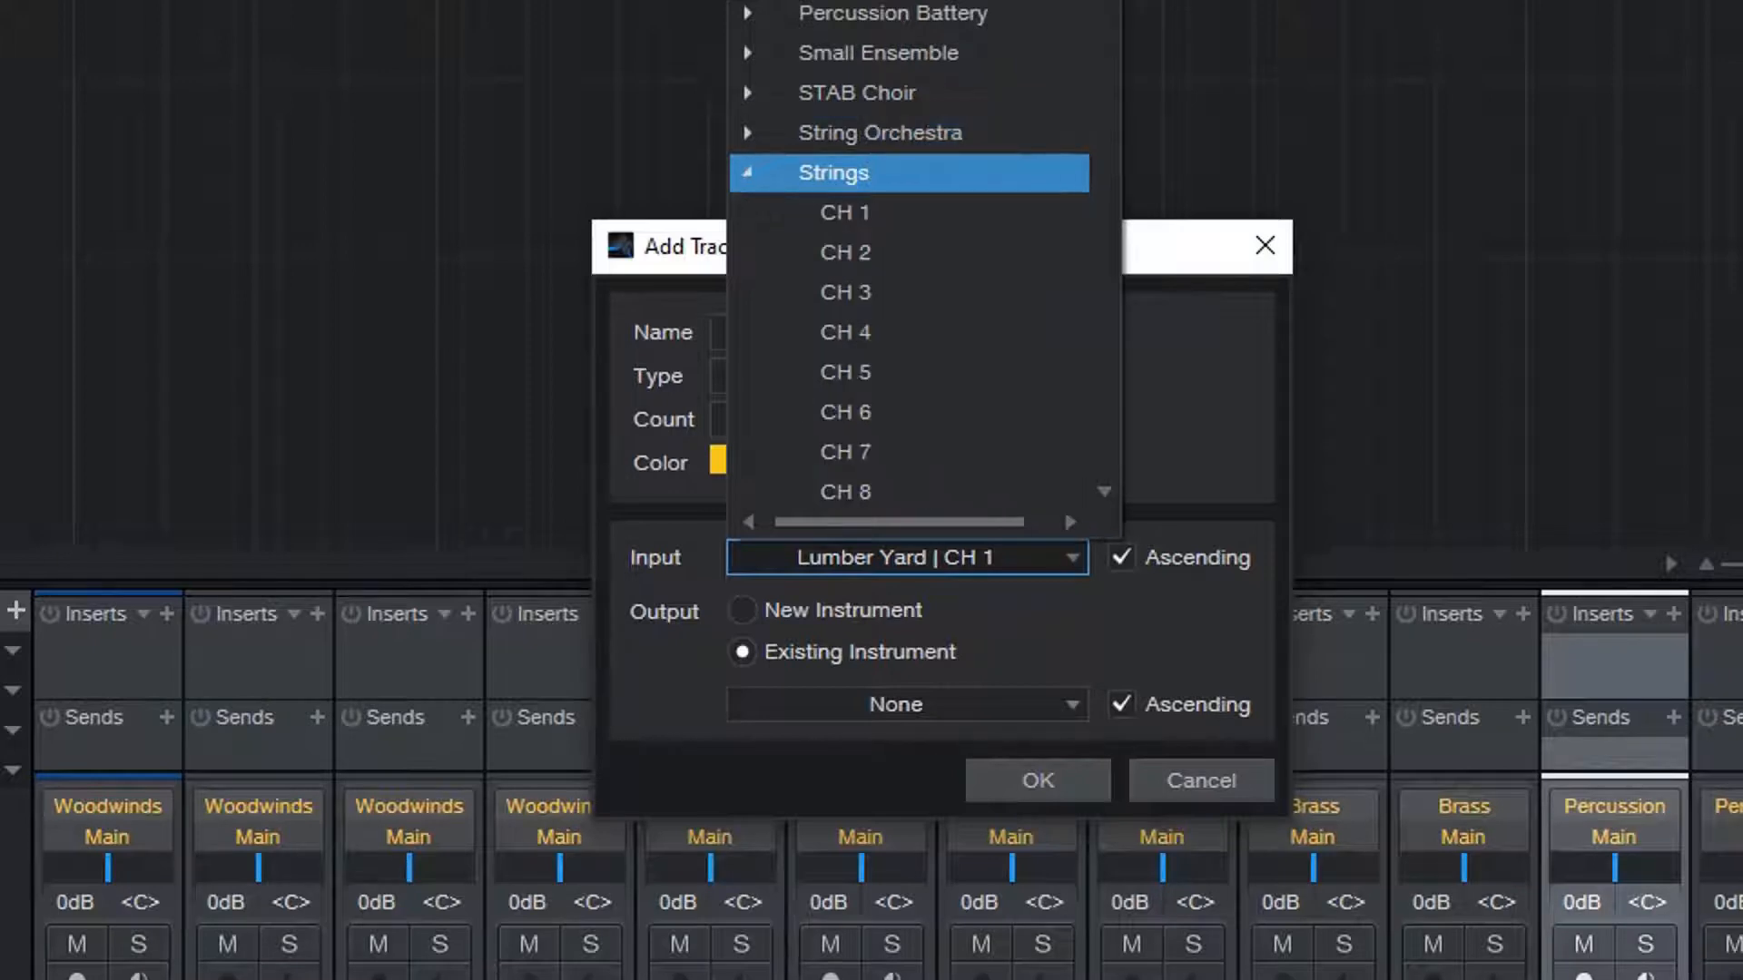
{"action": "left_click", "coordinate": [845, 213]}
Step: Create the Strings tracks with existing instrument Strings CH 1 as output and String Orchestra CH 1 as input
{"action": "left_click", "coordinate": [896, 705]}
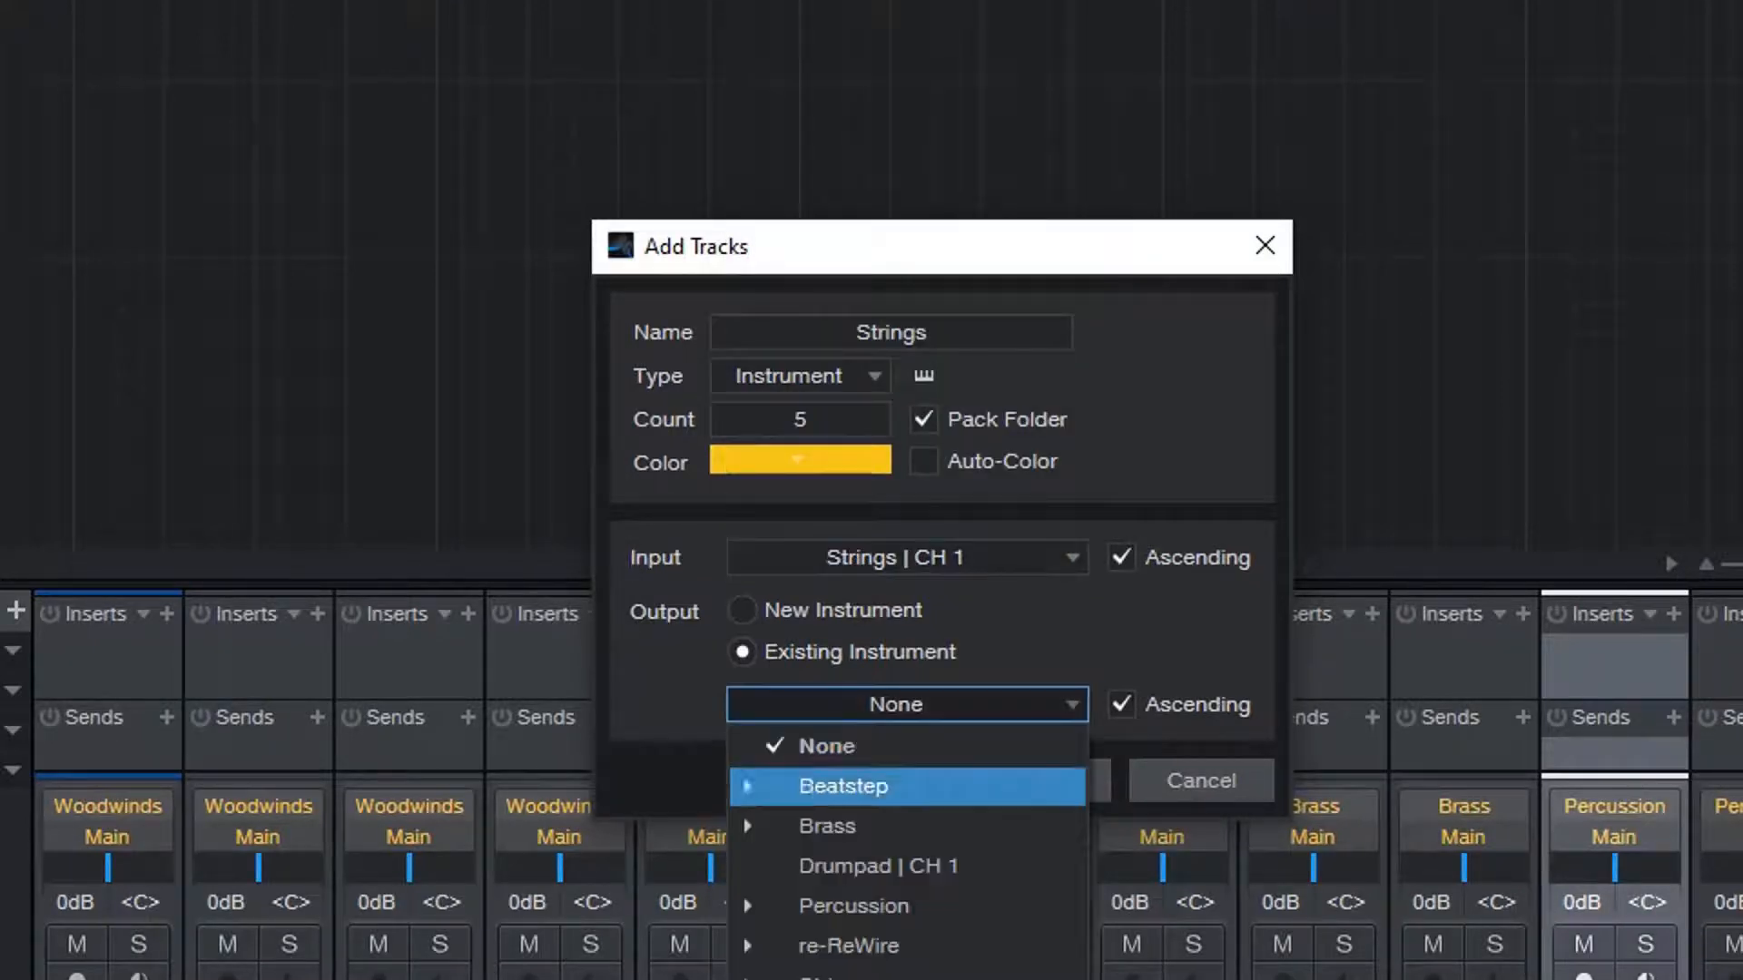
{"action": "left_click", "coordinate": [853, 978]}
{"action": "left_click", "coordinate": [845, 808]}
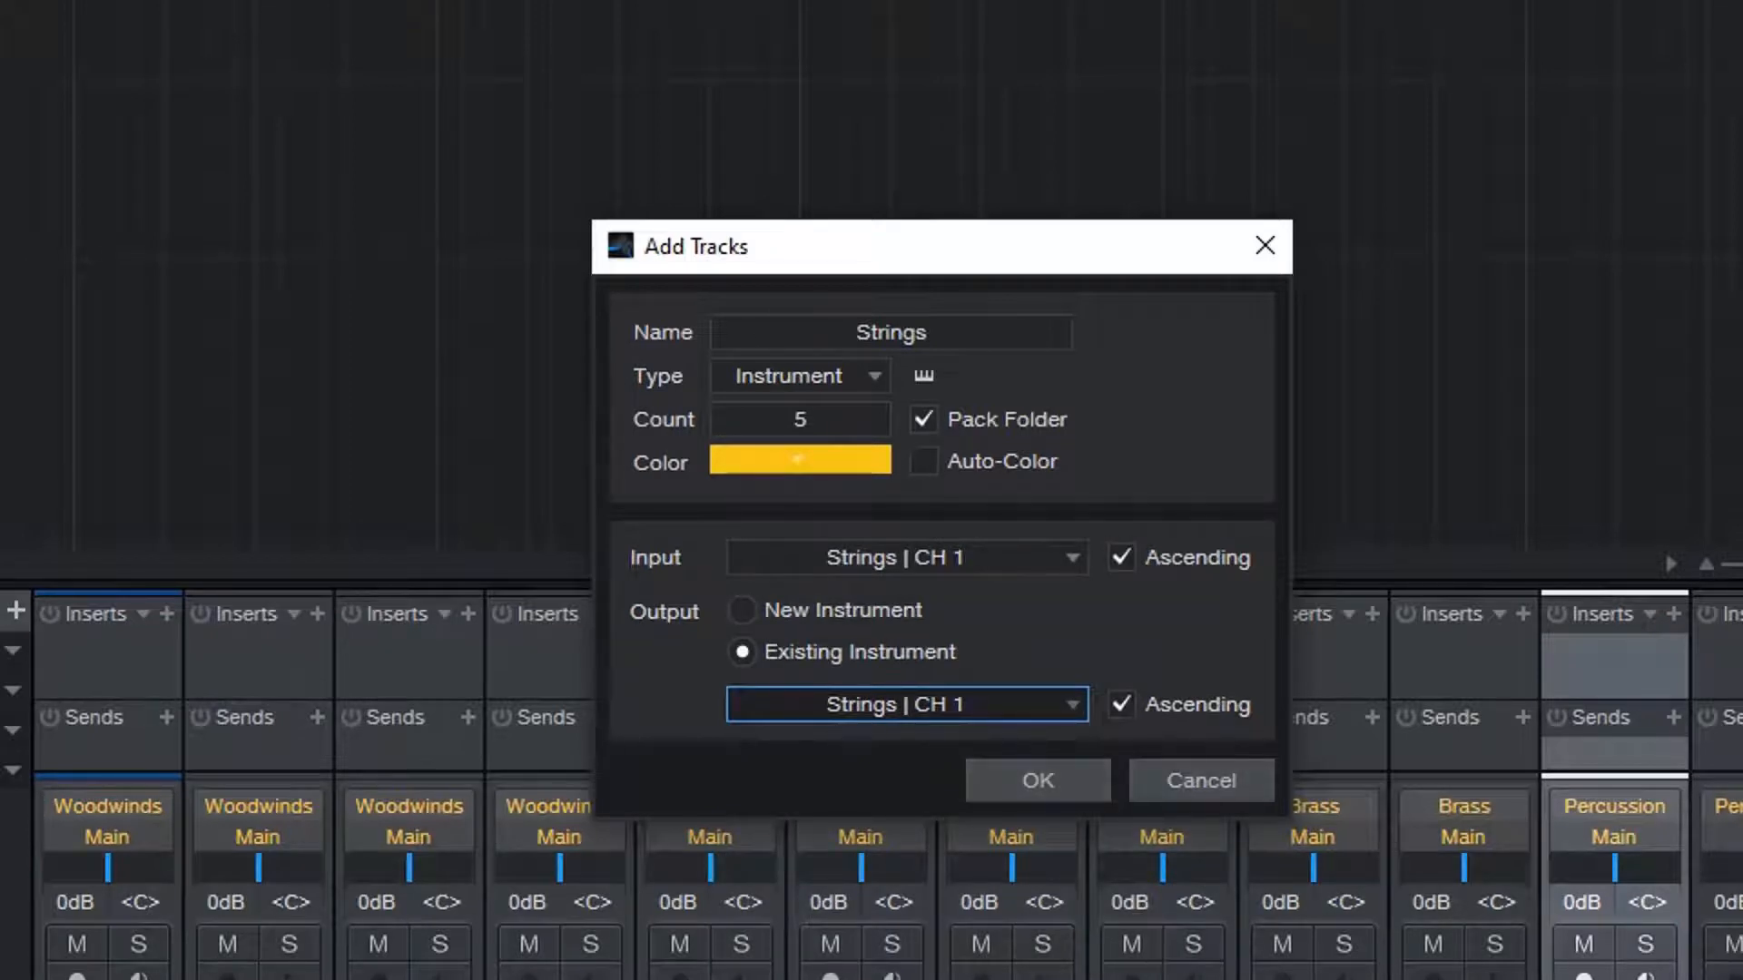
{"action": "left_click", "coordinate": [895, 557]}
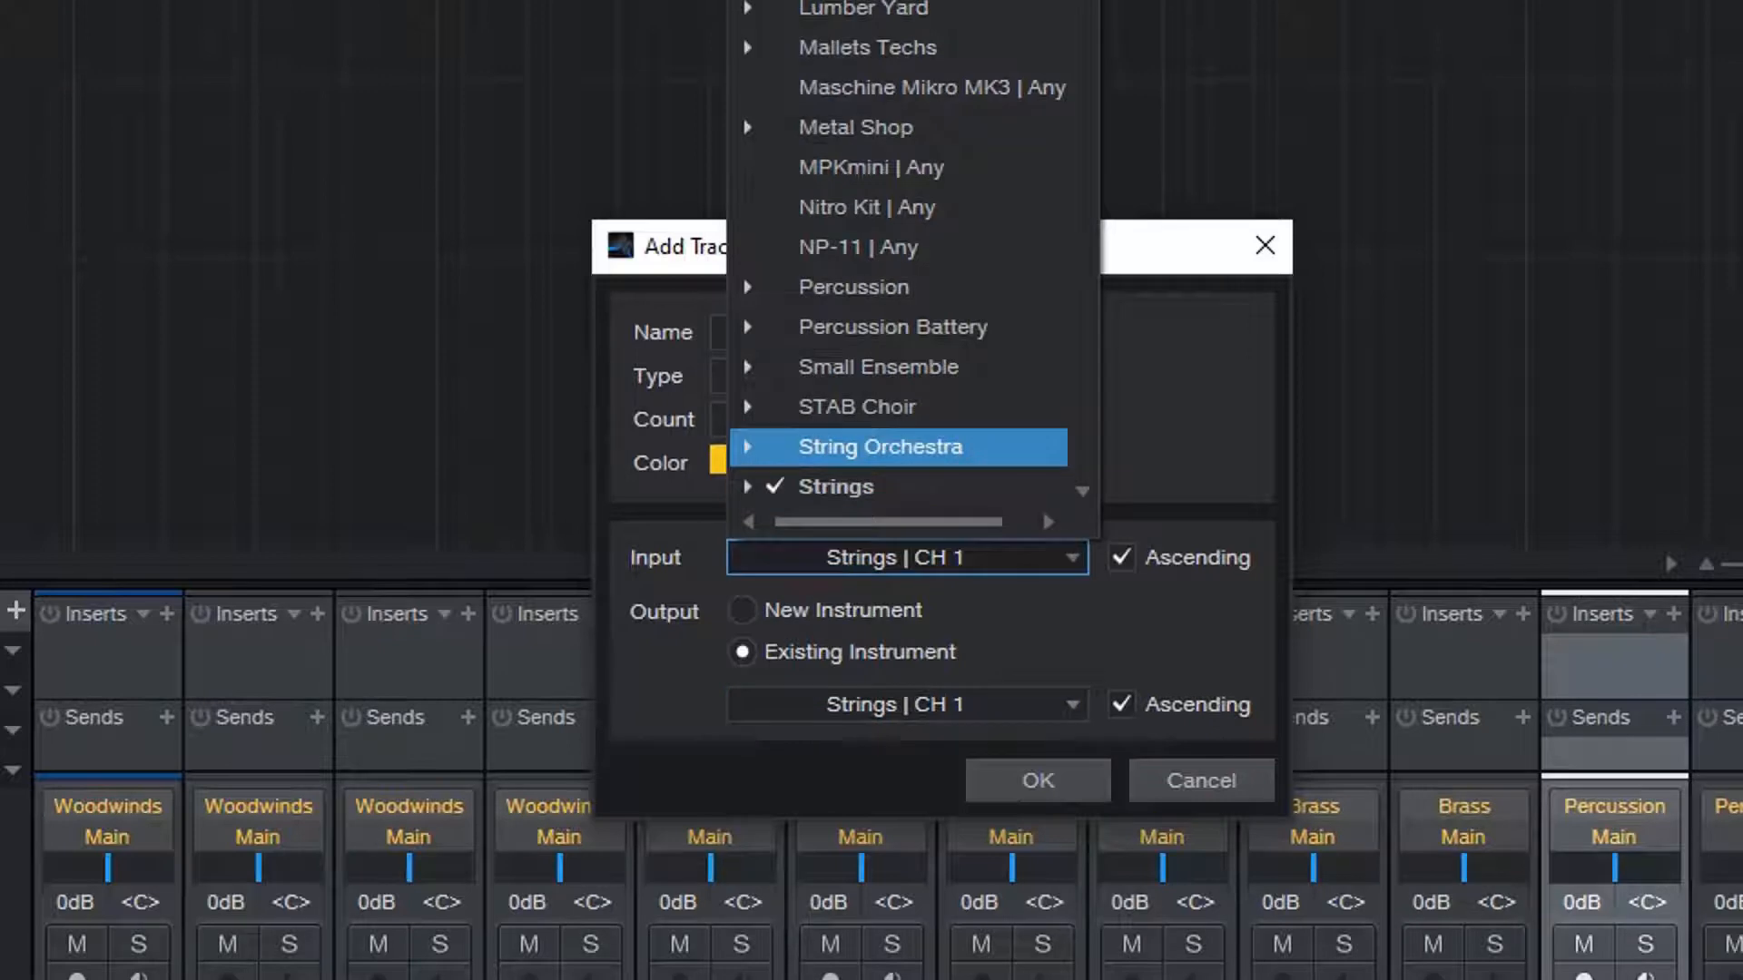
{"action": "key", "text": "Right"}
{"action": "key", "text": "Down"}
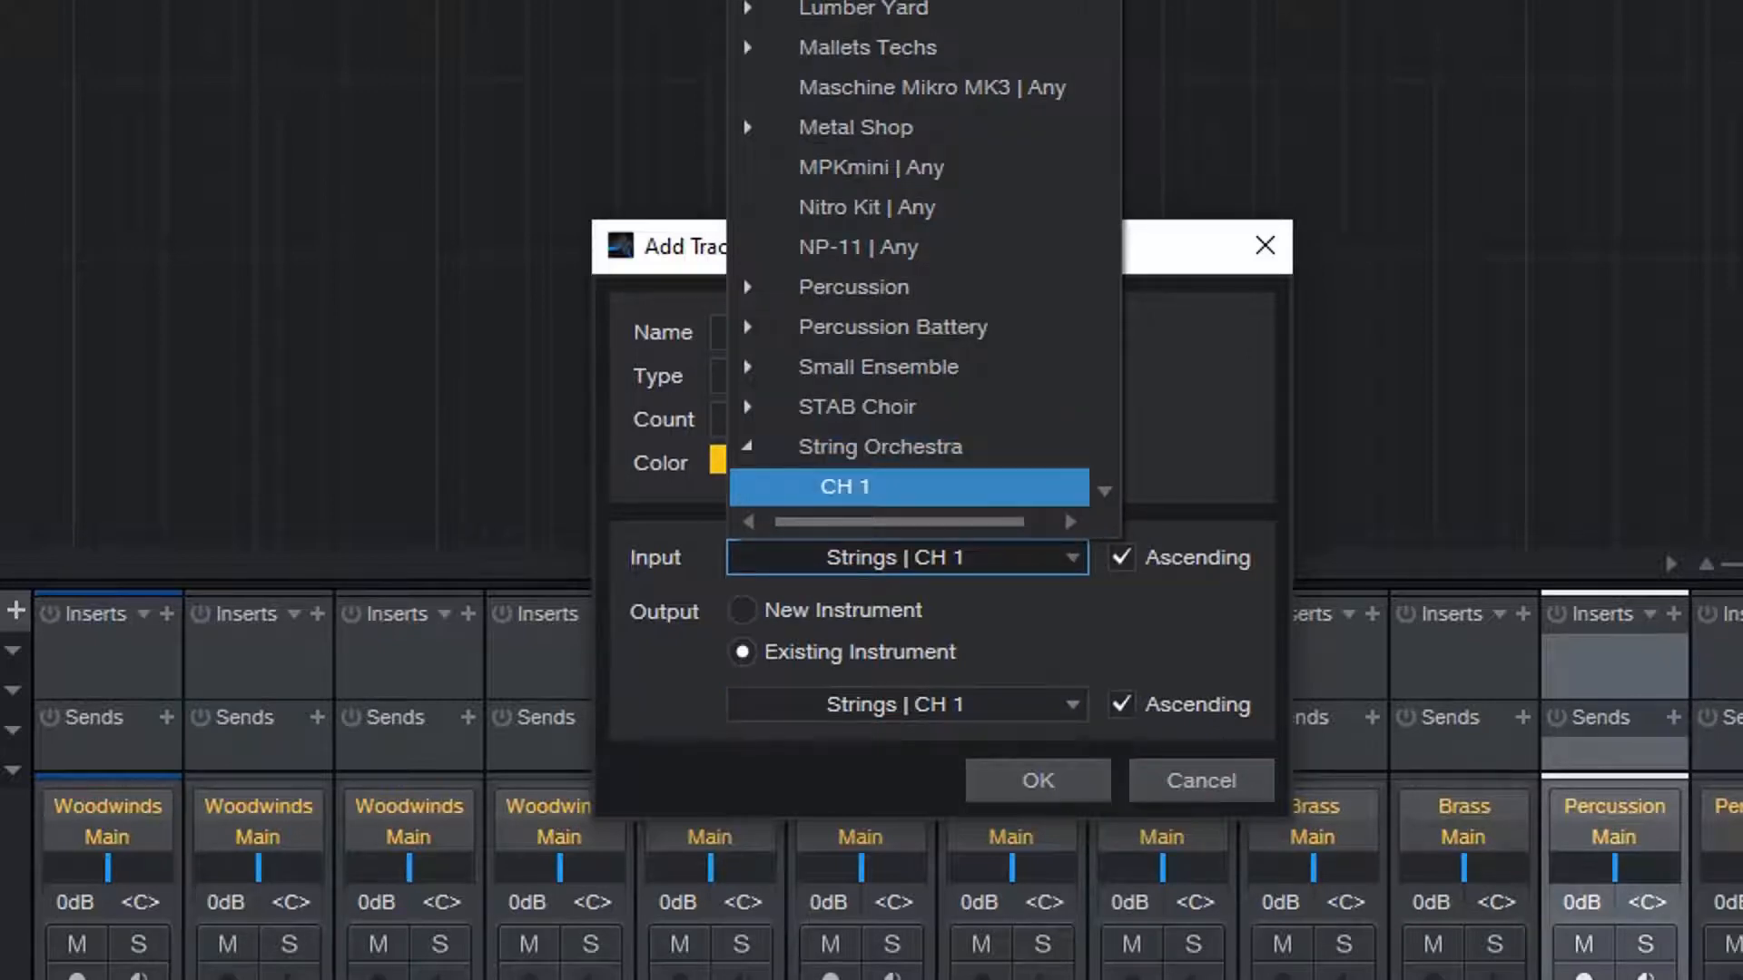
{"action": "key", "text": "Return"}
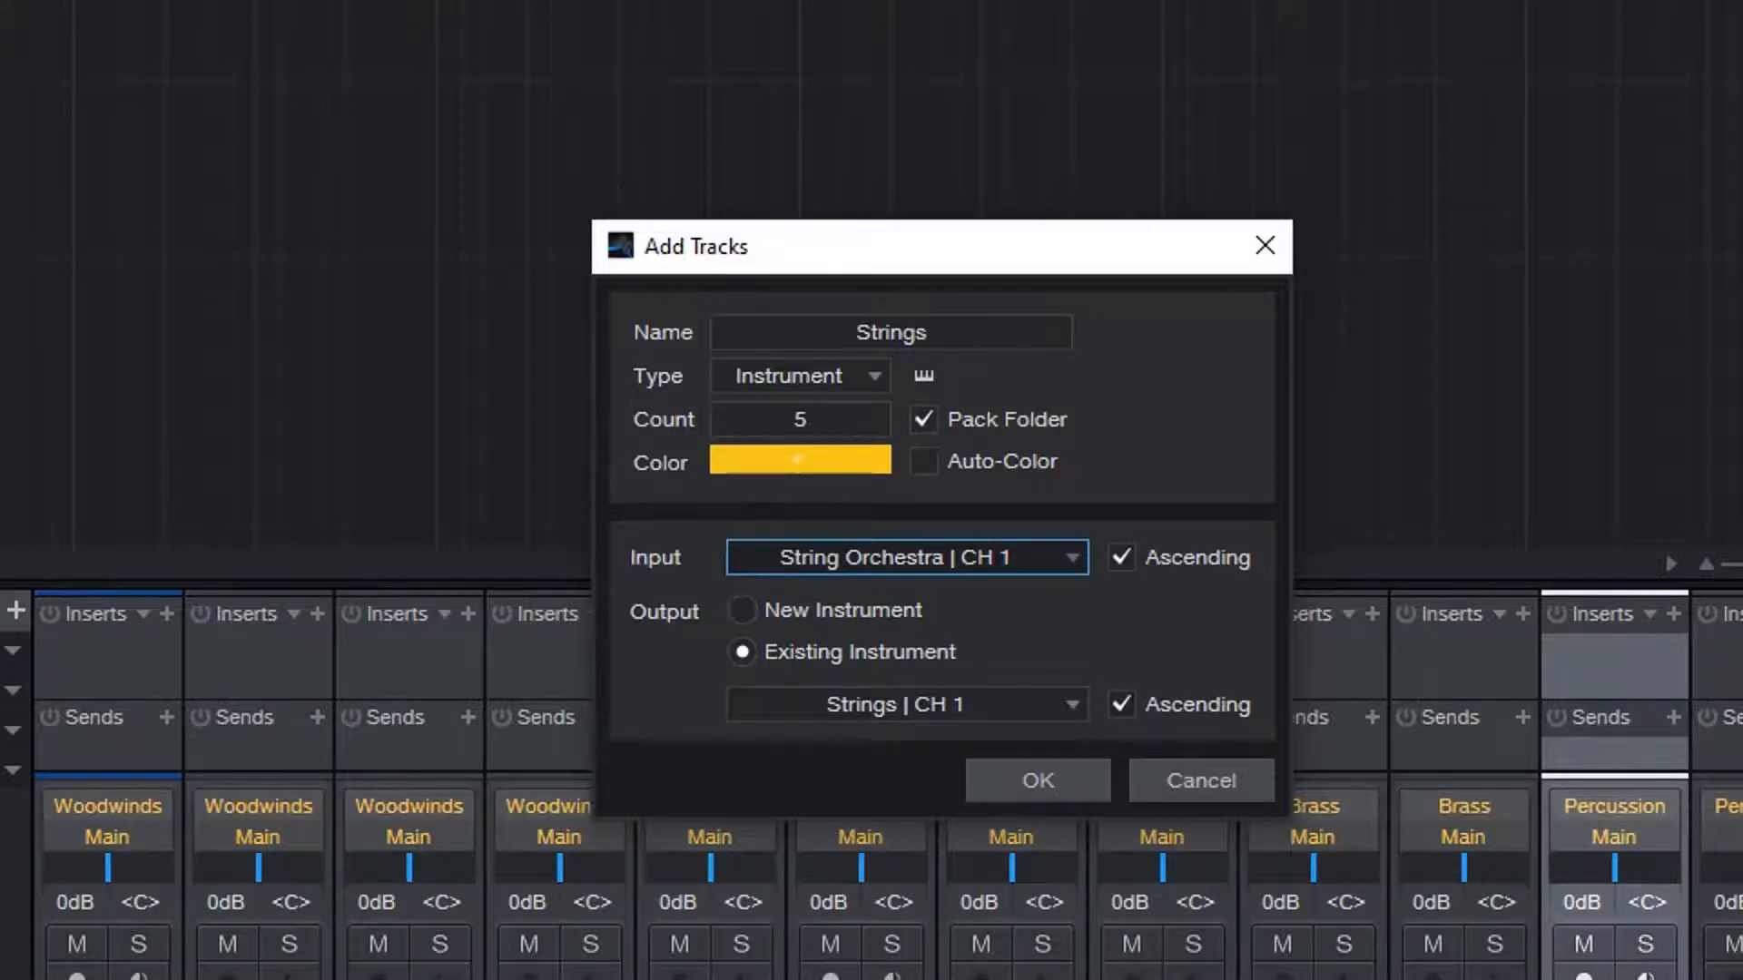
{"action": "key", "text": "Return"}
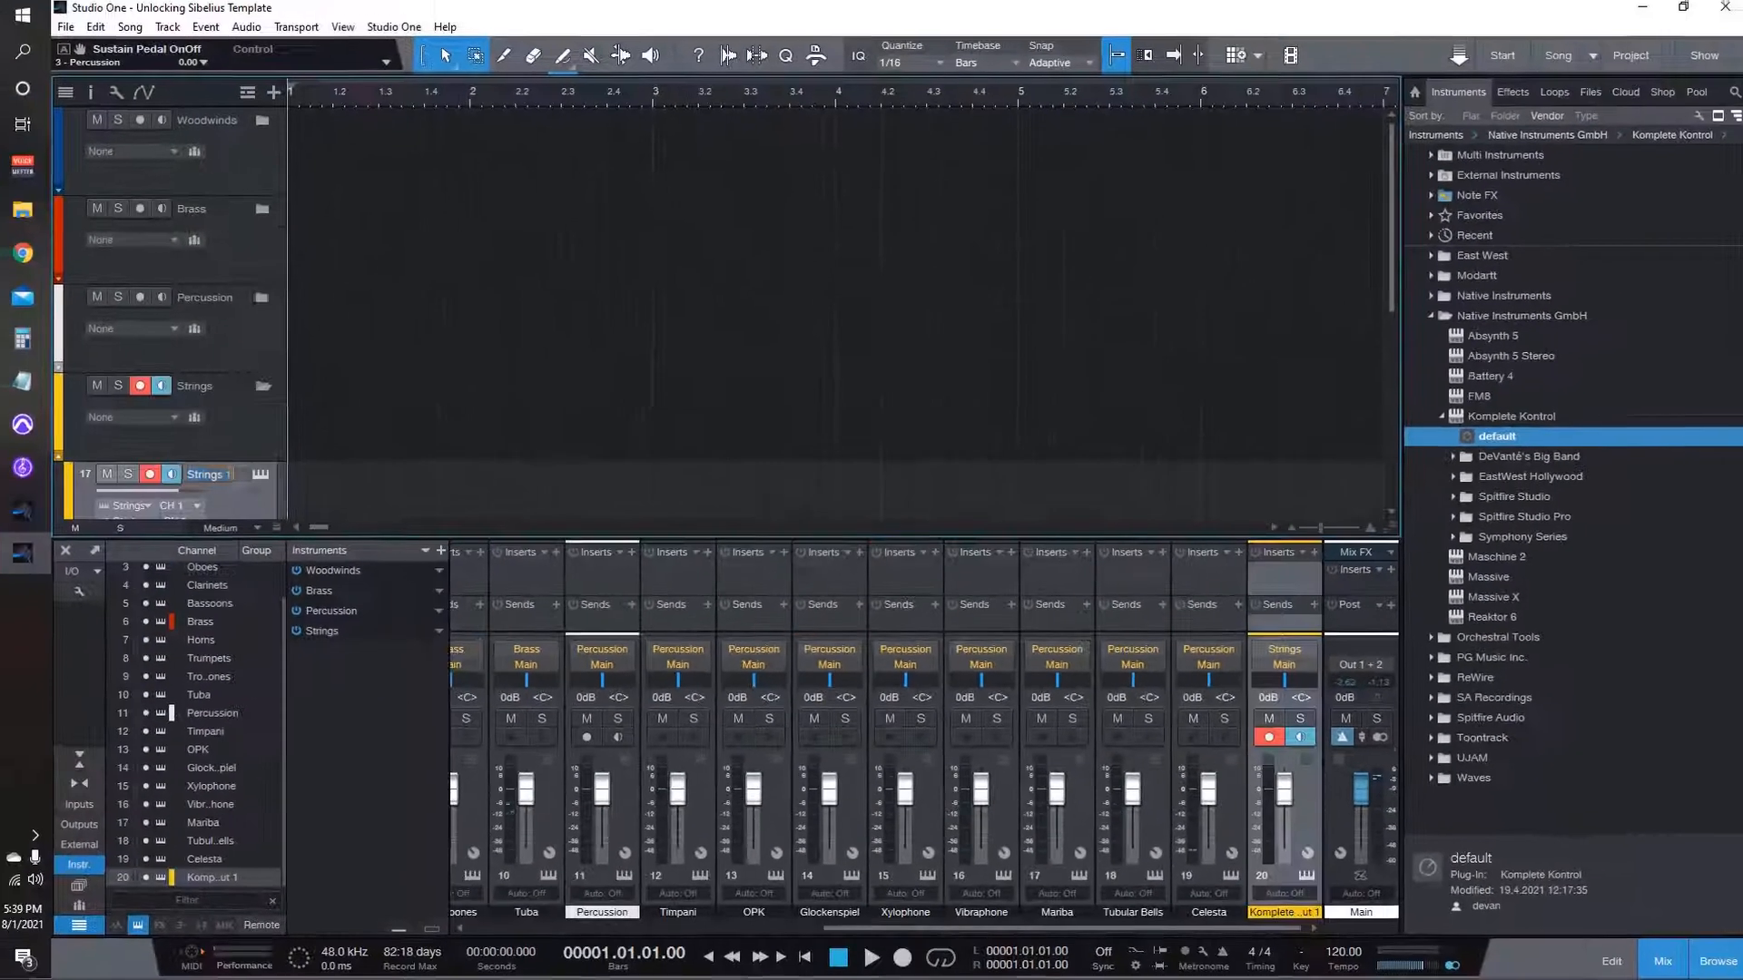
Step: Hide the console and rename the first three string tracks Violin I, Violin II and Violas
{"action": "key", "text": "F3"}
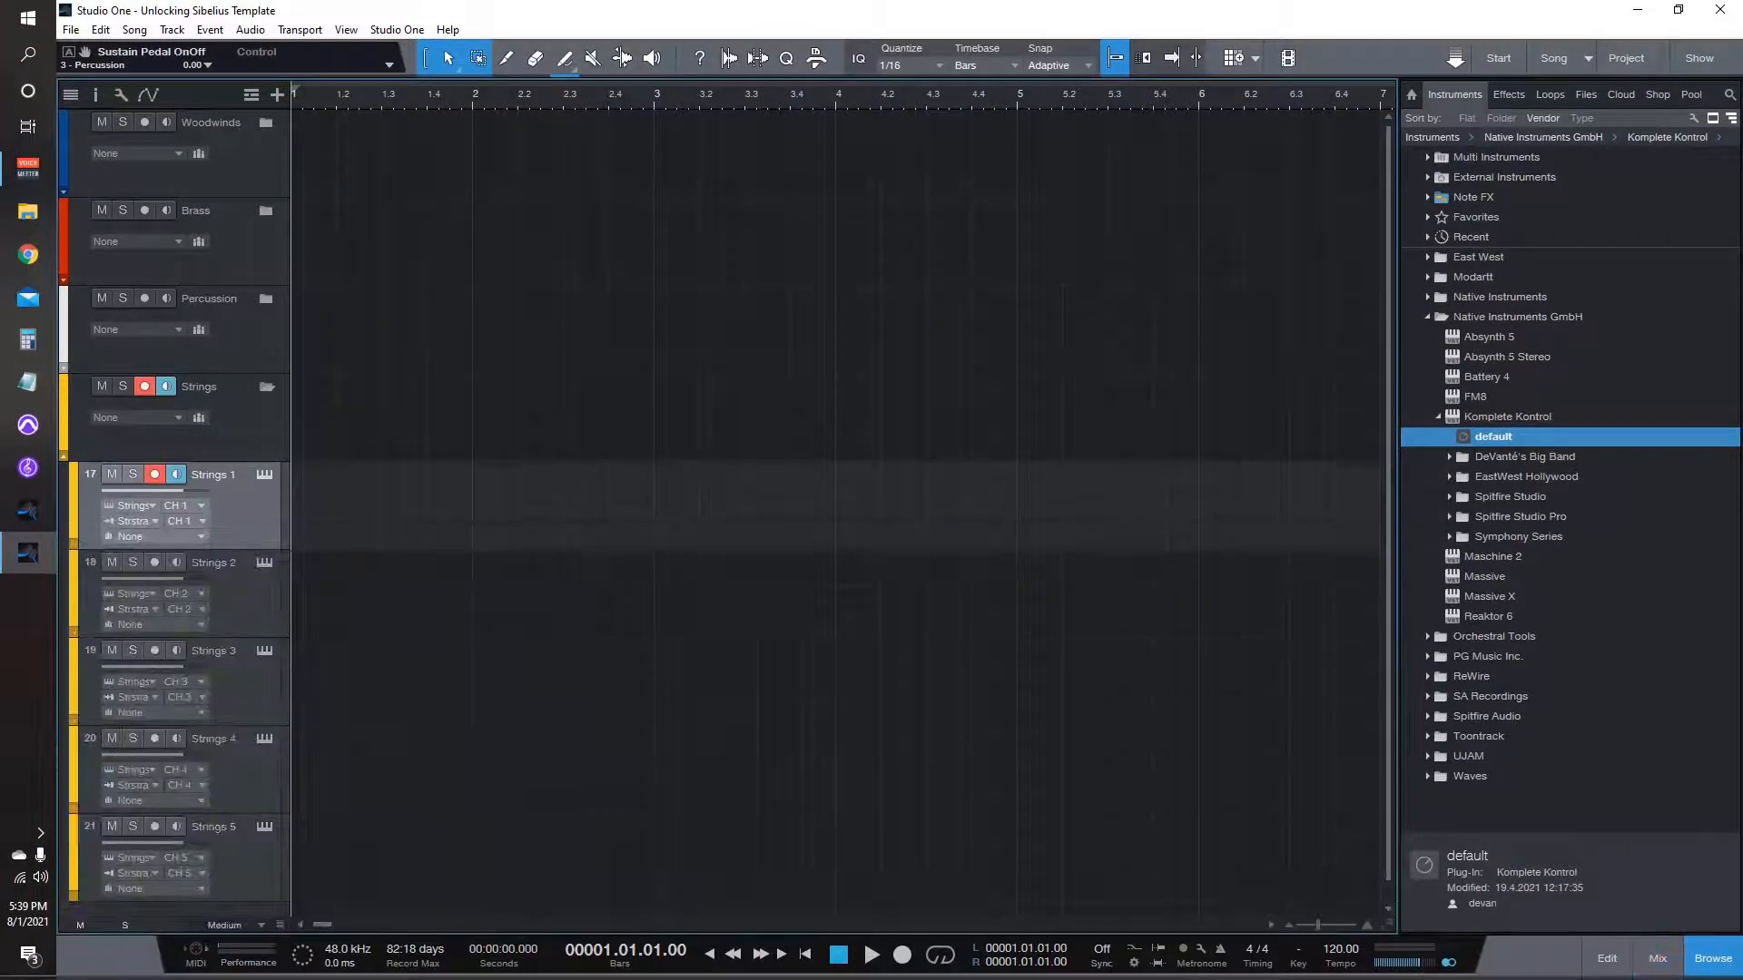
{"action": "type", "text": "Violin I"}
{"action": "key", "text": "Tab"}
{"action": "type", "text": "C"}
{"action": "key", "text": "BackSpace"}
{"action": "type", "text": "Violin II"}
{"action": "key", "text": "Tab"}
{"action": "type", "text": "Violas"}
{"action": "key", "text": "Tab"}
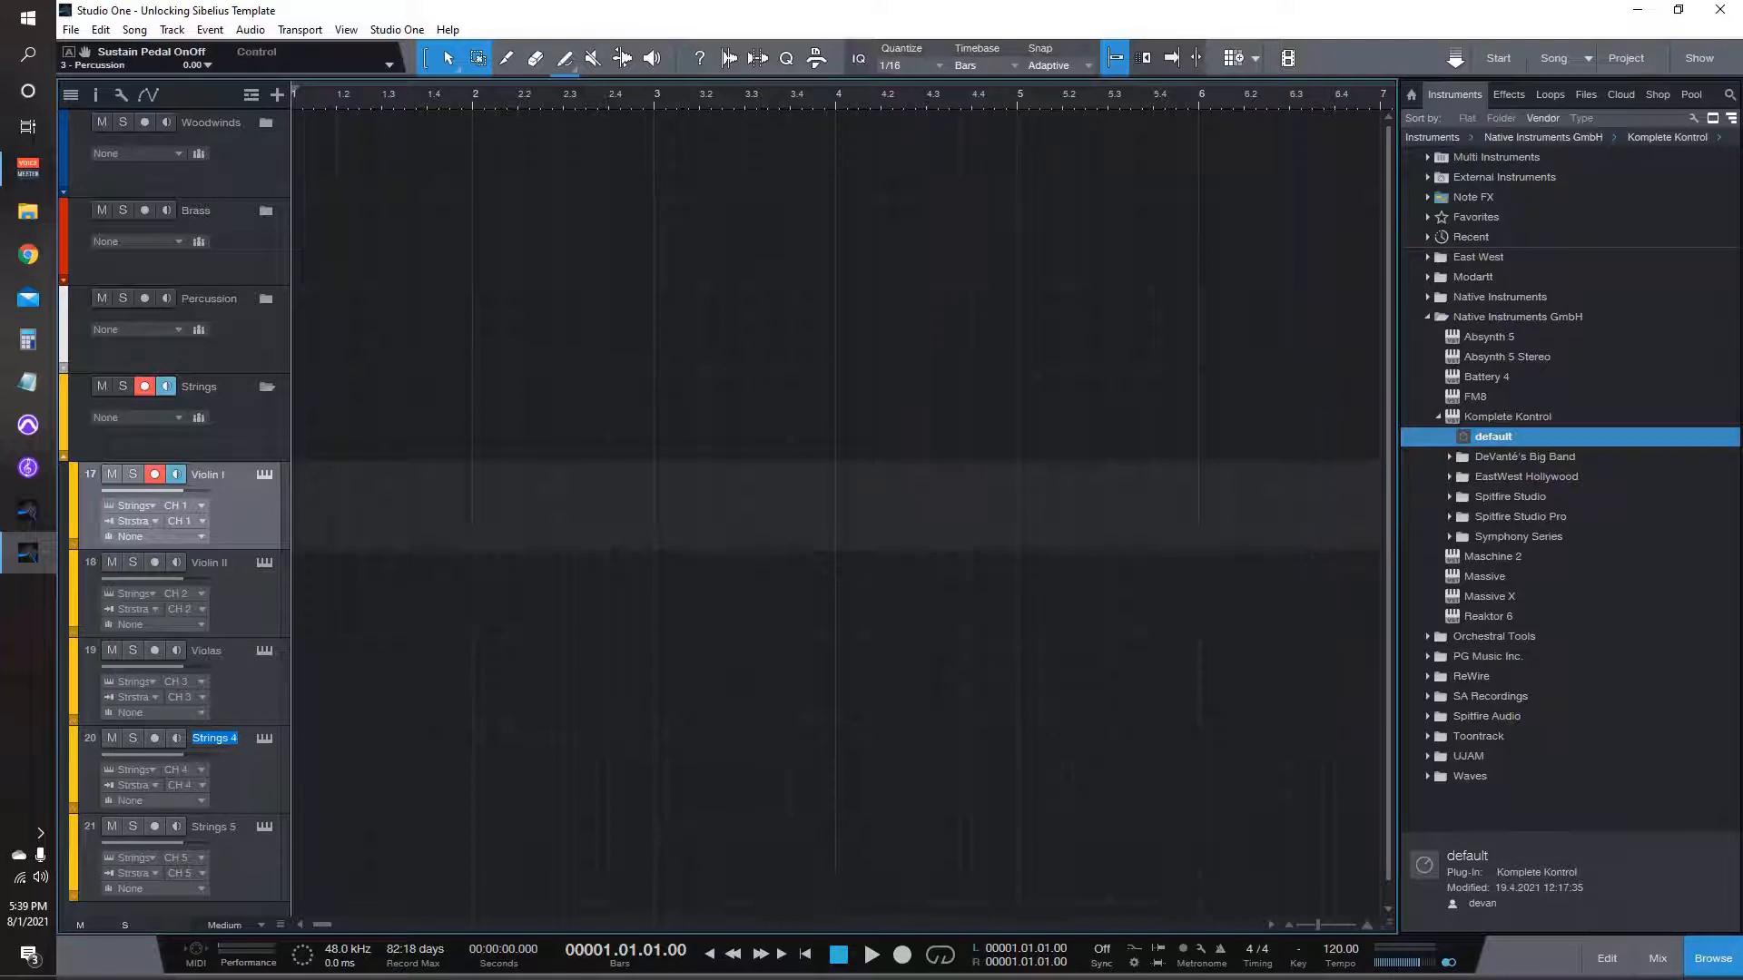
Step: Rename the last two string tracks Celli and Basses, and disarm recording on the Violin I track
{"action": "type", "text": "Celli"}
{"action": "key", "text": "Tab"}
{"action": "type", "text": "Basses"}
{"action": "key", "text": "Return"}
{"action": "key", "text": "r"}
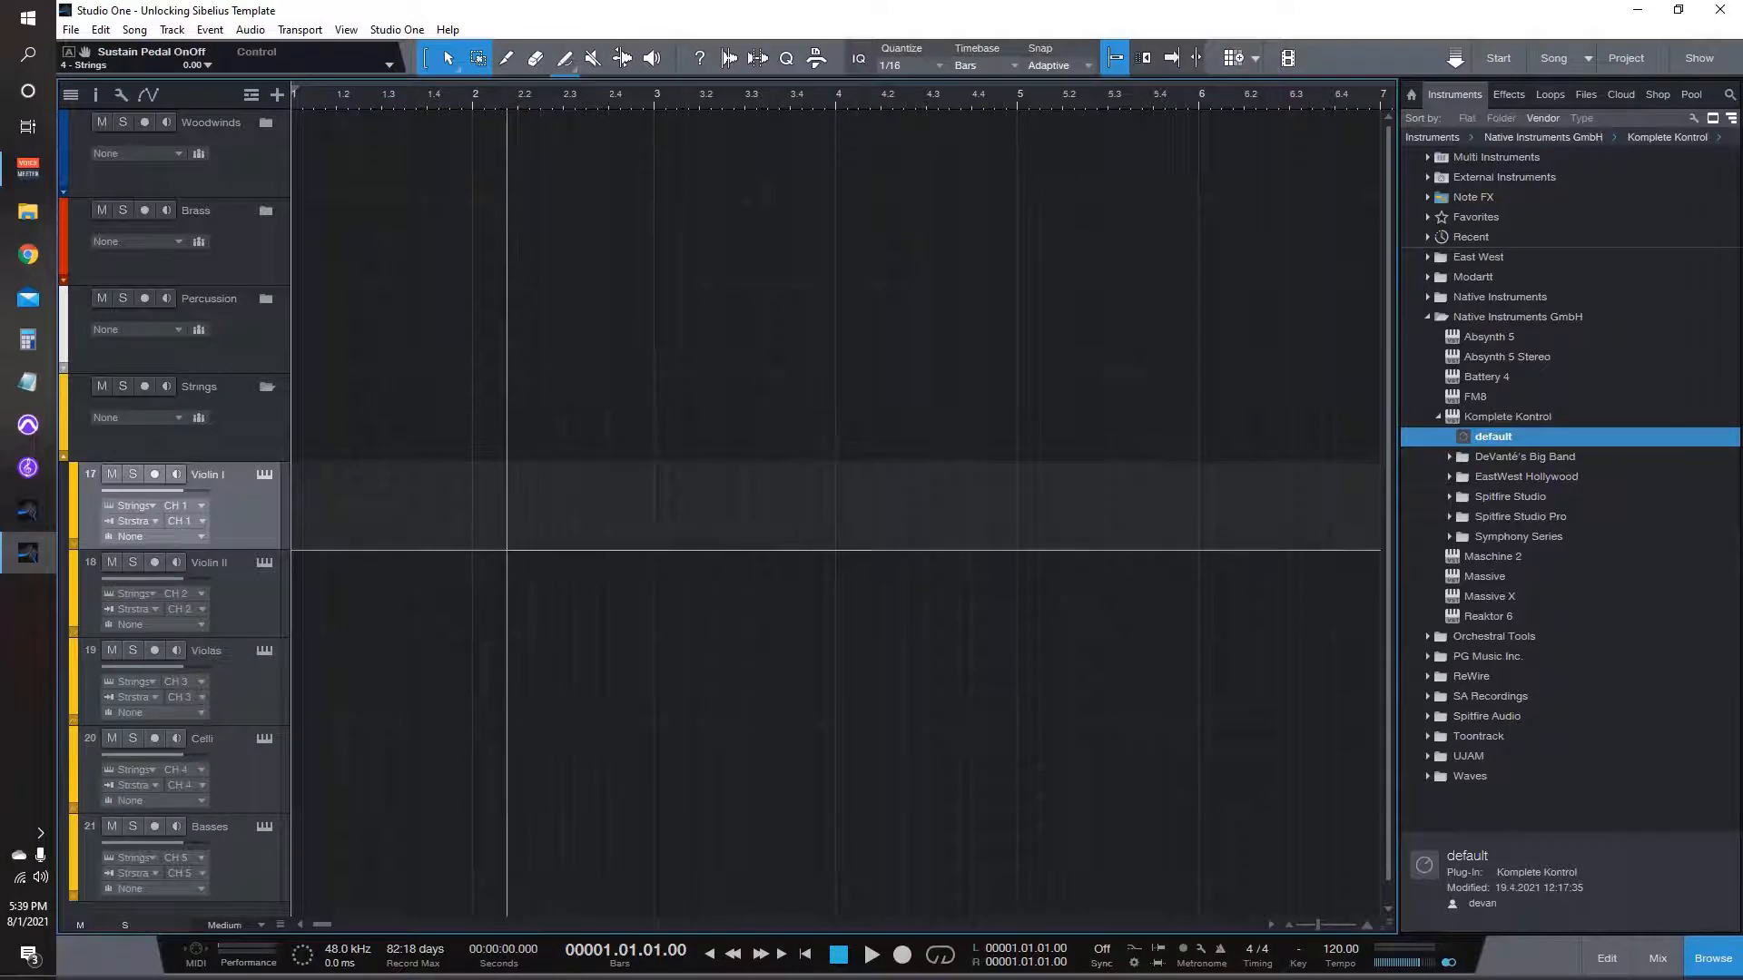
Step: Expand the Percussion, Brass and Woodwinds folders to review their tracks, and collapse all four track folders
{"action": "left_click", "coordinate": [266, 299]}
{"action": "left_click", "coordinate": [266, 211]}
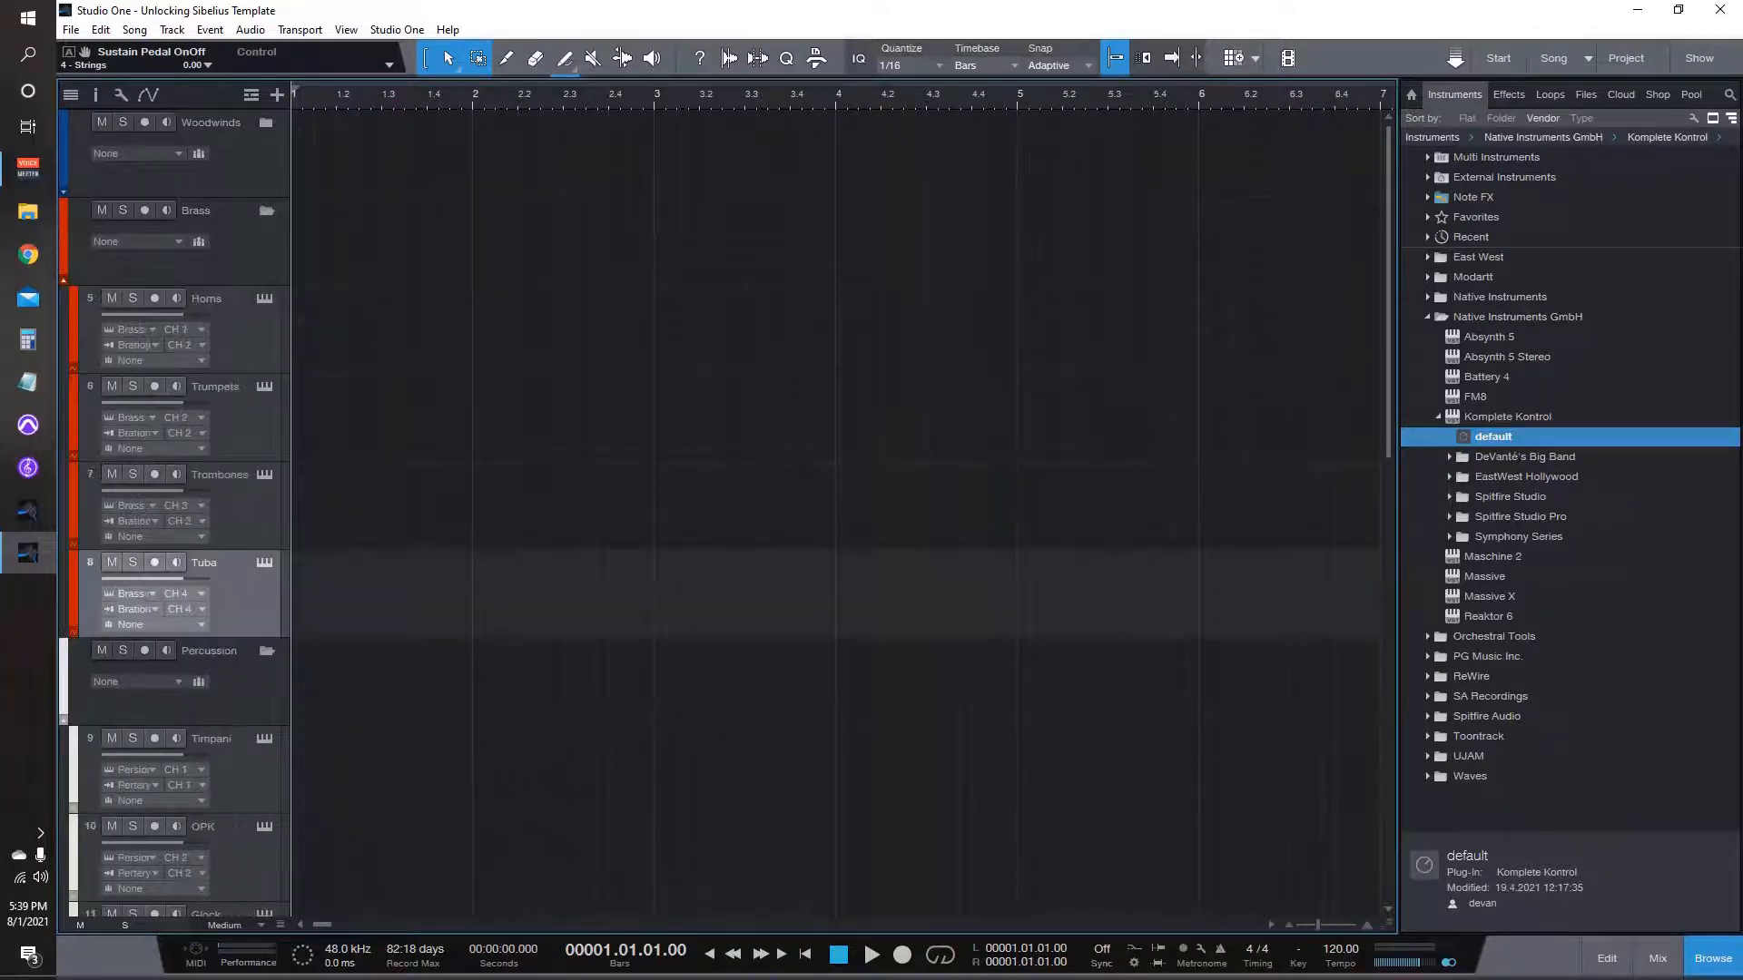
{"action": "left_click", "coordinate": [266, 122]}
{"action": "left_click", "coordinate": [266, 123]}
{"action": "left_click", "coordinate": [266, 211]}
{"action": "left_click", "coordinate": [266, 299]}
{"action": "left_click", "coordinate": [266, 387]}
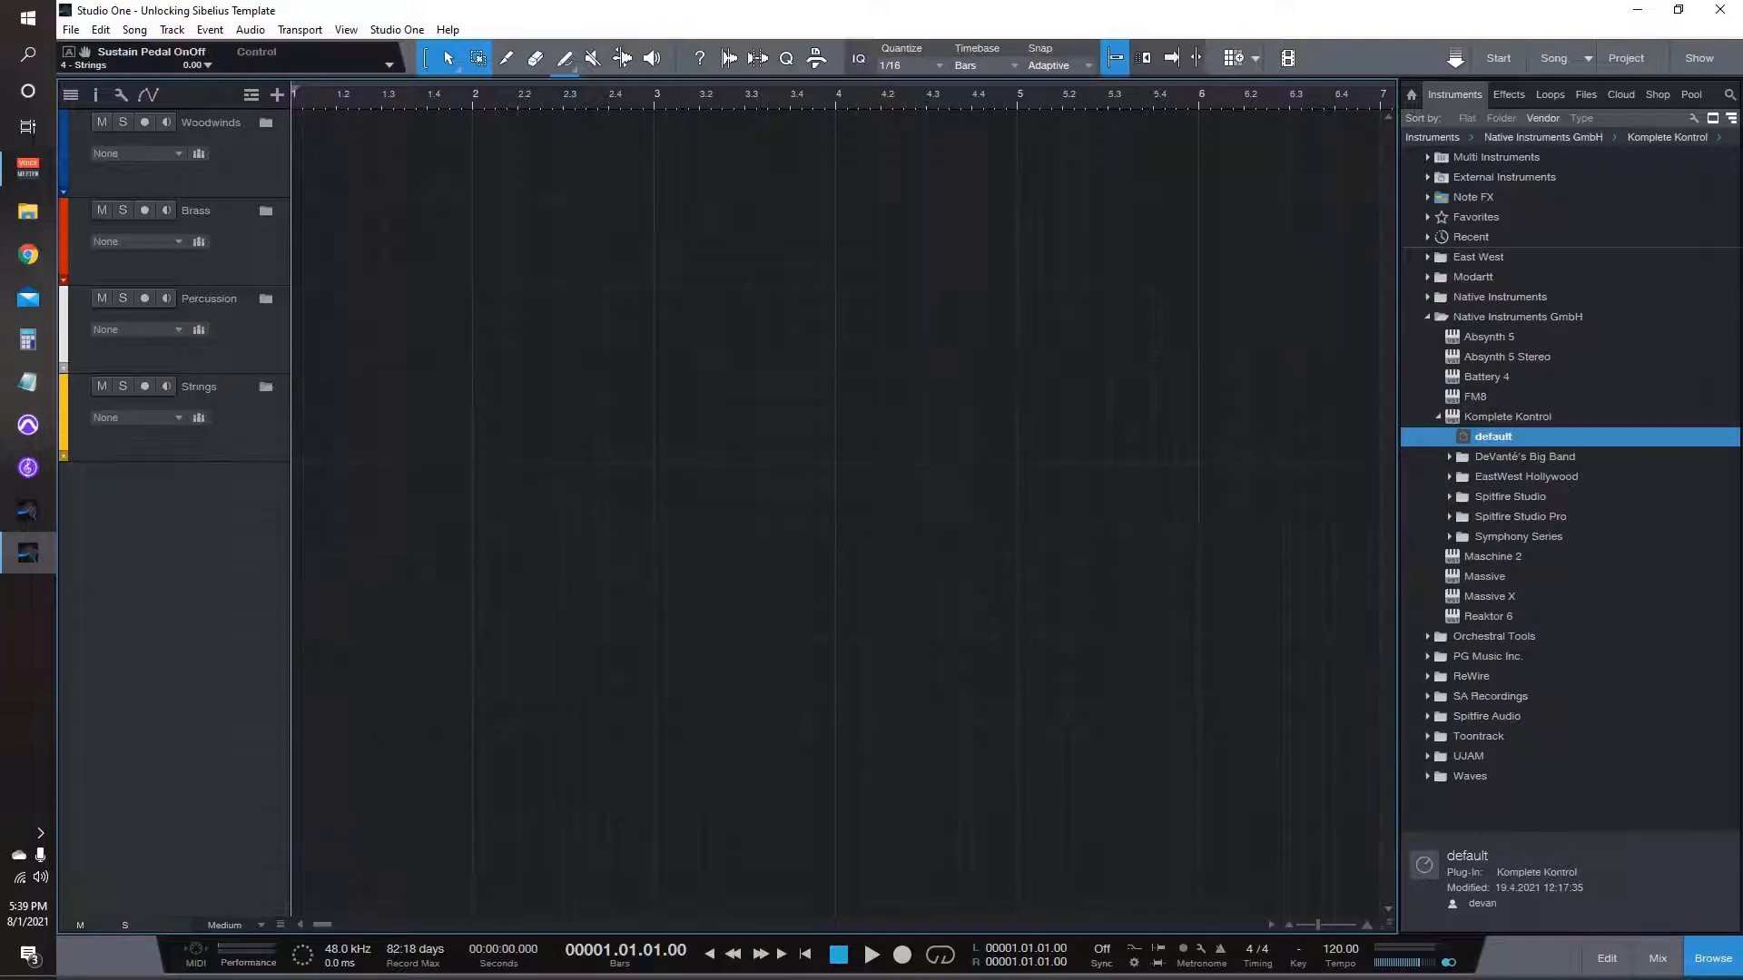
Step: Show the console and enable Komplete Kontrol outputs 2 through 6 for the Strings instrument
{"action": "key", "text": "F3"}
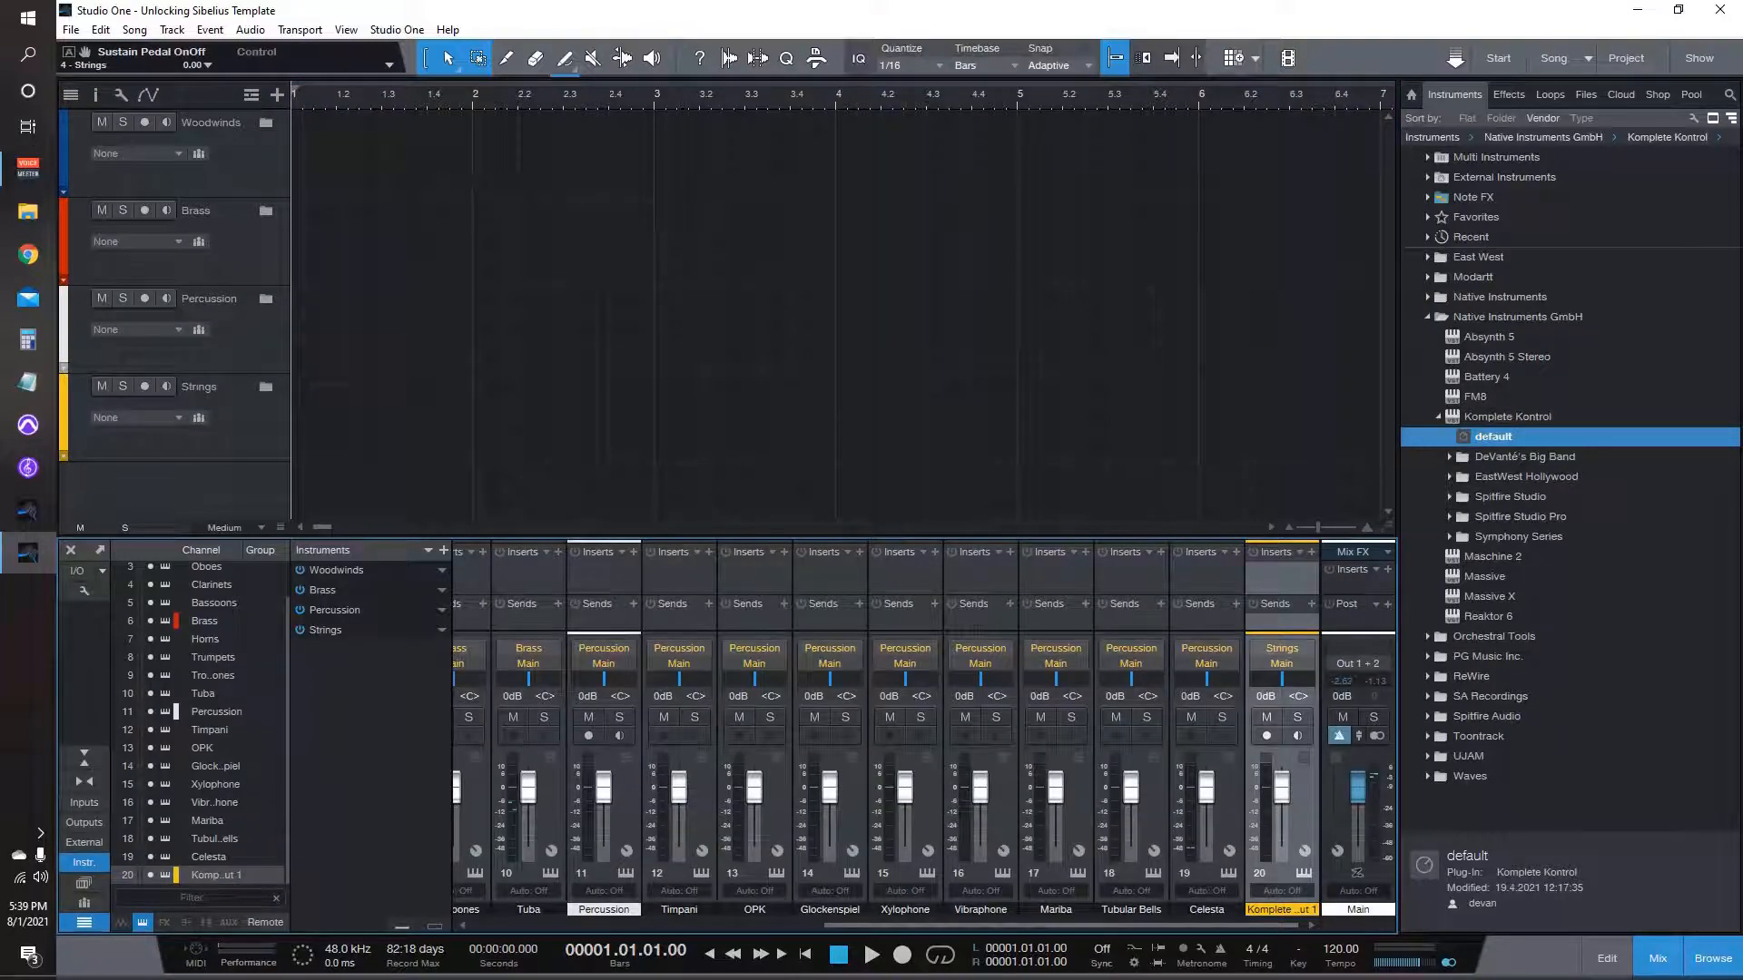
{"action": "left_click", "coordinate": [325, 630]}
{"action": "left_click", "coordinate": [299, 667]}
{"action": "left_click", "coordinate": [300, 685]}
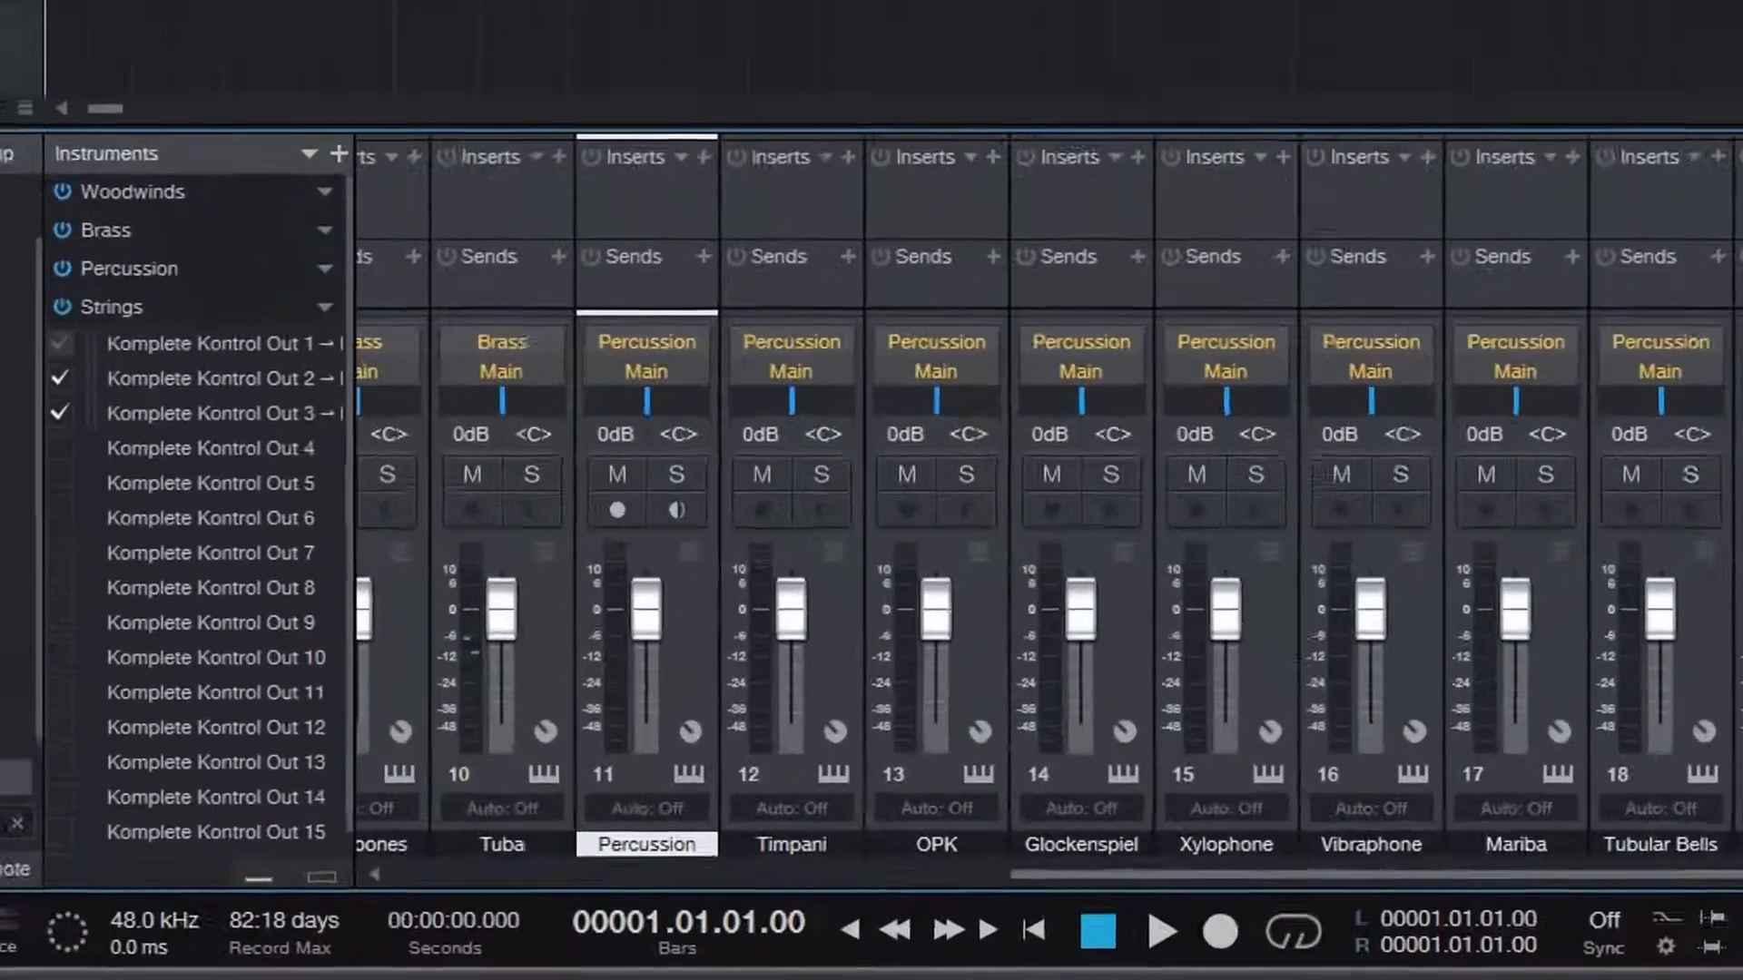
{"action": "left_click", "coordinate": [261, 663]}
{"action": "left_click", "coordinate": [261, 683]}
{"action": "left_click", "coordinate": [261, 704]}
{"action": "left_click", "coordinate": [95, 279]}
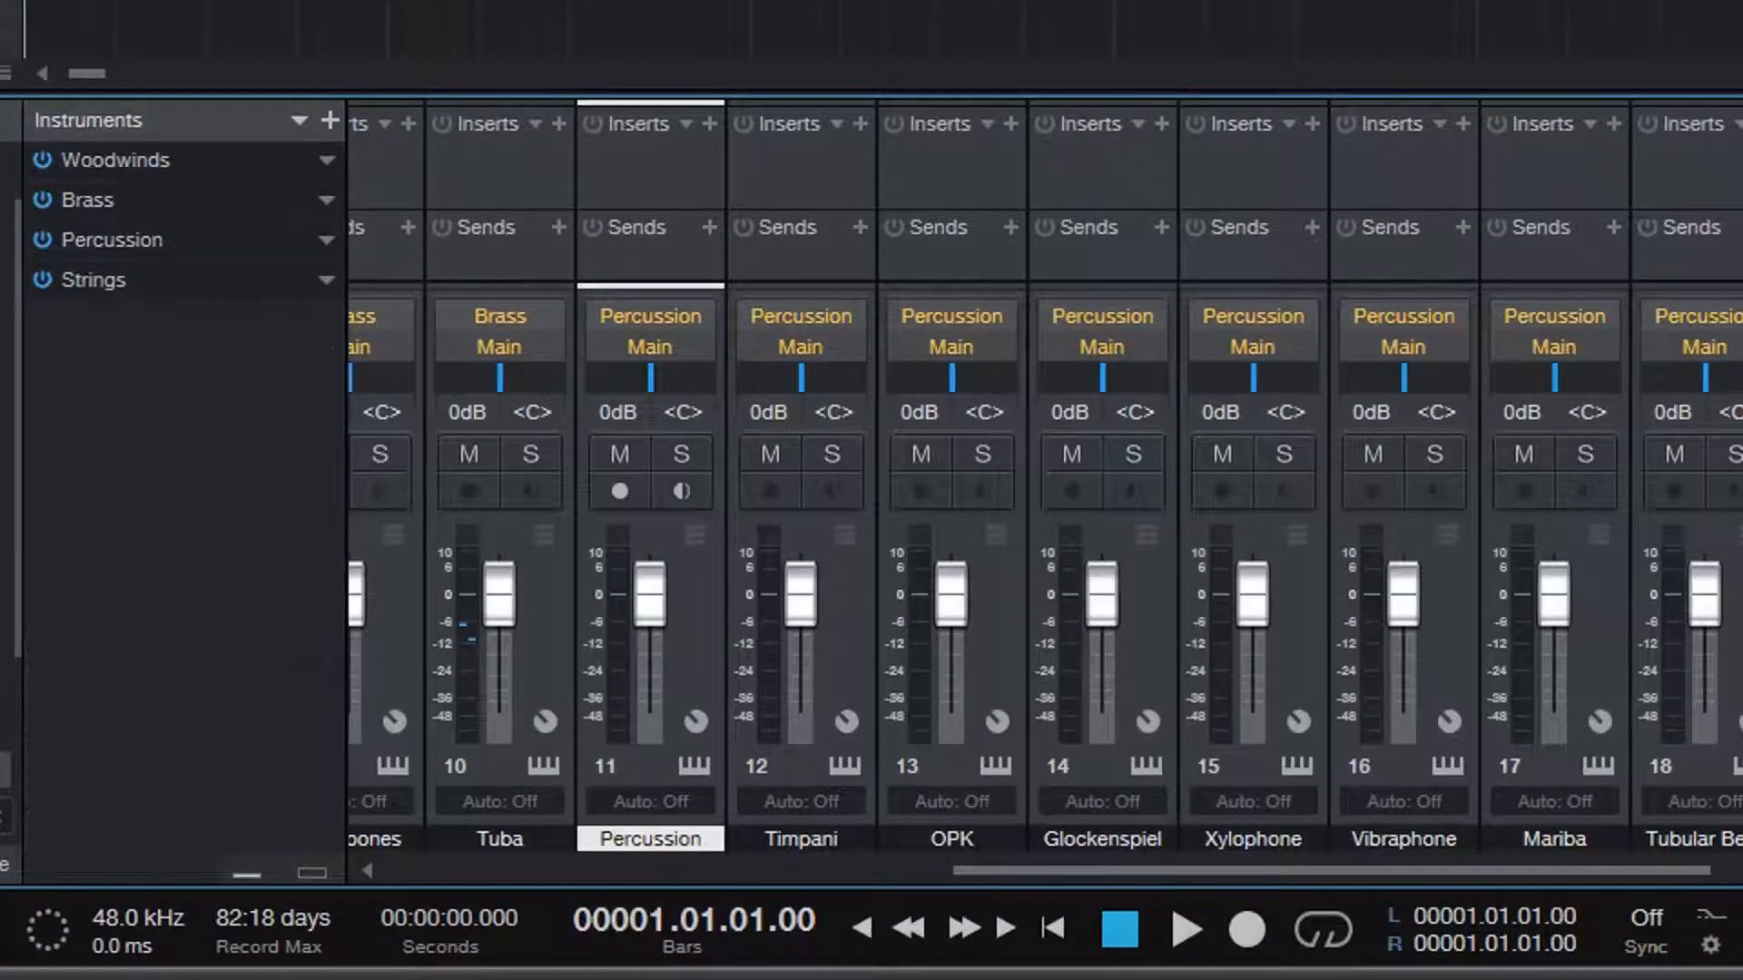
Step: Rename the first three Strings output channels in the console Strings, Violin I and Violin II
{"action": "scroll", "coordinate": [997, 722], "scroll_direction": "right", "scroll_amount": 5}
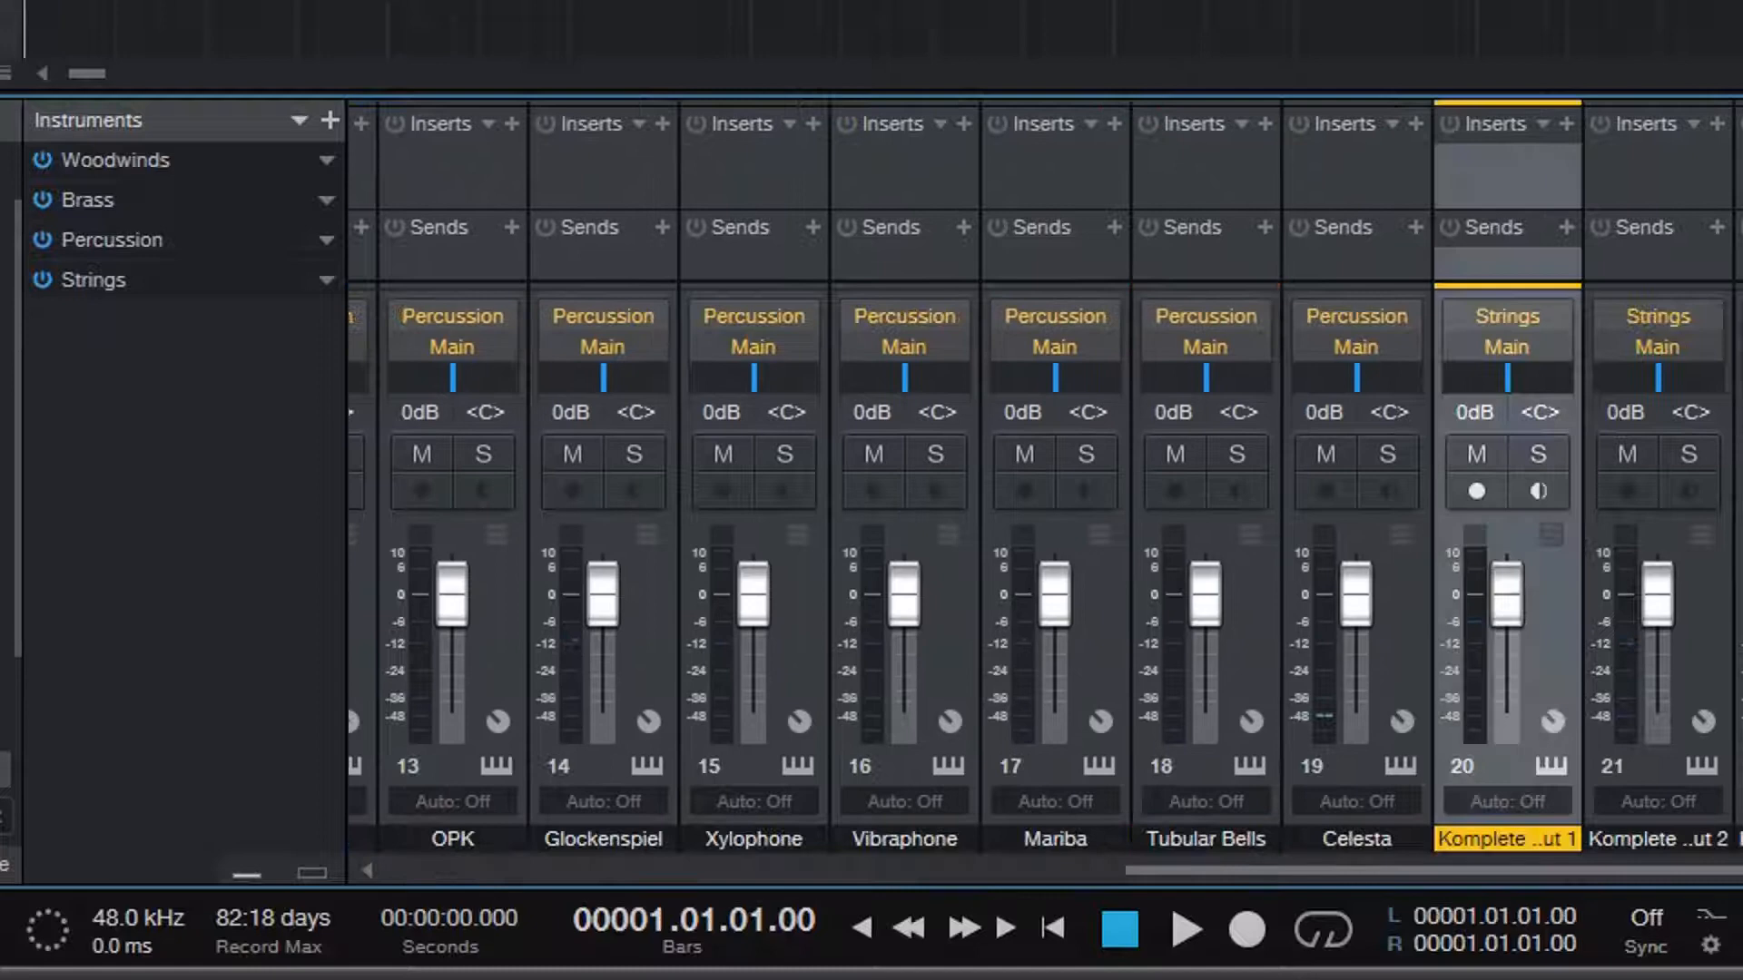
{"action": "scroll", "coordinate": [1043, 581], "scroll_direction": "right", "scroll_amount": 3}
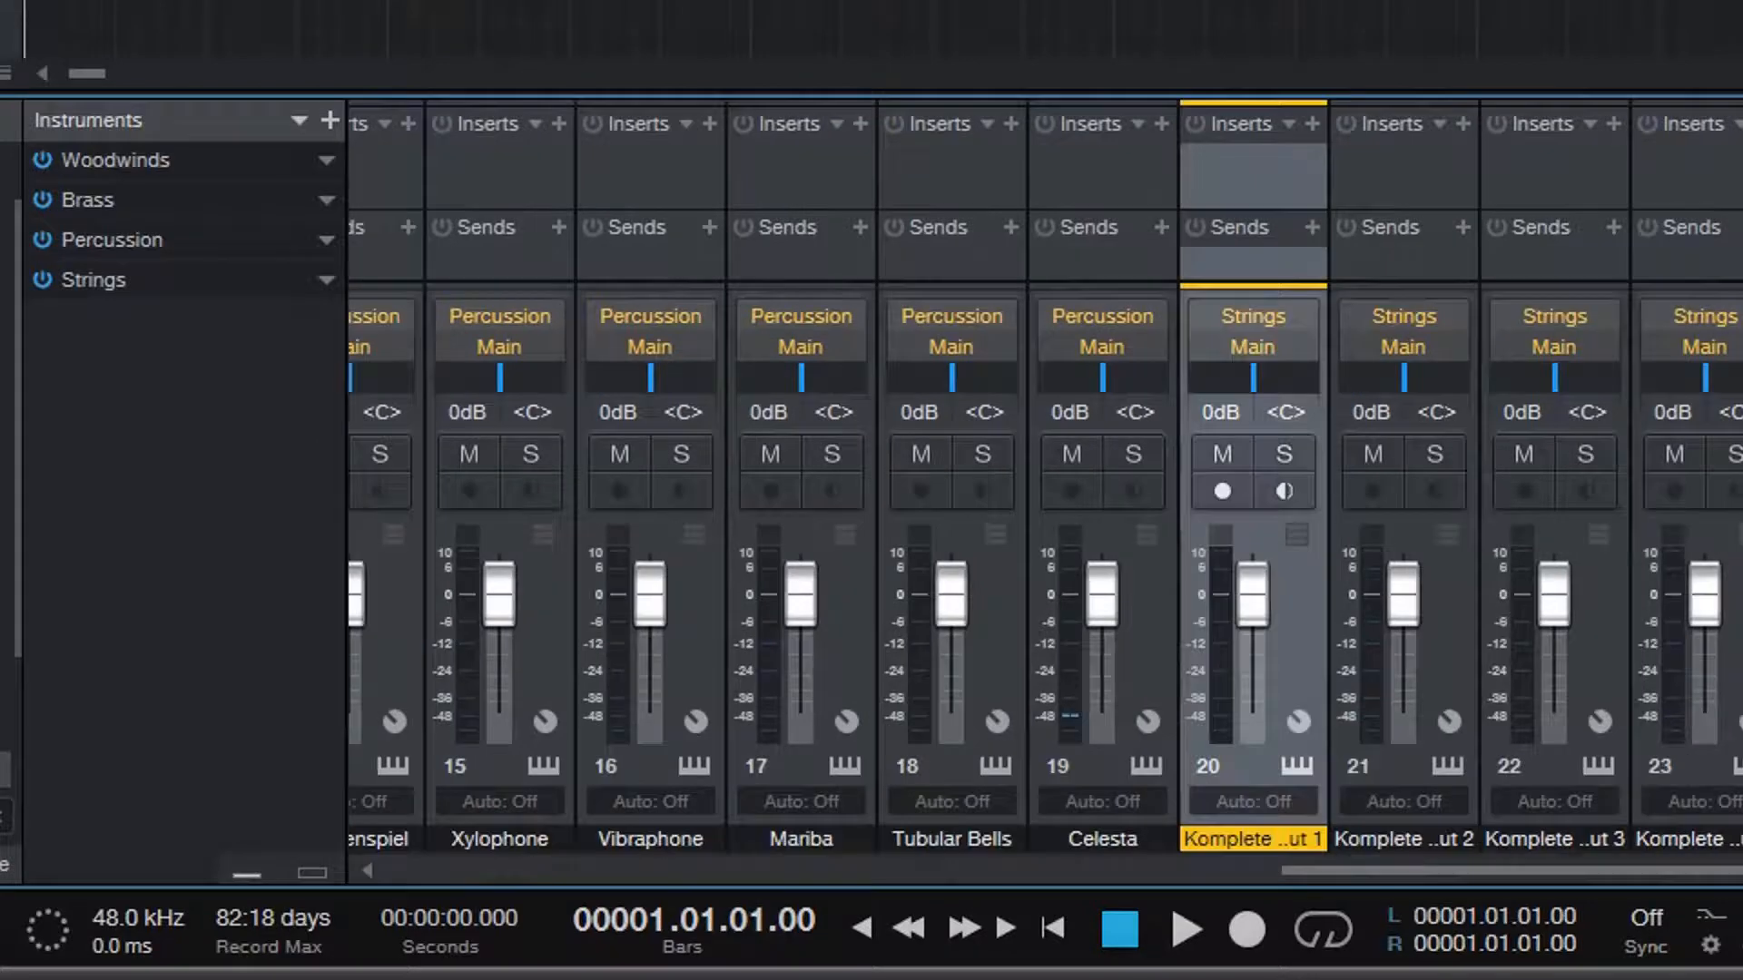
{"action": "double_click", "coordinate": [1252, 838]}
{"action": "type", "text": "Strings"}
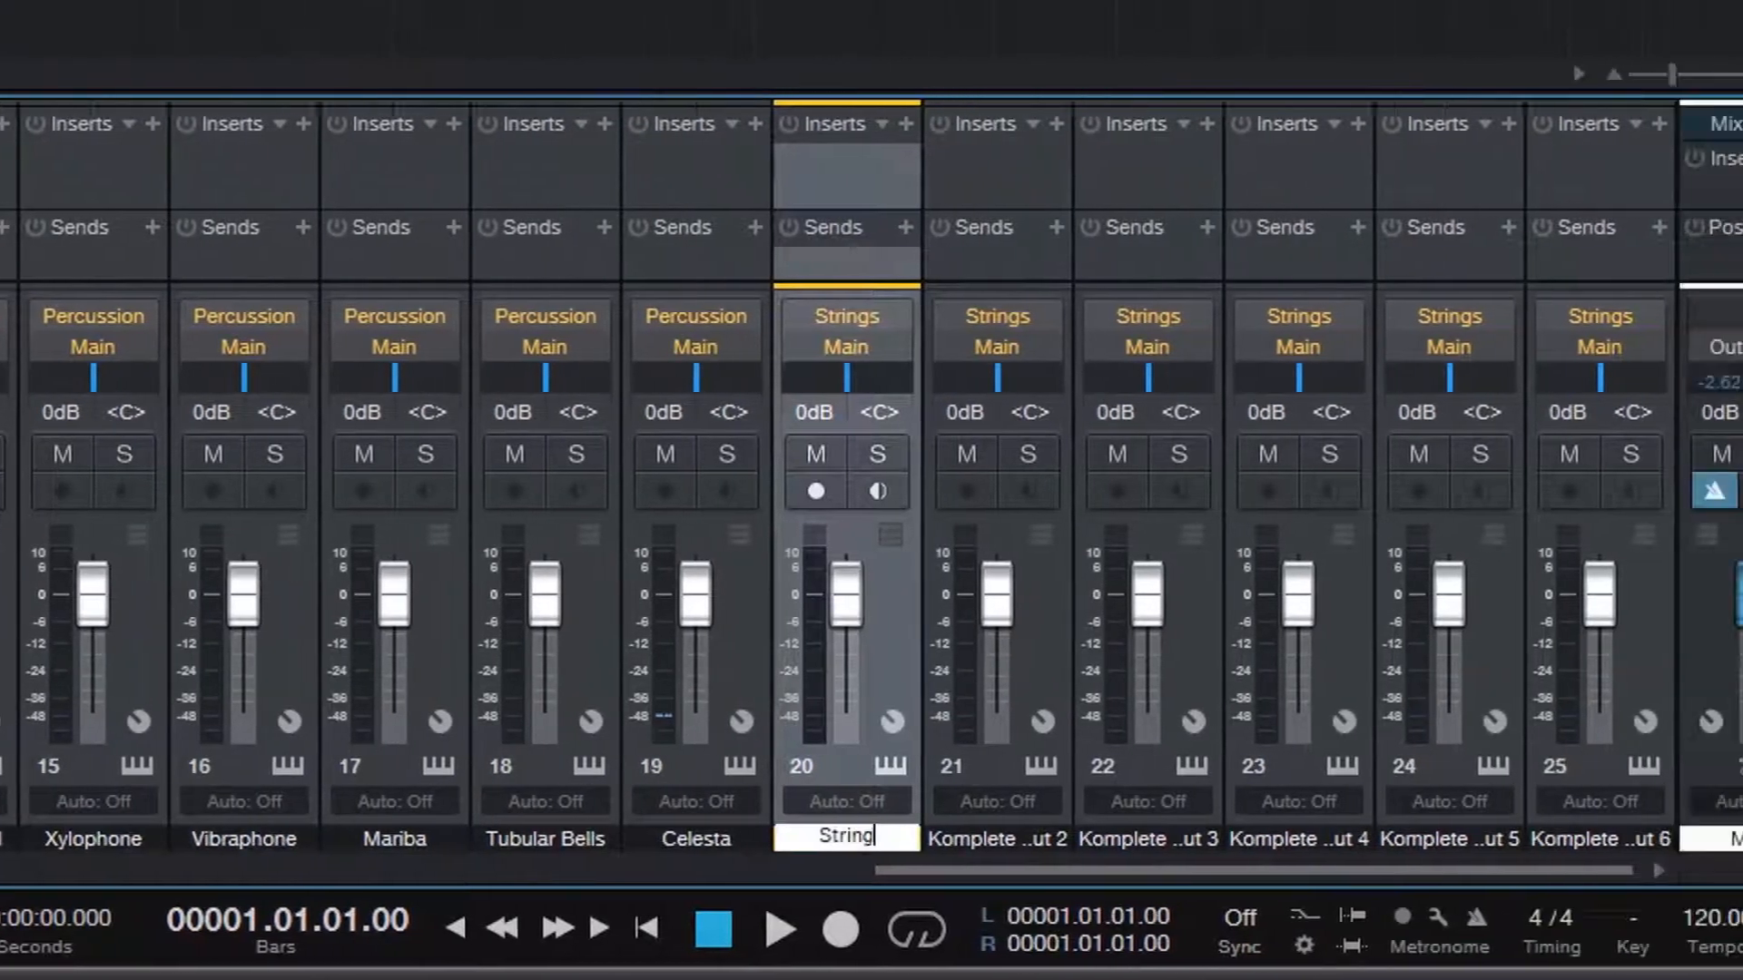
{"action": "key", "text": "Tab"}
{"action": "type", "text": "Violin I"}
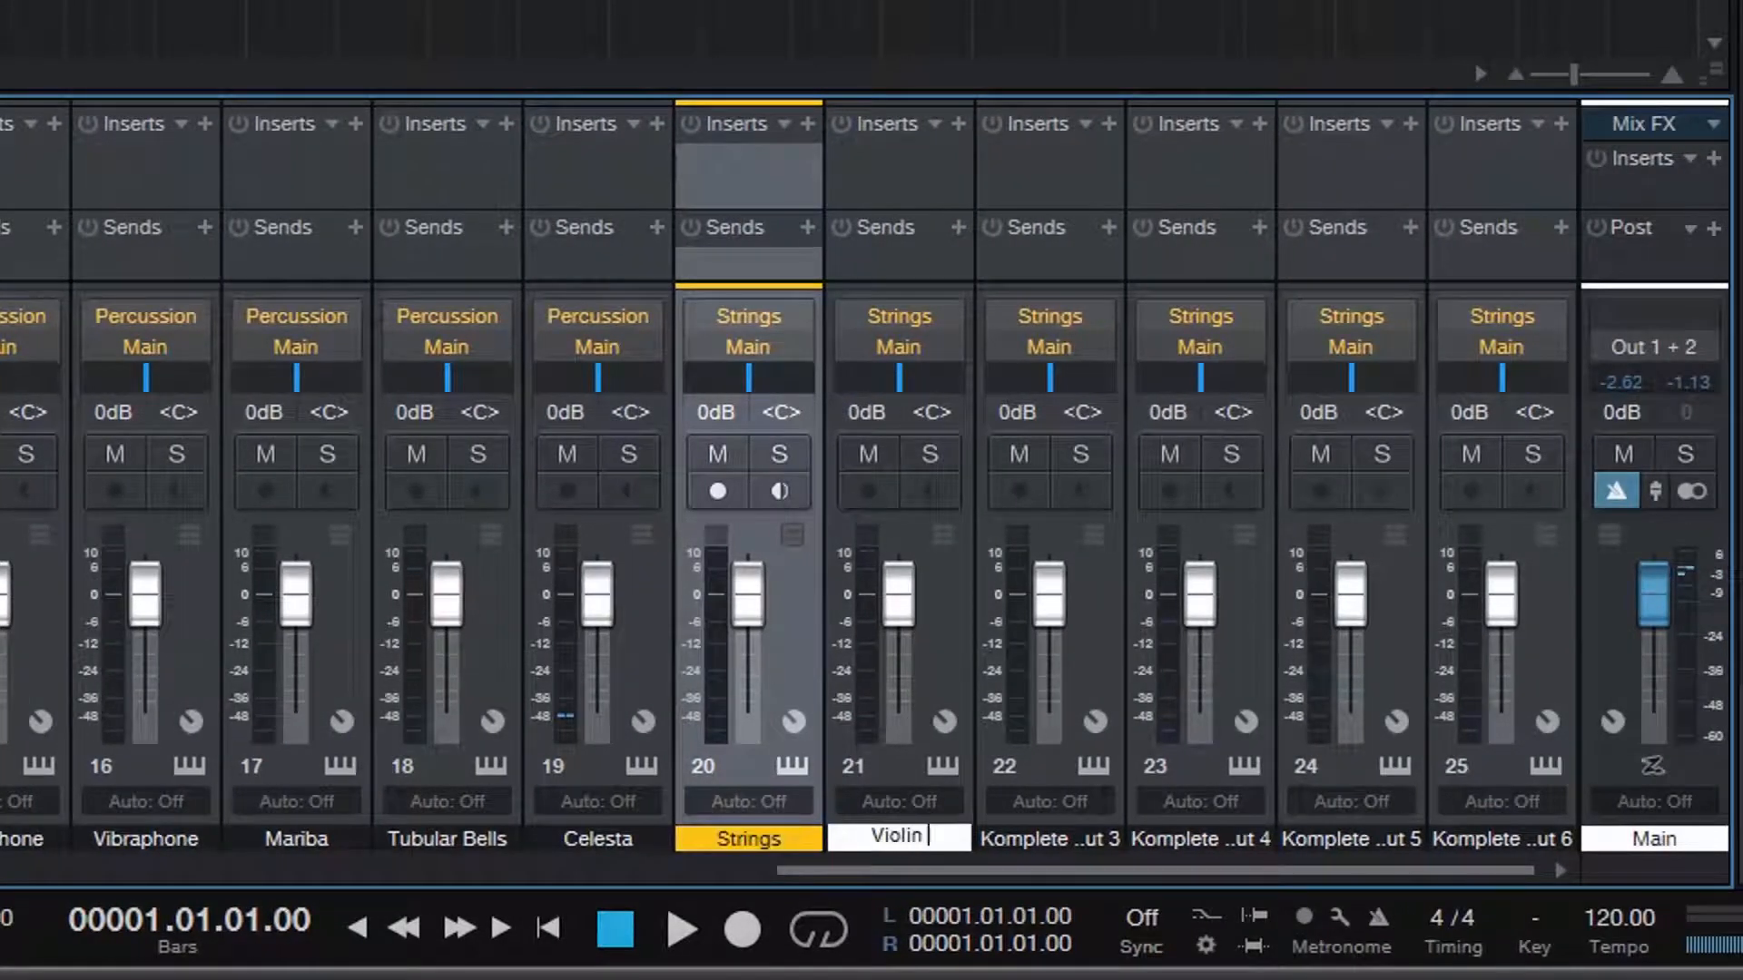
{"action": "key", "text": "Tab"}
{"action": "type", "text": "Violin II"}
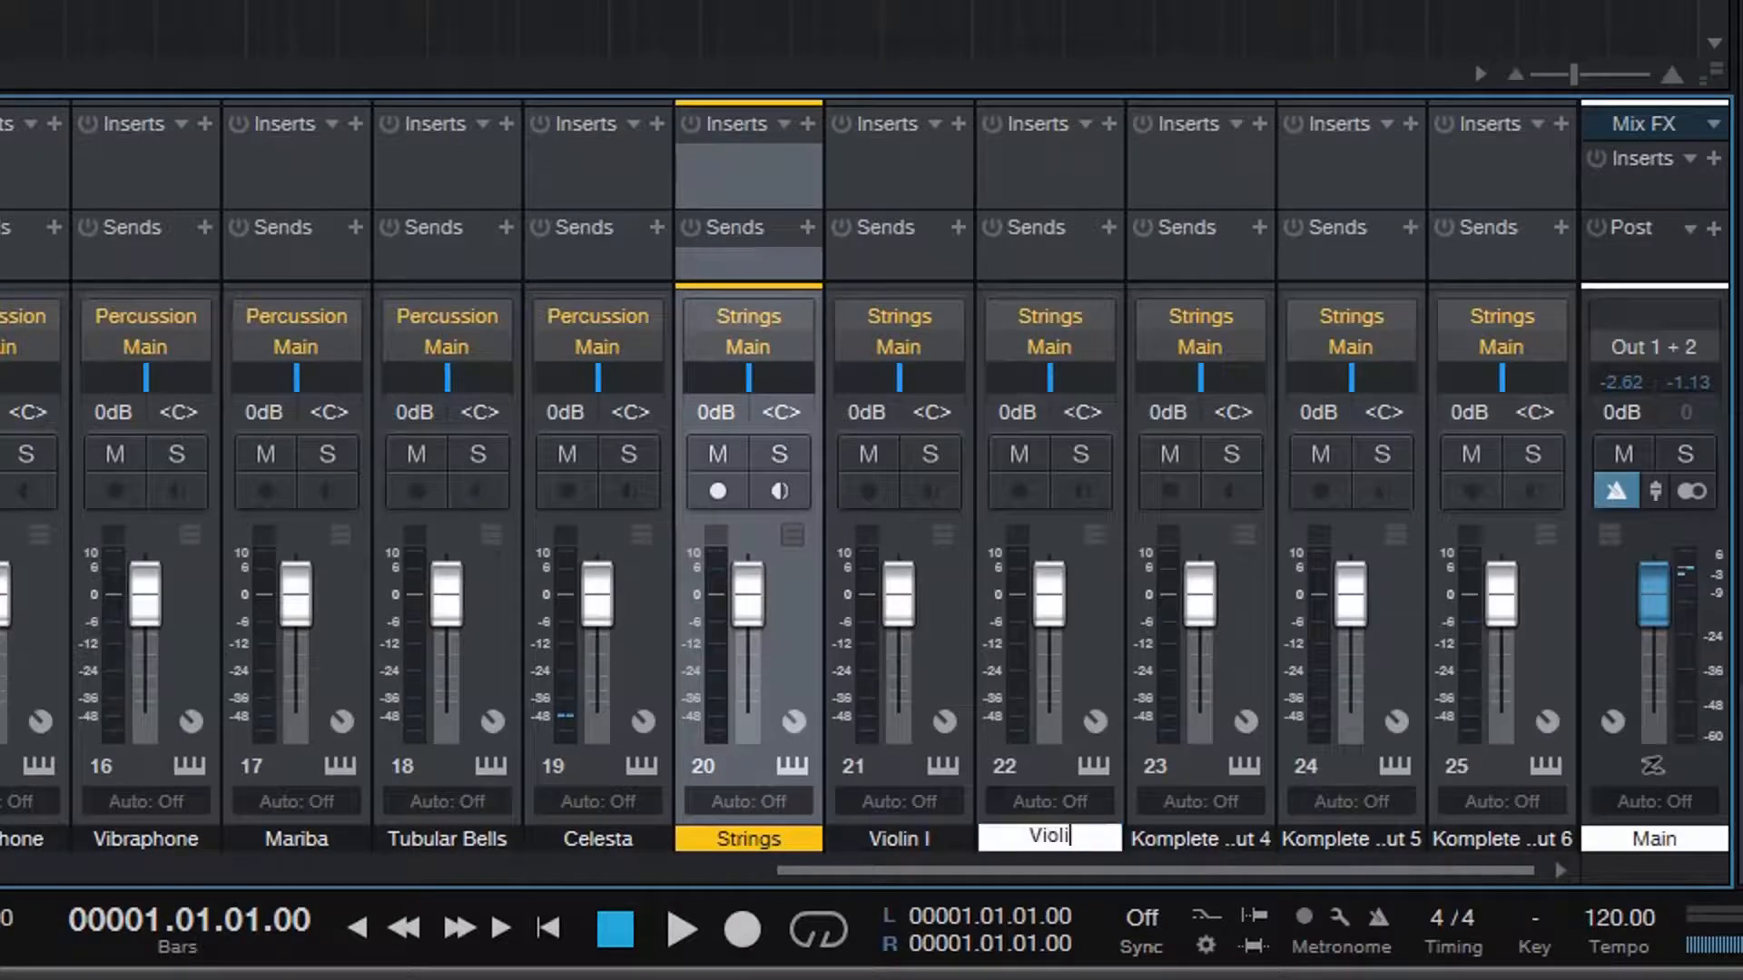
Step: Rename the last three Strings output channels in the console Violas, Celli and Basses
{"action": "key", "text": "Tab"}
{"action": "type", "text": "Violas"}
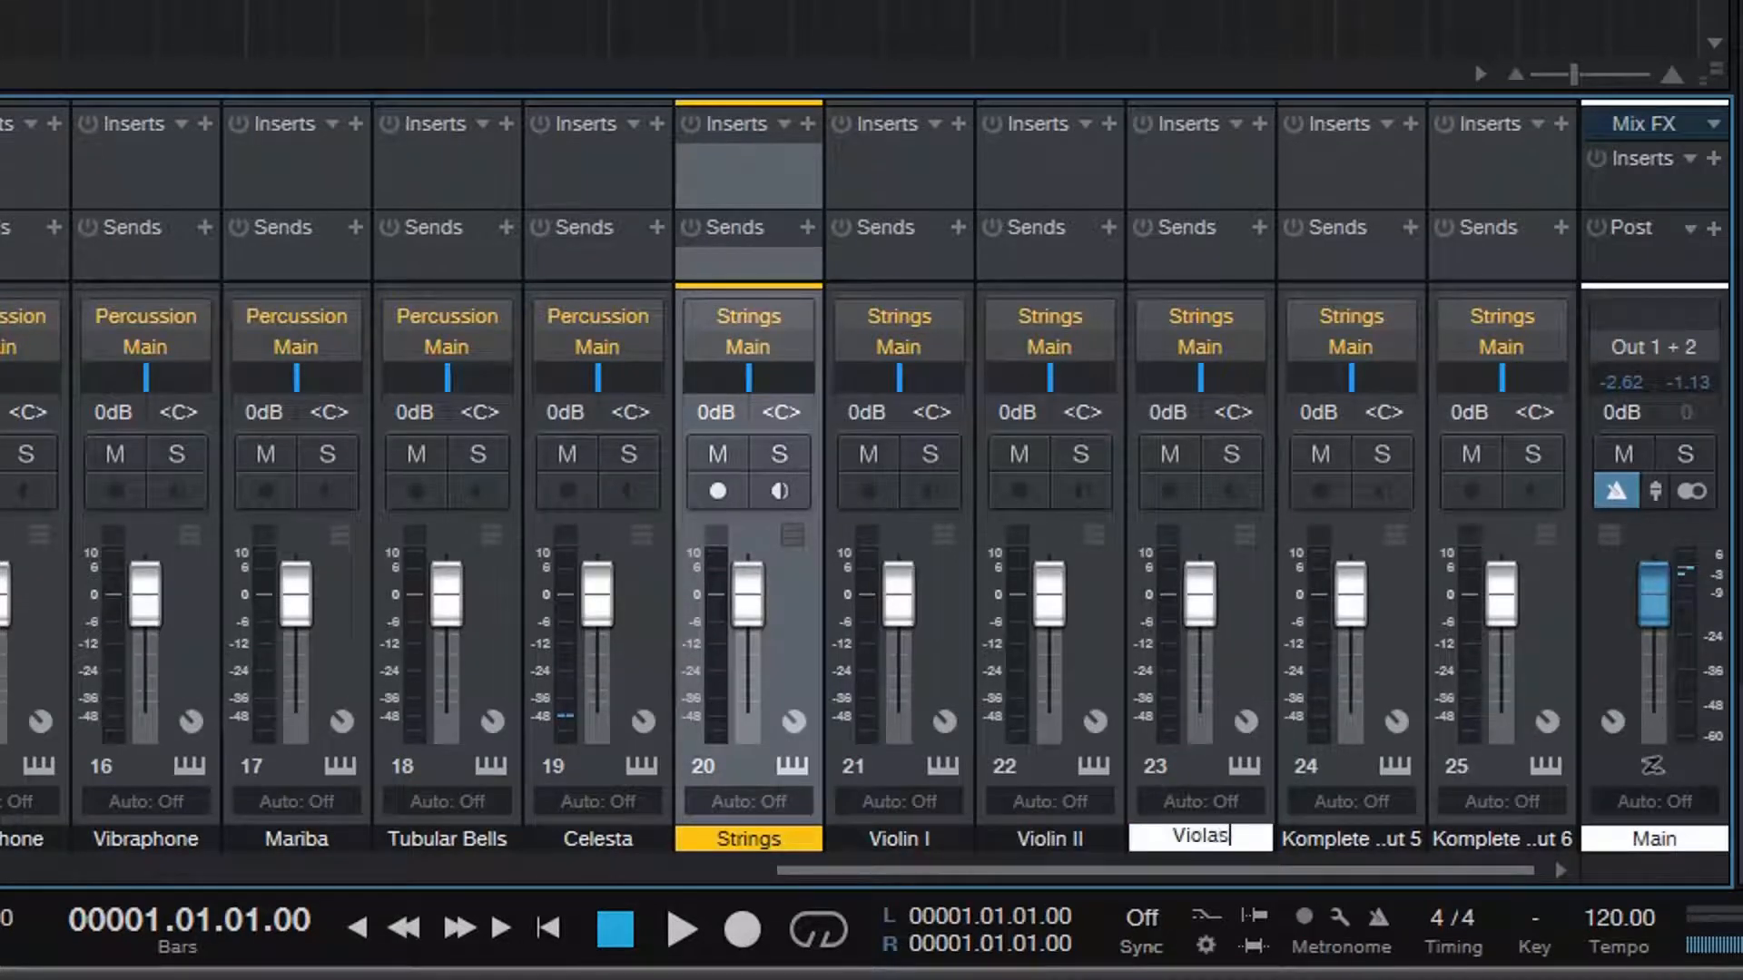
{"action": "key", "text": "Tab"}
{"action": "type", "text": "Celli"}
{"action": "key", "text": "Tab"}
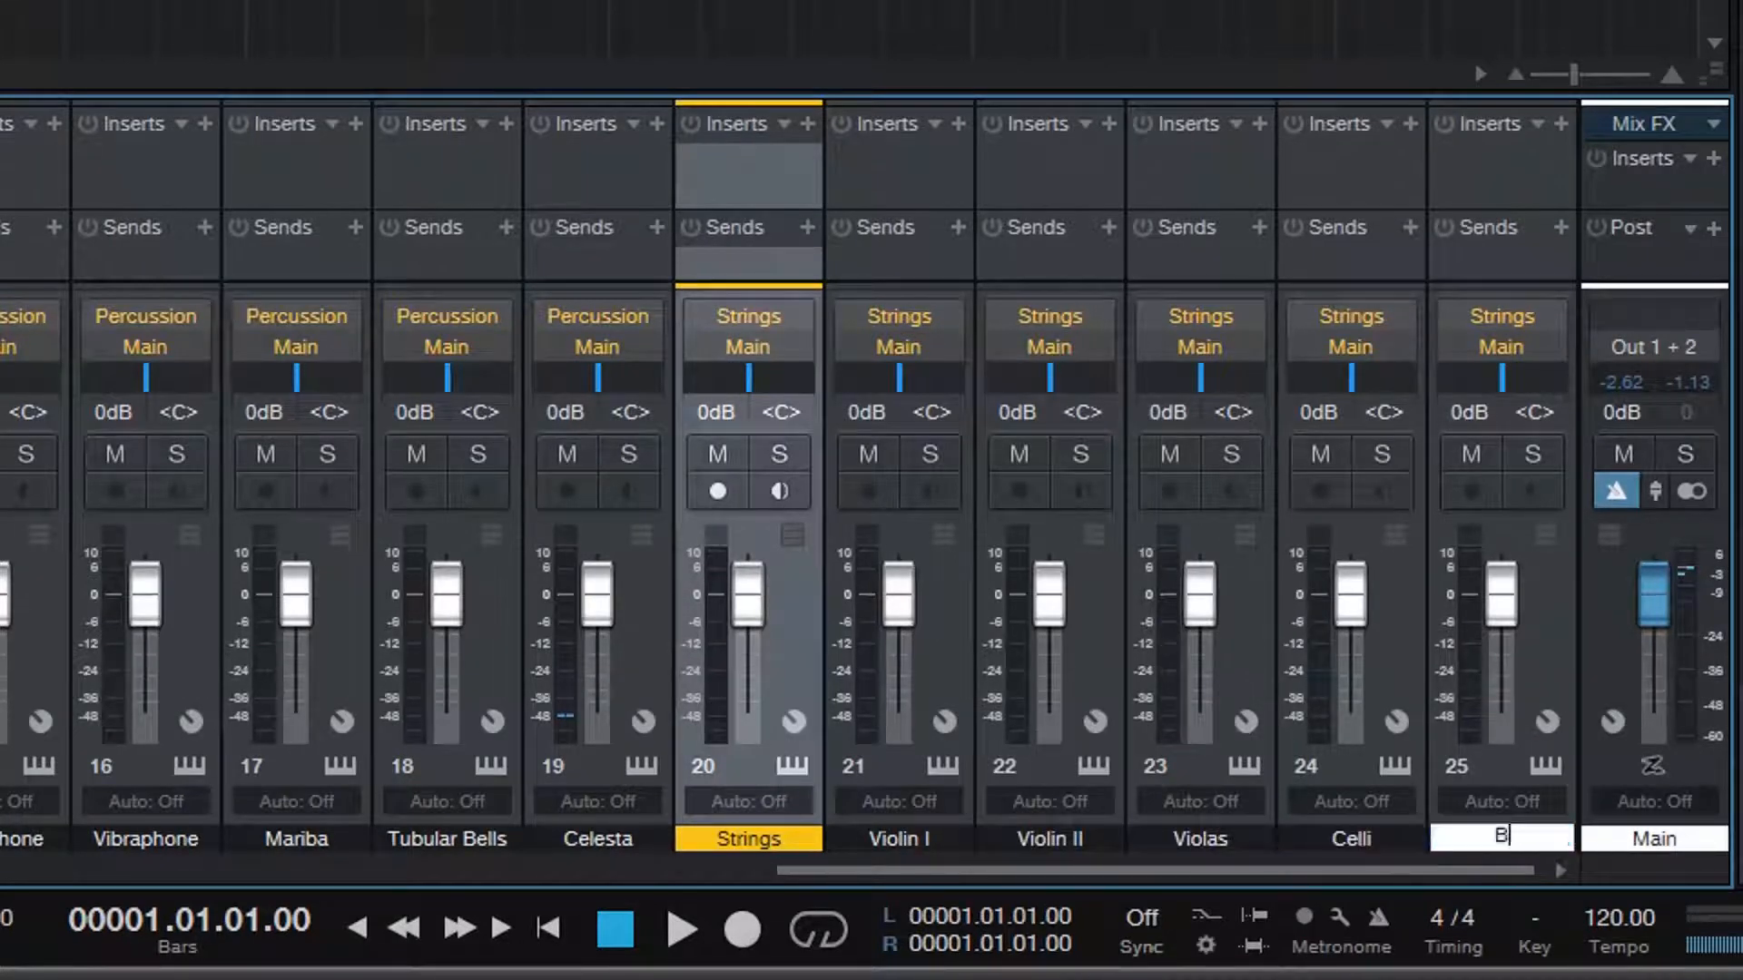
{"action": "type", "text": "Basses"}
{"action": "key", "text": "Return"}
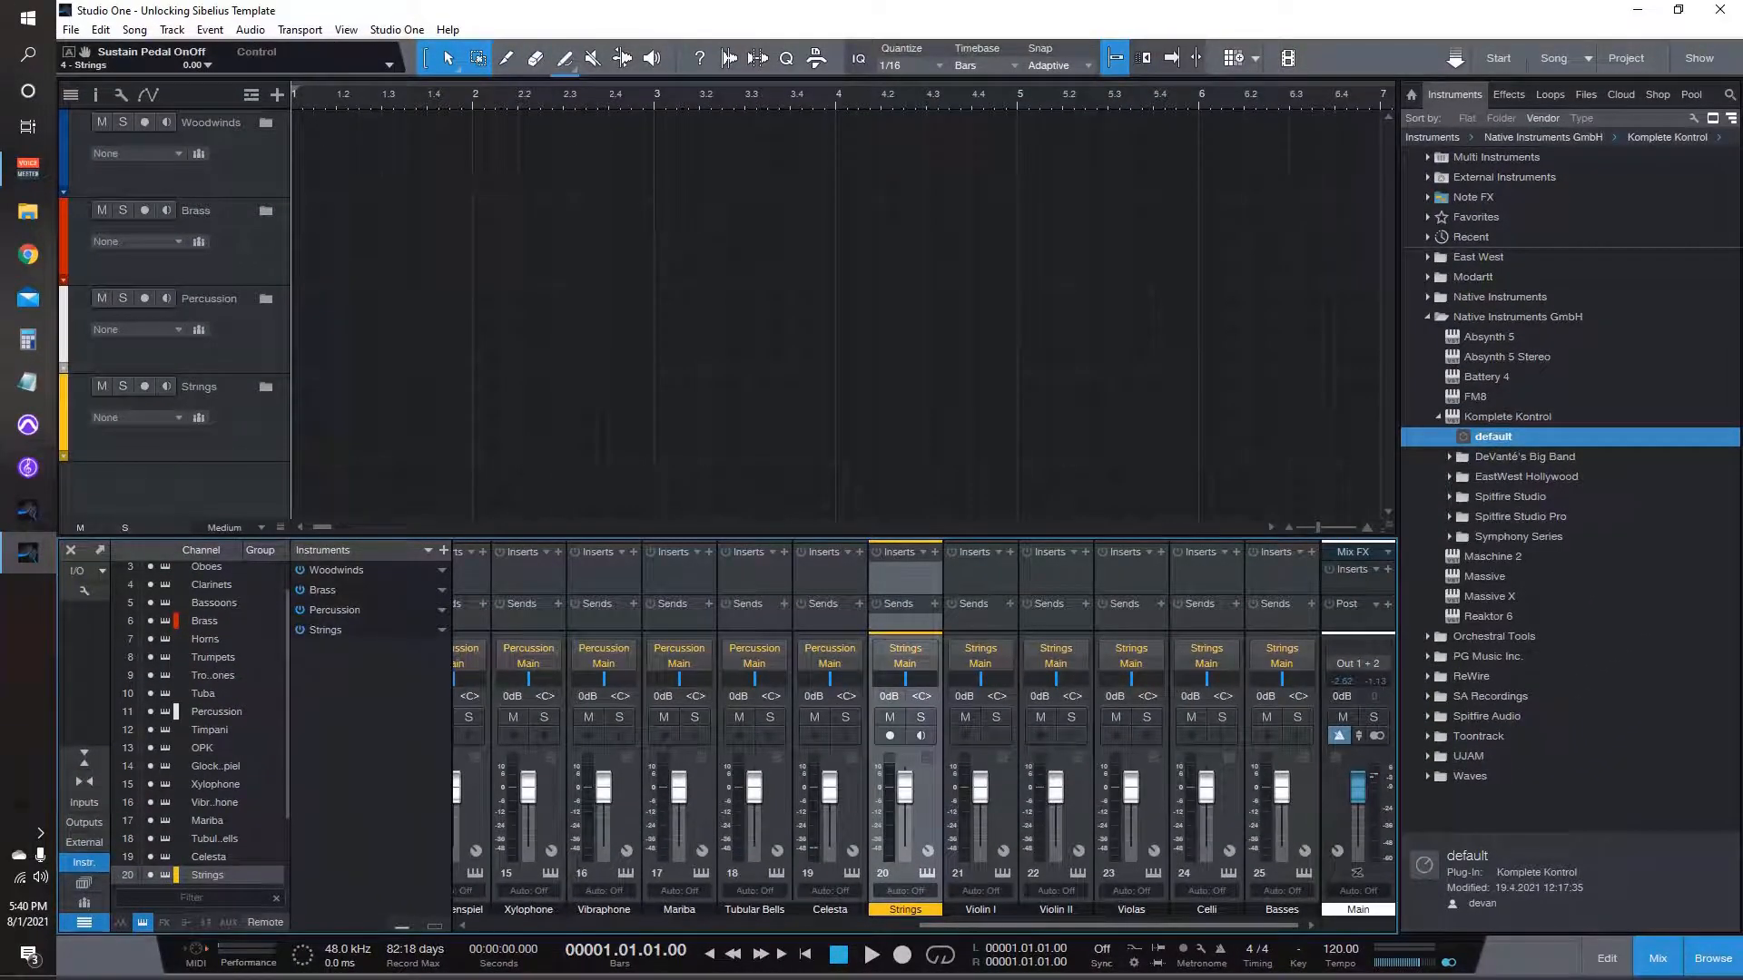
Step: Hide the console, review the Strings folder's tracks, and collapse that folder and the browser's Komplete Kontrol presets
{"action": "key", "text": "F3"}
{"action": "left_click", "coordinate": [266, 387]}
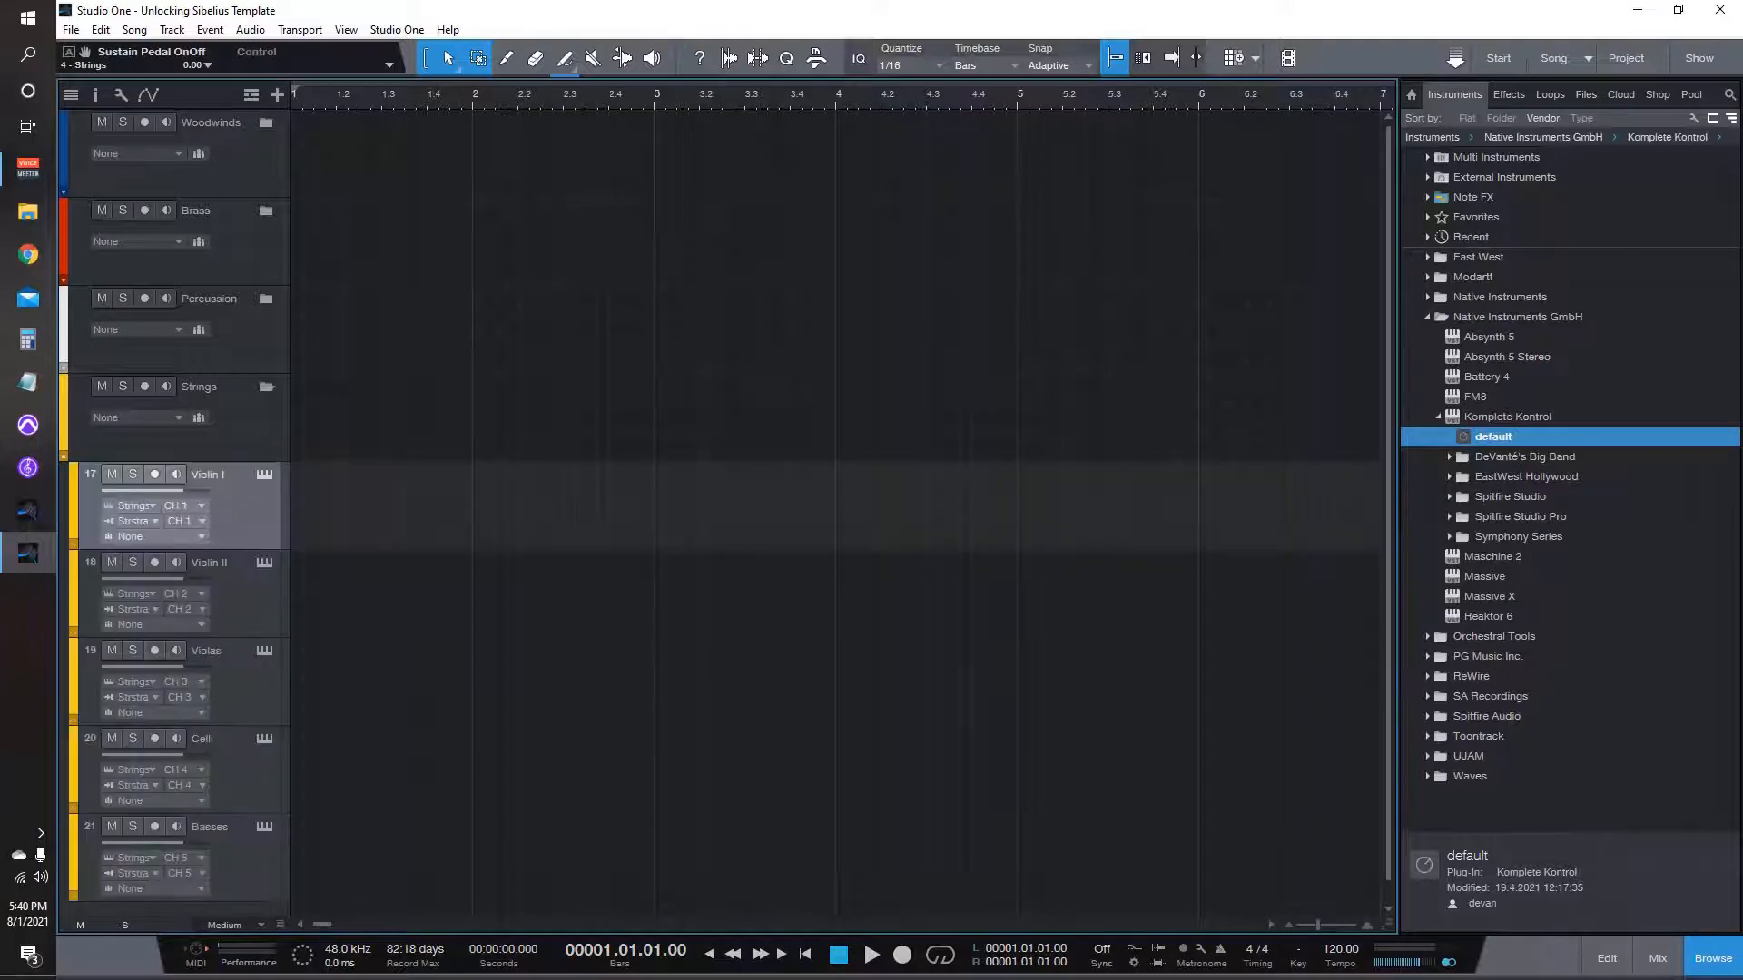
{"action": "left_click", "coordinate": [266, 387]}
{"action": "left_click", "coordinate": [266, 387]}
{"action": "left_click", "coordinate": [266, 387]}
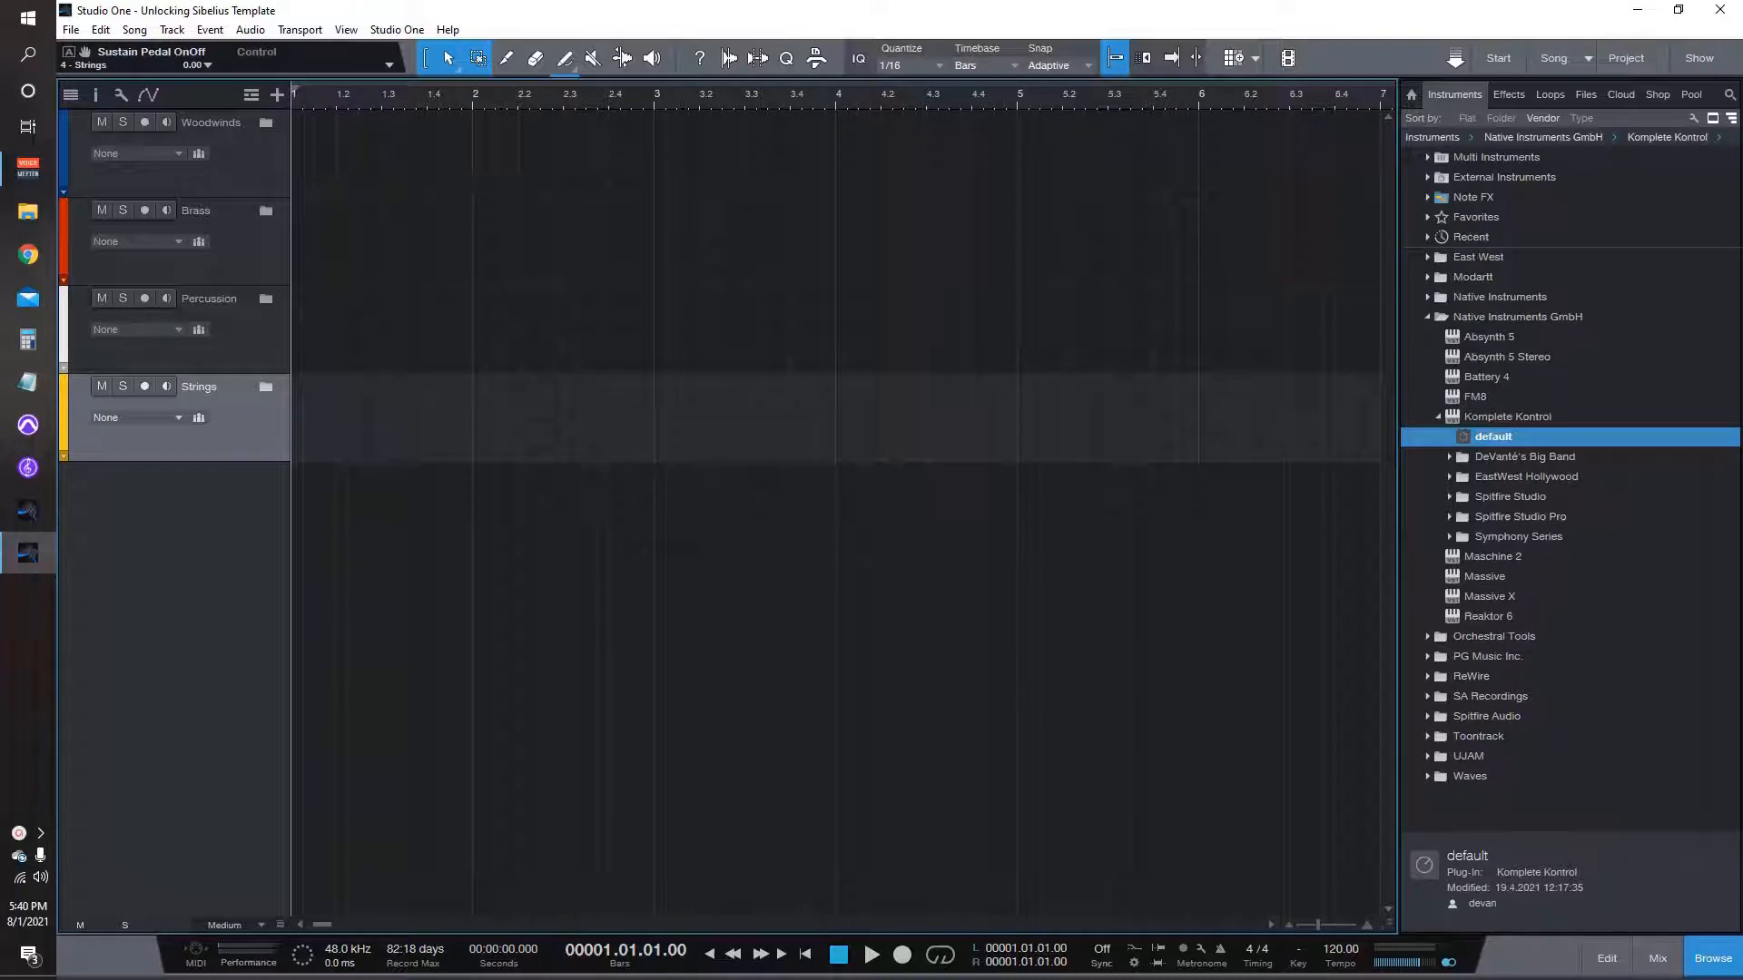
{"action": "left_click", "coordinate": [1438, 416]}
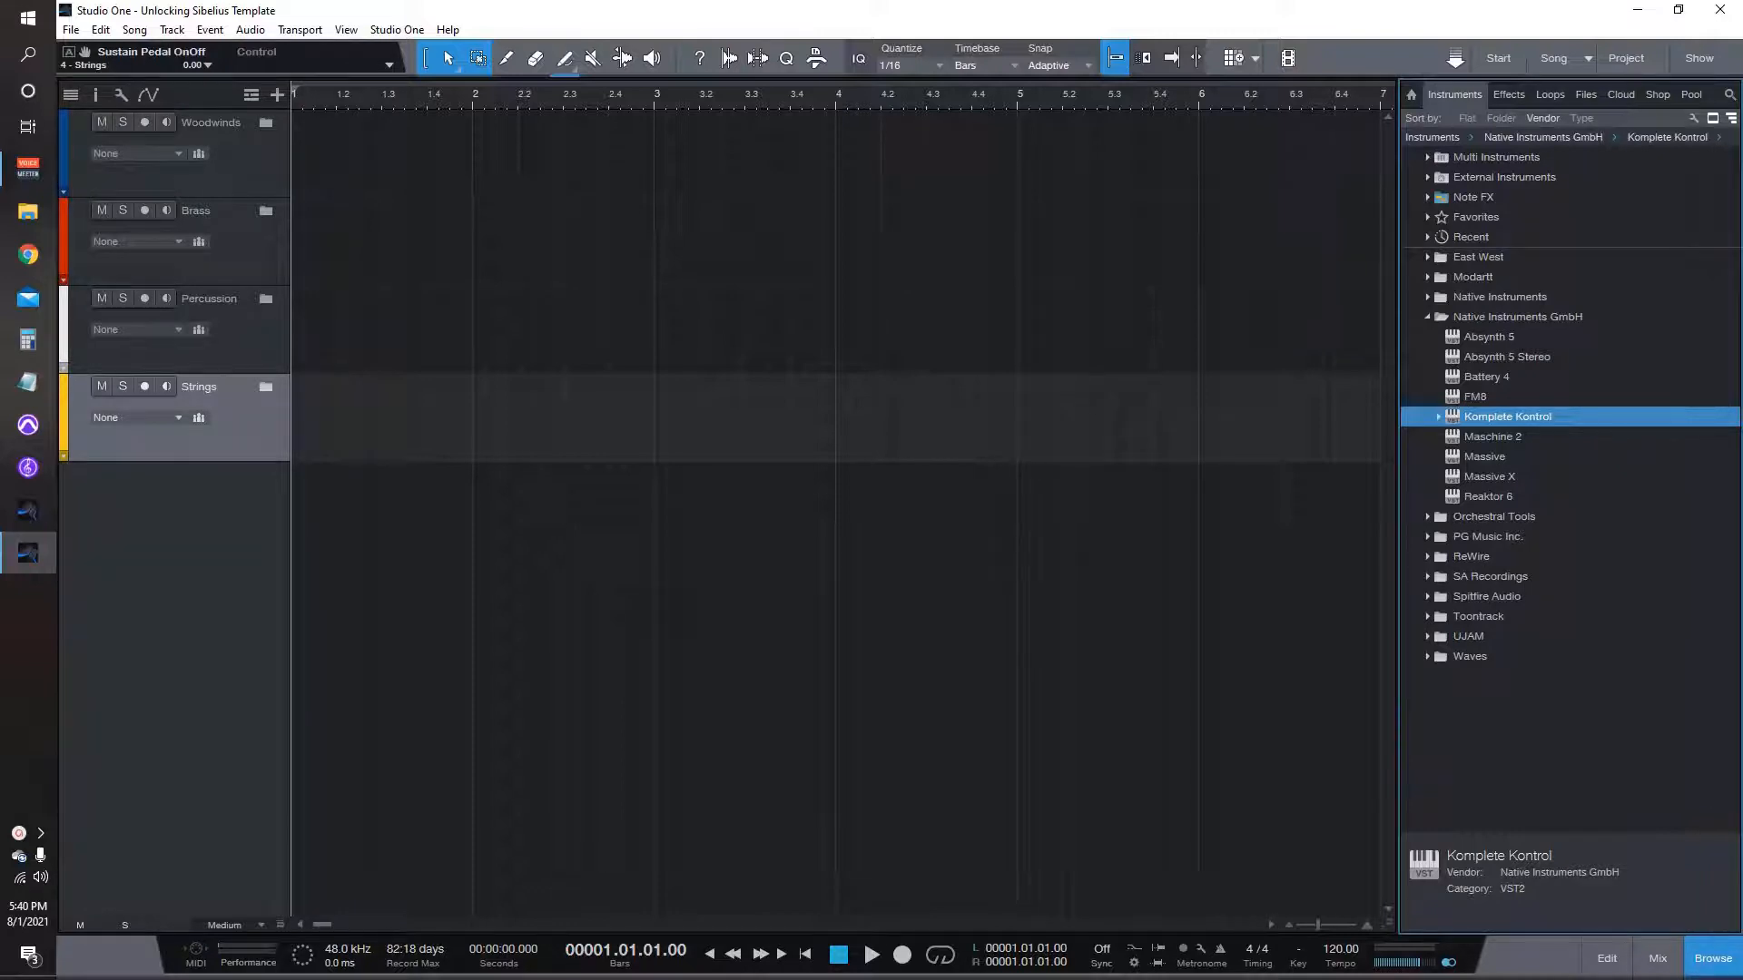
Step: Add the Sibelius ReWire instrument as a new track below the Strings folder, and close its instrument window
{"action": "left_click_drag", "start_coordinate": [1507, 417], "coordinate": [1324, 498]}
{"action": "left_click", "coordinate": [1428, 556]}
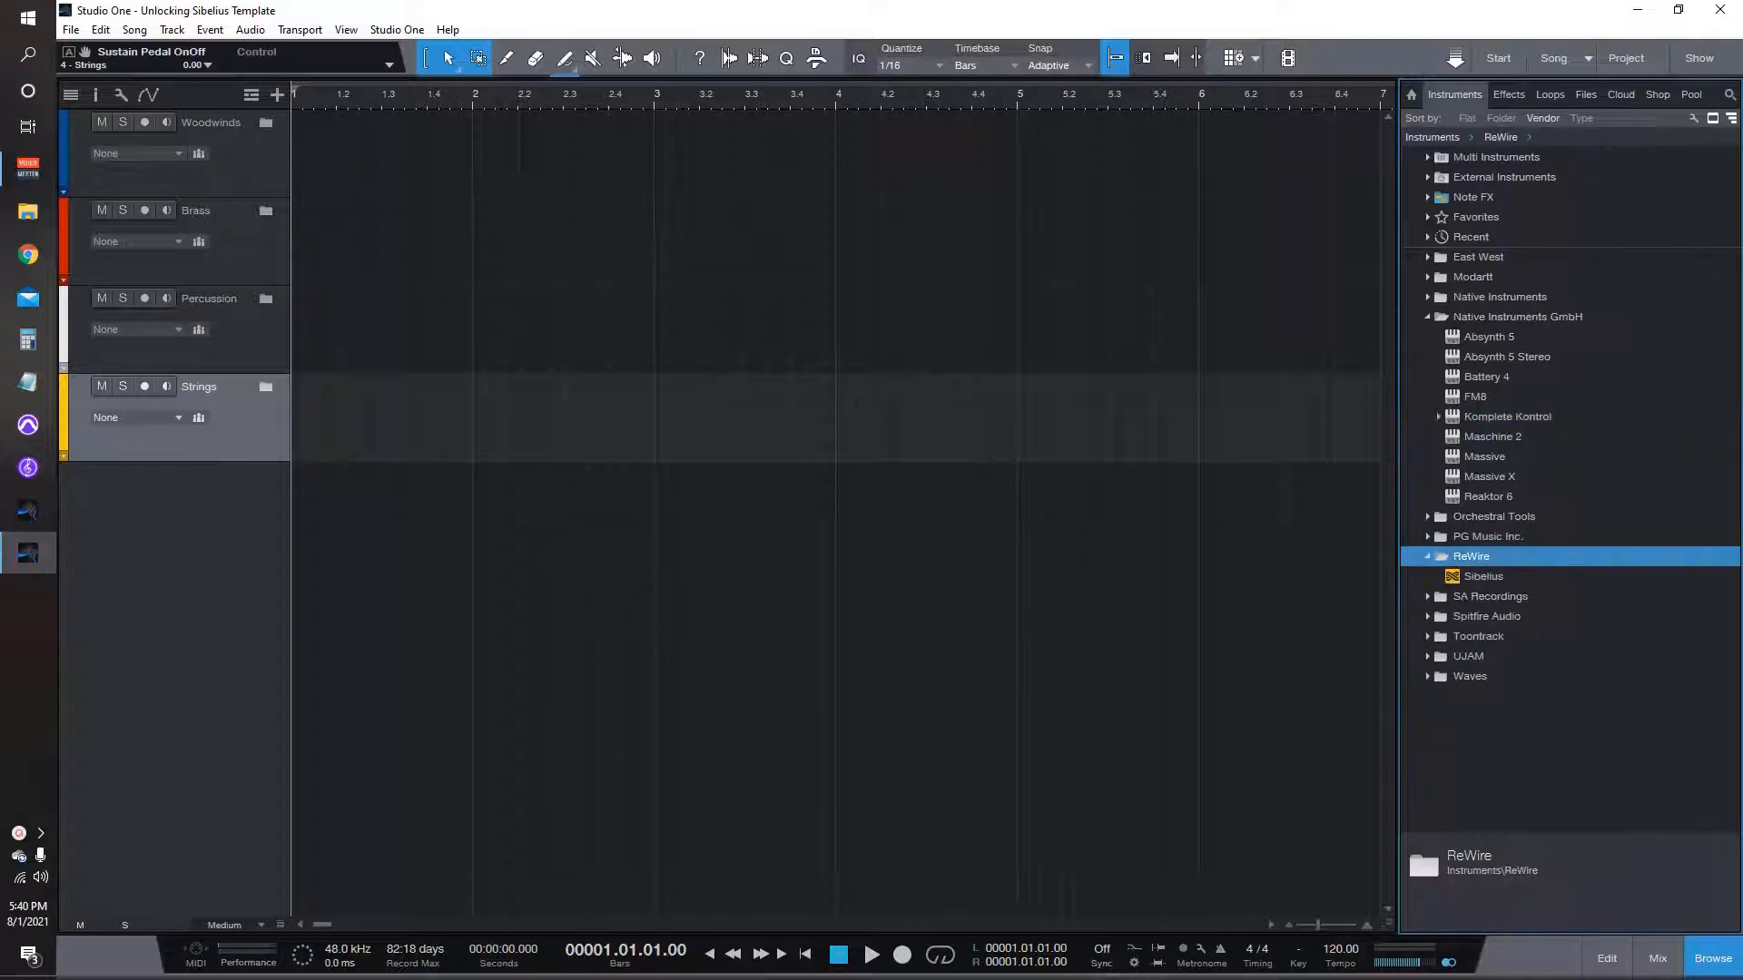
{"action": "left_click_drag", "start_coordinate": [1483, 576], "coordinate": [127, 590]}
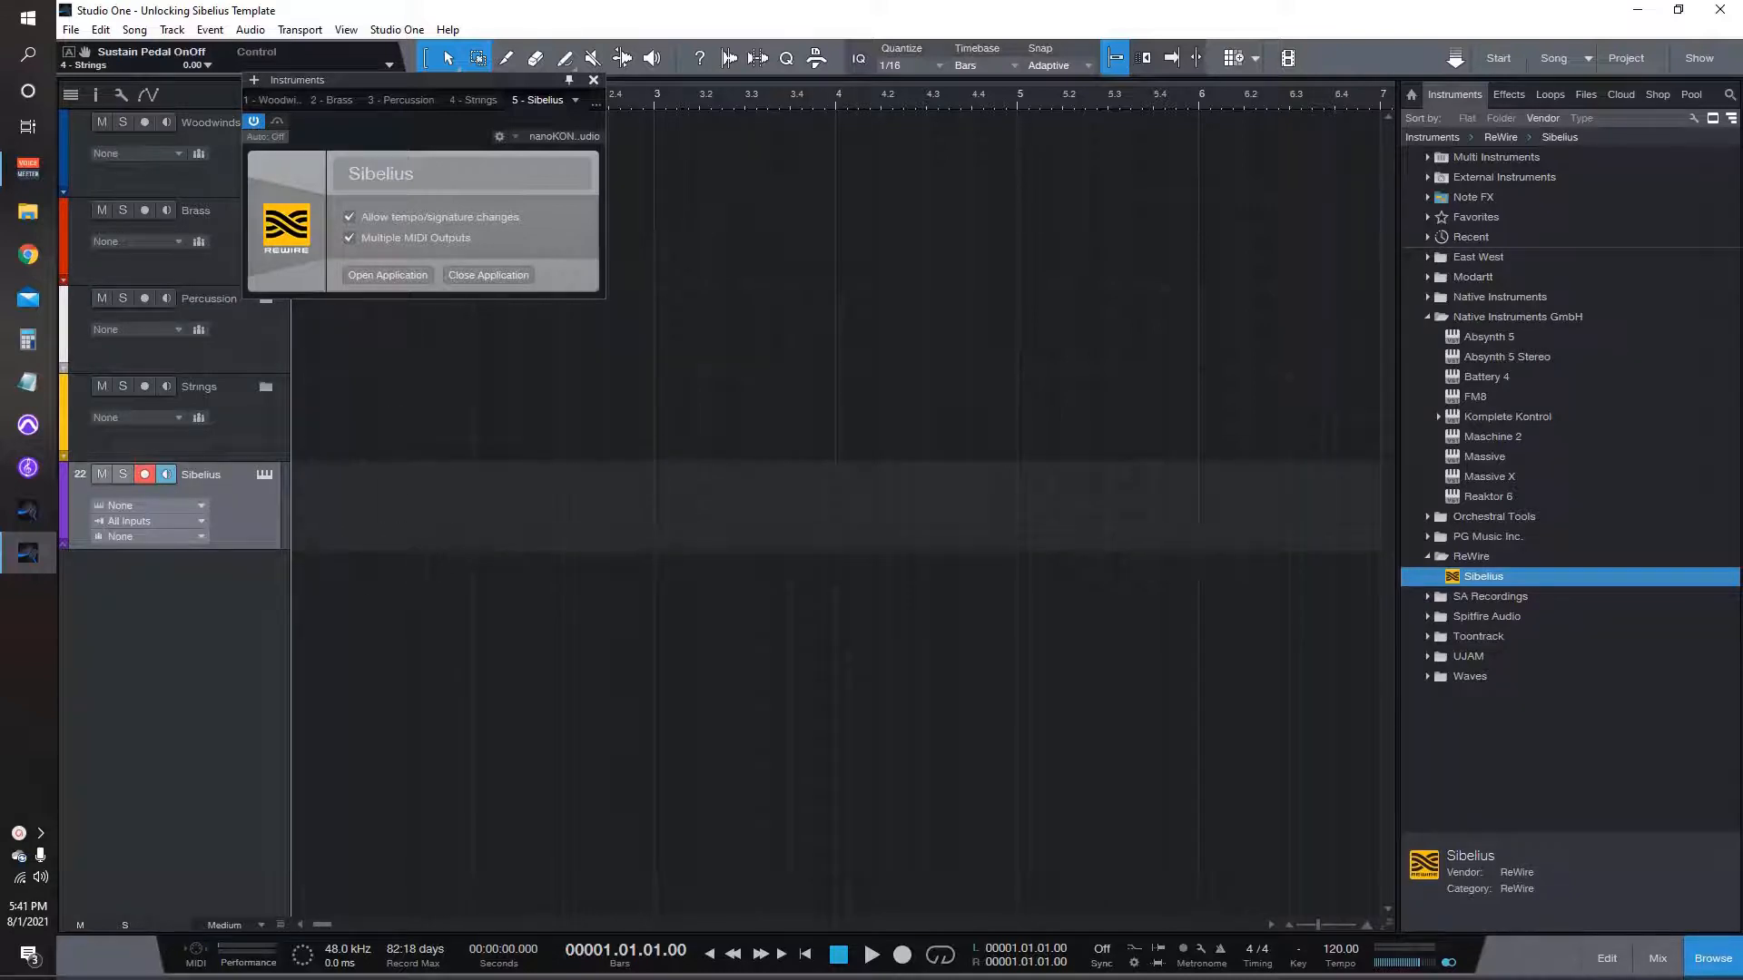
{"action": "key", "text": "F11"}
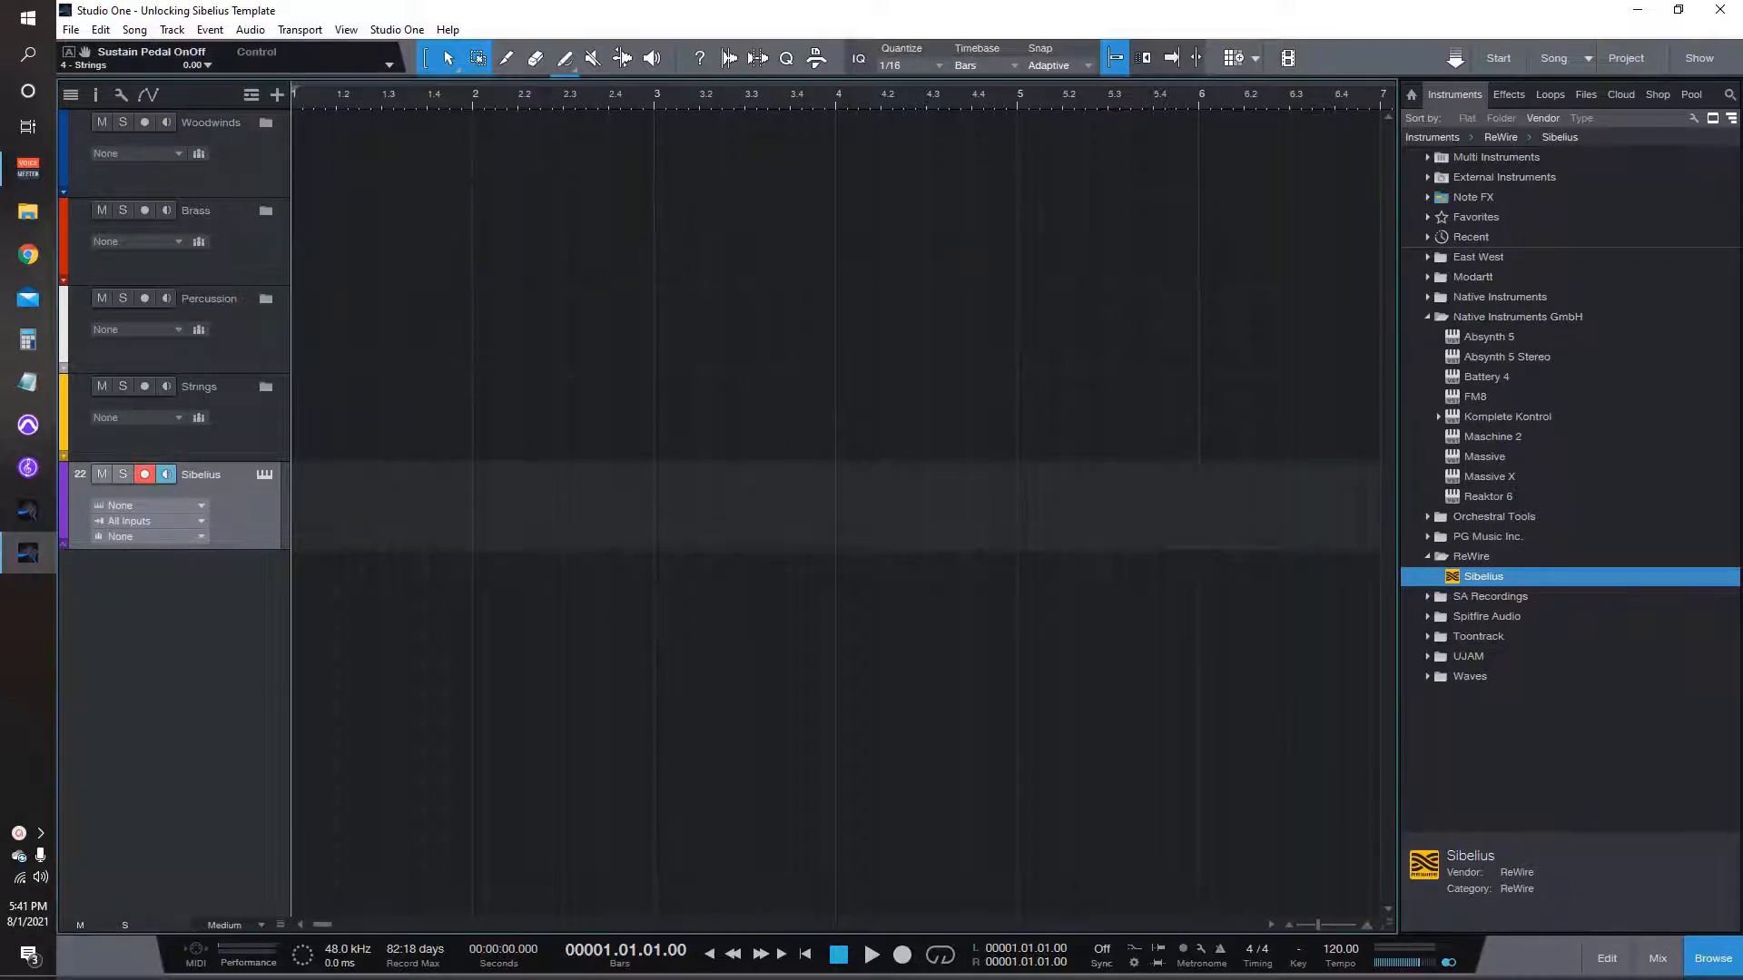
Step: Remove the Sibelius track, and move the Sibelius instrument above Woodwinds in the console's instrument list
{"action": "right_click", "coordinate": [241, 513]}
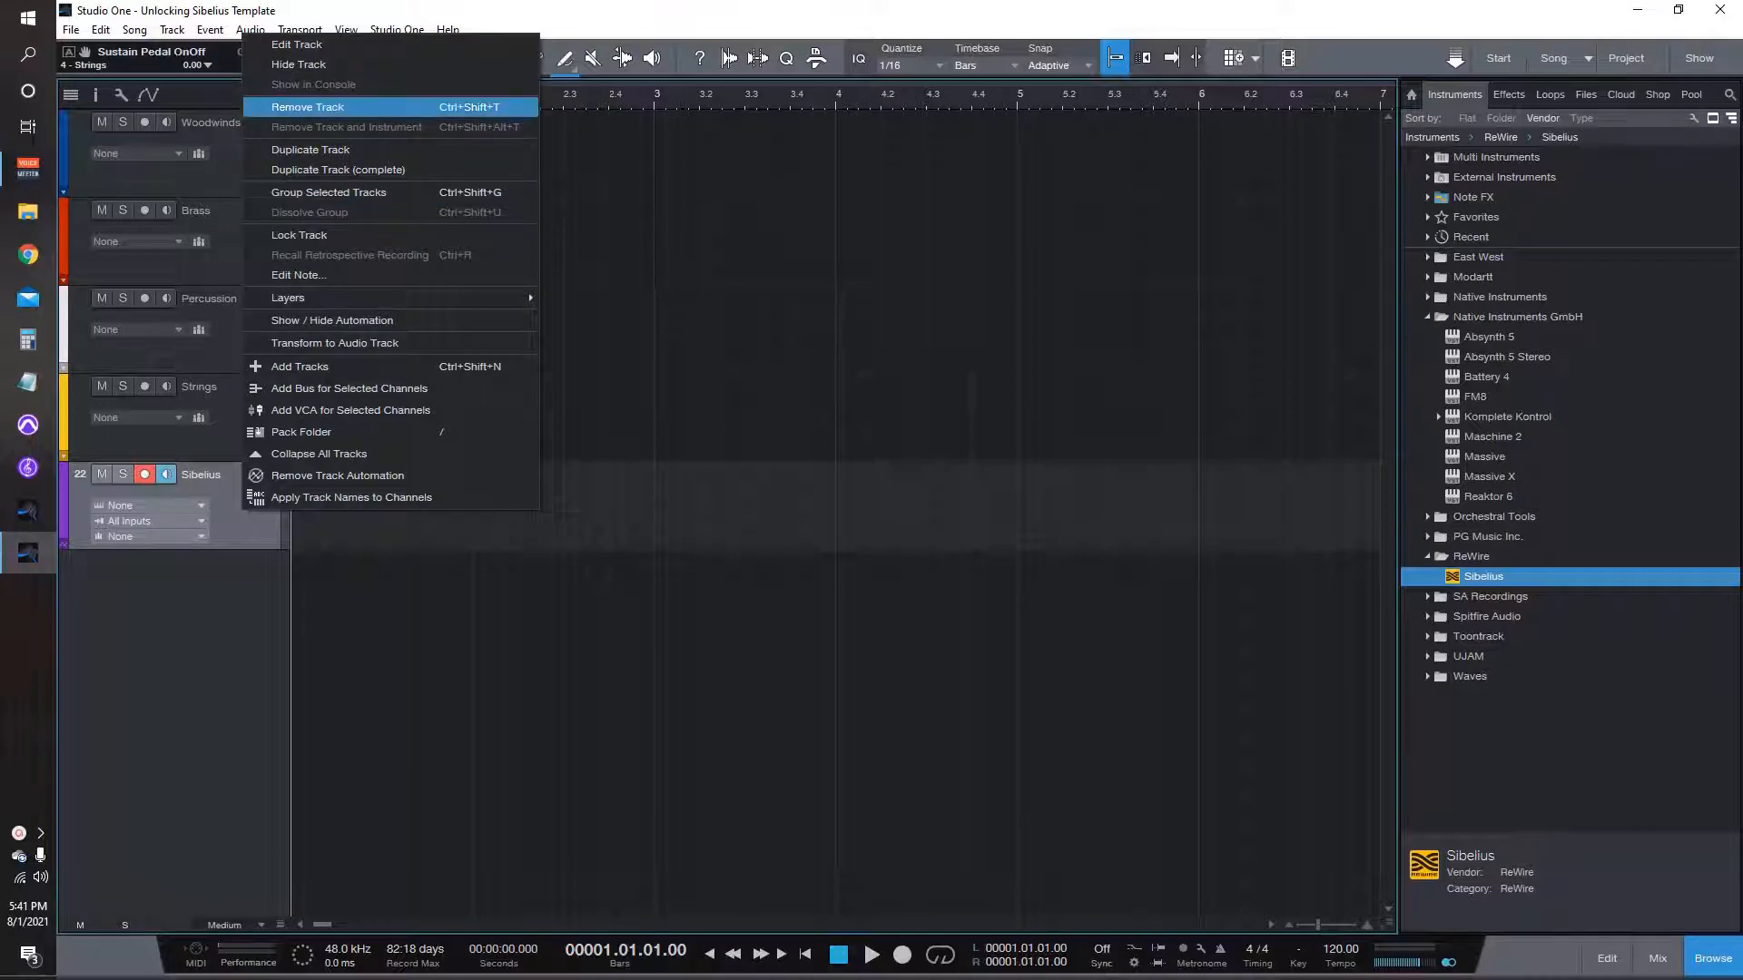
{"action": "left_click", "coordinate": [309, 106]}
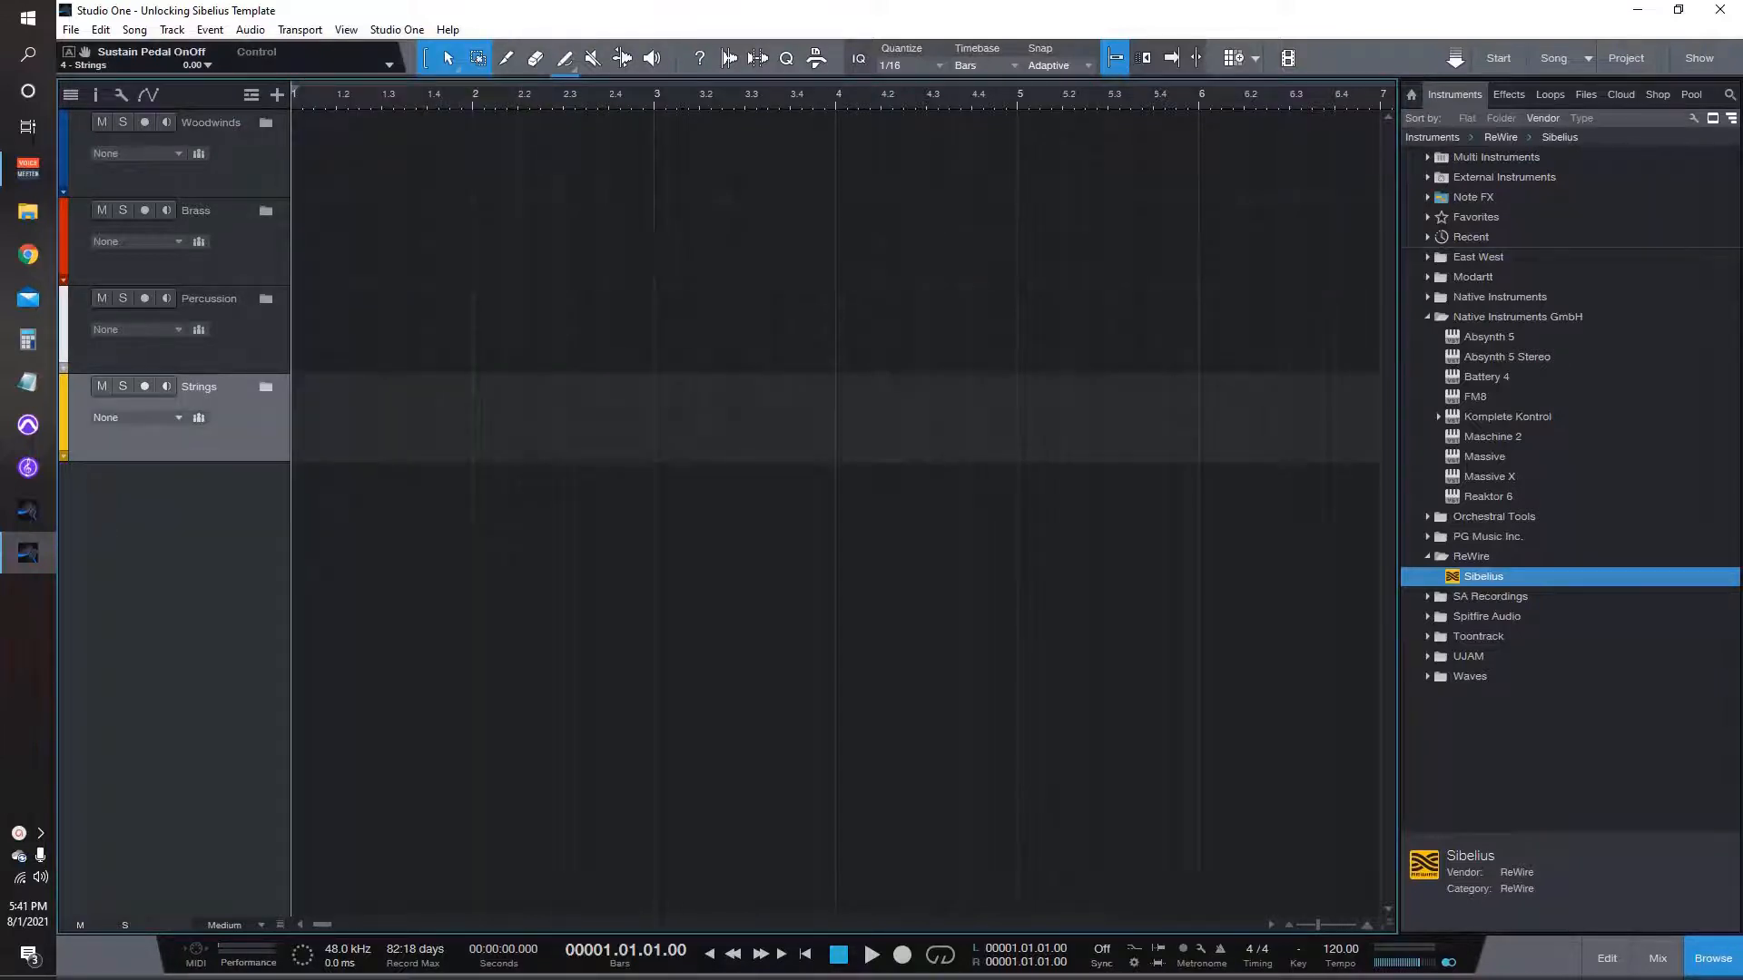
{"action": "key", "text": "F3"}
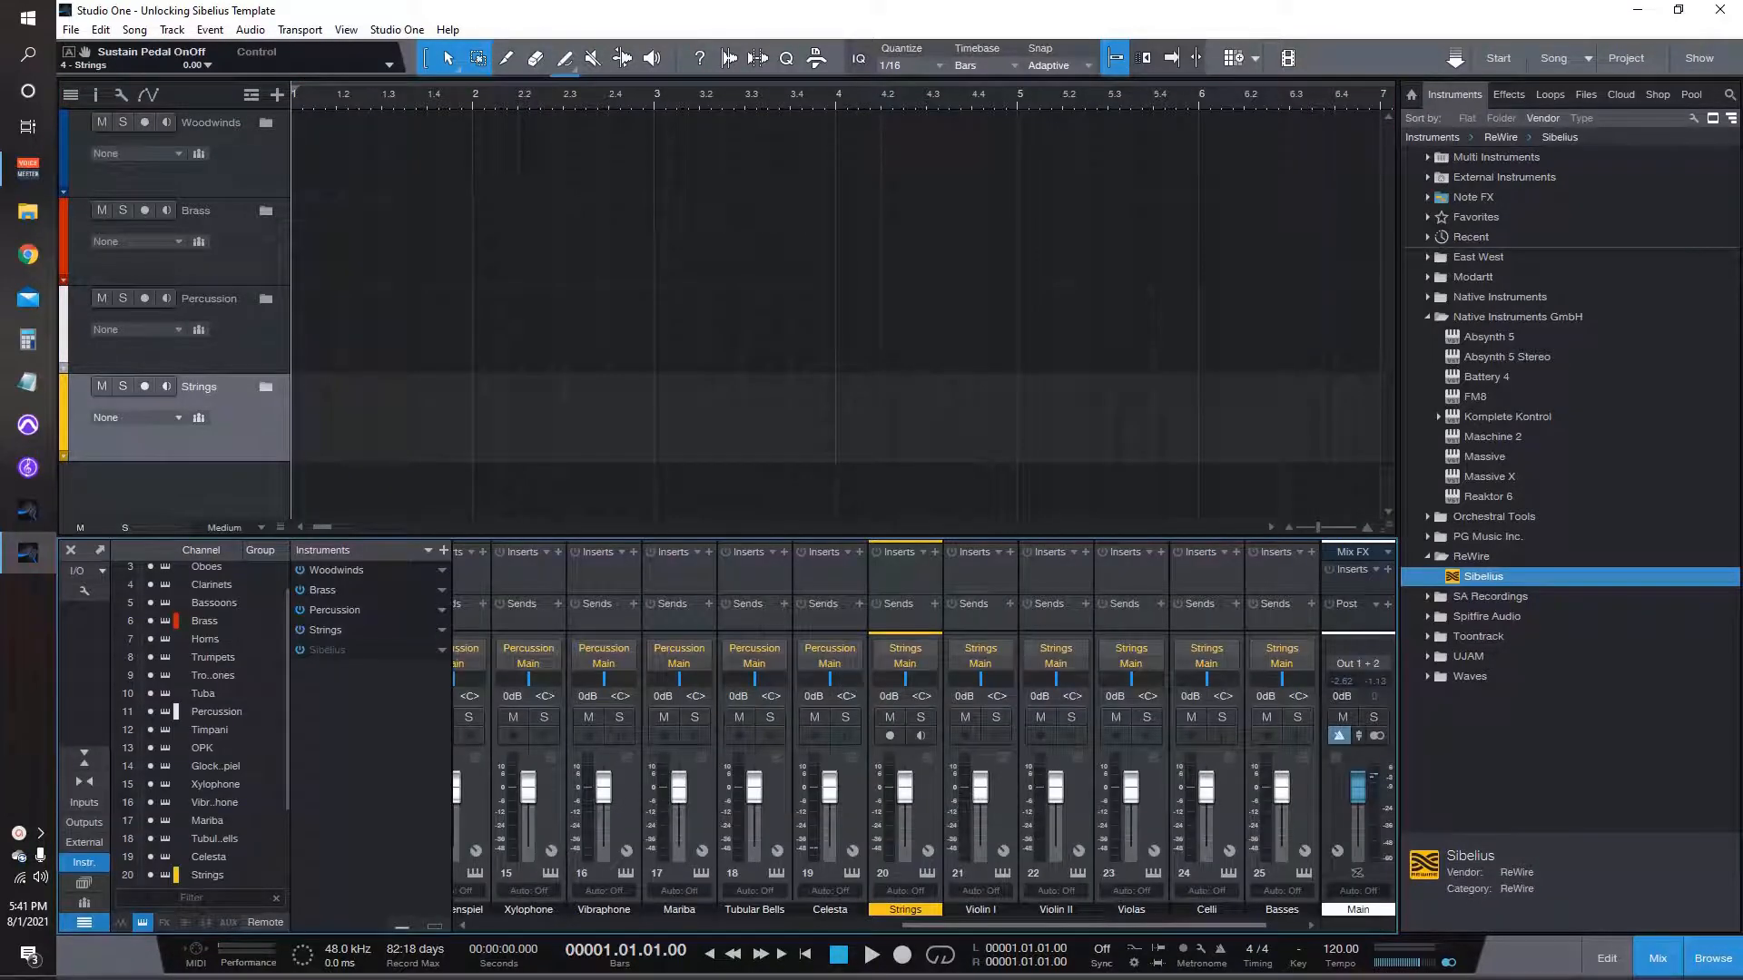
{"action": "left_click", "coordinate": [326, 649]}
{"action": "left_click_drag", "start_coordinate": [326, 650], "coordinate": [368, 561]}
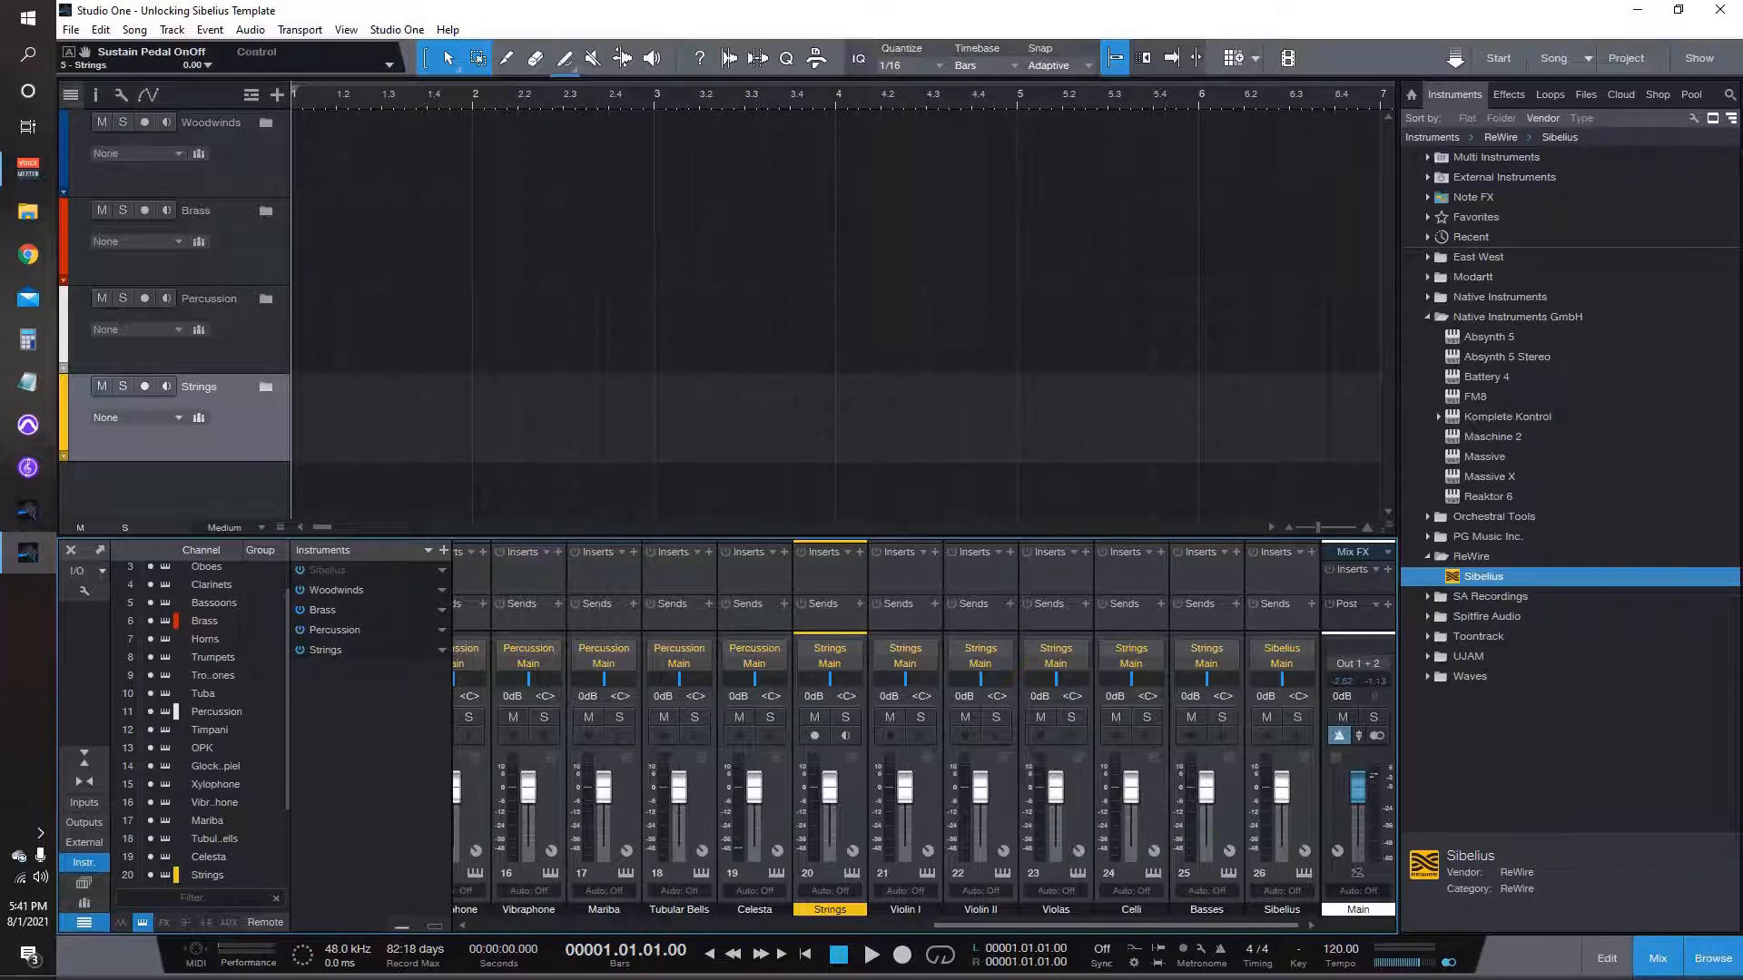
Step: Show the track list and add the Sibelius ReWire instrument as a track below the Strings folder again
{"action": "left_click", "coordinate": [71, 95]}
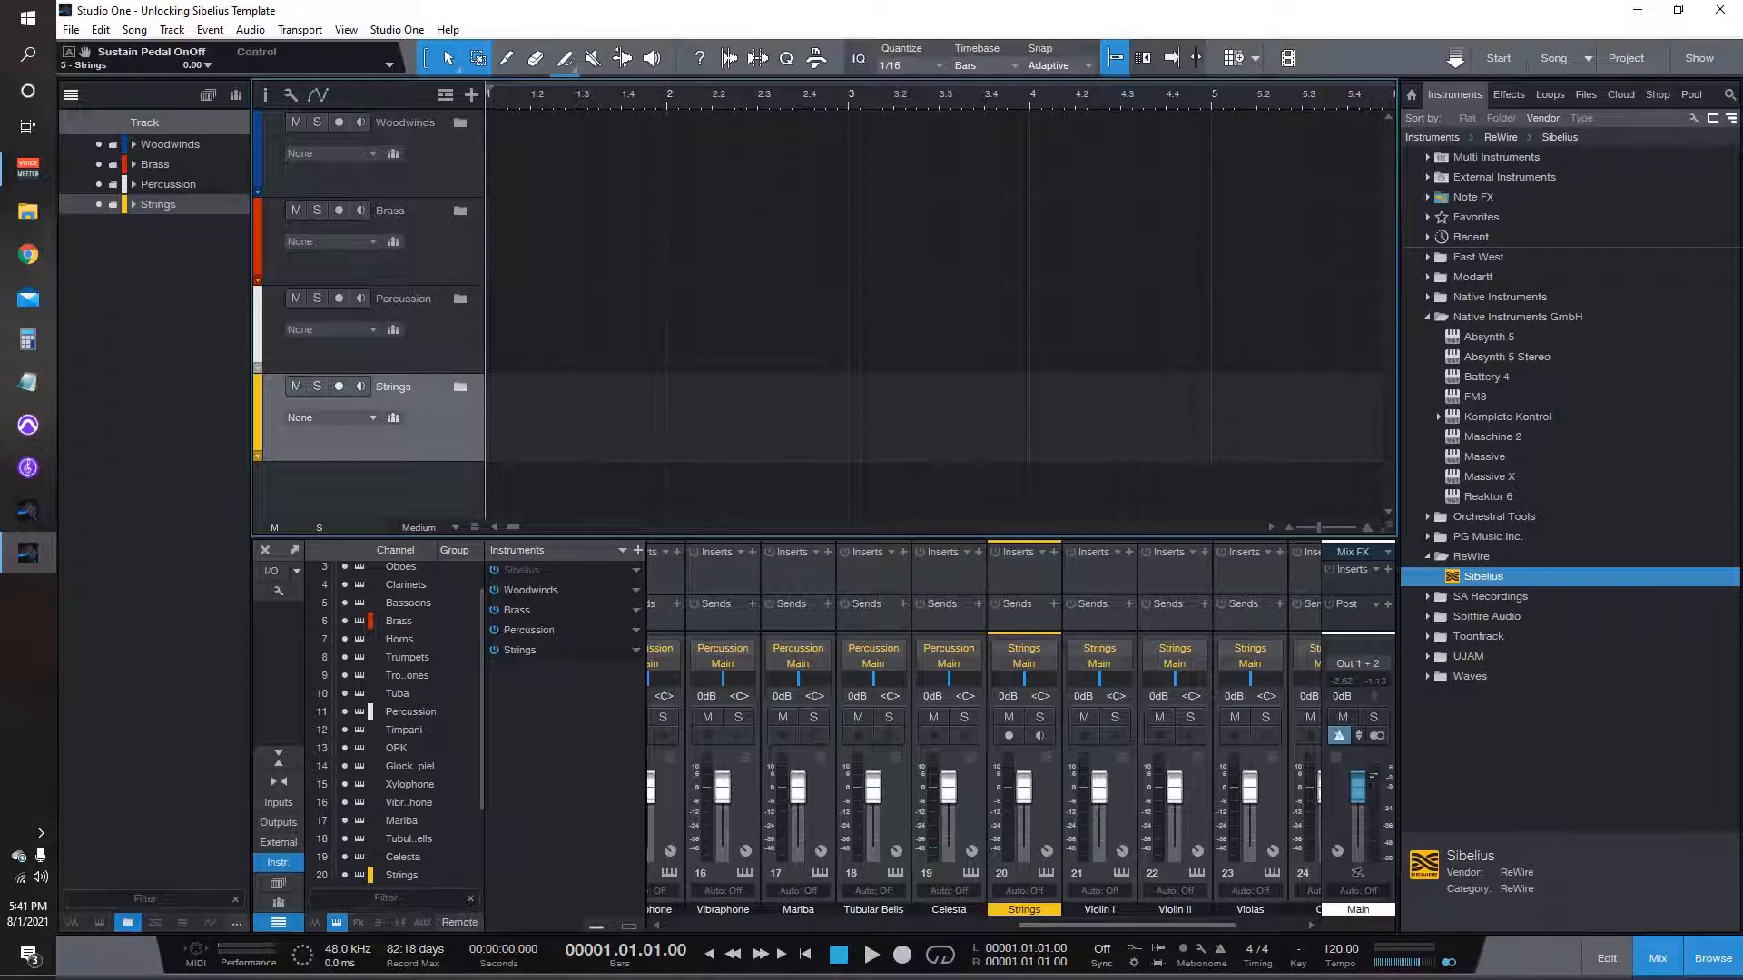
{"action": "left_click_drag", "start_coordinate": [1483, 576], "coordinate": [363, 504]}
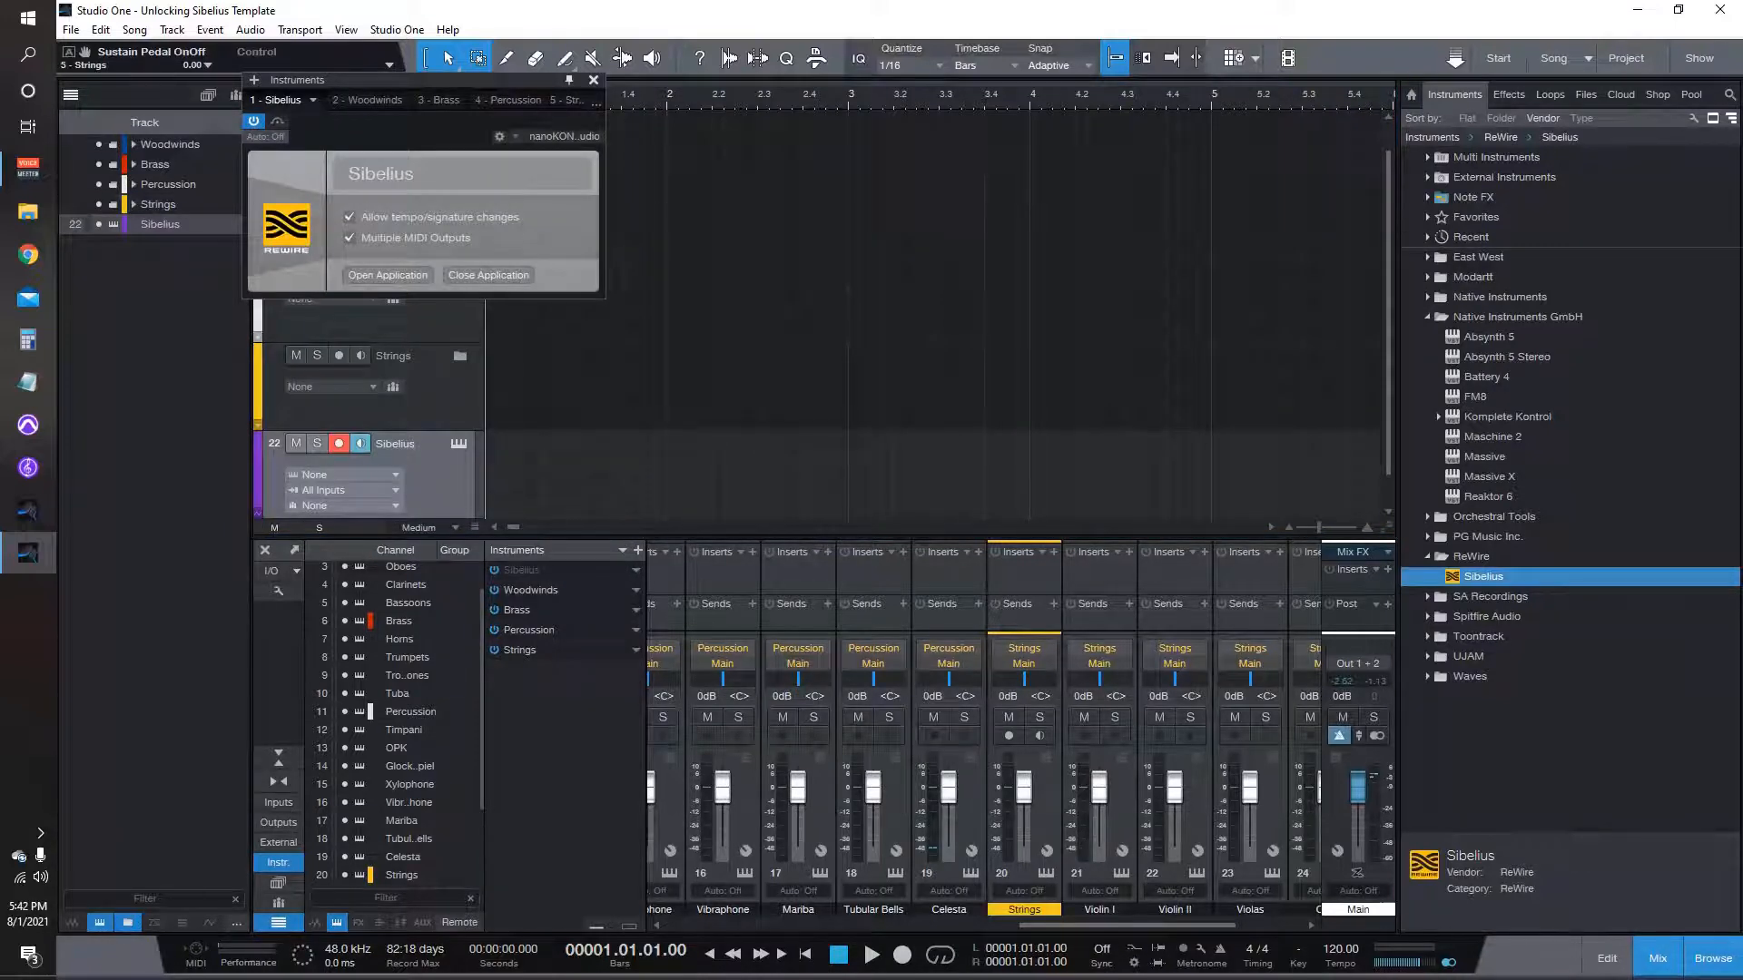
Step: Remove the Sibelius track from the arrangement and hide the track list
{"action": "left_click", "coordinate": [98, 224]}
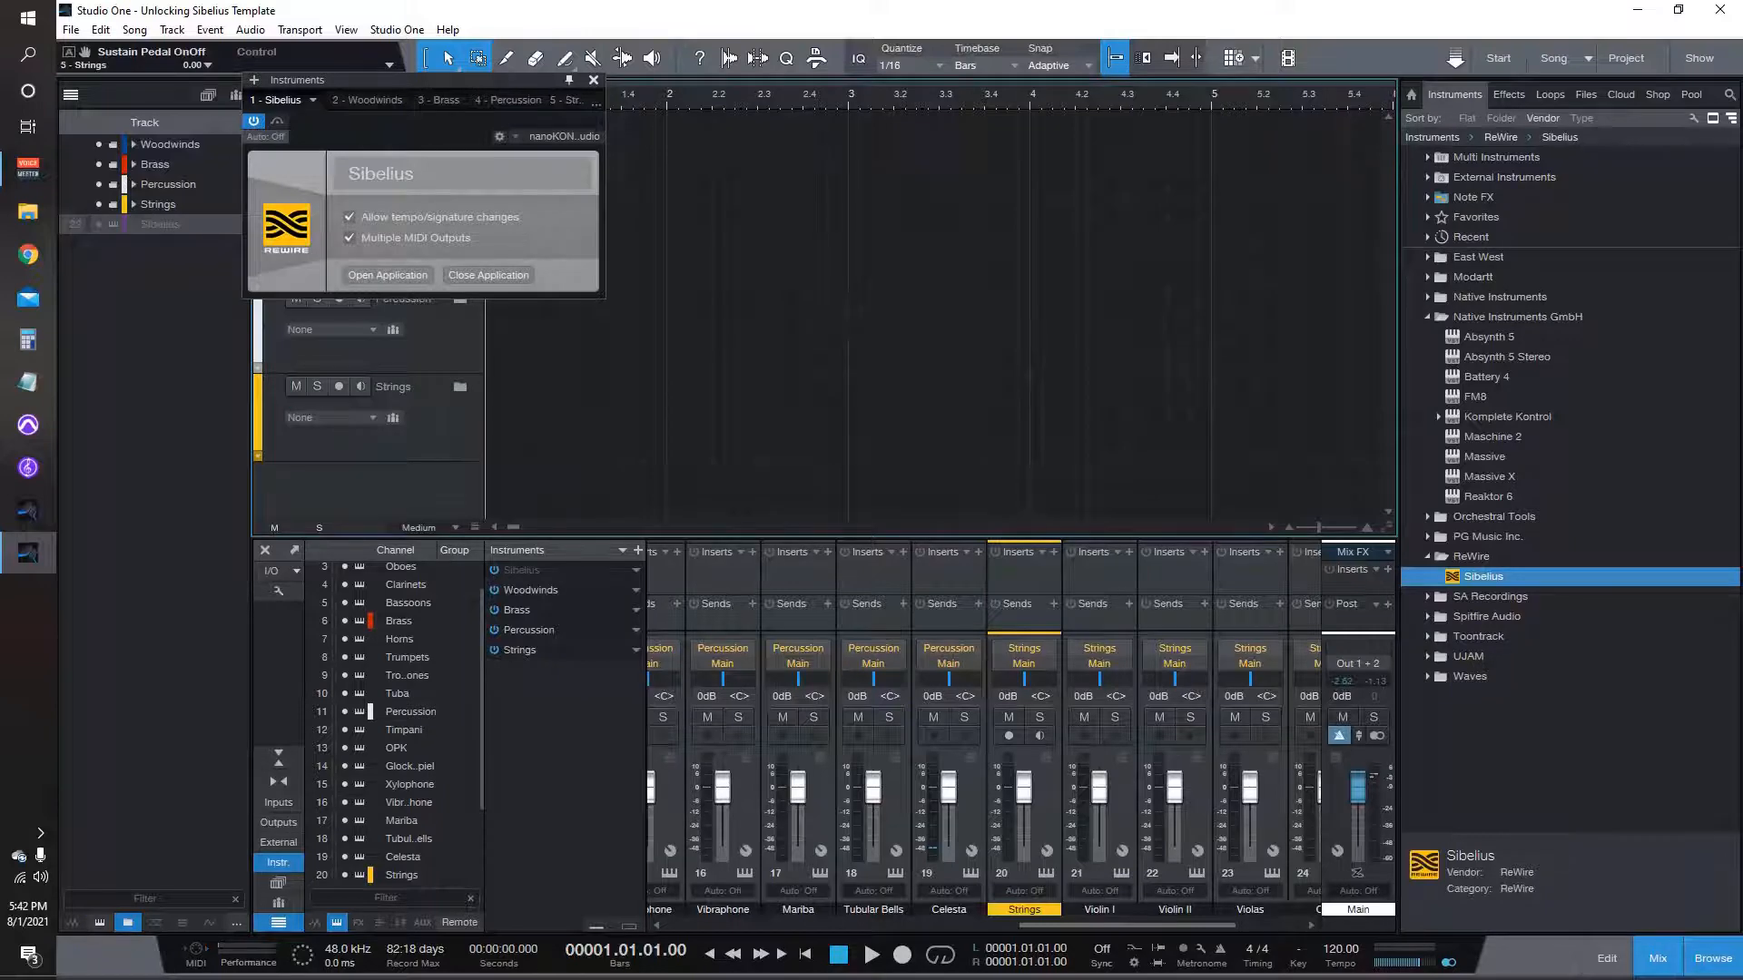
{"action": "left_click", "coordinate": [98, 224]}
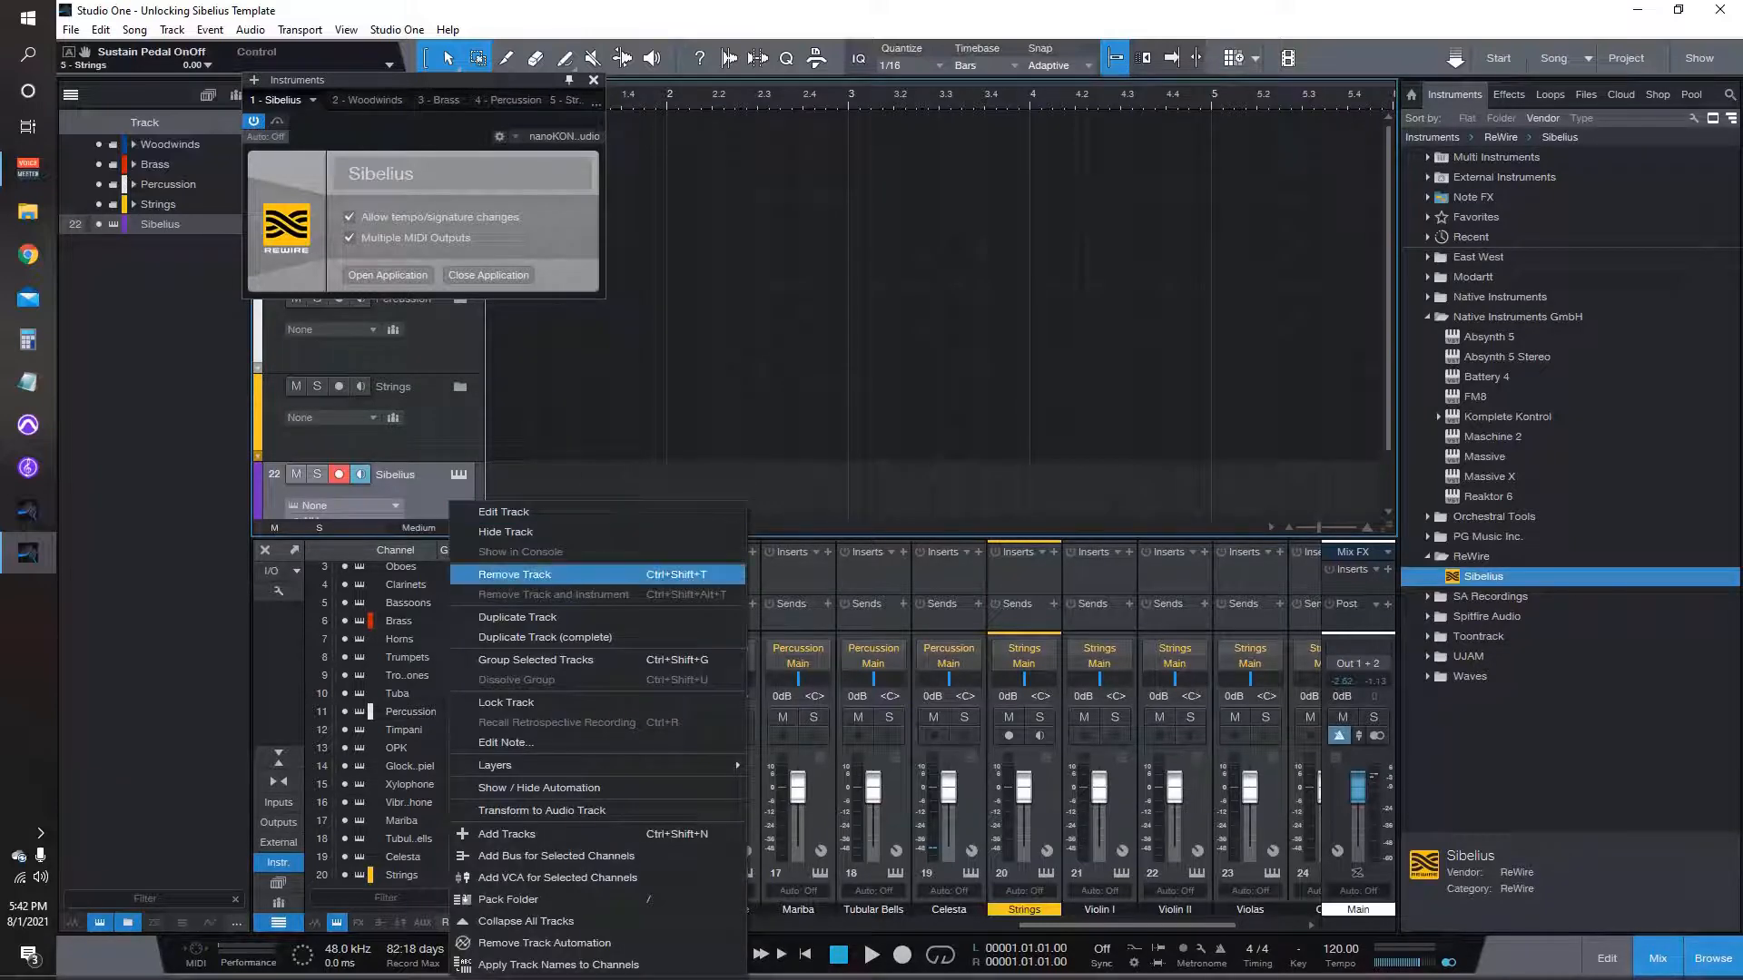
{"action": "left_click", "coordinate": [515, 574]}
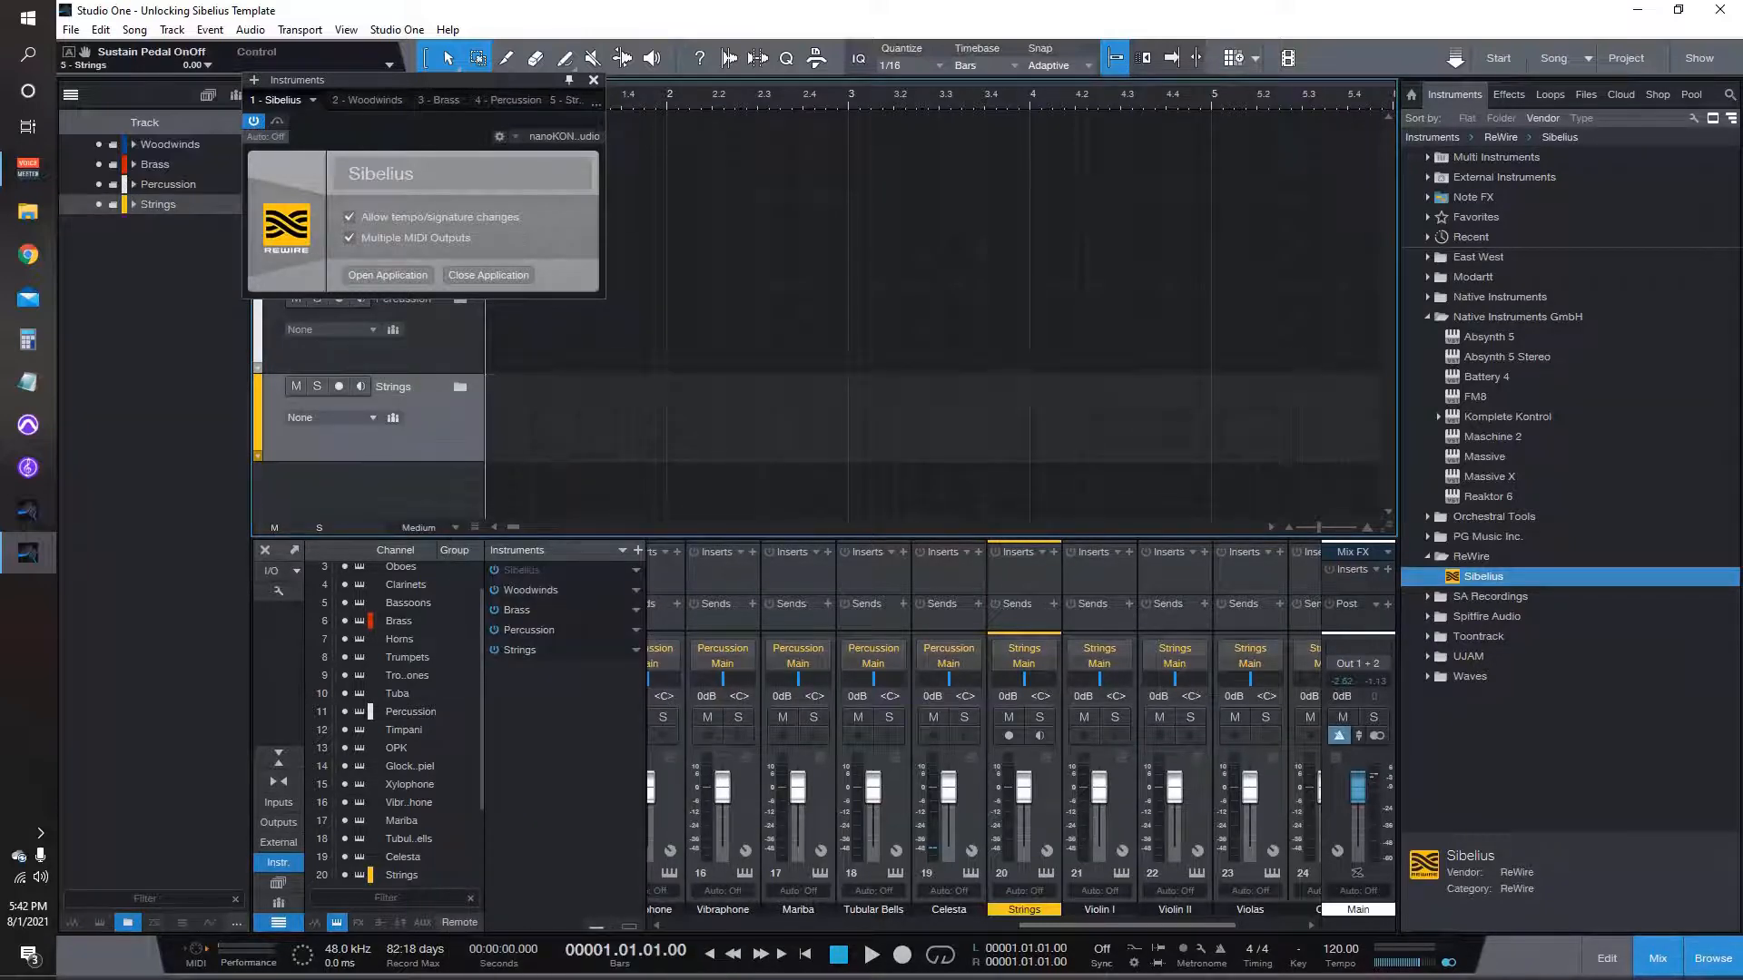
{"action": "left_click", "coordinate": [71, 95]}
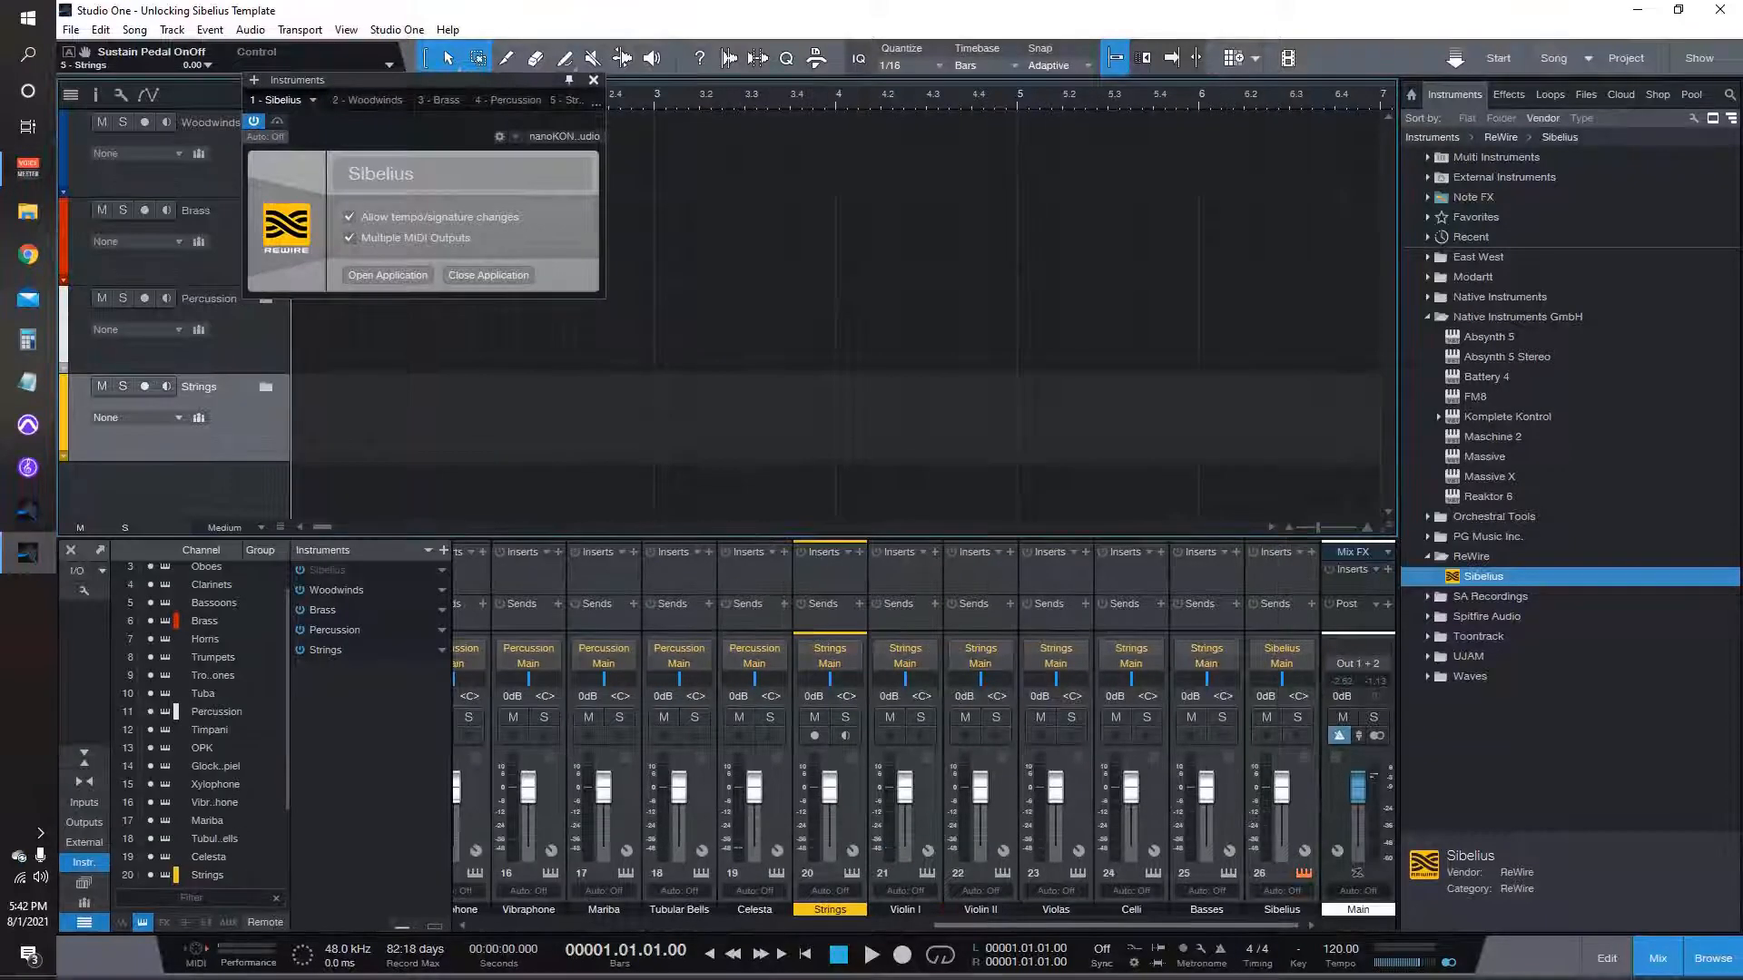
Step: Keep Multiple MIDI Outputs enabled for the Sibelius ReWire instrument, launch Sibelius from it and close the instrument window
{"action": "left_click", "coordinate": [506, 100]}
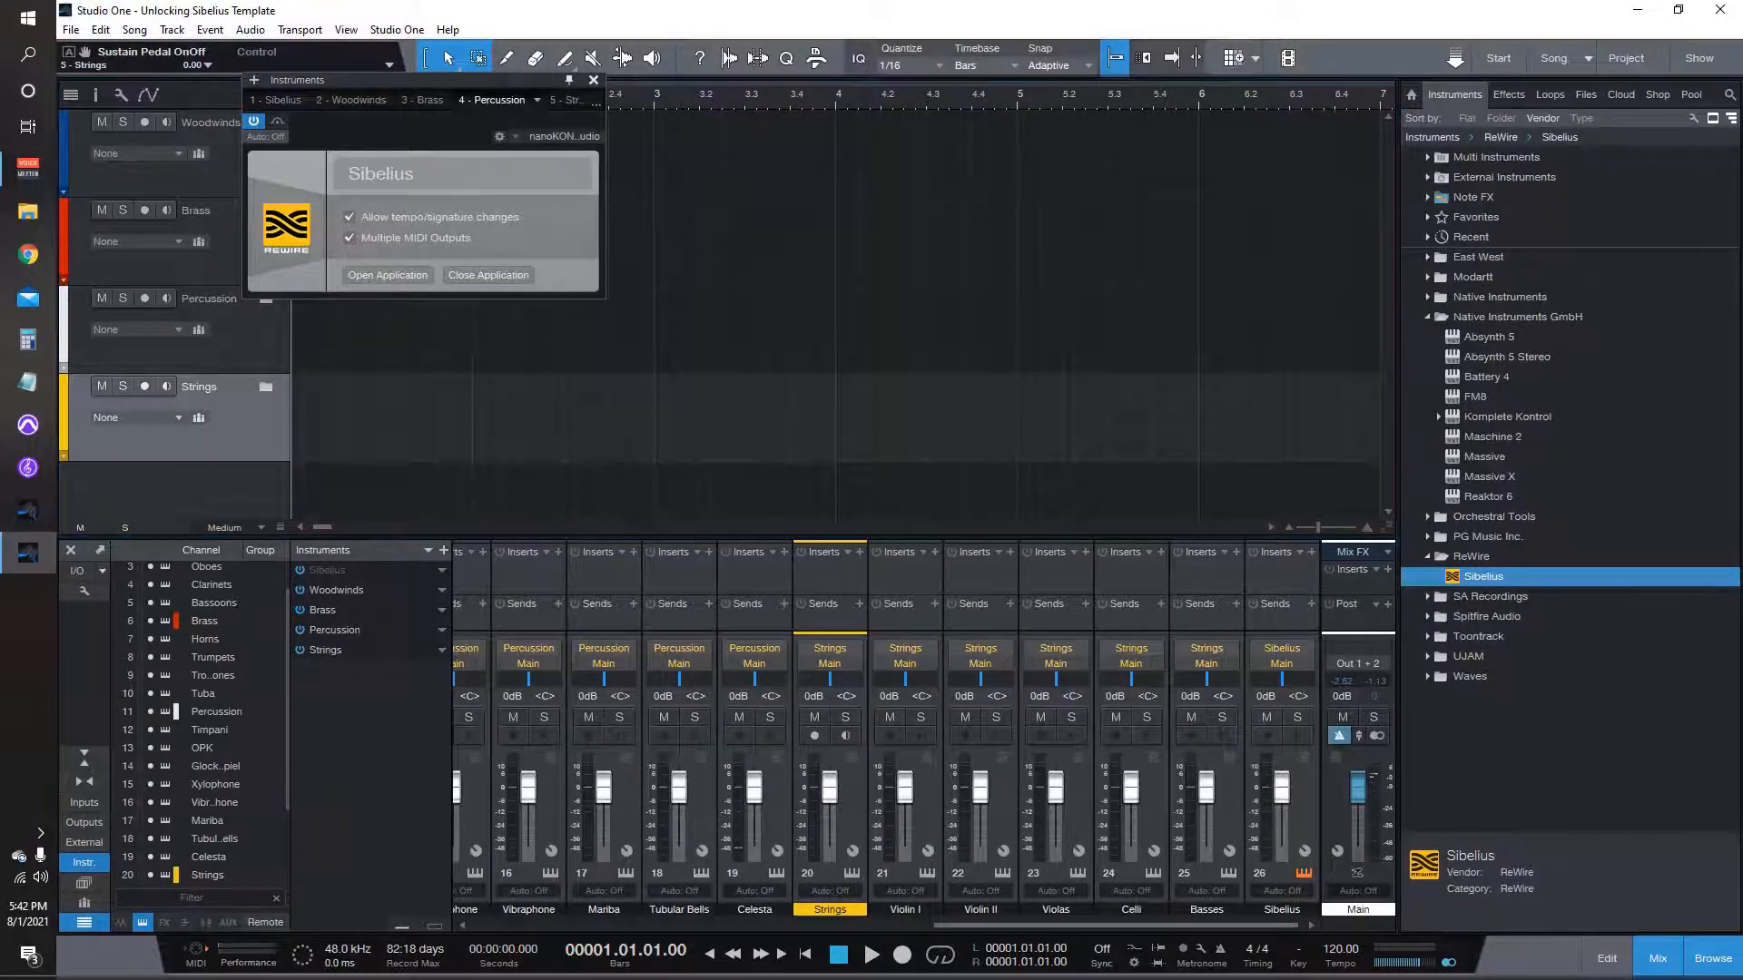
{"action": "left_click", "coordinate": [276, 100]}
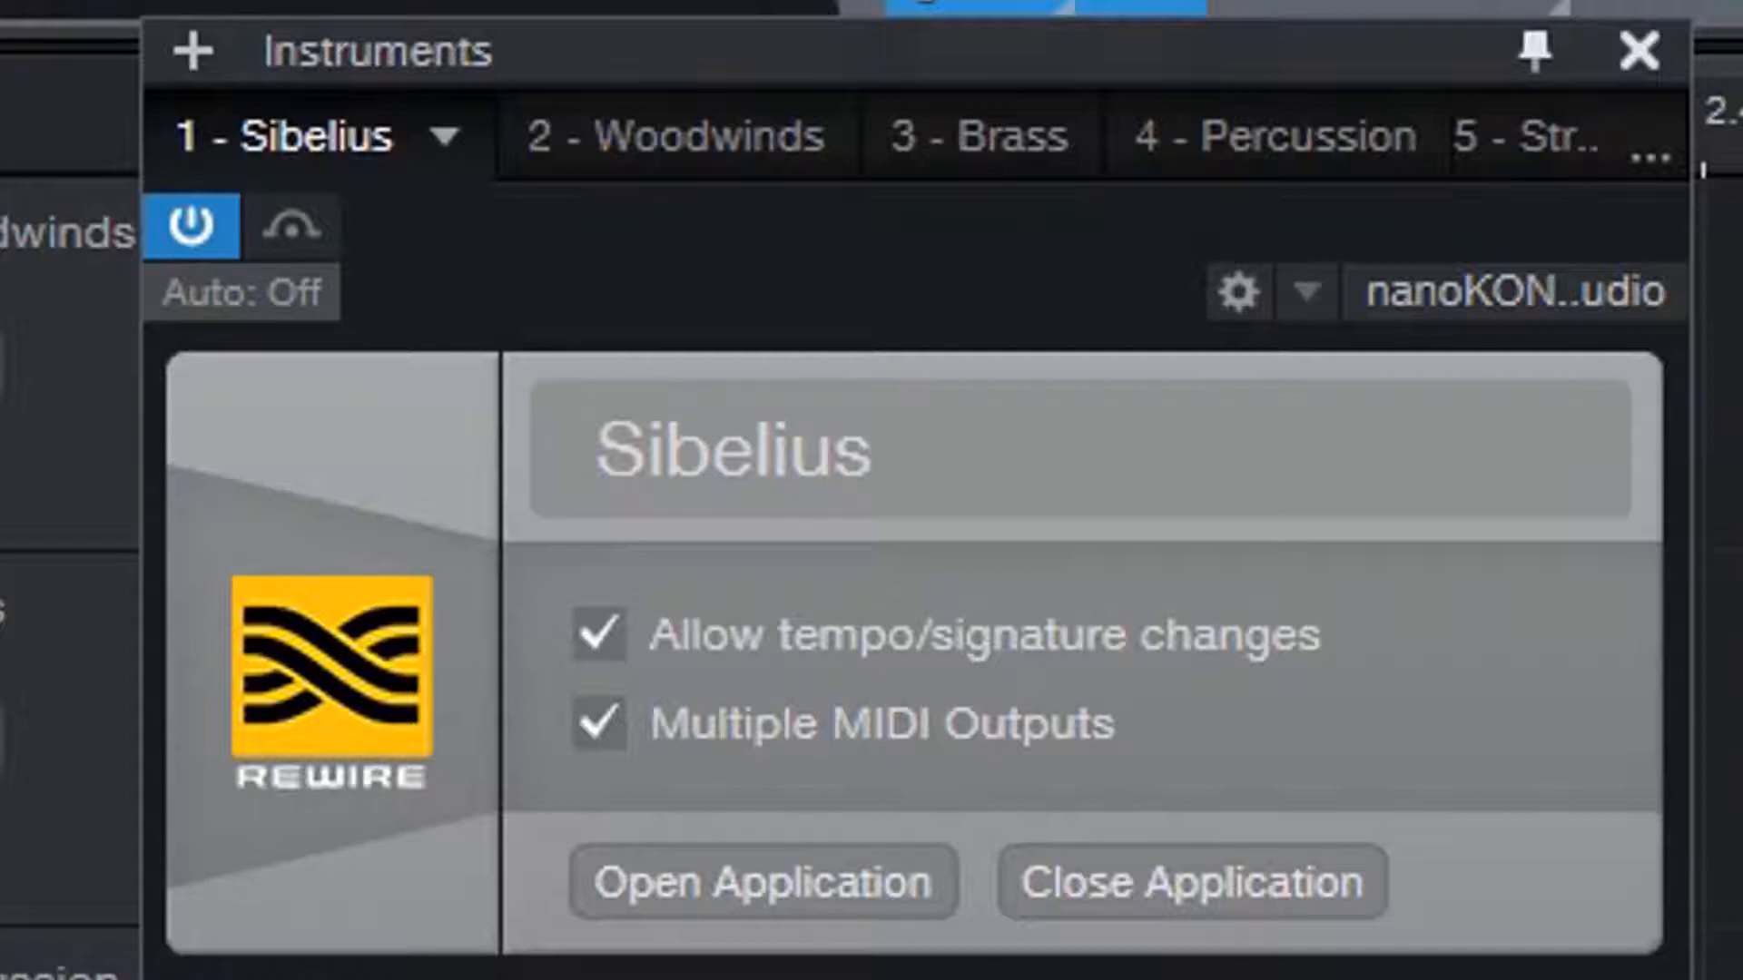
{"action": "left_click", "coordinate": [599, 724]}
{"action": "left_click", "coordinate": [599, 723]}
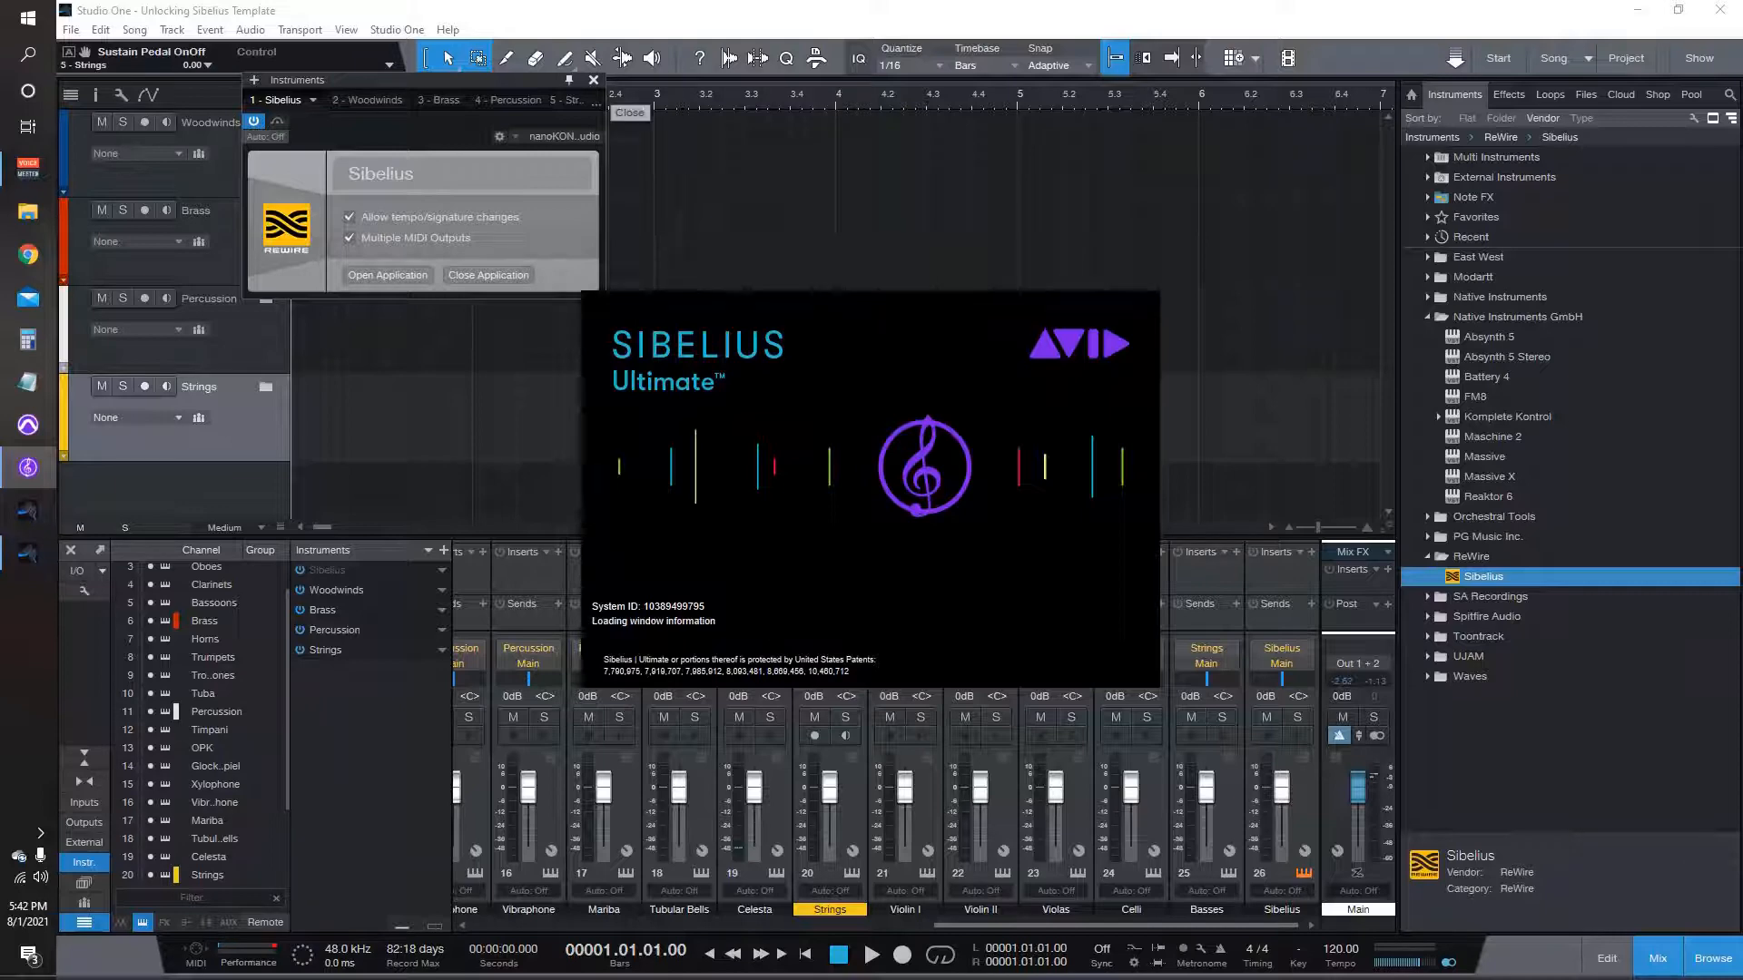
{"action": "left_click", "coordinate": [595, 81]}
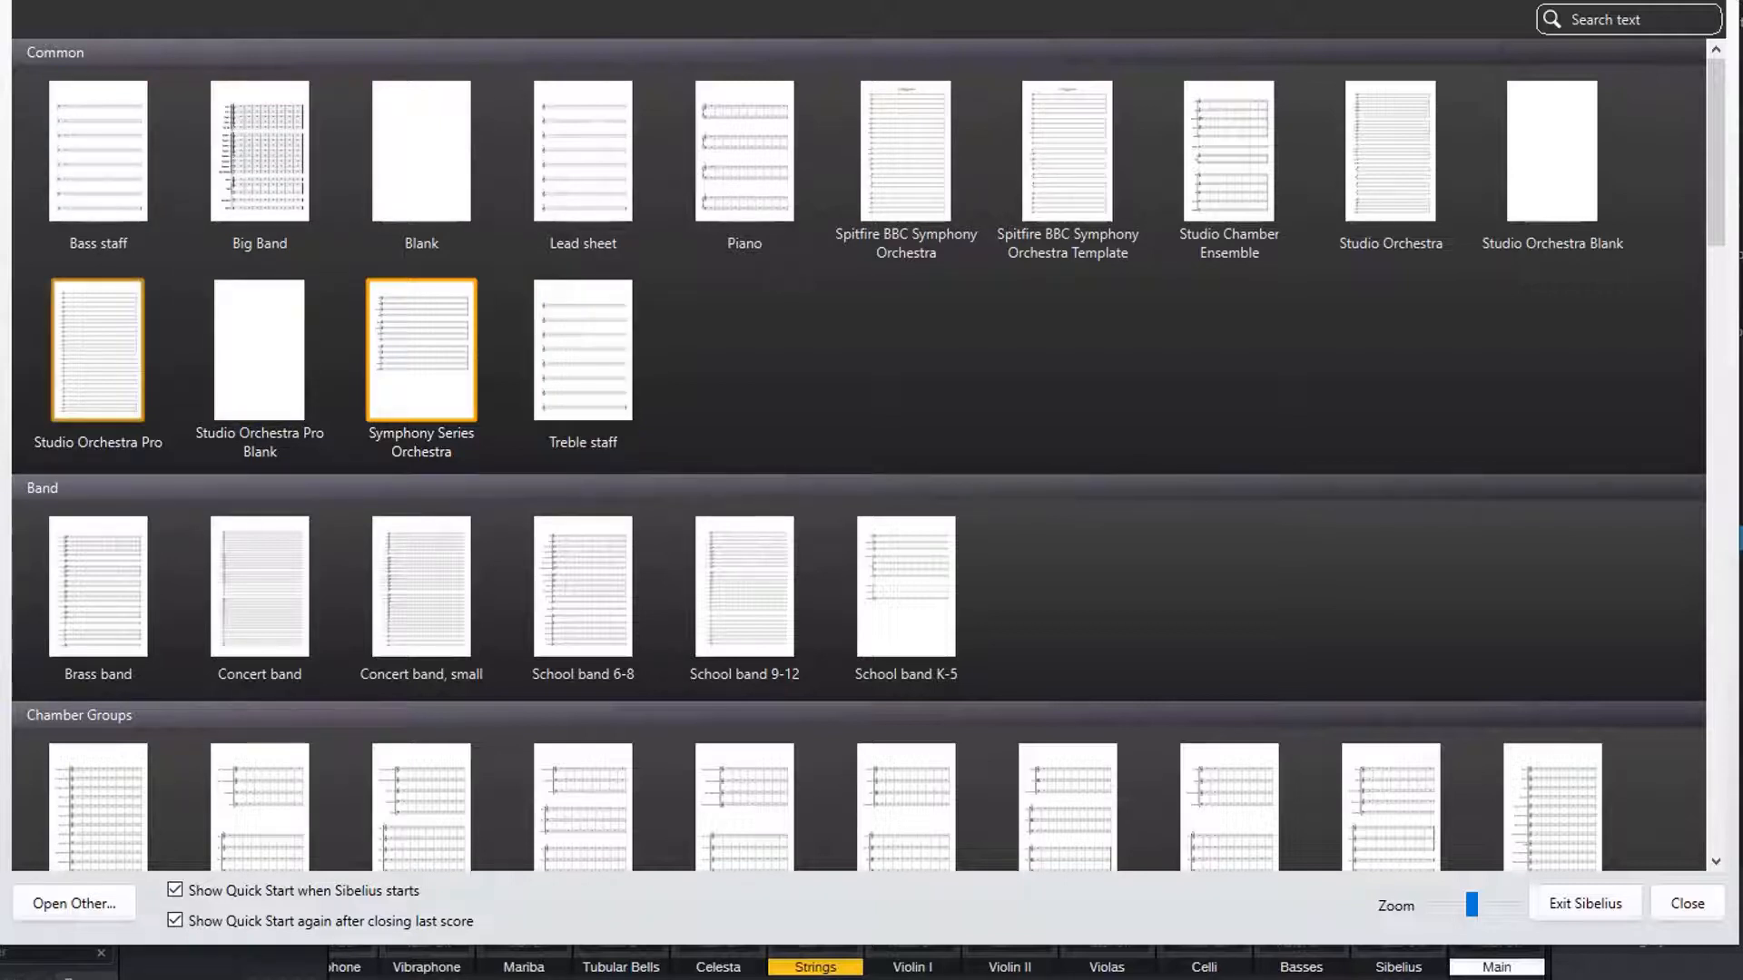
Step: Create a new Sibelius score from the Spitfire BBC Symphony Orchestra Template
{"action": "double_click", "coordinate": [127, 363]}
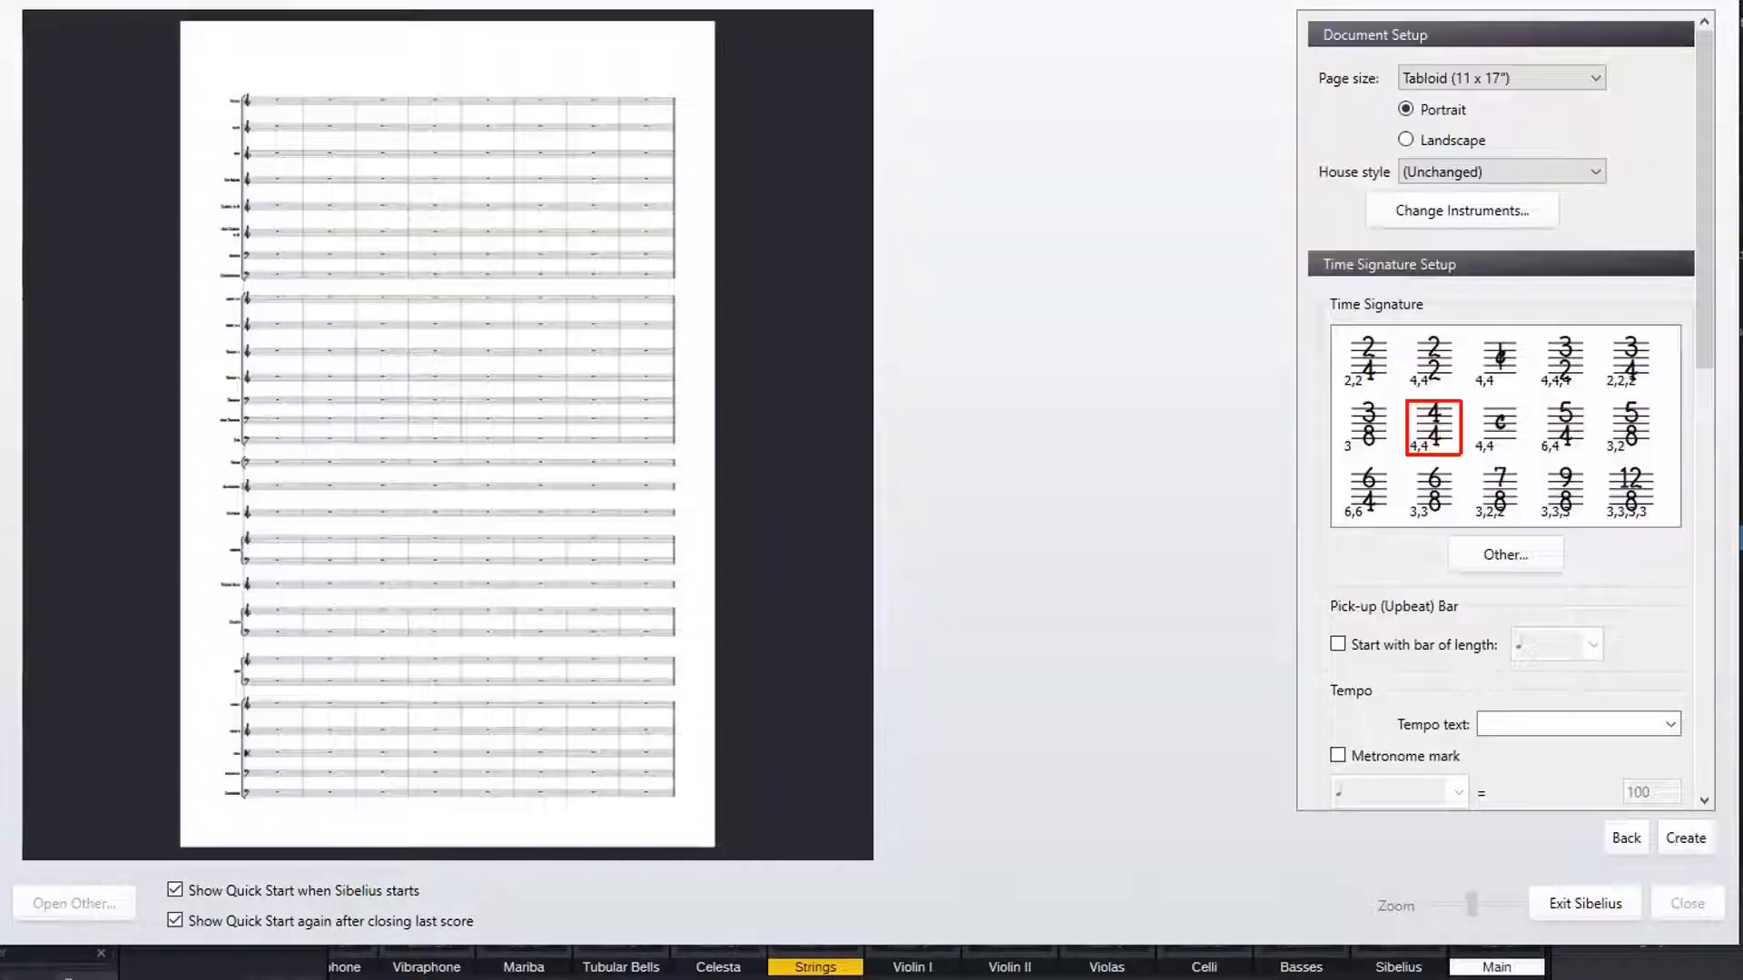
{"action": "left_click", "coordinate": [1626, 838]}
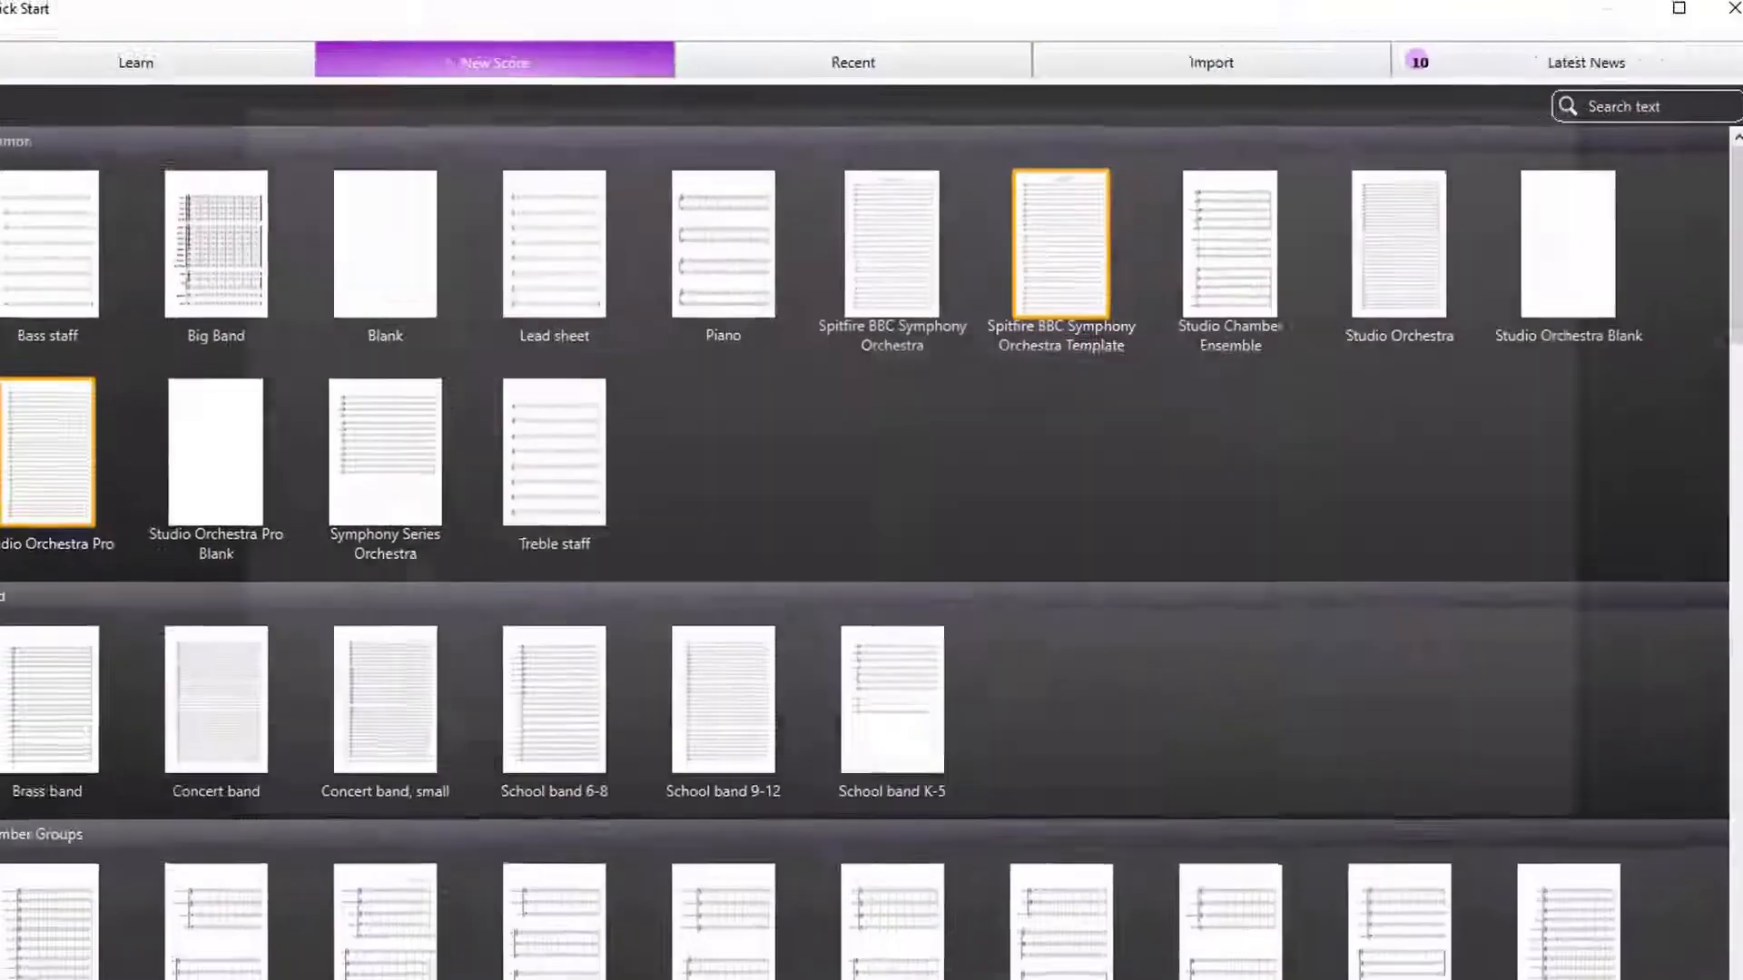
{"action": "left_click", "coordinate": [1060, 245]}
{"action": "left_click", "coordinate": [1577, 874]}
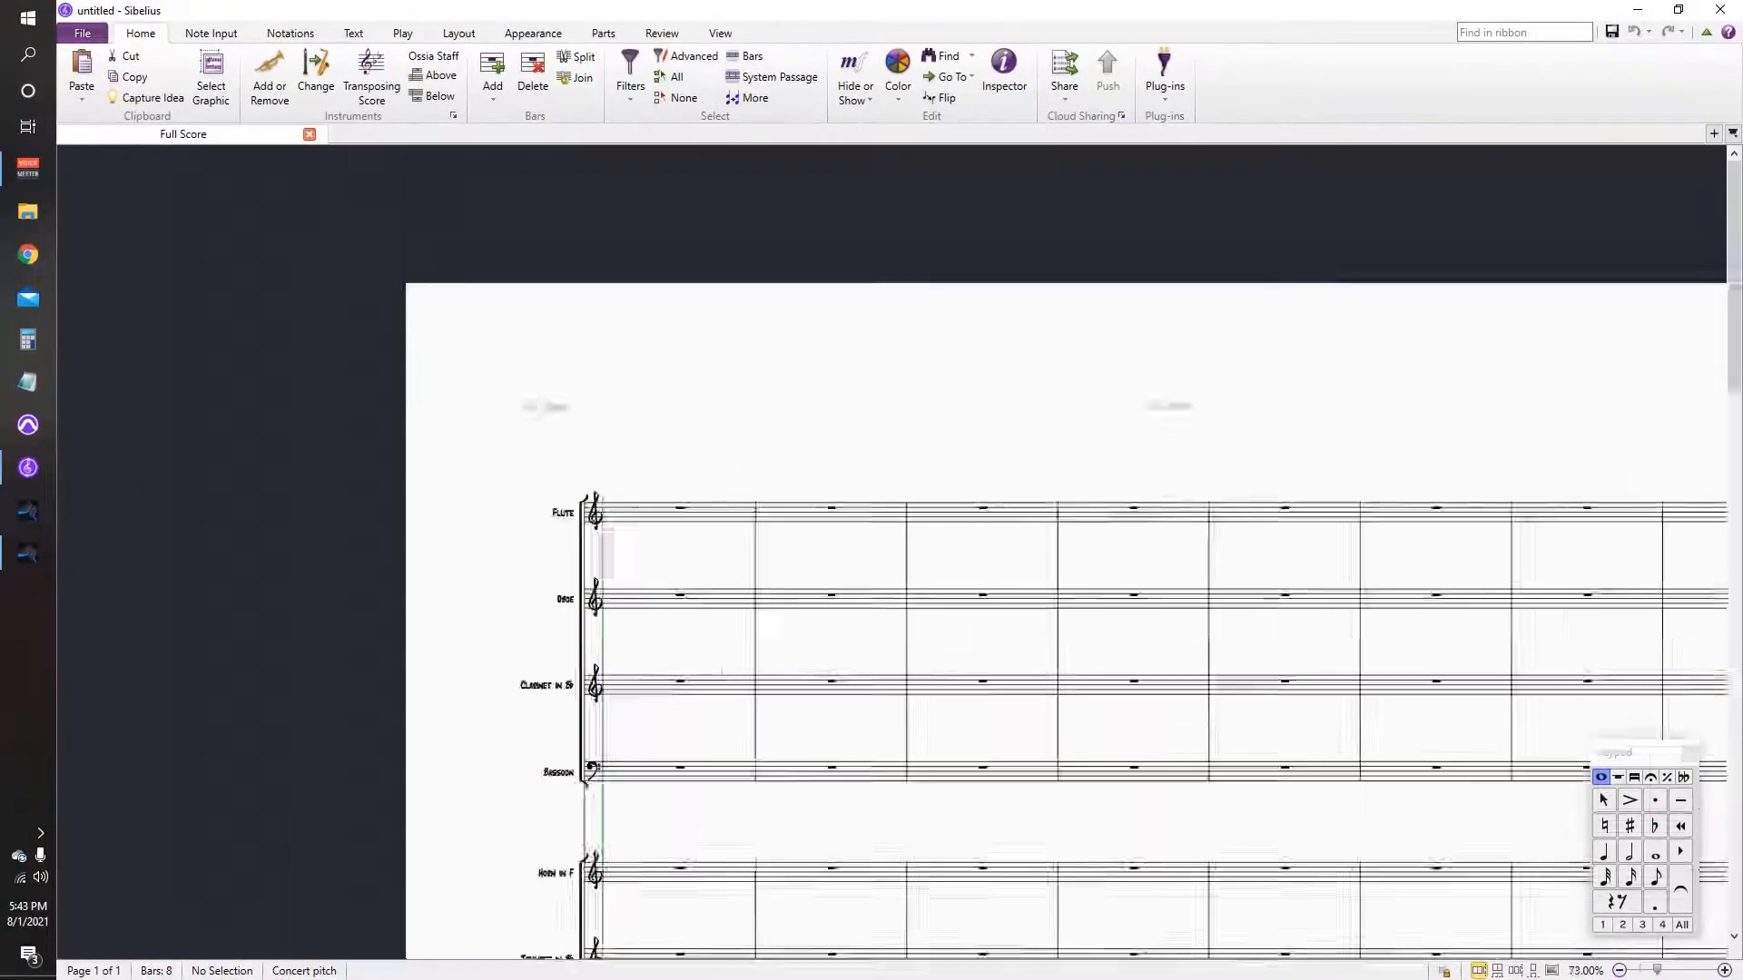
Step: Examine the instrument staves over the whole page of the new orchestra score
{"action": "scroll", "coordinate": [843, 521], "scroll_direction": "down", "scroll_amount": 7}
{"action": "scroll", "coordinate": [843, 520], "scroll_direction": "down", "scroll_amount": 12}
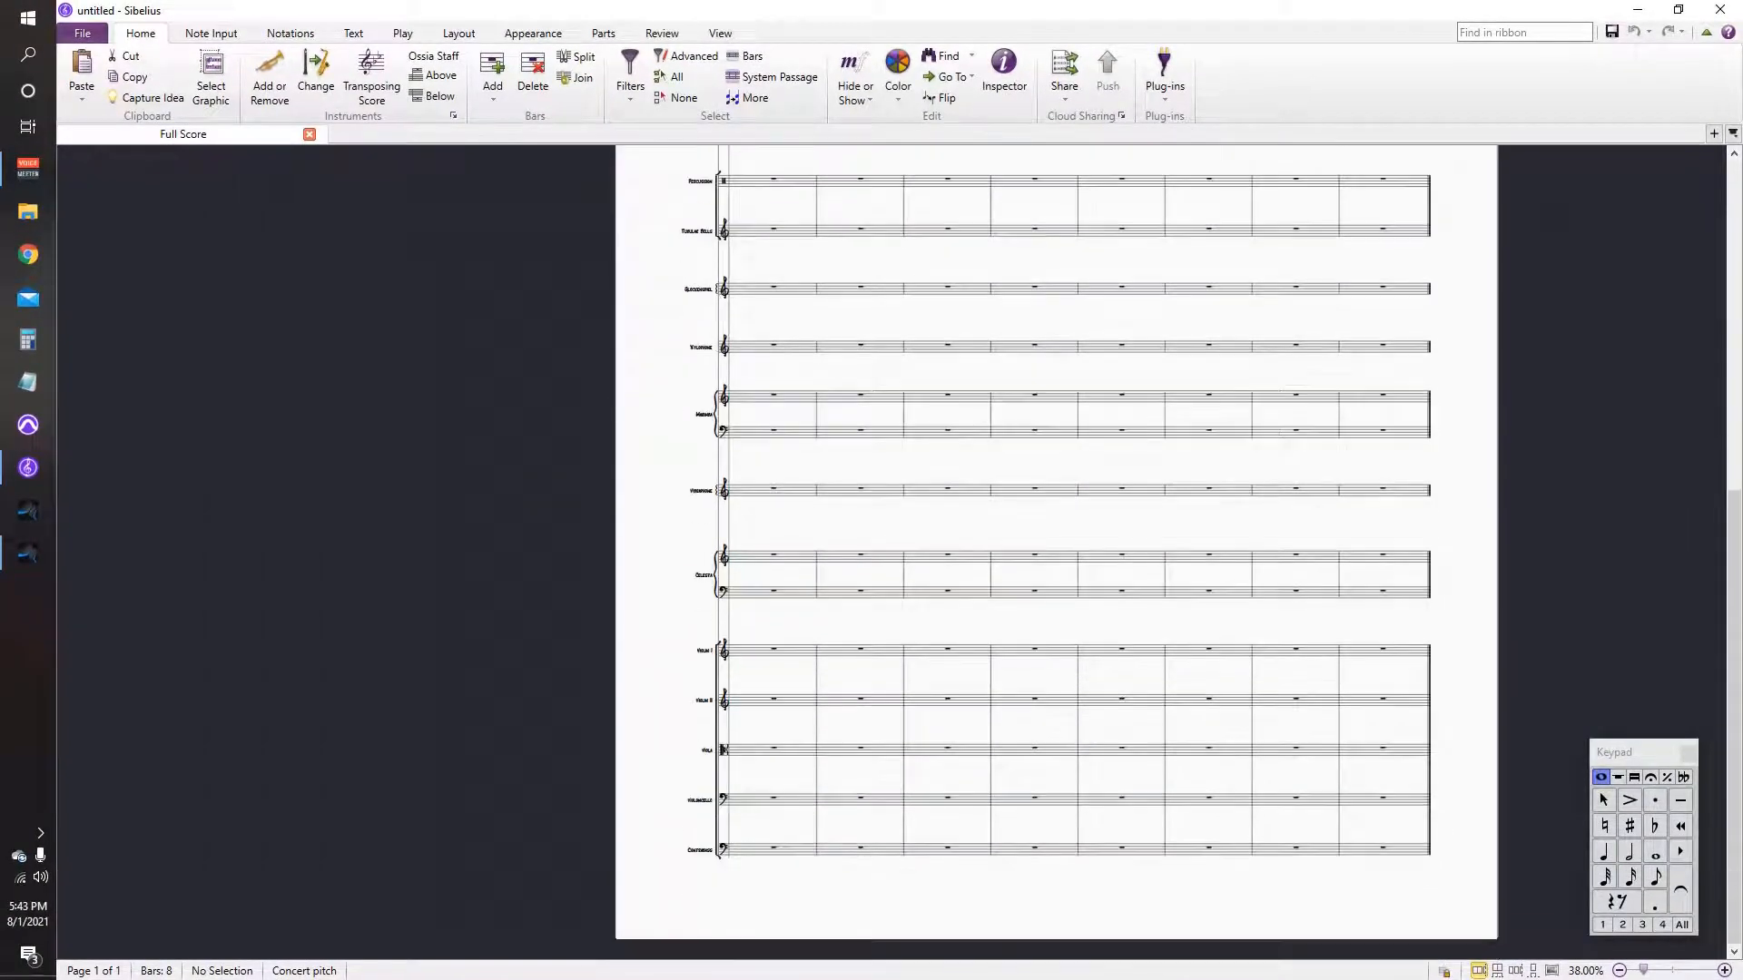
{"action": "scroll", "coordinate": [890, 544], "scroll_direction": "up", "scroll_amount": 3}
{"action": "scroll", "coordinate": [889, 545], "scroll_direction": "down", "scroll_amount": 4}
{"action": "scroll", "coordinate": [889, 545], "scroll_direction": "up", "scroll_amount": 8}
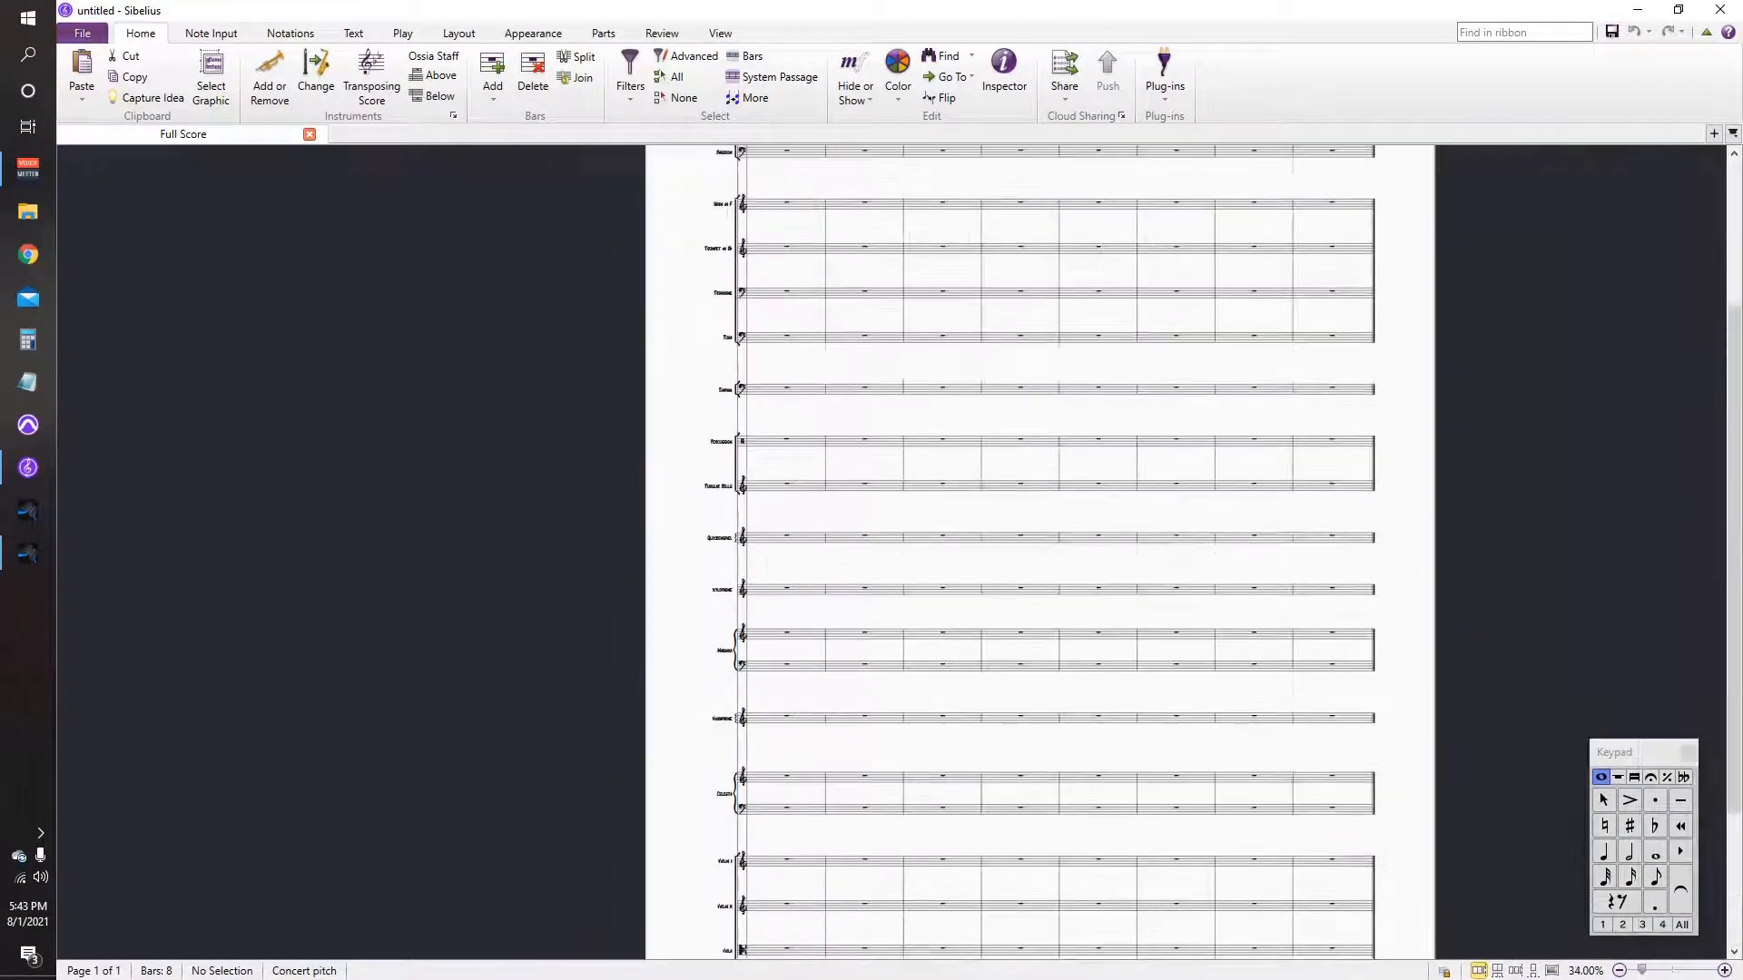
{"action": "scroll", "coordinate": [1039, 544], "scroll_direction": "down", "scroll_amount": 5}
{"action": "scroll", "coordinate": [1040, 545], "scroll_direction": "down", "scroll_amount": 2}
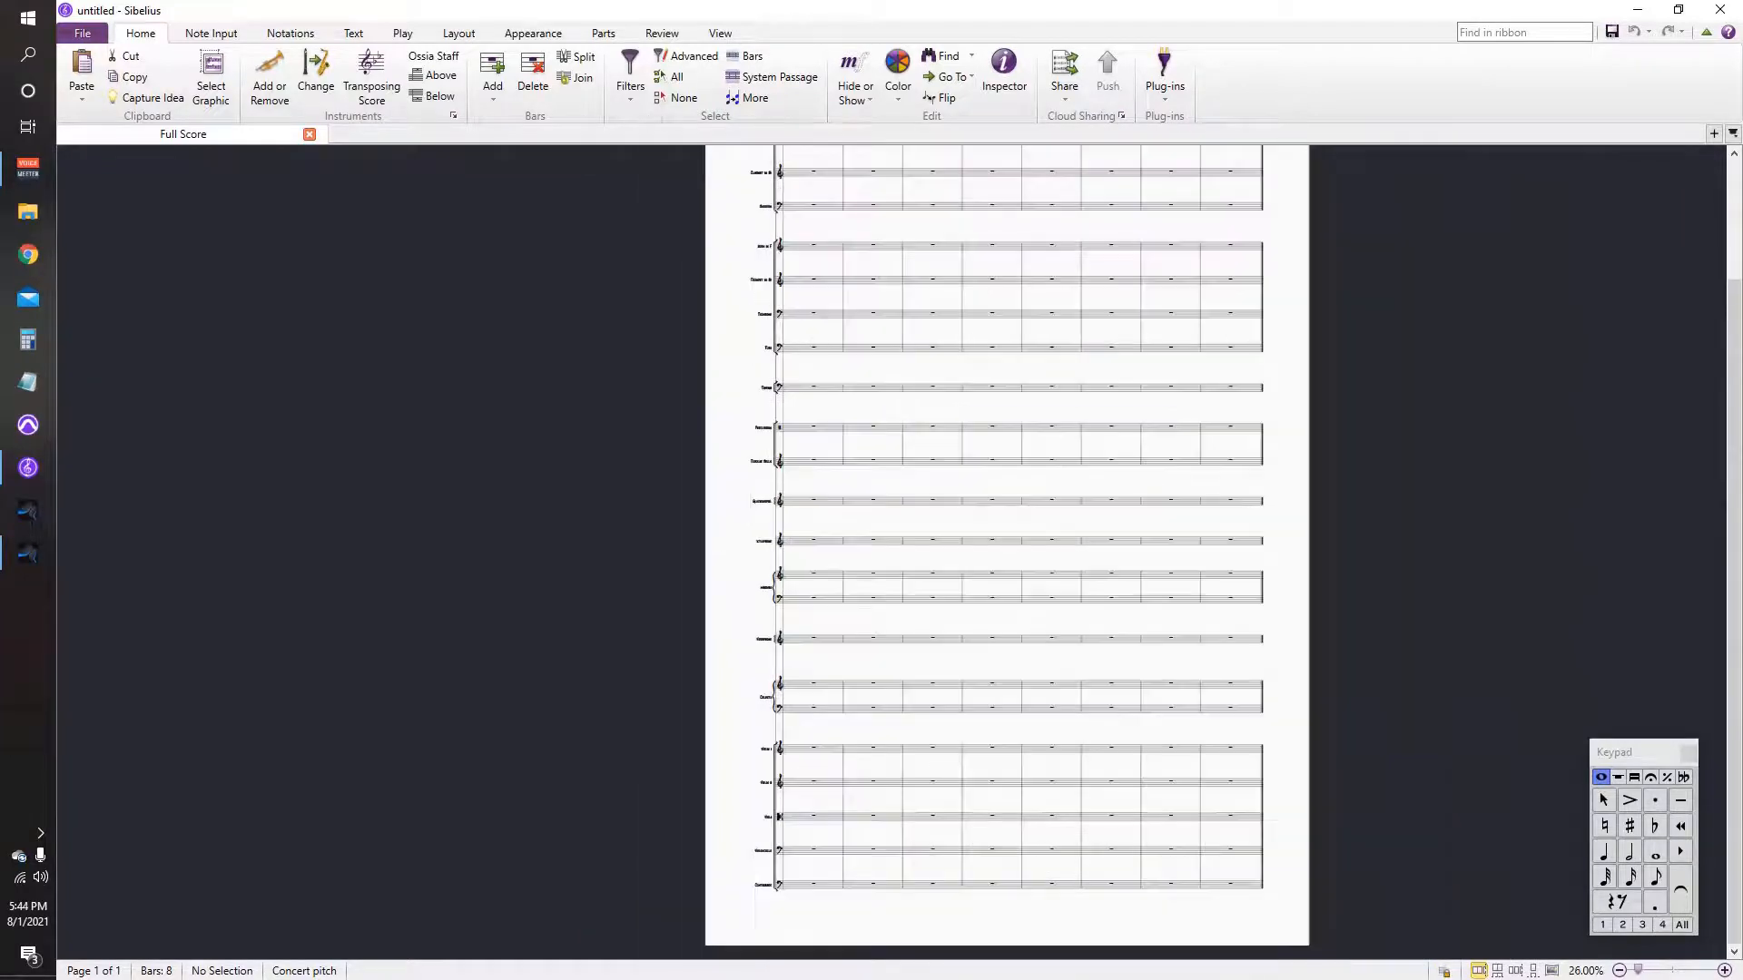
{"action": "scroll", "coordinate": [995, 544], "scroll_direction": "down", "scroll_amount": 2}
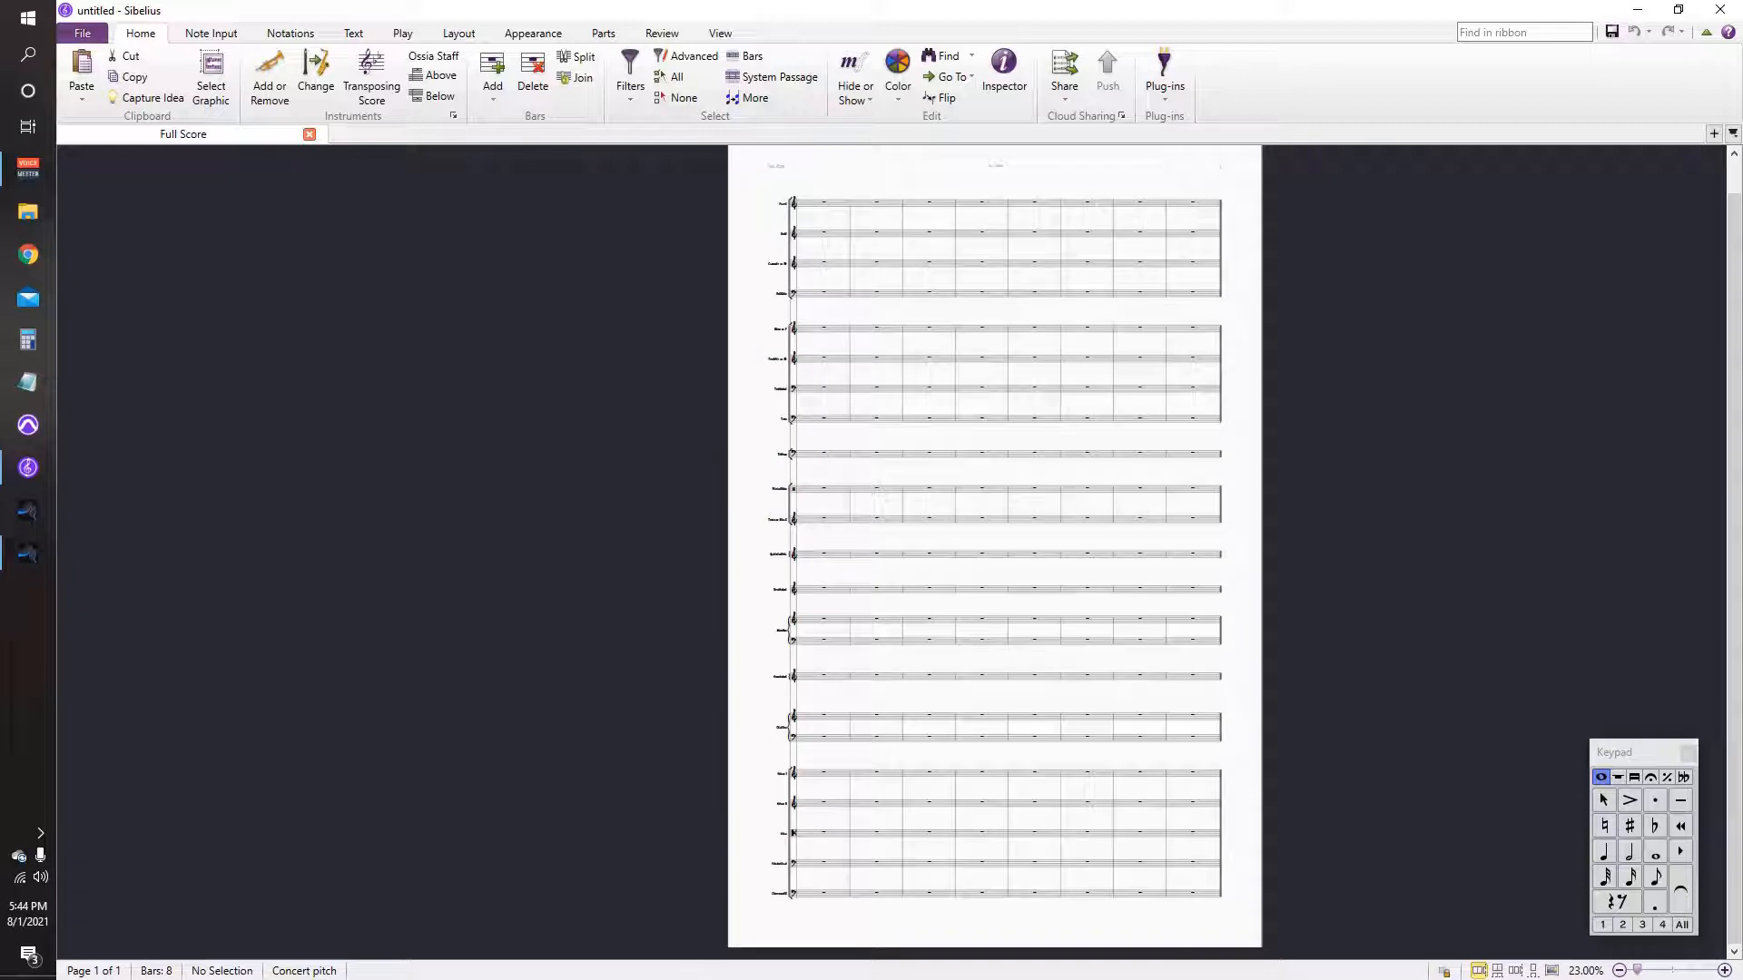
Step: Show the Transport window in Sibelius, then switch to Studio One beside it and hide its mixer and browser
{"action": "key", "text": "ctrl+alt+t"}
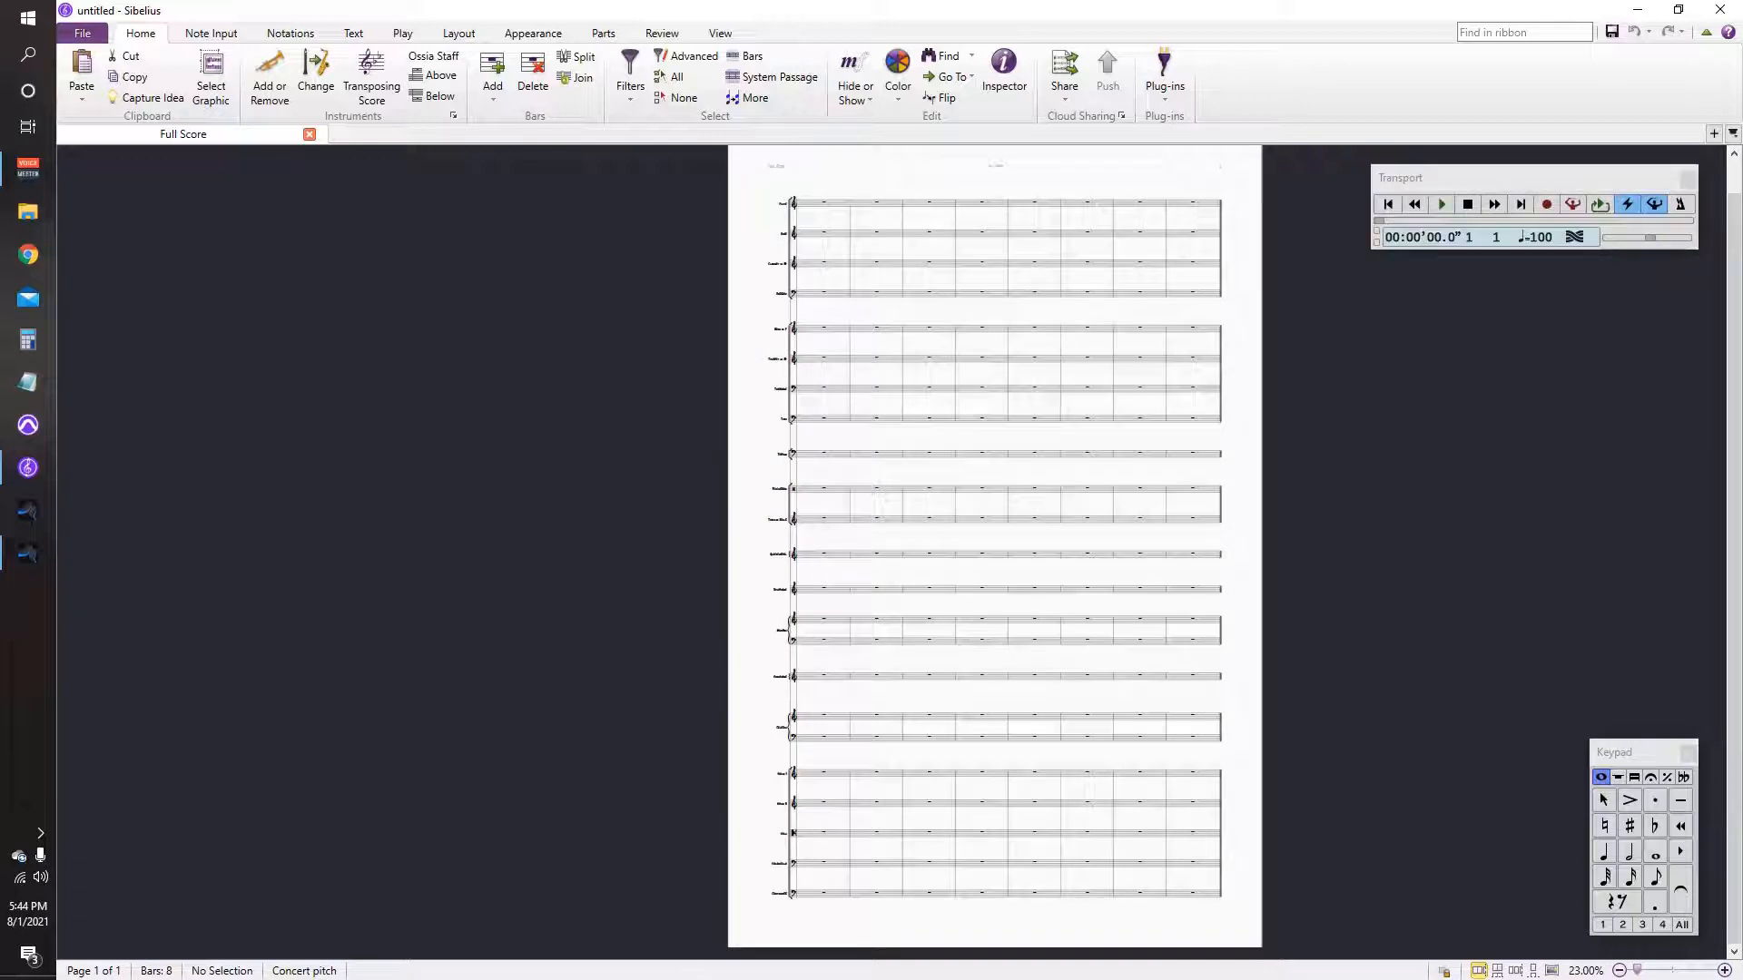
{"action": "left_click_drag", "start_coordinate": [1534, 177], "coordinate": [1555, 169]}
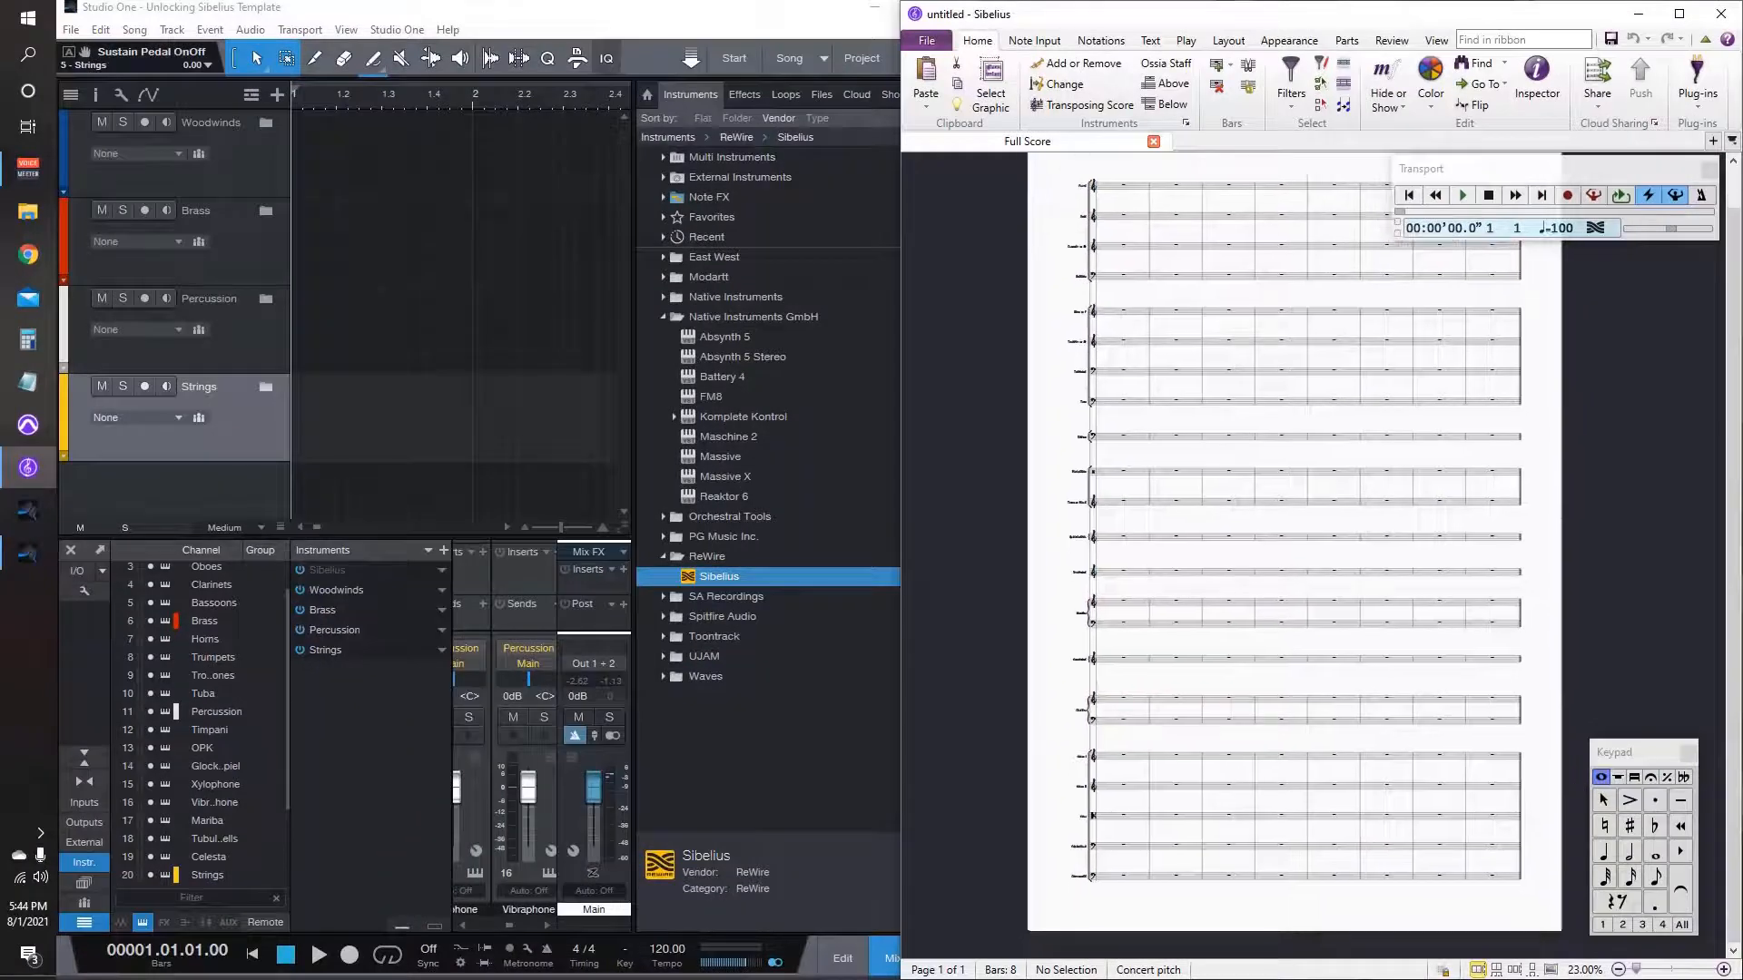
{"action": "left_click", "coordinate": [889, 958]}
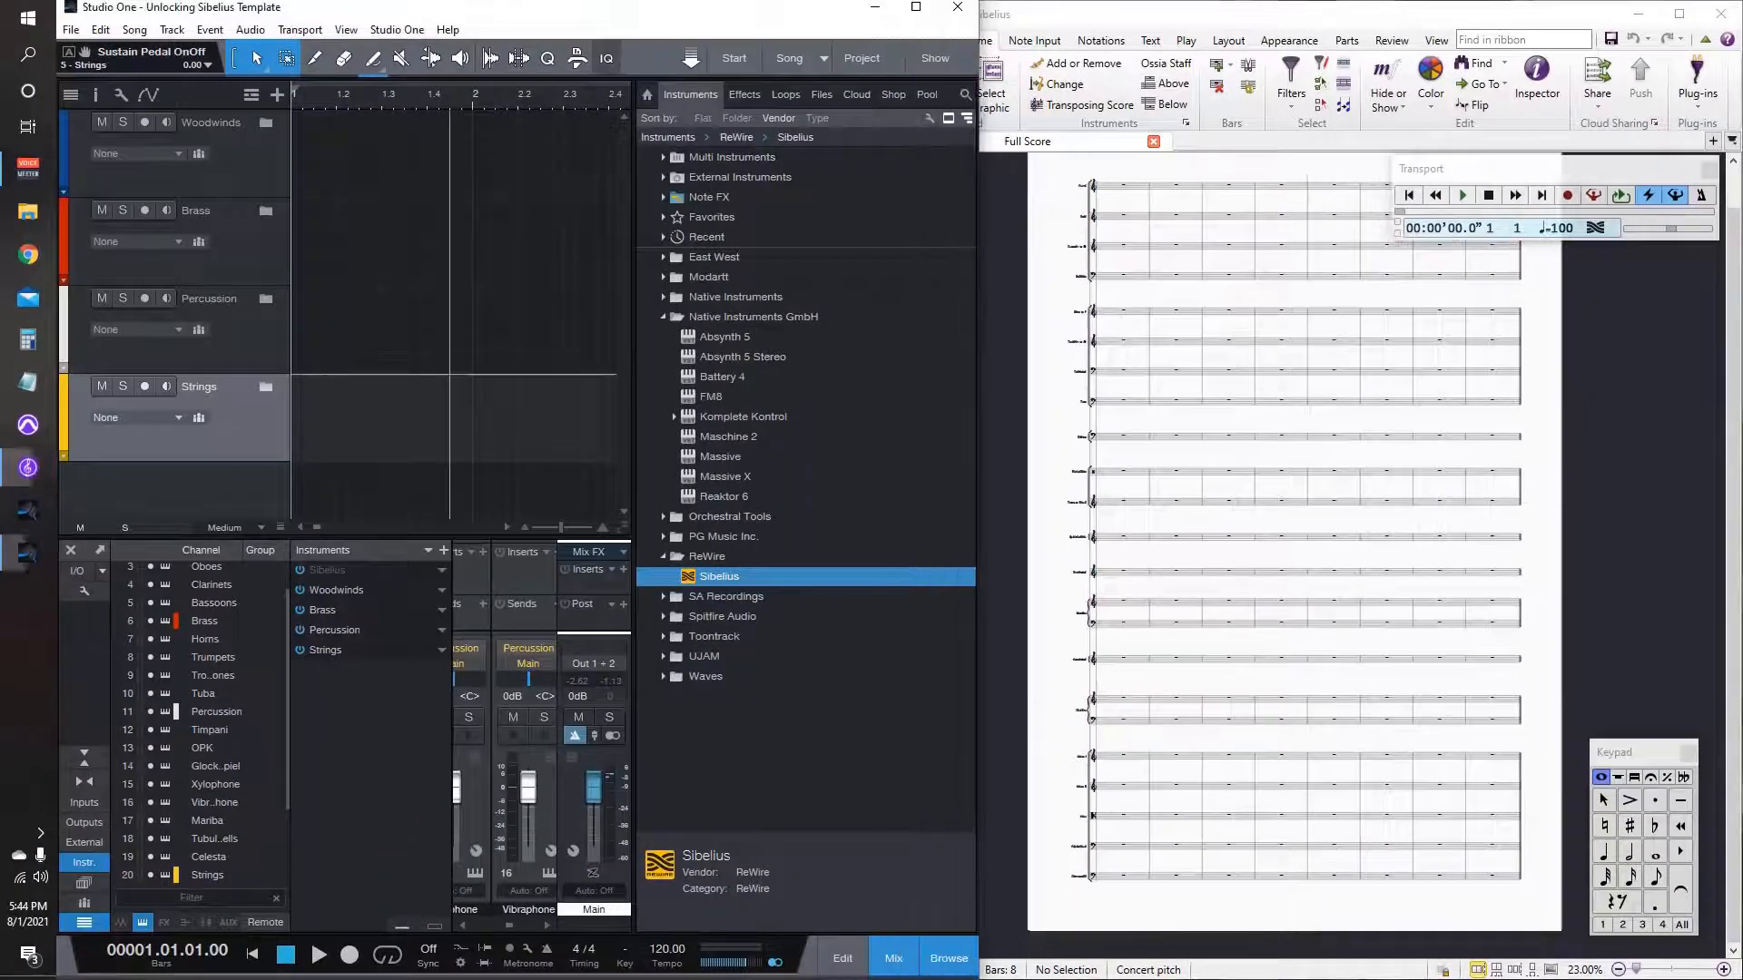
{"action": "left_click", "coordinate": [949, 959]}
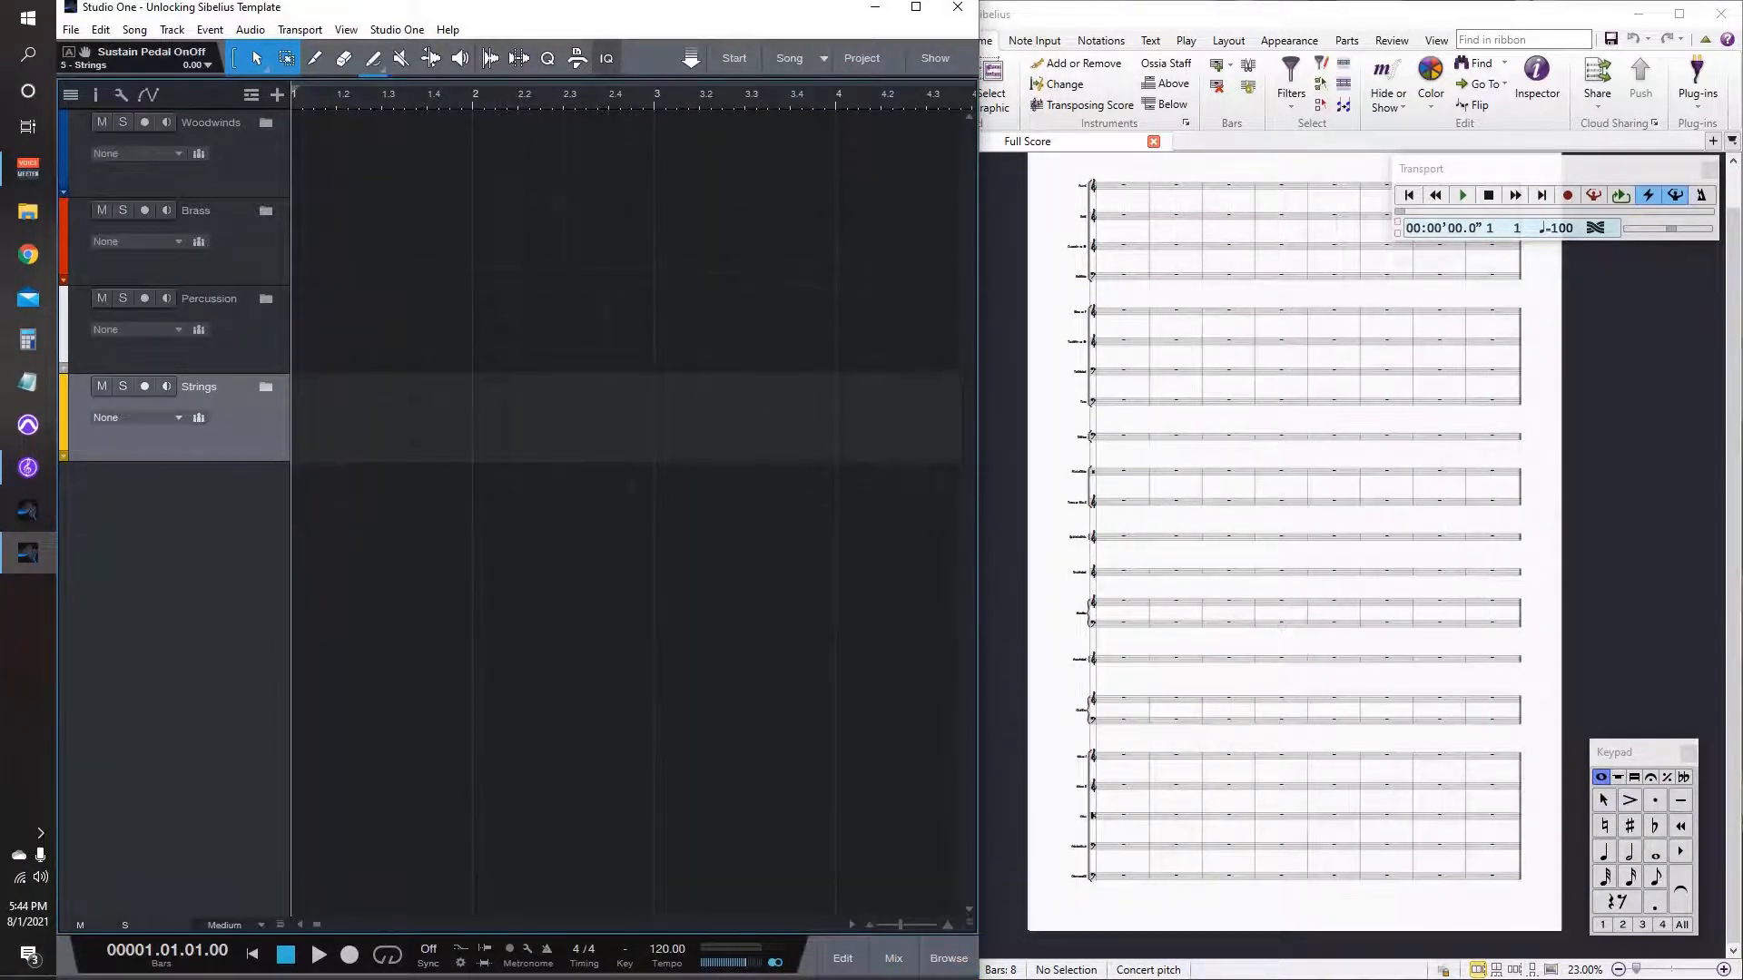
Step: Play the song briefly to check that both programs' playback runs in sync, and return to the start
{"action": "key", "text": "space"}
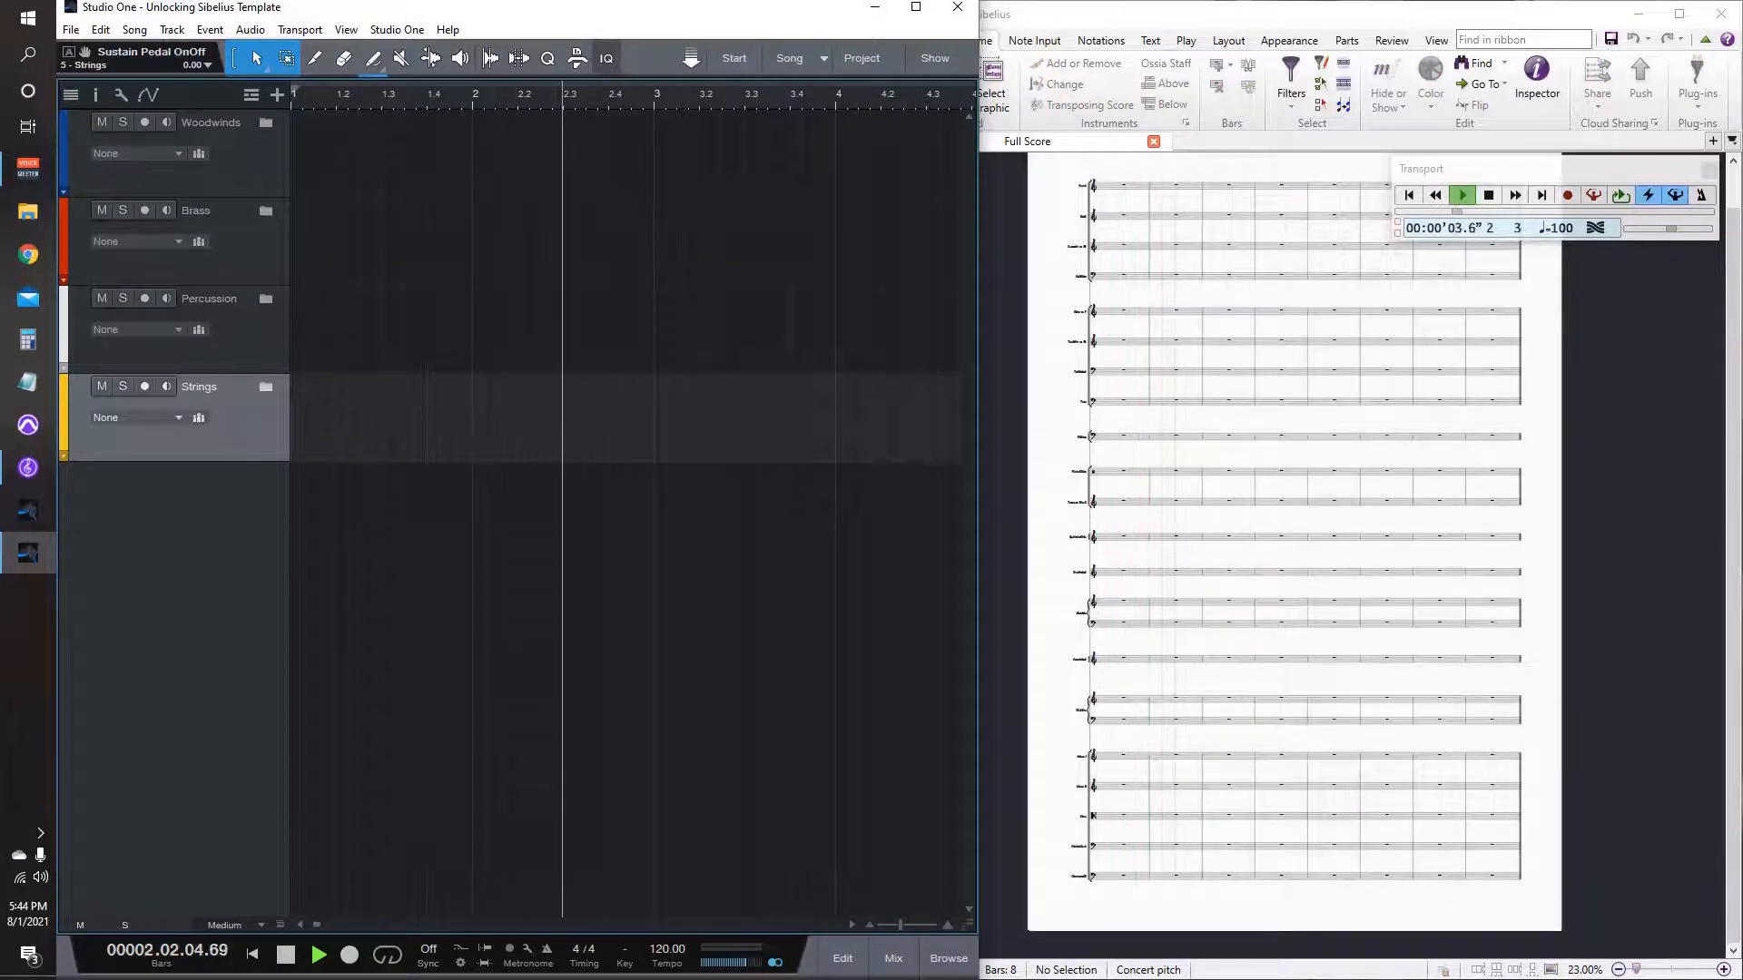
{"action": "key", "text": "space"}
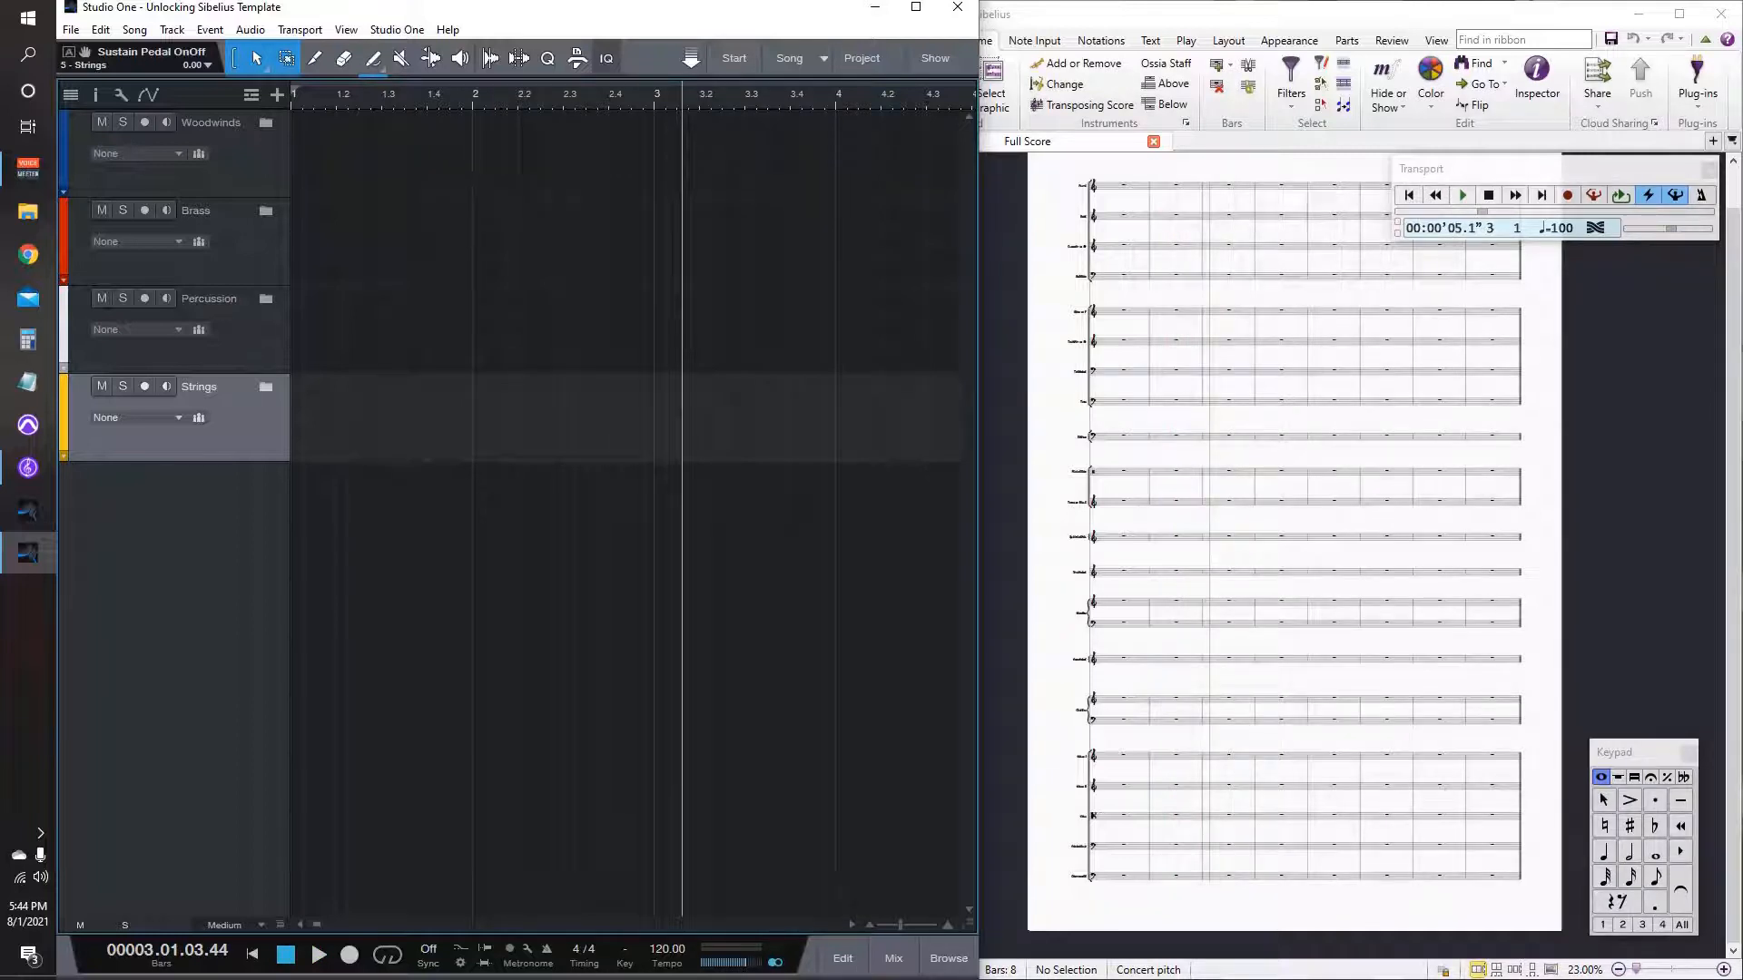
{"action": "key", "text": "comma"}
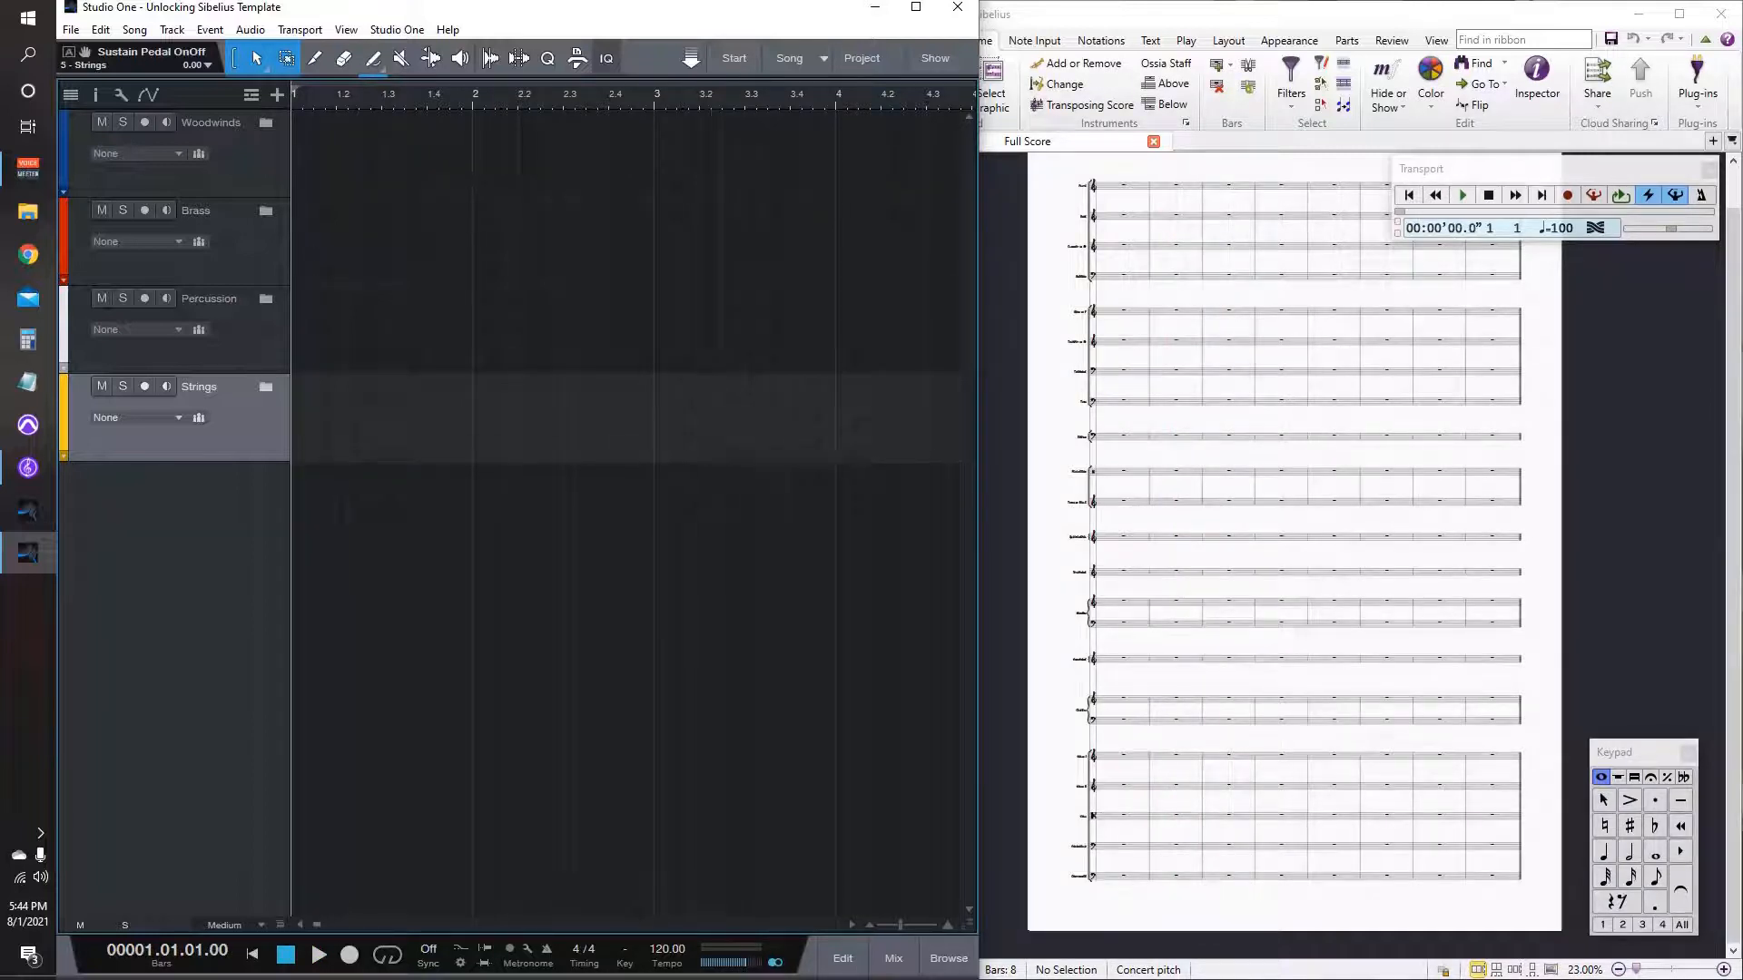
Step: Show the tempo track above the Studio One arrangement
{"action": "left_click", "coordinate": [668, 949]}
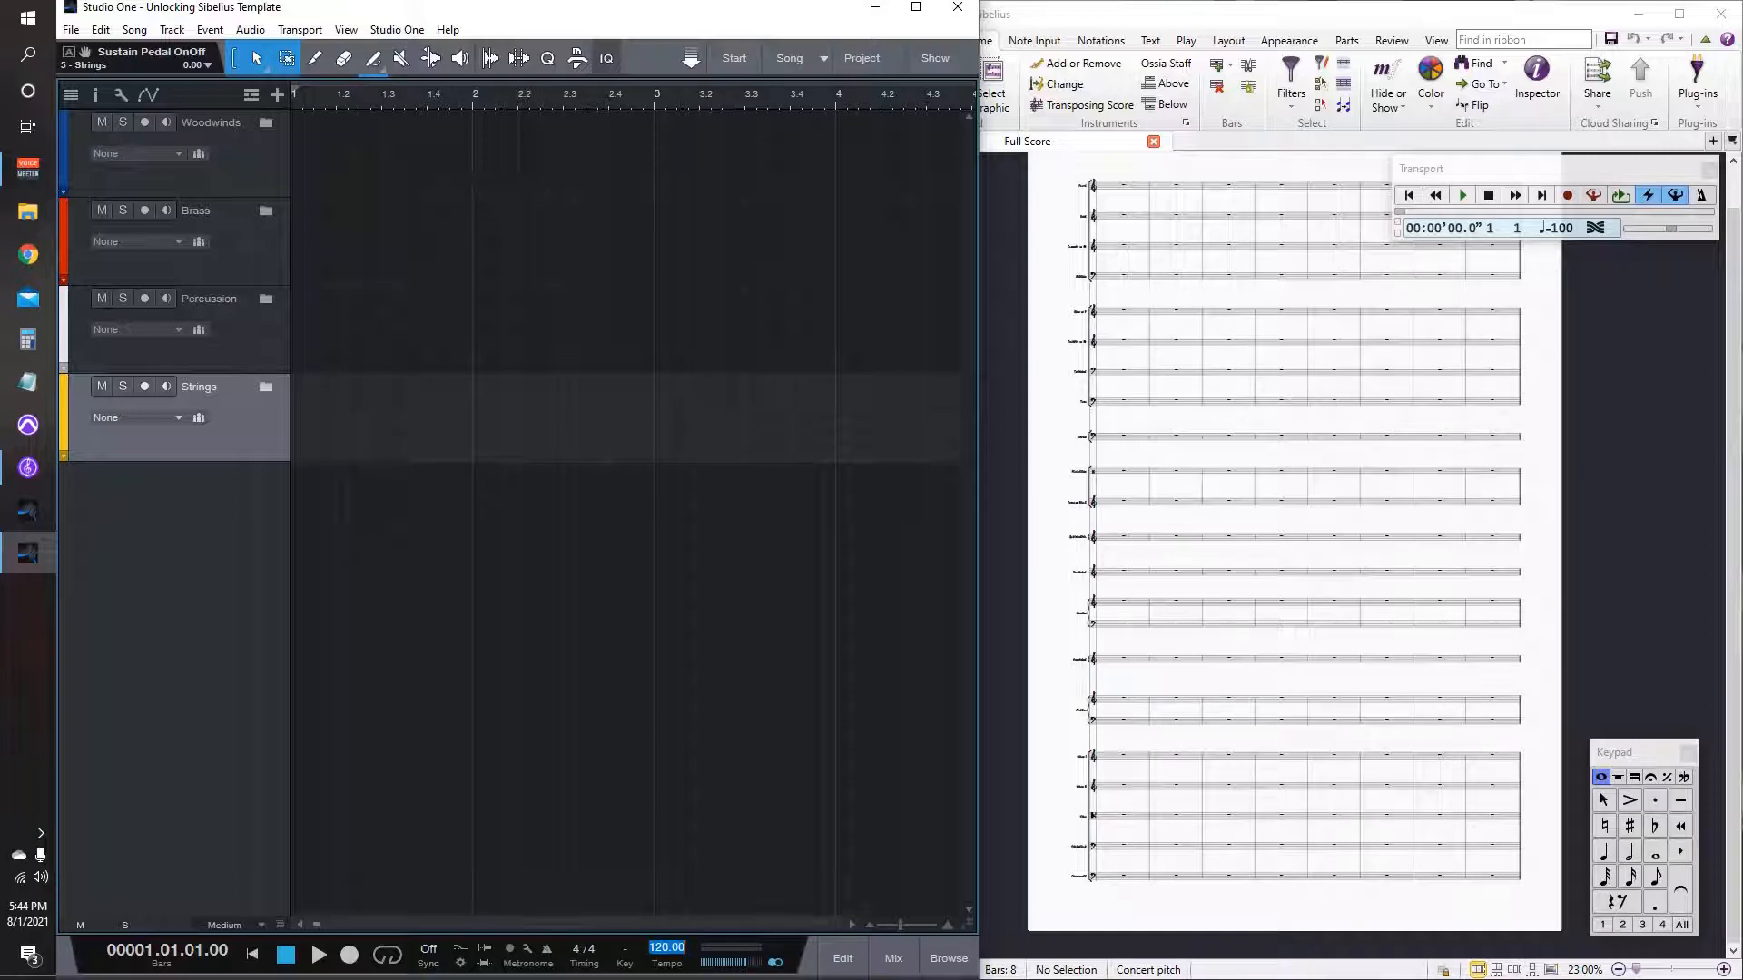
{"action": "left_click", "coordinate": [251, 95]}
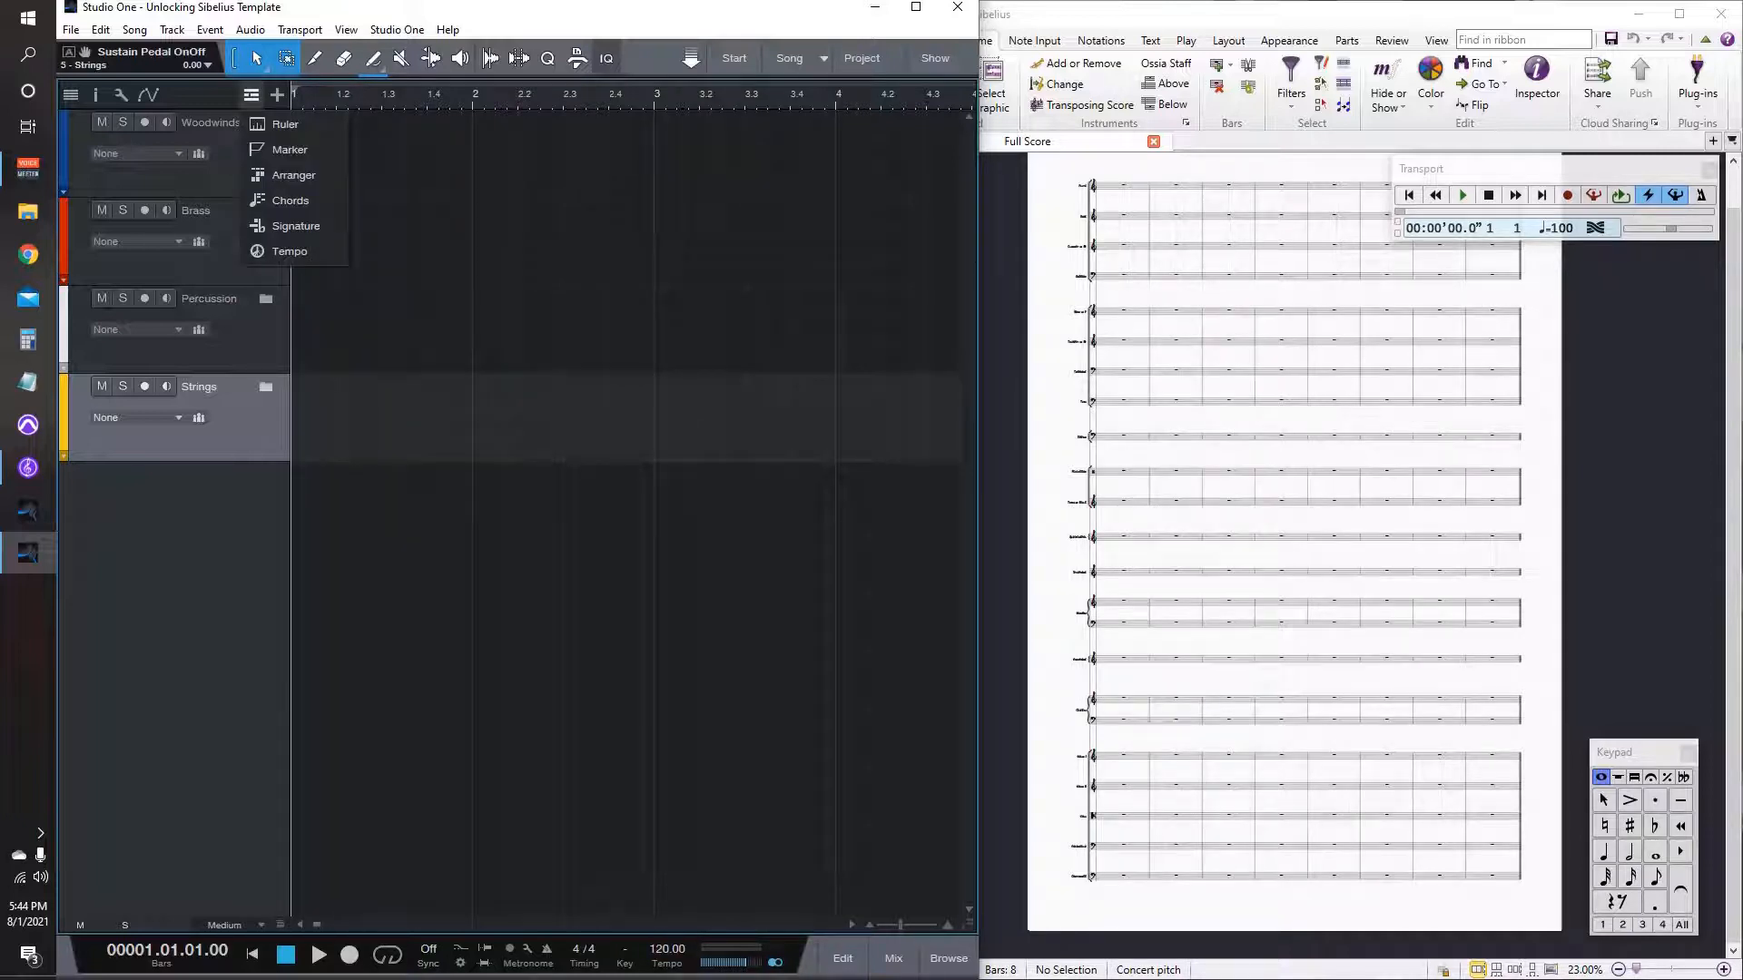
{"action": "left_click", "coordinate": [289, 251]}
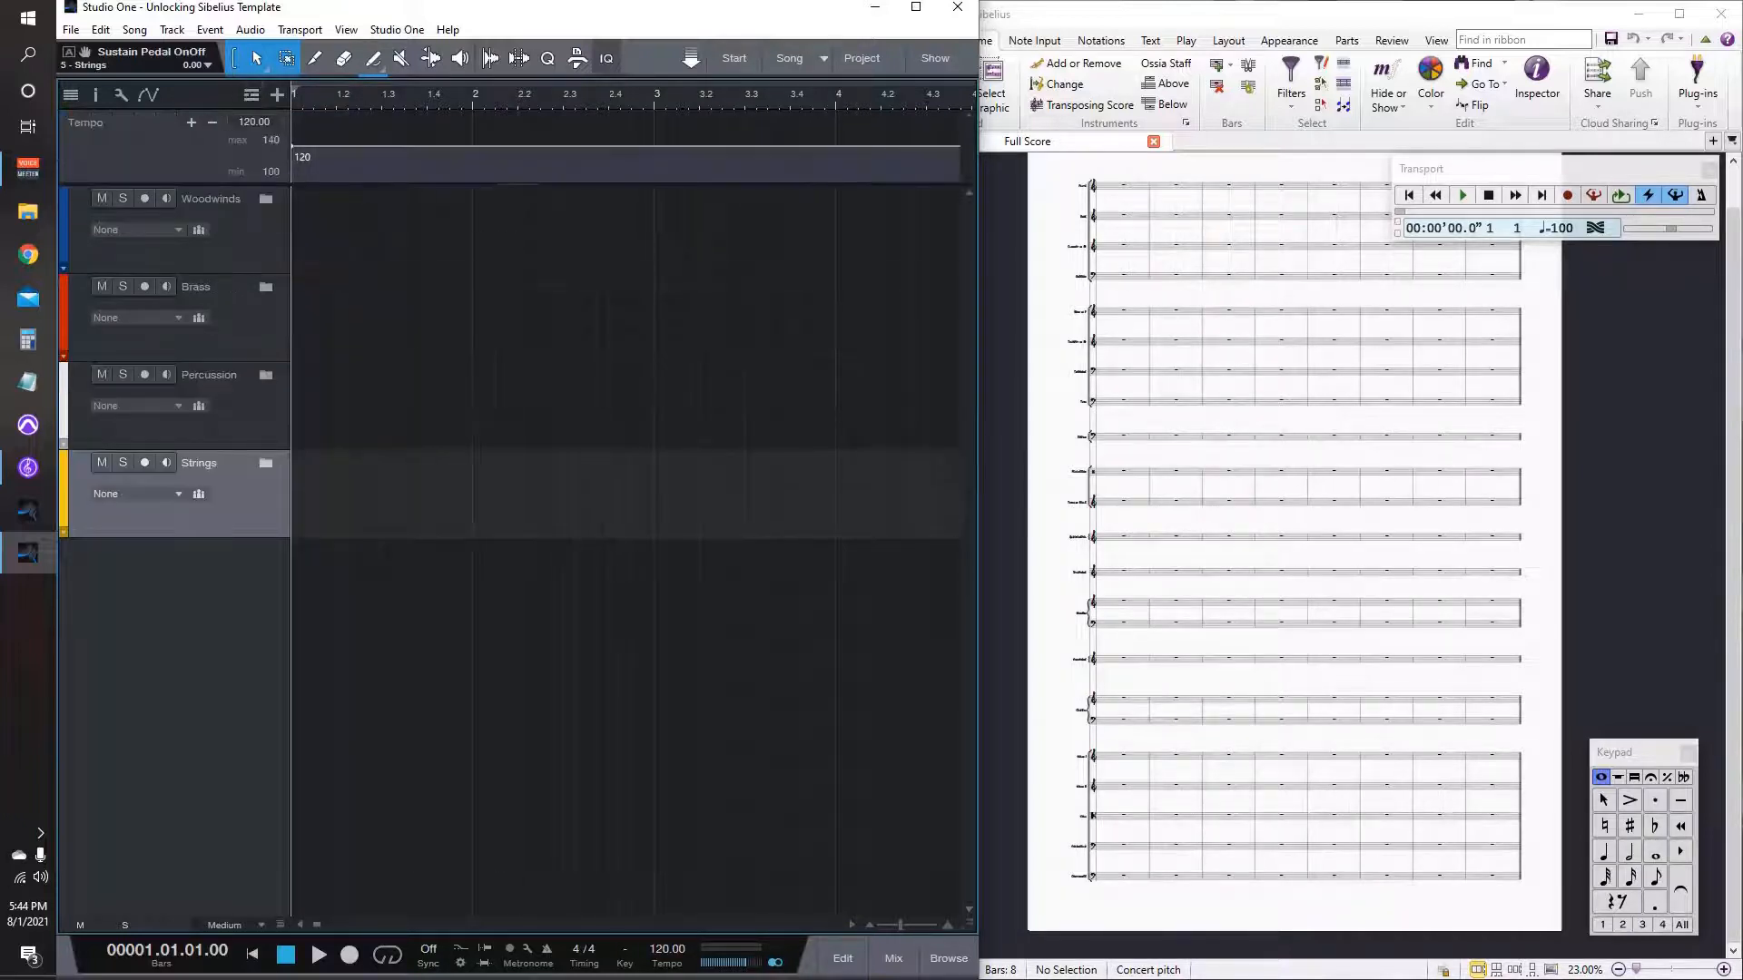
Step: Paint a falling curve in the tempo track across bar 2, slowing gradually from about 119 BPM until bar 3
{"action": "left_click", "coordinate": [373, 58]}
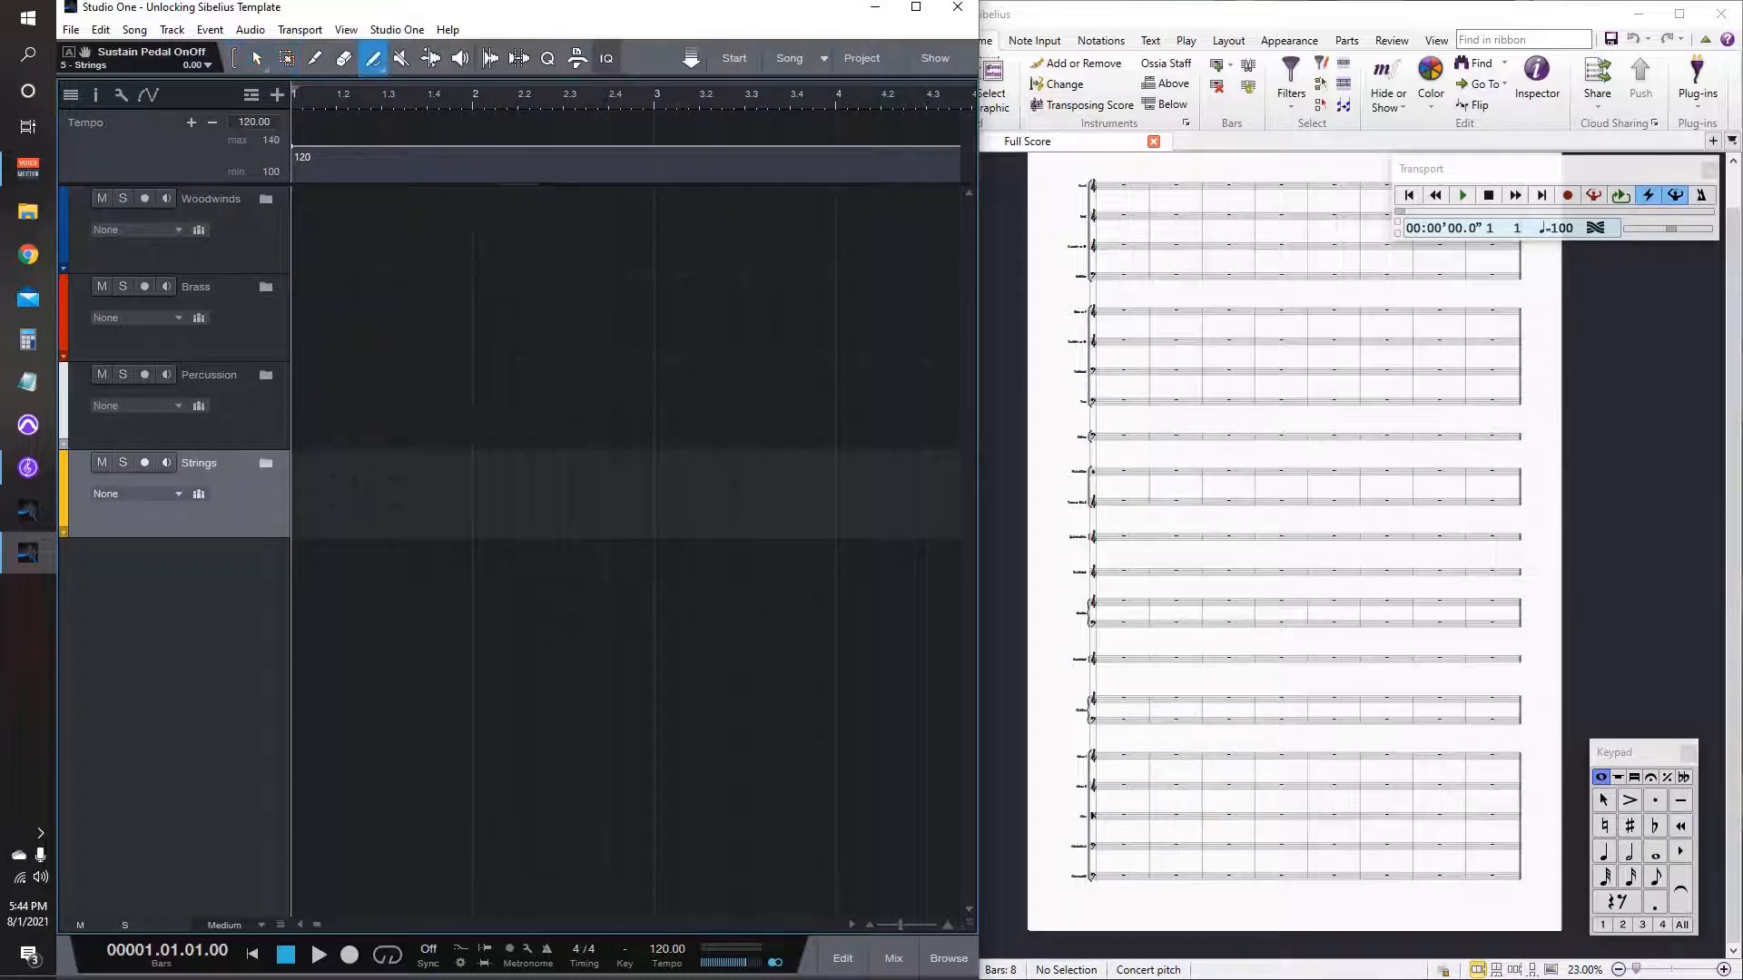
{"action": "mouse_move", "coordinate": [426, 144]}
{"action": "left_mouse_down"}
{"action": "mouse_move", "coordinate": [519, 177]}
{"action": "mouse_move", "coordinate": [653, 176]}
{"action": "left_mouse_up"}
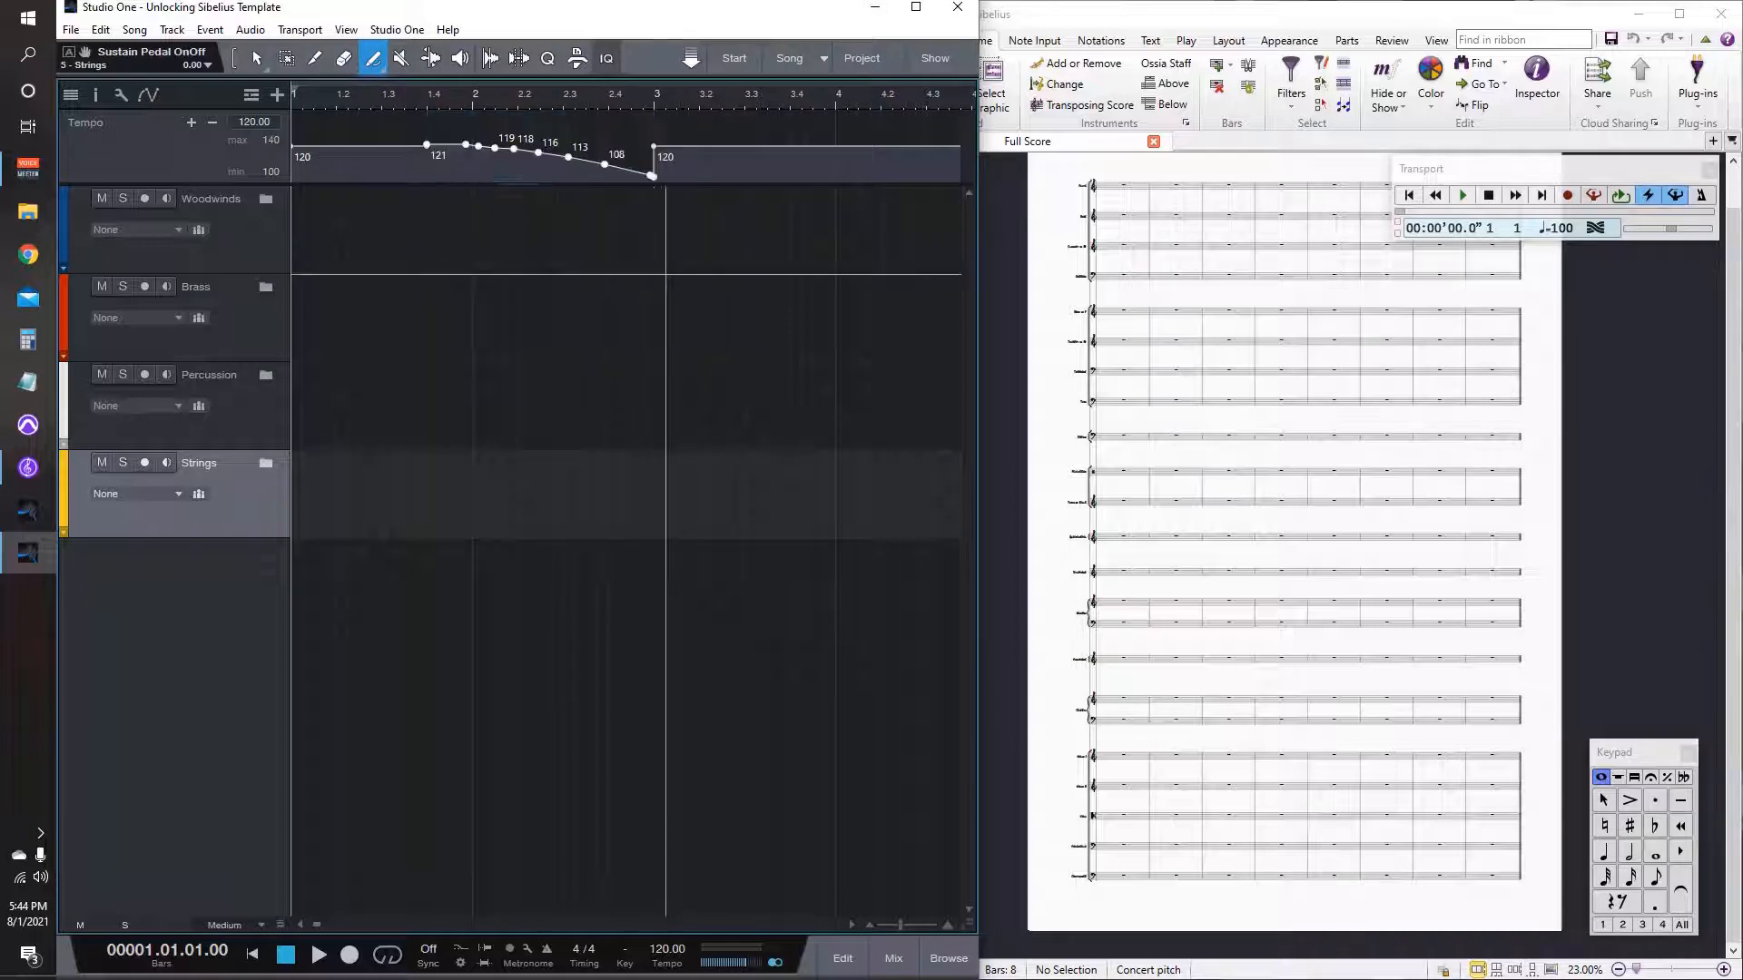
{"action": "key", "text": "ctrl+z"}
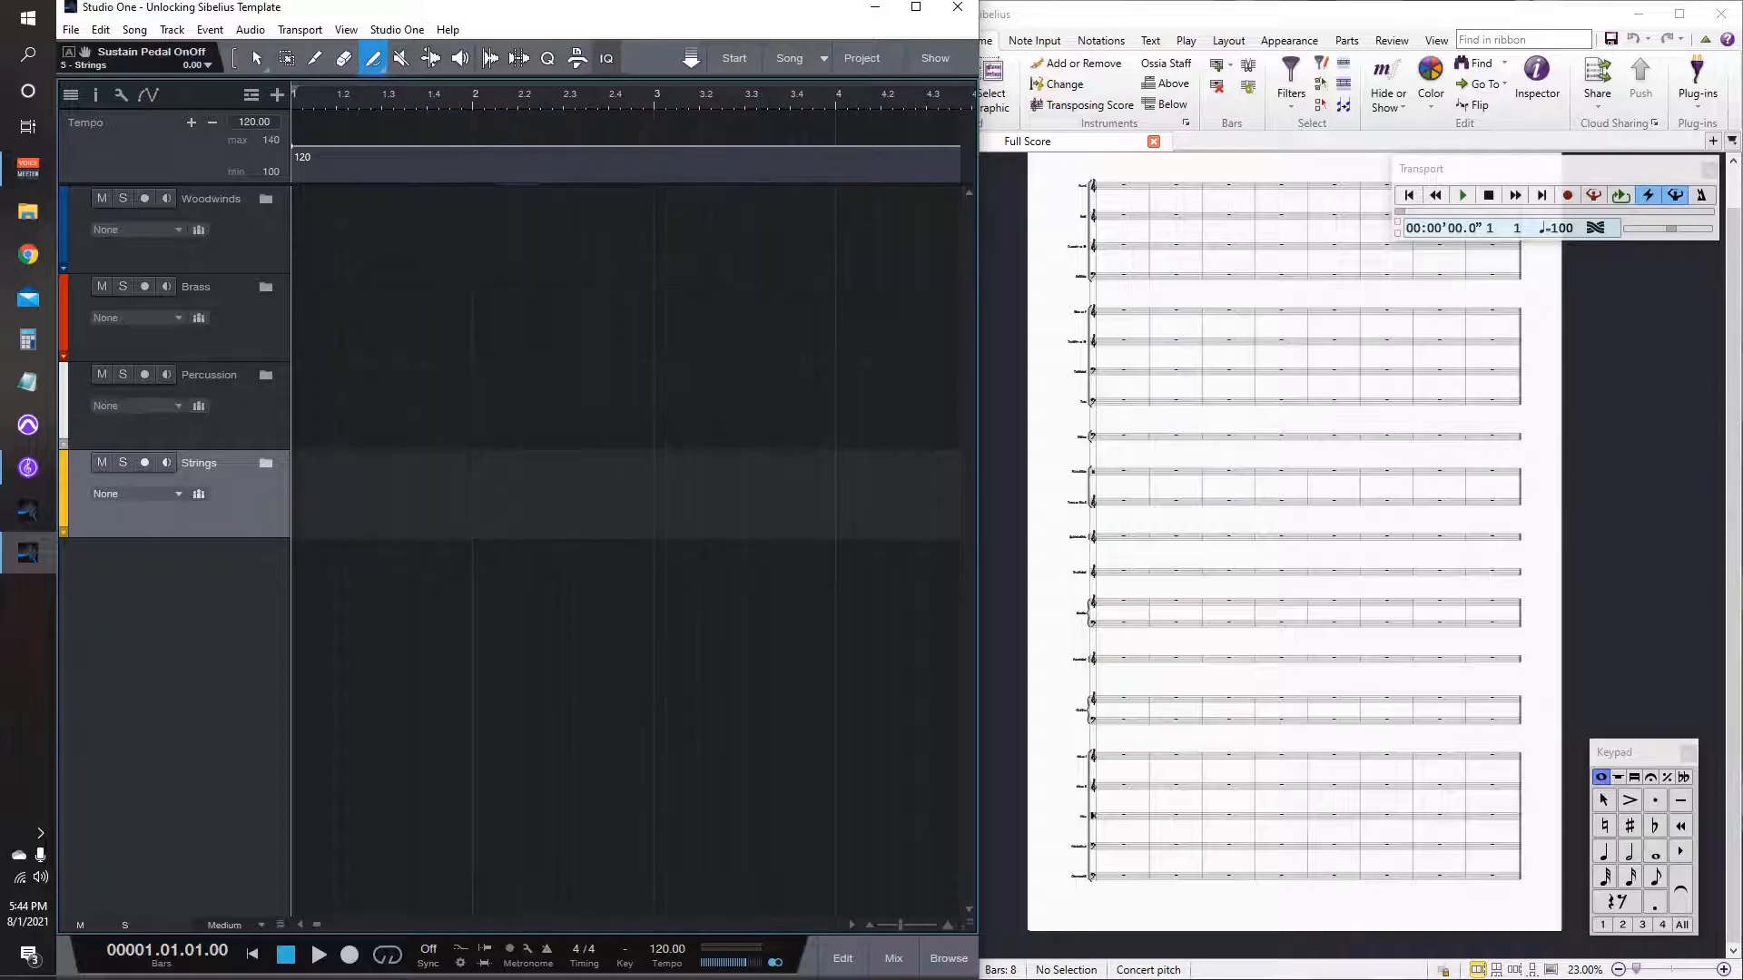
{"action": "left_click_drag", "start_coordinate": [472, 145], "coordinate": [653, 176]}
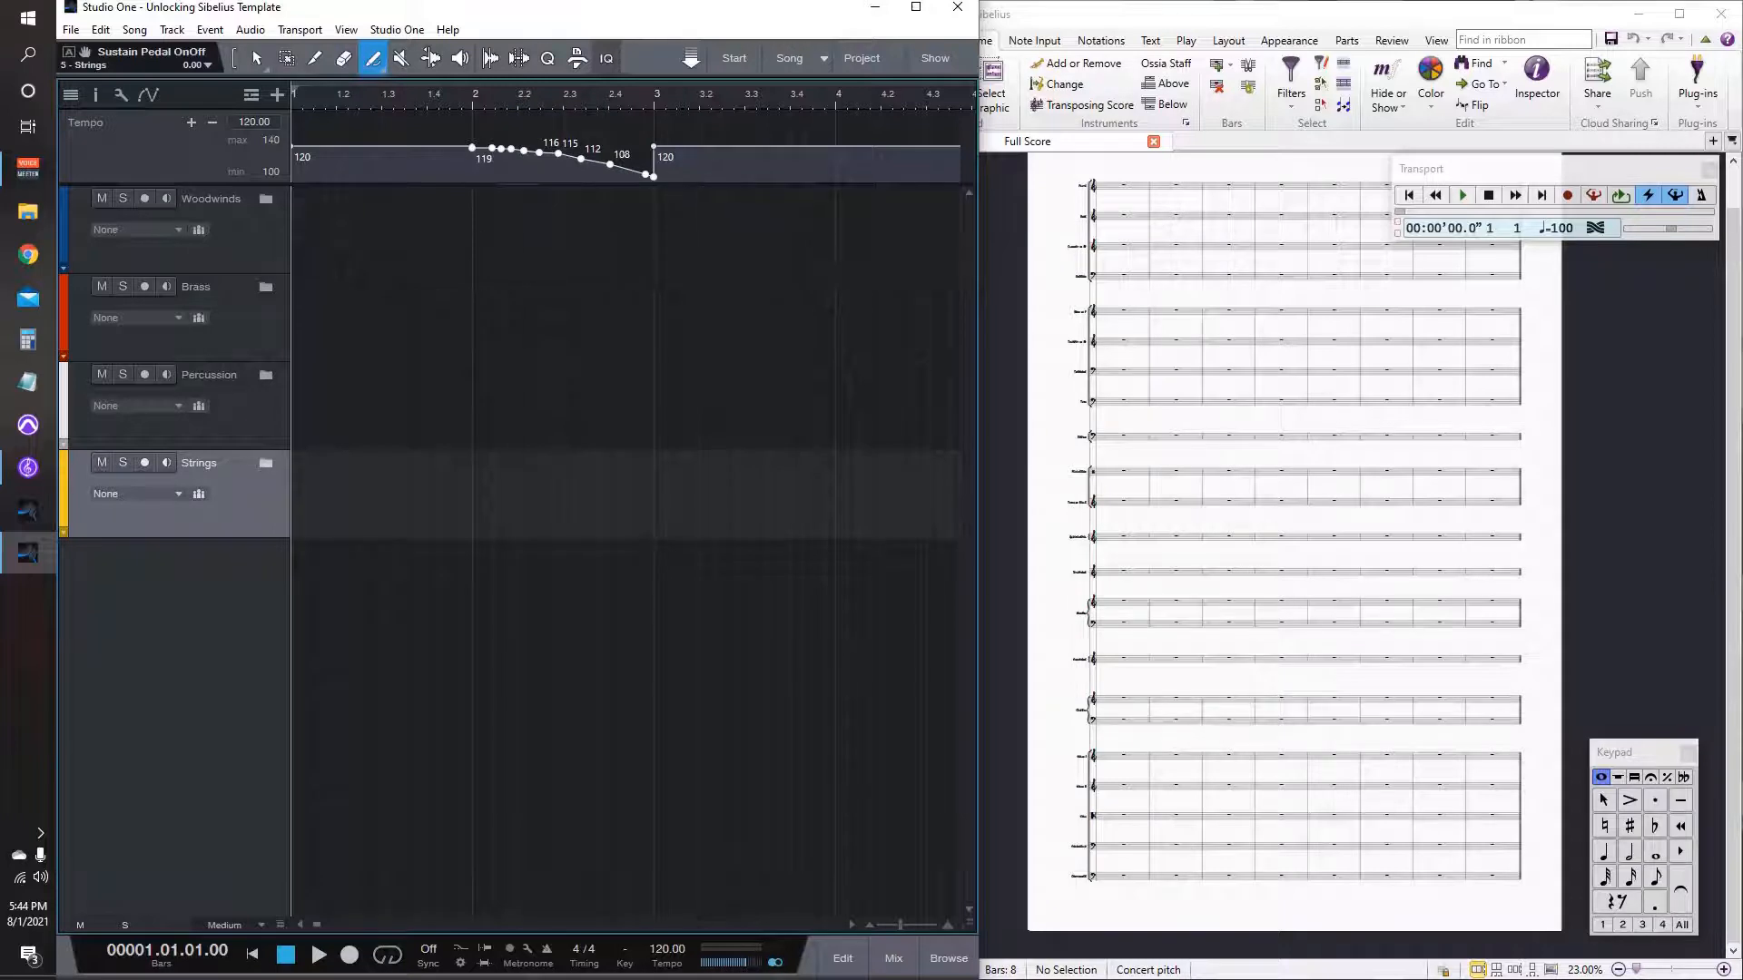
Step: Play the song through the tempo curve to test how Sibelius follows it, and undo the curve
{"action": "key", "text": "space"}
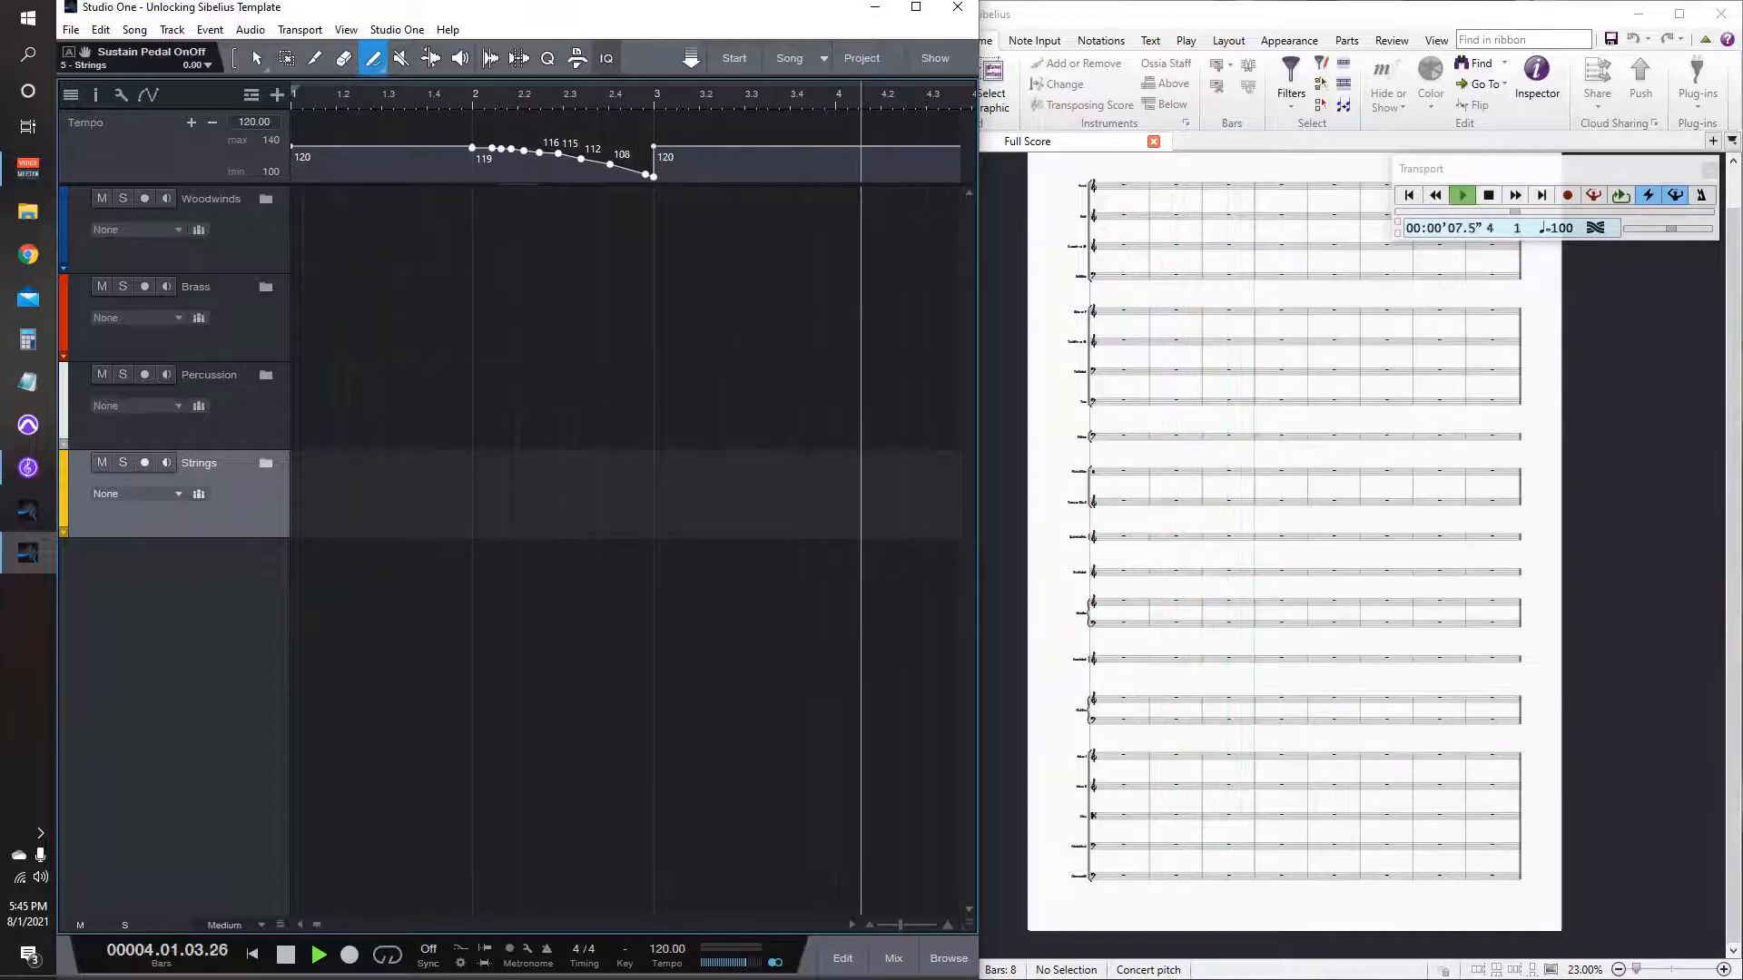
{"action": "key", "text": "space"}
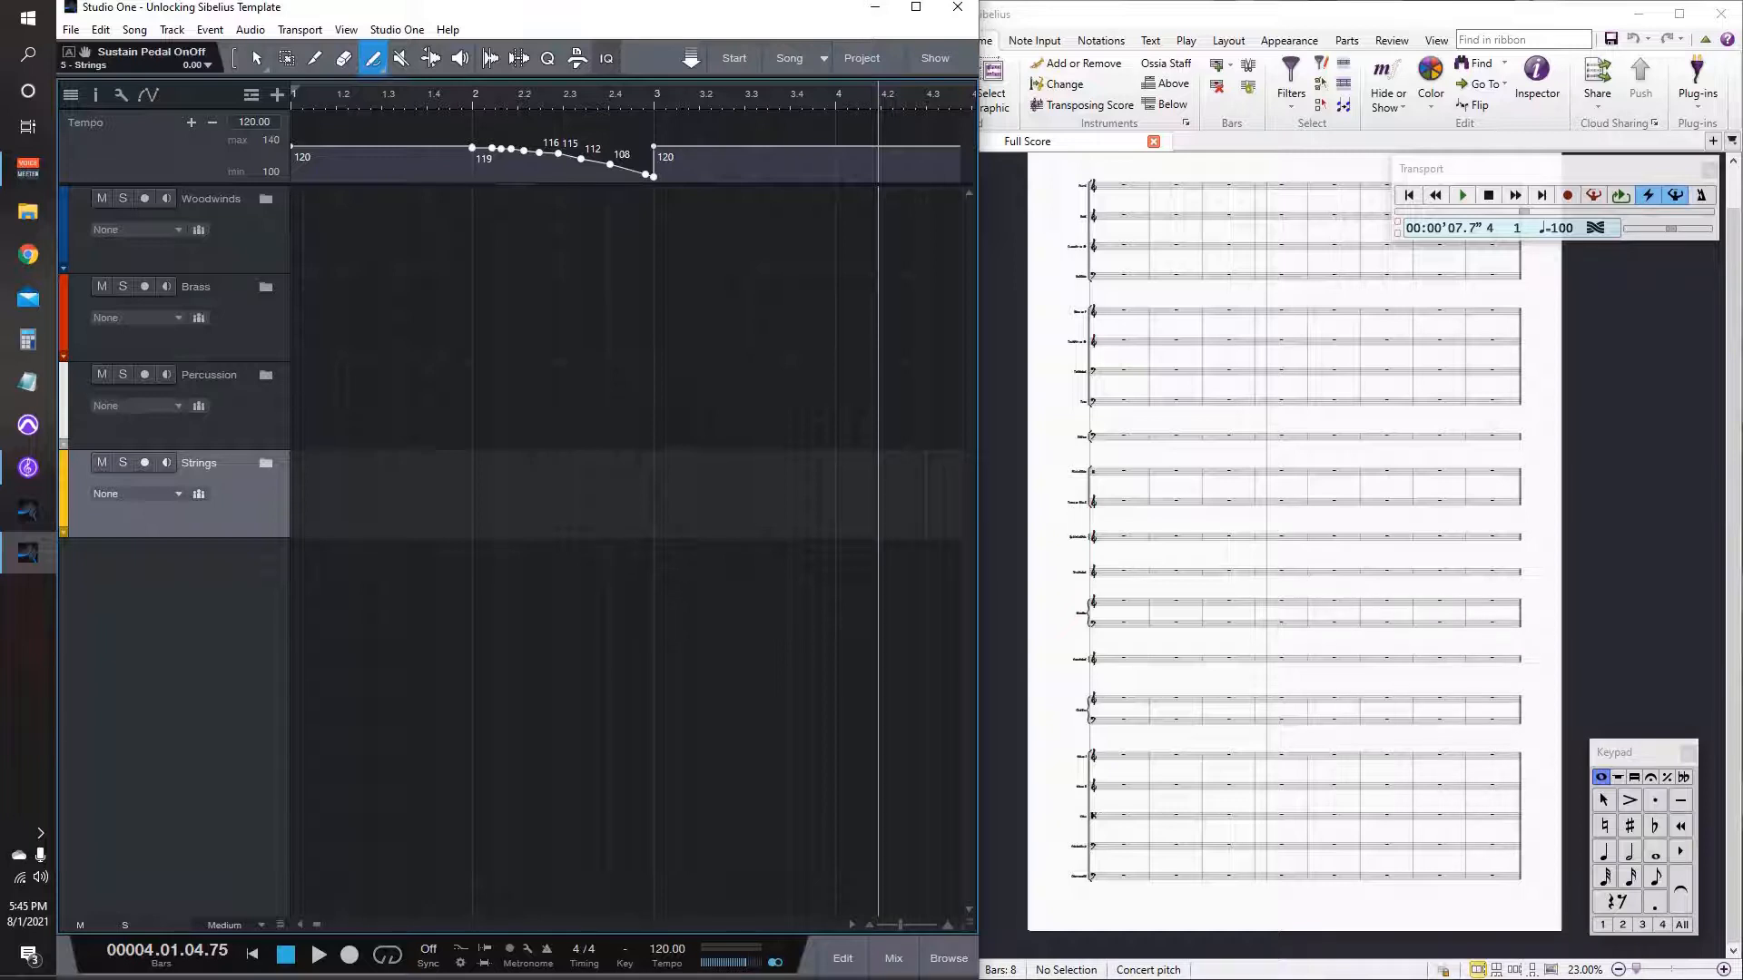
{"action": "key", "text": "ctrl+z"}
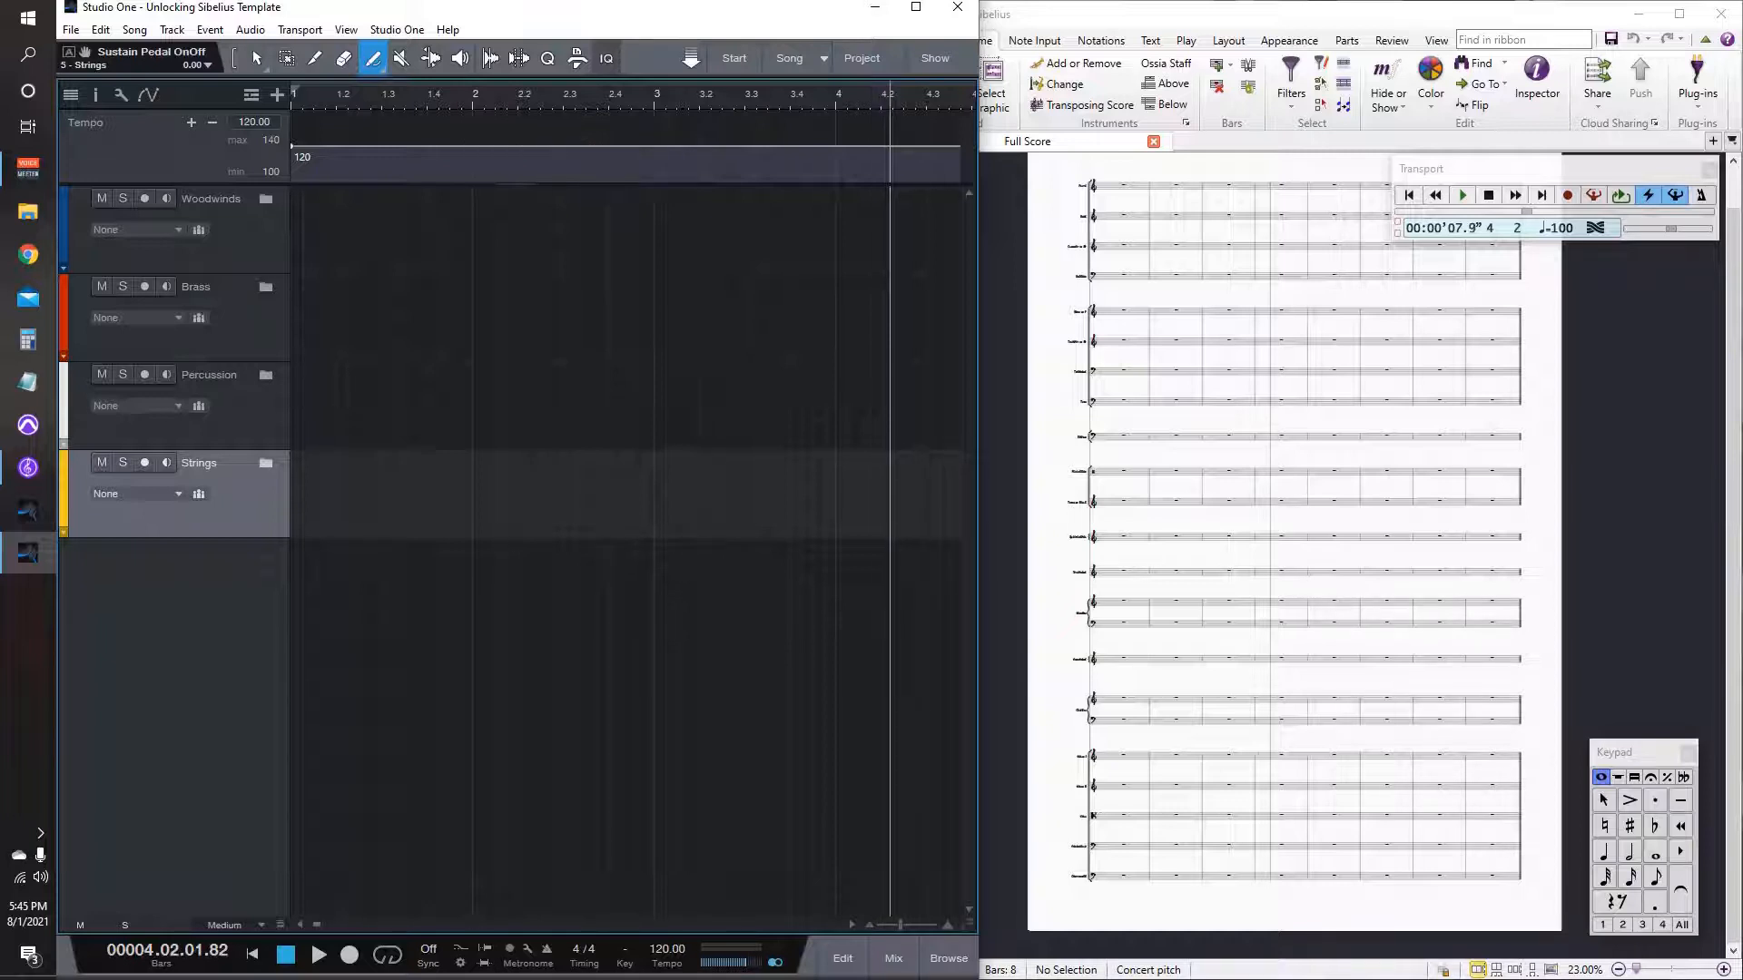
Step: Switch to Sibelius in a maximized window and open the Playback Devices settings
{"action": "double_click", "coordinate": [1271, 14]}
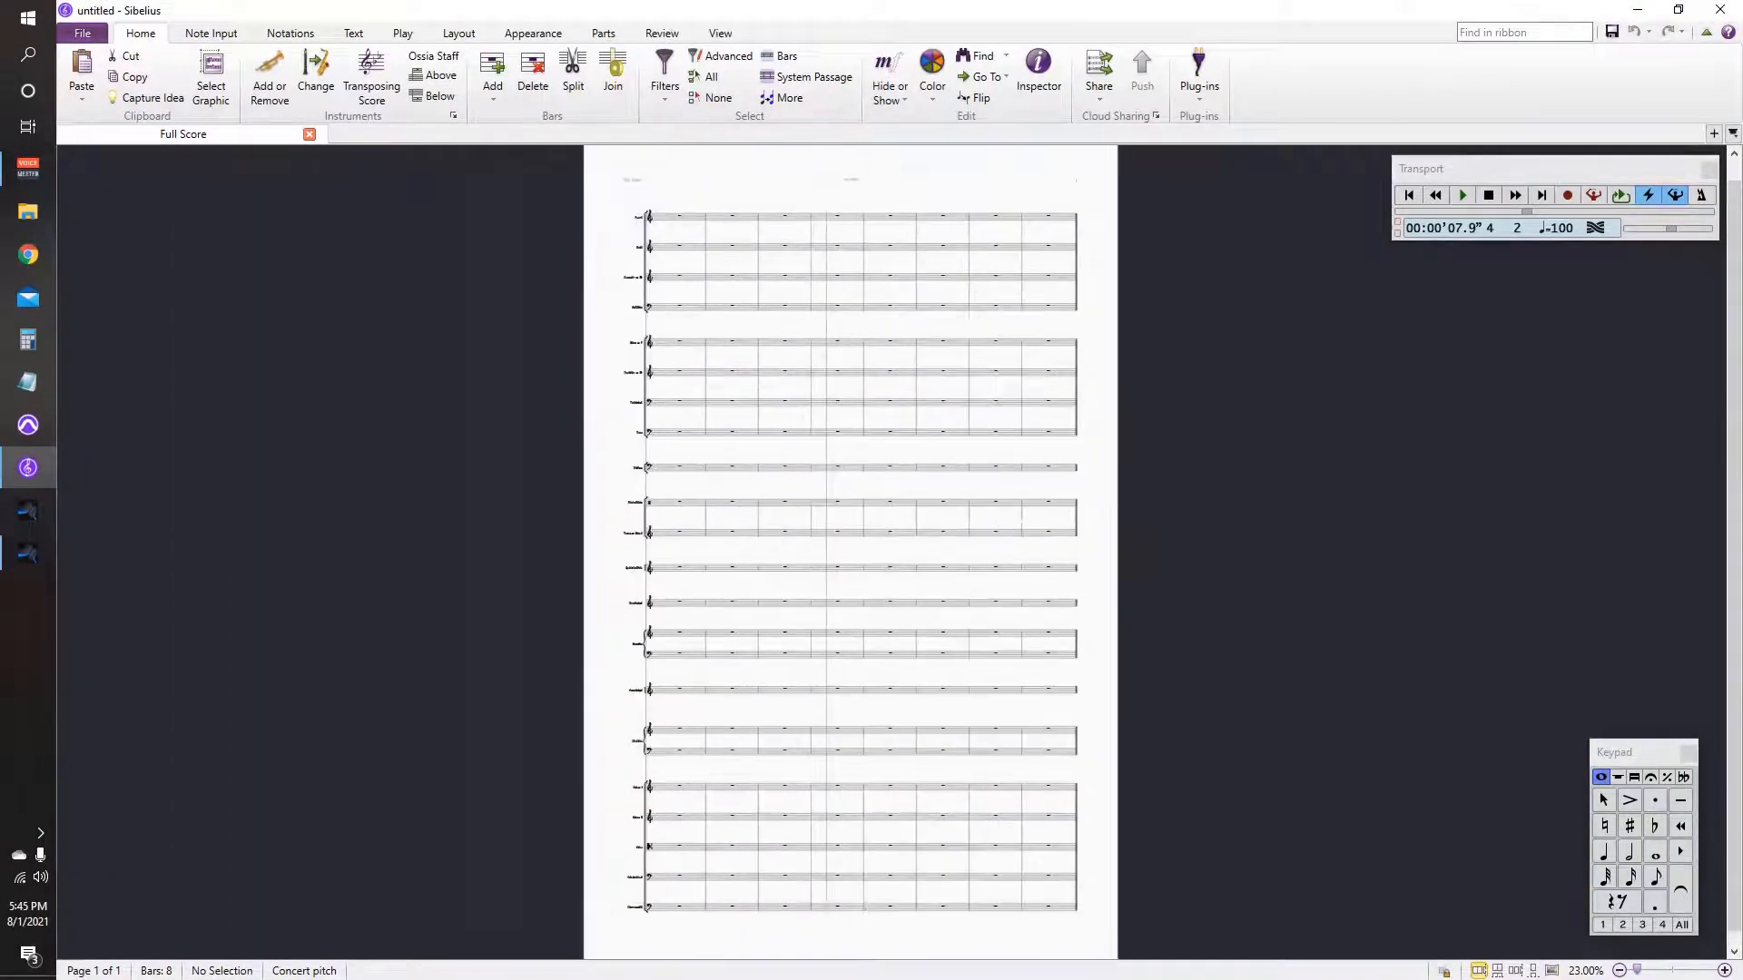
{"action": "scroll", "coordinate": [895, 553], "scroll_direction": "up", "scroll_amount": 6}
{"action": "scroll", "coordinate": [813, 552], "scroll_direction": "up", "scroll_amount": 1}
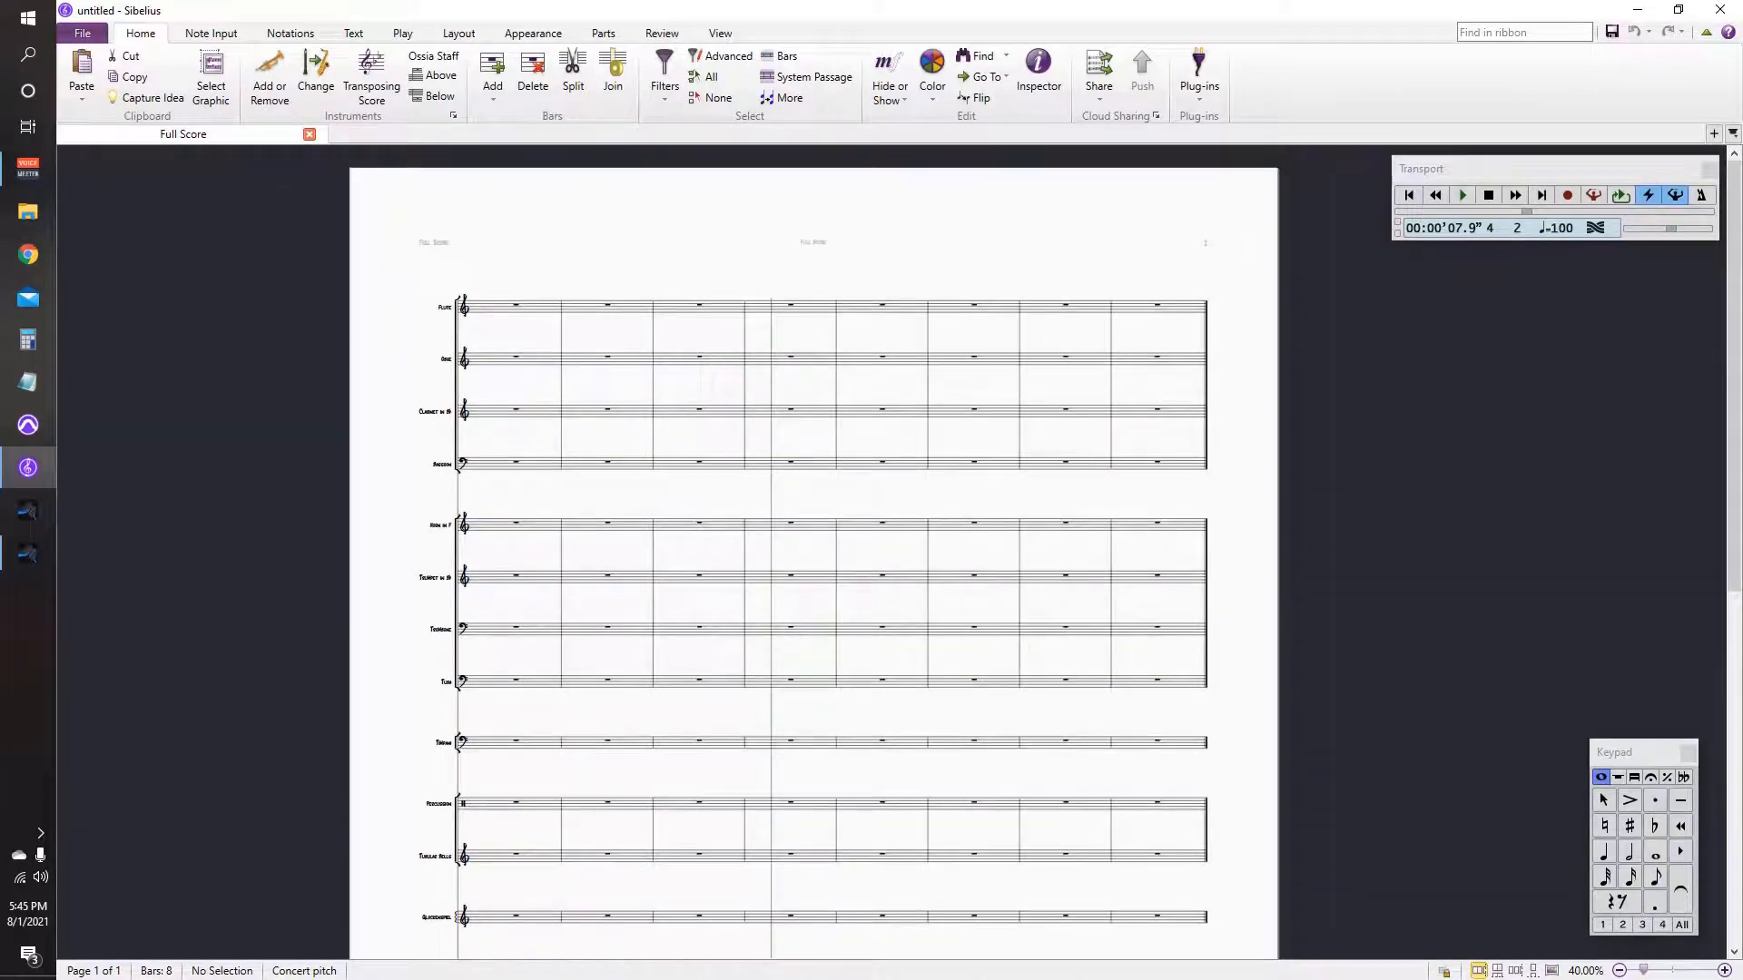
{"action": "left_click", "coordinate": [402, 33]}
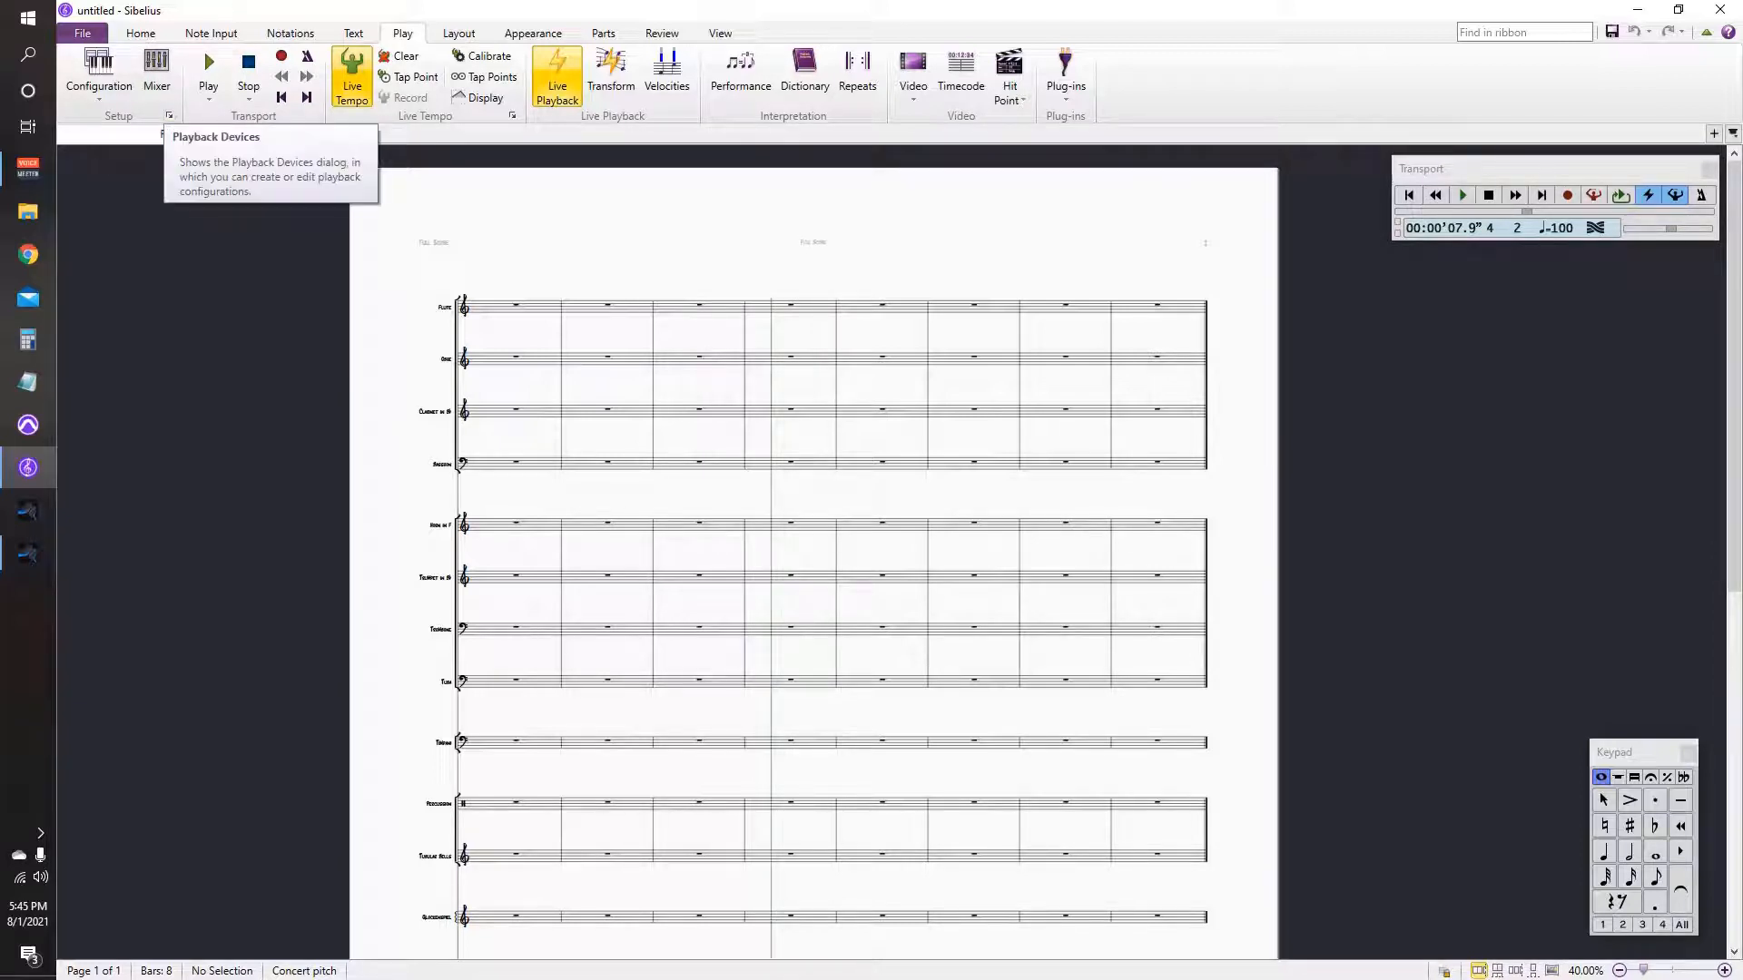
{"action": "left_click", "coordinate": [168, 115]}
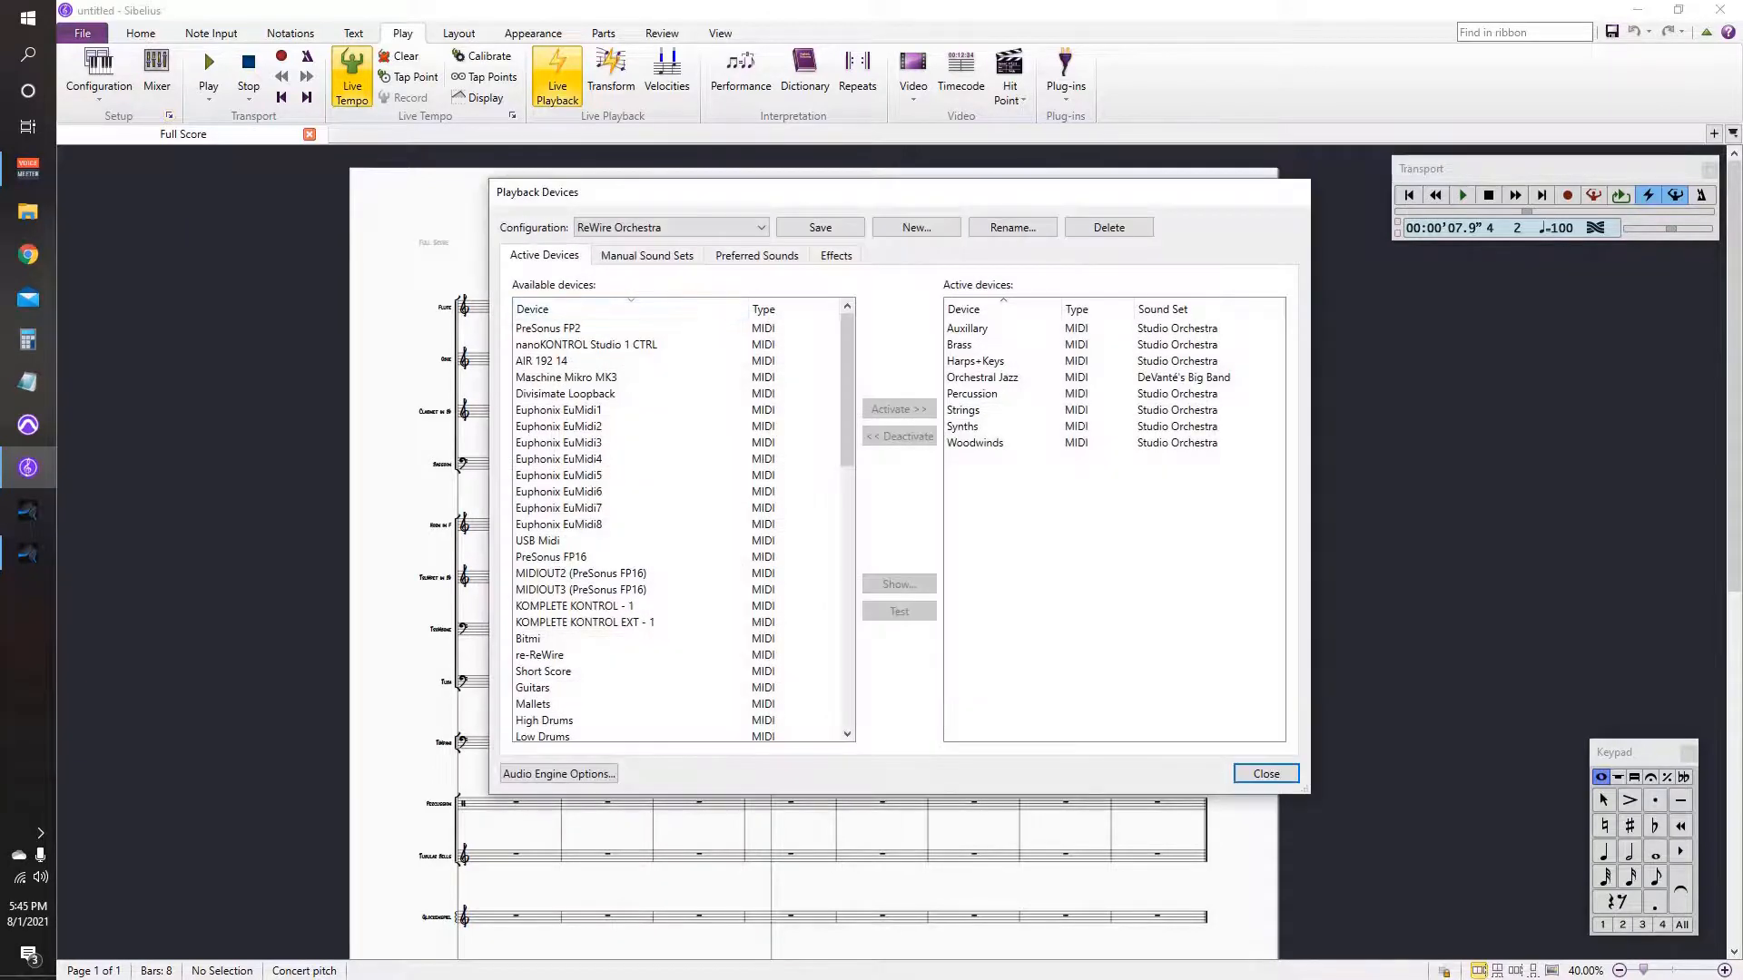
Step: Load the Test Group playback configuration and deactivate its Komplete Kontrol device
{"action": "left_click", "coordinate": [672, 227]}
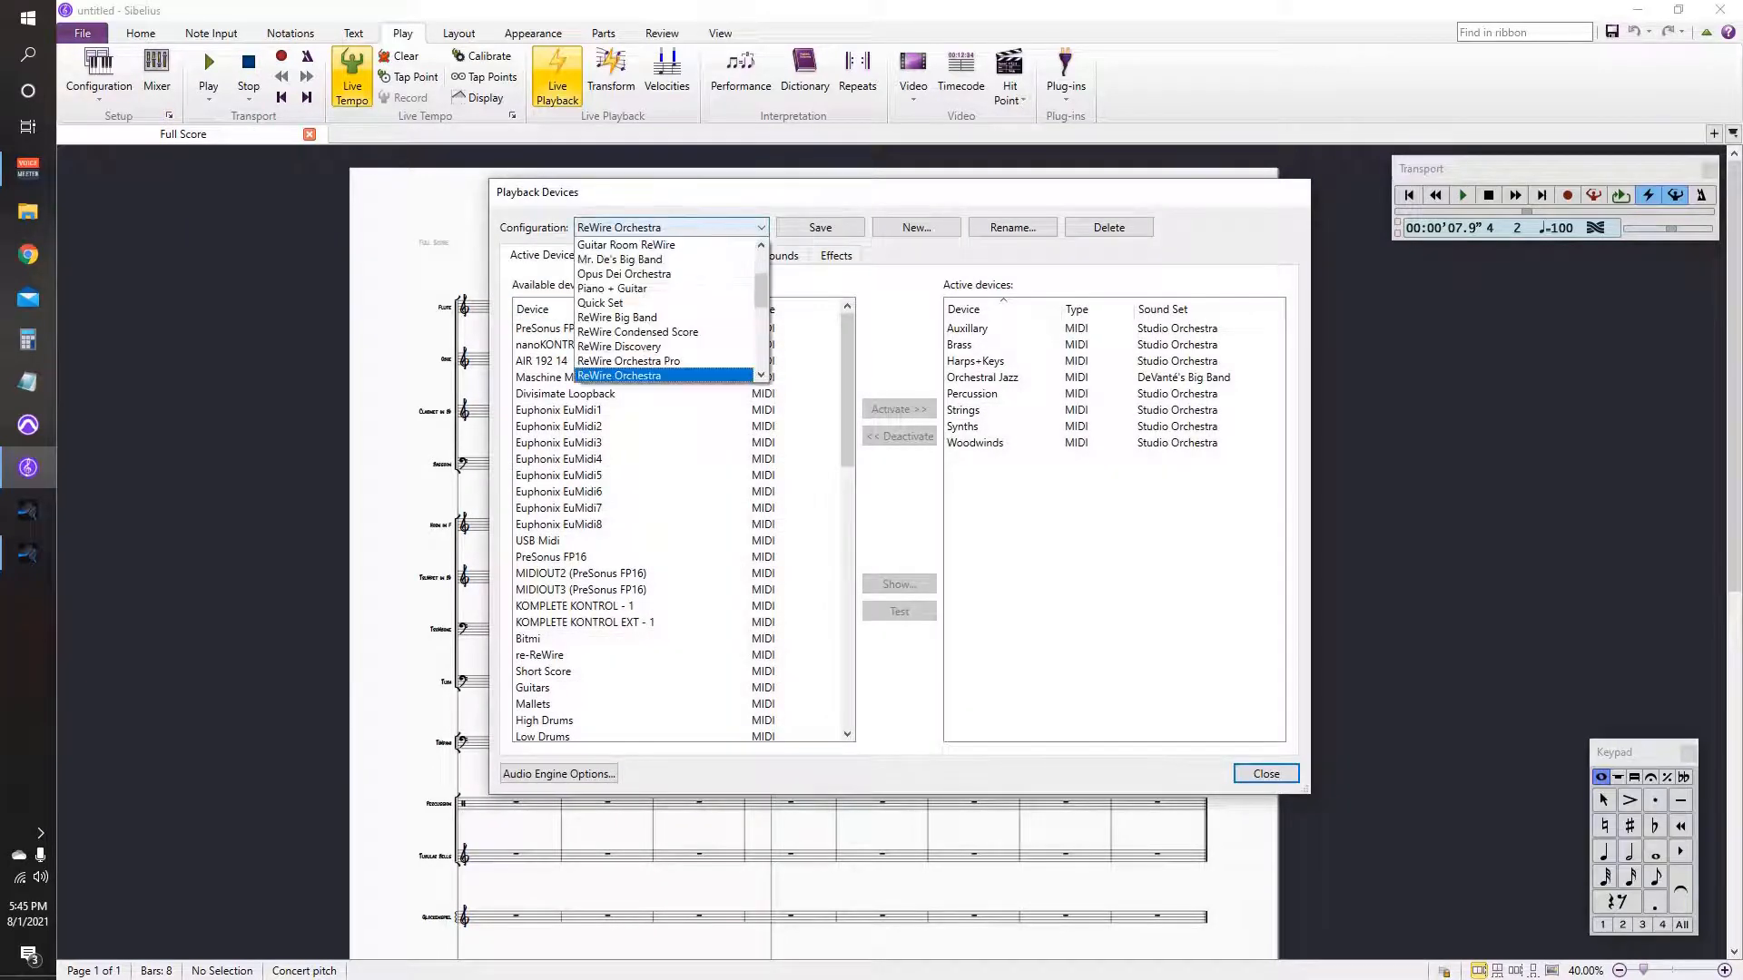
{"action": "scroll", "coordinate": [660, 319], "scroll_direction": "down", "scroll_amount": 5}
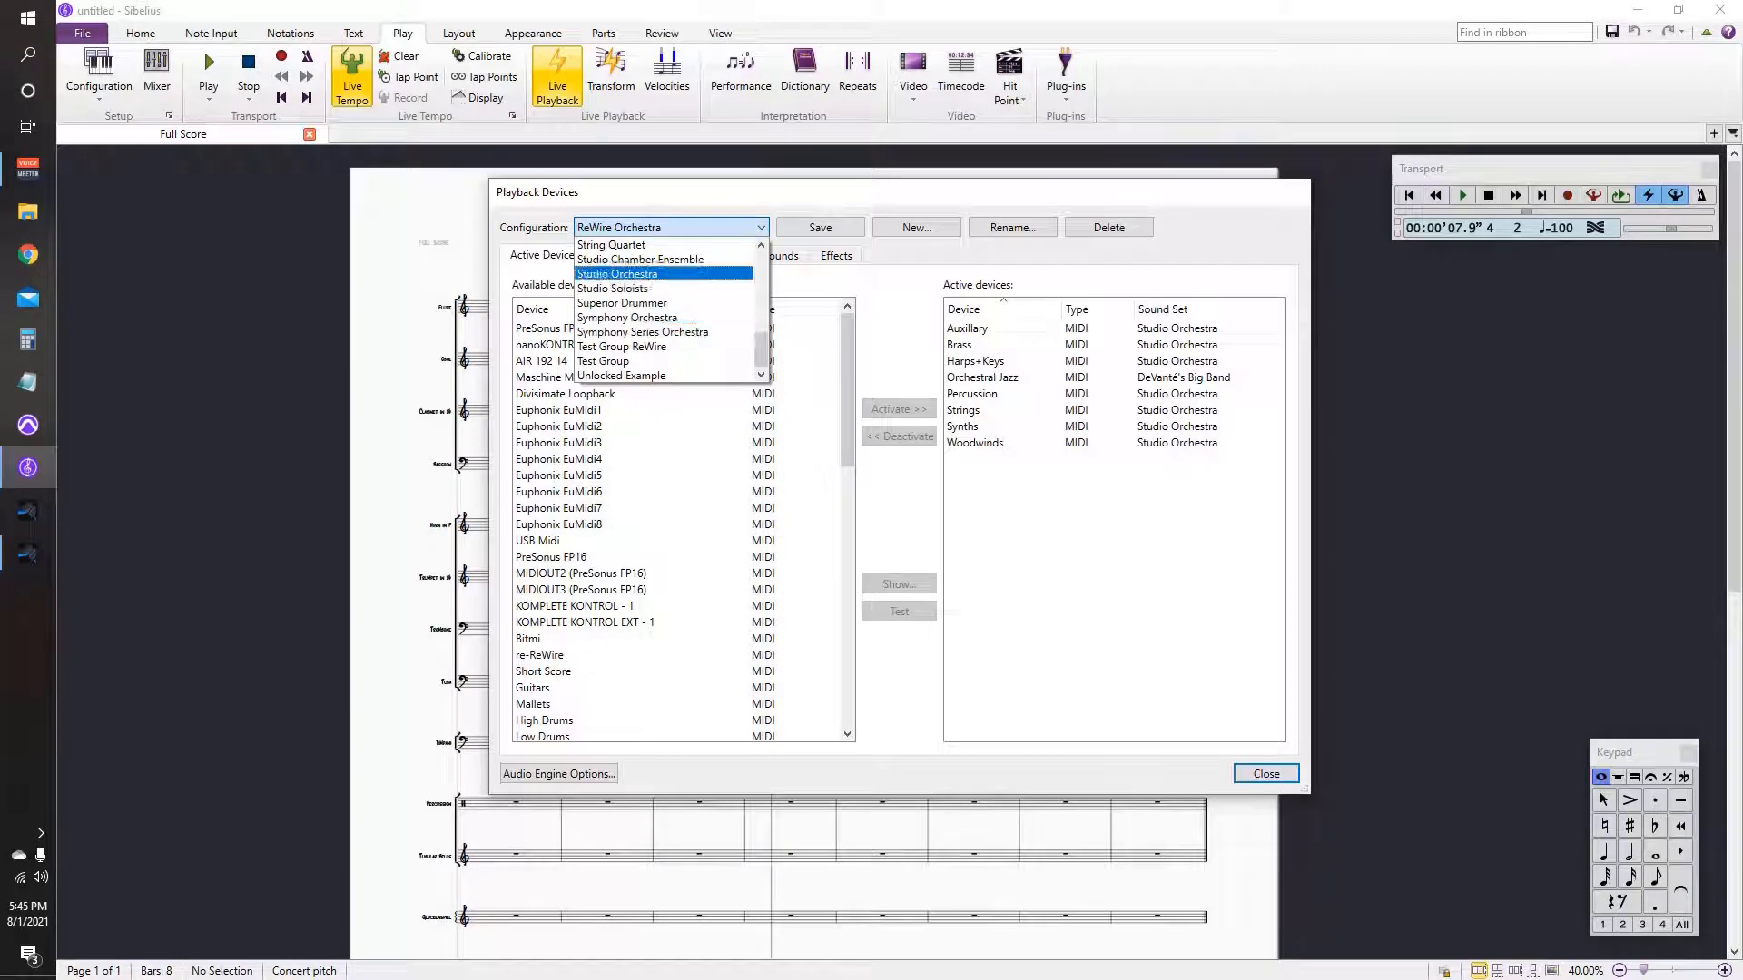
{"action": "left_click", "coordinate": [672, 227]}
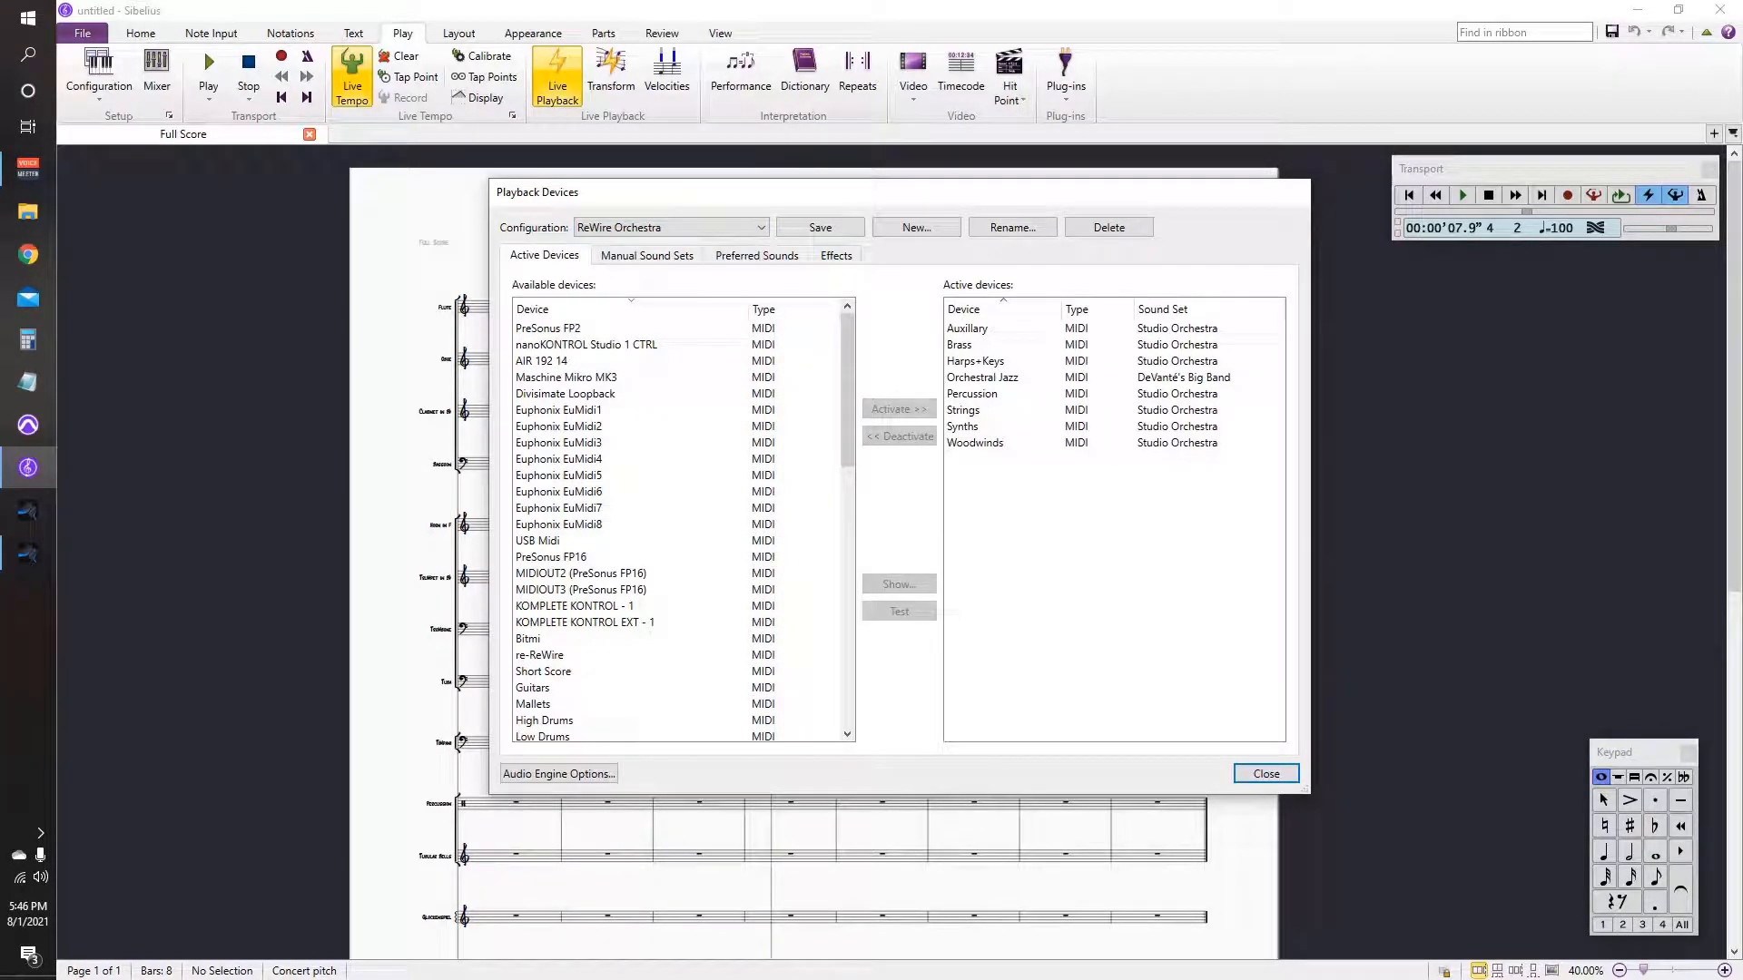
{"action": "left_click", "coordinate": [672, 228]}
{"action": "scroll", "coordinate": [660, 319], "scroll_direction": "down", "scroll_amount": 3}
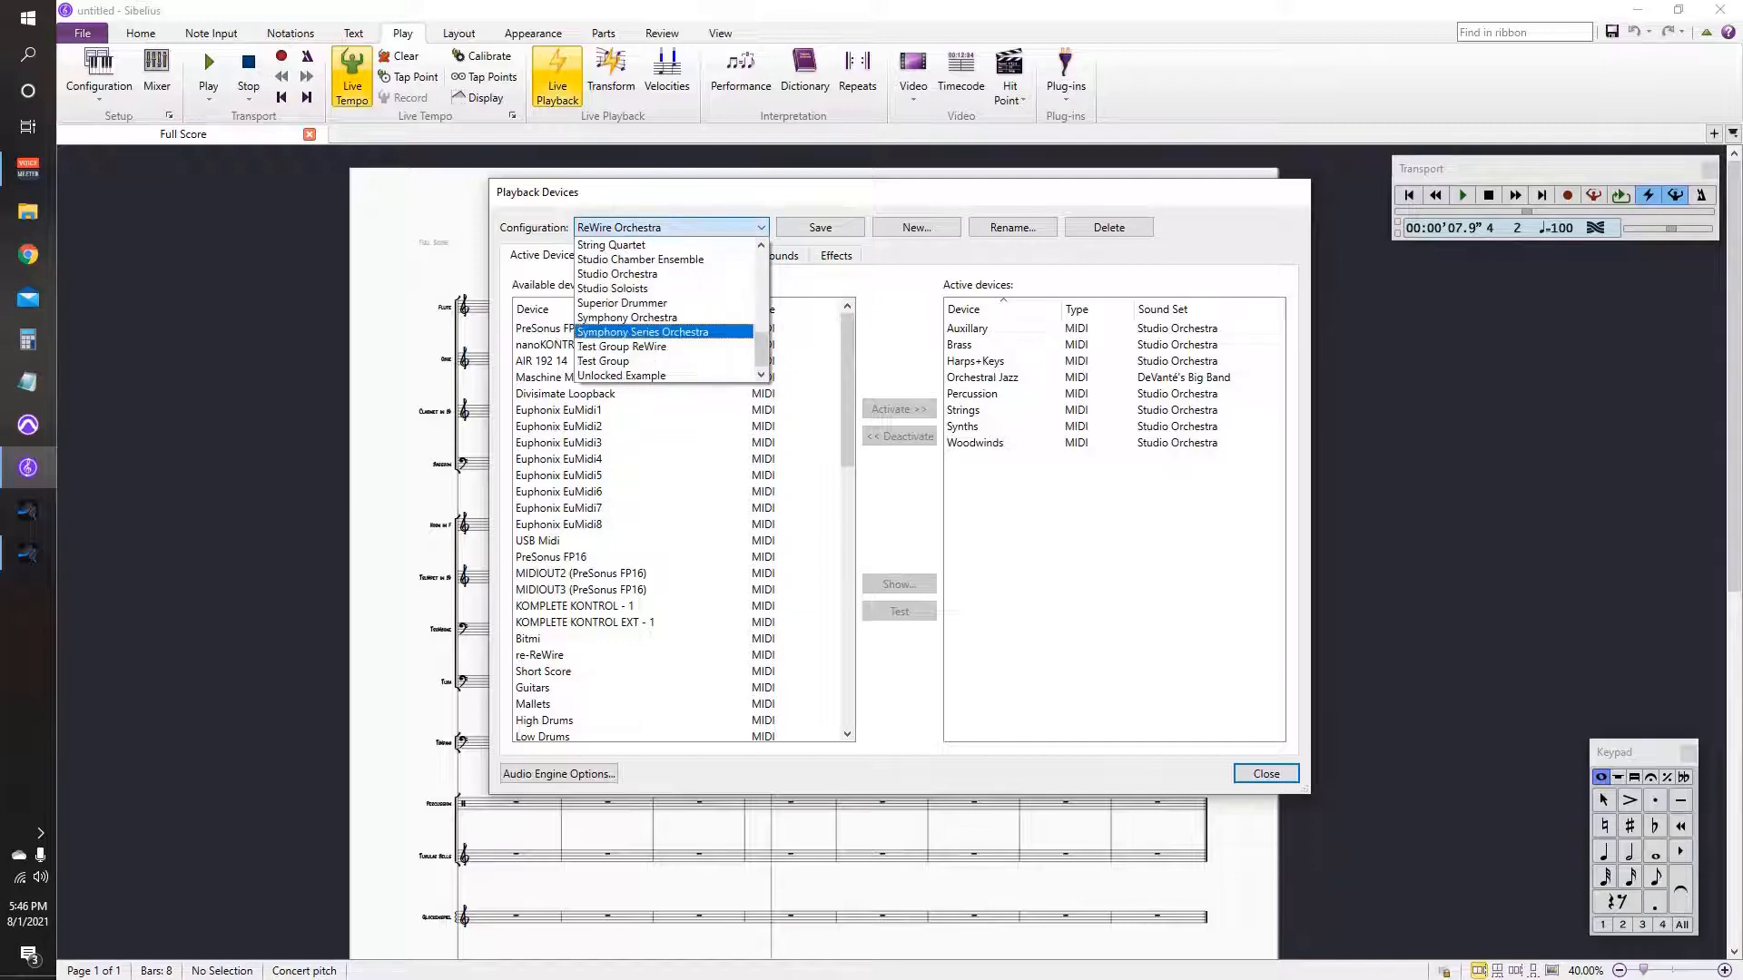
{"action": "key", "text": "Escape"}
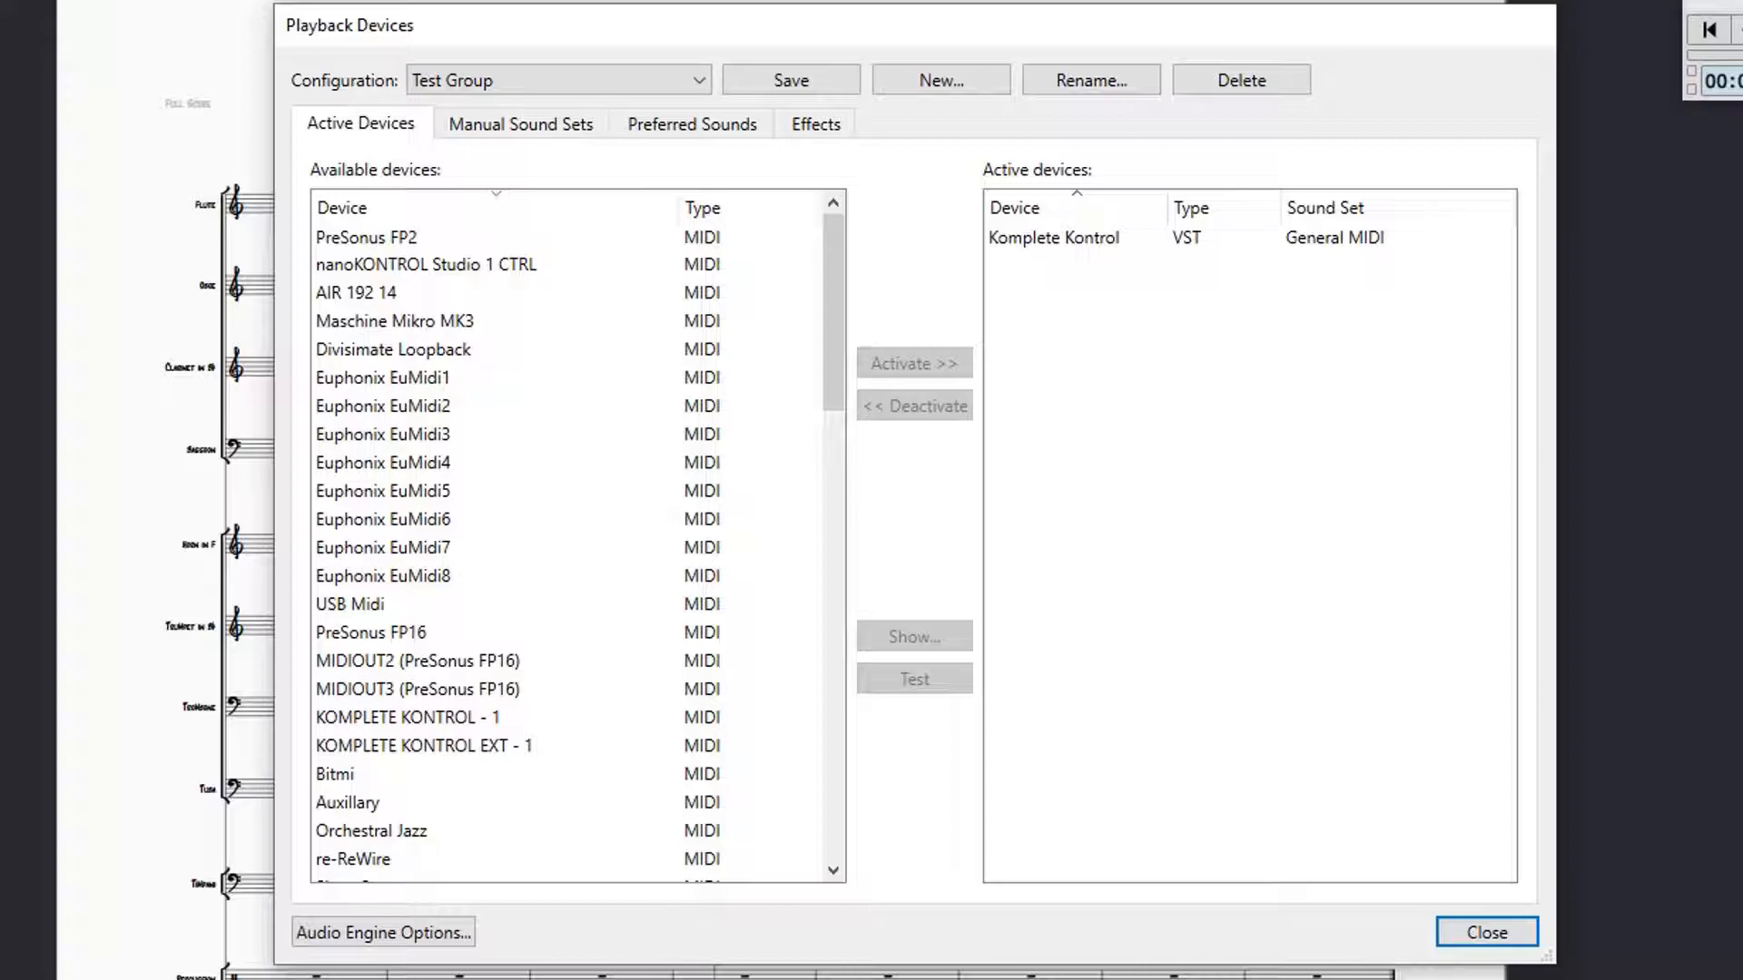
{"action": "left_click", "coordinate": [1057, 238]}
{"action": "left_click", "coordinate": [914, 405]}
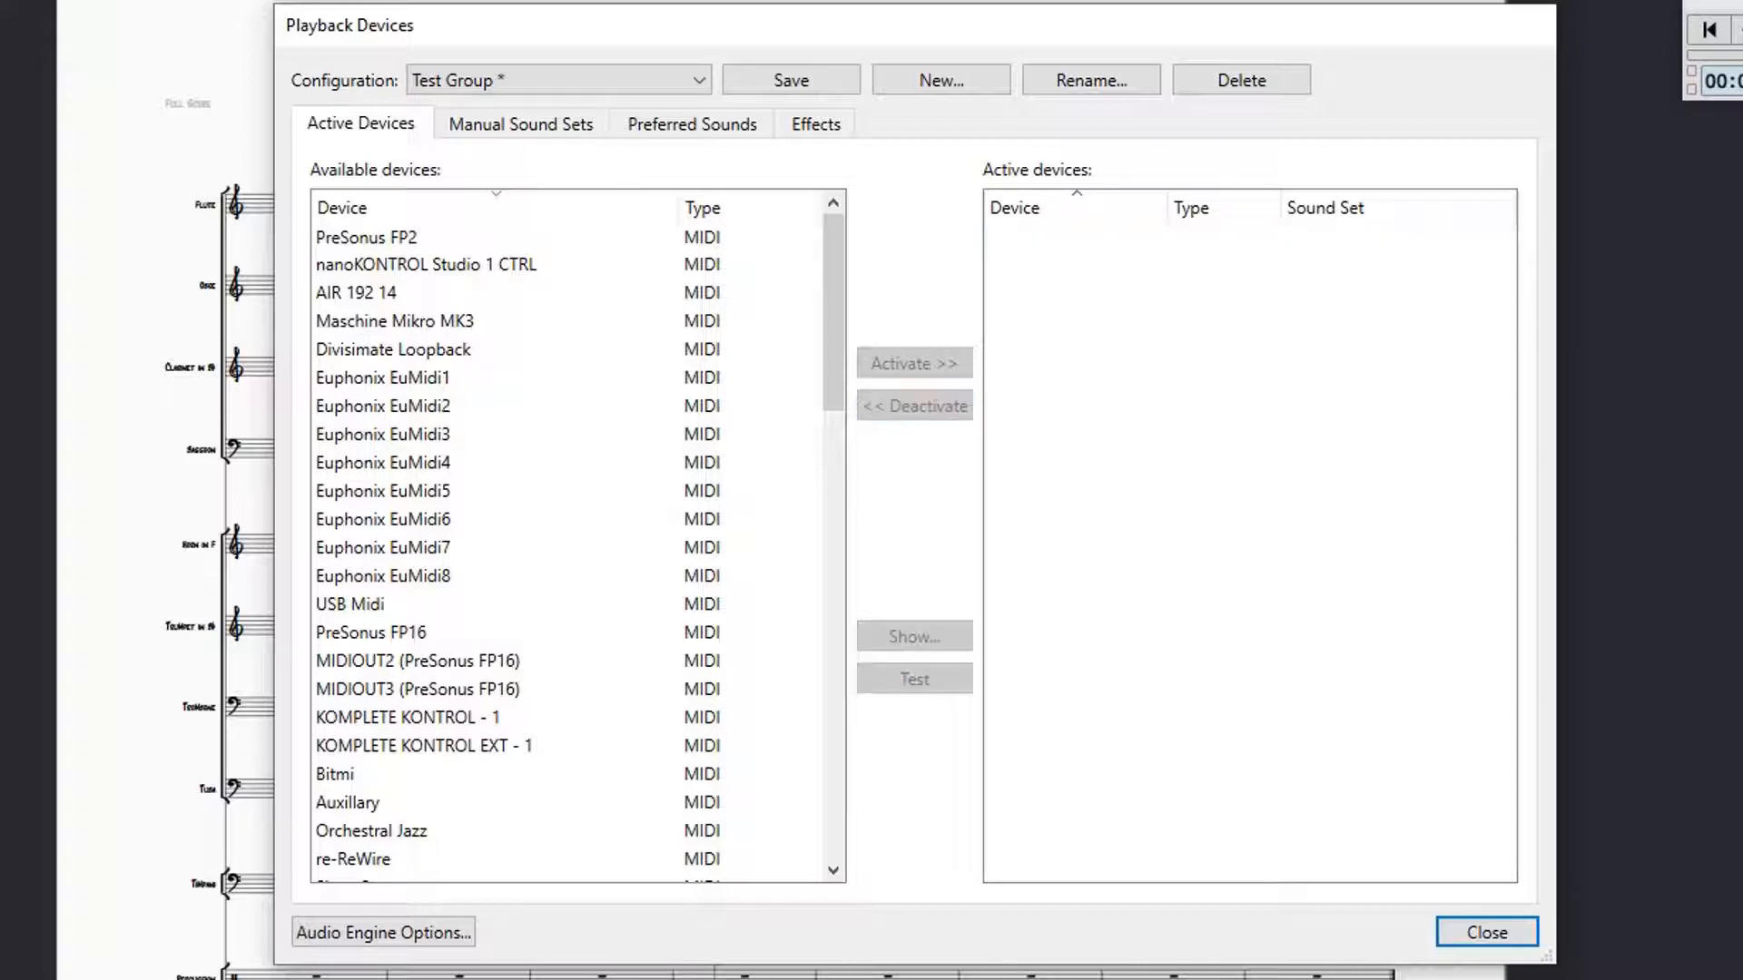
Step: Look through the existing playback configurations for the ReWire setups and their naming
{"action": "left_click", "coordinate": [941, 79]}
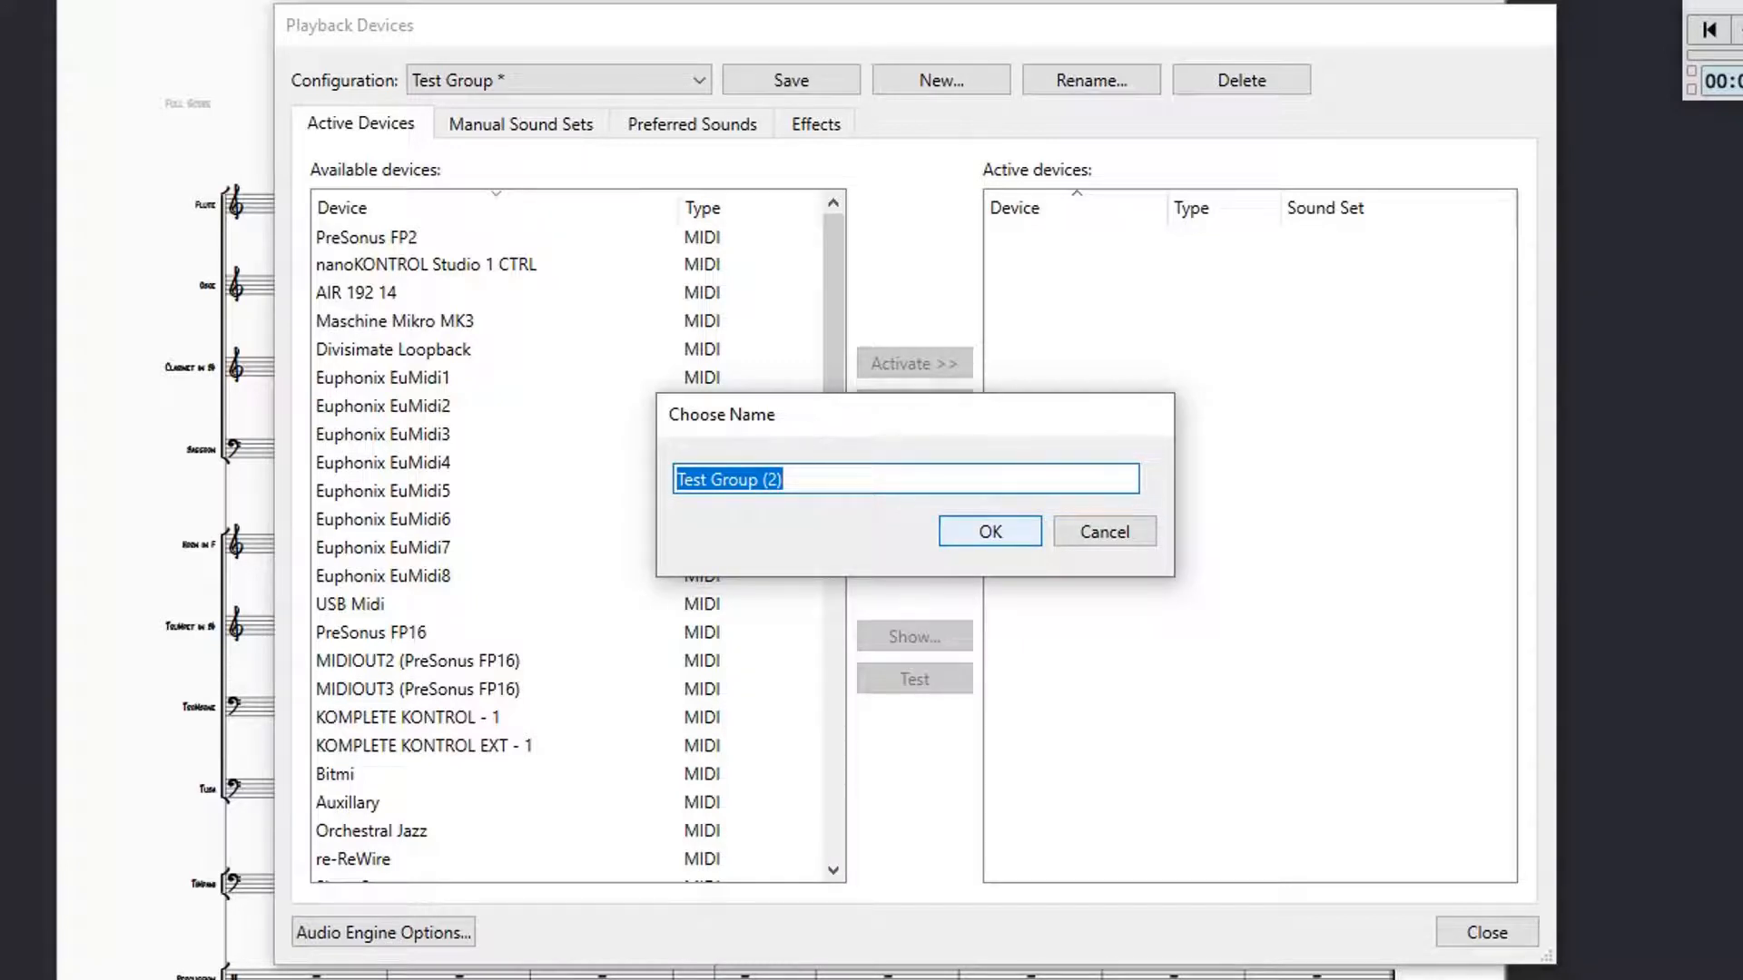
{"action": "left_click", "coordinate": [1105, 532]}
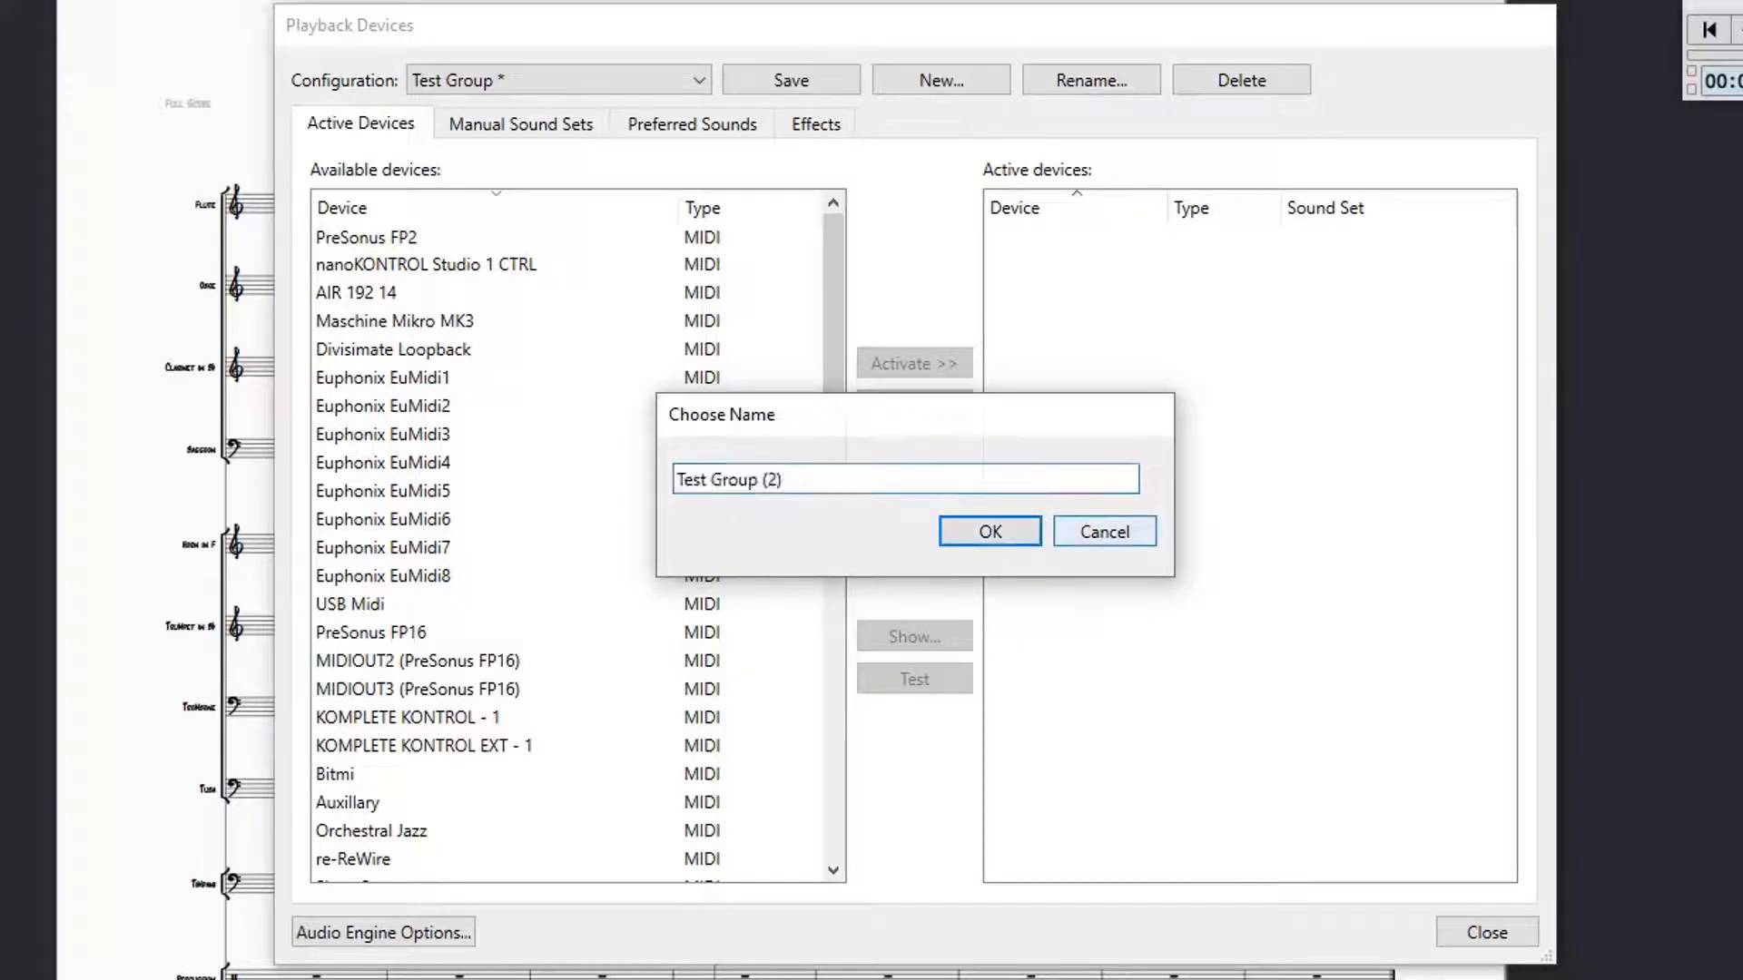
{"action": "left_click", "coordinate": [558, 80]}
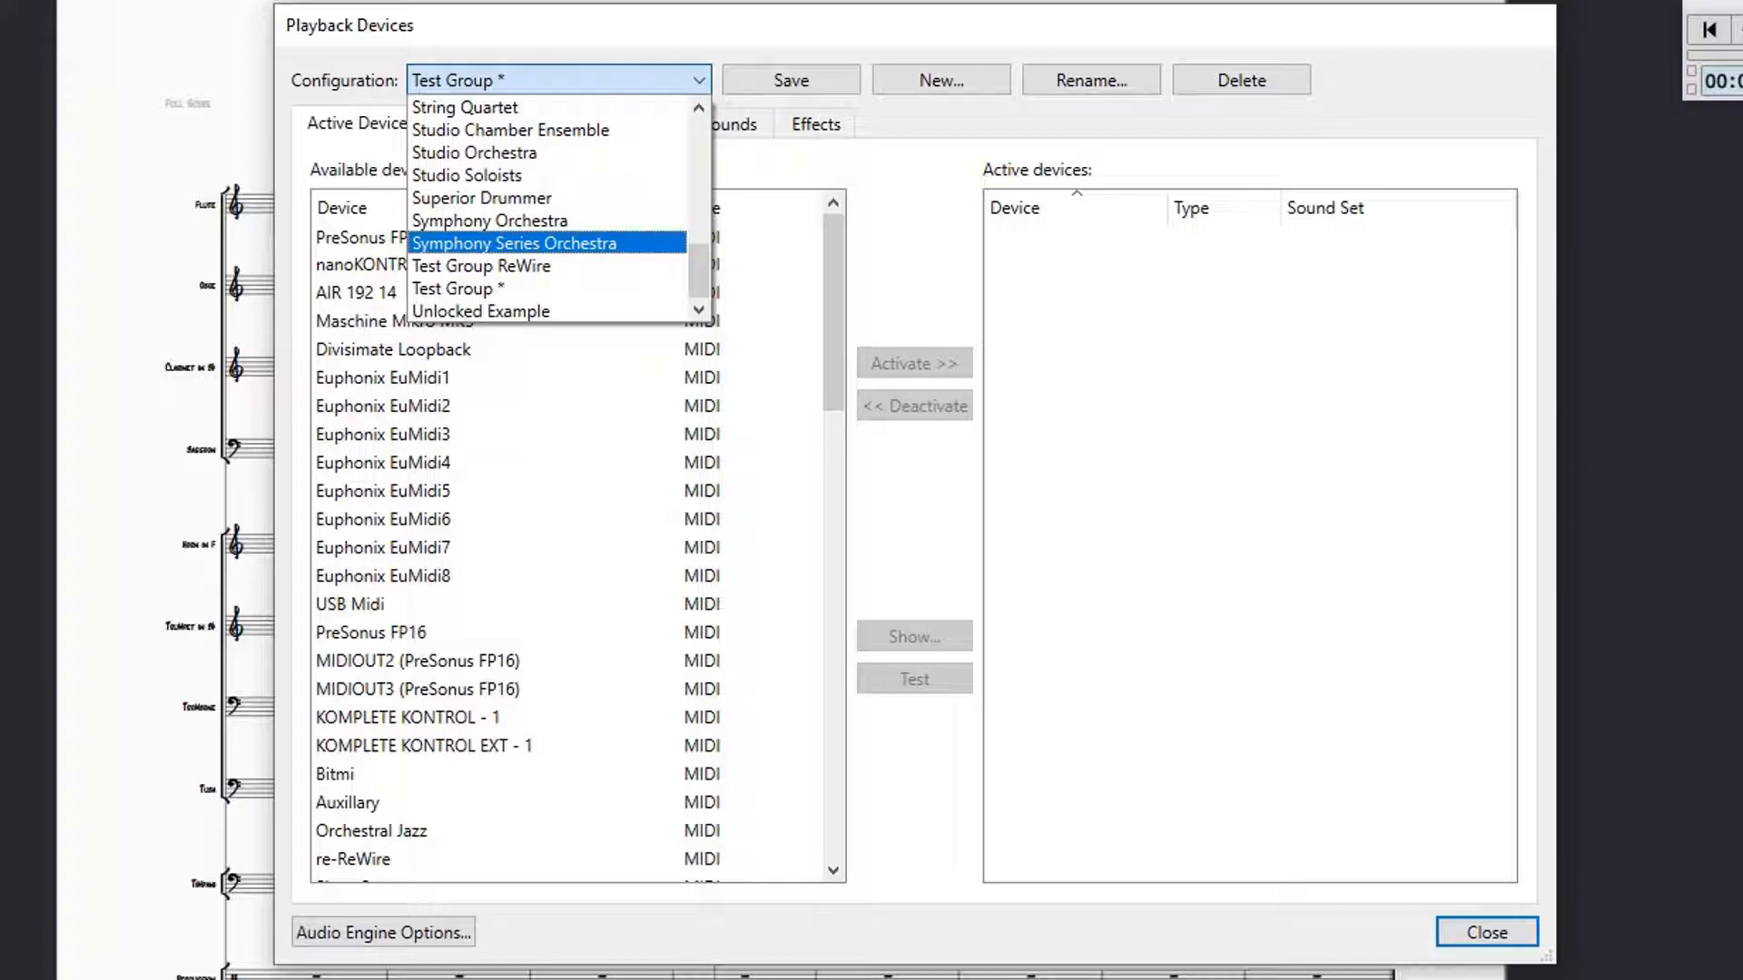
{"action": "scroll", "coordinate": [549, 208], "scroll_direction": "up", "scroll_amount": 5}
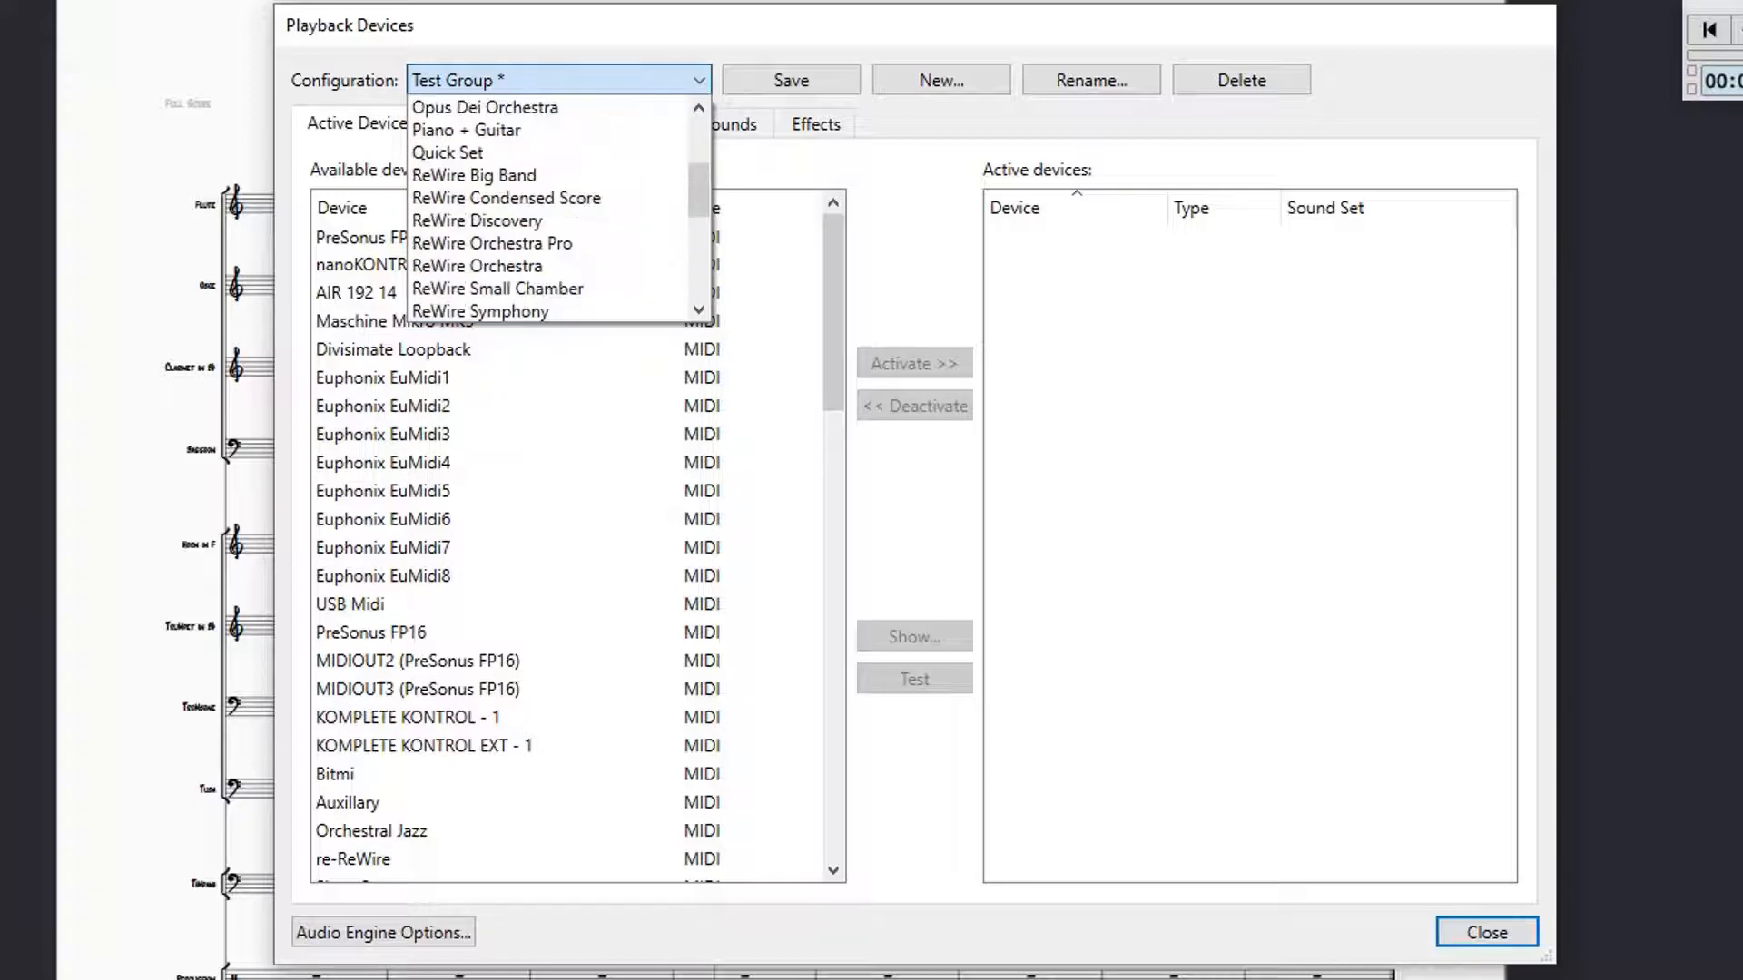
{"action": "scroll", "coordinate": [545, 154], "scroll_direction": "down", "scroll_amount": 1}
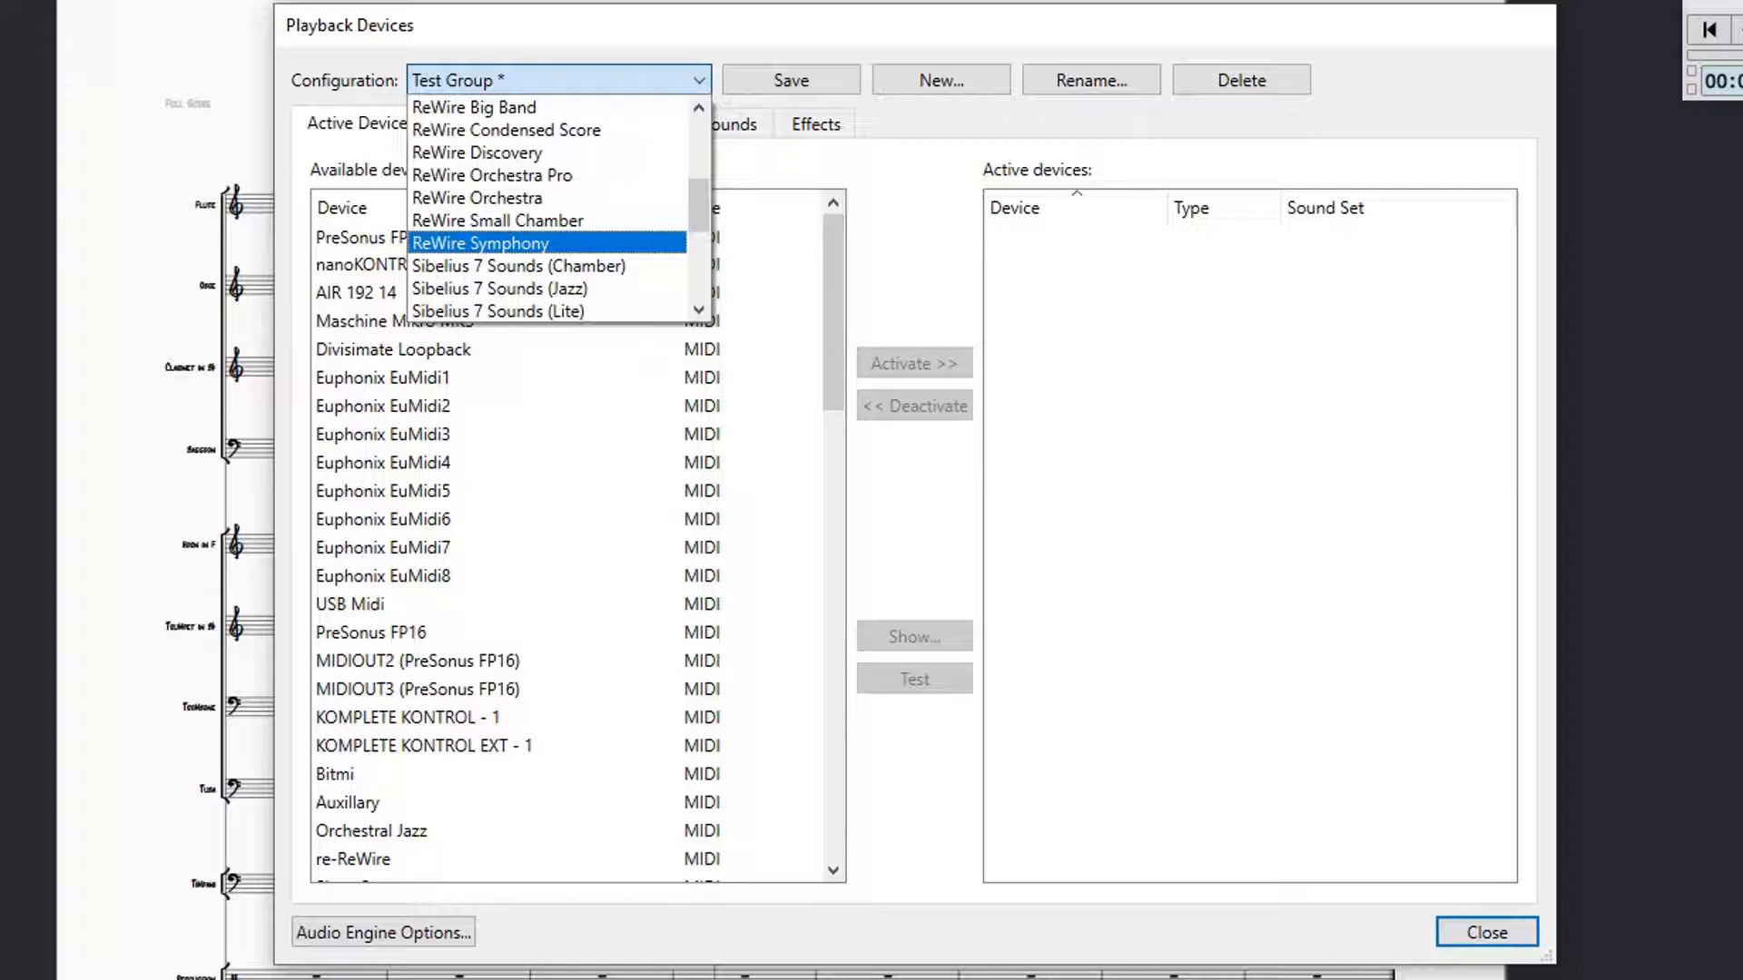
{"action": "left_click", "coordinate": [559, 79]}
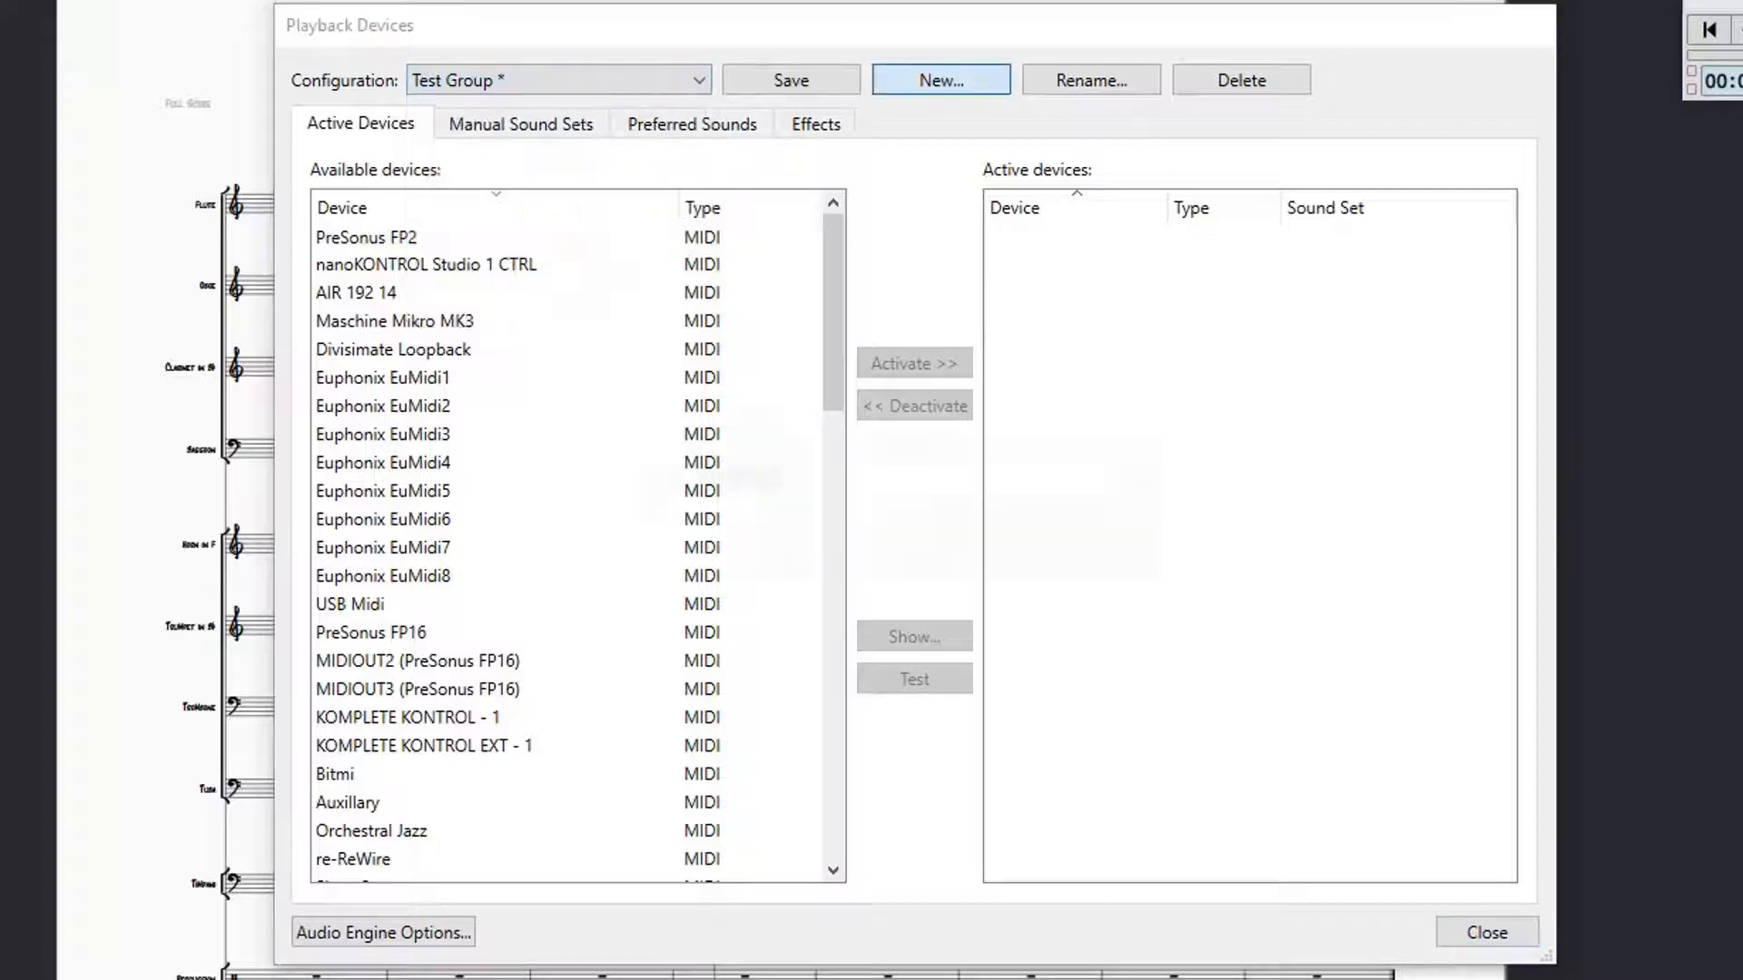
Step: Create a new playback configuration named ReWire Symphony Orchestra
{"action": "left_click", "coordinate": [941, 80]}
{"action": "type", "text": "Re"}
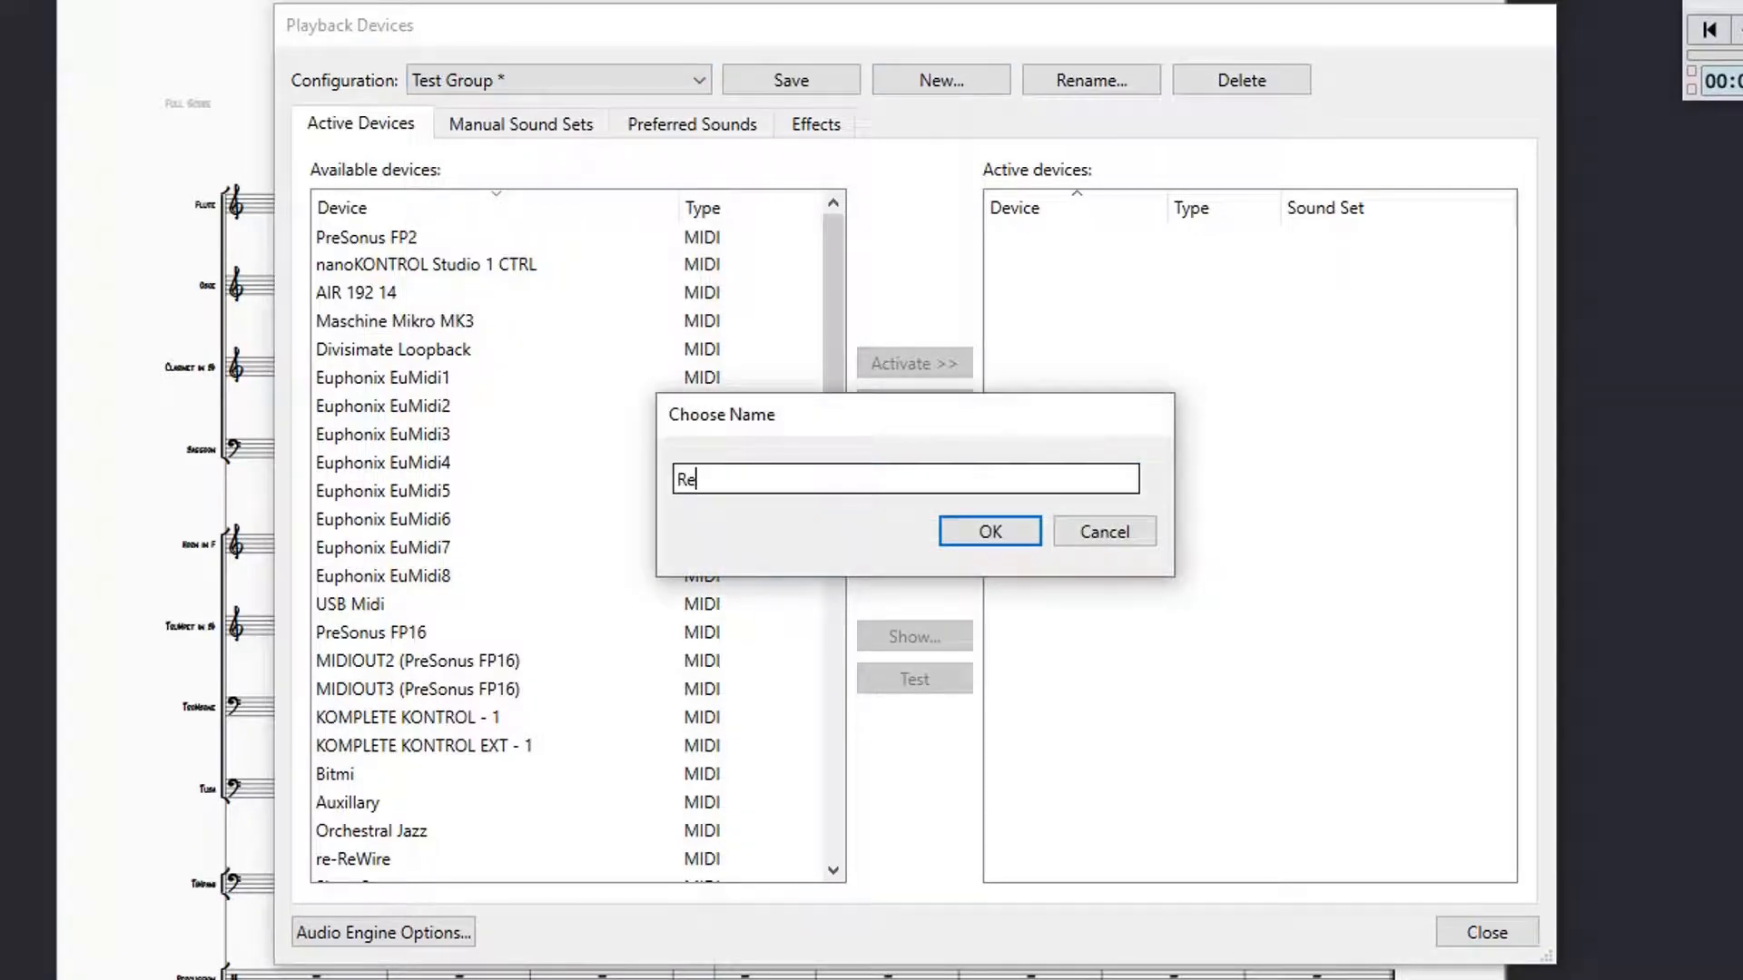
{"action": "type", "text": "Wire Symphon"}
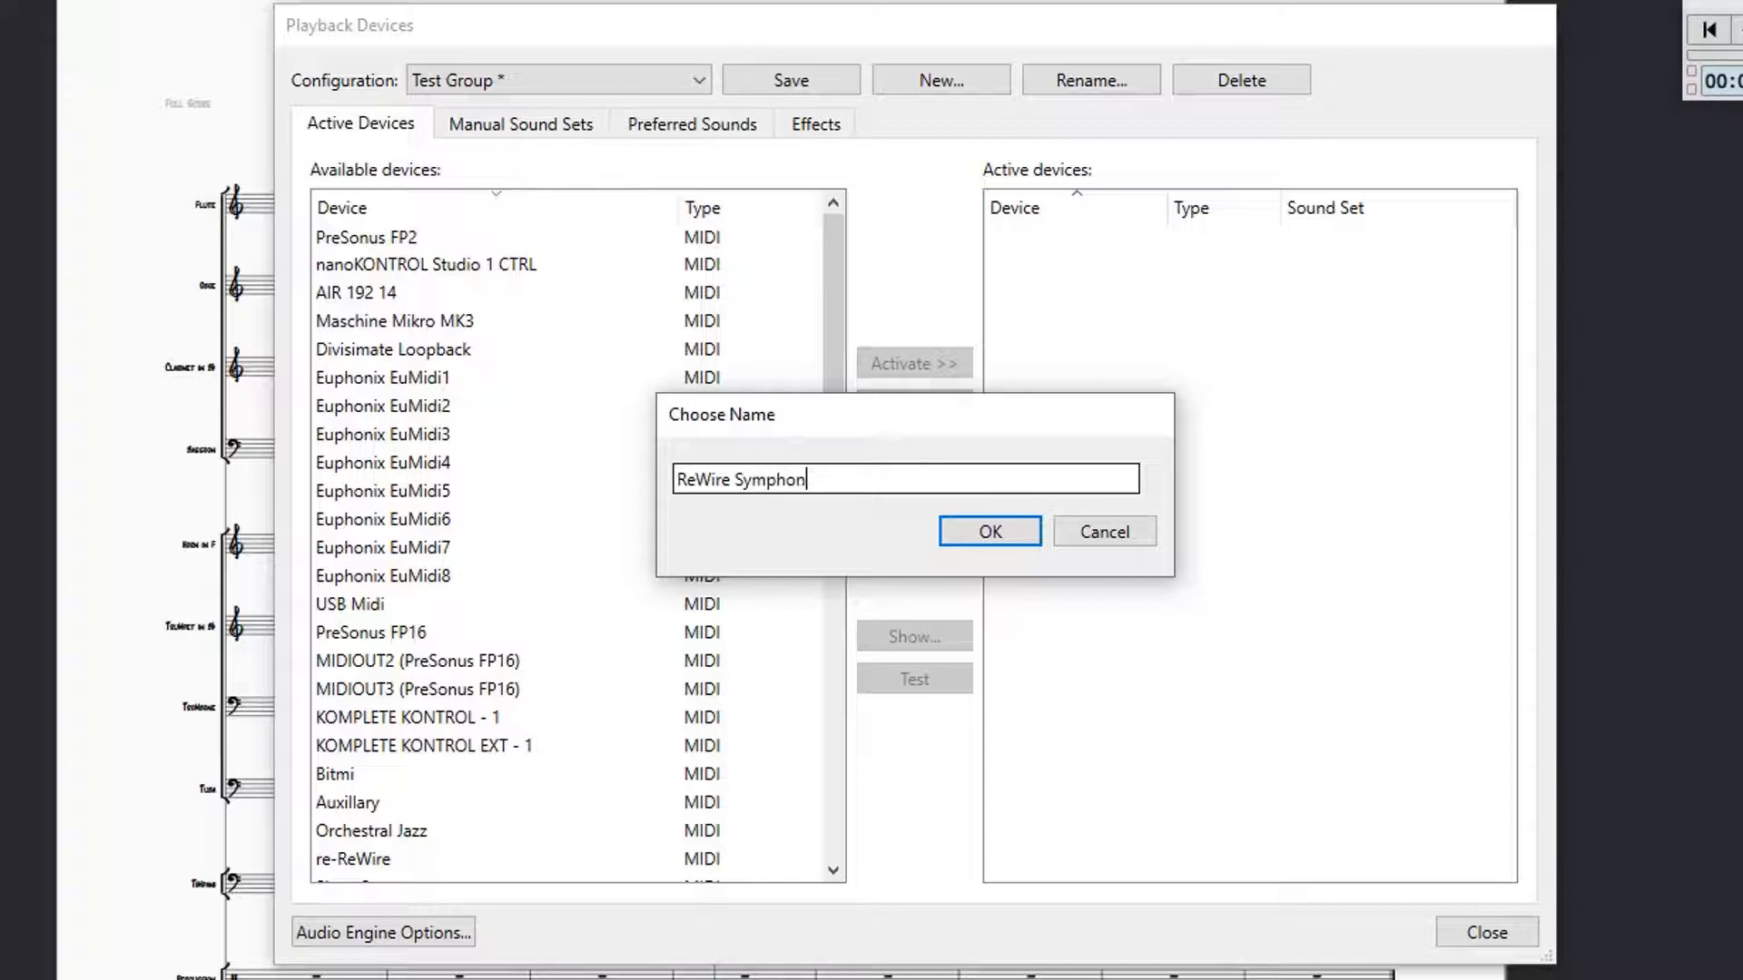
{"action": "type", "text": "yO"}
{"action": "key", "text": "BackSpace"}
{"action": "type", "text": "Orhc"}
{"action": "key", "text": "BackSpace"}
{"action": "key", "text": "BackSpace"}
{"action": "type", "text": "chestra"}
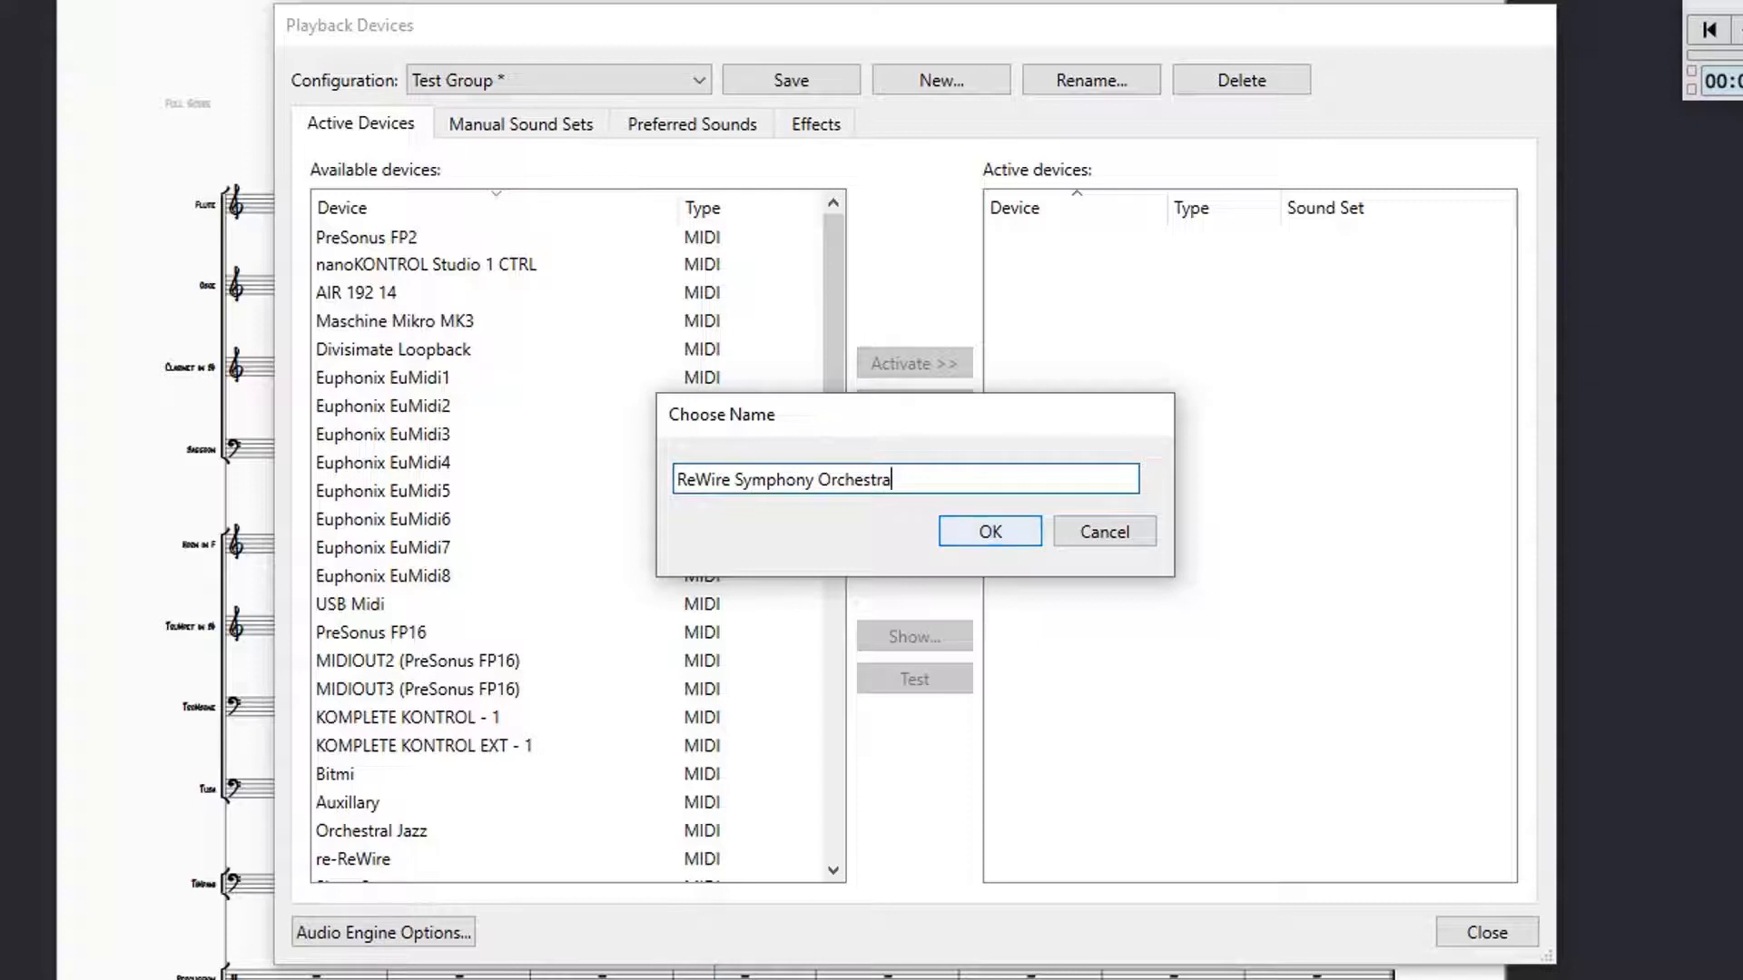
{"action": "left_click", "coordinate": [990, 531]}
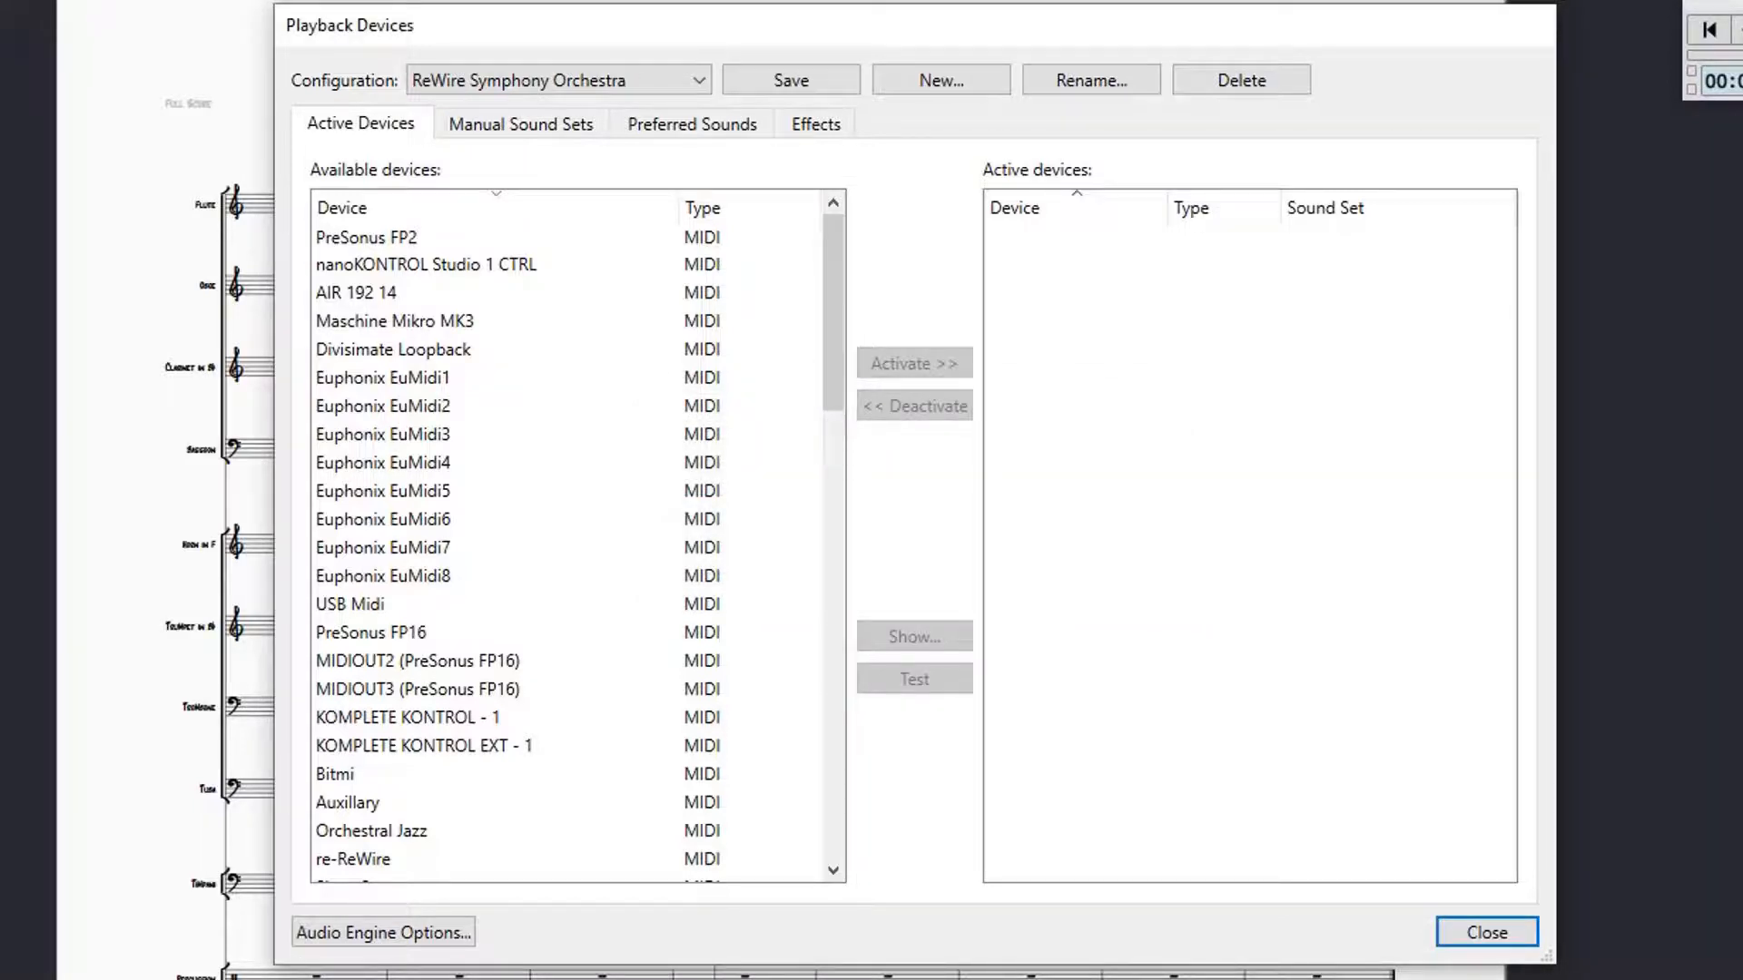
Step: Sort the available devices by name and activate the Woodwinds MIDI device
{"action": "scroll", "coordinate": [572, 535], "scroll_direction": "down", "scroll_amount": 15}
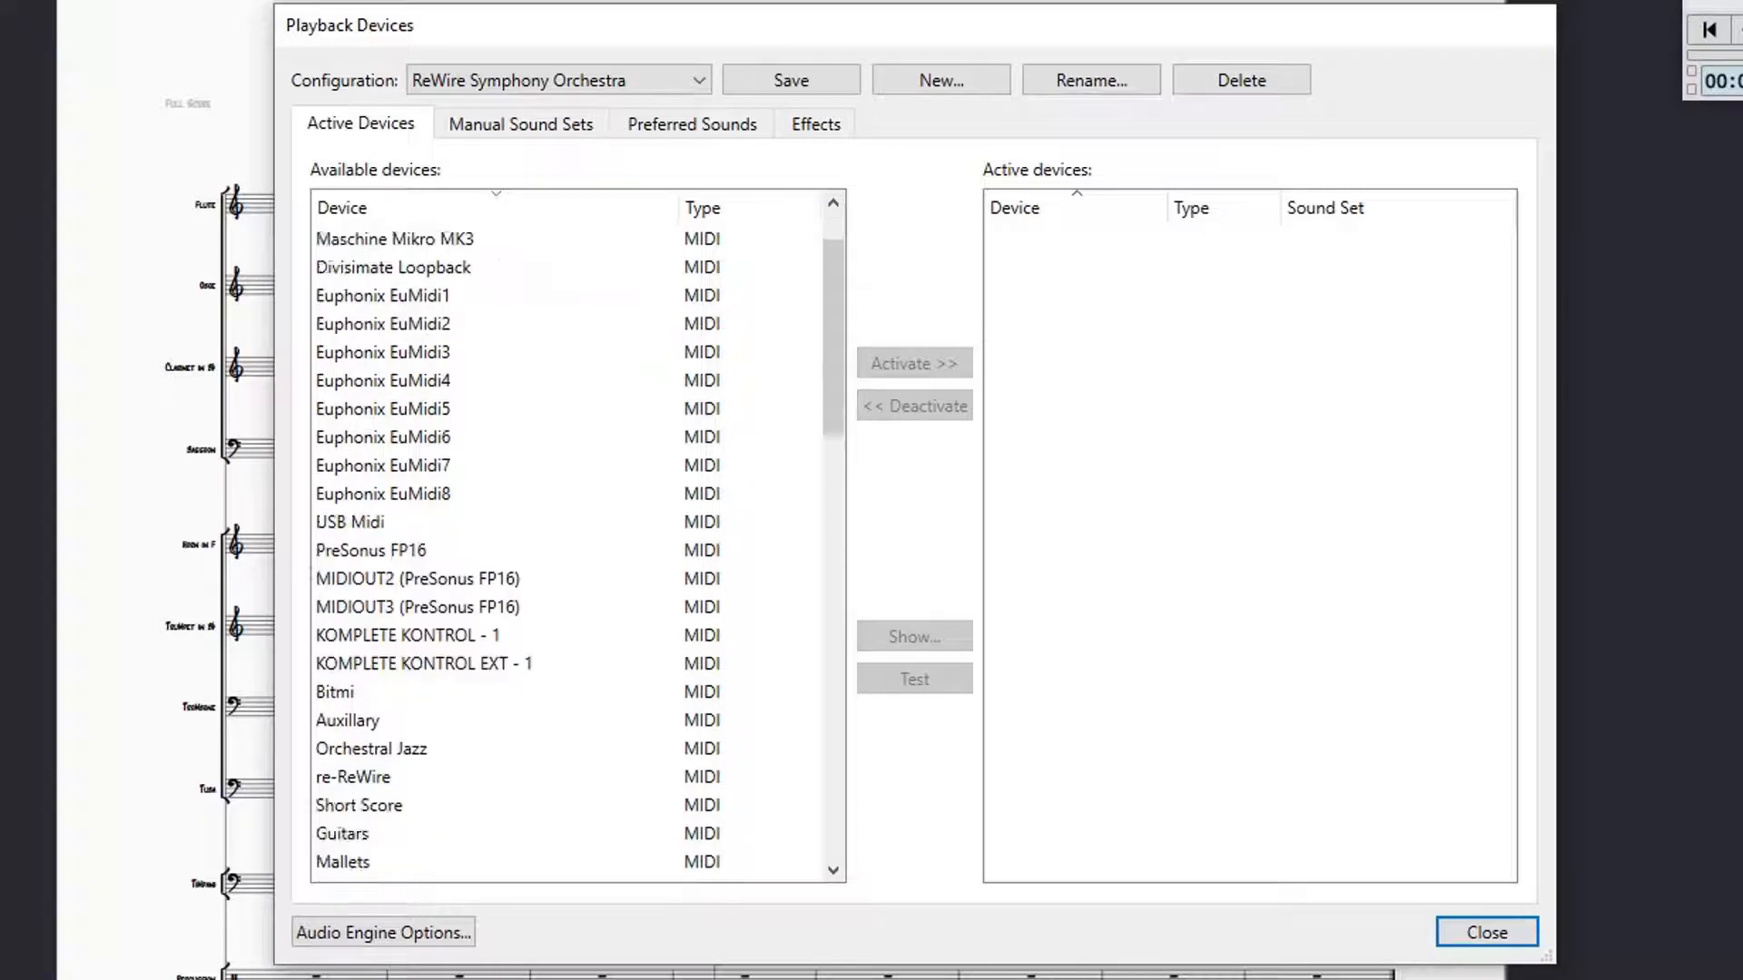
{"action": "scroll", "coordinate": [572, 535], "scroll_direction": "down", "scroll_amount": 2}
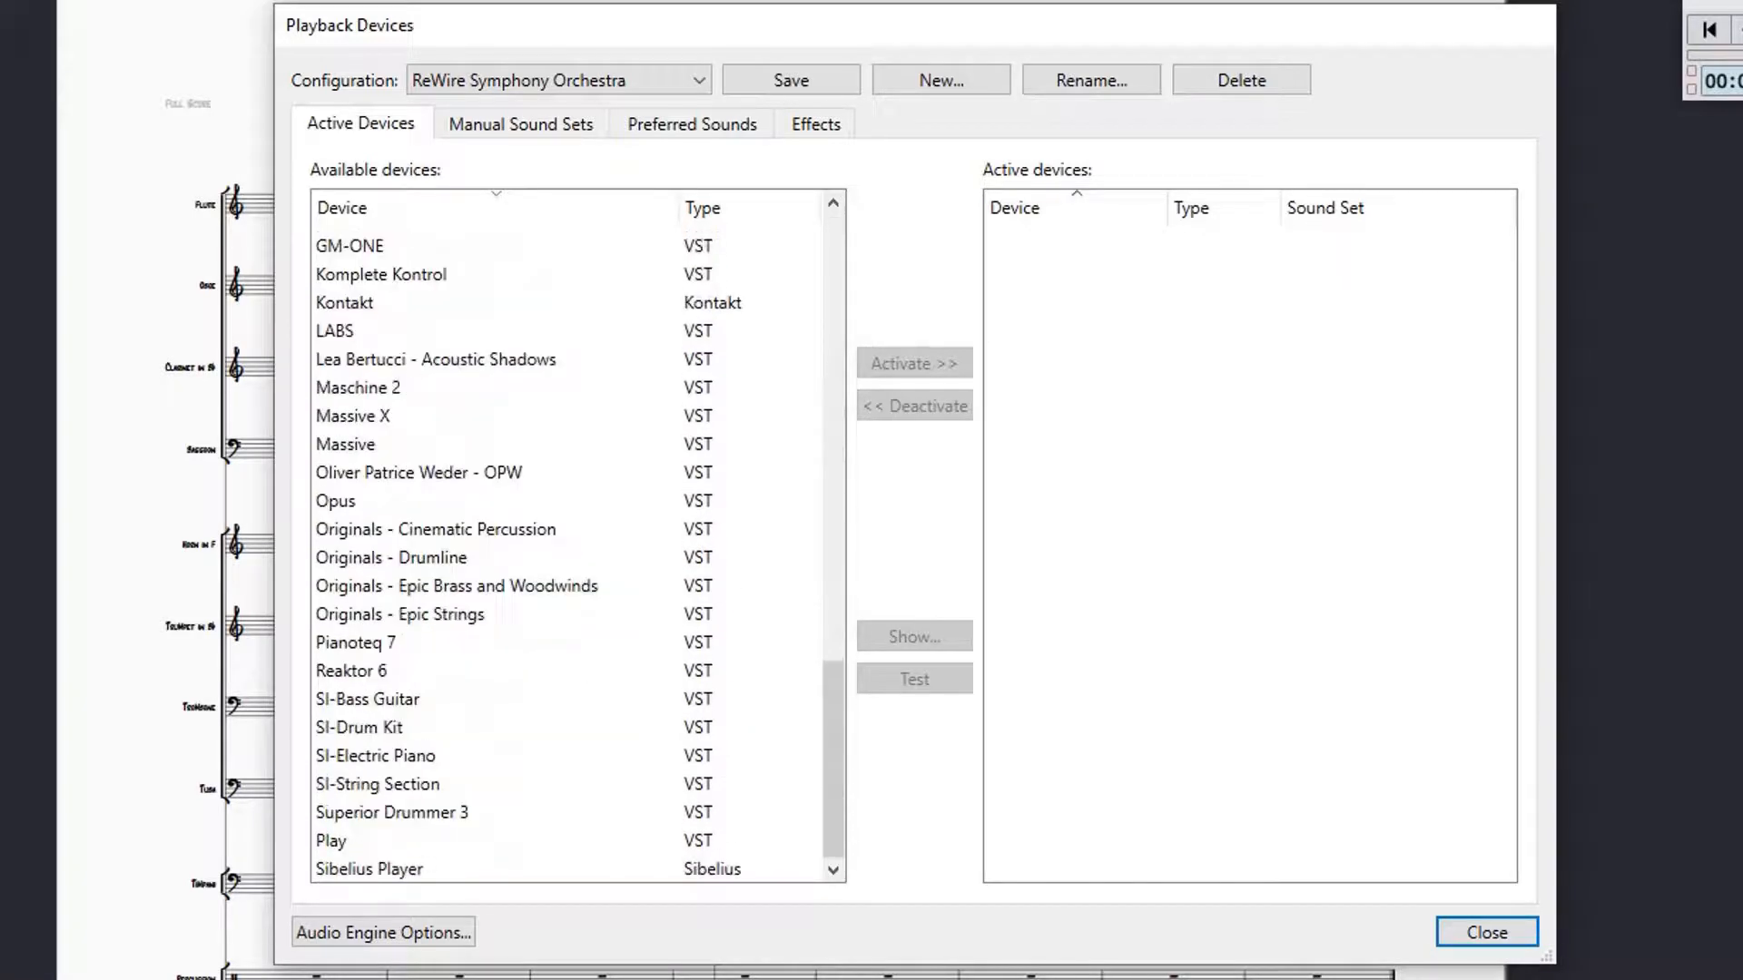
{"action": "scroll", "coordinate": [572, 536], "scroll_direction": "up", "scroll_amount": 6}
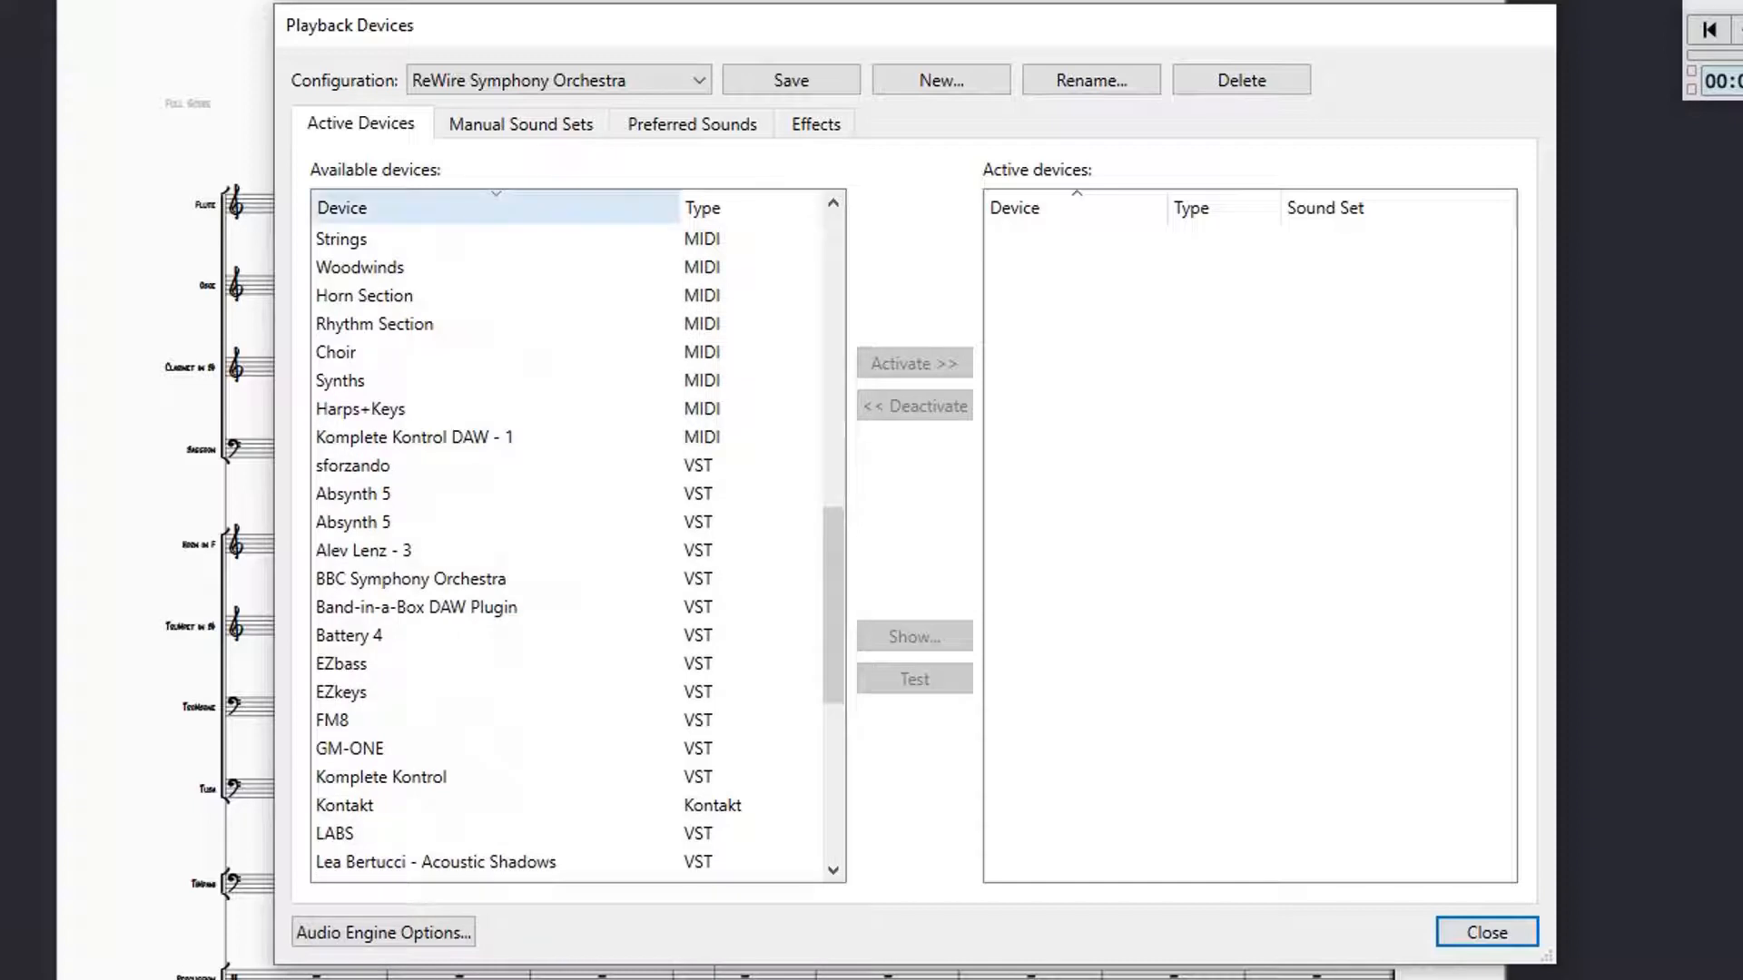
{"action": "left_click", "coordinate": [495, 208]}
{"action": "scroll", "coordinate": [572, 536], "scroll_direction": "up", "scroll_amount": 8}
{"action": "scroll", "coordinate": [572, 536], "scroll_direction": "down", "scroll_amount": 4}
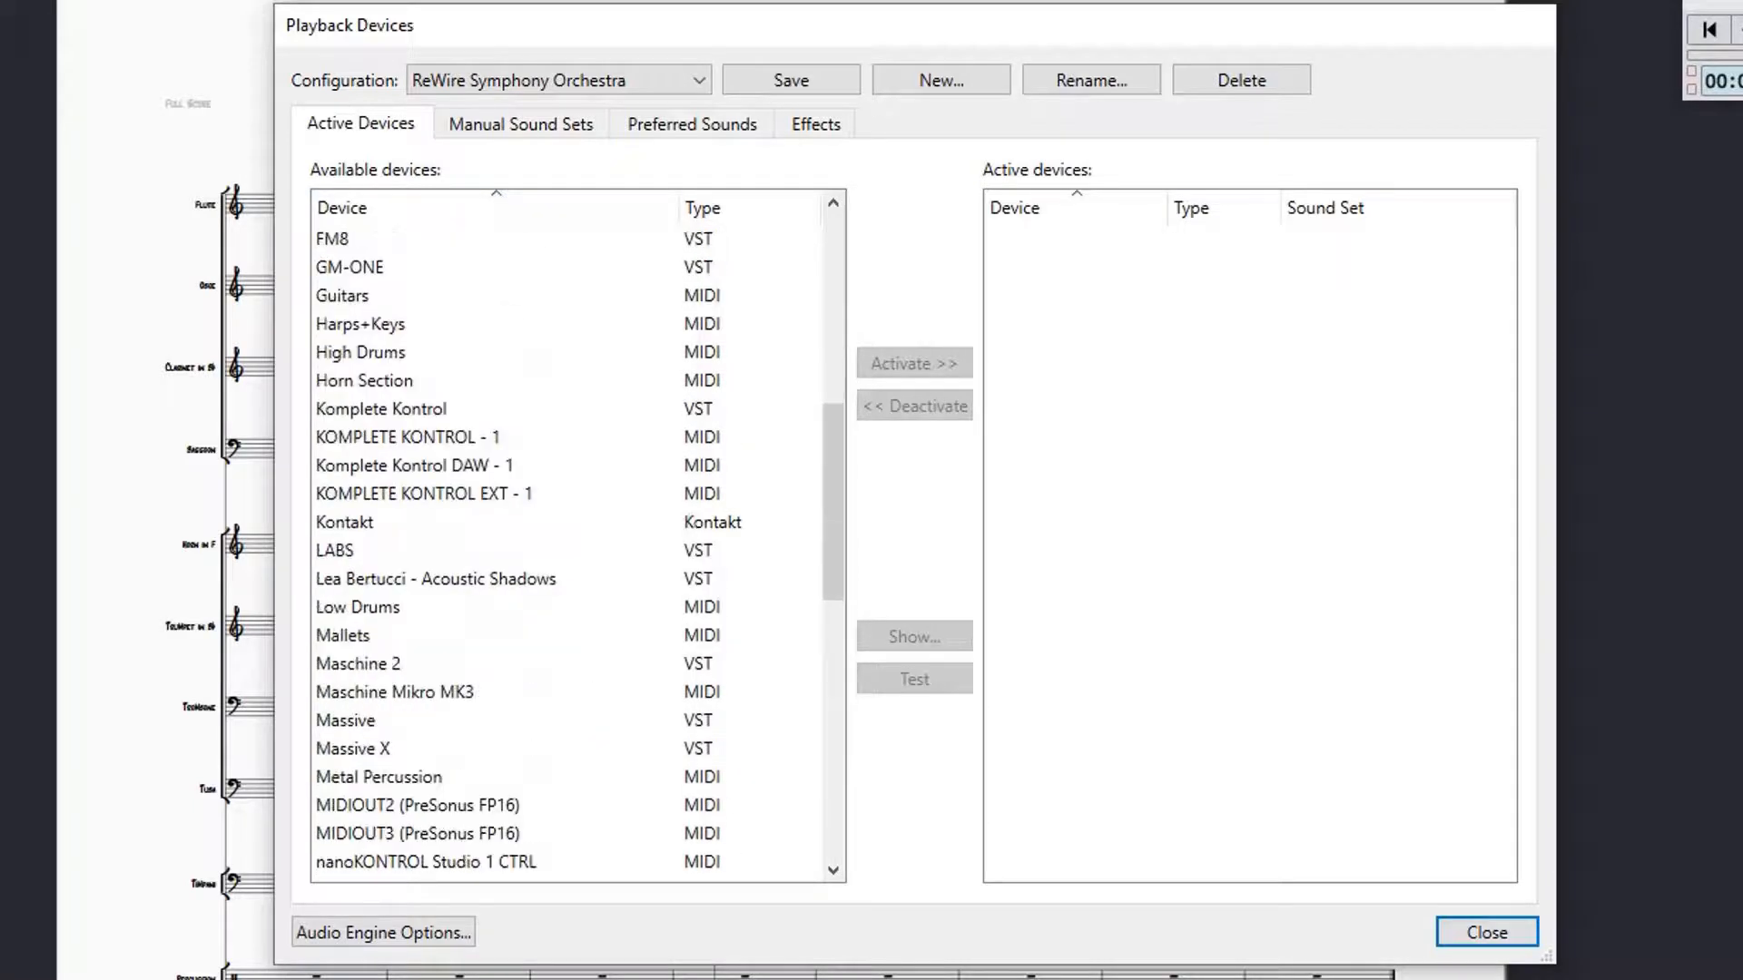
{"action": "scroll", "coordinate": [572, 535], "scroll_direction": "down", "scroll_amount": 10}
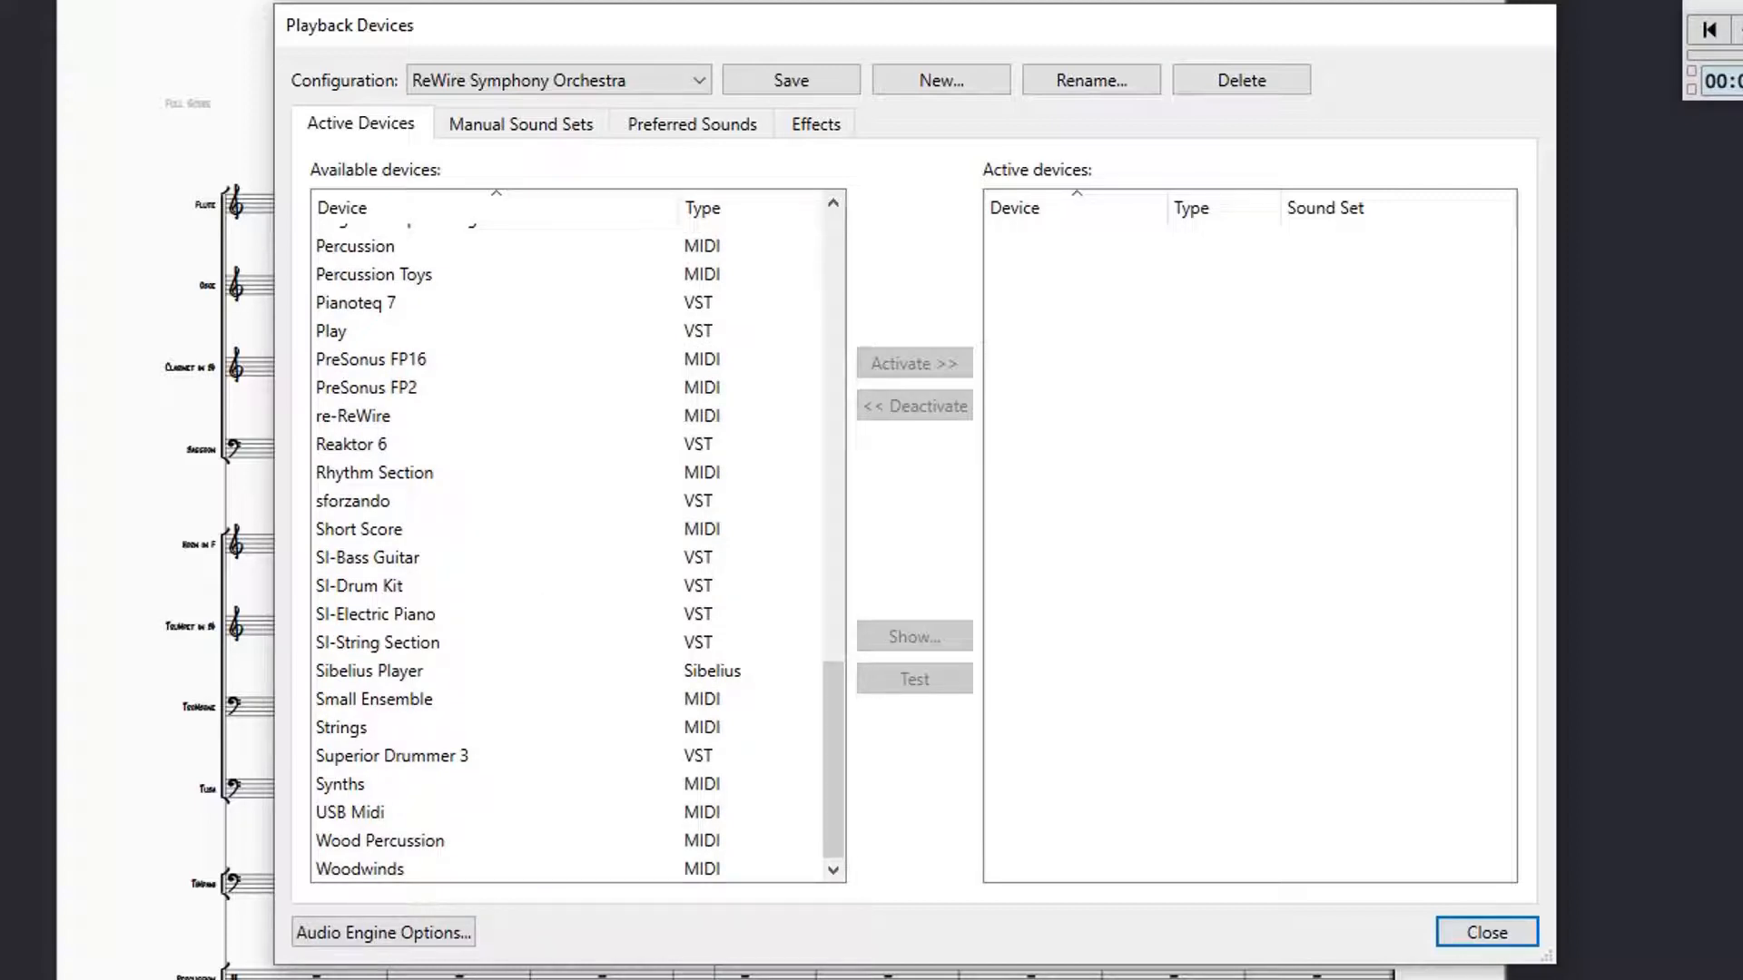
{"action": "left_click", "coordinate": [361, 869]}
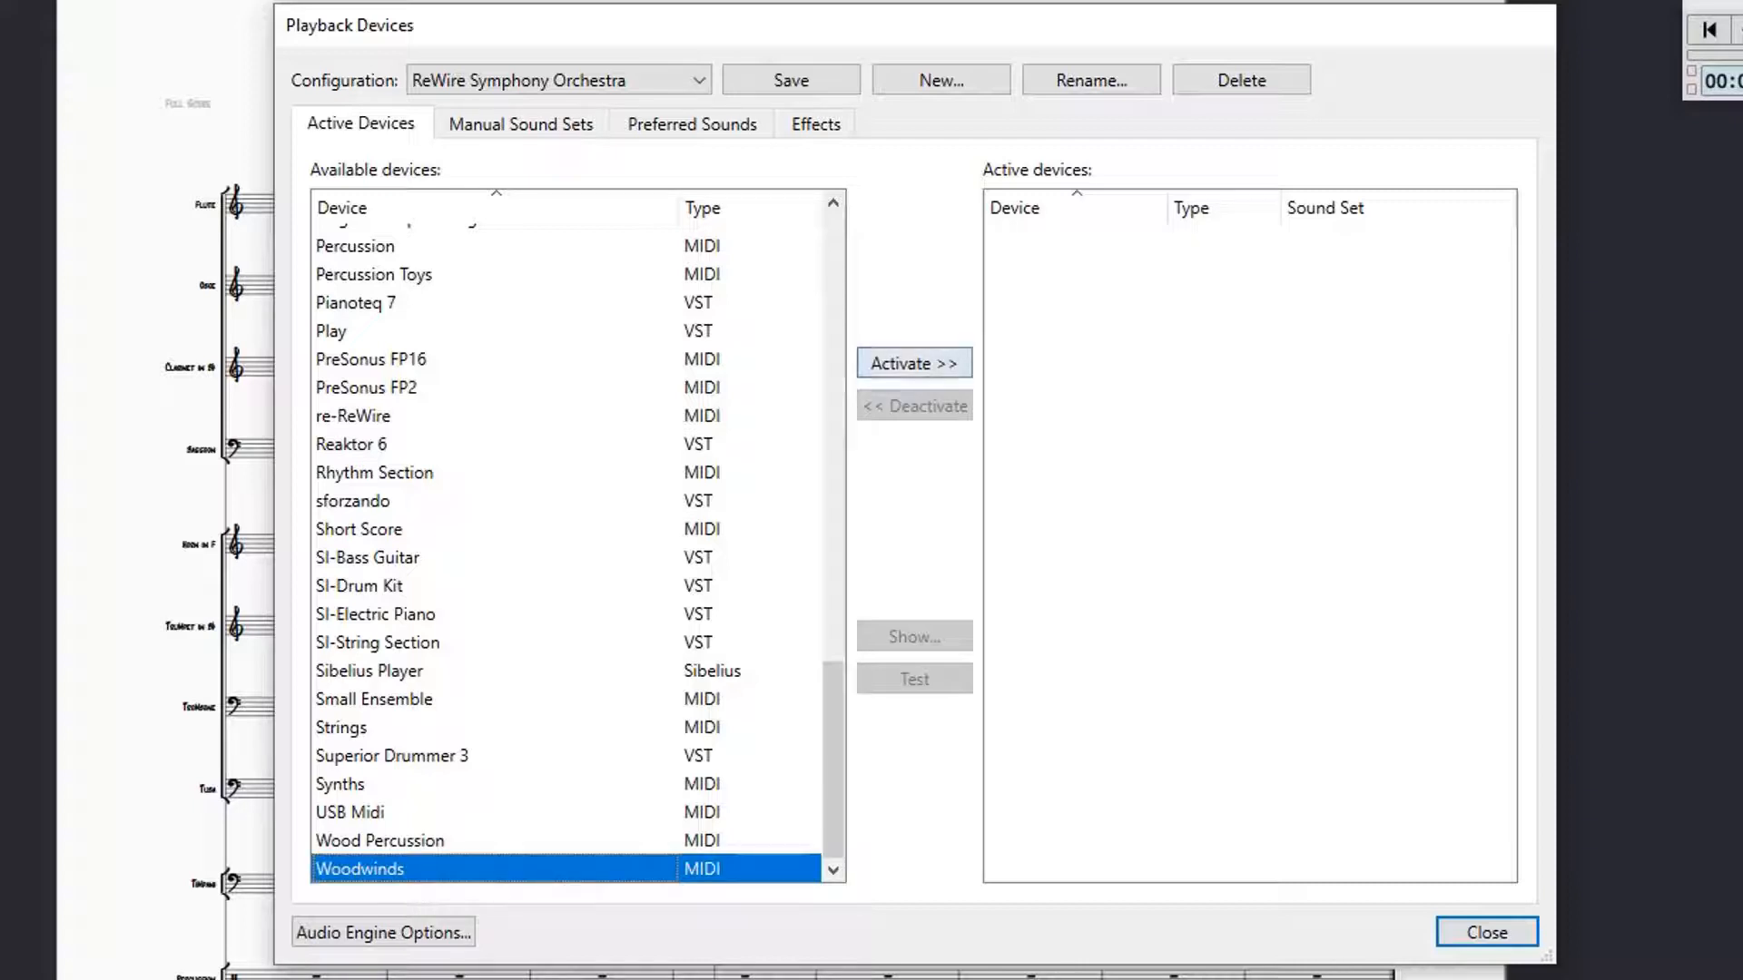
{"action": "left_click", "coordinate": [914, 363]}
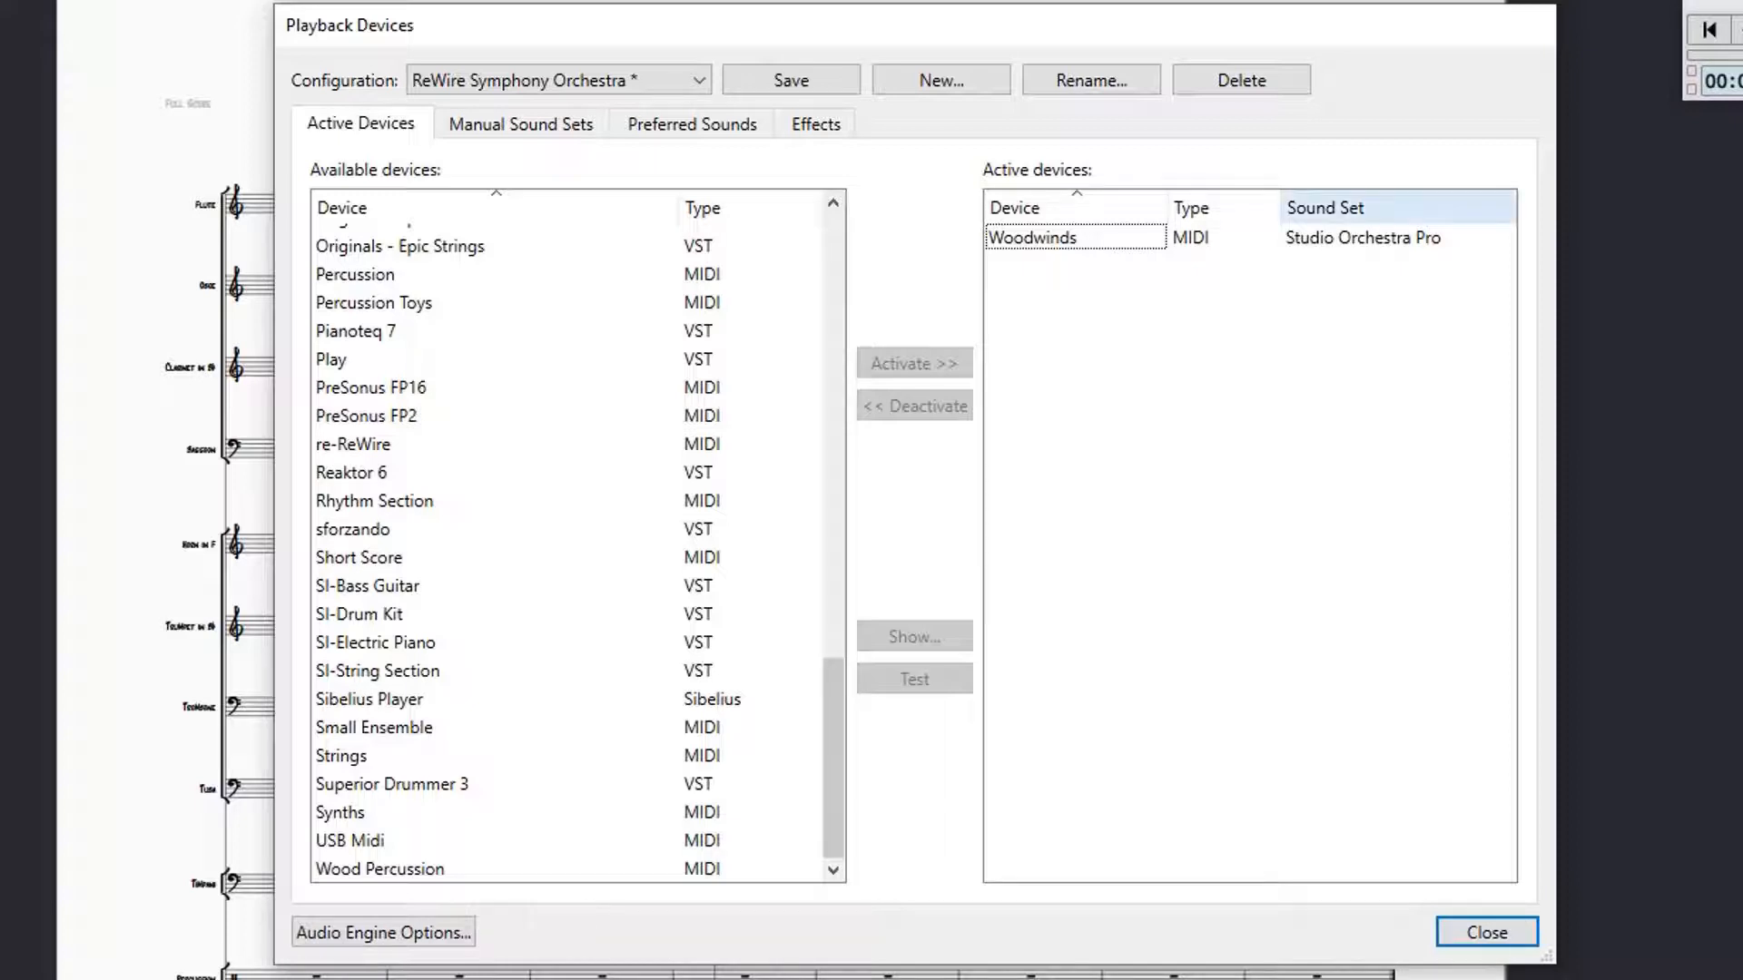
Step: Activate two instances of the Kontakt device alongside Woodwinds
{"action": "scroll", "coordinate": [579, 536], "scroll_direction": "up", "scroll_amount": 7}
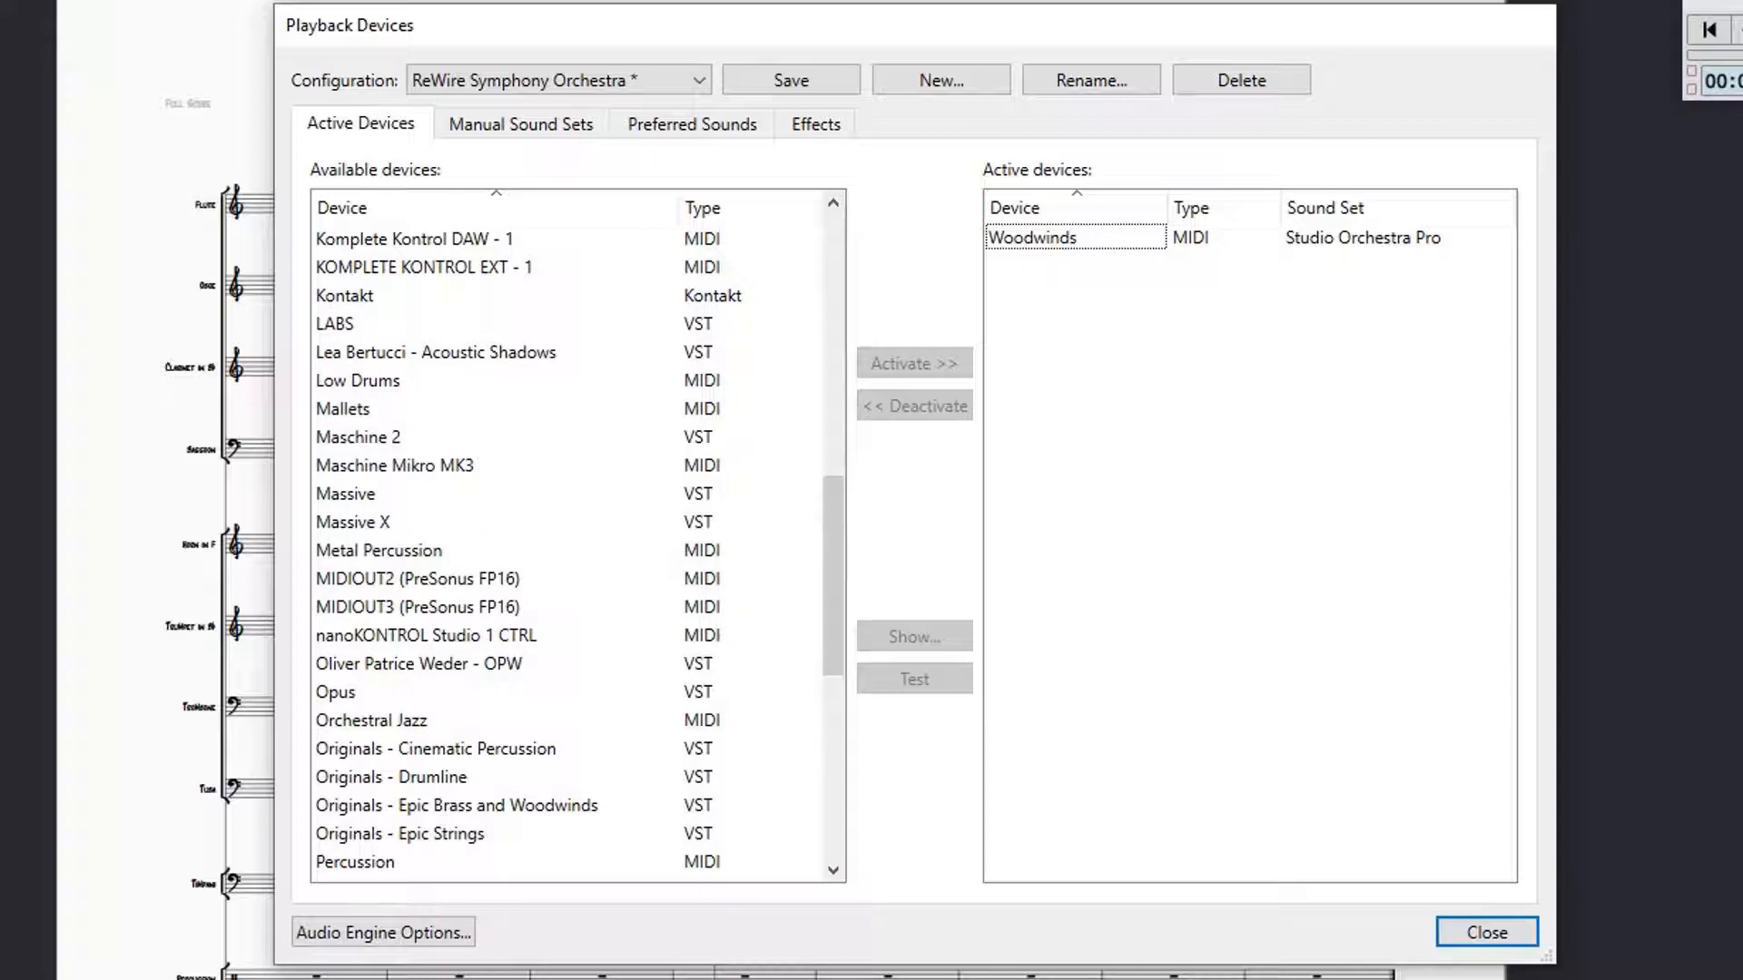
{"action": "double_click", "coordinate": [345, 296]}
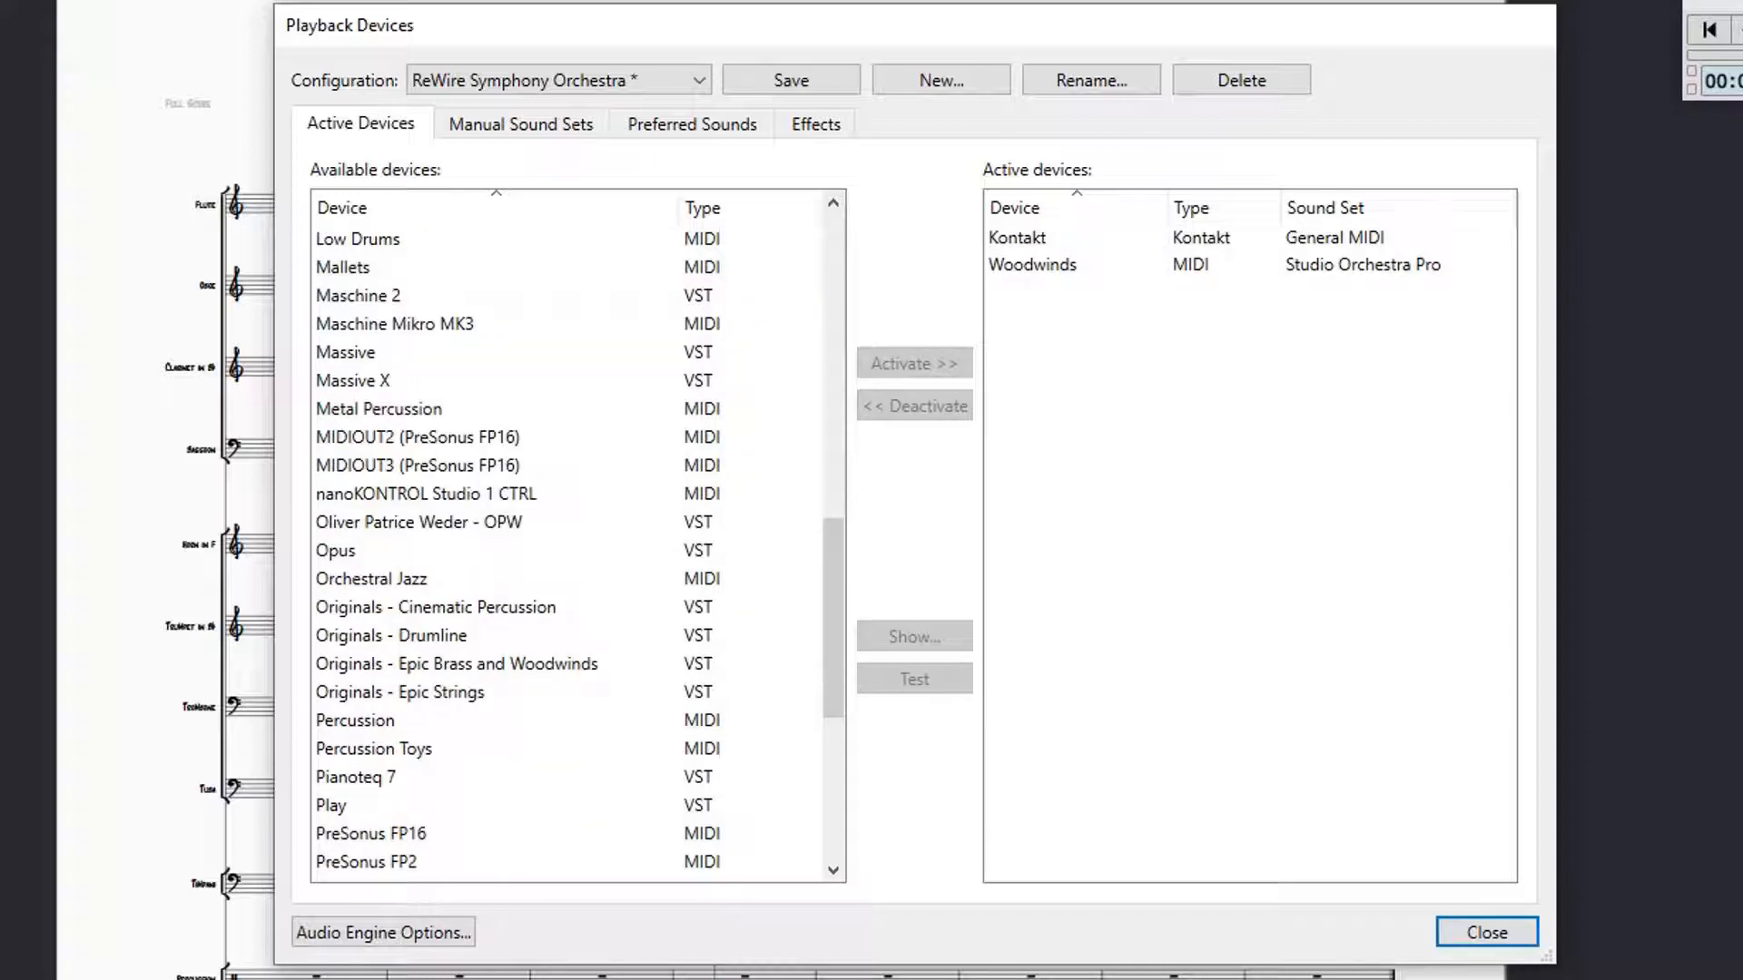
{"action": "scroll", "coordinate": [578, 536], "scroll_direction": "down", "scroll_amount": 5}
{"action": "scroll", "coordinate": [578, 535], "scroll_direction": "up", "scroll_amount": 13}
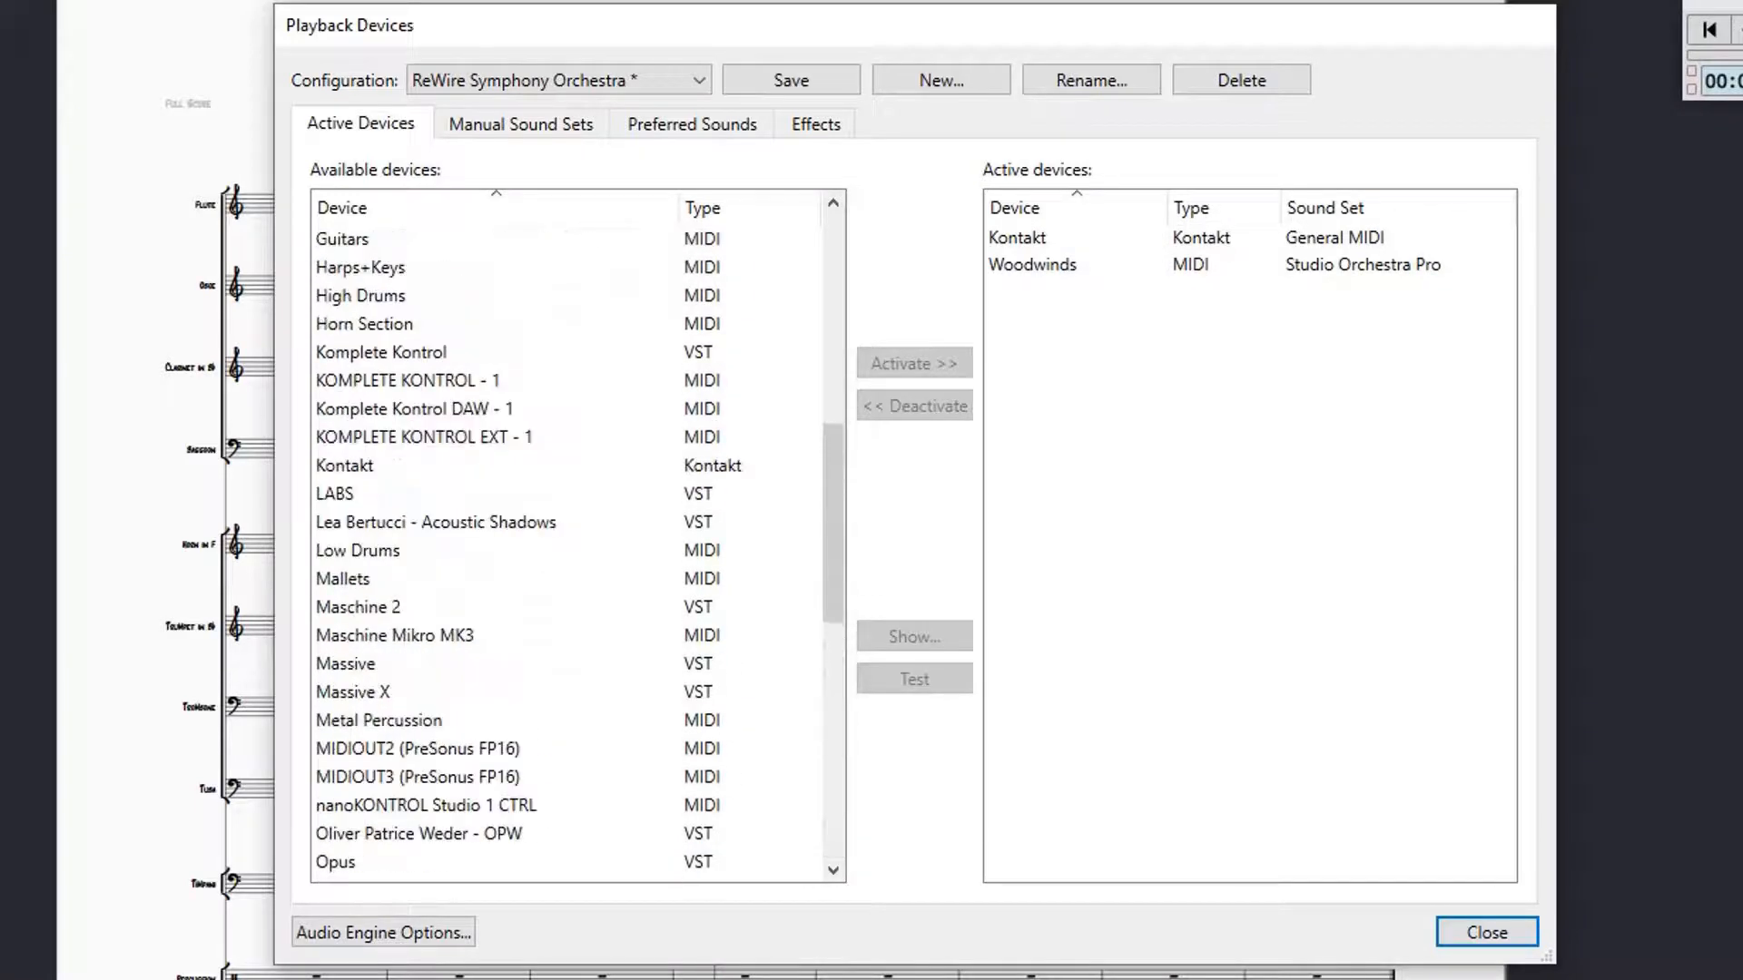
{"action": "scroll", "coordinate": [579, 536], "scroll_direction": "down", "scroll_amount": 5}
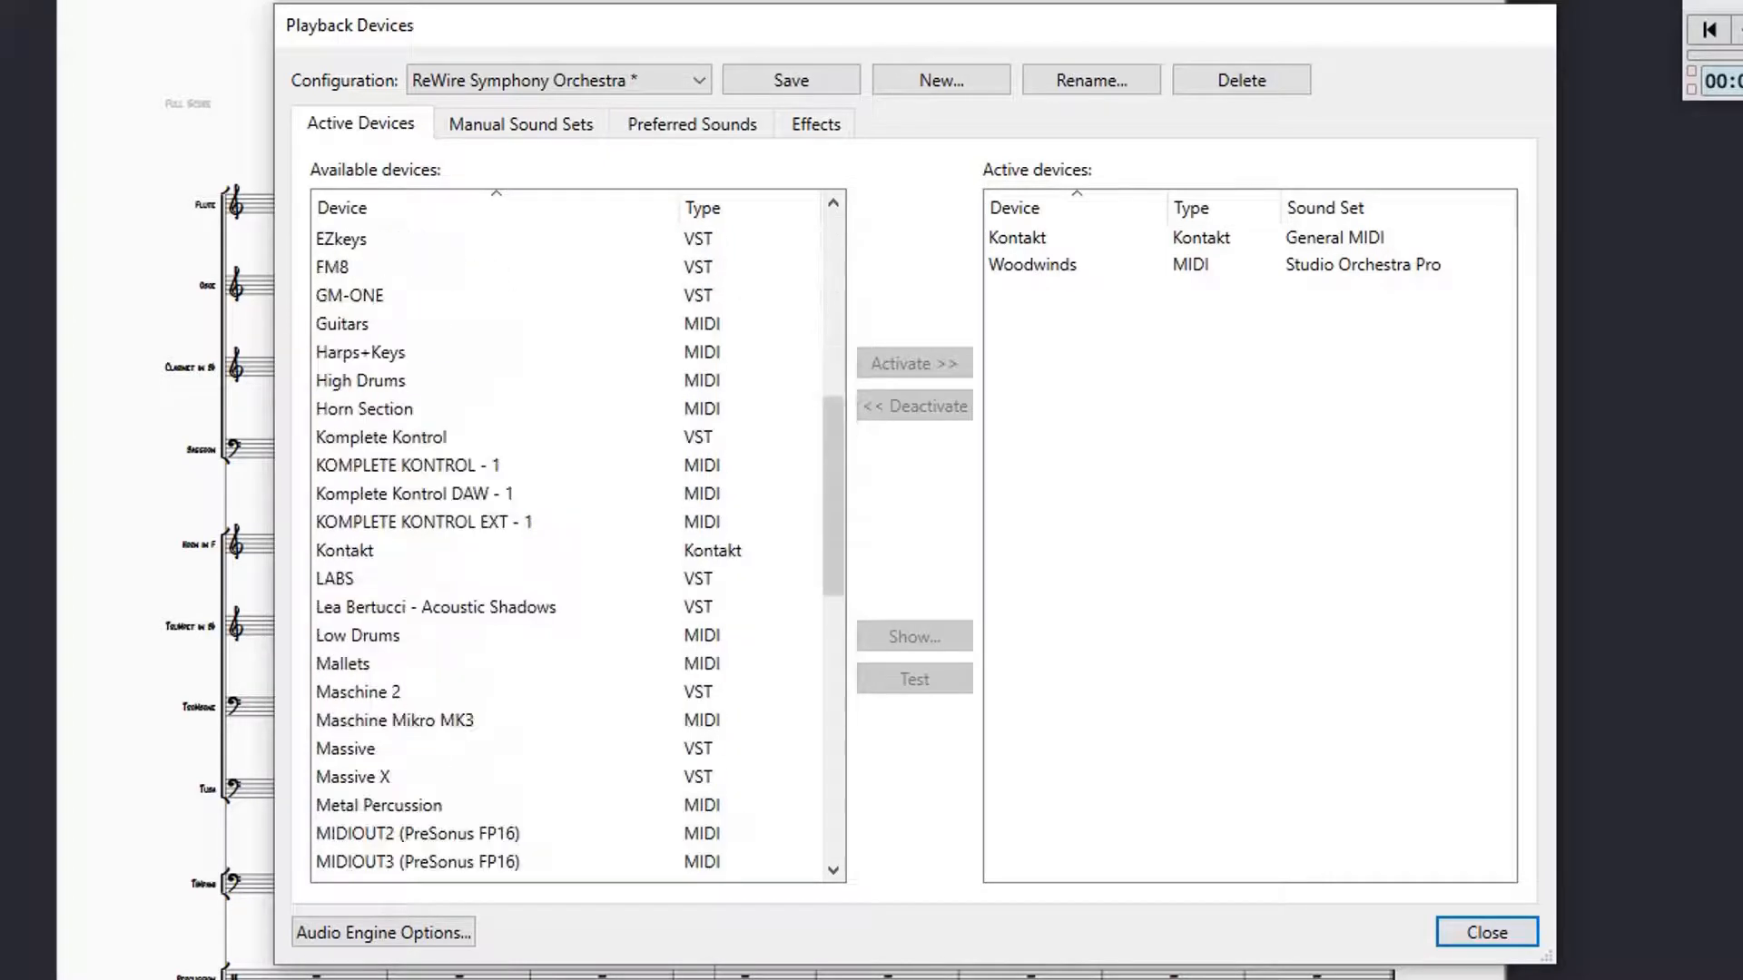
{"action": "double_click", "coordinate": [345, 550]}
Step: Deactivate both Kontakt instances, keeping only the Woodwinds device active
{"action": "left_click", "coordinate": [1030, 265]}
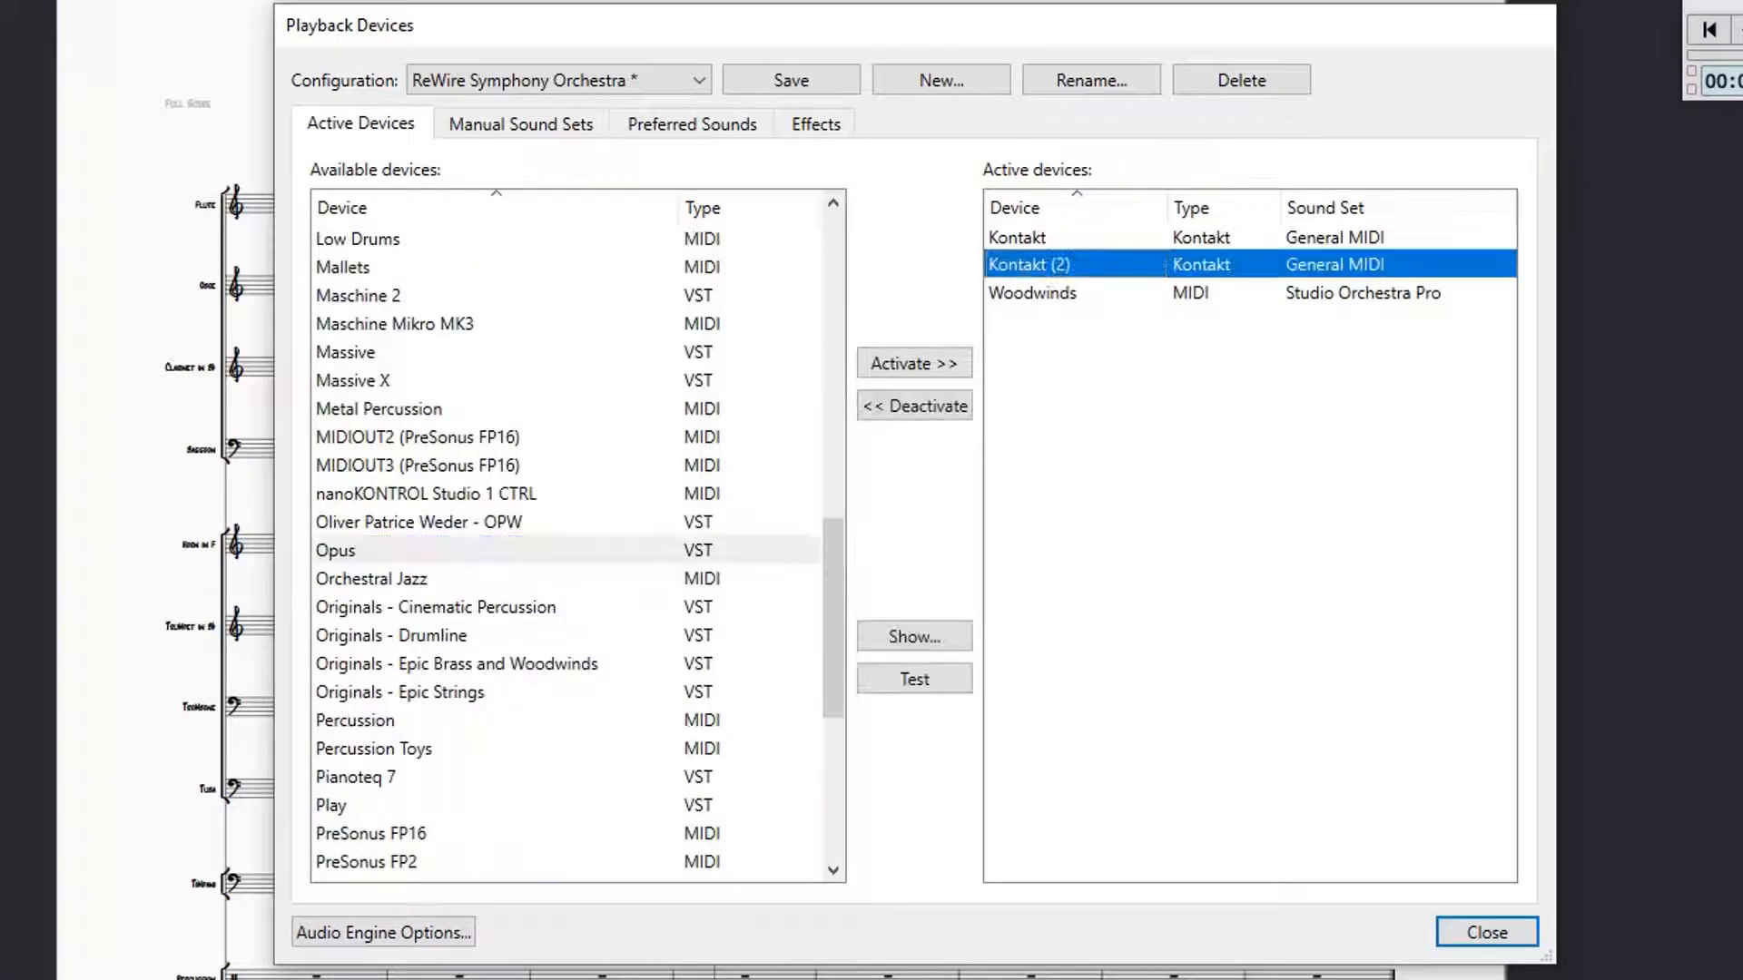
{"action": "left_click", "coordinate": [914, 406]}
{"action": "left_click", "coordinate": [1016, 237]}
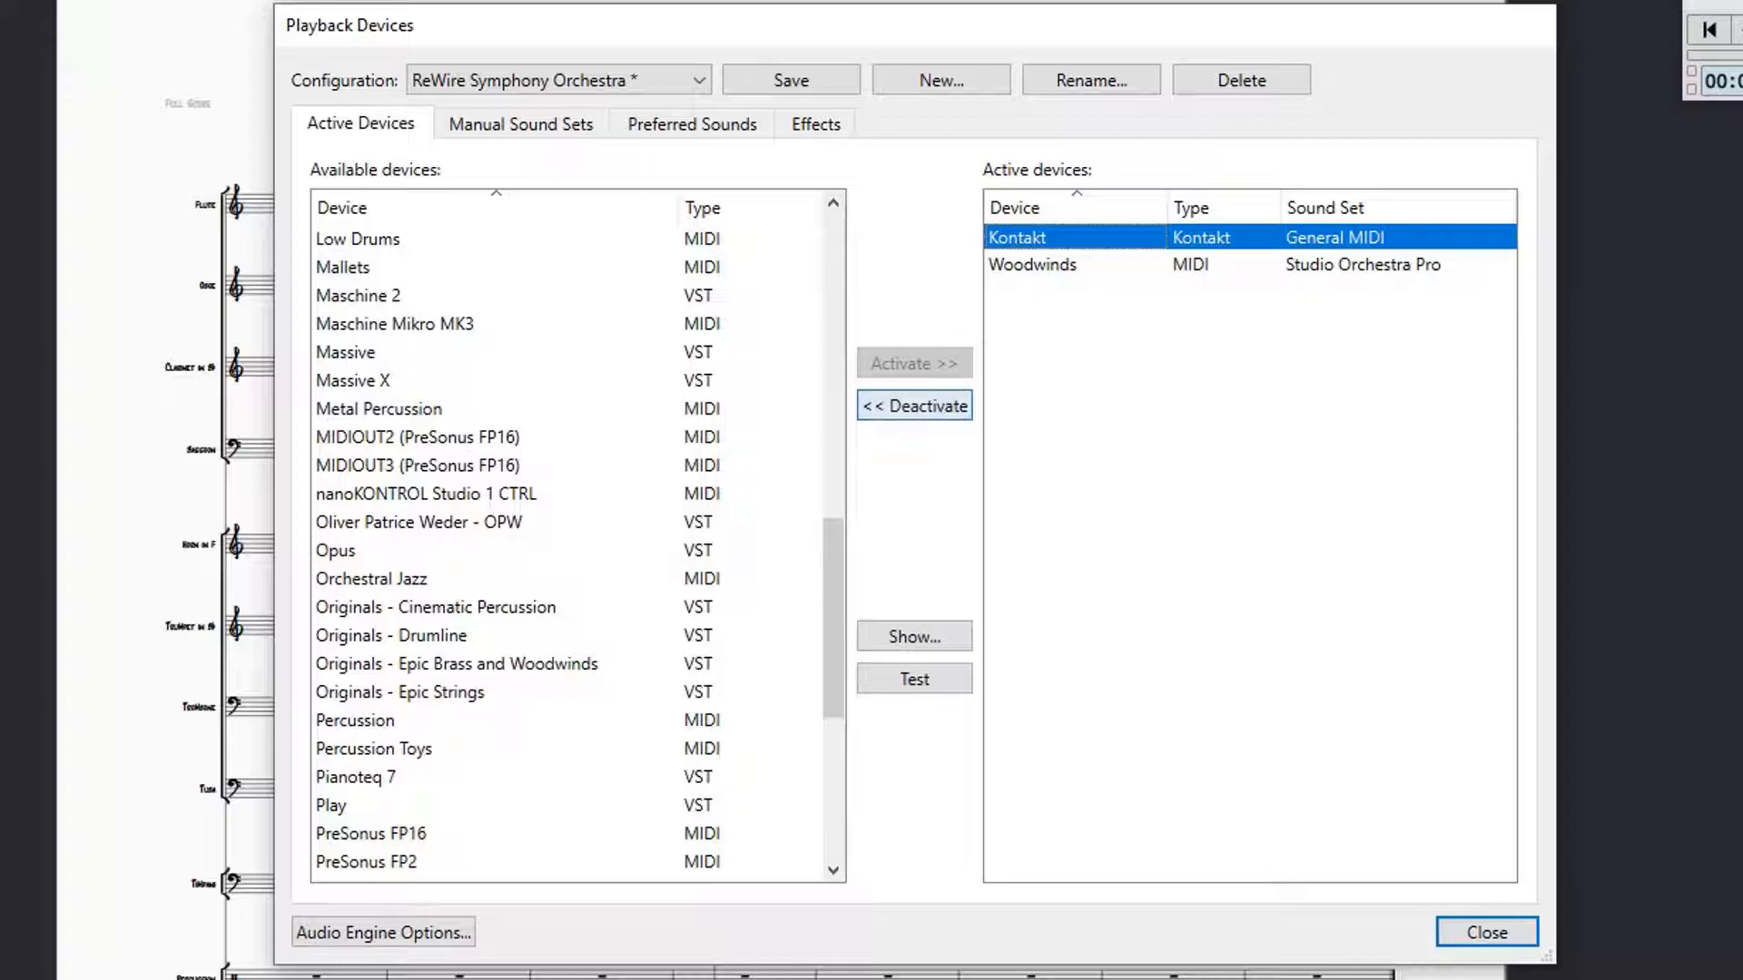
{"action": "left_click", "coordinate": [914, 405]}
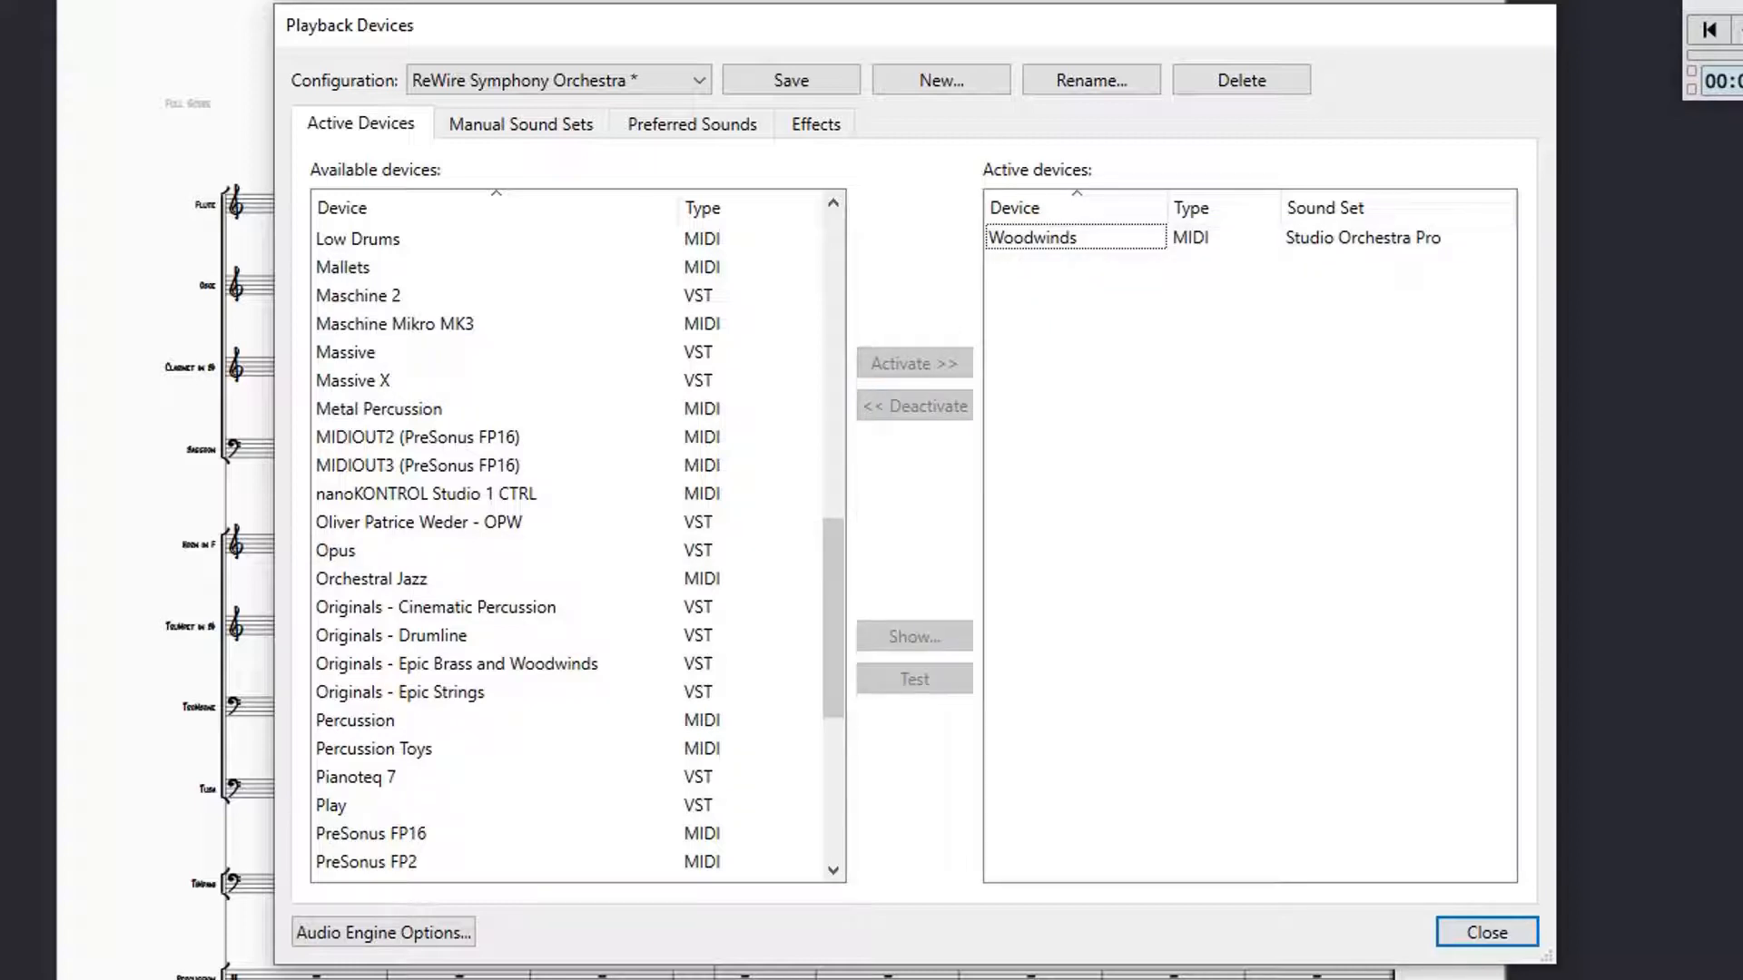
{"action": "scroll", "coordinate": [578, 536], "scroll_direction": "up", "scroll_amount": 13}
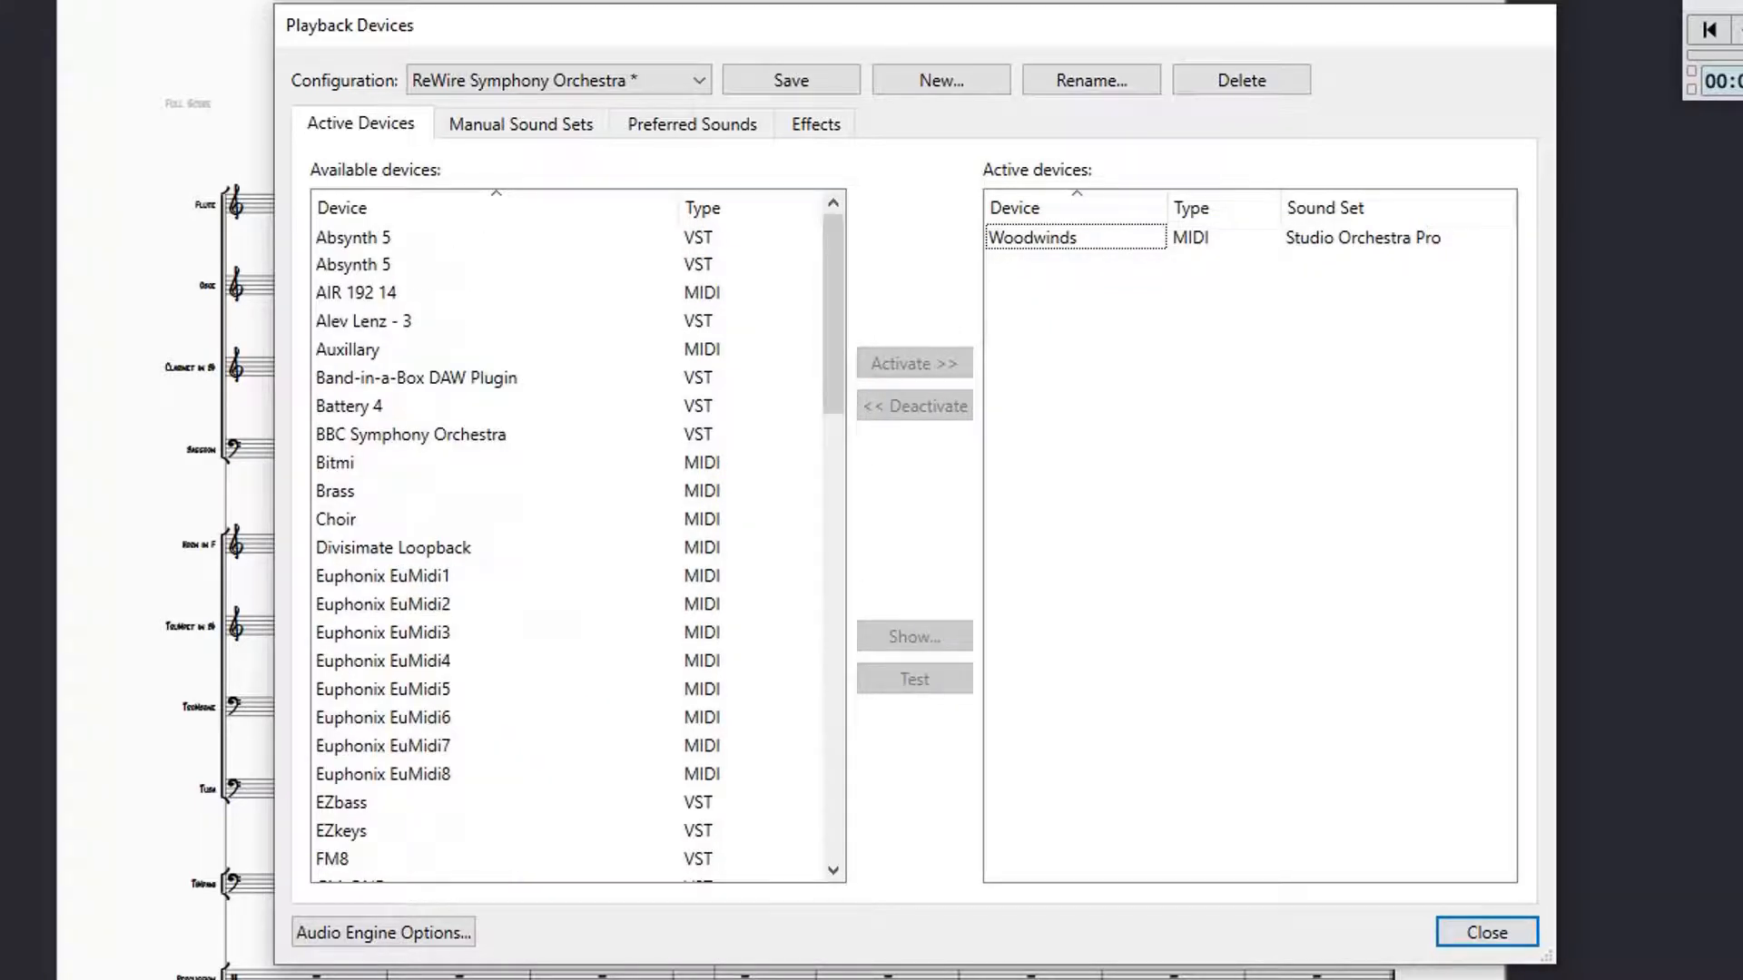
Step: Activate the Brass, Percussion and Strings MIDI devices alongside Woodwinds
{"action": "double_click", "coordinate": [335, 491]}
{"action": "scroll", "coordinate": [578, 536], "scroll_direction": "down", "scroll_amount": 5}
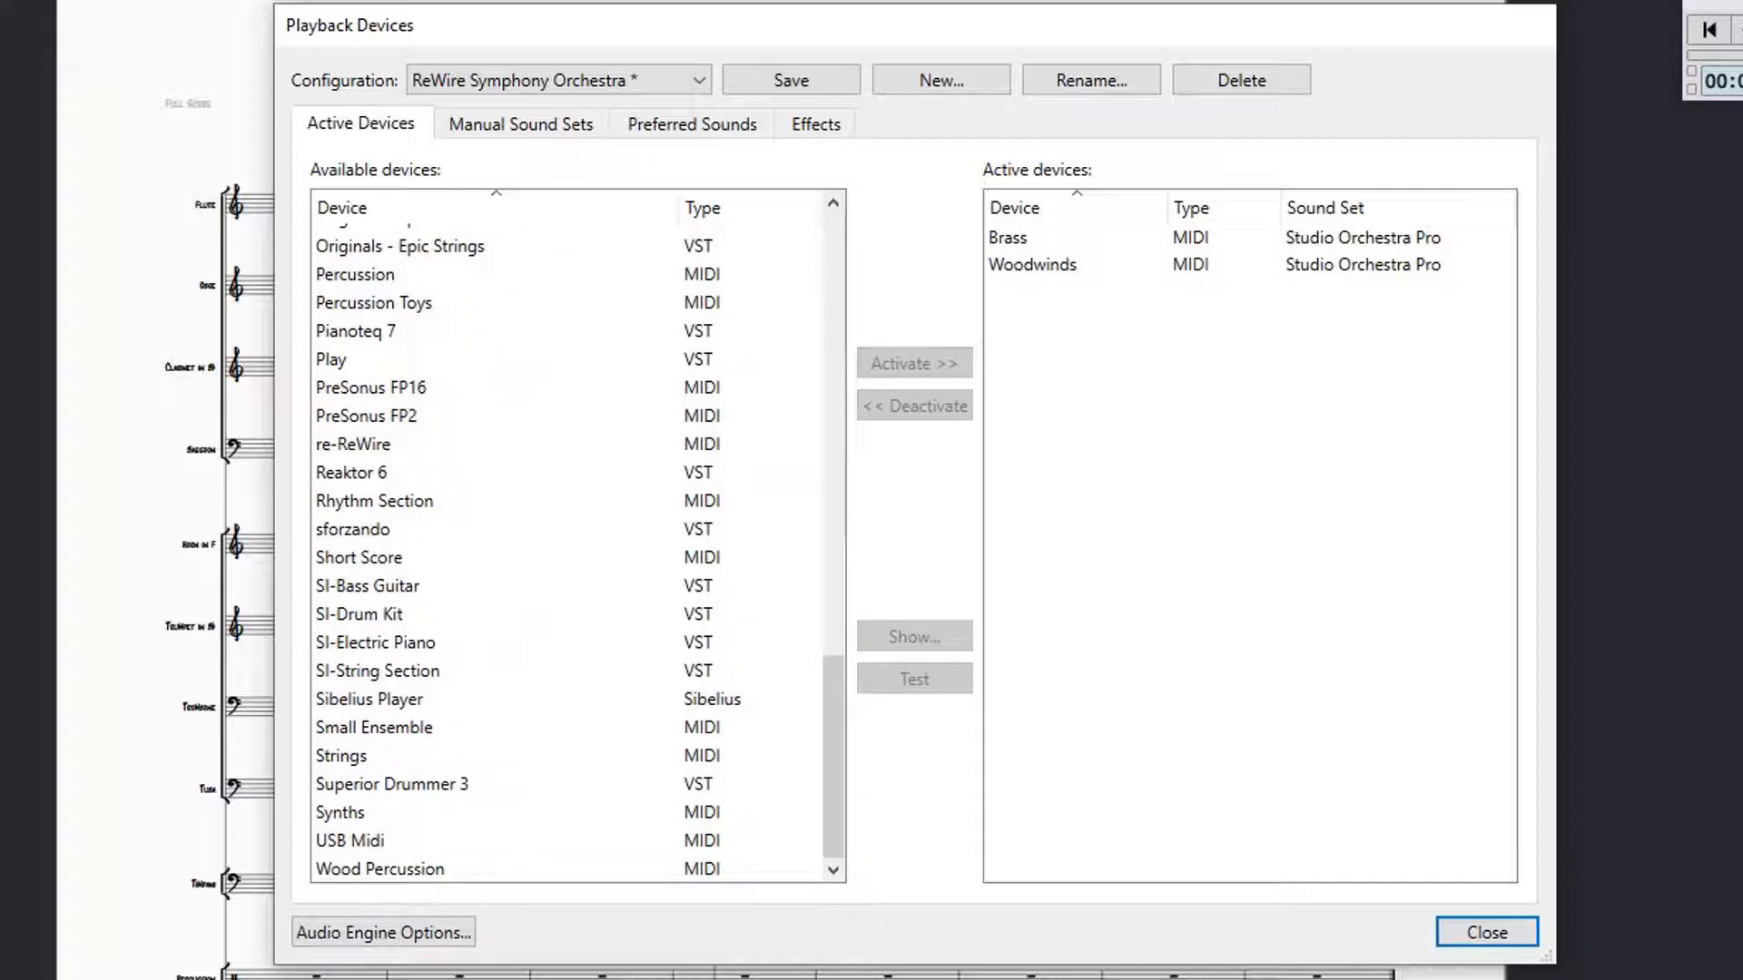
{"action": "double_click", "coordinate": [355, 275]}
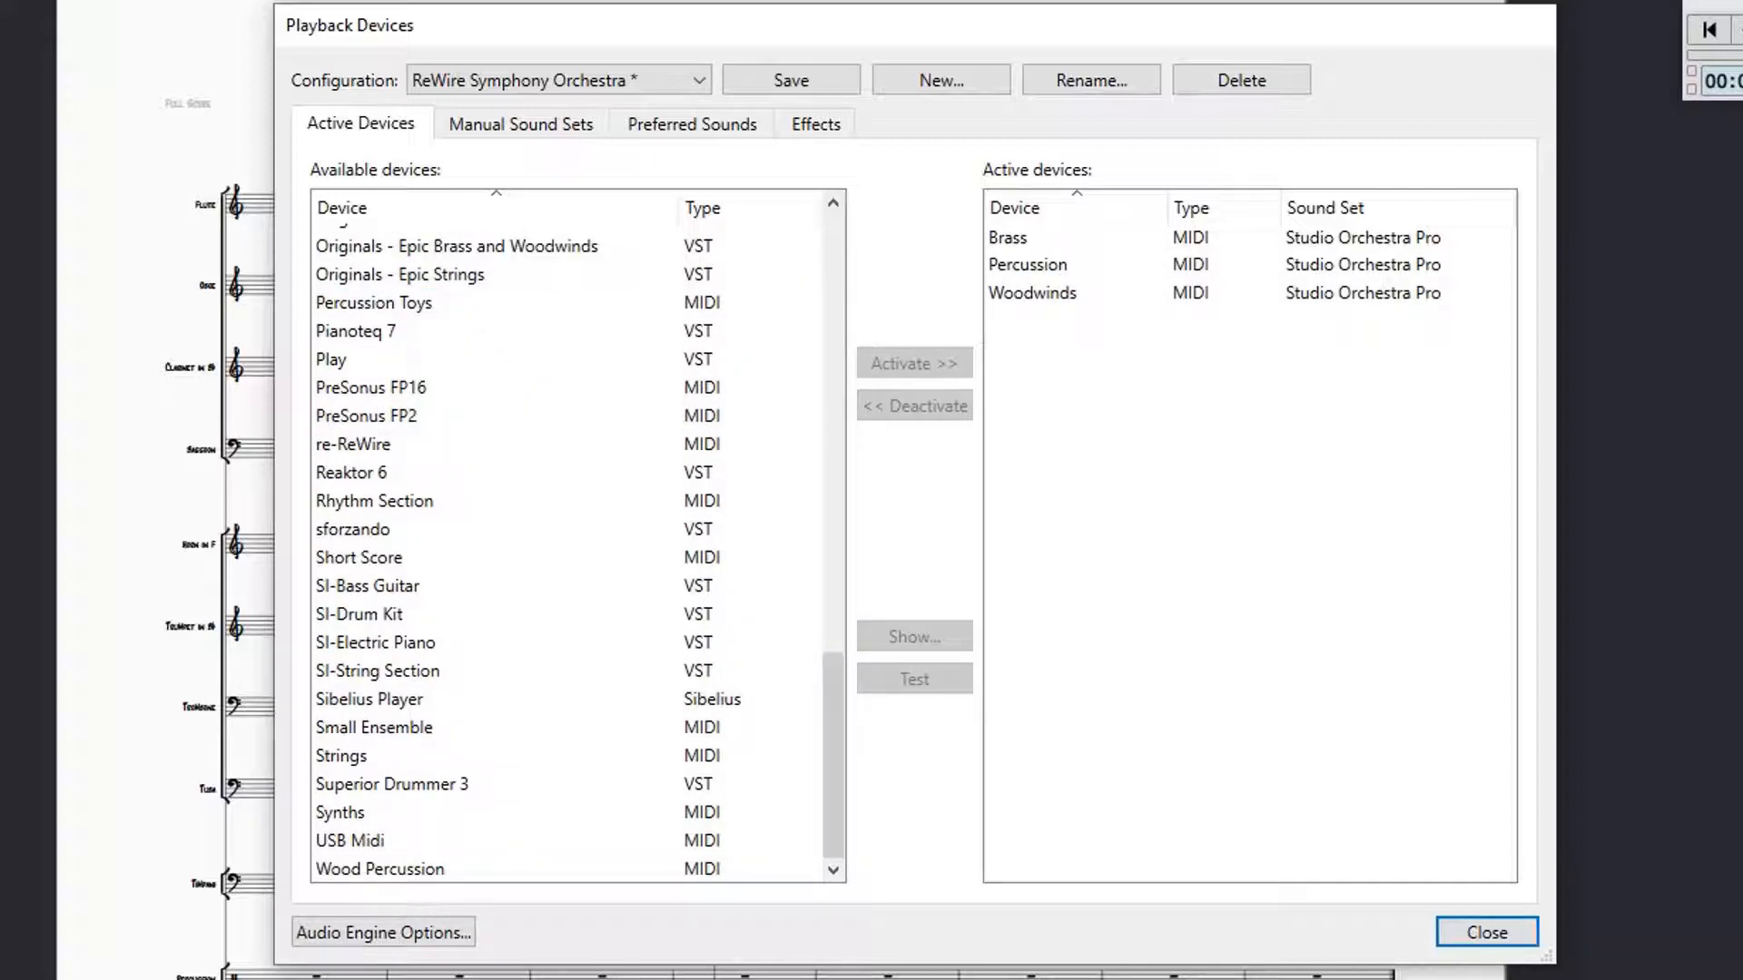
{"action": "left_click", "coordinate": [373, 302]}
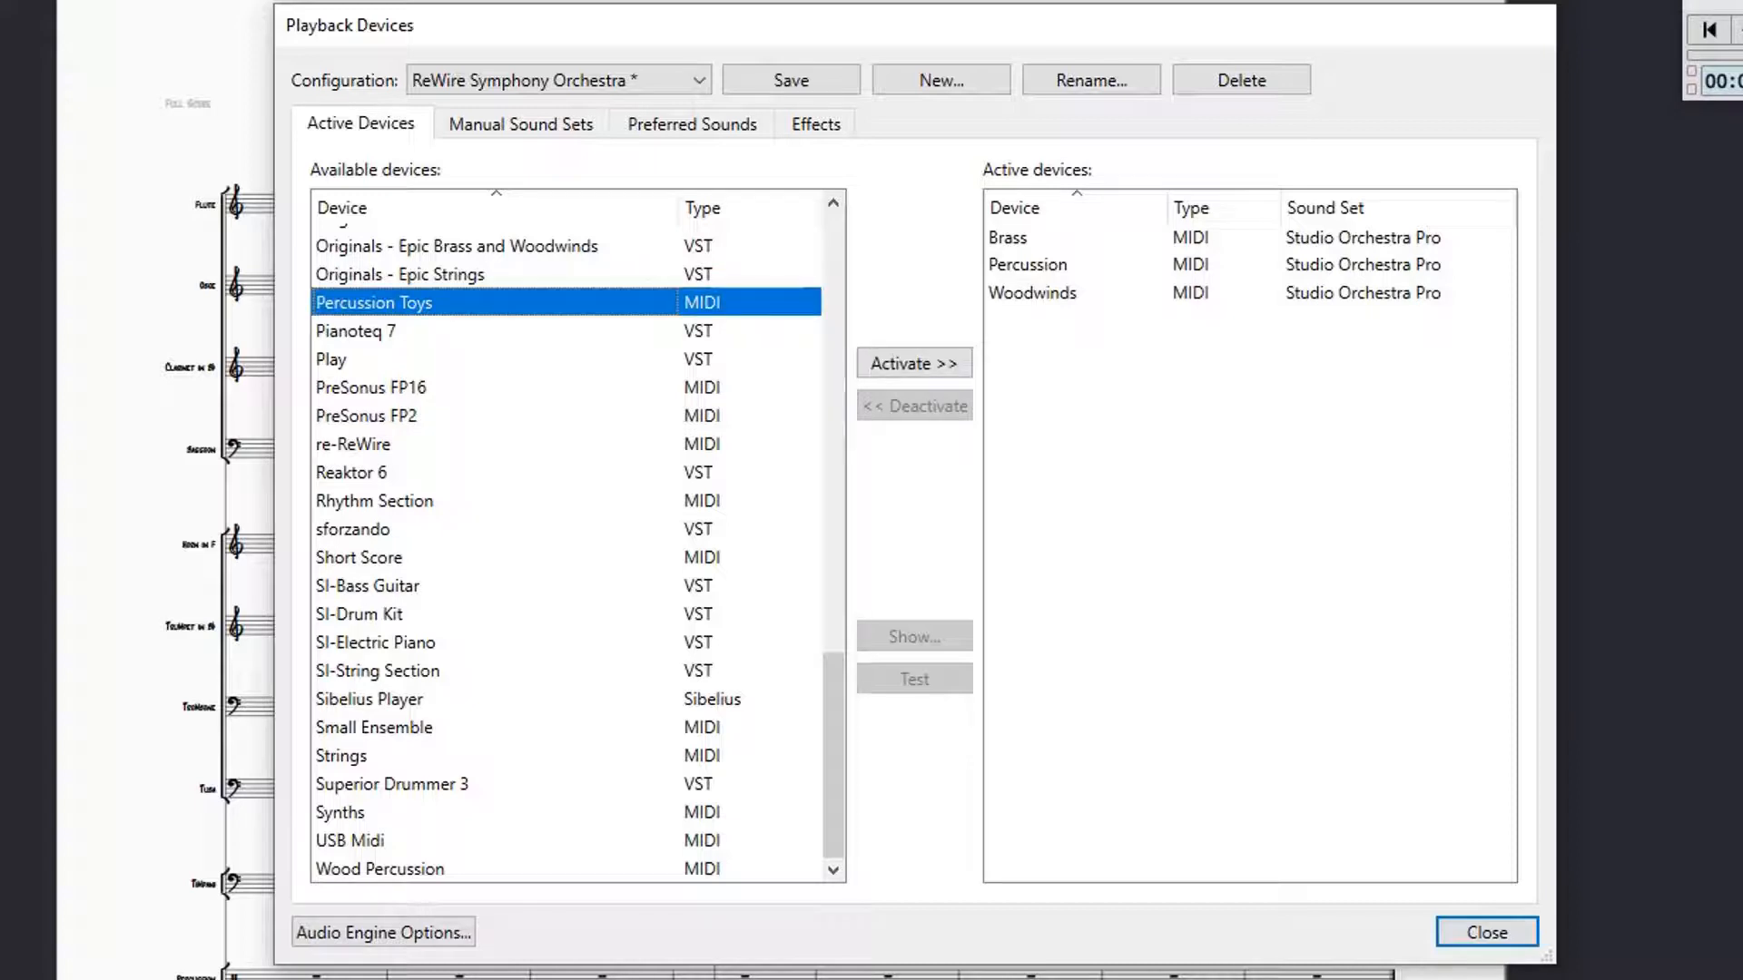
{"action": "double_click", "coordinate": [341, 756]}
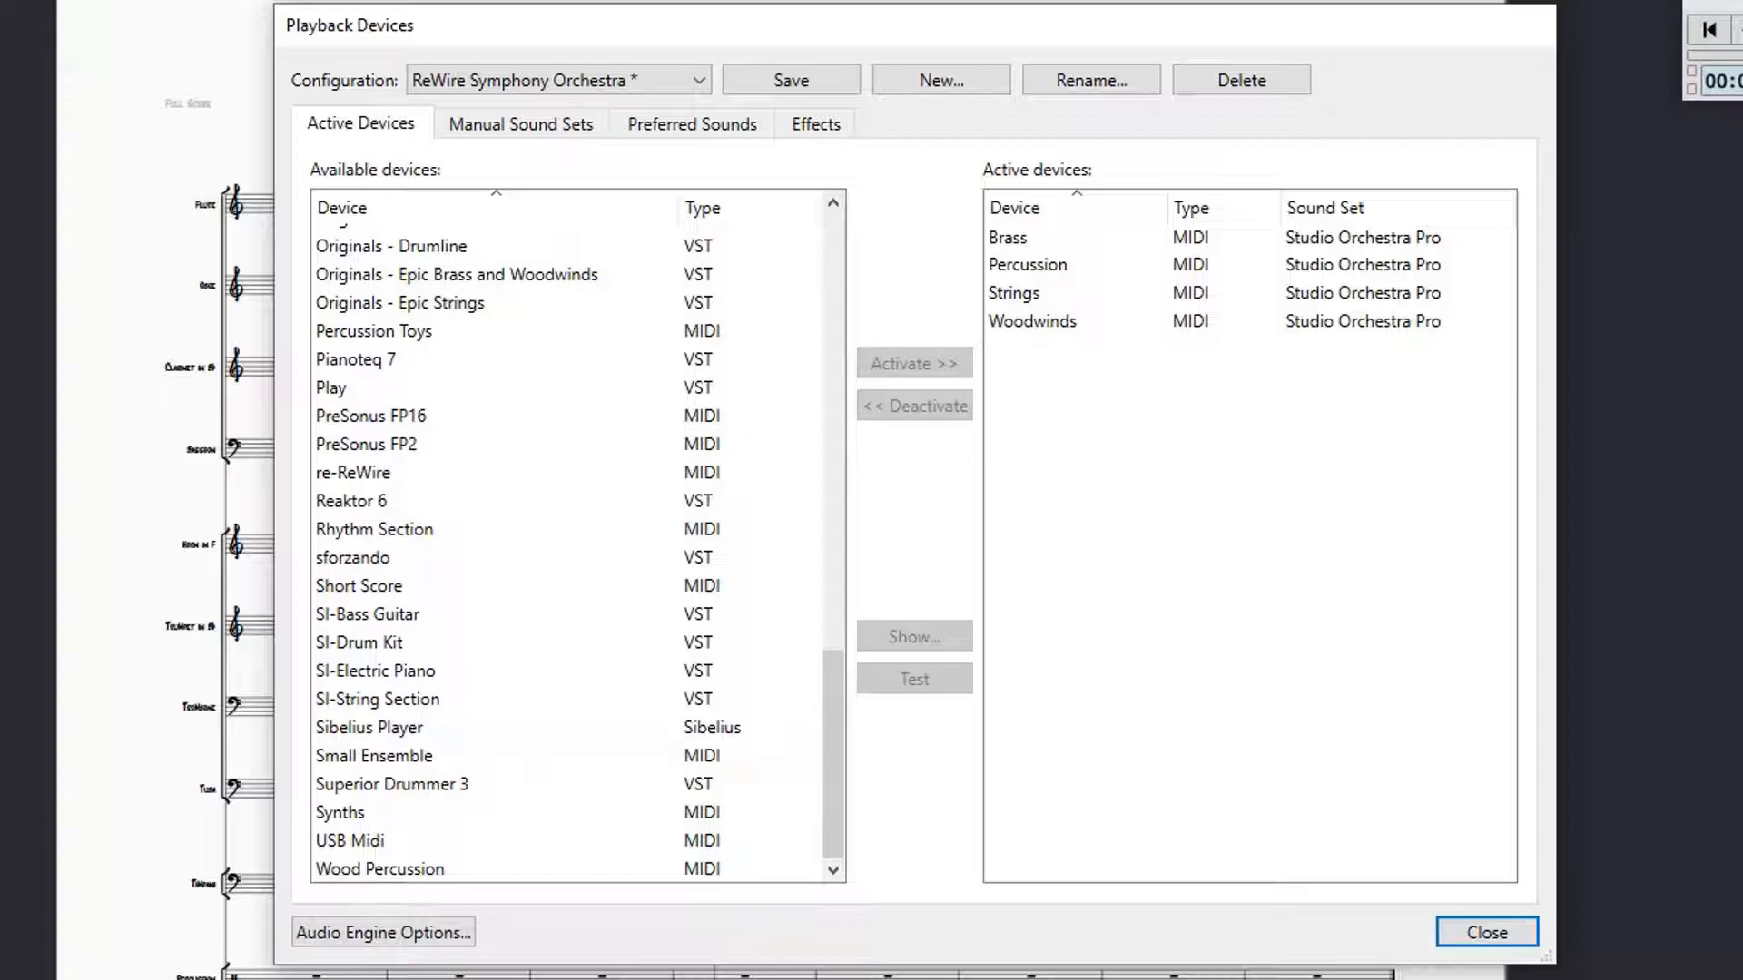
Step: Set the sound set of the active Brass device to Symphony Series
{"action": "left_click", "coordinate": [1398, 238]}
{"action": "left_click", "coordinate": [1398, 238]}
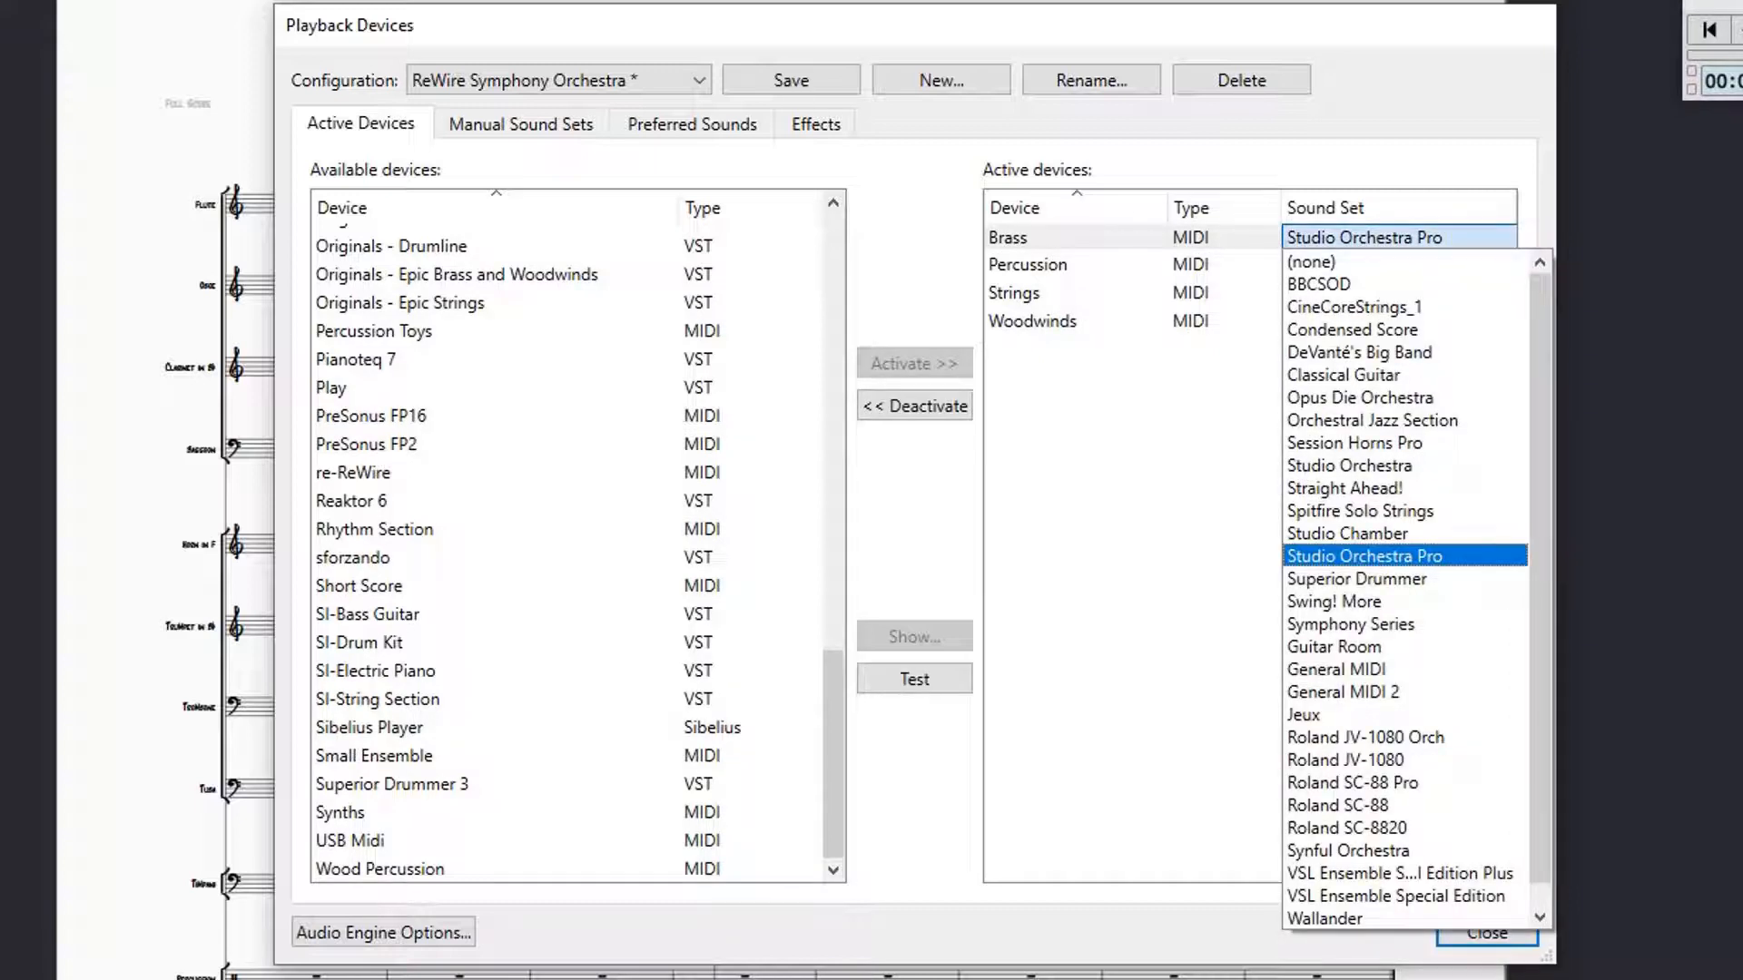
{"action": "key", "text": "Down"}
{"action": "key", "text": "Down"}
{"action": "key", "text": "Down"}
{"action": "key", "text": "Return"}
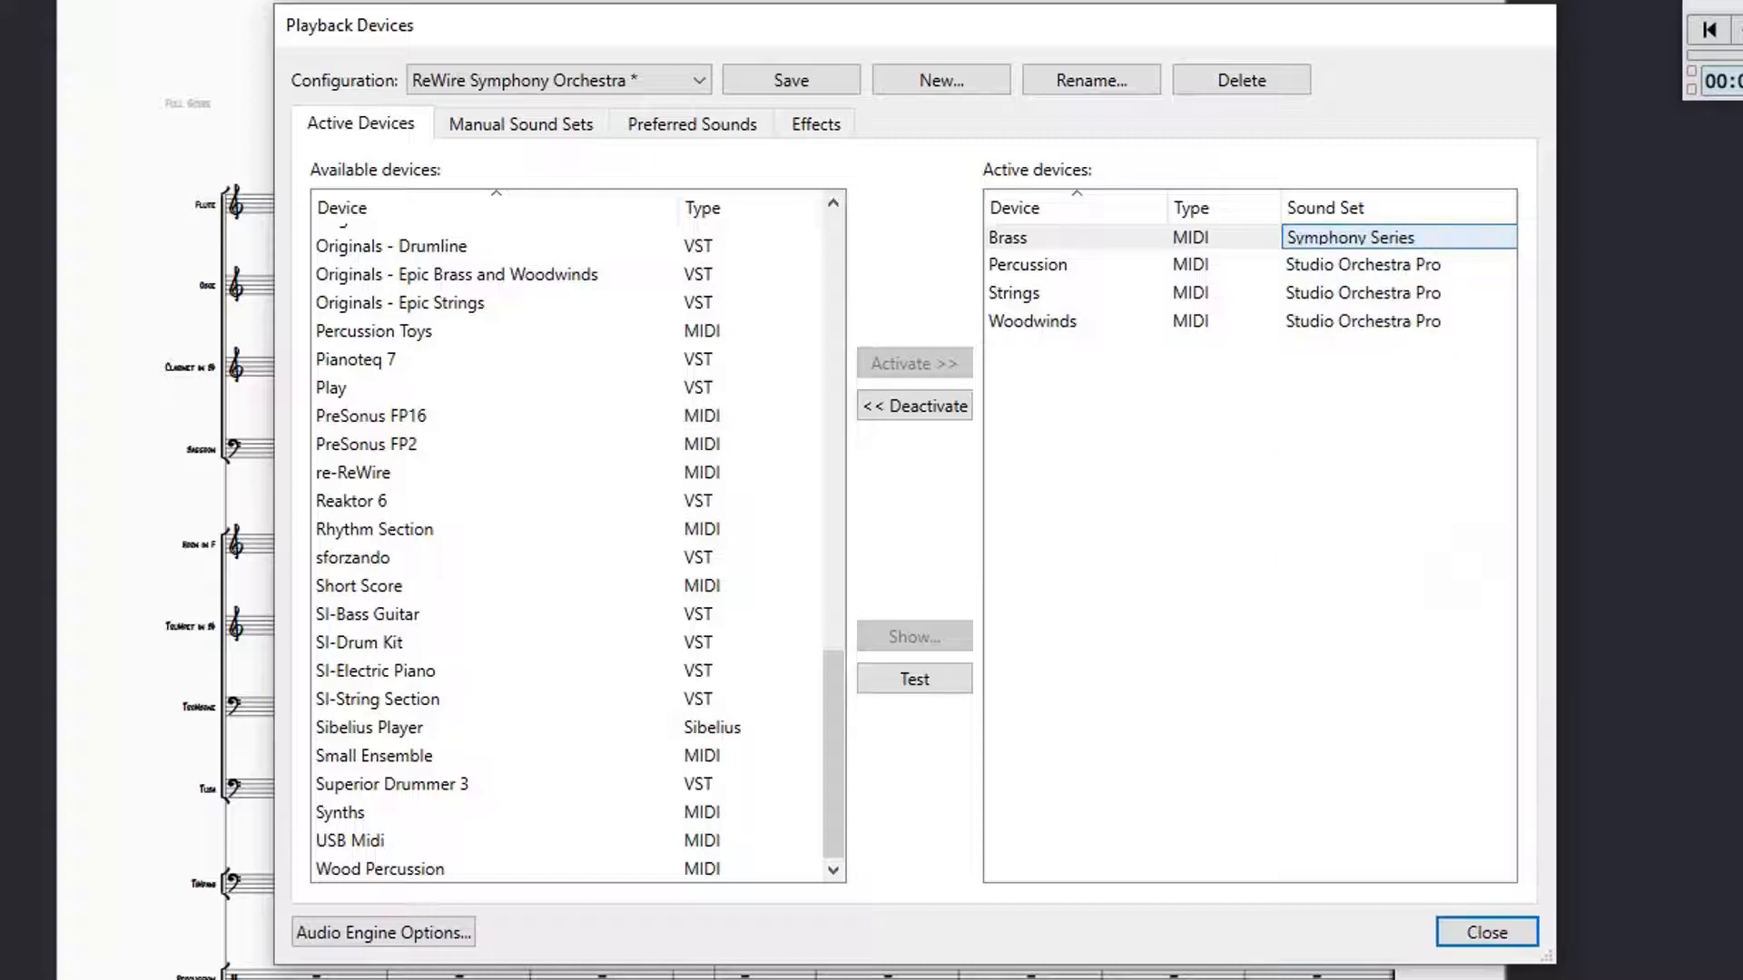
Step: Set the sound sets of the Percussion and Strings devices to Symphony Series
{"action": "left_click", "coordinate": [1398, 265]}
{"action": "left_click", "coordinate": [1398, 265]}
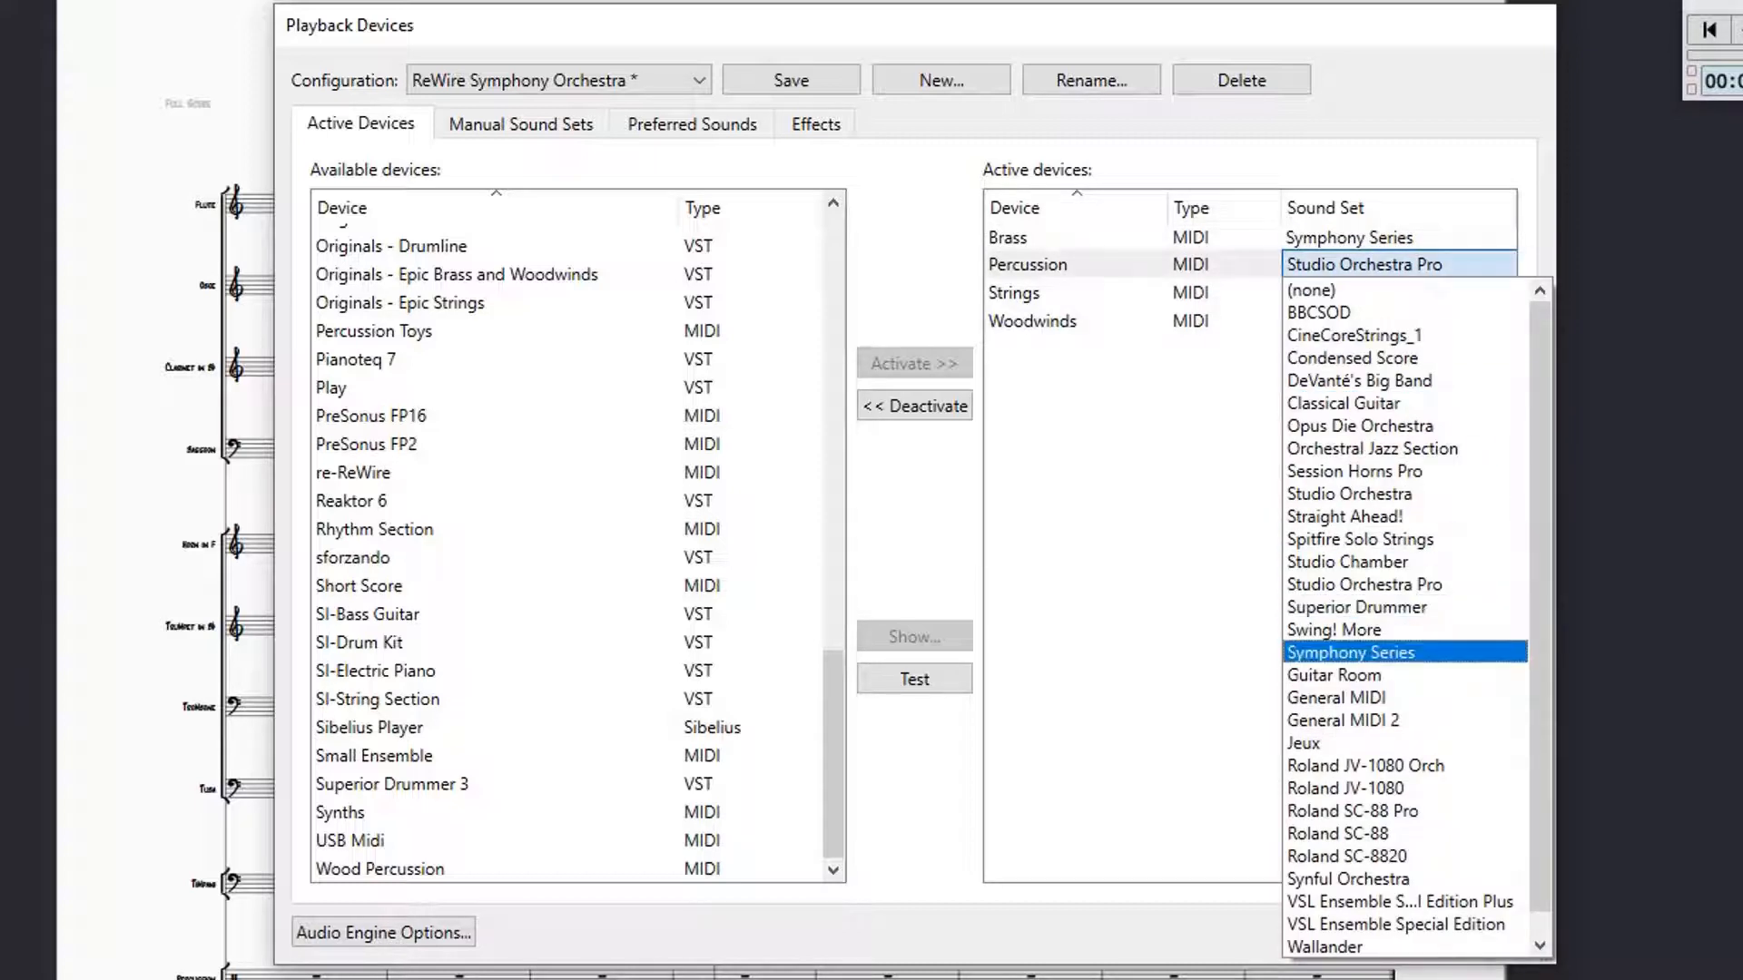
{"action": "left_click", "coordinate": [1398, 653]}
{"action": "left_click", "coordinate": [1398, 293]}
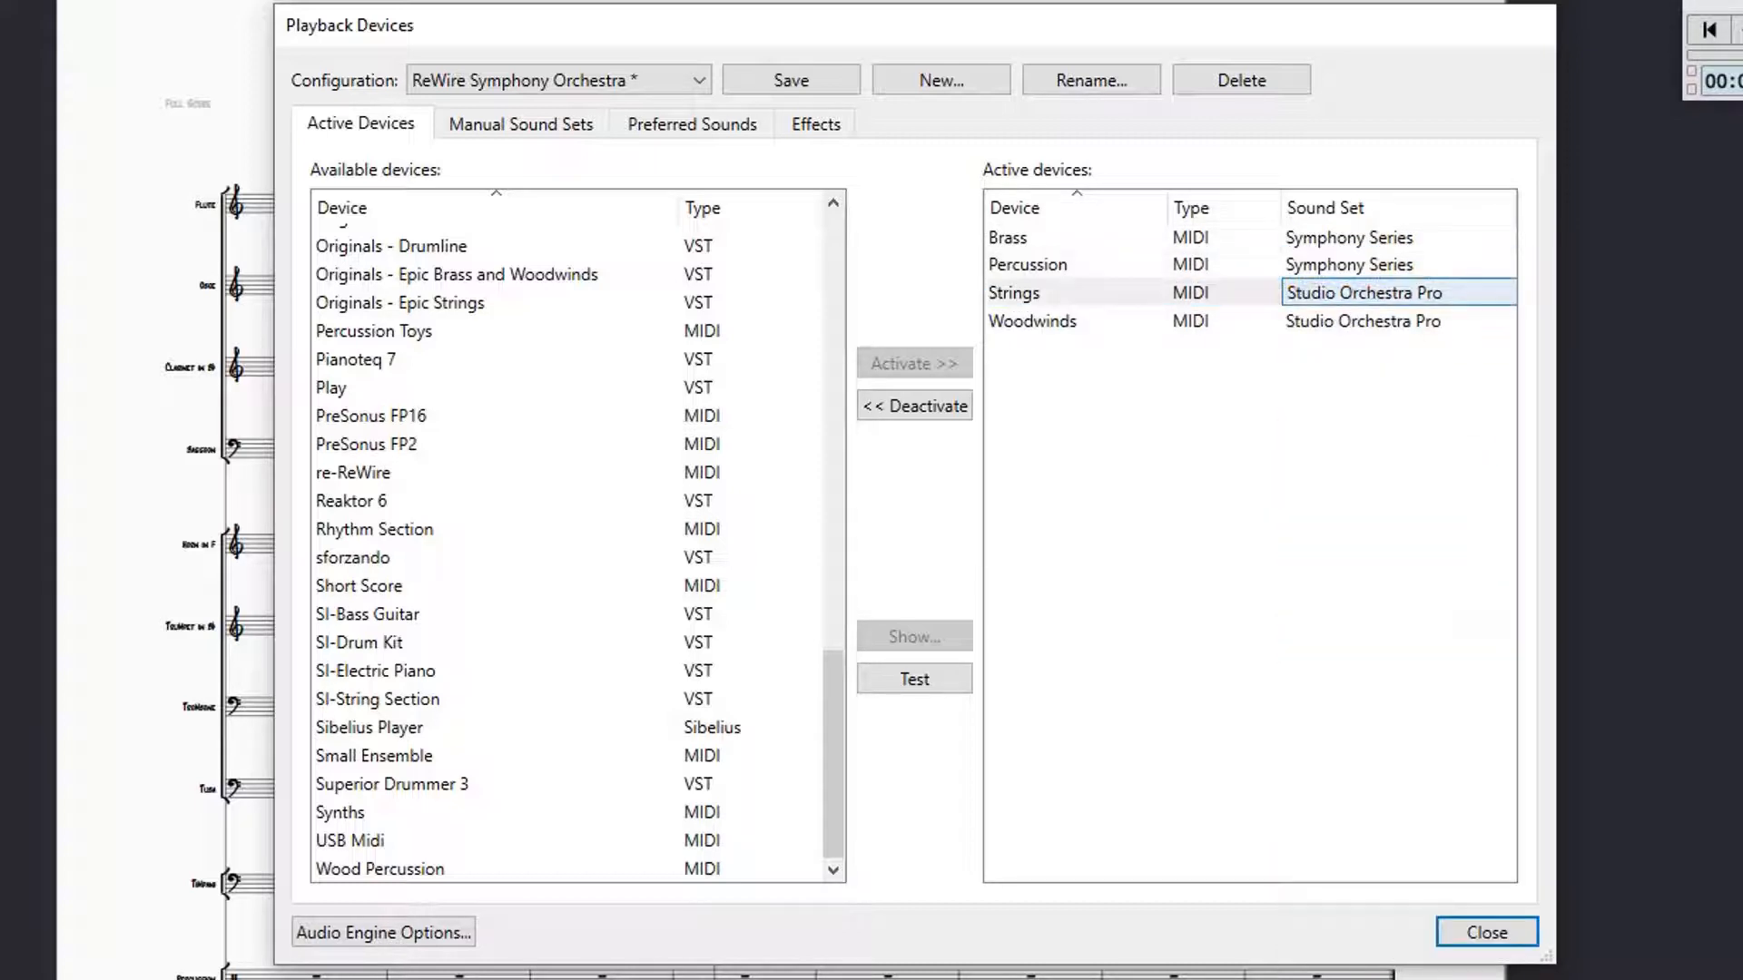
{"action": "left_click", "coordinate": [1398, 293]}
{"action": "left_click", "coordinate": [1398, 679]}
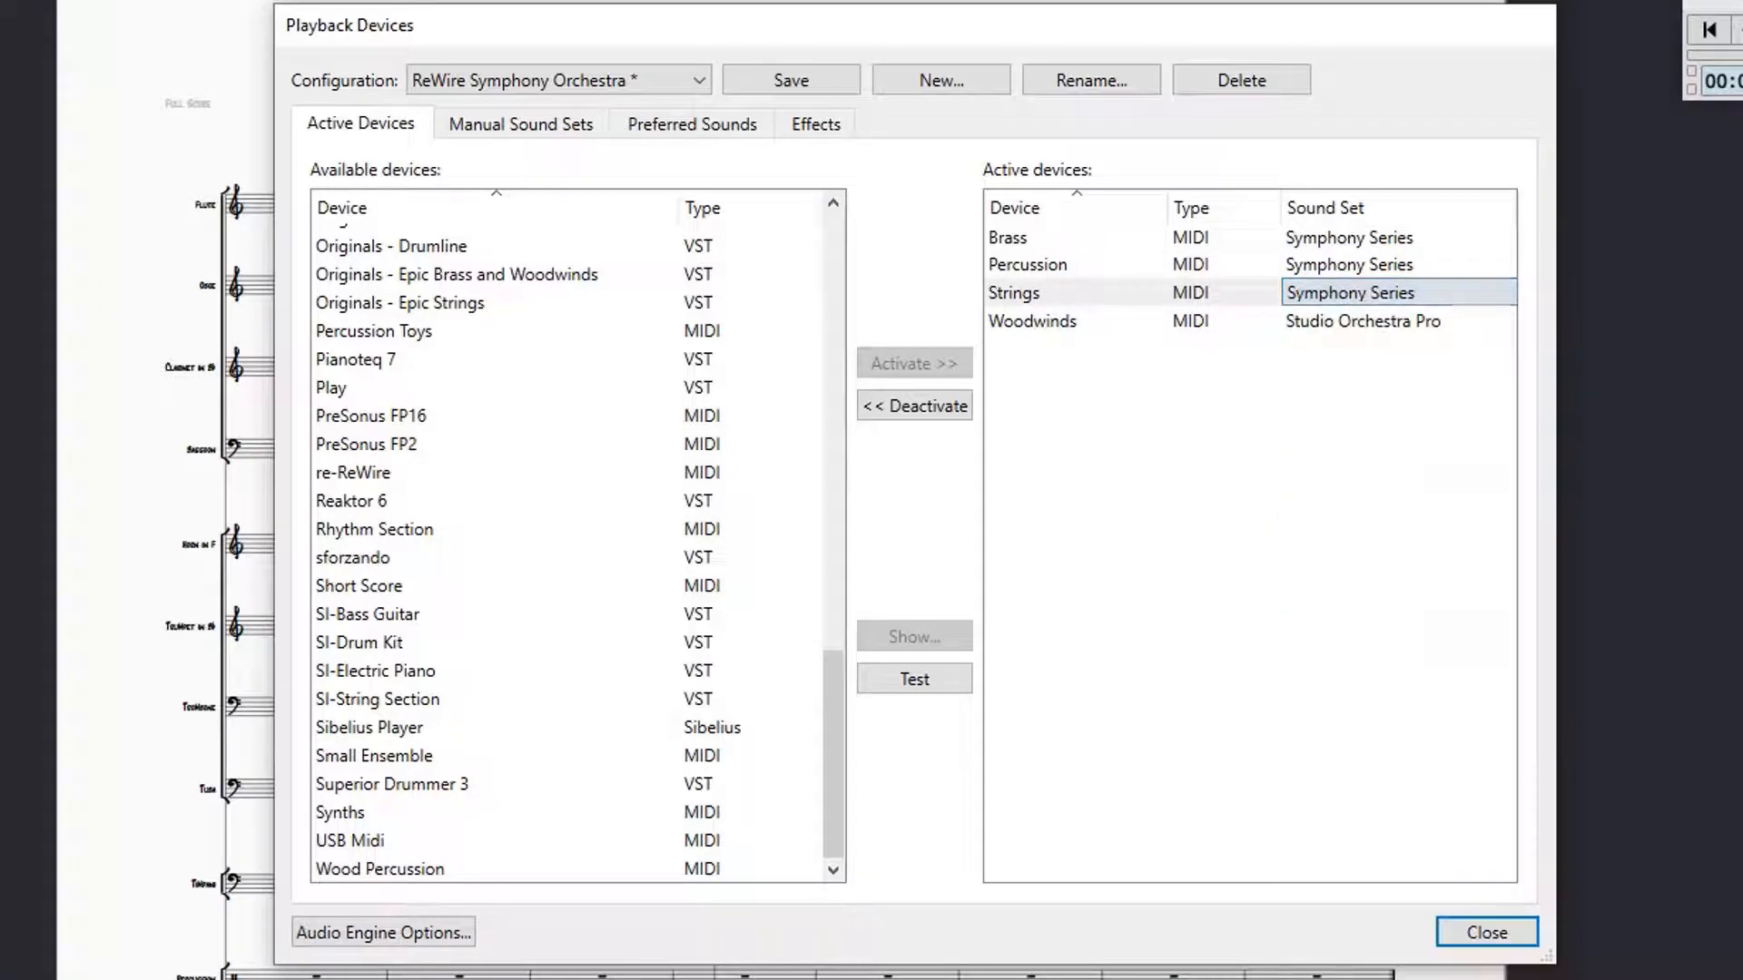
Step: Set the Woodwinds device's sound set to Symphony Series and save the playback configuration
{"action": "left_click", "coordinate": [1398, 321]}
{"action": "left_click", "coordinate": [1398, 322]}
{"action": "left_click", "coordinate": [1398, 707]}
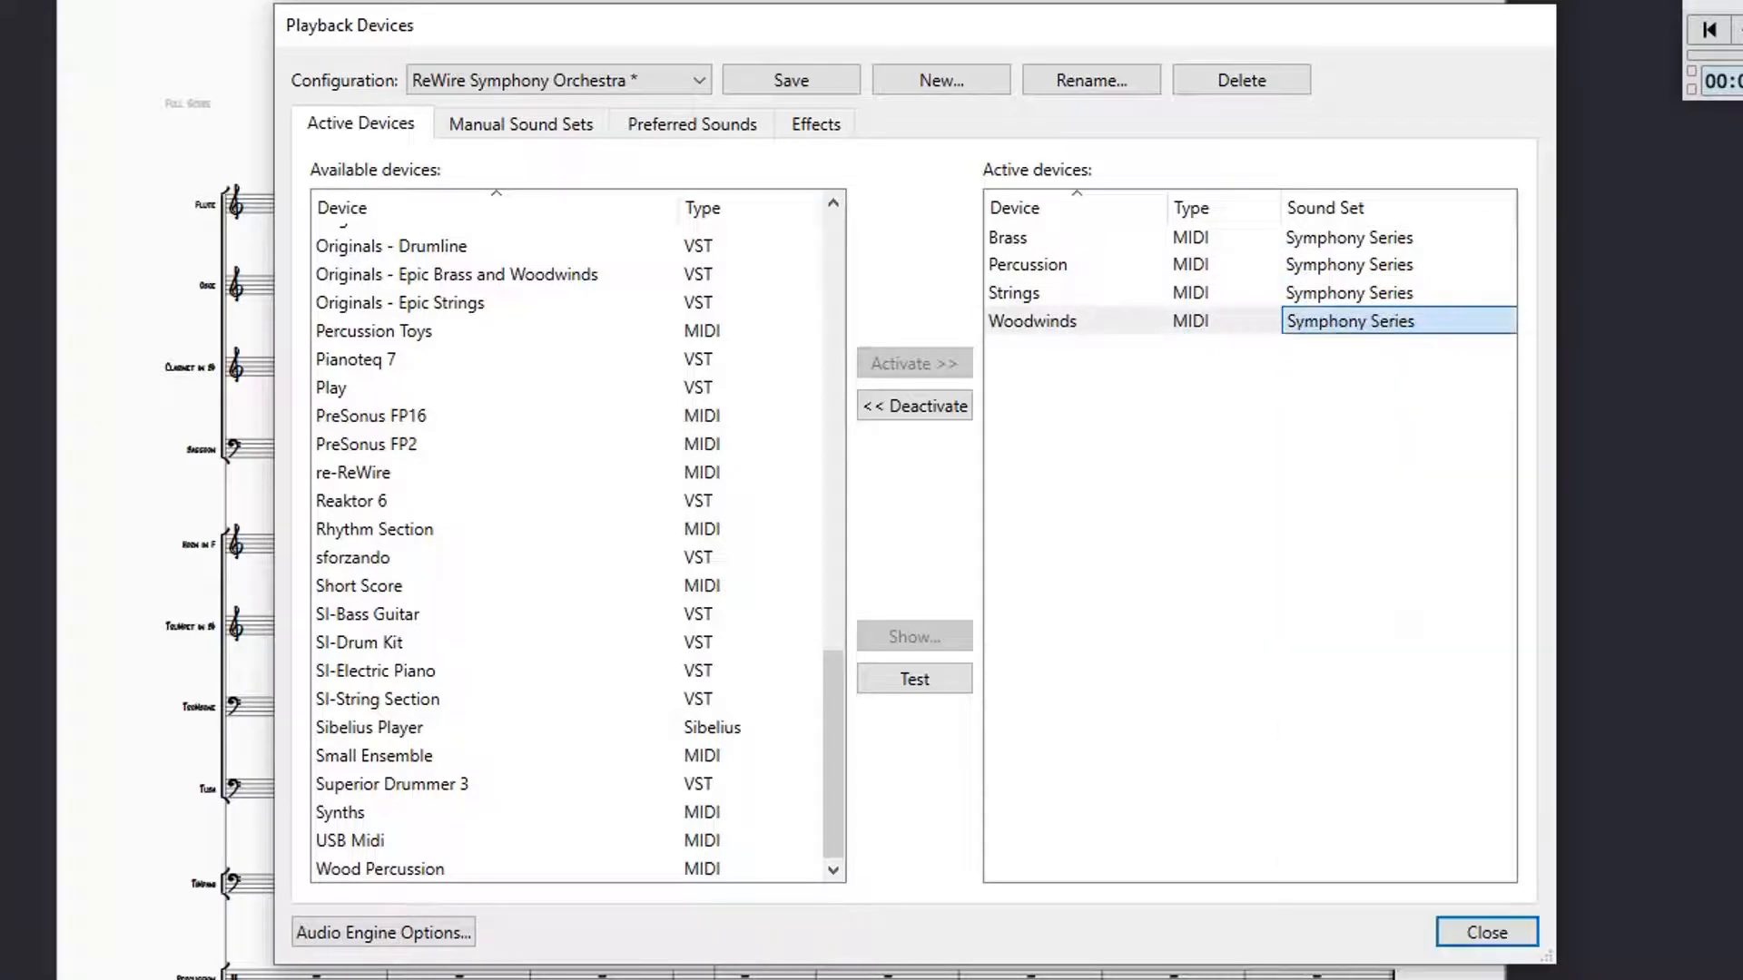
{"action": "left_click", "coordinate": [790, 80]}
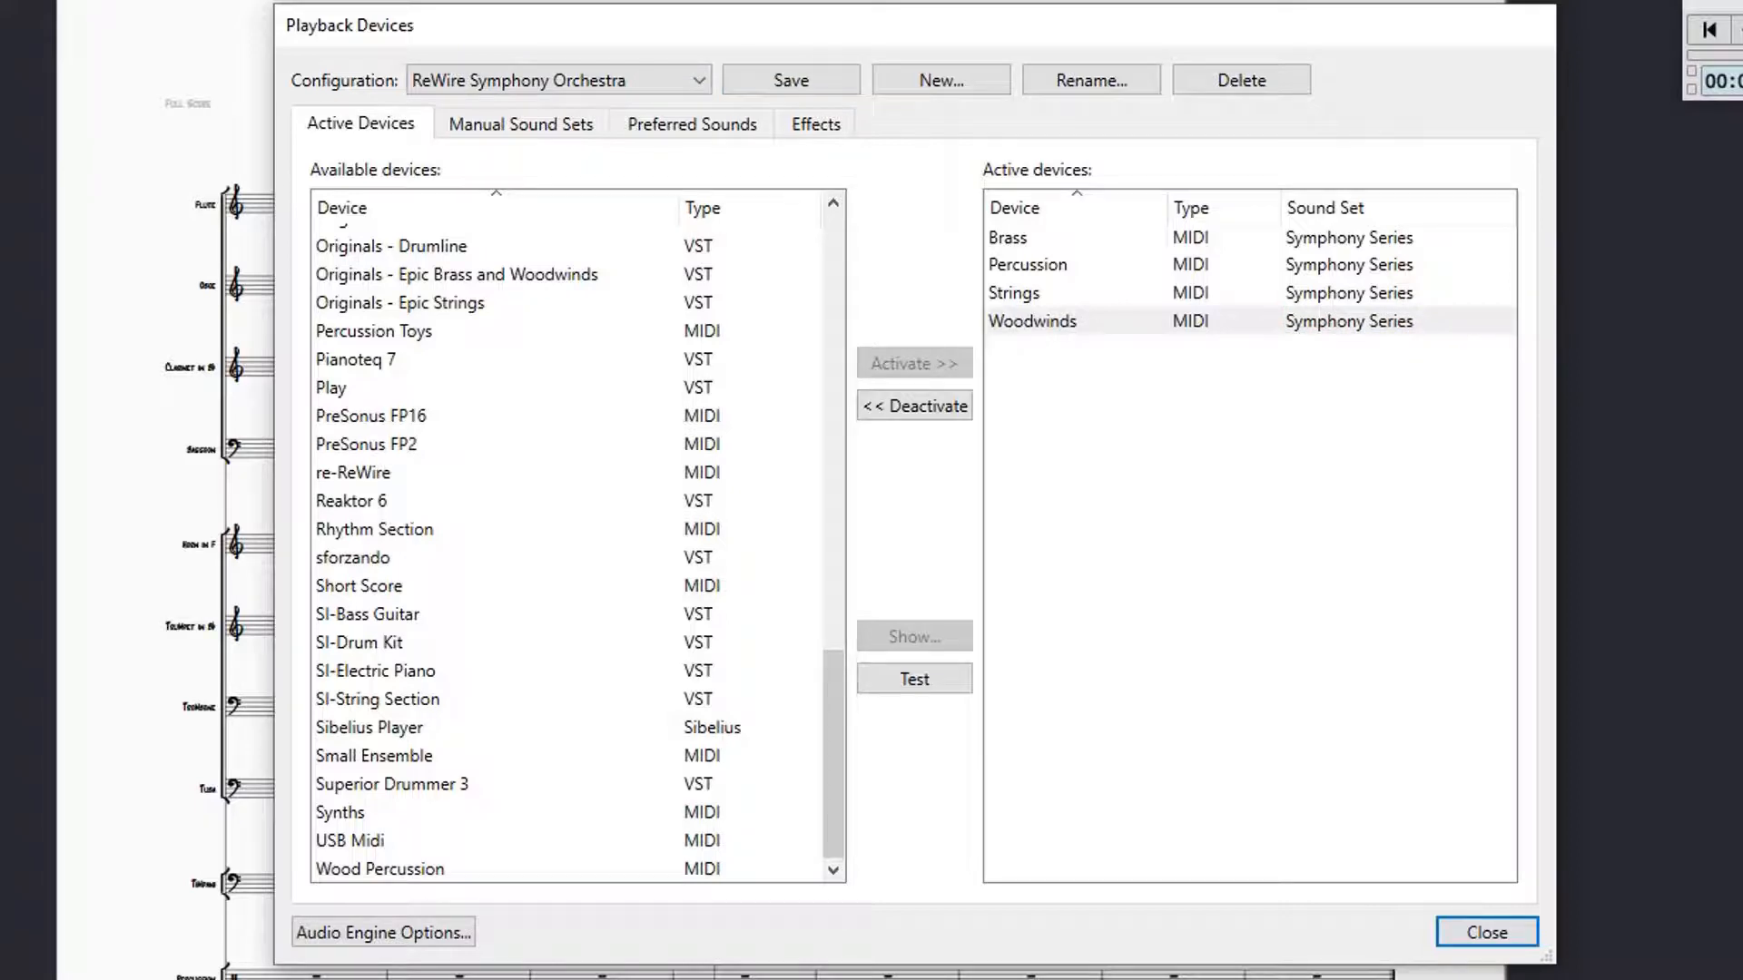
Step: Enable the manual sound set for the Woodwinds device and assign the Flutes program to channel 1
{"action": "left_click", "coordinate": [1009, 238]}
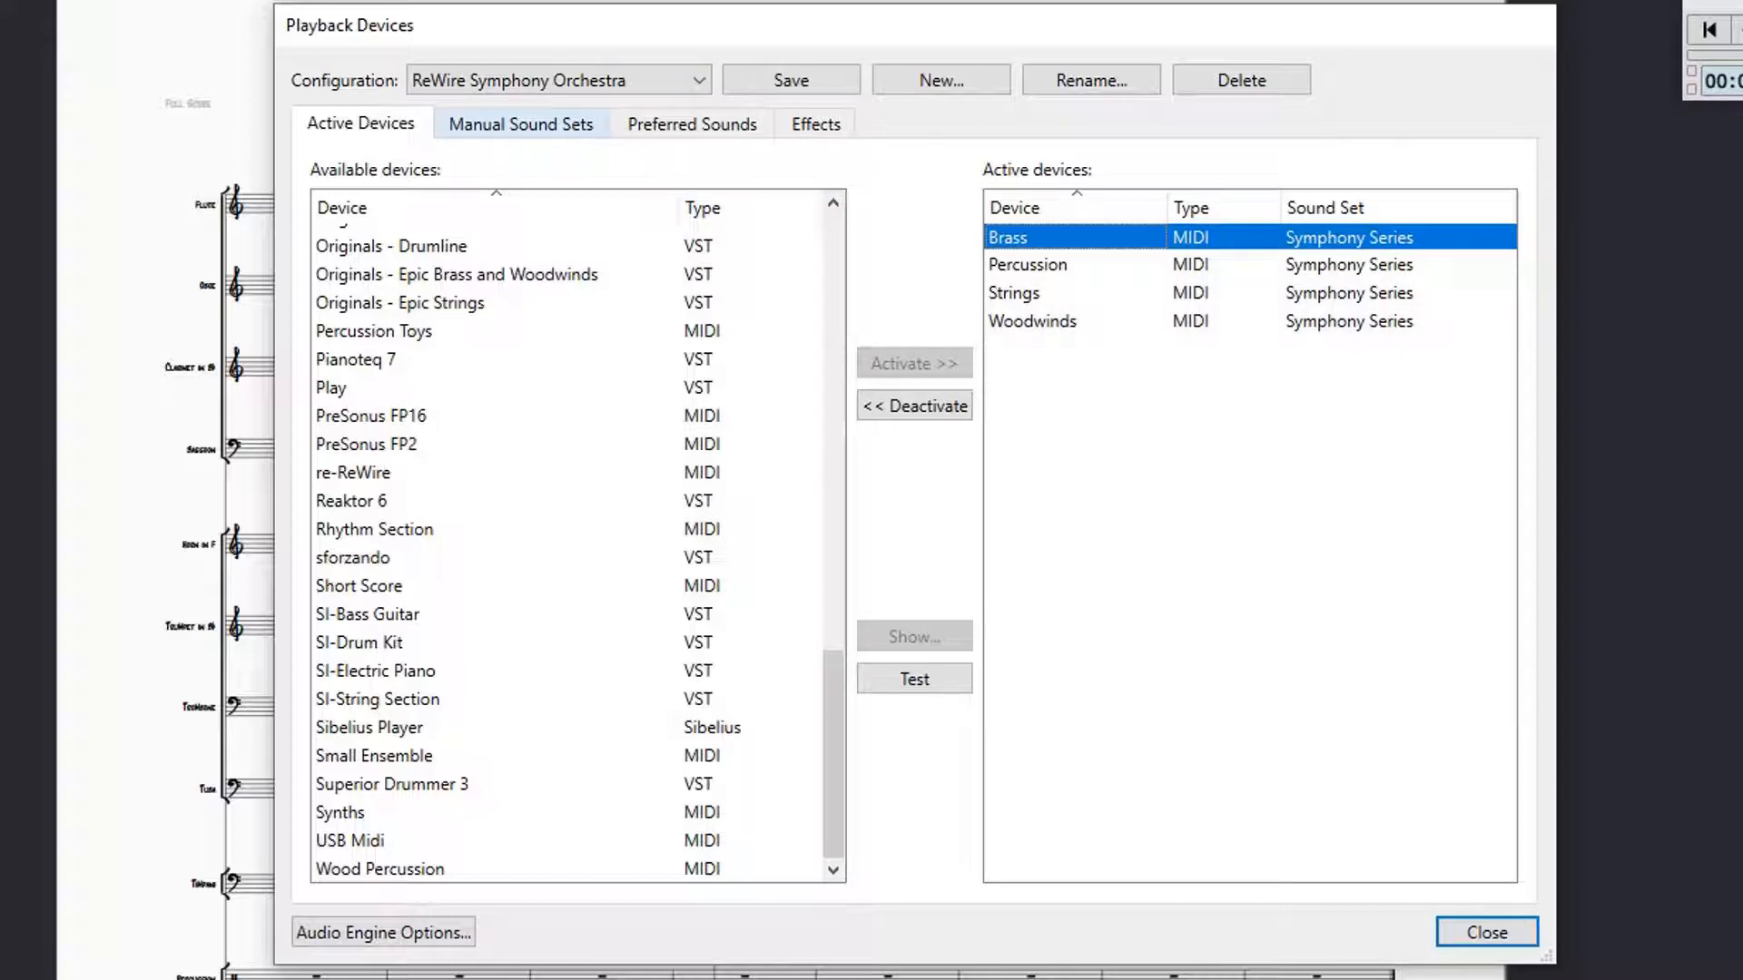
{"action": "left_click", "coordinate": [520, 123]}
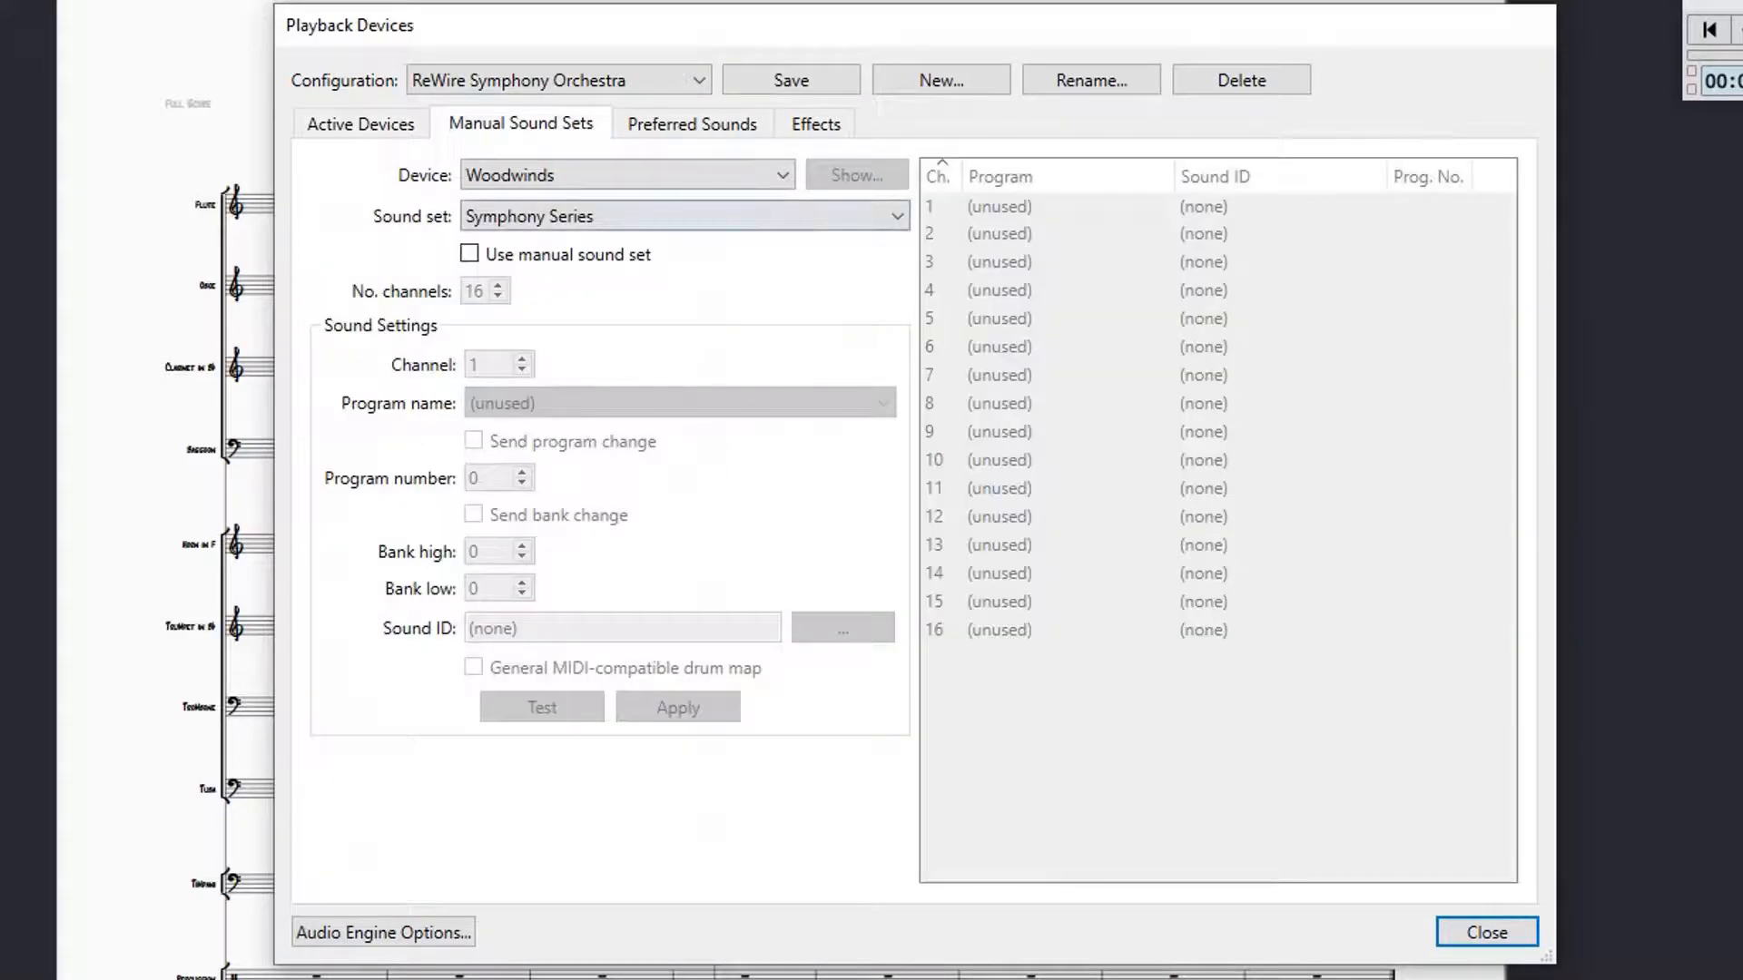
{"action": "left_click", "coordinate": [469, 254]}
{"action": "left_click", "coordinate": [998, 207]}
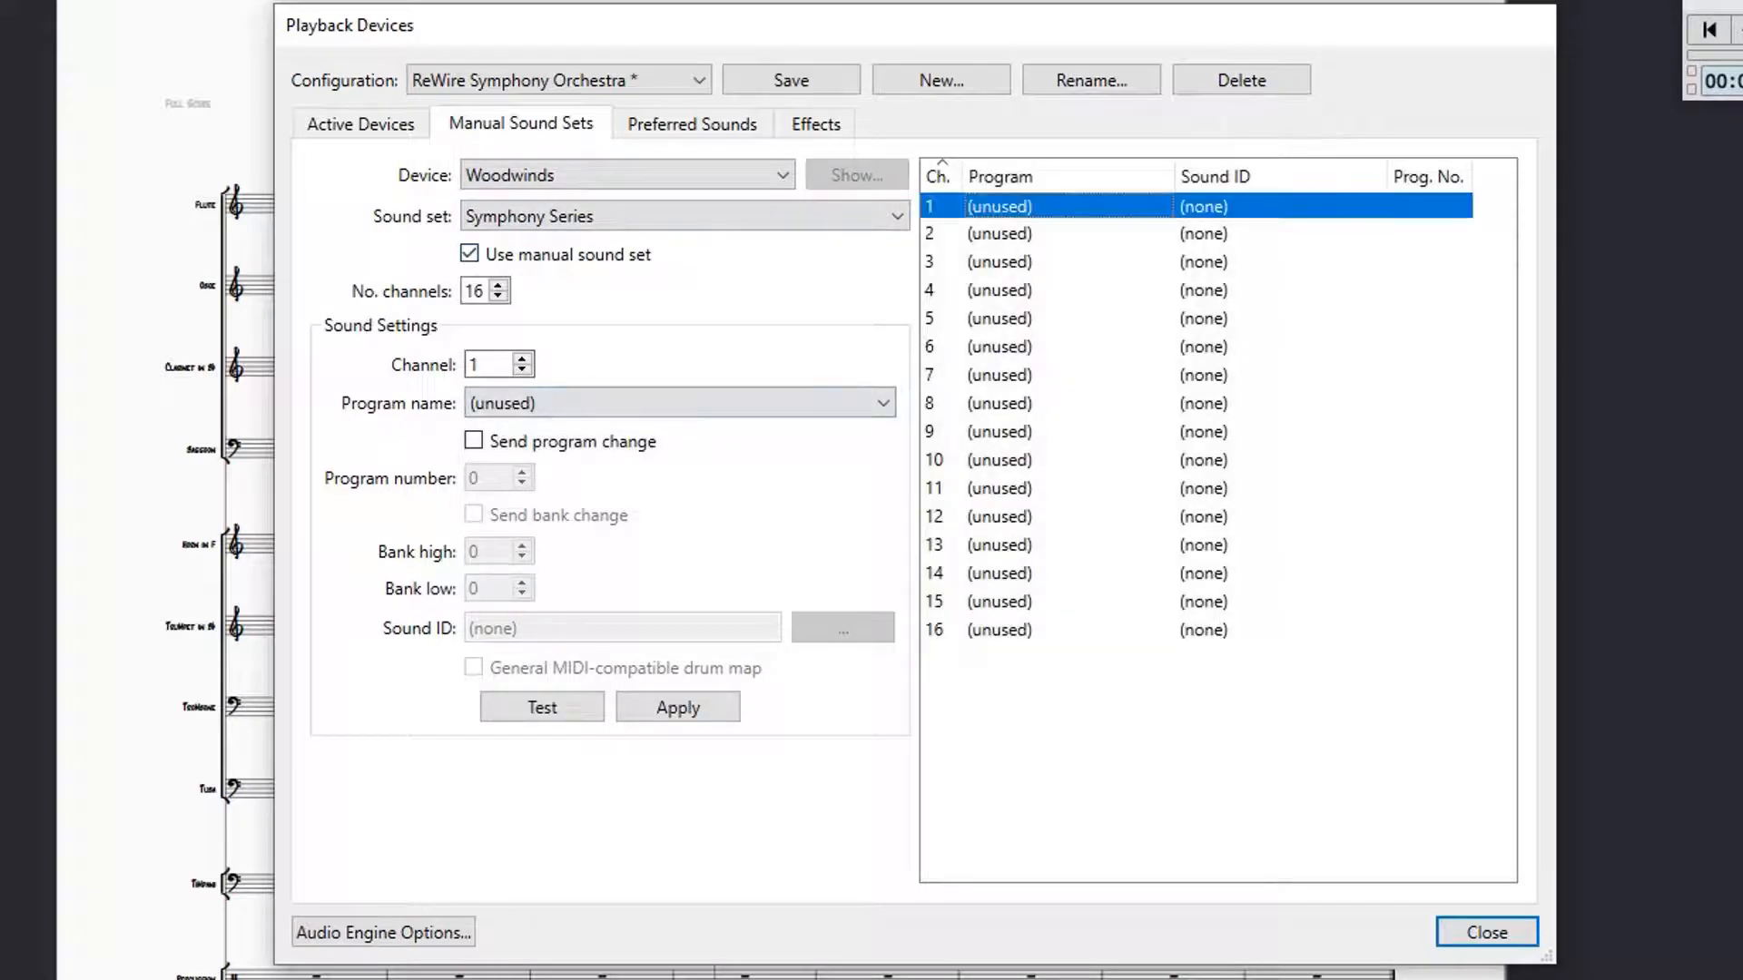
{"action": "left_click", "coordinate": [679, 403]}
{"action": "scroll", "coordinate": [668, 467], "scroll_direction": "down", "scroll_amount": 4}
{"action": "scroll", "coordinate": [668, 568], "scroll_direction": "up", "scroll_amount": 4}
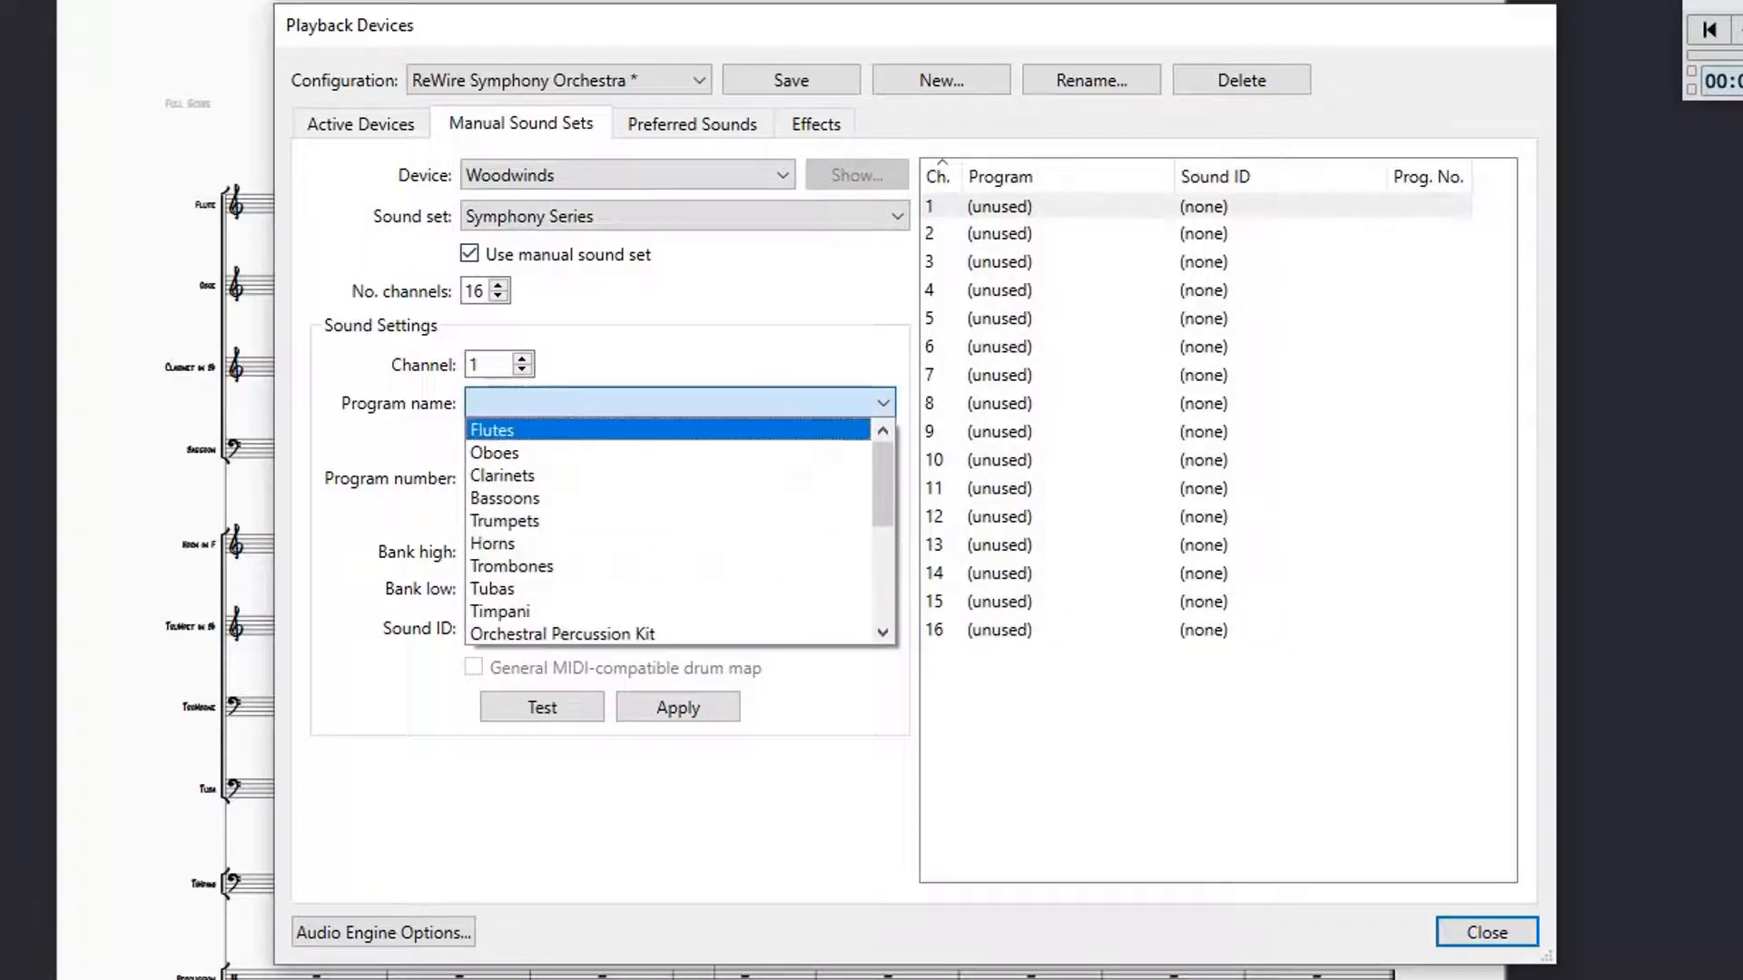
{"action": "left_click", "coordinate": [491, 430]}
{"action": "left_click", "coordinate": [678, 707]}
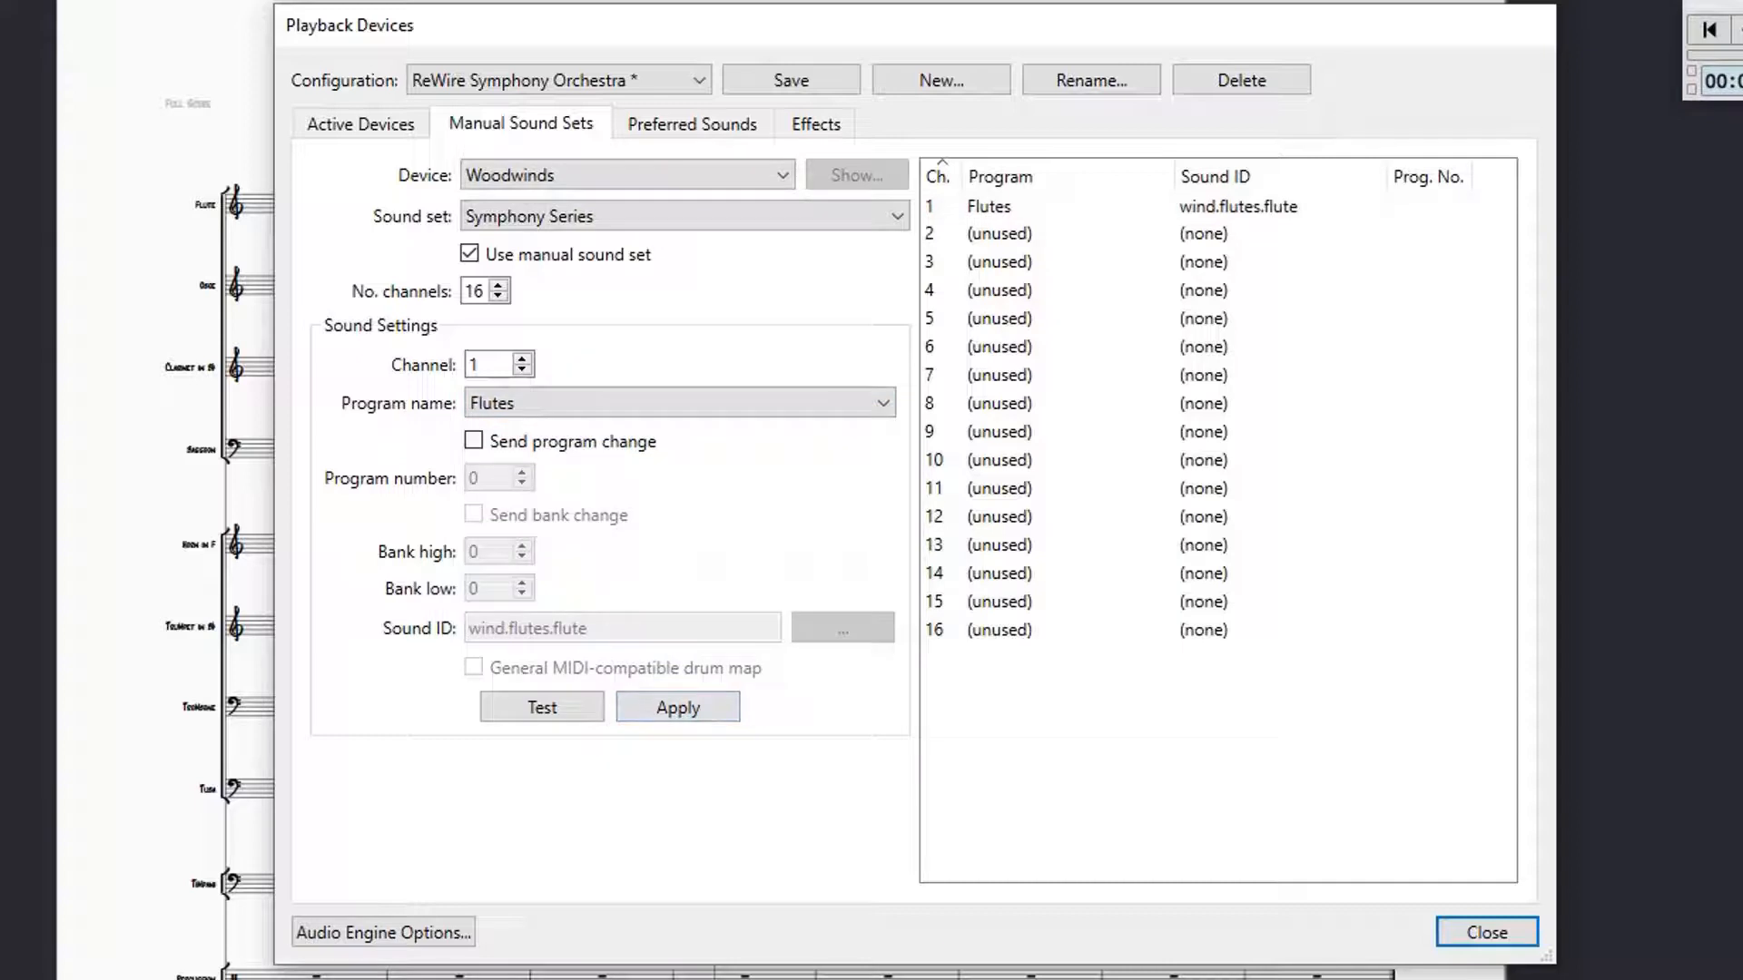
Step: Assign the Oboes program to channel 2 of the Woodwinds device
{"action": "left_click", "coordinate": [999, 207]}
{"action": "left_click", "coordinate": [999, 234]}
{"action": "left_click", "coordinate": [679, 403]}
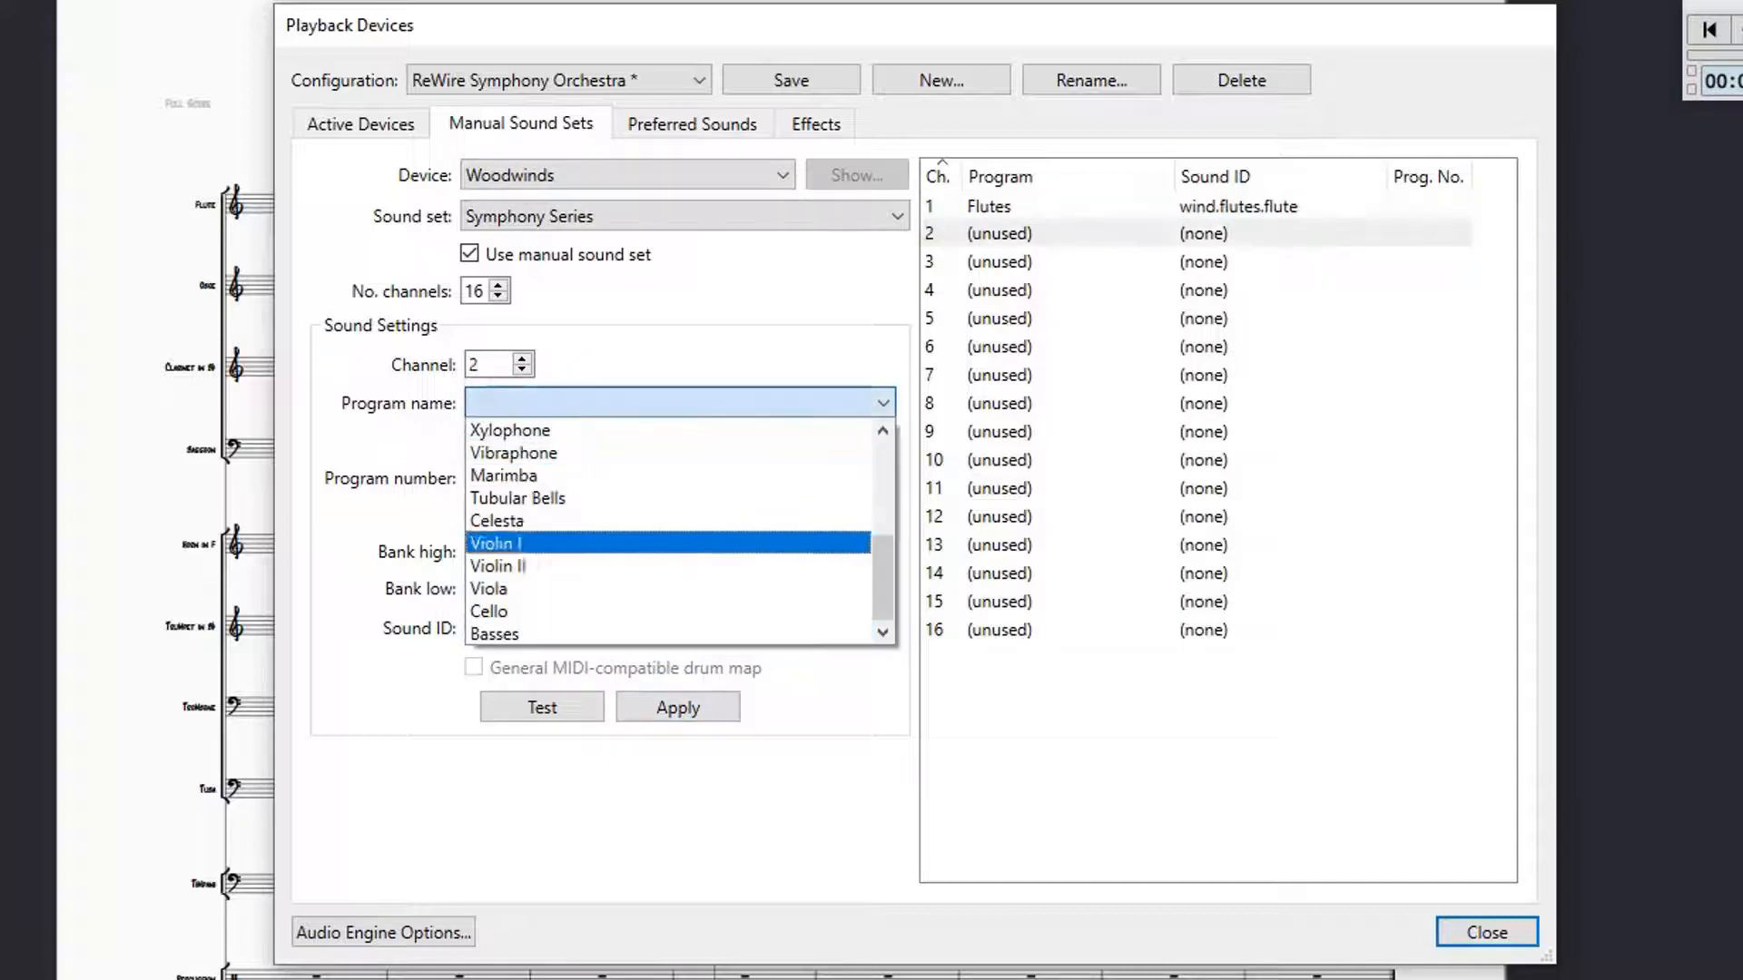
{"action": "scroll", "coordinate": [509, 543], "scroll_direction": "up", "scroll_amount": 4}
{"action": "left_click", "coordinate": [495, 452]}
{"action": "left_click", "coordinate": [677, 707]}
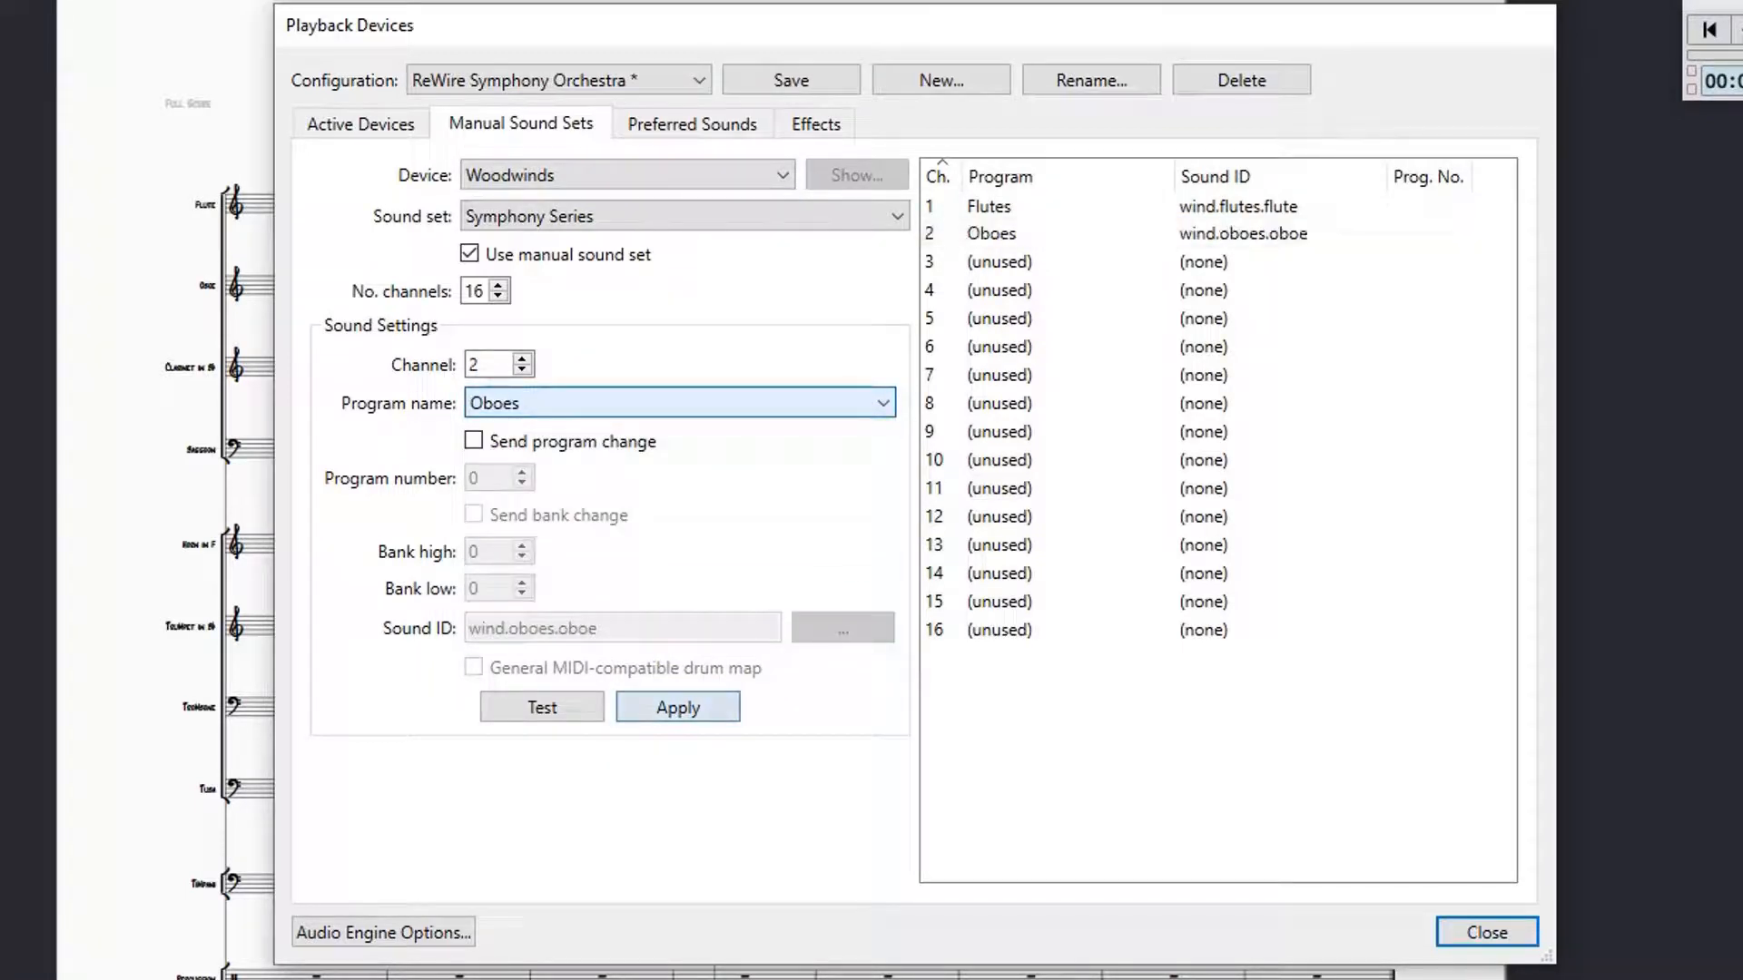
Step: Assign Clarinets to channel 3 and Bassoons to channel 4 of the Woodwinds device
{"action": "left_click", "coordinate": [998, 262]}
{"action": "left_click", "coordinate": [679, 403]}
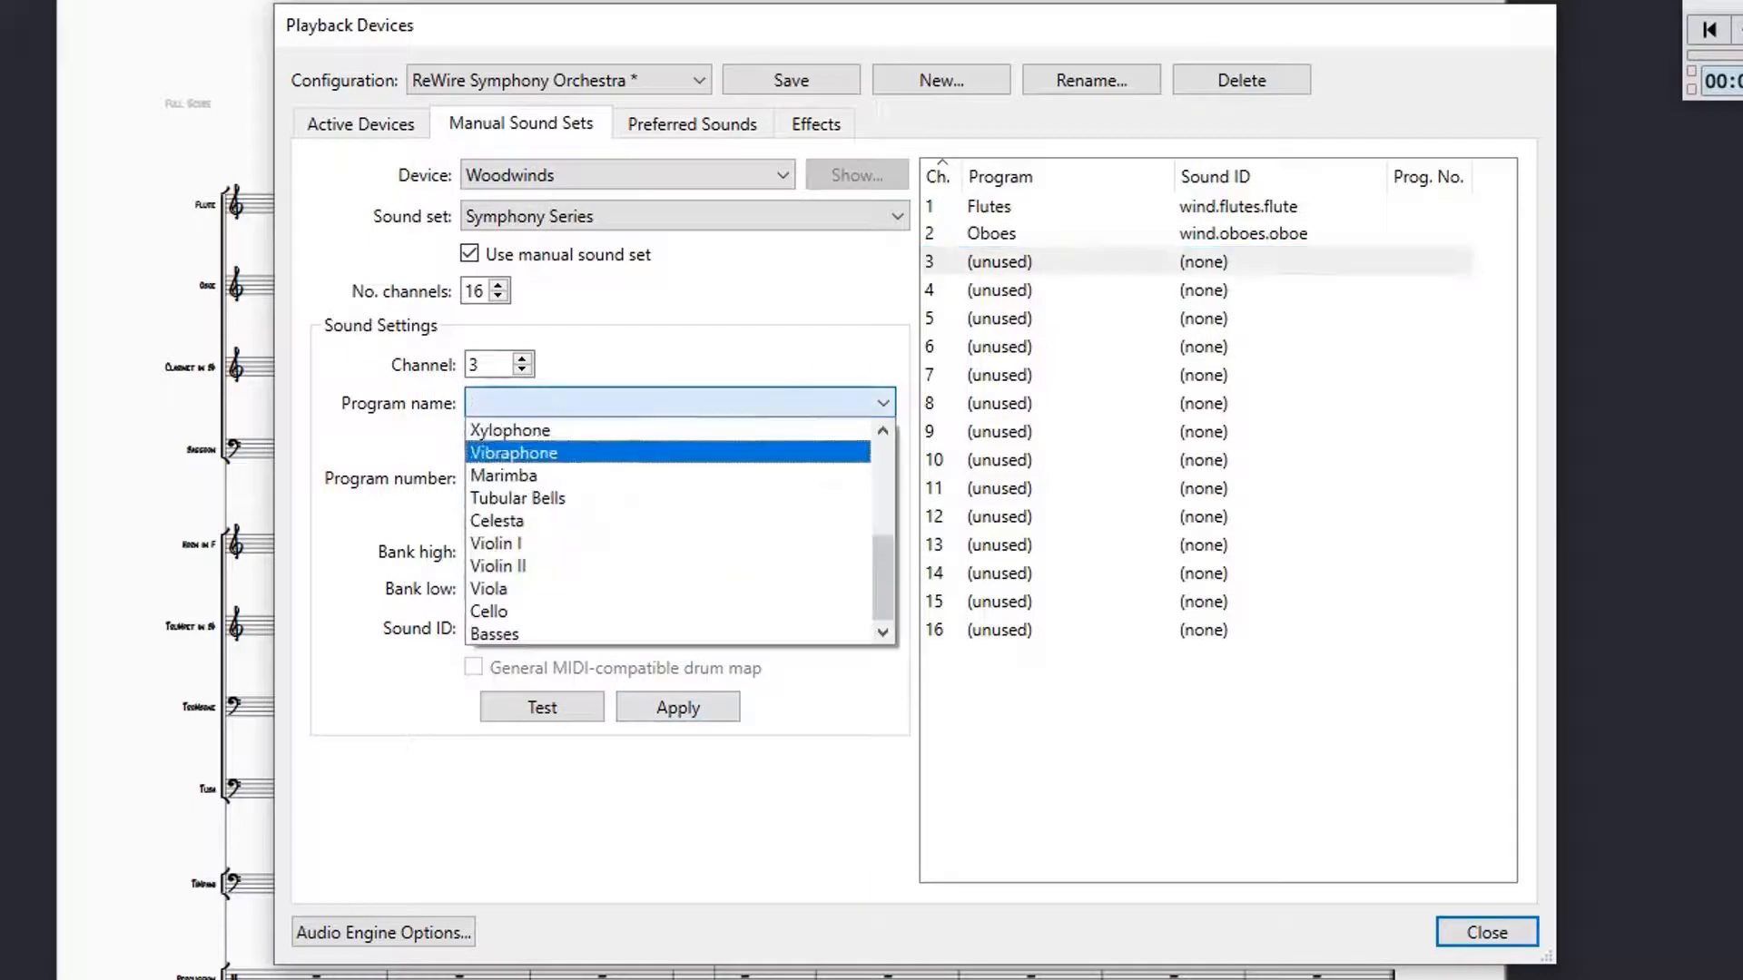
{"action": "scroll", "coordinate": [508, 517], "scroll_direction": "up", "scroll_amount": 4}
{"action": "left_click", "coordinate": [678, 707]}
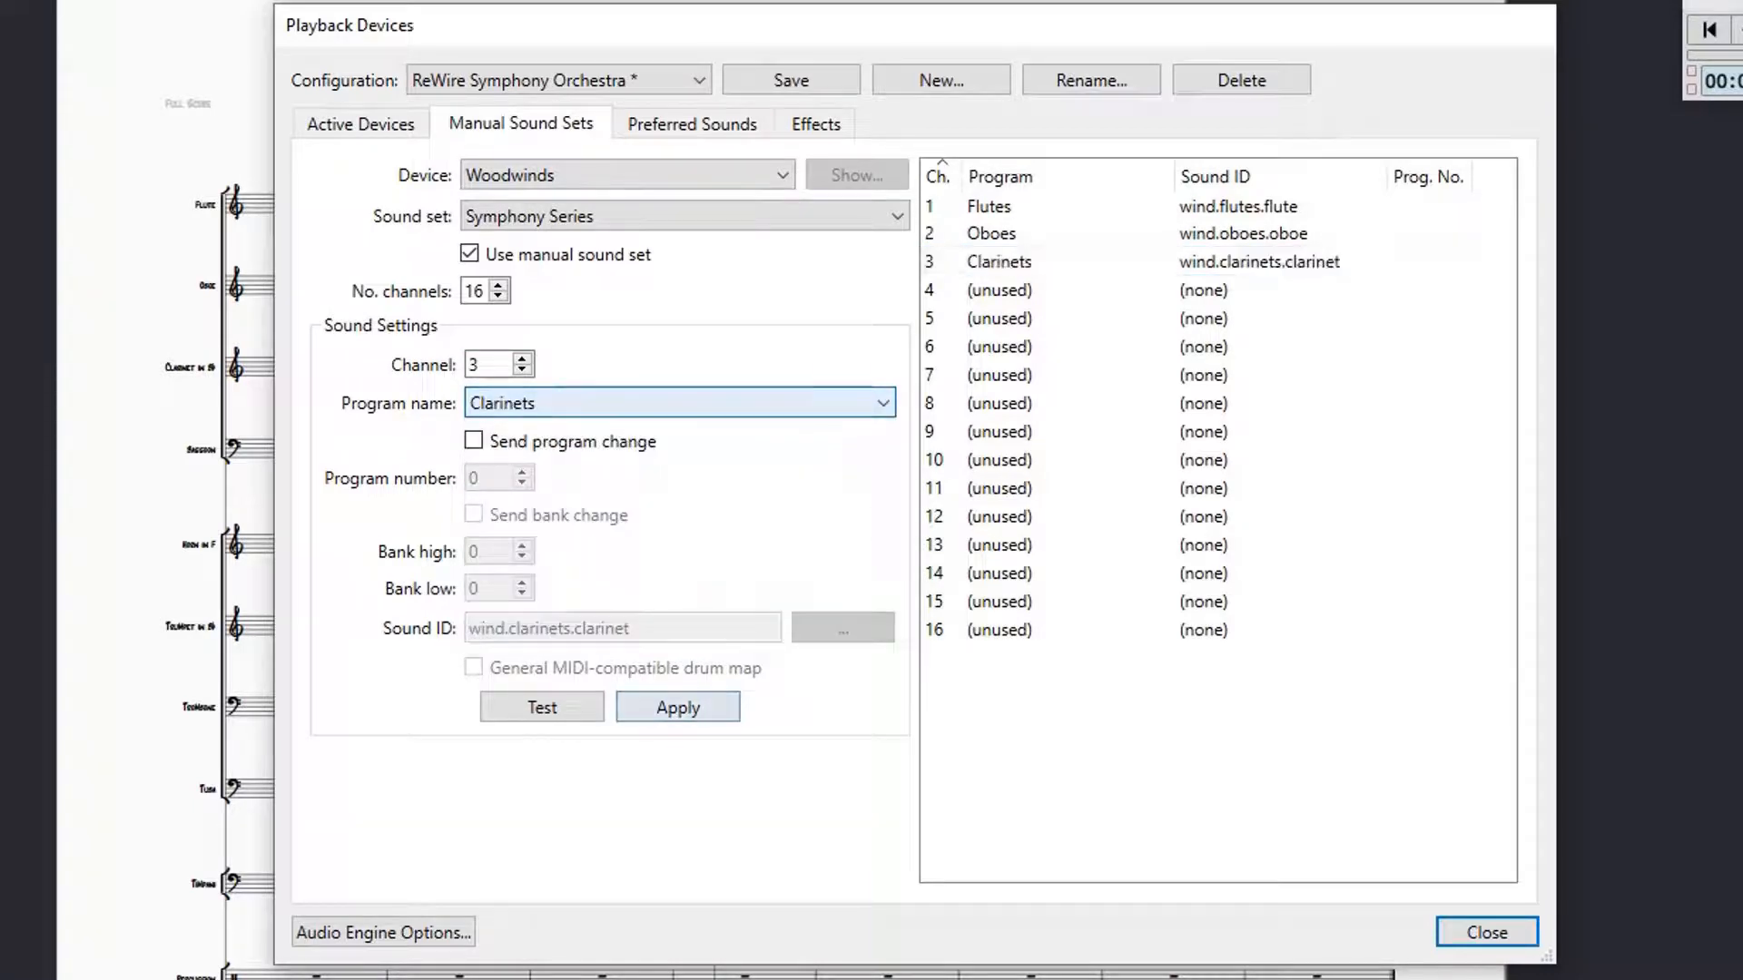
{"action": "left_click", "coordinate": [999, 290]}
{"action": "left_click", "coordinate": [771, 403]}
{"action": "scroll", "coordinate": [763, 521], "scroll_direction": "up", "scroll_amount": 4}
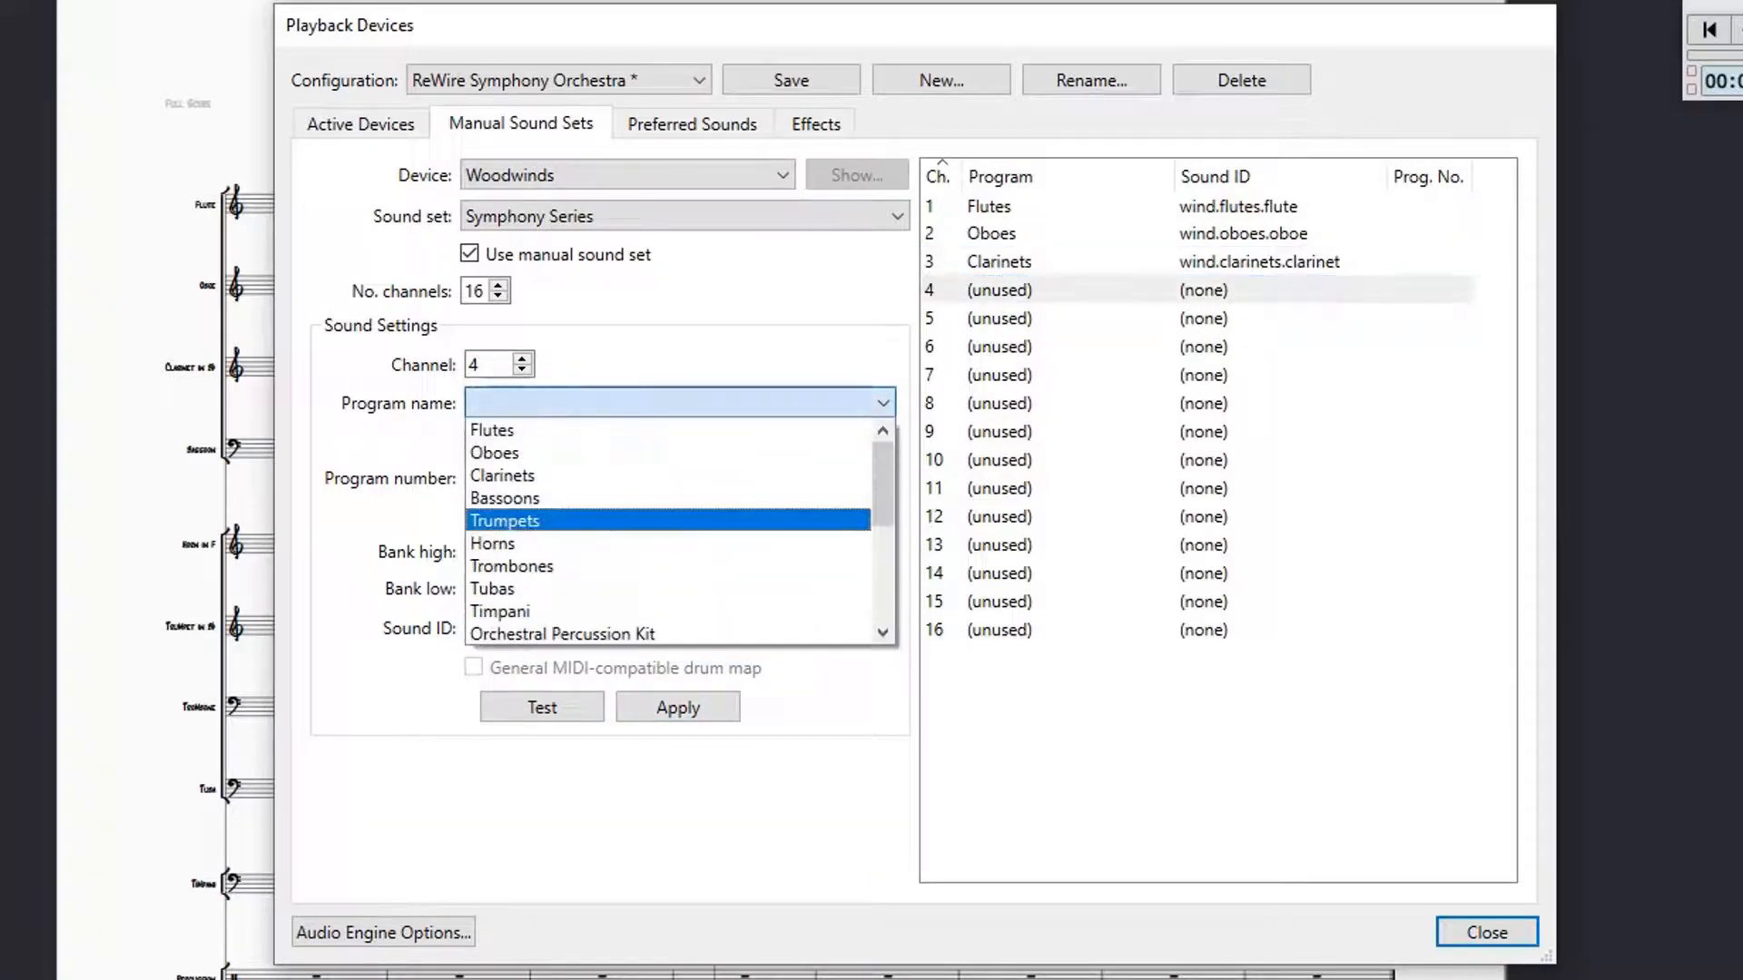
{"action": "left_click", "coordinate": [763, 497]}
{"action": "left_click", "coordinate": [678, 707]}
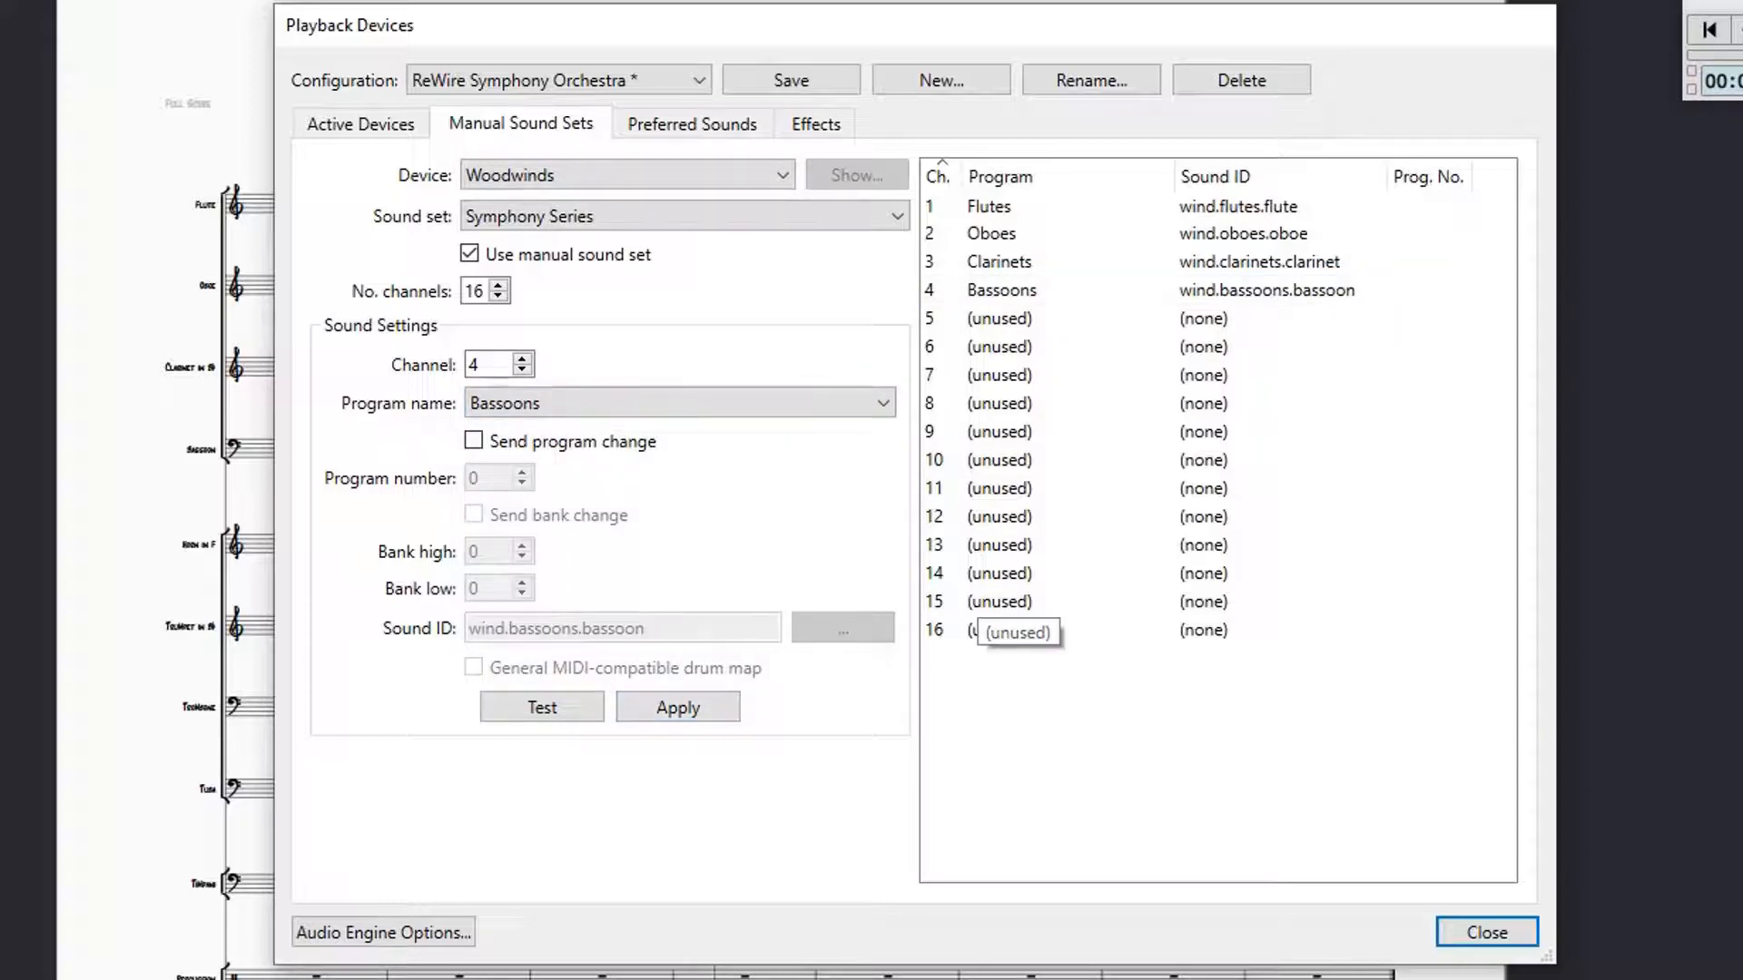
Step: Enable the manual sound set for the Brass device and assign the Horns program to channel 1
{"action": "left_click", "coordinate": [628, 175]}
{"action": "left_click", "coordinate": [563, 225]}
{"action": "left_click", "coordinate": [771, 403]}
{"action": "left_click", "coordinate": [763, 545]}
{"action": "left_click", "coordinate": [678, 707]}
{"action": "left_click", "coordinate": [999, 207]}
{"action": "left_click", "coordinate": [772, 403]}
{"action": "left_click", "coordinate": [762, 543]}
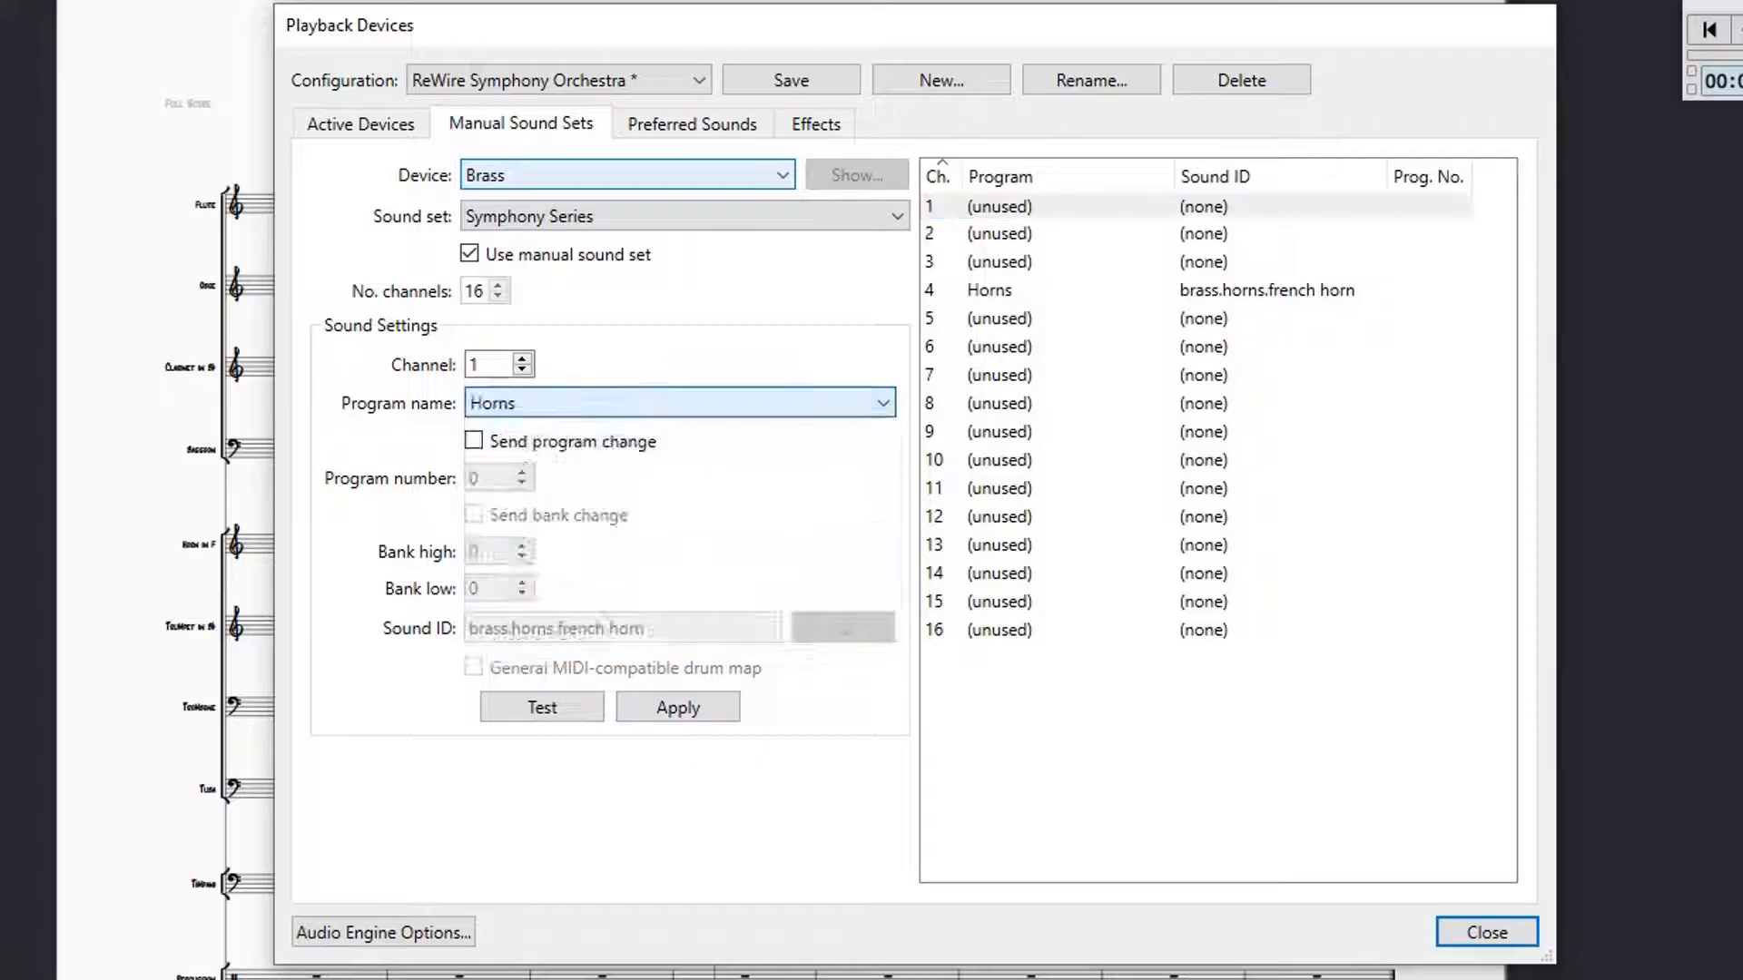
{"action": "left_click", "coordinate": [678, 707]}
Step: Assign Trumpets, Trombones and Tubas to channels 2, 3 and 4 of the Brass device
{"action": "left_click", "coordinate": [999, 234]}
{"action": "left_click", "coordinate": [771, 403]}
{"action": "left_click", "coordinate": [763, 521]}
{"action": "left_click", "coordinate": [678, 707]}
{"action": "left_click", "coordinate": [681, 589]}
{"action": "left_click", "coordinate": [678, 707]}
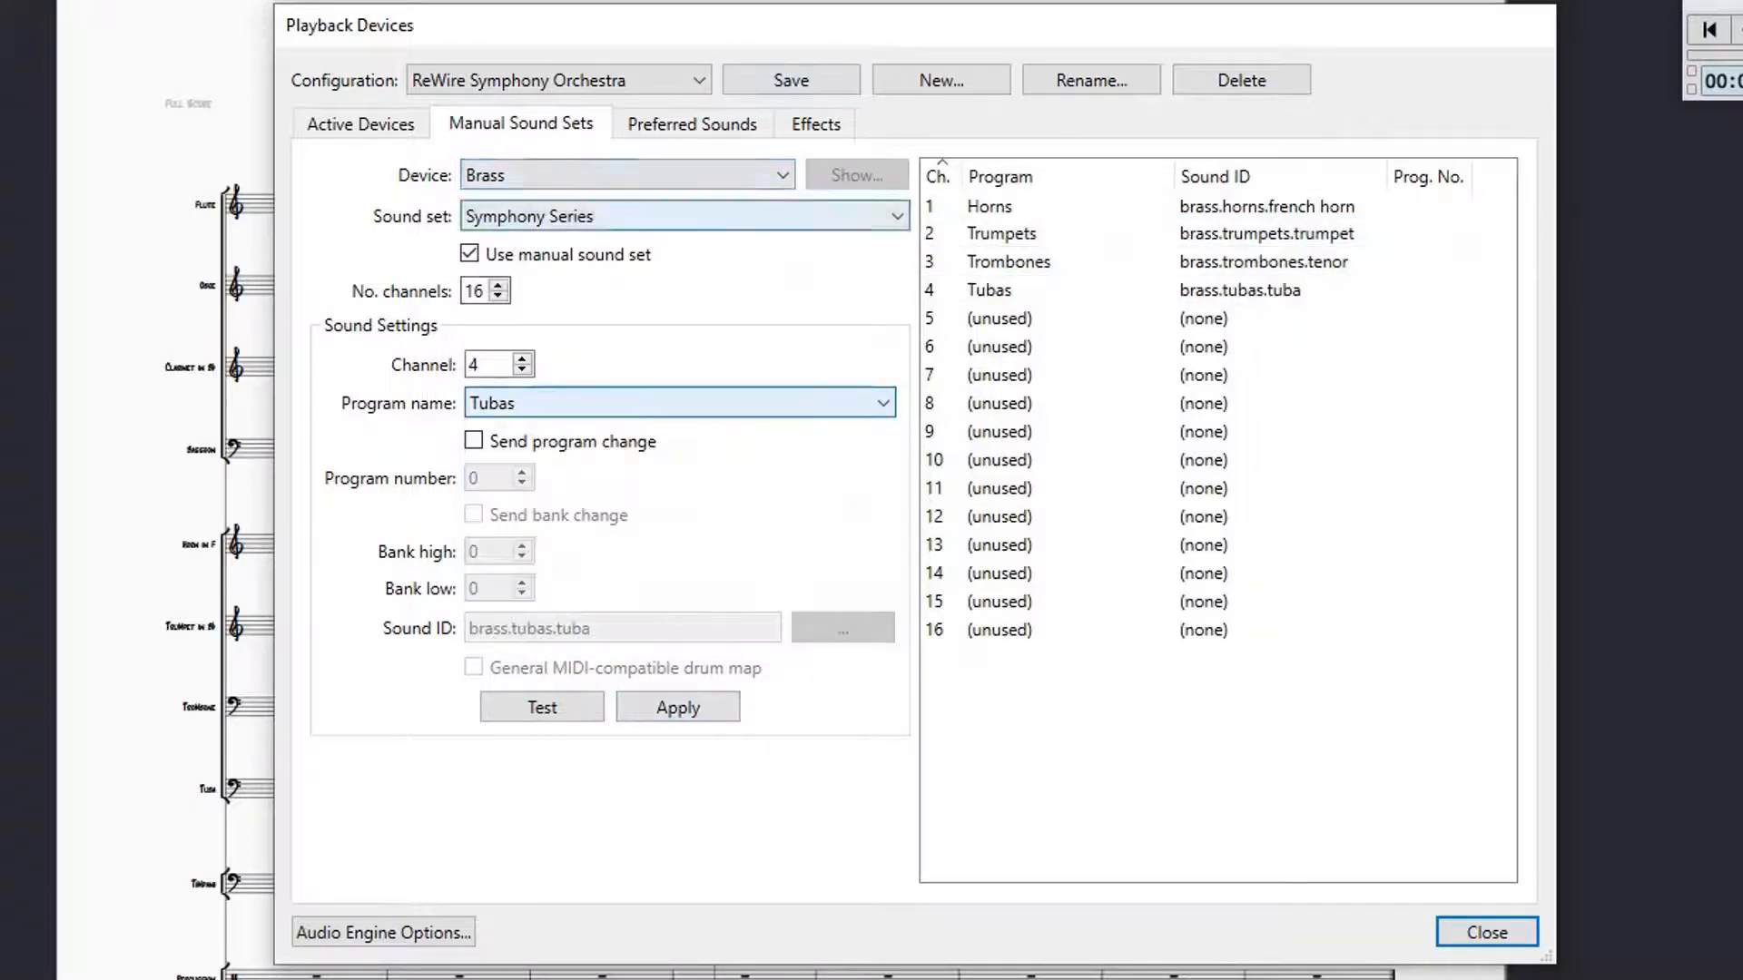
Step: Enable the manual sound set for the Strings device and assign Violin I to channel 1 and Violin II to channel 2
{"action": "left_click", "coordinate": [628, 175]}
{"action": "left_click", "coordinate": [563, 248]}
{"action": "left_click", "coordinate": [771, 403]}
{"action": "left_click", "coordinate": [681, 544]}
{"action": "left_click", "coordinate": [678, 707]}
{"action": "left_click", "coordinate": [999, 235]}
{"action": "left_click", "coordinate": [771, 403]}
{"action": "left_click", "coordinate": [681, 567]}
{"action": "left_click", "coordinate": [678, 707]}
Step: Assign the Viola program to channel 3 of the Strings device and select channel 4
{"action": "left_click", "coordinate": [999, 263]}
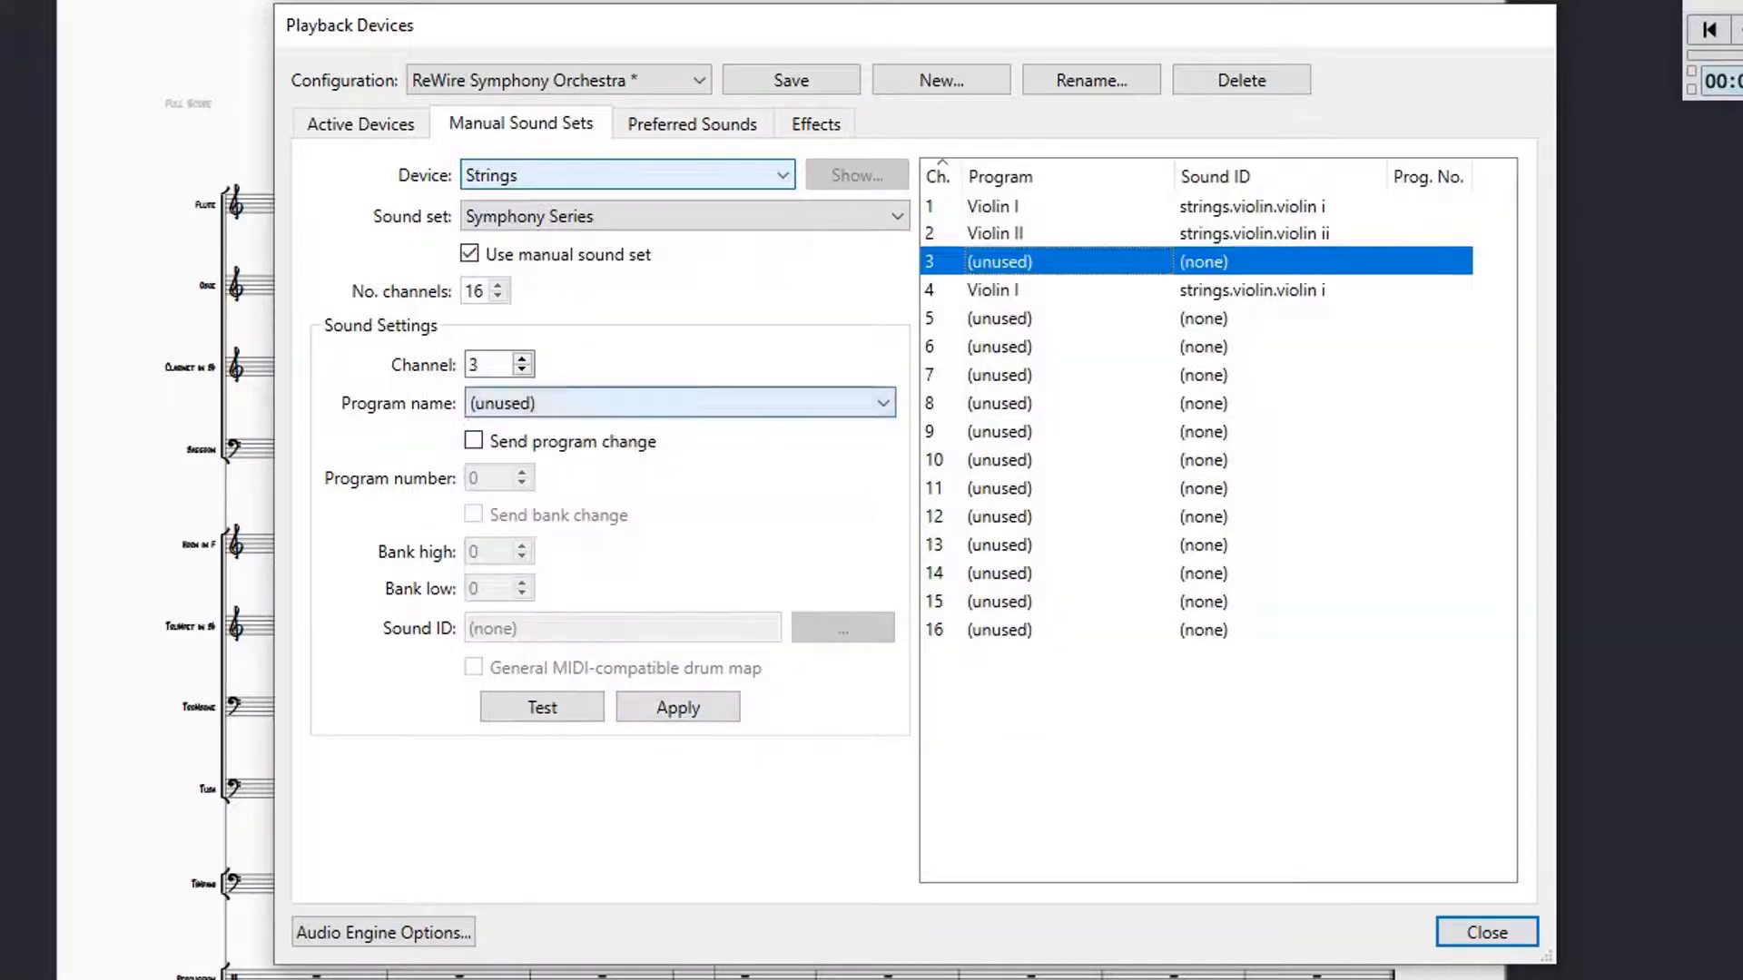
{"action": "left_click", "coordinate": [772, 403]}
{"action": "left_click", "coordinate": [681, 589]}
{"action": "left_click", "coordinate": [678, 708]}
{"action": "left_click", "coordinate": [999, 291]}
Step: Enable the manual sound set for the Percussion device and assign Timpani to channel 1
{"action": "left_click", "coordinate": [469, 254]}
{"action": "left_click", "coordinate": [771, 403]}
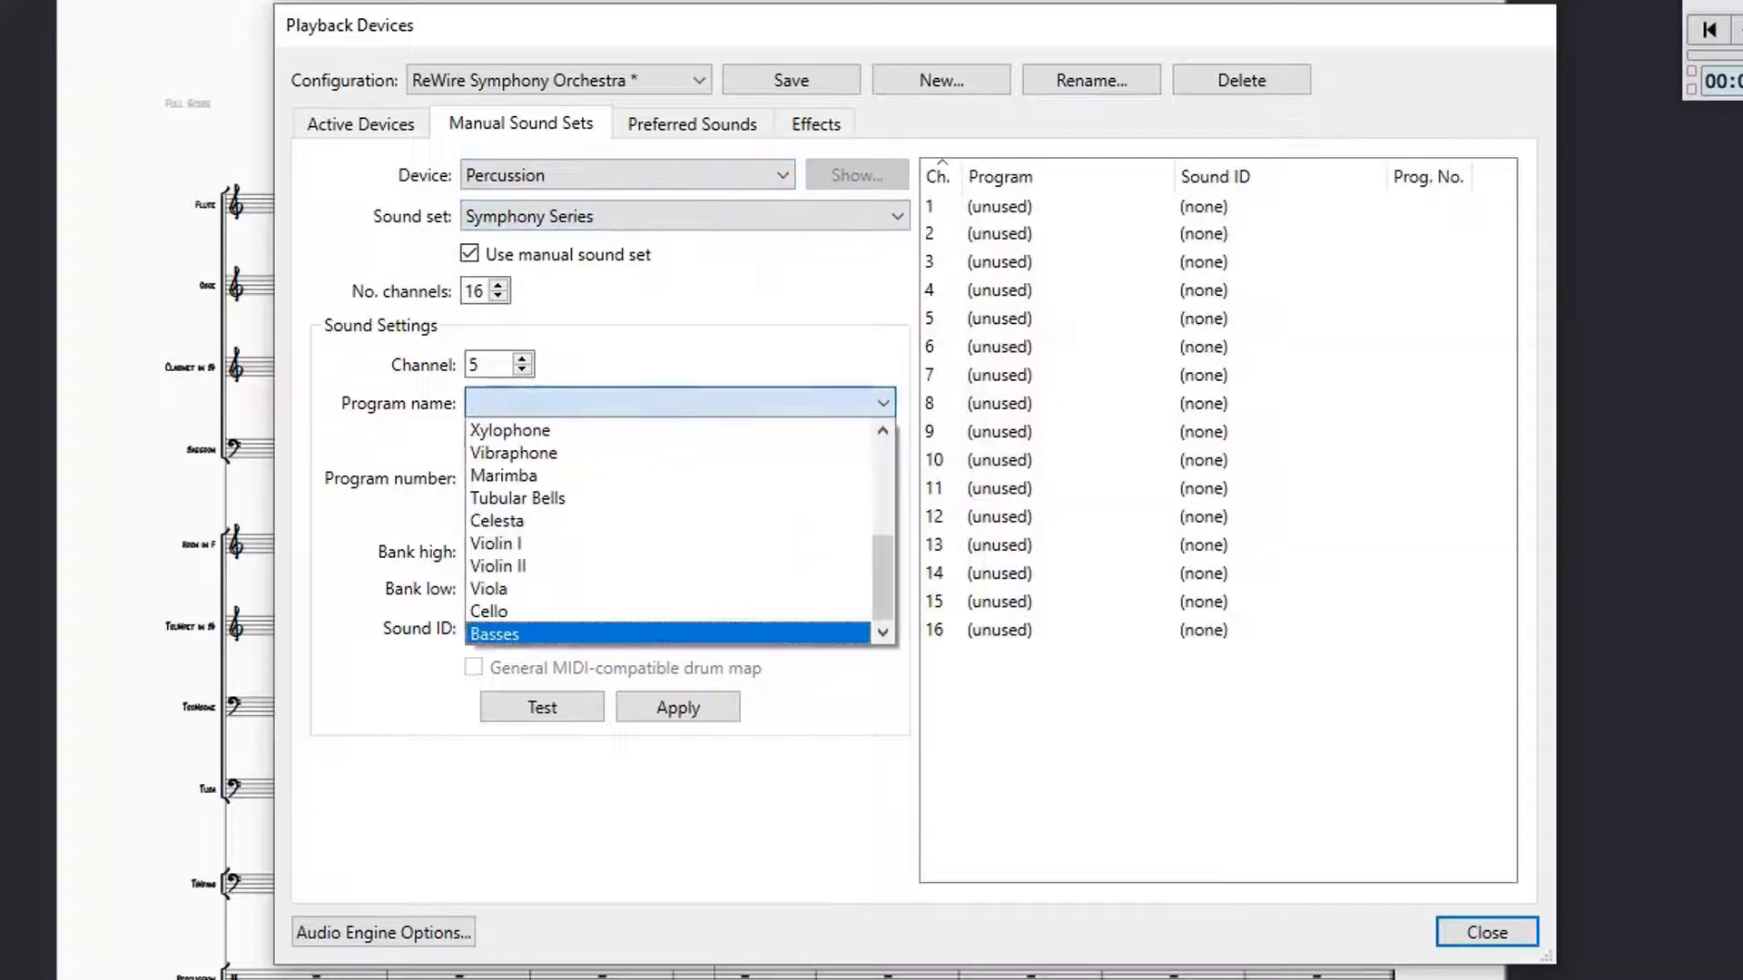
{"action": "left_click", "coordinate": [999, 207]}
{"action": "left_click", "coordinate": [771, 403]}
{"action": "left_click", "coordinate": [636, 522]}
{"action": "left_click", "coordinate": [678, 707]}
Step: Assign Orchestral Percussion Kit, Glockenspiel and Xylophone to channels 2, 3 and 4 of the Percussion device
{"action": "left_click", "coordinate": [1000, 235]}
{"action": "left_click", "coordinate": [771, 403]}
{"action": "left_click", "coordinate": [1000, 291]}
{"action": "left_click", "coordinate": [771, 403]}
{"action": "left_click", "coordinate": [636, 431]}
{"action": "left_click", "coordinate": [678, 707]}
Step: Assign Marimba, Vibraphone, Tubular Bells and Celesta to channels 5 through 8 of the Percussion device
{"action": "left_click", "coordinate": [1000, 319]}
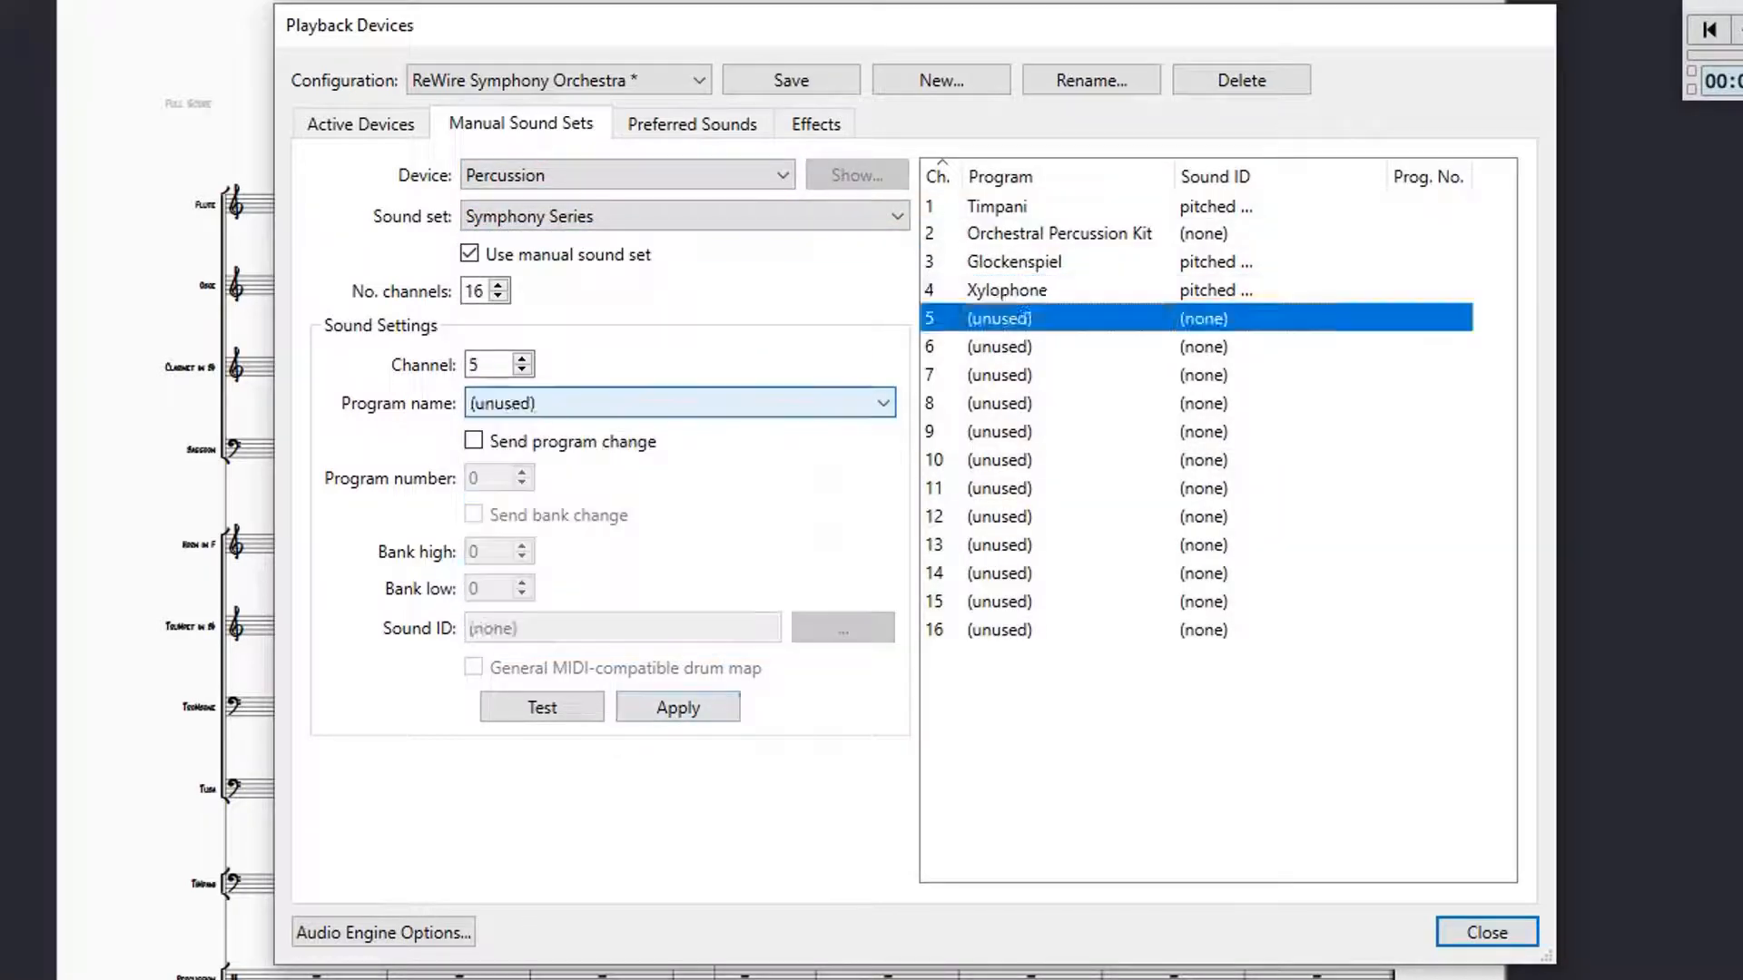
{"action": "left_click", "coordinate": [771, 403]}
{"action": "left_click", "coordinate": [635, 475]}
{"action": "left_click", "coordinate": [678, 707]}
{"action": "left_click", "coordinate": [635, 521]}
{"action": "left_click", "coordinate": [678, 707]}
Step: Swap two percussion programs, putting Vibraphone on channel 5 and Marimba on channel 6, and save the configuration
{"action": "left_click", "coordinate": [1000, 319]}
{"action": "left_click", "coordinate": [771, 403]}
{"action": "left_click", "coordinate": [635, 453]}
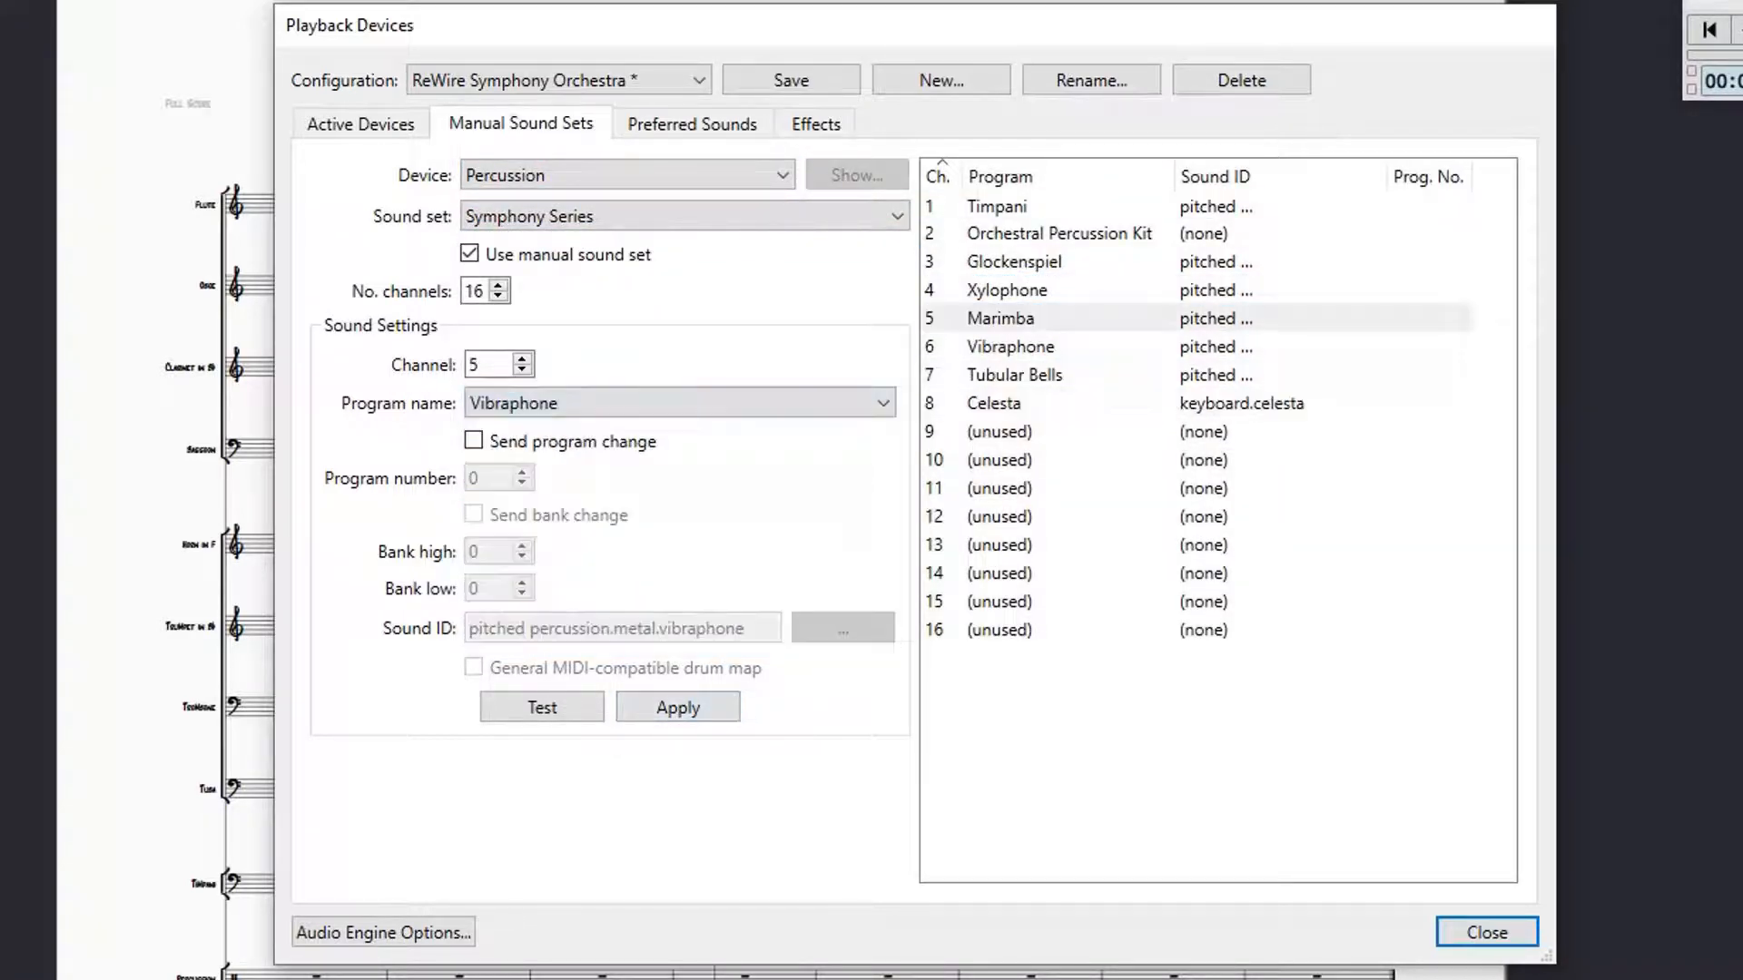
{"action": "left_click", "coordinate": [678, 707]}
{"action": "left_click", "coordinate": [1000, 346]}
{"action": "left_click", "coordinate": [771, 403]}
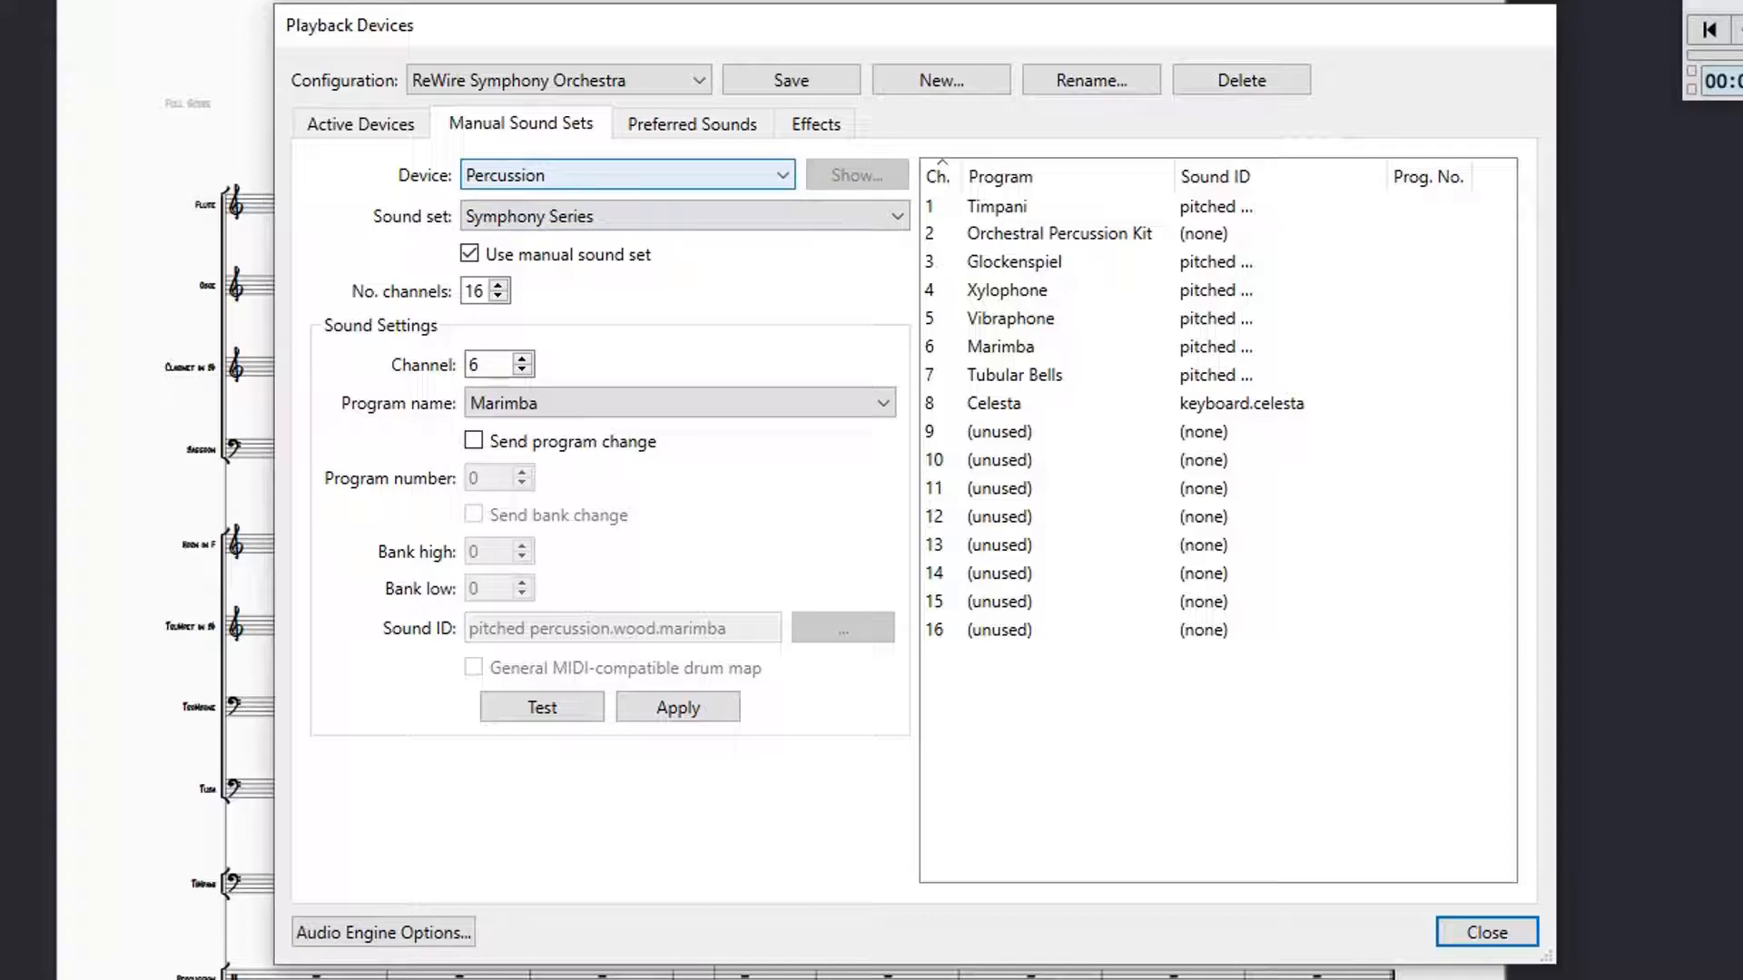
Step: Compare the Woodwinds channel assignments with the track channels in Studio One, then return to Sibelius and review the Brass assignments
{"action": "left_click", "coordinate": [627, 174]}
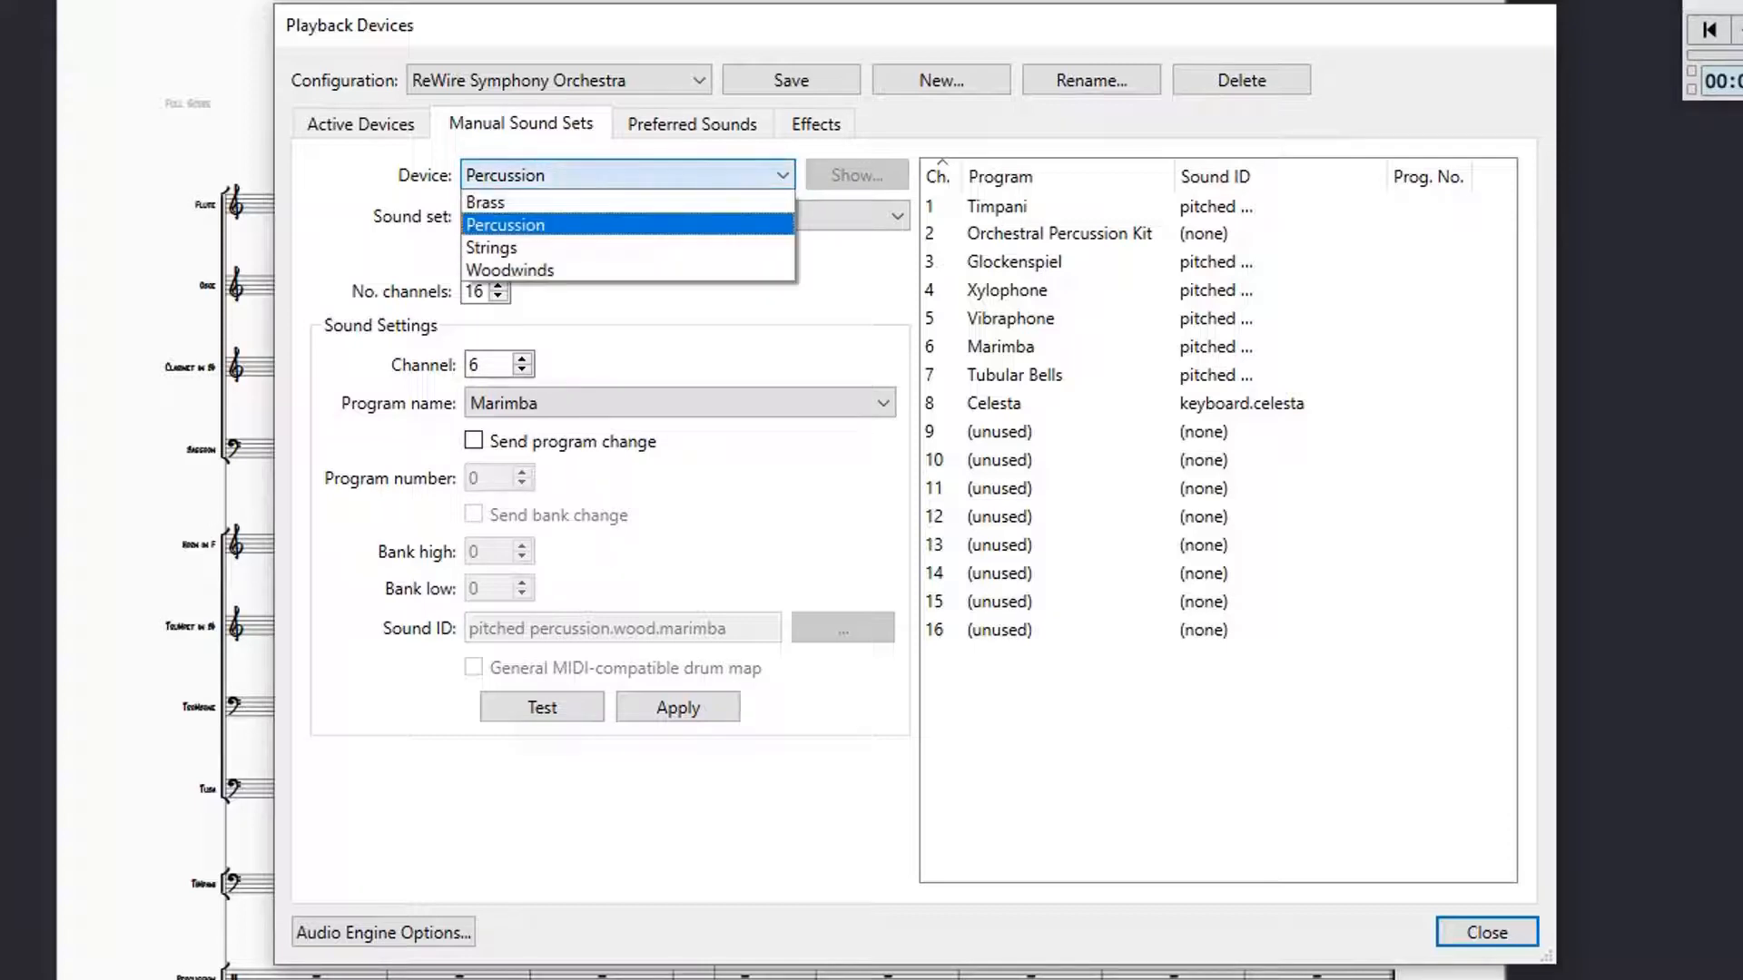
{"action": "left_click", "coordinate": [544, 268]}
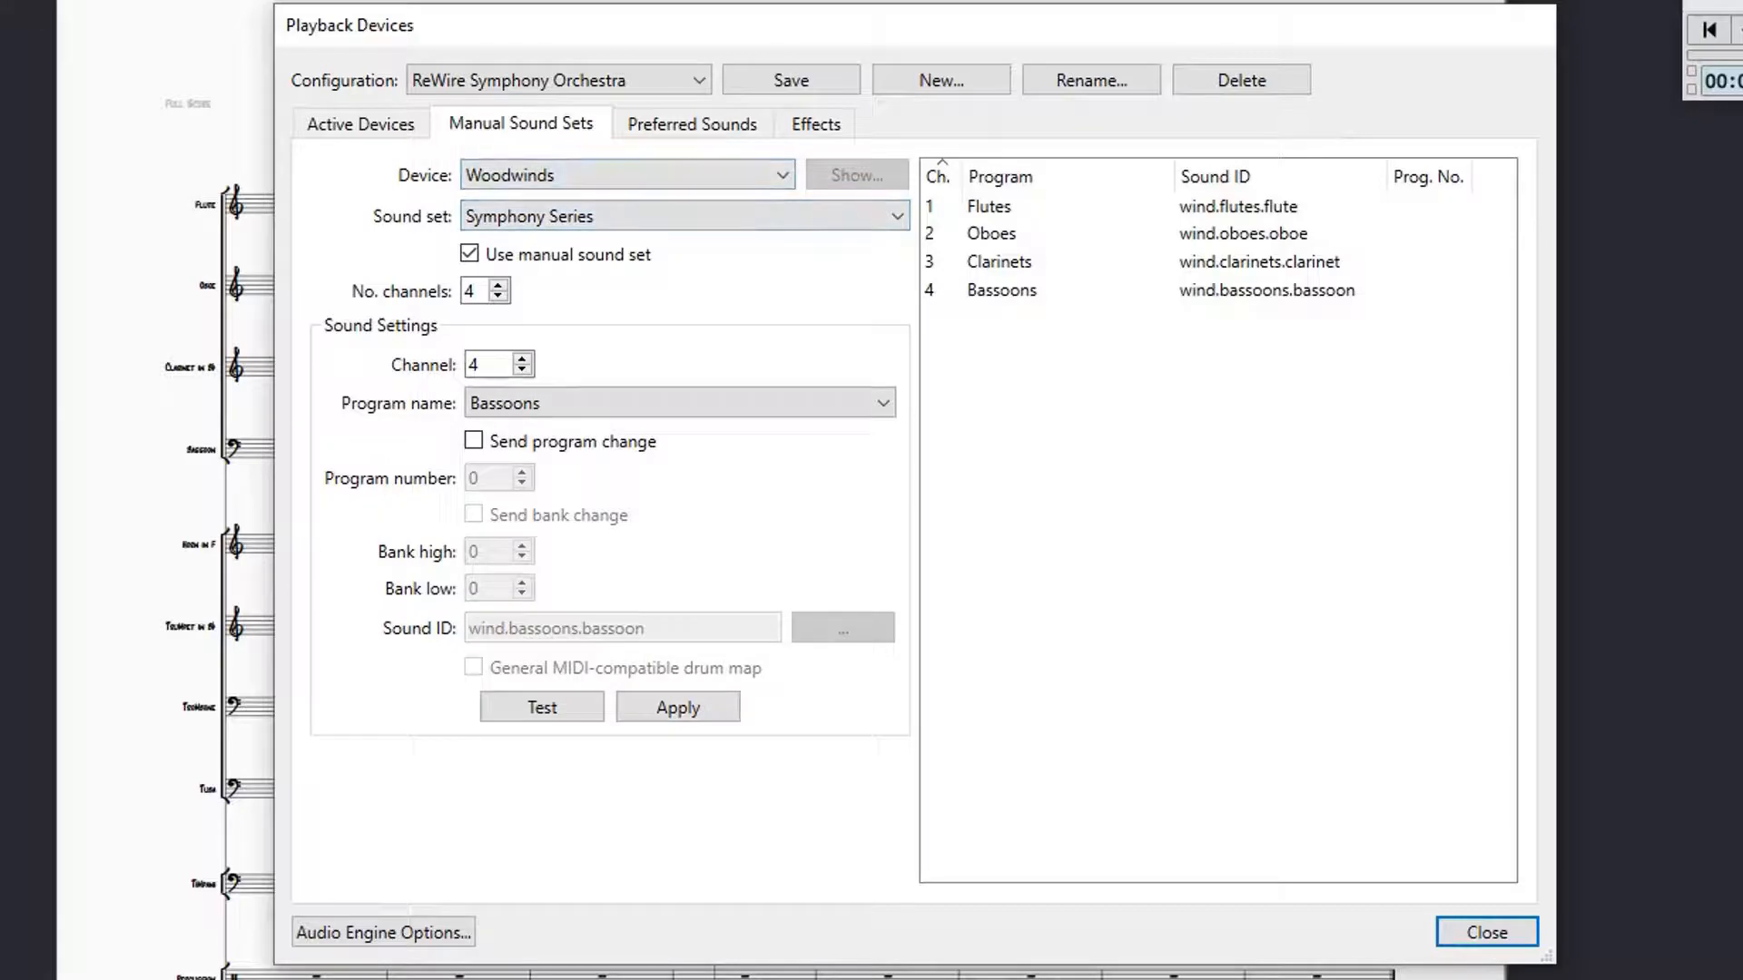
{"action": "key", "text": "alt+Tab"}
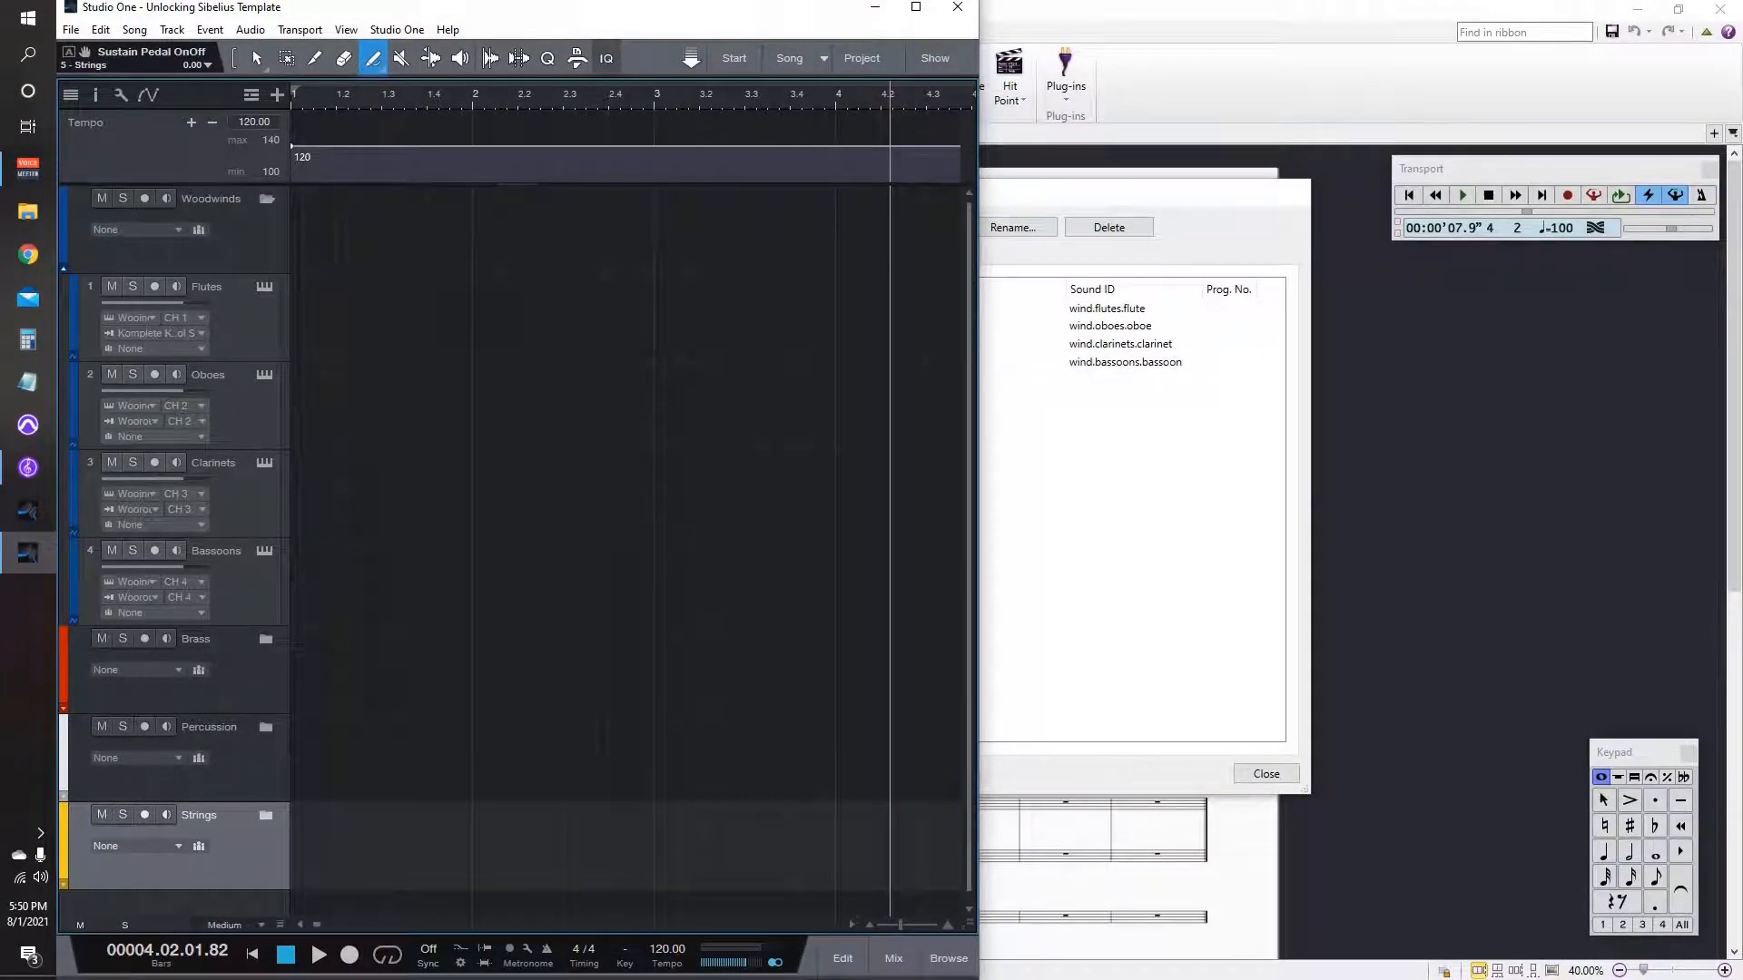
{"action": "key", "text": "alt+Tab"}
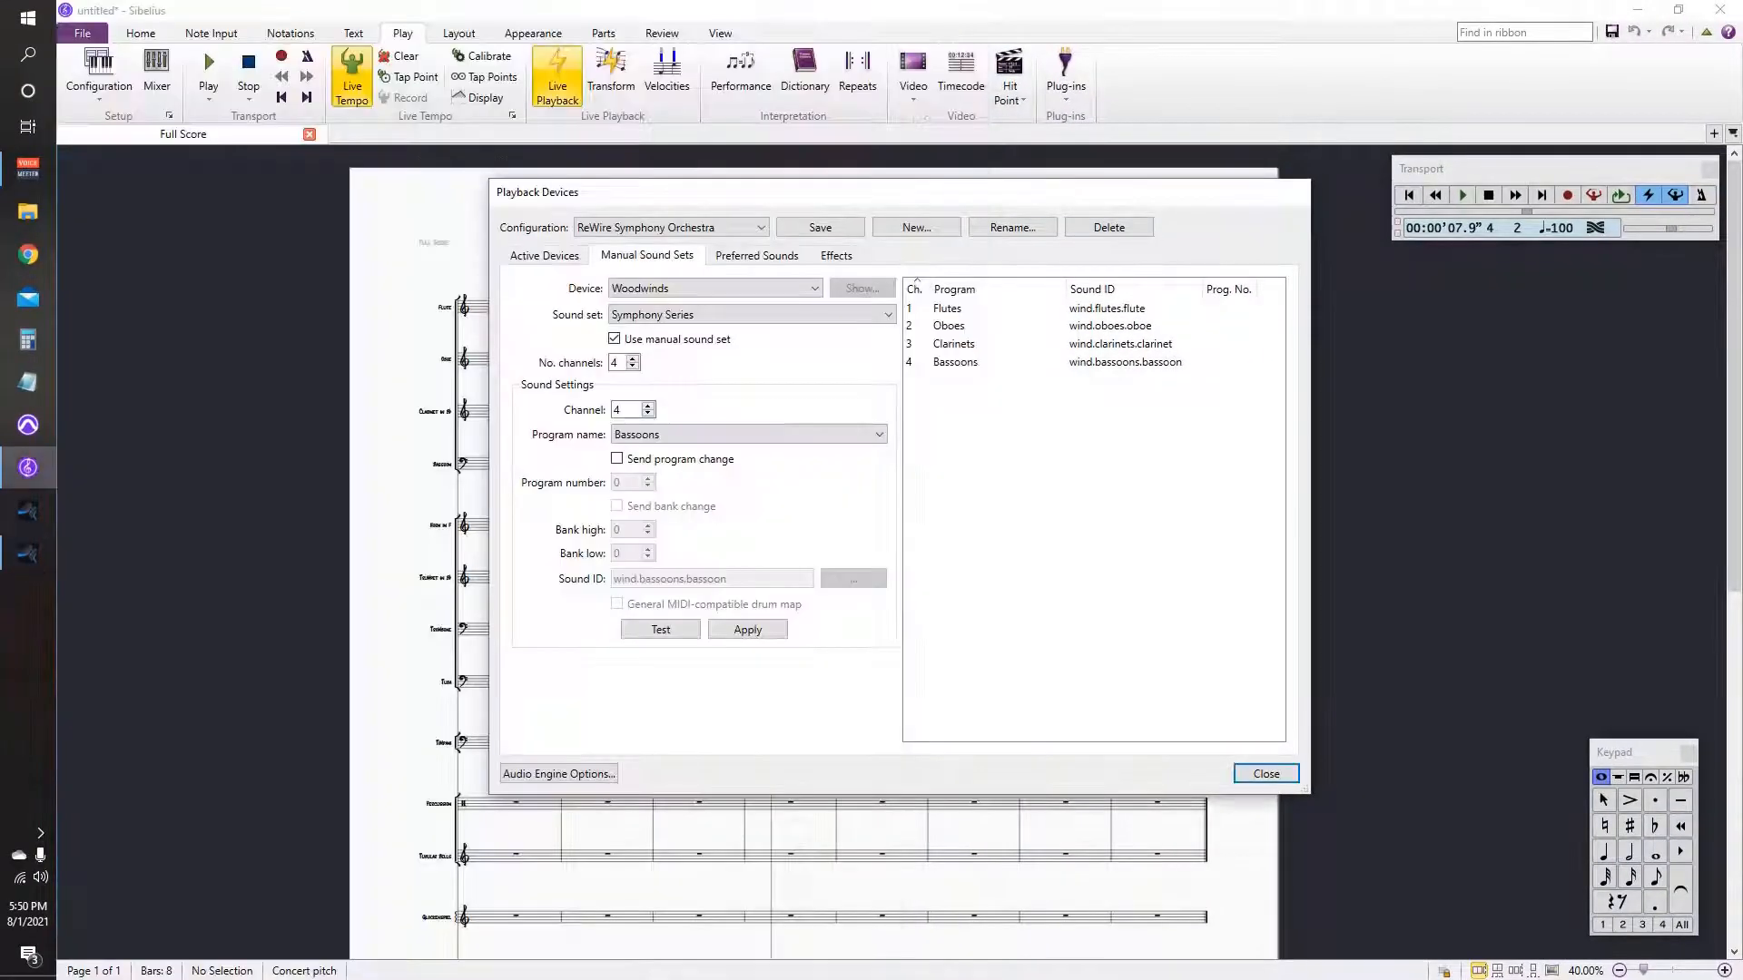
{"action": "left_click", "coordinate": [715, 288]}
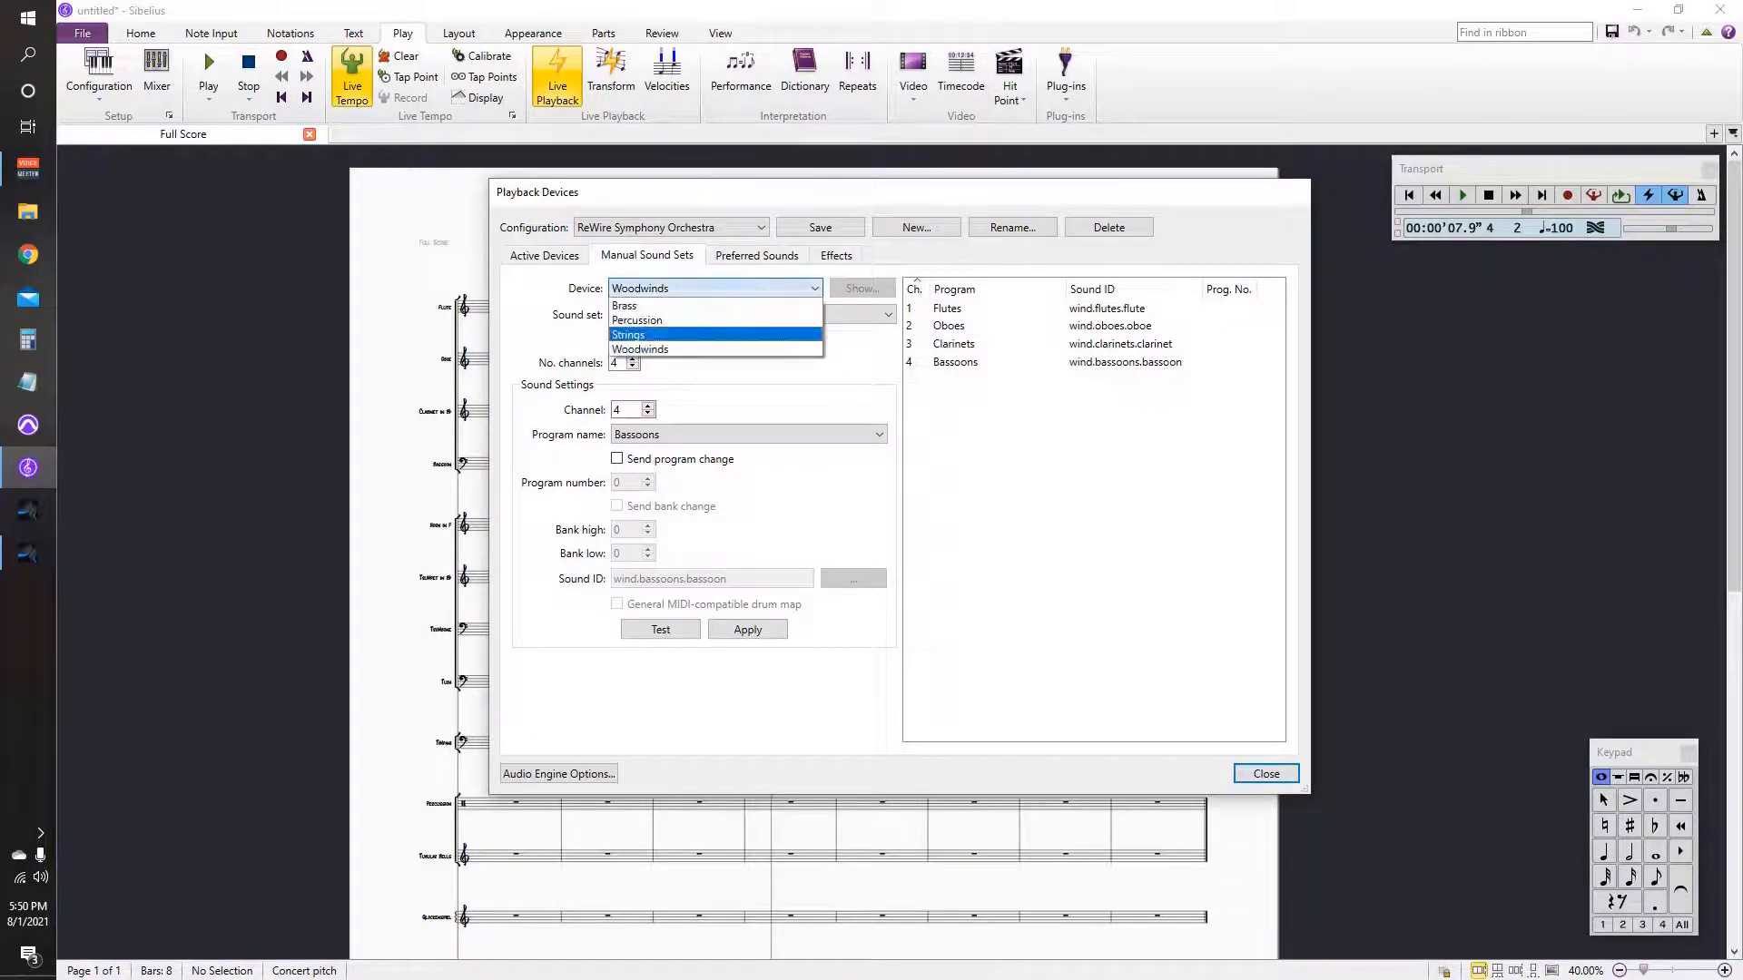
{"action": "left_click", "coordinate": [690, 307]}
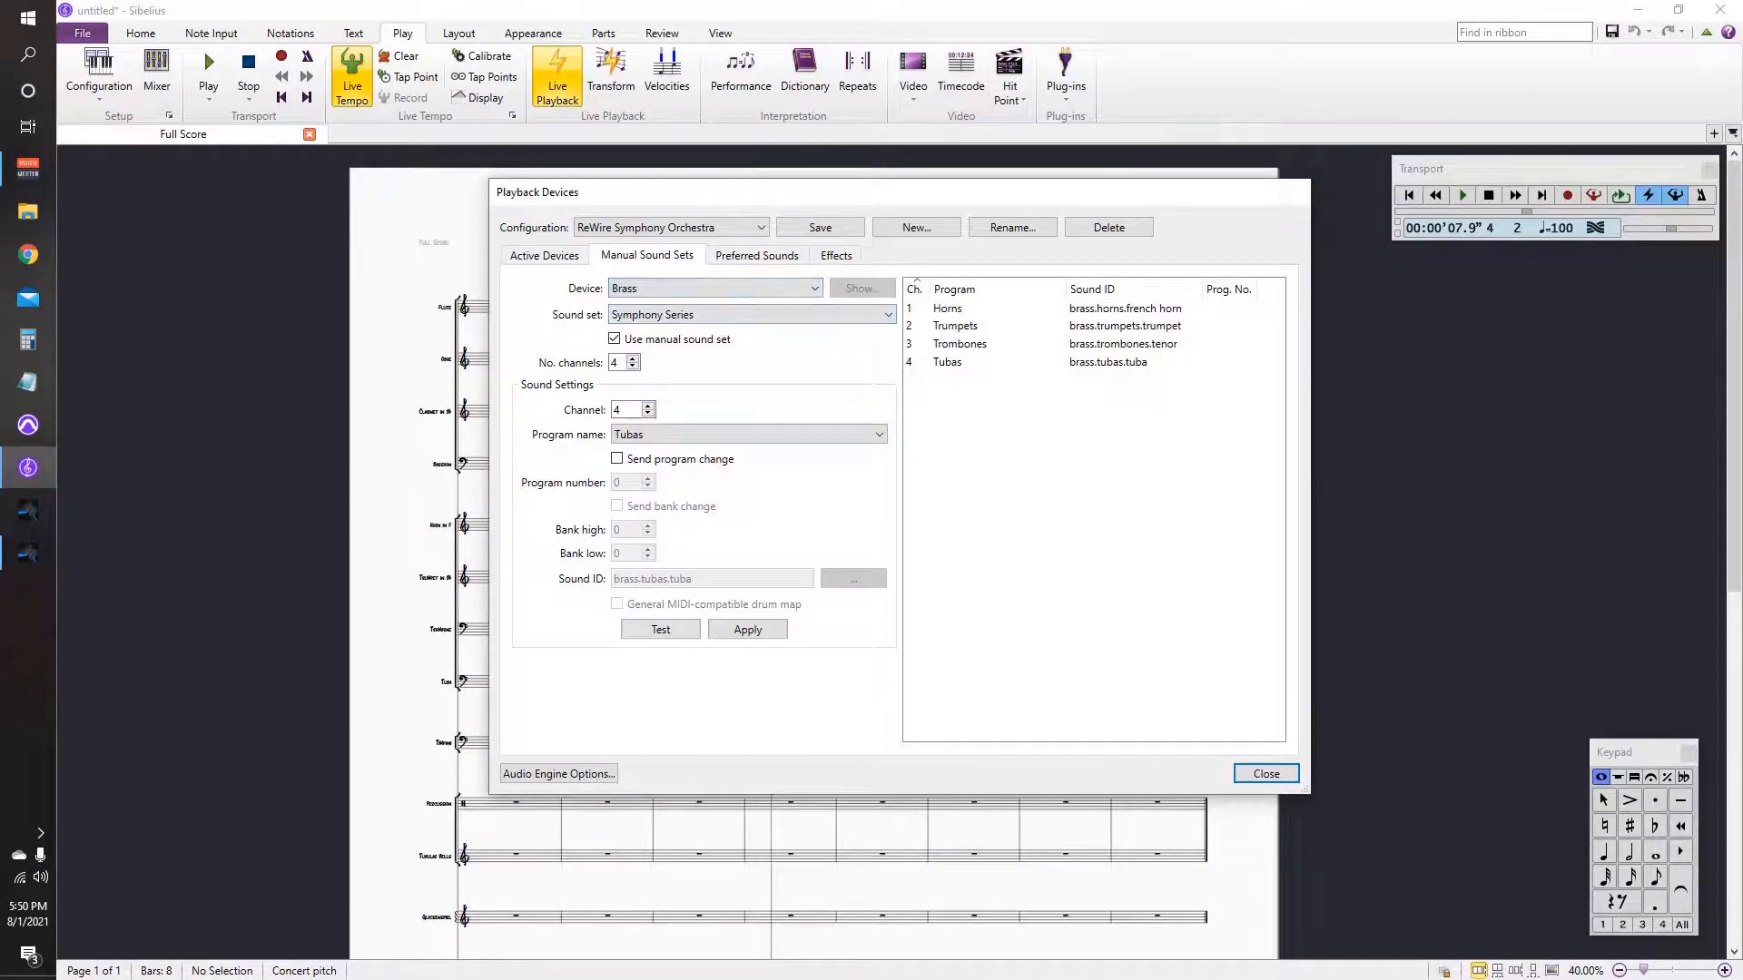
Step: Switch to Studio One, expand the Brass folder to compare its track channels with the Brass sound set, and return to Sibelius
{"action": "left_click", "coordinate": [28, 553]}
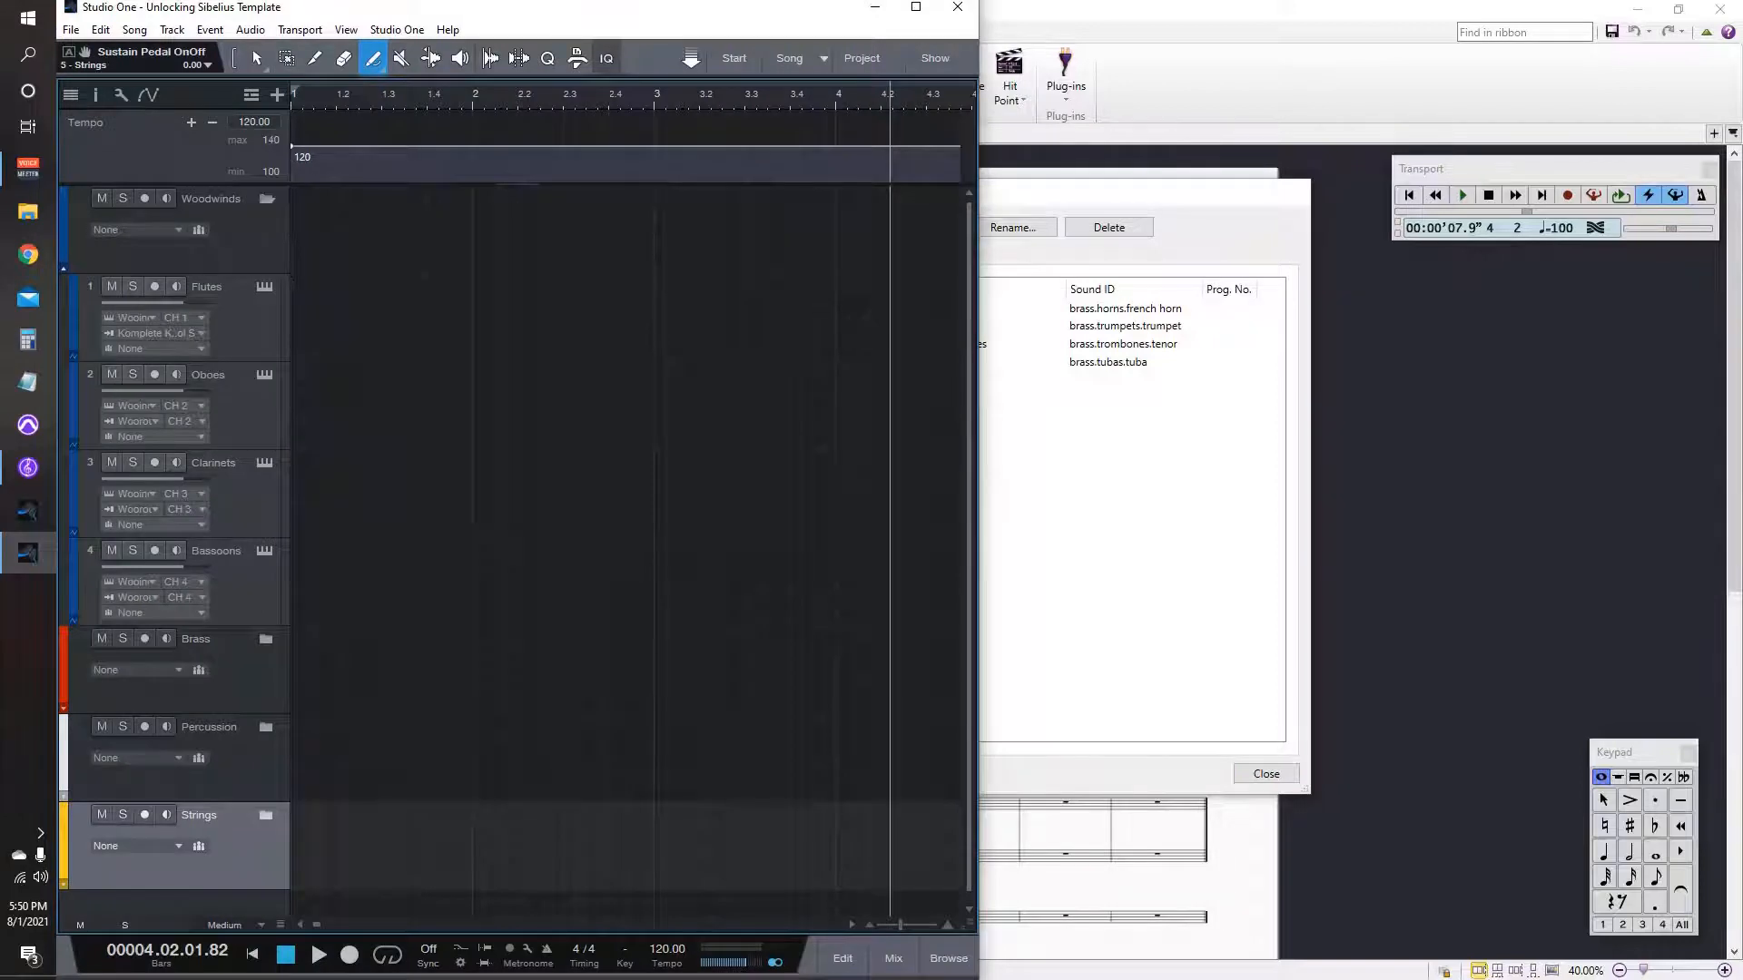
{"action": "left_click", "coordinate": [266, 199]}
{"action": "left_click", "coordinate": [266, 286]}
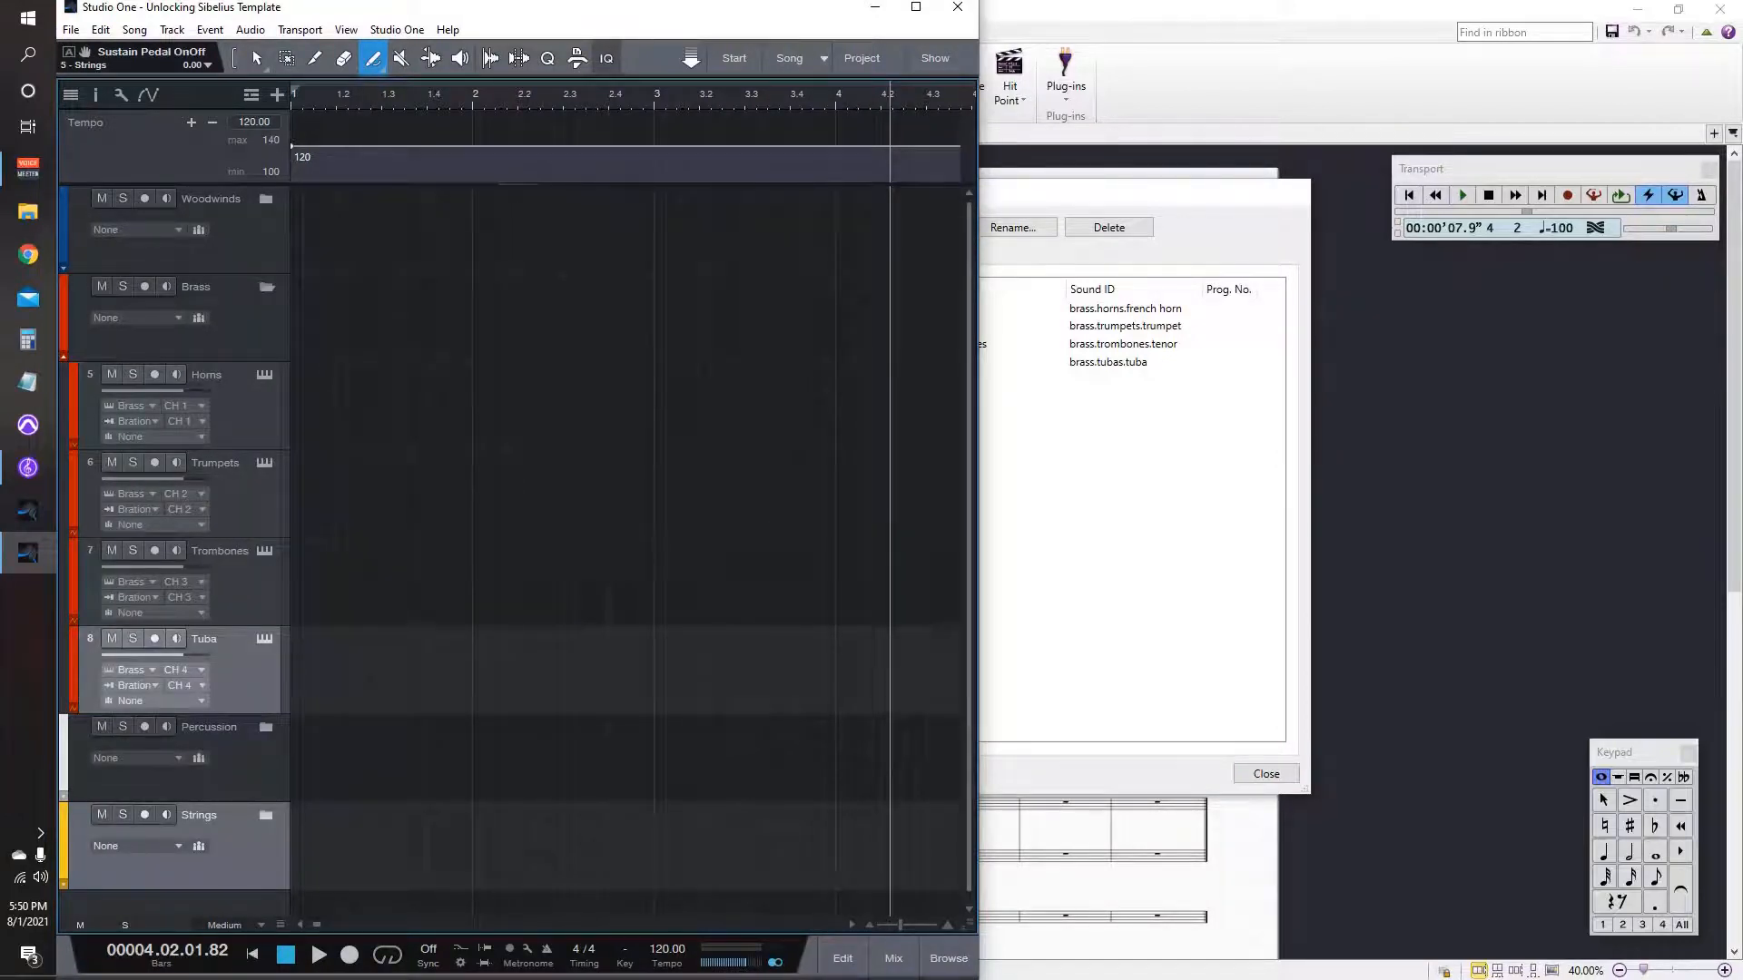
{"action": "key", "text": "alt+Tab"}
Step: Show the Strings device's channel assignments and compare them with the Strings folder's track channels in Studio One, then return to Sibelius
{"action": "left_click", "coordinate": [716, 289]}
{"action": "left_click", "coordinate": [705, 334]}
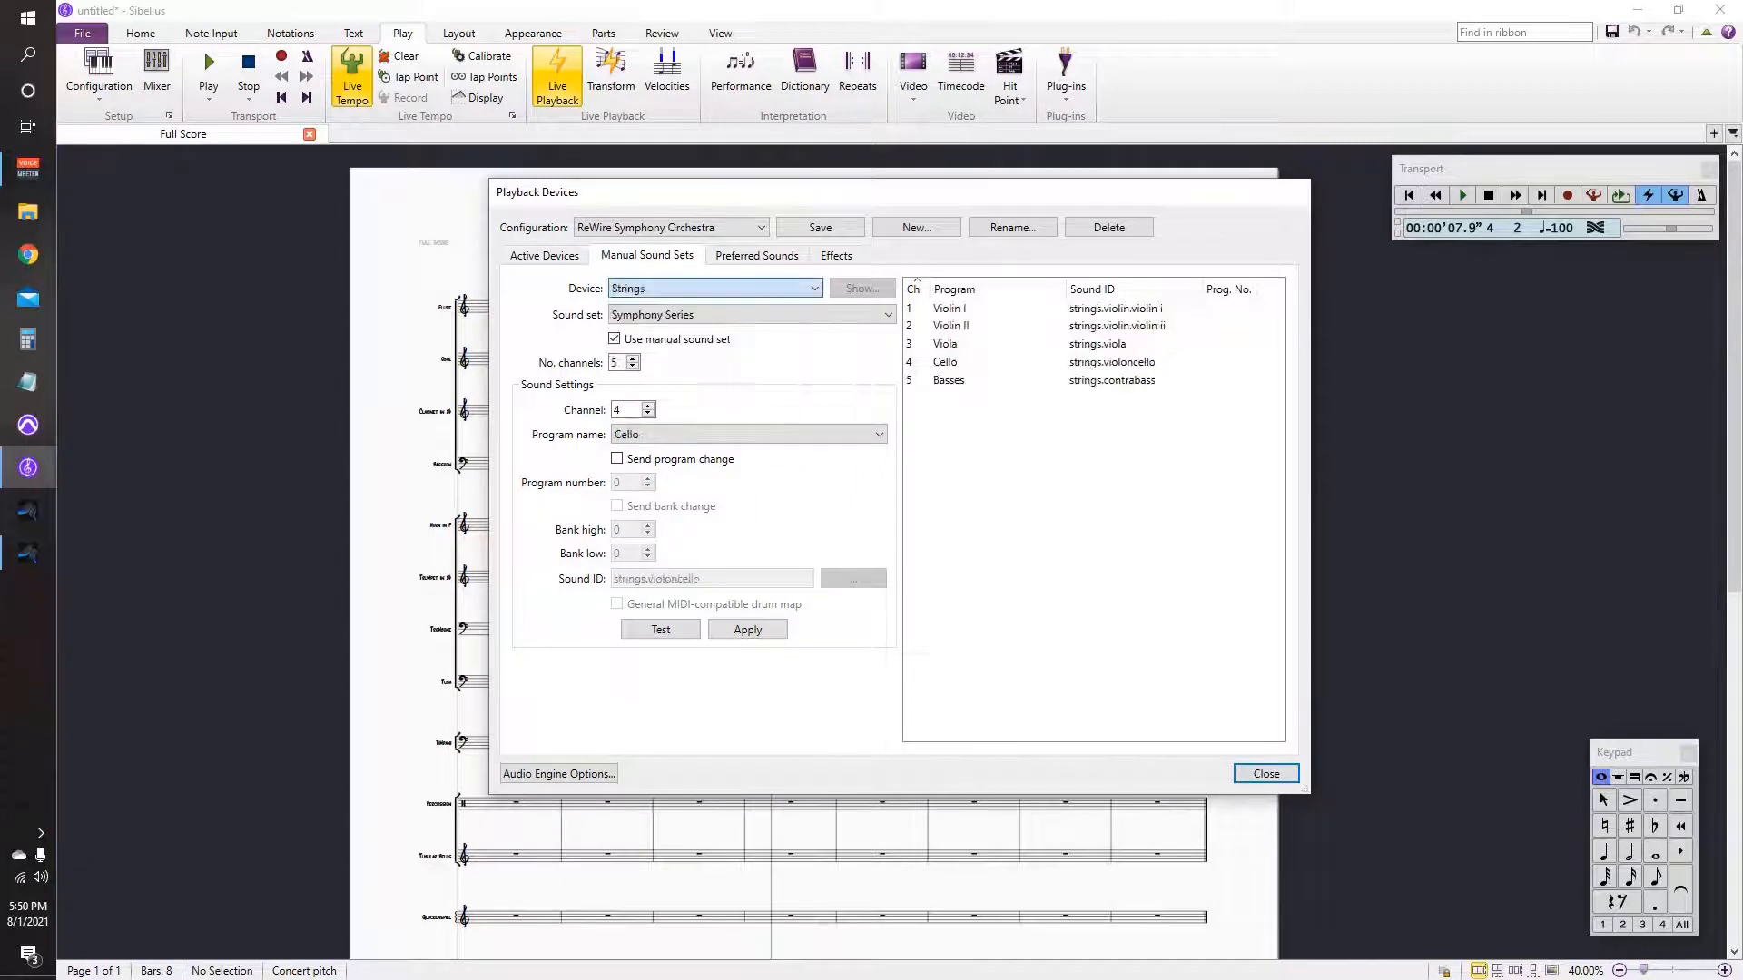
{"action": "key", "text": "alt+Tab"}
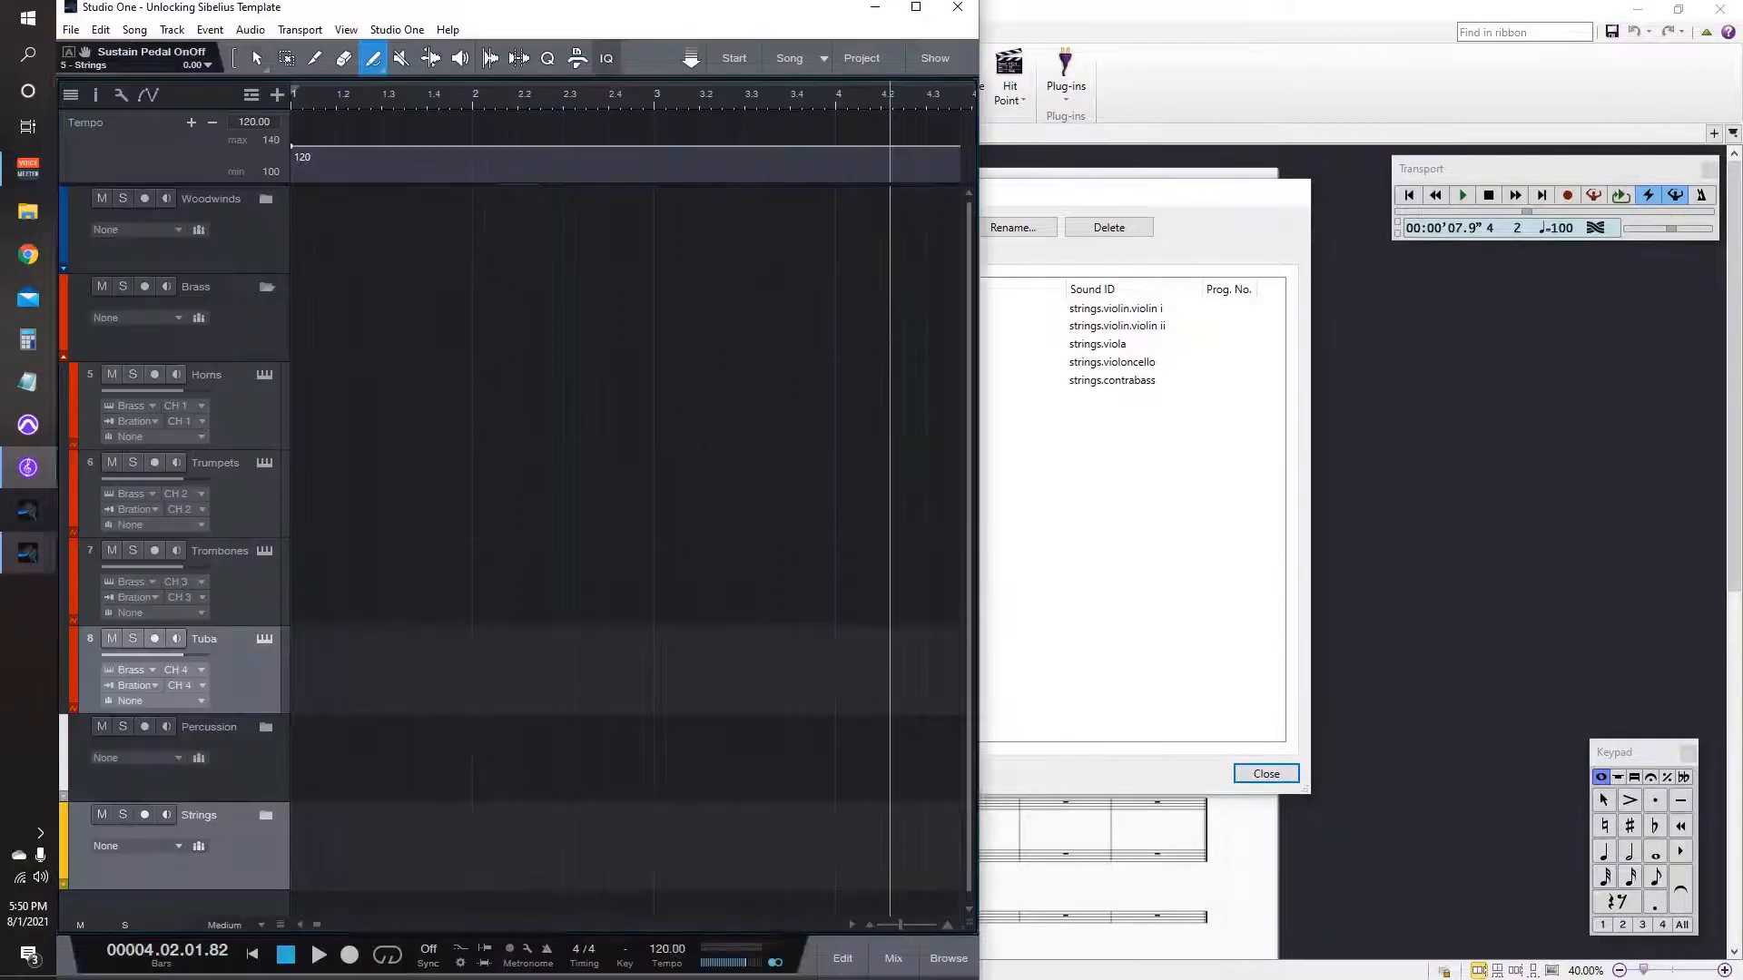
{"action": "left_click", "coordinate": [266, 287]}
{"action": "left_click", "coordinate": [266, 463]}
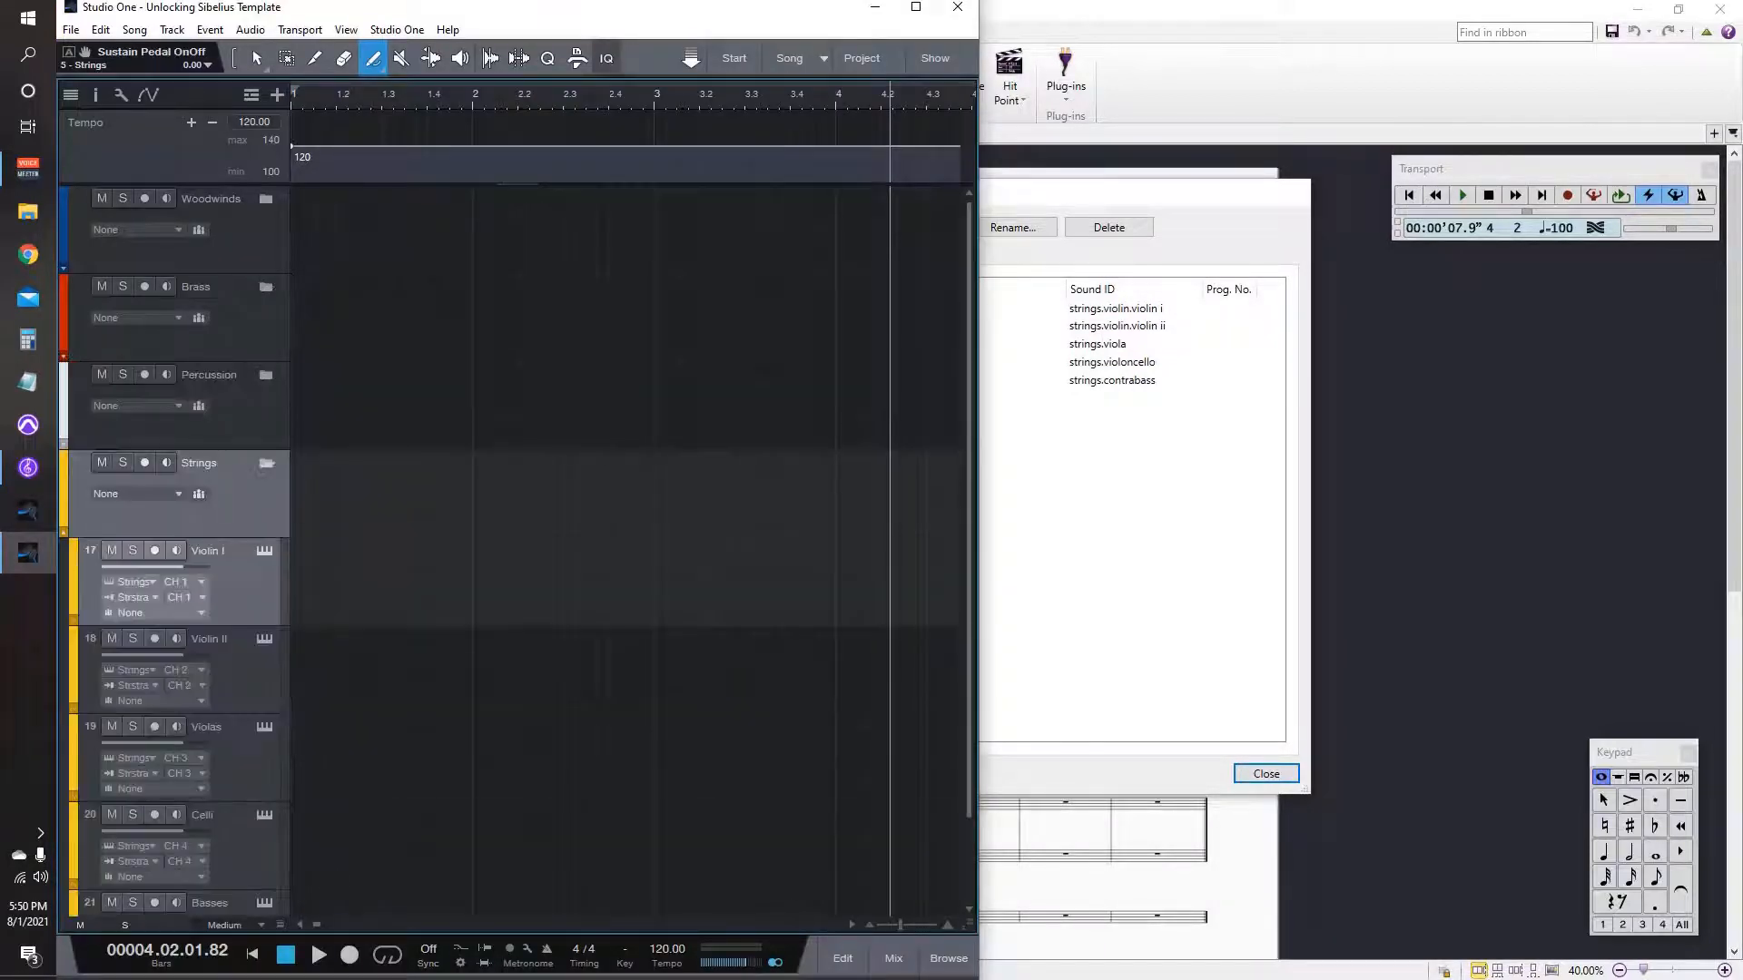
{"action": "scroll", "coordinate": [266, 463], "scroll_direction": "down", "scroll_amount": 2}
{"action": "key", "text": "alt+Tab"}
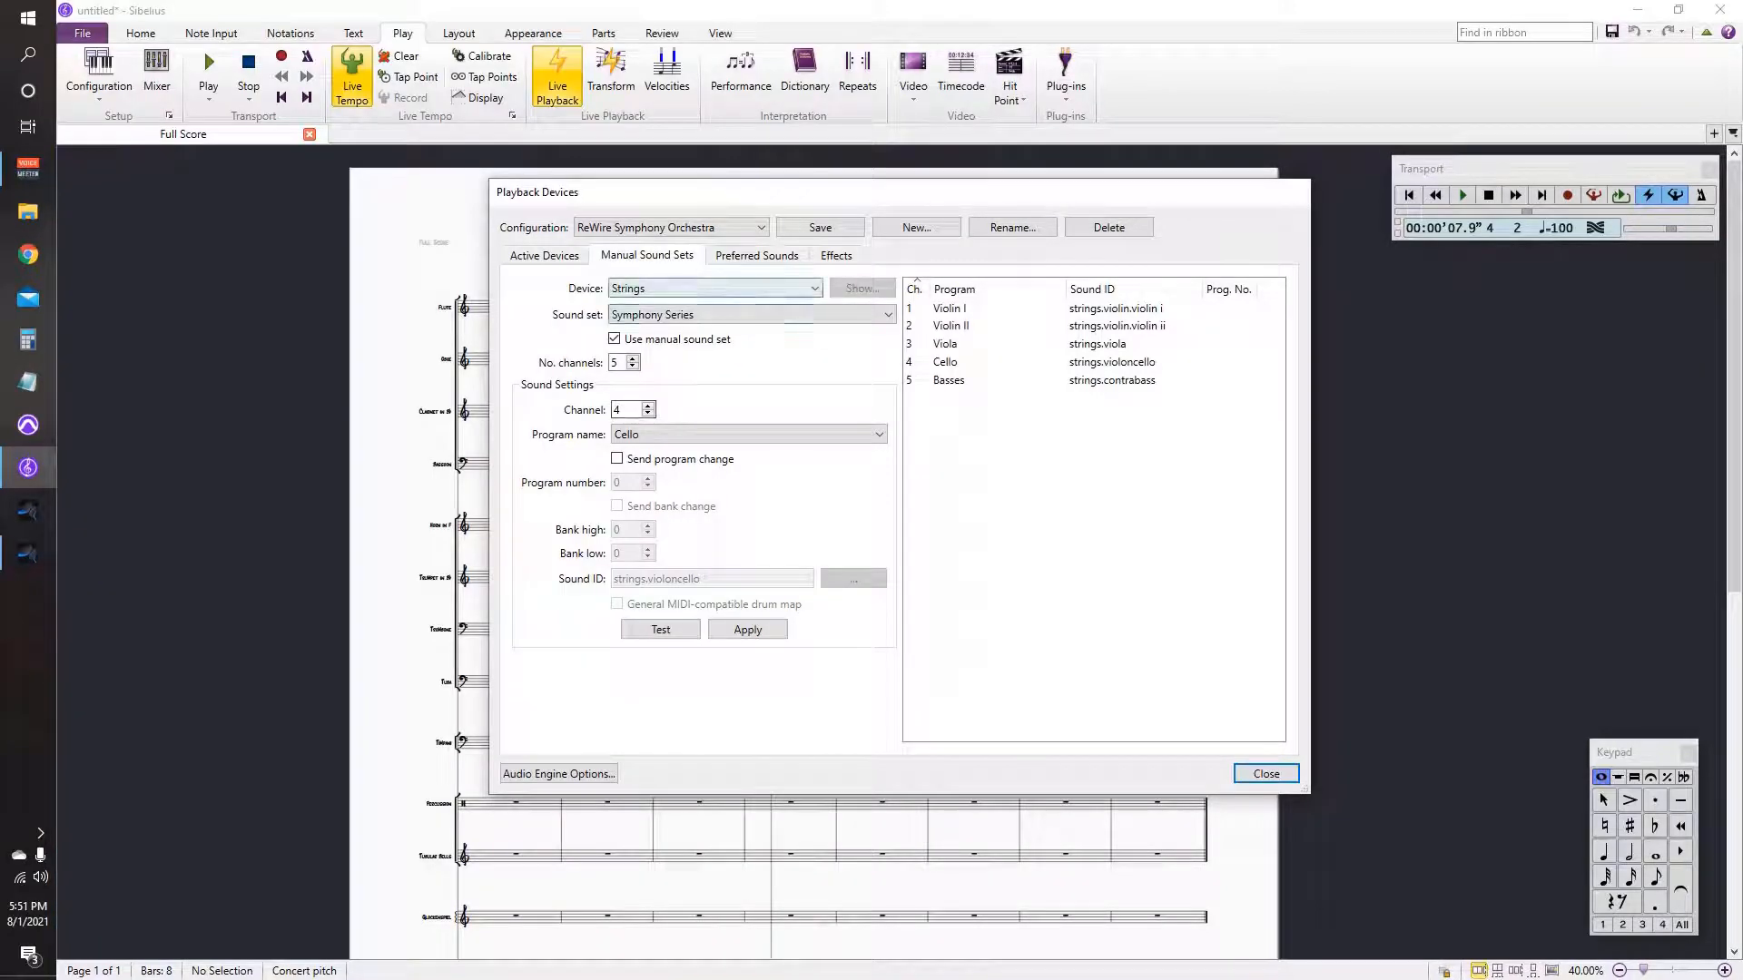
Step: Show the Percussion device's channel assignments and compare them with the Percussion folder's track channels in Studio One
{"action": "left_click", "coordinate": [715, 288]}
{"action": "left_click", "coordinate": [715, 319]}
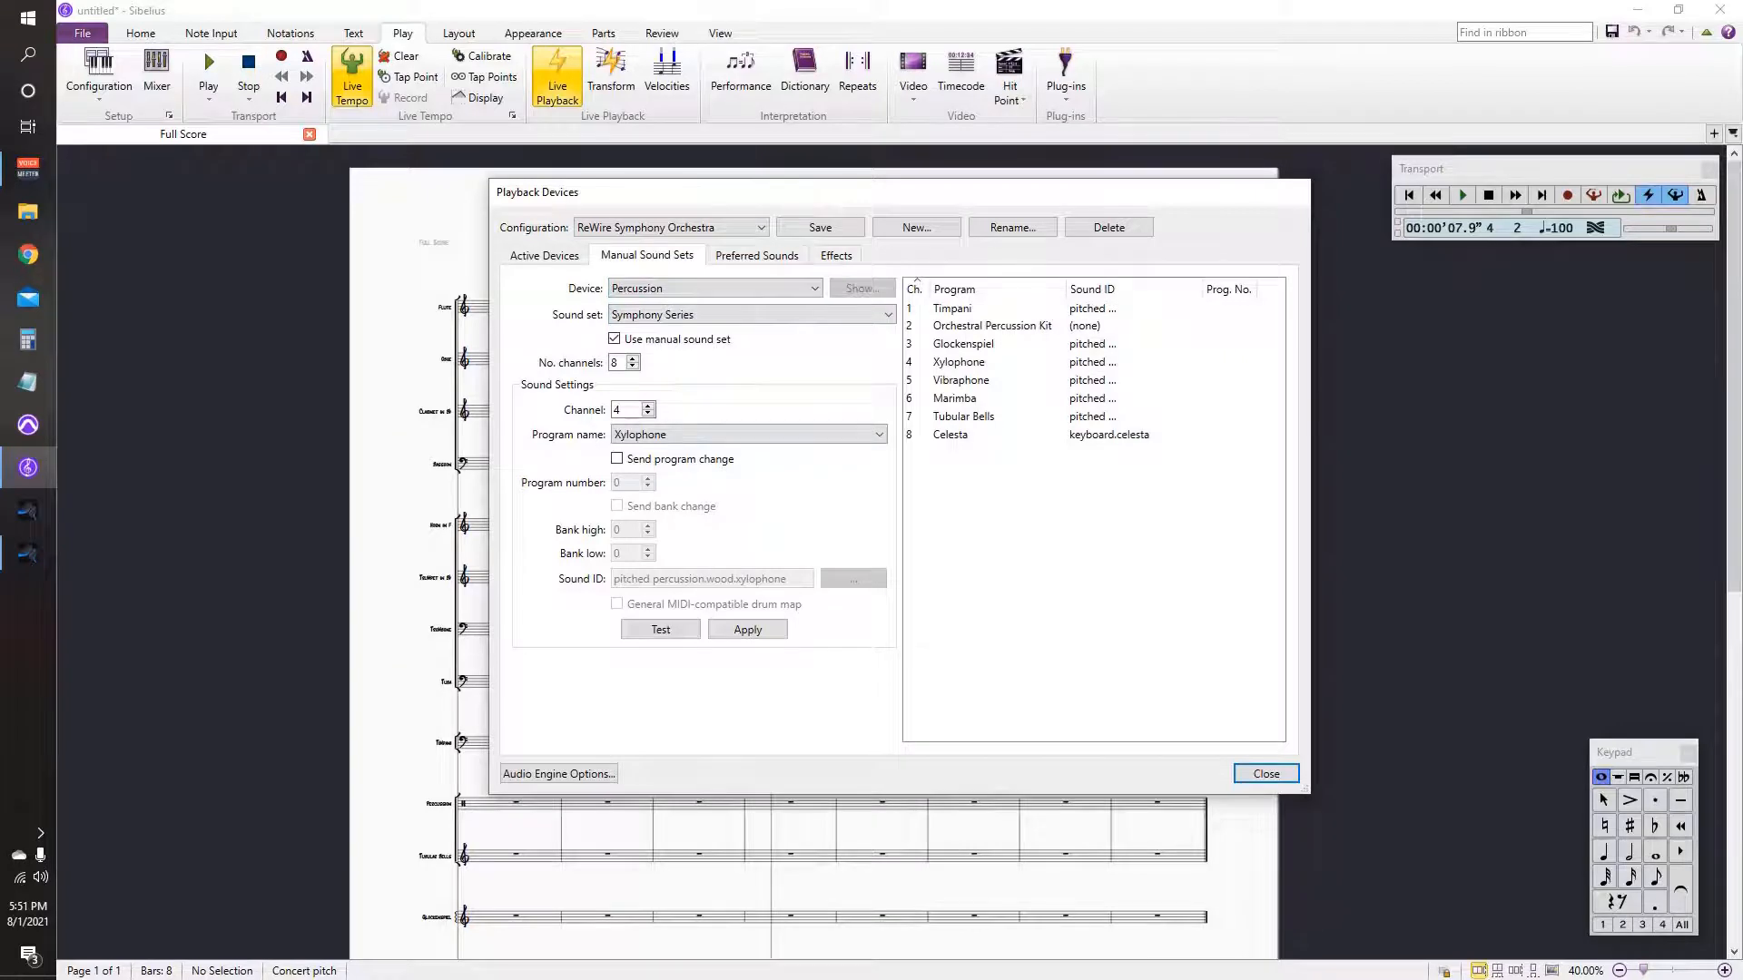
{"action": "left_click", "coordinate": [27, 553]}
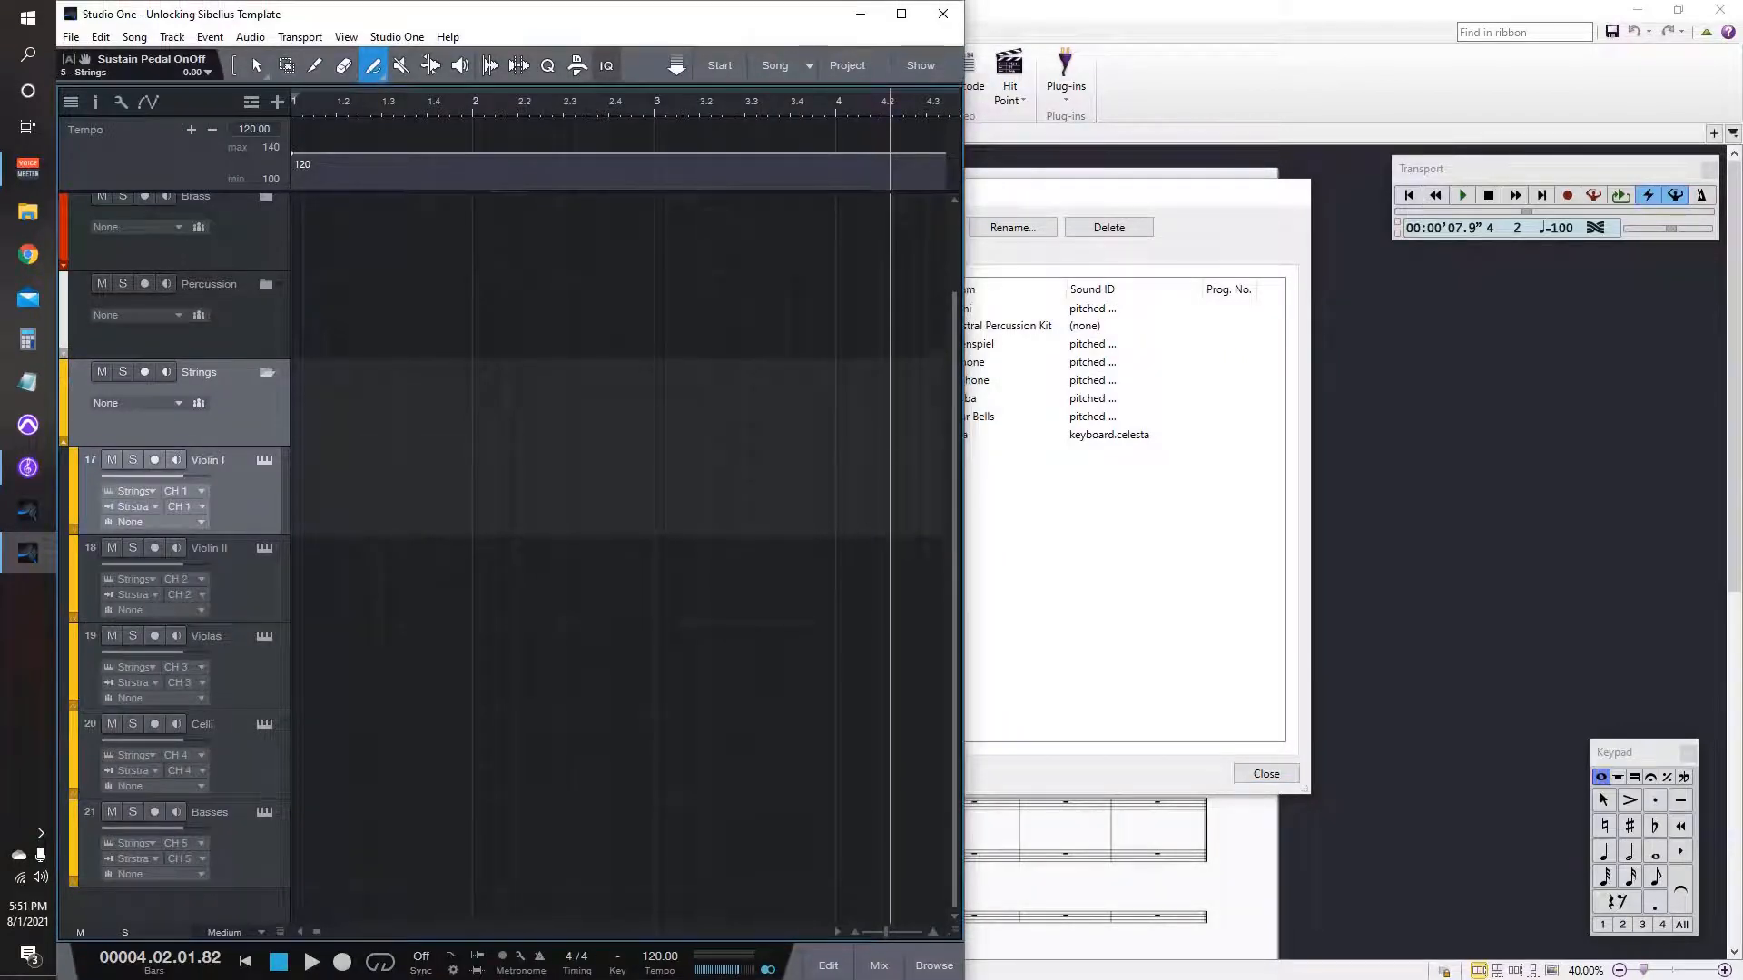
{"action": "left_click_drag", "start_coordinate": [1125, 192], "coordinate": [1292, 200]}
{"action": "left_click", "coordinate": [28, 552]}
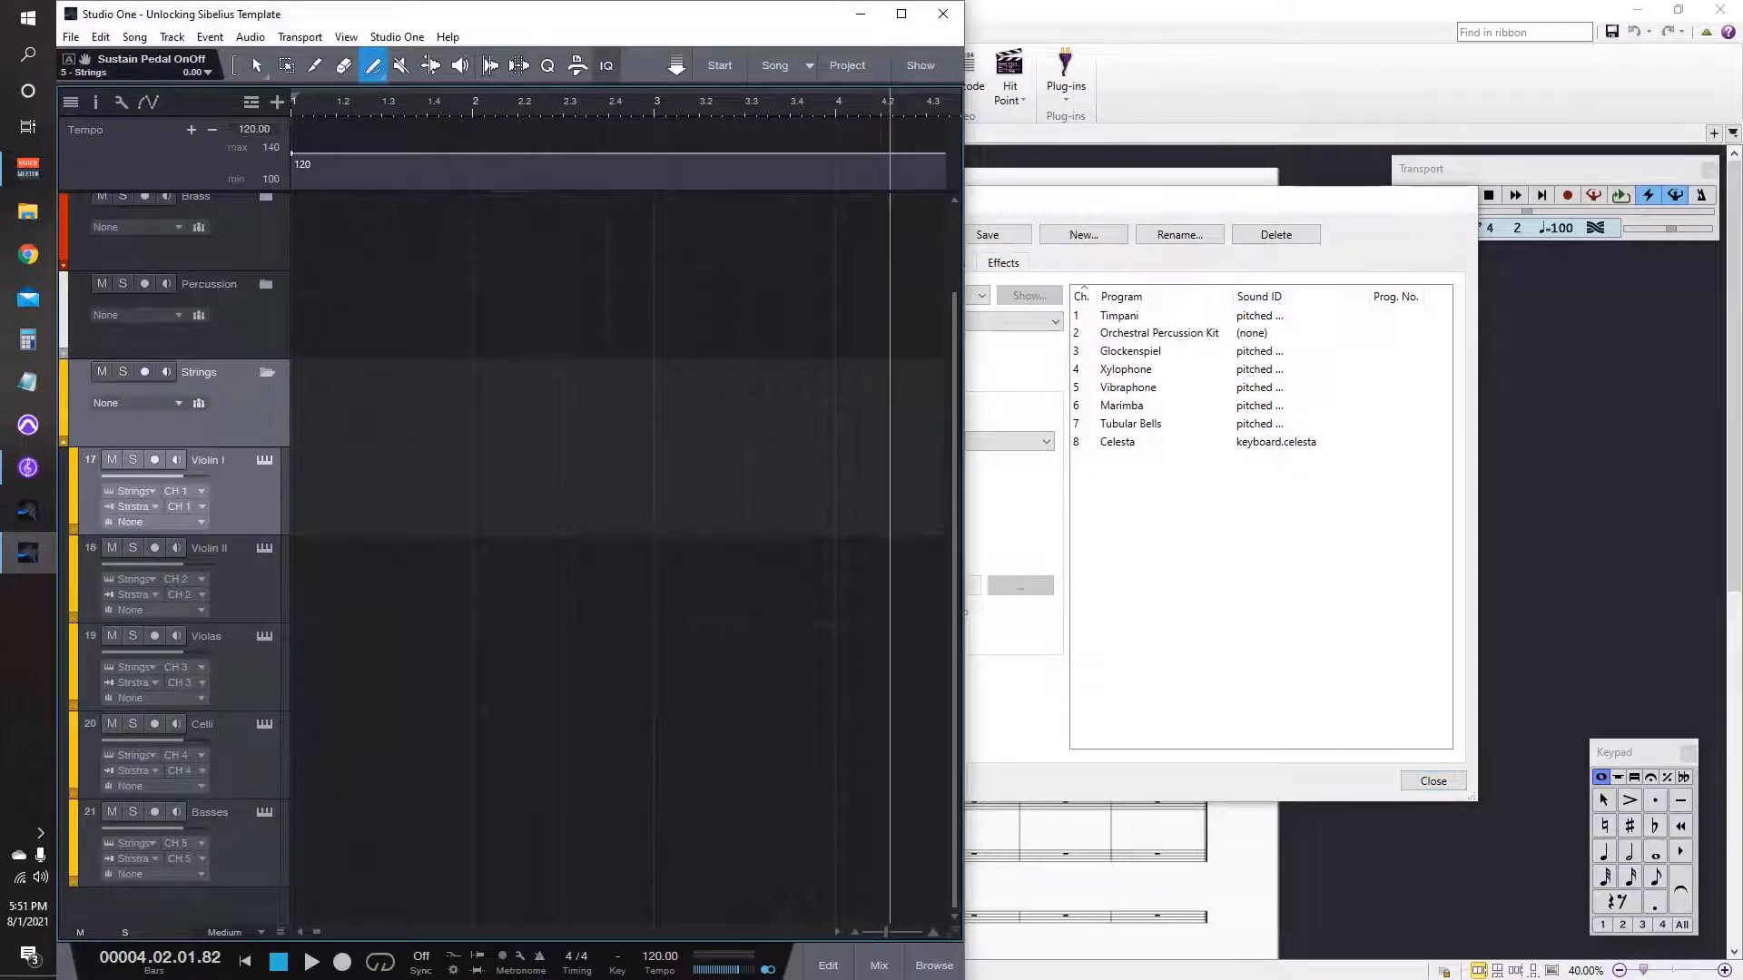
{"action": "left_click", "coordinate": [267, 372]}
{"action": "left_click", "coordinate": [267, 382]}
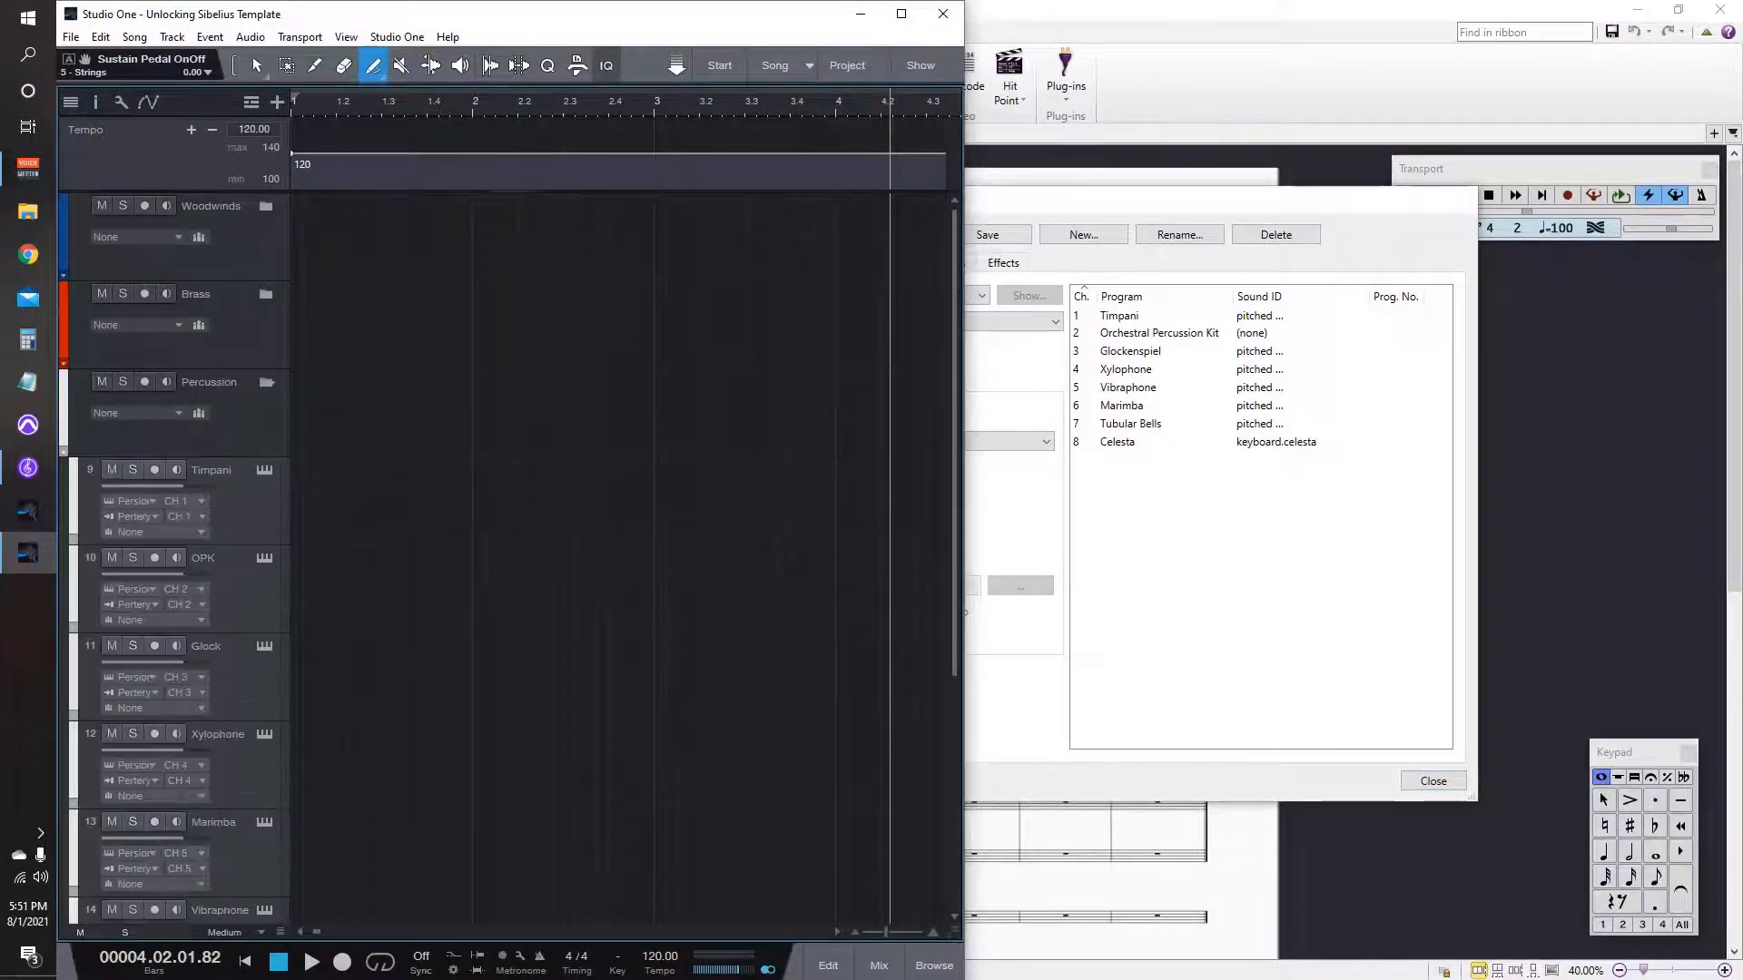
{"action": "scroll", "coordinate": [438, 459], "scroll_direction": "down", "scroll_amount": 5}
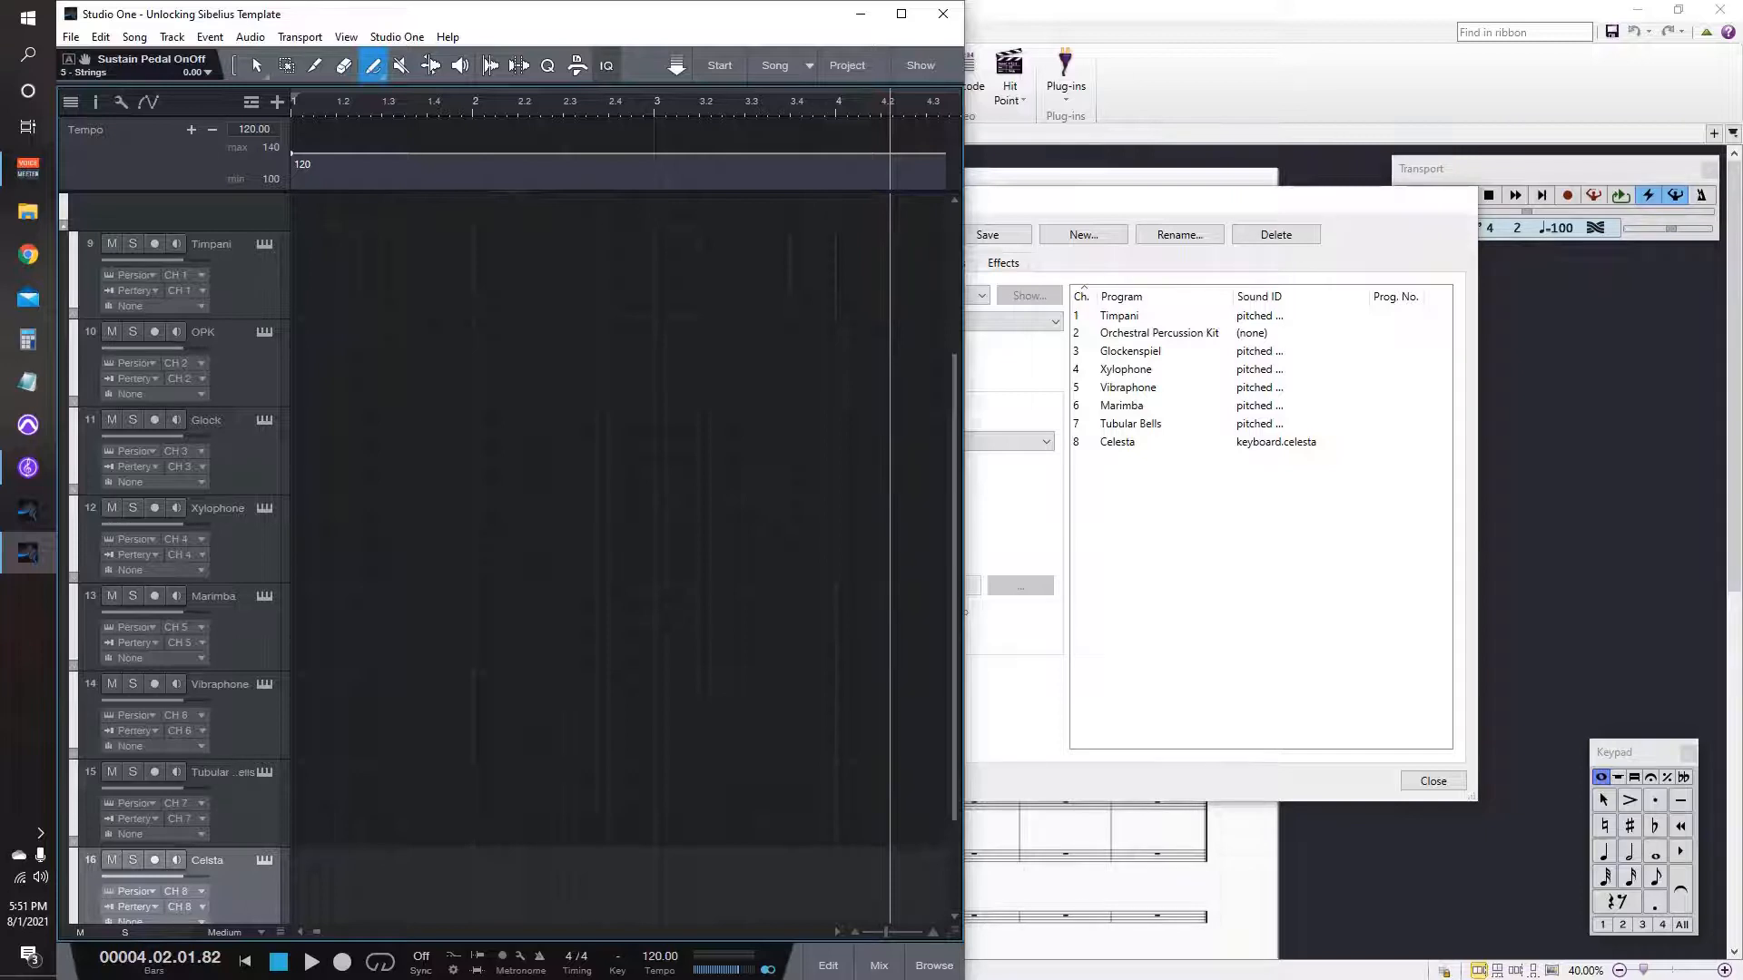
Step: Back in Sibelius, reassign the Percussion device's channel 5 to Marimba and channel 6 to Vibraphone
{"action": "left_click", "coordinate": [1225, 545]}
{"action": "left_click", "coordinate": [1128, 388]}
{"action": "left_click", "coordinate": [1035, 442]}
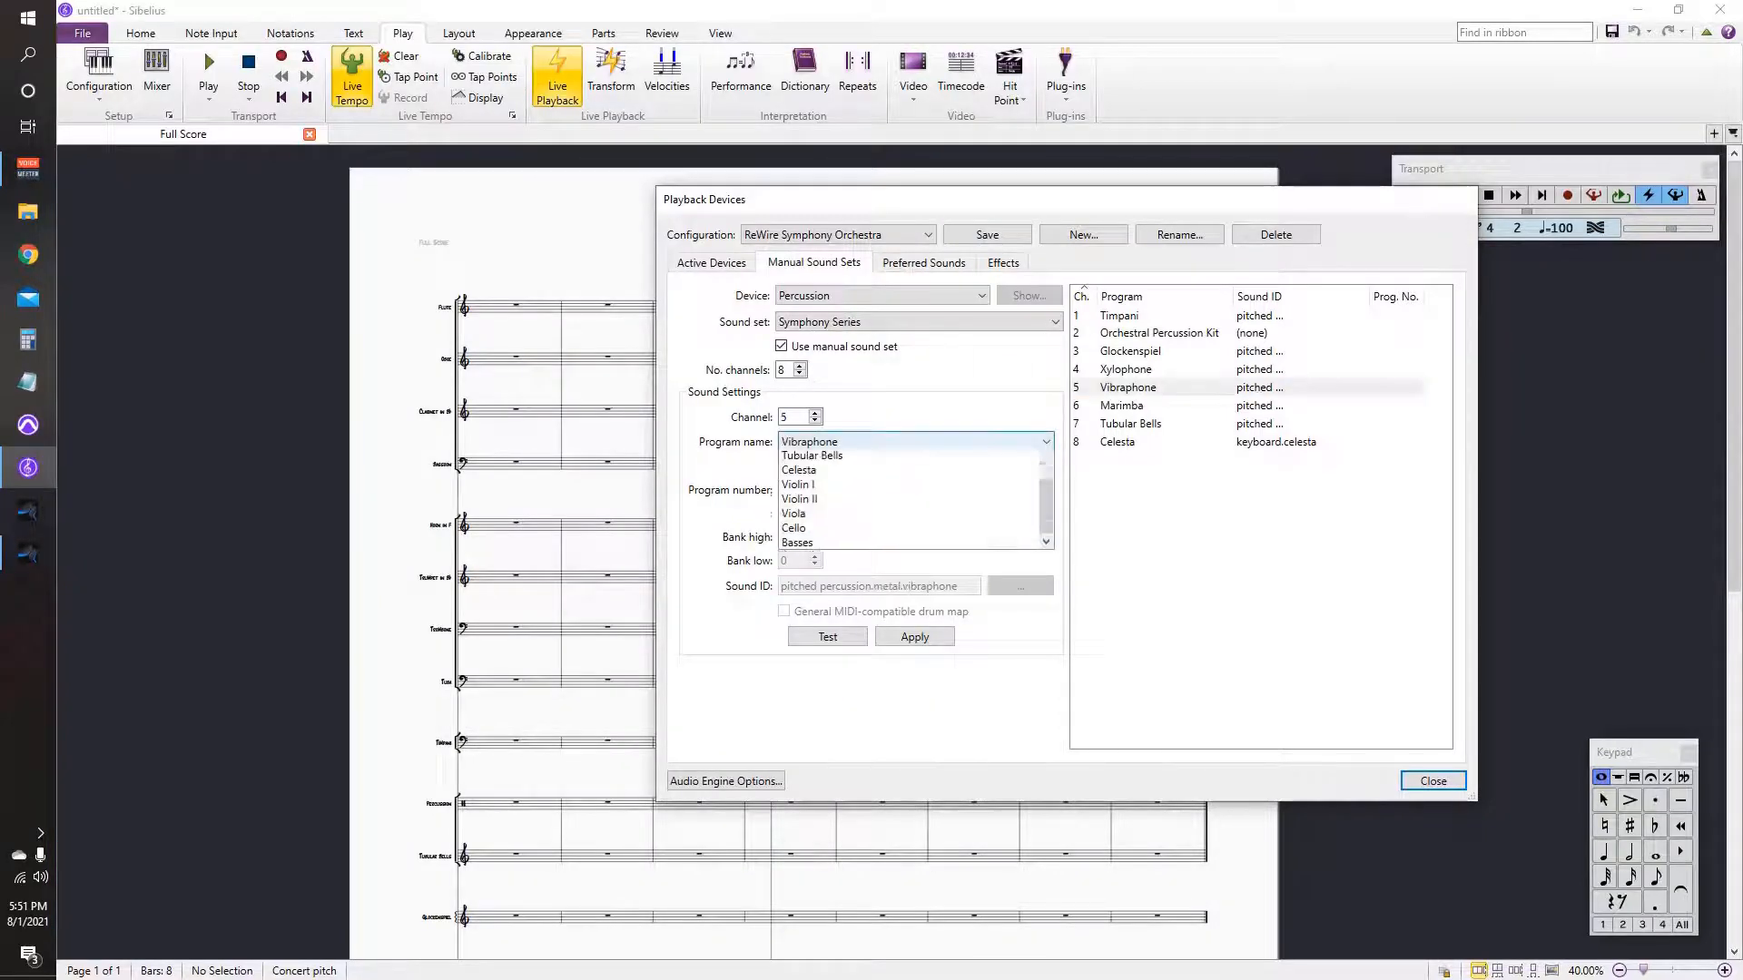
{"action": "left_click", "coordinate": [805, 489]}
{"action": "left_click", "coordinate": [915, 637]}
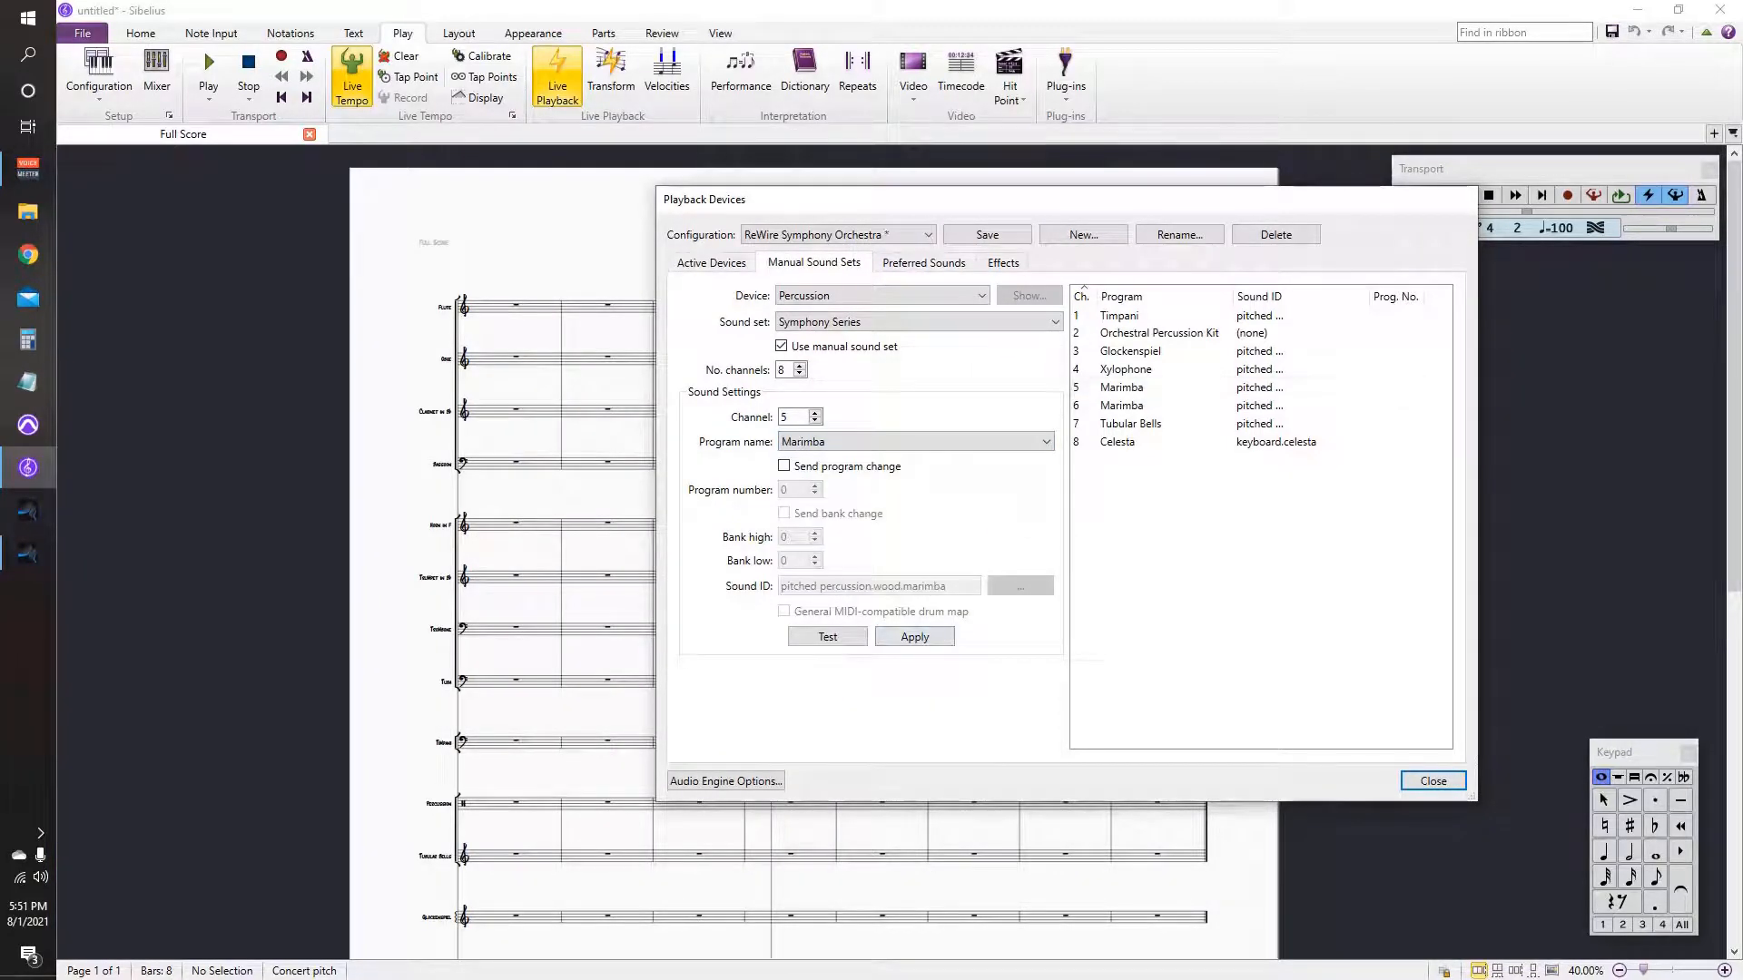
{"action": "left_click", "coordinate": [1123, 406]}
{"action": "left_click", "coordinate": [1035, 442]}
{"action": "left_click", "coordinate": [811, 474]}
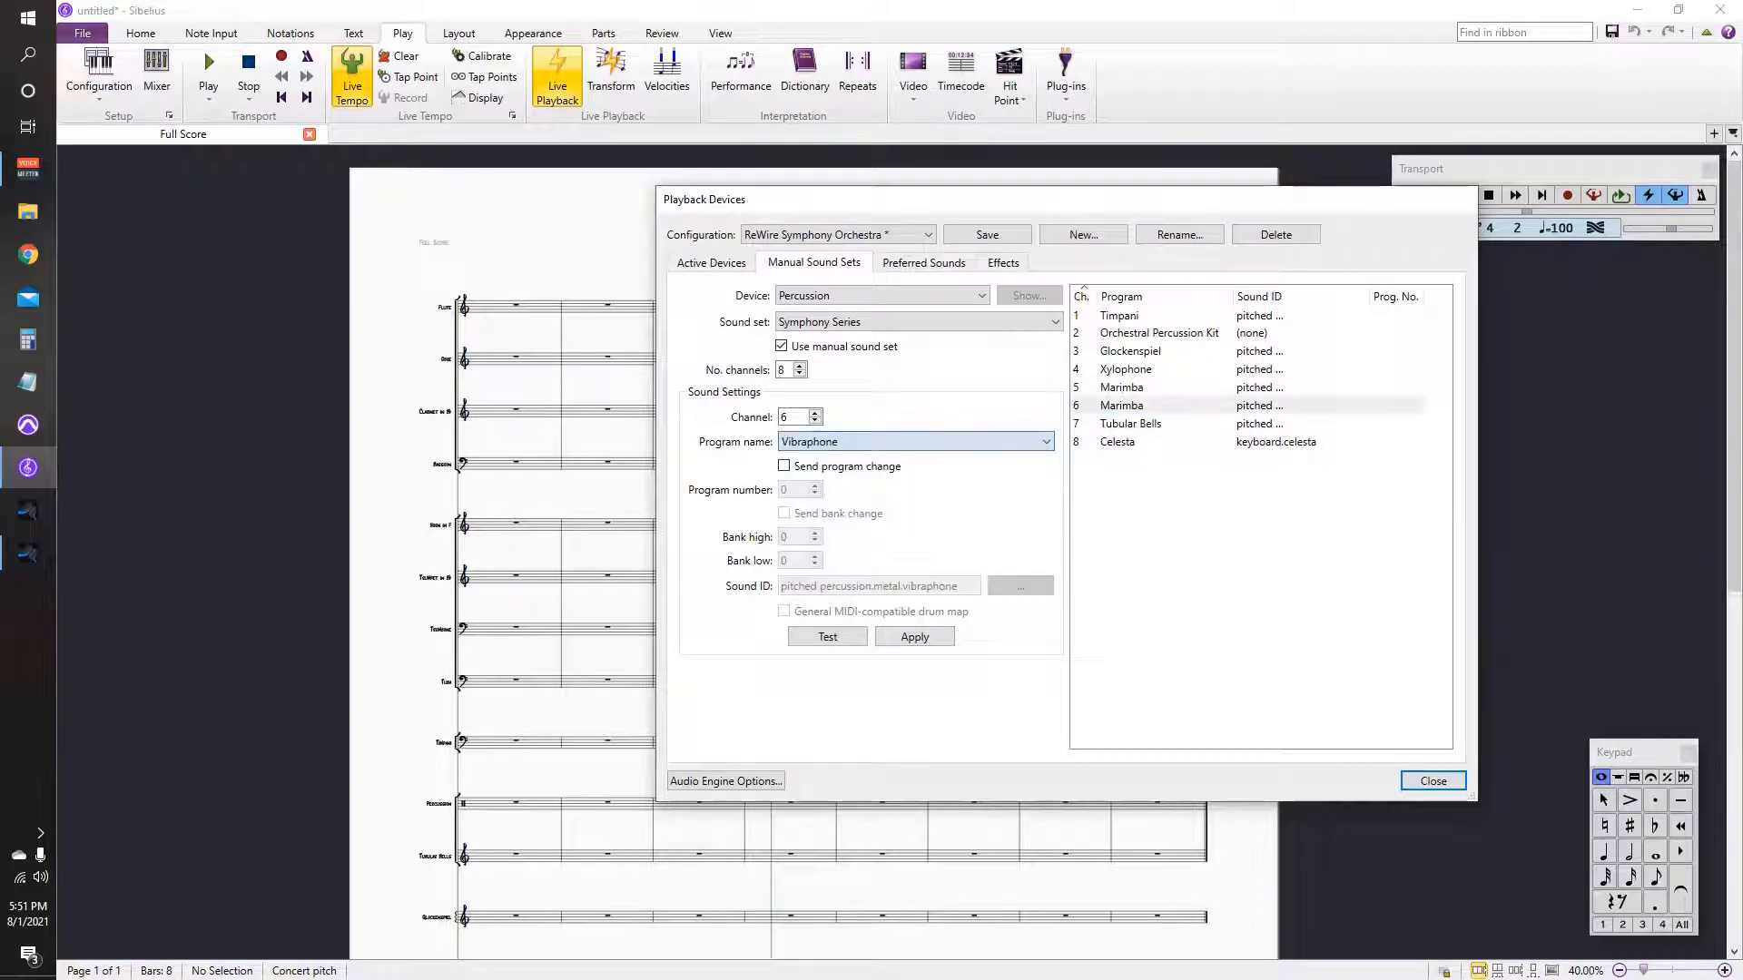
{"action": "left_click", "coordinate": [915, 637]}
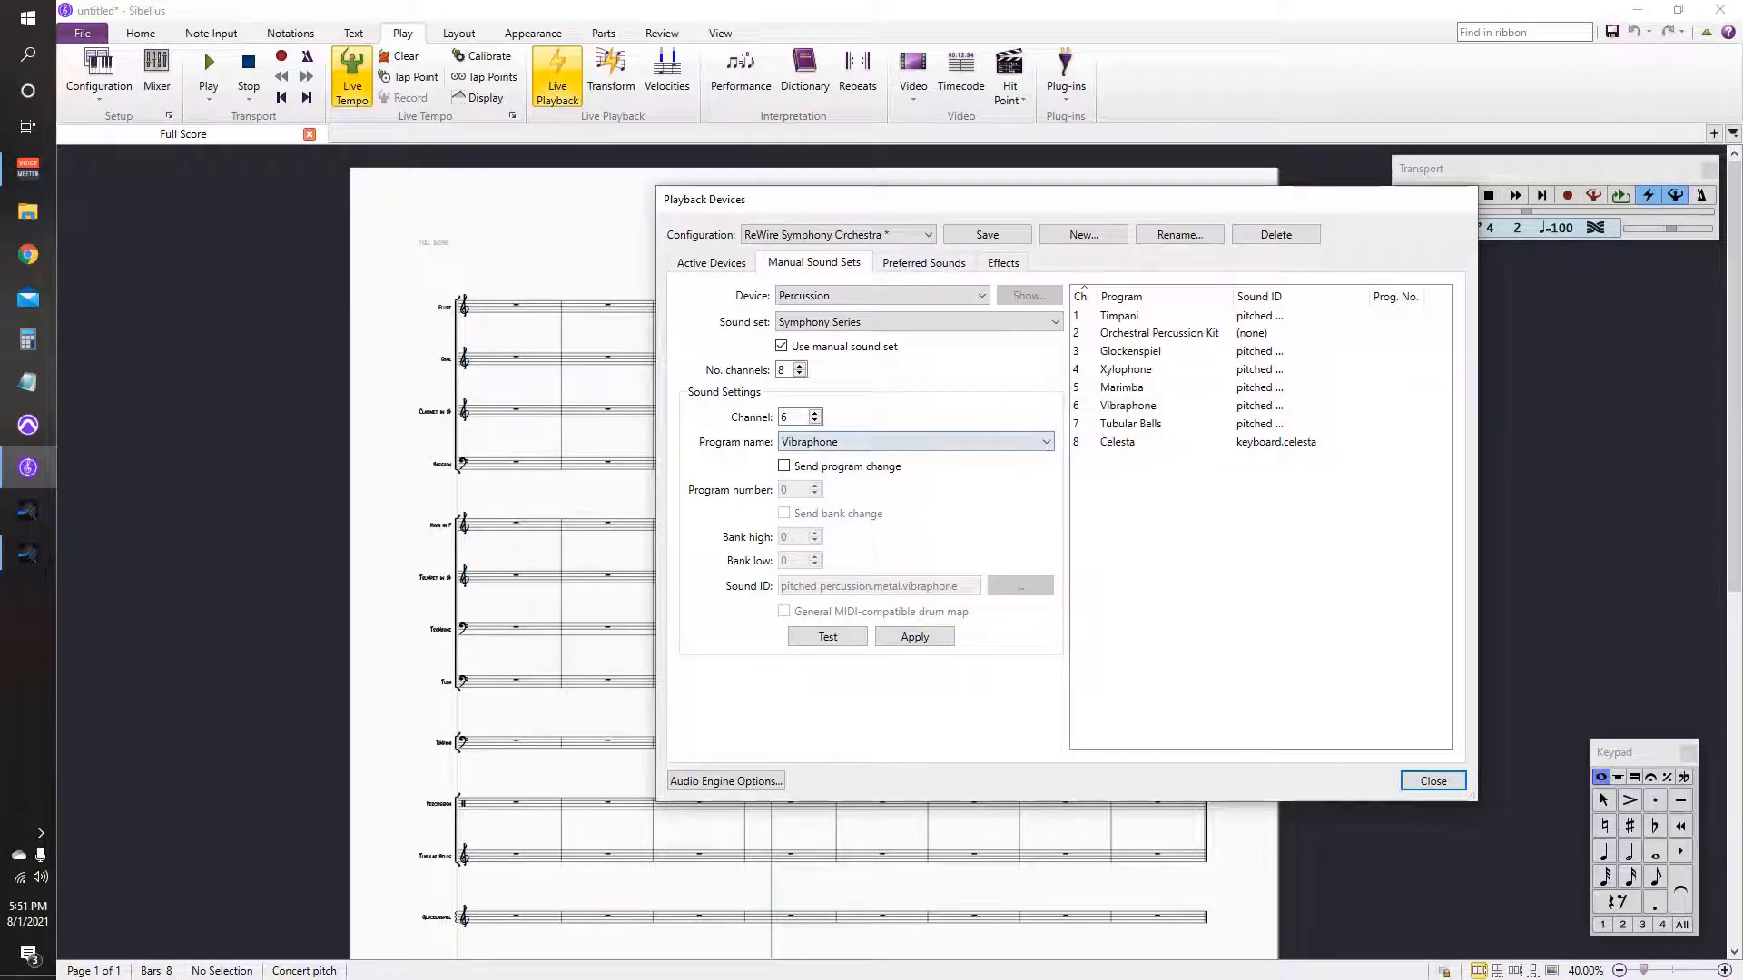
Step: Add a preferred sound rule that assigns the wind.* sound ID to the Woodwinds device
{"action": "left_click", "coordinate": [924, 263]}
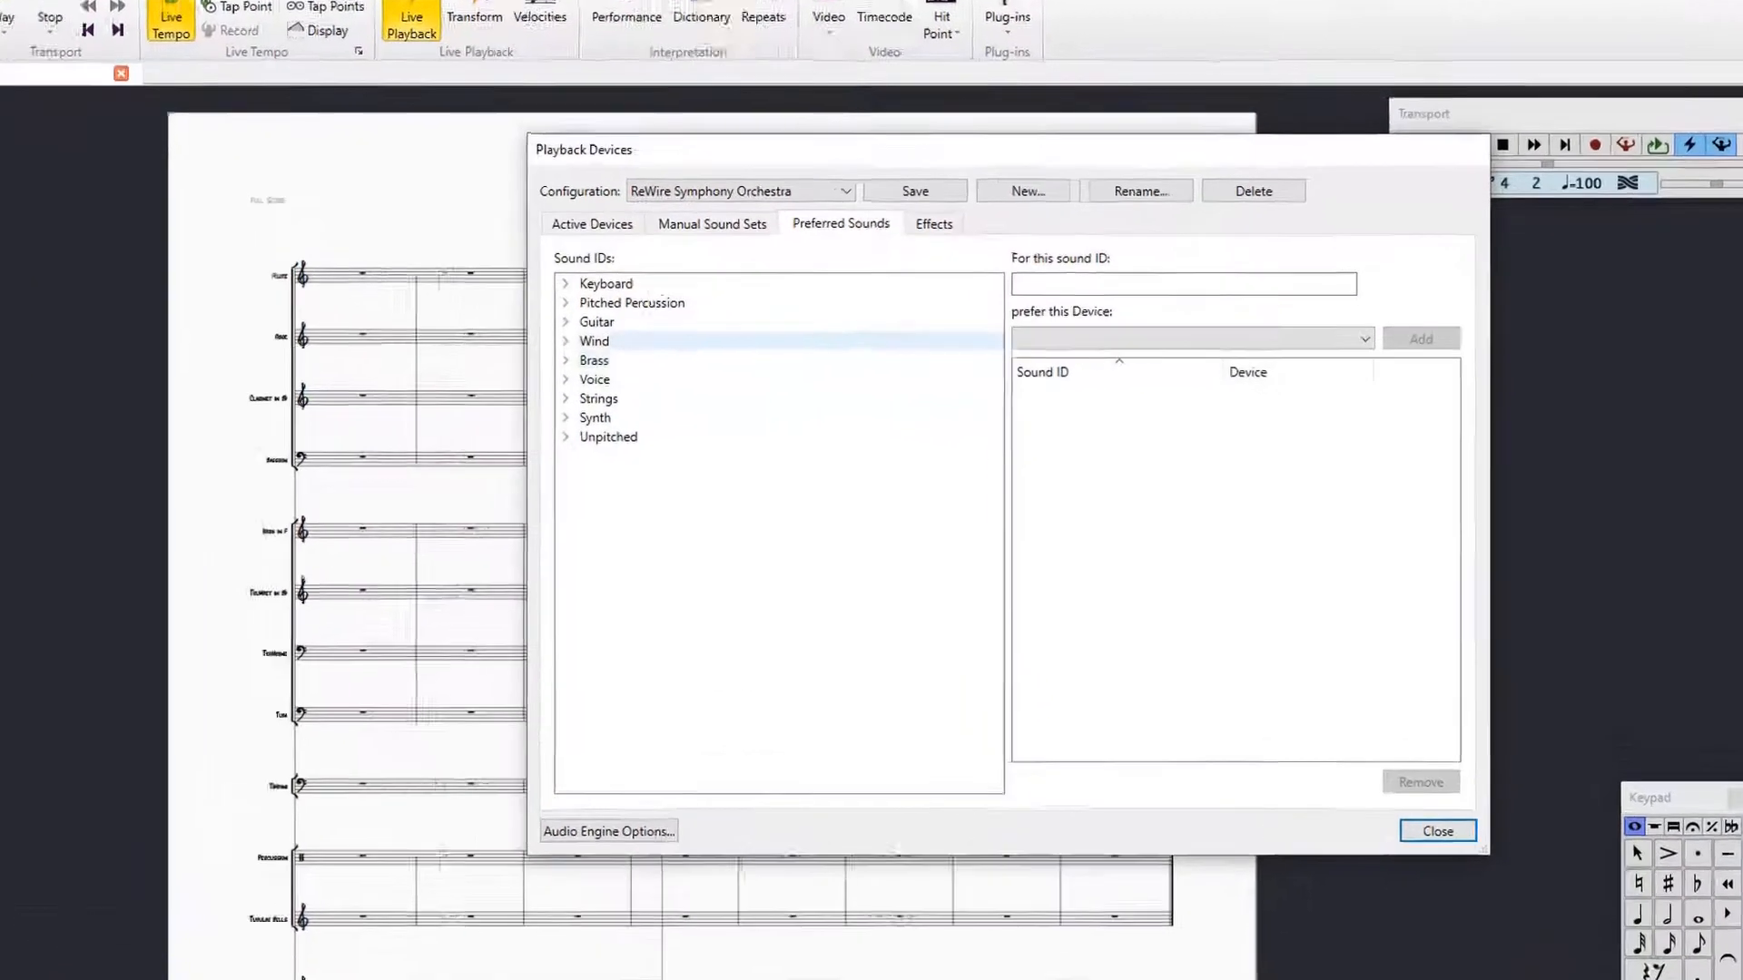
{"action": "left_click", "coordinate": [595, 341]}
{"action": "left_click", "coordinate": [1192, 338]}
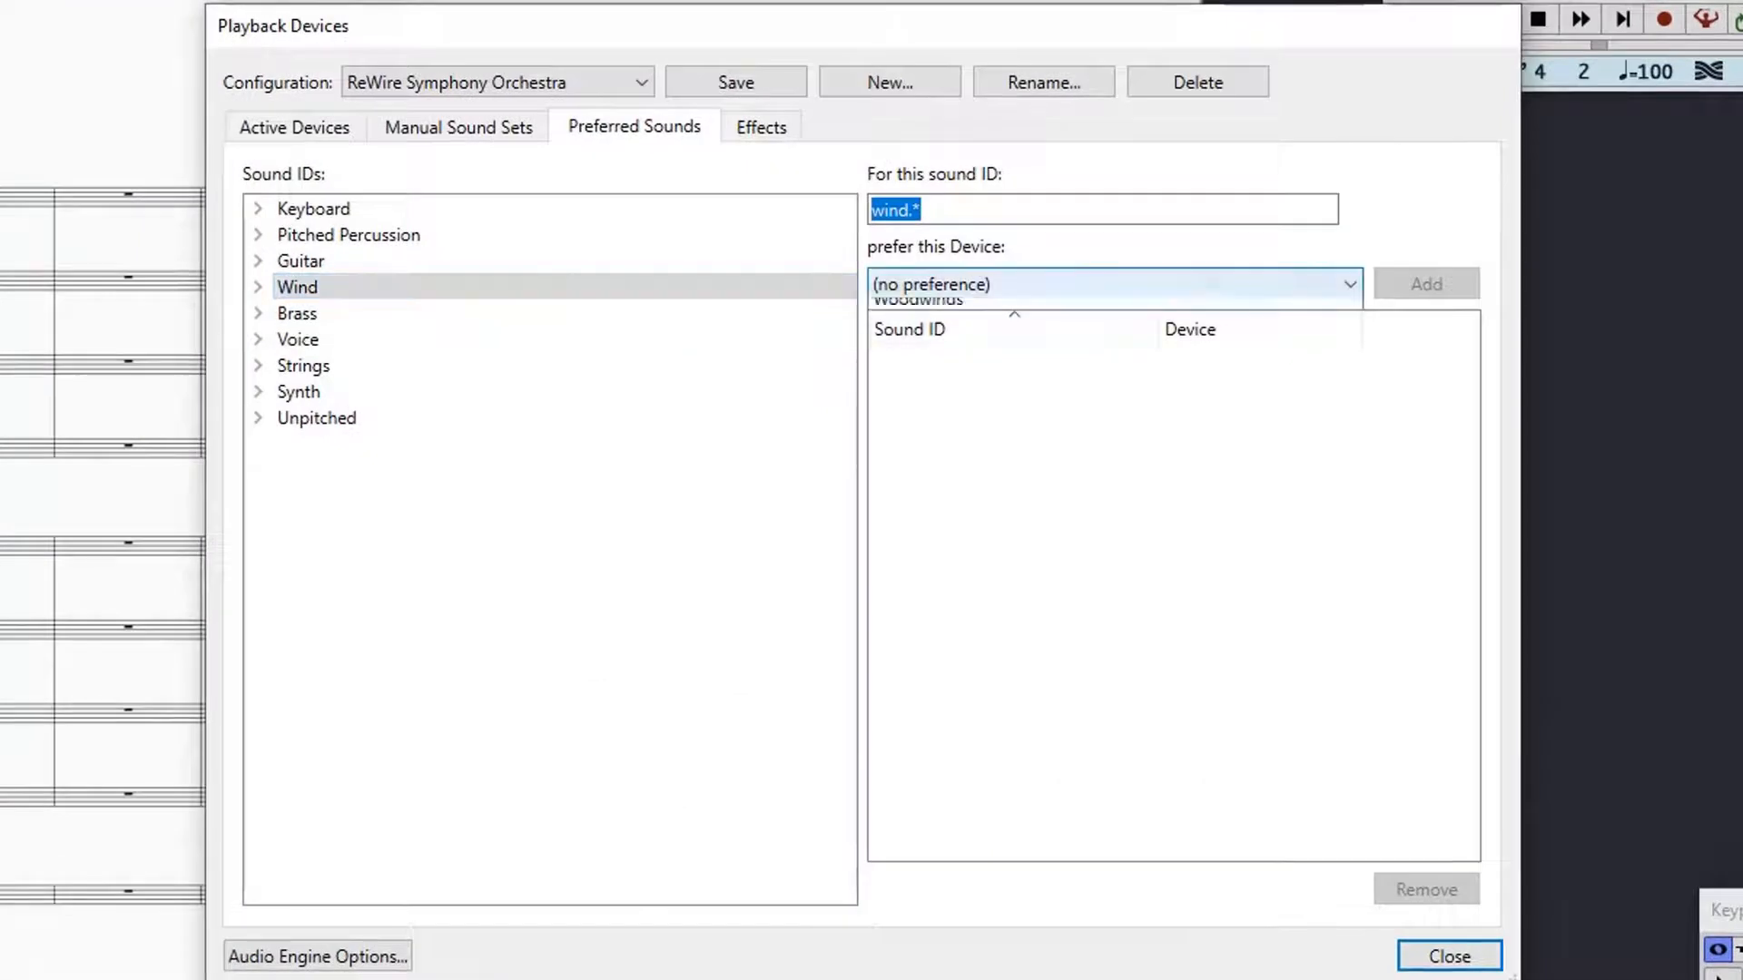
{"action": "left_click", "coordinate": [1108, 426]}
{"action": "left_click", "coordinate": [1426, 284]}
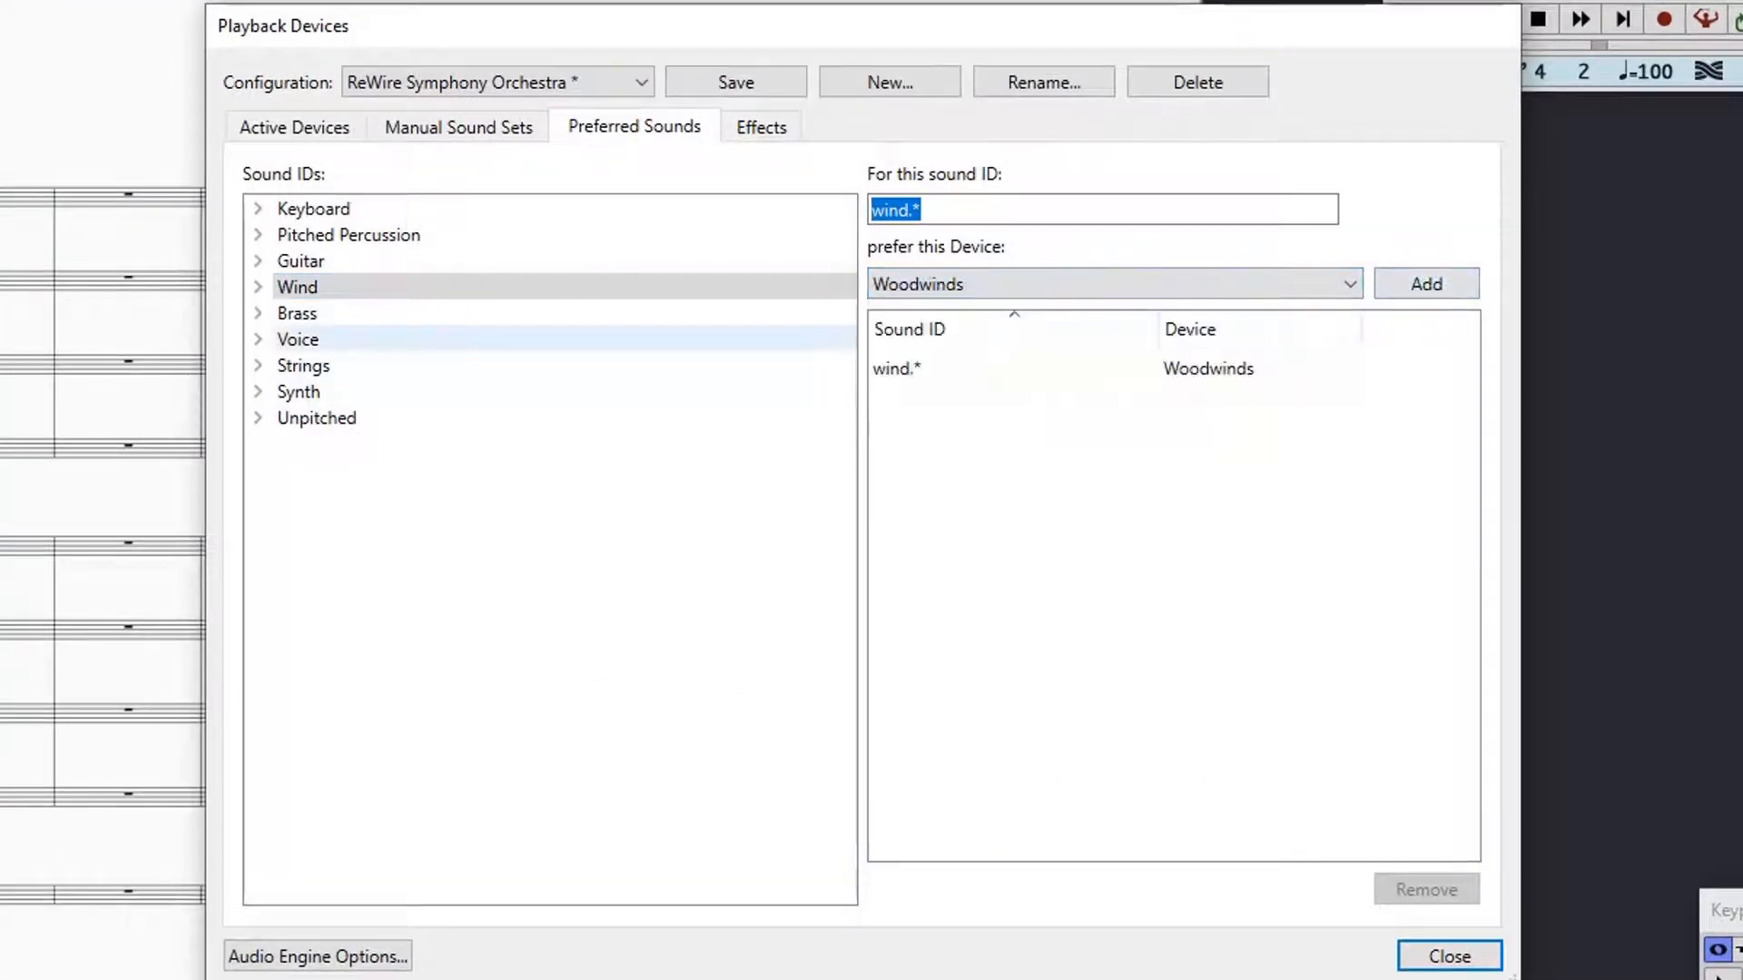
Step: Add preferred sound rules assigning brass.* to the Brass device and strings.* to the Strings device
{"action": "left_click", "coordinate": [297, 313]}
{"action": "left_click", "coordinate": [1115, 284]}
{"action": "left_click", "coordinate": [893, 335]}
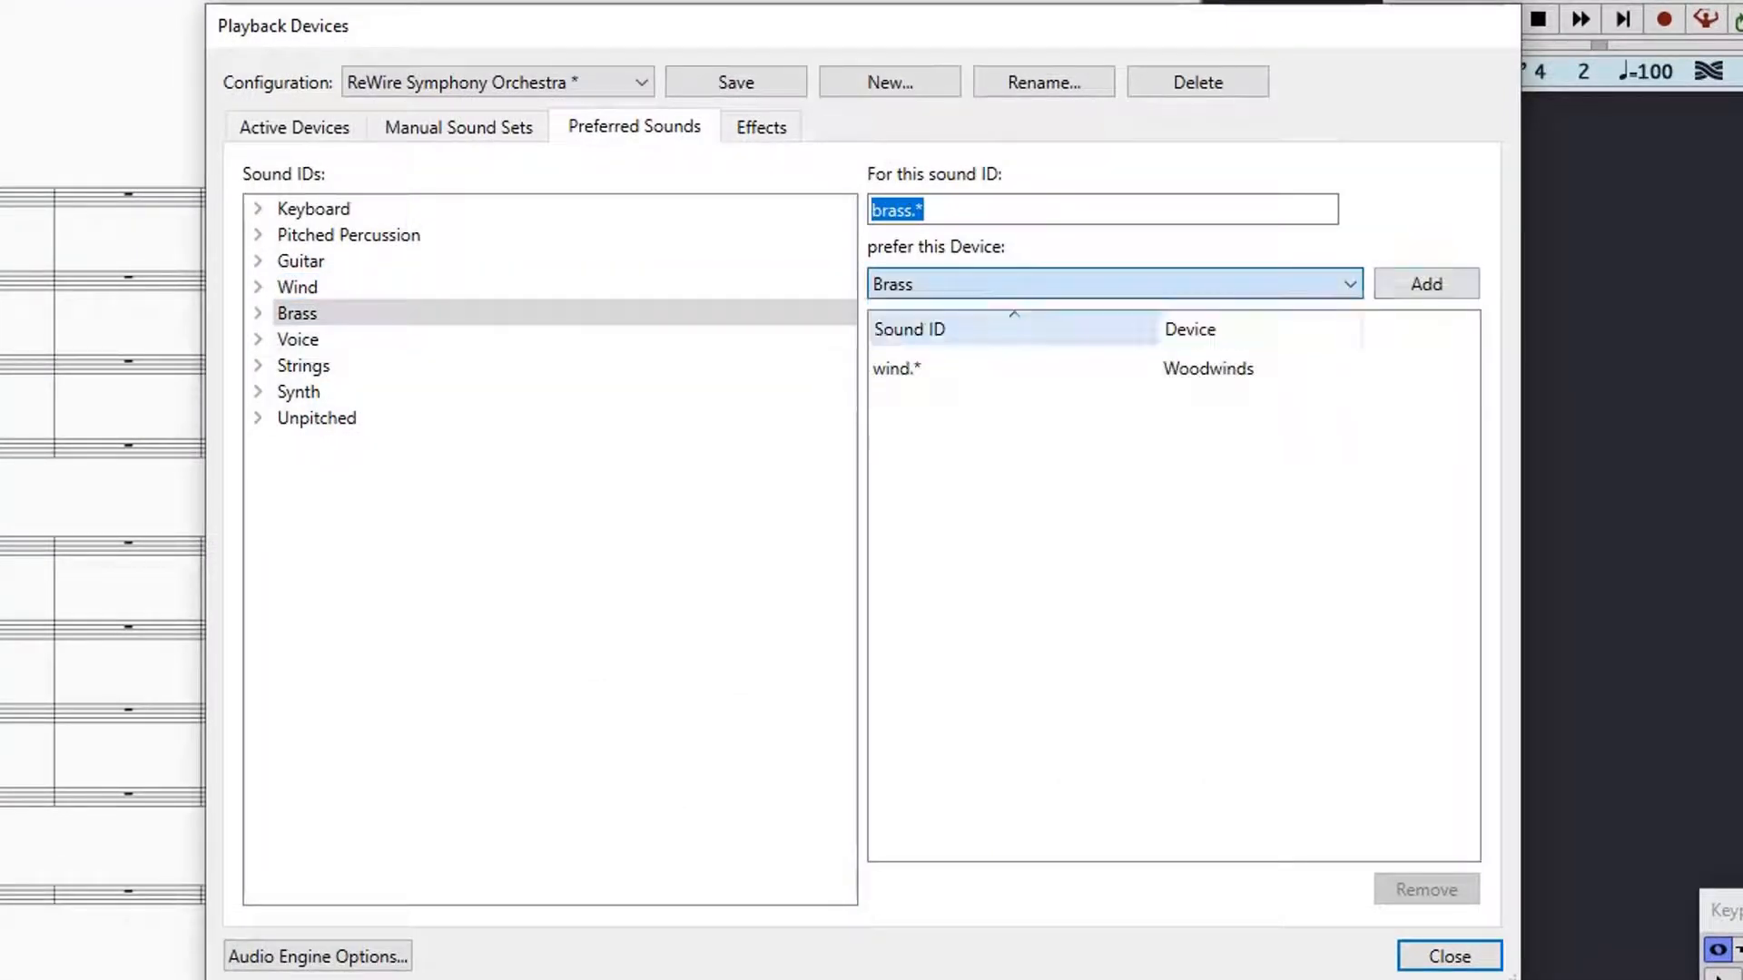
{"action": "left_click", "coordinate": [1426, 285]}
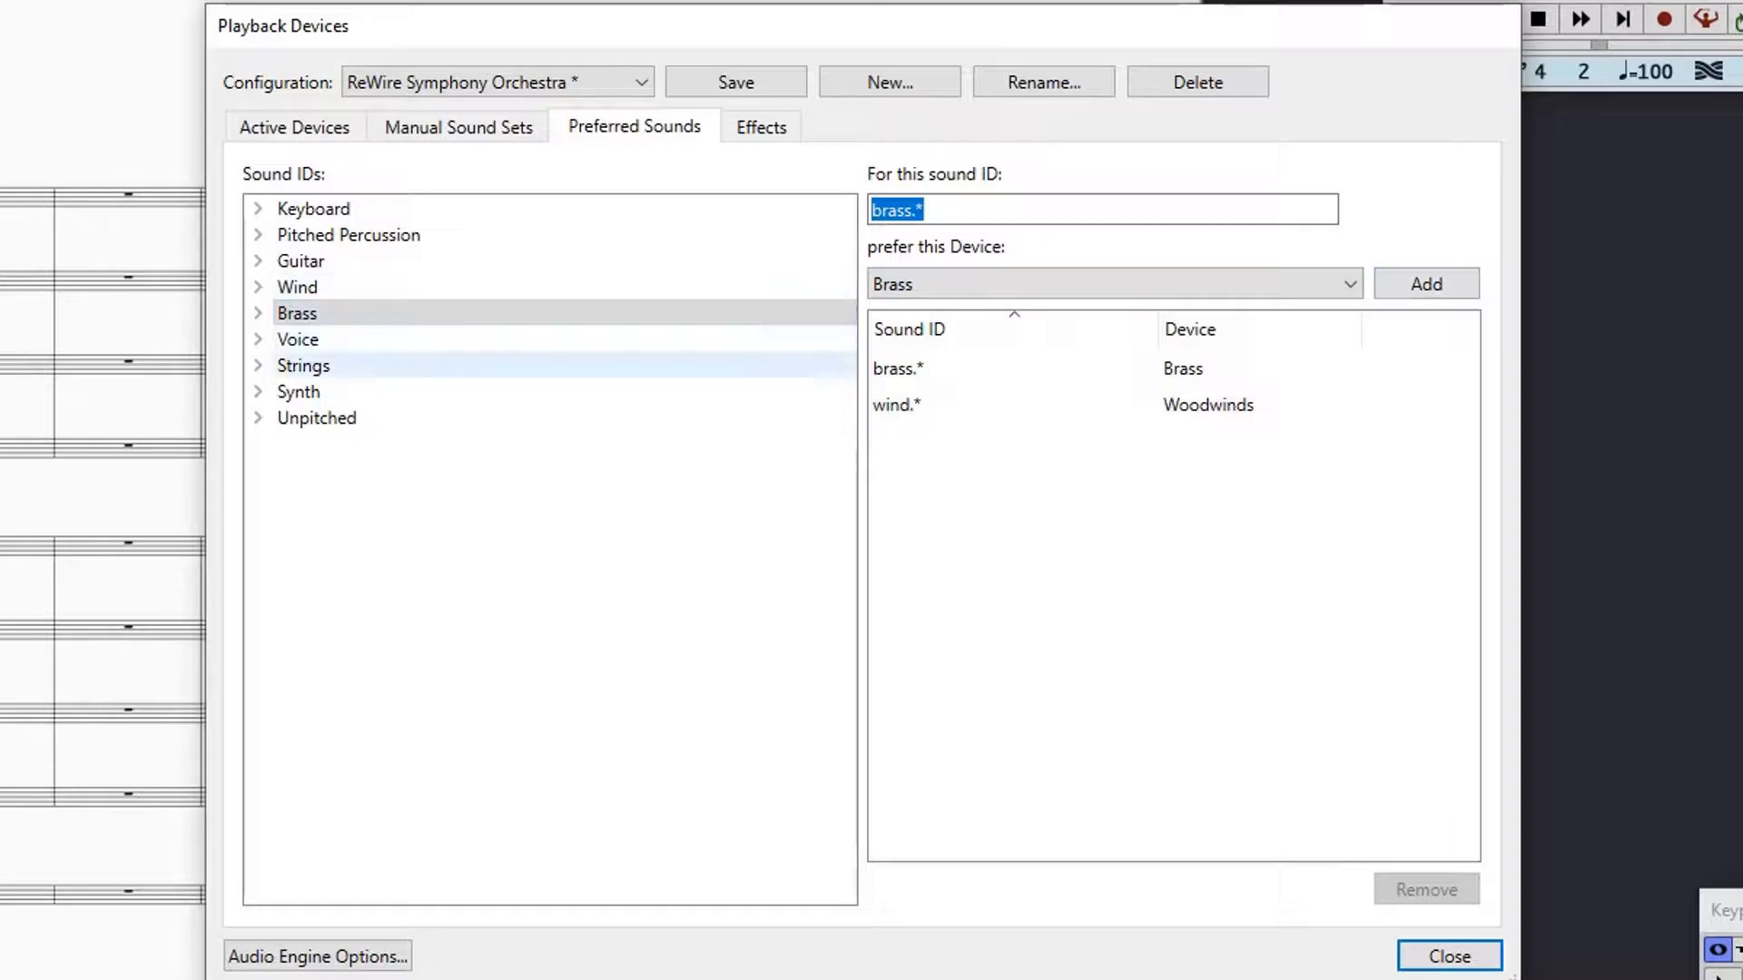
{"action": "left_click", "coordinate": [303, 365]}
{"action": "left_click", "coordinate": [1115, 284]}
{"action": "left_click", "coordinate": [899, 382]}
{"action": "left_click", "coordinate": [1426, 284]}
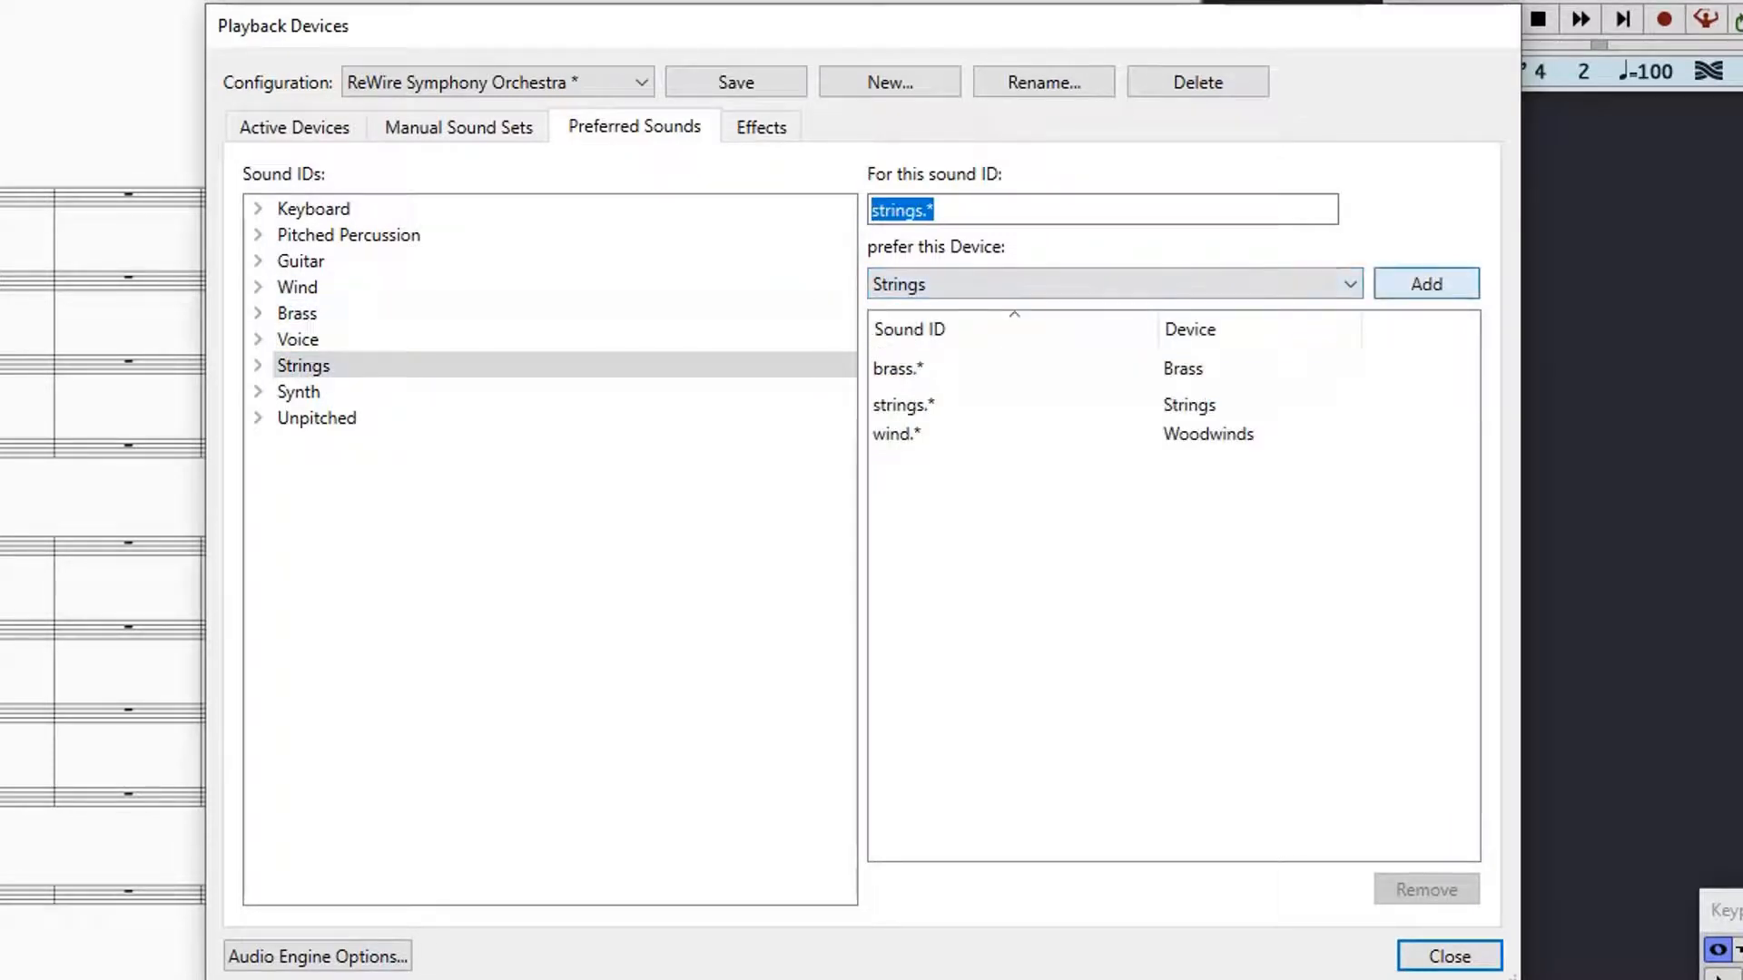
Step: Add preferred sound rules assigning unpitched.* and pitched percussion.* to the Percussion device, and save the configuration
{"action": "left_click", "coordinate": [317, 418]}
{"action": "left_click", "coordinate": [1115, 284]}
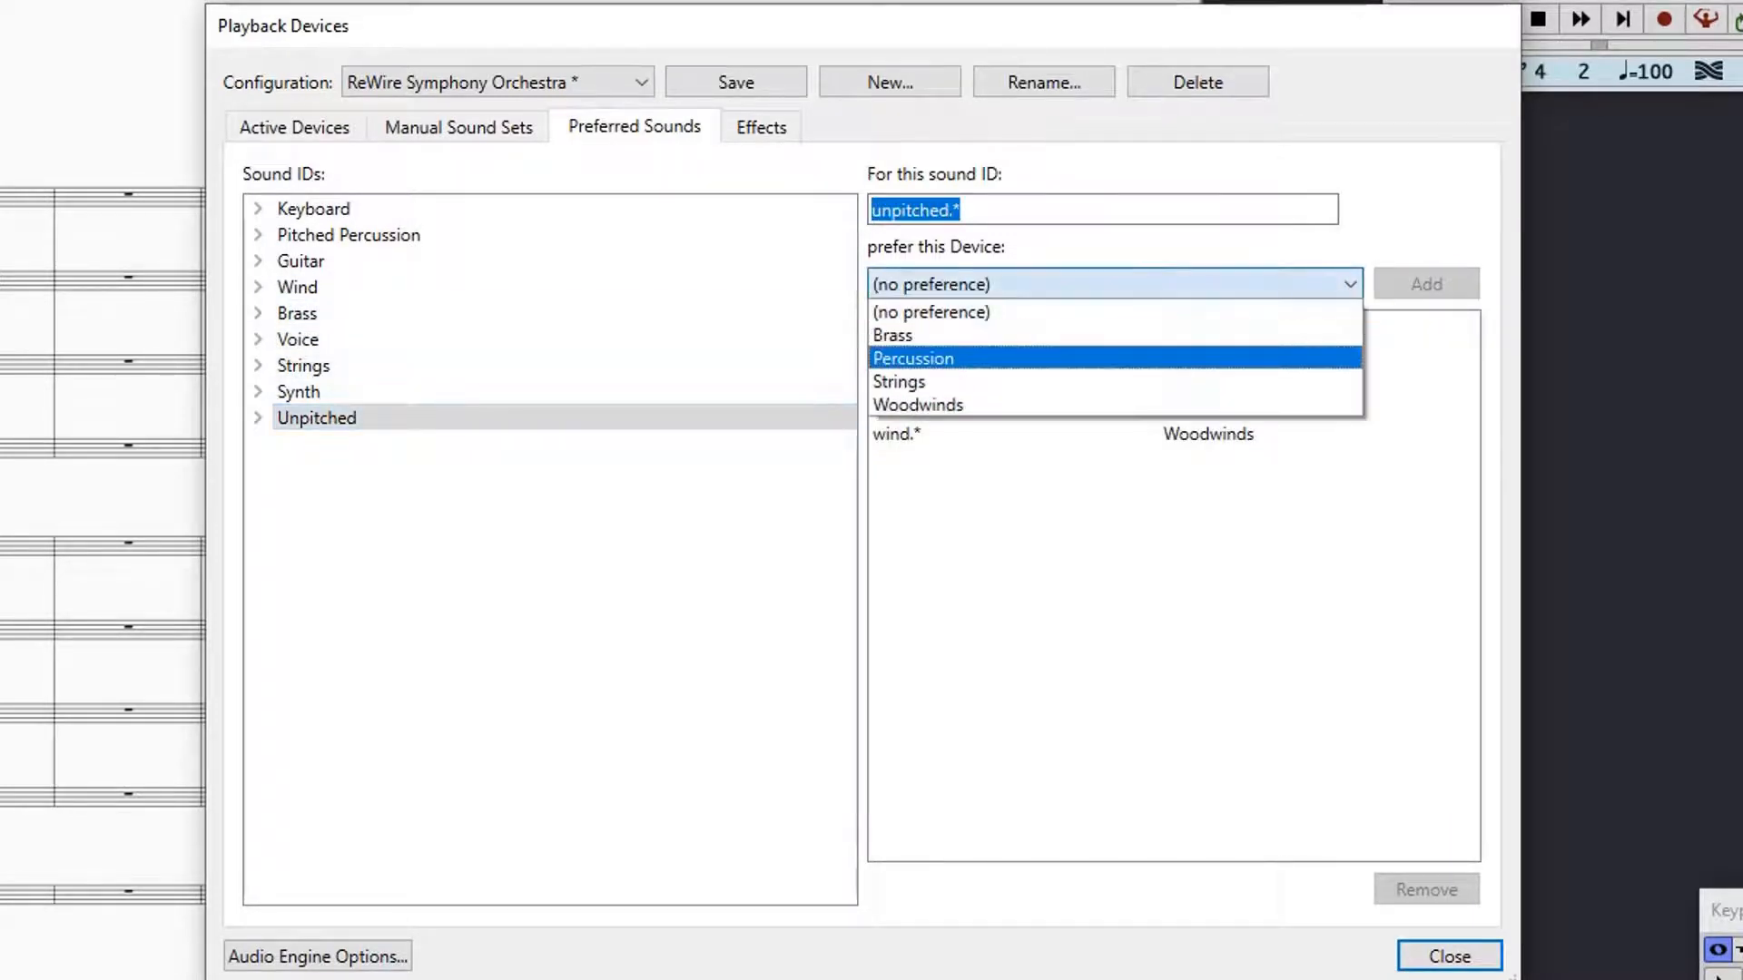
{"action": "left_click", "coordinate": [908, 355]}
{"action": "left_click", "coordinate": [1426, 284]}
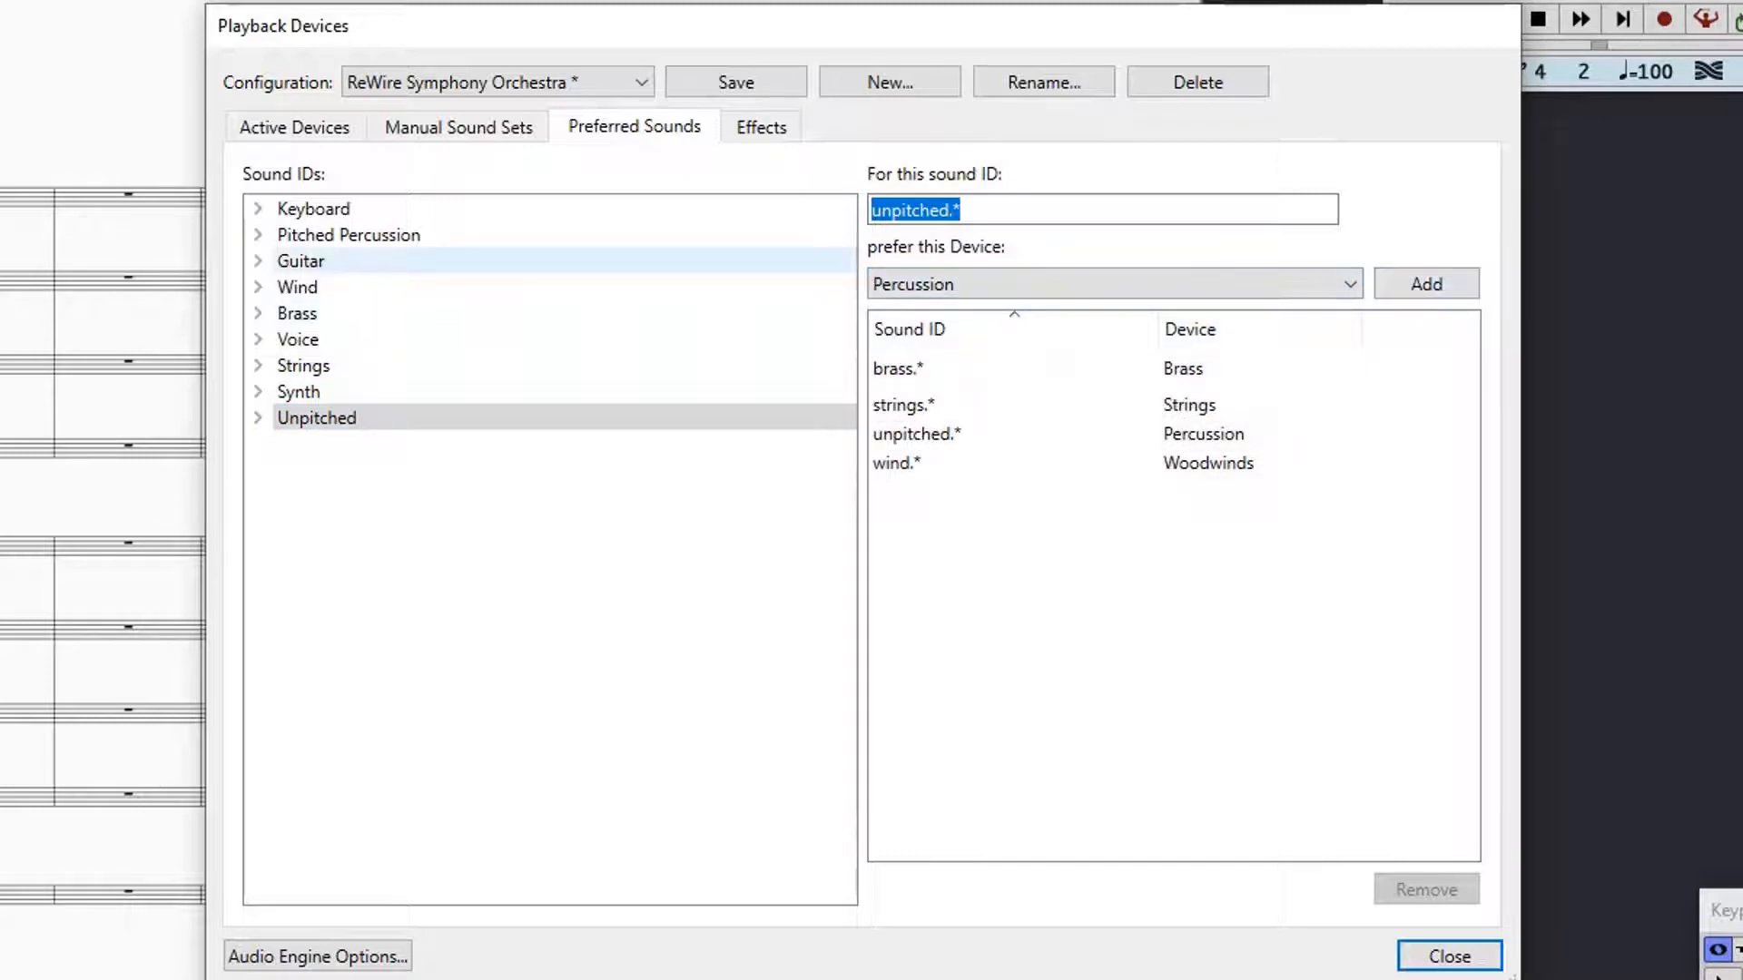
{"action": "left_click", "coordinate": [349, 234]}
{"action": "left_click", "coordinate": [1115, 284]}
{"action": "left_click", "coordinate": [912, 354]}
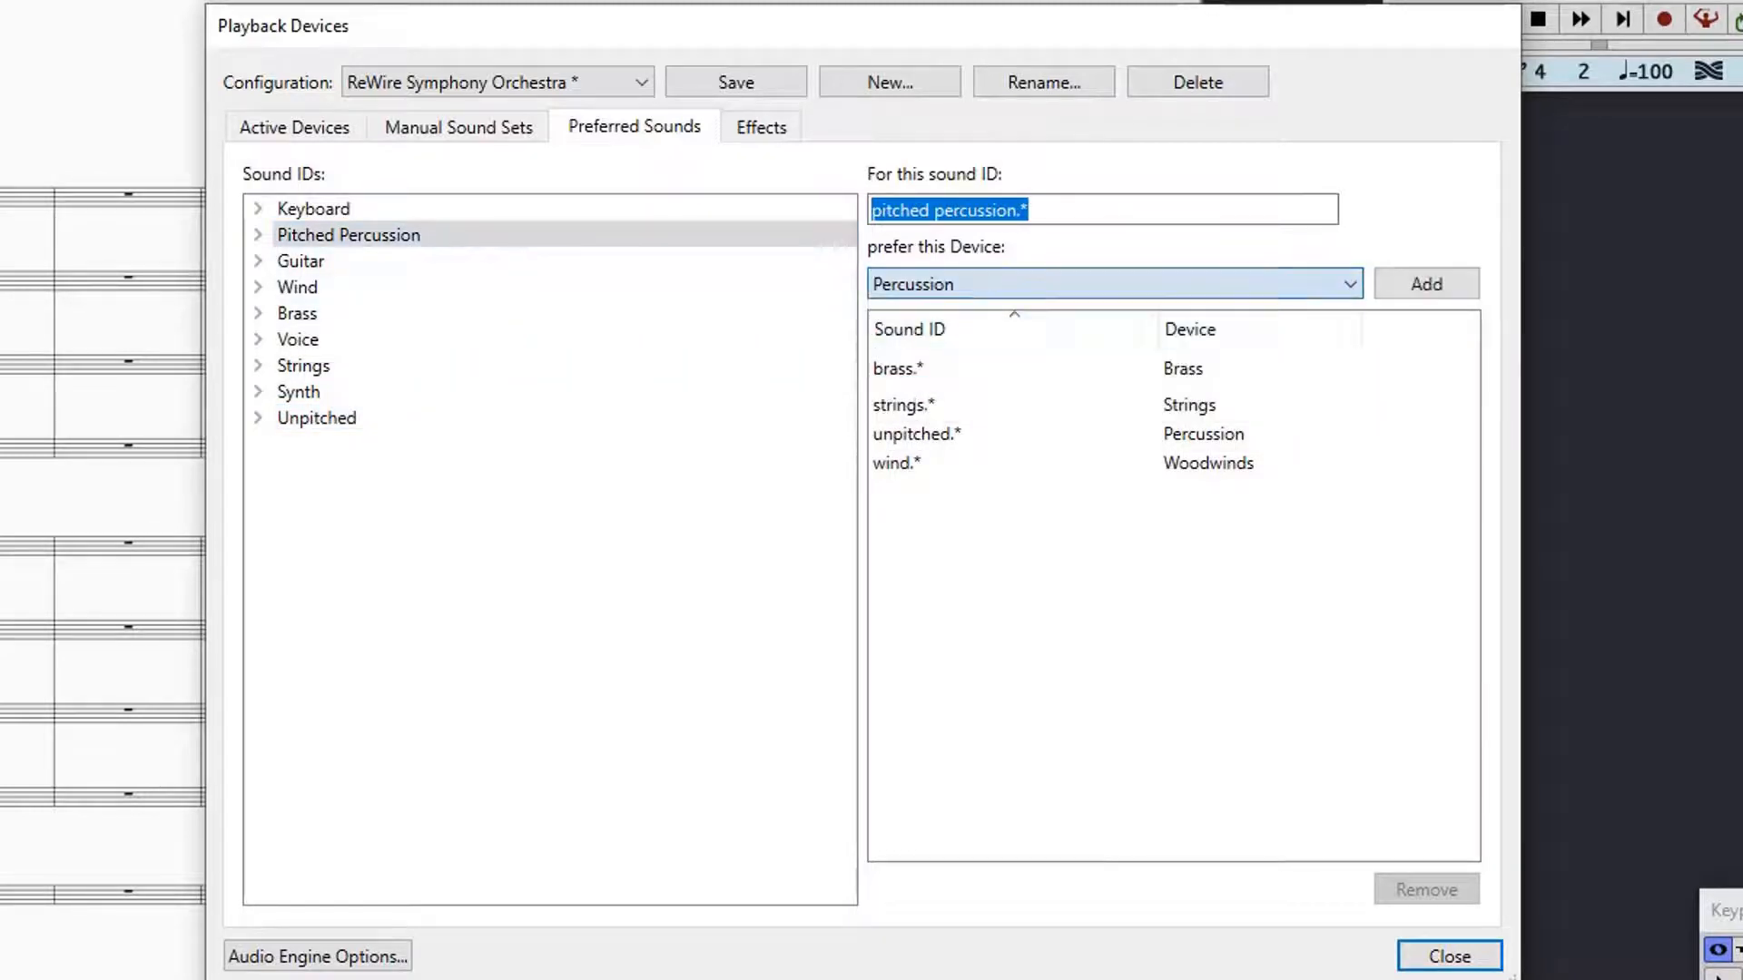
{"action": "left_click", "coordinate": [1426, 284]}
{"action": "left_click", "coordinate": [735, 82]}
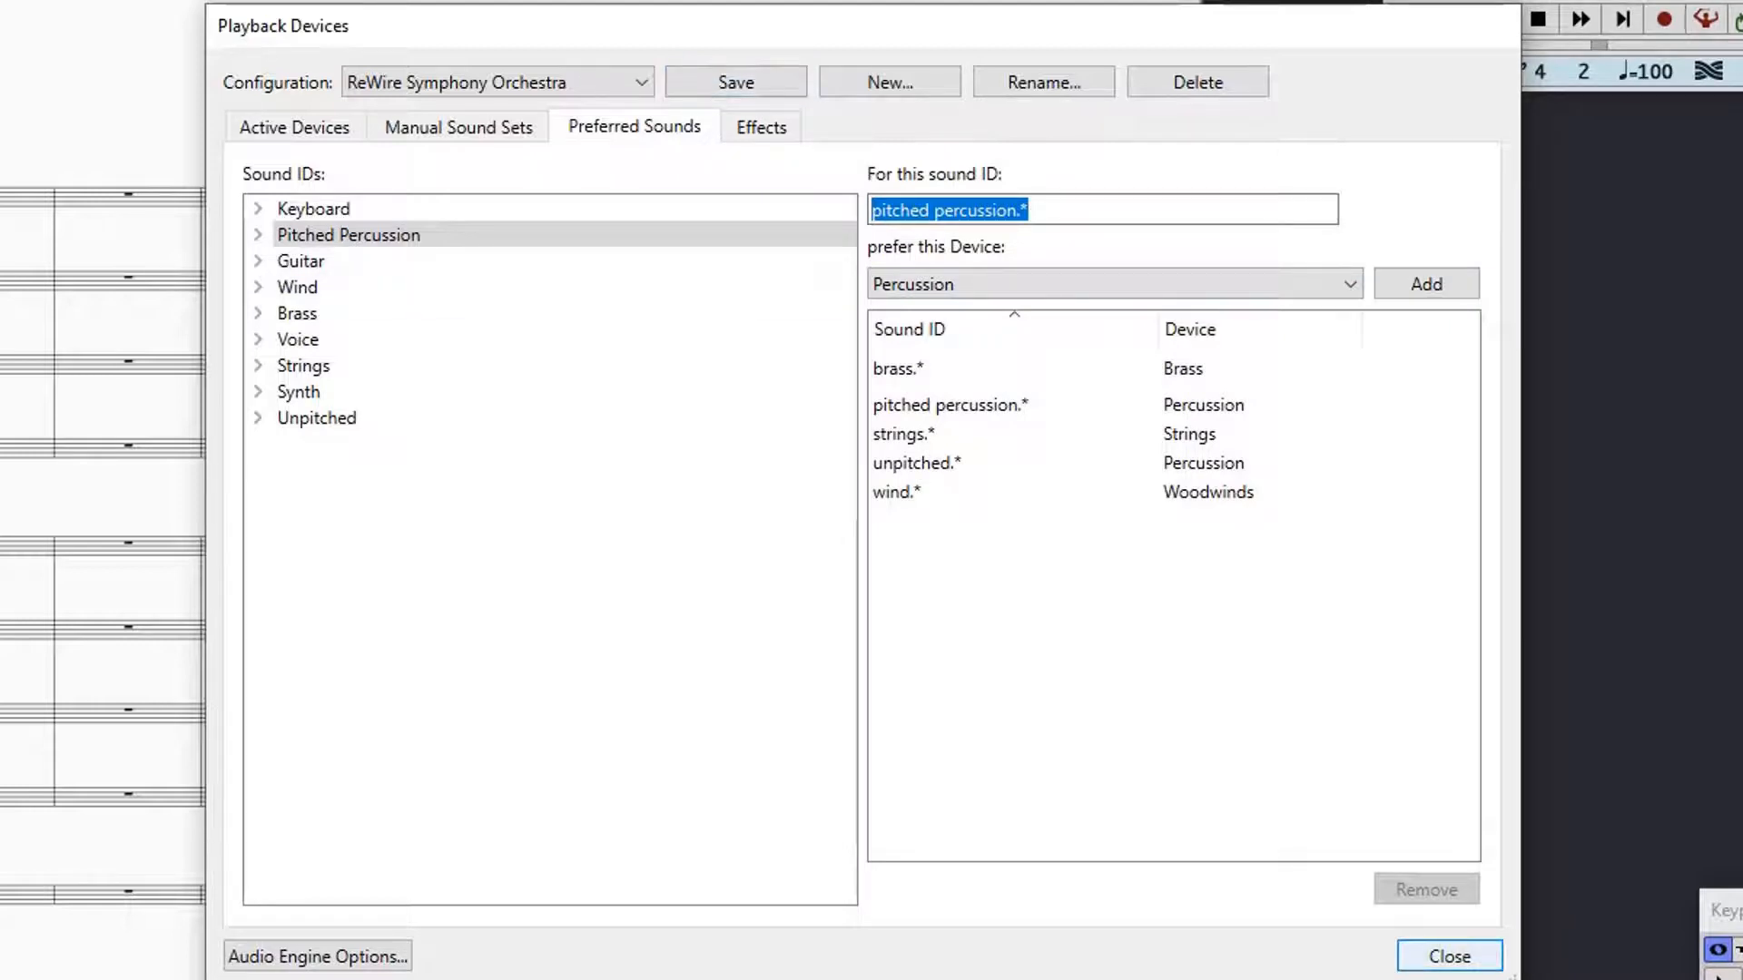
Step: Examine the program and sound ID of each channel in the Strings device's manual sound set, from Violin I to Basses
{"action": "left_click", "coordinate": [459, 127]}
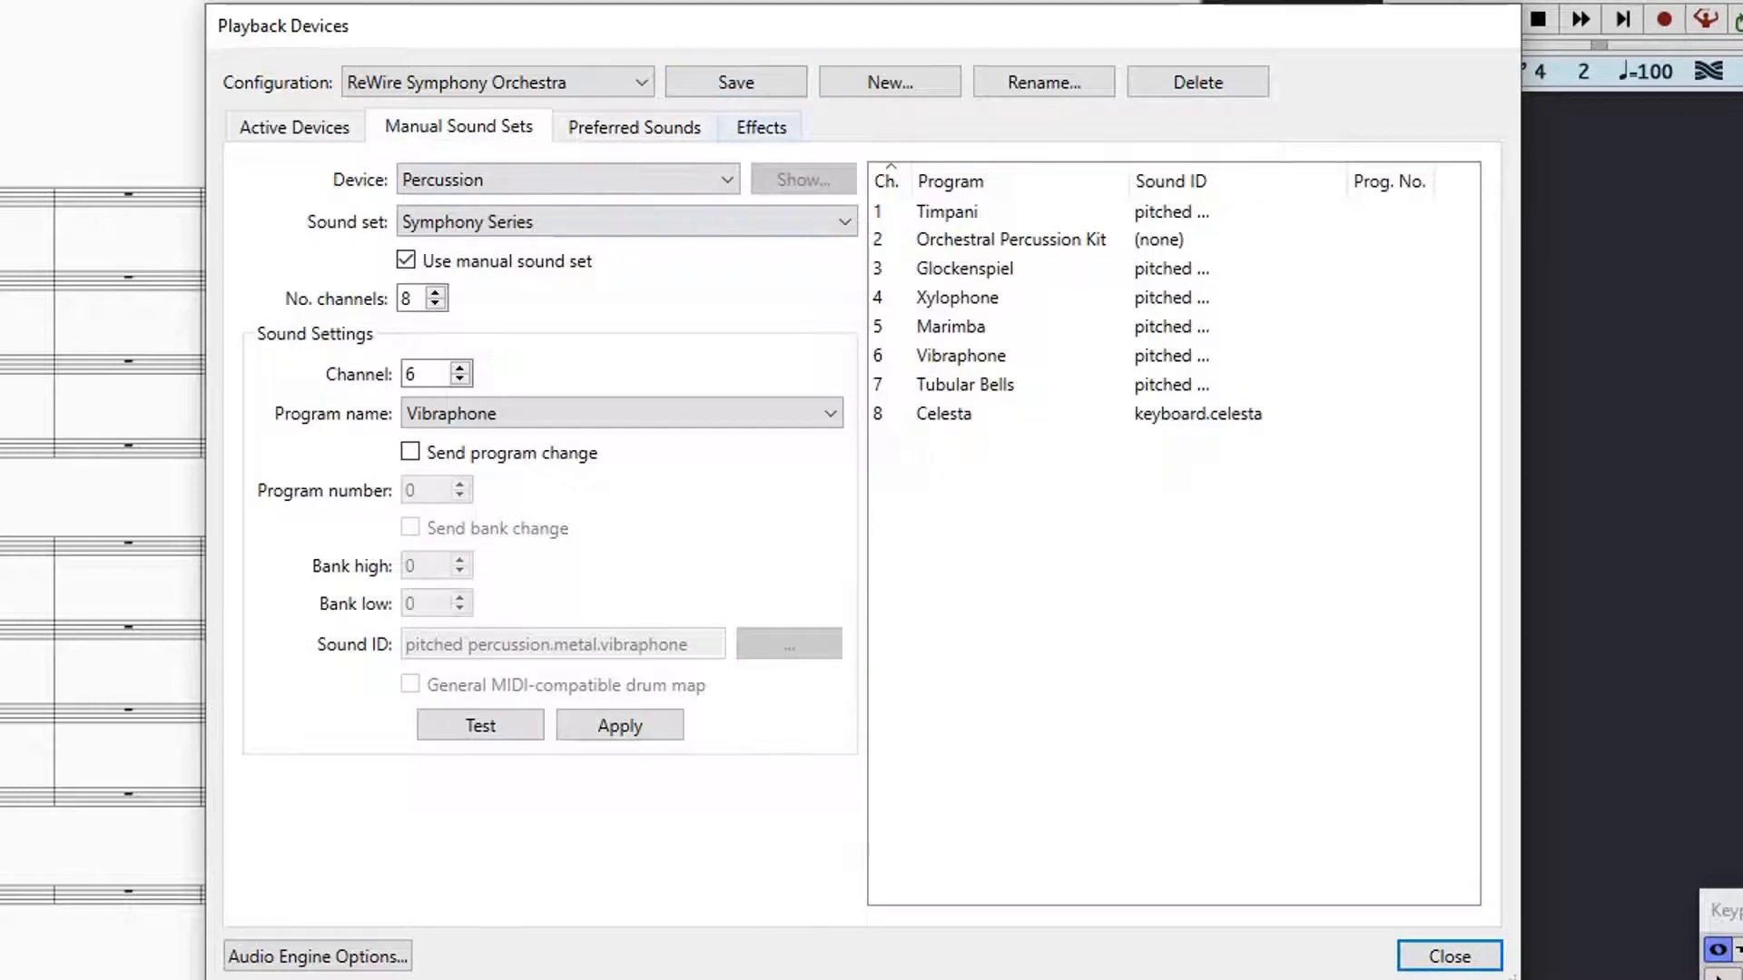
{"action": "left_click", "coordinate": [581, 180]}
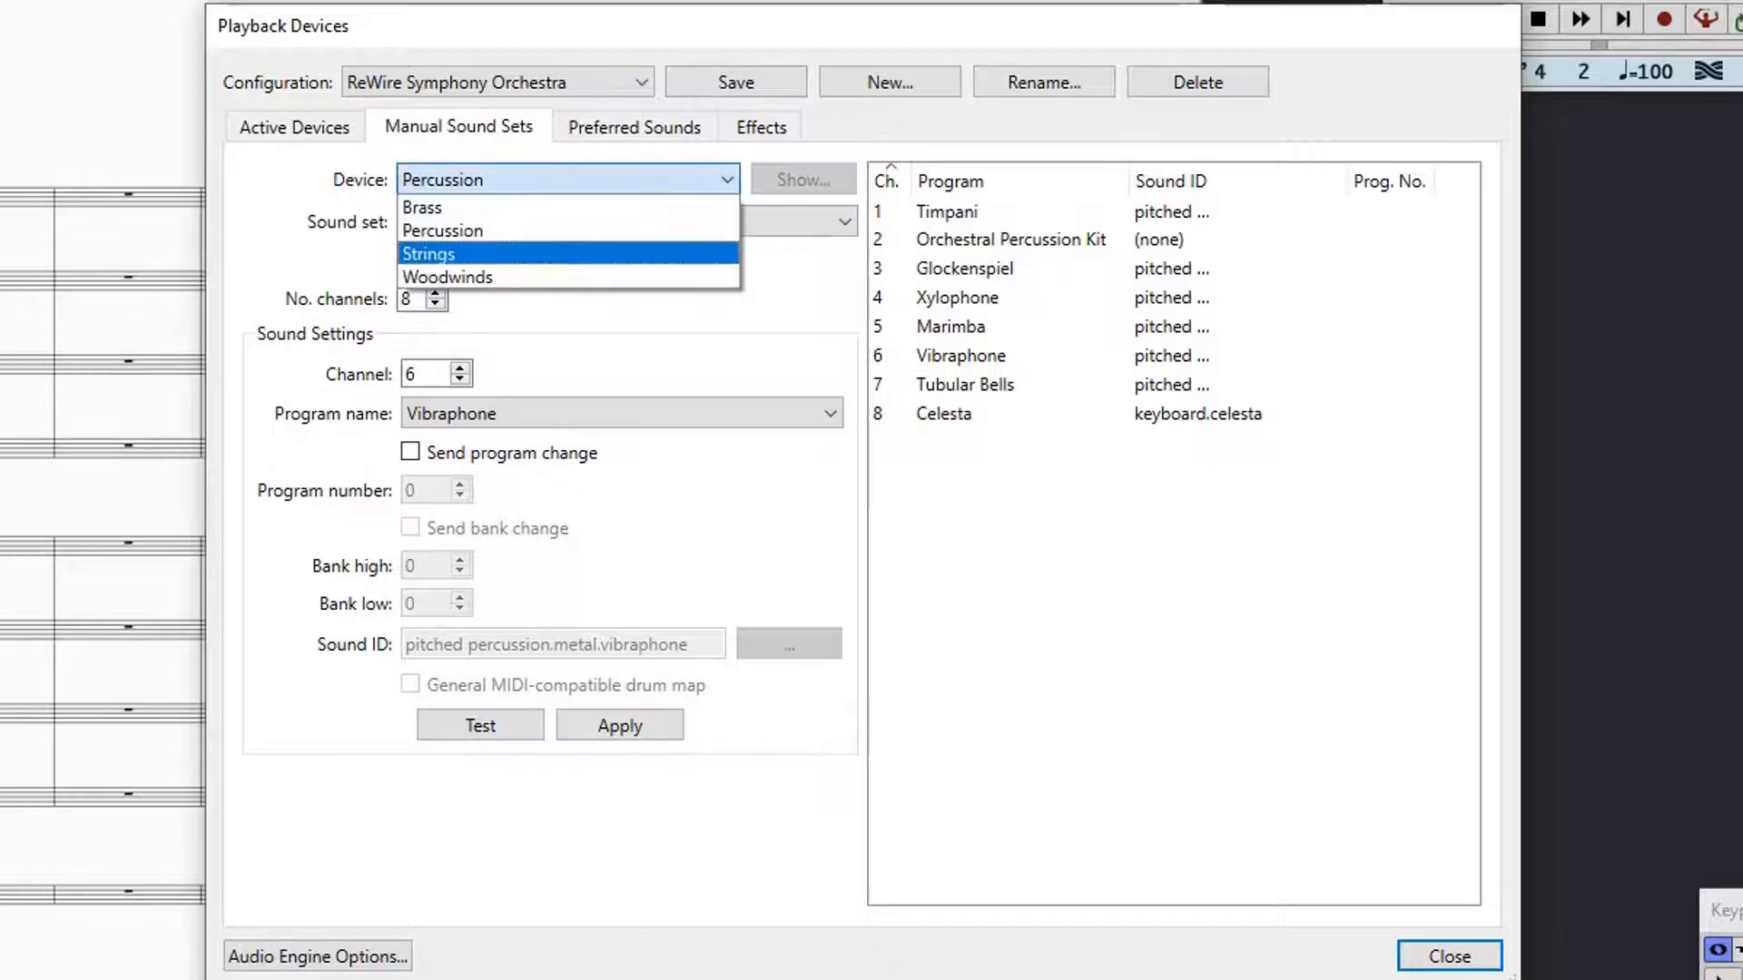
{"action": "left_click", "coordinate": [428, 253]}
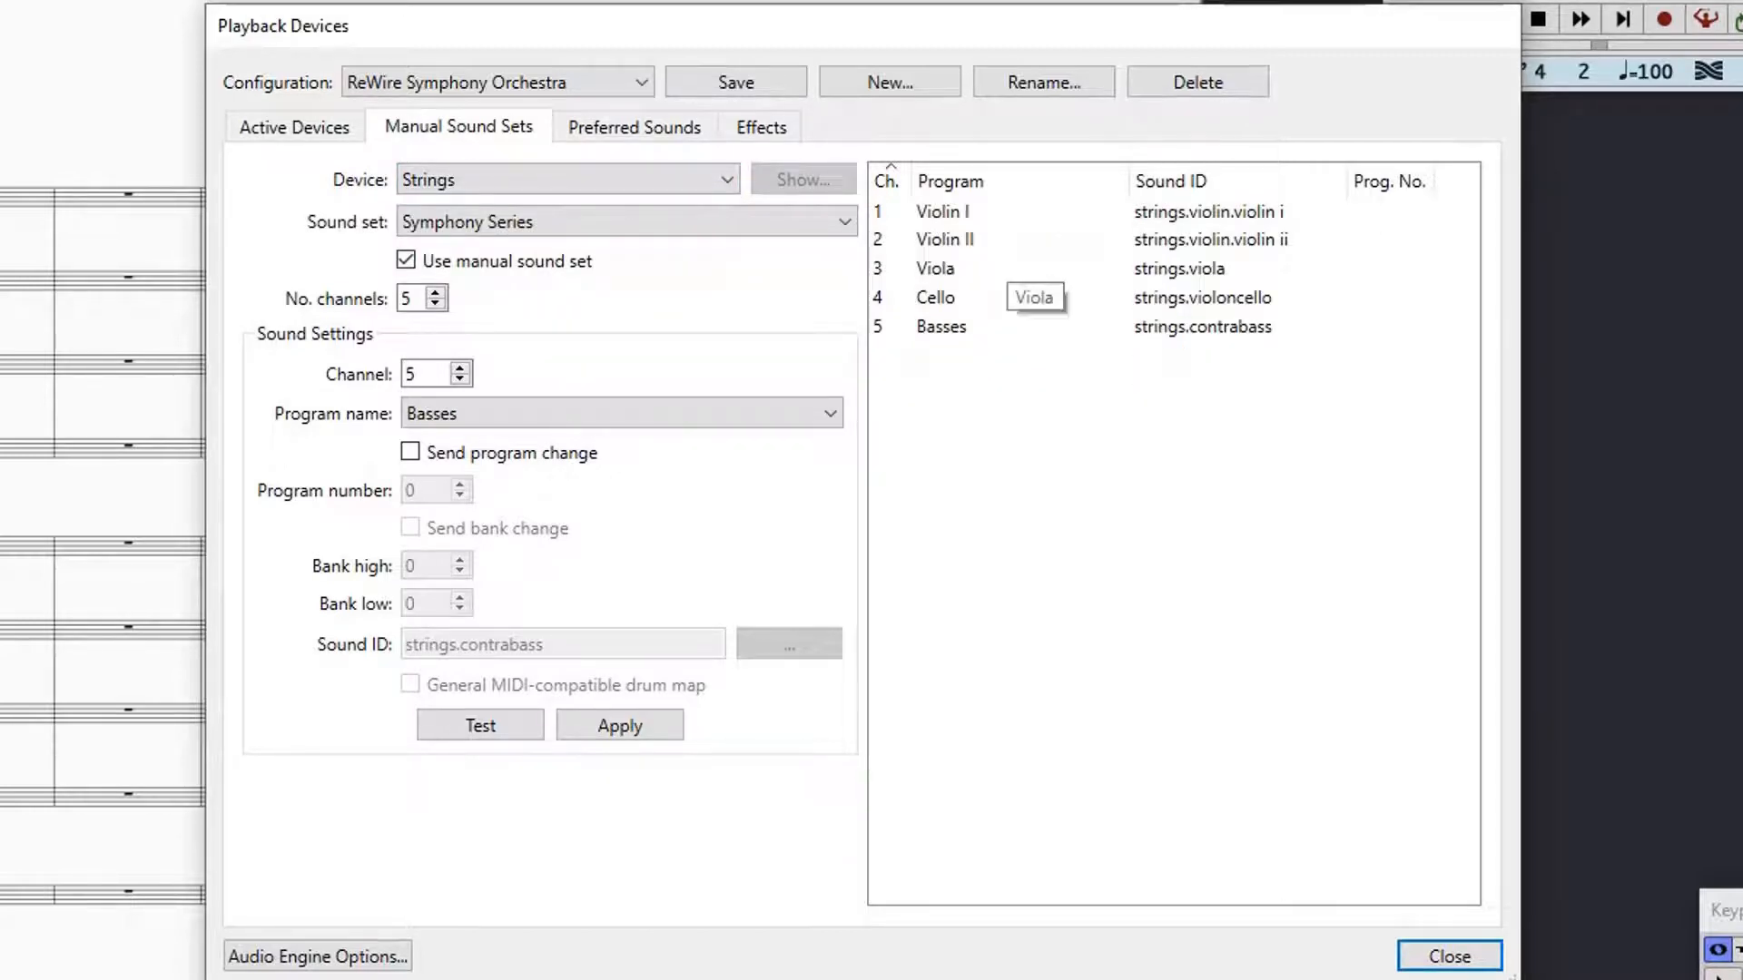
{"action": "left_click", "coordinate": [998, 211]}
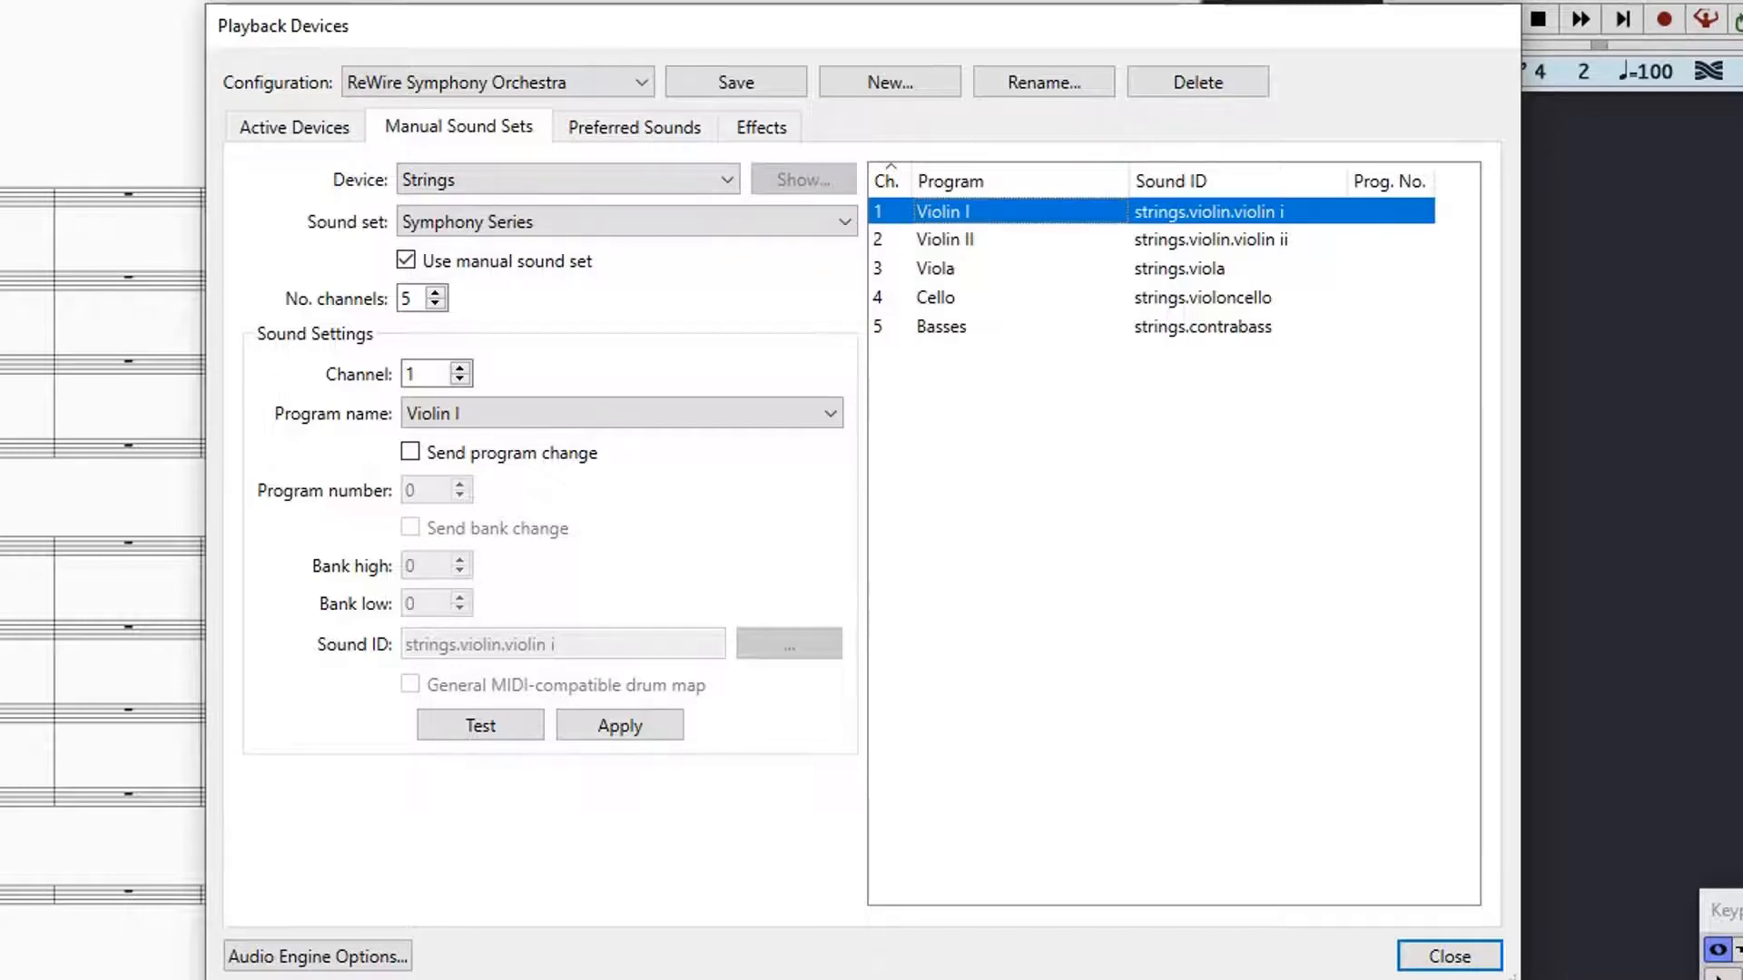
{"action": "left_click", "coordinate": [1233, 207]}
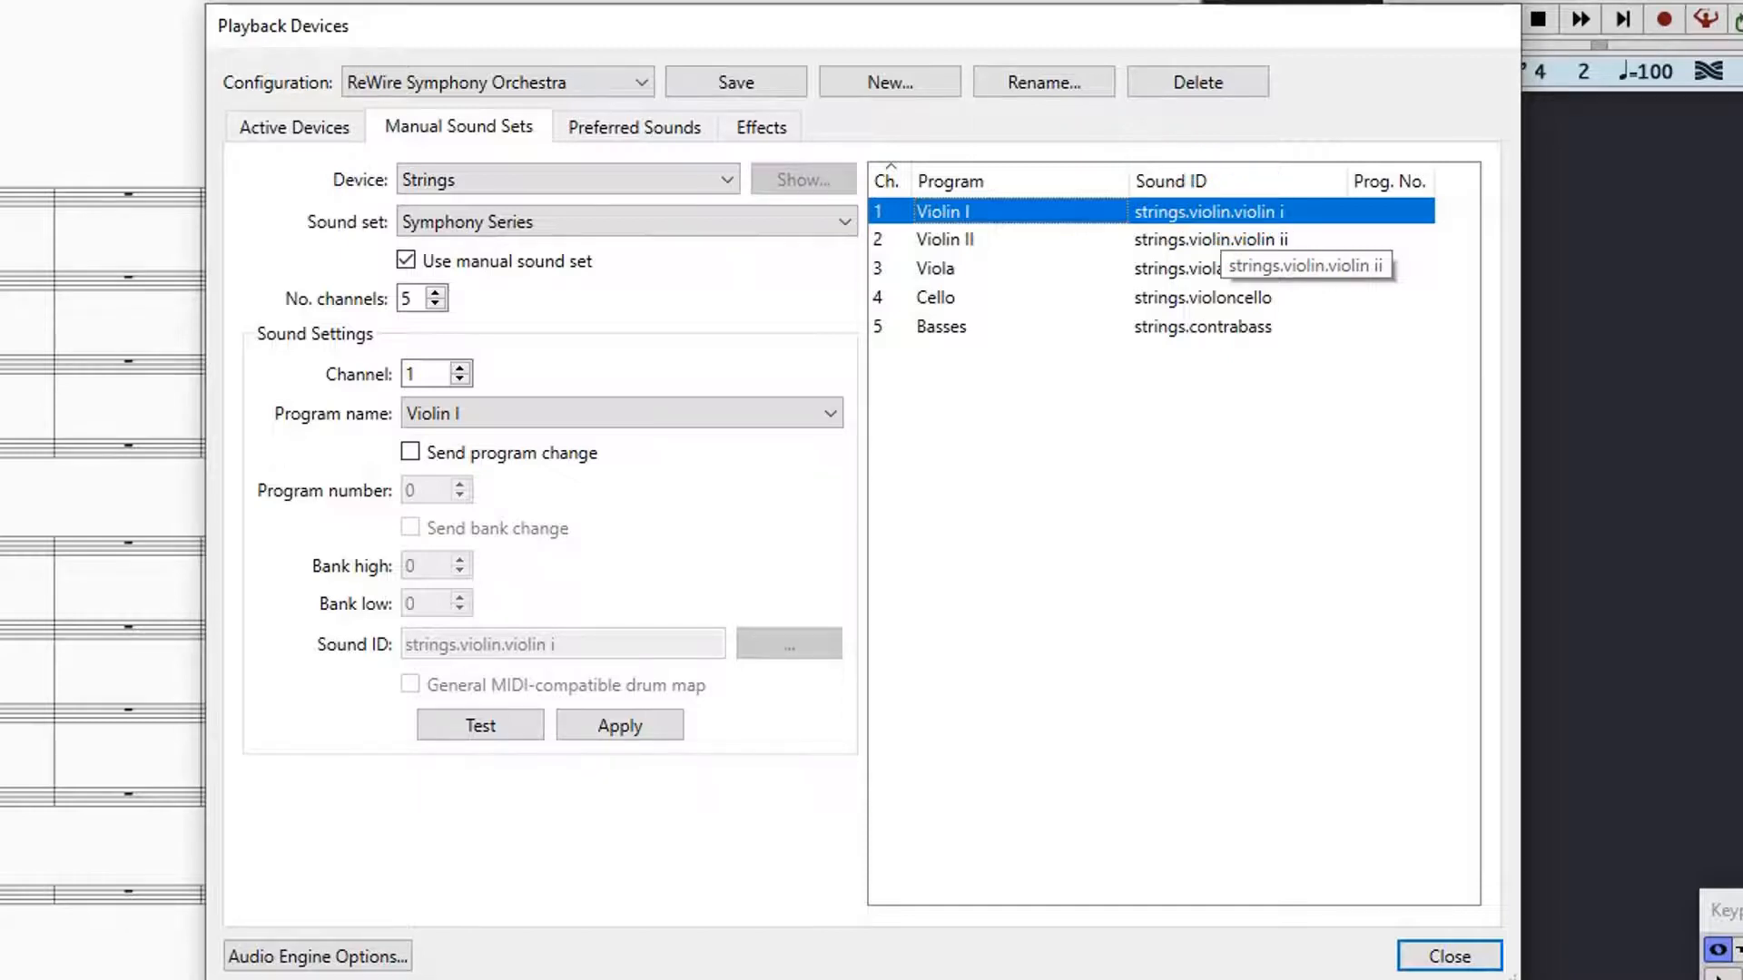
{"action": "left_click", "coordinate": [1223, 238]}
{"action": "key", "text": "Down"}
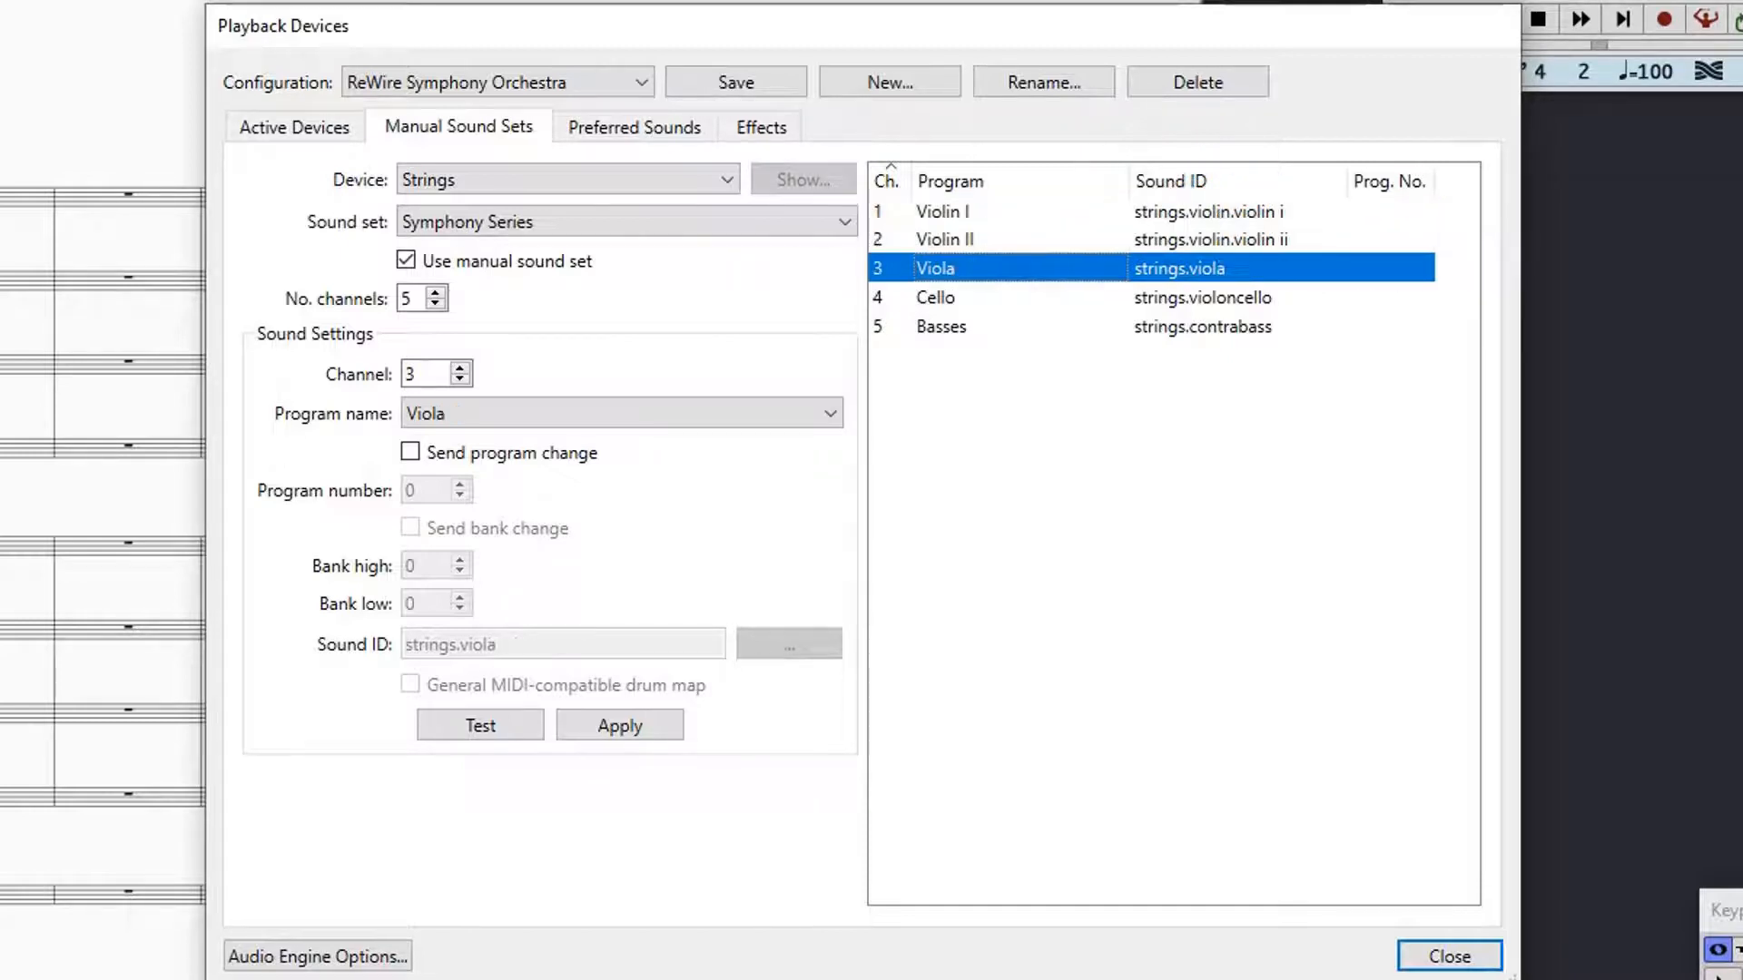
{"action": "key", "text": "Down"}
{"action": "key", "text": "Down"}
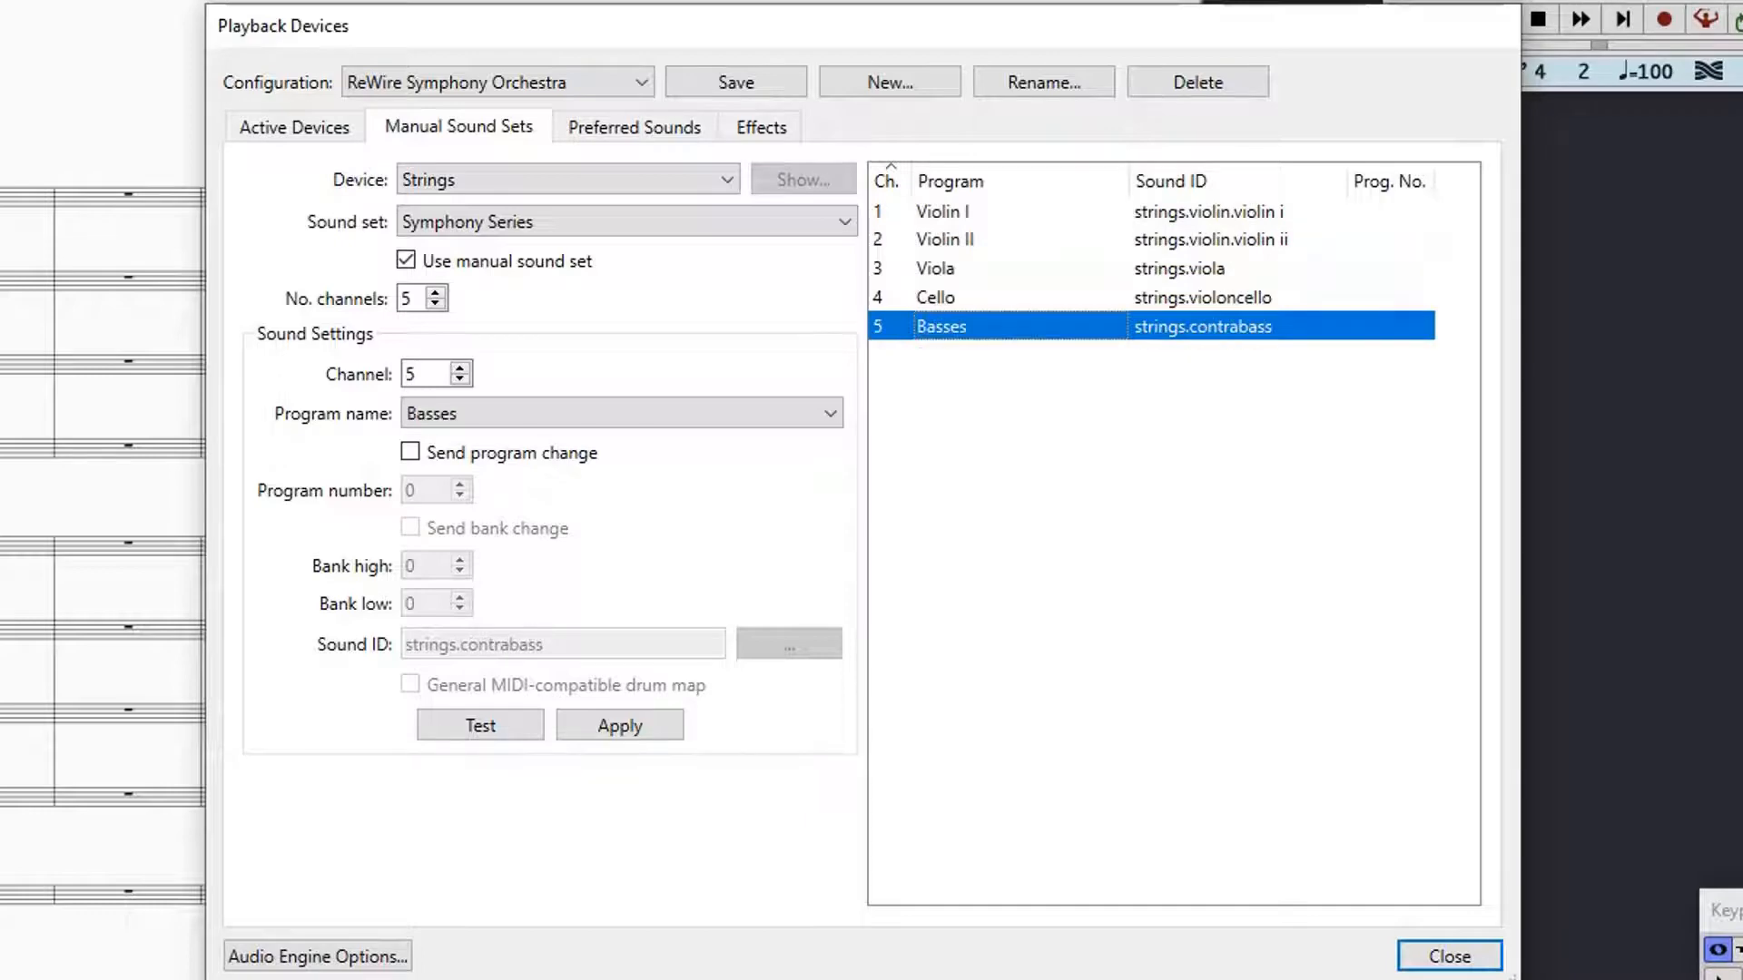
Step: Close the playback device settings and open the Mixer with the pan, solo and mute controls shown on its strips
{"action": "left_click", "coordinate": [1449, 956]}
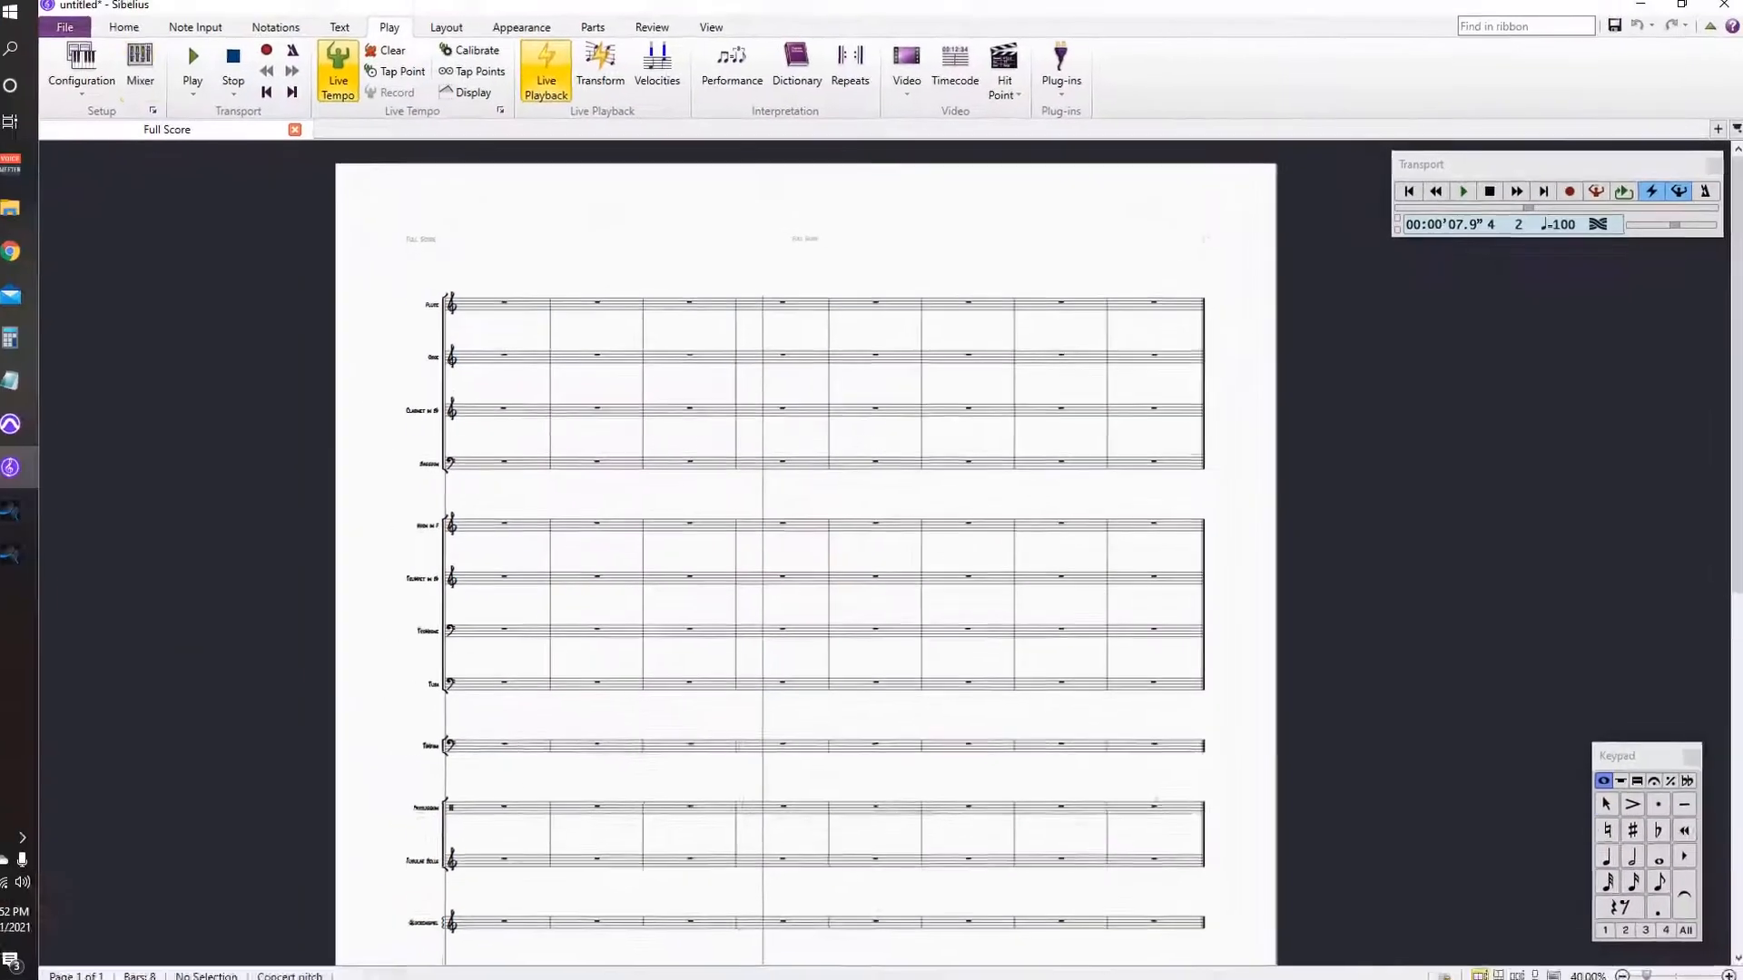
{"action": "key", "text": "m"}
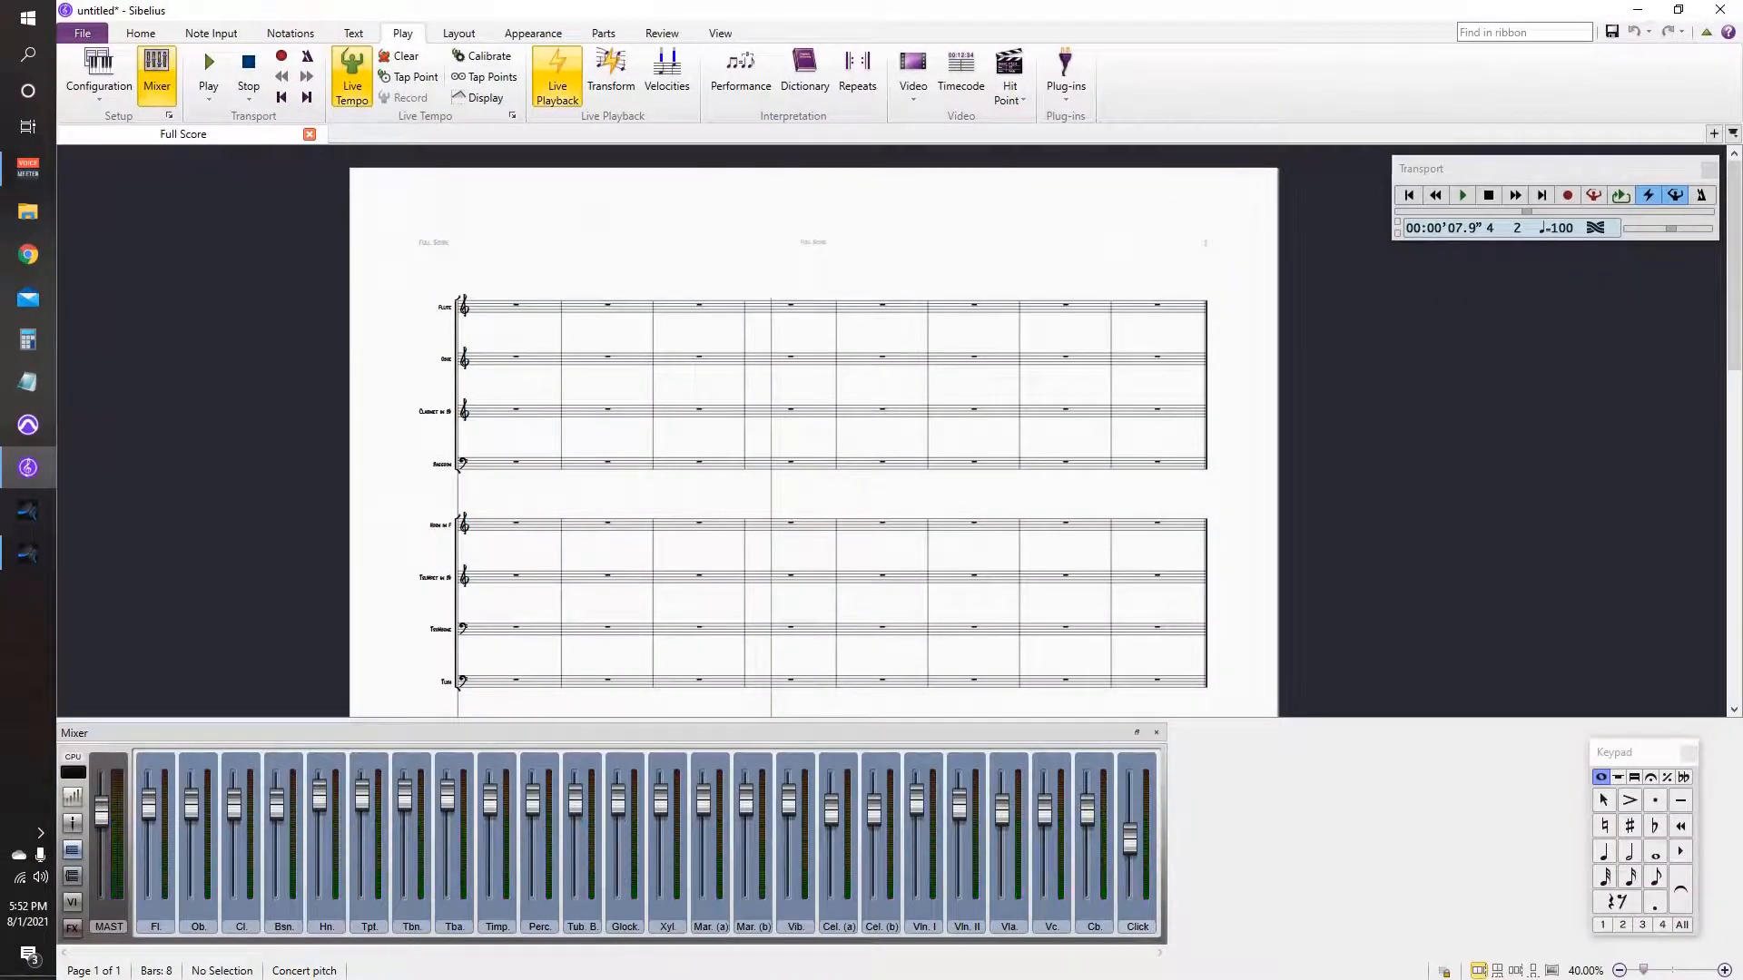
{"action": "left_click", "coordinate": [72, 796]}
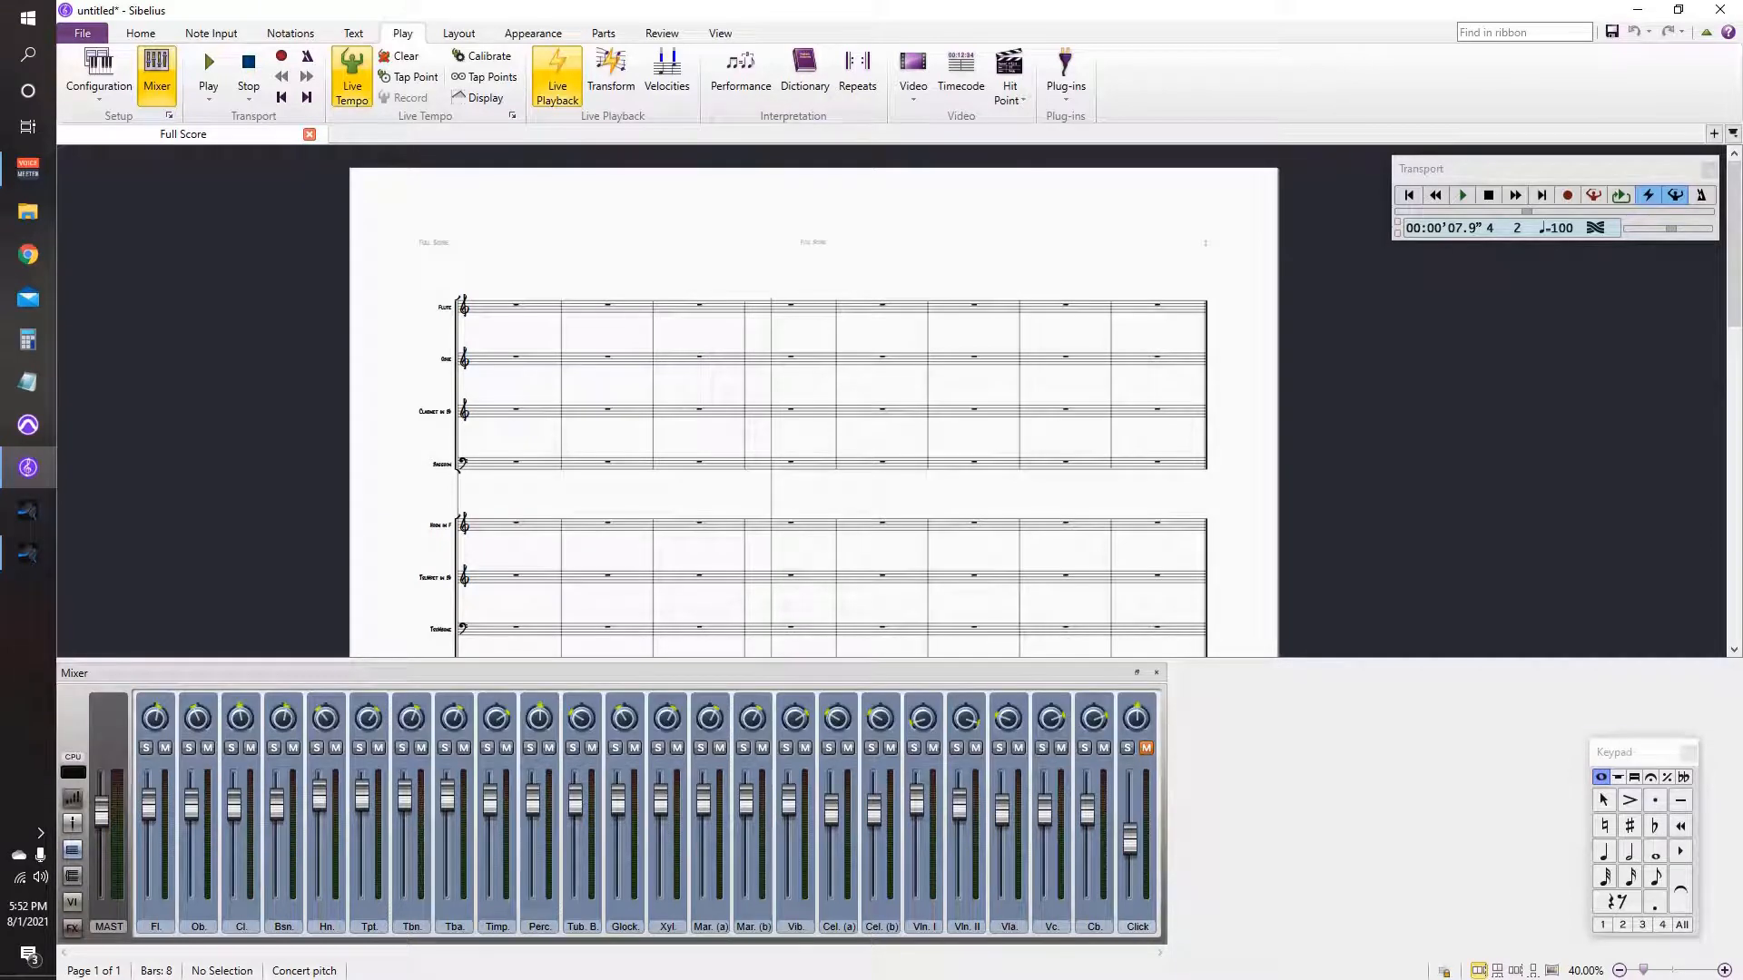
Step: Show the channel, device and sound routing on the mixer strips and assign strings.violin.violin ii to Vln. II
{"action": "left_click", "coordinate": [71, 796]}
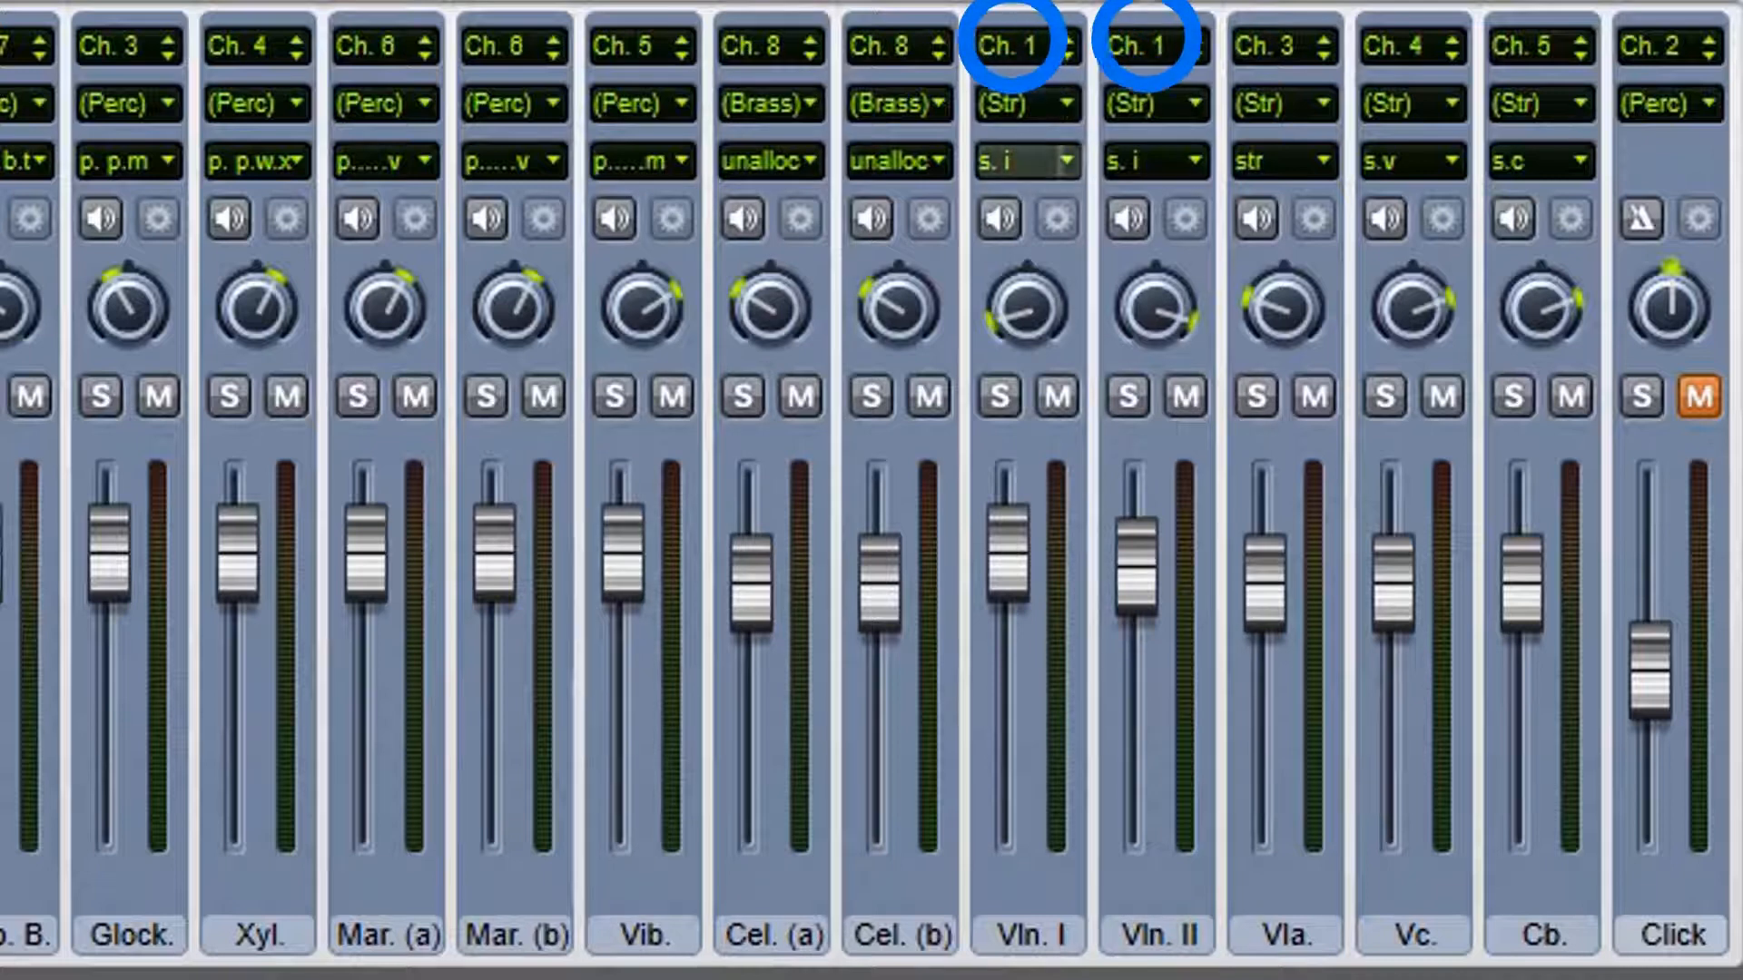
{"action": "left_click", "coordinate": [1153, 167]}
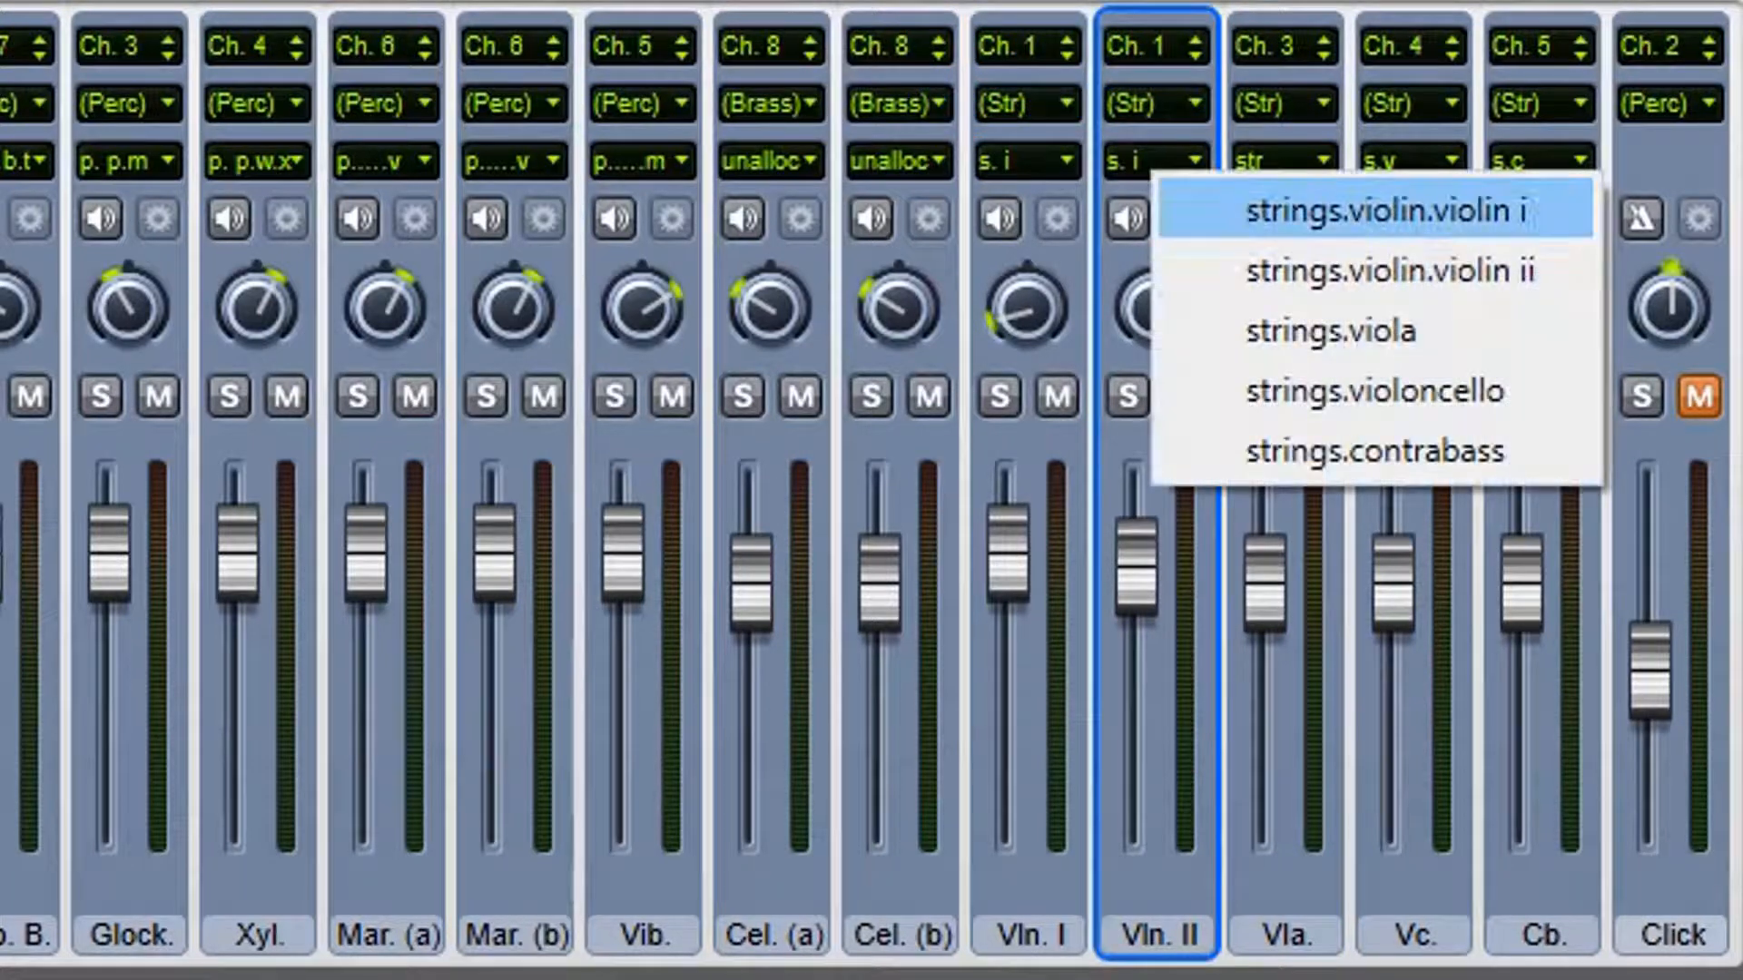
{"action": "left_click", "coordinate": [1298, 269]}
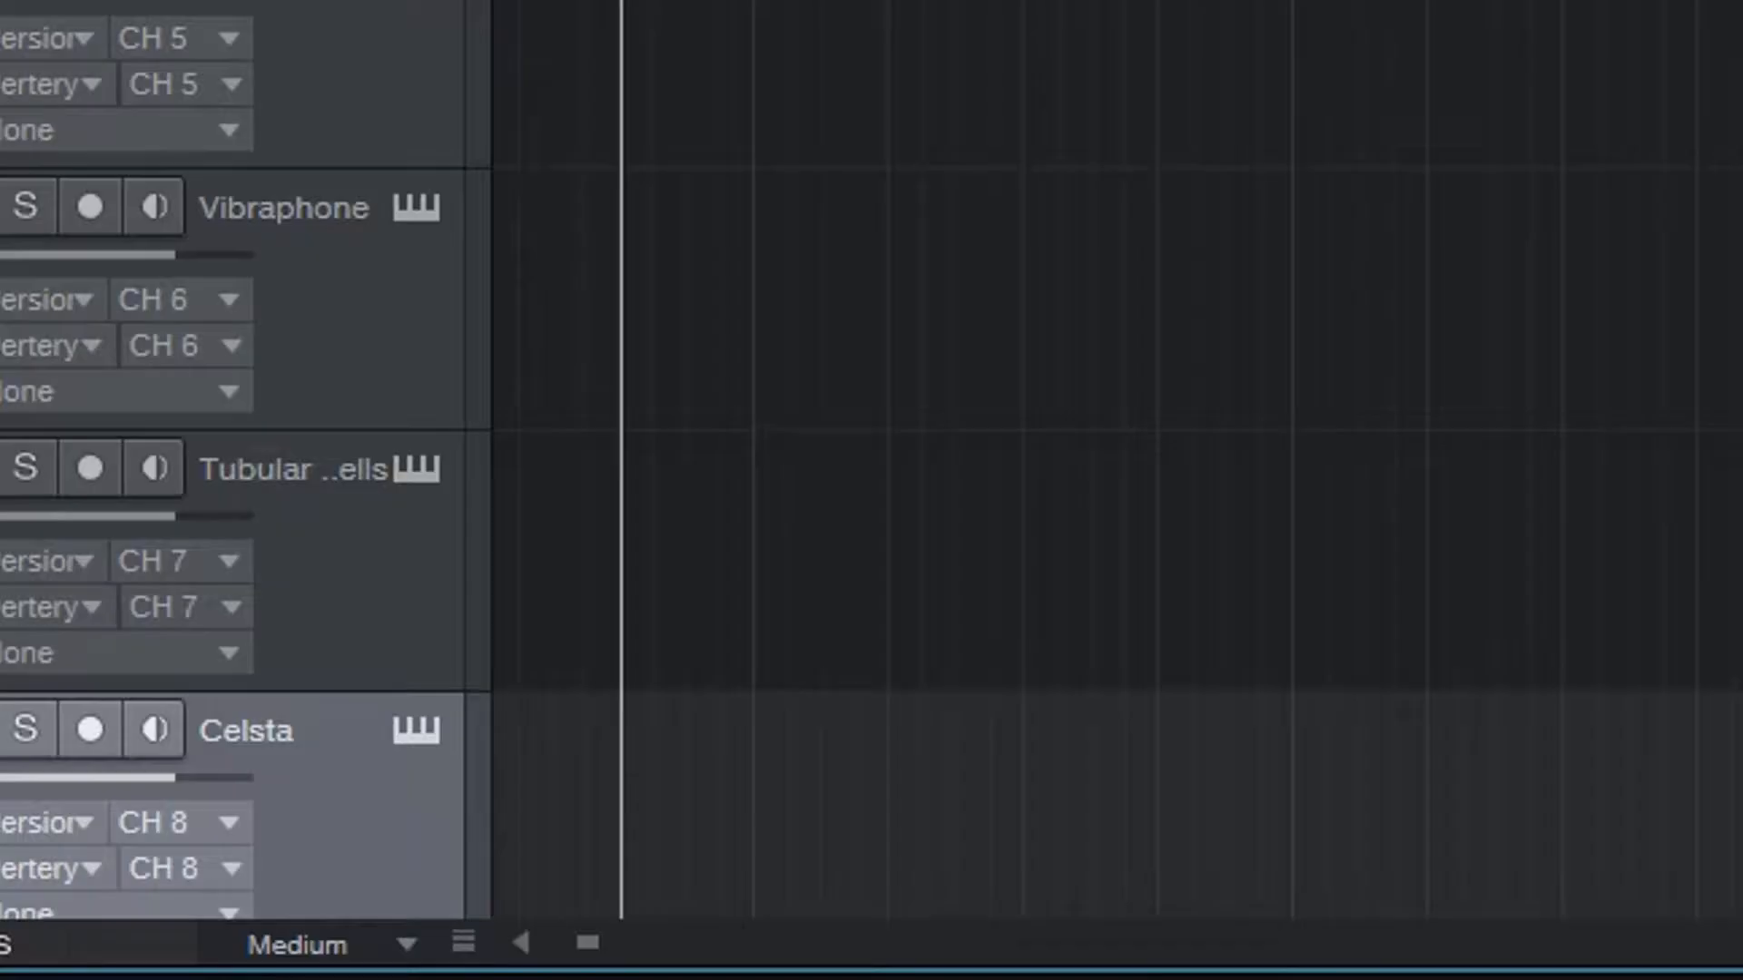
Step: Go back to the Horns track in the Studio One template and delete its selected clip
{"action": "scroll", "coordinate": [245, 454], "scroll_direction": "up", "scroll_amount": 5}
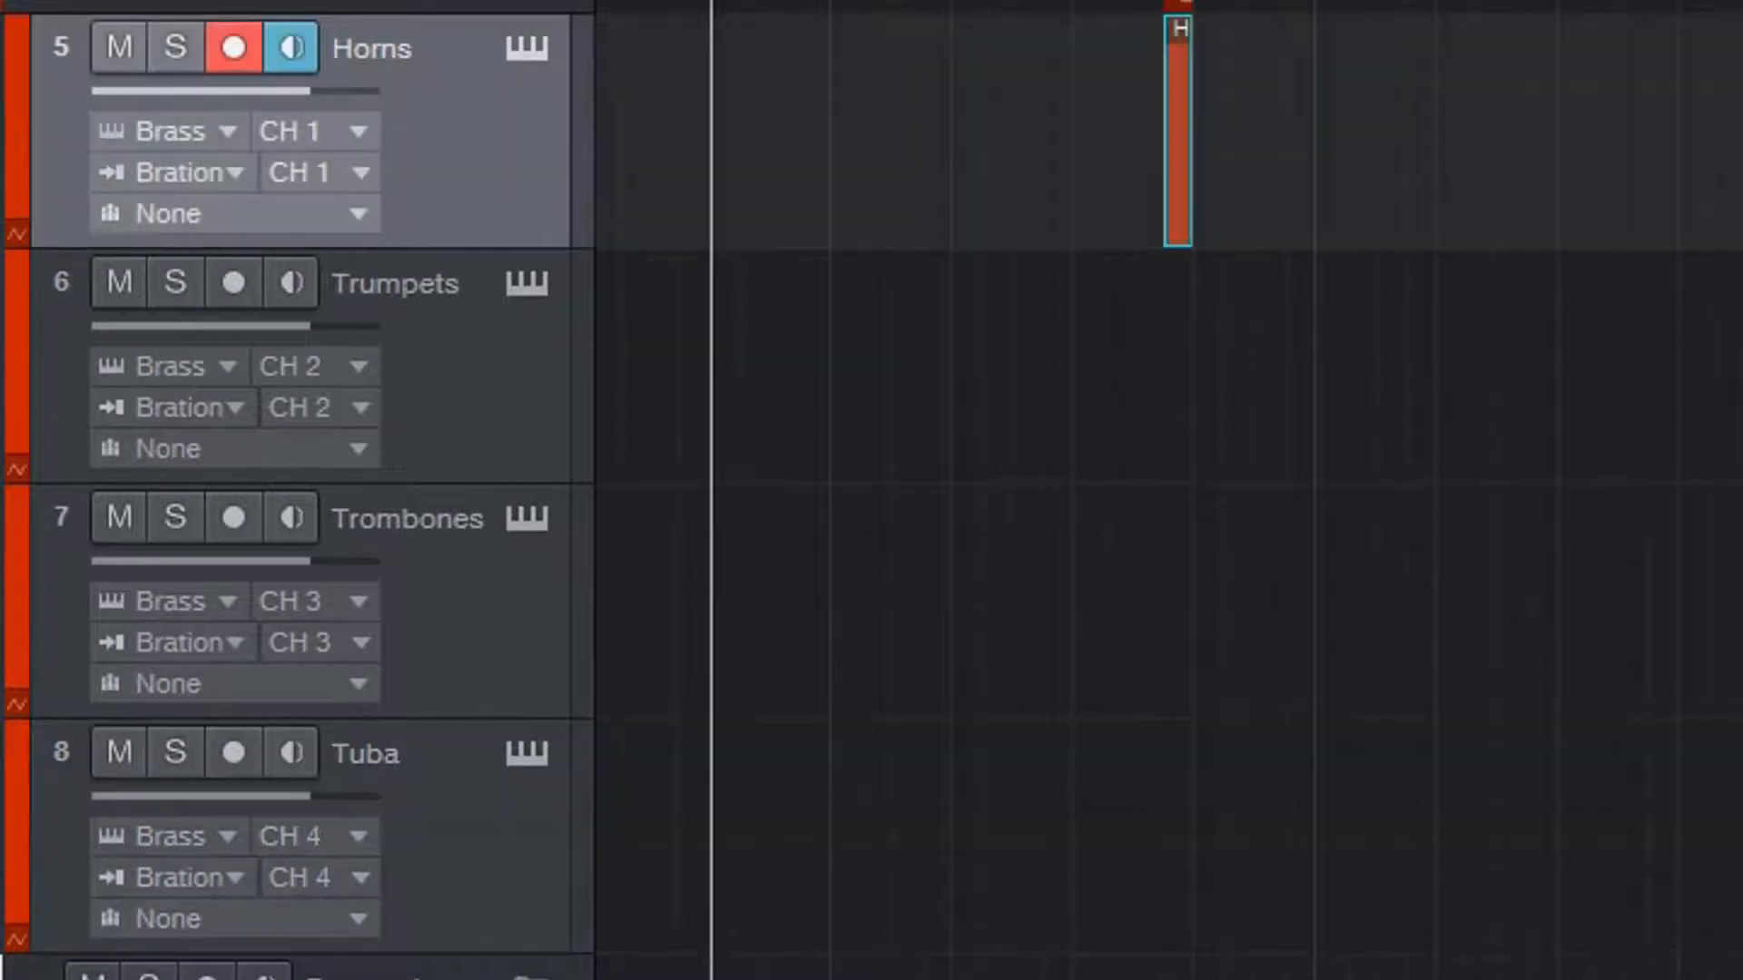
{"action": "key", "text": "Delete"}
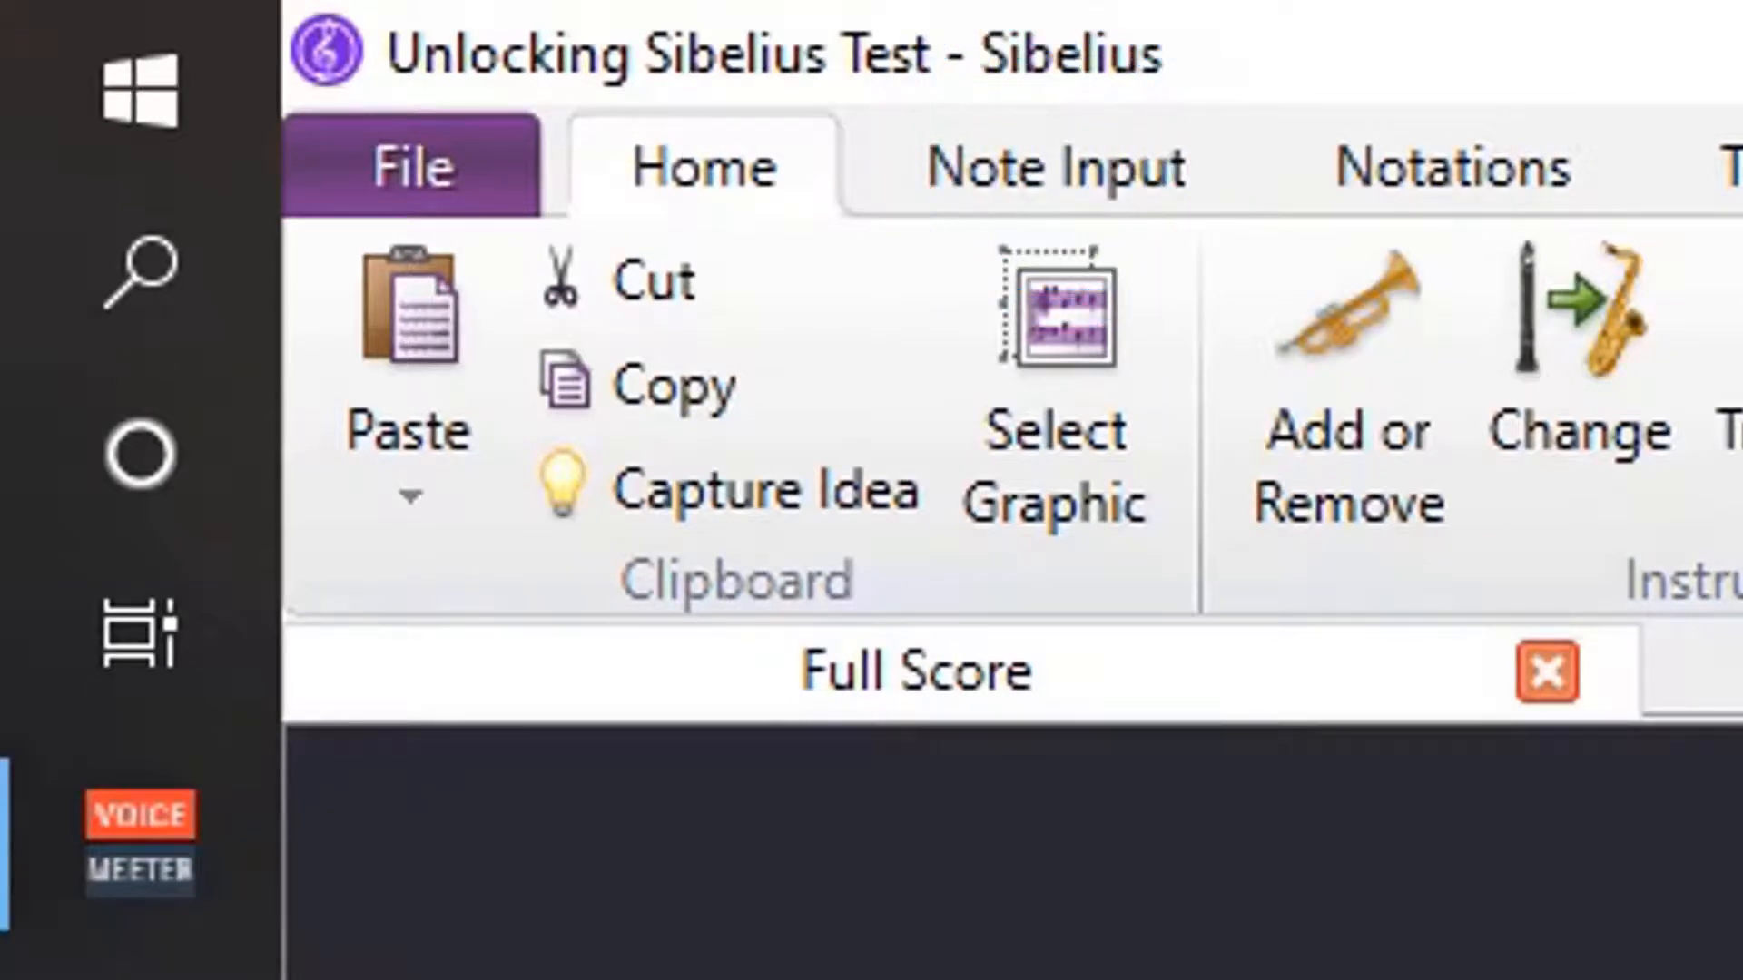
Step: Open Sibelius's input device settings and find the Brass, Percussion, Strings and Woodwinds ports among the listed devices
{"action": "left_click", "coordinate": [1056, 169]}
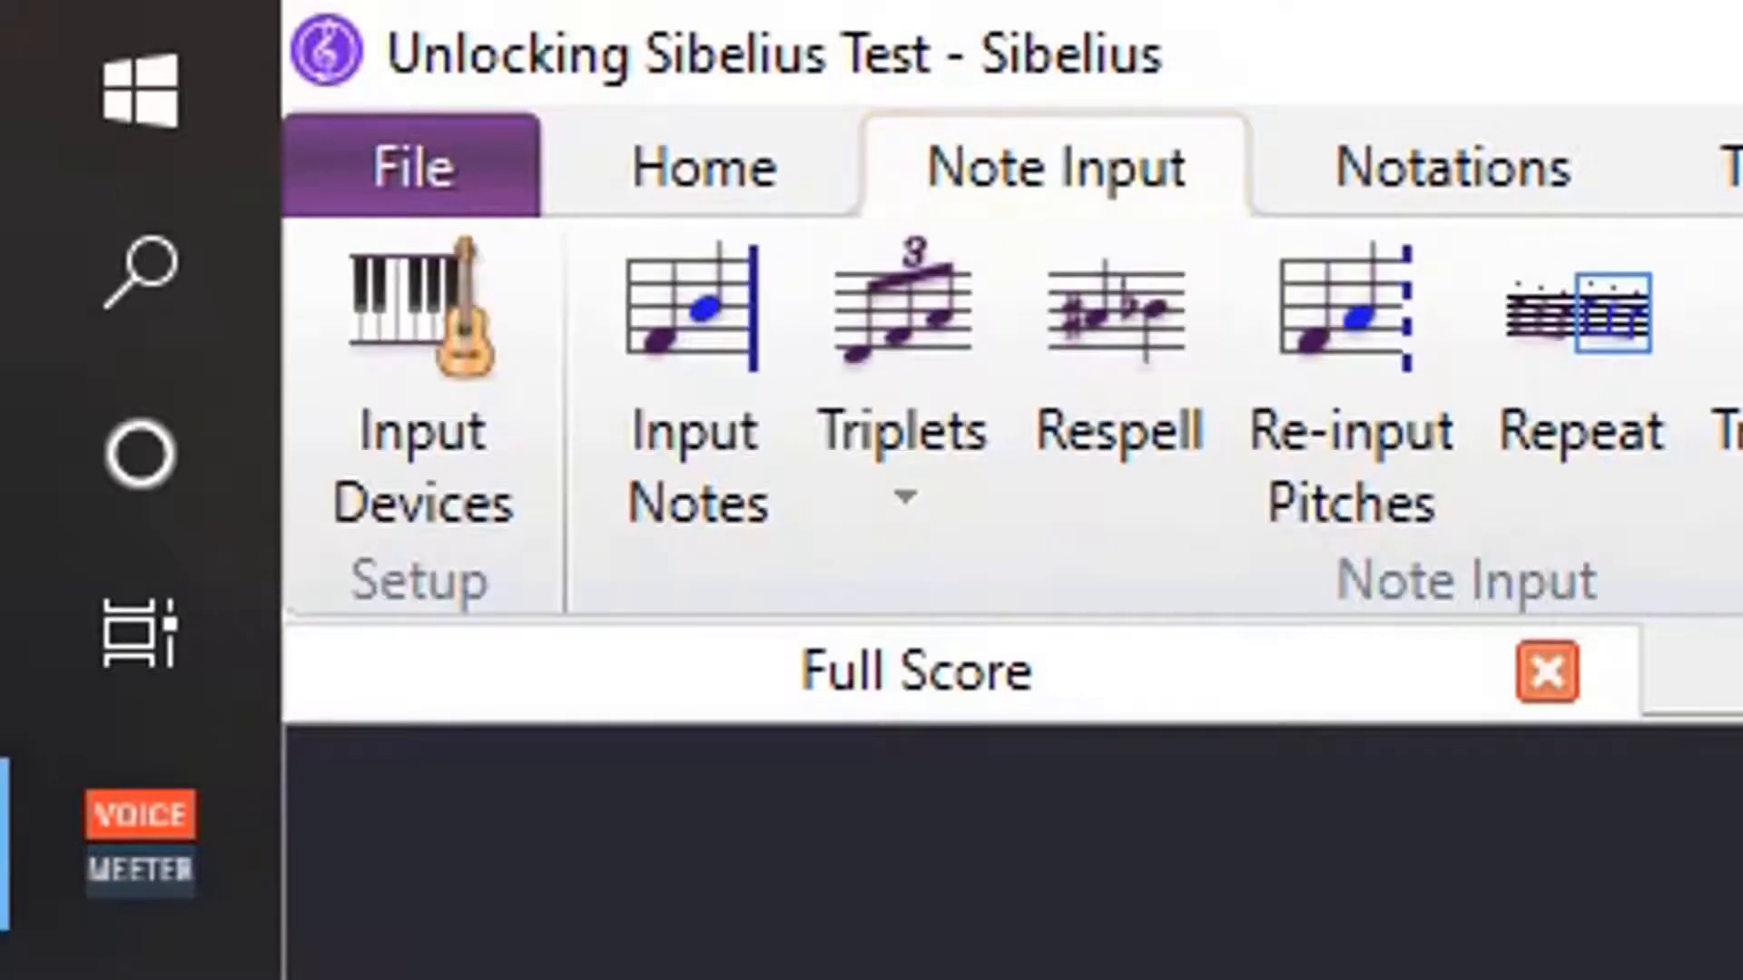
{"action": "left_click", "coordinate": [417, 372]}
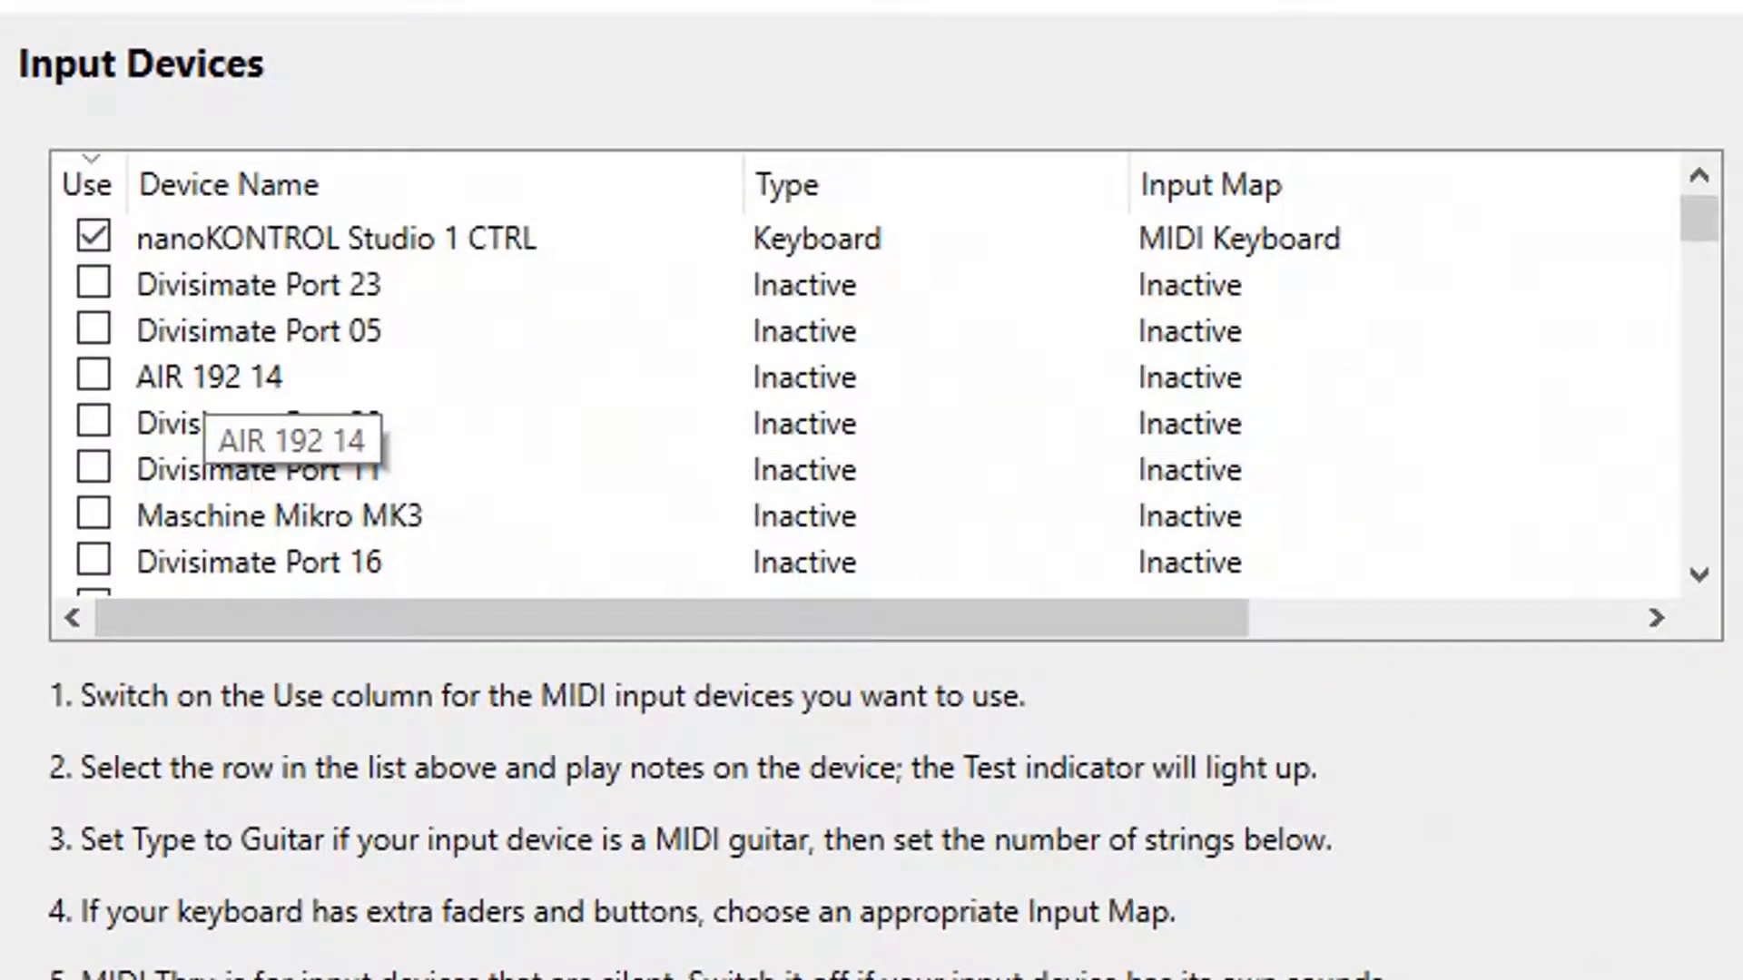
{"action": "scroll", "coordinate": [862, 400], "scroll_direction": "down", "scroll_amount": 10}
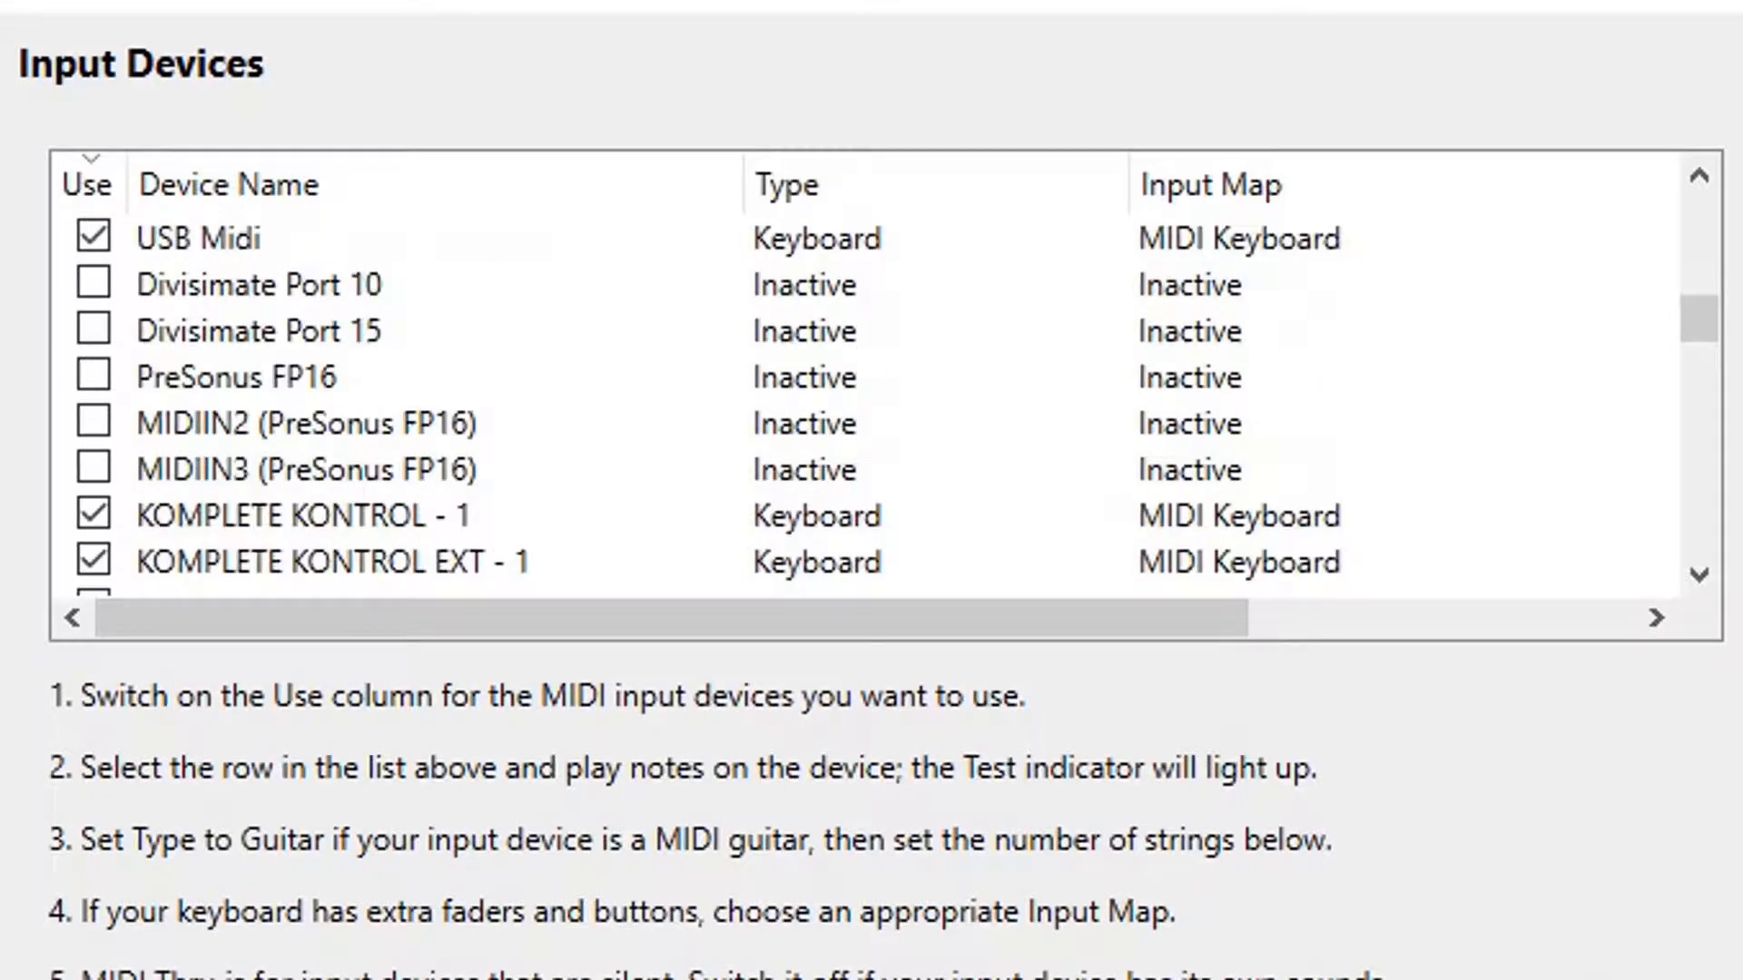
{"action": "scroll", "coordinate": [862, 399], "scroll_direction": "down", "scroll_amount": 10}
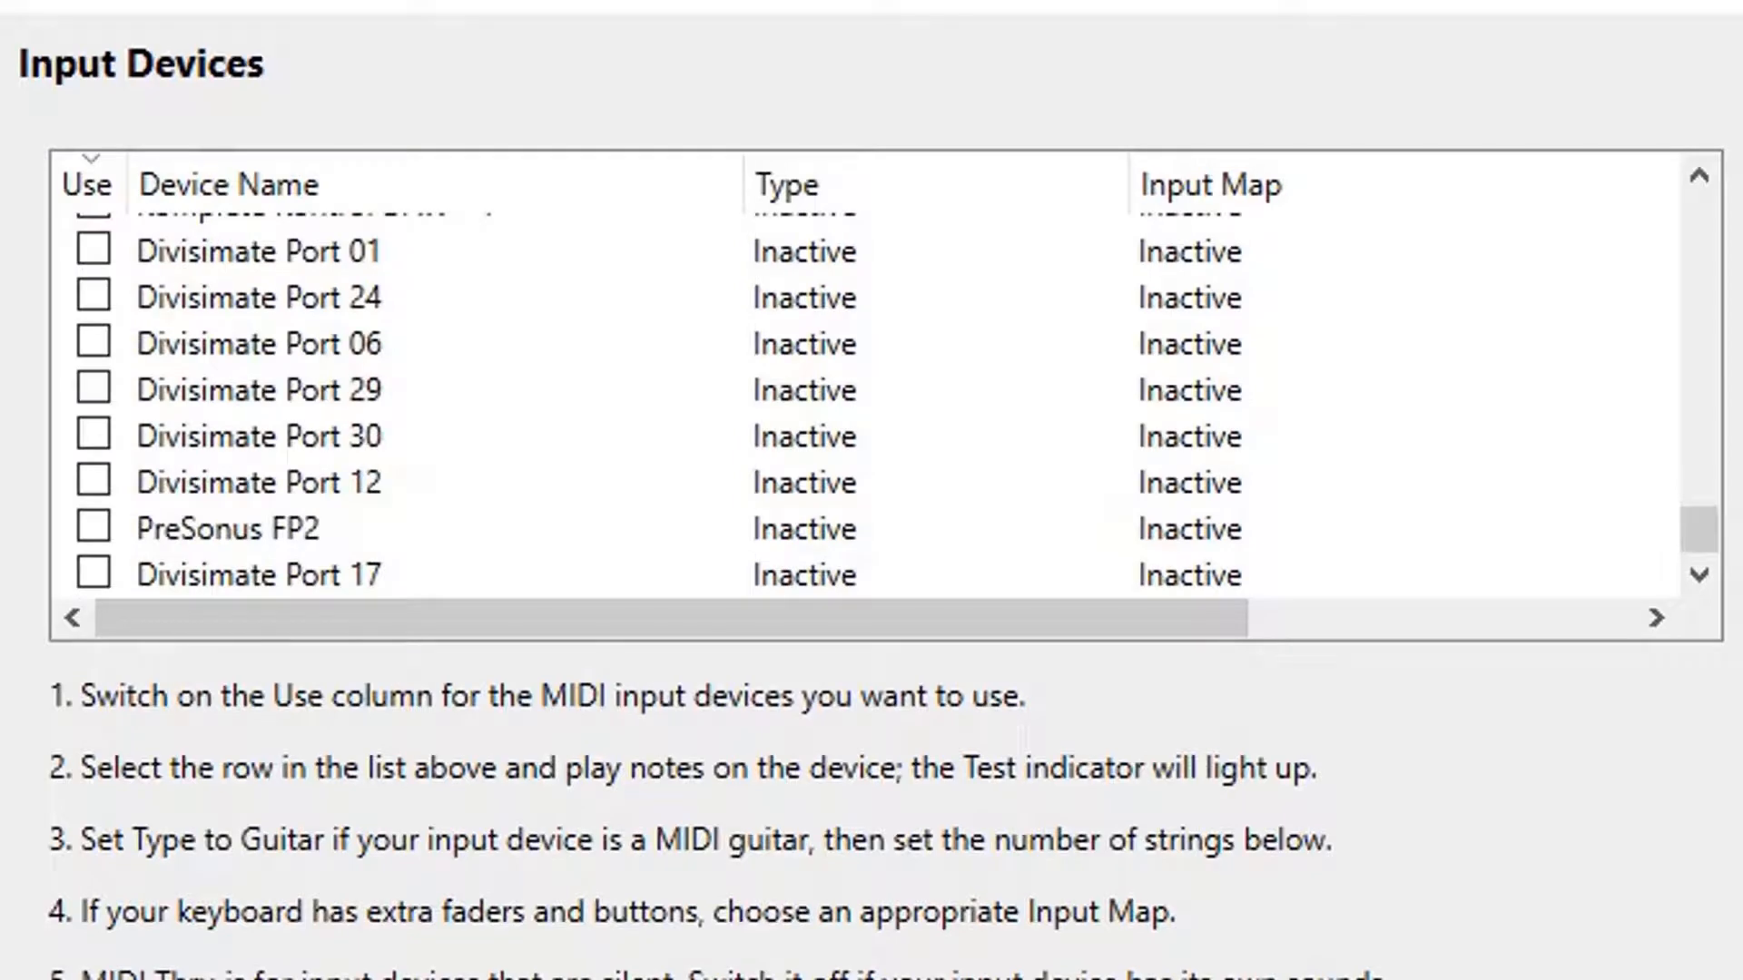
{"action": "scroll", "coordinate": [862, 399], "scroll_direction": "up", "scroll_amount": 1}
{"action": "scroll", "coordinate": [863, 400], "scroll_direction": "up", "scroll_amount": 10}
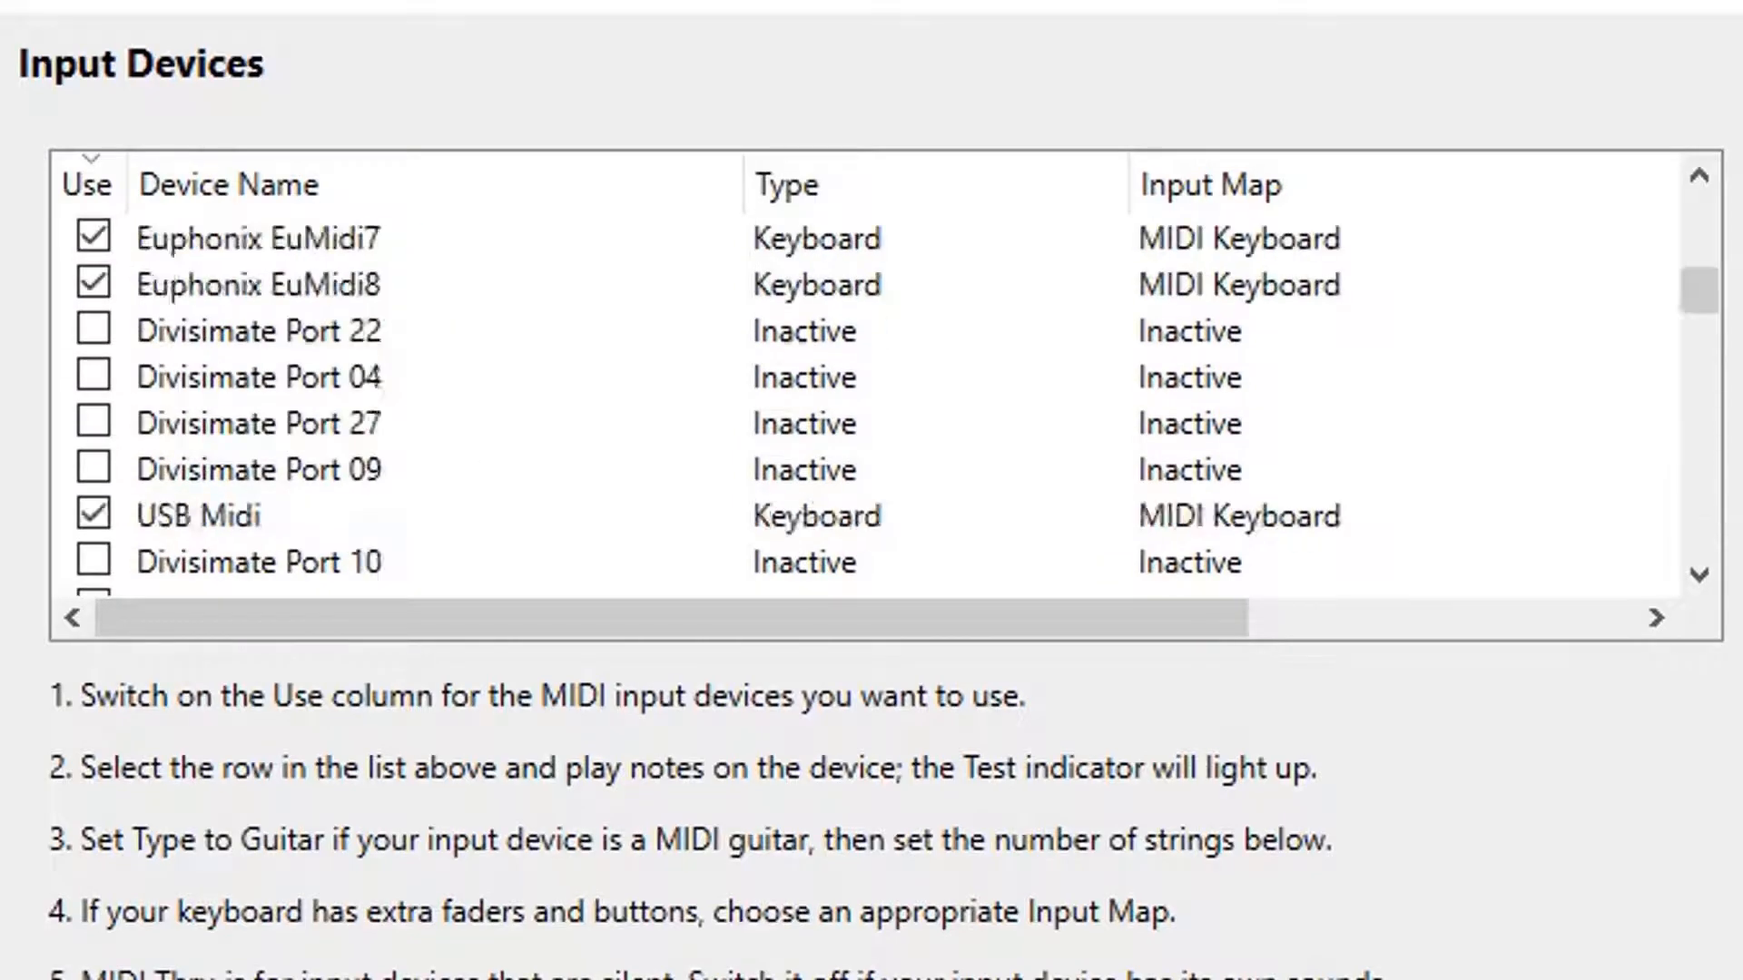
{"action": "scroll", "coordinate": [862, 399], "scroll_direction": "down", "scroll_amount": 10}
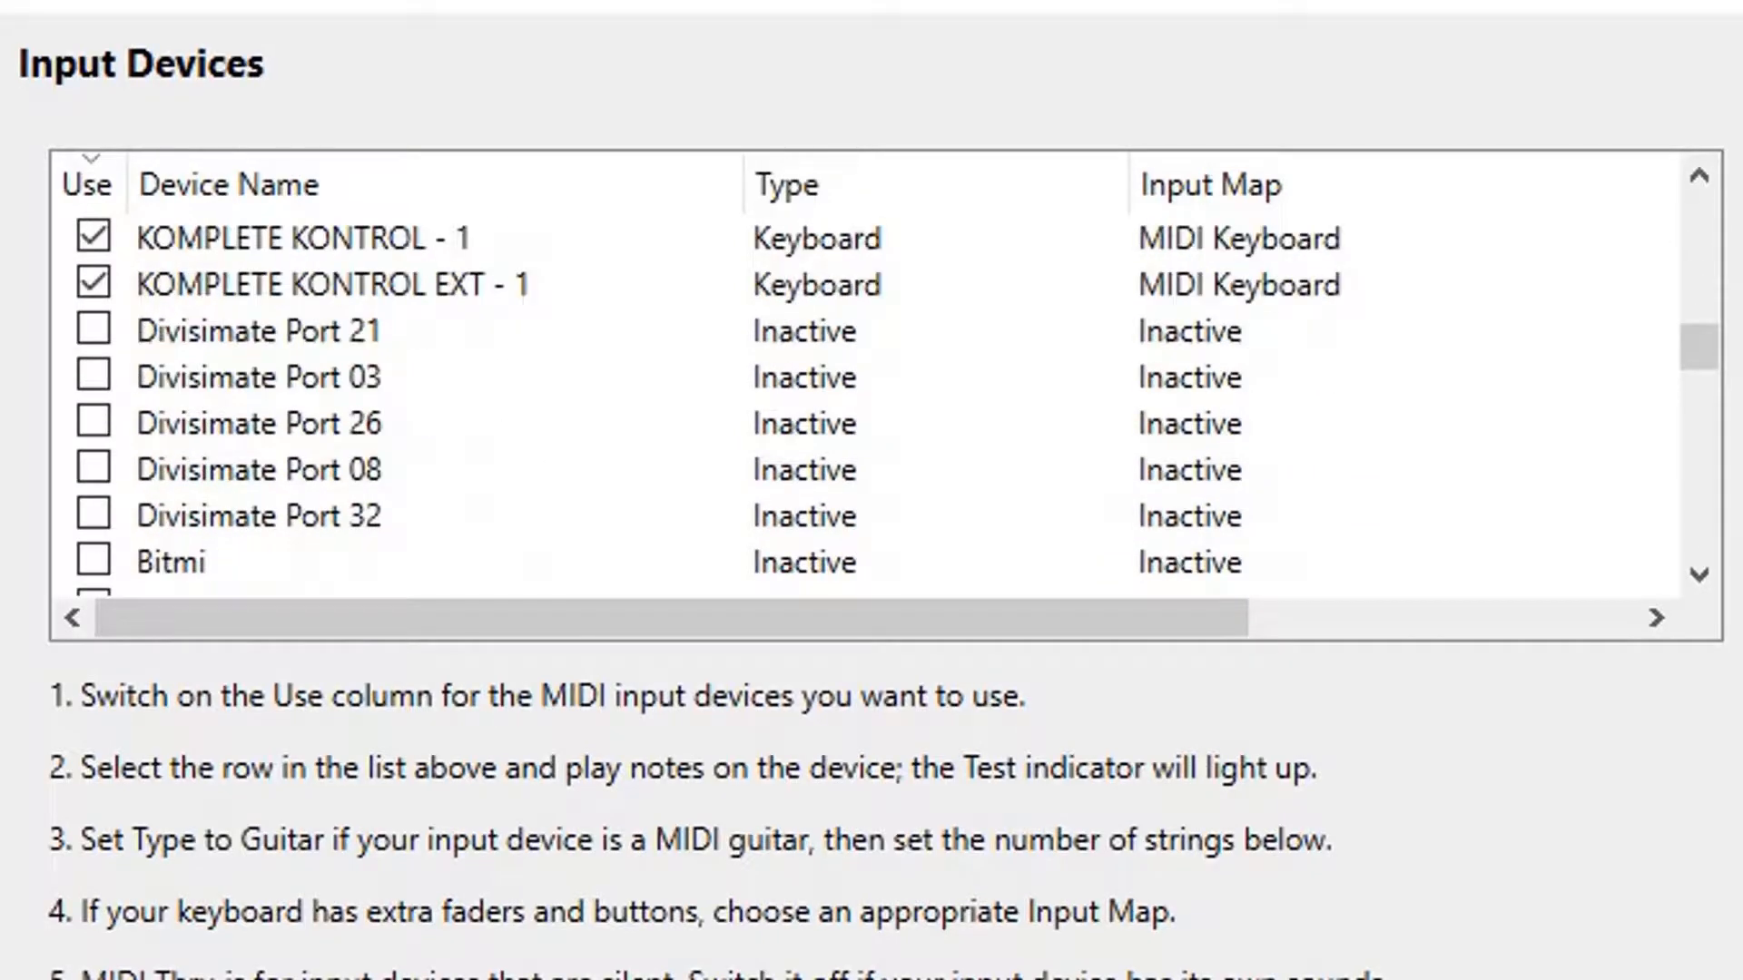
{"action": "scroll", "coordinate": [862, 400], "scroll_direction": "up", "scroll_amount": 2}
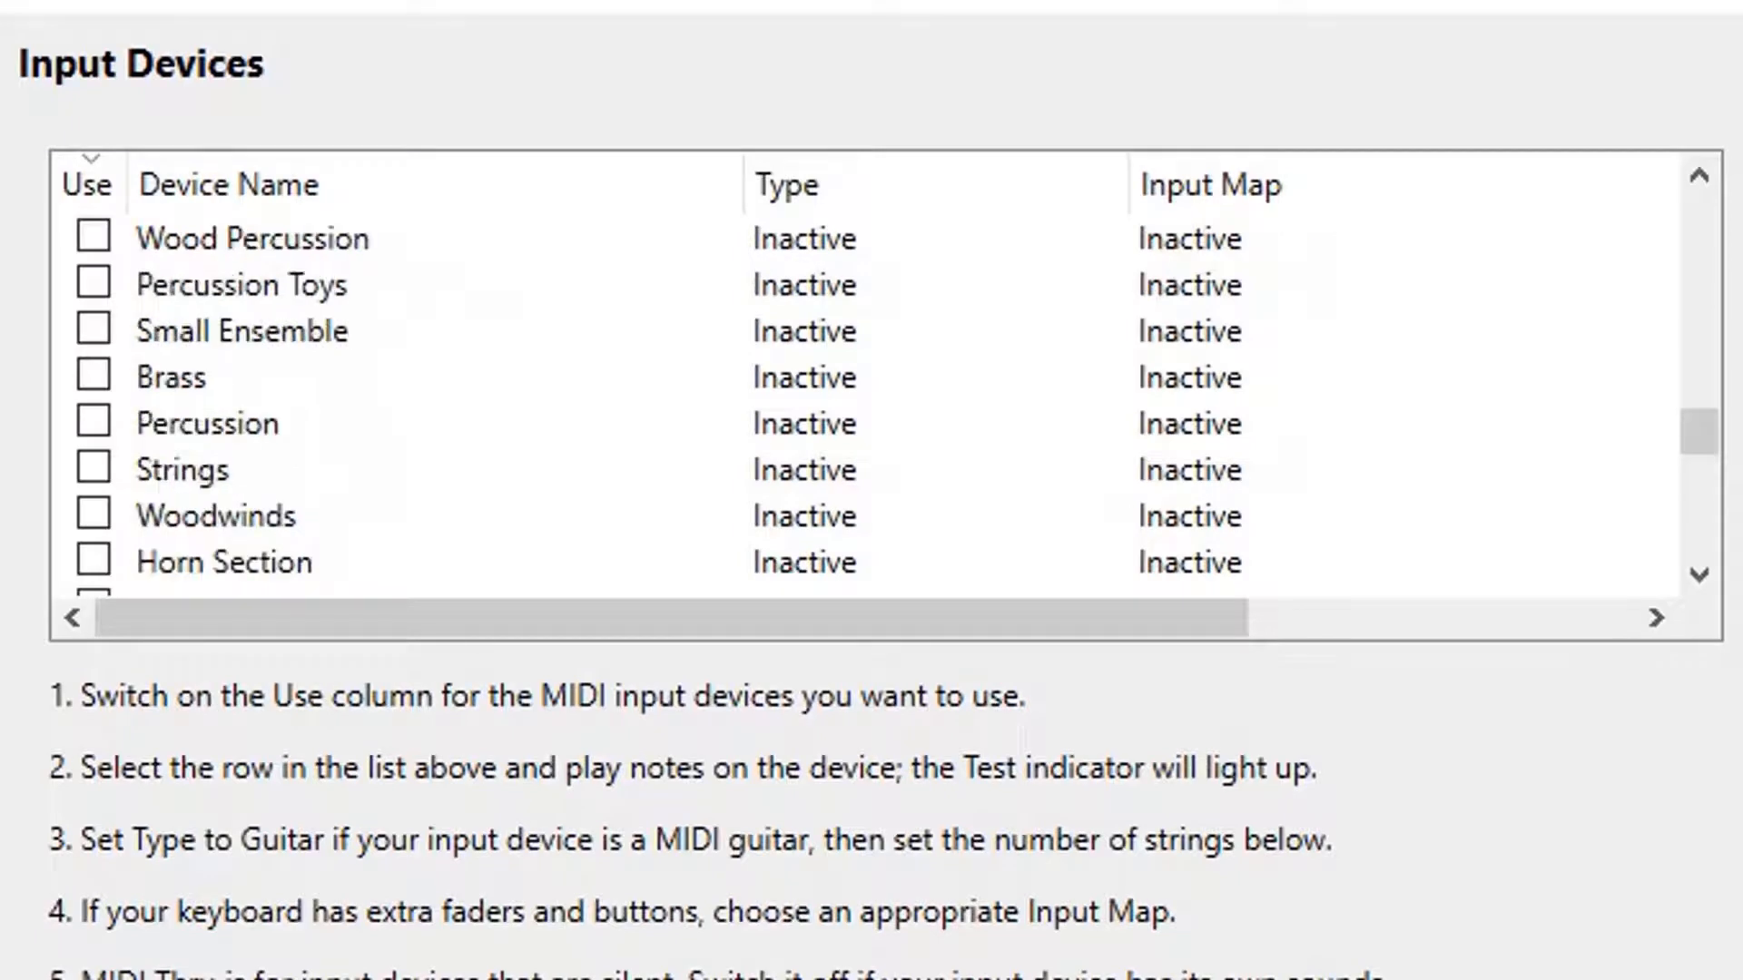
Step: Try enabling Brass, Percussion, Strings and Woodwinds one by one as input devices, switching each off again
{"action": "left_click", "coordinate": [94, 375]}
{"action": "left_click", "coordinate": [93, 375]}
{"action": "left_click", "coordinate": [94, 421]}
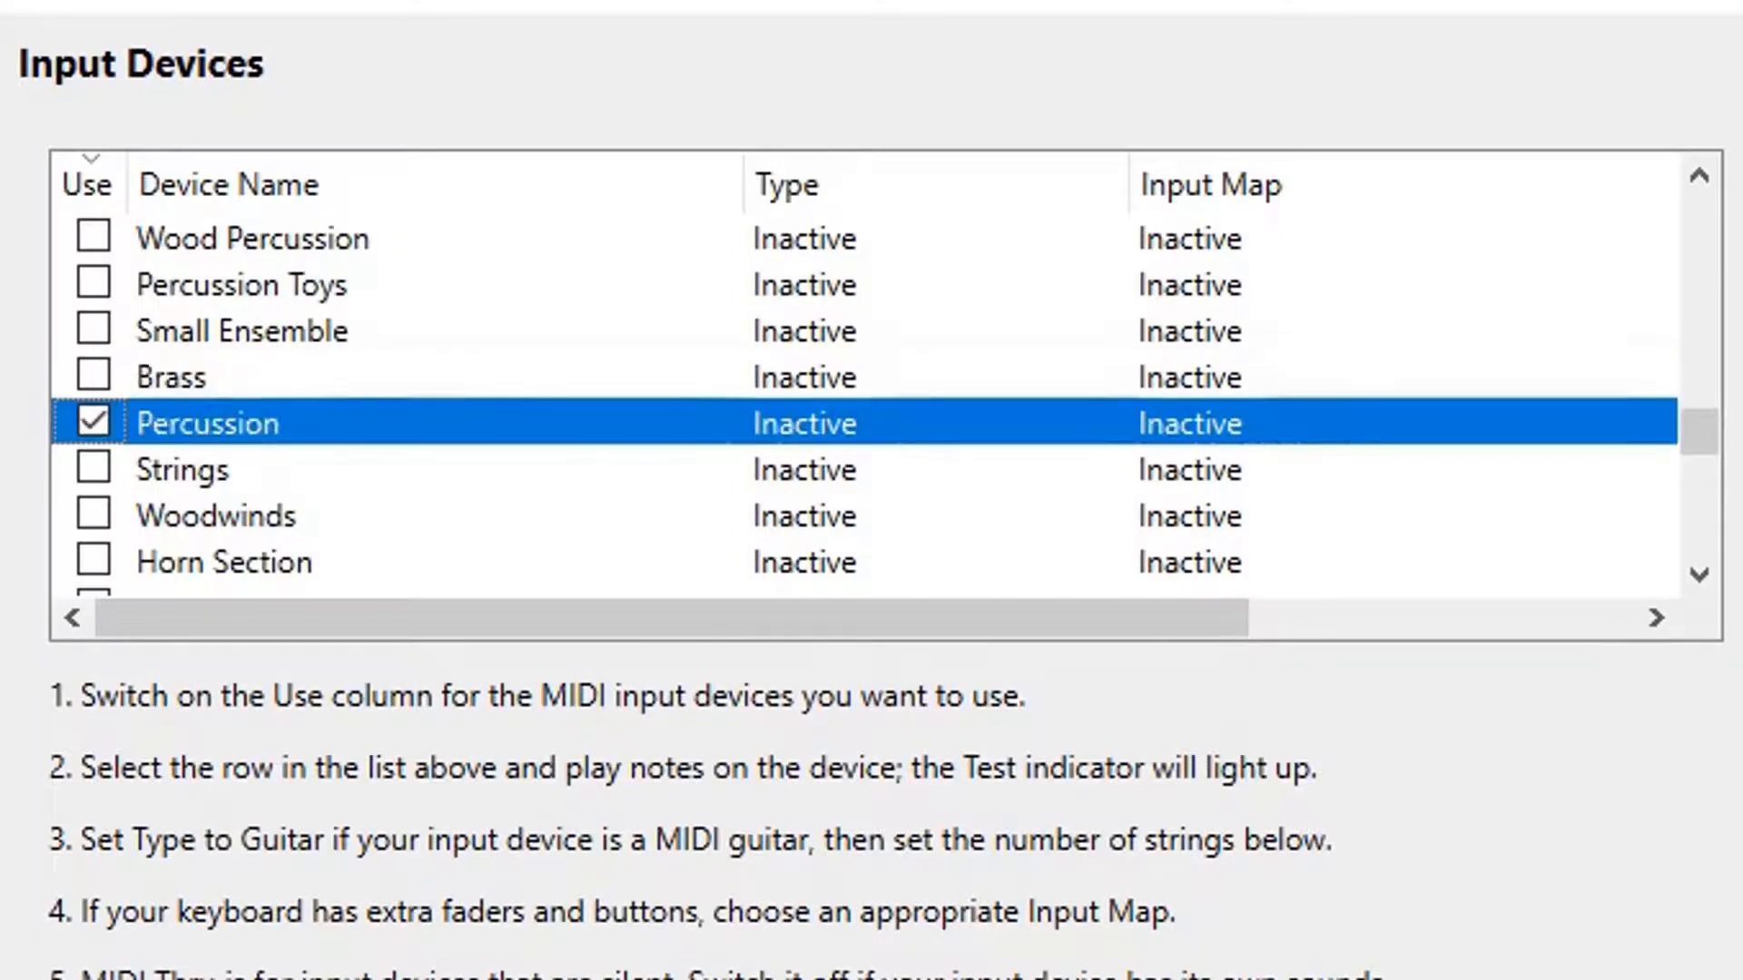
{"action": "left_click", "coordinate": [93, 422]}
{"action": "left_click", "coordinate": [94, 468]}
{"action": "left_click", "coordinate": [93, 467]}
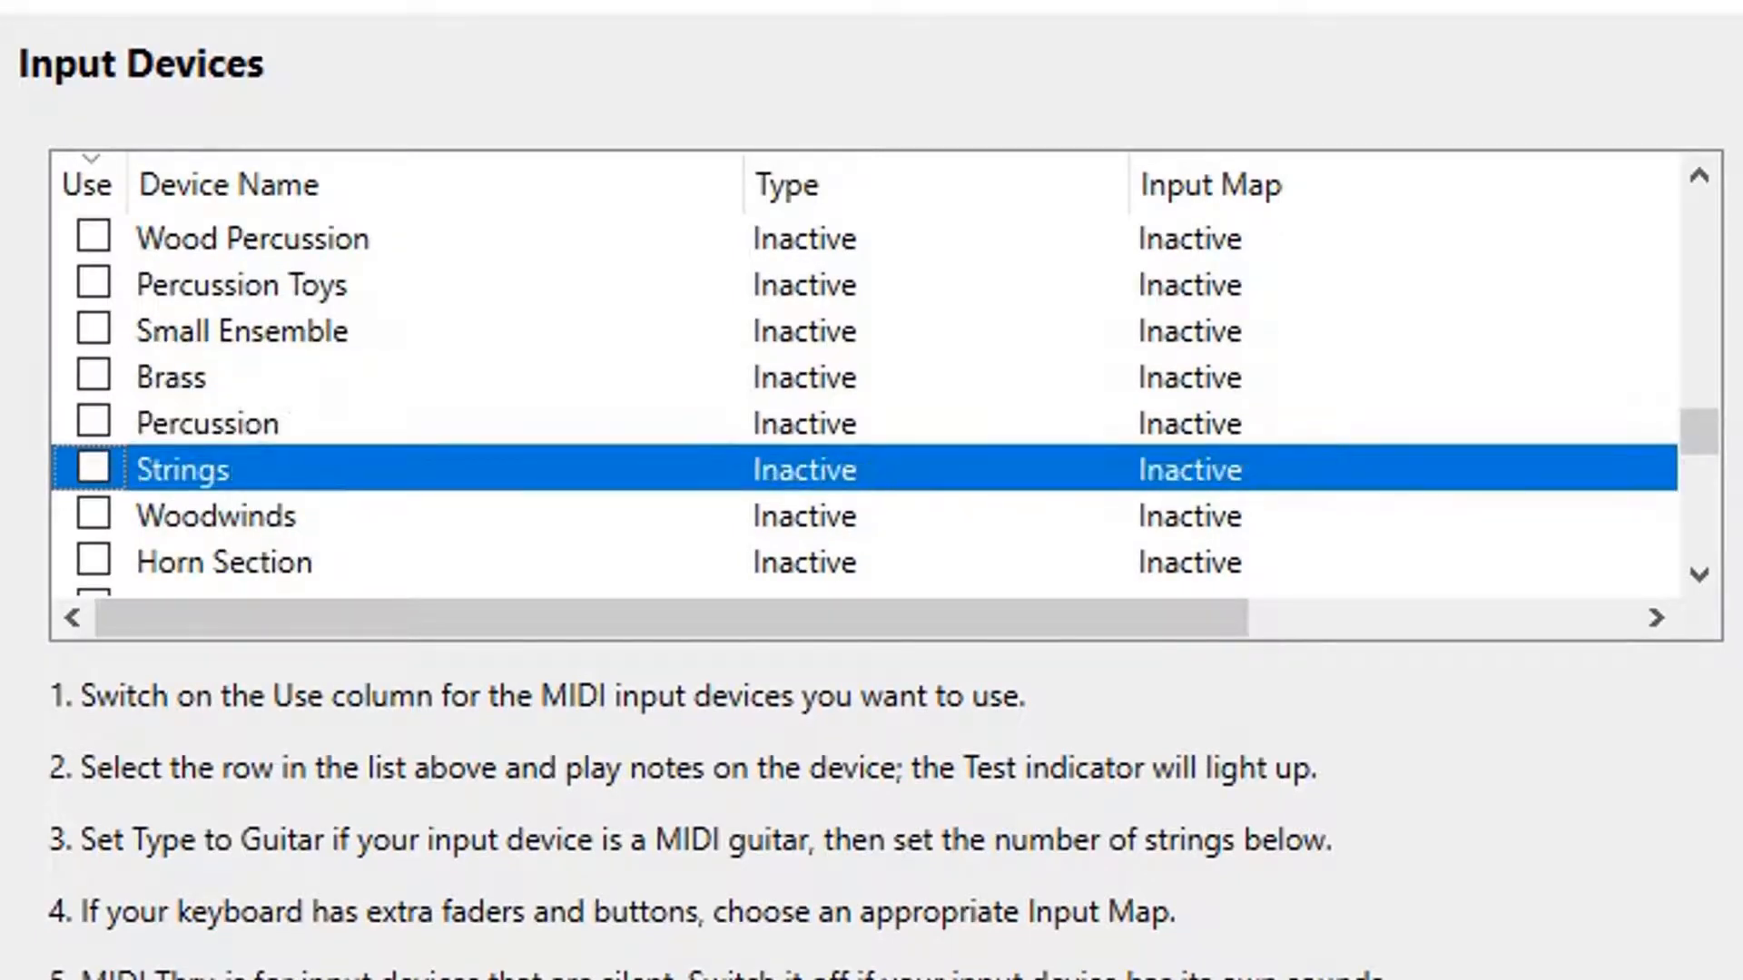
{"action": "left_click", "coordinate": [94, 513]}
{"action": "left_click", "coordinate": [94, 514]}
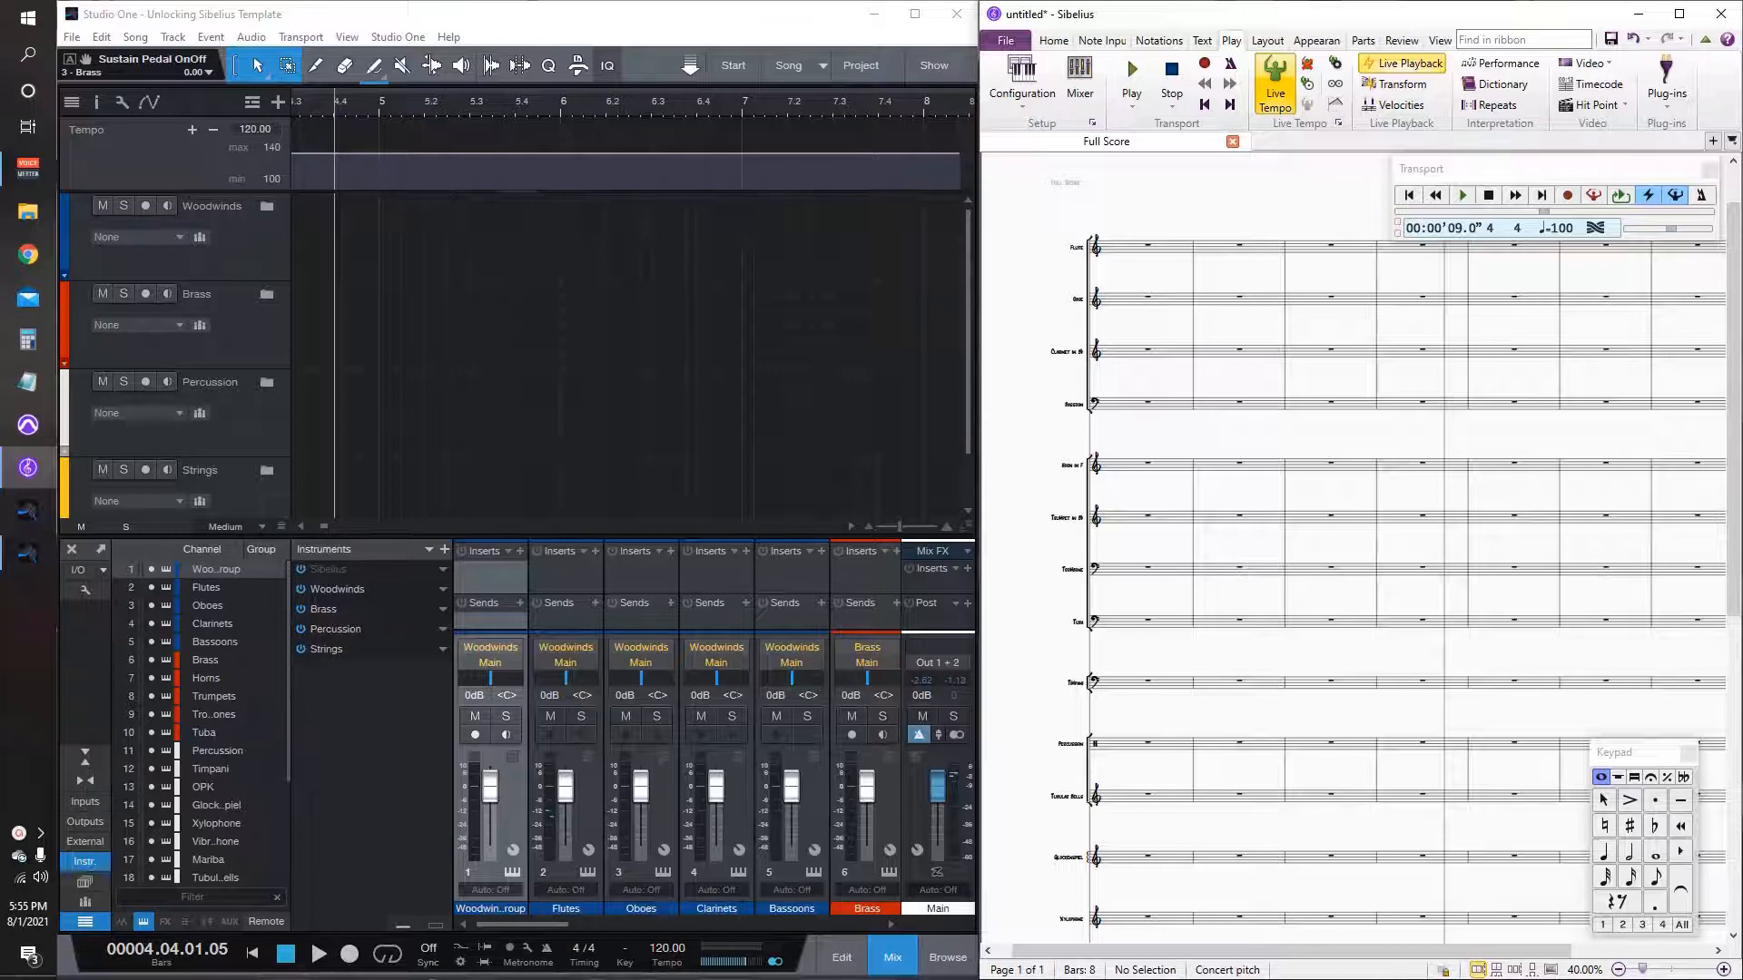
Step: Try record arming and input monitoring on Studio One's Woodwinds folder, checking the tracks inside it, and switch both off
{"action": "left_click", "coordinate": [146, 206]}
{"action": "left_click", "coordinate": [267, 206]}
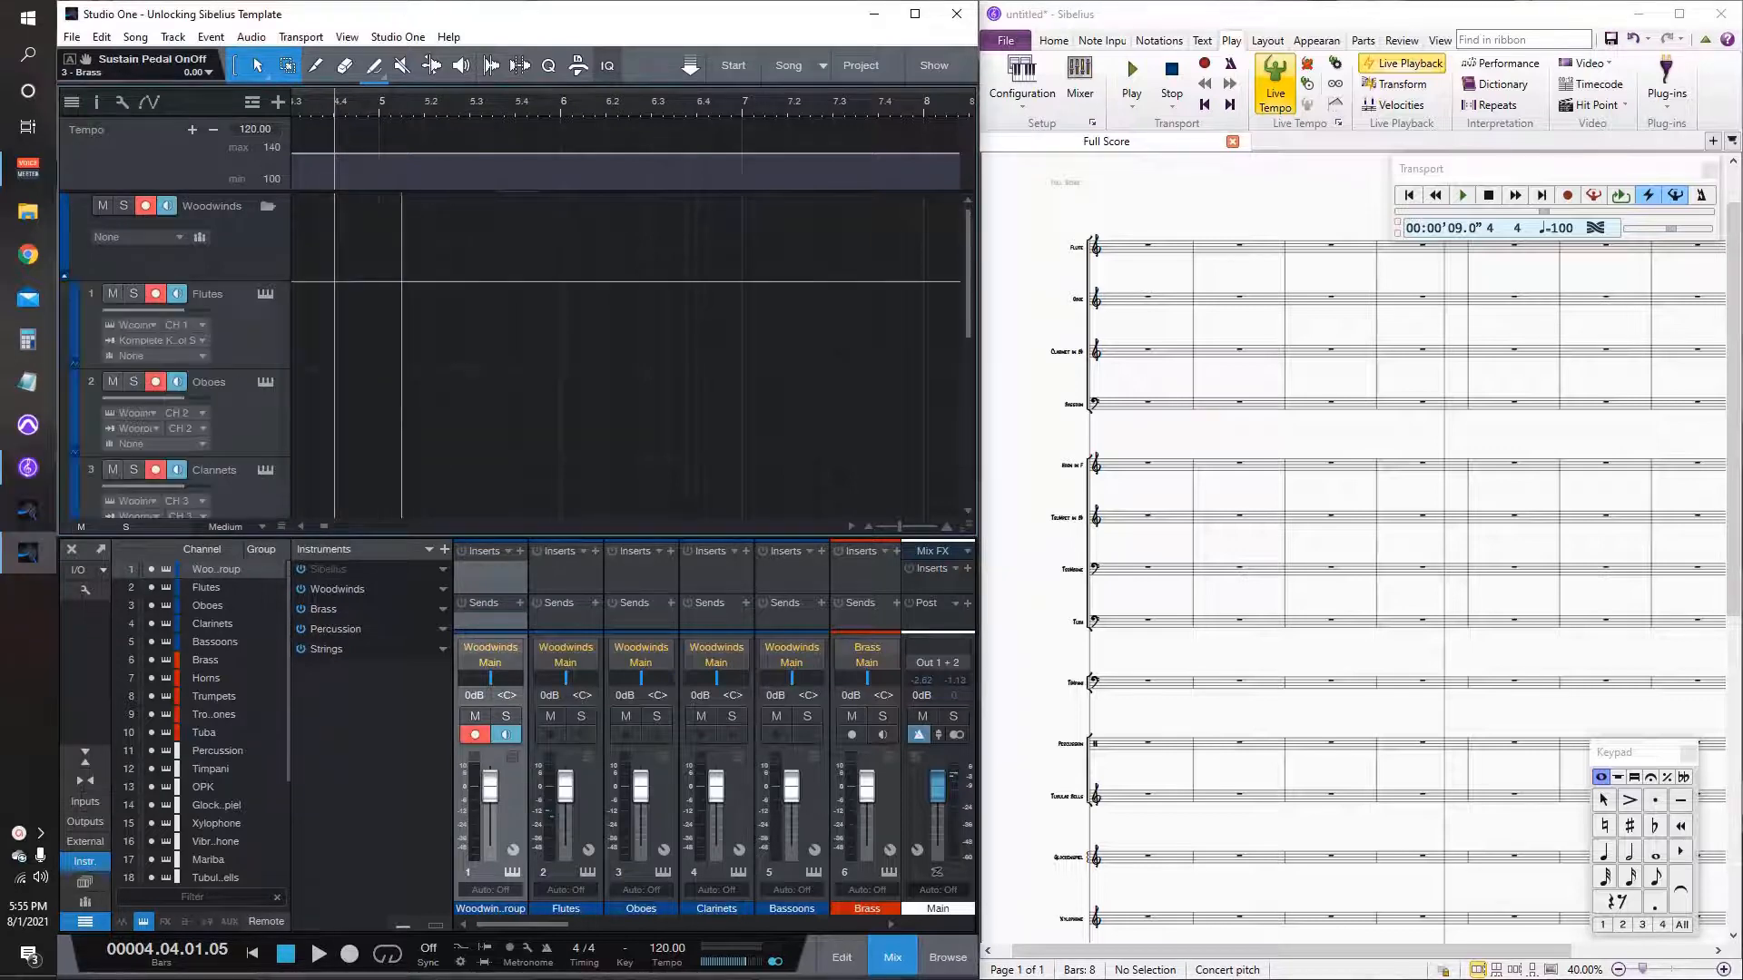
{"action": "left_click", "coordinate": [146, 206]}
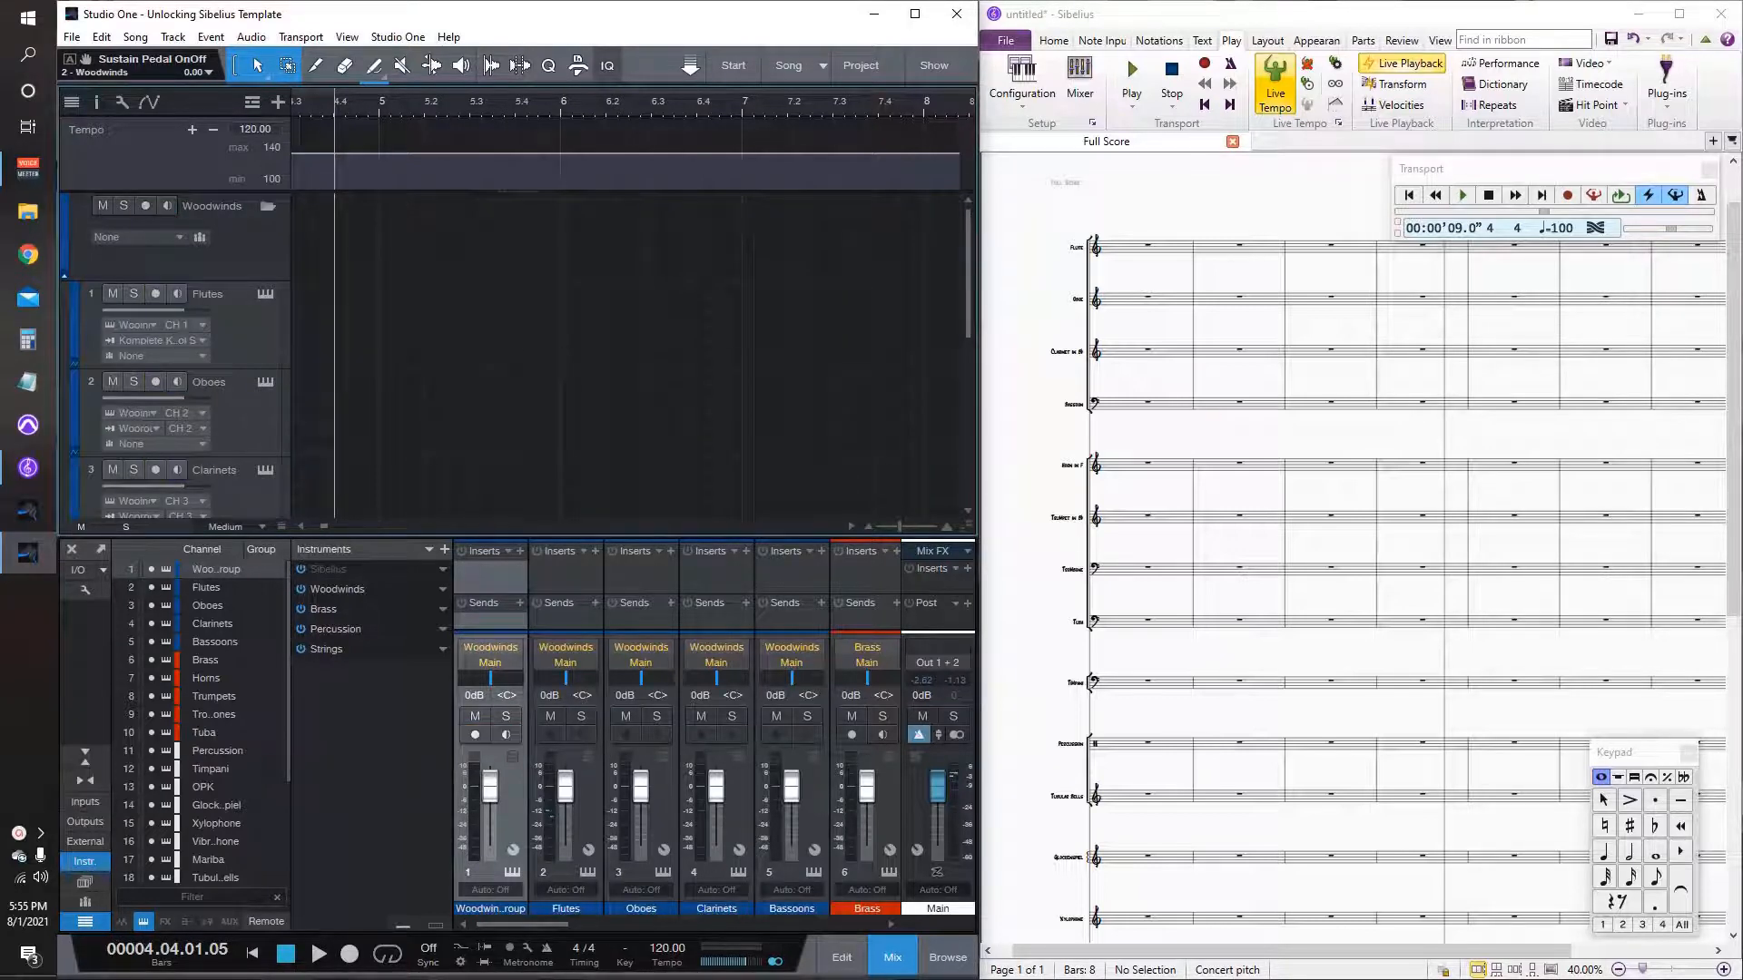
{"action": "left_click", "coordinate": [167, 207]}
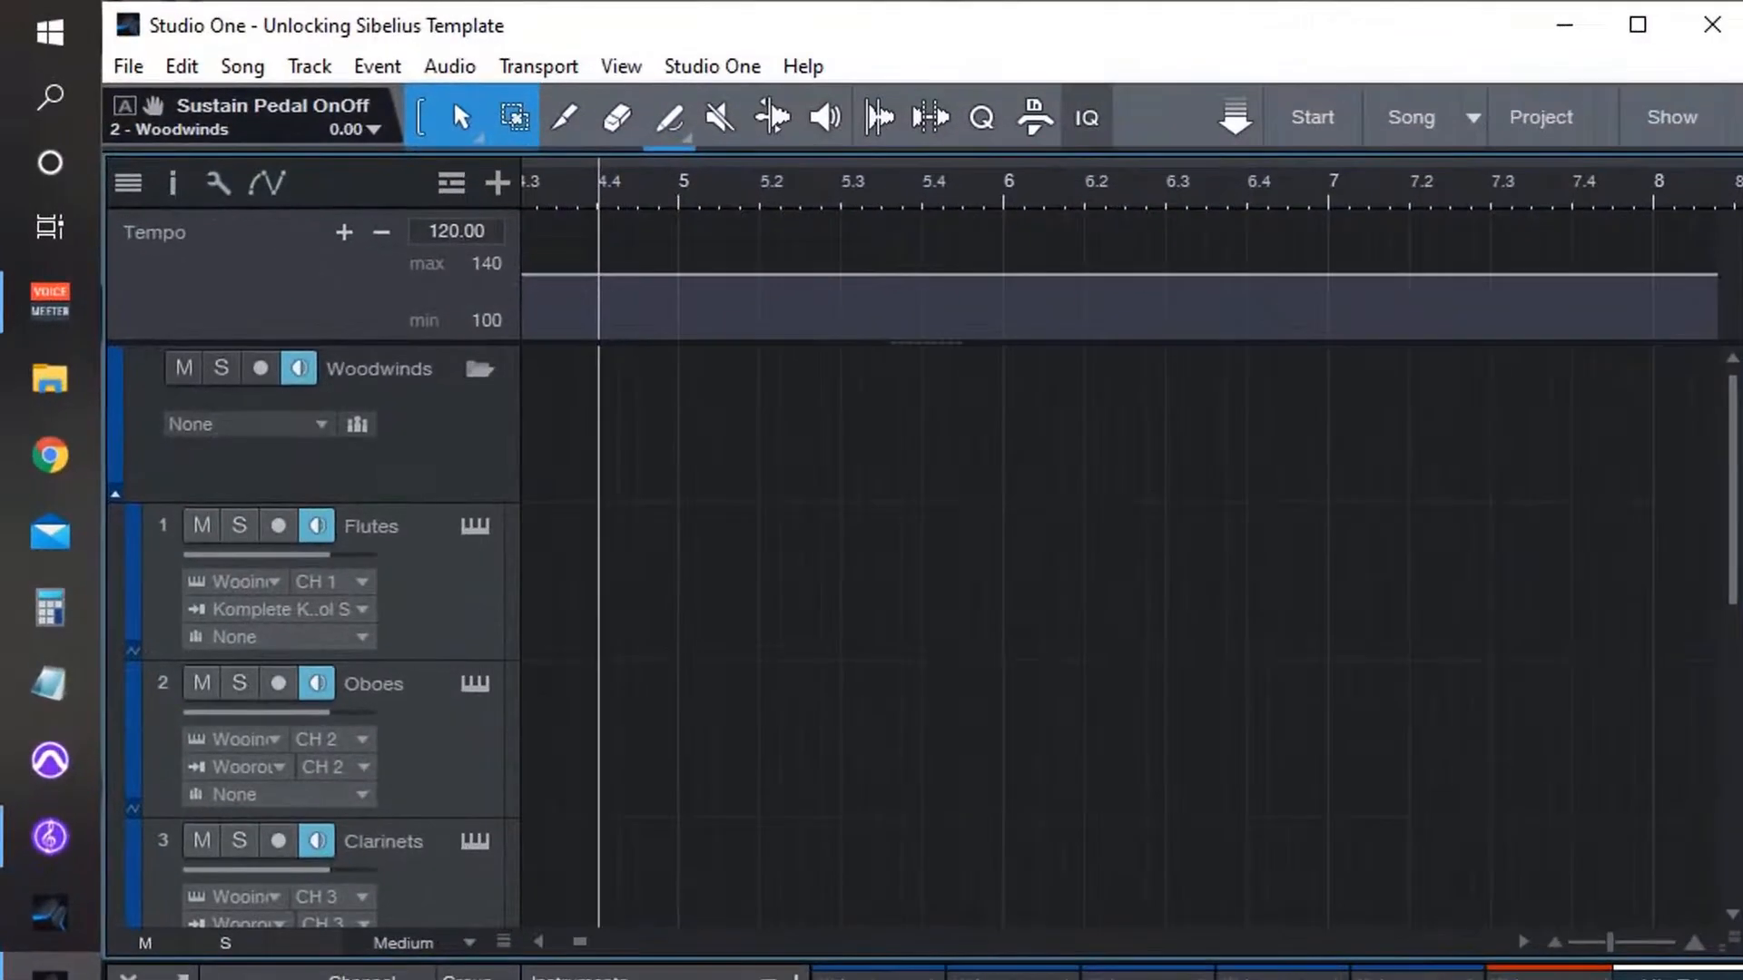
{"action": "left_click", "coordinate": [260, 369]}
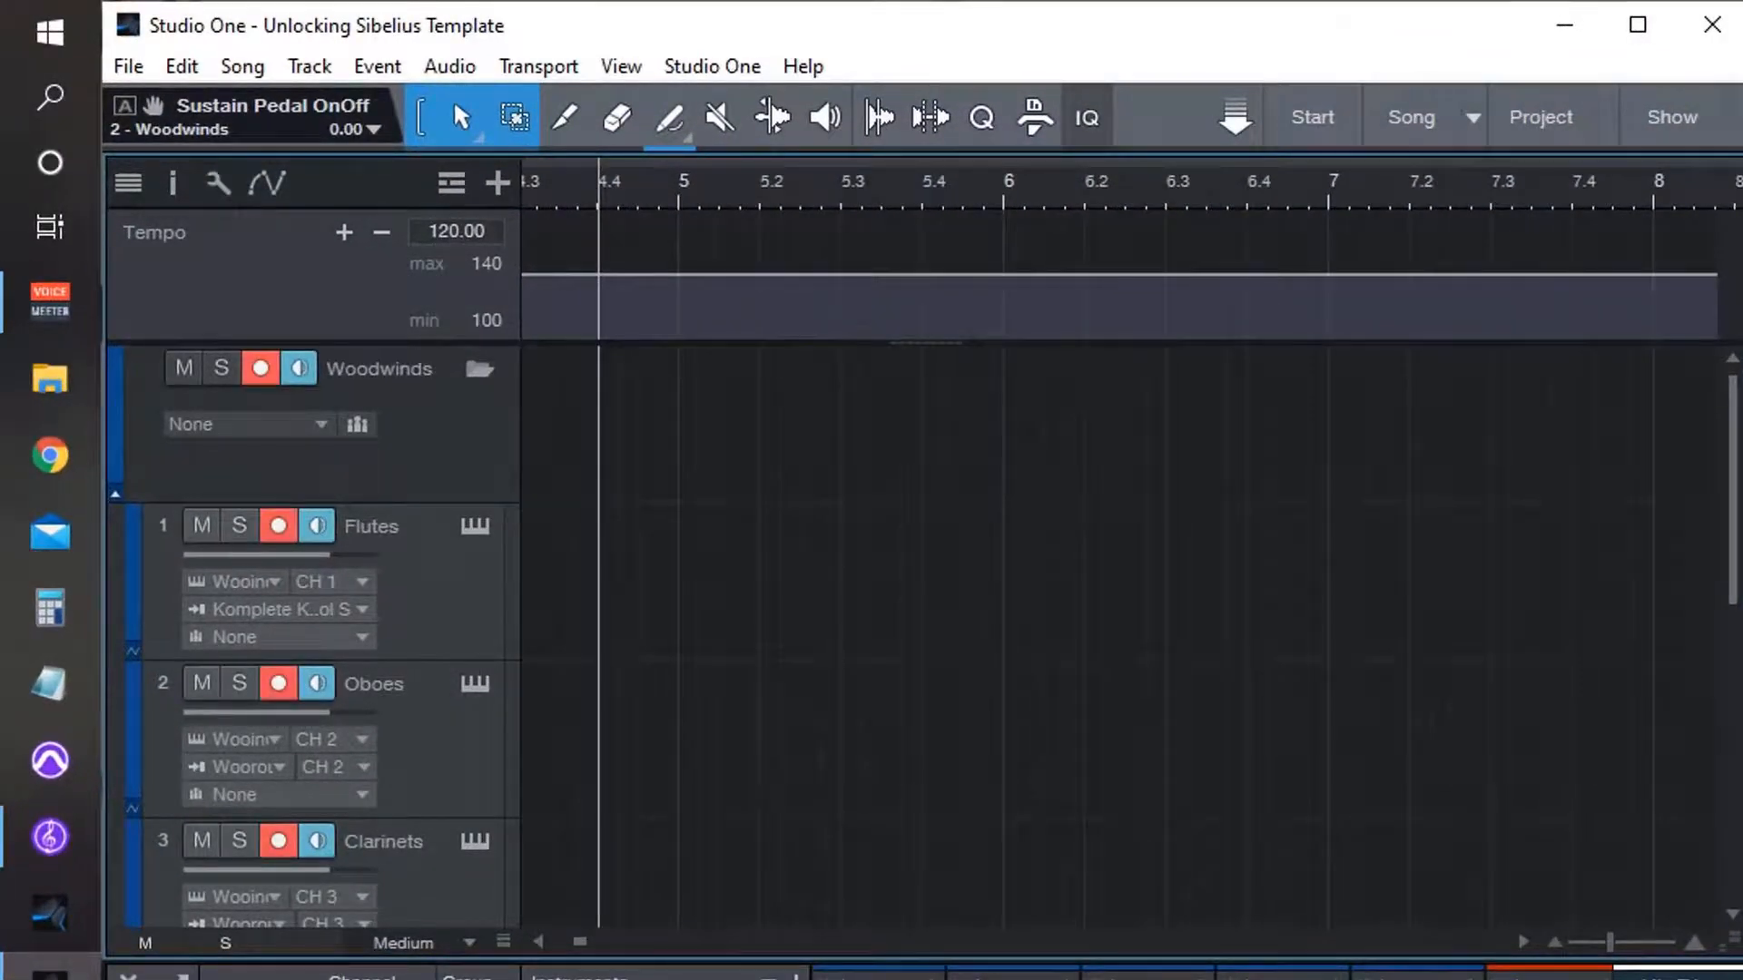
{"action": "left_click", "coordinate": [298, 369]}
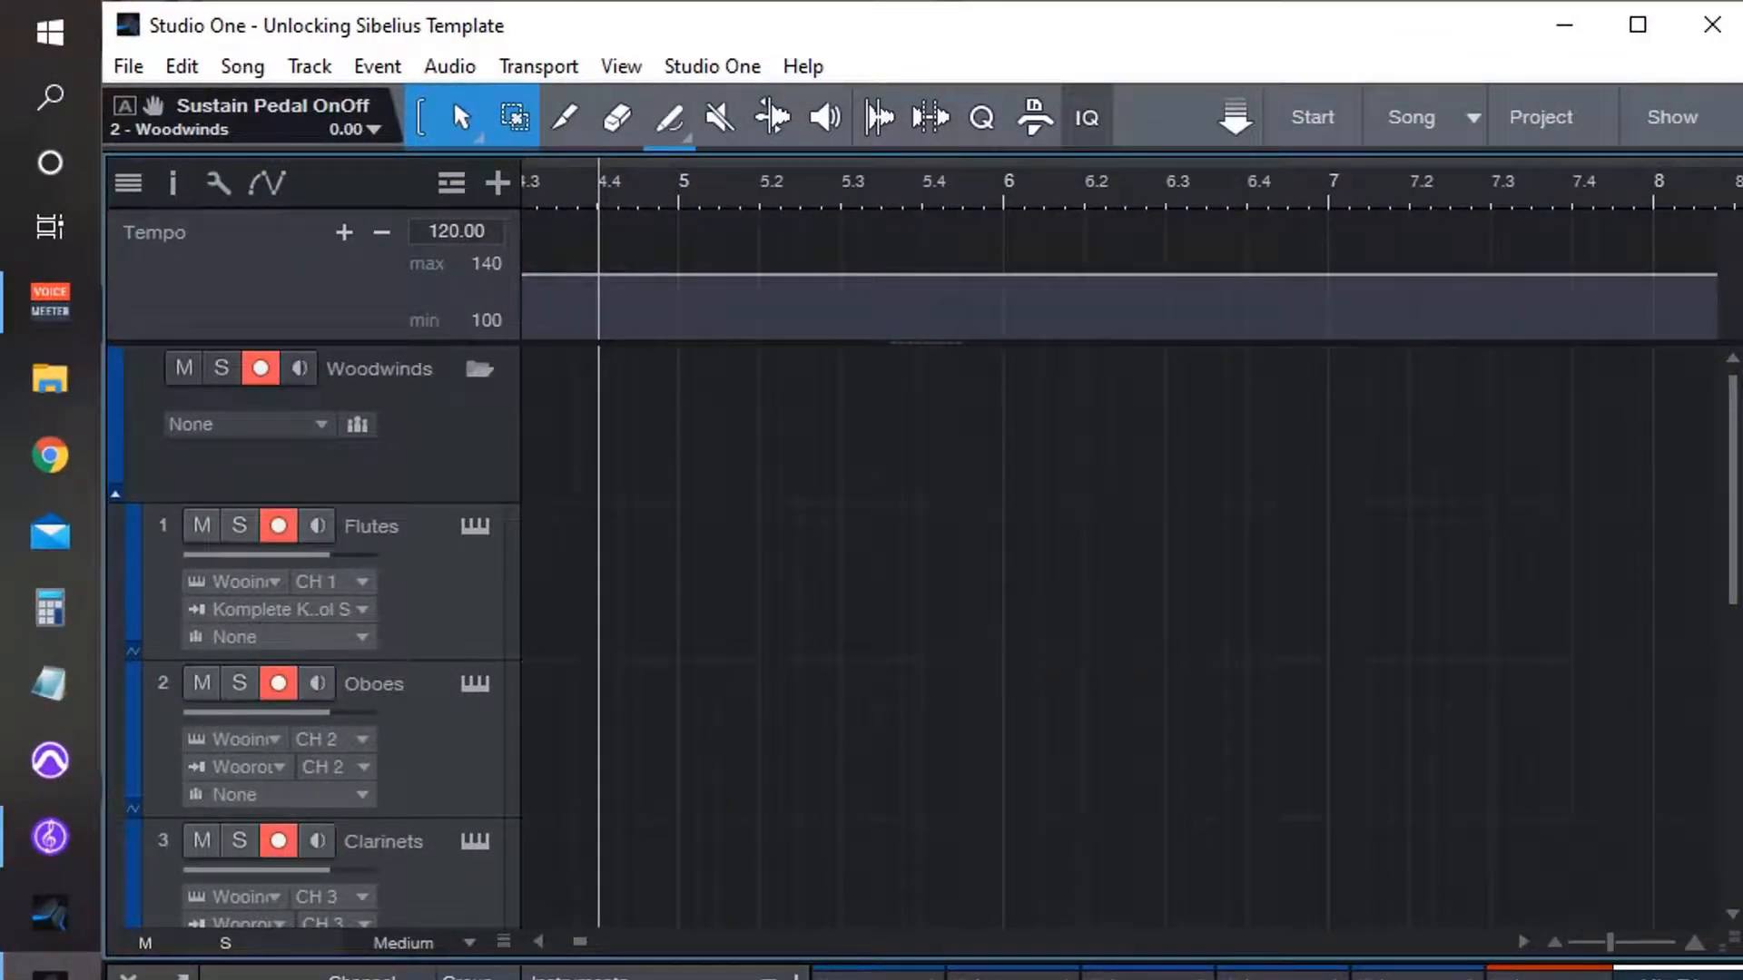
{"action": "left_click", "coordinate": [478, 369]}
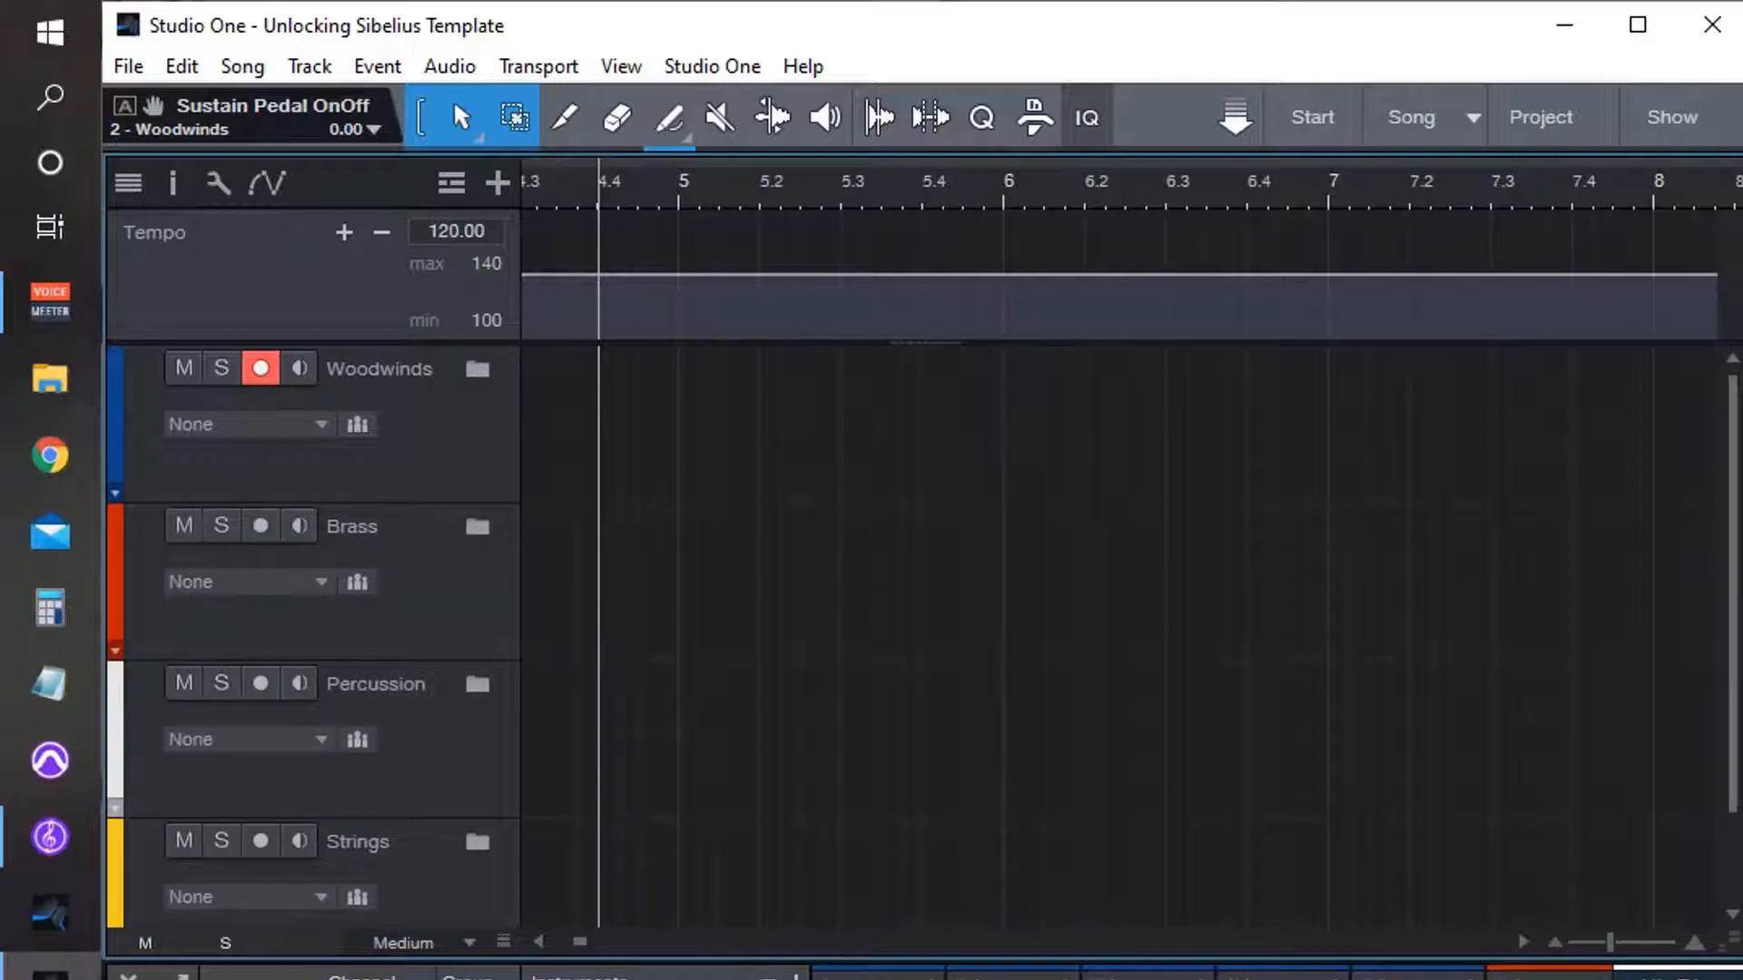
{"action": "left_click", "coordinate": [261, 369]}
Step: Turn on input monitoring for the Woodwinds folder and expand it to check the tracks inside
{"action": "left_click", "coordinate": [298, 369]}
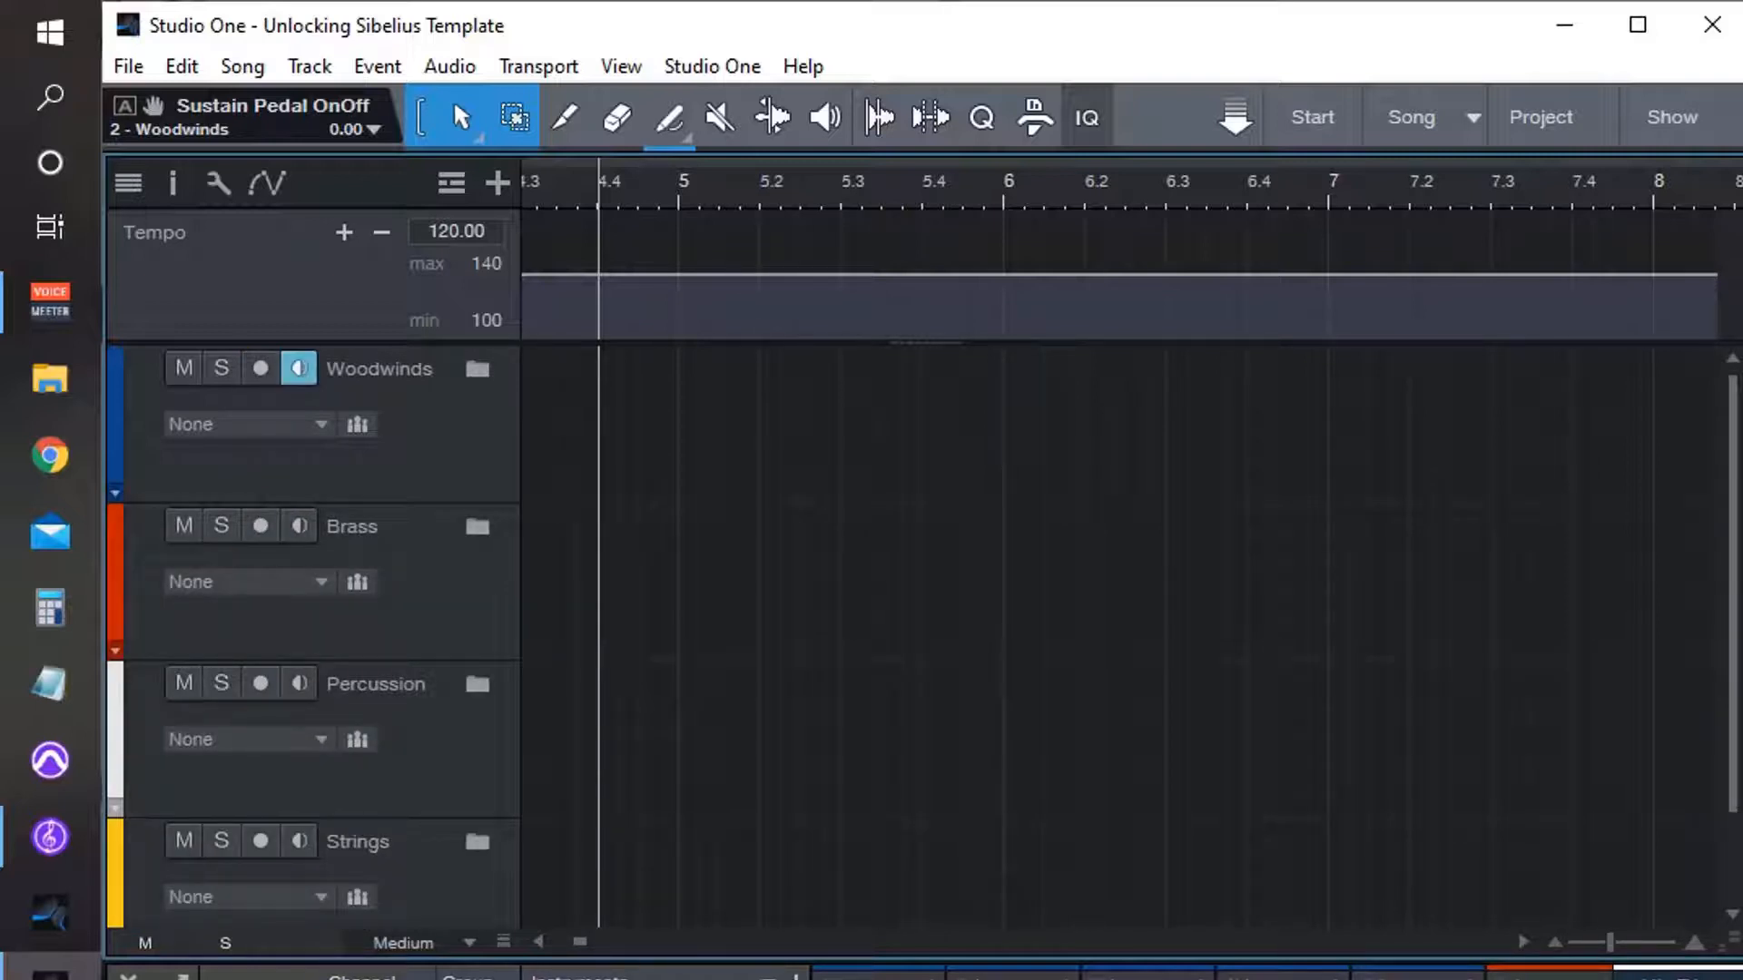
{"action": "left_click", "coordinate": [479, 369]}
{"action": "scroll", "coordinate": [617, 672], "scroll_direction": "down", "scroll_amount": 3}
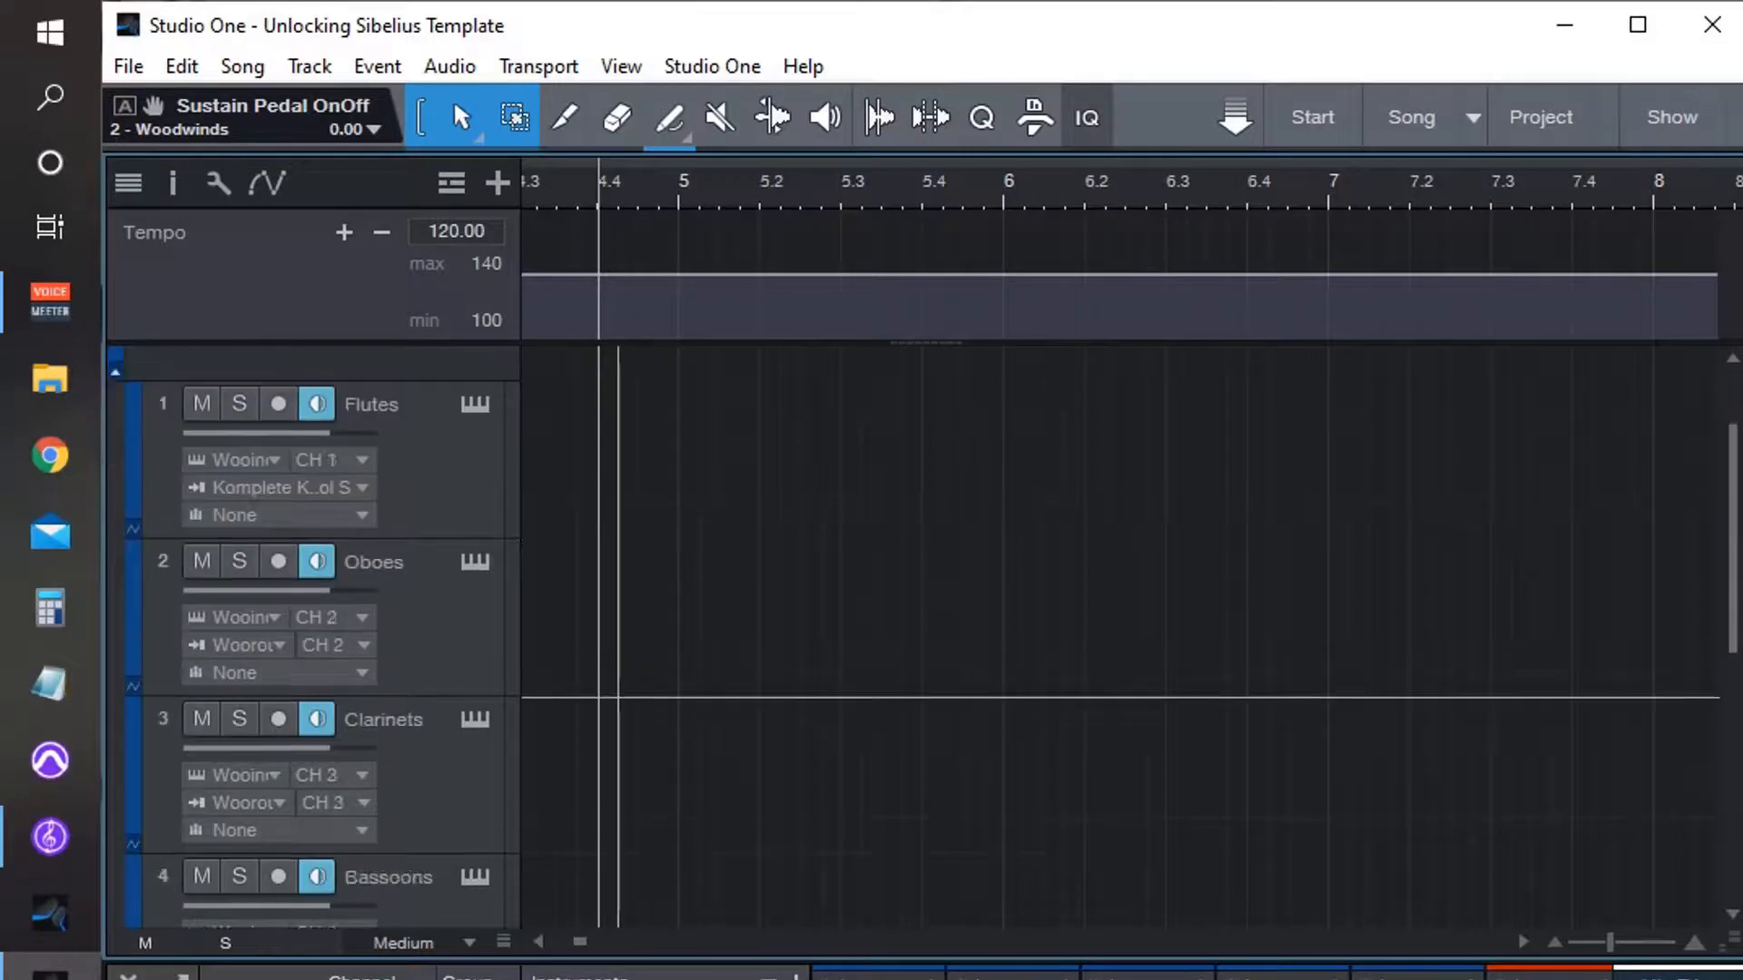
{"action": "scroll", "coordinate": [614, 699], "scroll_direction": "up", "scroll_amount": 3}
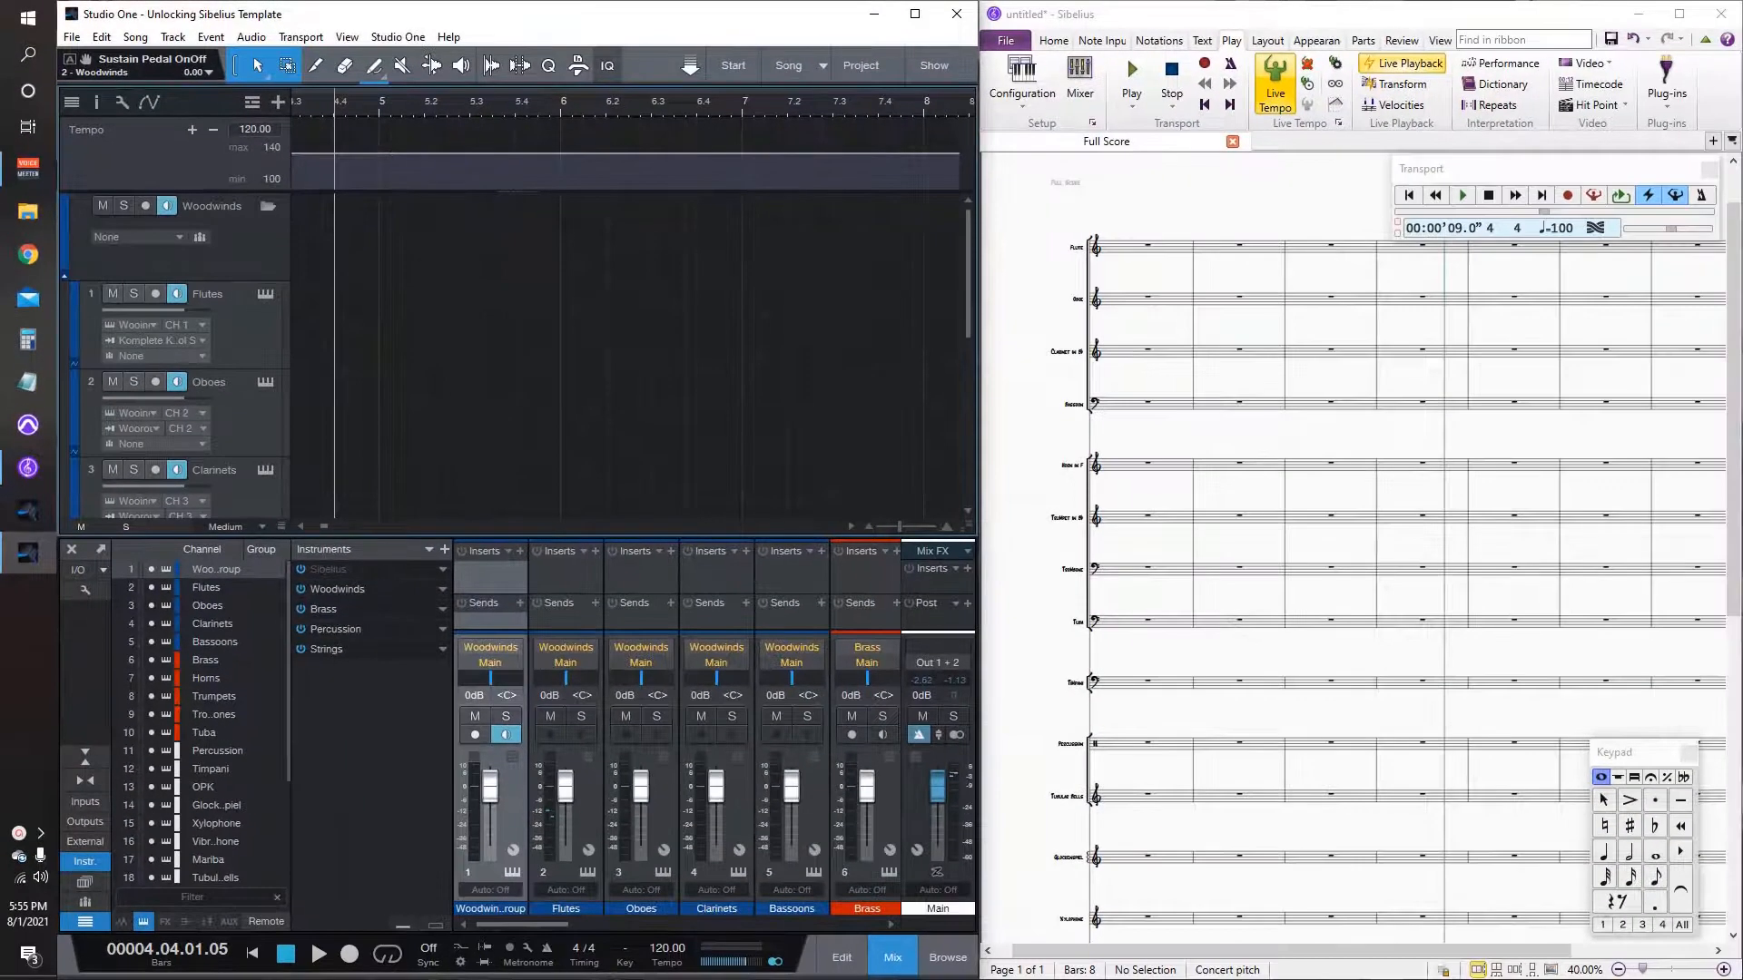
Step: Group the tracks inside each of the Woodwinds, Brass, Percussion and Strings folders
{"action": "left_click", "coordinate": [200, 237]}
{"action": "left_click", "coordinate": [268, 206]}
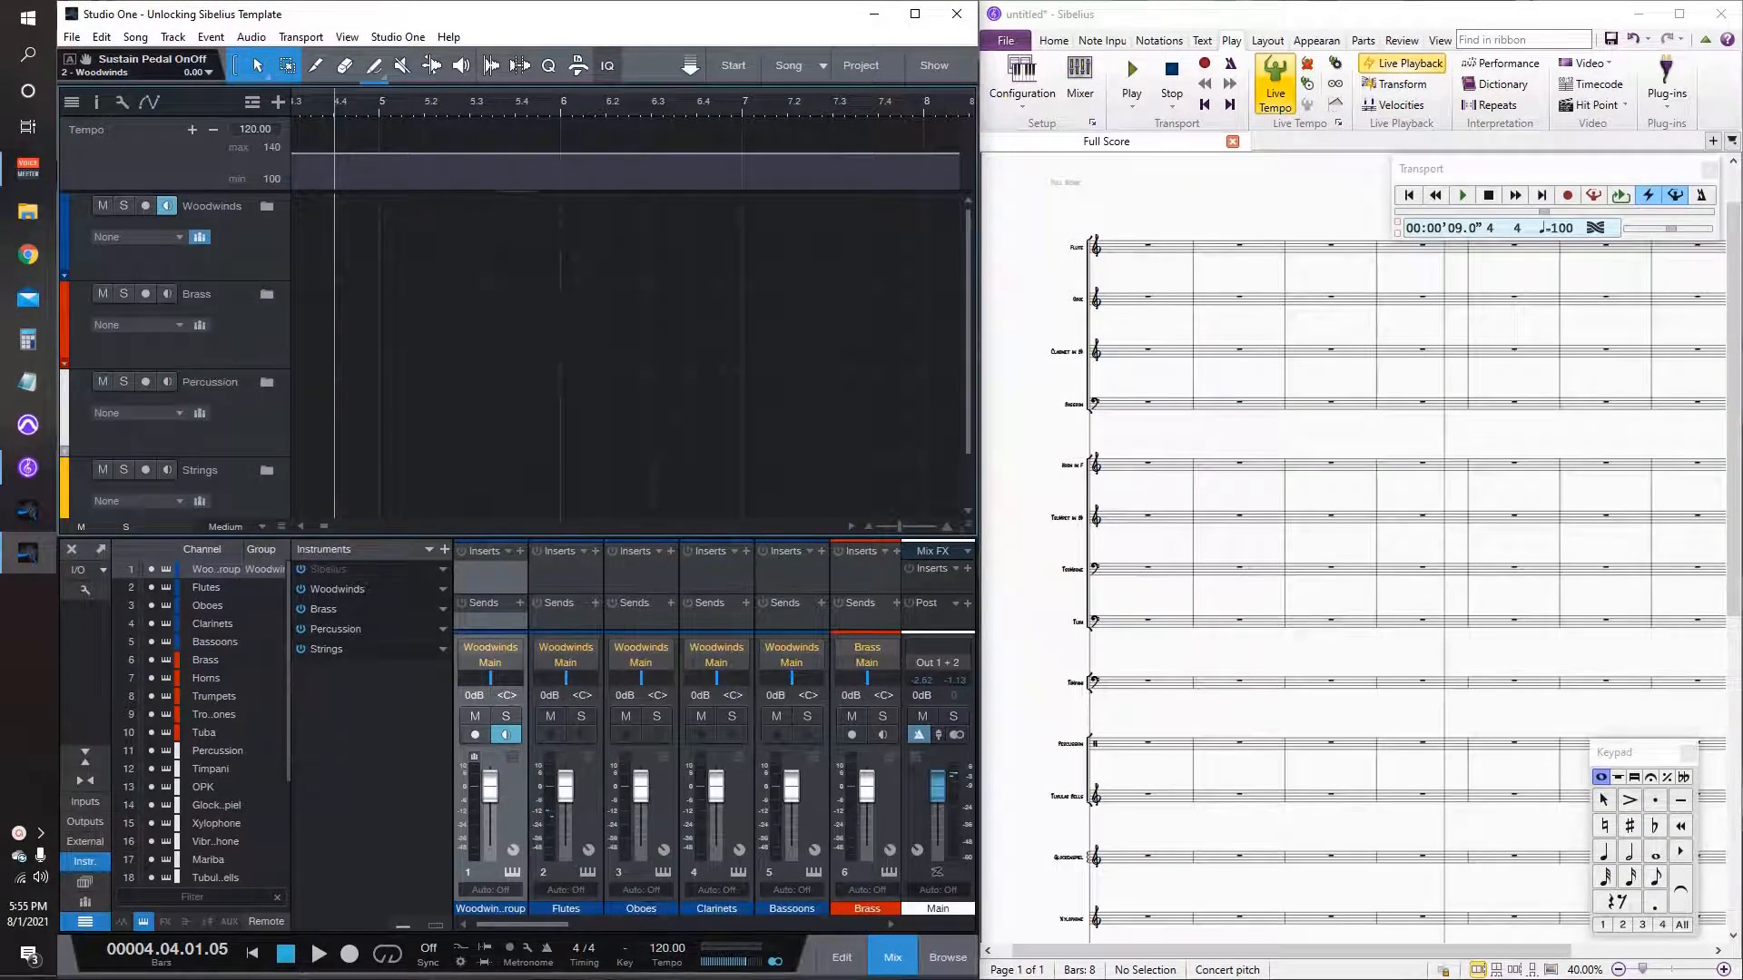
{"action": "left_click", "coordinate": [199, 325]}
{"action": "left_click", "coordinate": [199, 413]}
{"action": "left_click", "coordinate": [199, 502]}
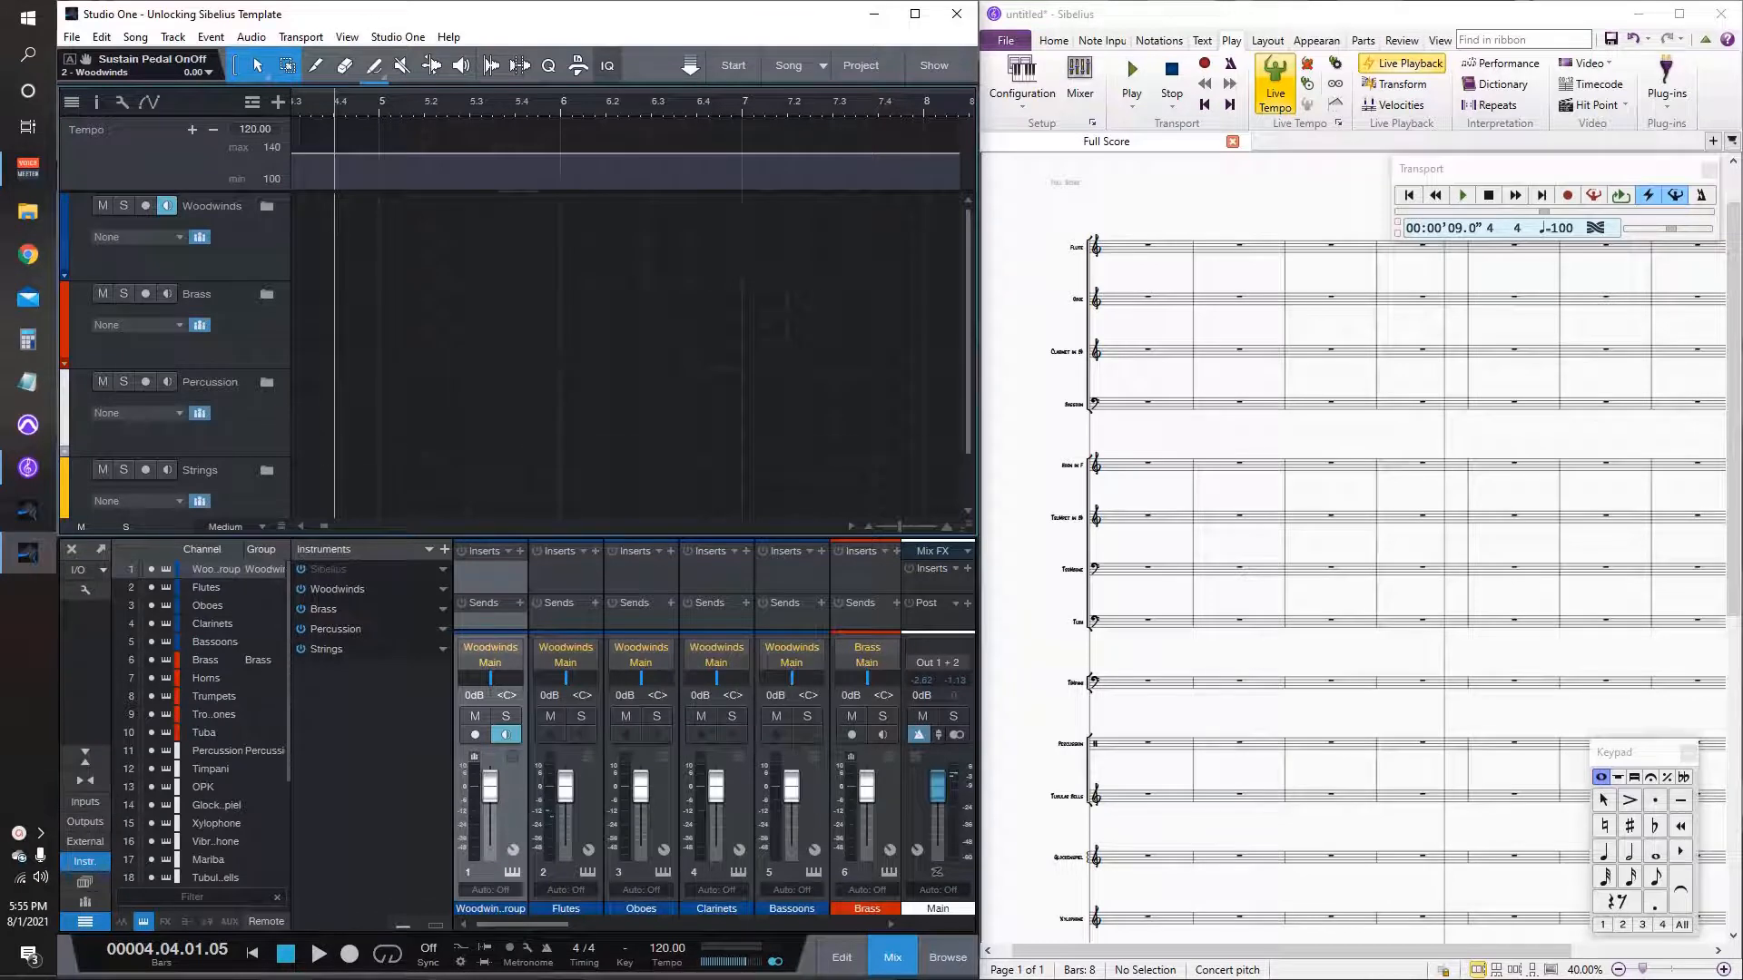
Step: Expand the Woodwinds folder and hide the instrument list and the channel list in the mix console
{"action": "left_click", "coordinate": [267, 206]}
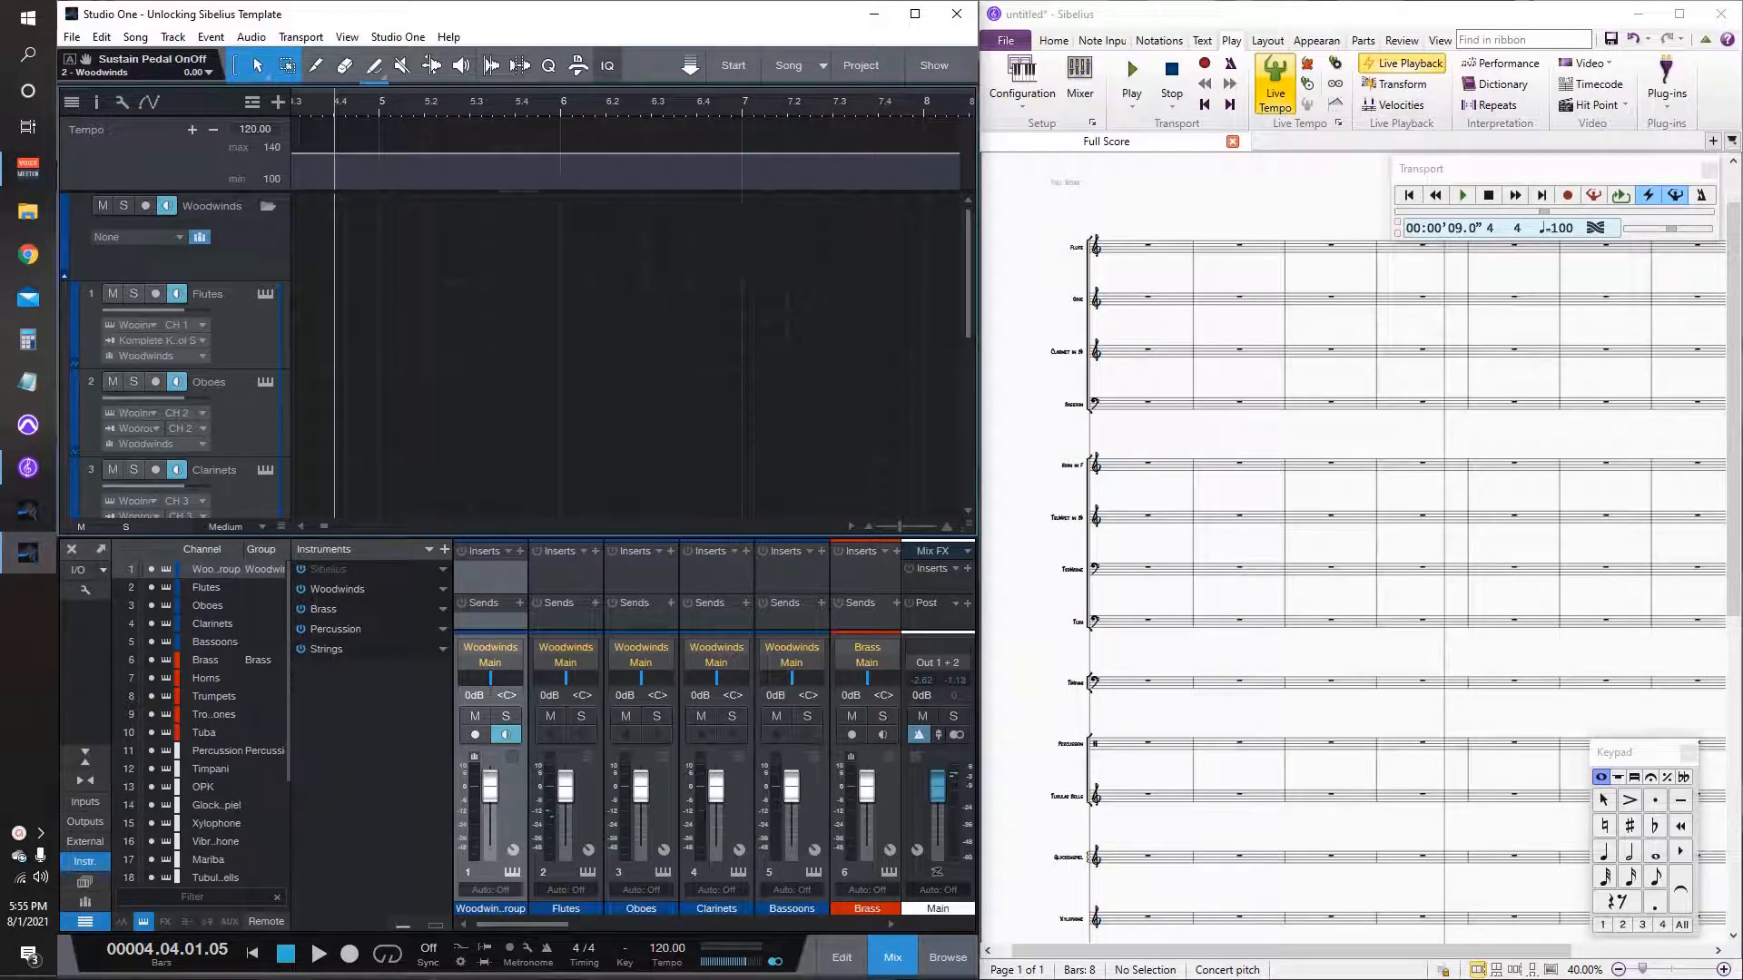
{"action": "left_click", "coordinate": [85, 860]}
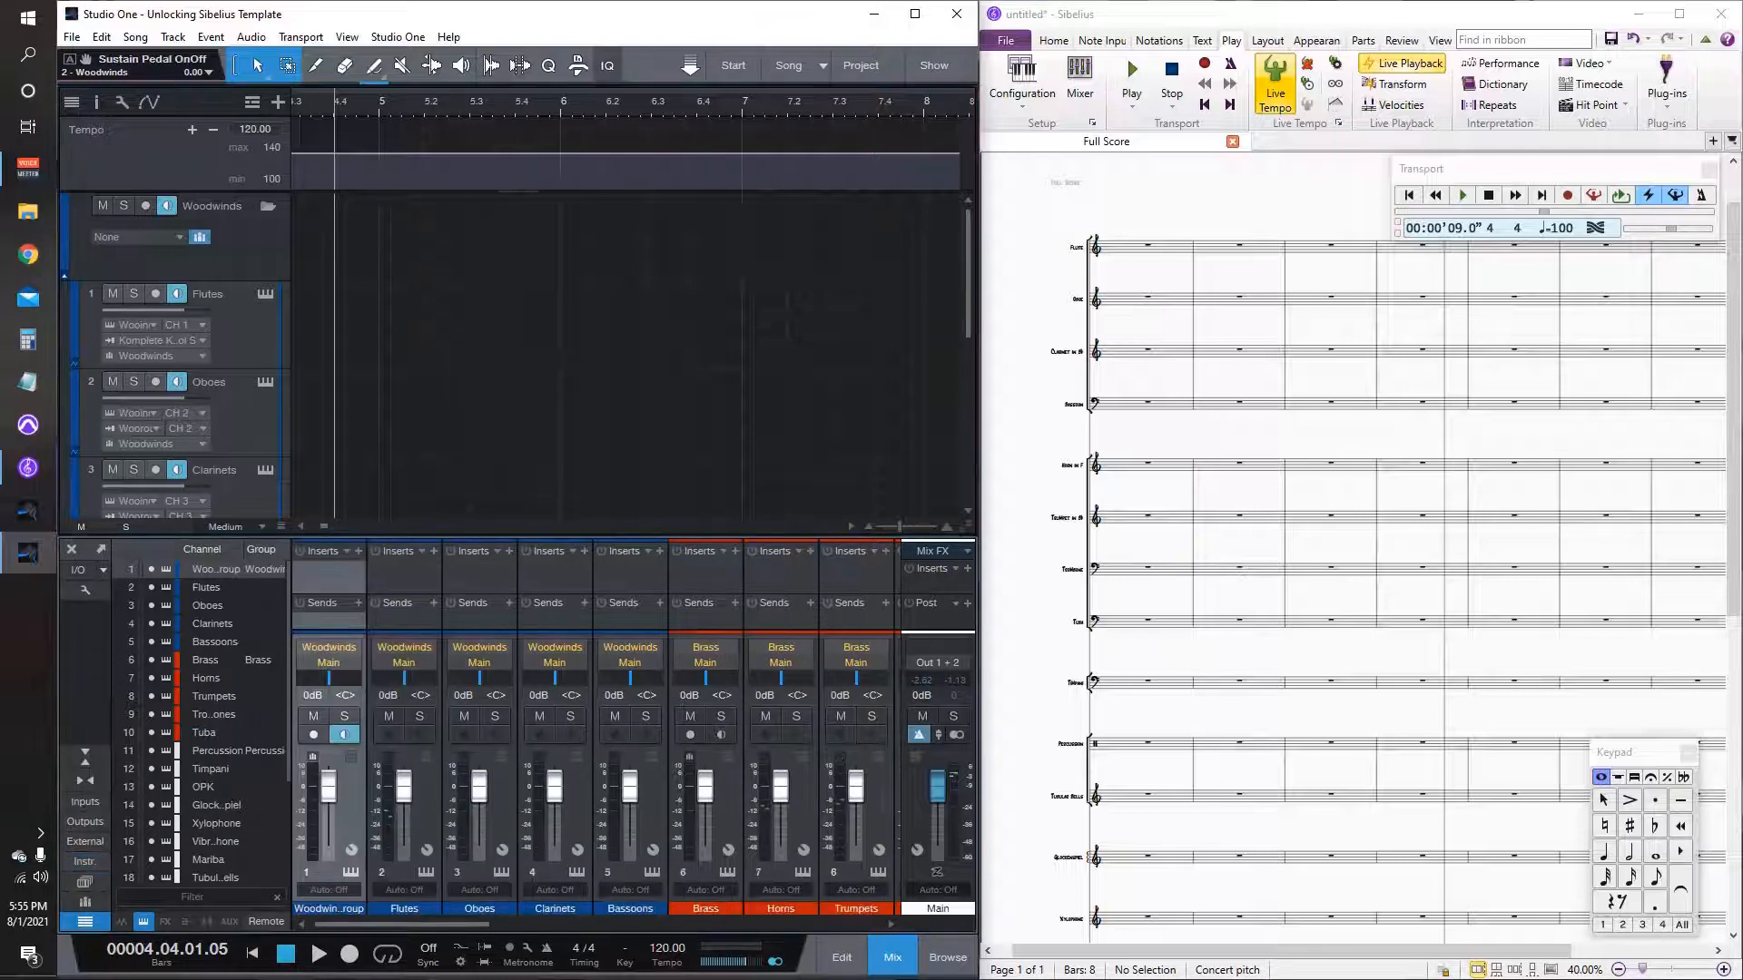
{"action": "left_click", "coordinate": [85, 922]}
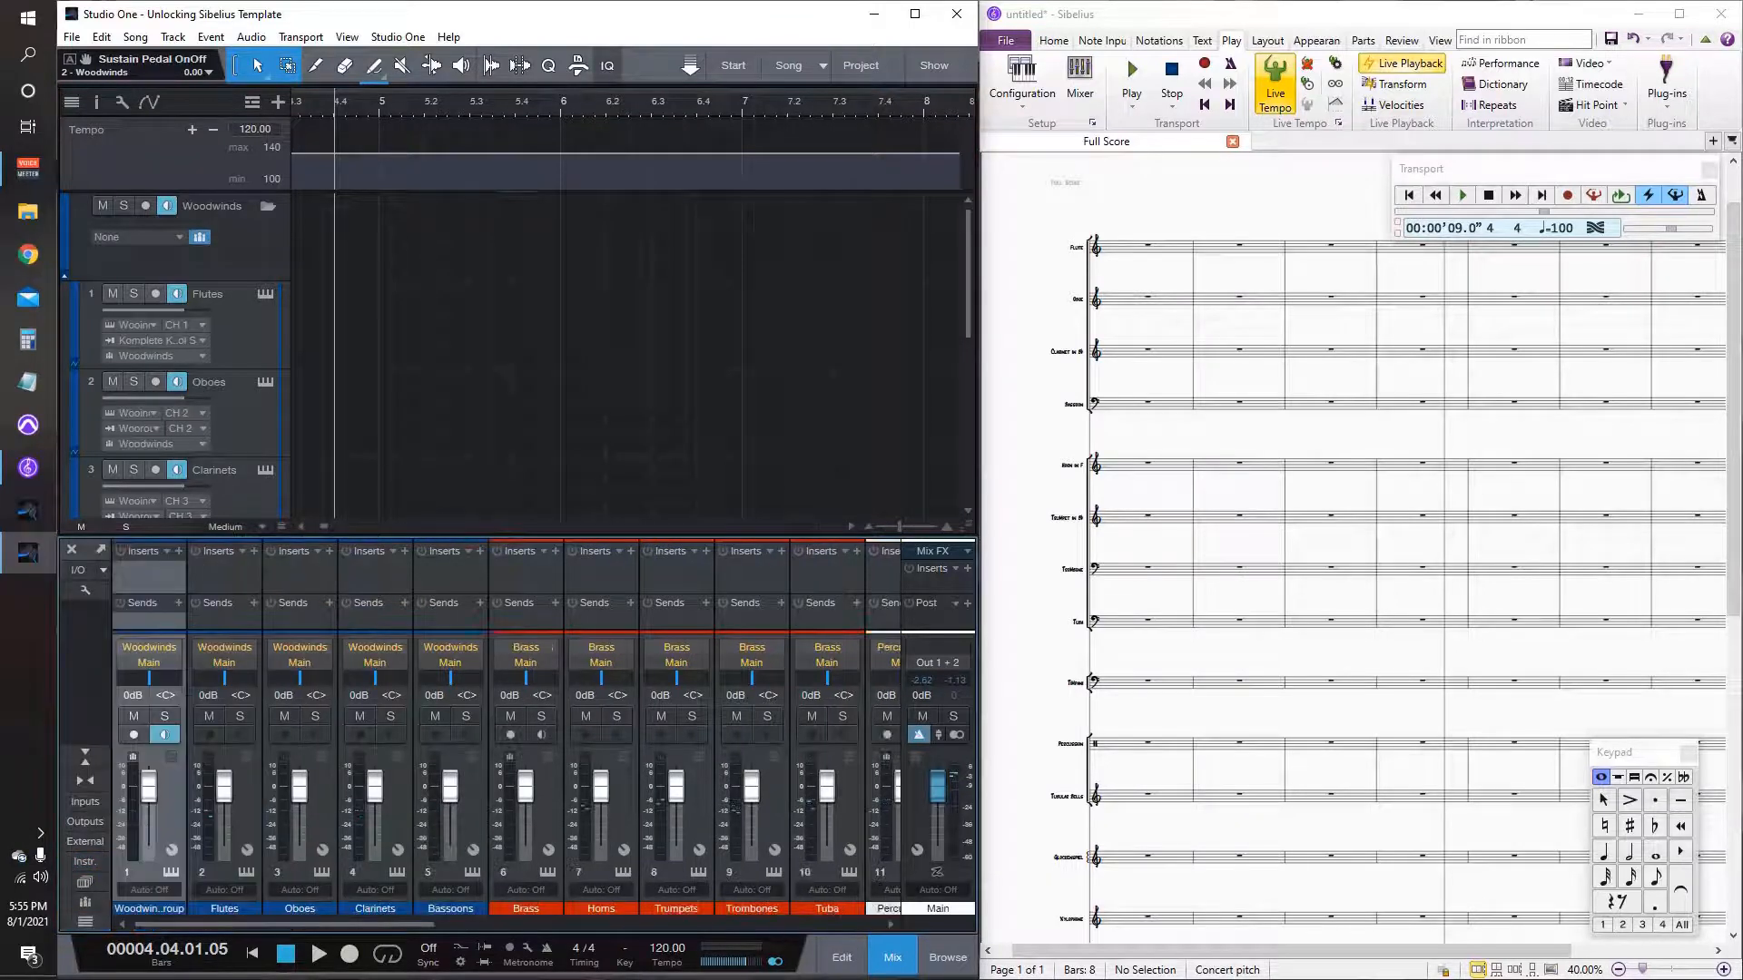
{"action": "scroll", "coordinate": [175, 356], "scroll_direction": "down", "scroll_amount": 5}
{"action": "scroll", "coordinate": [175, 356], "scroll_direction": "up", "scroll_amount": 5}
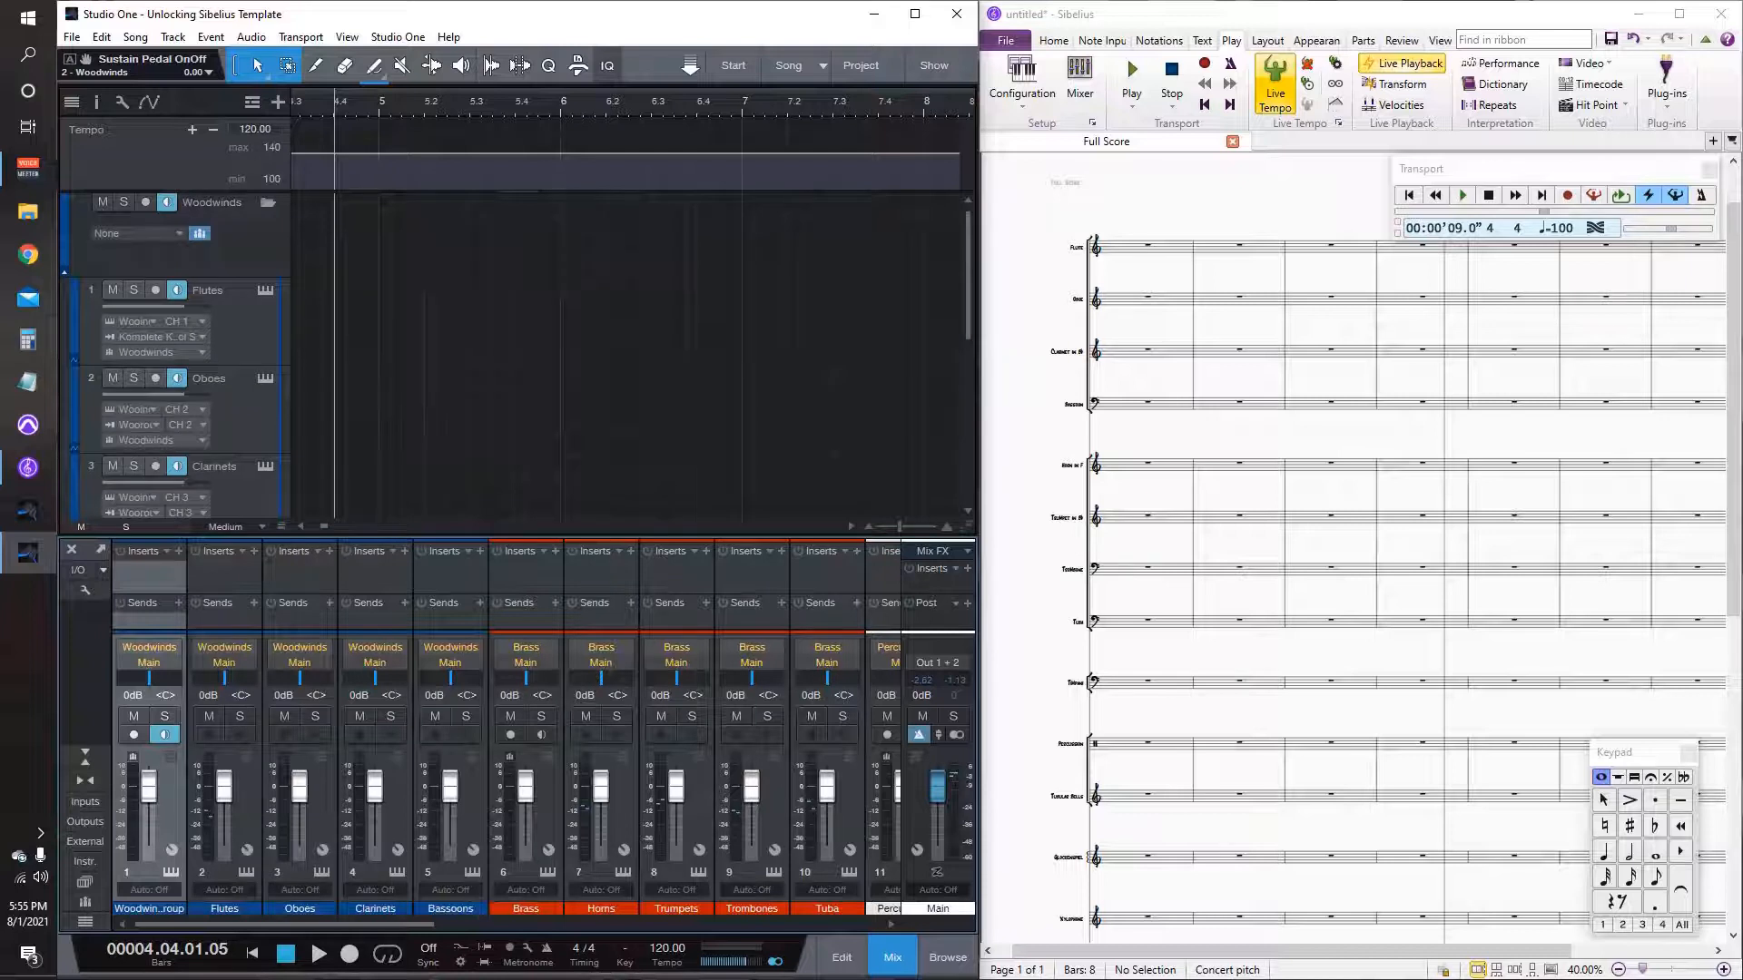
{"action": "scroll", "coordinate": [175, 356], "scroll_direction": "down", "scroll_amount": 1}
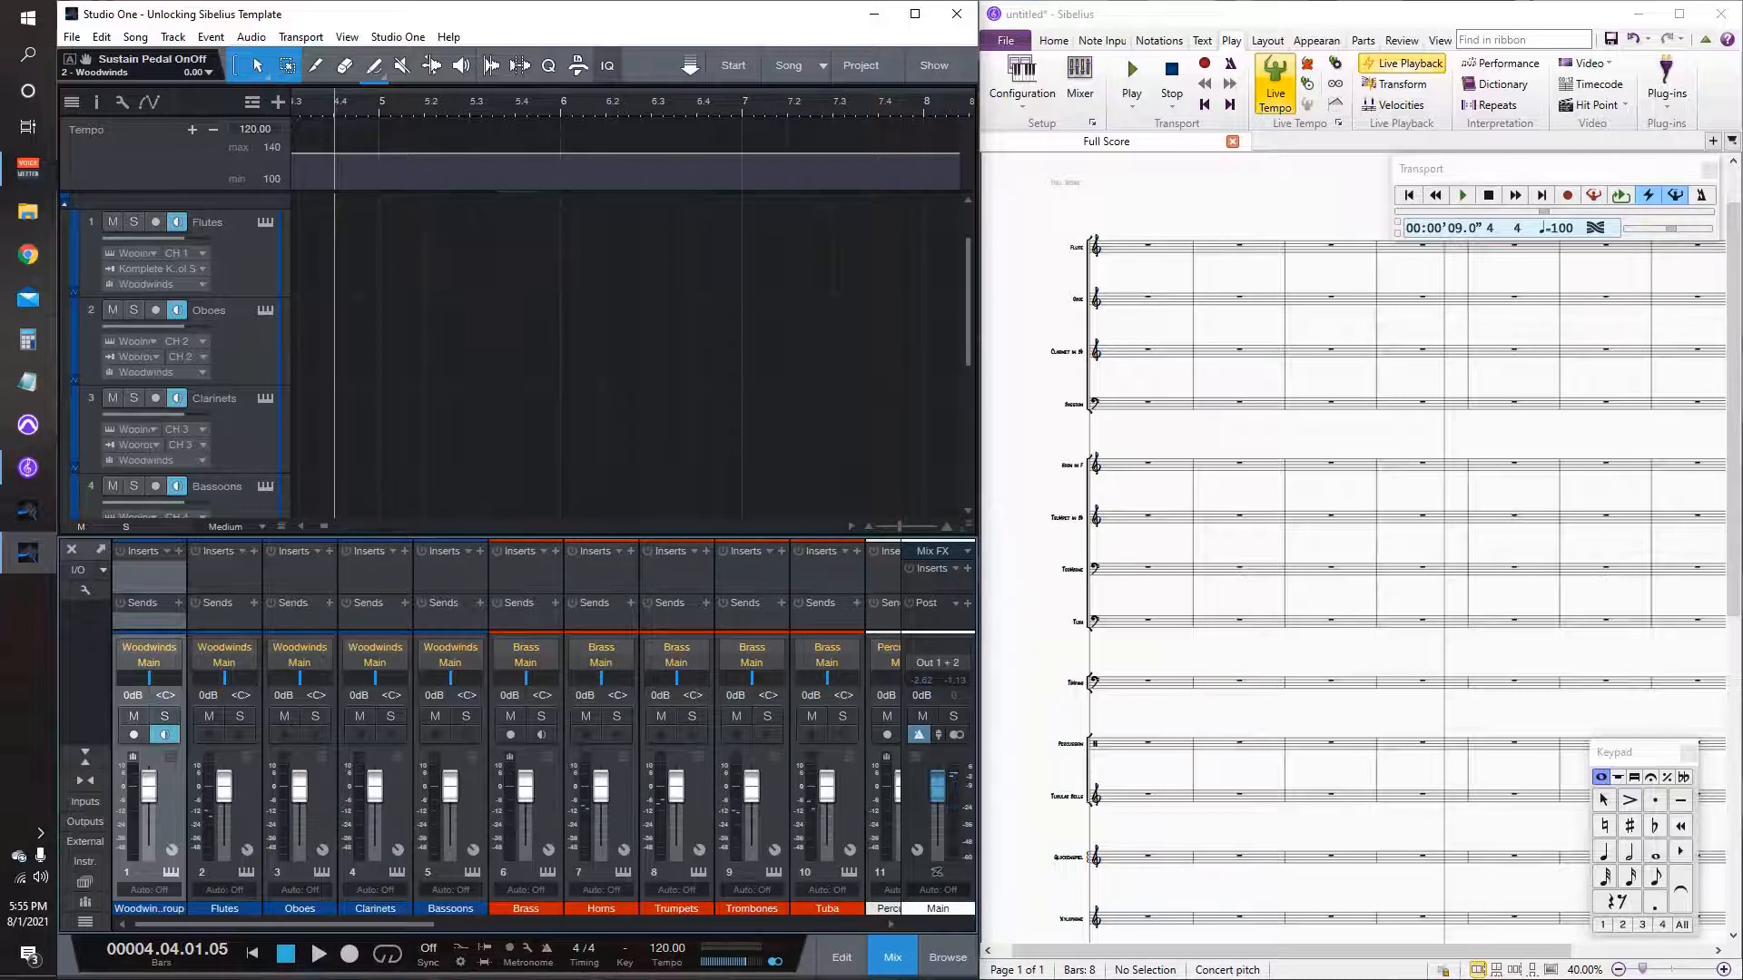
{"action": "scroll", "coordinate": [334, 354], "scroll_direction": "up", "scroll_amount": 2}
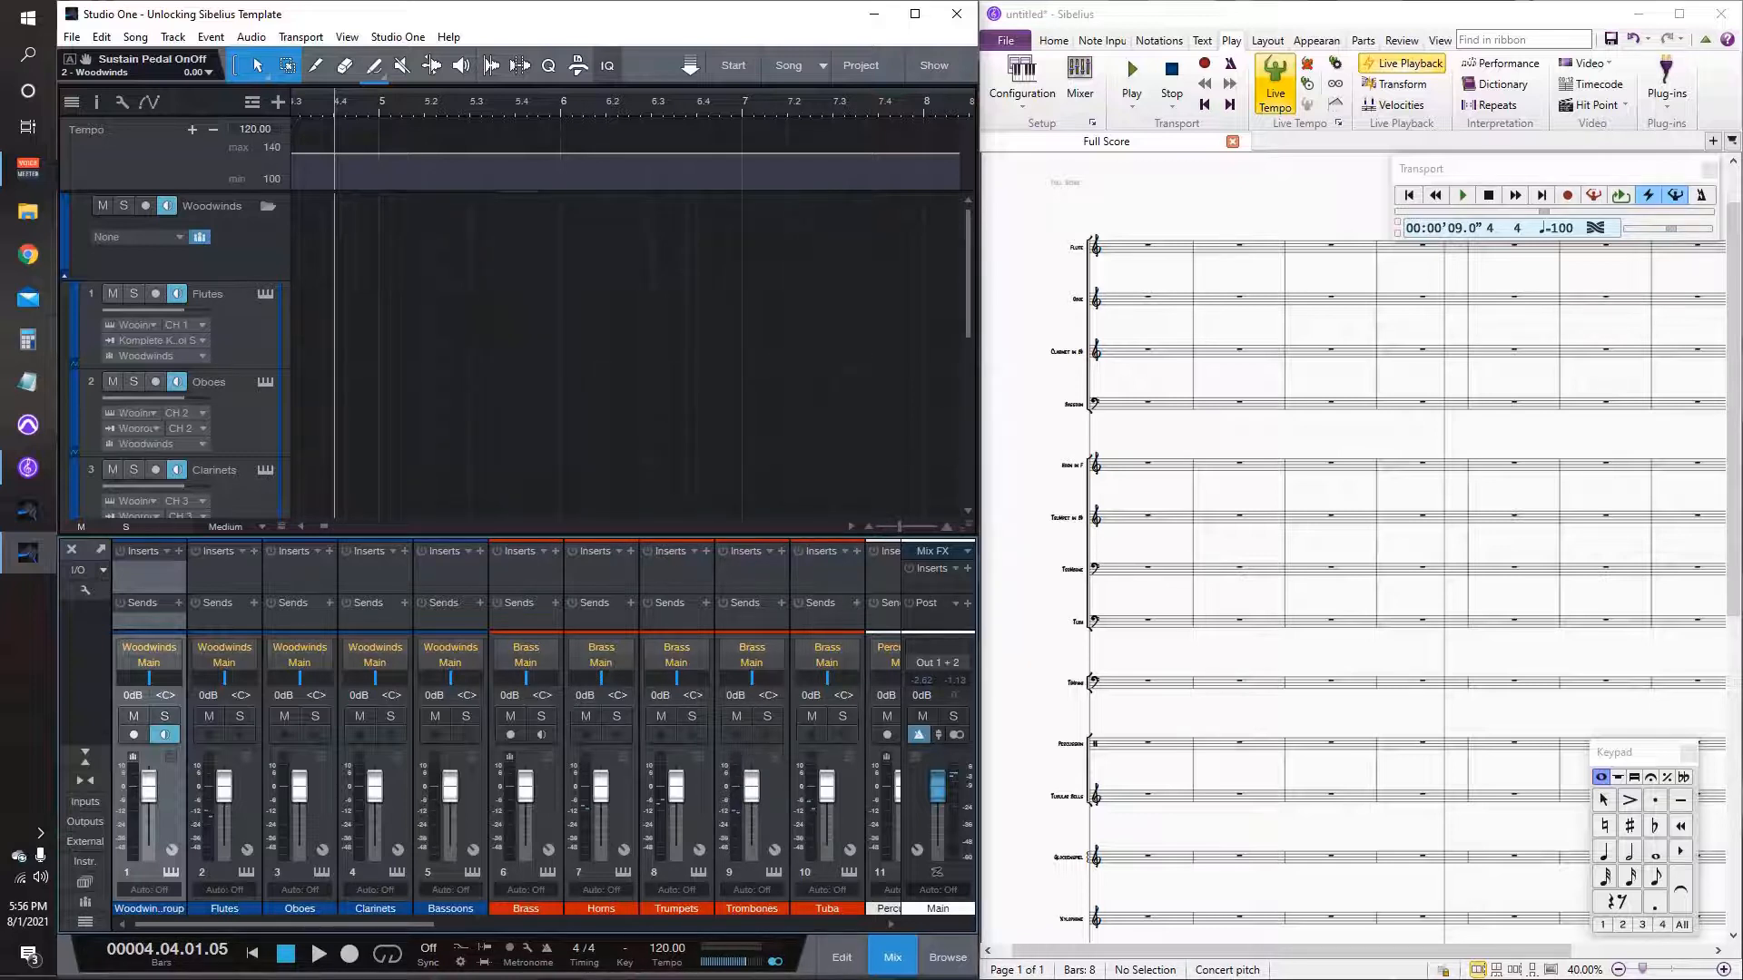
Step: Record arm the Flutes track in Studio One and set its input to Woodwind Group on channel 1
{"action": "left_click", "coordinate": [155, 294]}
{"action": "left_click", "coordinate": [179, 325]}
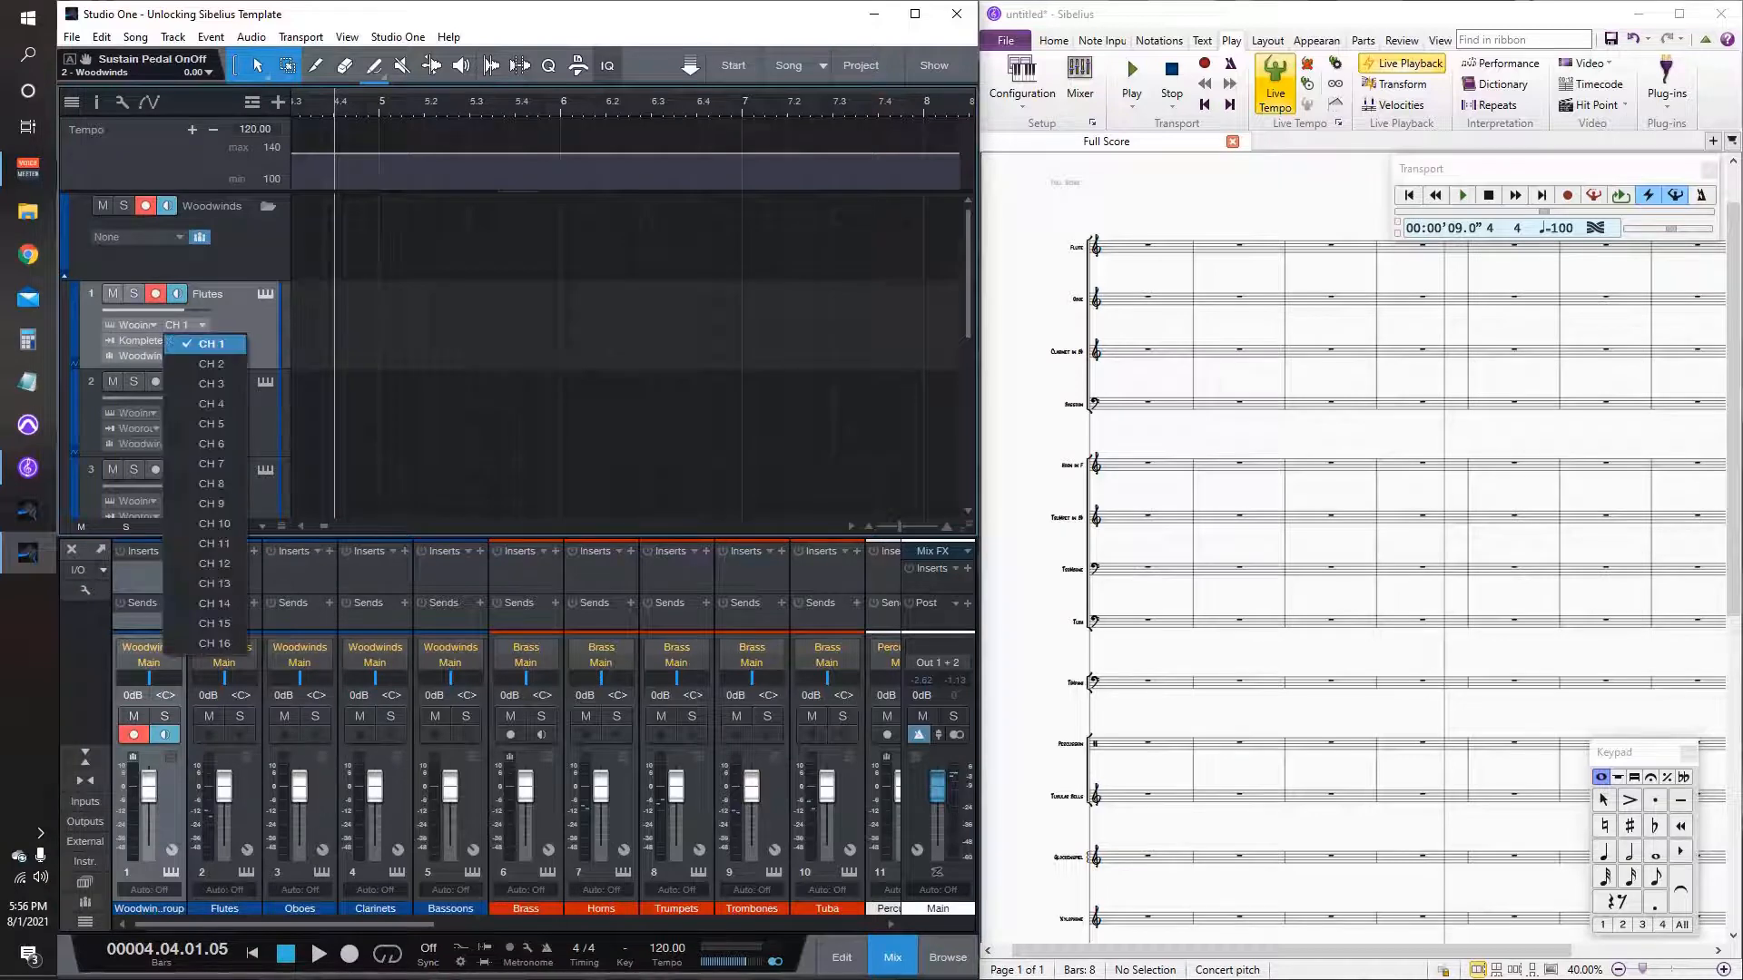
{"action": "left_click", "coordinate": [210, 344]}
{"action": "left_click", "coordinate": [202, 340]}
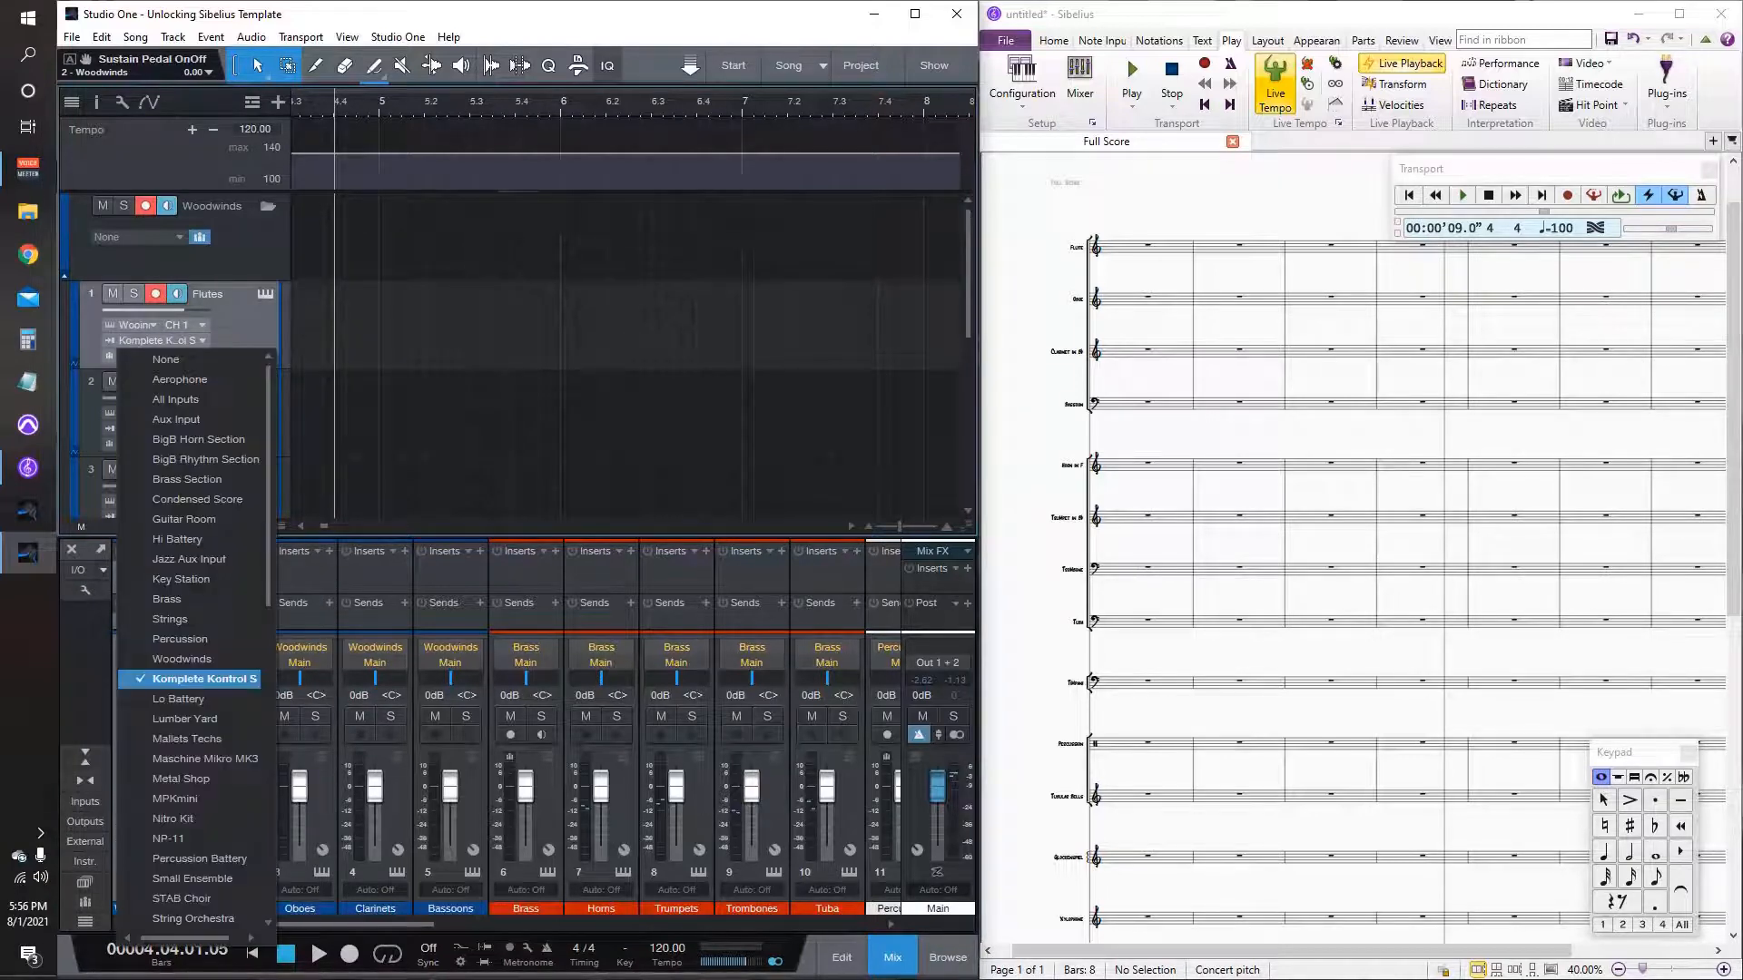
{"action": "scroll", "coordinate": [196, 681], "scroll_direction": "down", "scroll_amount": 15}
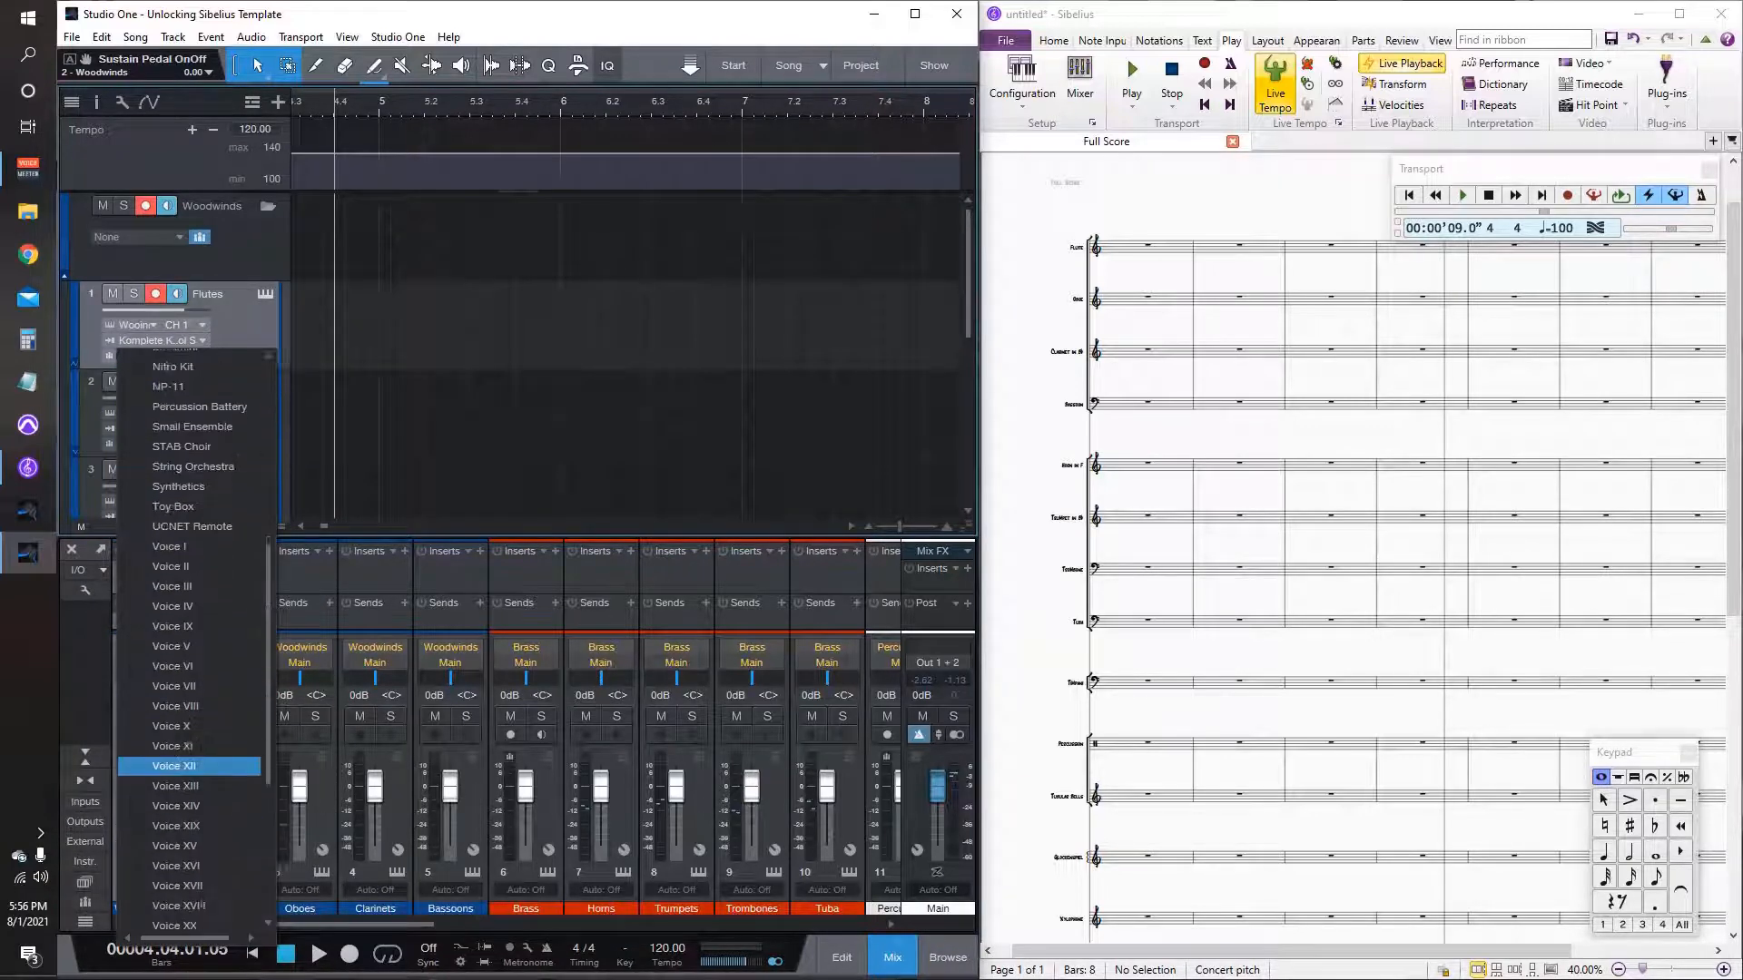
{"action": "scroll", "coordinate": [195, 852], "scroll_direction": "down", "scroll_amount": 3}
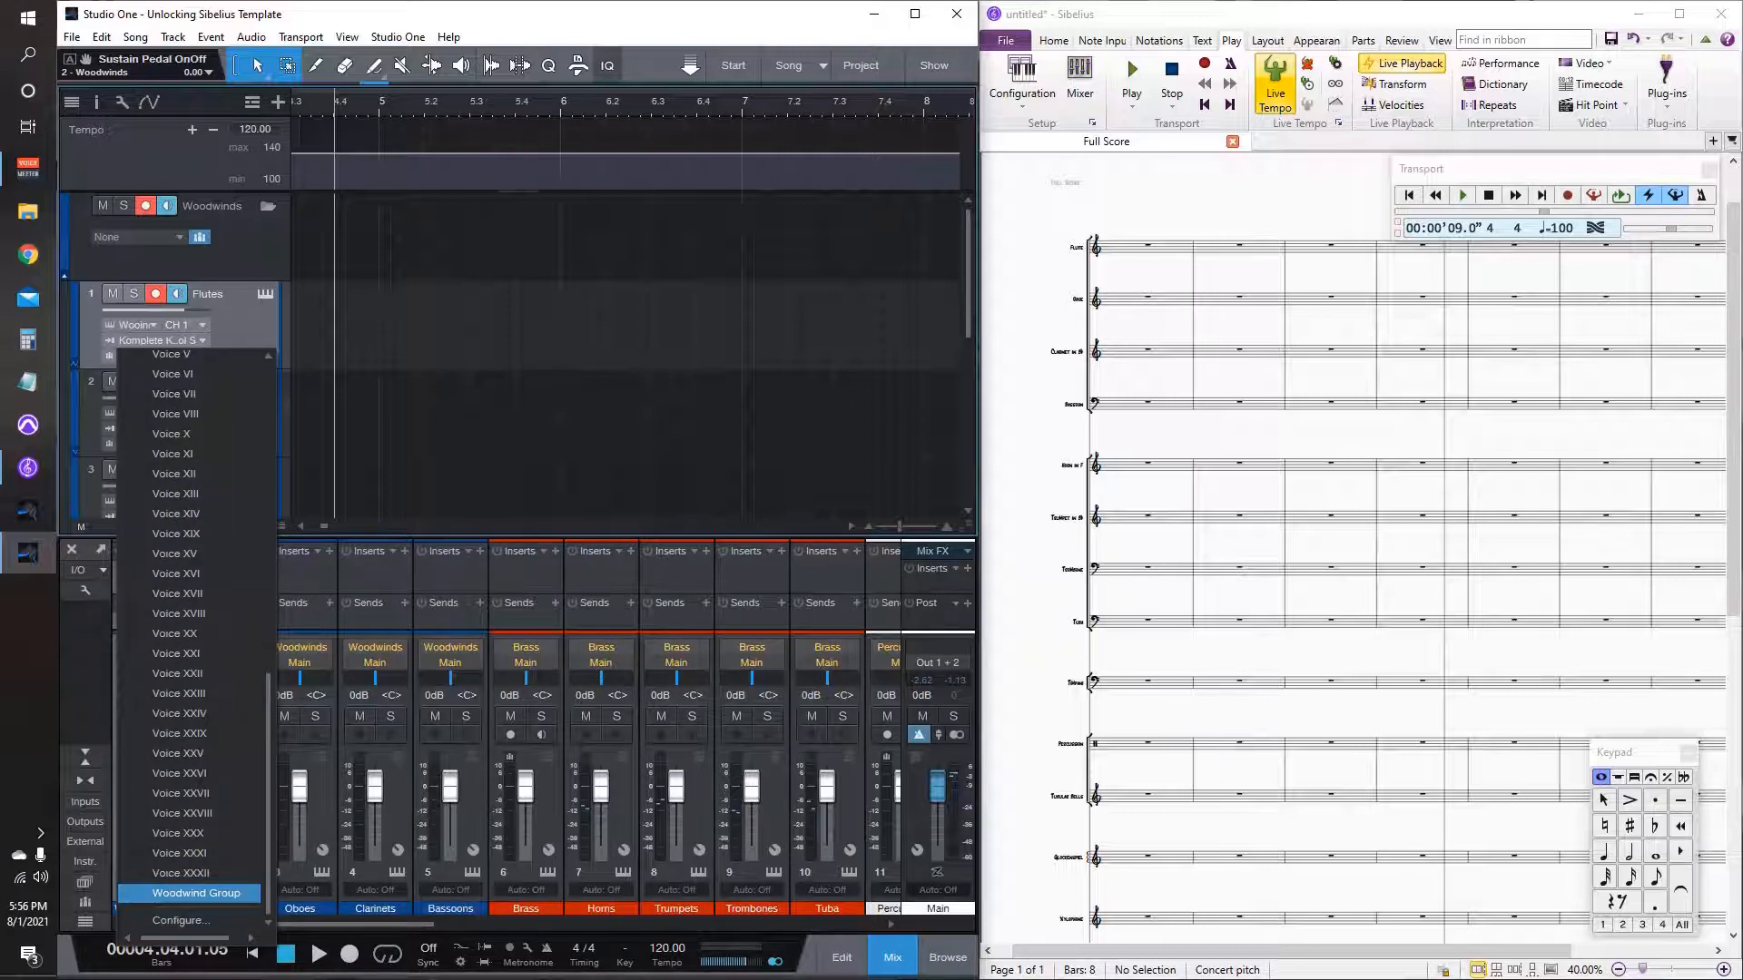
{"action": "left_click", "coordinate": [195, 893]}
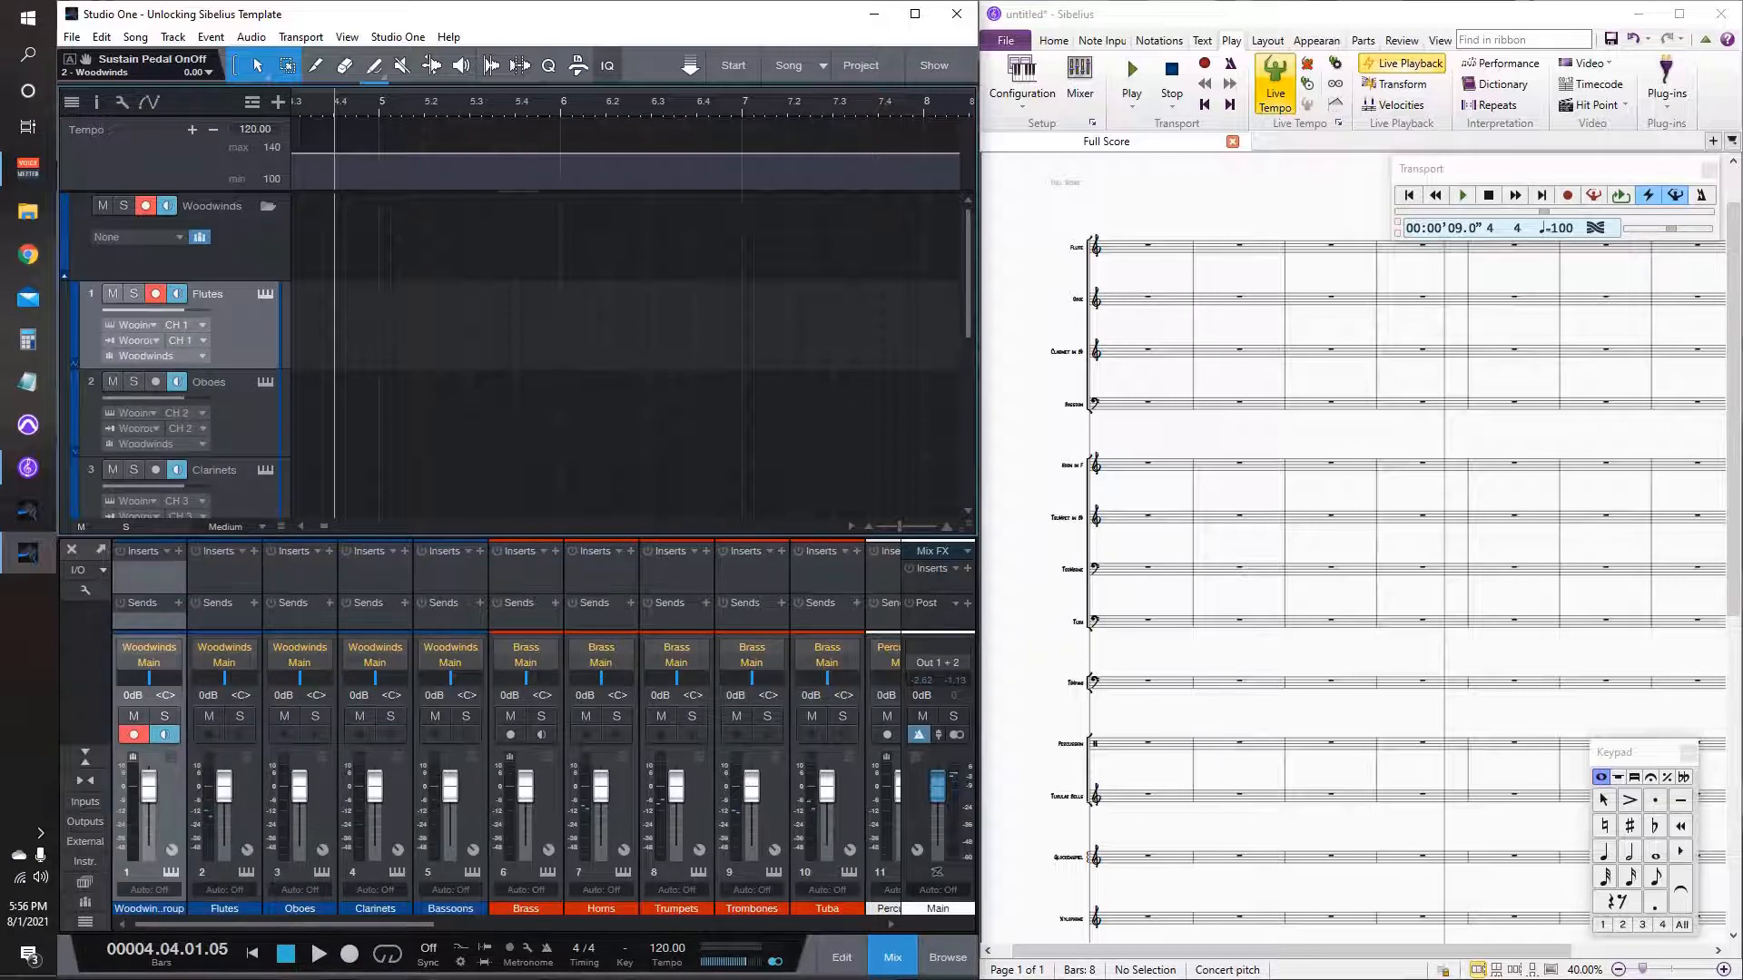
{"action": "left_click", "coordinate": [139, 340]}
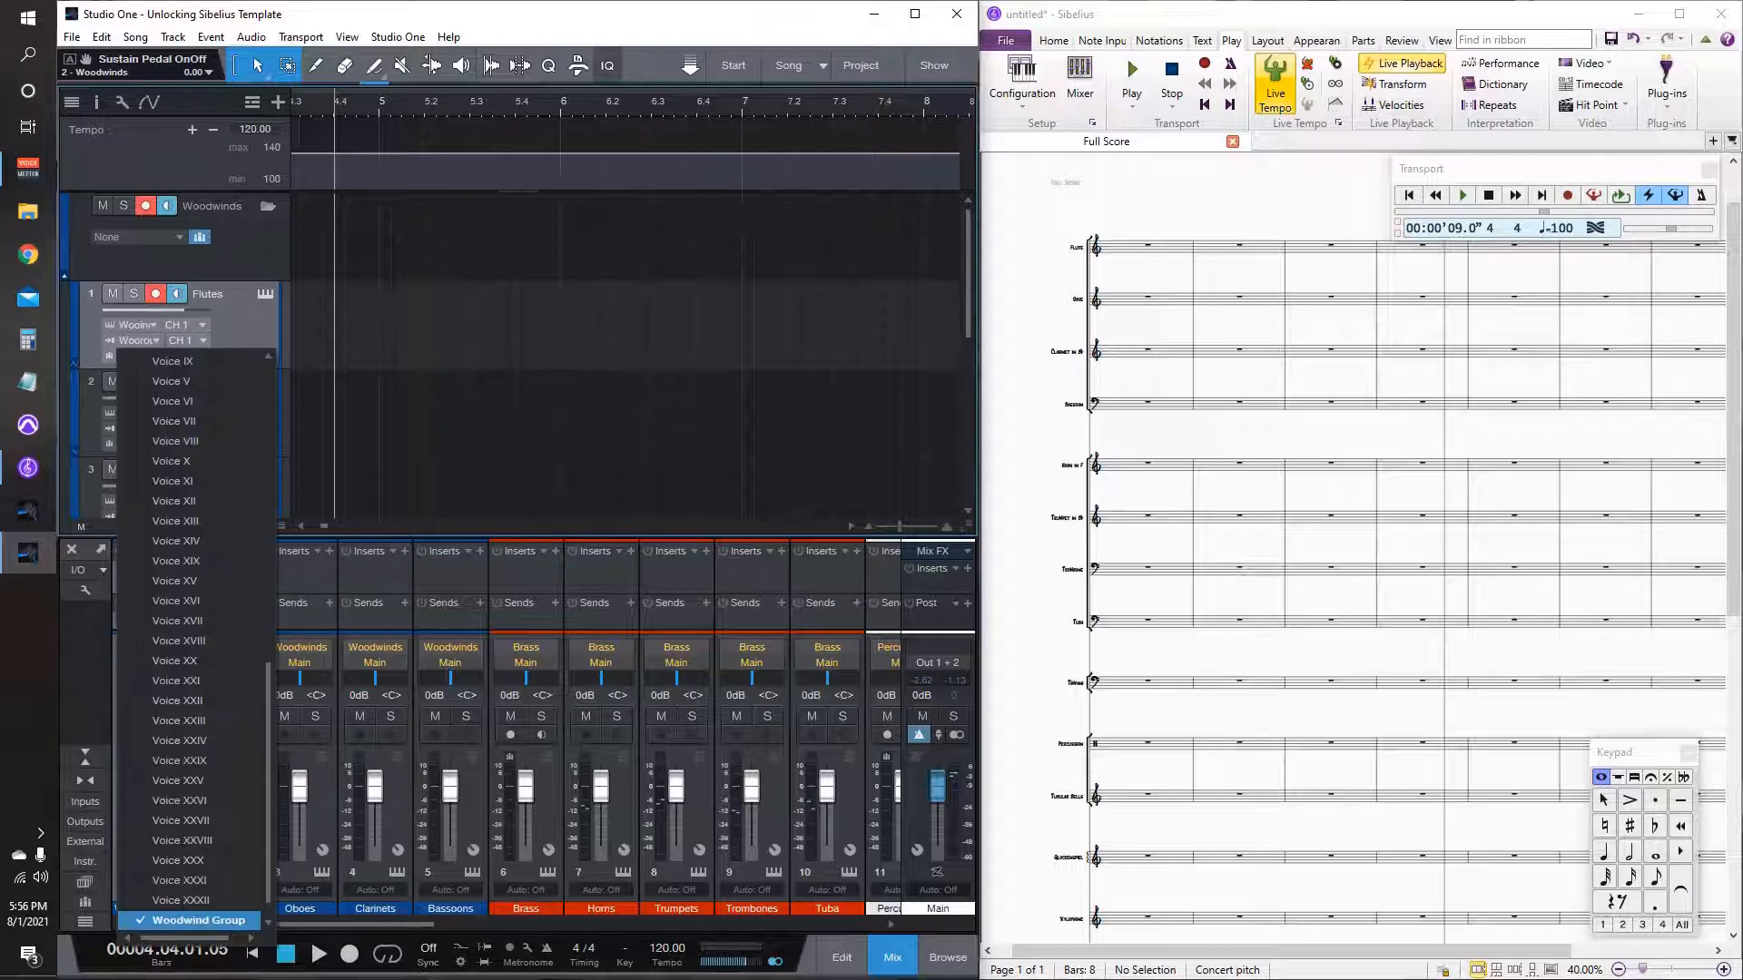
{"action": "scroll", "coordinate": [159, 400], "scroll_direction": "up", "scroll_amount": 12}
{"action": "scroll", "coordinate": [189, 400], "scroll_direction": "down", "scroll_amount": 1}
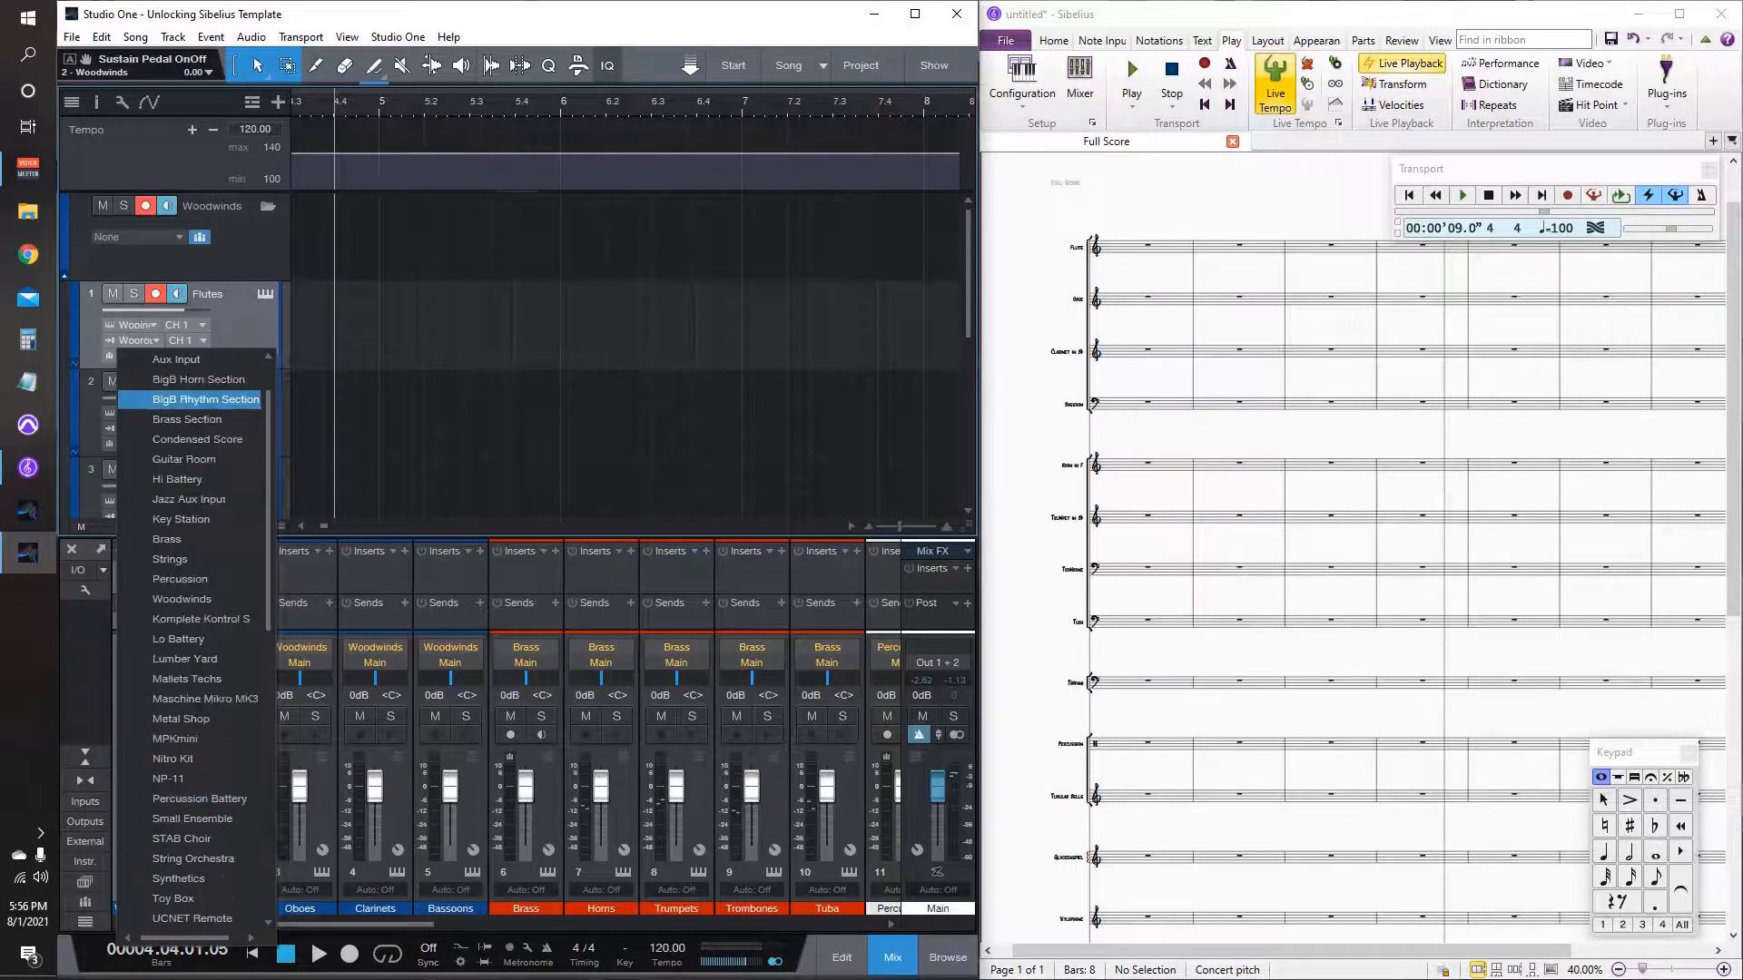
{"action": "key", "text": "Escape"}
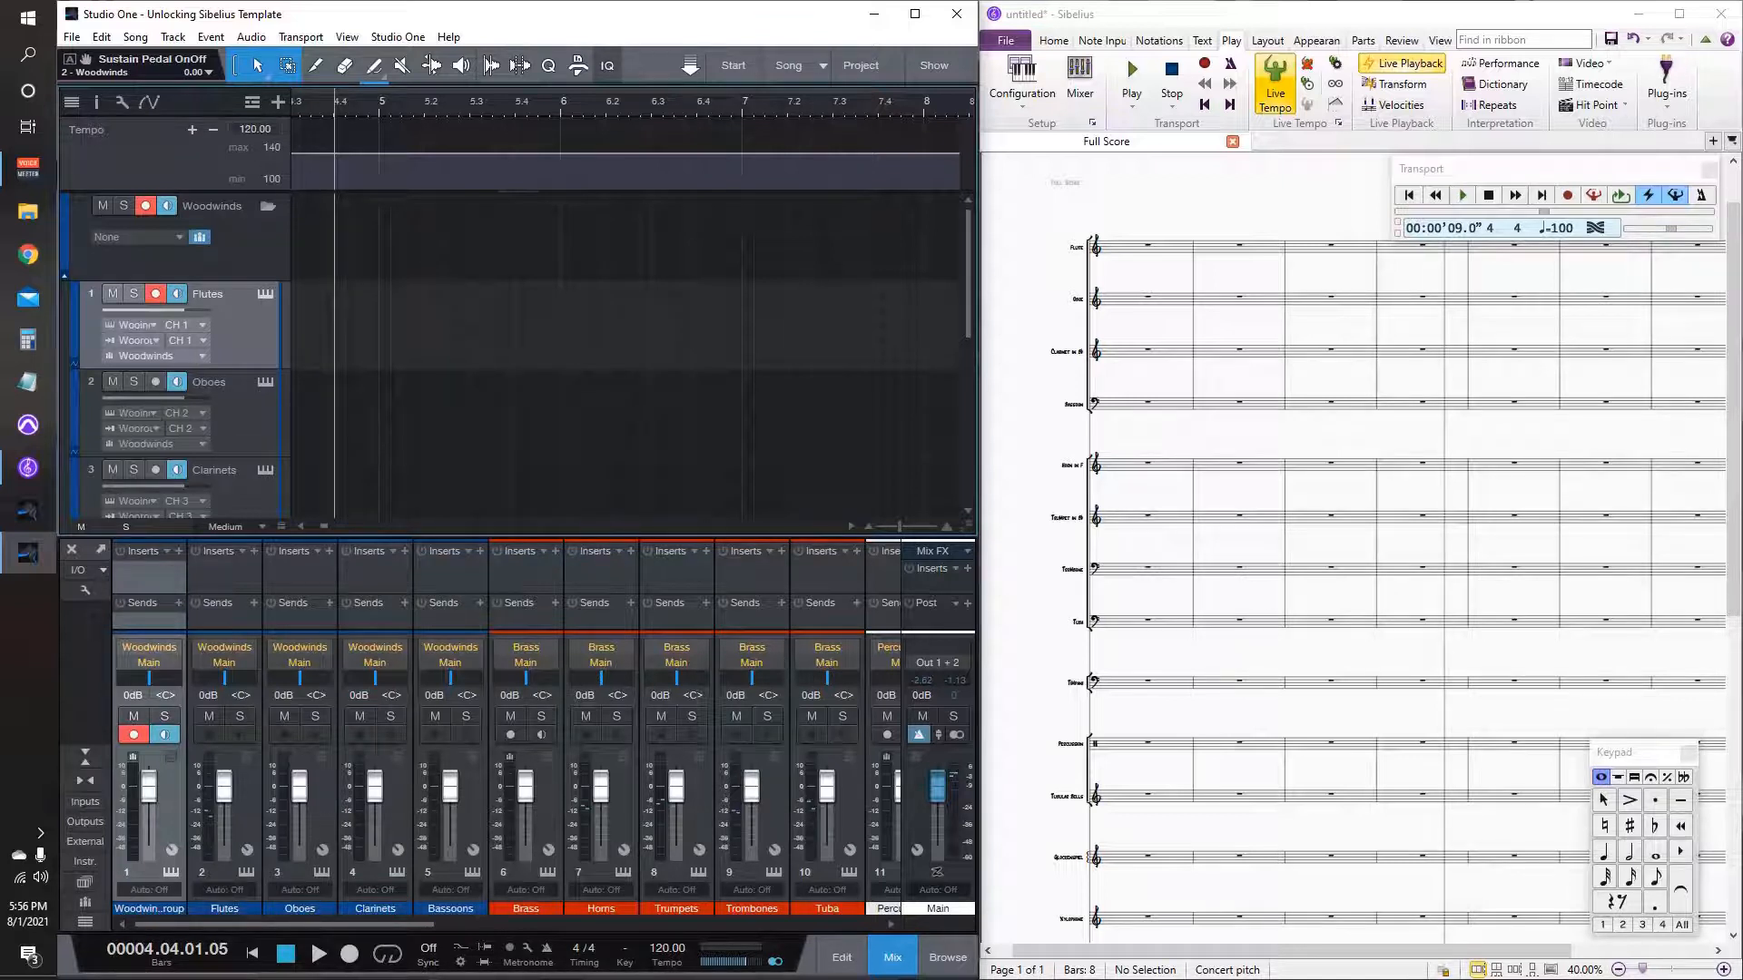
Step: Switch record arming off and input monitoring on for the Flutes track
{"action": "left_click_drag", "start_coordinate": [1243, 574], "coordinate": [1212, 671]}
{"action": "left_click", "coordinate": [1112, 346]}
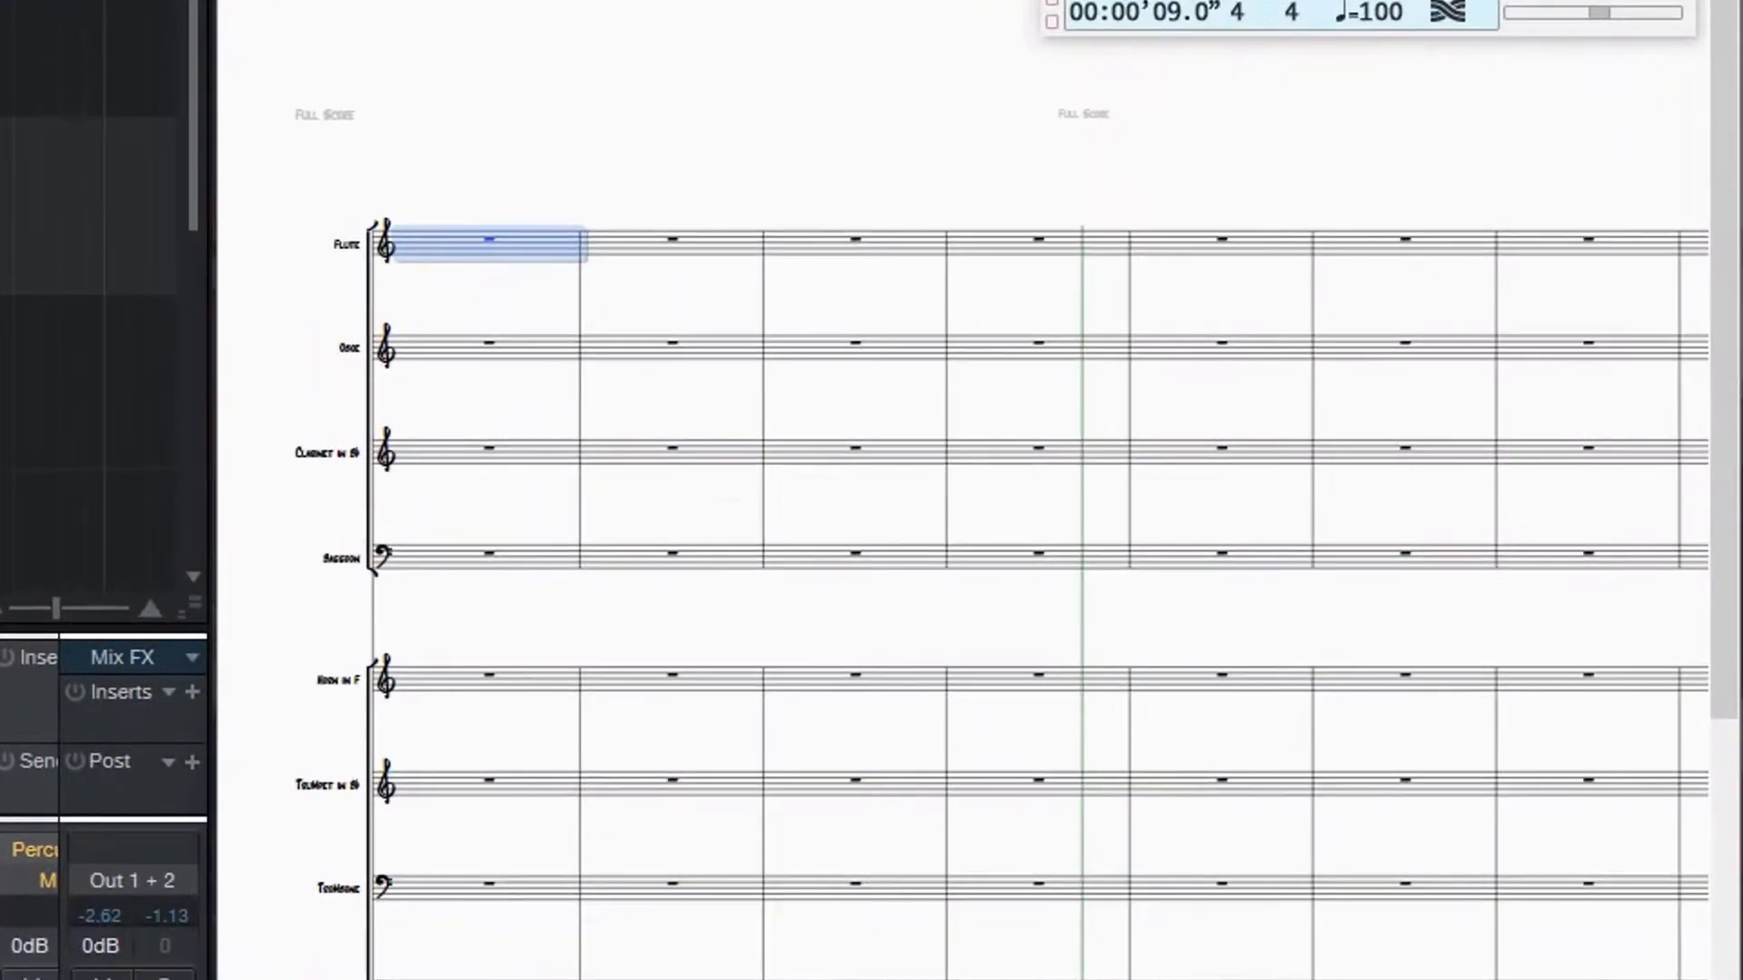
{"action": "key", "text": "Escape"}
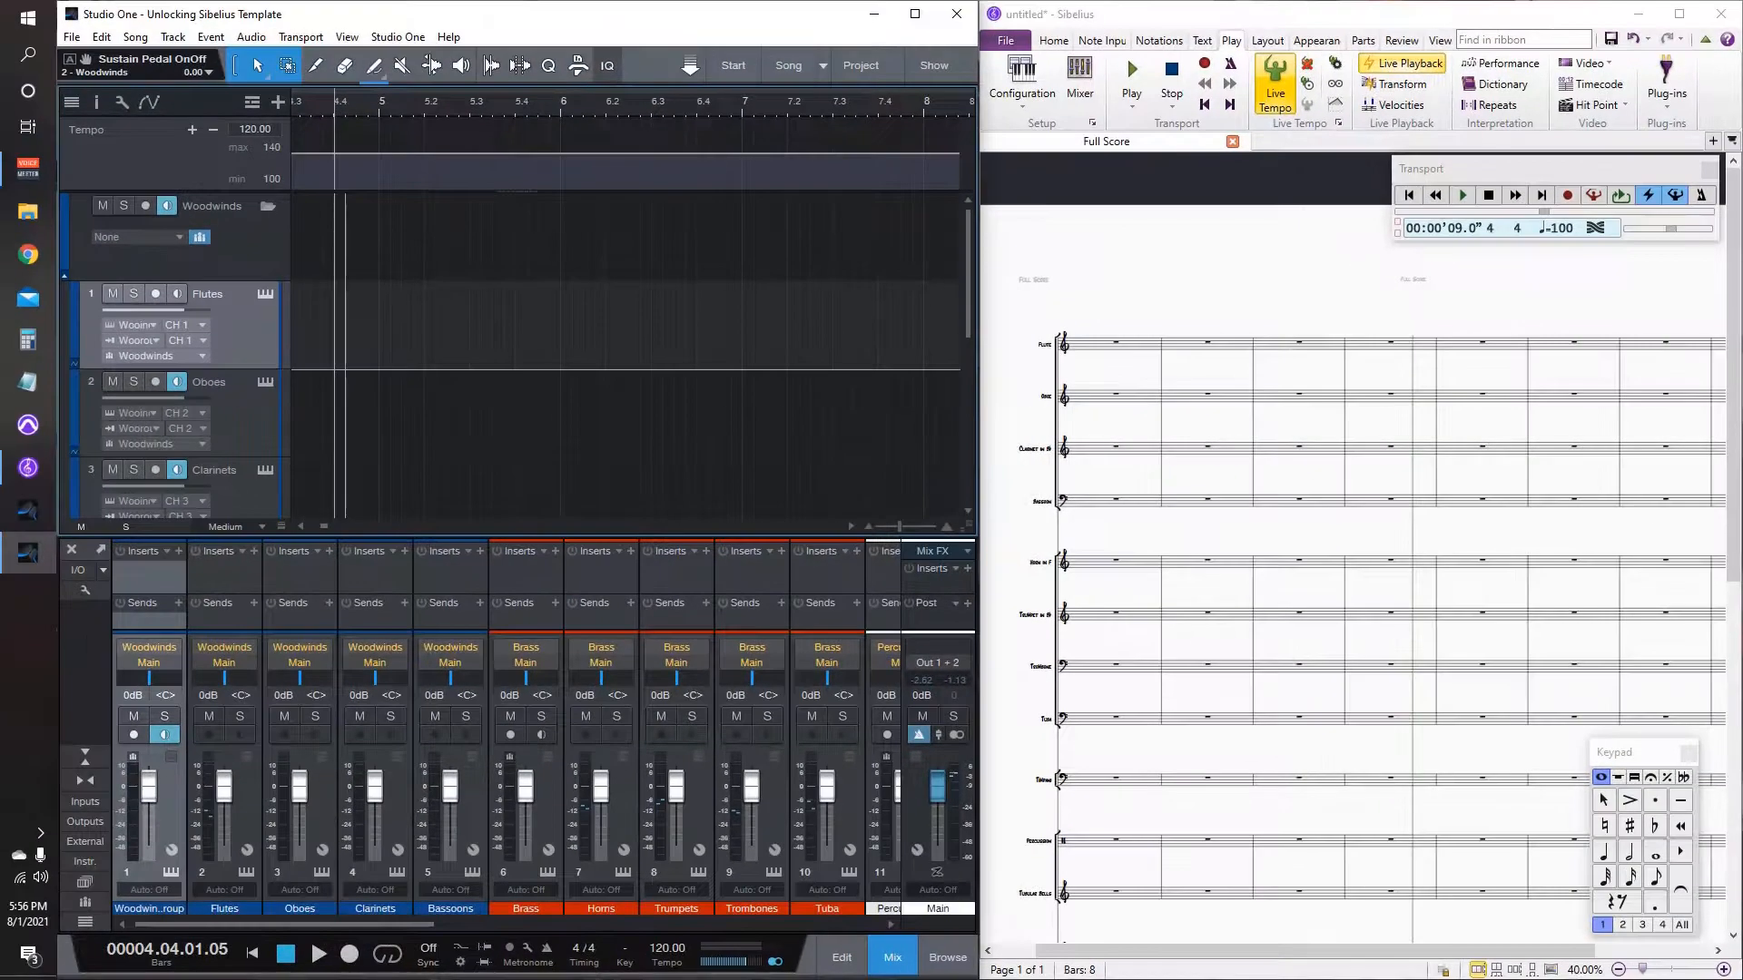
{"action": "left_click", "coordinate": [177, 294]}
{"action": "left_click", "coordinate": [1119, 398]}
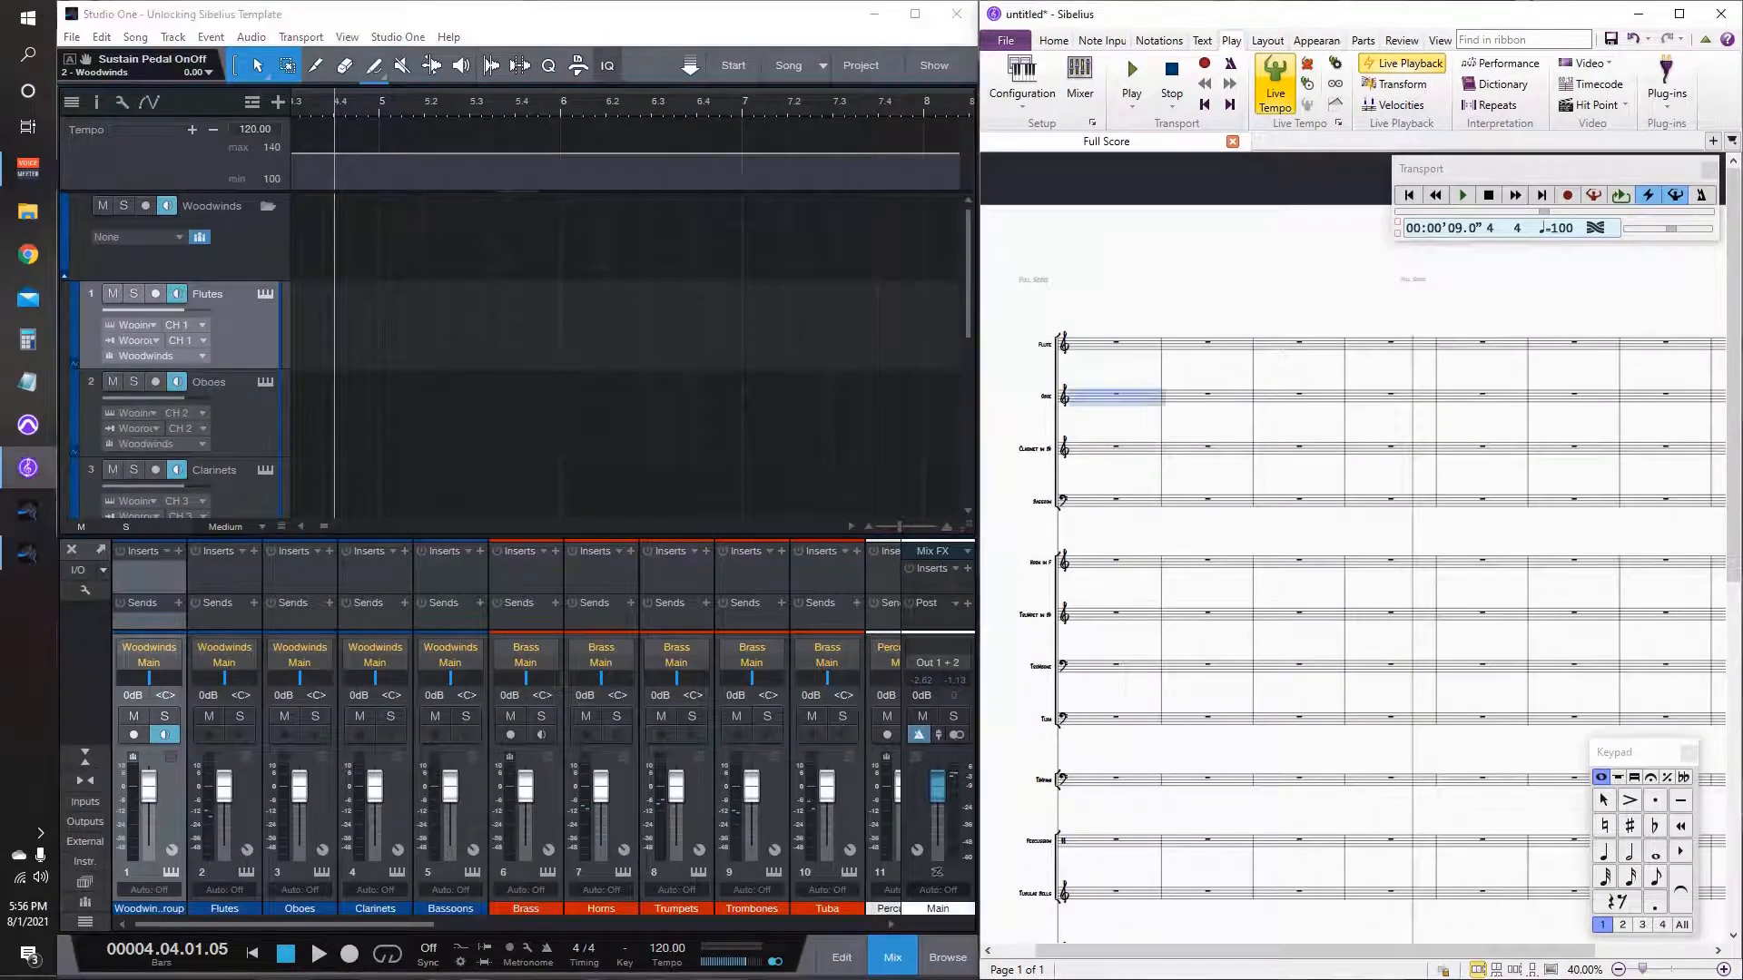
{"action": "key", "text": "Escape"}
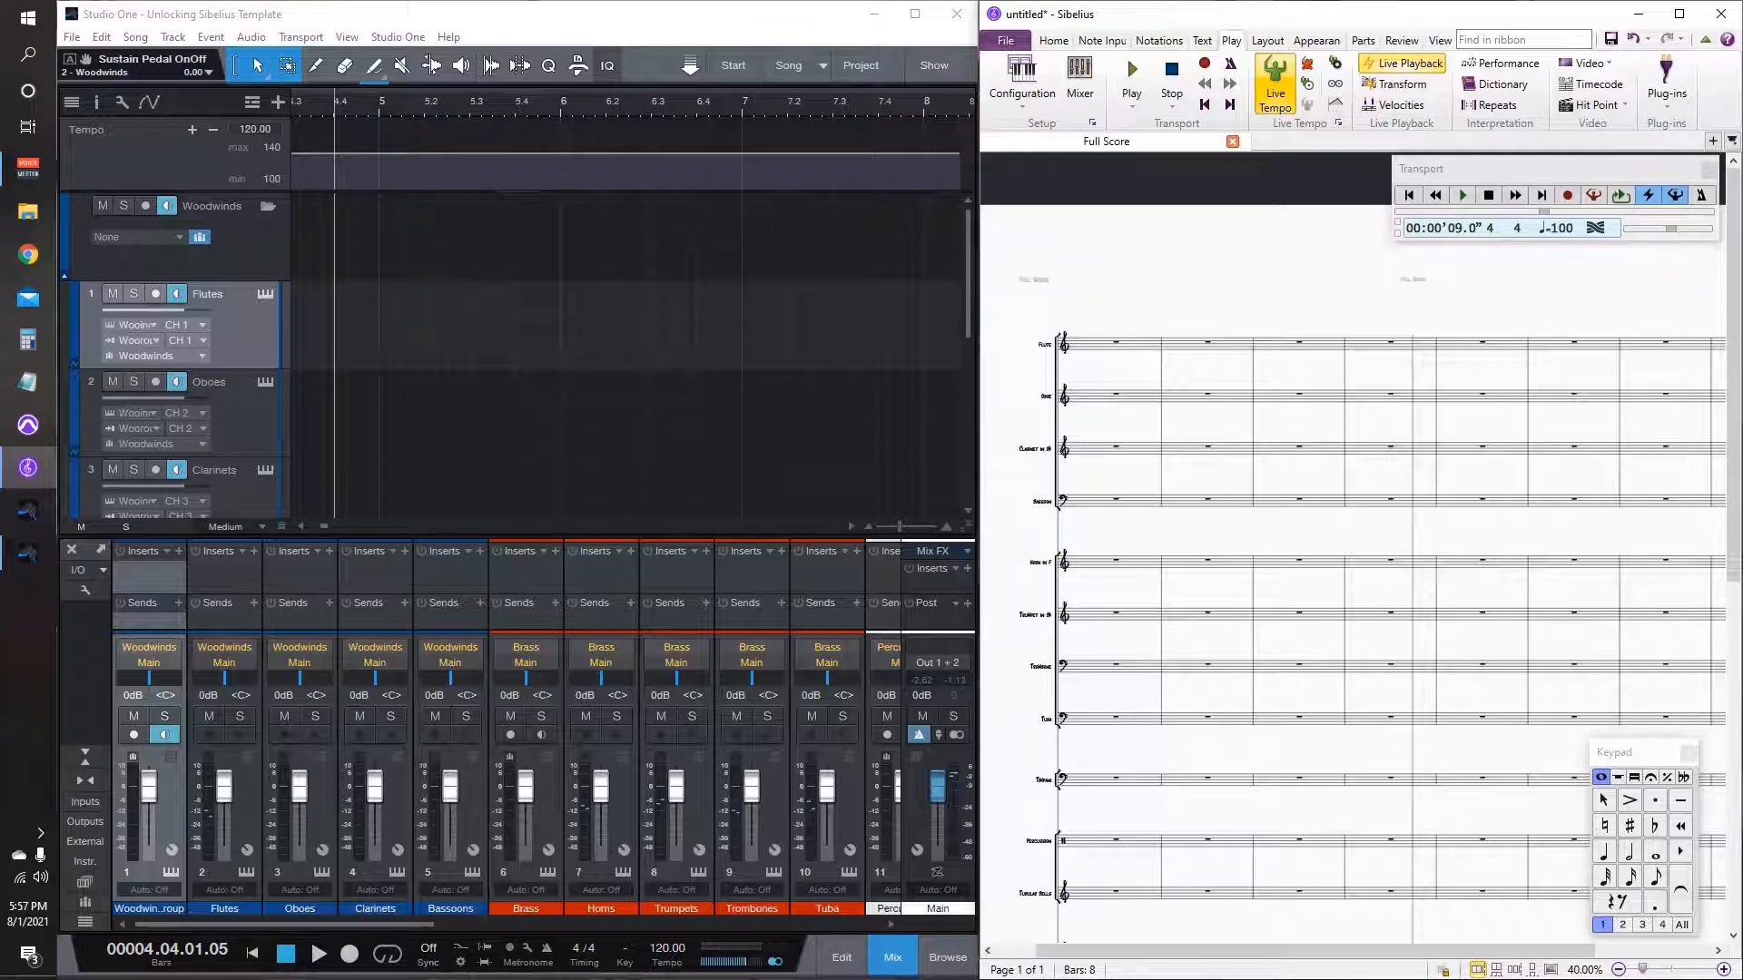
Step: In Sibelius, start bar 1 of the Flute staff with an eighth-note B-sharp 5, quarter-note A5, eighth-note G5 and eighth-note A5
{"action": "left_click", "coordinate": [1132, 345]}
{"action": "key", "text": "Escape"}
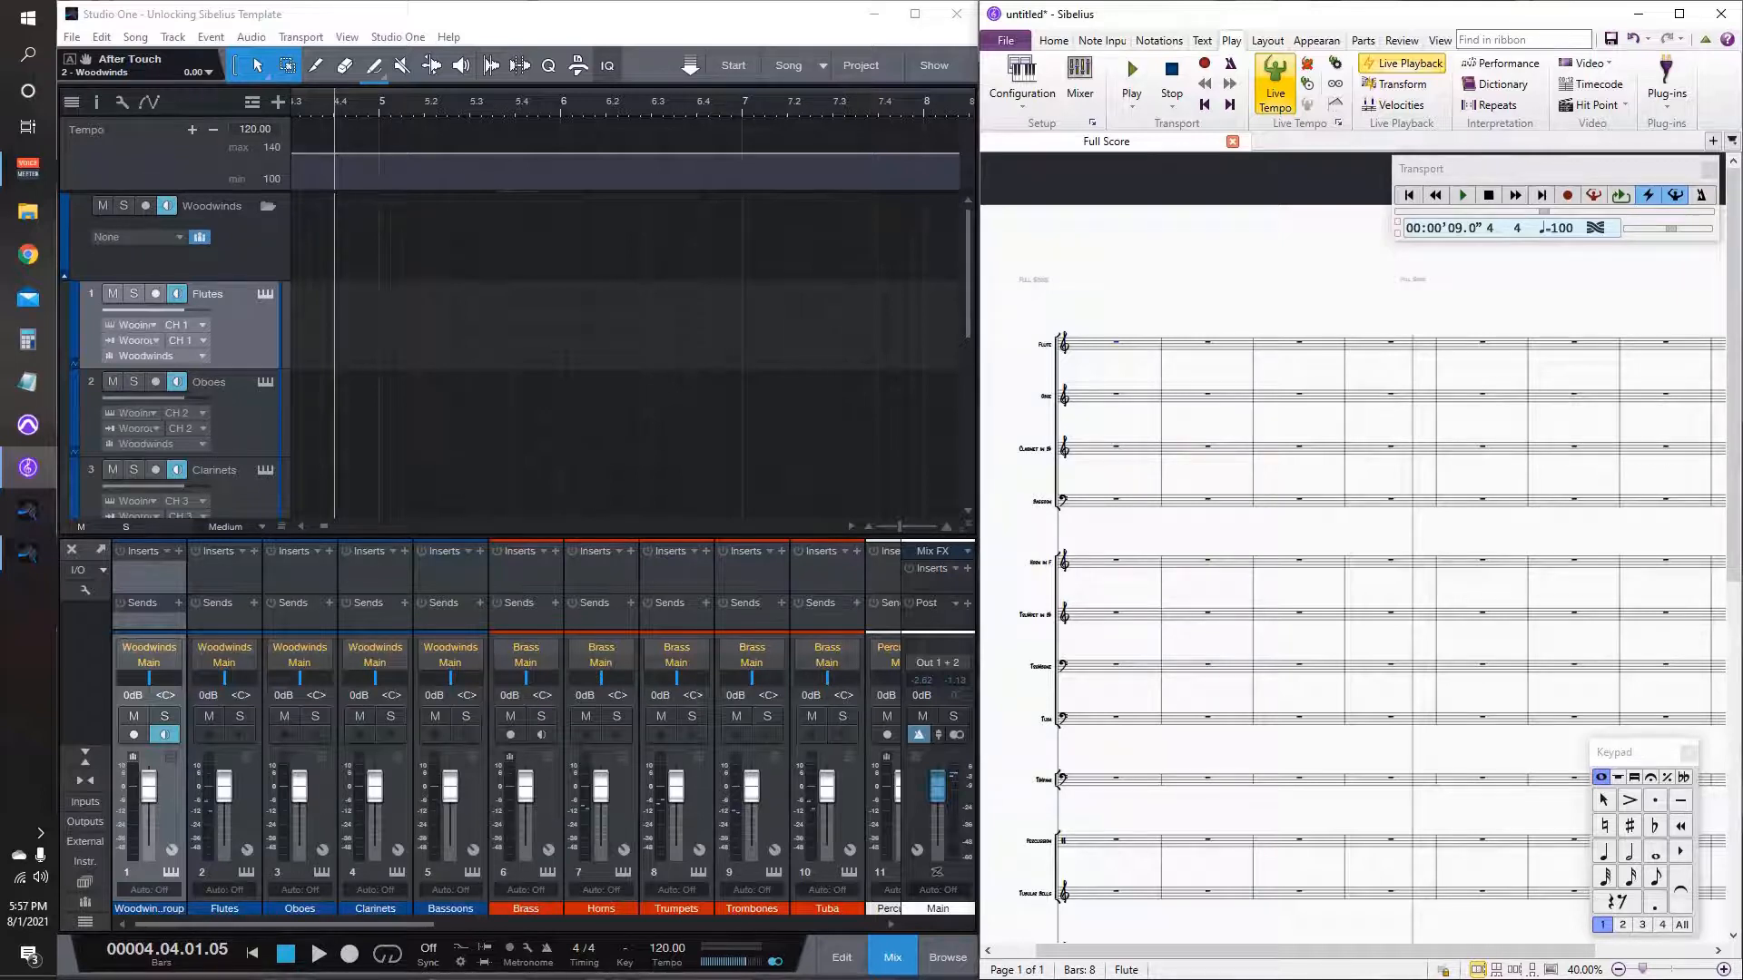
{"action": "key", "text": "3"}
{"action": "key", "text": "8"}
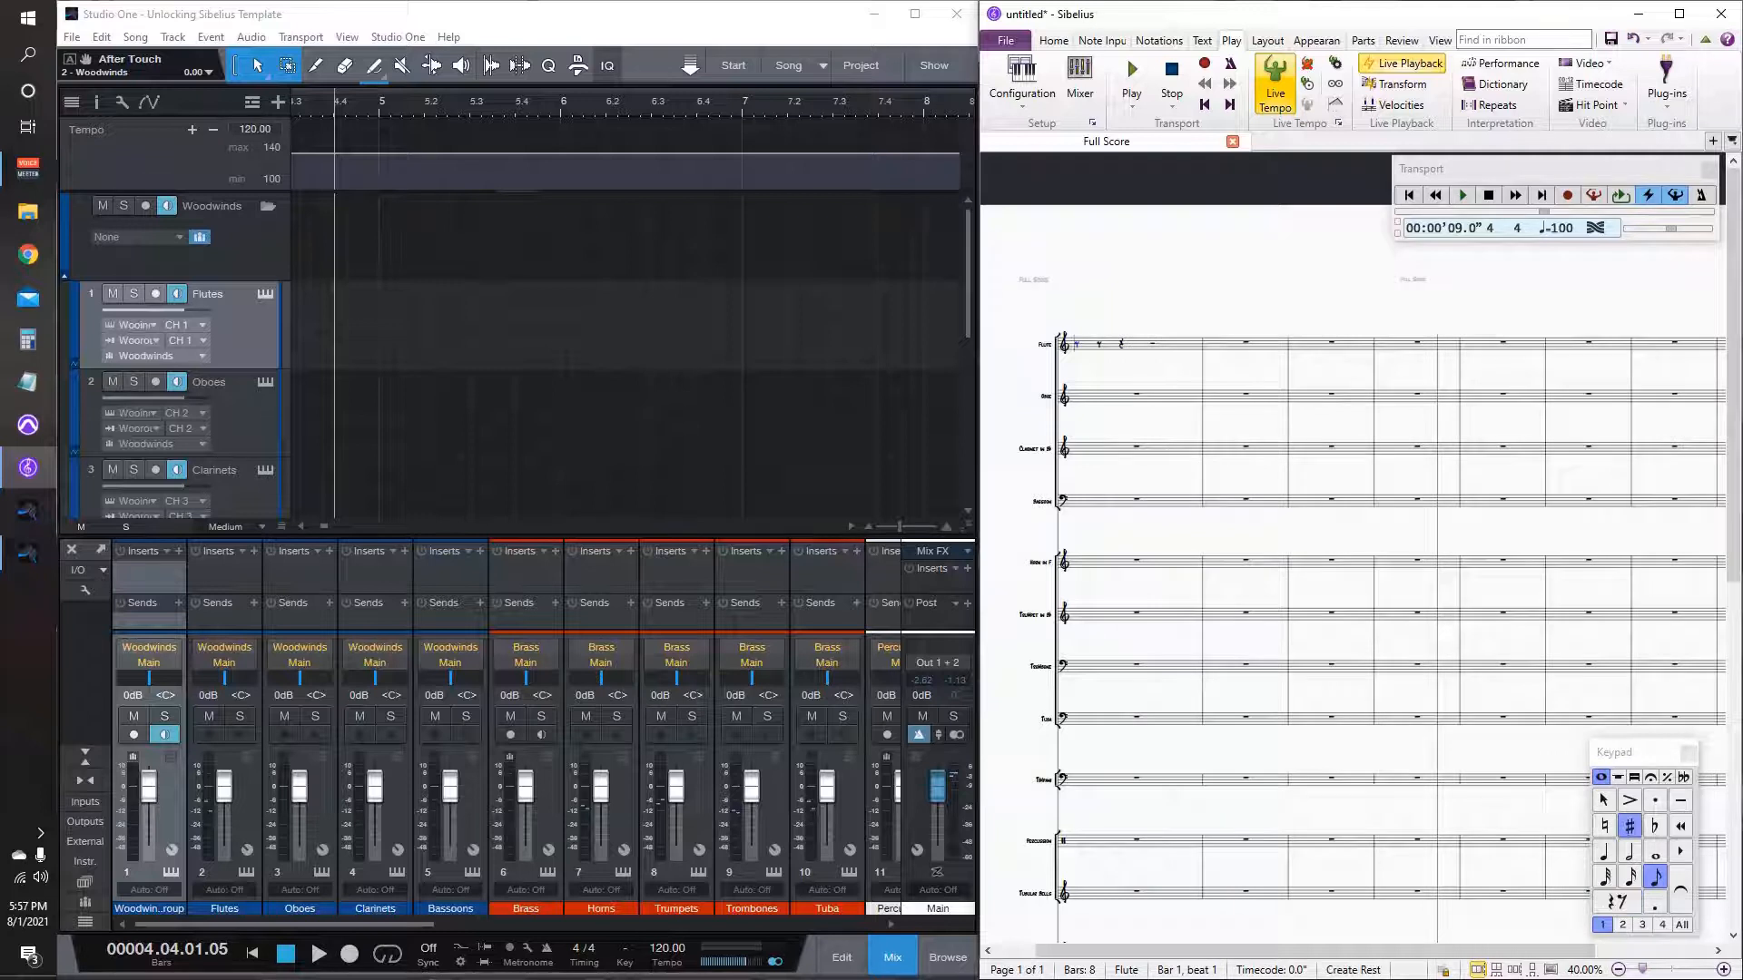
{"action": "key", "text": "b"}
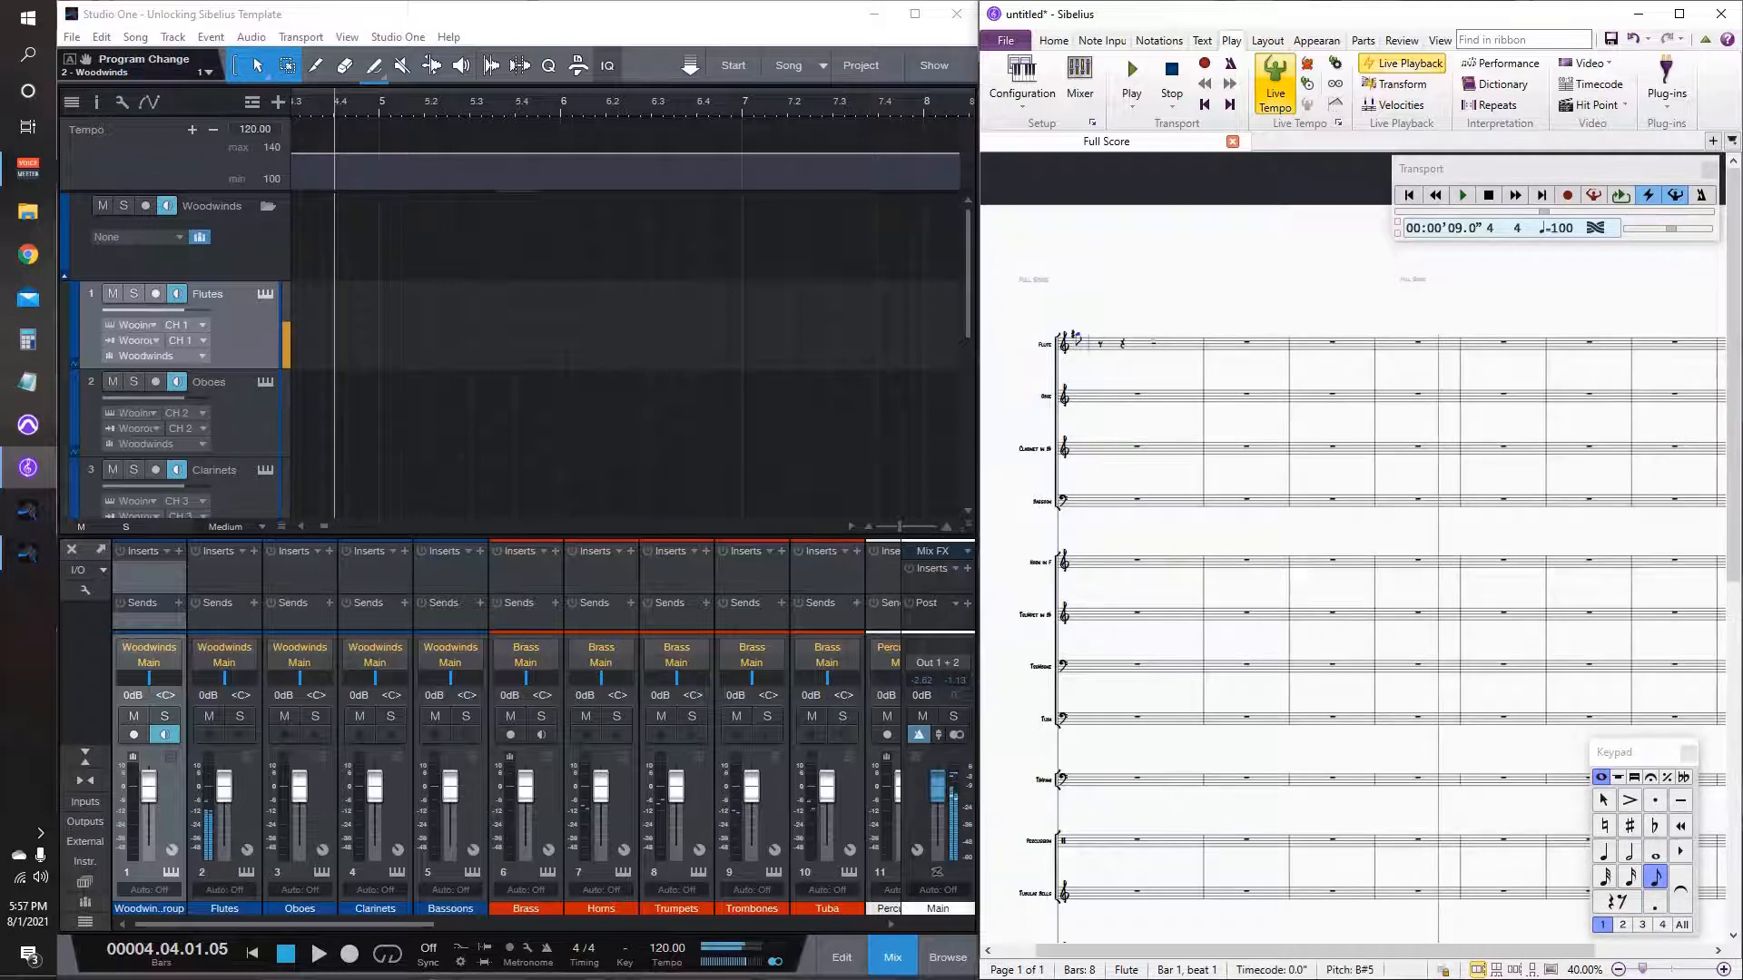
{"action": "key", "text": "4"}
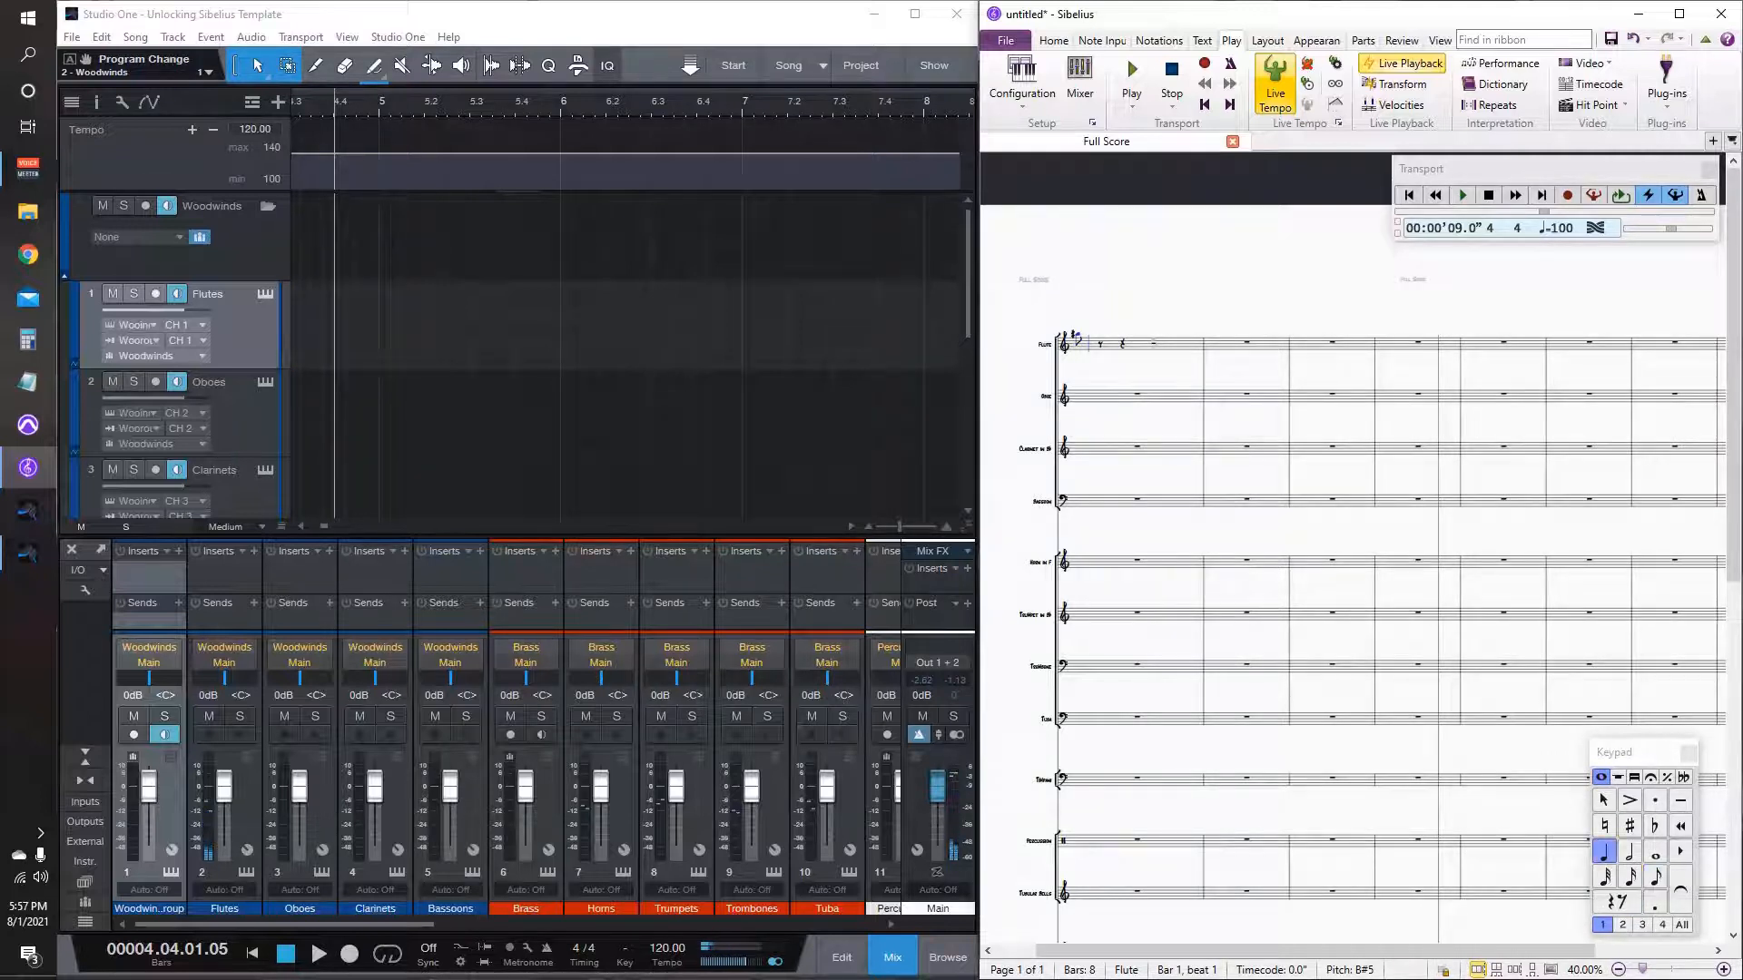
{"action": "key", "text": "a"}
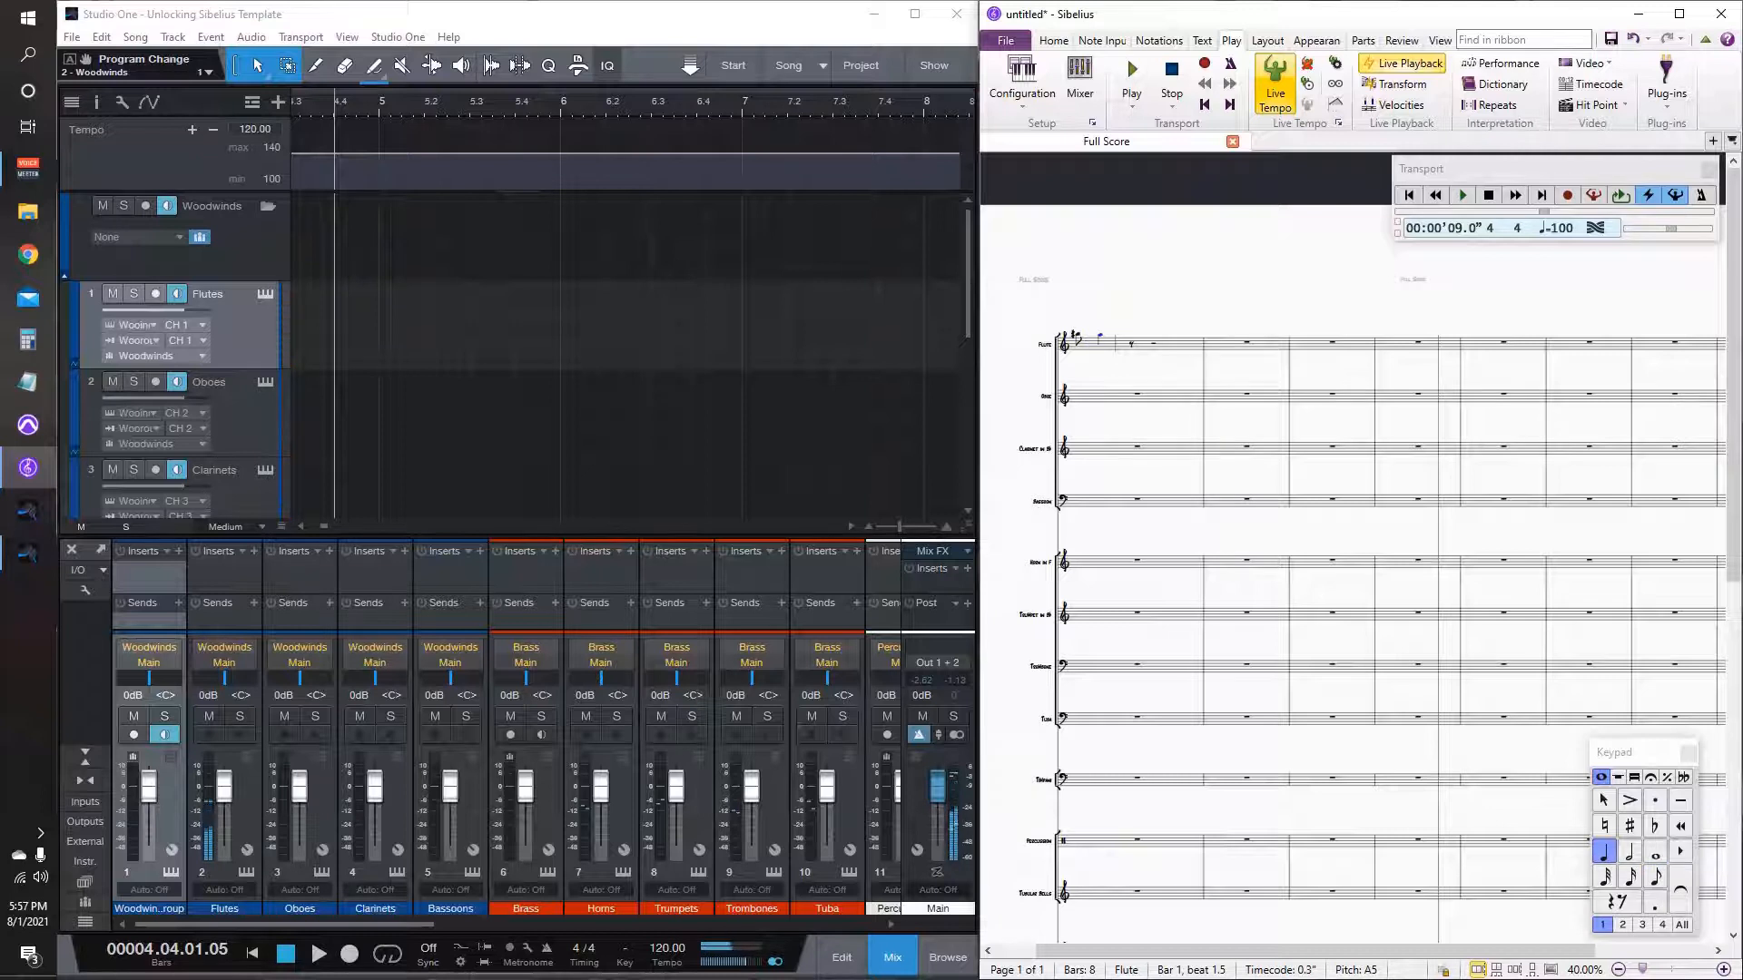
{"action": "key", "text": "3"}
{"action": "key", "text": "g"}
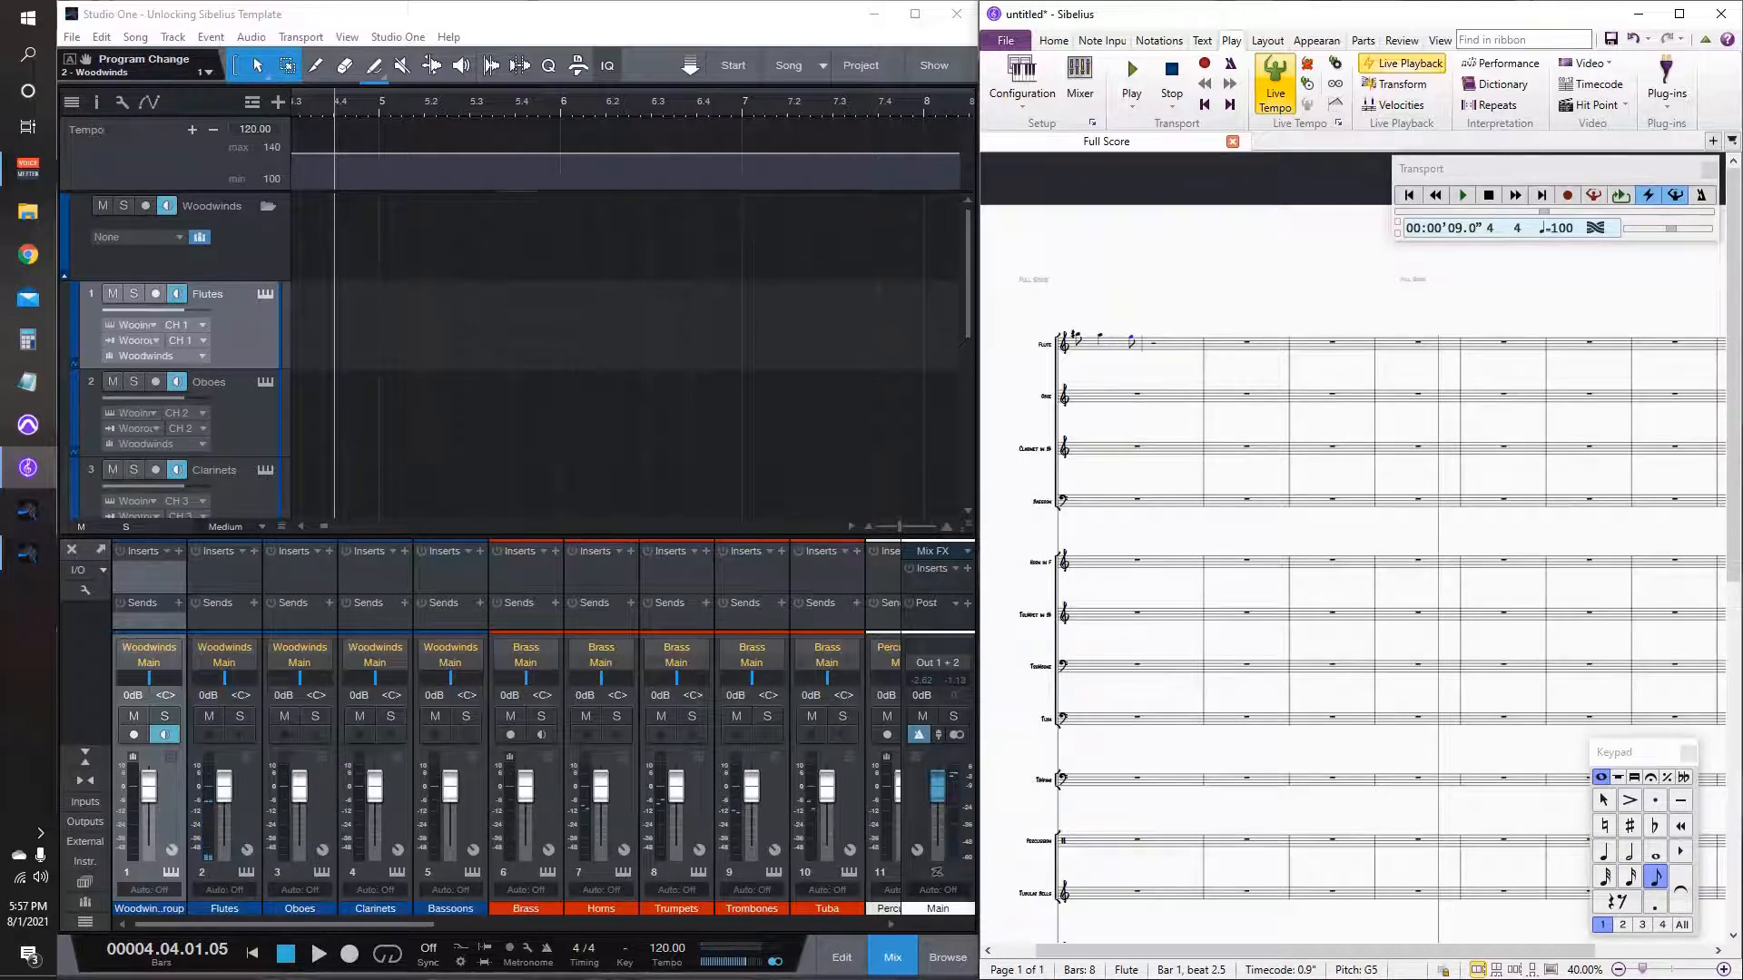
{"action": "key", "text": "a"}
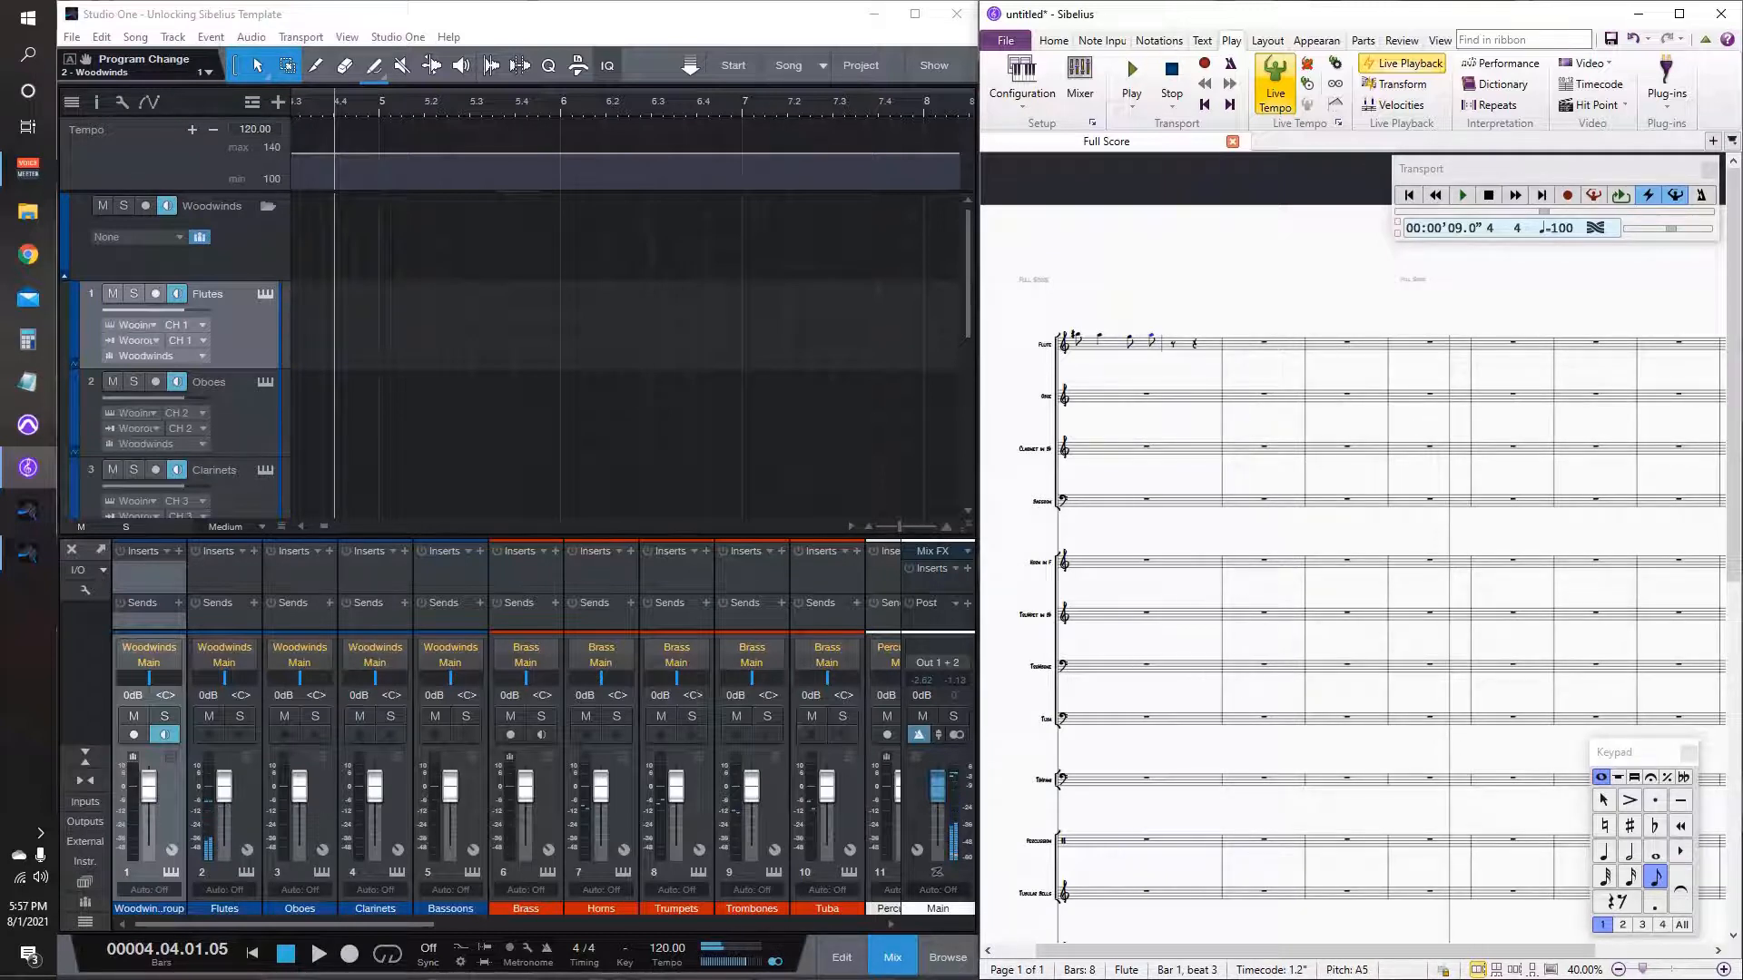
Step: Continue the Flute melody with a quarter-note B-sharp 5 and a quarter note tied across the barline, lowered to A5
{"action": "key", "text": "KP_4"}
{"action": "key", "text": "b"}
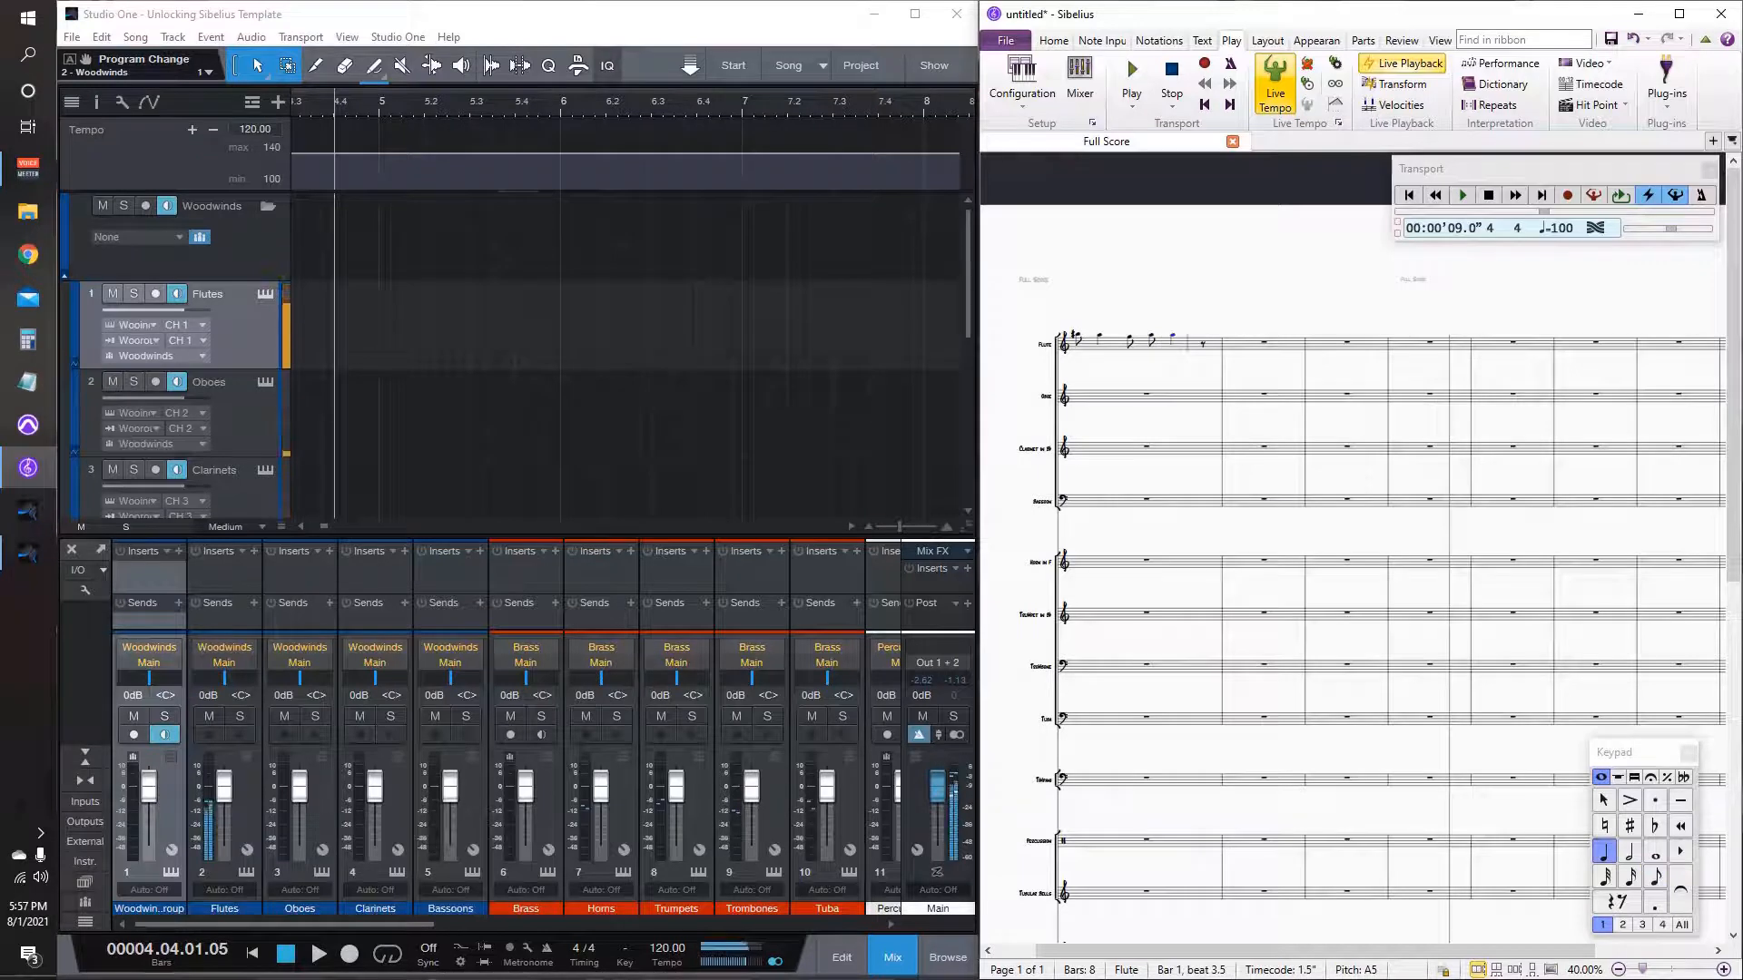
{"action": "key", "text": "KP_3"}
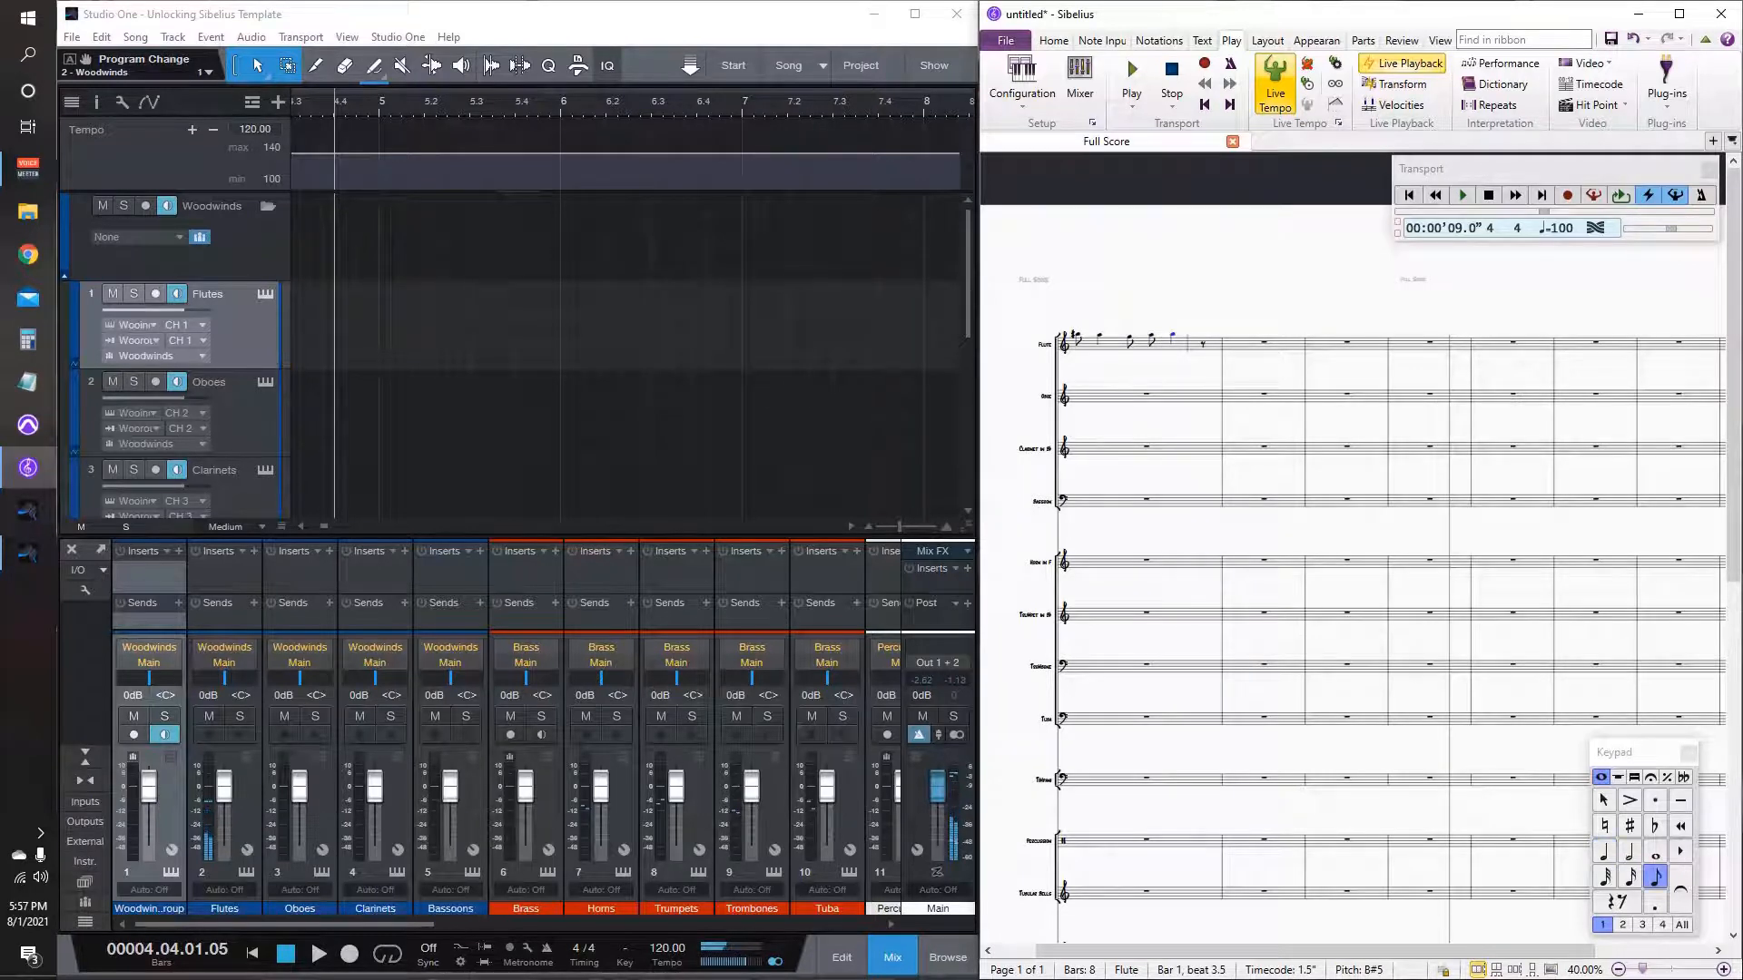
{"action": "key", "text": "KP_4"}
{"action": "key", "text": "d"}
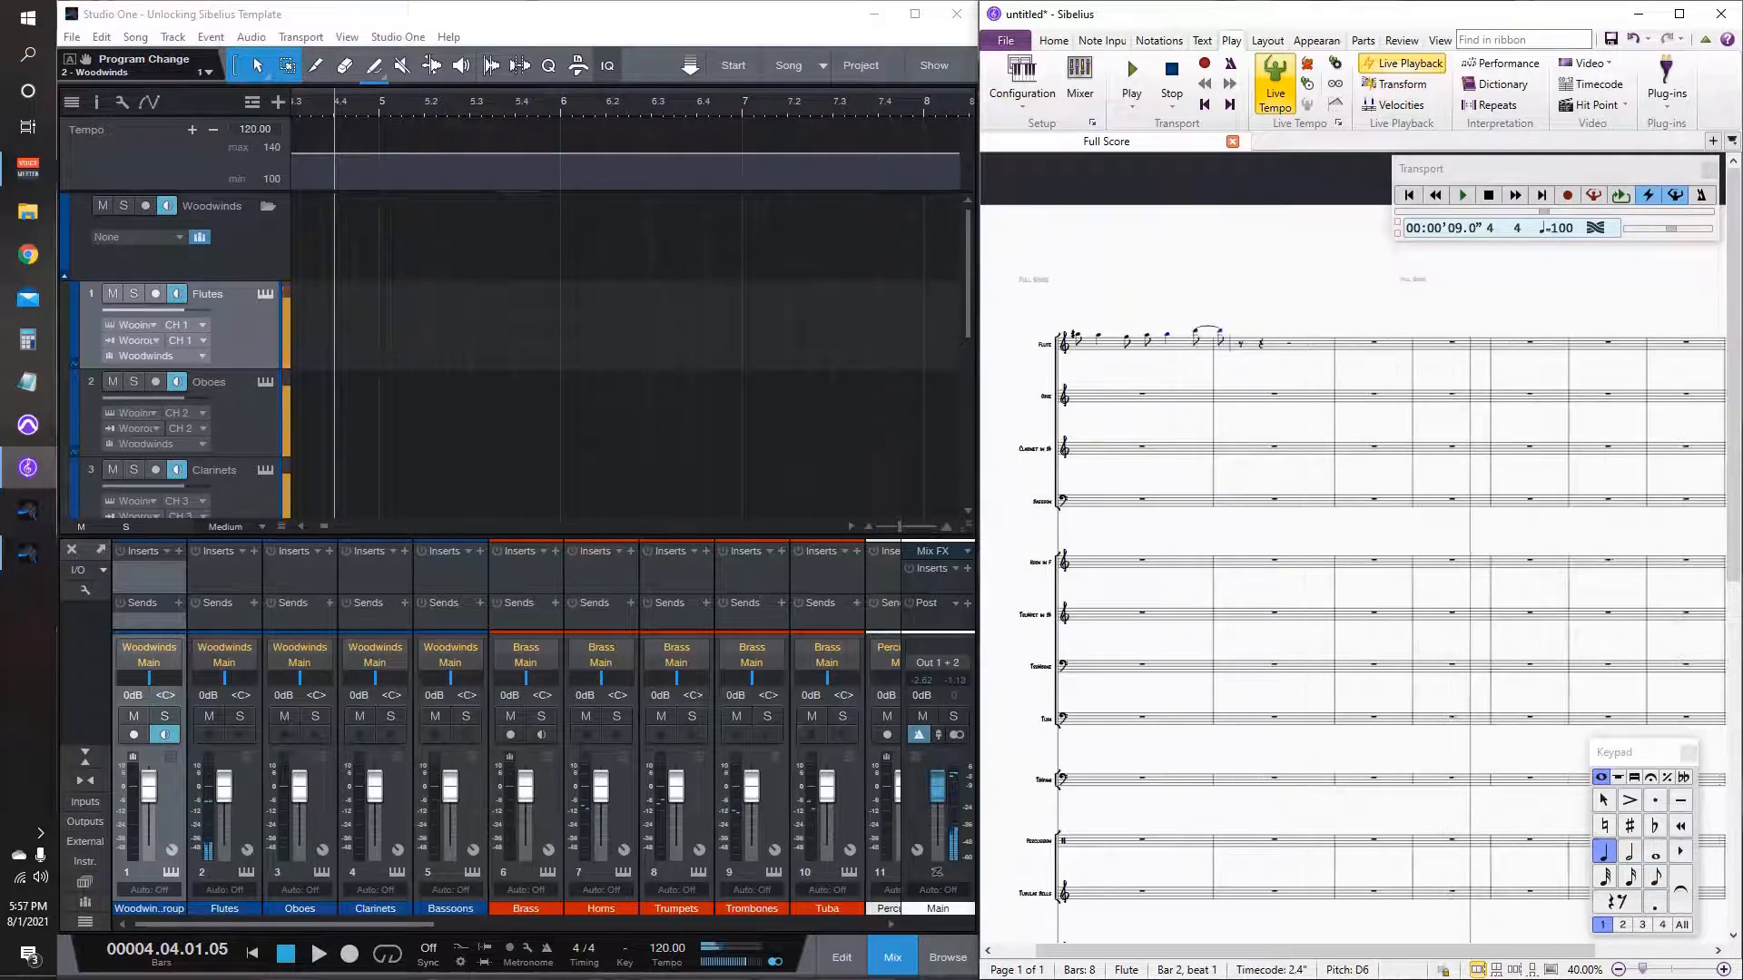
{"action": "key", "text": "Down"}
{"action": "key", "text": "Down"}
{"action": "key", "text": "Down"}
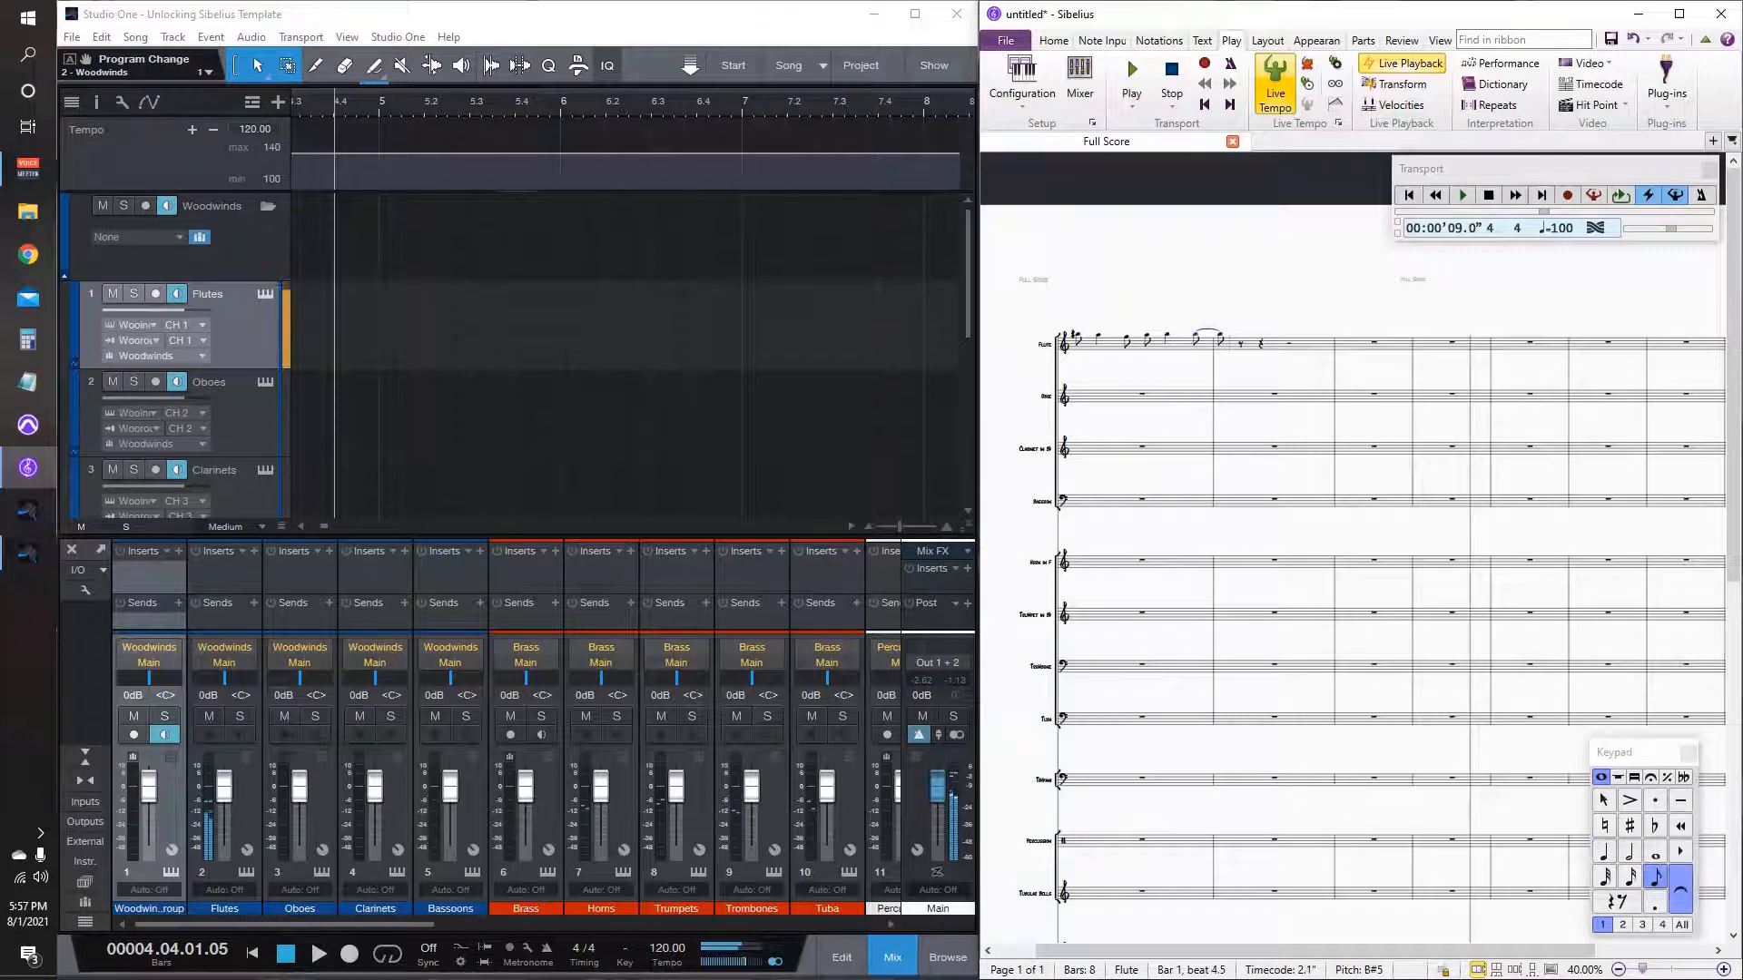
Step: Fill the rest of Flute bar 2 with an eighth-note G5 on beat 1.5 tied to a dotted half-note G5
{"action": "key", "text": "Right"}
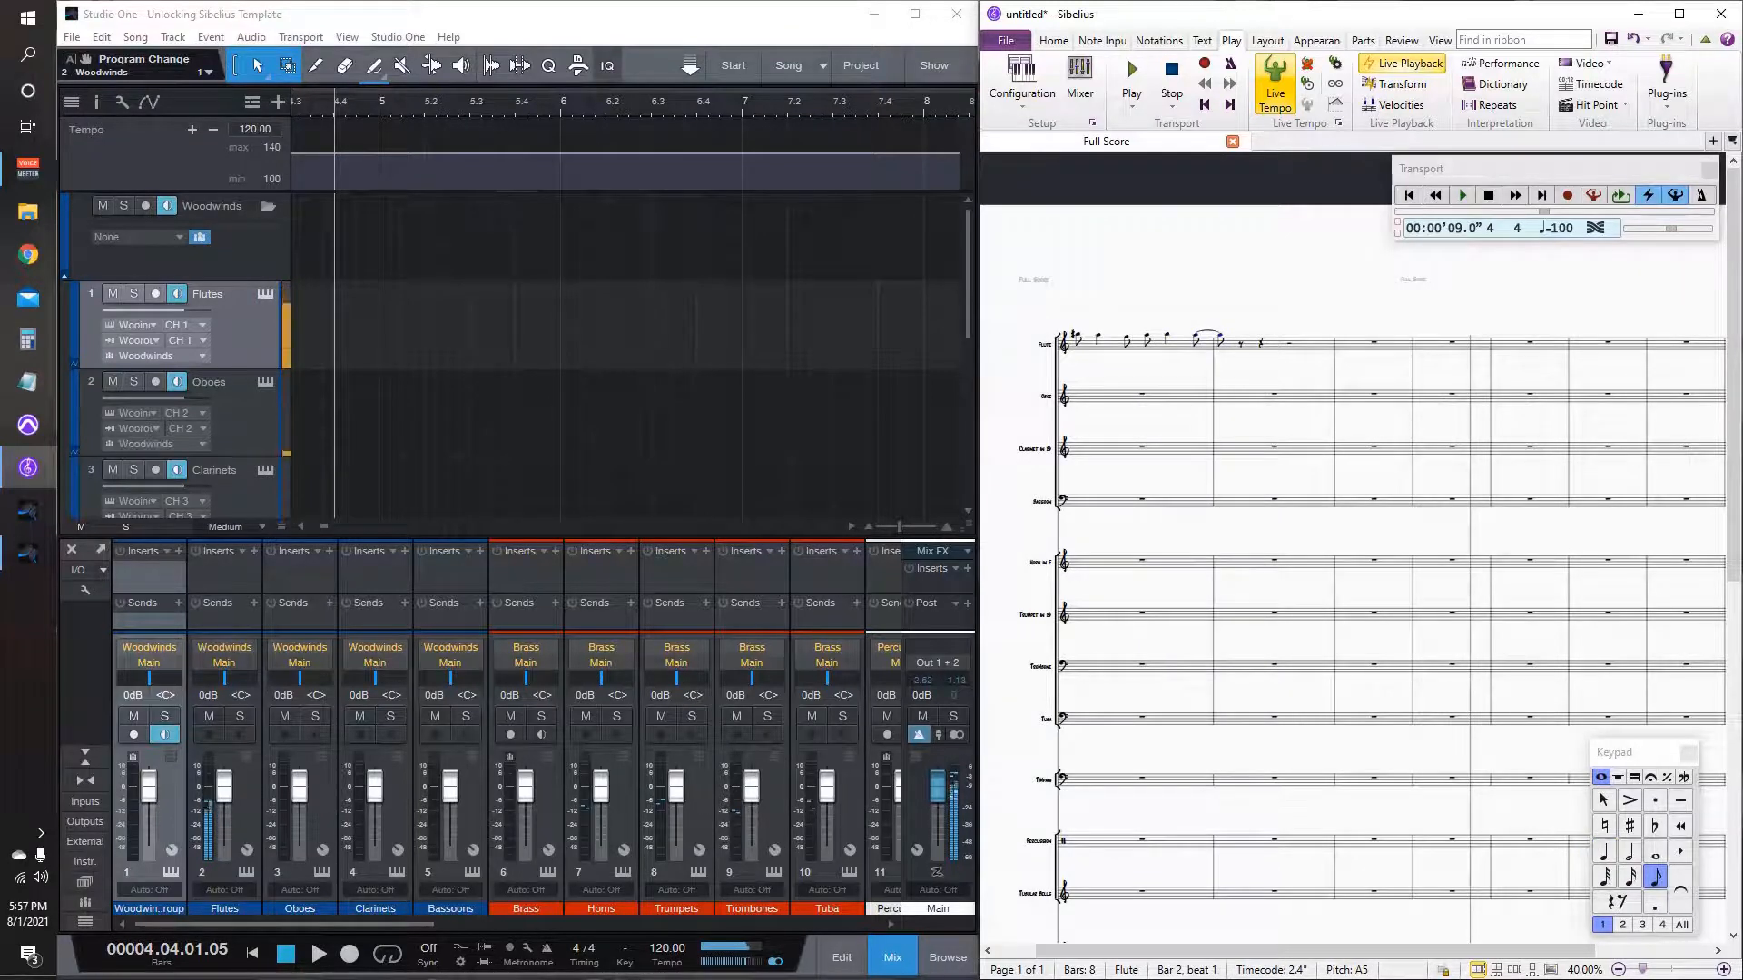
{"action": "key", "text": "Right"}
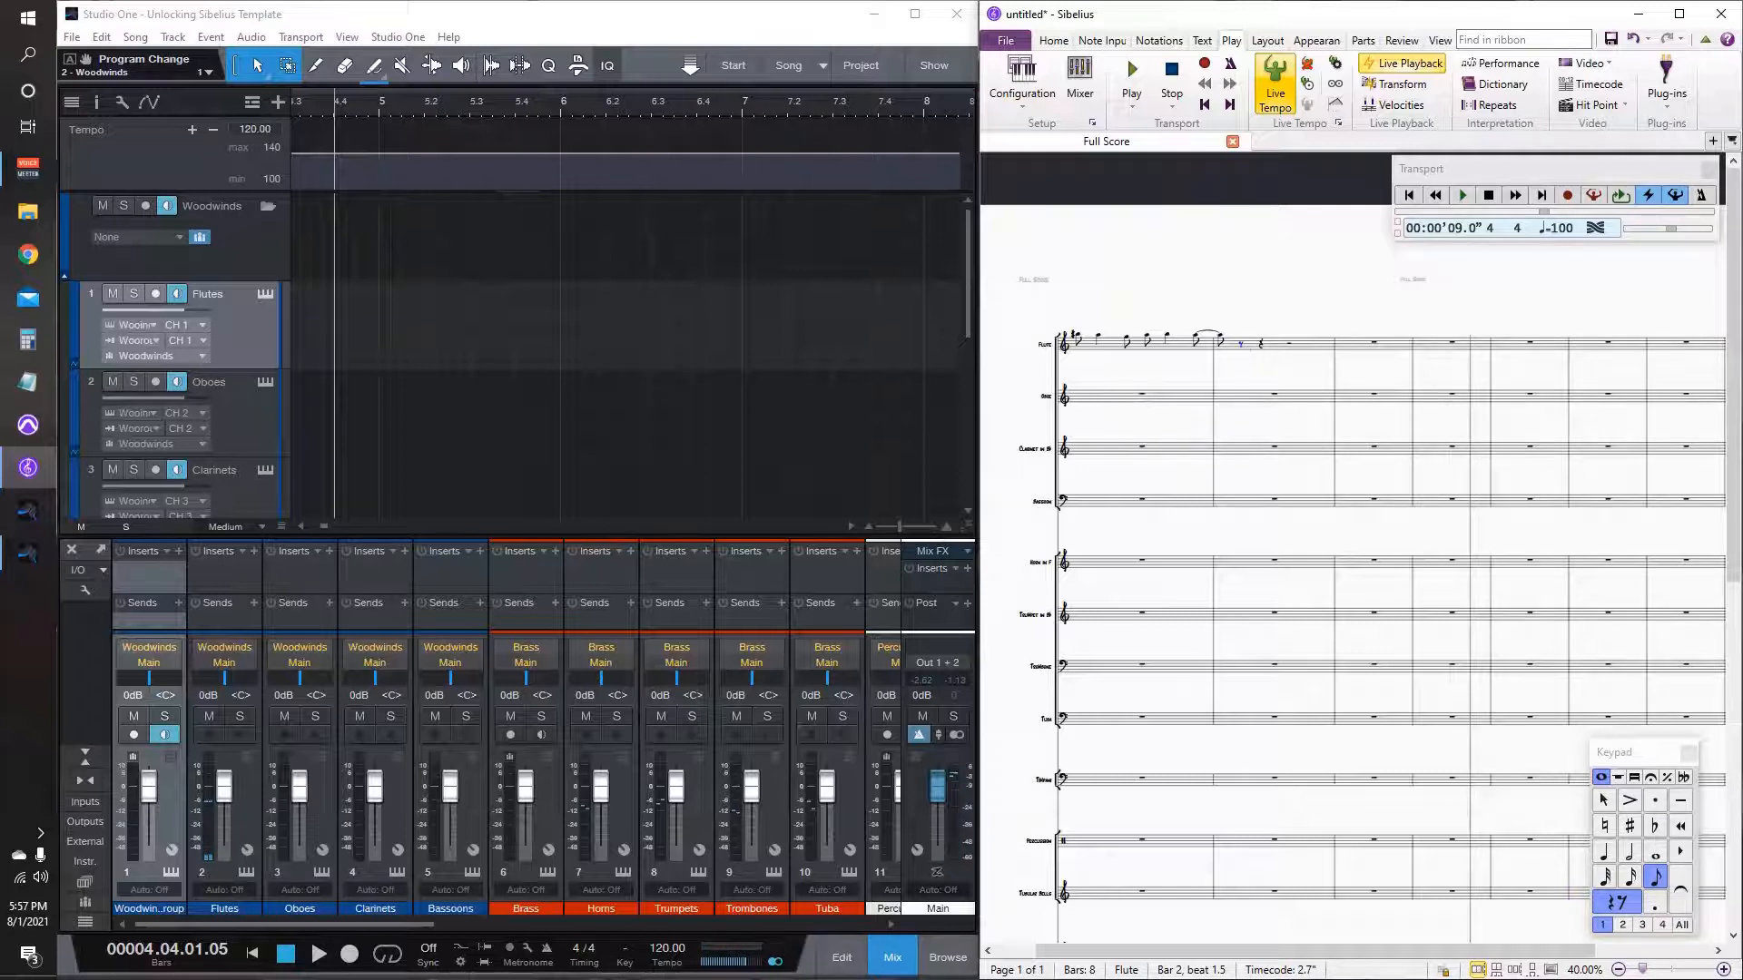
{"action": "key", "text": "g"}
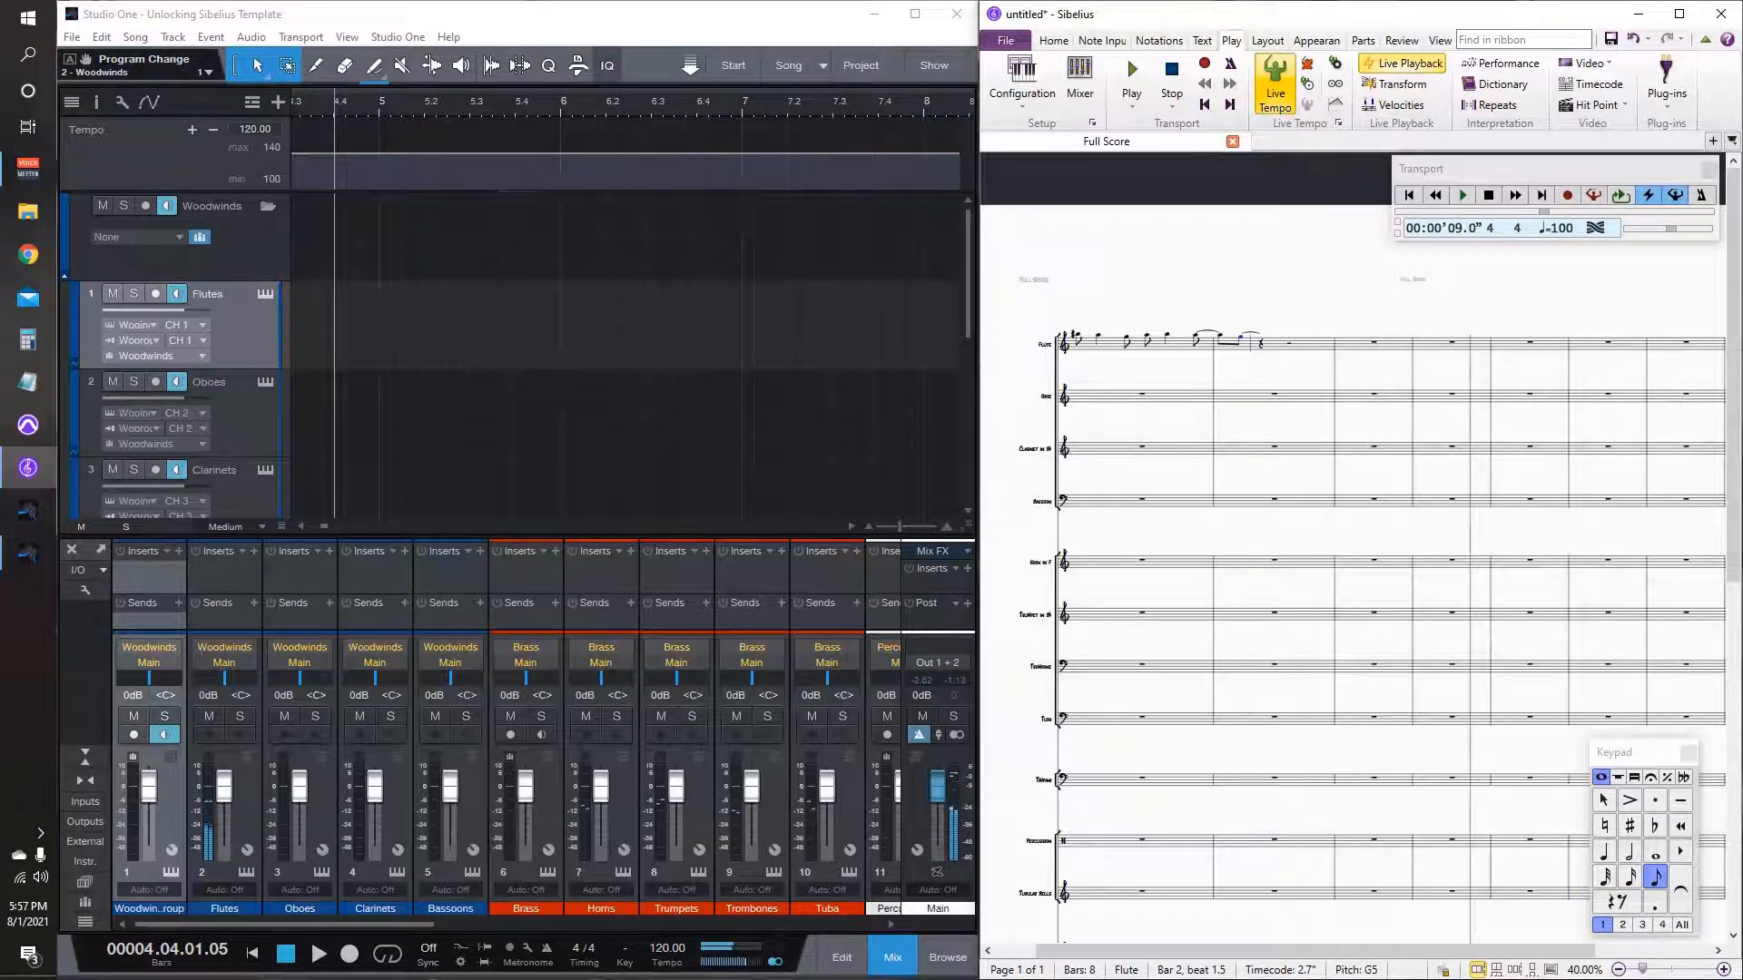
{"action": "key", "text": "Right"}
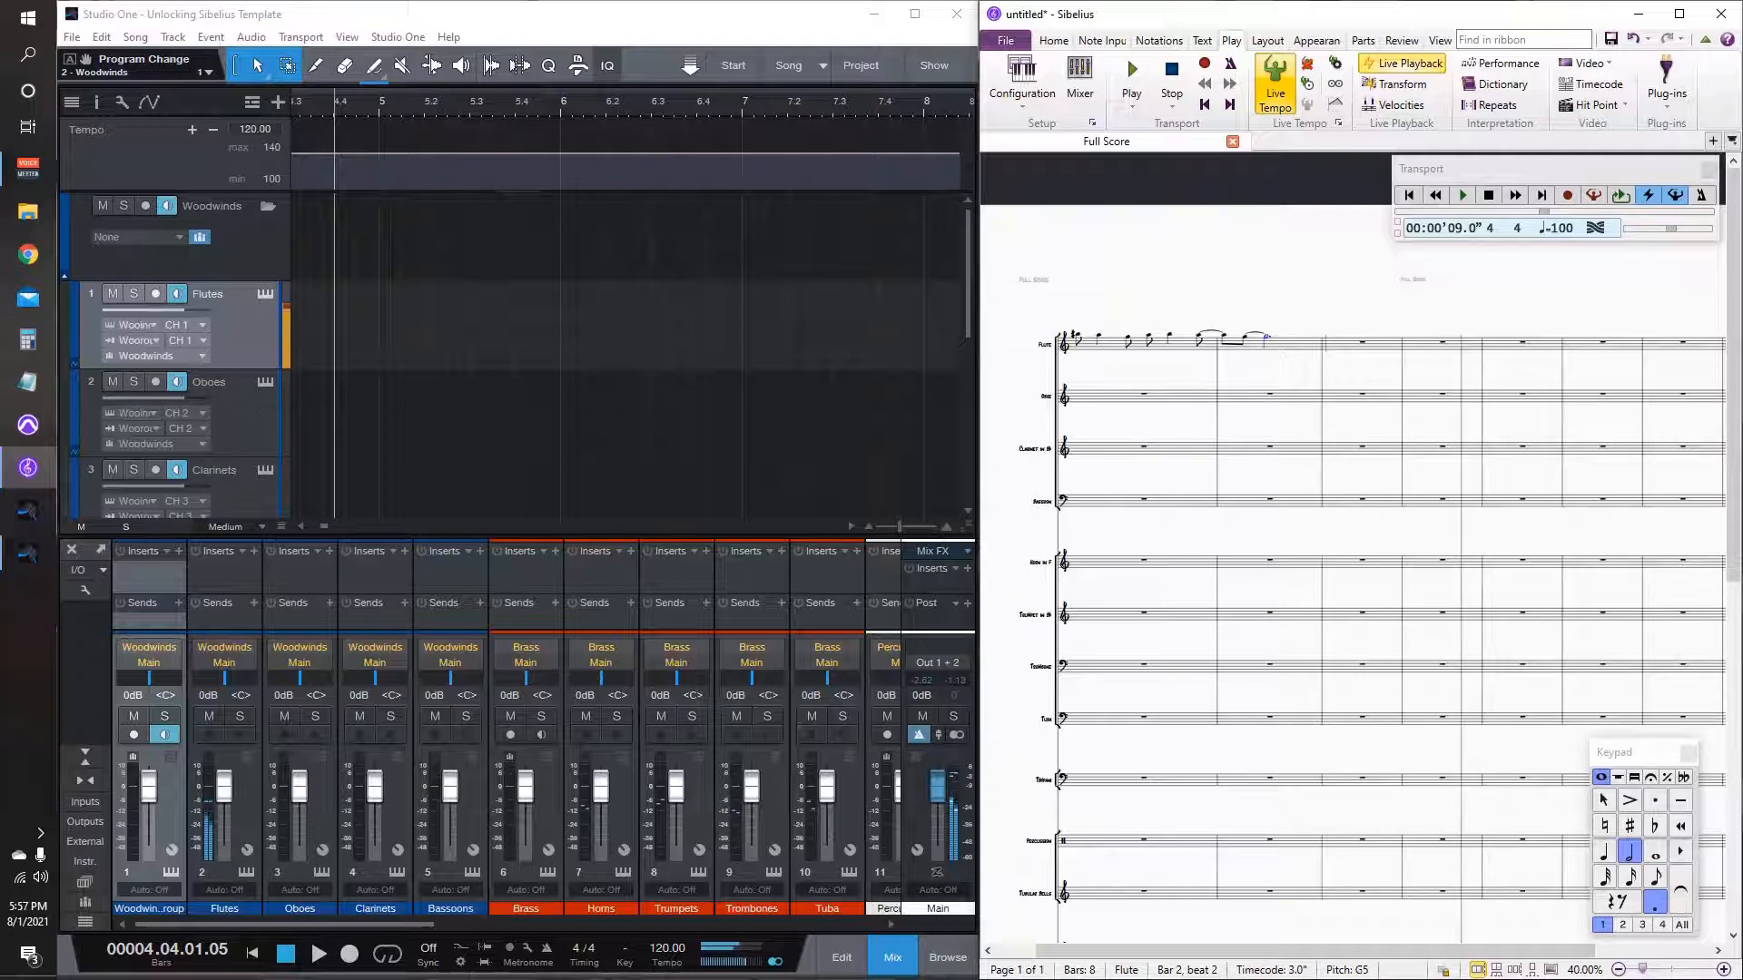
{"action": "scroll", "coordinate": [1352, 545], "scroll_direction": "up", "scroll_amount": 4}
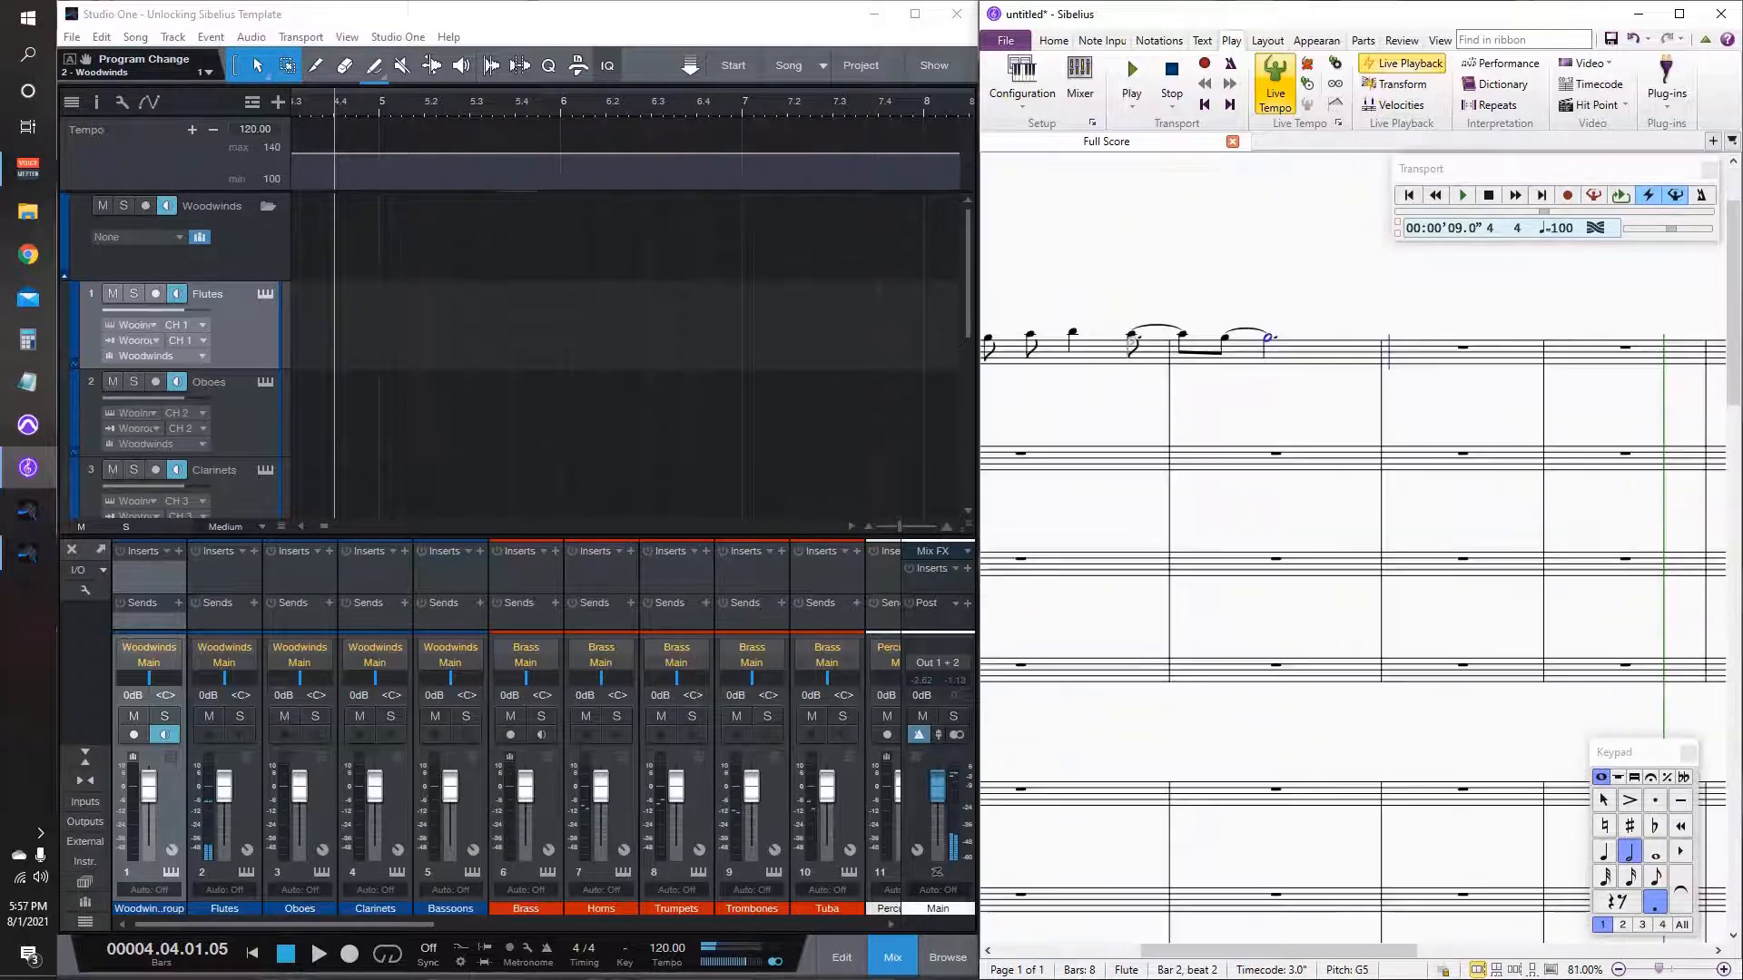
{"action": "scroll", "coordinate": [1413, 354], "scroll_direction": "left", "scroll_amount": 7}
{"action": "scroll", "coordinate": [1414, 354], "scroll_direction": "right", "scroll_amount": 3}
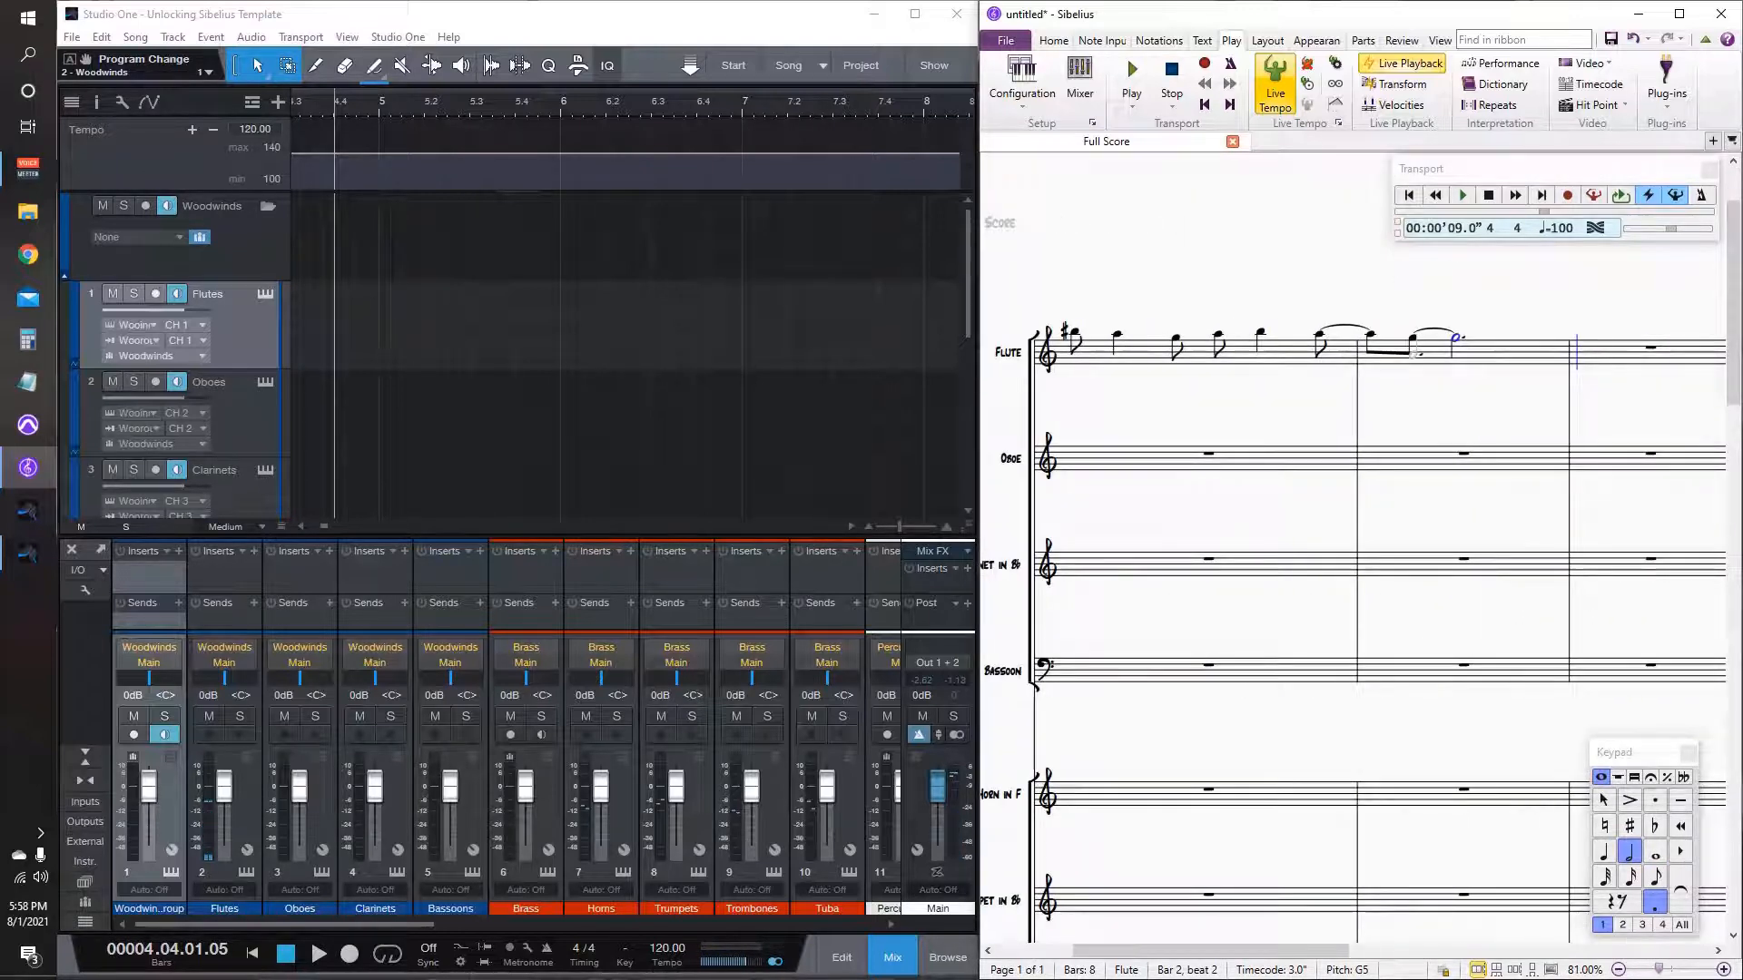
{"action": "key", "text": "Escape"}
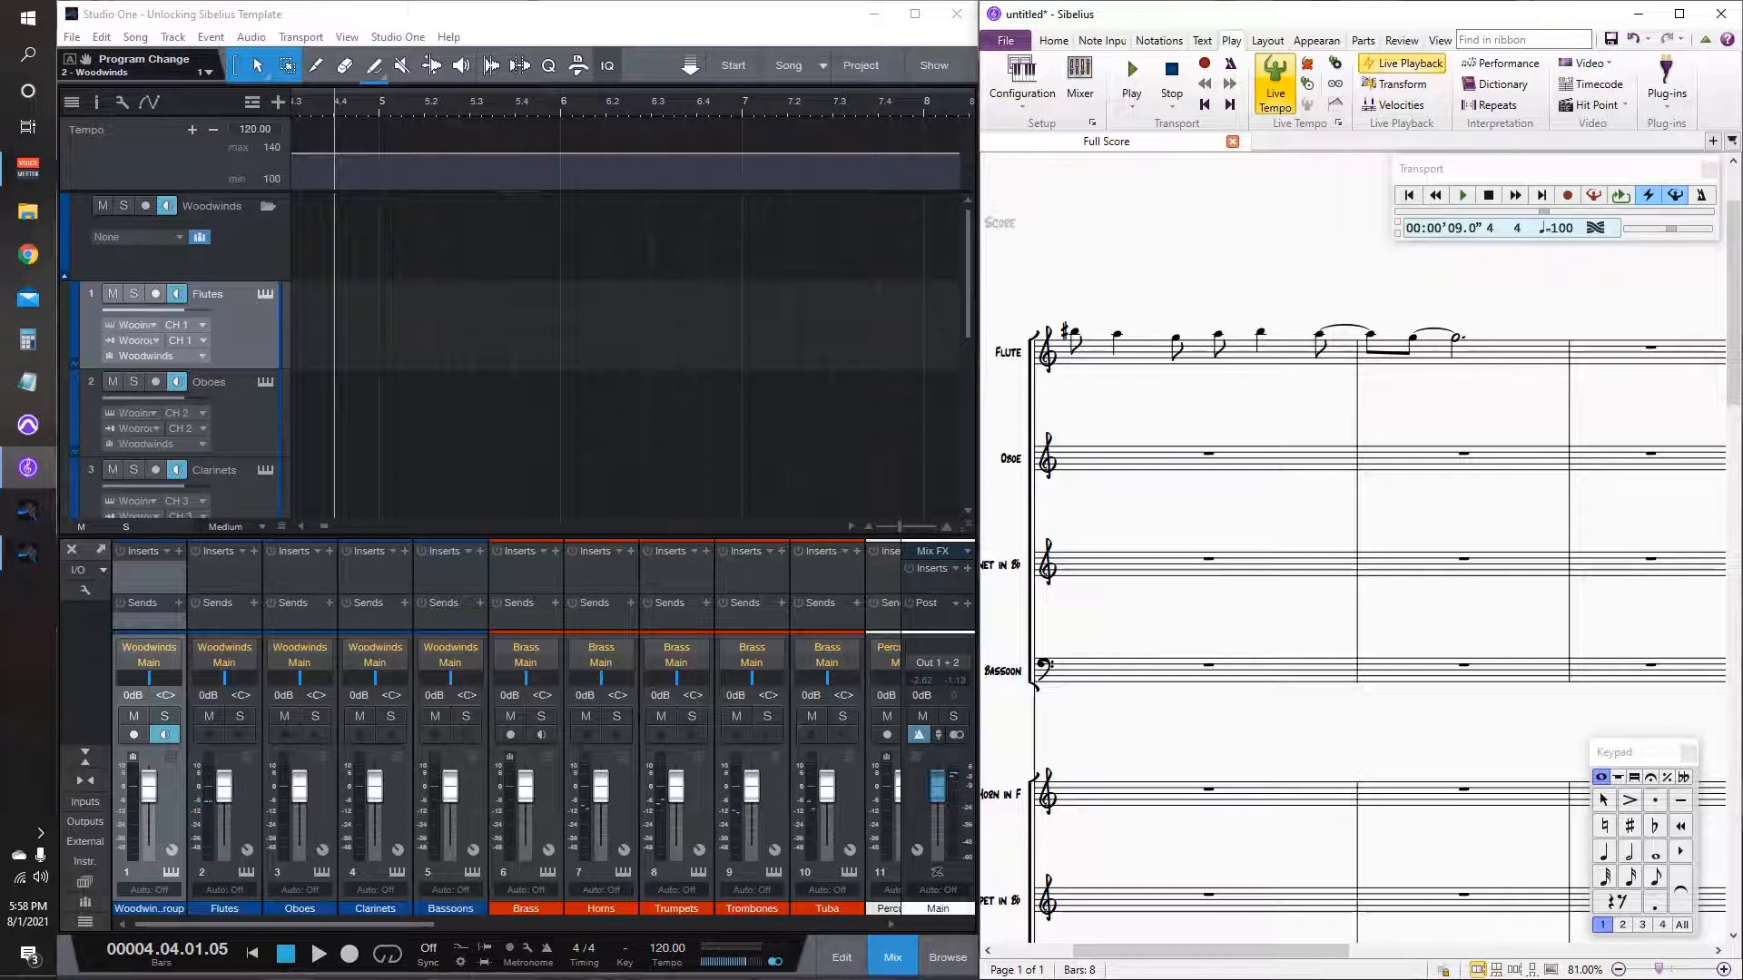
{"action": "left_click_drag", "start_coordinate": [1298, 617], "coordinate": [1320, 631]}
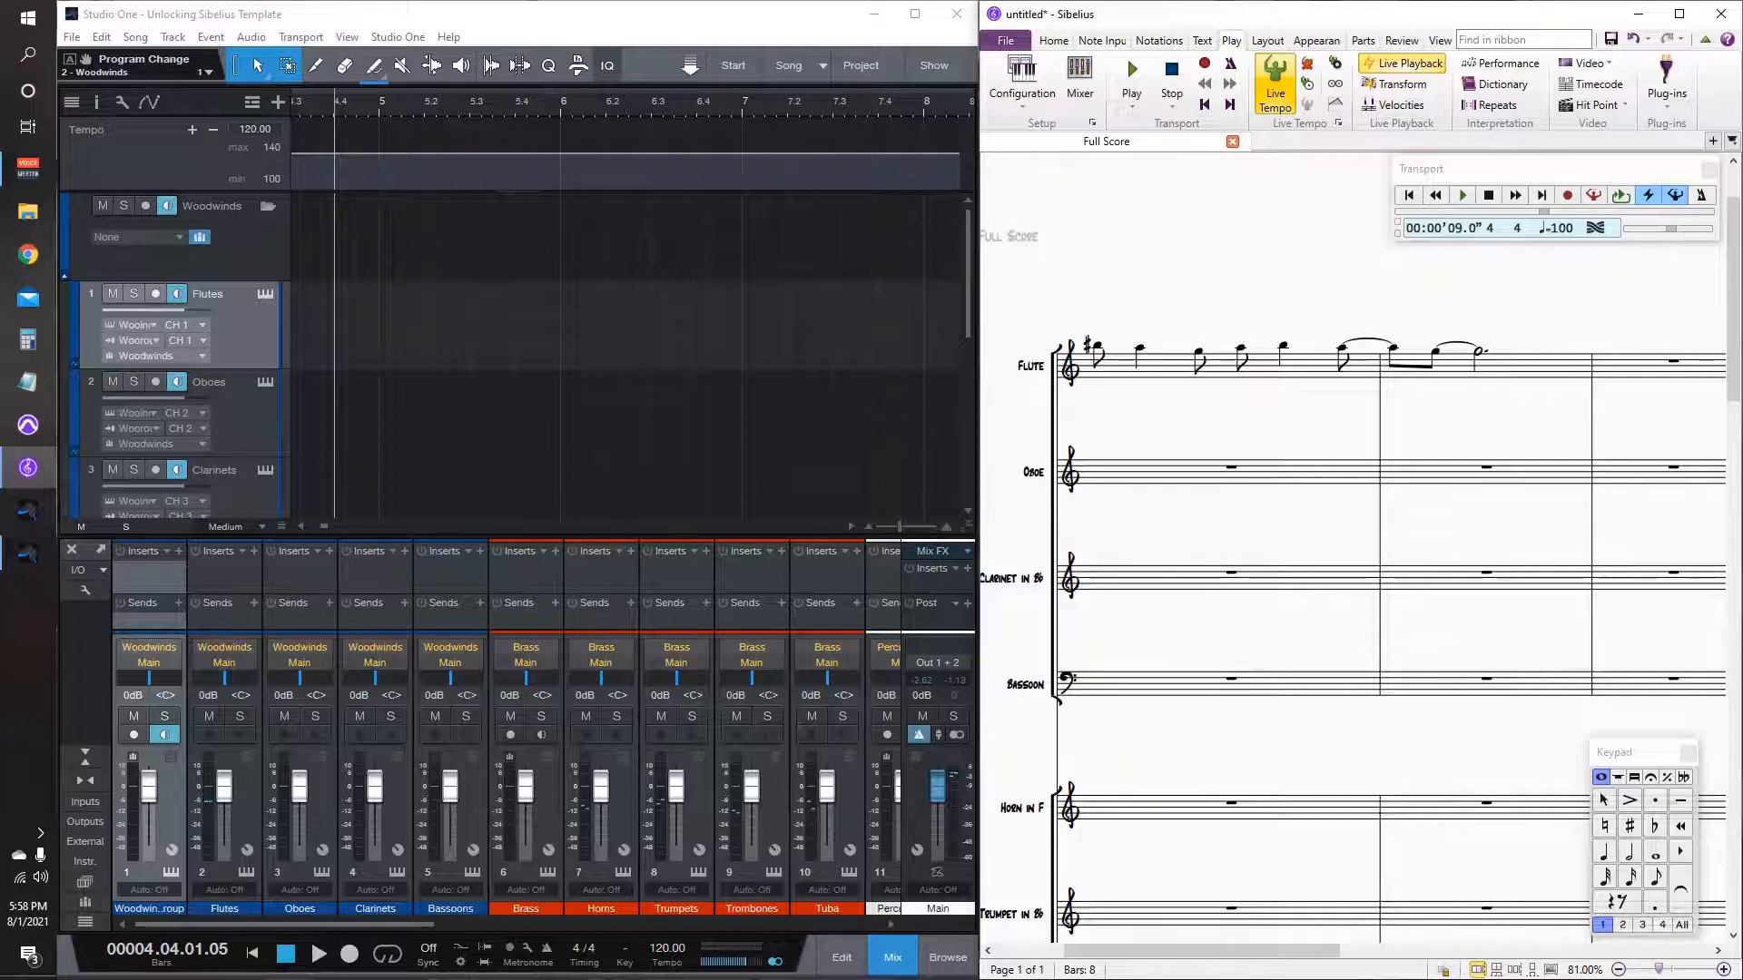
Step: Add a p dynamic at the start of bar 1 in the Flute staff
{"action": "left_click", "coordinate": [1219, 365]}
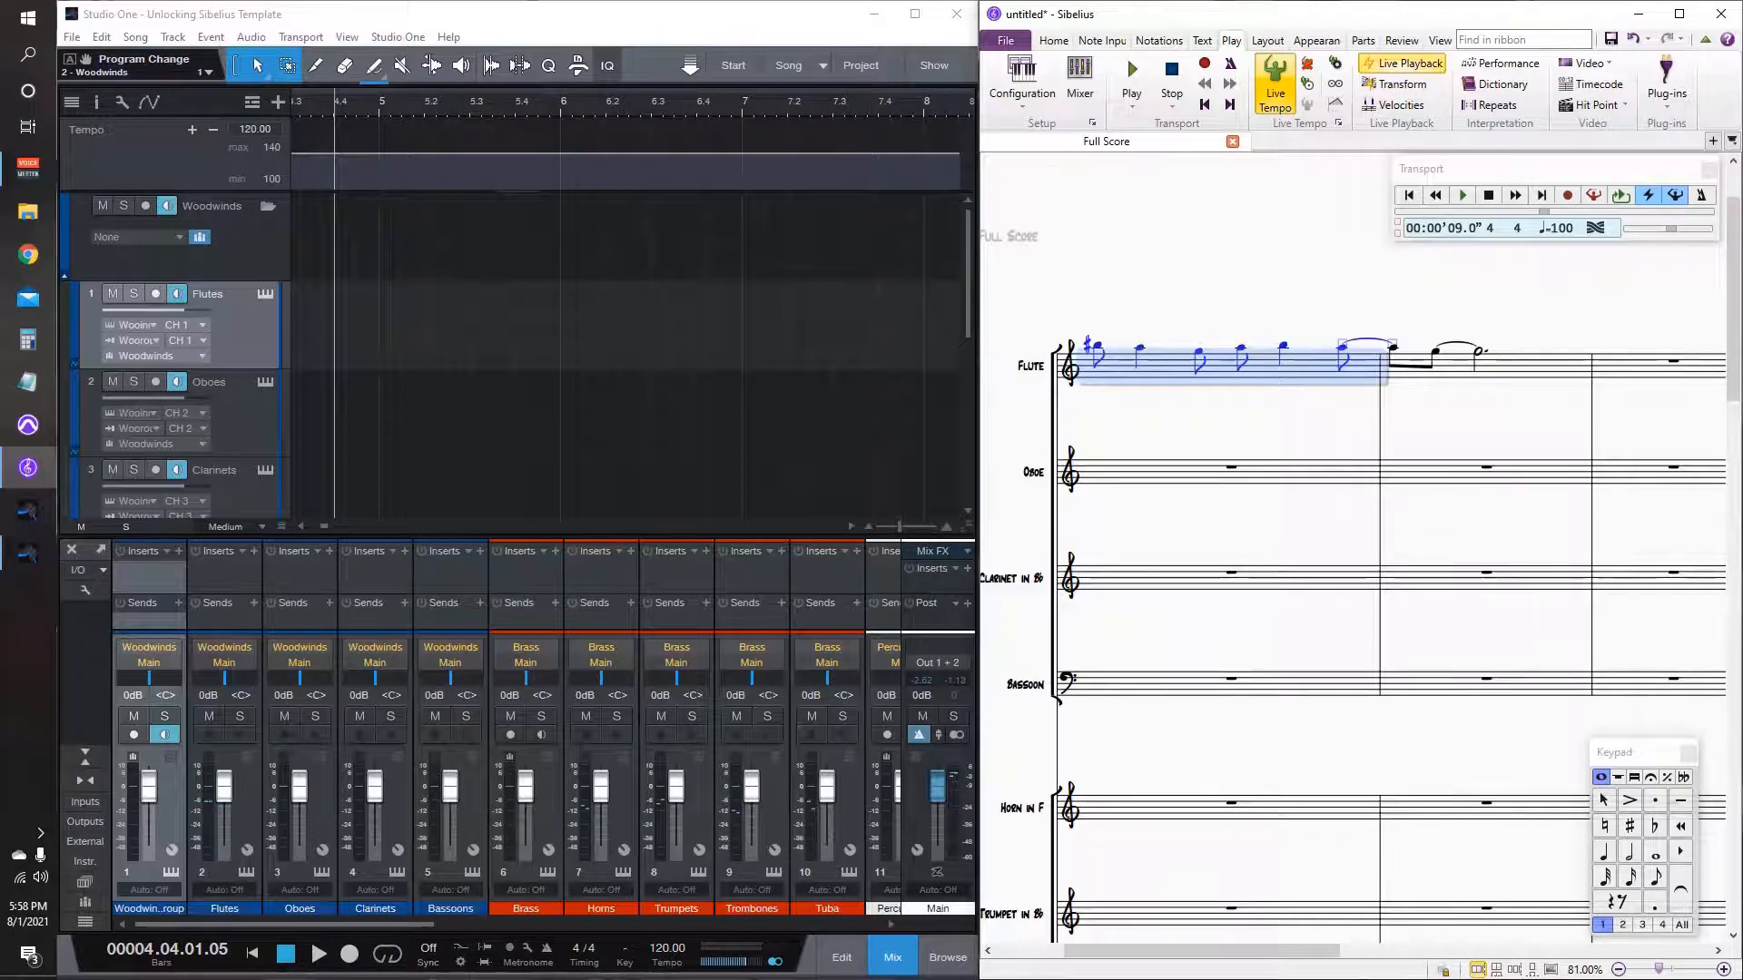
{"action": "key", "text": "ctrl+e"}
{"action": "key", "text": "ctrl+p"}
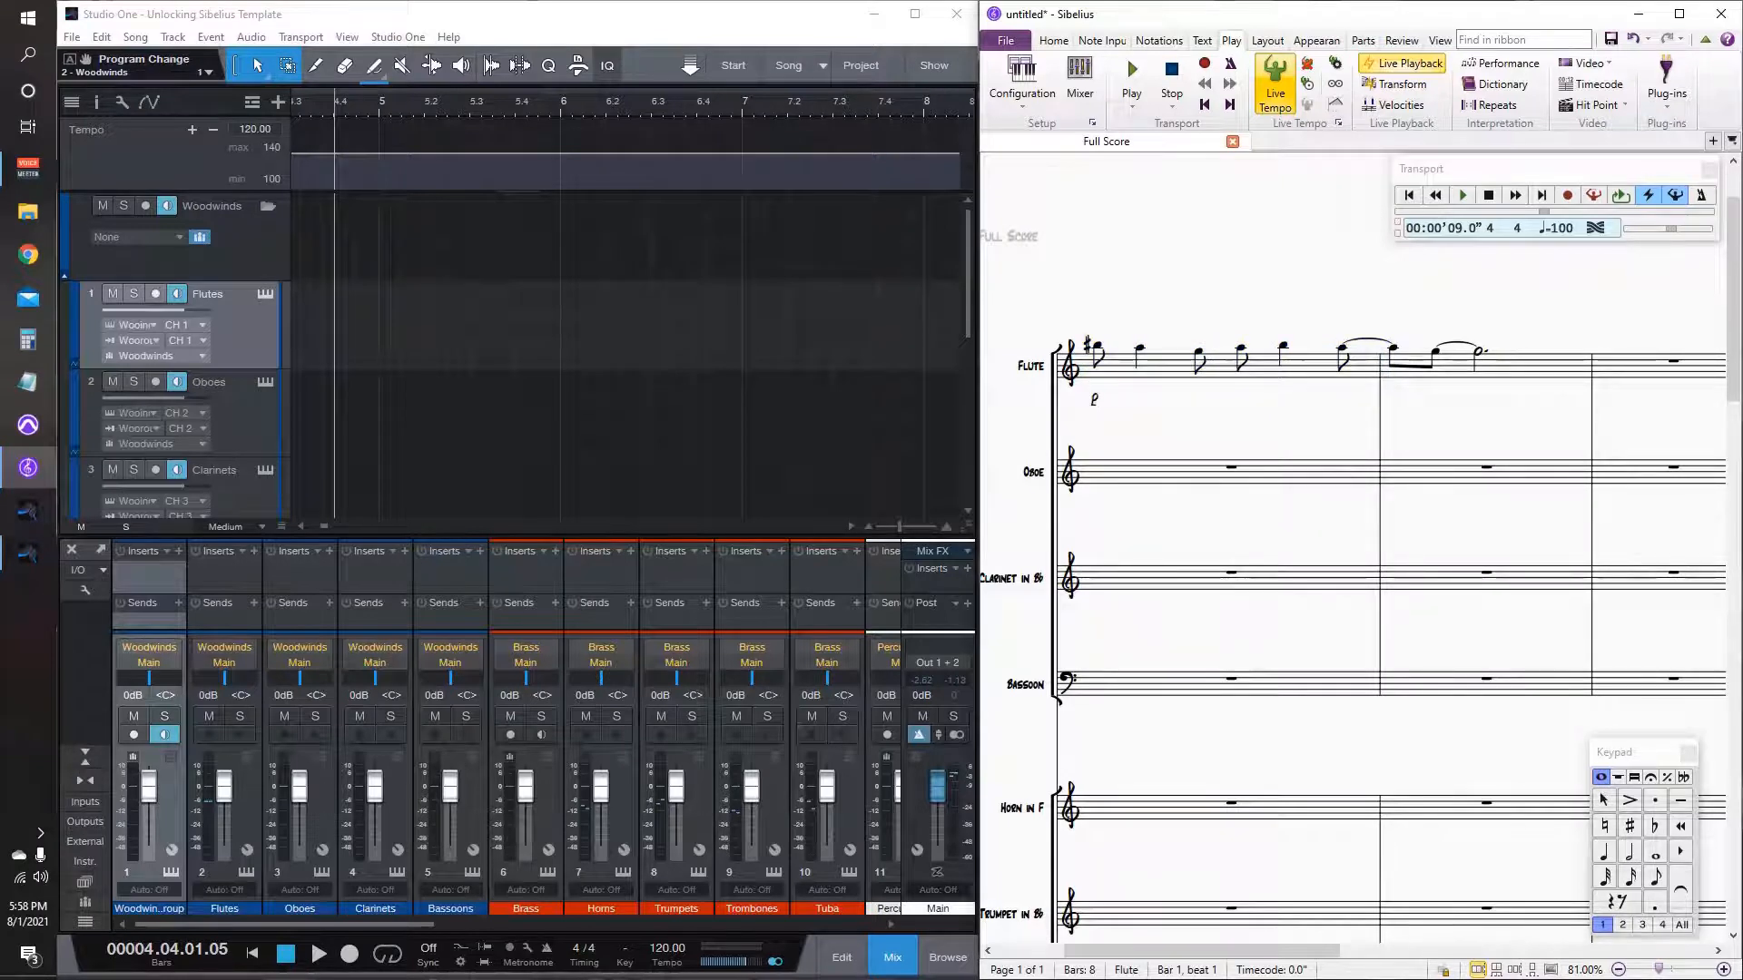
Step: Try a crescendo hairpin under the first three notes of Flute bar 1, and remove it
{"action": "left_click", "coordinate": [1219, 365]}
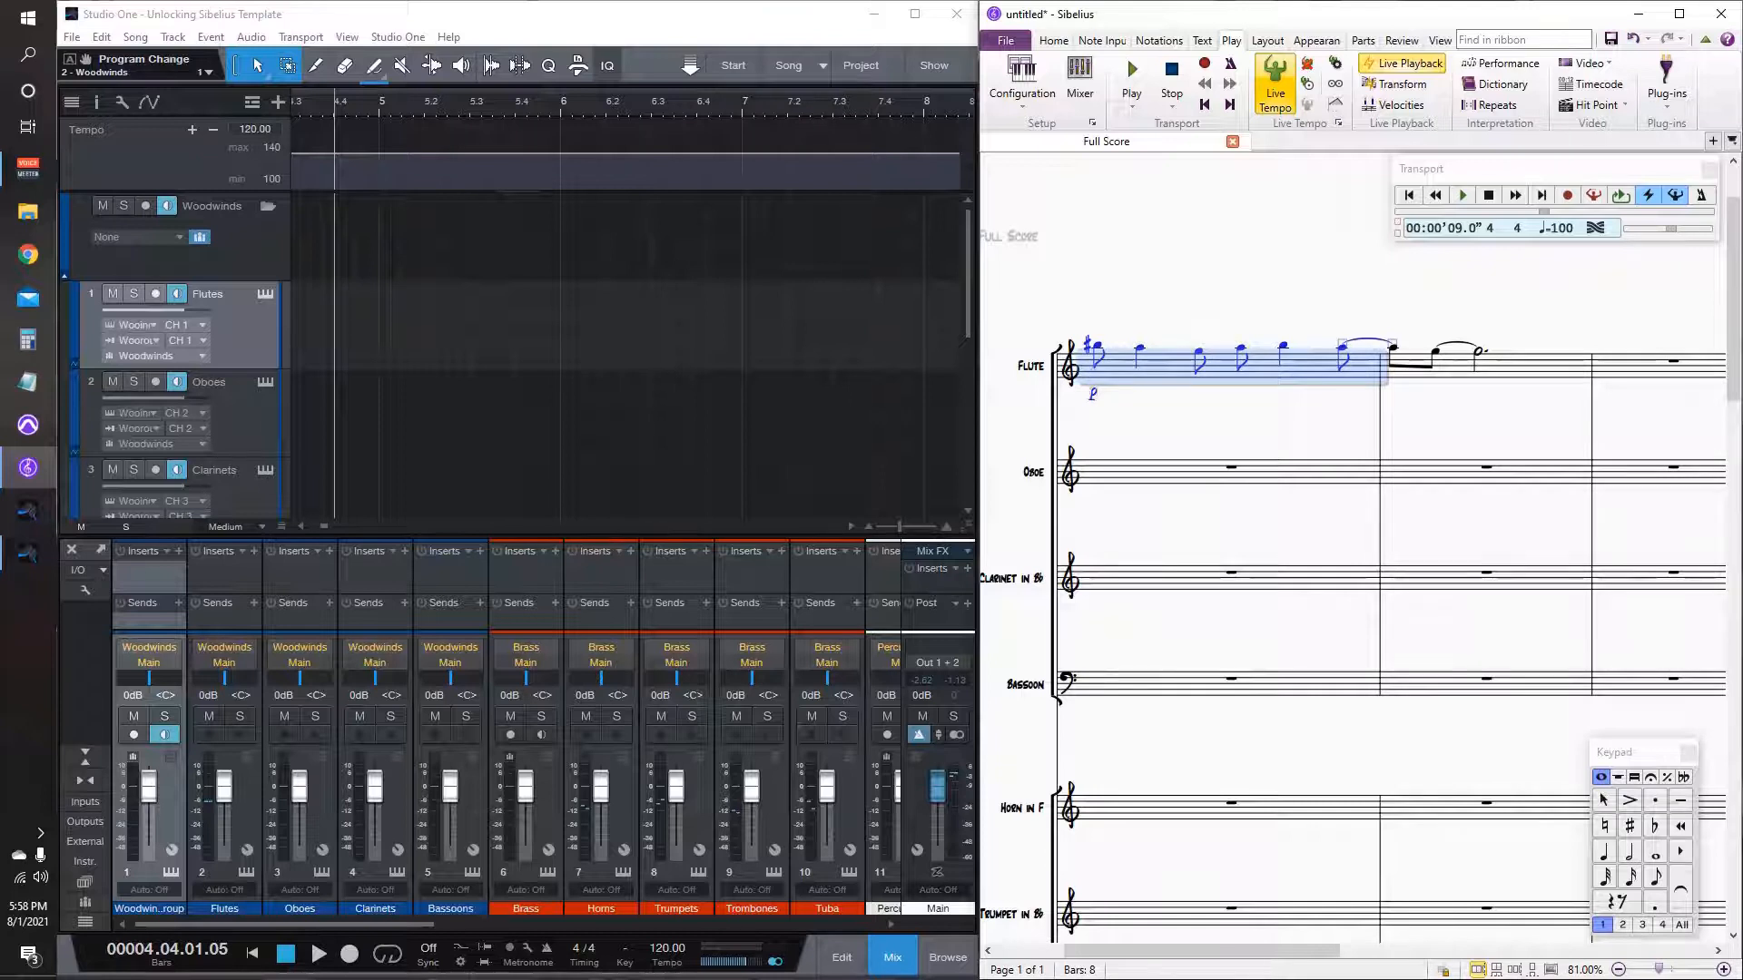
{"action": "left_click", "coordinate": [1097, 346]}
{"action": "left_click", "coordinate": [1199, 351], "text": "shift"}
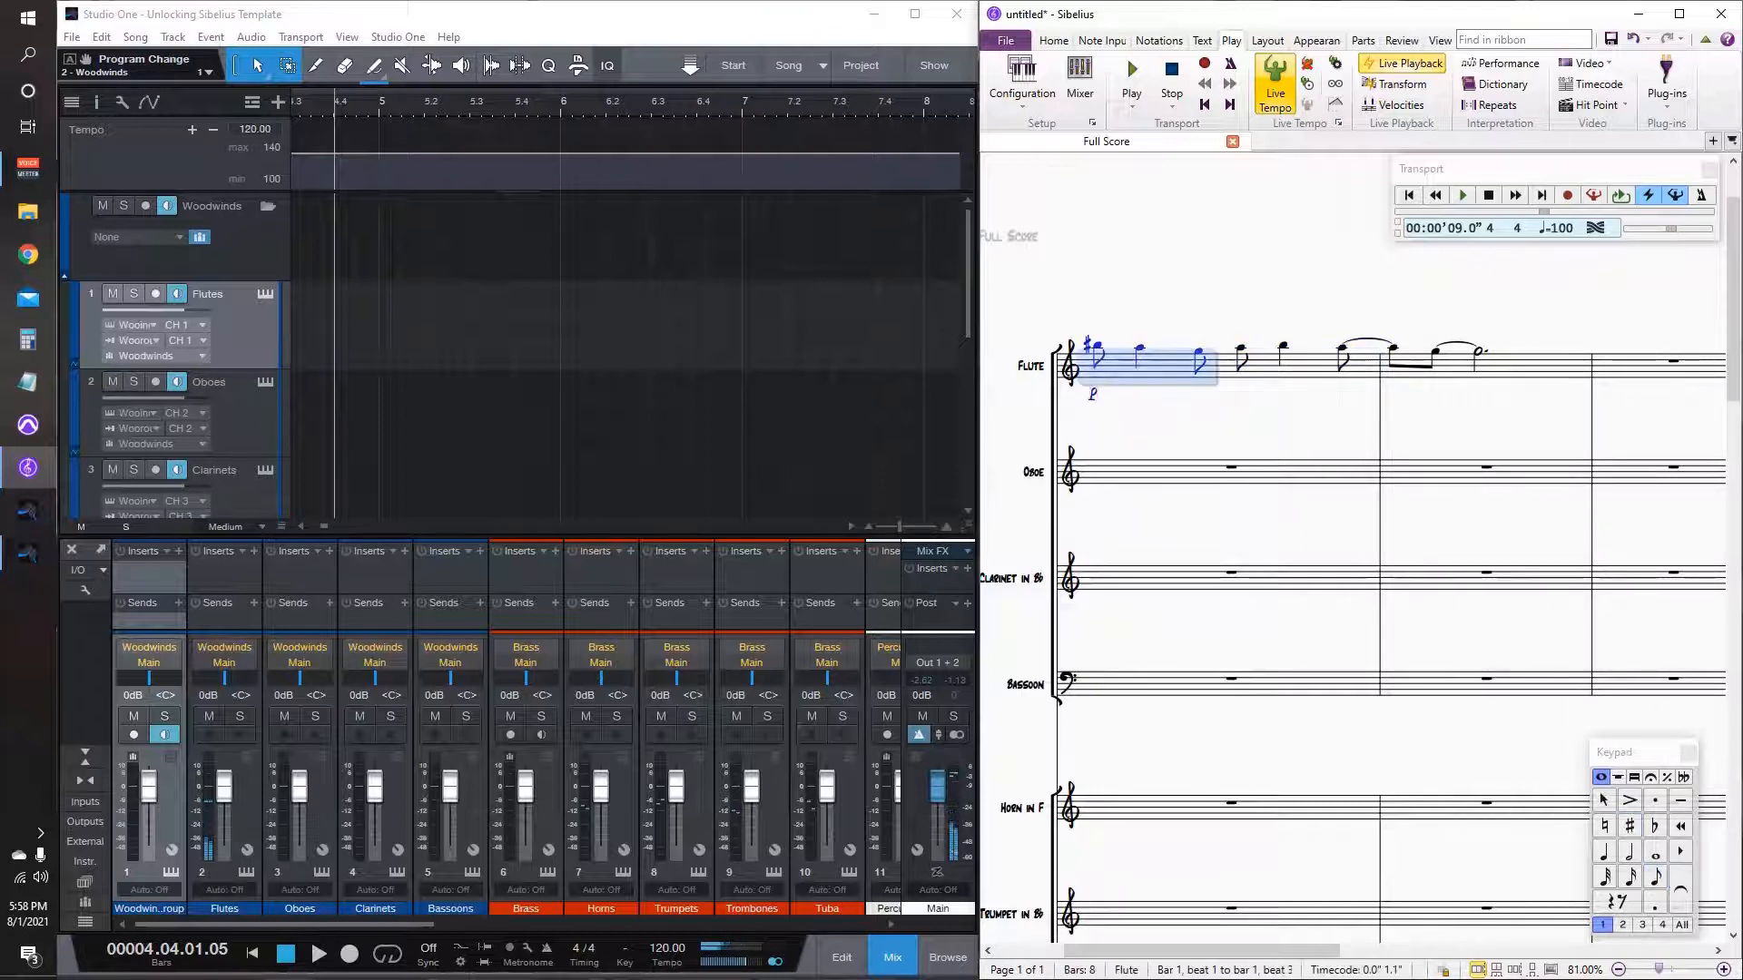
{"action": "key", "text": "h"}
{"action": "left_click", "coordinate": [1241, 349]}
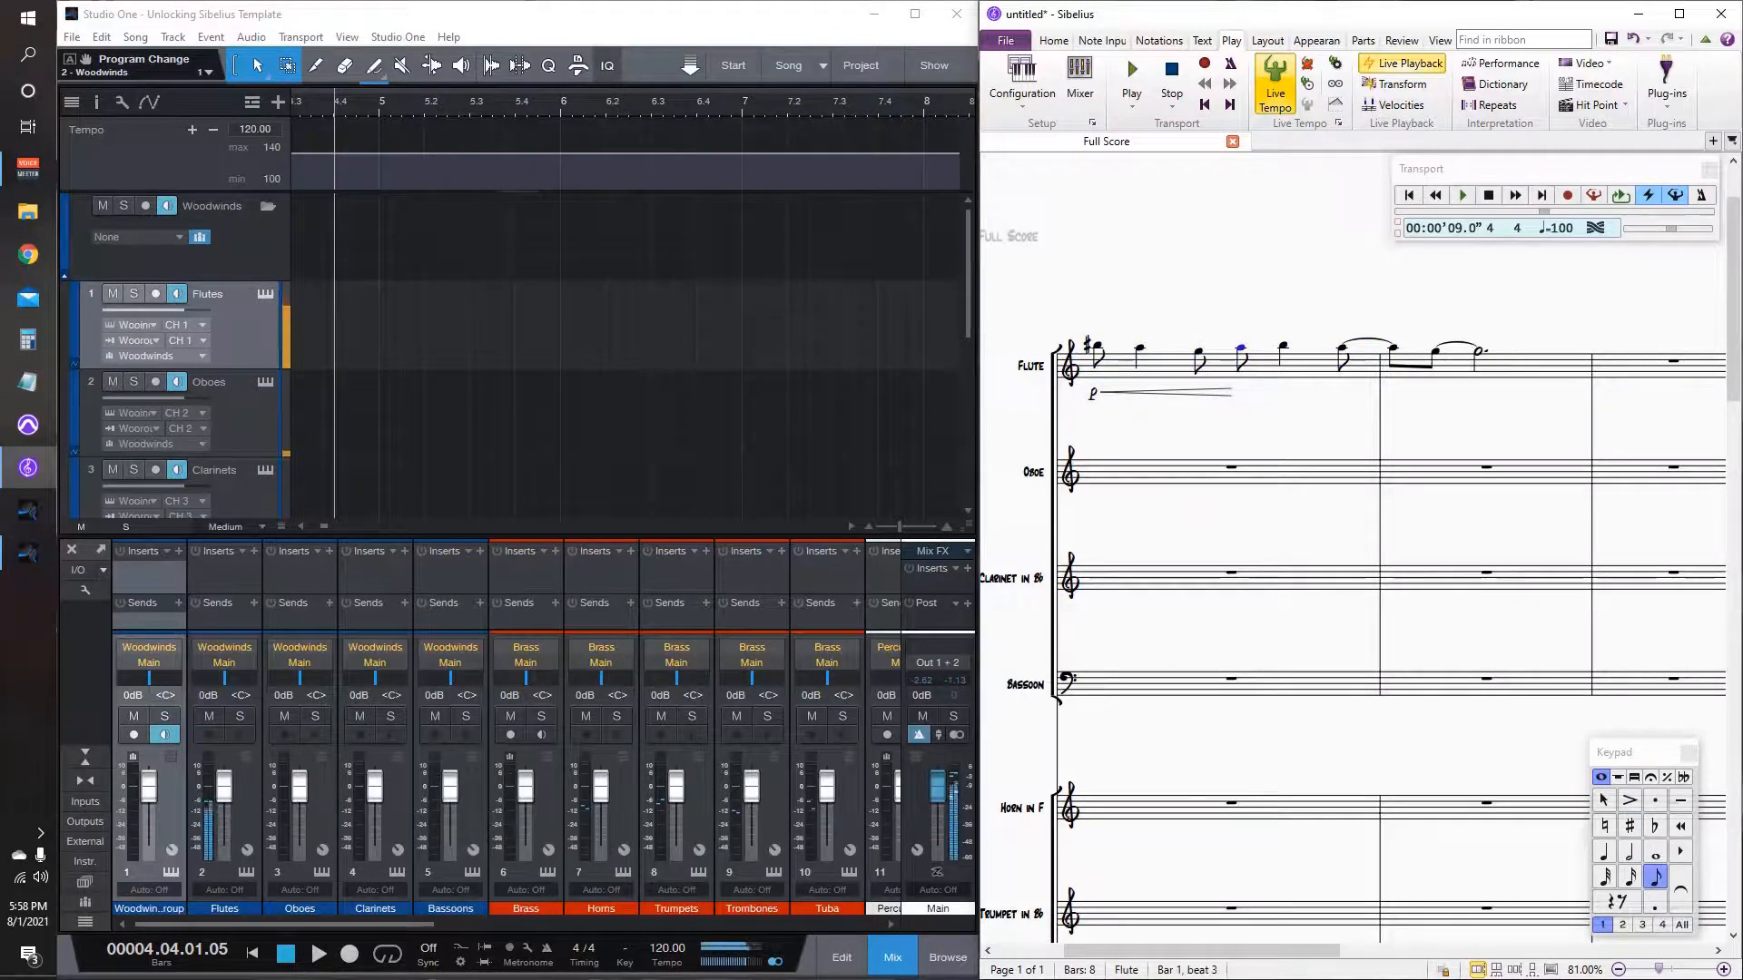
{"action": "left_click", "coordinate": [1212, 391]}
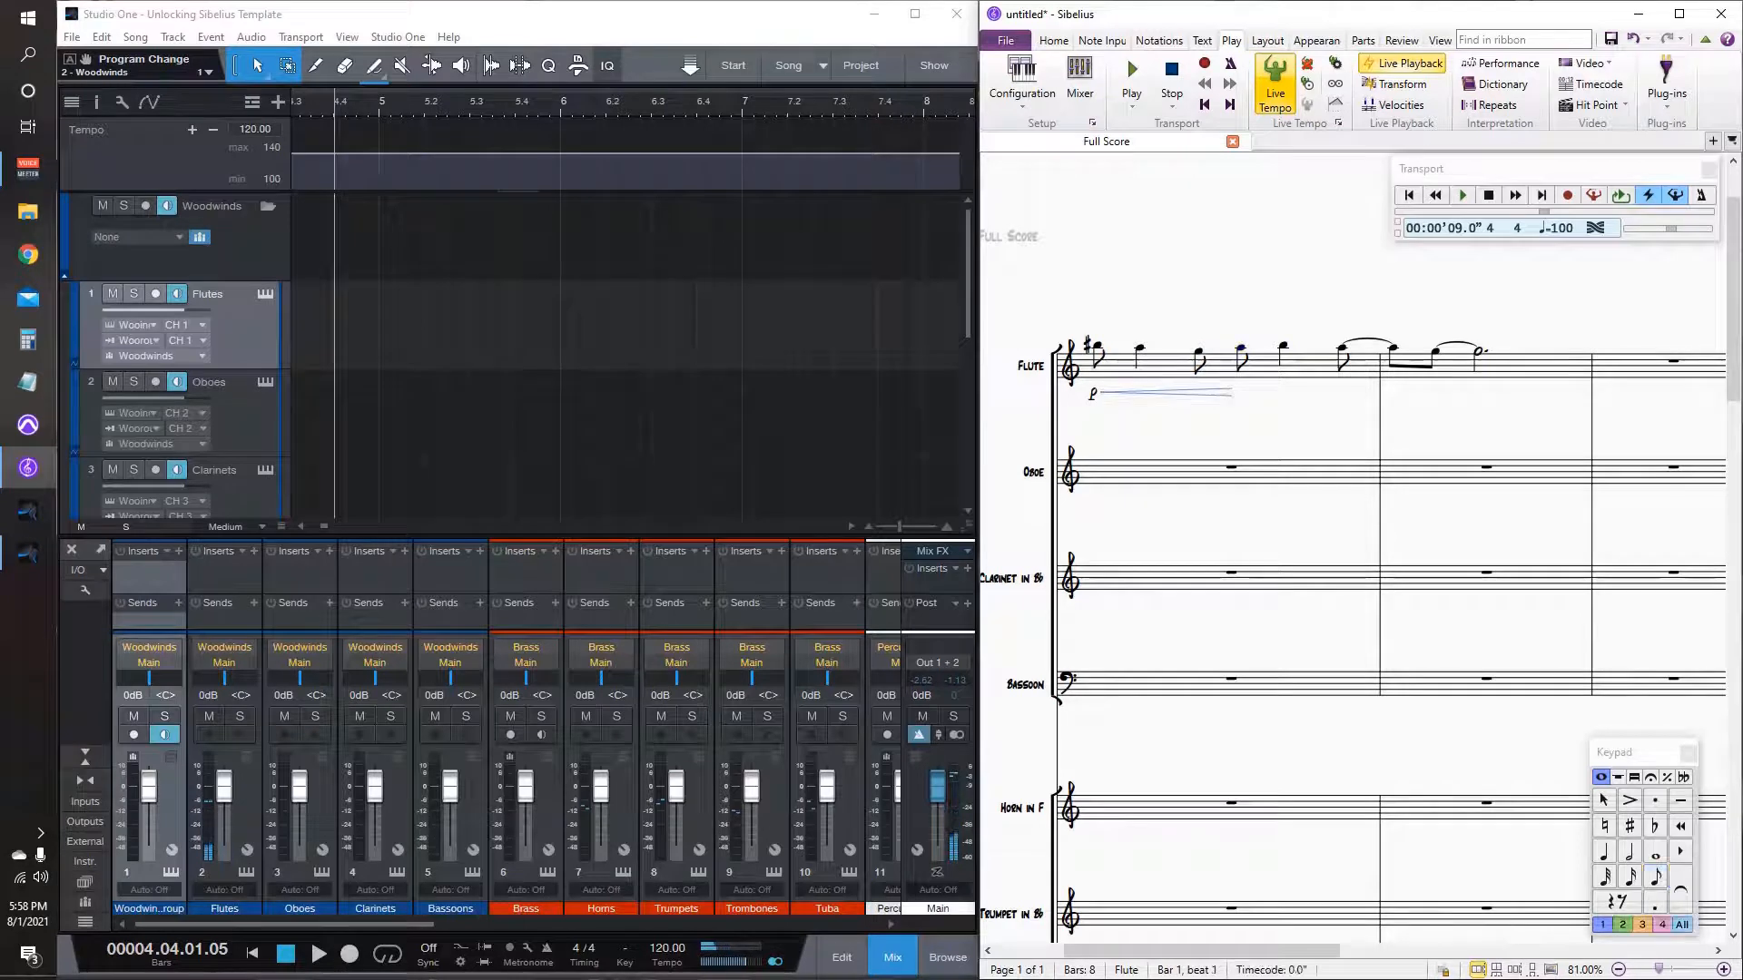
{"action": "key", "text": "Delete"}
Step: Add a crescendo hairpin under the first four notes of Flute bar 1, leading to an f dynamic on the quarter note at beat 3.5
{"action": "key", "text": "shift+Right"}
{"action": "key", "text": "shift+Right"}
{"action": "key", "text": "shift+Right"}
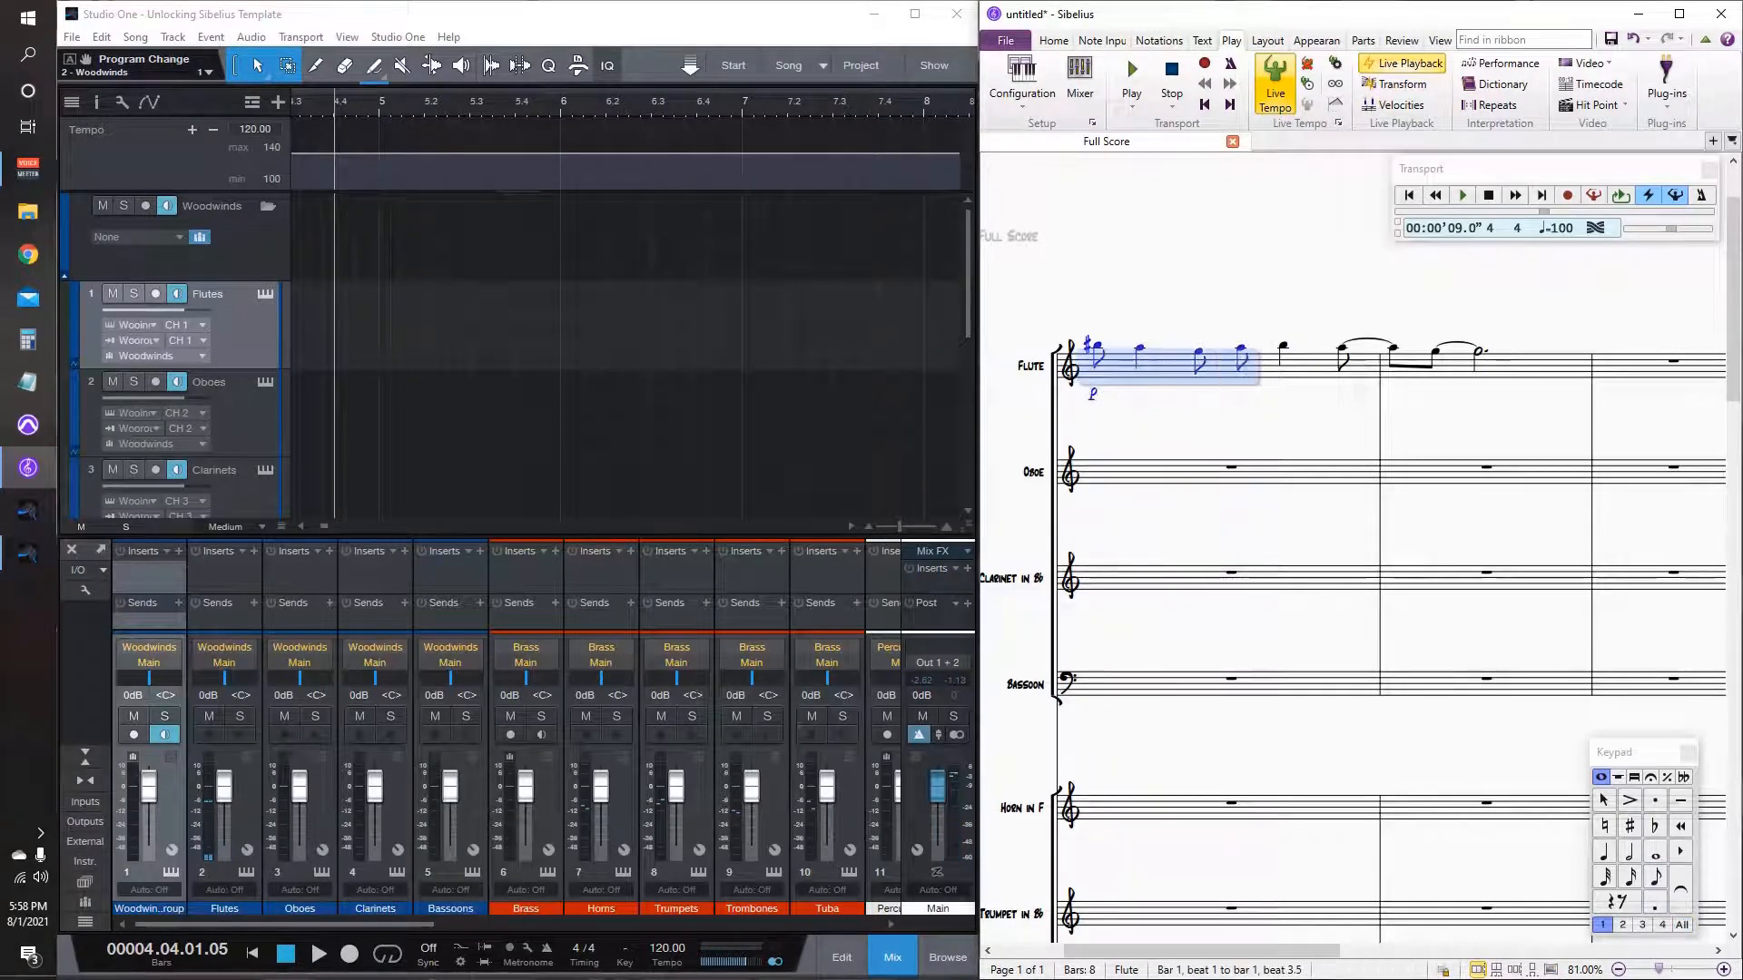
{"action": "key", "text": "h"}
{"action": "left_click", "coordinate": [1282, 346]}
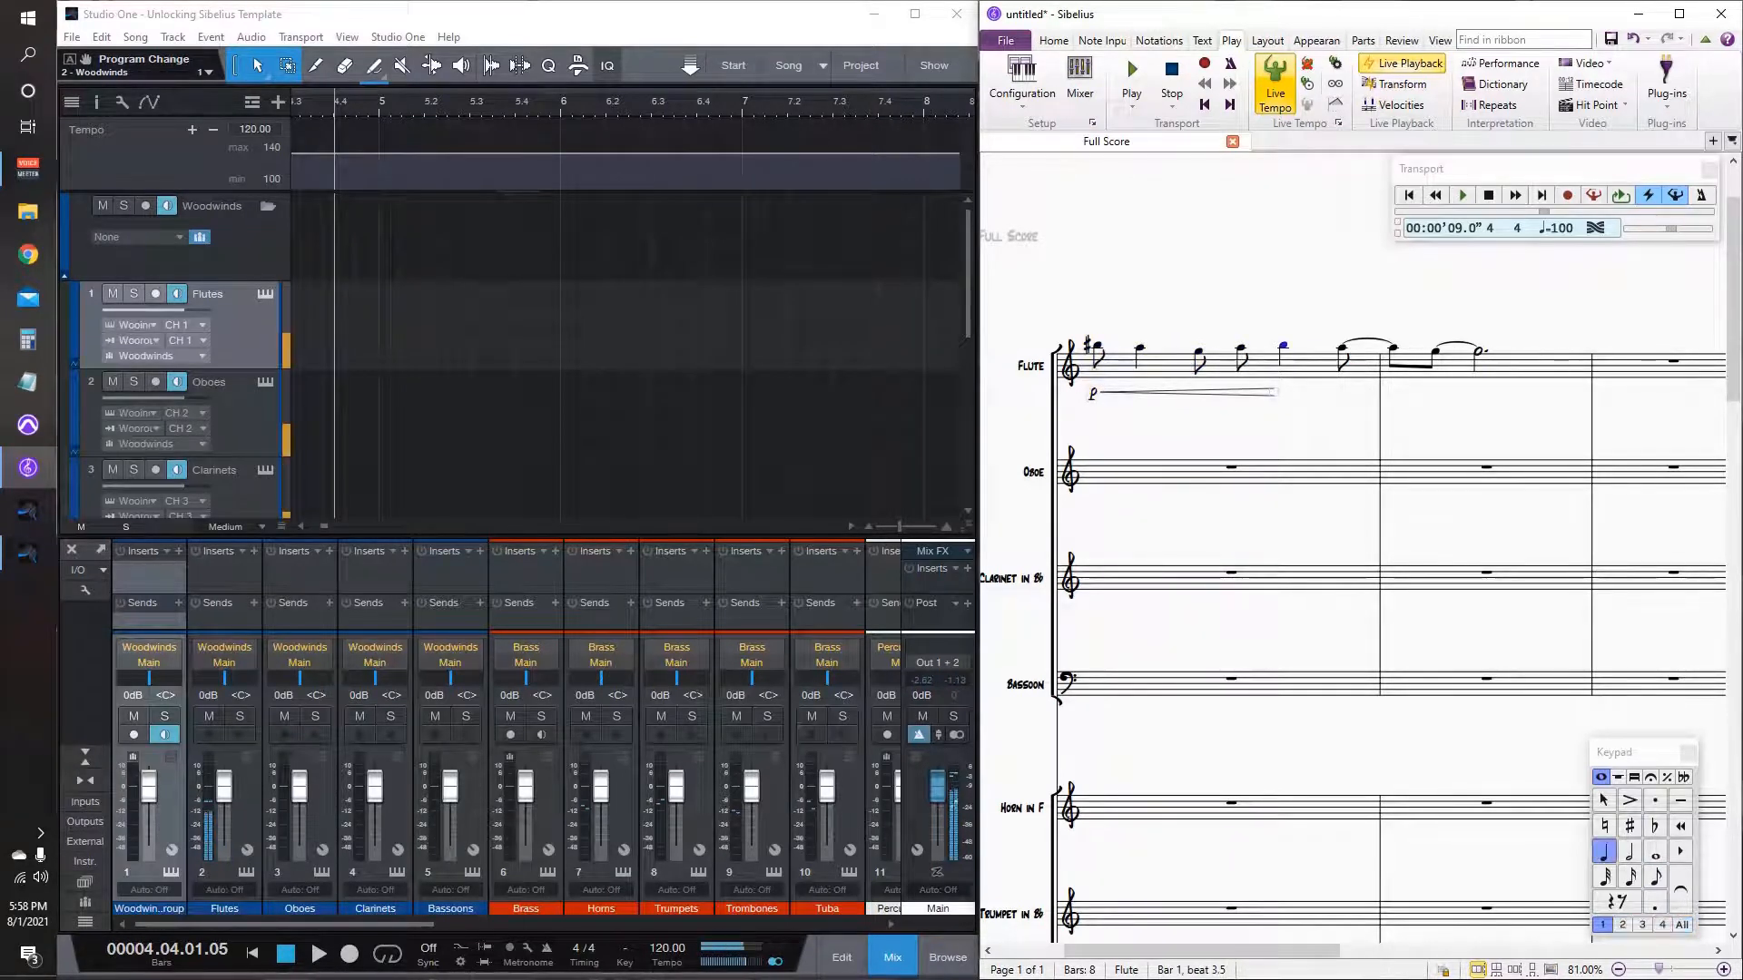
{"action": "key", "text": "ctrl+e"}
{"action": "key", "text": "ctrl+f"}
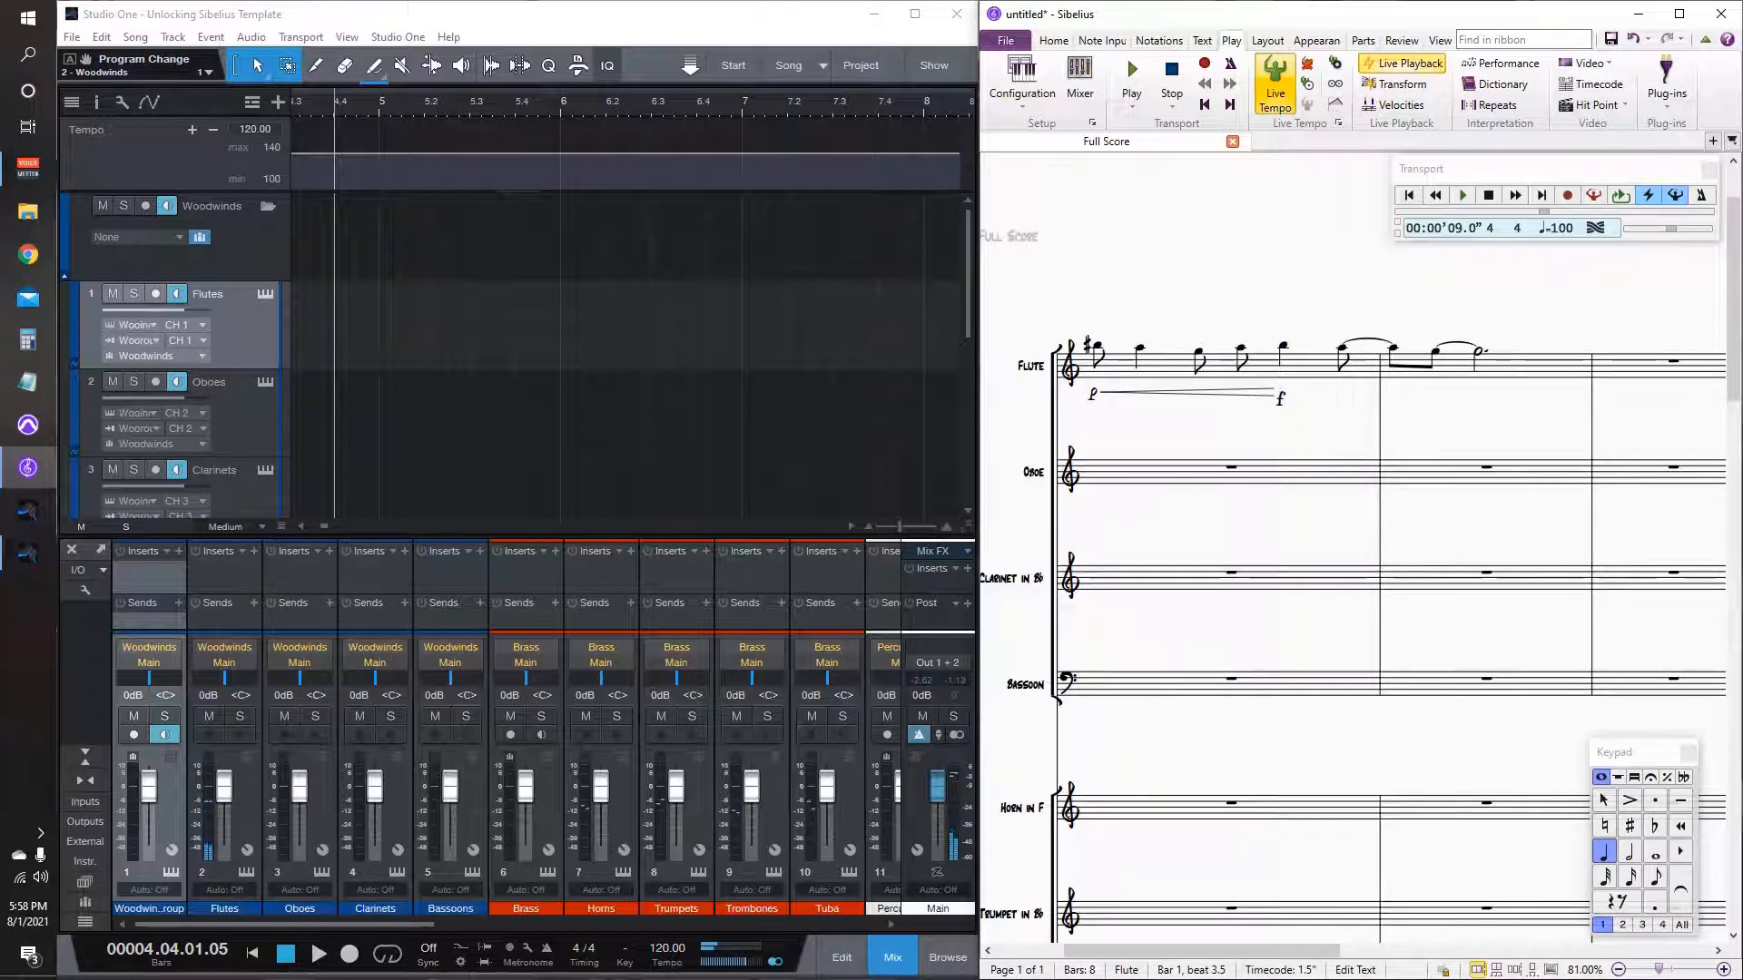
{"action": "left_click", "coordinate": [1342, 347]}
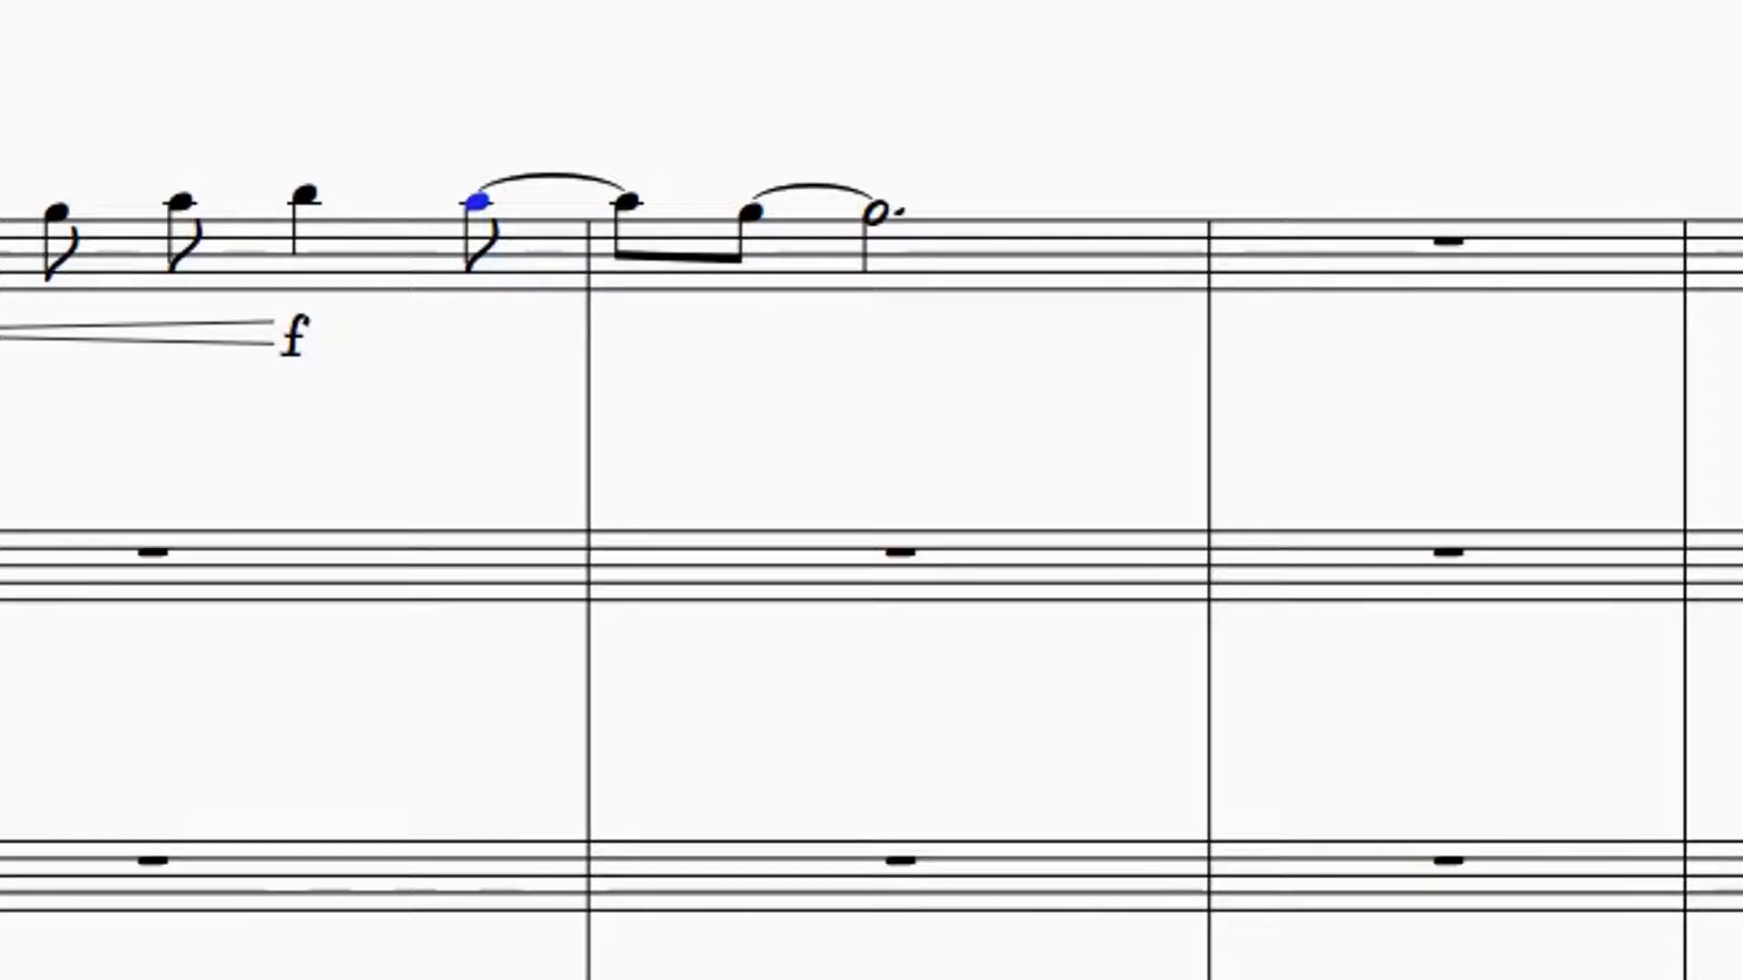
Step: Shorten the dotted half-note G5 in Flute bar 2 to a plain half note, leaving a quarter rest at the bar's end
{"action": "left_click", "coordinate": [875, 213]}
{"action": "key", "text": "period"}
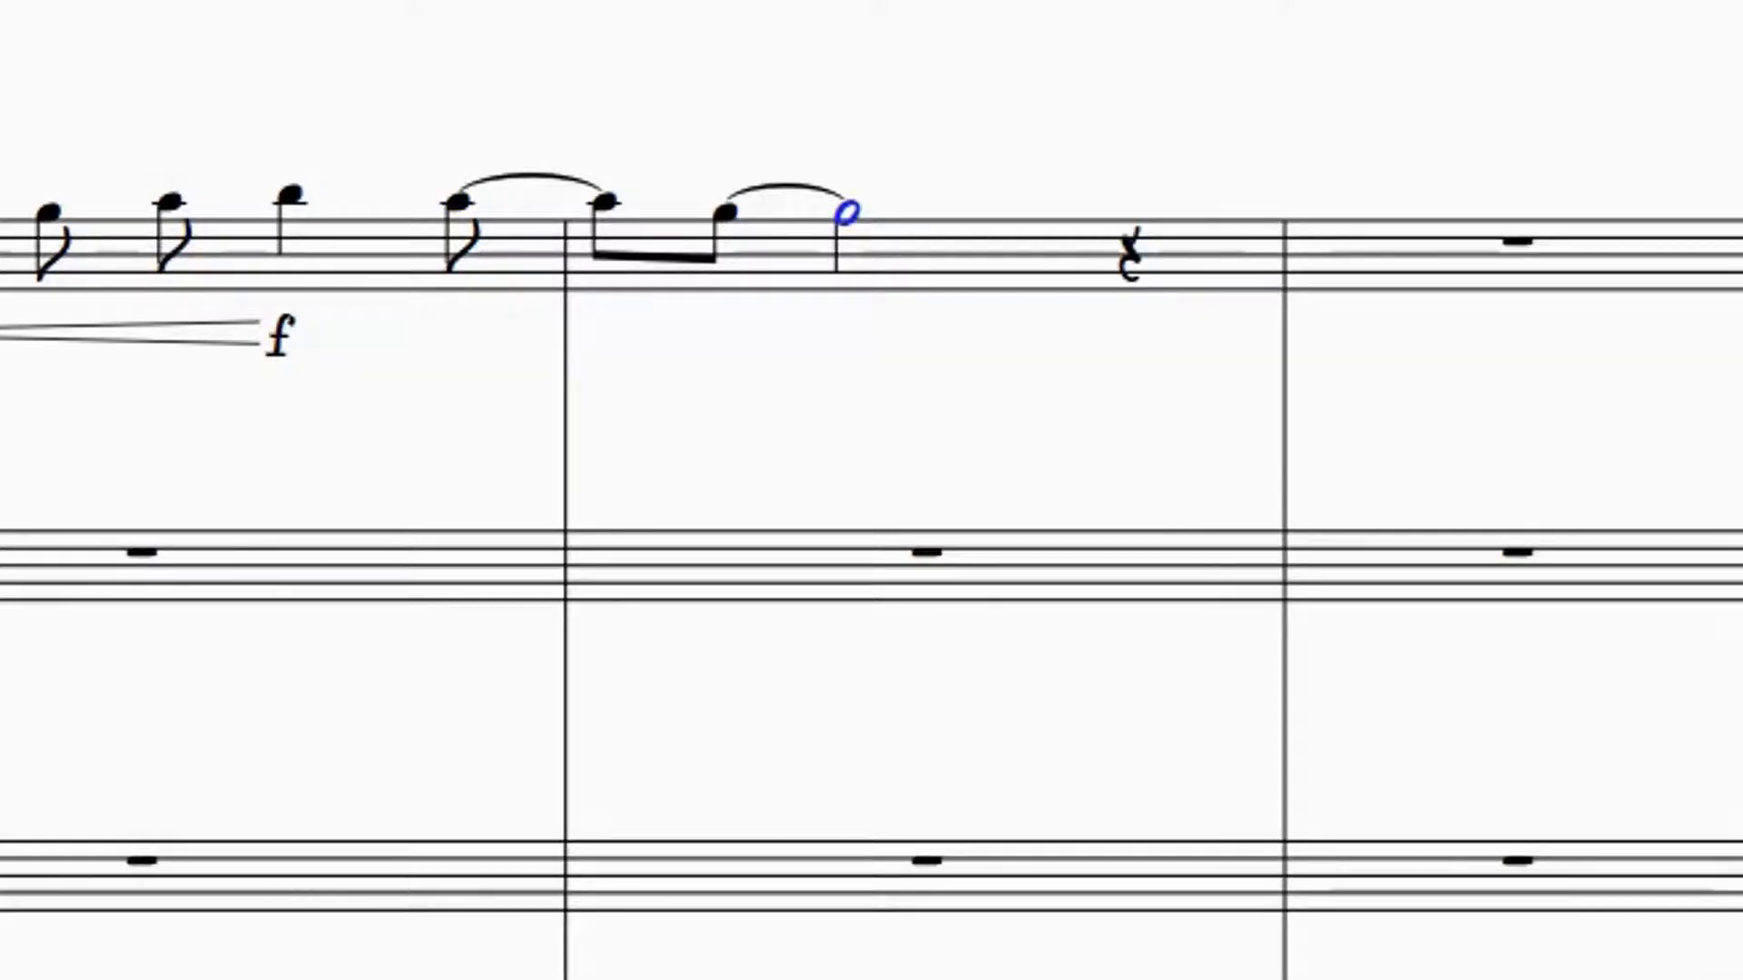
{"action": "key", "text": "shift+q"}
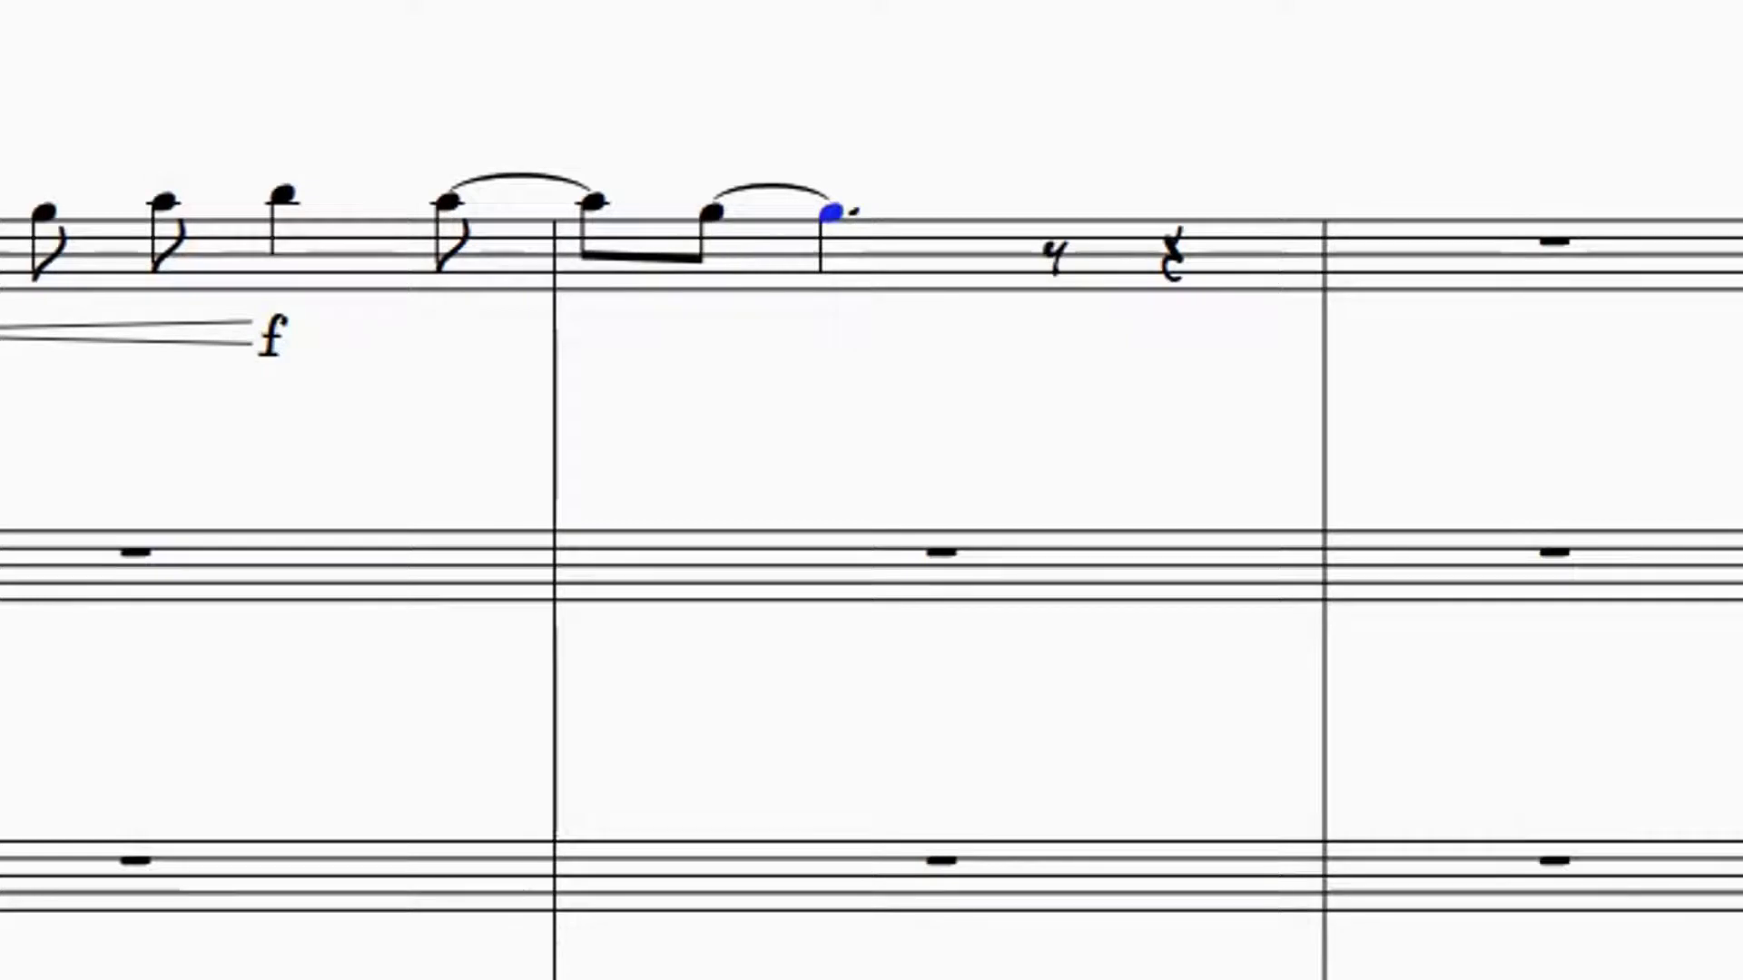
{"action": "key", "text": "6"}
{"action": "key", "text": "period"}
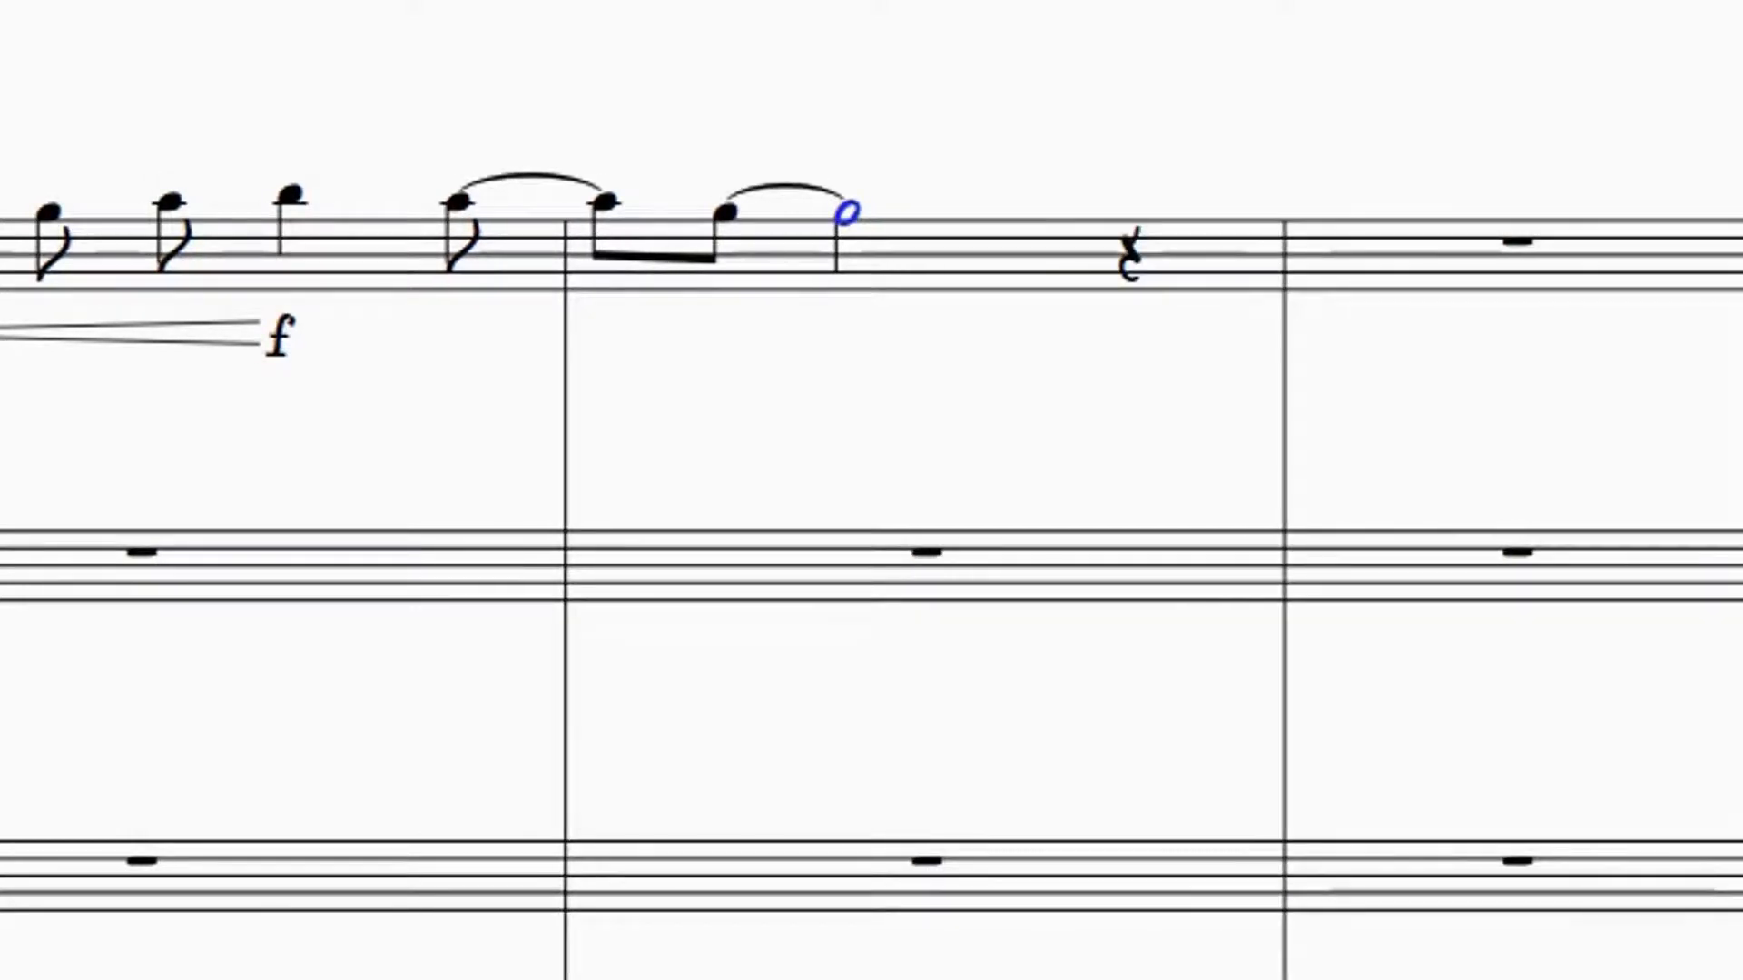
Step: Add a pp dynamic on the quarter rest ending Flute bar 2 and hide it
{"action": "key", "text": "Right"}
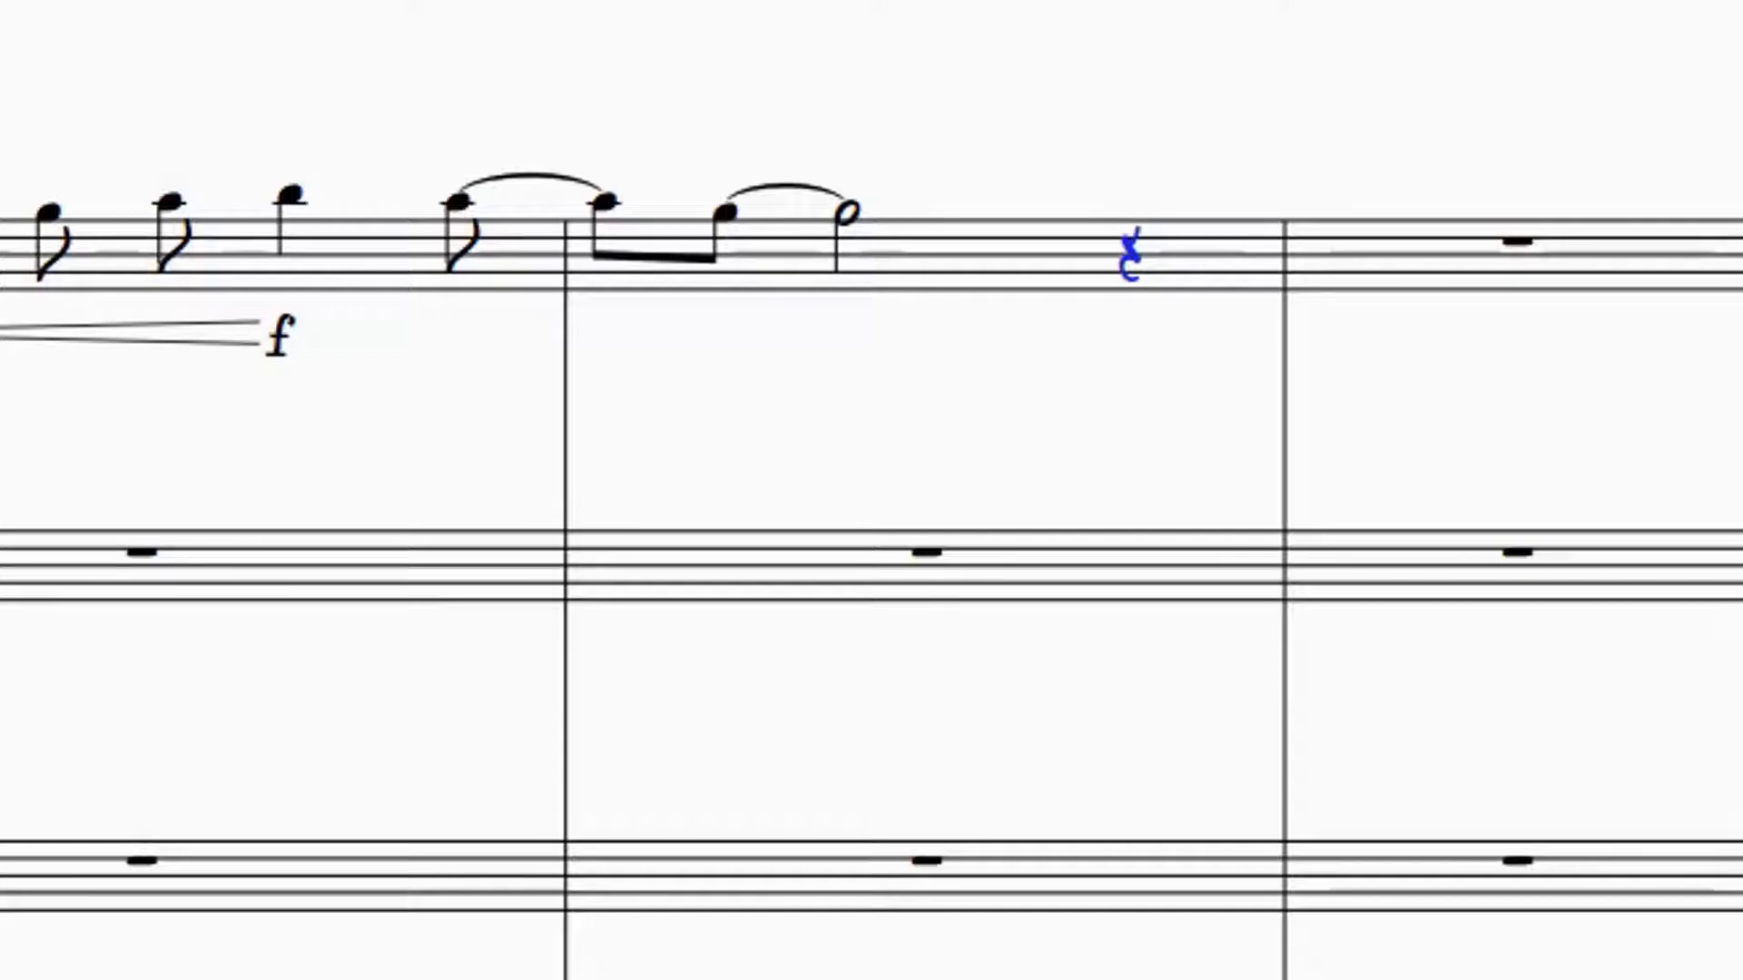
{"action": "key", "text": "ctrl+d"}
{"action": "type", "text": "pp"}
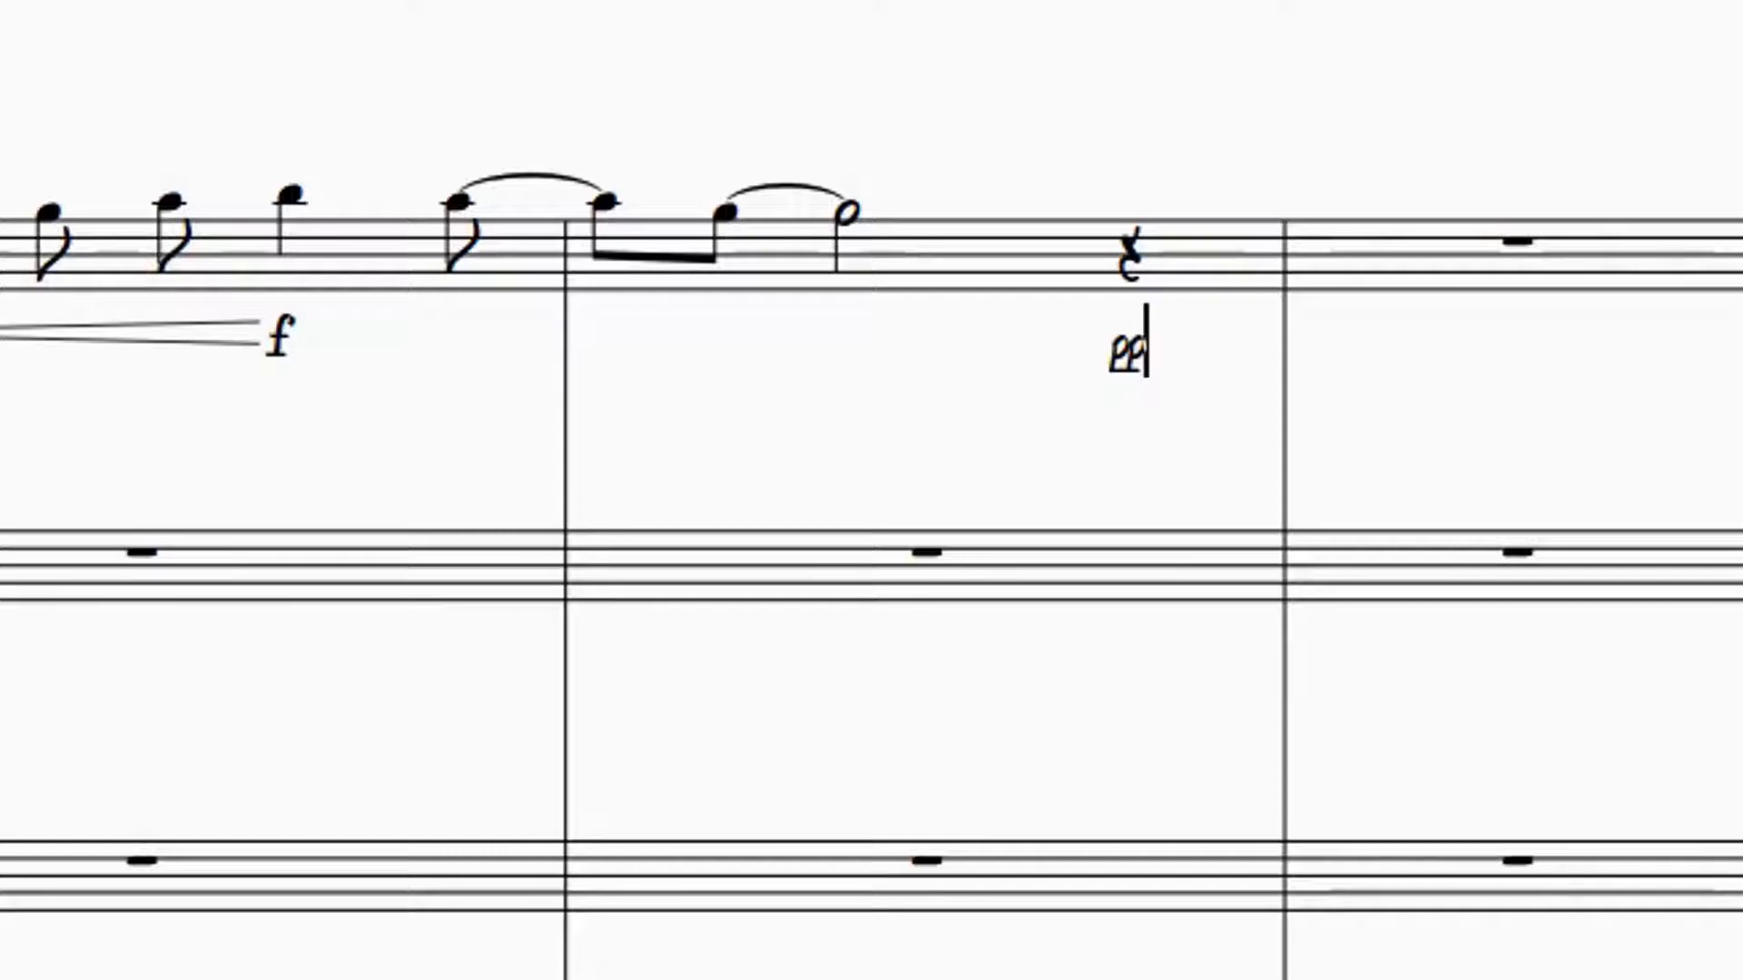
{"action": "key", "text": "Escape"}
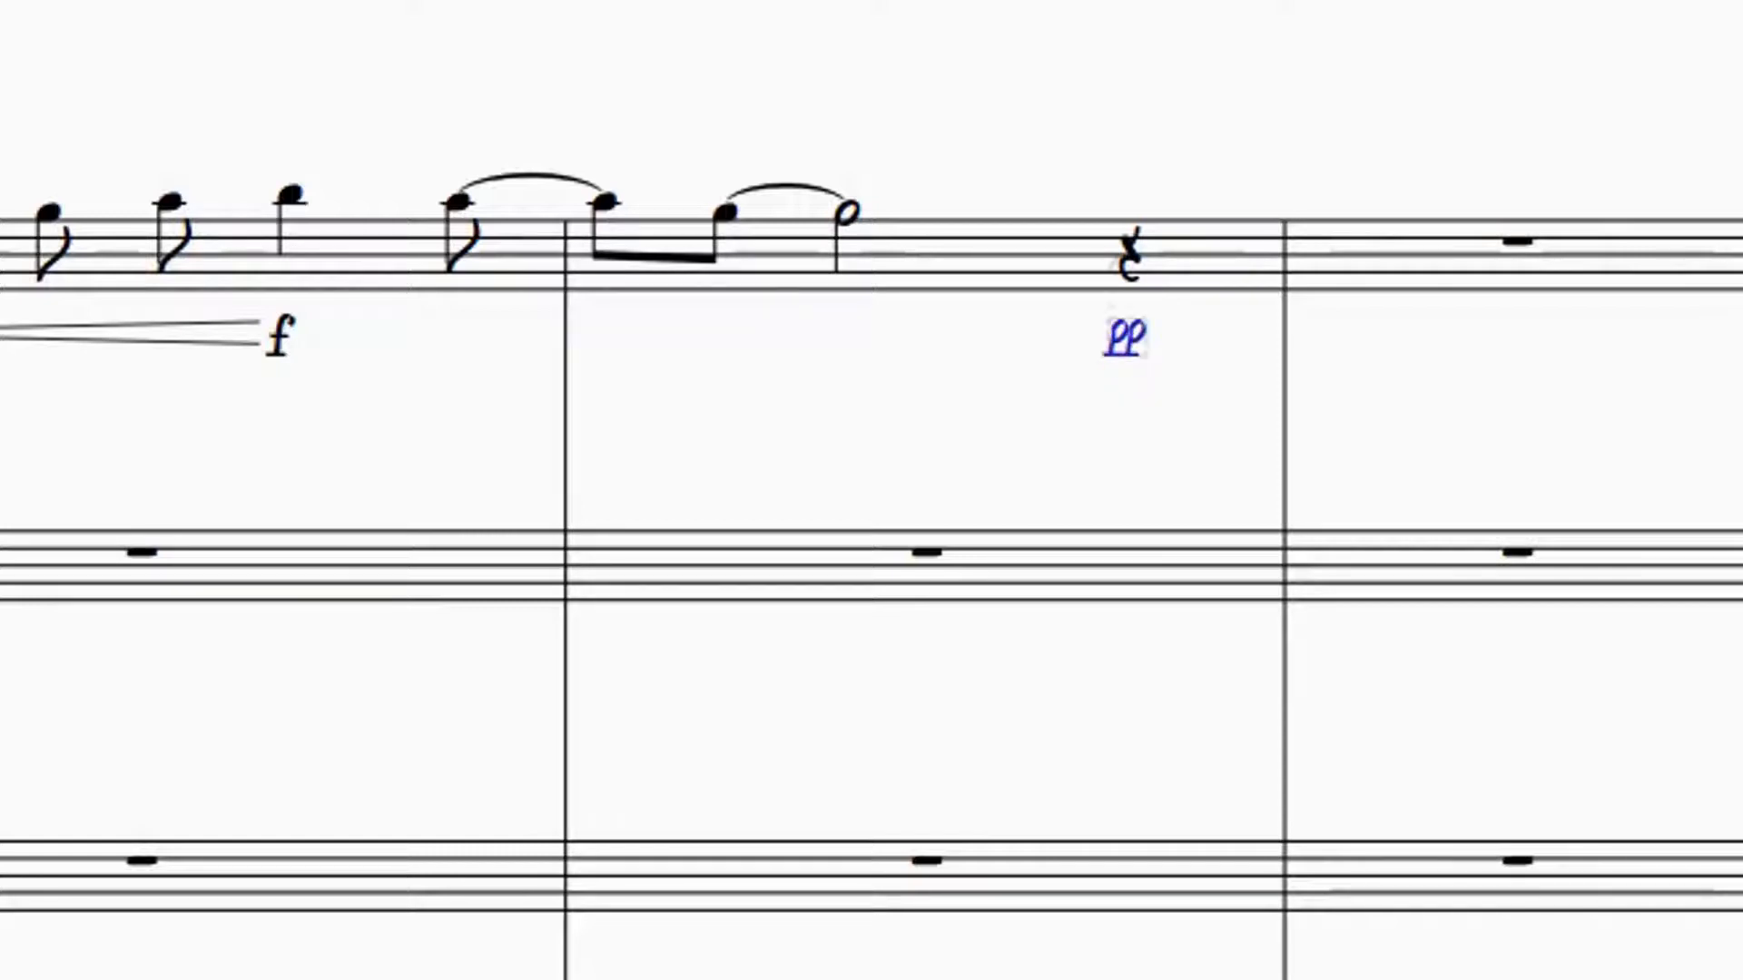
{"action": "key", "text": "ctrl+shift+h"}
Step: Add a diminuendo hairpin from the f quarter note in bar 1 through the half note in Flute bar 2
{"action": "left_click", "coordinate": [847, 212]}
{"action": "left_click", "coordinate": [291, 195]}
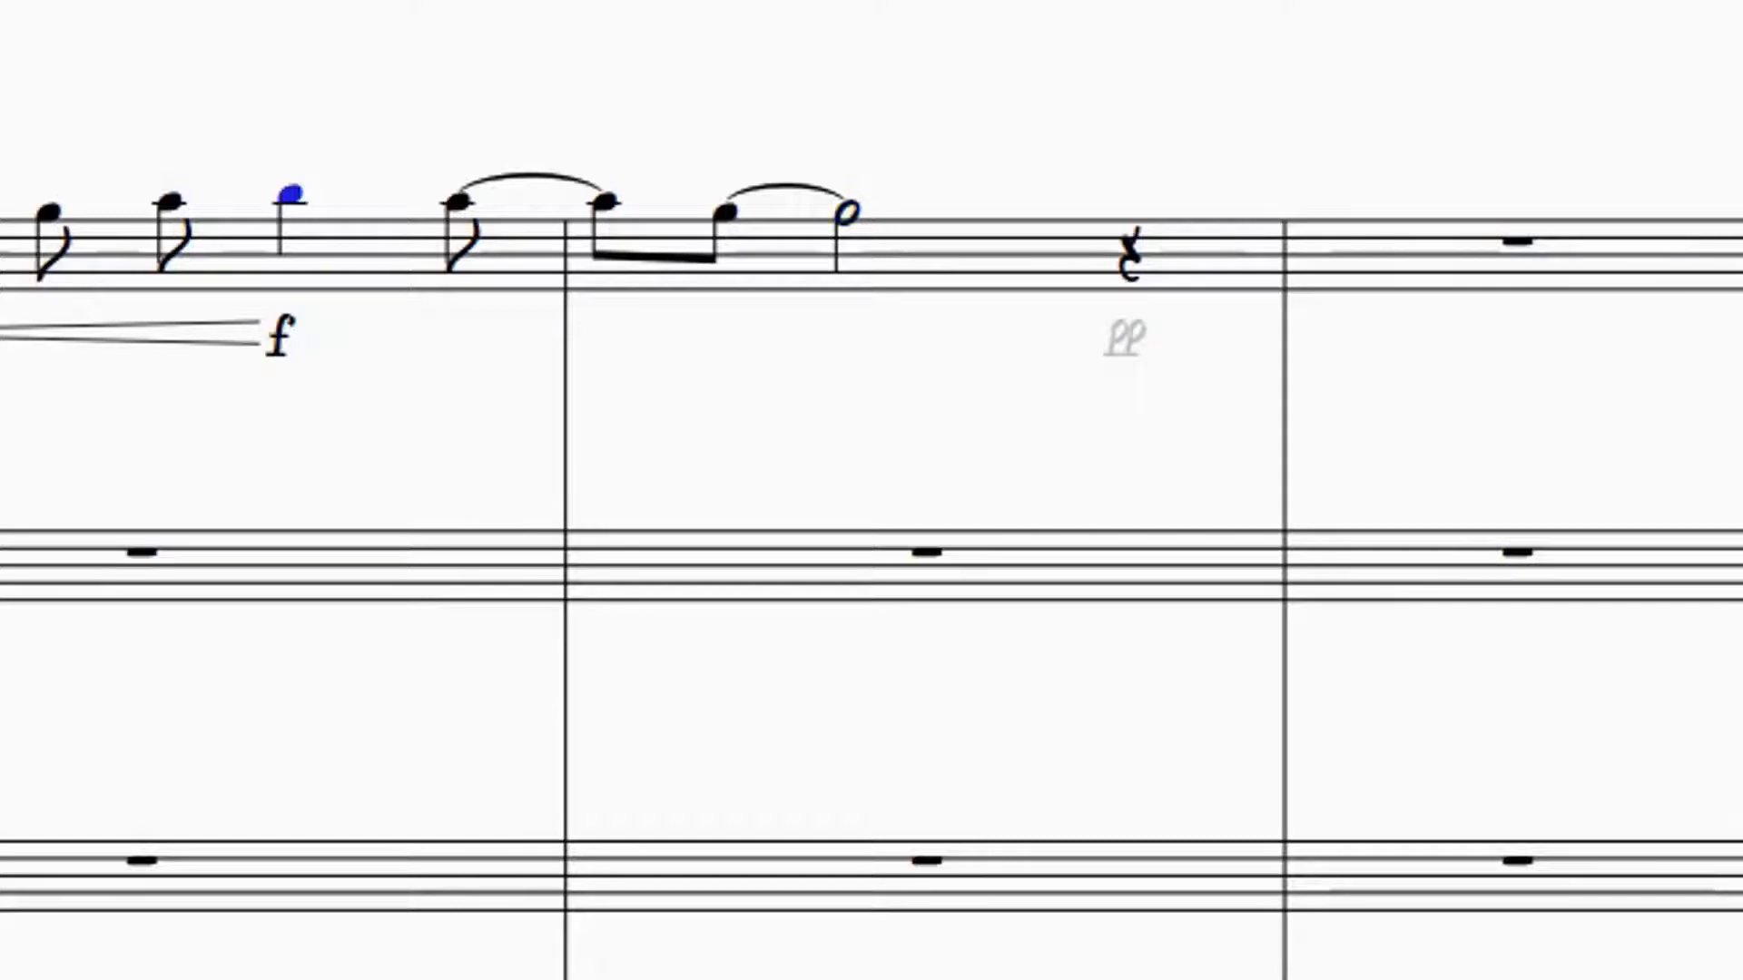
{"action": "left_click", "coordinate": [847, 213], "text": "shift"}
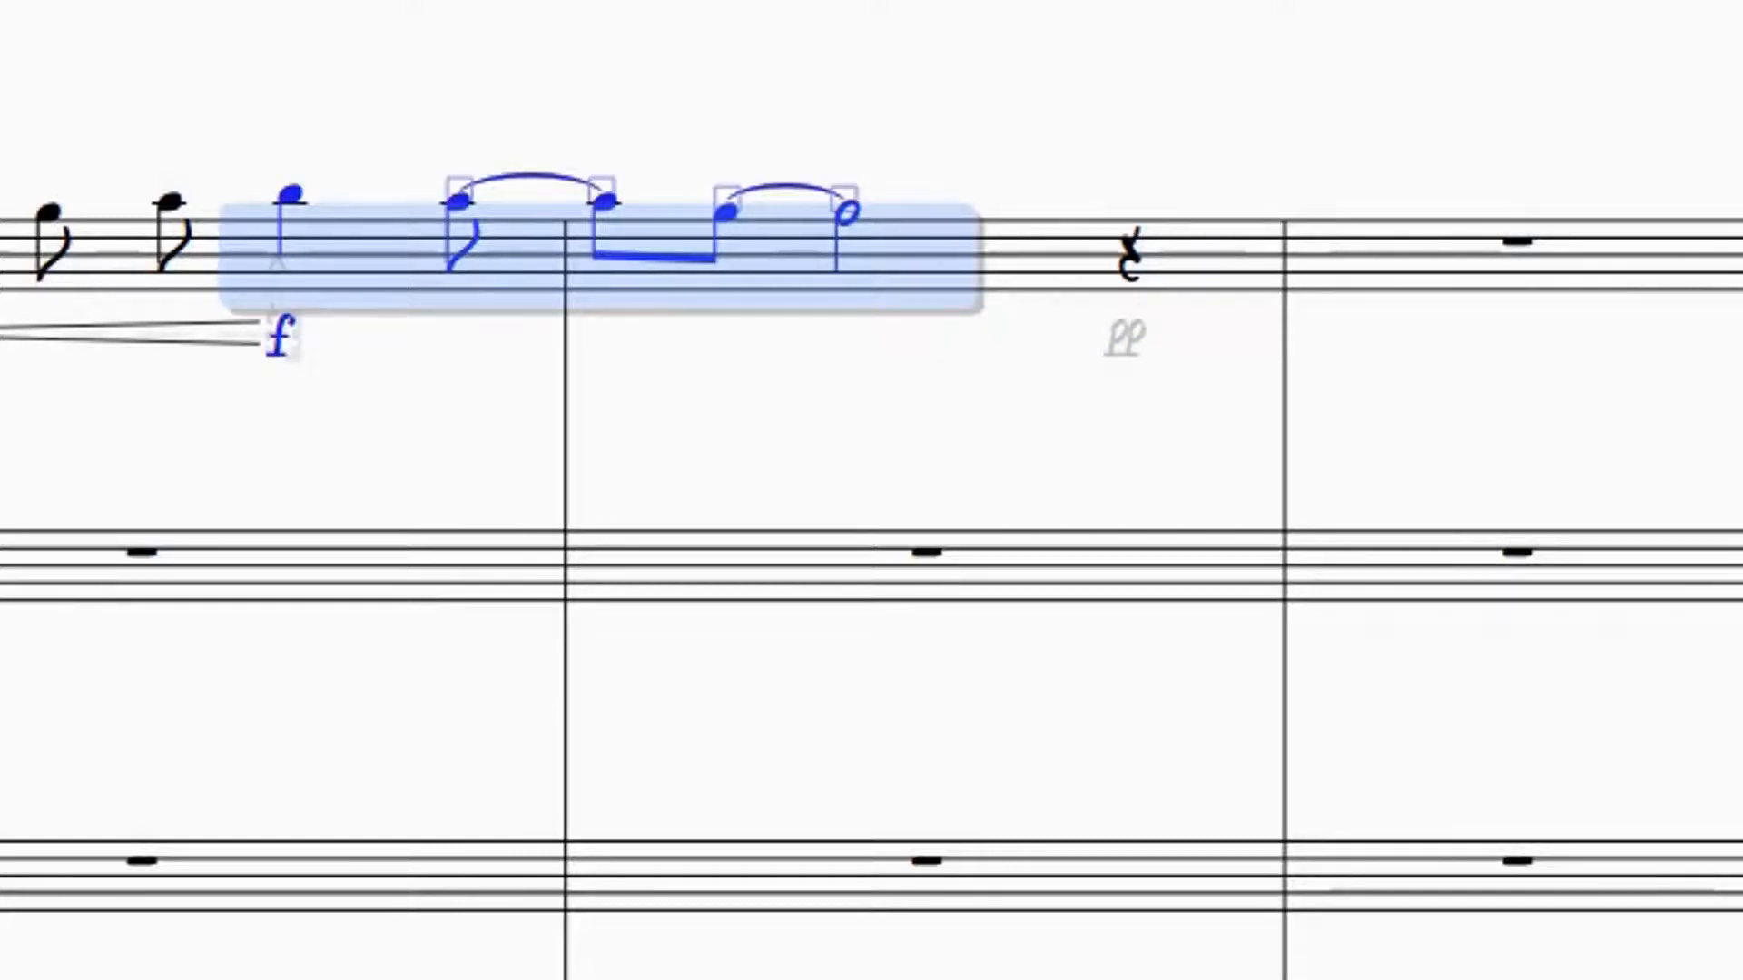
{"action": "key", "text": "shift+period"}
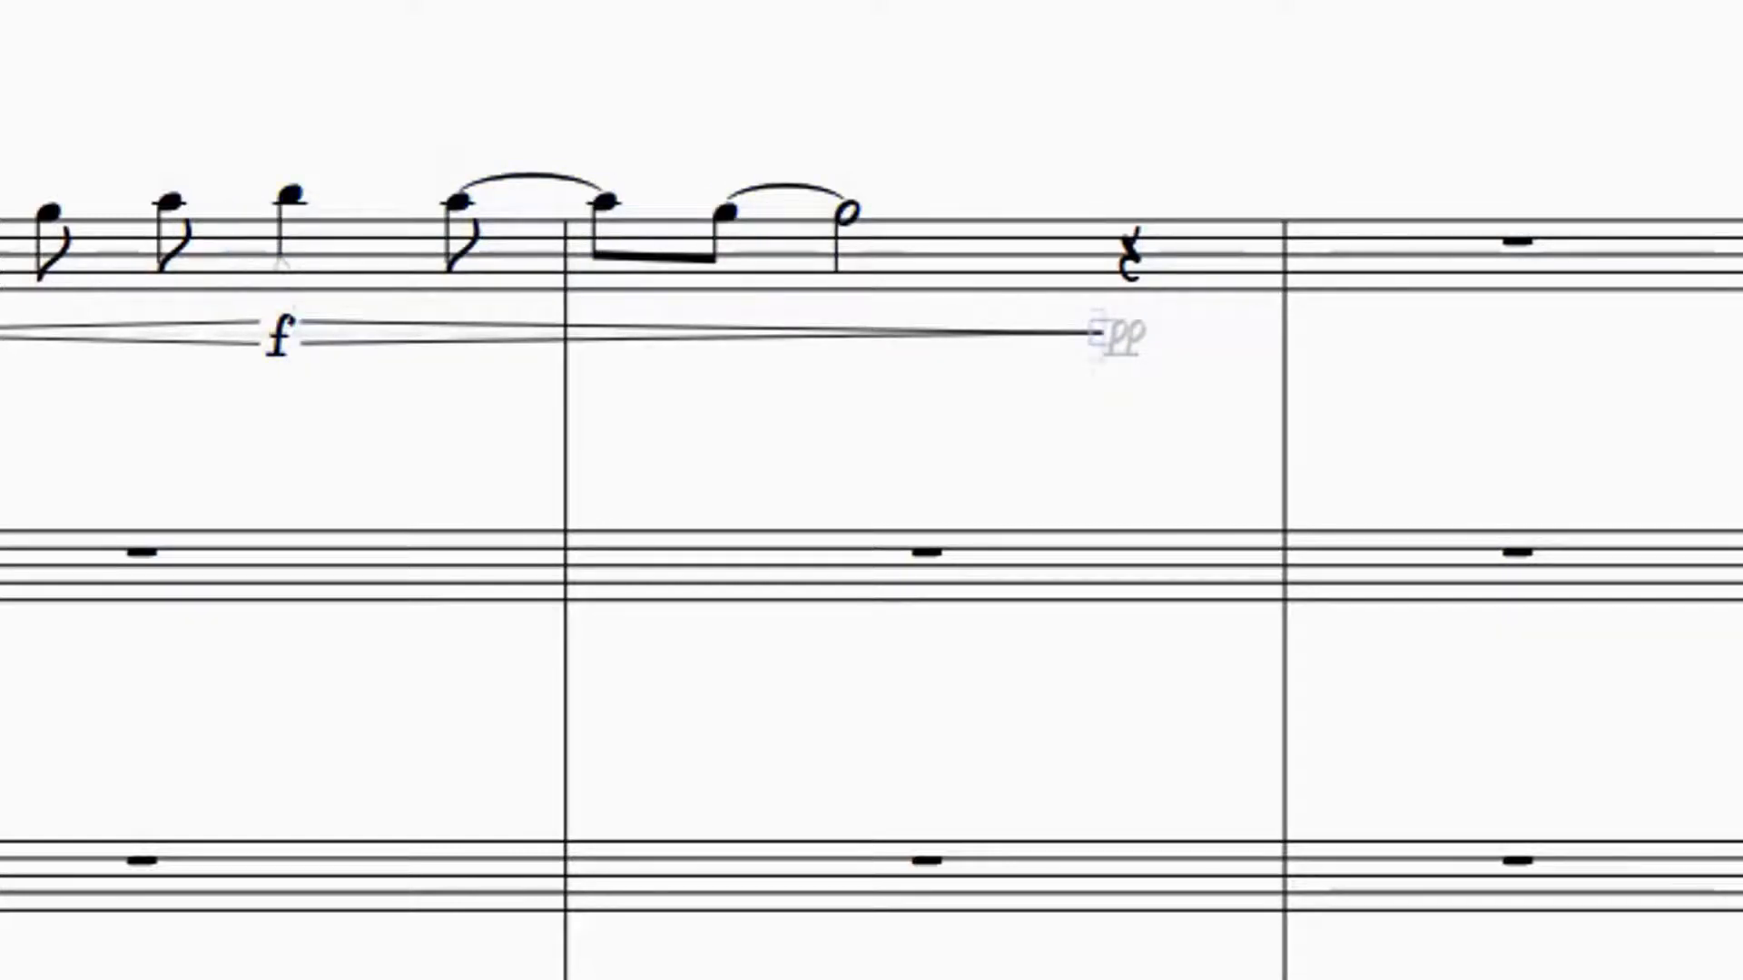
Step: Restore the dot on the half-note G5 in Flute bar 2 and clear the selection
{"action": "left_click", "coordinate": [847, 214]}
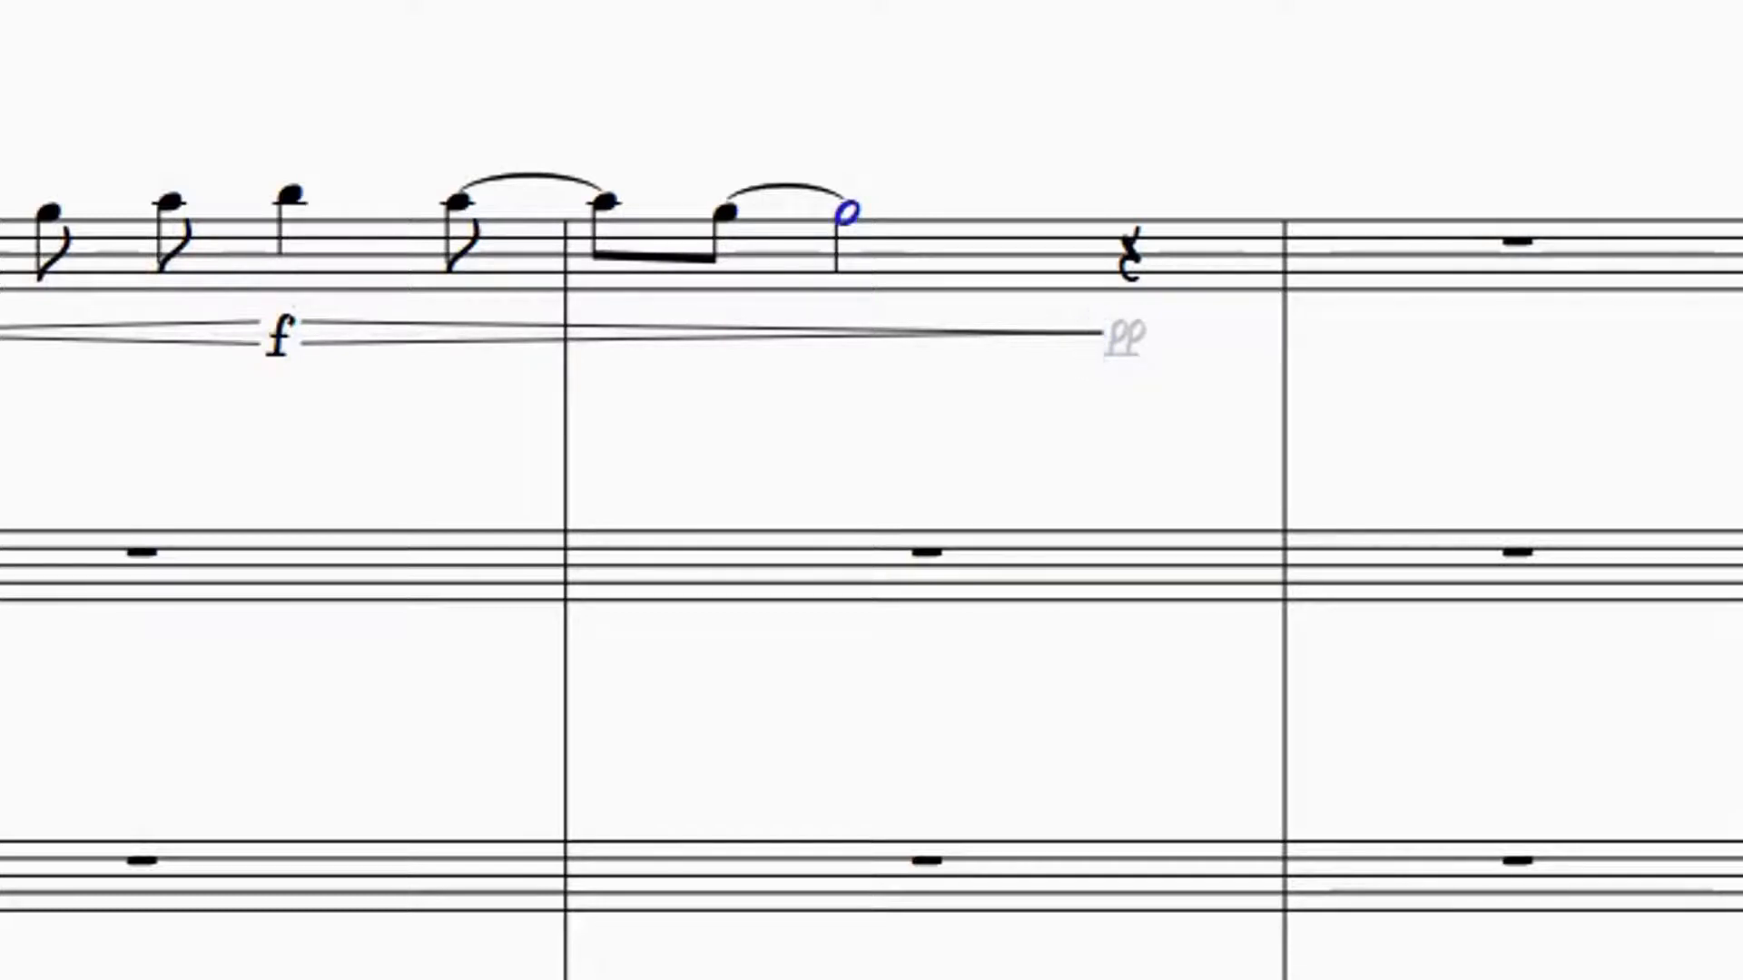
{"action": "key", "text": "period"}
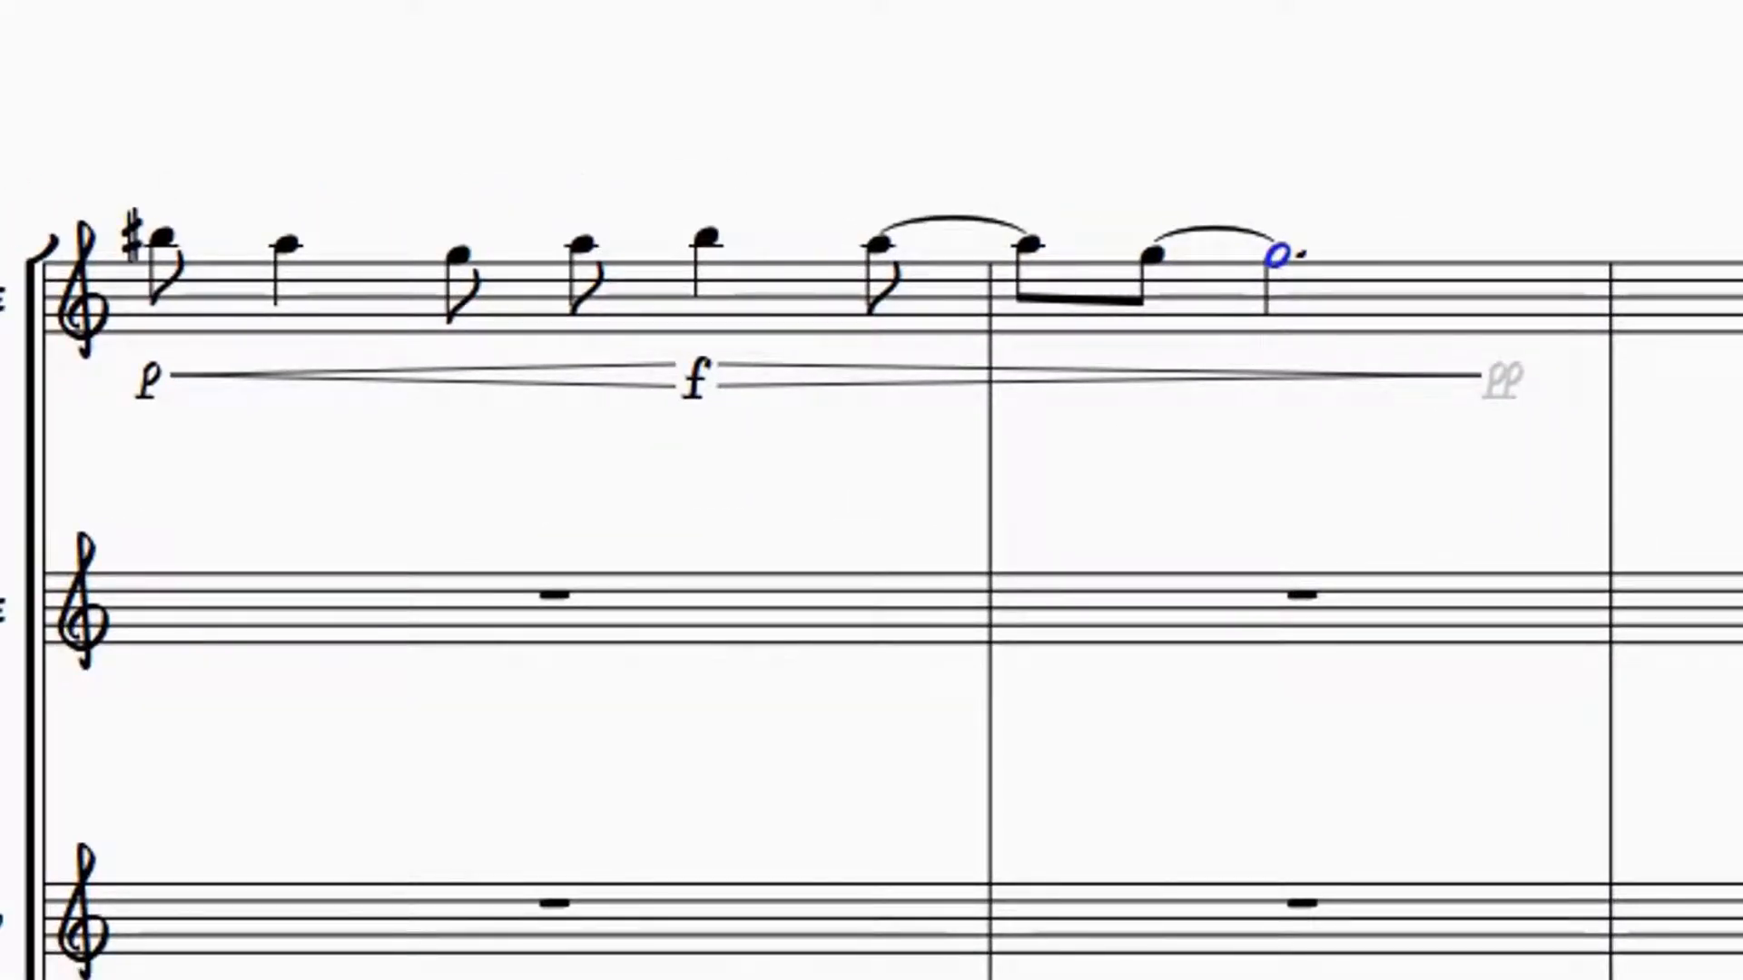
{"action": "key", "text": "Escape"}
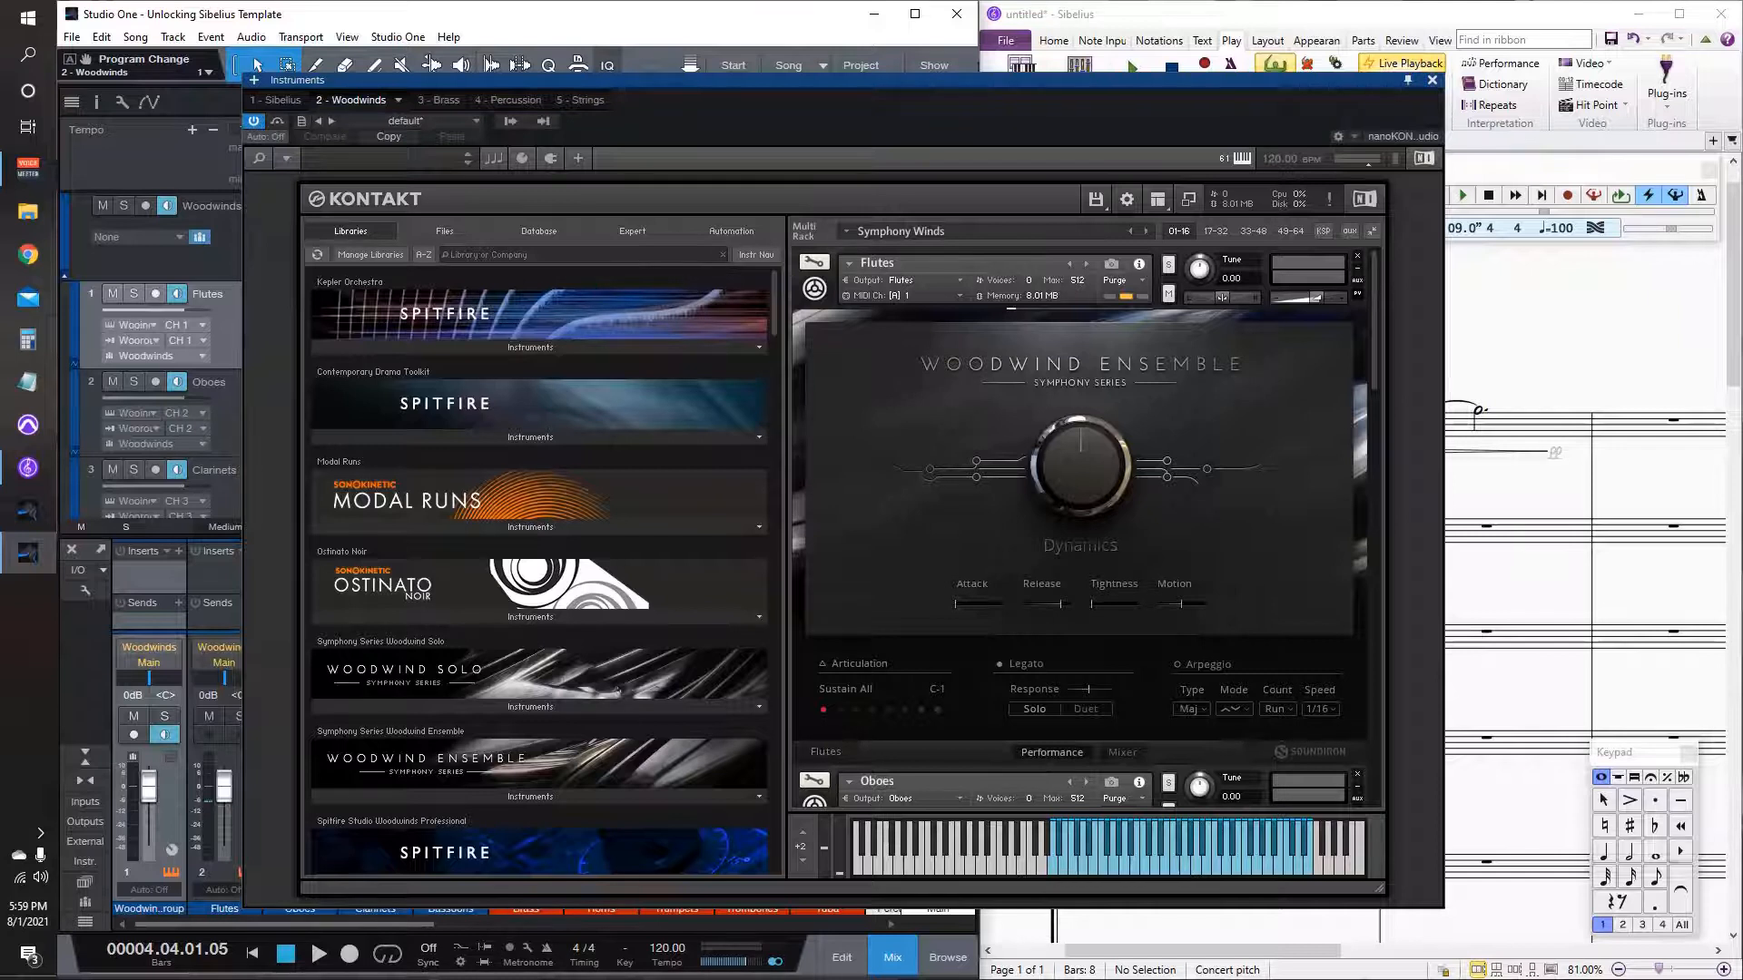
Step: Switch the Woodwinds Kontakt instrument to its Additional View and move the Instruments window low enough to uncover the Flute staff in Sibelius
{"action": "left_click", "coordinate": [286, 158]}
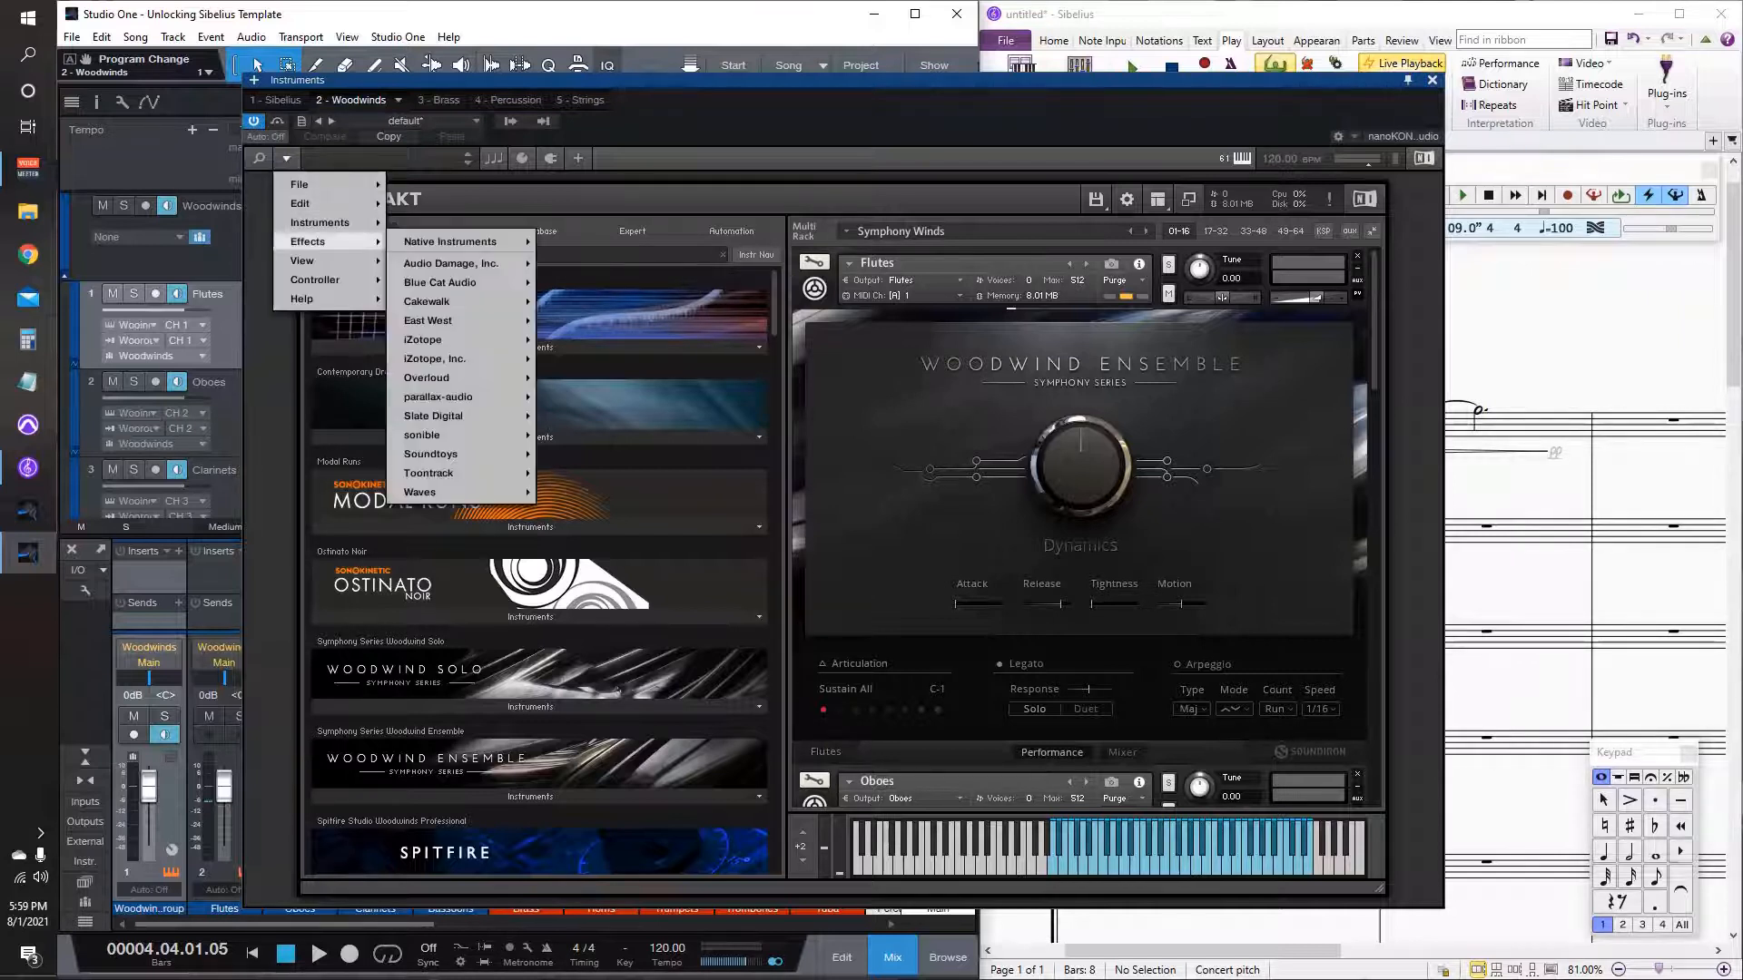
{"action": "mouse_move", "coordinate": [329, 261]}
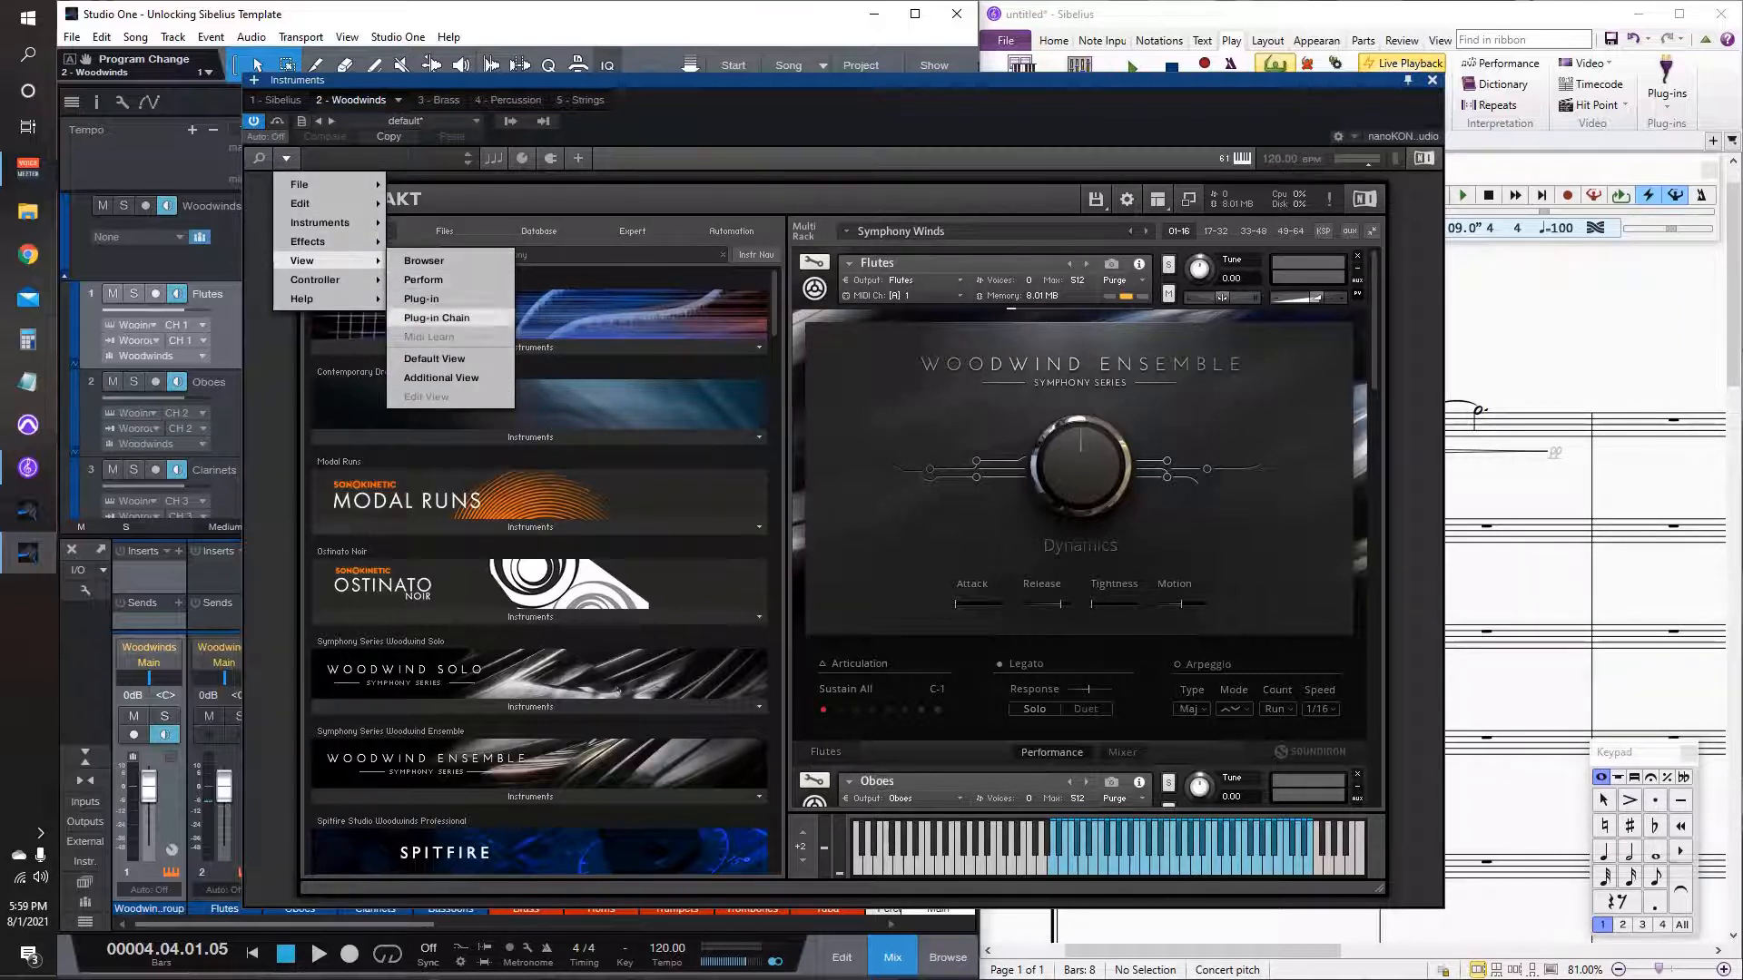
{"action": "left_click", "coordinate": [441, 378]}
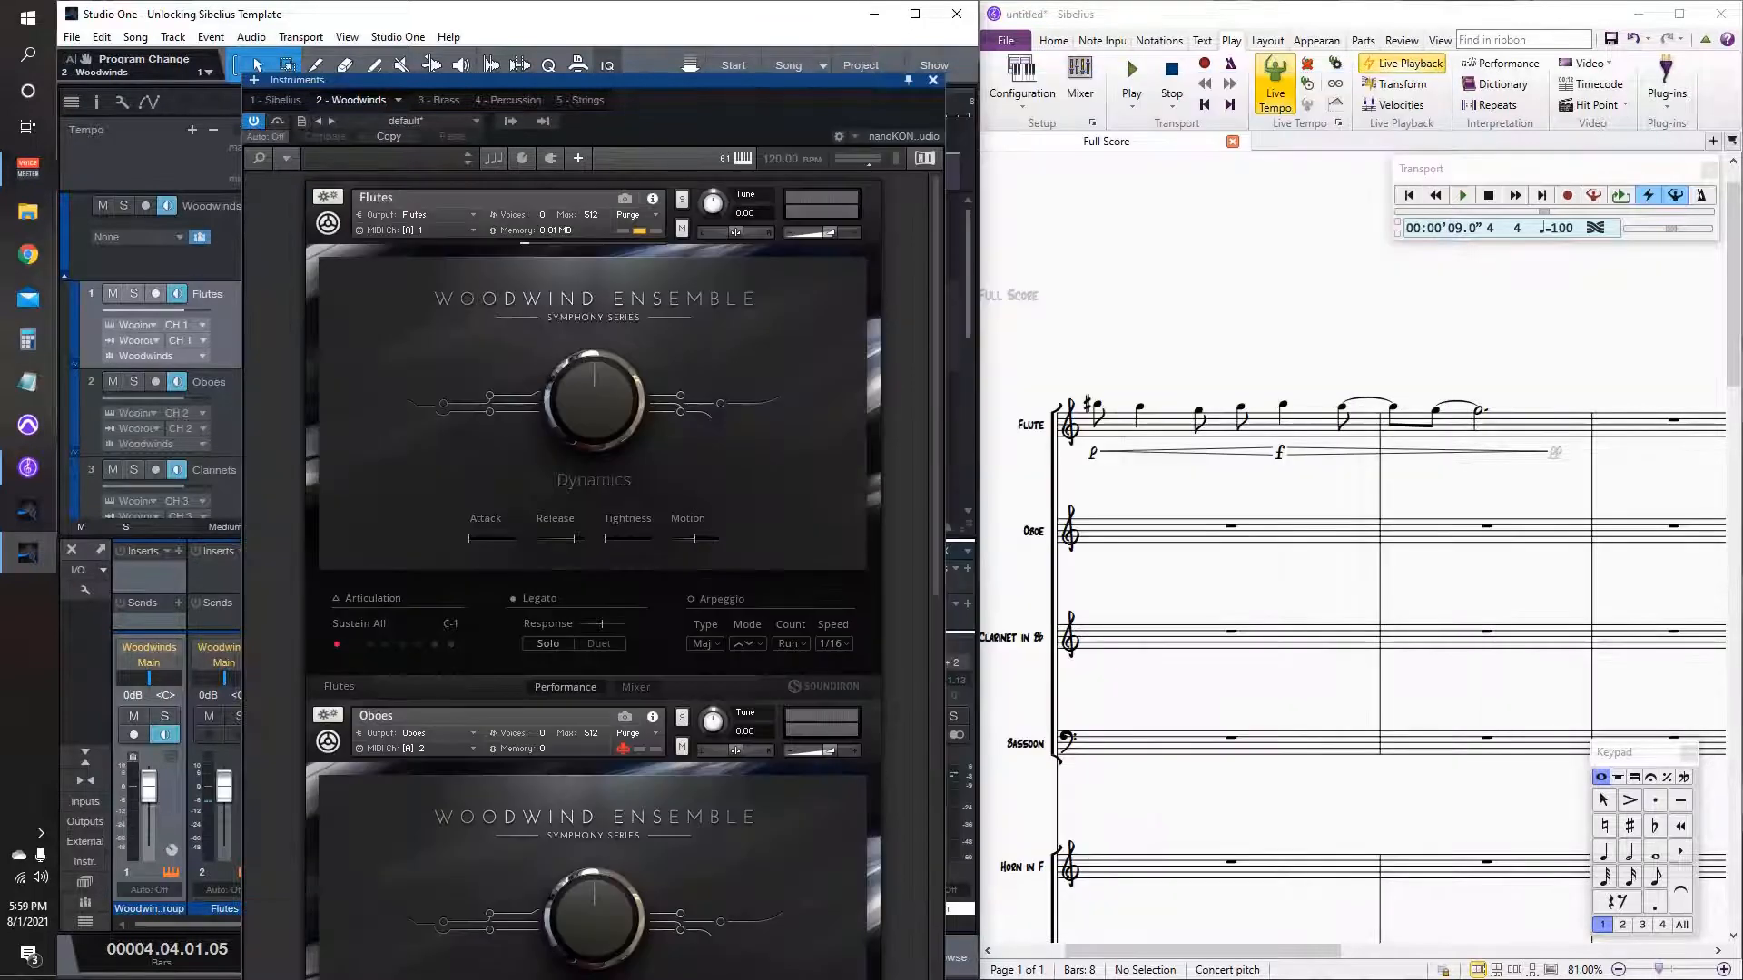
{"action": "left_click_drag", "start_coordinate": [364, 80], "coordinate": [713, 118]}
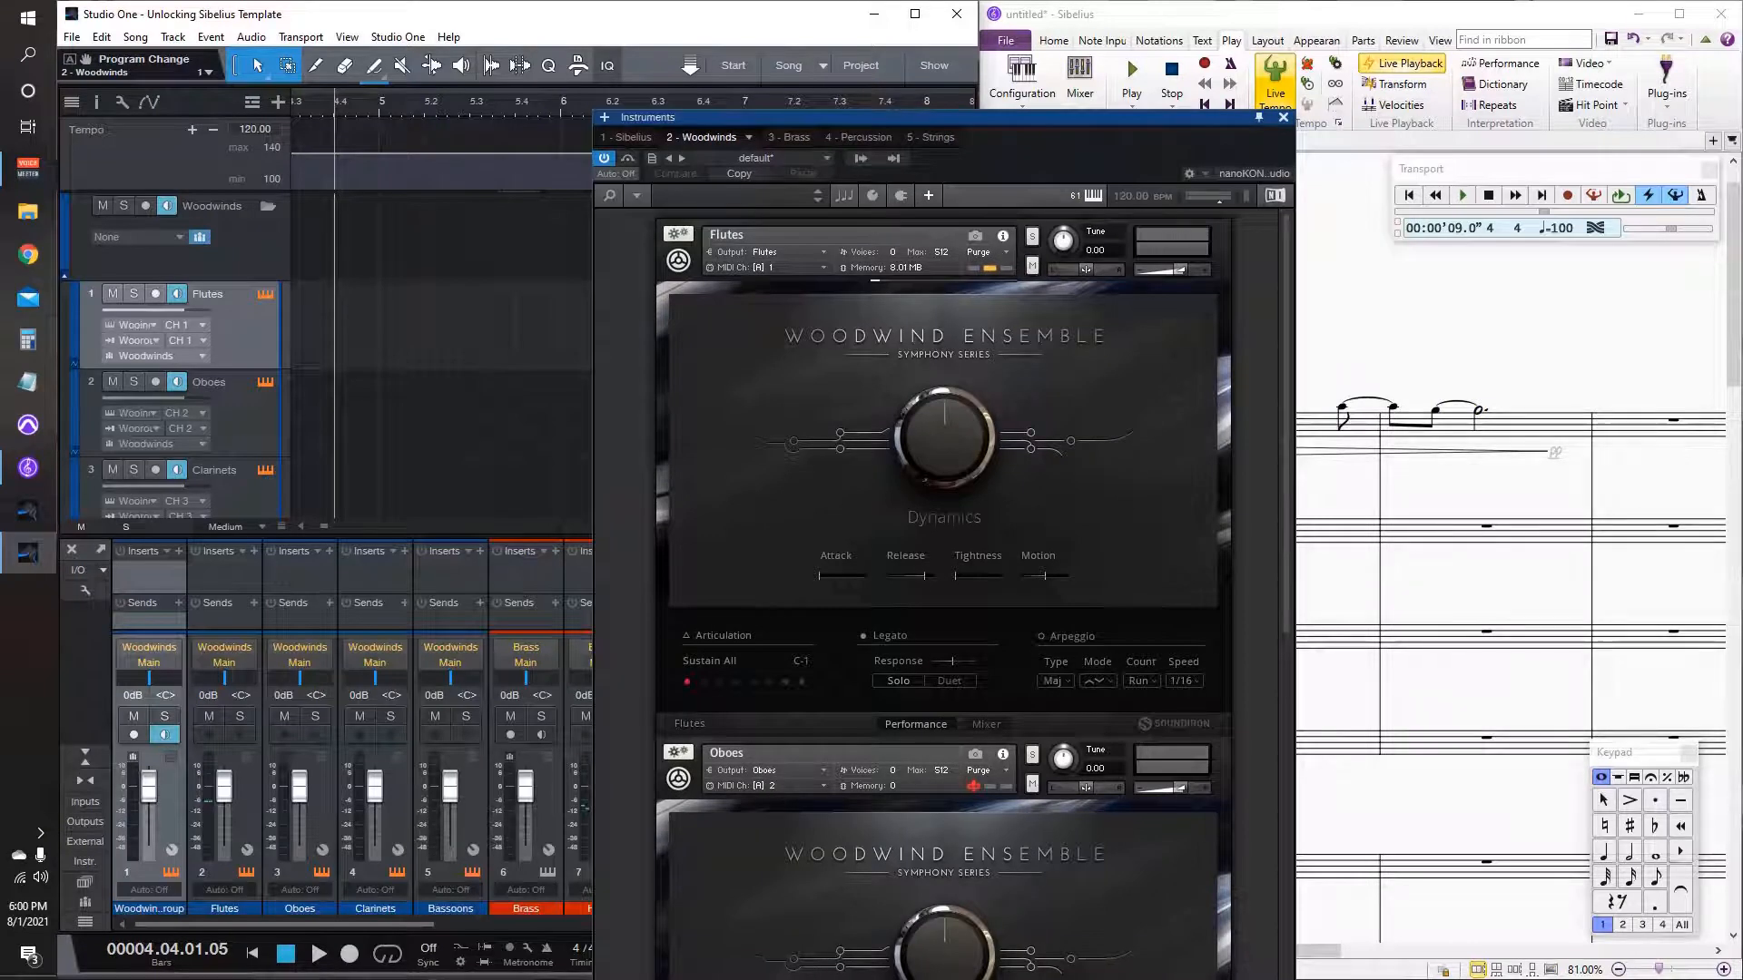
{"action": "left_click_drag", "start_coordinate": [713, 117], "coordinate": [385, 441]}
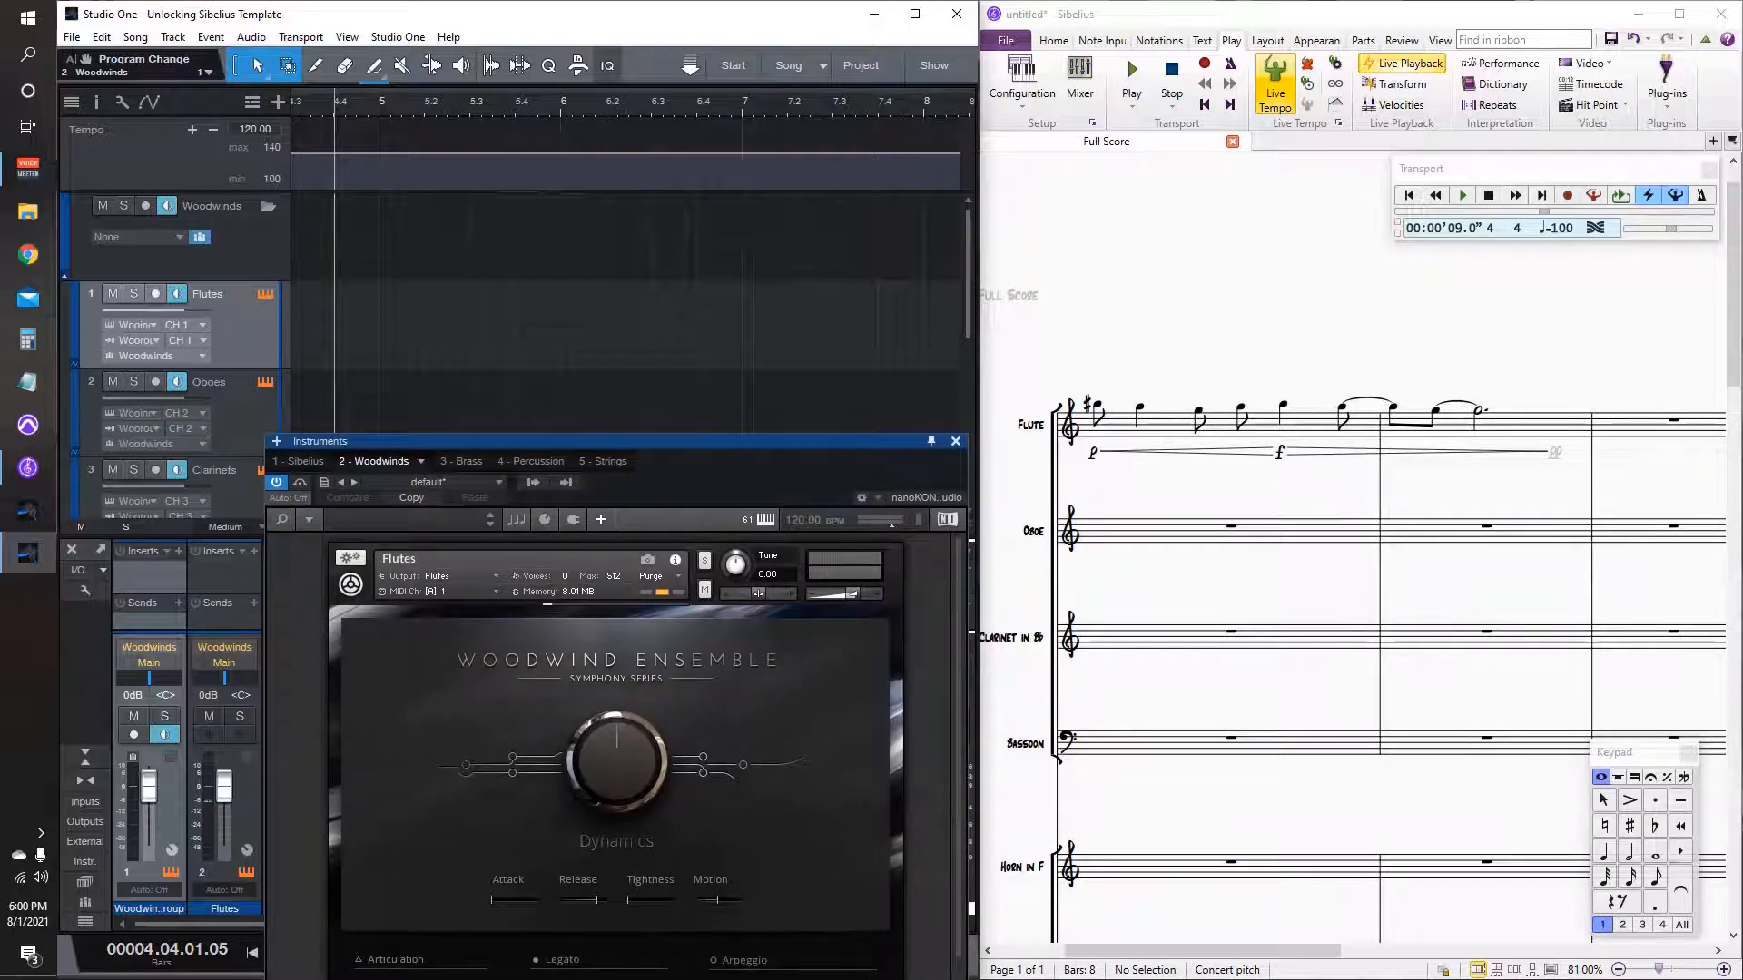
Step: Play the Sibelius score from the beginning through the Flute phrase while watching the Kontakt Flutes patch, and stop playback
{"action": "left_click_drag", "start_coordinate": [1289, 581], "coordinate": [1299, 583]}
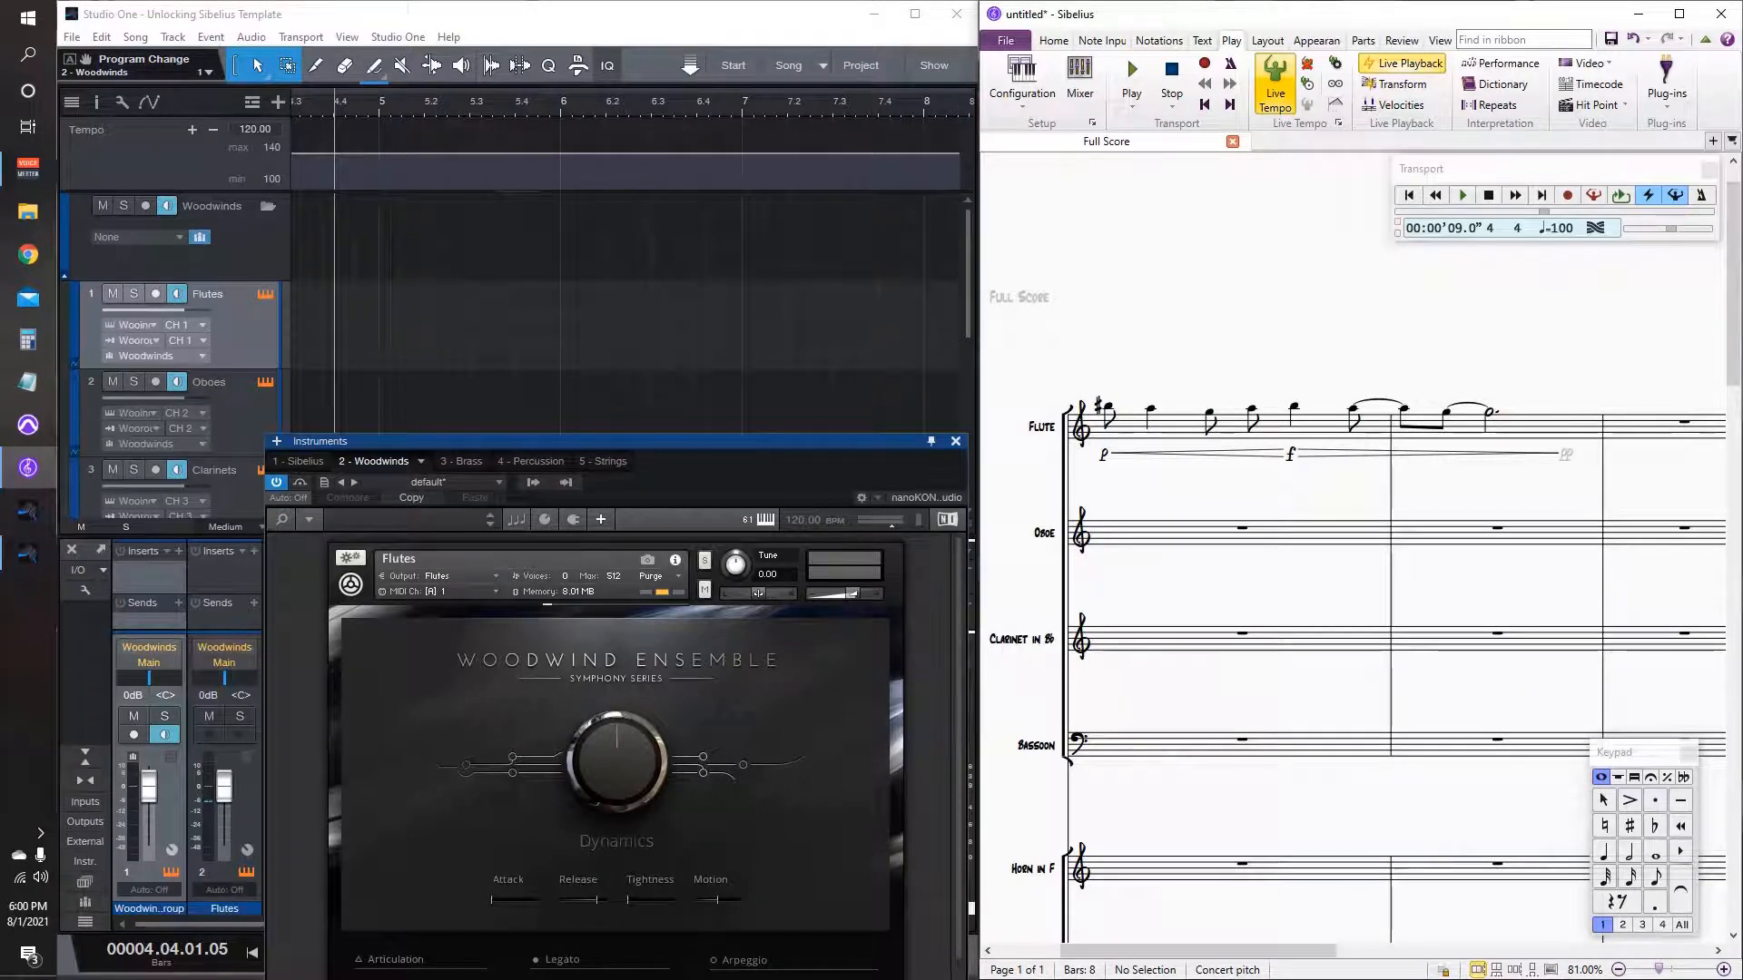
{"action": "key", "text": "ctrl+["}
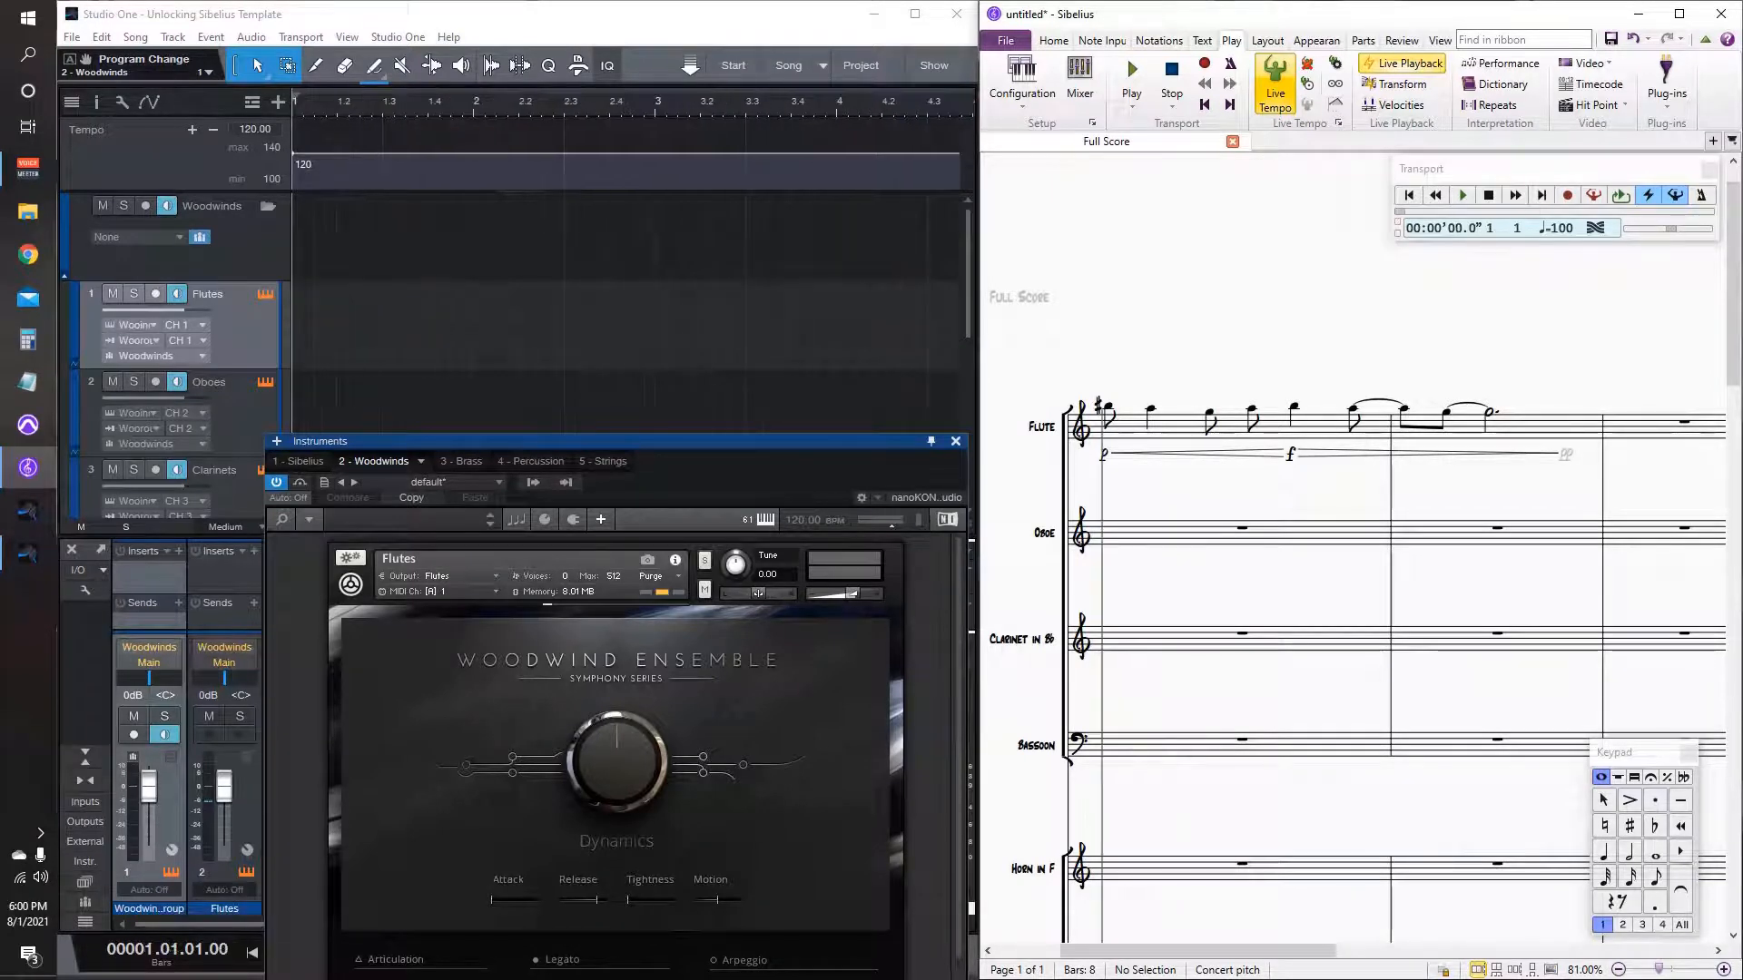
{"action": "key", "text": "space"}
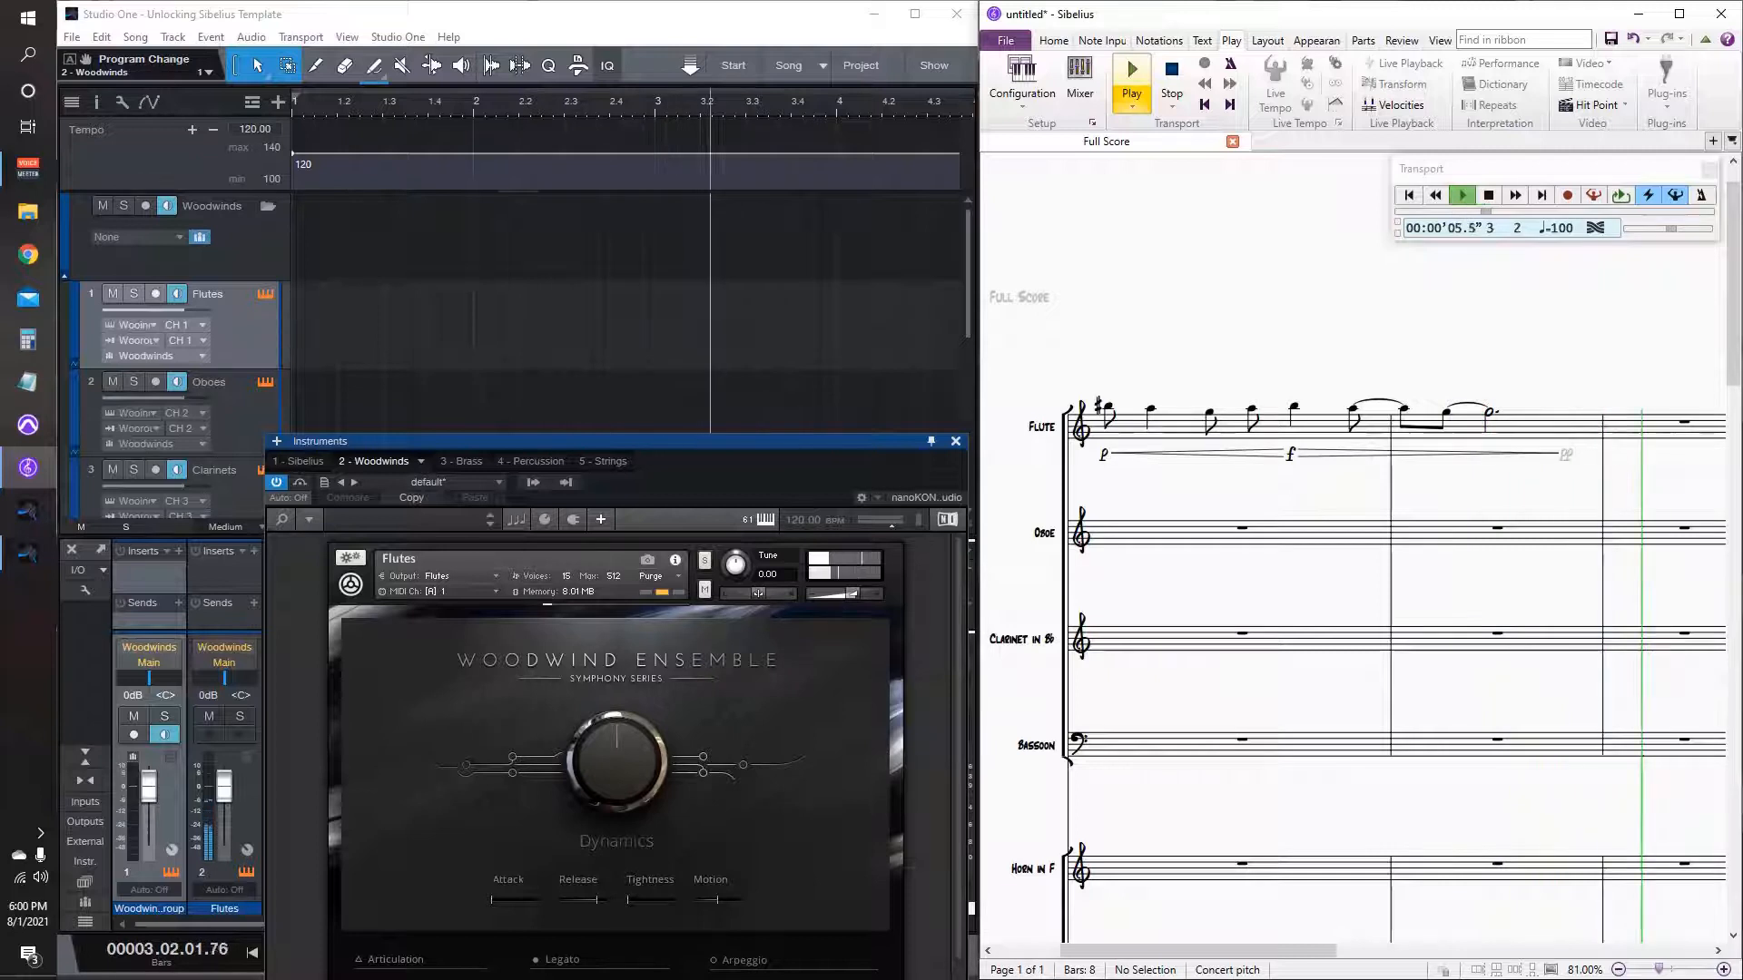
{"action": "key", "text": "space"}
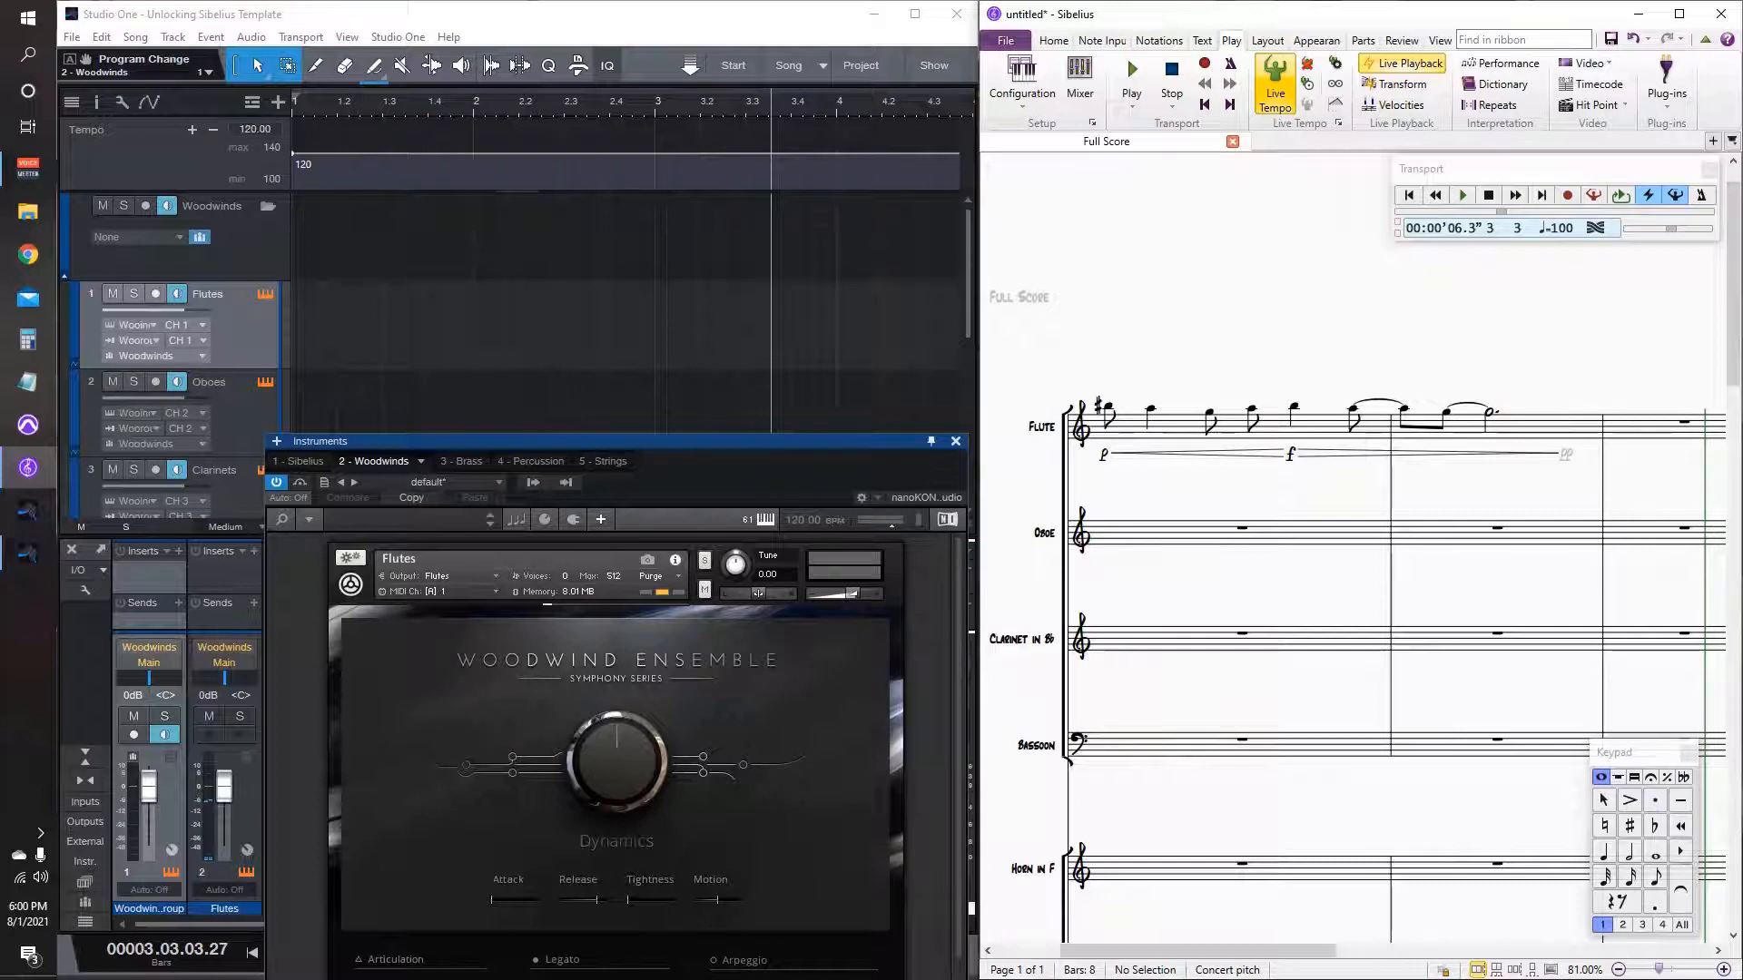
Step: Raise the Instruments window to expose the Flutes articulation controls, and slur the third through fifth notes of Flute bar 1 in Sibelius
{"action": "left_click_drag", "start_coordinate": [581, 441], "coordinate": [587, 391]}
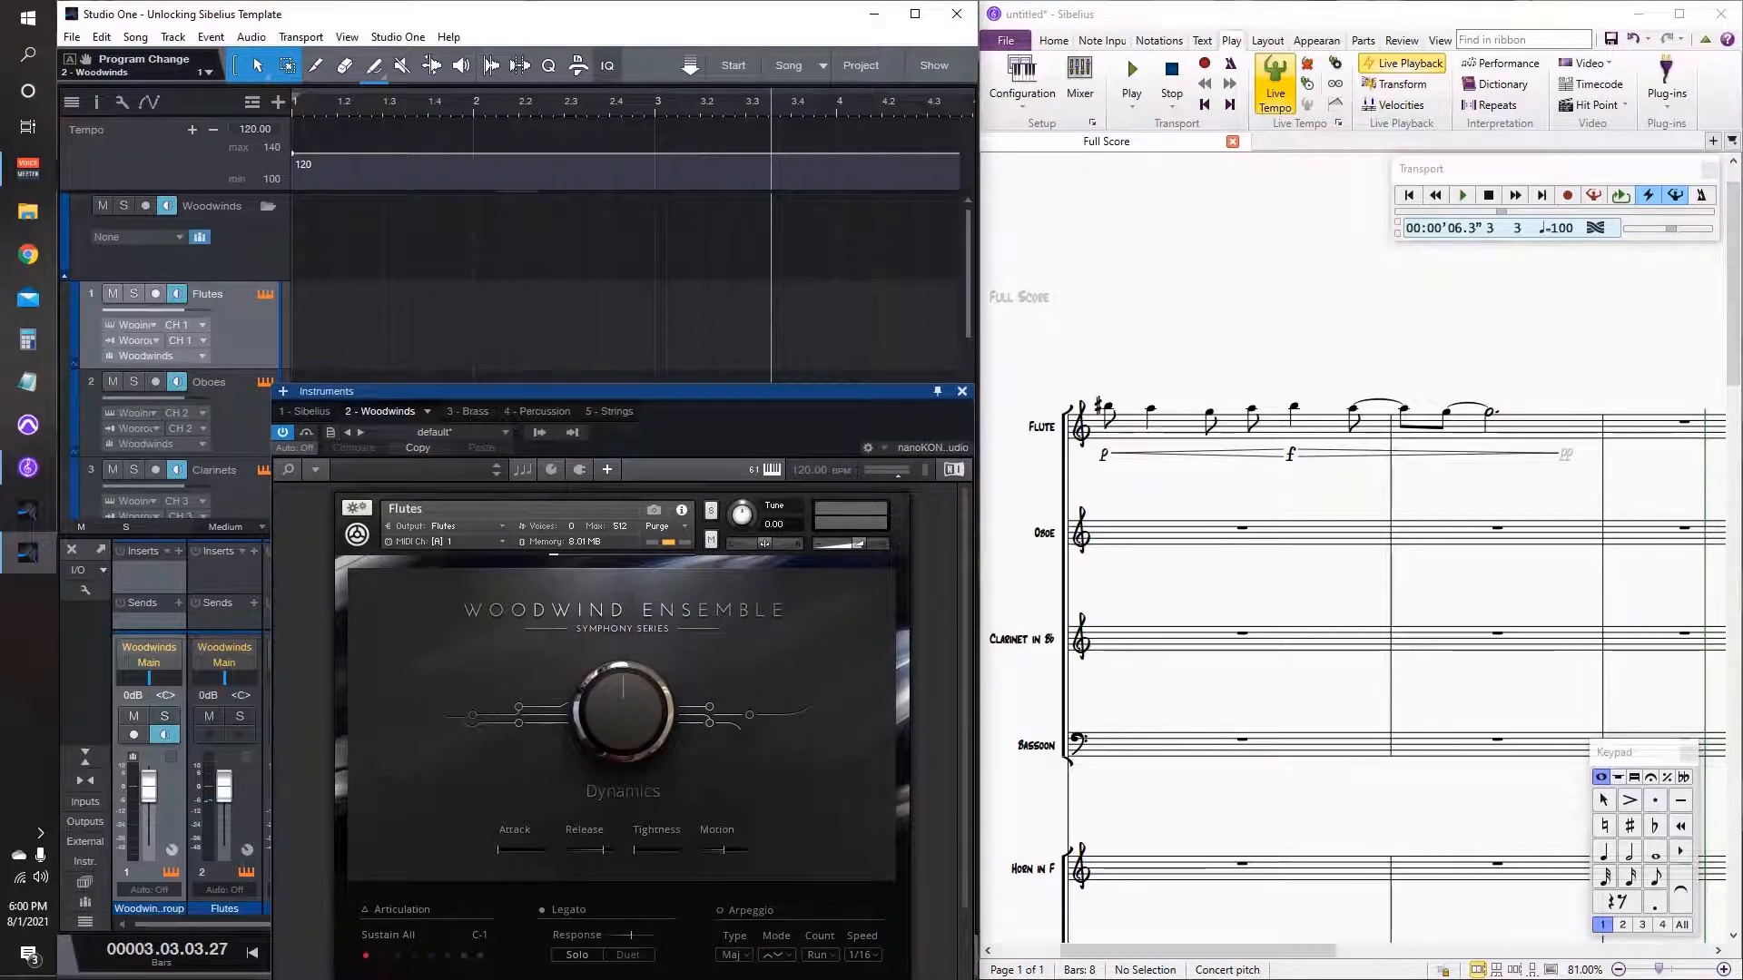
{"action": "left_click", "coordinate": [1209, 413]}
{"action": "key", "text": "shift+Right"}
{"action": "key", "text": "shift+Right"}
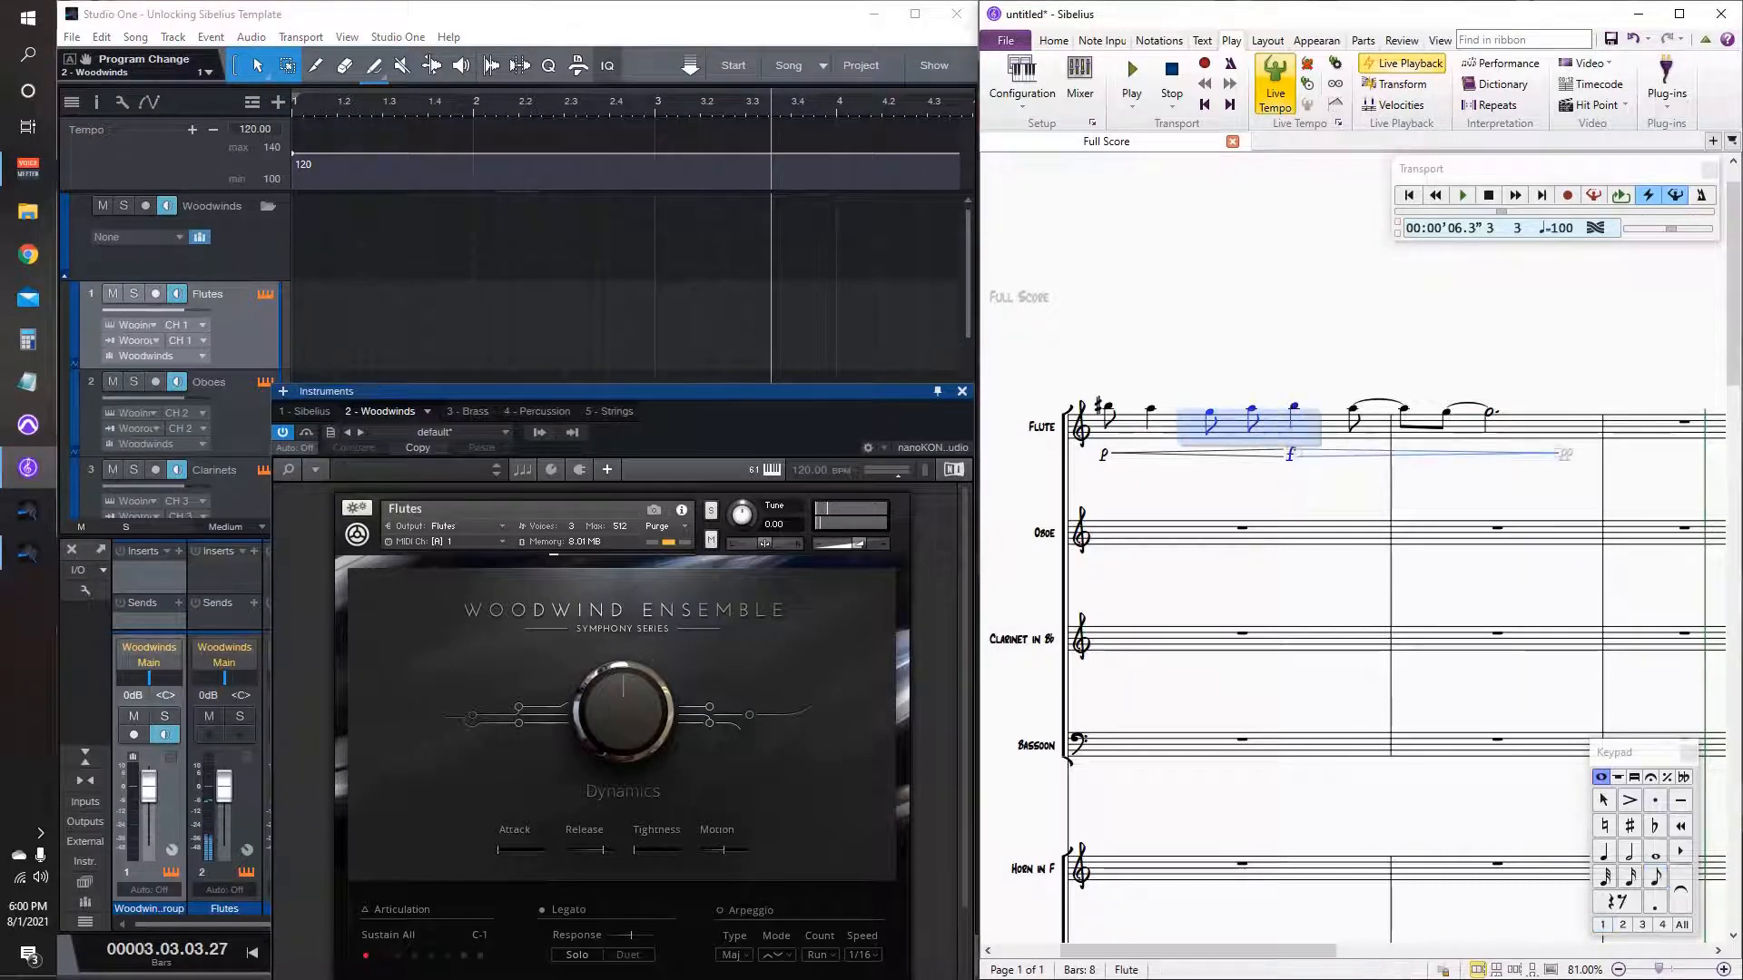
{"action": "key", "text": "s"}
{"action": "key", "text": "Escape"}
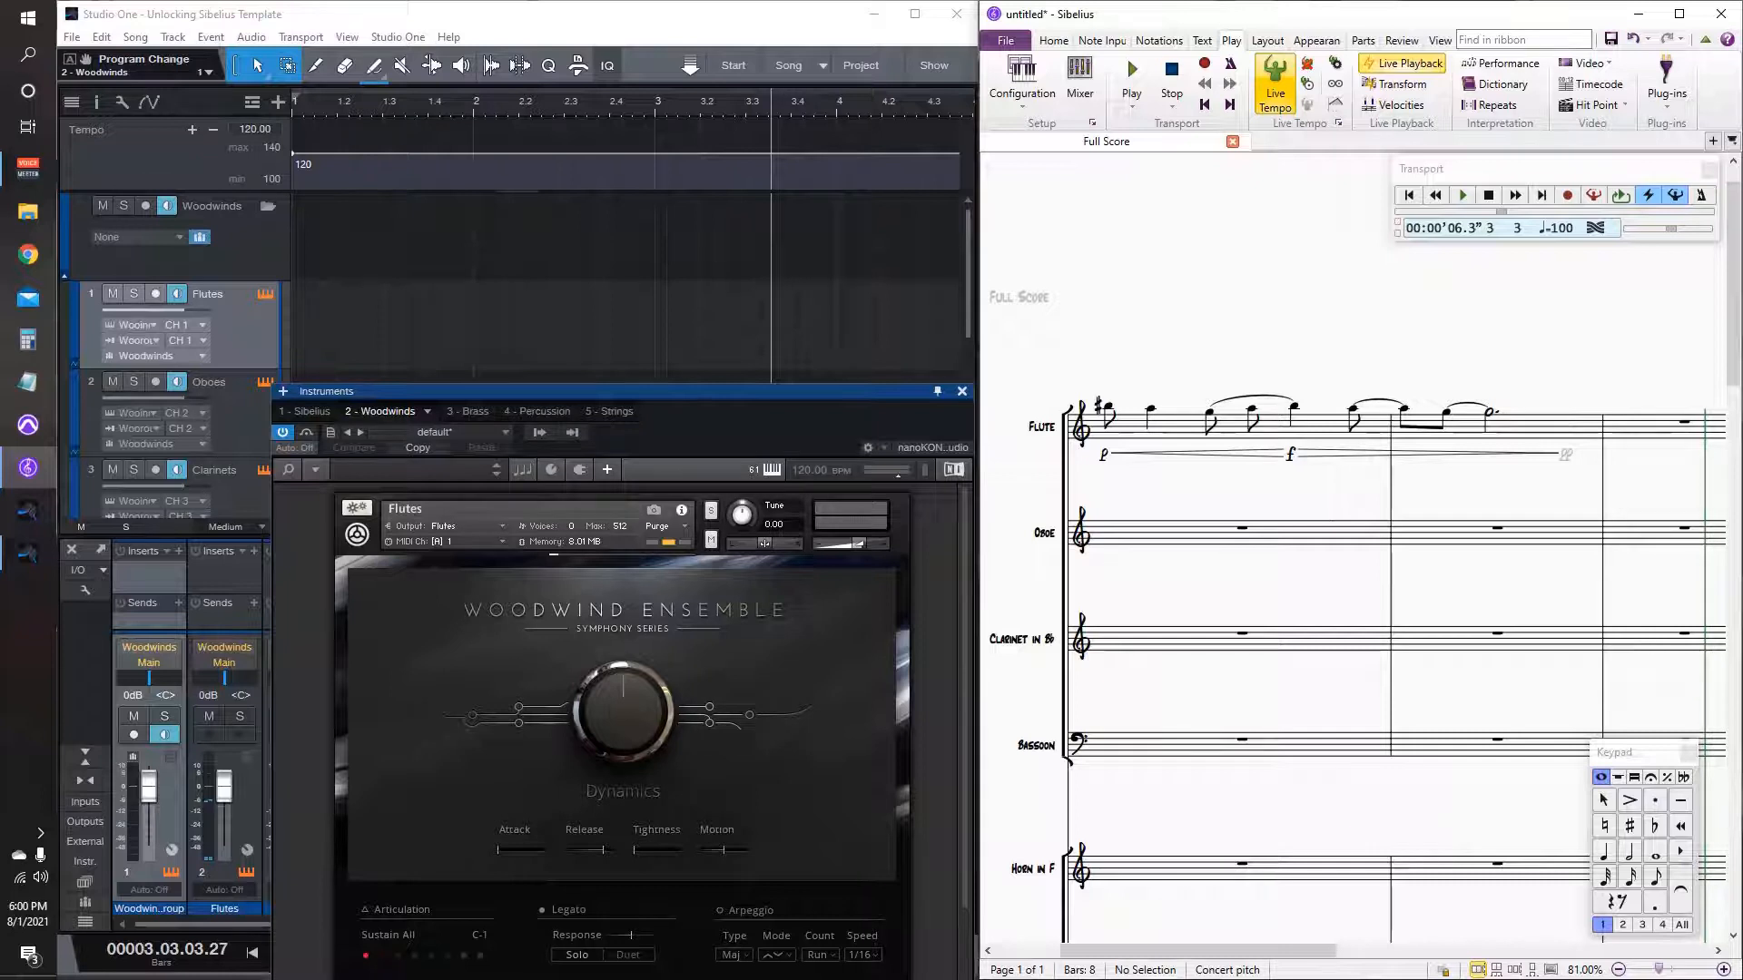
Step: Replay the Flute phrase to check the new slur's effect on the Kontakt Flutes articulation, and stop playback
{"action": "key", "text": "space"}
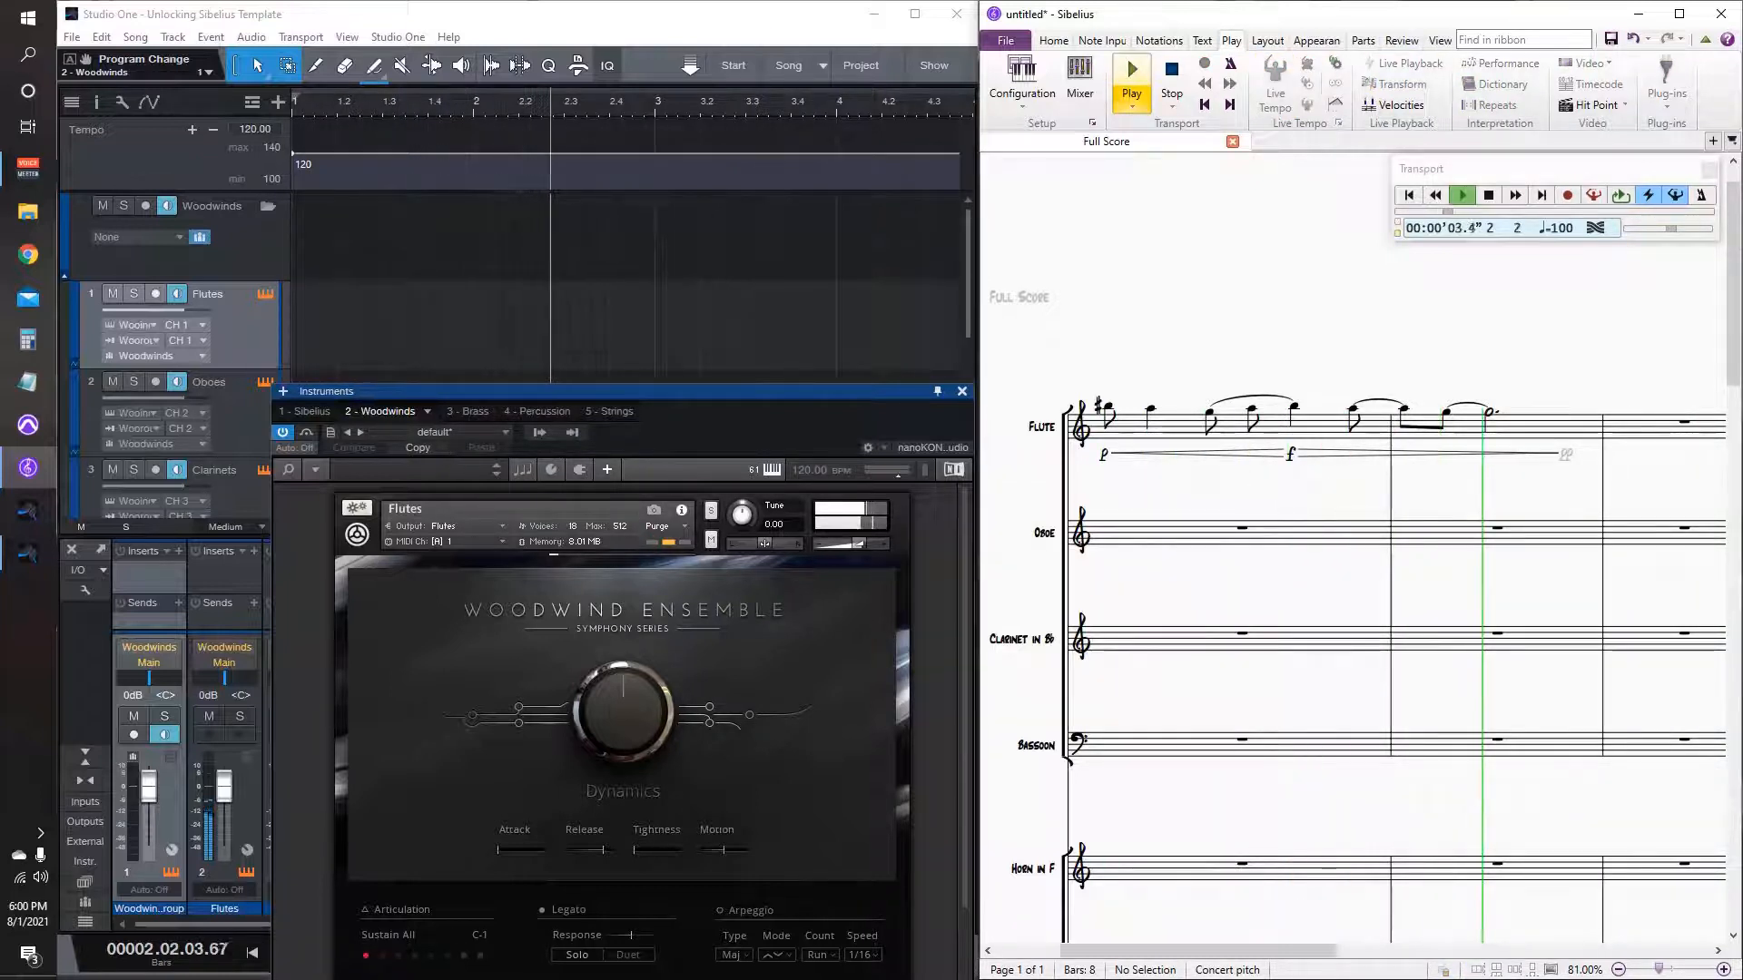
{"action": "key", "text": "space"}
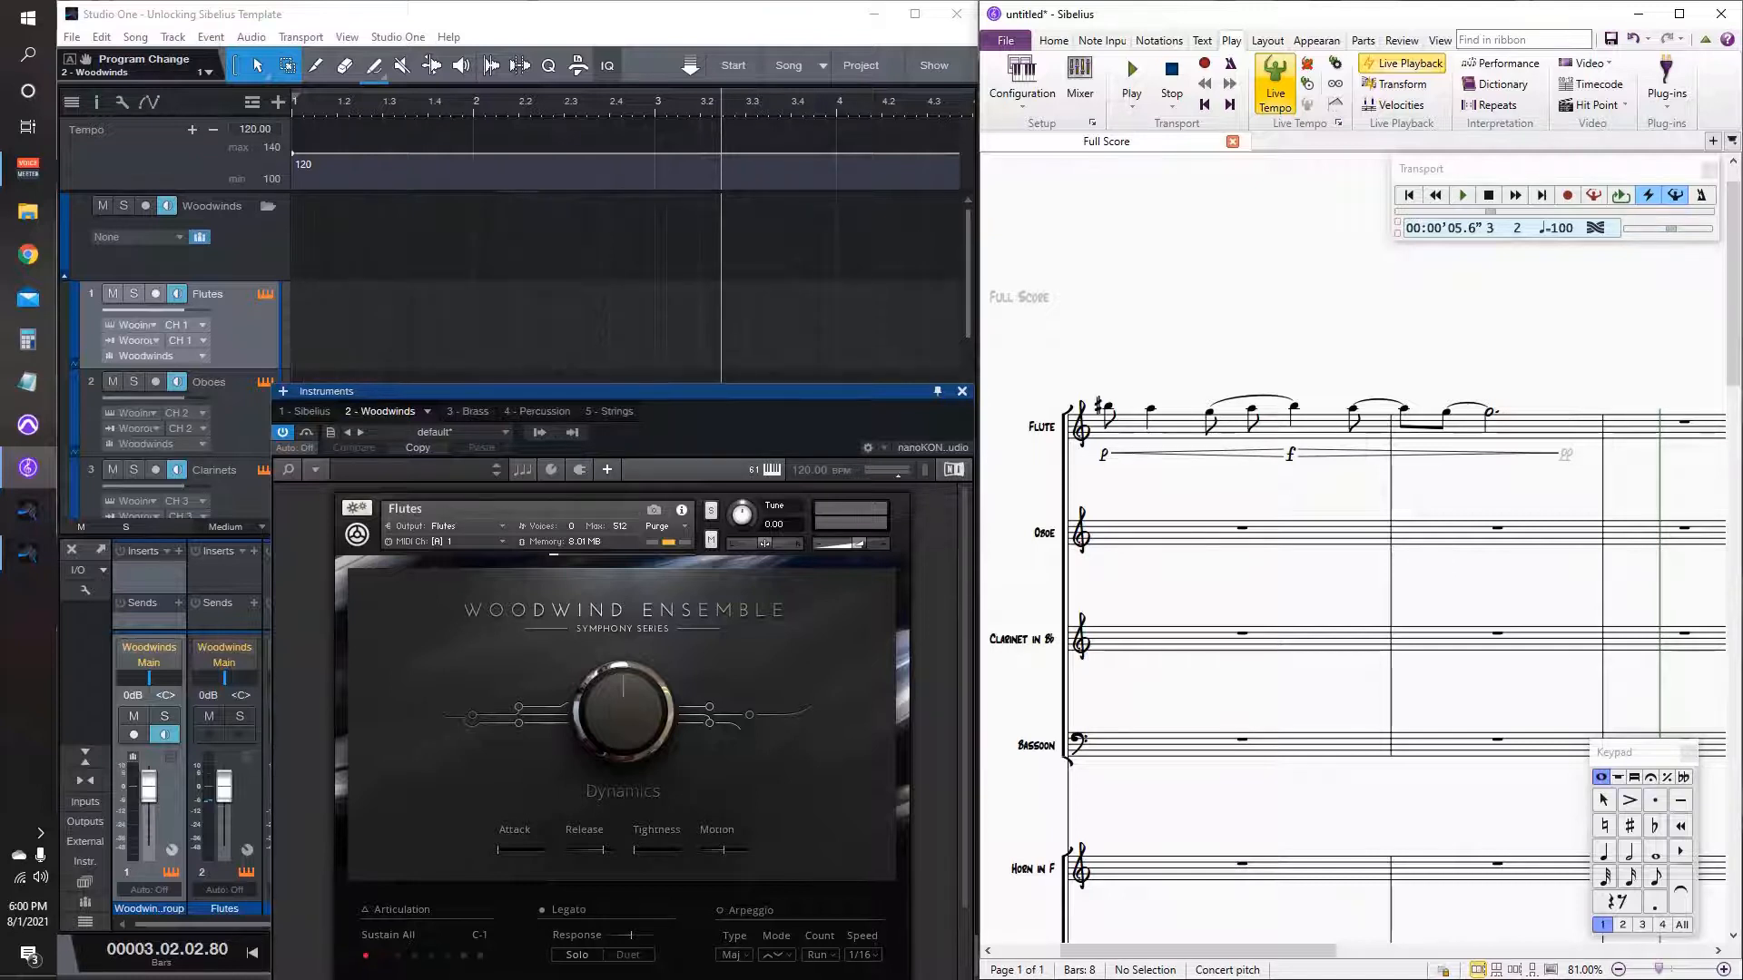
Step: Set Studio One's Flutes track MIDI input channel to CH 5, and give the Woodwinds manual sound set in Sibelius's playback configuration 5 channels
{"action": "left_click", "coordinate": [180, 339]}
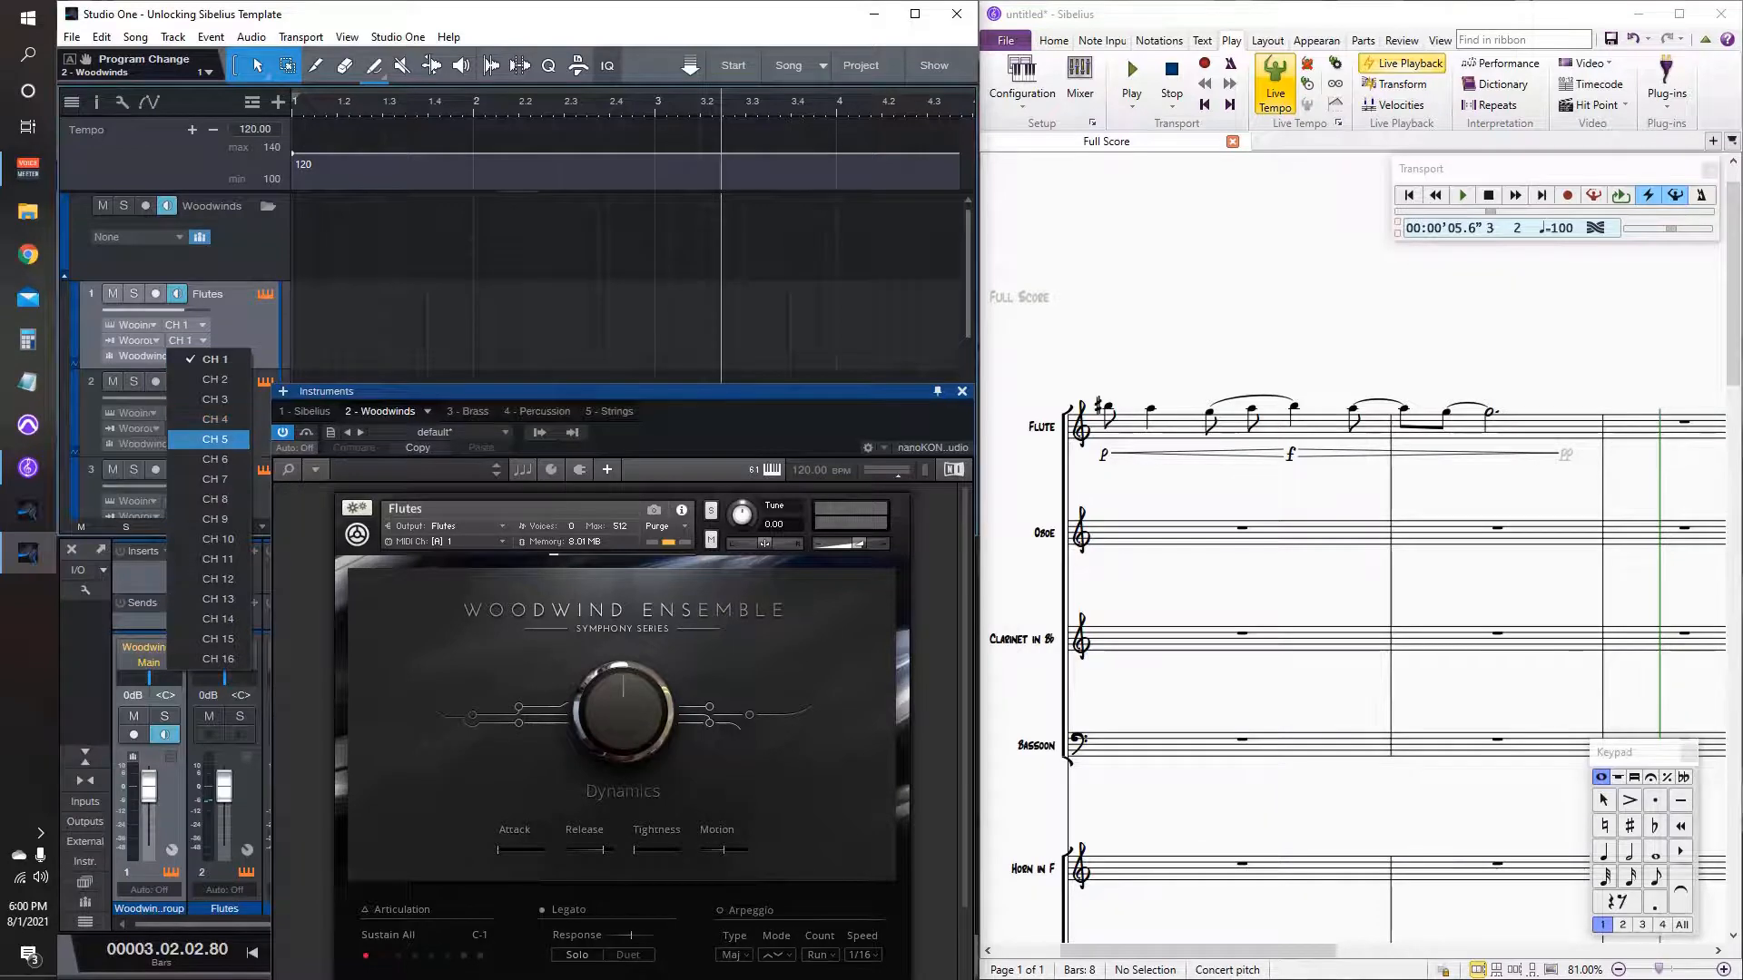
{"action": "left_click", "coordinate": [215, 440]}
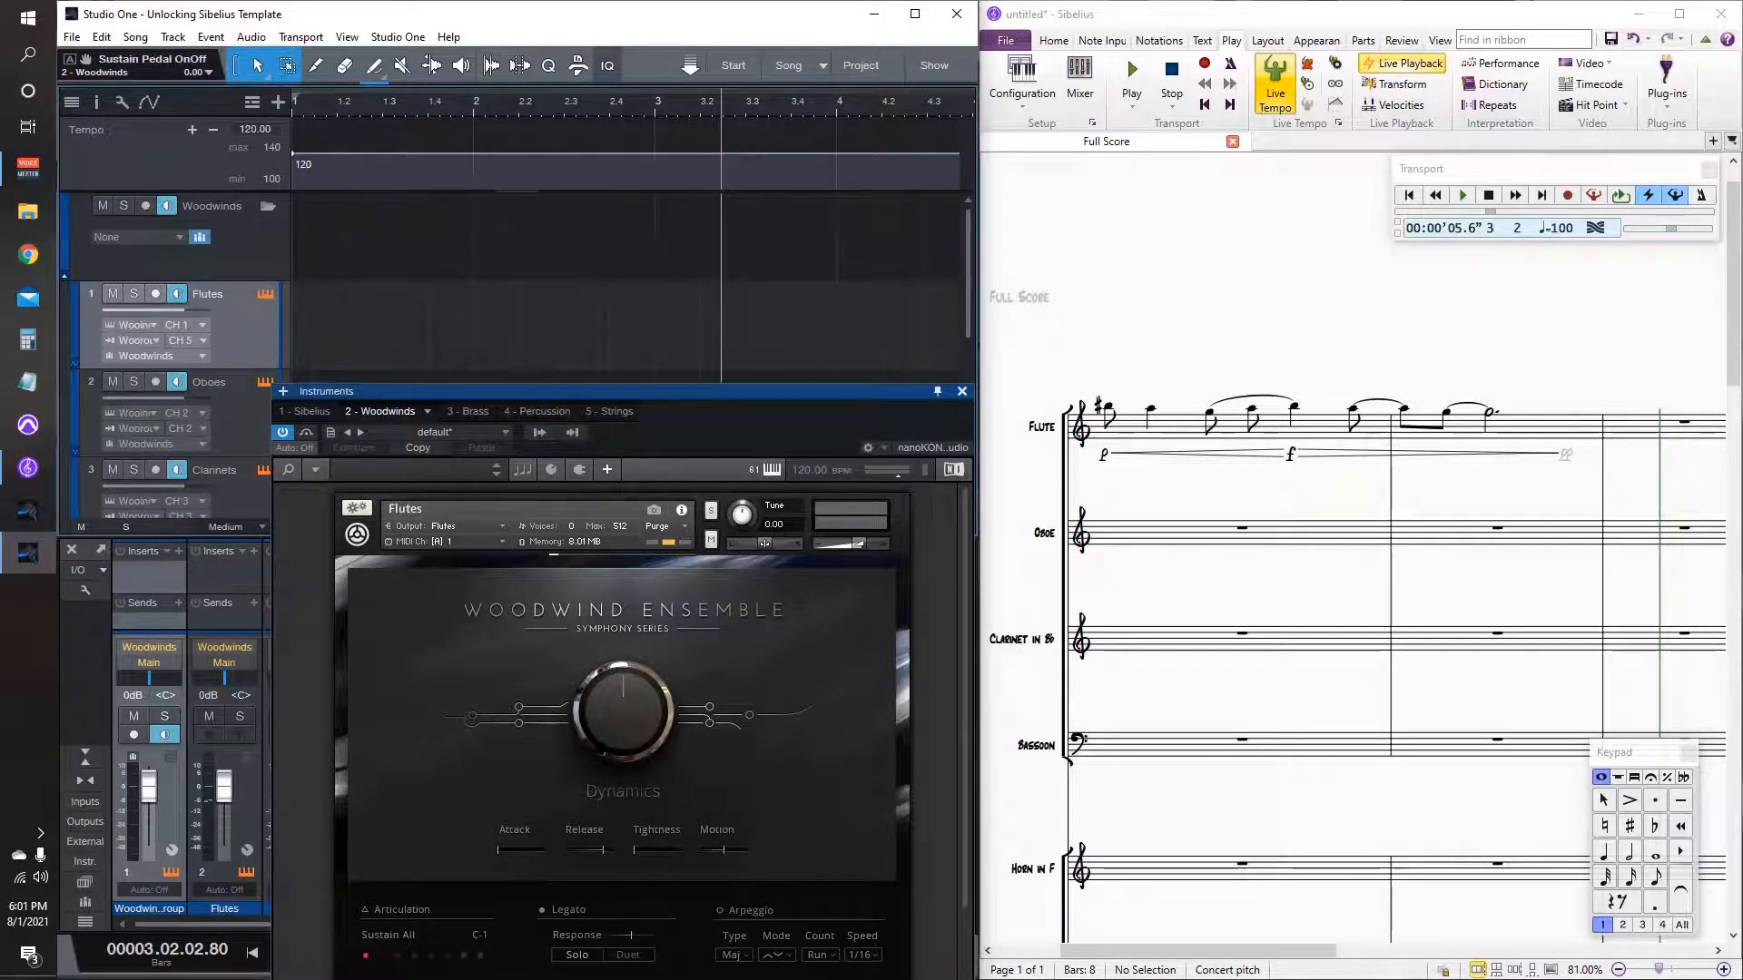
{"action": "left_click", "coordinate": [1005, 41]}
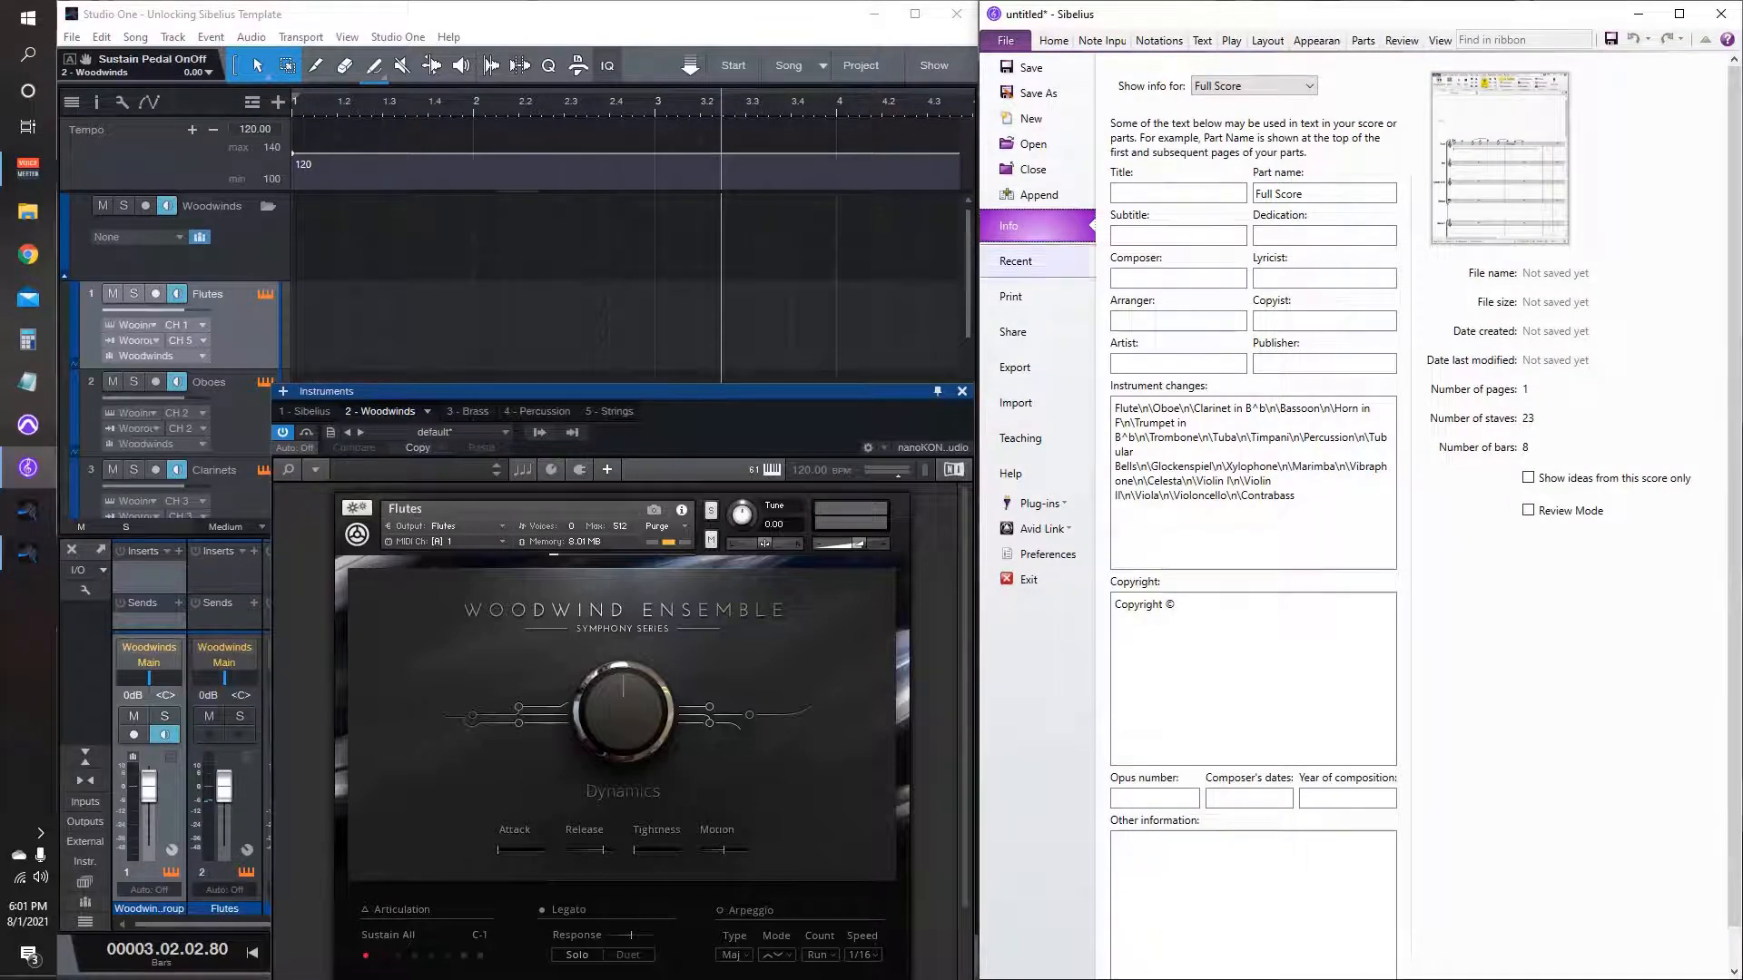
{"action": "left_click", "coordinate": [1231, 41]}
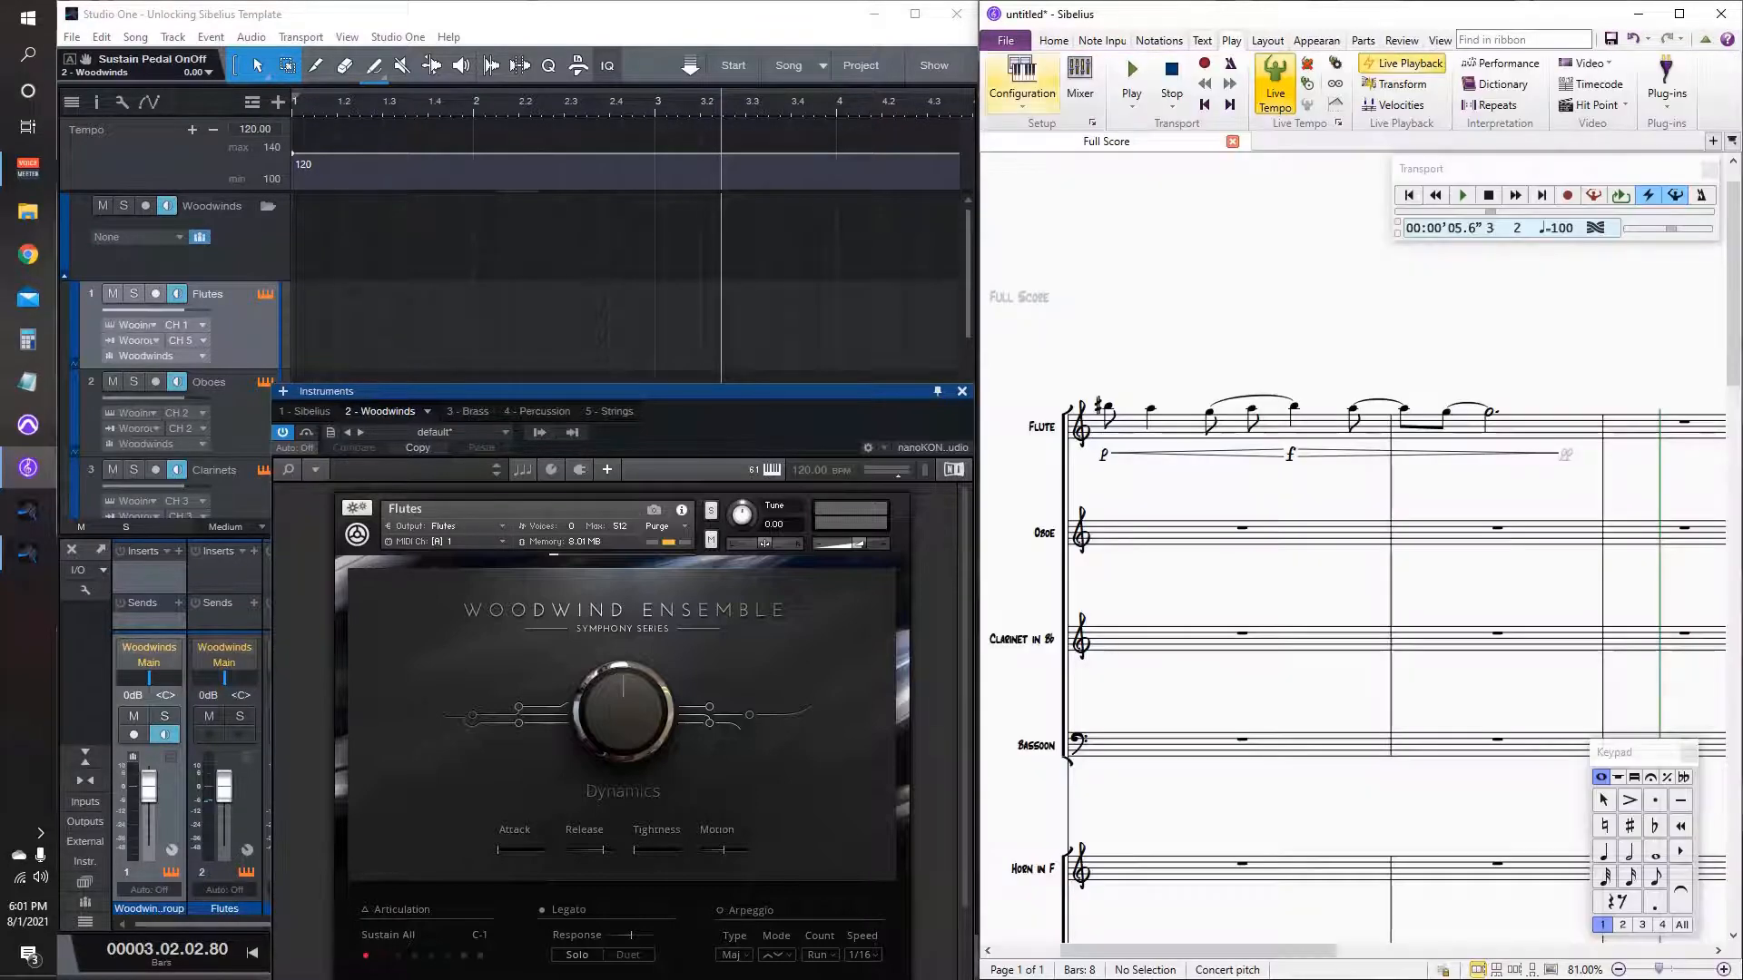
{"action": "left_click", "coordinate": [1022, 82]}
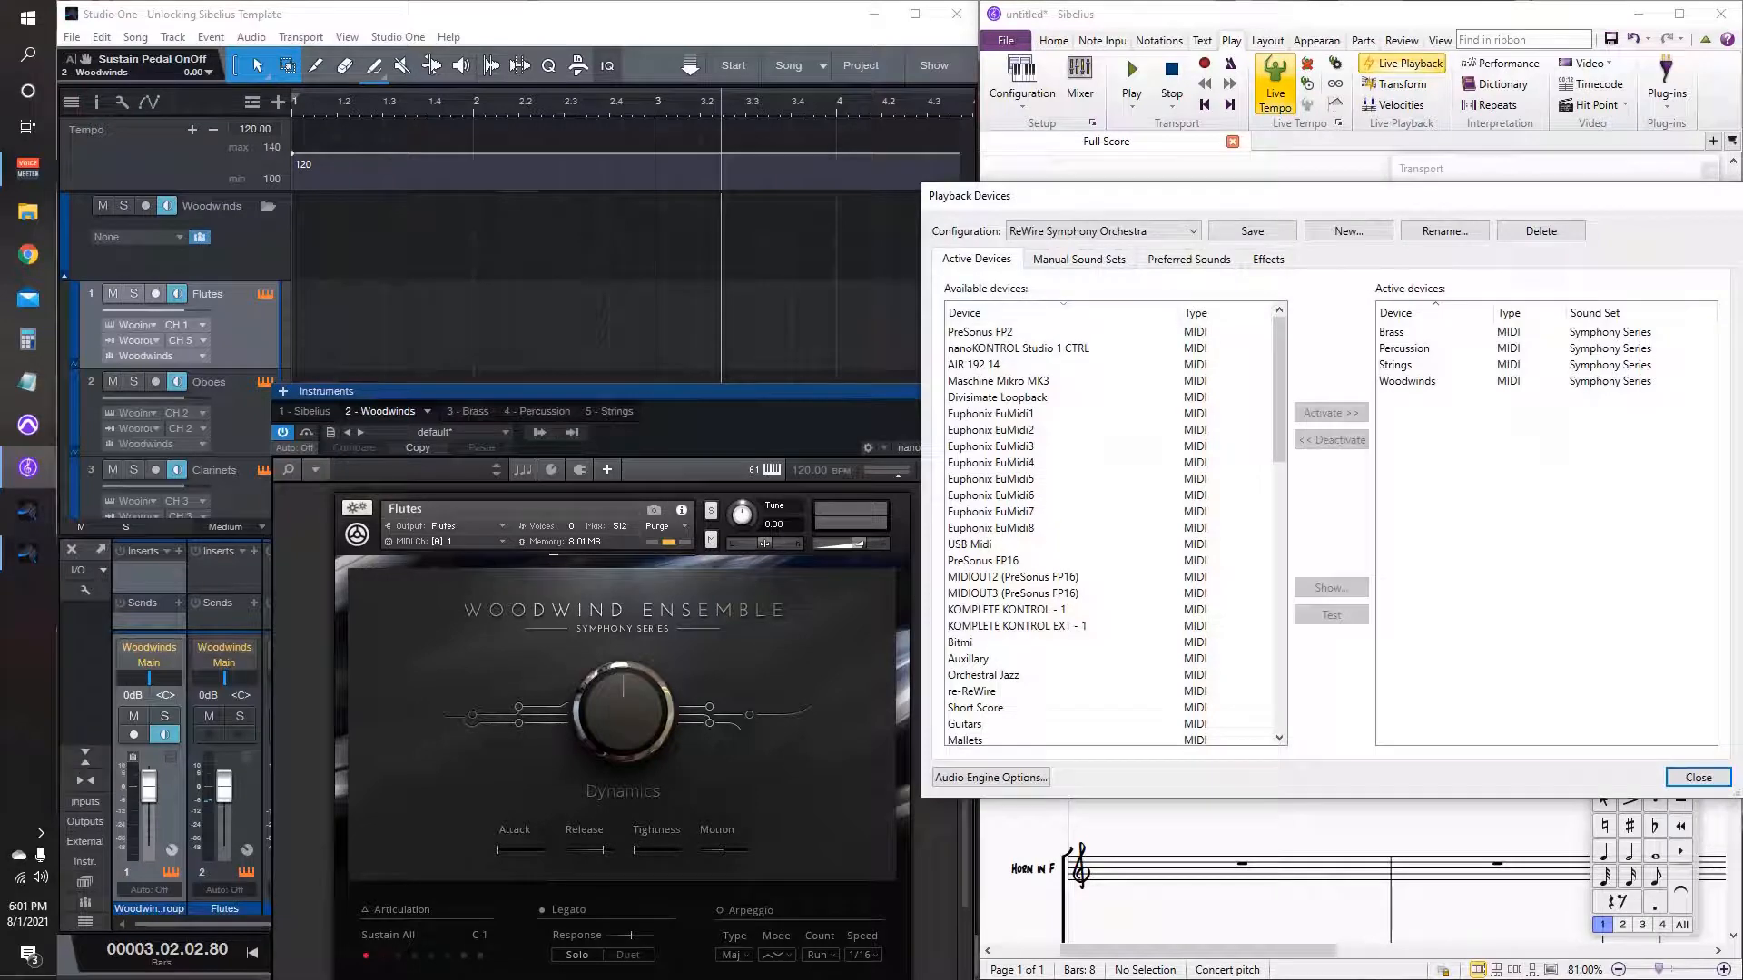
{"action": "left_click", "coordinate": [1079, 259]}
{"action": "left_click", "coordinate": [1147, 292]}
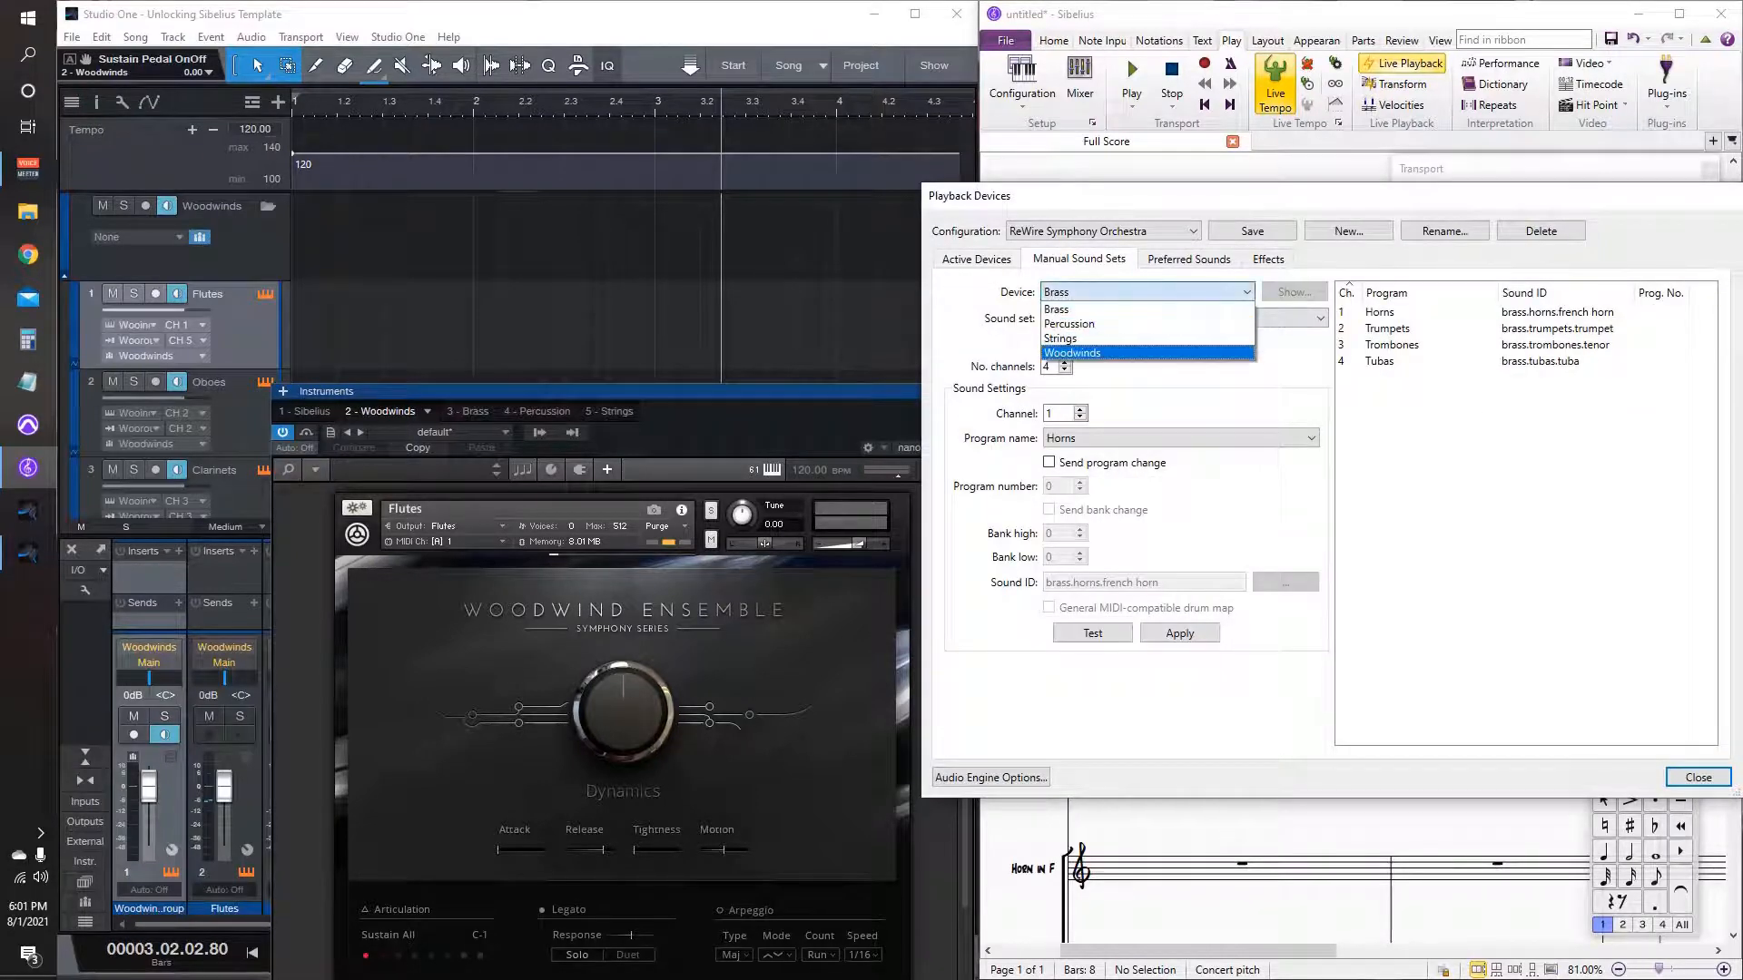
{"action": "left_click", "coordinate": [1072, 353]}
{"action": "left_click", "coordinate": [1064, 361]}
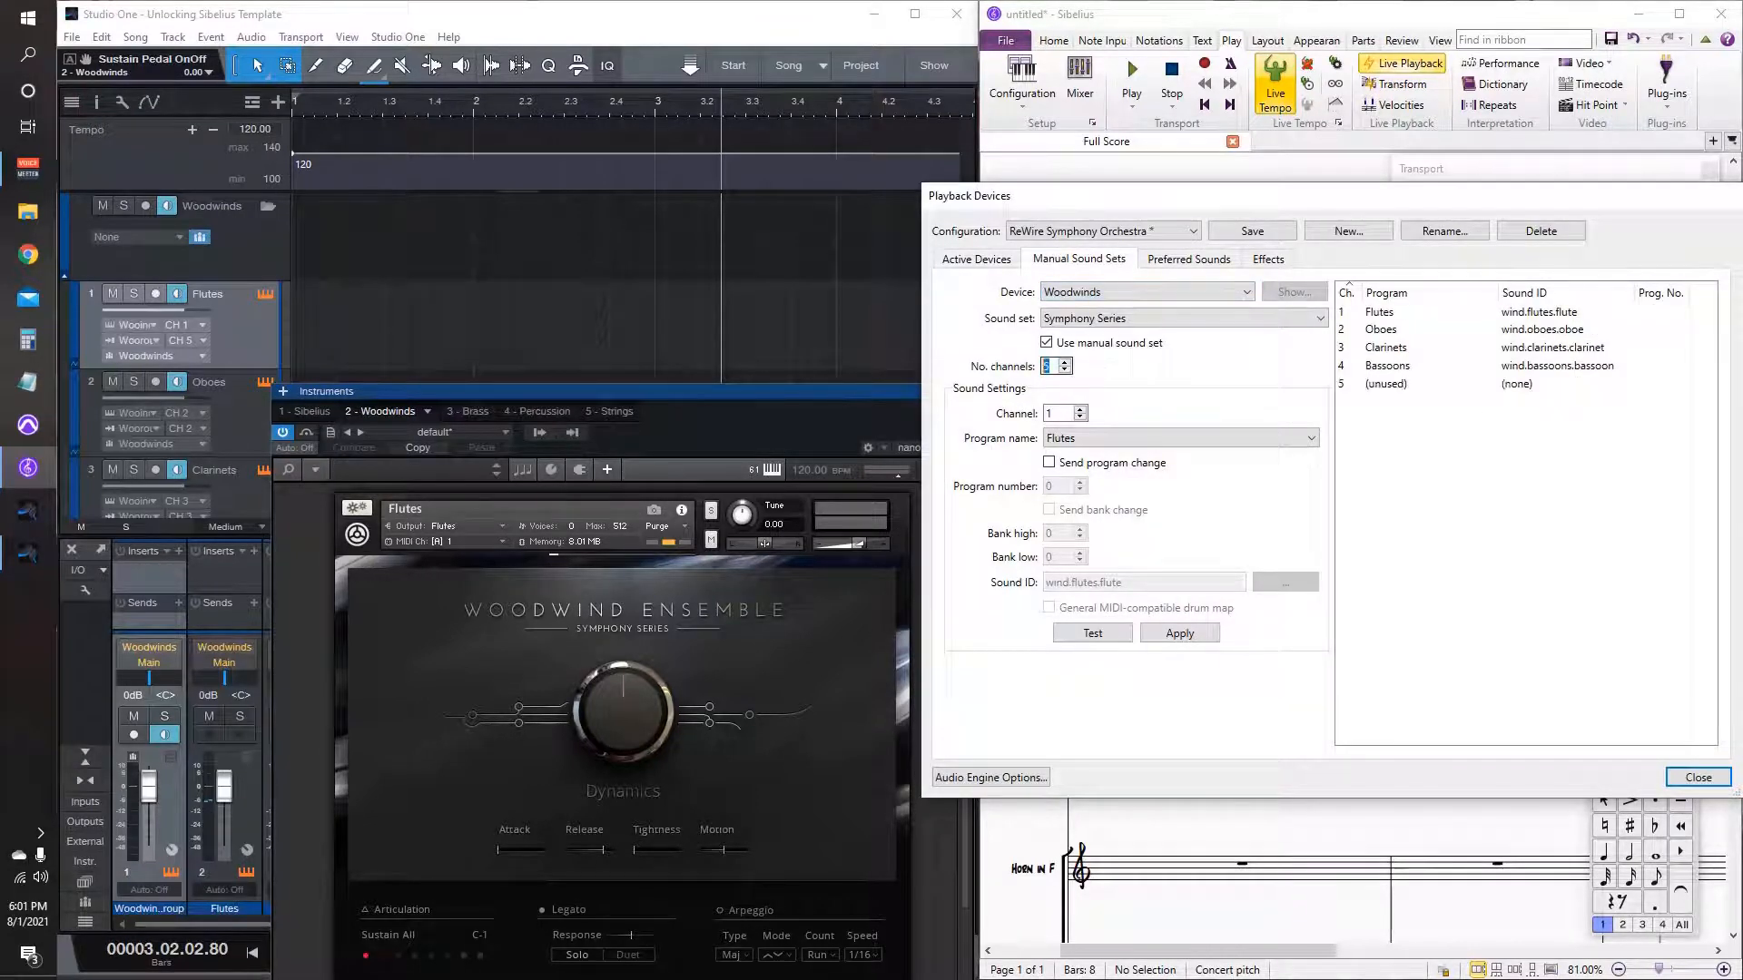
Step: Assign the Flutes program to Woodwinds channel 5, apply it, and save the ReWire Symphony Orchestra playback configuration
{"action": "left_click", "coordinate": [1386, 383]}
{"action": "left_click", "coordinate": [1180, 438]}
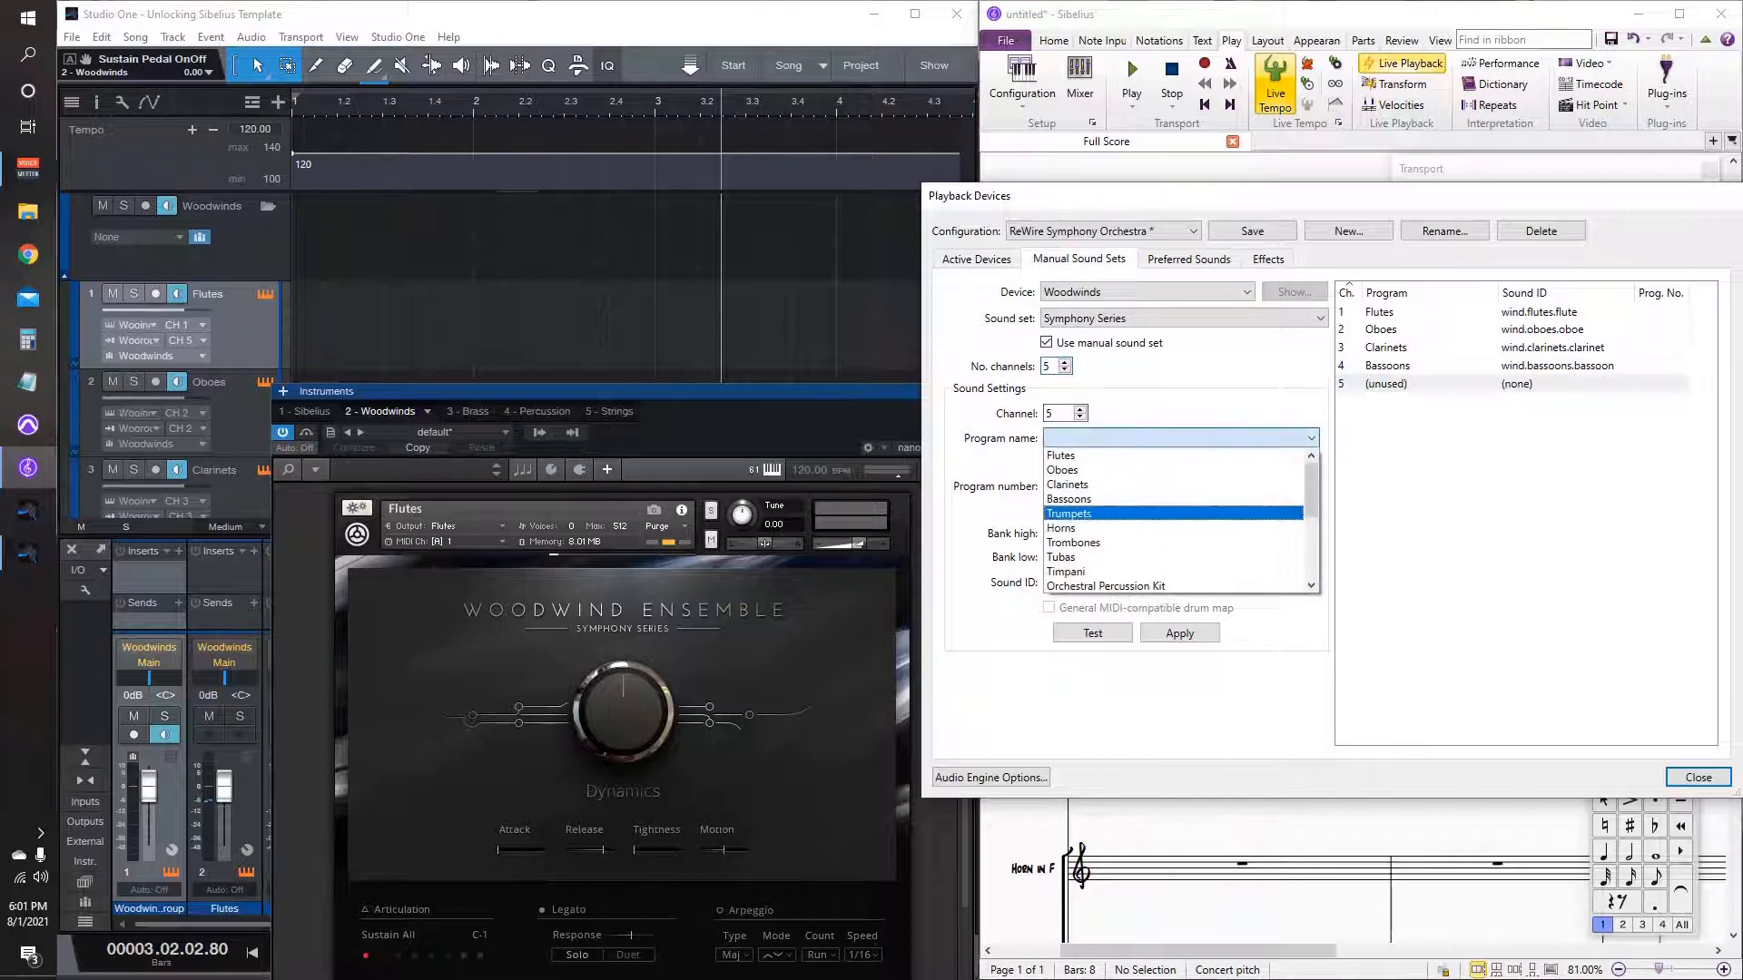
{"action": "left_click", "coordinate": [1081, 456]}
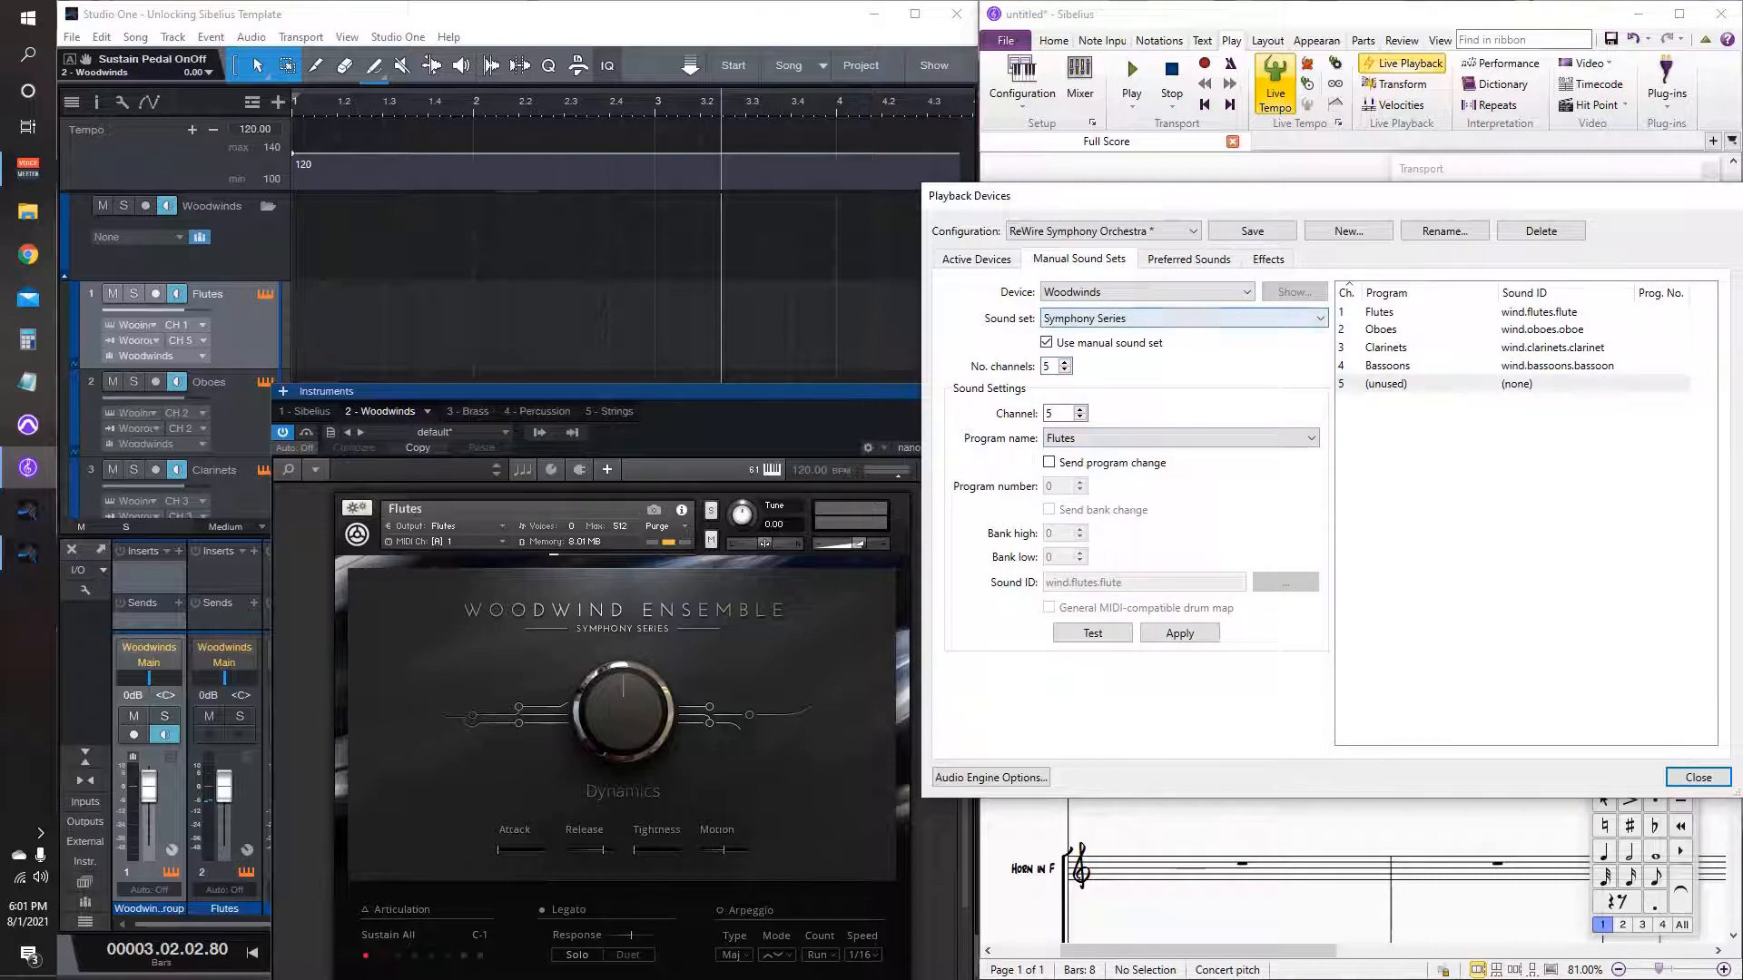
{"action": "left_click", "coordinate": [1180, 632]}
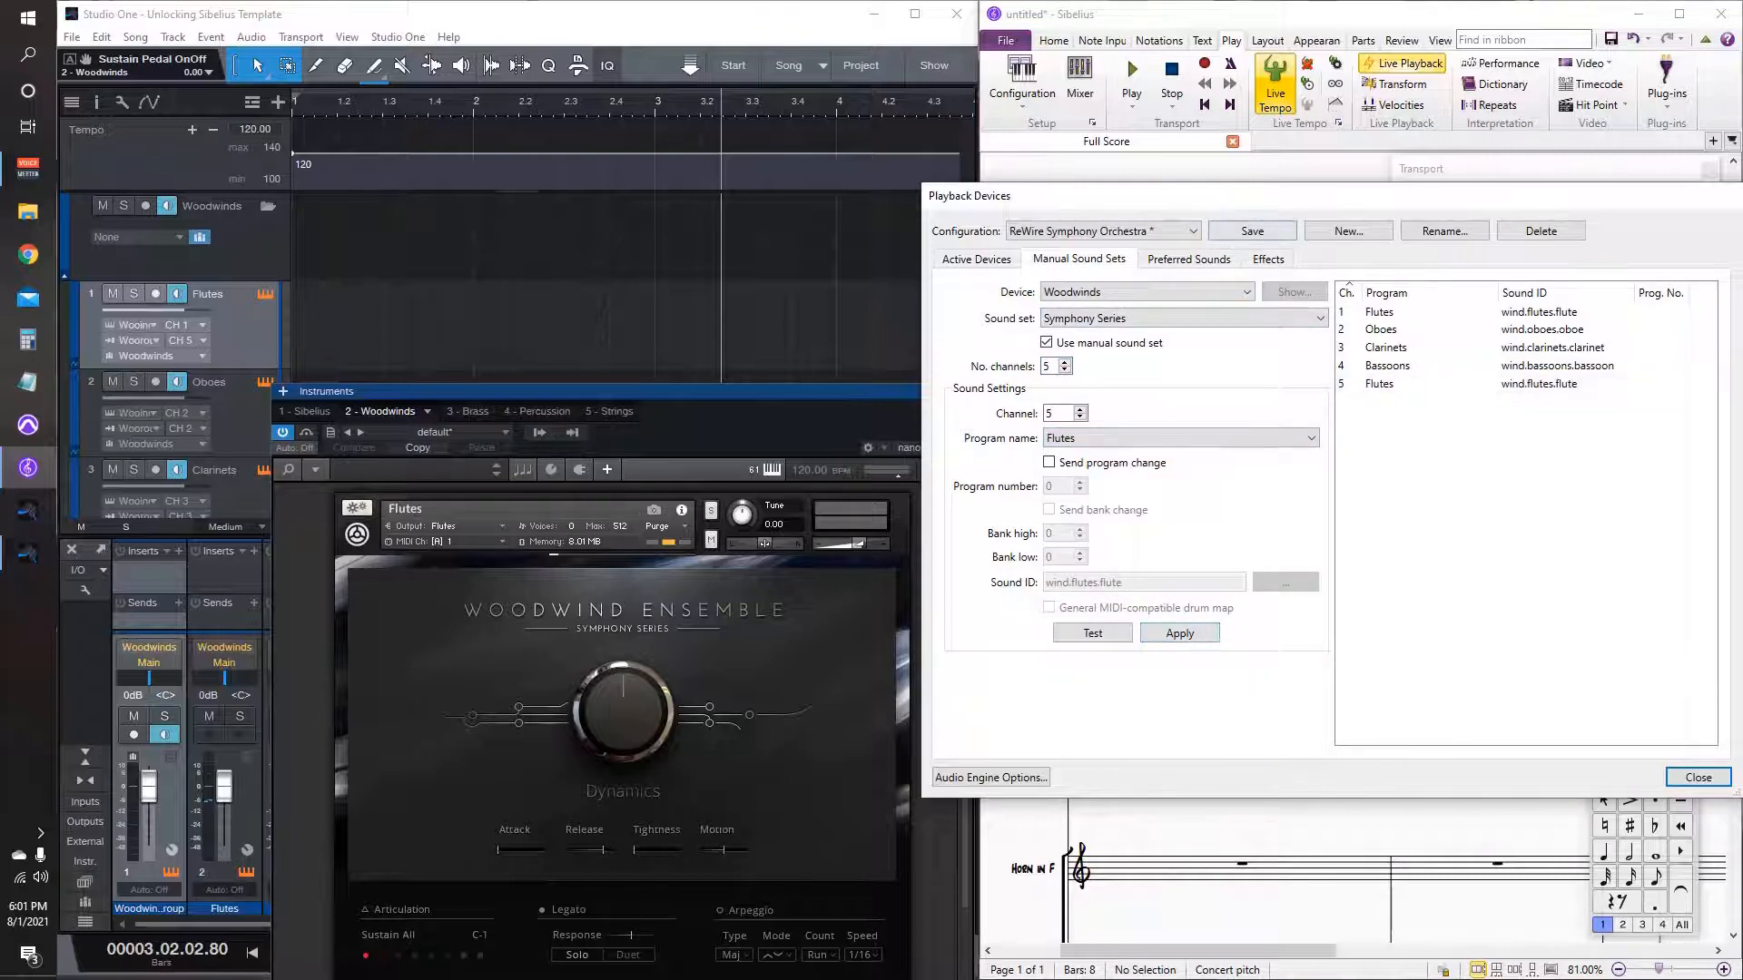
{"action": "left_click", "coordinate": [1253, 230]}
{"action": "left_click_drag", "start_coordinate": [1248, 196], "coordinate": [837, 187]}
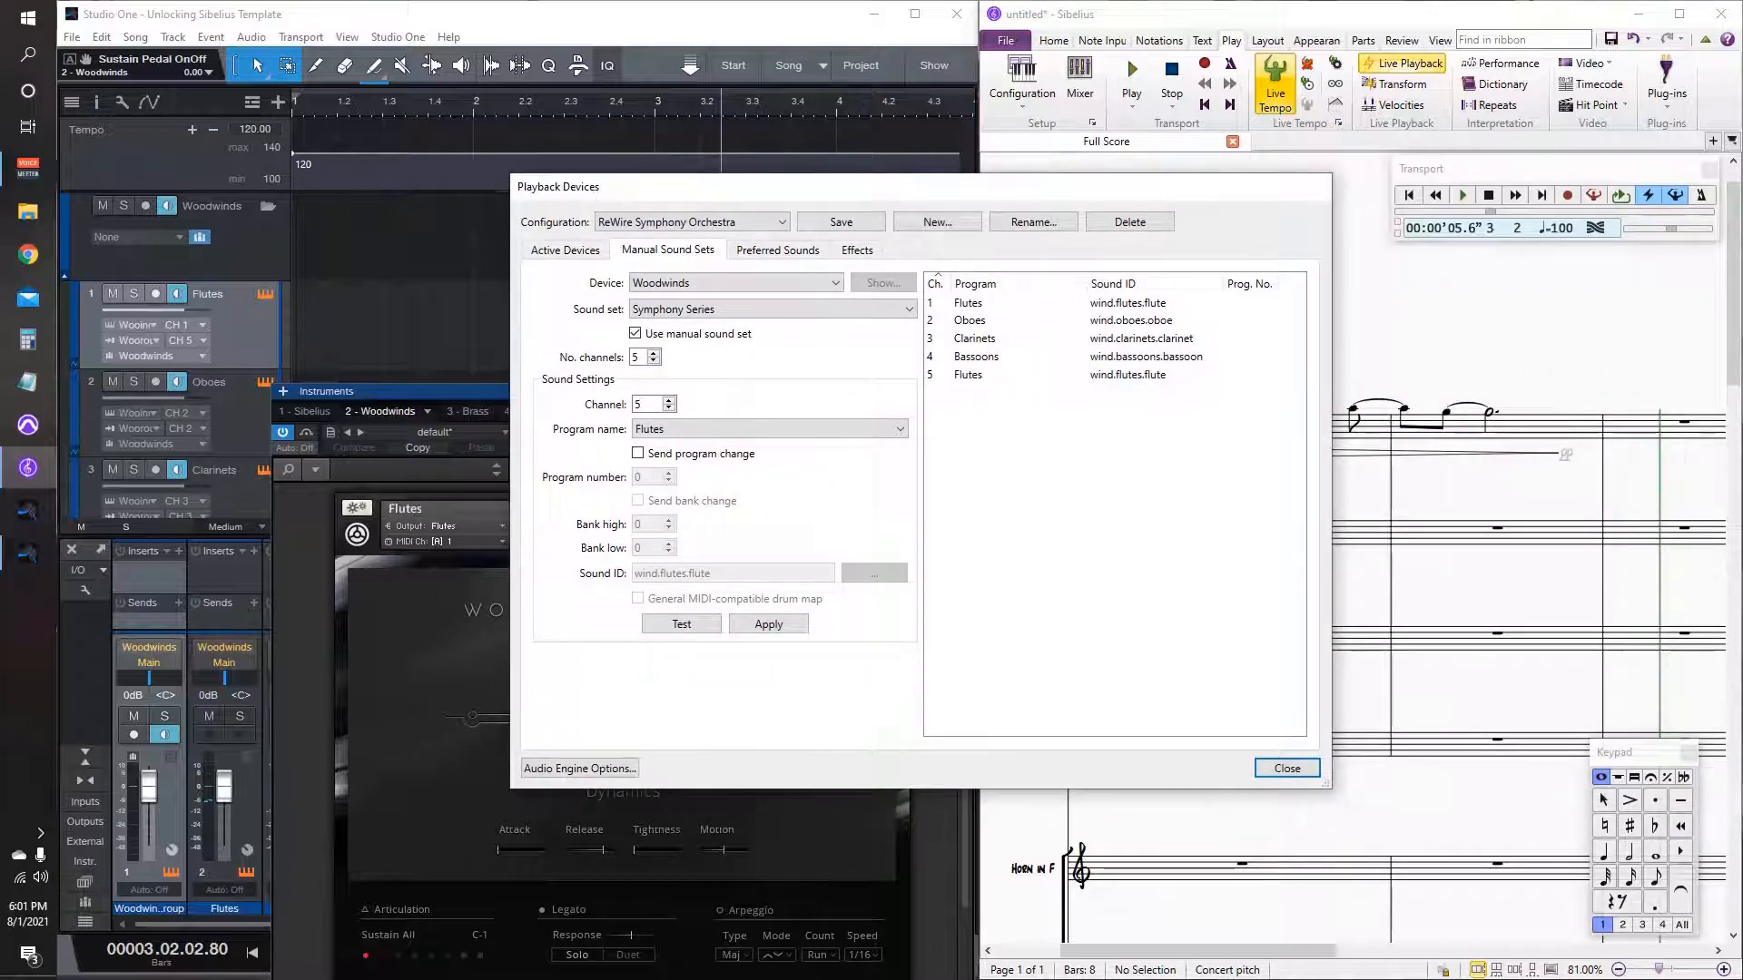
{"action": "left_click", "coordinate": [1287, 768]}
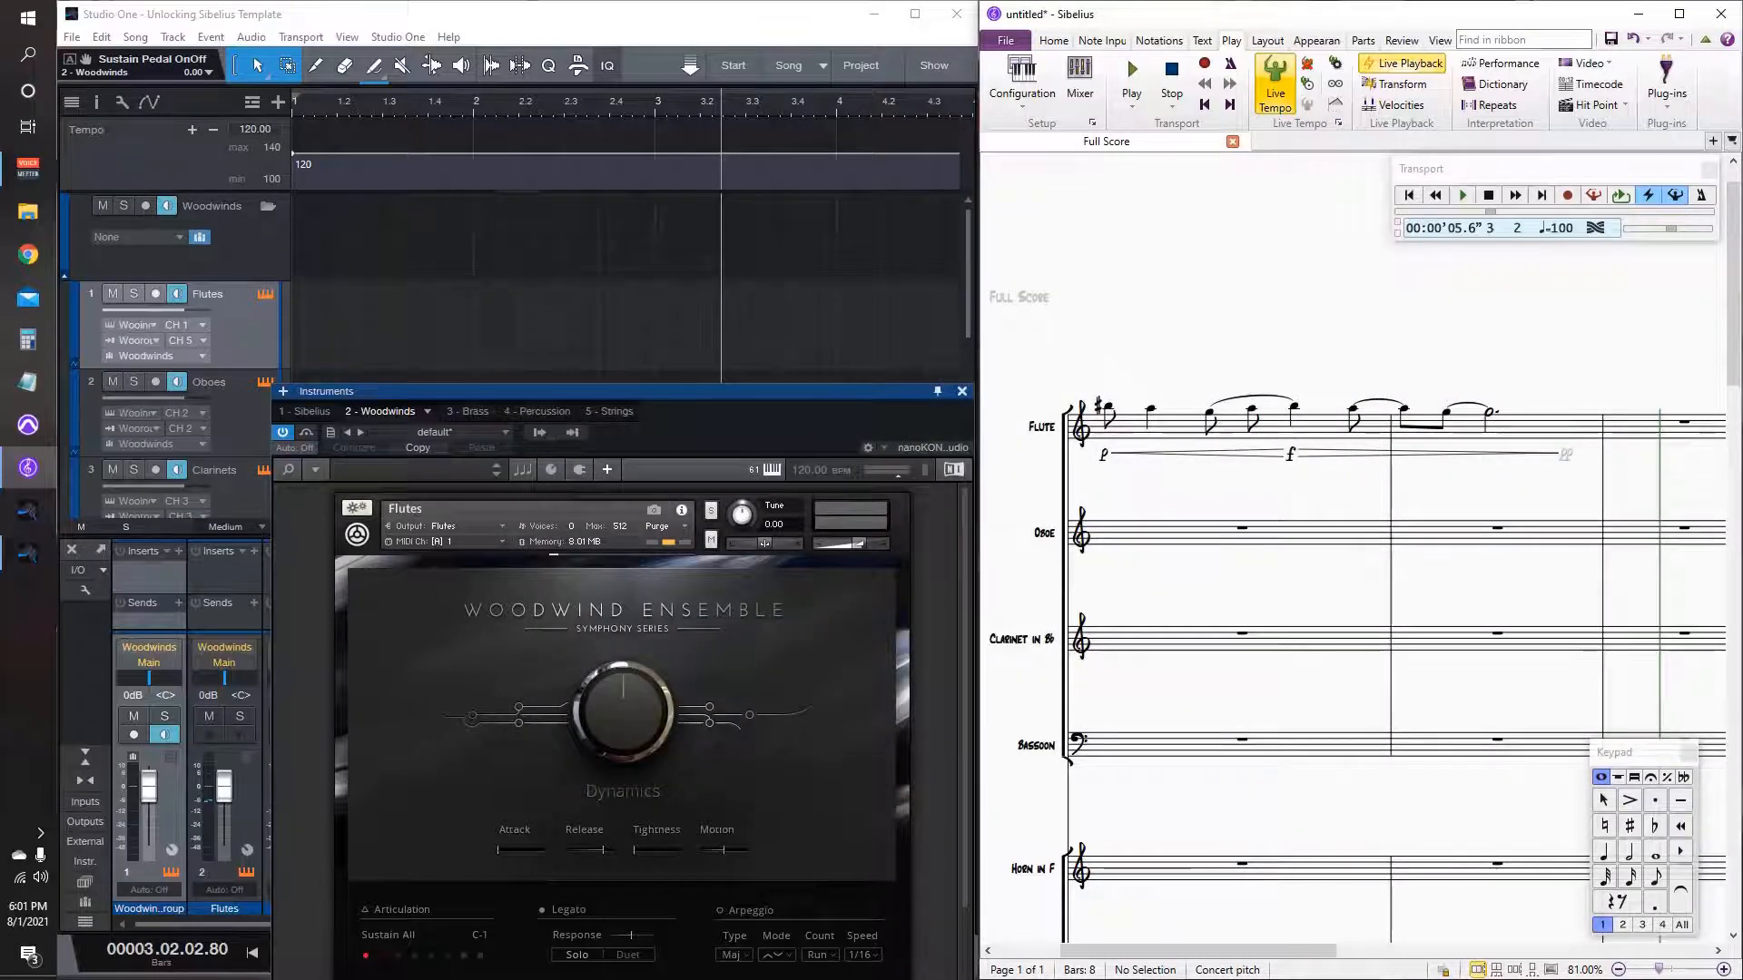
Step: Show the Sibelius Mixer and assign the Flute staff to the second wind.flutes.flute sound, on channel 5
{"action": "key", "text": "m"}
{"action": "left_click", "coordinate": [1076, 668]}
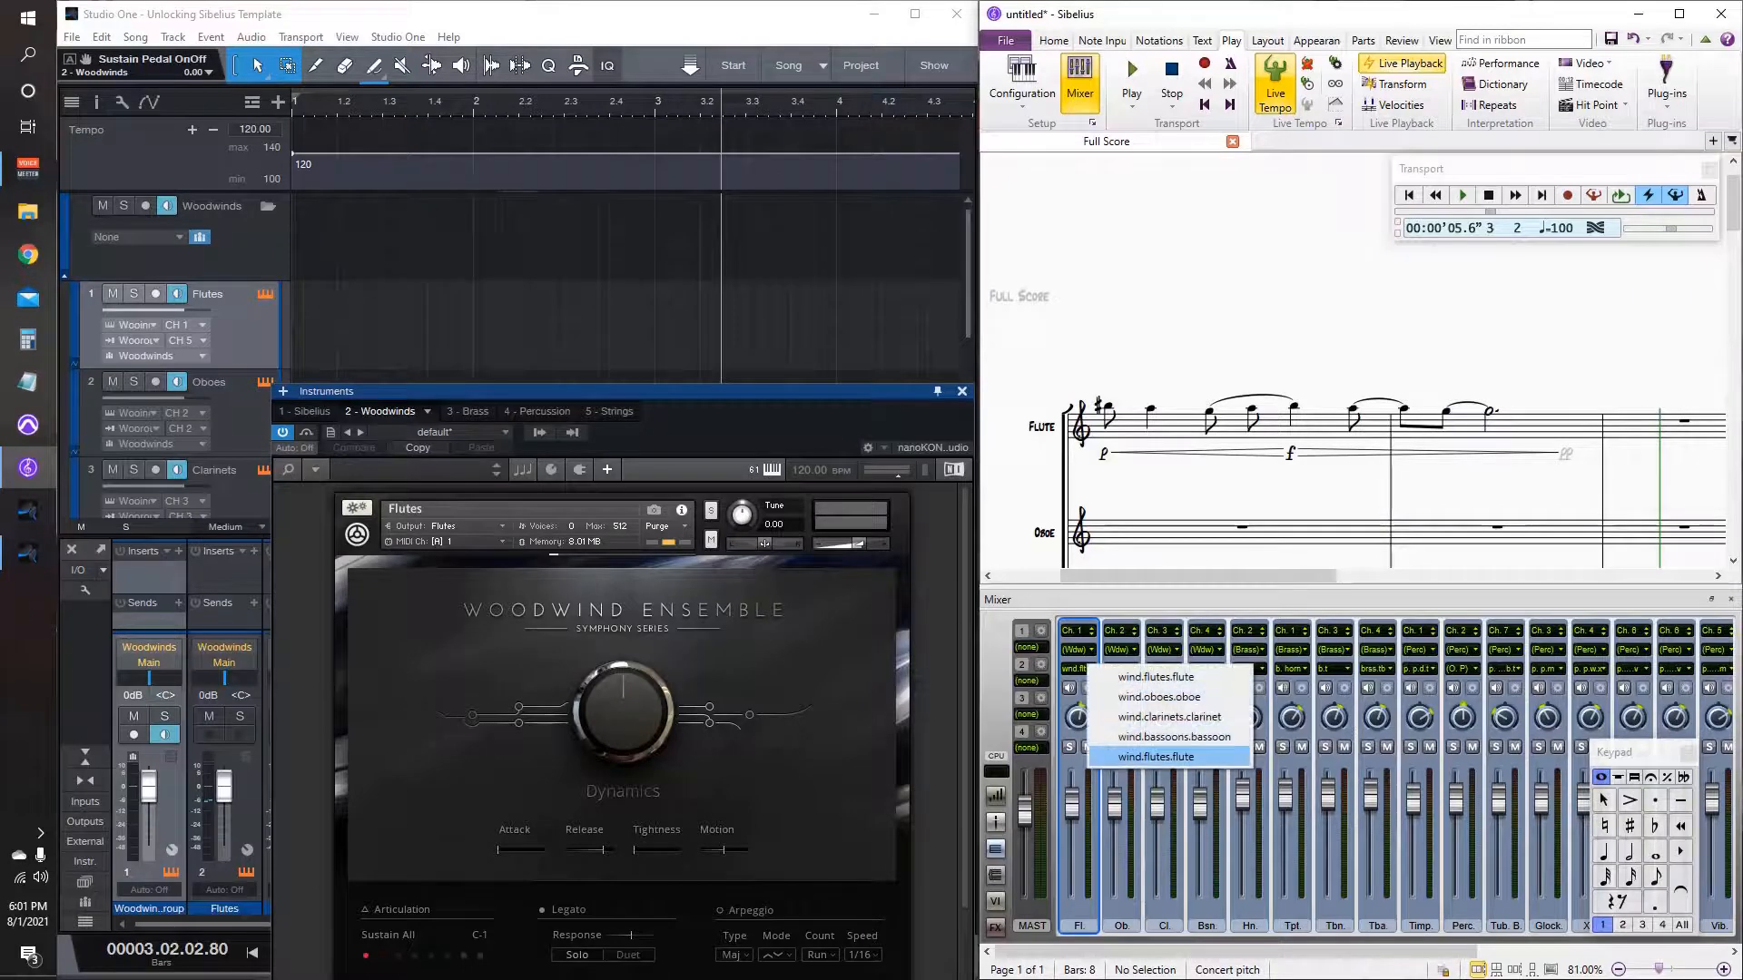
{"action": "left_click", "coordinate": [1171, 755]}
Step: Play the Sibelius score from the beginning to test the Flute phrase through channel 5, and stop playback
{"action": "key", "text": "space"}
{"action": "key", "text": "space"}
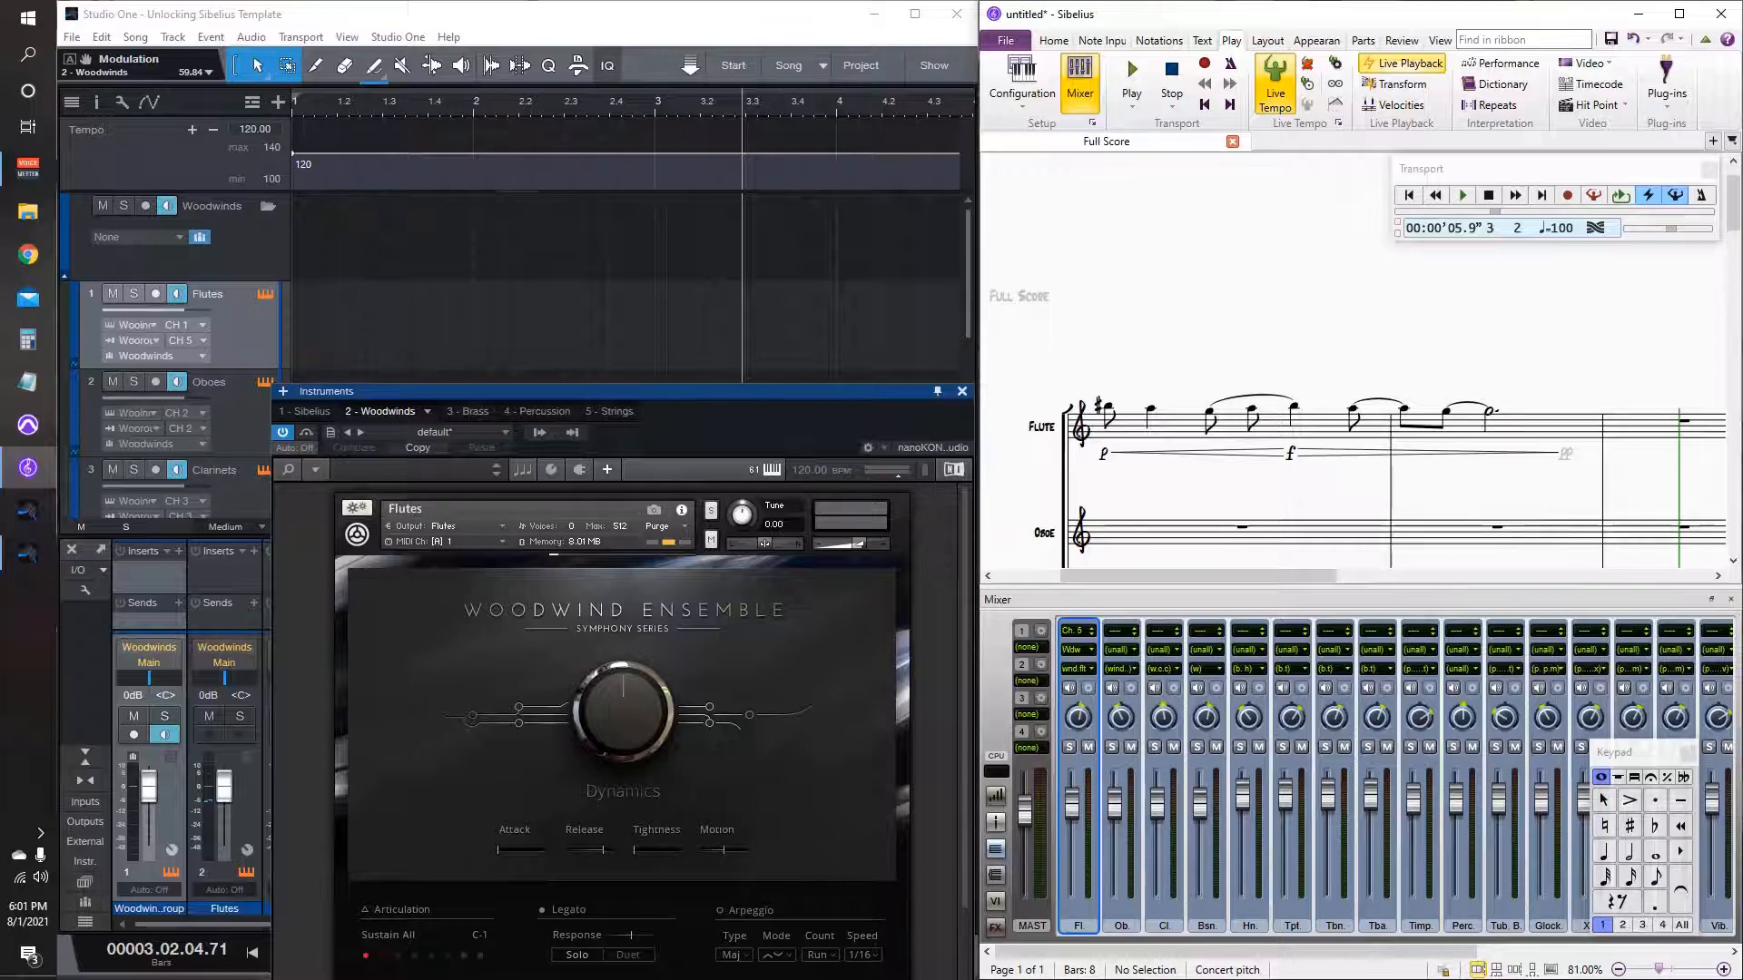
{"action": "key", "text": "ctrl+bracketleft"}
{"action": "key", "text": "space"}
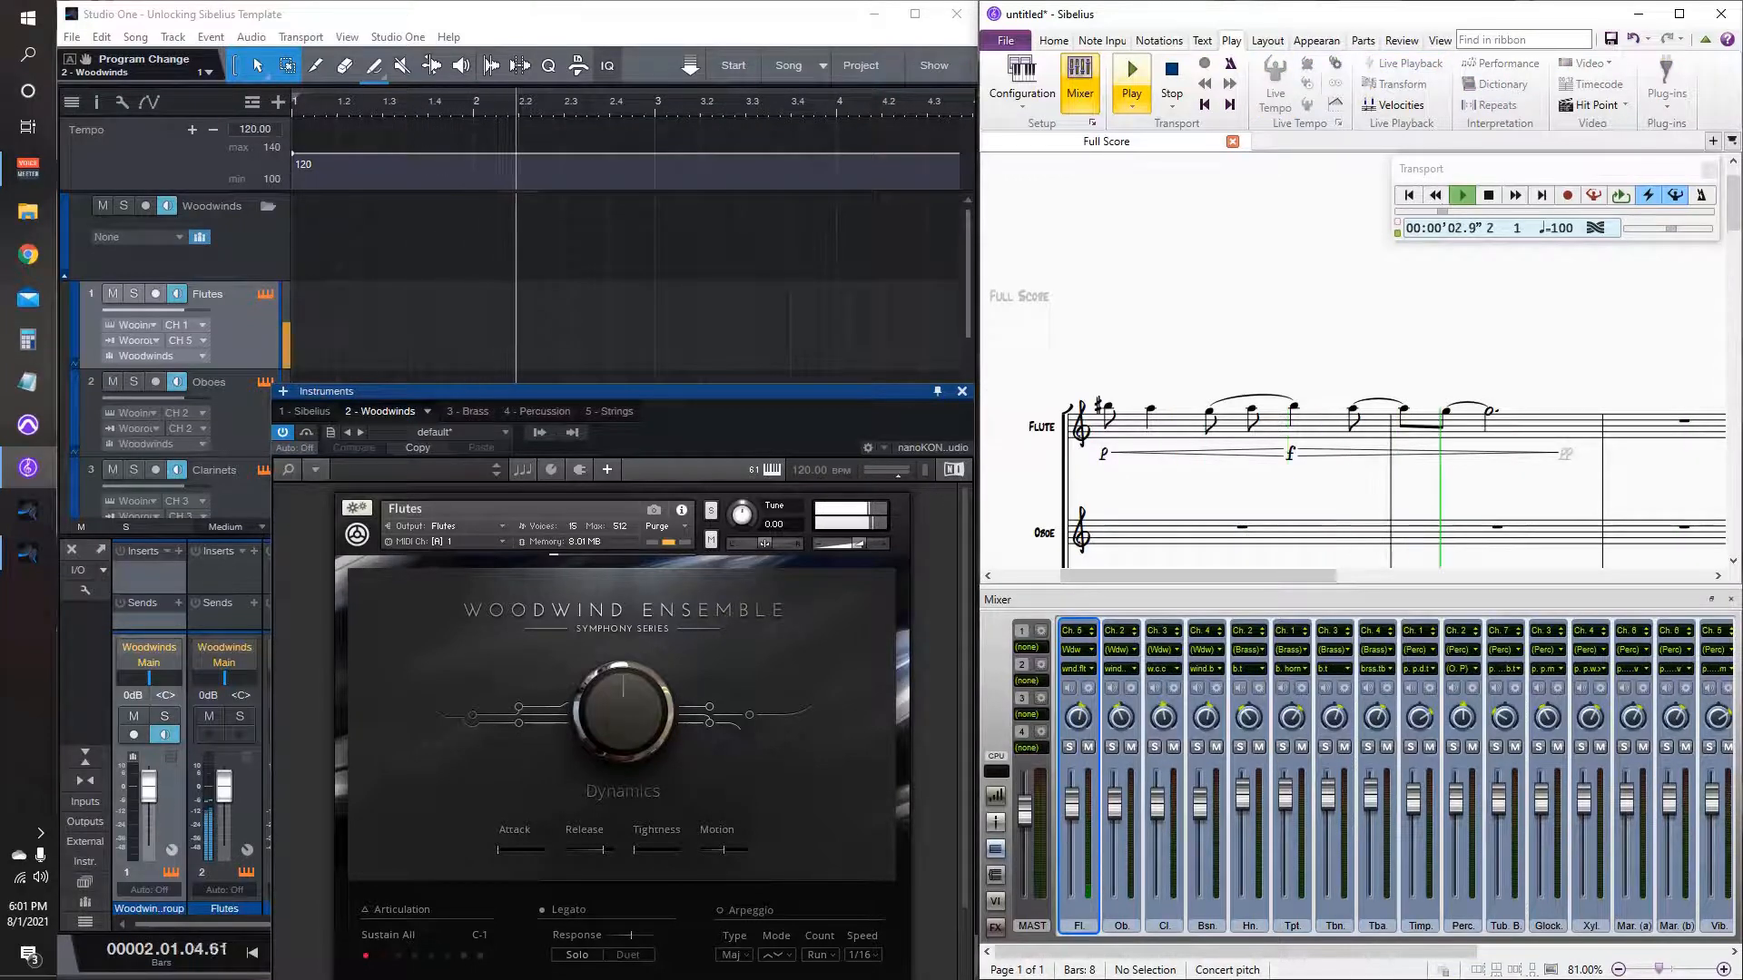
{"action": "key", "text": "space"}
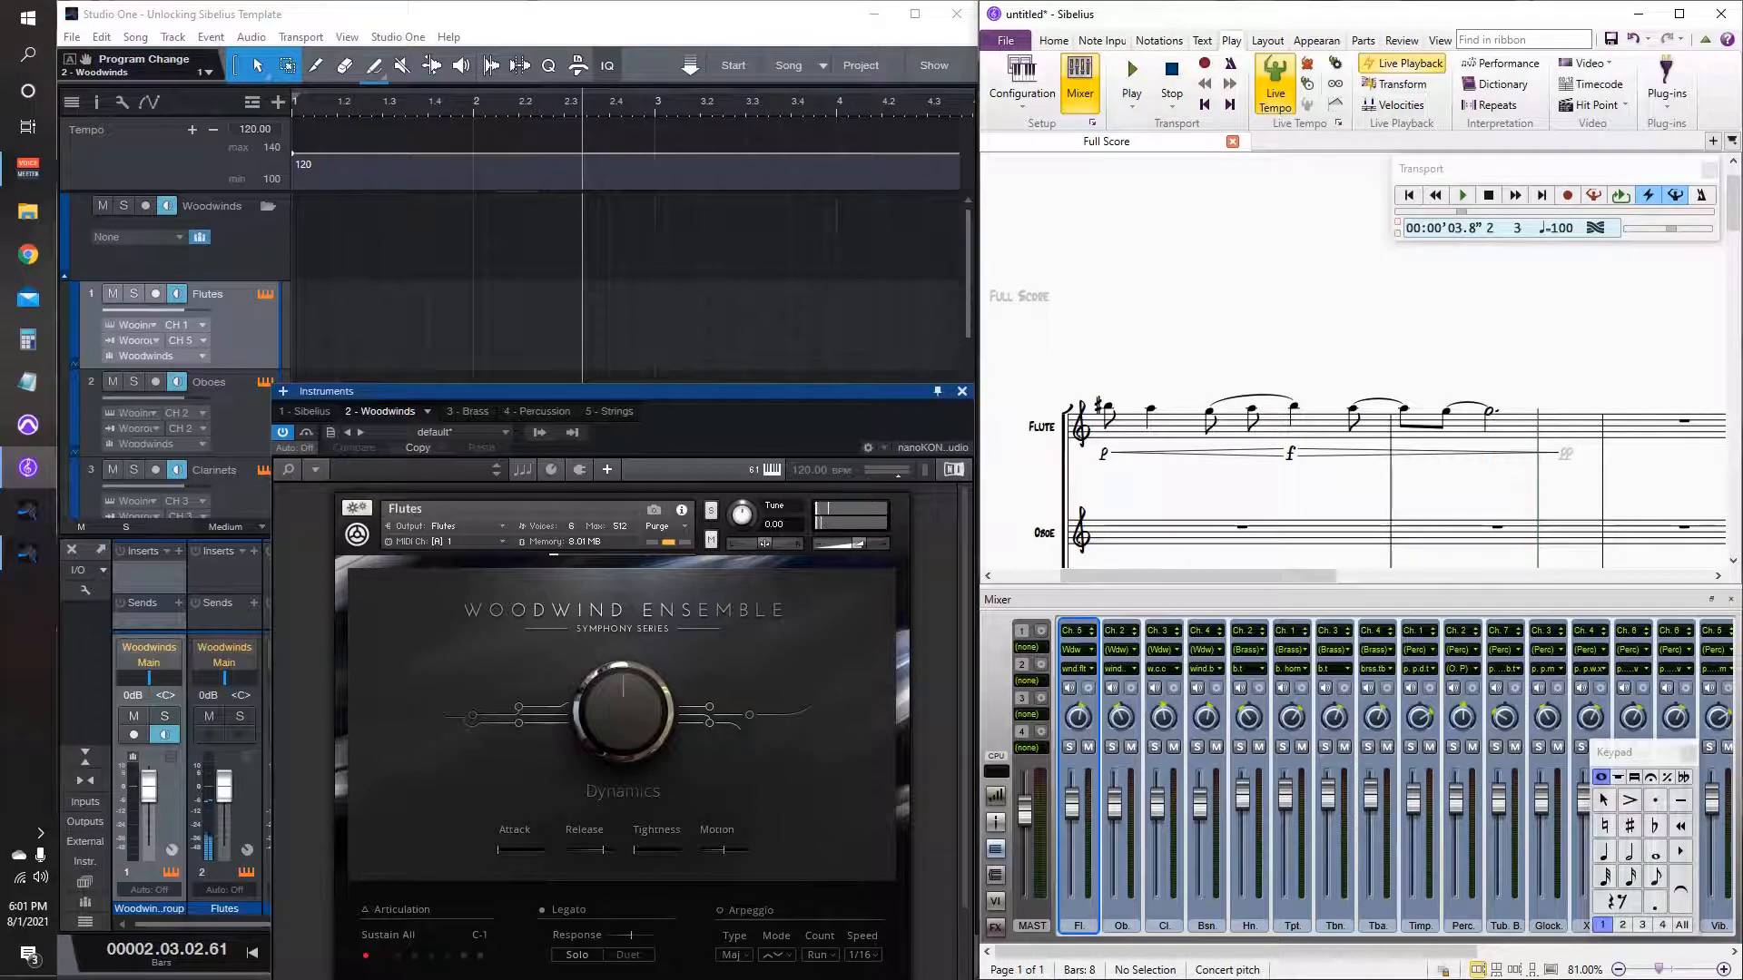
Step: Reduce the Woodwinds manual sound set to 4 channels in Sibelius's playback devices and save the ReWire Symphony Orchestra configuration
{"action": "left_click", "coordinate": [1092, 123]}
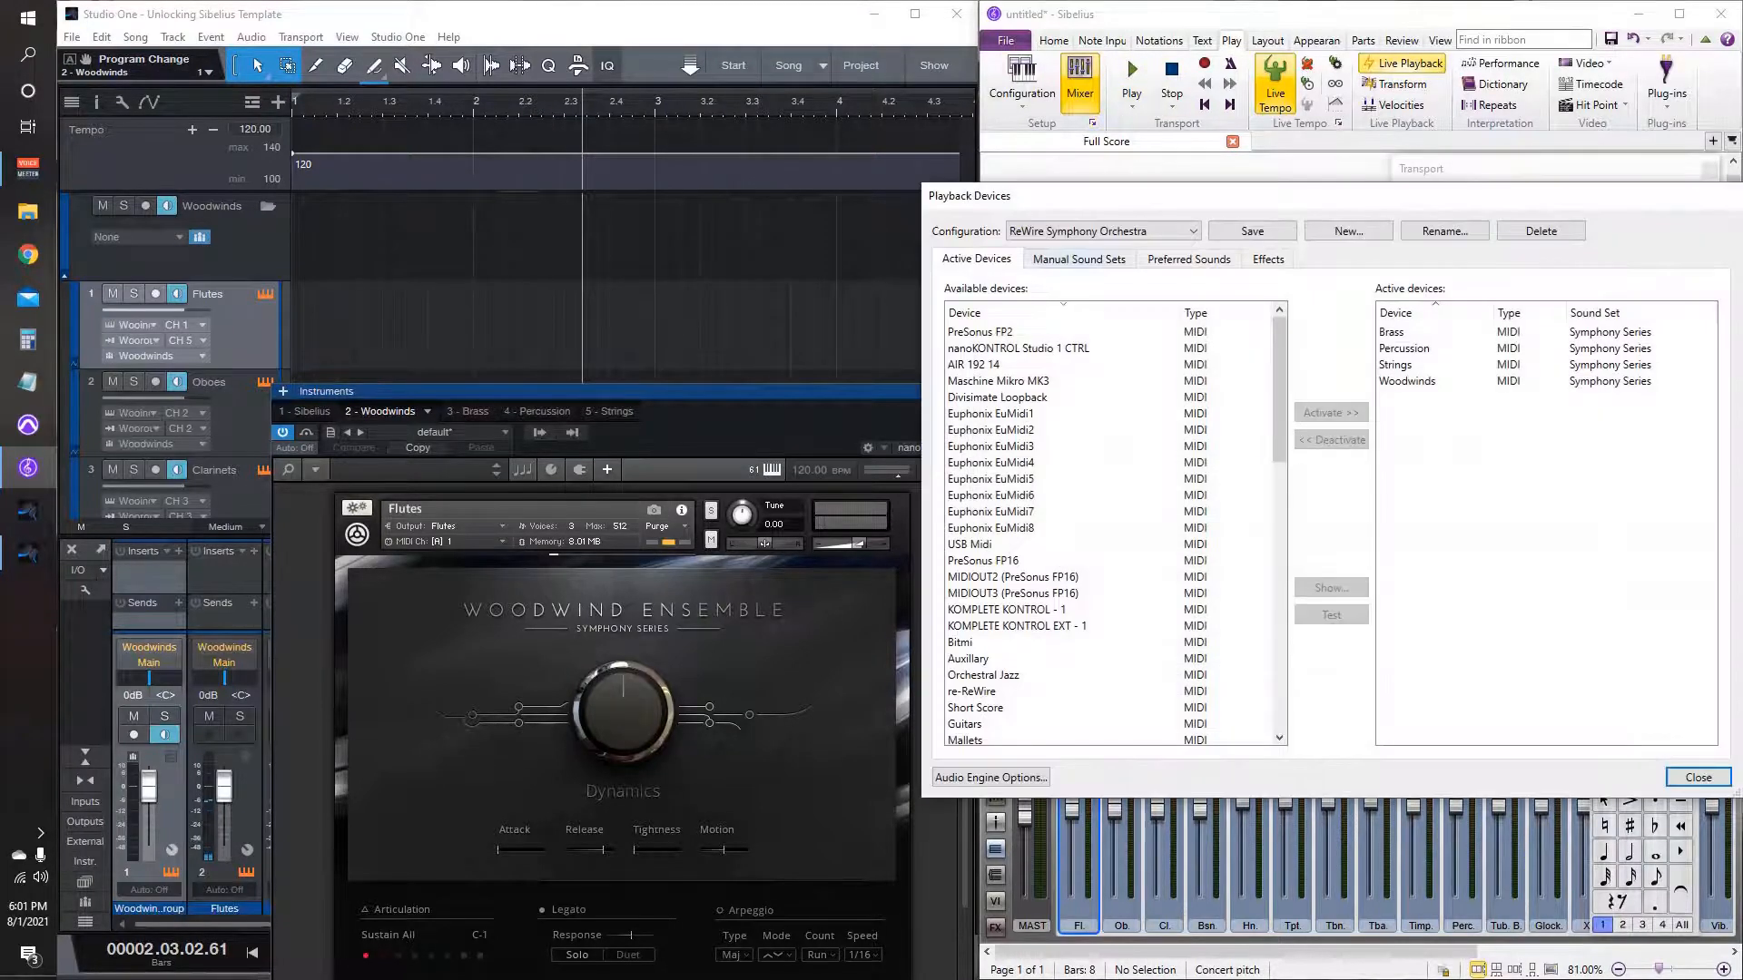
{"action": "left_click", "coordinate": [1080, 260]}
{"action": "left_click", "coordinate": [1114, 293]}
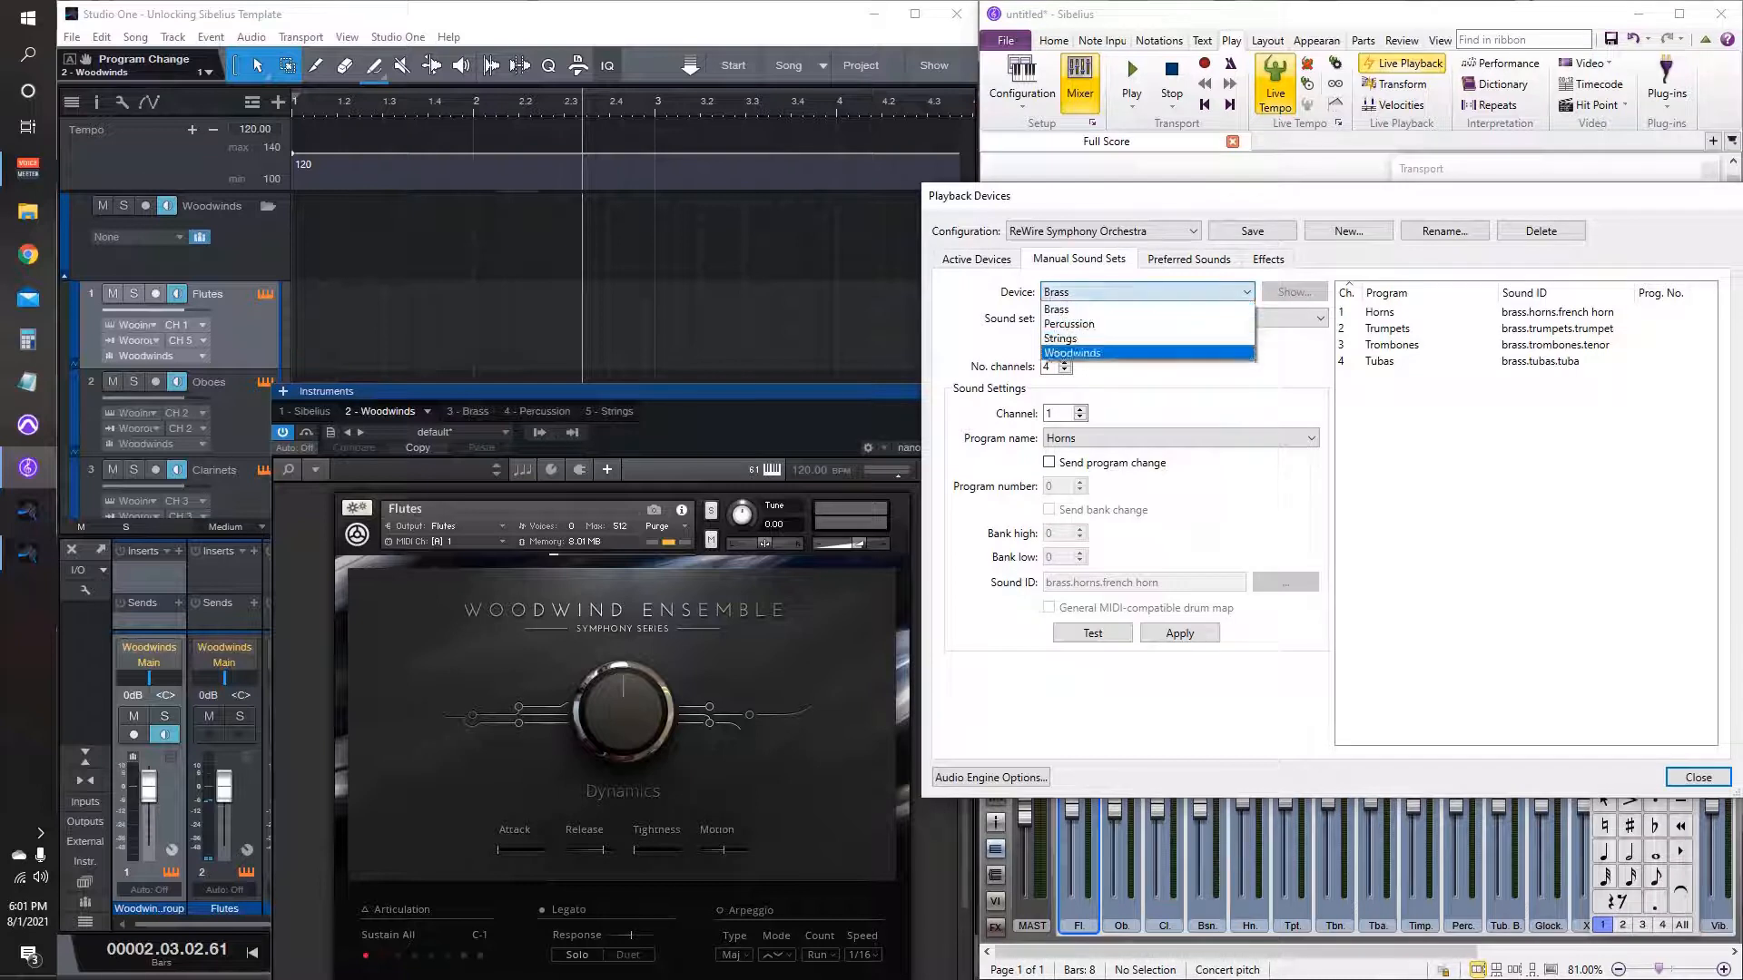
{"action": "key", "text": "Return"}
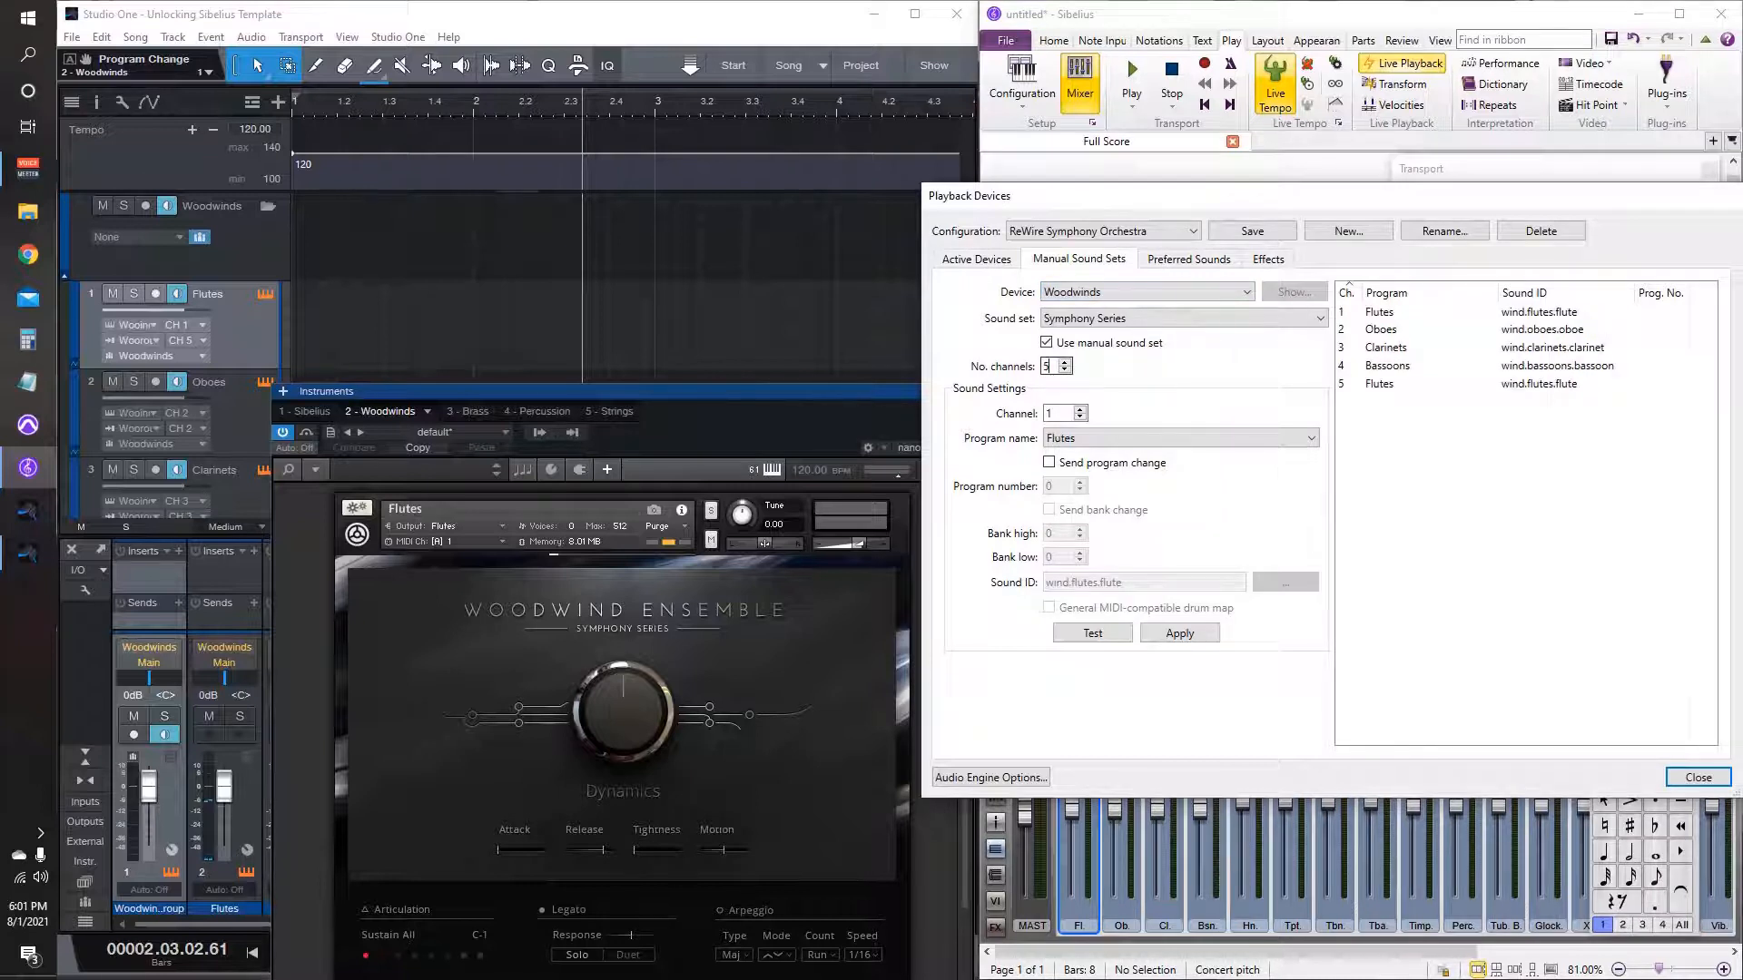
{"action": "left_click", "coordinate": [1065, 371]}
{"action": "left_click", "coordinate": [1253, 231]}
{"action": "left_click_drag", "start_coordinate": [1253, 196], "coordinate": [886, 188]}
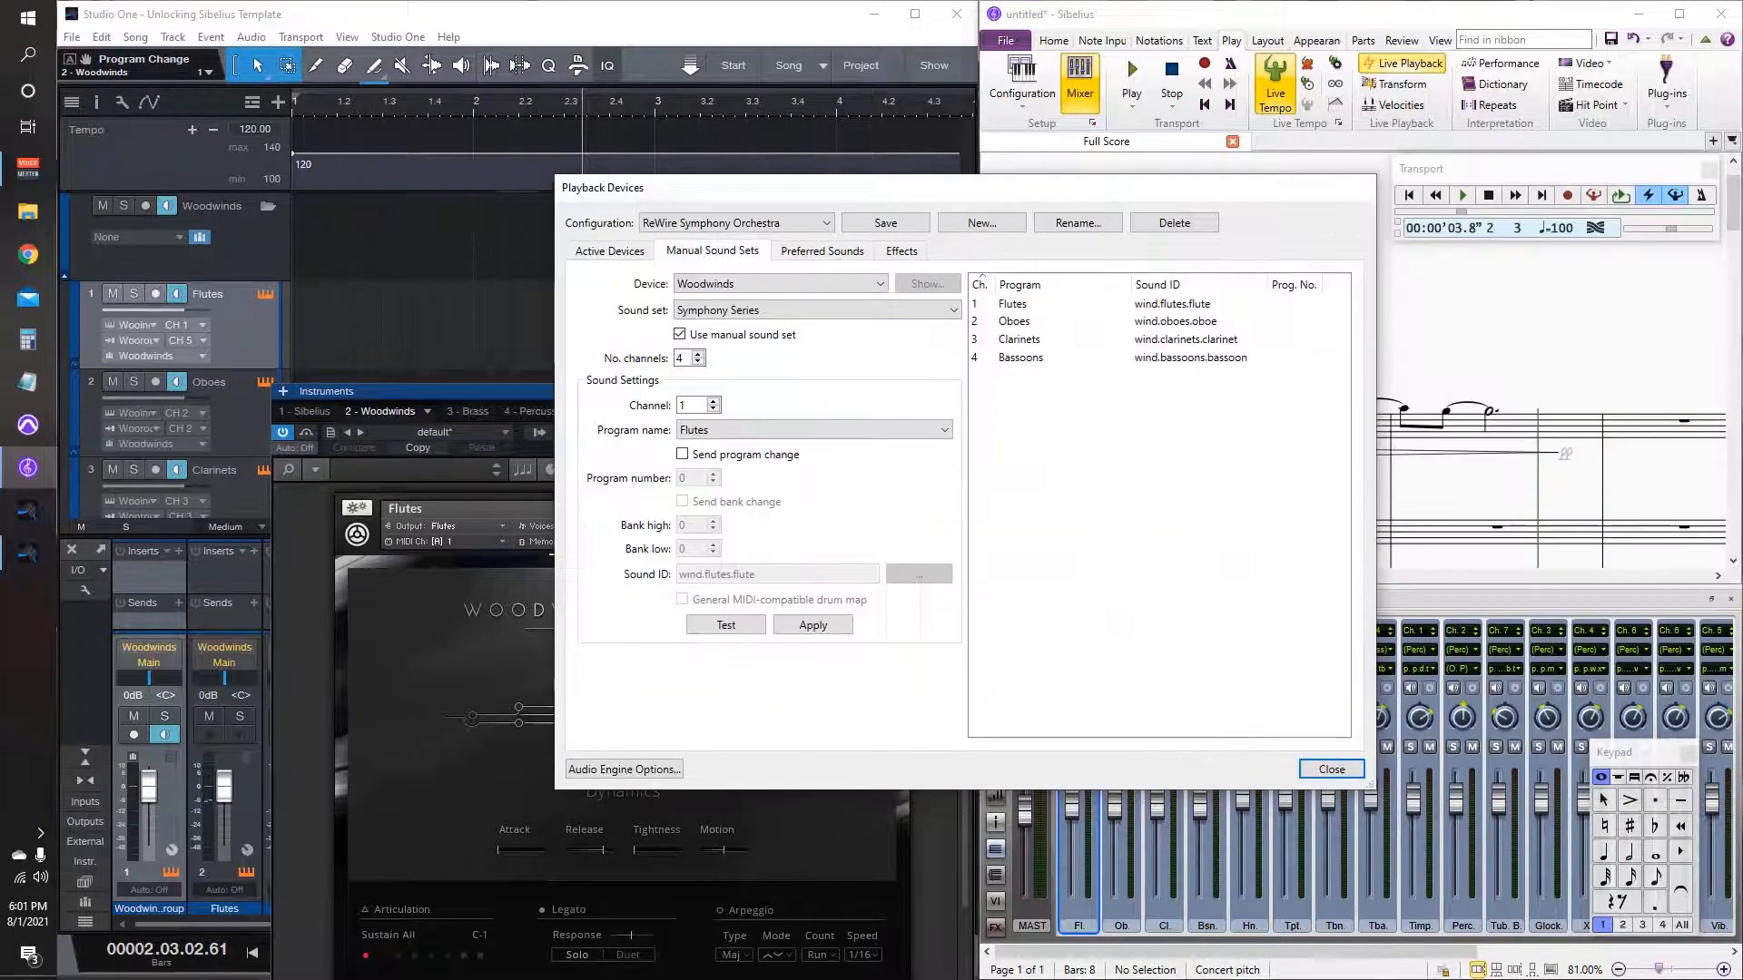
{"action": "left_click", "coordinate": [1332, 770]}
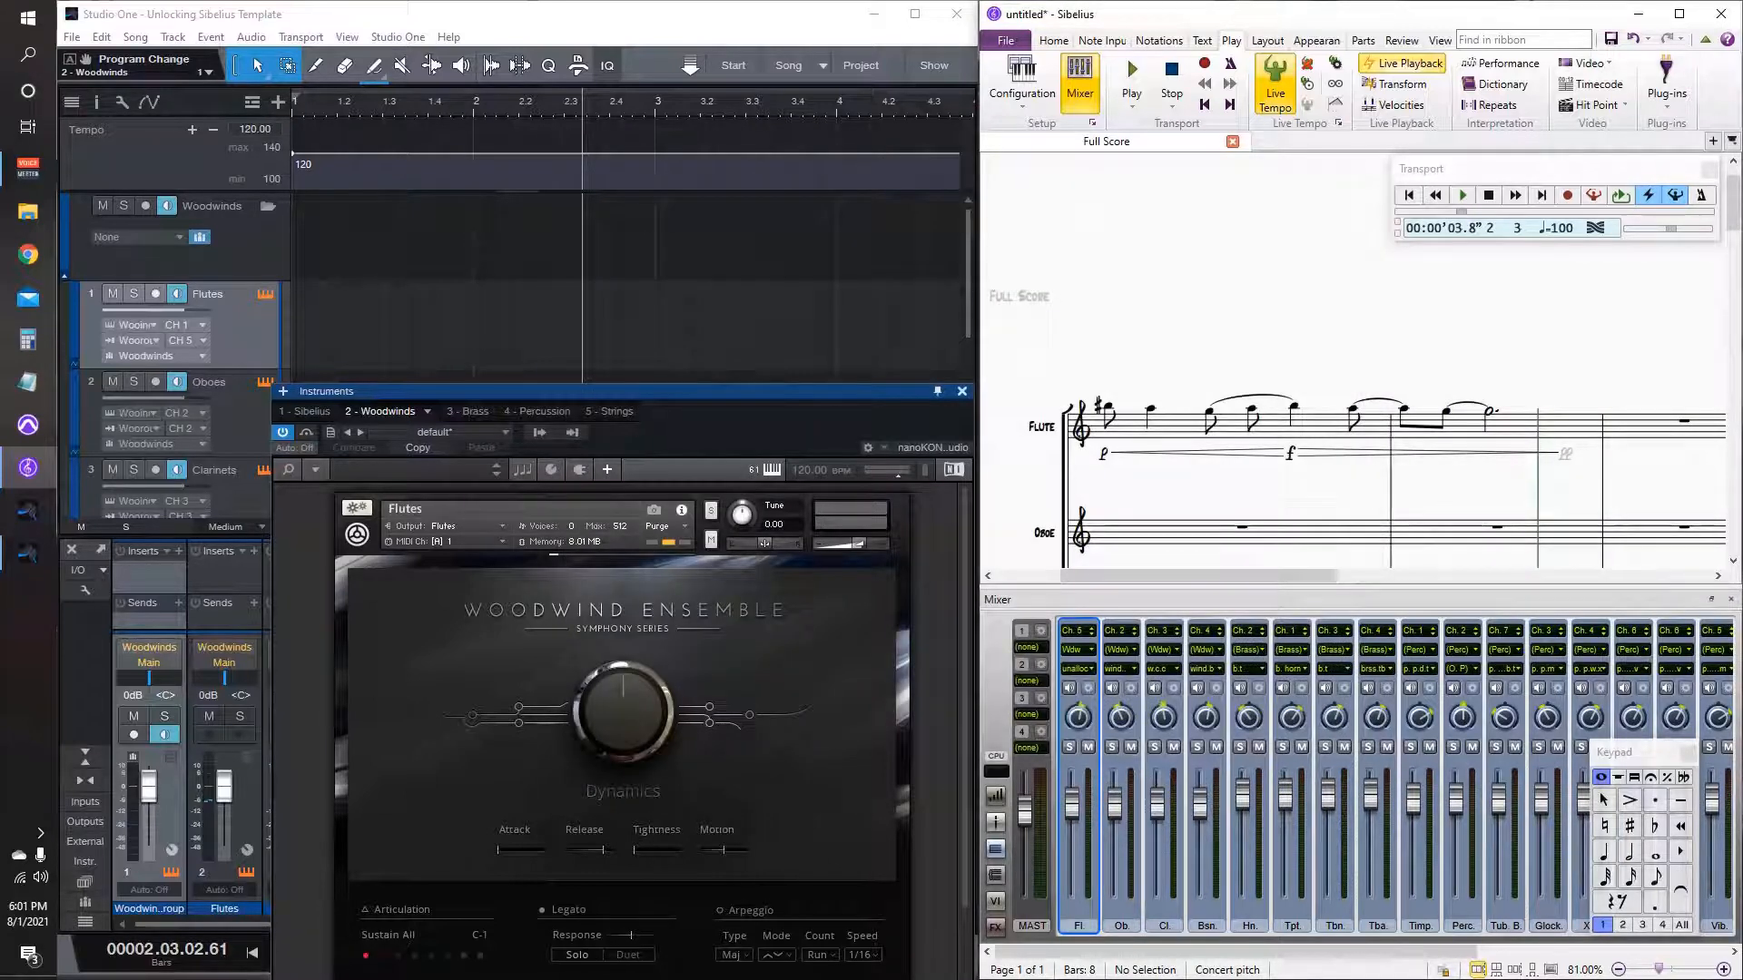
Step: Set the Flutes track's MIDI input channel back to CH 1 in Studio One and return playback to the start
{"action": "left_click", "coordinate": [202, 341]}
{"action": "left_click", "coordinate": [203, 341]}
{"action": "left_click", "coordinate": [214, 359]}
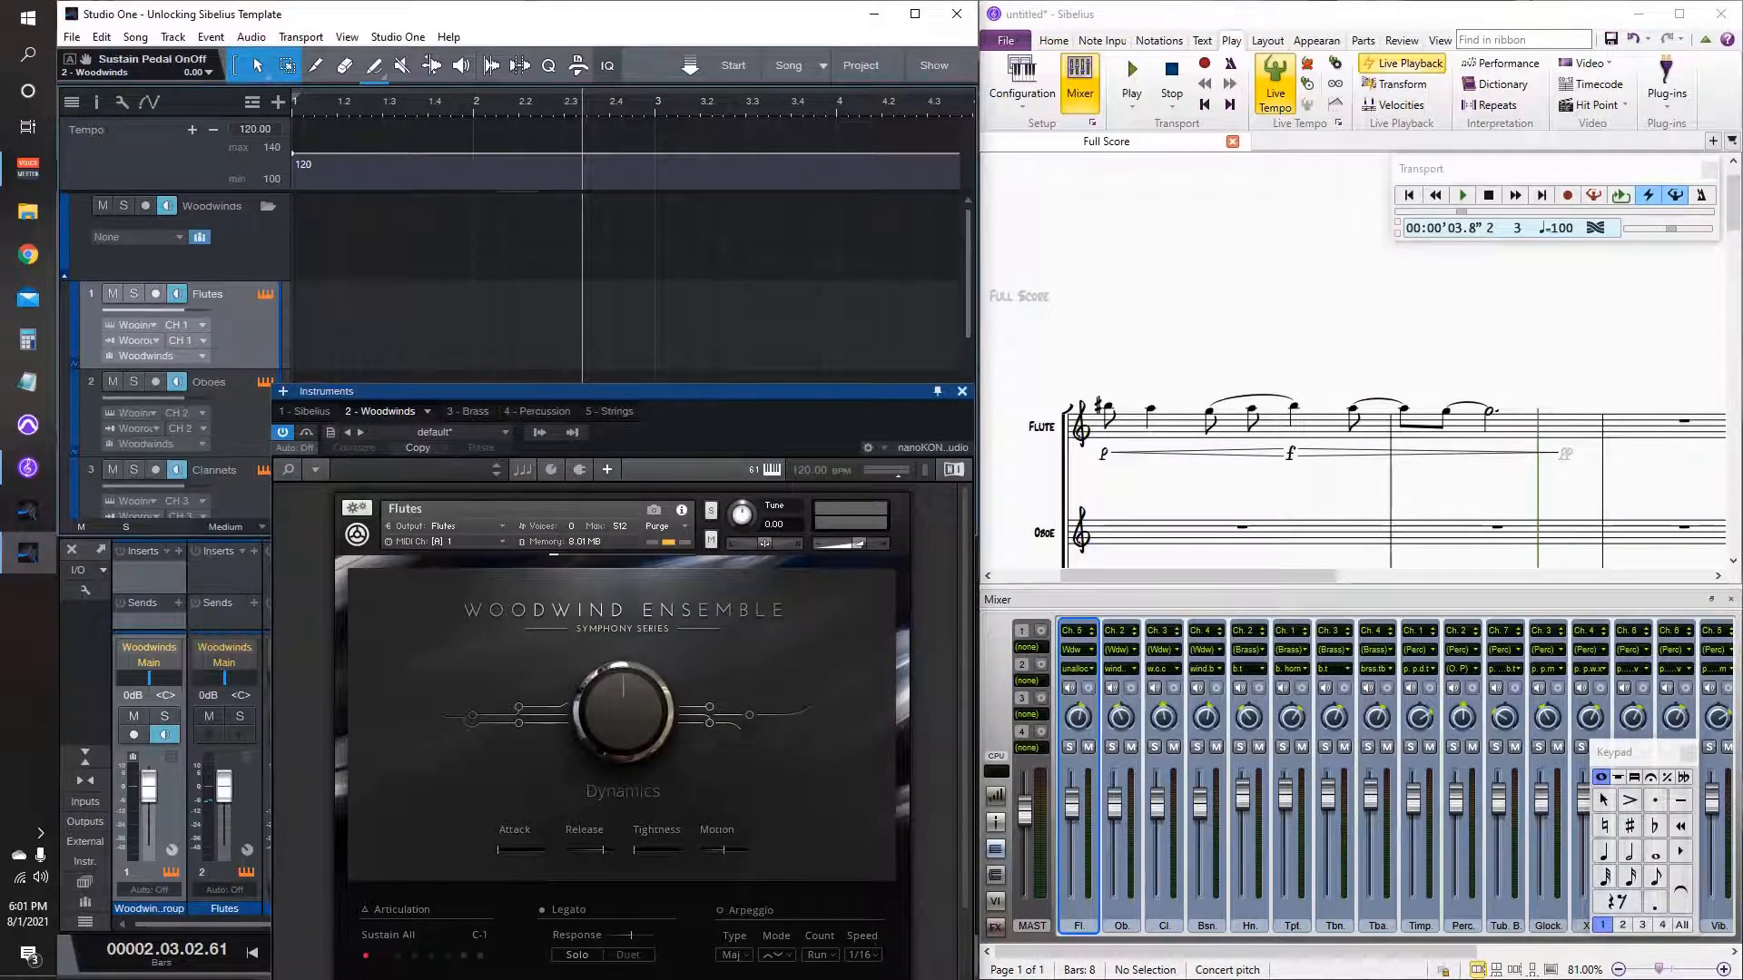
{"action": "key", "text": "comma"}
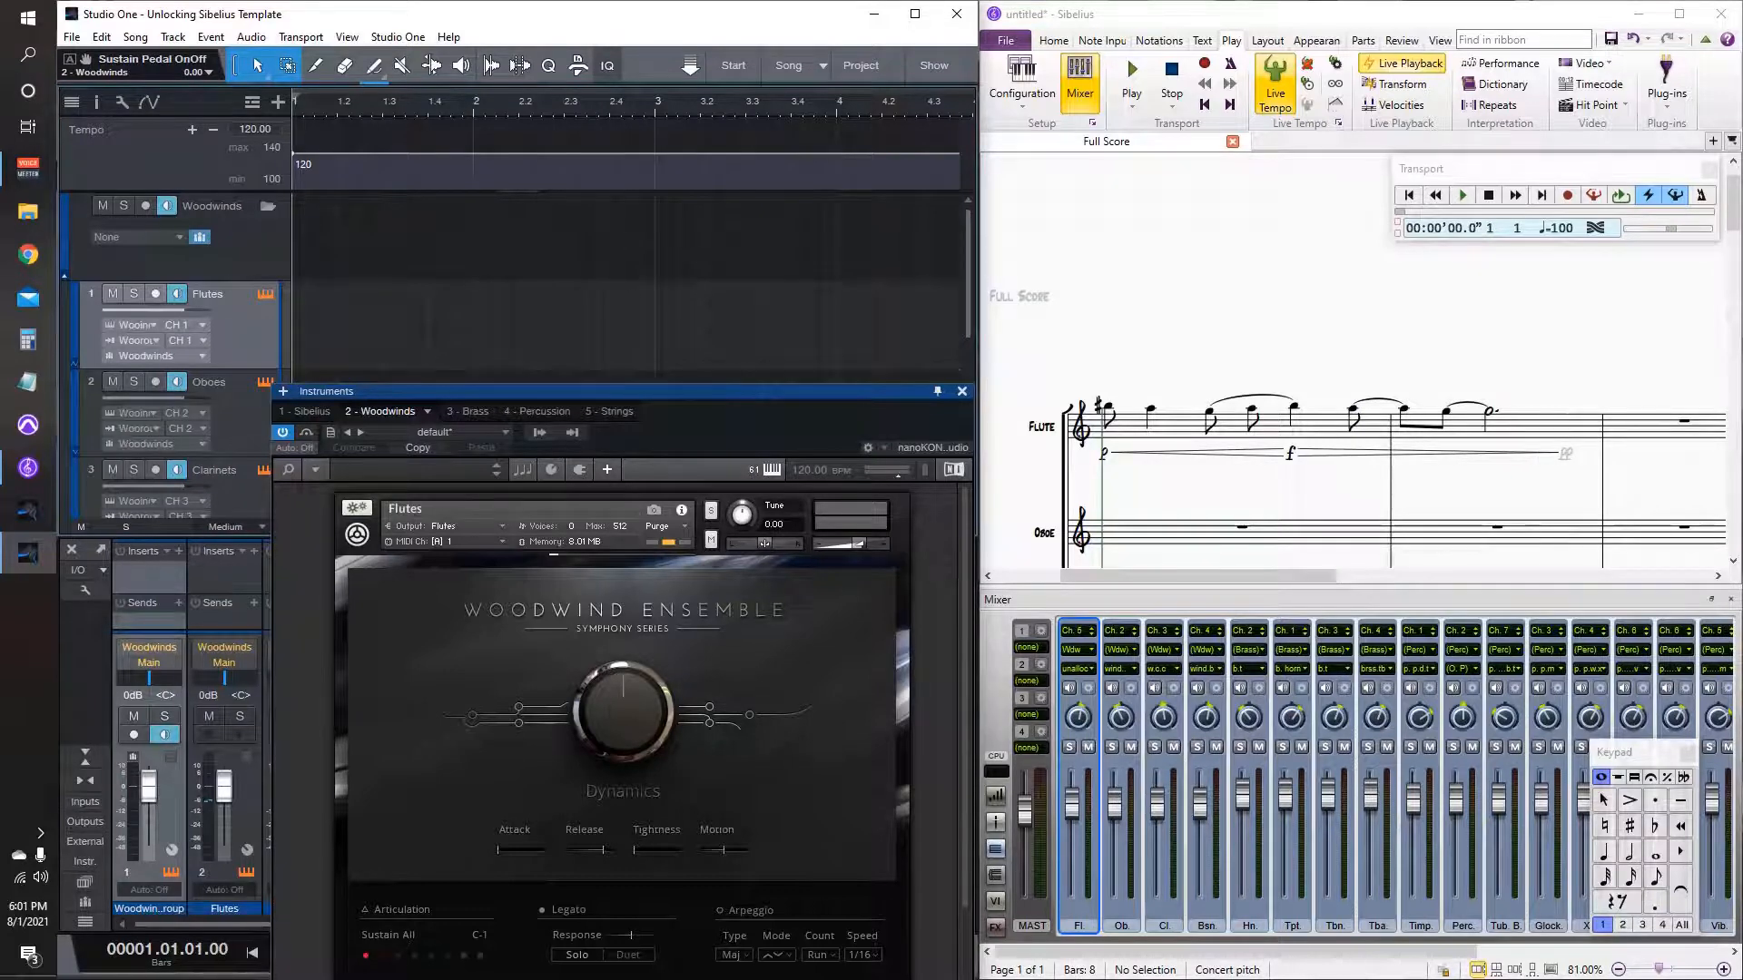
Step: Switch to Sibelius, save the score as Unlocking Sibelius Test in the Scores folder, and exit the application
{"action": "key", "text": "alt+Tab"}
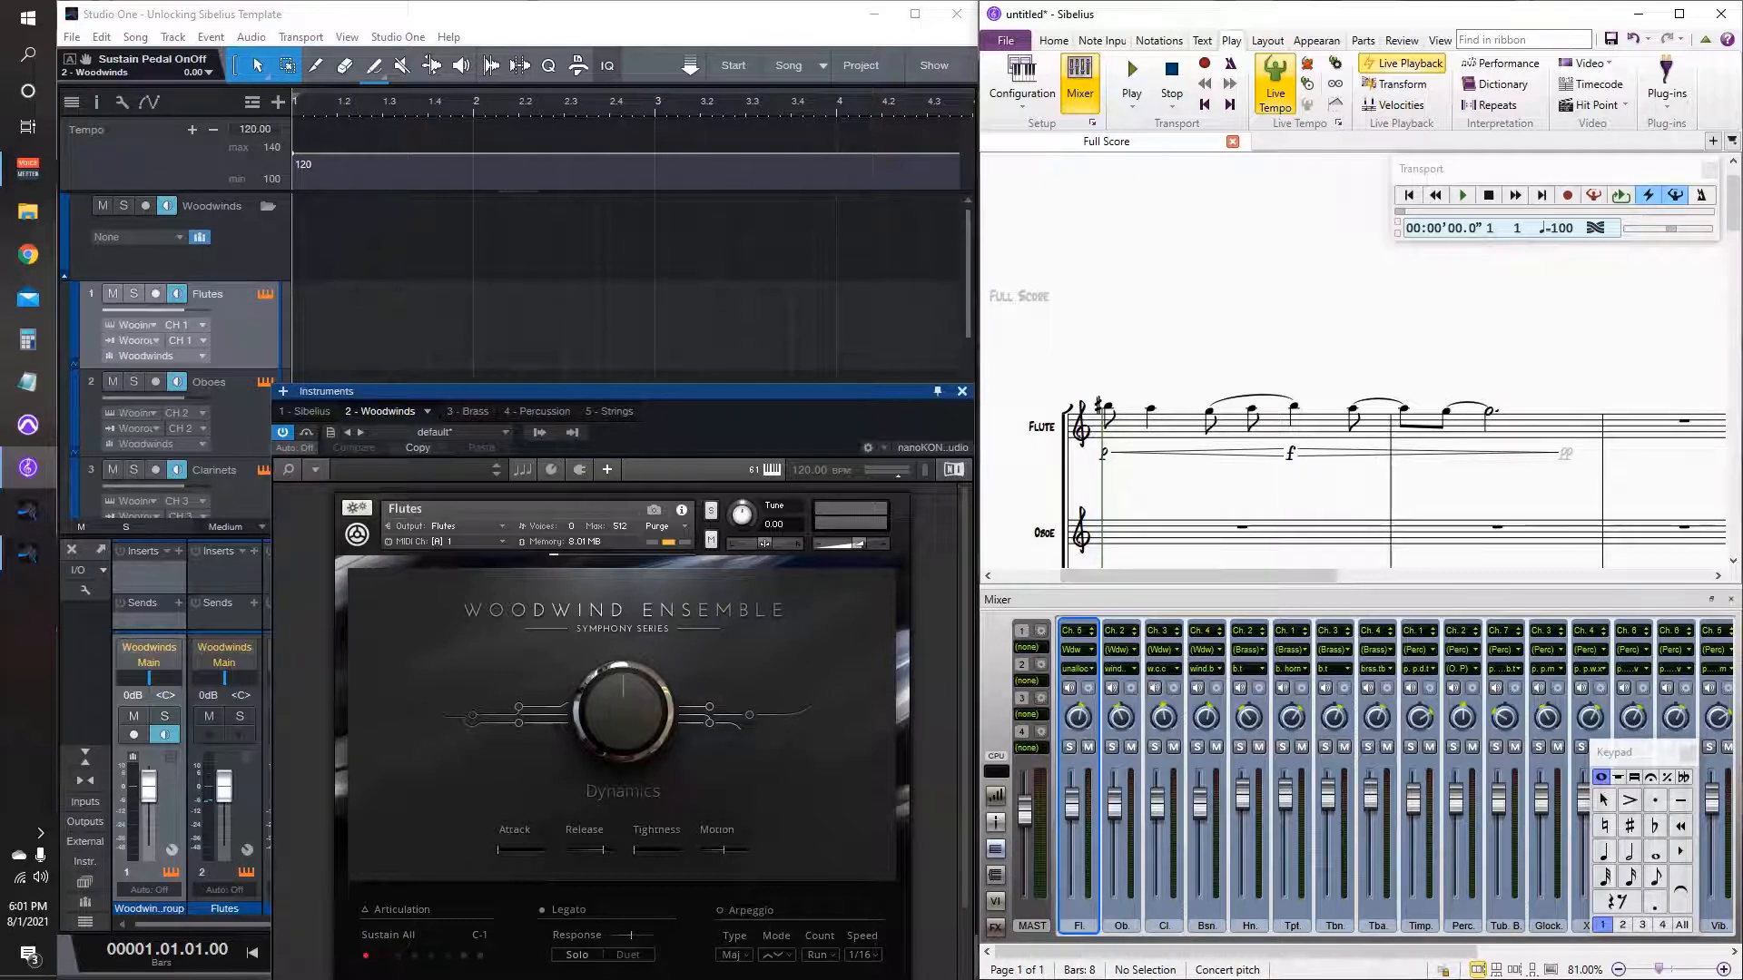
{"action": "key", "text": "ctrl+s"}
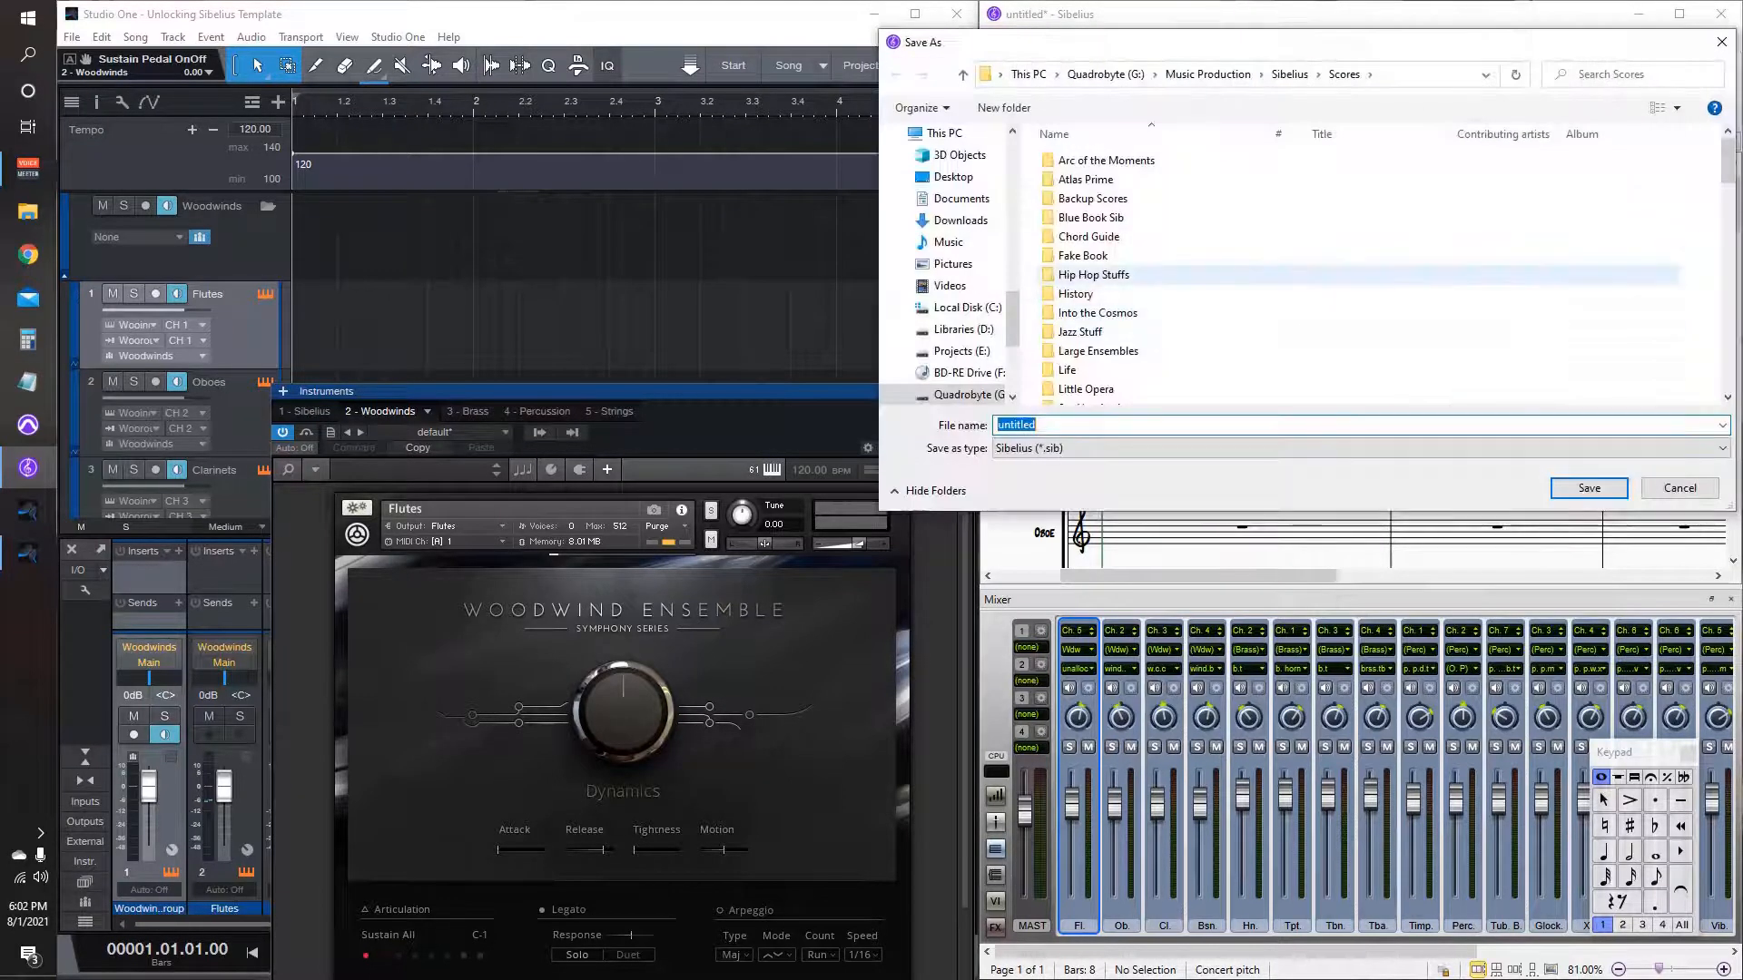
{"action": "type", "text": "U"}
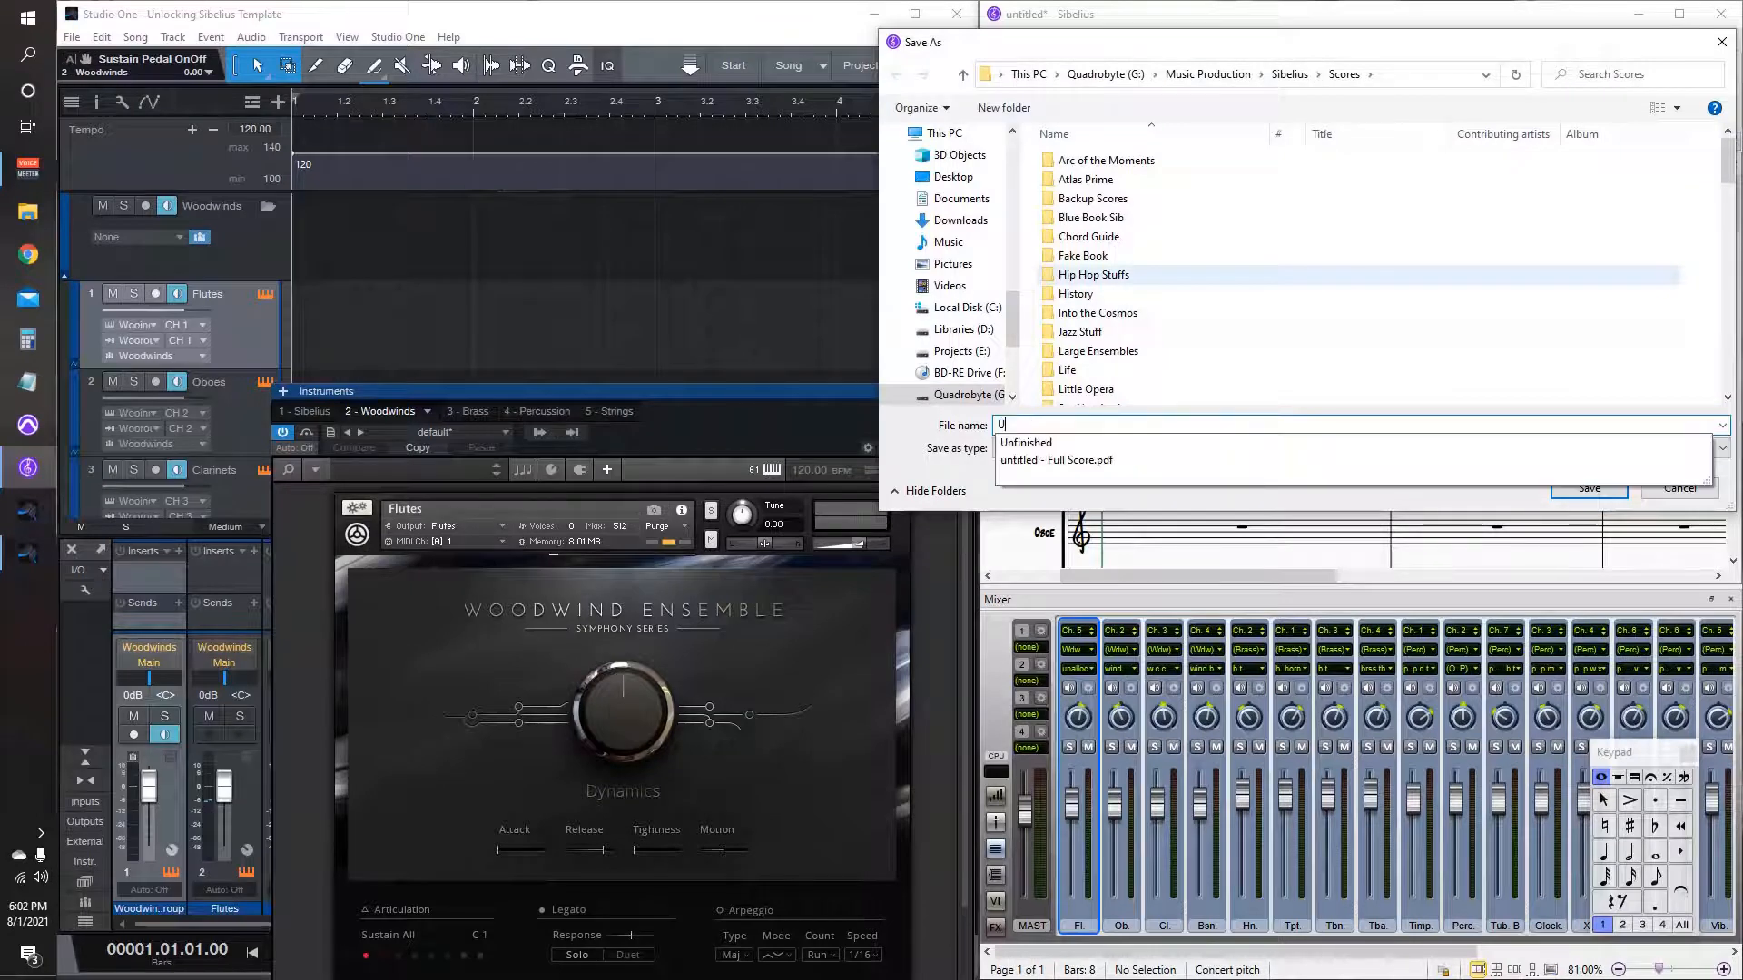
{"action": "type", "text": "nlocking"}
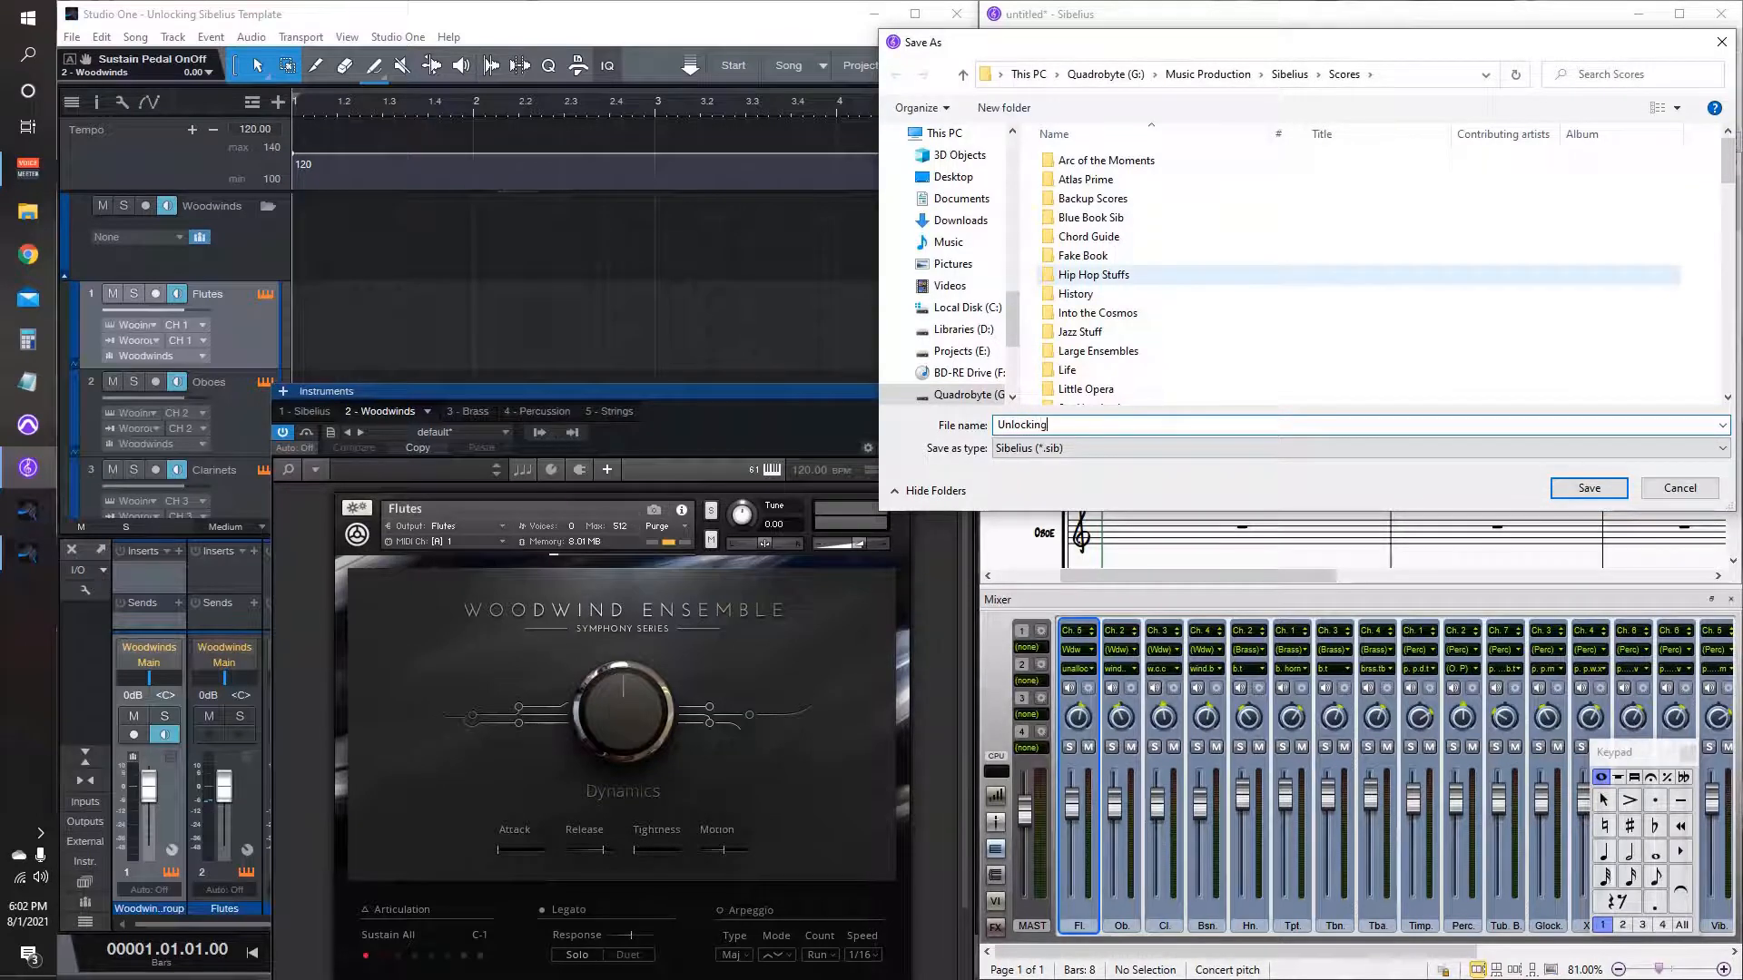
{"action": "type", "text": " Sibelius Test"}
{"action": "key", "text": "Return"}
{"action": "left_click", "coordinate": [1721, 13]}
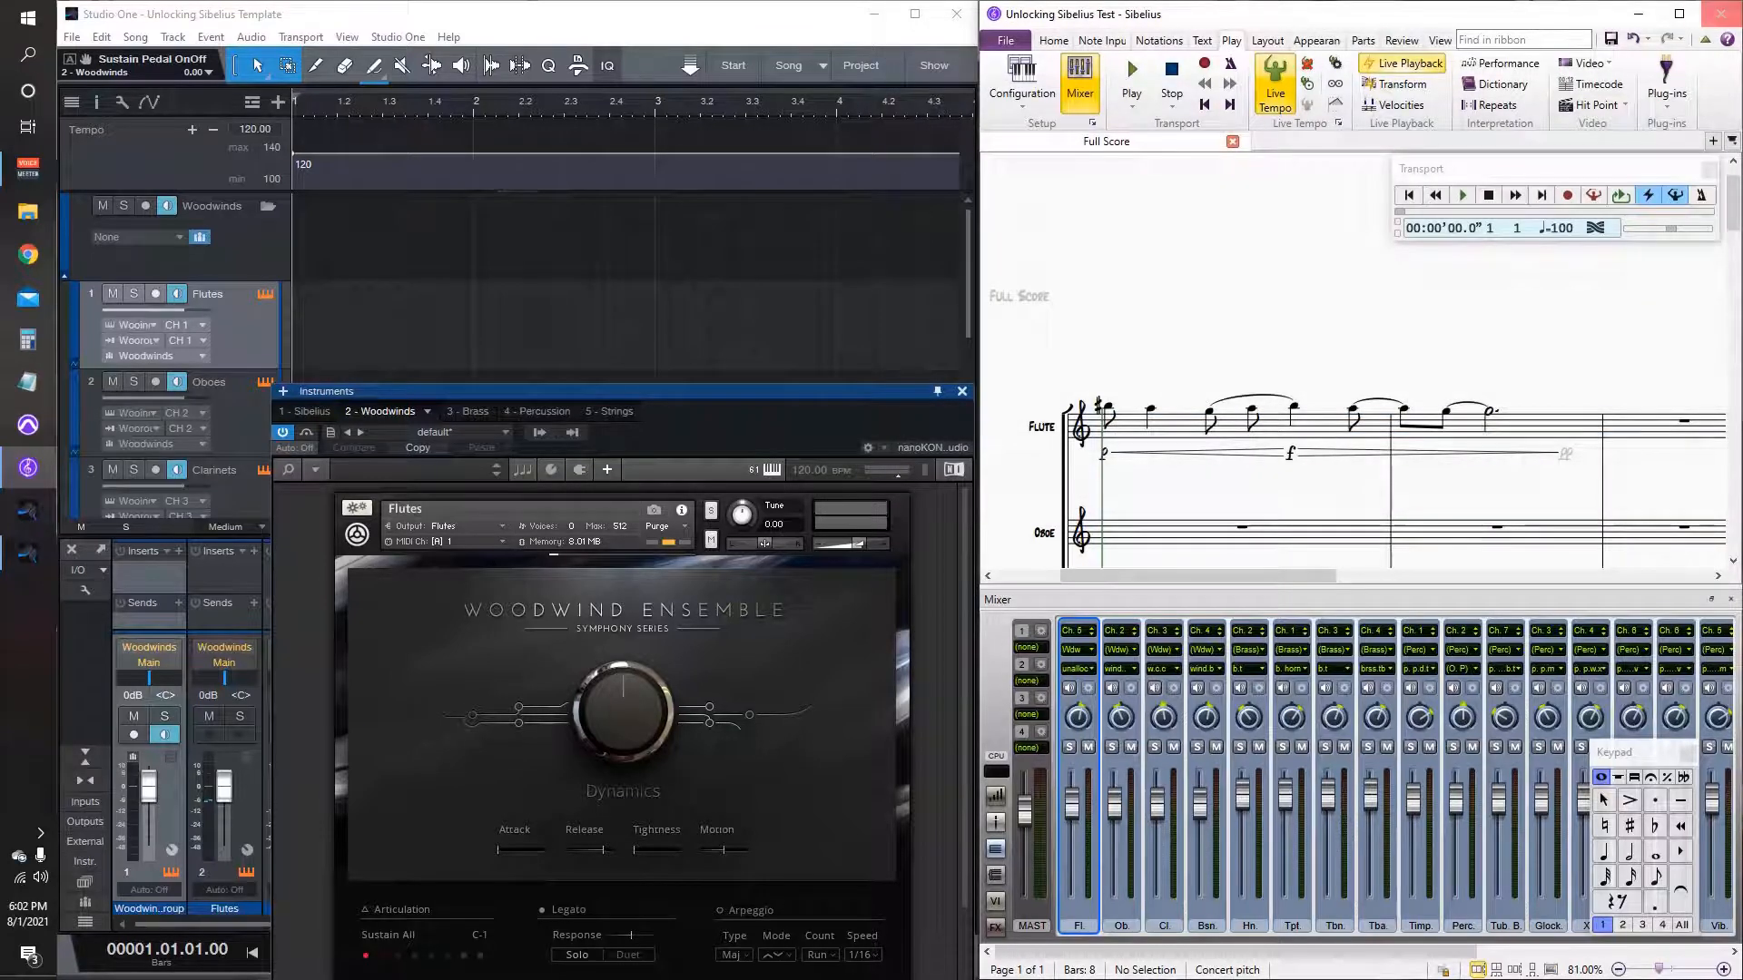
{"action": "left_click", "coordinate": [1426, 860]}
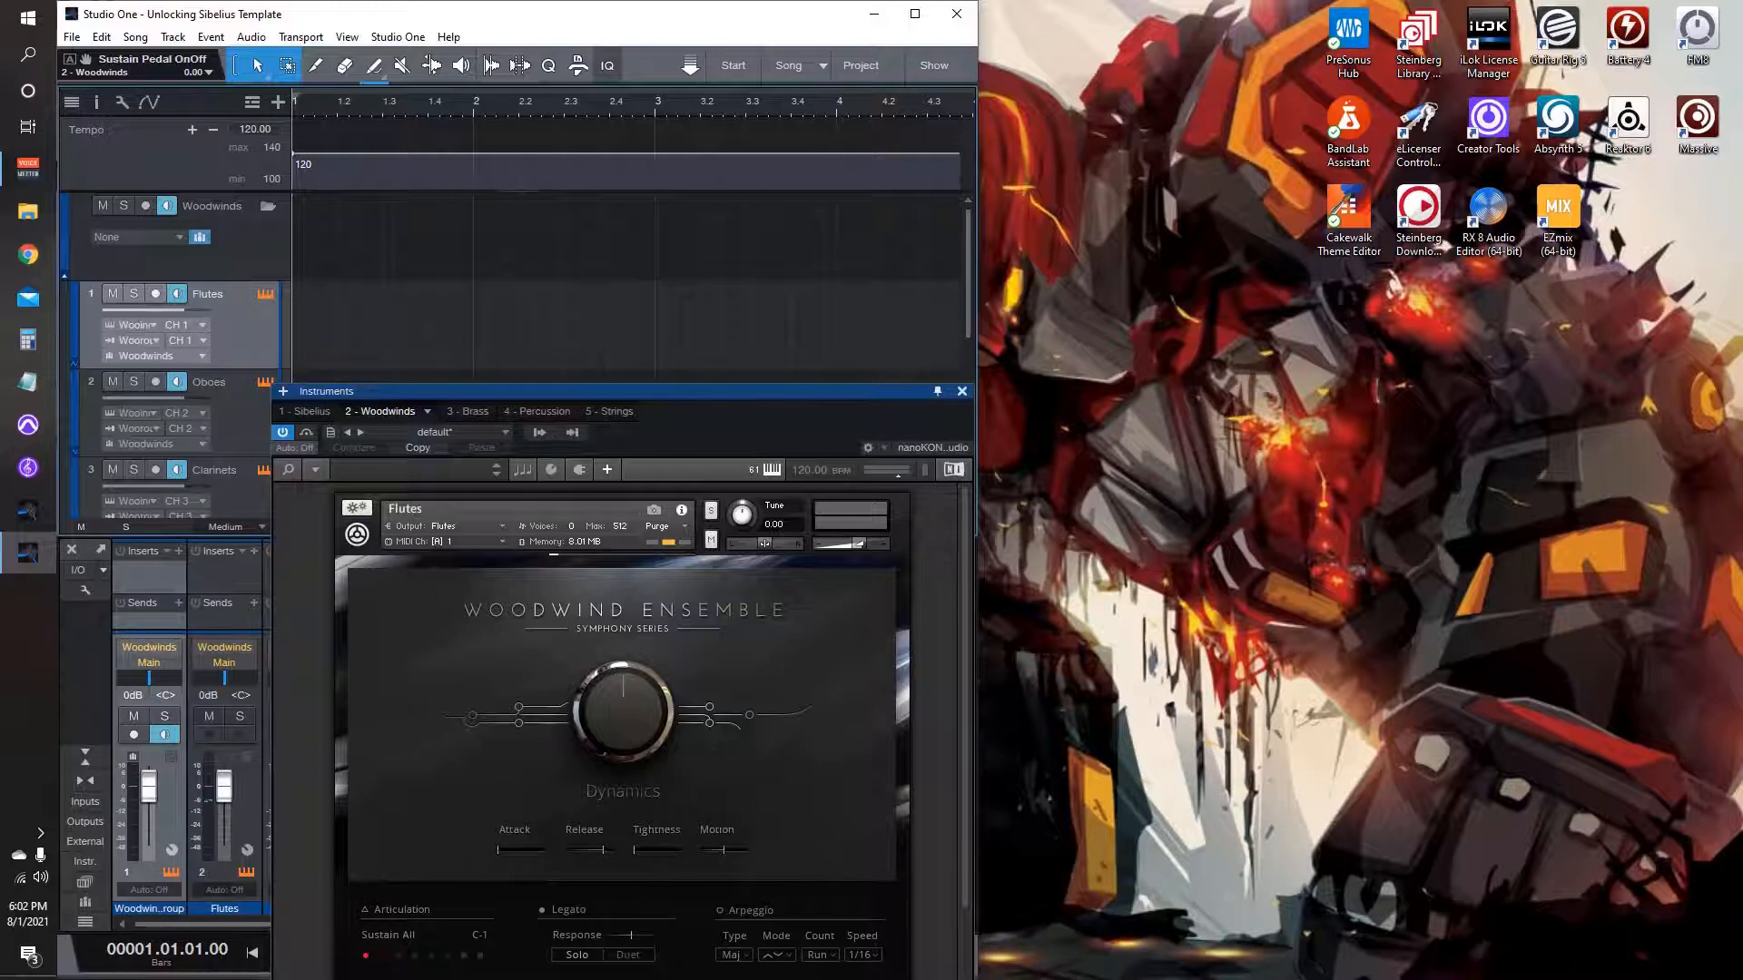
Step: Open the Sibelius ReWire device from Studio One's console instruments and relaunch the Sibelius application from it
{"action": "left_click", "coordinate": [85, 922]}
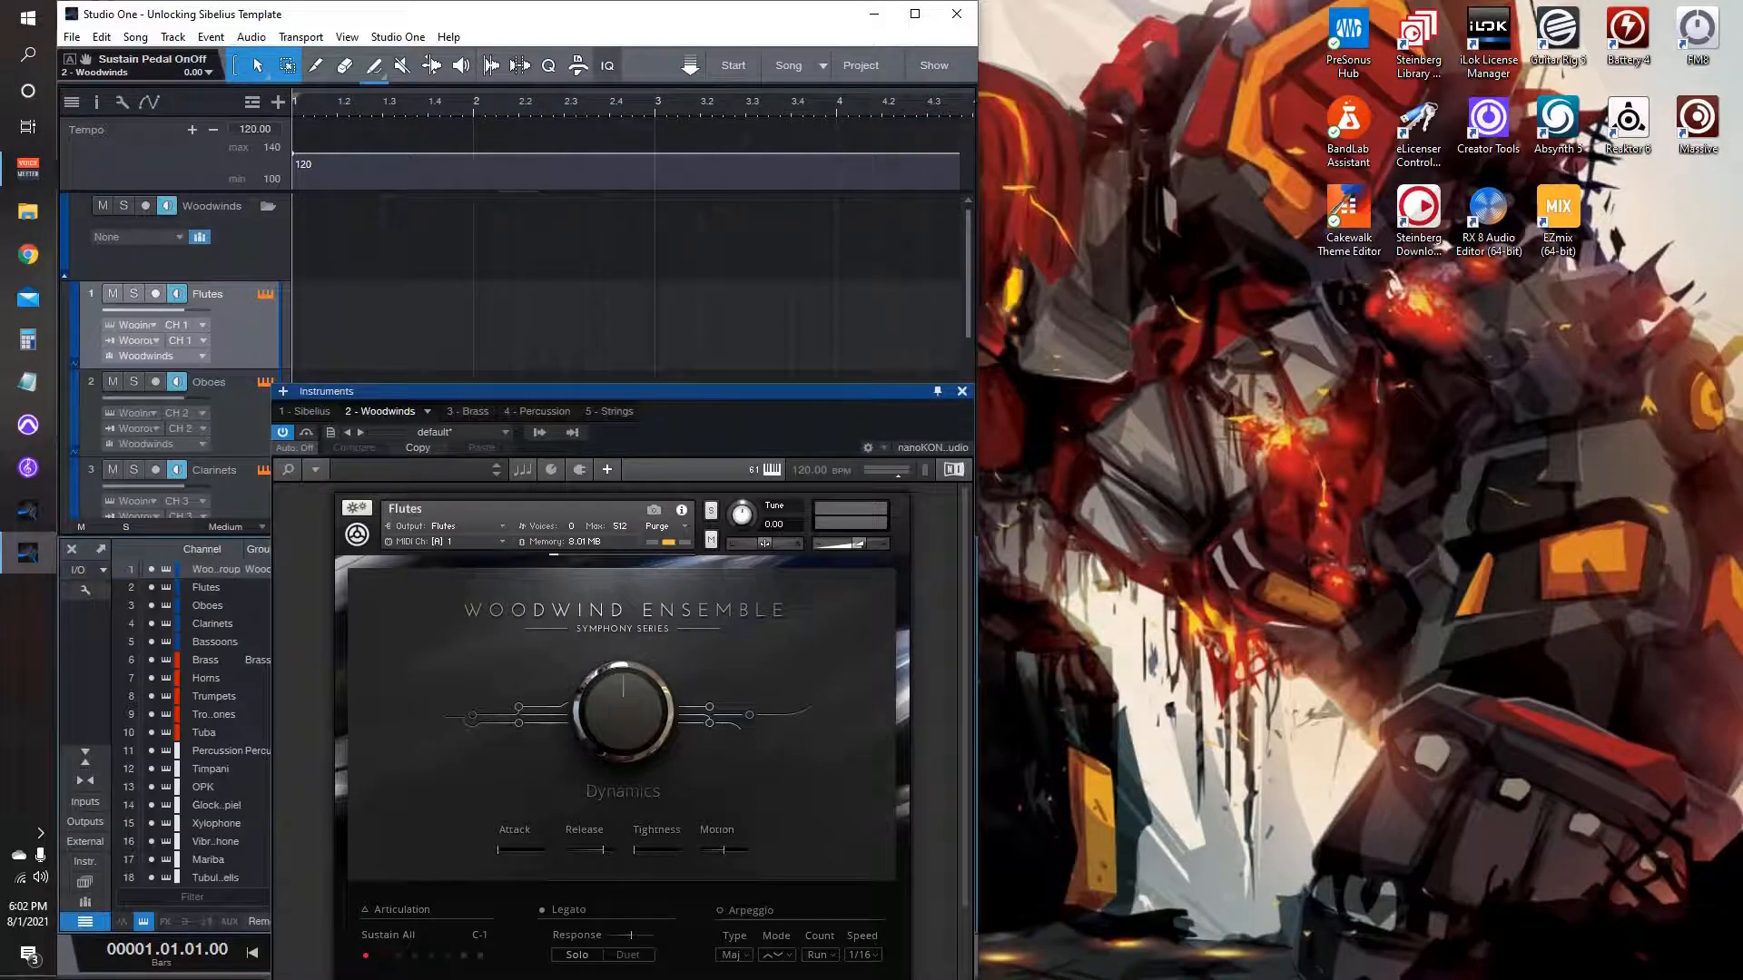
{"action": "left_click", "coordinate": [84, 862]}
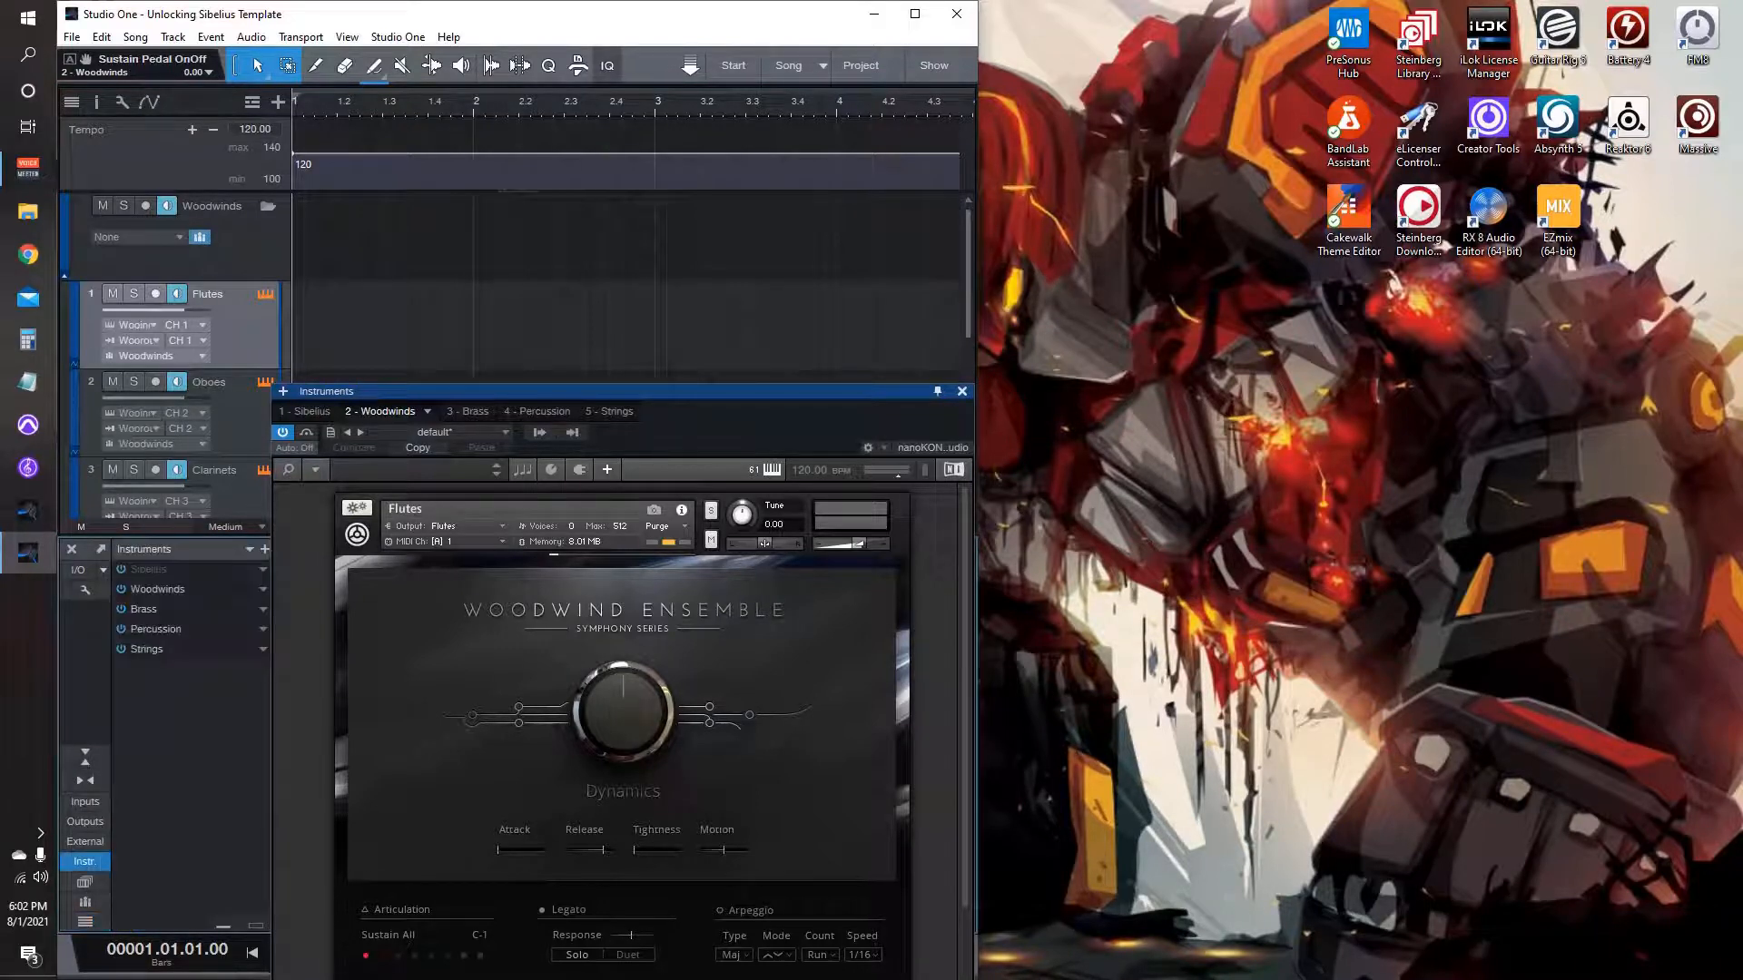
{"action": "double_click", "coordinate": [148, 569]}
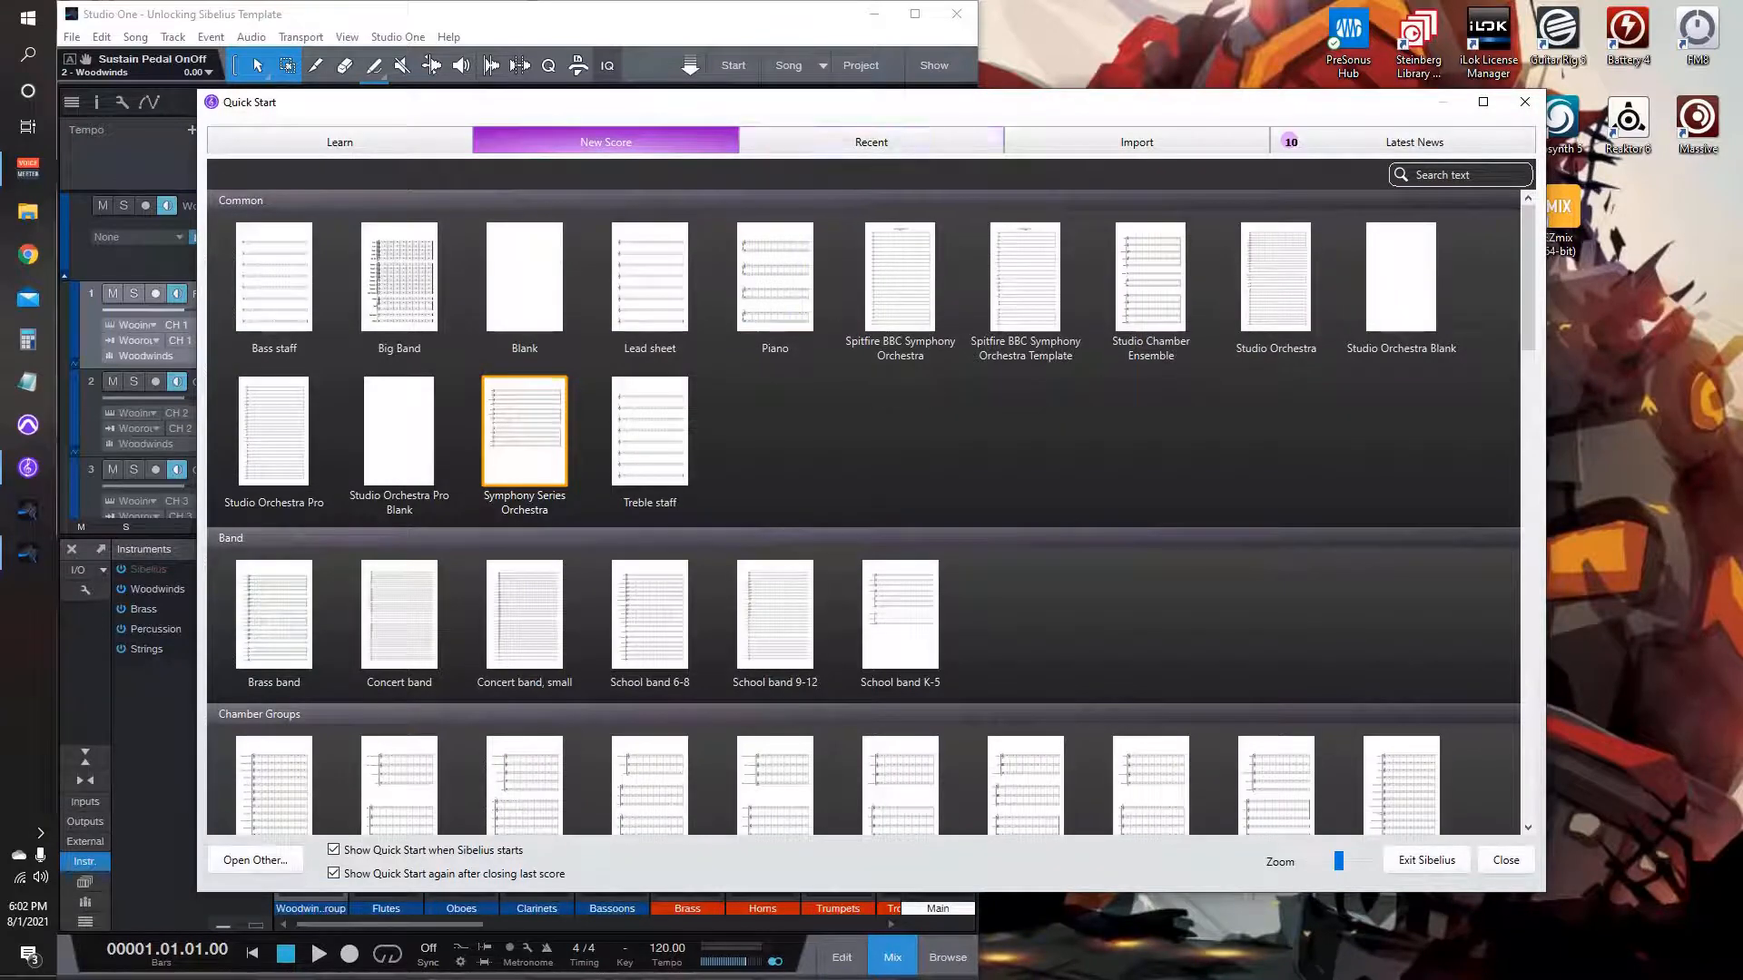
Step: Reopen the recent Unlocking Sibelius Test score and accept switching to its ReWire Symphony Orchestra playback configuration
{"action": "left_click", "coordinate": [860, 142]}
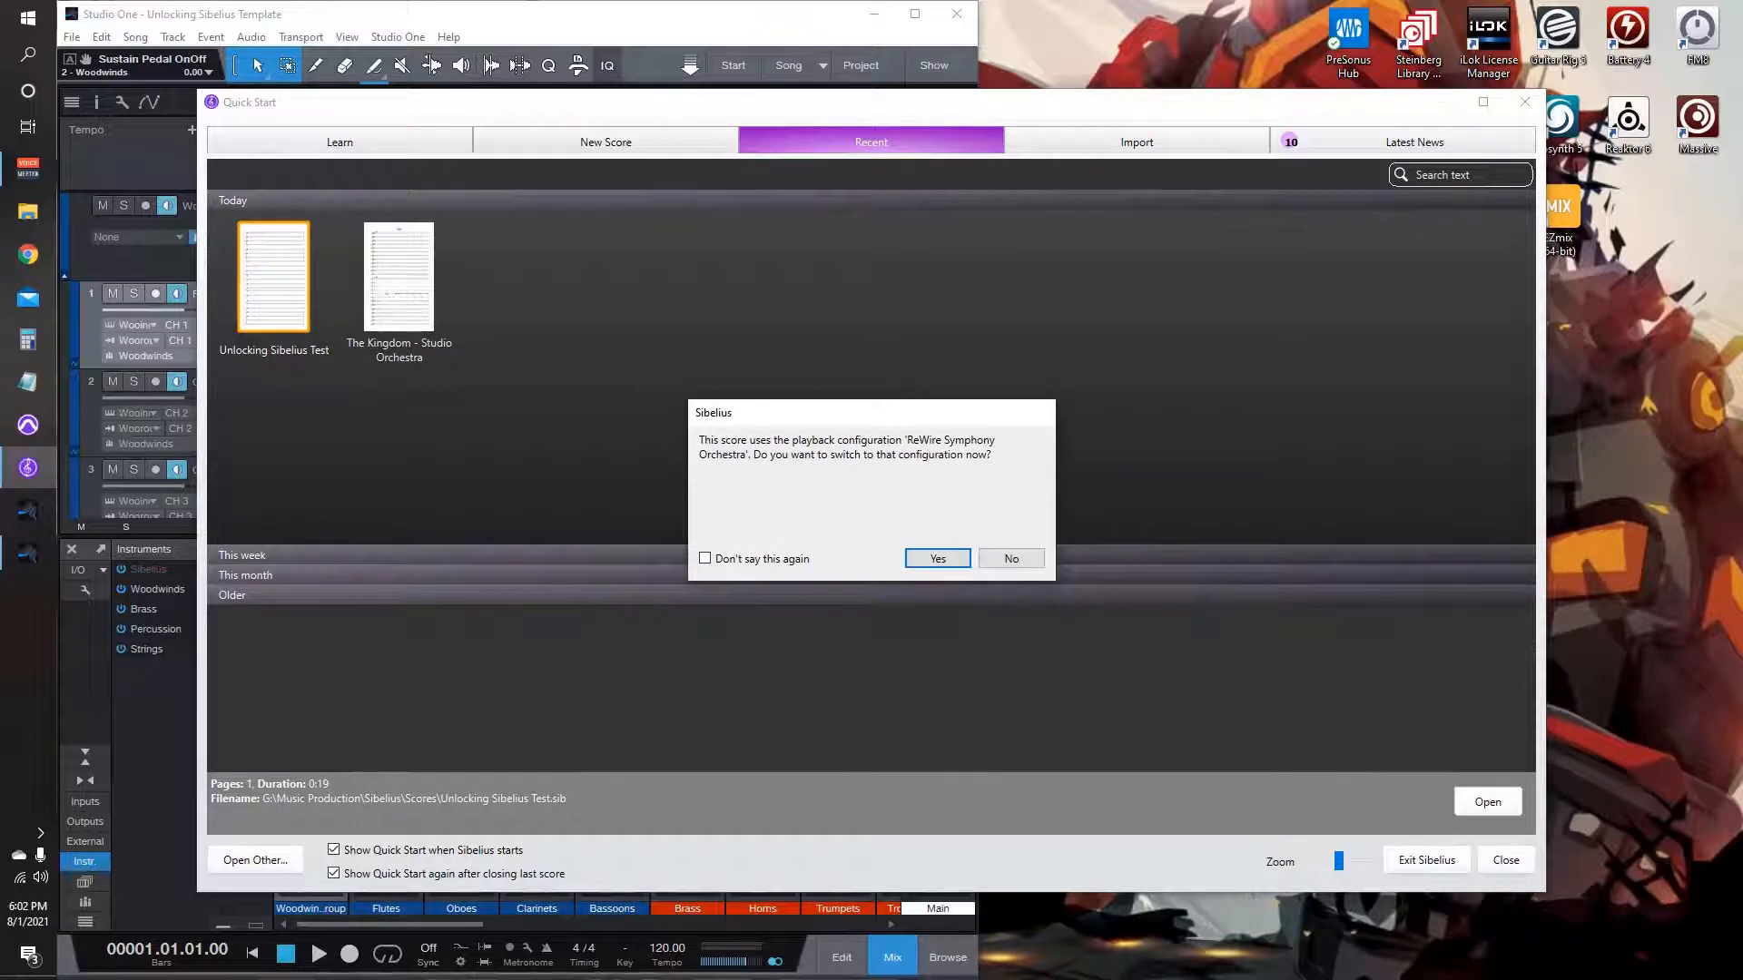
{"action": "key", "text": "Return"}
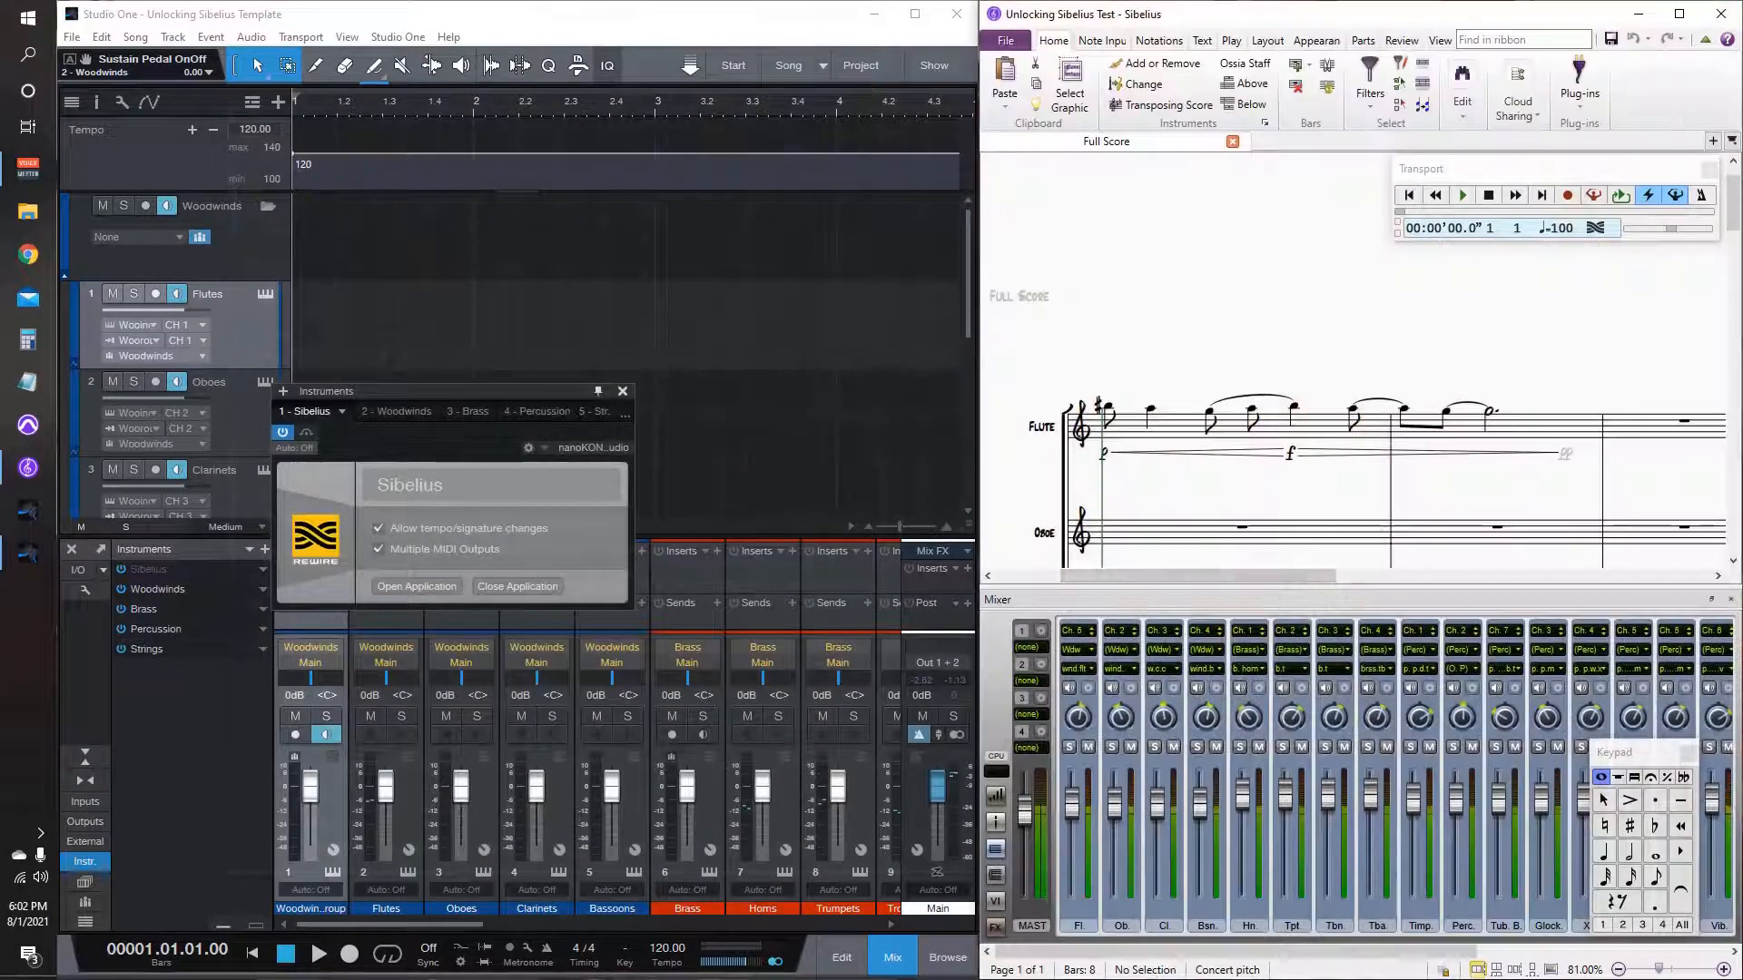
{"action": "left_click_drag", "start_coordinate": [1343, 336], "coordinate": [1259, 348]}
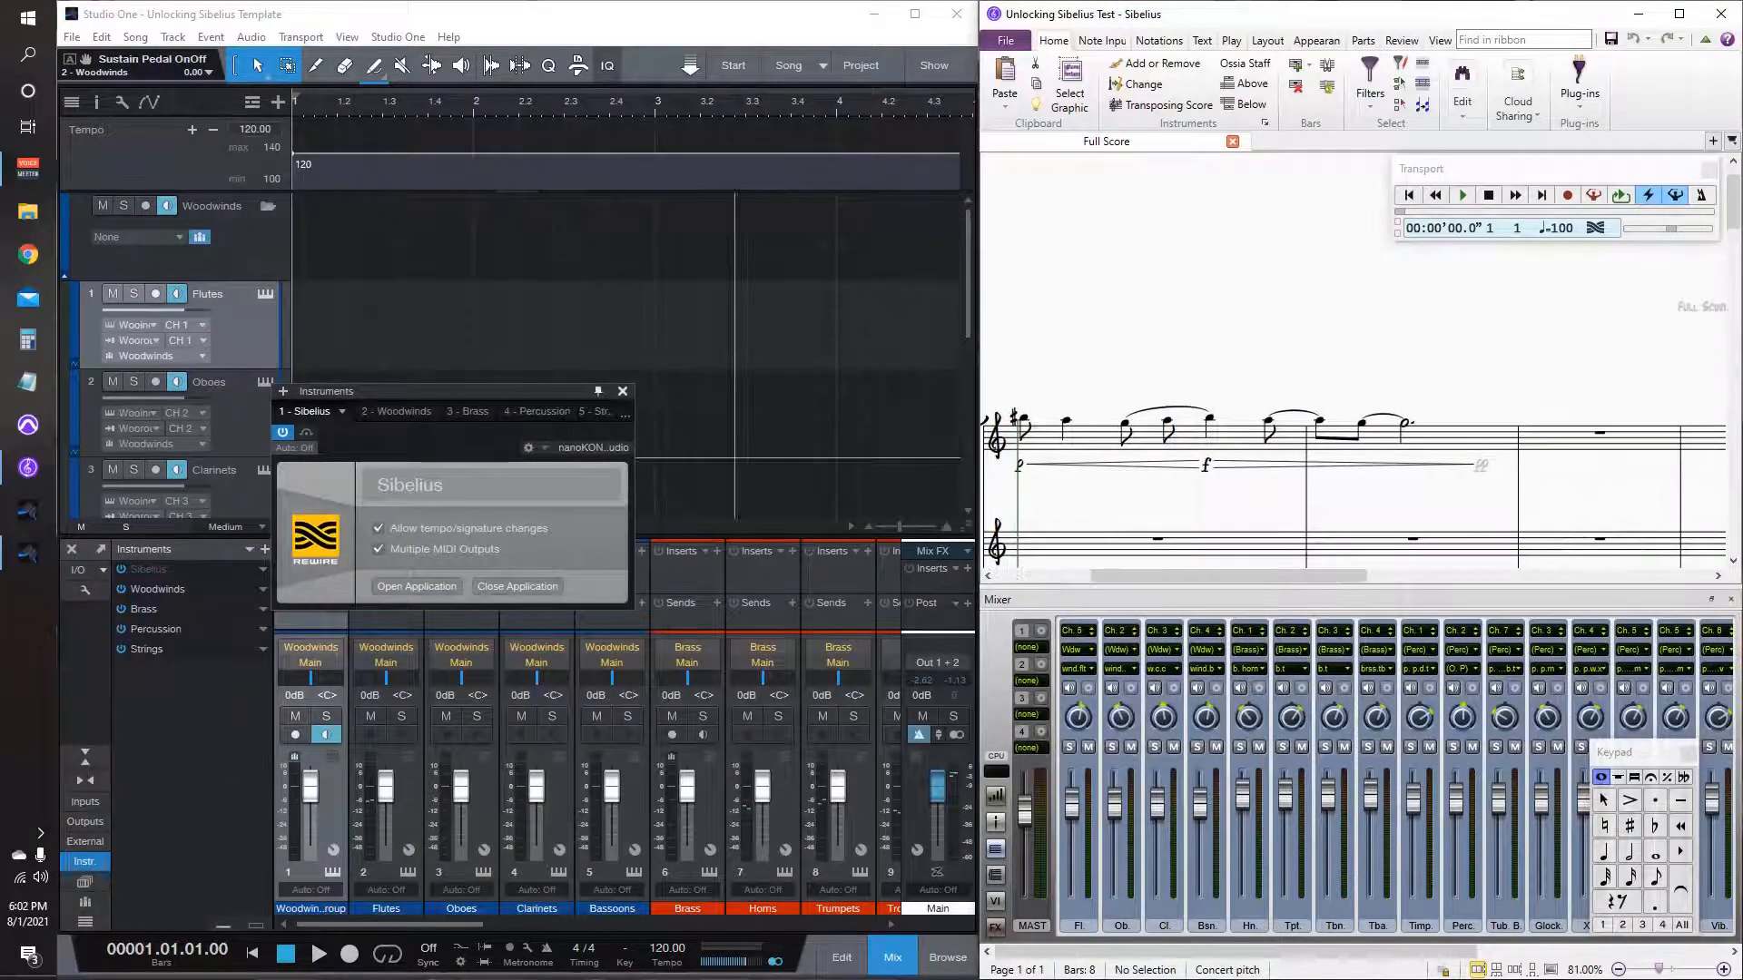
Step: Bring up the Woodwinds instrument in Studio One and copy the Flute phrase in bars 1–2 to the Oboe staff in Sibelius
{"action": "left_click", "coordinate": [396, 411]}
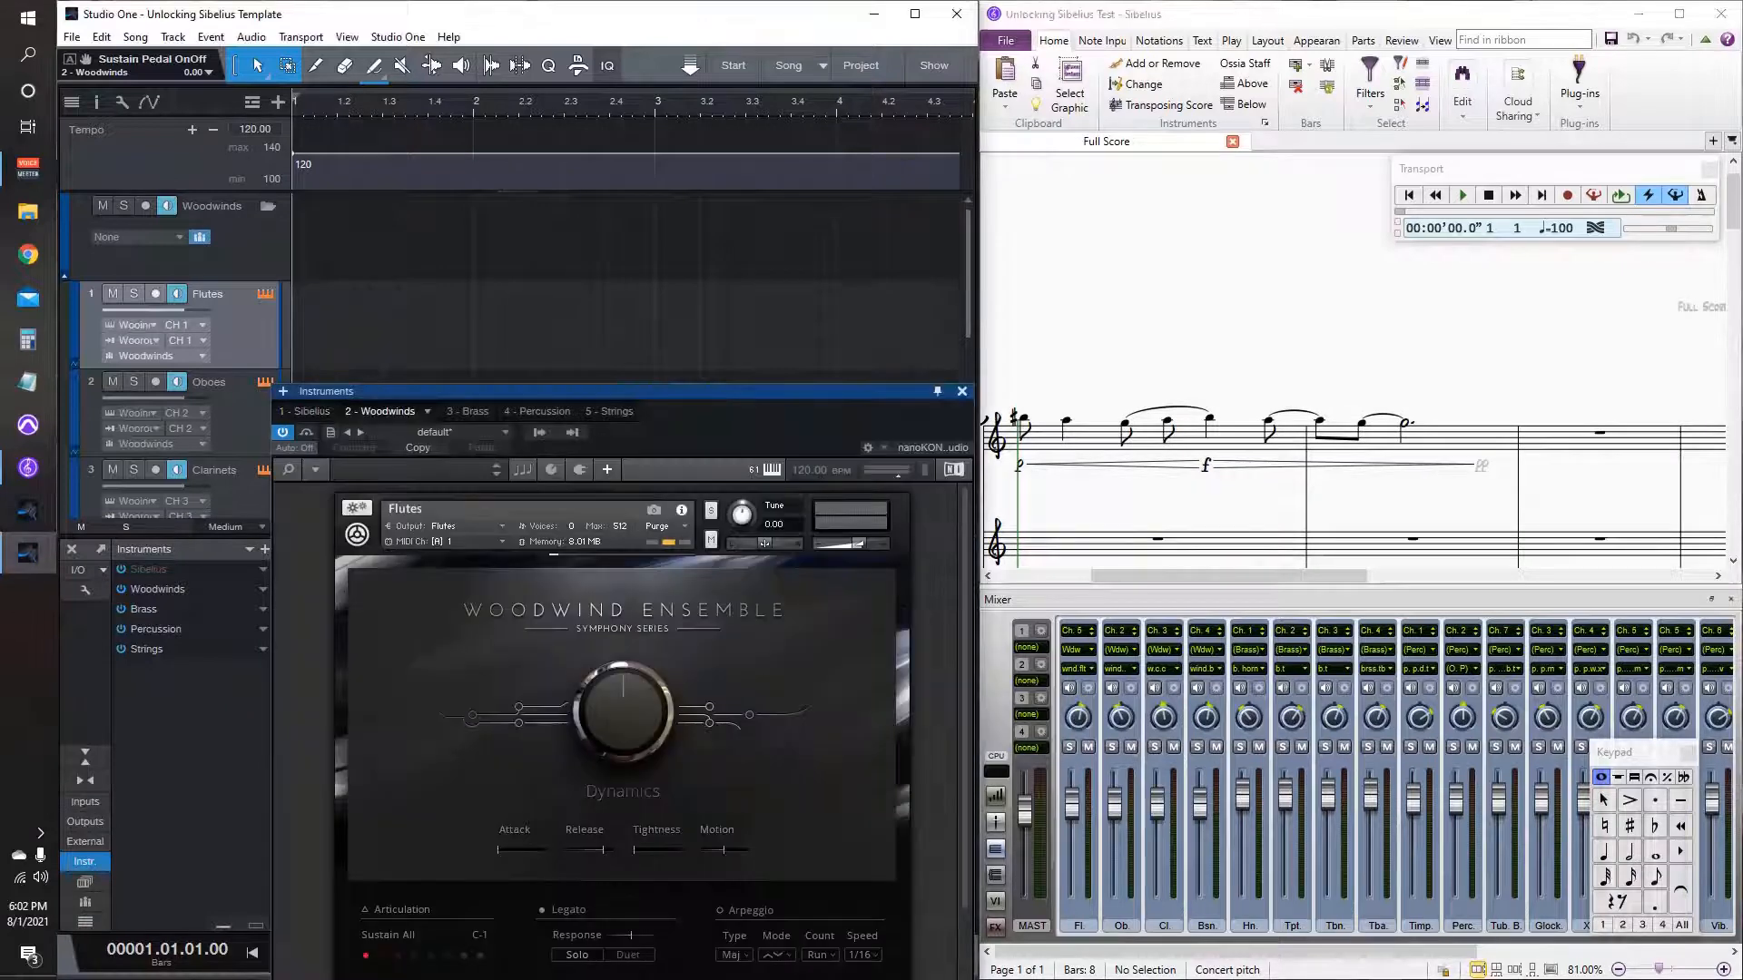
{"action": "left_click_drag", "start_coordinate": [1189, 354], "coordinate": [1254, 282]}
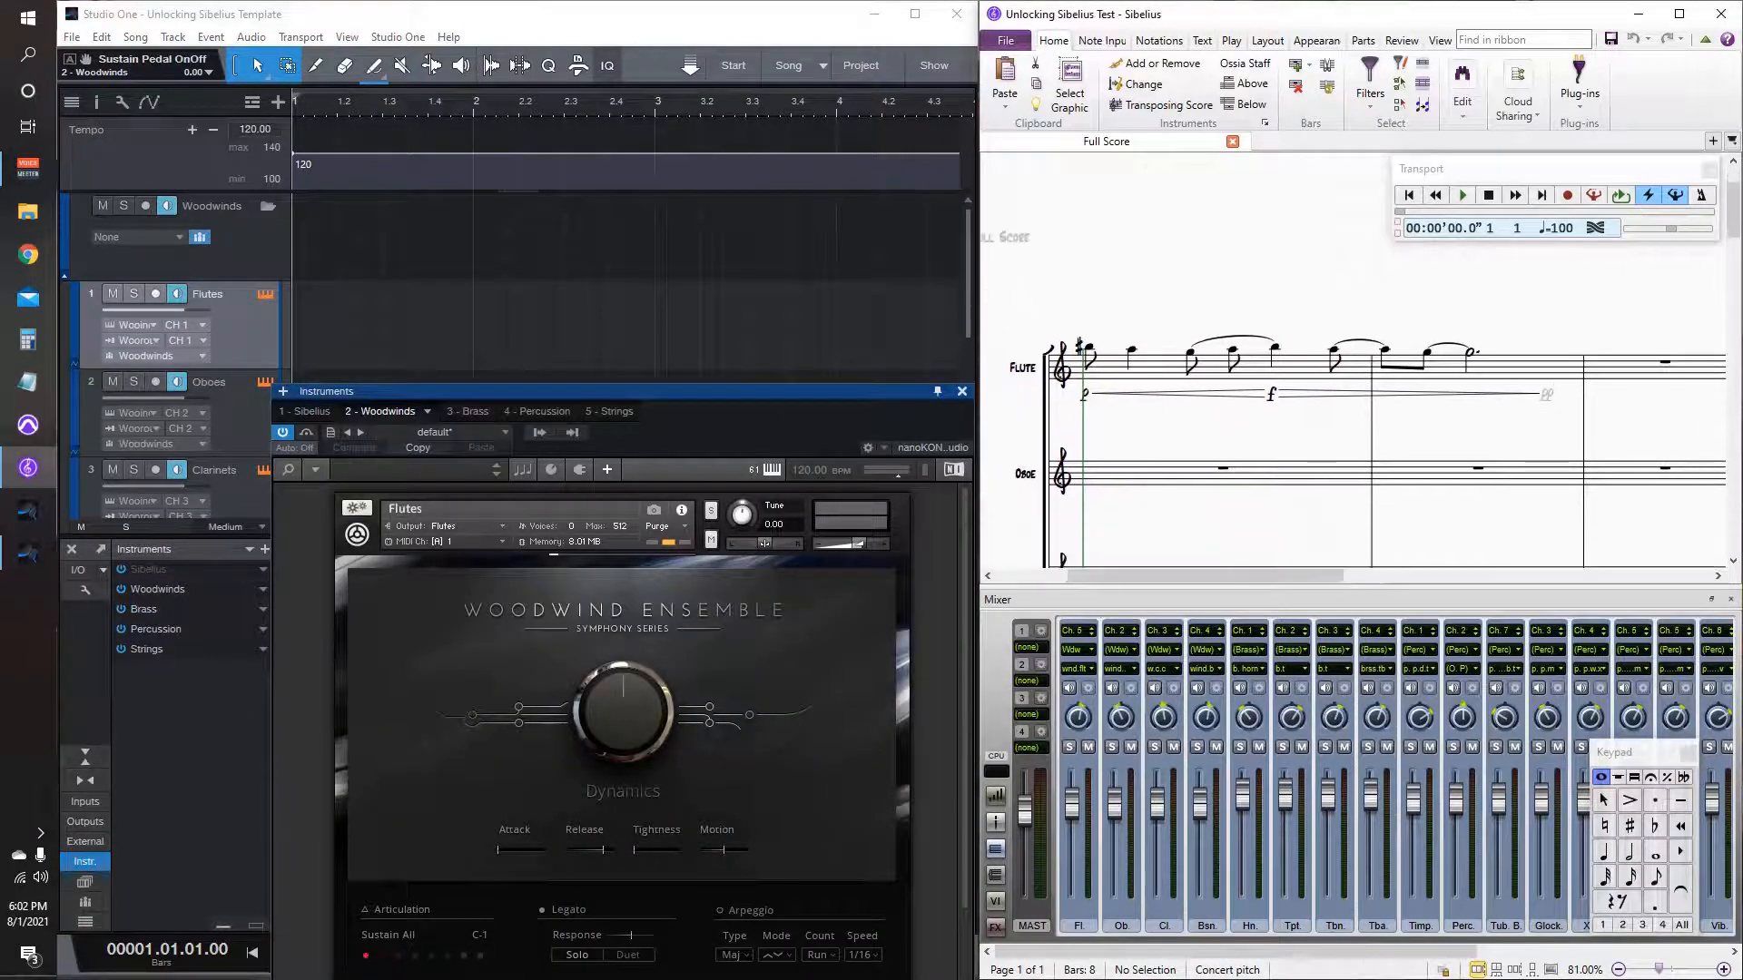
{"action": "left_click", "coordinate": [1304, 368]}
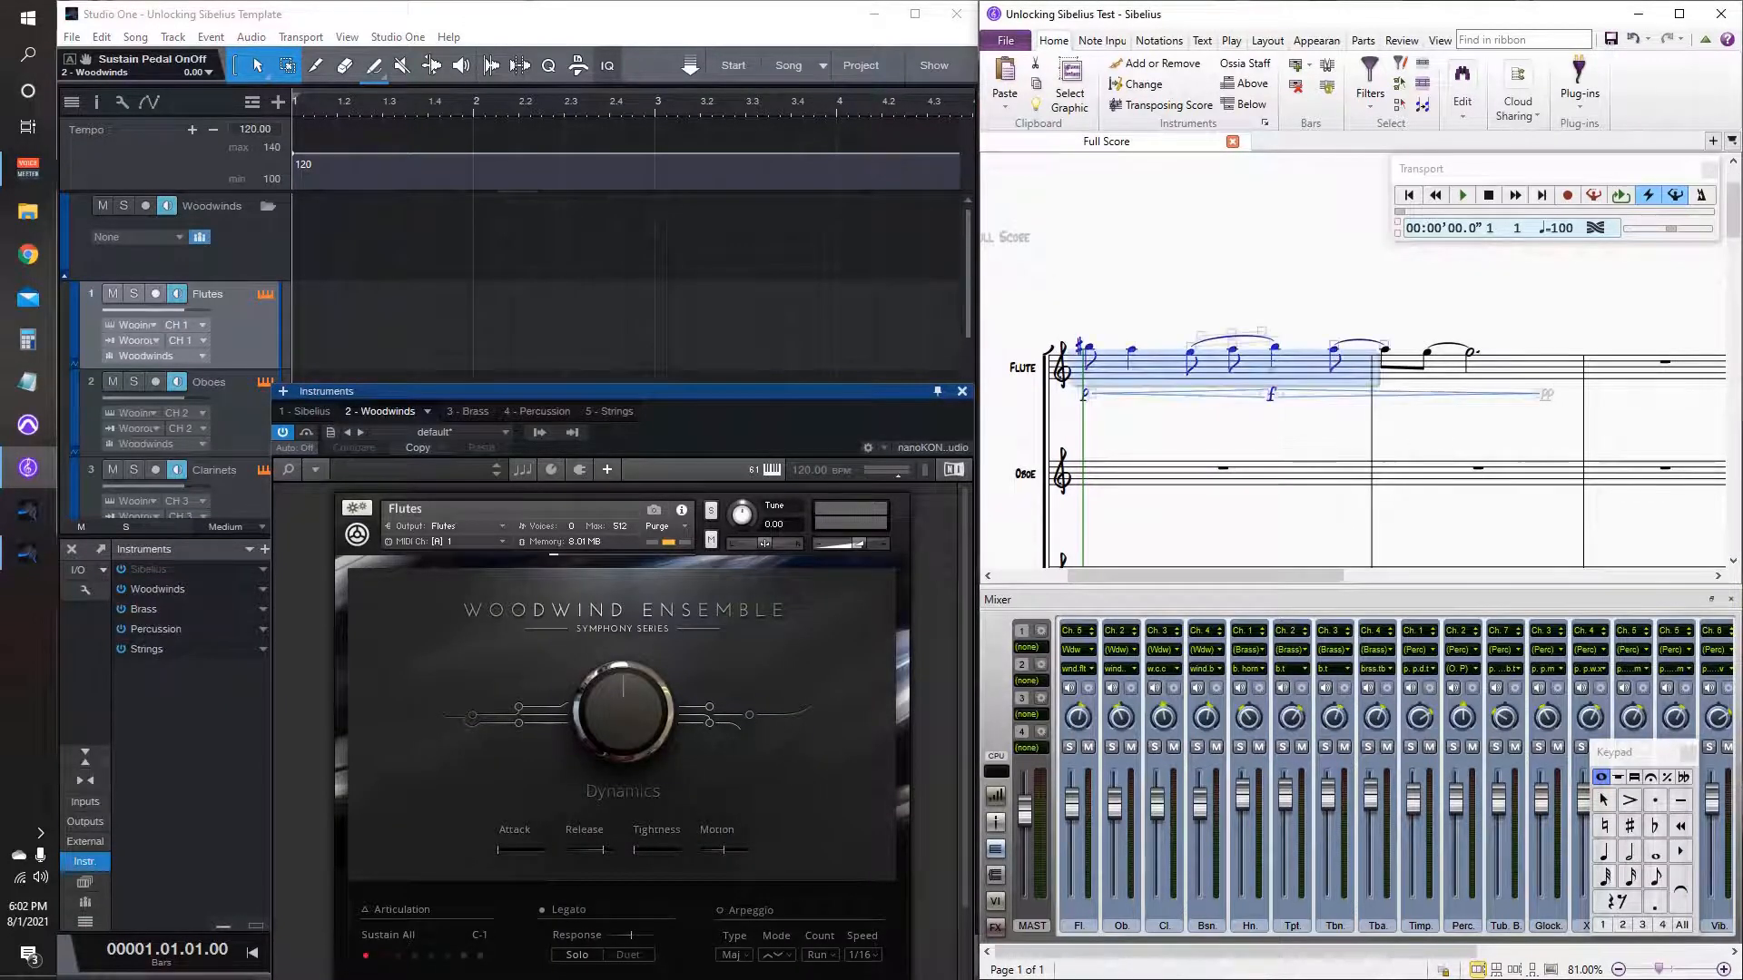
{"action": "left_click", "coordinate": [1544, 370], "text": "shift"}
{"action": "left_click", "coordinate": [1270, 476]}
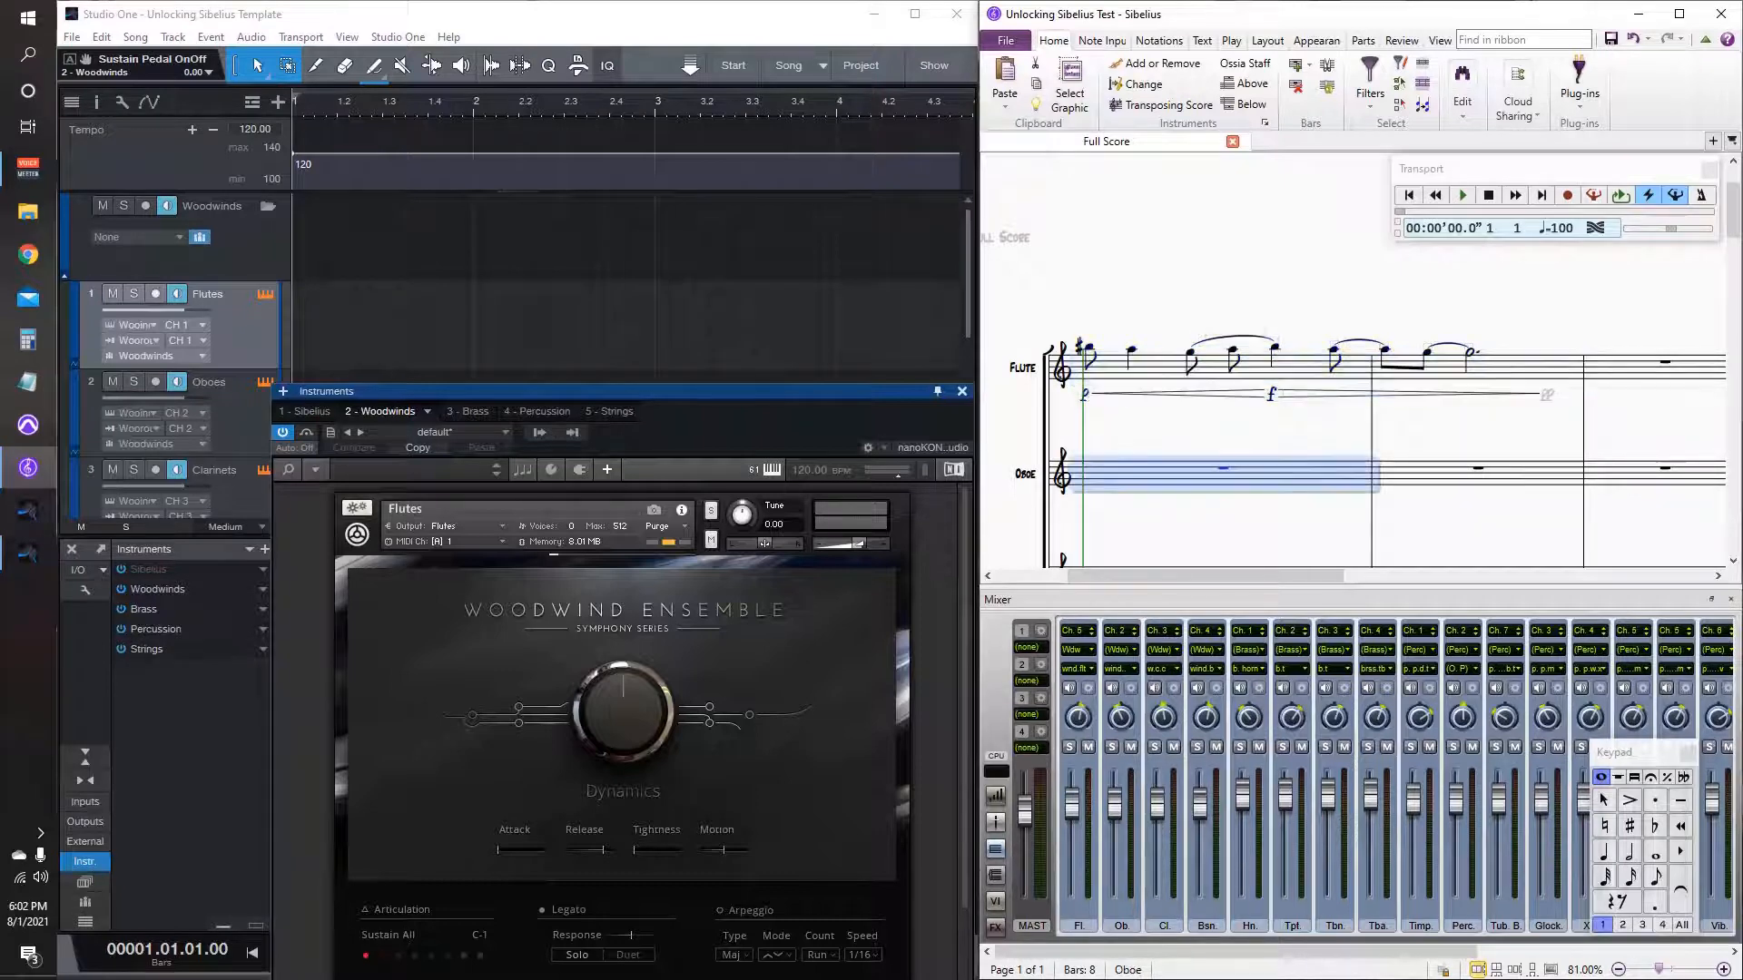
{"action": "key", "text": "ctrl+v"}
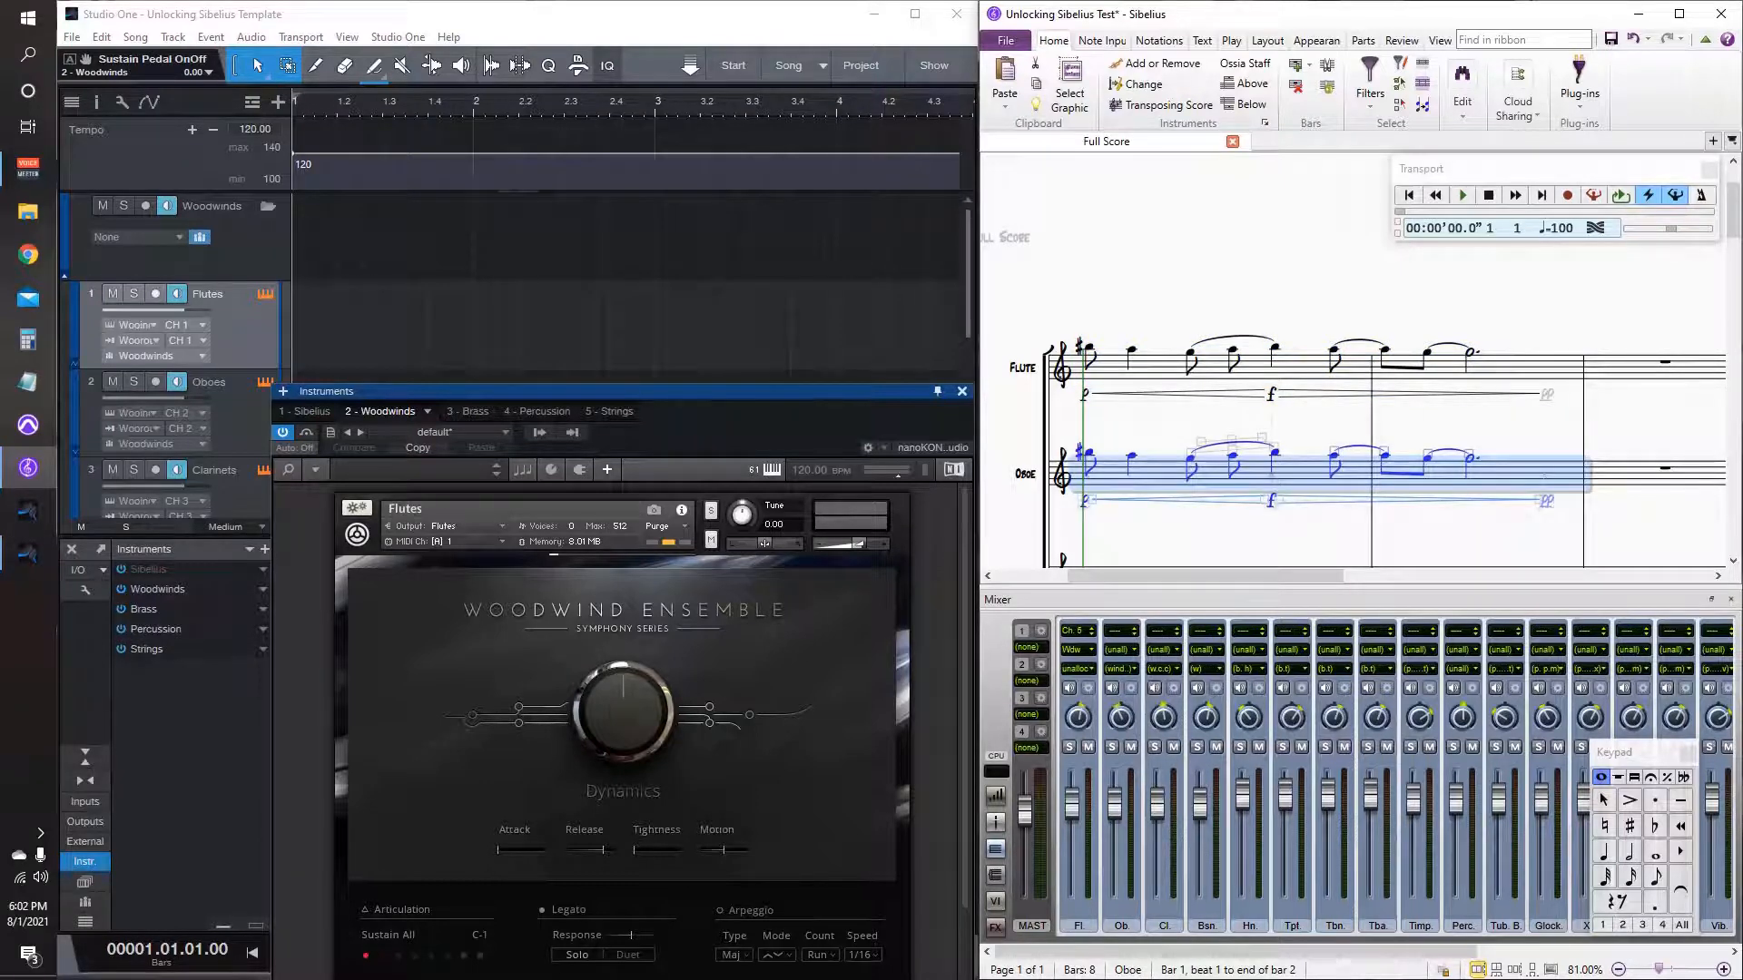
Step: Inspect the Oboes patch and its MIDI channel in Studio One's Woodwinds instrument, moving the instrument window for a full view
{"action": "scroll", "coordinate": [622, 726], "scroll_direction": "down", "scroll_amount": 1}
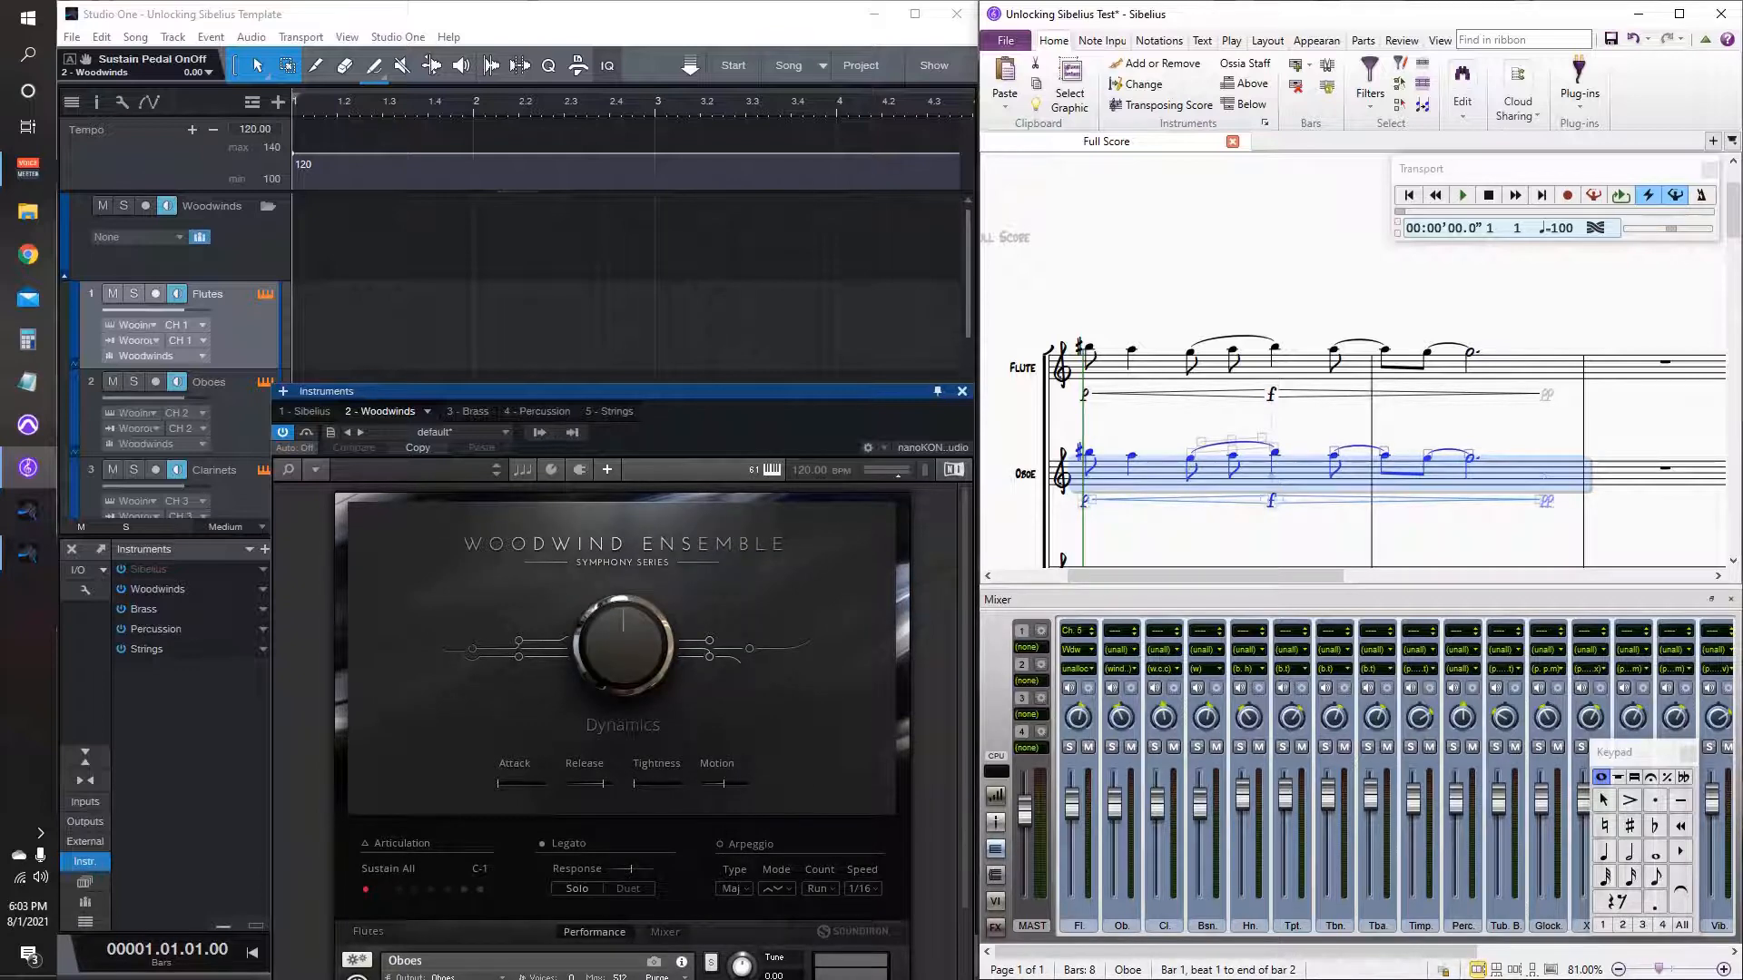
{"action": "left_click_drag", "start_coordinate": [622, 392], "coordinate": [852, 1]}
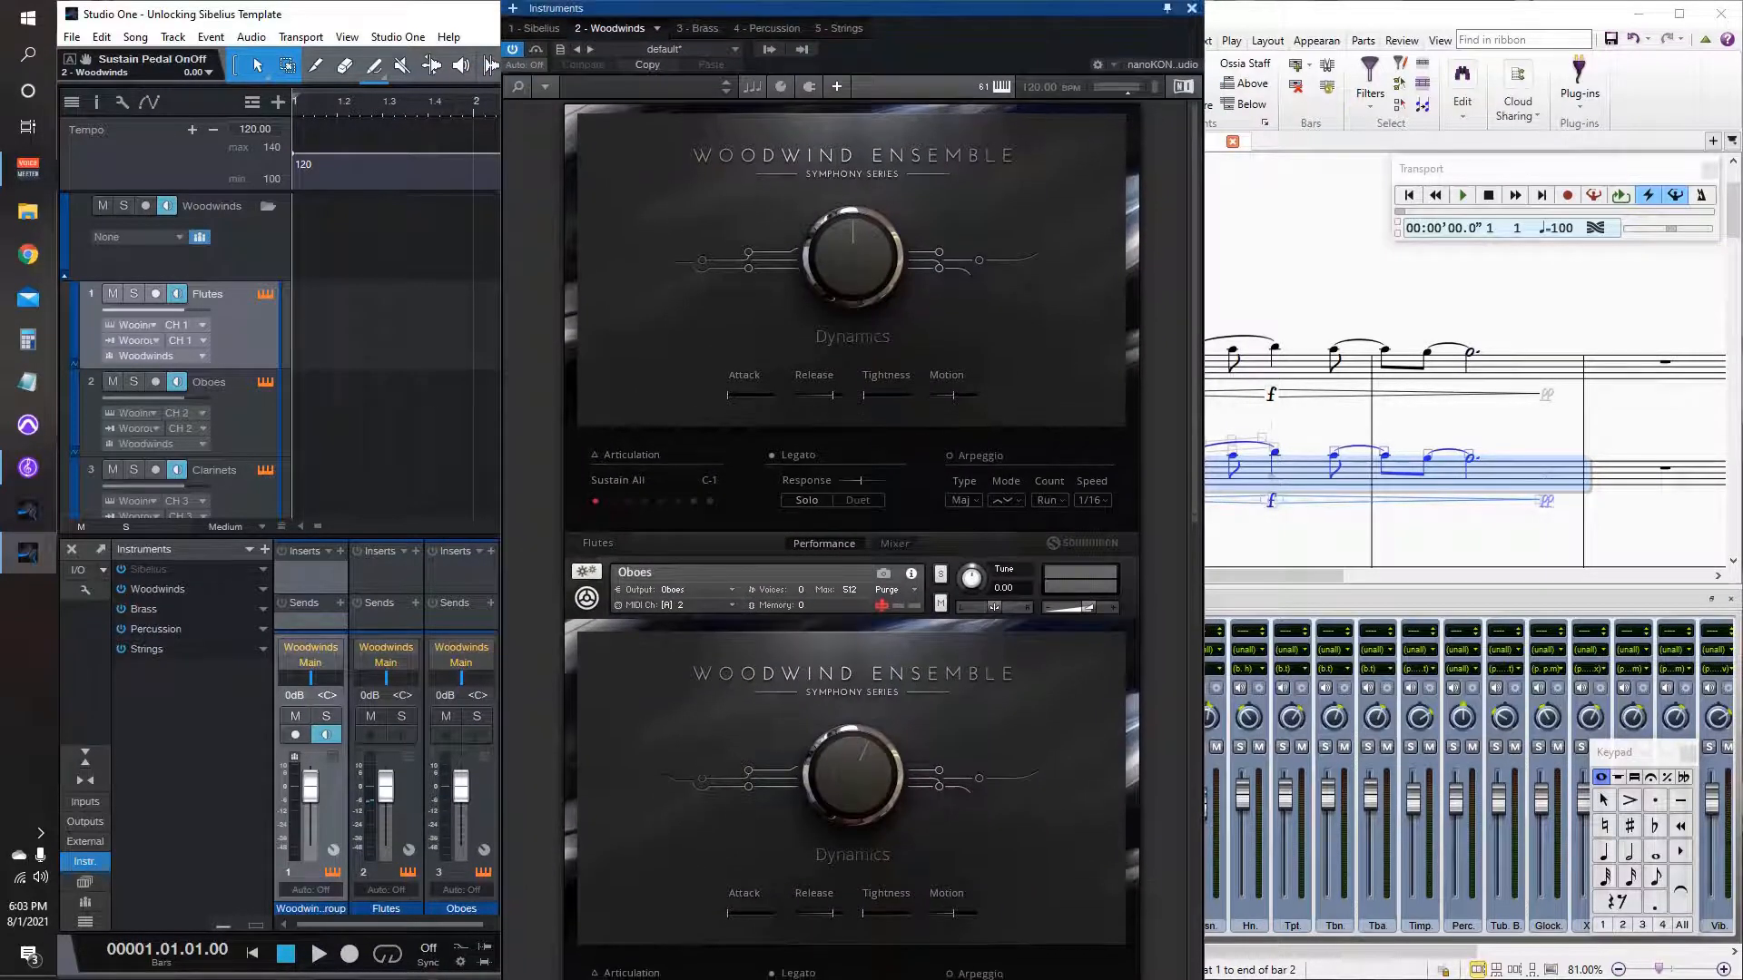
{"action": "scroll", "coordinate": [853, 545], "scroll_direction": "down", "scroll_amount": 5}
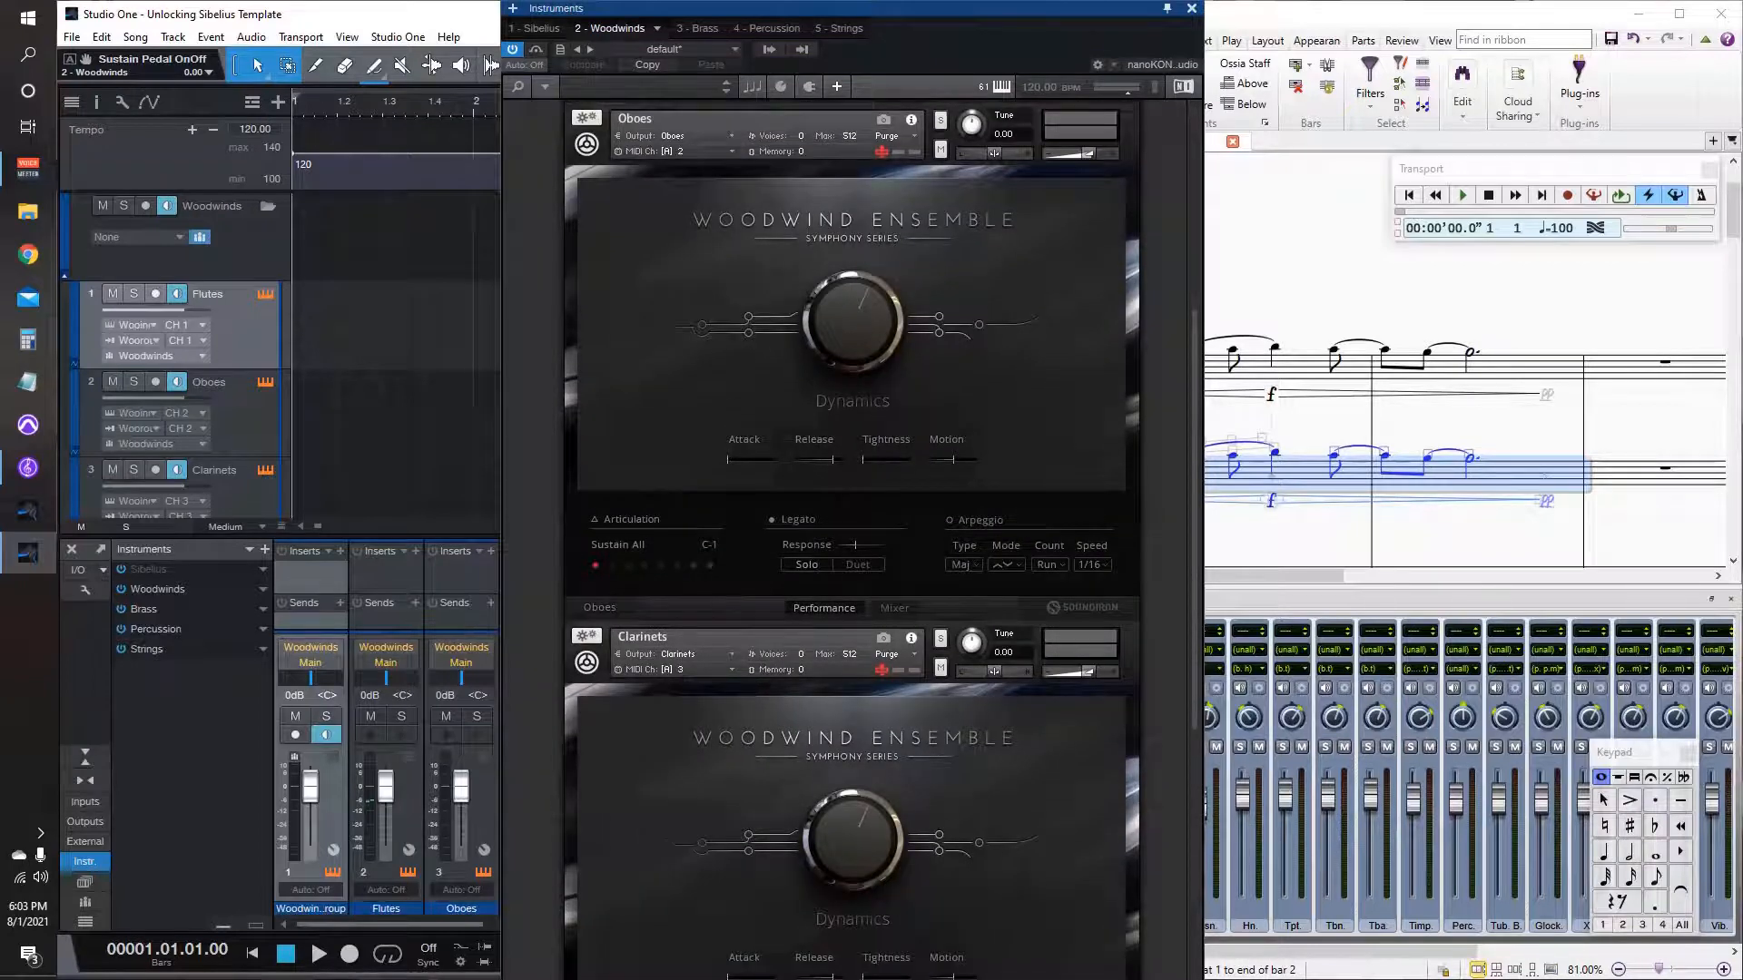
{"action": "left_click_drag", "start_coordinate": [853, 8], "coordinate": [852, 409]}
Step: Hide the Sibelius mixer, play the Flute and Oboe phrases, and stop playback in bar 3
{"action": "left_click_drag", "start_coordinate": [1298, 290], "coordinate": [1308, 209]}
{"action": "key", "text": "m"}
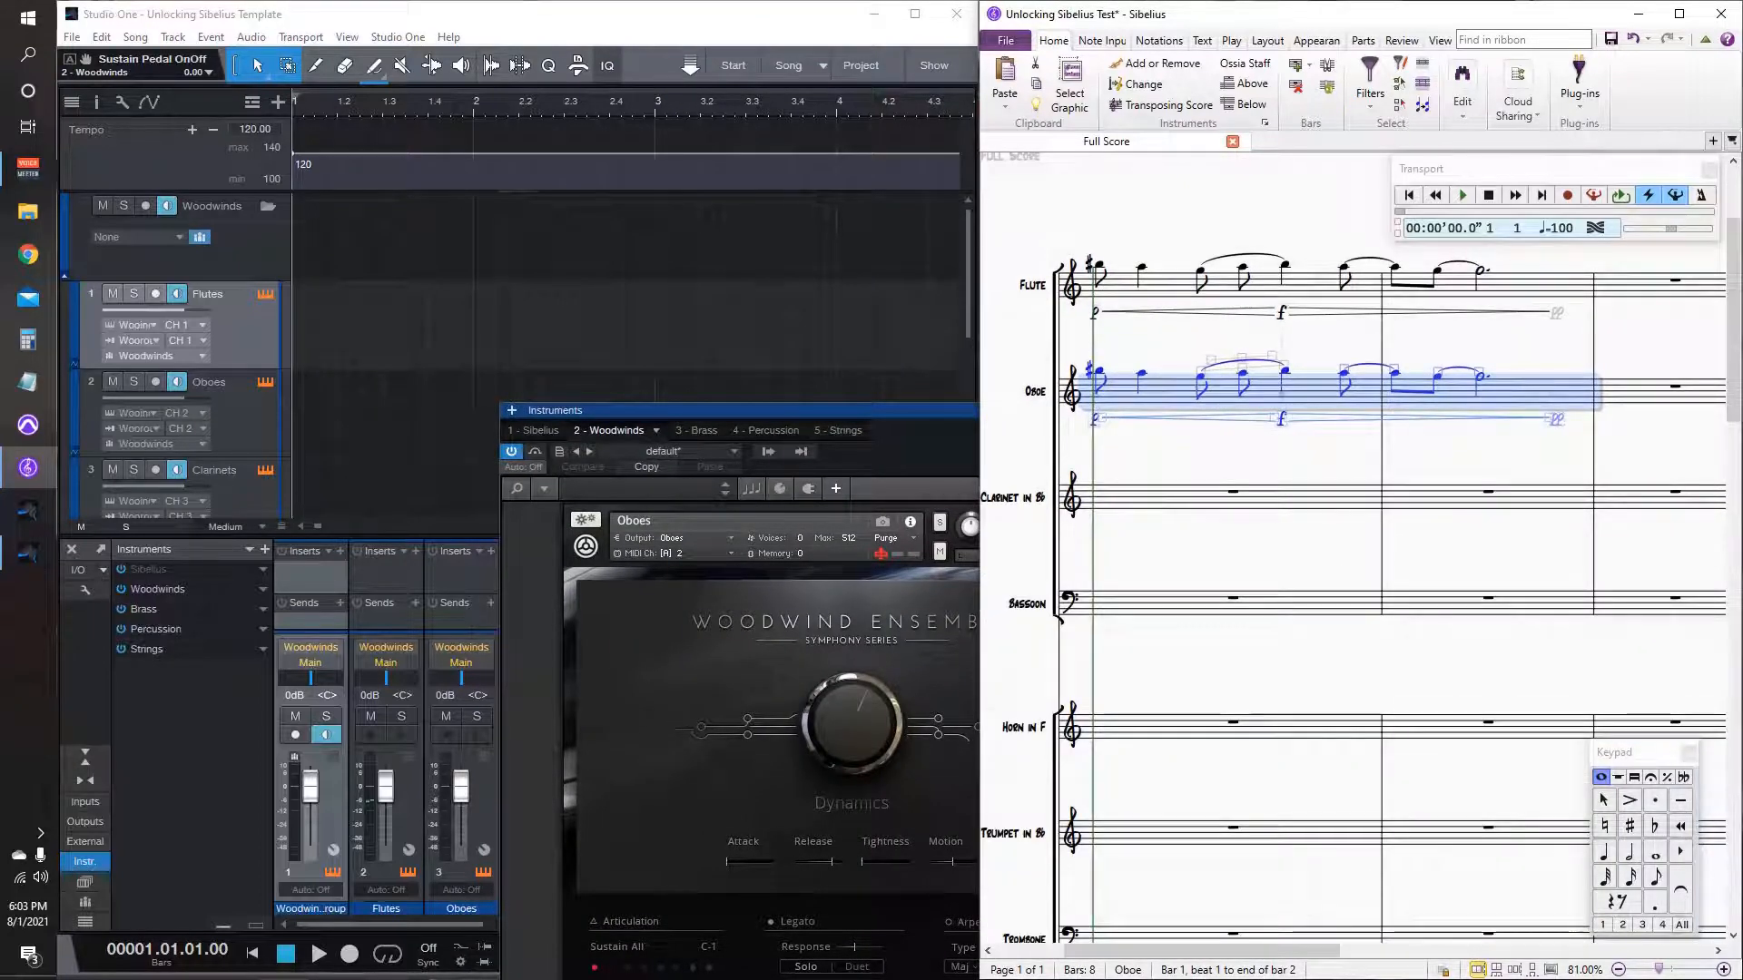
{"action": "key", "text": "space"}
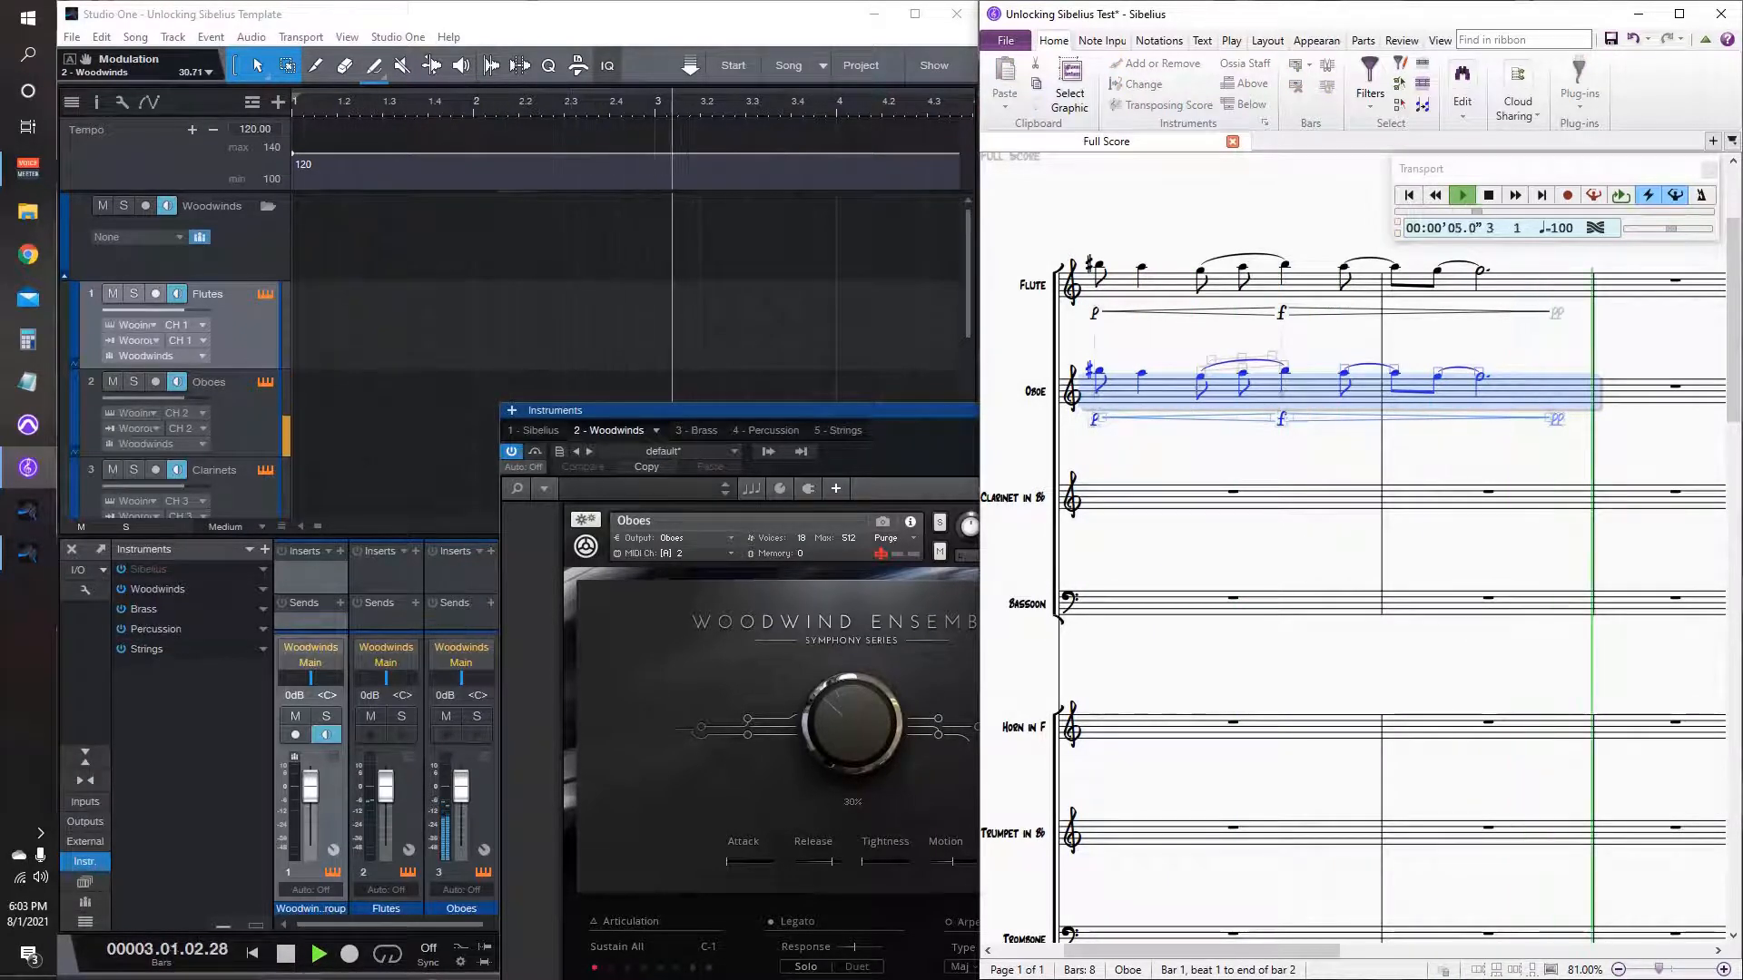
{"action": "key", "text": "space"}
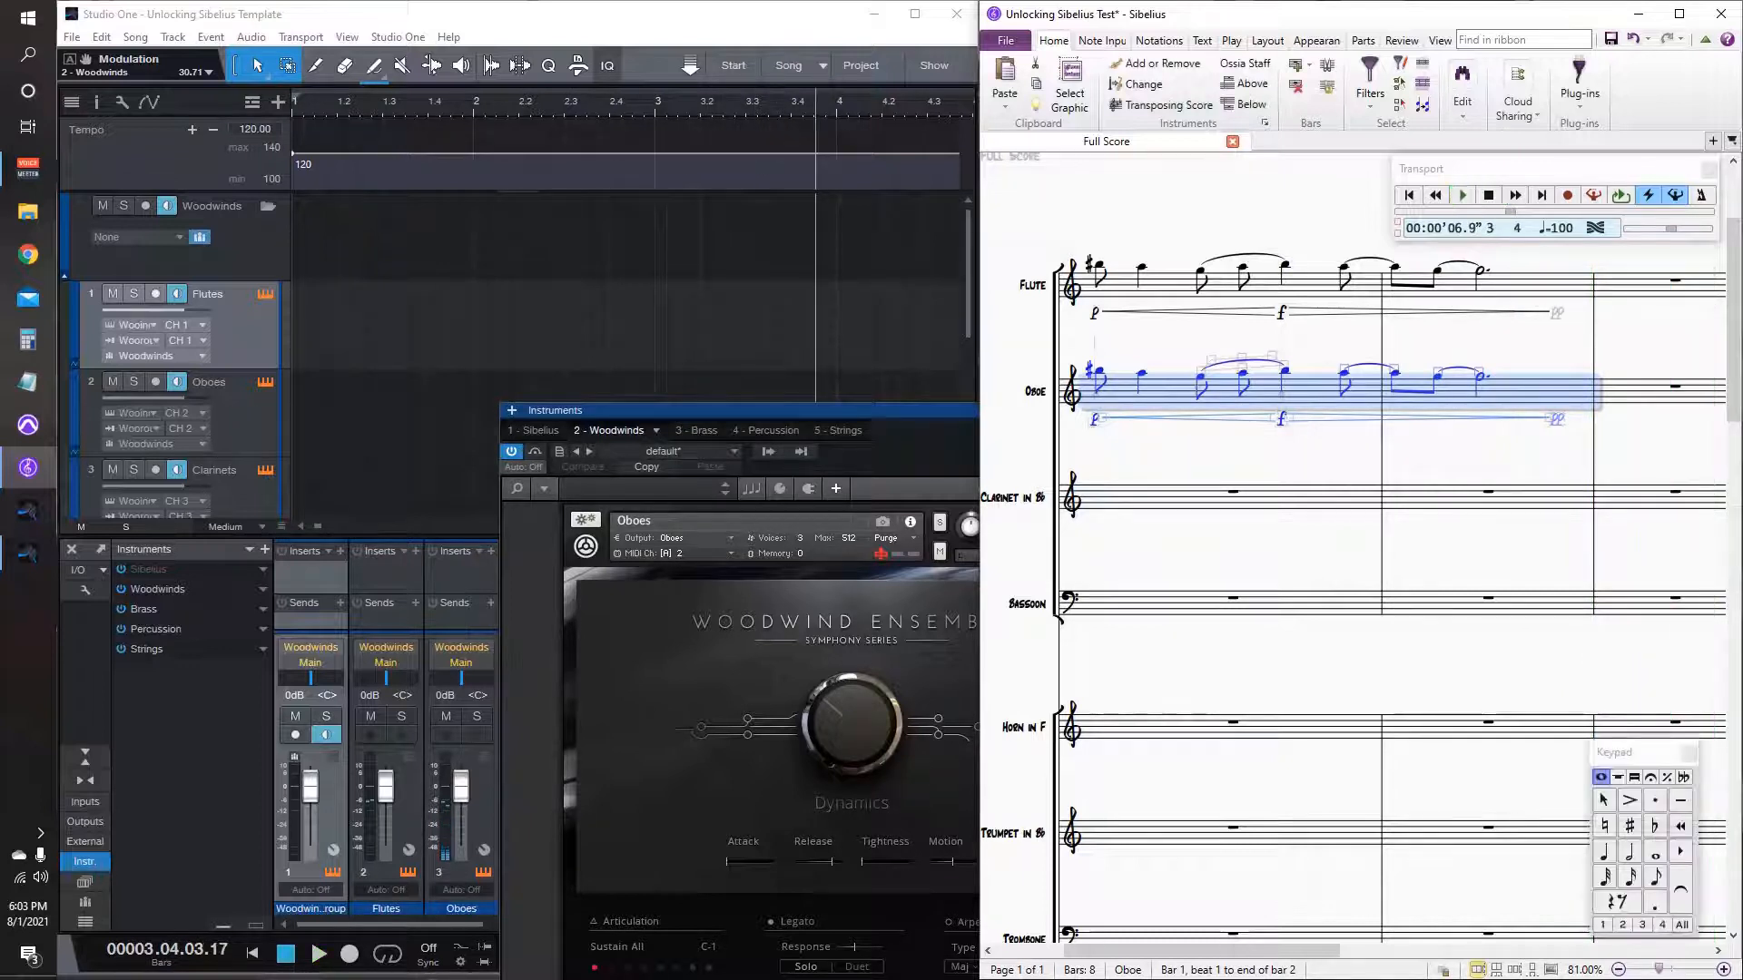
Step: Show the Flutes patch in the Woodwinds instrument and play the Sibelius score again from the beginning
{"action": "scroll", "coordinate": [771, 726], "scroll_direction": "up", "scroll_amount": 1}
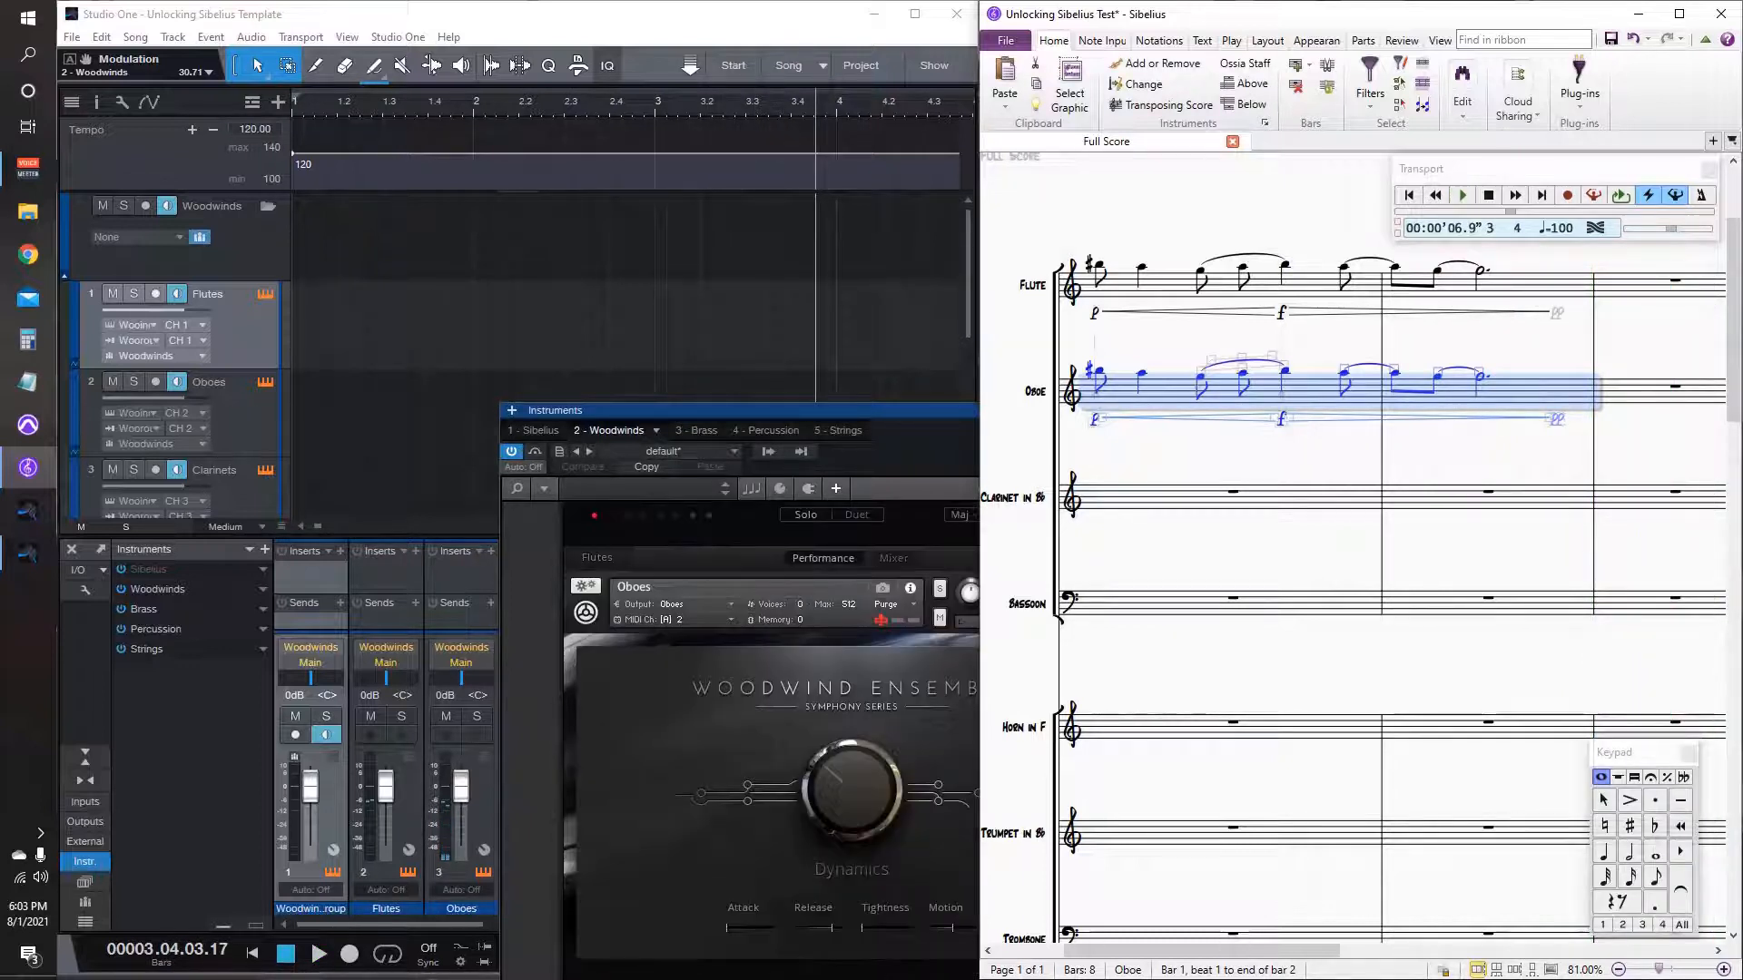
{"action": "left_click", "coordinate": [777, 662]}
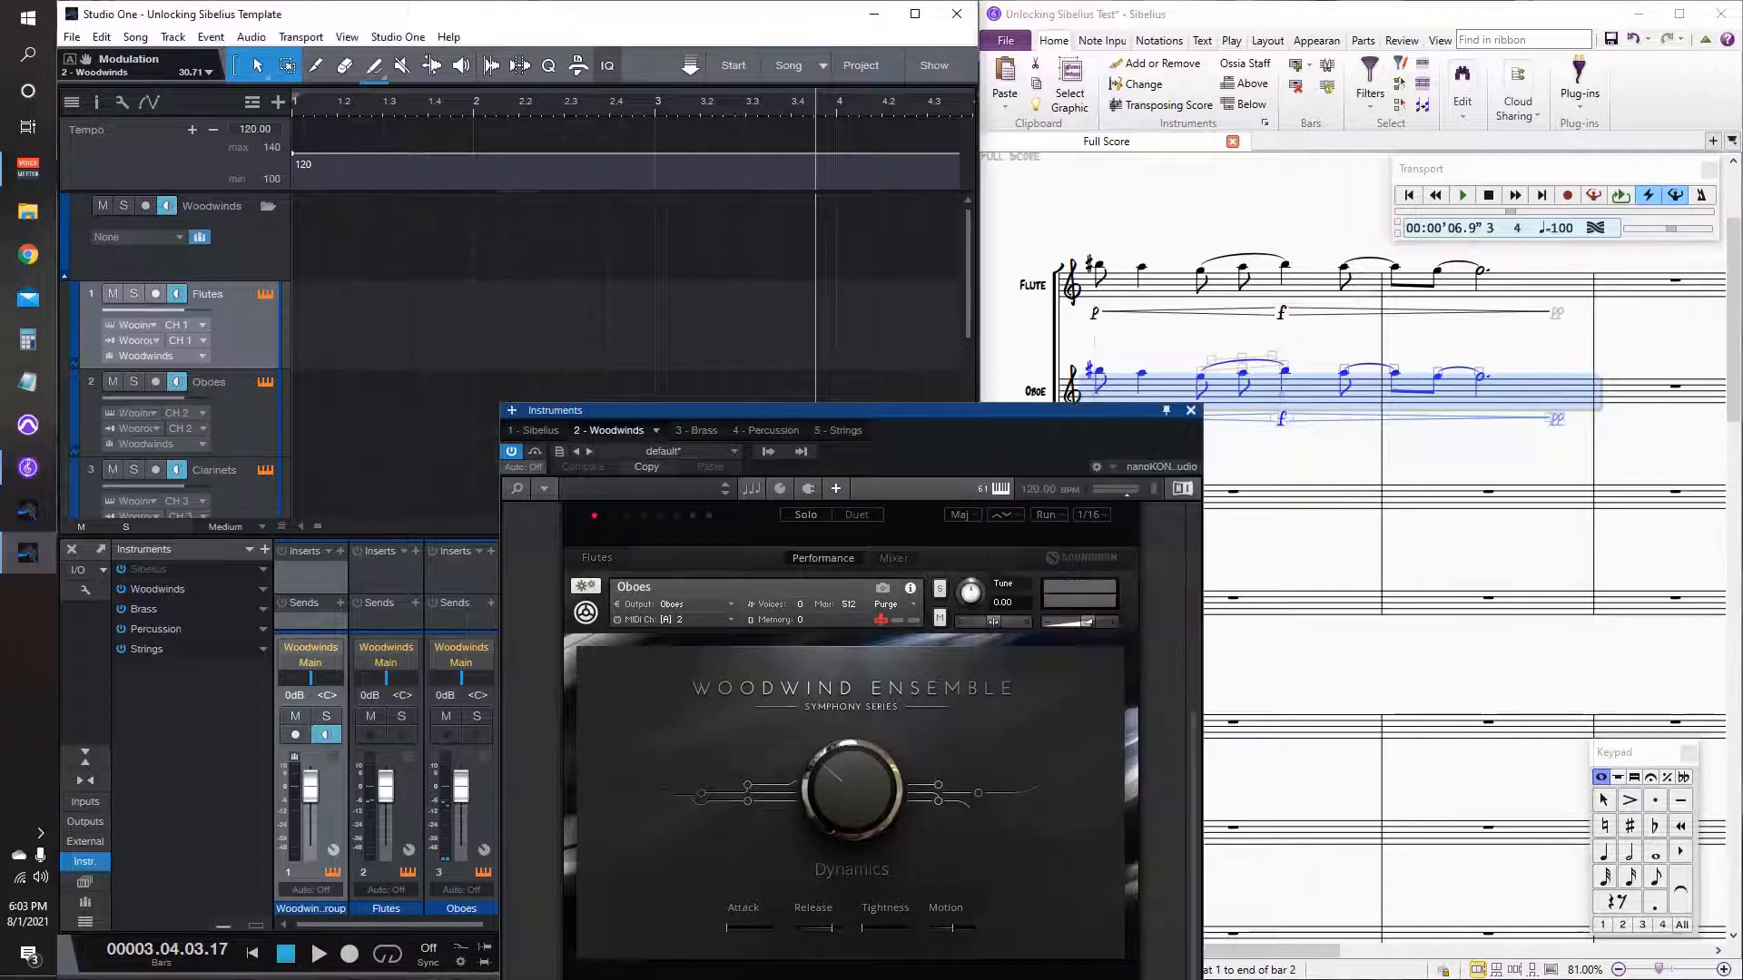
{"action": "scroll", "coordinate": [777, 662], "scroll_direction": "up", "scroll_amount": 7}
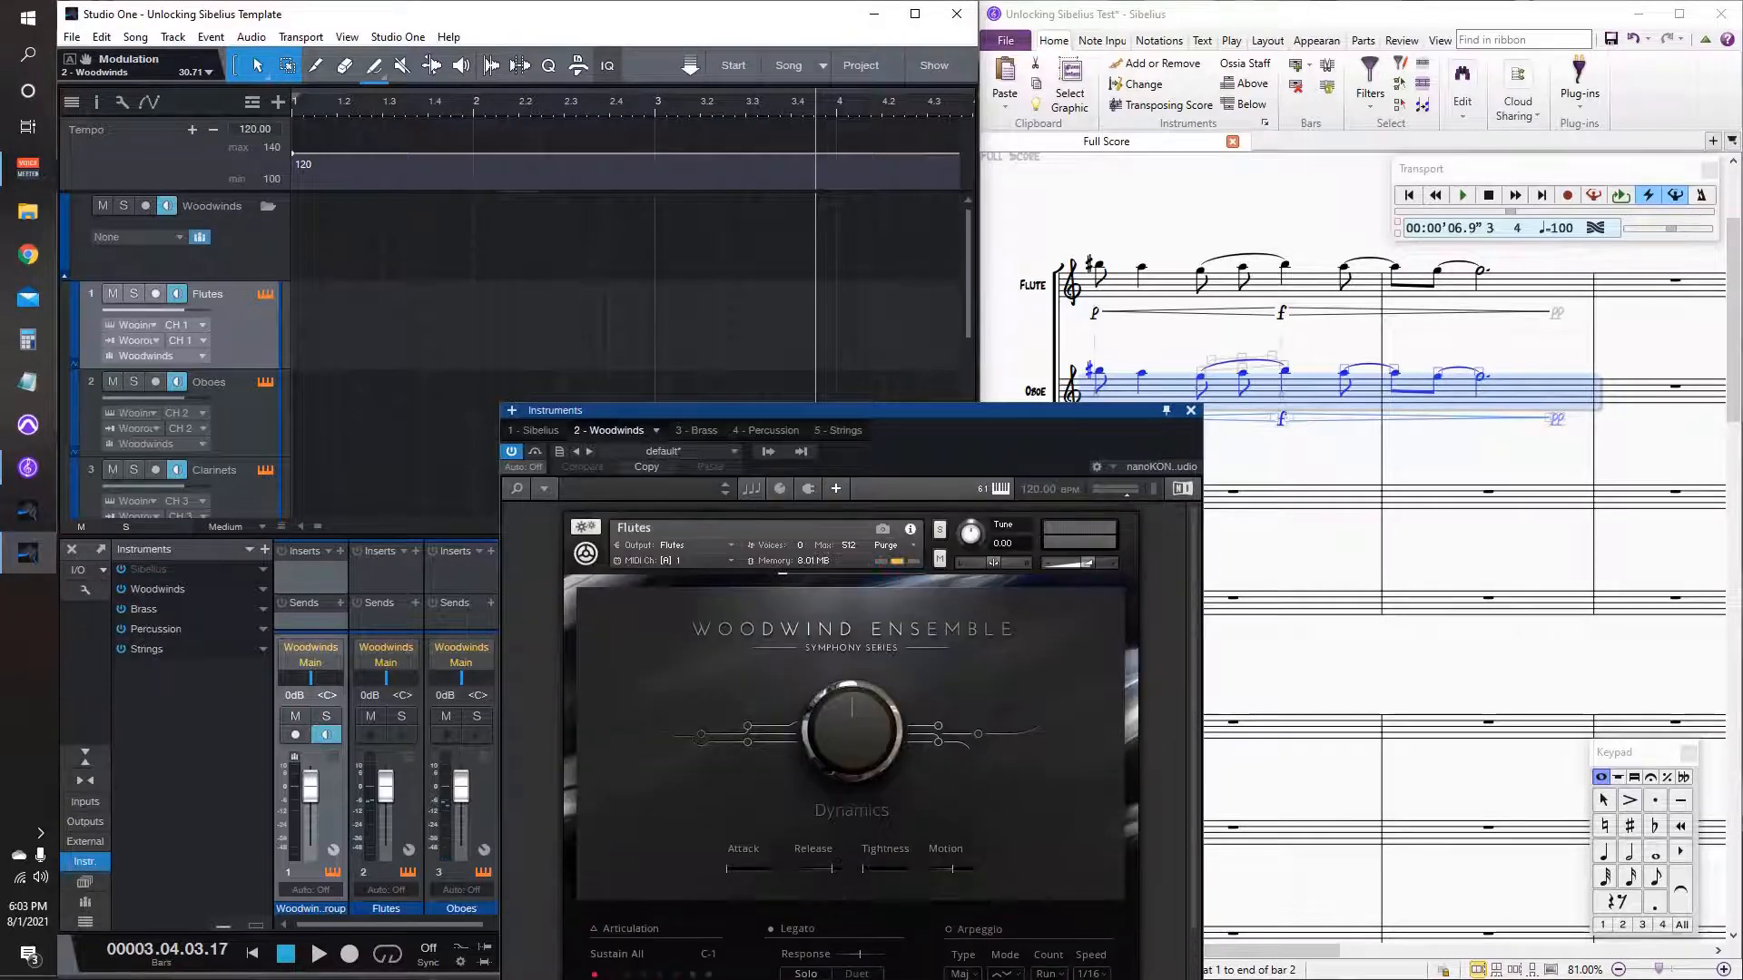
{"action": "left_click", "coordinate": [1316, 550]}
{"action": "key", "text": "ctrl+["}
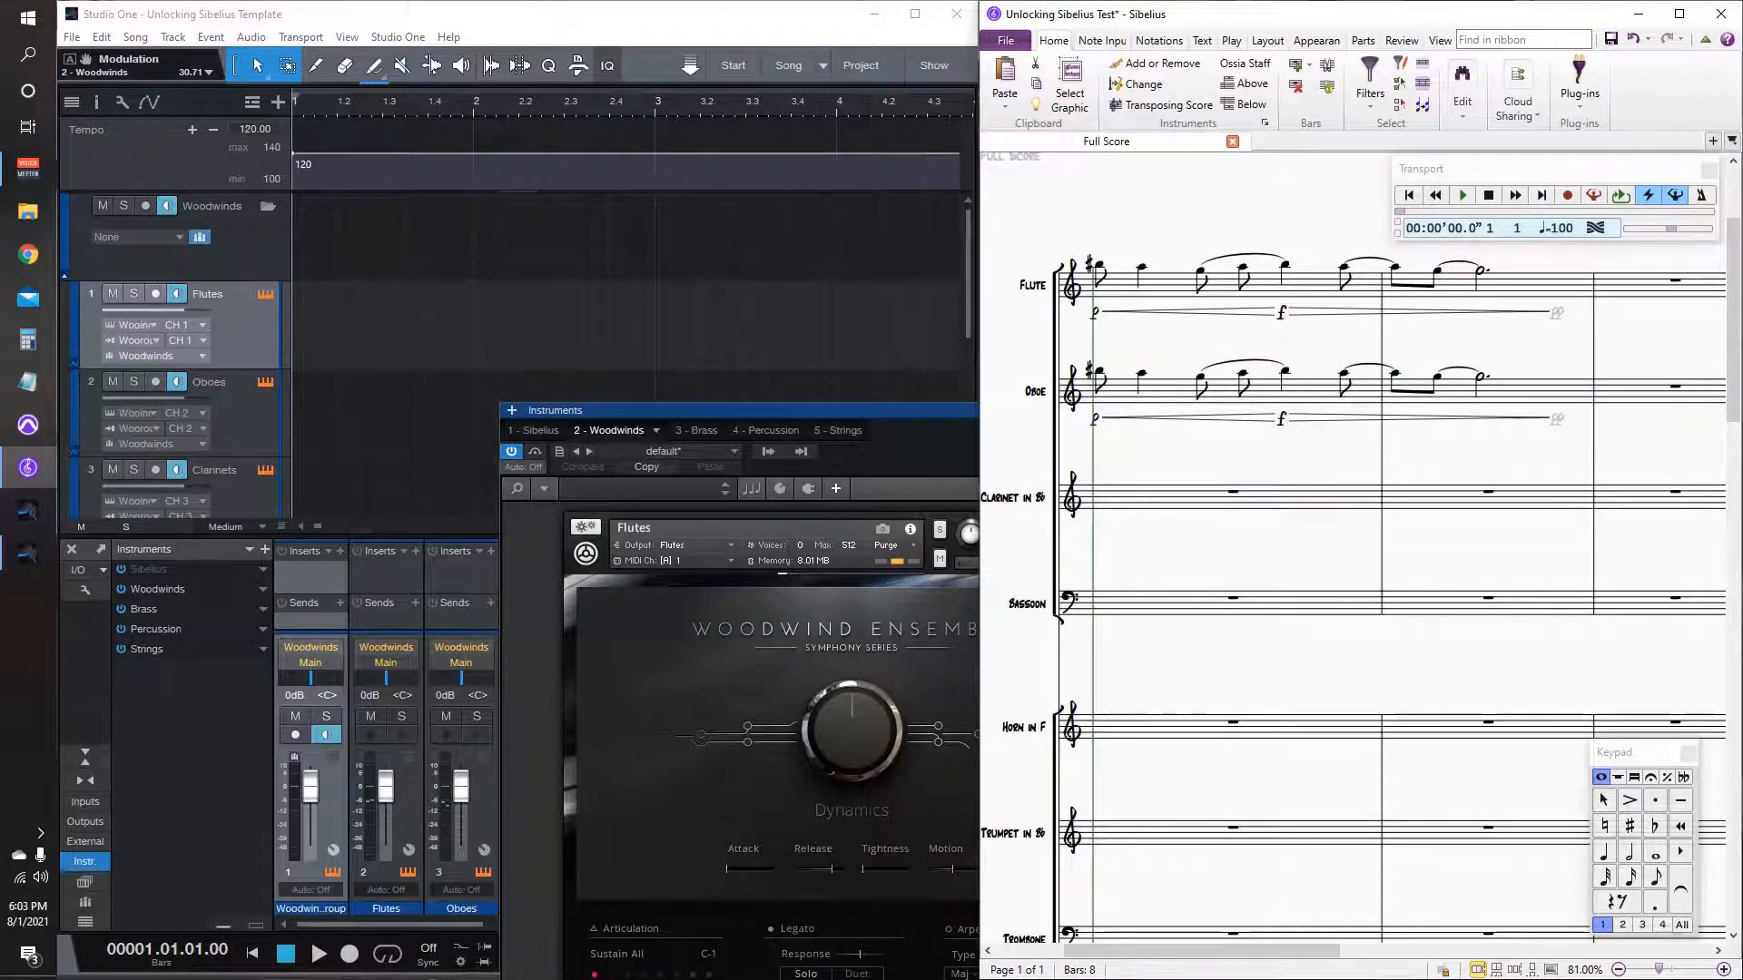
{"action": "key", "text": "space"}
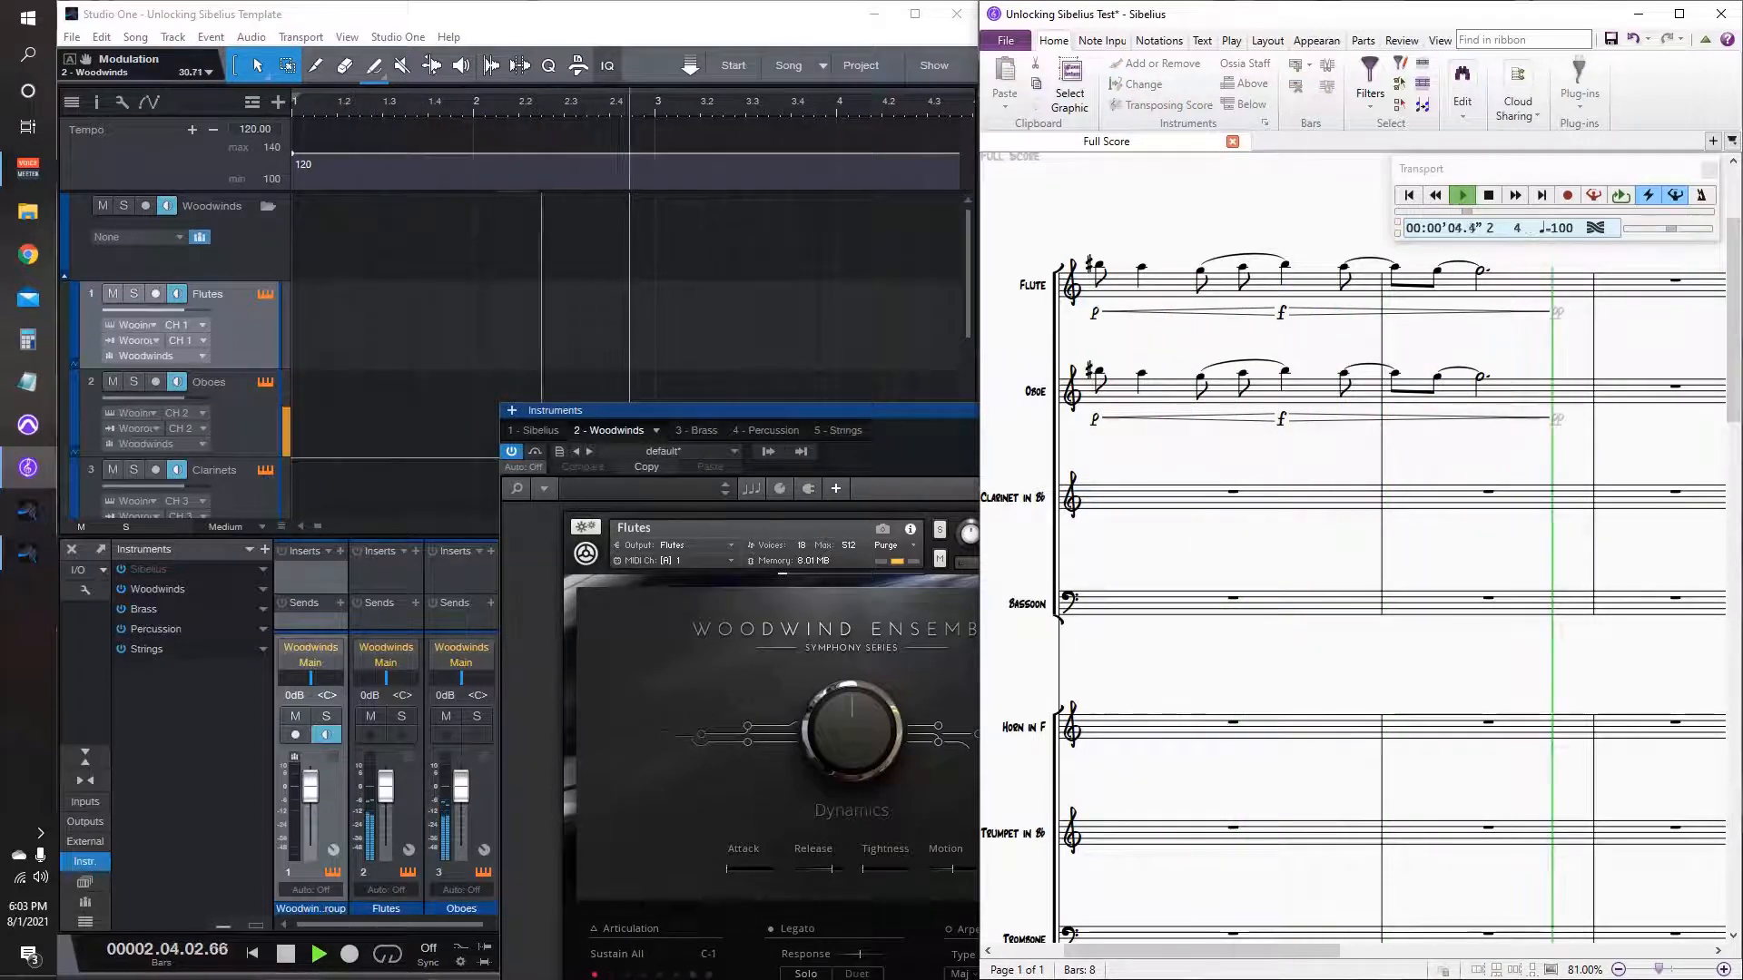
{"action": "key", "text": "space"}
Step: Move the Studio One instrument window slightly and delete the entire Flute staff from the Sibelius score
{"action": "key", "text": "alt+Tab"}
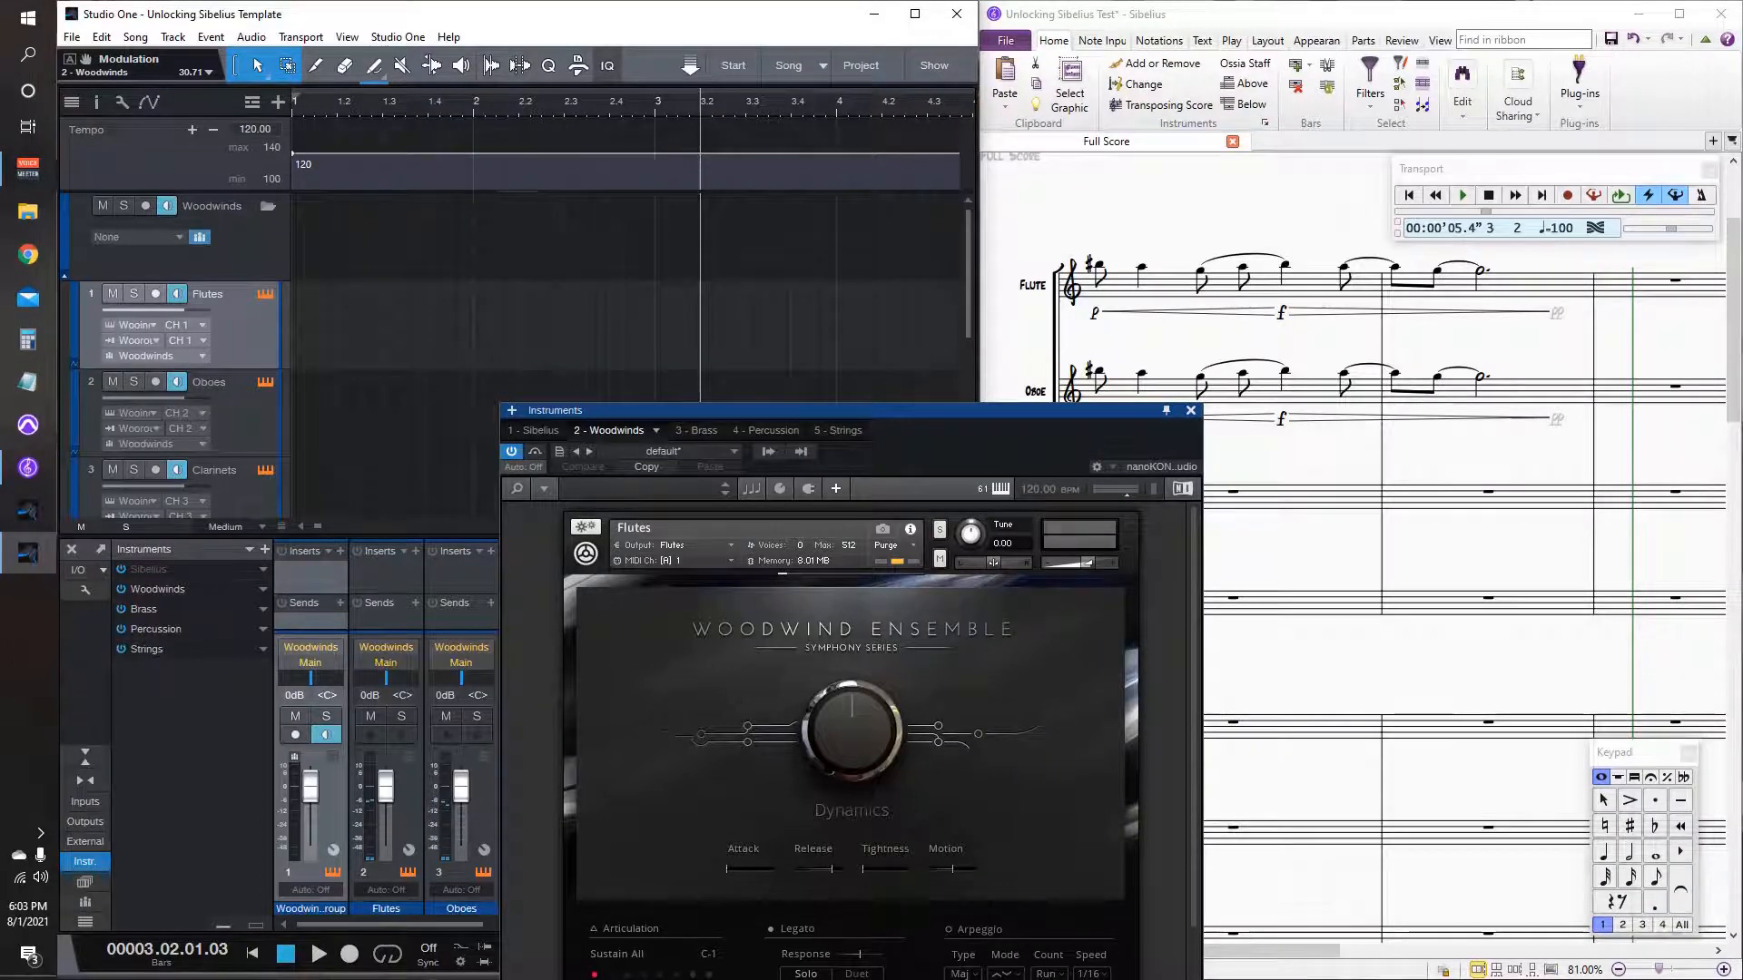
{"action": "left_click_drag", "start_coordinate": [852, 410], "coordinate": [853, 393]}
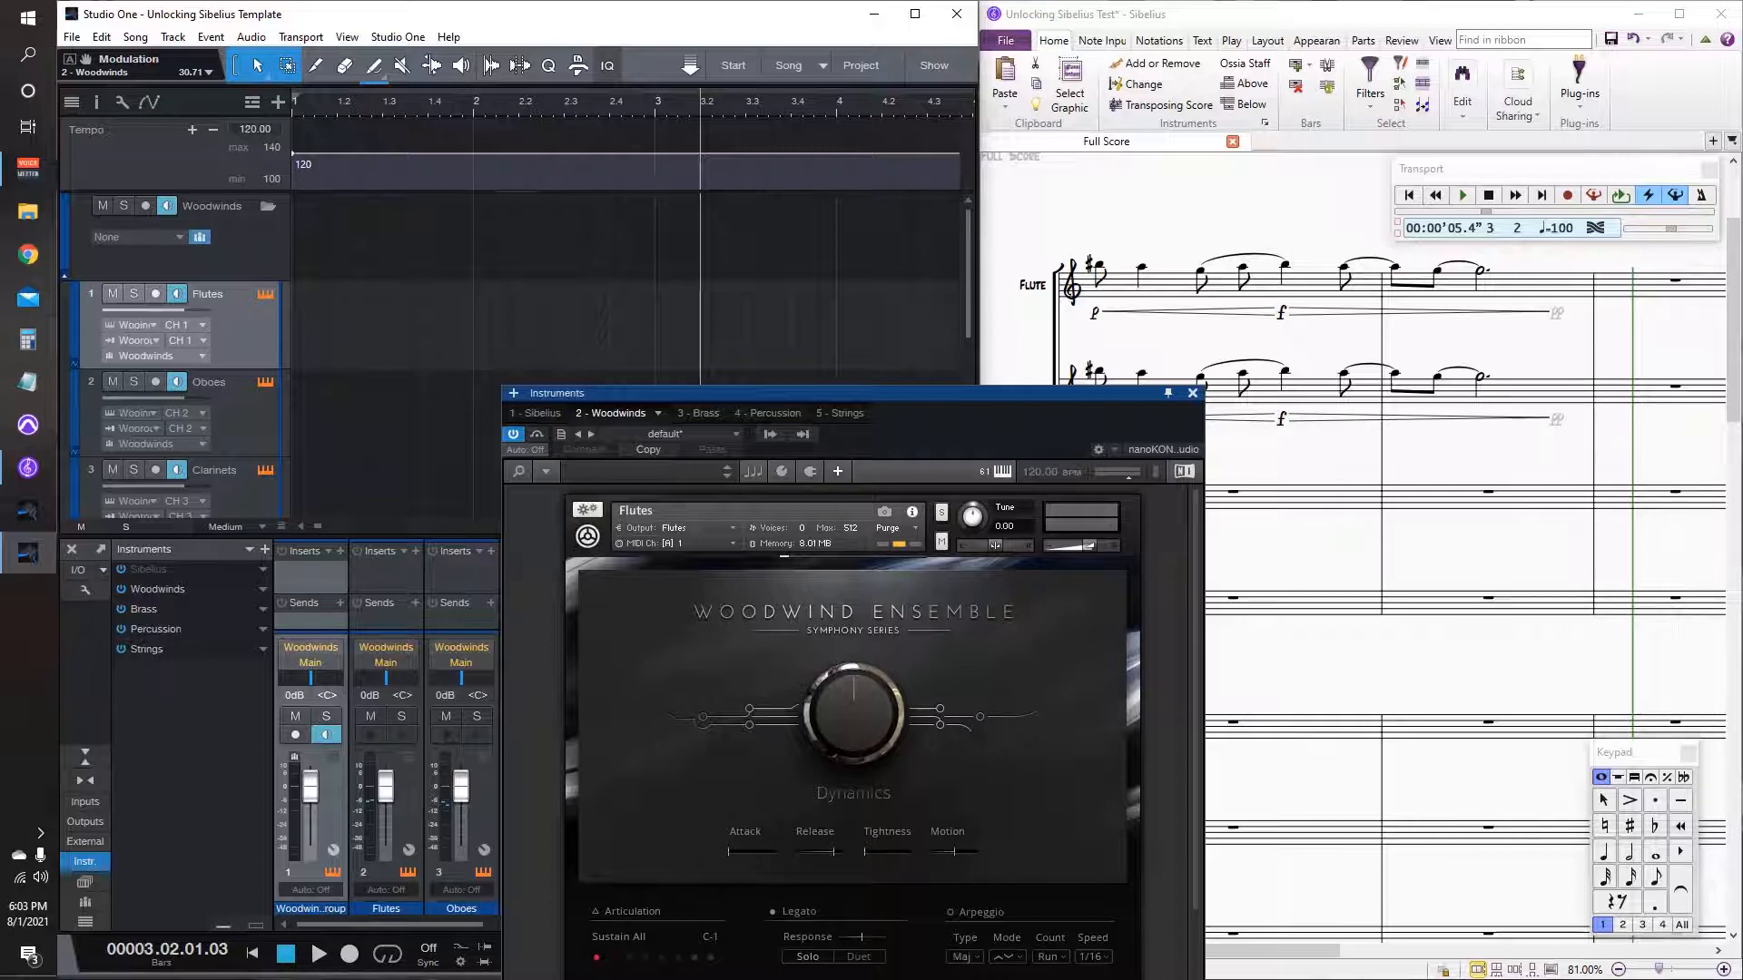
{"action": "triple_click", "coordinate": [1325, 287]}
{"action": "key", "text": "Delete"}
{"action": "key", "text": "Return"}
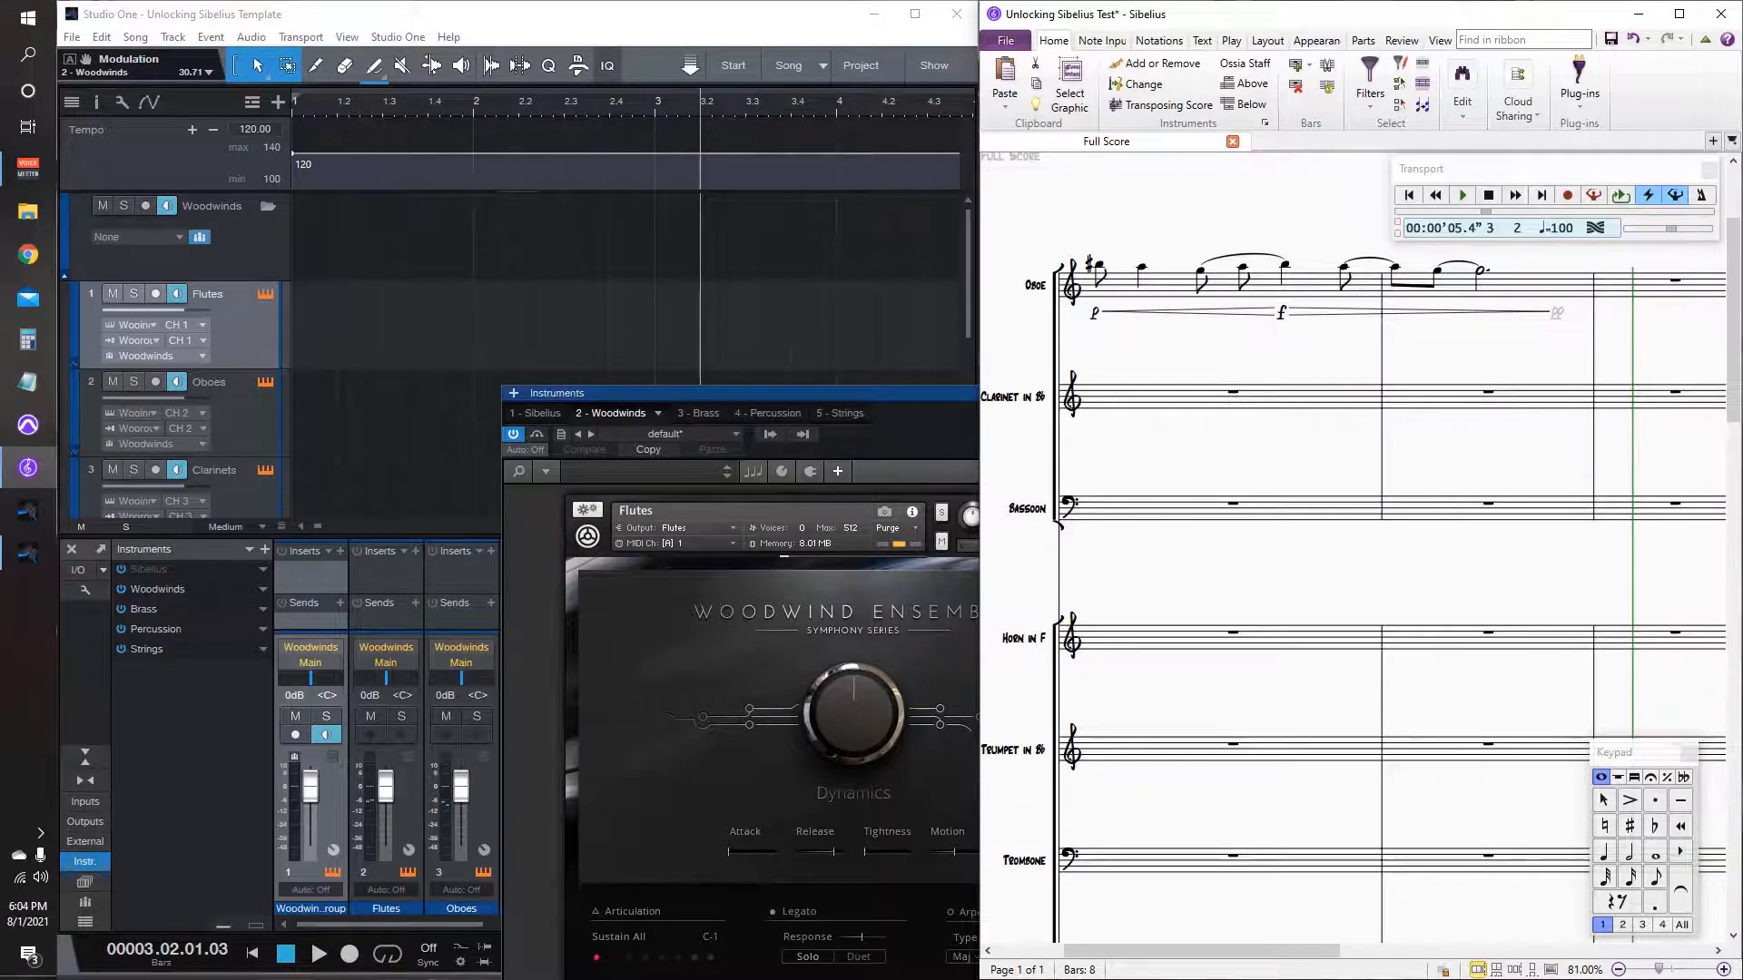
Step: Add a new Flute from the Orchestral Instruments woodwinds to the score
{"action": "key", "text": "i"}
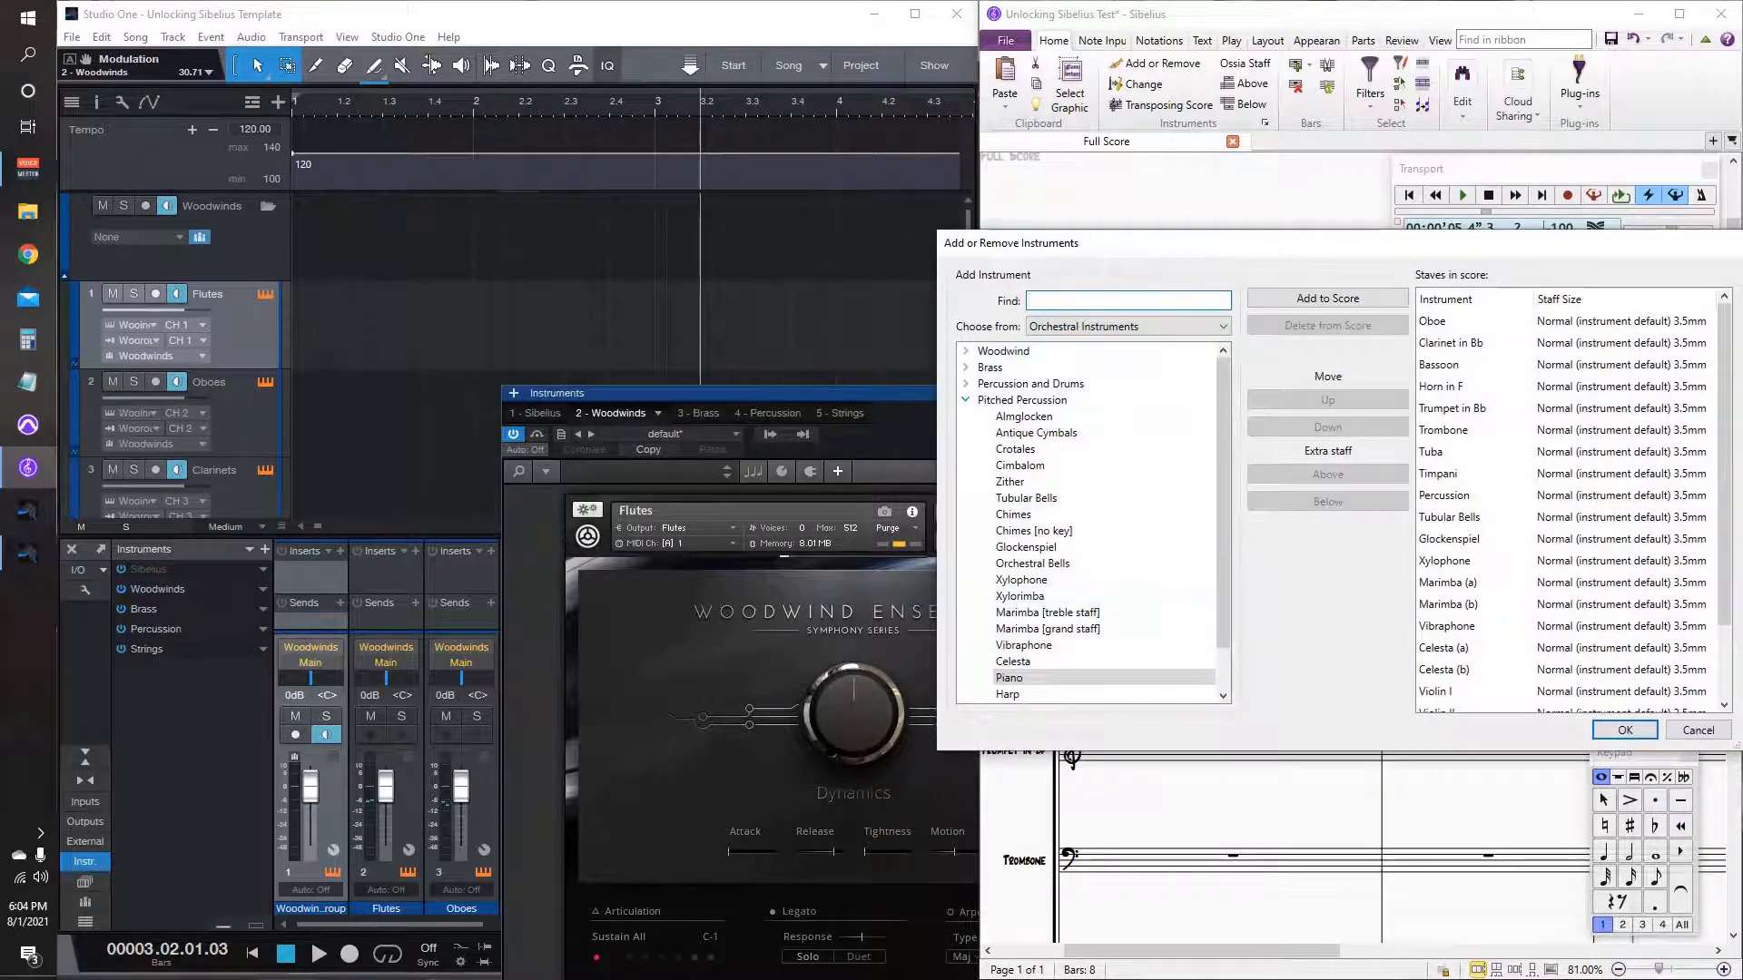
{"action": "left_click", "coordinate": [966, 400]}
{"action": "left_click", "coordinate": [965, 351]}
{"action": "double_click", "coordinate": [1007, 400]}
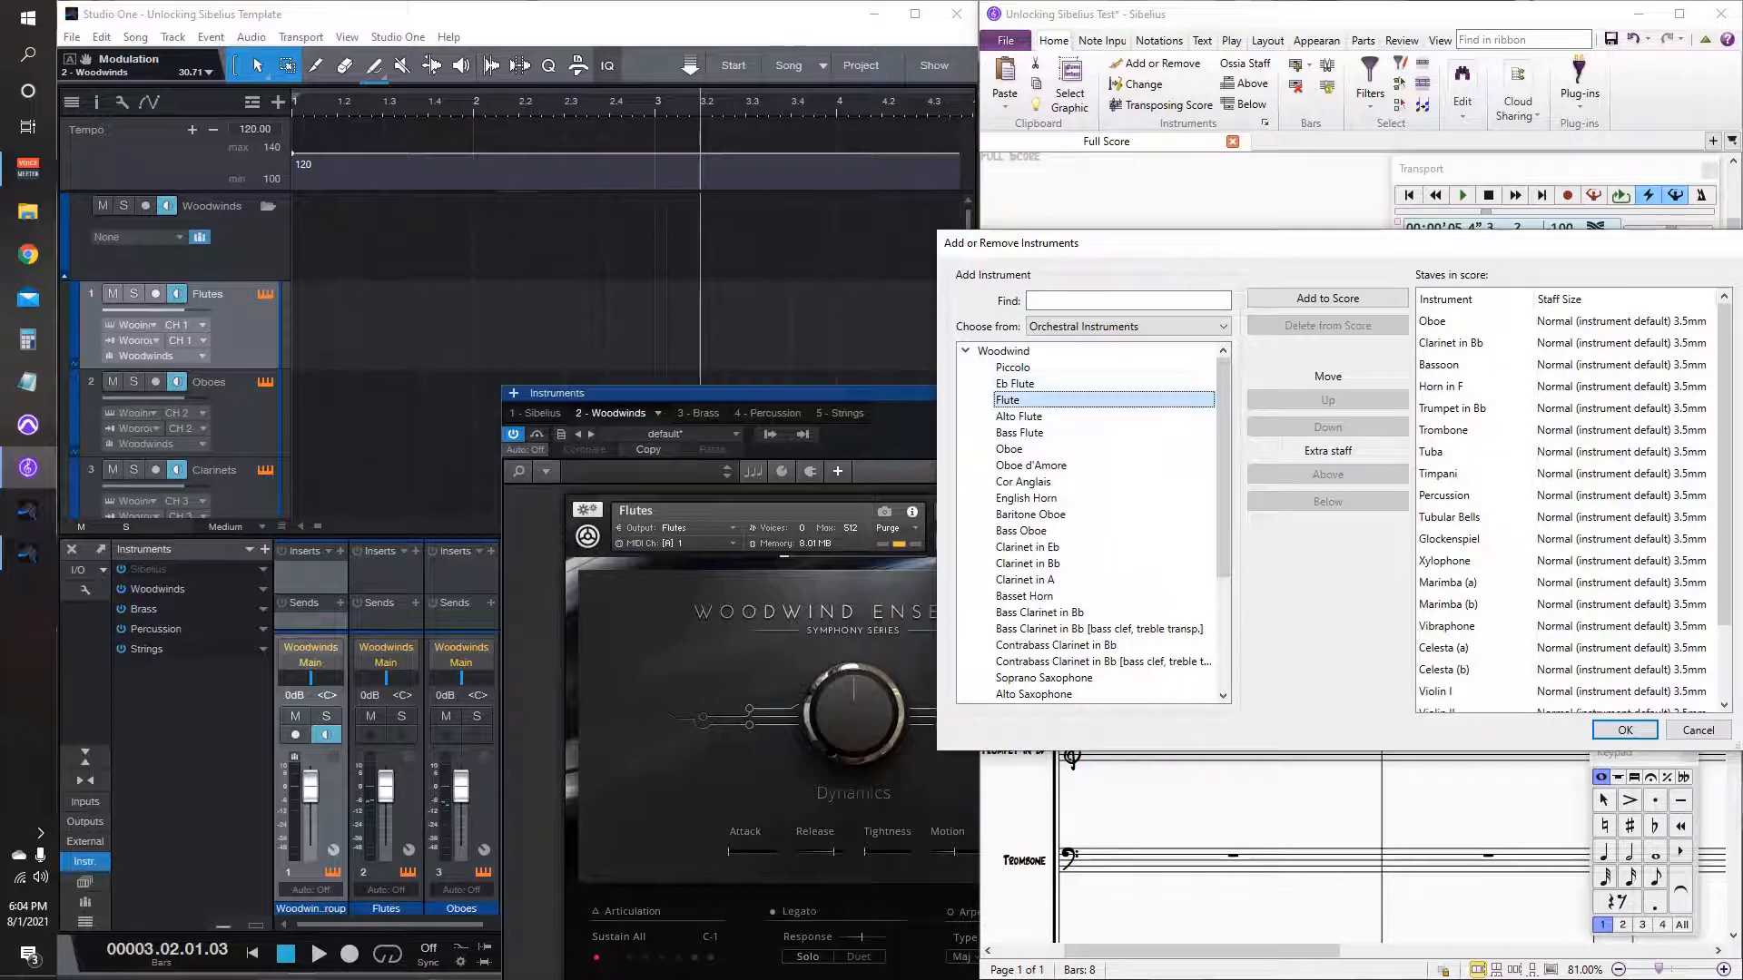
{"action": "left_click", "coordinate": [1625, 731]}
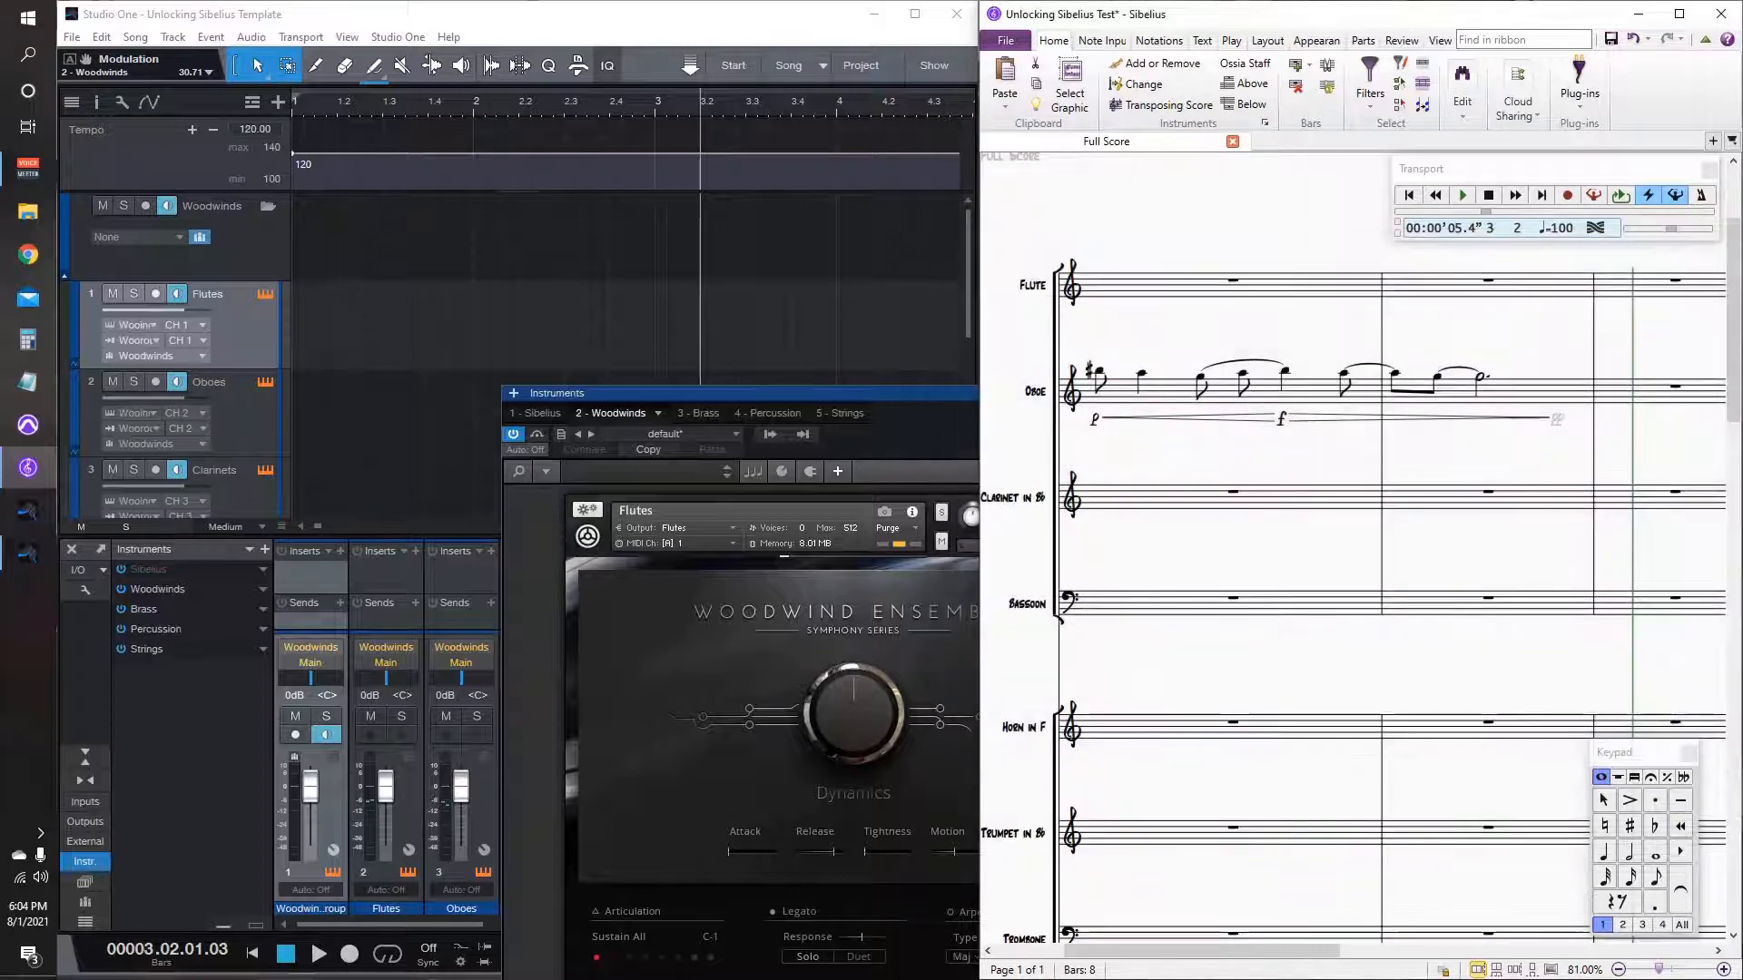
Step: Paste the copied two-bar phrase into bars 1–2 of the new Flute staff
{"action": "left_click", "coordinate": [1314, 392]}
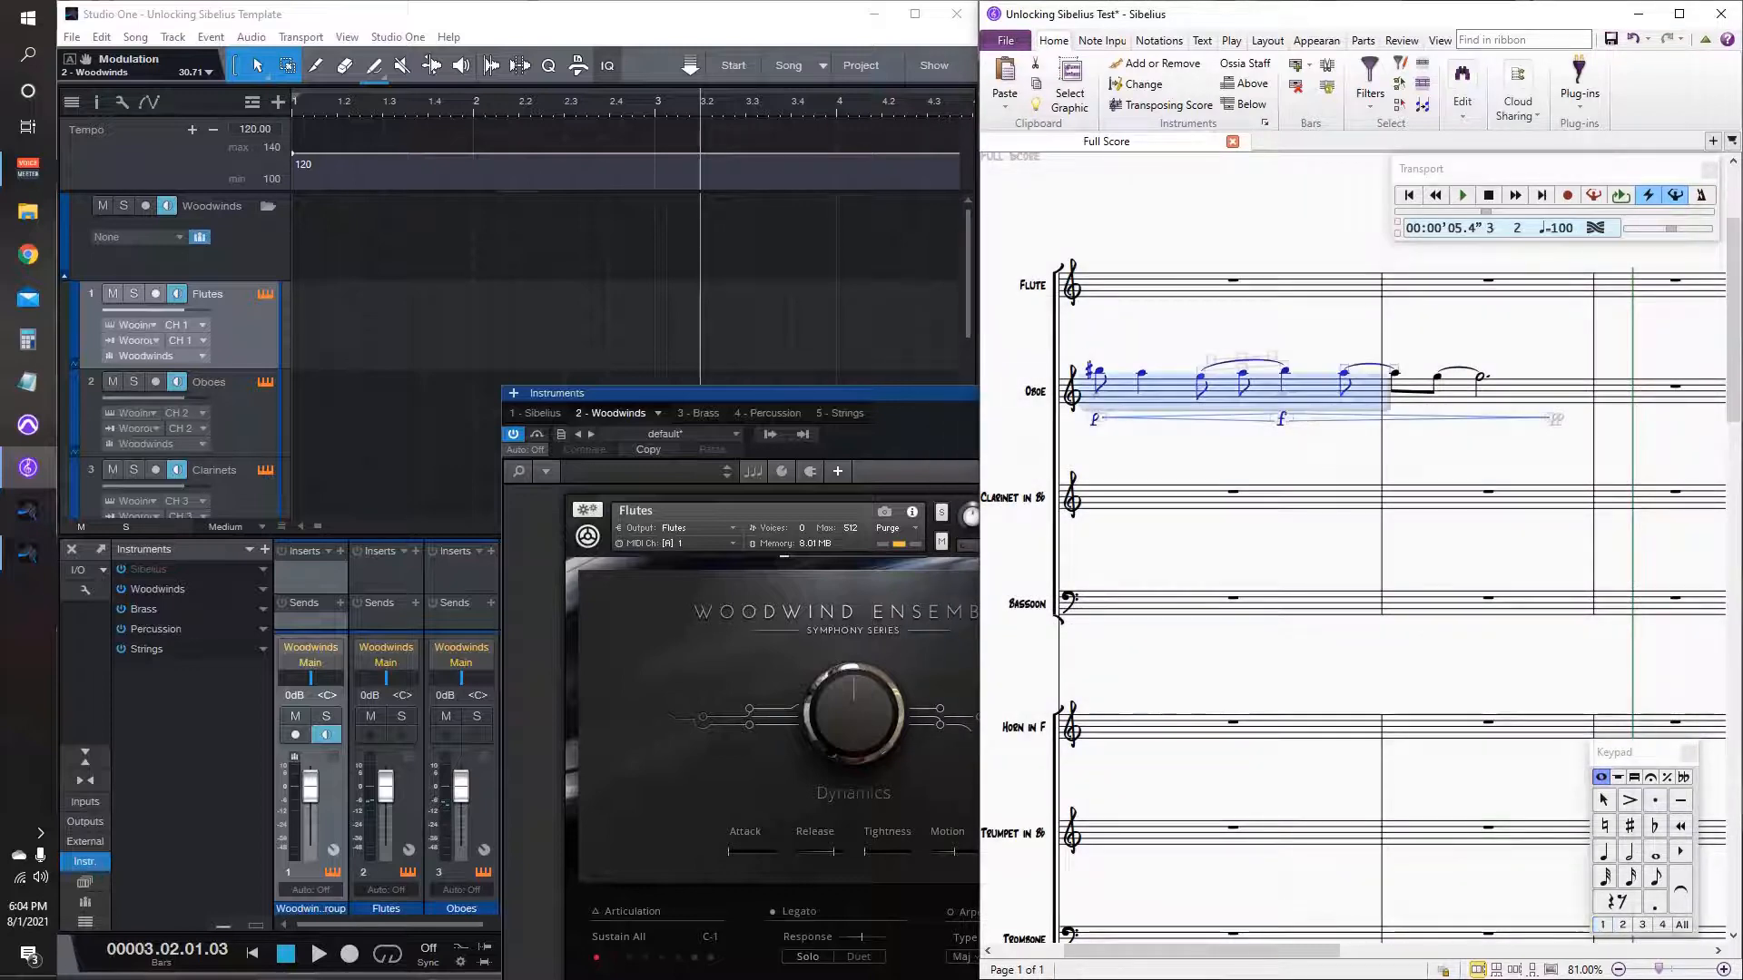
{"action": "key", "text": "Escape"}
{"action": "left_click", "coordinate": [1307, 285]}
{"action": "key", "text": "ctrl+v"}
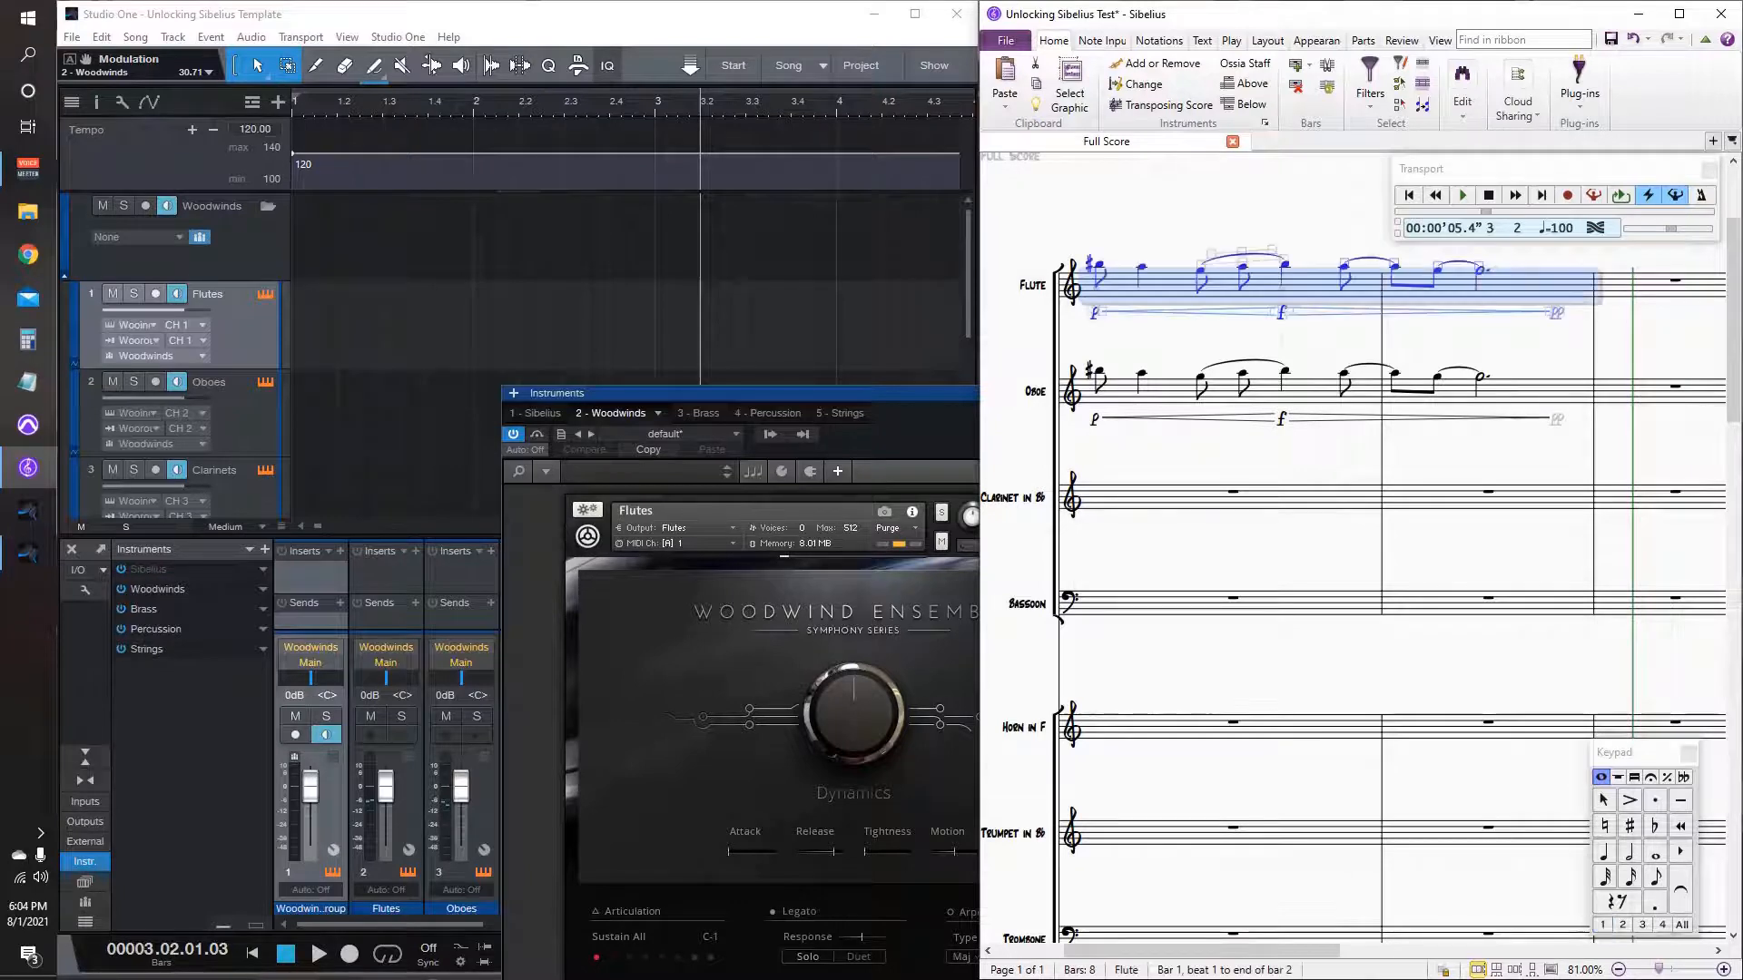
Step: Return playback to the start and briefly play the Flute and Oboe parts
{"action": "key", "text": "Escape"}
{"action": "key", "text": "ctrl+bracketleft"}
{"action": "key", "text": "space"}
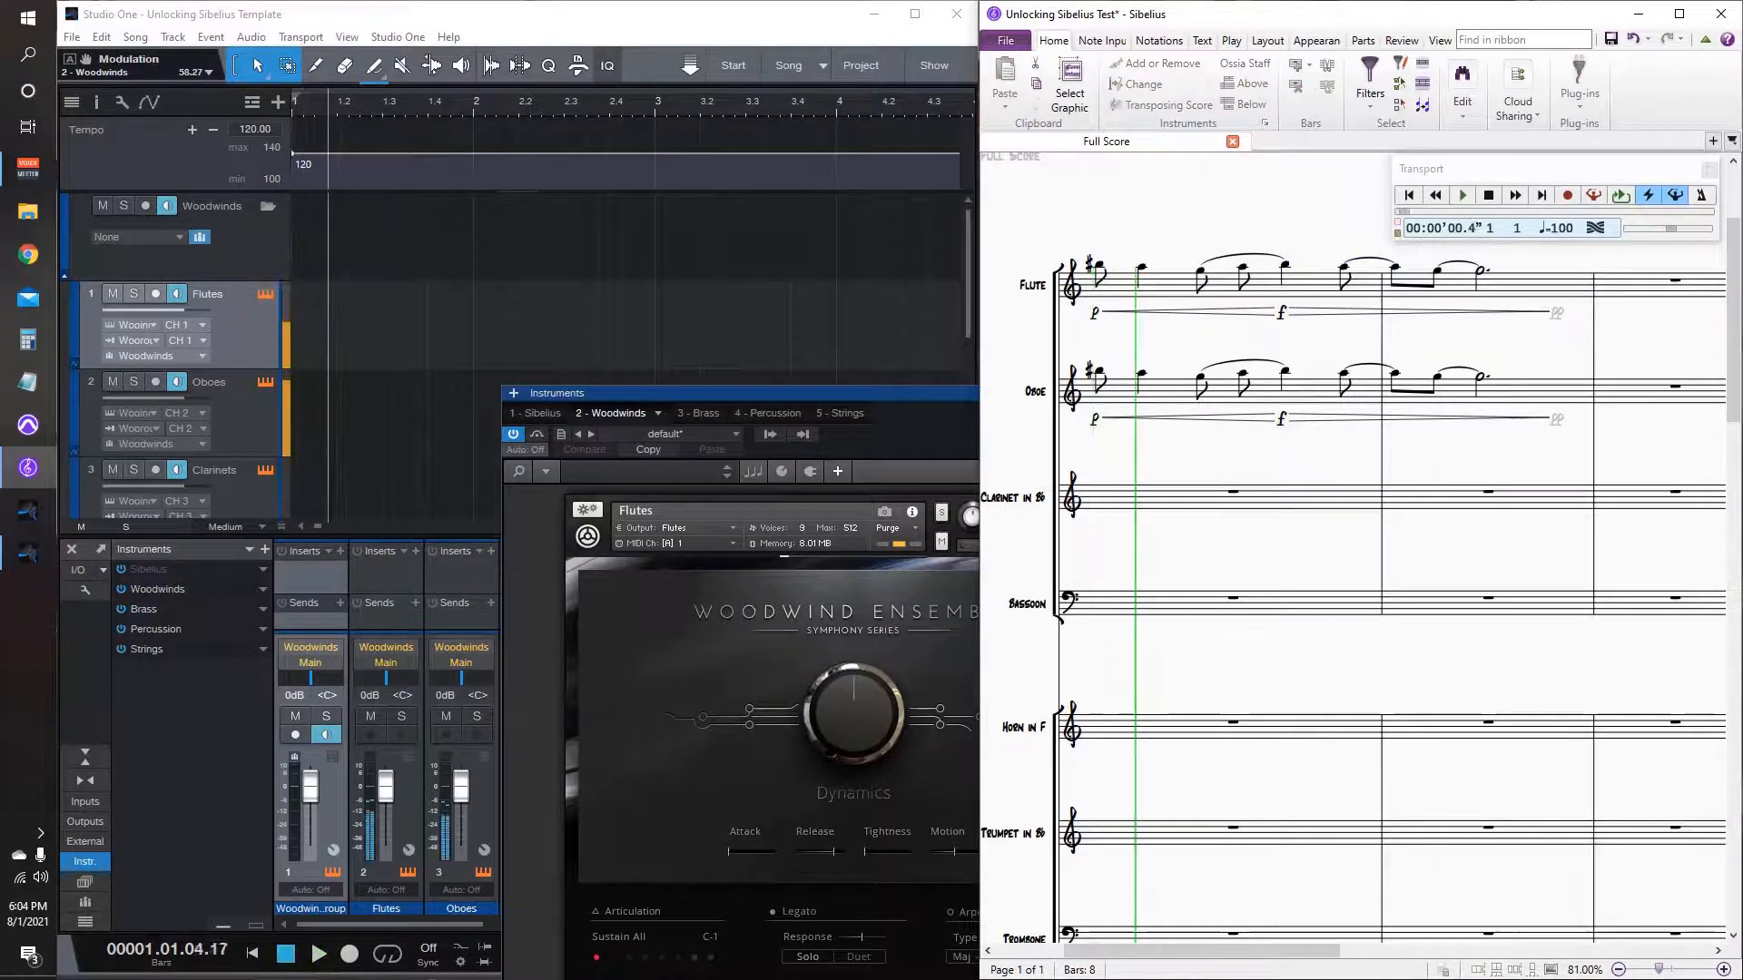
{"action": "key", "text": "space"}
Step: Set the Flutes track's MIDI input channel to CH 5 in Studio One and change the Flute strip in Sibelius's mixer to Ch. 4
{"action": "left_click", "coordinate": [203, 340]}
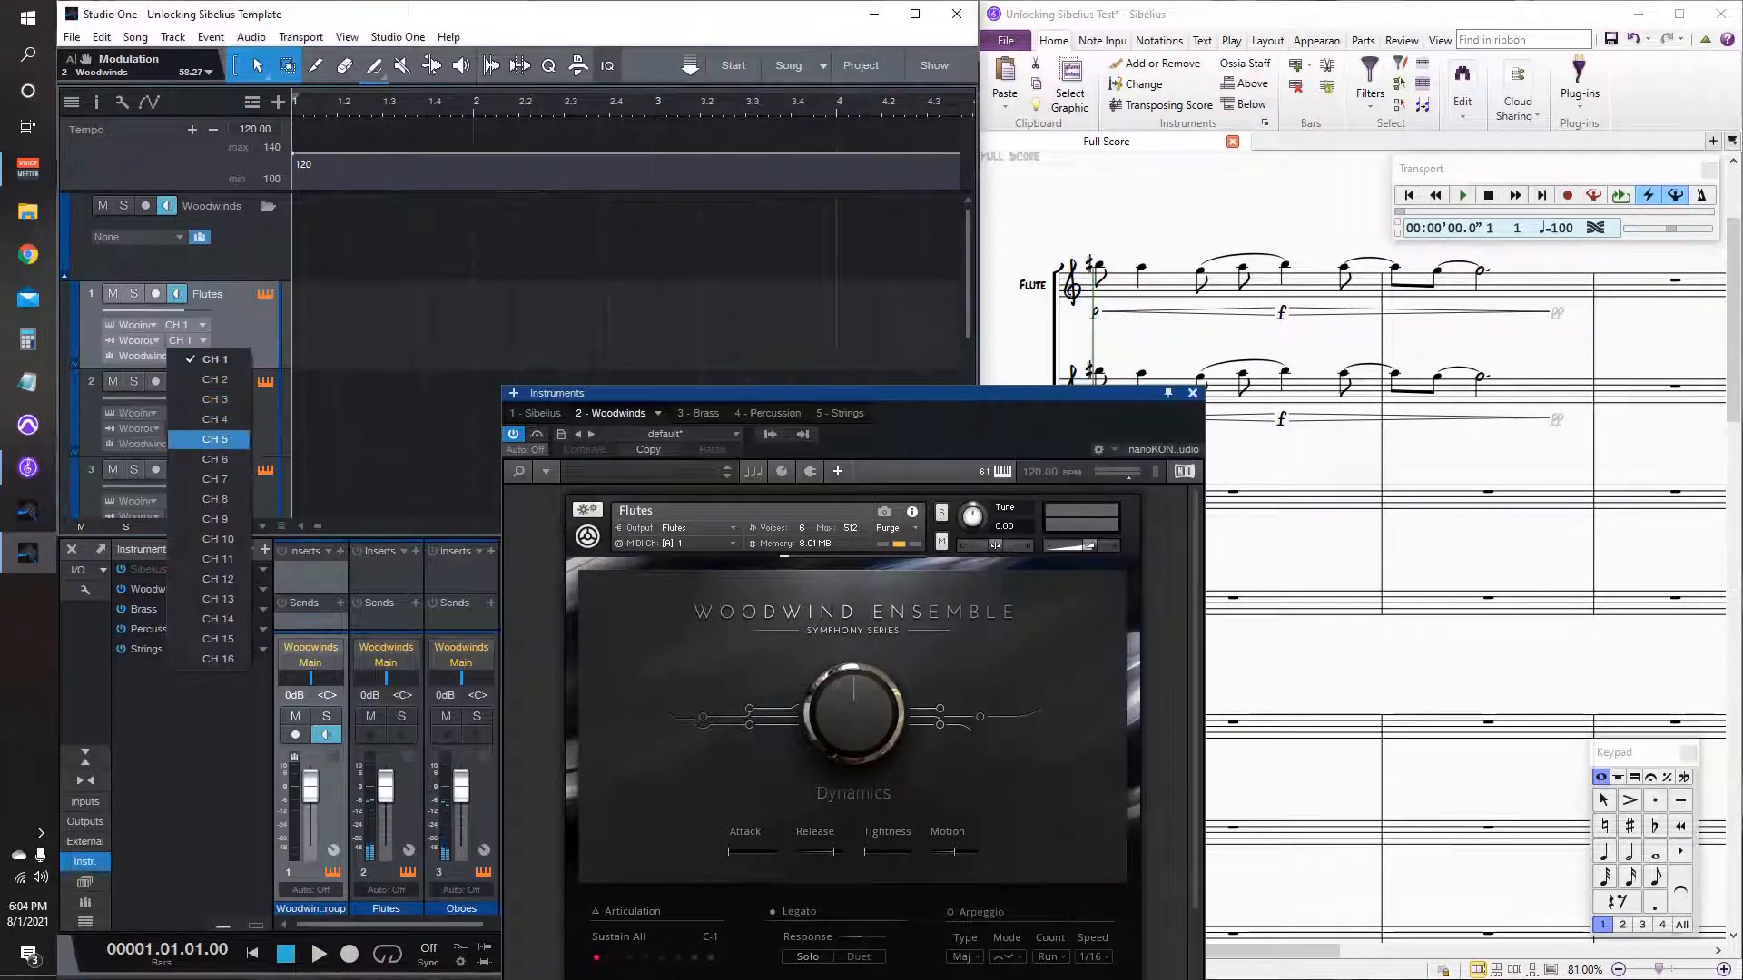
{"action": "left_click", "coordinate": [204, 445]}
{"action": "key", "text": "alt+Tab"}
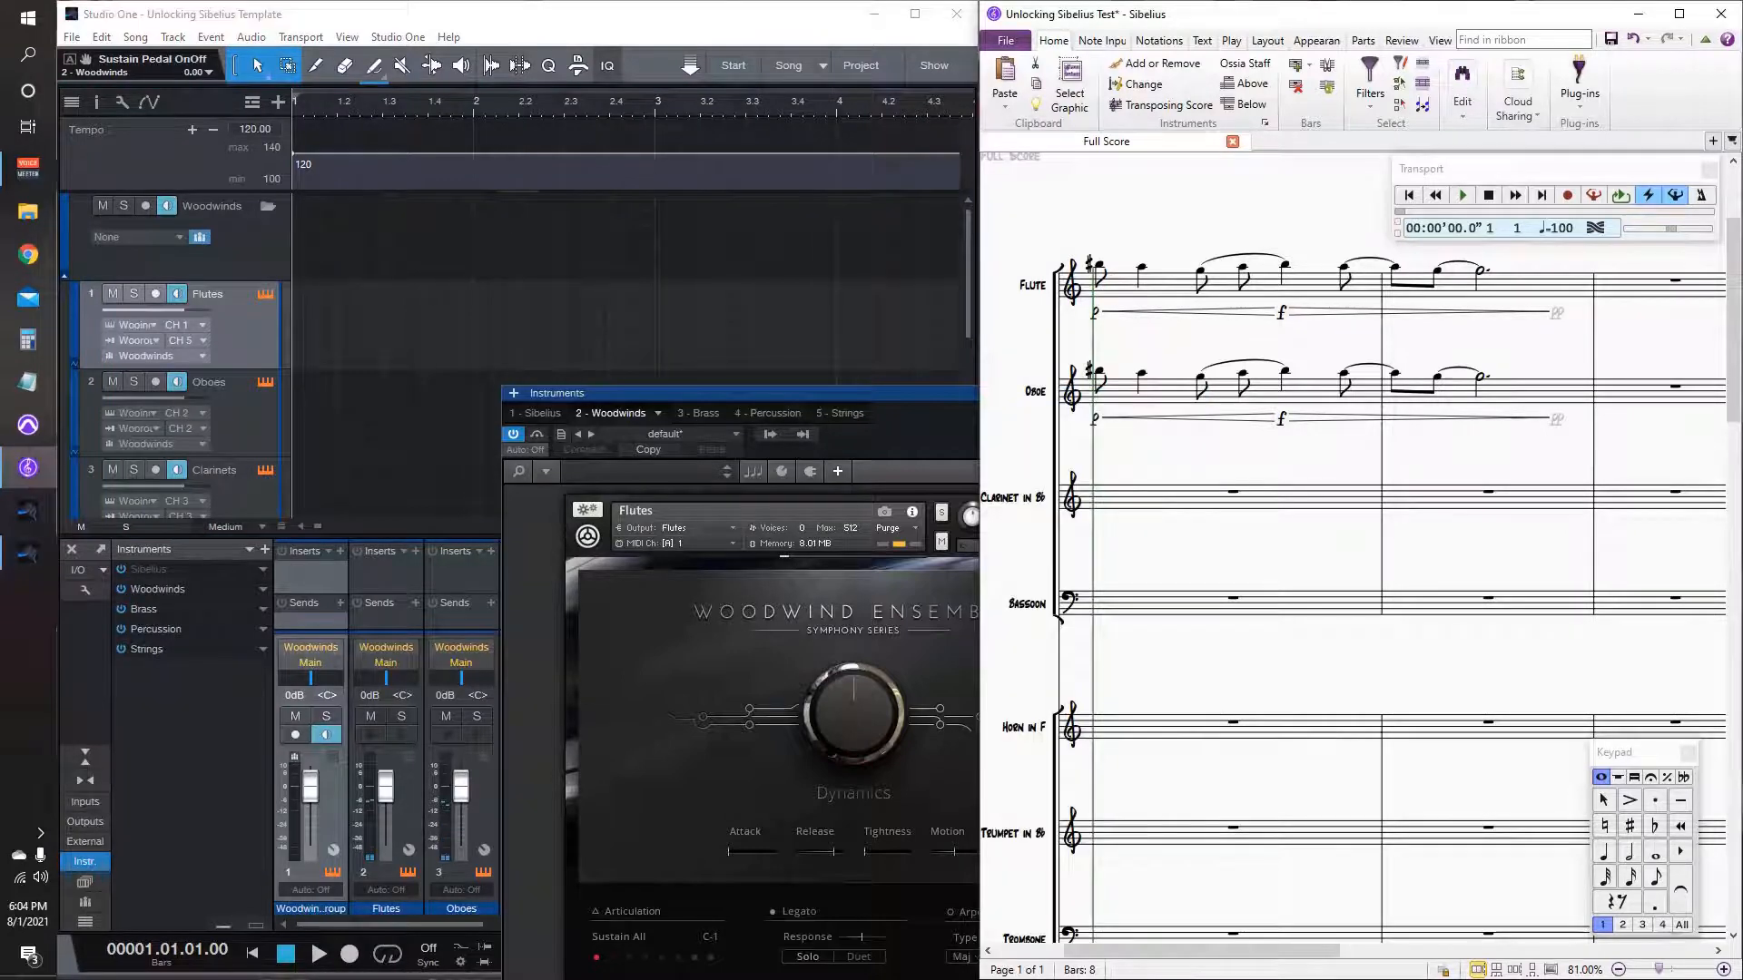
{"action": "key", "text": "m"}
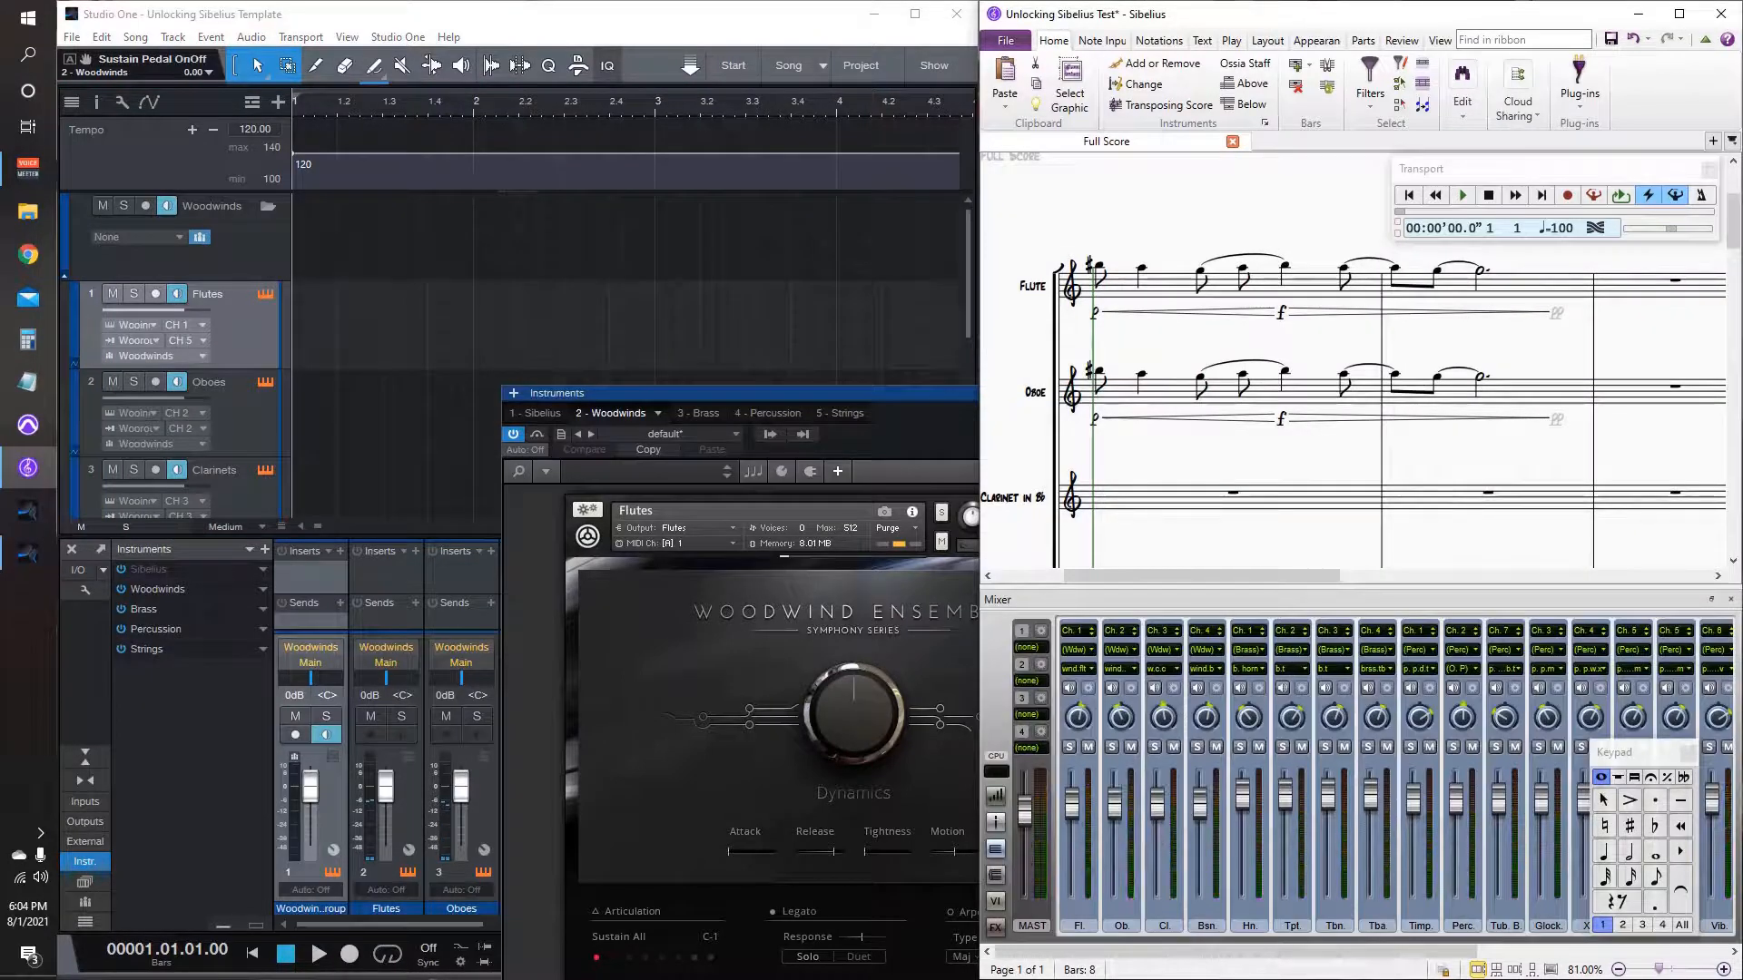
{"action": "left_click", "coordinate": [1091, 628]}
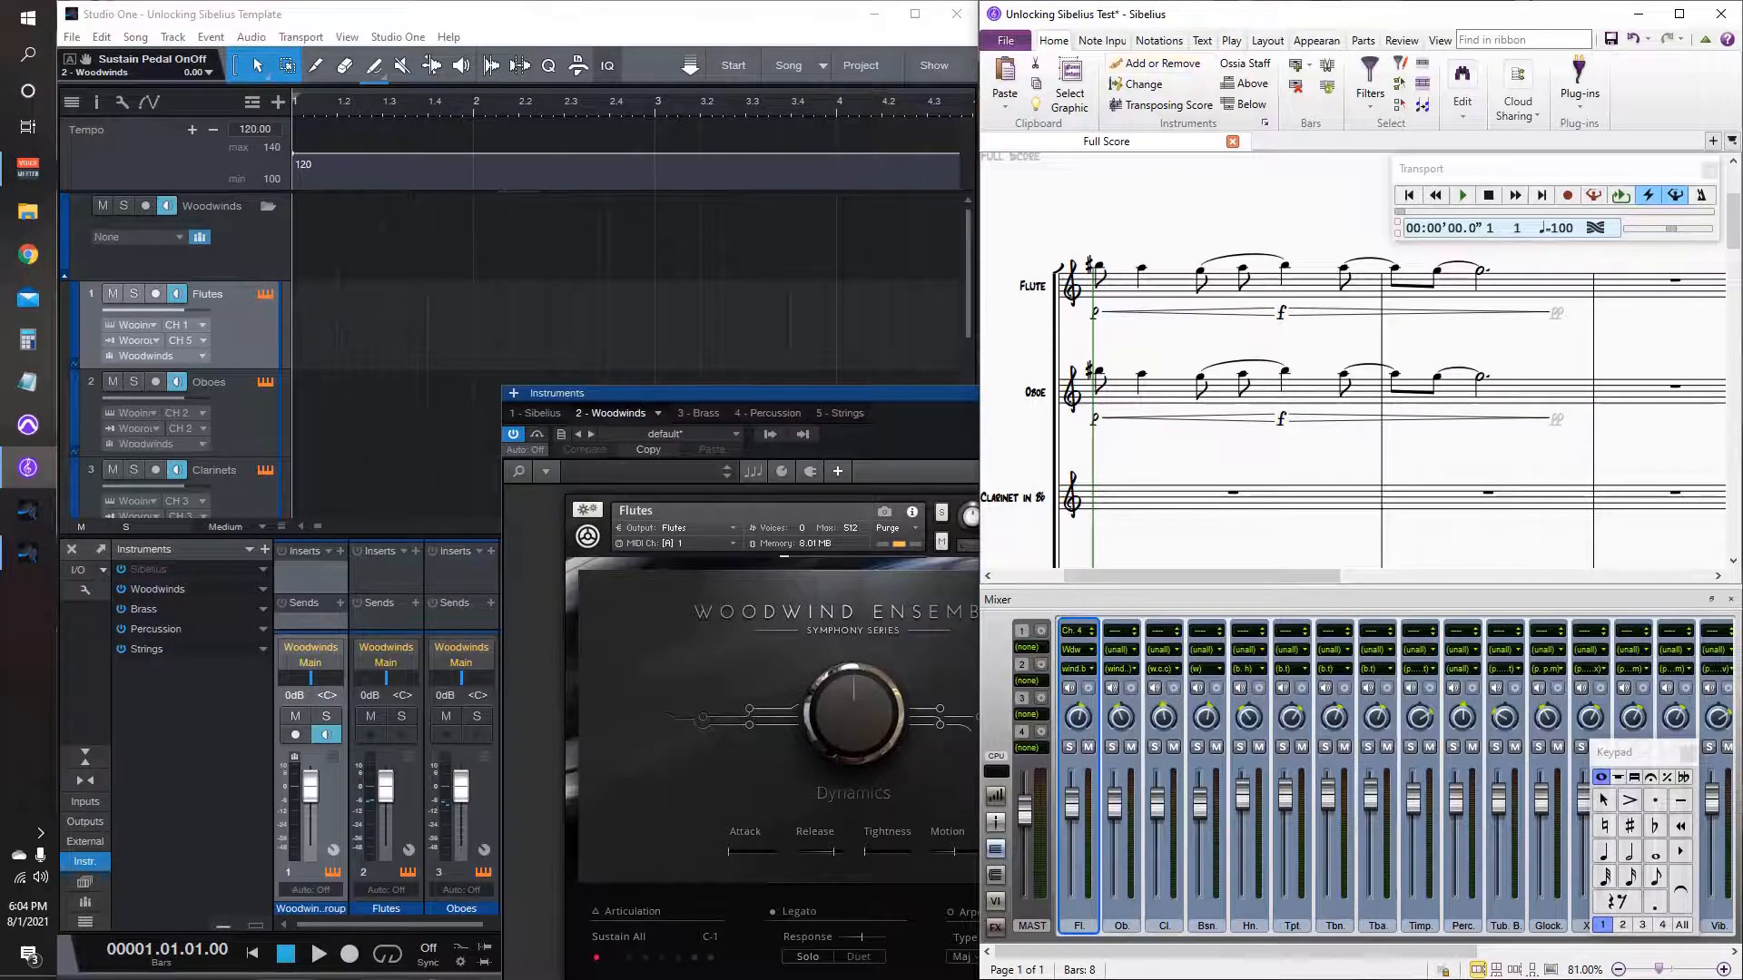
Step: Open the playback device settings and set the manual sound set of the Woodwinds device to 5 channels
{"action": "left_click", "coordinate": [1230, 41]}
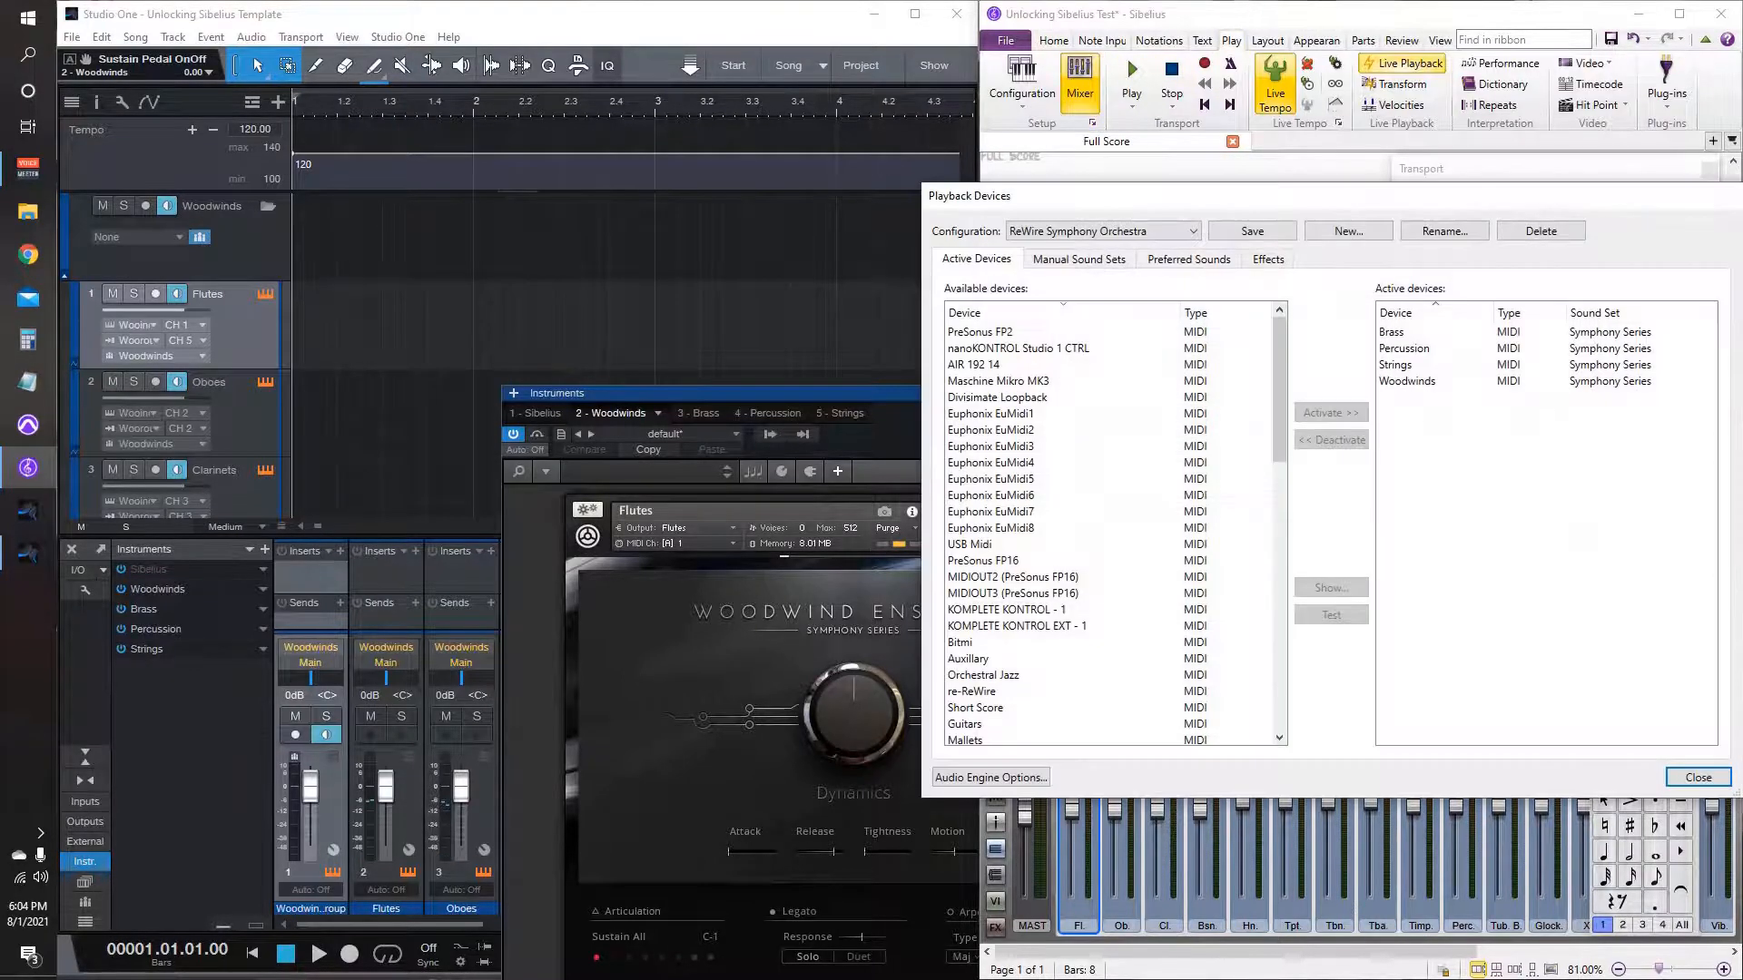
{"action": "left_click", "coordinate": [1080, 259]}
{"action": "left_click", "coordinate": [1148, 292]}
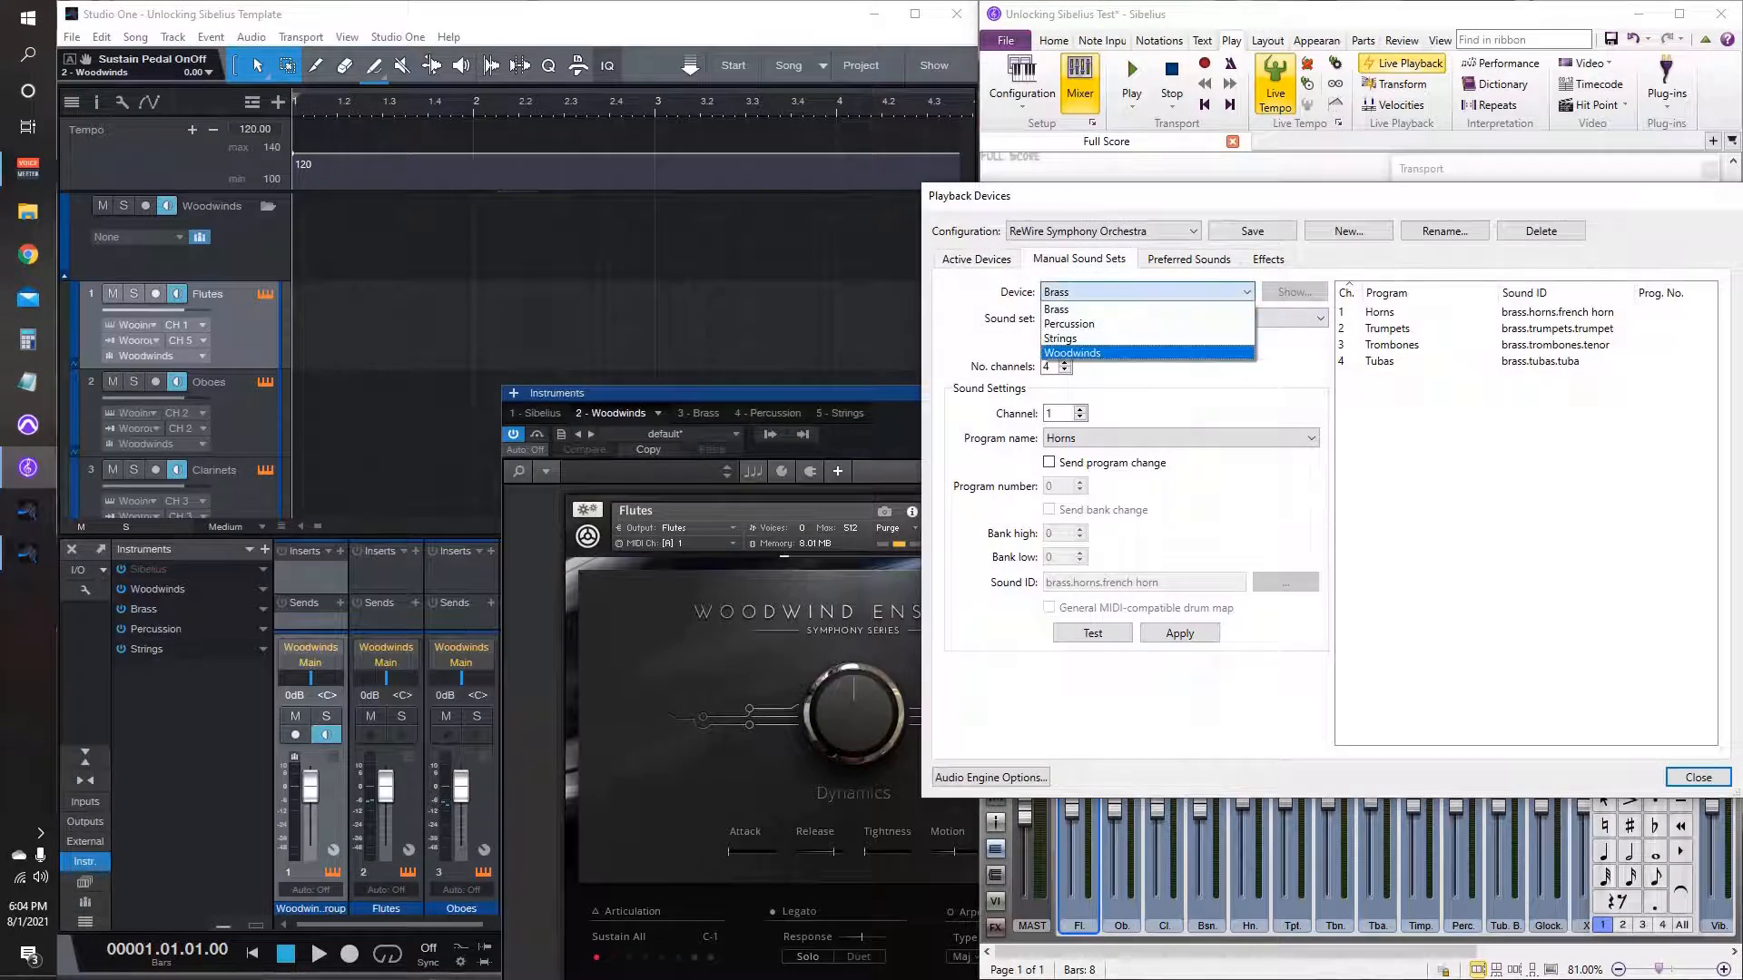
{"action": "left_click", "coordinate": [1126, 352]}
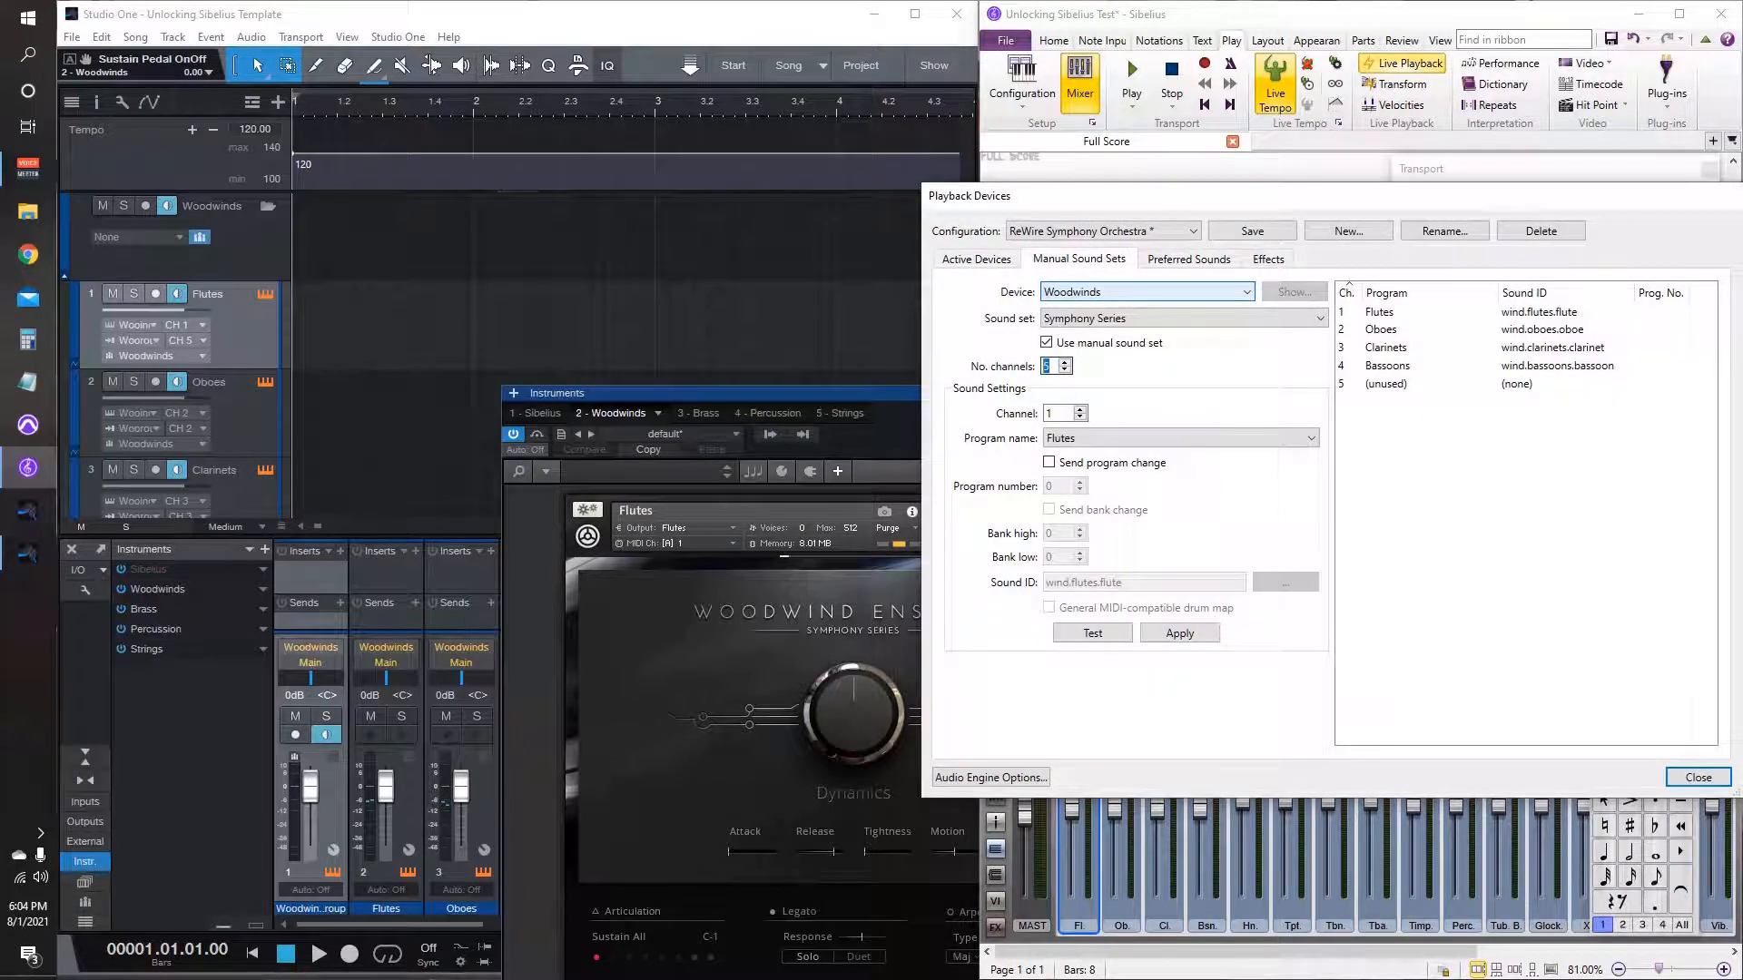
Step: Assign the Flutes program to channel 5 of the Woodwinds device's manual sound set, apply it and close the playback device settings
{"action": "left_click", "coordinate": [1386, 384]}
{"action": "left_click", "coordinate": [1234, 439]}
{"action": "scroll", "coordinate": [1216, 500], "scroll_direction": "down", "scroll_amount": 4}
{"action": "scroll", "coordinate": [1216, 512], "scroll_direction": "up", "scroll_amount": 4}
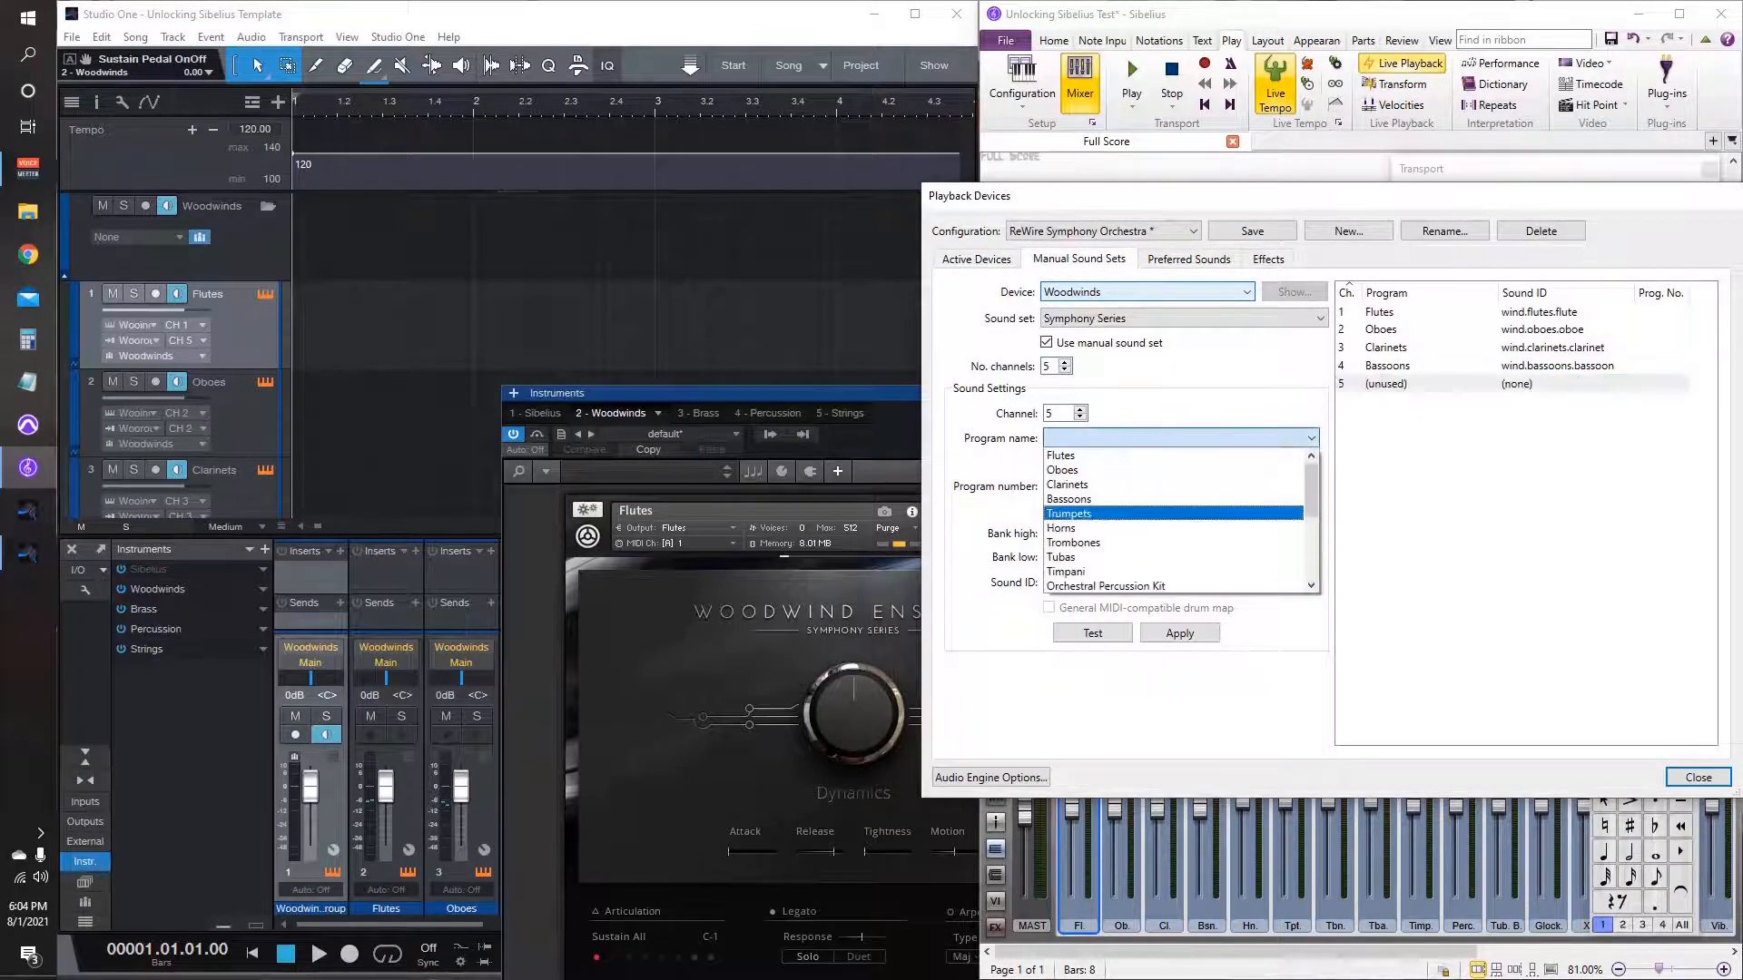
{"action": "left_click", "coordinate": [1234, 439]}
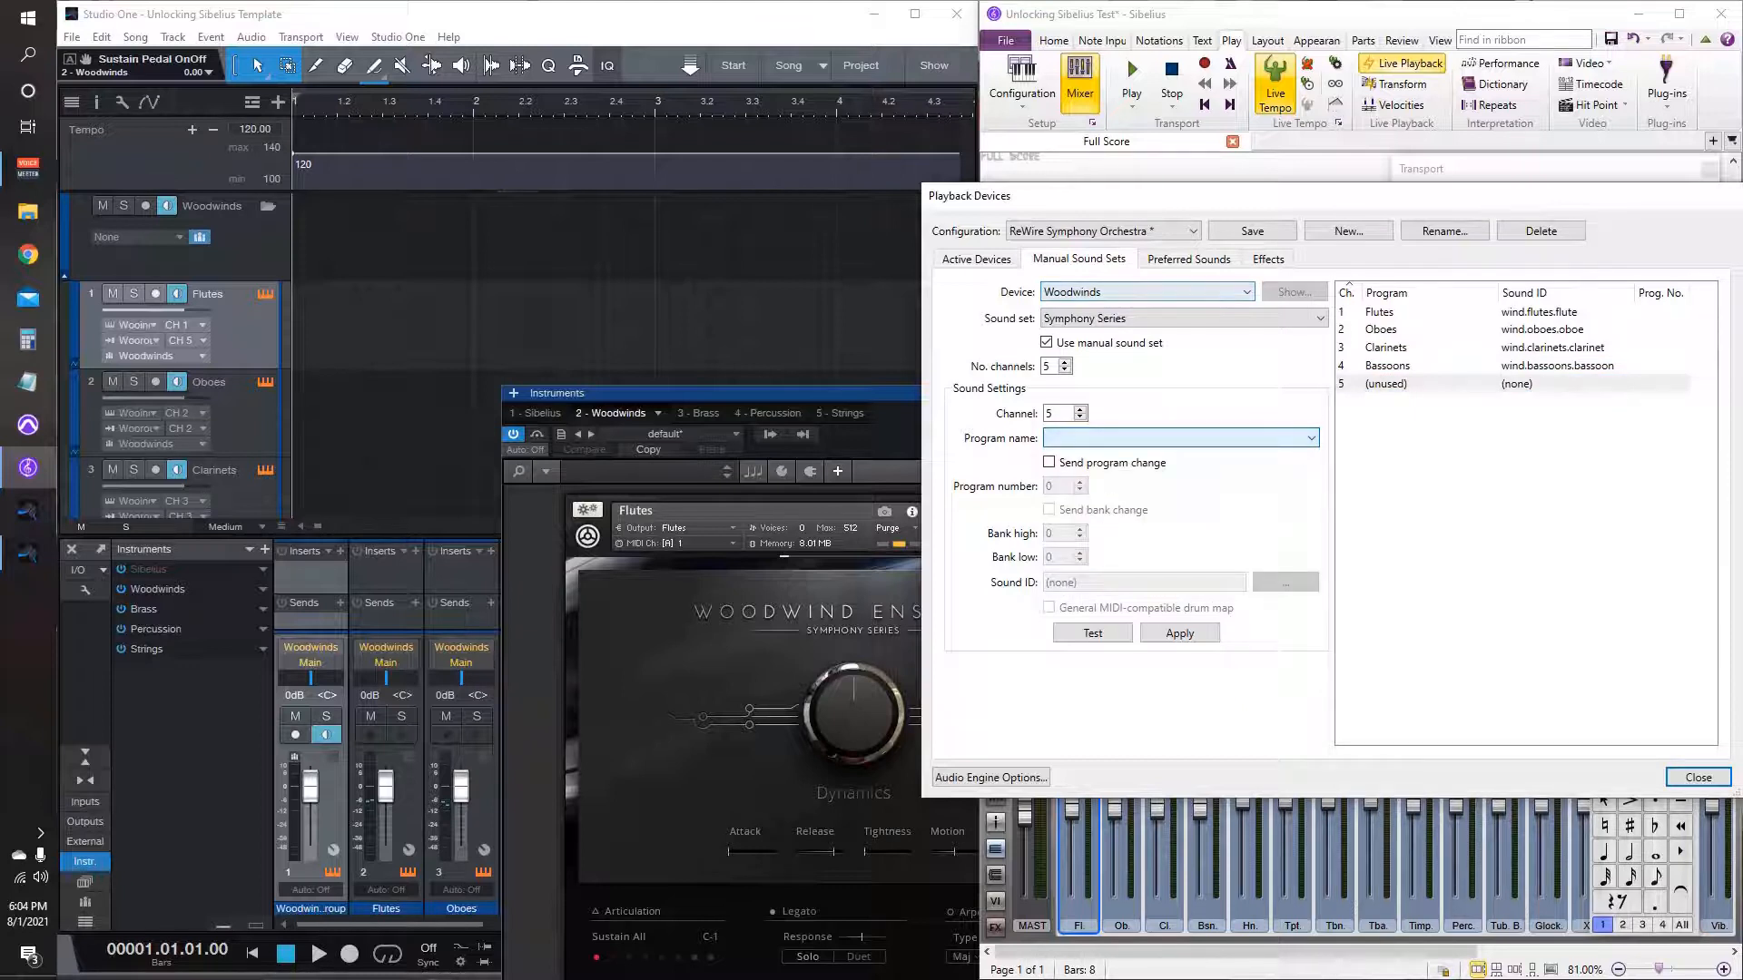
{"action": "left_click", "coordinate": [1235, 438]}
{"action": "left_click", "coordinate": [1217, 456]}
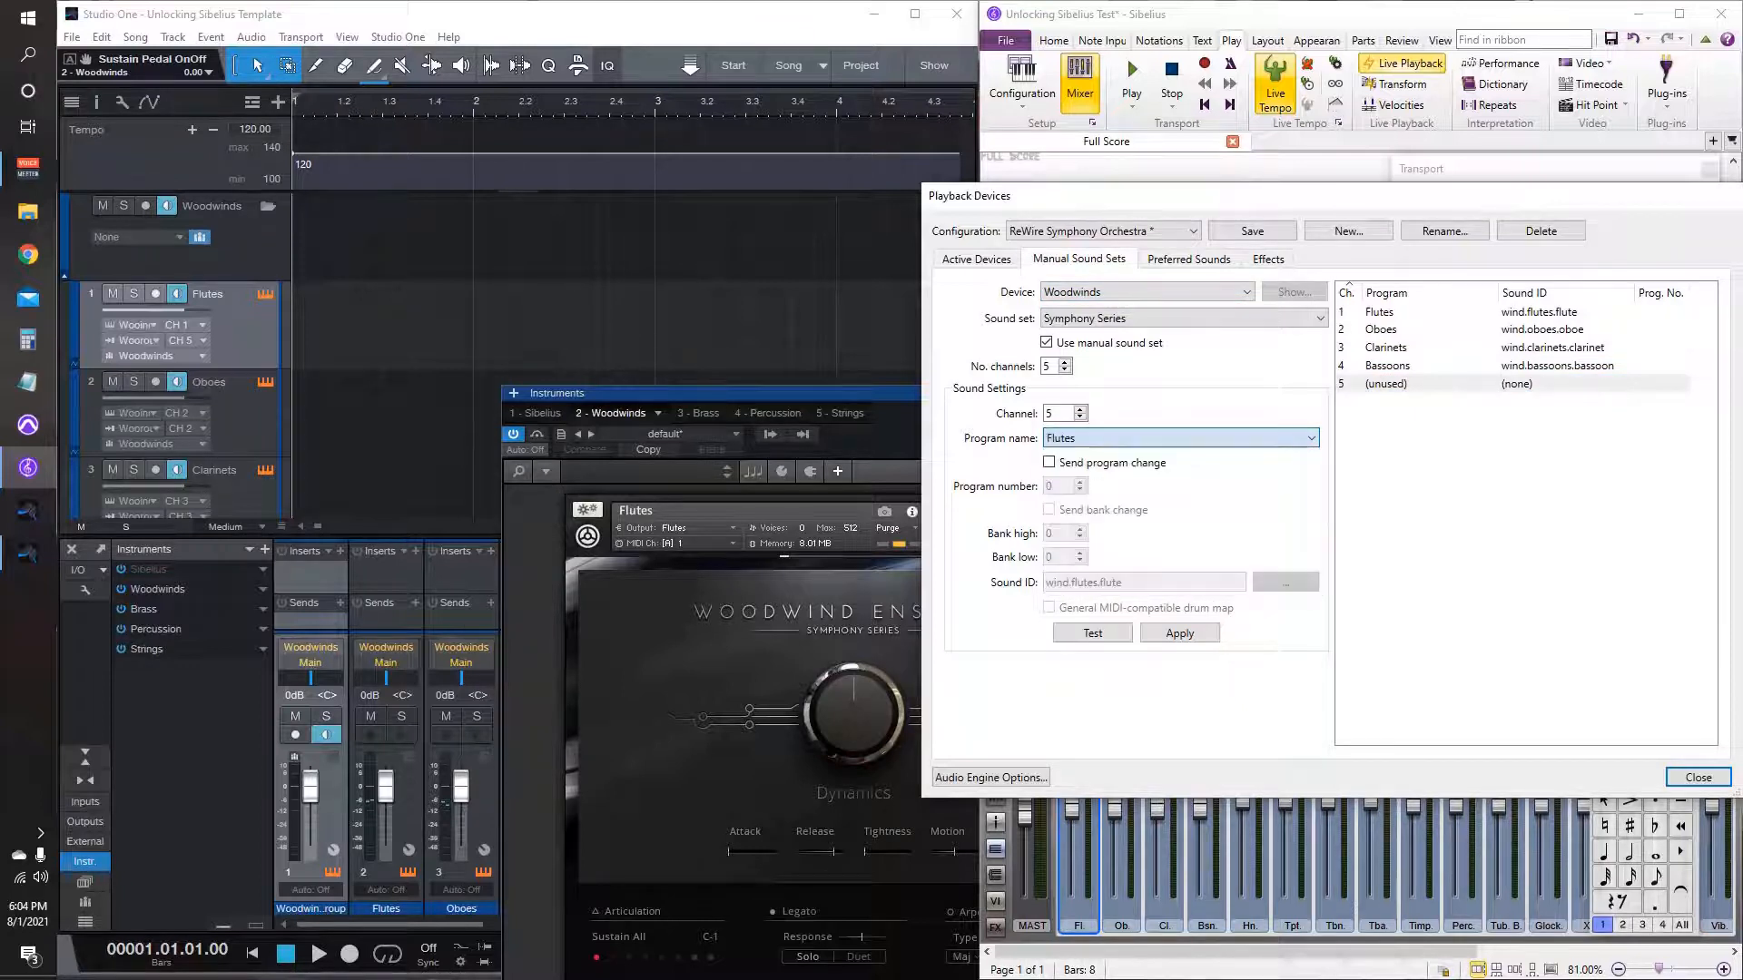
{"action": "left_click", "coordinate": [1180, 632]}
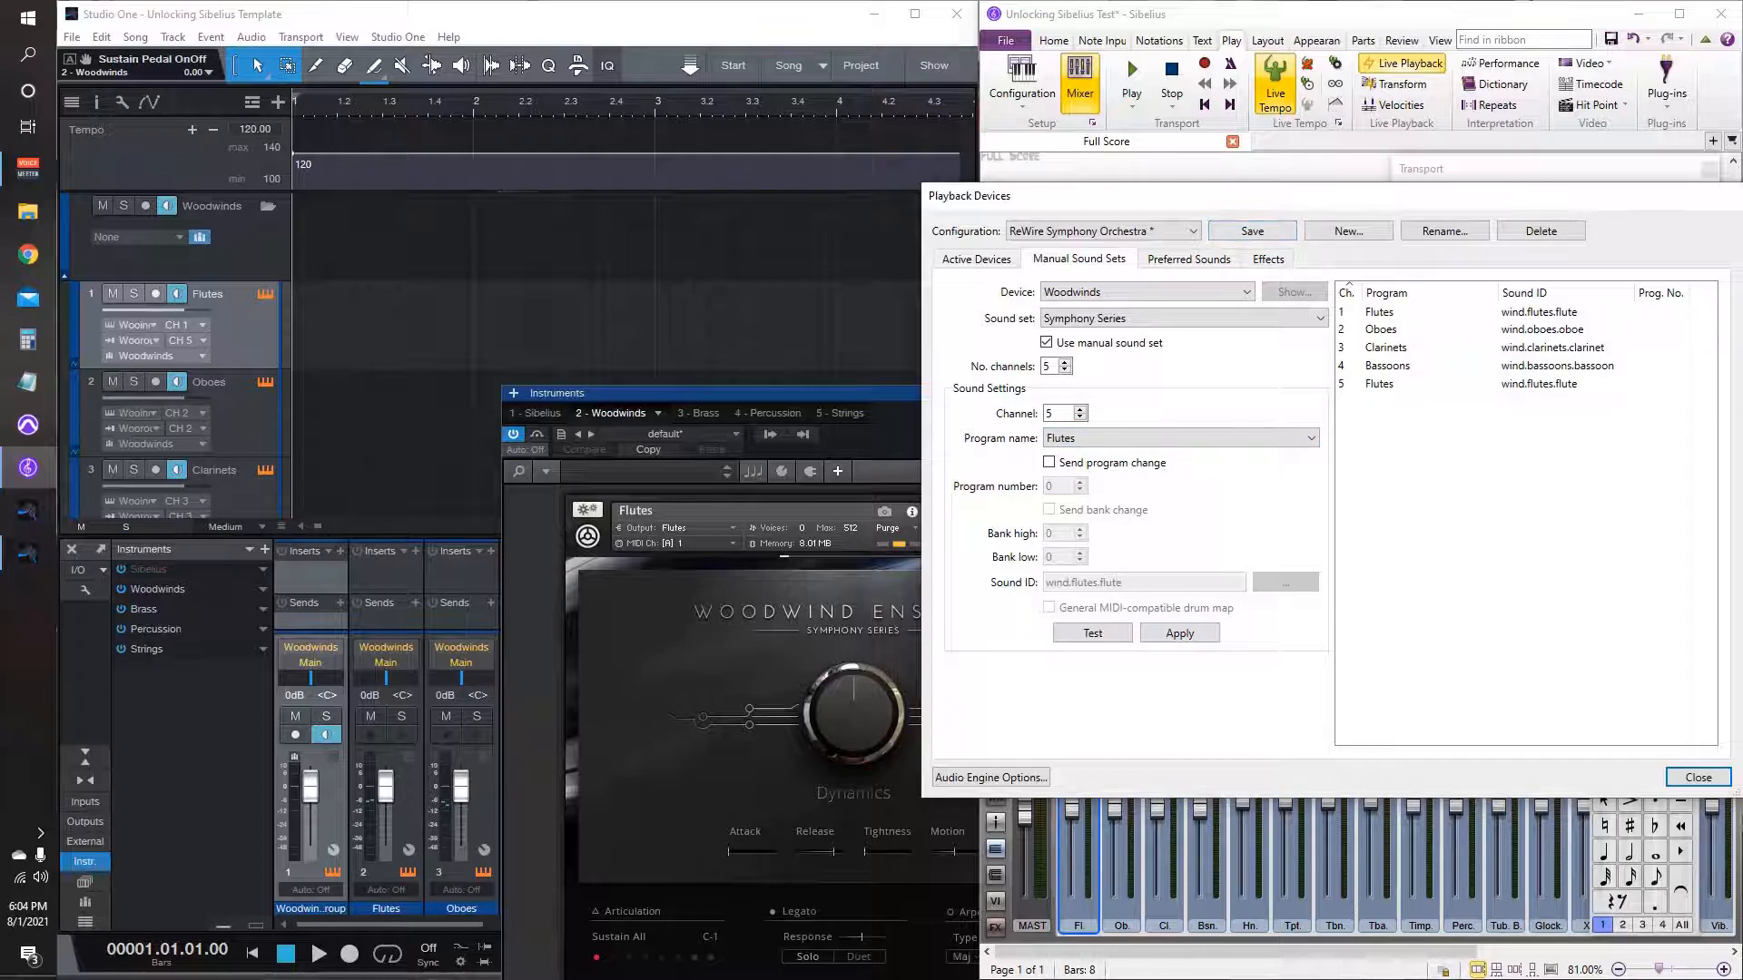
{"action": "left_click", "coordinate": [1698, 777]}
Step: Turn down the Dynamics of the Flutes patch in Studio One and play back the Flute and Oboe phrase
{"action": "left_click", "coordinate": [1367, 534]}
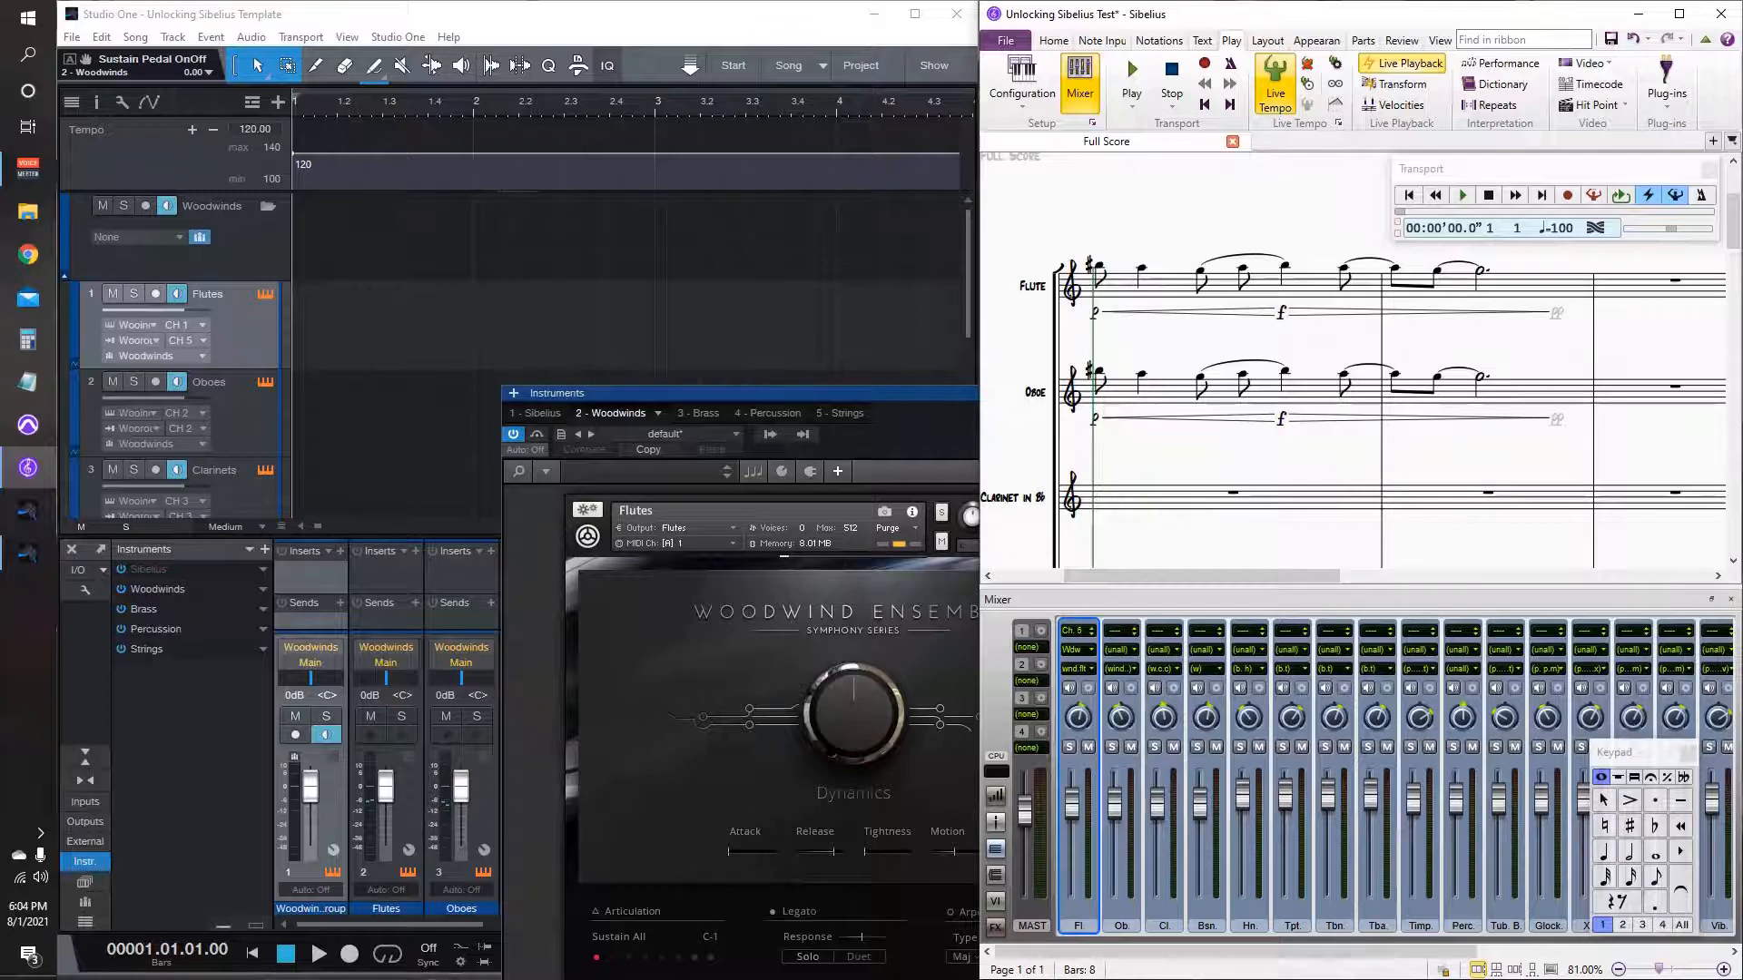
{"action": "left_click_drag", "start_coordinate": [850, 687], "coordinate": [849, 697]}
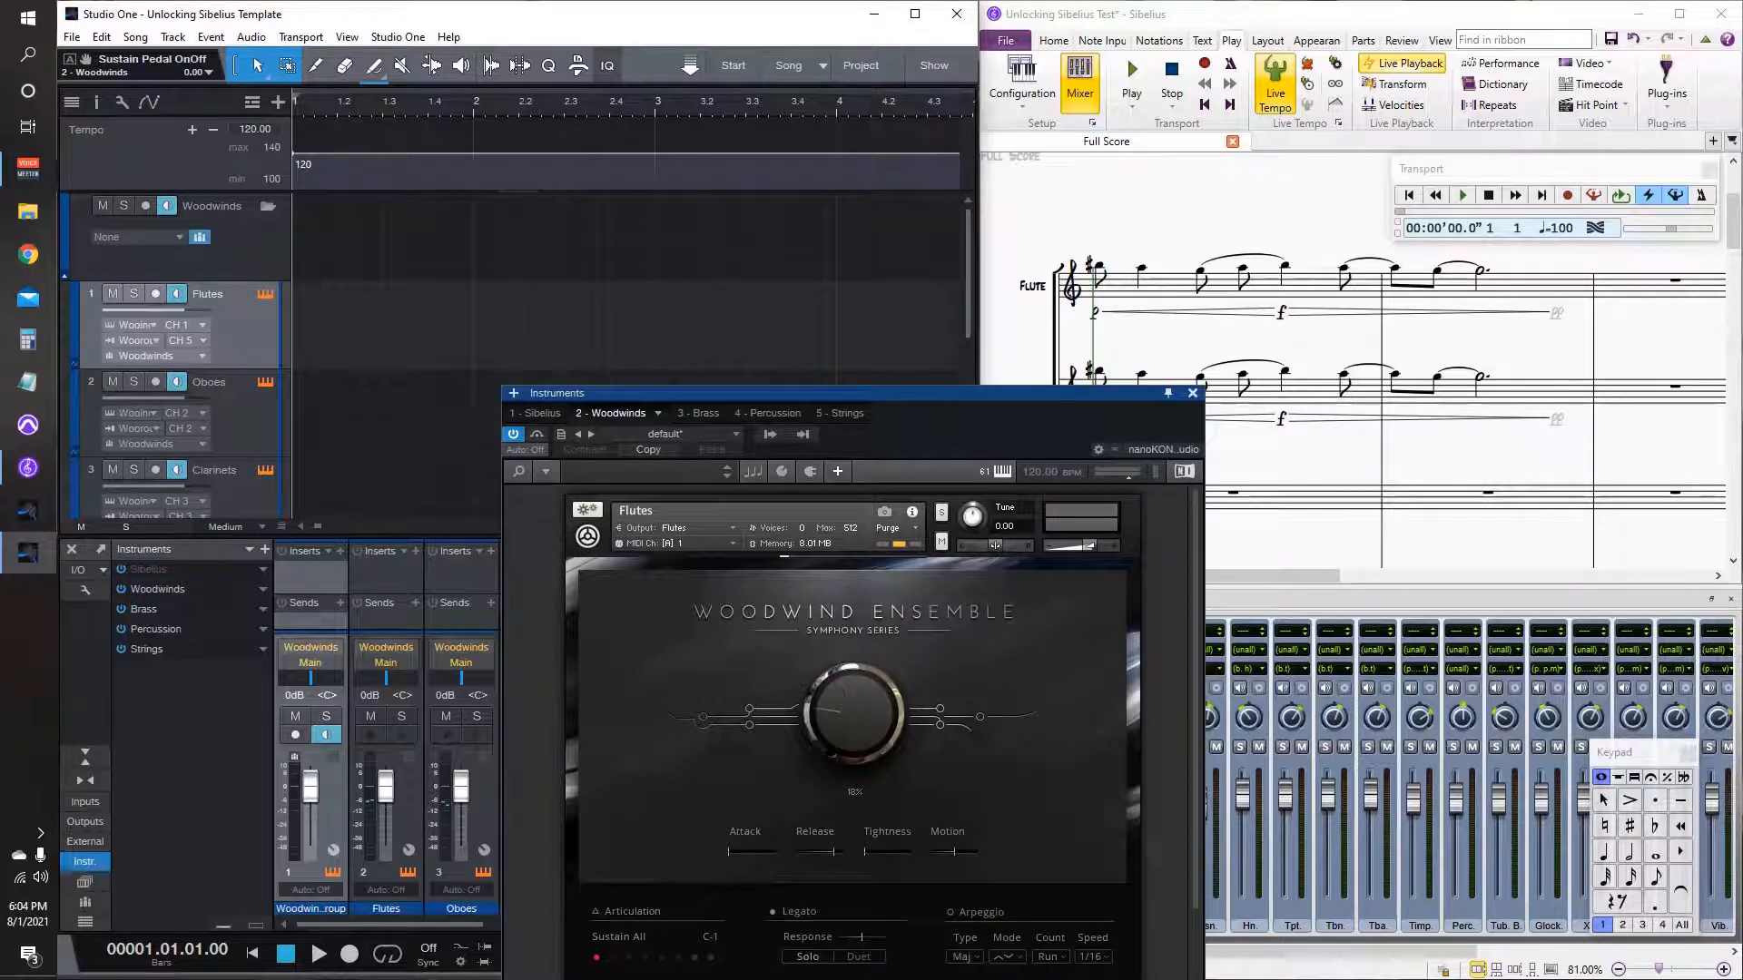
{"action": "key", "text": "space"}
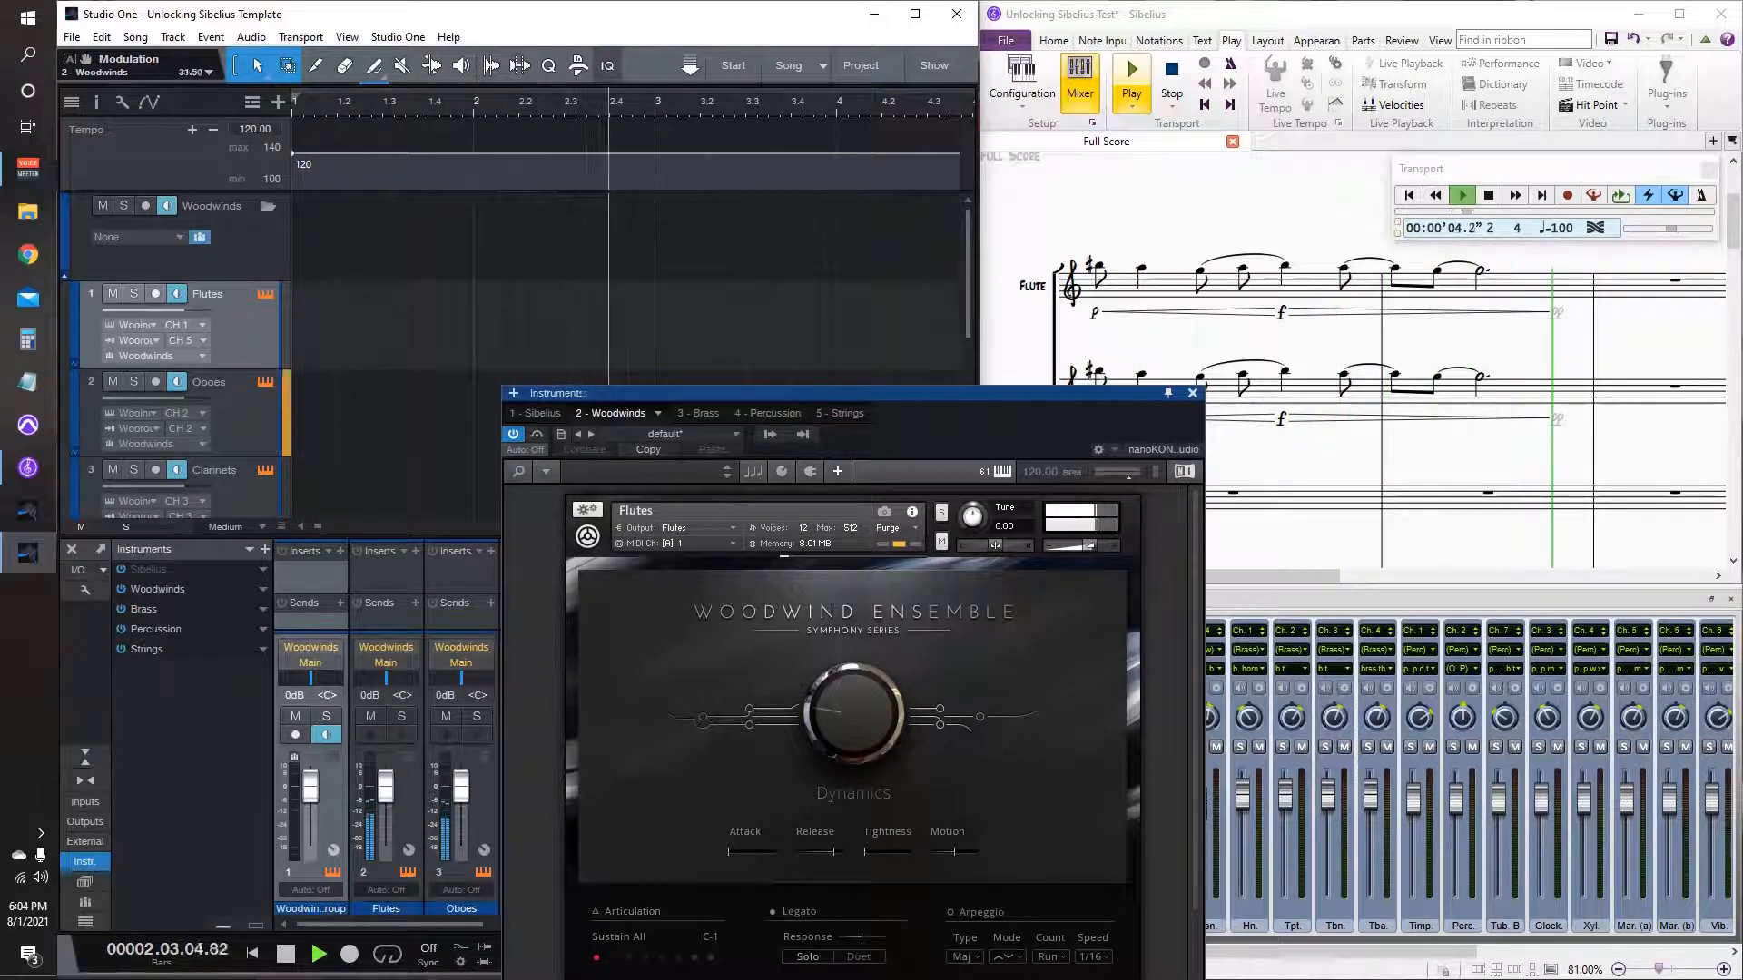
{"action": "key", "text": "space"}
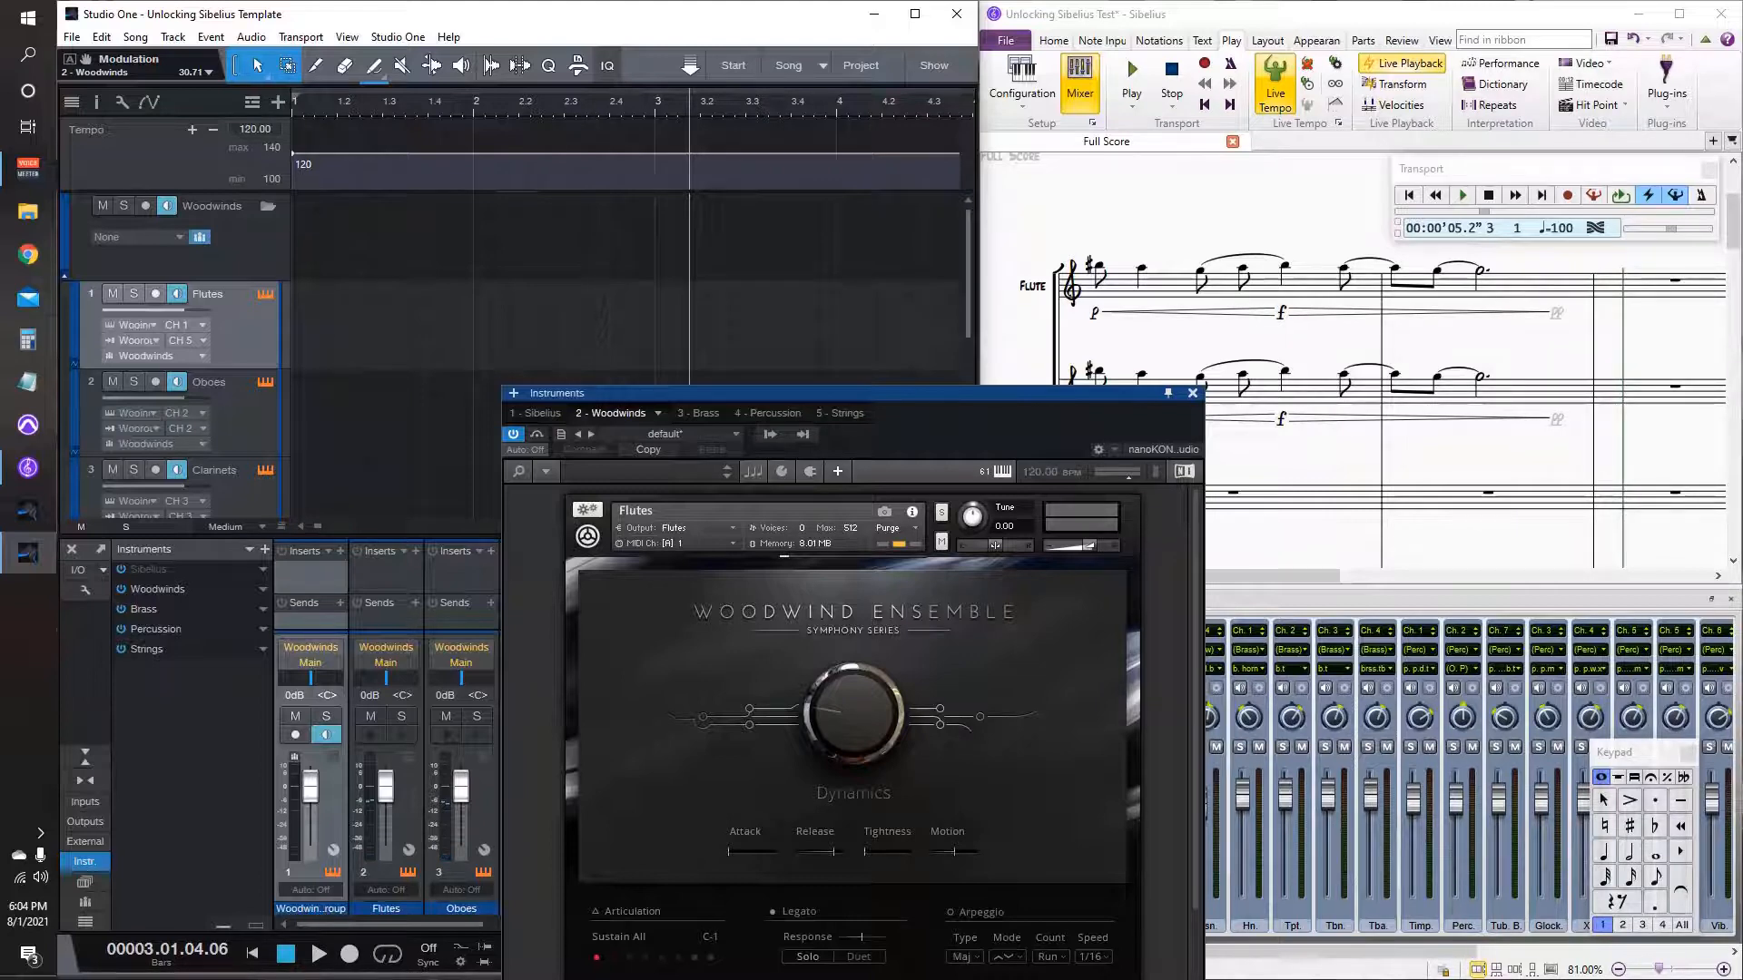
{"action": "left_click_drag", "start_coordinate": [1453, 444], "coordinate": [1583, 409]}
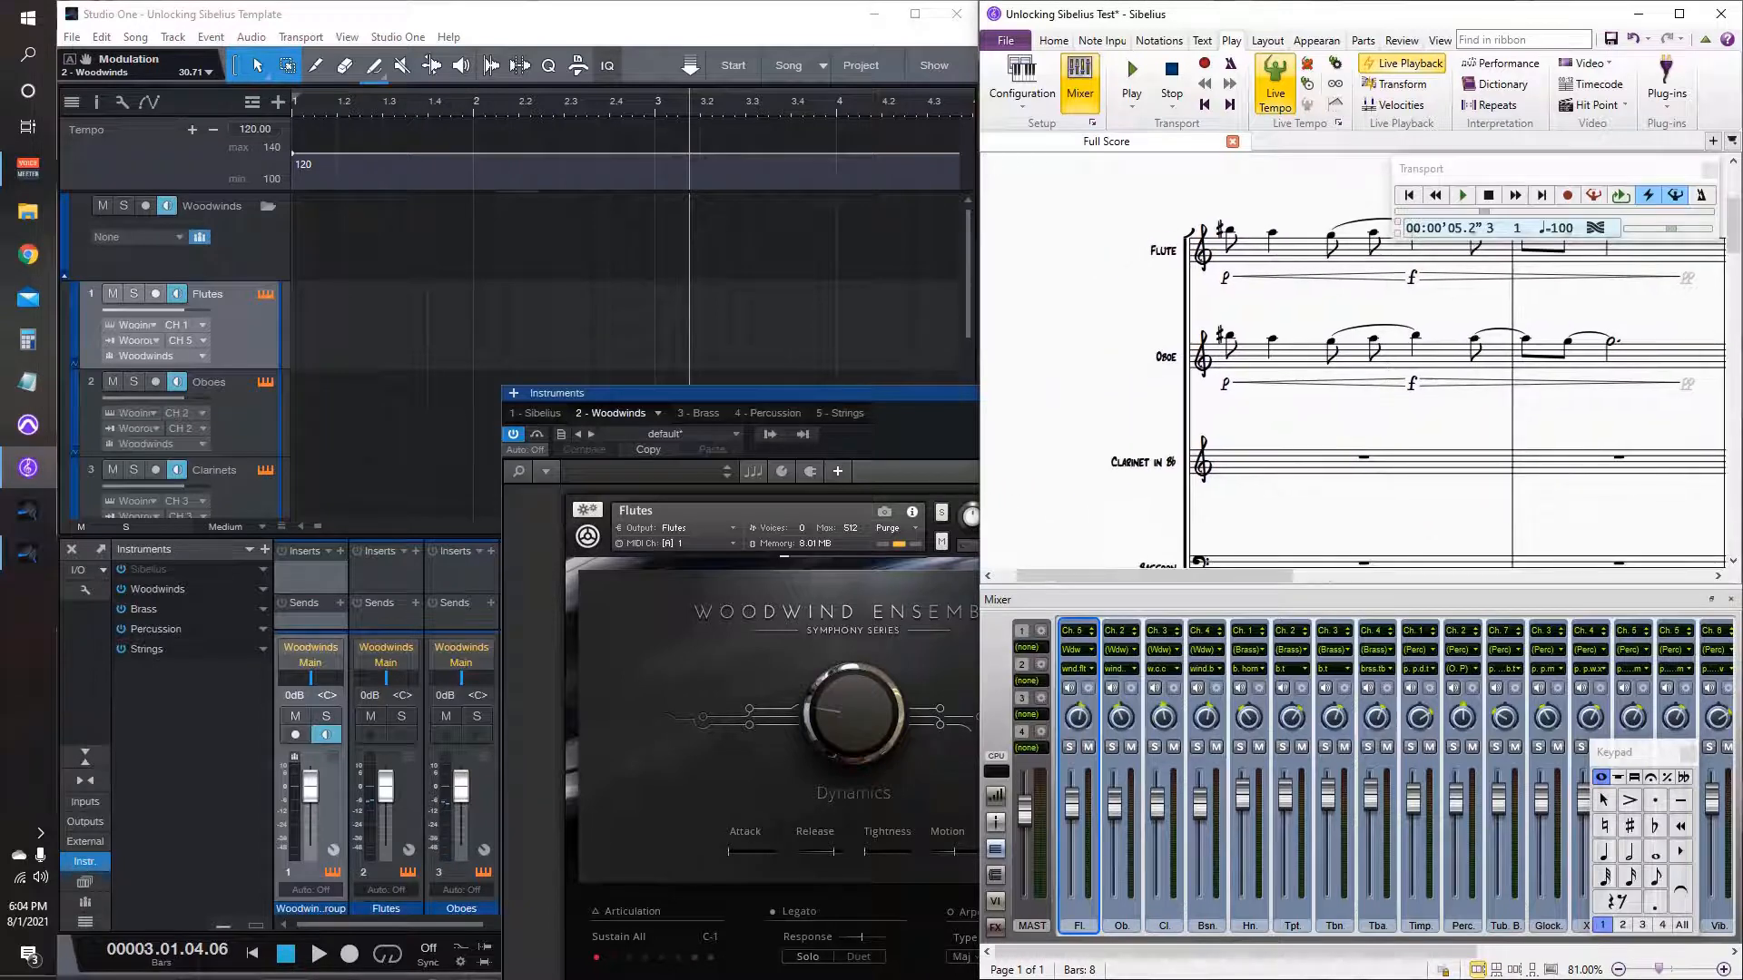
Step: Switch the Woodwinds Kontakt instrument in Studio One to Edit View and remove the Flutes patch without saving its changes
{"action": "key", "text": "alt+Tab"}
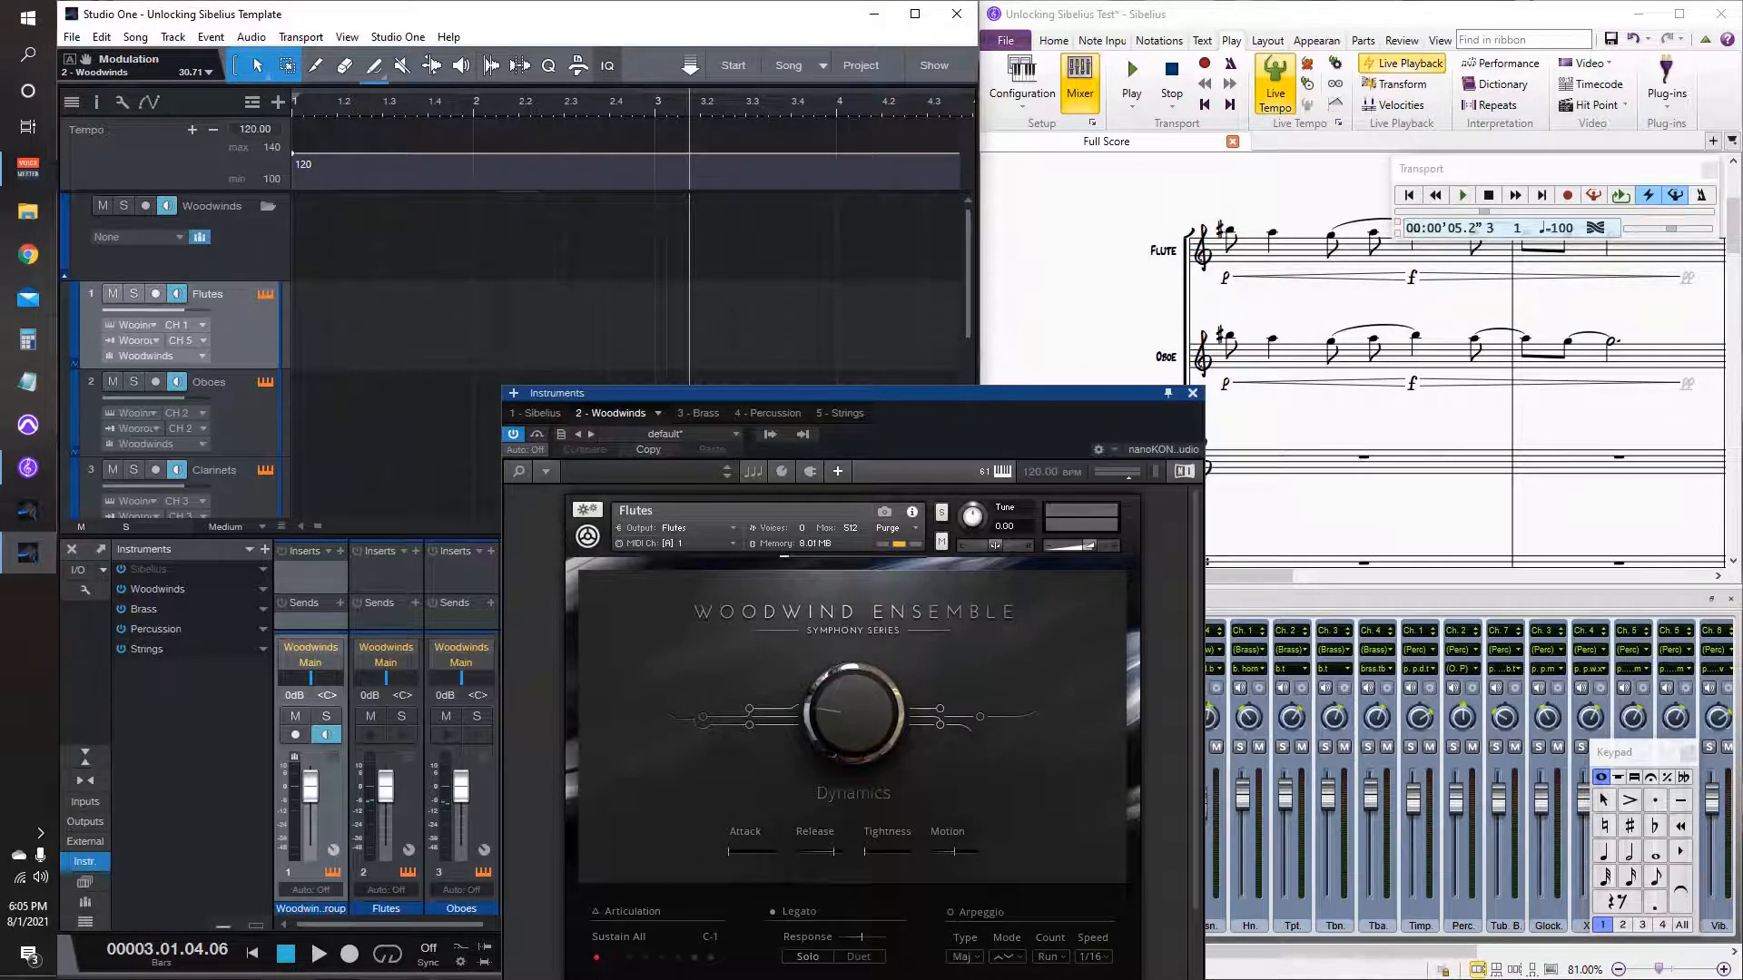
{"action": "left_click", "coordinate": [546, 471]}
{"action": "mouse_move", "coordinate": [567, 574]}
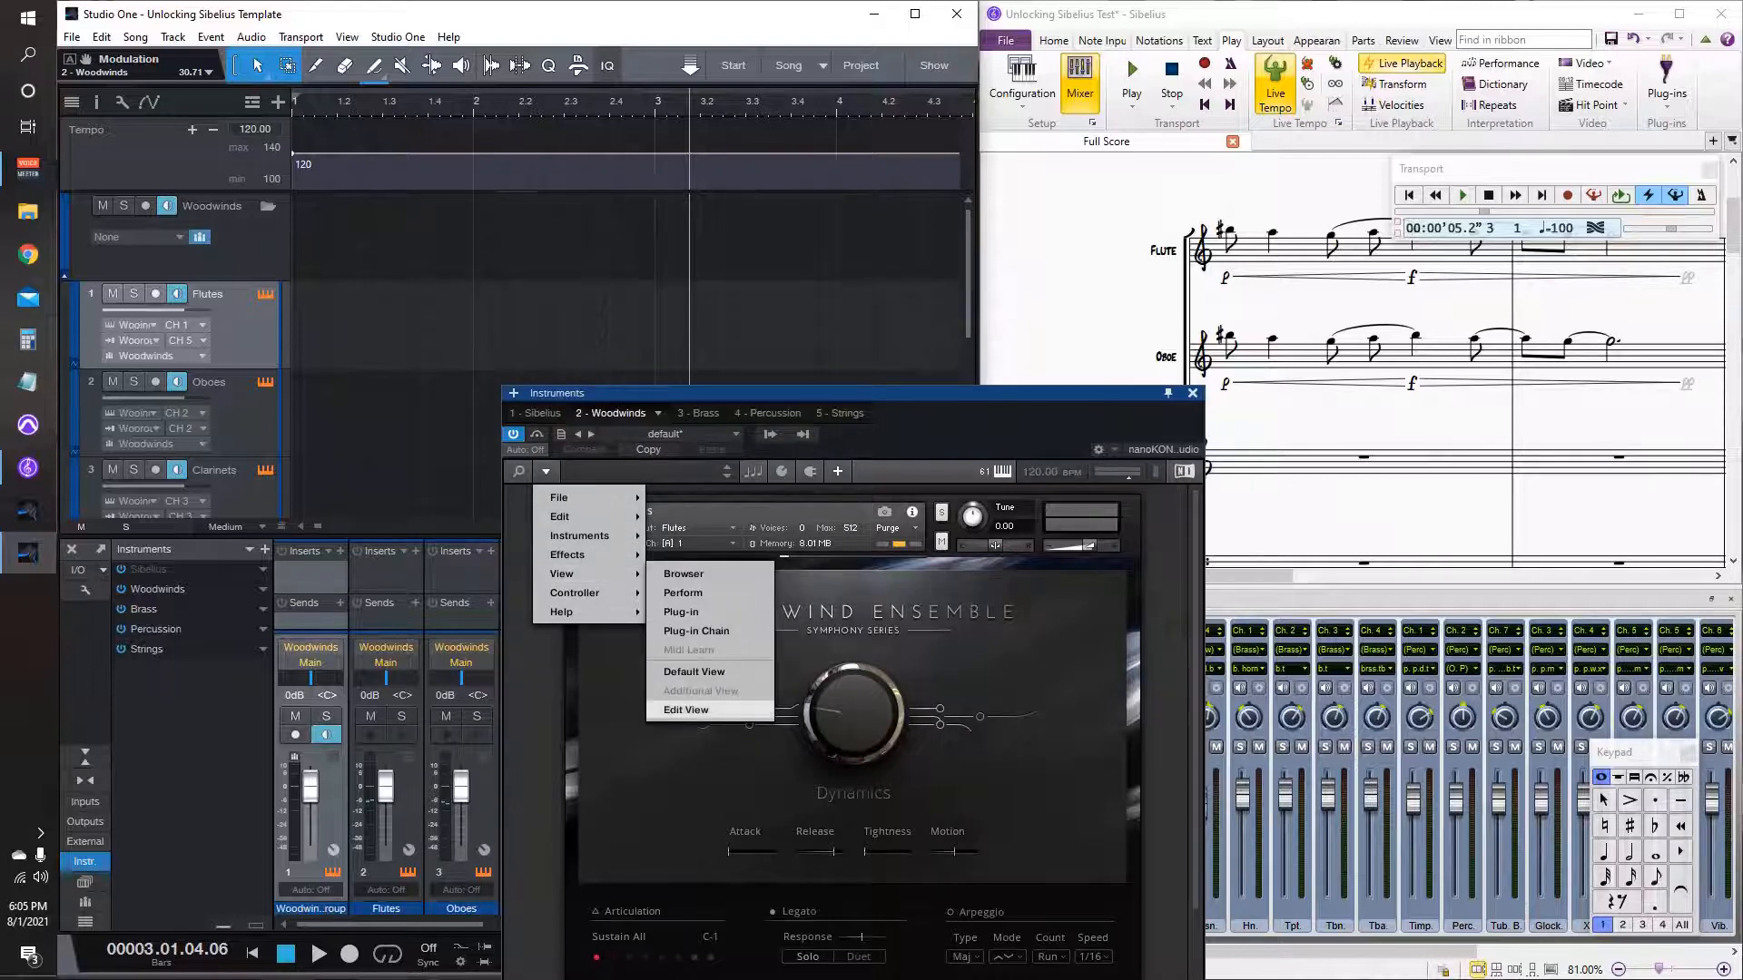
{"action": "left_click", "coordinate": [686, 710]}
{"action": "left_click_drag", "start_coordinate": [726, 393], "coordinate": [477, 187]}
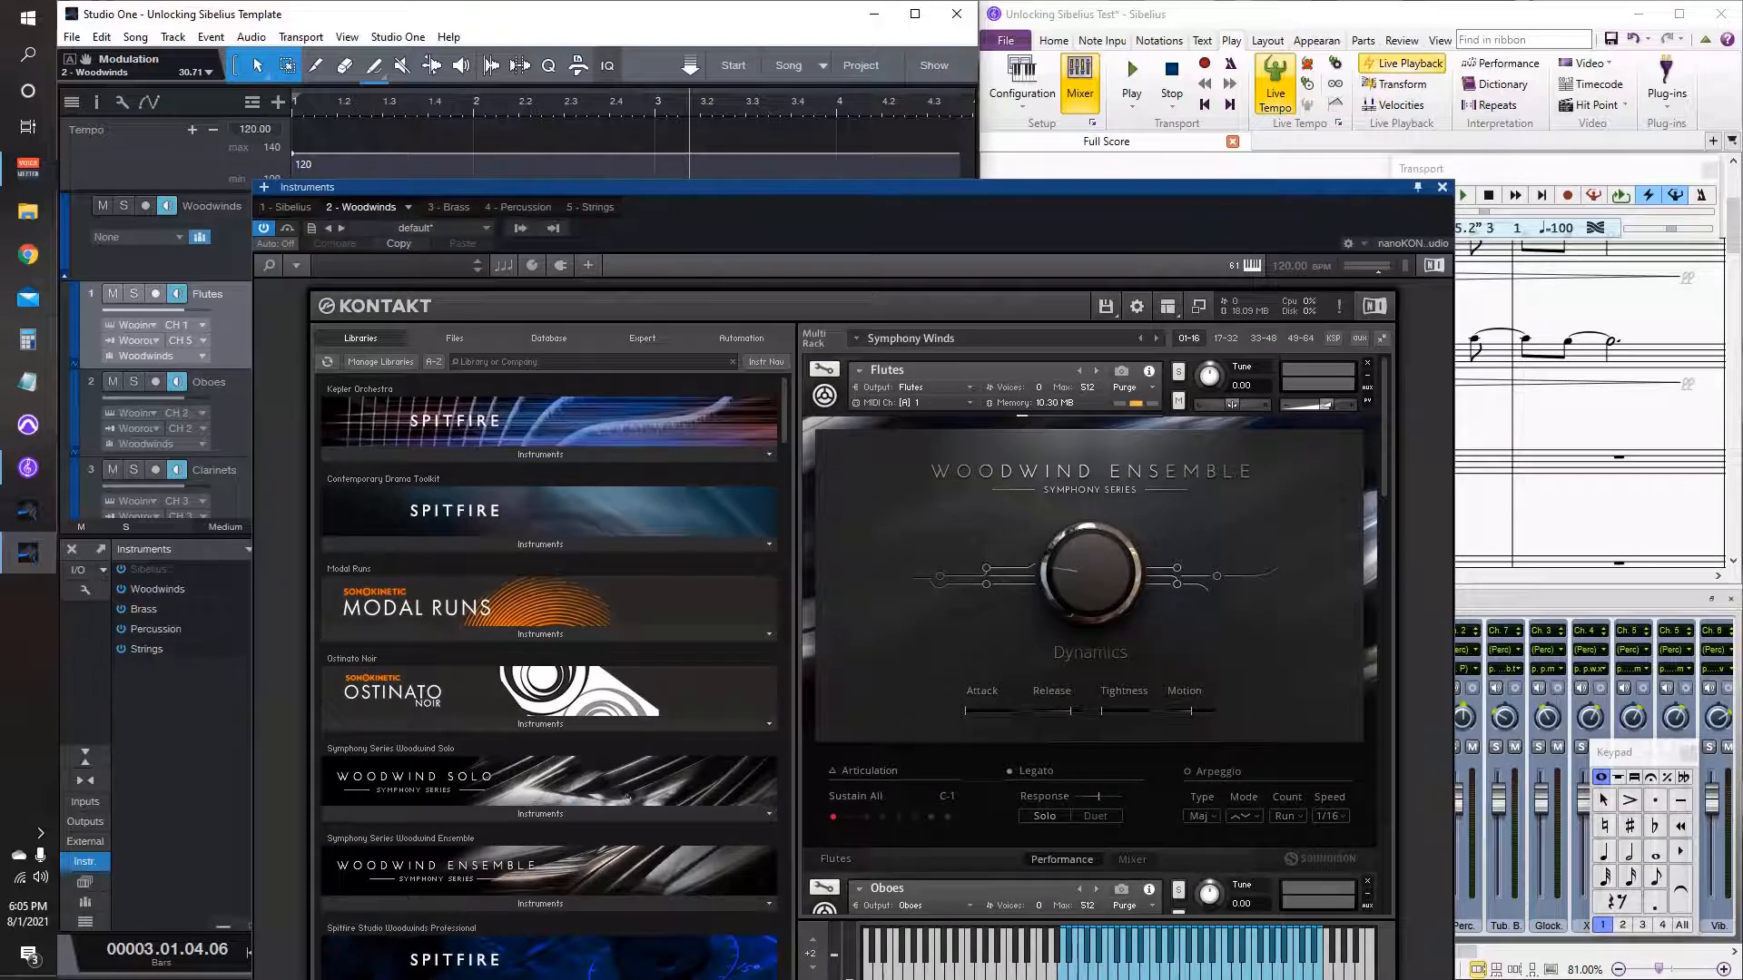
{"action": "left_click", "coordinate": [1367, 363]}
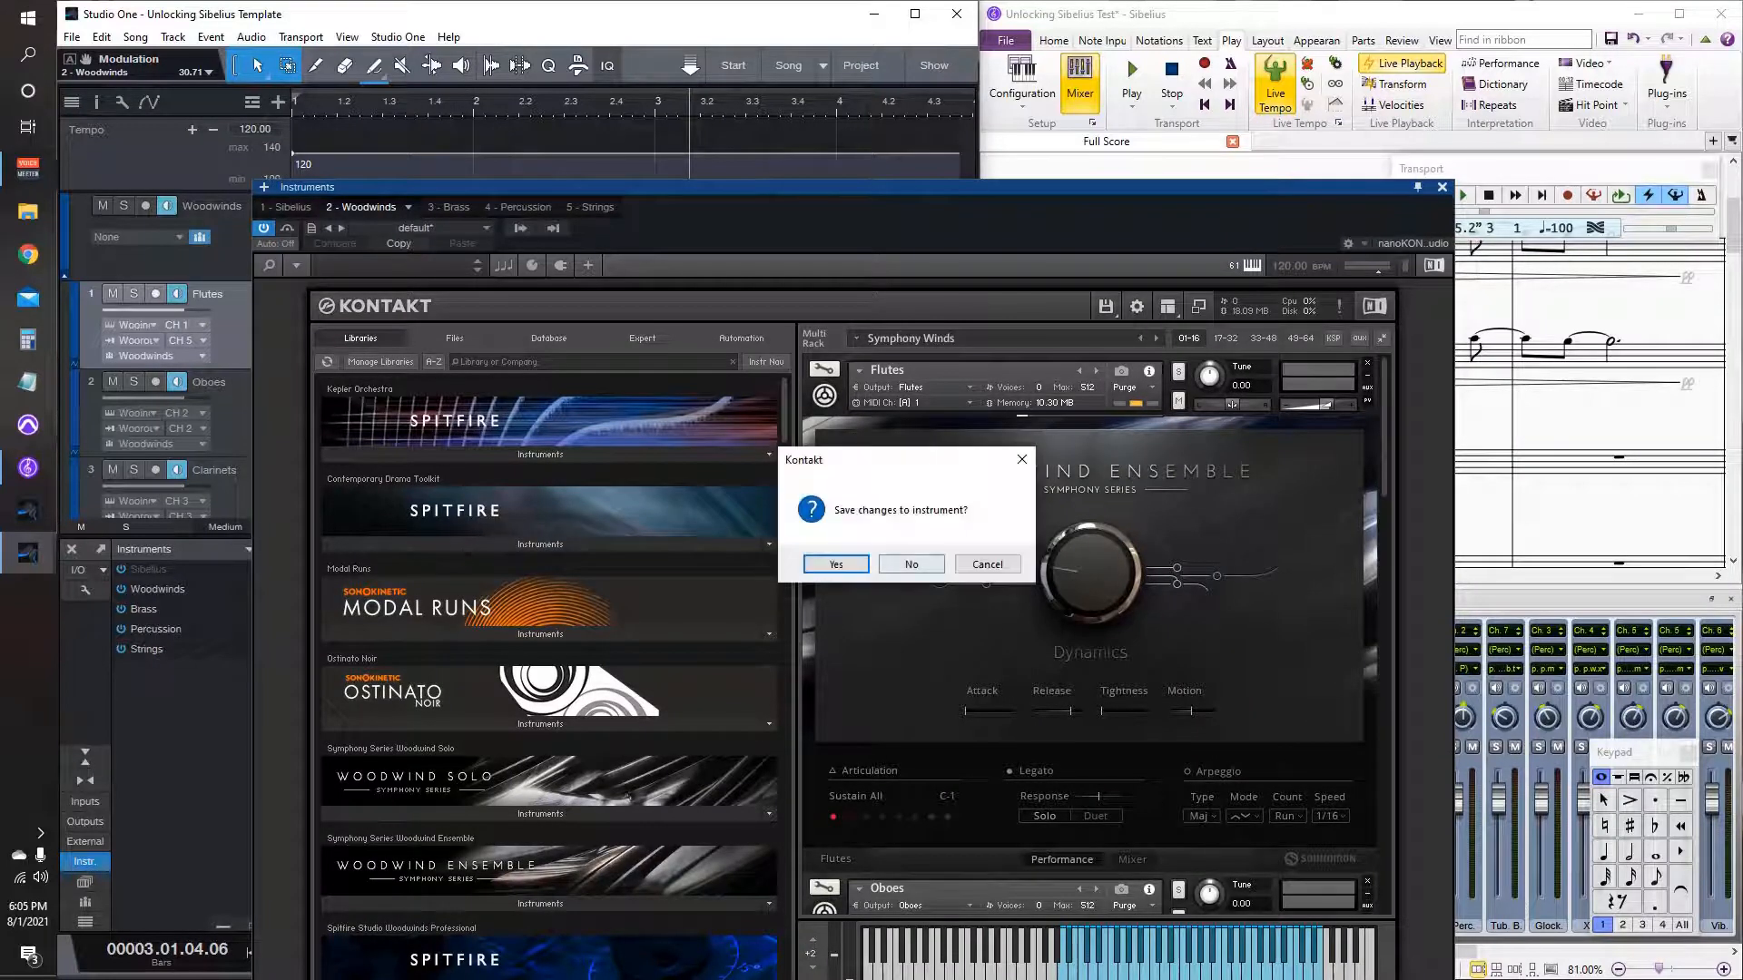
{"action": "left_click", "coordinate": [912, 563]}
Step: Try loading c - Flutes a3.nki from Spitfire Studio Woodwinds Professional, and remove it from the rack
{"action": "scroll", "coordinate": [548, 672], "scroll_direction": "down", "scroll_amount": 6}
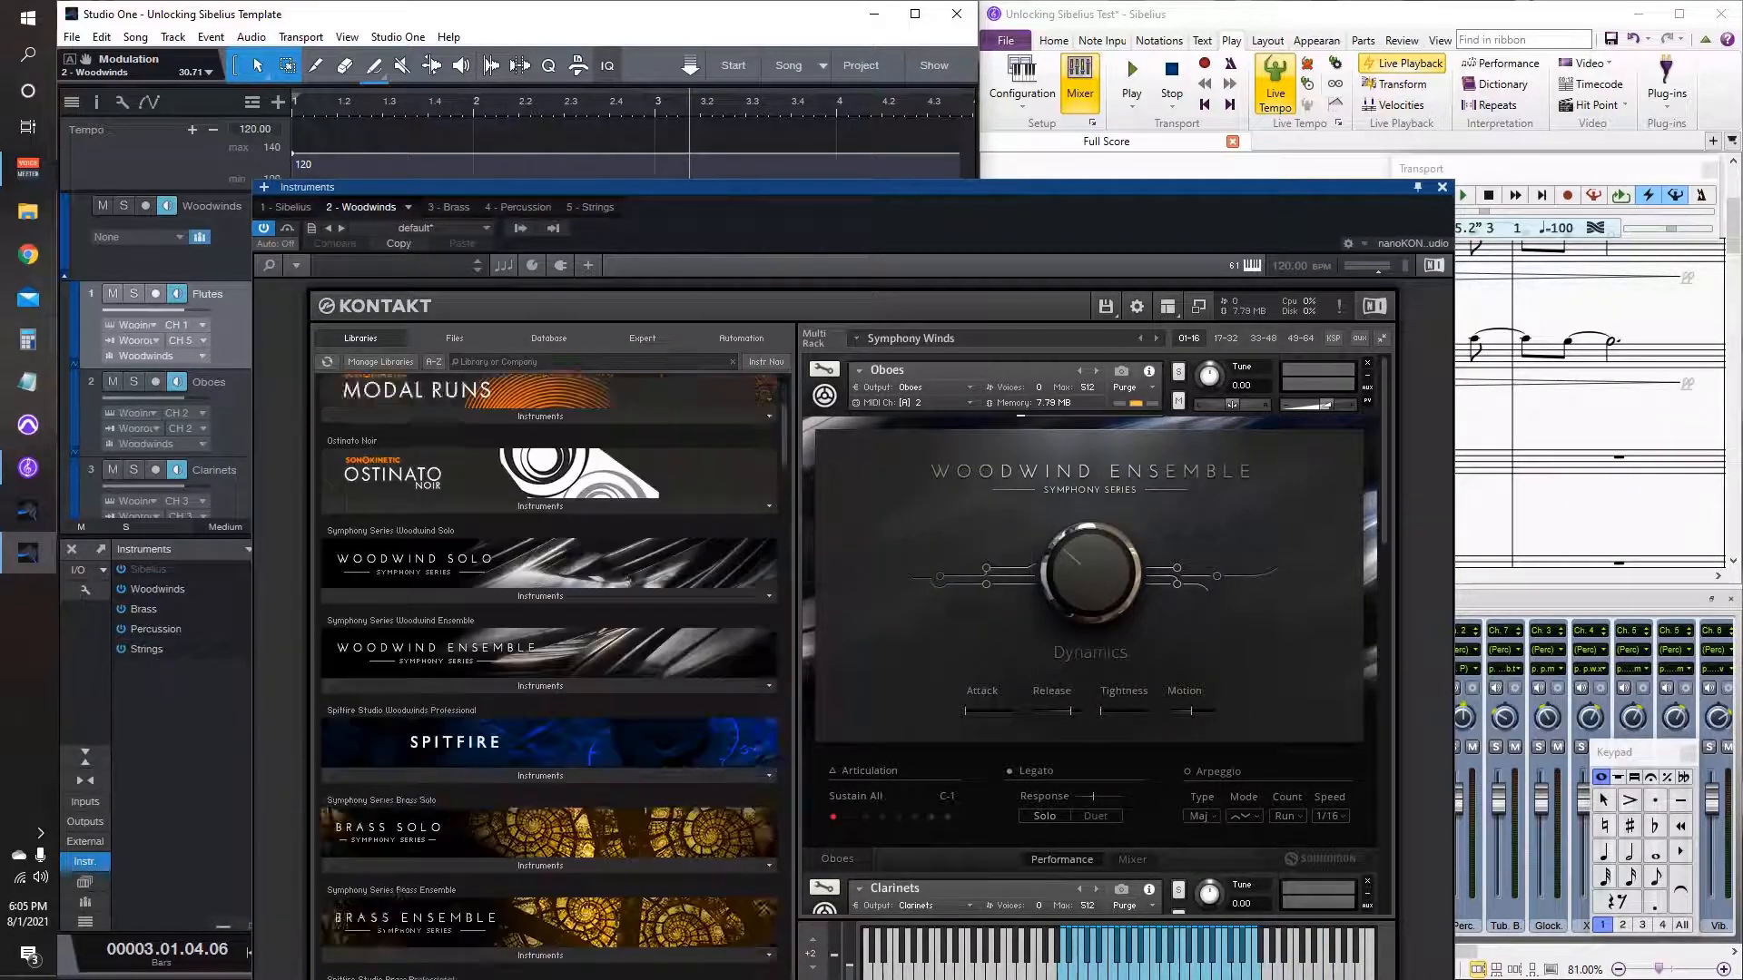
{"action": "scroll", "coordinate": [548, 635], "scroll_direction": "up", "scroll_amount": 3}
{"action": "left_click", "coordinate": [540, 640]}
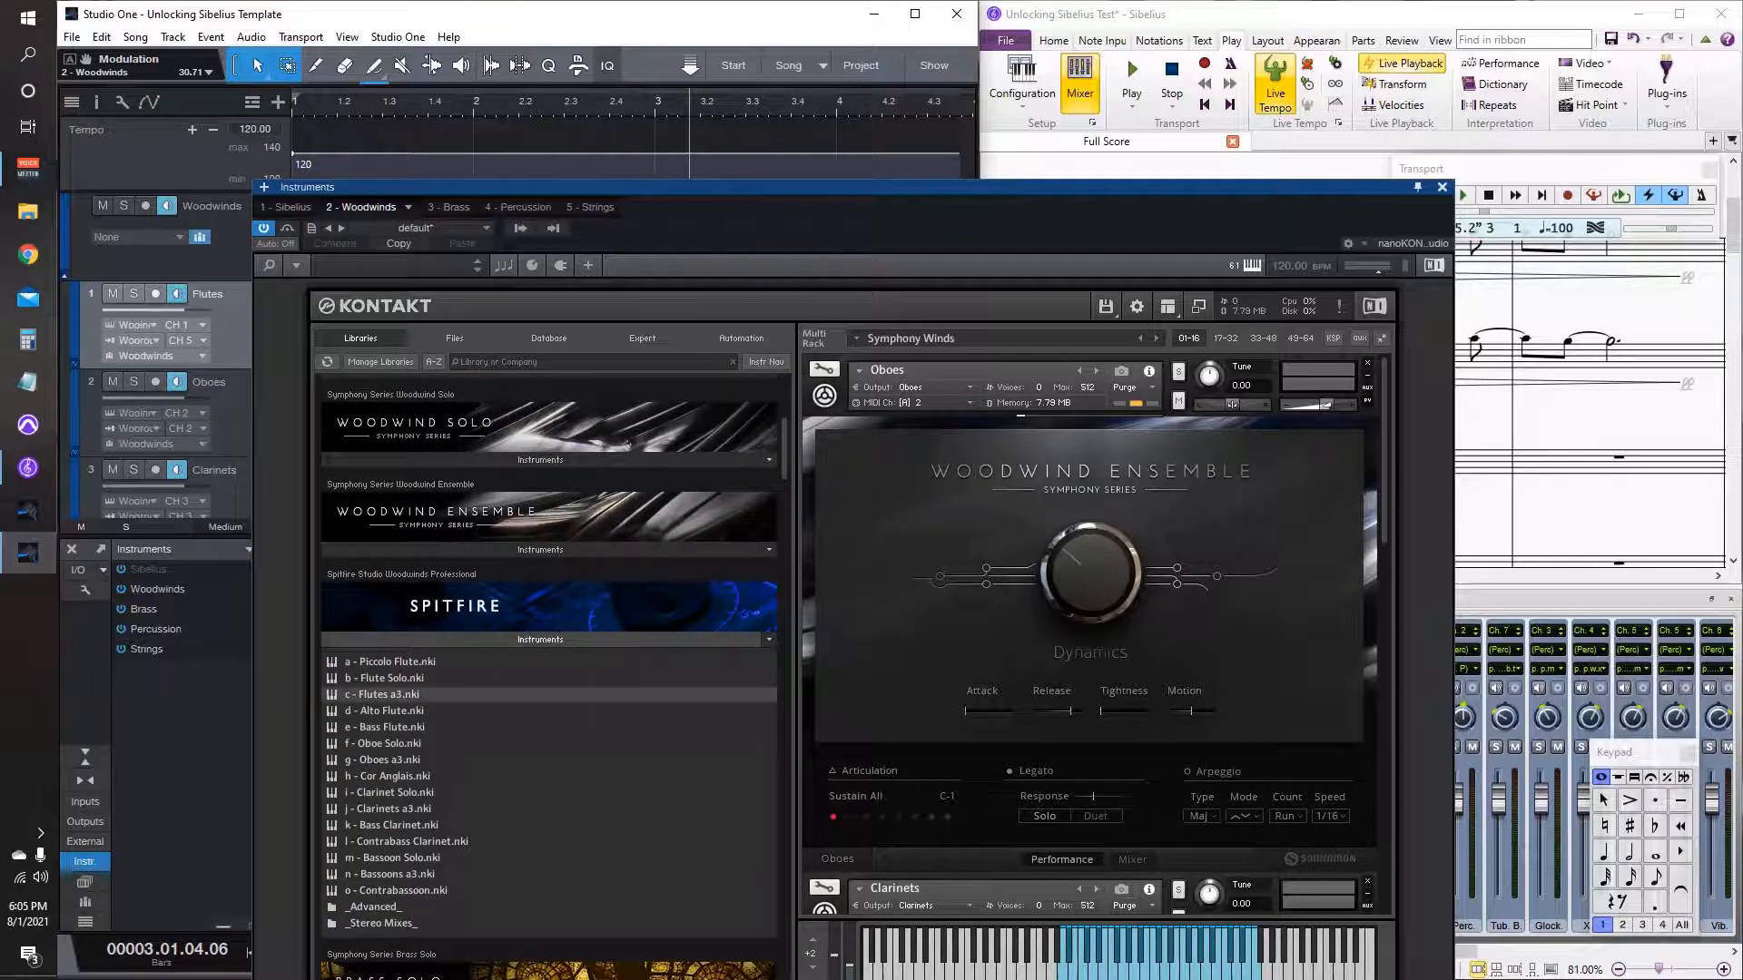
{"action": "double_click", "coordinate": [382, 695]}
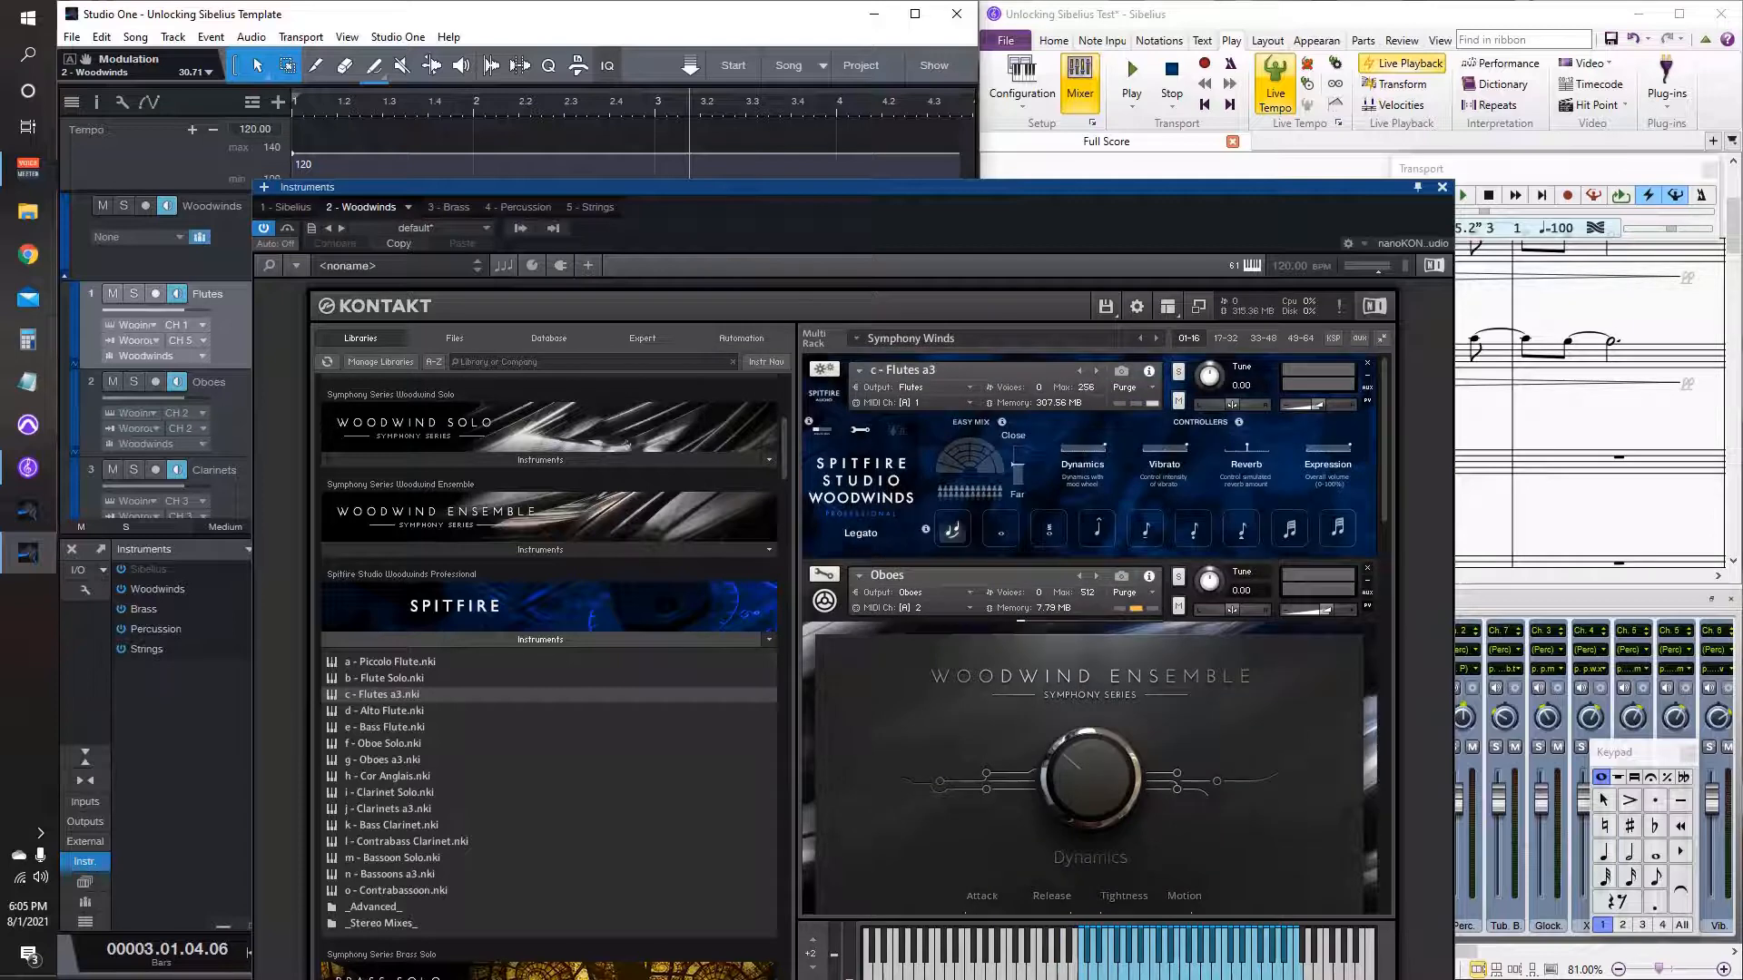
{"action": "left_click", "coordinate": [1367, 363]}
{"action": "left_click", "coordinate": [769, 639]}
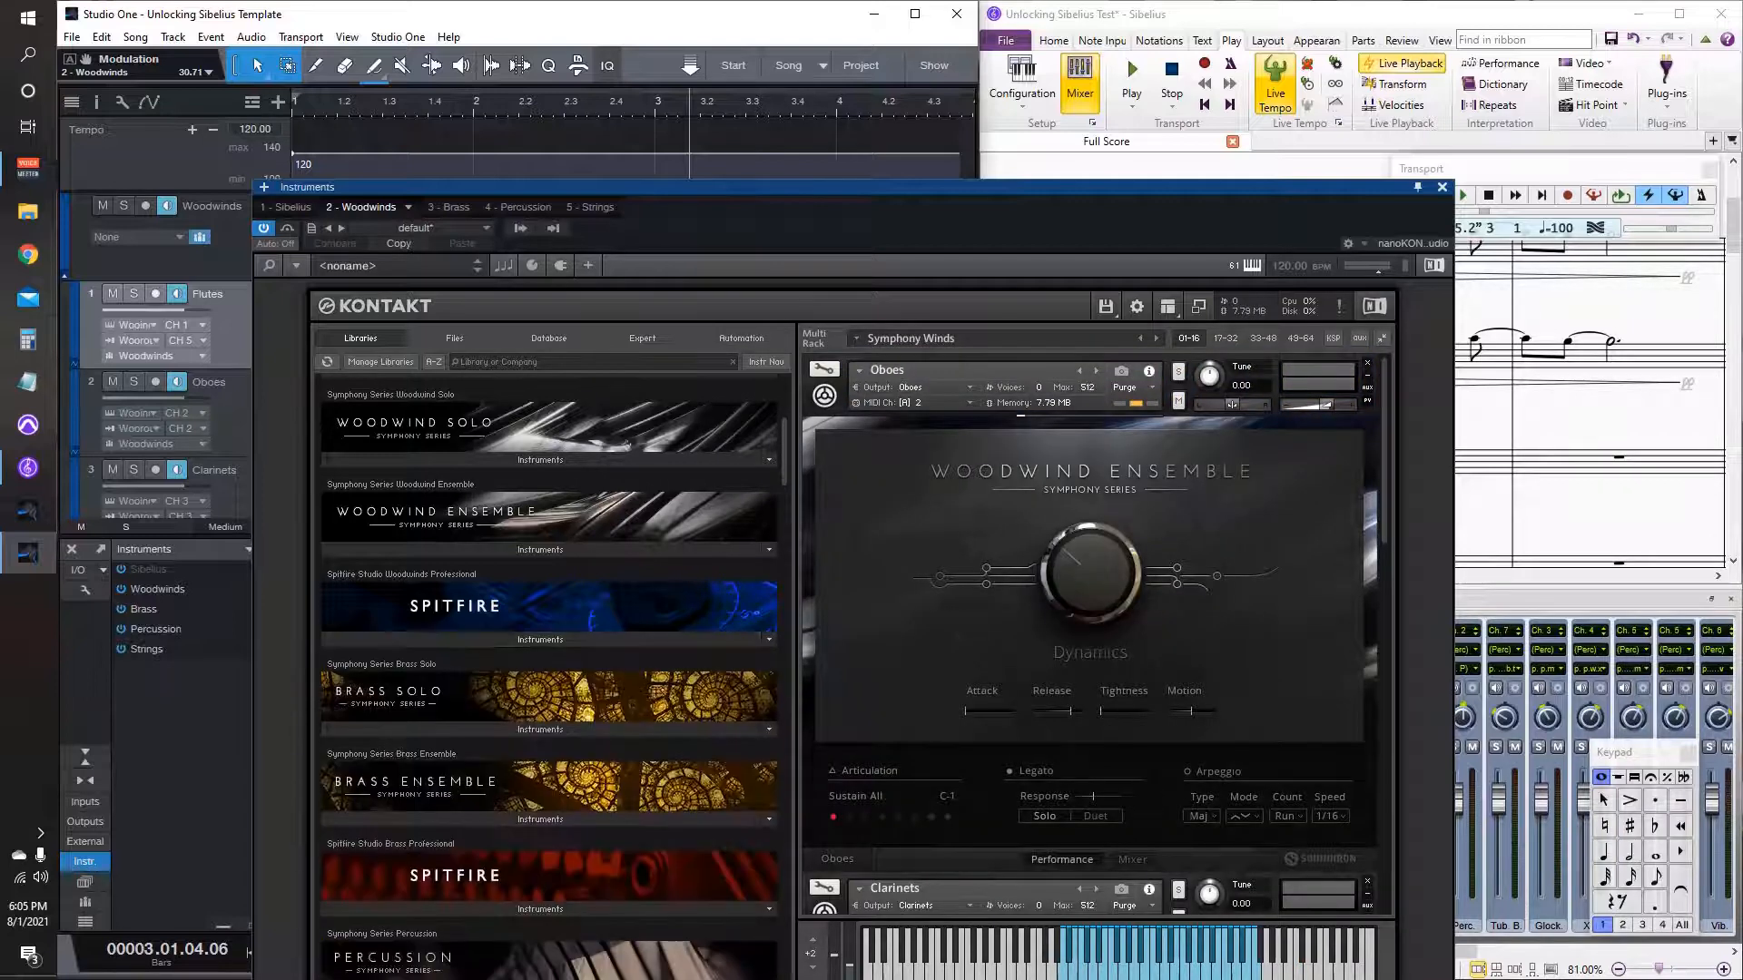
Step: Load Flutes.nki from the Flutes folder of the Symphony Series Woodwind Ensemble library into the rack
{"action": "left_click", "coordinate": [768, 549]}
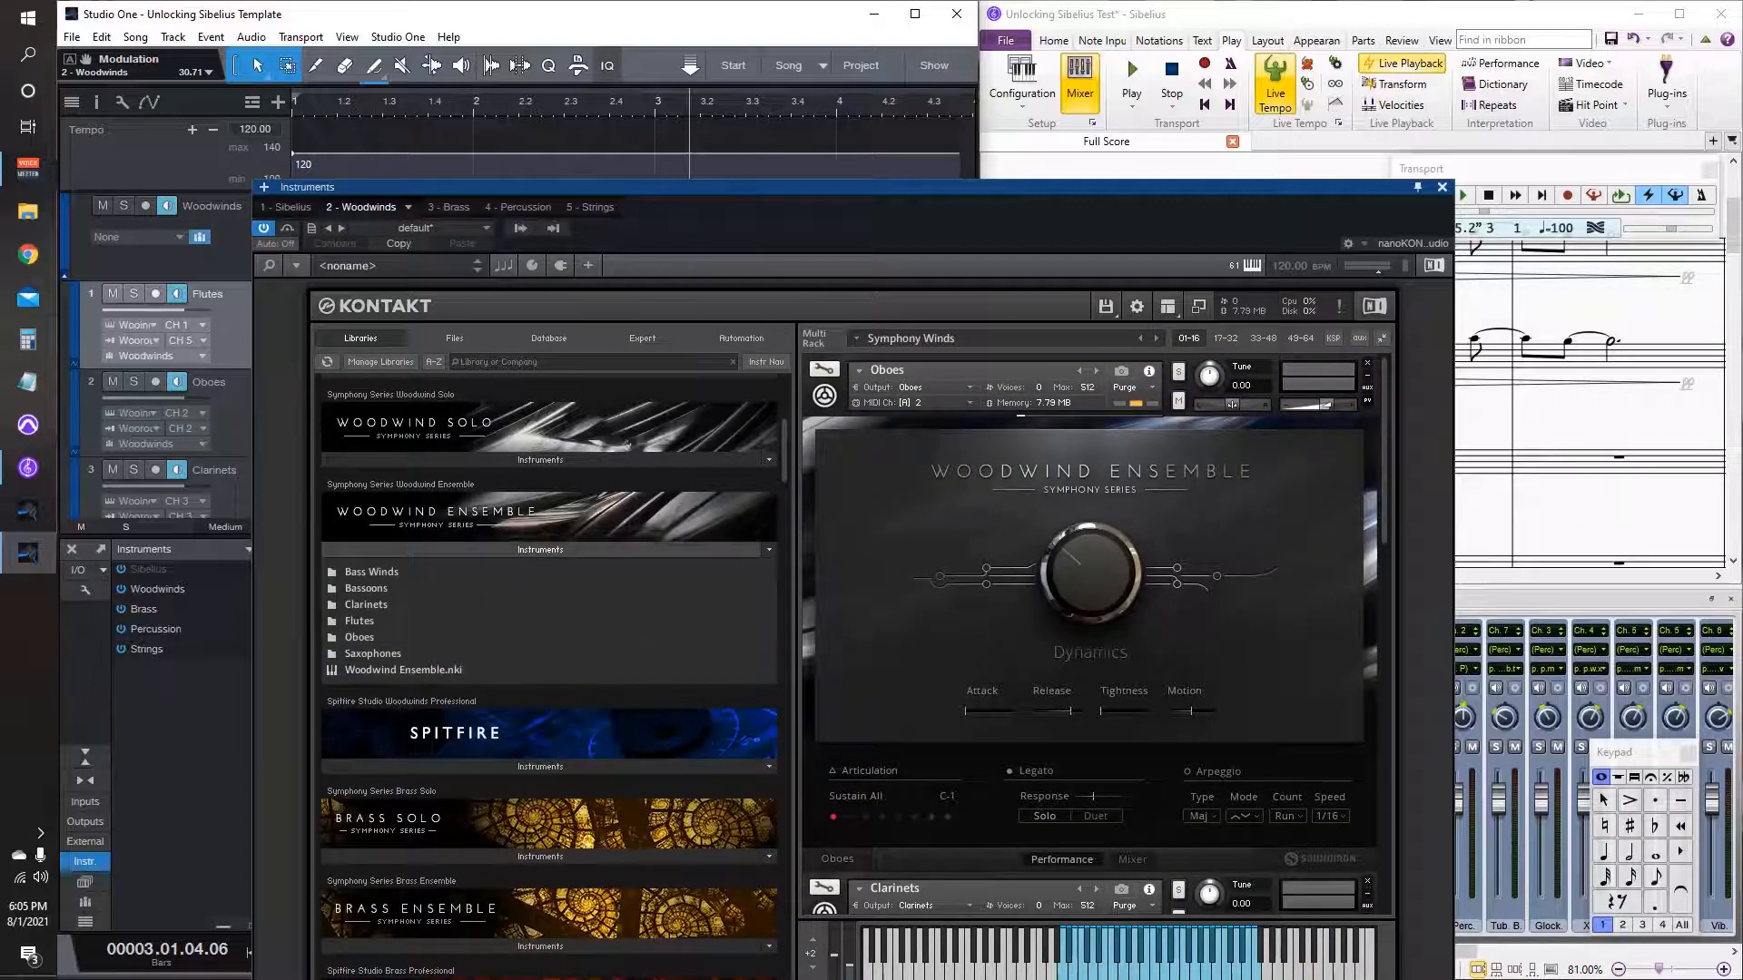
{"action": "double_click", "coordinate": [359, 621]}
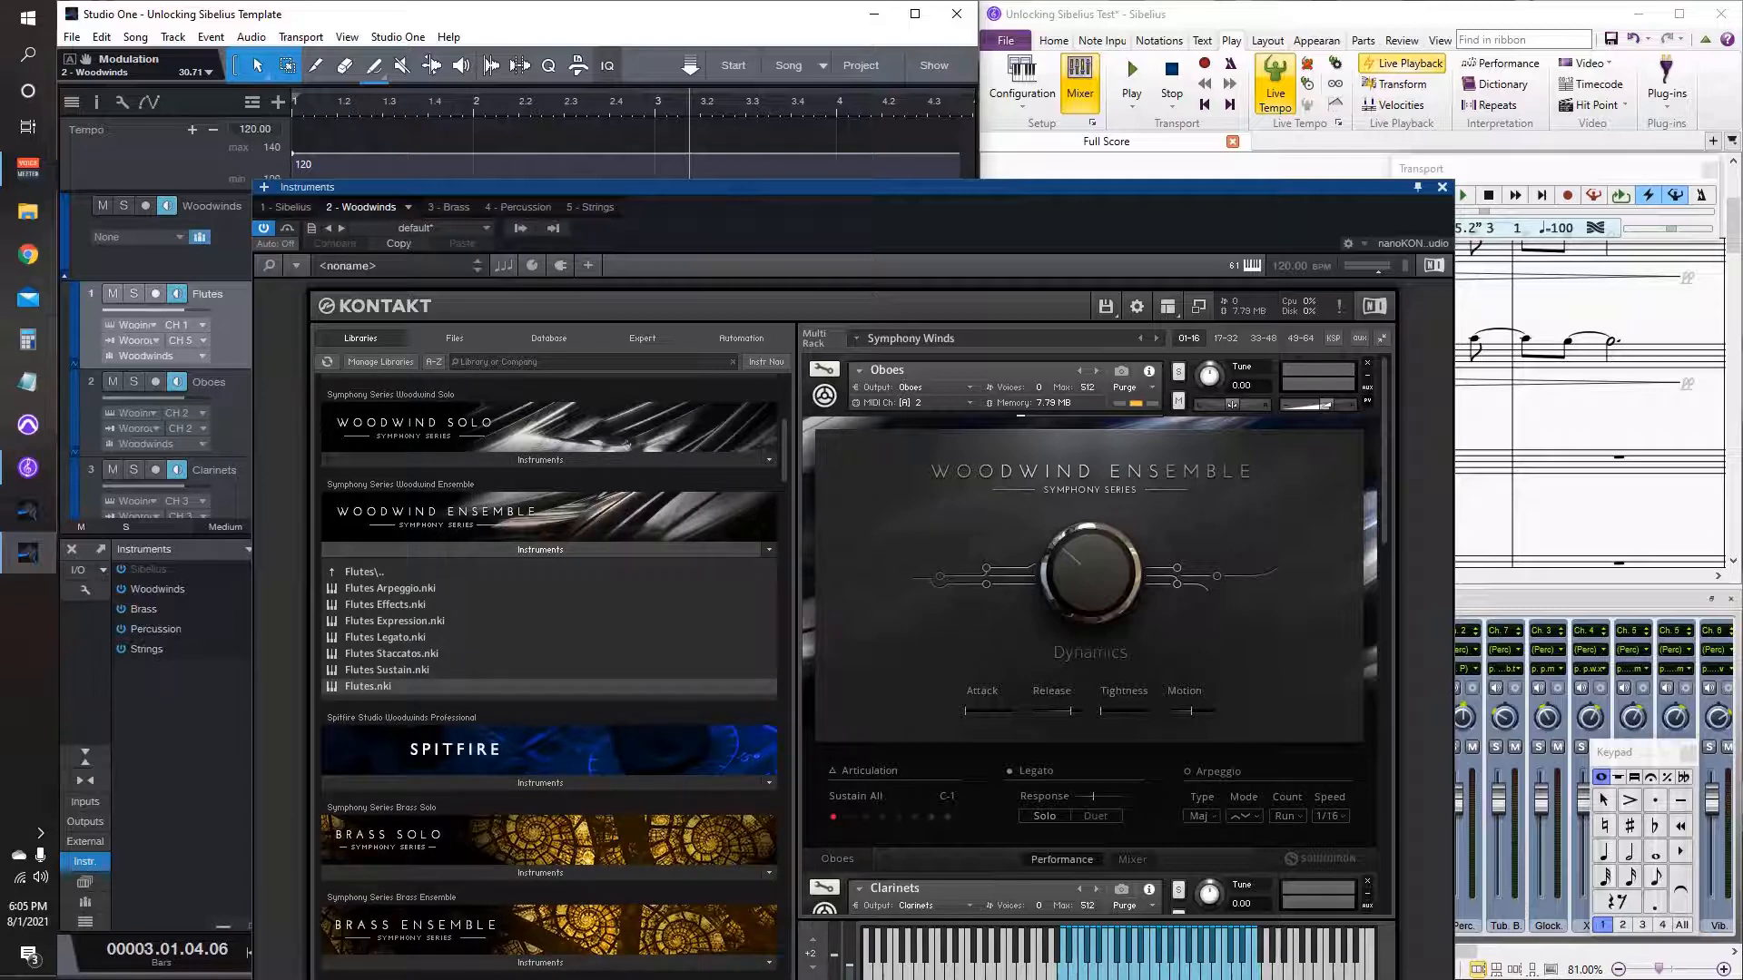
{"action": "double_click", "coordinate": [368, 686]}
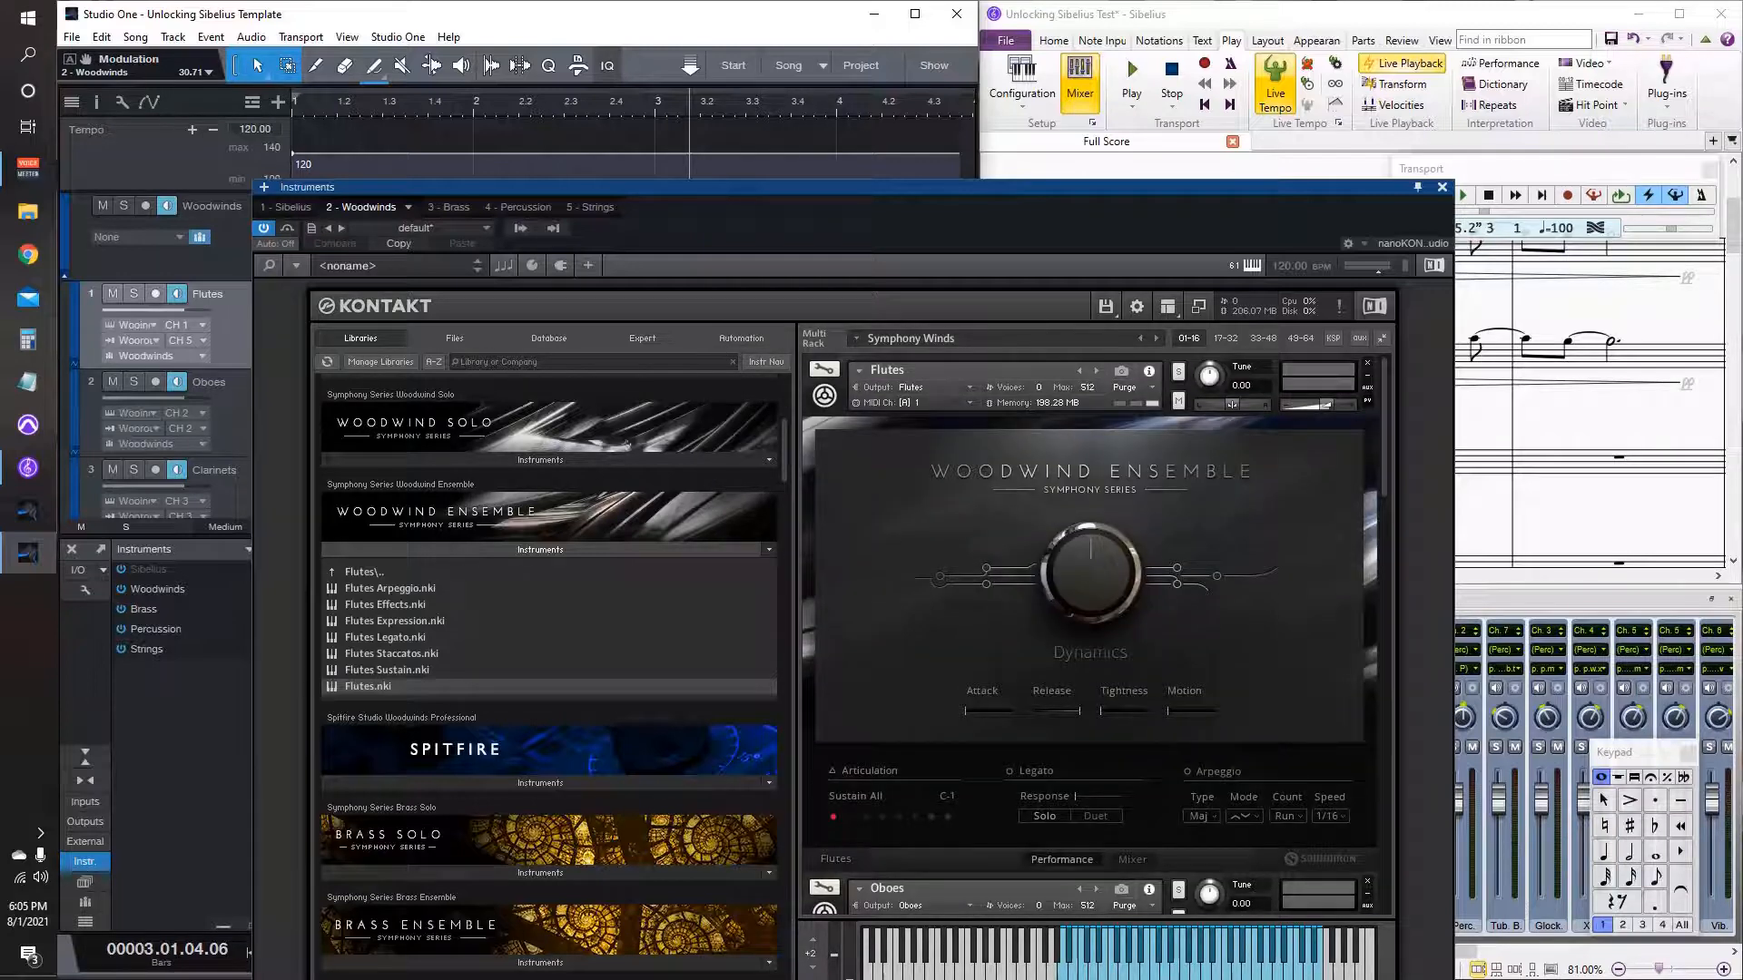
Step: Return playback to the start and briefly play the score through the reloaded Flutes patch
{"action": "key", "text": "comma"}
{"action": "key", "text": "space"}
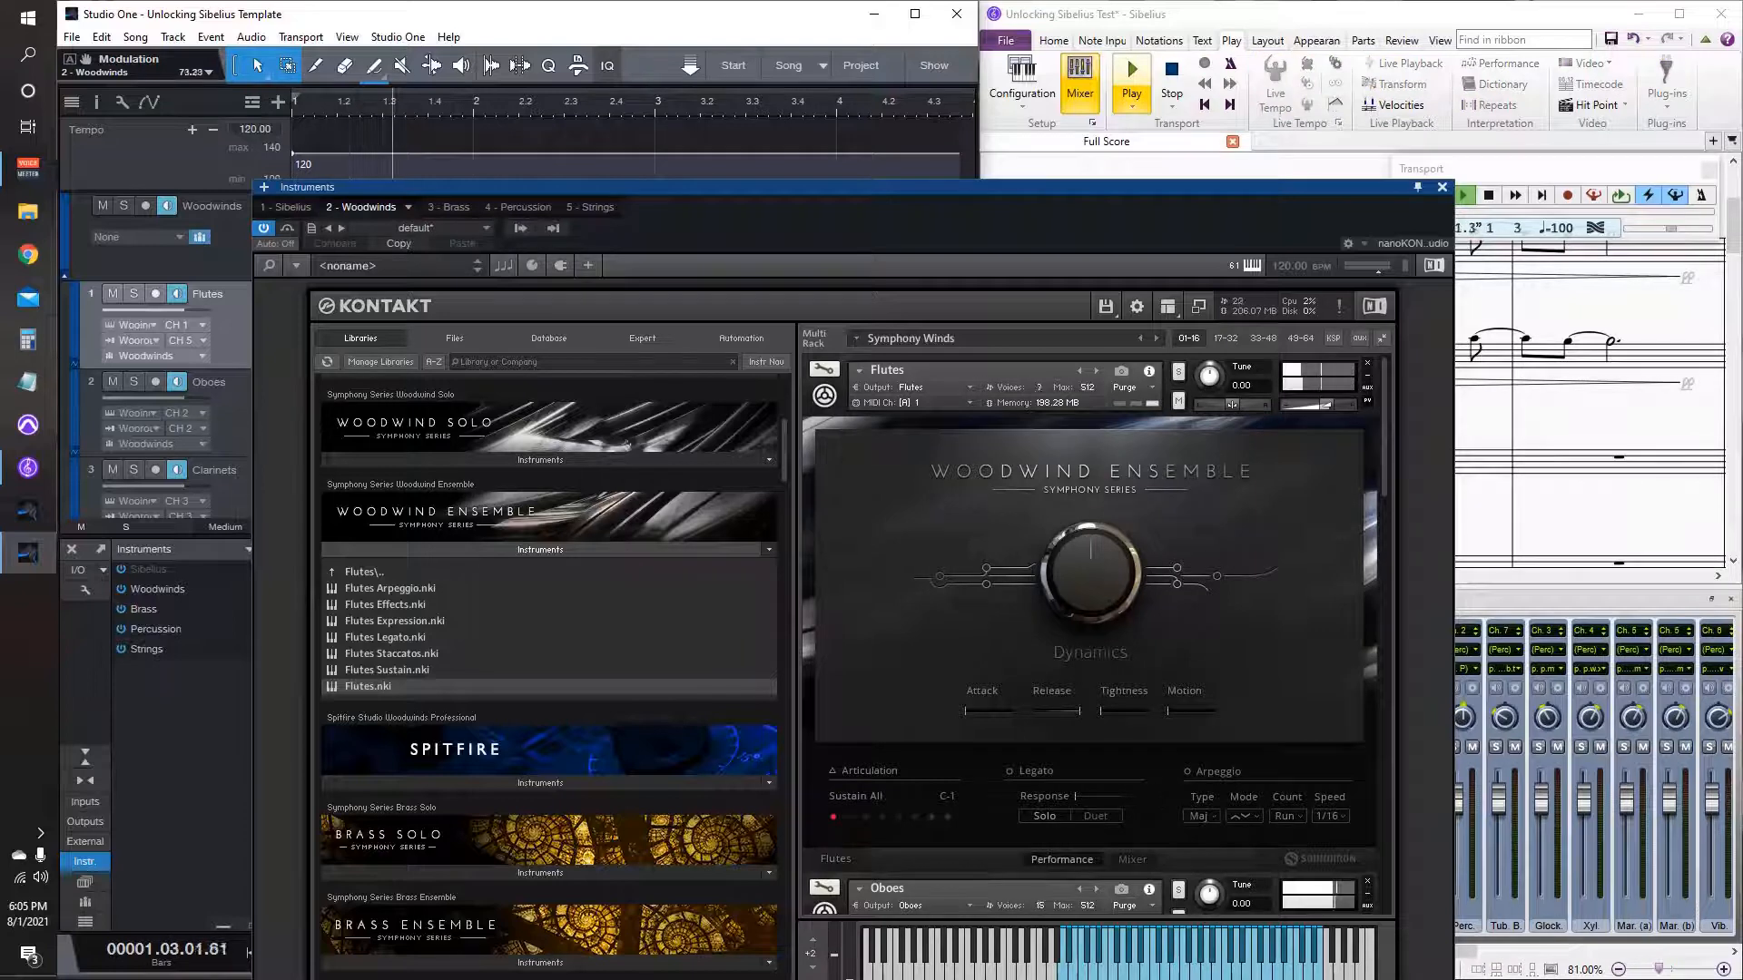
{"action": "key", "text": "space"}
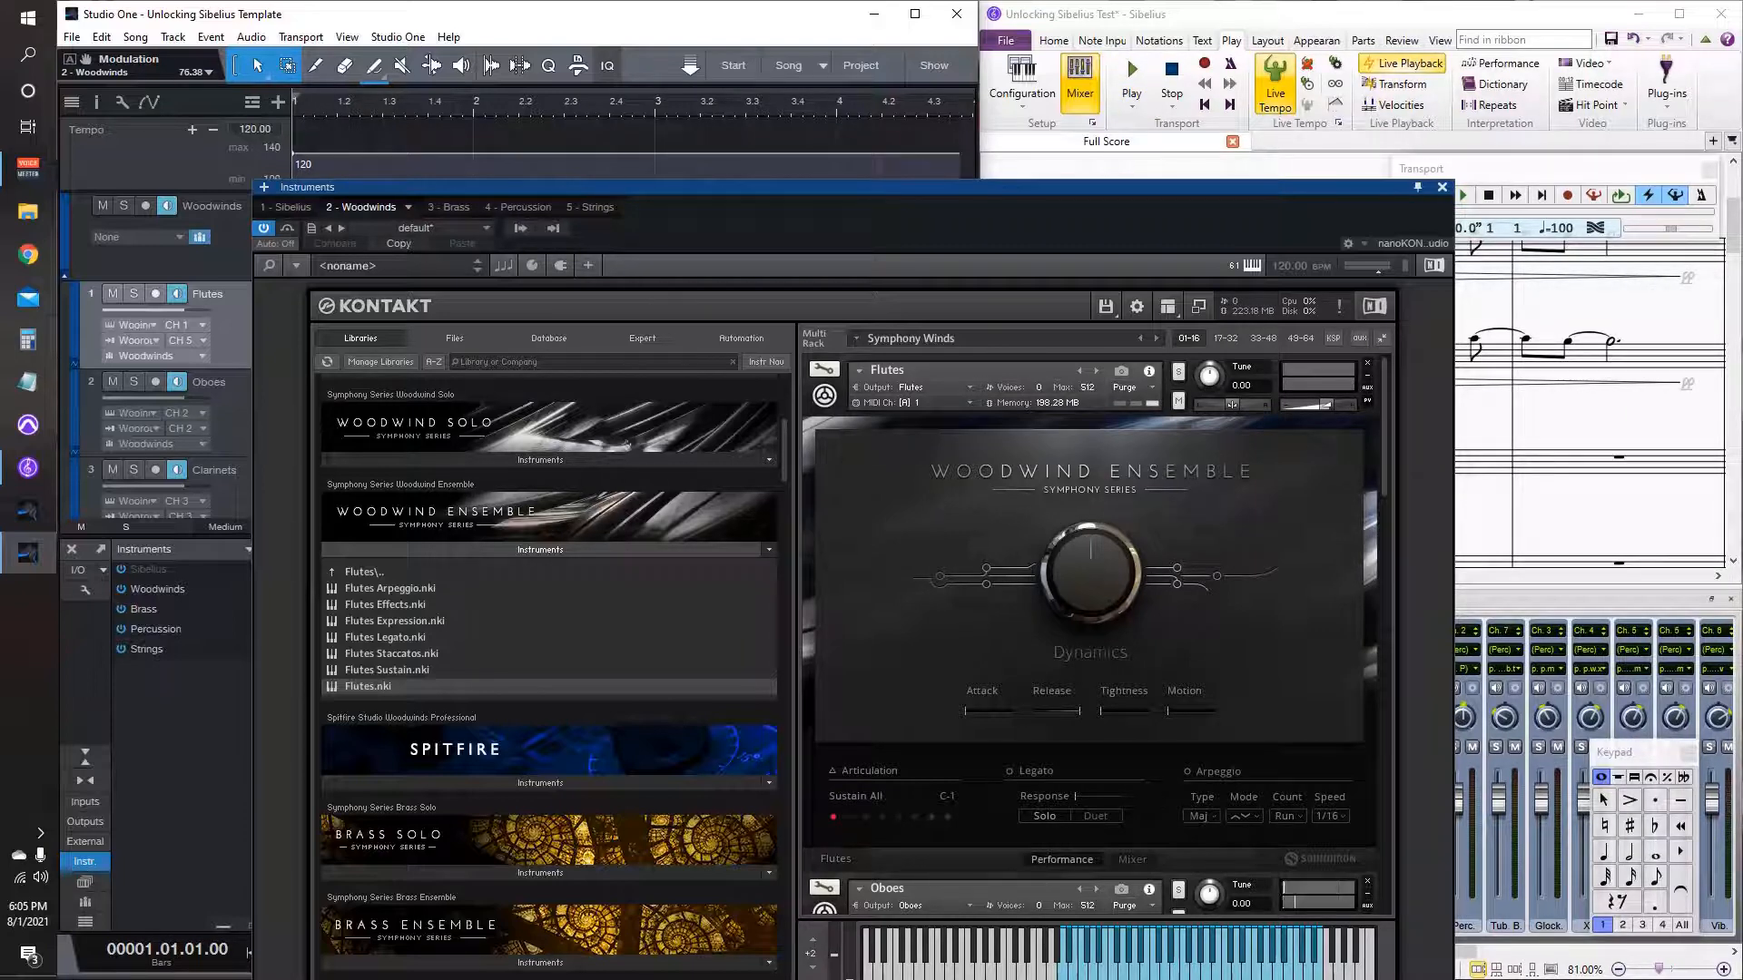
Step: Close the Woodwinds instrument window and delete the music in bars 1–2 of the Flute and Oboe staves in Sibelius
{"action": "left_click_drag", "start_coordinate": [854, 187], "coordinate": [510, 351]}
{"action": "left_click", "coordinate": [1098, 351]}
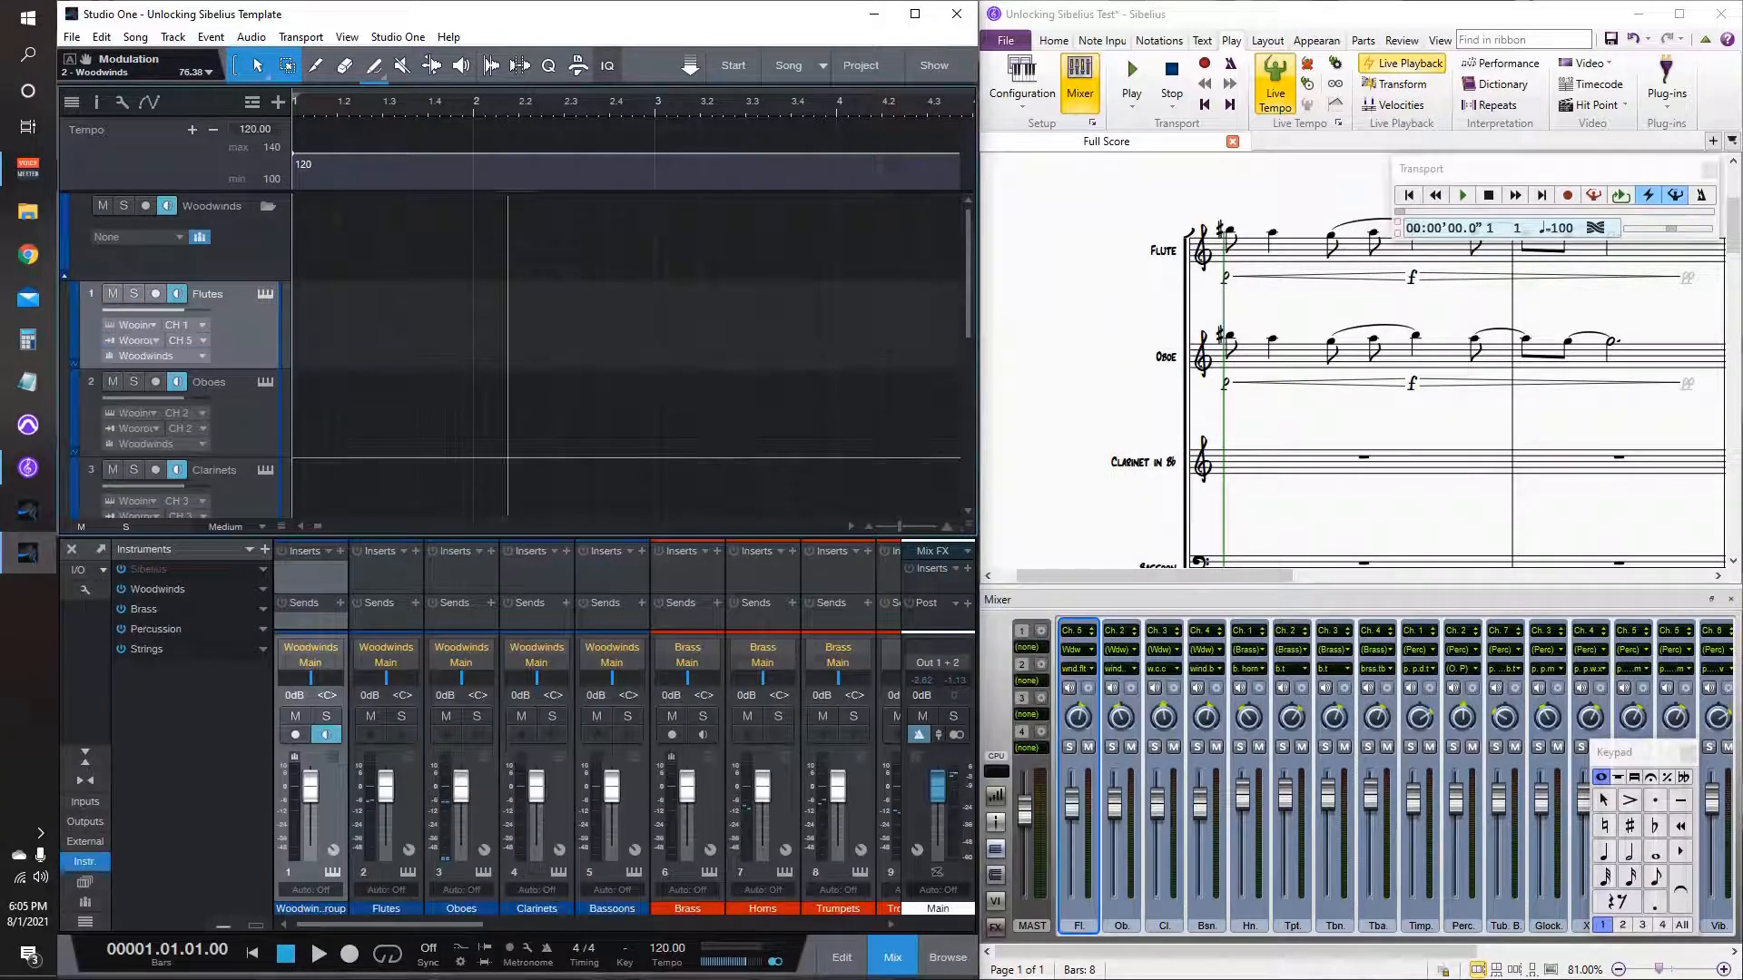
{"action": "left_click", "coordinate": [1098, 351]}
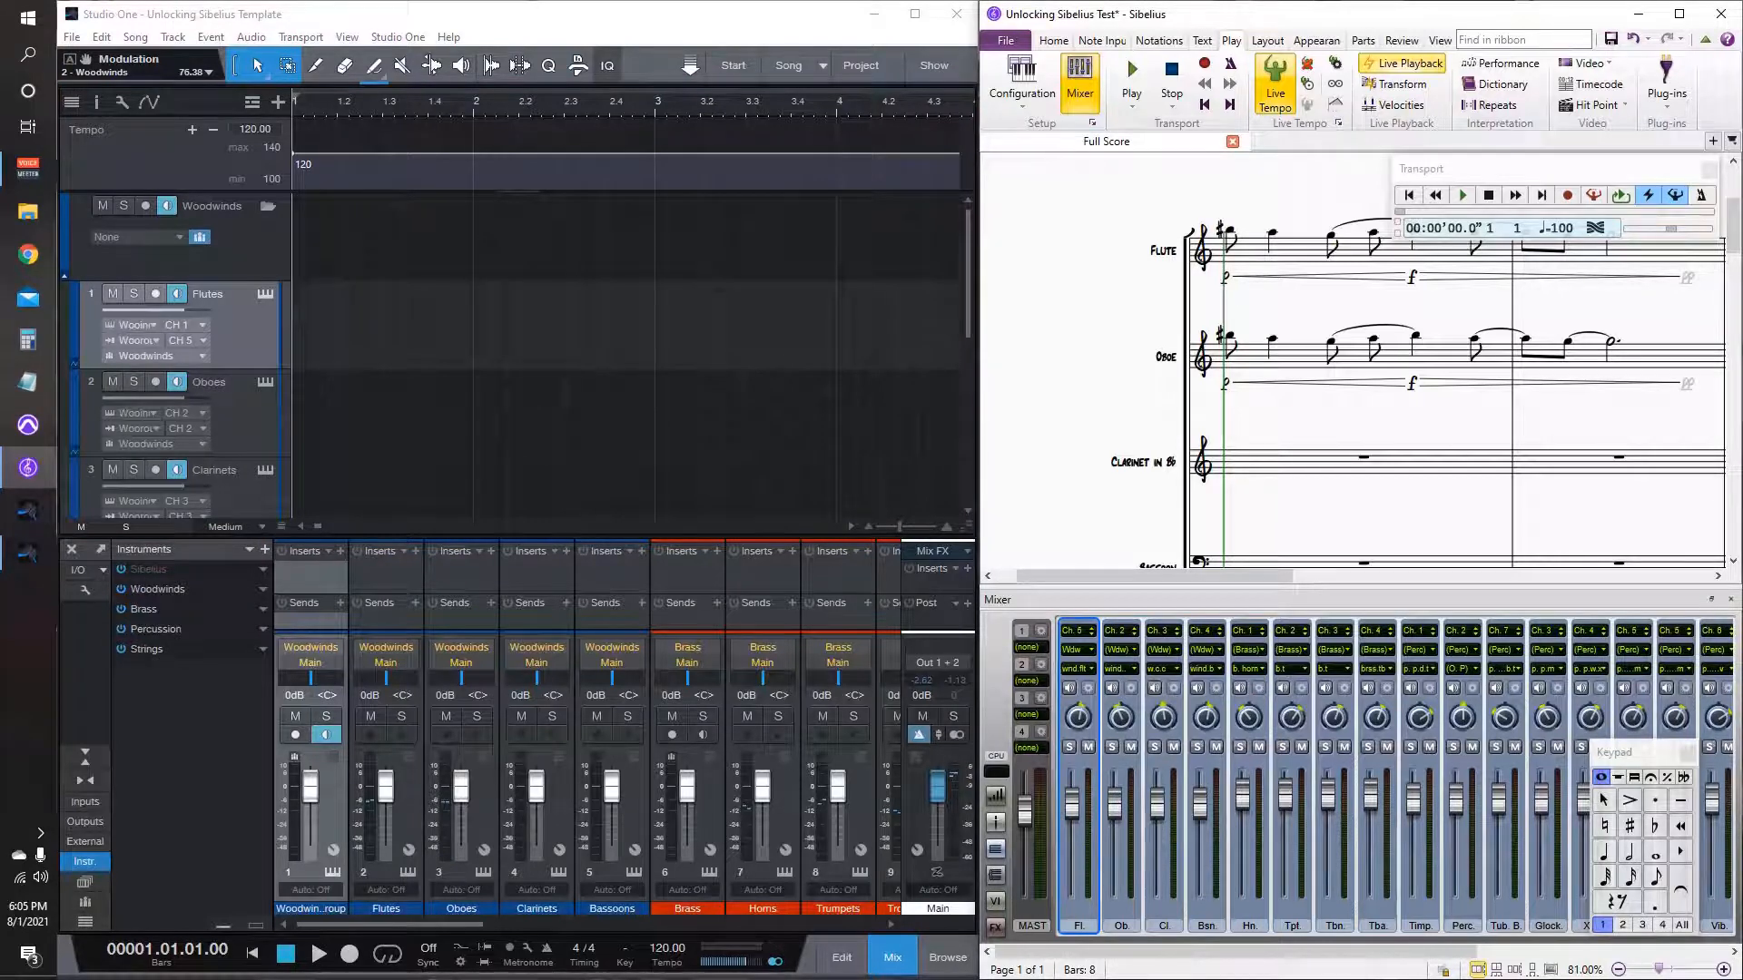
{"action": "left_click", "coordinate": [1302, 254]}
{"action": "left_click", "coordinate": [1683, 360], "text": "shift"}
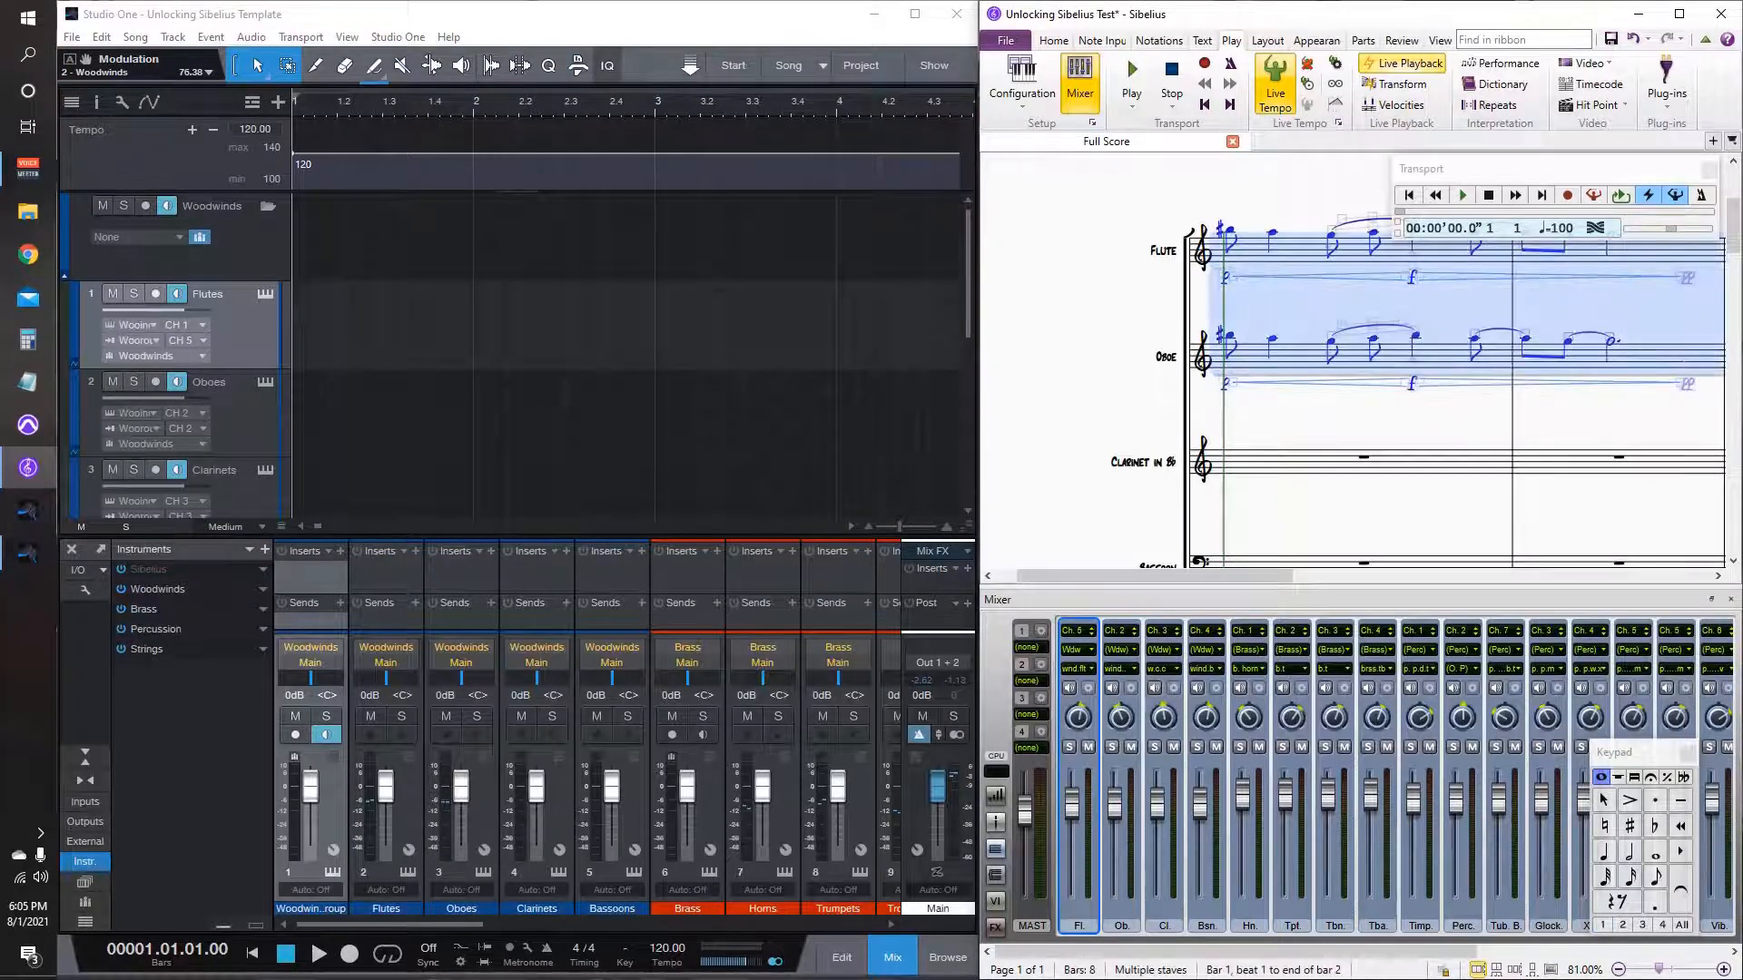
{"action": "key", "text": "Delete"}
{"action": "key", "text": "Escape"}
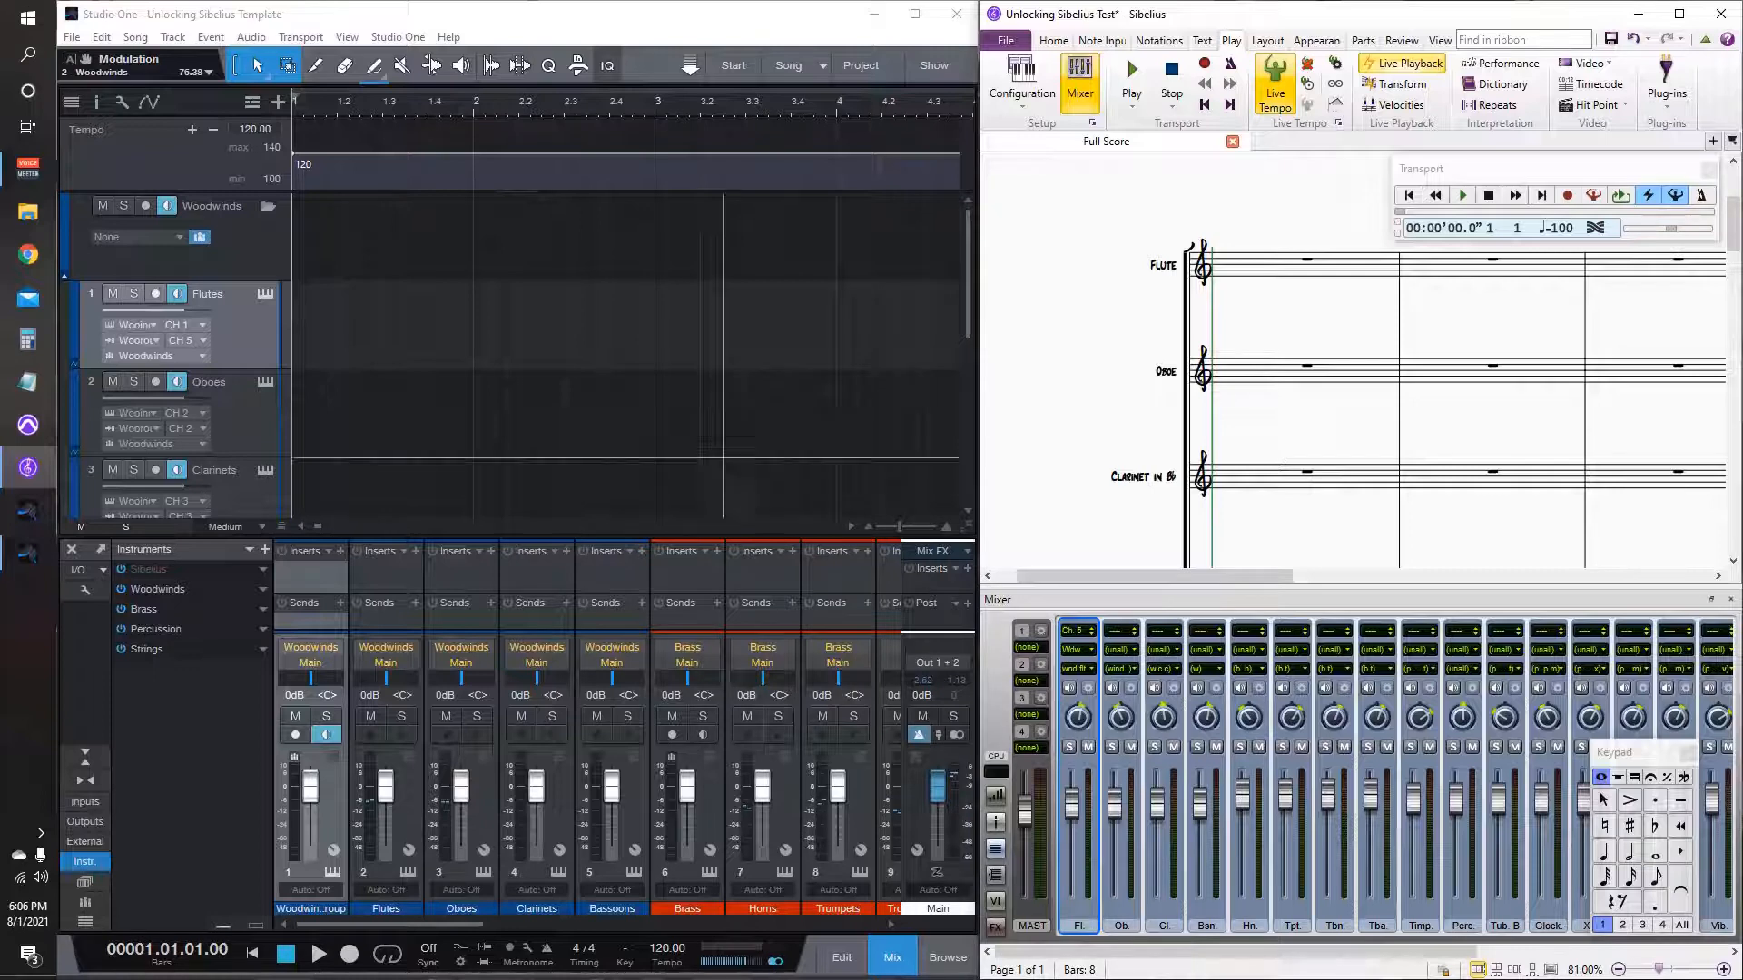
Step: Open Studio One's Percussion Kontakt instrument clear of the Sibelius score, and select the first bar of the Percussion staff
{"action": "scroll", "coordinate": [1453, 363], "scroll_direction": "down", "scroll_amount": 10}
{"action": "scroll", "coordinate": [1452, 363], "scroll_direction": "up", "scroll_amount": 3}
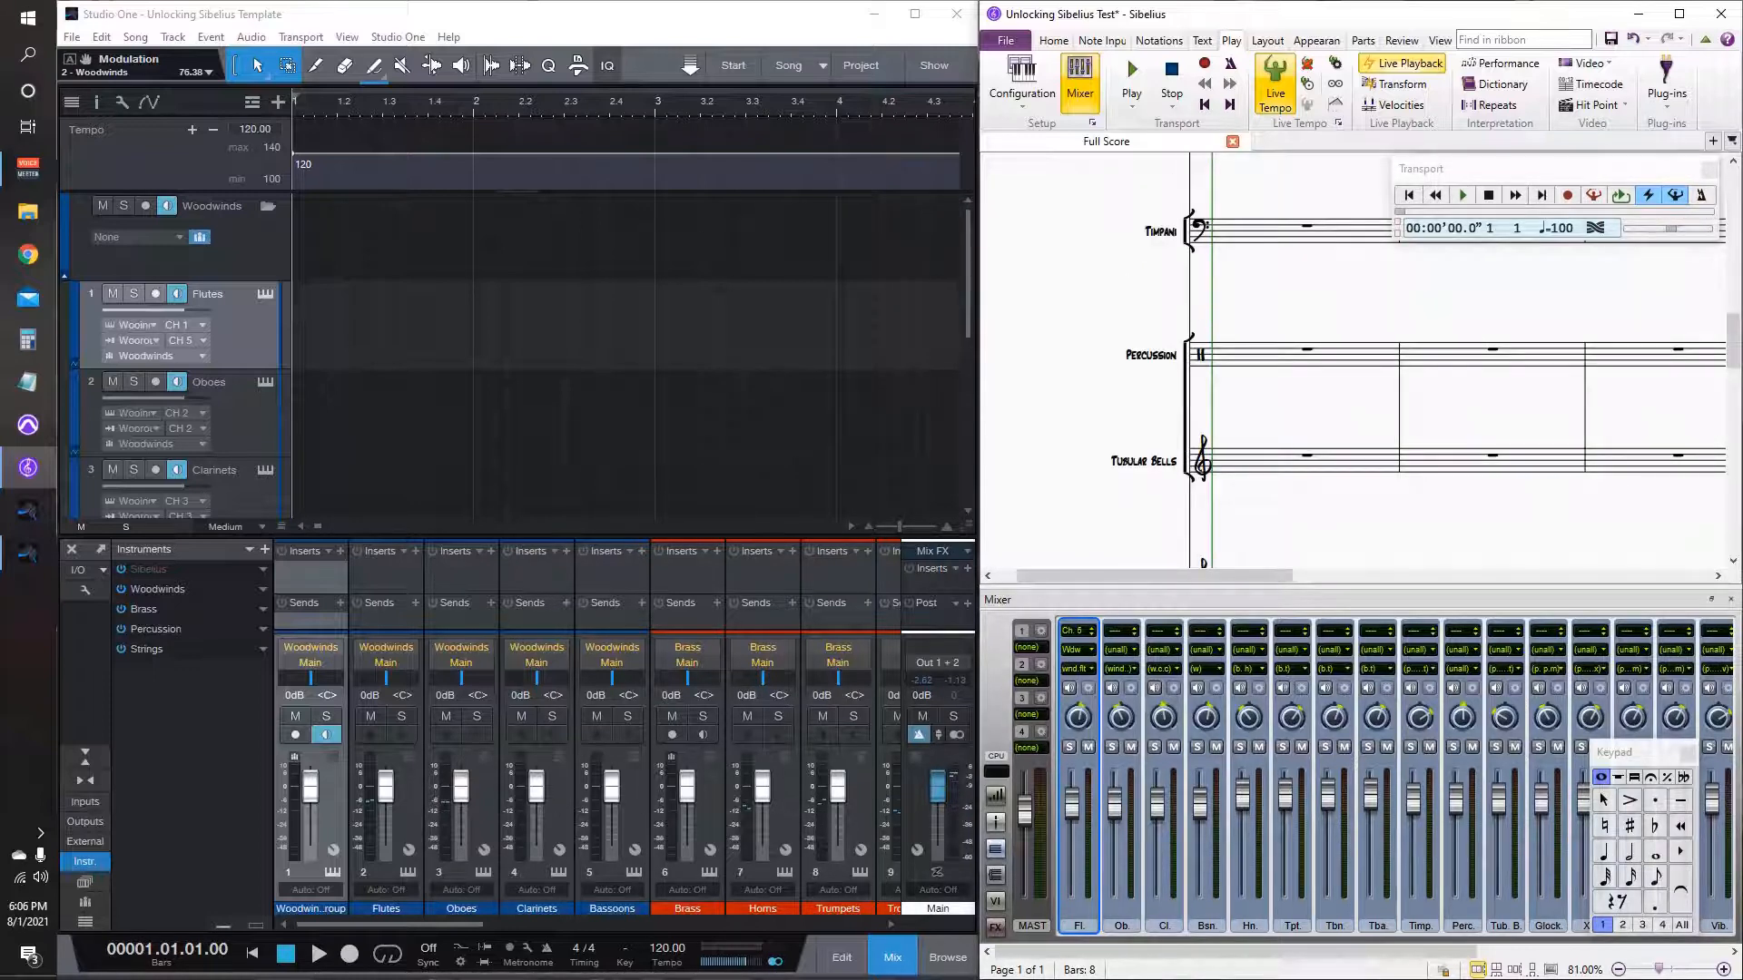
{"action": "left_click", "coordinate": [1307, 356]}
{"action": "scroll", "coordinate": [359, 388], "scroll_direction": "down", "scroll_amount": 5}
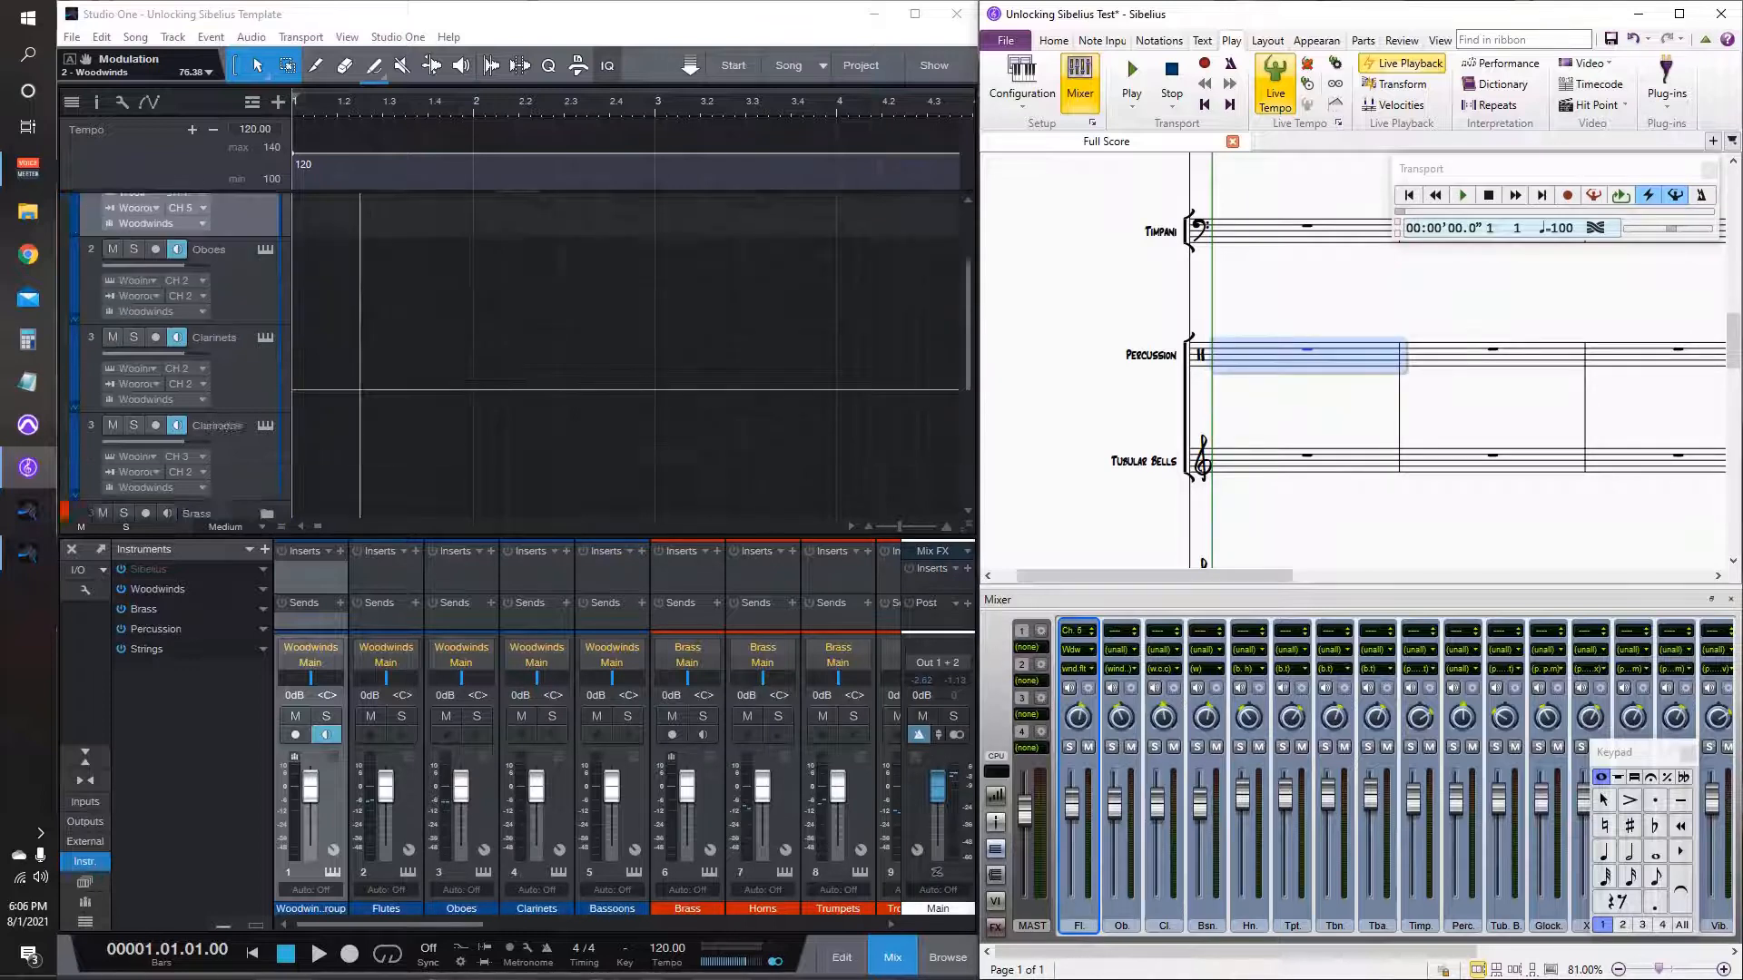
{"action": "left_click", "coordinate": [268, 451]}
{"action": "scroll", "coordinate": [383, 363], "scroll_direction": "down", "scroll_amount": 3}
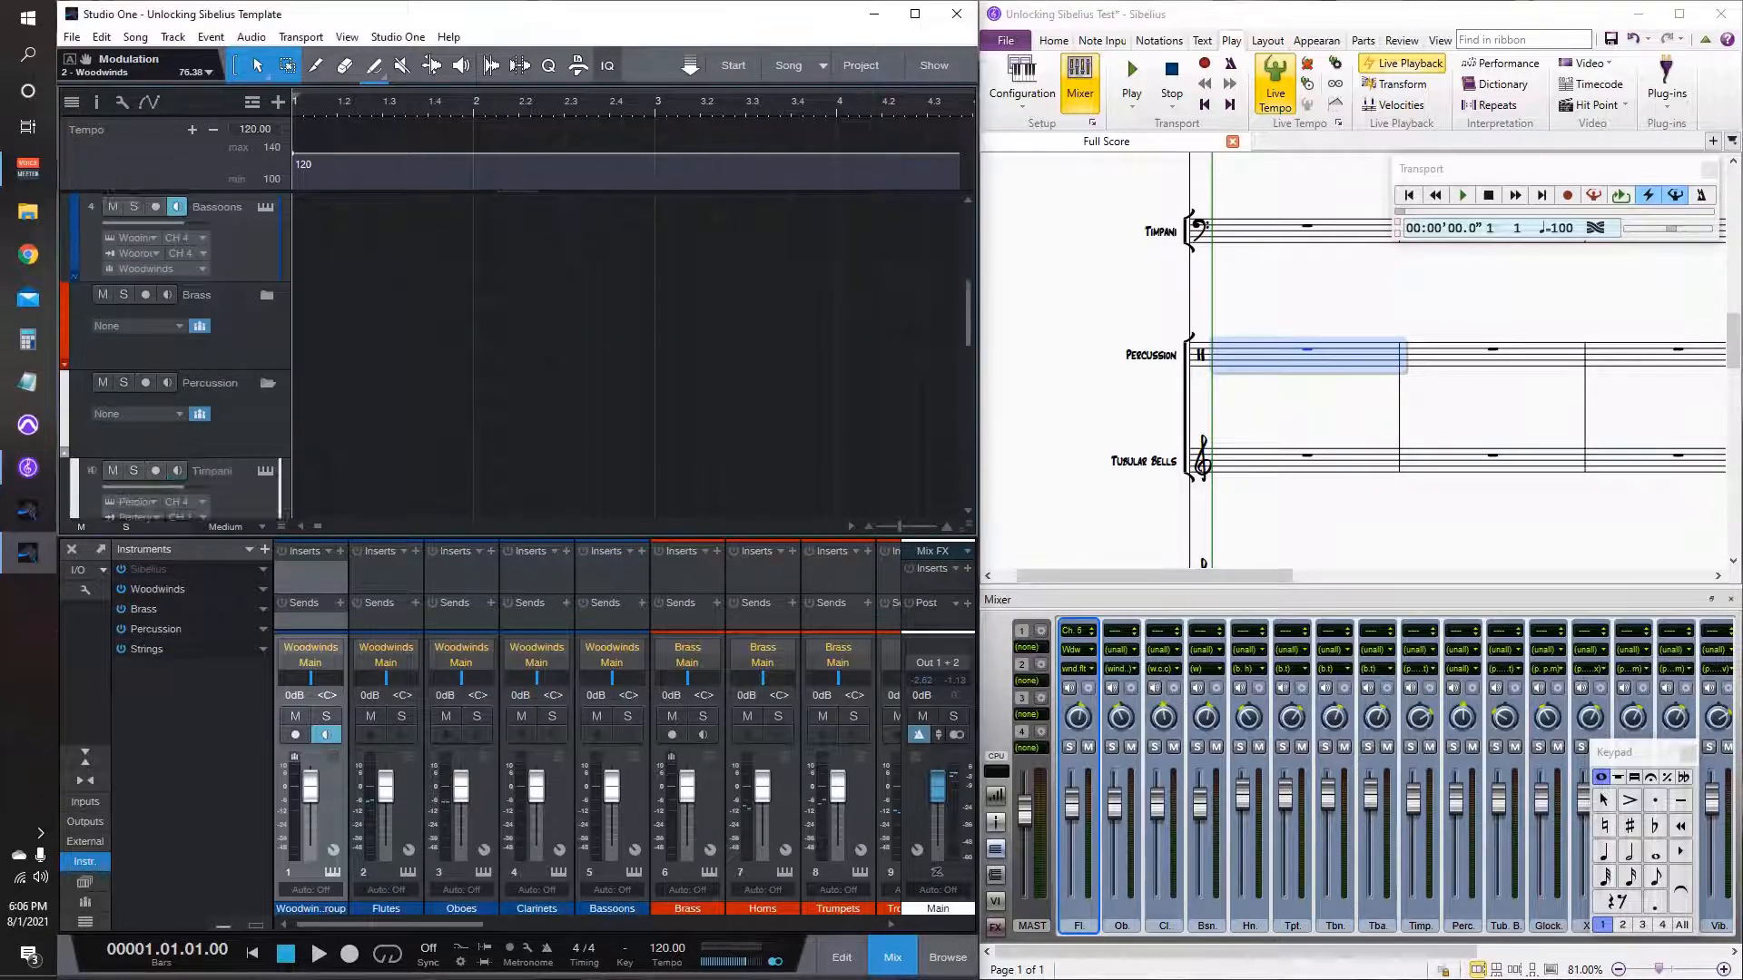
{"action": "left_click", "coordinate": [265, 406]}
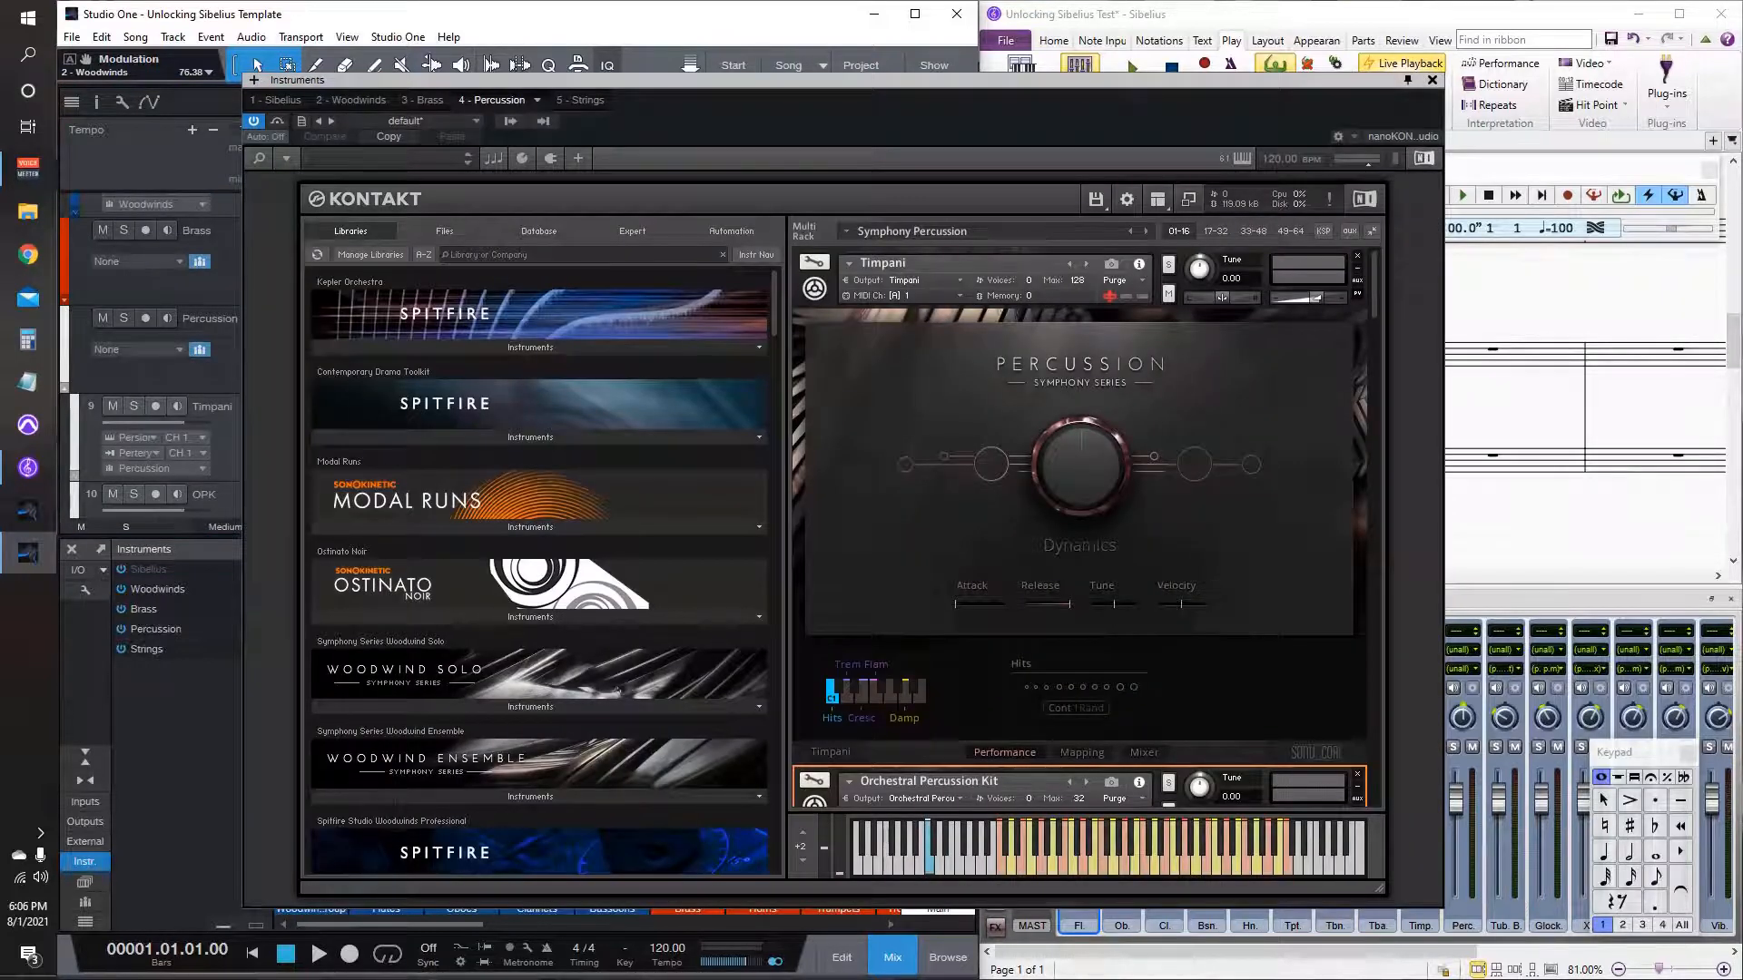
{"action": "left_click_drag", "start_coordinate": [944, 79], "coordinate": [222, 72]}
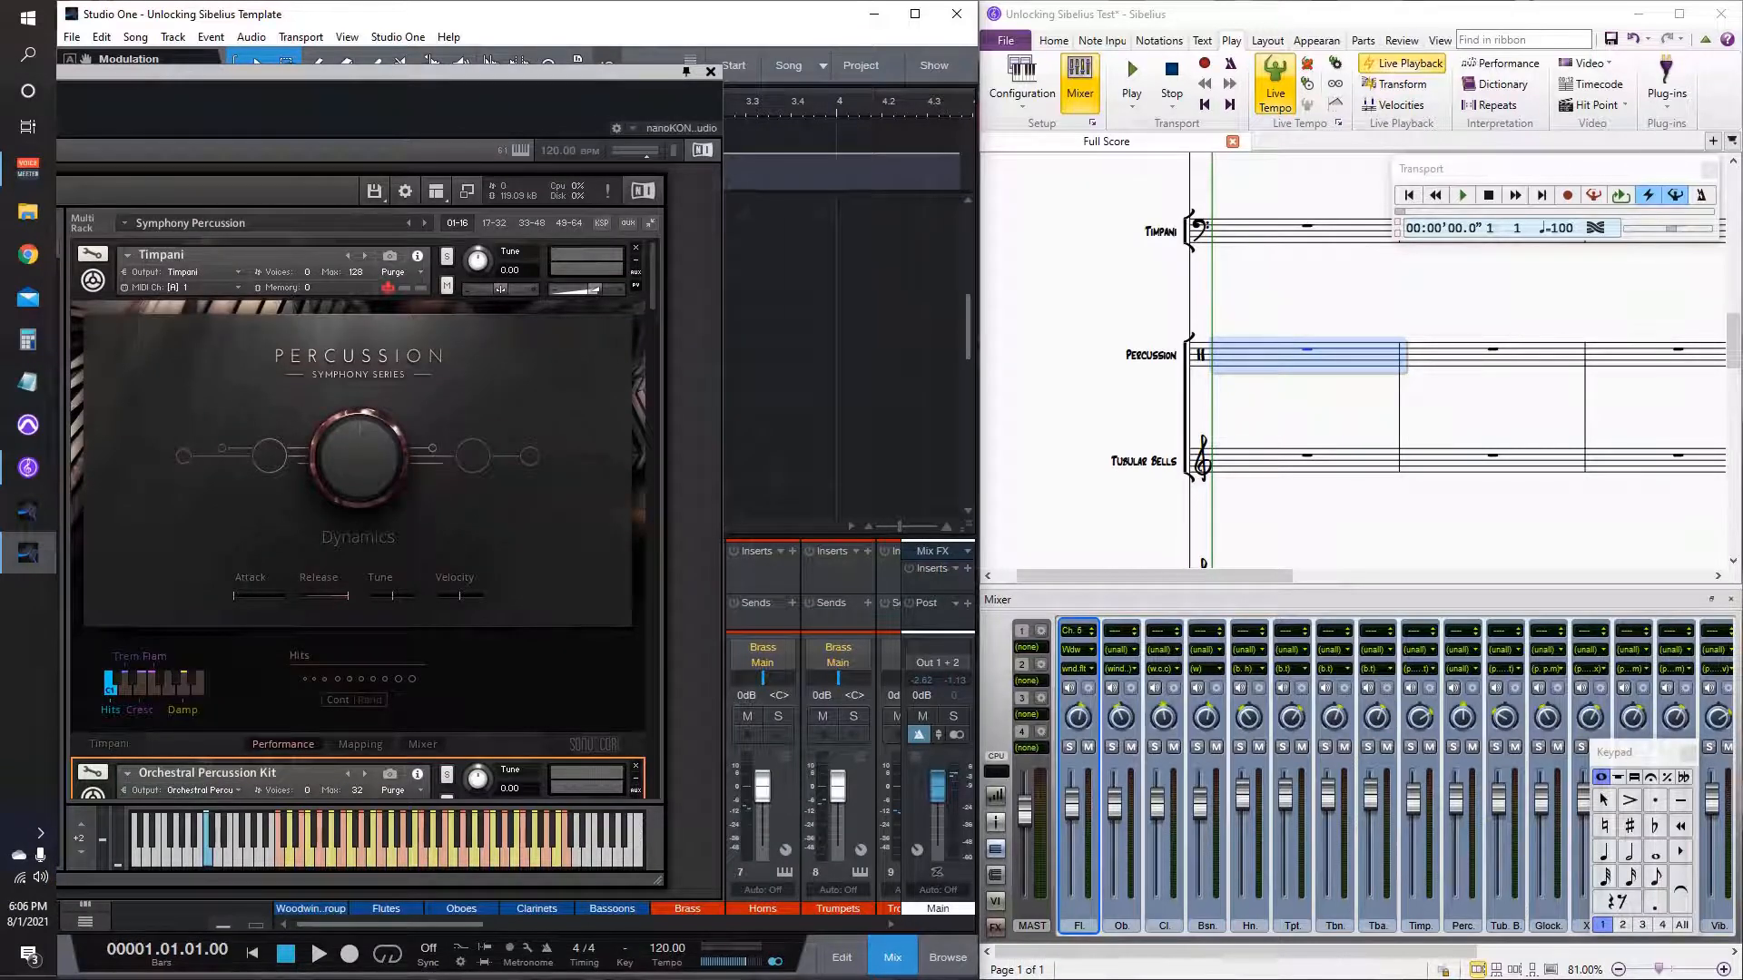
{"action": "left_click", "coordinate": [1298, 409]}
{"action": "left_click", "coordinate": [1298, 358]}
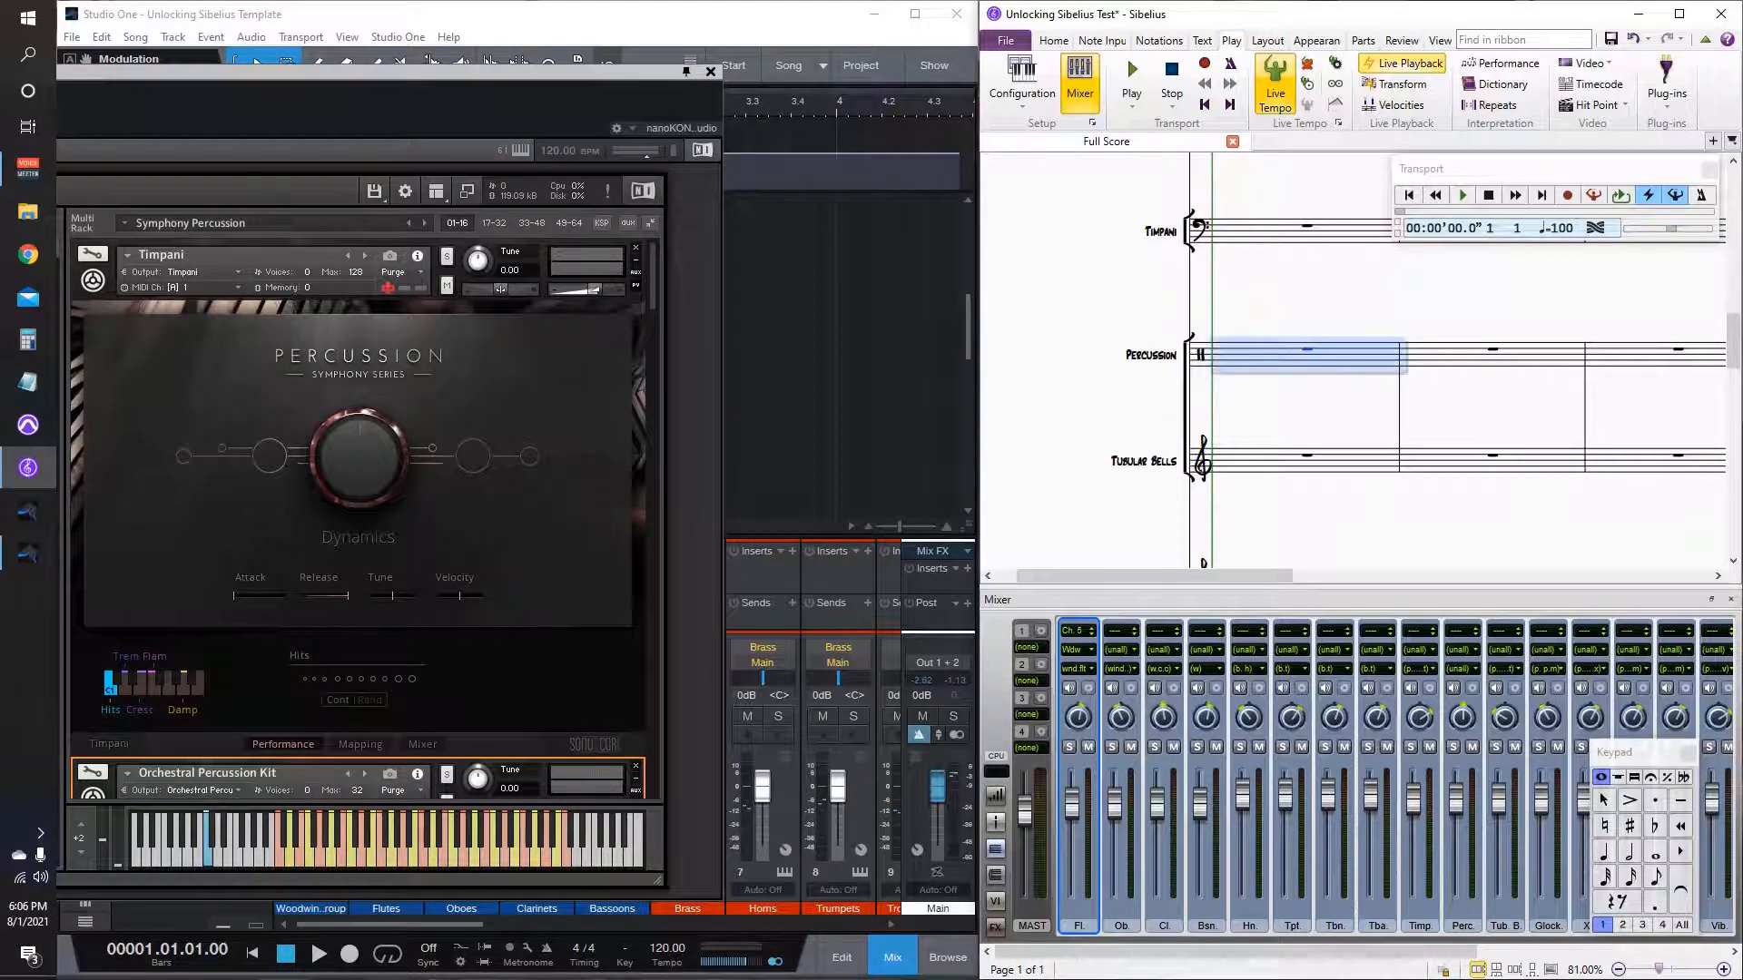
Step: Enter seven test quarter notes from bar 1 of the Percussion staff, E5 on beat 3 and D5 elsewhere, with the Orchestral Percussion Kit in view
{"action": "key", "text": "d"}
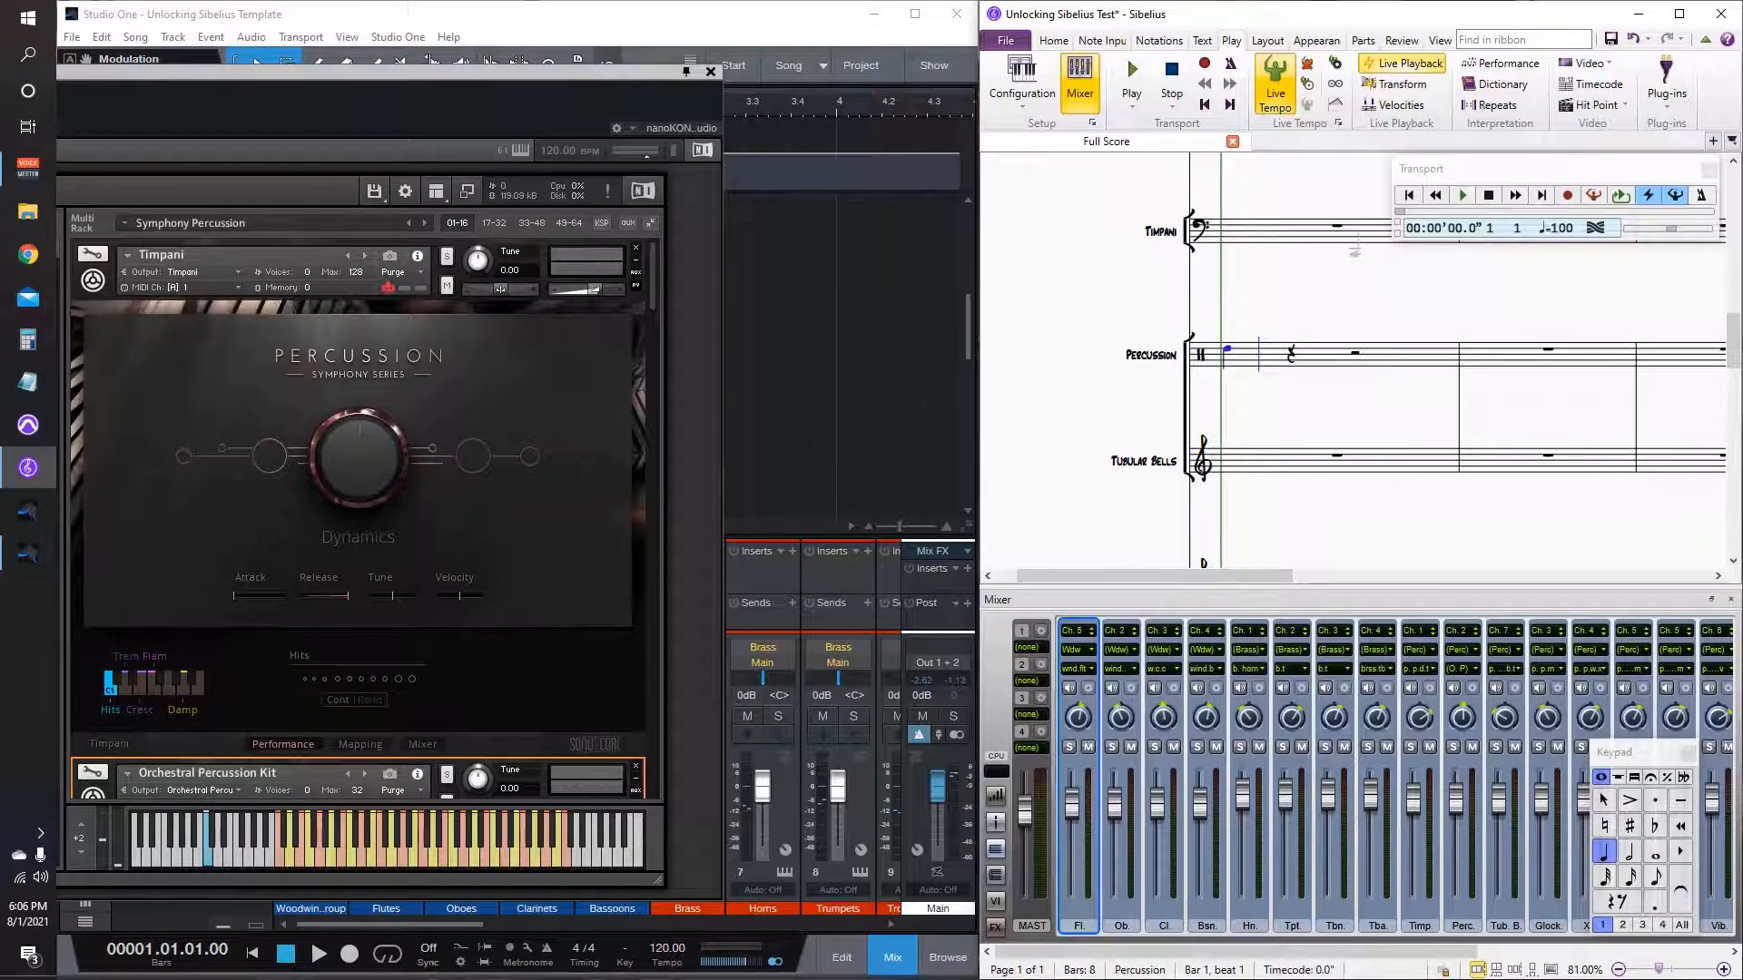
{"action": "key", "text": "d"}
{"action": "key", "text": "e"}
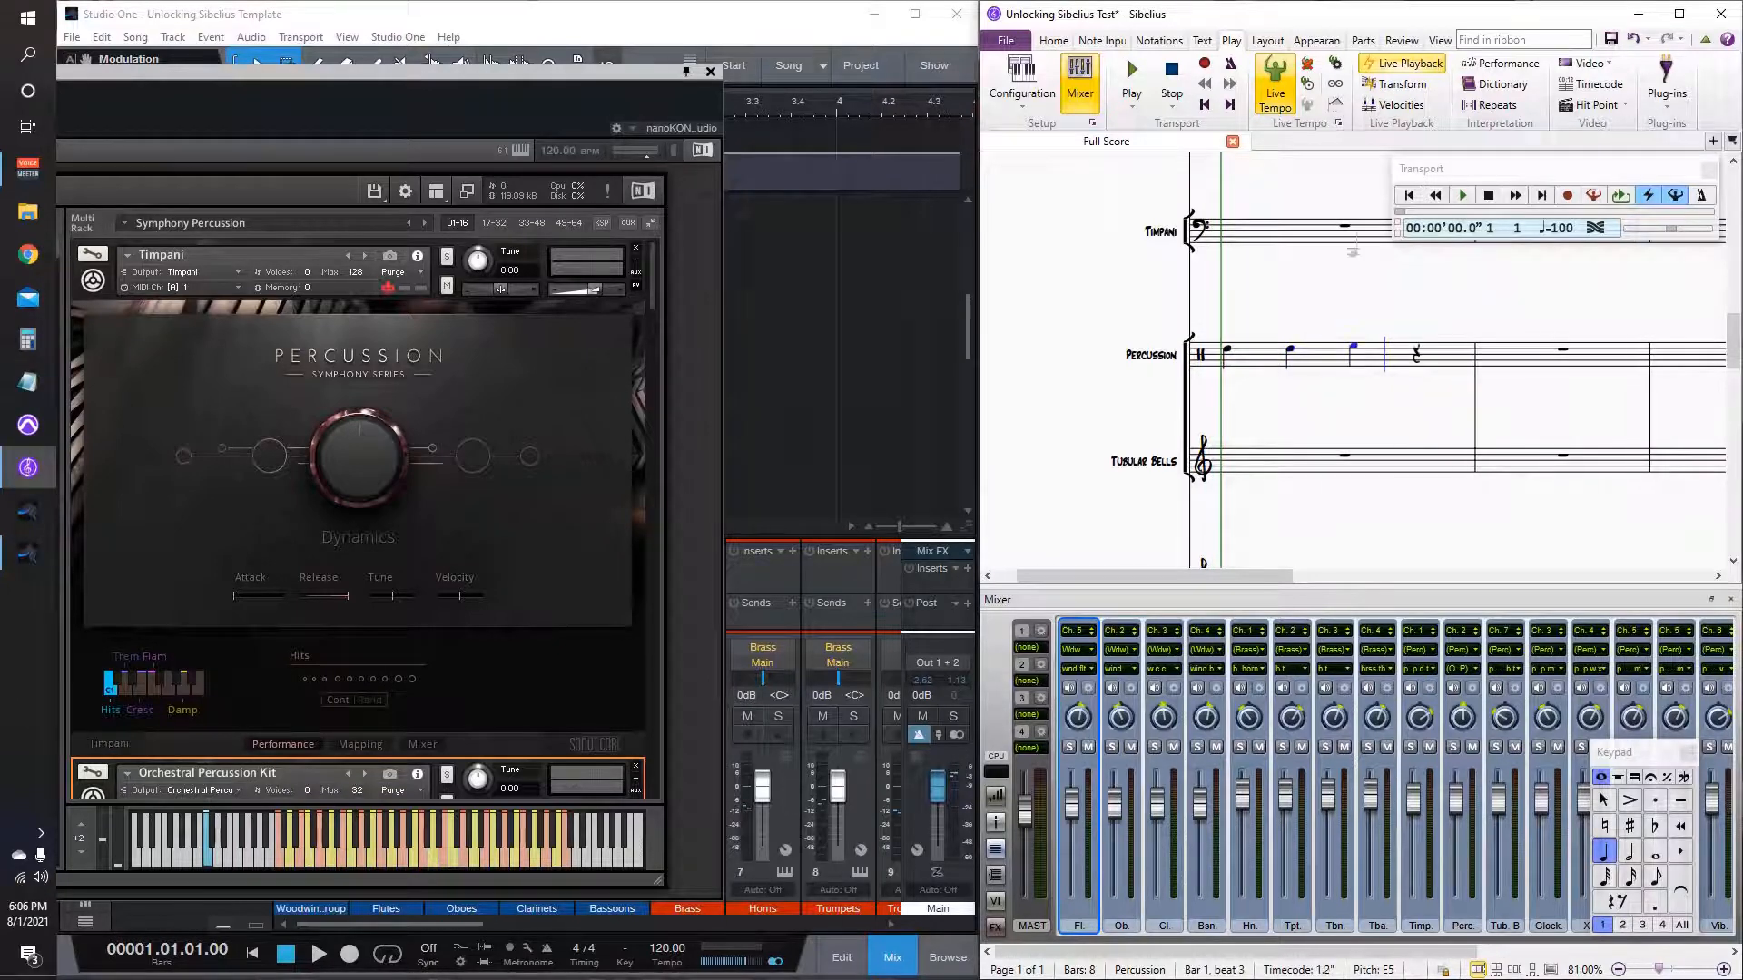
{"action": "scroll", "coordinate": [363, 517], "scroll_direction": "down", "scroll_amount": 5}
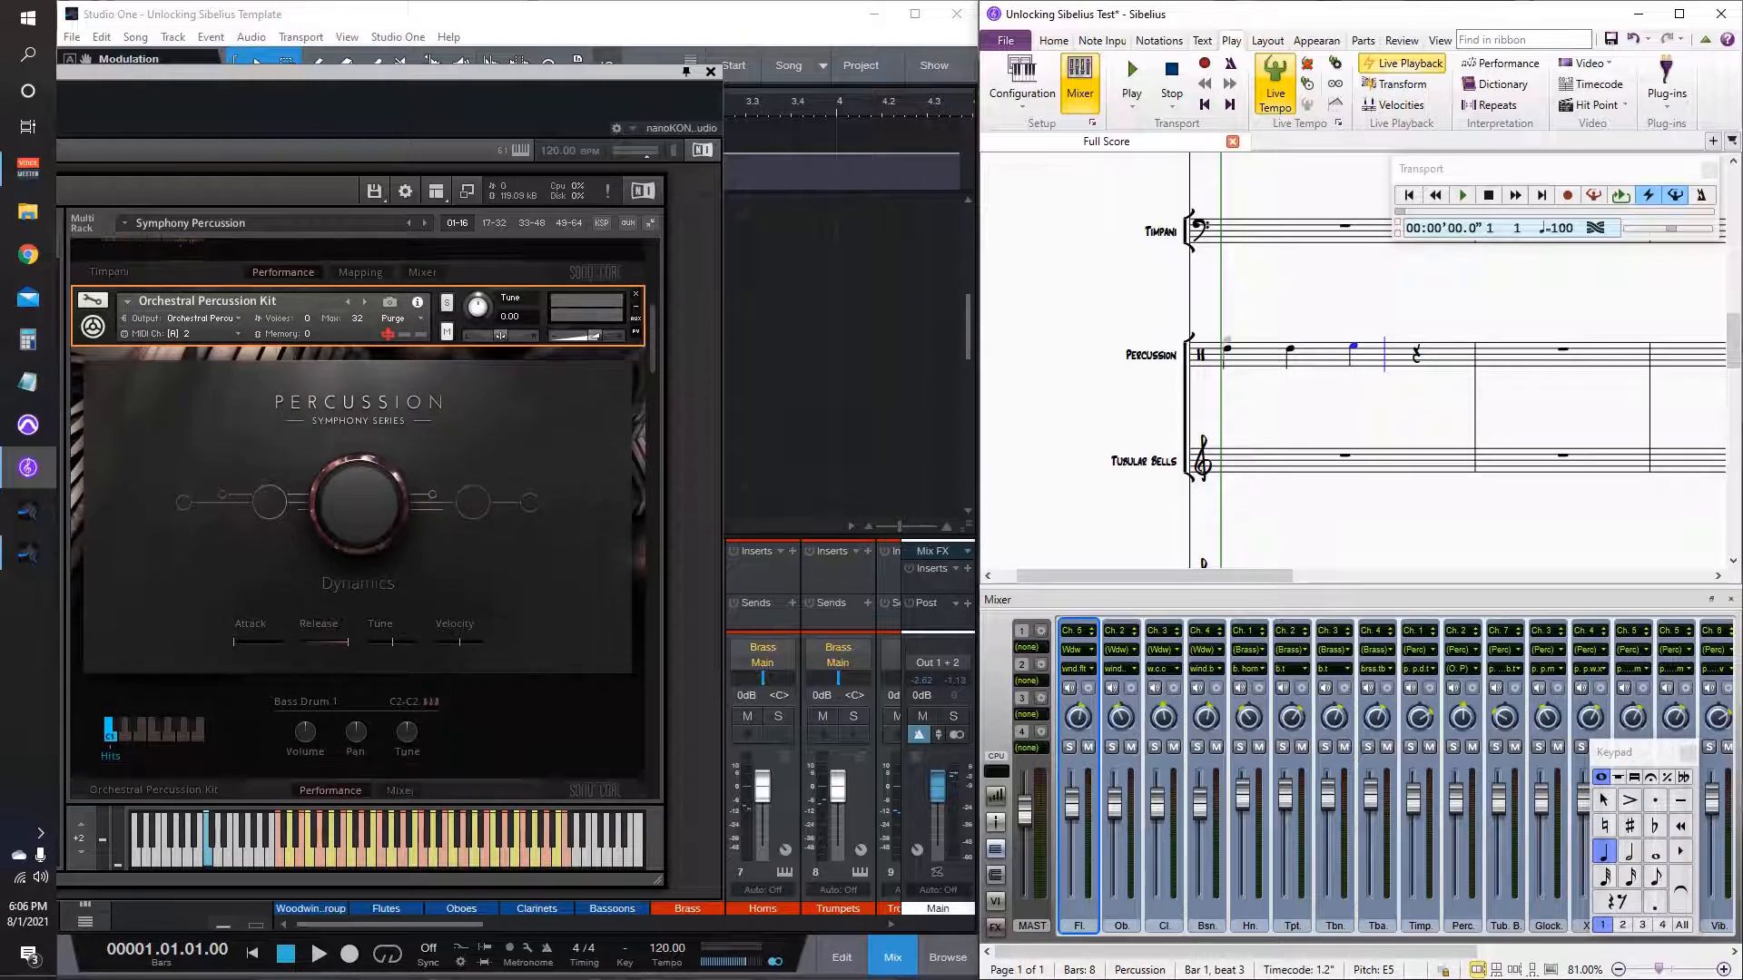
{"action": "key", "text": "d"}
{"action": "key", "text": "d"}
{"action": "key", "text": "d"}
{"action": "key", "text": "d"}
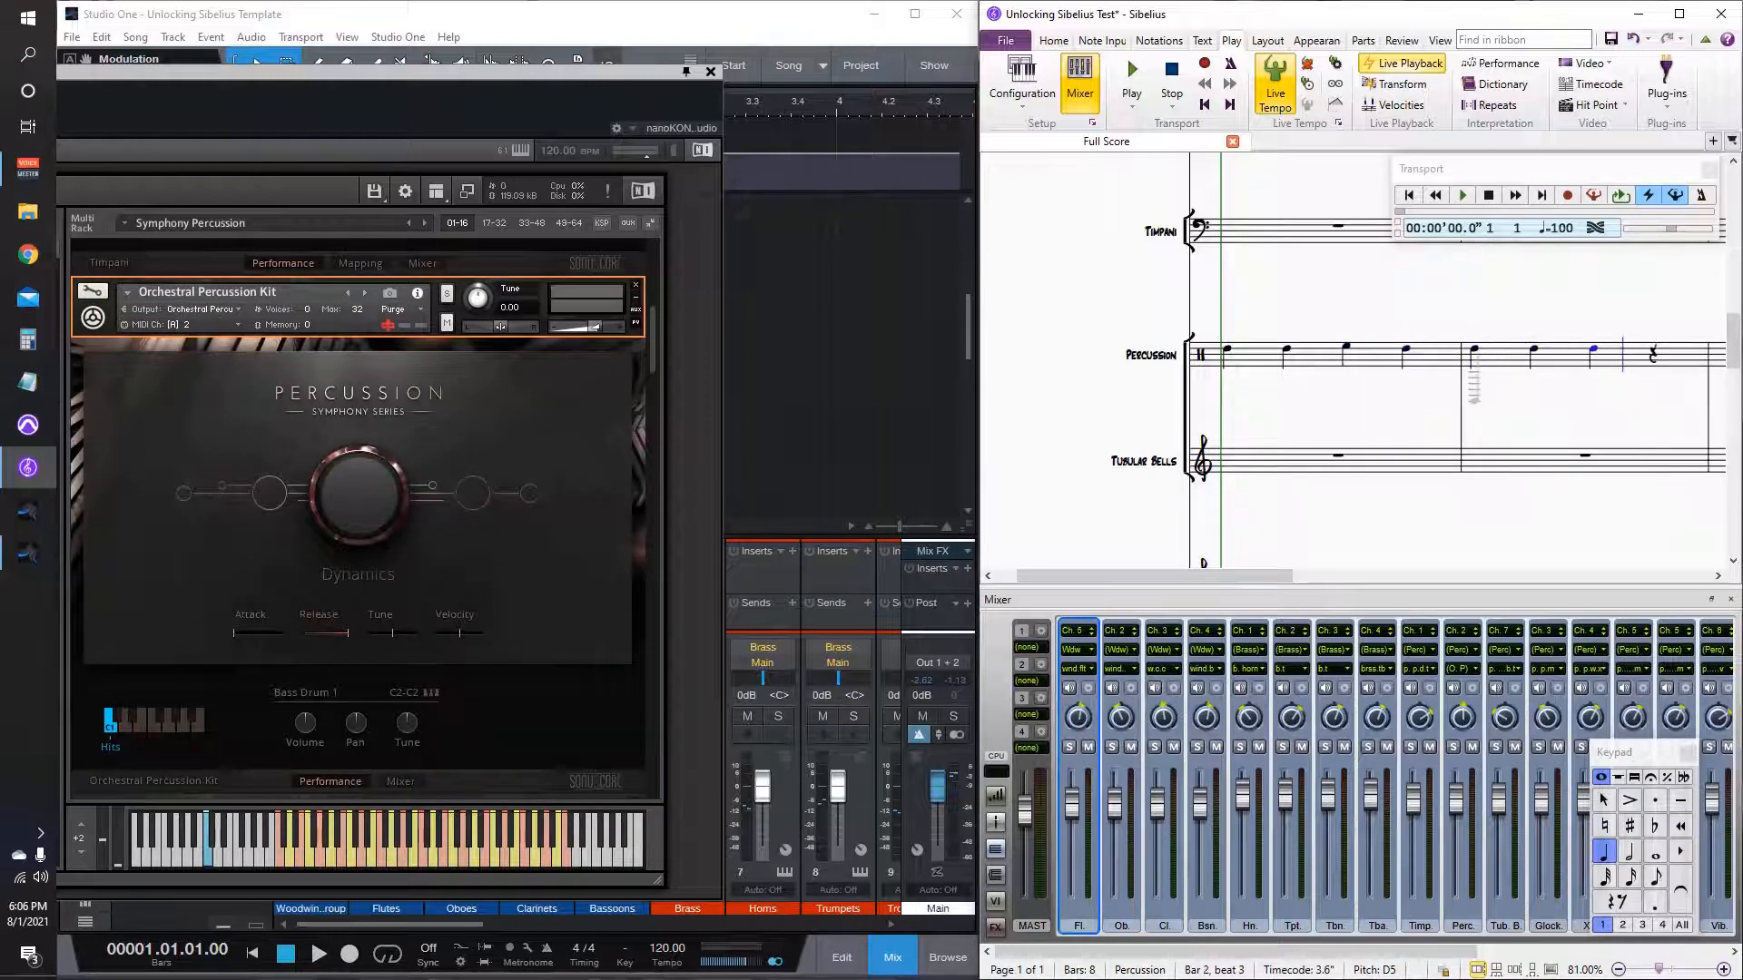
Step: Select the seven quarter notes across bars 1 and 2 of the Percussion staff and delete them
{"action": "key", "text": "shift+Left"}
{"action": "key", "text": "shift+Left"}
{"action": "key", "text": "shift+Left"}
{"action": "key", "text": "shift+Left"}
{"action": "key", "text": "shift+Left"}
{"action": "key", "text": "shift+Left"}
{"action": "key", "text": "shift+Left"}
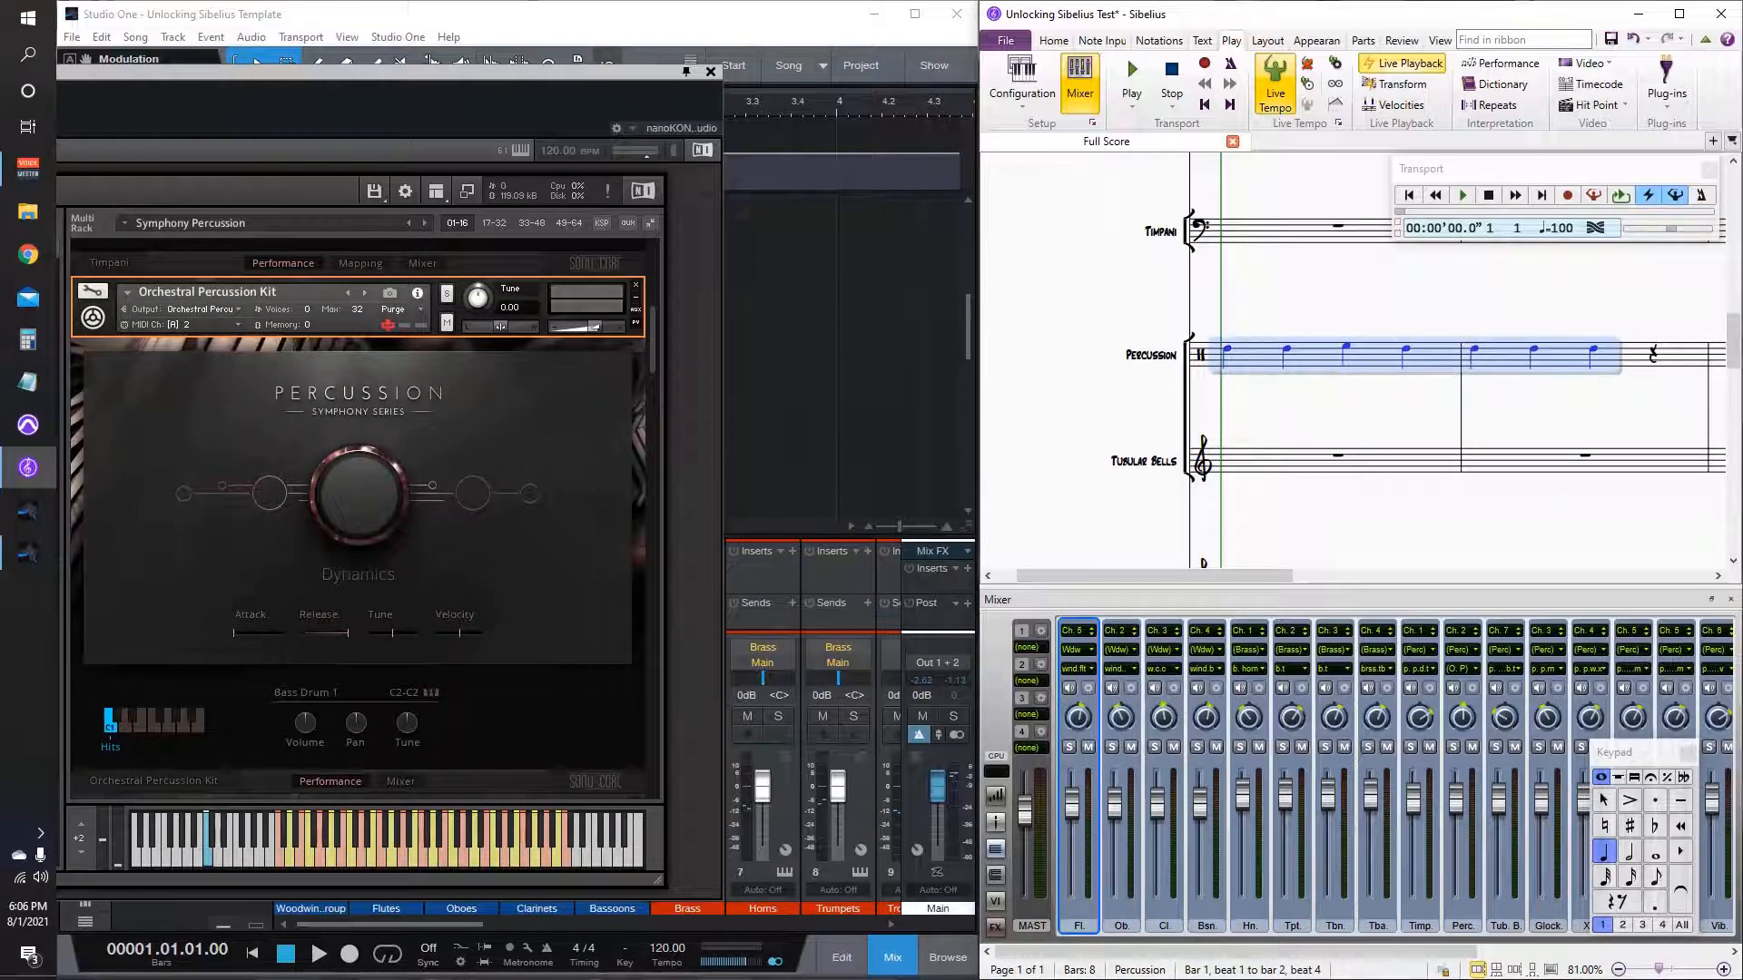
{"action": "key", "text": "Delete"}
Step: Reposition the Symphony Percussion instrument window and enter three D5 quarter notes in bar 1 of the Percussion staff
{"action": "left_click_drag", "start_coordinate": [363, 72], "coordinate": [486, 138]}
{"action": "left_click_drag", "start_coordinate": [1325, 409], "coordinate": [1239, 428]}
{"action": "key", "text": "d"}
{"action": "key", "text": "d"}
{"action": "key", "text": "d"}
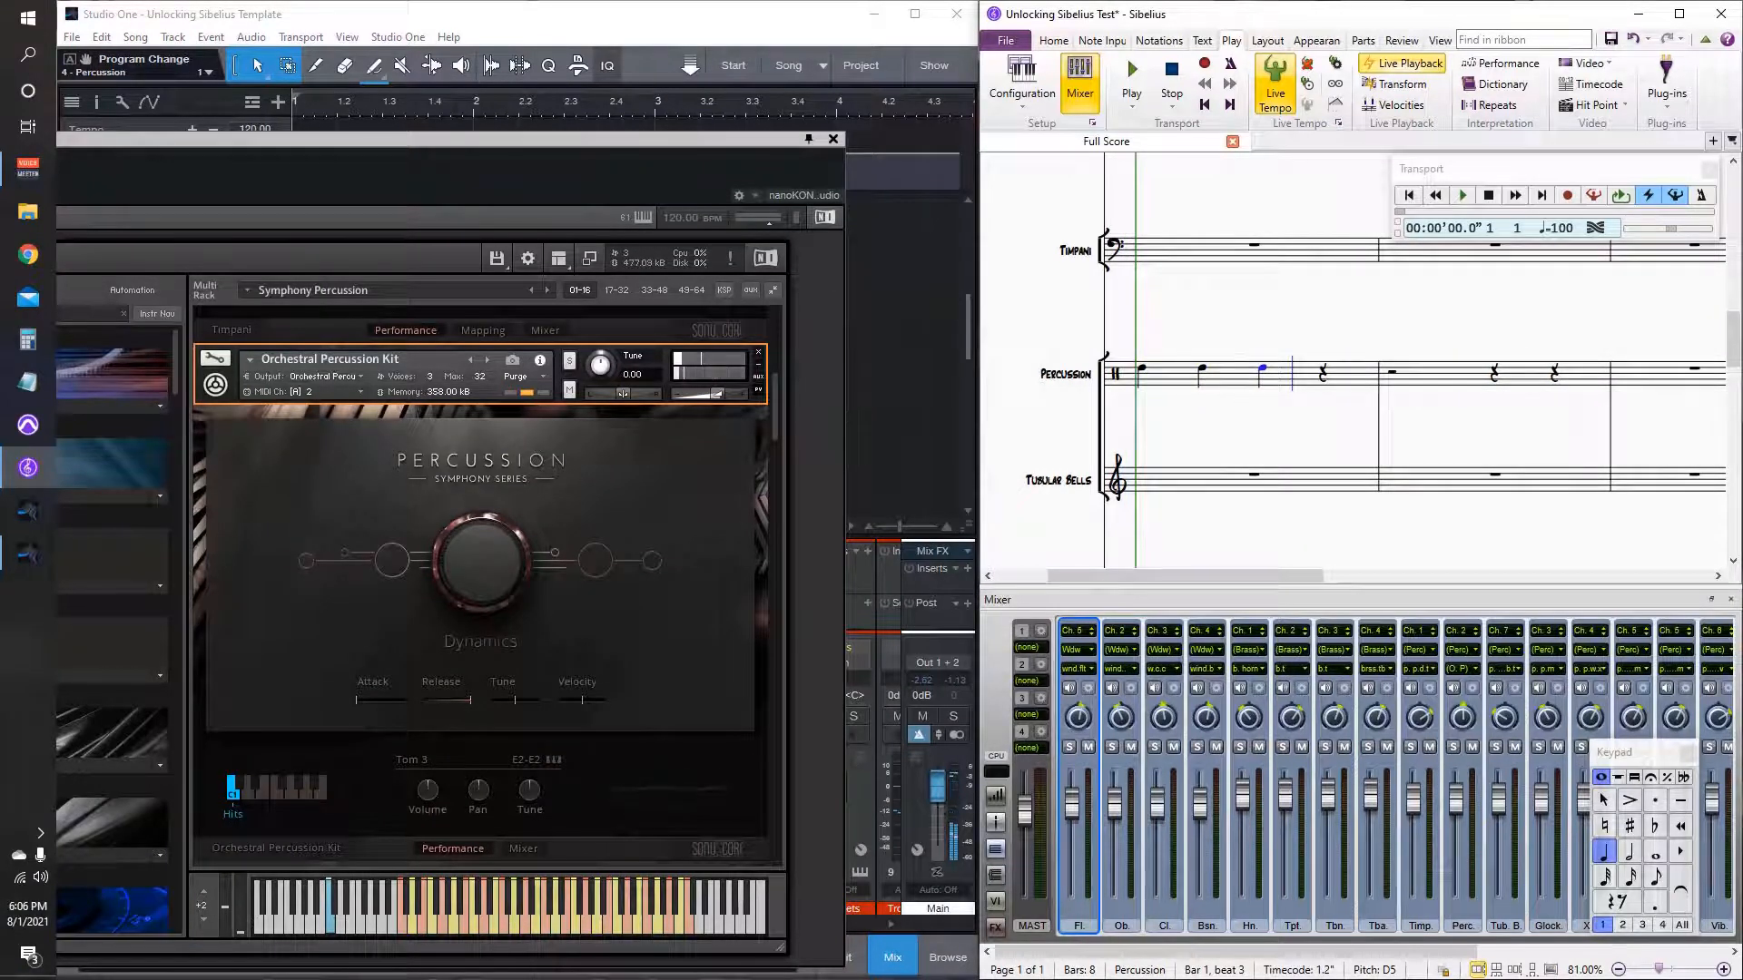
Step: Turn the three percussion quarter notes into rests and clear bars 1 and 2 of the Percussion staff
{"action": "key", "text": "shift+Left"}
{"action": "key", "text": "shift+Left"}
{"action": "key", "text": "0"}
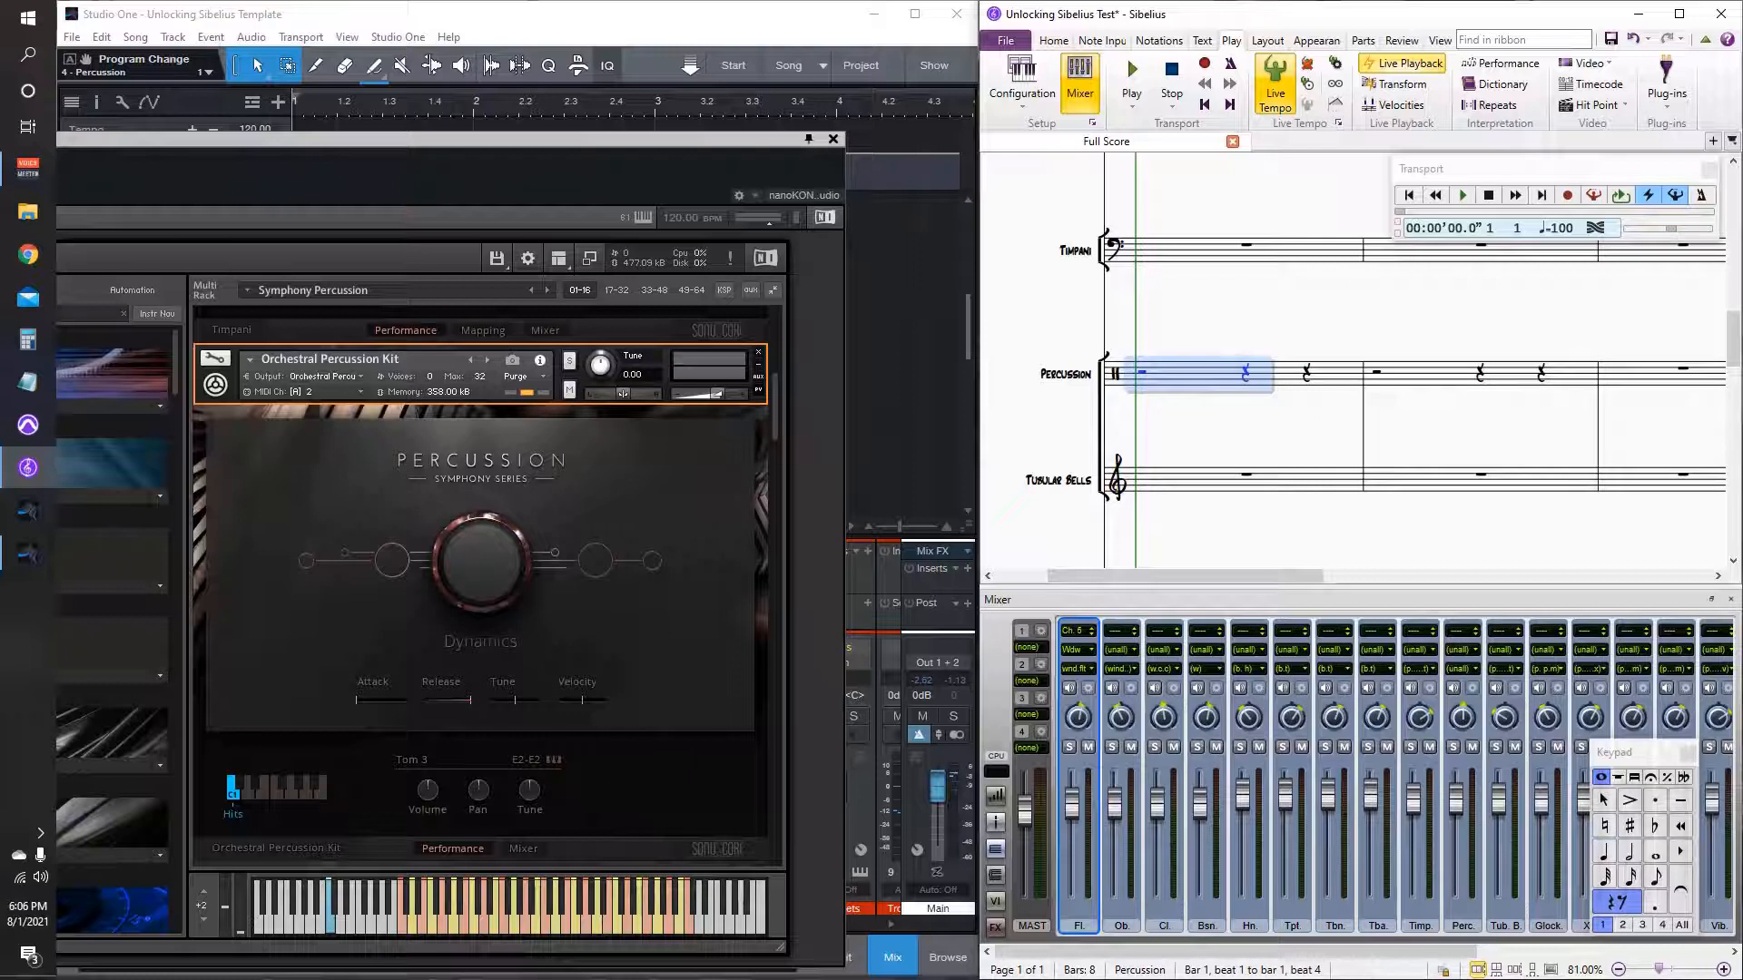
{"action": "key", "text": "ctrl+shift+Right"}
{"action": "key", "text": "ctrl+shift+Right"}
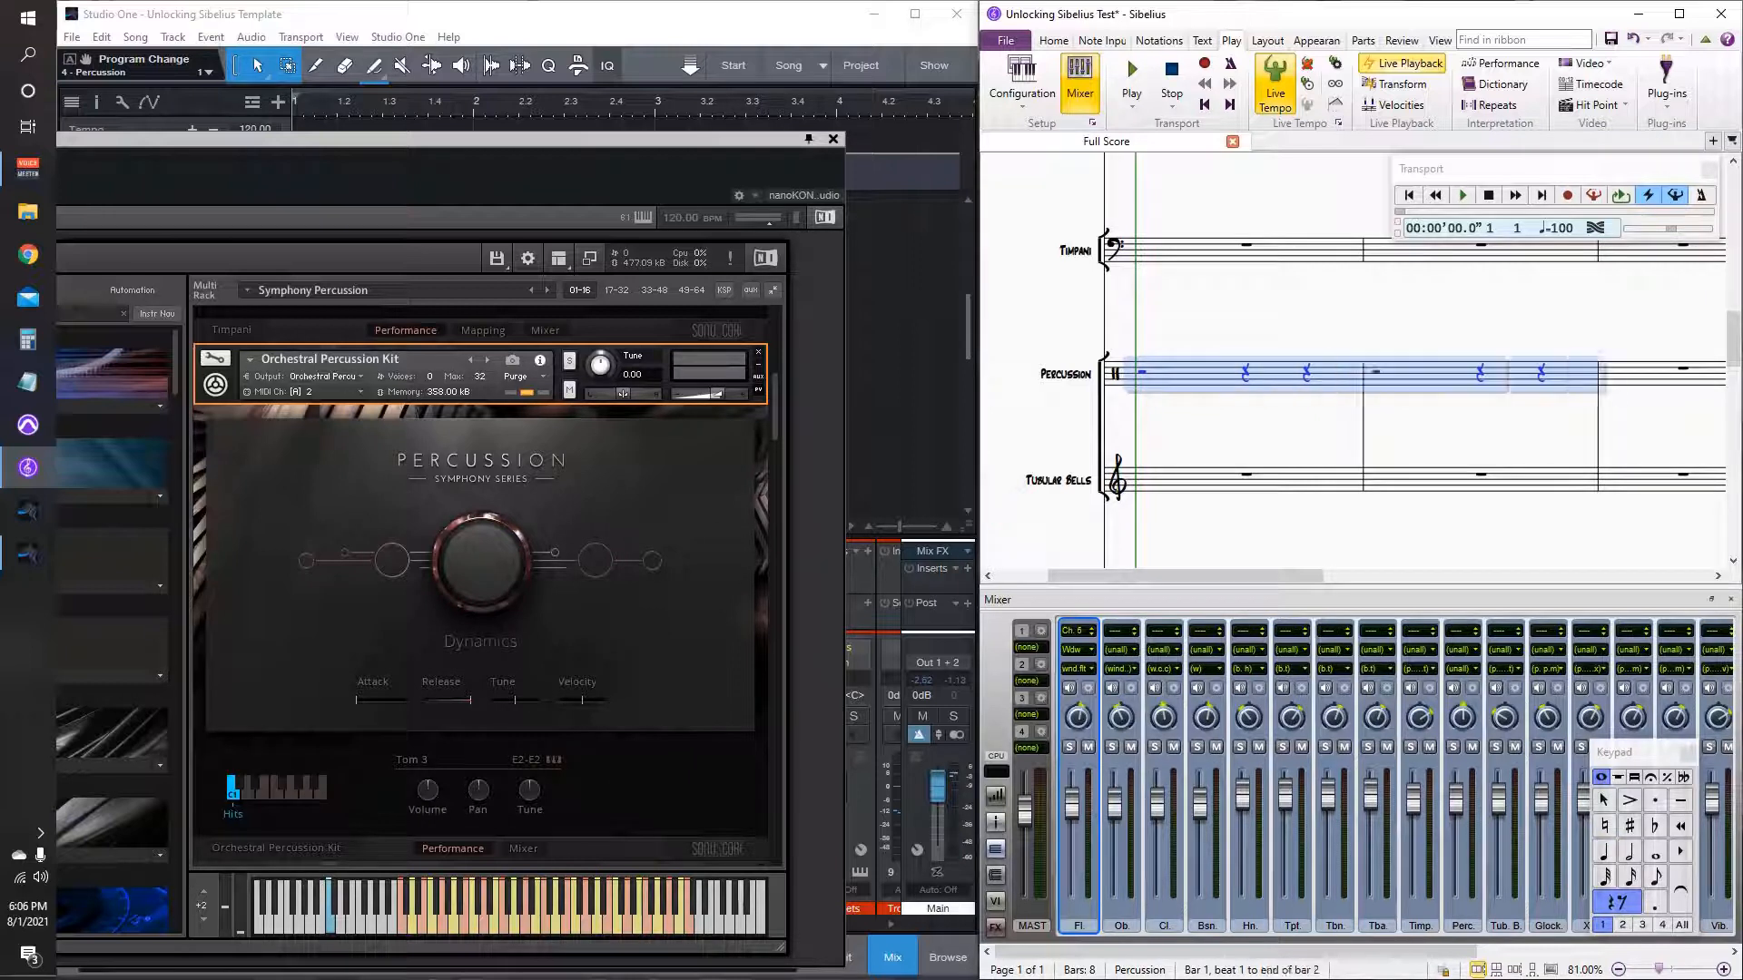
{"action": "key", "text": "Delete"}
{"action": "scroll", "coordinate": [1361, 372], "scroll_direction": "up", "scroll_amount": 1}
{"action": "key", "text": "Escape"}
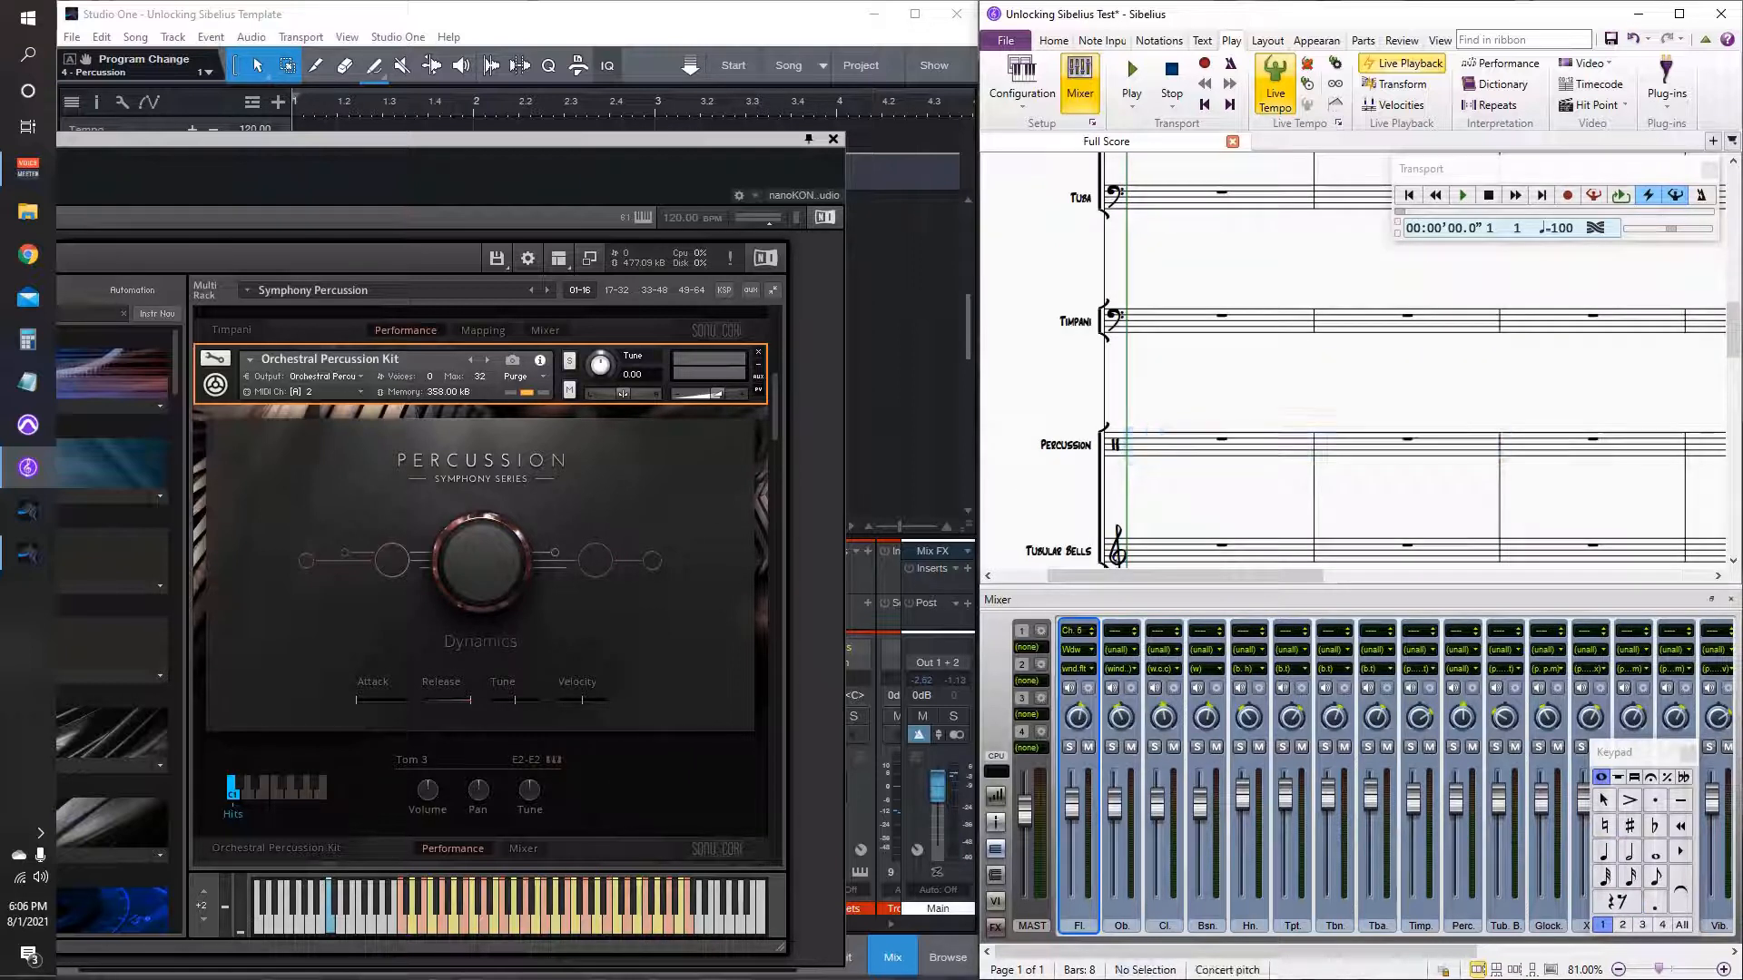
Step: Enter quarter notes on beats 1 to 3 of Percussion bar 1: a low bass drum note, a cross-headed A4 and another A4
{"action": "left_click", "coordinate": [1222, 439]}
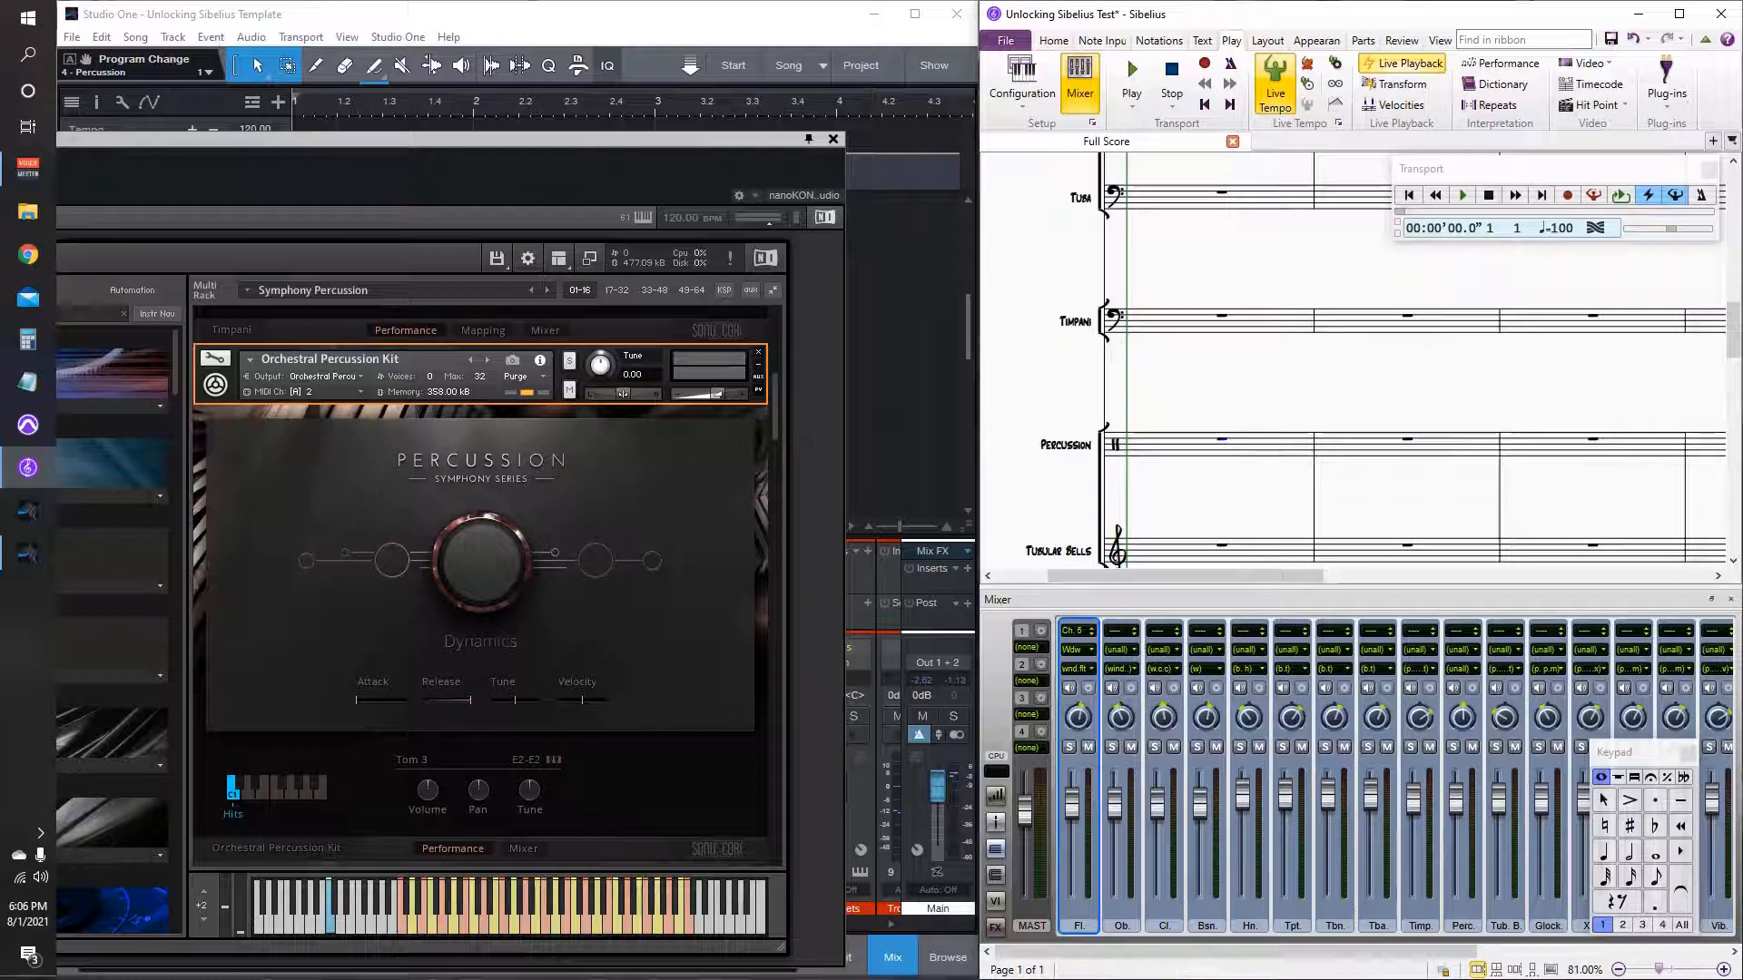
{"action": "key", "text": "4"}
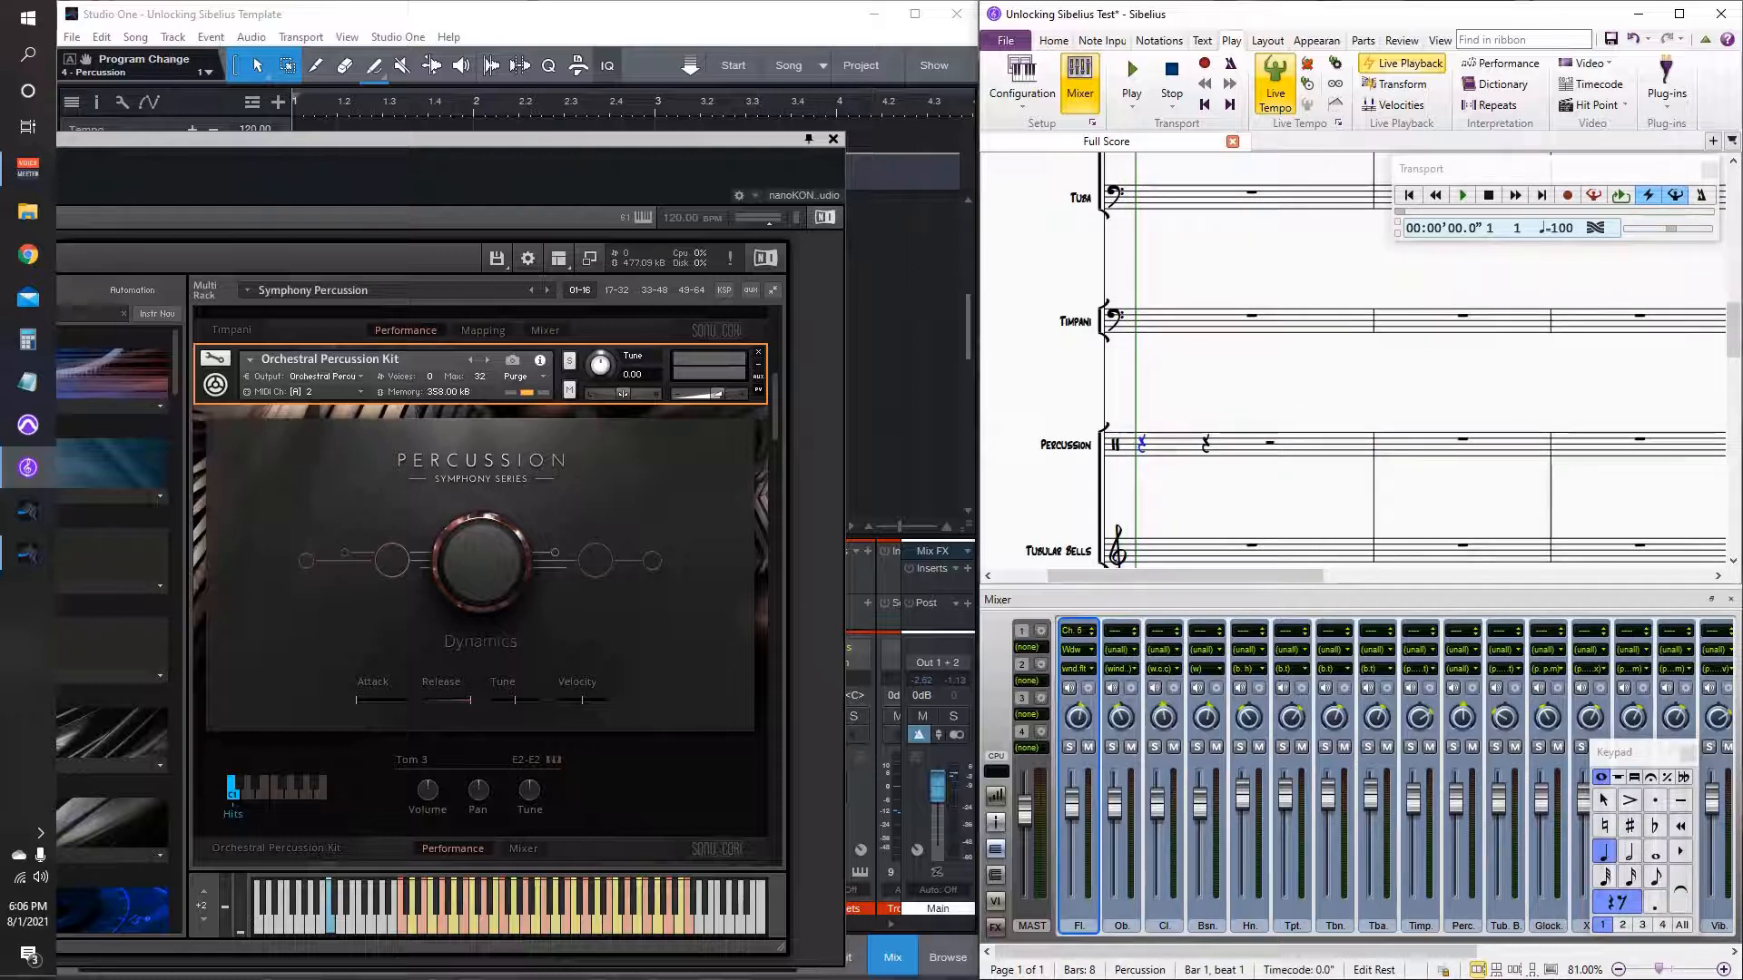
{"action": "key", "text": "d"}
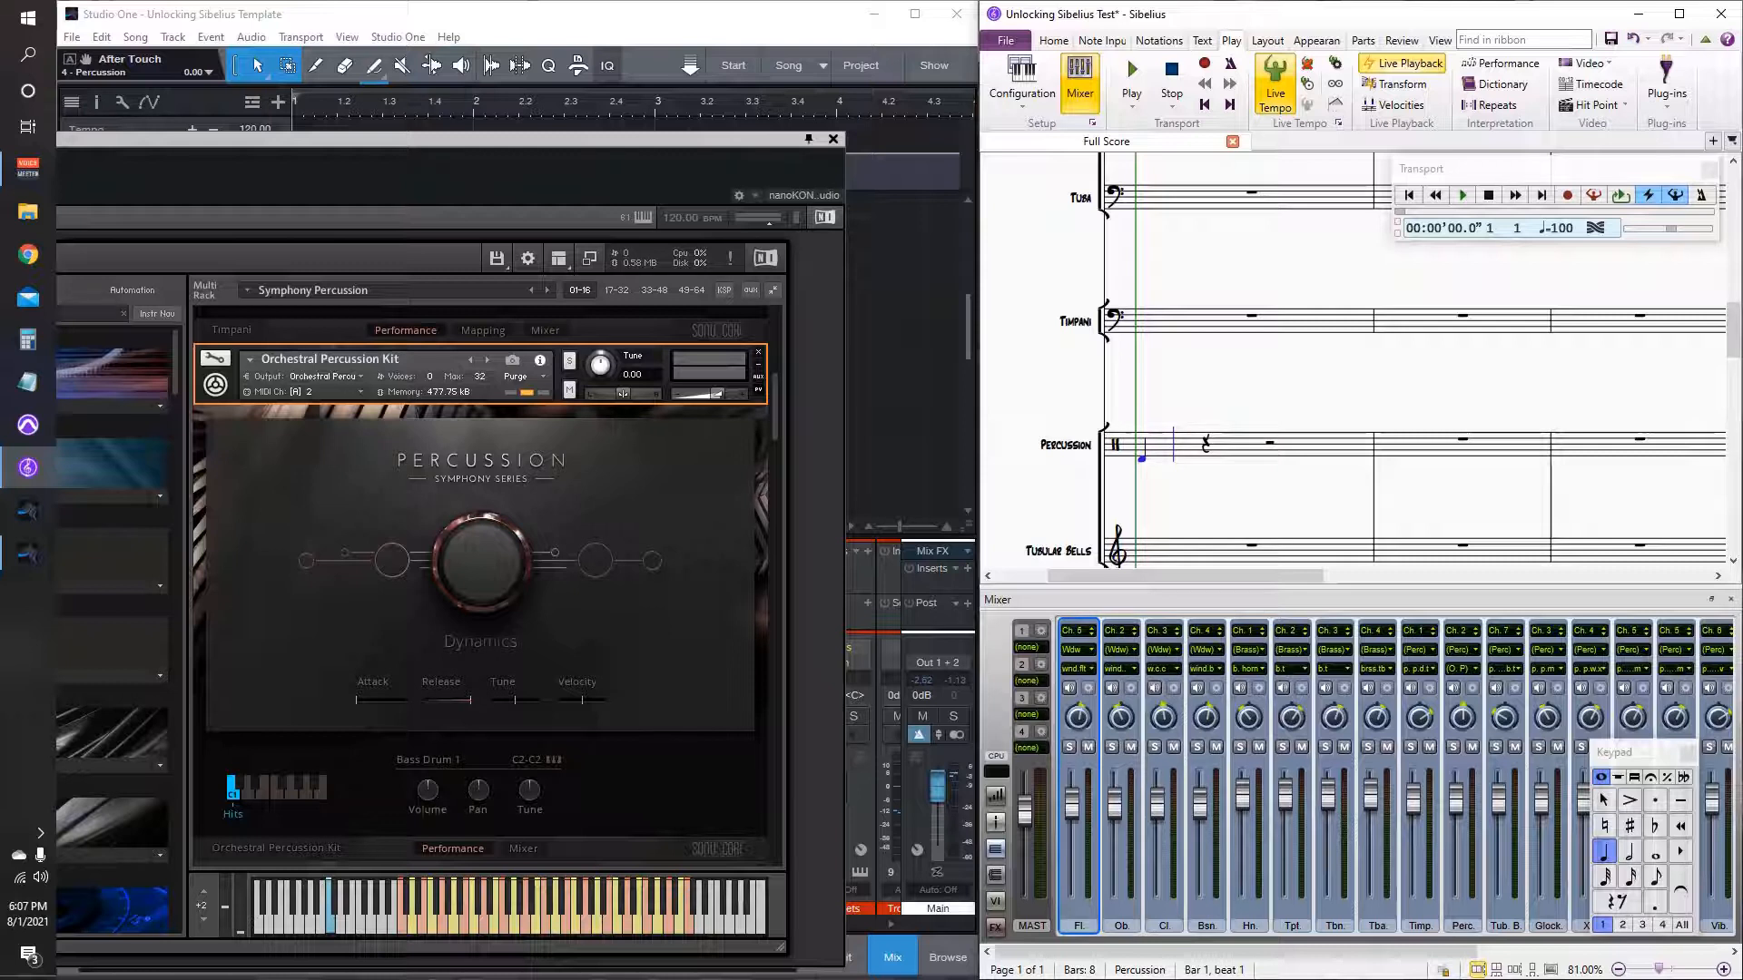
{"action": "key", "text": "a"}
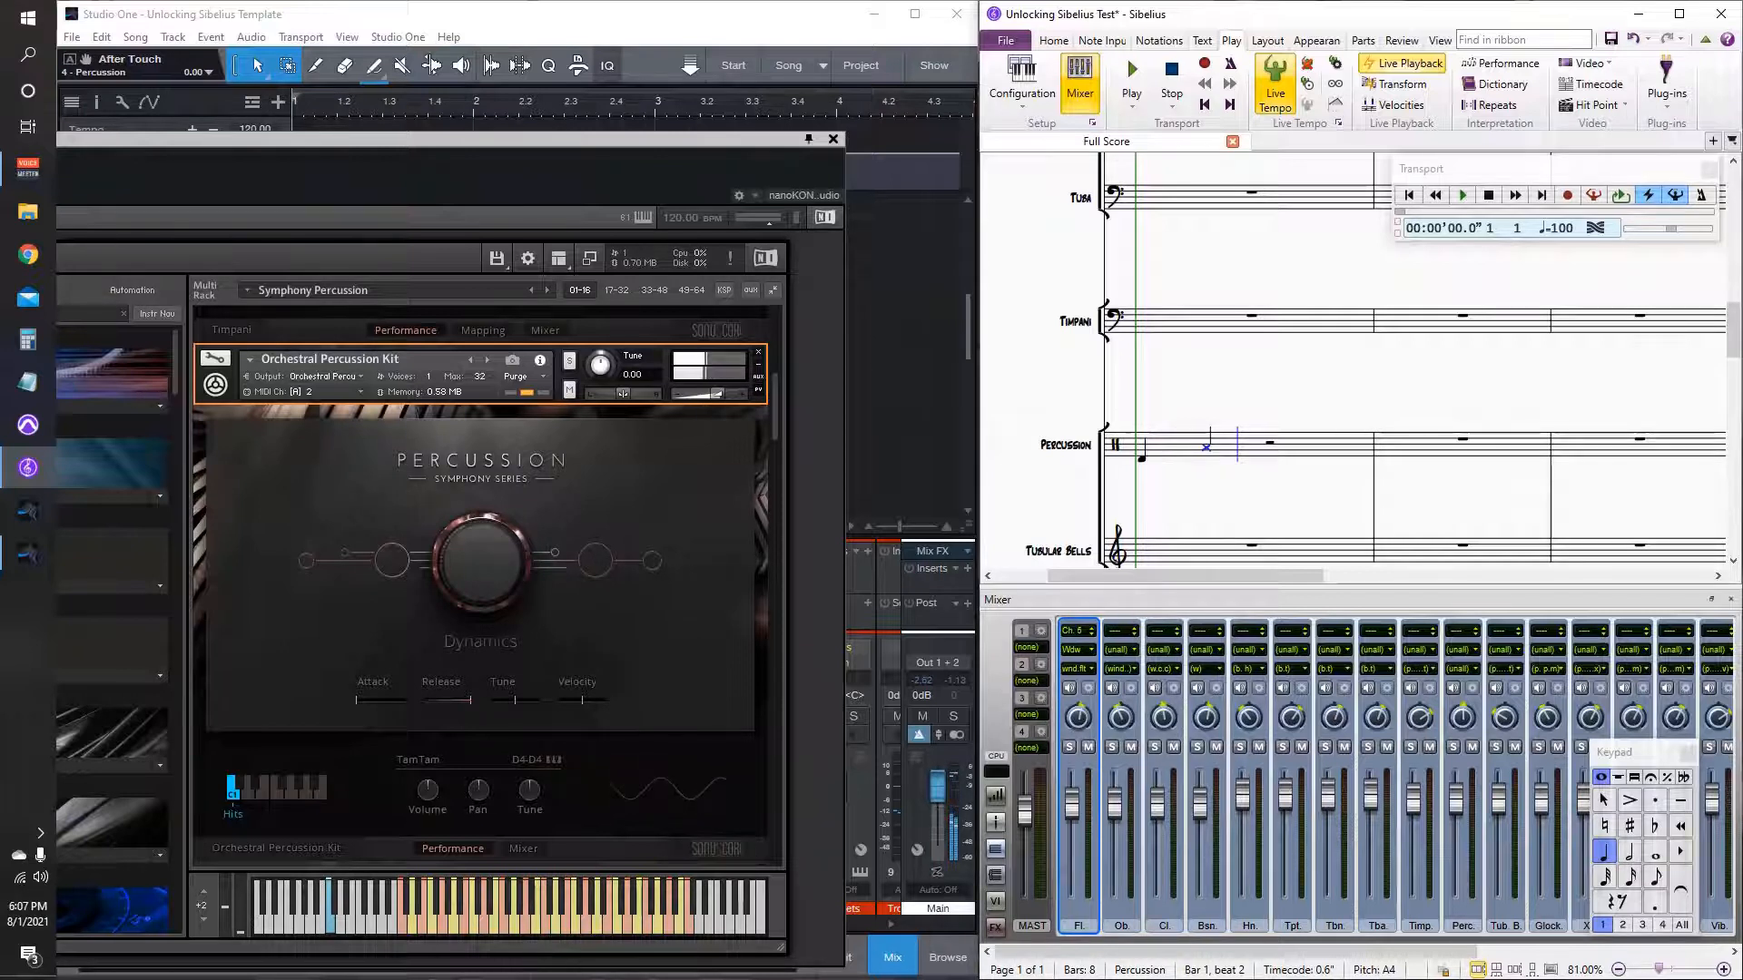
{"action": "key", "text": "a"}
{"action": "key", "text": "Right"}
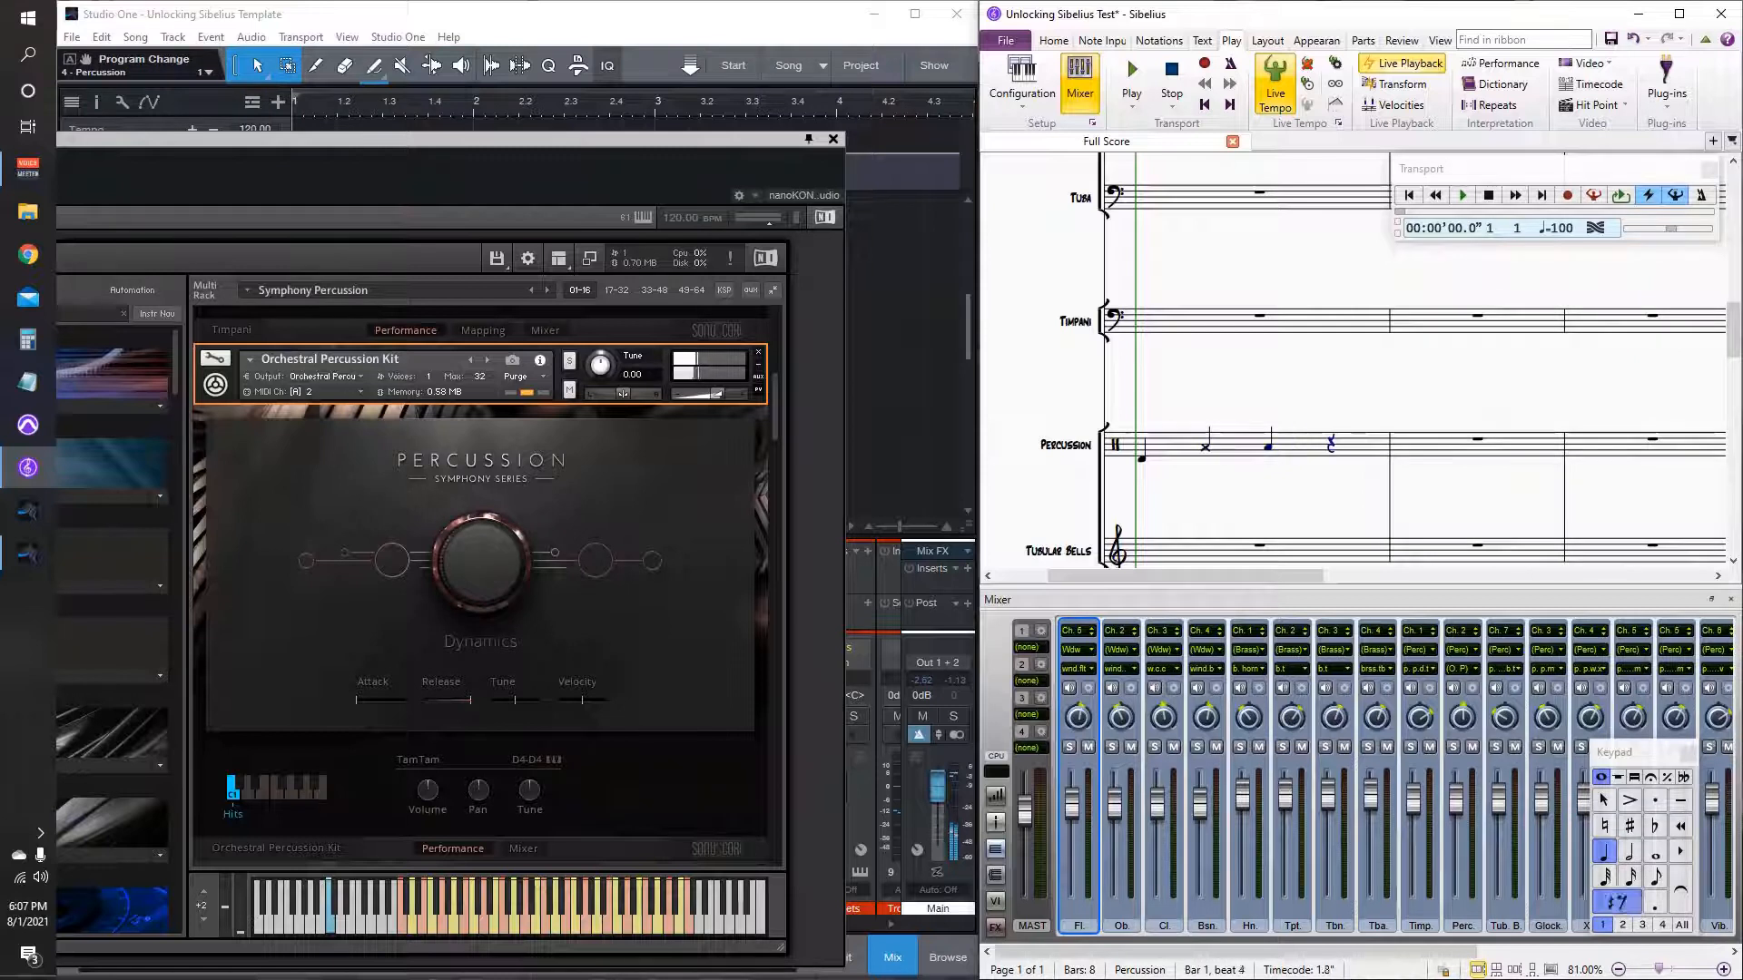
Step: Audition the beat 3 note in bar 1 of the Percussion staff repeatedly to check its sound
{"action": "key", "text": "Left"}
{"action": "key", "text": "Right"}
{"action": "key", "text": "Left"}
{"action": "key", "text": "Right"}
{"action": "key", "text": "Left"}
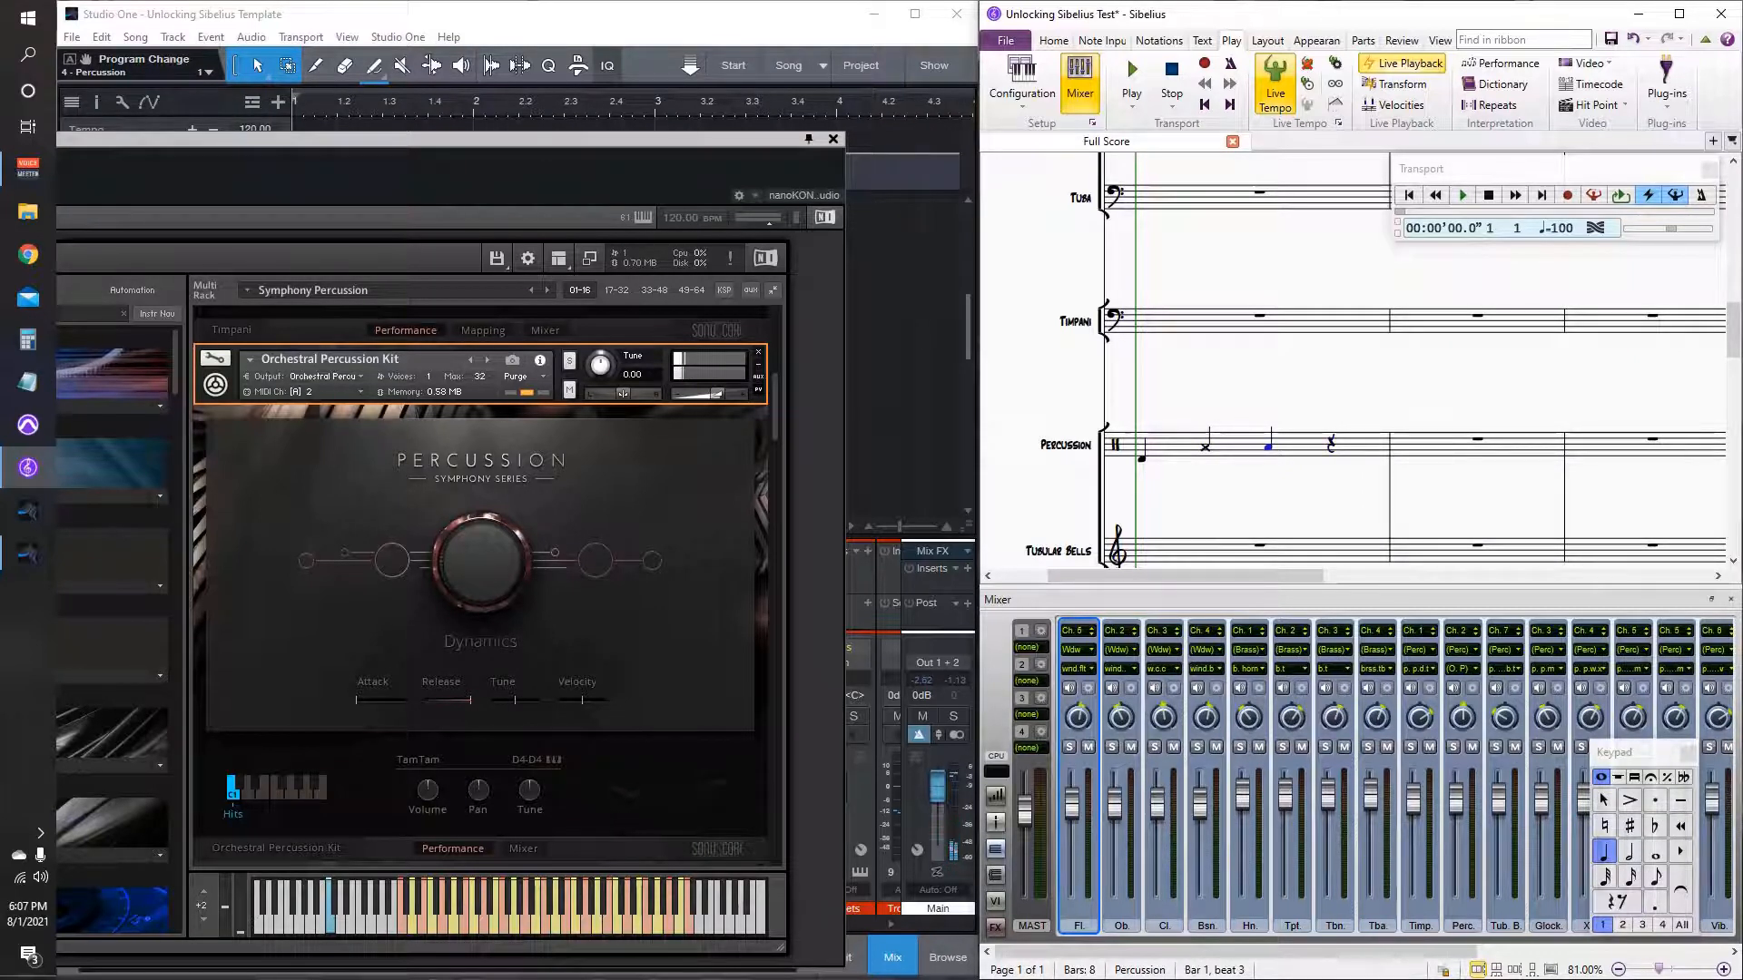
{"action": "key", "text": "Right"}
{"action": "key", "text": "Left"}
{"action": "key", "text": "Right"}
{"action": "key", "text": "Left"}
{"action": "key", "text": "Right"}
{"action": "key", "text": "Left"}
Step: Clear all the test notes from bar 1 of the Percussion staff
{"action": "left_click", "coordinate": [1360, 444]}
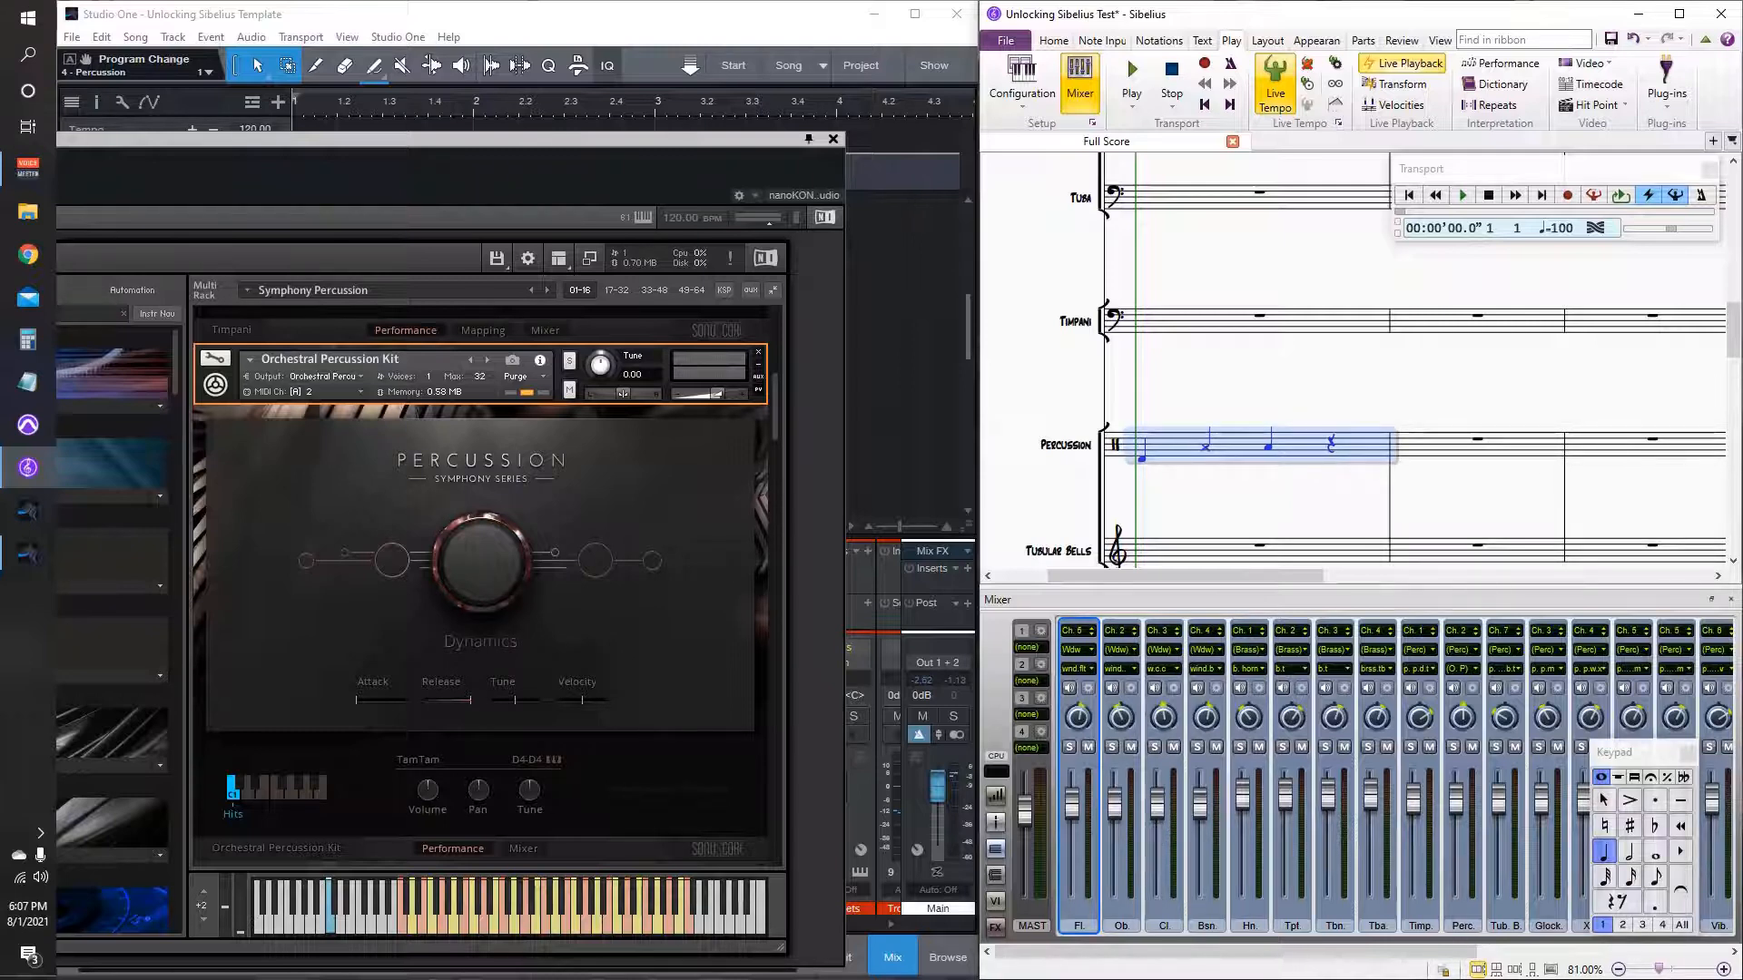
{"action": "key", "text": "Delete"}
{"action": "key", "text": "Escape"}
Step: Switch to Studio One, close the Symphony Percussion instrument window, and return to the string staves in Sibelius
{"action": "scroll", "coordinate": [1353, 363], "scroll_direction": "down", "scroll_amount": 5}
{"action": "scroll", "coordinate": [1353, 363], "scroll_direction": "down", "scroll_amount": 8}
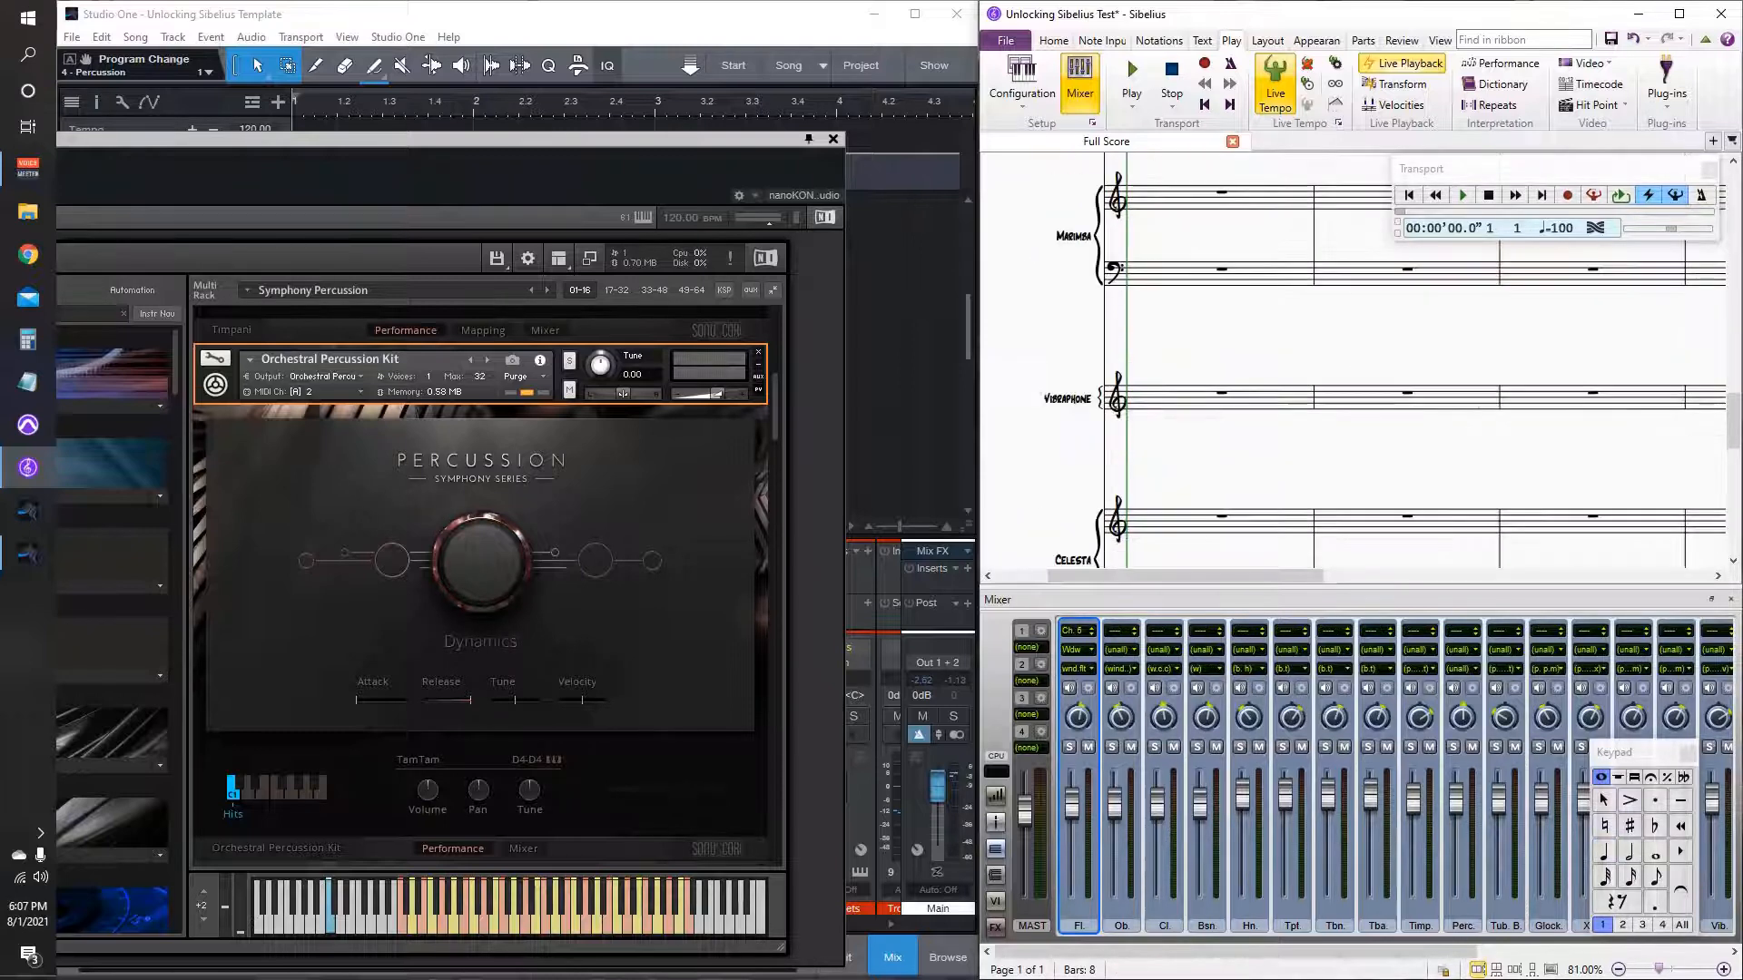
{"action": "scroll", "coordinate": [1352, 364], "scroll_direction": "up", "scroll_amount": 3}
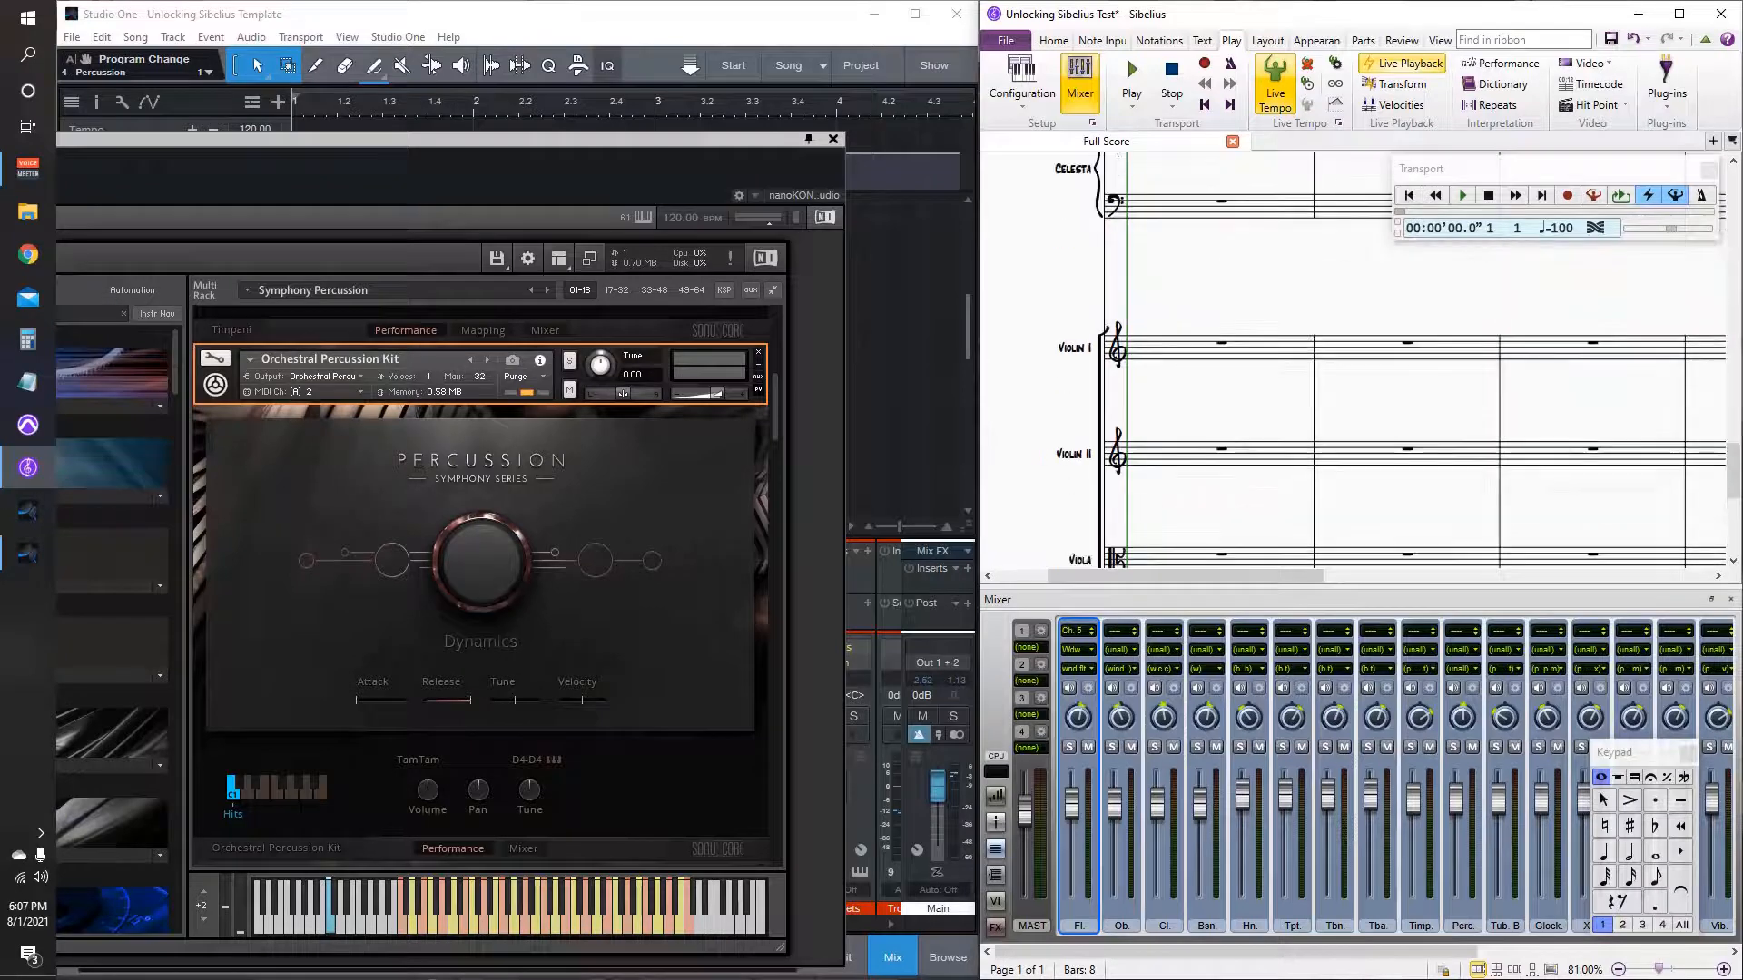
{"action": "key", "text": "alt+Tab"}
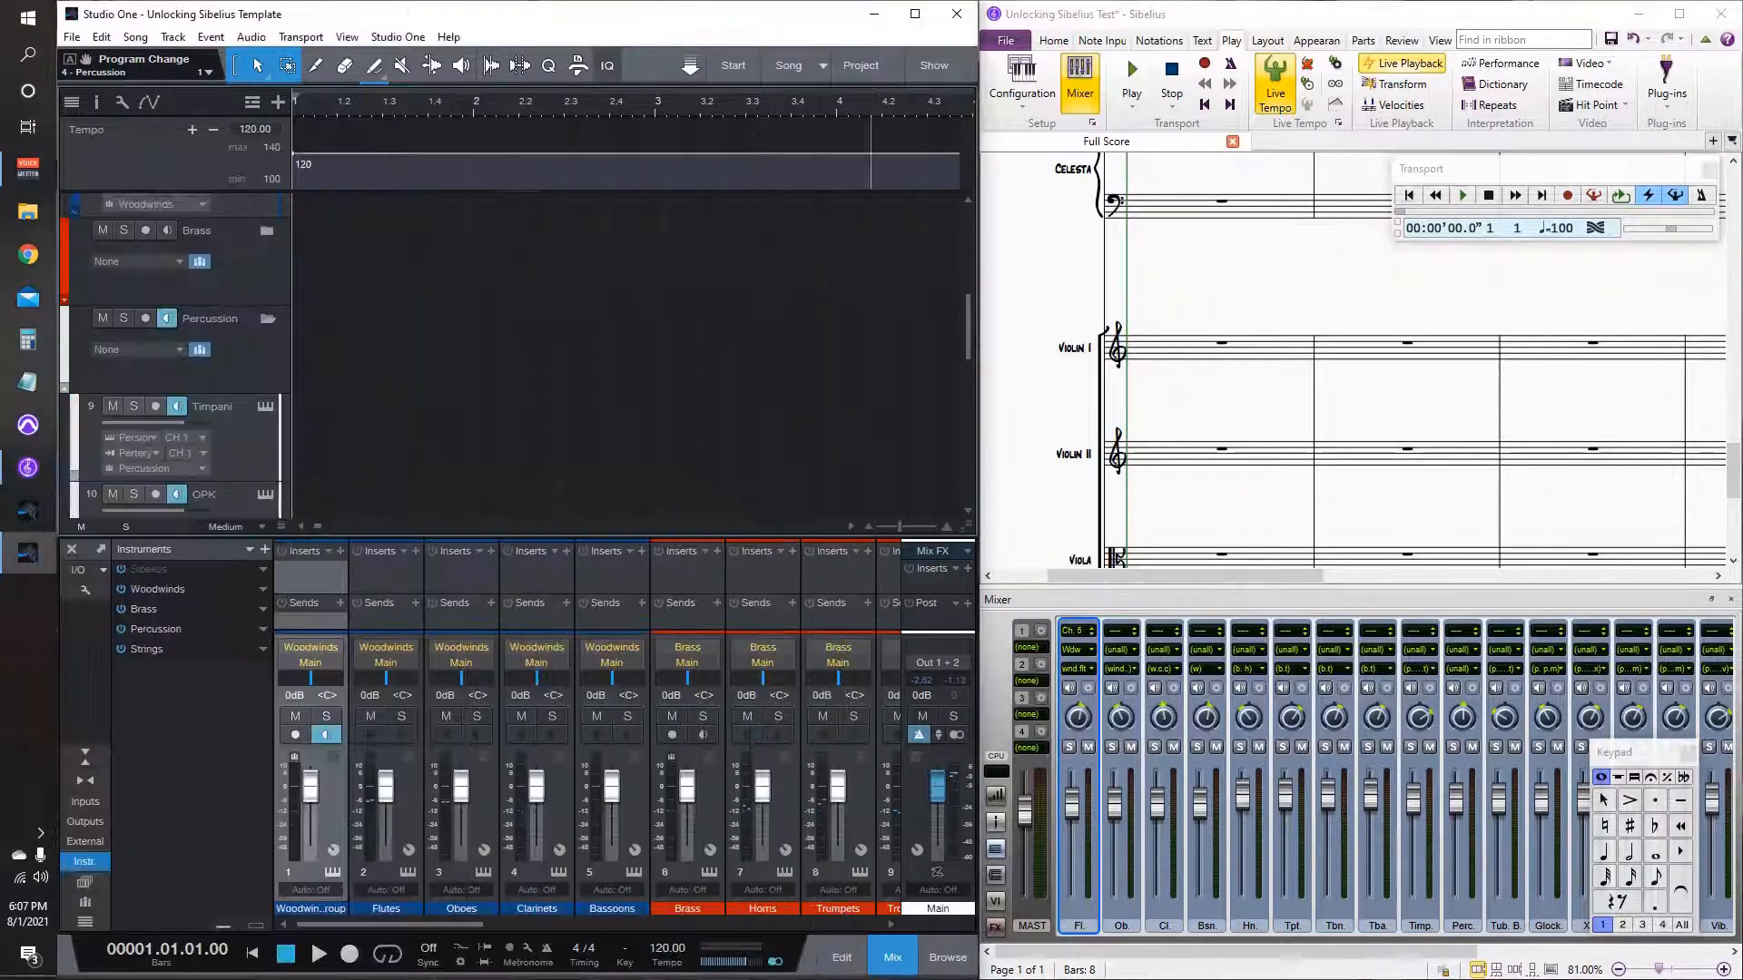
{"action": "left_click", "coordinate": [833, 139]}
{"action": "key", "text": "alt+Tab"}
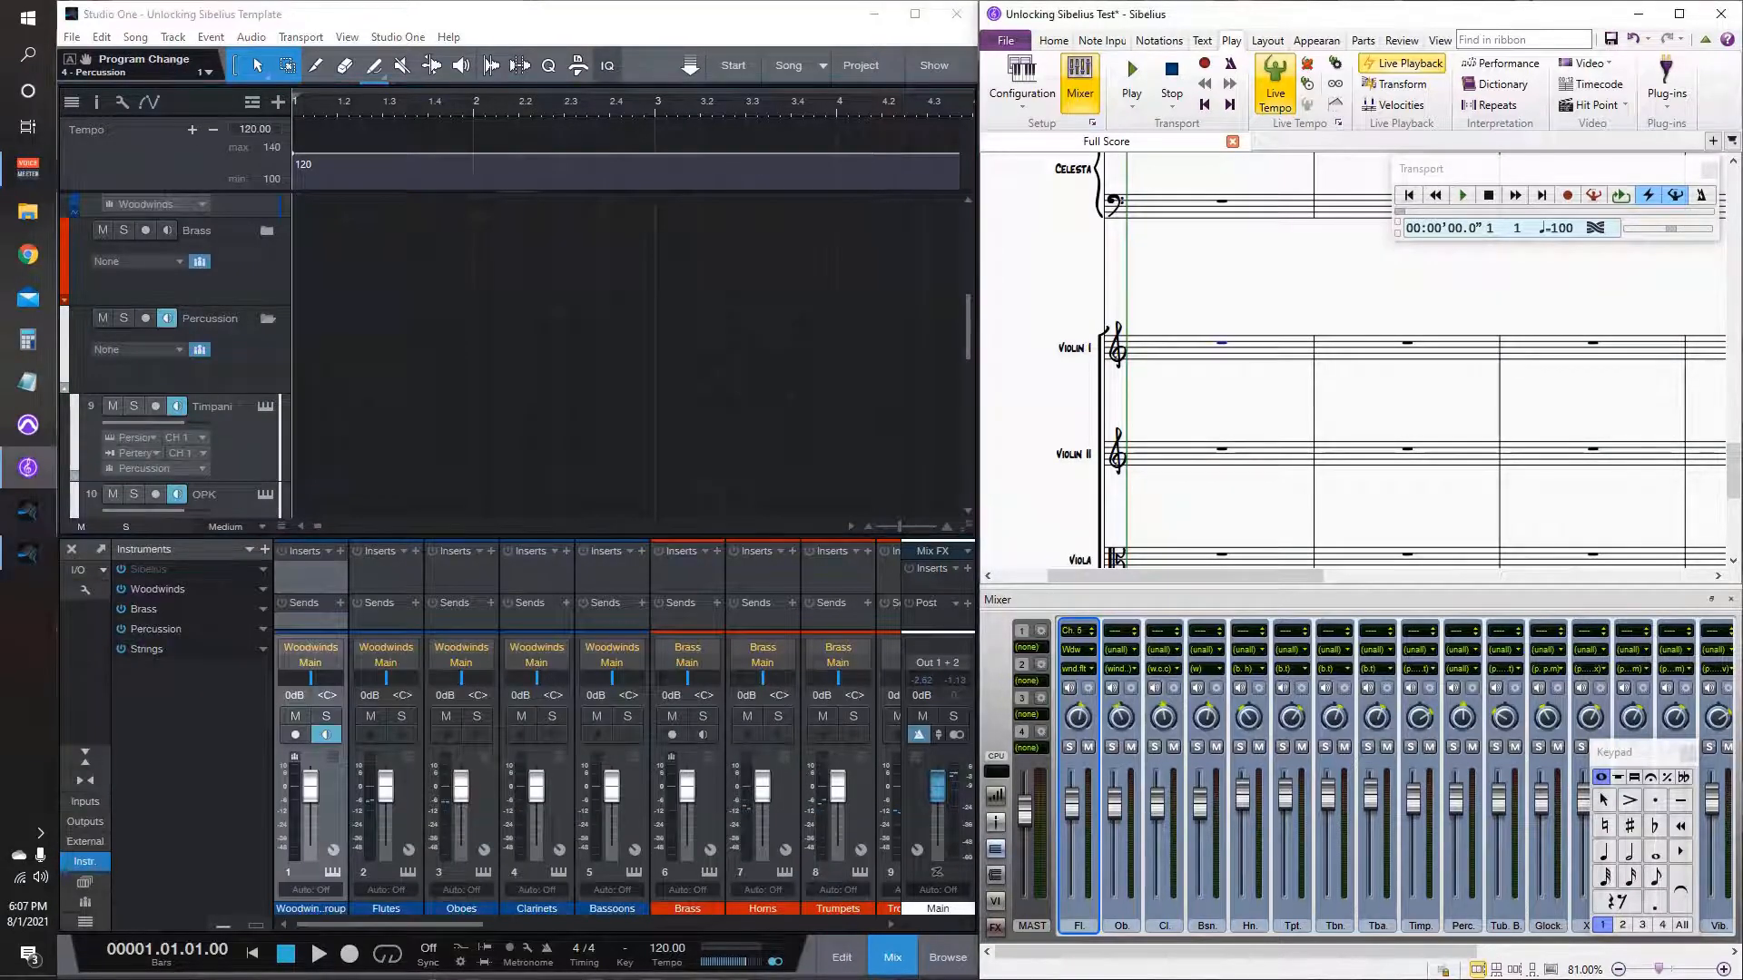
Step: Enter one four-note whole-note chord in each of bars 1 to 8 of the Violin I staff
{"action": "left_click", "coordinate": [1216, 354]}
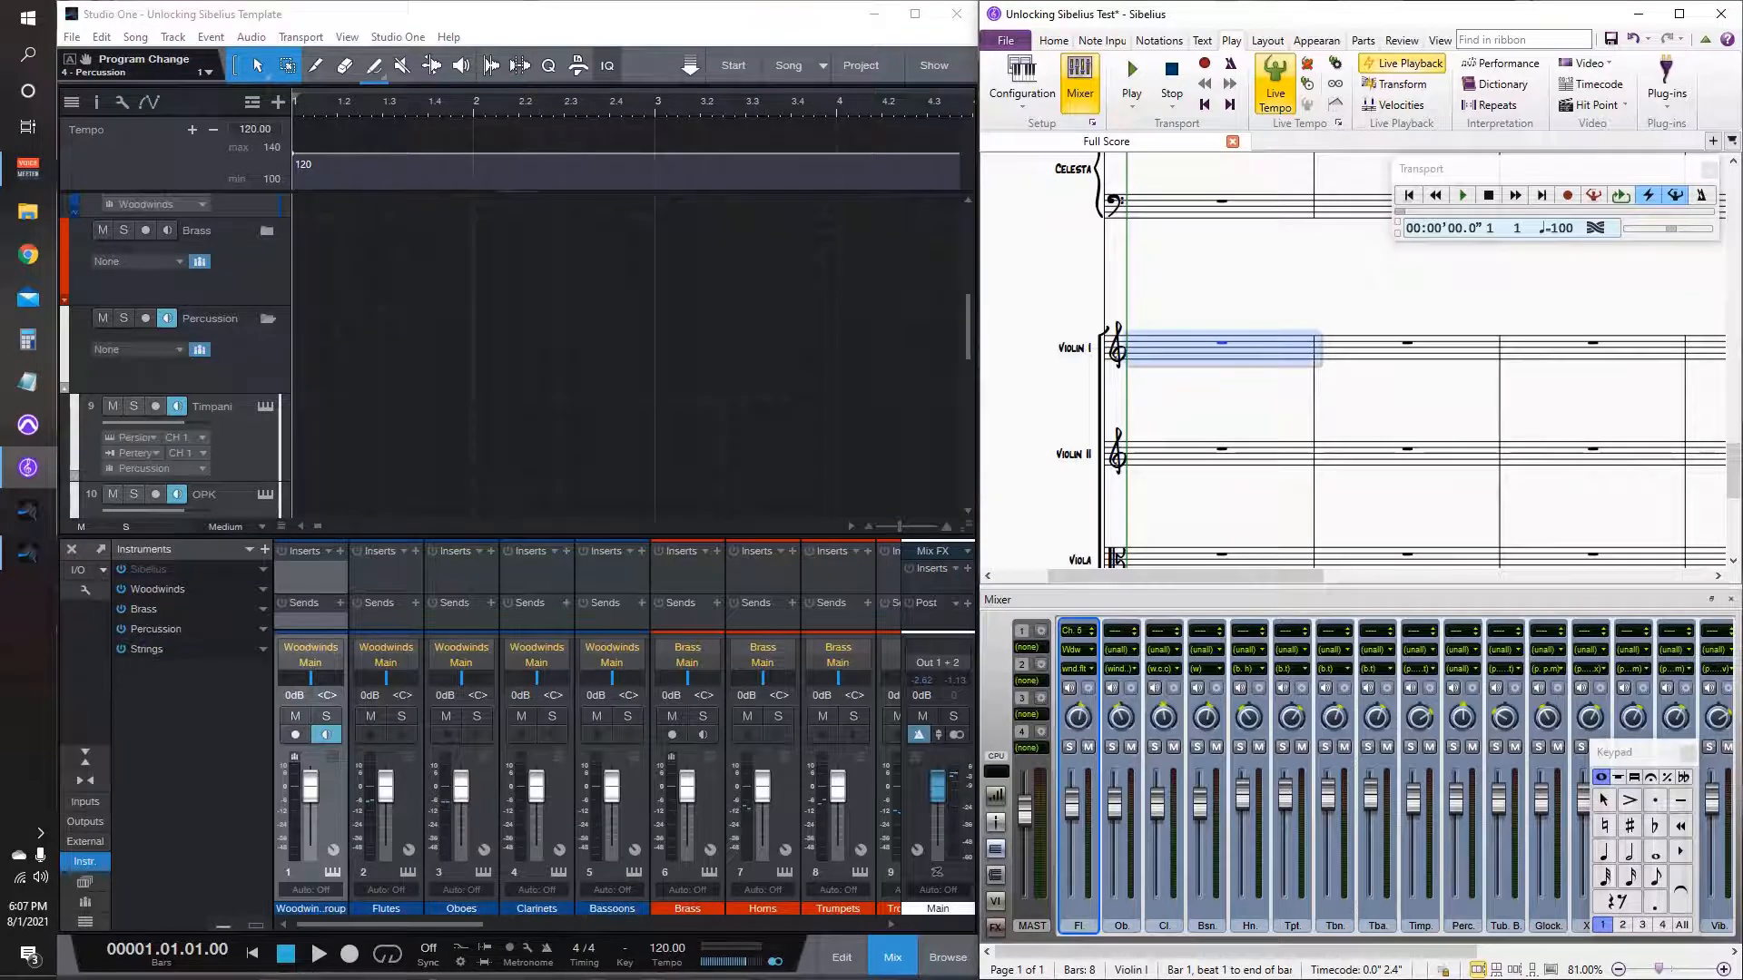
{"action": "key", "text": "KP_6"}
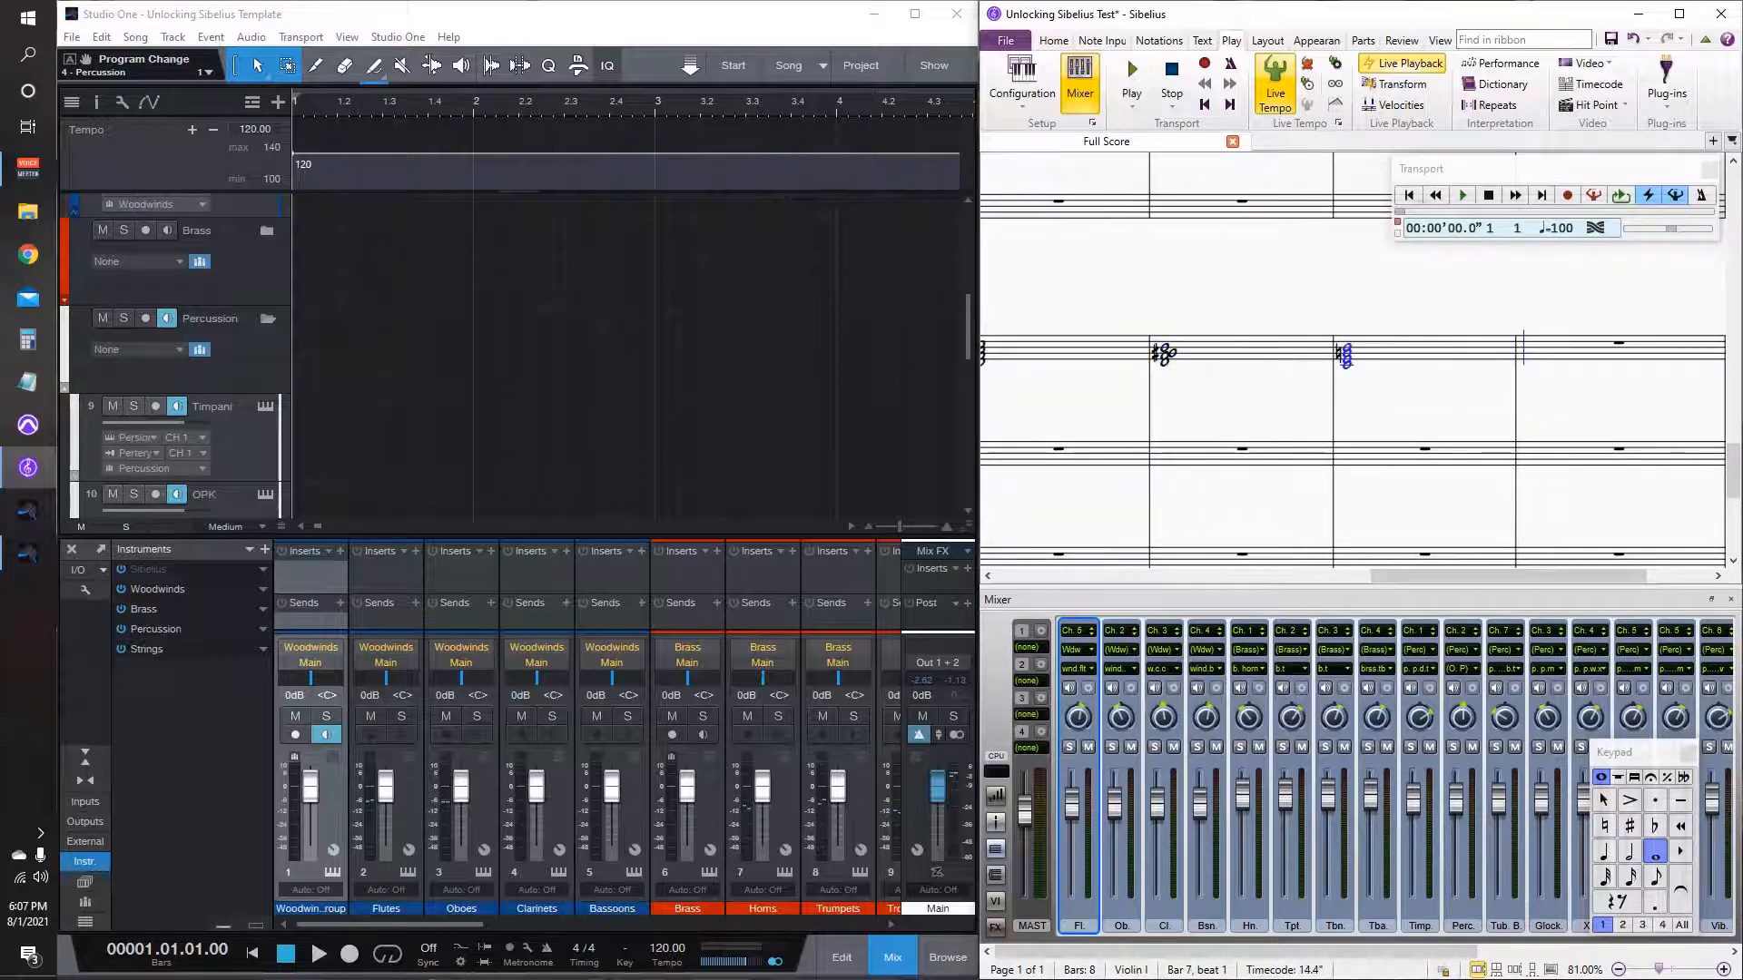
{"action": "key", "text": "Escape"}
{"action": "key", "text": "Left"}
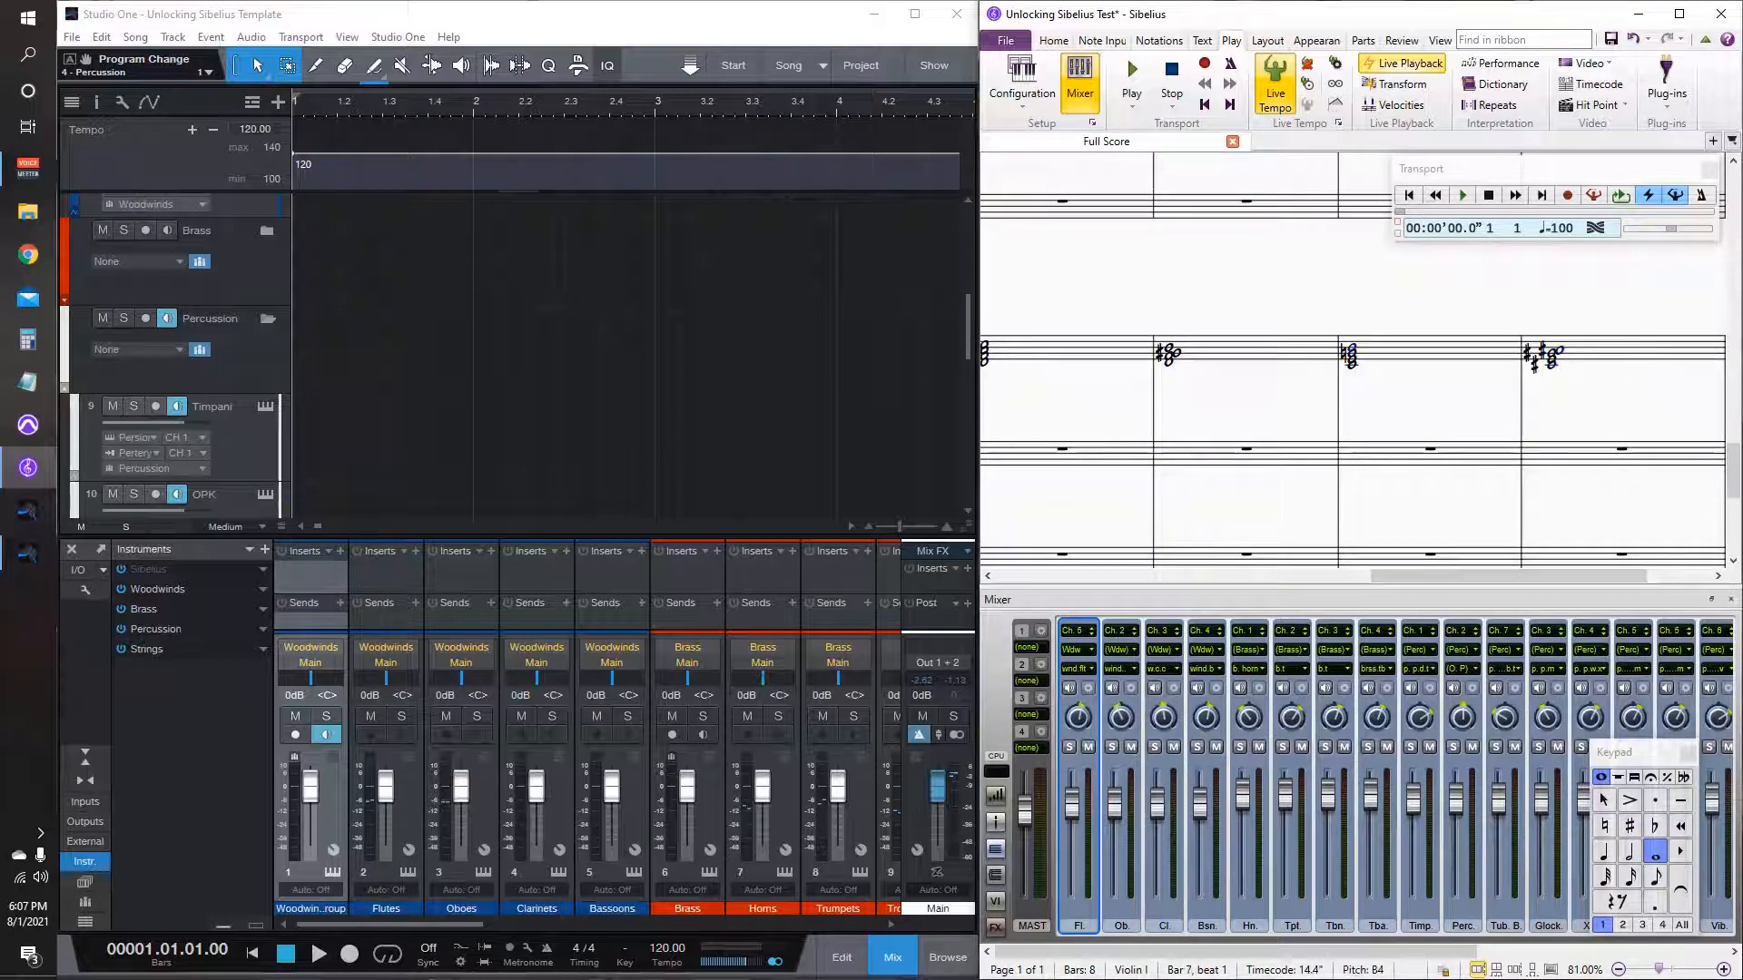
Step: Select the full Violin I line and maximize the score window with the Mixer hidden
{"action": "triple_click", "coordinate": [1639, 352]}
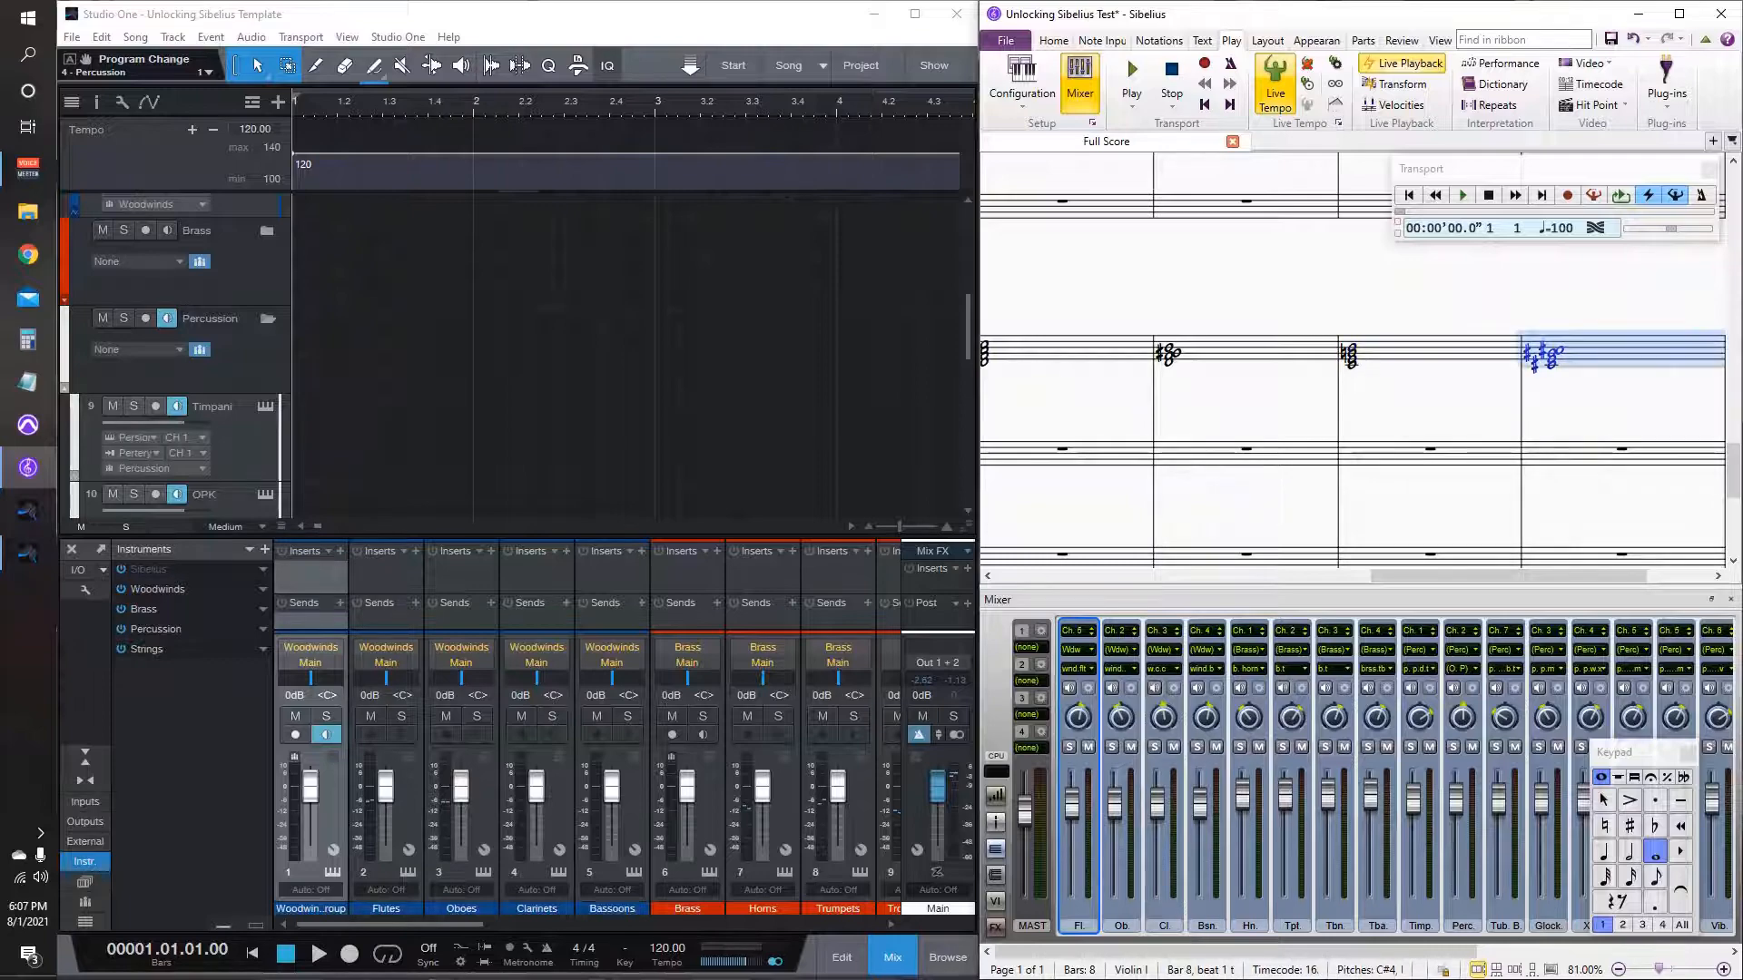
{"action": "scroll", "coordinate": [1639, 352], "scroll_direction": "left", "scroll_amount": 3}
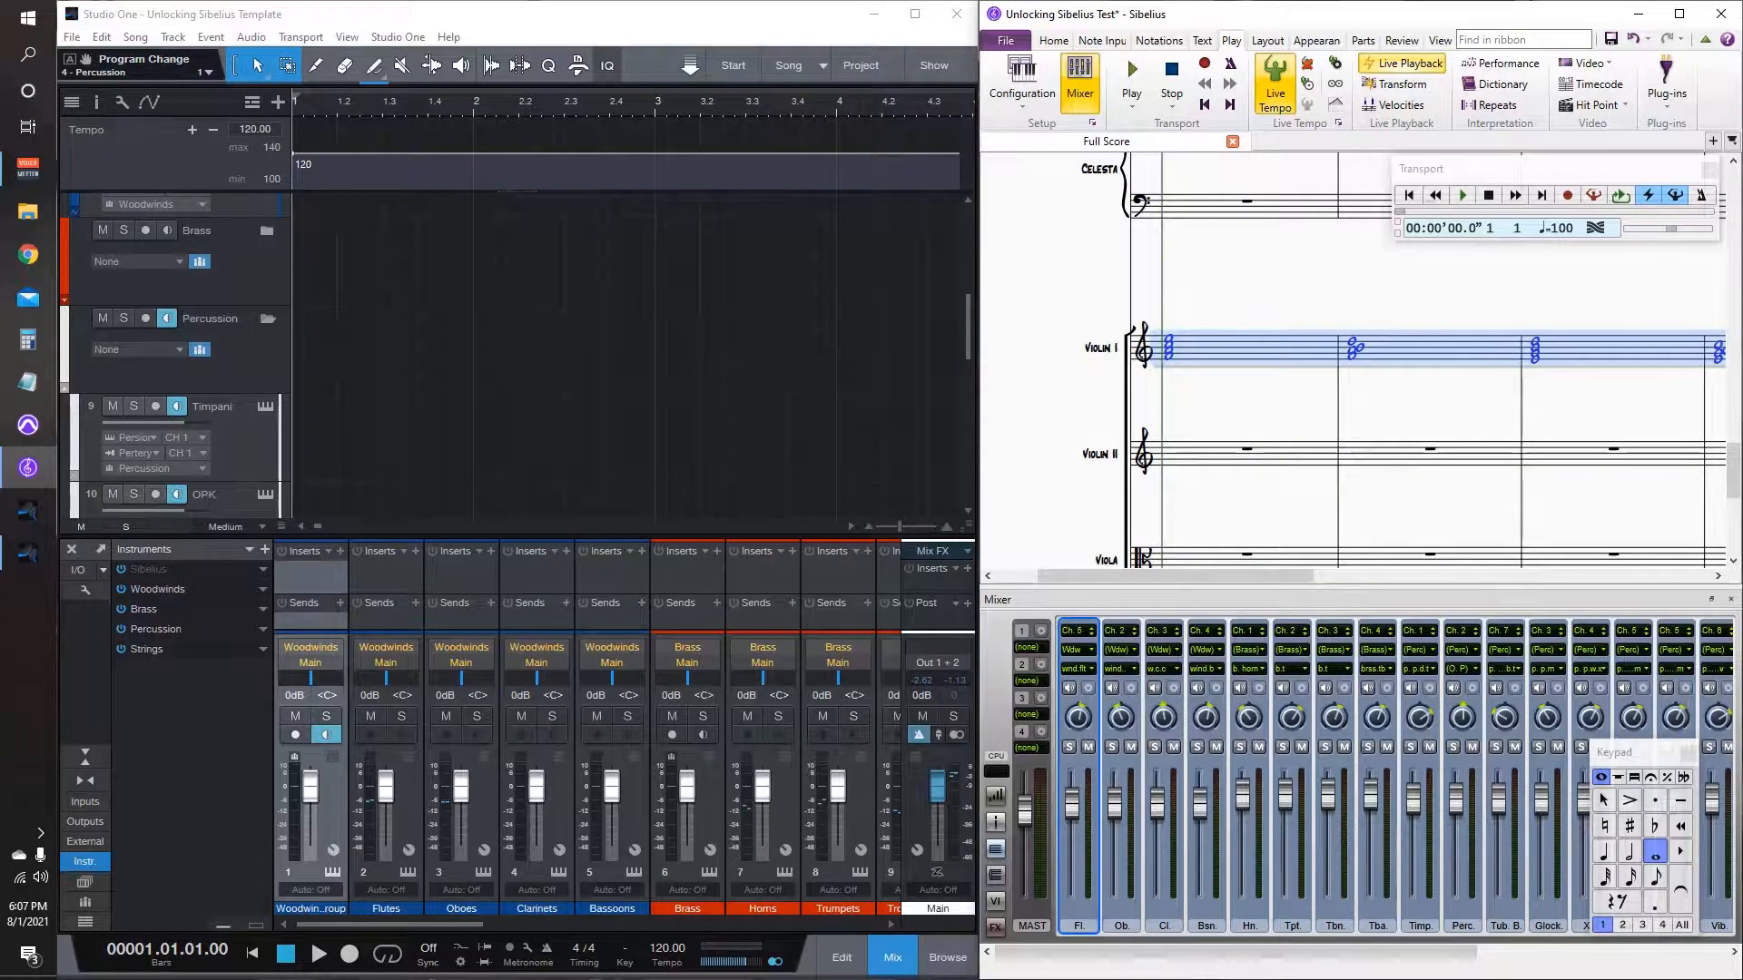
{"action": "left_click", "coordinate": [1678, 13]}
{"action": "key", "text": "m"}
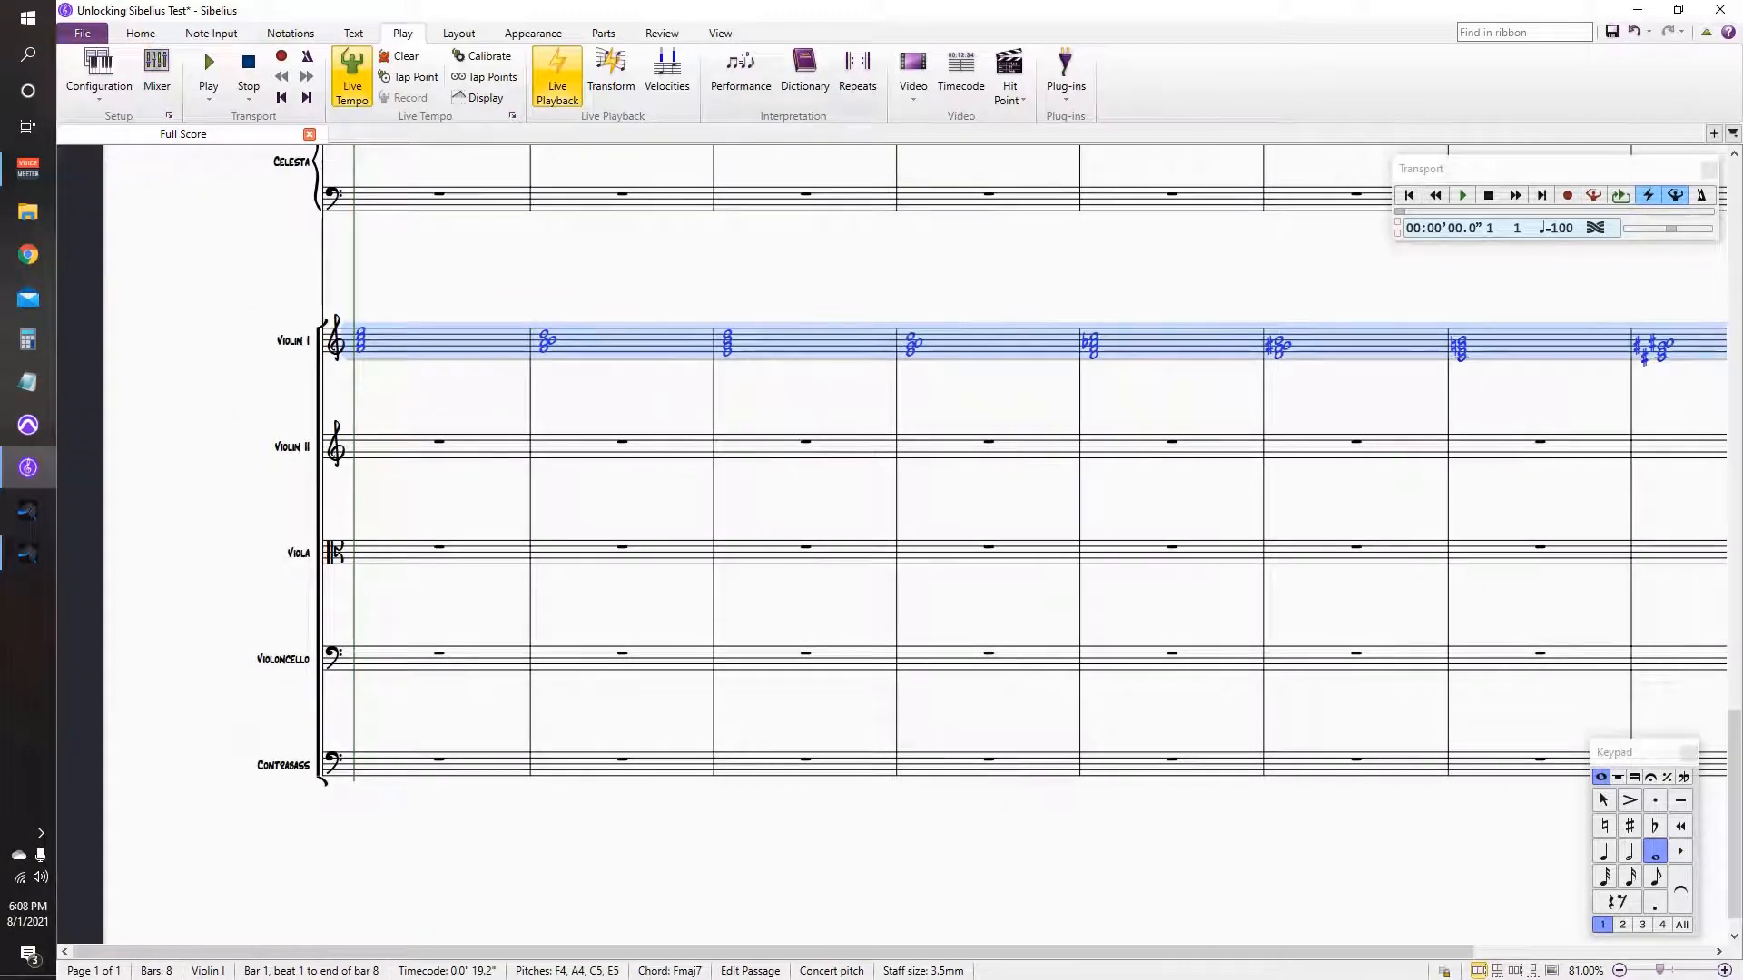
Step: In Studio One, collapse the Percussion folder and switch input monitoring from the Percussion folder to the Strings folder
{"action": "left_click", "coordinate": [28, 554]}
{"action": "scroll", "coordinate": [175, 363], "scroll_direction": "down", "scroll_amount": 3}
{"action": "scroll", "coordinate": [175, 363], "scroll_direction": "up", "scroll_amount": 3}
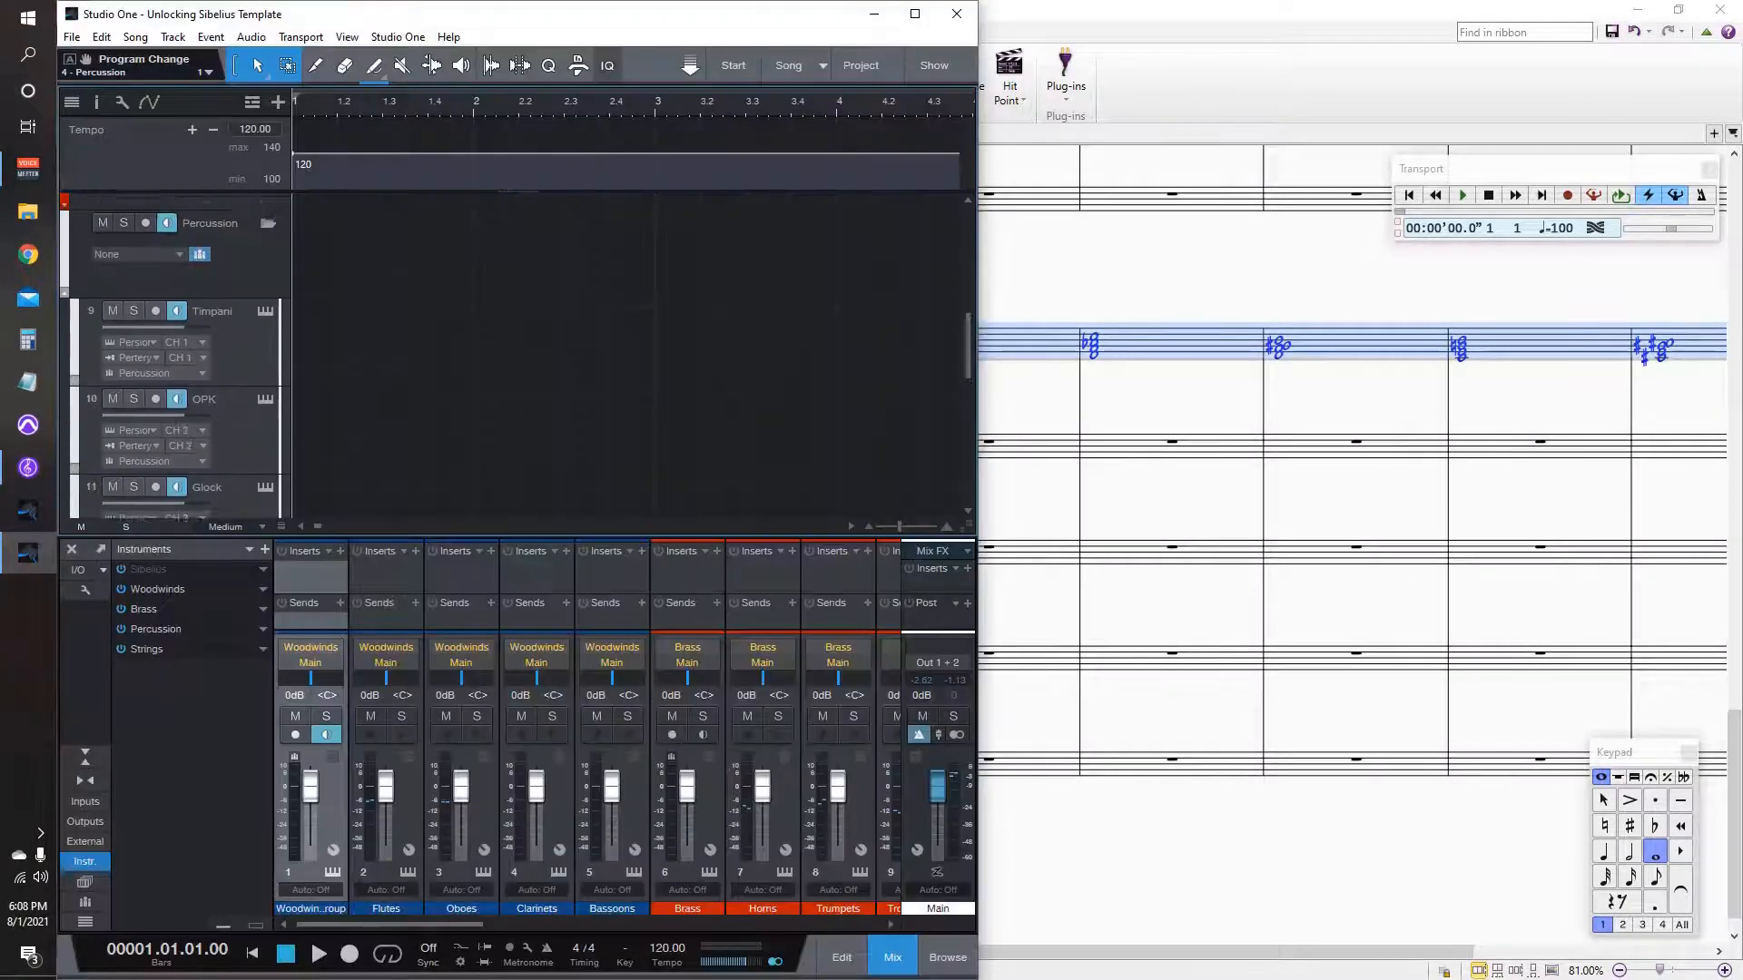
{"action": "left_click", "coordinate": [268, 291]}
{"action": "left_click", "coordinate": [167, 318]}
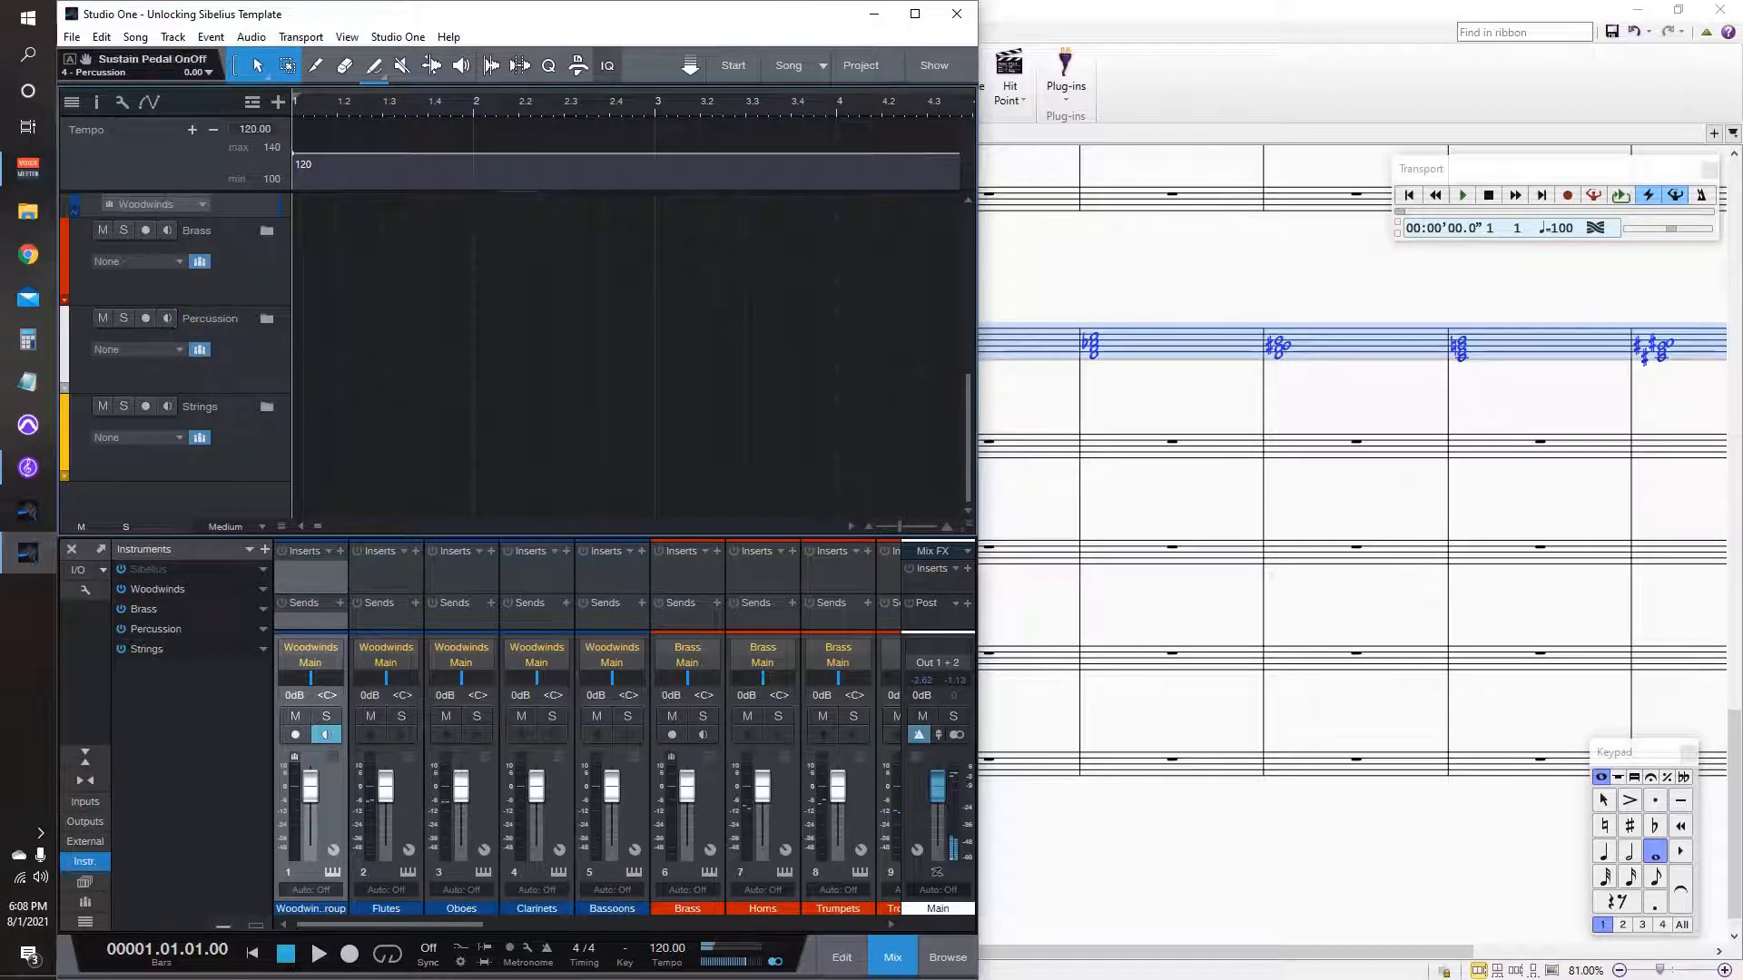
{"action": "left_click", "coordinate": [167, 407]}
Step: Back in Sibelius, explode the eight bars of Violin I chords into 4 existing staves: Violin I, Violin II, Viola and Violoncello
{"action": "left_click", "coordinate": [1171, 397]}
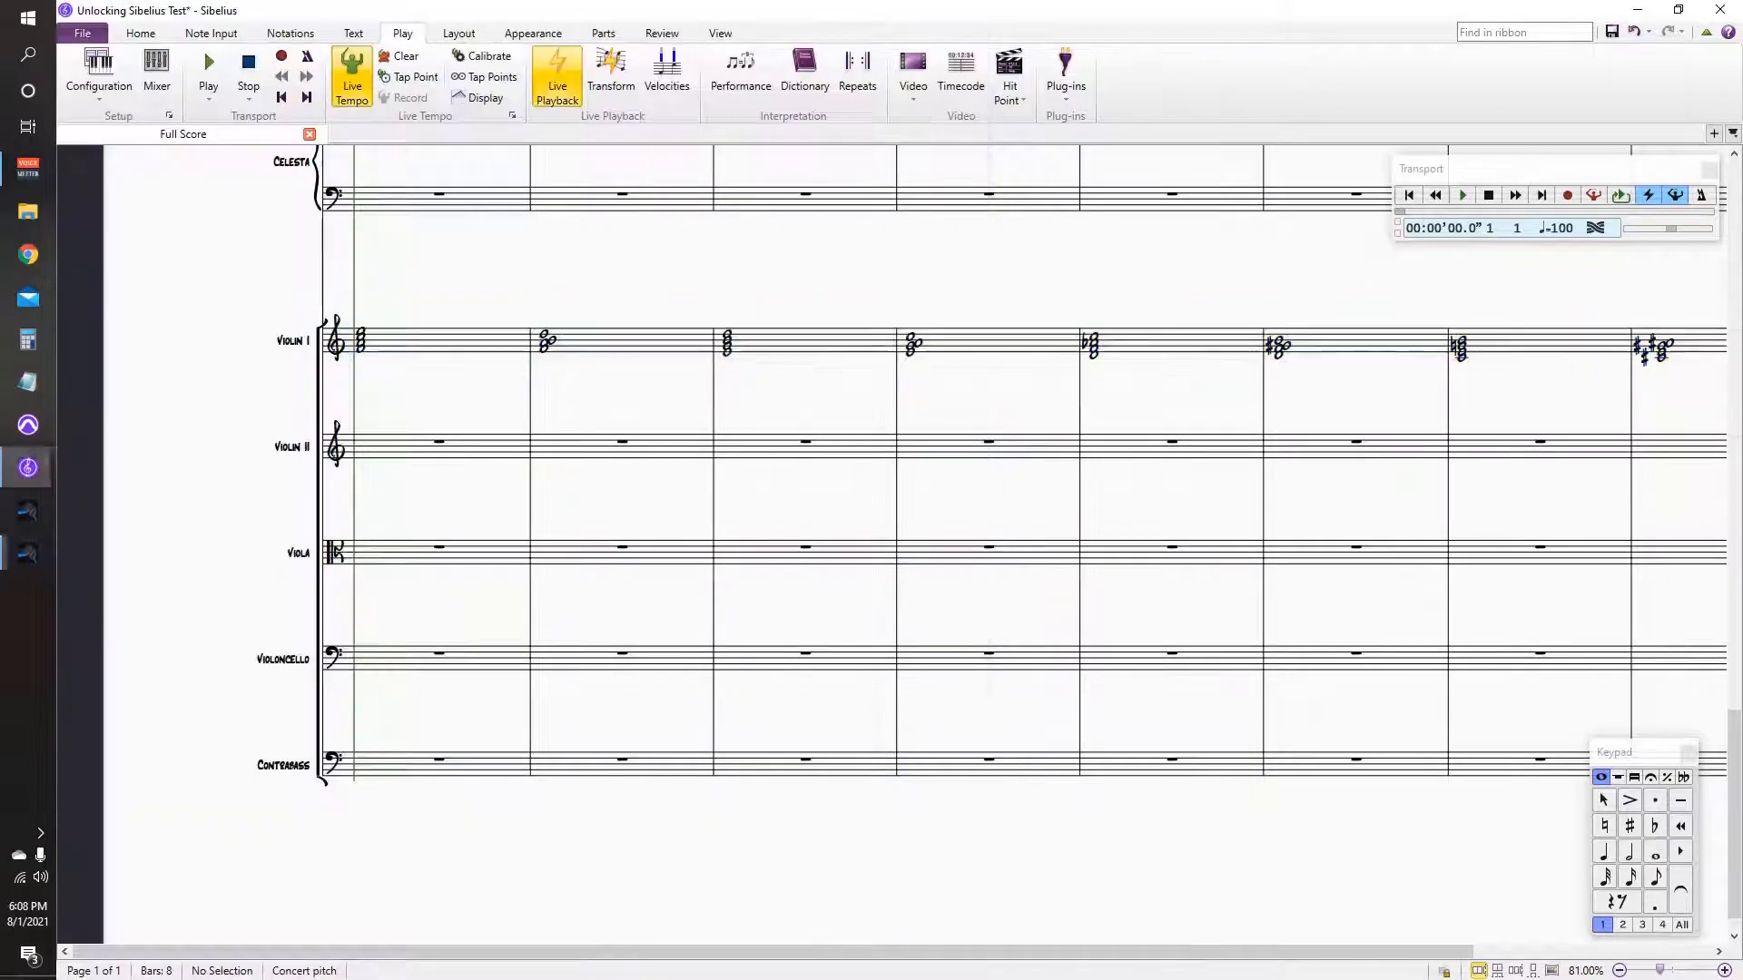
{"action": "double_click", "coordinate": [444, 341]}
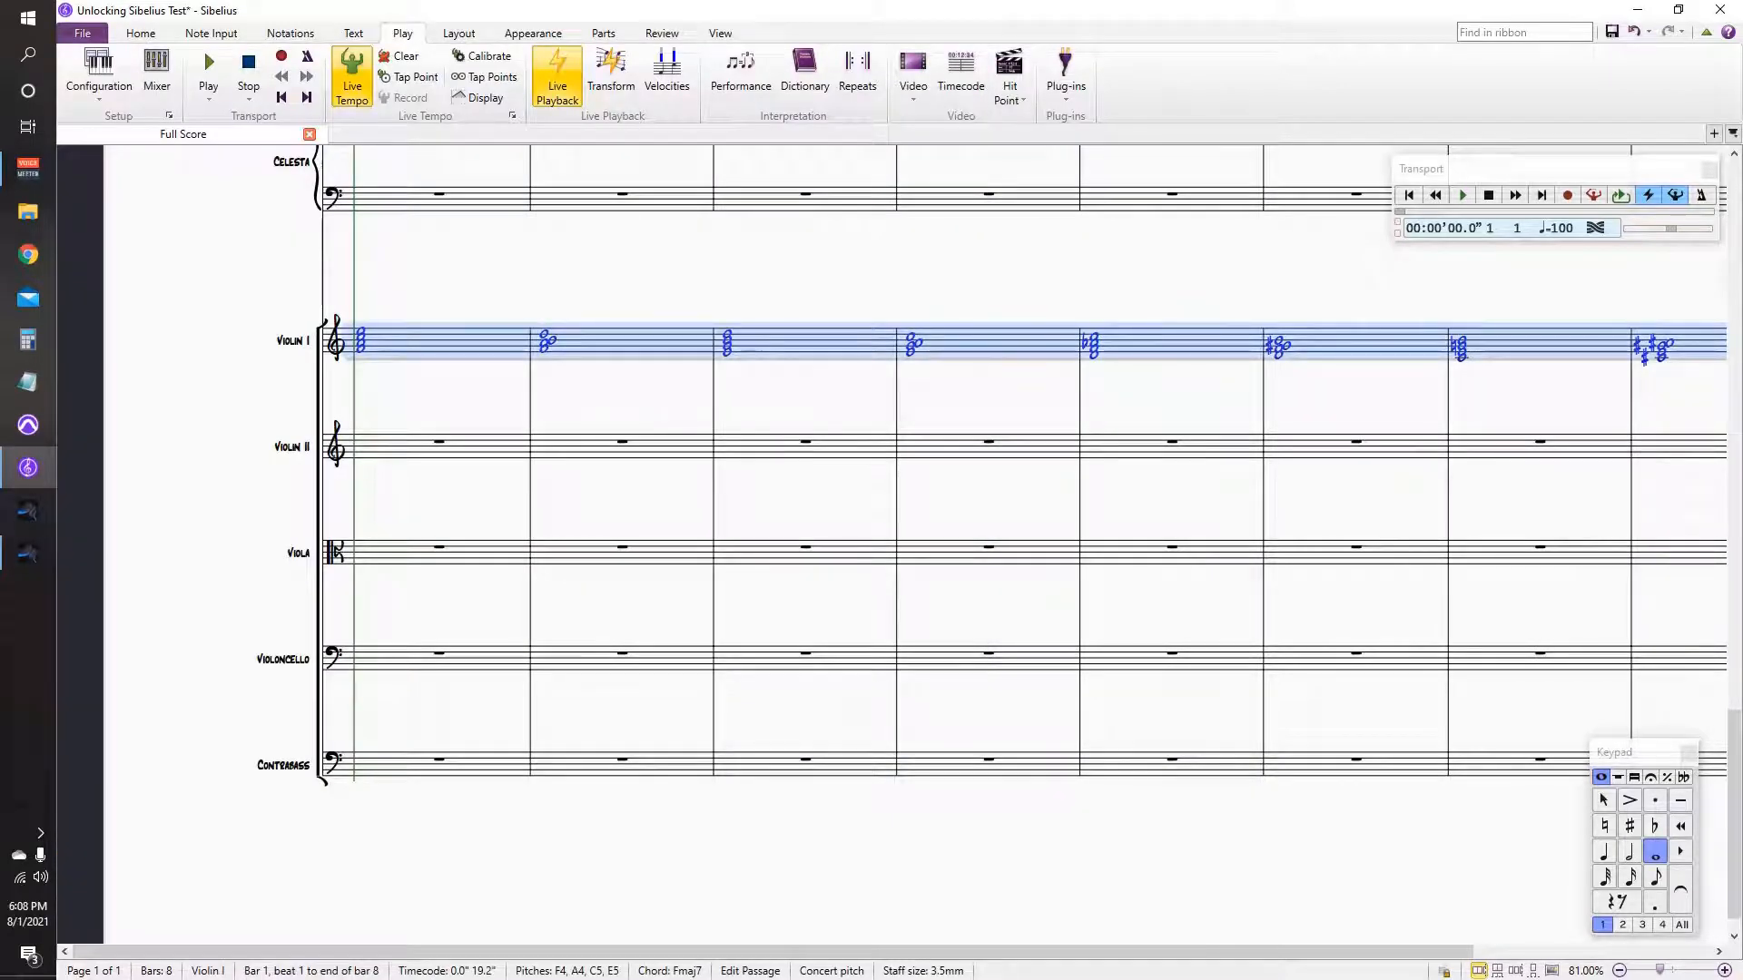
{"action": "left_click", "coordinate": [210, 33]}
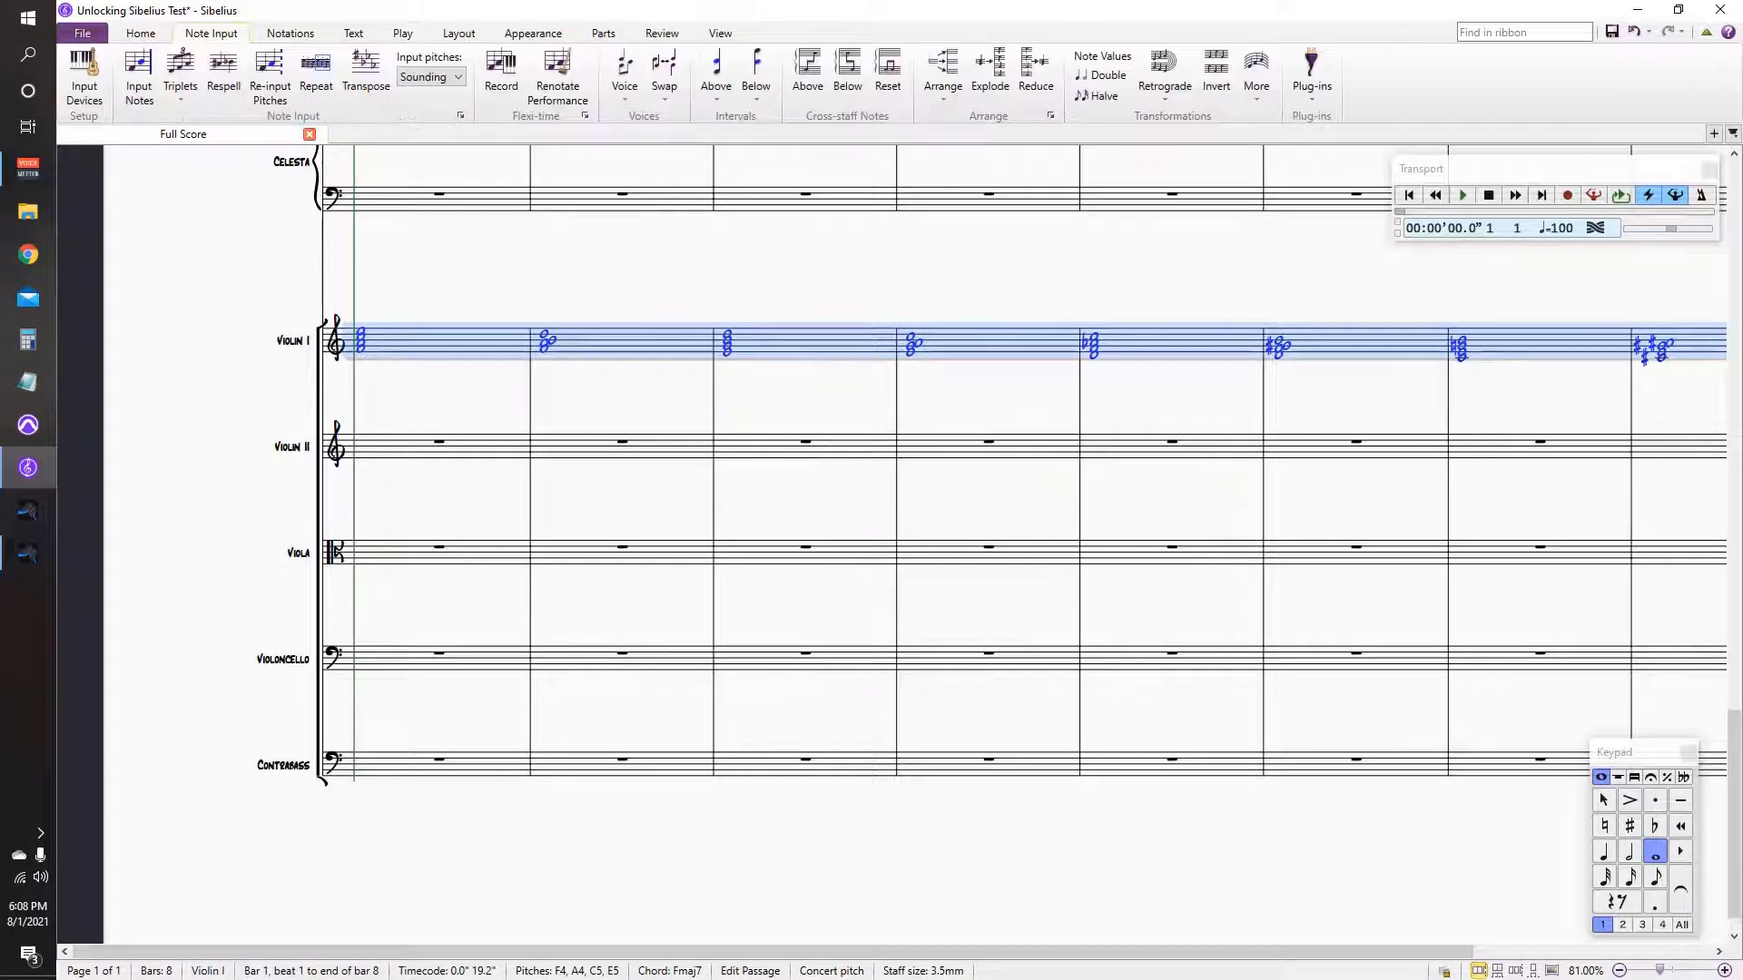
{"action": "left_click", "coordinate": [990, 66]}
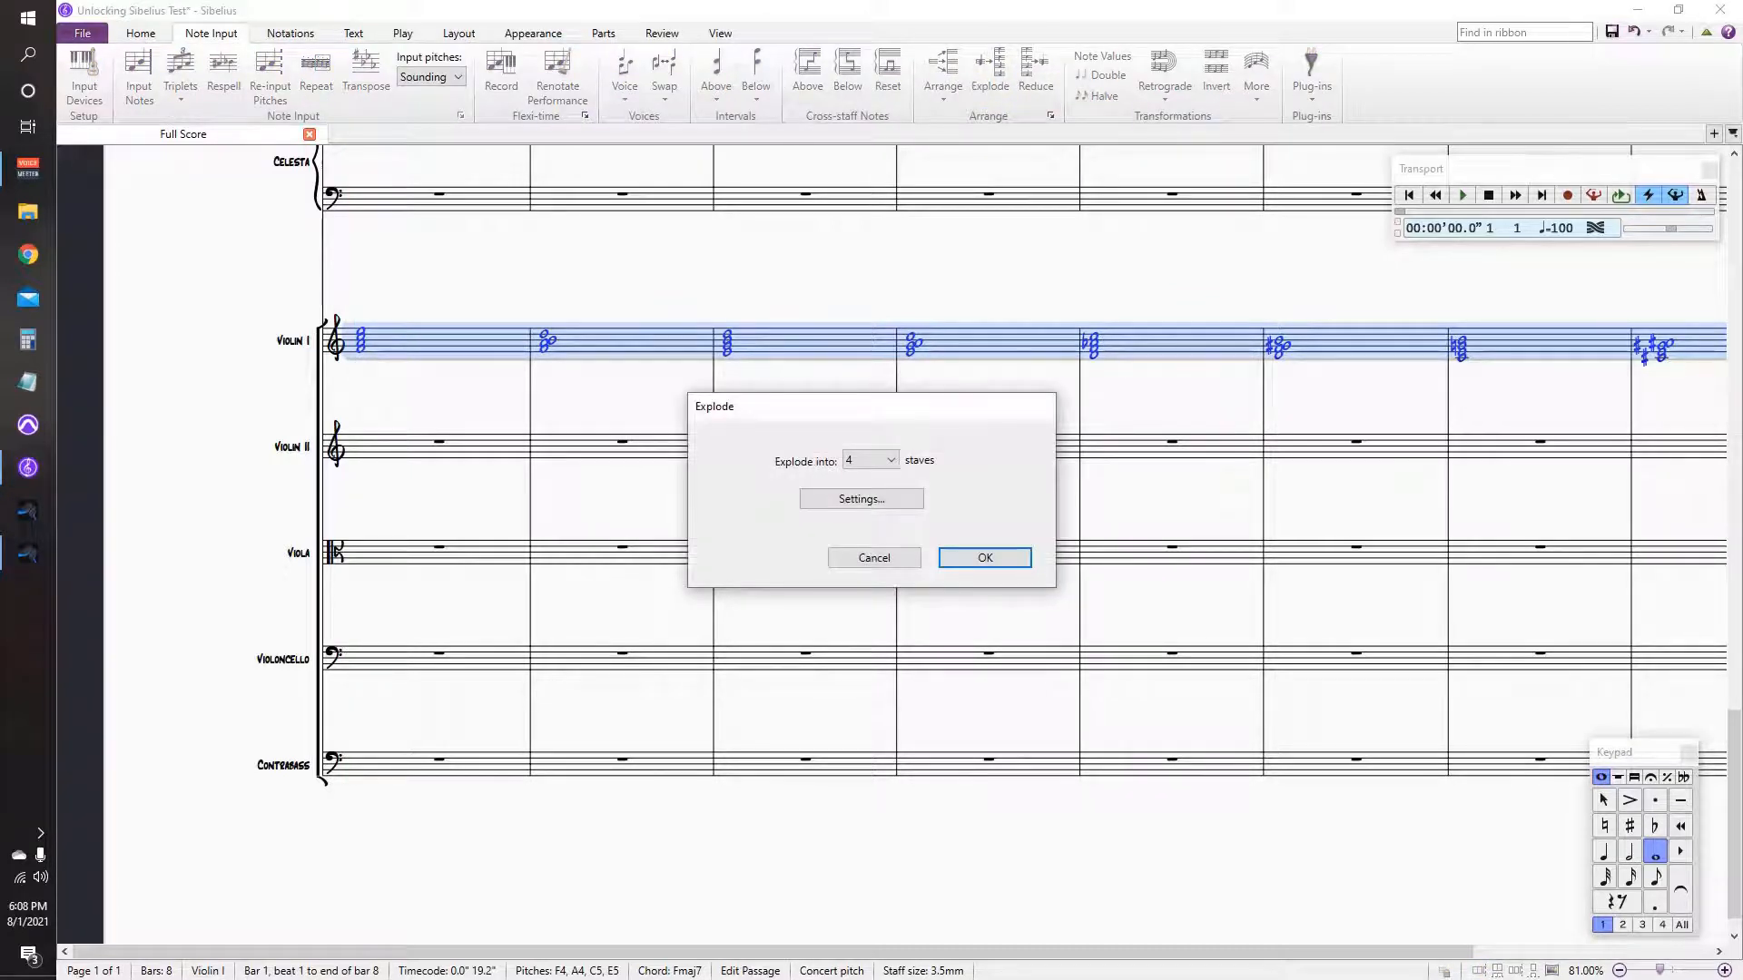
{"action": "left_click", "coordinate": [985, 557]}
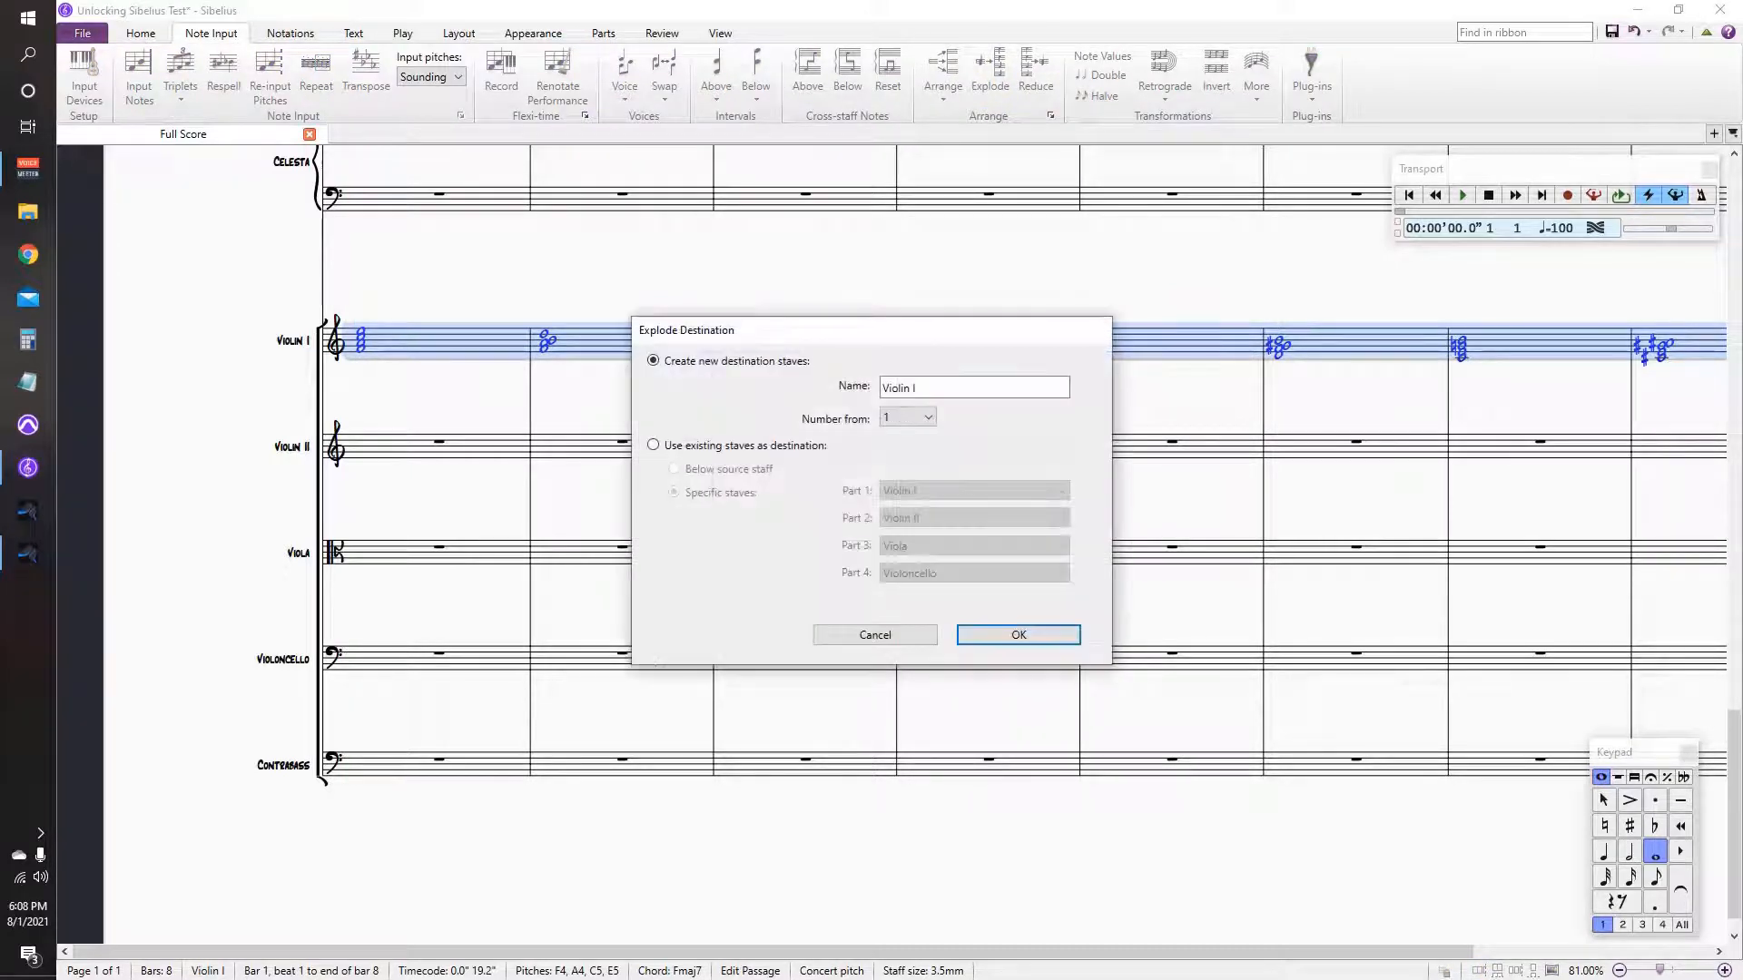
{"action": "left_click", "coordinate": [654, 445]}
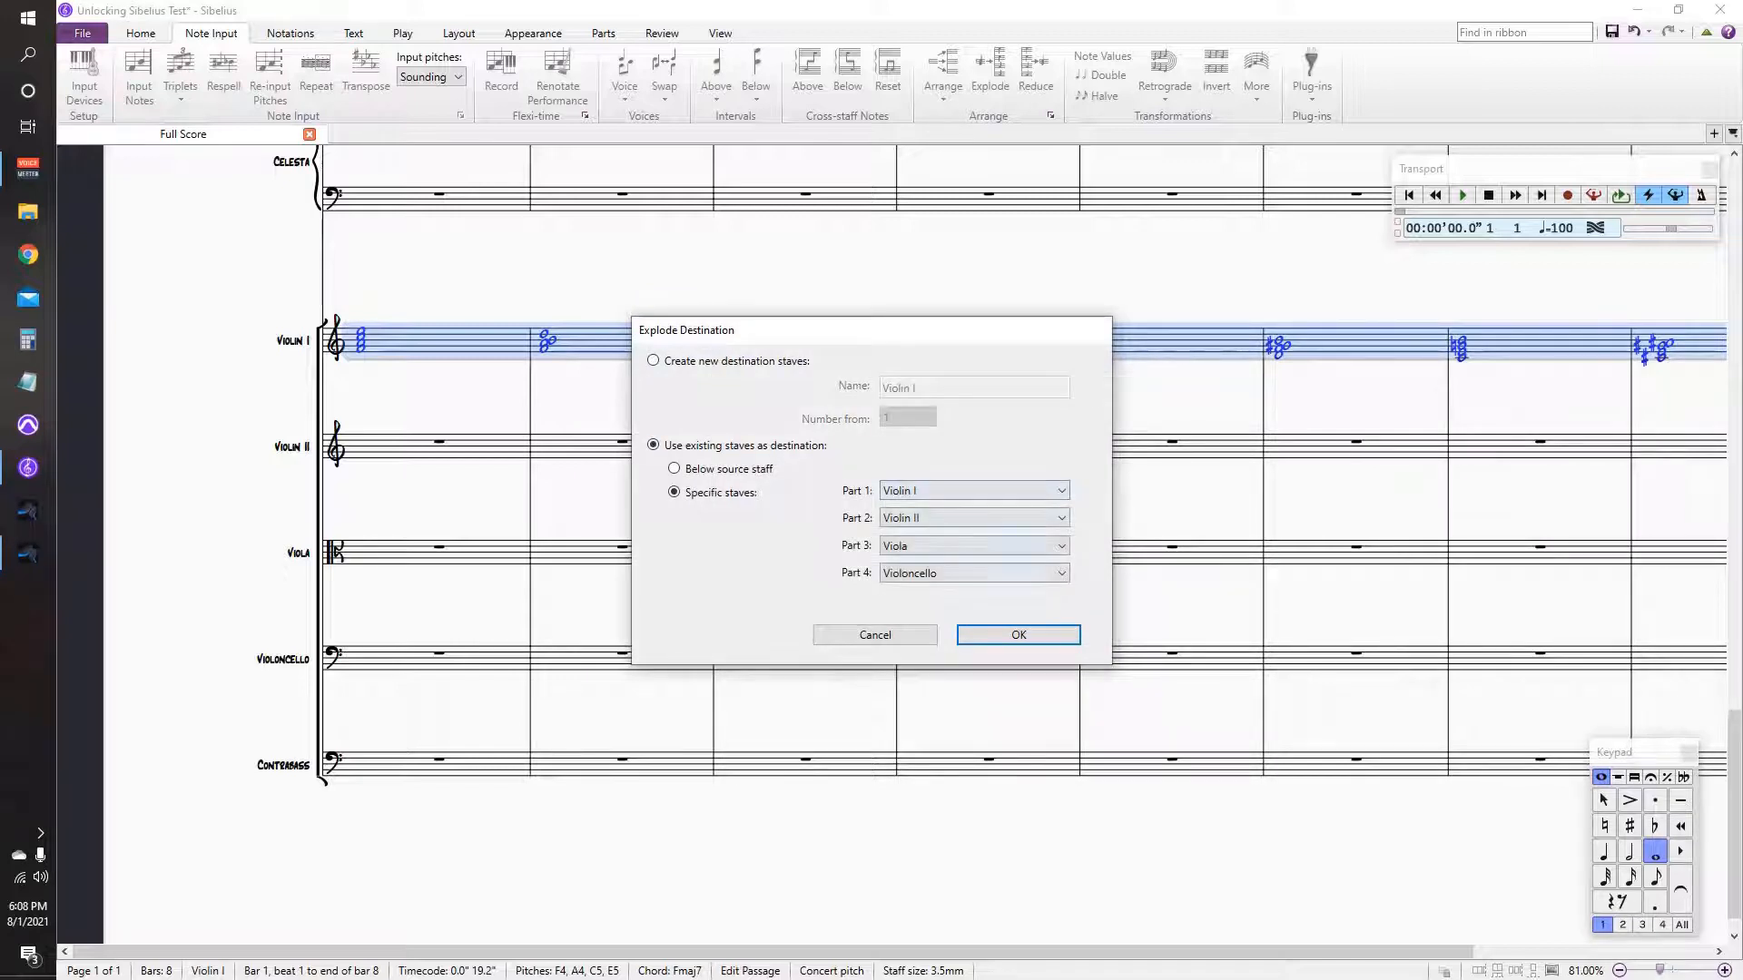
{"action": "left_click", "coordinate": [1018, 635]}
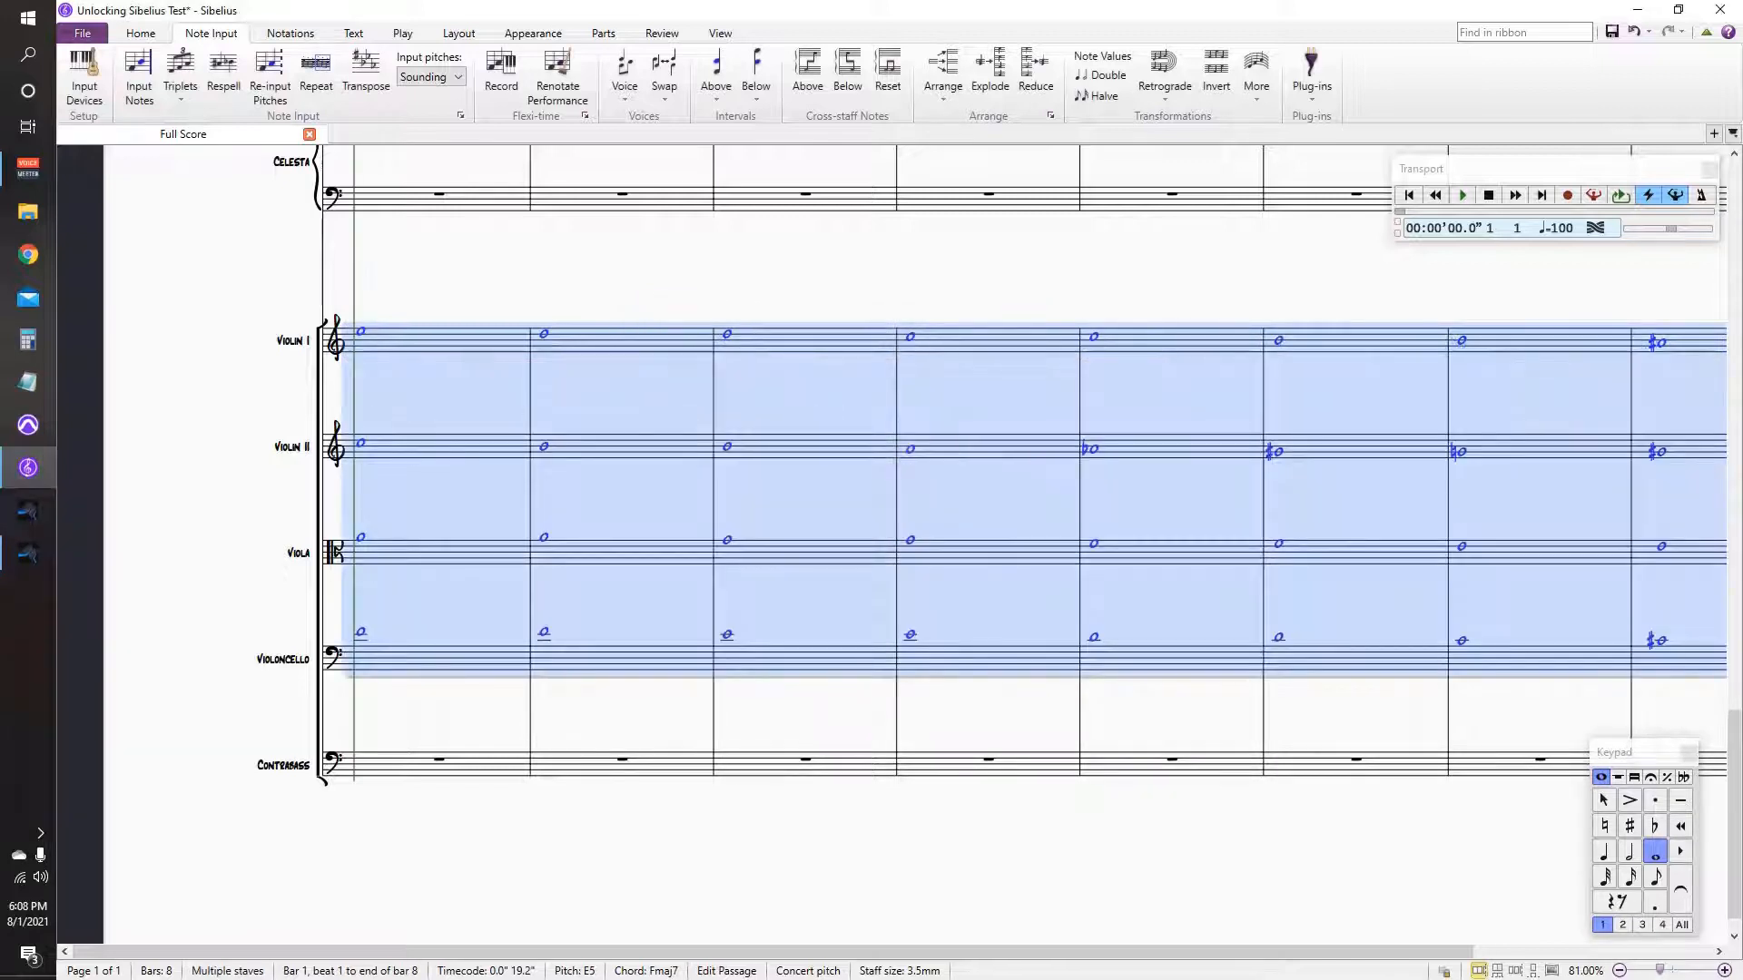
Step: Enter the whole notes F, B, E, A, D, G, C and C in bars 1 to 8 of the Contrabass staff
{"action": "left_click", "coordinate": [454, 766]}
{"action": "key", "text": "6"}
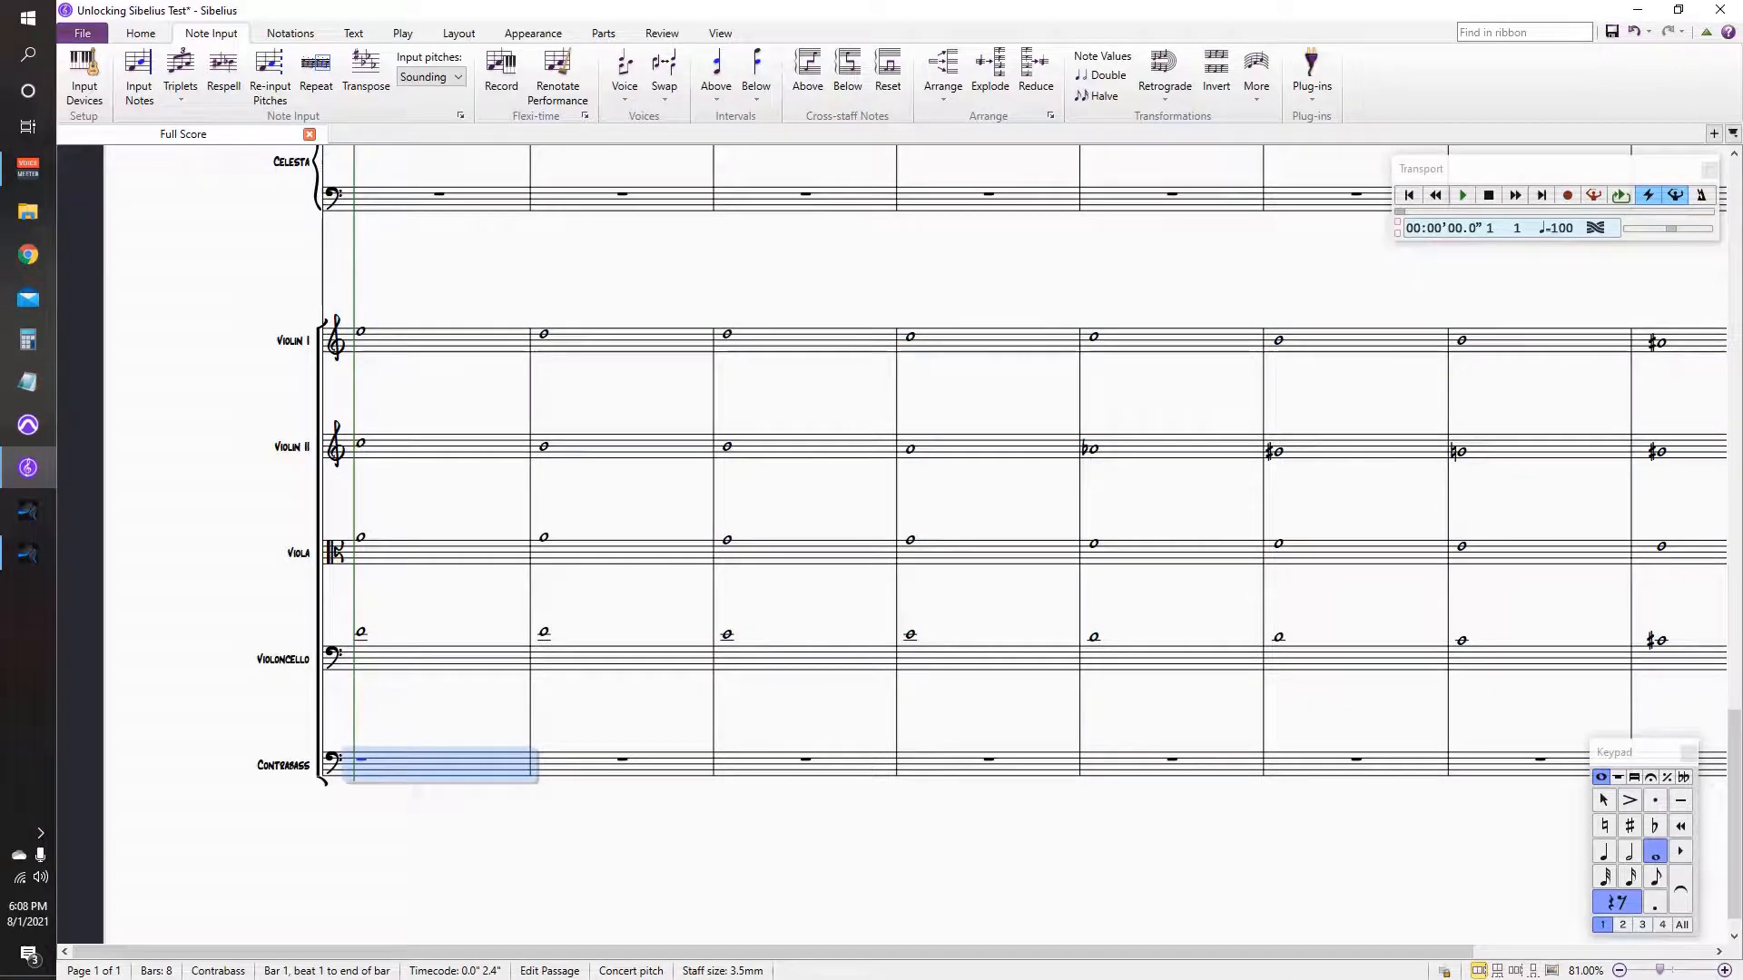
{"action": "key", "text": "n"}
{"action": "key", "text": "f"}
{"action": "key", "text": "a"}
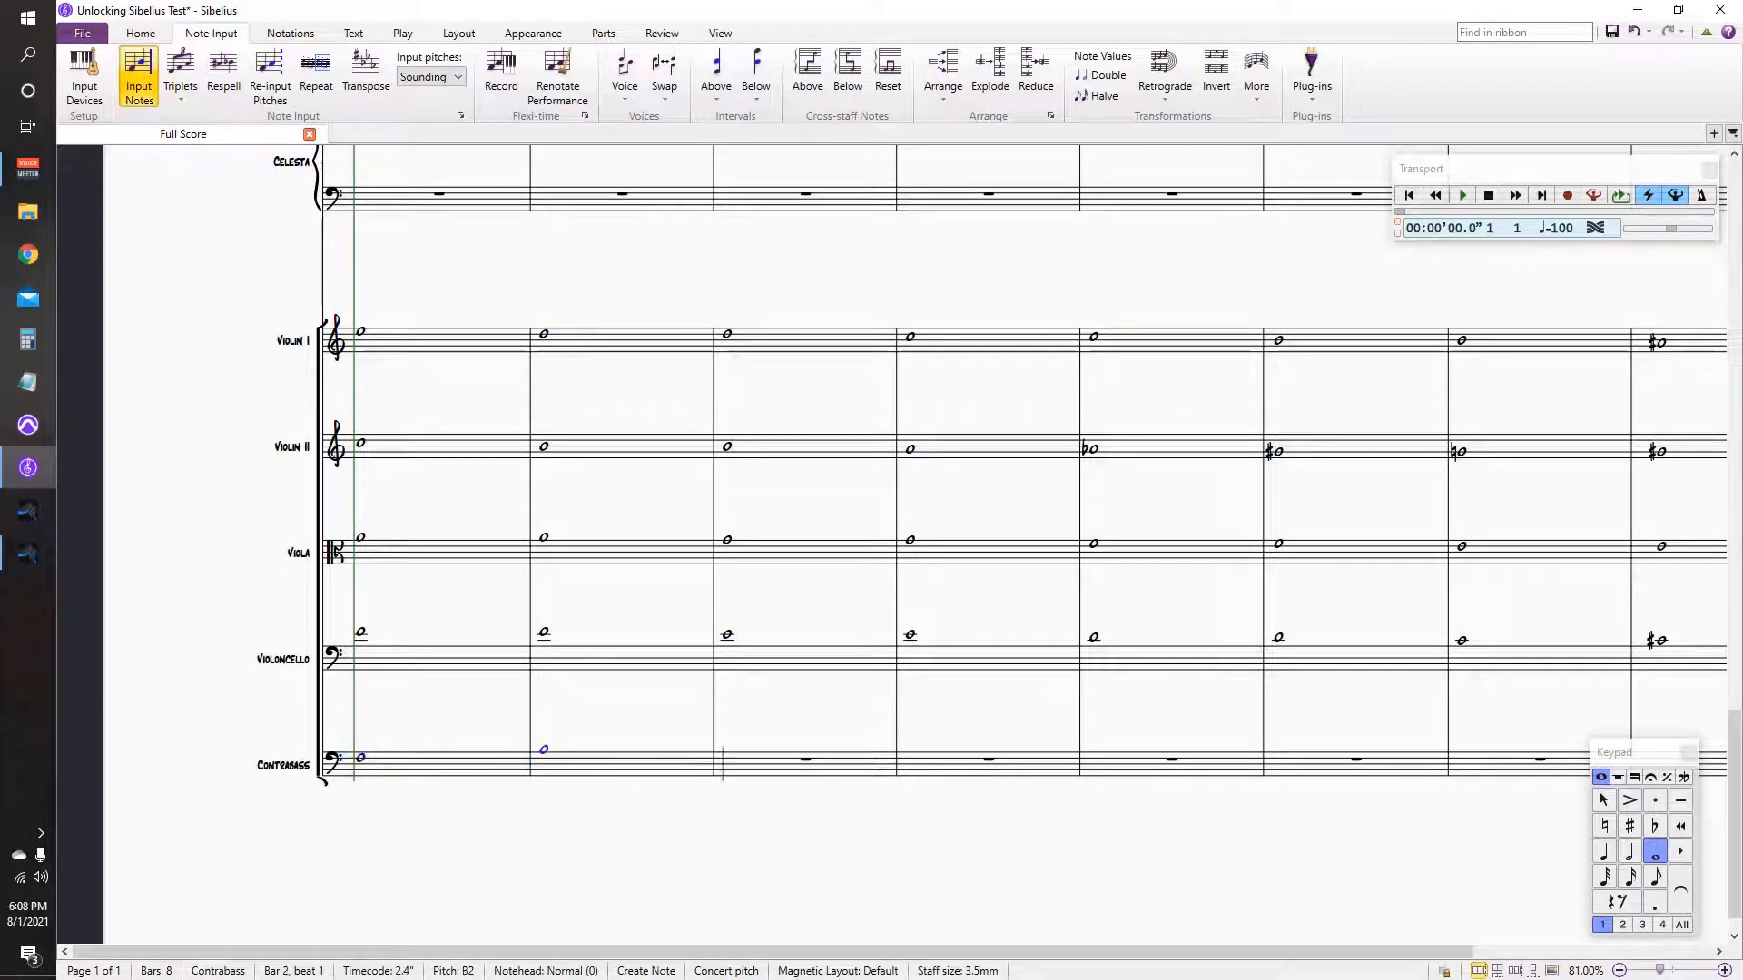
{"action": "key", "text": "e"}
{"action": "key", "text": "a"}
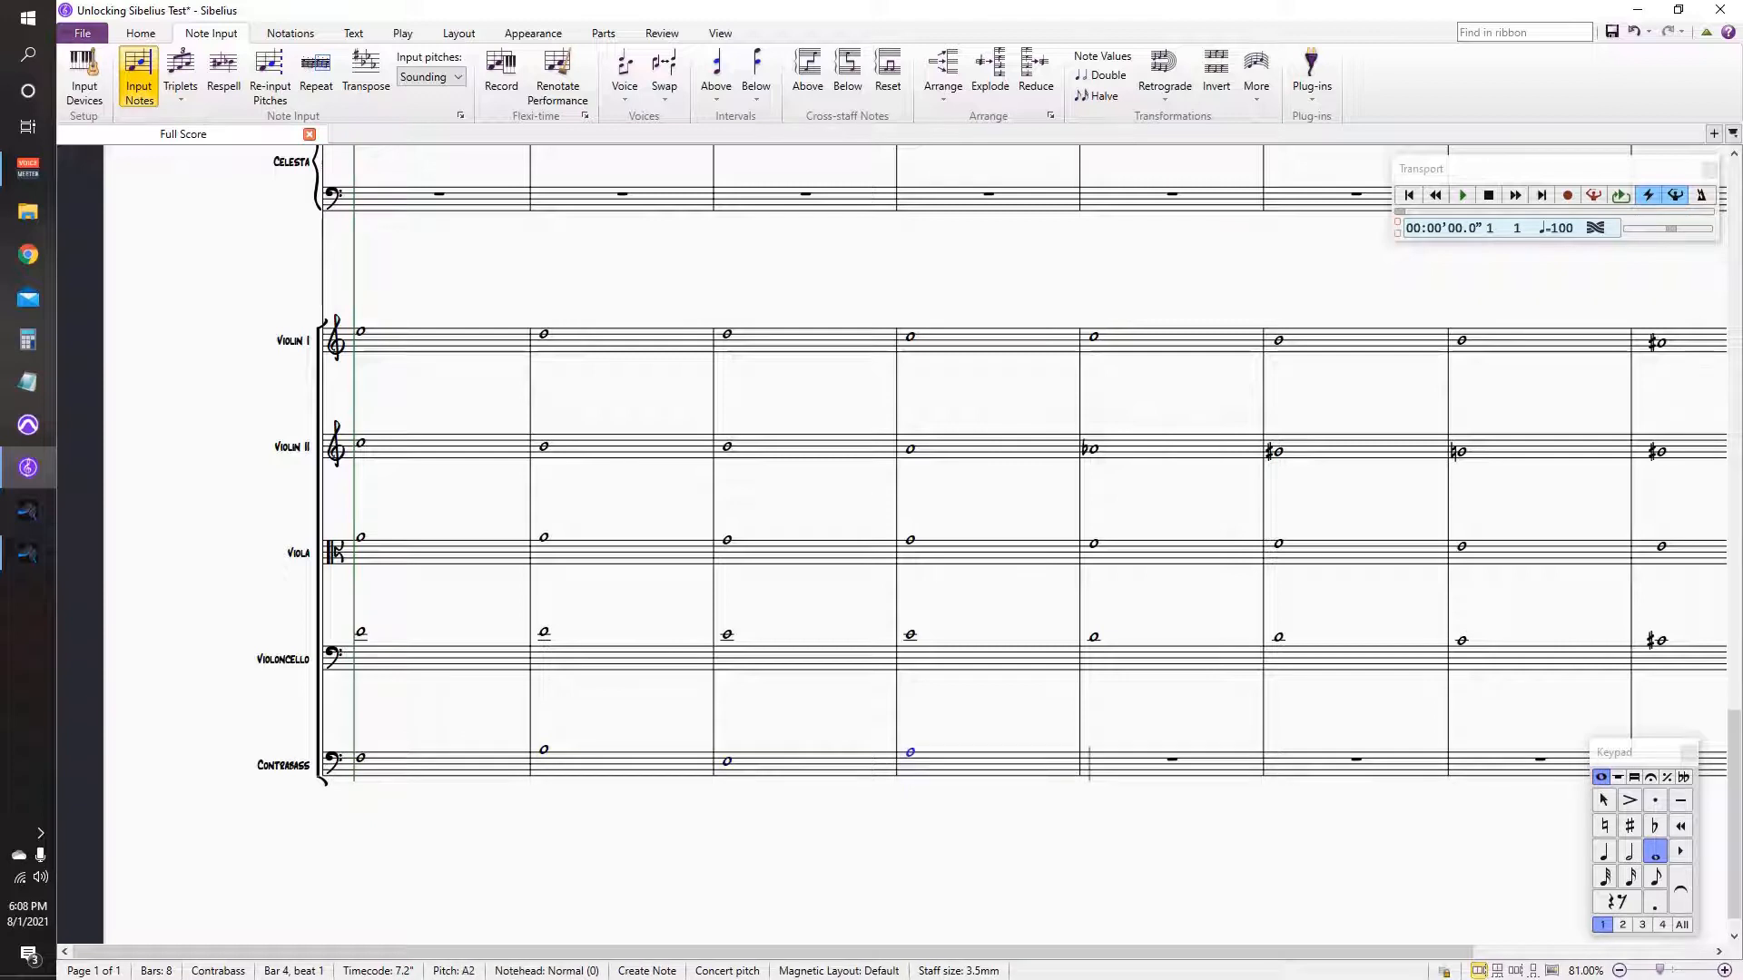
{"action": "key", "text": "d"}
{"action": "key", "text": "g"}
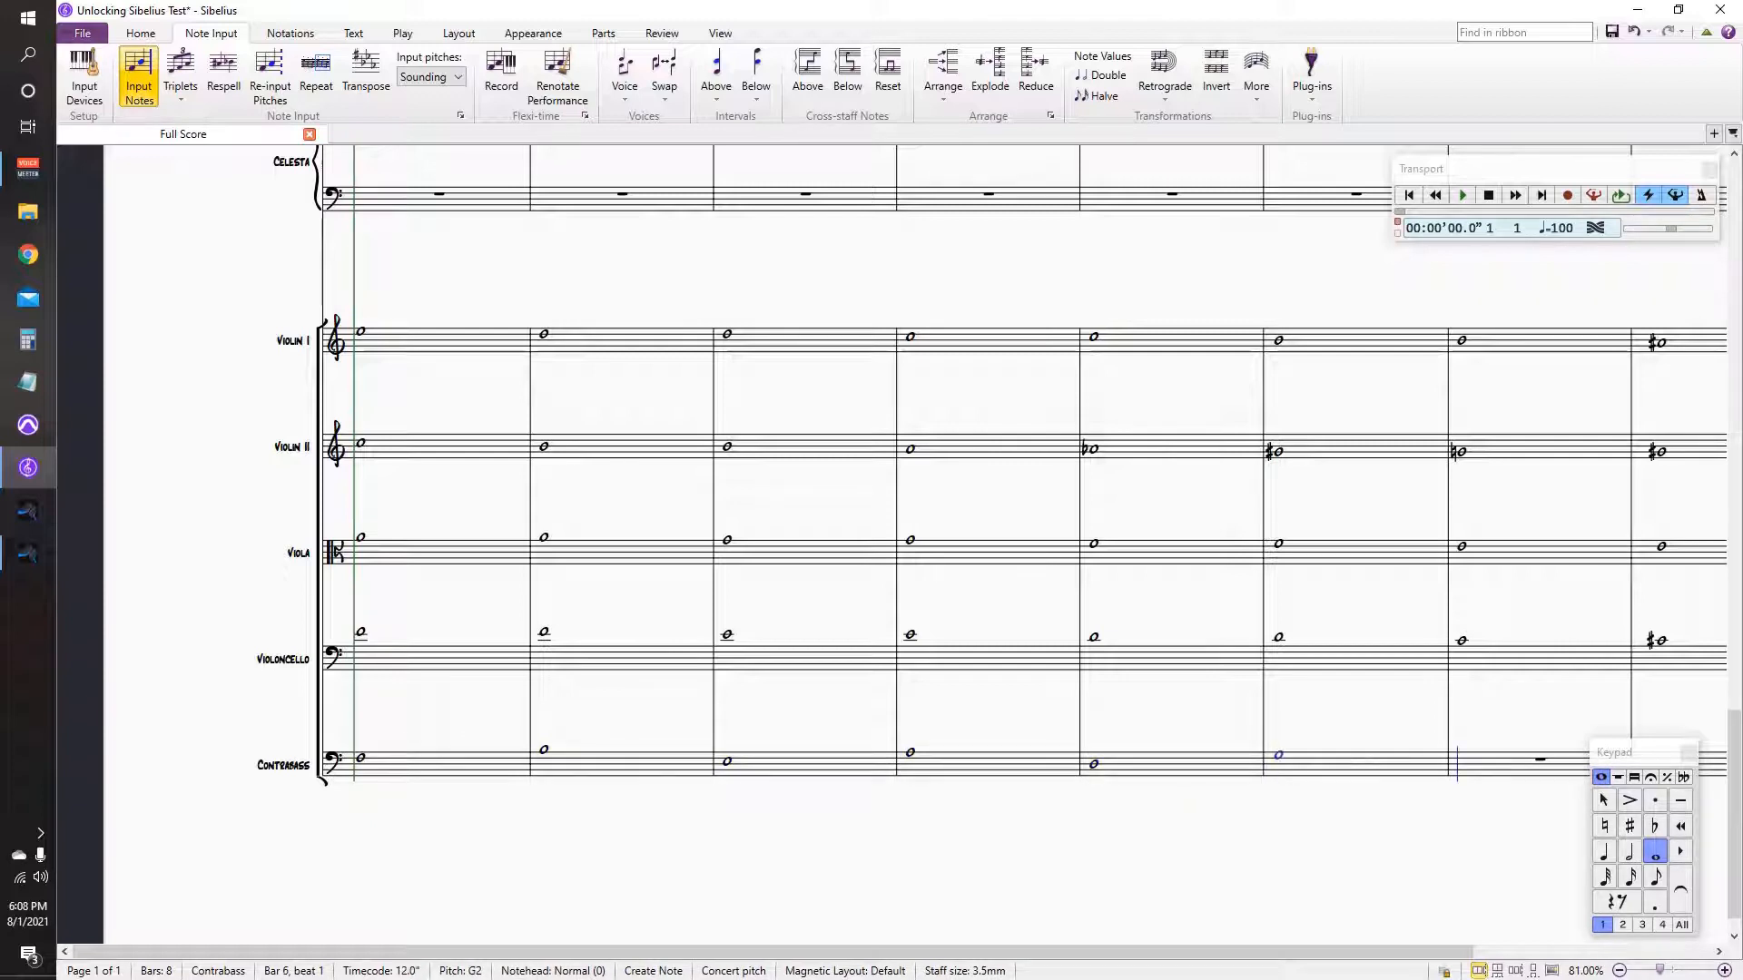
{"action": "key", "text": "c"}
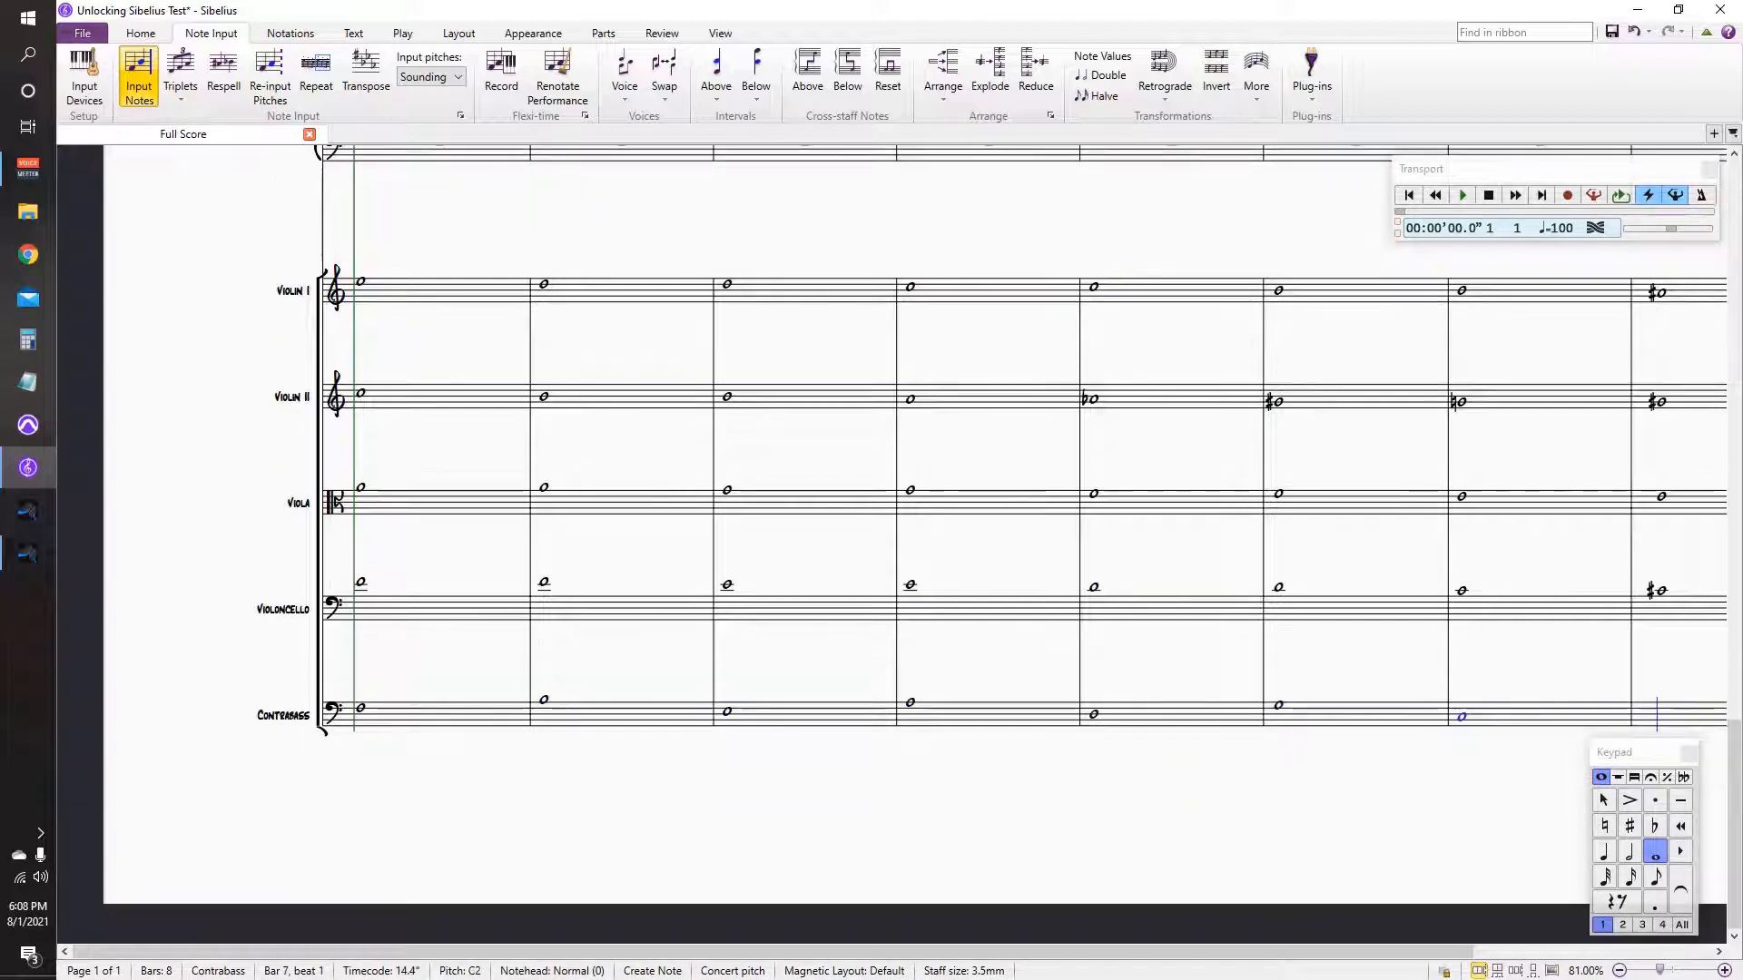
{"action": "key", "text": "Escape"}
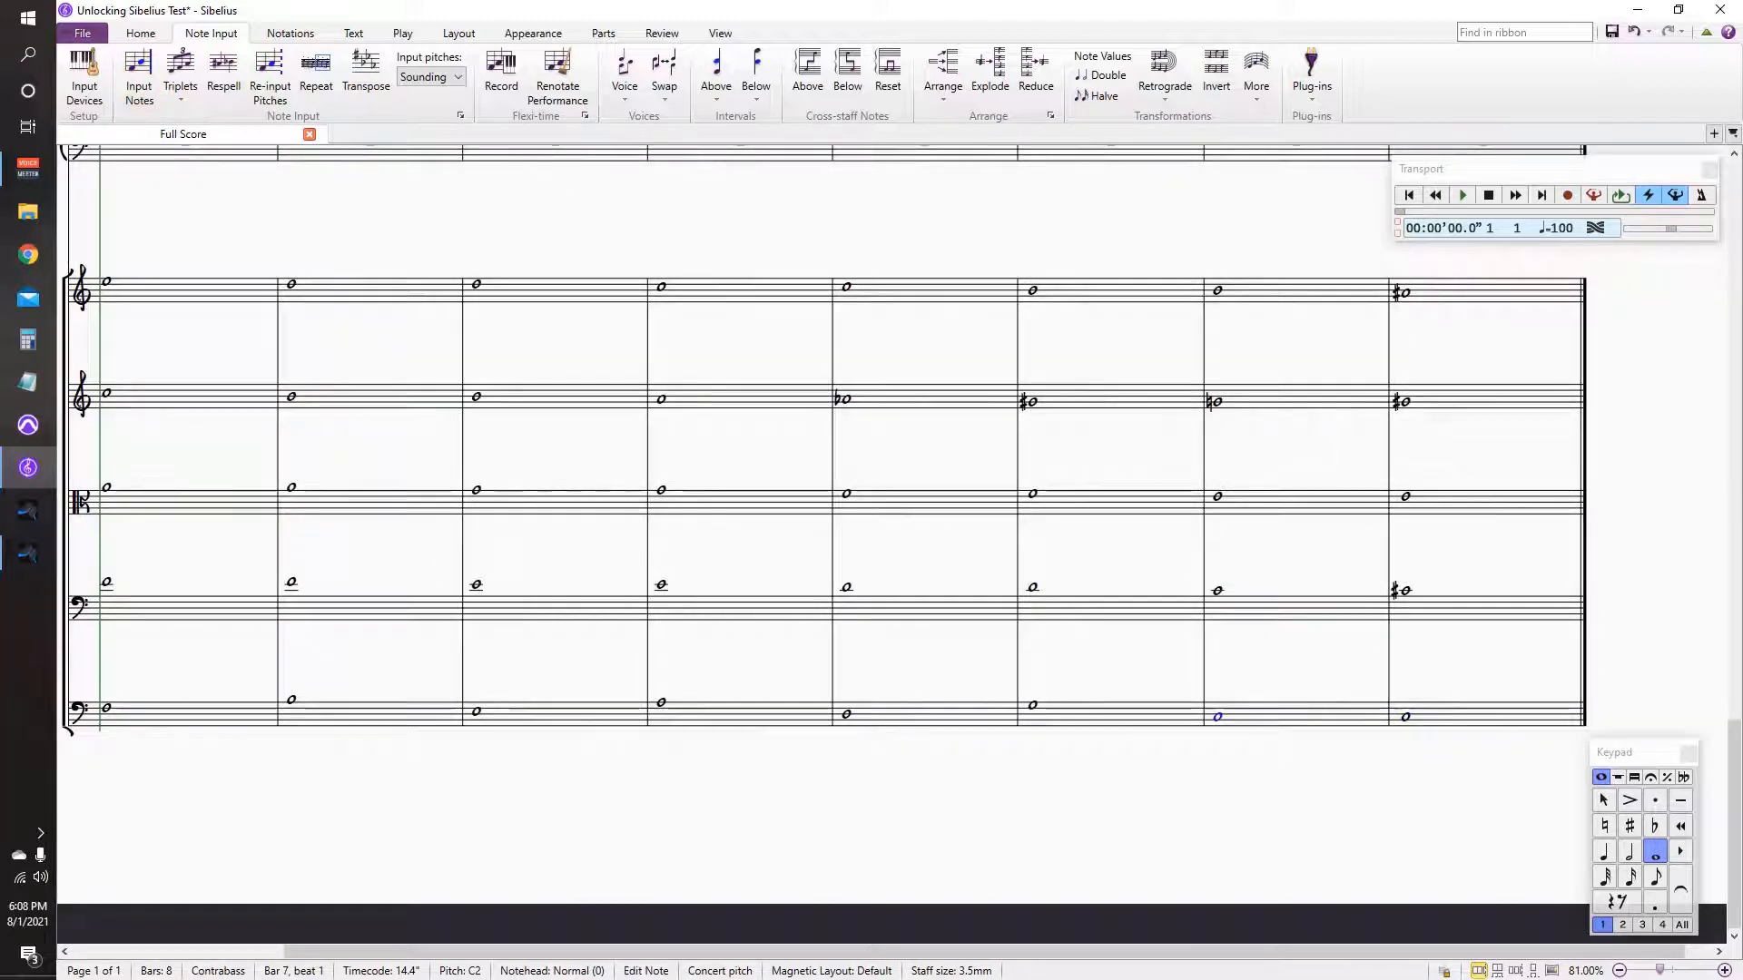
{"action": "key", "text": "Left"}
{"action": "key", "text": "Left"}
{"action": "key", "text": "Right"}
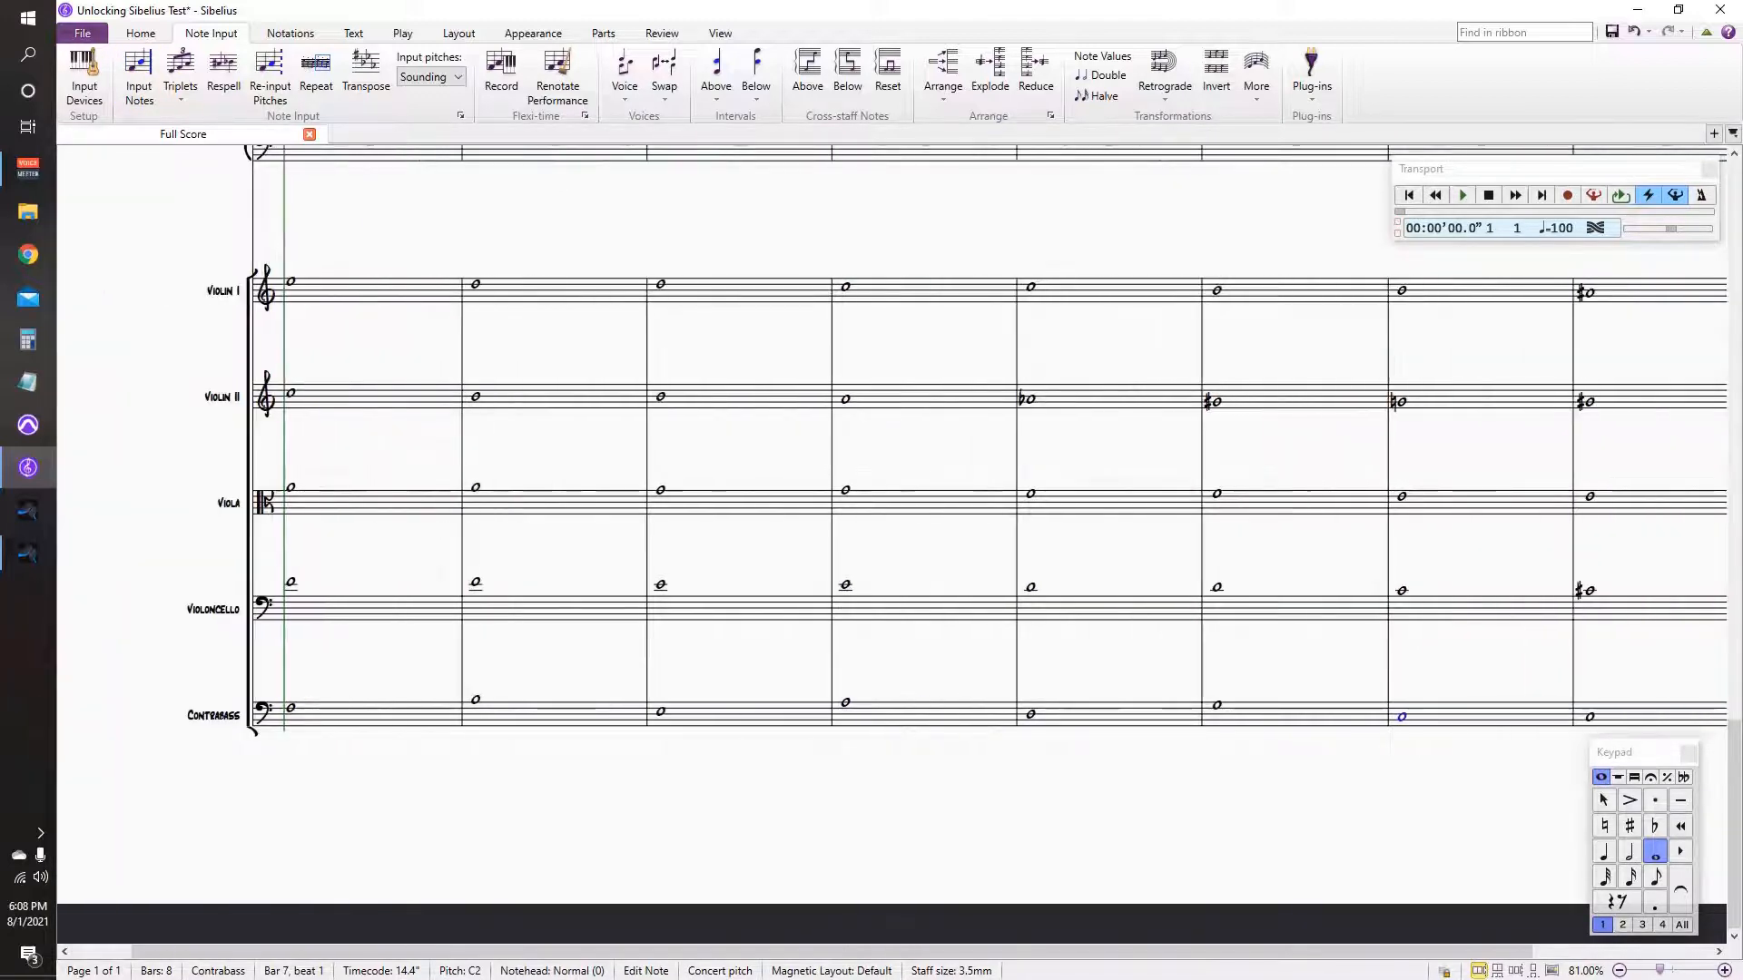
Step: Slur bars 1 to 2 and bars 3 to 4 in all five string staves
{"action": "left_click", "coordinate": [374, 291]}
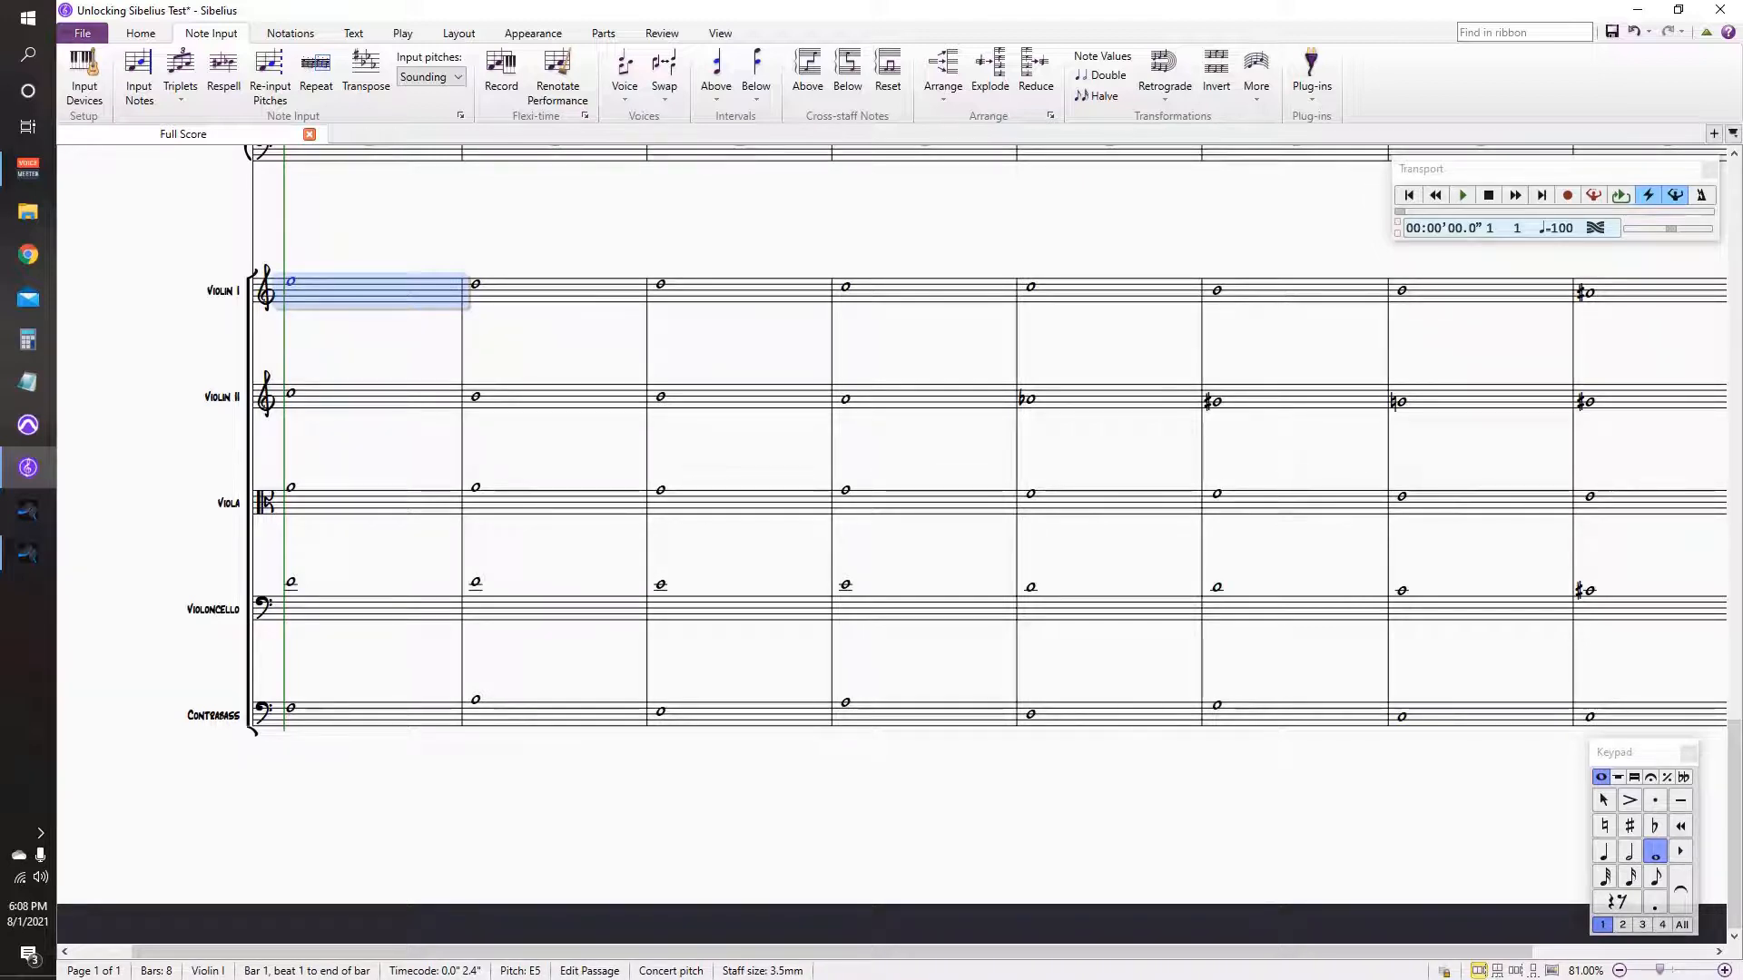
{"action": "left_click", "coordinate": [562, 714], "text": "shift"}
{"action": "key", "text": "s"}
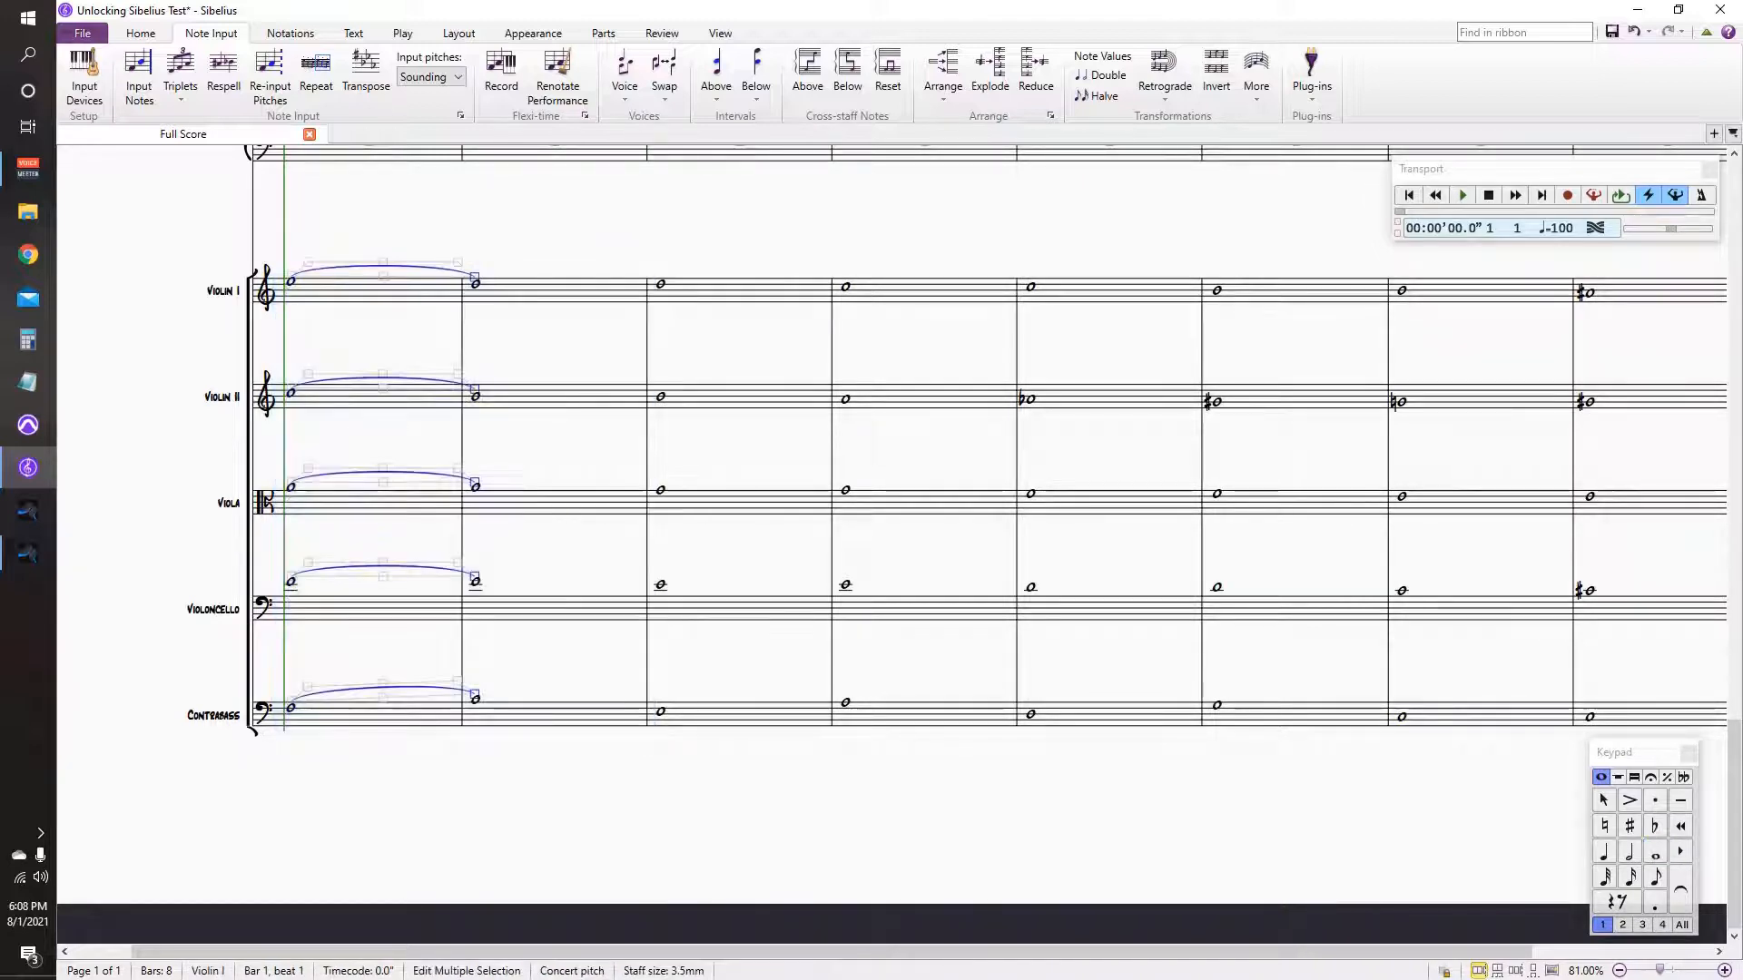
{"action": "left_click", "coordinate": [744, 291]}
{"action": "left_click", "coordinate": [928, 715], "text": "shift"}
{"action": "key", "text": "s"}
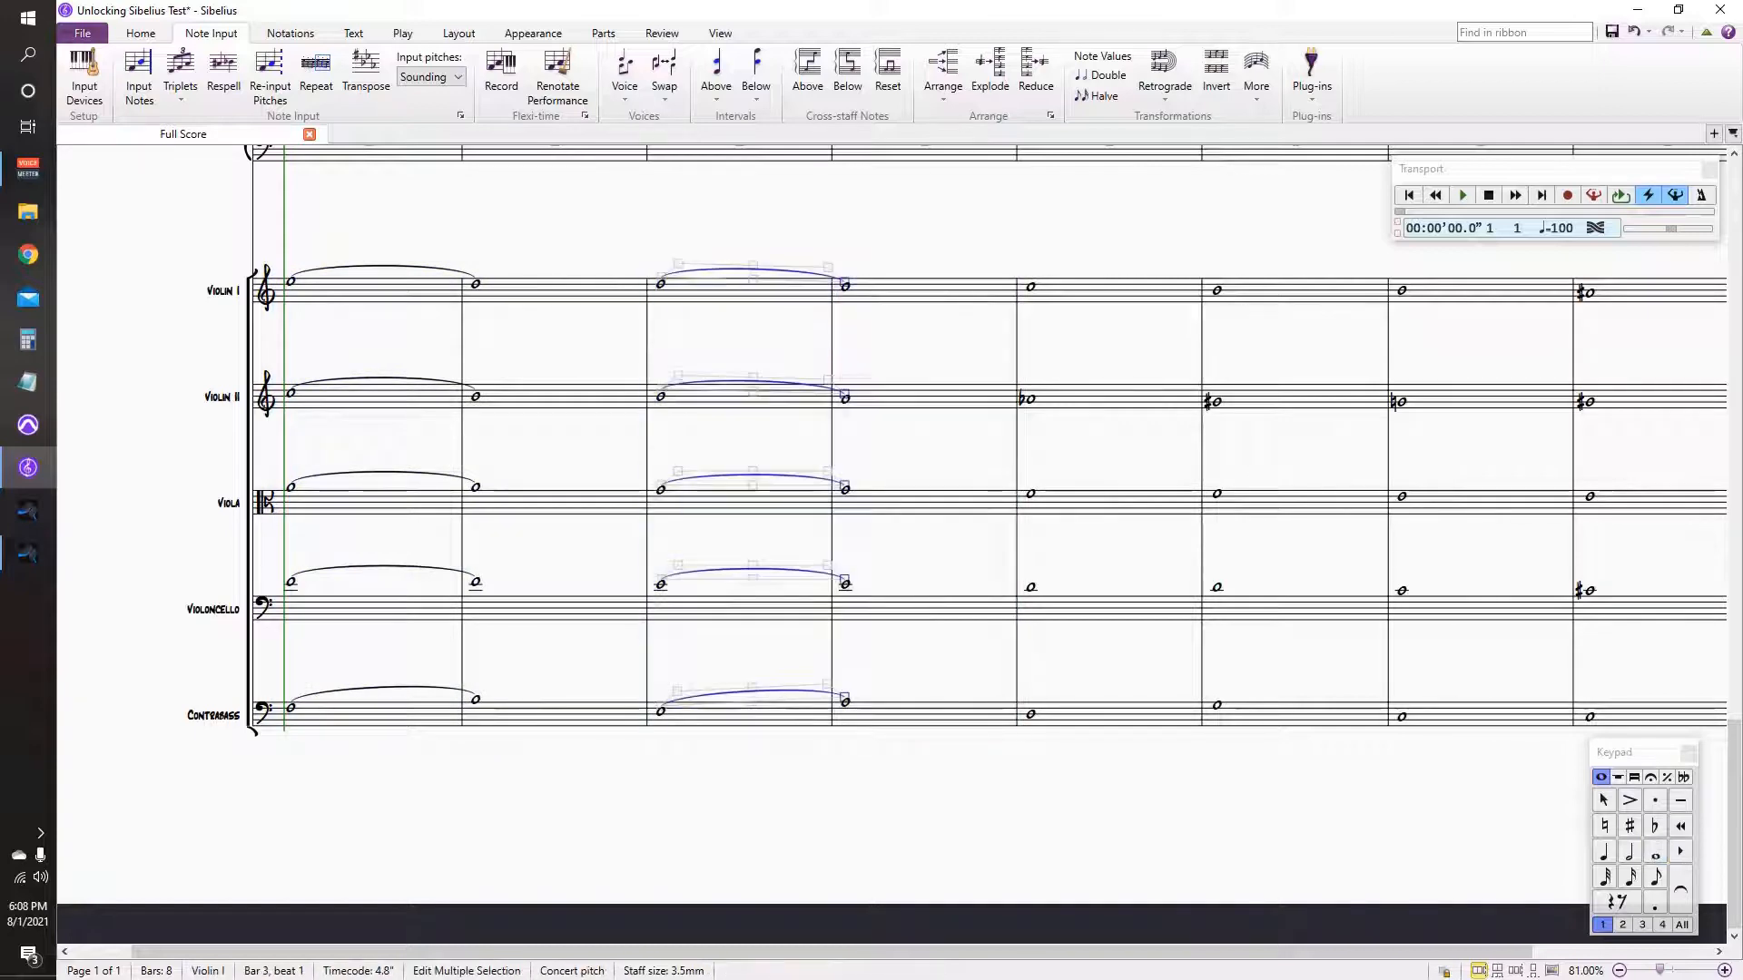
Step: Slur bars 5 to 6 and bars 7 to 8 in all five string staves
{"action": "left_click_drag", "start_coordinate": [944, 790], "coordinate": [600, 804]}
{"action": "left_click", "coordinate": [772, 305]}
{"action": "left_click", "coordinate": [953, 728], "text": "shift"}
{"action": "key", "text": "s"}
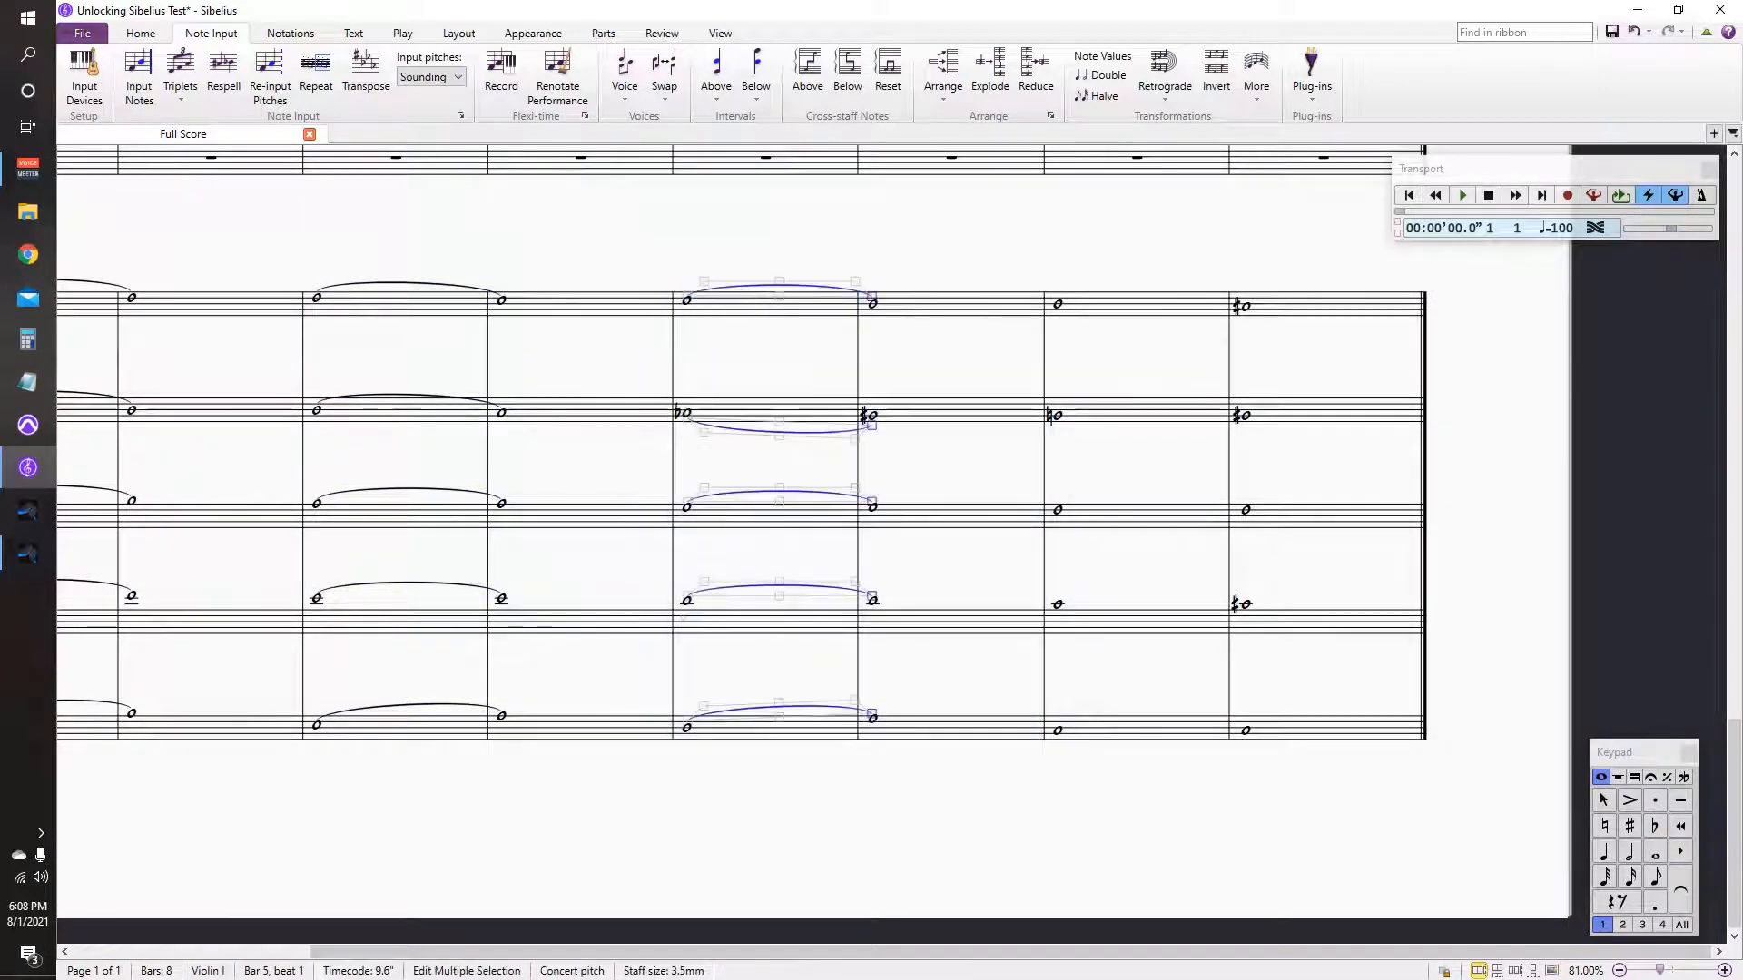
{"action": "left_click", "coordinate": [1144, 305]}
{"action": "left_click", "coordinate": [1326, 728], "text": "shift"}
{"action": "key", "text": "s"}
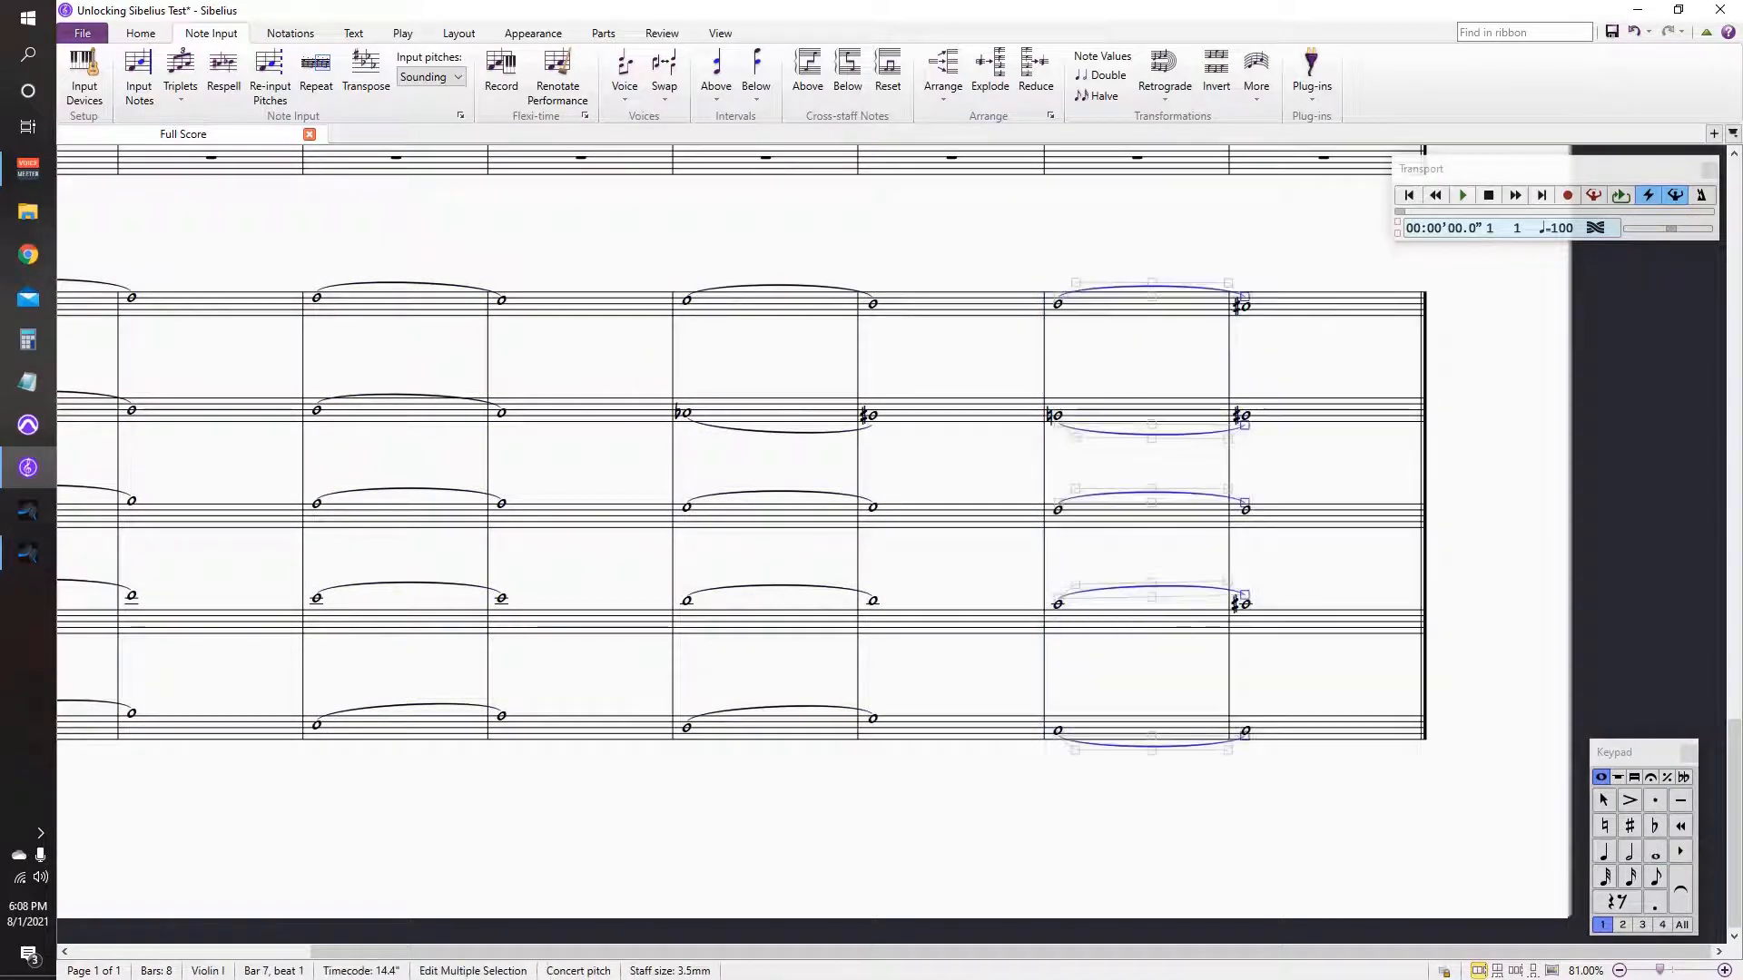
Step: Add a p dynamic at the start of bar 1 in all five string staves
{"action": "left_click_drag", "start_coordinate": [1134, 799], "coordinate": [1548, 799]}
{"action": "left_click", "coordinate": [445, 305]}
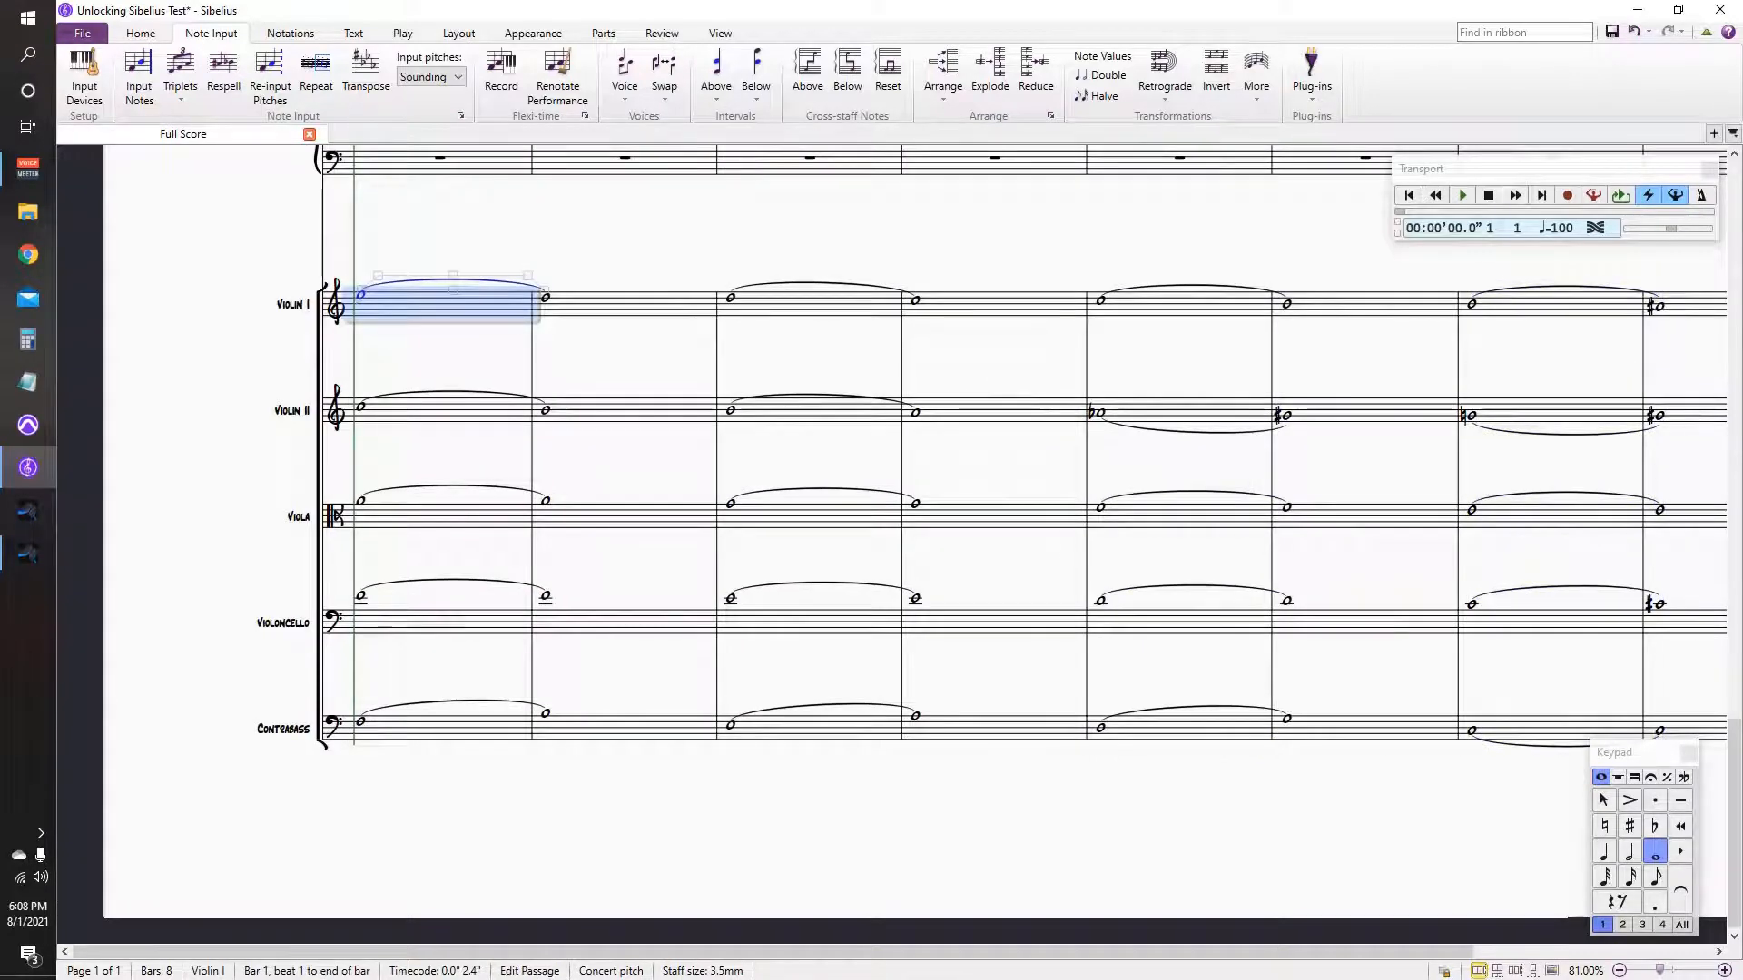
{"action": "left_click", "coordinate": [445, 728], "text": "shift"}
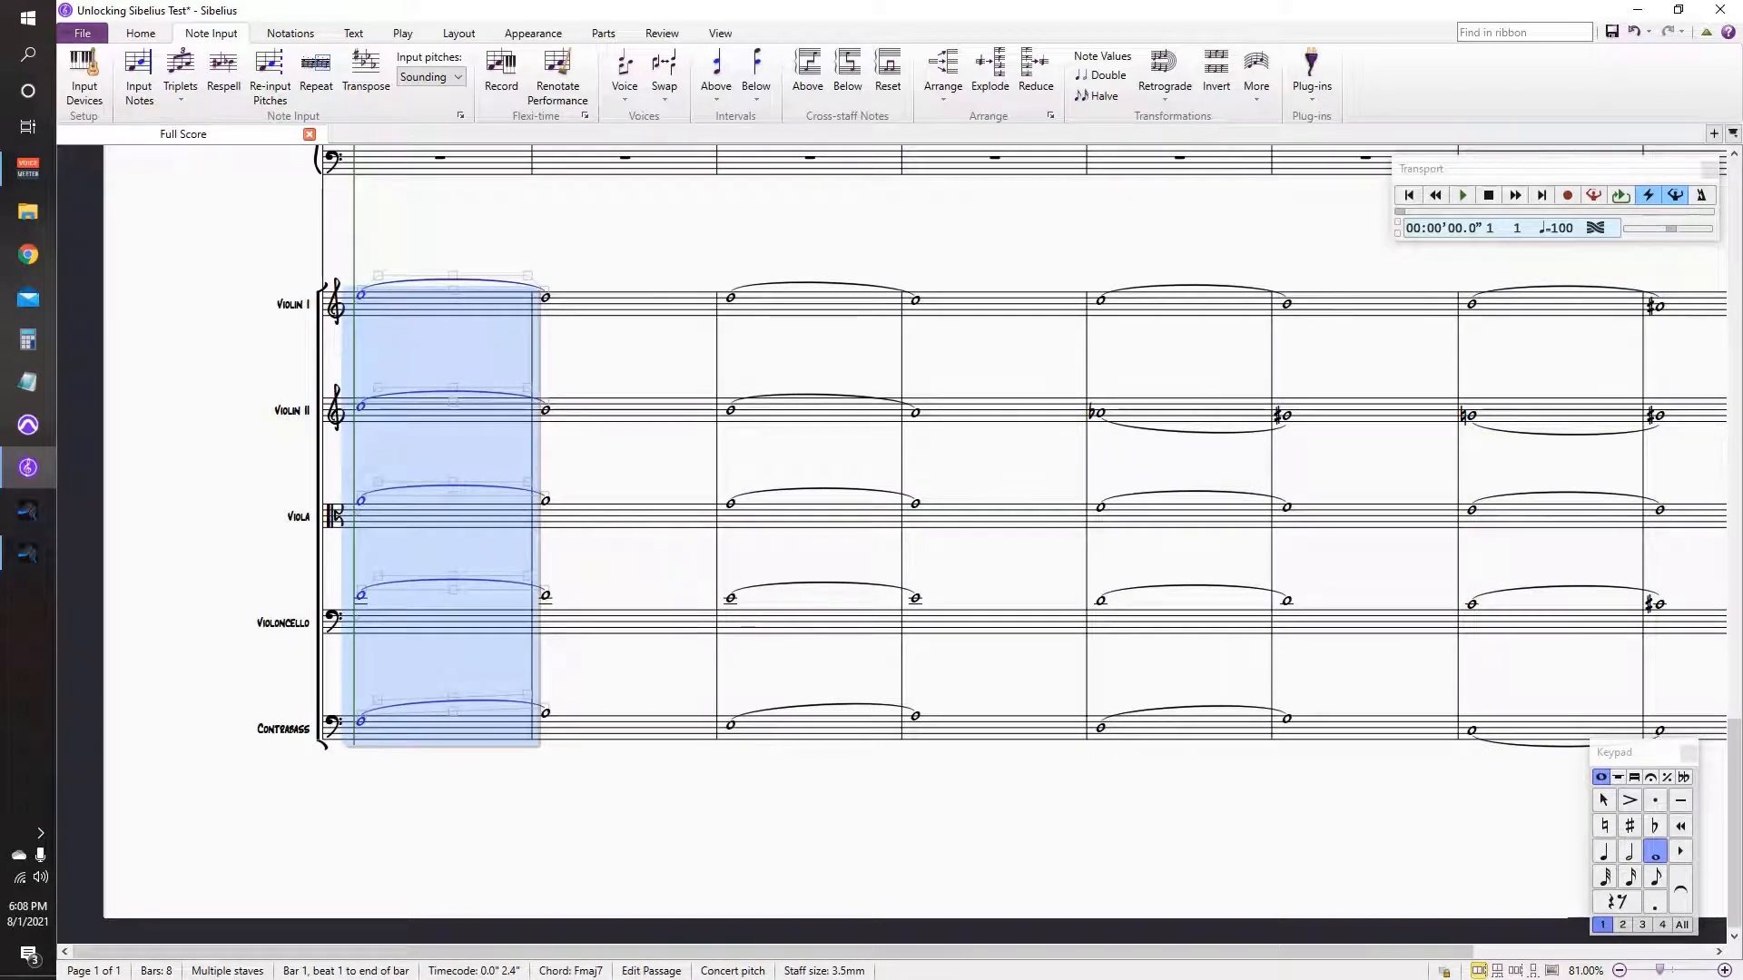
{"action": "key", "text": "ctrl+e"}
{"action": "type", "text": "p"}
{"action": "key", "text": "Escape"}
{"action": "key", "text": "Escape"}
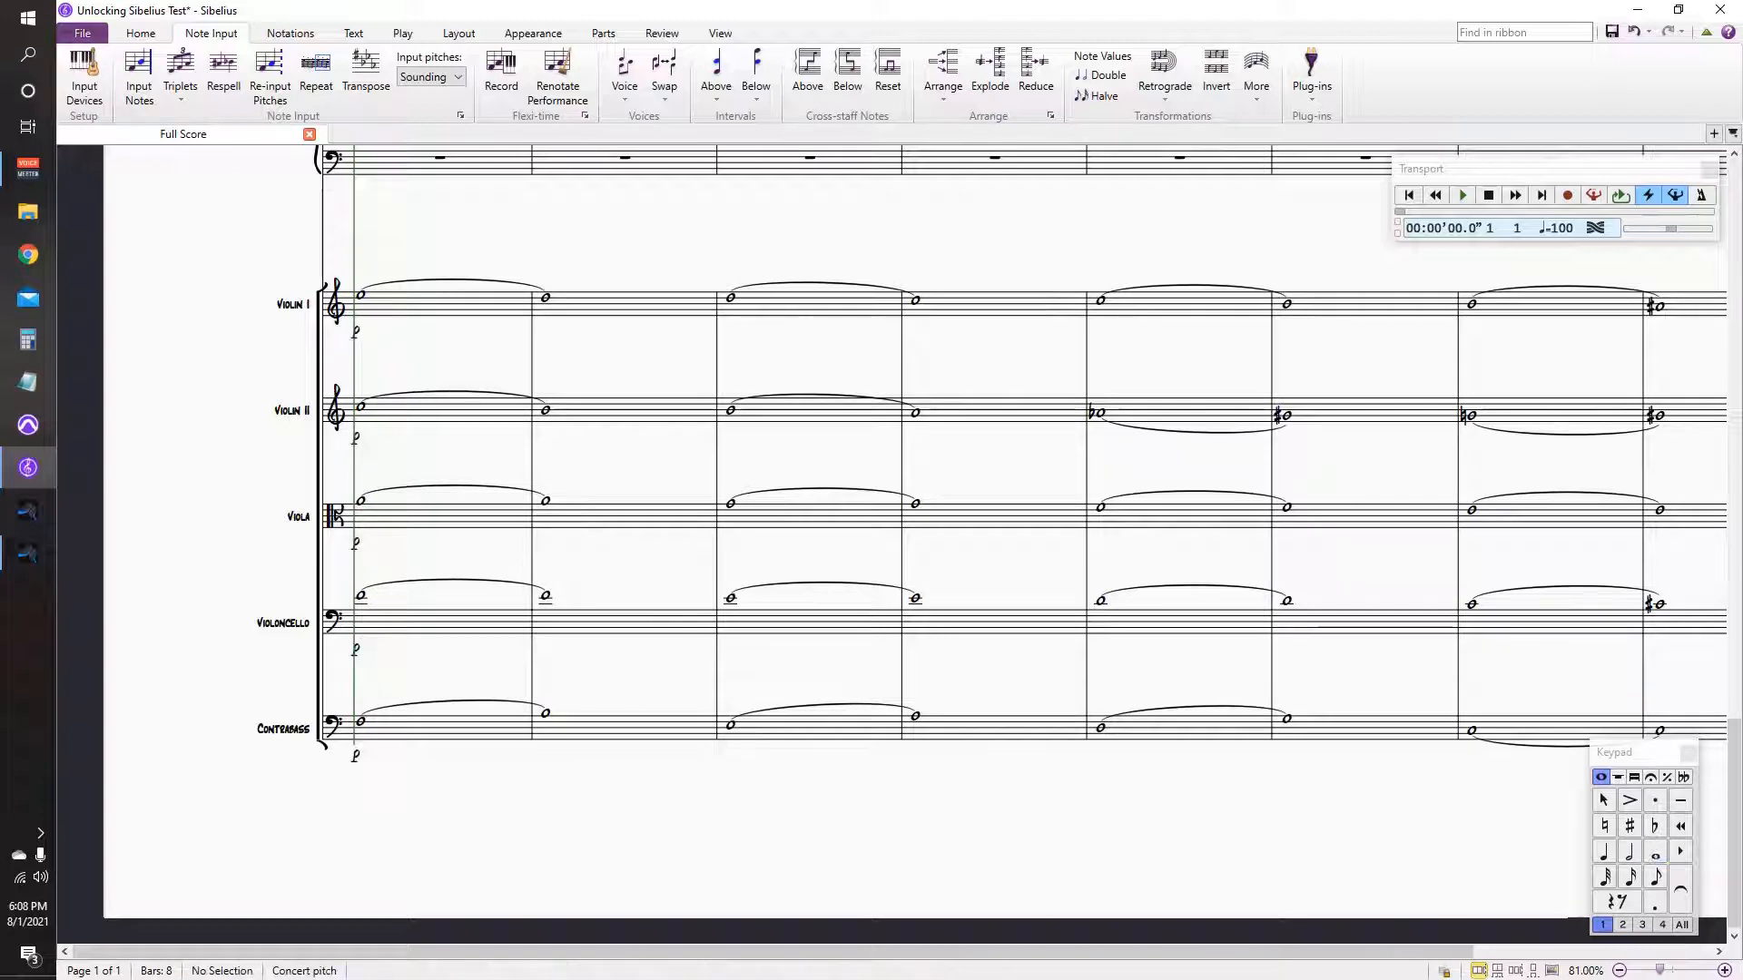
Step: Add crescendo hairpins across bars 1 to 4 of all string staves, leading to an f dynamic in bar 5
{"action": "left_click", "coordinate": [445, 305]}
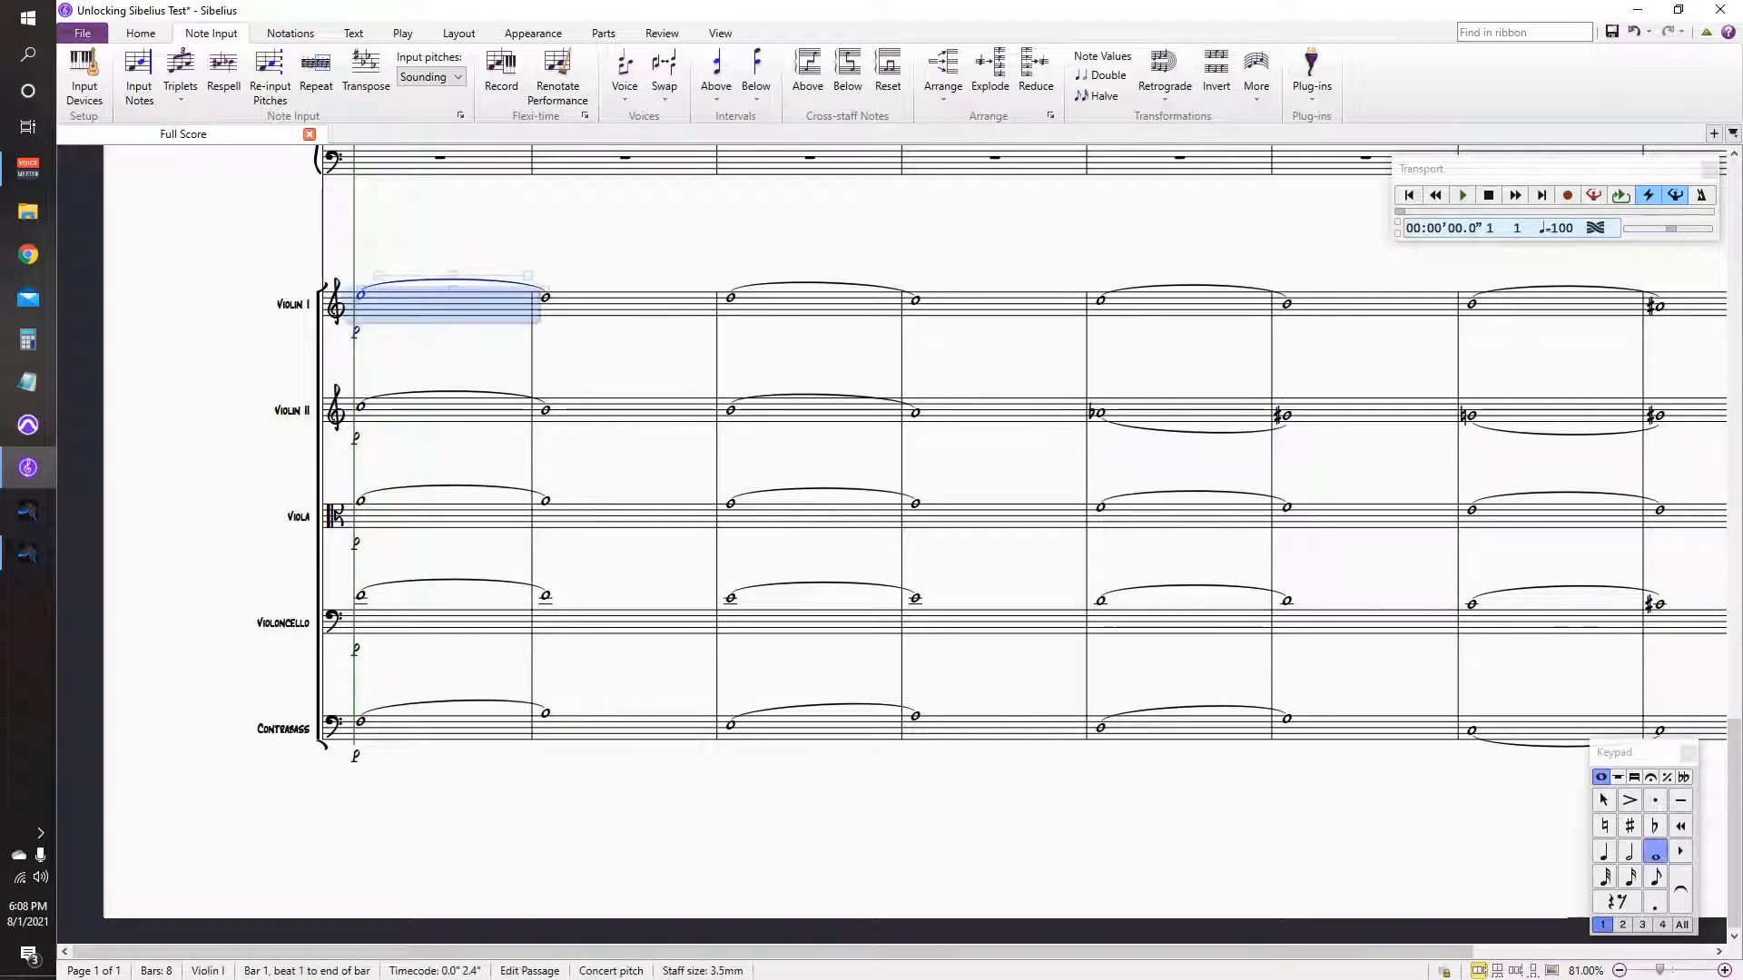
{"action": "left_click", "coordinate": [999, 728], "text": "shift"}
{"action": "key", "text": "h"}
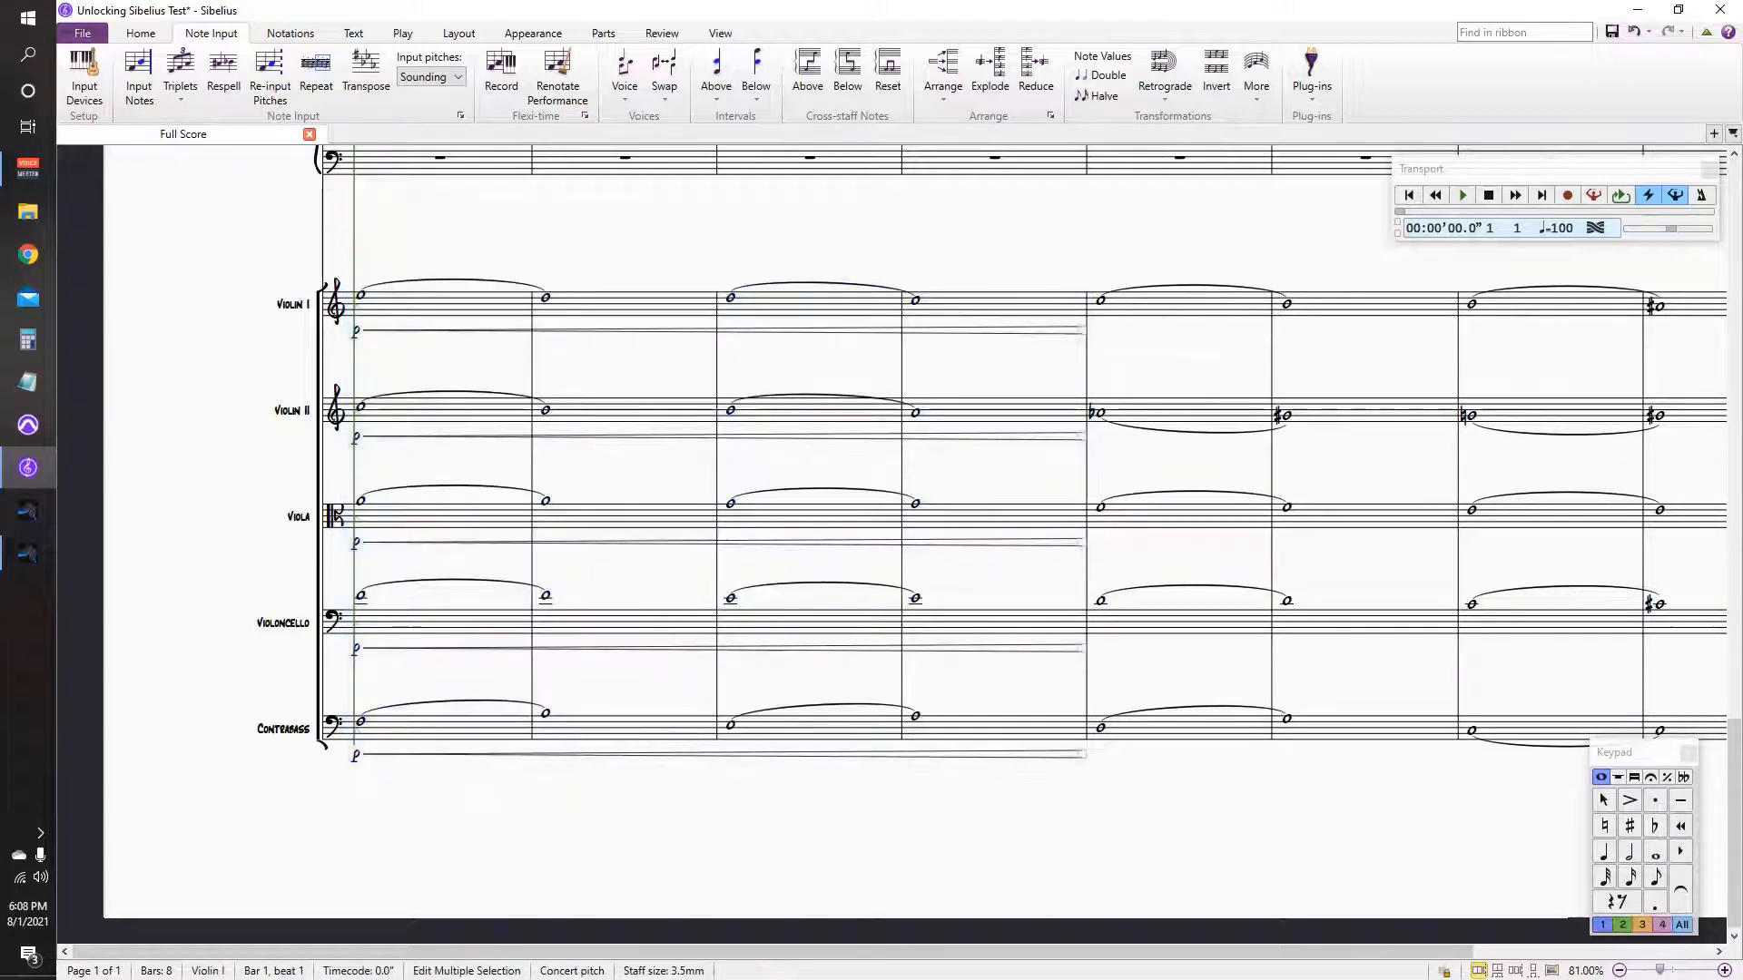
{"action": "left_click", "coordinate": [581, 307]}
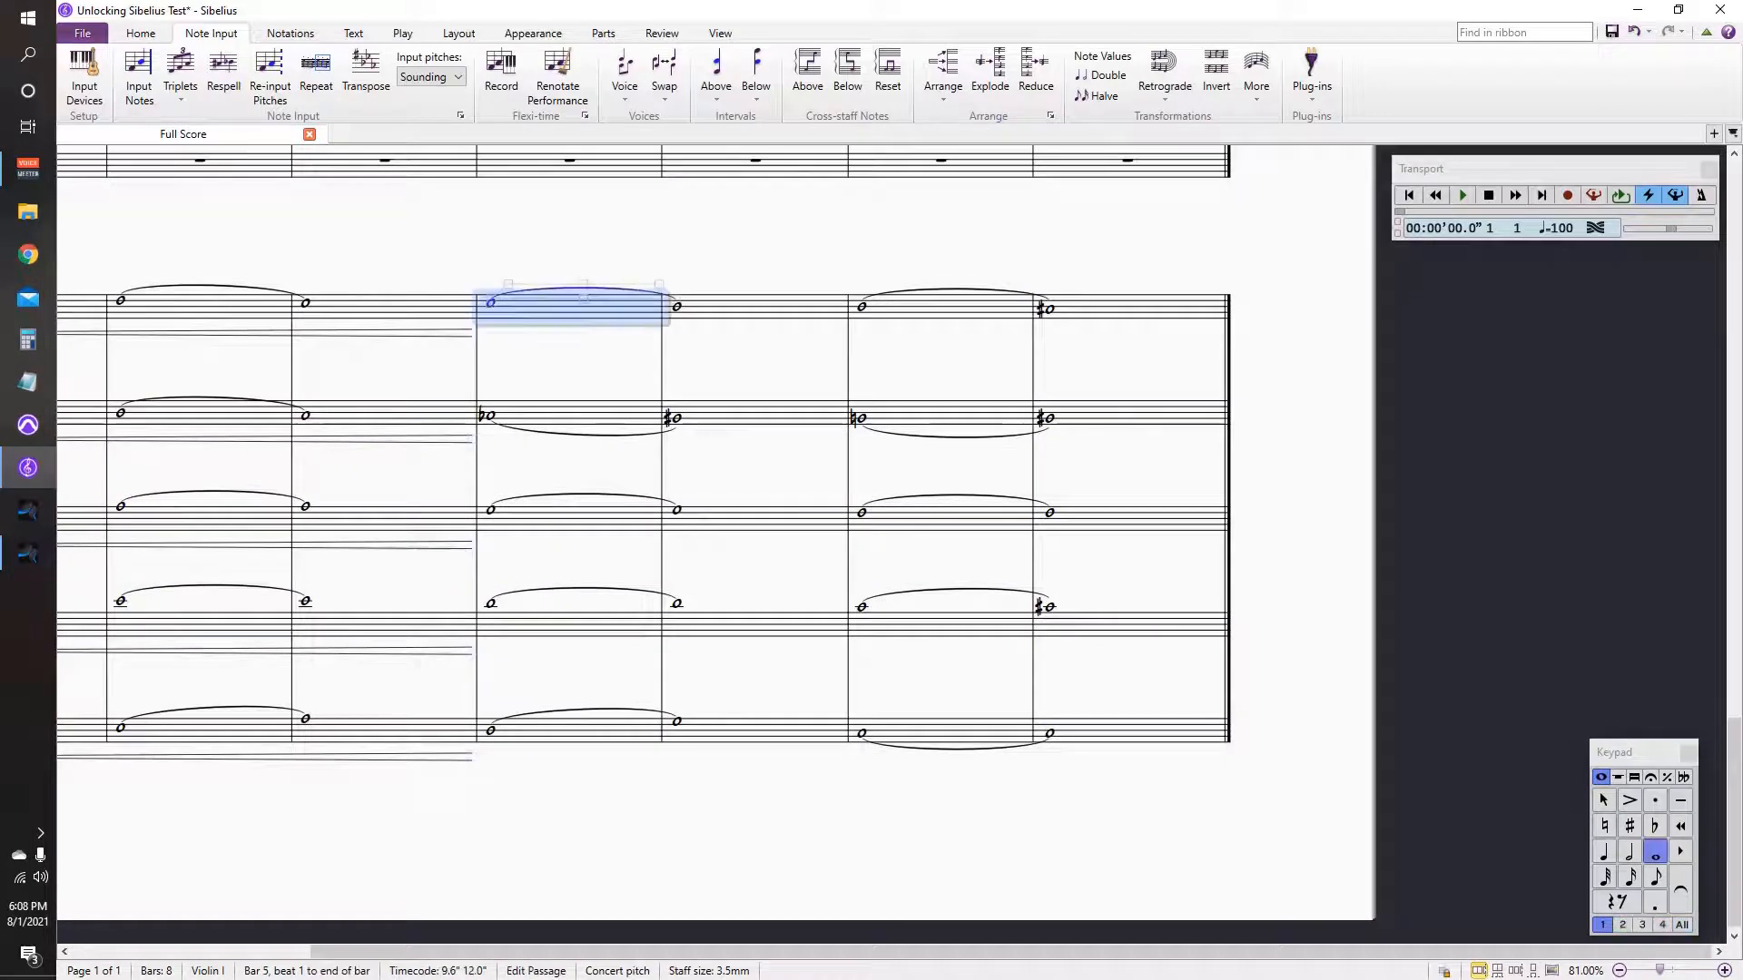
{"action": "left_click", "coordinate": [581, 732], "text": "shift"}
{"action": "key", "text": "ctrl+e"}
{"action": "key", "text": "ctrl+f"}
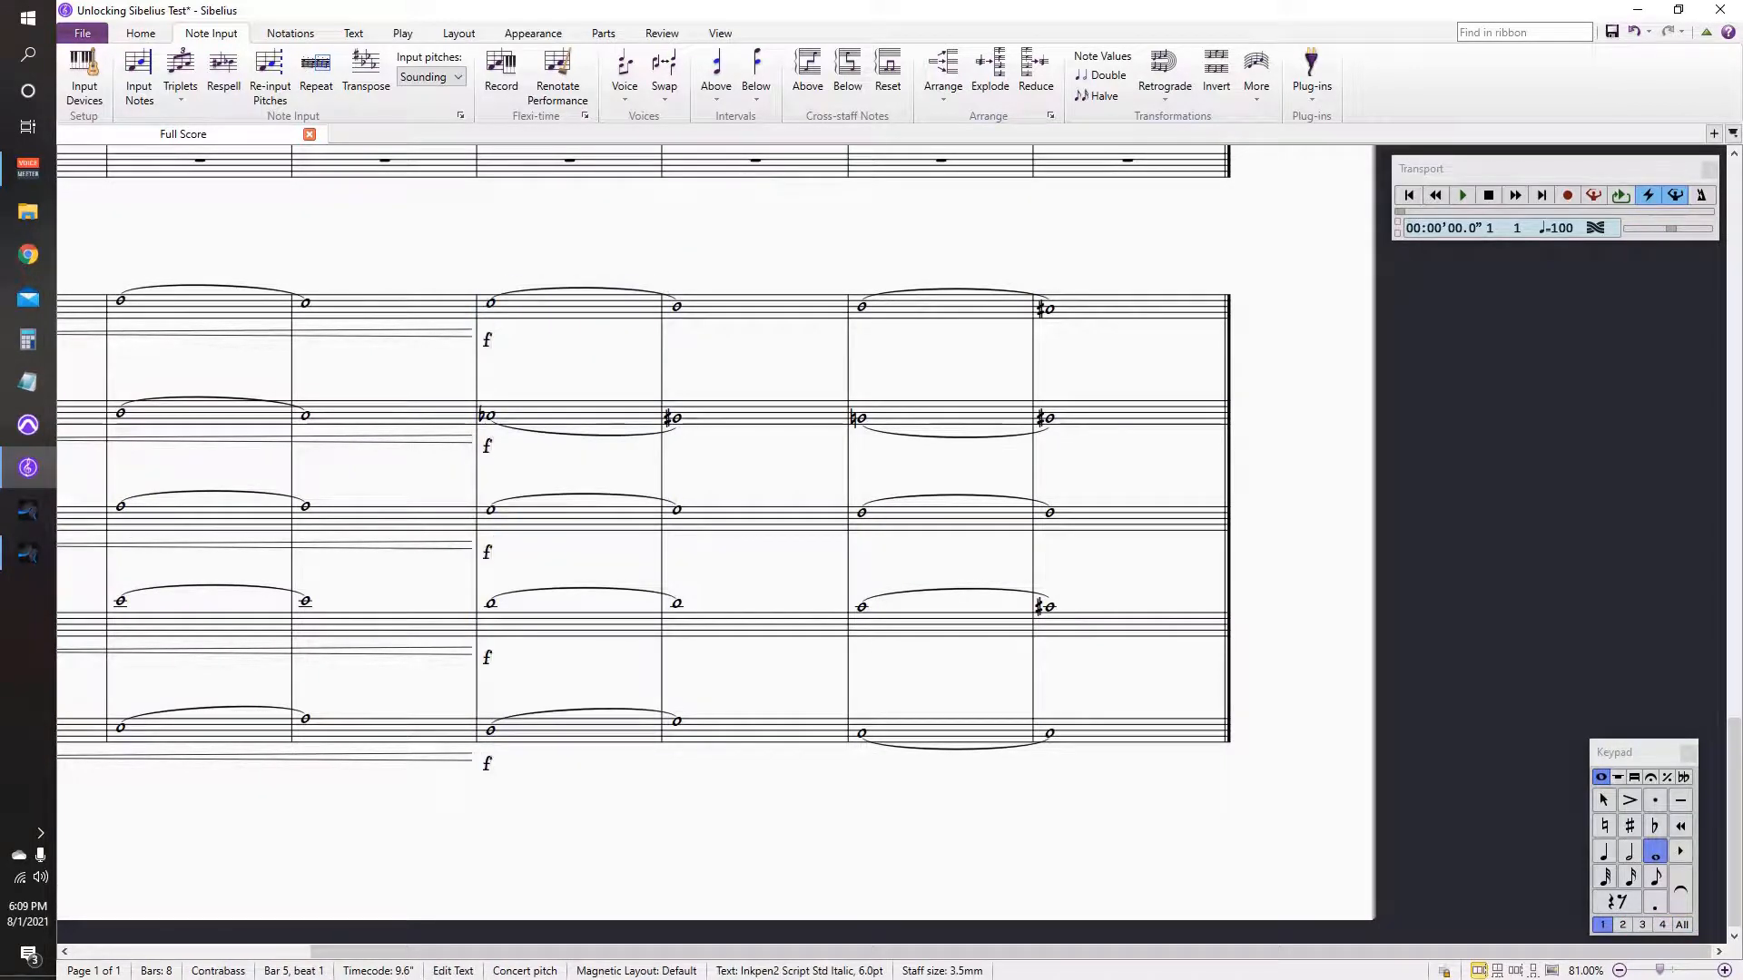
Step: Add diminuendo hairpins across bars 5 to 7 of all string staves, ending in a p dynamic in bar 8
{"action": "left_click", "coordinate": [581, 307]}
{"action": "left_click", "coordinate": [949, 732], "text": "shift"}
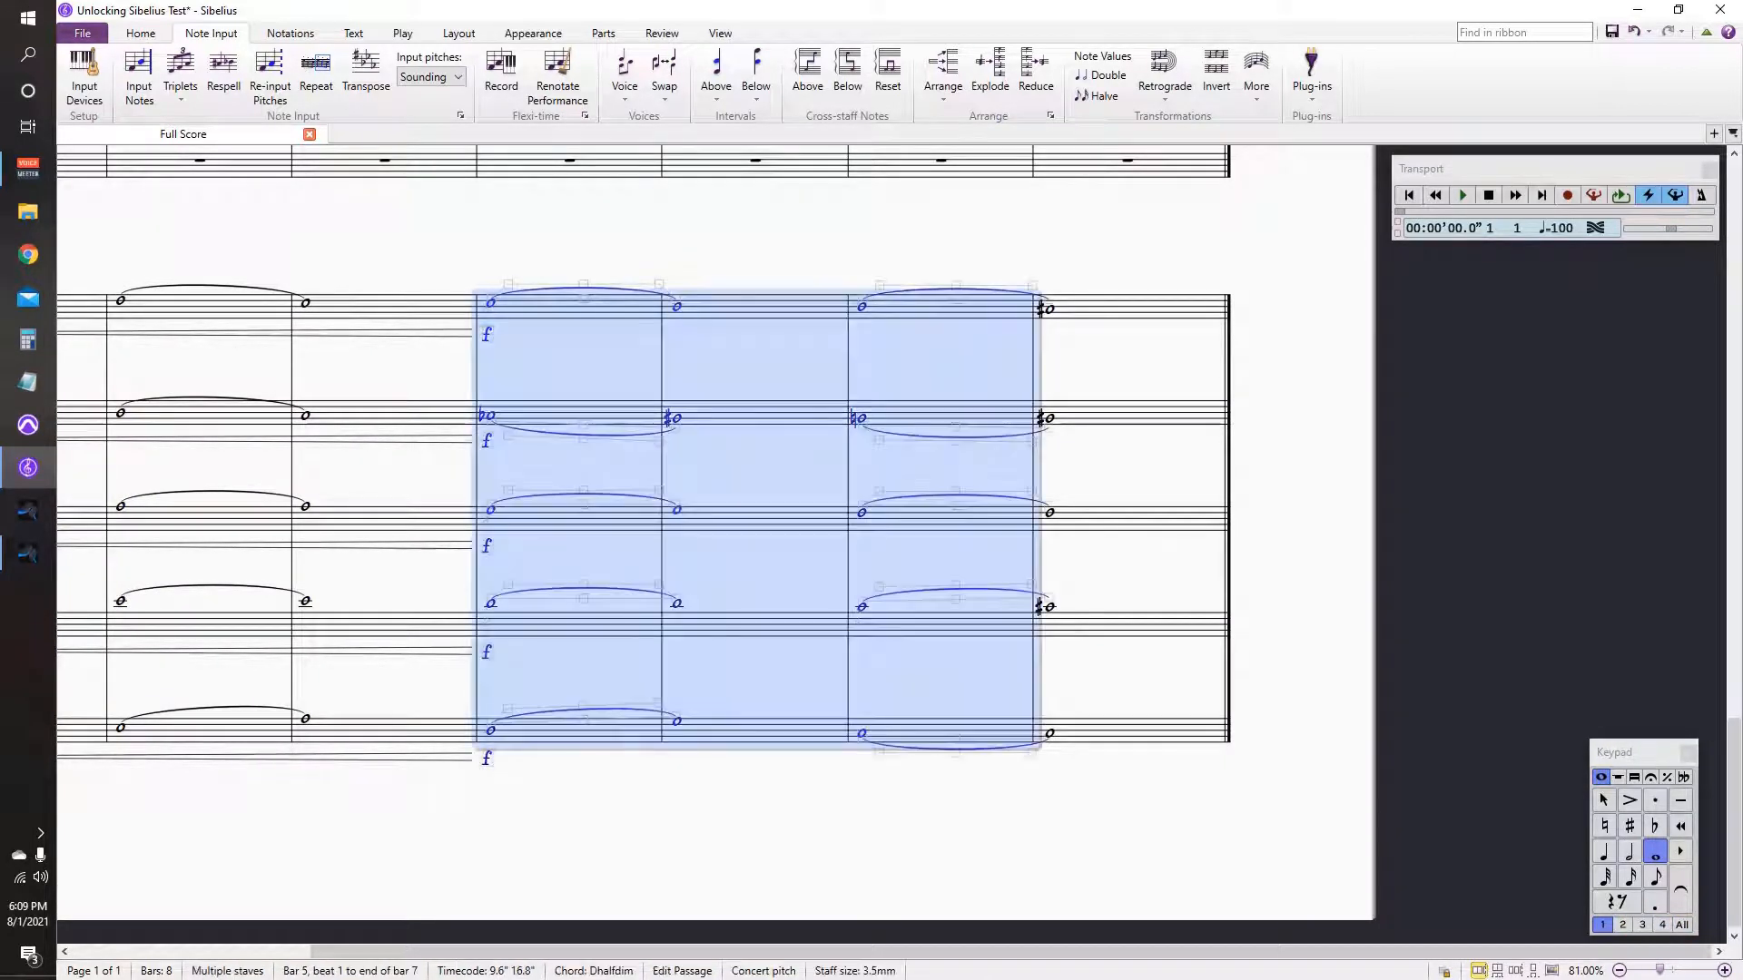
{"action": "key", "text": "shift+h"}
{"action": "left_click", "coordinate": [1135, 307]}
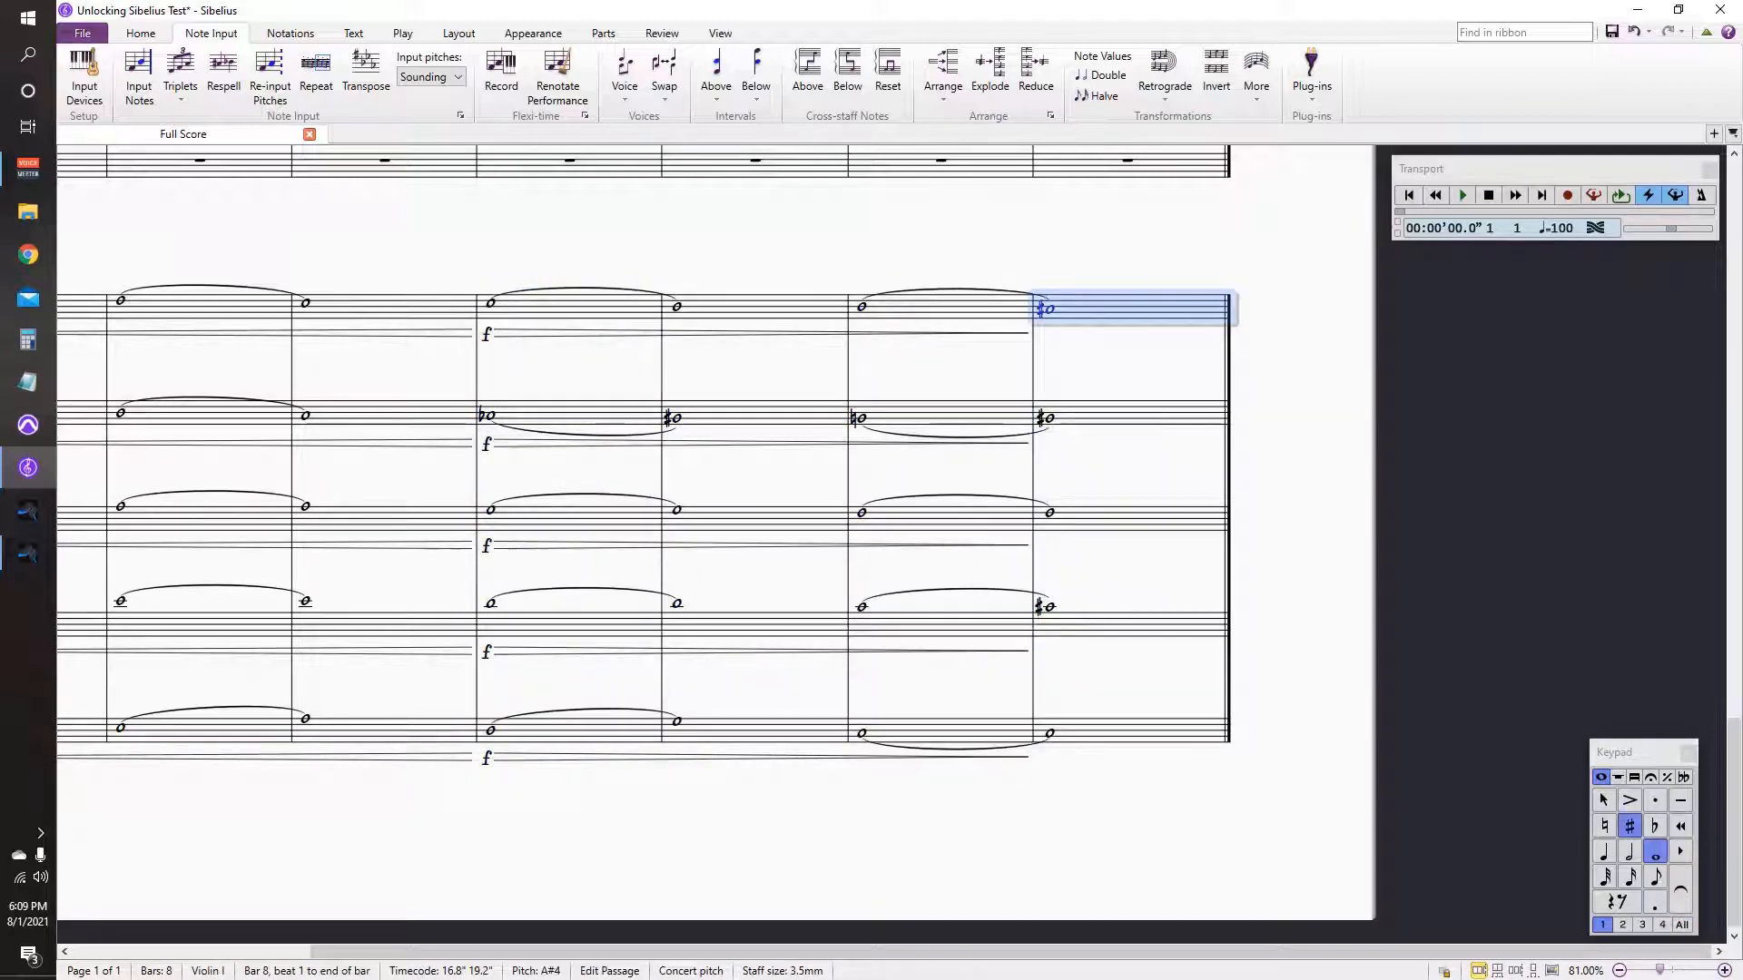
{"action": "left_click", "coordinate": [1134, 731], "text": "shift"}
{"action": "key", "text": "ctrl+e"}
{"action": "key", "text": "ctrl+p"}
{"action": "key", "text": "ctrl+p"}
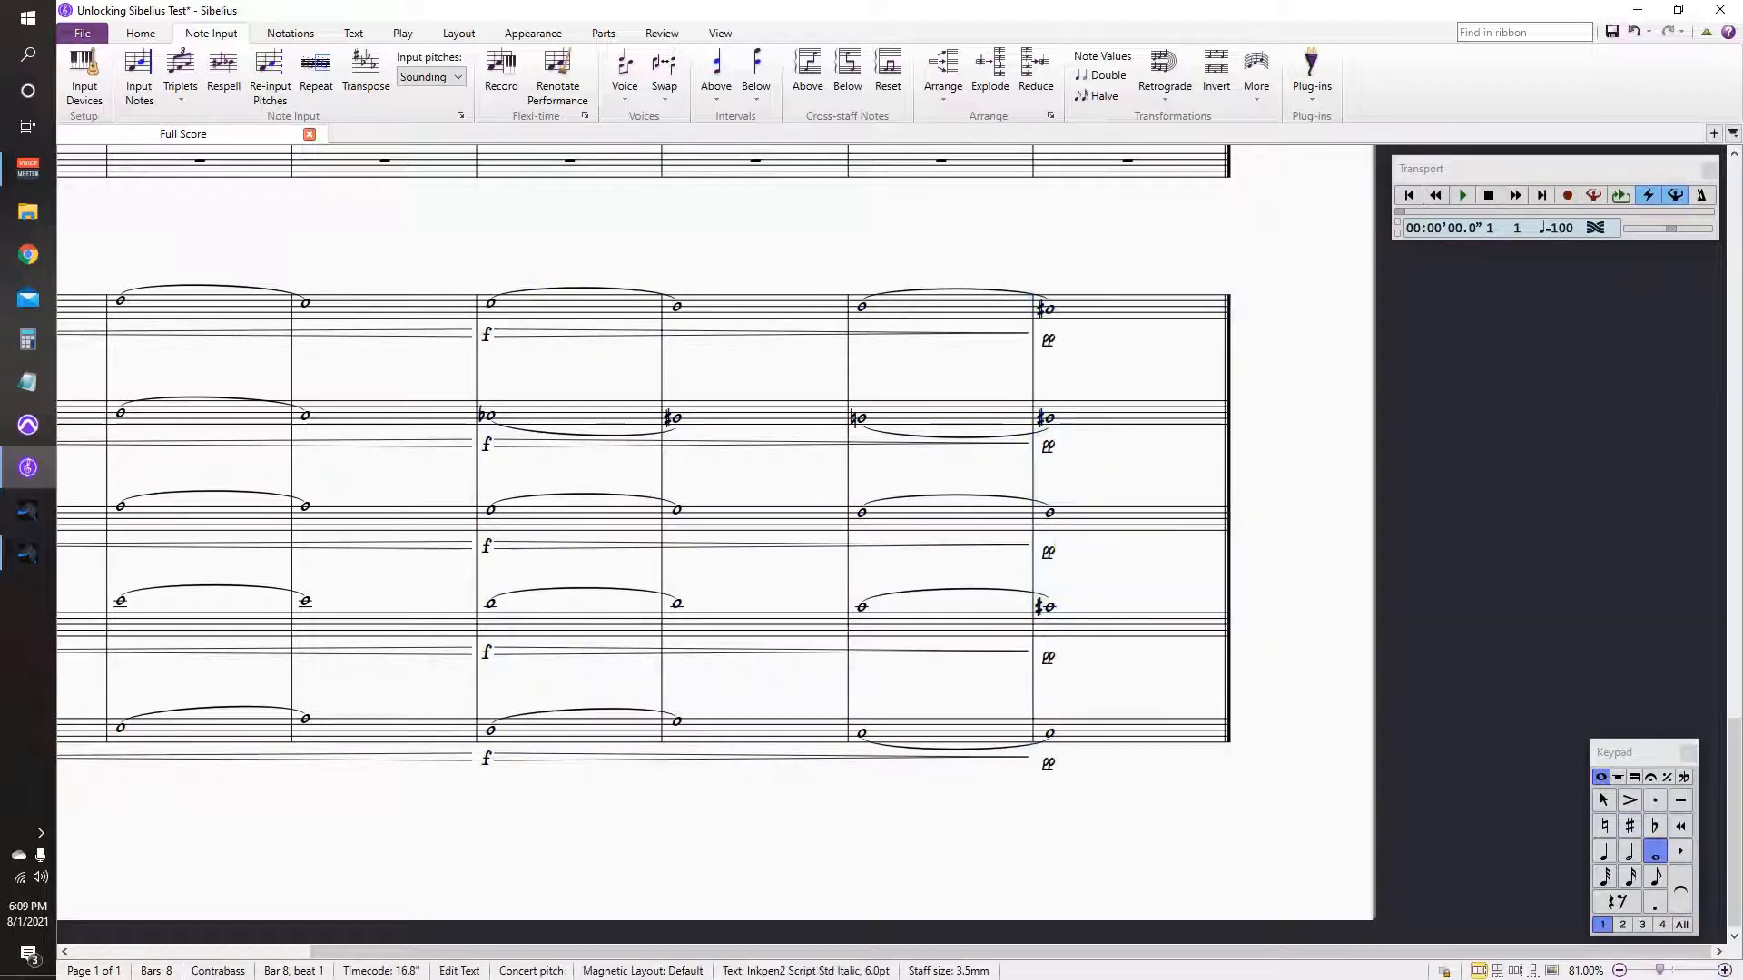
{"action": "key", "text": "BackSpace"}
{"action": "key", "text": "Escape"}
{"action": "key", "text": "Escape"}
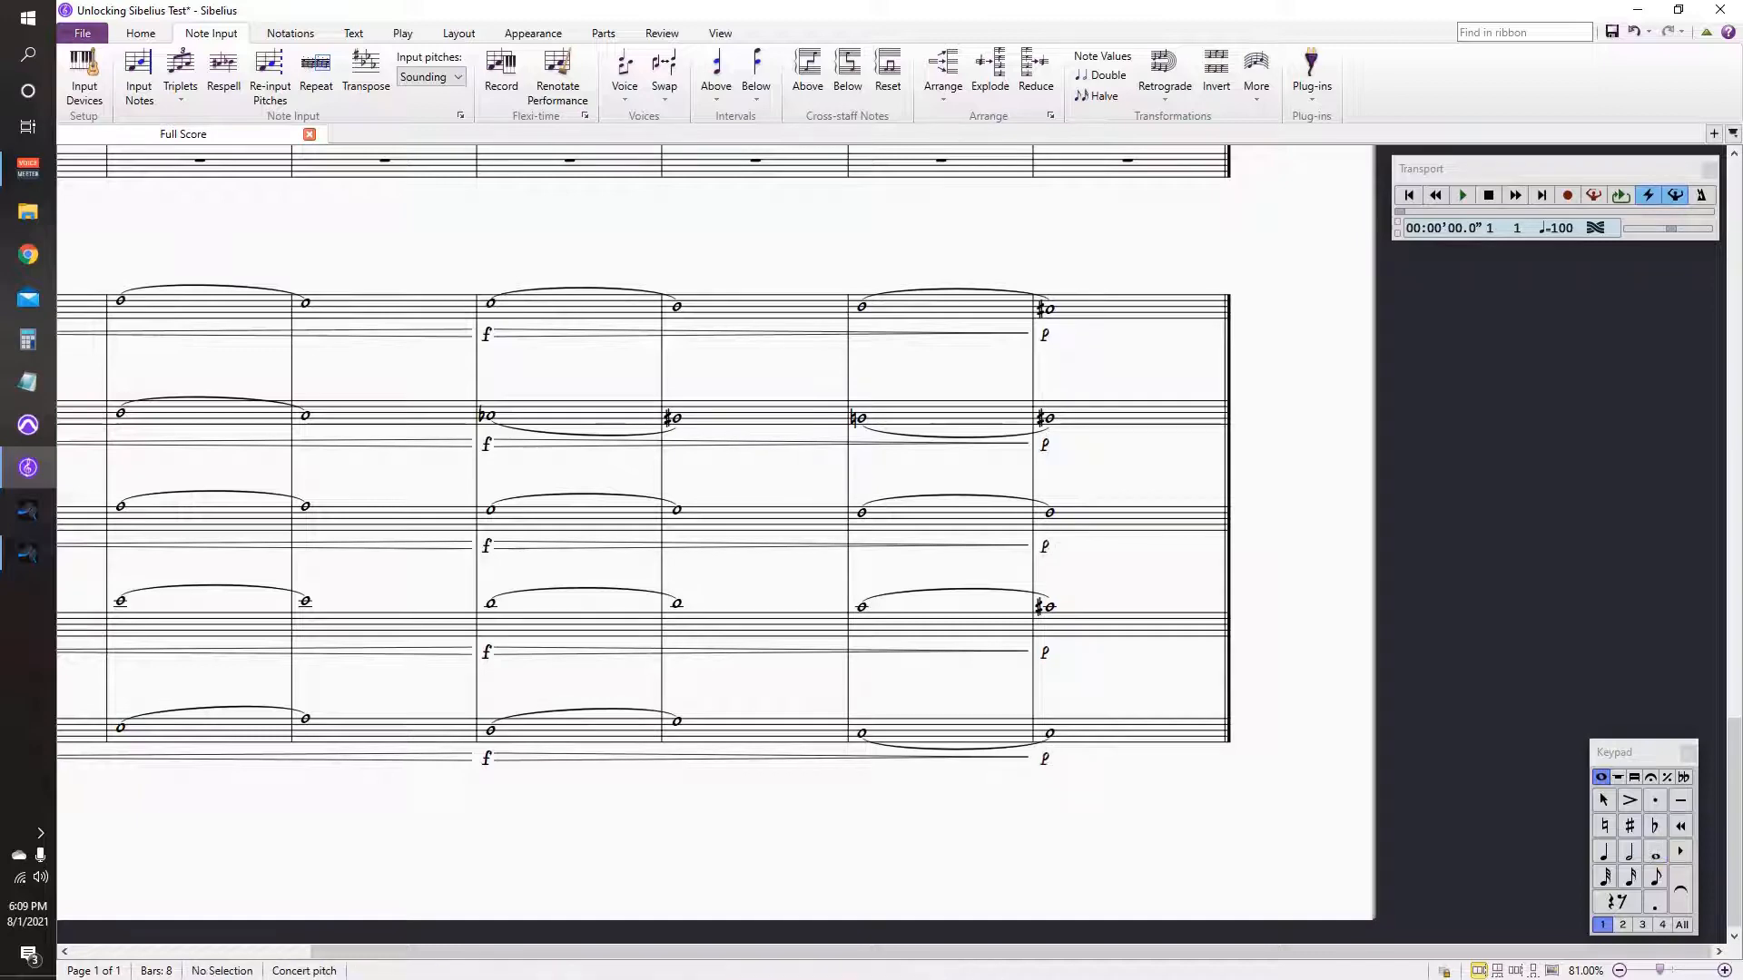
Step: Return to the start of the score, place its window beside Studio One and expand the Strings folder there
{"action": "key", "text": "ctrl+Home"}
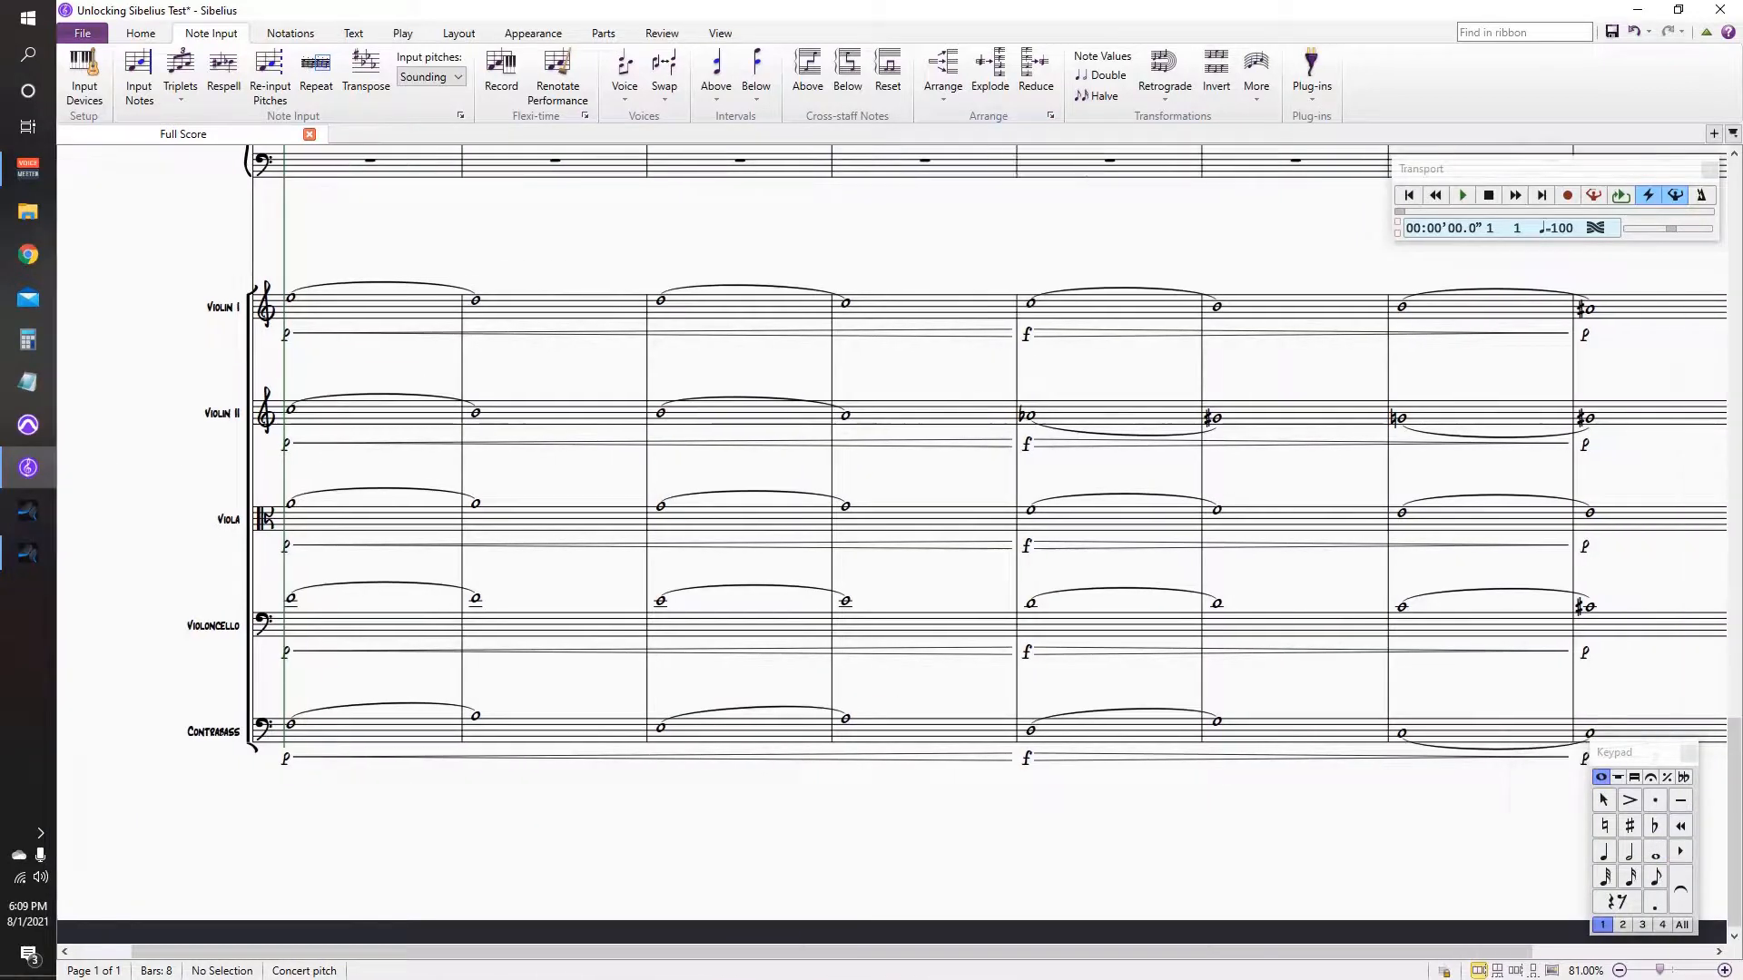
{"action": "key", "text": "super+Right"}
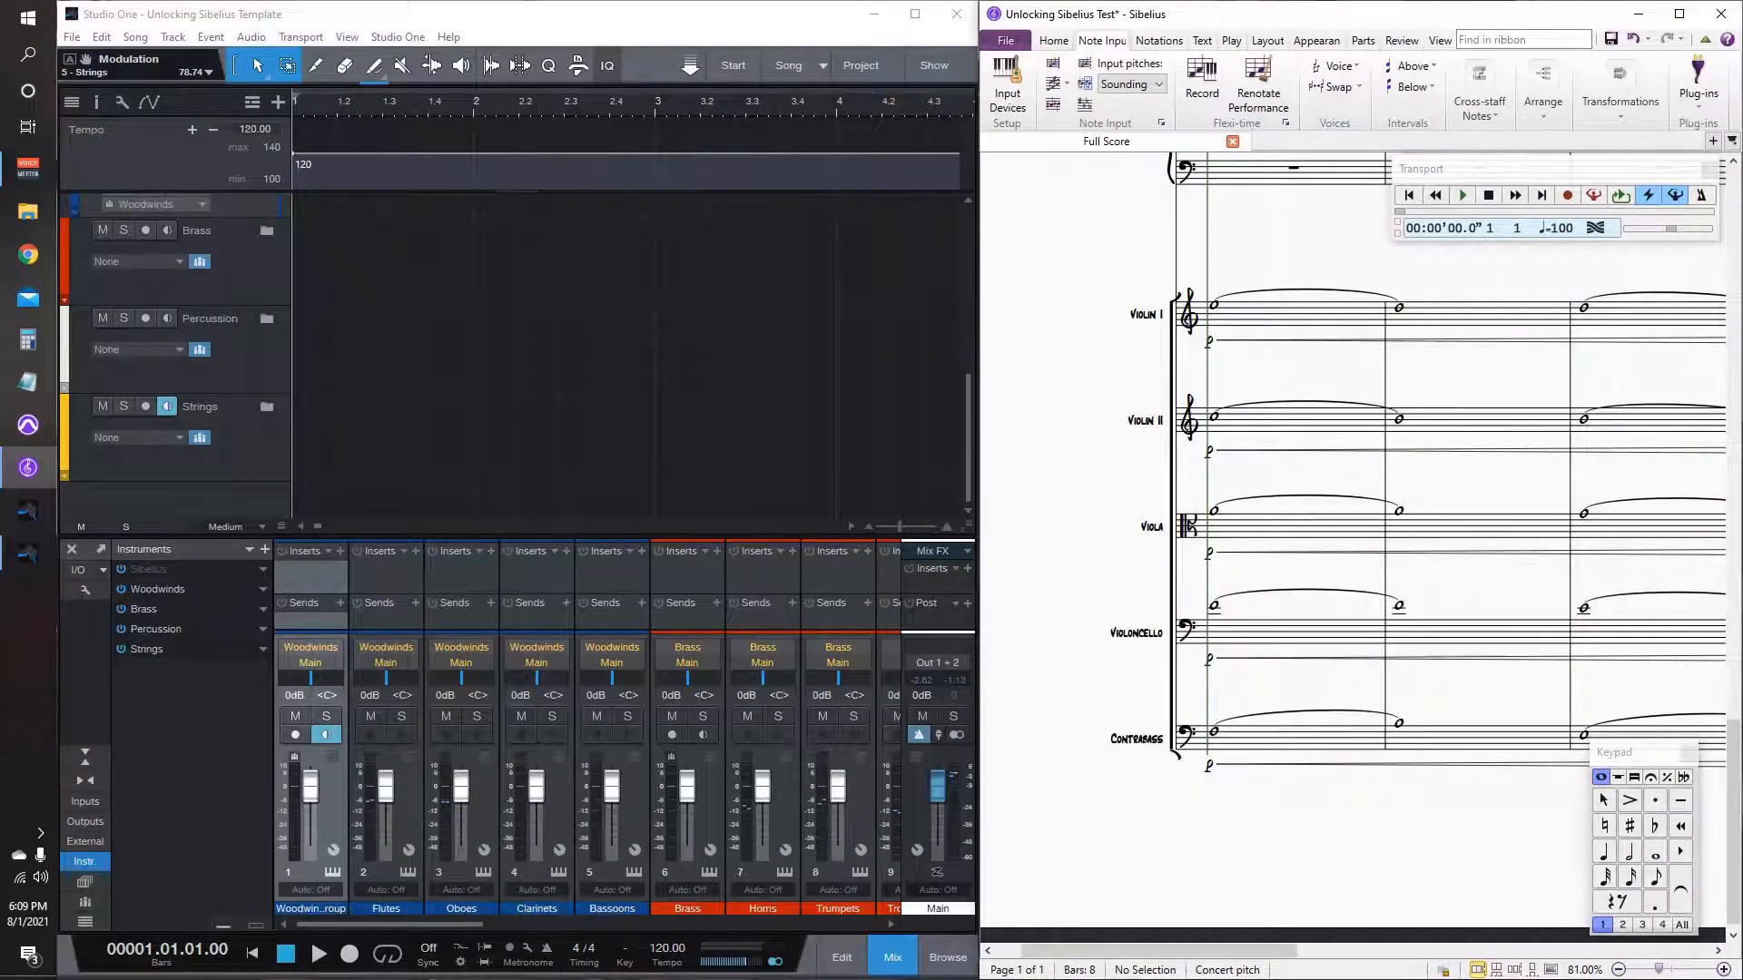
{"action": "left_click", "coordinate": [266, 406]}
{"action": "scroll", "coordinate": [266, 407], "scroll_direction": "down", "scroll_amount": 8}
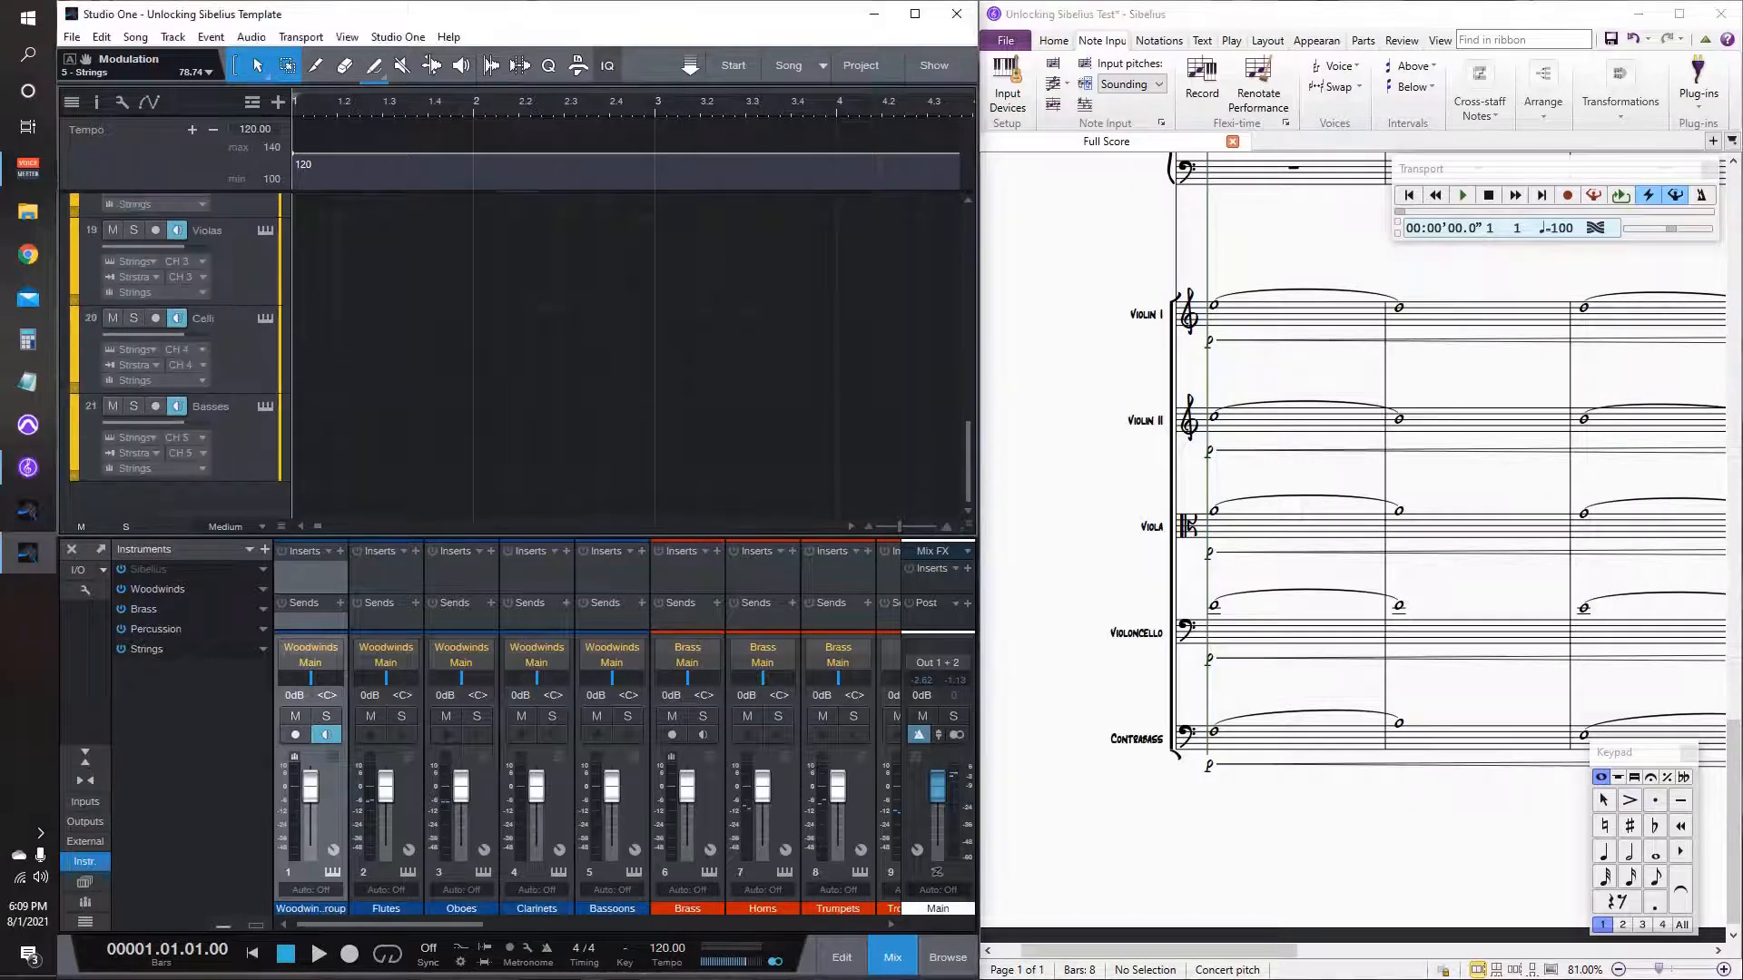
Step: Set the Studio One track height to Small and bring the string tracks, mixer channels and score staves into view
{"action": "scroll", "coordinate": [266, 407], "scroll_direction": "up", "scroll_amount": 3}
{"action": "scroll", "coordinate": [266, 407], "scroll_direction": "down", "scroll_amount": 3}
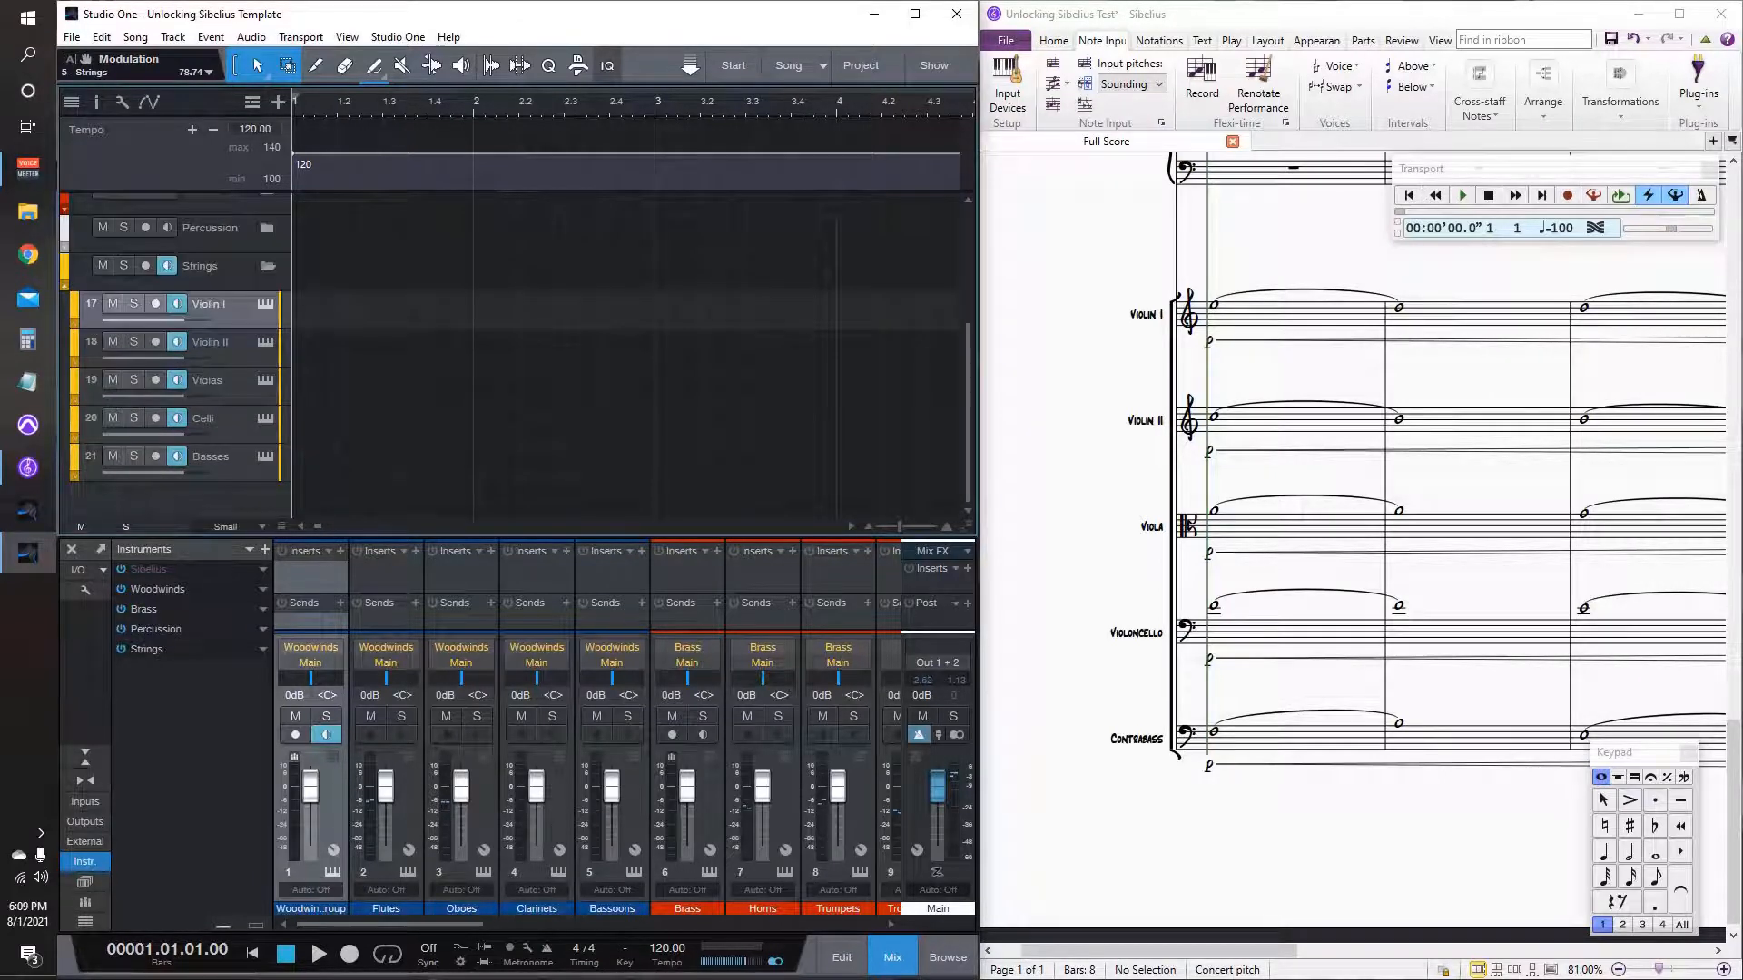
{"action": "left_click_drag", "start_coordinate": [391, 924], "coordinate": [785, 924]}
{"action": "left_click_drag", "start_coordinate": [1080, 581], "coordinate": [1040, 599]}
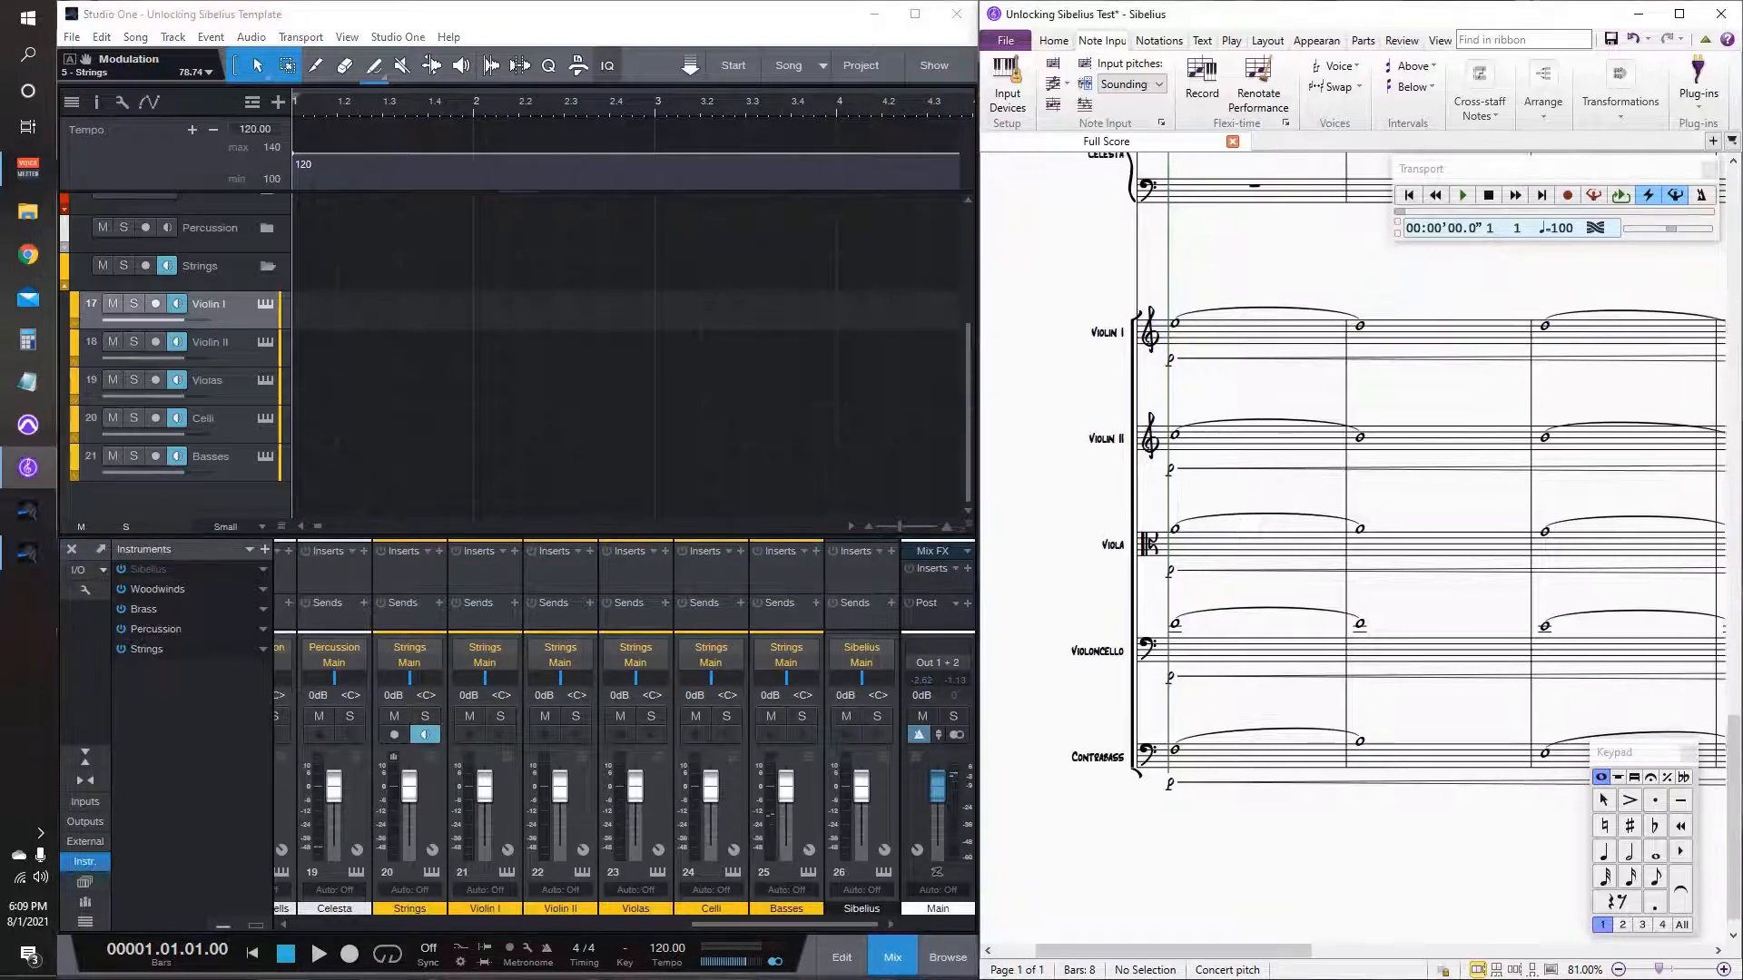
{"action": "scroll", "coordinate": [508, 363], "scroll_direction": "up", "scroll_amount": 4}
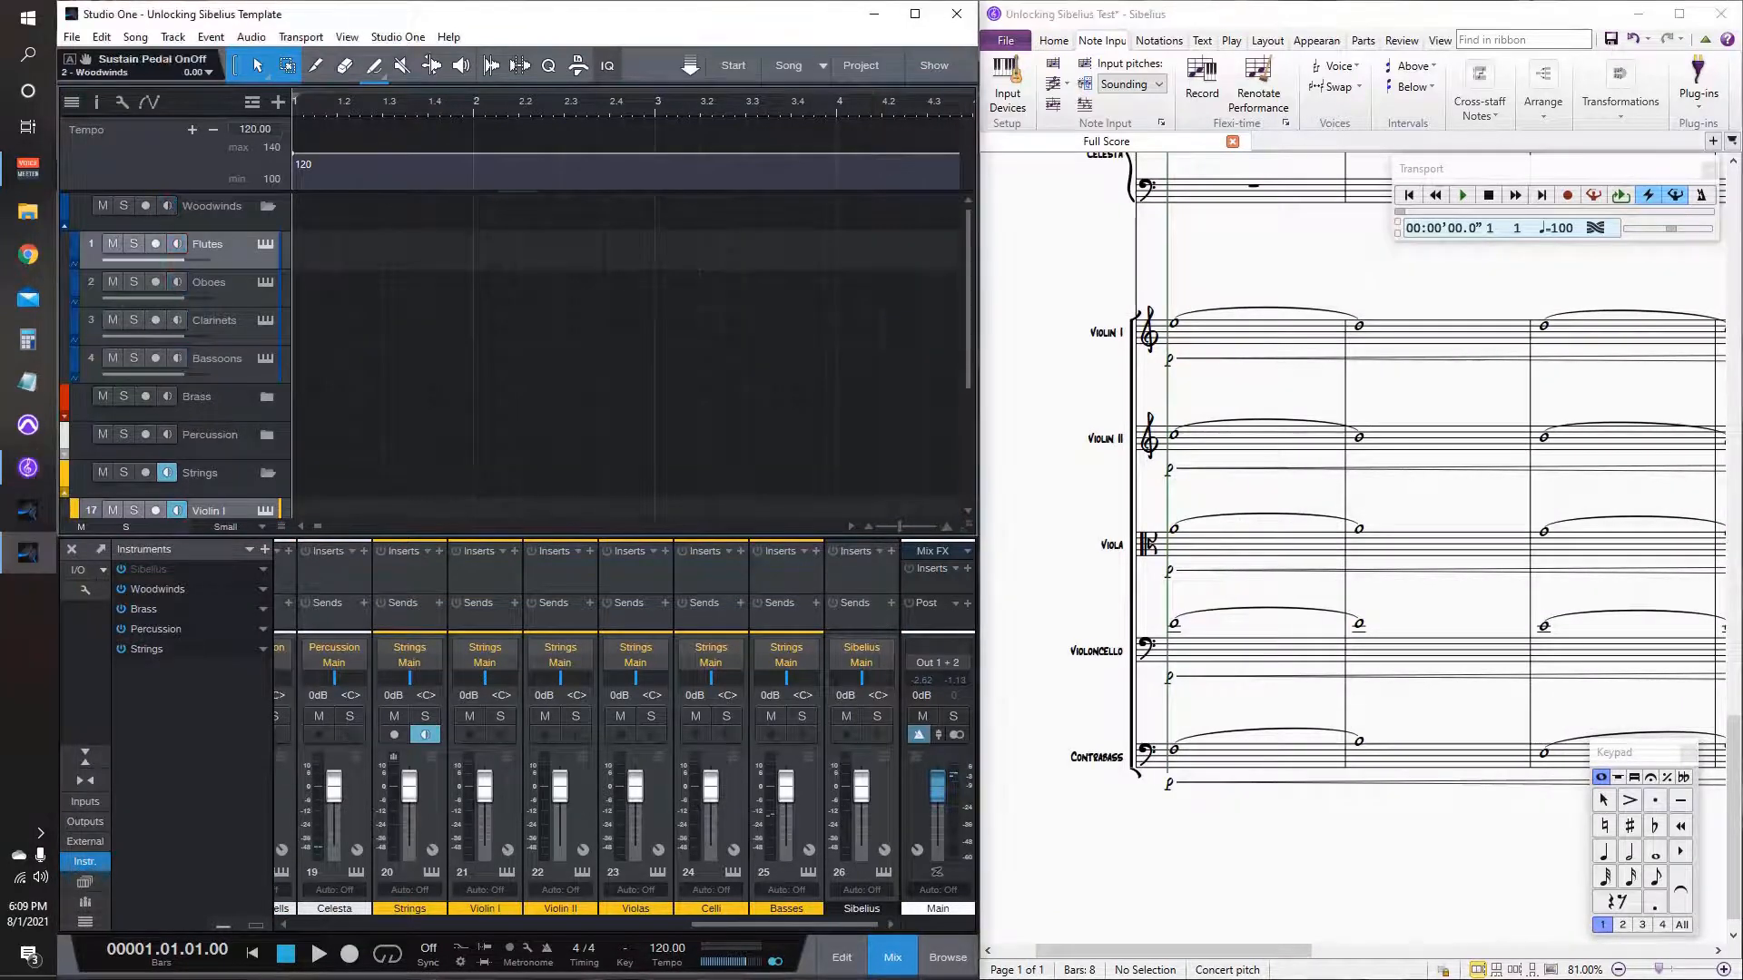
{"action": "scroll", "coordinate": [509, 364], "scroll_direction": "down", "scroll_amount": 4}
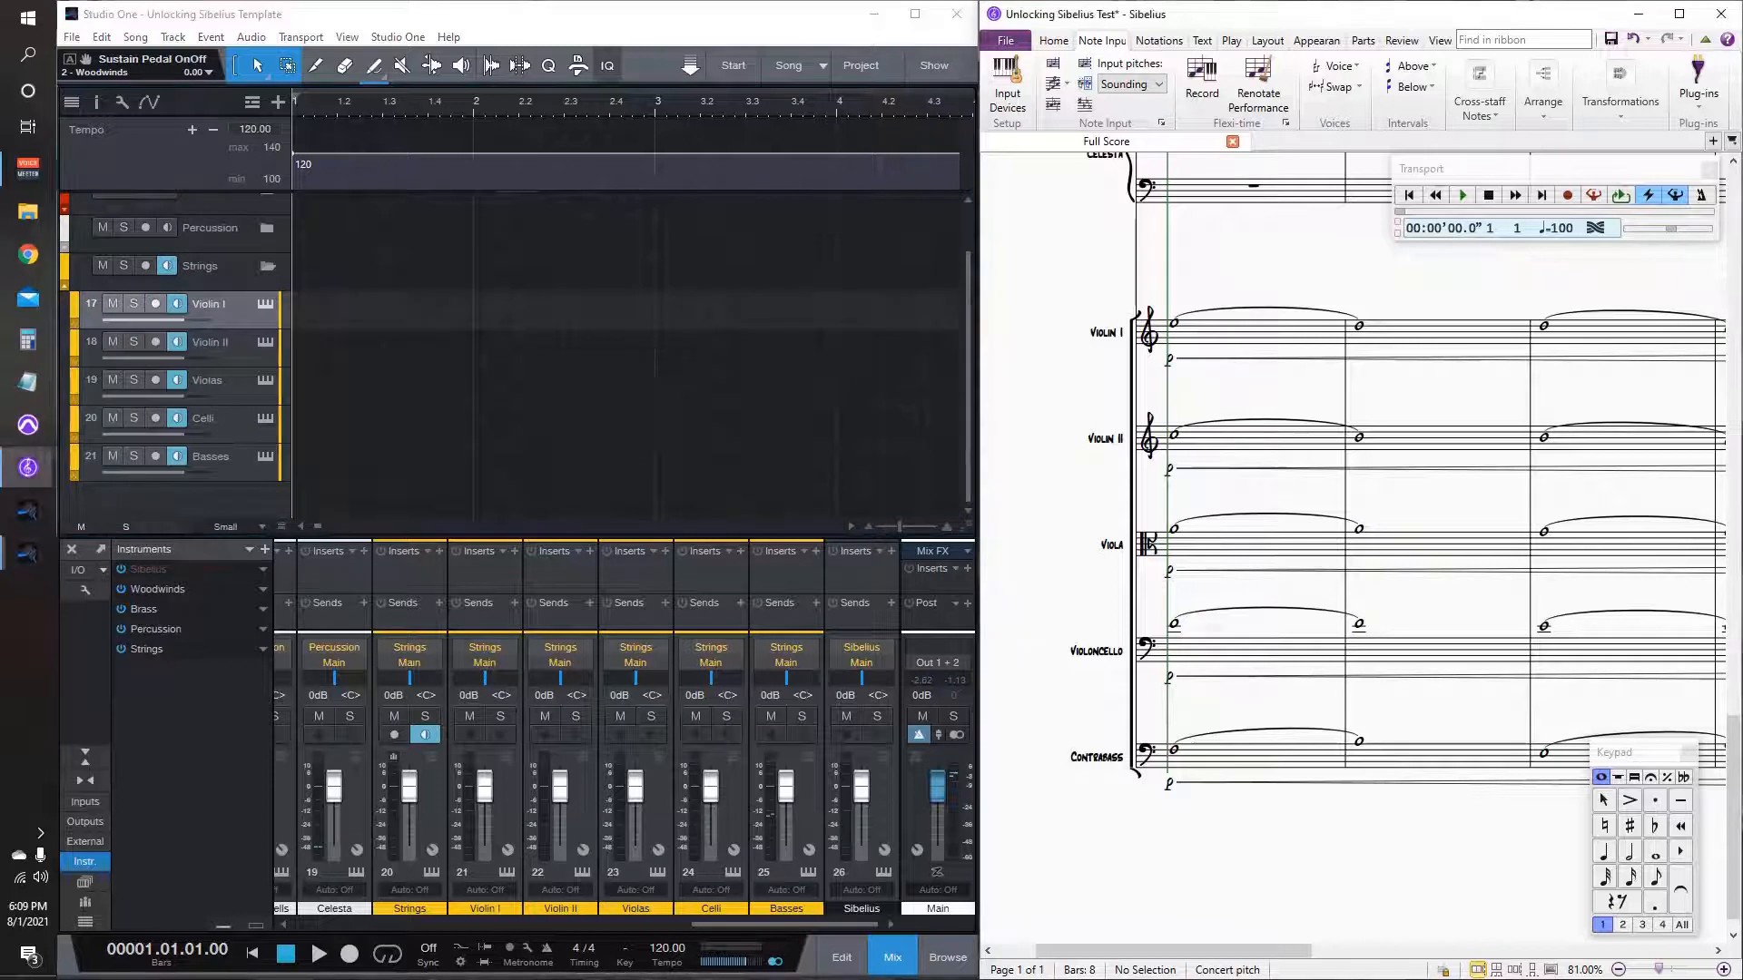
{"action": "left_click_drag", "start_coordinate": [1270, 590], "coordinate": [1223, 577]}
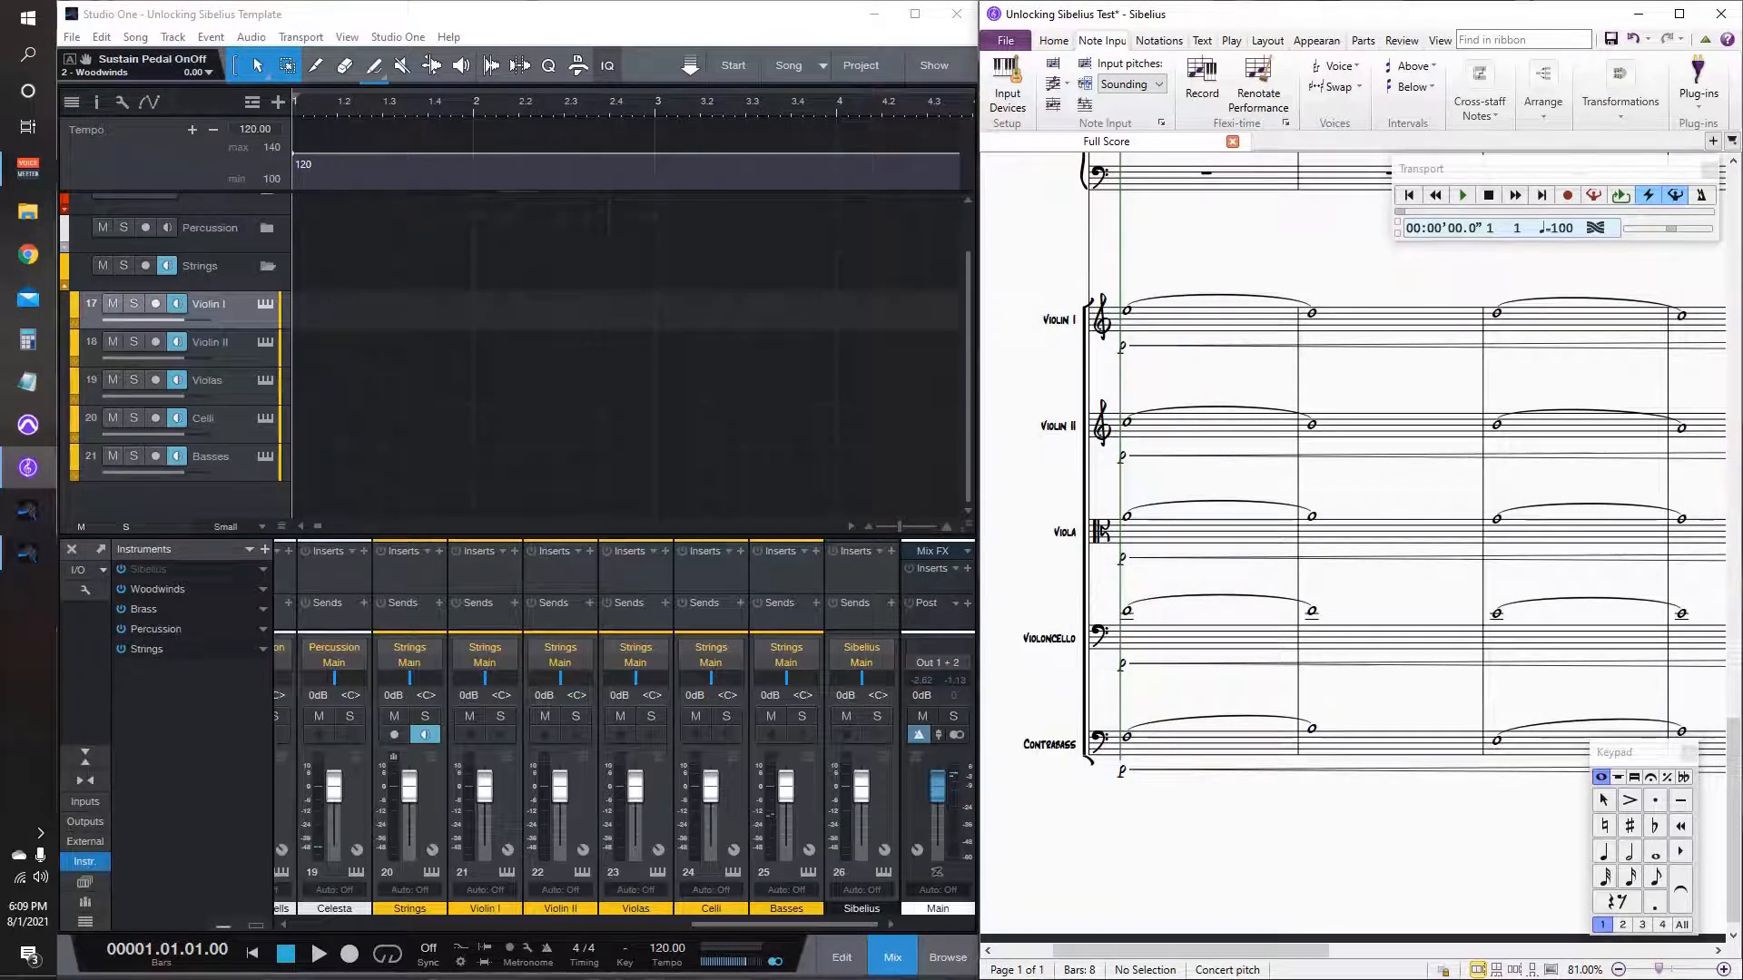
Step: Play the score and open the Basses track's Kontakt instrument to examine how the Violins and Violas patches respond
{"action": "key", "text": "space"}
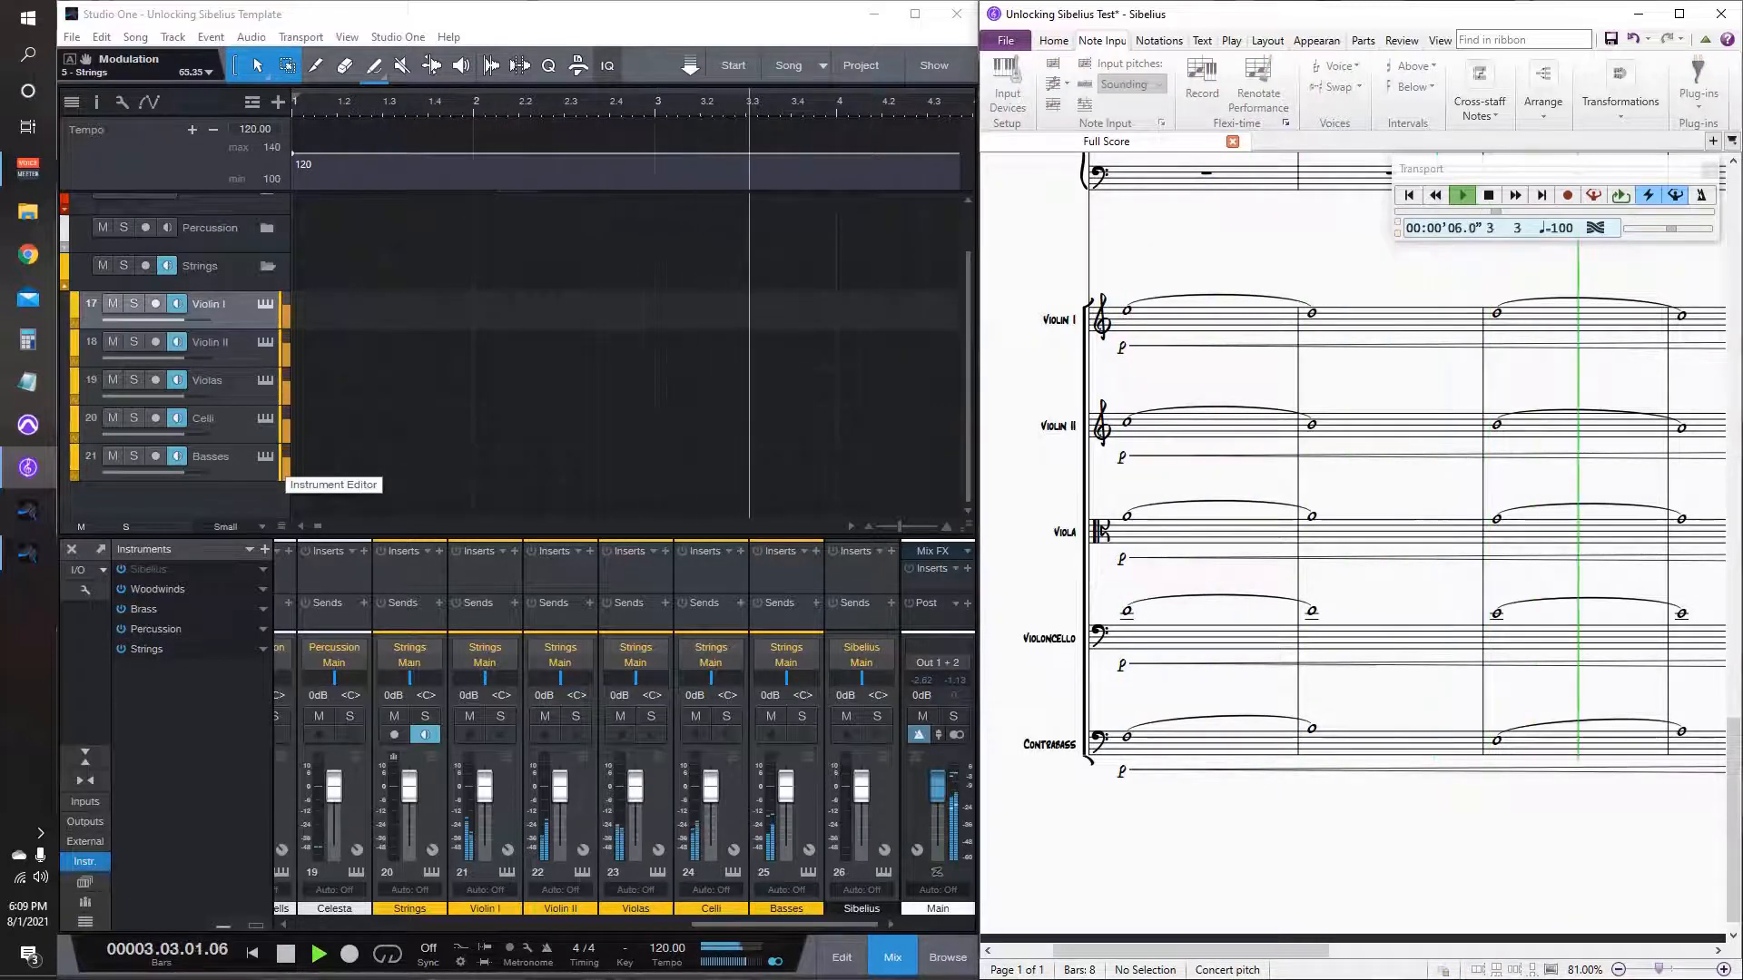
{"action": "left_click", "coordinate": [265, 456]}
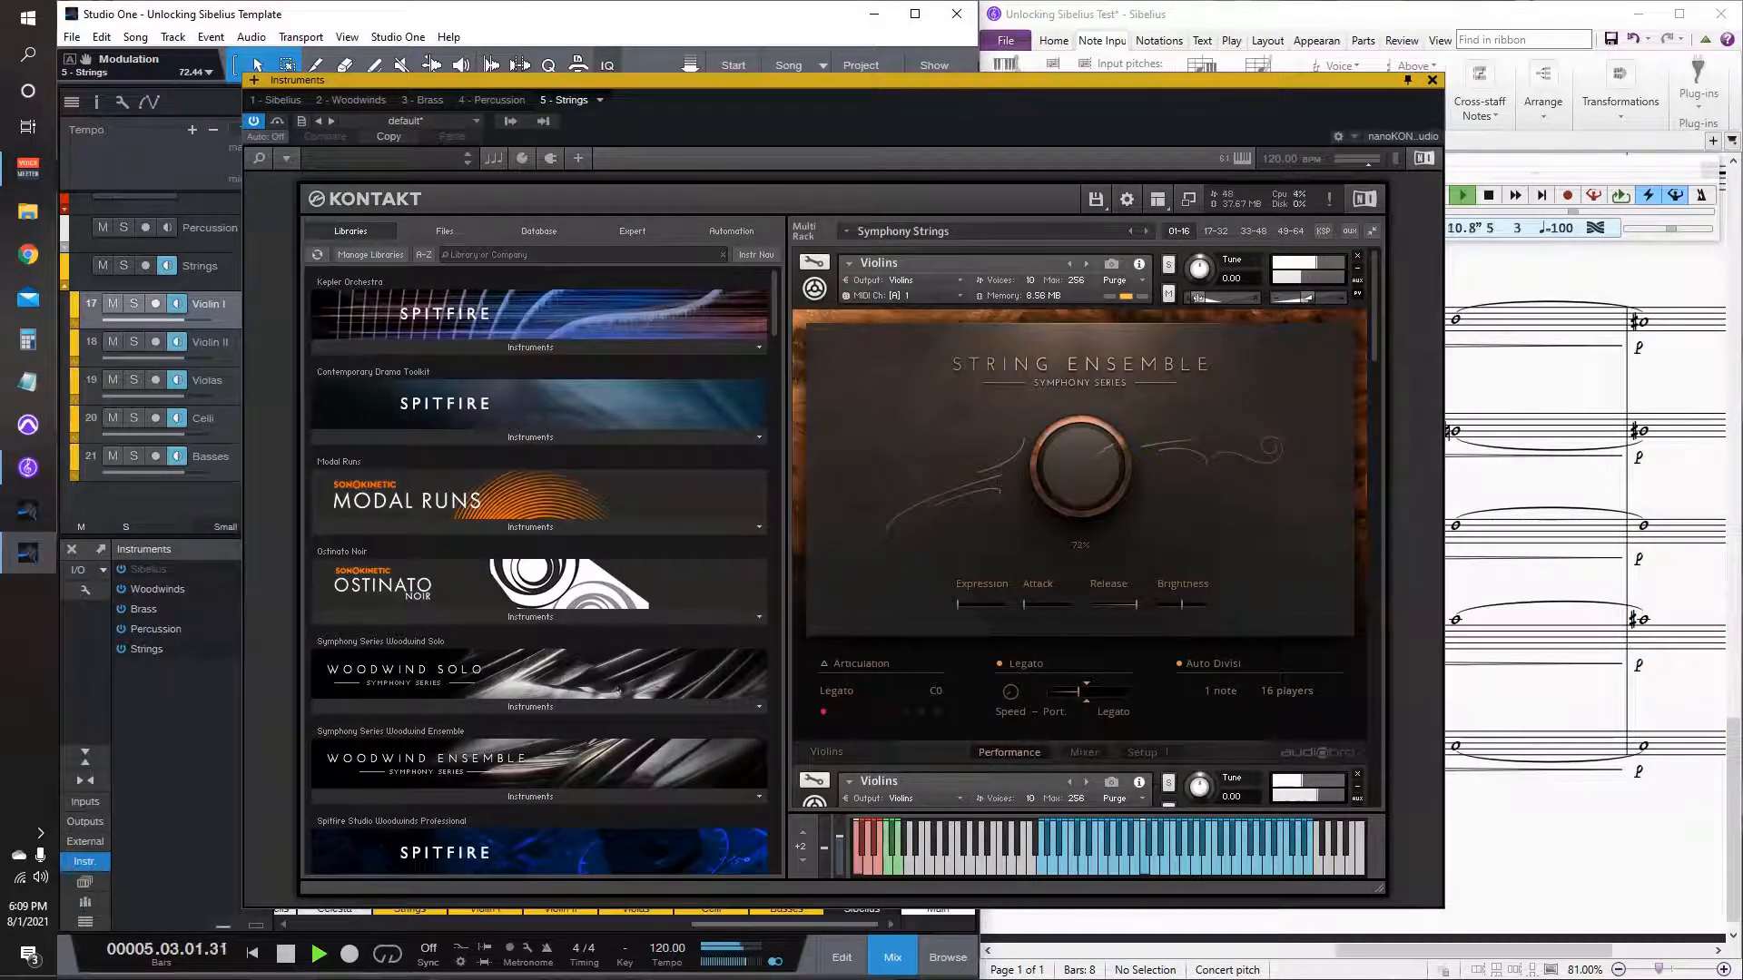
{"action": "left_click_drag", "start_coordinate": [908, 80], "coordinate": [362, 72]}
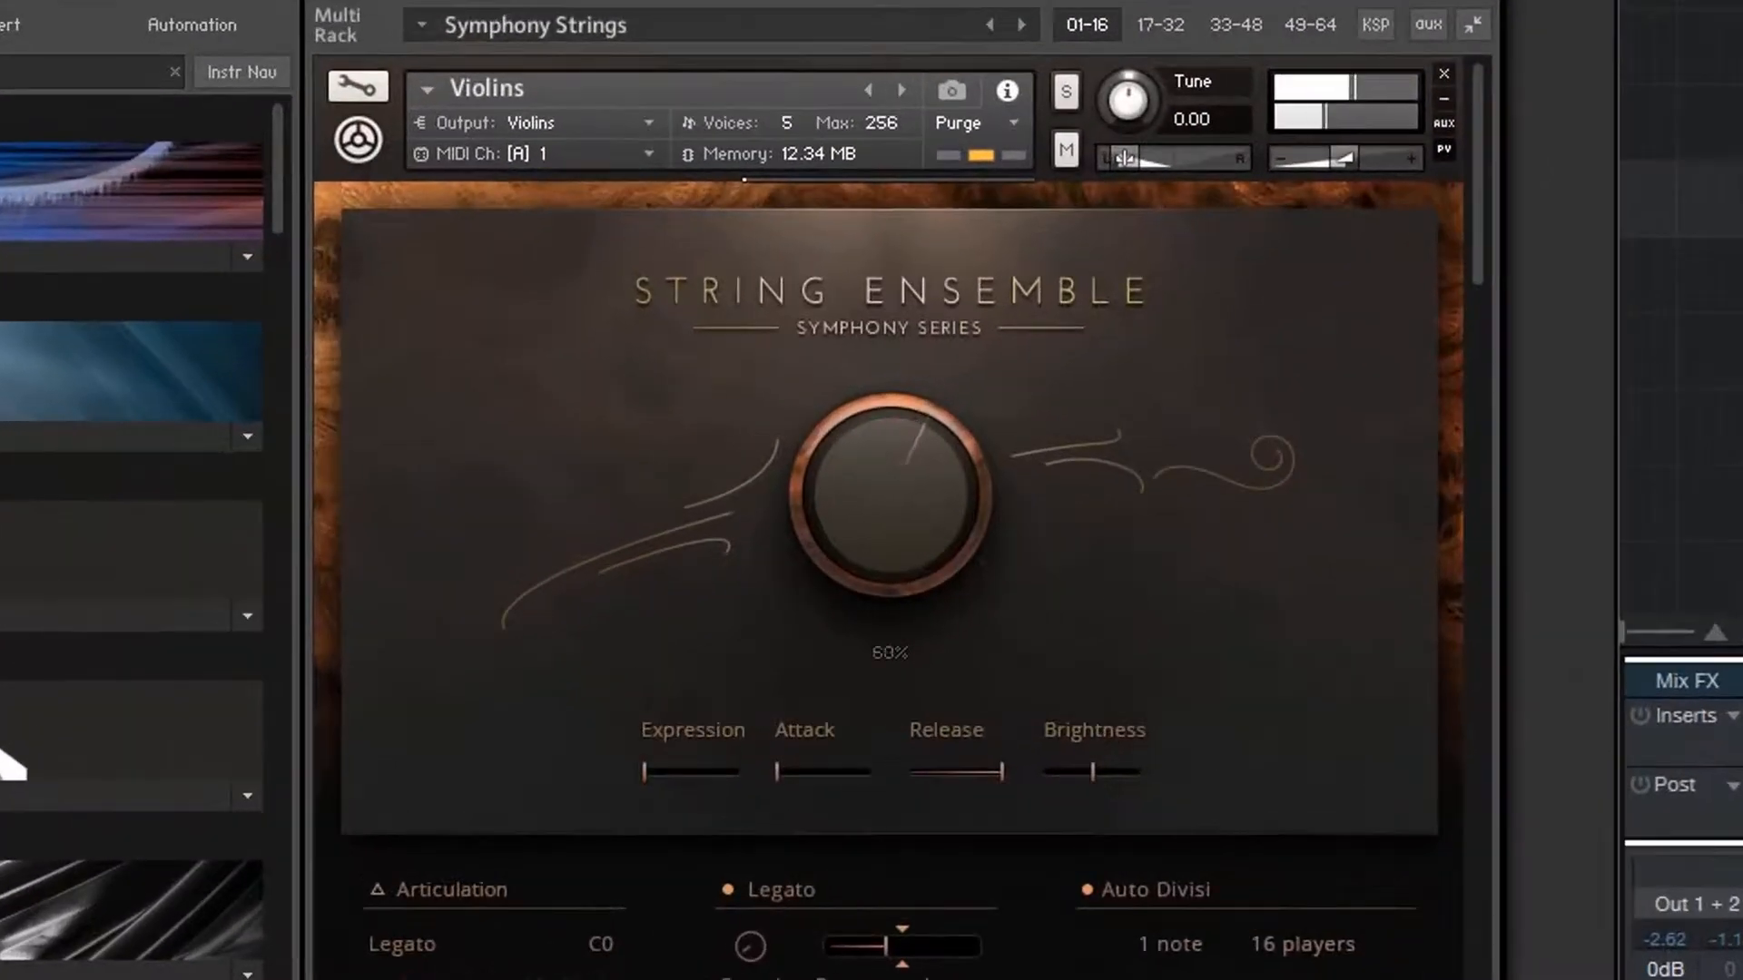
{"action": "scroll", "coordinate": [590, 536], "scroll_direction": "down", "scroll_amount": 5}
{"action": "scroll", "coordinate": [890, 517], "scroll_direction": "down", "scroll_amount": 5}
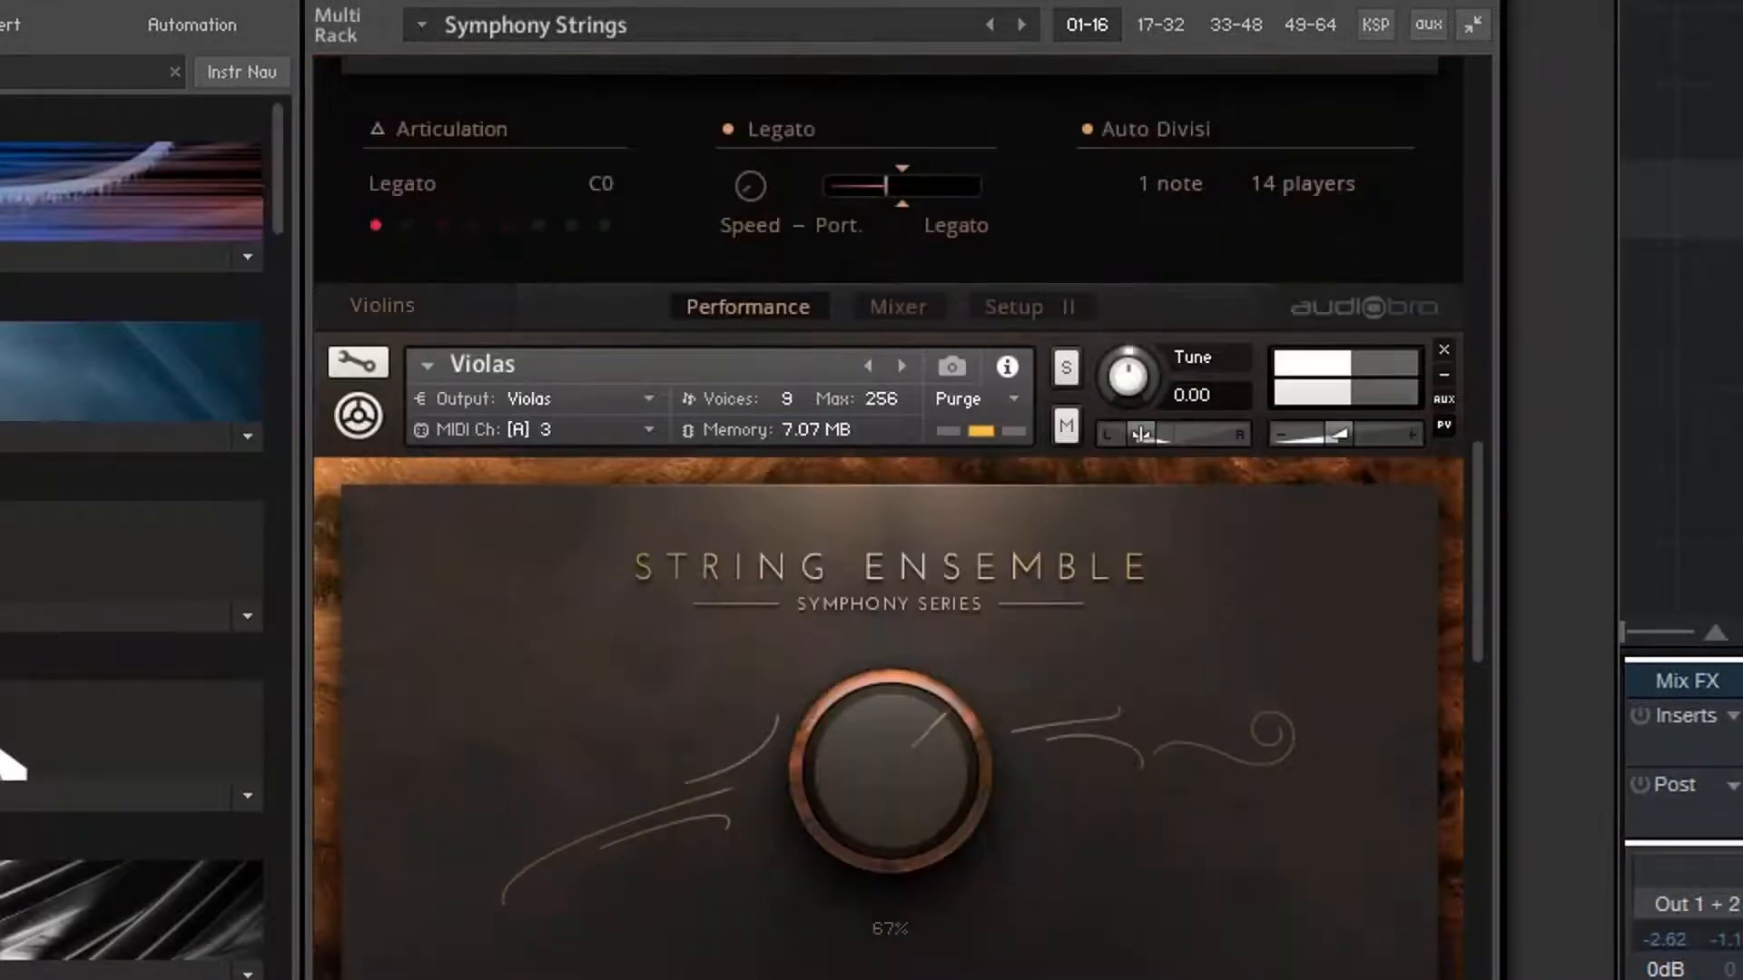
Step: Examine how the Cellos and Basses patches in the Symphony Strings rack respond to the score's dynamics during playback
{"action": "scroll", "coordinate": [890, 517], "scroll_direction": "down", "scroll_amount": 10}
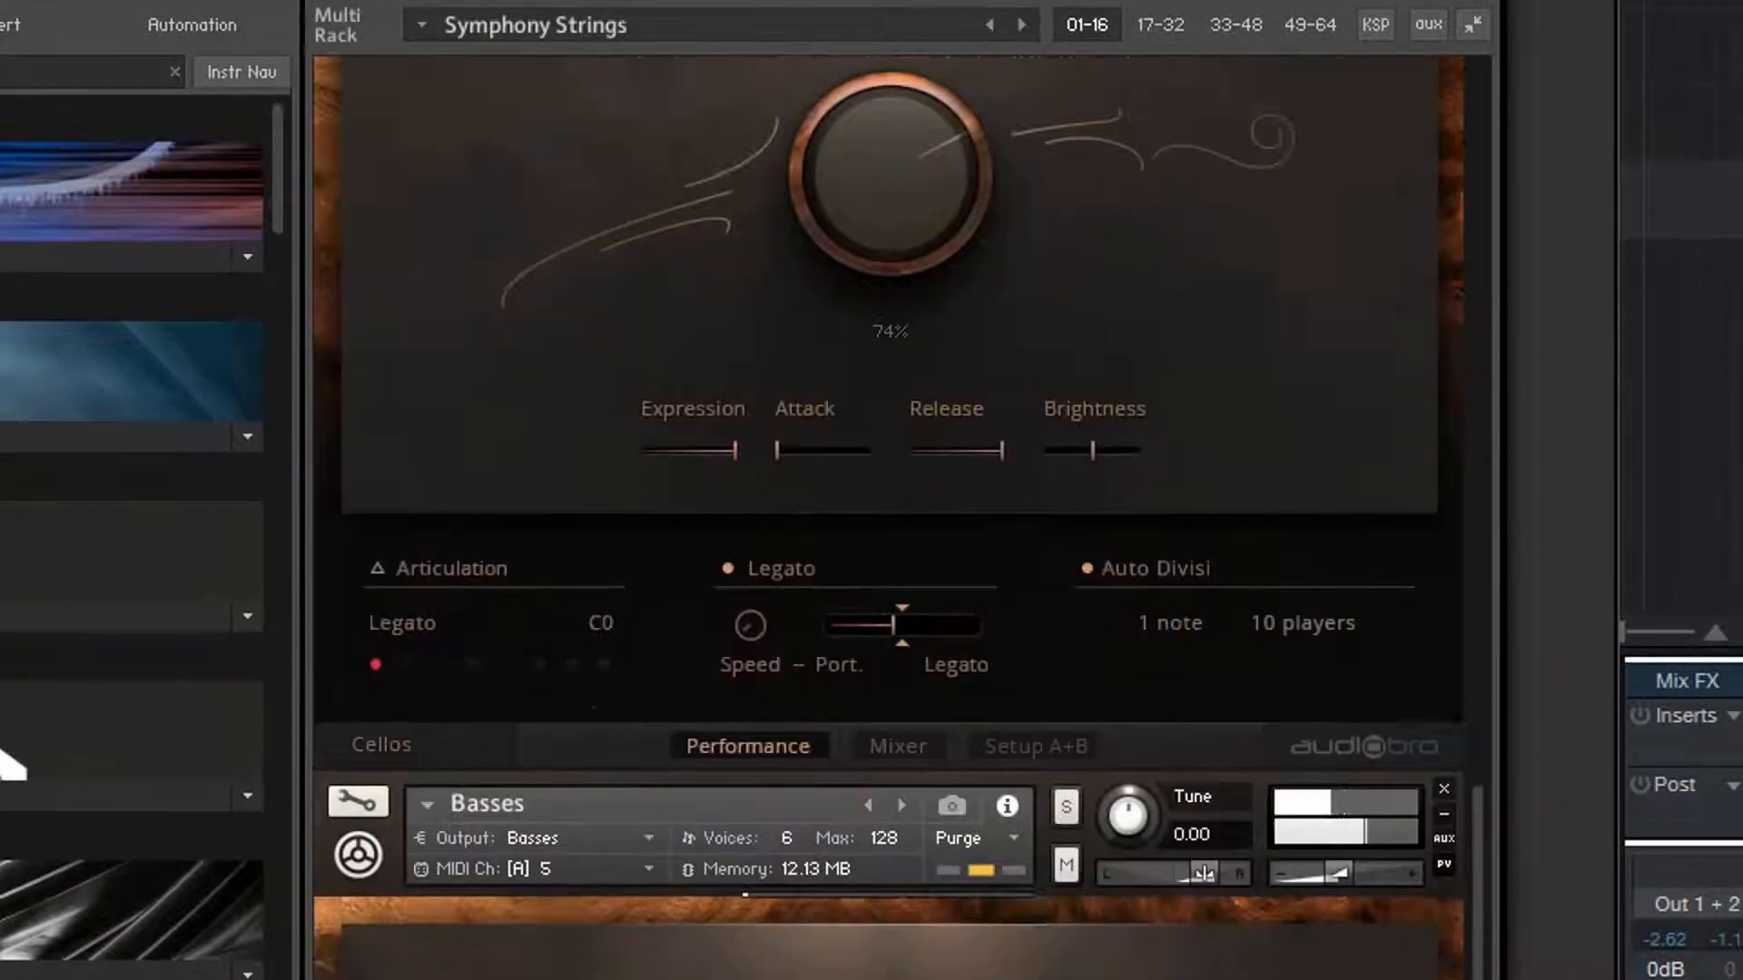
{"action": "scroll", "coordinate": [890, 518], "scroll_direction": "down", "scroll_amount": 4}
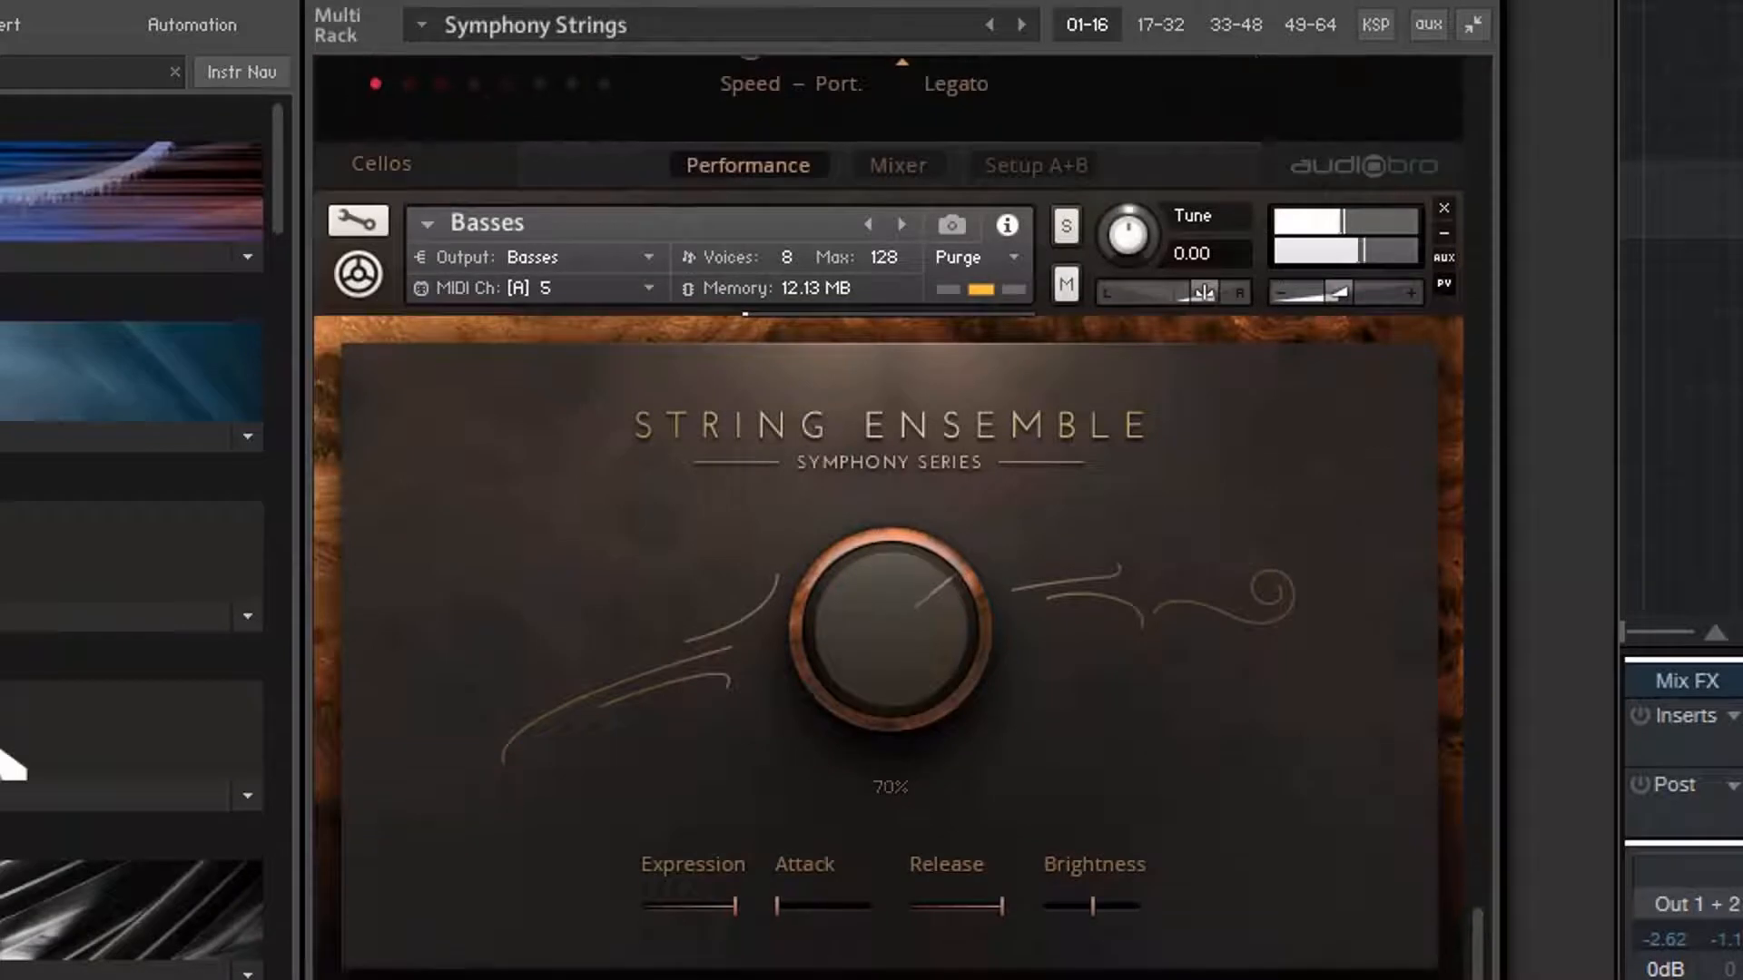
{"action": "scroll", "coordinate": [890, 518], "scroll_direction": "down", "scroll_amount": 2}
{"action": "scroll", "coordinate": [889, 517], "scroll_direction": "down", "scroll_amount": 1}
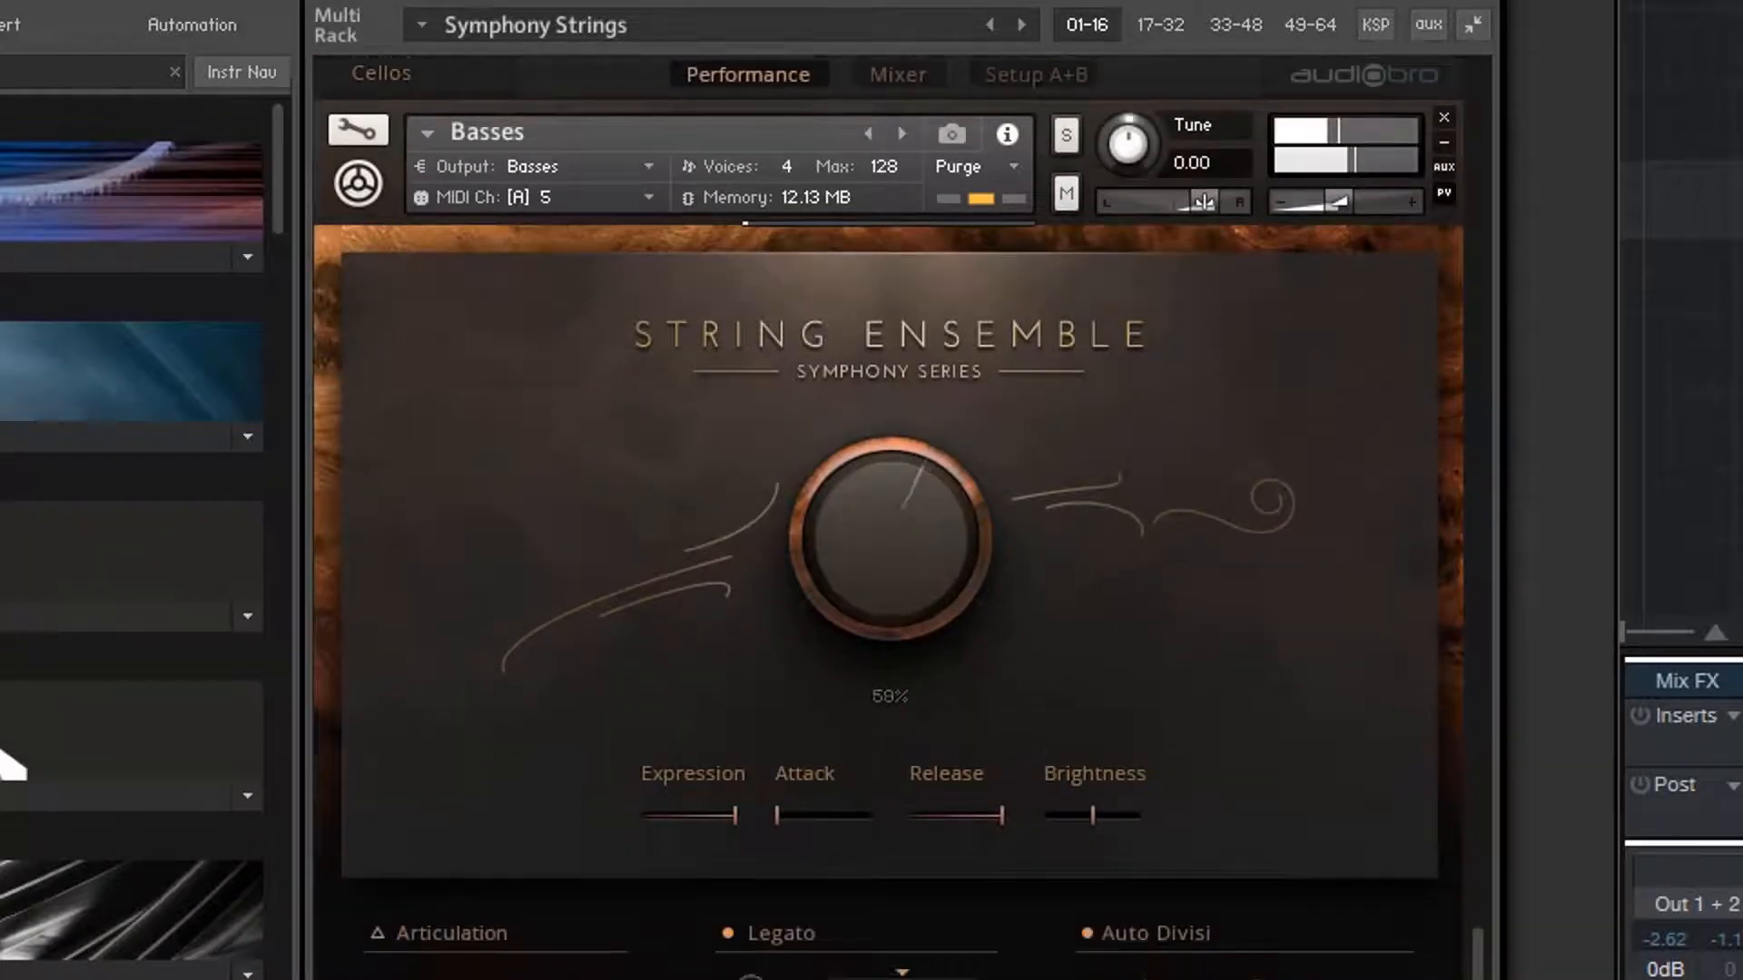
{"action": "scroll", "coordinate": [890, 517], "scroll_direction": "down", "scroll_amount": 2}
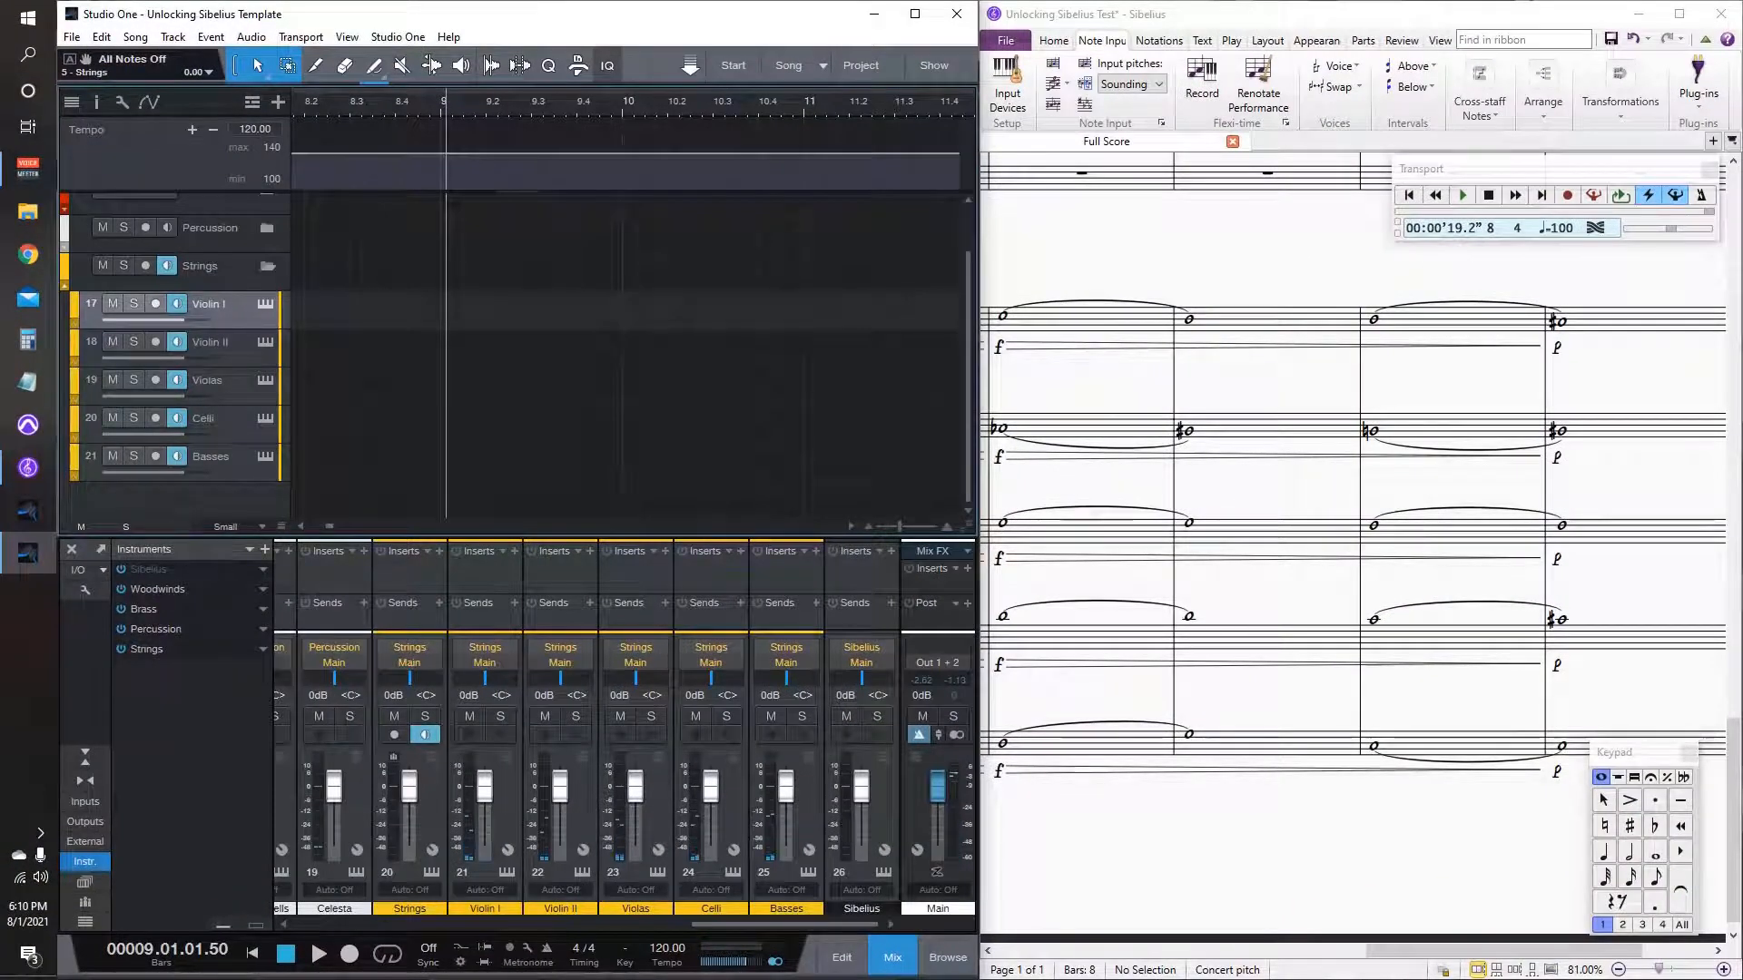
Step: Hide the Studio One mixer, collapse the Strings folder and enlarge the tracks to Medium height
{"action": "key", "text": "F3"}
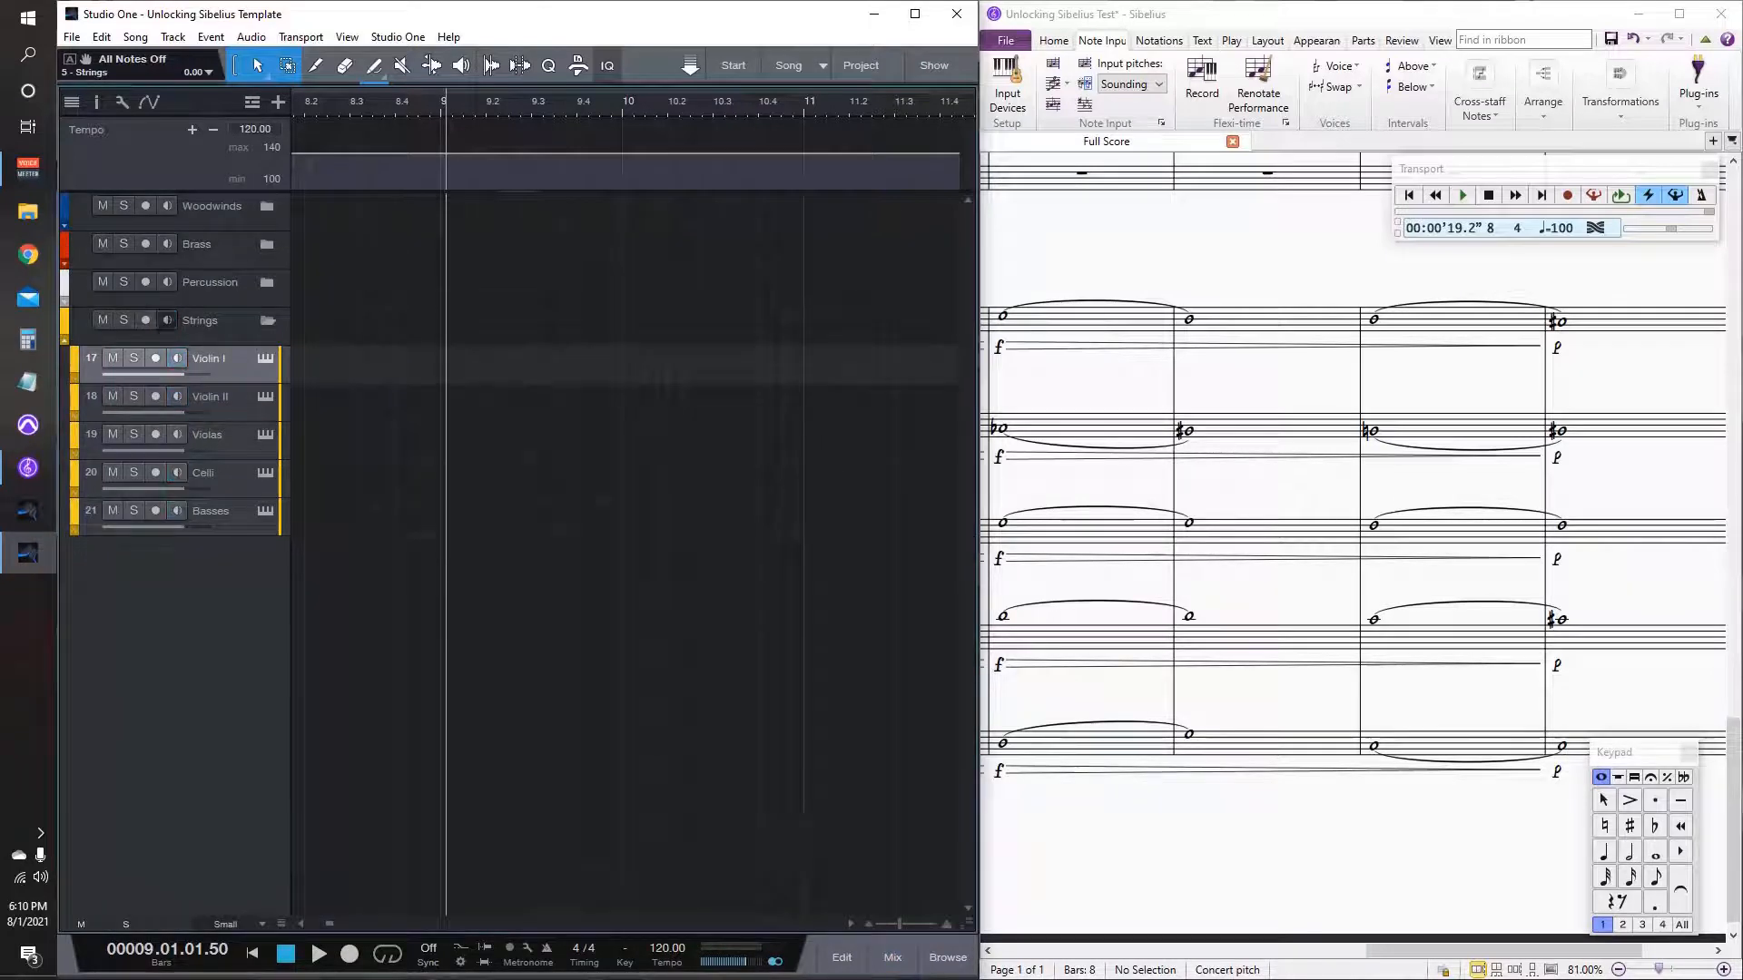
{"action": "left_click", "coordinate": [267, 320]}
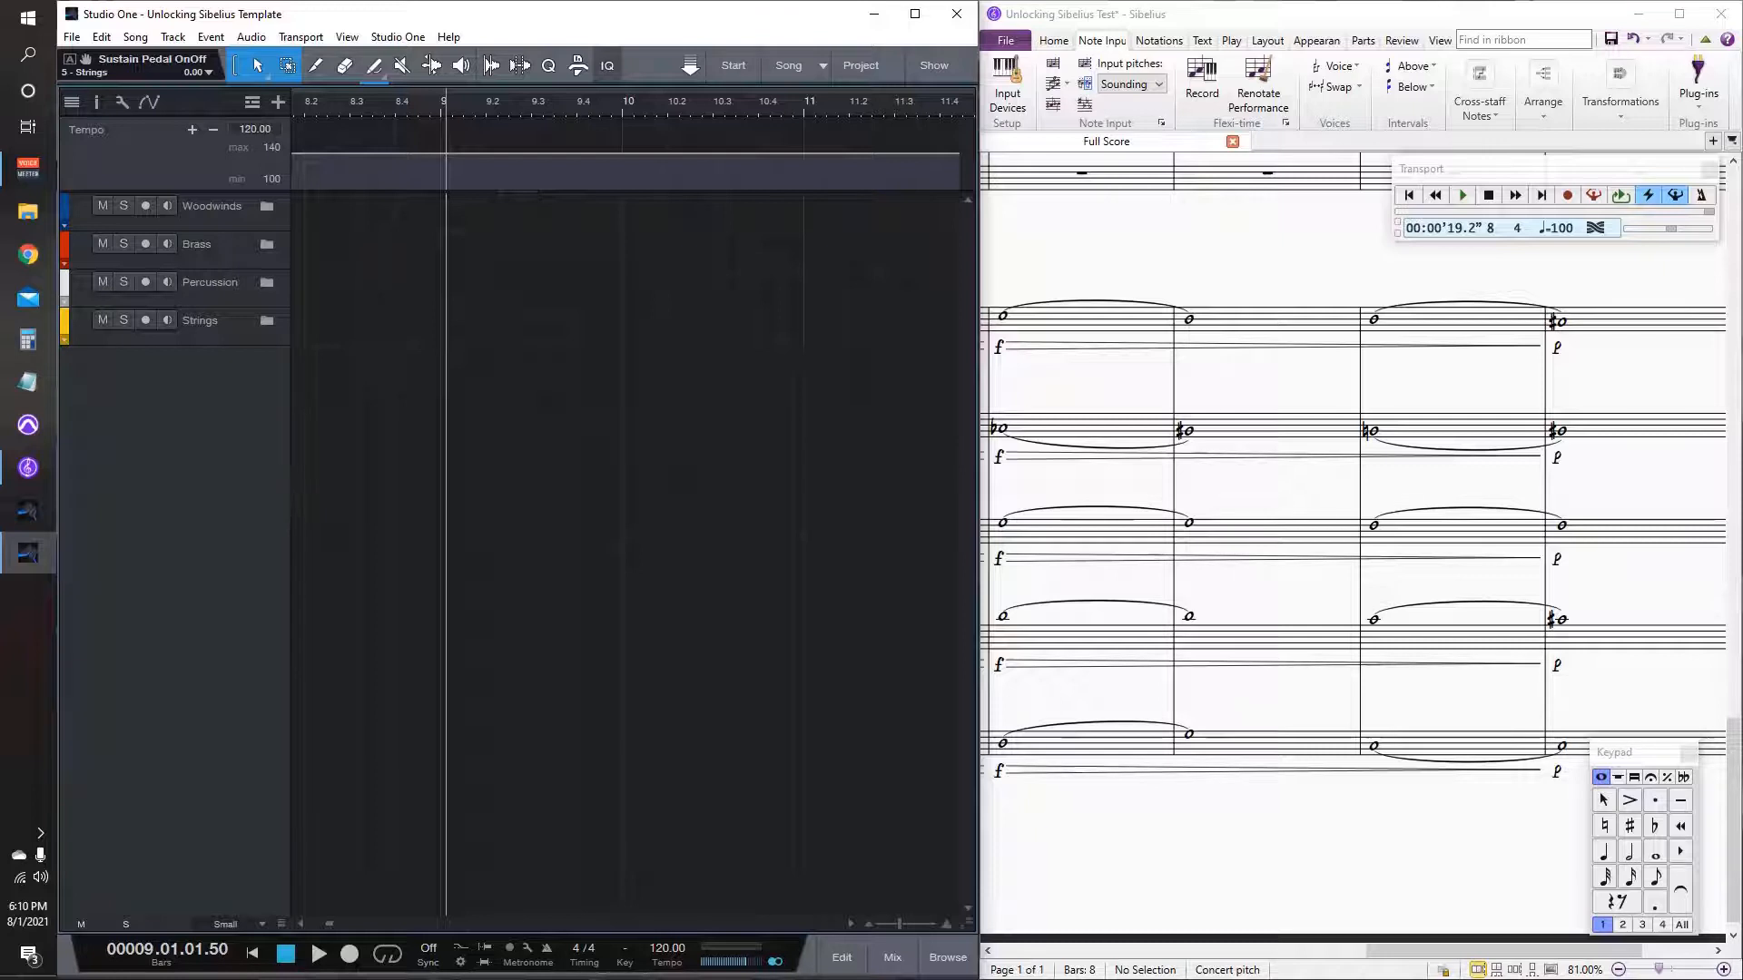
{"action": "scroll", "coordinate": [418, 499], "scroll_direction": "up", "scroll_amount": 5}
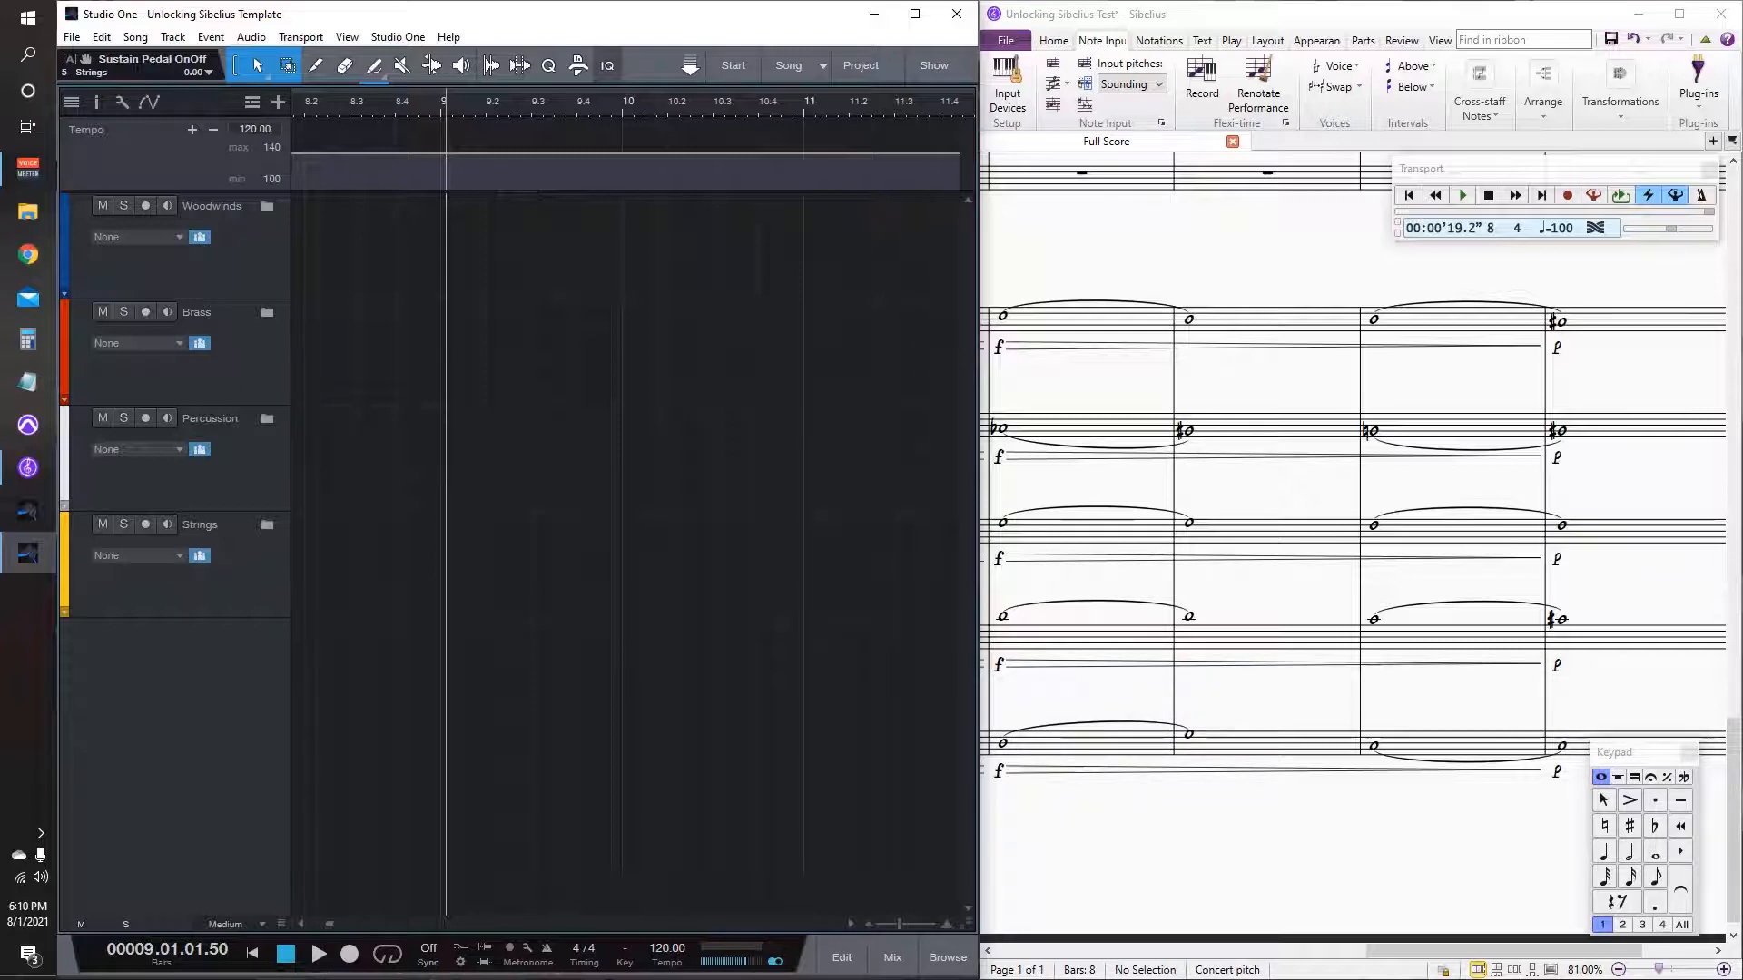
Step: Record-arm the Strings folder tracks and turn on their input monitoring, with the score's string staves in view
{"action": "scroll", "coordinate": [1353, 549], "scroll_direction": "down", "scroll_amount": 10}
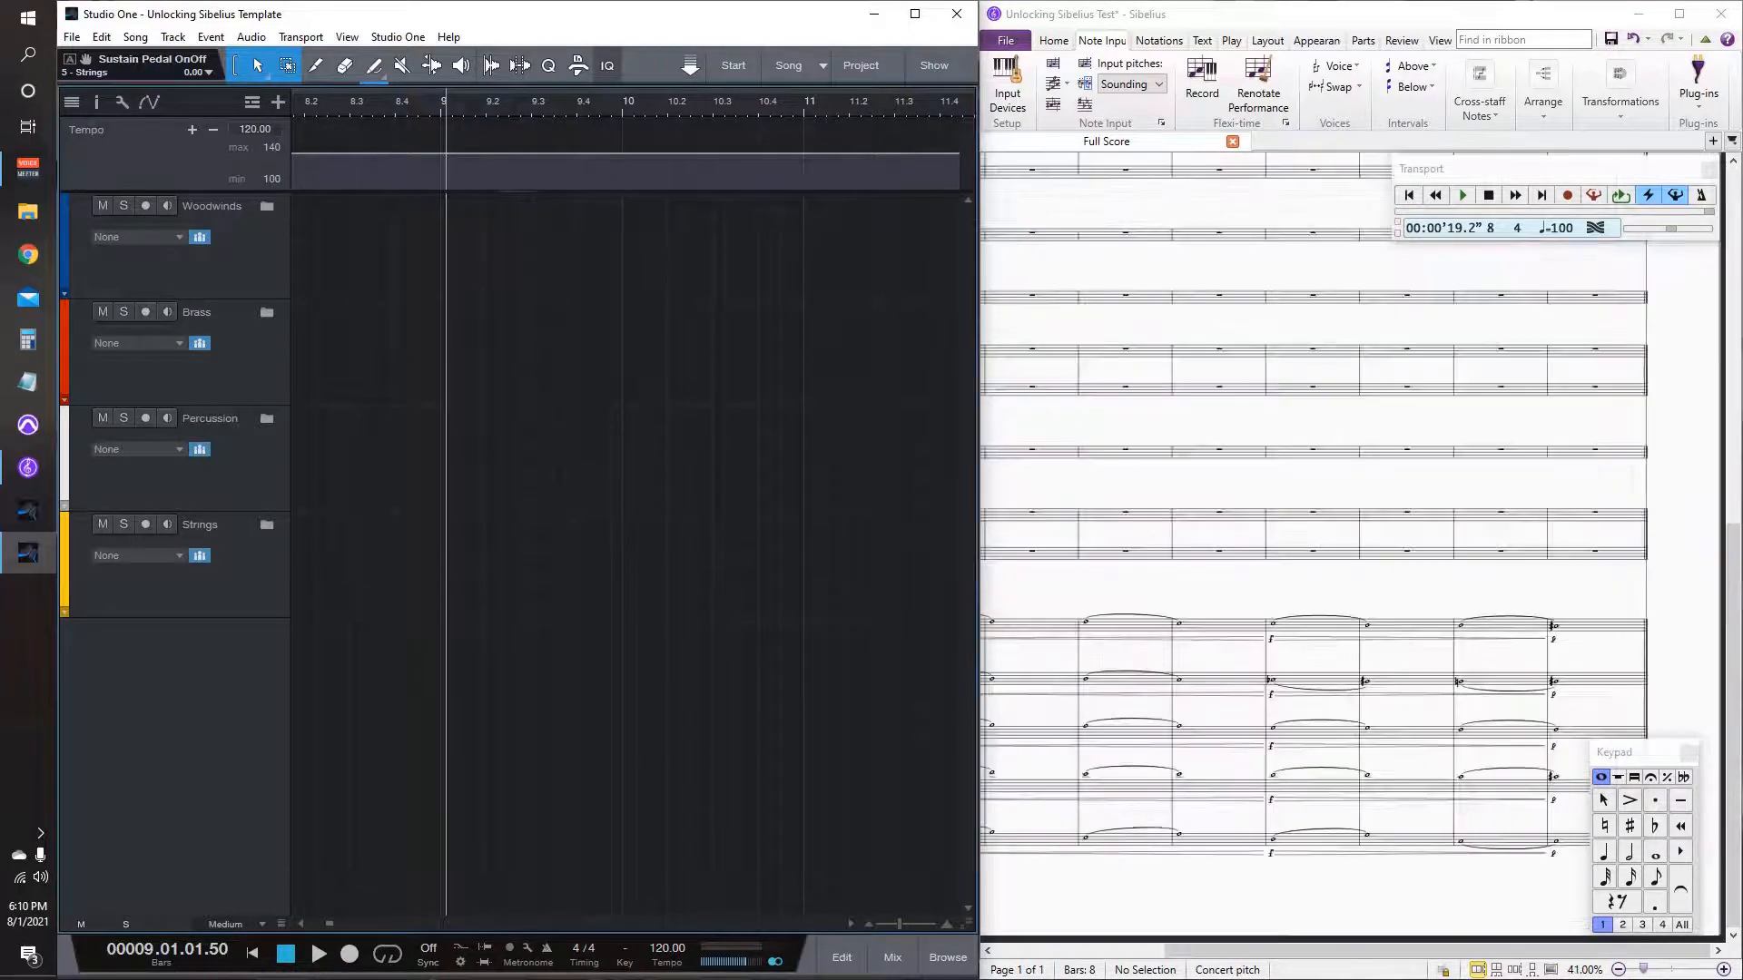
{"action": "scroll", "coordinate": [1353, 549], "scroll_direction": "up", "scroll_amount": 6}
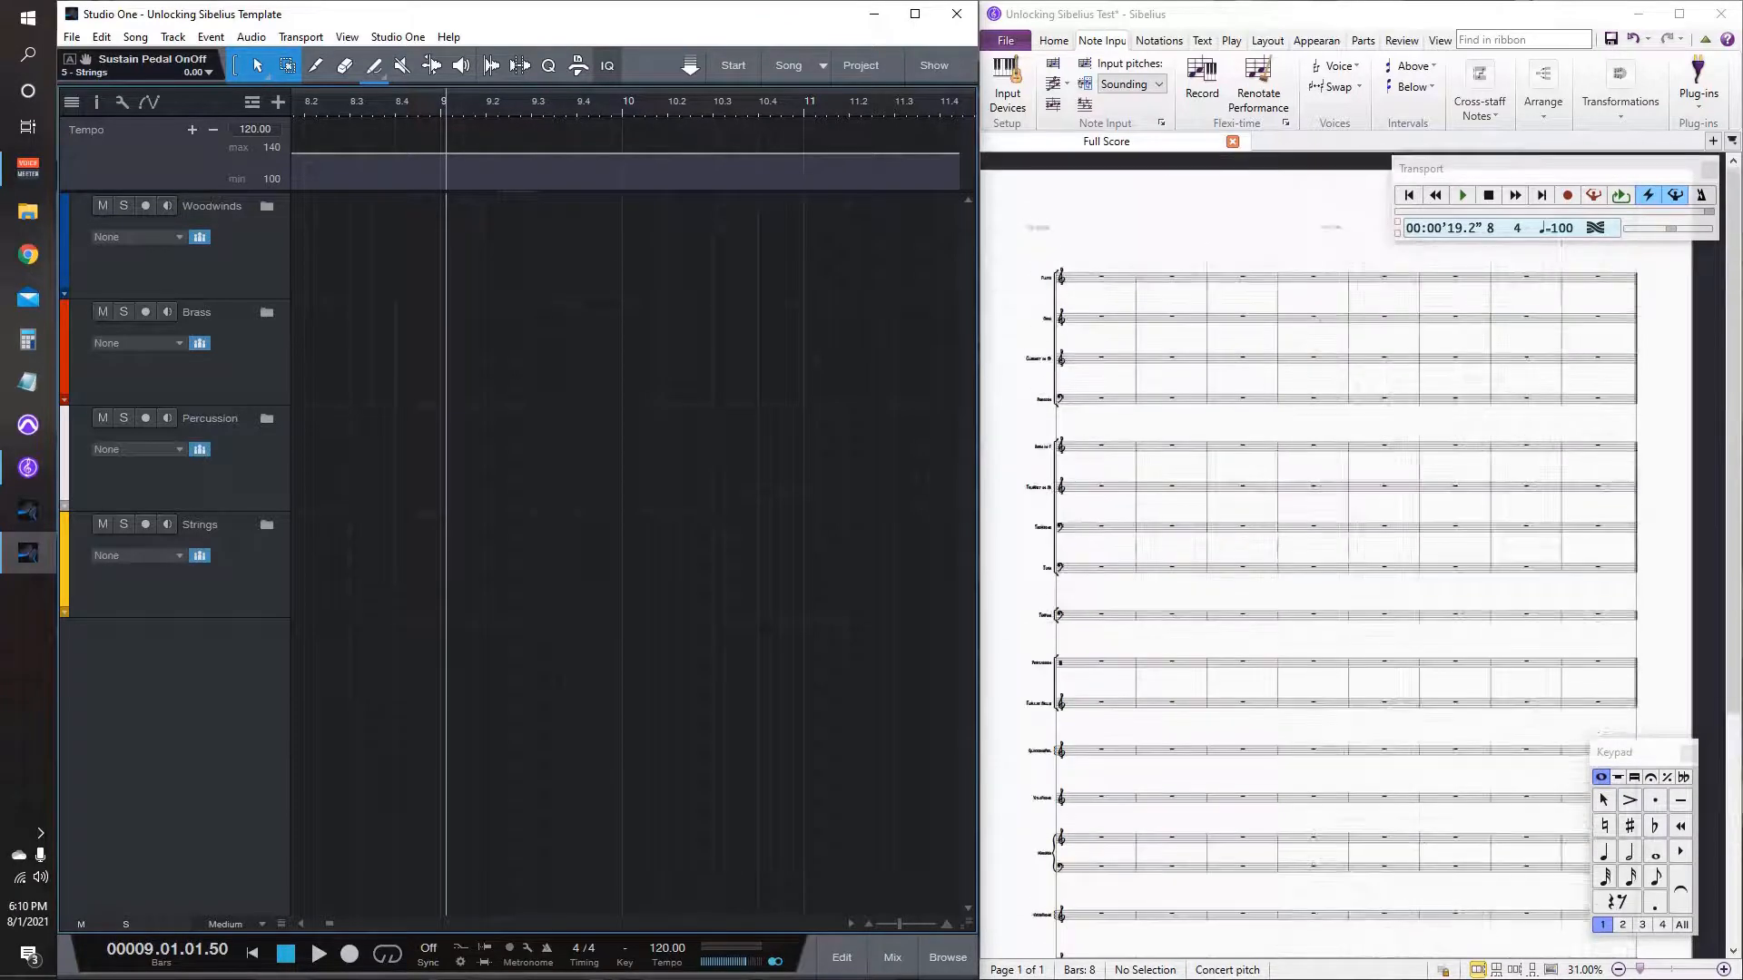
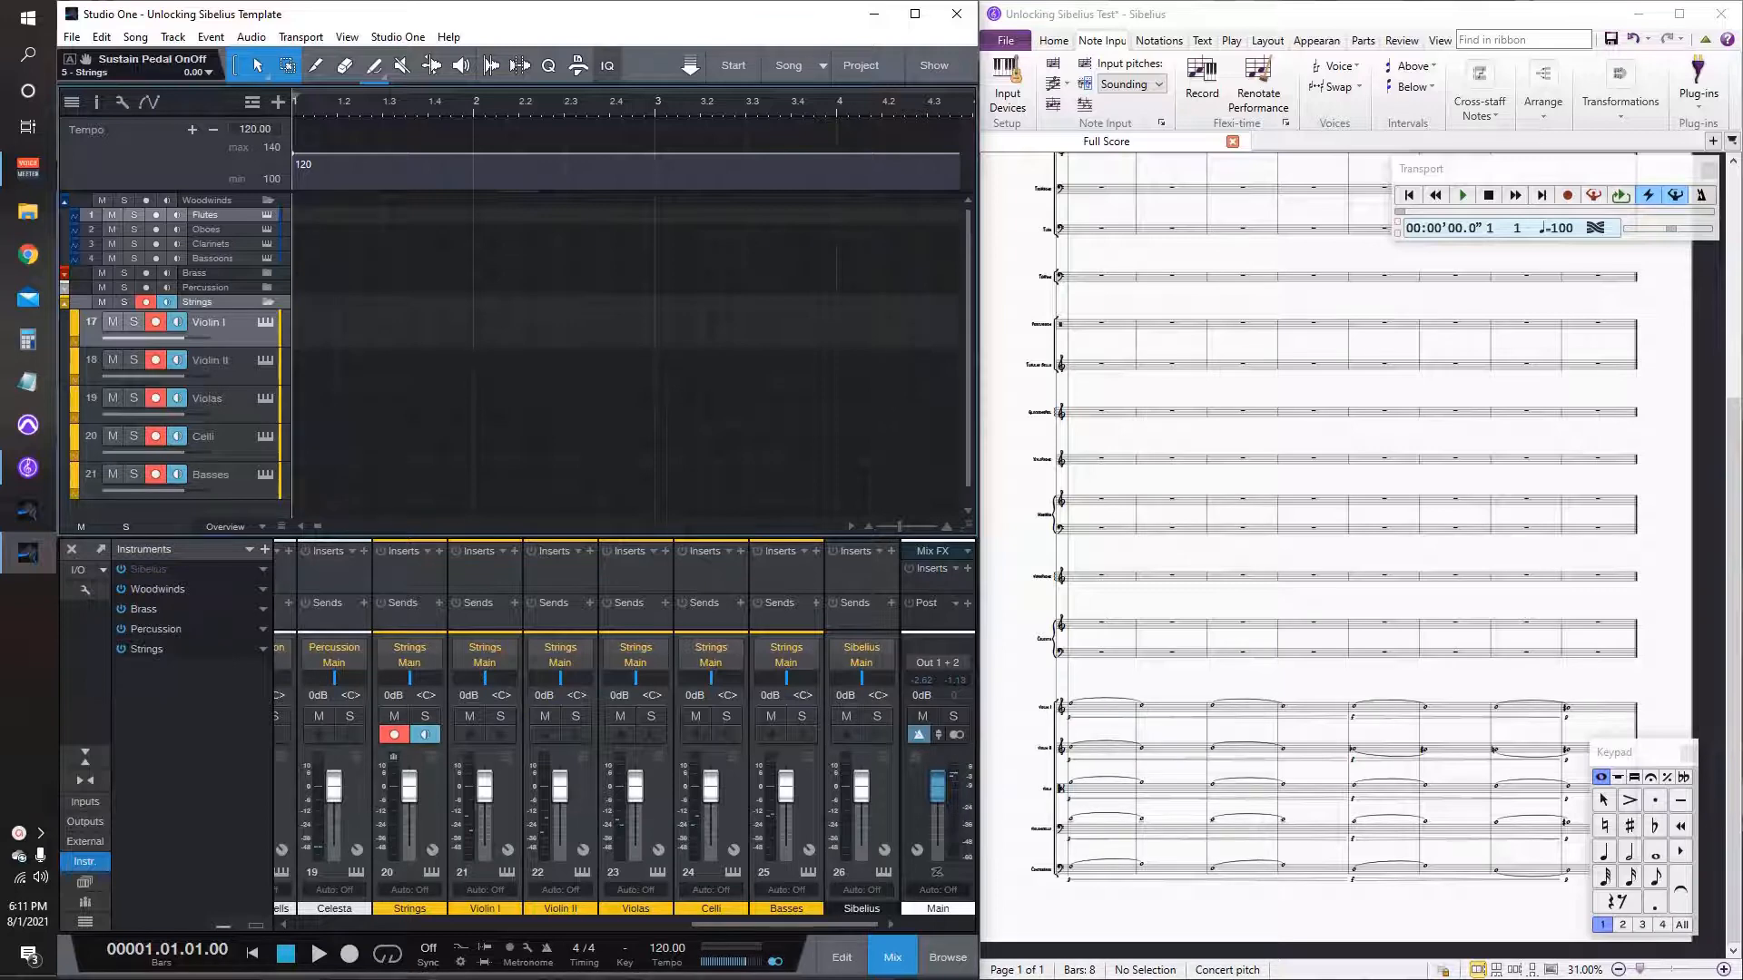
{"action": "left_click_drag", "start_coordinate": [1302, 654], "coordinate": [1297, 621]}
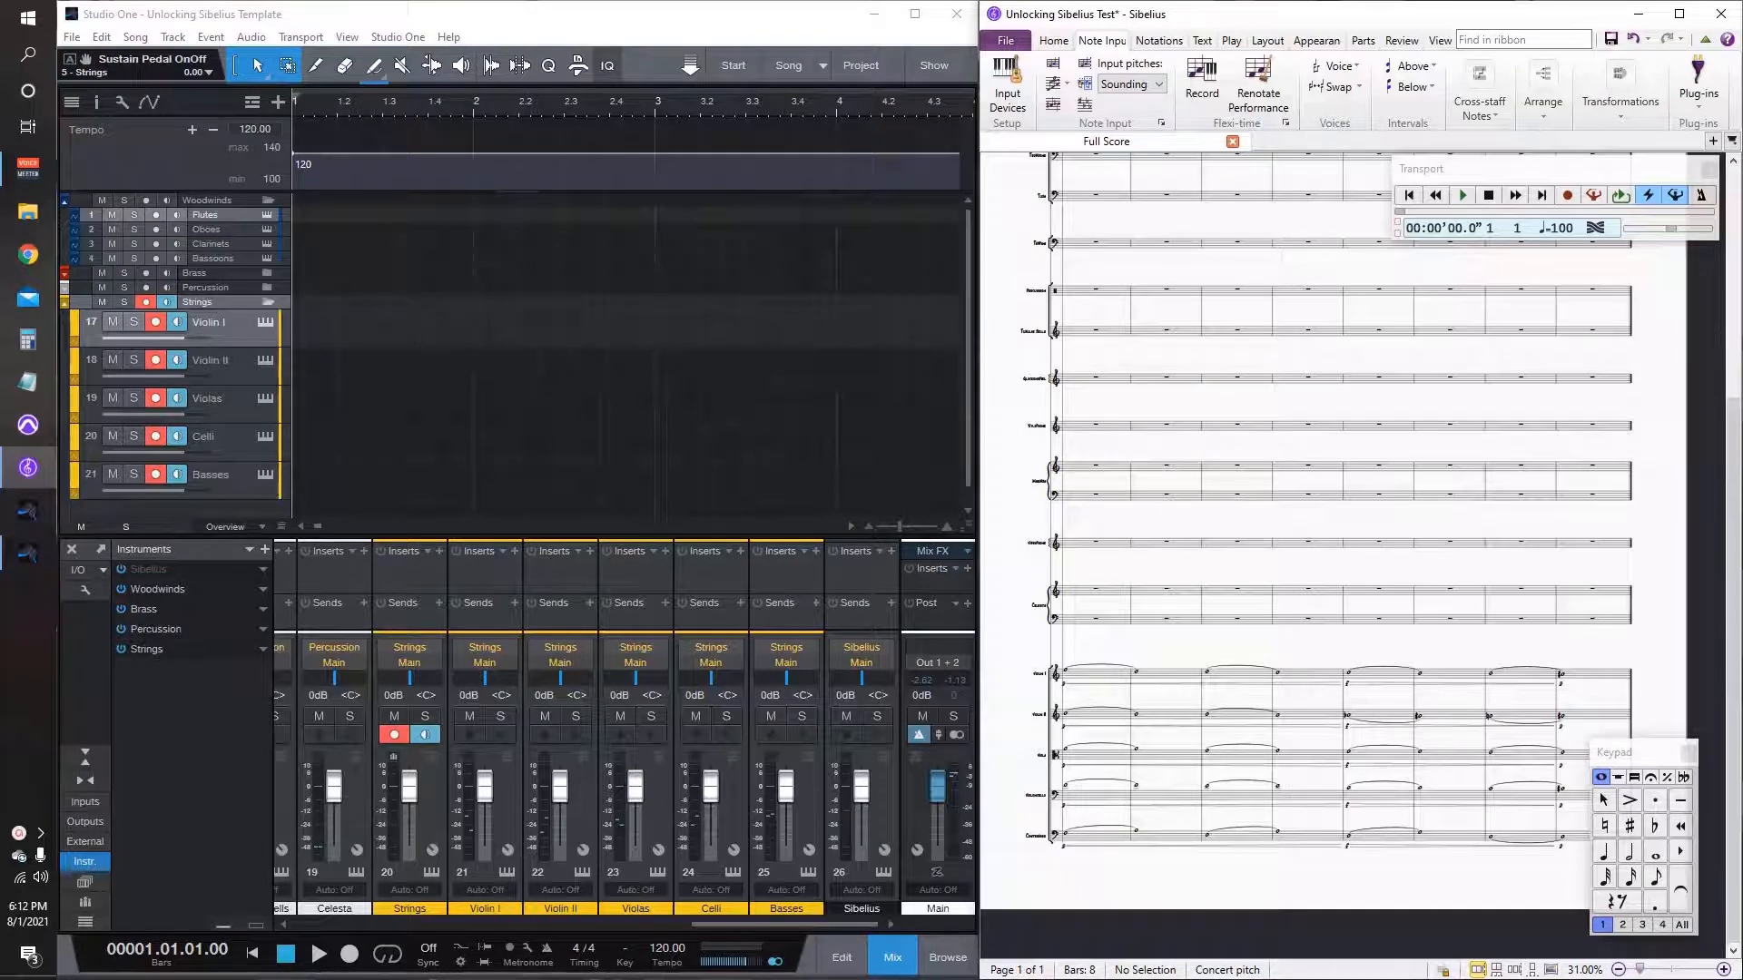
{"action": "left_click", "coordinate": [145, 302]}
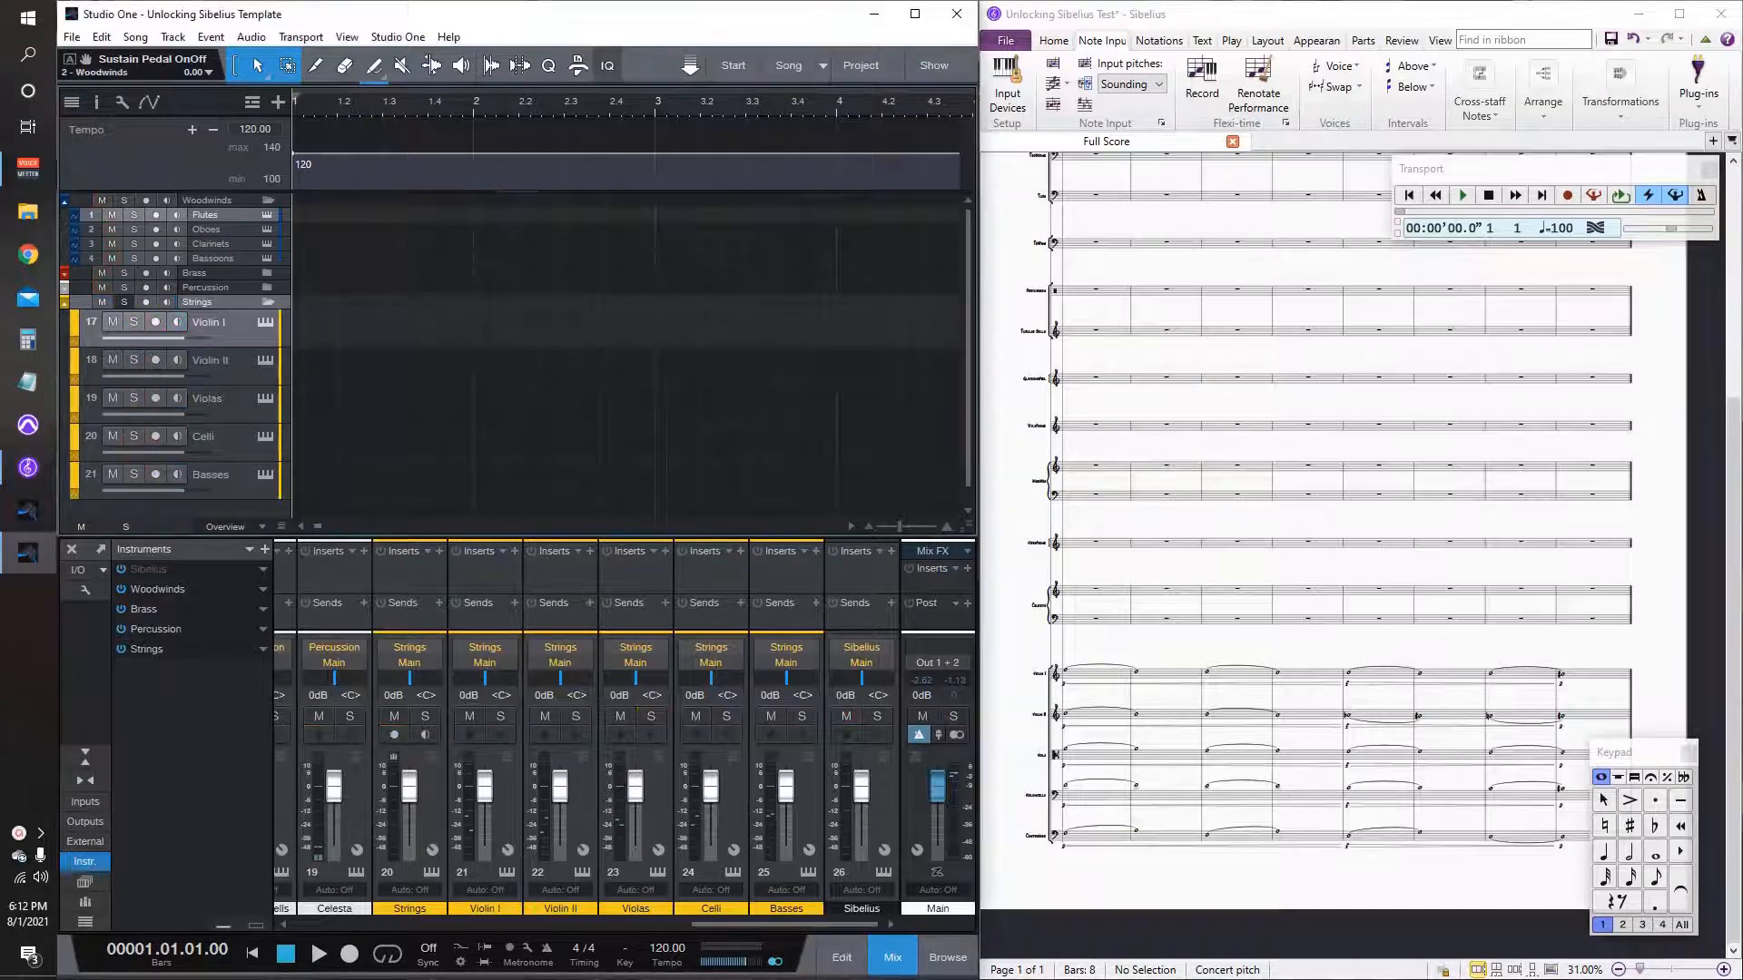
{"action": "left_click", "coordinate": [166, 301]}
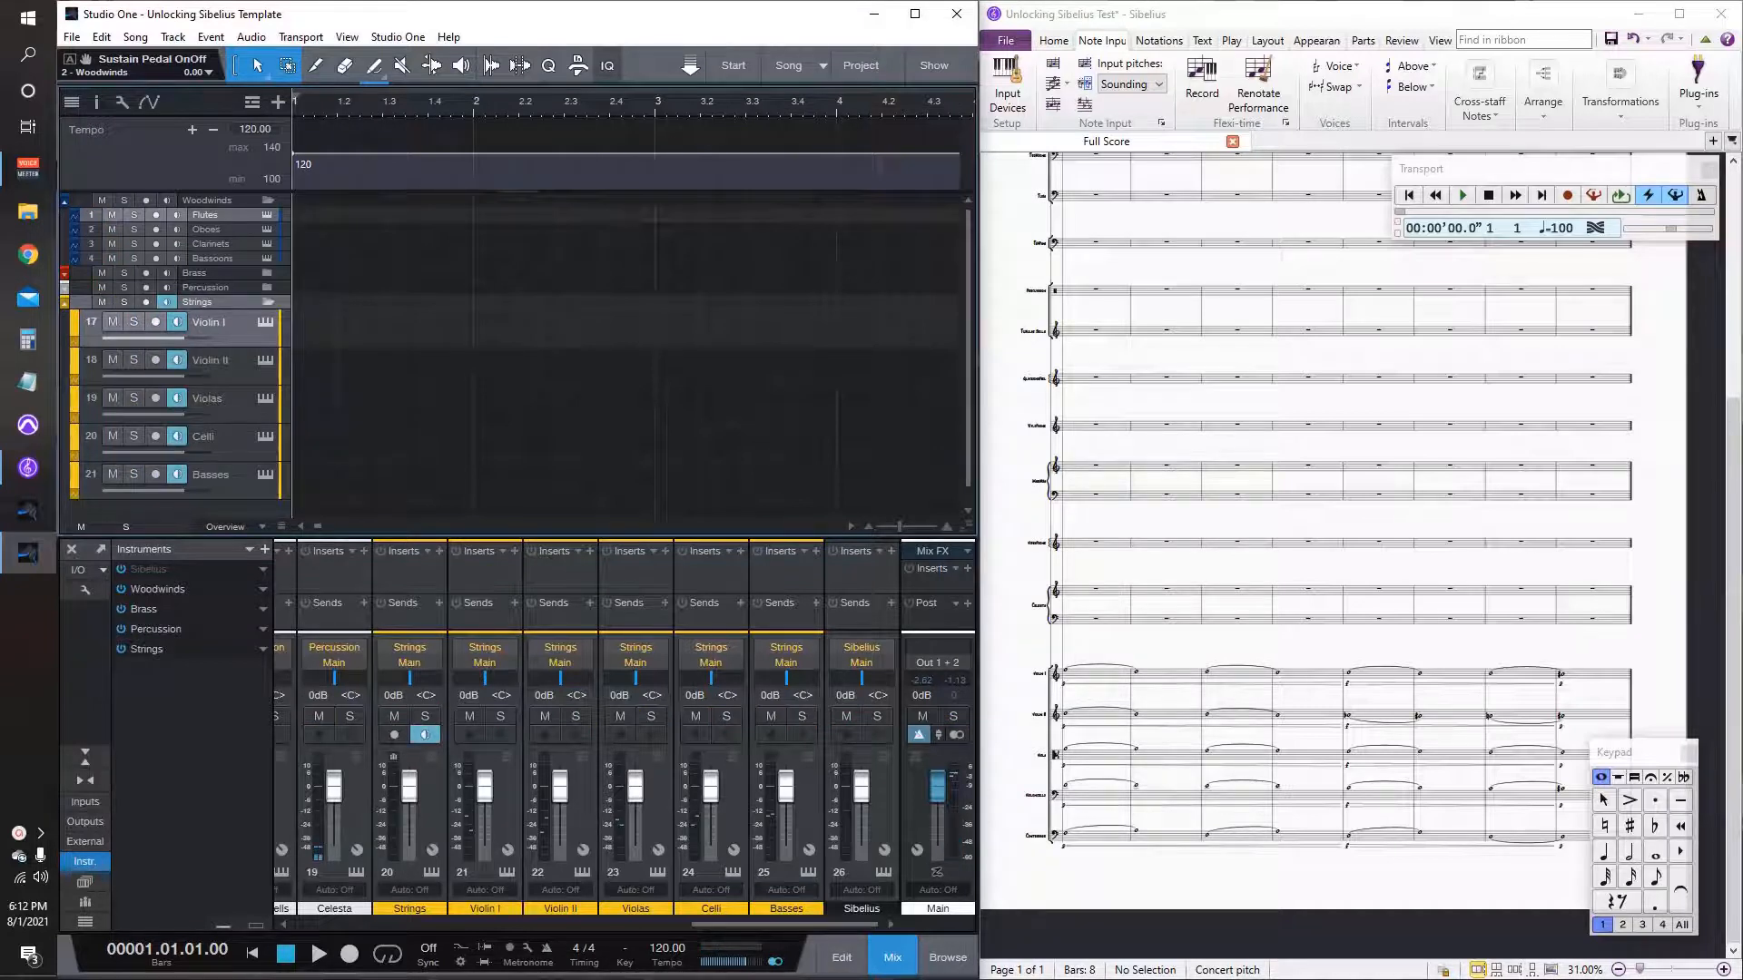
{"action": "left_click", "coordinate": [145, 301]}
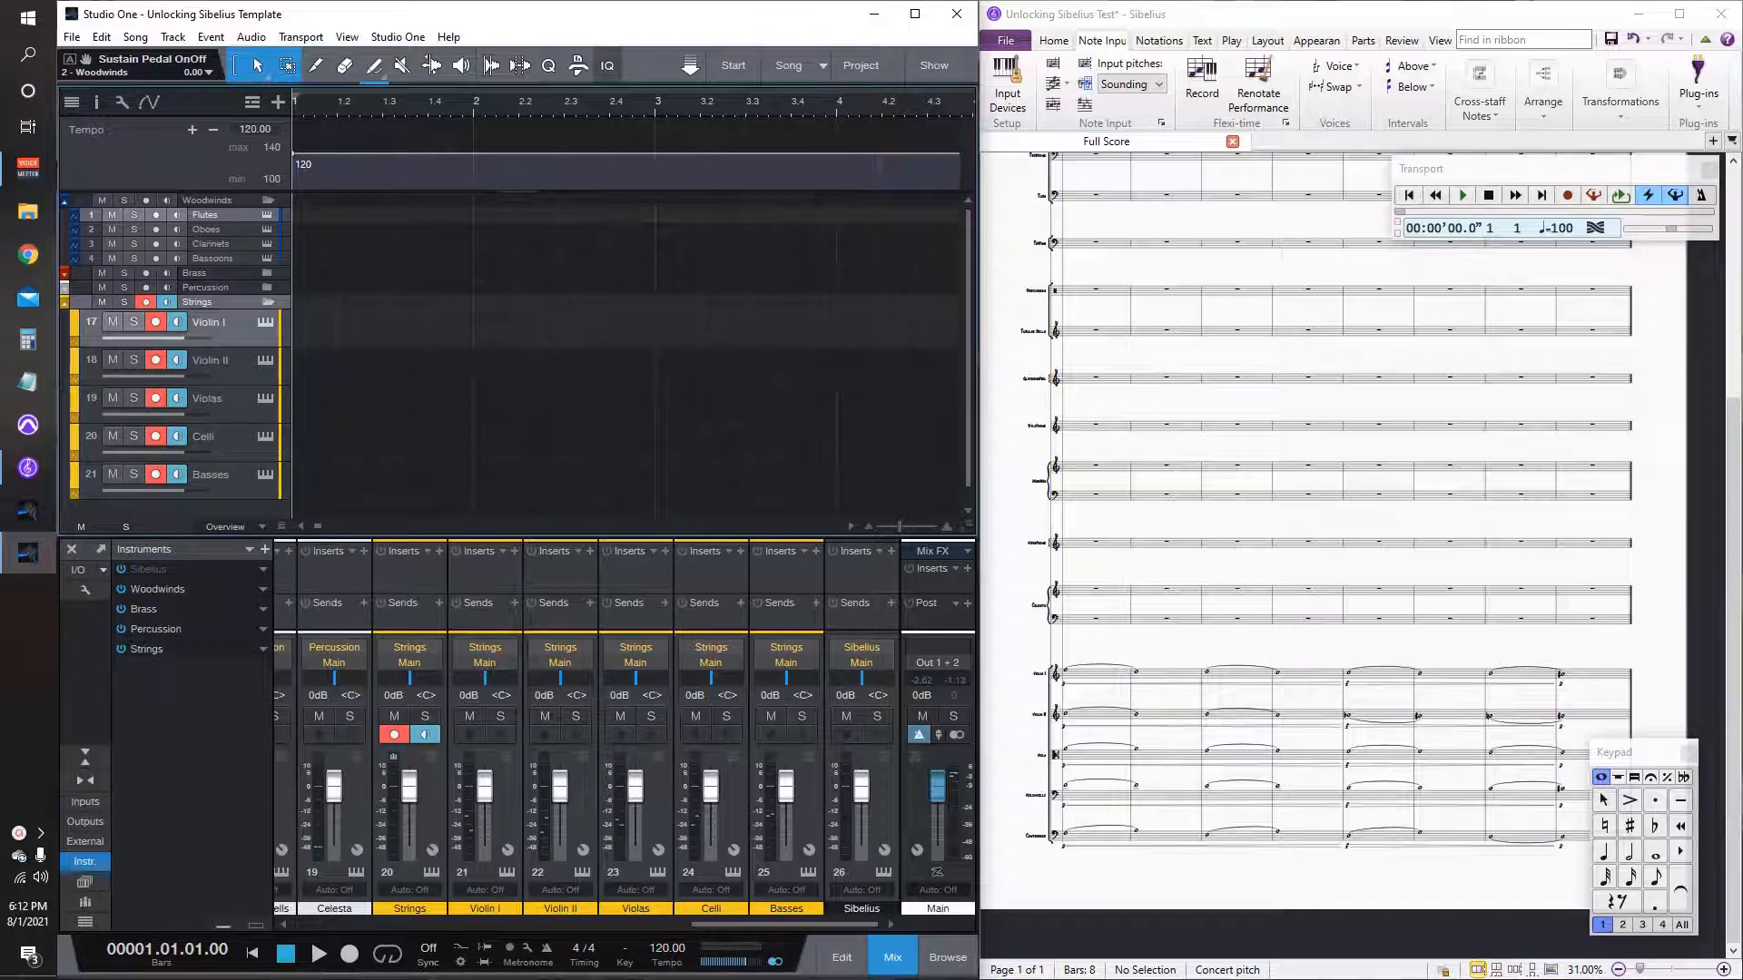
Step: Insert an empty bar at the start of the Sibelius score, before the first string notes
{"action": "left_click_drag", "start_coordinate": [1307, 518], "coordinate": [1368, 511]}
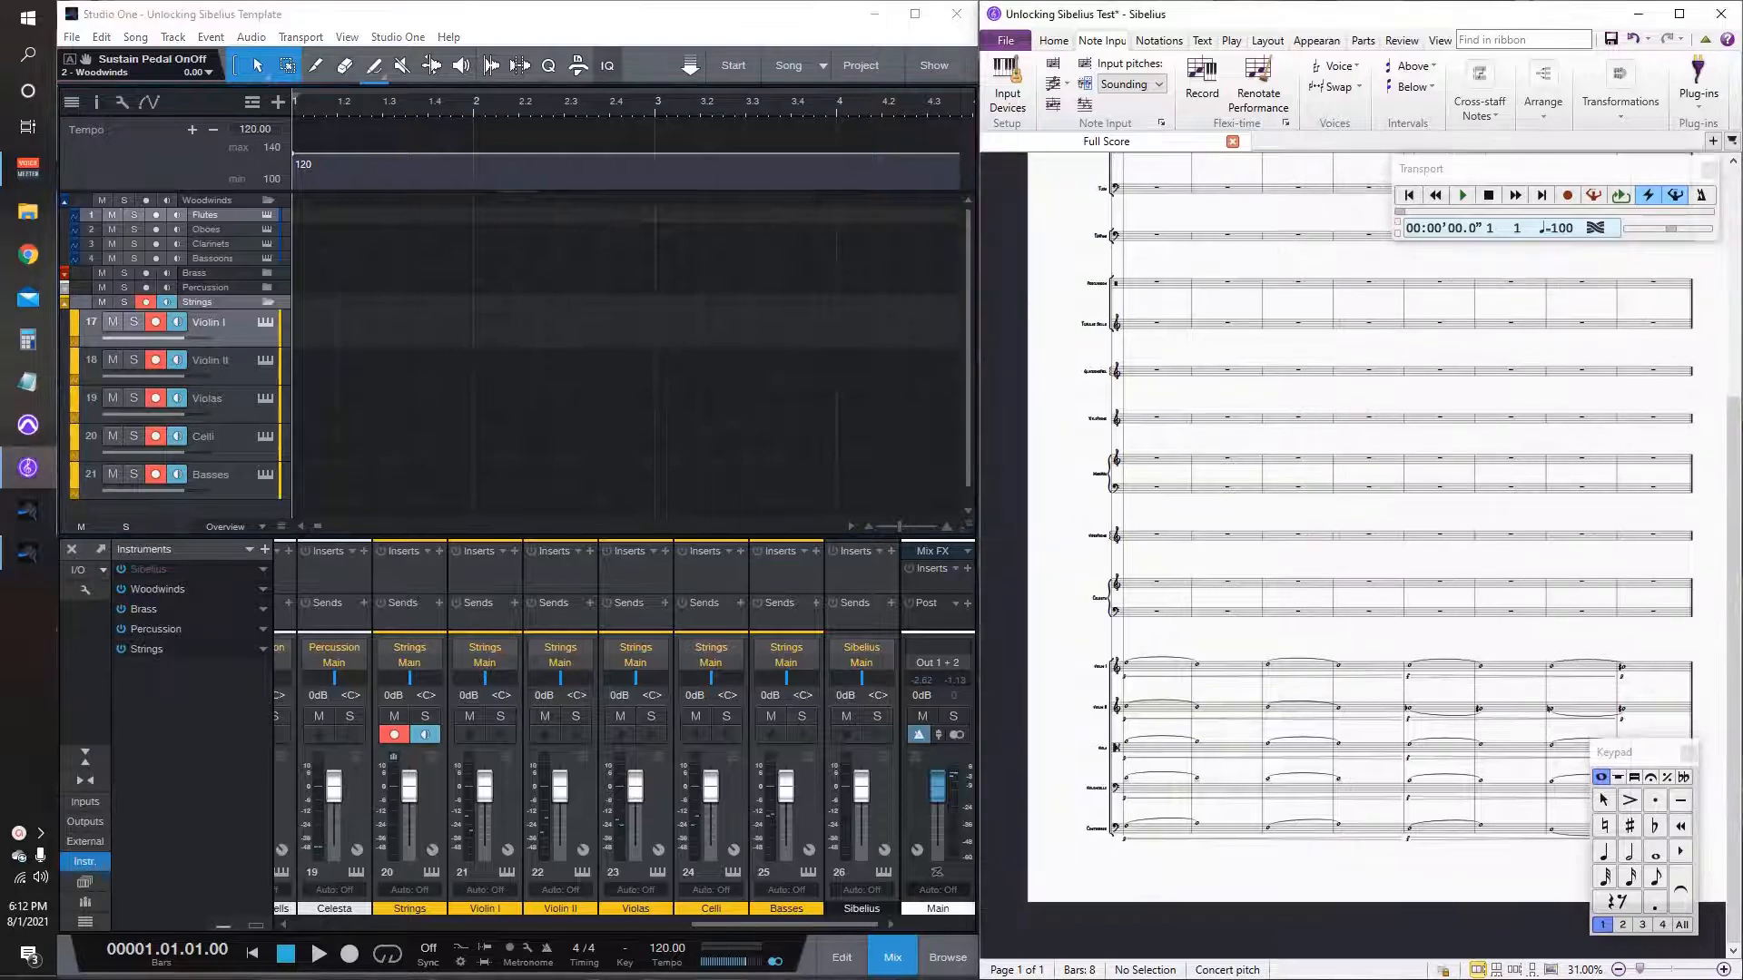
{"action": "left_click", "coordinate": [1120, 667]}
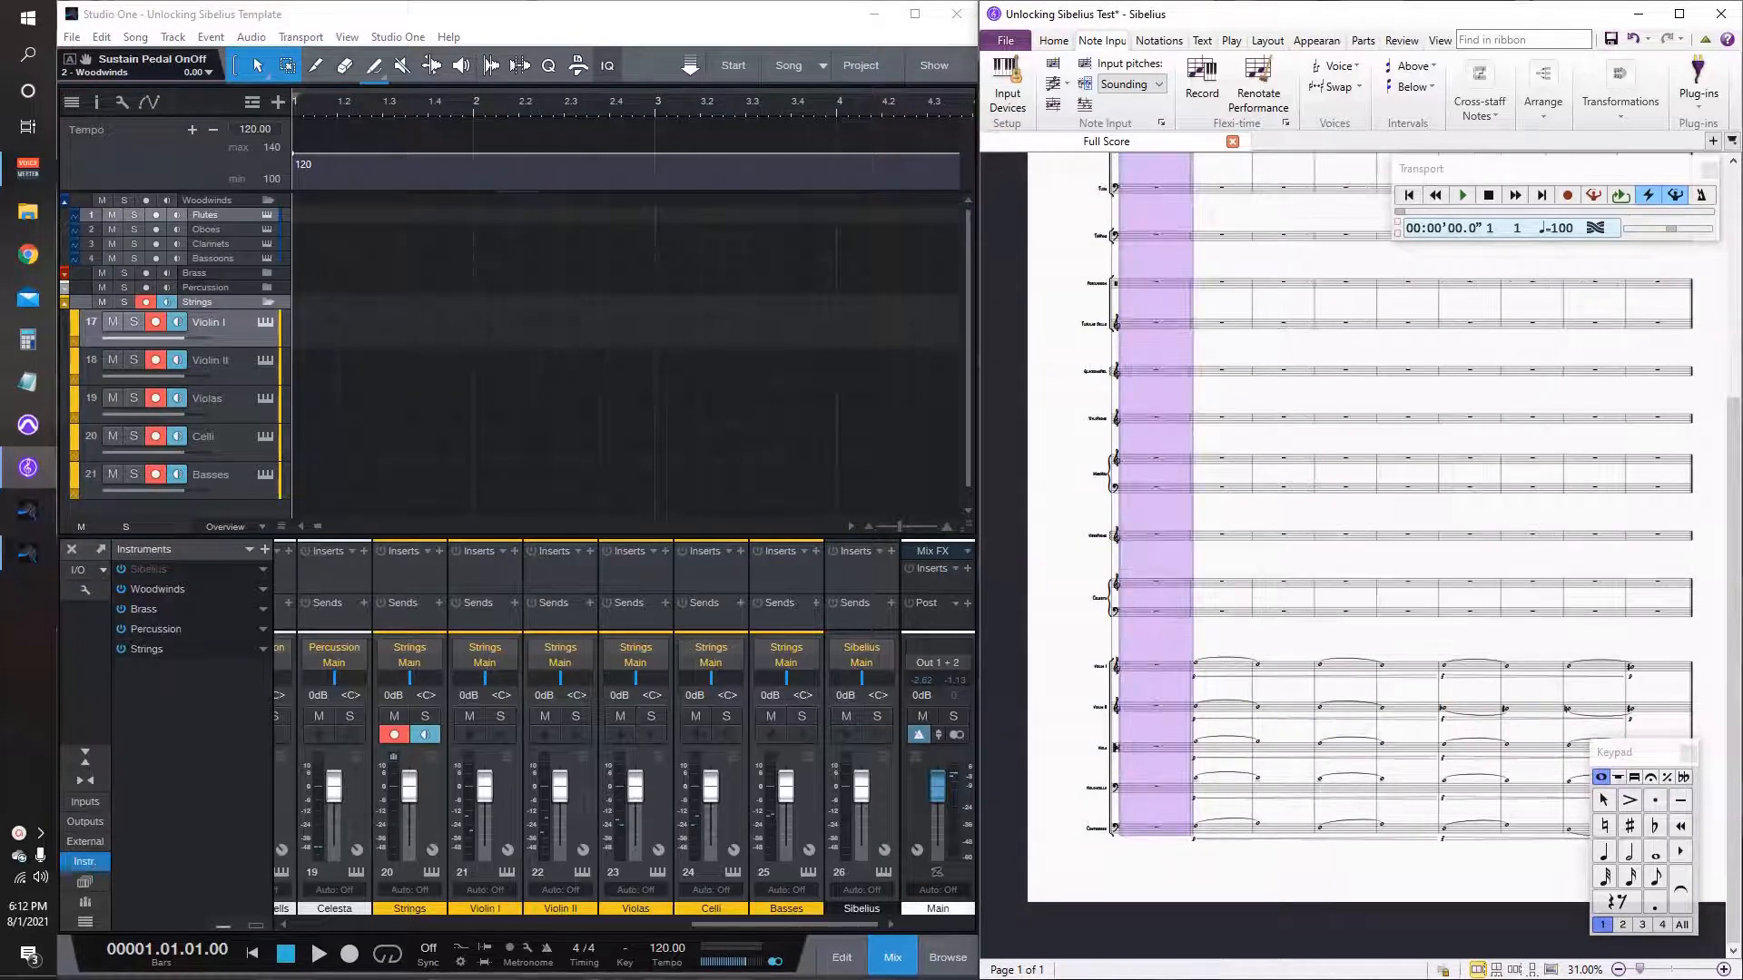
{"action": "key", "text": "Escape"}
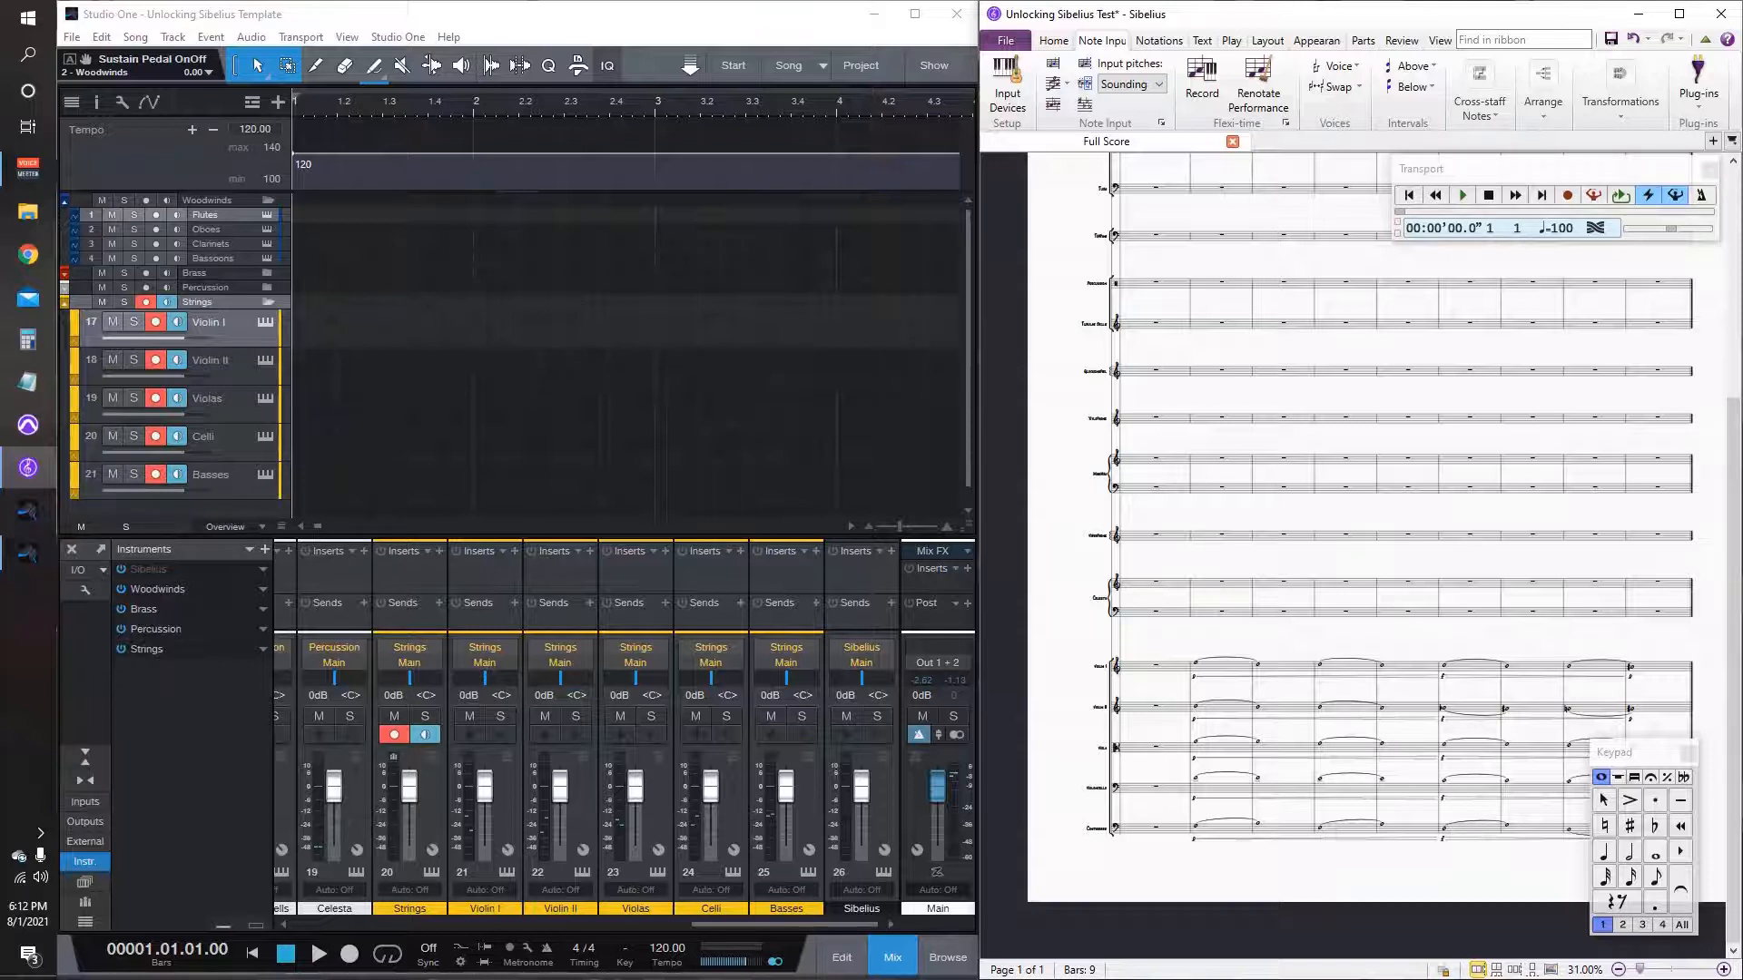
Step: Play the score from the start to record all five string tracks in Studio One, and fit the recorded parts in the timeline
{"action": "left_click_drag", "start_coordinate": [1362, 545], "coordinate": [1267, 562]}
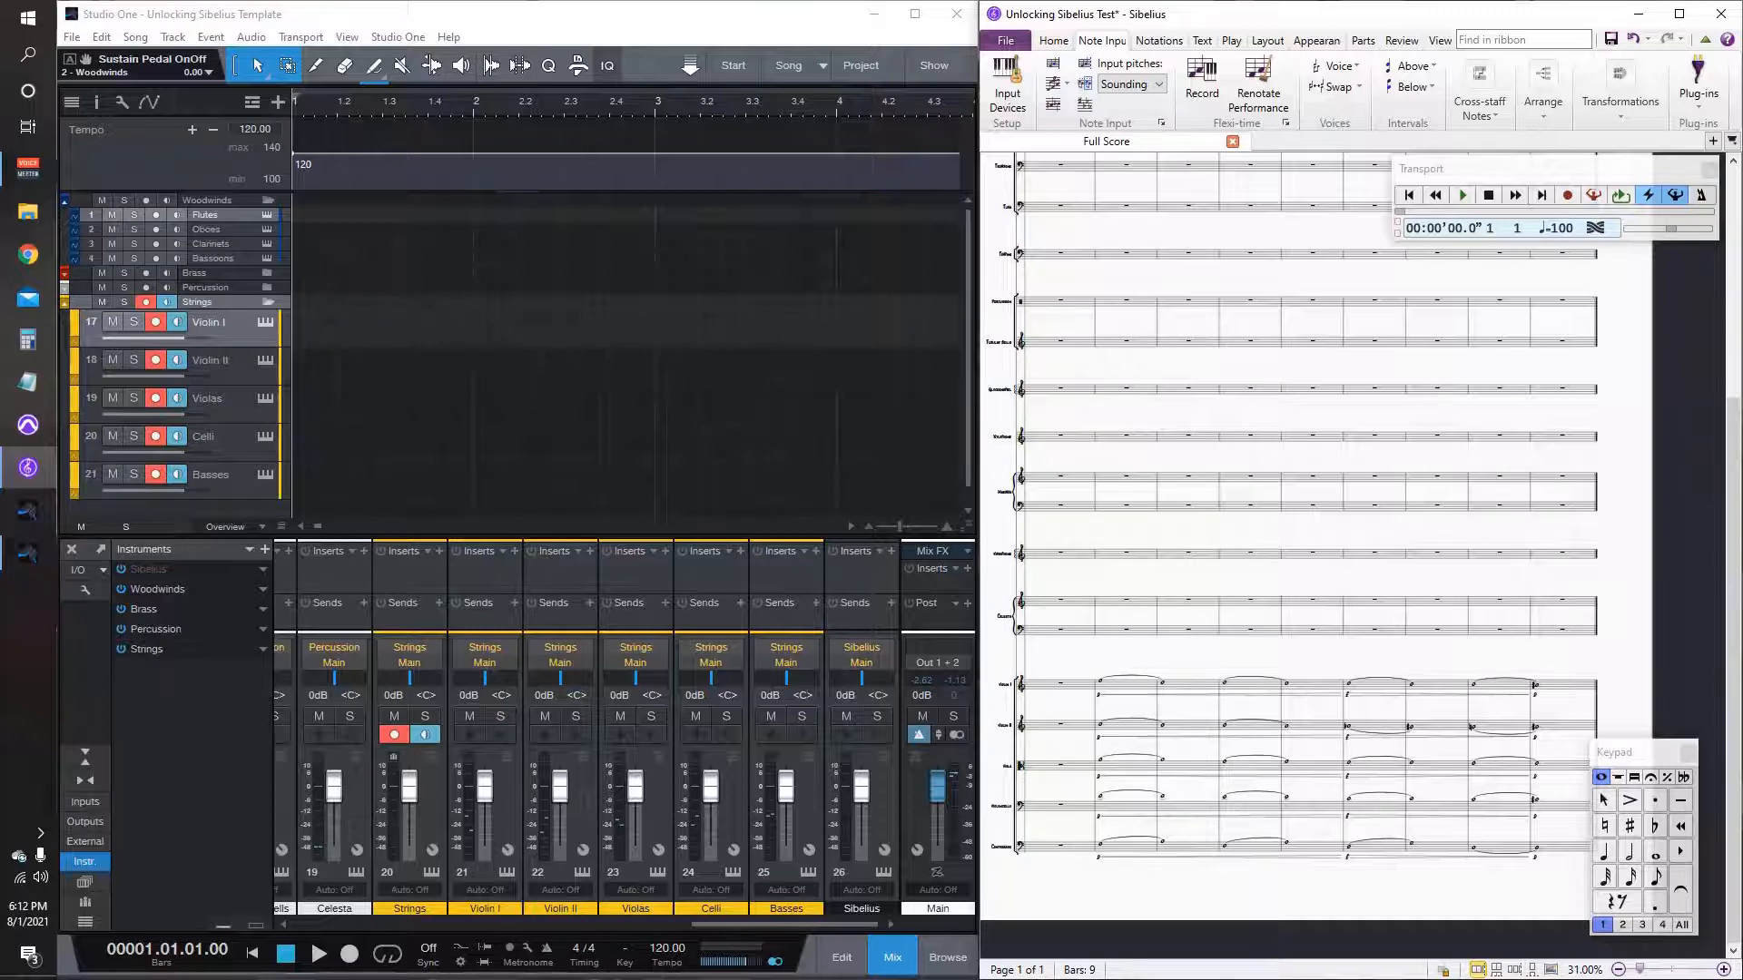
{"action": "key", "text": "space"}
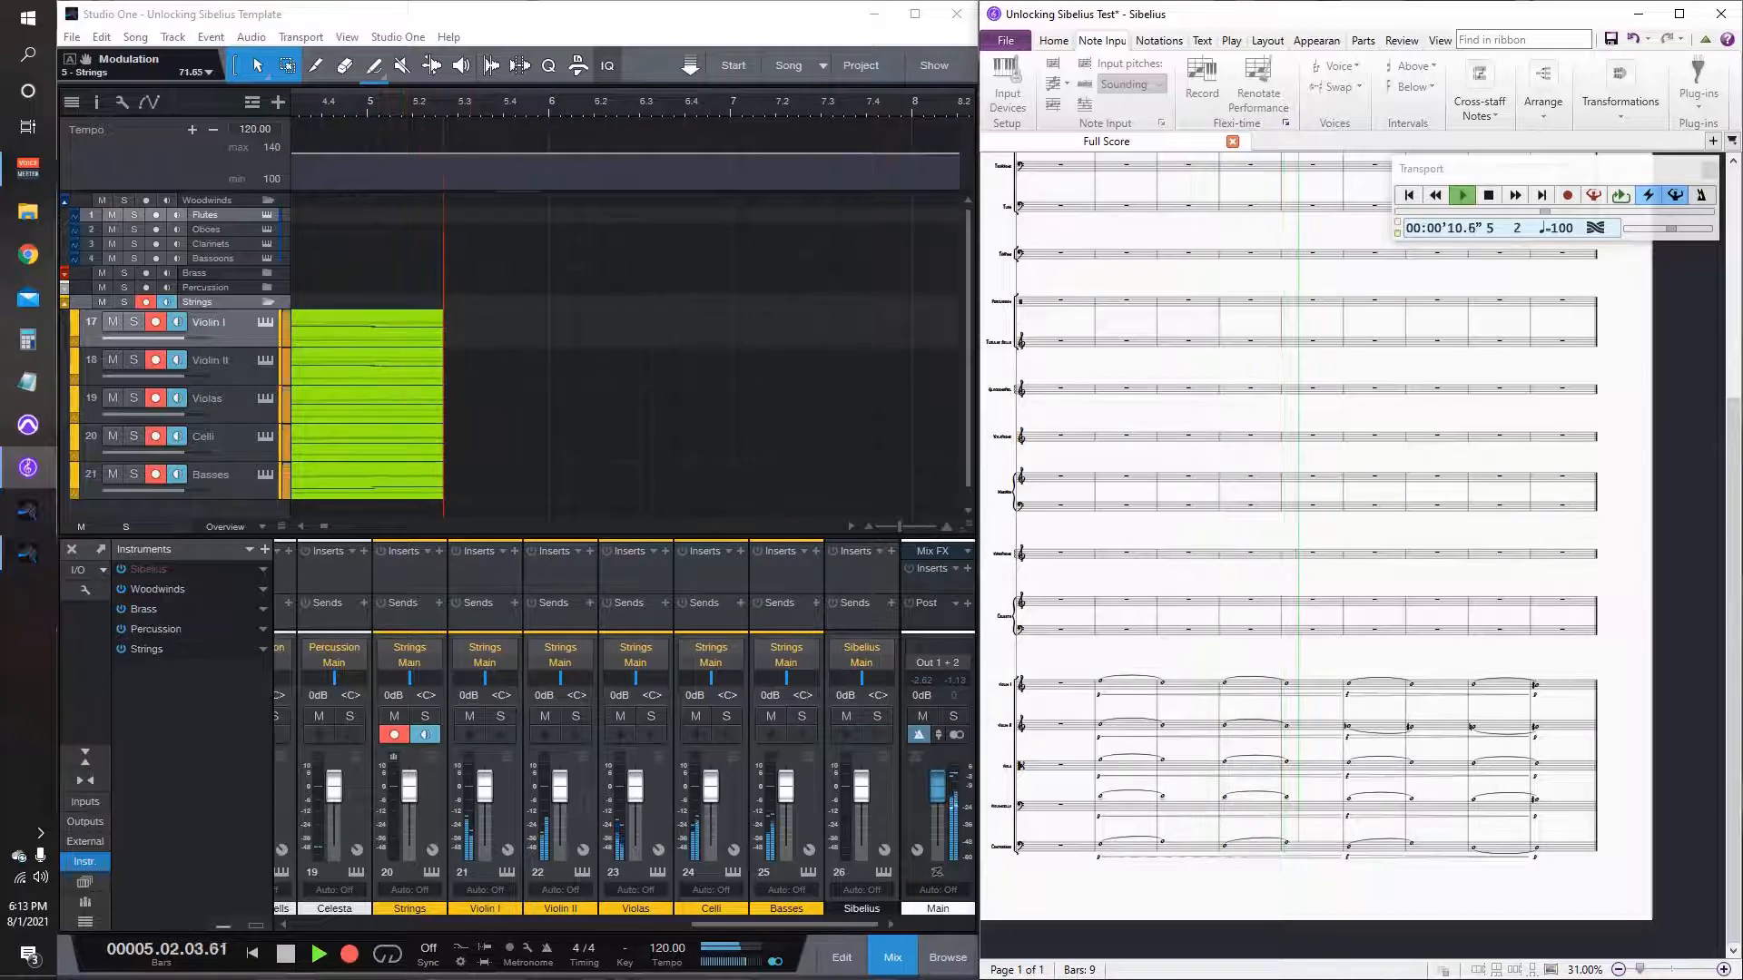
{"action": "key", "text": "alt+Tab"}
{"action": "key", "text": "w"}
{"action": "key", "text": "w"}
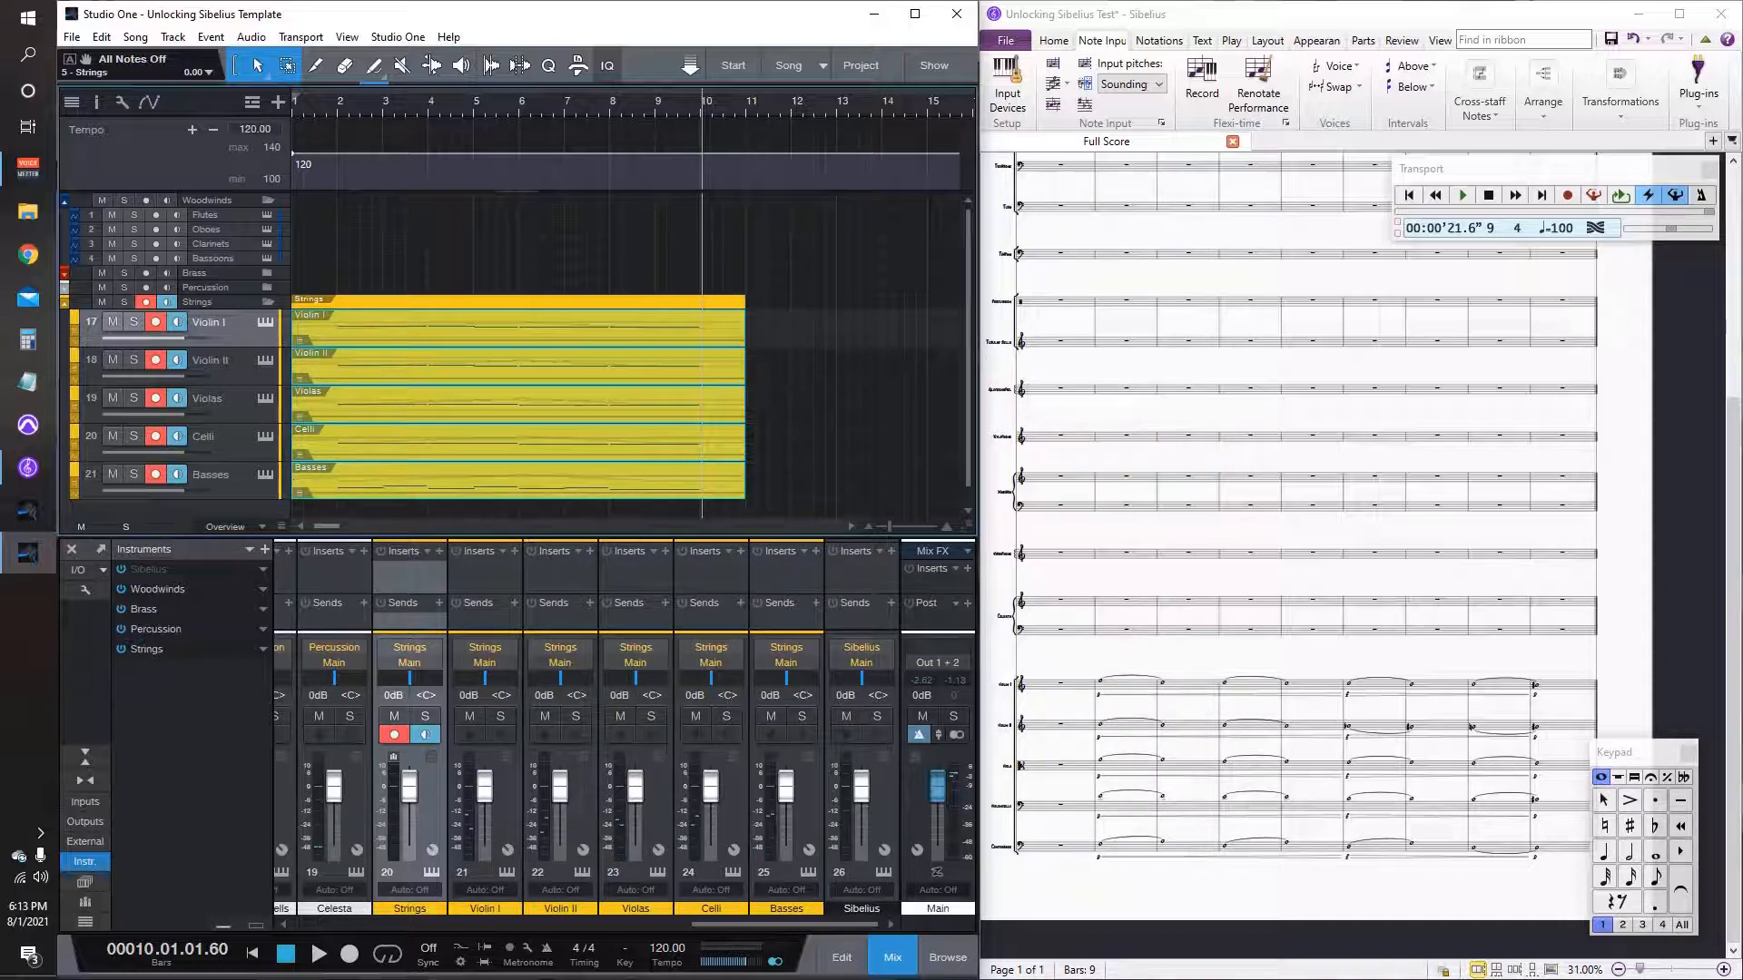
Step: Maximize Studio One, hide the mixer and select all the recorded string parts
{"action": "left_click", "coordinate": [915, 14]}
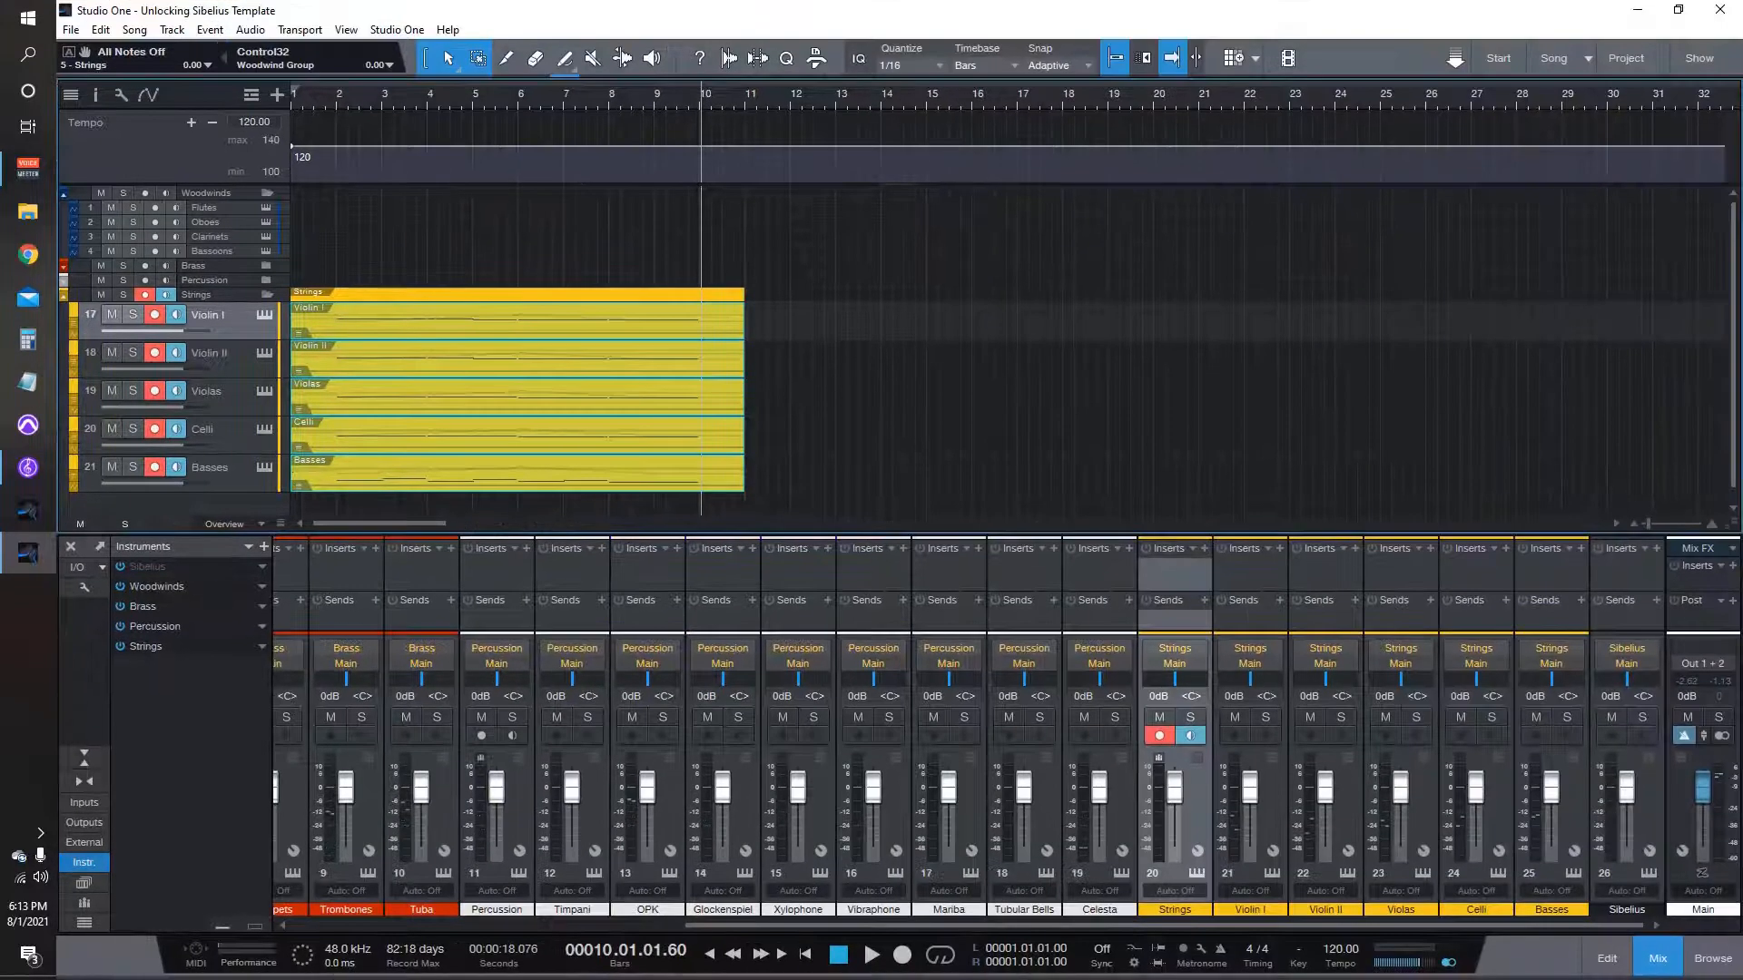
{"action": "key", "text": "F3"}
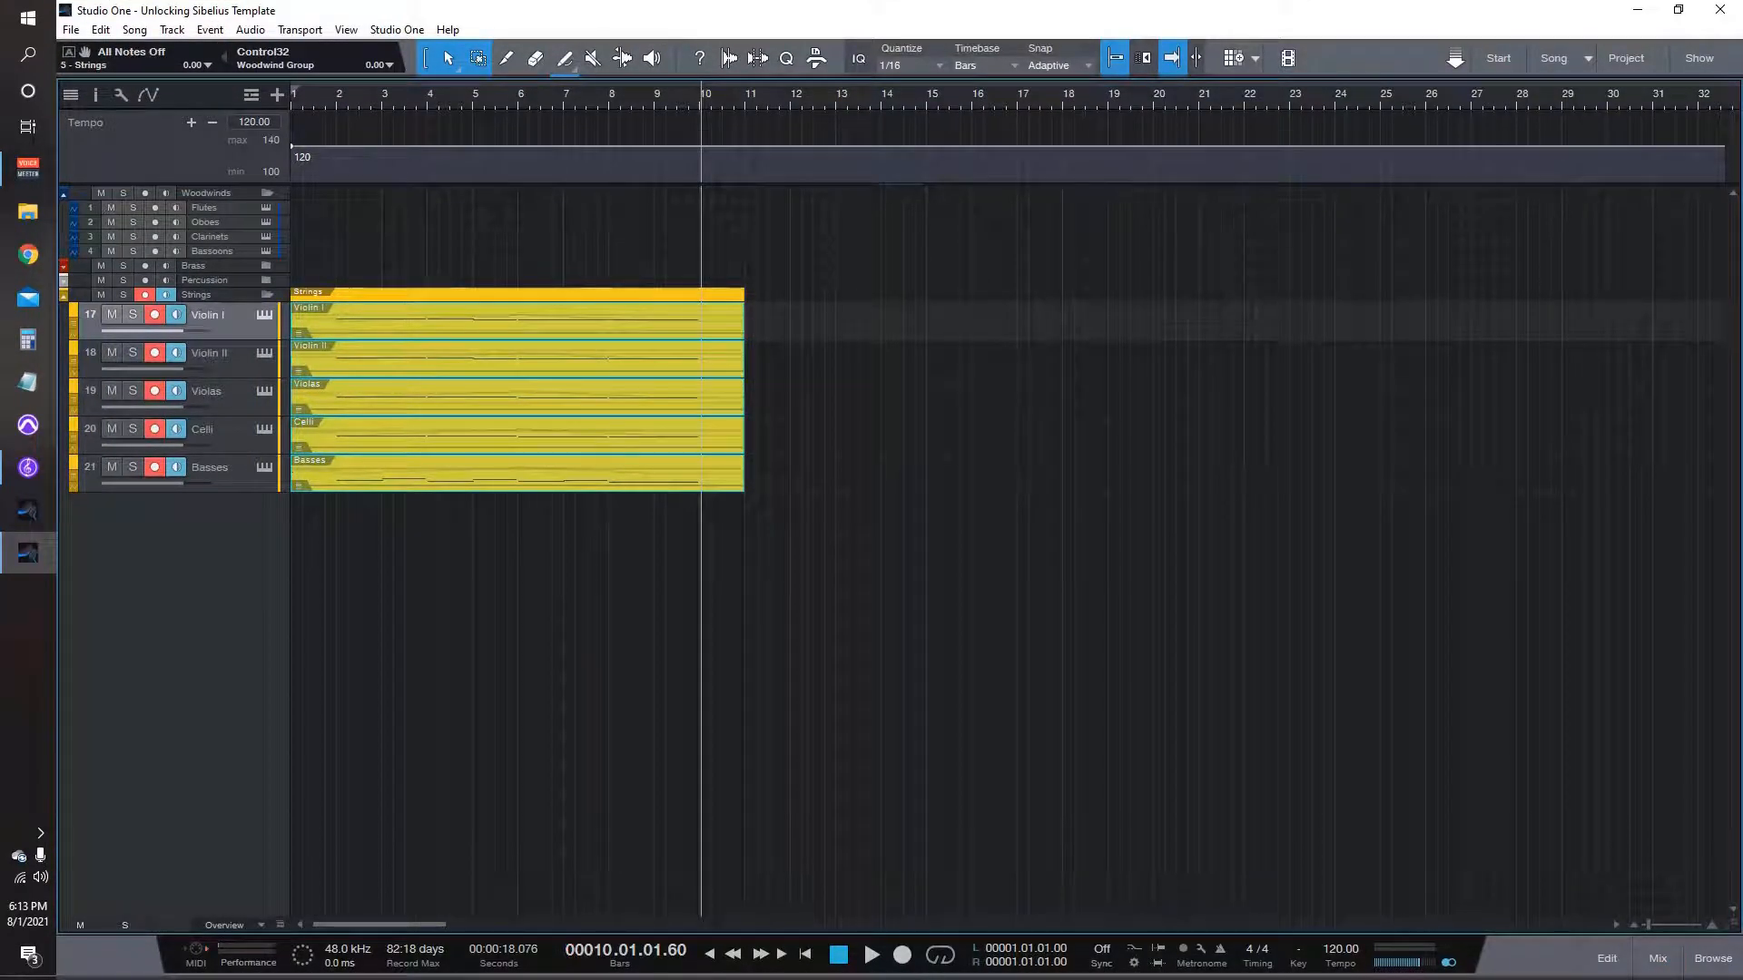
{"action": "key", "text": "ctrl+d"}
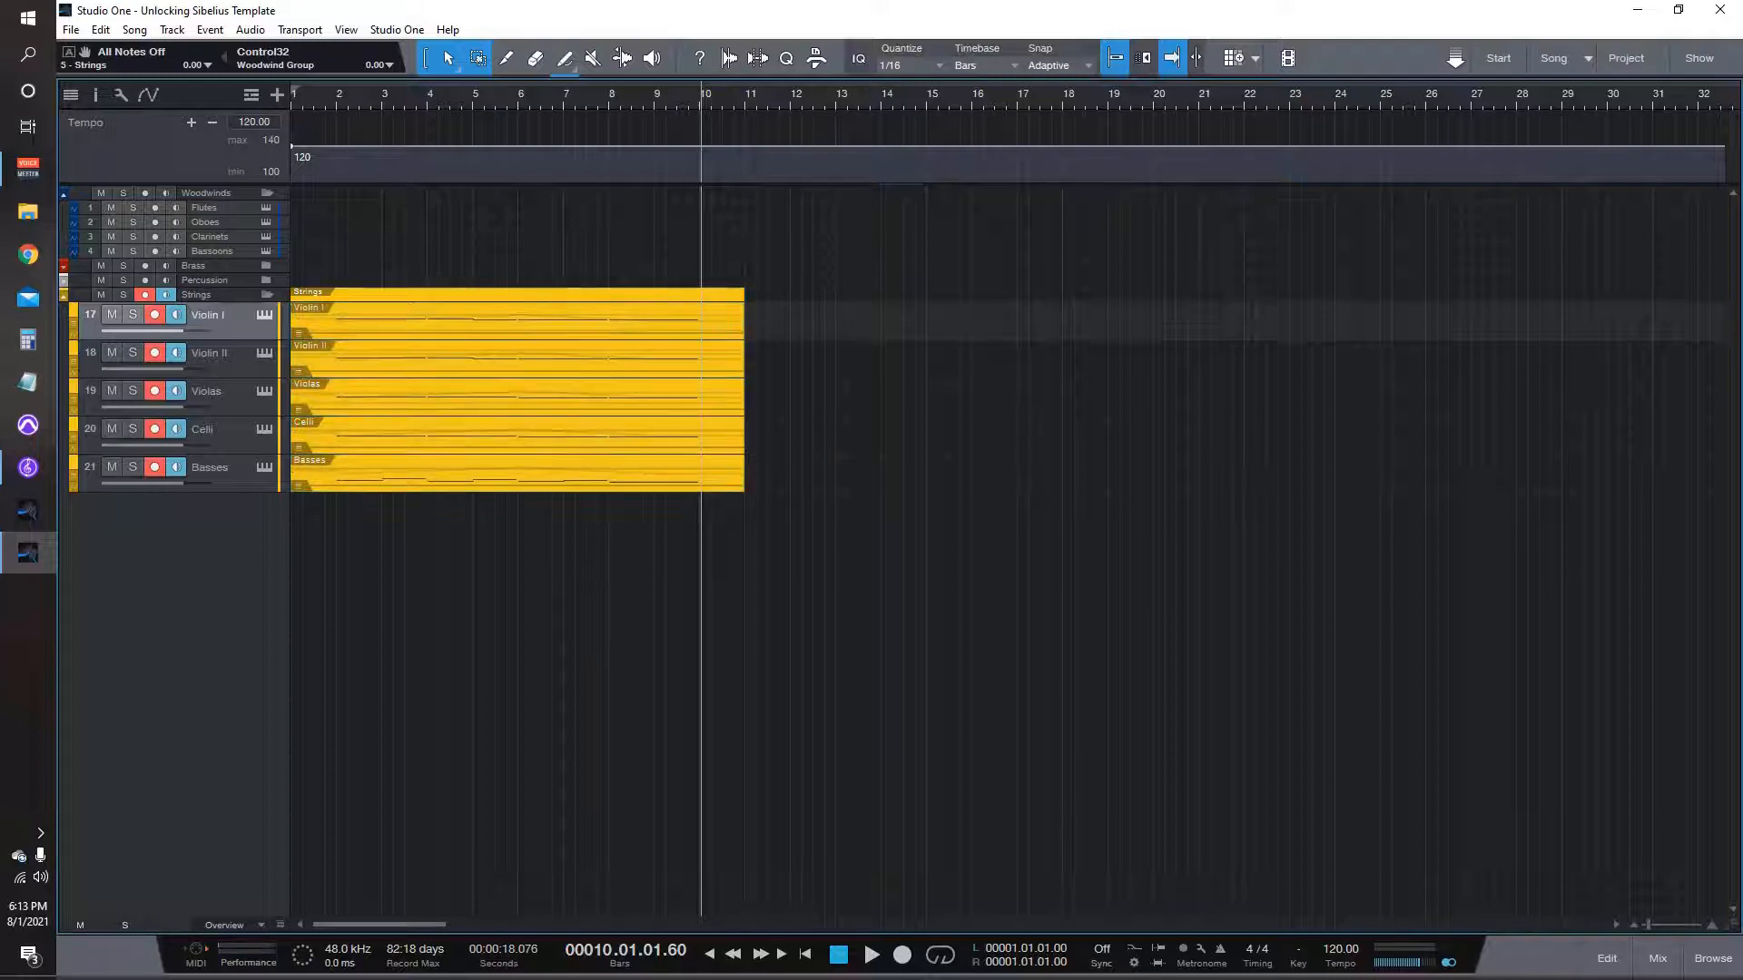
{"action": "key", "text": "ctrl+a"}
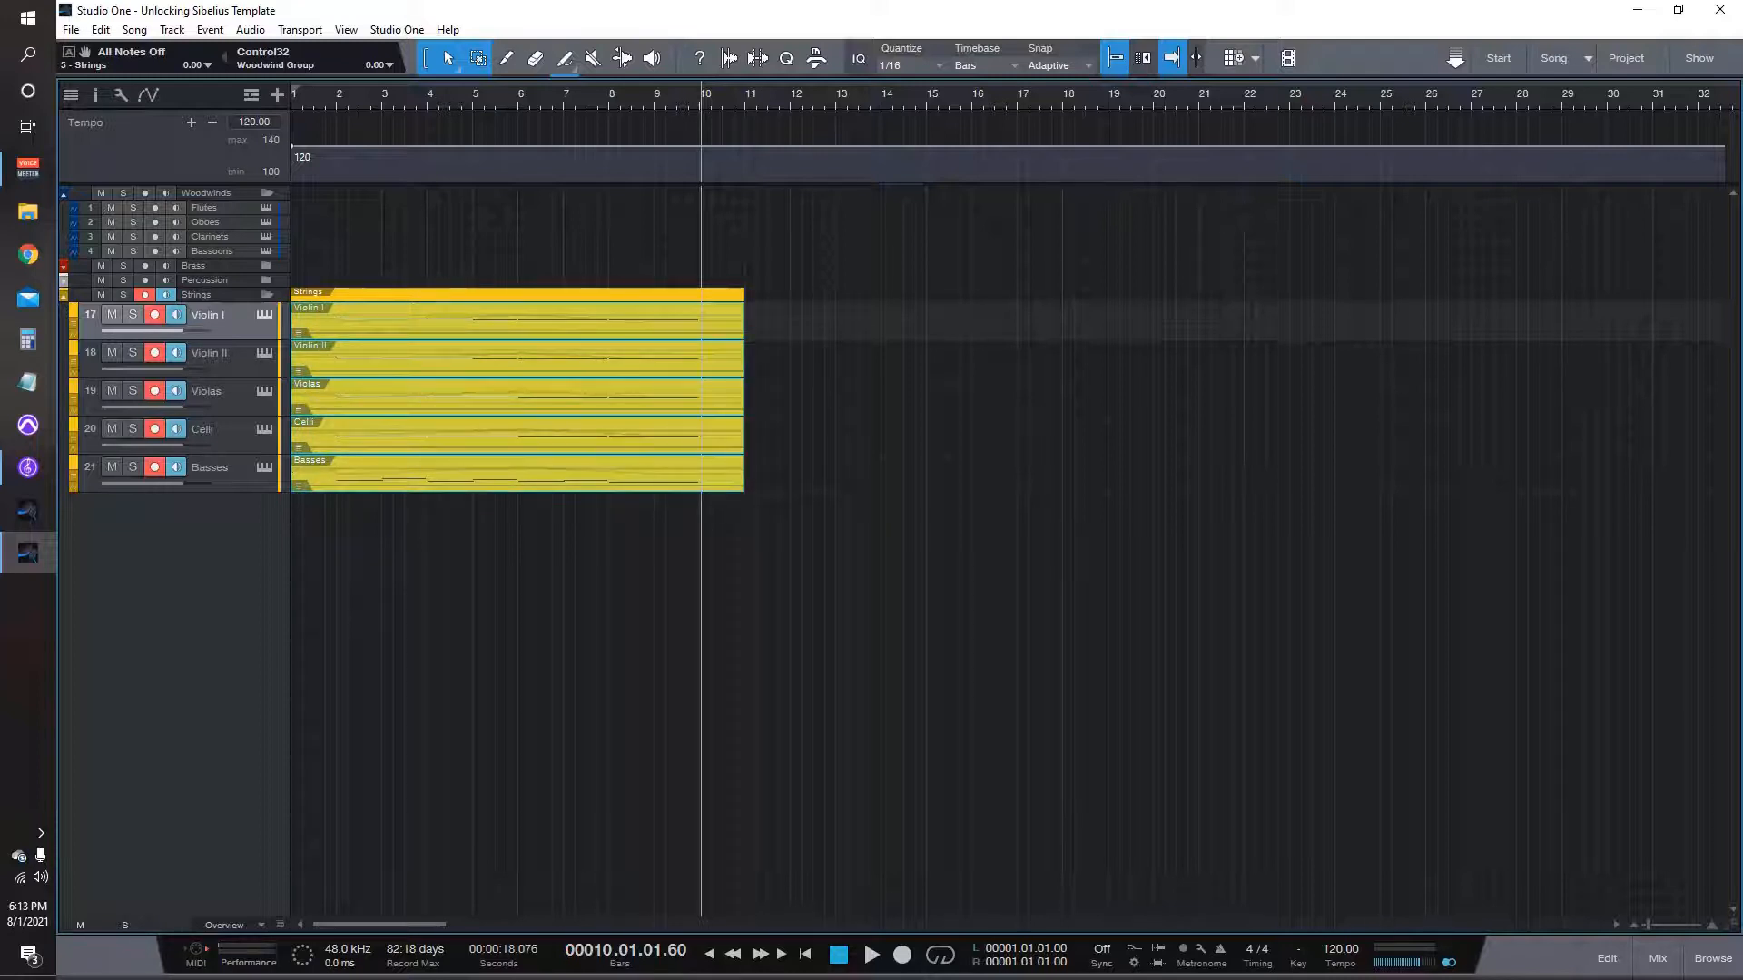
{"action": "key", "text": "F2"}
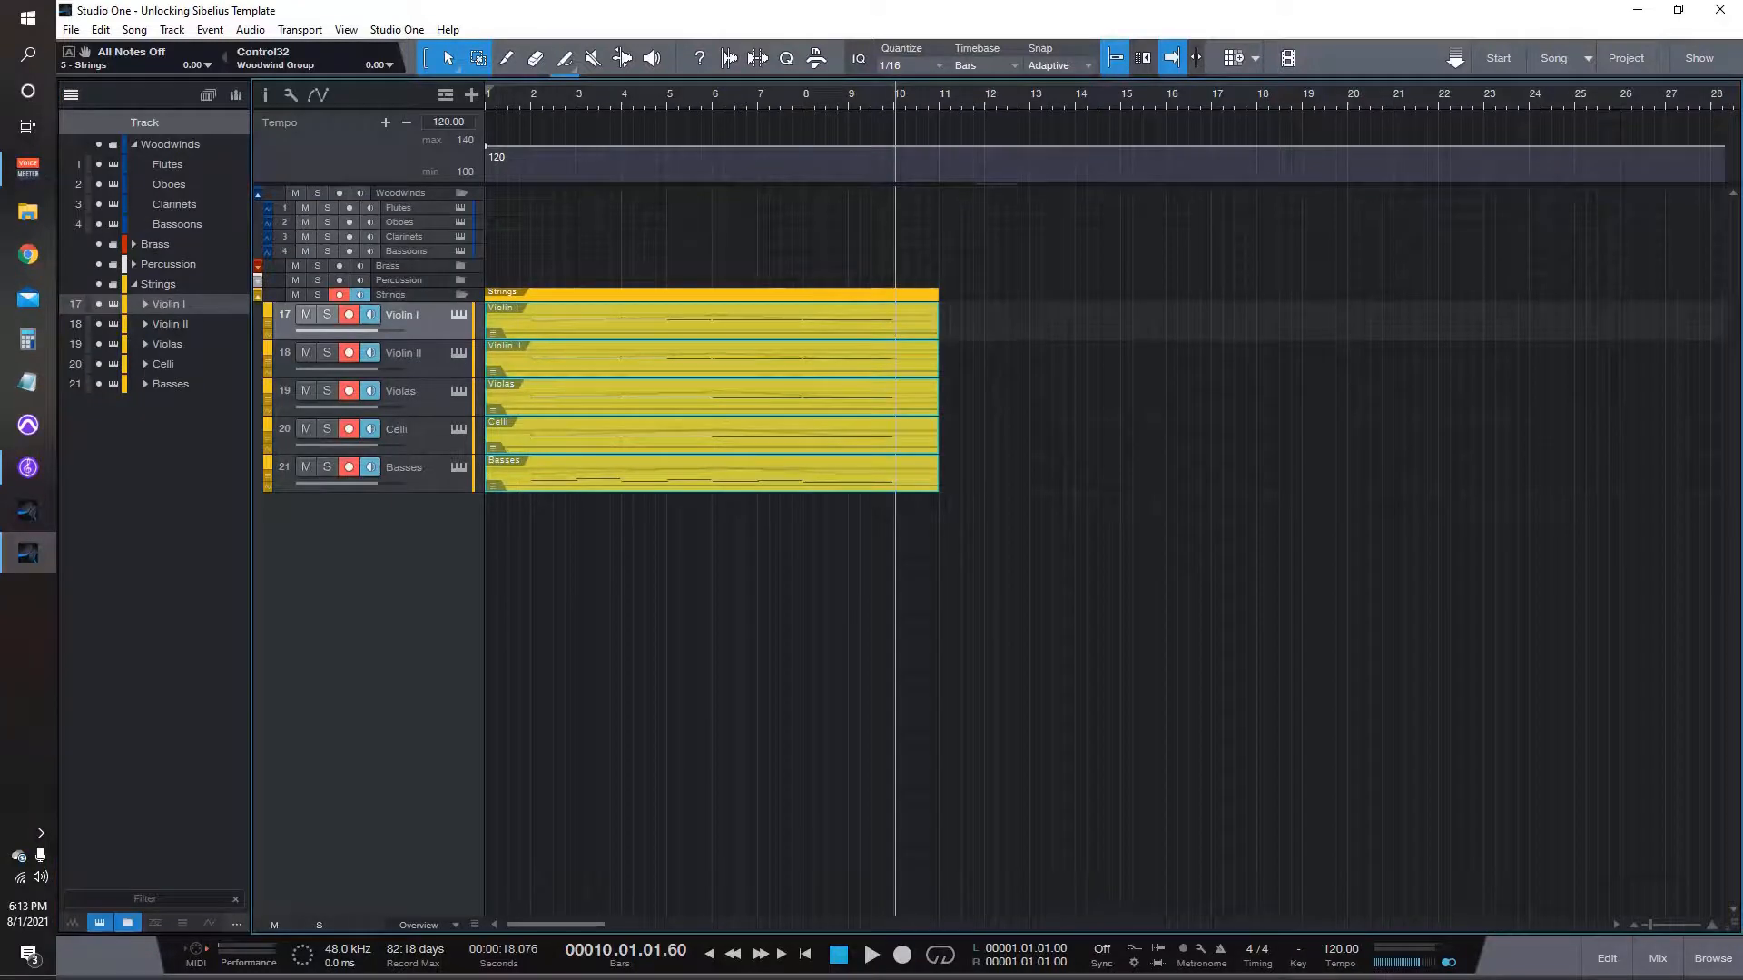
{"action": "key", "text": "F2"}
{"action": "key", "text": "F4"}
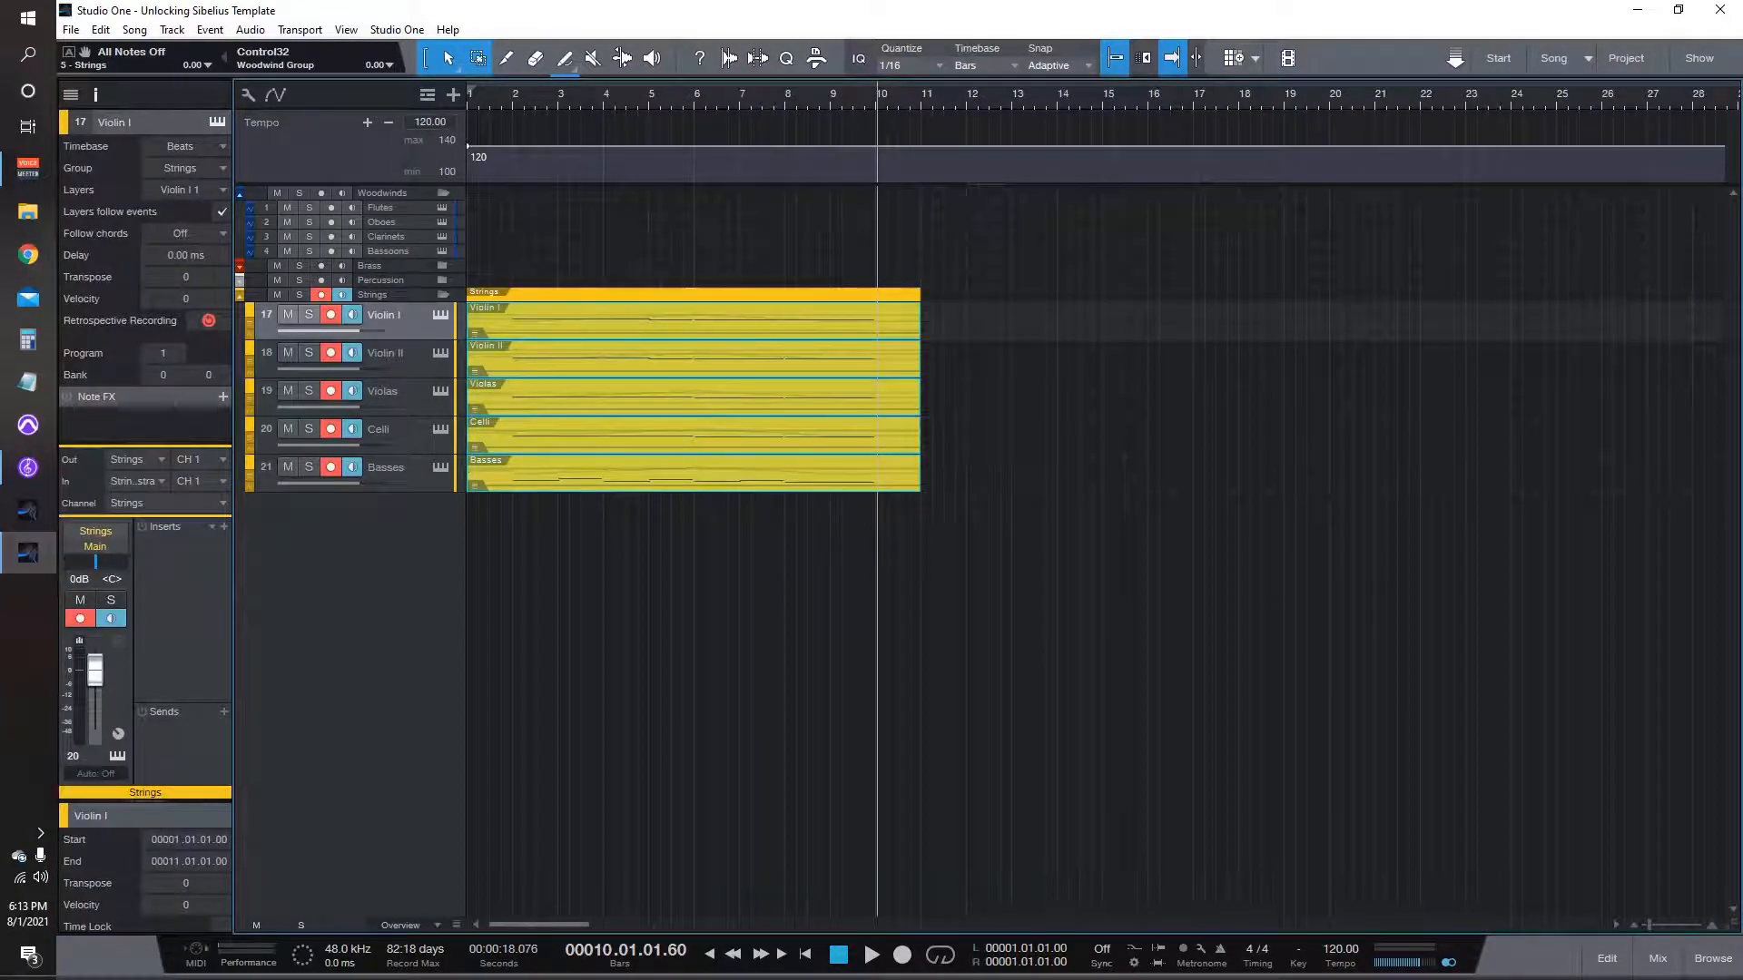
{"action": "key", "text": "F4"}
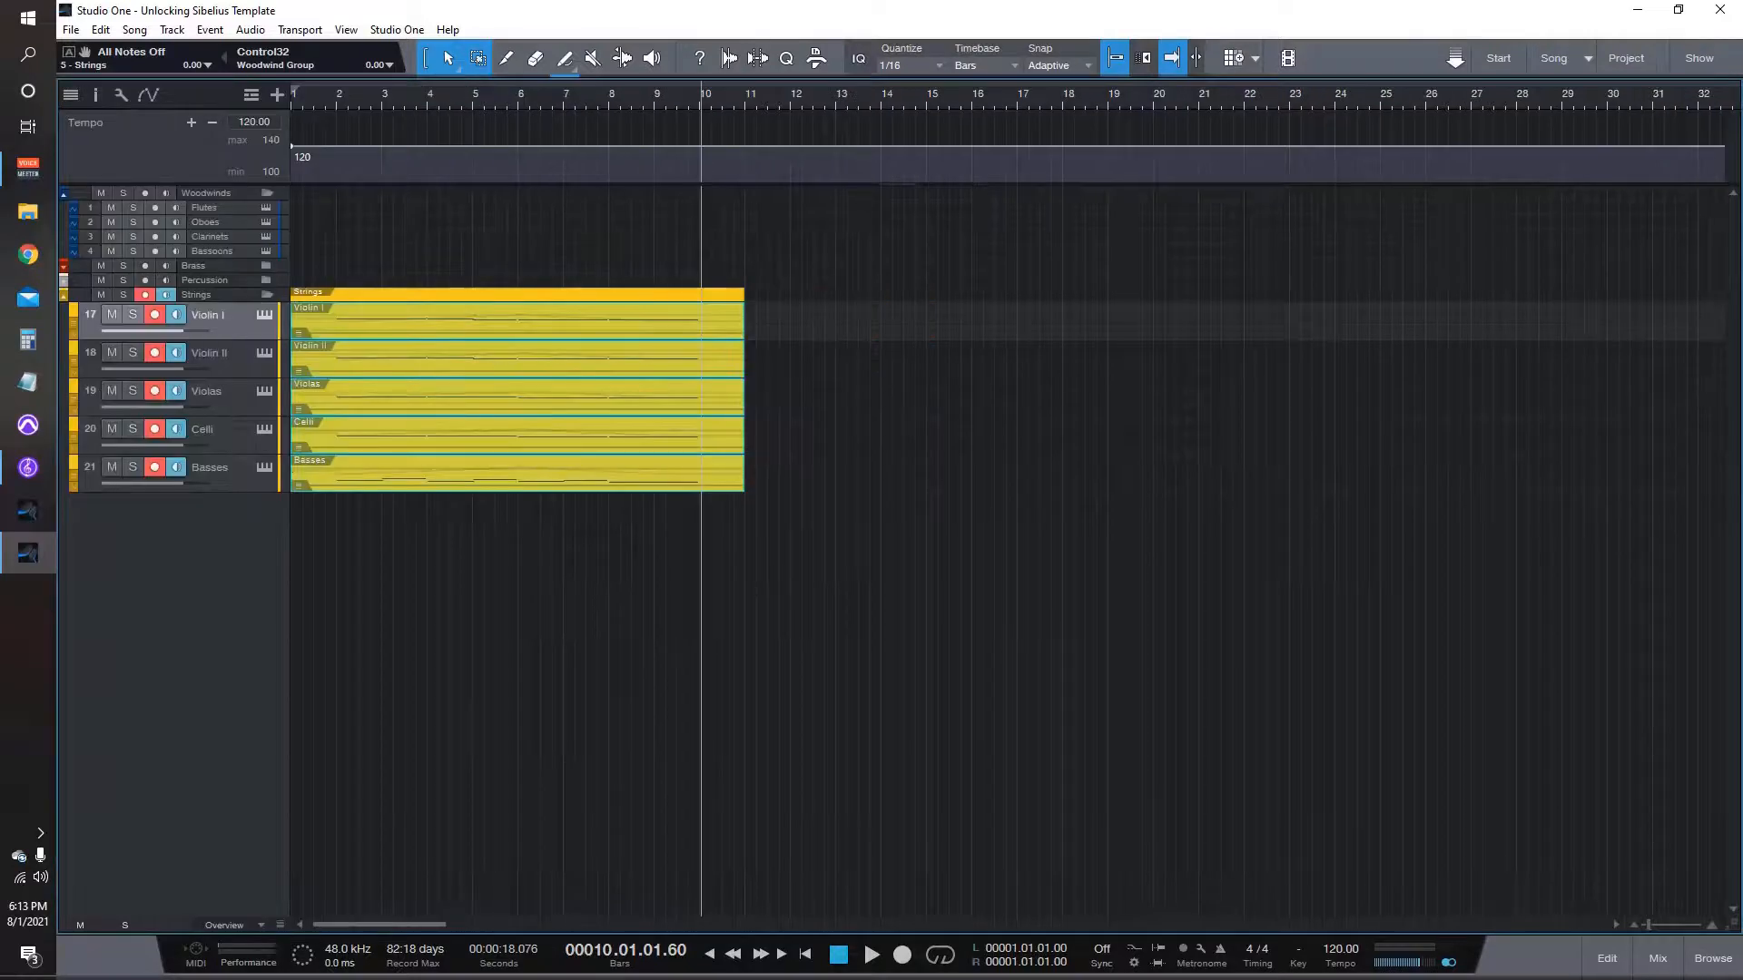
Step: Set the track height to Medium and disable the Strings group in the track list's group section
{"action": "left_click", "coordinate": [236, 925]}
{"action": "left_click", "coordinate": [235, 866]}
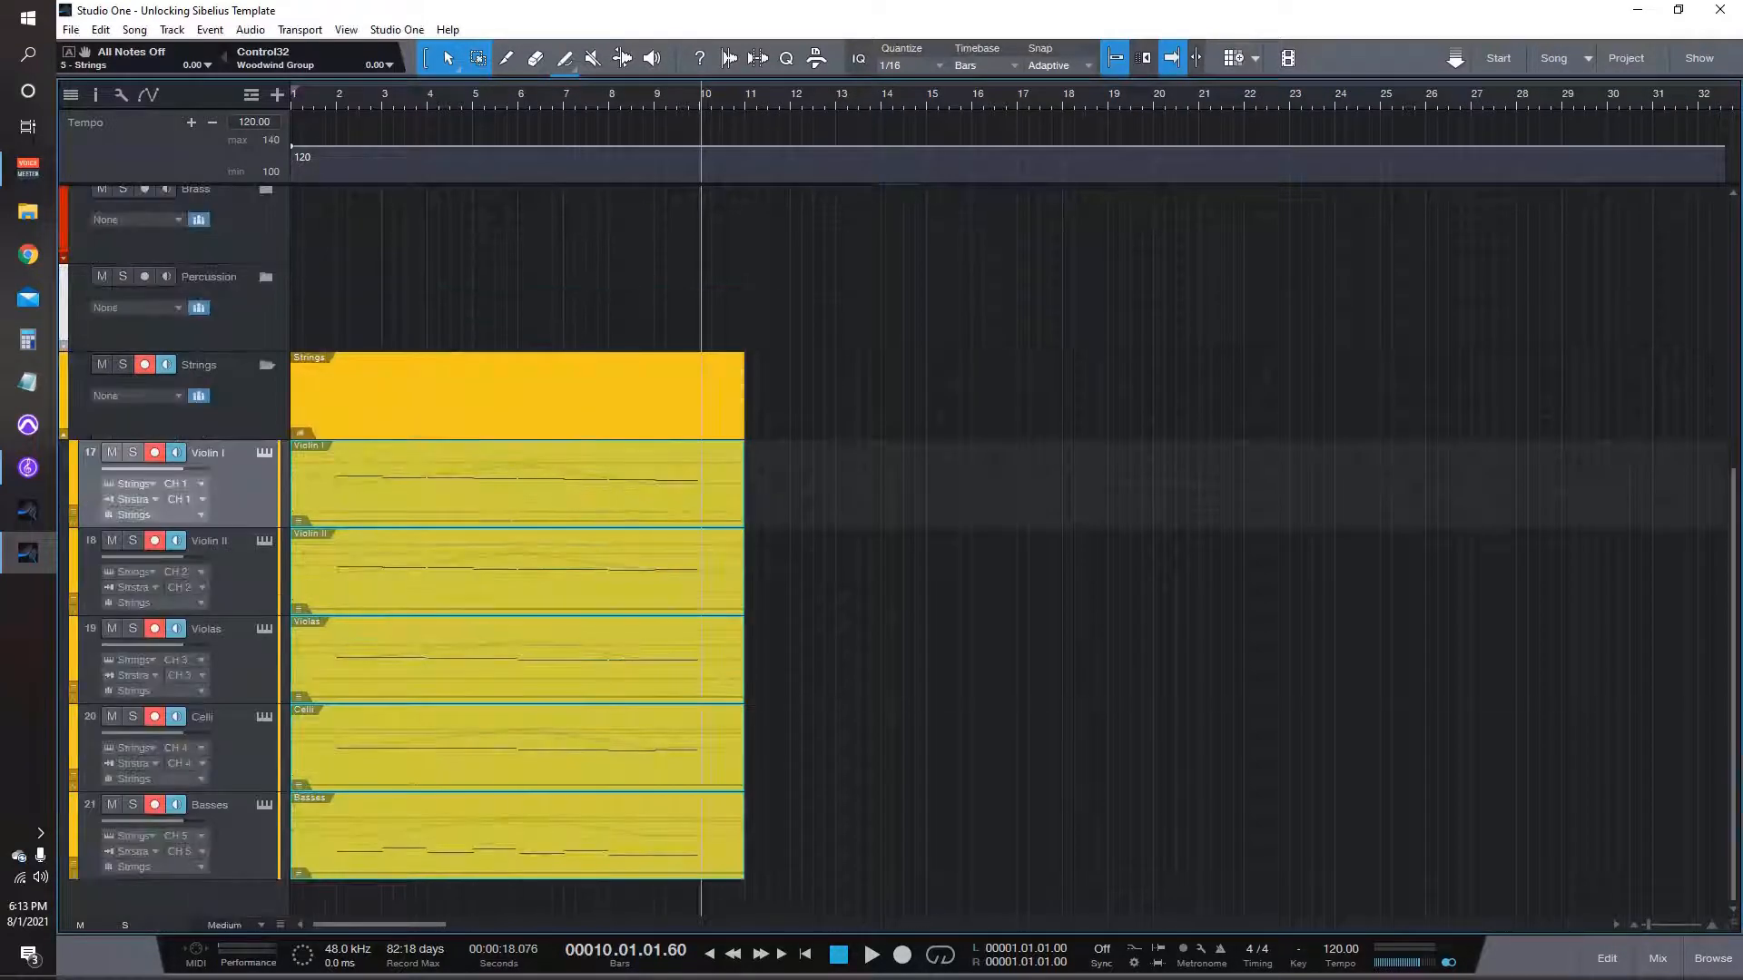
{"action": "left_click", "coordinate": [71, 94]}
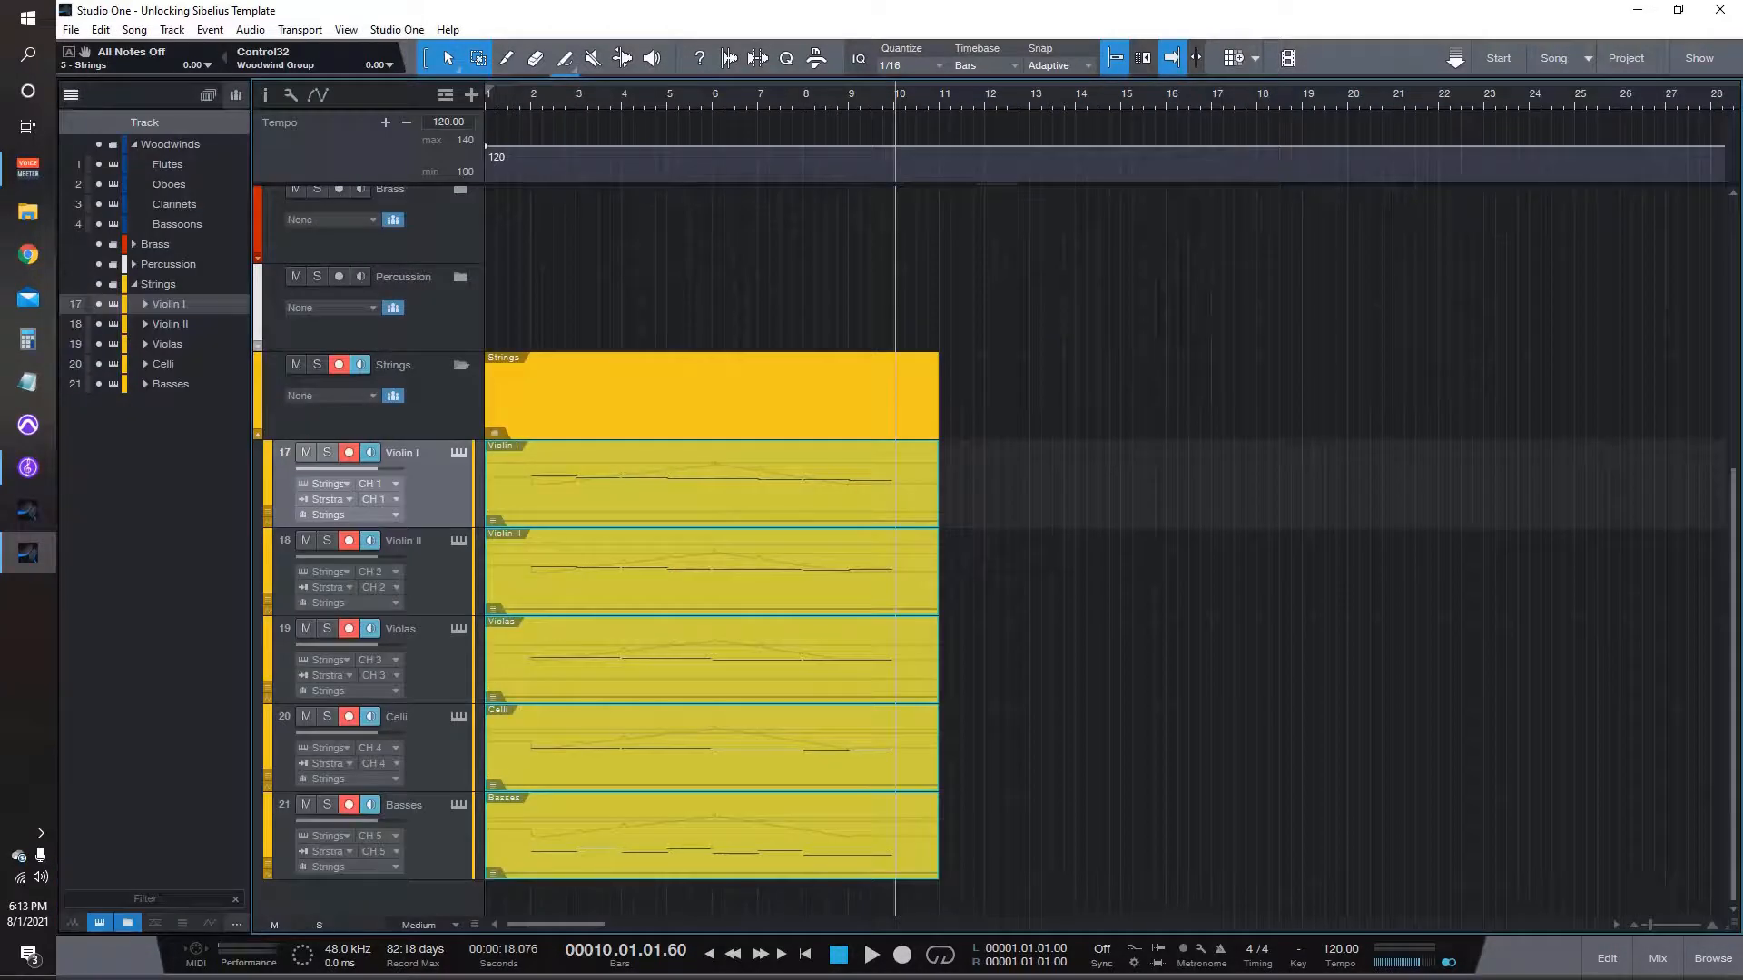
{"action": "left_click", "coordinate": [208, 94]}
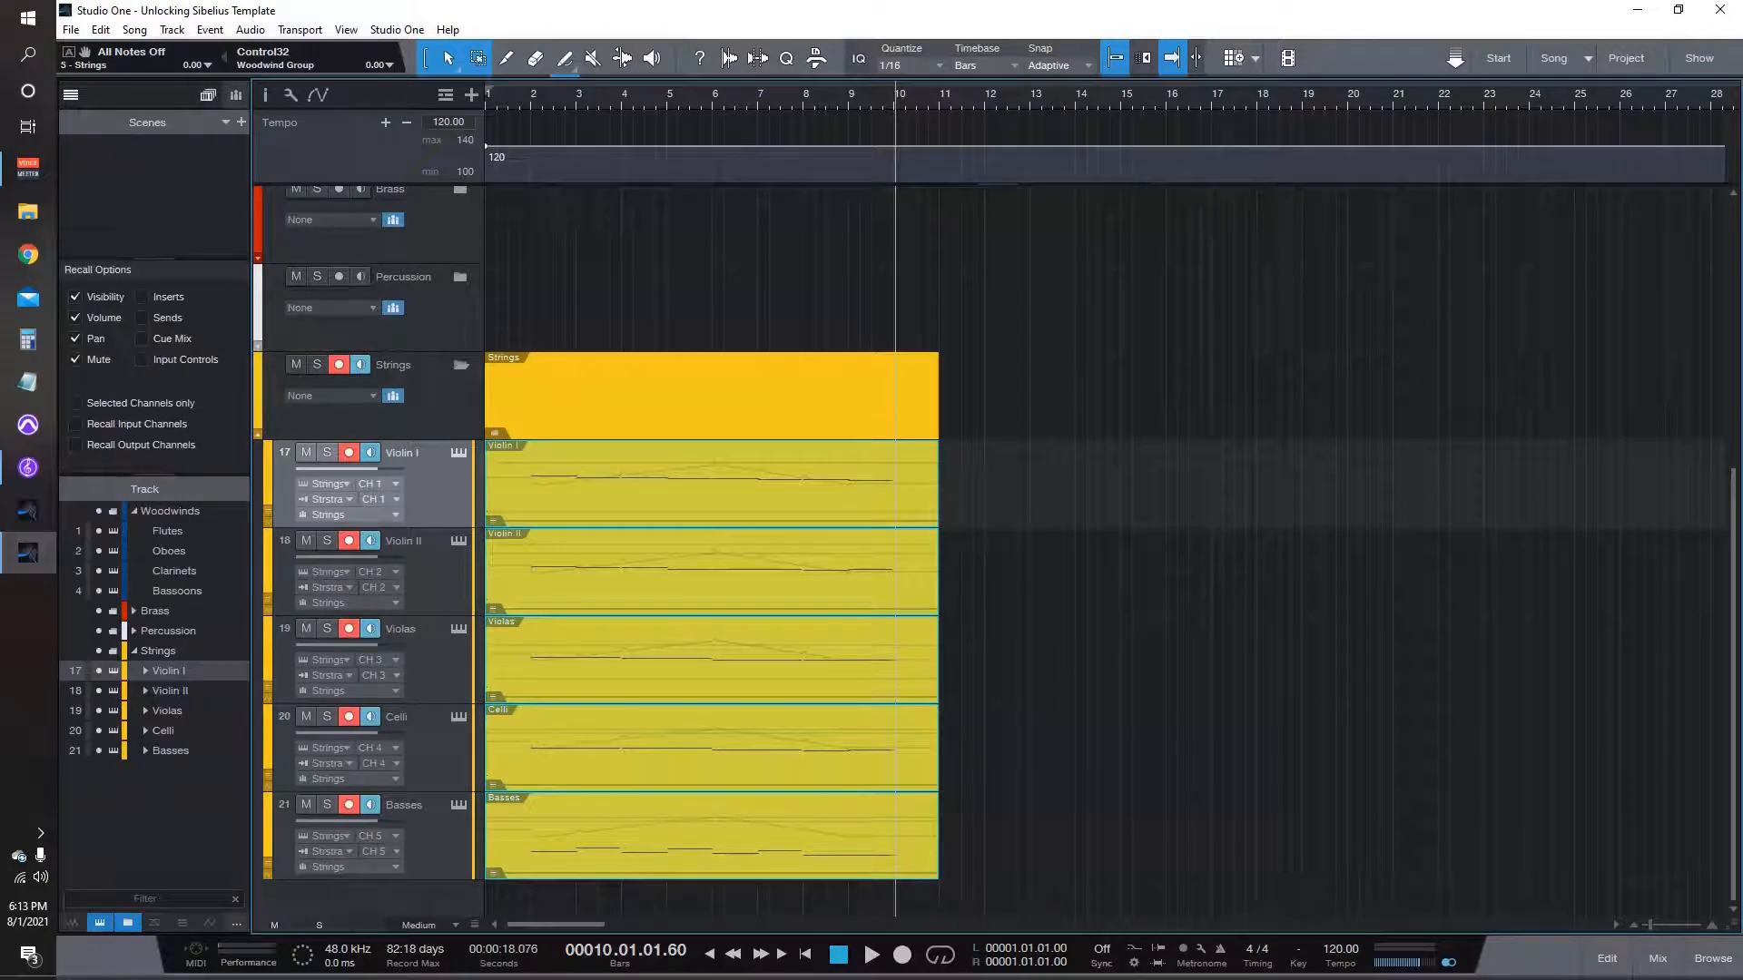
{"action": "left_click", "coordinate": [236, 94]}
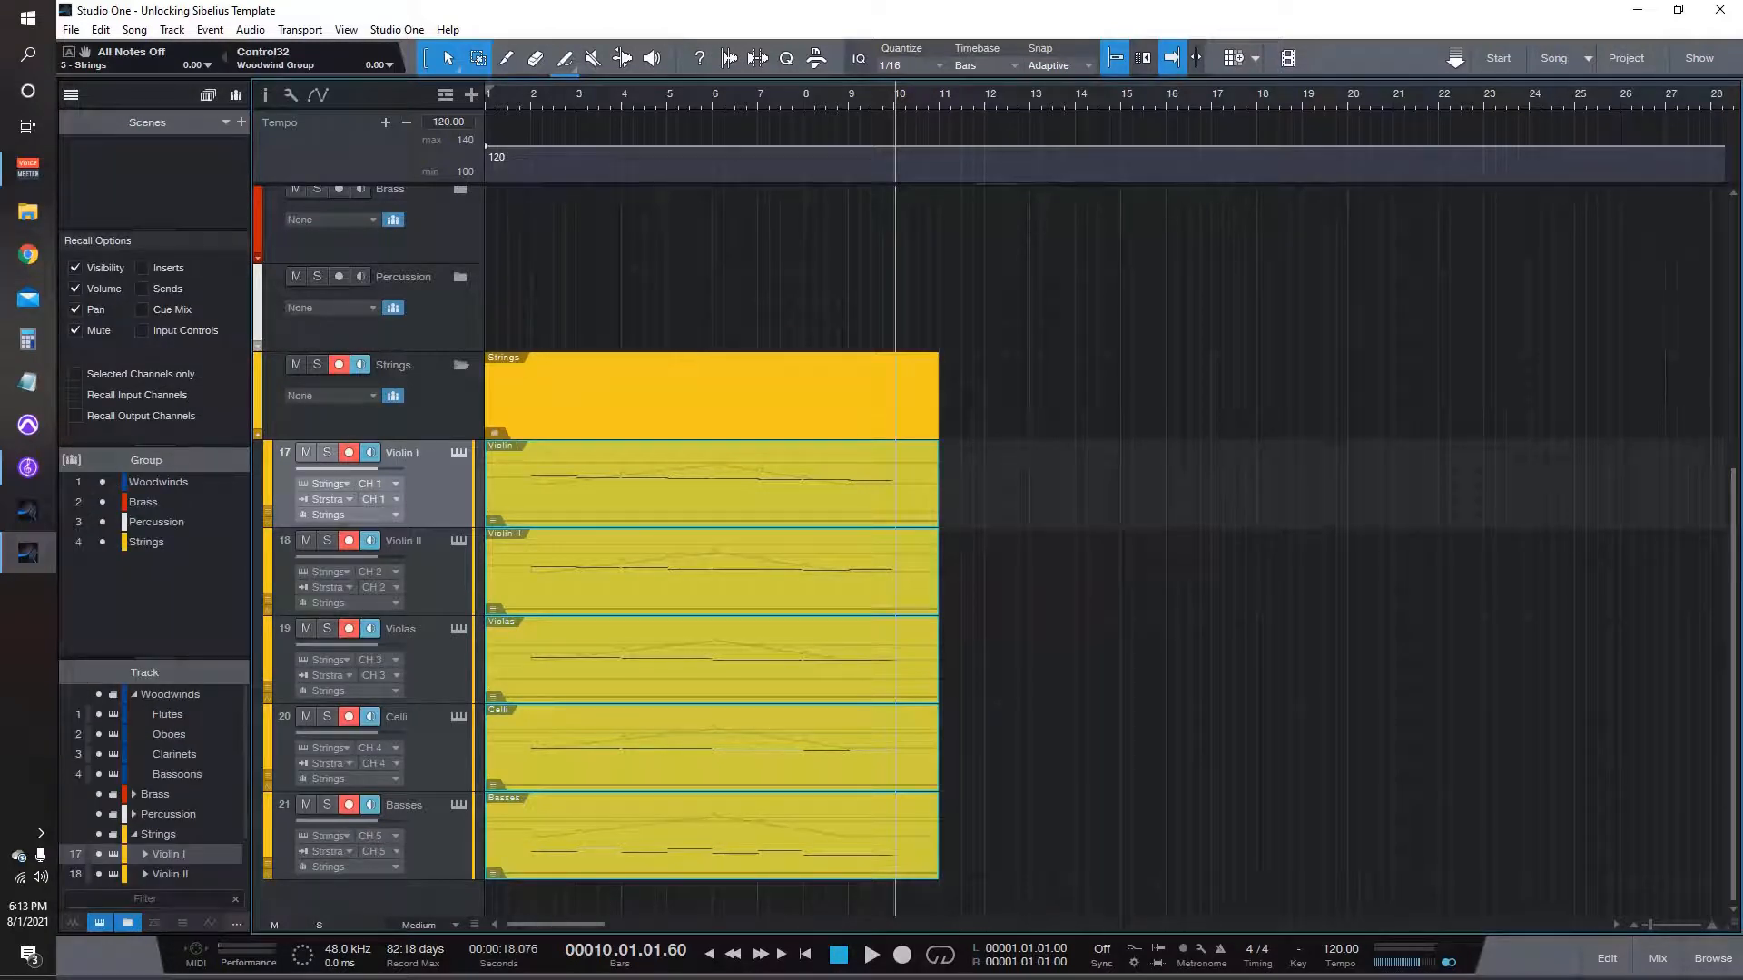
{"action": "left_click", "coordinate": [102, 542]}
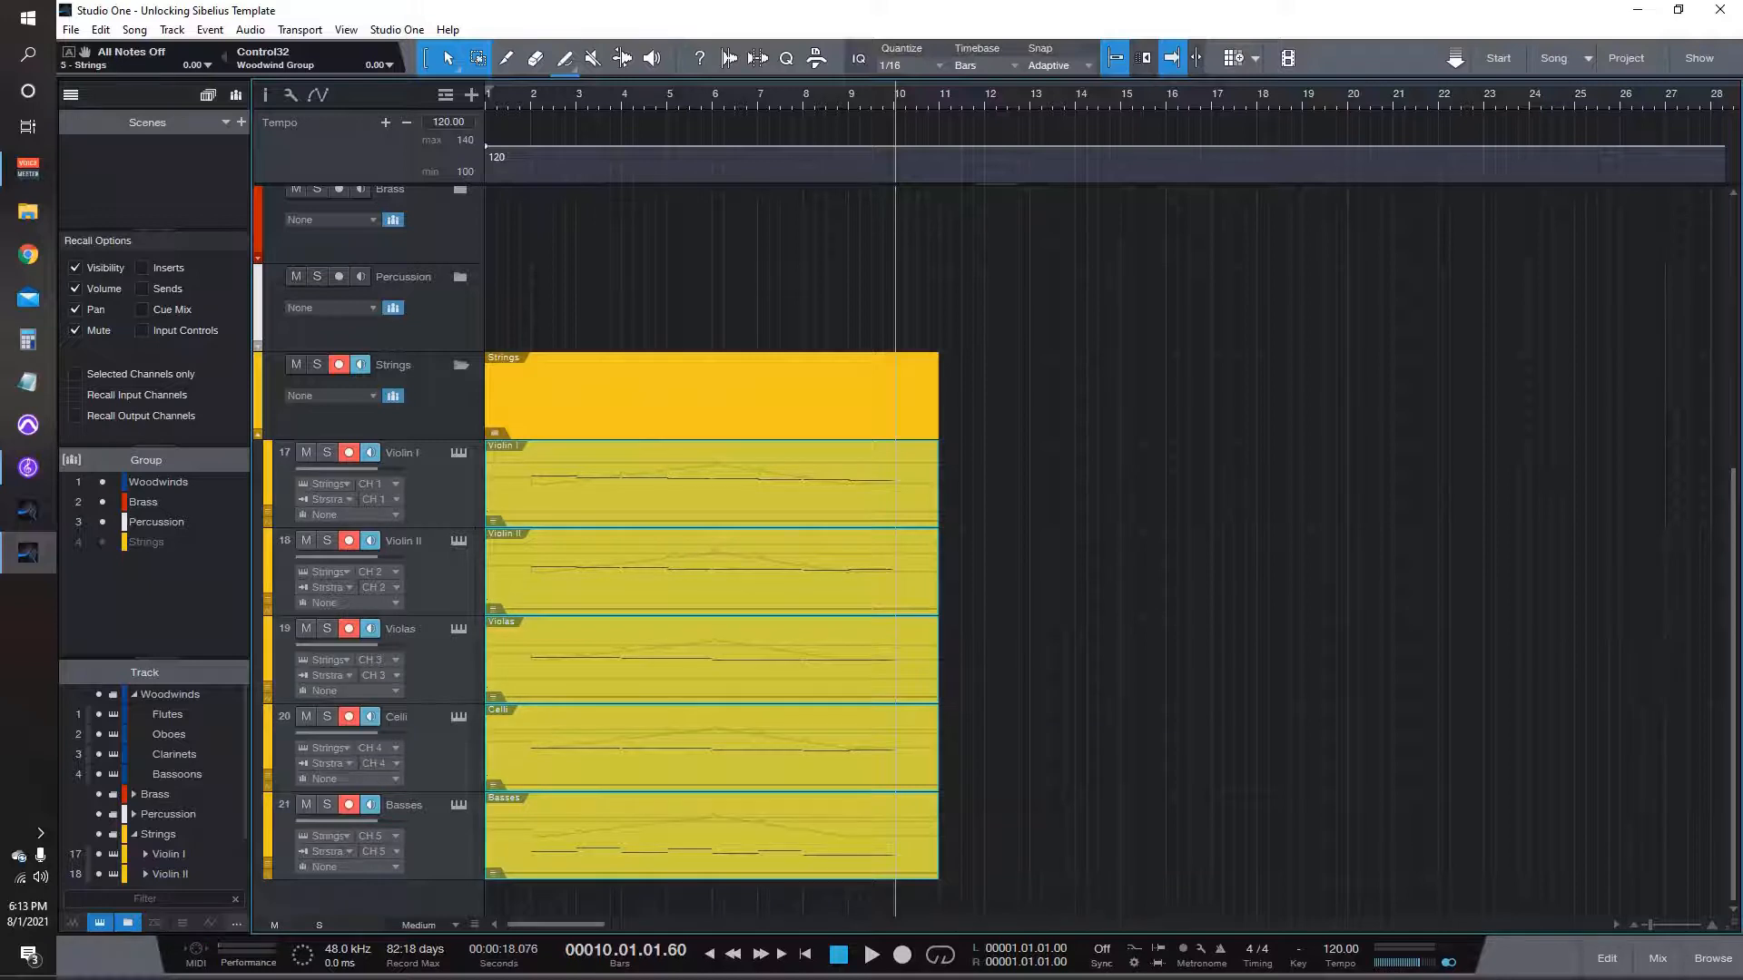
Step: Open the recorded Violin I part in the note editor as a separate window
{"action": "double_click", "coordinate": [871, 495]}
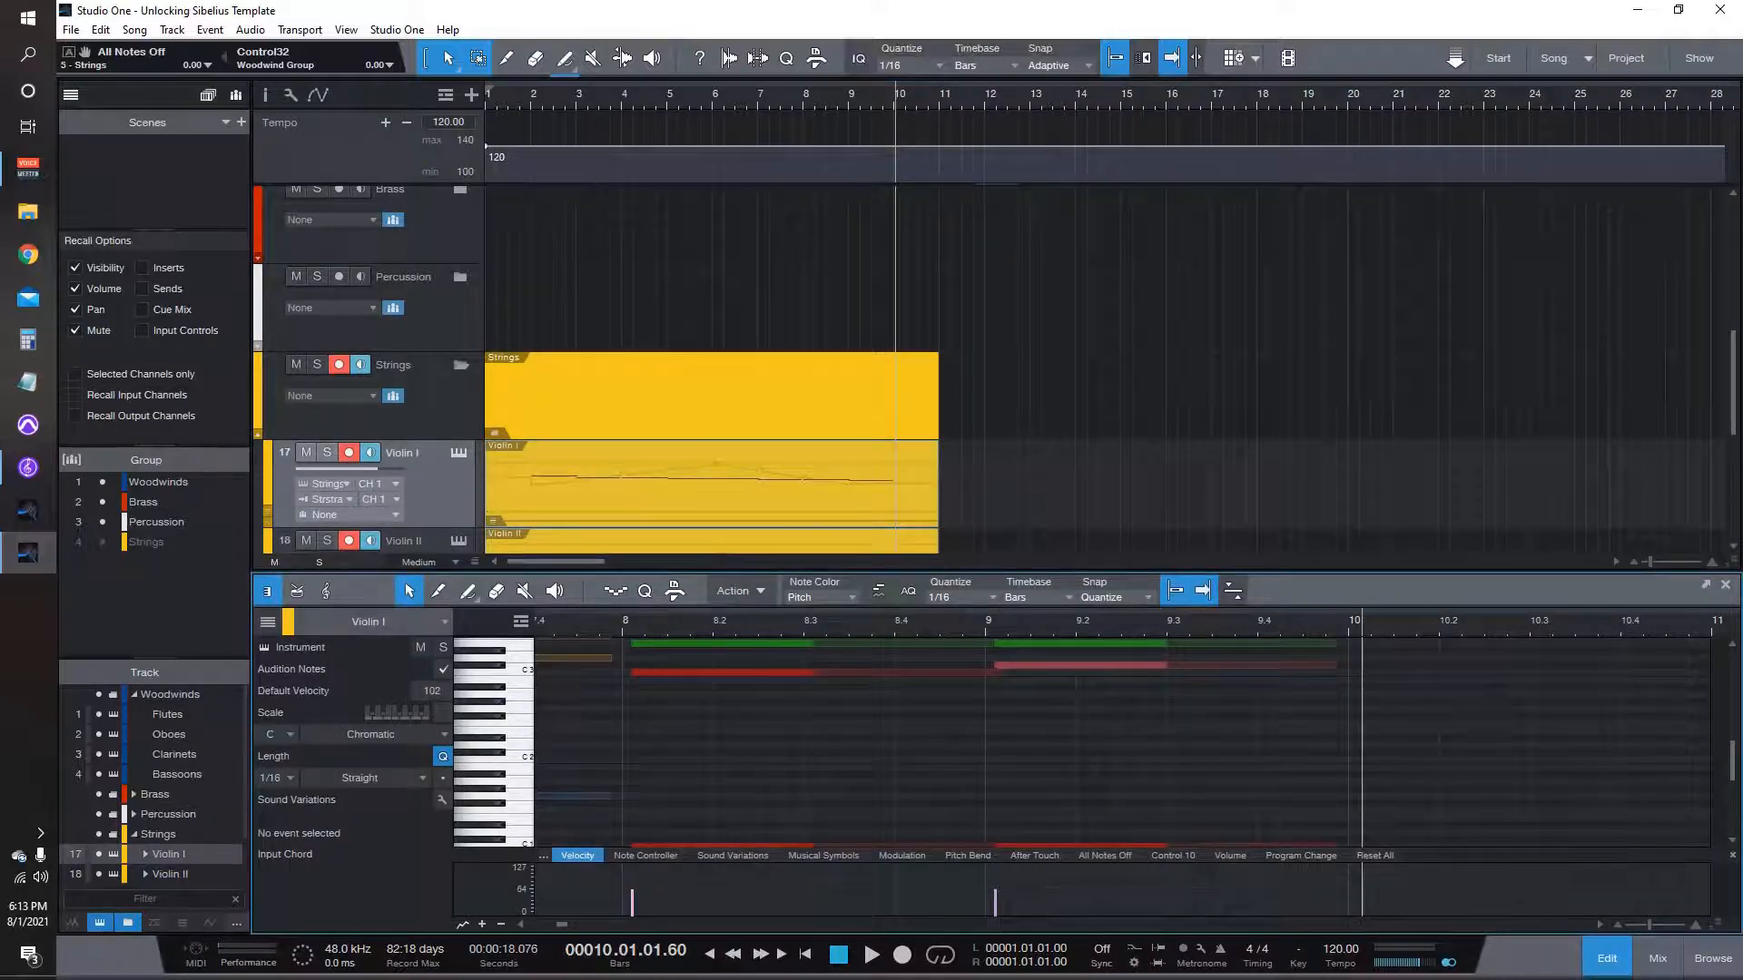
{"action": "key", "text": "F2"}
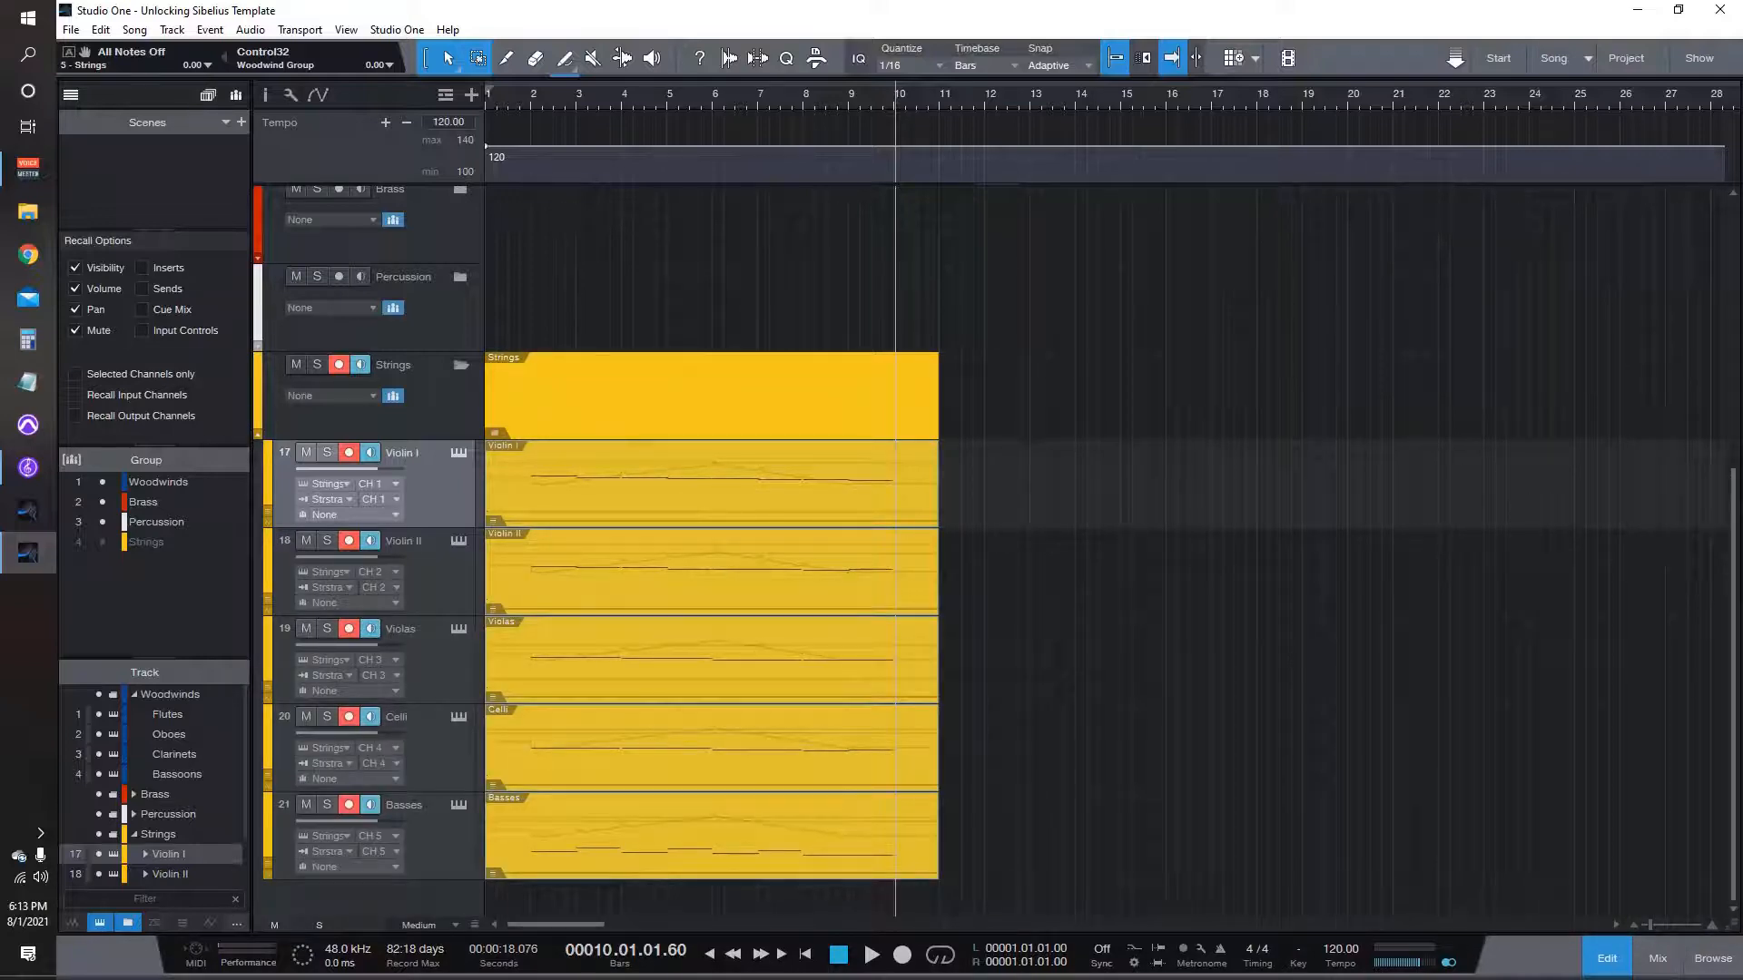
{"action": "key", "text": "F2"}
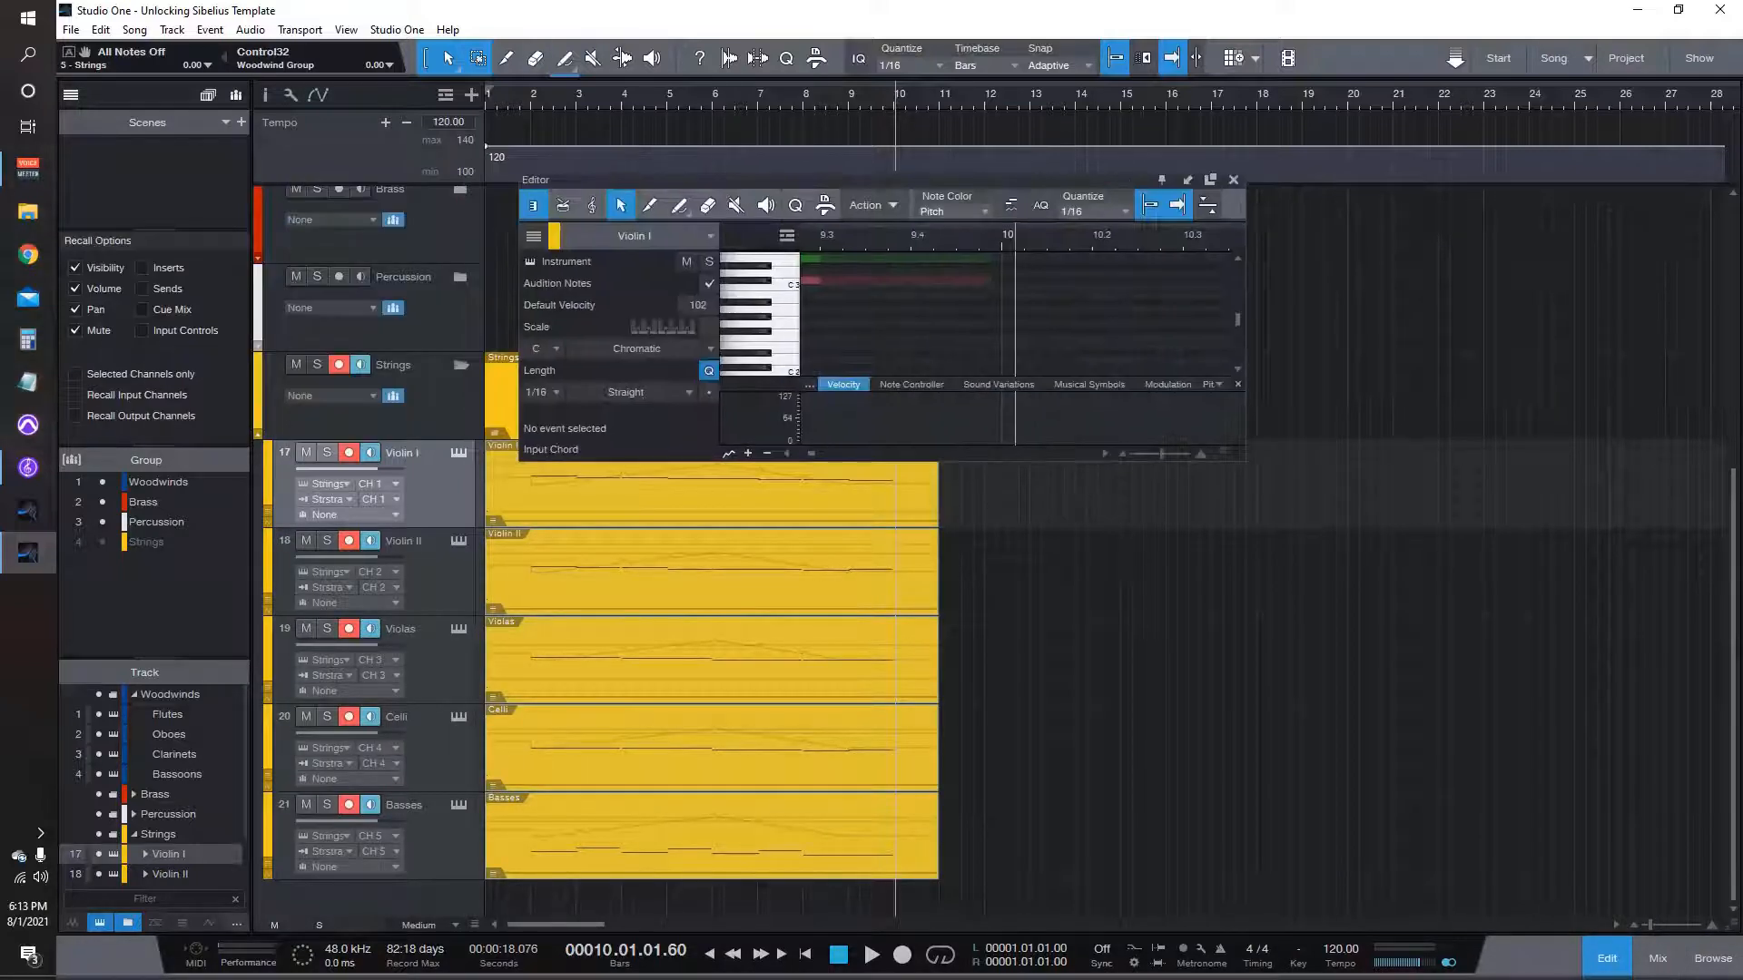
Step: Maximize the note editor and show its track list with only Violin I displayed
{"action": "left_click", "coordinate": [1241, 164]}
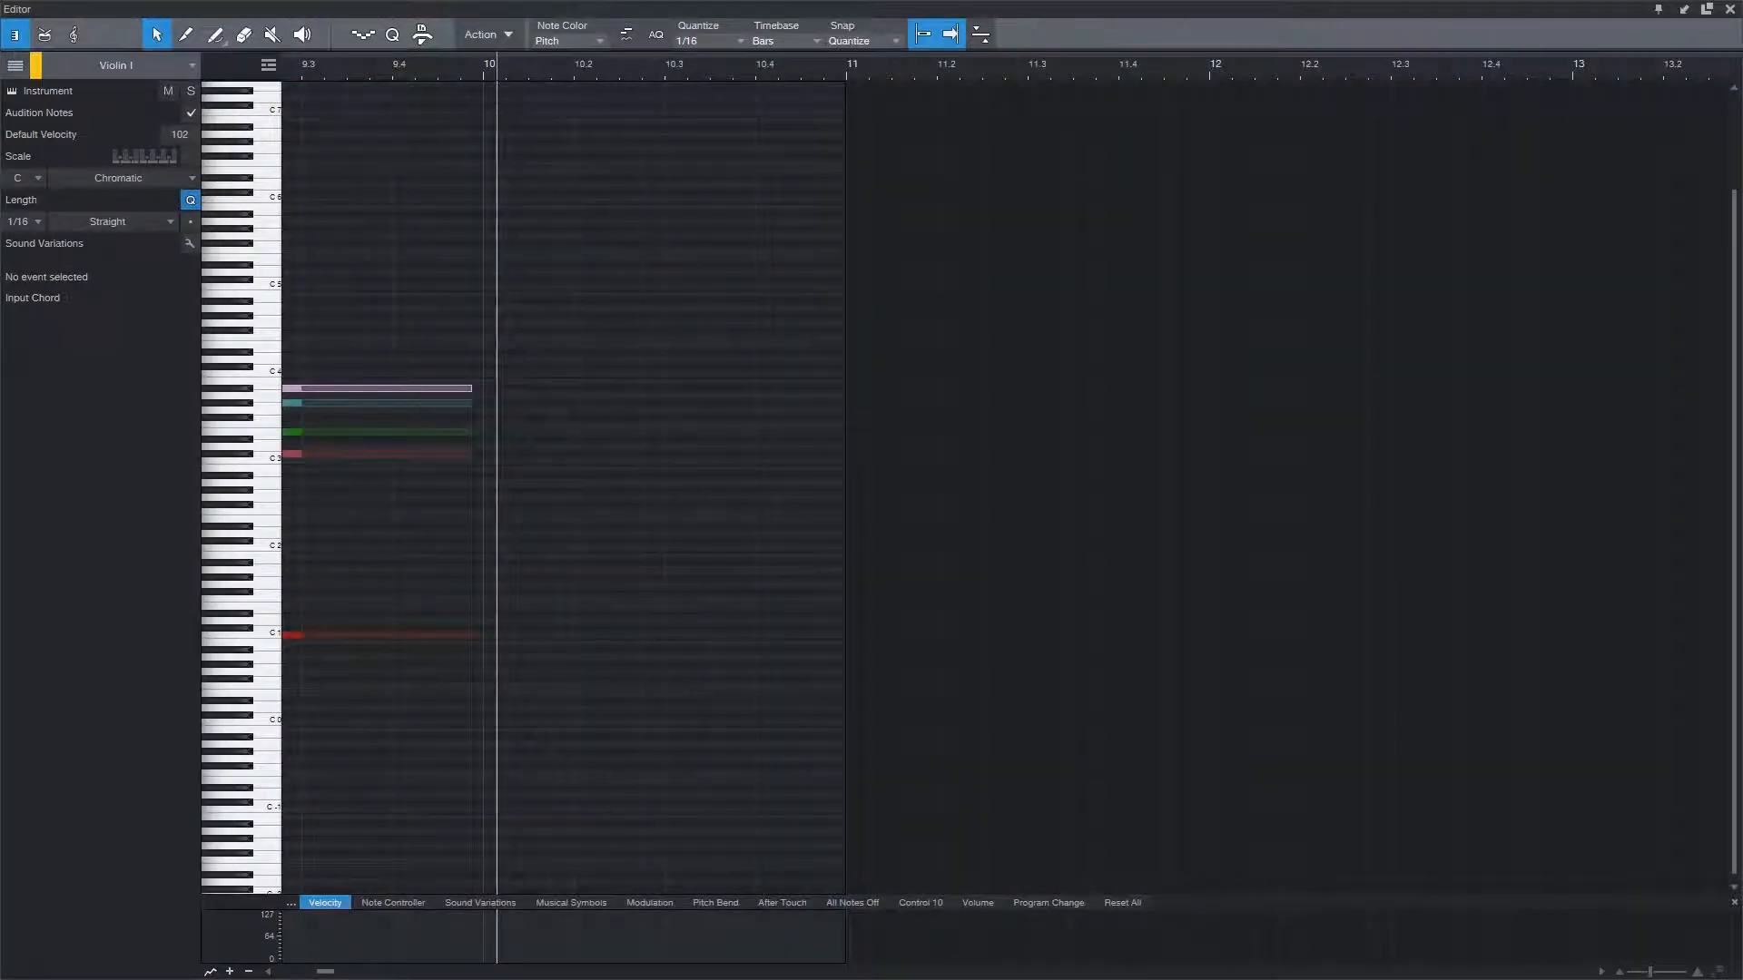
{"action": "left_click", "coordinate": [14, 64]}
{"action": "left_click", "coordinate": [60, 409]}
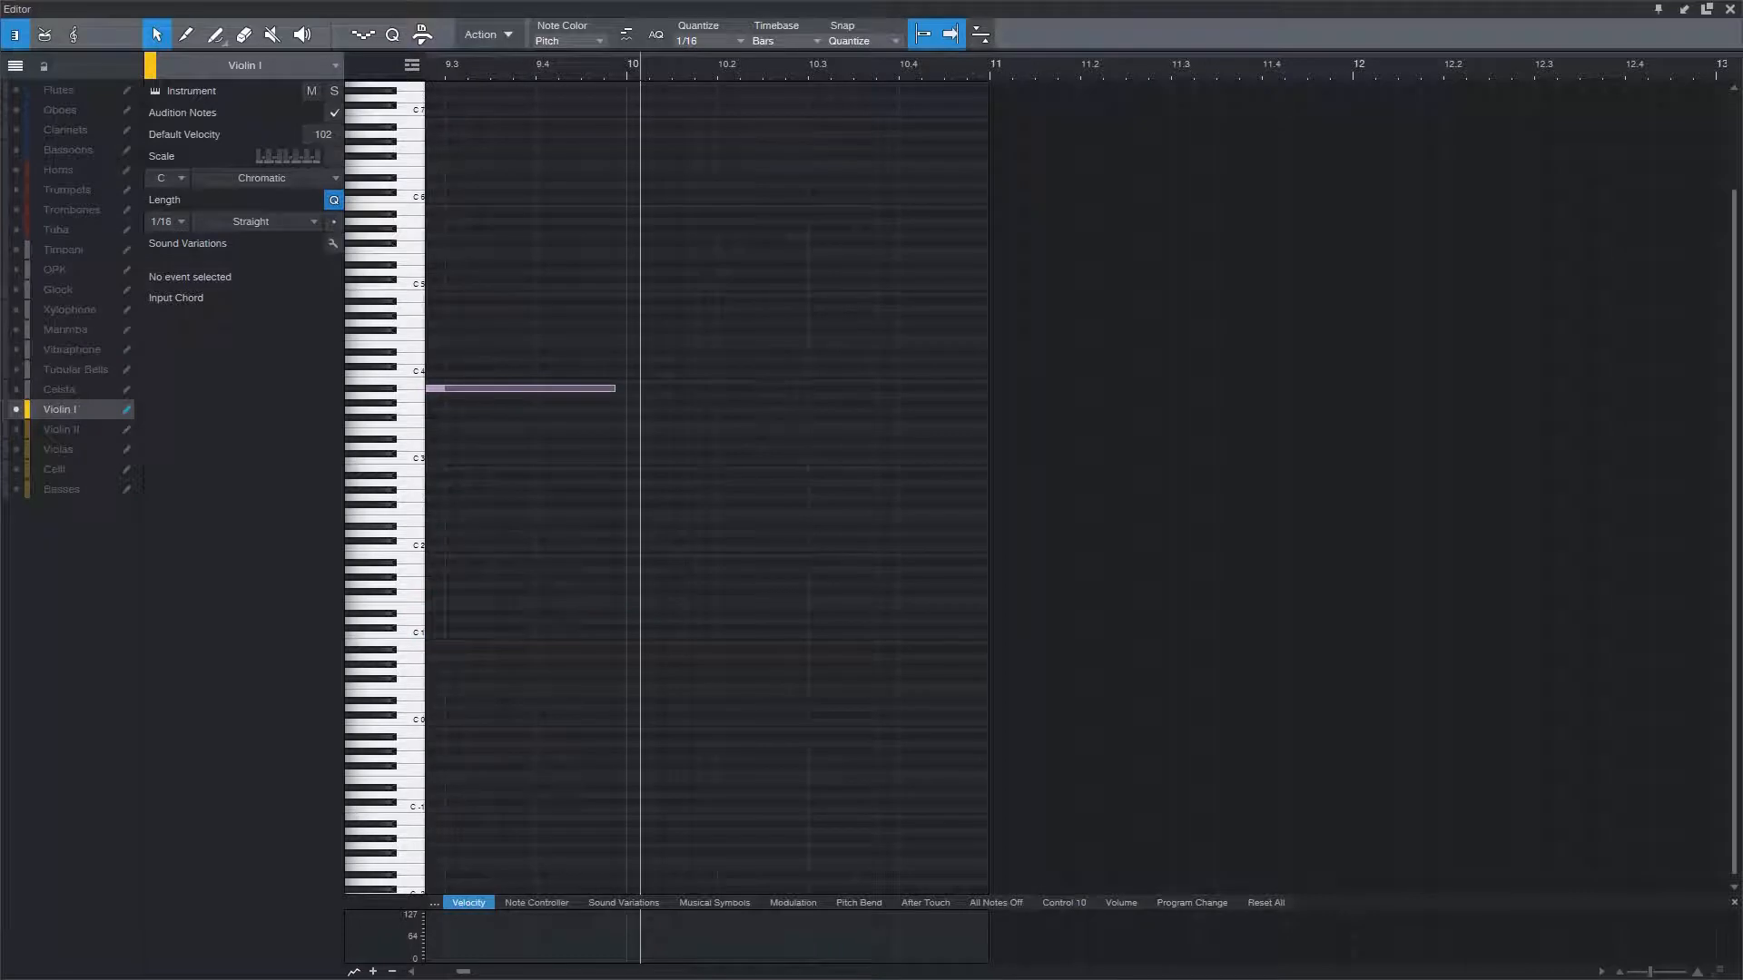
Step: Examine the recorded Violin I notes from bar 1 onward, checking their start offsets against the barlines and their overlaps
{"action": "scroll", "coordinate": [908, 516], "scroll_direction": "left", "scroll_amount": 5}
{"action": "scroll", "coordinate": [1080, 481], "scroll_direction": "left", "scroll_amount": 6}
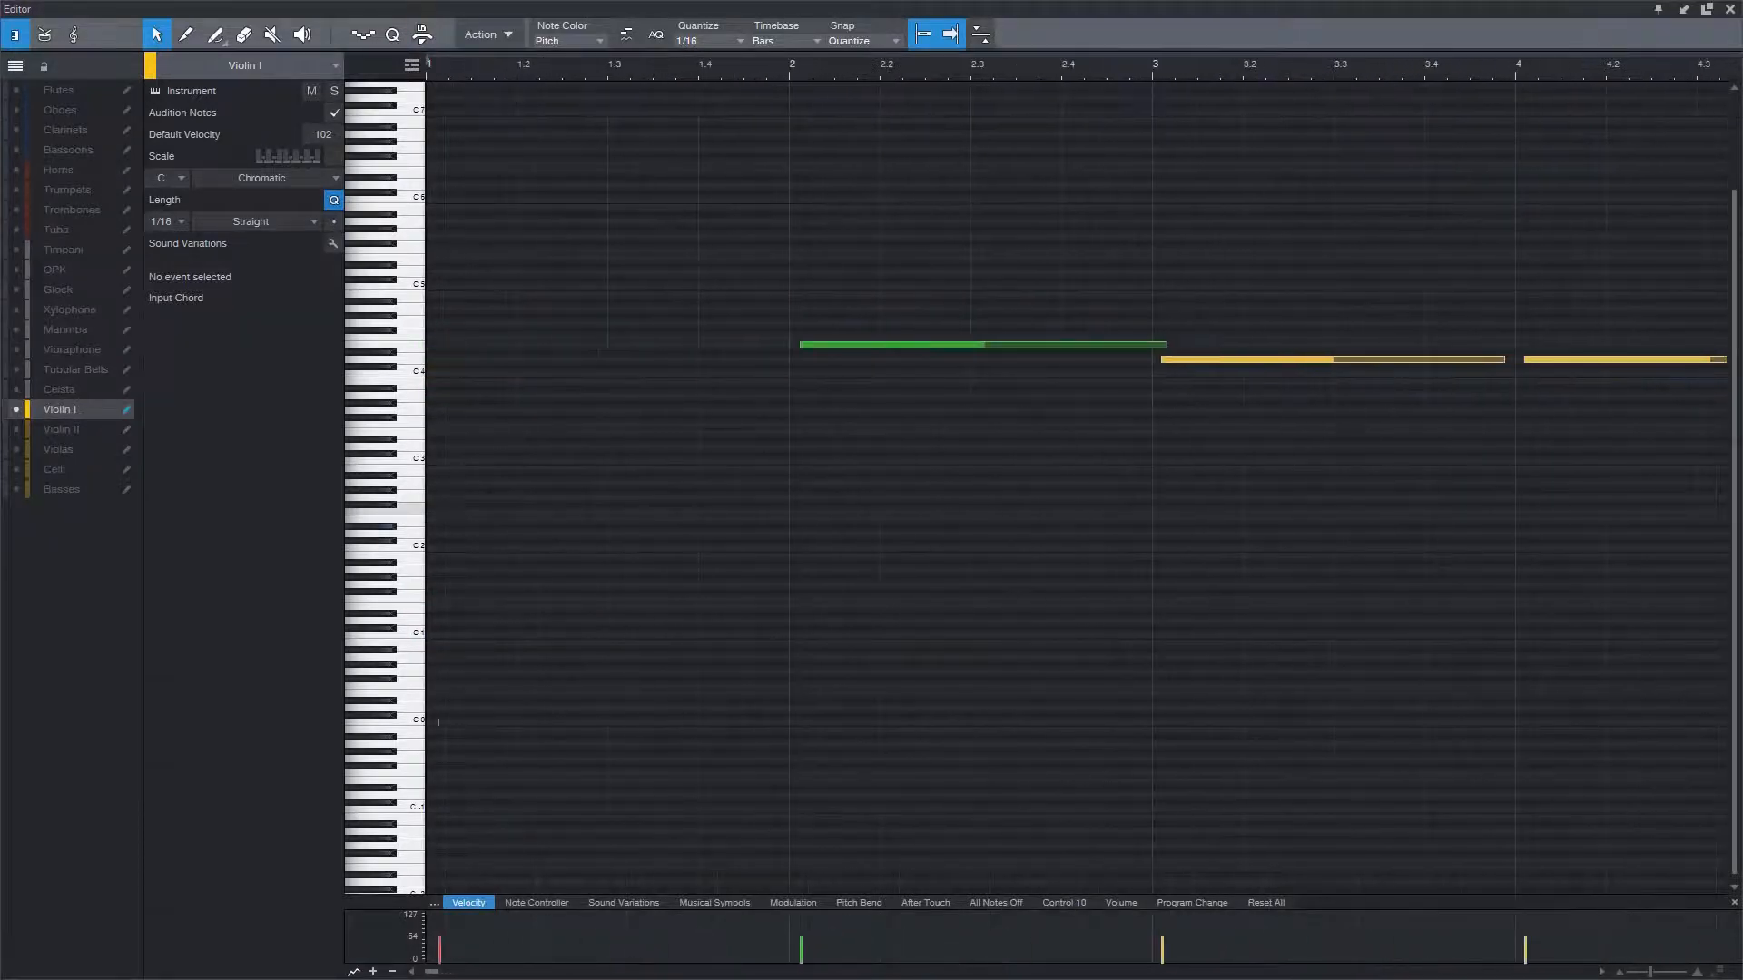
{"action": "scroll", "coordinate": [1080, 481], "scroll_direction": "right", "scroll_amount": 2}
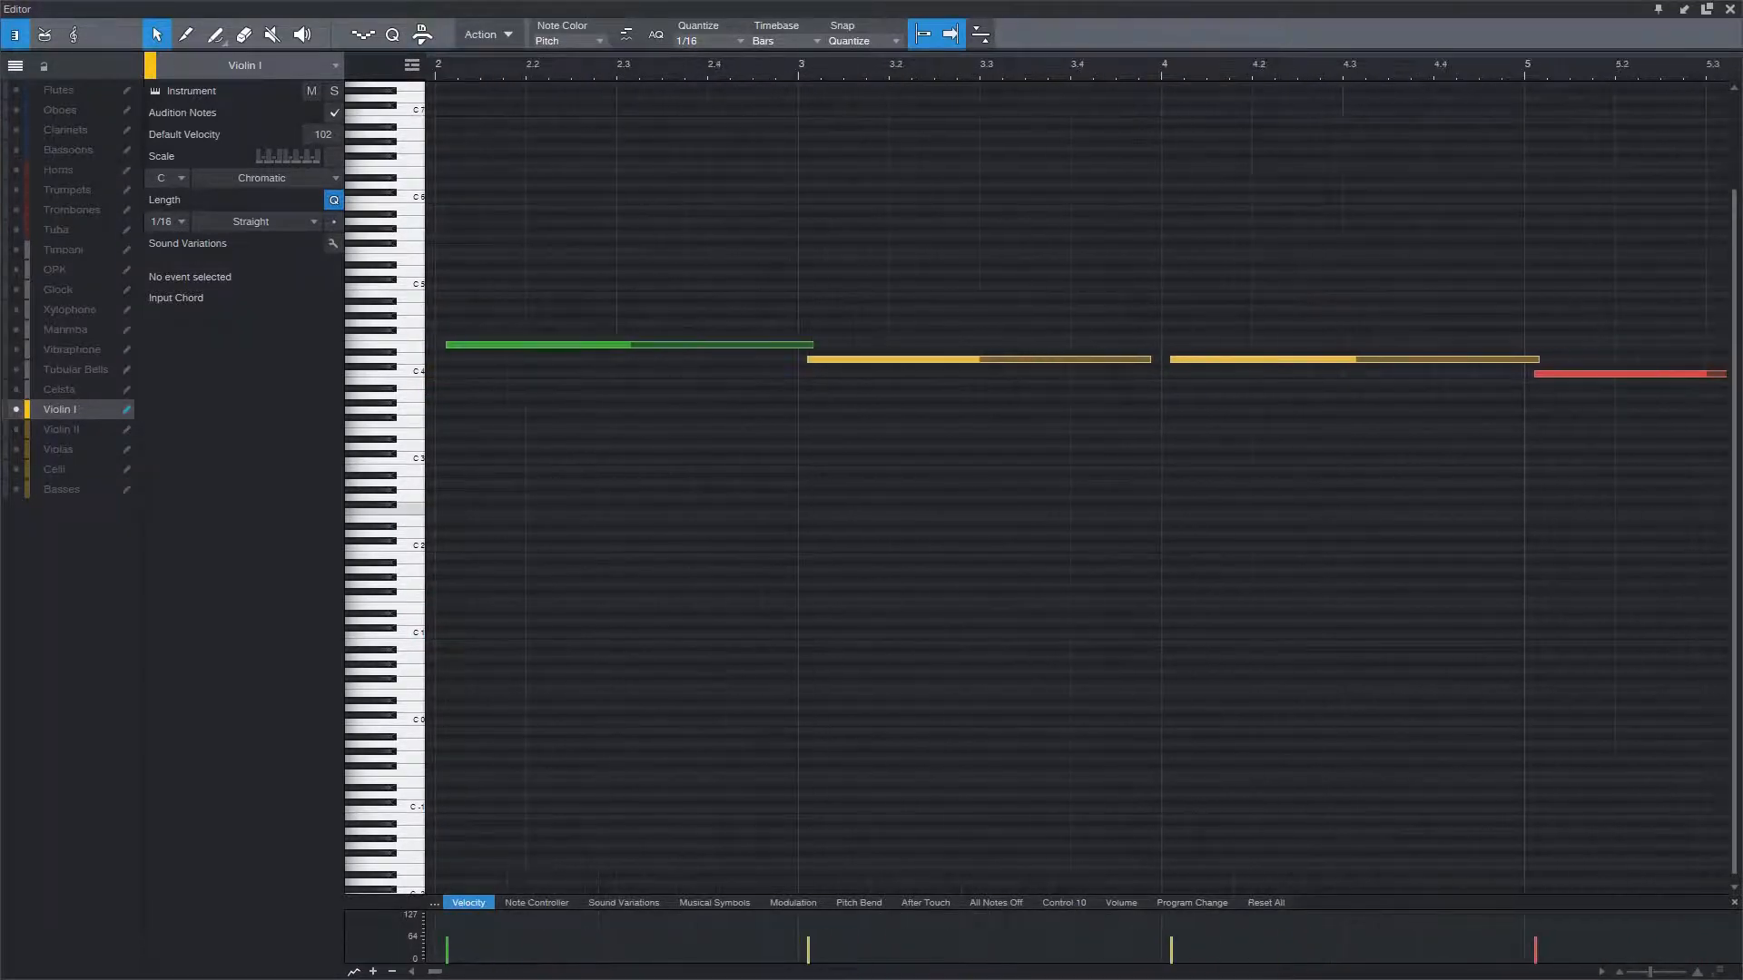
{"action": "scroll", "coordinate": [1080, 510], "scroll_direction": "down", "scroll_amount": 3}
{"action": "scroll", "coordinate": [1081, 511], "scroll_direction": "right", "scroll_amount": 1}
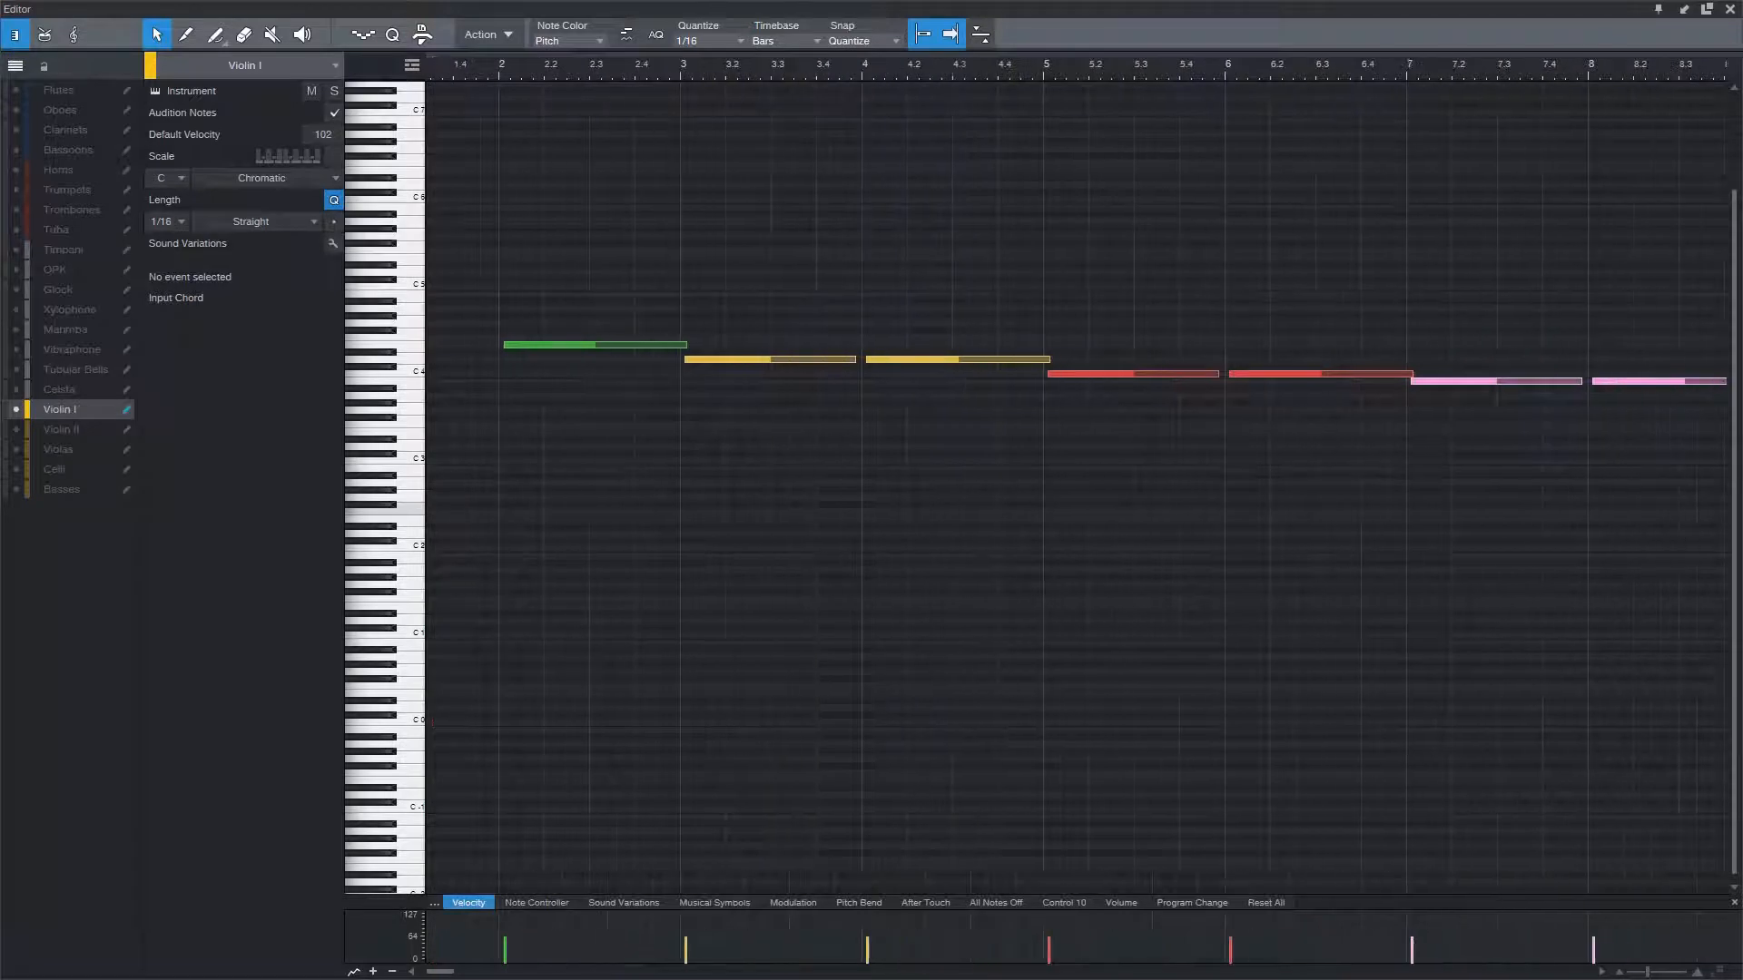
{"action": "scroll", "coordinate": [1080, 481], "scroll_direction": "left", "scroll_amount": 2}
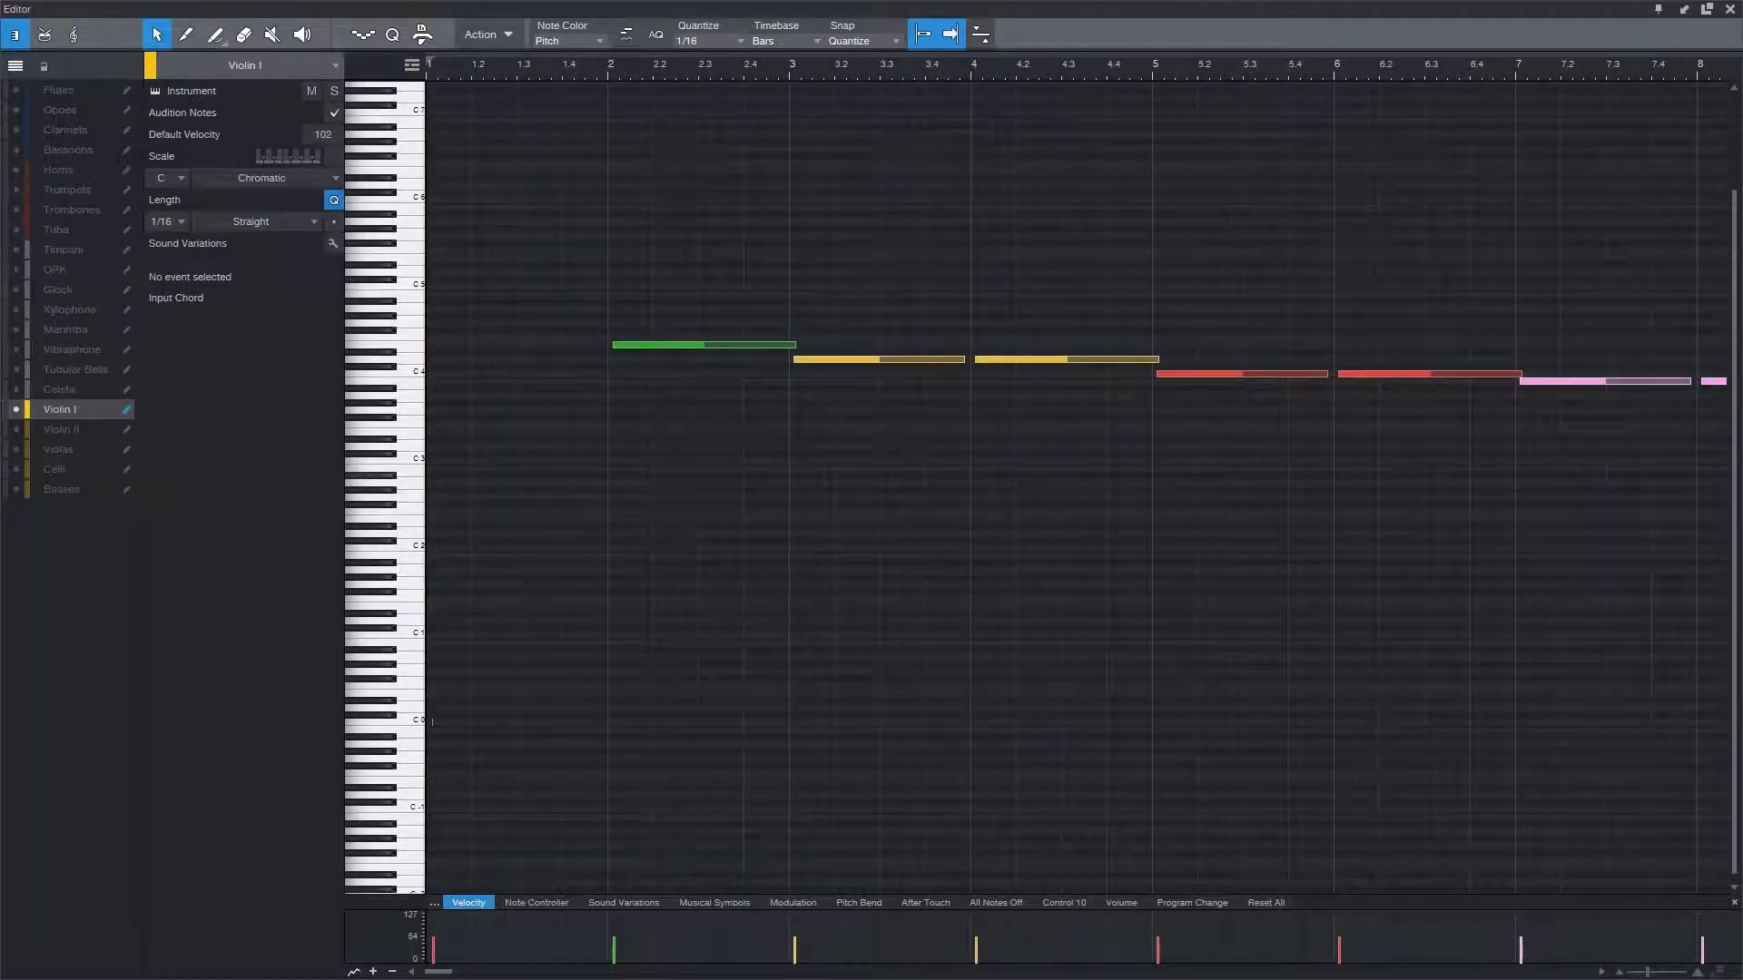
{"action": "scroll", "coordinate": [1080, 482], "scroll_direction": "up", "scroll_amount": 3}
{"action": "scroll", "coordinate": [1081, 481], "scroll_direction": "up", "scroll_amount": 3}
{"action": "scroll", "coordinate": [1080, 481], "scroll_direction": "right", "scroll_amount": 3}
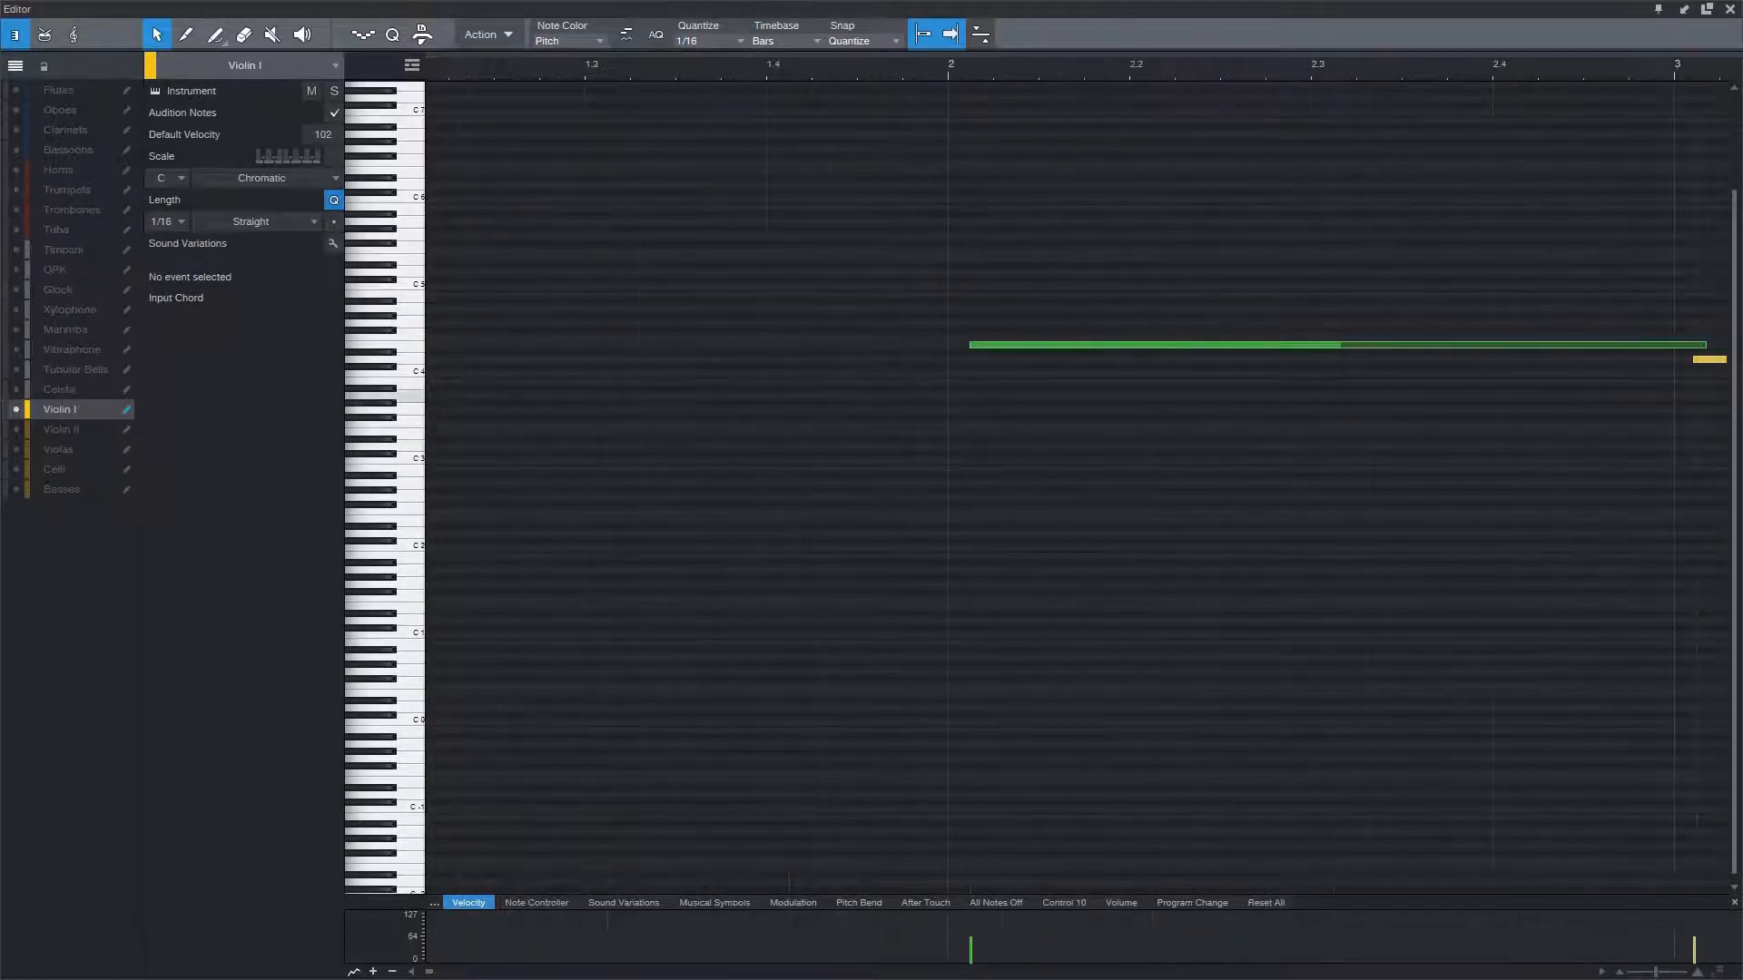
{"action": "scroll", "coordinate": [1080, 481], "scroll_direction": "right", "scroll_amount": 2}
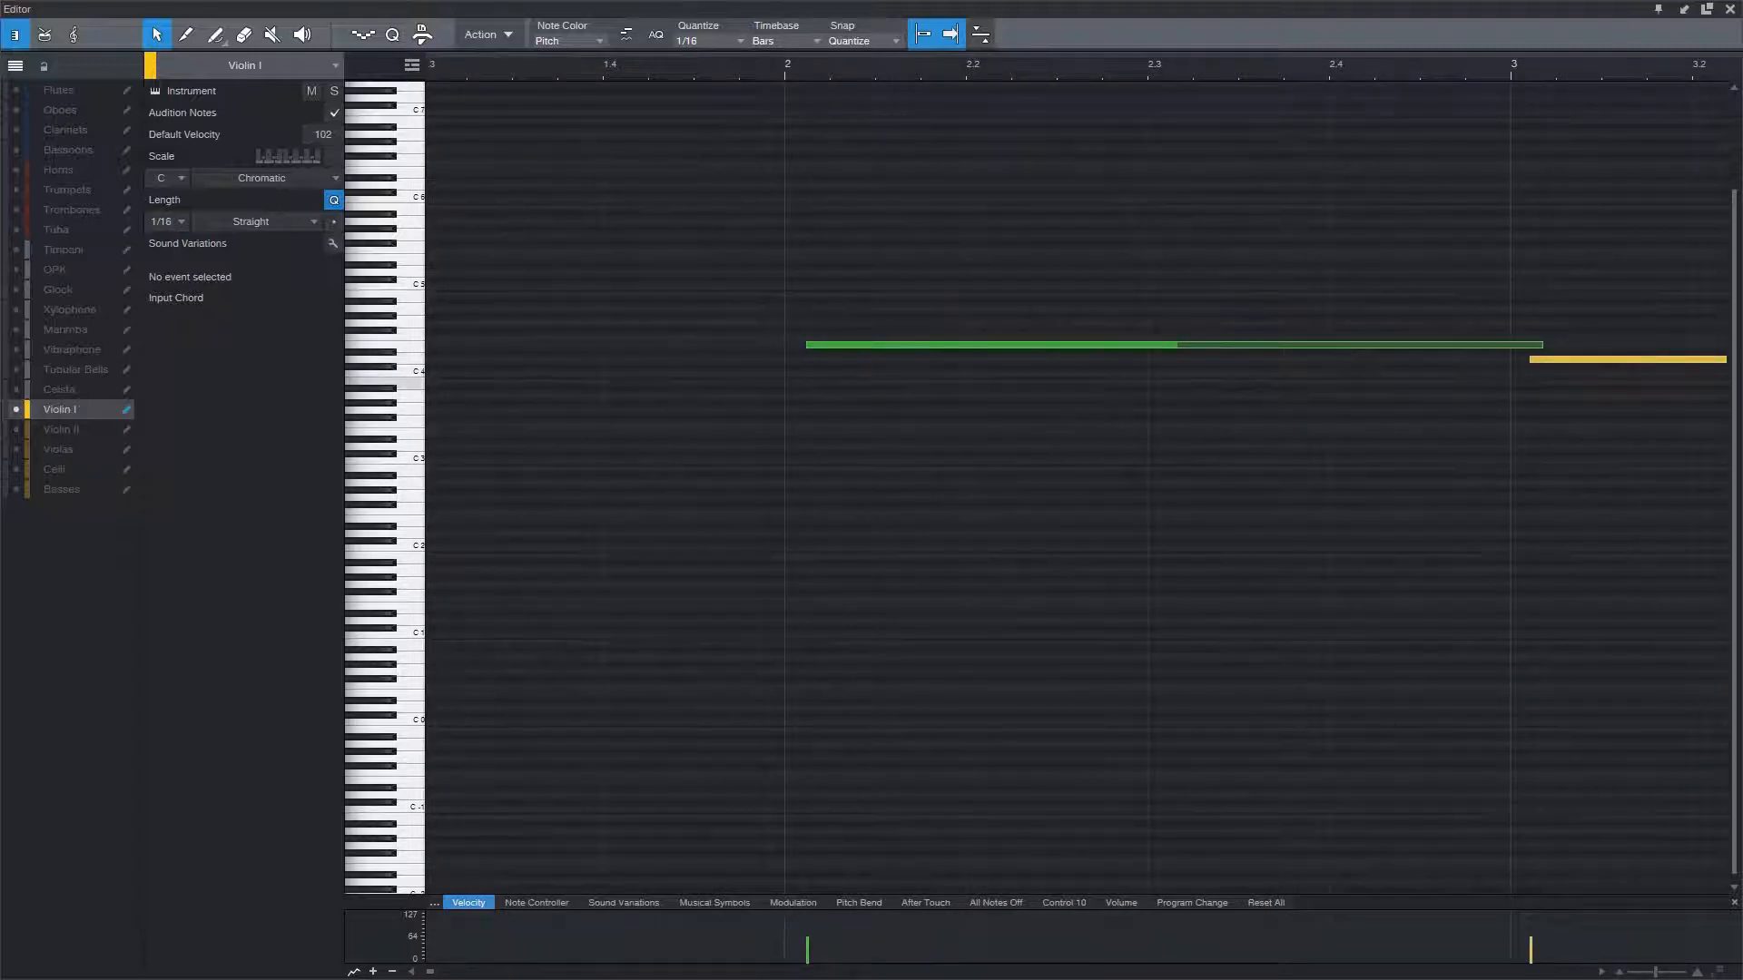
Step: Switch to Sibelius, maximize it, and review the Rubato options in the playback Performance settings, leaving them unchanged
{"action": "key", "text": "alt+Tab"}
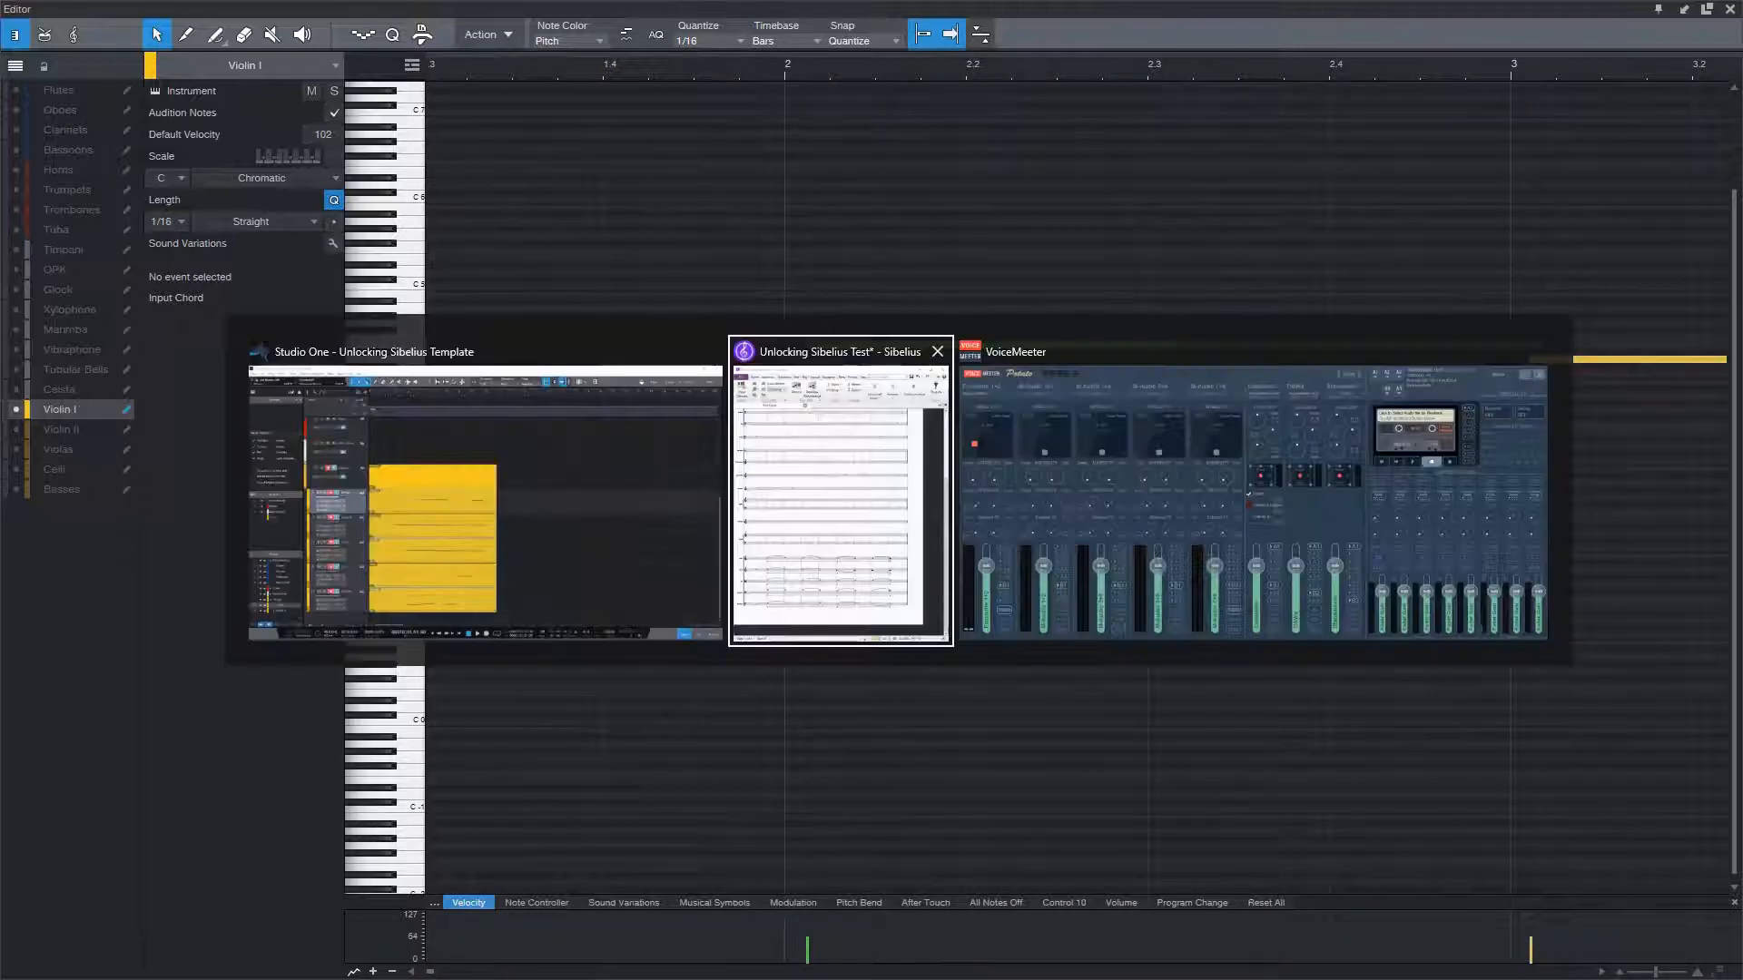
{"action": "key", "text": "alt+Tab"}
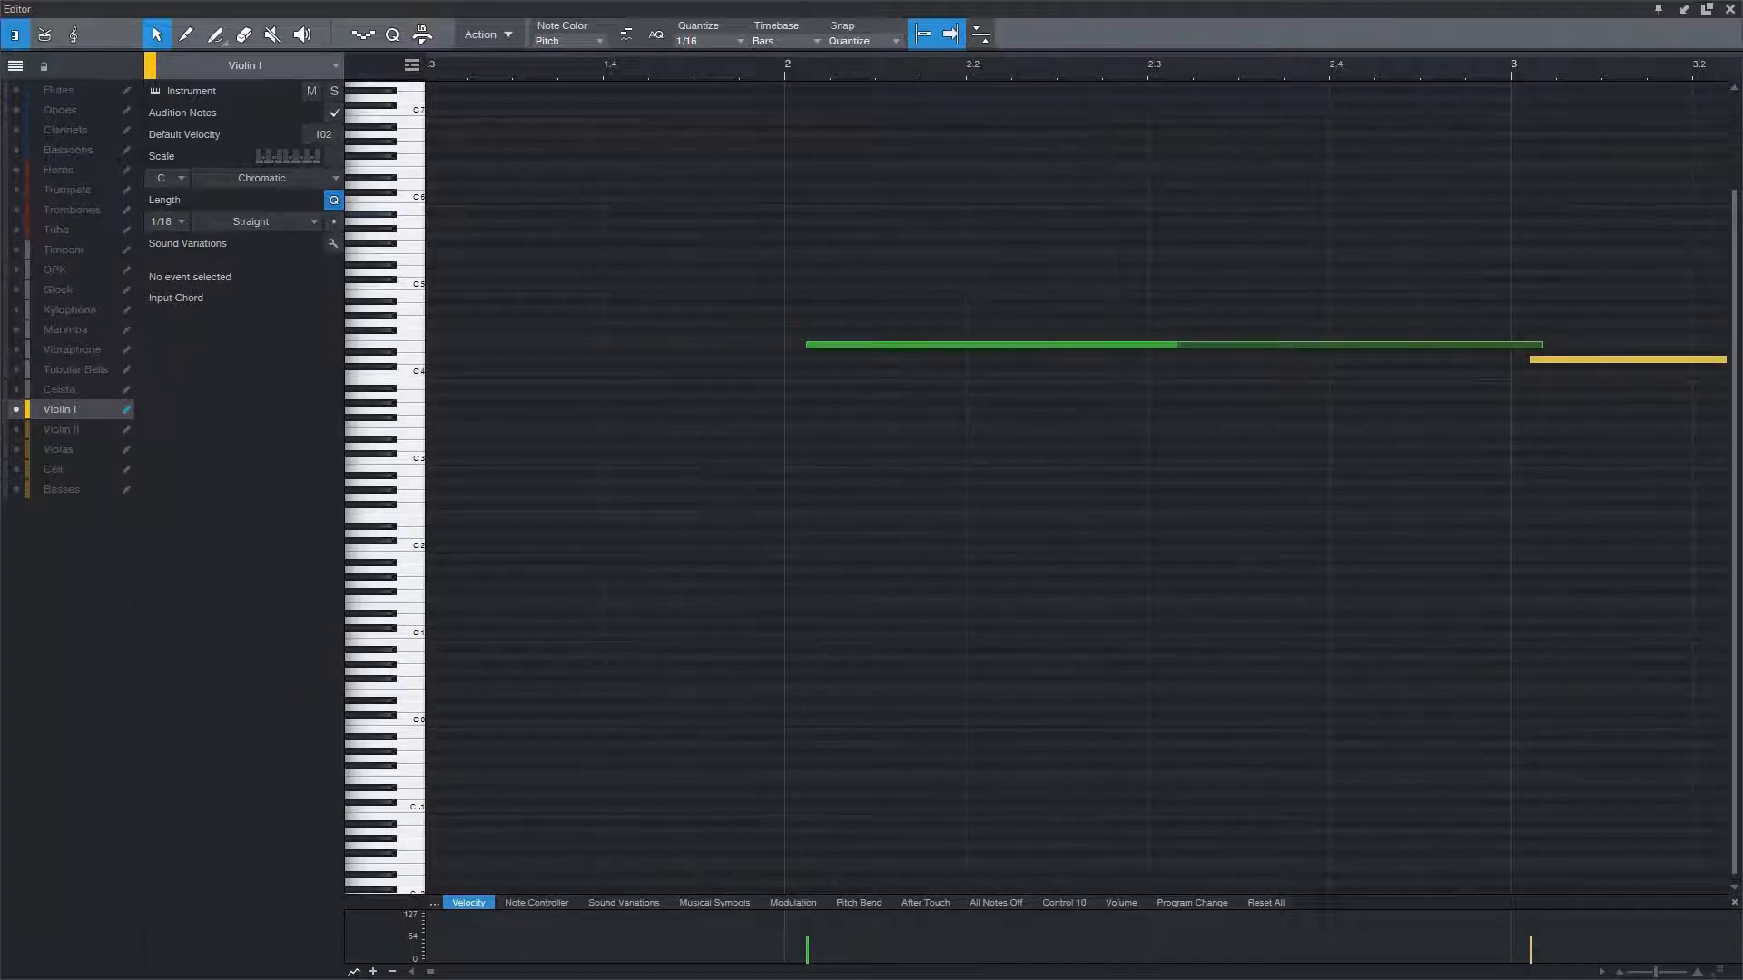
{"action": "key", "text": "alt+Tab"}
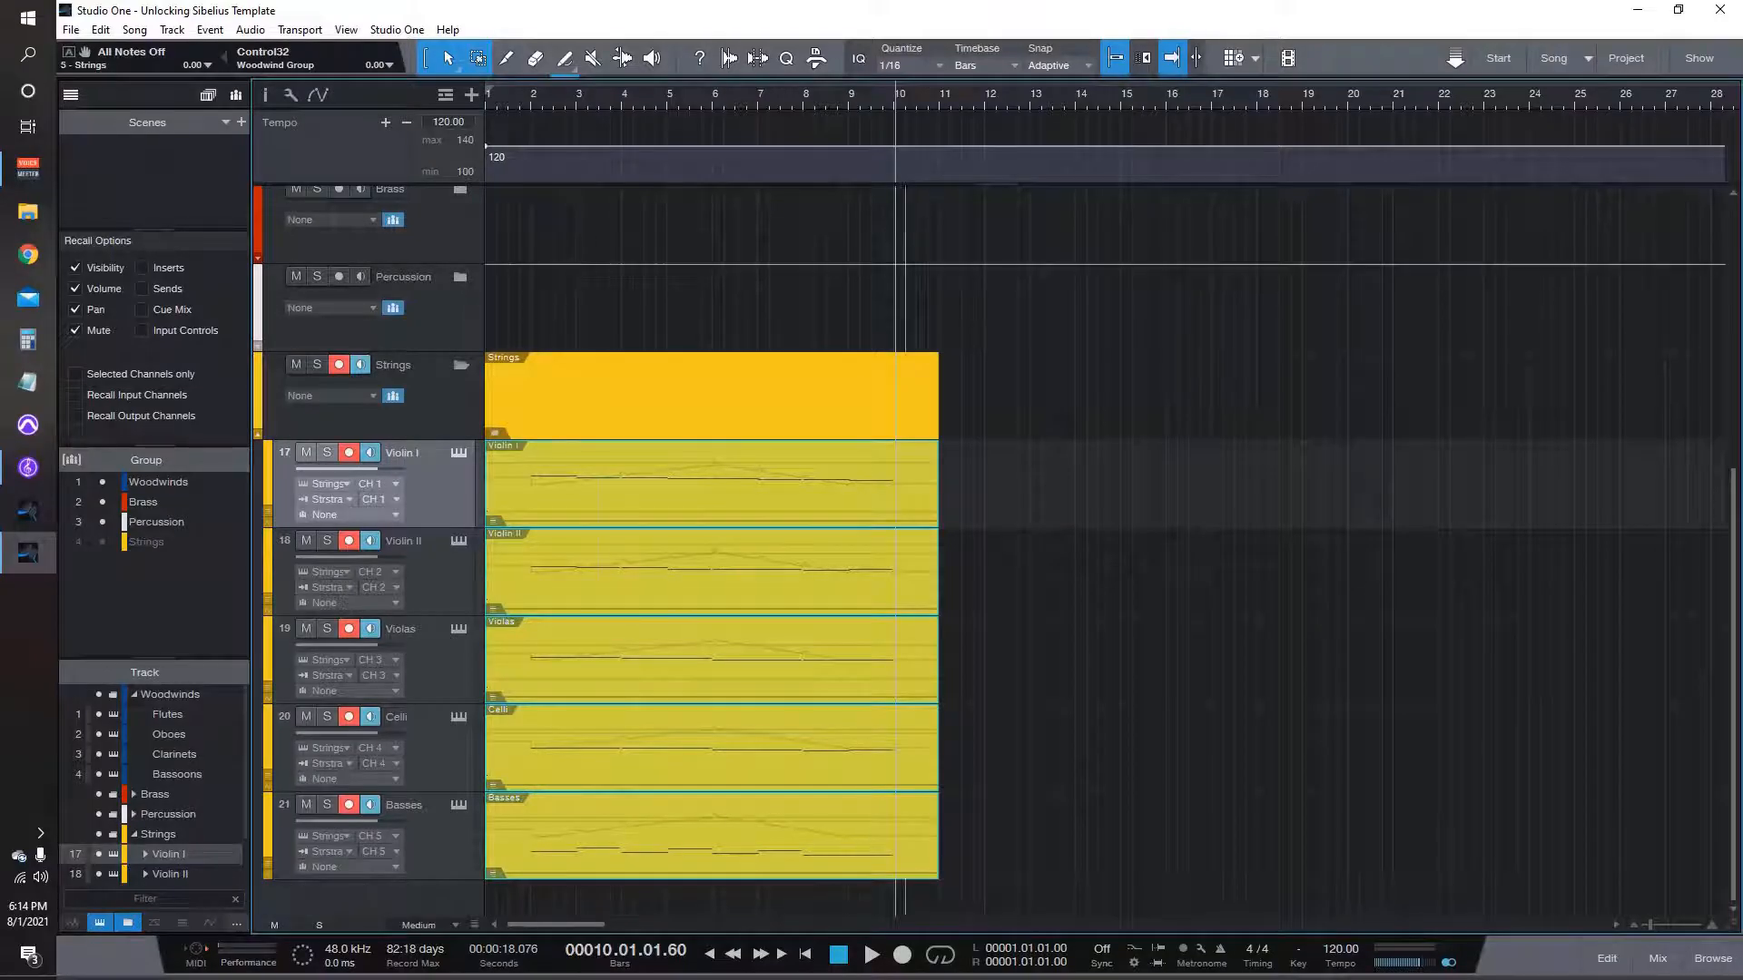
{"action": "key", "text": "alt+Tab"}
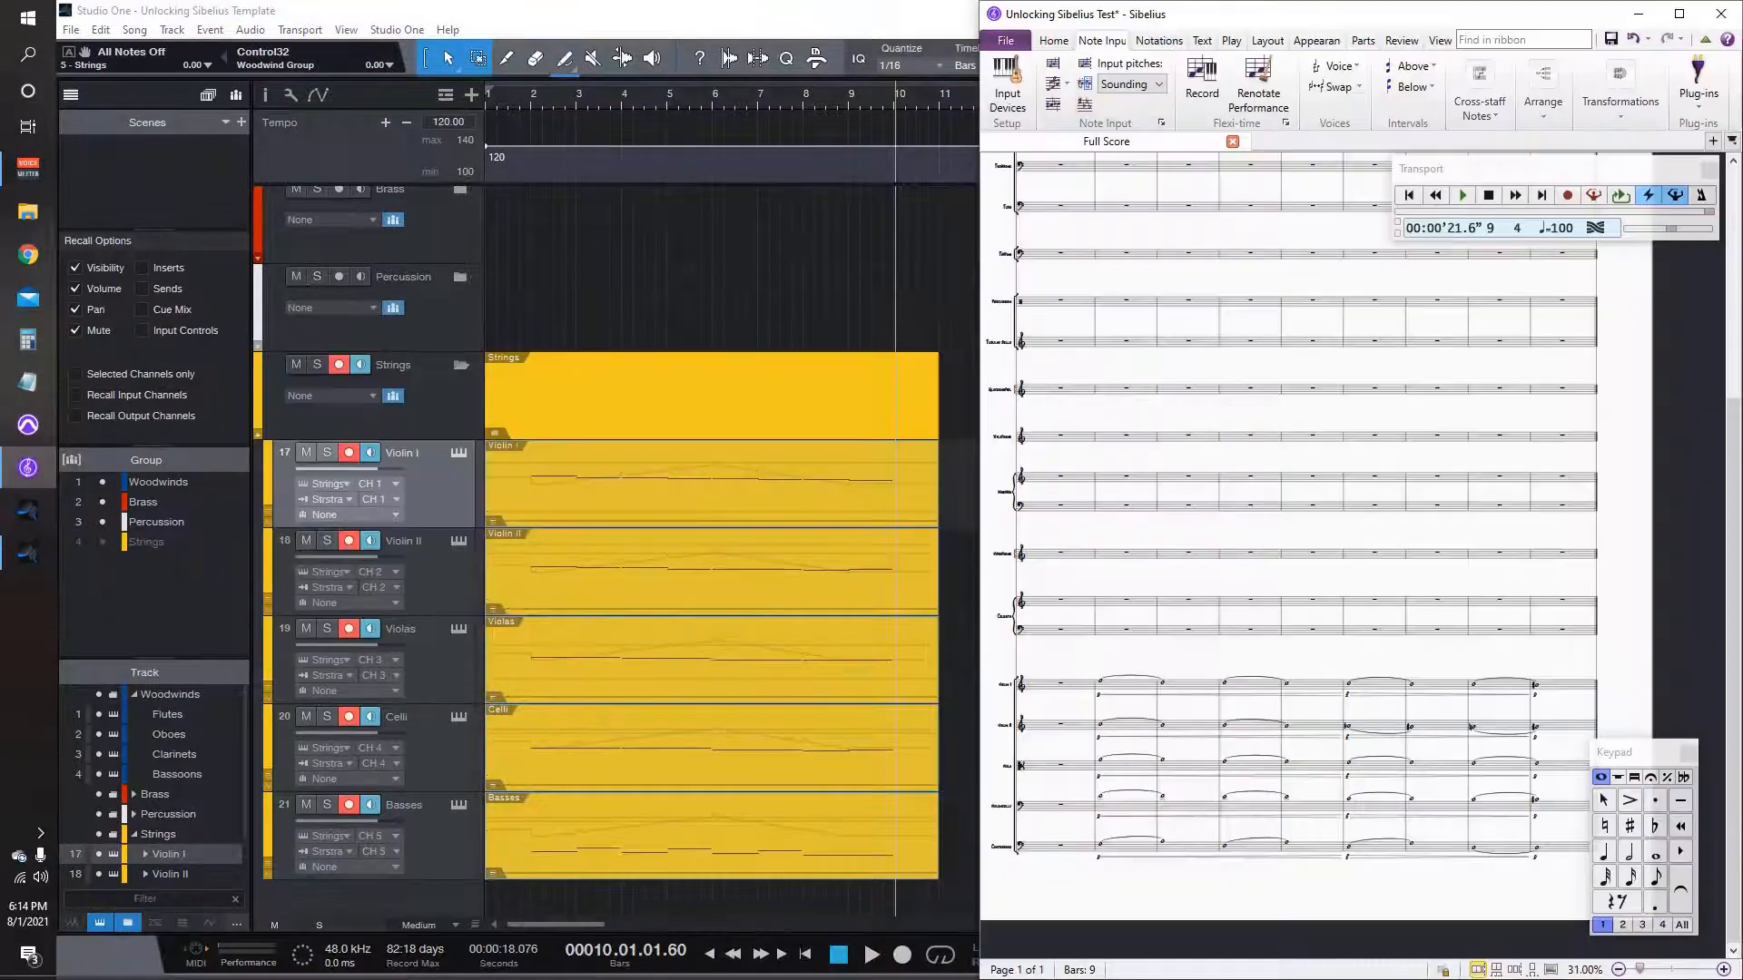
{"action": "left_click_drag", "start_coordinate": [1387, 7], "coordinate": [1079, 0]}
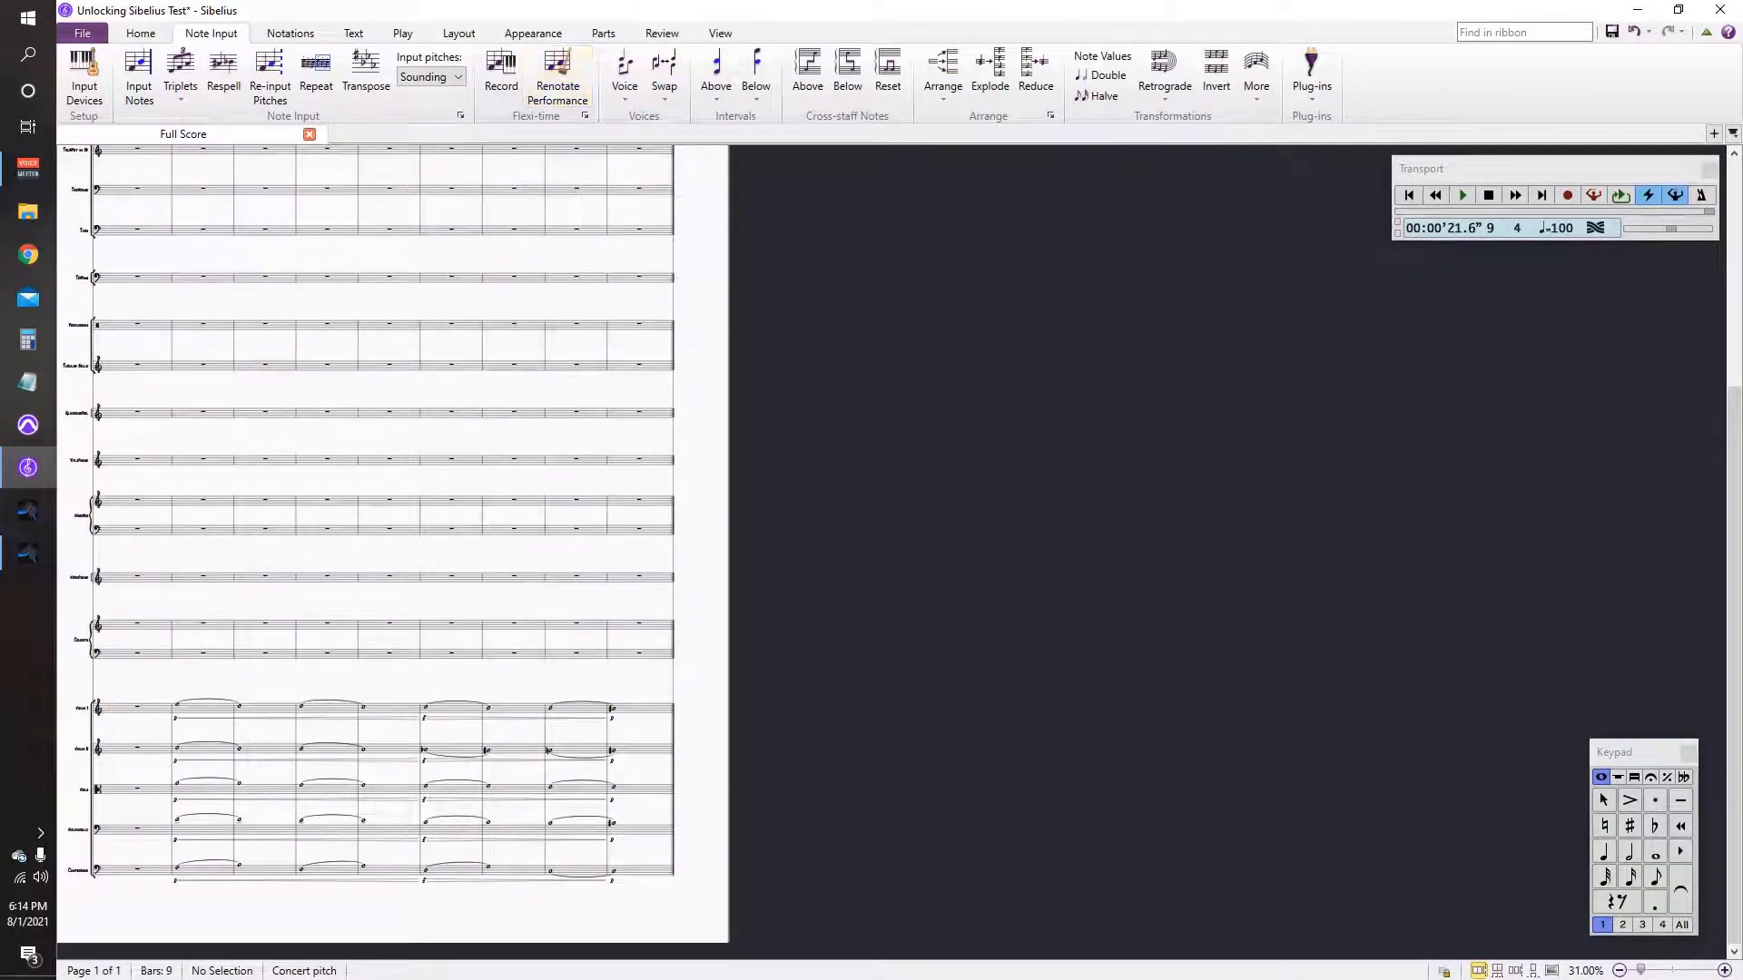
{"action": "left_click", "coordinate": [402, 34]}
{"action": "left_click", "coordinate": [741, 73]}
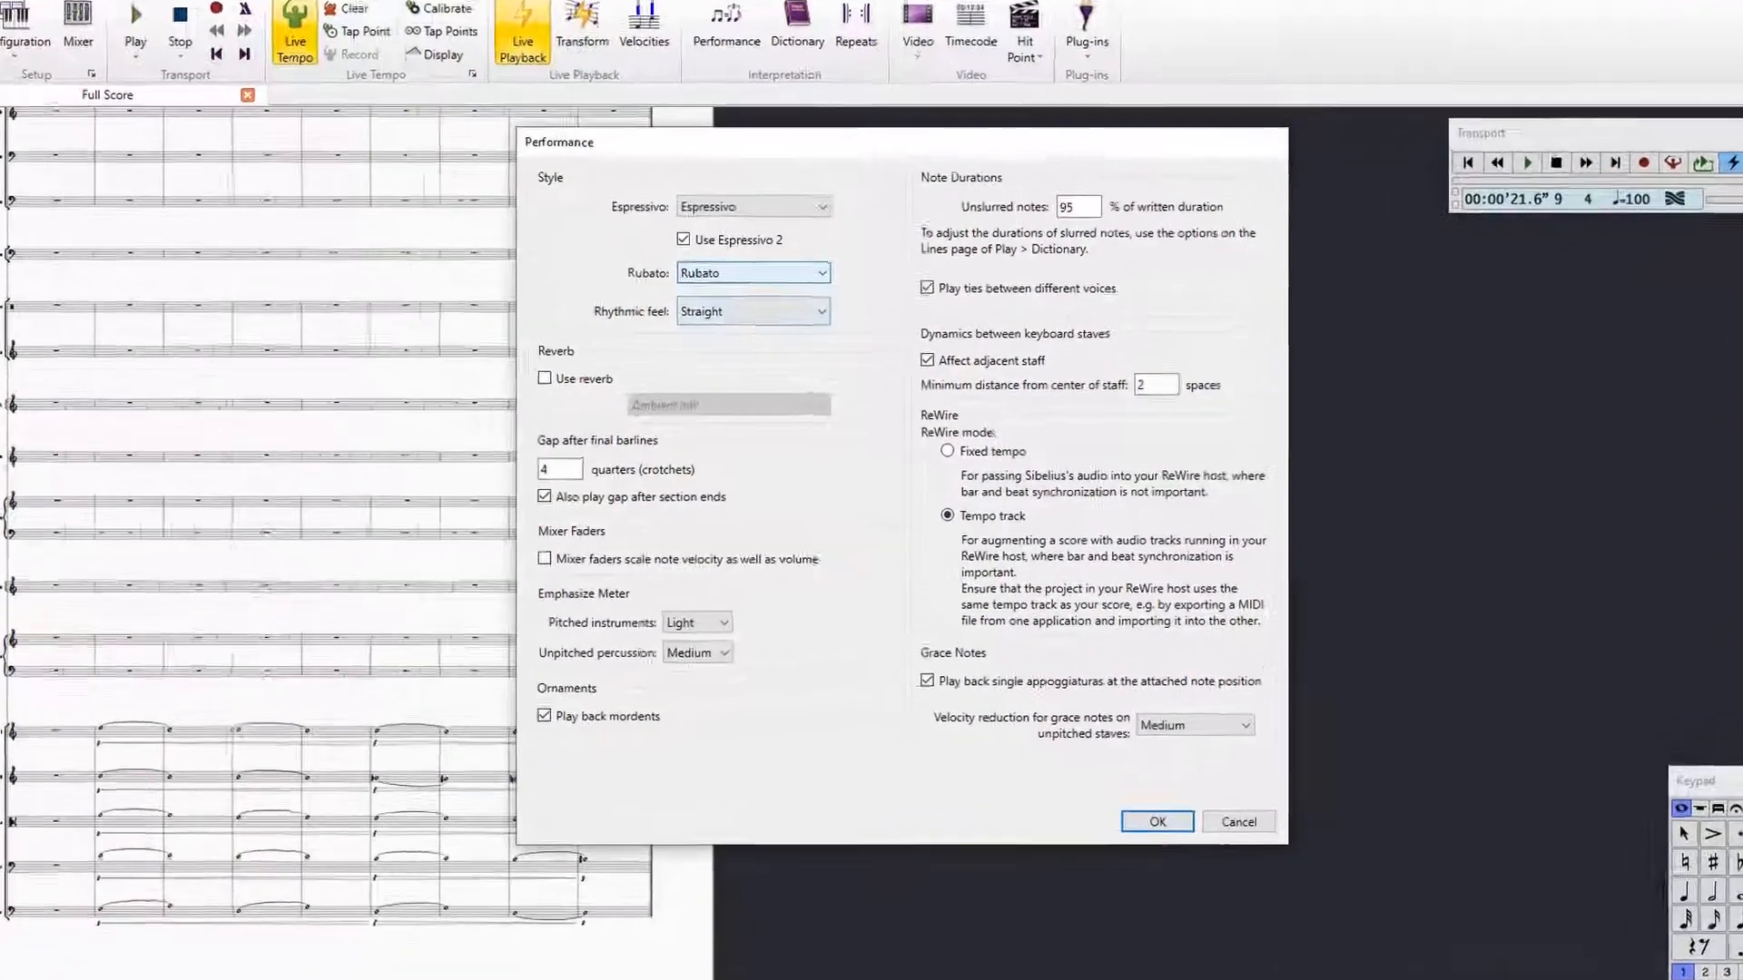
{"action": "left_click", "coordinate": [753, 274]}
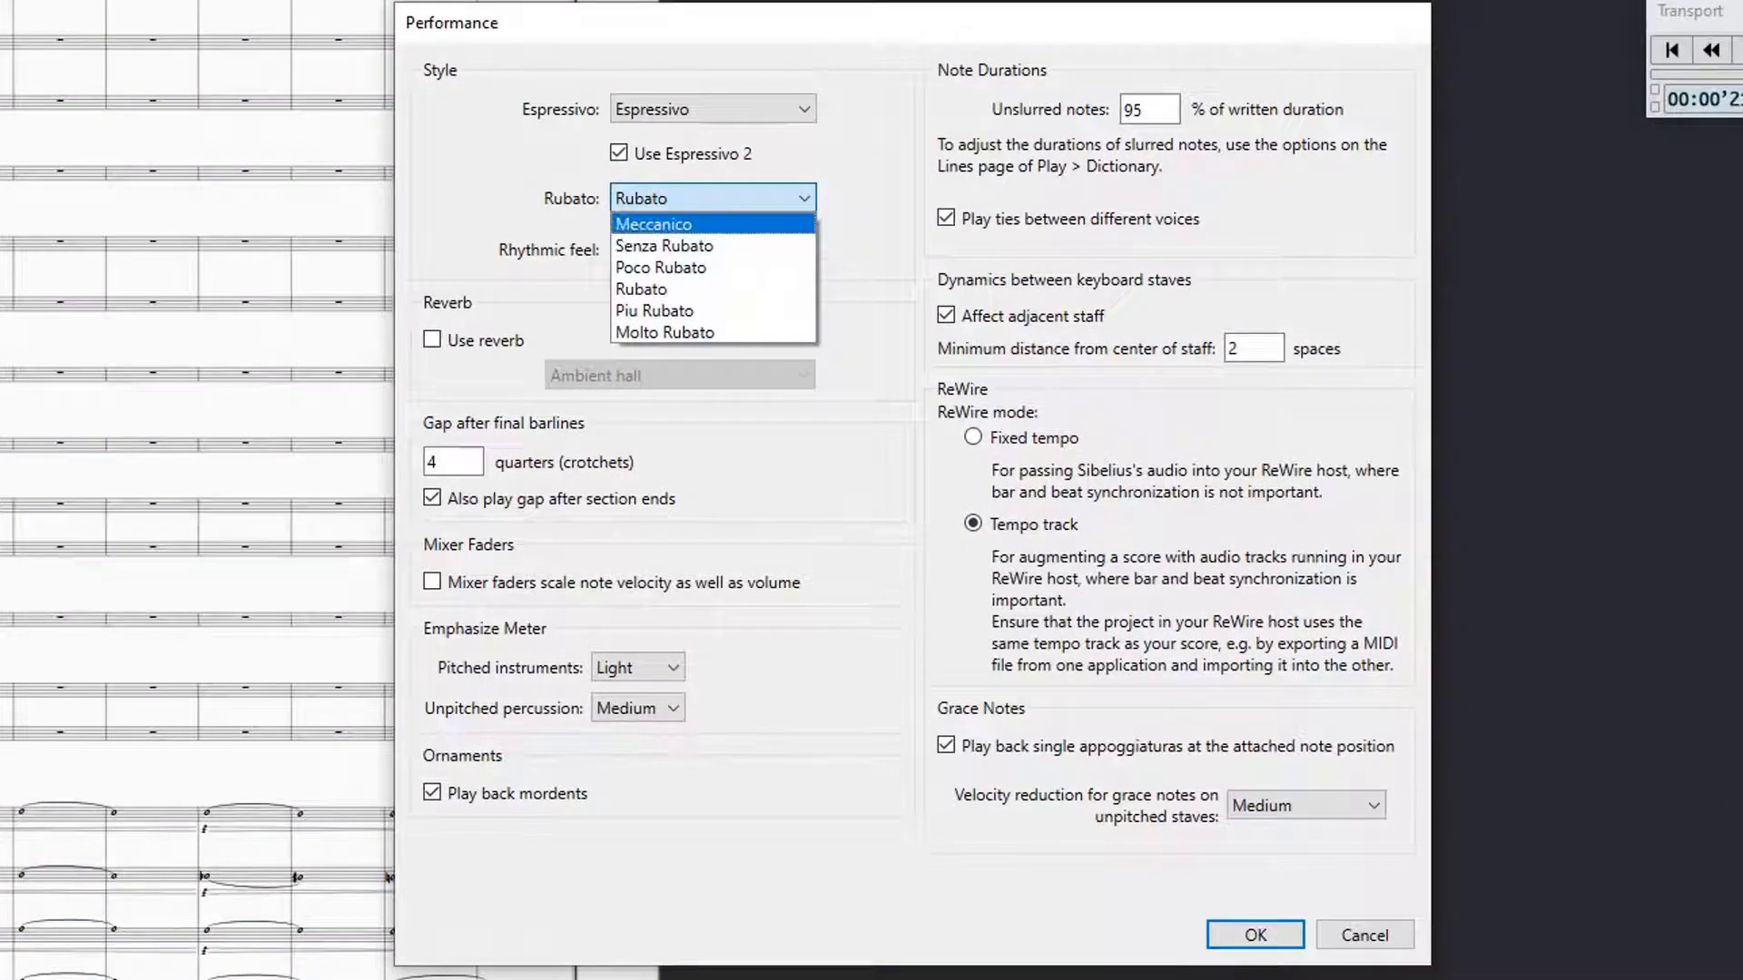
{"action": "left_click", "coordinate": [1364, 935]}
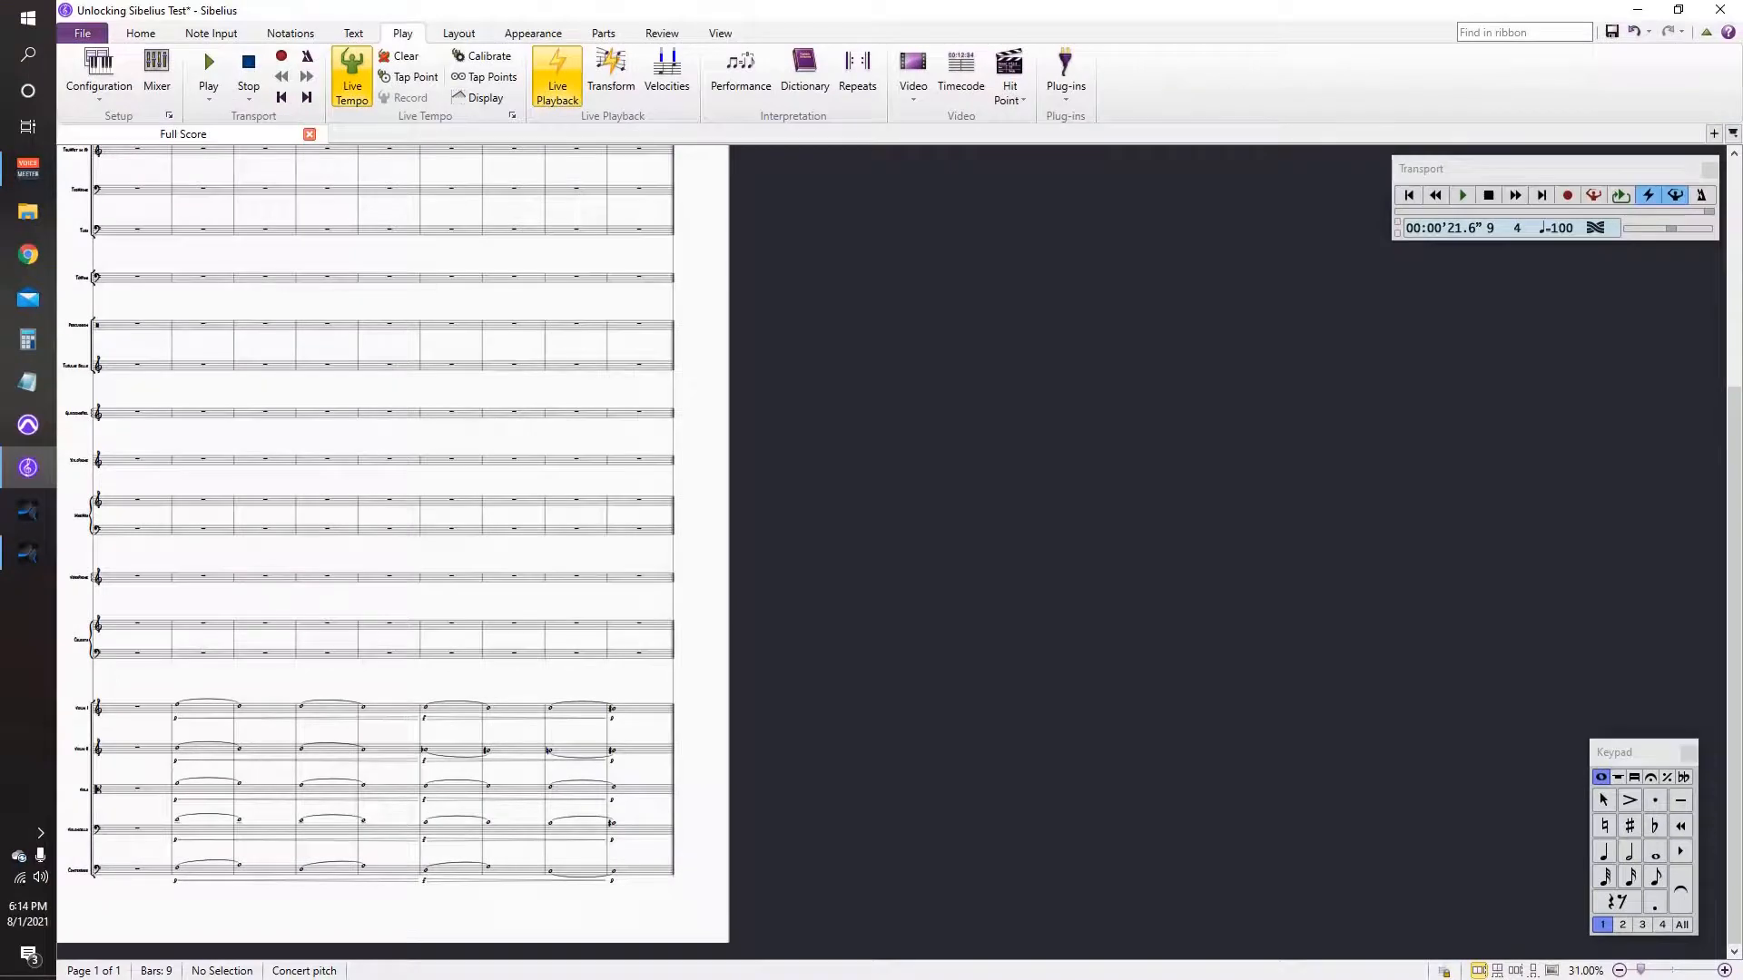
Step: Switch back to Studio One, reopen the Violin I part and examine its note timing and overlaps across all bars
{"action": "key", "text": "alt+Tab"}
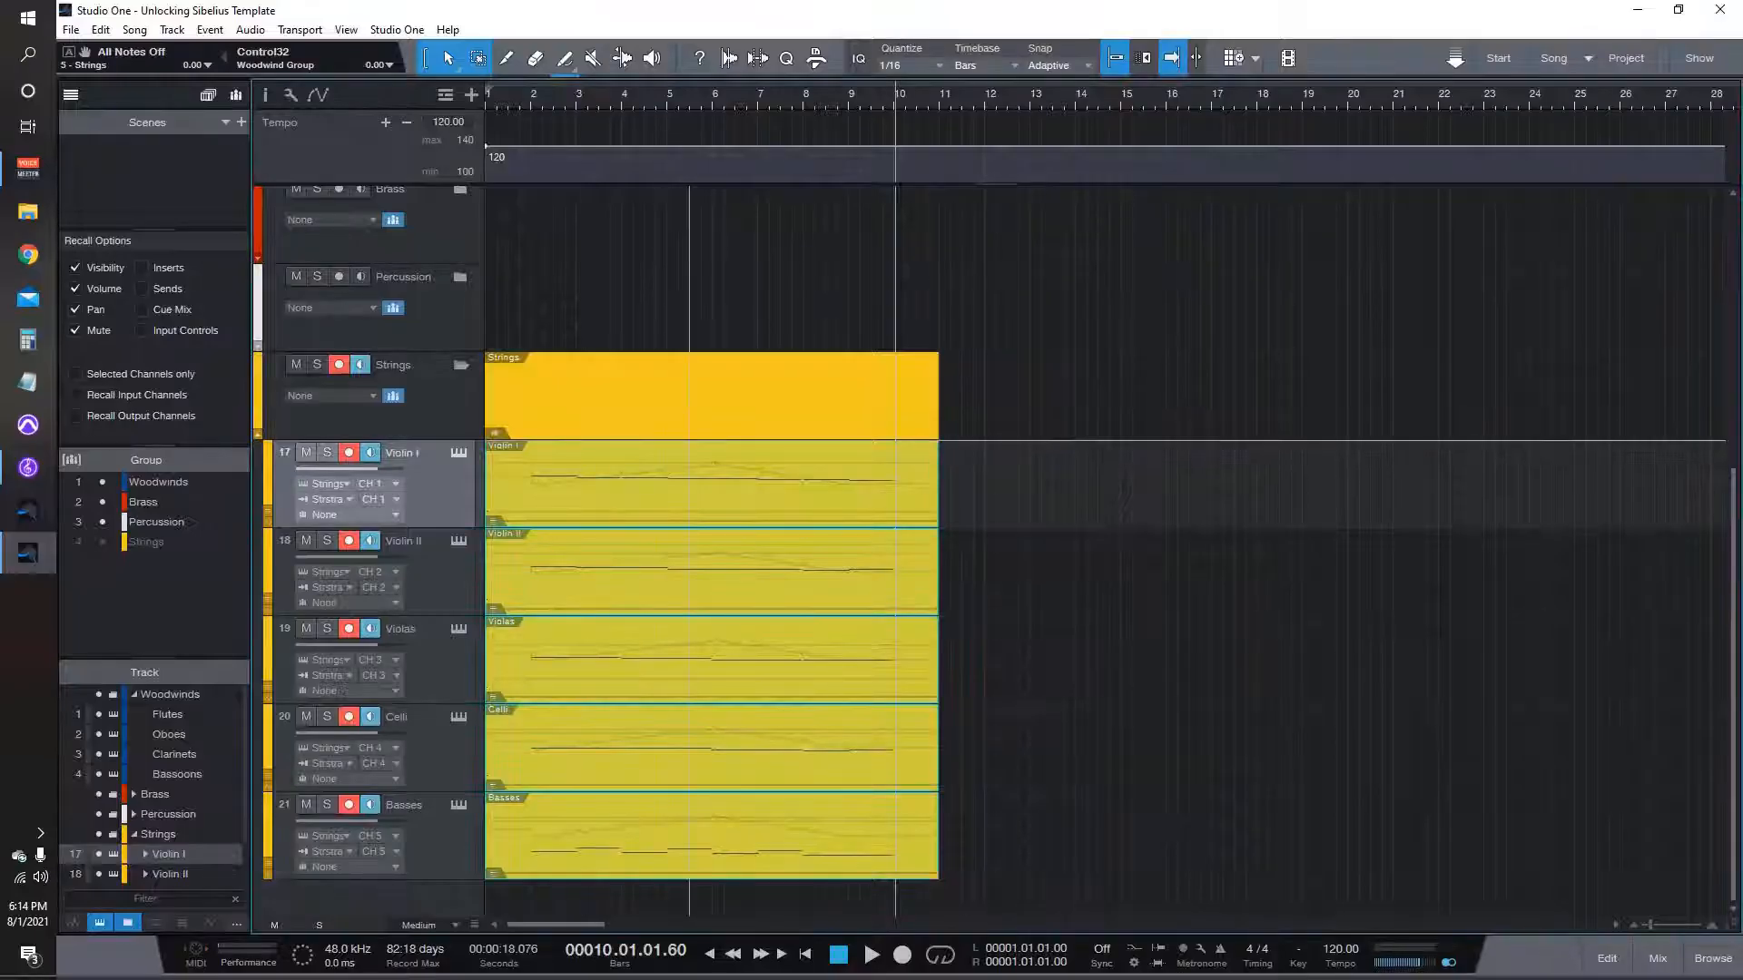
{"action": "double_click", "coordinate": [689, 472]}
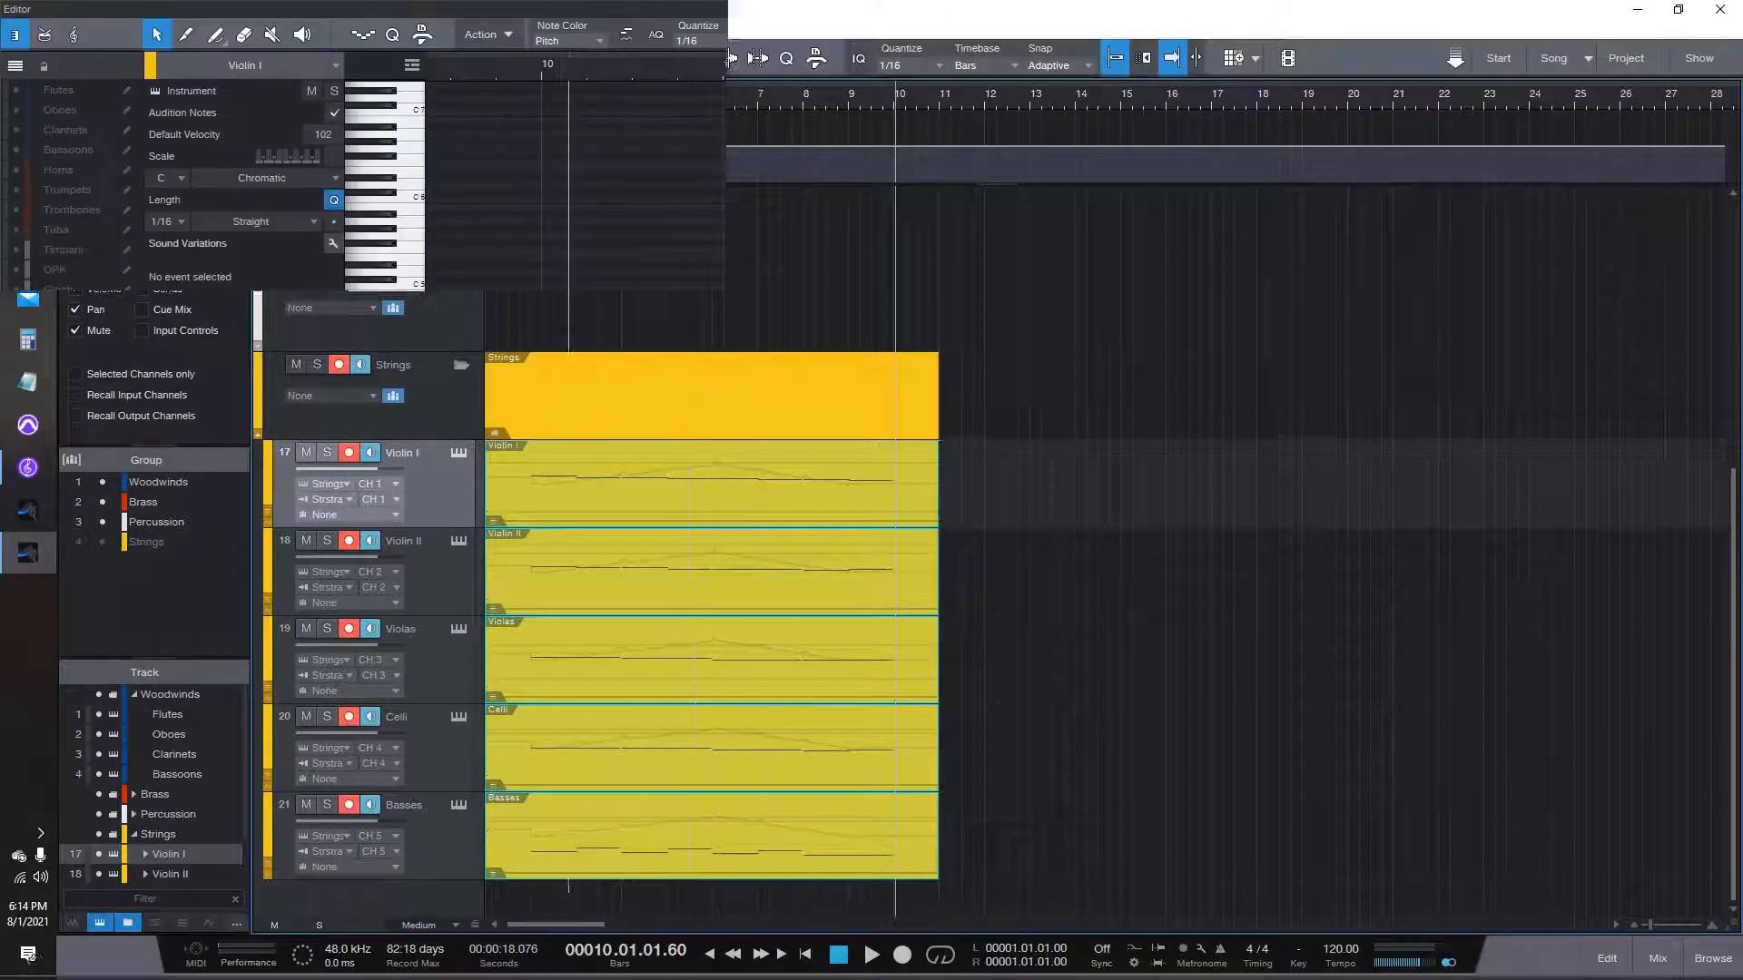
{"action": "scroll", "coordinate": [723, 490], "scroll_direction": "left", "scroll_amount": 5}
{"action": "scroll", "coordinate": [724, 490], "scroll_direction": "left", "scroll_amount": 4}
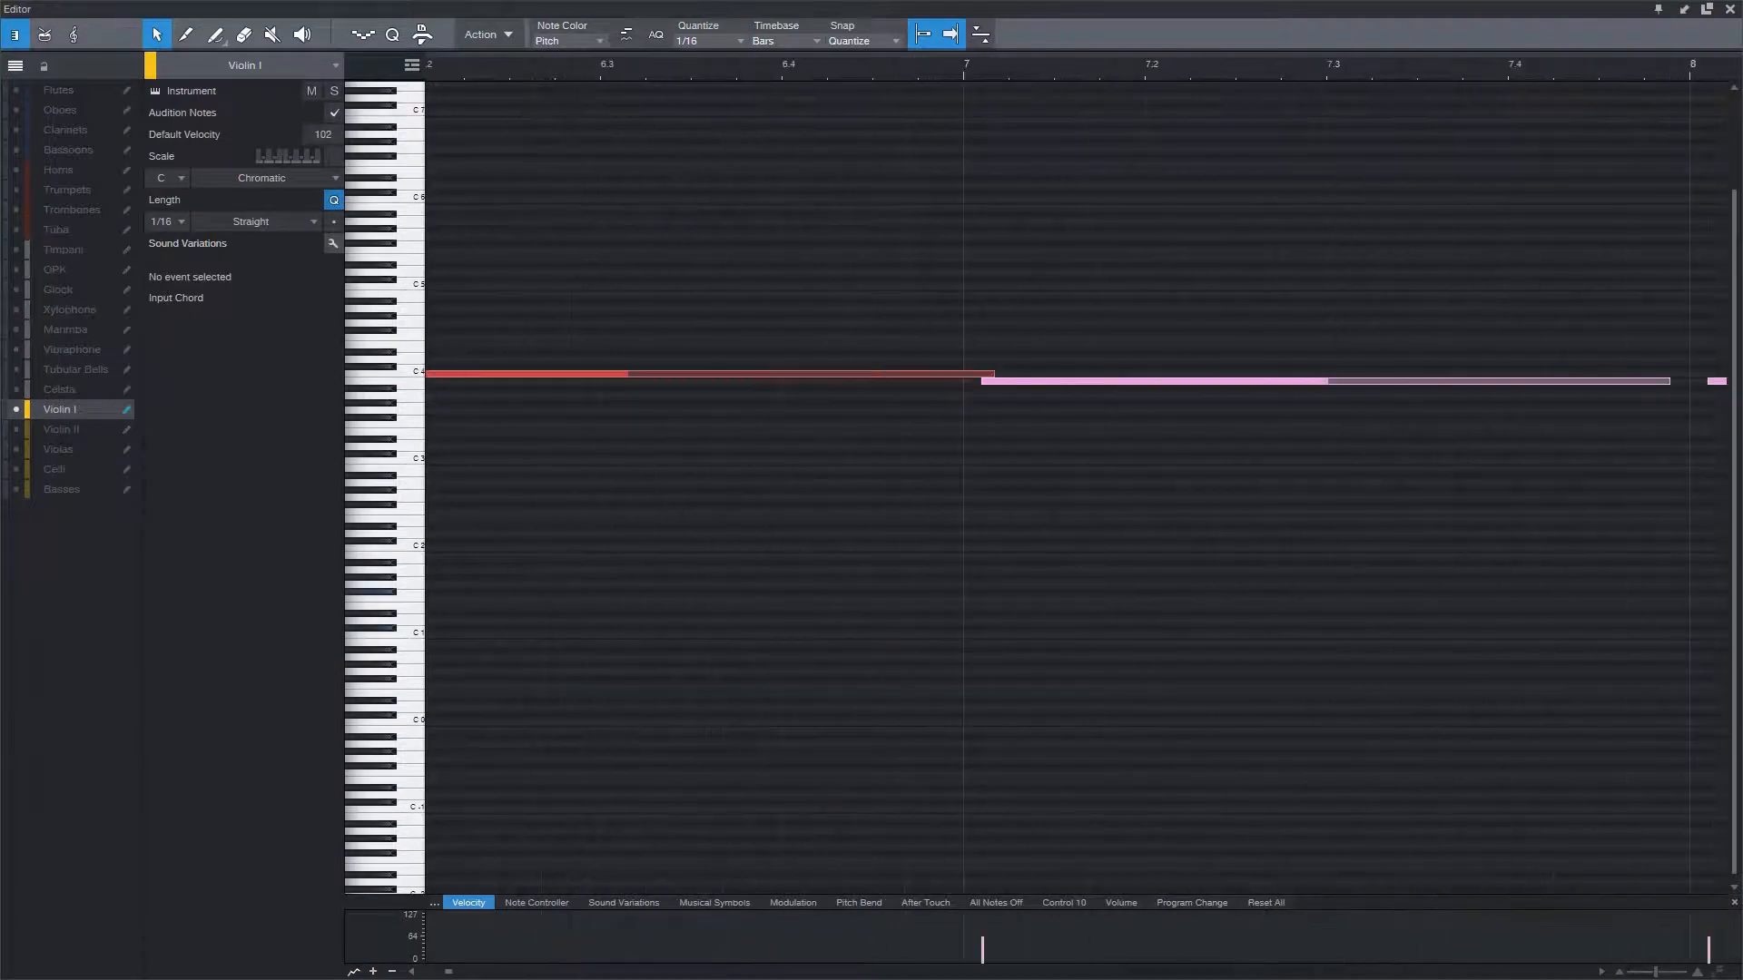
{"action": "key", "text": "w"}
{"action": "key", "text": "w"}
{"action": "key", "text": "w"}
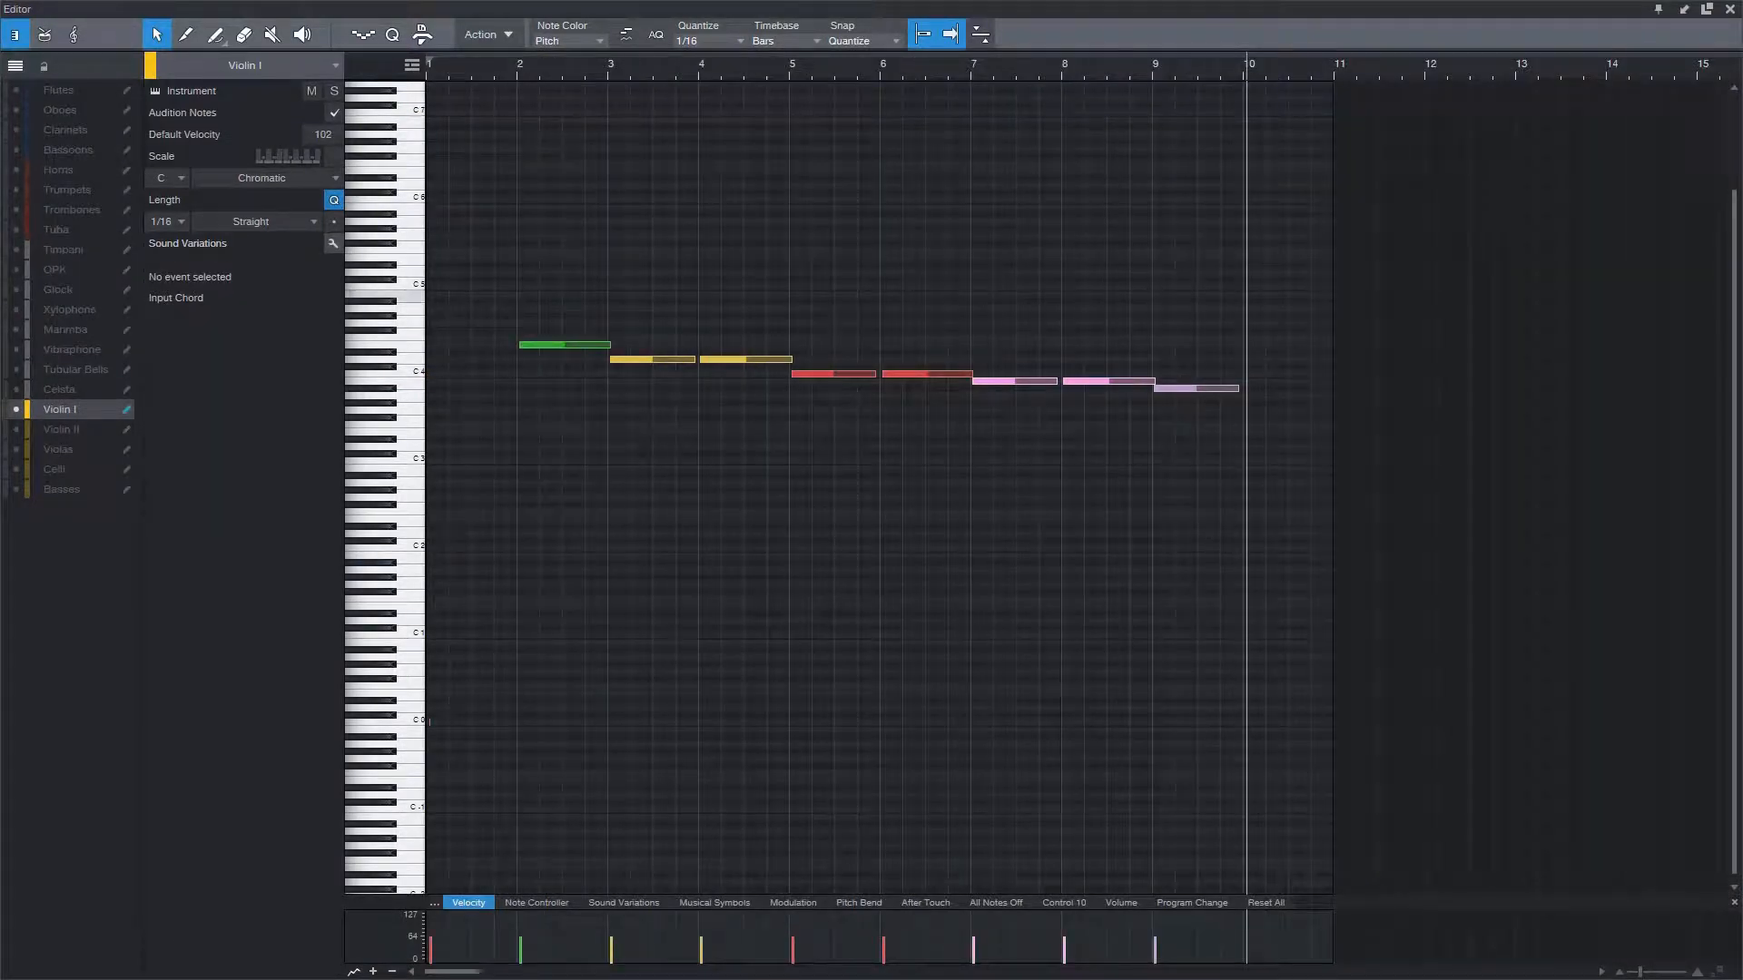
{"action": "key", "text": "e"}
{"action": "key", "text": "e"}
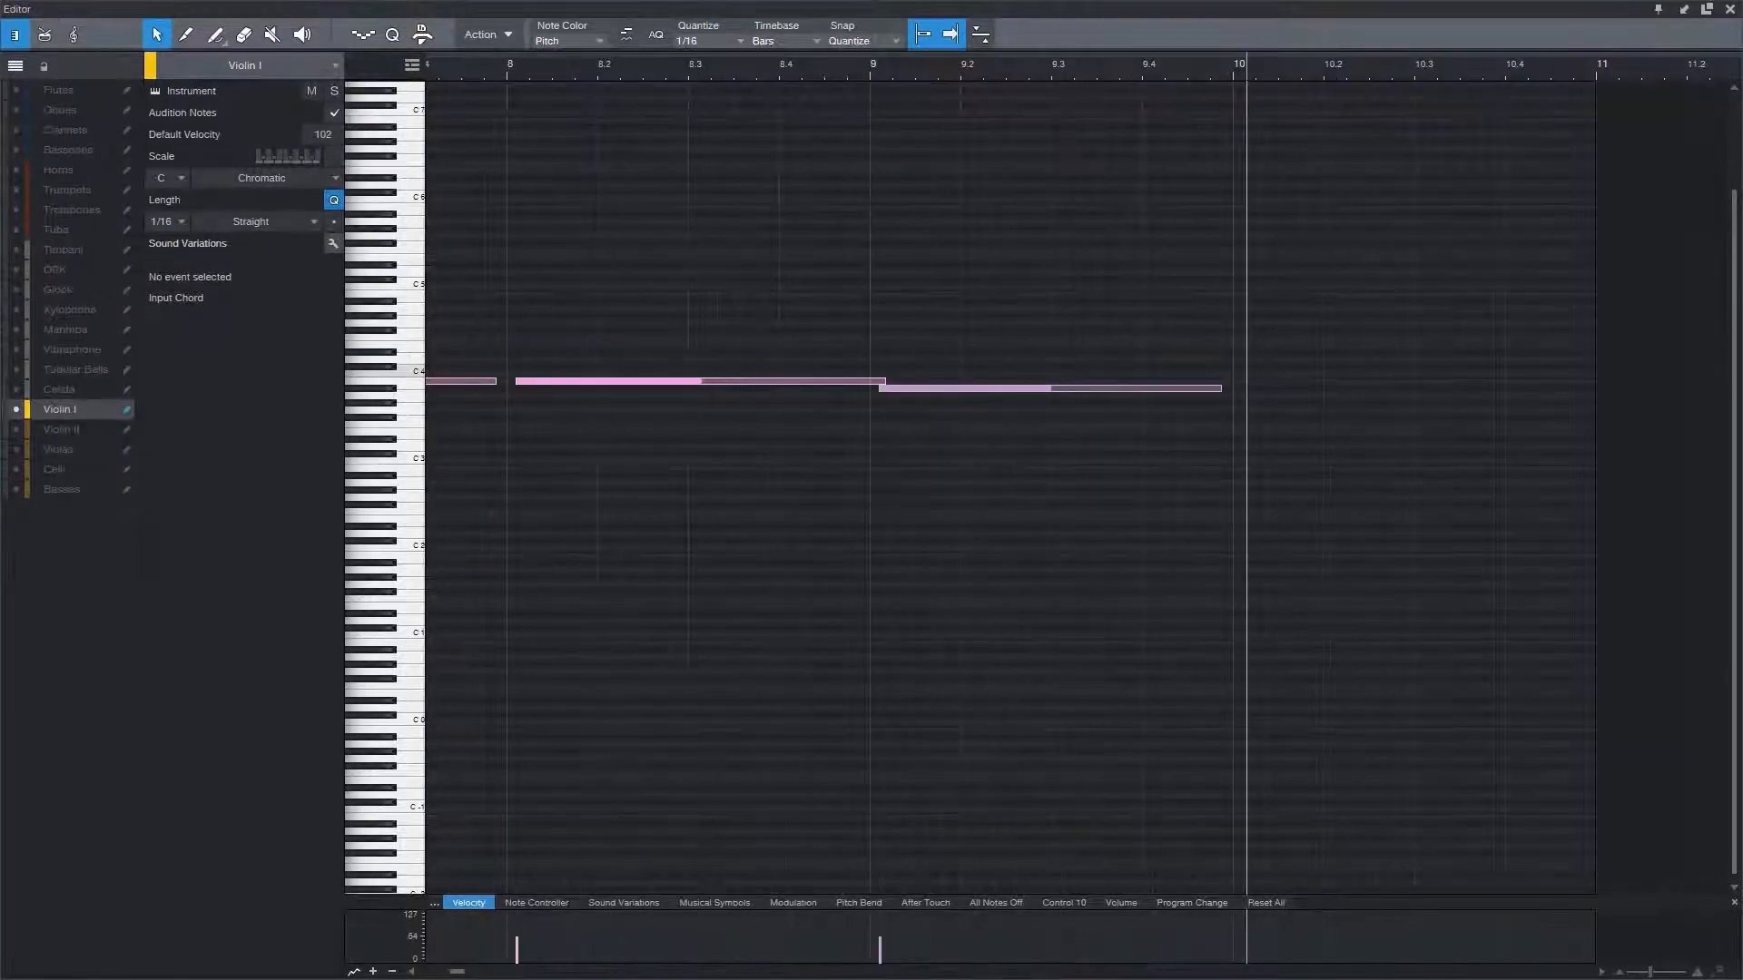
{"action": "scroll", "coordinate": [1076, 490], "scroll_direction": "left", "scroll_amount": 12}
{"action": "scroll", "coordinate": [1076, 490], "scroll_direction": "left", "scroll_amount": 1}
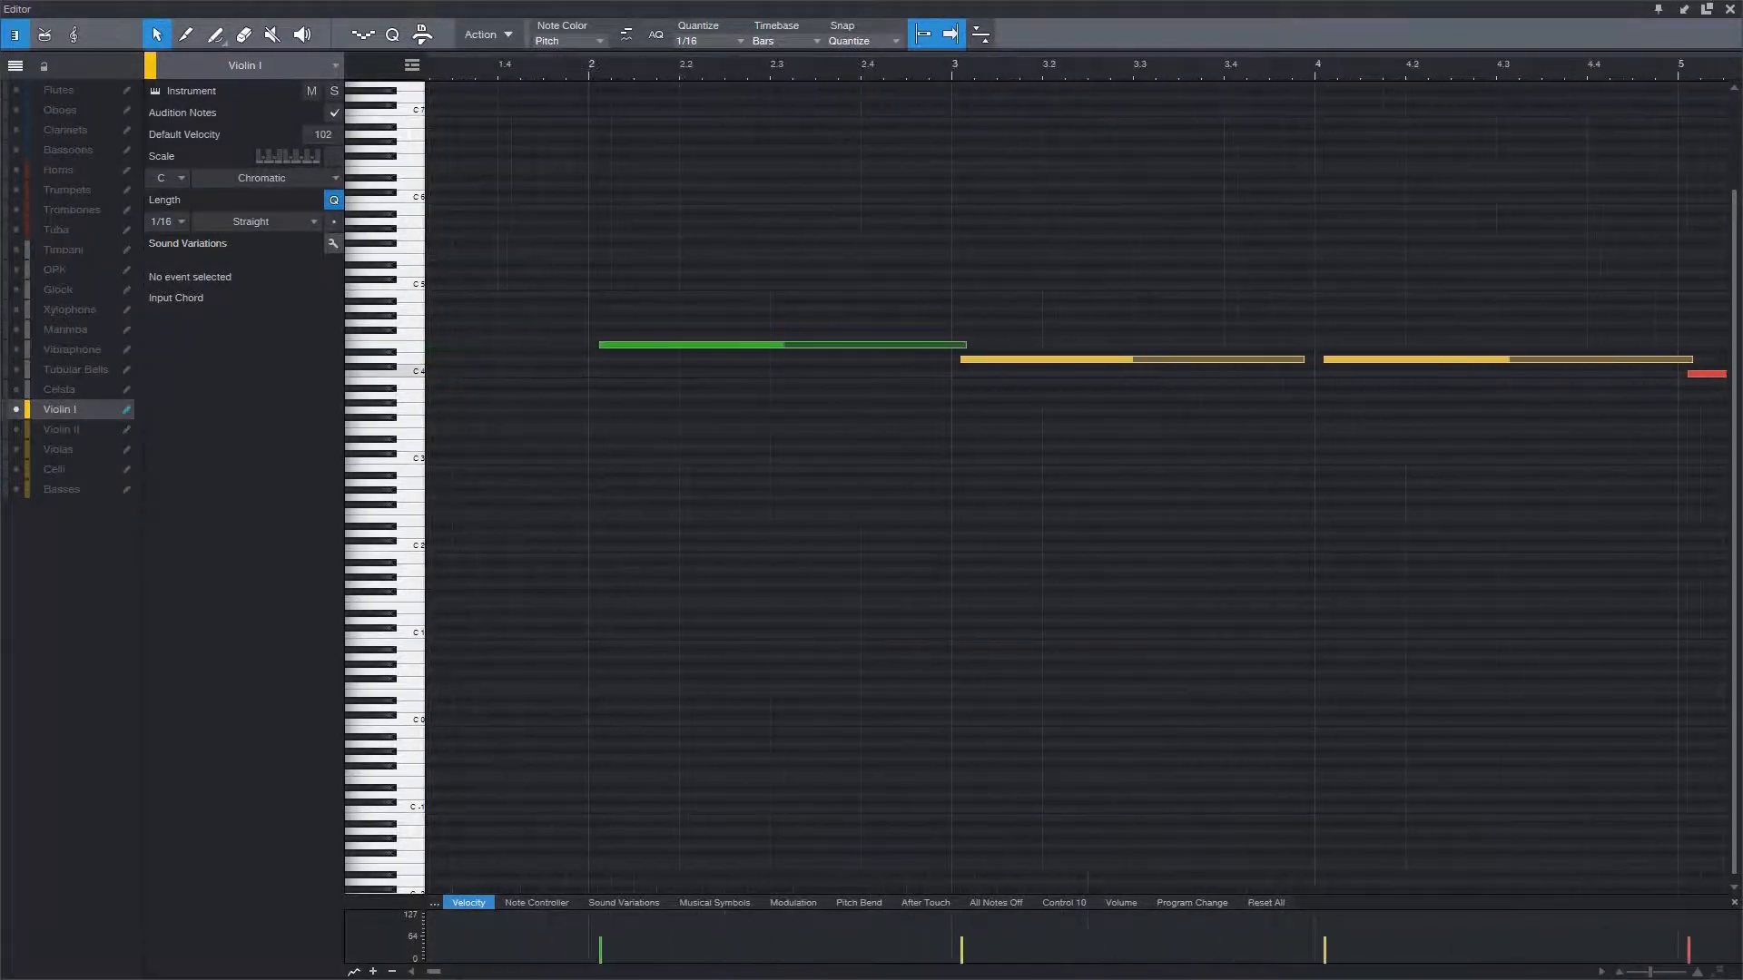
{"action": "scroll", "coordinate": [1076, 490], "scroll_direction": "right", "scroll_amount": 1}
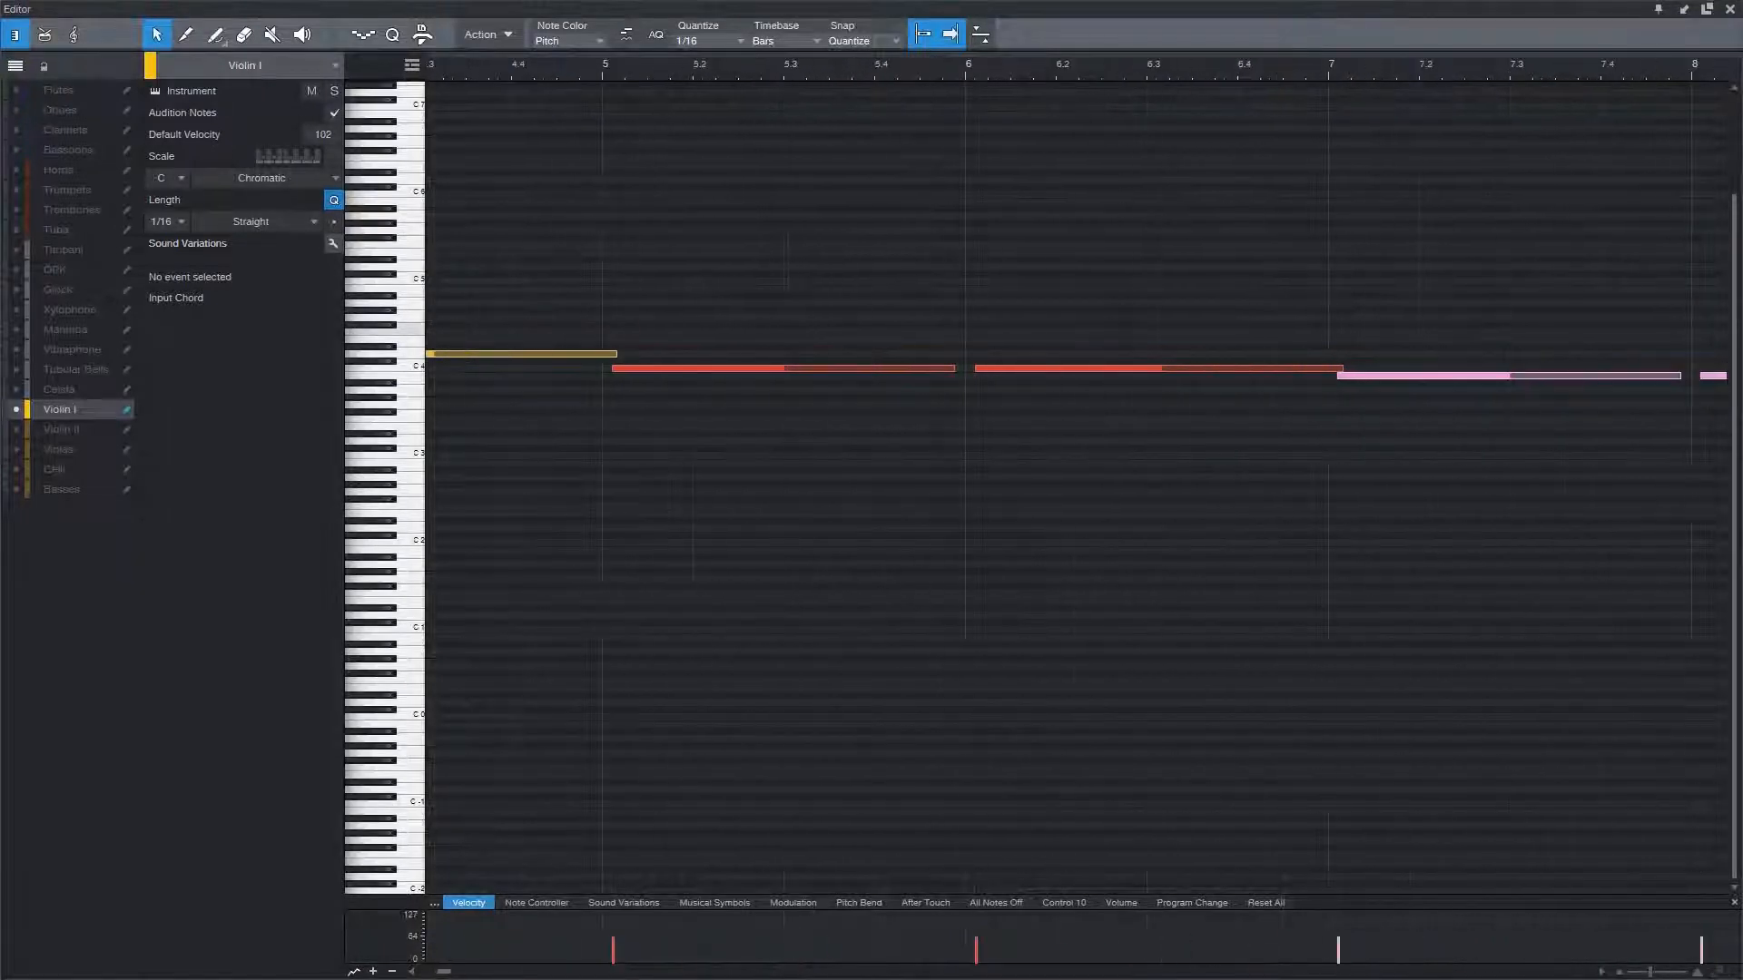
{"action": "key", "text": "w"}
{"action": "key", "text": "w"}
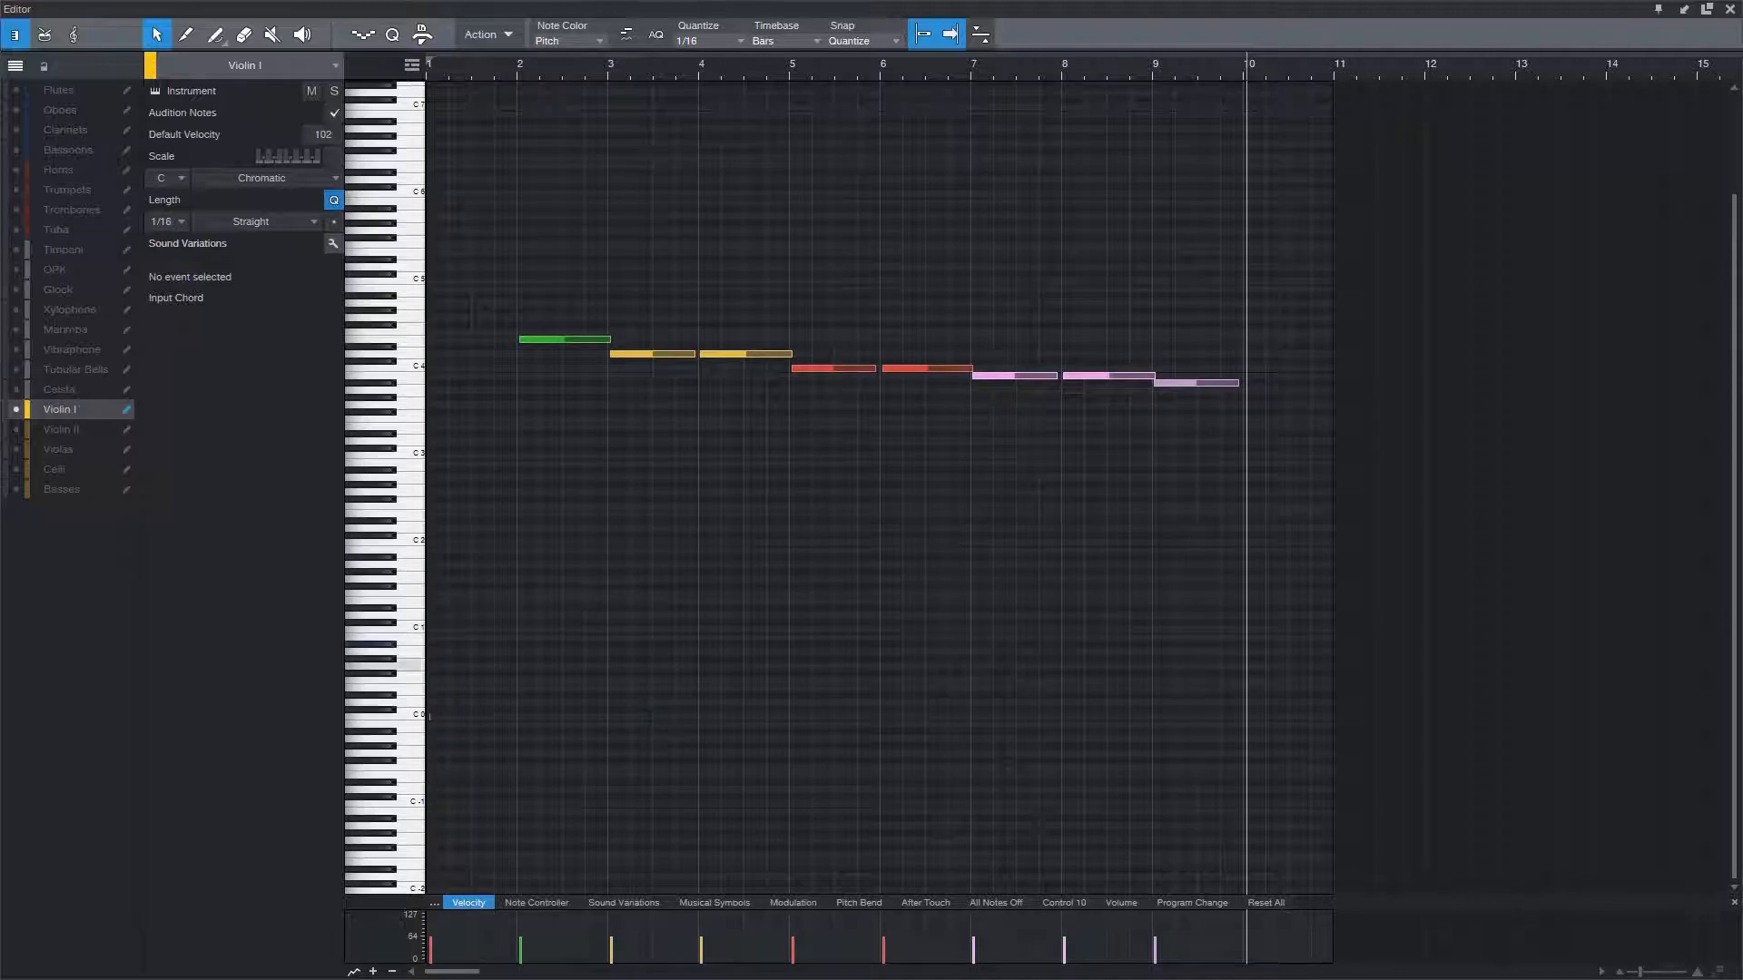
Step: Select the short C 0 note at the start of bar 1 to inspect its properties, and clear the selection
{"action": "left_click_drag", "start_coordinate": [499, 779], "coordinate": [427, 598]}
{"action": "key", "text": "e"}
{"action": "key", "text": "e"}
{"action": "key", "text": "e"}
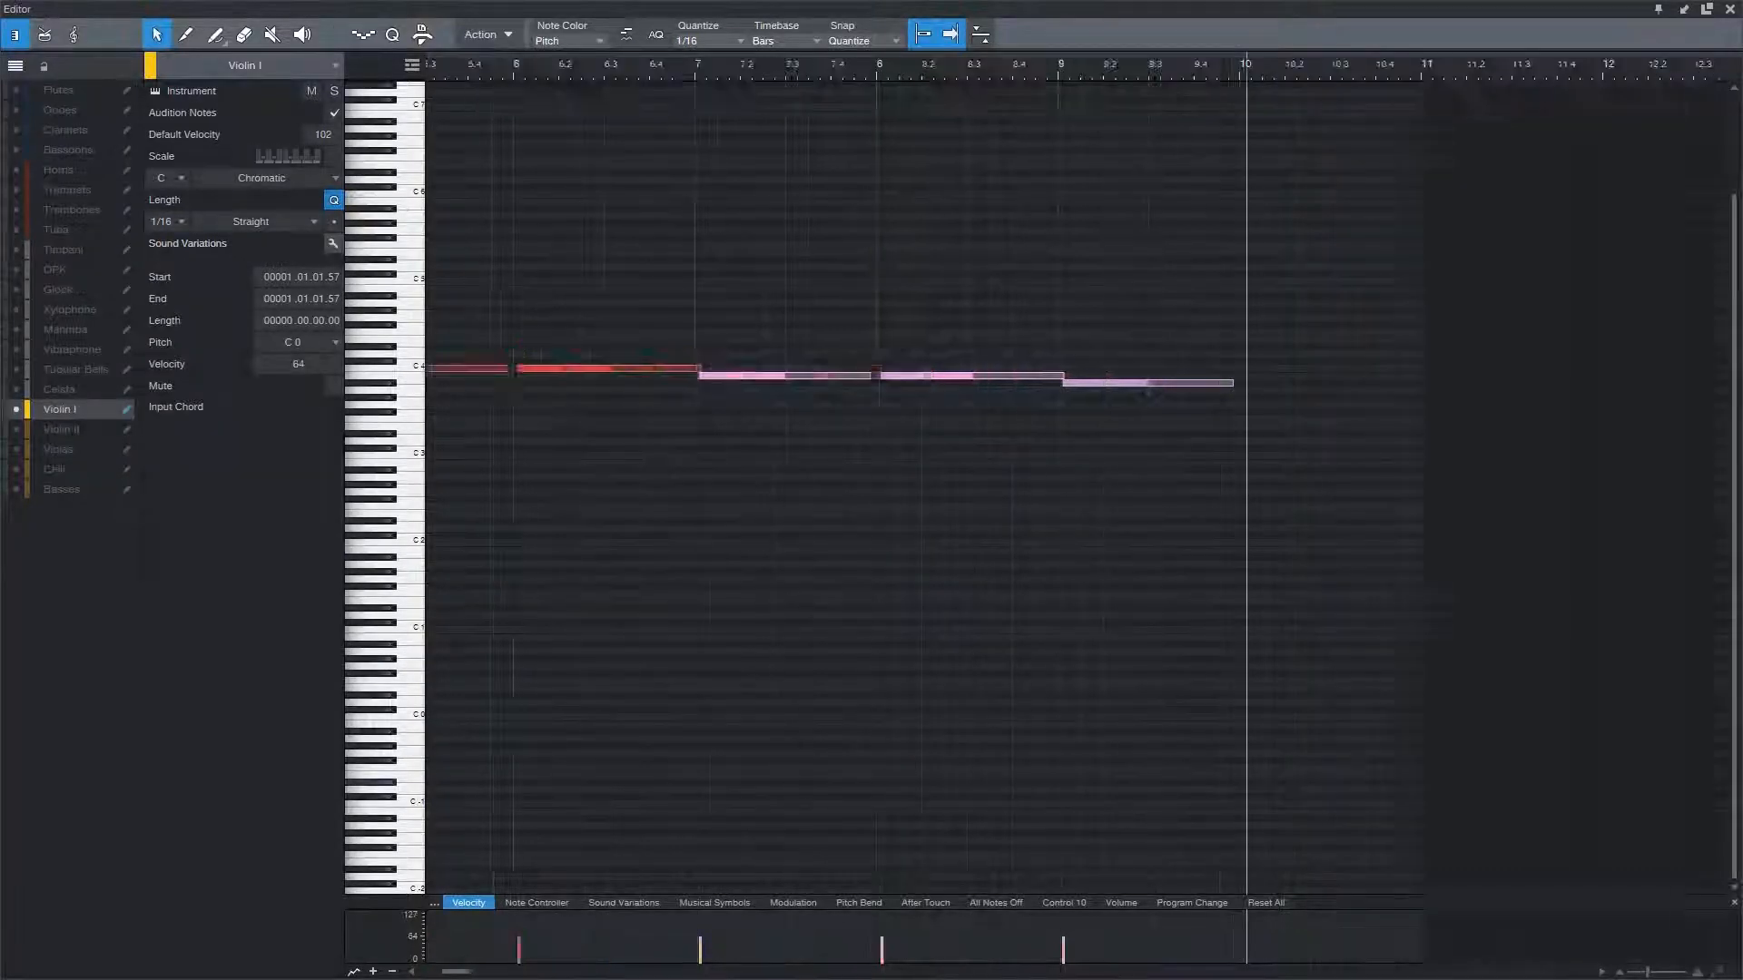
{"action": "scroll", "coordinate": [1077, 789], "scroll_direction": "left", "scroll_amount": 10}
{"action": "scroll", "coordinate": [1078, 788], "scroll_direction": "left", "scroll_amount": 10}
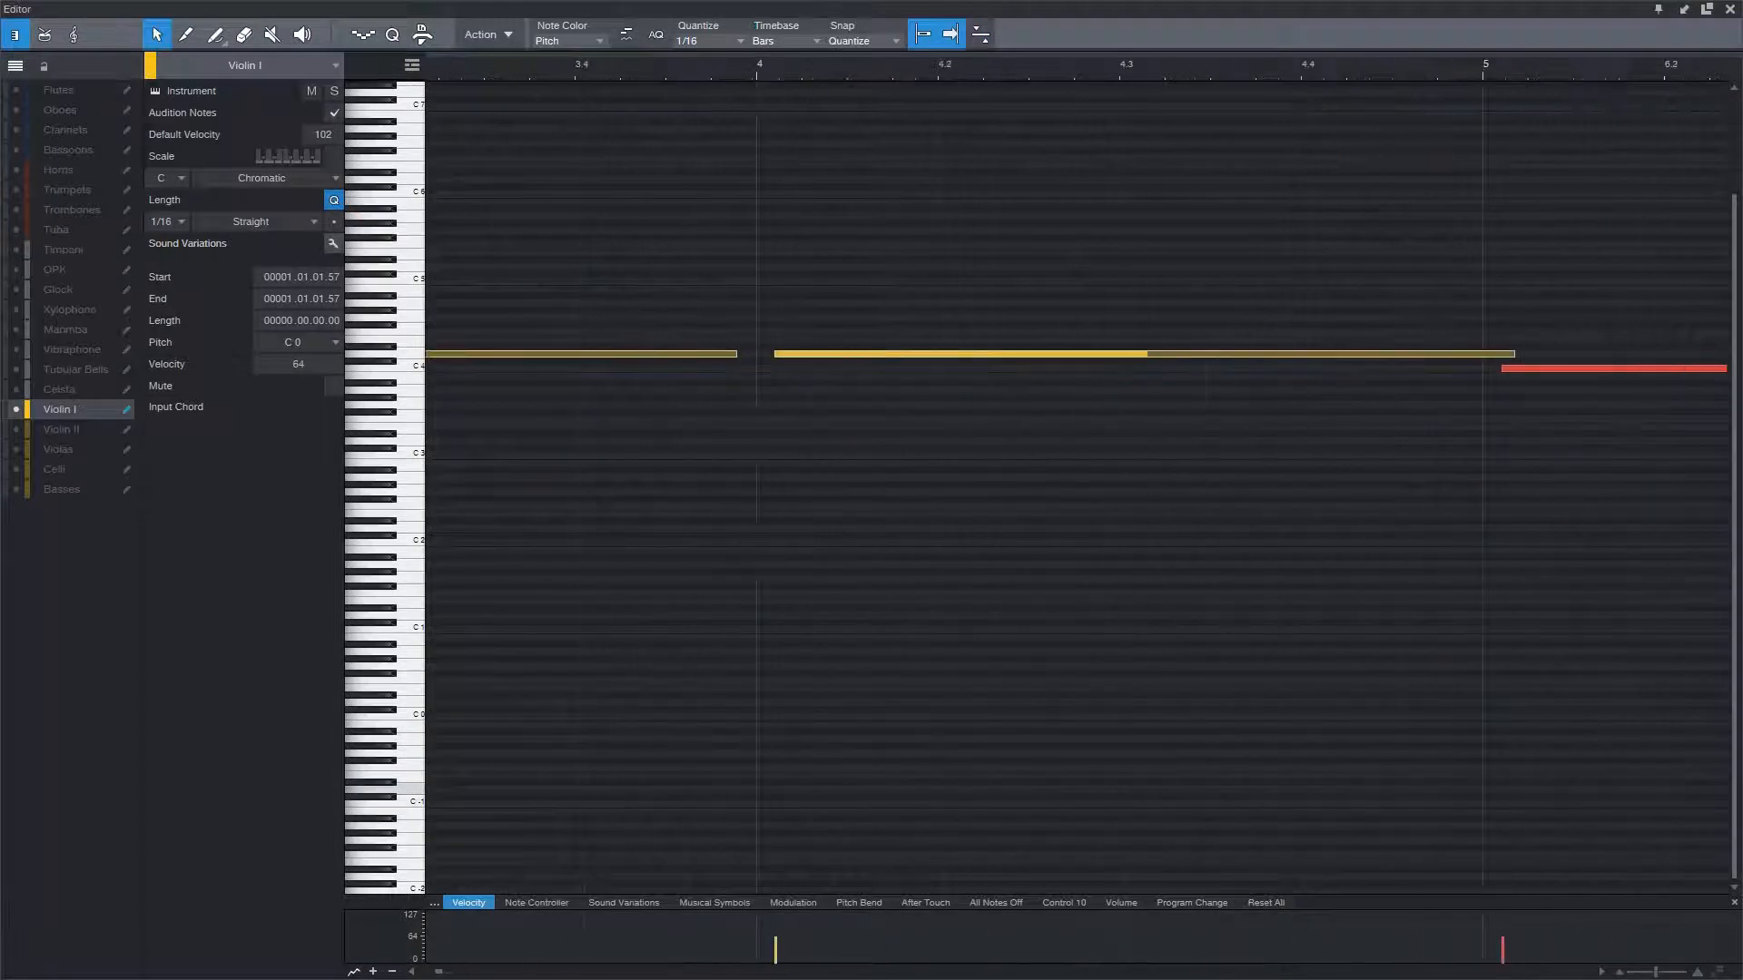
{"action": "scroll", "coordinate": [1077, 788], "scroll_direction": "left", "scroll_amount": 1}
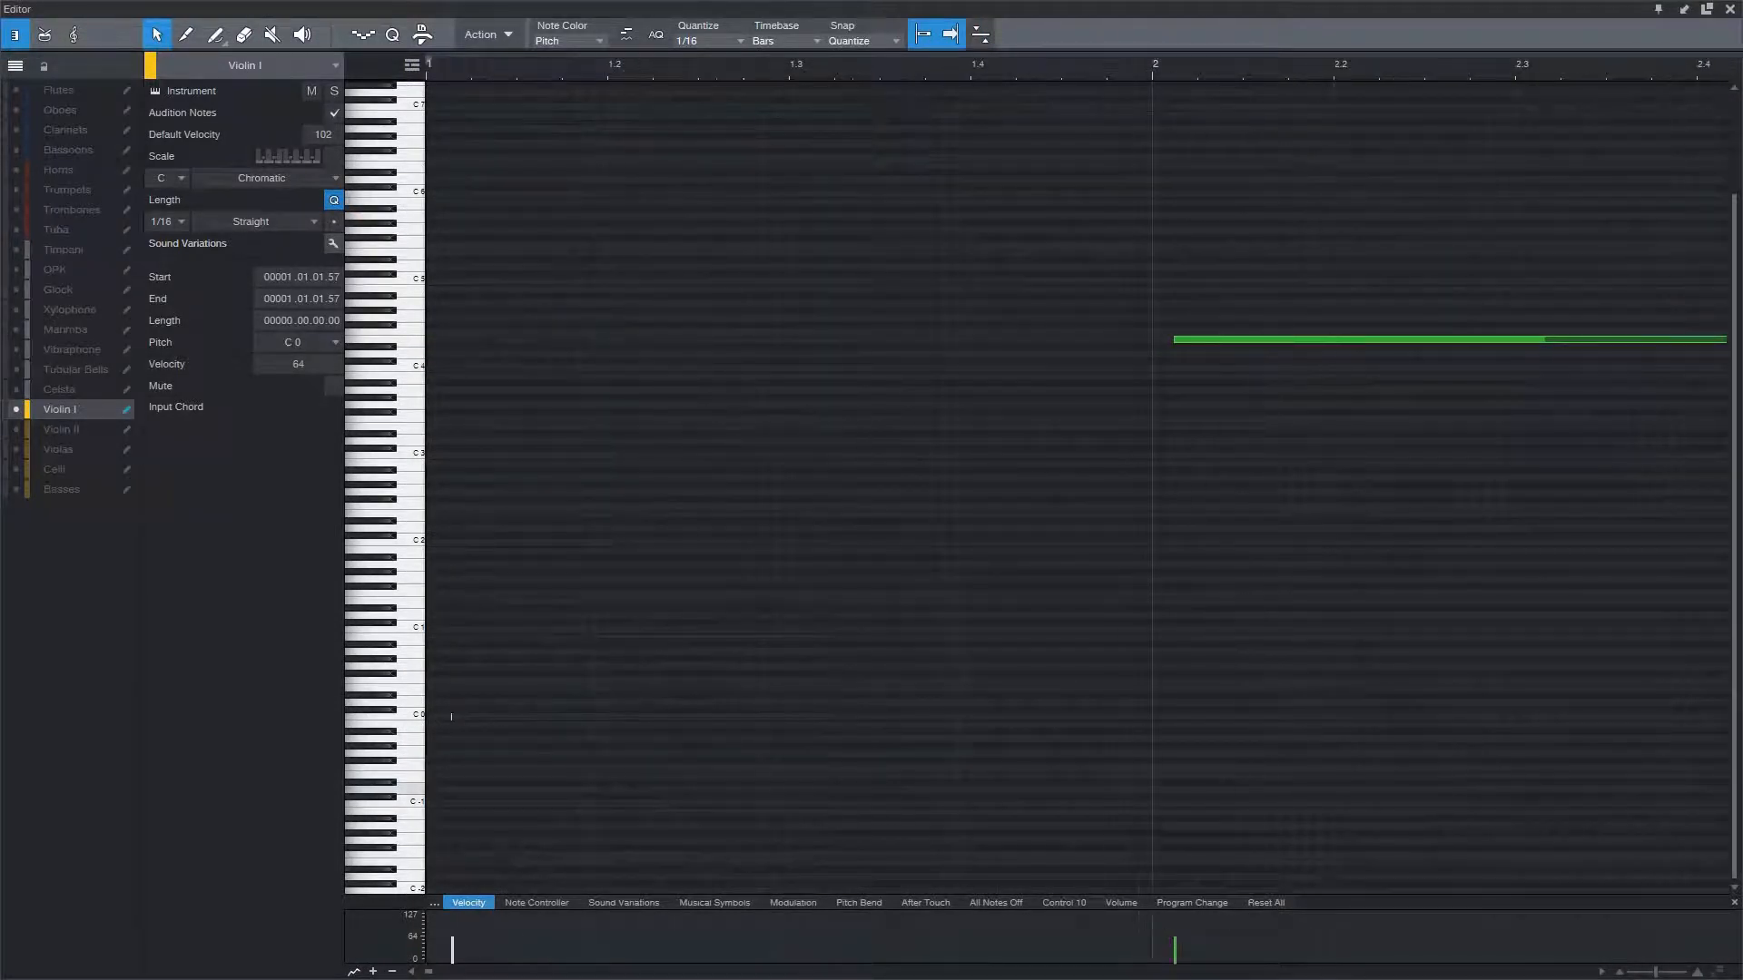
{"action": "left_click", "coordinate": [527, 639]}
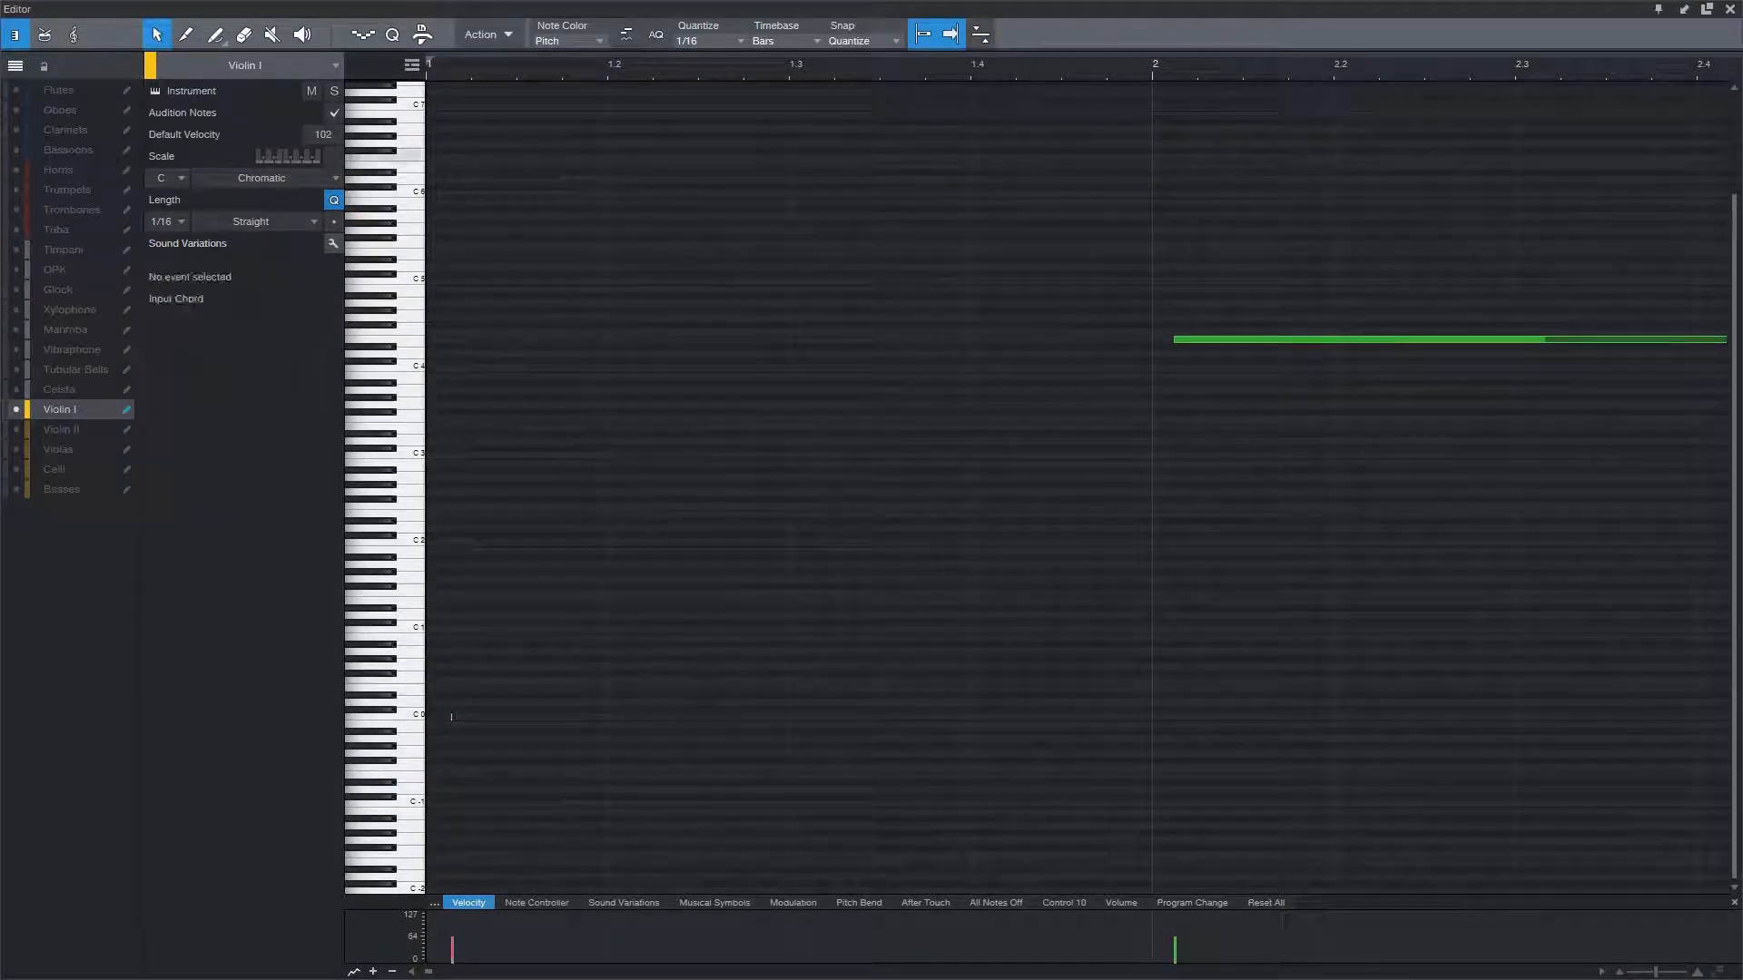
Step: Place the playhead at the short C 0 note in bar 1, try playback from there, and view the whole part
{"action": "left_click", "coordinate": [471, 69]}
{"action": "left_click", "coordinate": [449, 69]}
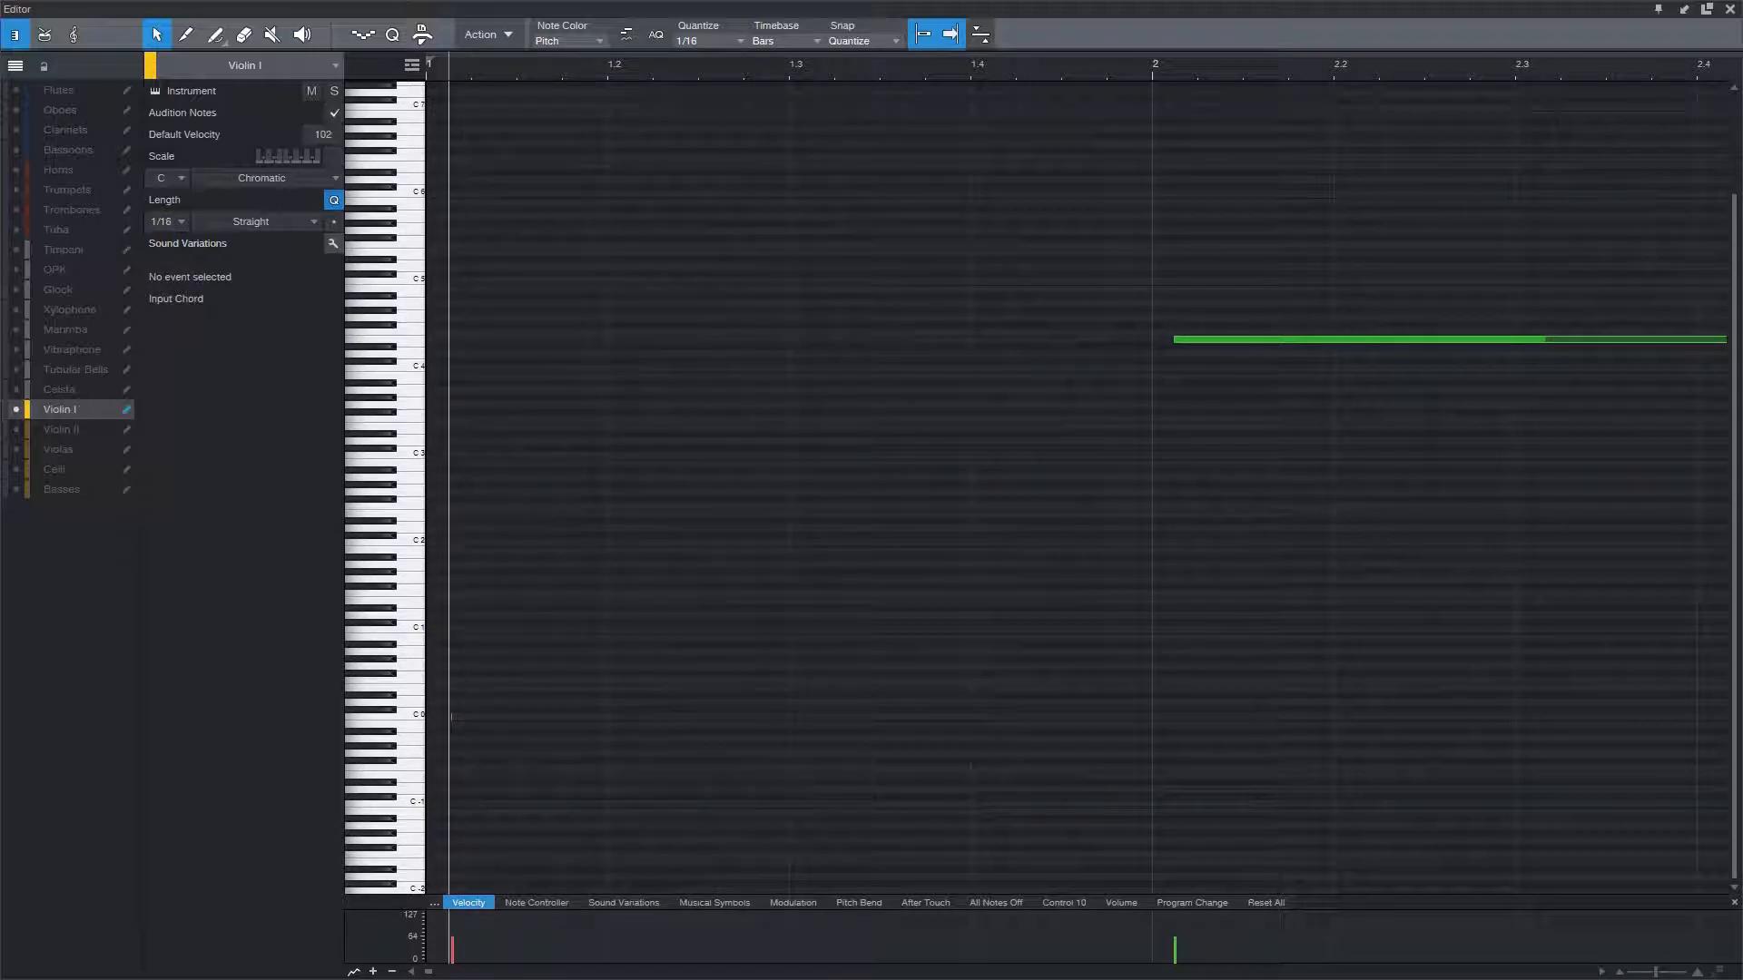
{"action": "key", "text": "space"}
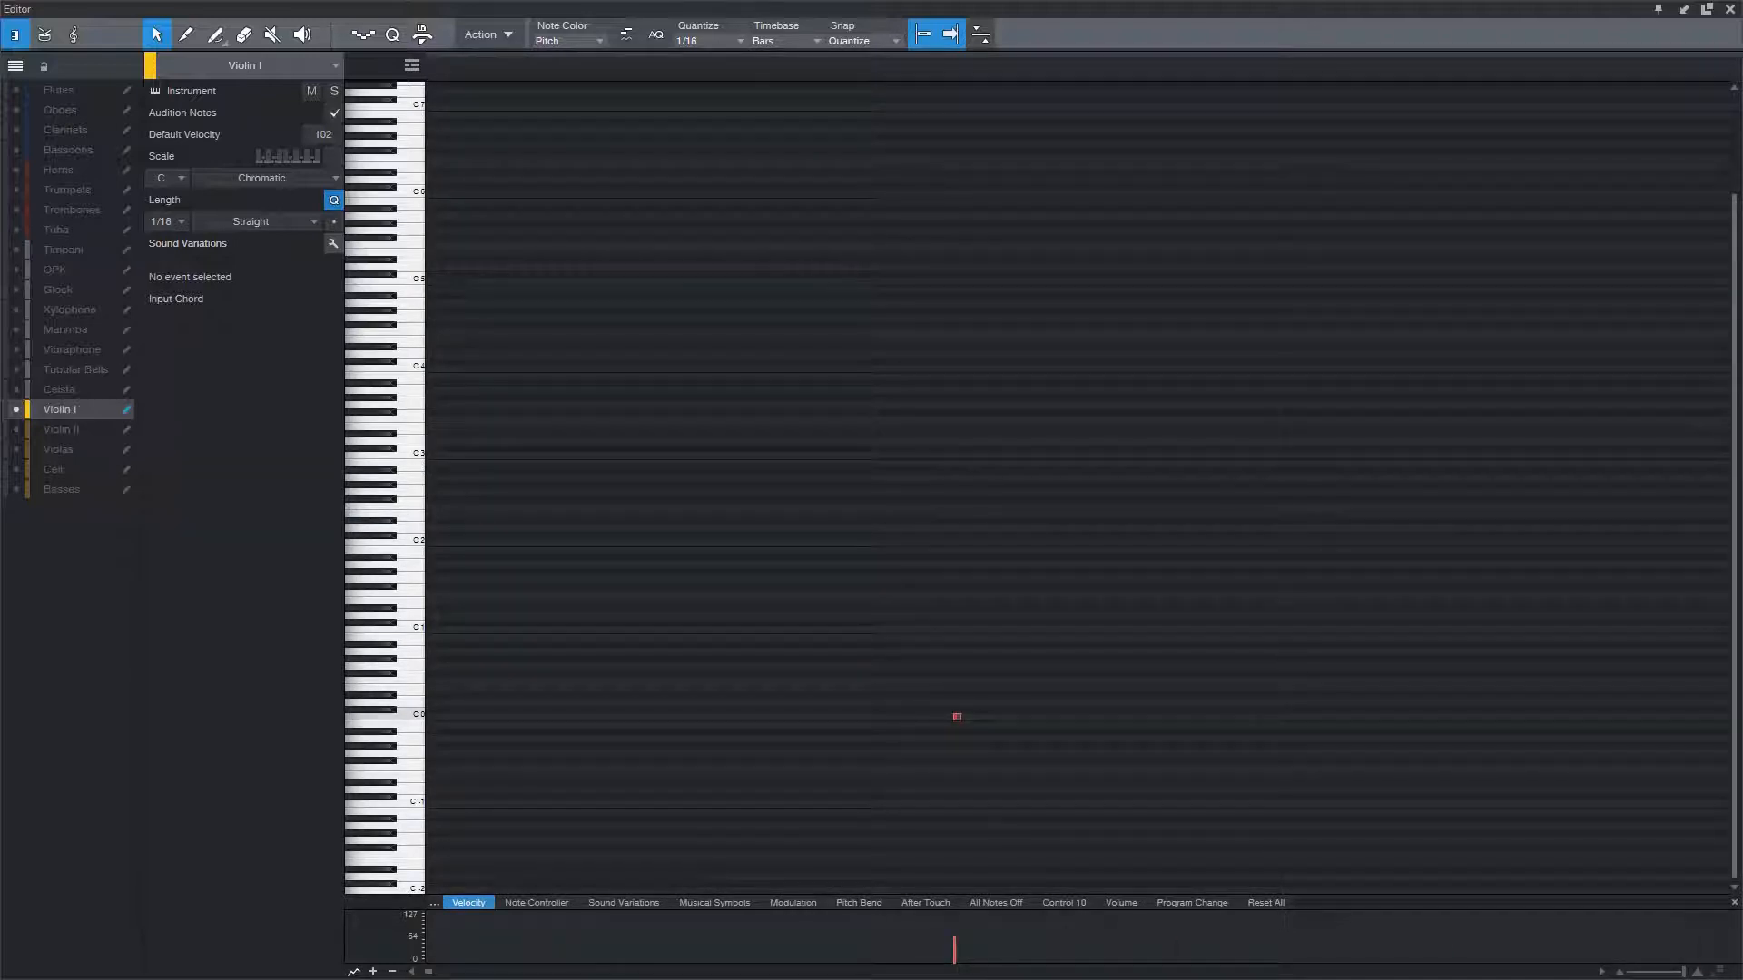
{"action": "key", "text": "space"}
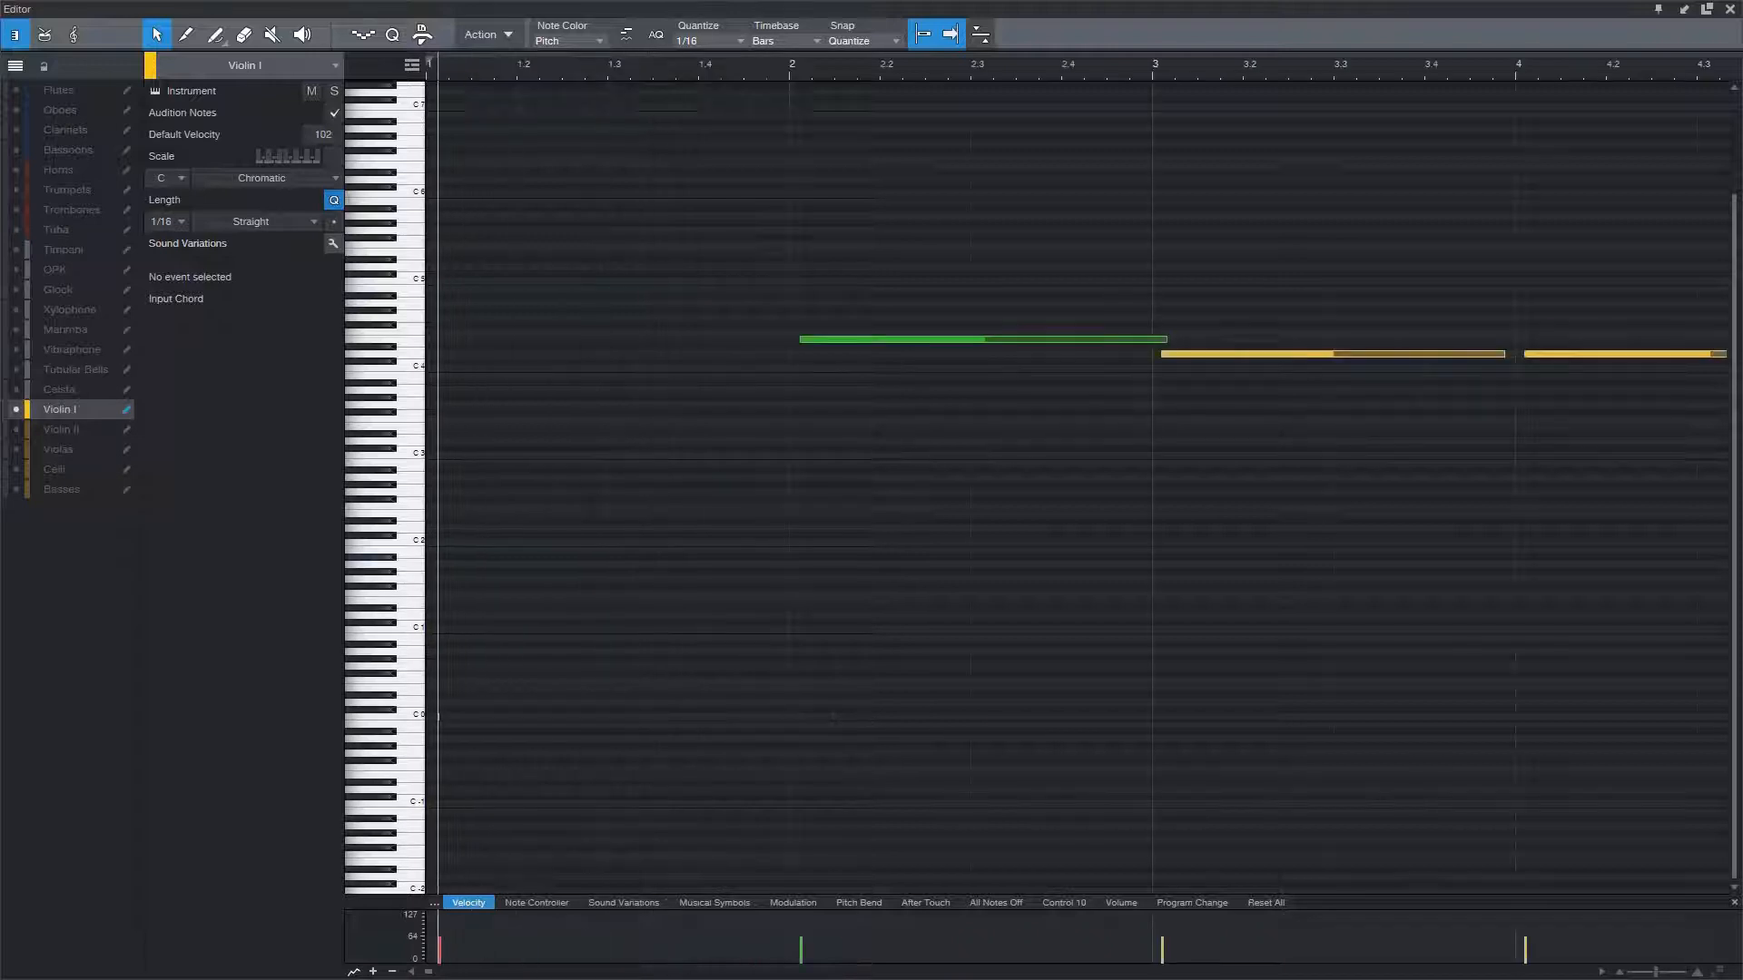
{"action": "key", "text": "w"}
{"action": "key", "text": "e"}
{"action": "key", "text": "e"}
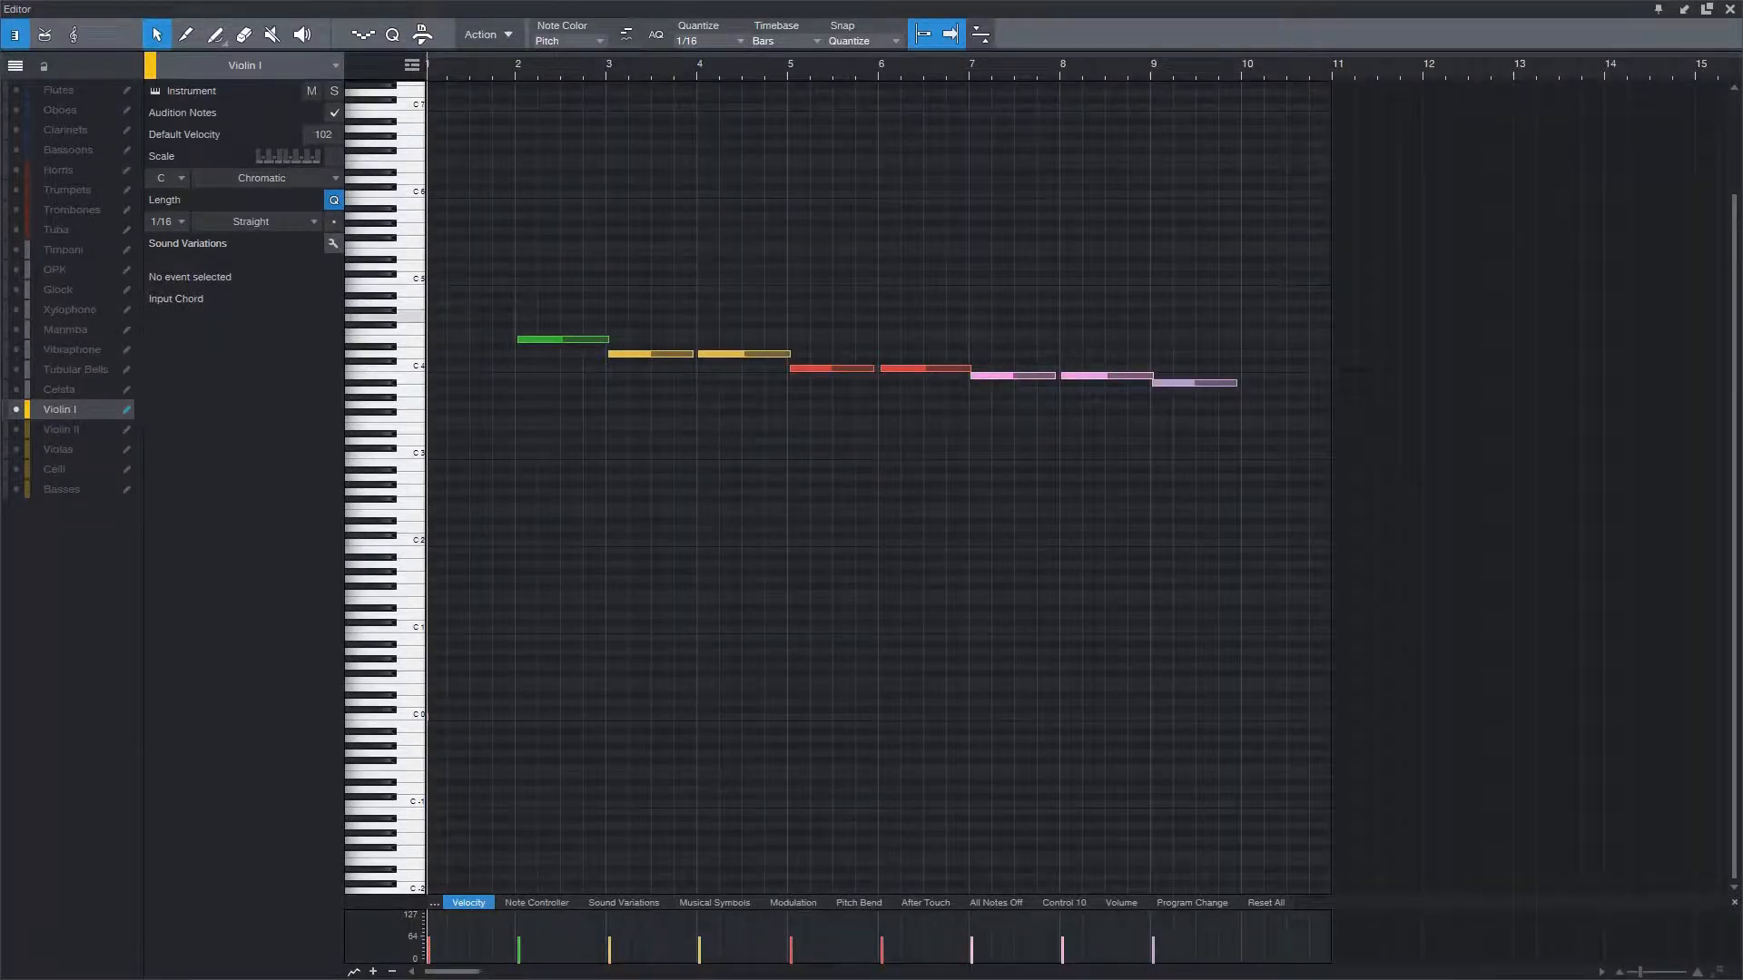
Step: Close the note editor and arrange Studio One and Sibelius side by side
{"action": "key", "text": "F2"}
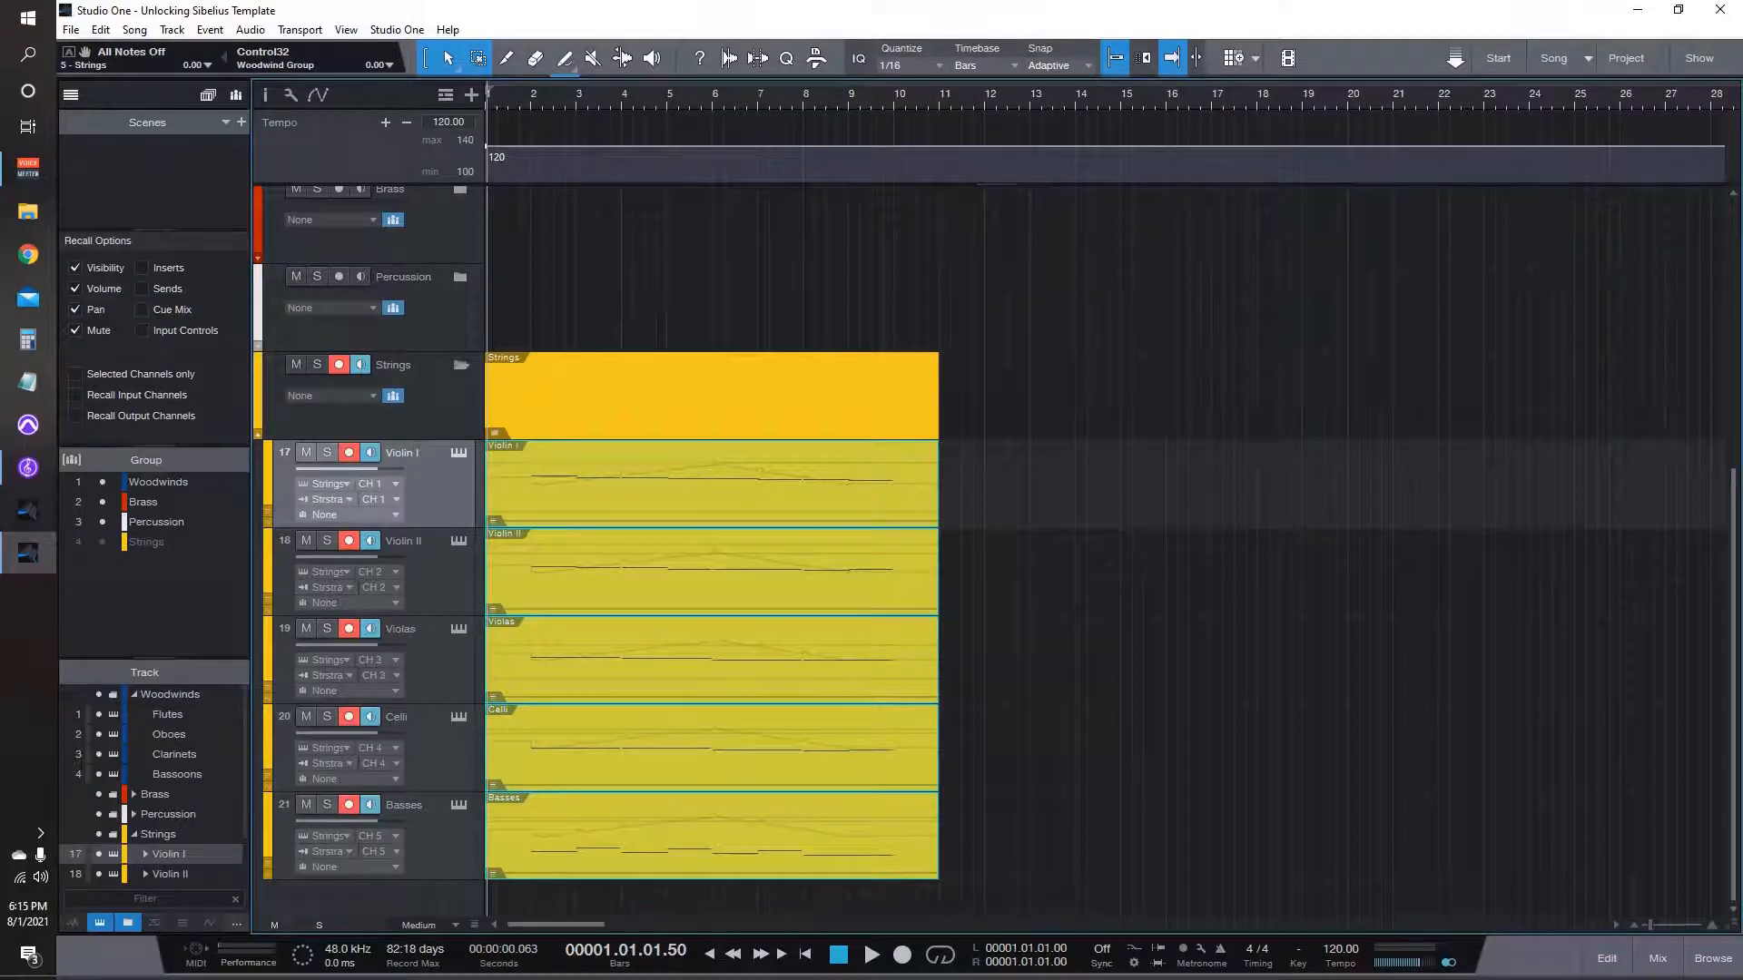
{"action": "left_click_drag", "start_coordinate": [1298, 10], "coordinate": [2, 236]}
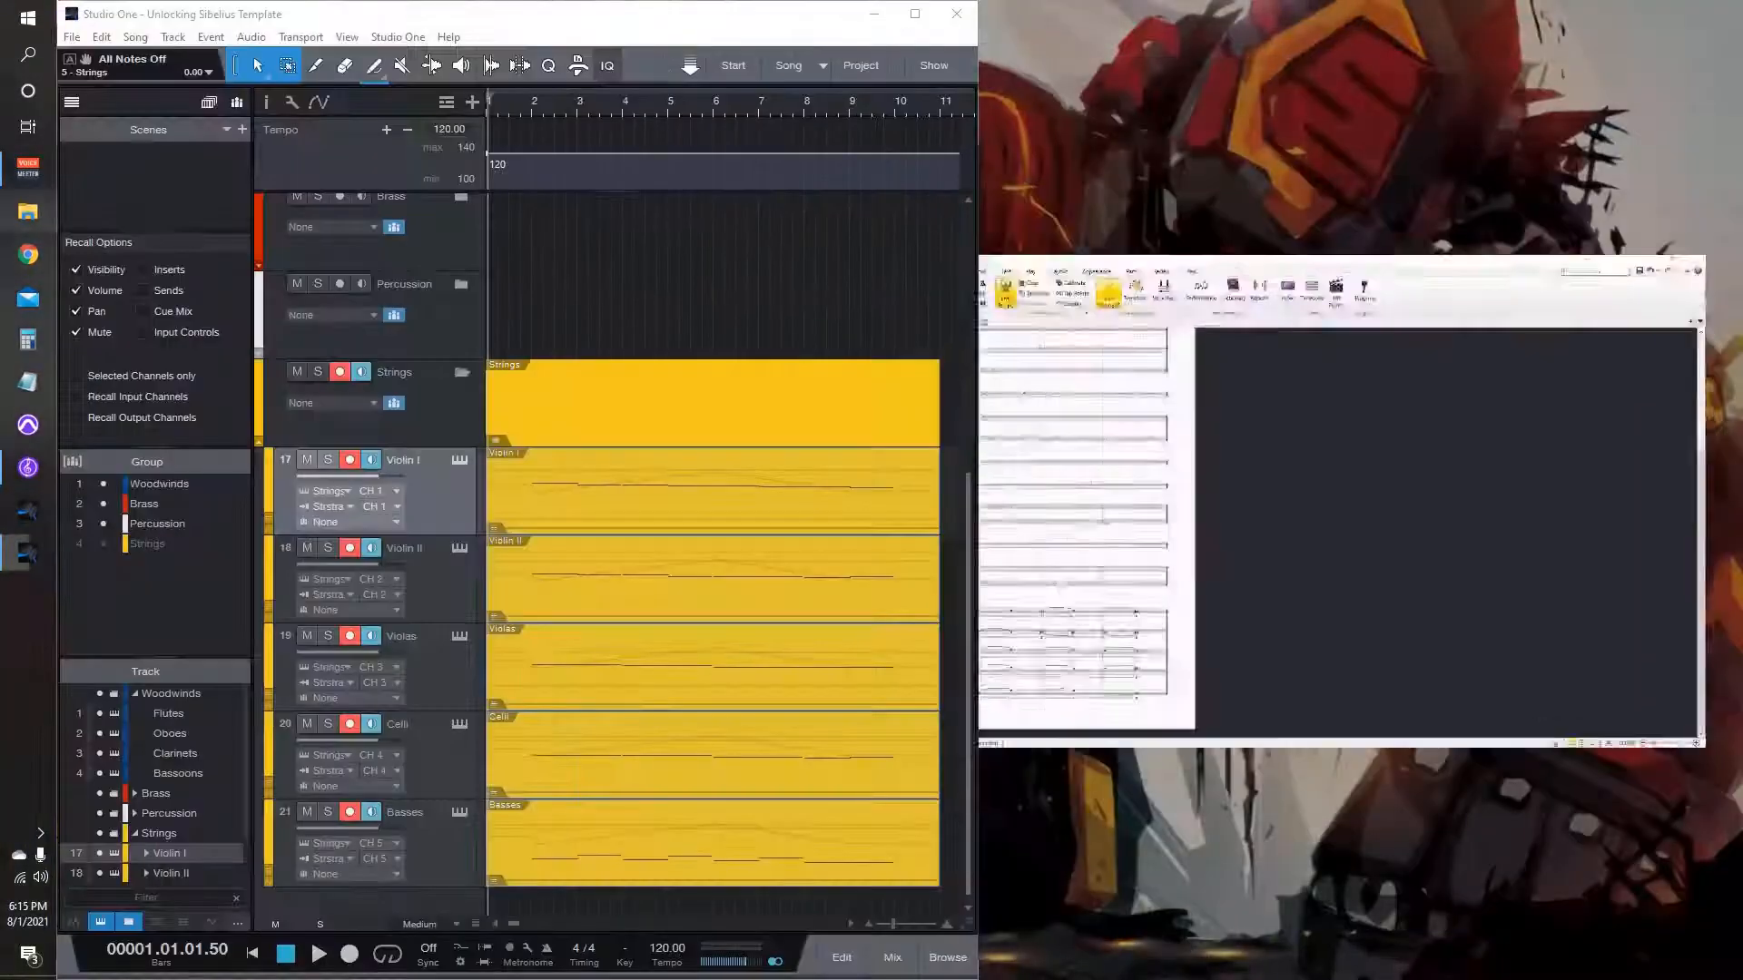
{"action": "left_click", "coordinate": [1316, 463]}
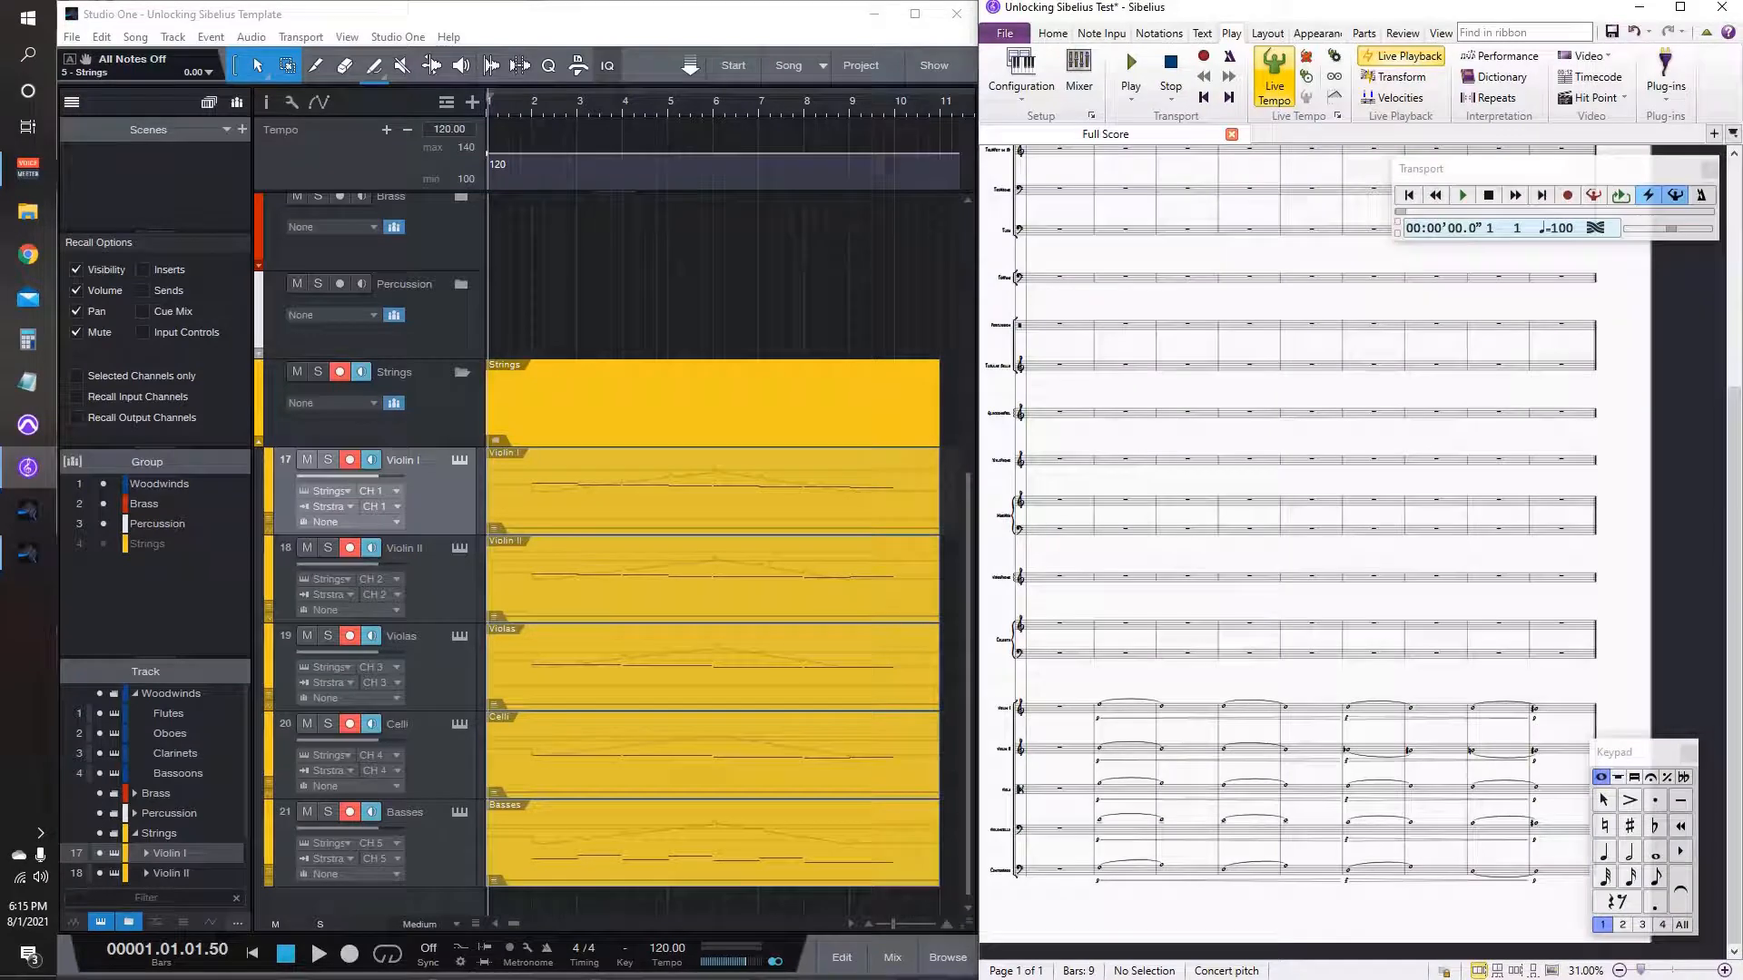
Step: Switch to Studio One, show the Violin I track's instrument window, and return to the Sibelius score
{"action": "key", "text": "alt+Tab"}
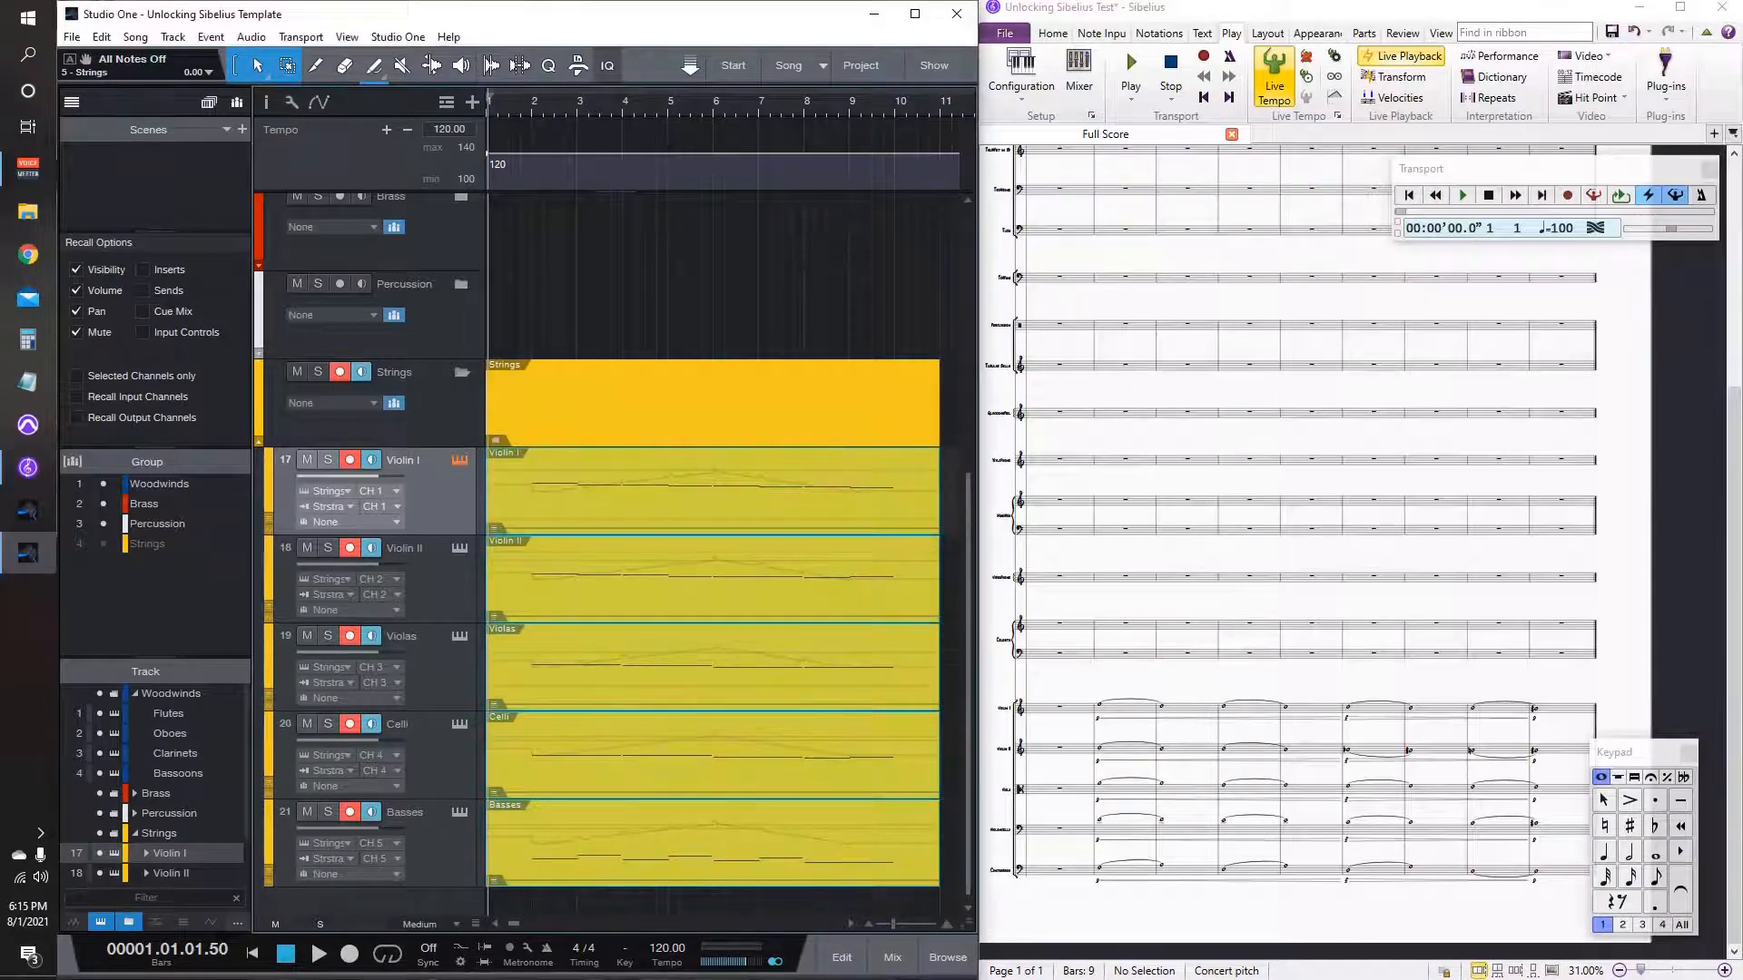
{"action": "left_click", "coordinate": [461, 460]}
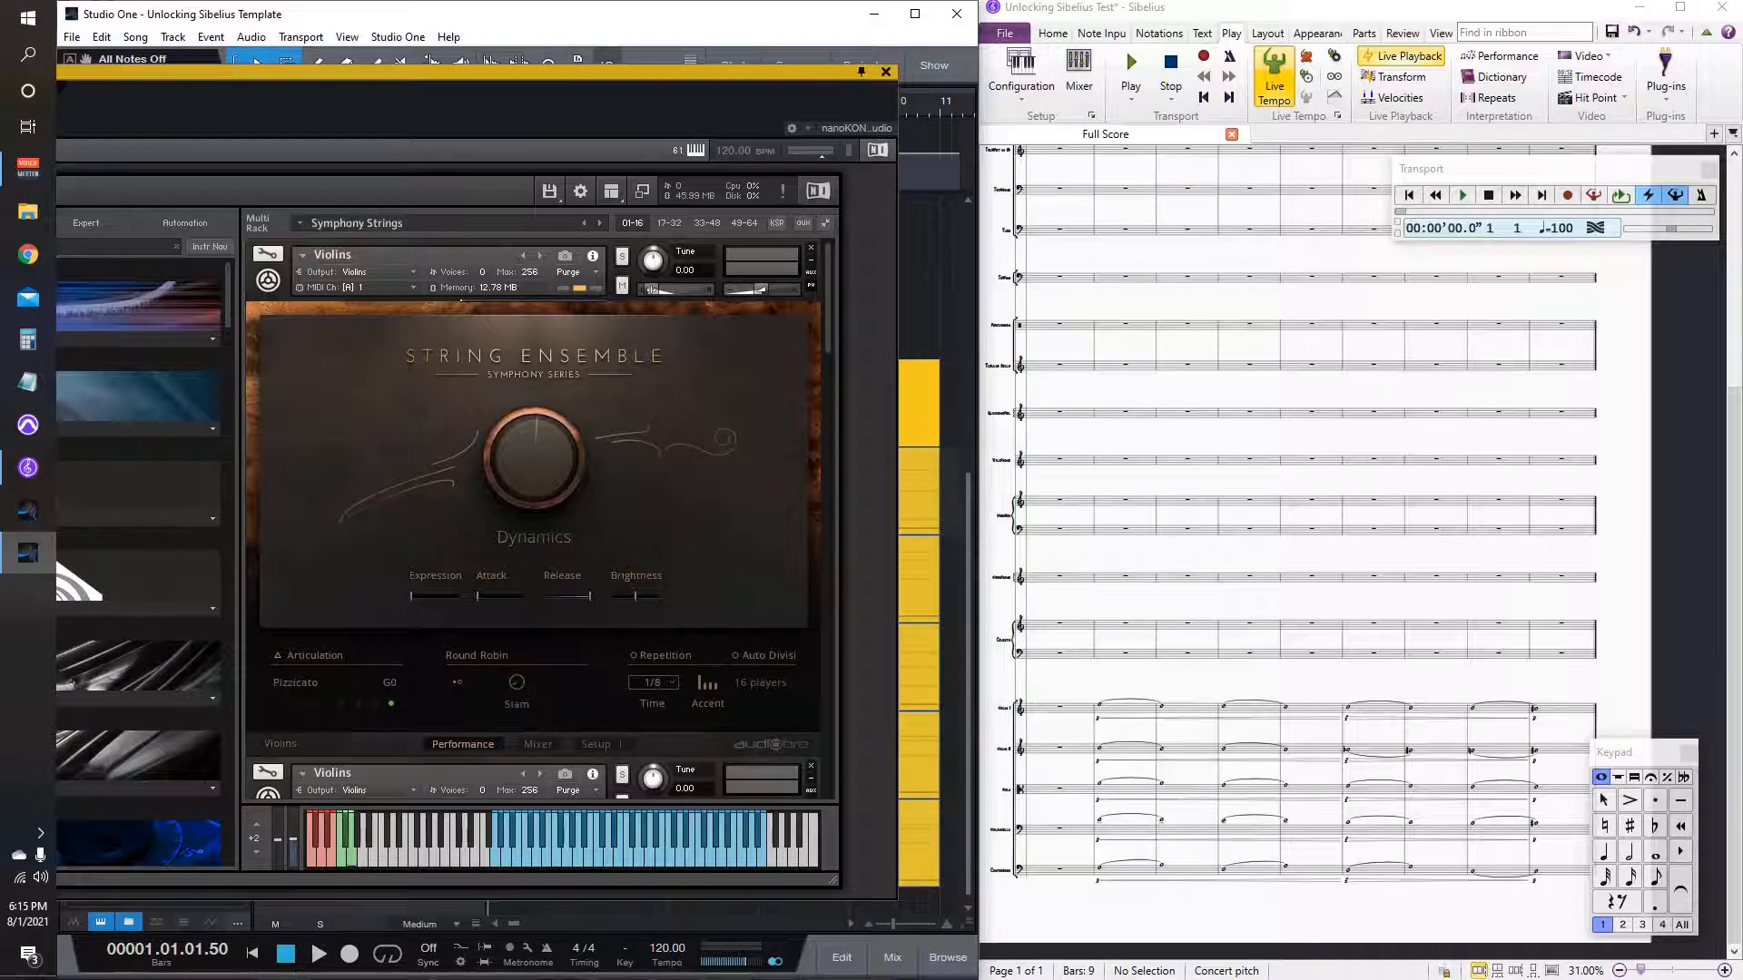
{"action": "key", "text": "alt+Tab"}
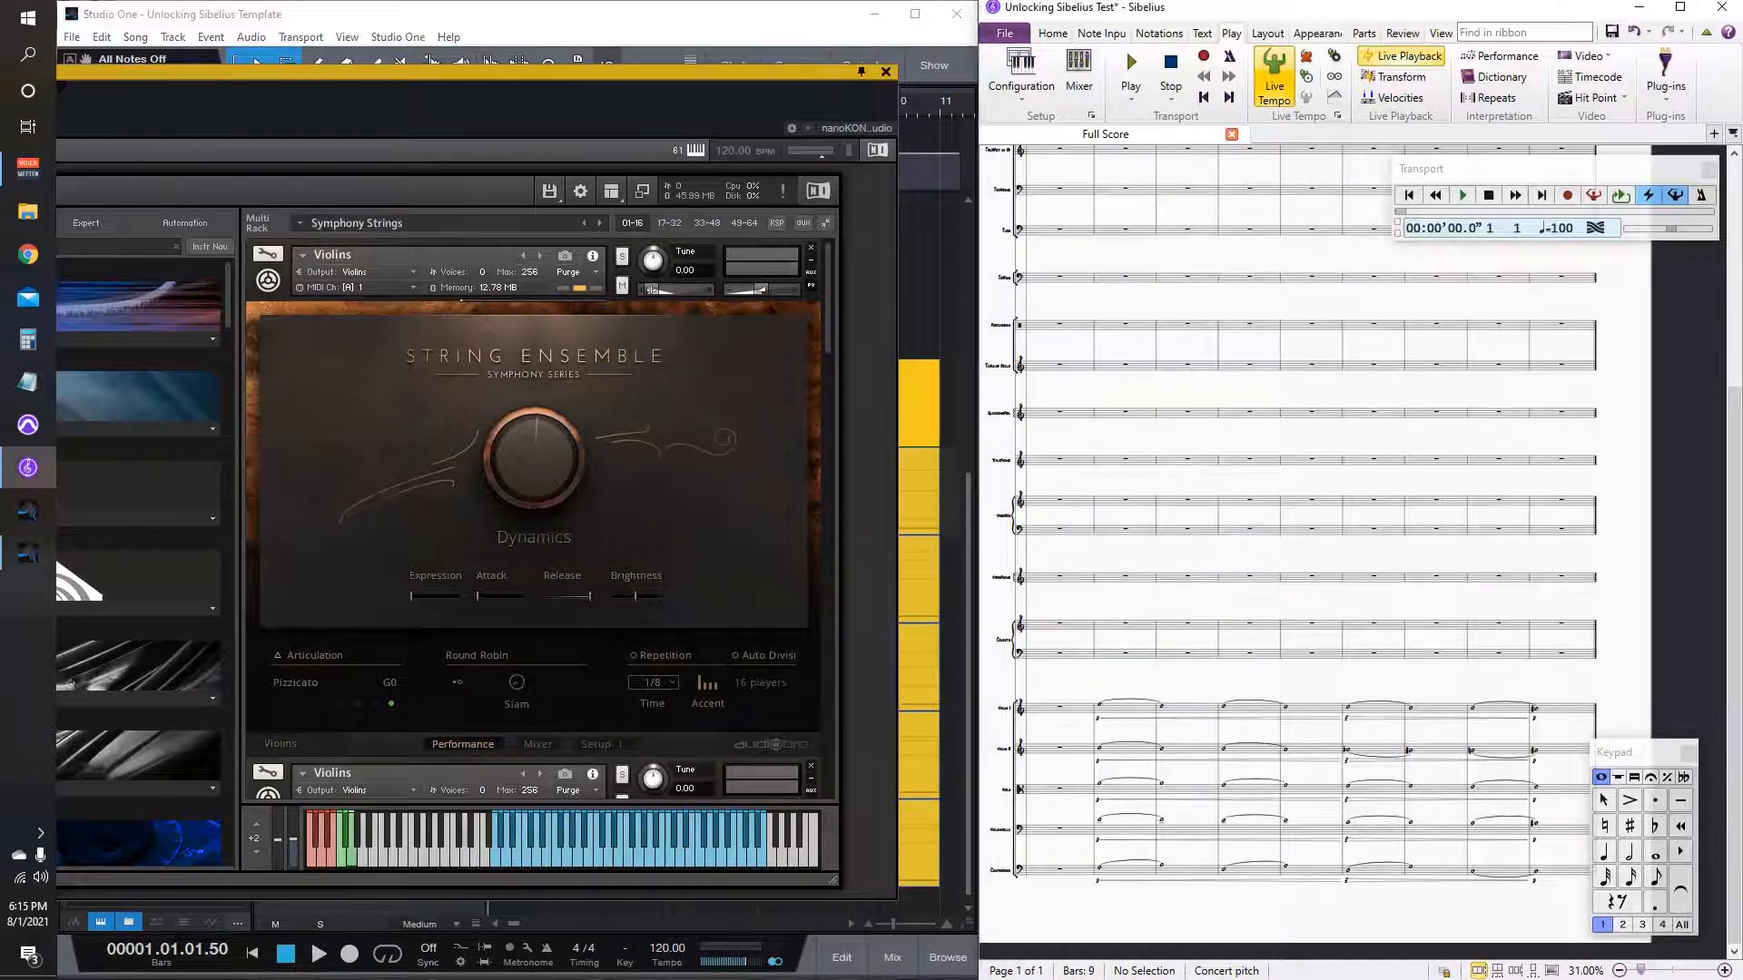
Step: Delete the Violin I slur that starts in bar 4 of the score
{"action": "left_click", "coordinate": [1187, 711]}
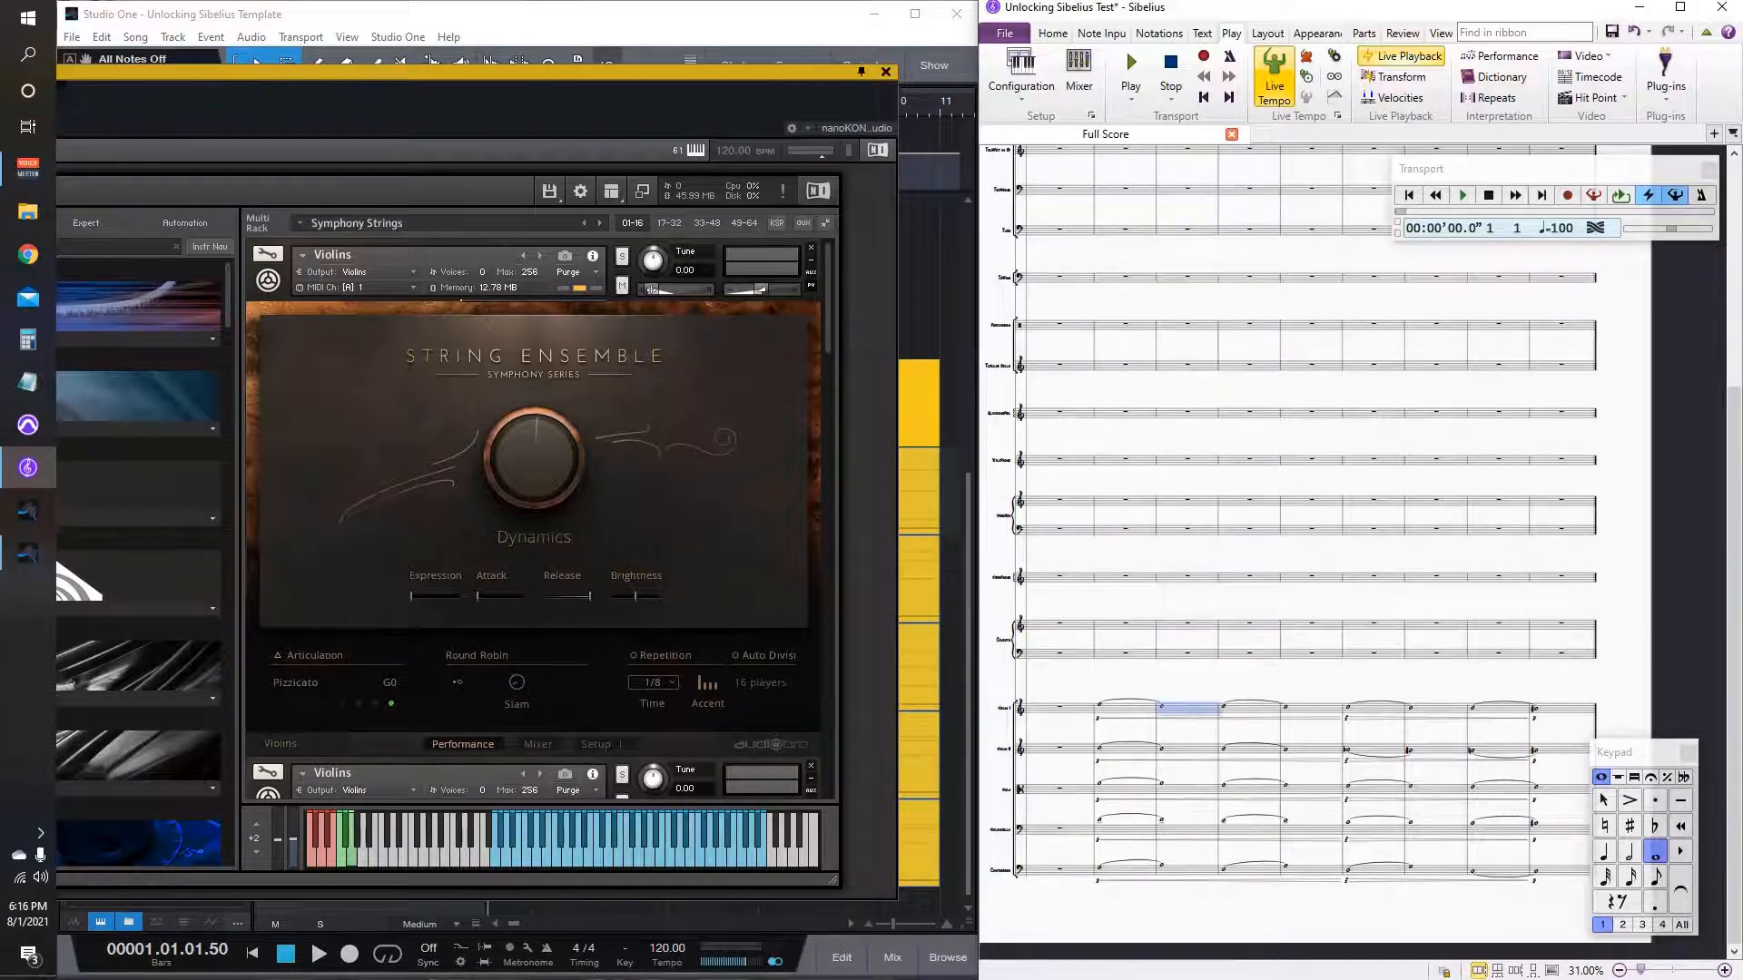
{"action": "scroll", "coordinate": [1187, 710], "scroll_direction": "up", "scroll_amount": 10}
{"action": "scroll", "coordinate": [1187, 711], "scroll_direction": "down", "scroll_amount": 1}
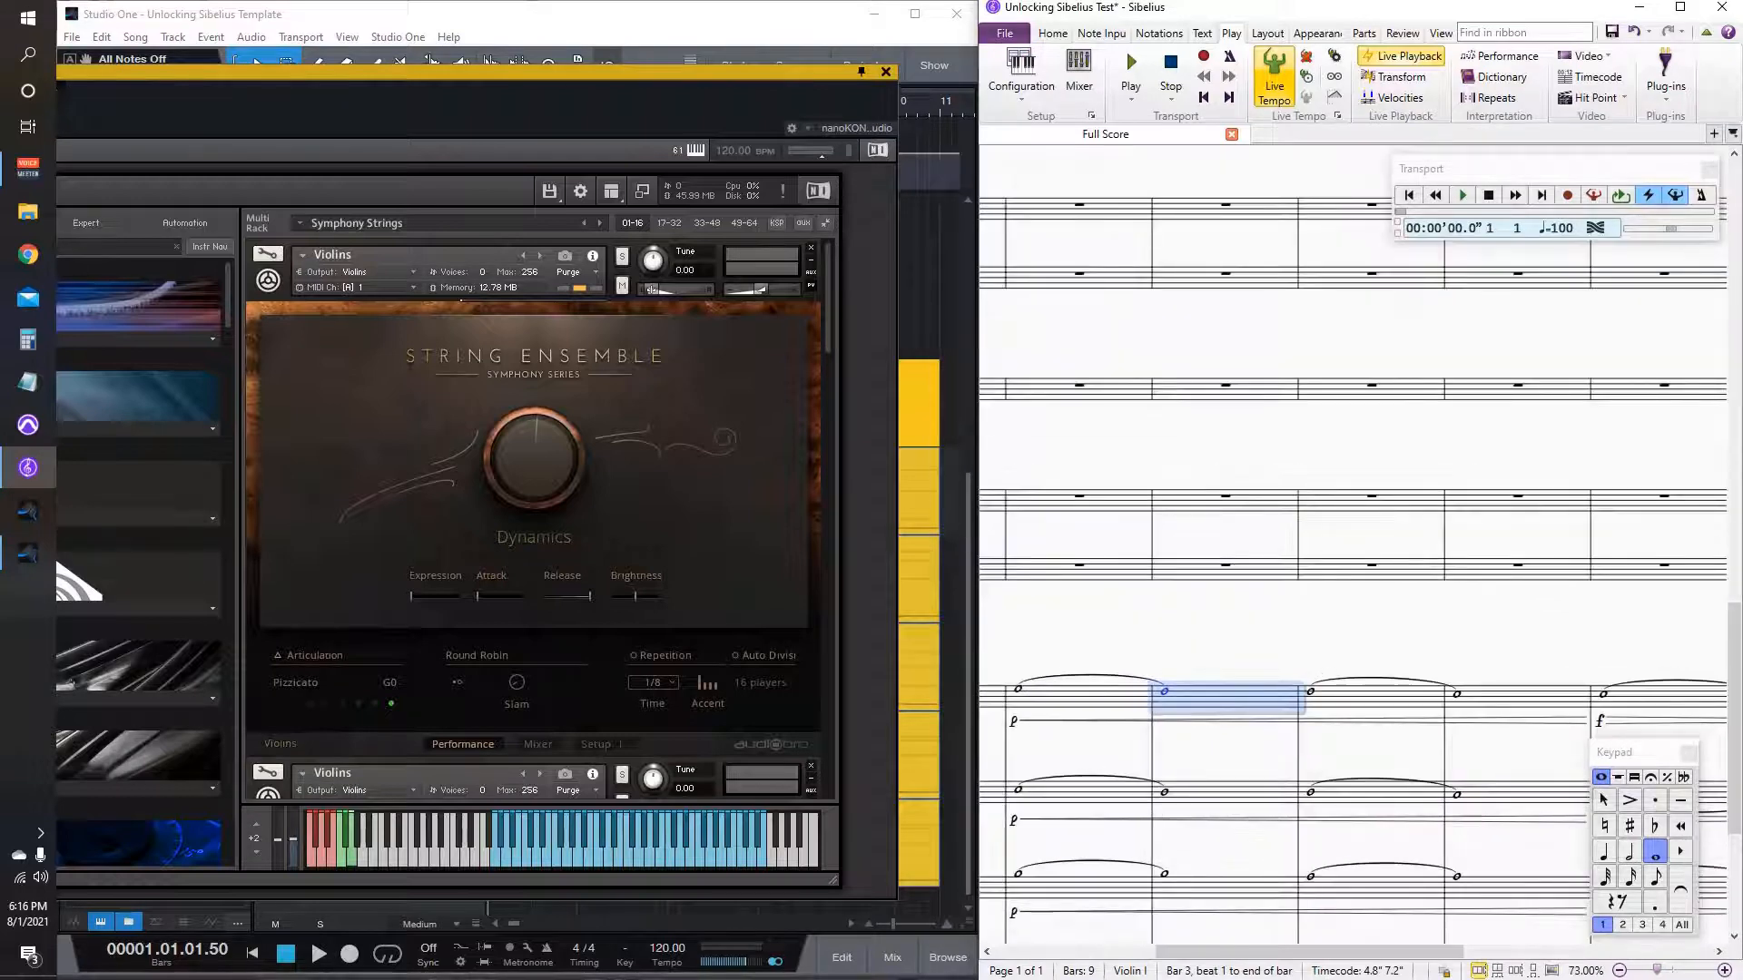
{"action": "left_click", "coordinate": [1374, 703]}
{"action": "left_click", "coordinate": [1373, 678]}
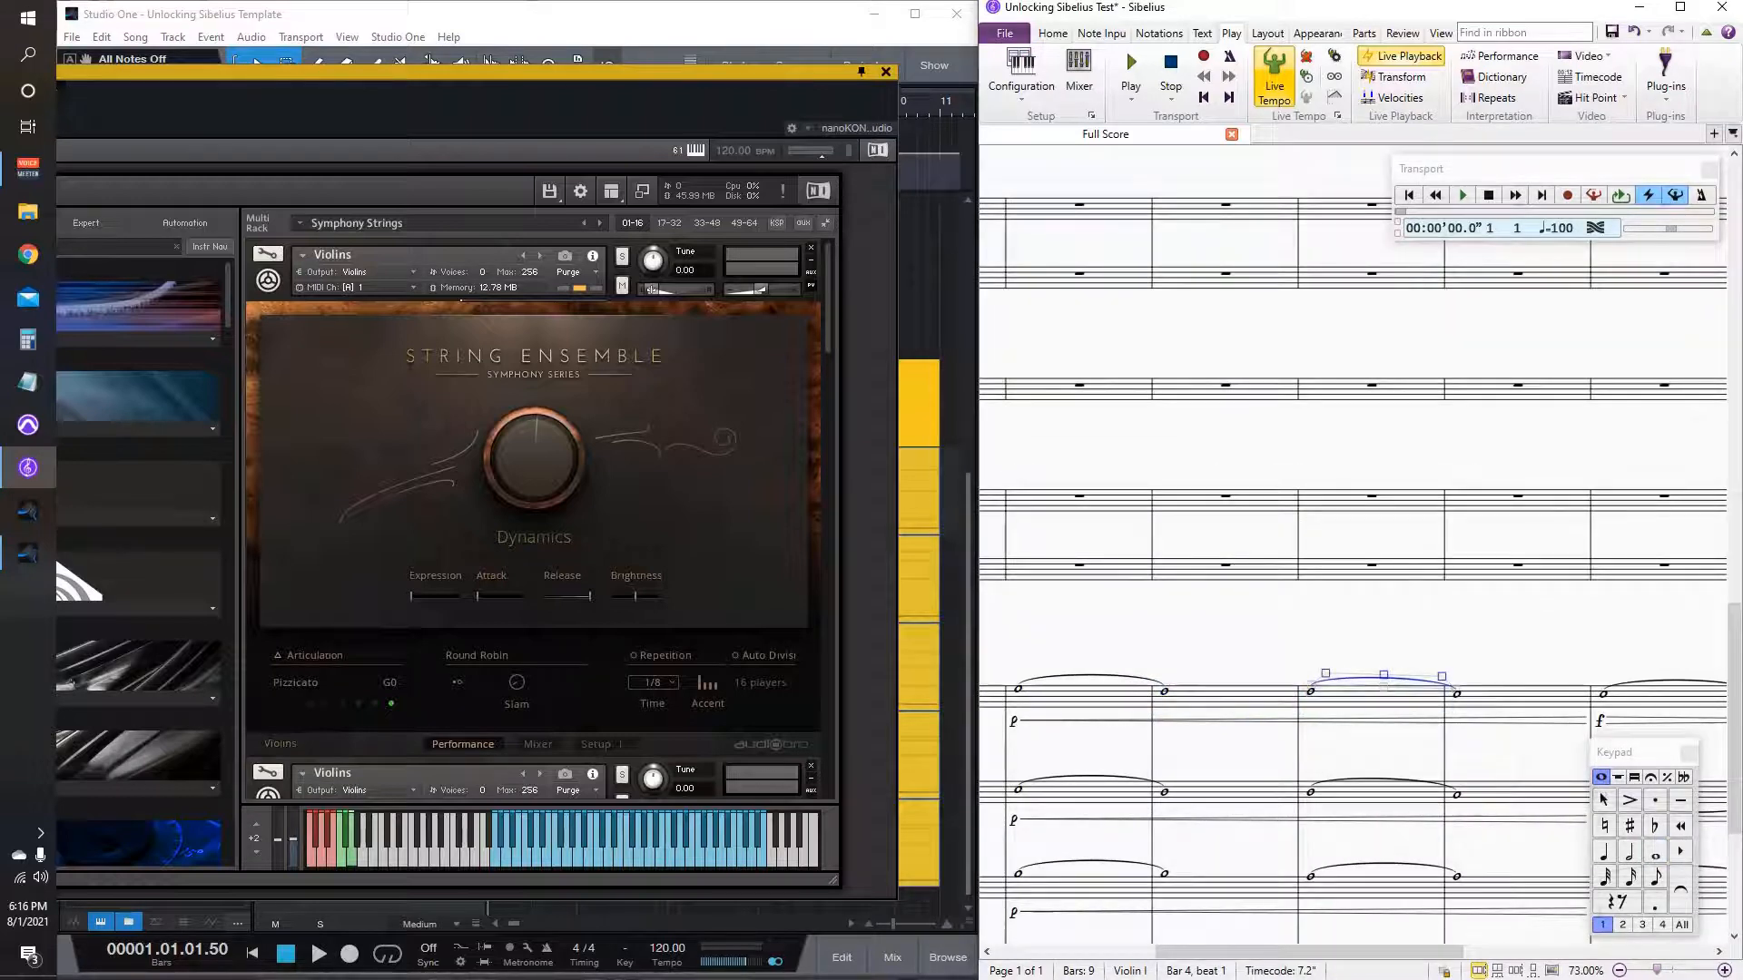
{"action": "key", "text": "Delete"}
Step: Replace the whole note in Violin I bar 4 with four eighth-note Ds
{"action": "key", "text": "3"}
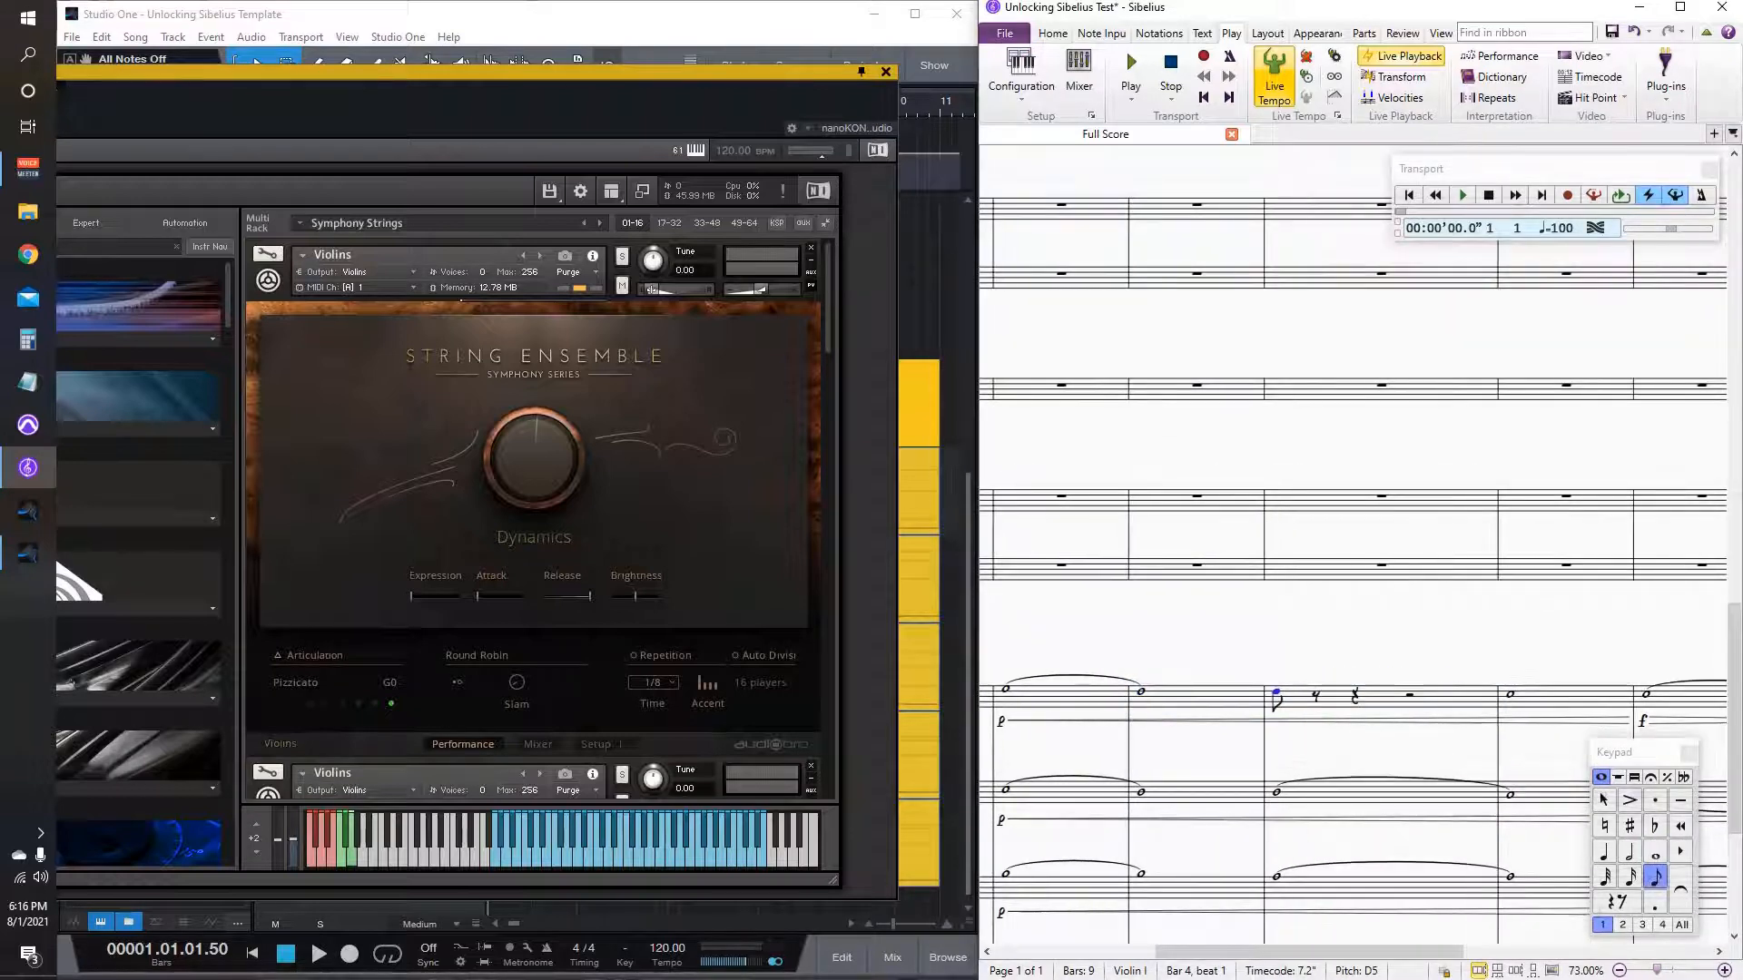
{"action": "key", "text": "n"}
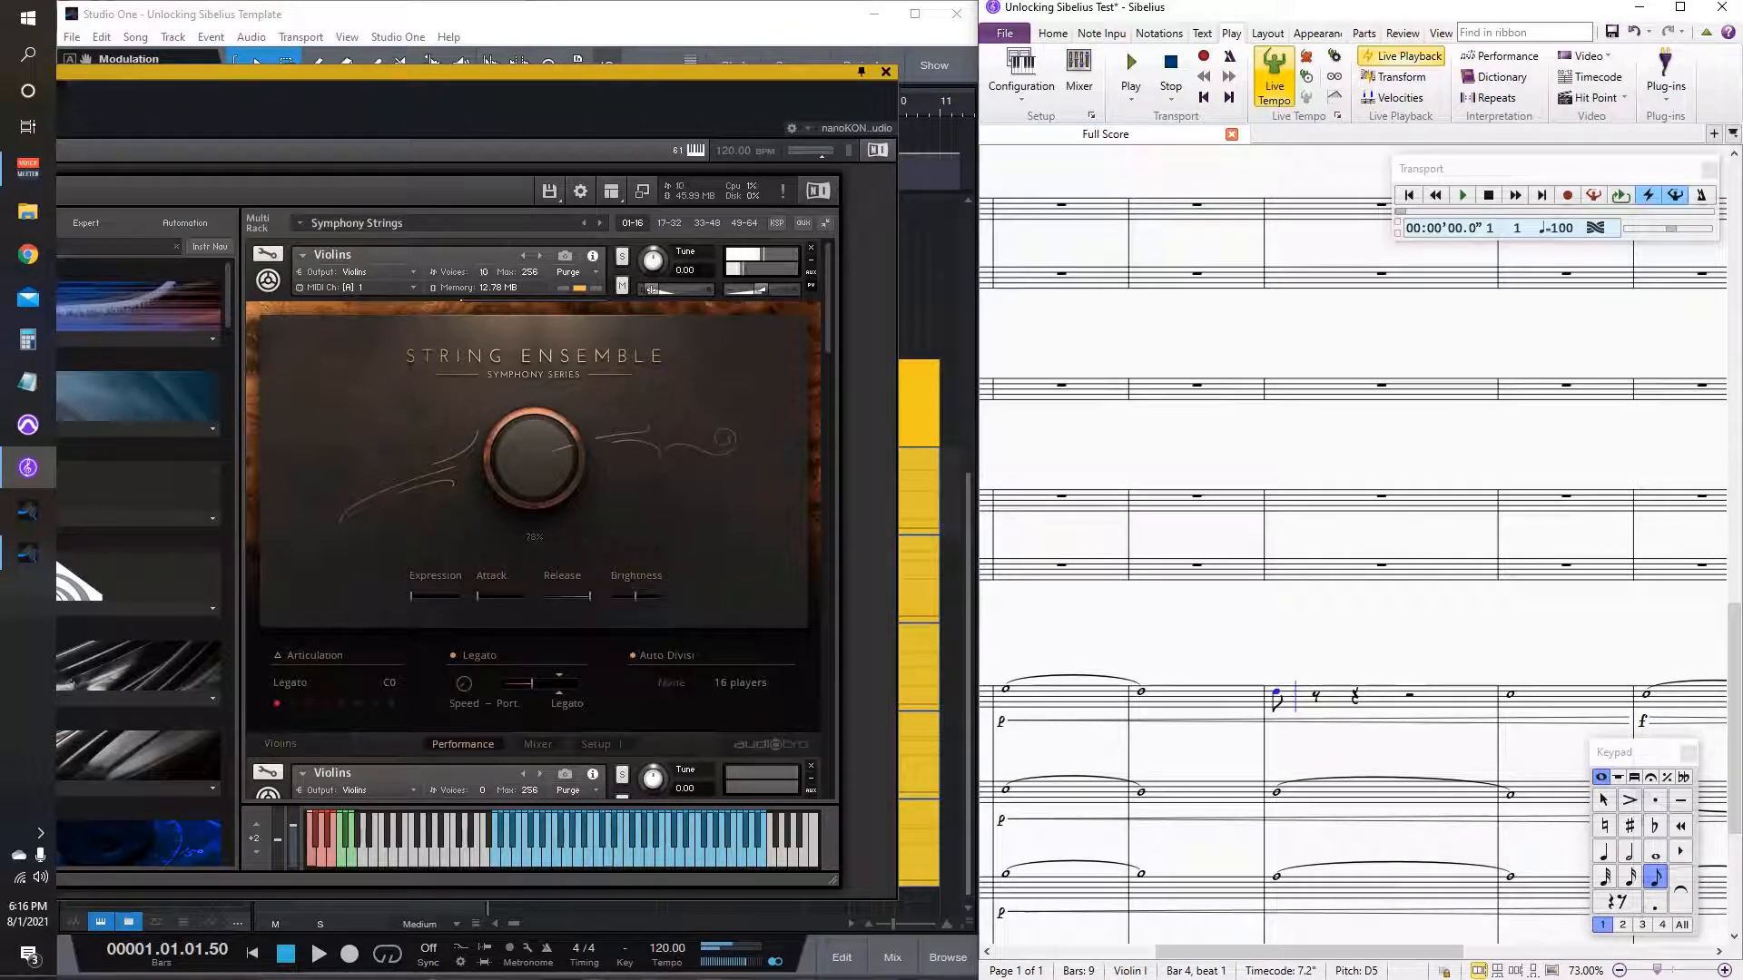
{"action": "key", "text": "d"}
{"action": "key", "text": "d"}
{"action": "key", "text": "d"}
{"action": "key", "text": "Escape"}
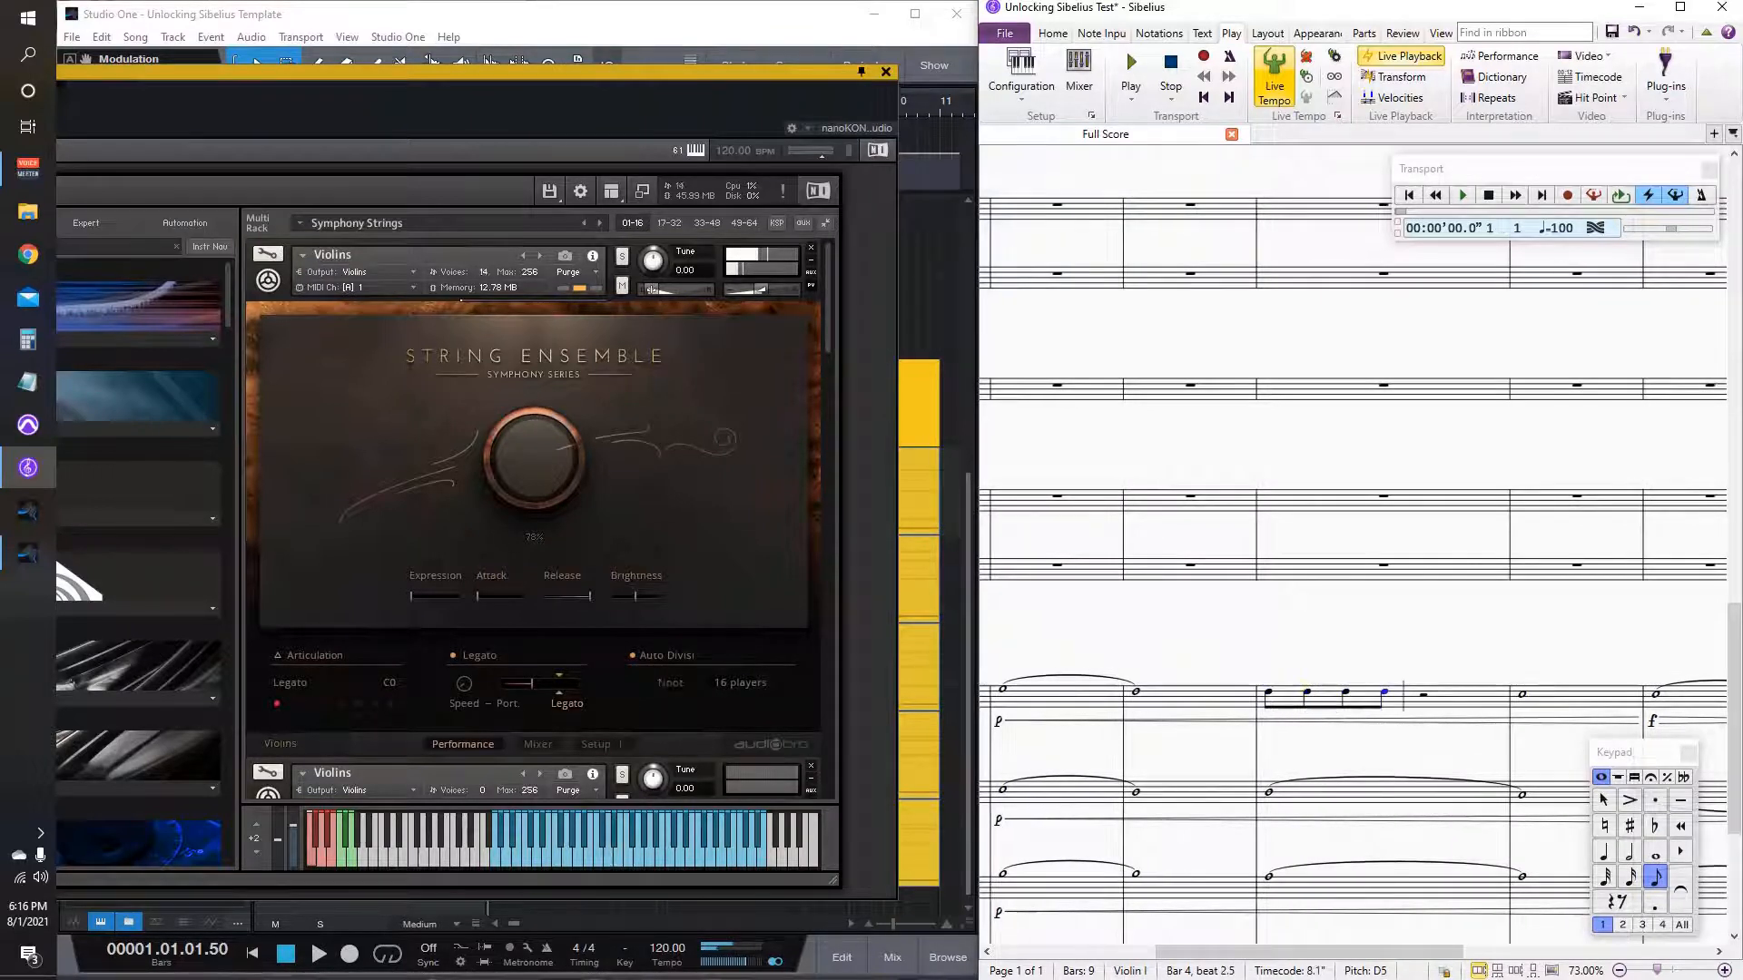
Step: Try staccato articulations on the four eighth notes in Violin I bar 4
{"action": "key", "text": "shift+Left"}
{"action": "key", "text": "shift+Left"}
{"action": "key", "text": "shift+Left"}
{"action": "key", "text": "KP_Multiply"}
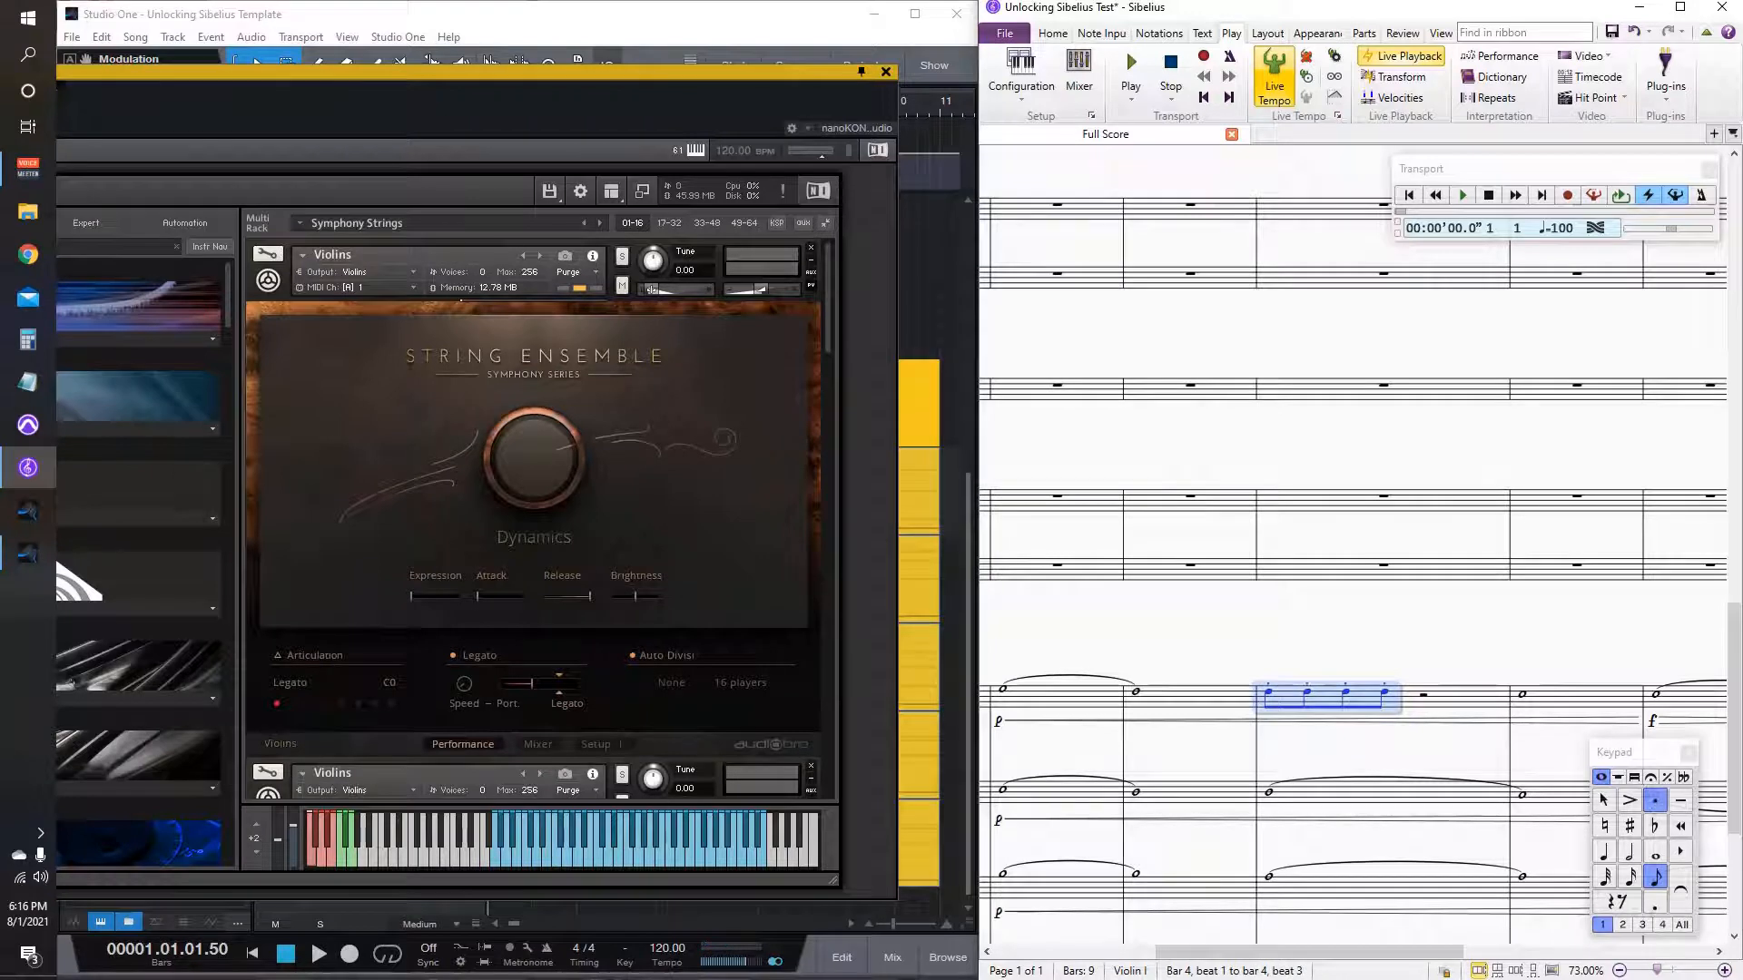
Step: Audition the staccato notes in bar 4 one by one, and undo the staccato articulations
{"action": "key", "text": "Right"}
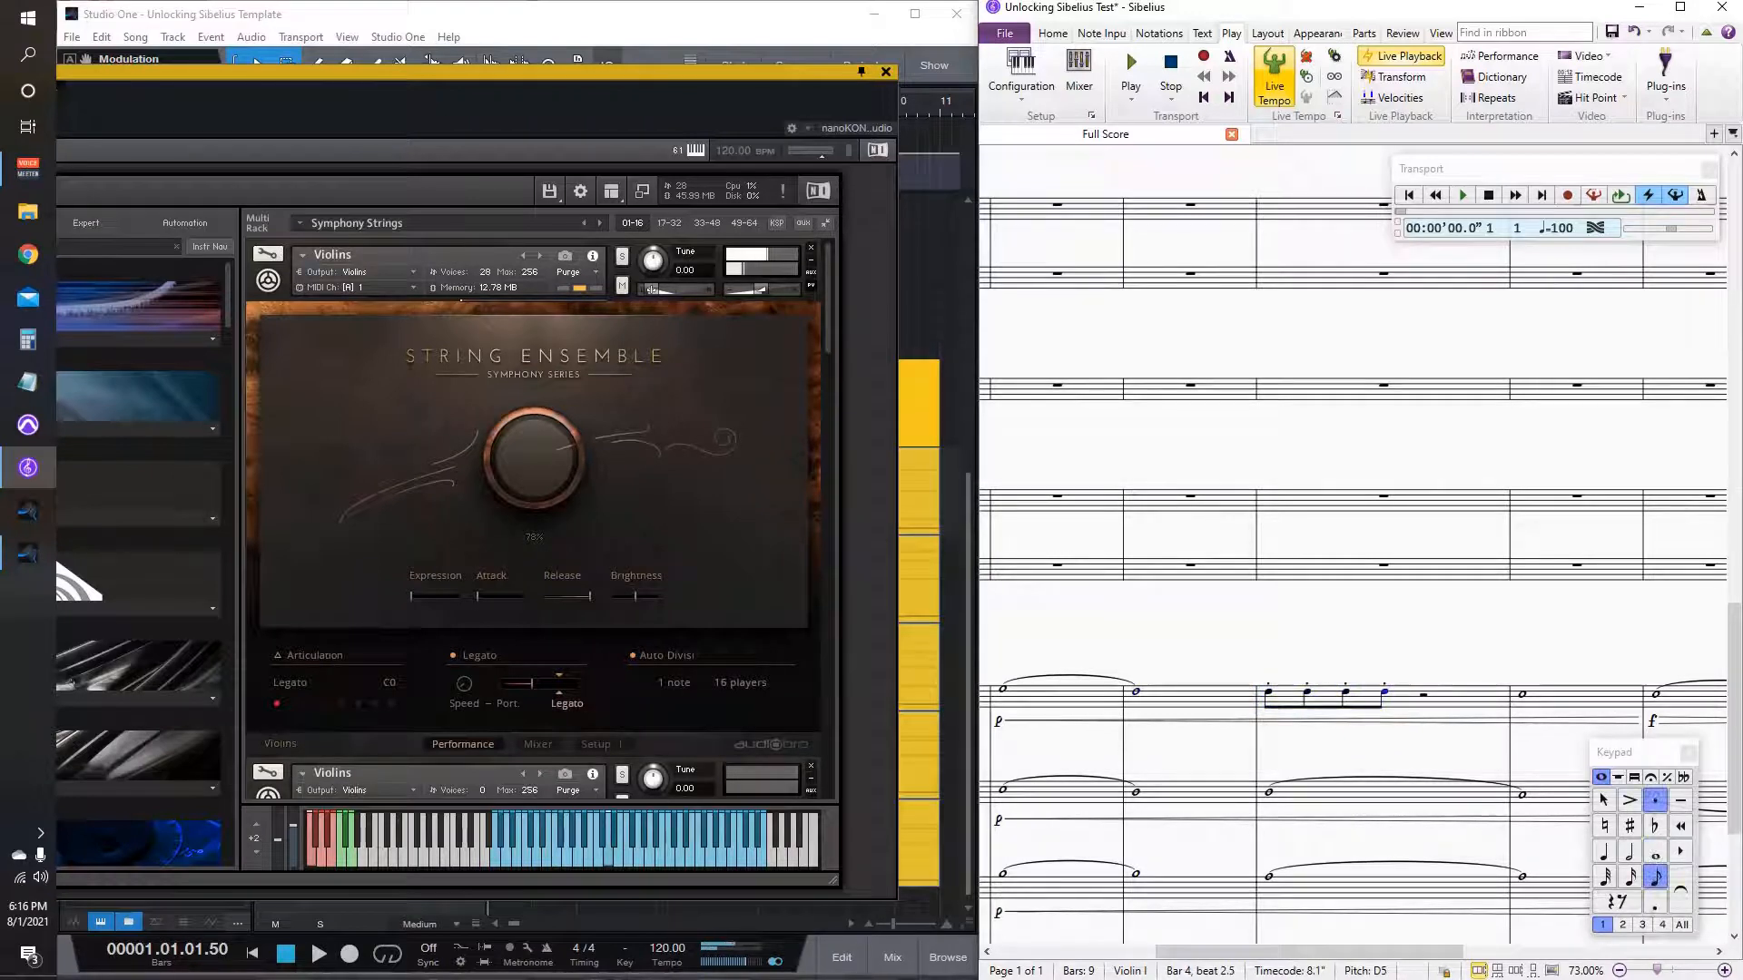
{"action": "key", "text": "Left"}
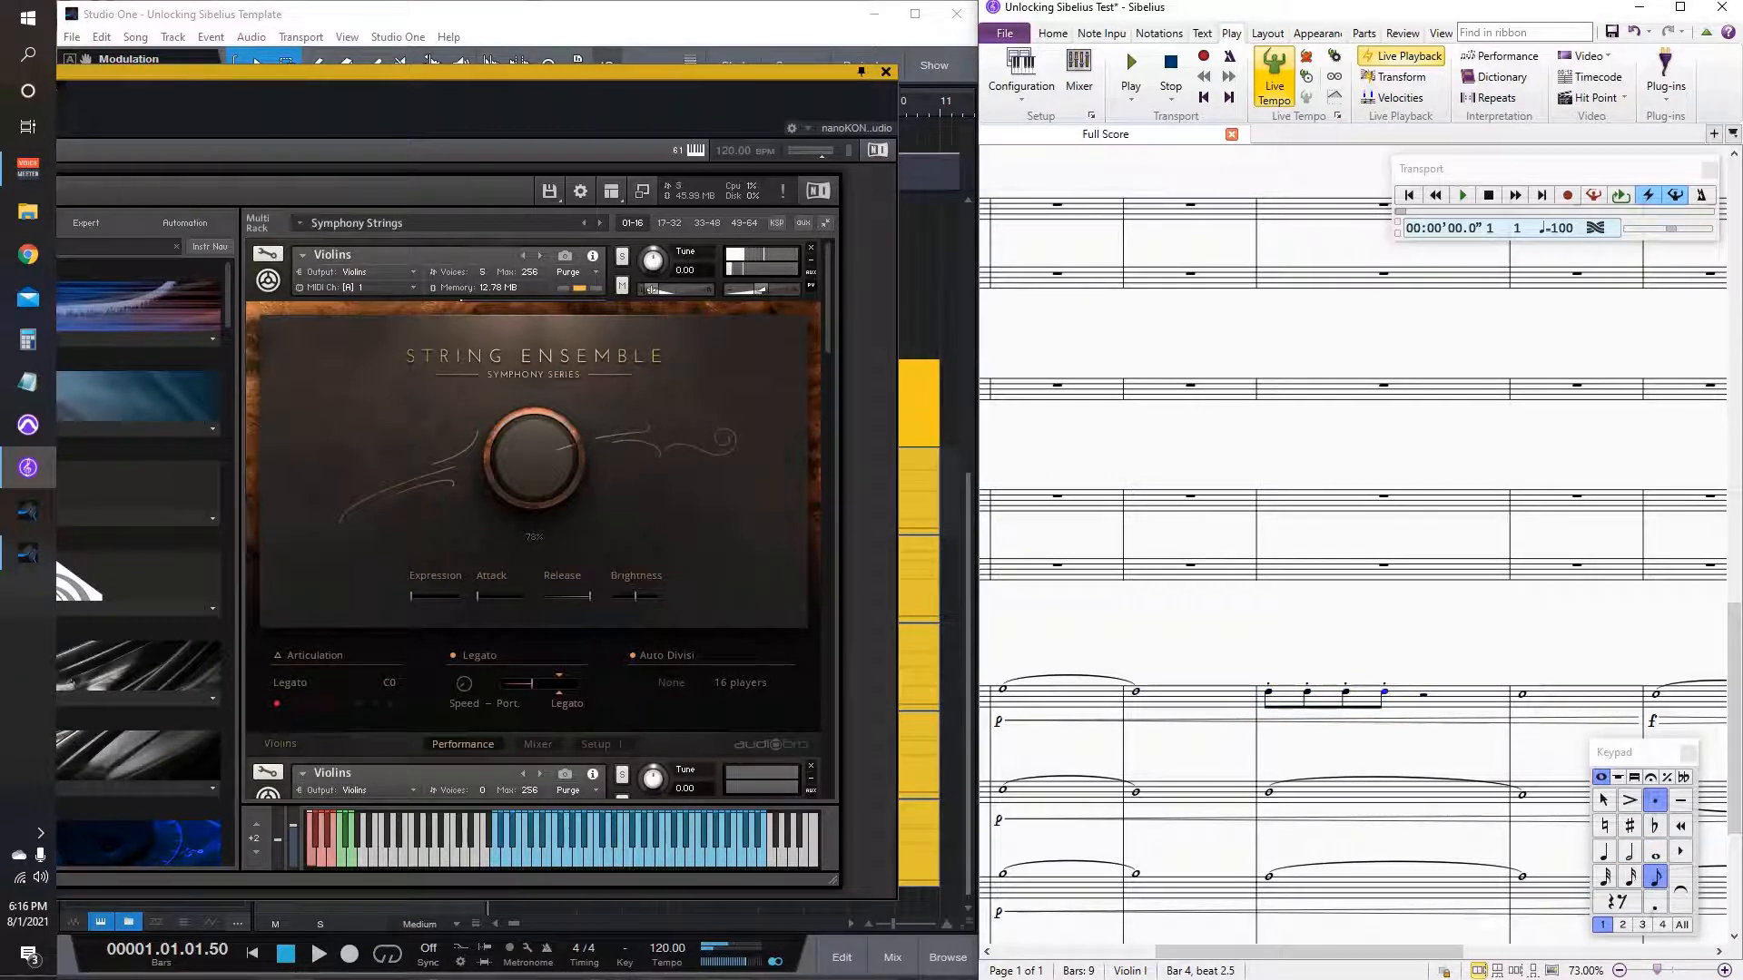
{"action": "key", "text": "Right"}
{"action": "key", "text": "Left"}
{"action": "key", "text": "Left"}
{"action": "key", "text": "Left"}
{"action": "key", "text": "Left"}
{"action": "key", "text": "Left"}
{"action": "key", "text": "ctrl+z"}
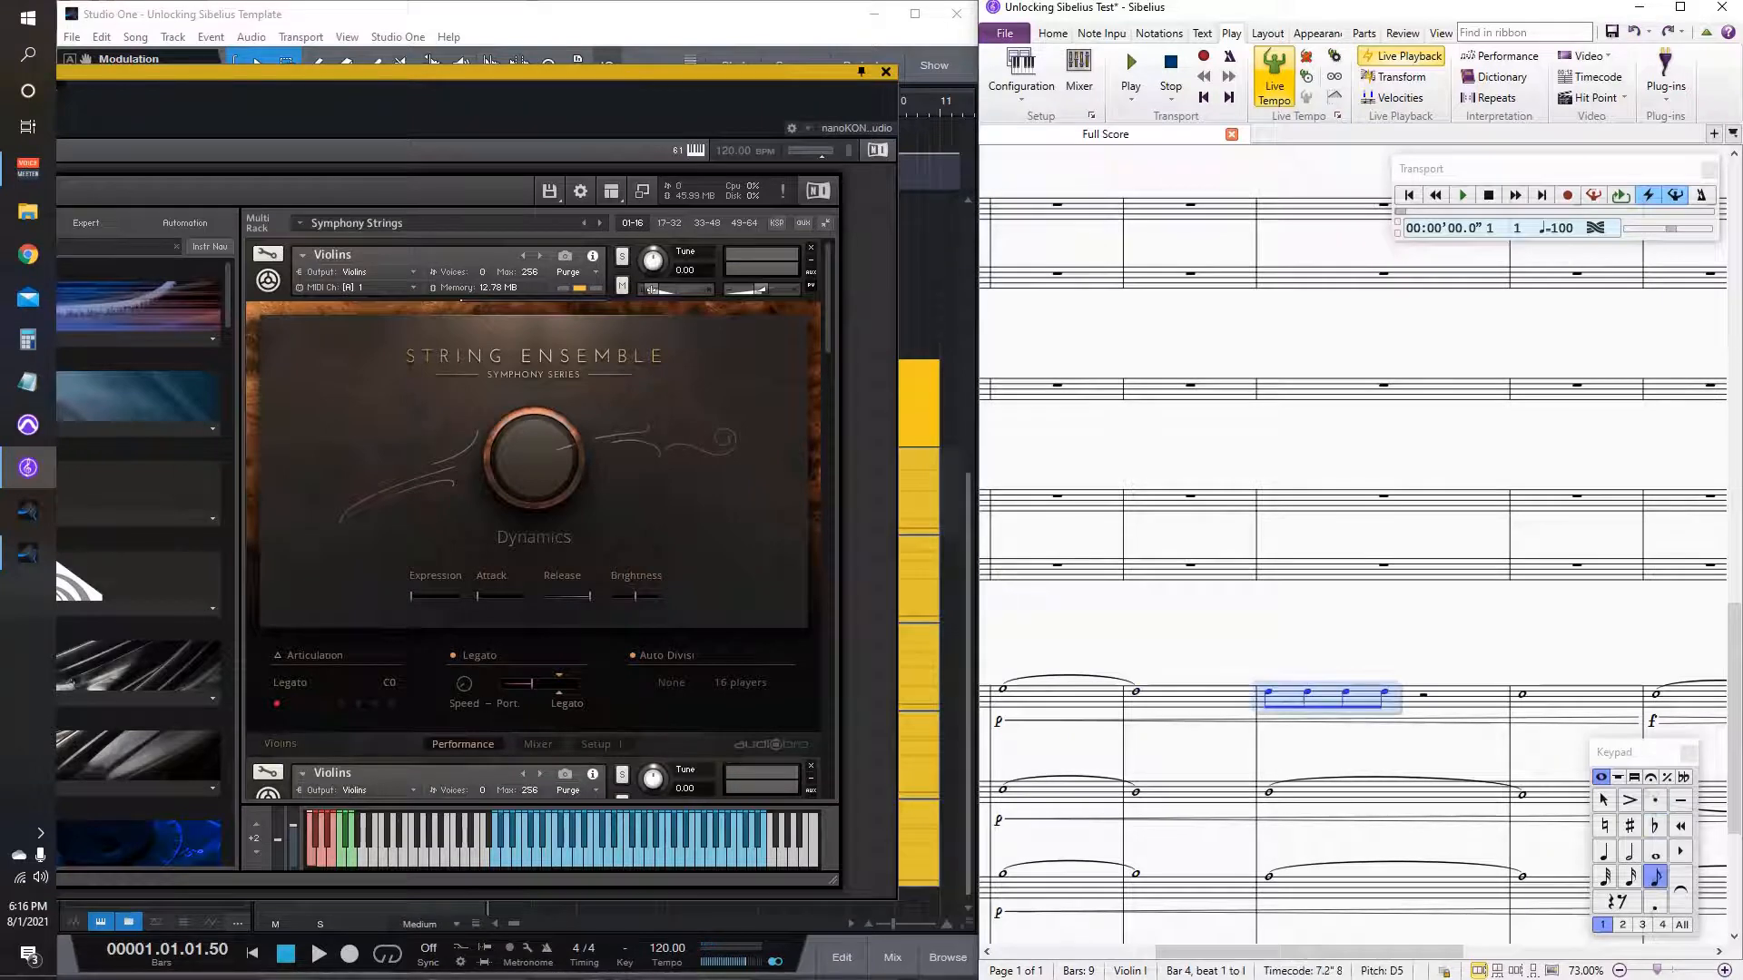
Step: Add a "pizz." technique marking above the first eighth note in Violin I bar 4
{"action": "key", "text": "ctrl+t"}
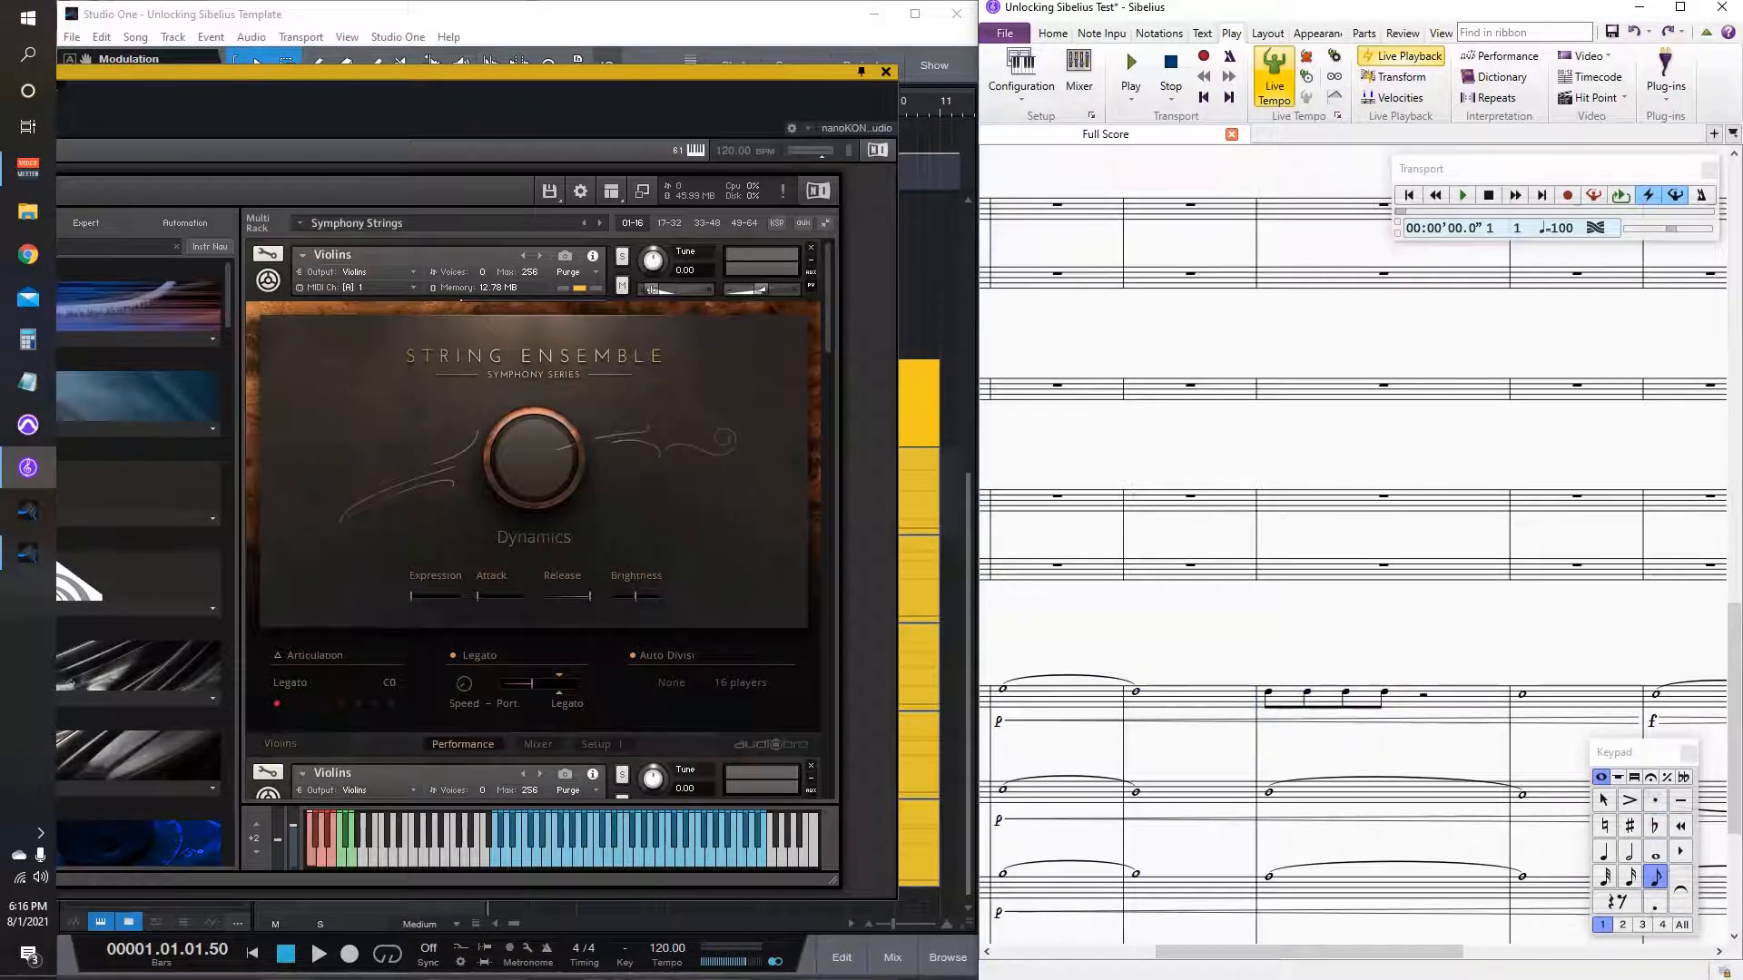
{"action": "right_click", "coordinate": [1270, 425]}
{"action": "left_click", "coordinate": [1271, 180]}
{"action": "key", "text": "Escape"}
{"action": "key", "text": "Escape"}
{"action": "scroll", "coordinate": [1352, 544], "scroll_direction": "right", "scroll_amount": 1}
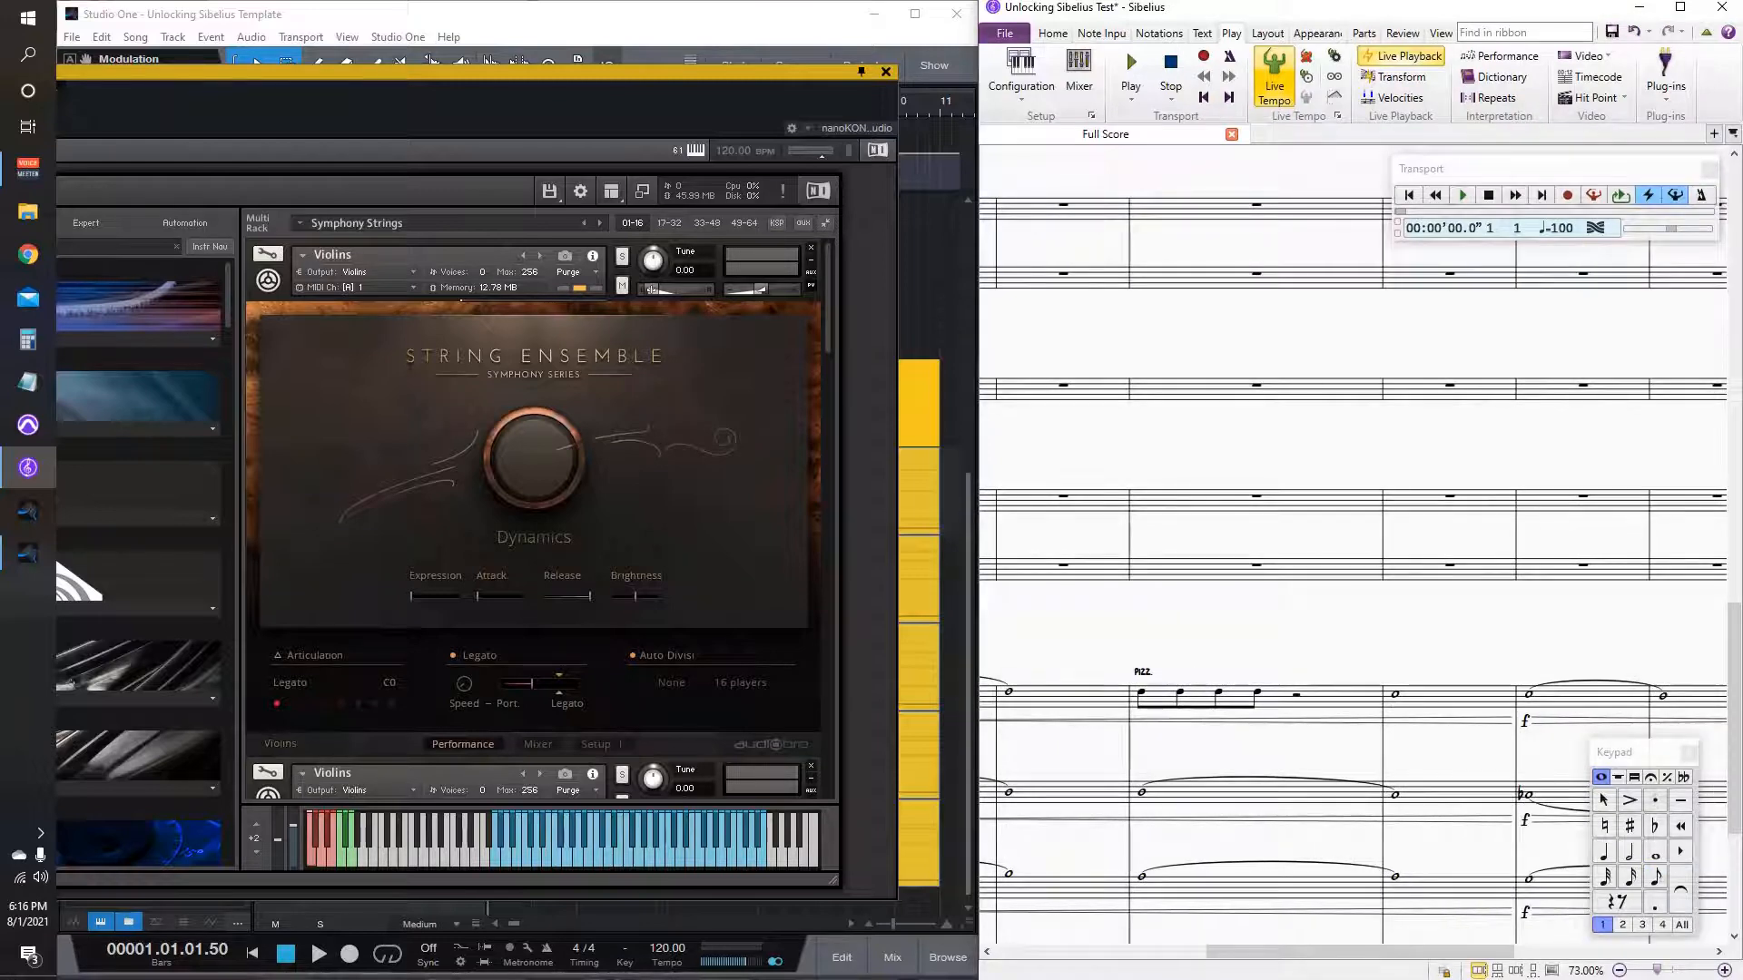
Step: Add an "arco" technique marking above Violin I bar 5
{"action": "left_click", "coordinate": [1456, 698]}
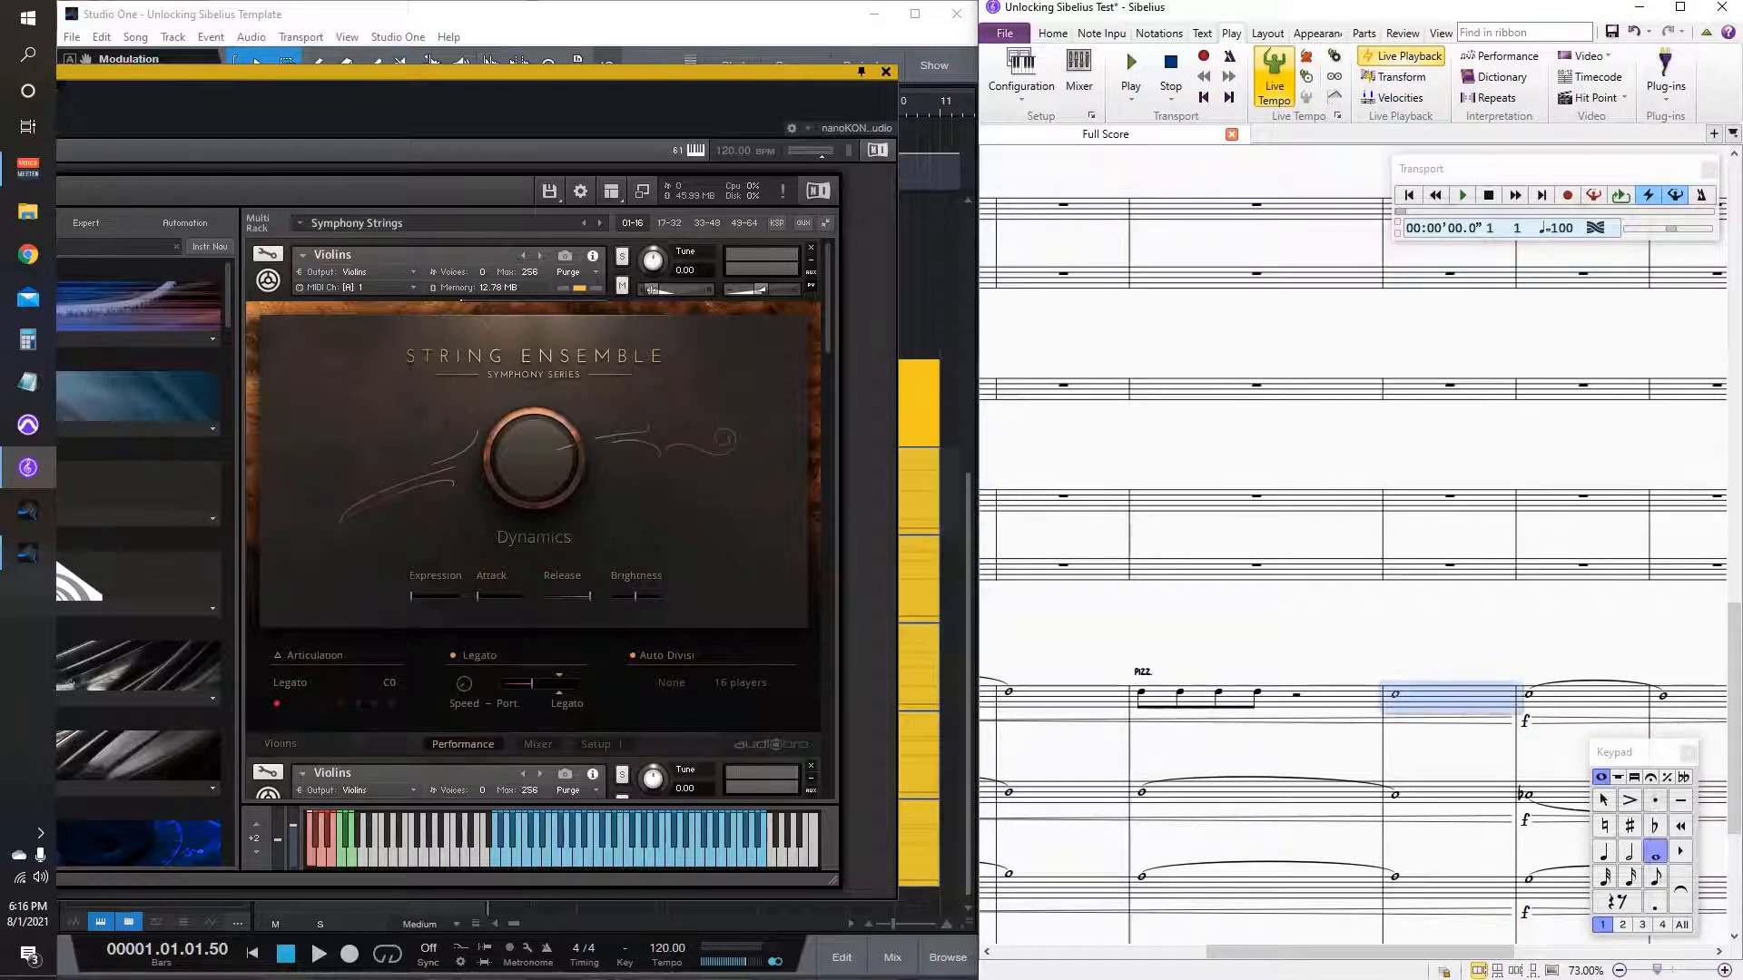
{"action": "key", "text": "ctrl+t"}
{"action": "right_click", "coordinate": [1452, 669]}
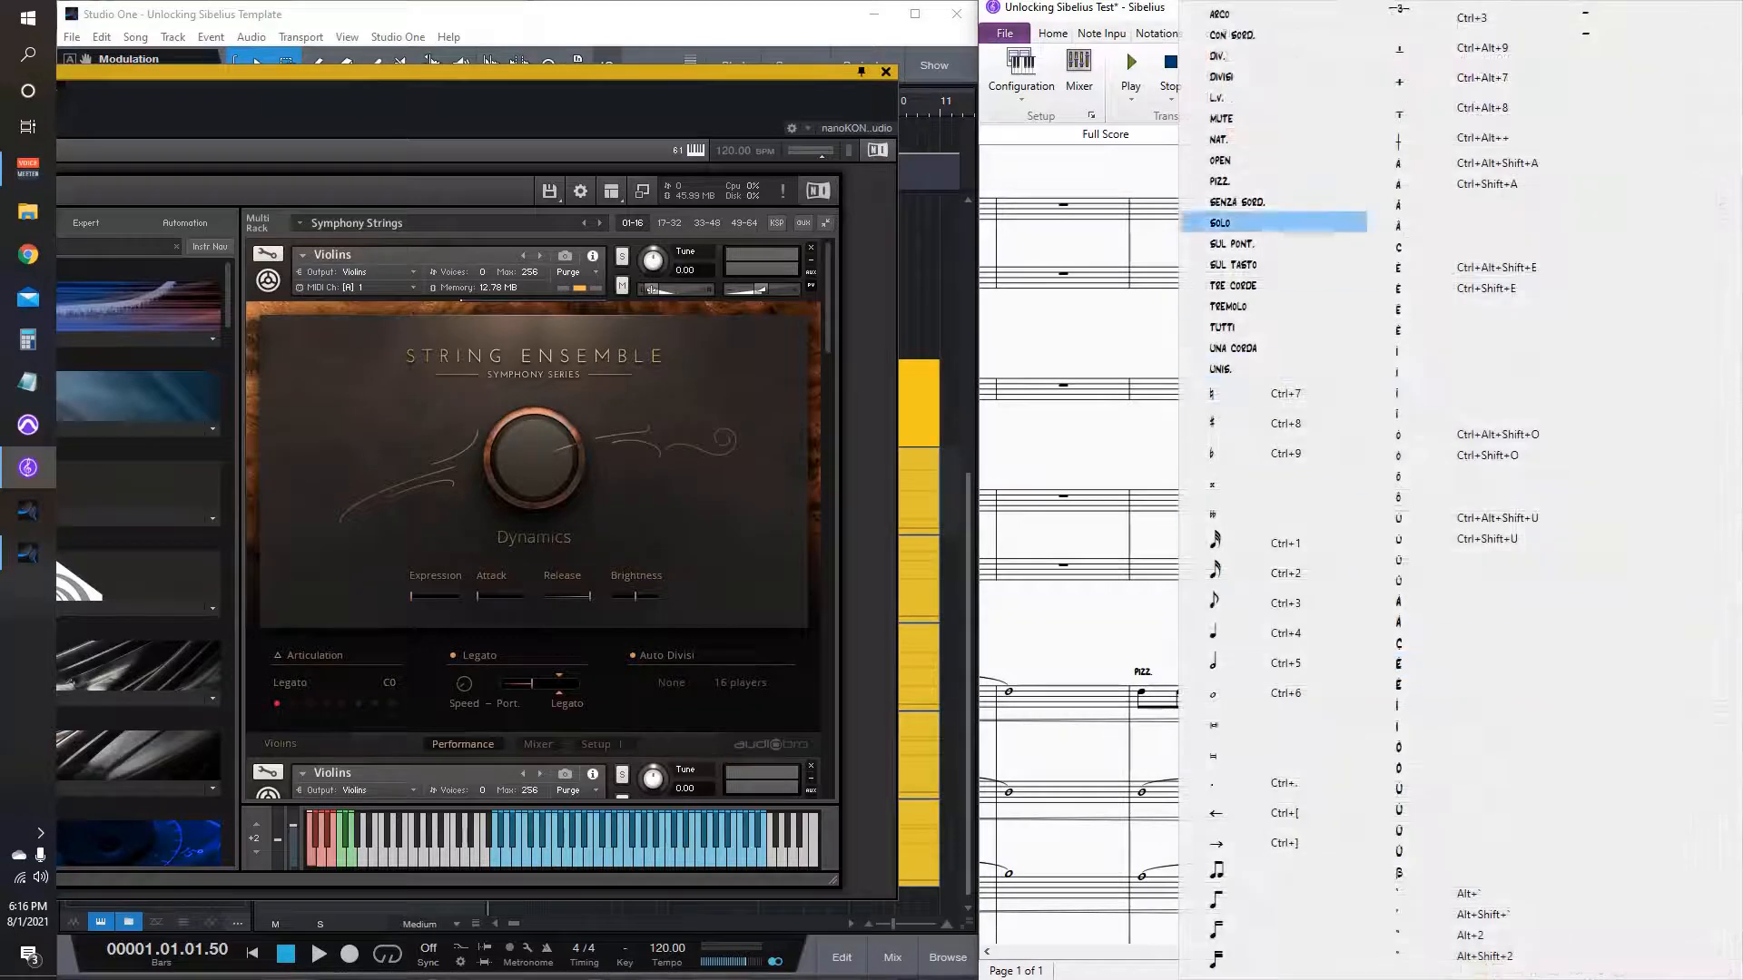
{"action": "key", "text": "Return"}
{"action": "key", "text": "Escape"}
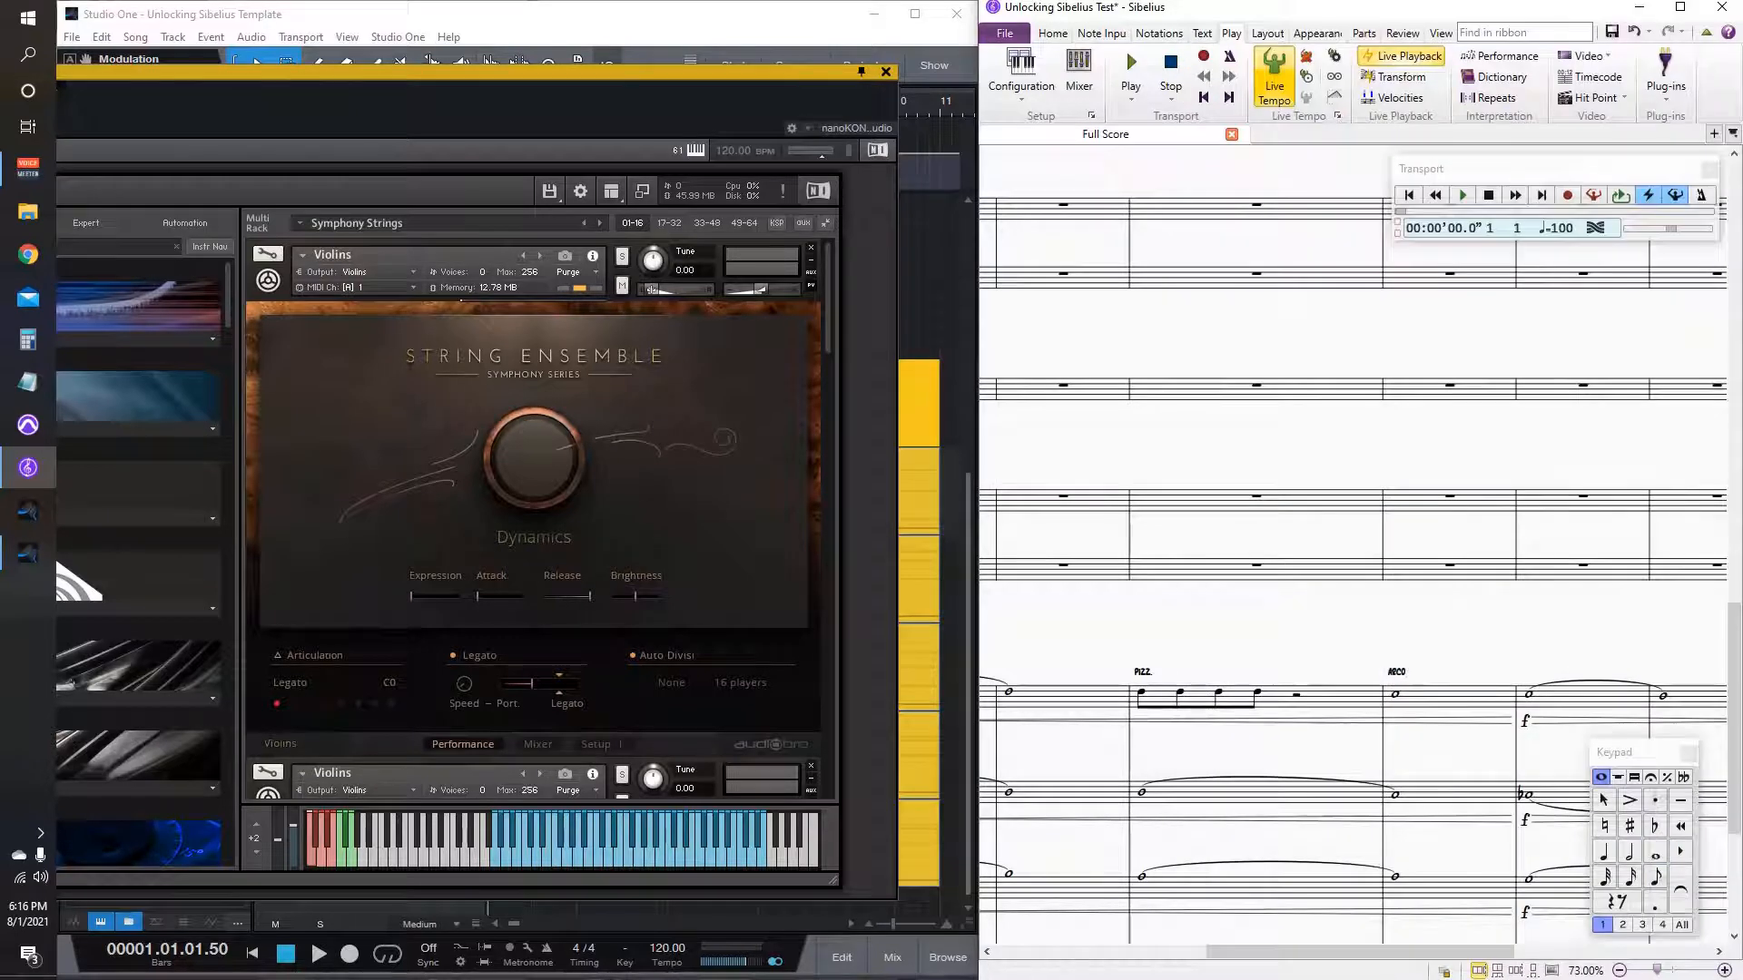
Step: Add a three-stroke tremolo to the final Violin I note in bar 9
{"action": "scroll", "coordinate": [1353, 544], "scroll_direction": "right", "scroll_amount": 5}
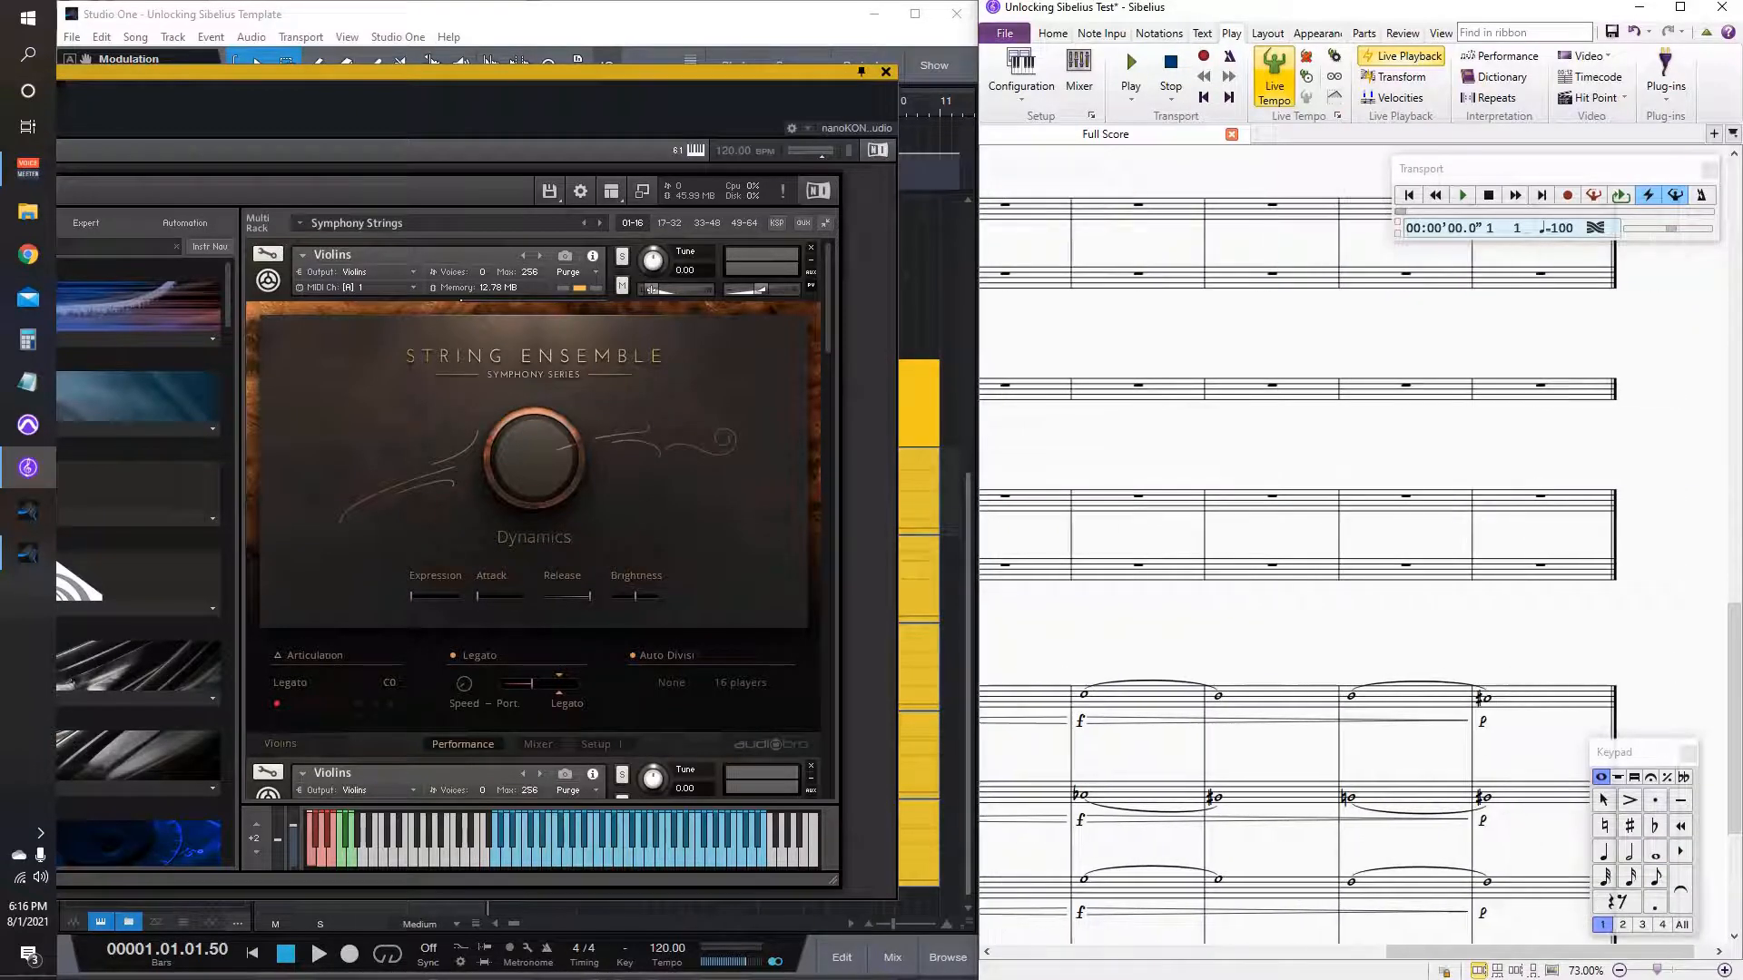
{"action": "left_click", "coordinate": [1487, 698]}
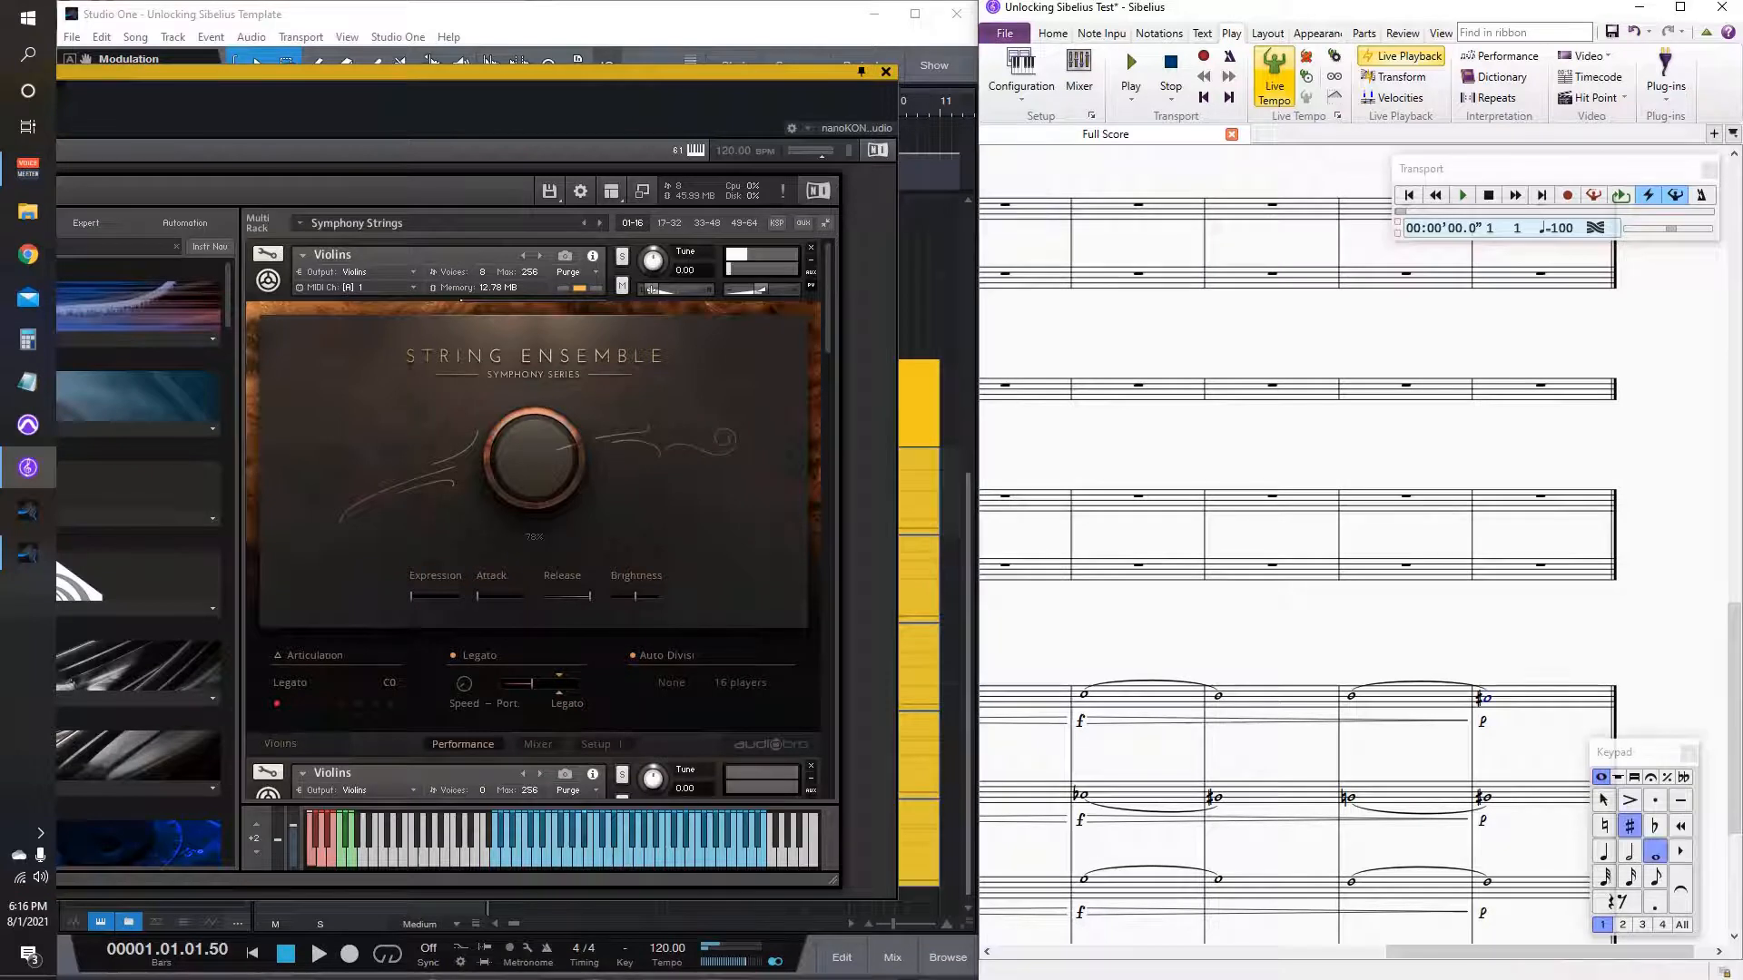
{"action": "key", "text": "F9"}
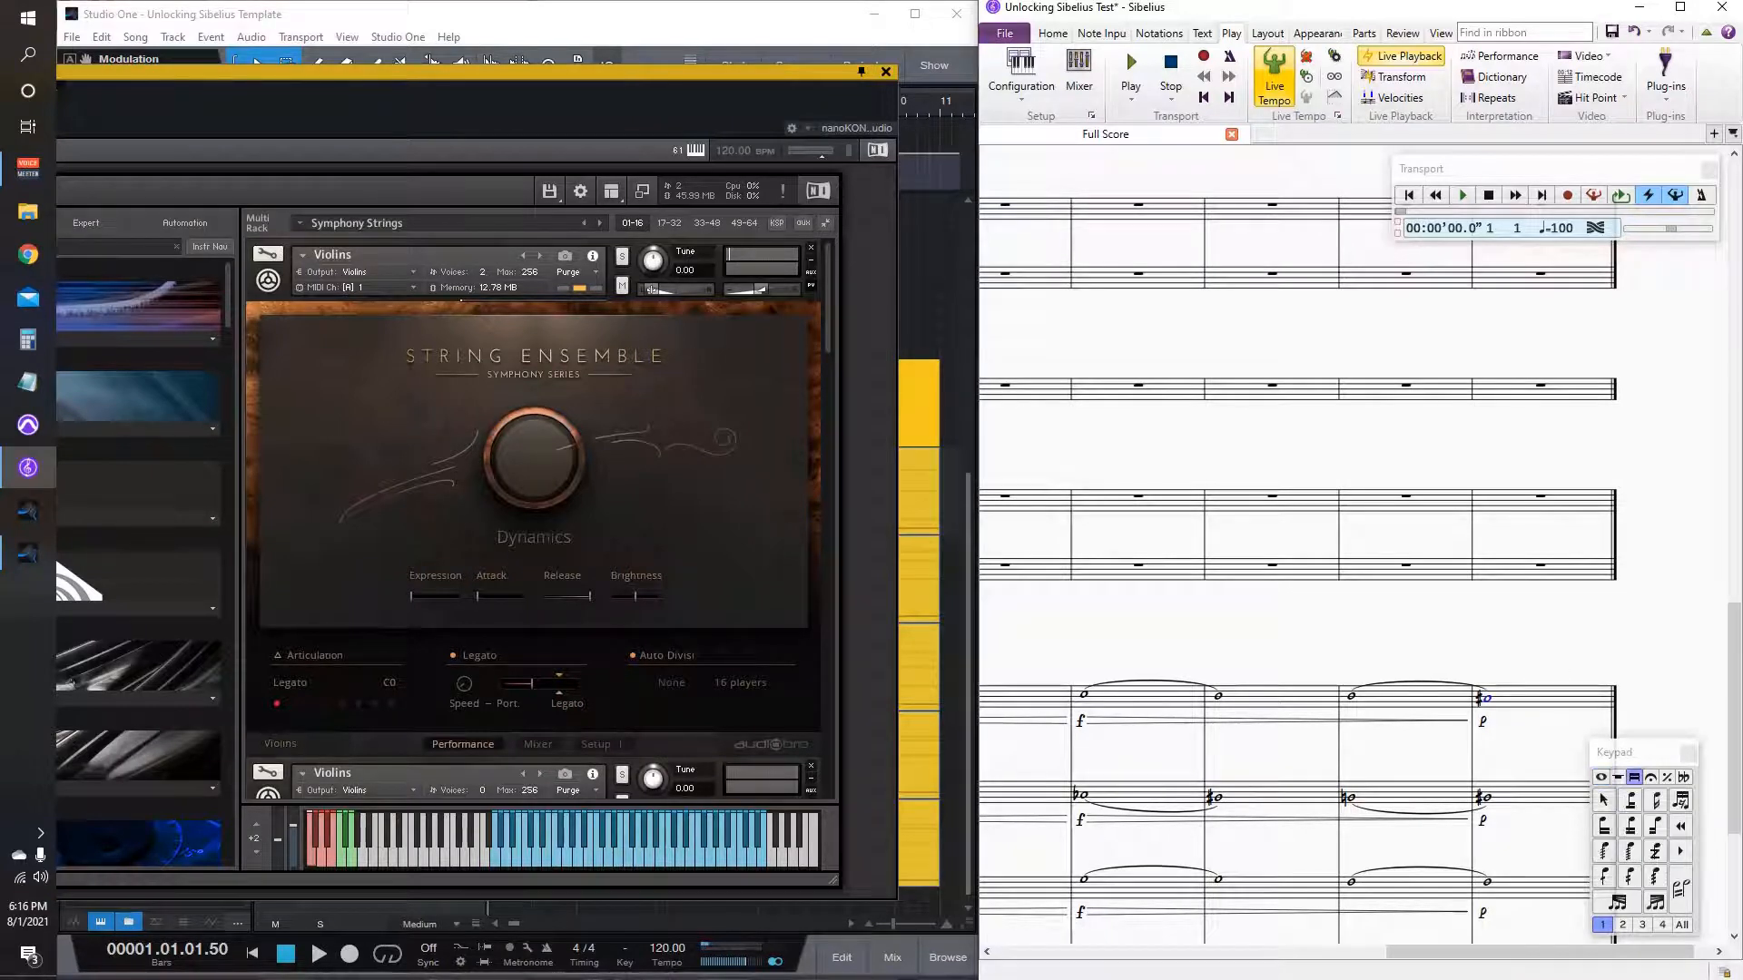
{"action": "key", "text": "3"}
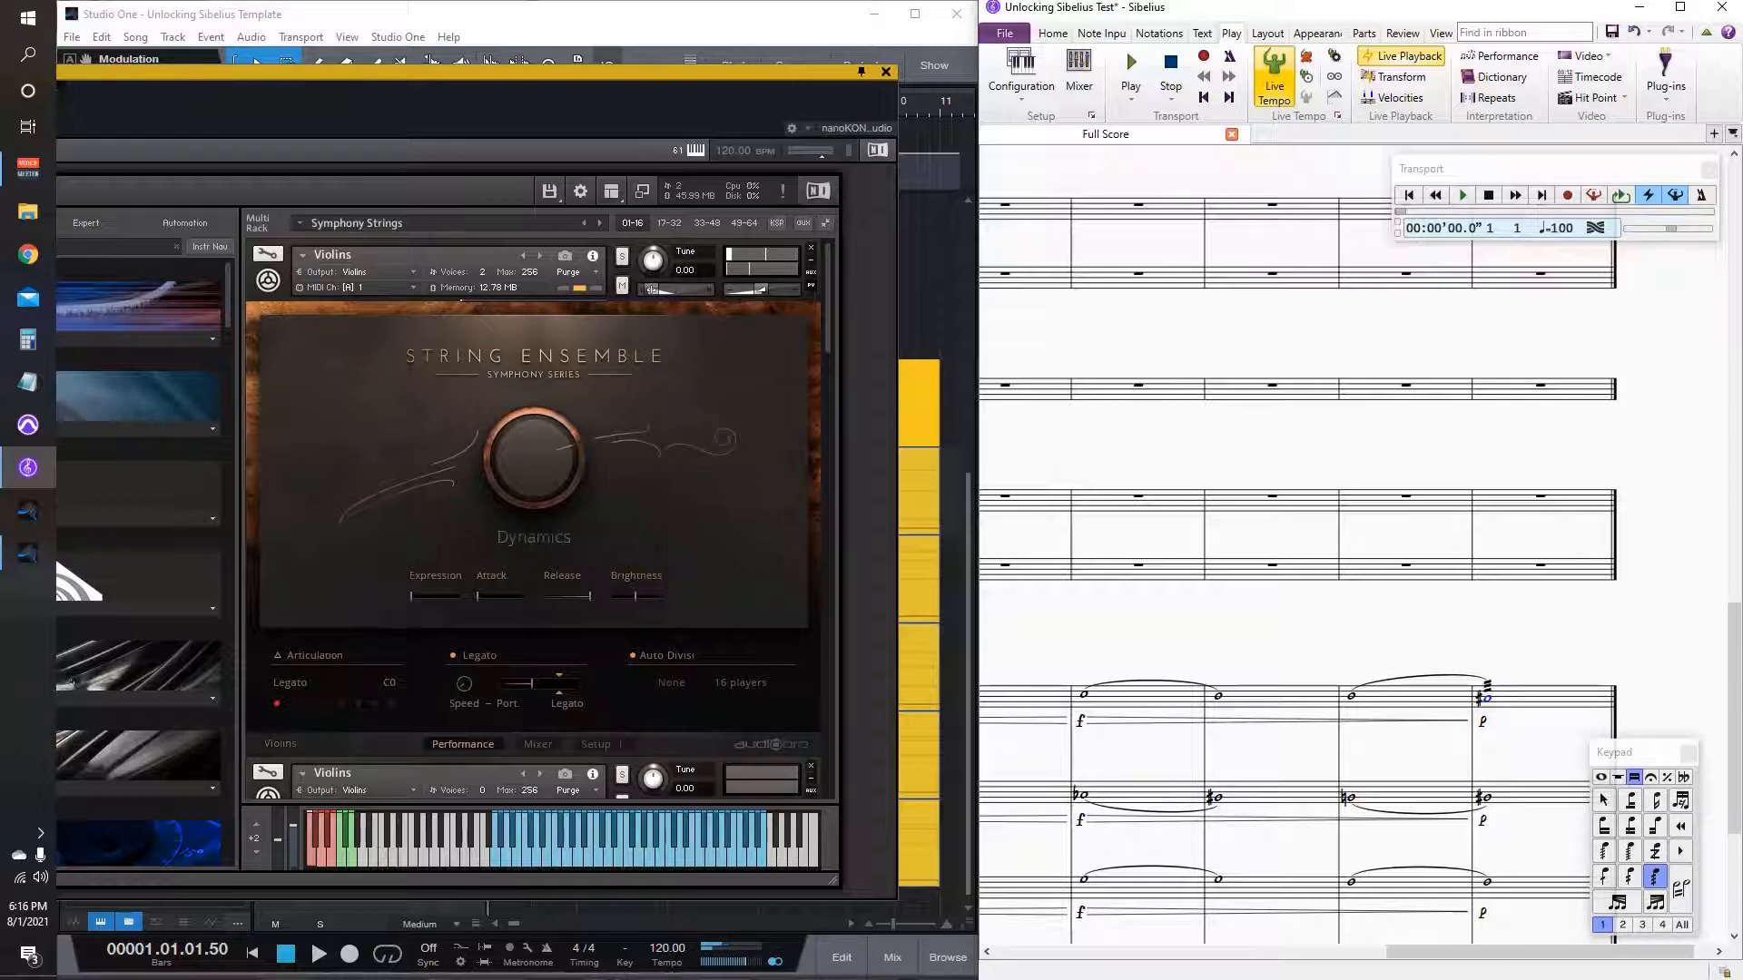
Step: Return the score to its start, close the Studio One instrument window, and delete the recorded string parts
{"action": "scroll", "coordinate": [1353, 545], "scroll_direction": "left", "scroll_amount": 10}
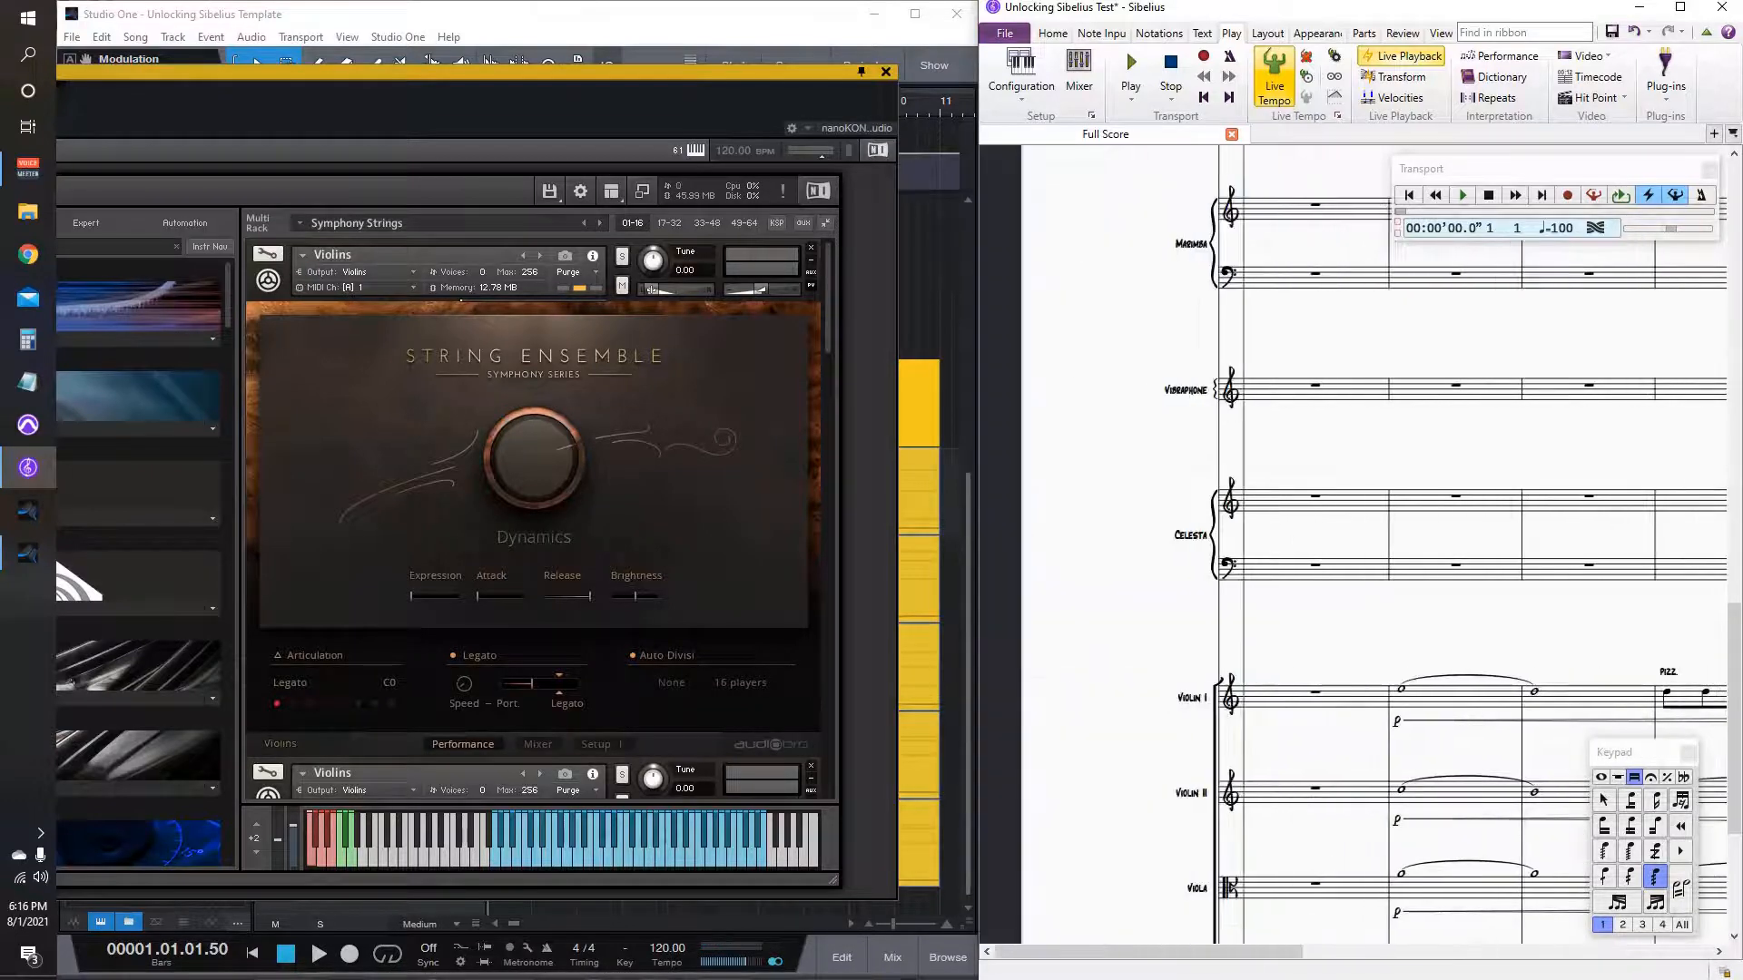
{"action": "left_click", "coordinate": [885, 72]}
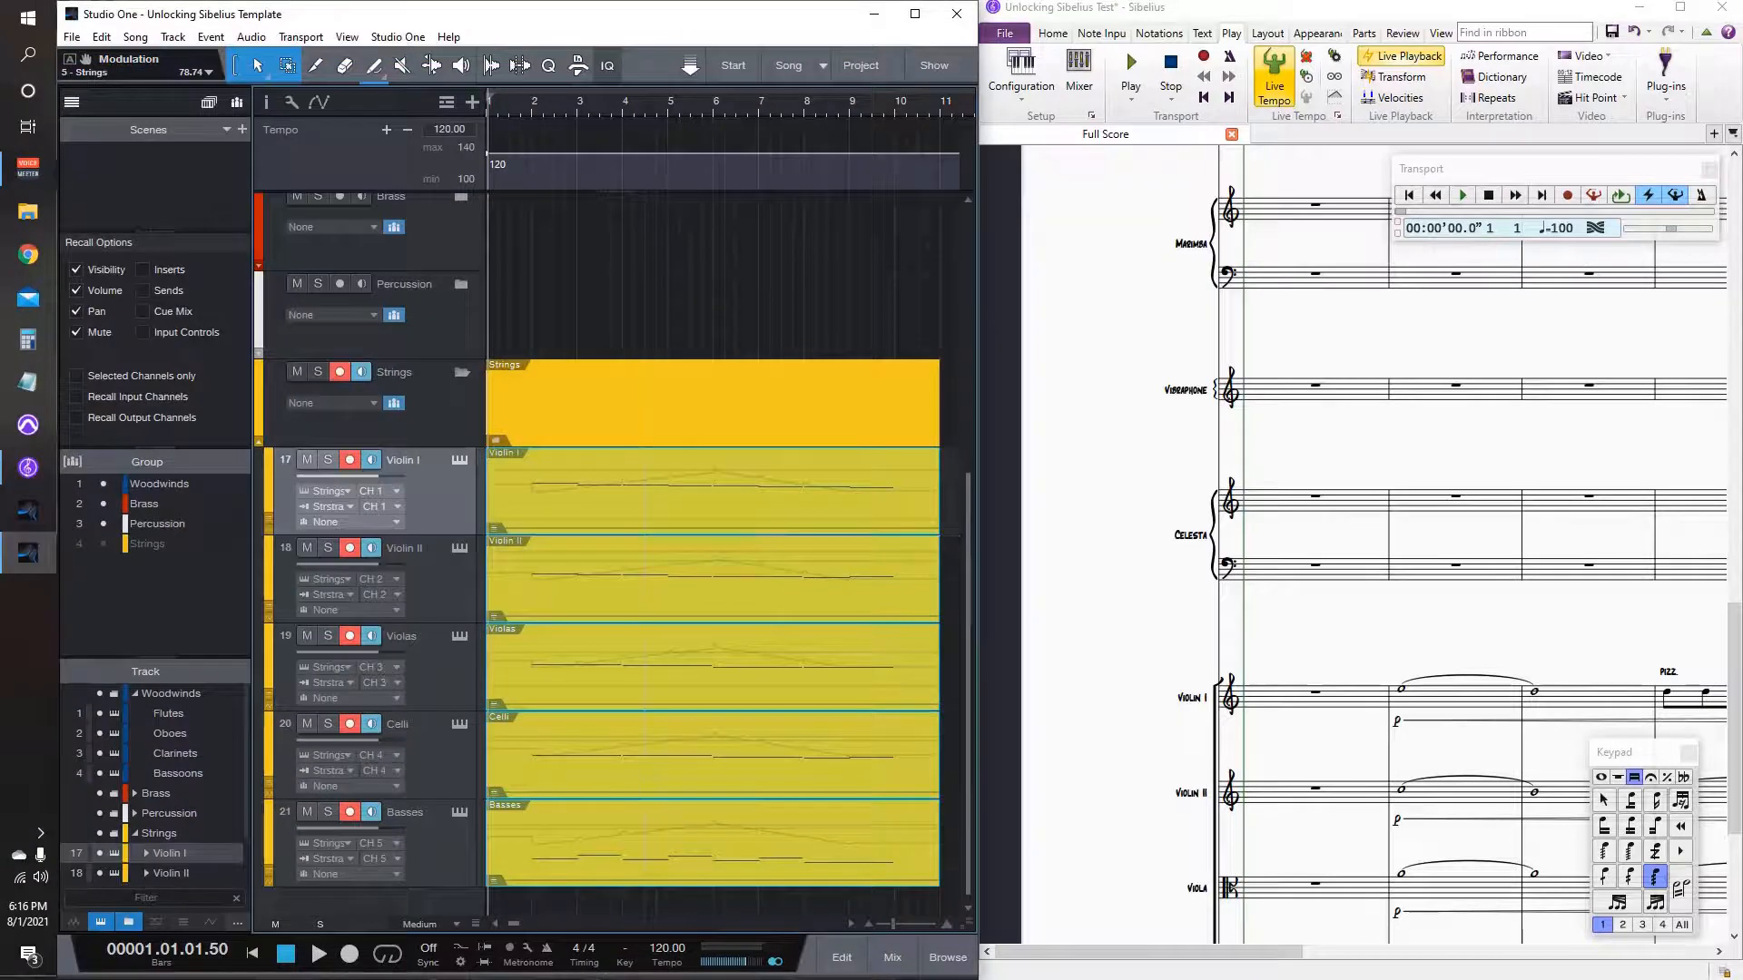
{"action": "key", "text": "Delete"}
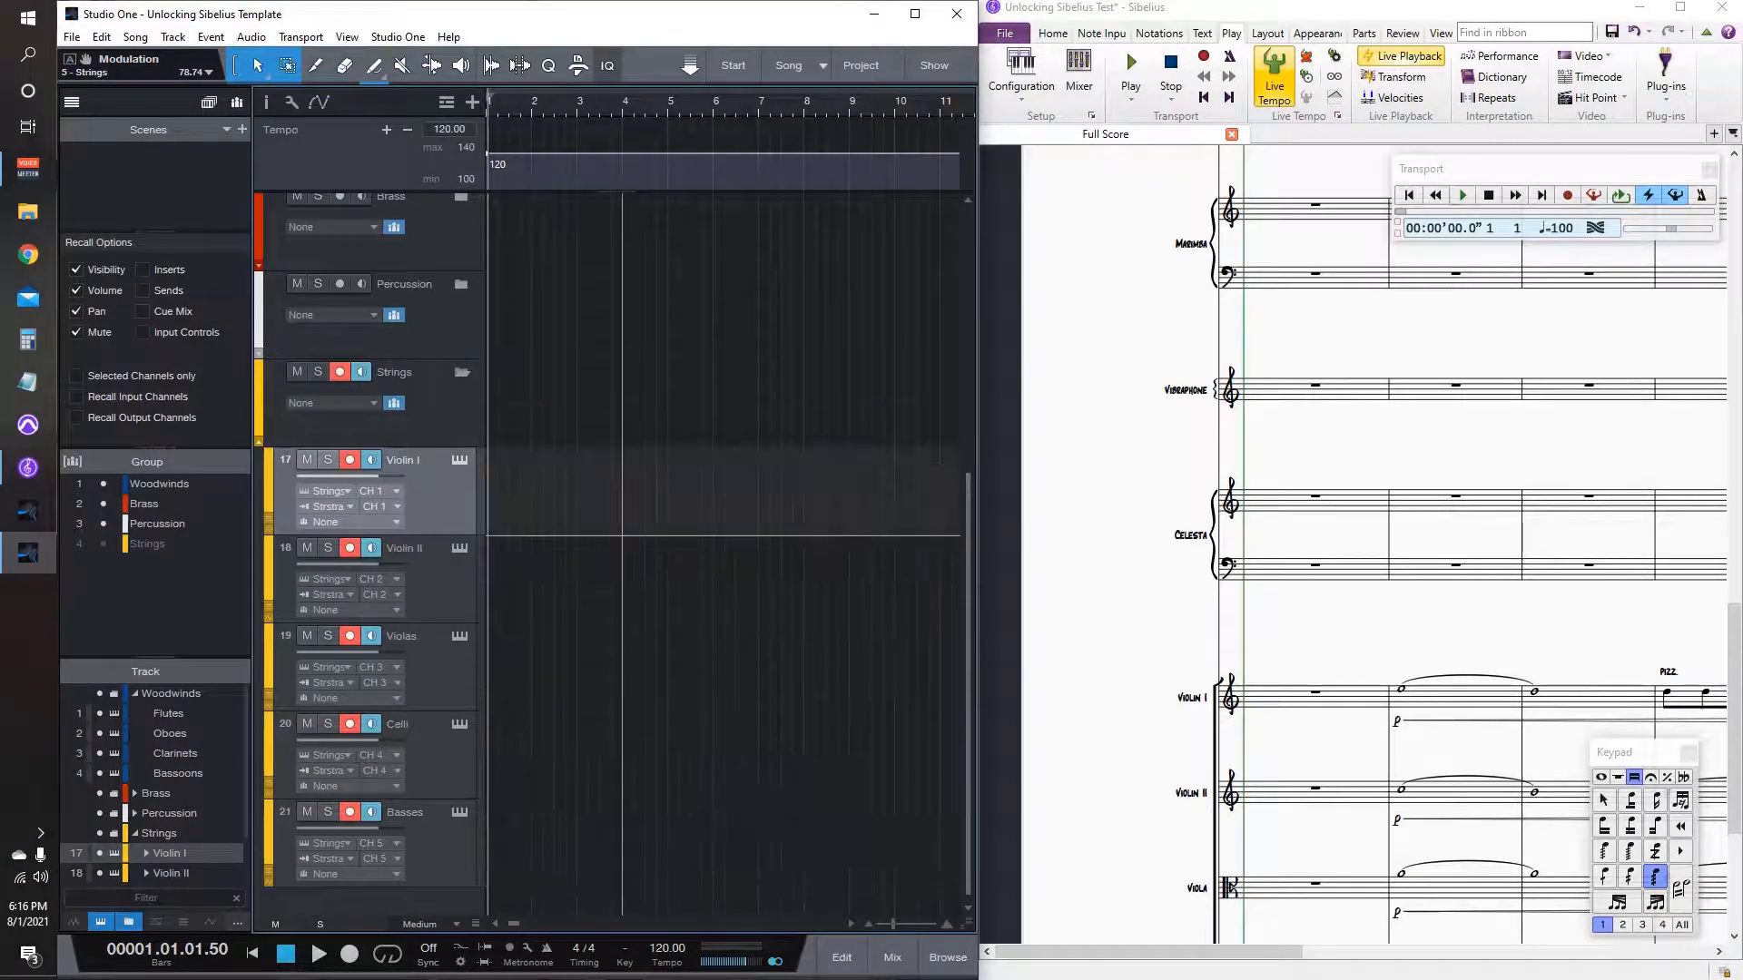
Step: Show the Studio One mixer and record the Sibelius playback onto the five string tracks from bar 1 through bar 9
{"action": "key", "text": "F3"}
{"action": "scroll", "coordinate": [726, 363], "scroll_direction": "down", "scroll_amount": 3}
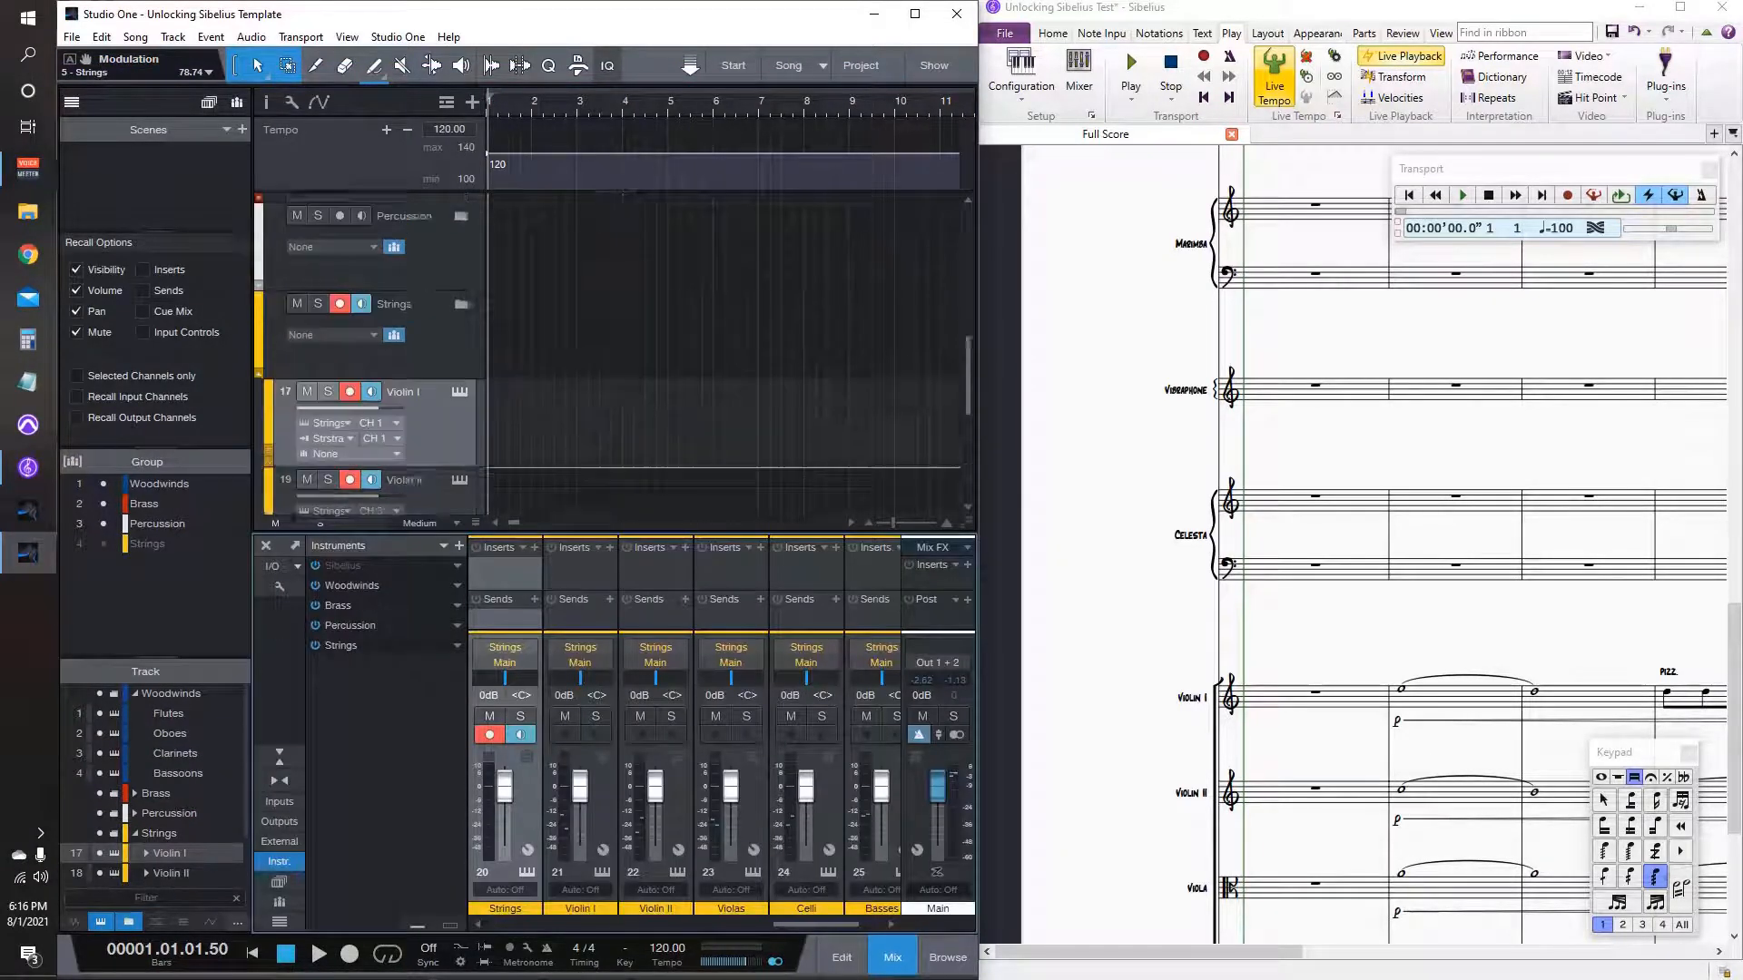
{"action": "scroll", "coordinate": [611, 272], "scroll_direction": "down", "scroll_amount": 1}
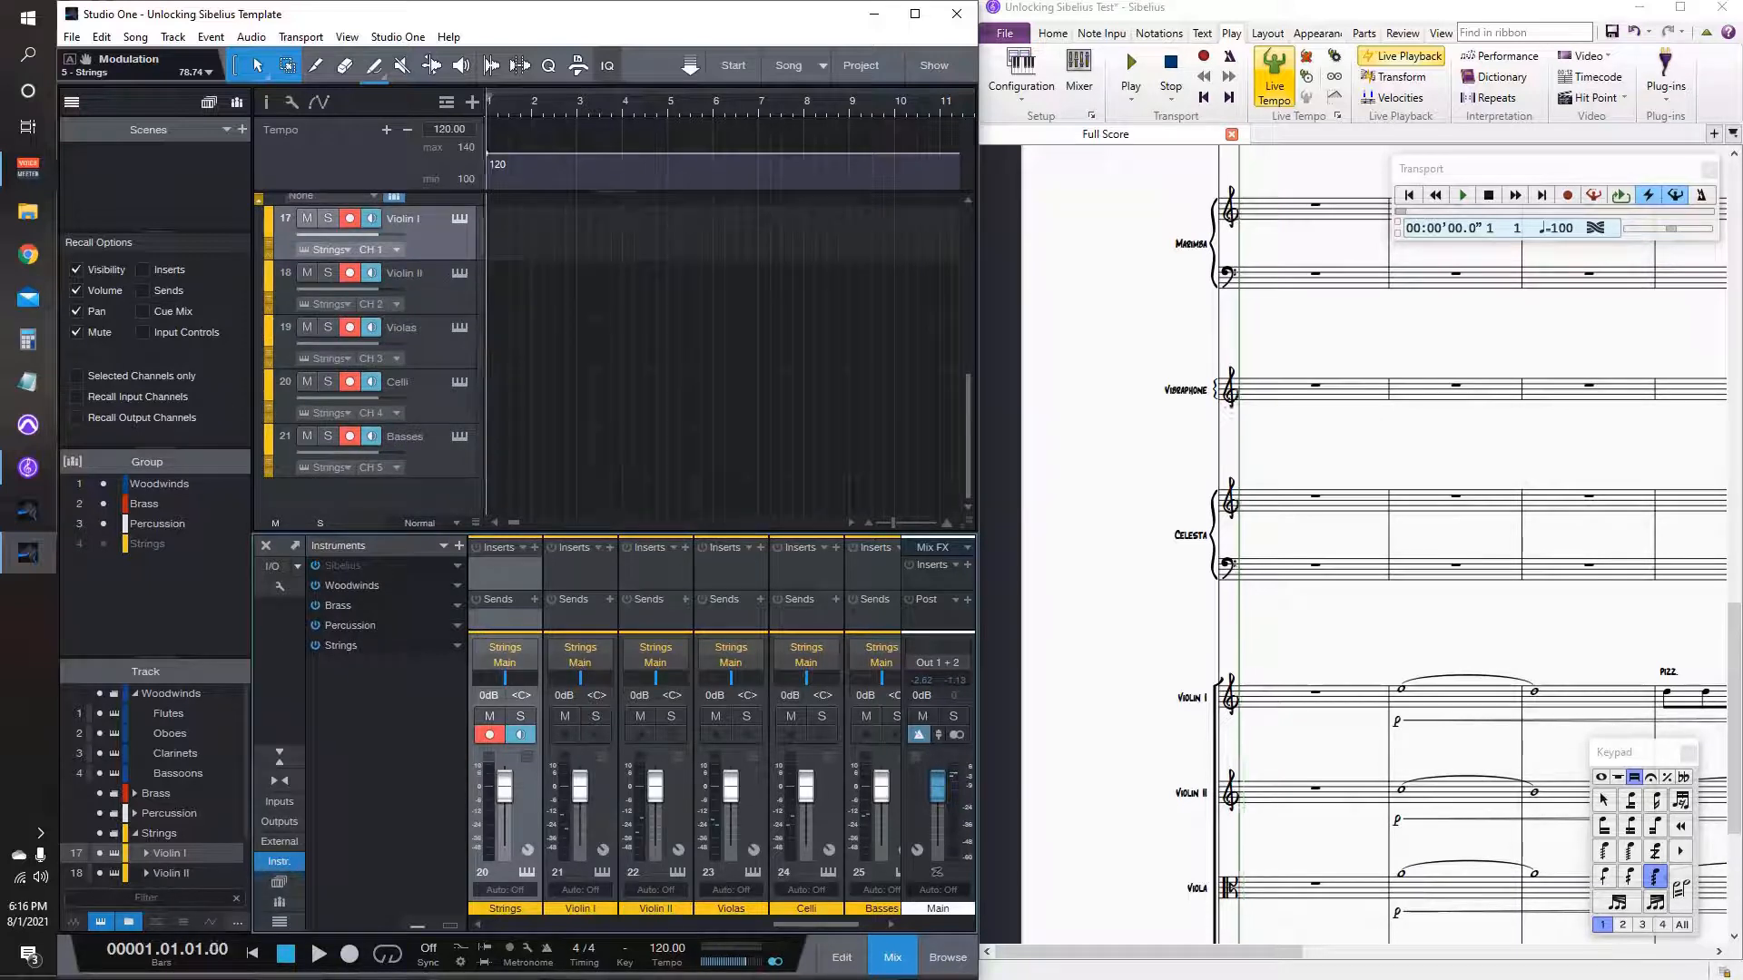
{"action": "key", "text": "KP_Multiply"}
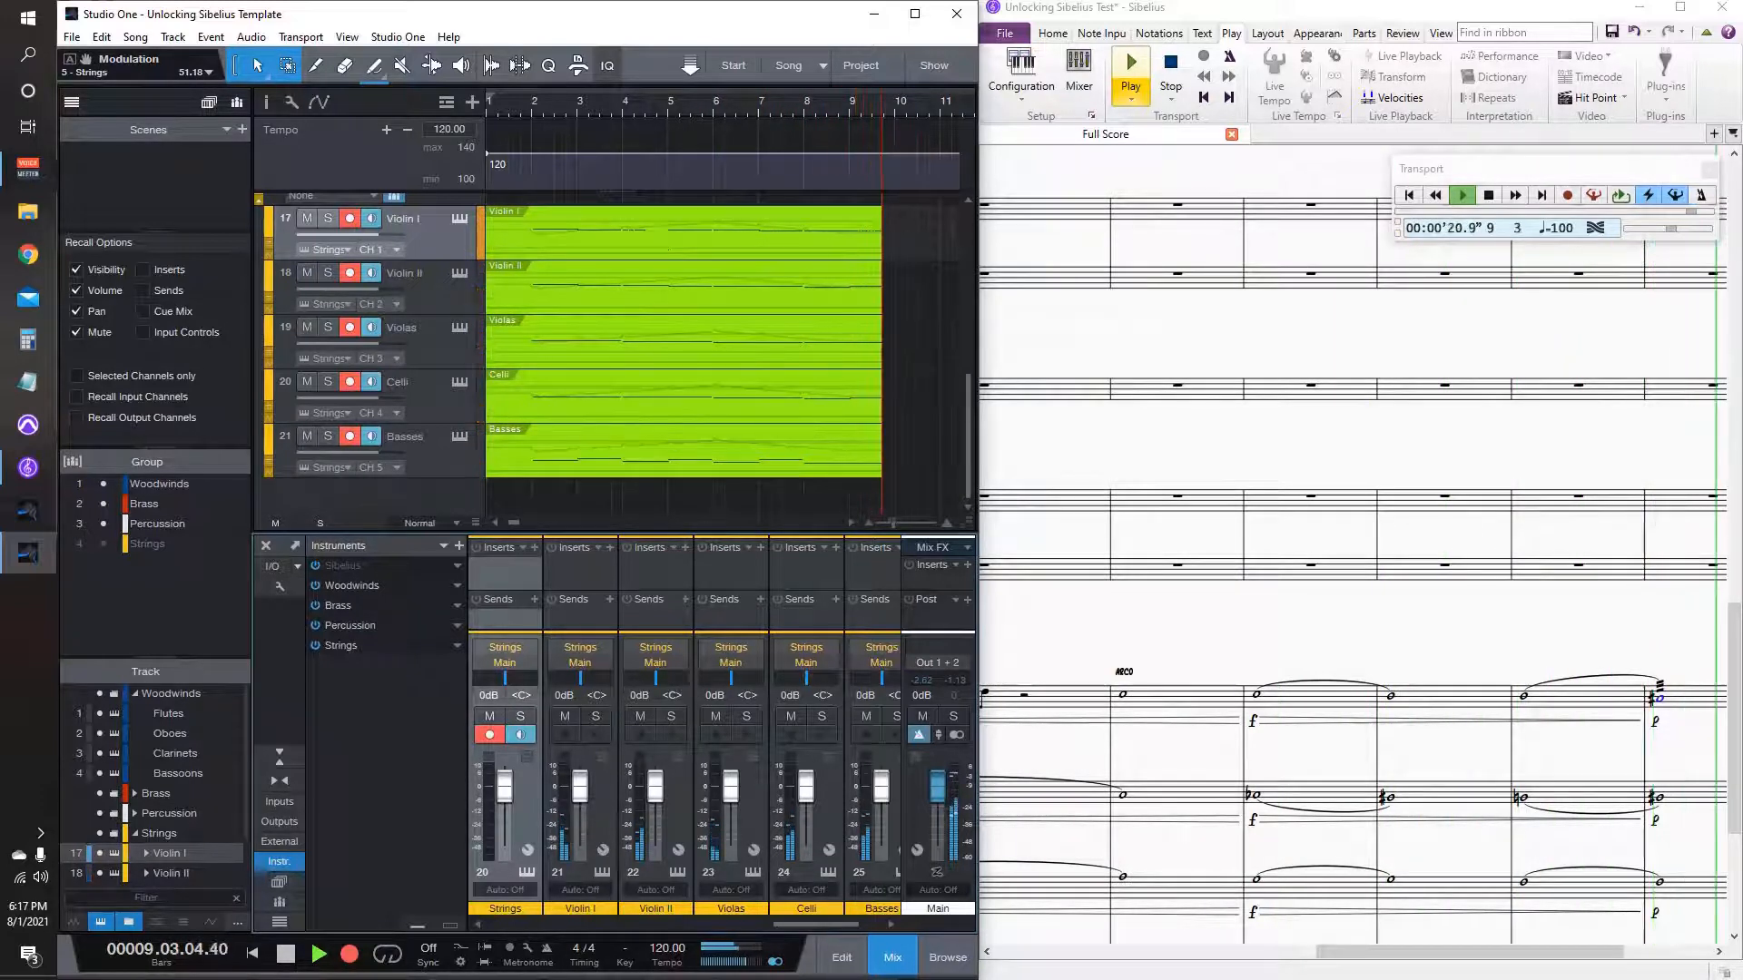
{"action": "key", "text": "space"}
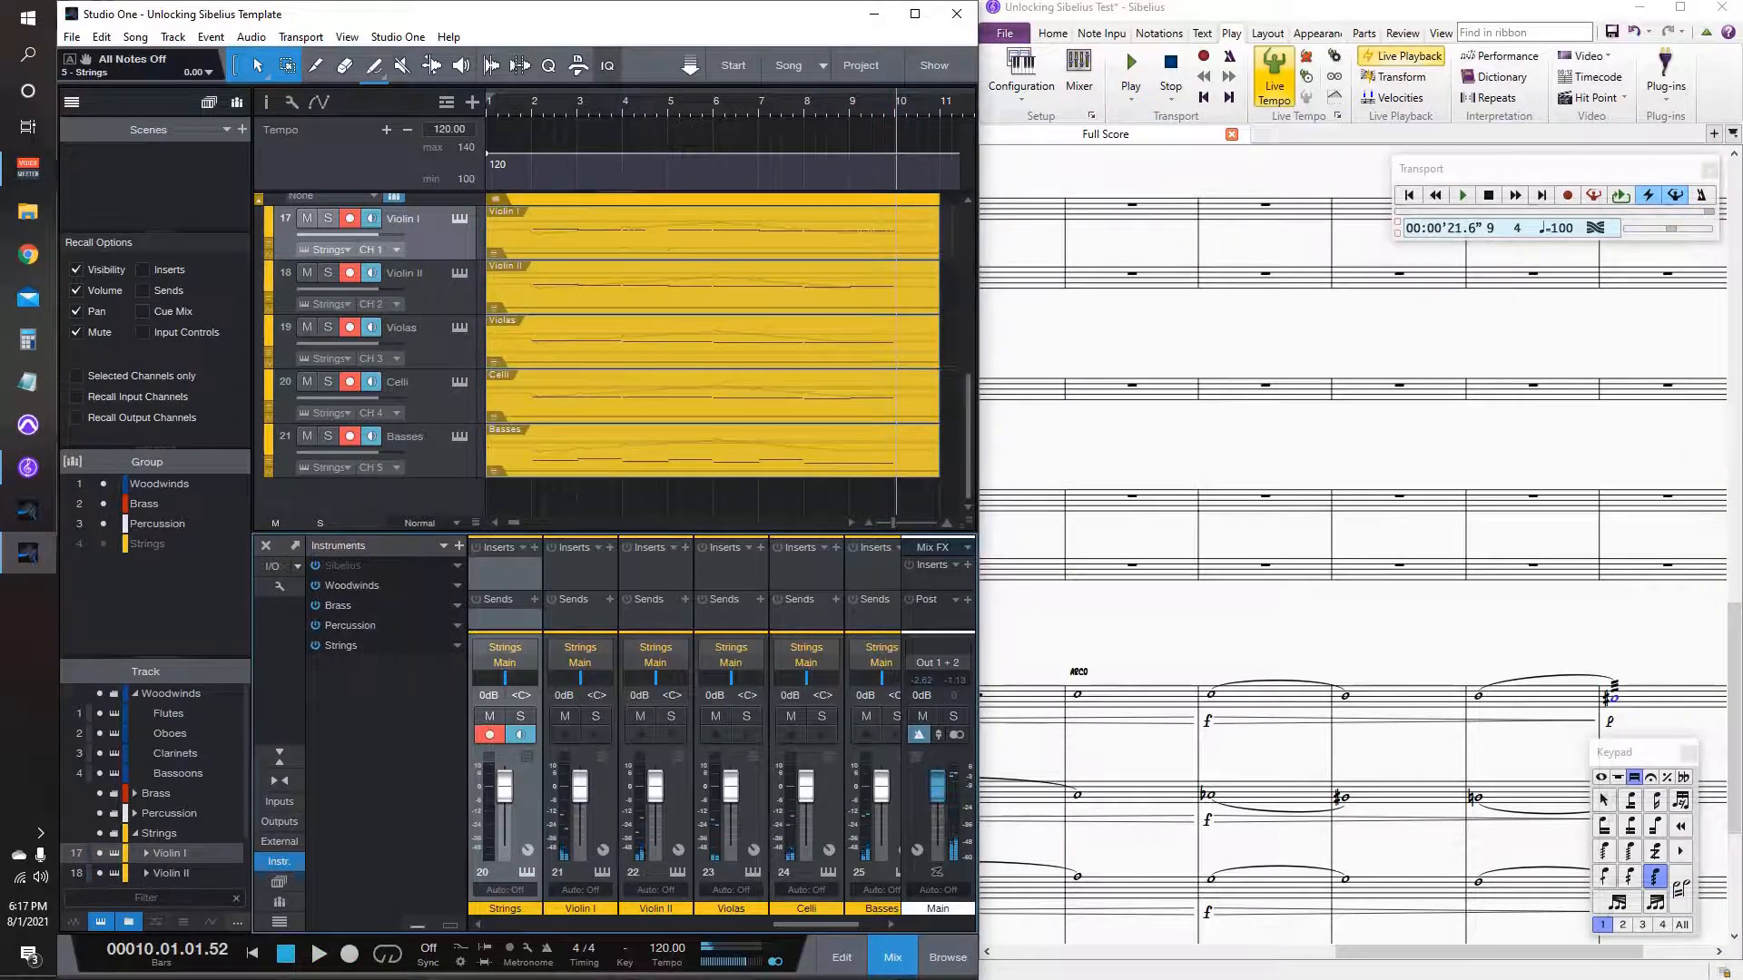
Step: Open the newly recorded Violin I part in the note editor and examine the C 0 keyswitch note in bar 1
{"action": "key", "text": "comma"}
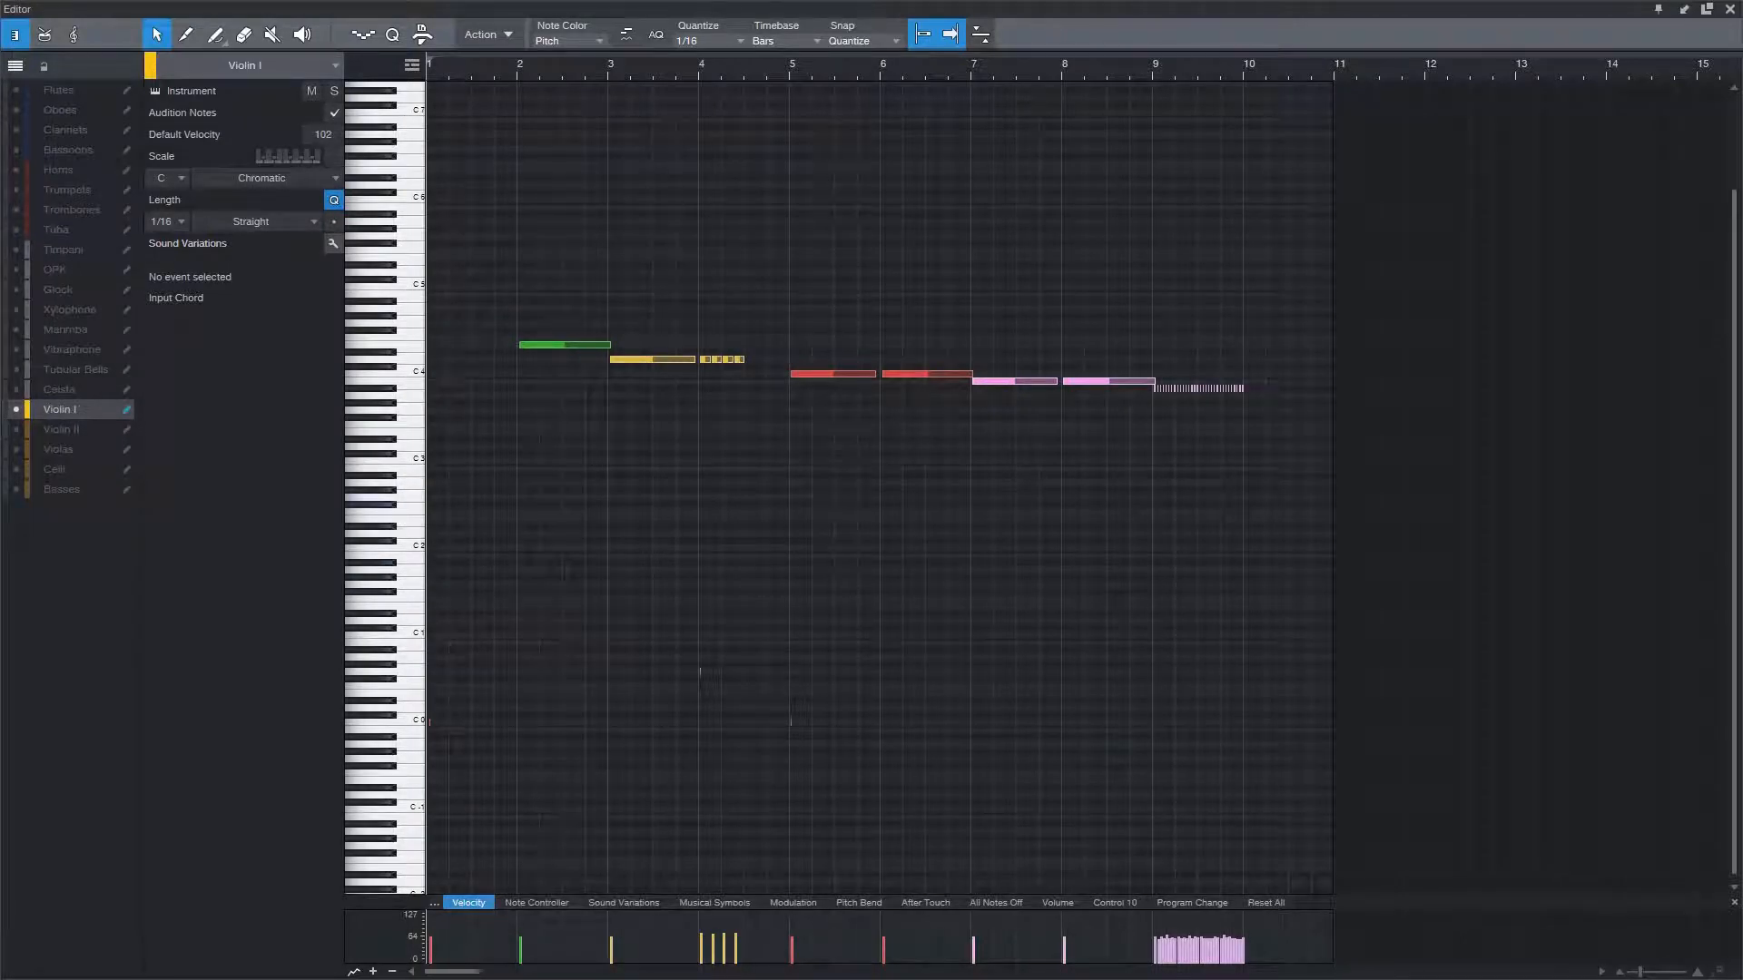
{"action": "key", "text": "e"}
{"action": "key", "text": "e"}
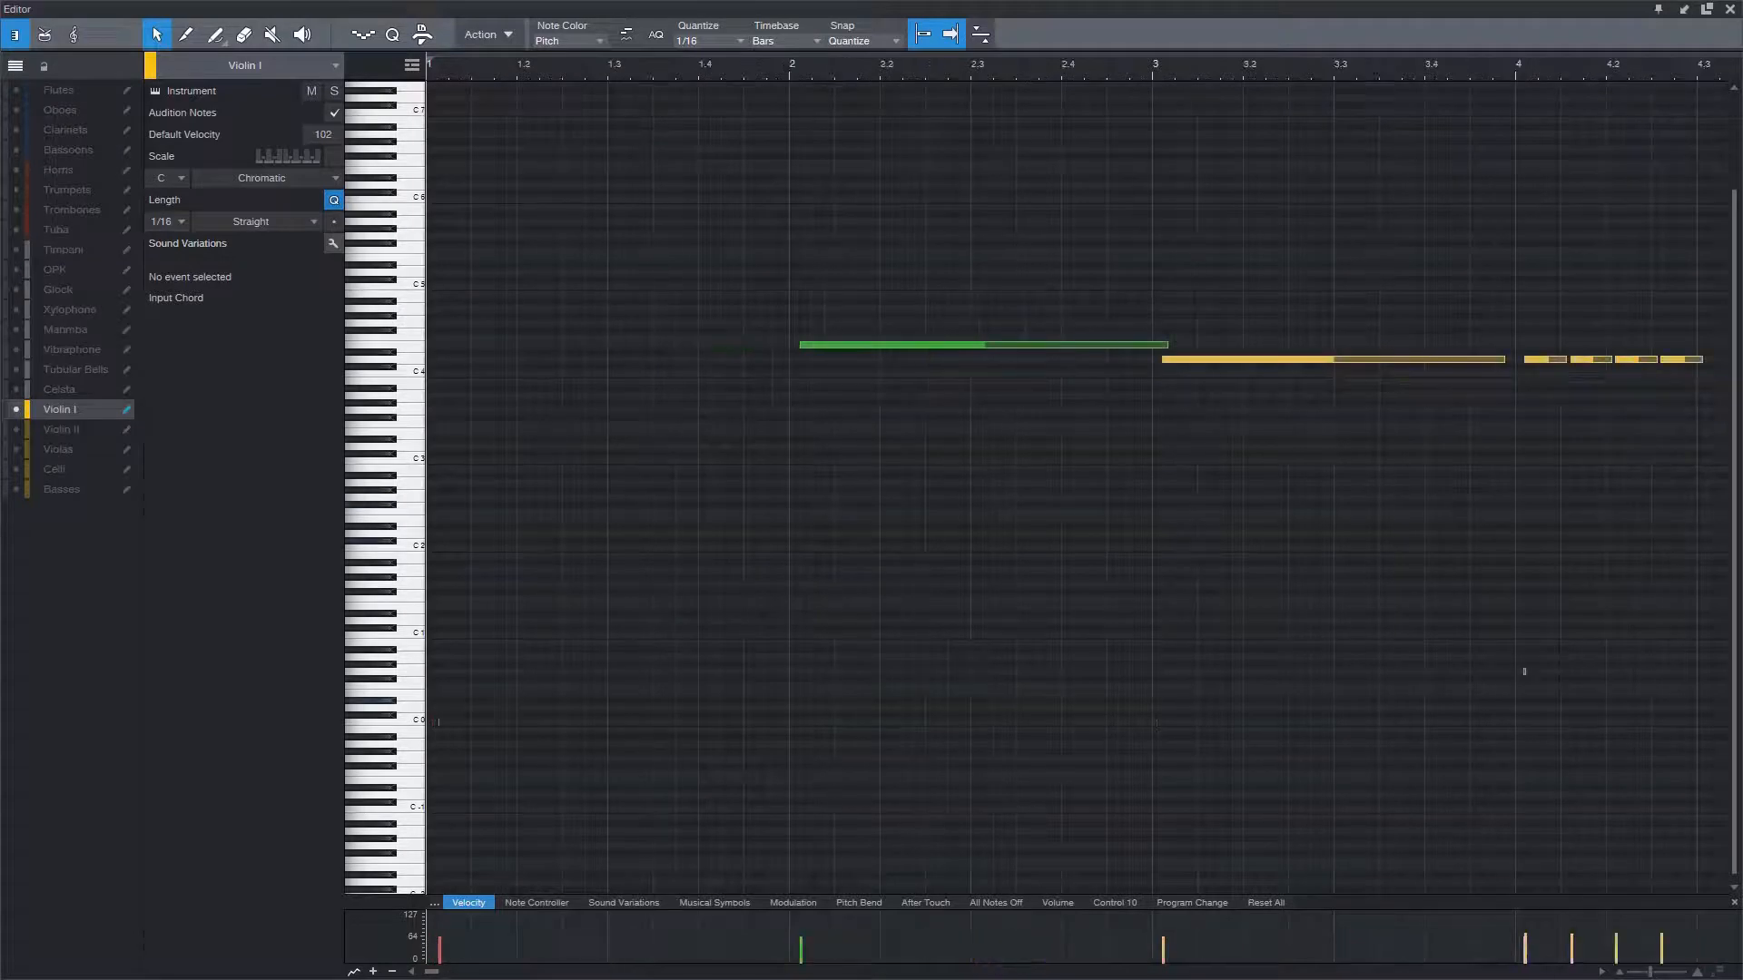
{"action": "left_click_drag", "start_coordinate": [518, 764], "coordinate": [430, 686]}
{"action": "left_click_drag", "start_coordinate": [496, 755], "coordinate": [427, 653]}
{"action": "left_click", "coordinate": [544, 581]}
Step: Select the G 0 keyswitch note in bar 4 and the C 0 keyswitch note in bar 5 to inspect their properties
{"action": "scroll", "coordinate": [635, 570], "scroll_direction": "right", "scroll_amount": 8}
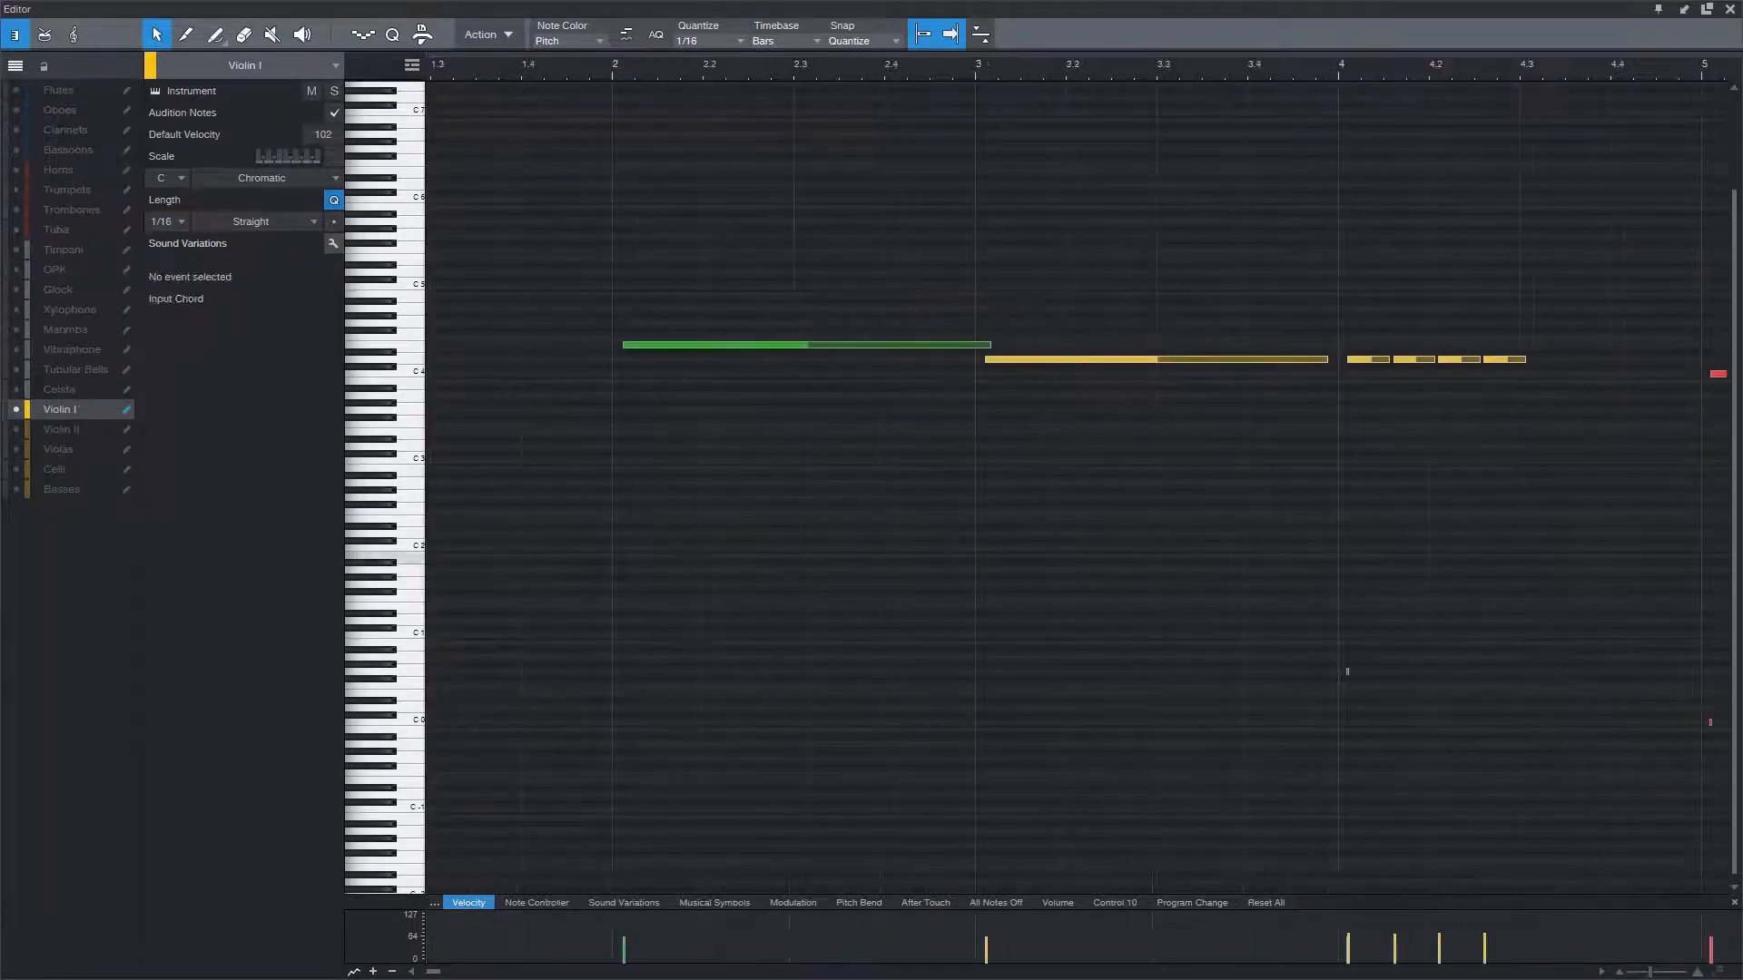
{"action": "scroll", "coordinate": [908, 708], "scroll_direction": "right", "scroll_amount": 2}
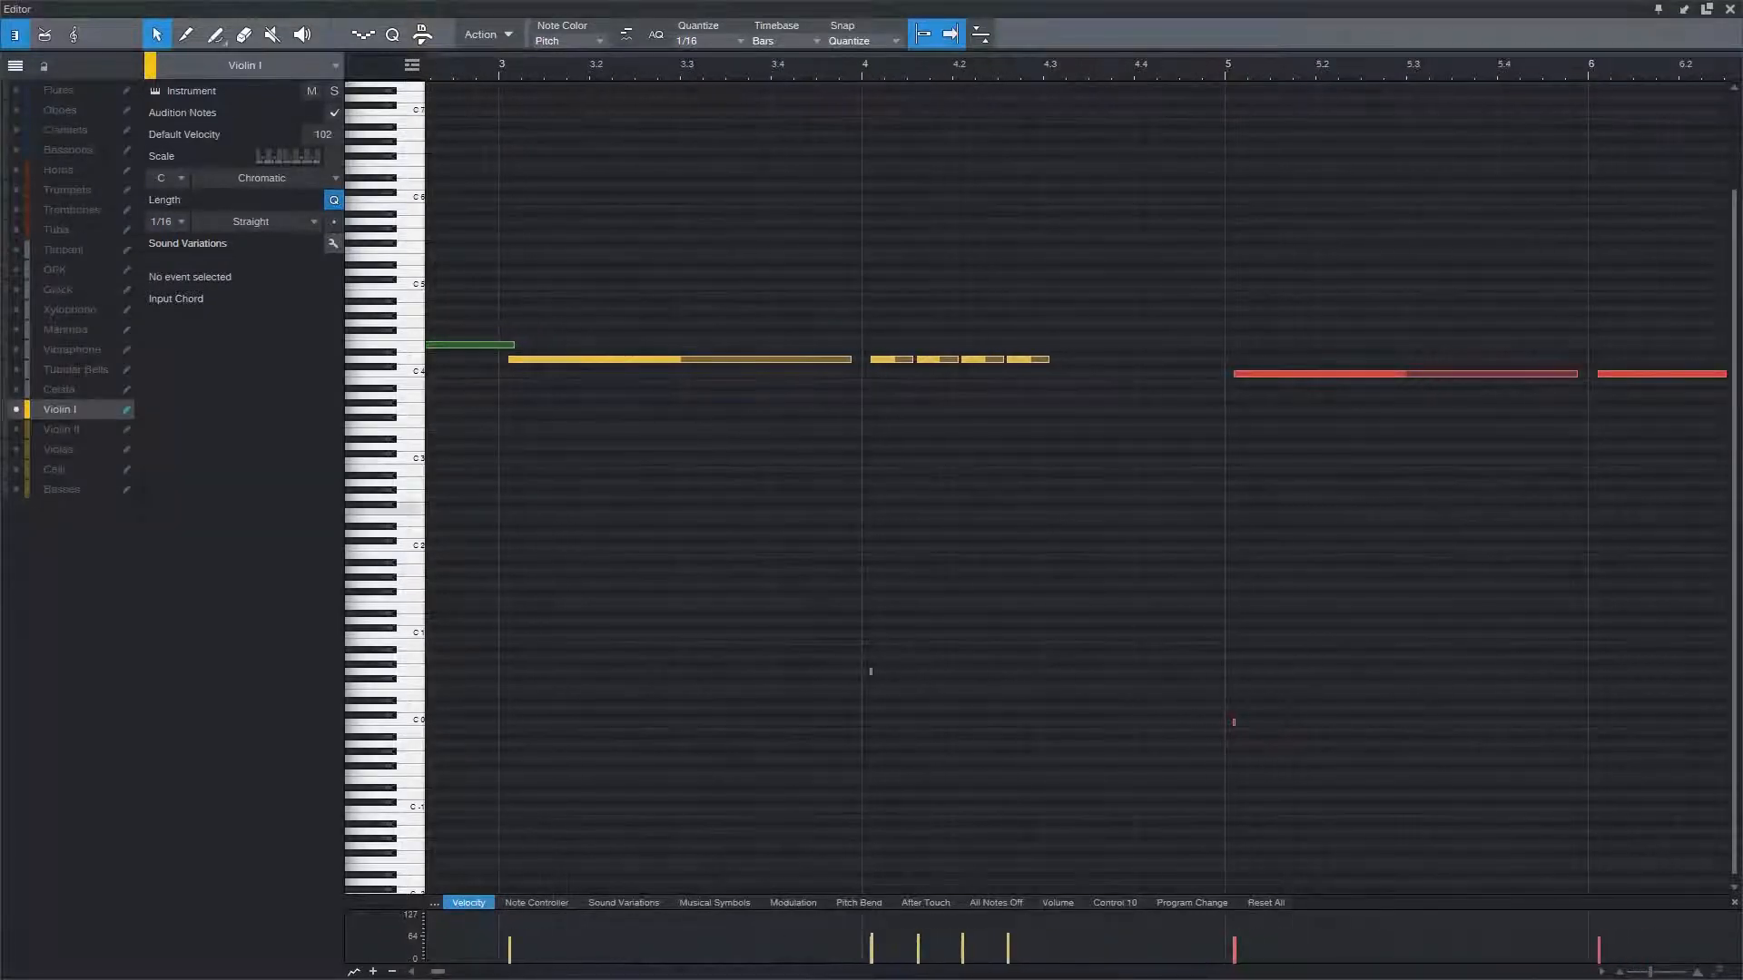
{"action": "left_click_drag", "start_coordinate": [932, 789], "coordinate": [794, 568]}
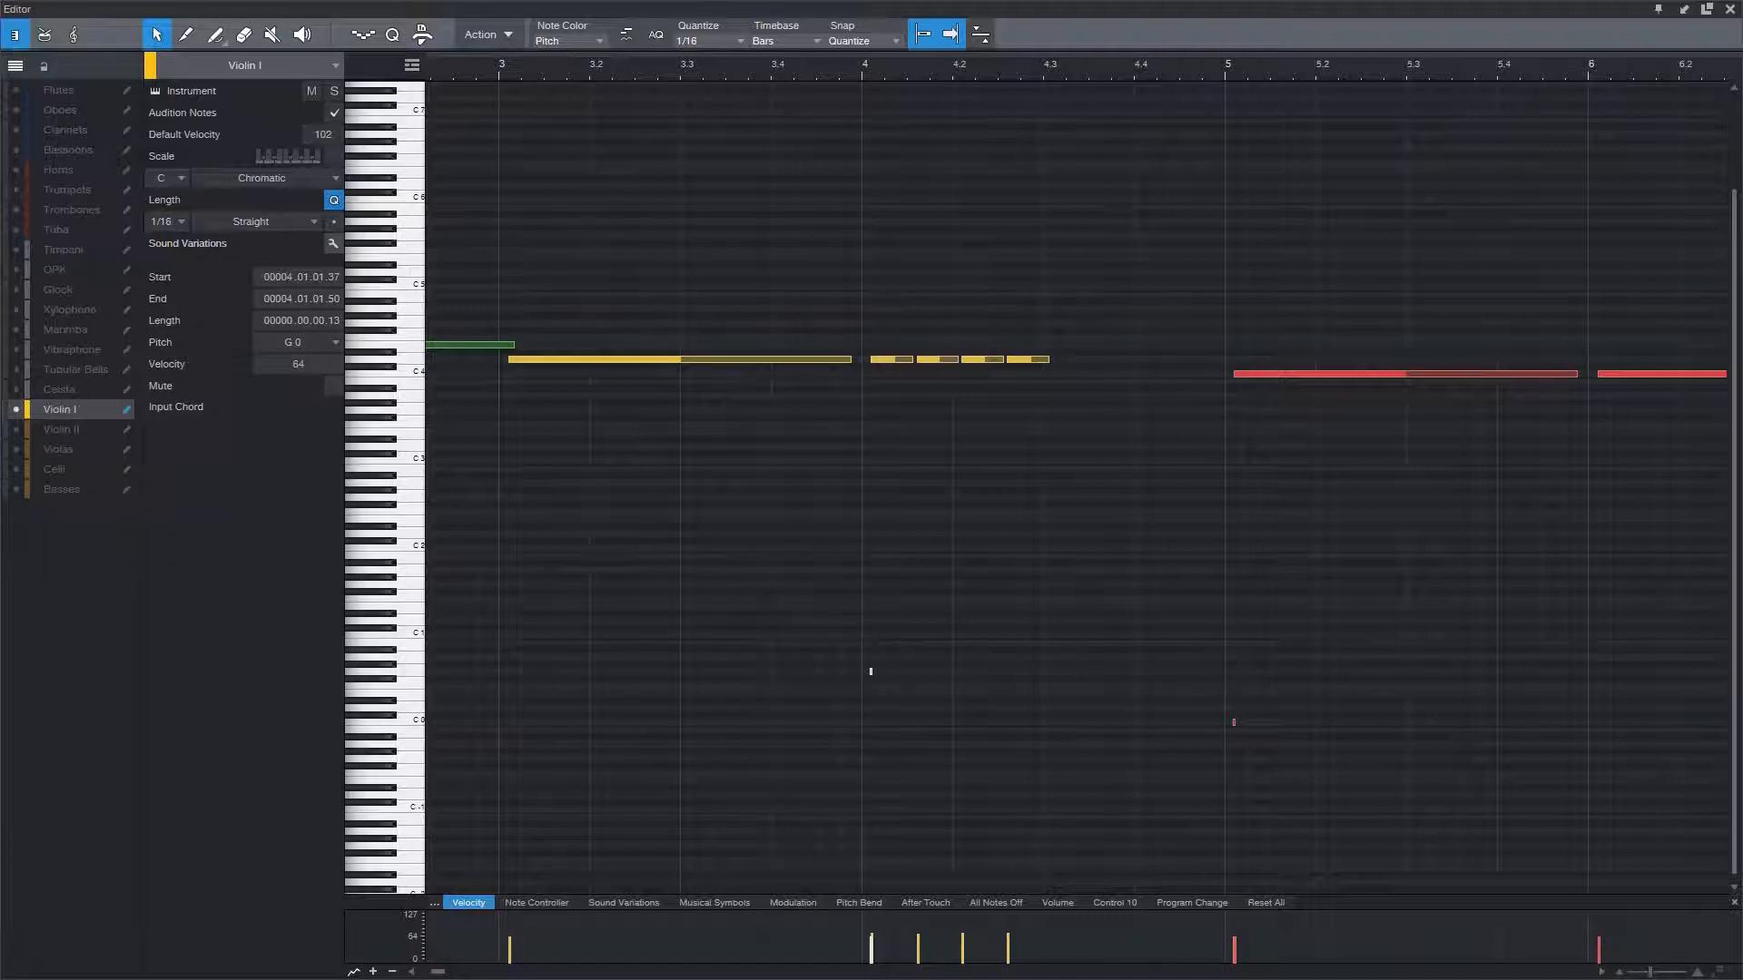
{"action": "scroll", "coordinate": [893, 626], "scroll_direction": "right", "scroll_amount": 7}
{"action": "left_click_drag", "start_coordinate": [840, 658], "coordinate": [953, 830]}
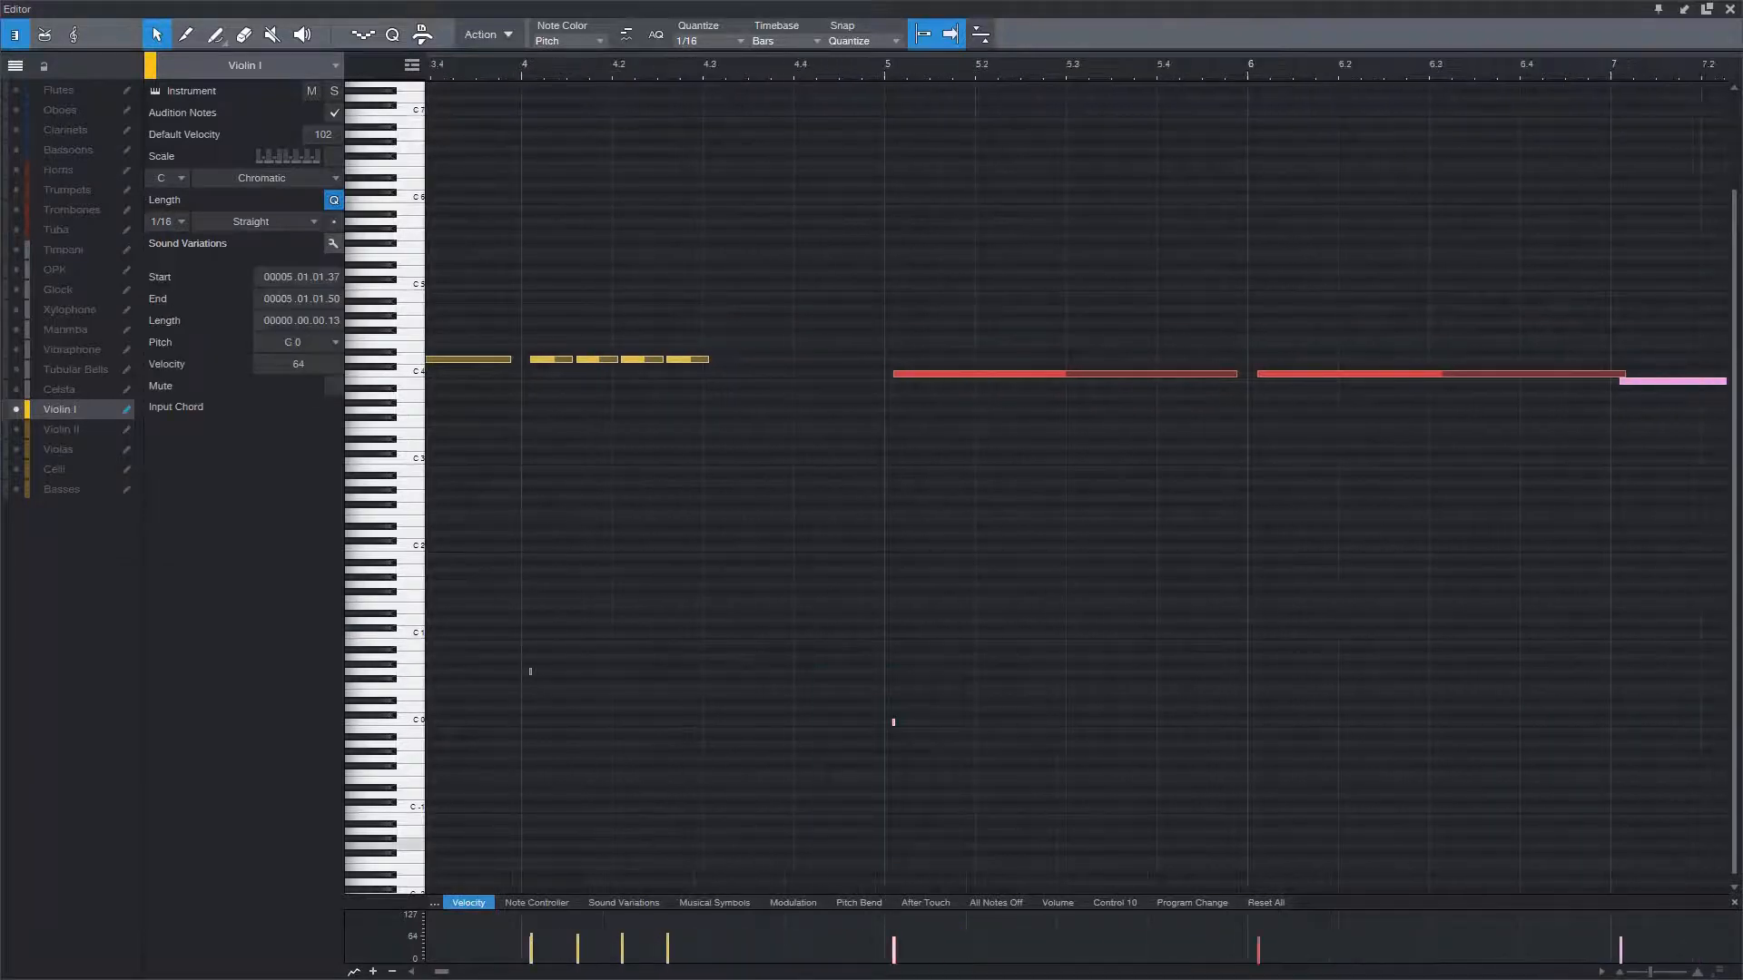
Step: Select the C 0 keyswitch note at the start of the Violin I part and look along the remaining notes
{"action": "scroll", "coordinate": [953, 819], "scroll_direction": "left", "scroll_amount": 15}
{"action": "left_click_drag", "start_coordinate": [608, 763], "coordinate": [428, 596]}
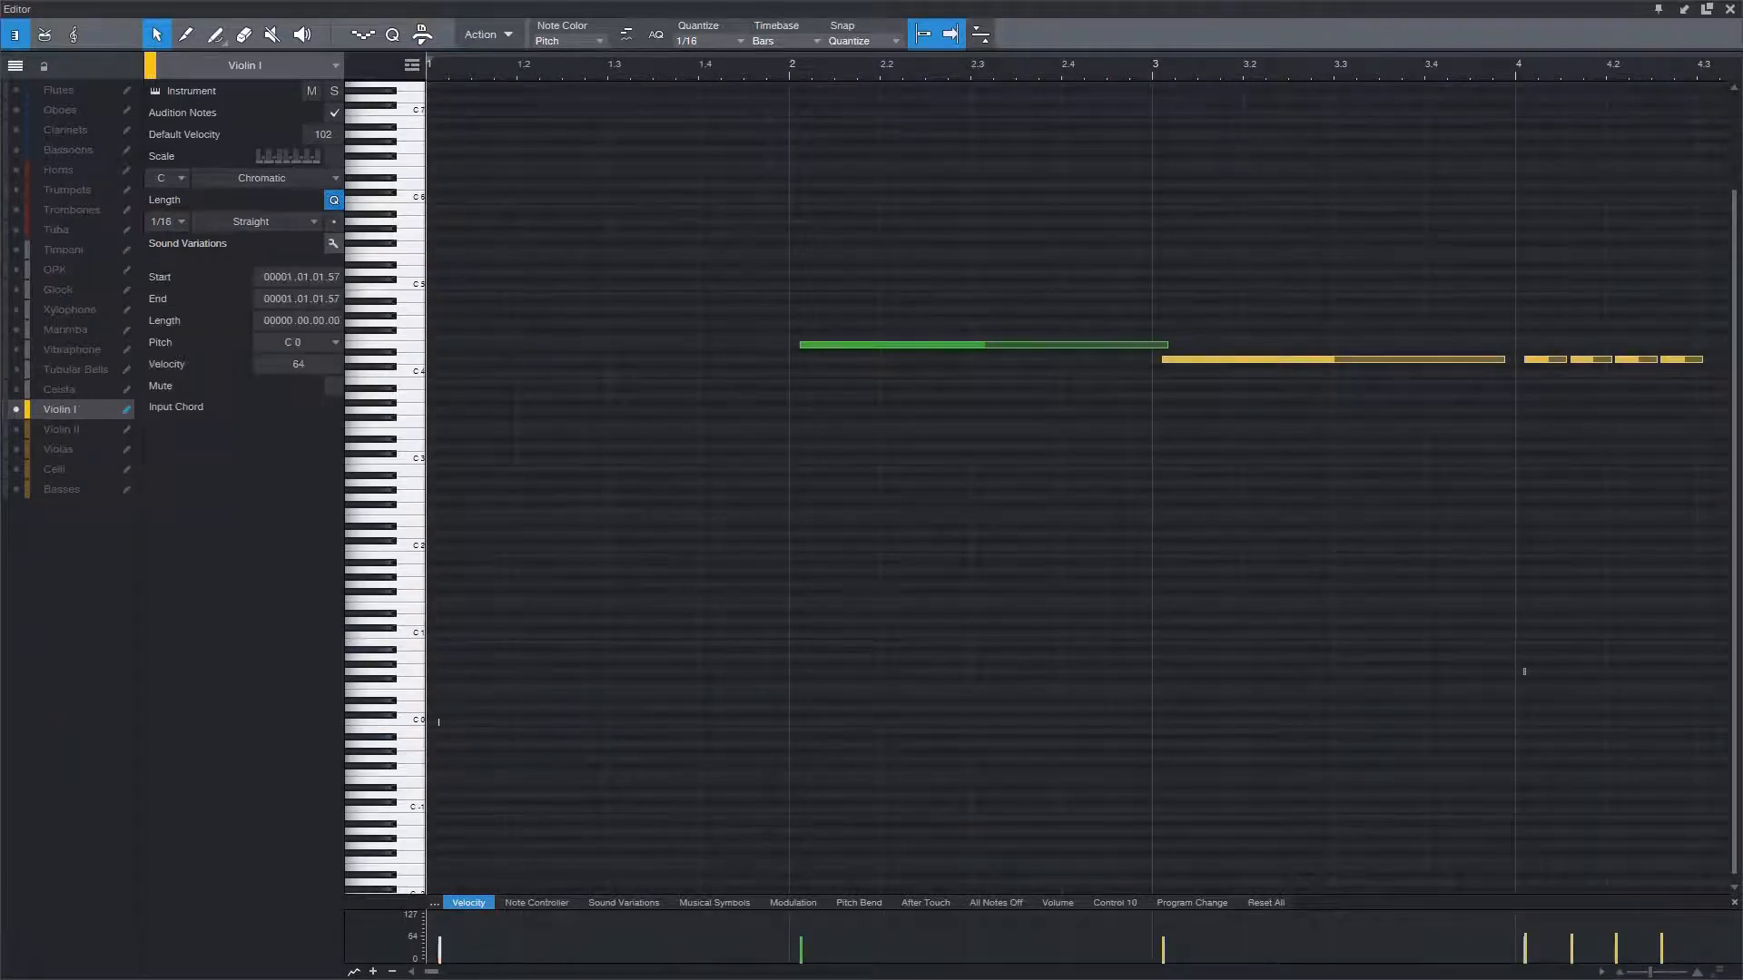
{"action": "left_click", "coordinate": [581, 623]}
{"action": "scroll", "coordinate": [581, 626], "scroll_direction": "right", "scroll_amount": 20}
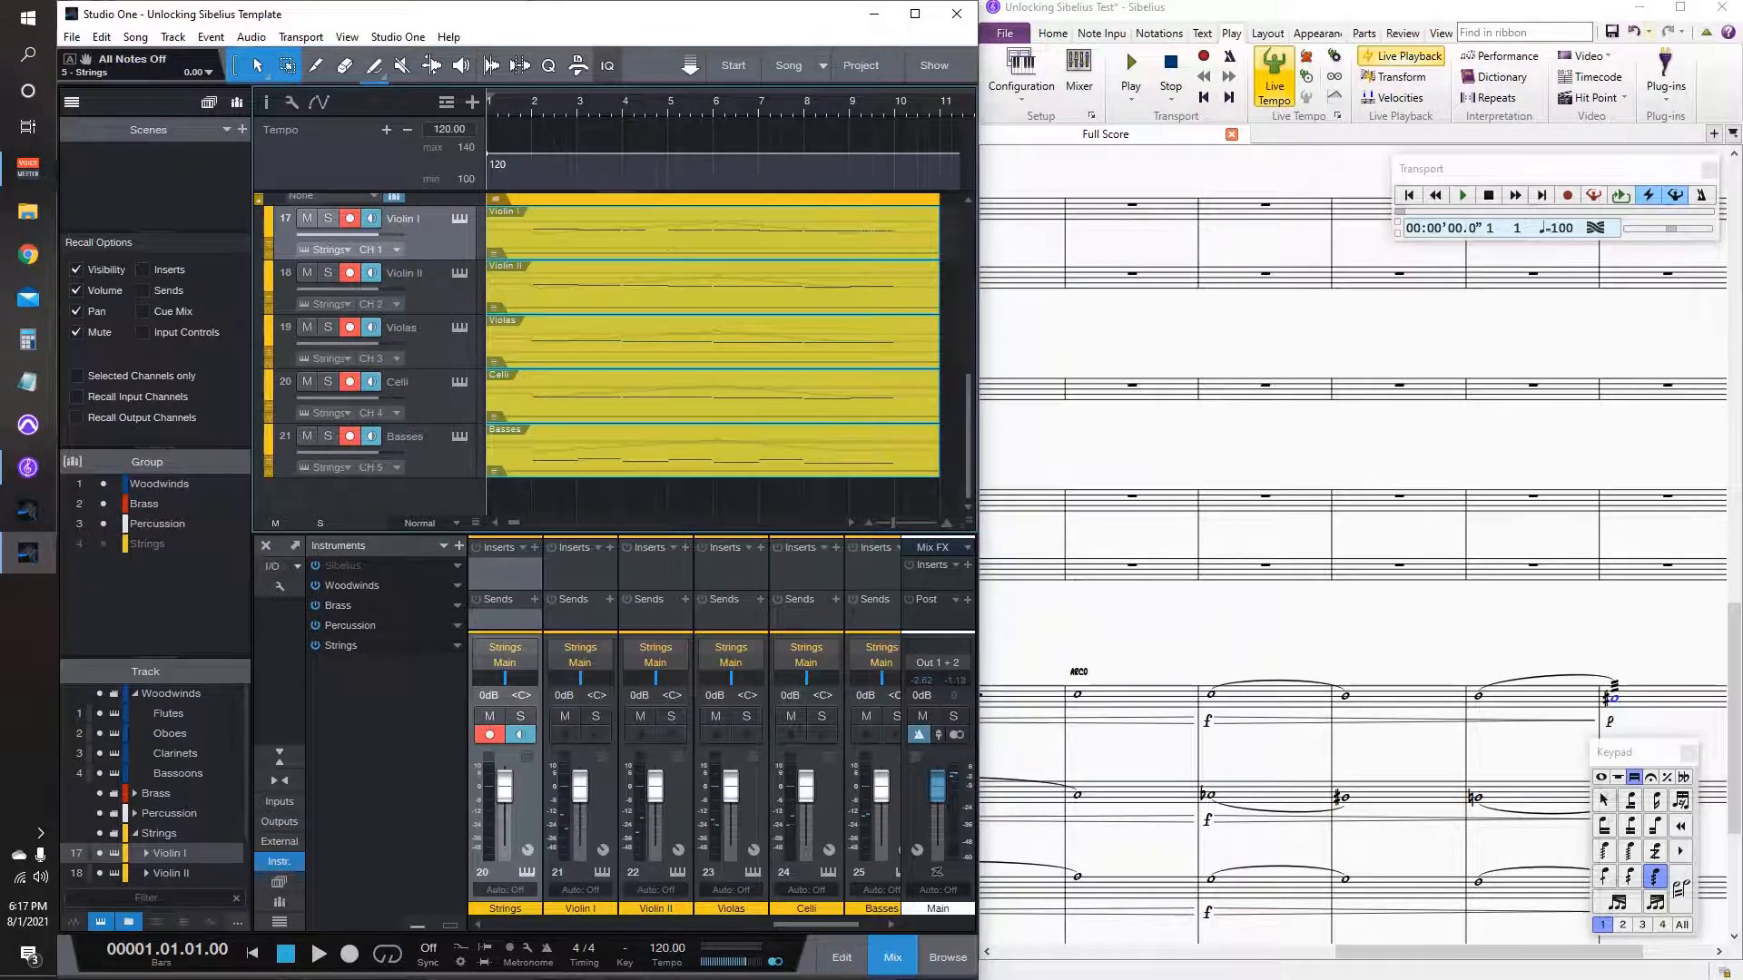
Step: Launch the Sound Set Editor and open the Symphony Orchestra sound set
{"action": "mouse_move", "coordinate": [799, 14]}
{"action": "left_mouse_down"}
{"action": "mouse_move", "coordinate": [775, 109]}
{"action": "mouse_move", "coordinate": [793, 0]}
{"action": "left_mouse_up"}
{"action": "double_click", "coordinate": [649, 41]}
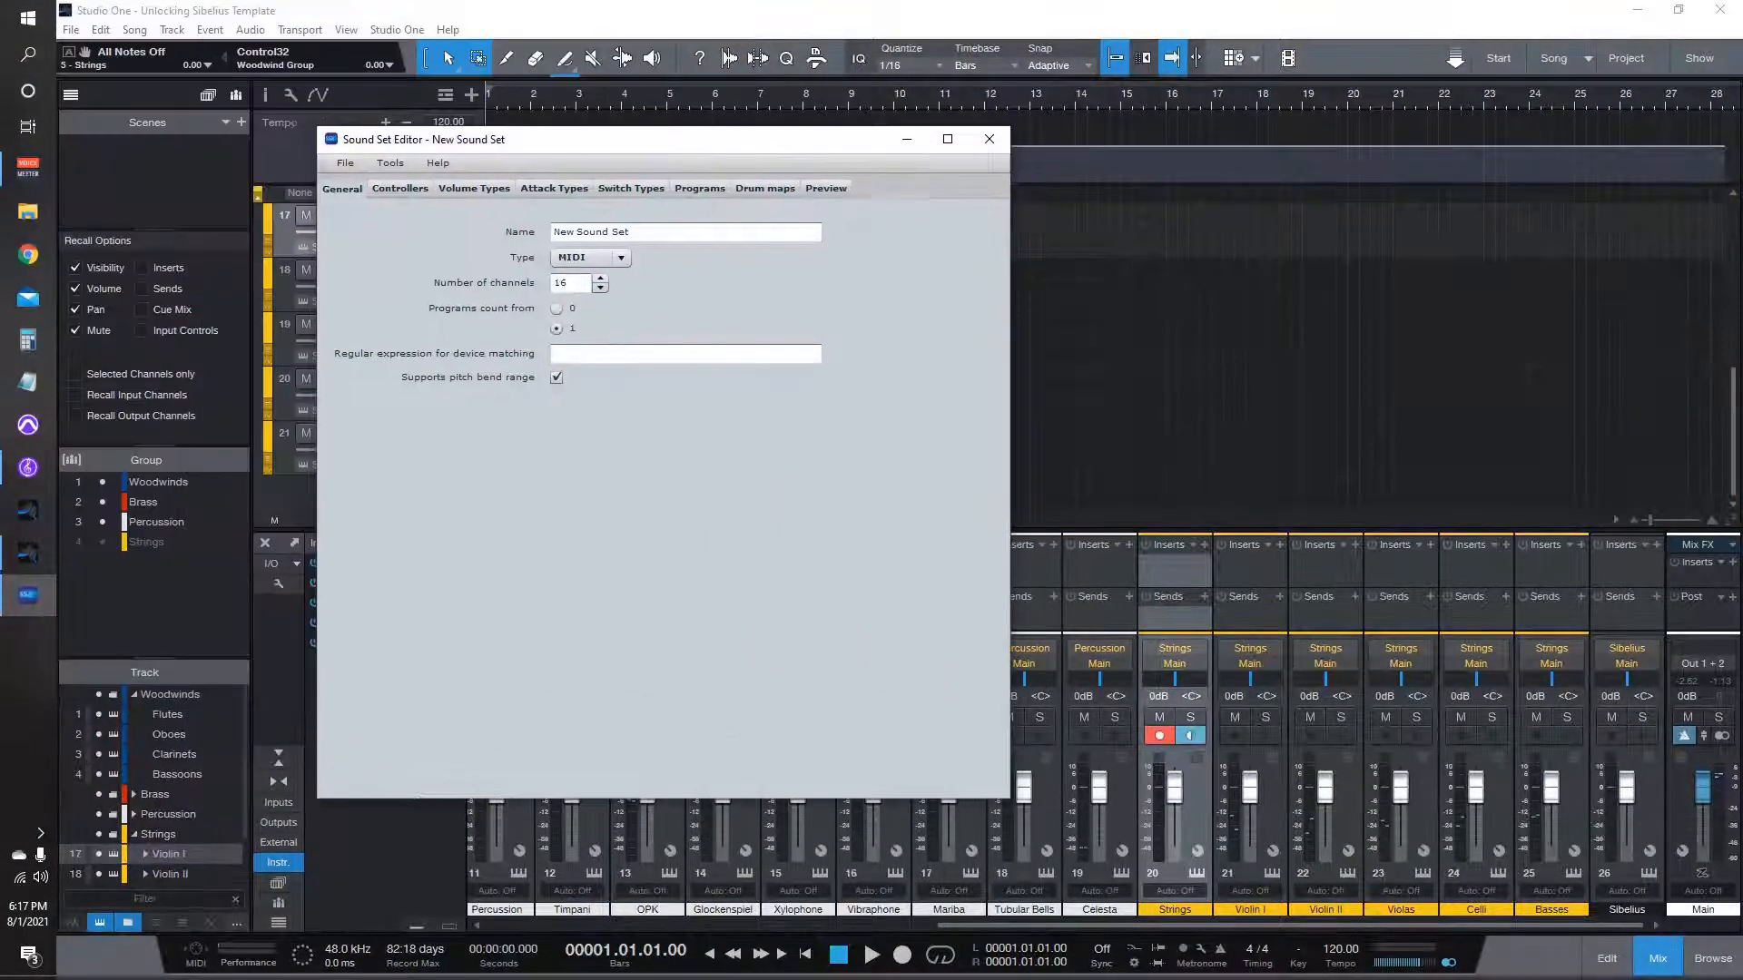
{"action": "left_click", "coordinate": [345, 163]}
{"action": "left_click", "coordinate": [350, 204]}
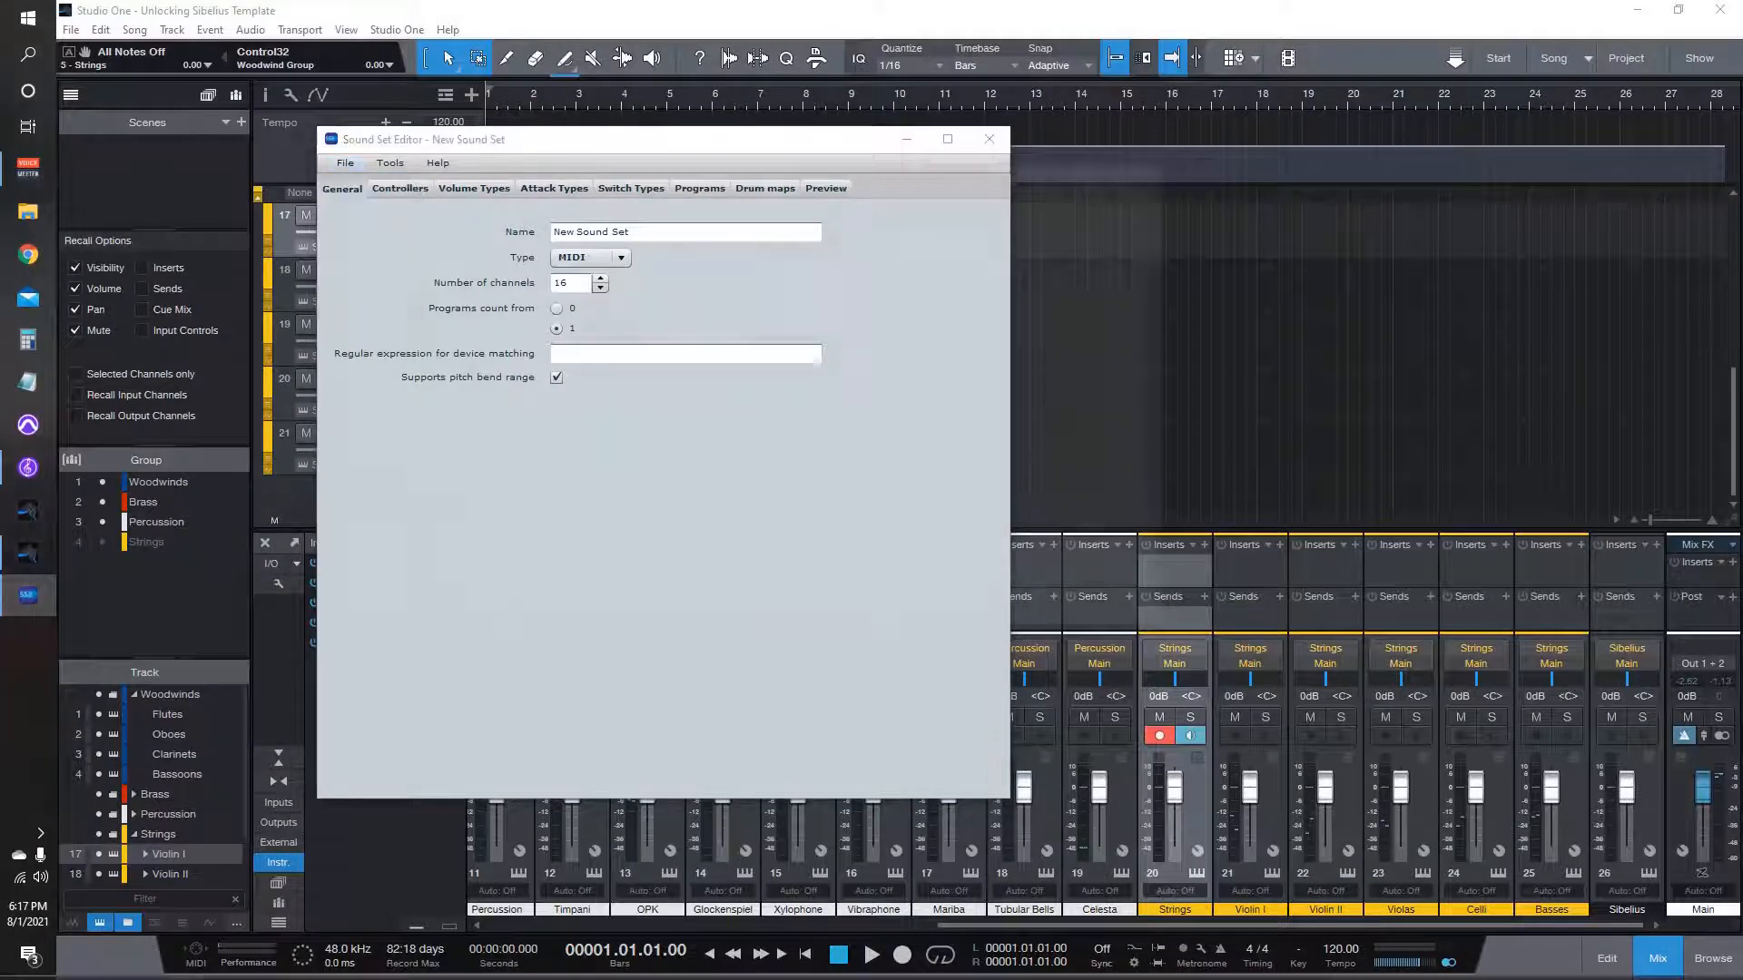
{"action": "scroll", "coordinate": [680, 486], "scroll_direction": "down", "scroll_amount": 2}
{"action": "double_click", "coordinate": [635, 543]}
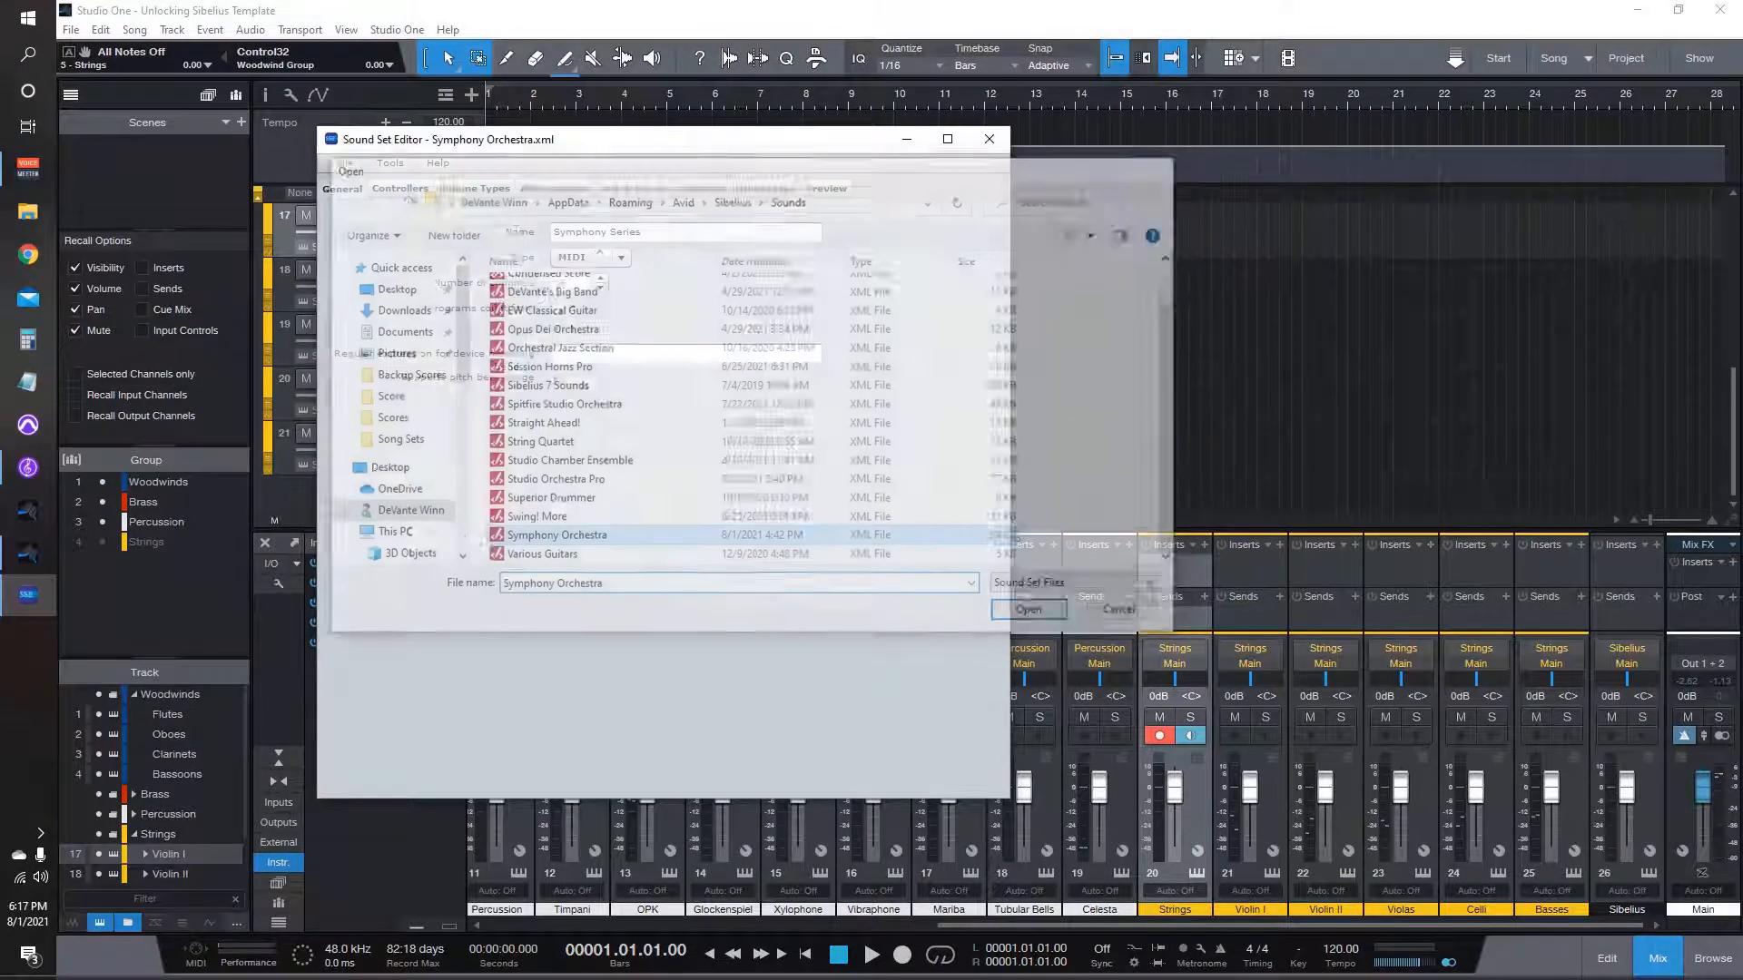
Step: Examine the +tremolo.unmeasured keyswitch in the Strings switch type, and close the Sound Set Editor
{"action": "left_click", "coordinate": [630, 189]}
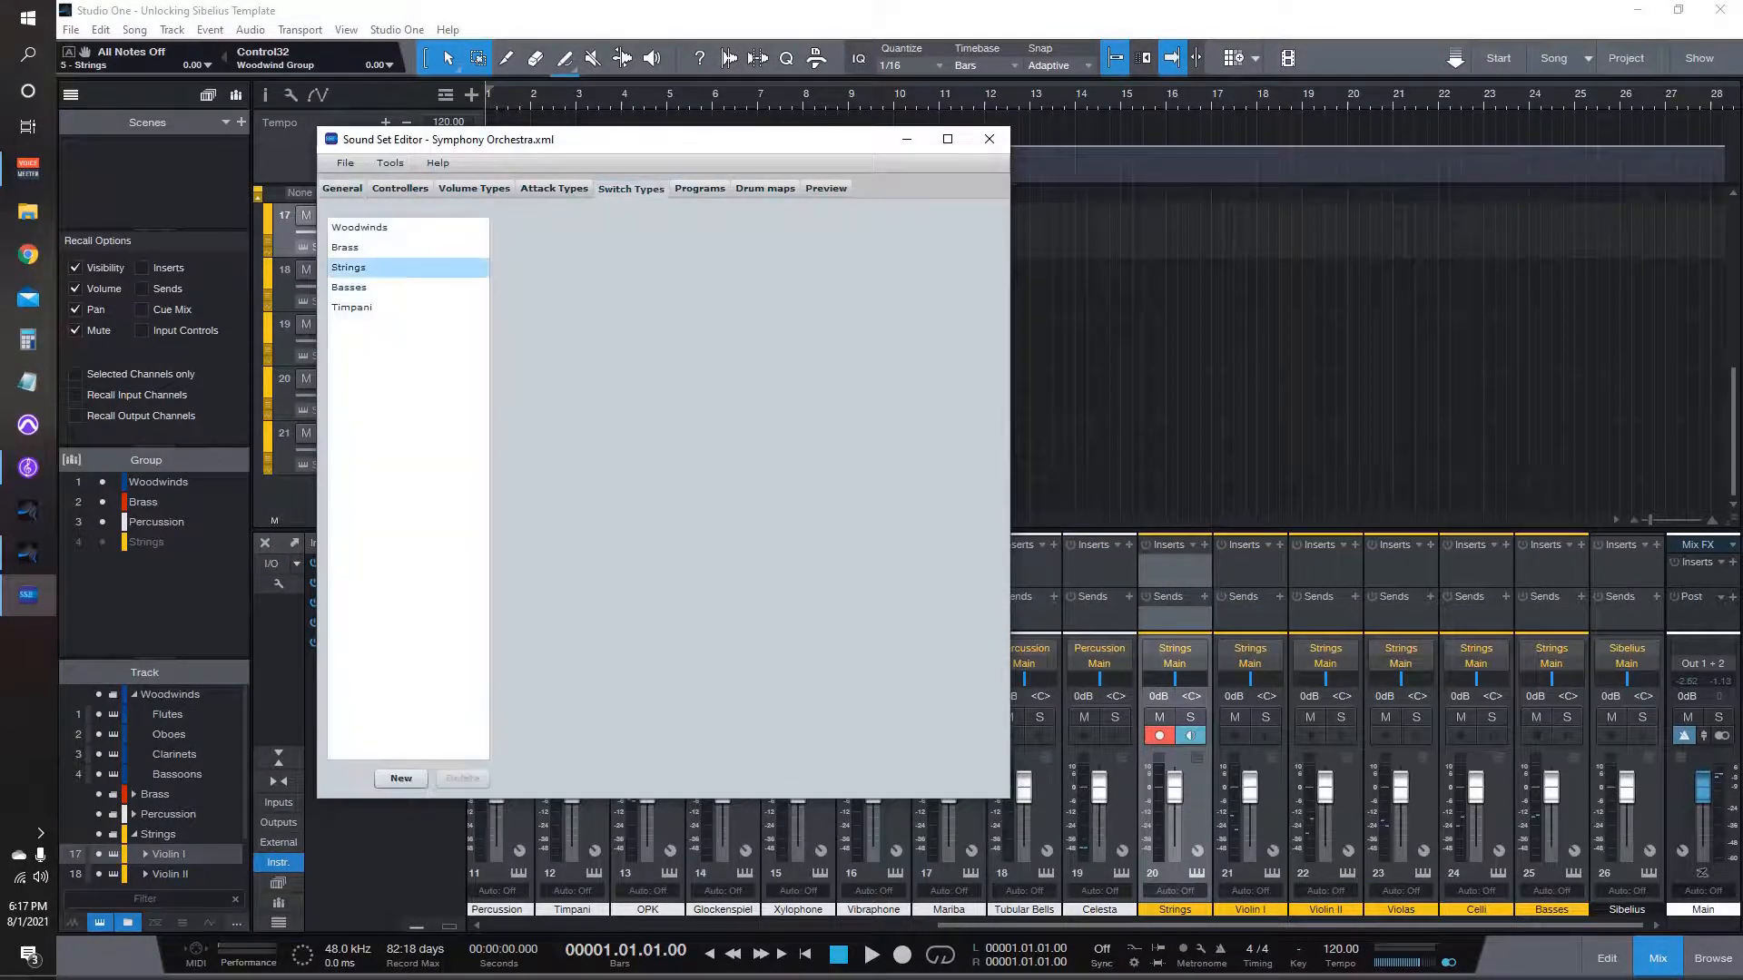
{"action": "left_click", "coordinate": [349, 266]}
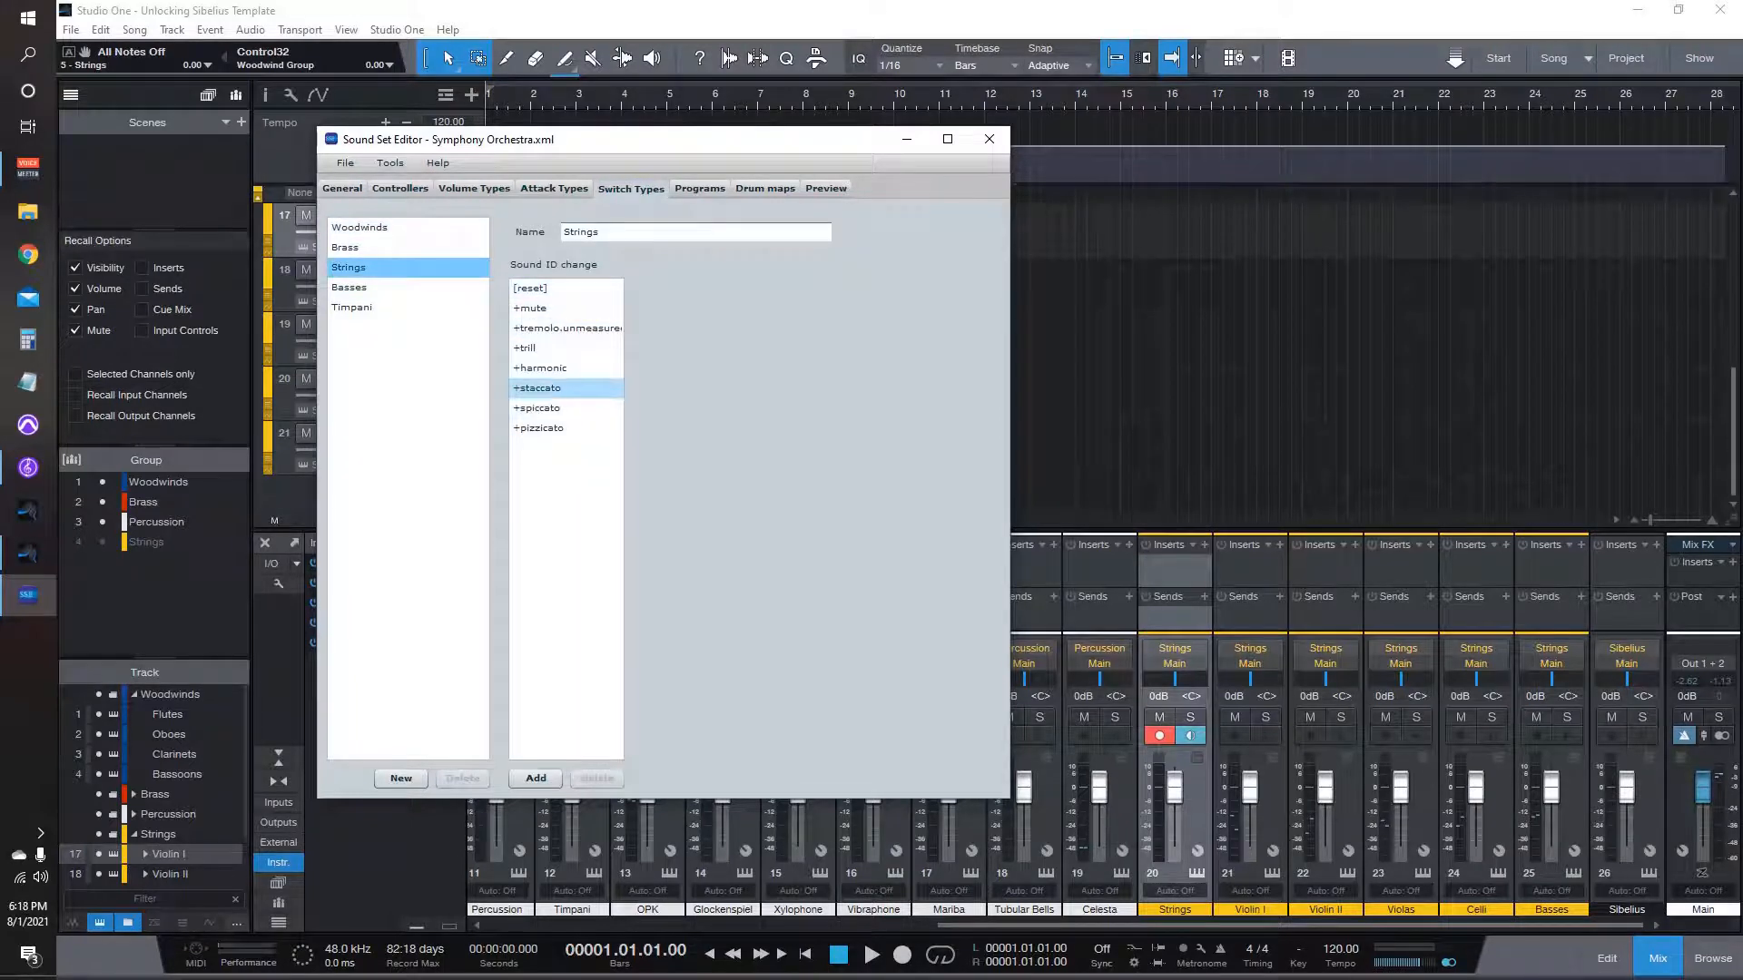
{"action": "left_click", "coordinate": [567, 328]}
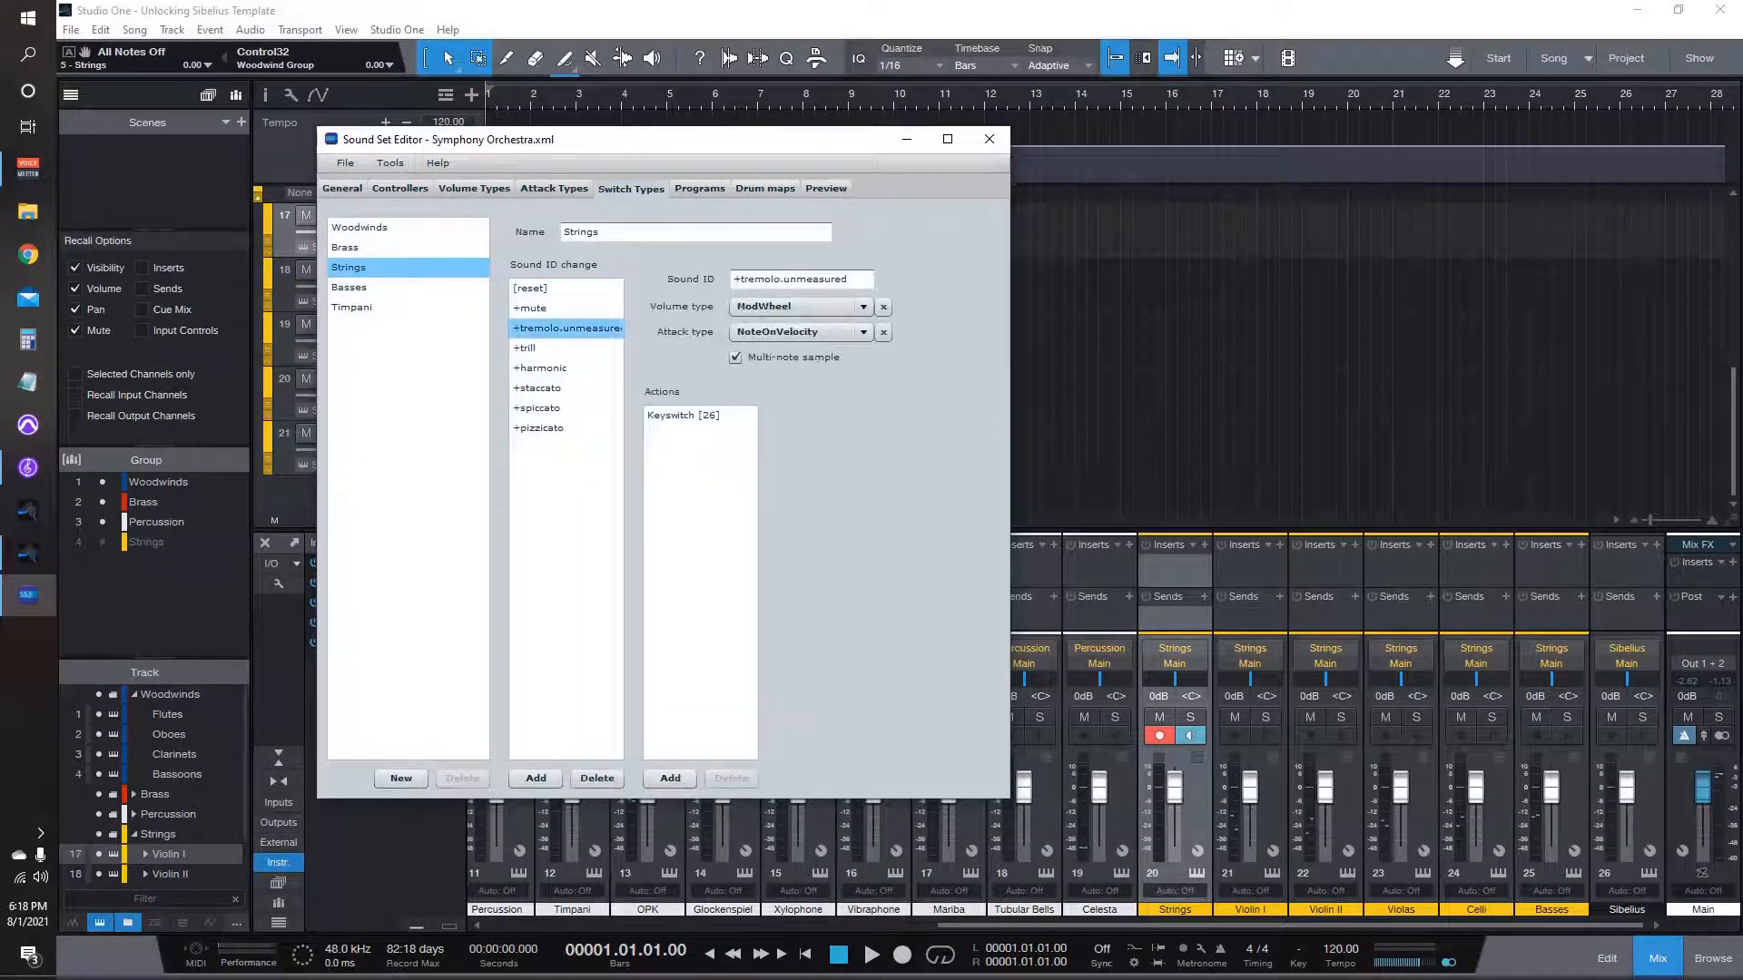
{"action": "left_click", "coordinate": [989, 139]}
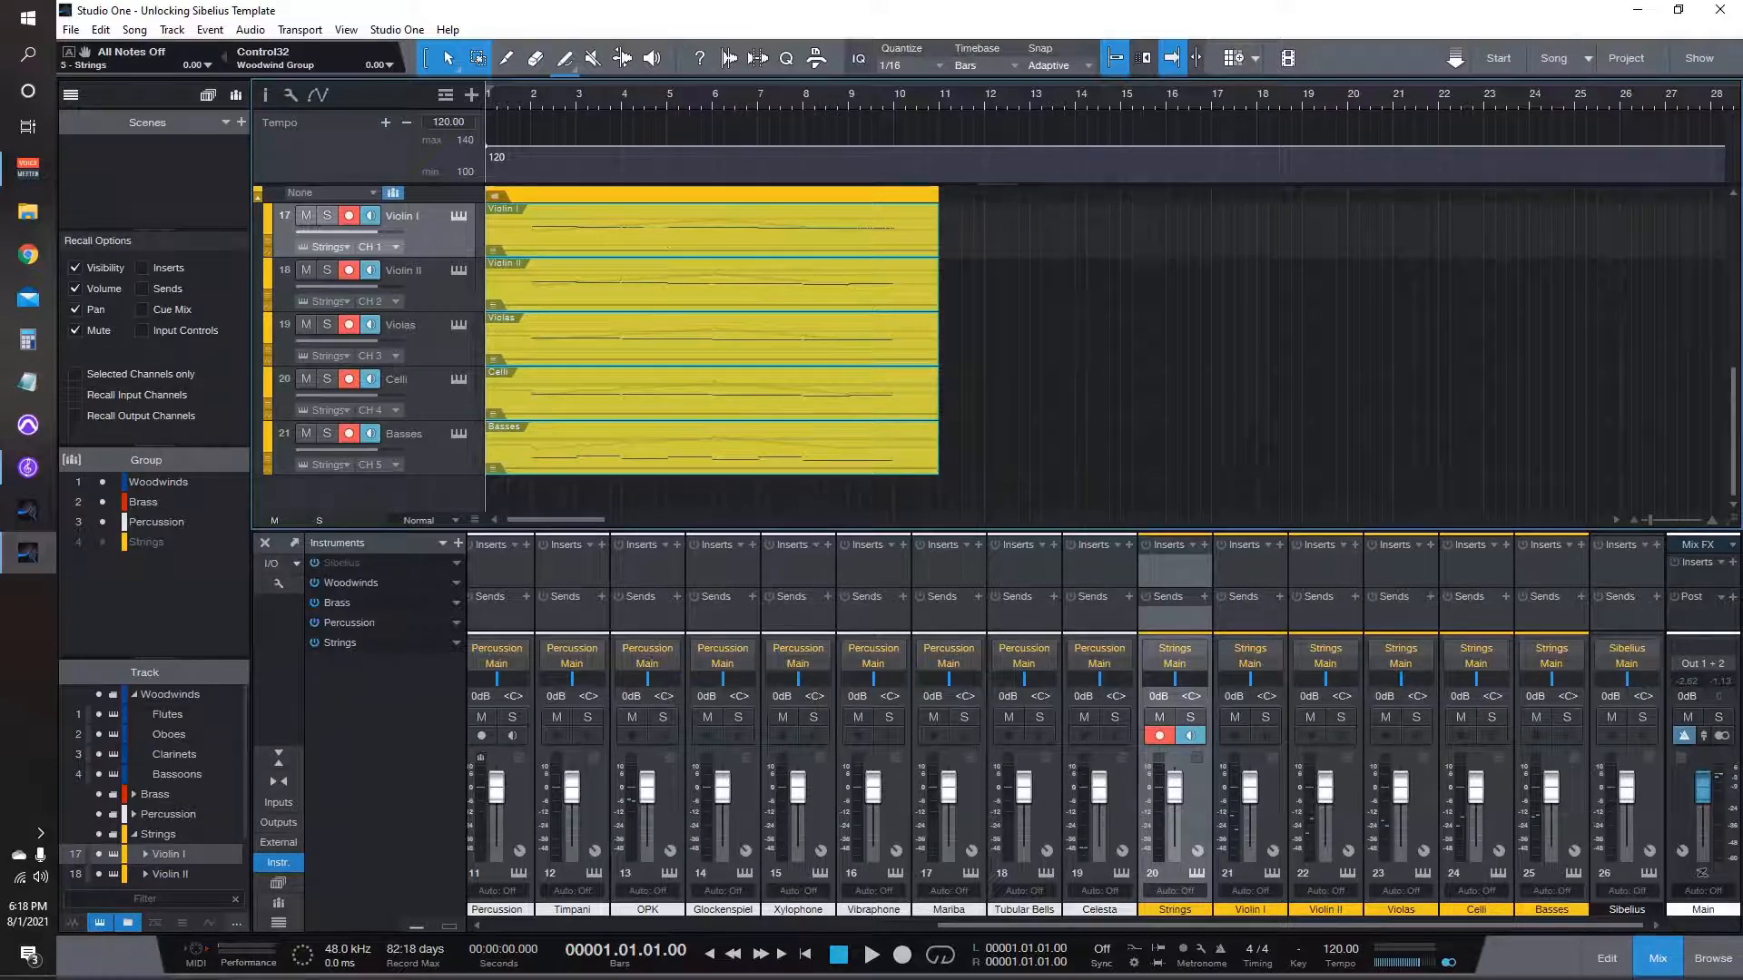
Step: Tile the Studio One and Sibelius windows side by side
{"action": "left_click_drag", "start_coordinate": [908, 10], "coordinate": [541, 156]}
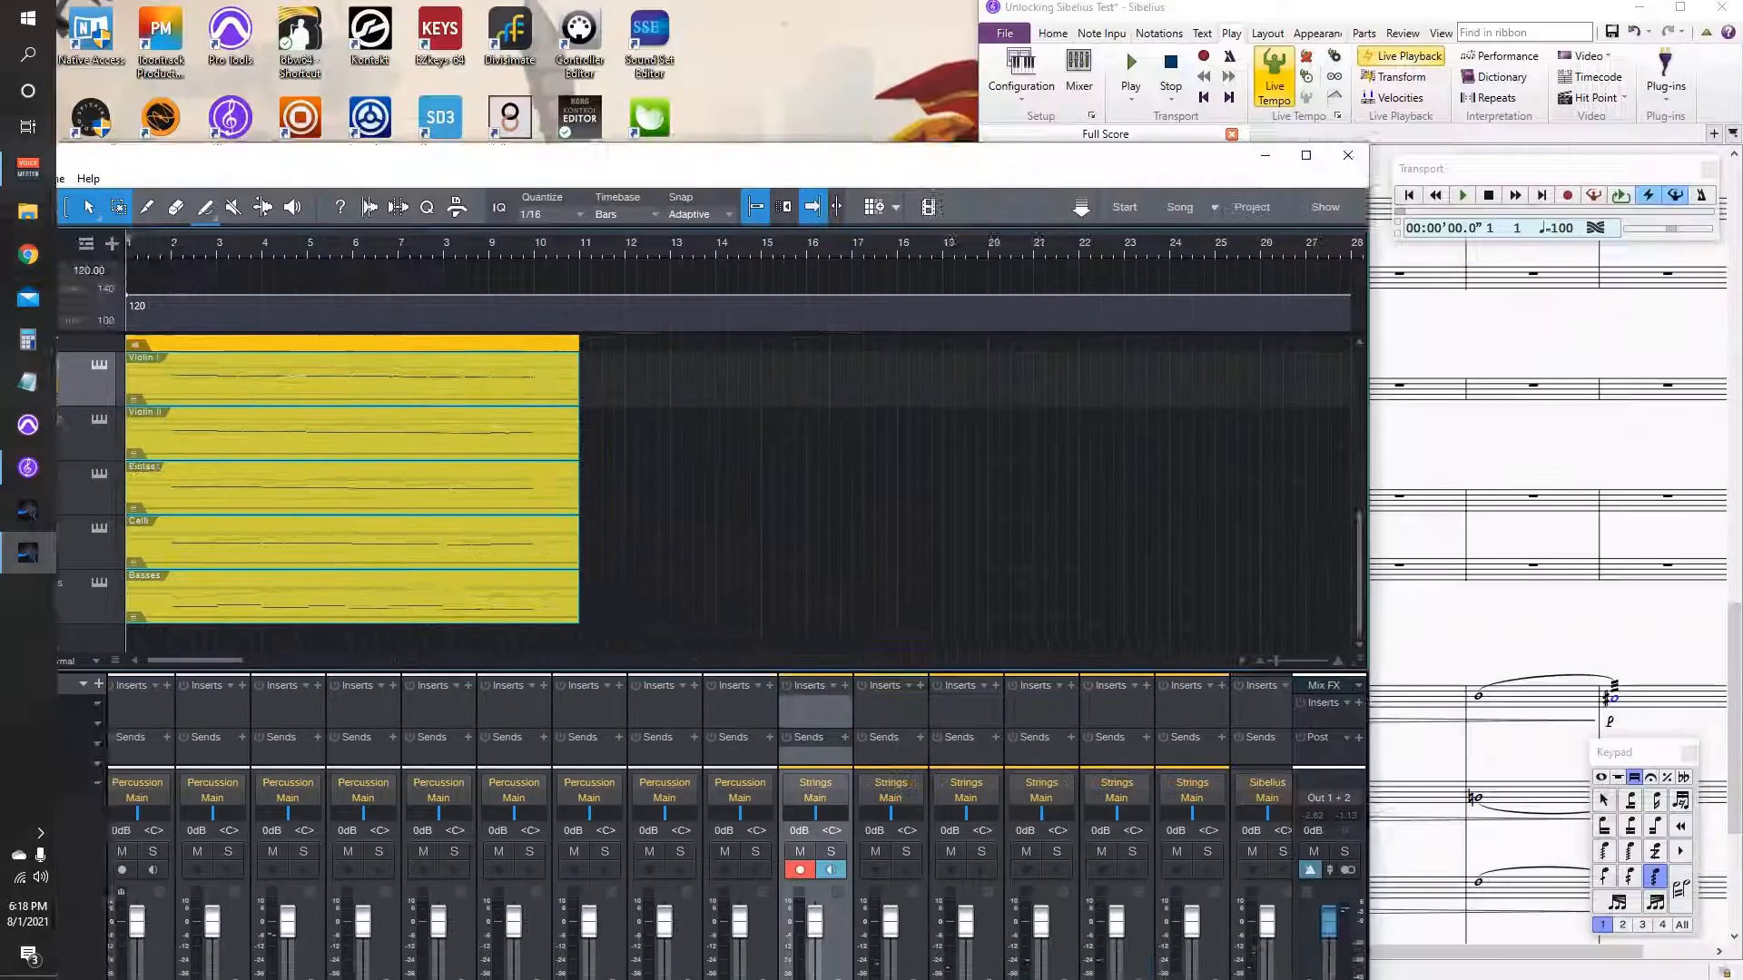
{"action": "left_click_drag", "start_coordinate": [871, 155], "coordinate": [1062, 0]}
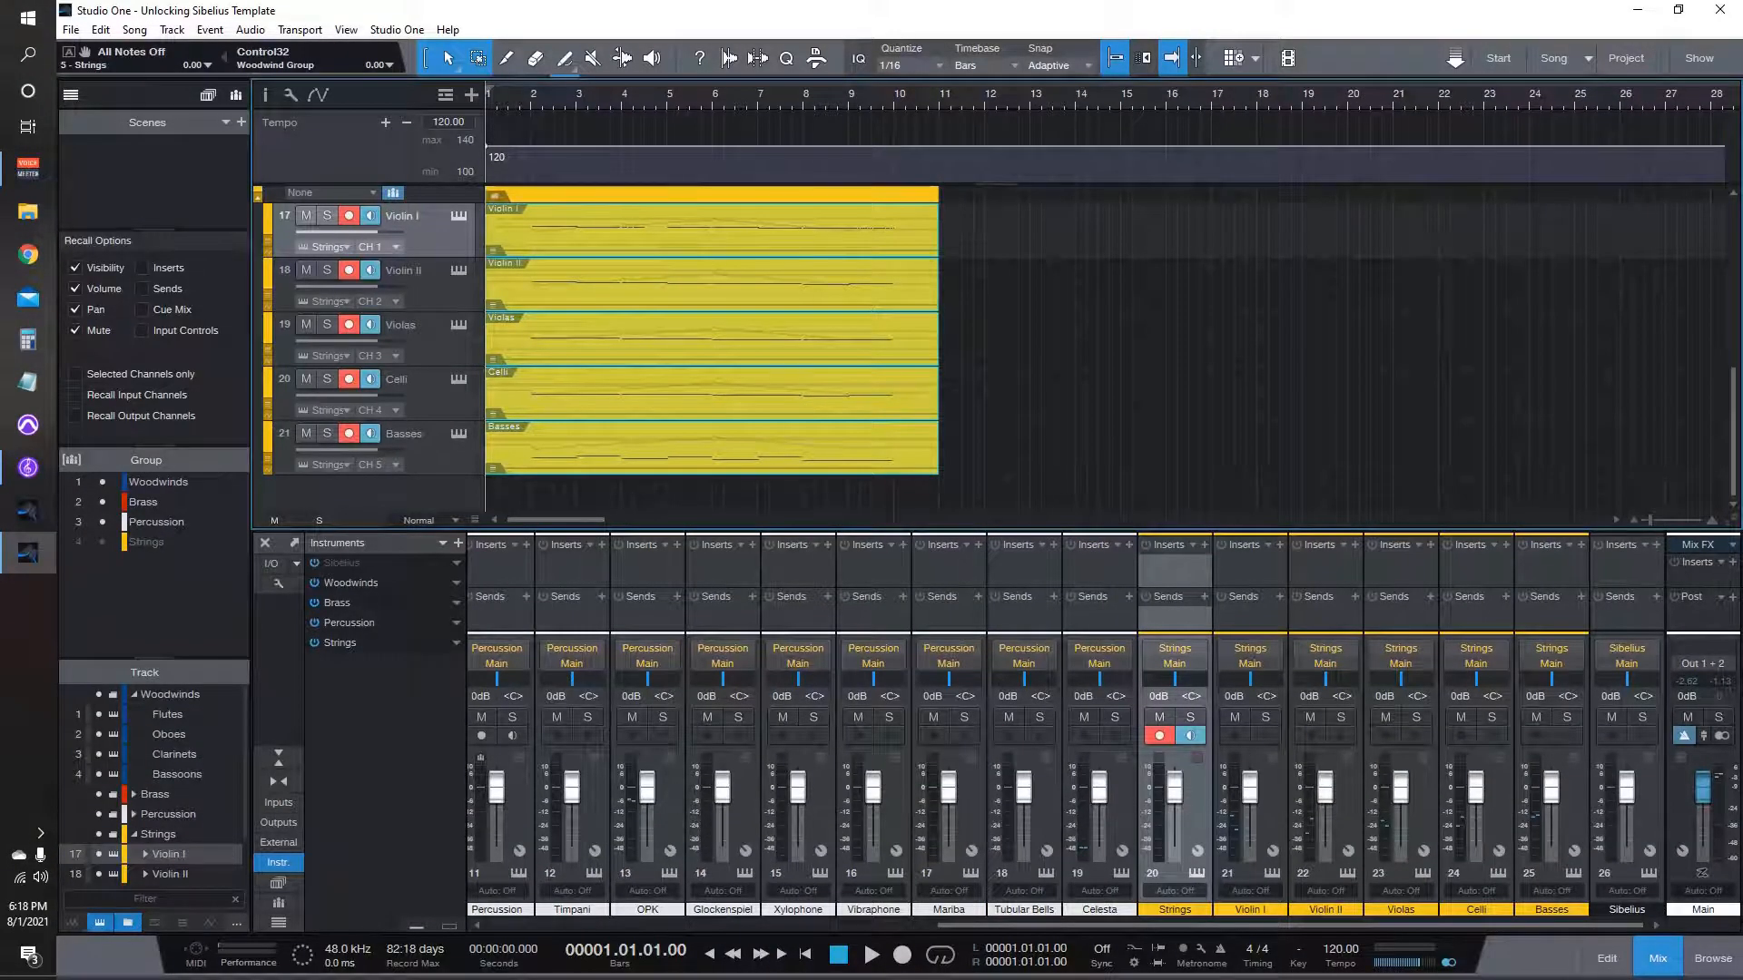
{"action": "key", "text": "super+Left"}
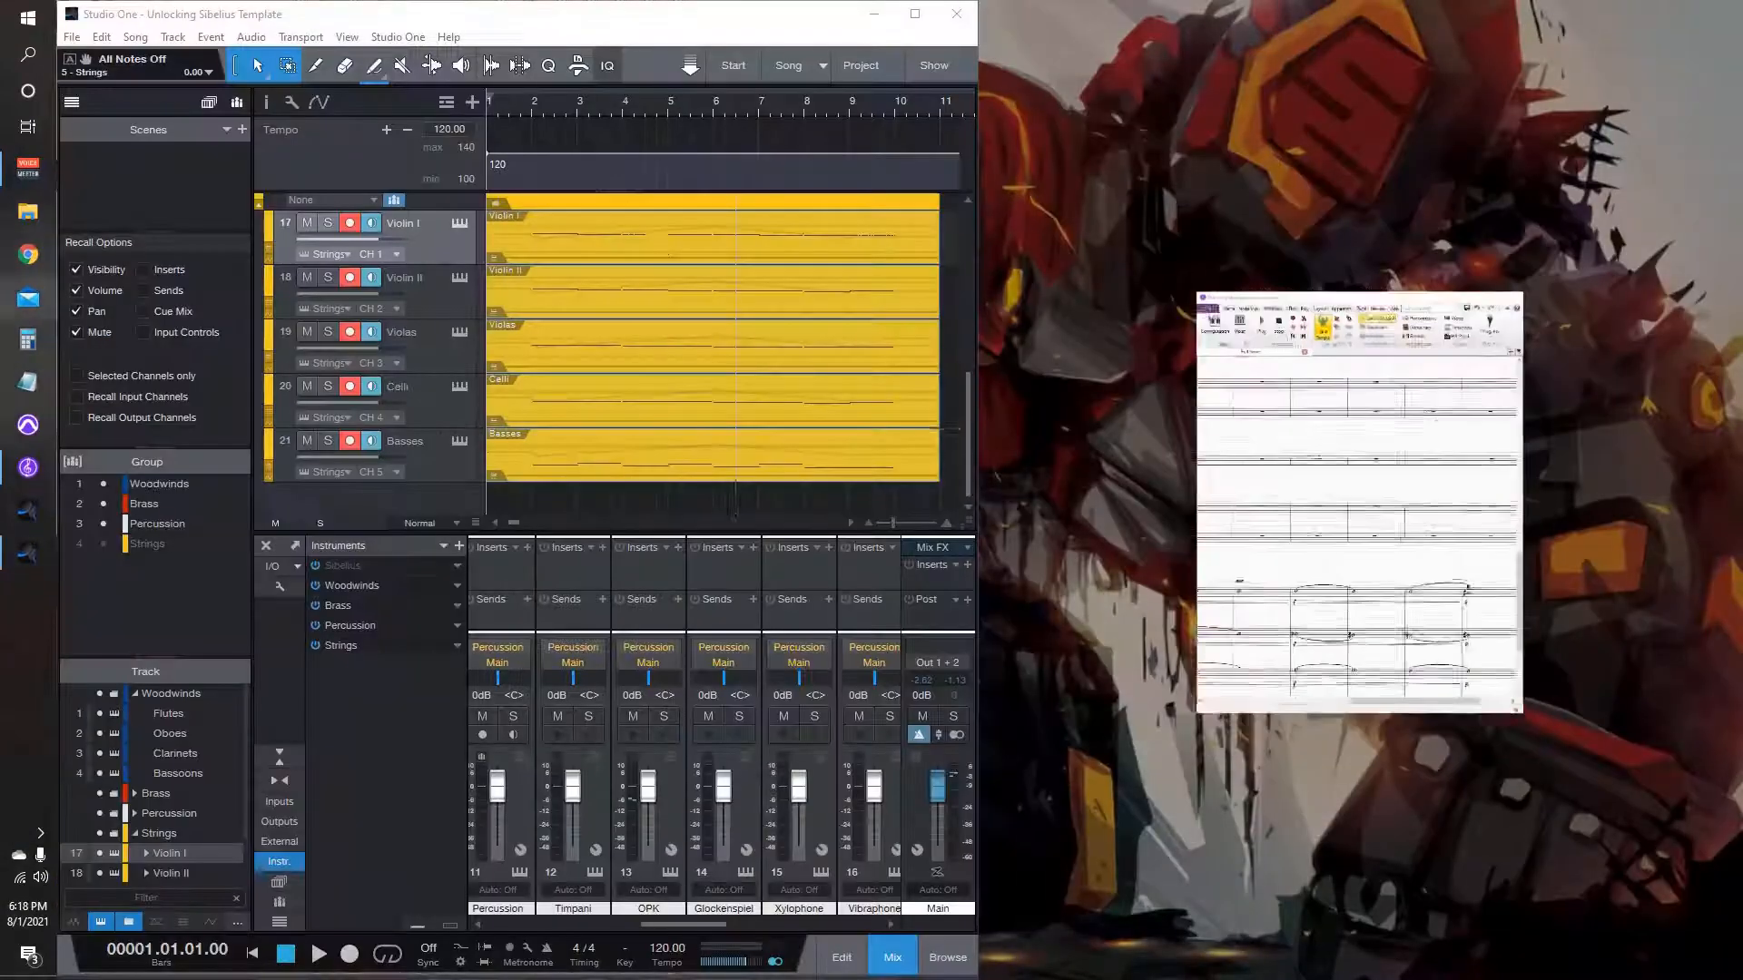
{"action": "key", "text": "Return"}
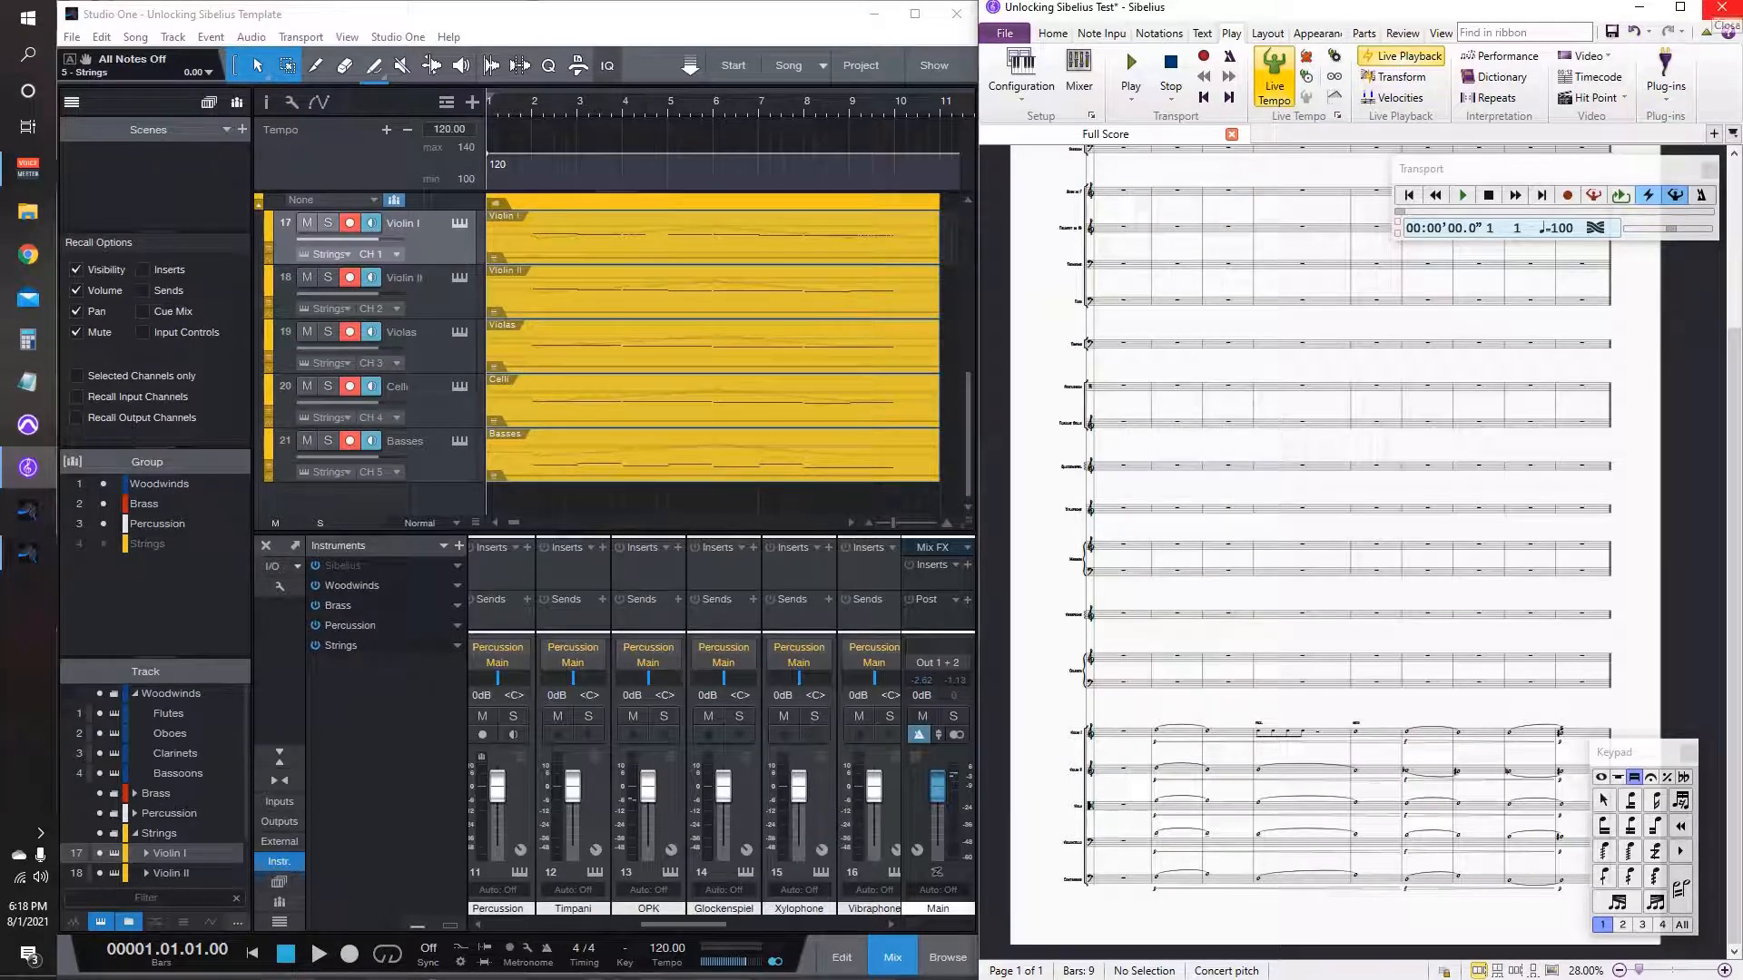
Step: Save the Unlocking Sibelius Test score, and quit both Sibelius and Studio One
{"action": "key", "text": "ctrl+s"}
{"action": "left_click", "coordinate": [1722, 6]}
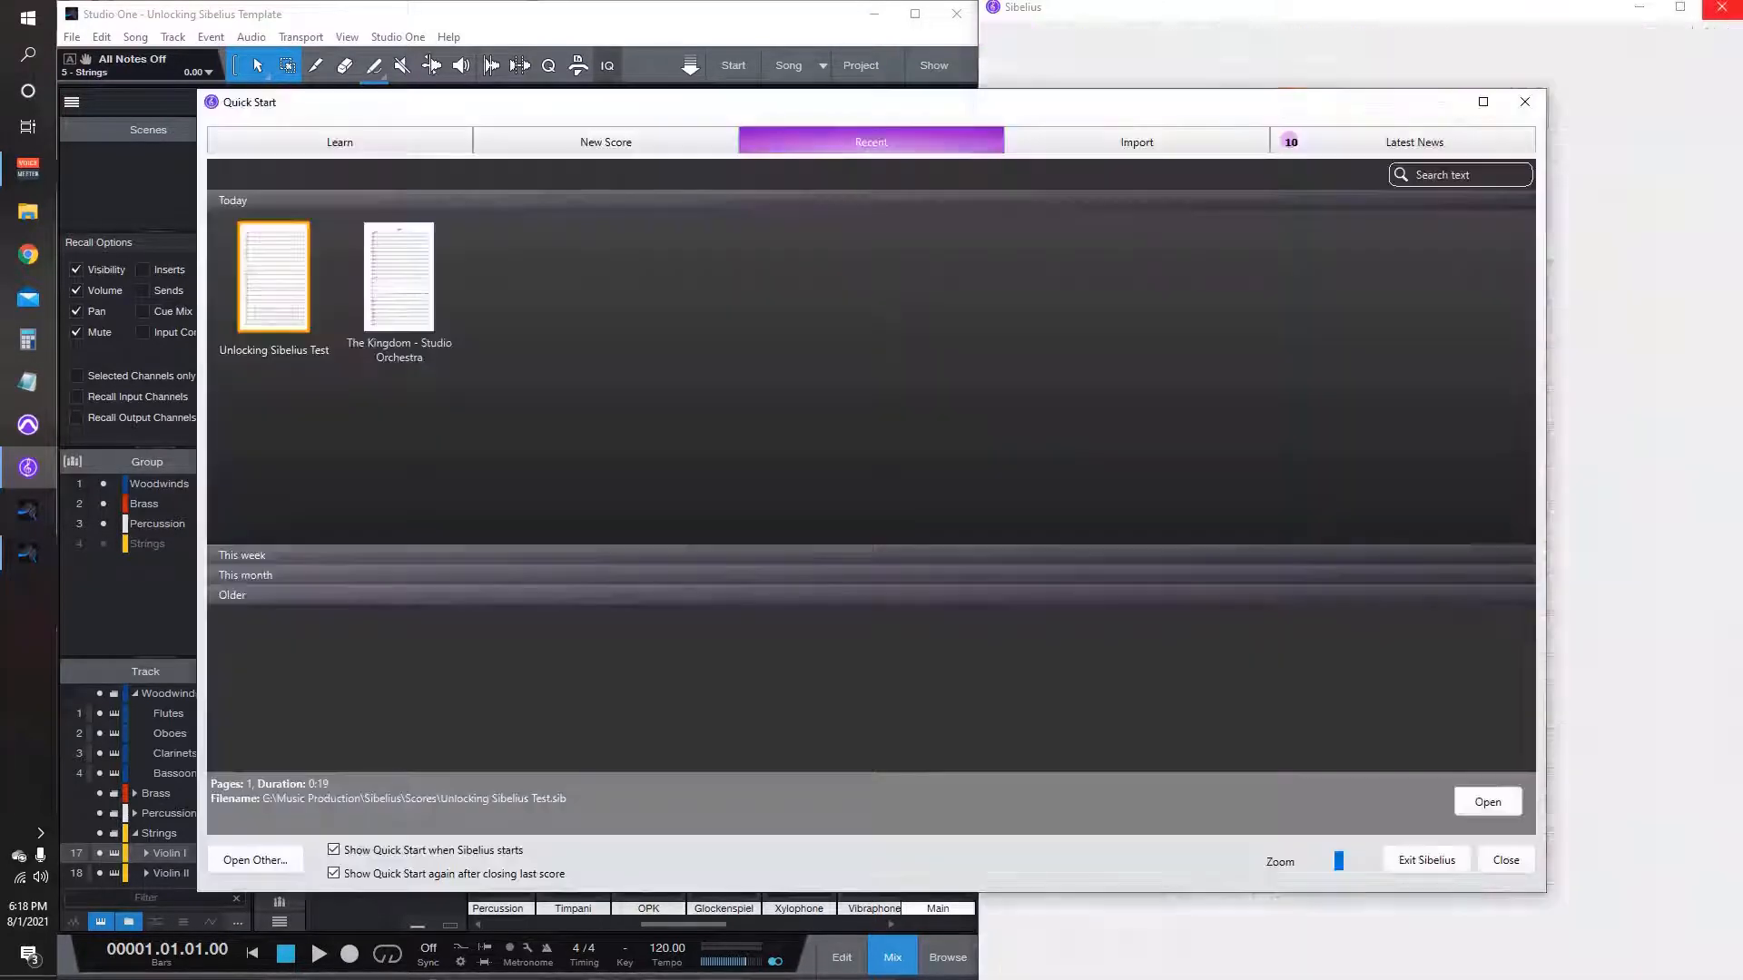
{"action": "left_click", "coordinate": [1427, 860]}
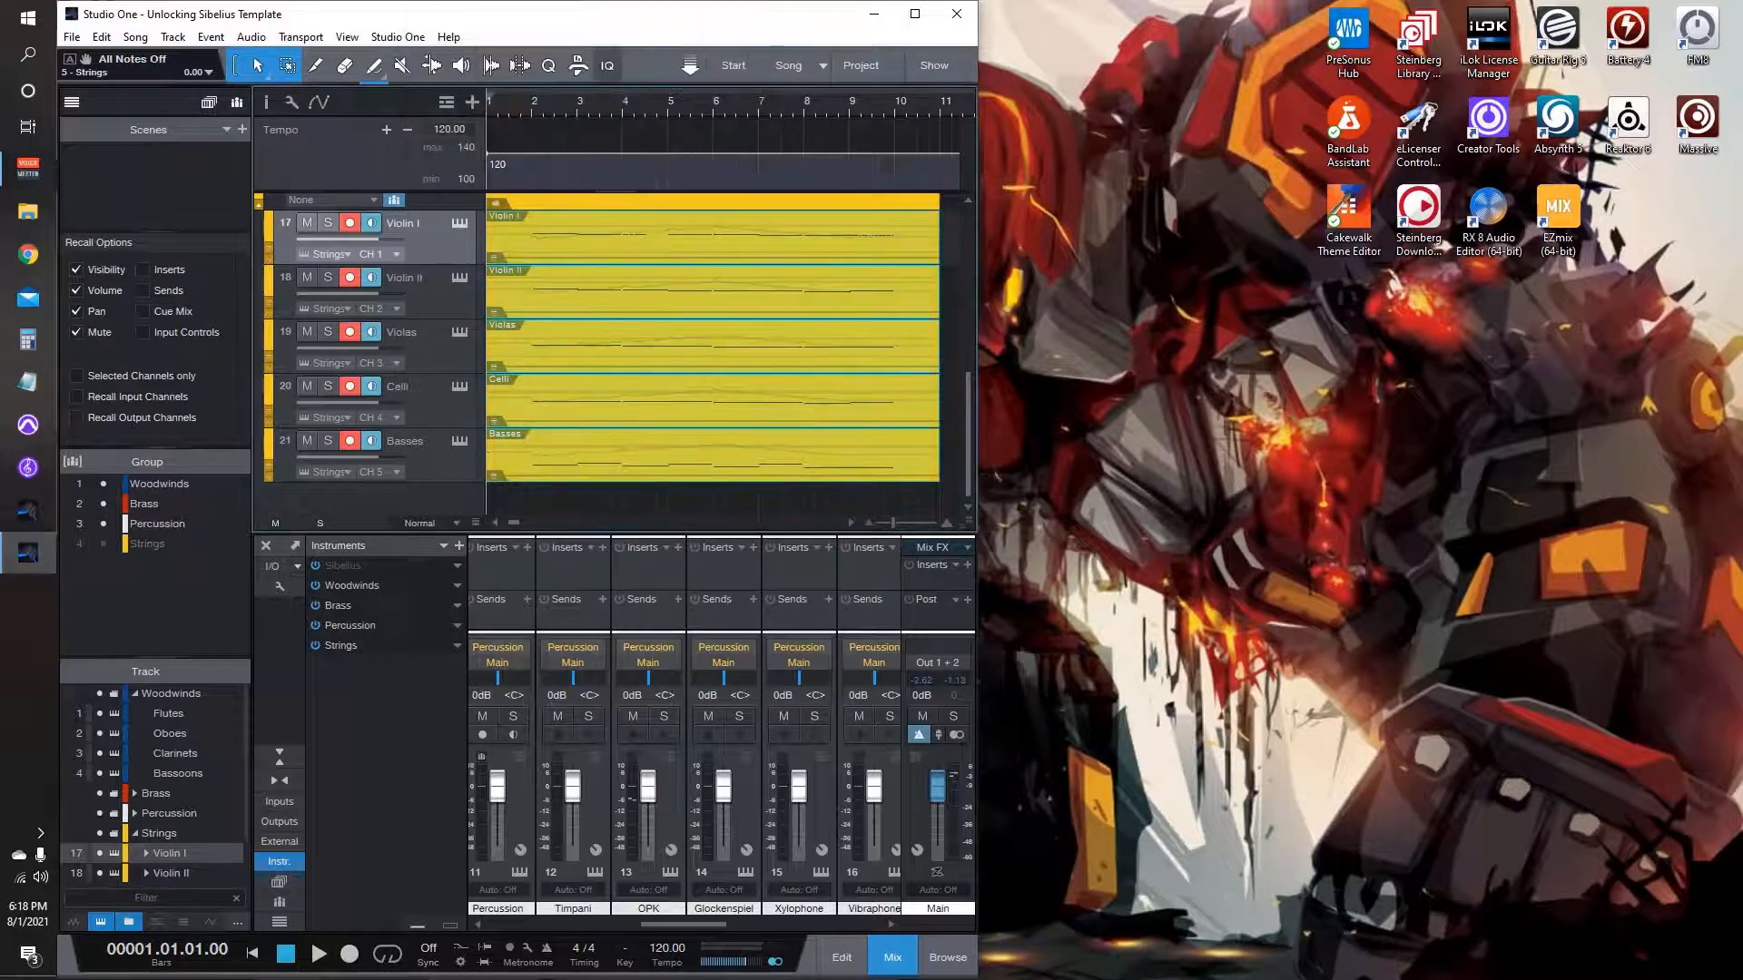
{"action": "left_click", "coordinate": [957, 13]}
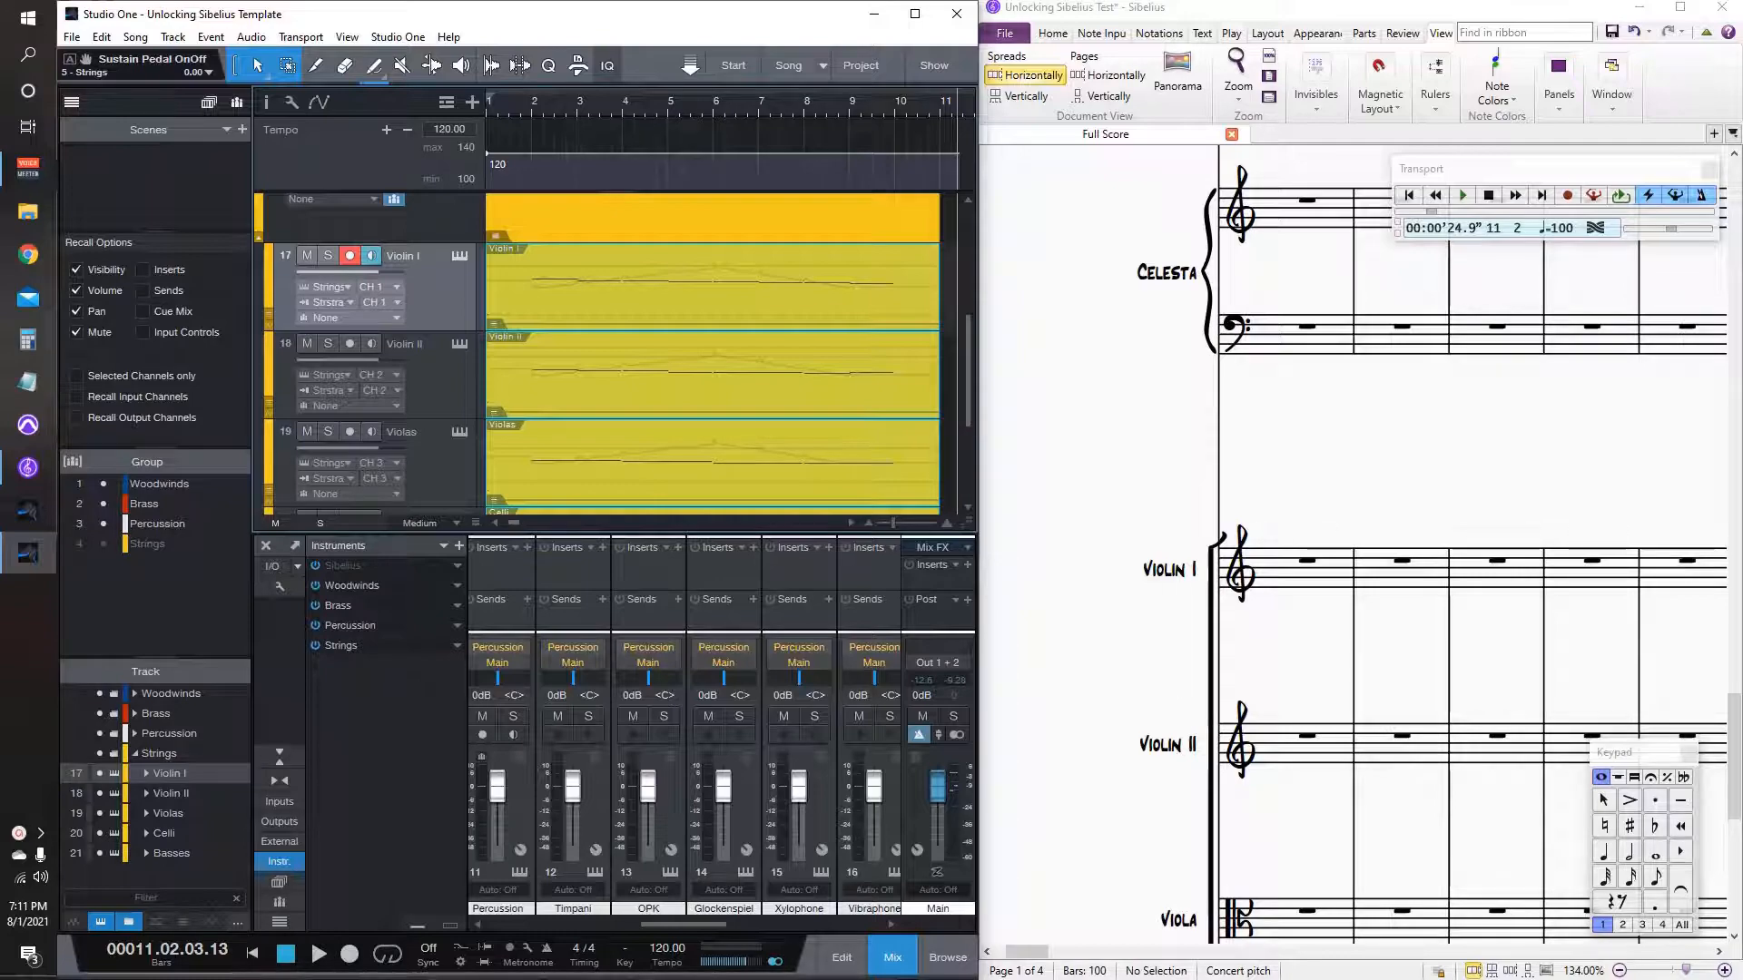
Step: Open the configuration window of the loopMIDI program running in the background
{"action": "left_click", "coordinate": [40, 832]}
{"action": "right_click", "coordinate": [147, 814]}
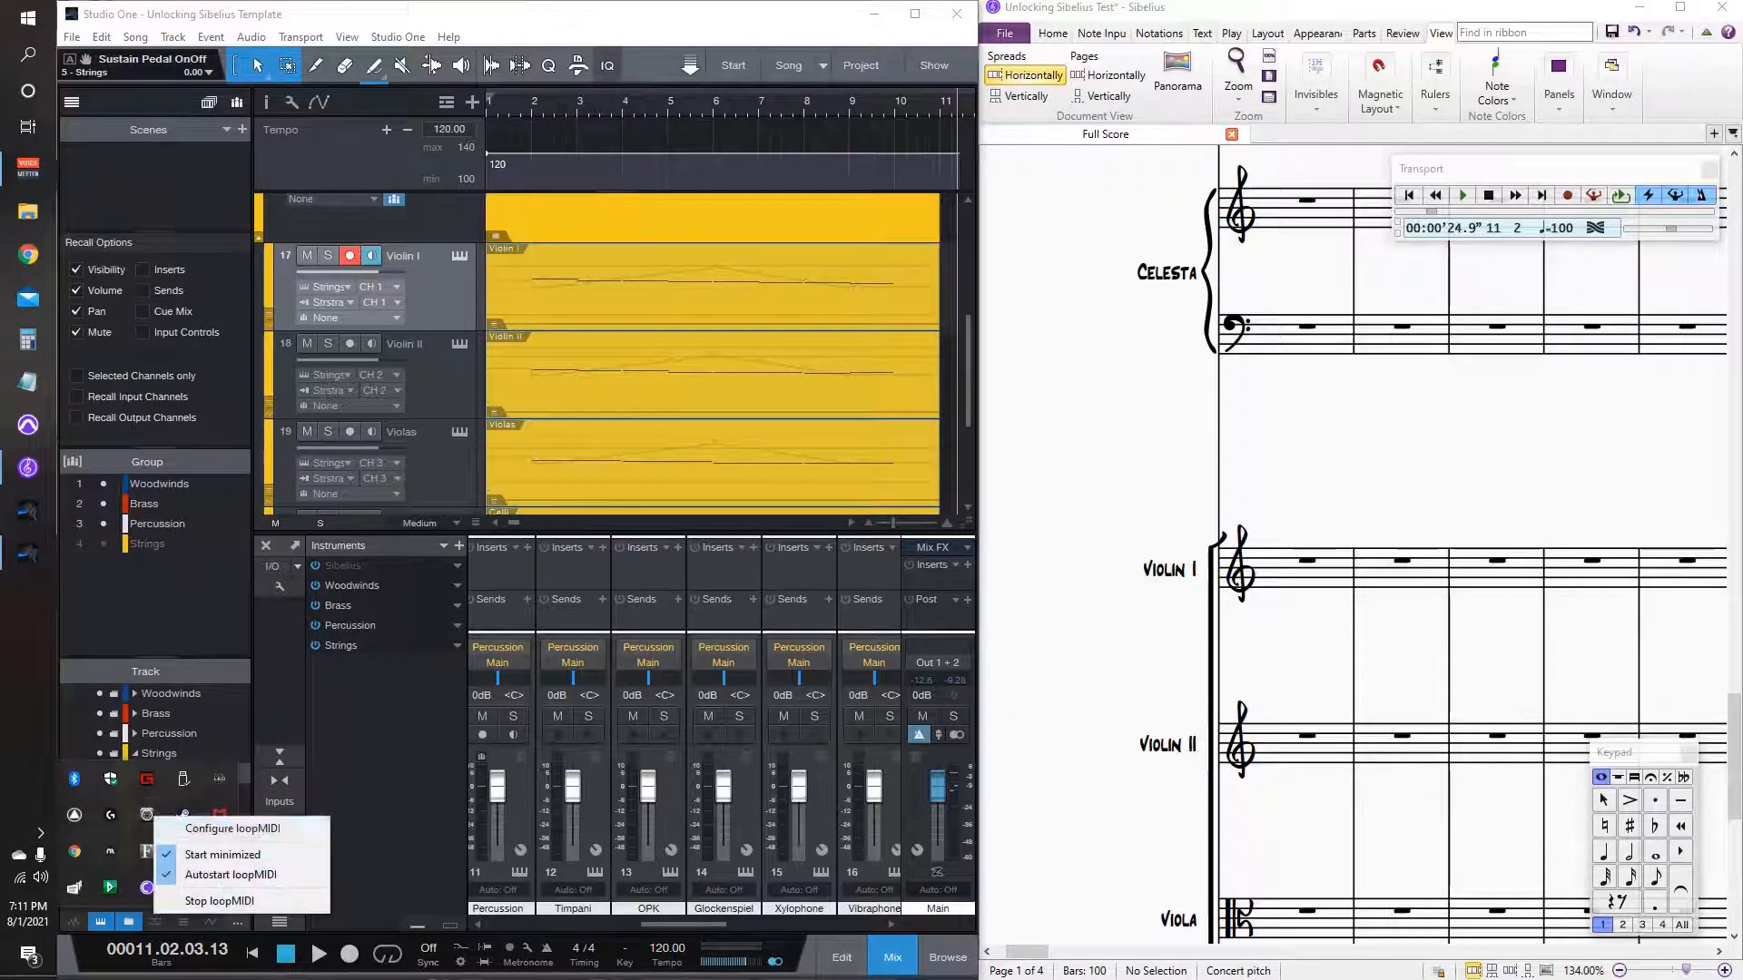
{"action": "left_click", "coordinate": [232, 828]}
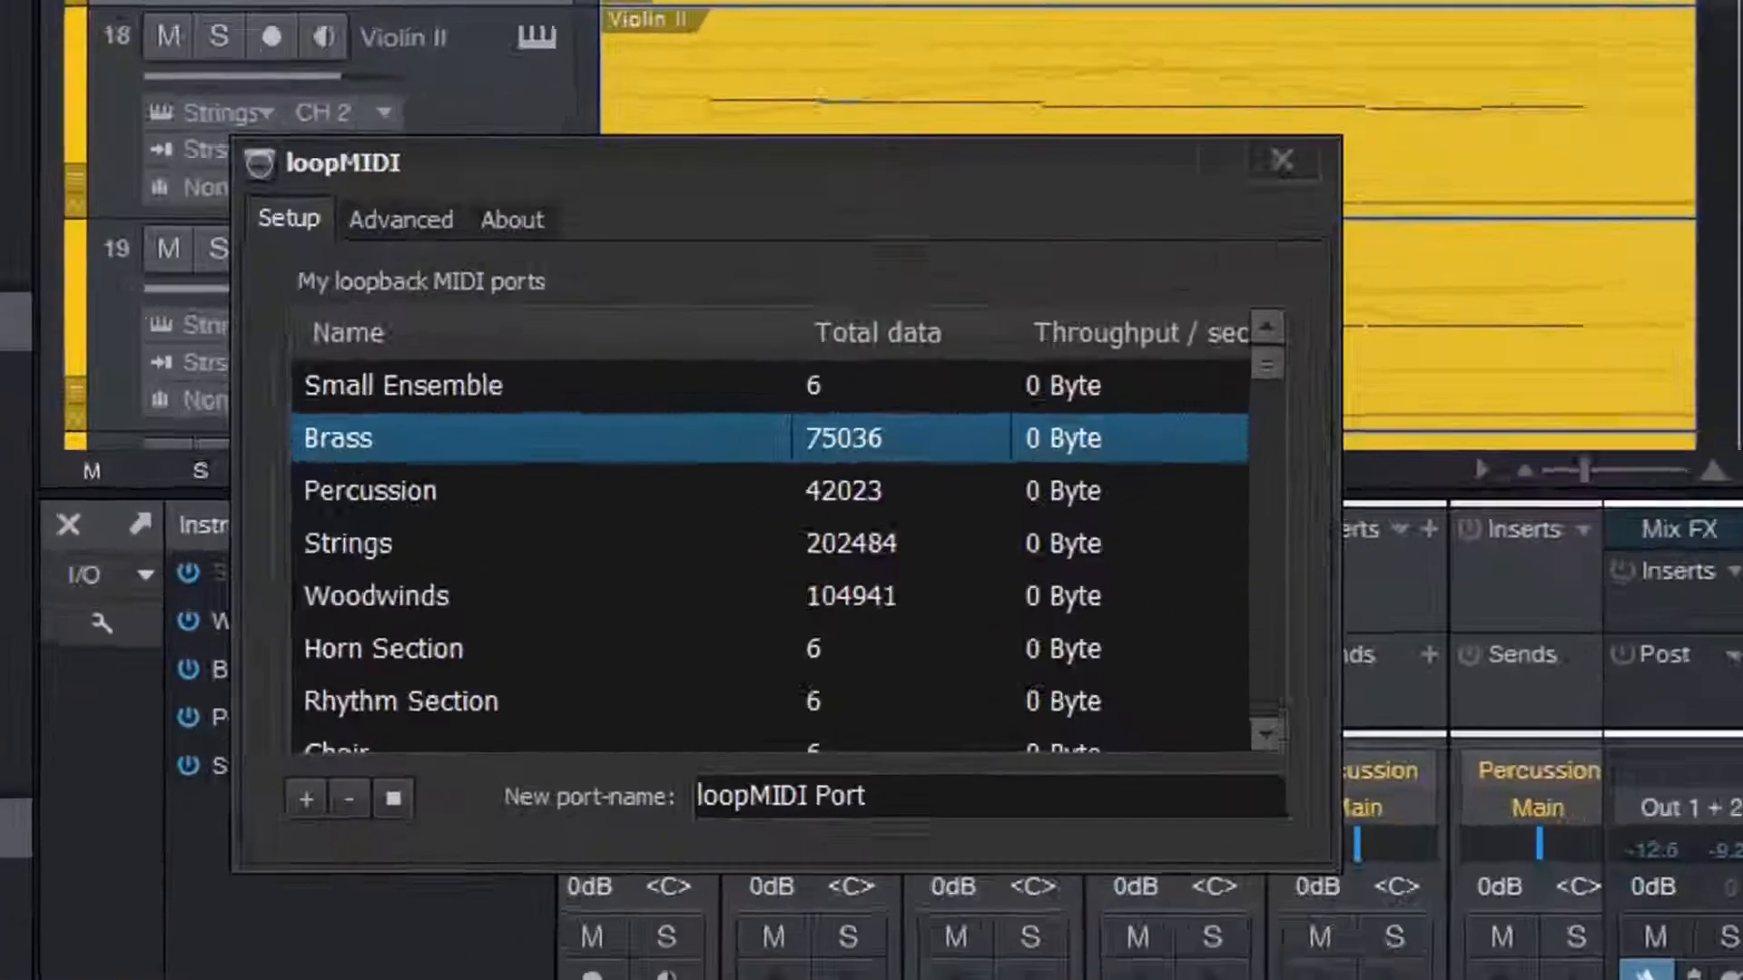
Step: Look through the loopback MIDI ports, highlight the re-ReWire port, and close loopMIDI
{"action": "key", "text": "Down"}
{"action": "key", "text": "Down"}
{"action": "key", "text": "Down"}
{"action": "key", "text": "Down"}
{"action": "key", "text": "Down"}
{"action": "key", "text": "Down"}
{"action": "key", "text": "Down"}
{"action": "key", "text": "Down"}
{"action": "key", "text": "Down"}
{"action": "key", "text": "Down"}
{"action": "key", "text": "Down"}
{"action": "key", "text": "Down"}
{"action": "key", "text": "Down"}
{"action": "key", "text": "Down"}
{"action": "key", "text": "Down"}
{"action": "key", "text": "Down"}
{"action": "key", "text": "Down"}
{"action": "key", "text": "Down"}
{"action": "key", "text": "Down"}
{"action": "key", "text": "Up"}
{"action": "key", "text": "Up"}
{"action": "key", "text": "Up"}
{"action": "key", "text": "Up"}
{"action": "key", "text": "Up"}
{"action": "key", "text": "Up"}
{"action": "key", "text": "Up"}
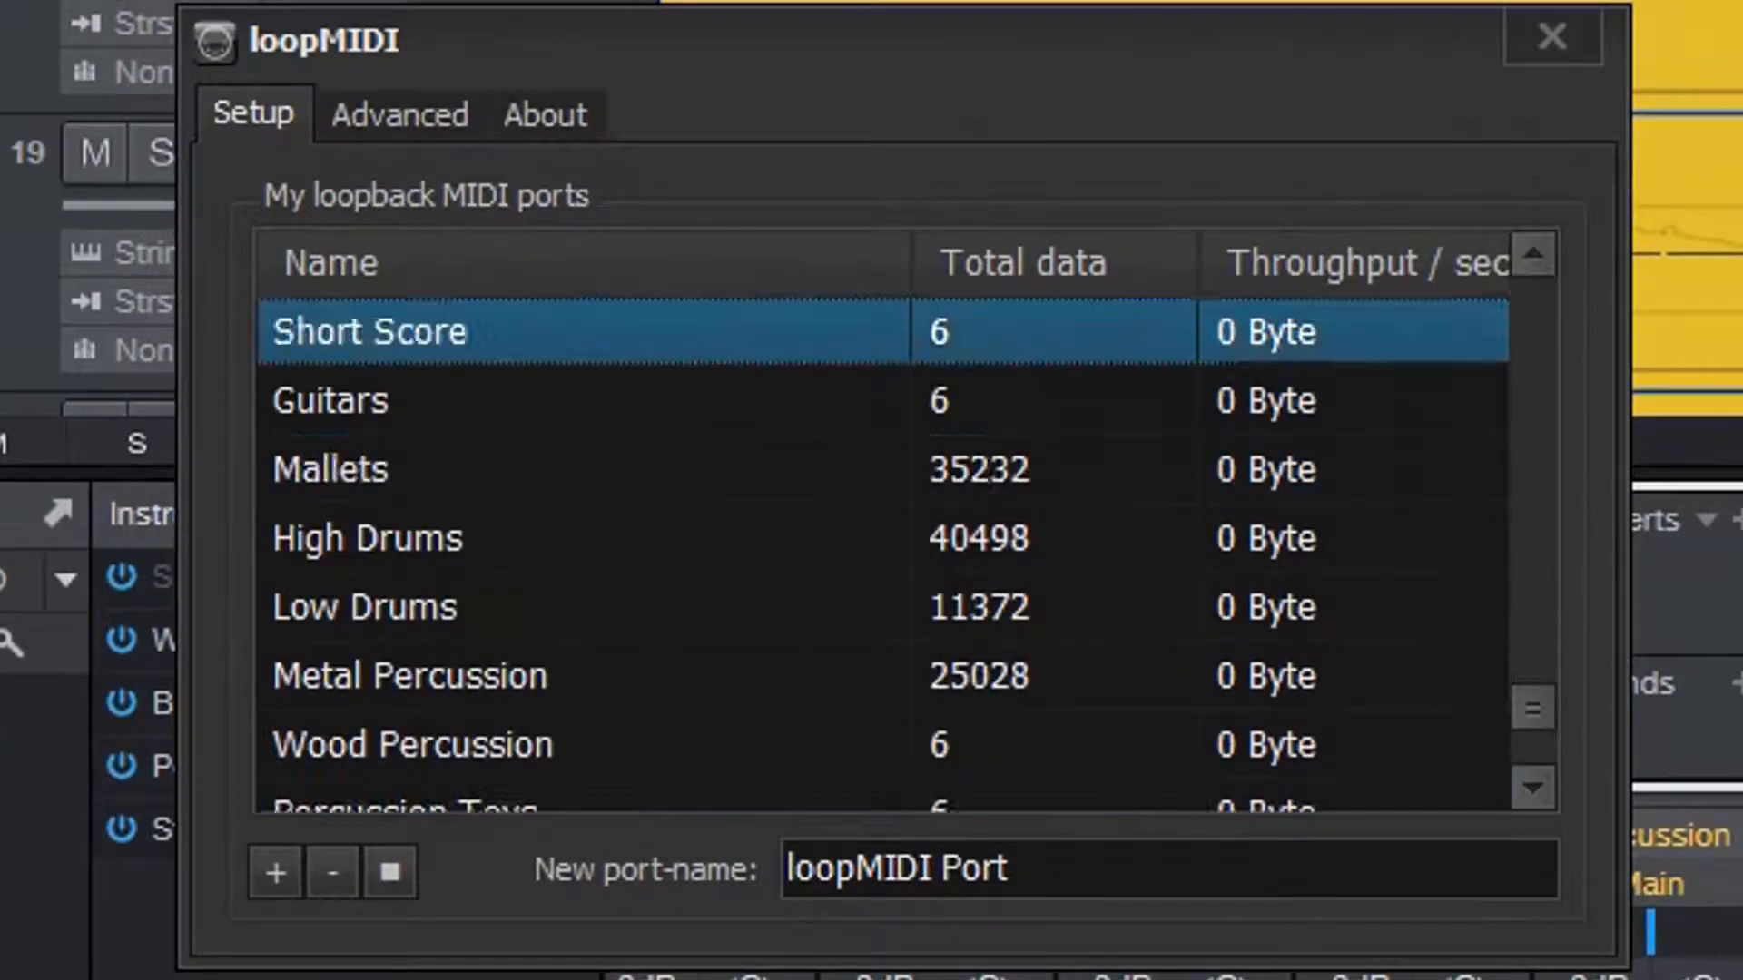
{"action": "key", "text": "Up"}
{"action": "key", "text": "Up"}
{"action": "key", "text": "Up"}
{"action": "key", "text": "Down"}
{"action": "key", "text": "Down"}
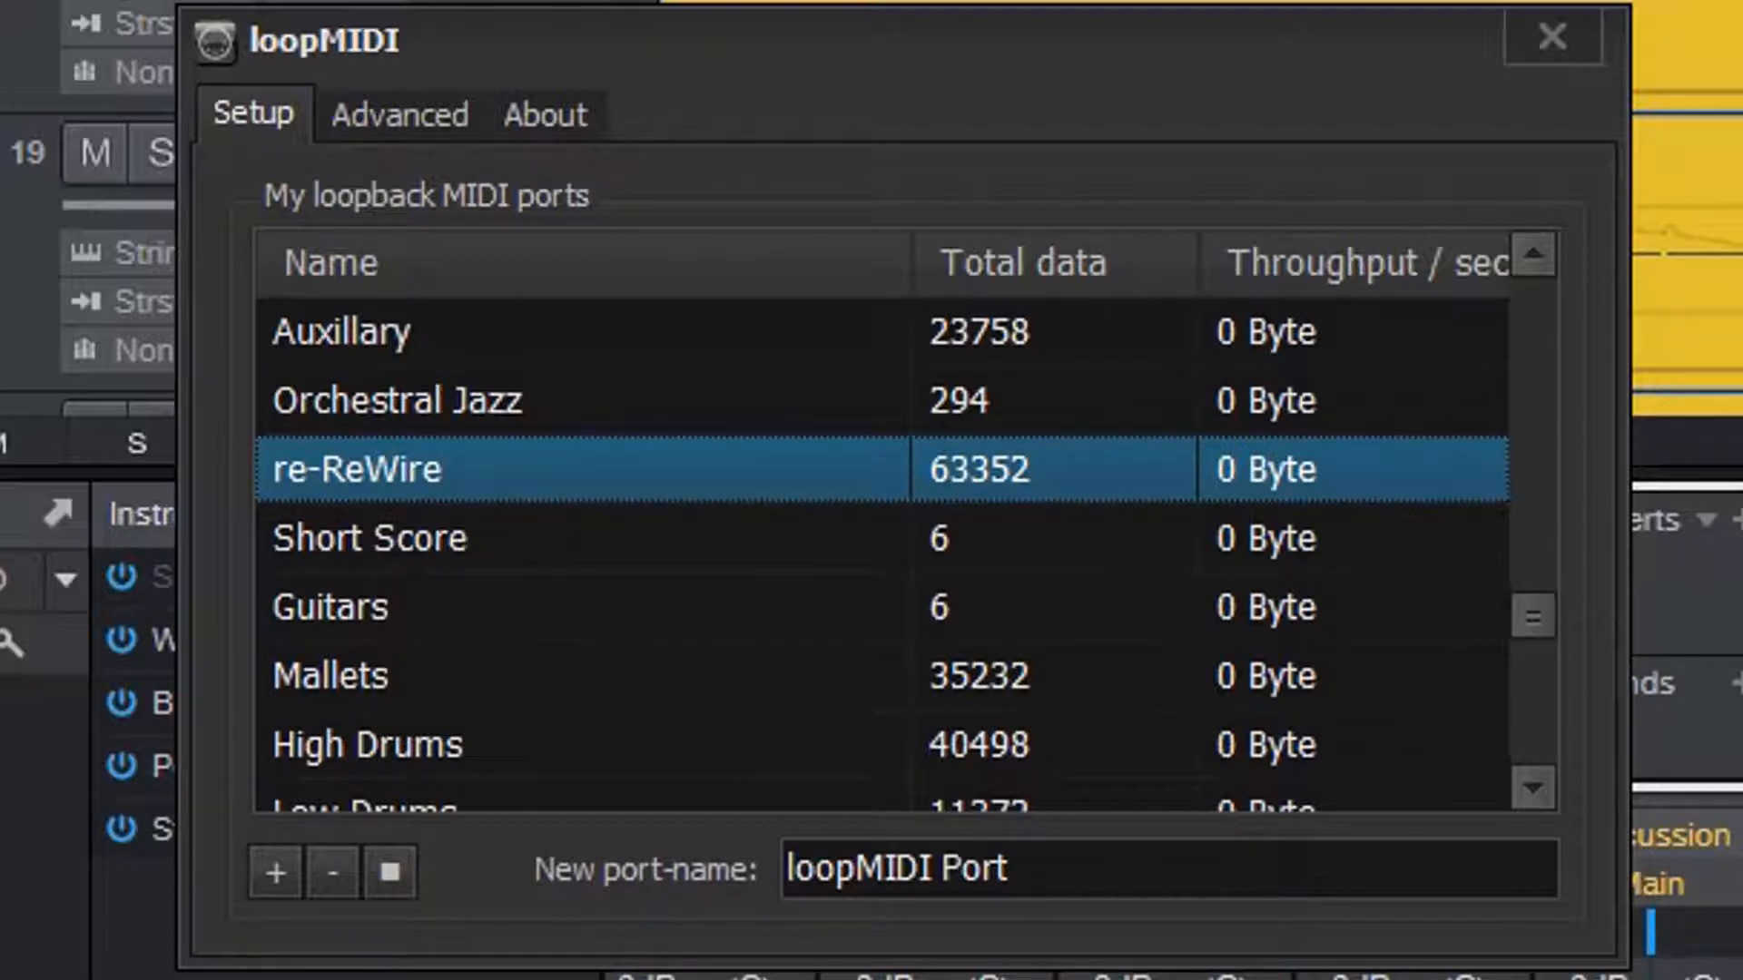
{"action": "left_click", "coordinate": [1552, 37]}
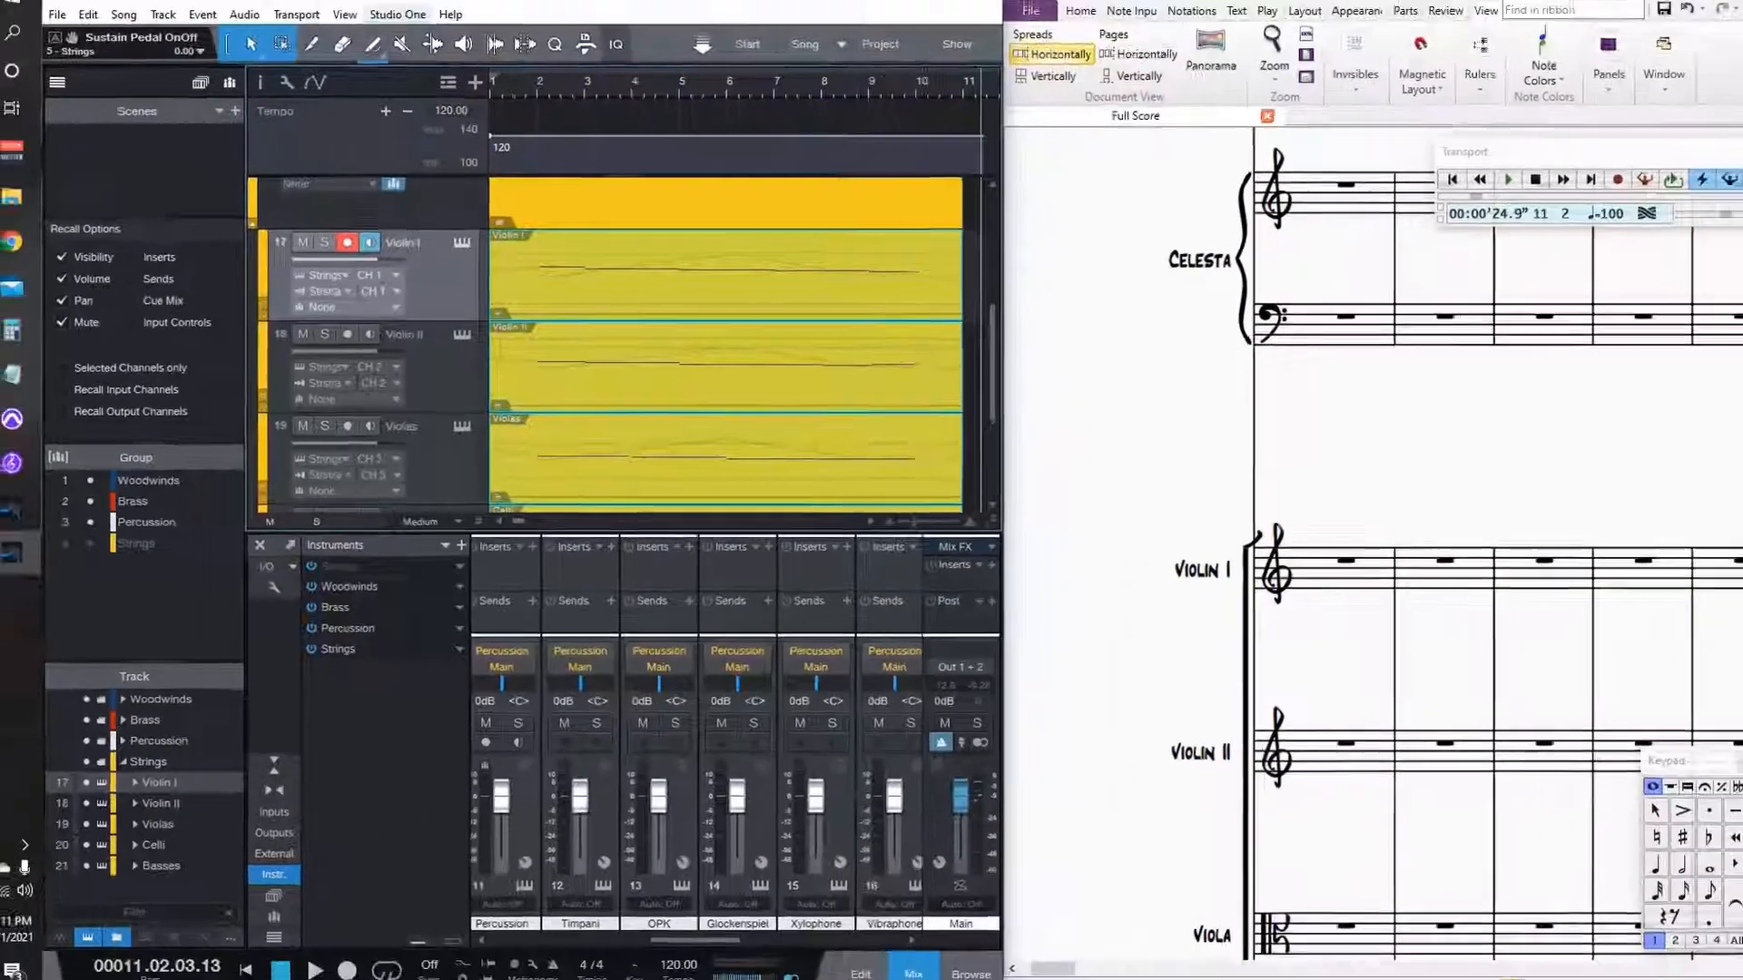
Step: Open Studio One's external device options and examine the receive ports assigned to the Divisimate and ReWire devices
{"action": "left_click", "coordinate": [398, 36]}
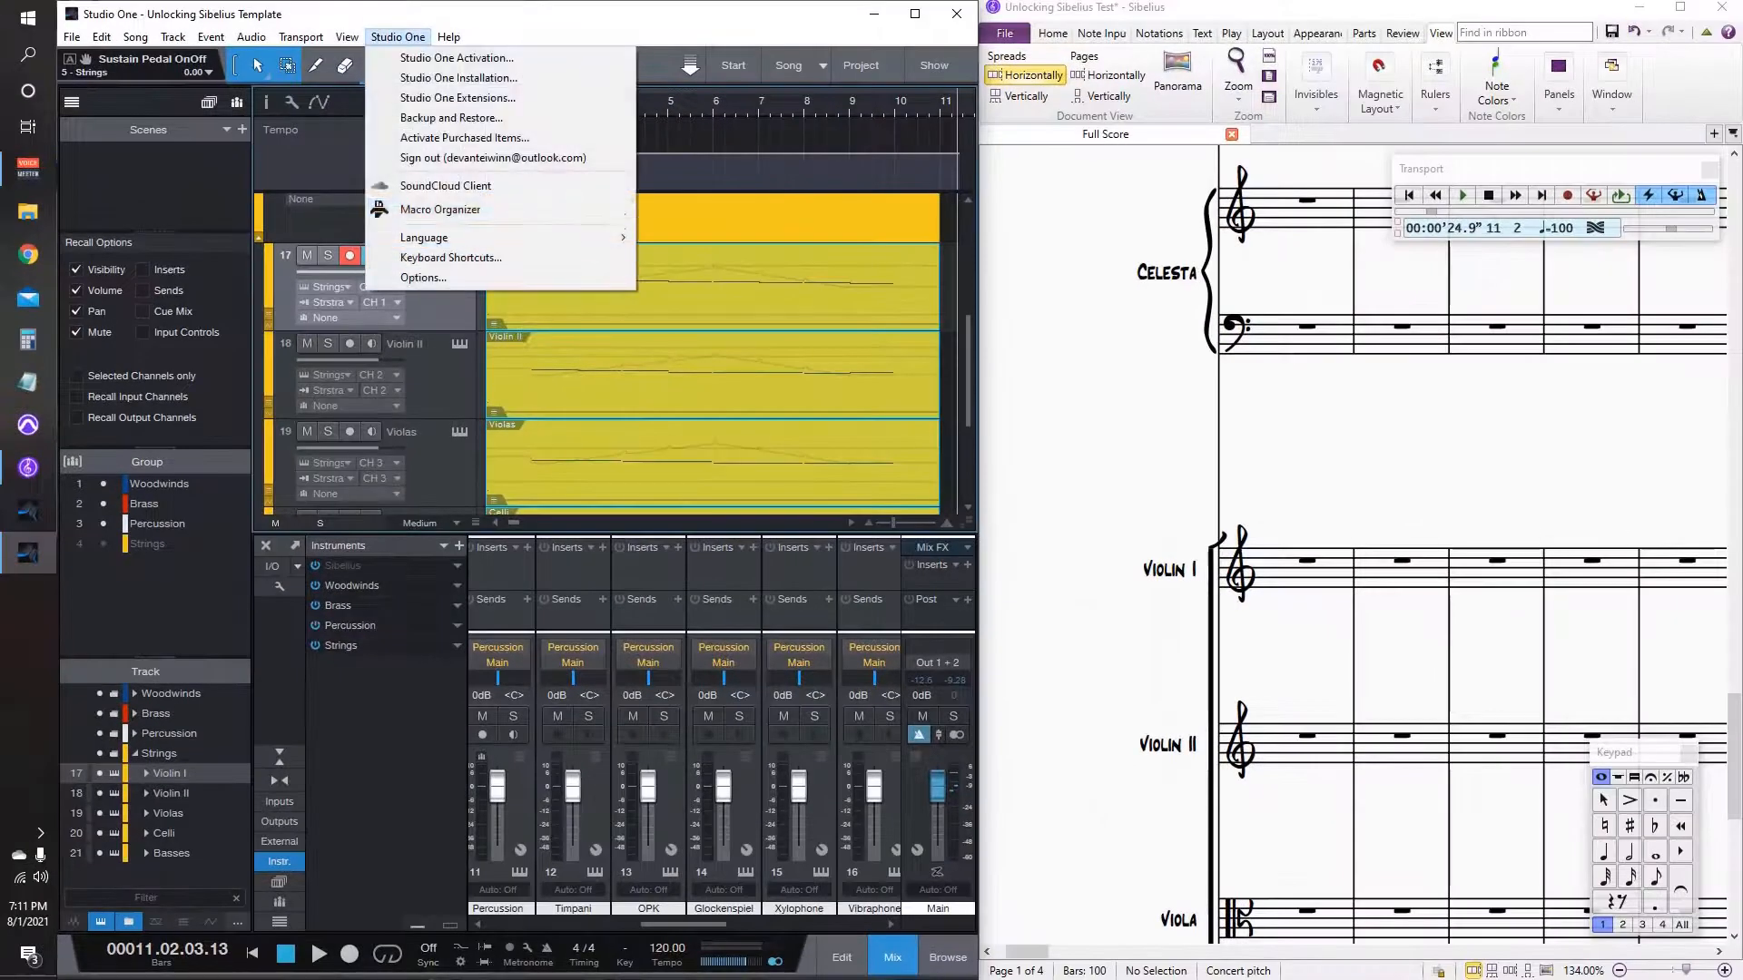
{"action": "left_click", "coordinate": [423, 277]}
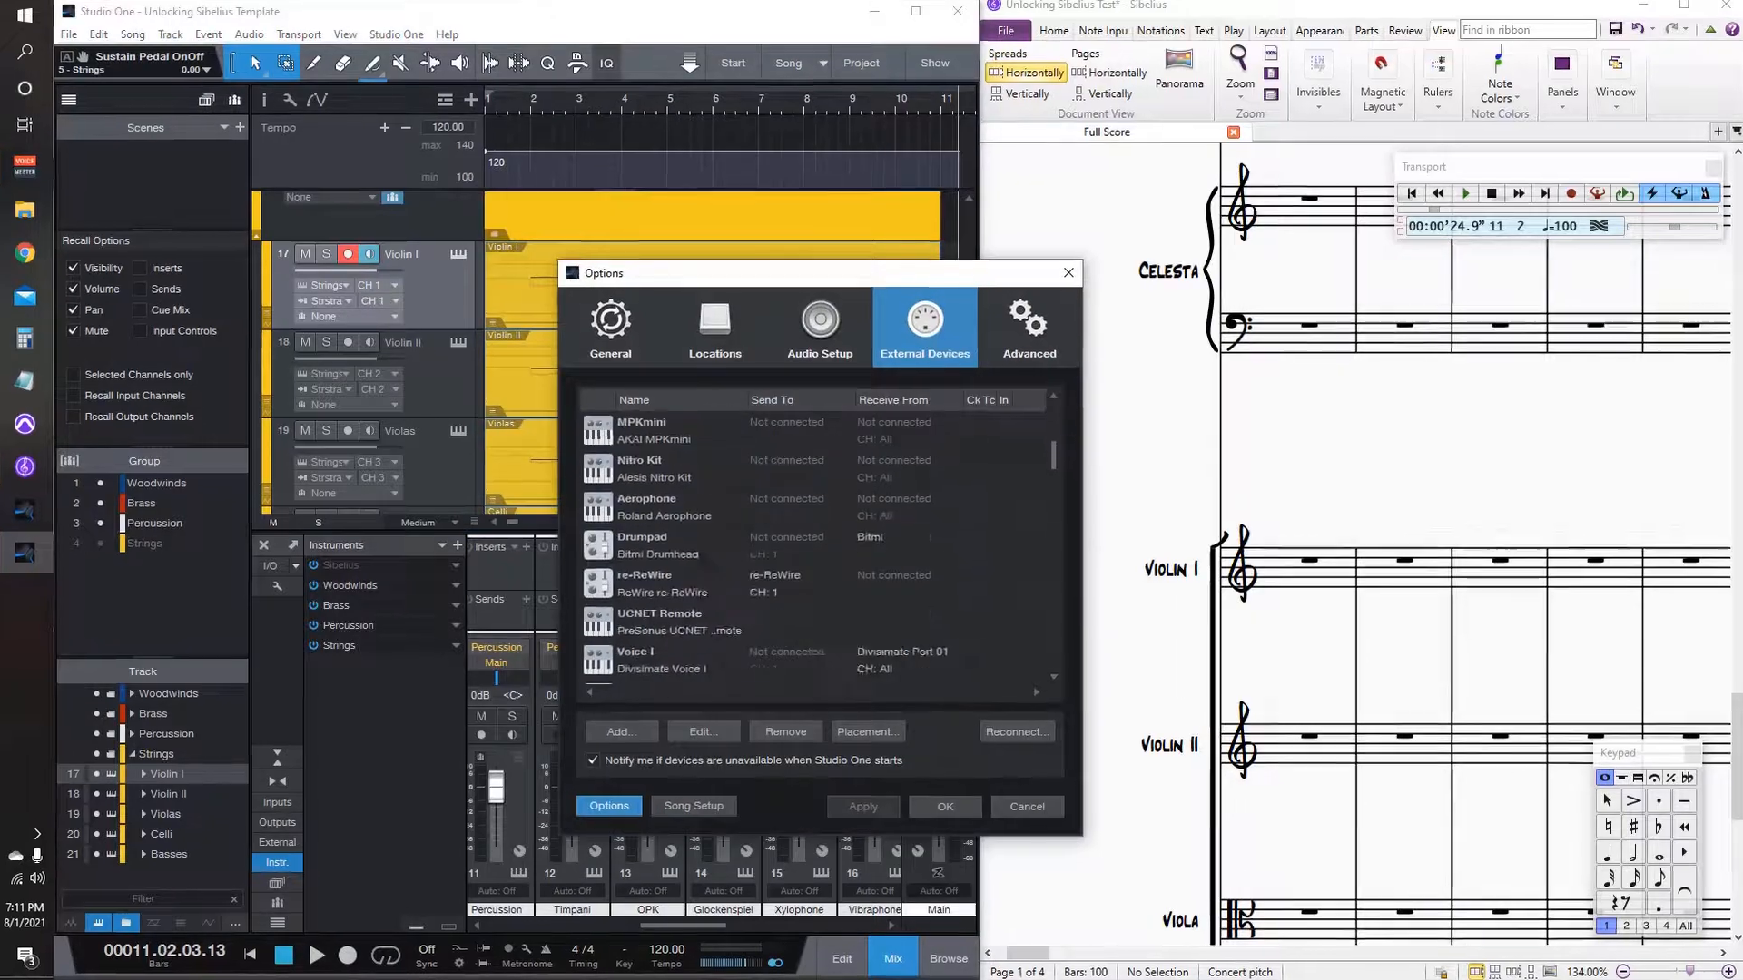
{"action": "scroll", "coordinate": [831, 509], "scroll_direction": "down", "scroll_amount": 10}
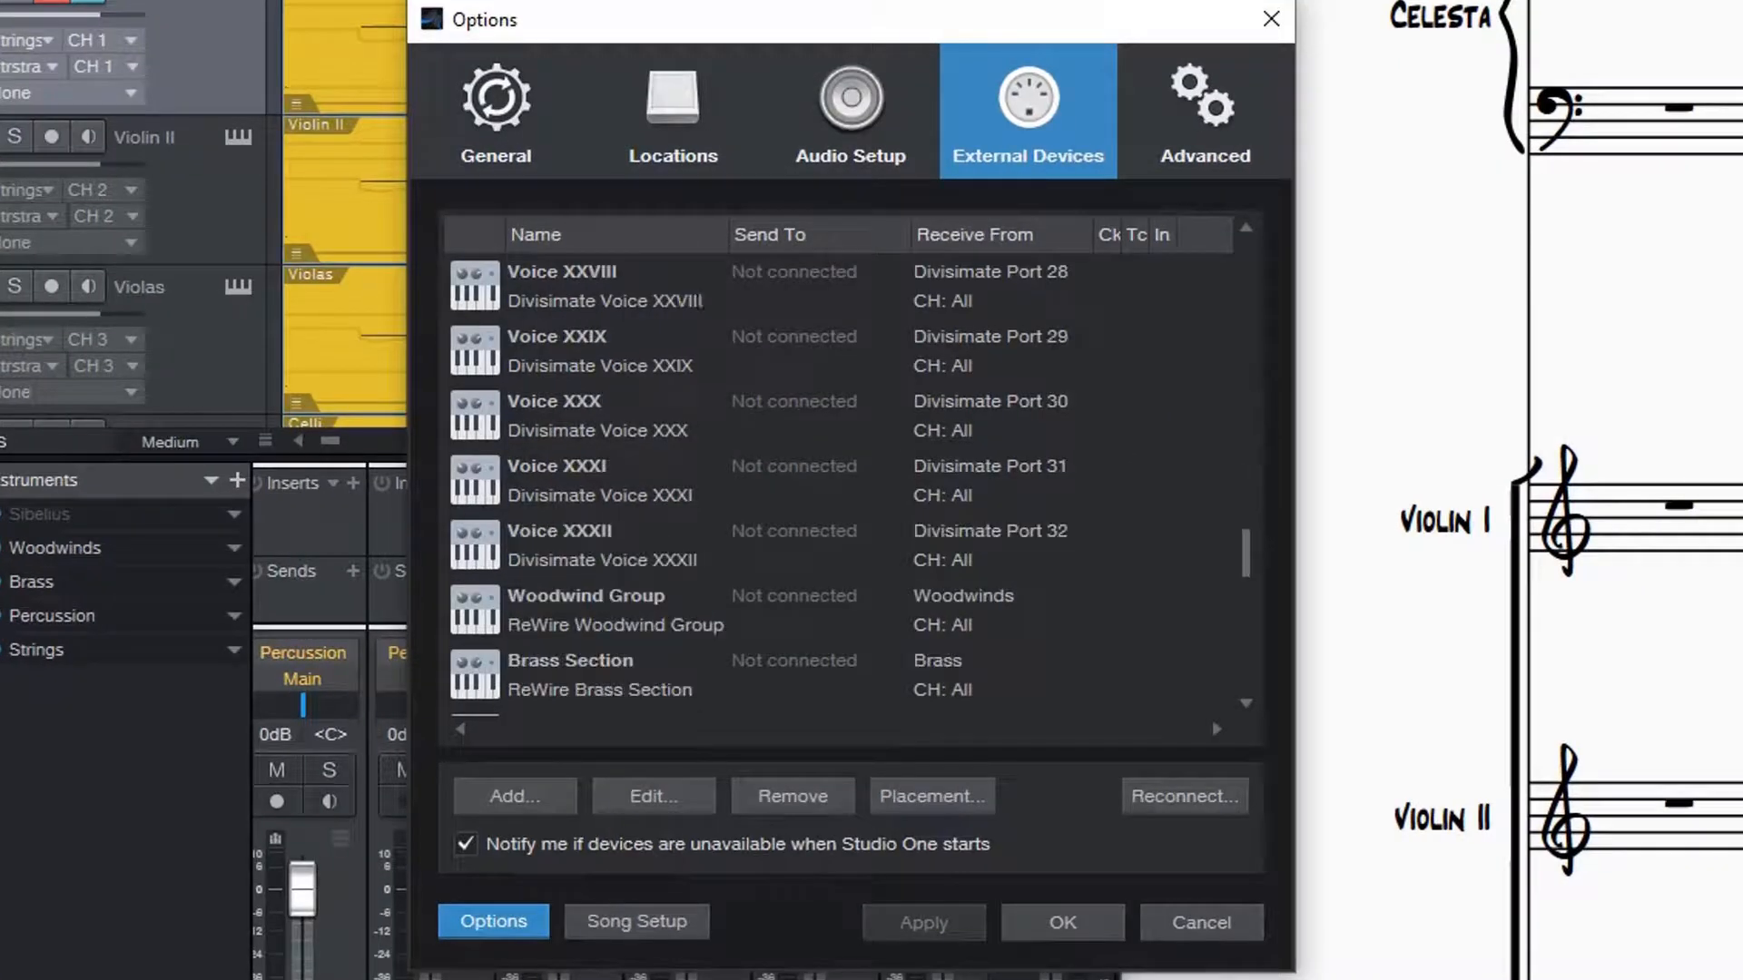
{"action": "scroll", "coordinate": [830, 481], "scroll_direction": "down", "scroll_amount": 3}
{"action": "scroll", "coordinate": [831, 481], "scroll_direction": "up", "scroll_amount": 1}
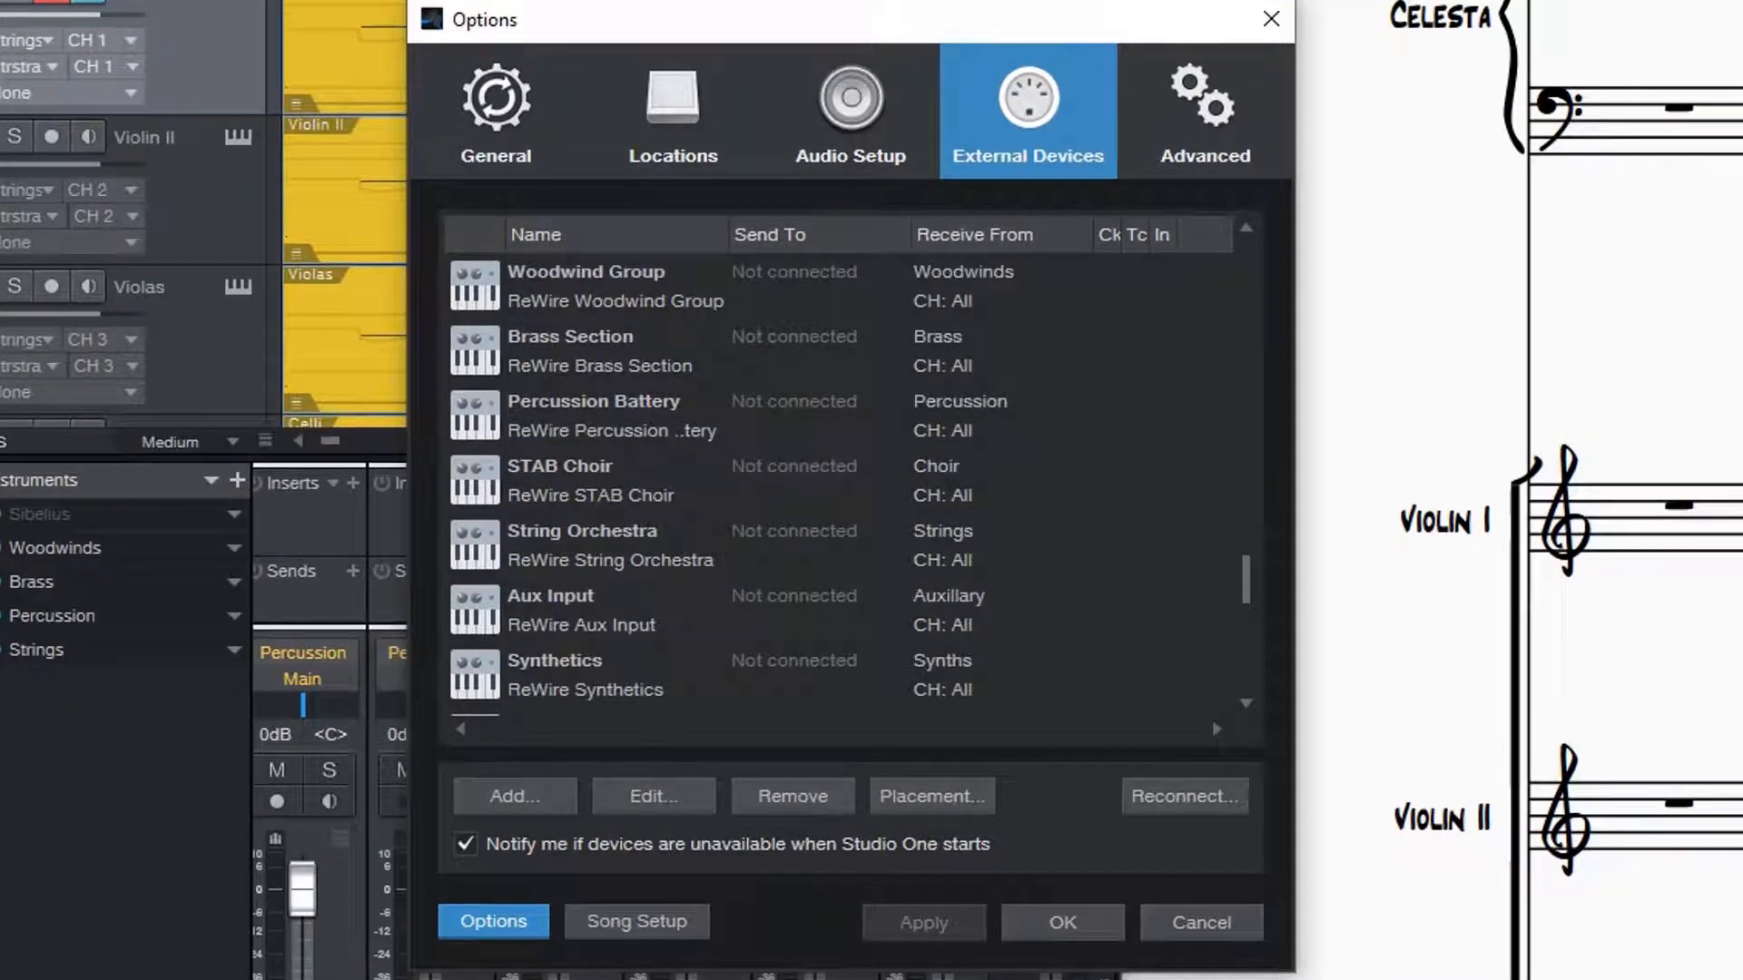
{"action": "scroll", "coordinate": [830, 481], "scroll_direction": "down", "scroll_amount": 5}
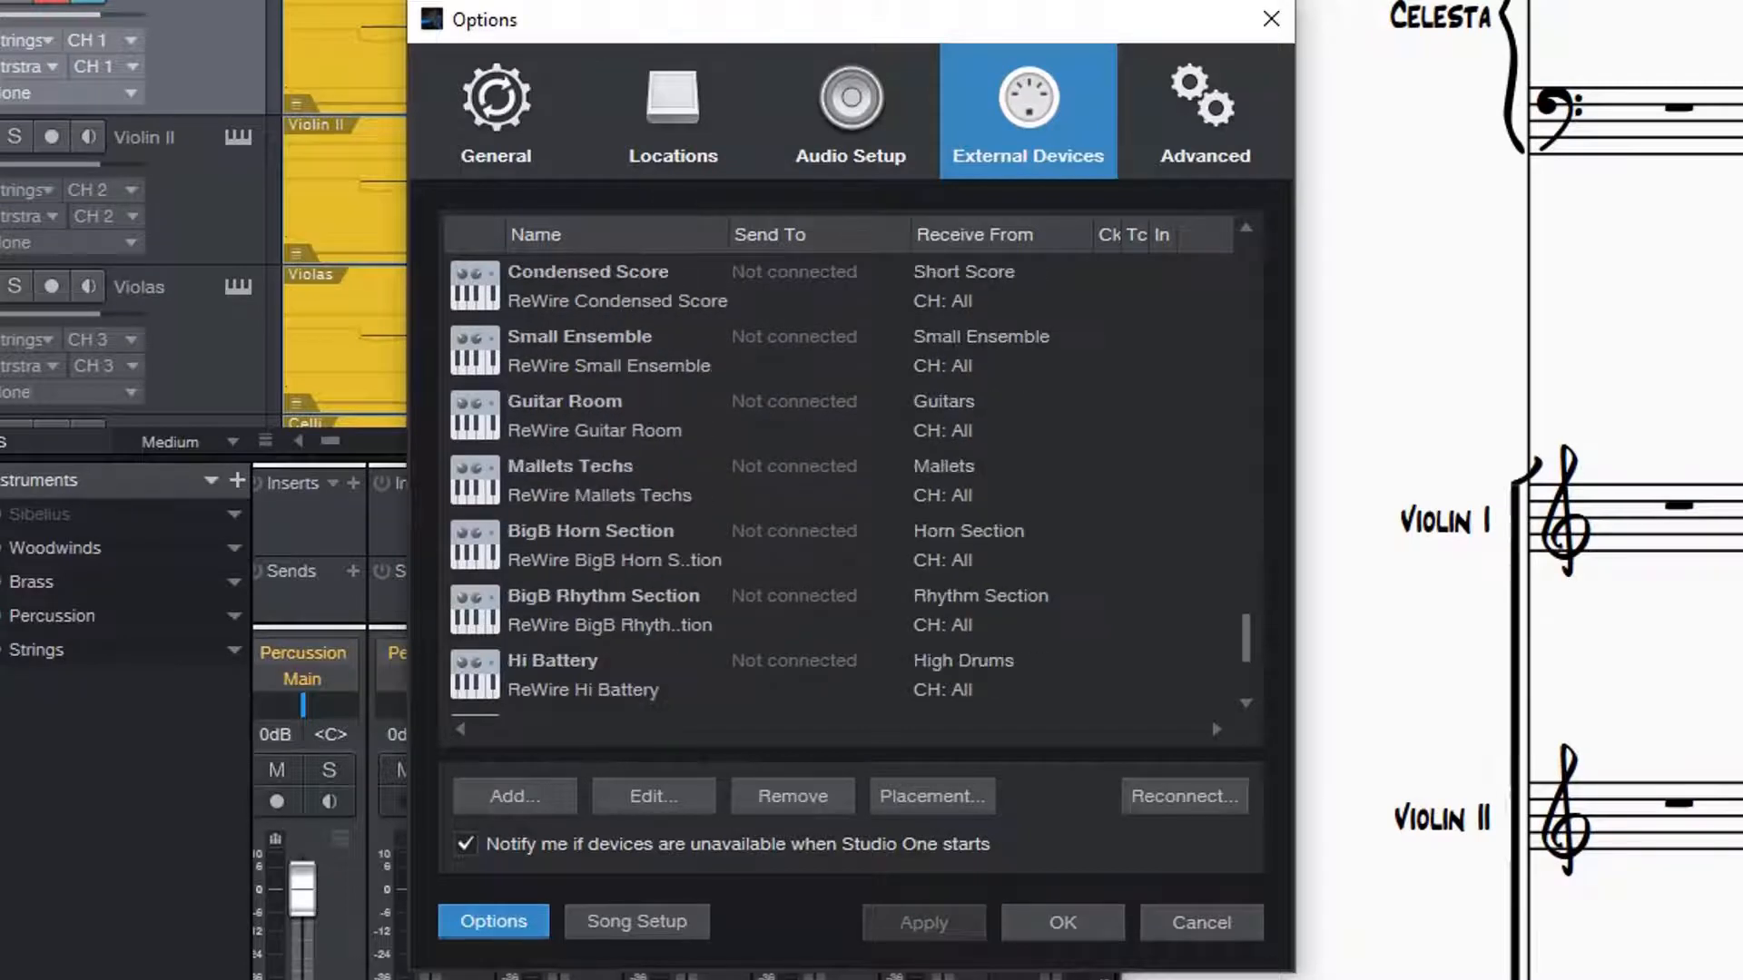
{"action": "scroll", "coordinate": [830, 481], "scroll_direction": "down", "scroll_amount": 2}
Step: Find the re-ReWire device in the external devices and inspect its port, MIDI channel and clock settings
{"action": "scroll", "coordinate": [830, 481], "scroll_direction": "up", "scroll_amount": 10}
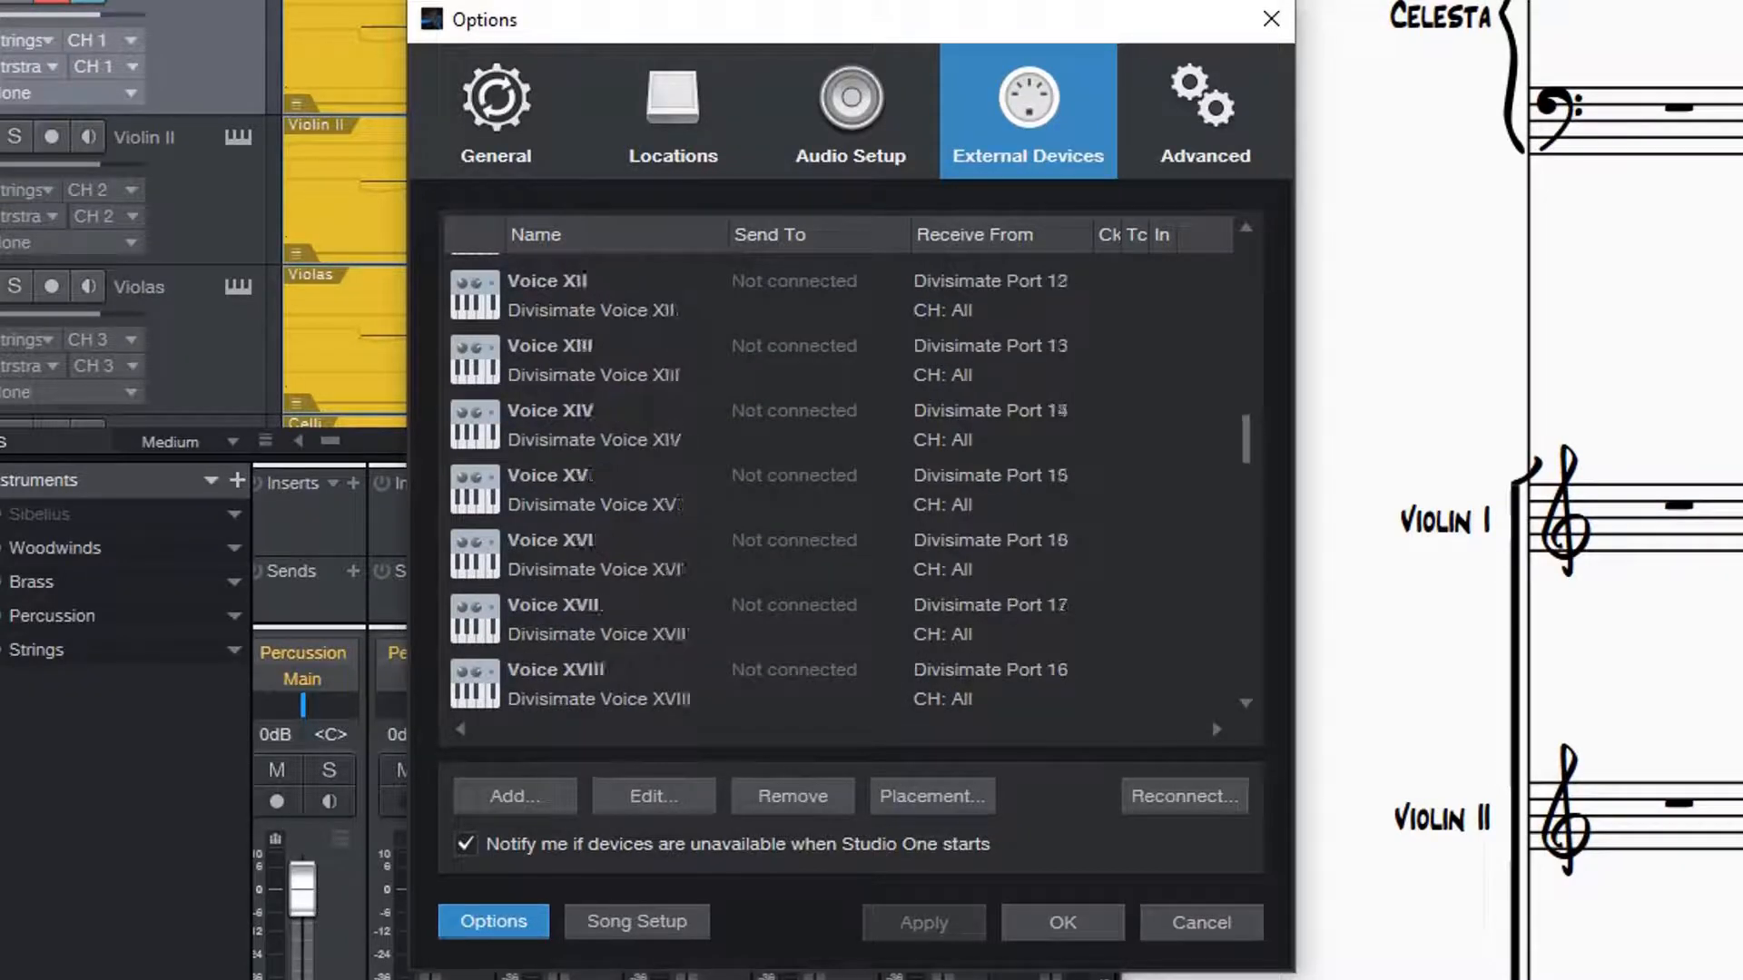
{"action": "scroll", "coordinate": [844, 490], "scroll_direction": "up", "scroll_amount": 15}
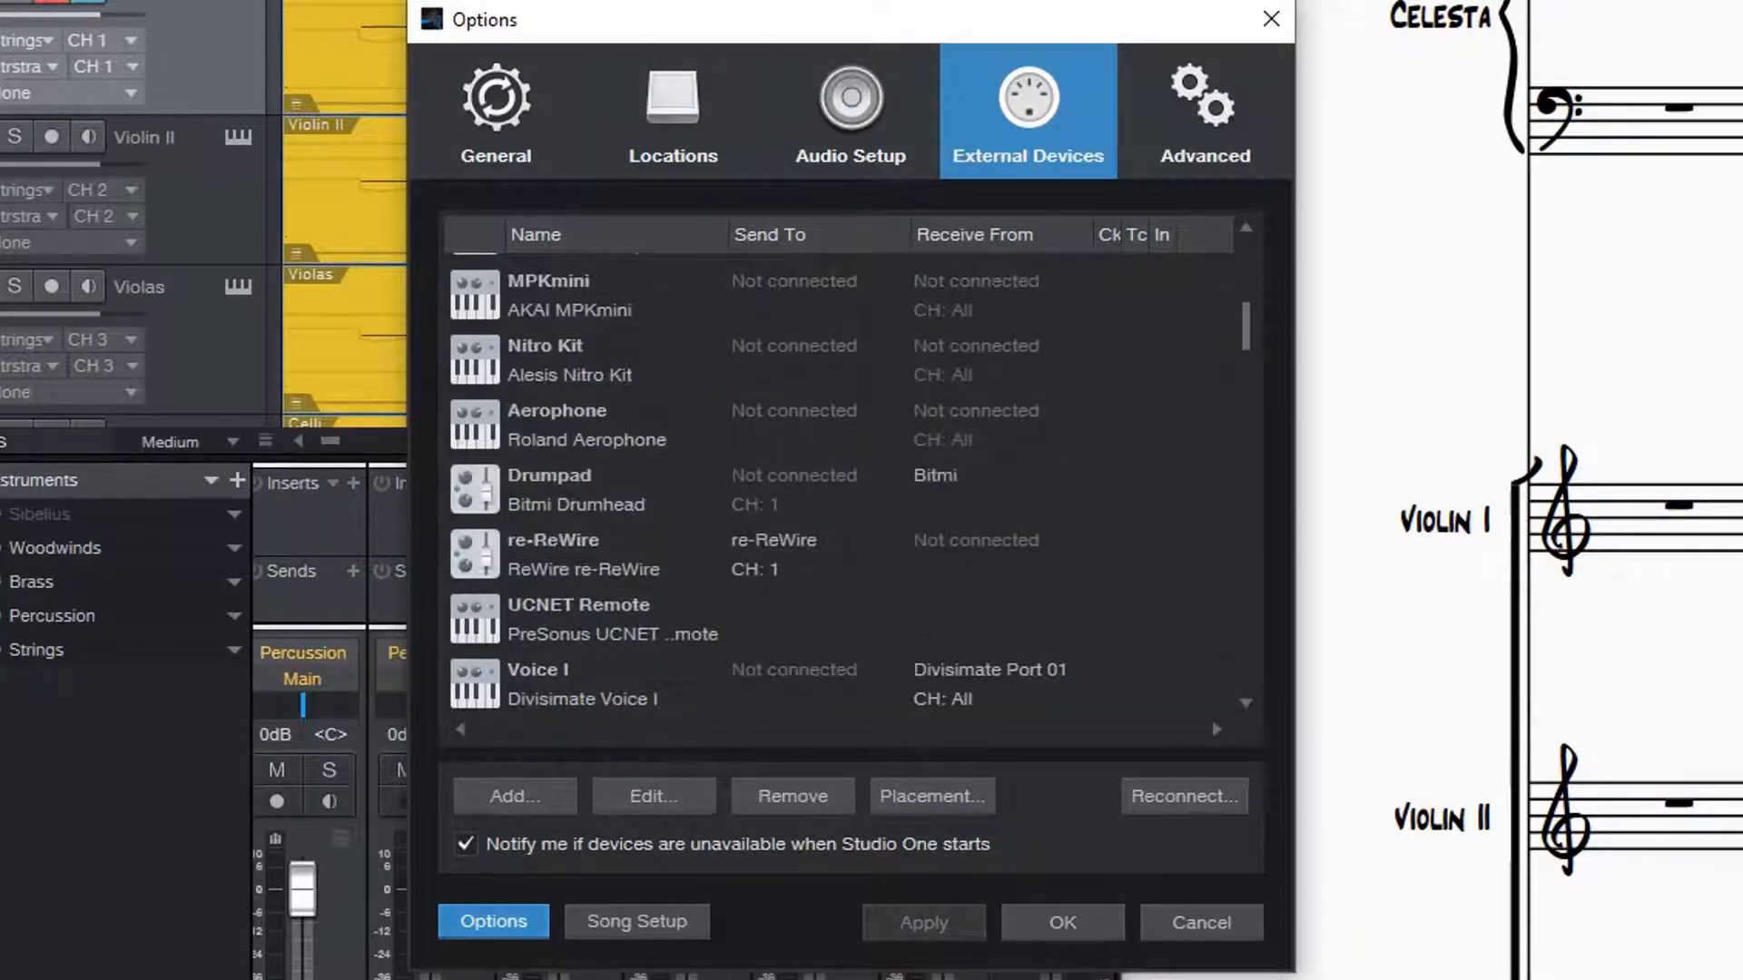
{"action": "double_click", "coordinate": [581, 555]}
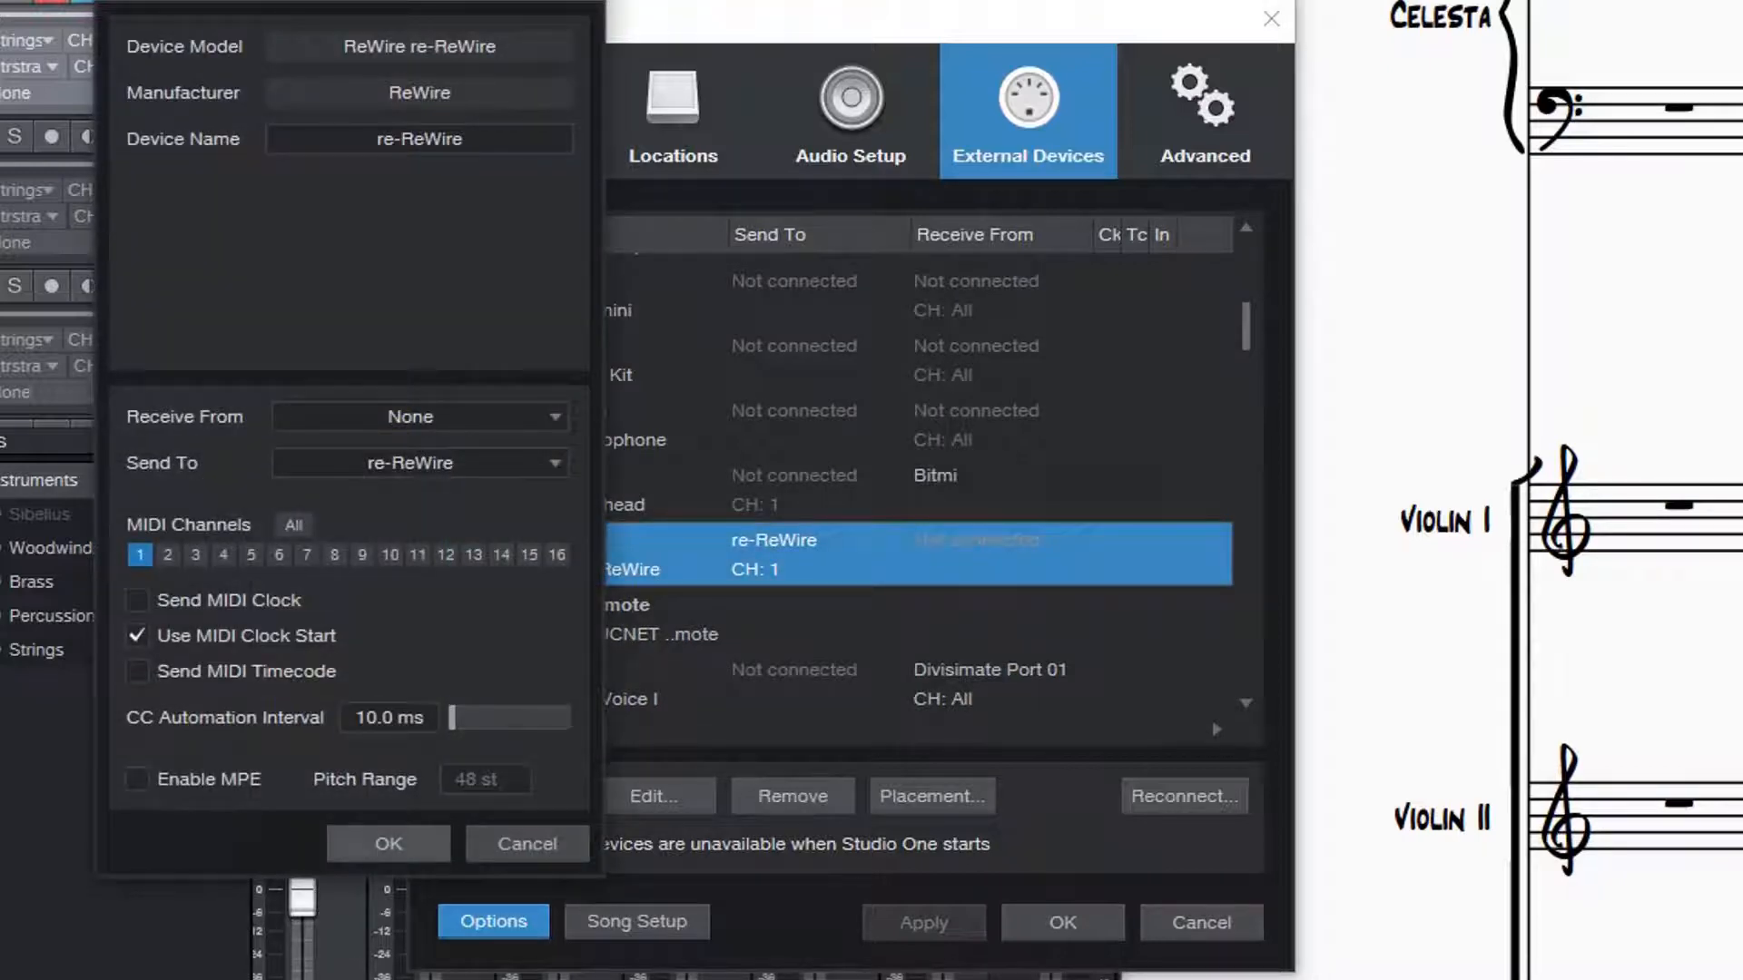
{"action": "left_click", "coordinate": [388, 844]}
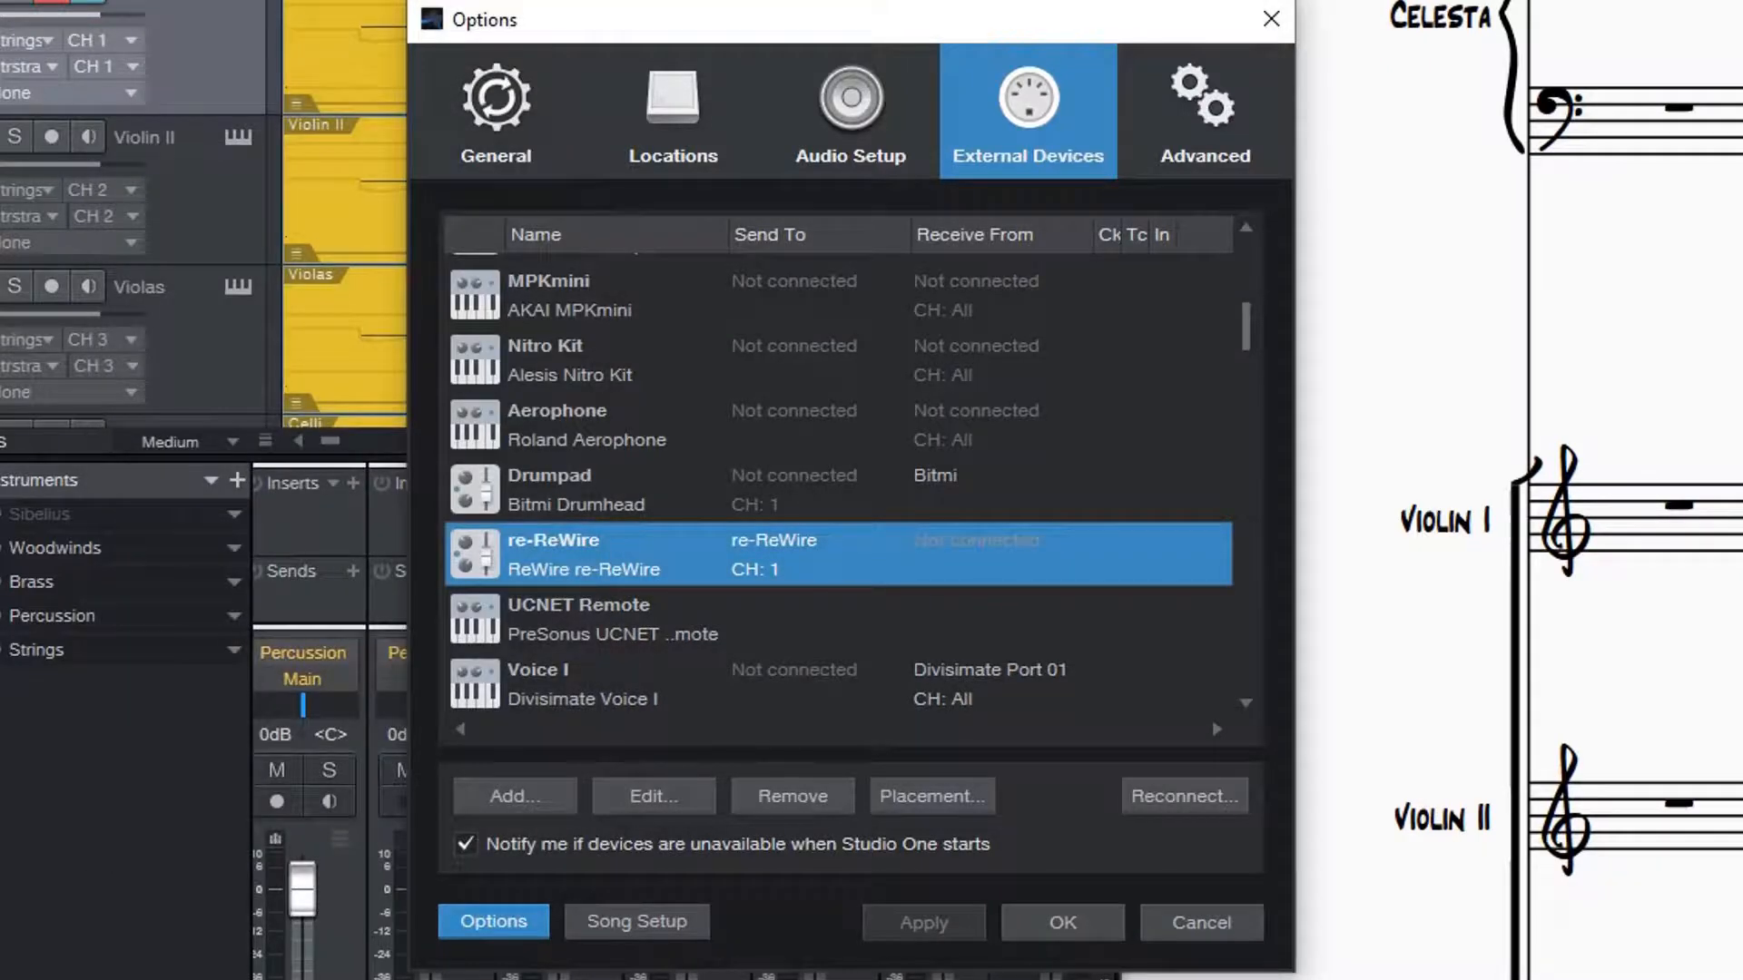
Step: Start adding an external device, compare the generic device models, and choose New Instrument
{"action": "left_click", "coordinate": [515, 796]}
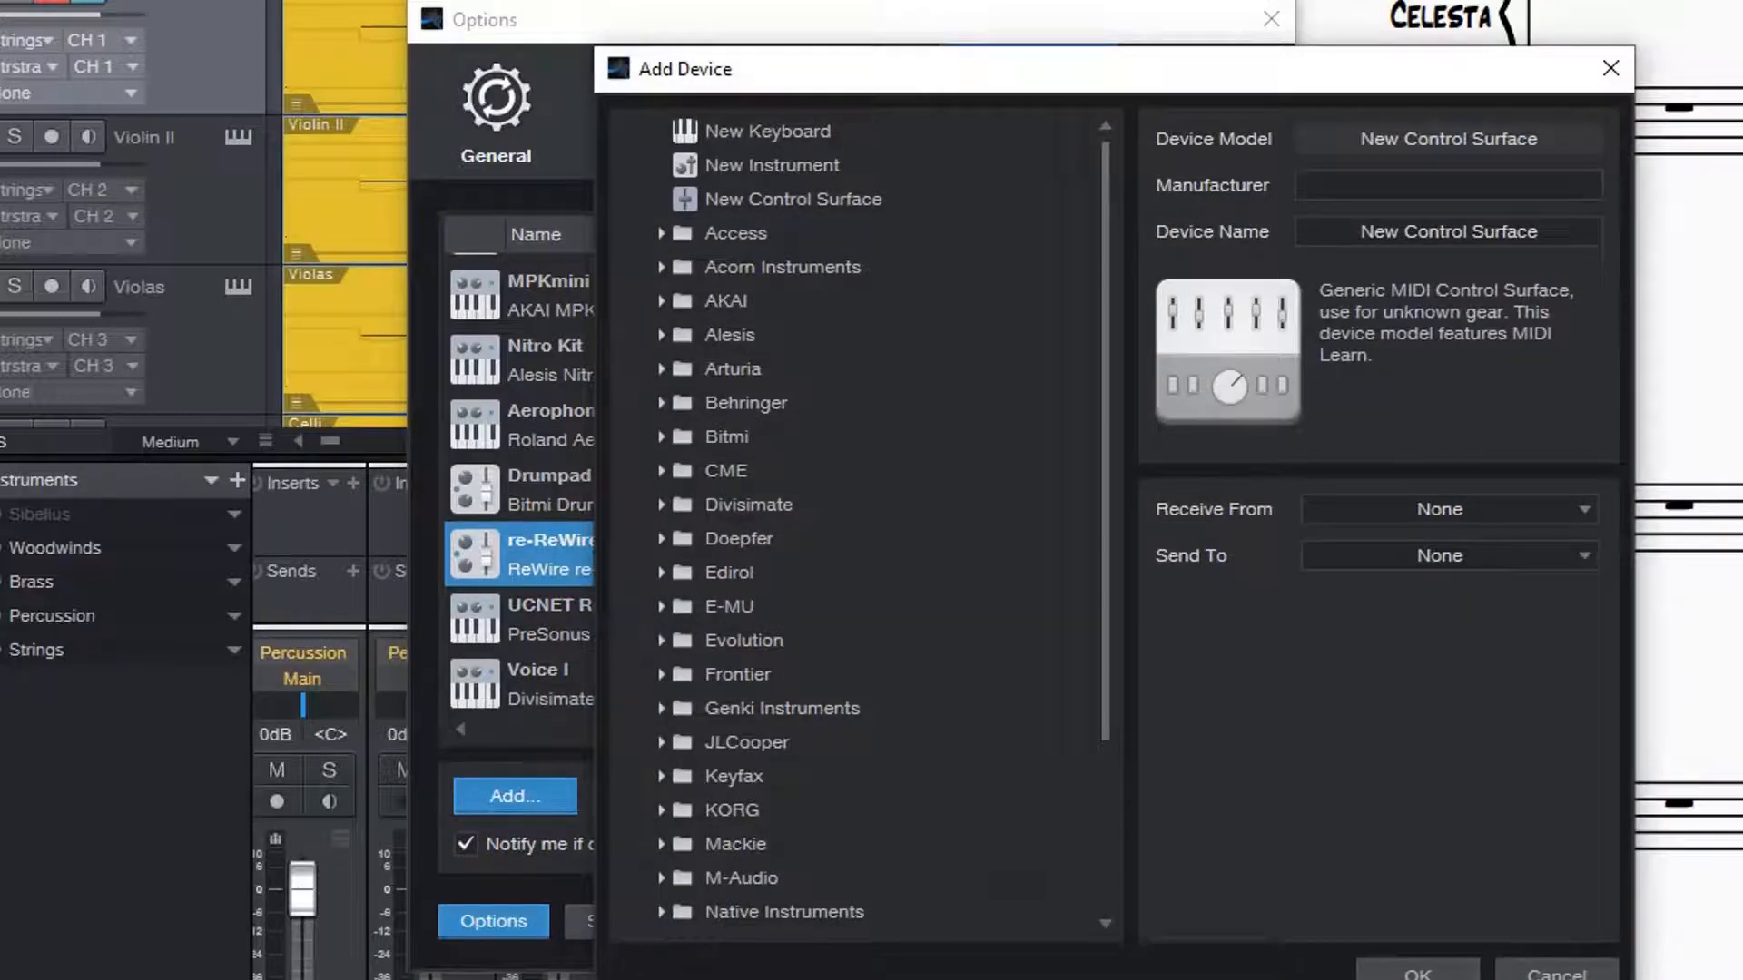
{"action": "left_click", "coordinate": [772, 165]}
{"action": "left_click_drag", "start_coordinate": [871, 69], "coordinate": [334, 47]}
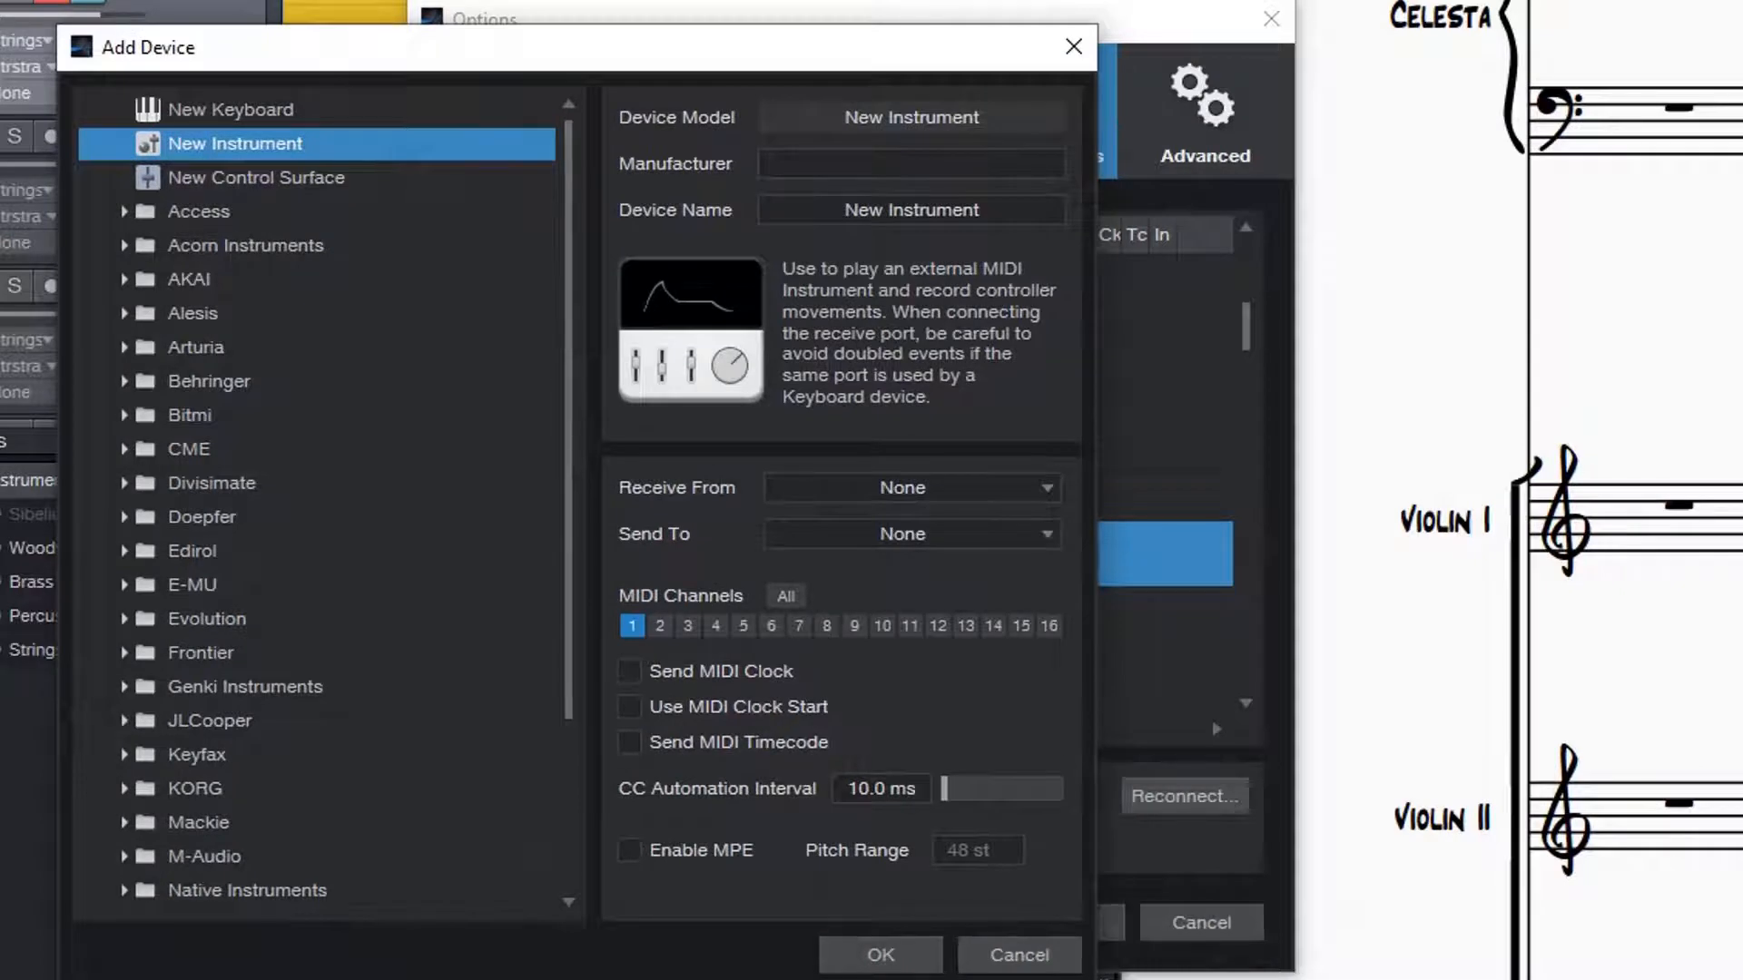
{"action": "left_click_drag", "start_coordinate": [334, 47], "coordinate": [329, 105]}
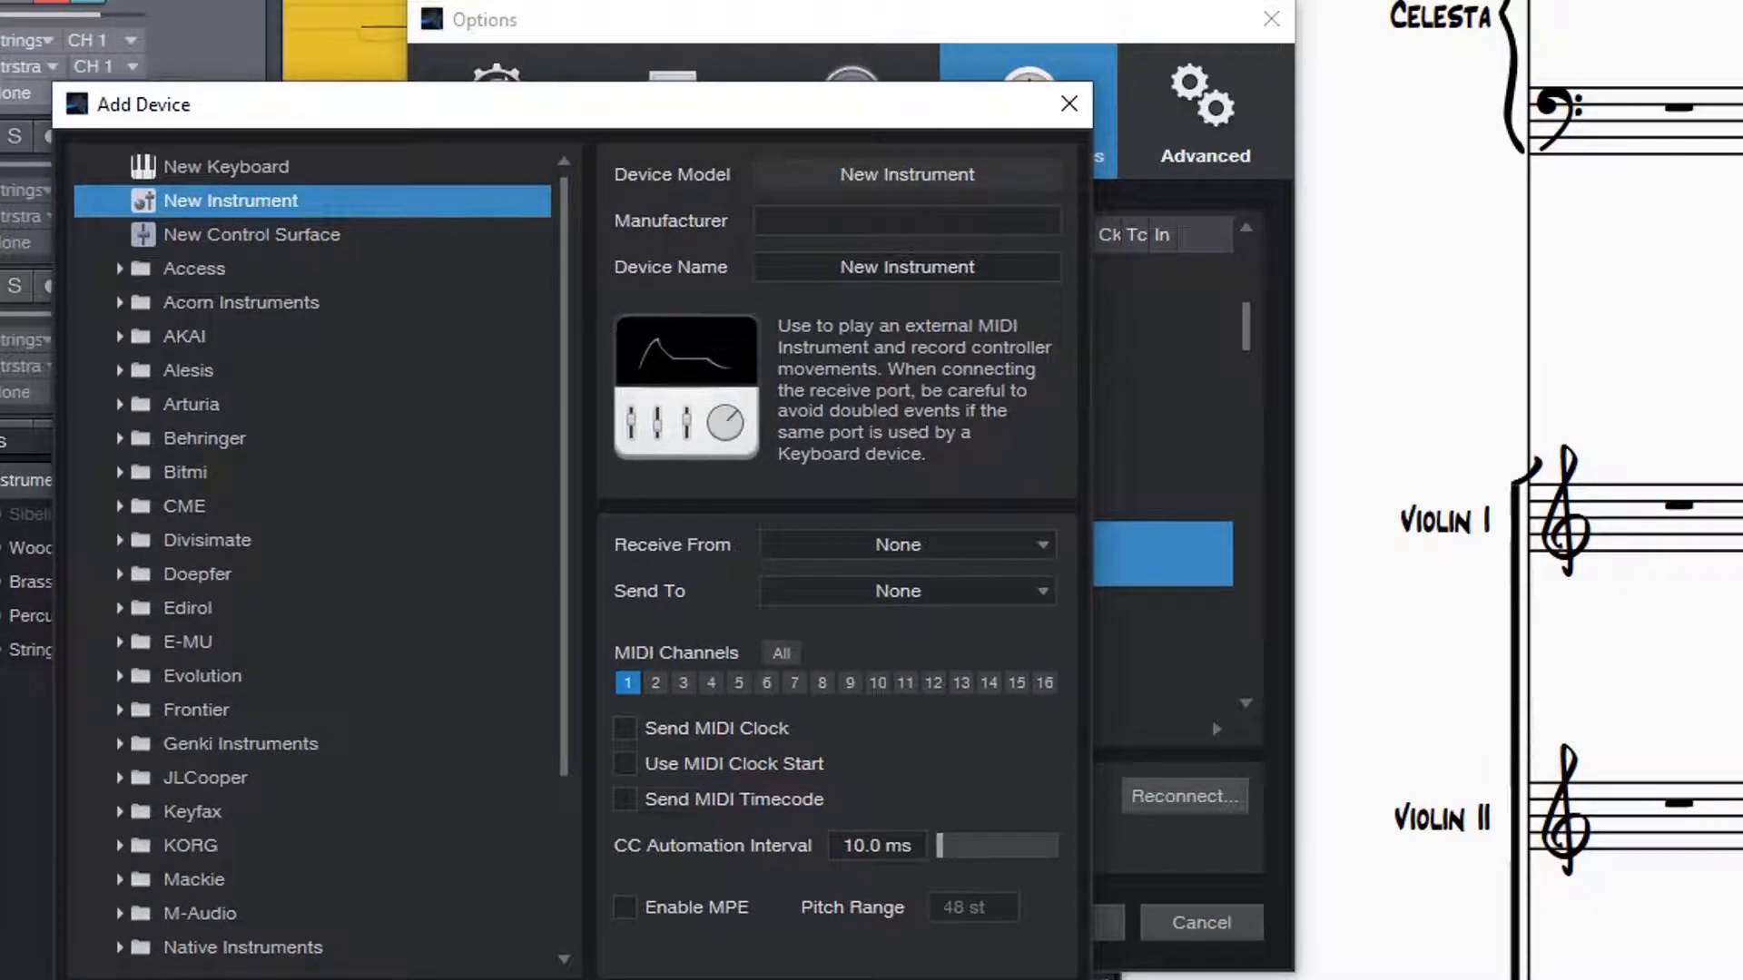
{"action": "left_click", "coordinate": [251, 235]}
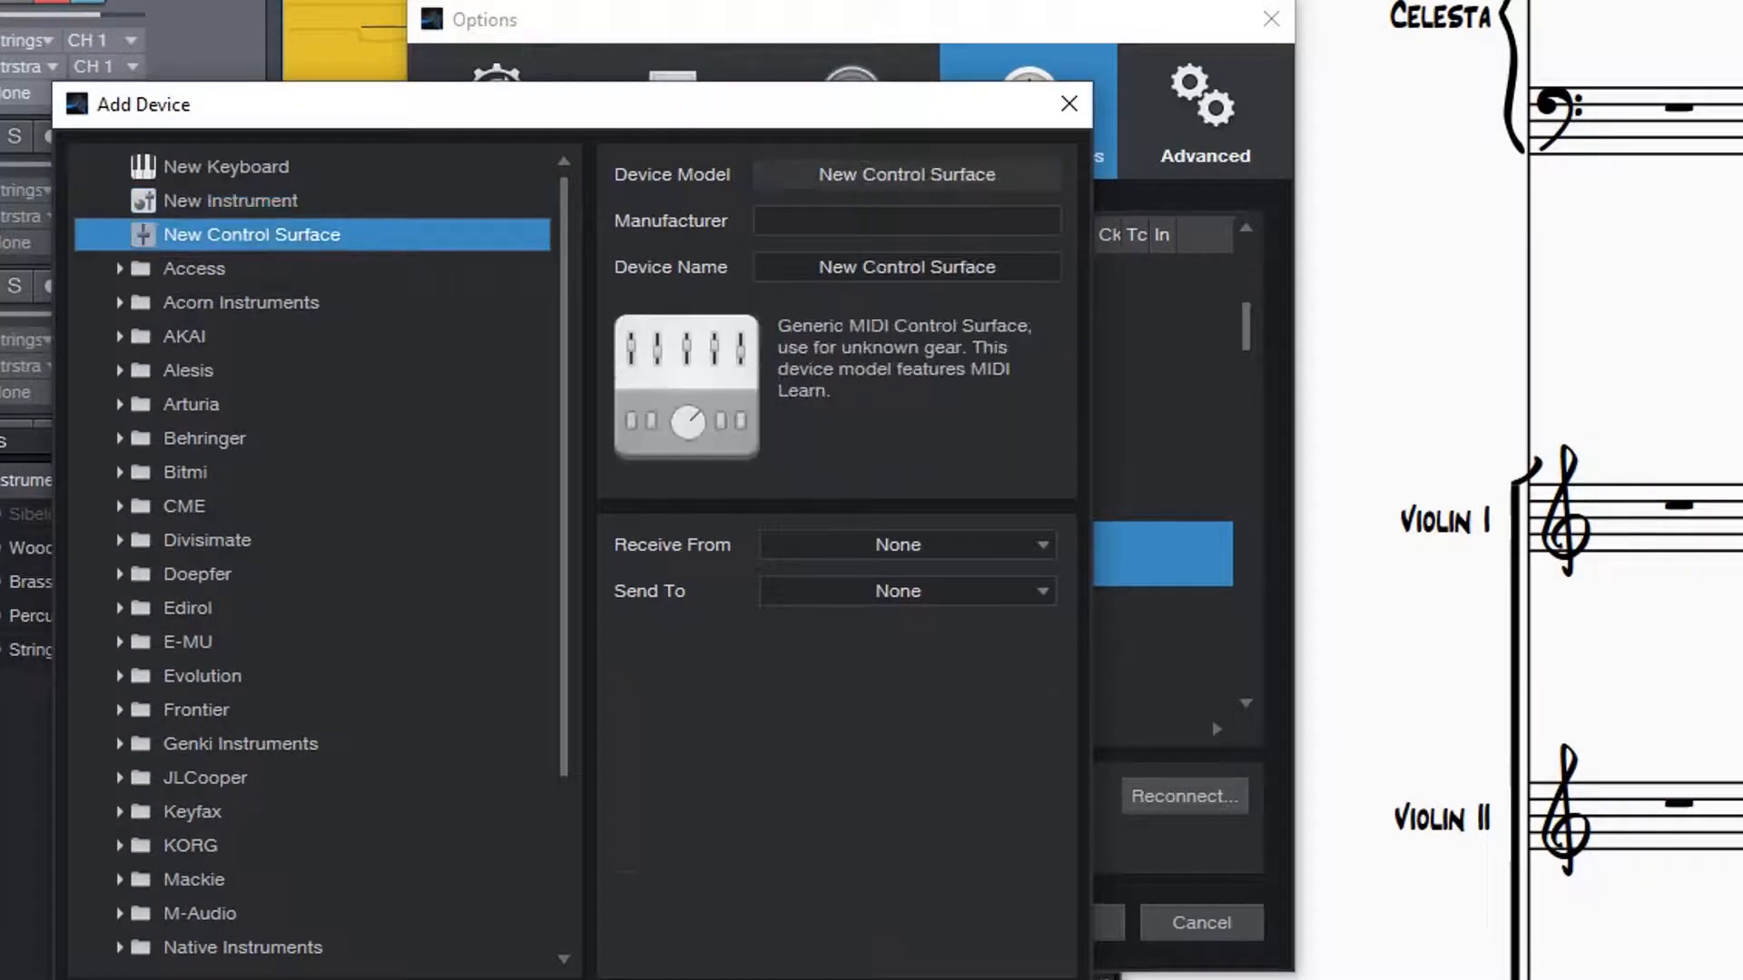
{"action": "left_click", "coordinate": [226, 167]}
{"action": "left_click", "coordinate": [230, 200]}
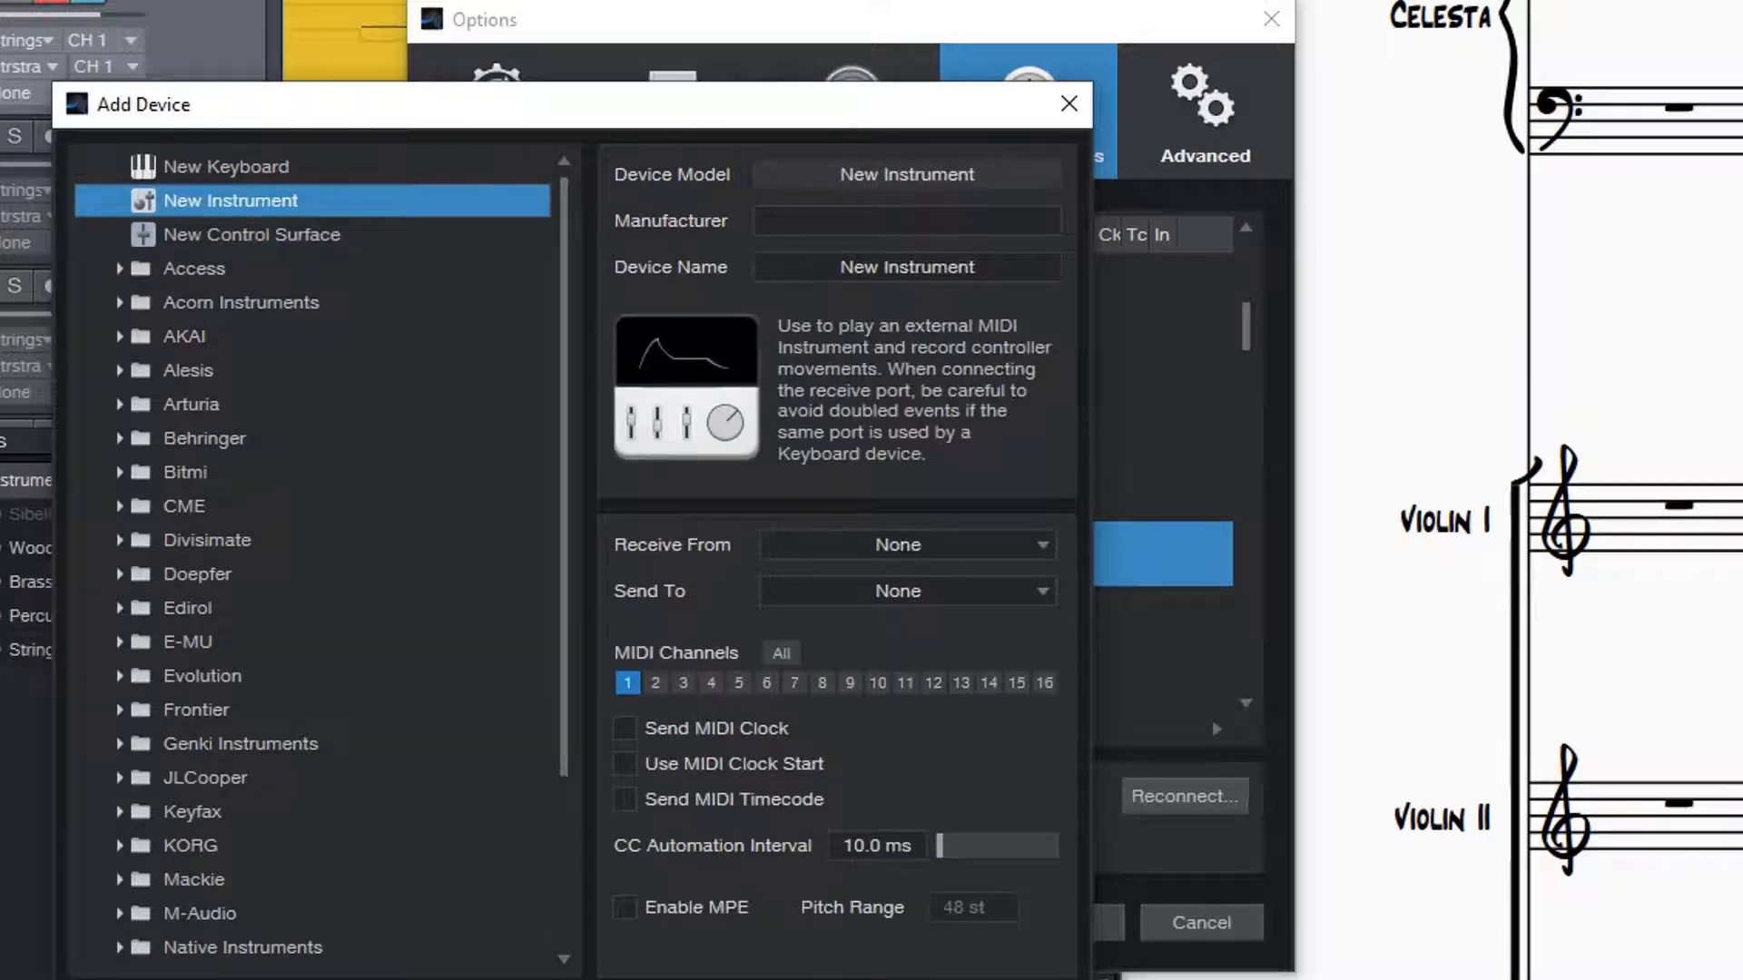
Step: Enter ReWire as the new instrument's manufacturer and re-ReWire as its device name
{"action": "left_click", "coordinate": [908, 220]}
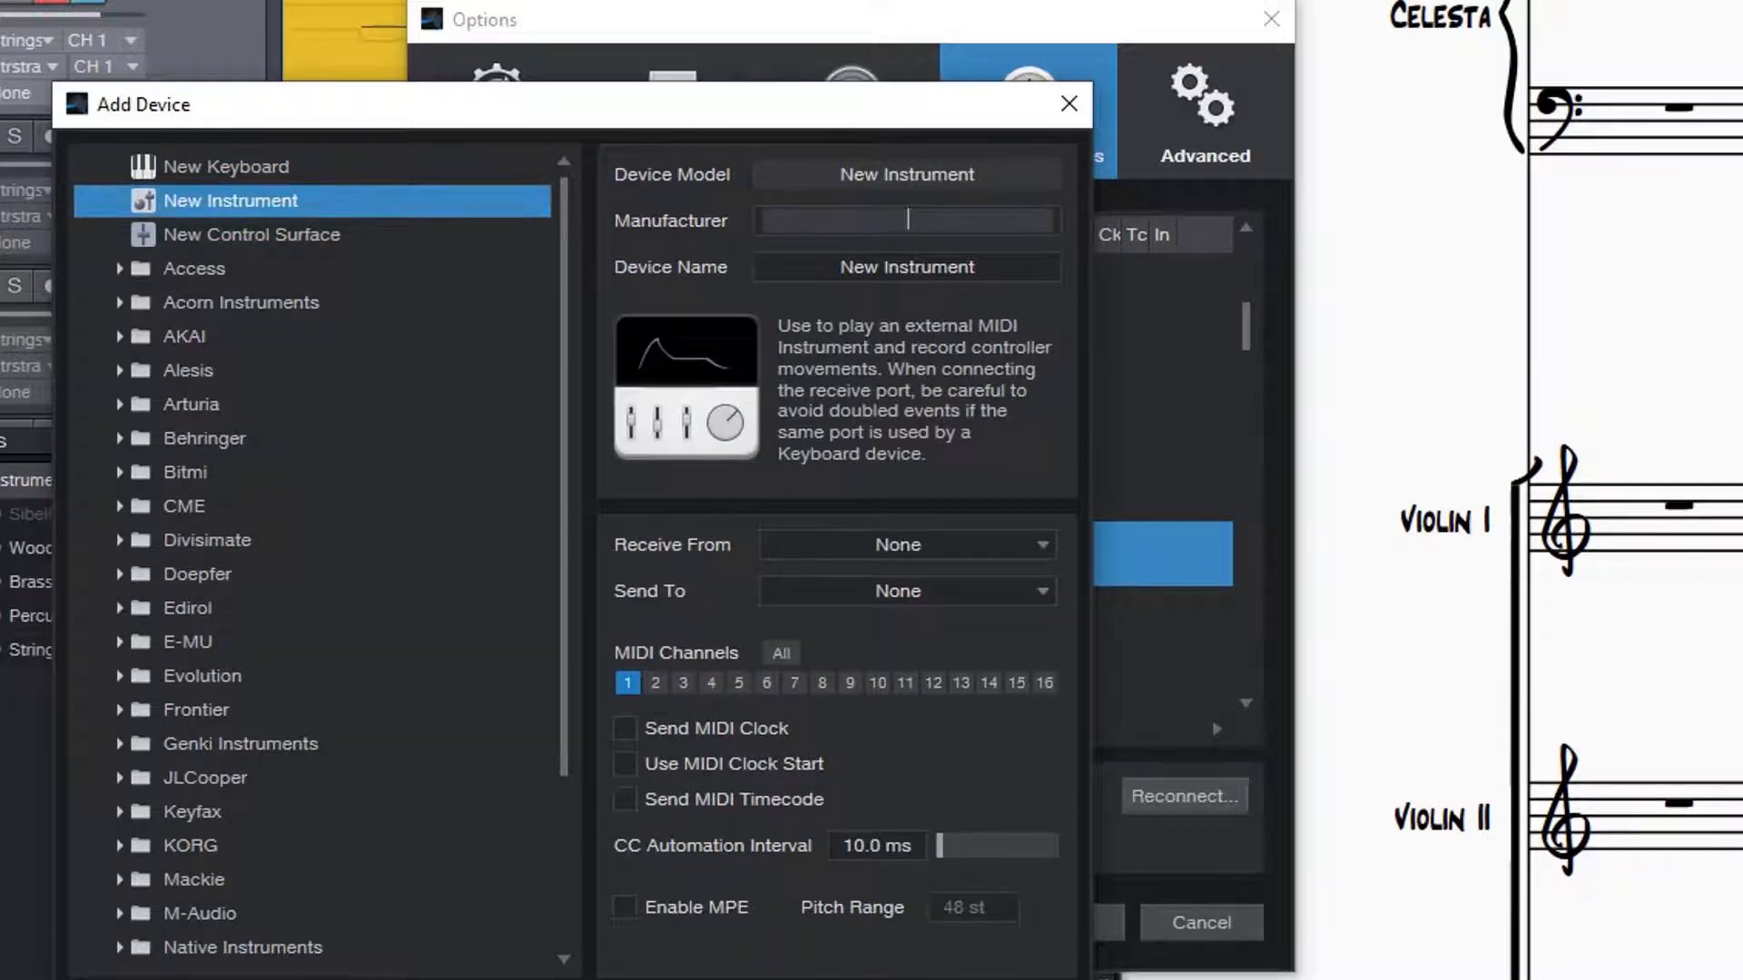
{"action": "type", "text": "ReWire"}
{"action": "key", "text": "Tab"}
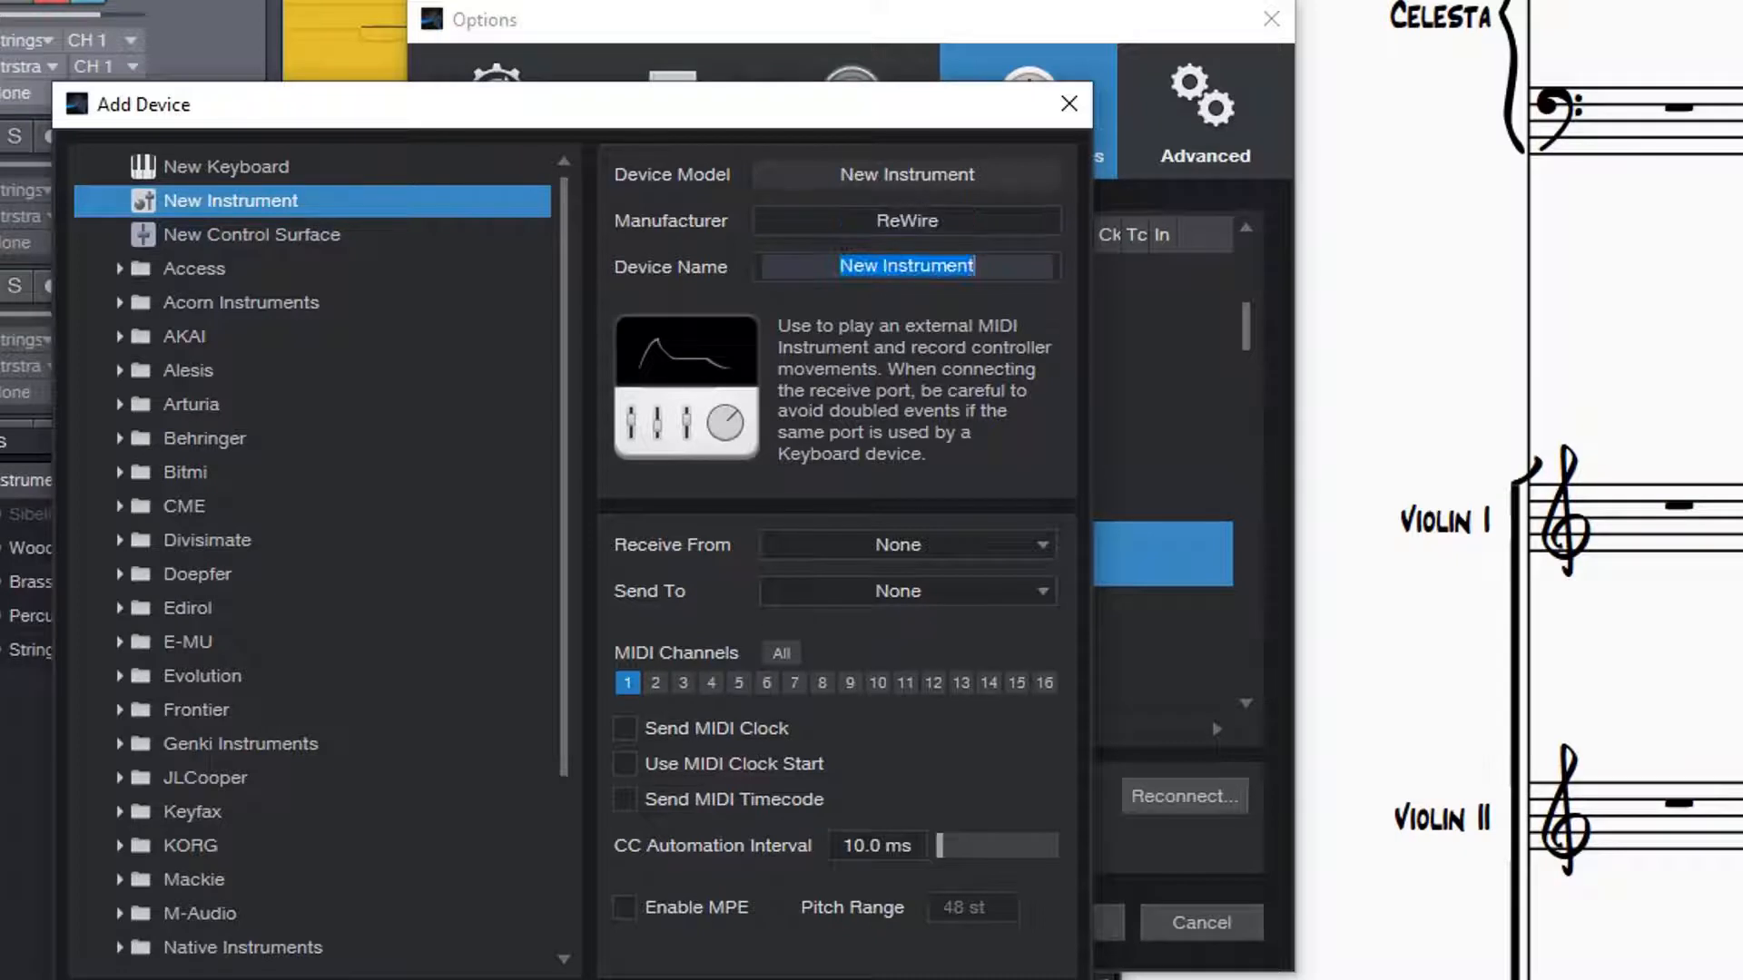
{"action": "type", "text": "Re"}
{"action": "key", "text": "BackSpace"}
{"action": "key", "text": "BackSpace"}
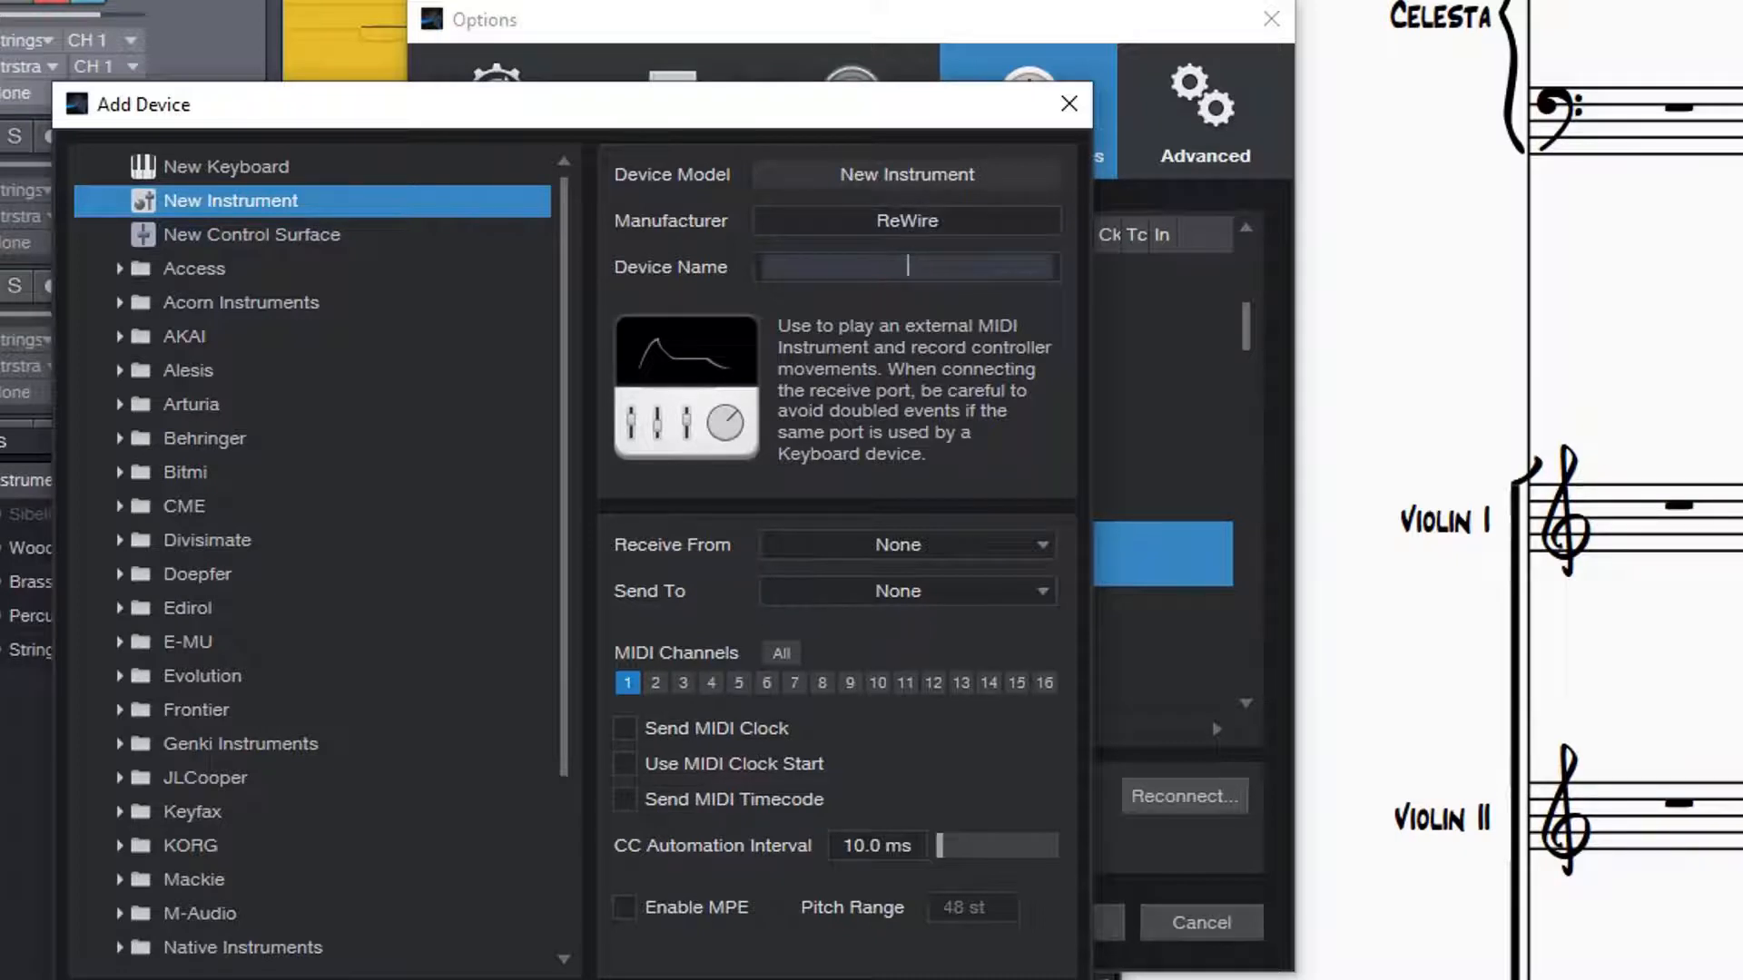
{"action": "type", "text": "re-ReWire"}
Step: Send the new instrument to the re-ReWire port, enable all 16 MIDI channels, and add the device
{"action": "left_click", "coordinate": [908, 592]}
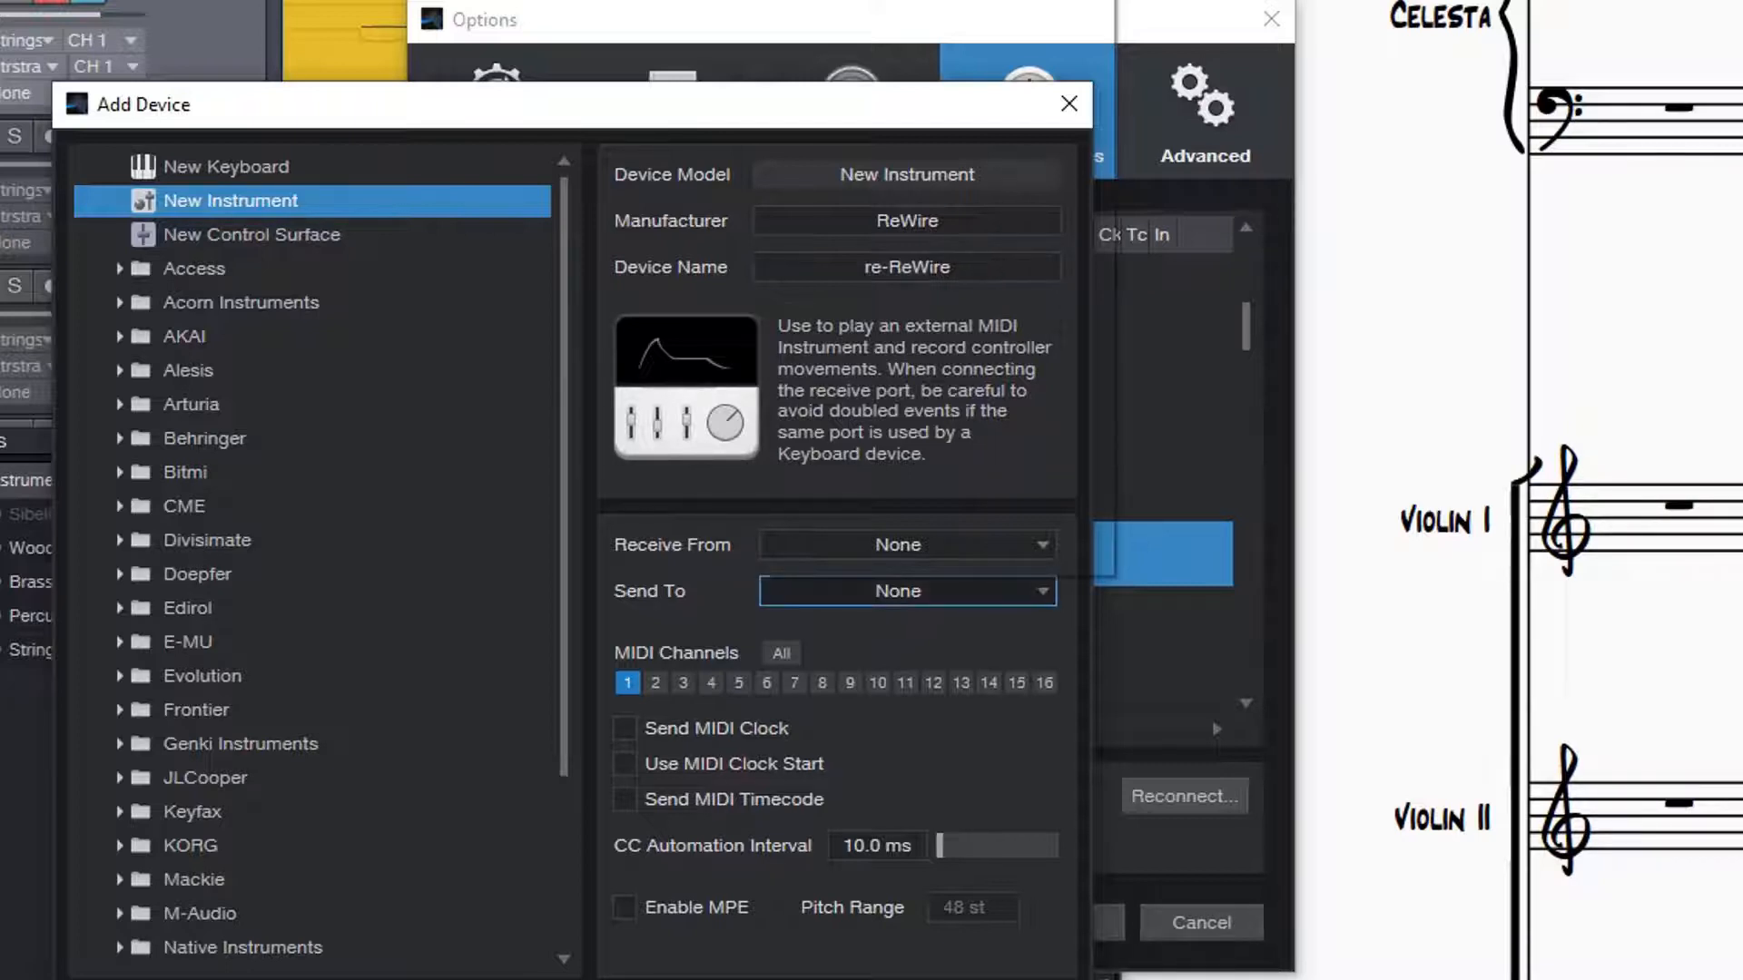
{"action": "scroll", "coordinate": [926, 341], "scroll_direction": "down", "scroll_amount": 14}
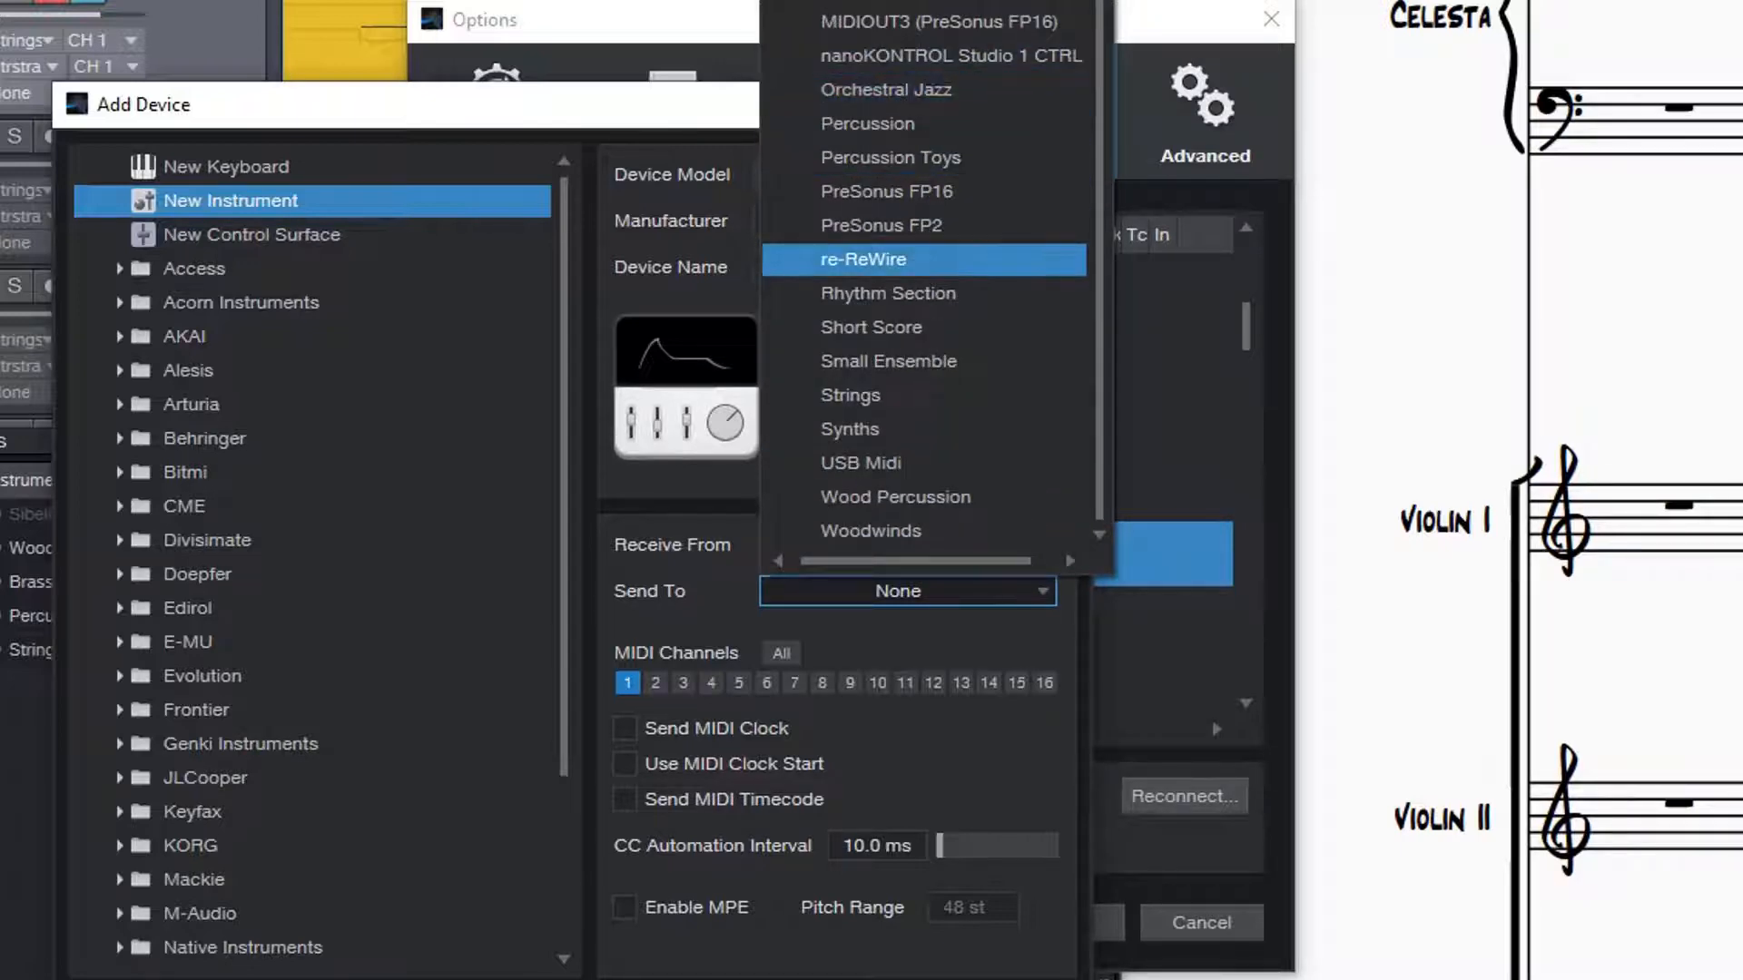
{"action": "left_click", "coordinate": [862, 260]}
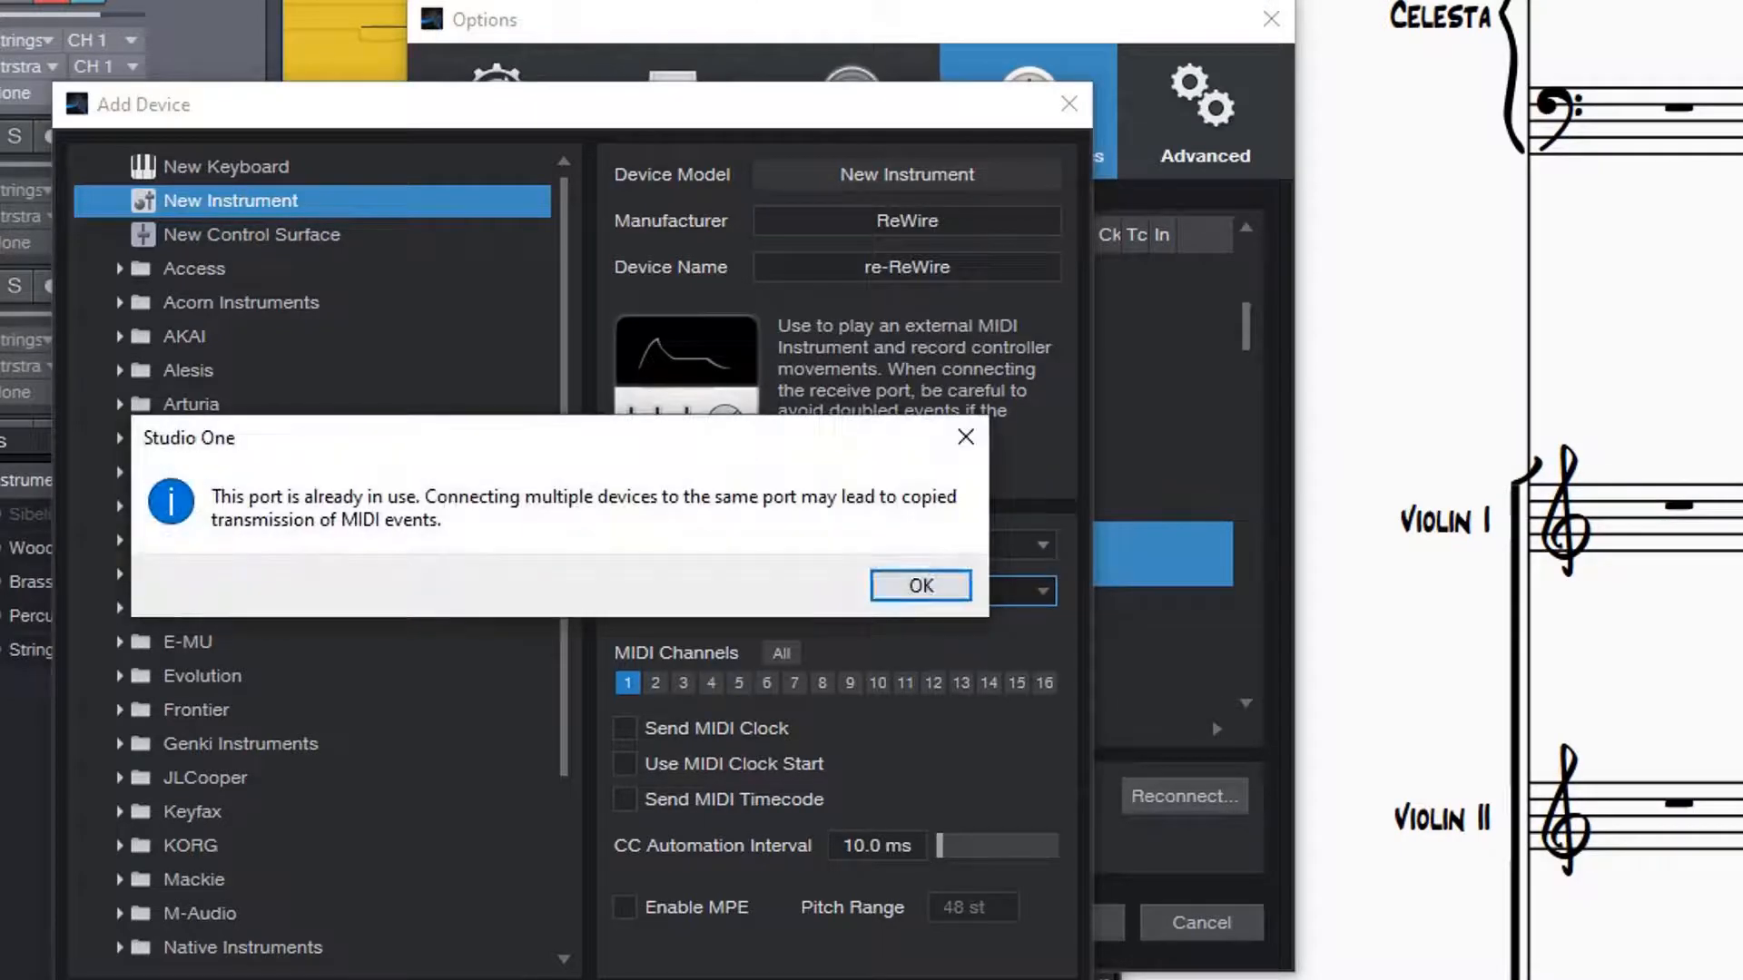
{"action": "key", "text": "Return"}
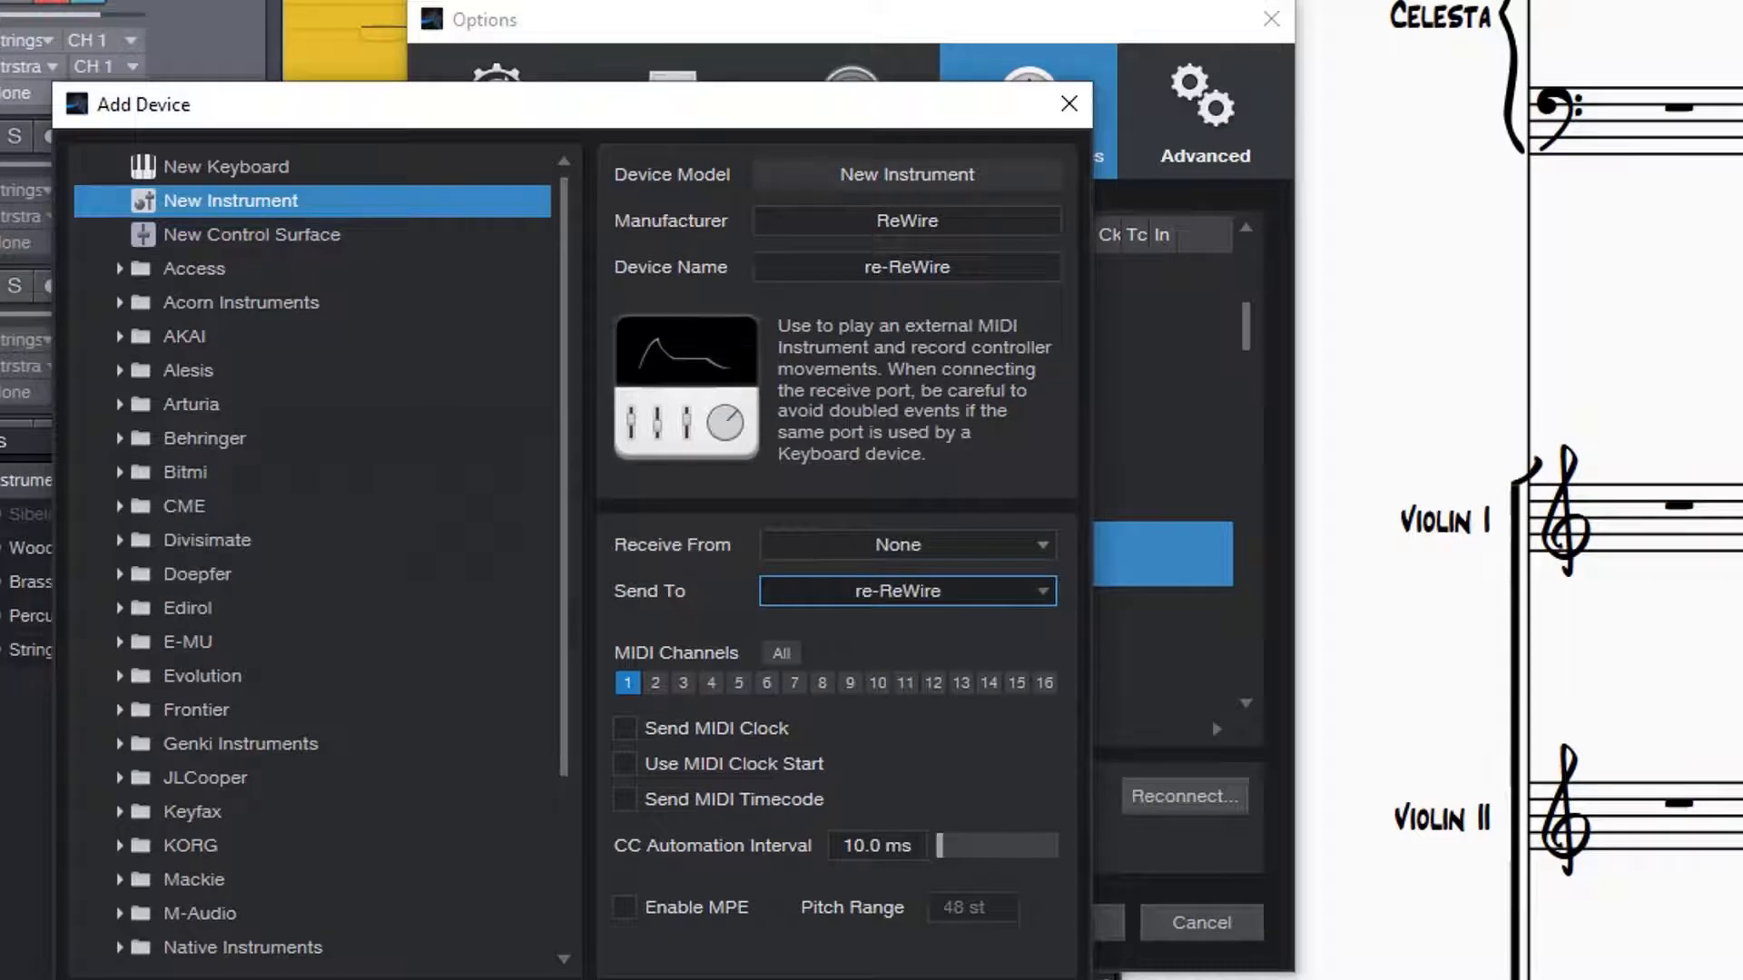
{"action": "left_click", "coordinate": [781, 654]}
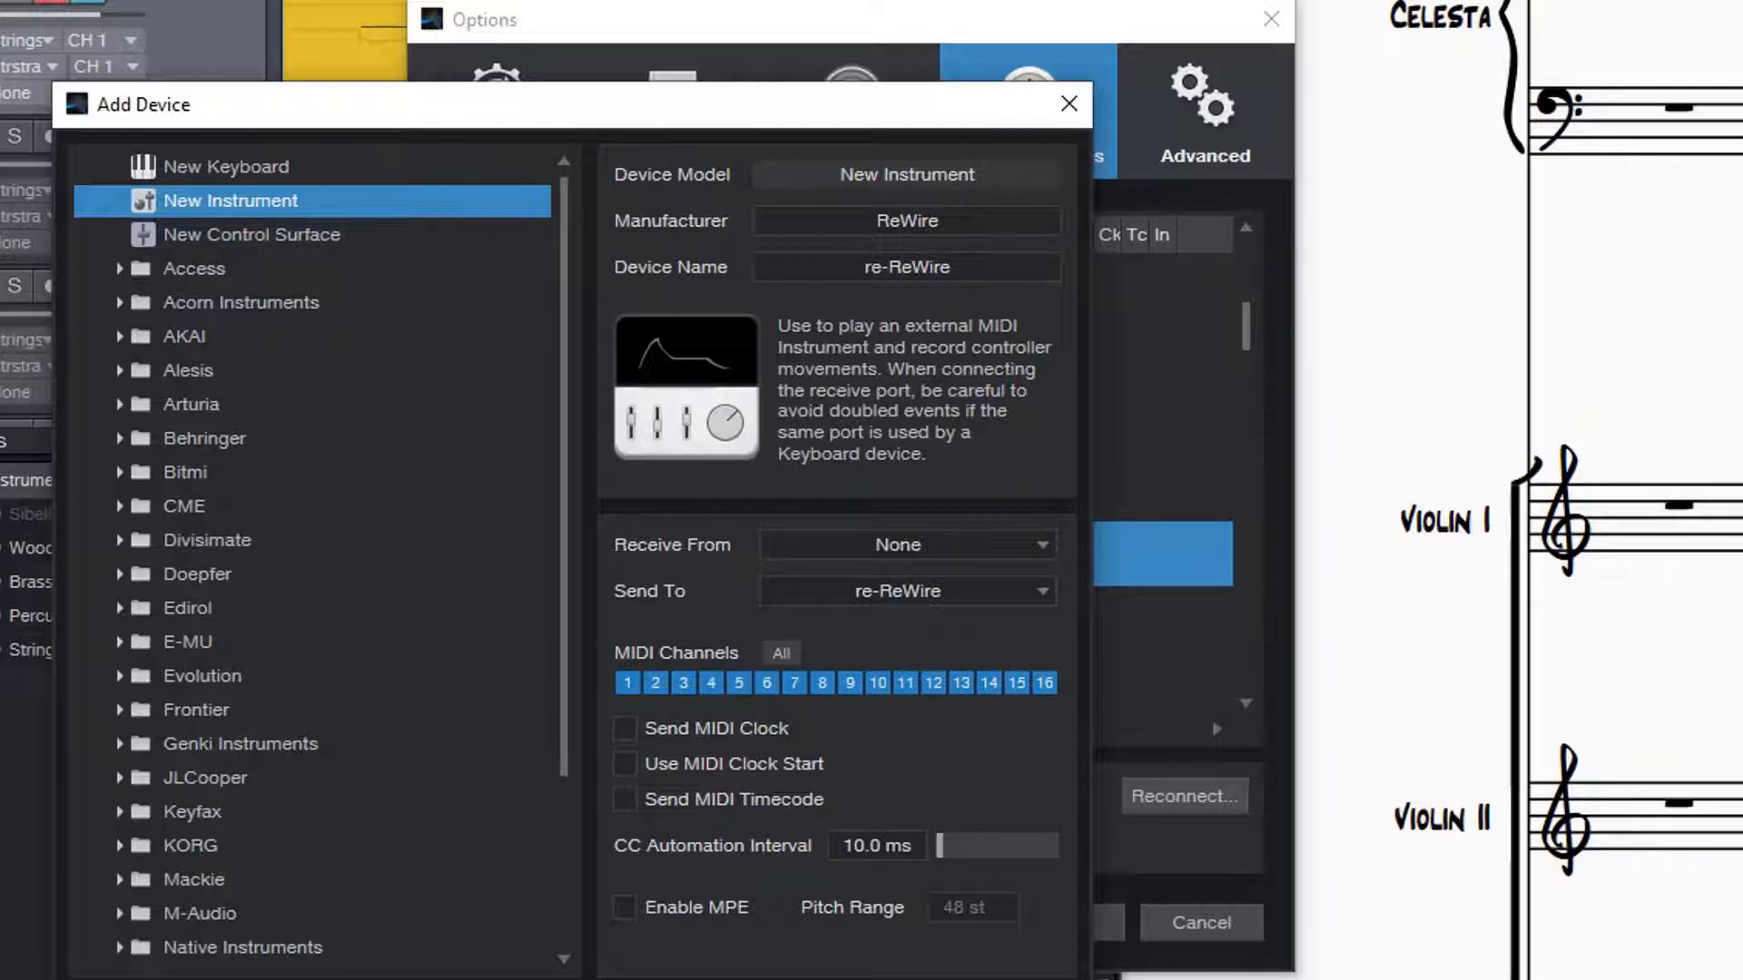
{"action": "key", "text": "Return"}
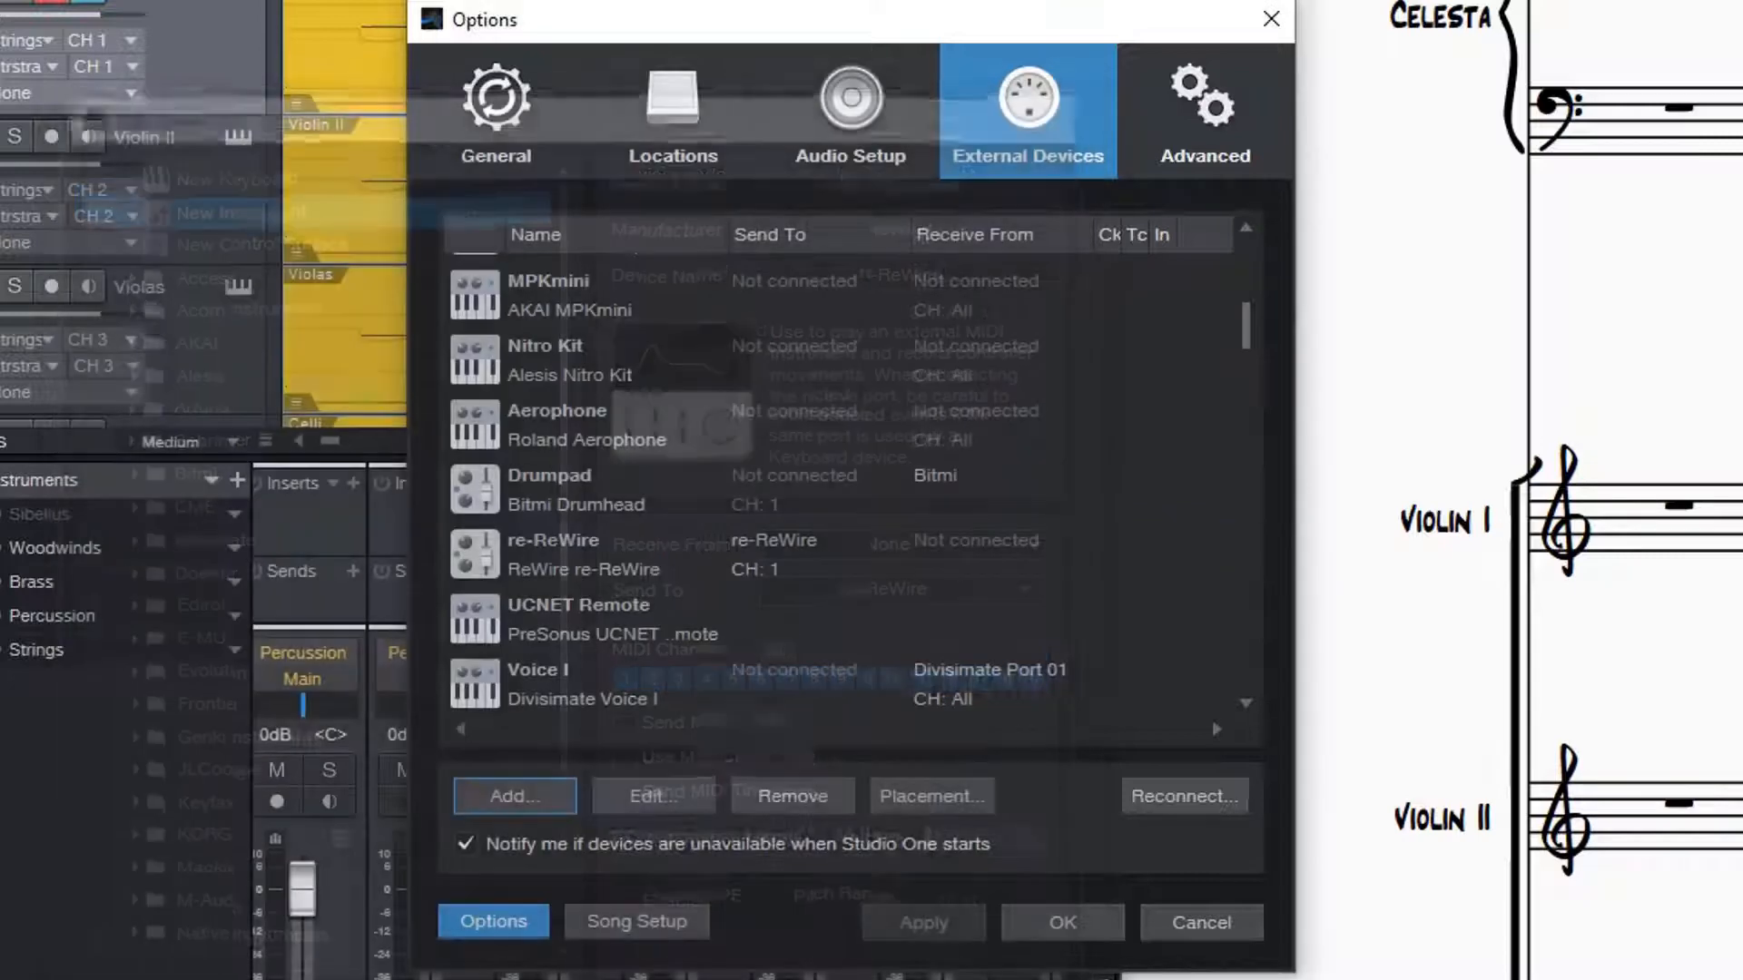
Step: Find the duplicate re-ReWire device at the end of the external devices list and remove it
{"action": "scroll", "coordinate": [840, 490], "scroll_direction": "down", "scroll_amount": 17}
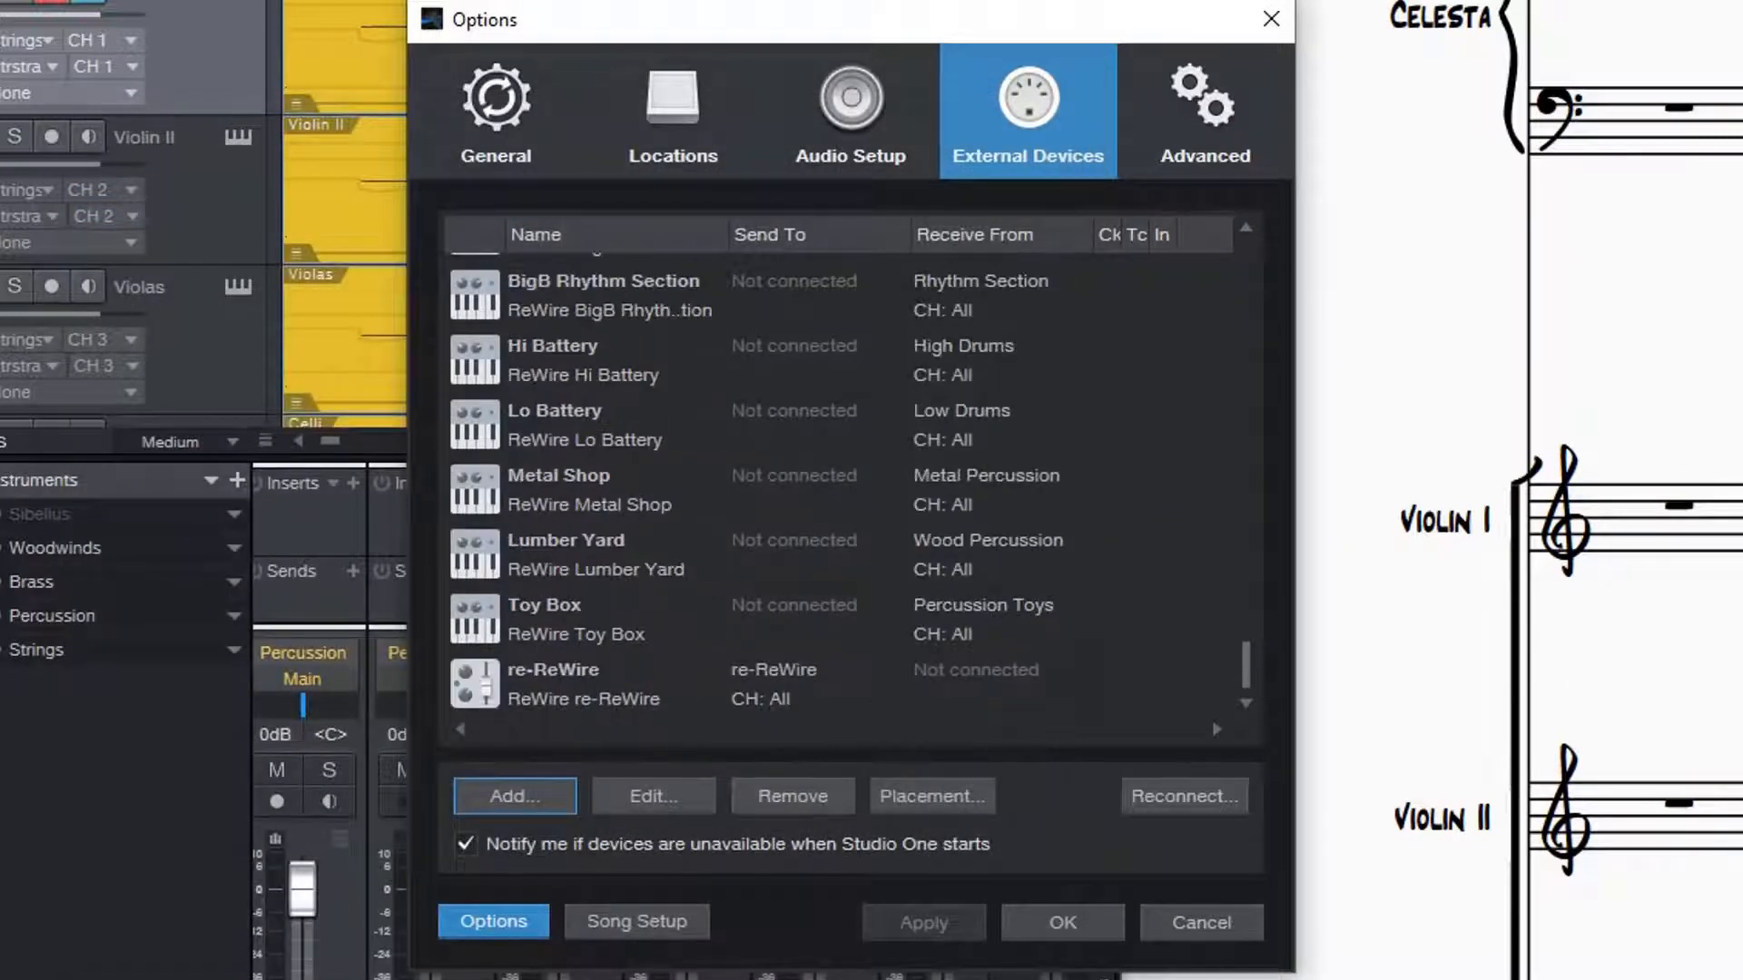
{"action": "left_click", "coordinate": [581, 683]}
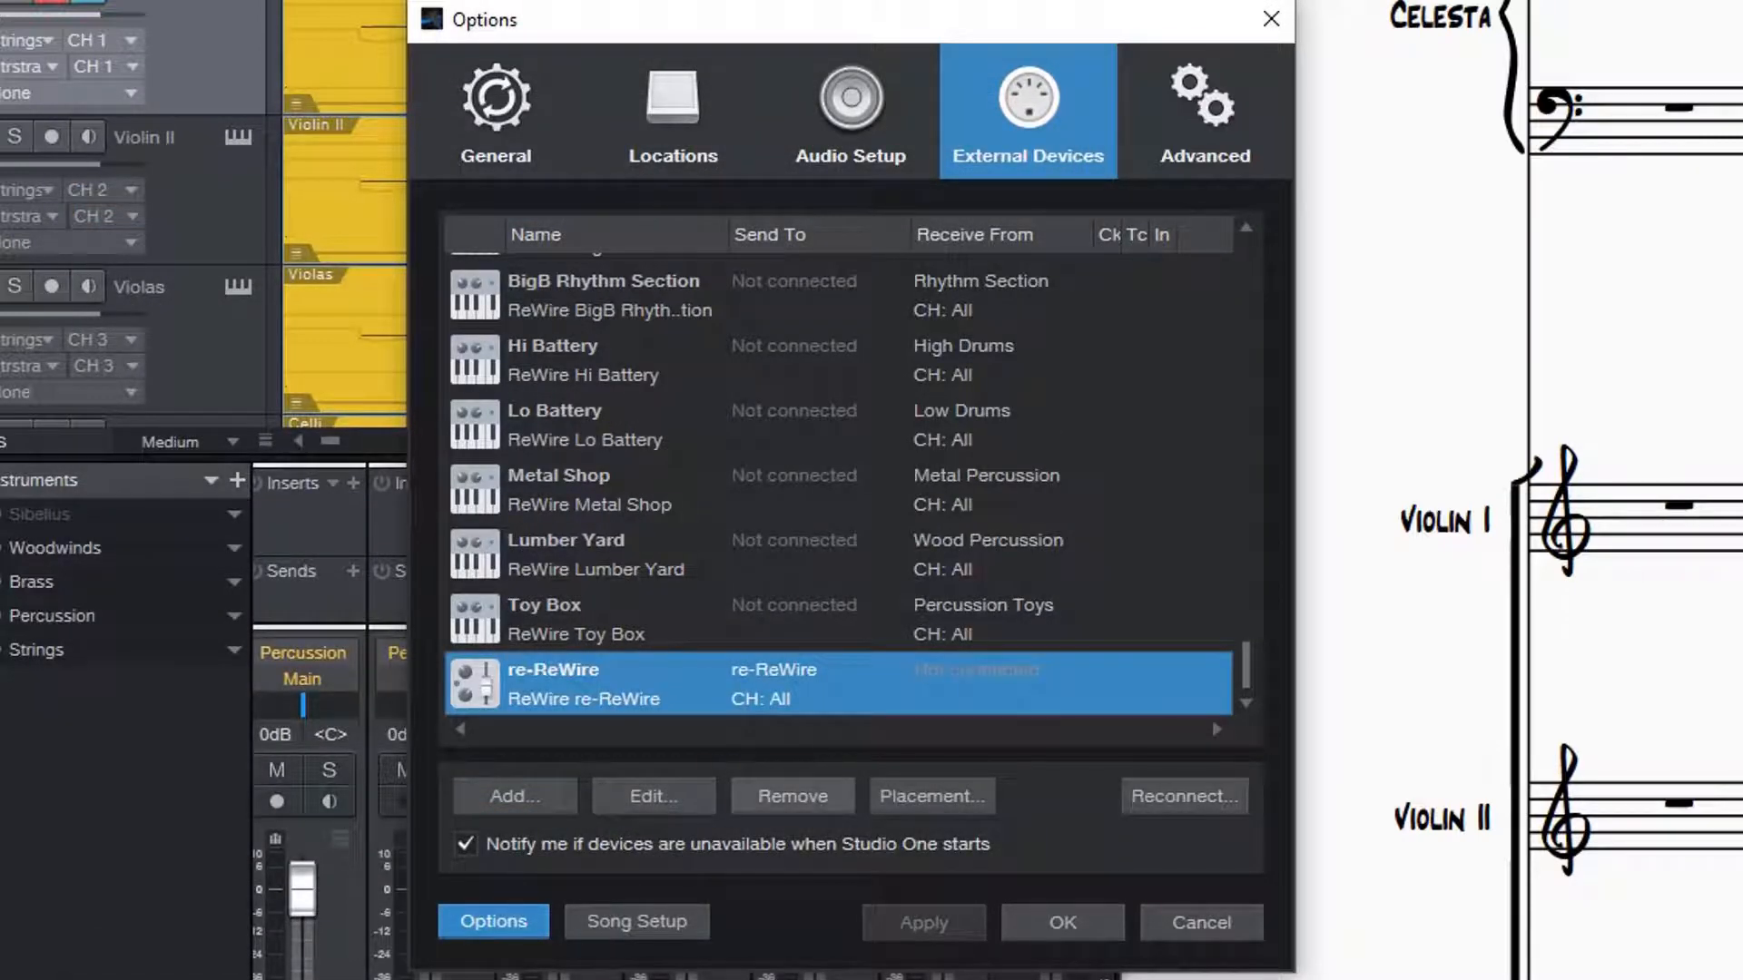
{"action": "left_click", "coordinate": [792, 796]}
{"action": "key", "text": "Return"}
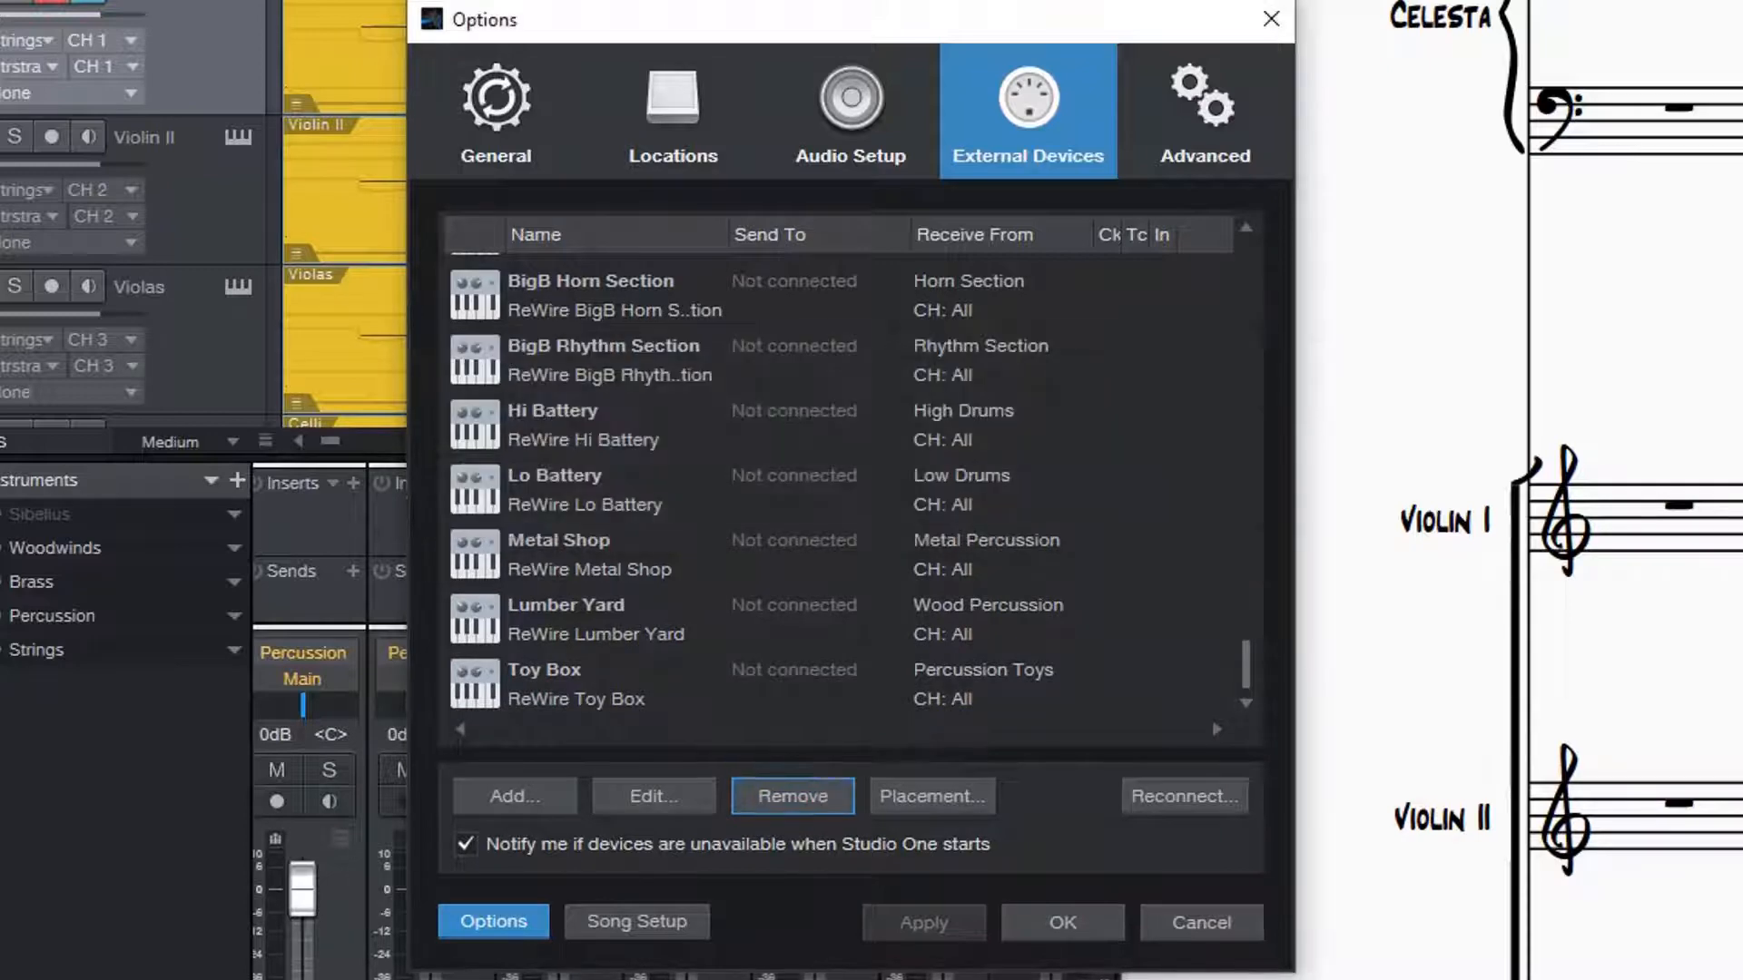
Step: Review the settings of the original re-ReWire device, accept them, and close the Studio One options
{"action": "scroll", "coordinate": [839, 490], "scroll_direction": "up", "scroll_amount": 17}
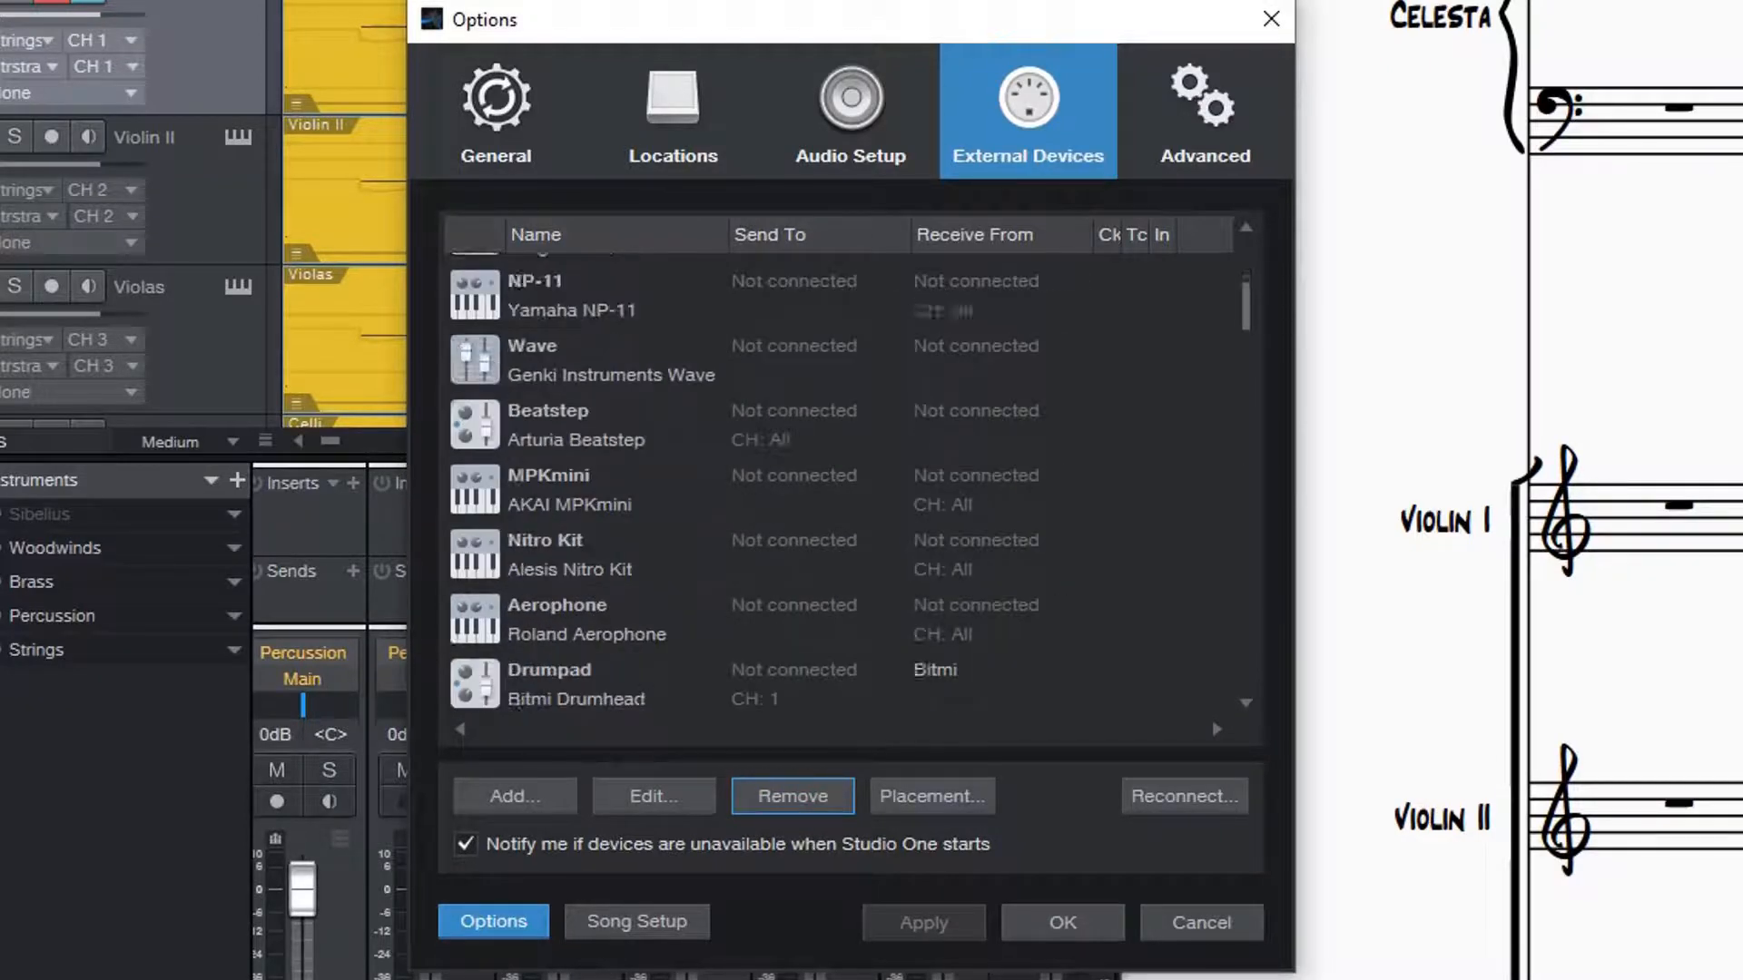
{"action": "scroll", "coordinate": [839, 490], "scroll_direction": "down", "scroll_amount": 4}
{"action": "double_click", "coordinate": [635, 491]}
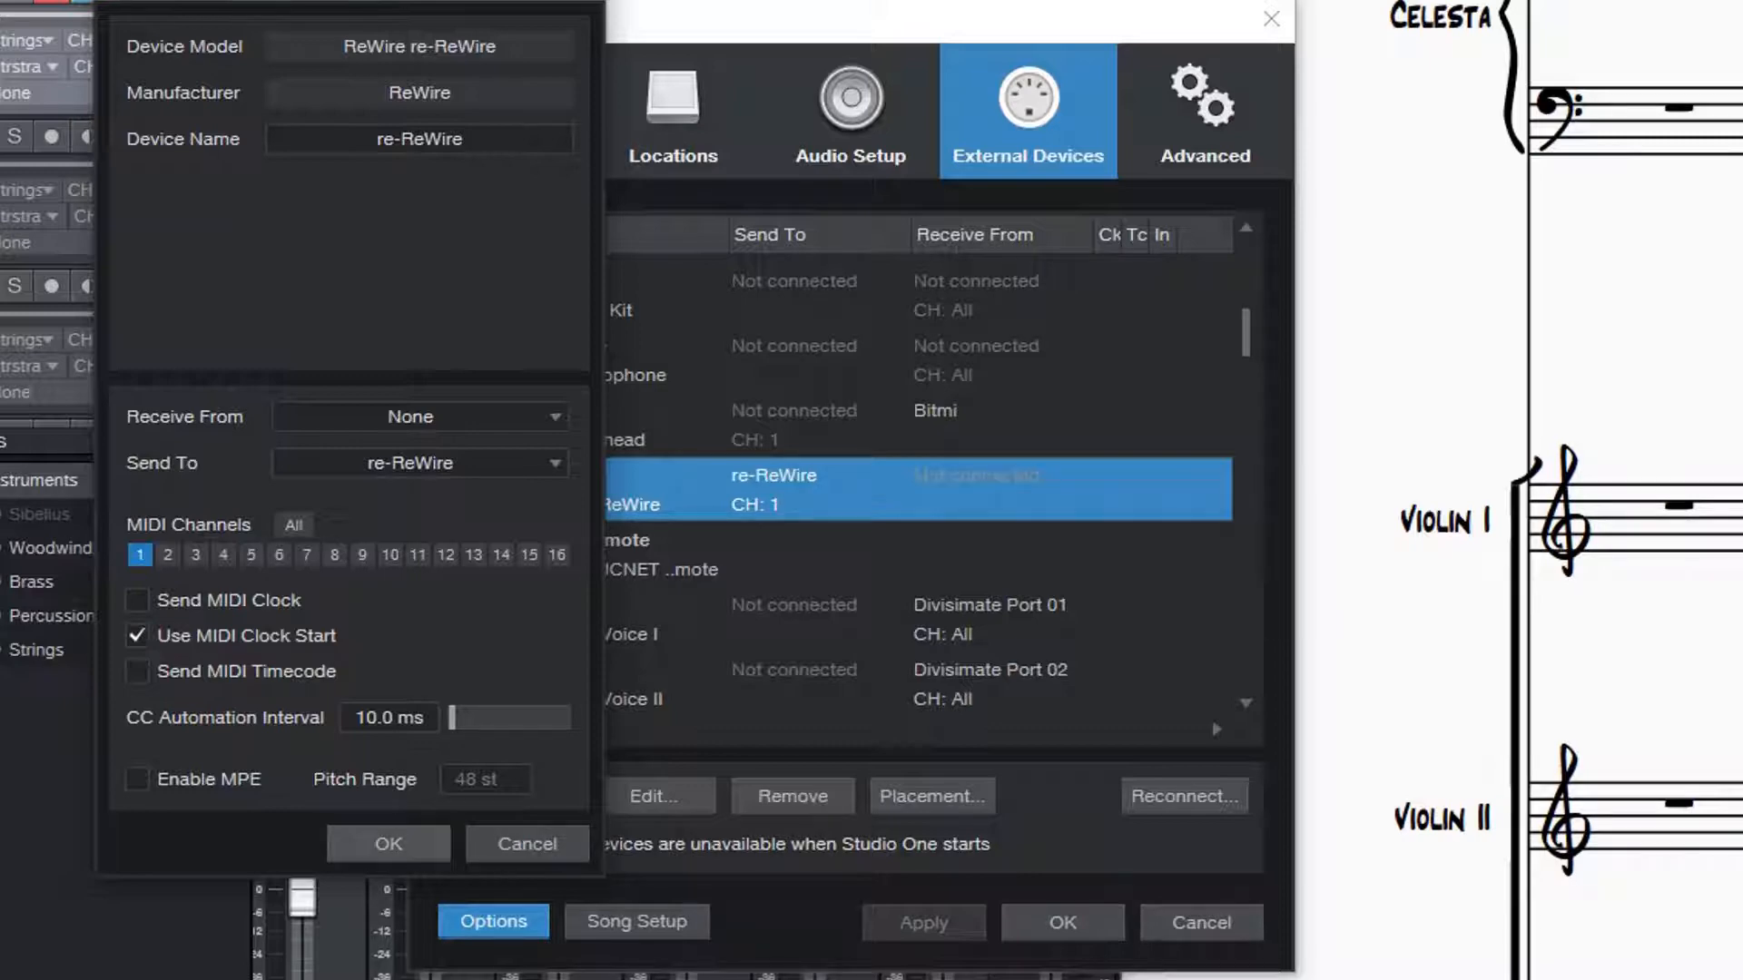
{"action": "left_click", "coordinate": [389, 844]}
{"action": "left_click", "coordinate": [1062, 922]}
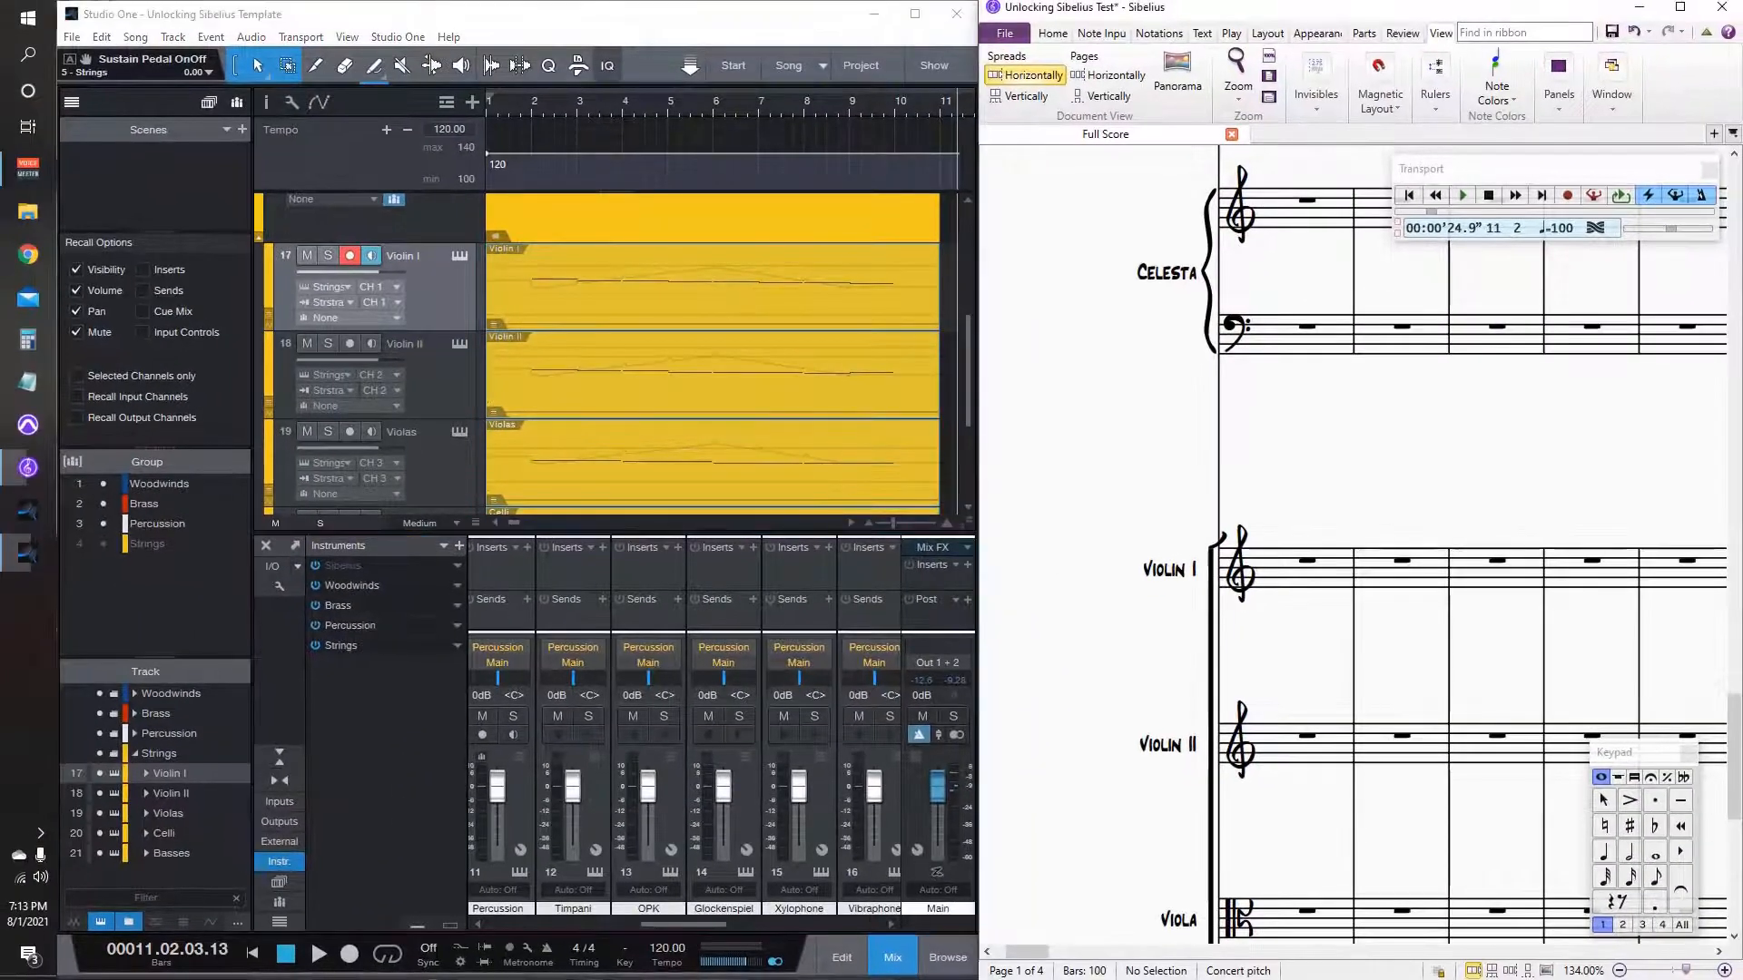
Step: Switch to Sibelius and look through the list of MIDI input devices in its preferences
{"action": "left_click", "coordinate": [1101, 34]}
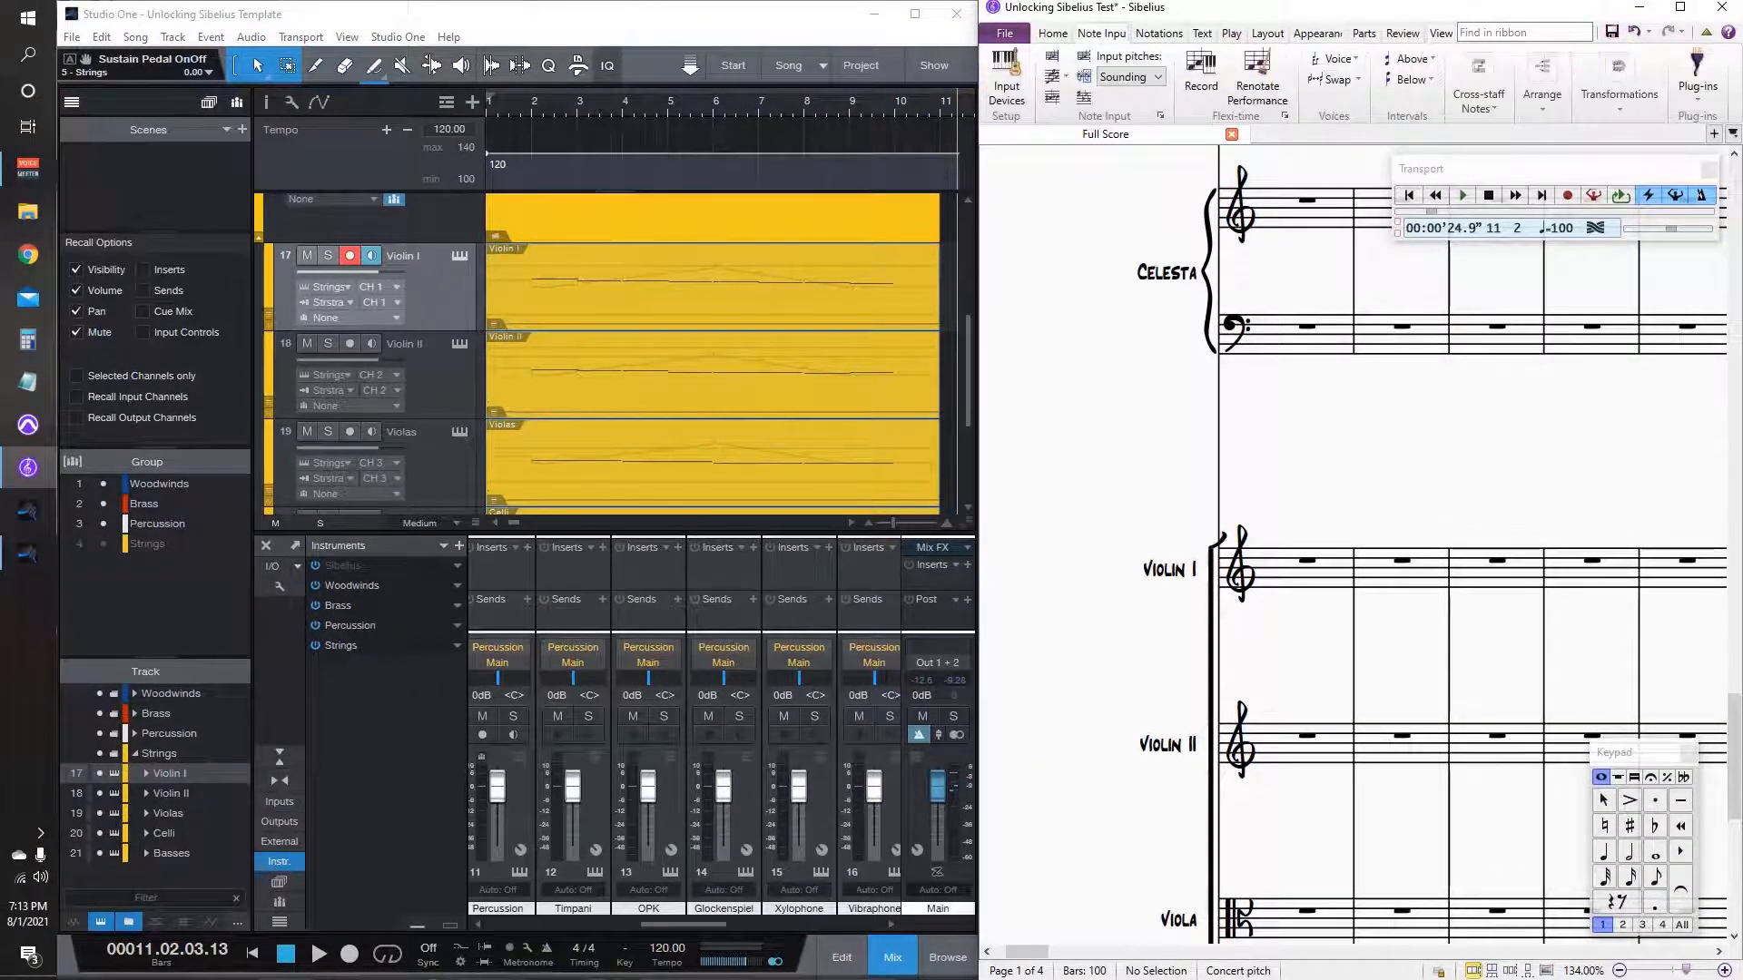
{"action": "left_click", "coordinate": [1007, 80]}
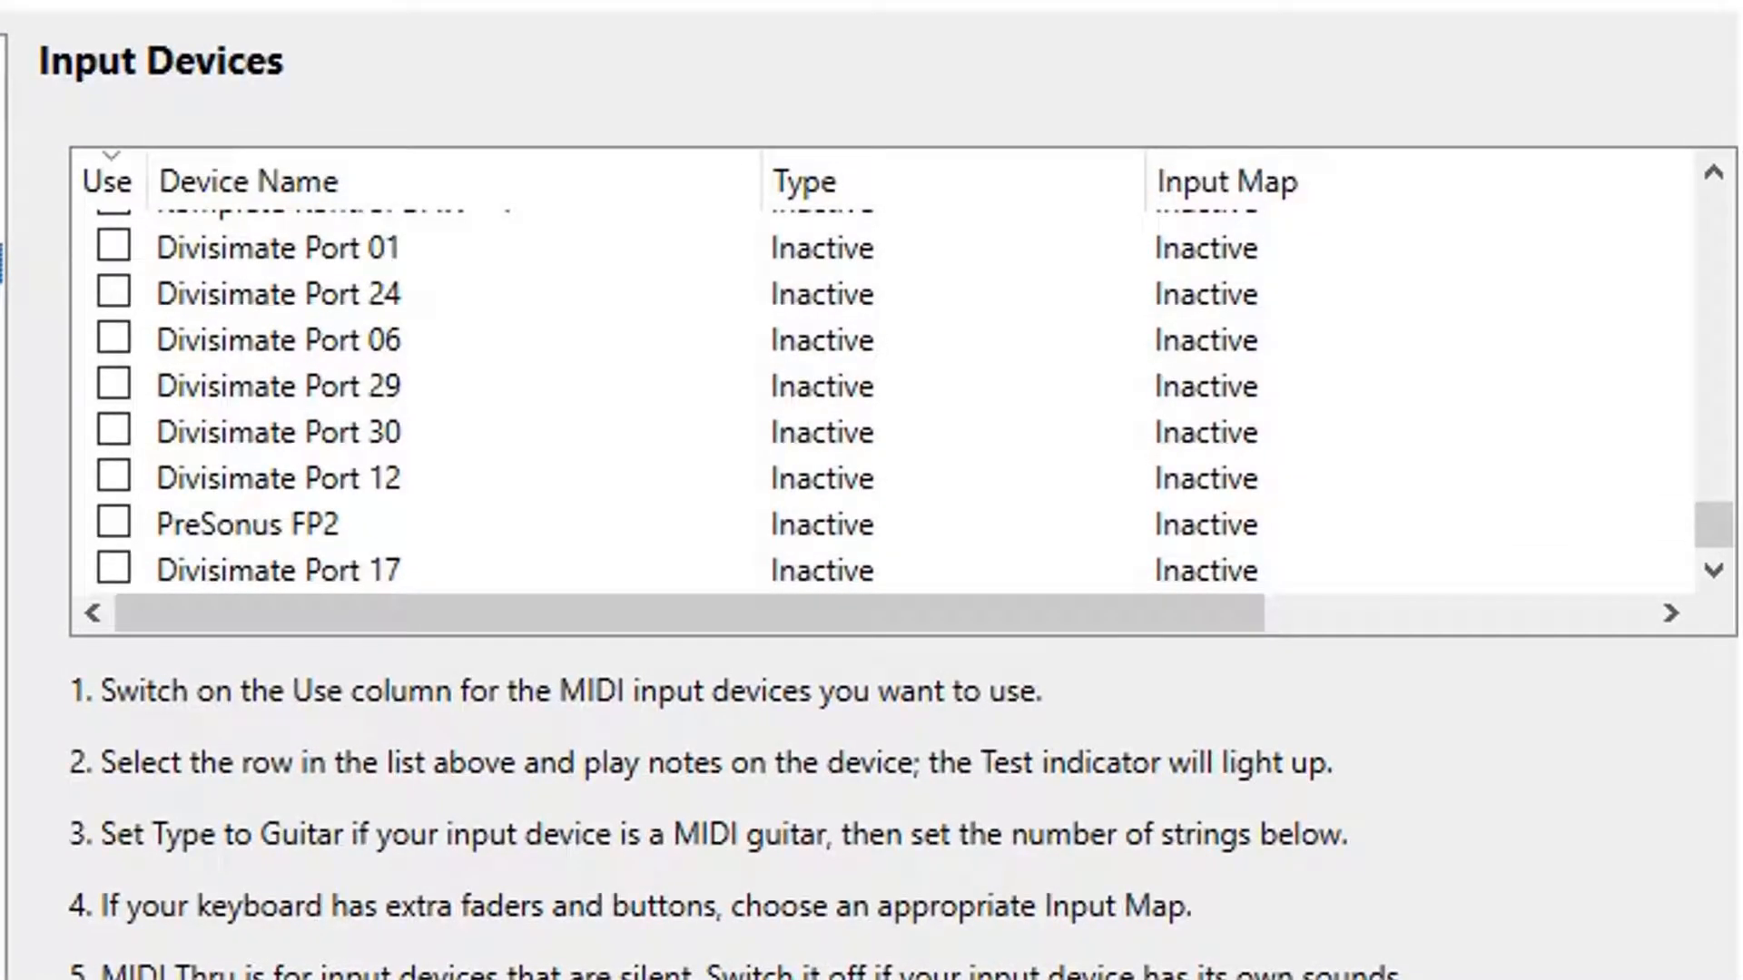
{"action": "scroll", "coordinate": [880, 399], "scroll_direction": "up", "scroll_amount": 10}
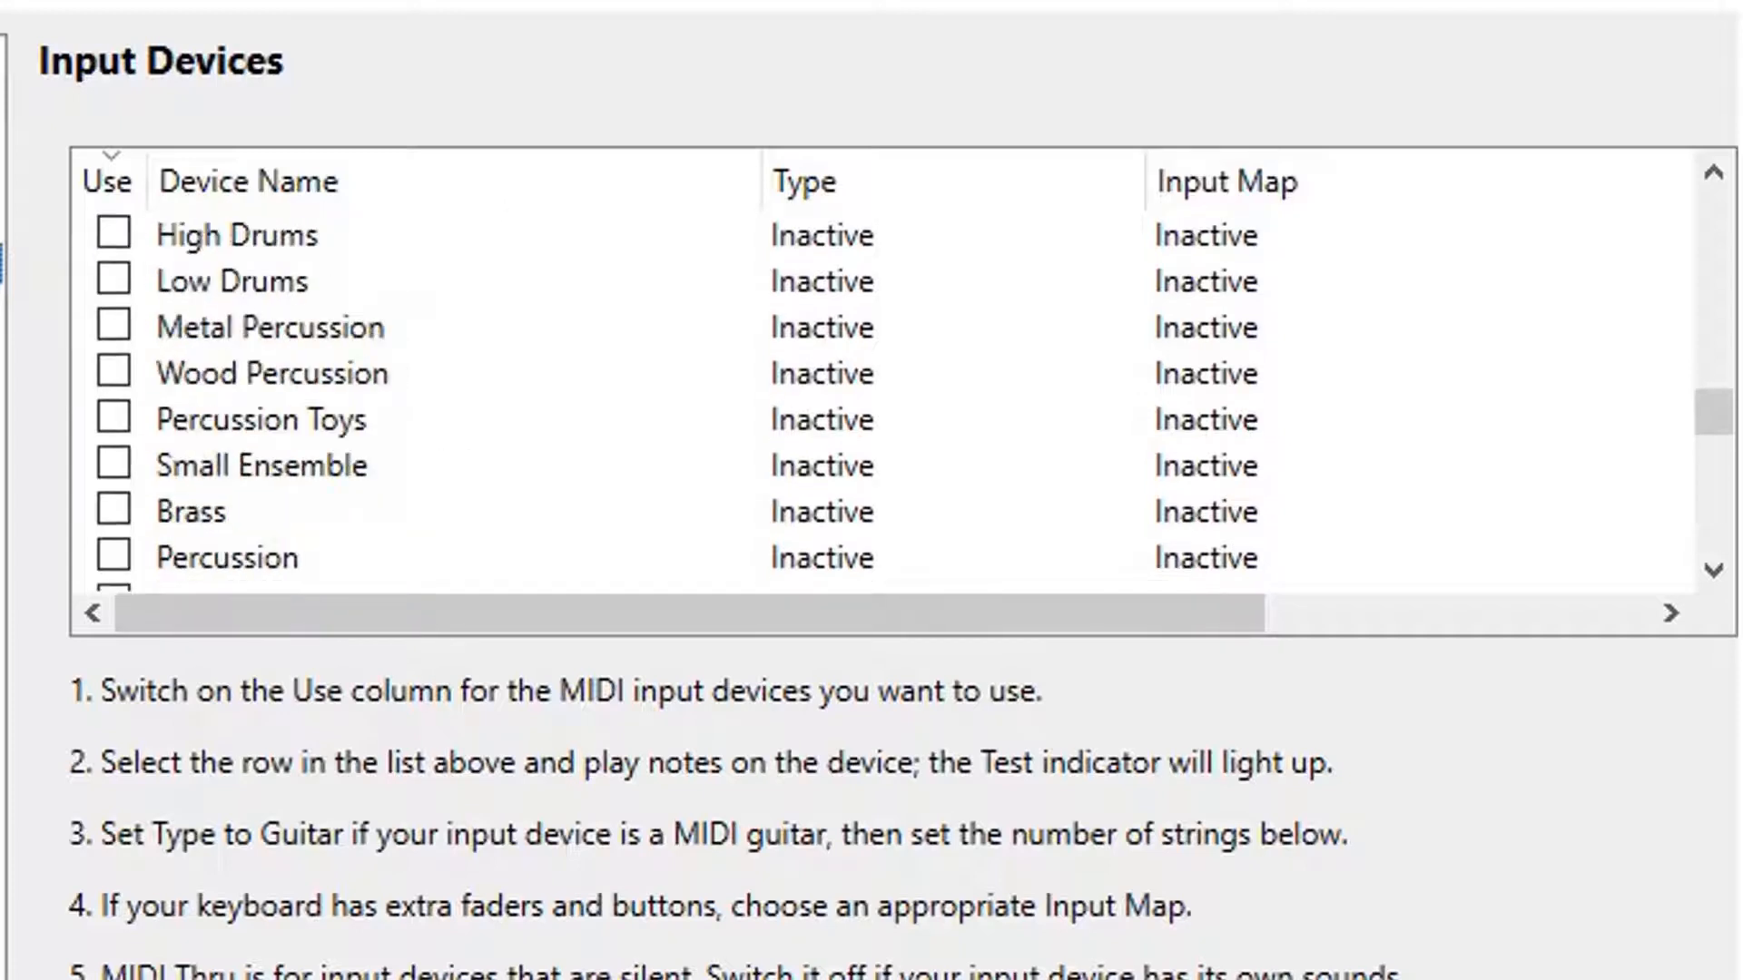
{"action": "scroll", "coordinate": [881, 400], "scroll_direction": "up", "scroll_amount": 2}
{"action": "left_click", "coordinate": [224, 465]}
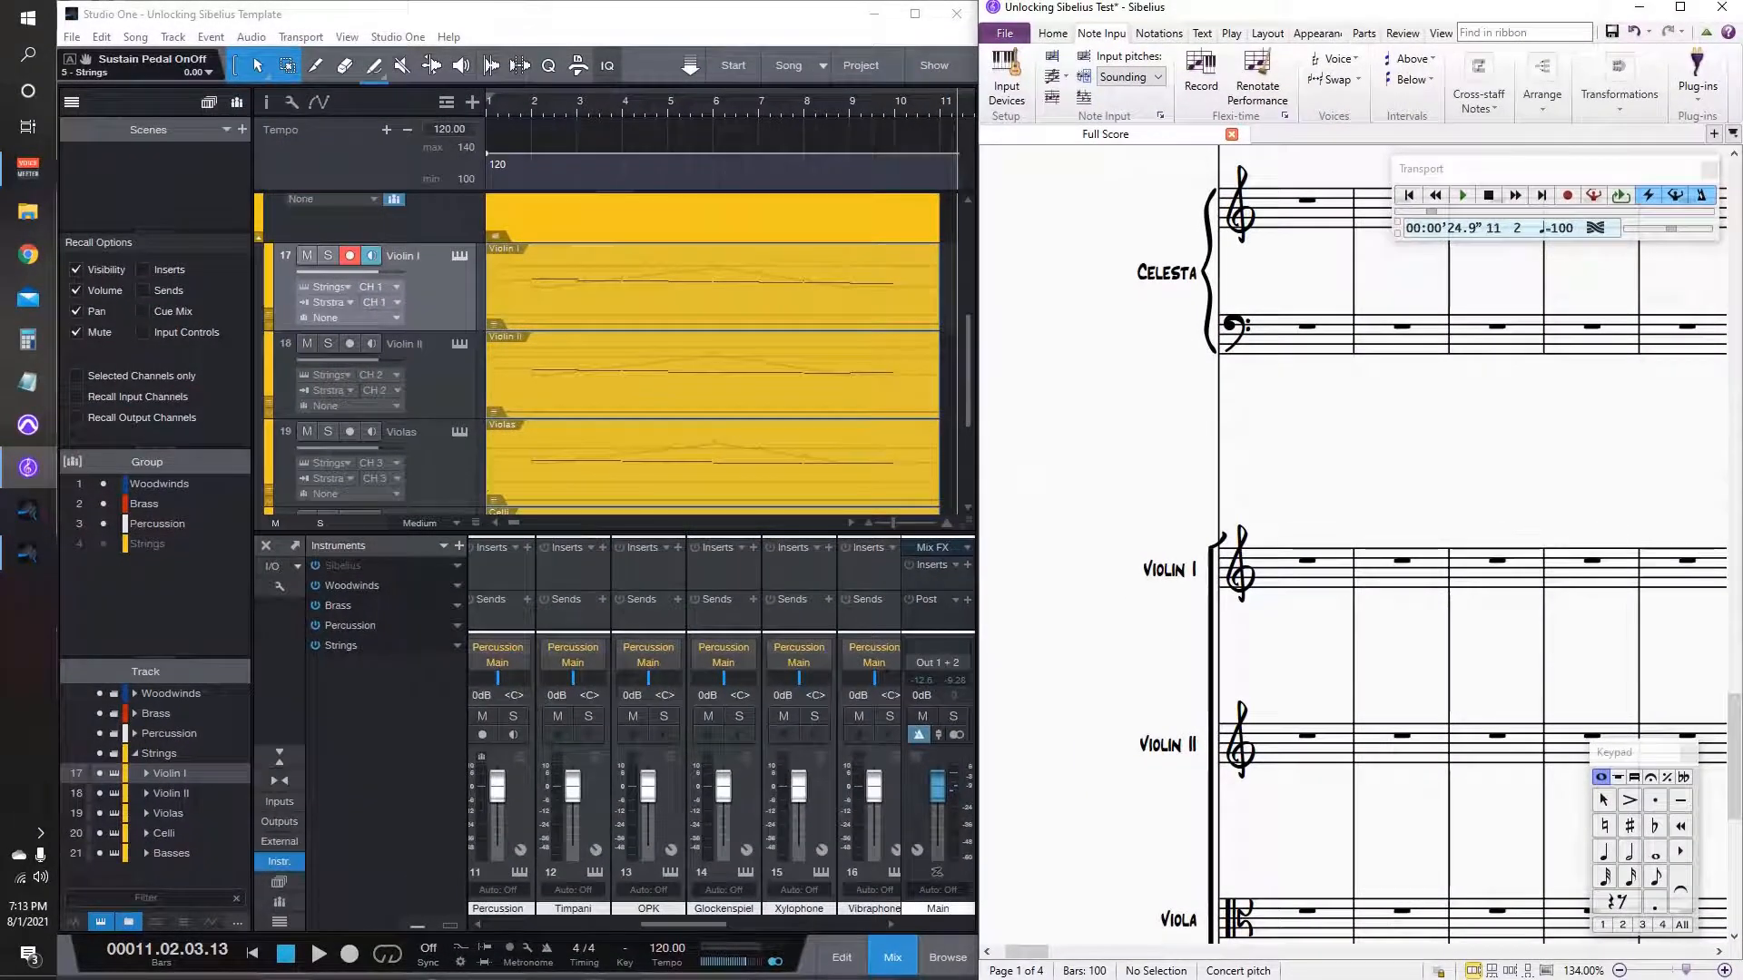
Step: In Studio One, set the Violin I track's input to None and its output to re-ReWire
{"action": "left_click", "coordinate": [325, 317]}
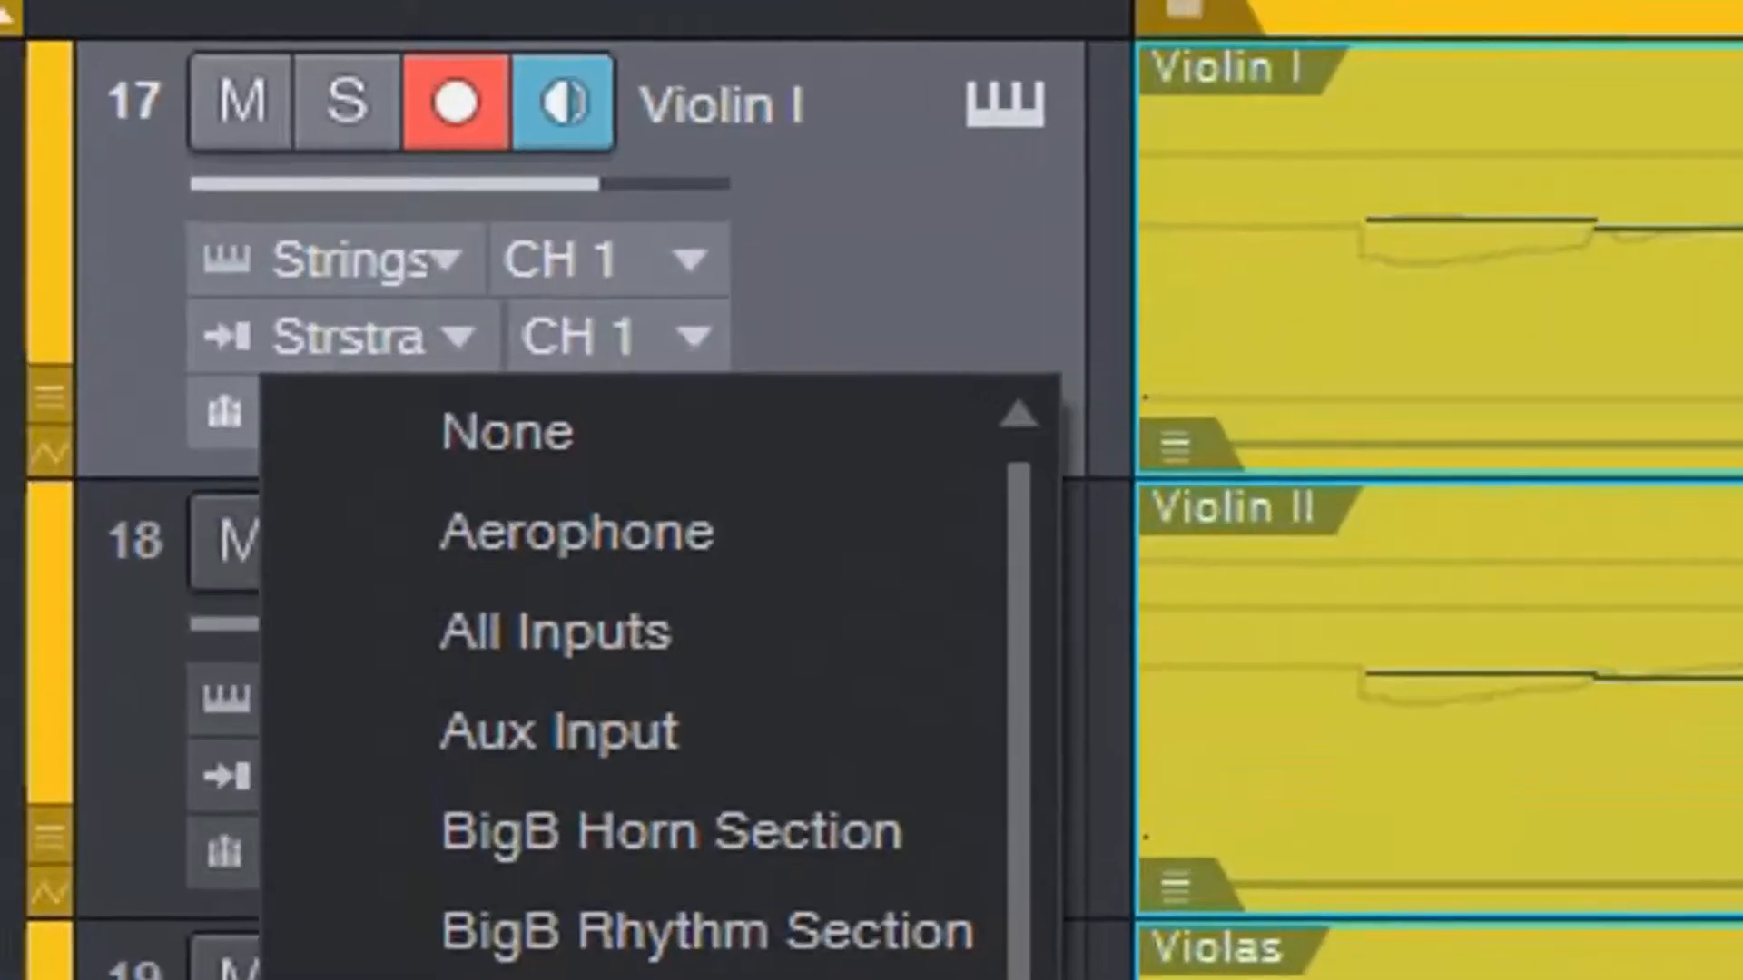
{"action": "left_click", "coordinate": [508, 432]}
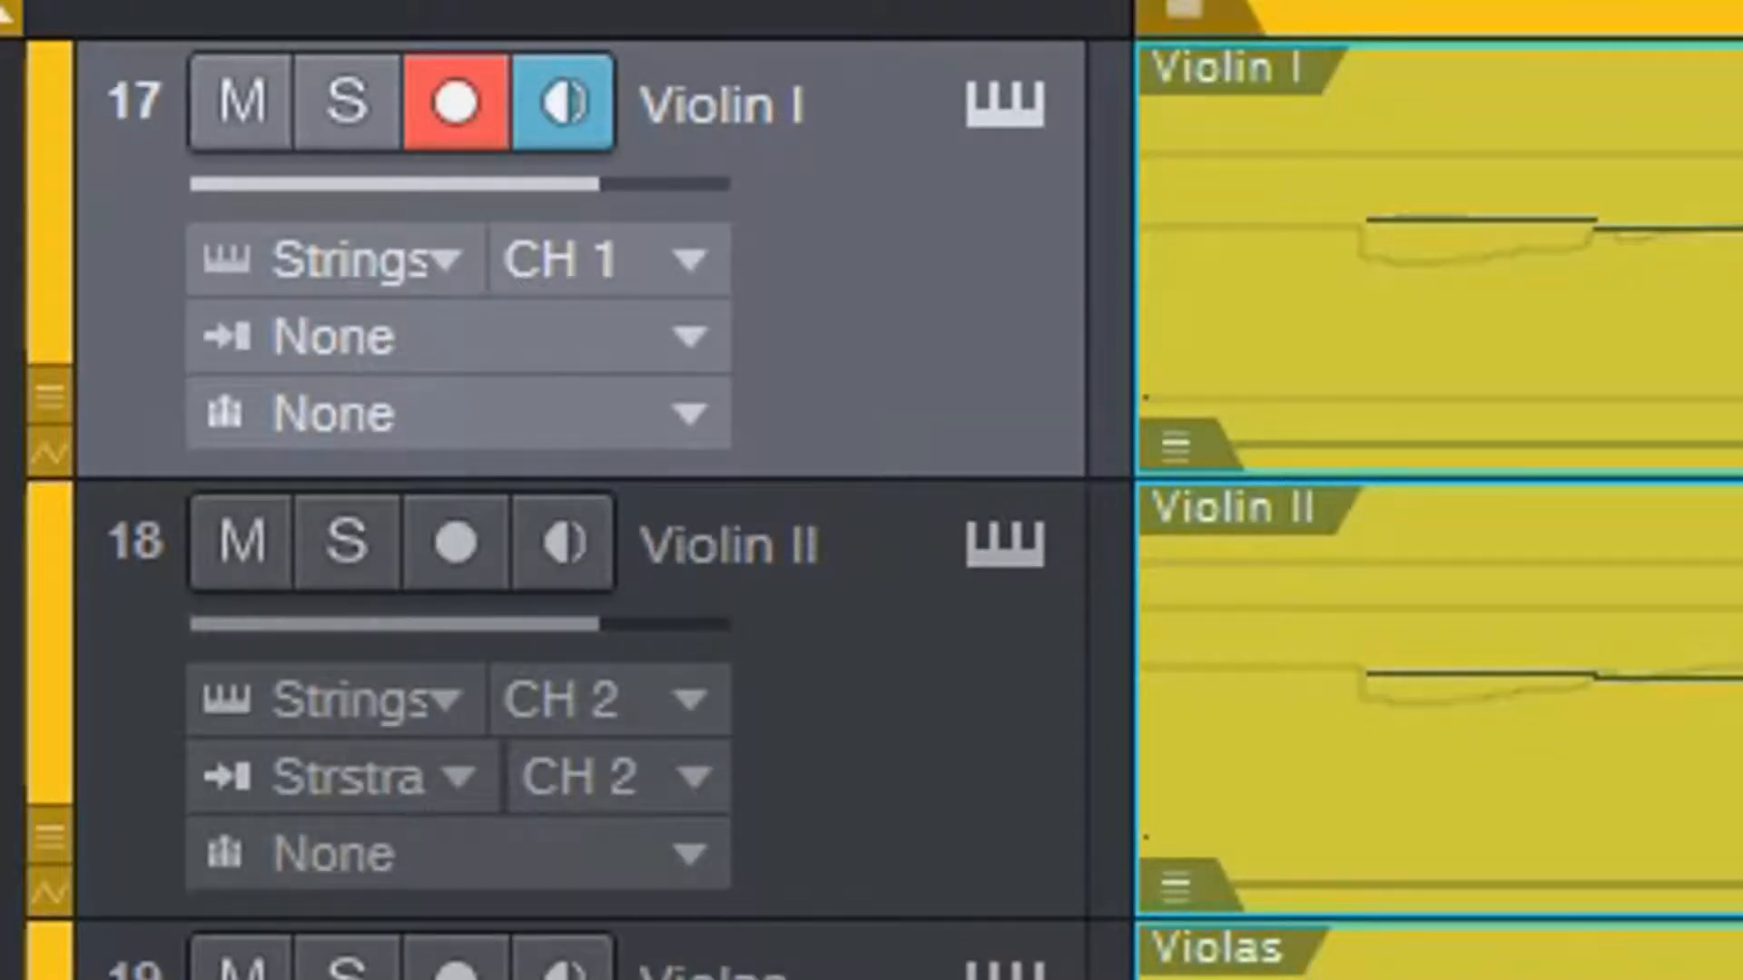
{"action": "left_click", "coordinate": [367, 262]}
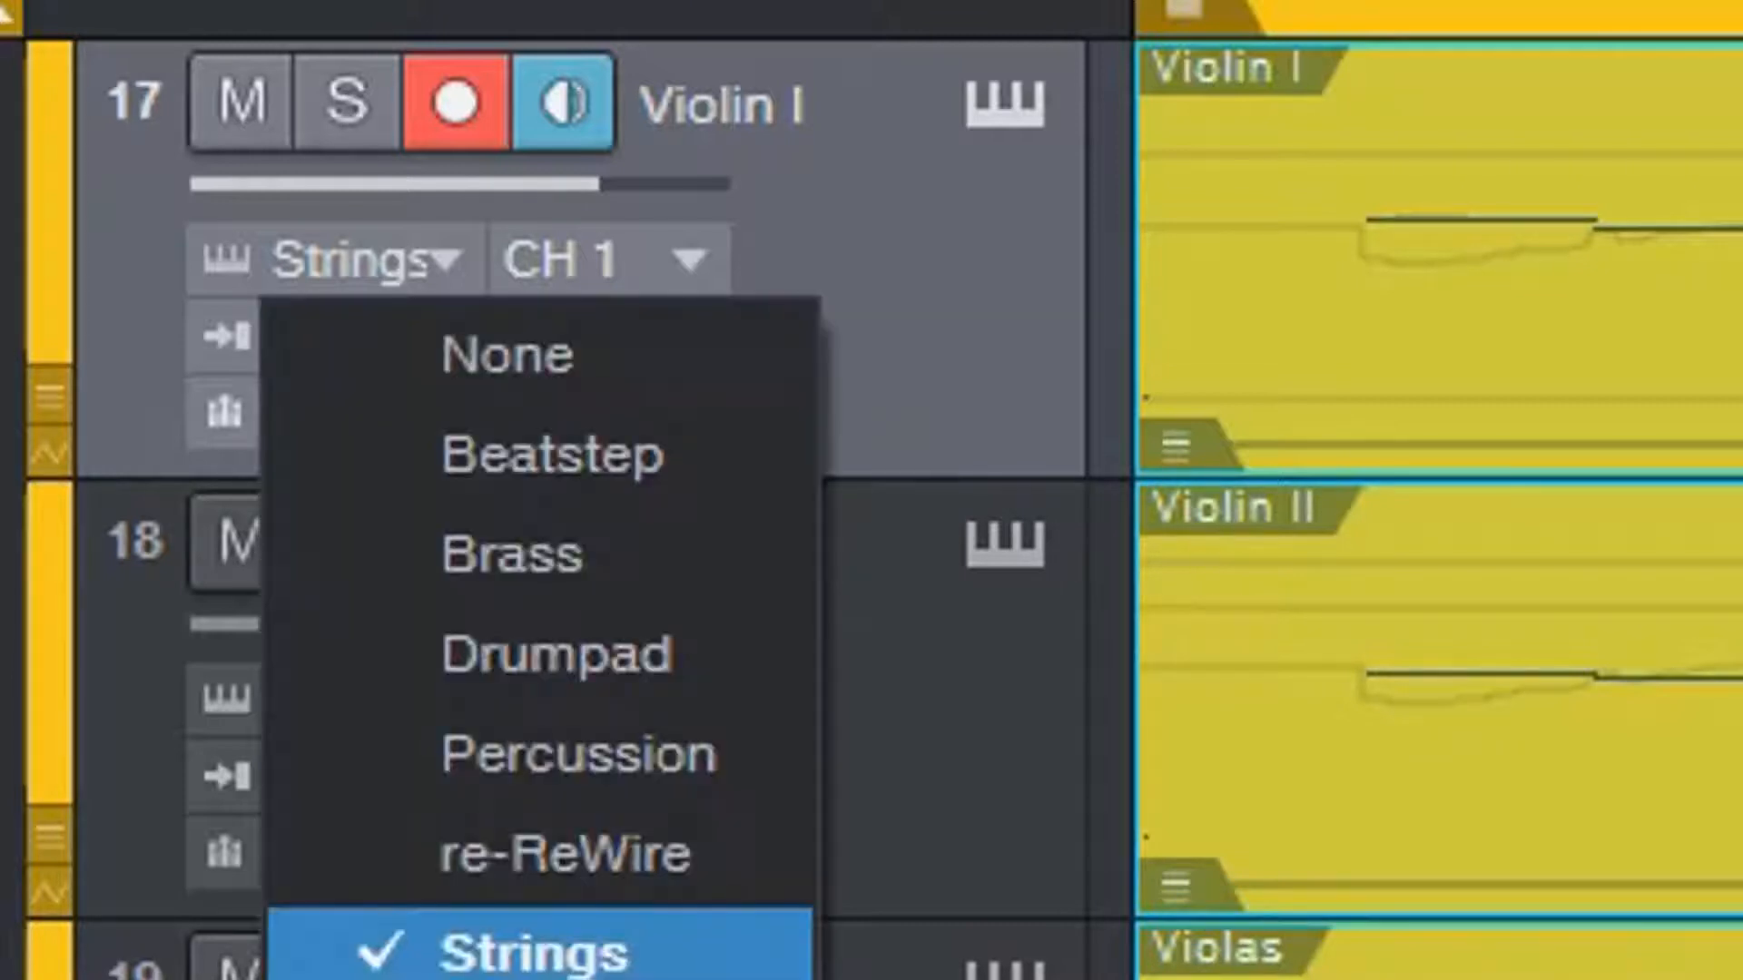
{"action": "left_click", "coordinate": [563, 854]}
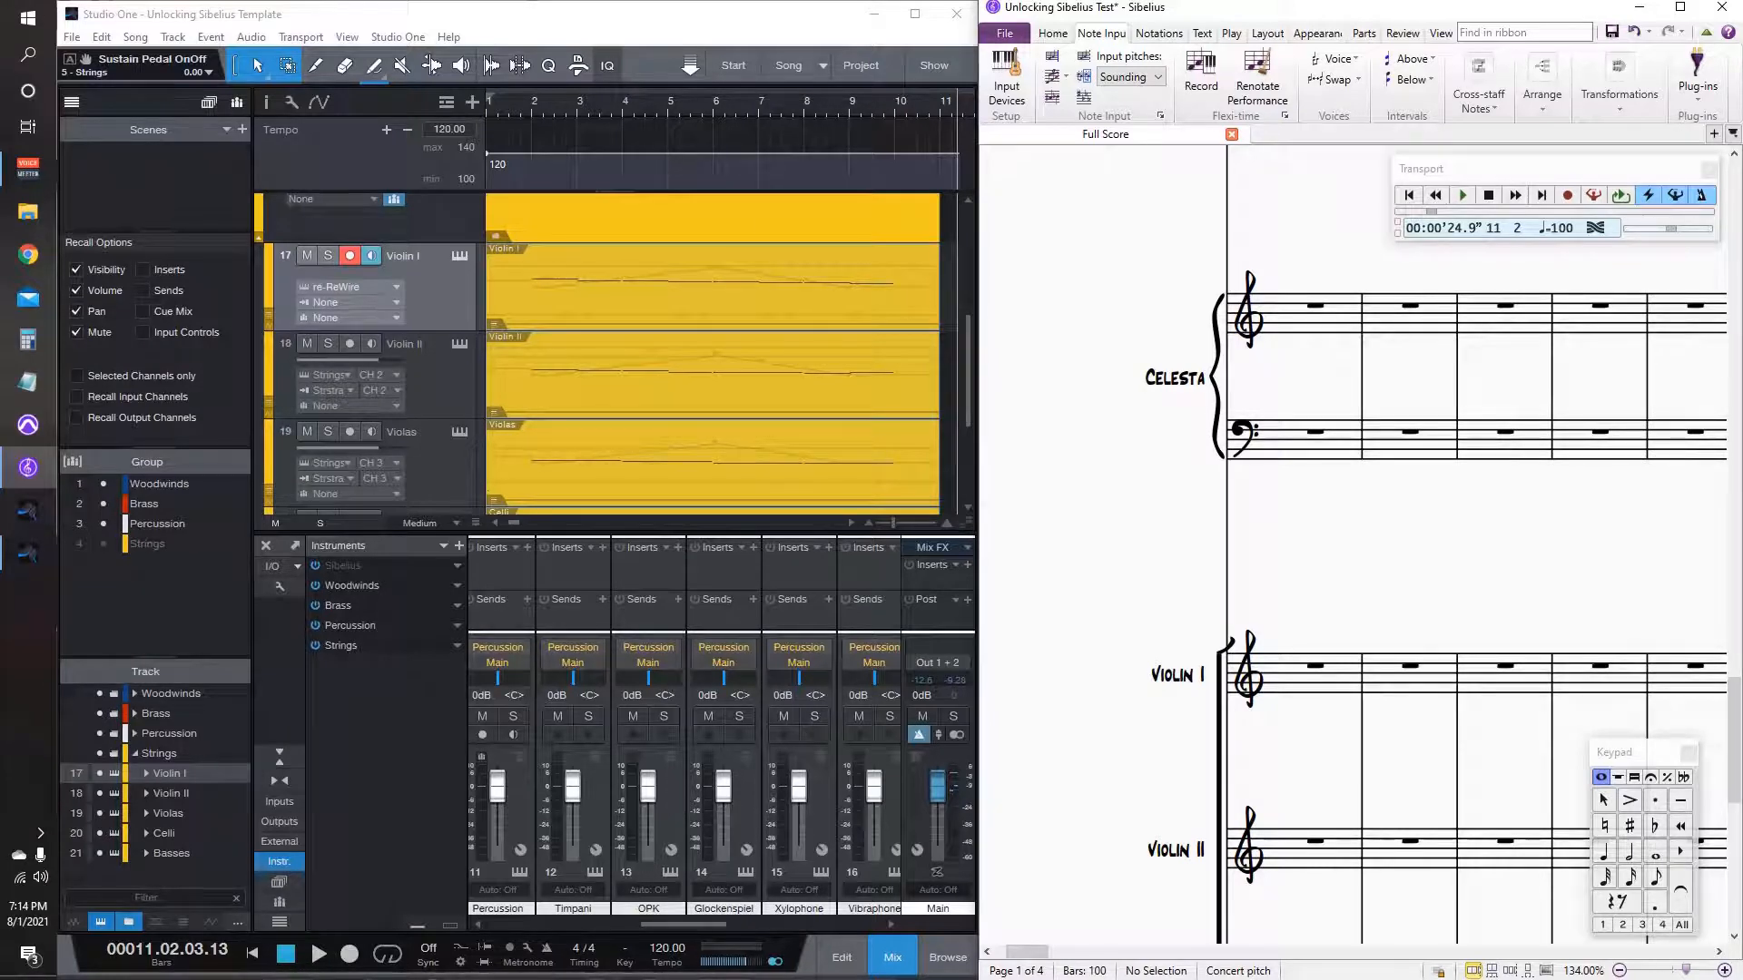
Step: Arm and disarm the Violin II track to leave only Violin I armed, and select the recorded Violin I part
{"action": "left_click", "coordinate": [350, 344]}
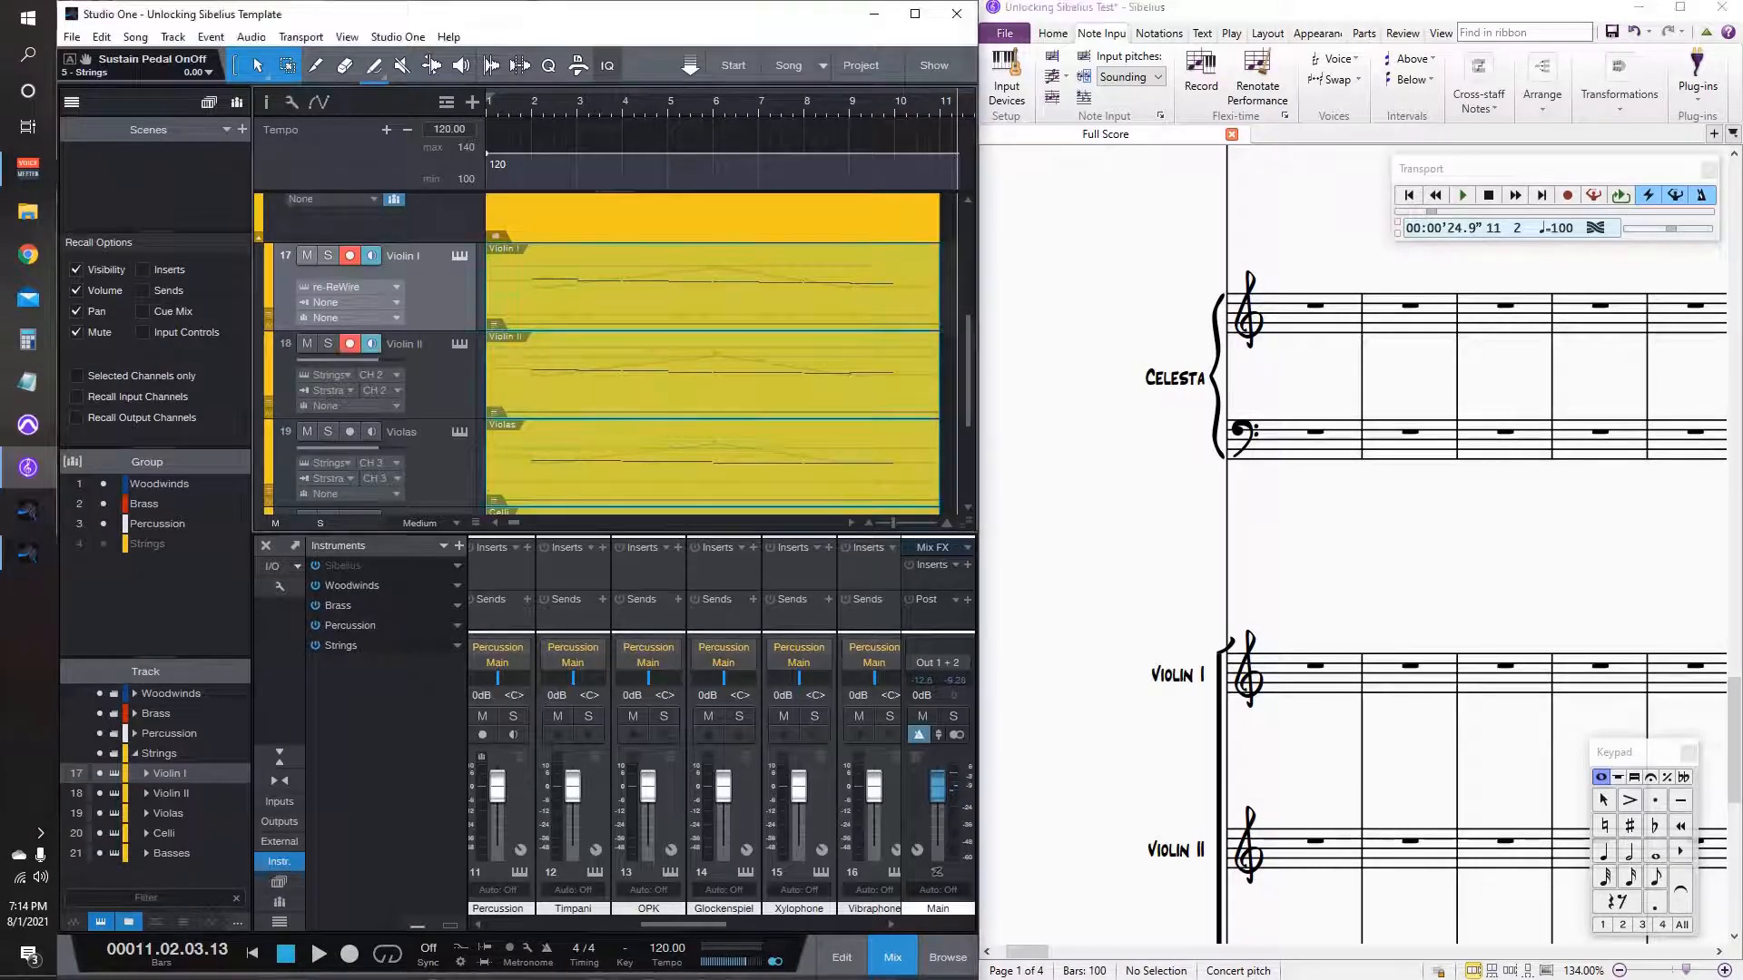
{"action": "left_click", "coordinate": [428, 344]}
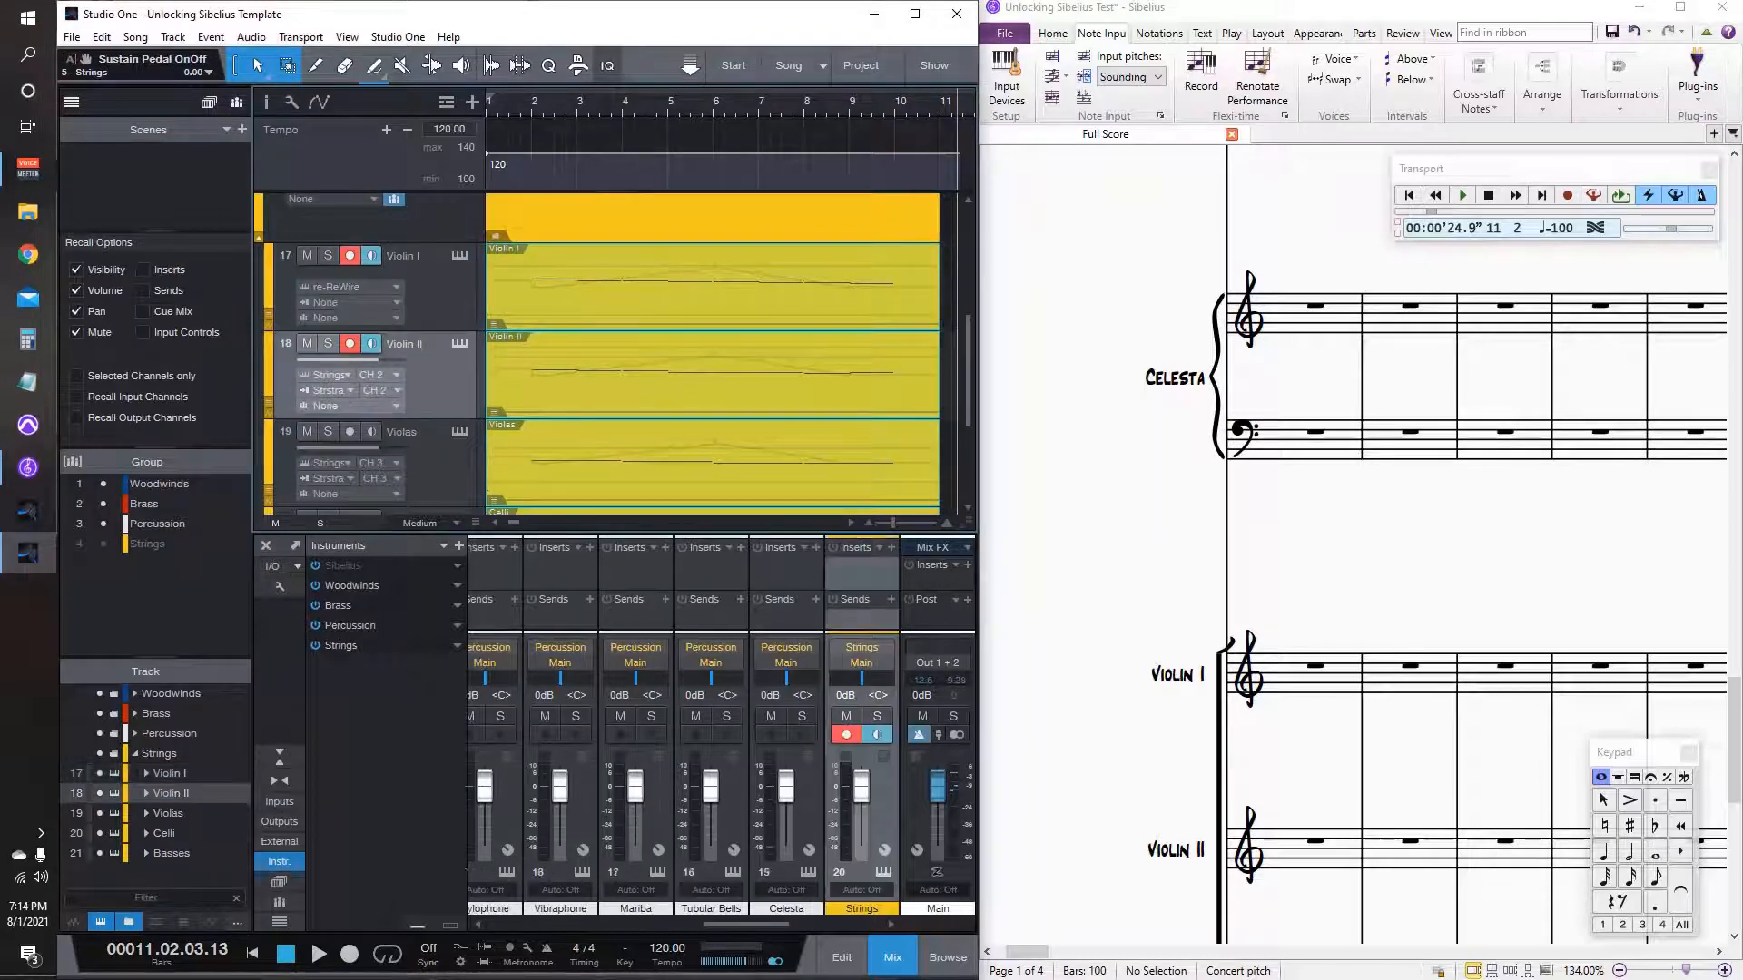
{"action": "left_click", "coordinate": [428, 258]}
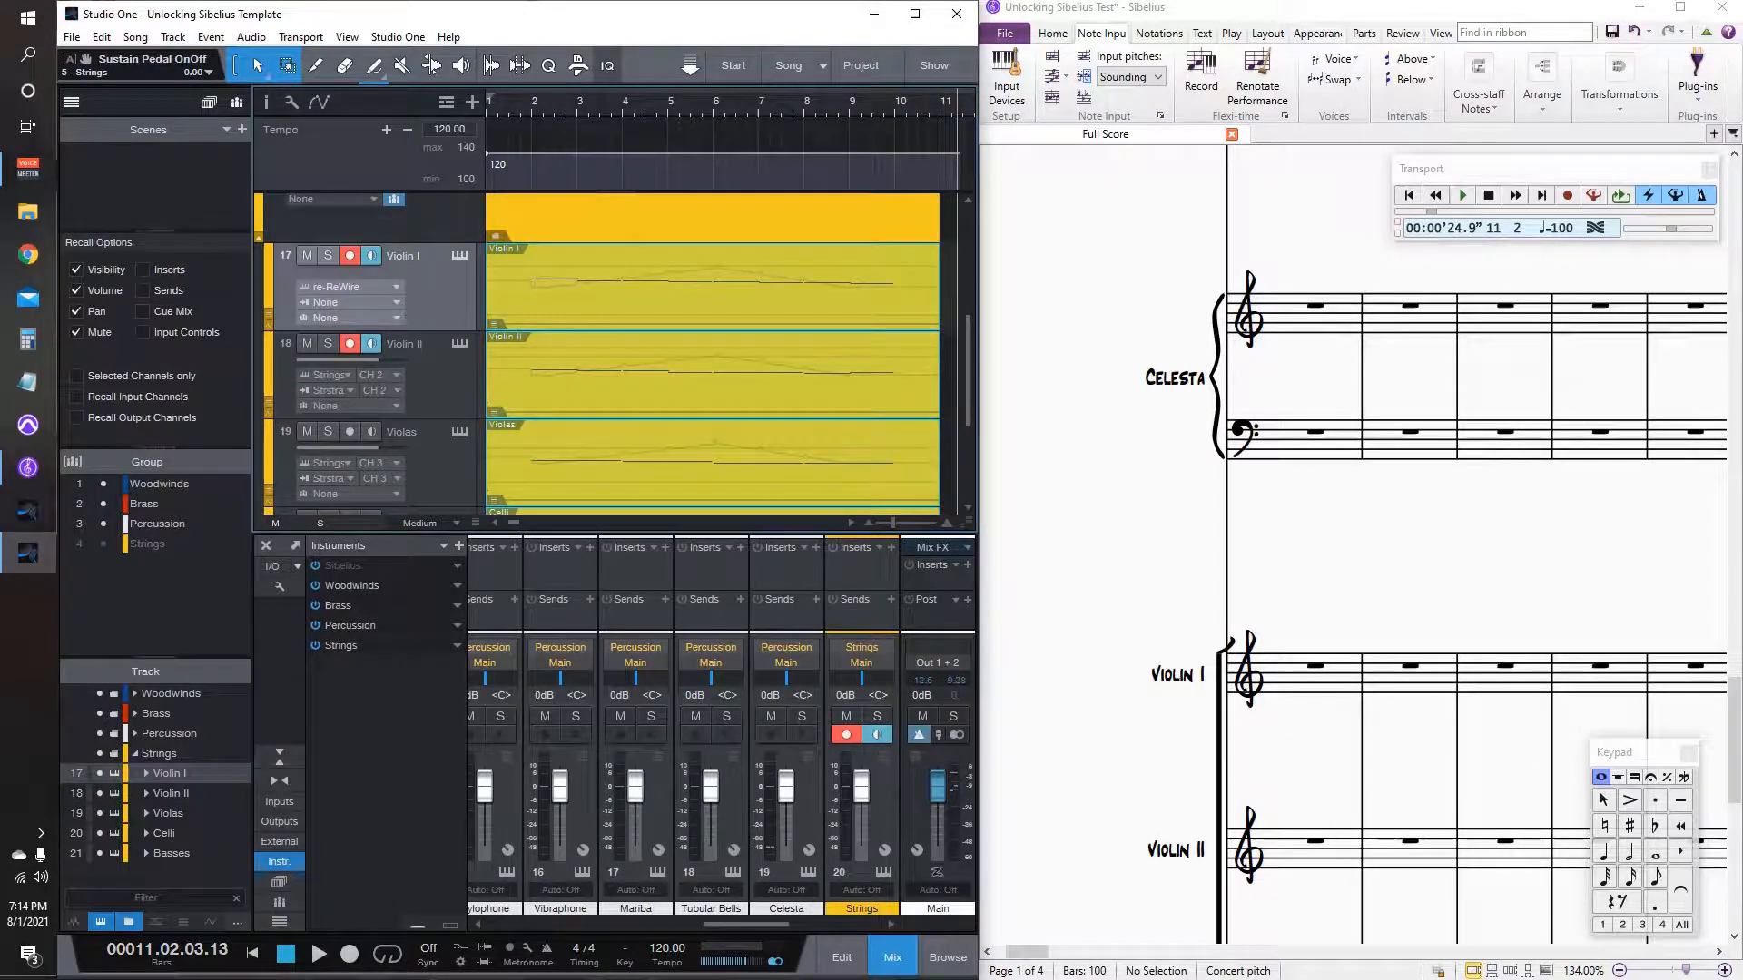
{"action": "left_click", "coordinate": [350, 344]}
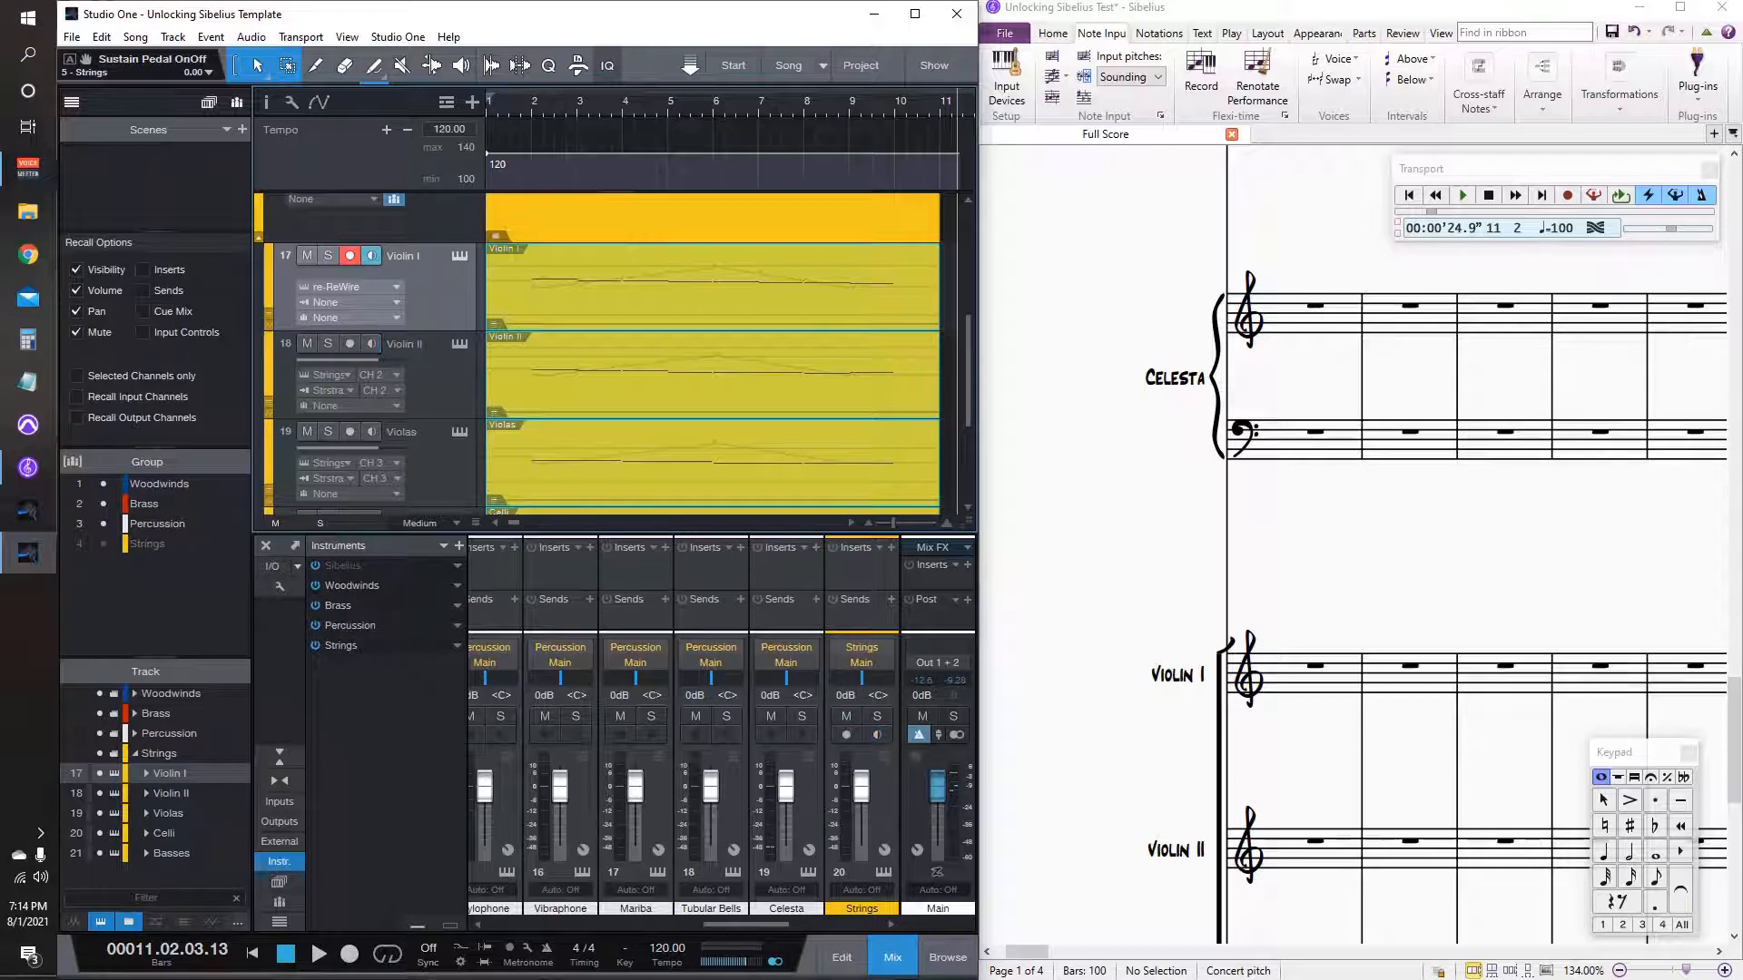
{"action": "left_click", "coordinate": [712, 290]}
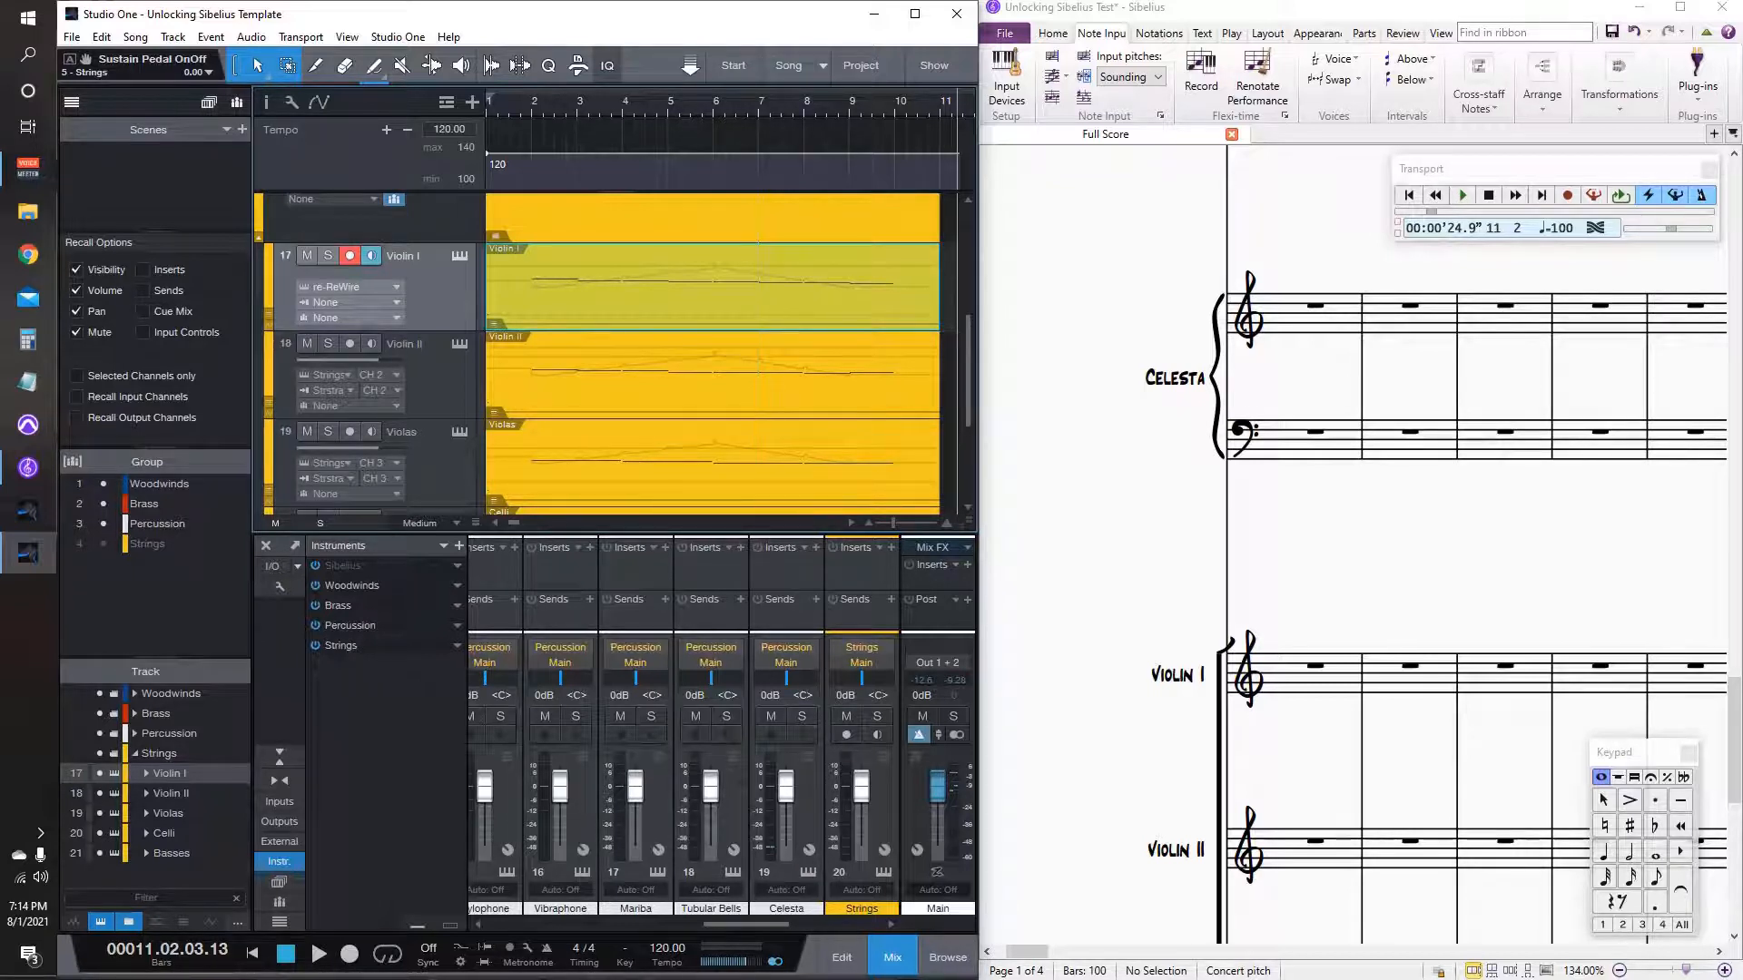
{"action": "left_click_drag", "start_coordinate": [1416, 563], "coordinate": [1306, 388]}
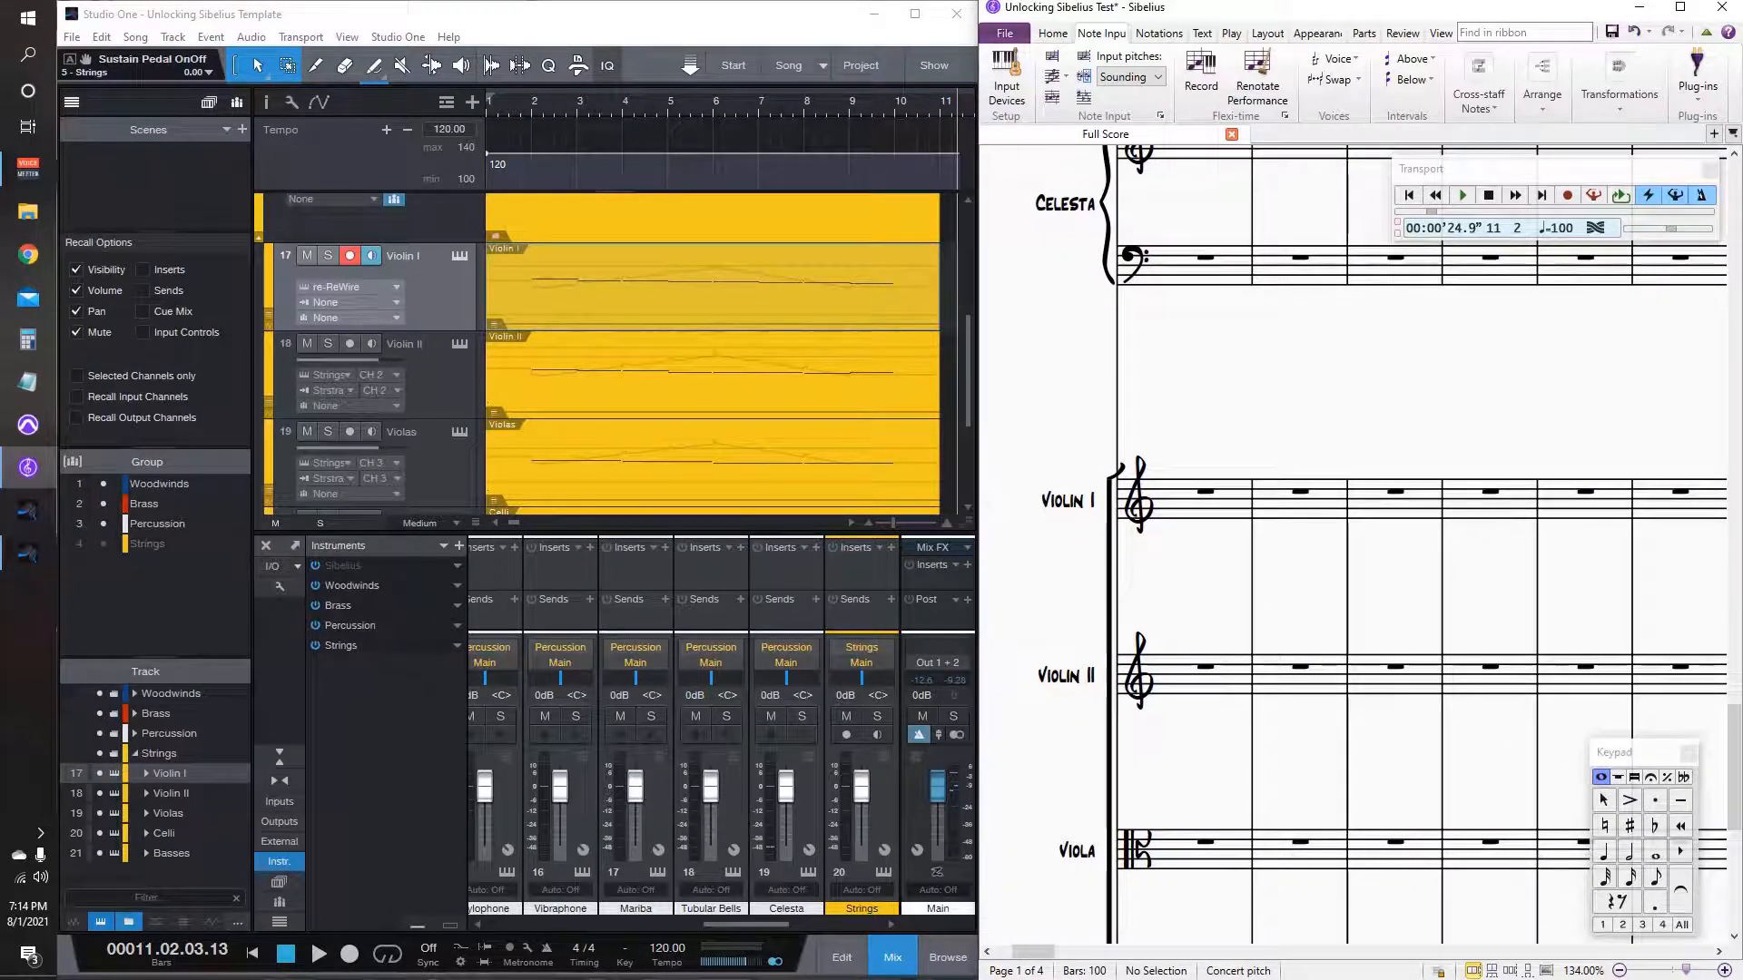
{"action": "left_click_drag", "start_coordinate": [1306, 389], "coordinate": [1266, 350]}
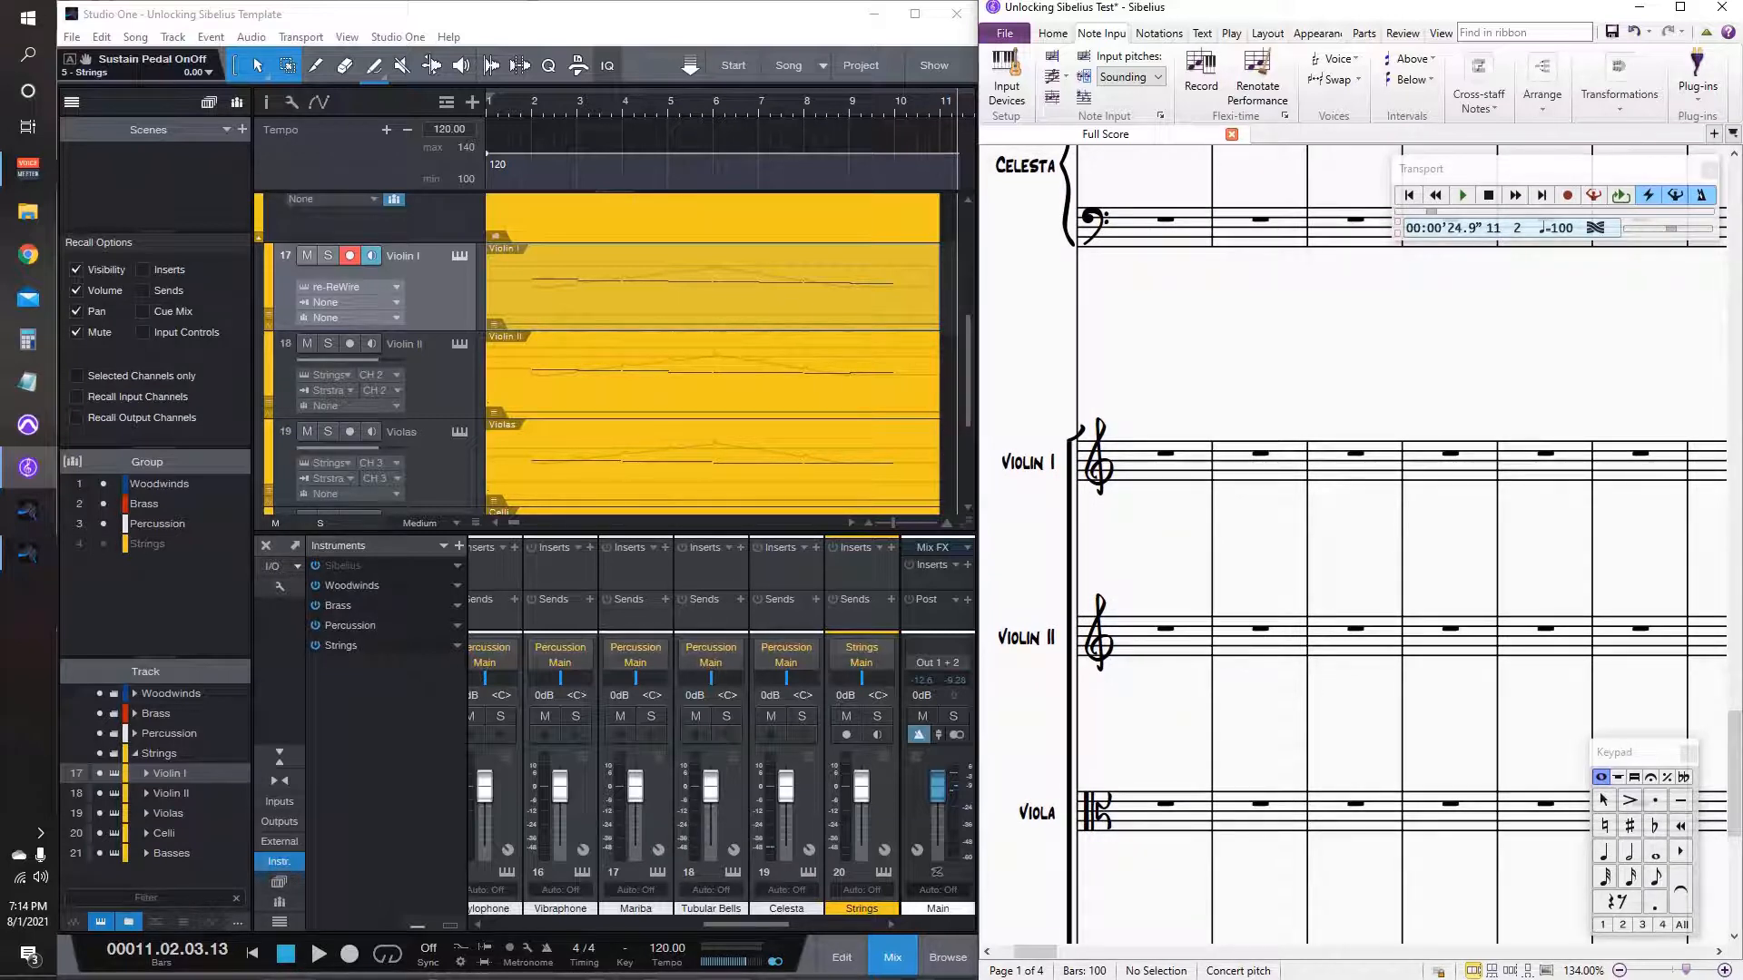
Step: Confirm re-ReWire as the Violin I track's output, and select the first Violin I bar in the Sibelius score
{"action": "left_click", "coordinate": [354, 287]}
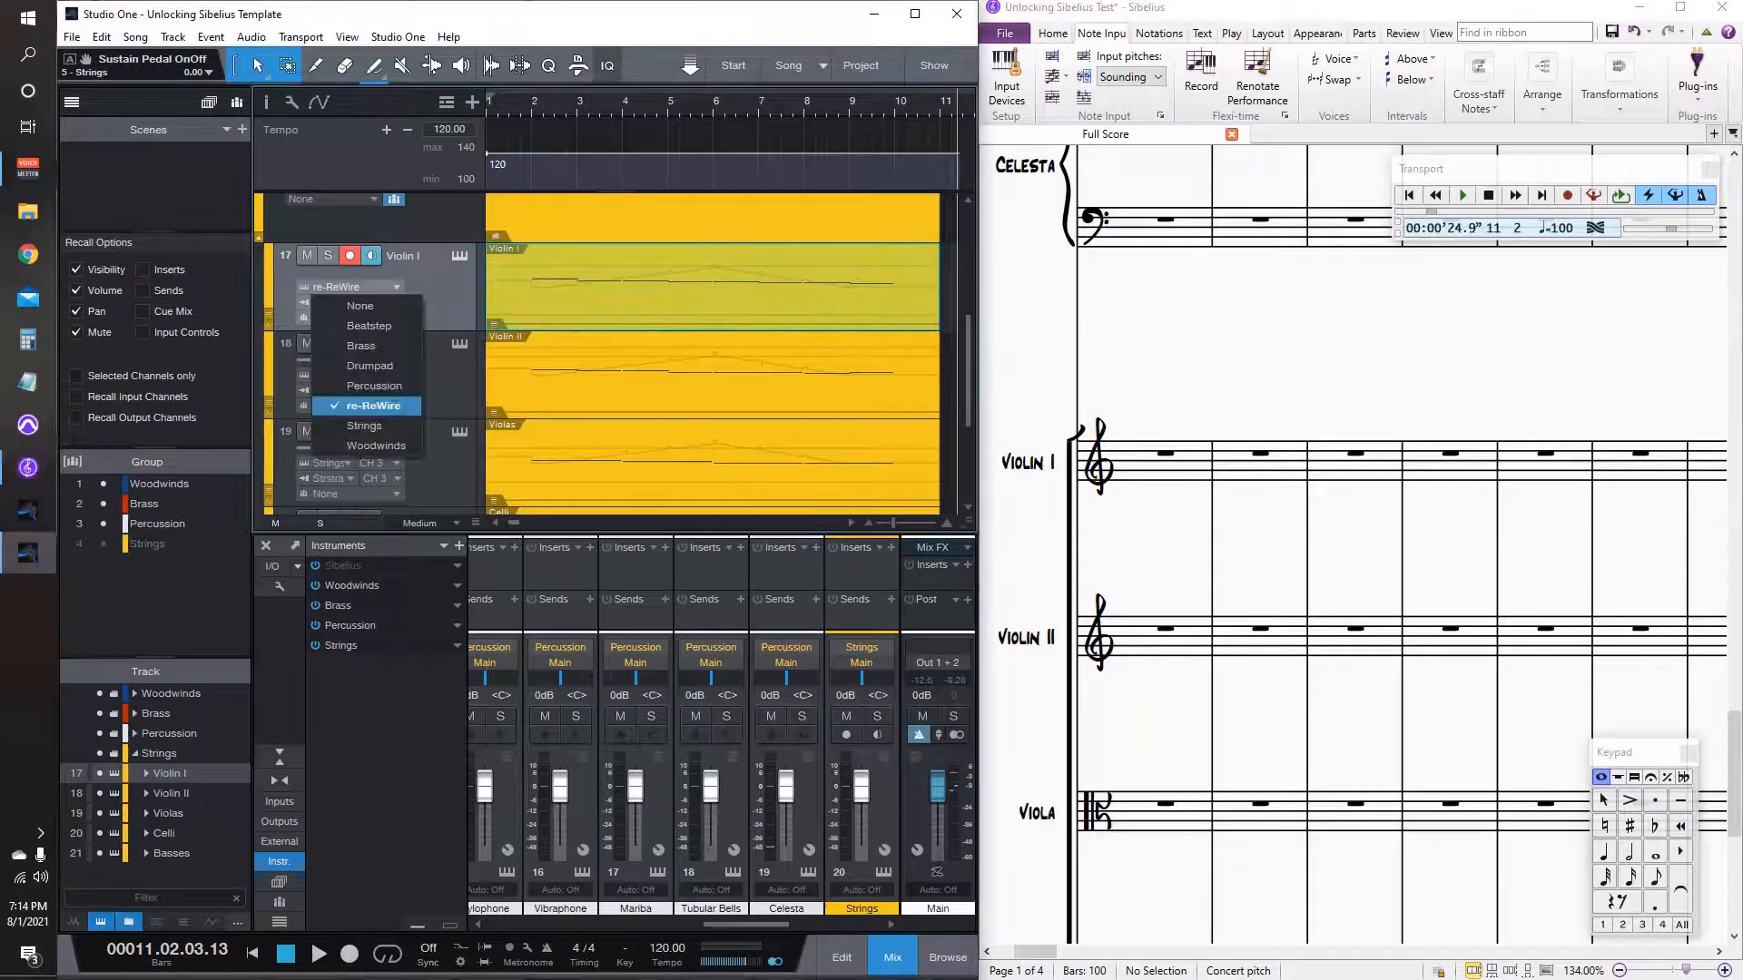
{"action": "left_click", "coordinate": [366, 405]}
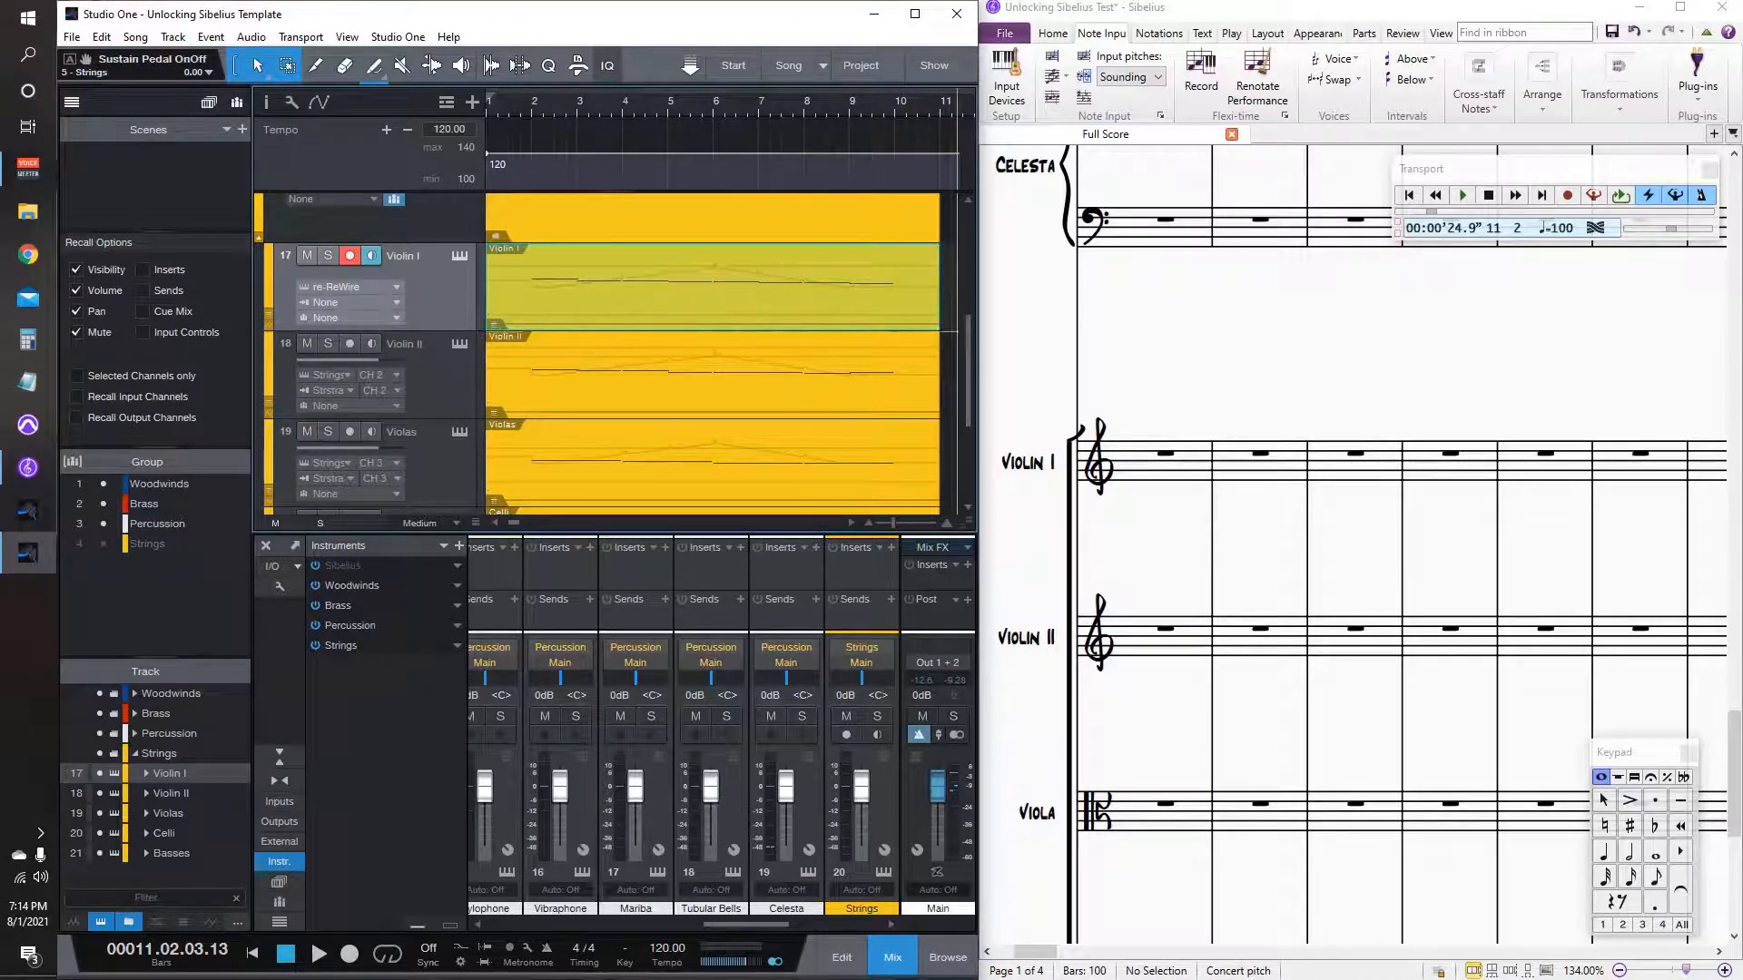
{"action": "left_click_drag", "start_coordinate": [1307, 501], "coordinate": [1387, 423]}
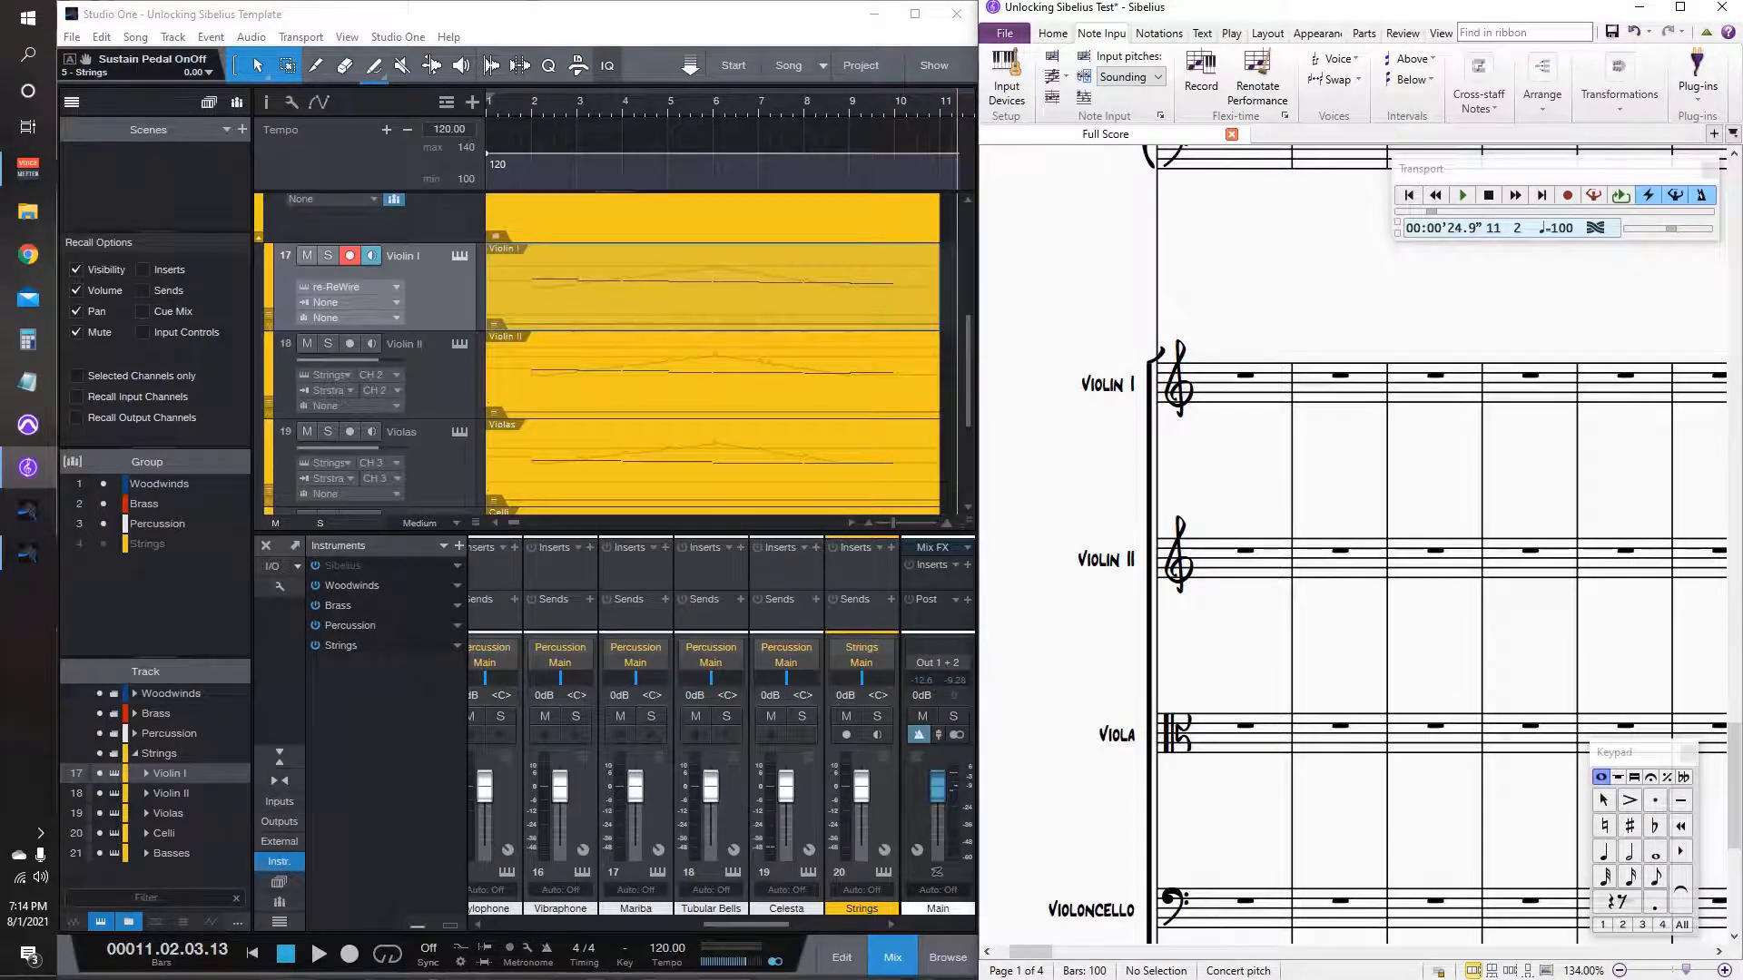
{"action": "left_click", "coordinate": [1247, 388]}
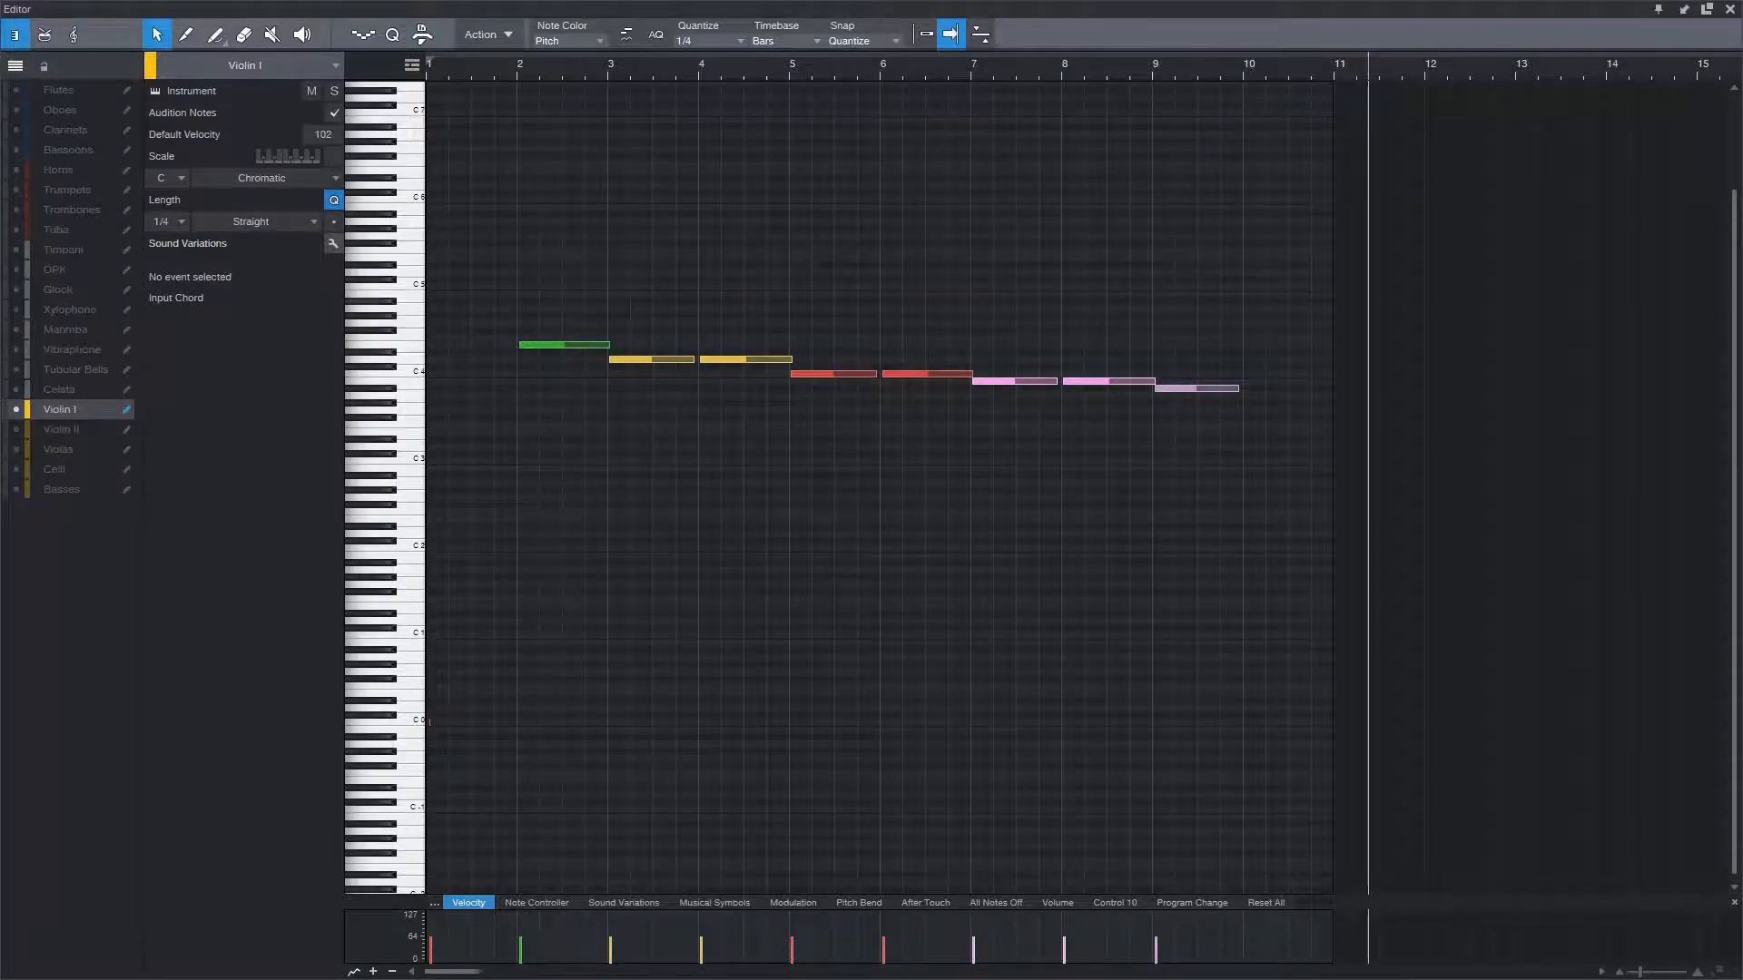
Step: Quantize the starts and ends of all Violin I notes in the Studio One note editor, and close the editor
{"action": "left_click_drag", "start_coordinate": [485, 231], "coordinate": [1410, 521]}
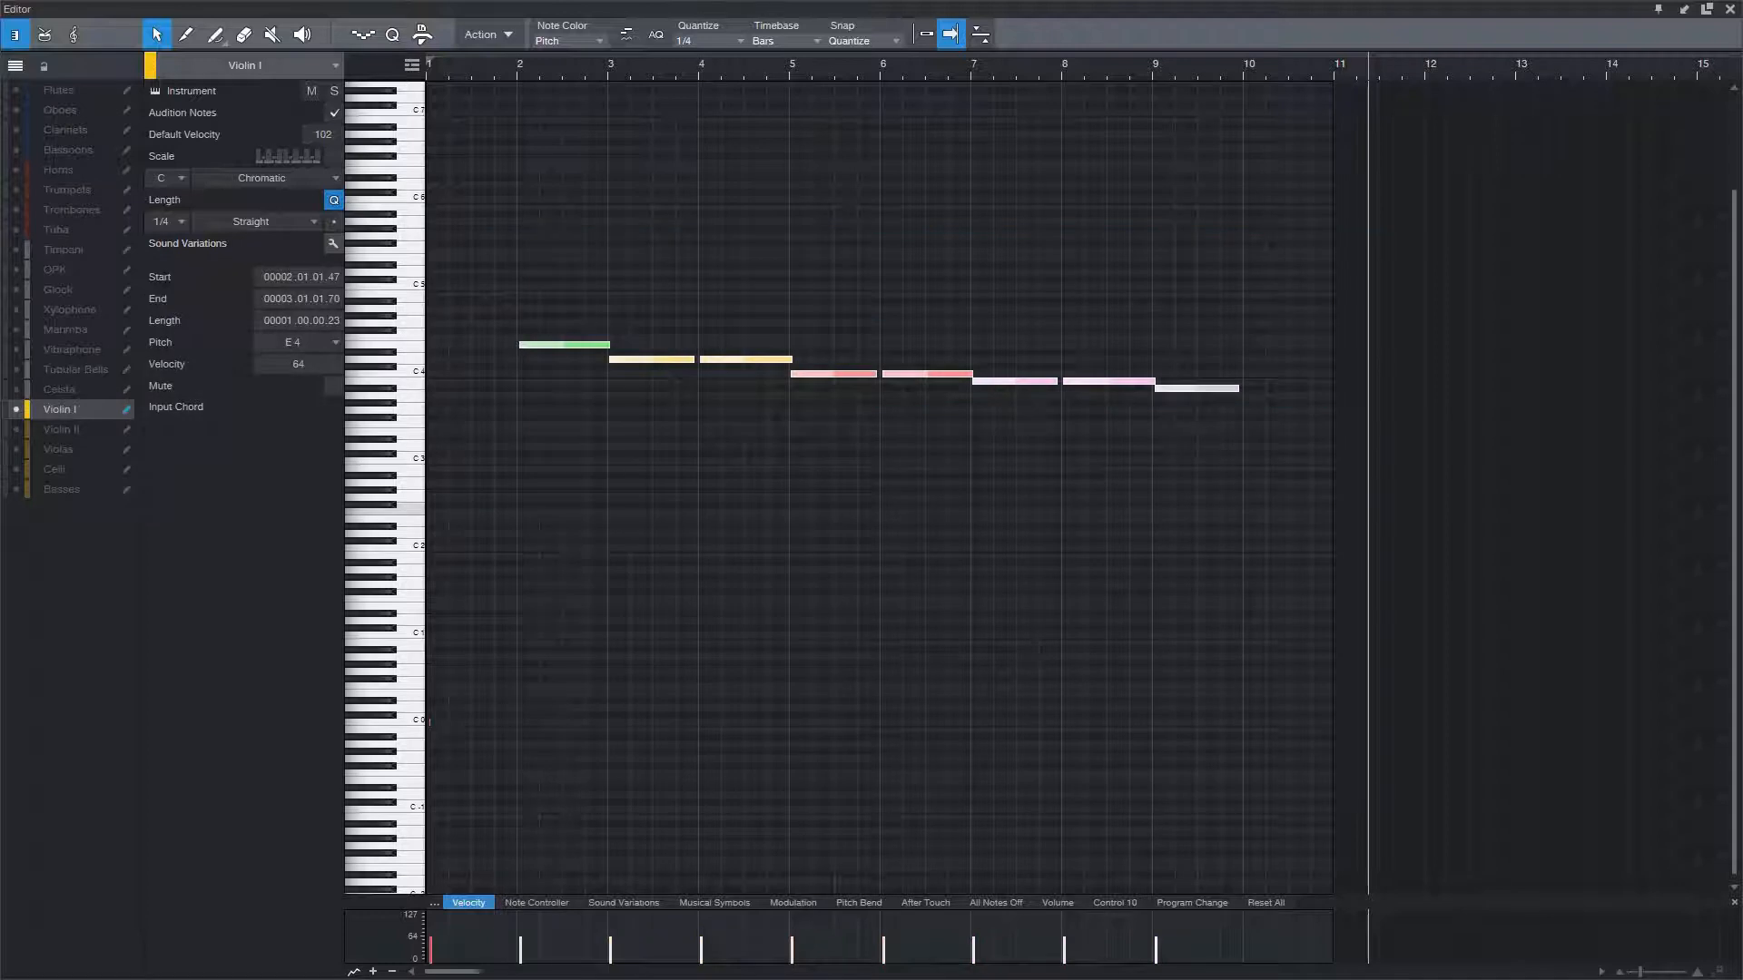
{"action": "key", "text": "q"}
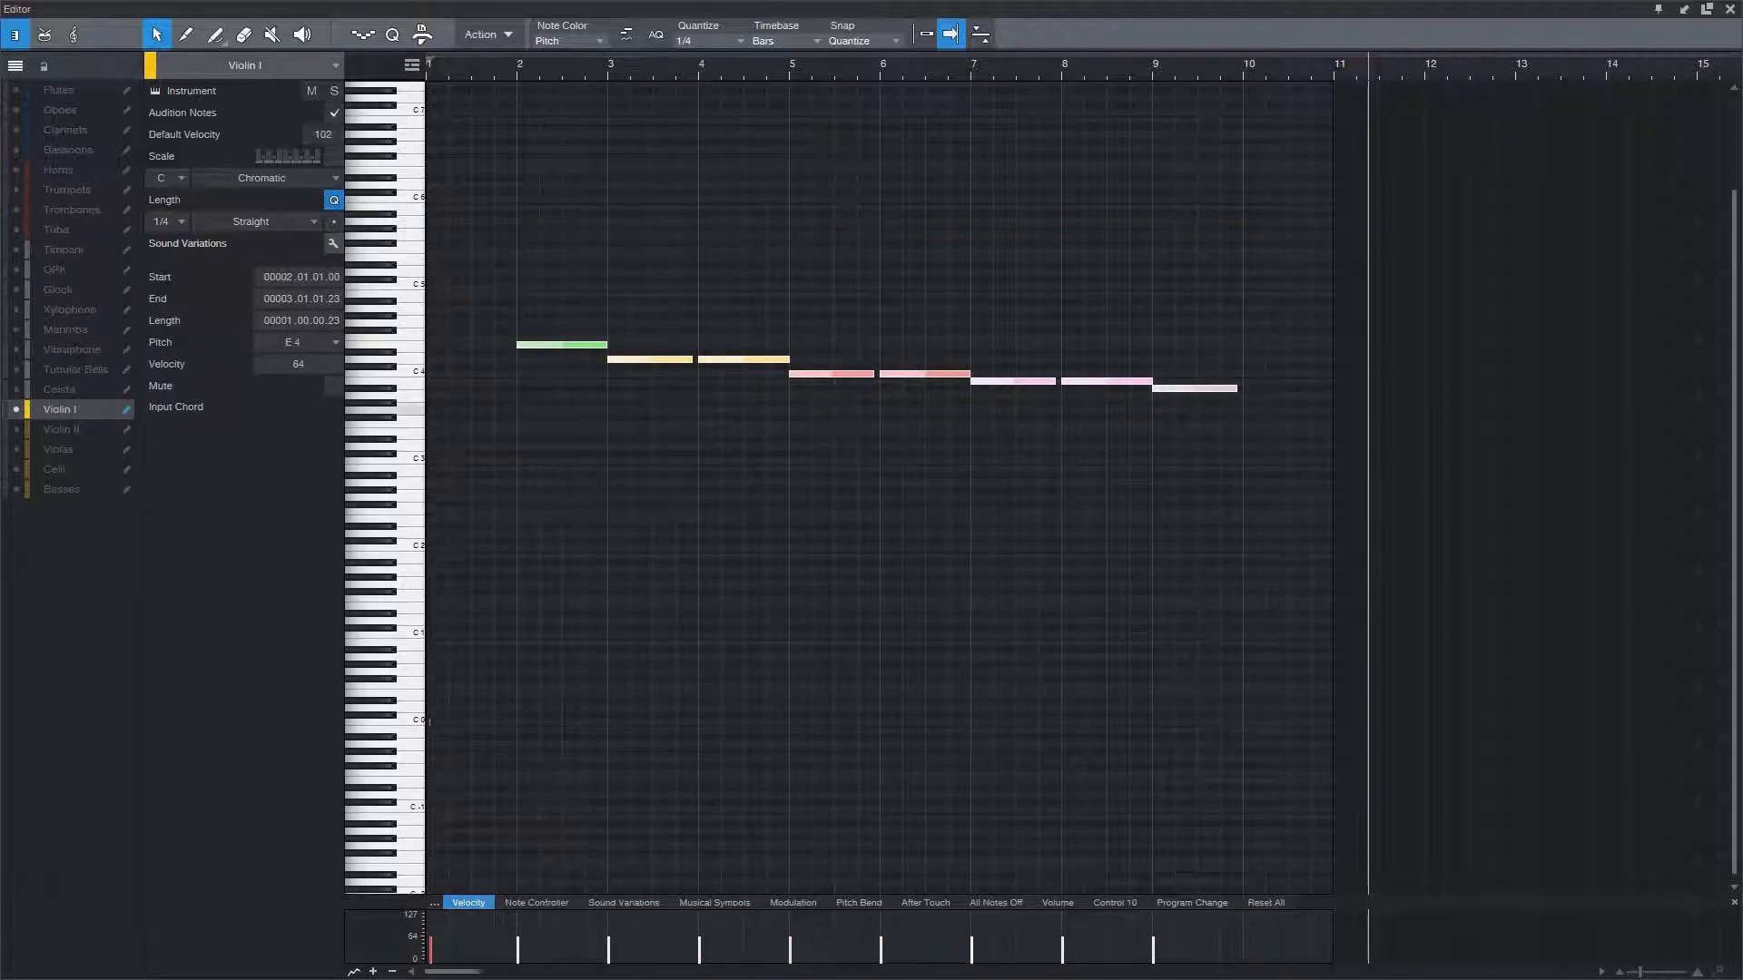
{"action": "right_click", "coordinate": [550, 346]}
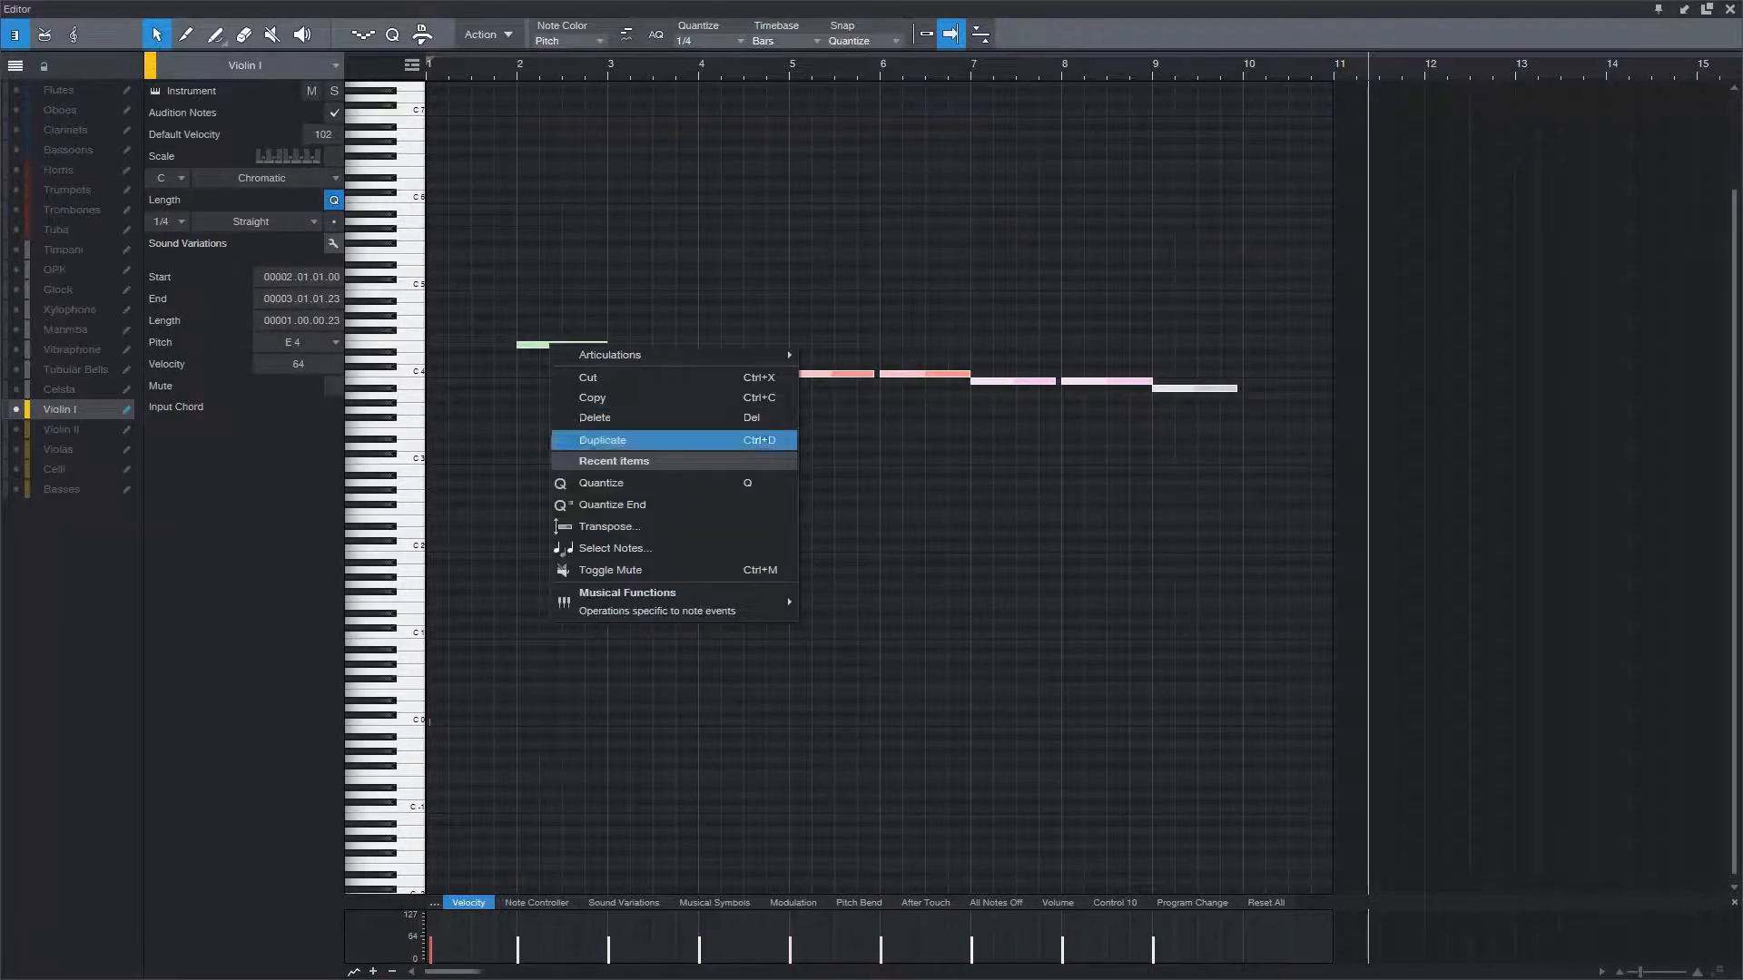
{"action": "left_click", "coordinate": [626, 504]}
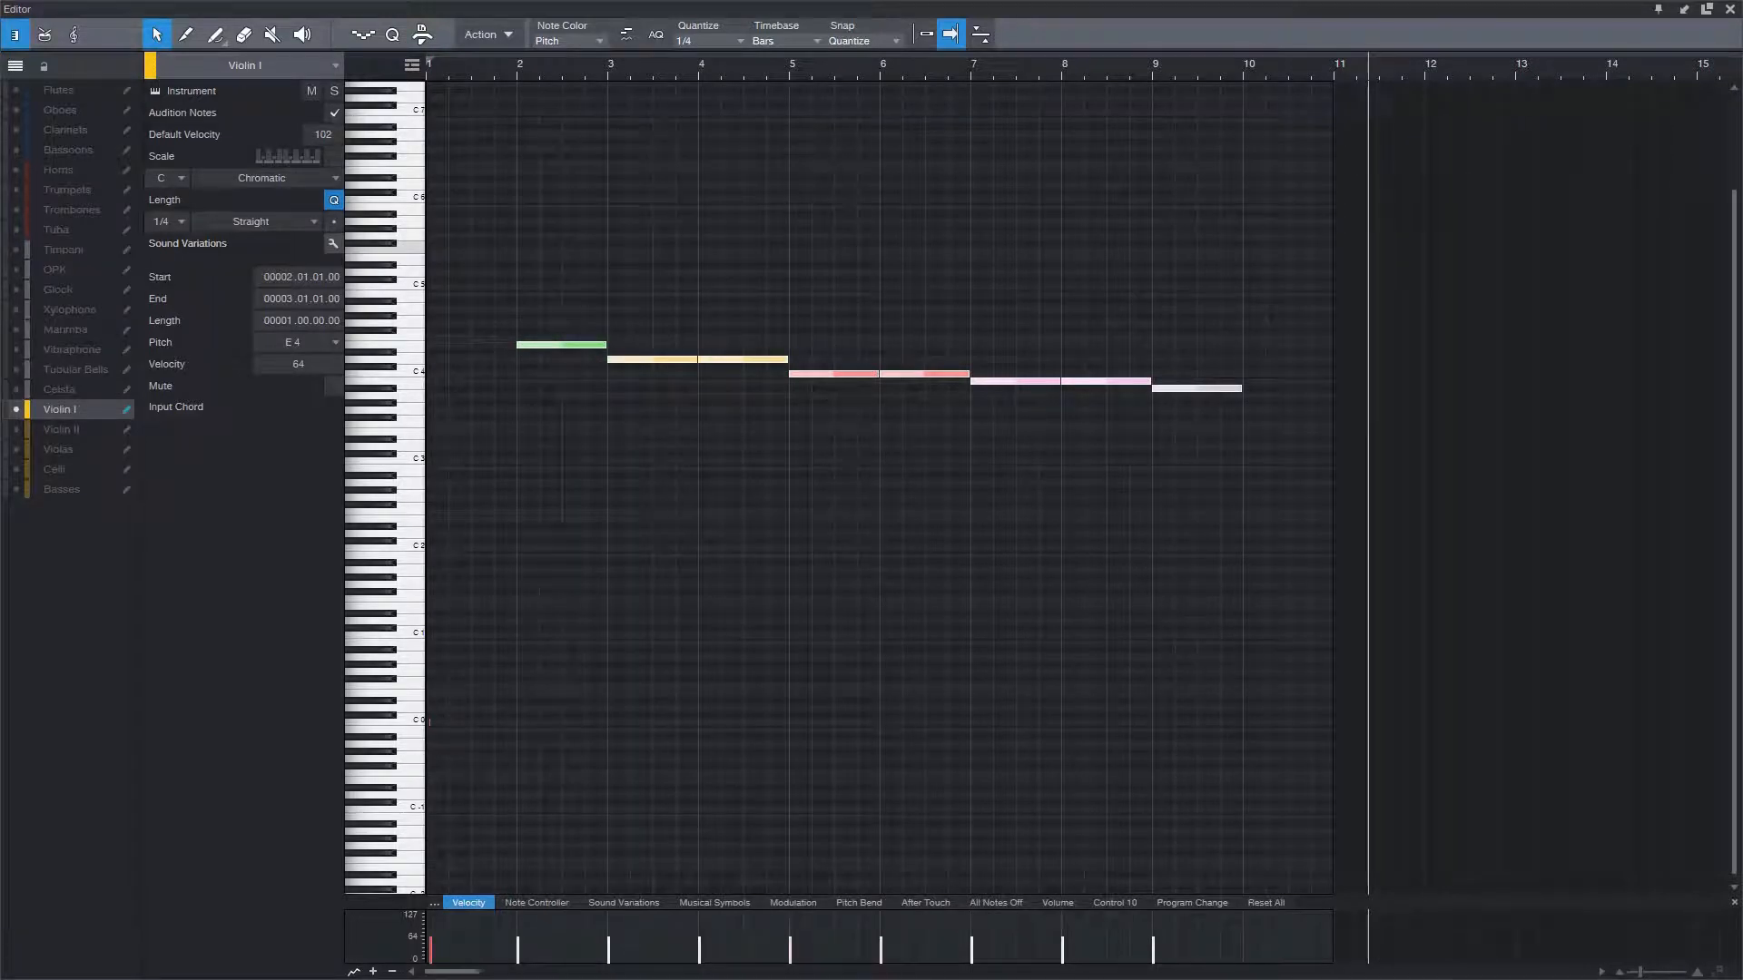
{"action": "key", "text": "F2"}
Step: In Sibelius, record the incoming Violin I playback from bar 1 and stop once the phrase has finished in bar 10
{"action": "left_click_drag", "start_coordinate": [1416, 472], "coordinate": [1339, 478]}
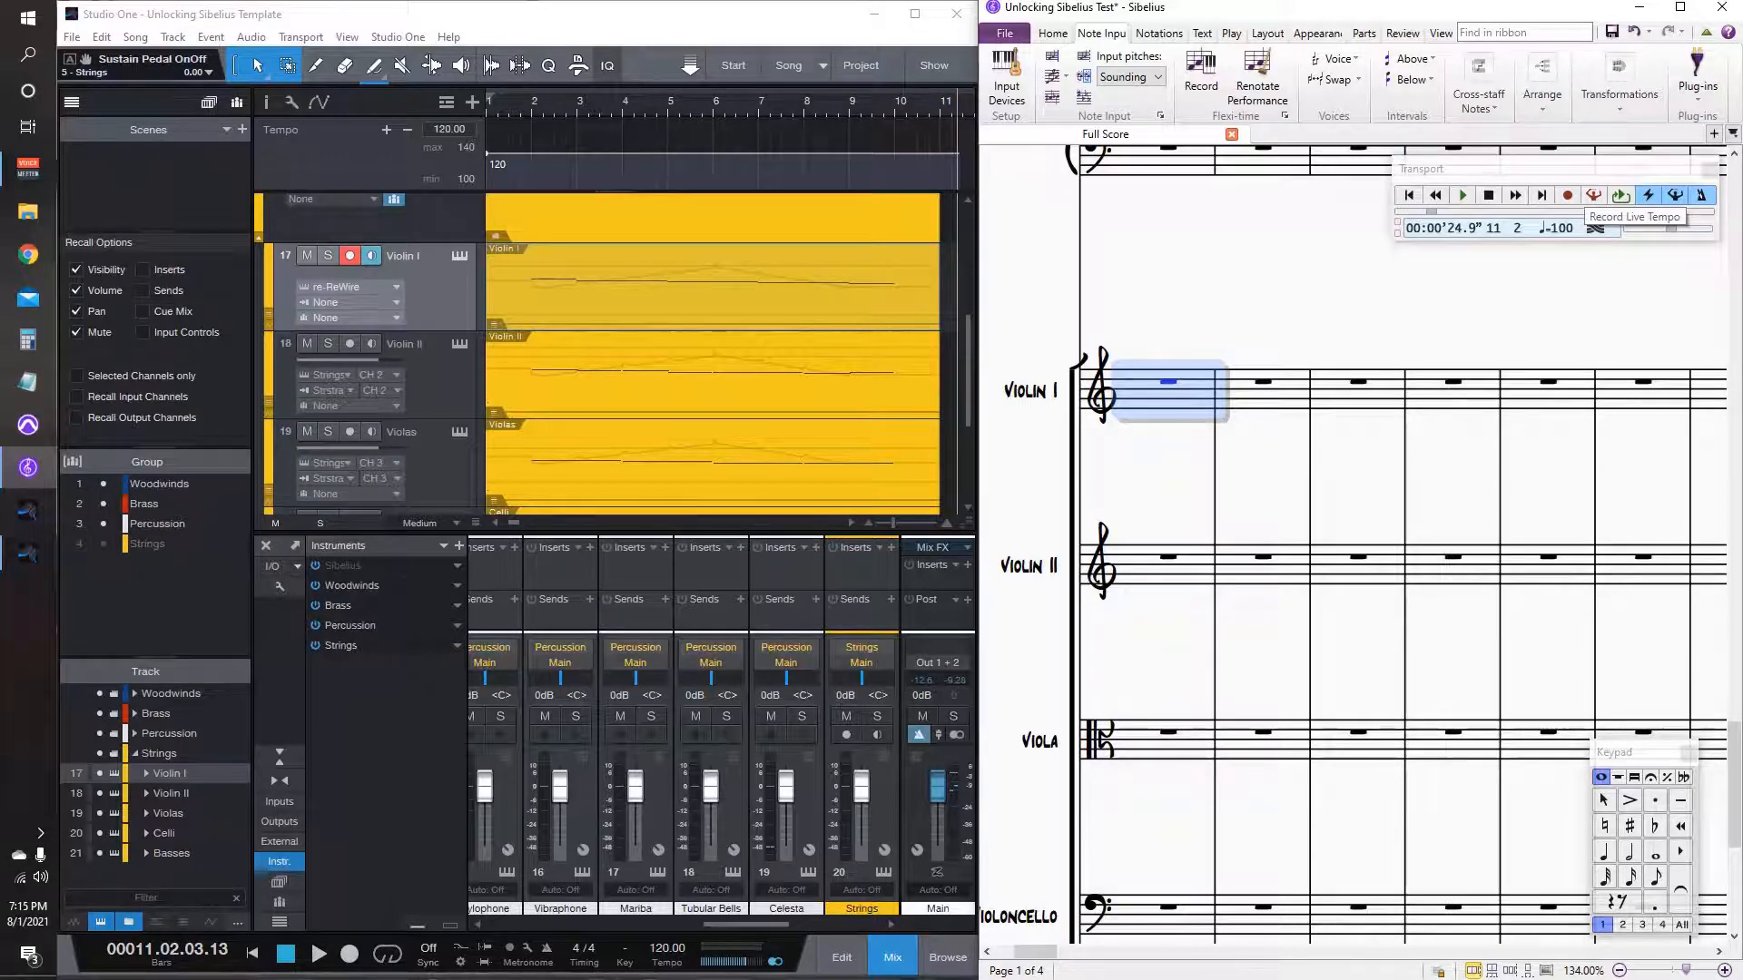
{"action": "left_click", "coordinate": [1567, 195]}
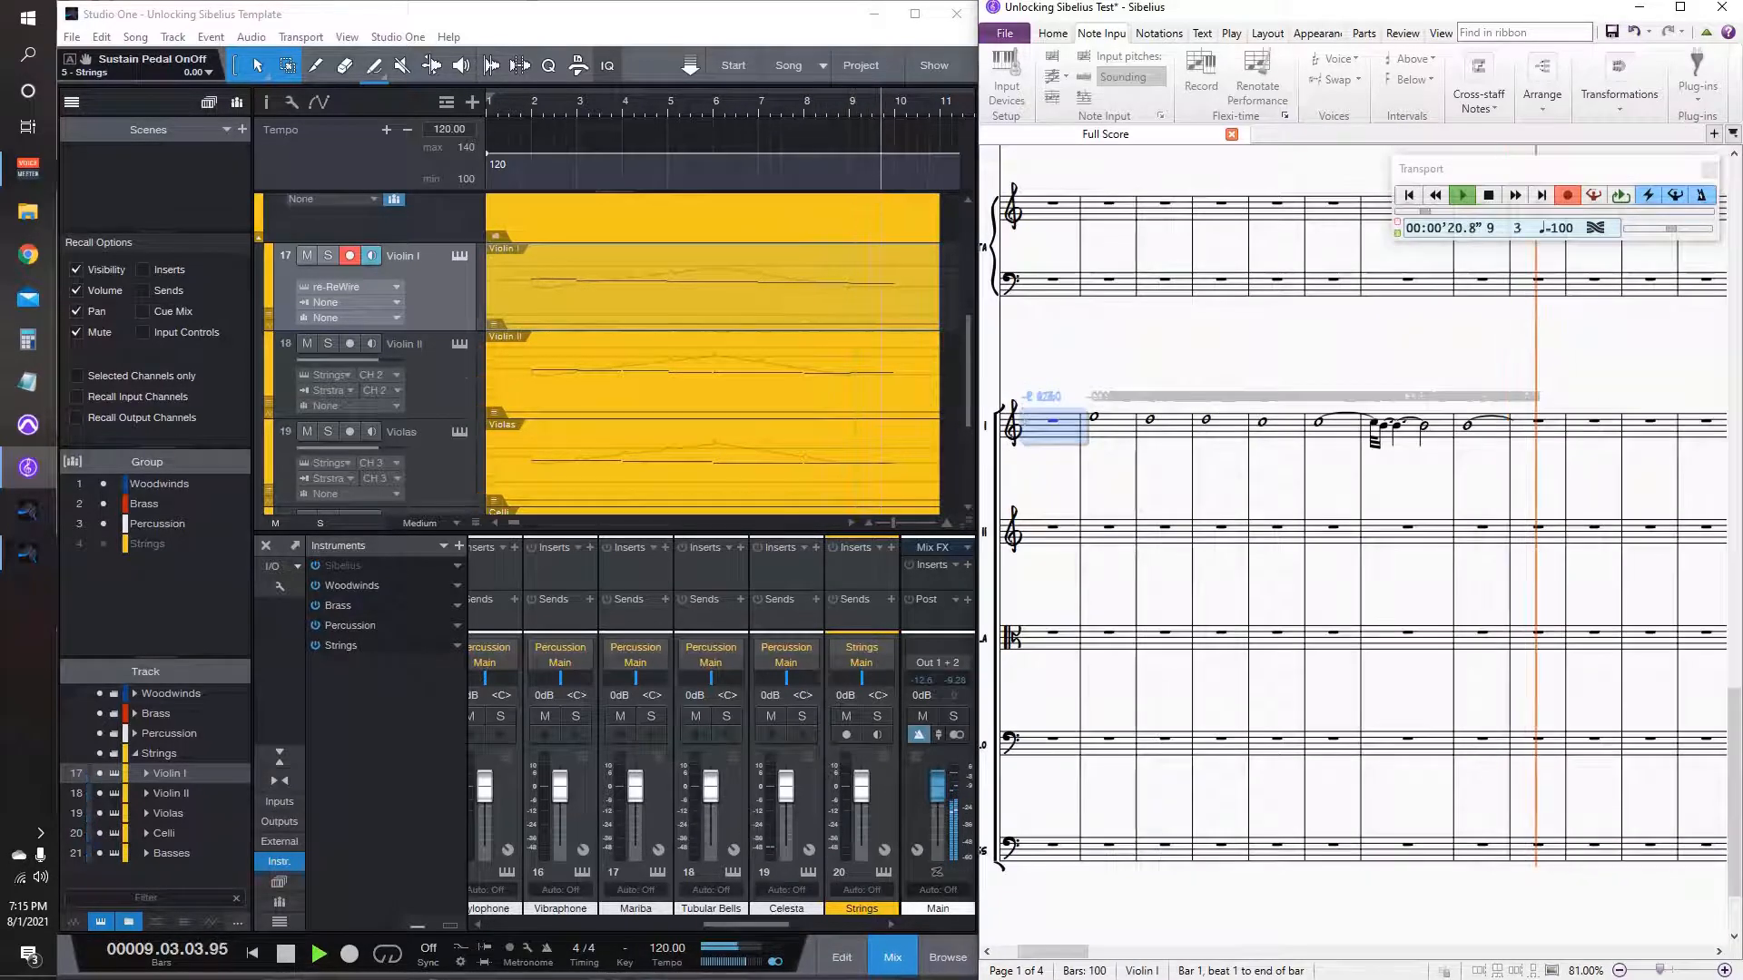
{"action": "key", "text": "space"}
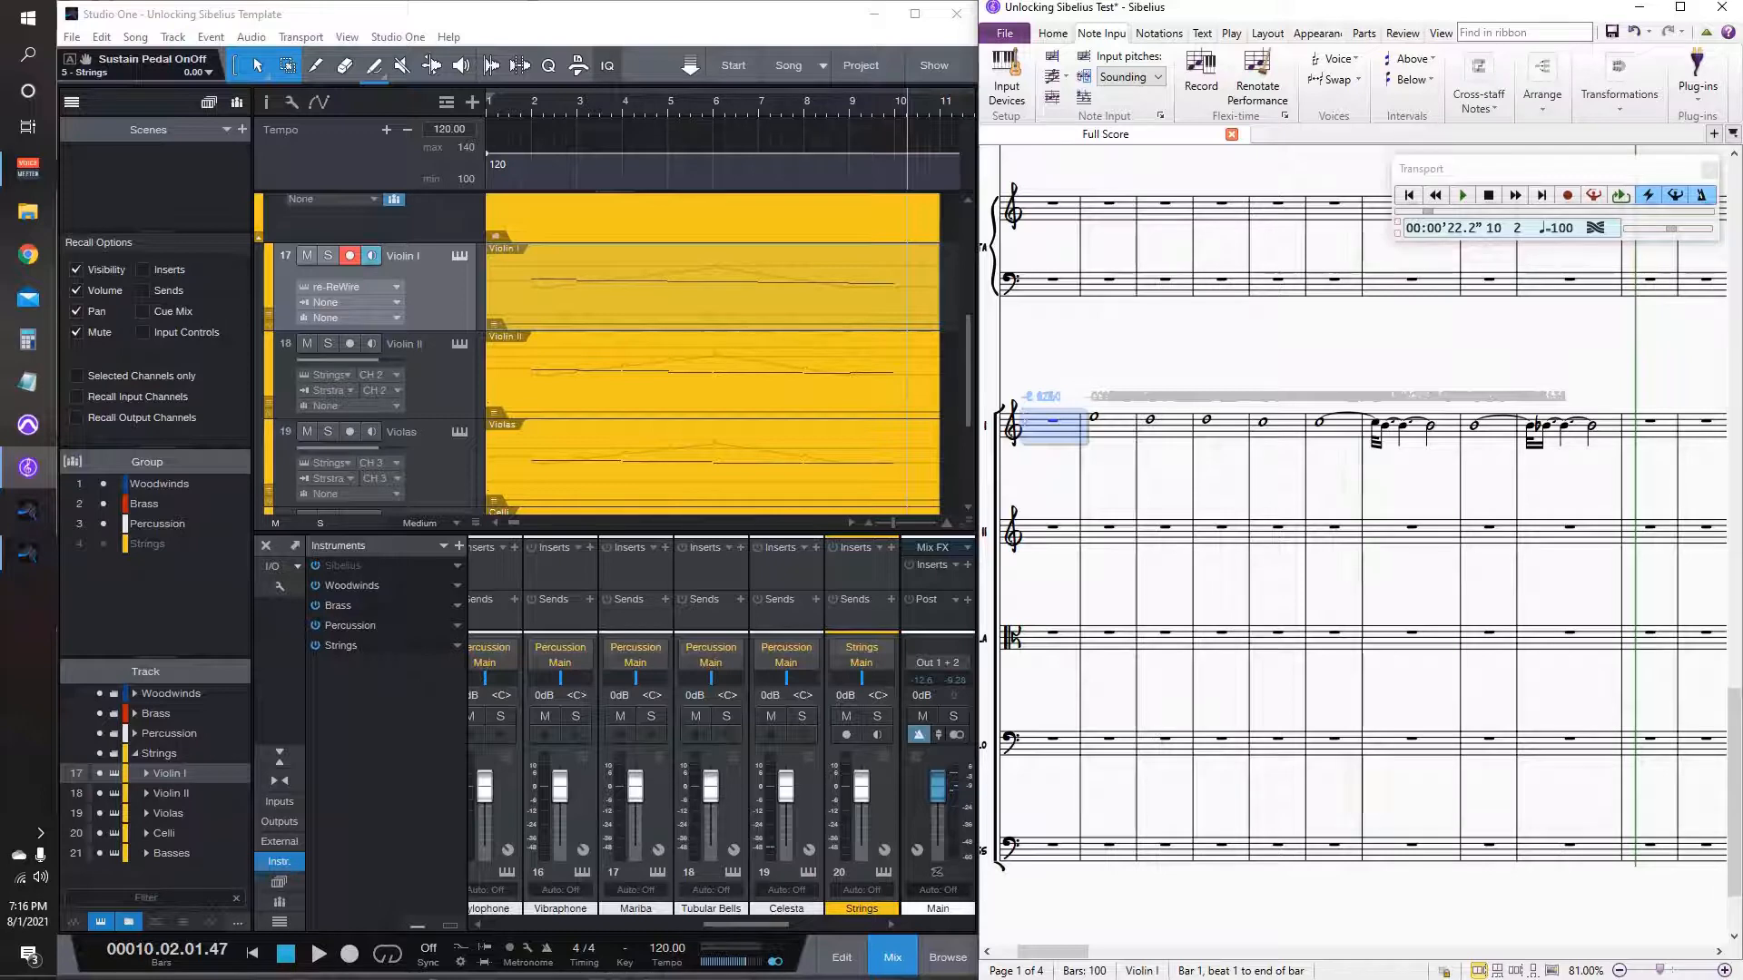
Step: Delete the recorded MIDI messages above the Violin I staff, and undo the deletion
{"action": "mouse_move", "coordinate": [1416, 581]}
{"action": "left_mouse_down"}
{"action": "mouse_move", "coordinate": [1053, 572]}
{"action": "mouse_move", "coordinate": [1448, 576]}
{"action": "left_mouse_up"}
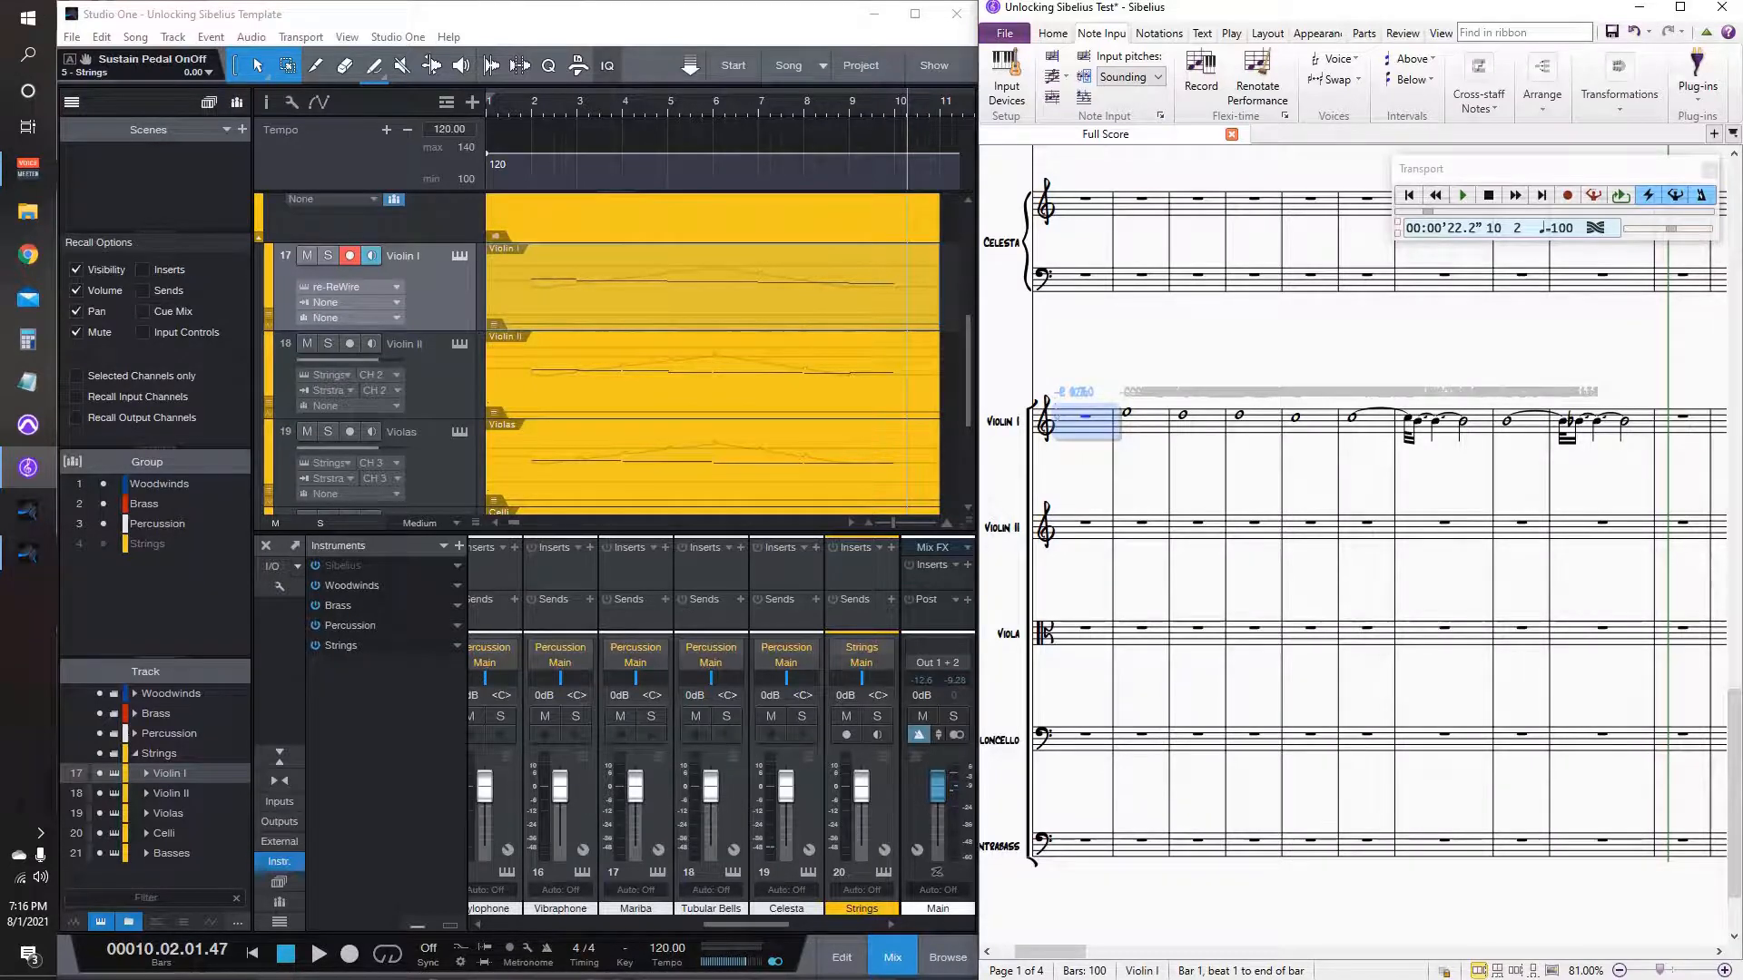
{"action": "key", "text": "Escape"}
{"action": "left_click_drag", "start_coordinate": [1639, 396], "coordinate": [981, 367]}
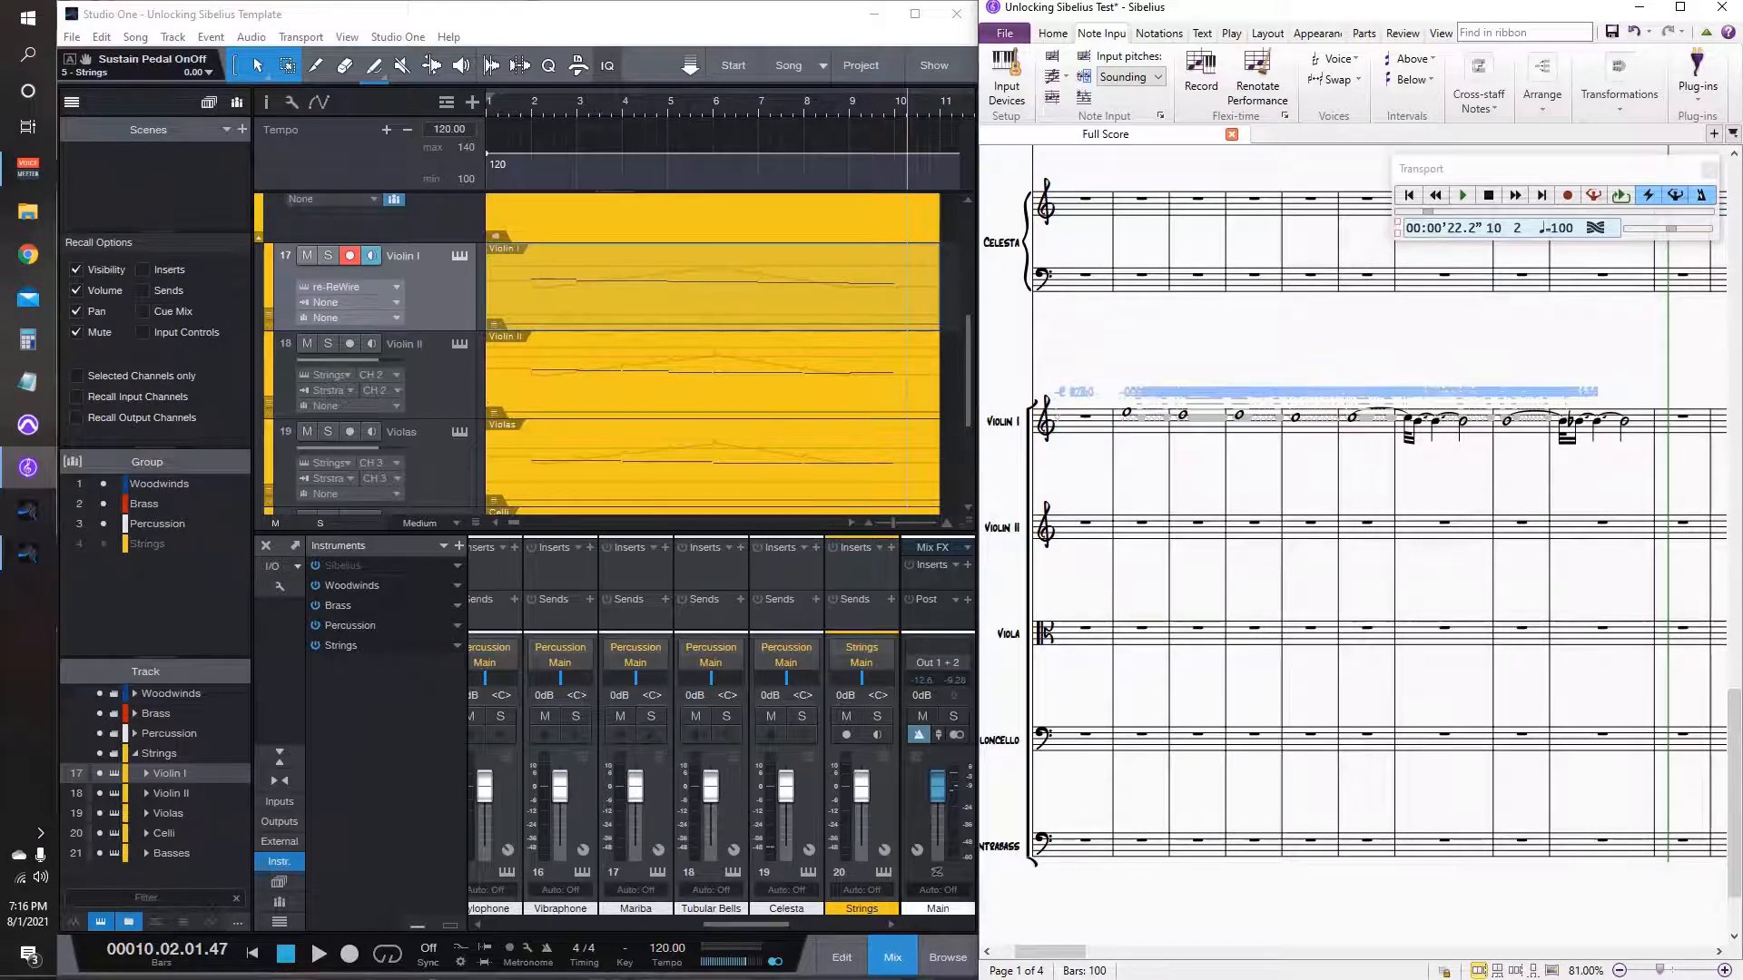
{"action": "key", "text": "Escape"}
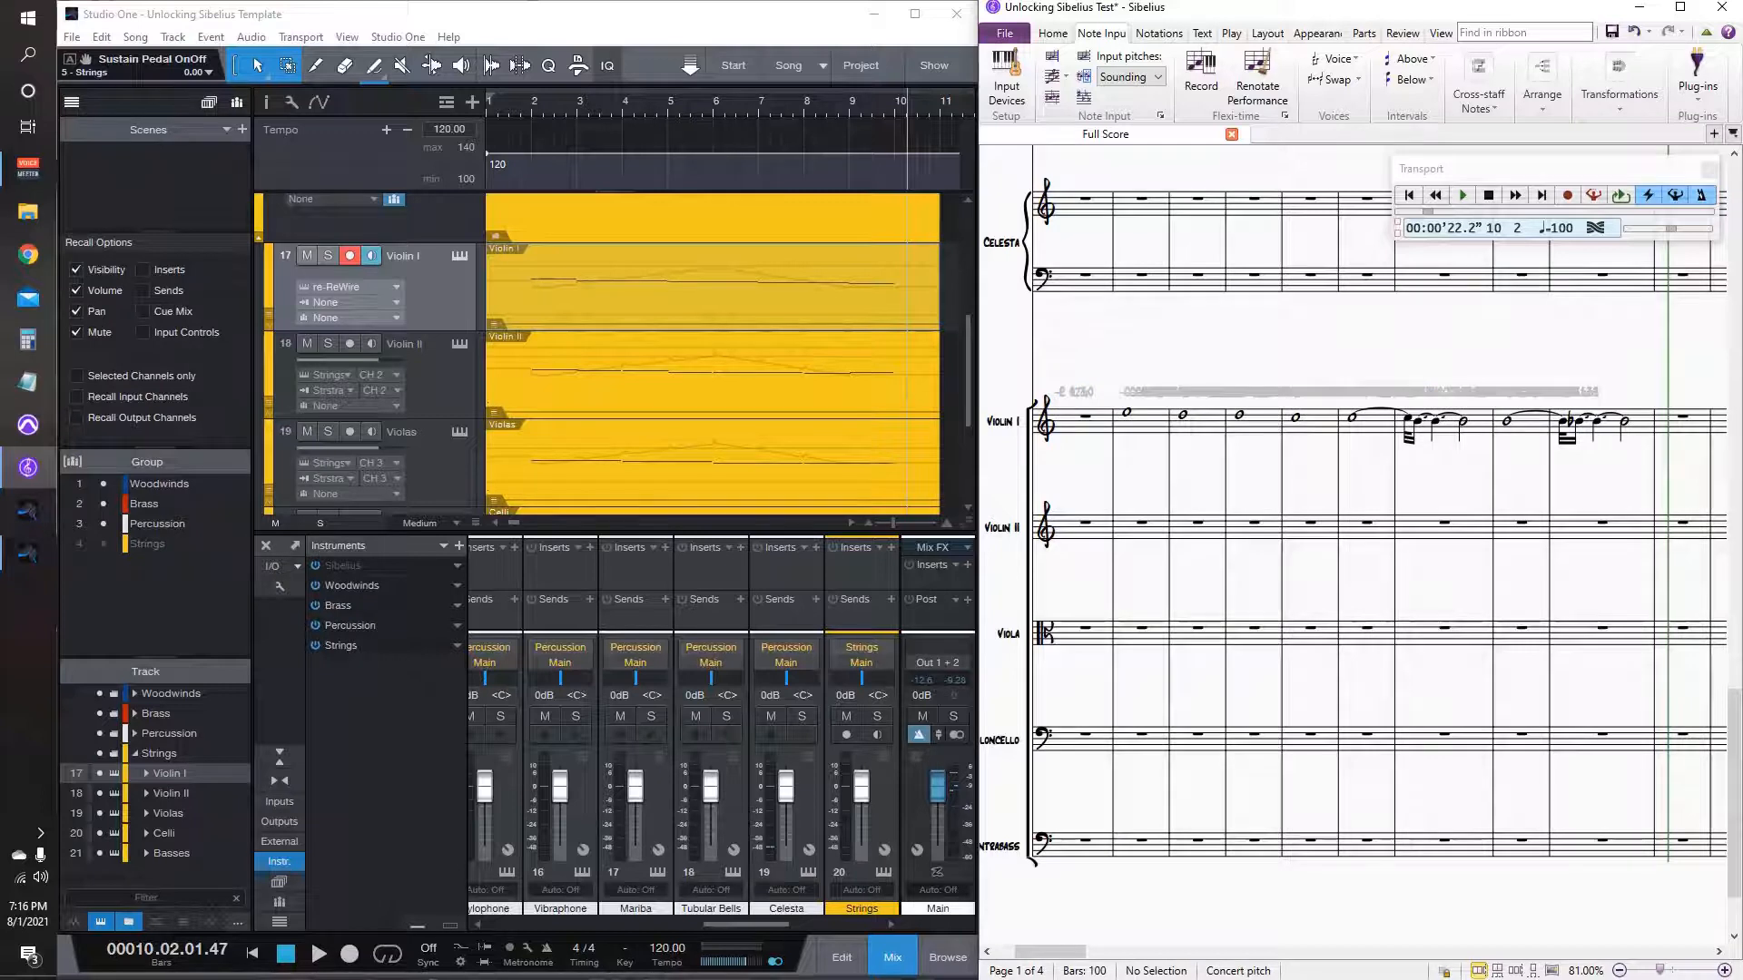
{"action": "left_click_drag", "start_coordinate": [1631, 393], "coordinate": [979, 345]}
{"action": "key", "text": "Delete"}
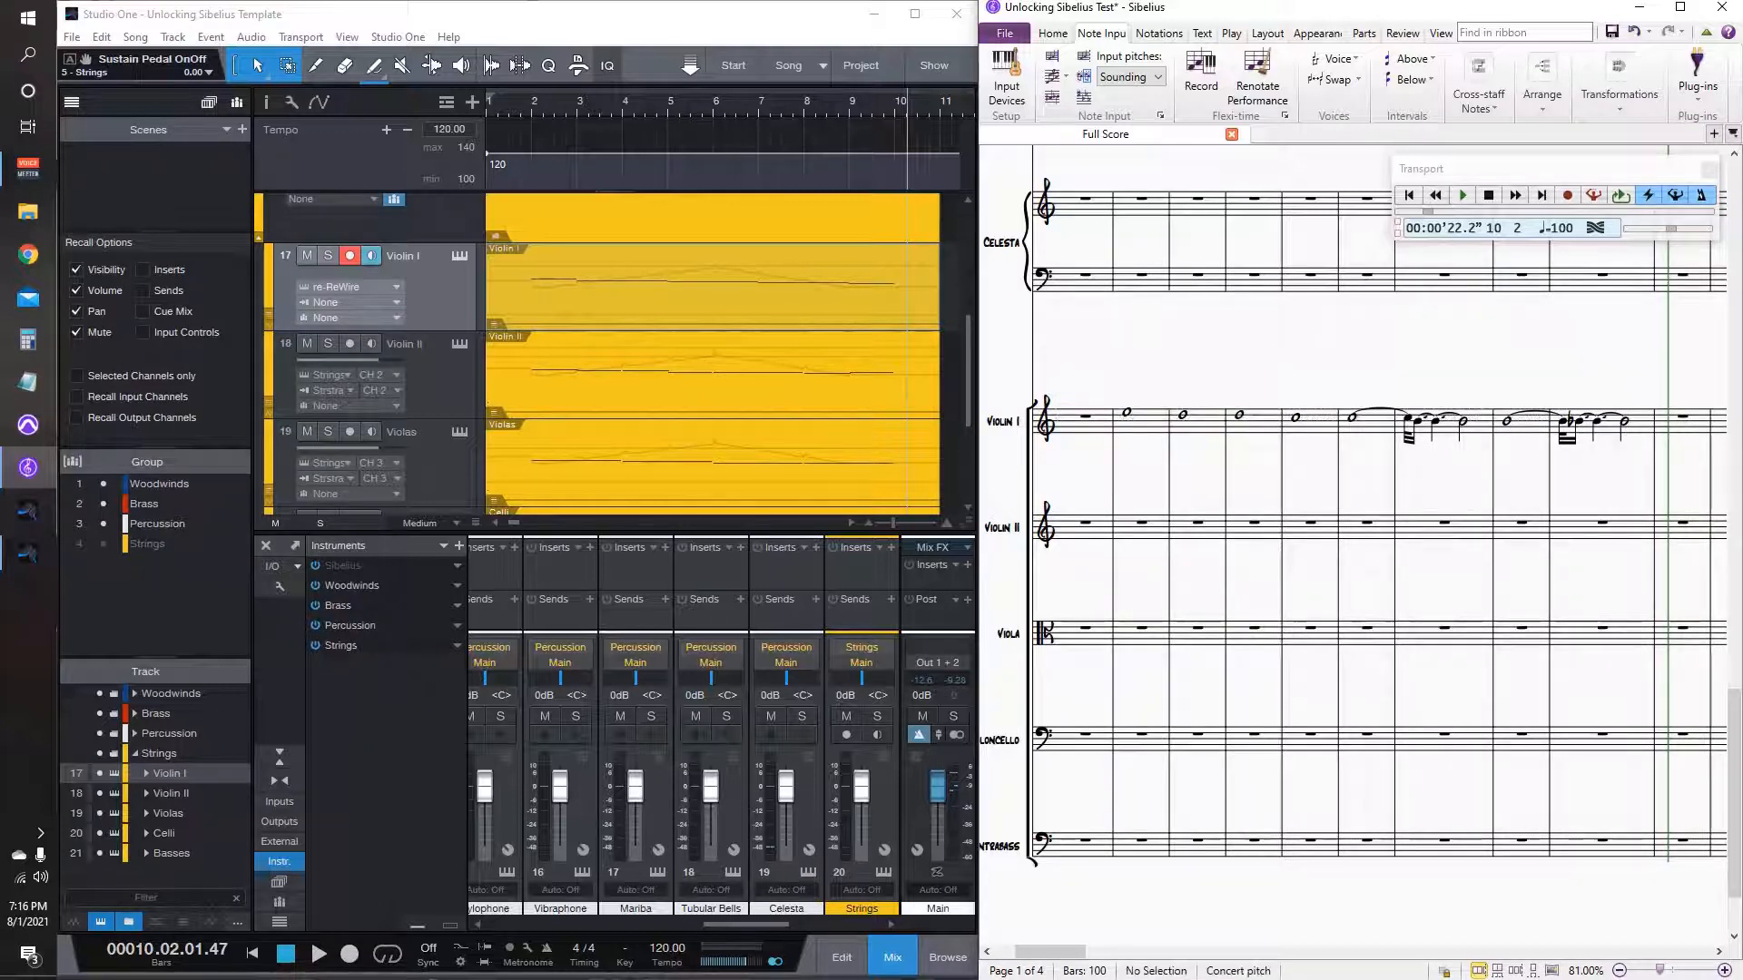
{"action": "key", "text": "ctrl+z"}
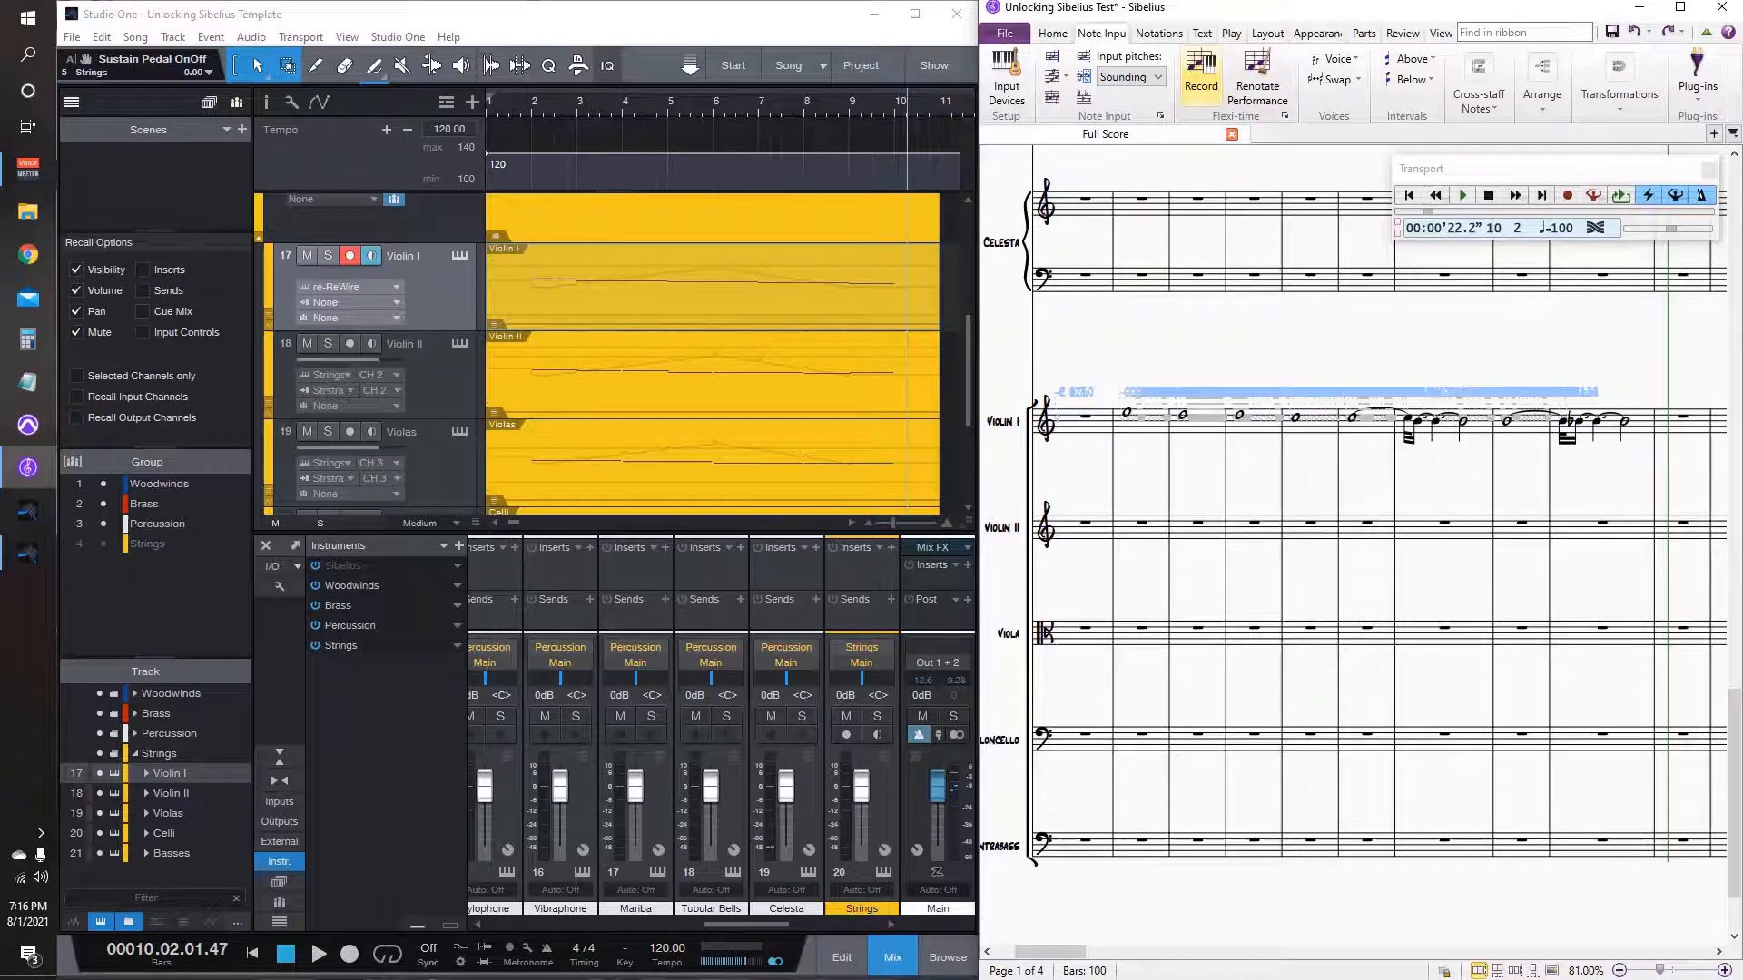
Step: Maximize Sibelius, turn off the display of Hidden Objects in the score, and turn it back on
{"action": "double_click", "coordinate": [1271, 7]}
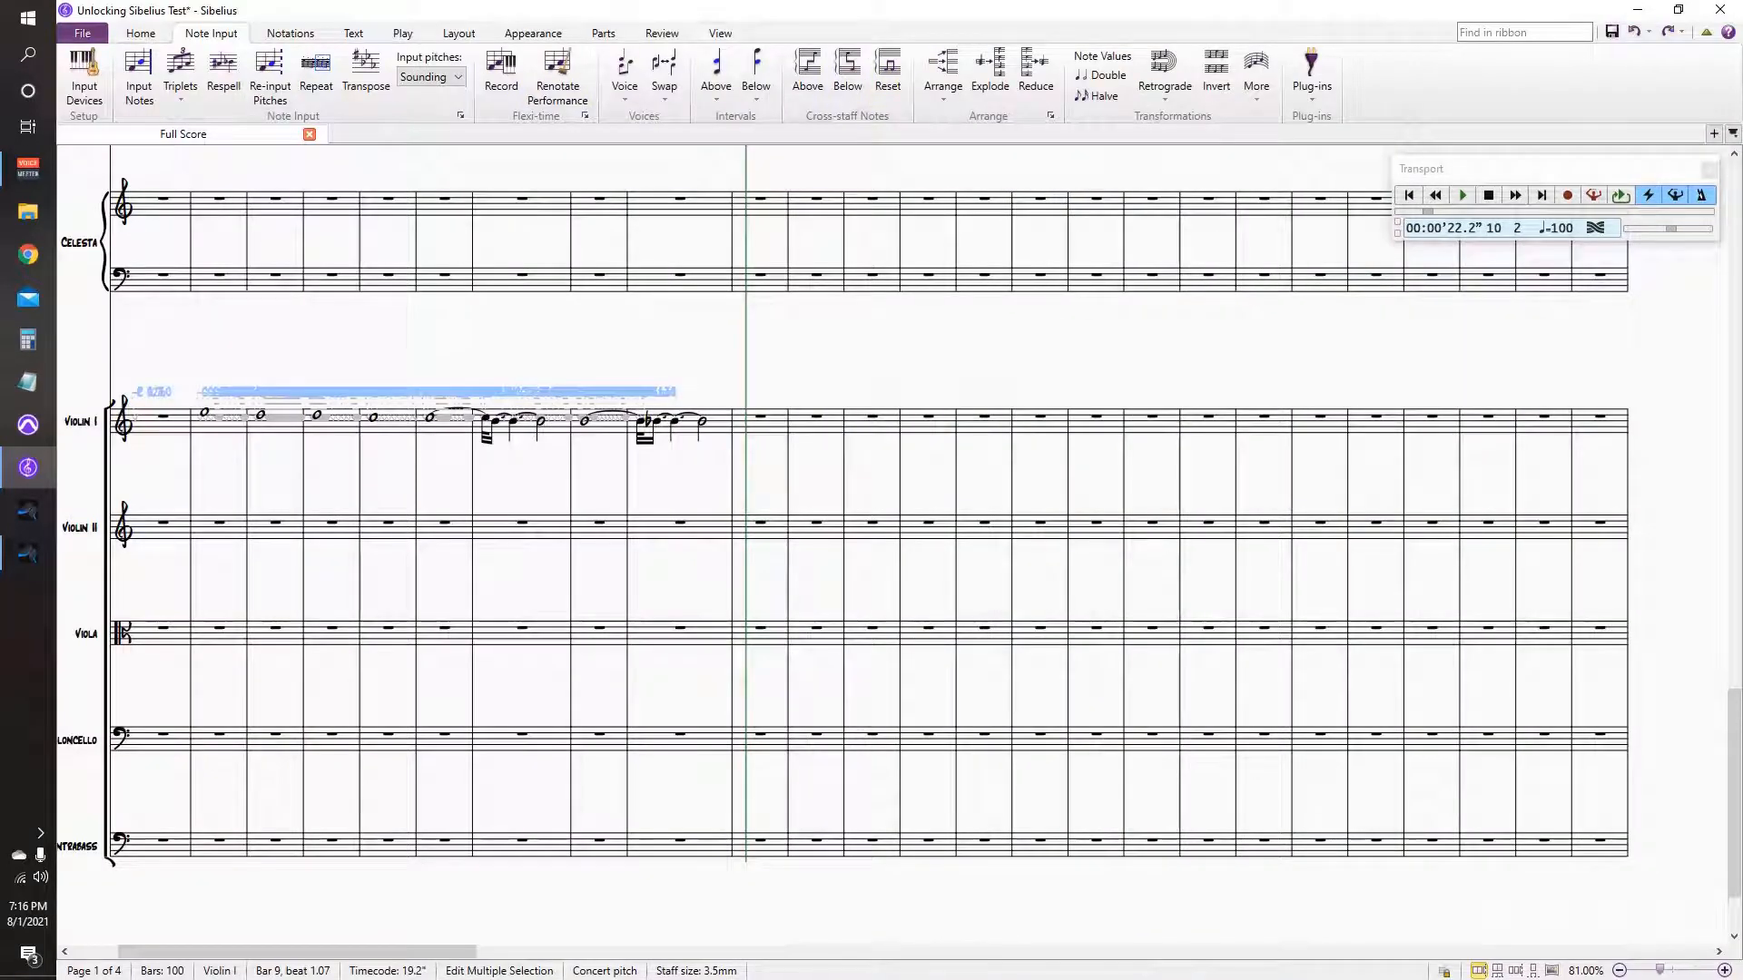
{"action": "left_click", "coordinate": [720, 34]}
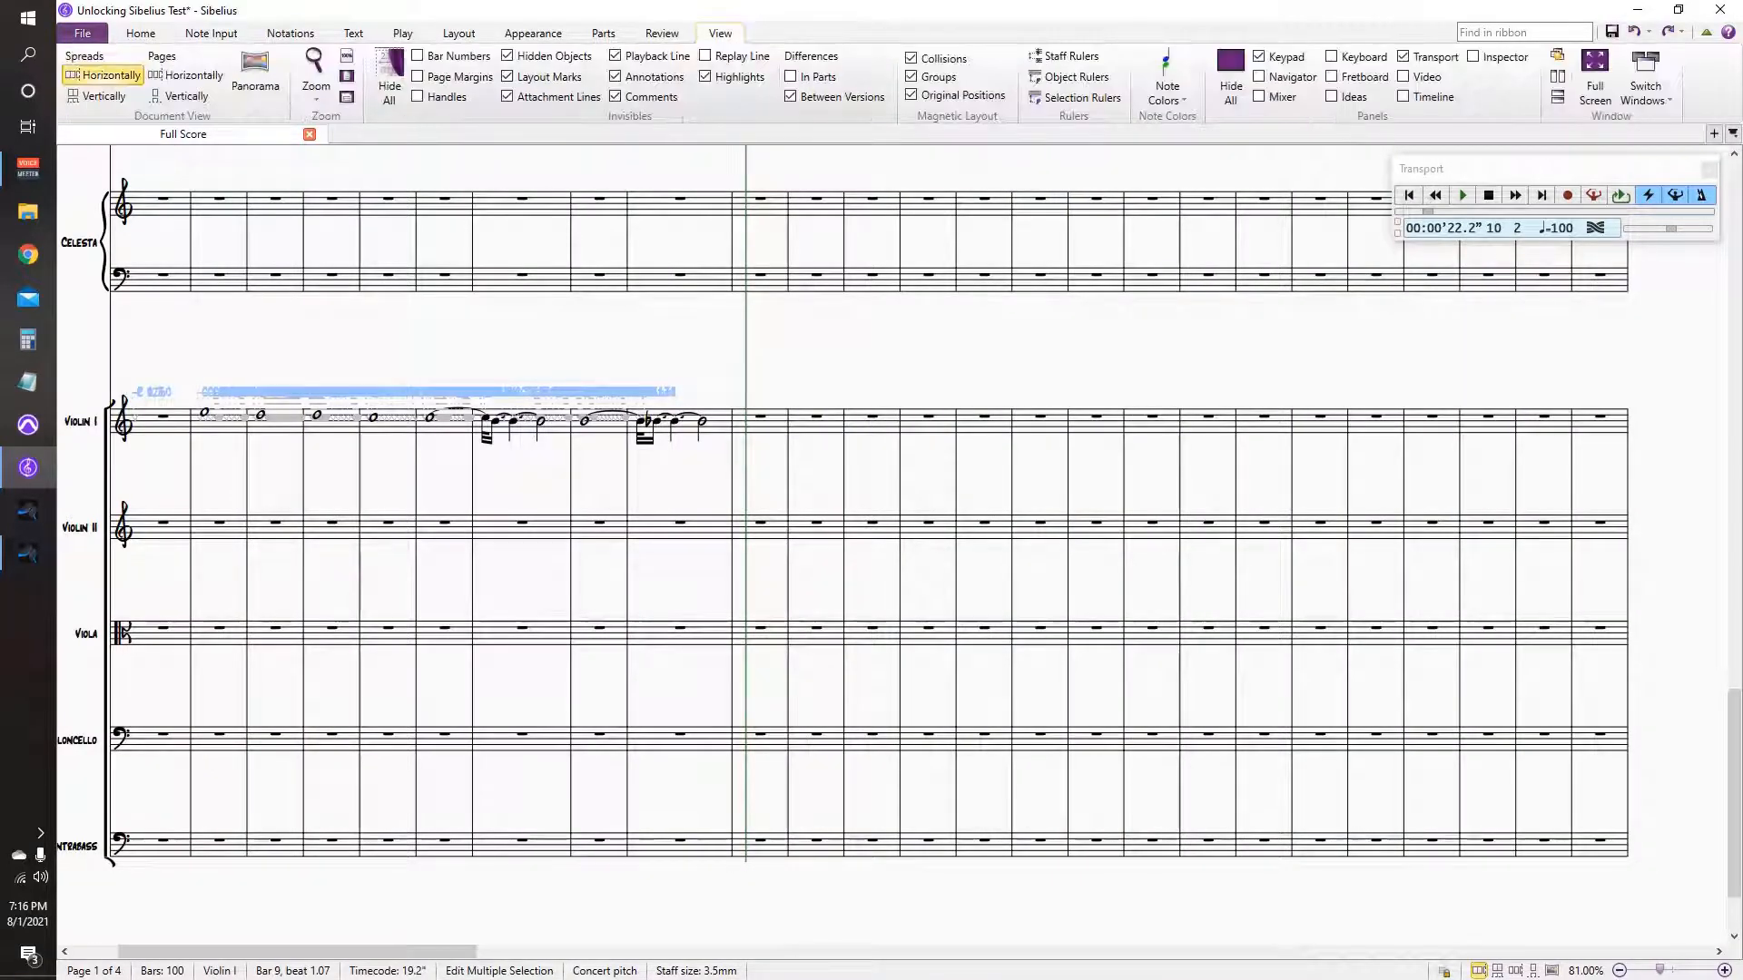
{"action": "left_click", "coordinate": [507, 56]}
{"action": "key", "text": "Escape"}
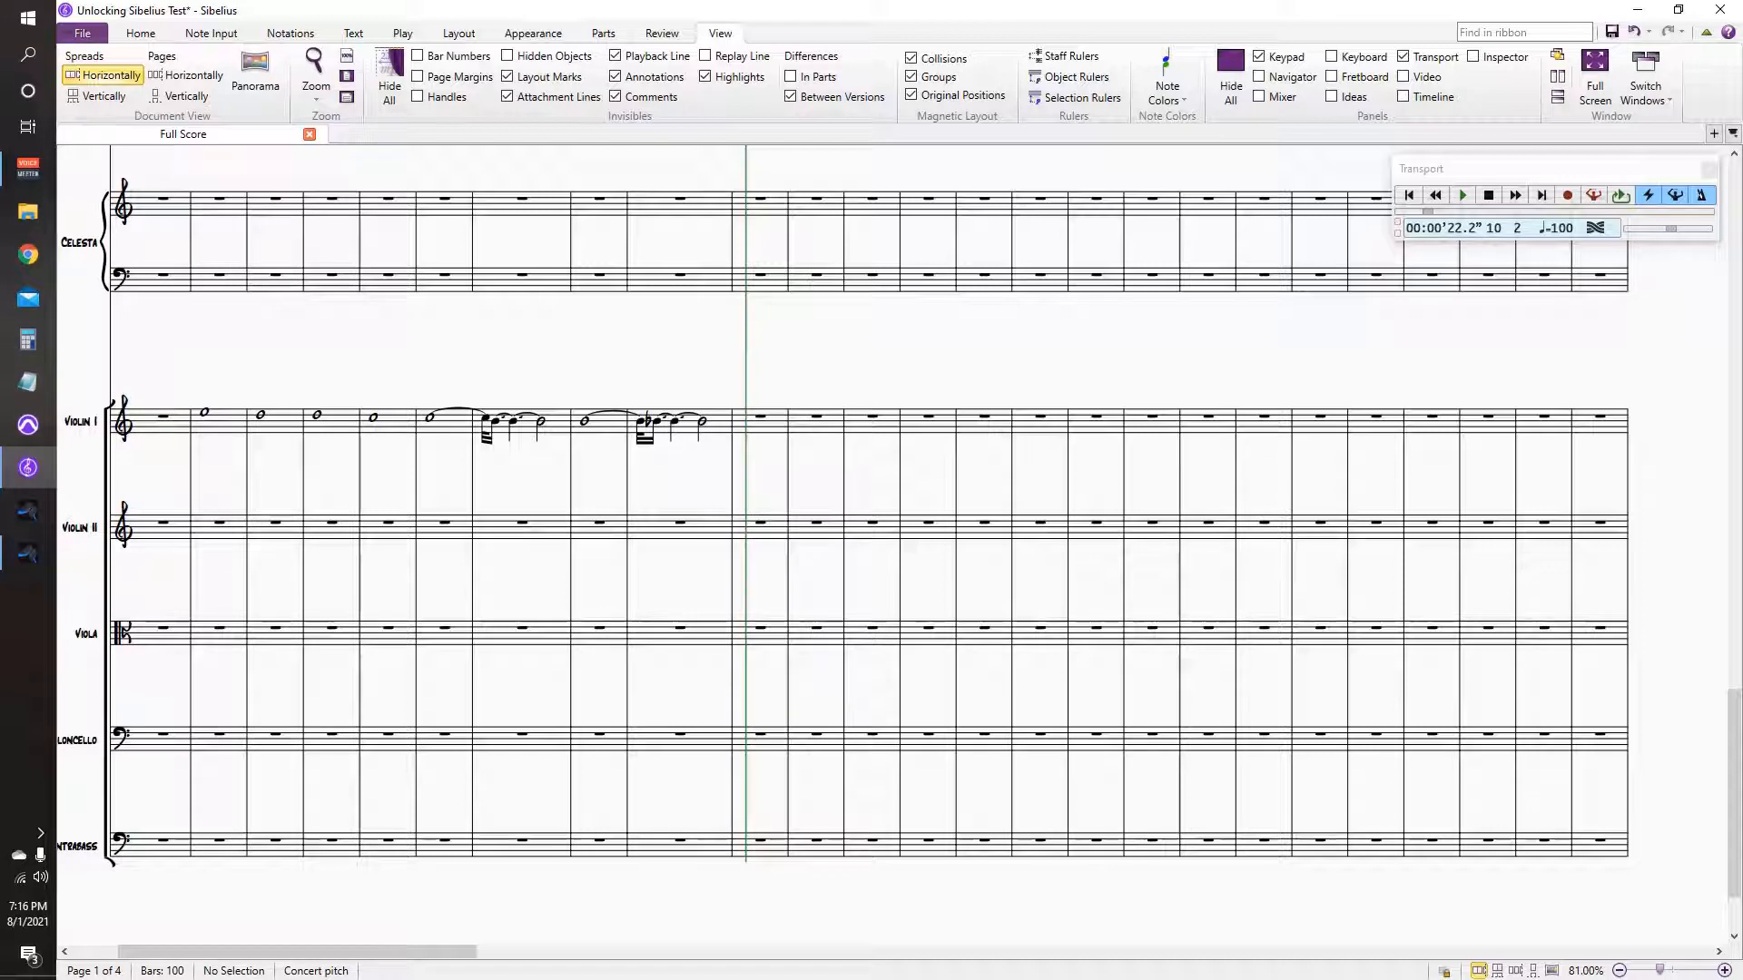
{"action": "left_click", "coordinate": [607, 428]}
{"action": "key", "text": "Escape"}
{"action": "key", "text": "alt+shift+h"}
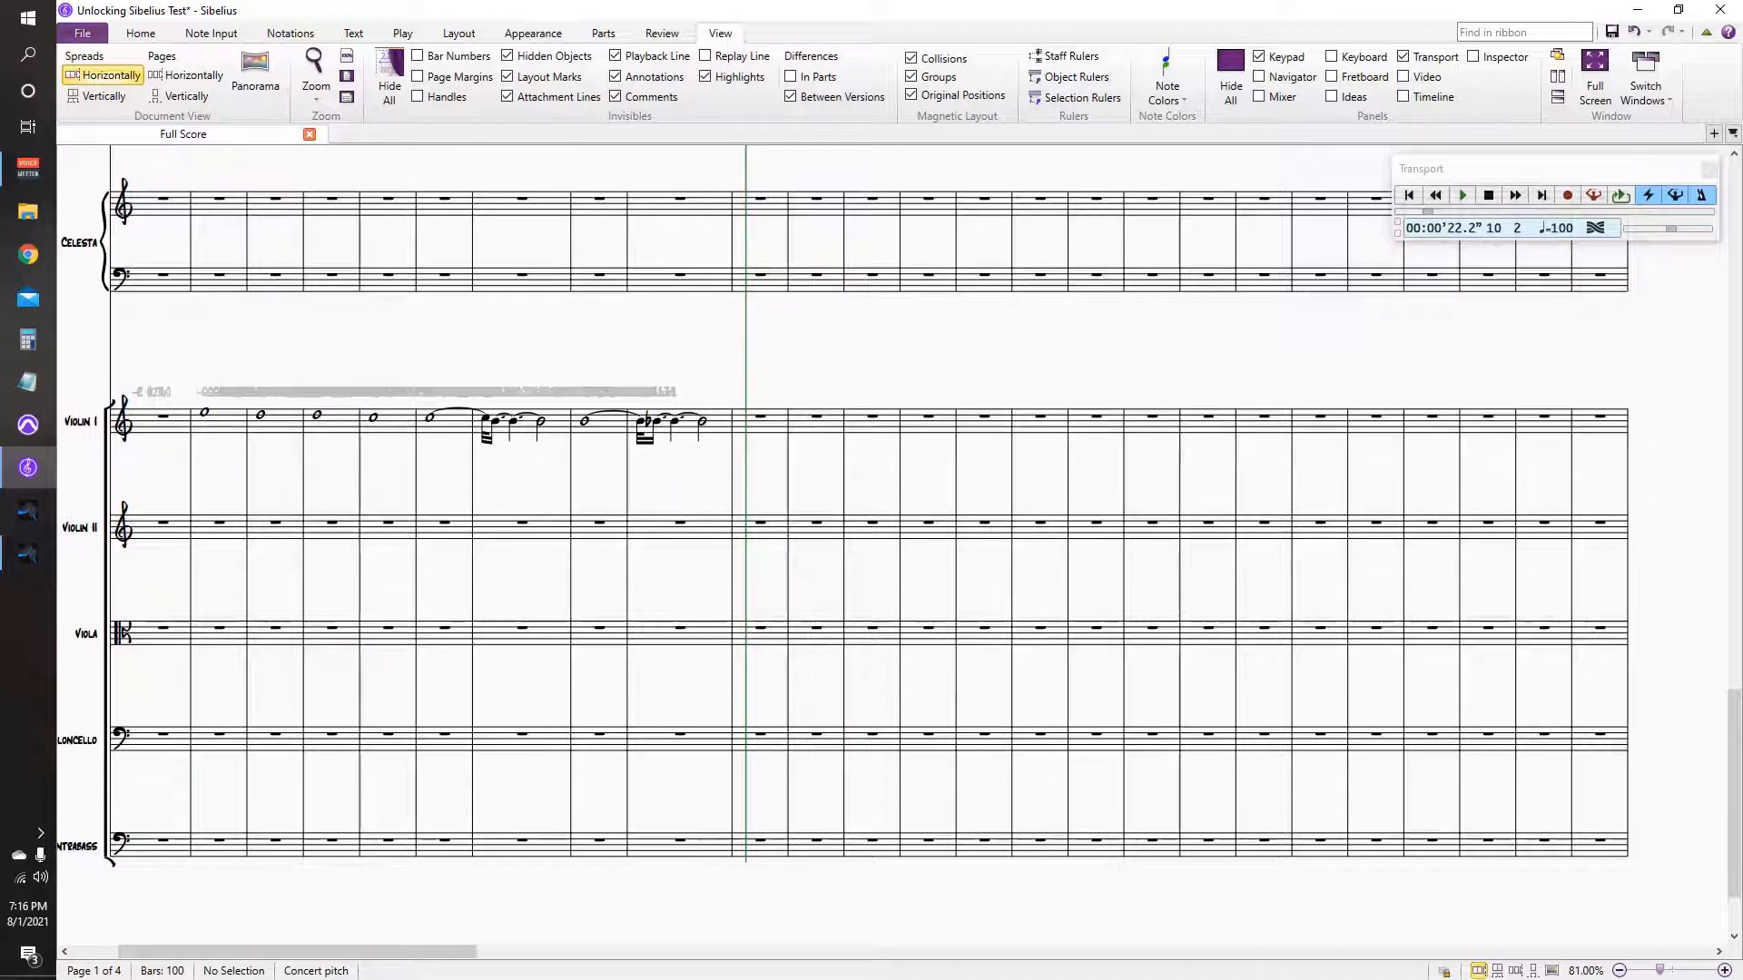
Step: Run Renotate Performance on Violin I bars 2 to 9 with a 1/32 note quantization unit and all notation options off
{"action": "left_click", "coordinate": [717, 425]}
{"action": "left_click", "coordinate": [229, 425], "text": "shift"}
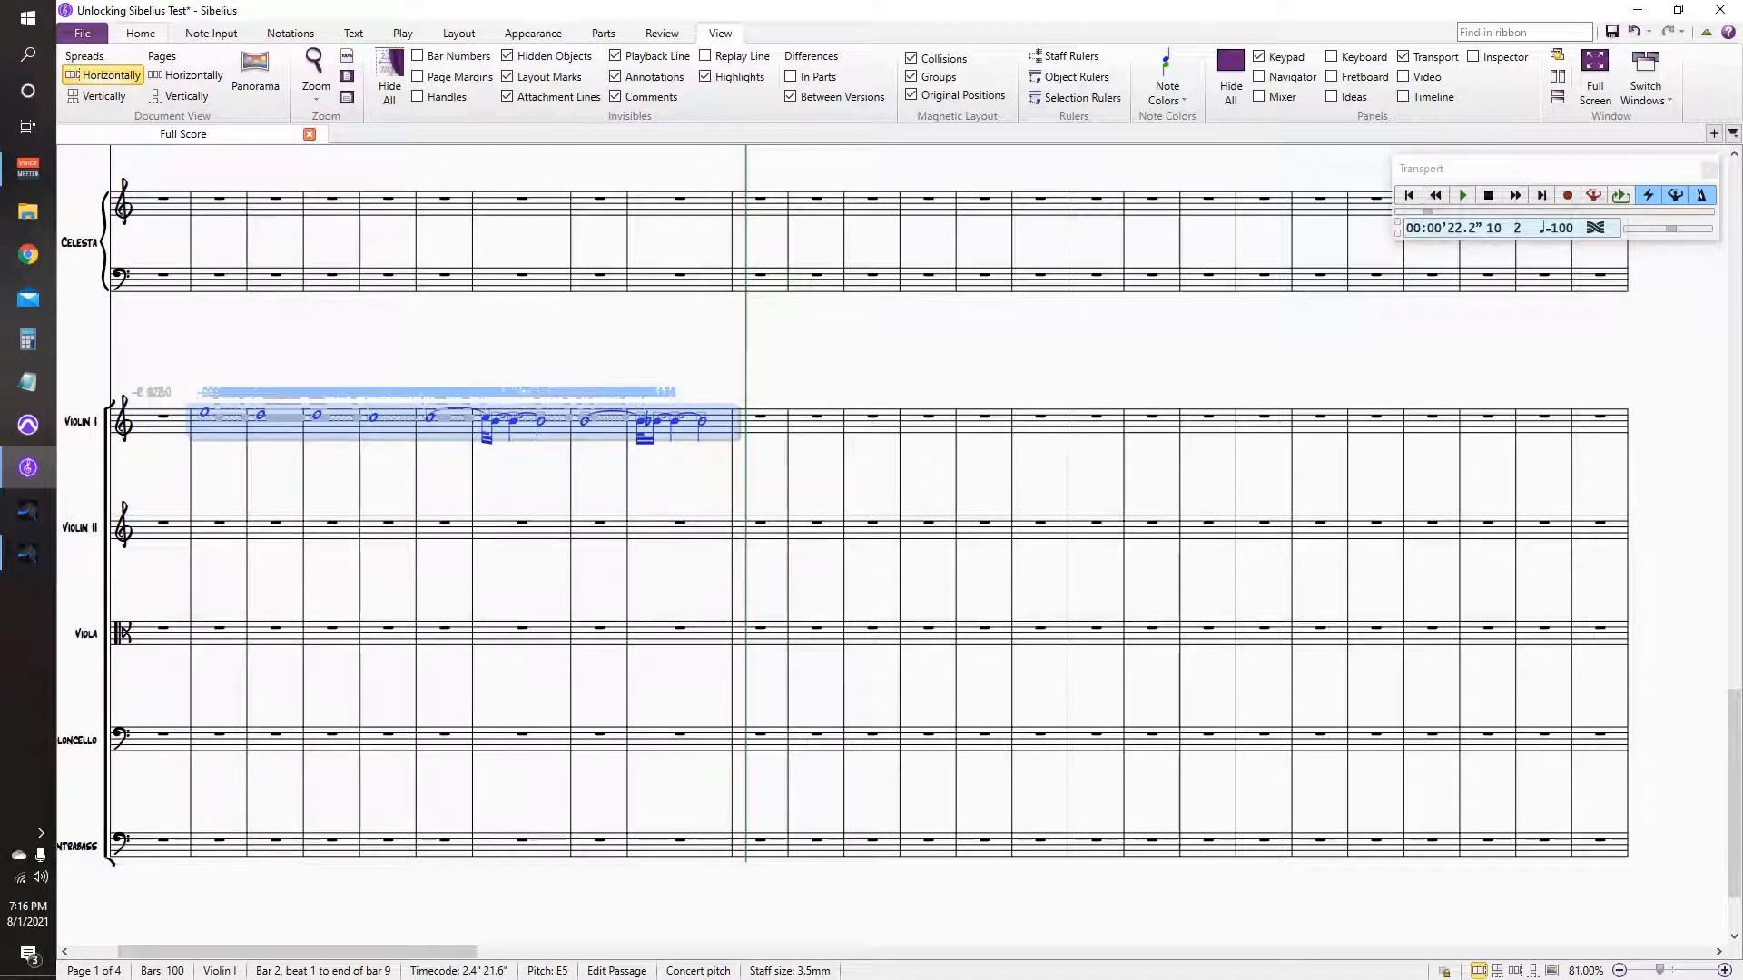
{"action": "left_click", "coordinate": [140, 33]}
{"action": "left_click", "coordinate": [211, 33]}
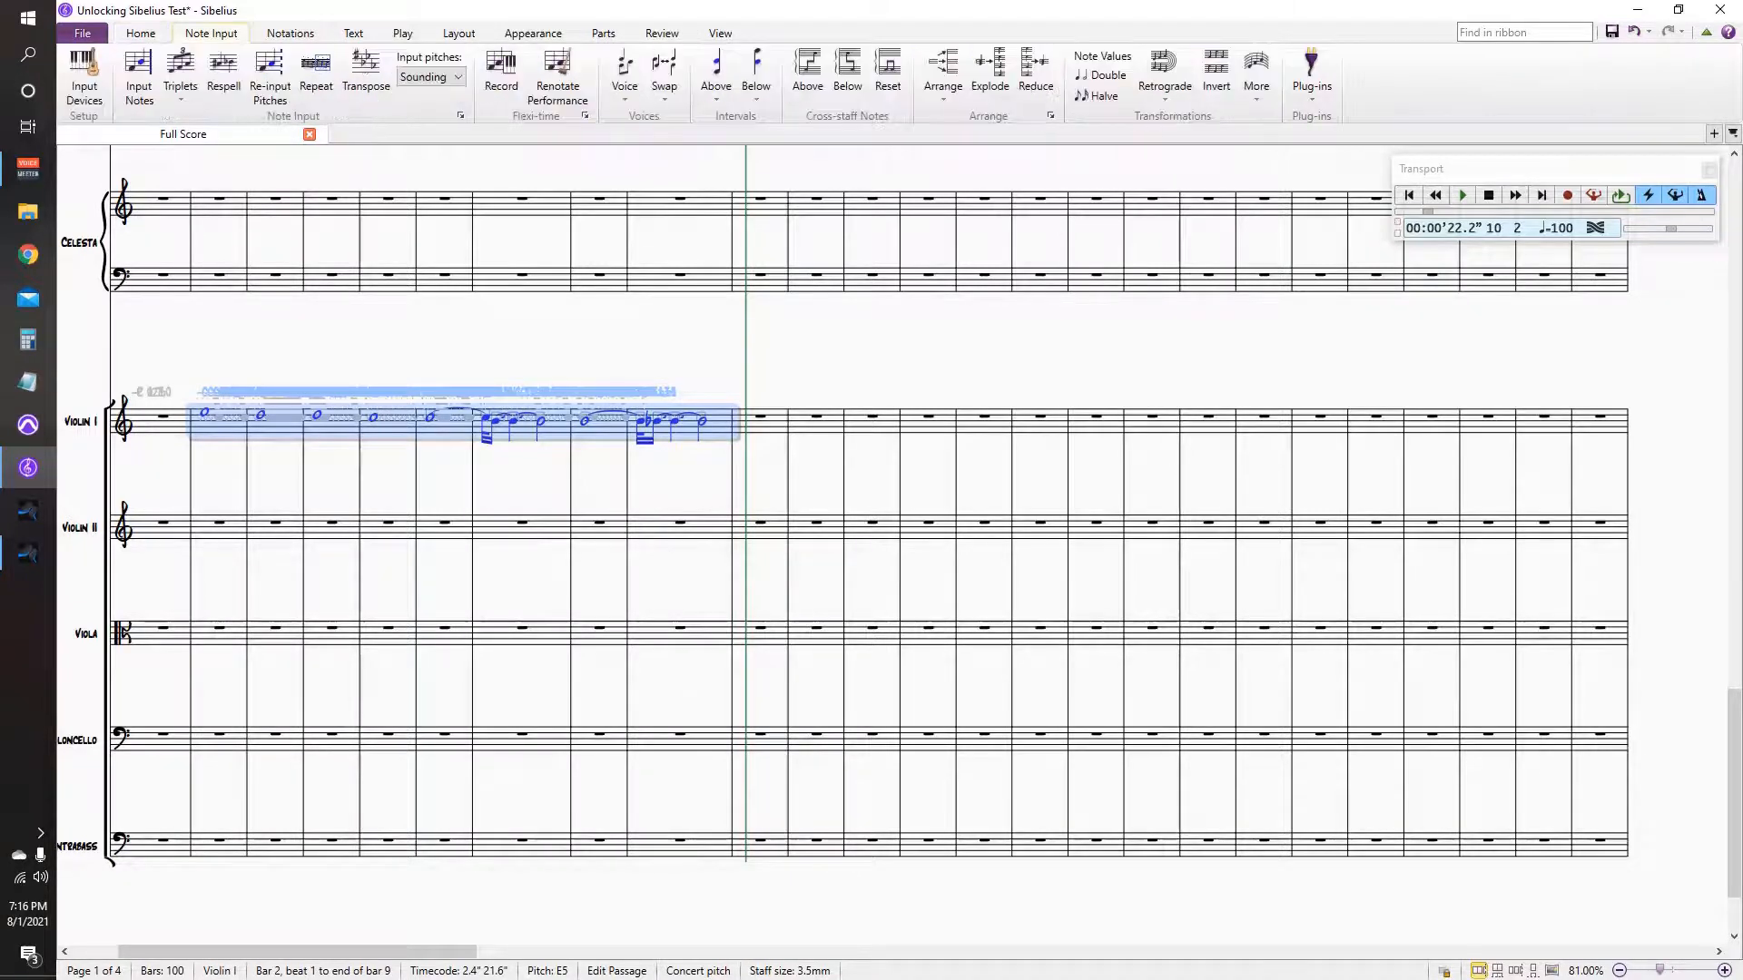
{"action": "left_click", "coordinate": [557, 73]}
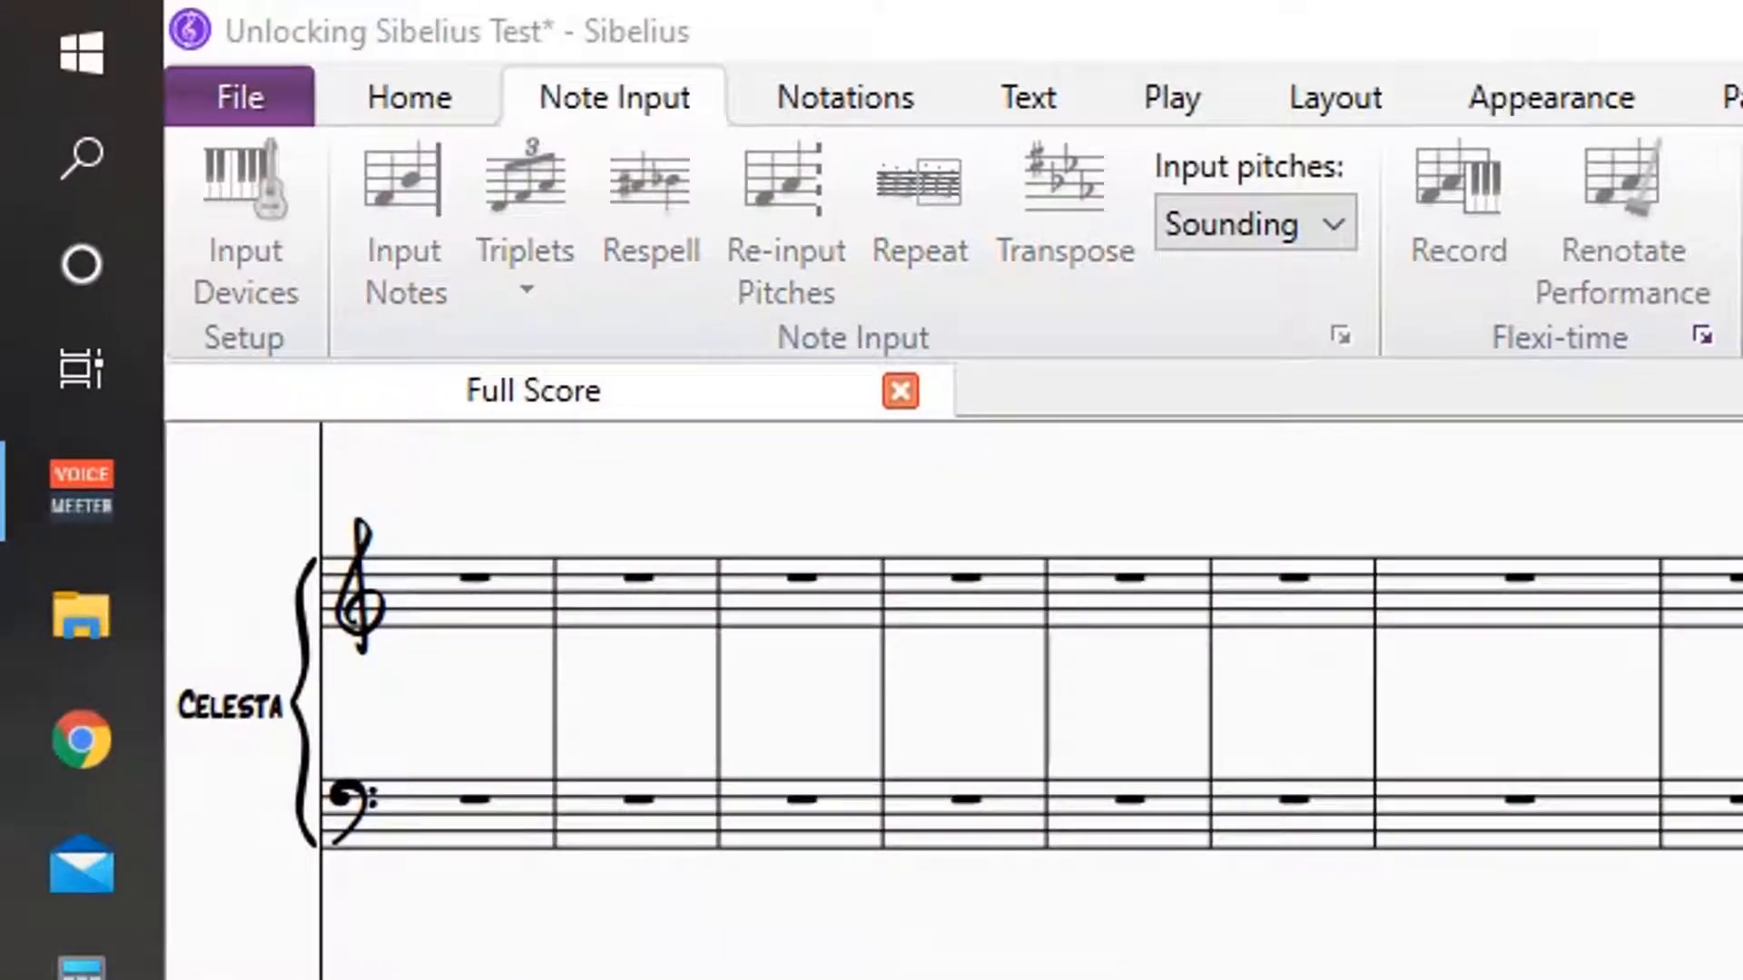
{"action": "key", "text": "Escape"}
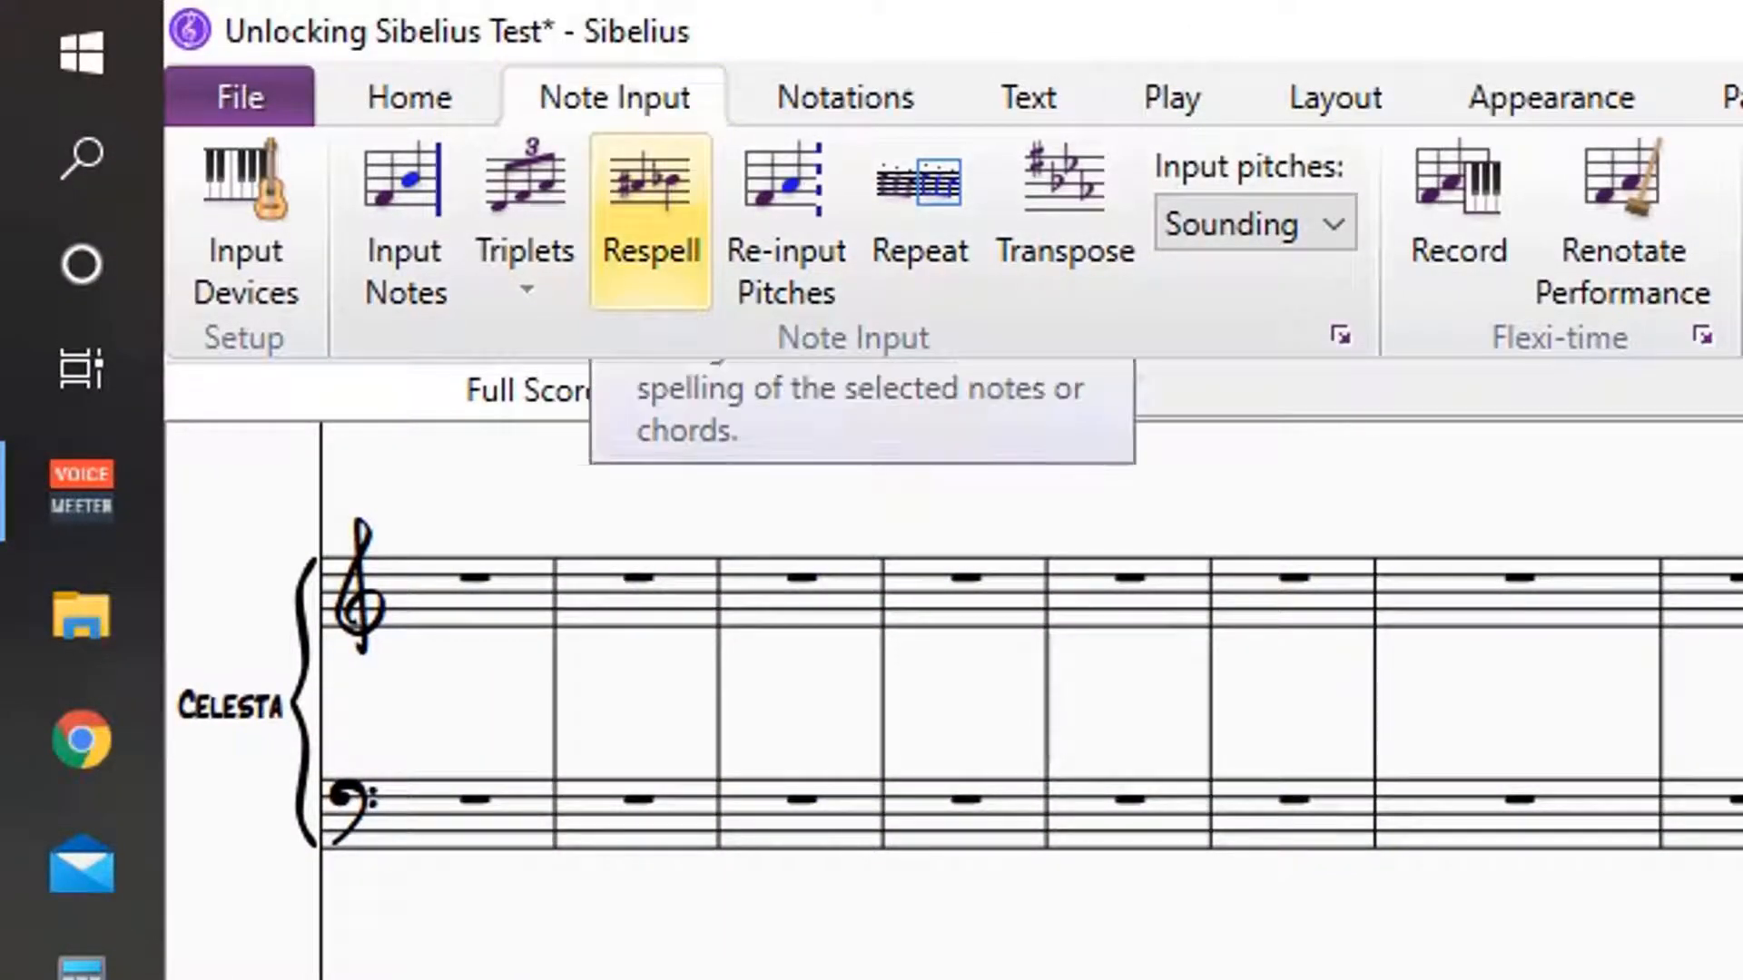
{"action": "left_click", "coordinate": [624, 100]}
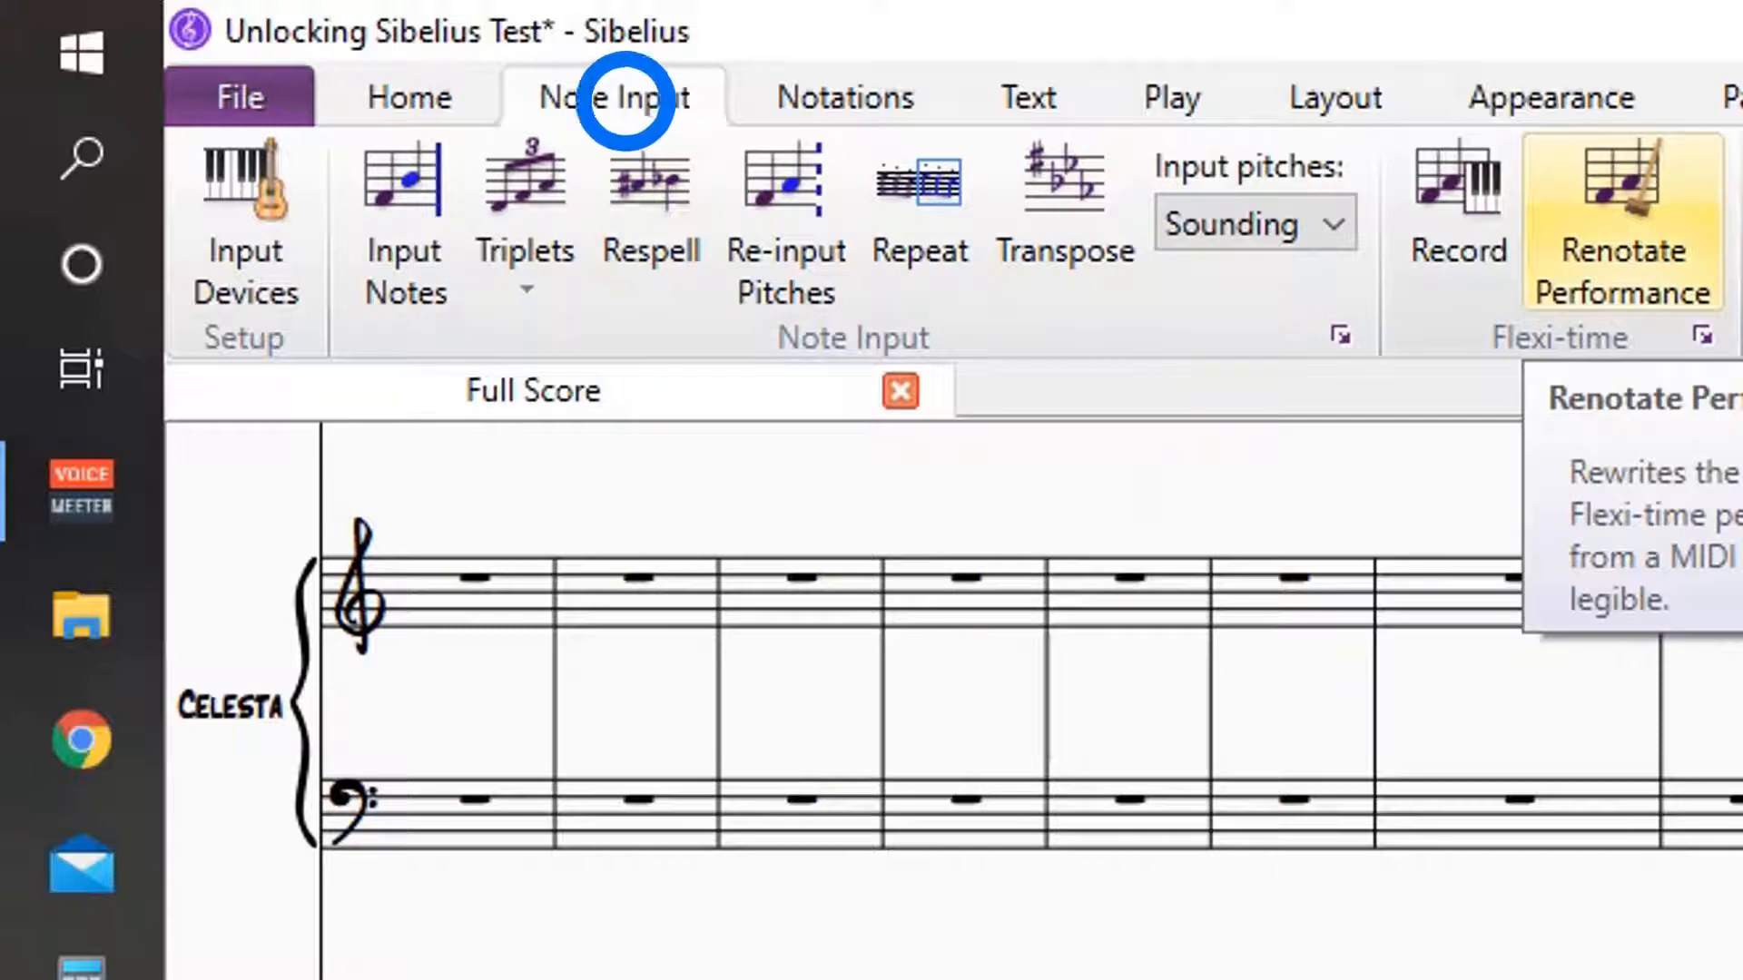
{"action": "left_click", "coordinate": [1625, 222]}
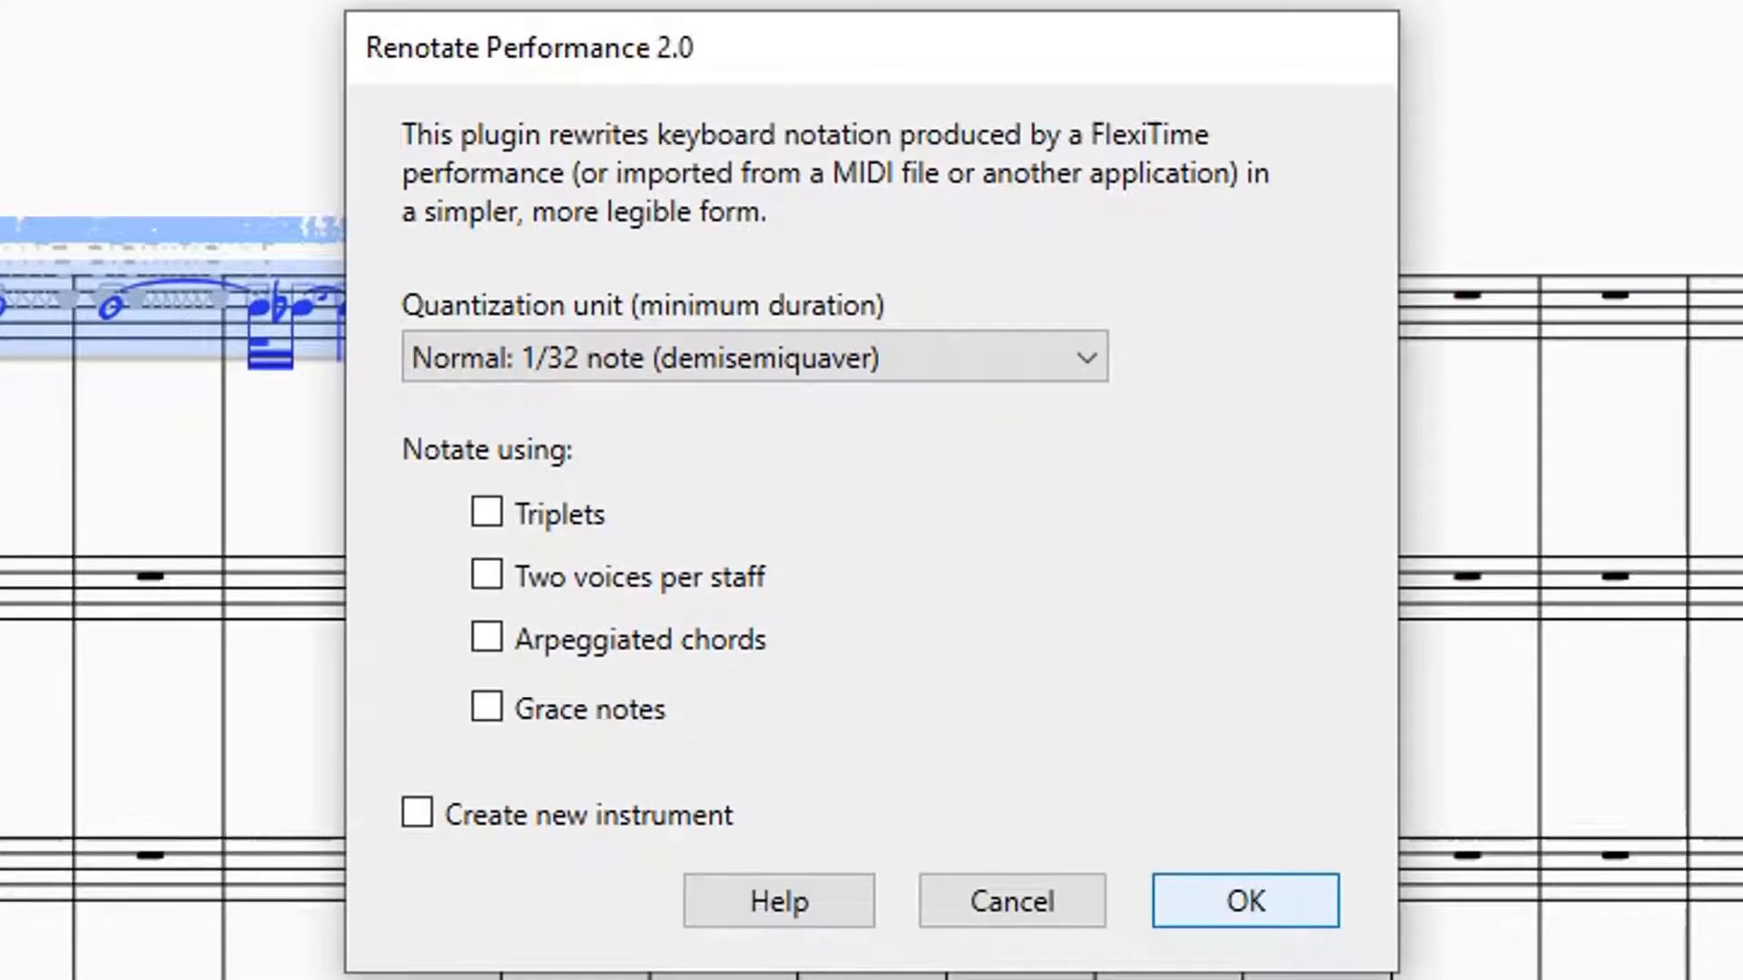
{"action": "key", "text": "Return"}
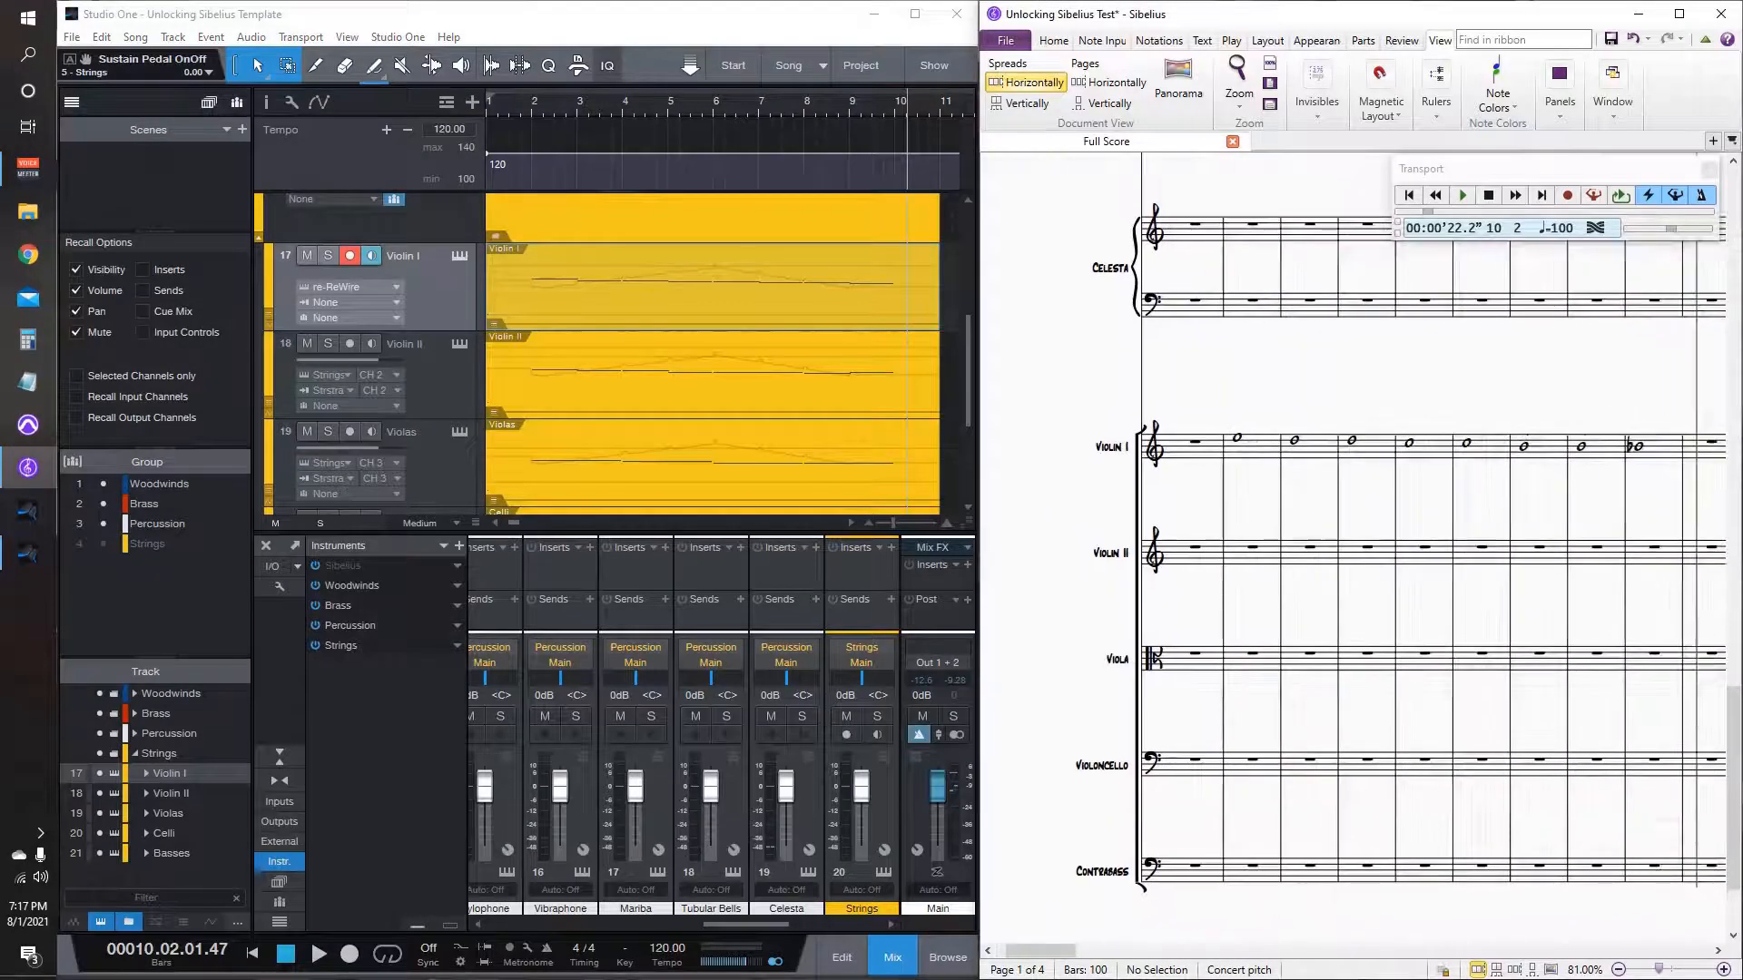
Step: Delete all the music on the Violin I staff while keeping the staff in the file
{"action": "triple_click", "coordinate": [1200, 452]}
{"action": "key", "text": "Delete"}
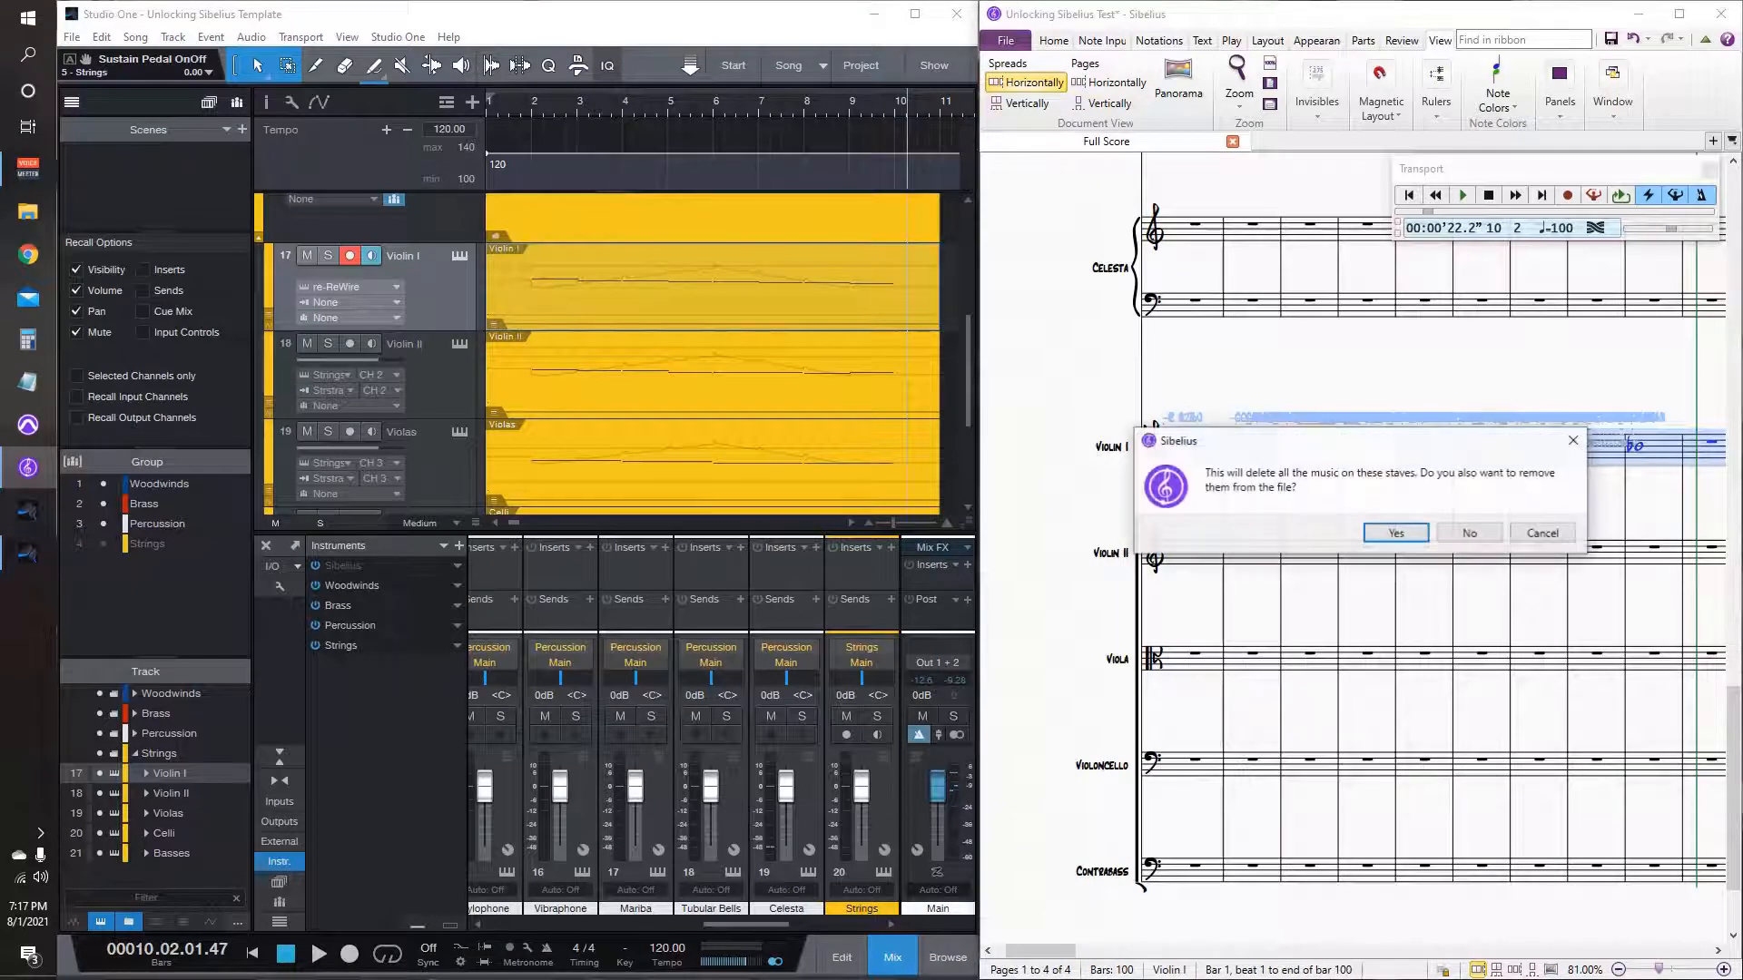
{"action": "left_click", "coordinate": [1466, 533]}
Step: Record the Violin I playback again into the emptied Sibelius staff, and stop in bar 10
{"action": "left_click_drag", "start_coordinate": [1270, 376], "coordinate": [1423, 388]}
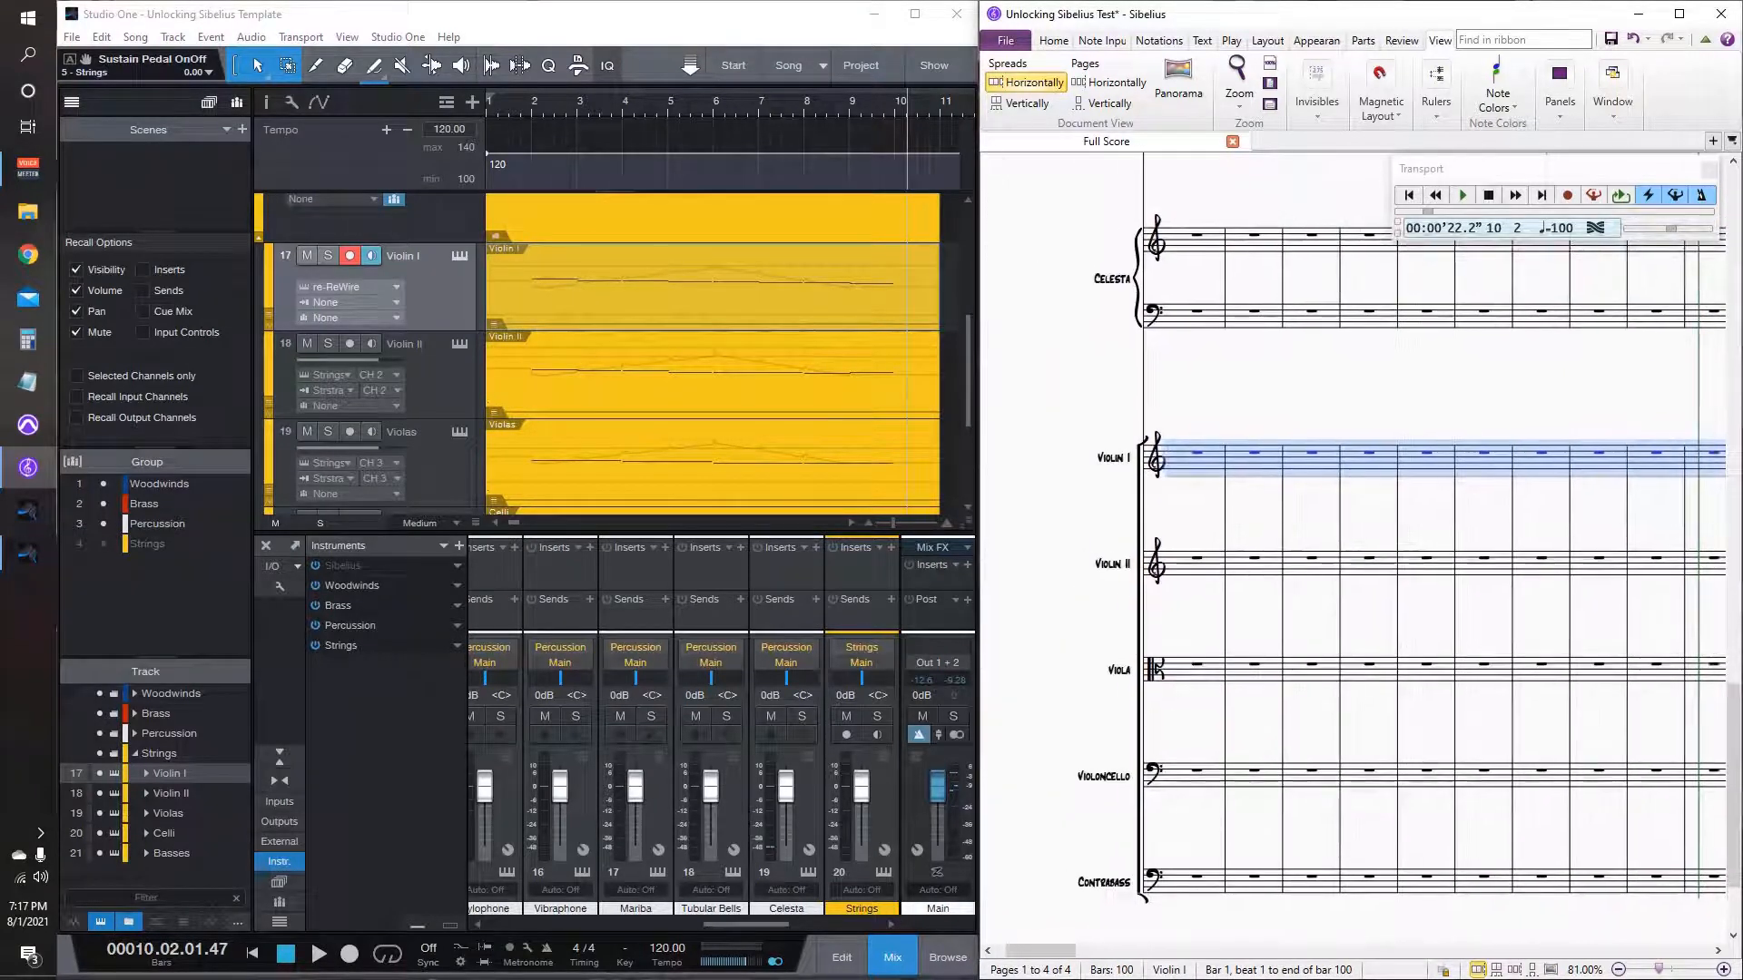
{"action": "key", "text": "p"}
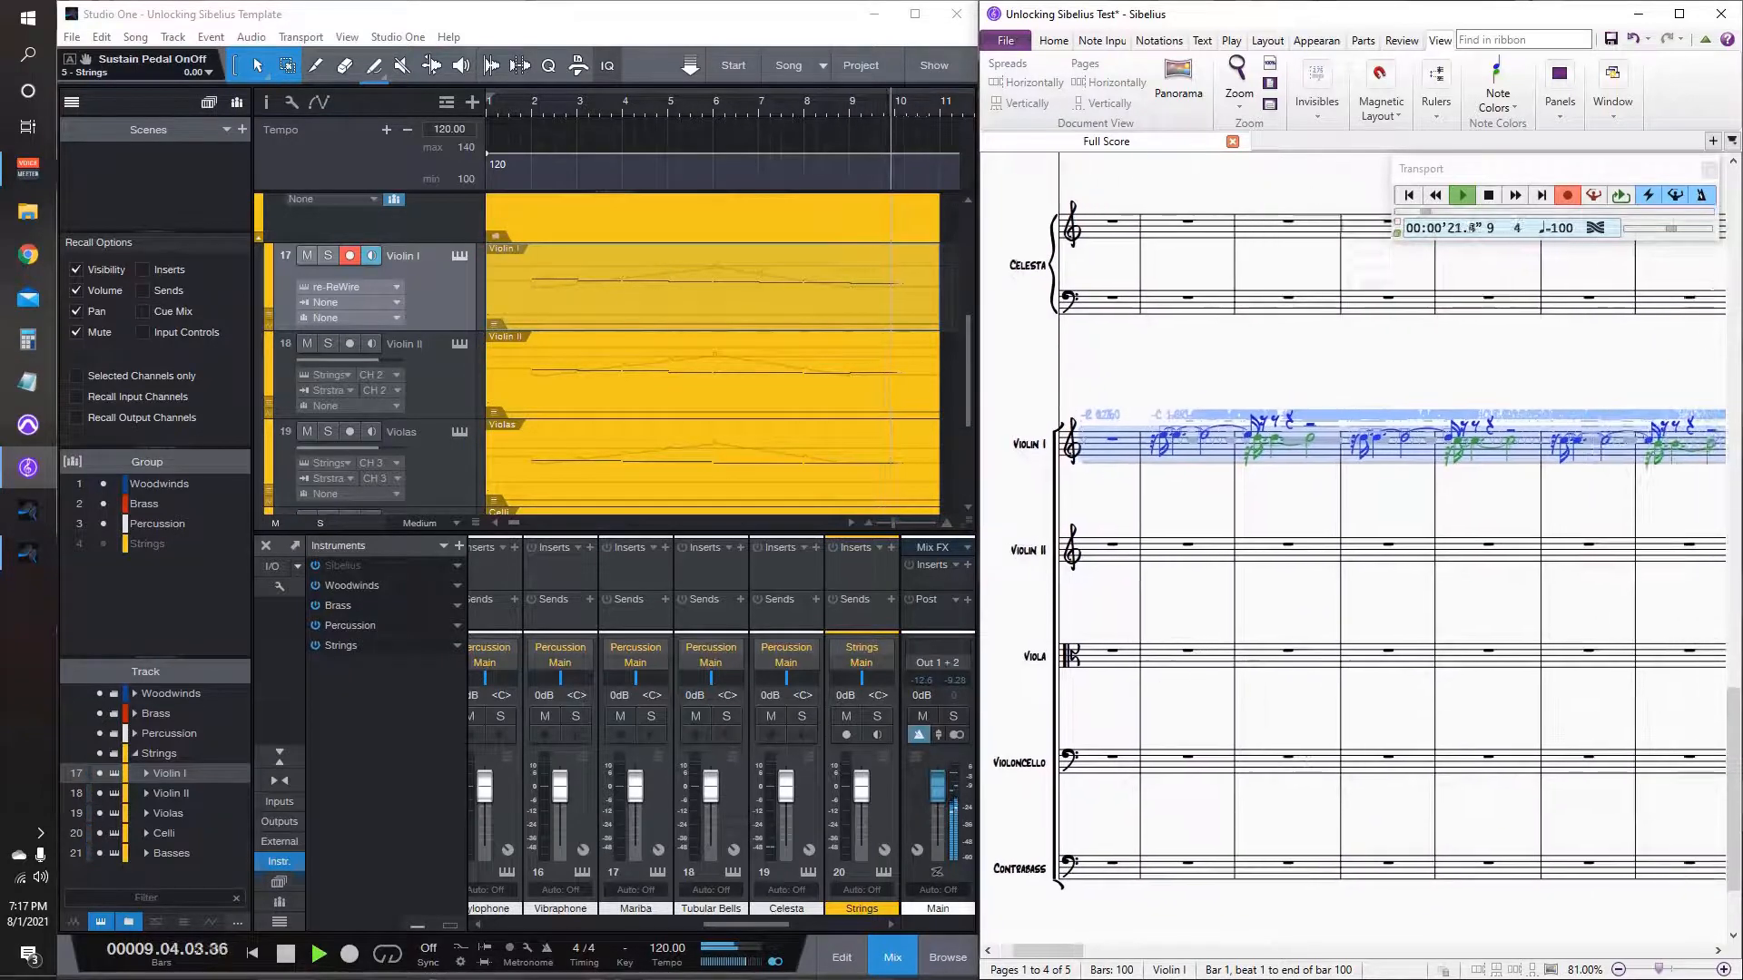
{"action": "key", "text": "space"}
{"action": "scroll", "coordinate": [1353, 553], "scroll_direction": "left", "scroll_amount": 10}
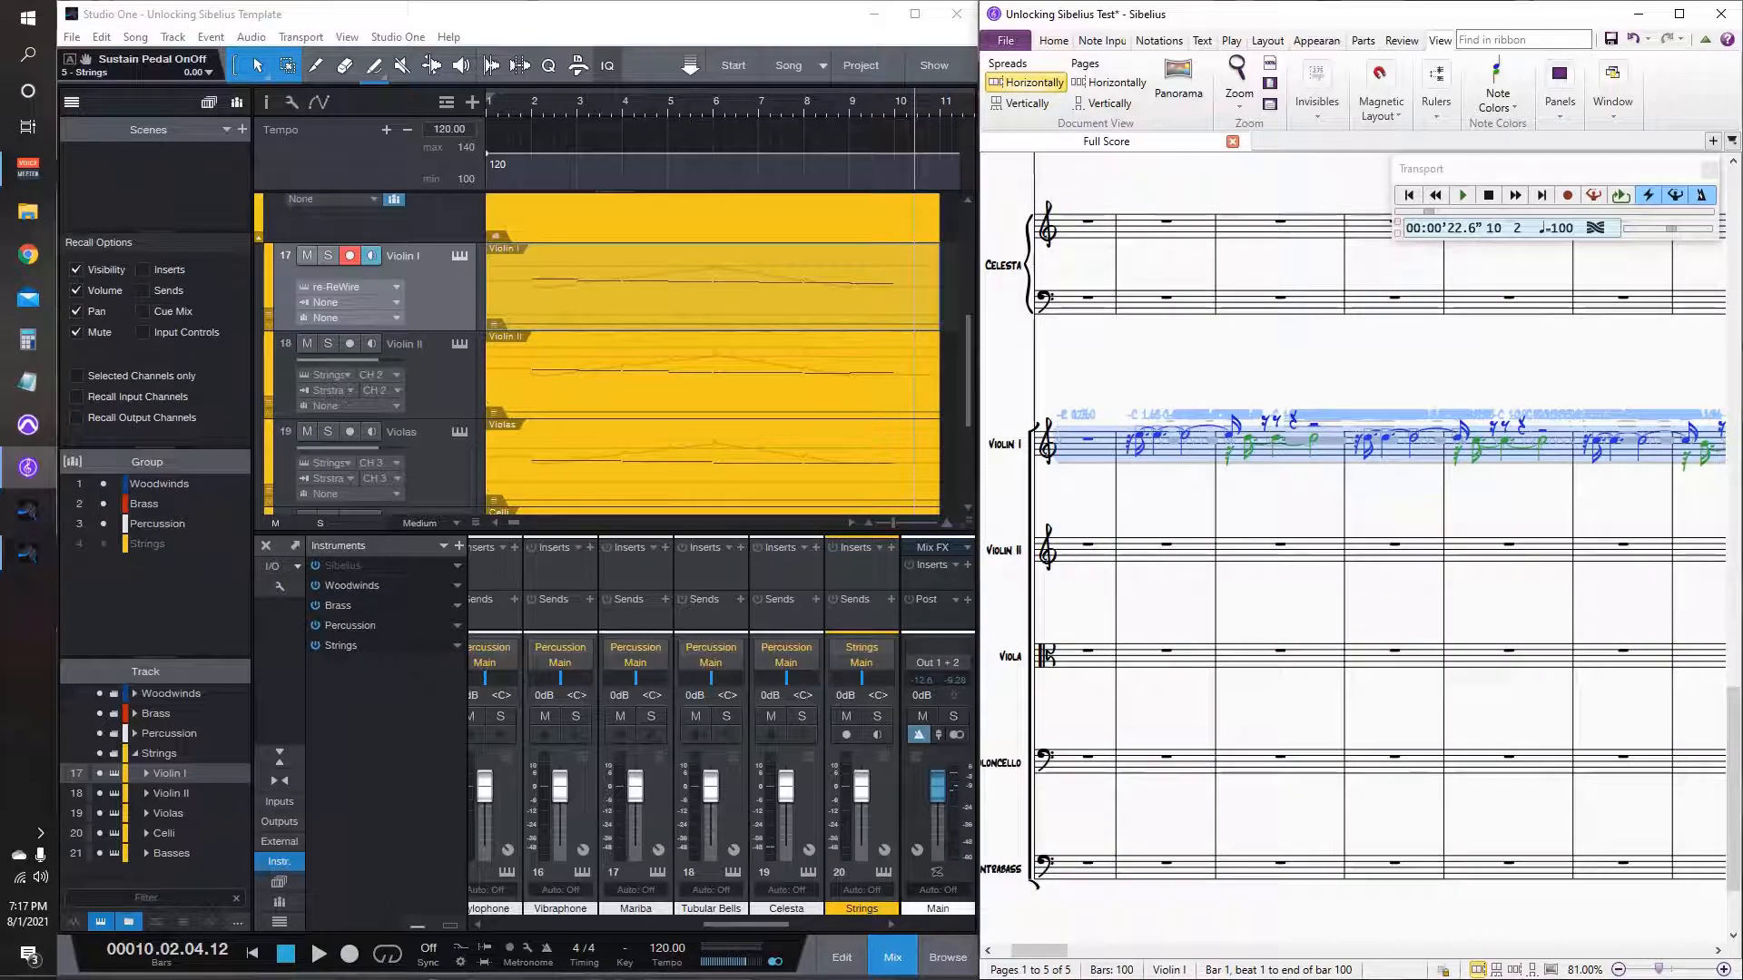
Step: Open the Violin I part in the Studio One note editor and closely examine where the notes meet at bar 9
{"action": "double_click", "coordinate": [712, 291]}
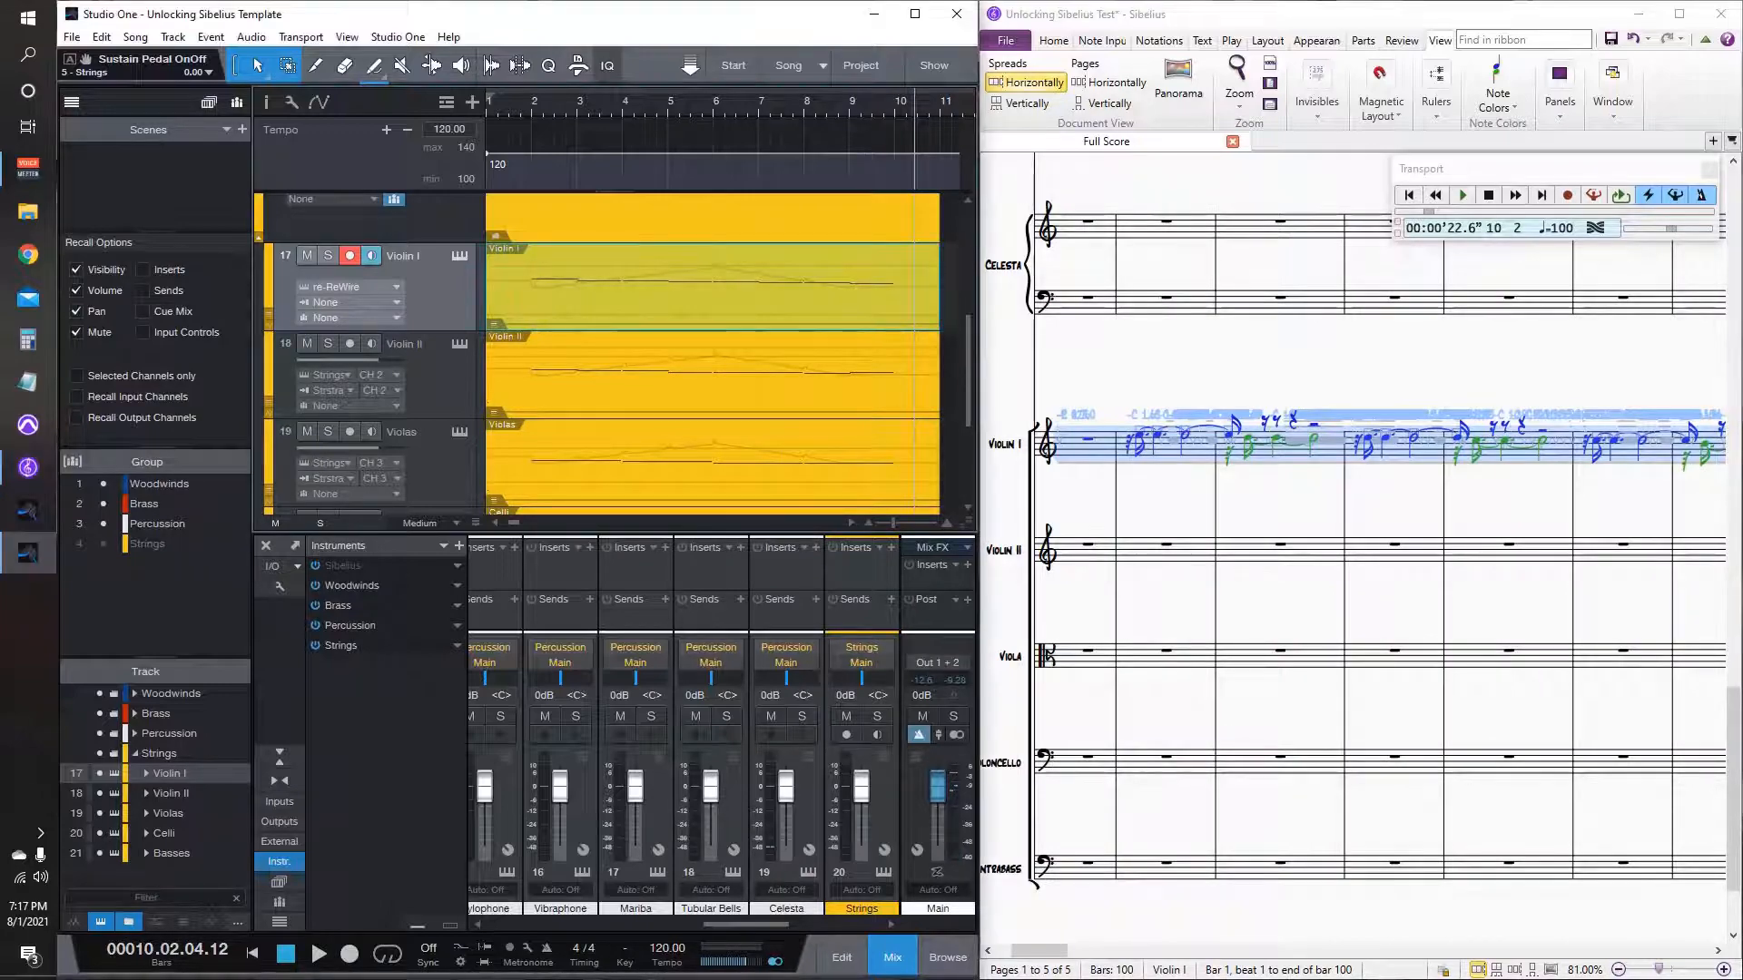
{"action": "scroll", "coordinate": [726, 472], "scroll_direction": "left", "scroll_amount": 7}
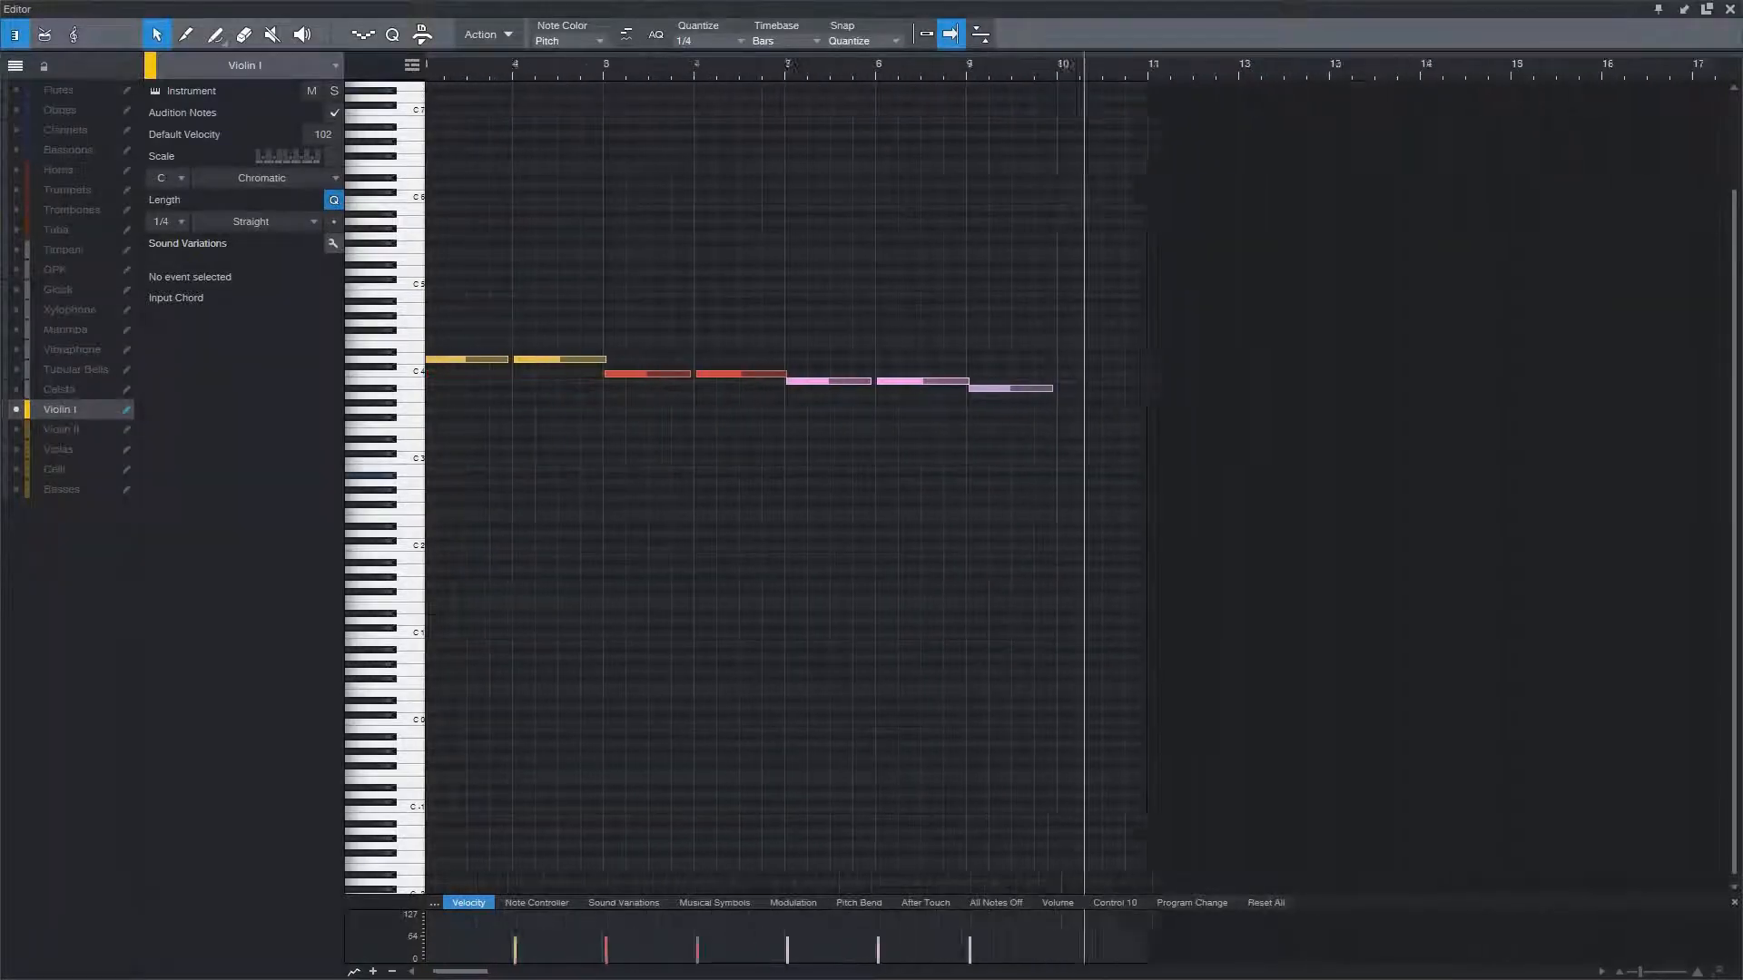
{"action": "scroll", "coordinate": [726, 422], "scroll_direction": "right", "scroll_amount": 1}
{"action": "key", "text": "e"}
{"action": "key", "text": "e"}
{"action": "key", "text": "e"}
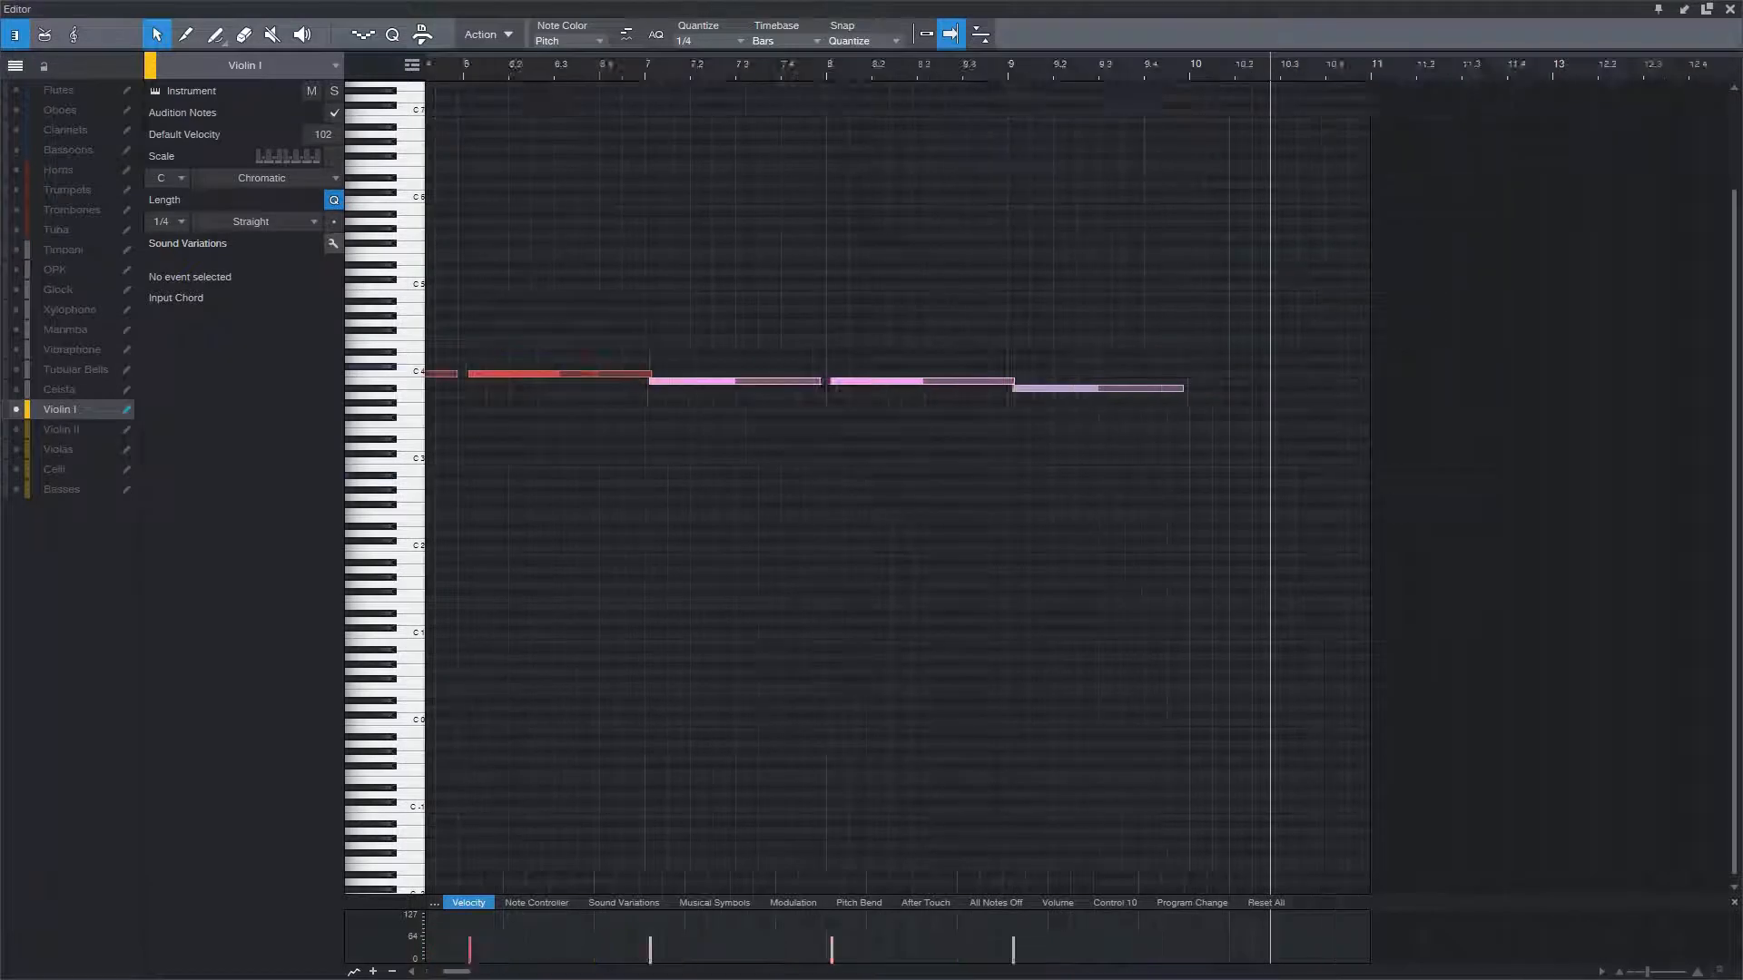
{"action": "scroll", "coordinate": [1048, 472], "scroll_direction": "left", "scroll_amount": 9}
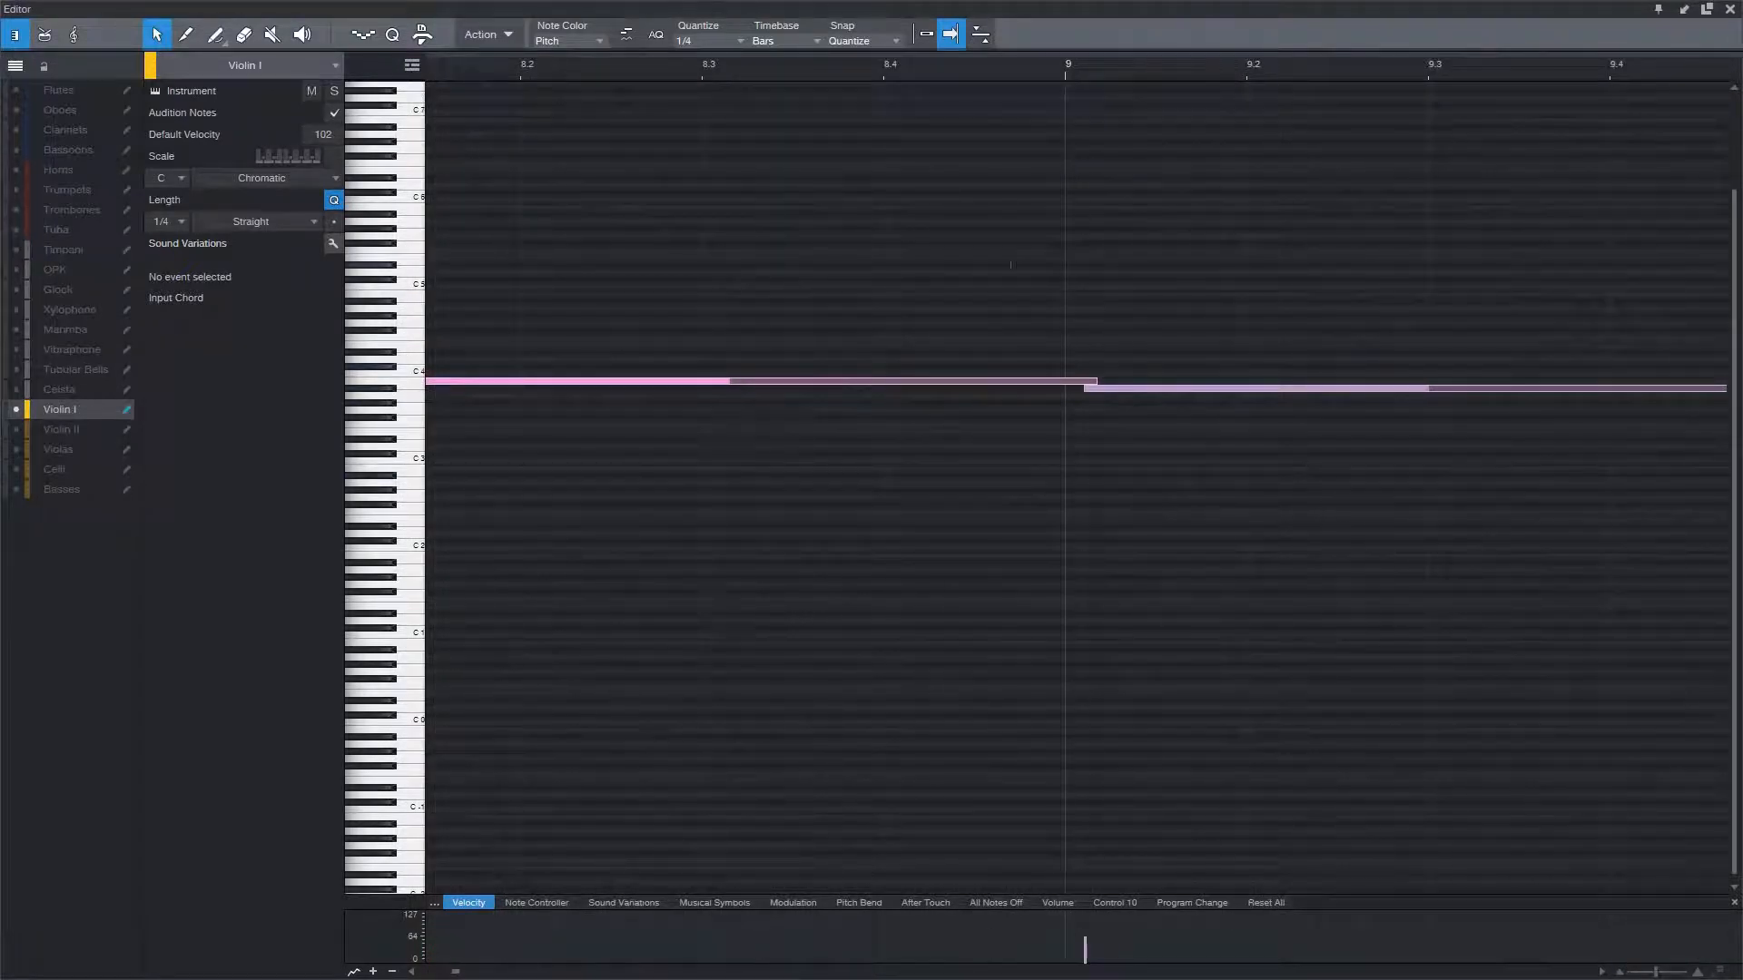
Step: Examine how the Violin I notes meet around the start of bar 9, and return from the note editor to the Sibelius score
{"action": "left_click_drag", "start_coordinate": [1010, 262], "coordinate": [1211, 537]}
{"action": "left_click", "coordinate": [973, 277]}
{"action": "left_click_drag", "start_coordinate": [965, 268], "coordinate": [1251, 559]}
{"action": "left_click", "coordinate": [1257, 591]}
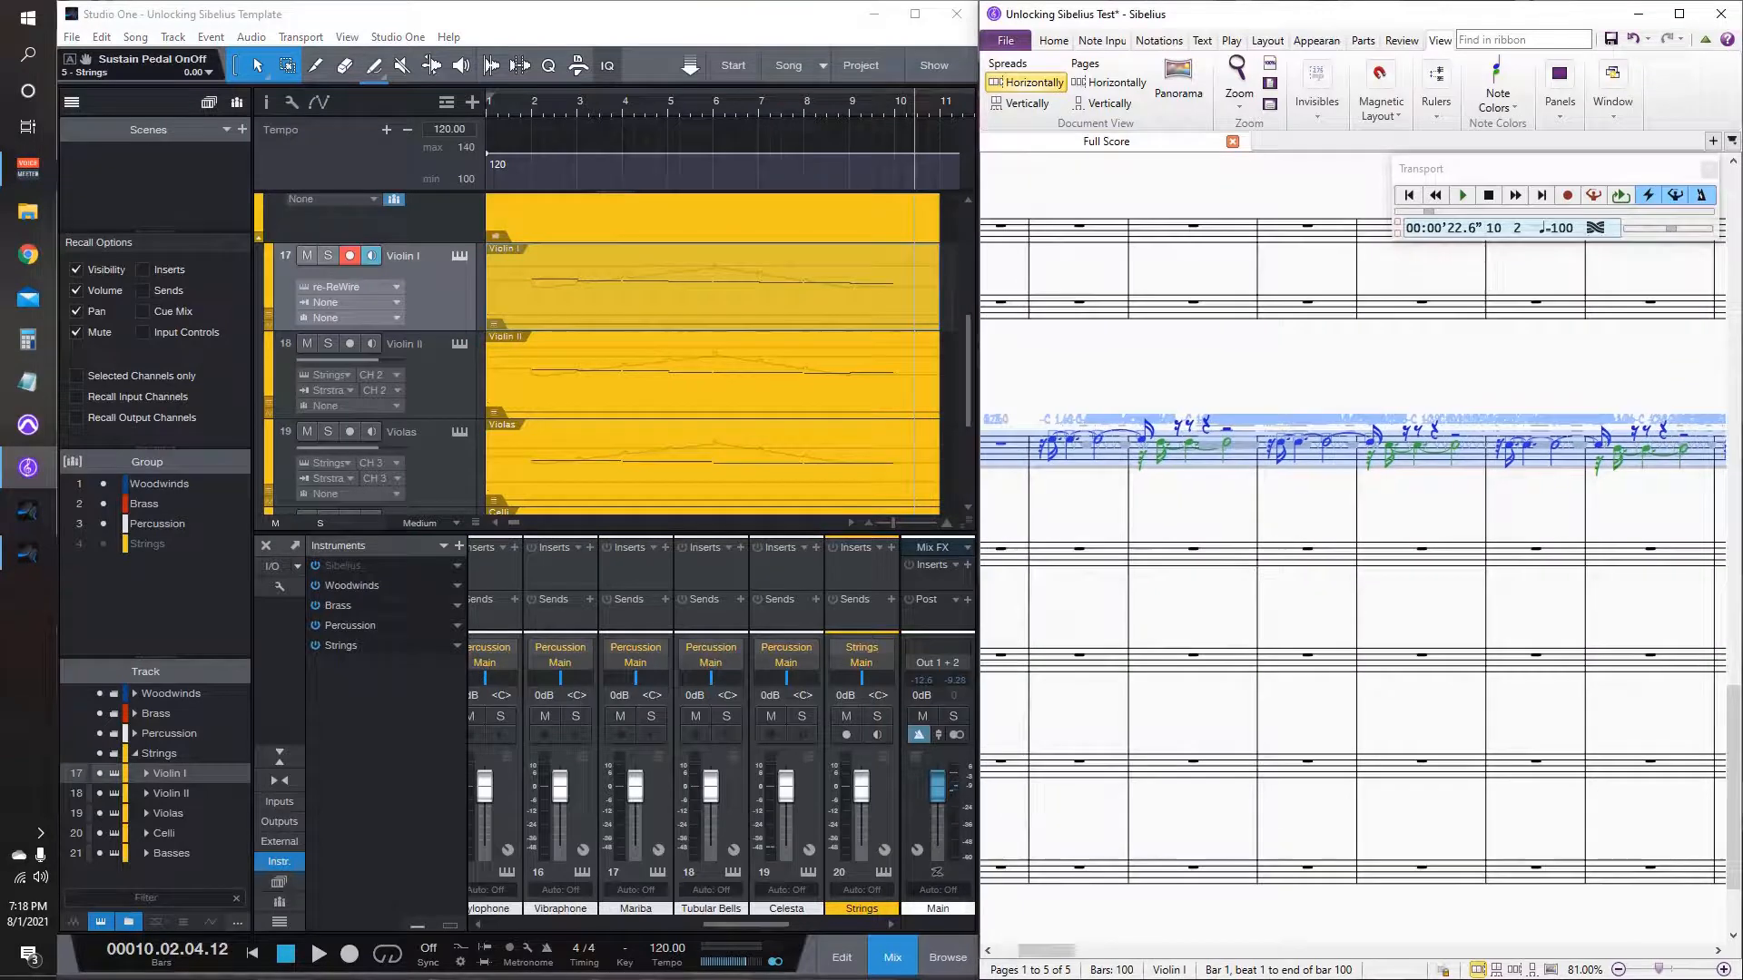
Step: Repeat the selected Violin I passage twice along the staff, undoing and redoing the last repeat to check the copies
{"action": "key", "text": "r"}
{"action": "key", "text": "r"}
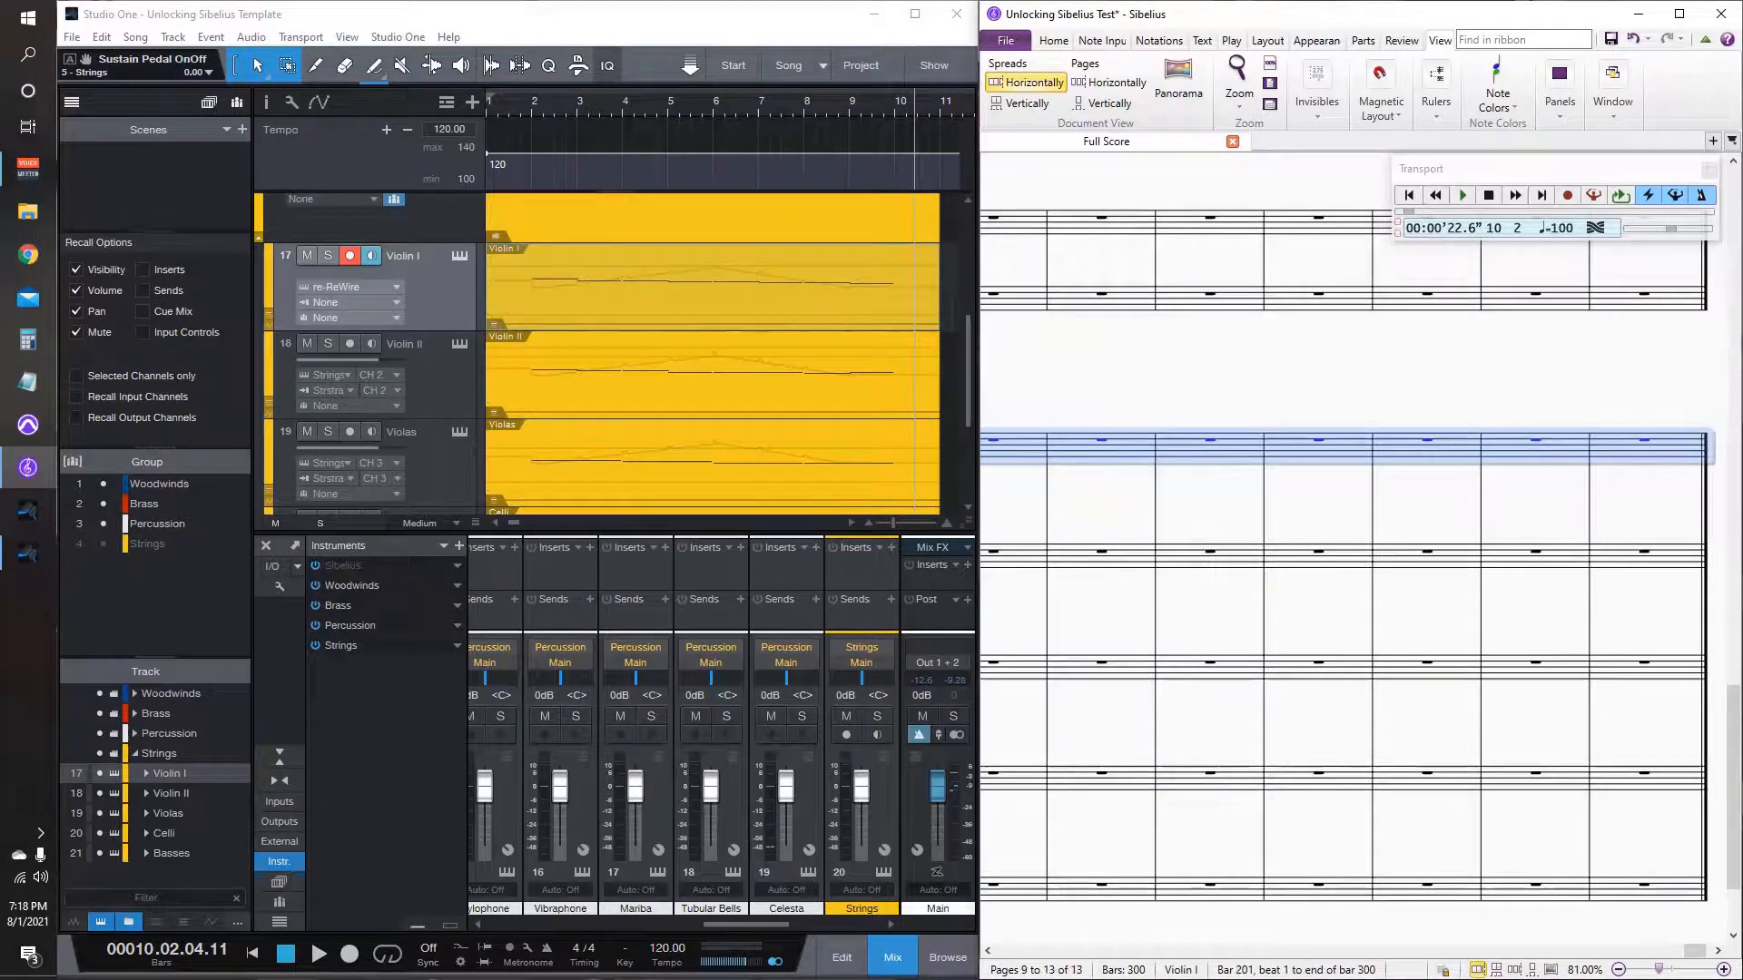
{"action": "left_click_drag", "start_coordinate": [1044, 590], "coordinate": [1407, 581]}
{"action": "scroll", "coordinate": [1352, 554], "scroll_direction": "down", "scroll_amount": 2}
{"action": "left_click_drag", "start_coordinate": [1676, 950], "coordinate": [1020, 950]}
{"action": "key", "text": "ctrl+z"}
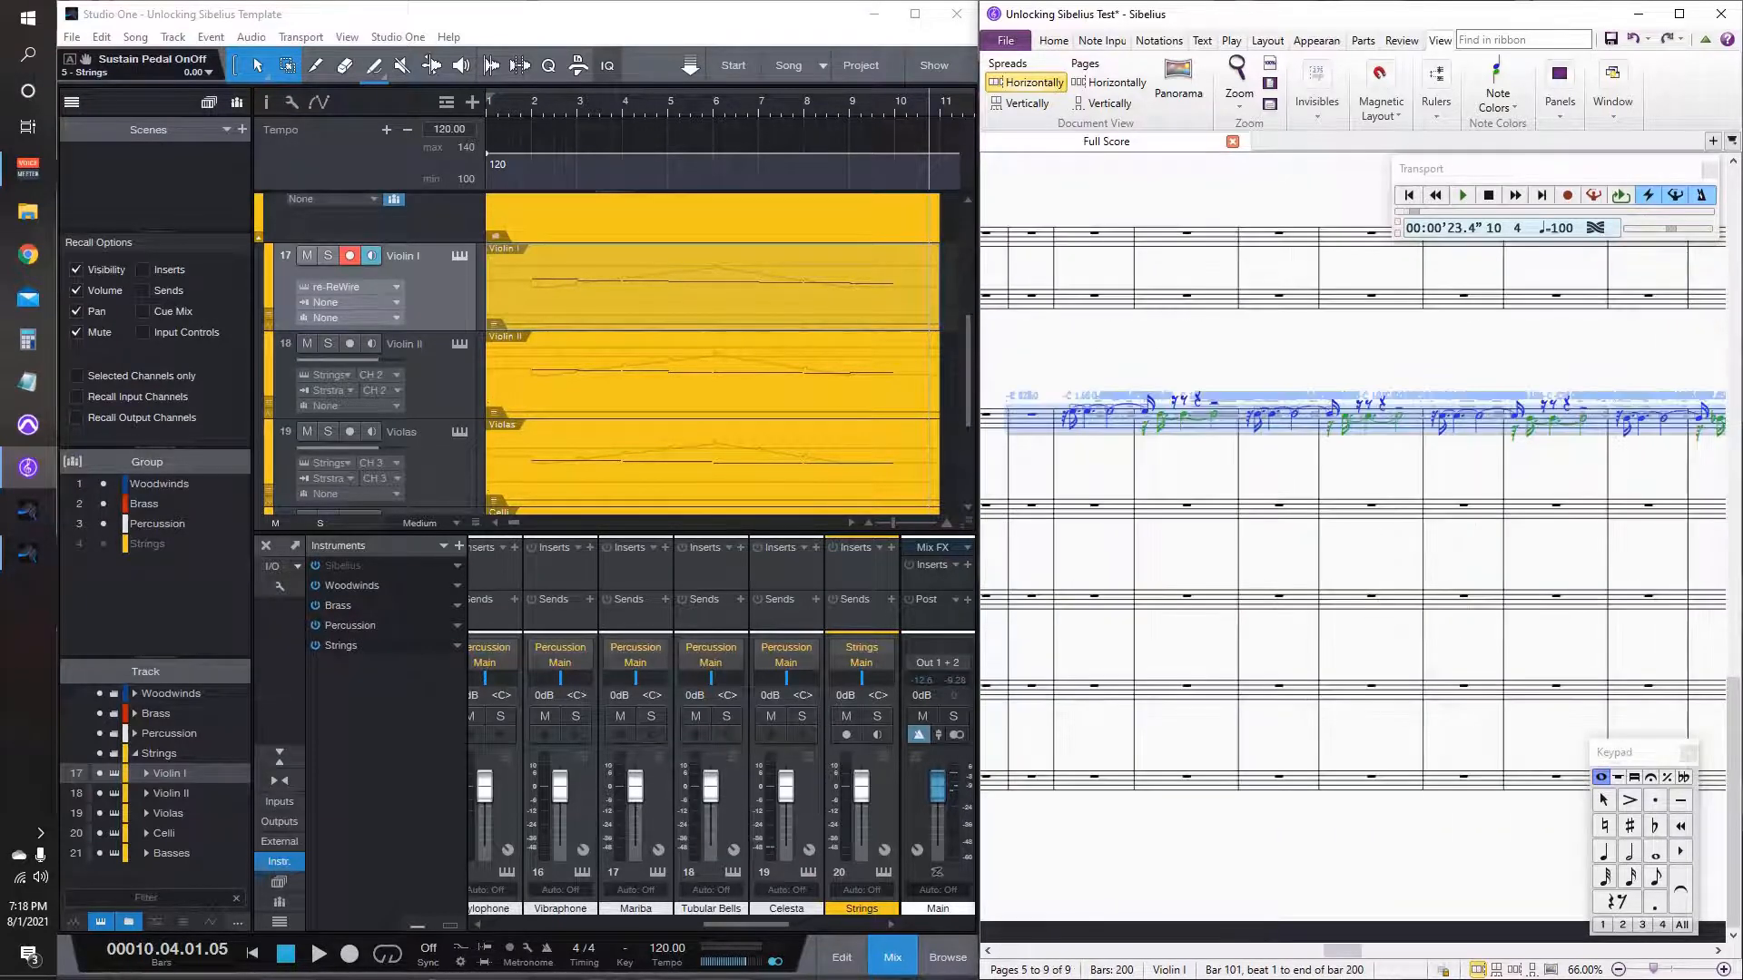
{"action": "key", "text": "ctrl+y"}
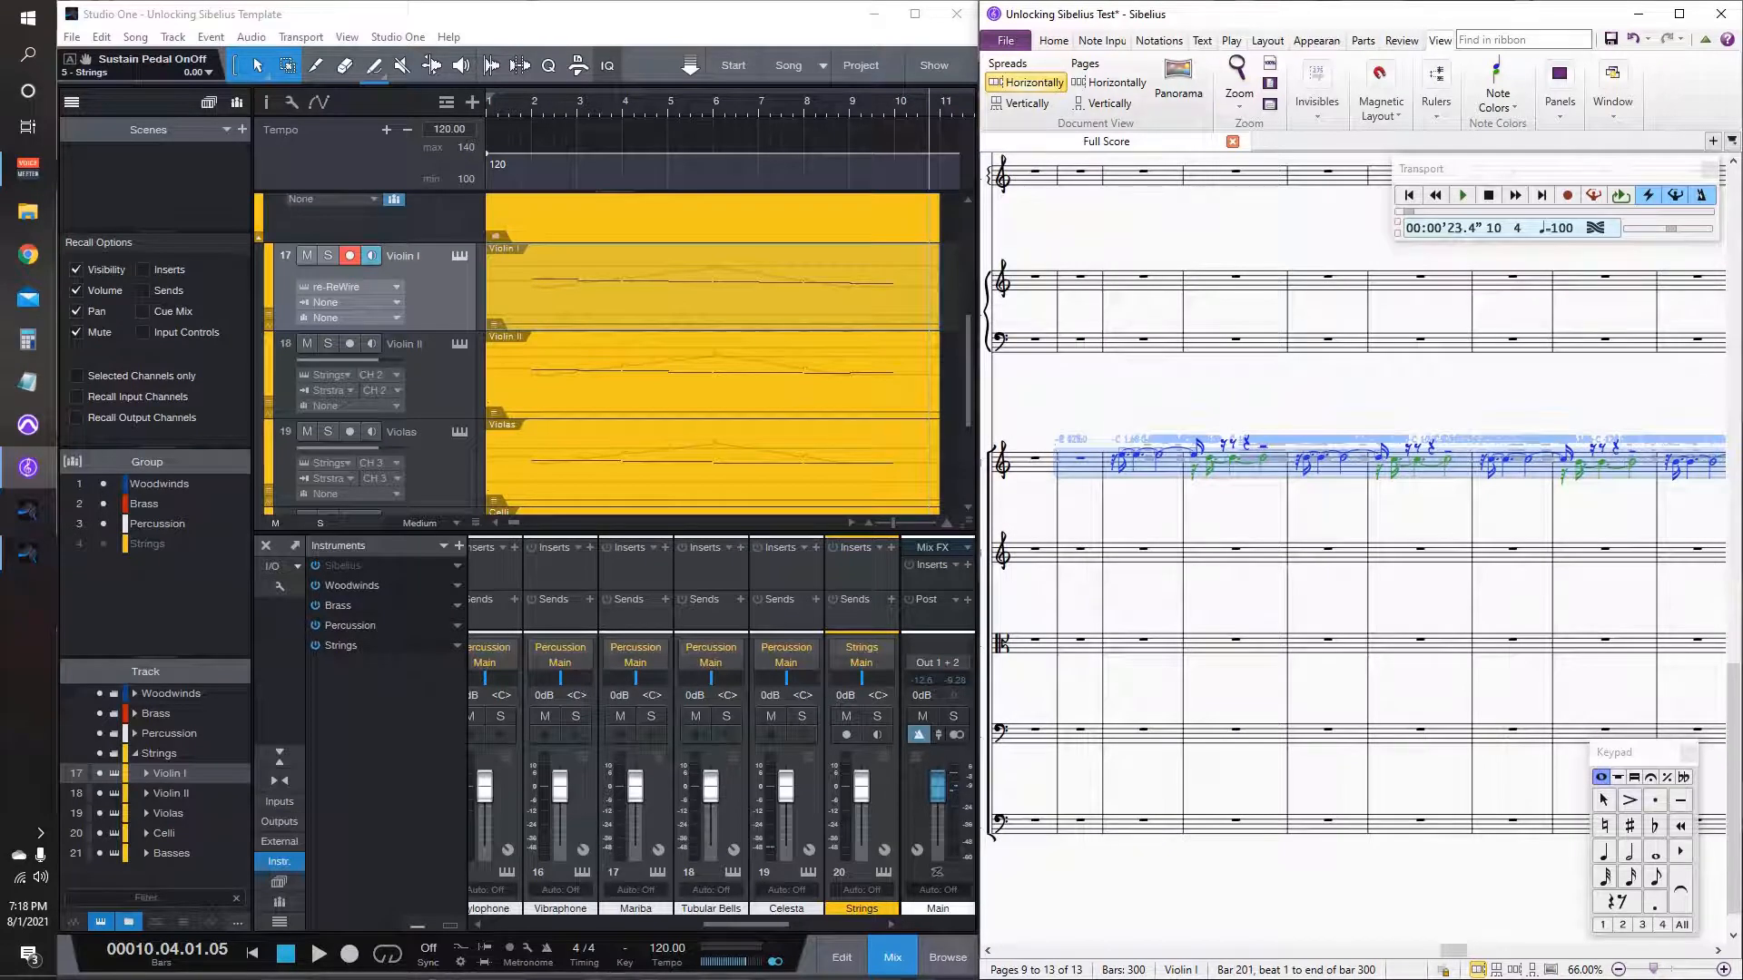
Step: Run Renotate Performance on Violin I bars 201 to 300 with a 1/32 note quantization unit and all notation options off
{"action": "left_click", "coordinate": [1102, 41]}
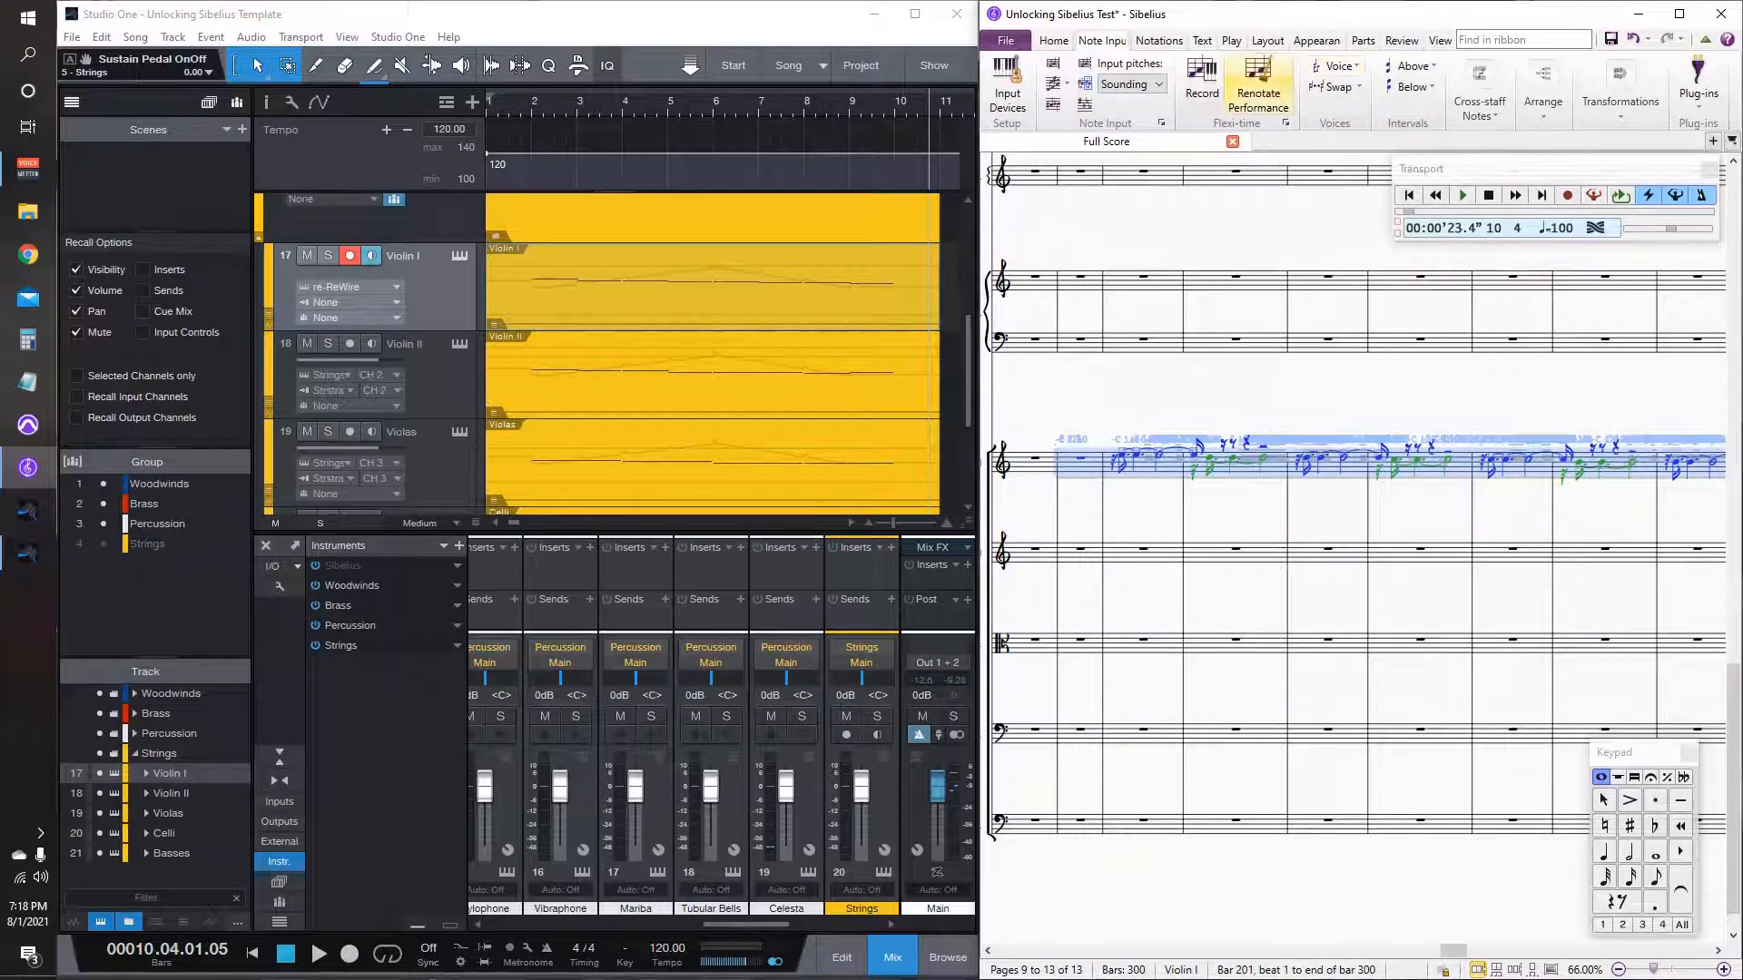
{"action": "double_click", "coordinate": [1263, 14]}
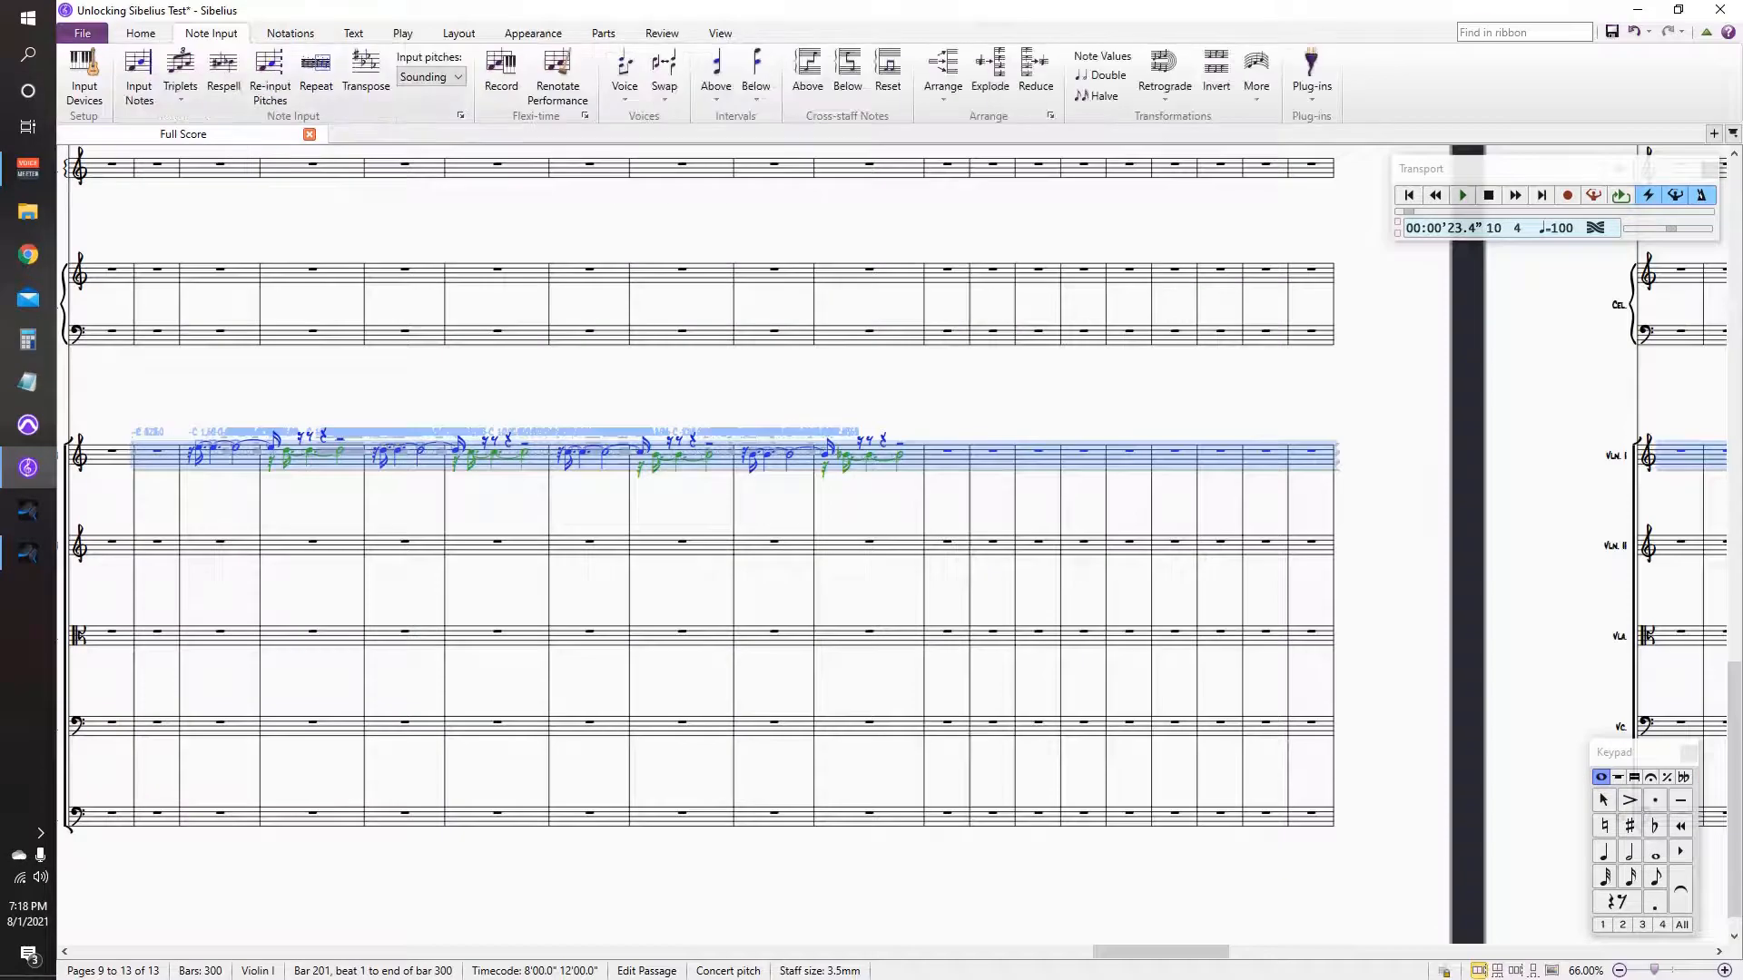
{"action": "left_click", "coordinate": [557, 73]}
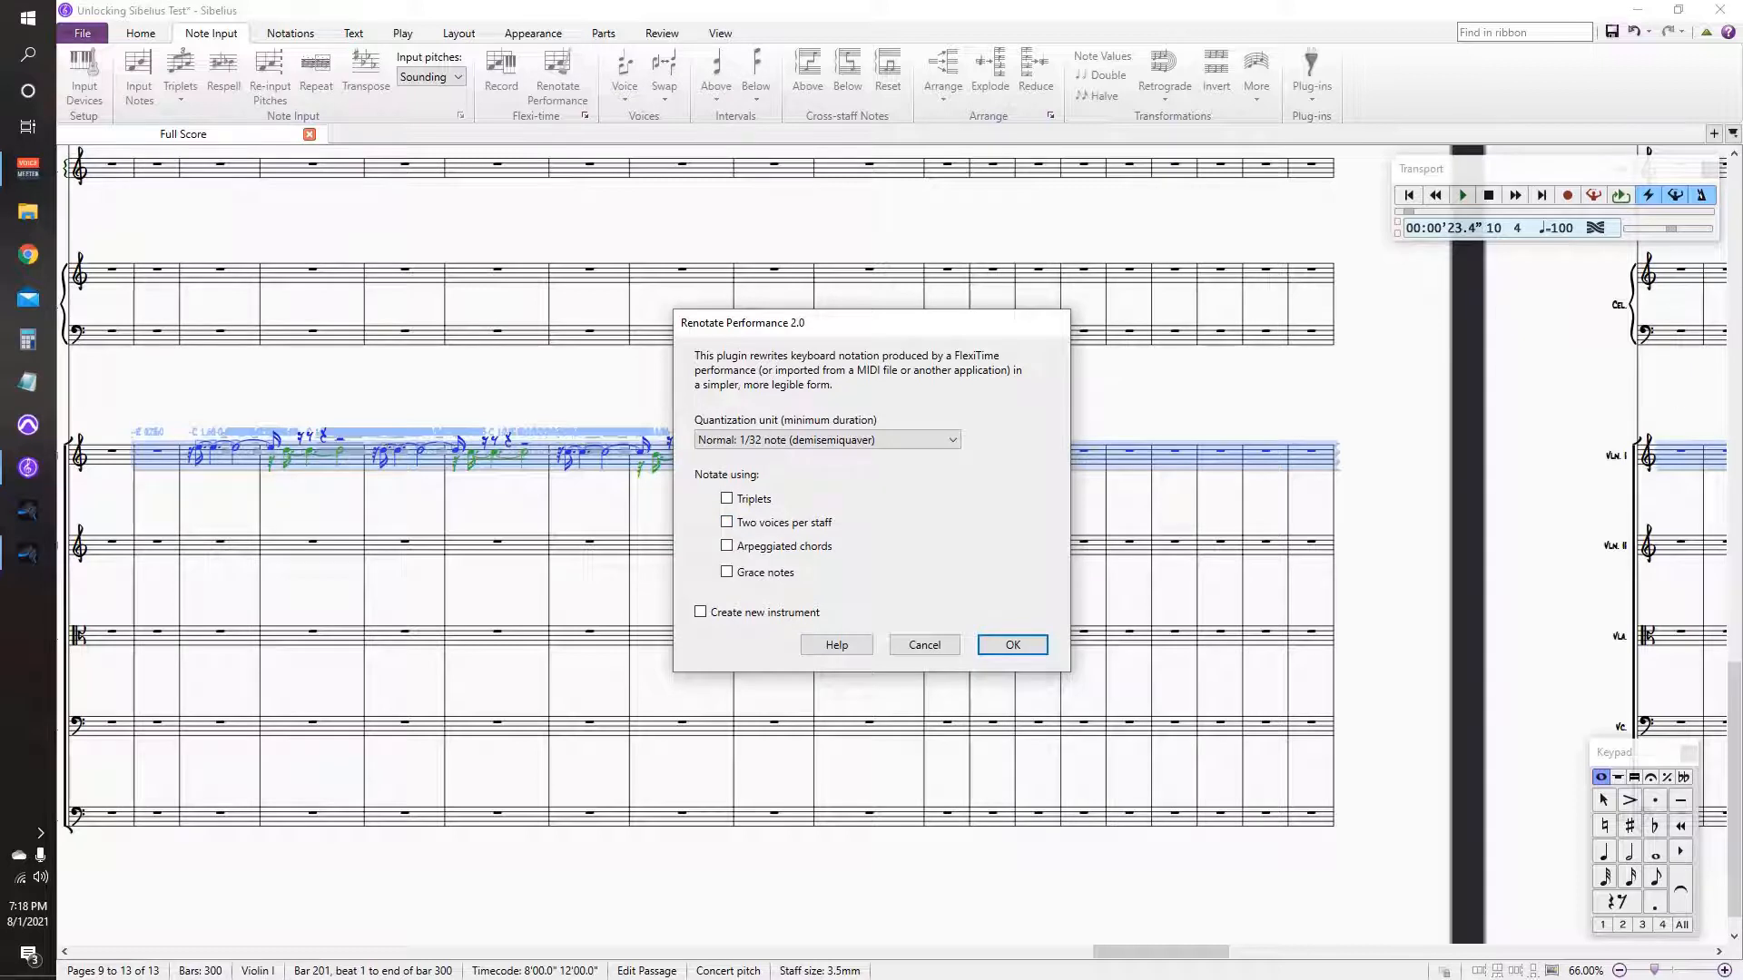
{"action": "key", "text": "Return"}
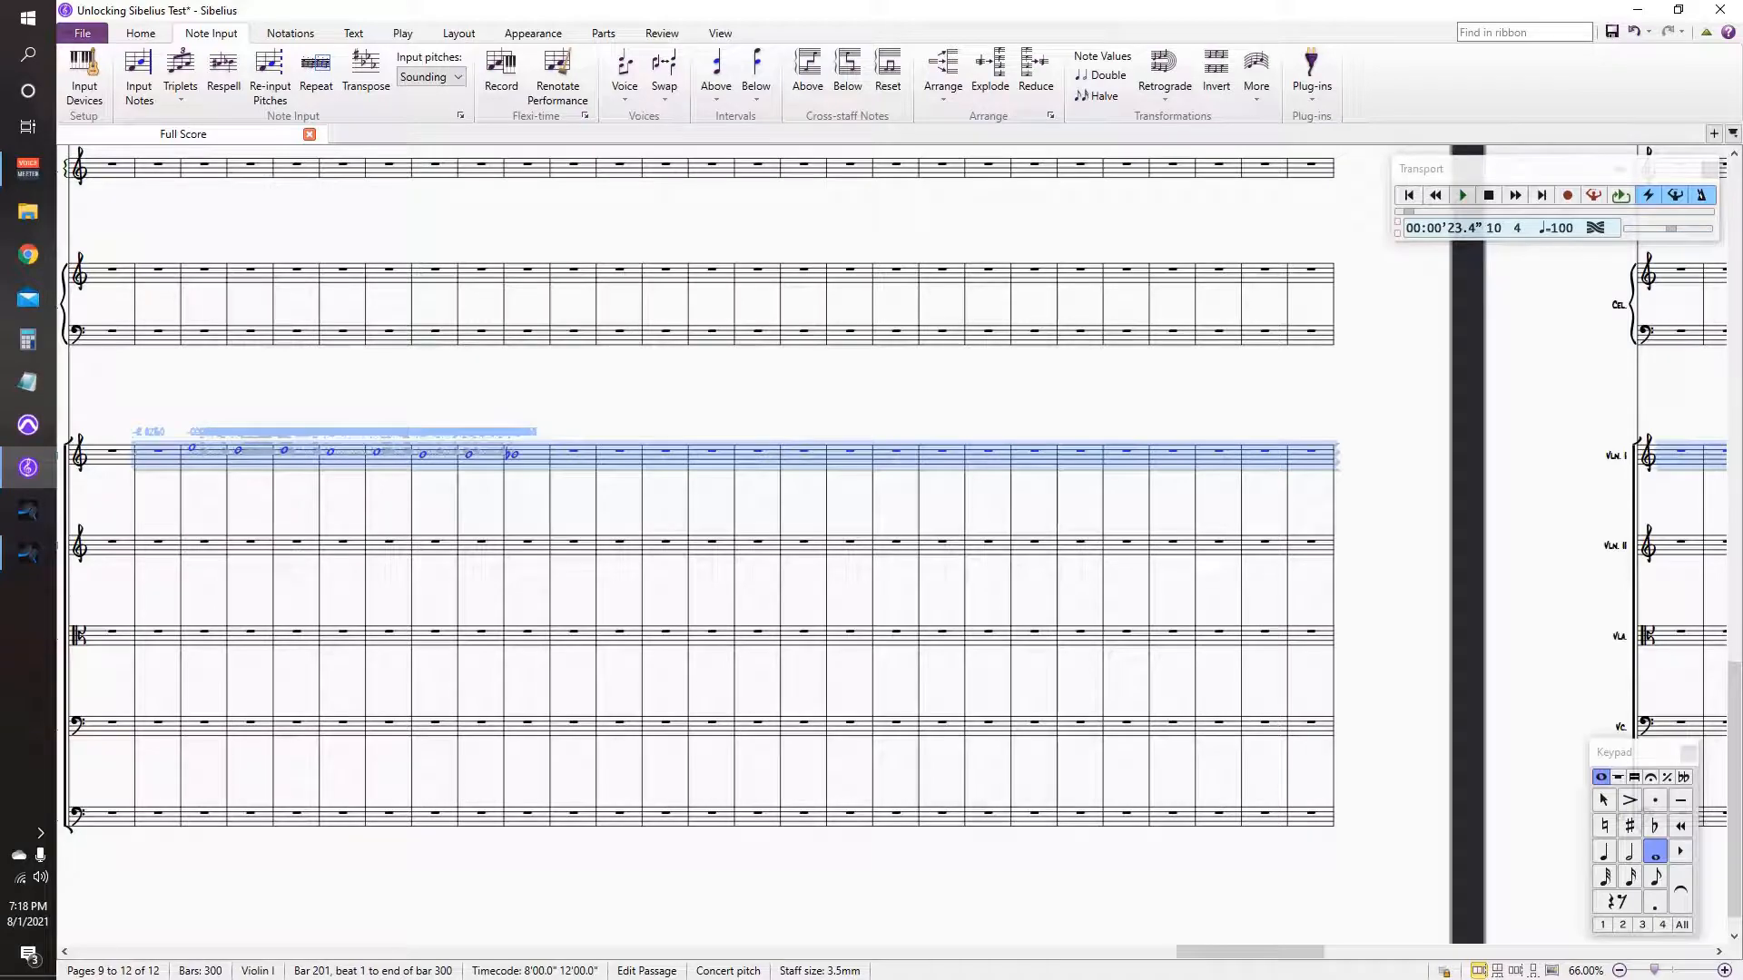
Step: Clear the renotated Violin I passage, and delete every bar from bar 10 to the end of the score
{"action": "key", "text": "Delete"}
{"action": "left_click_drag", "start_coordinate": [1250, 952], "coordinate": [152, 953]}
{"action": "left_click", "coordinate": [1068, 460]}
{"action": "key", "text": "ctrl+End"}
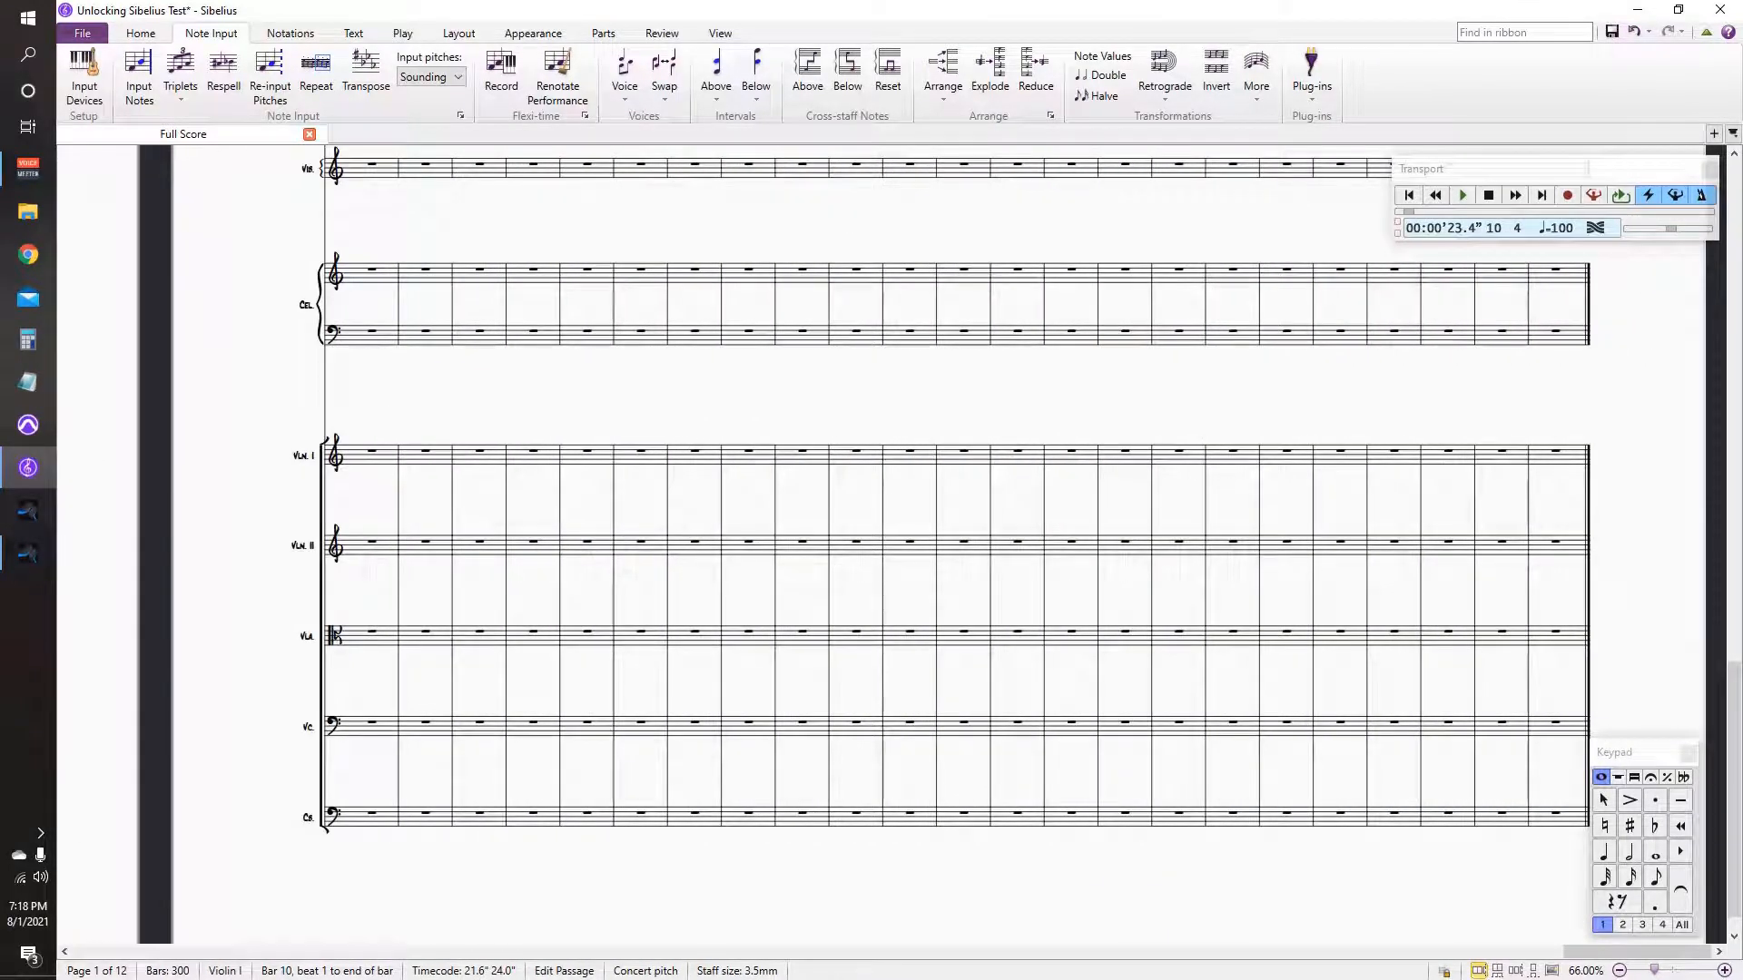
{"action": "key", "text": "ctrl+shift+End"}
{"action": "key", "text": "ctrl+BackSpace"}
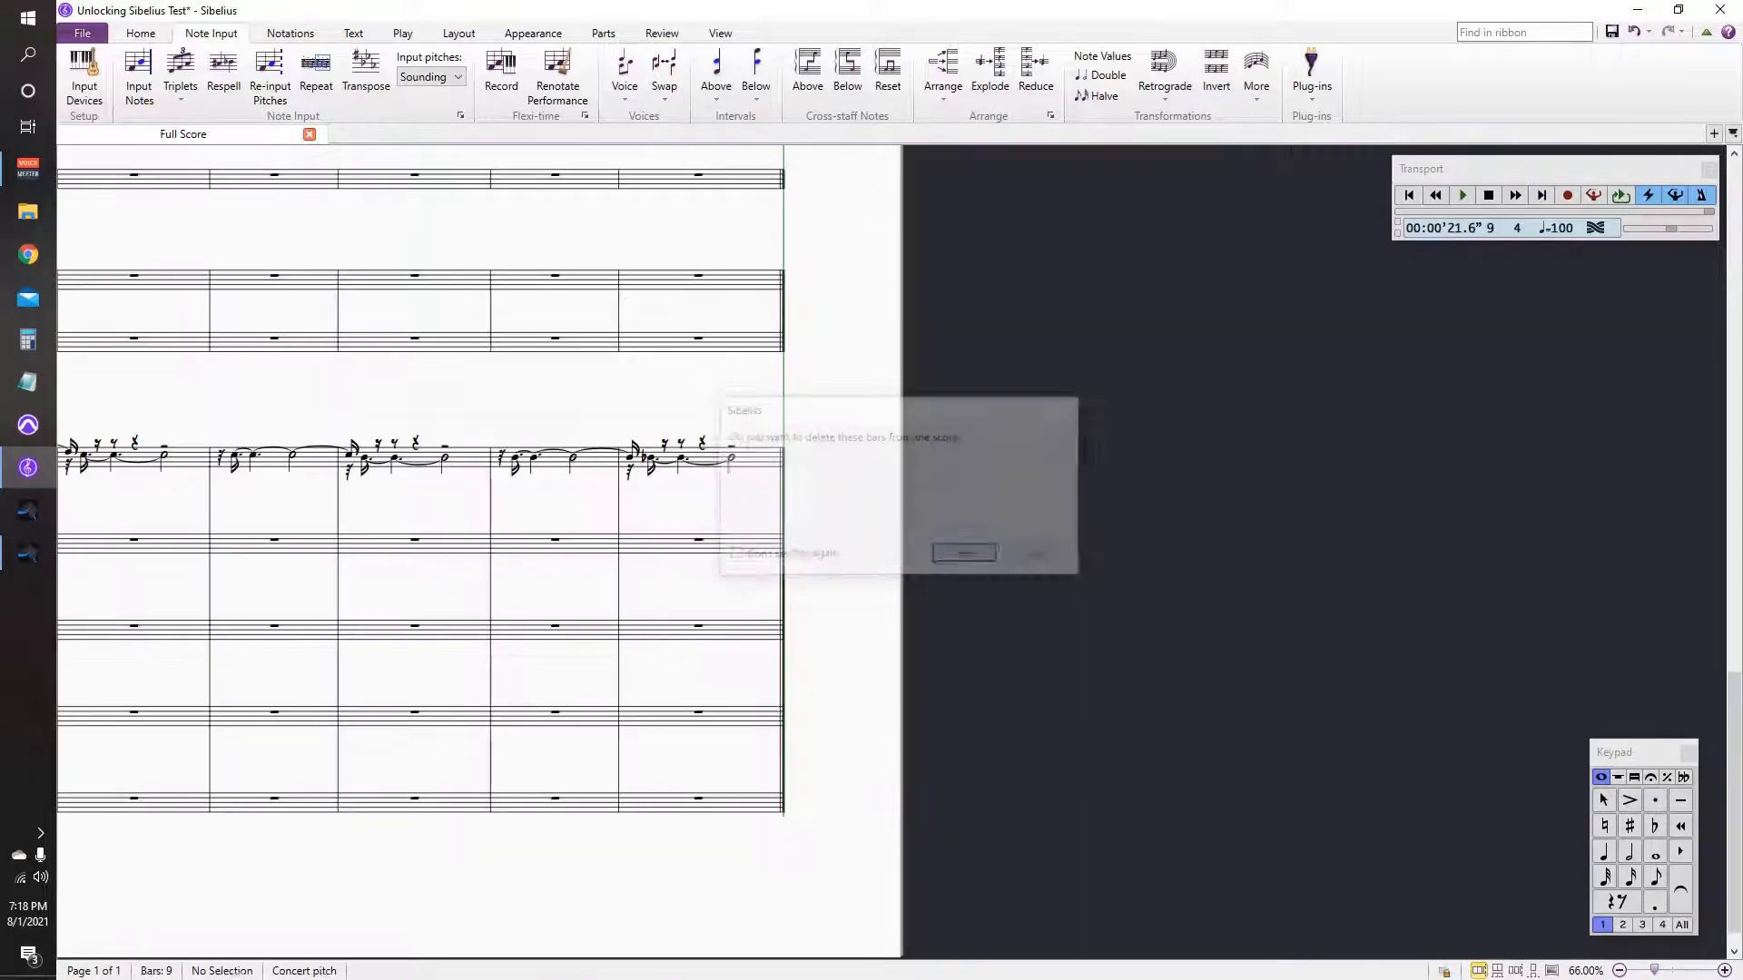
{"action": "key", "text": "Return"}
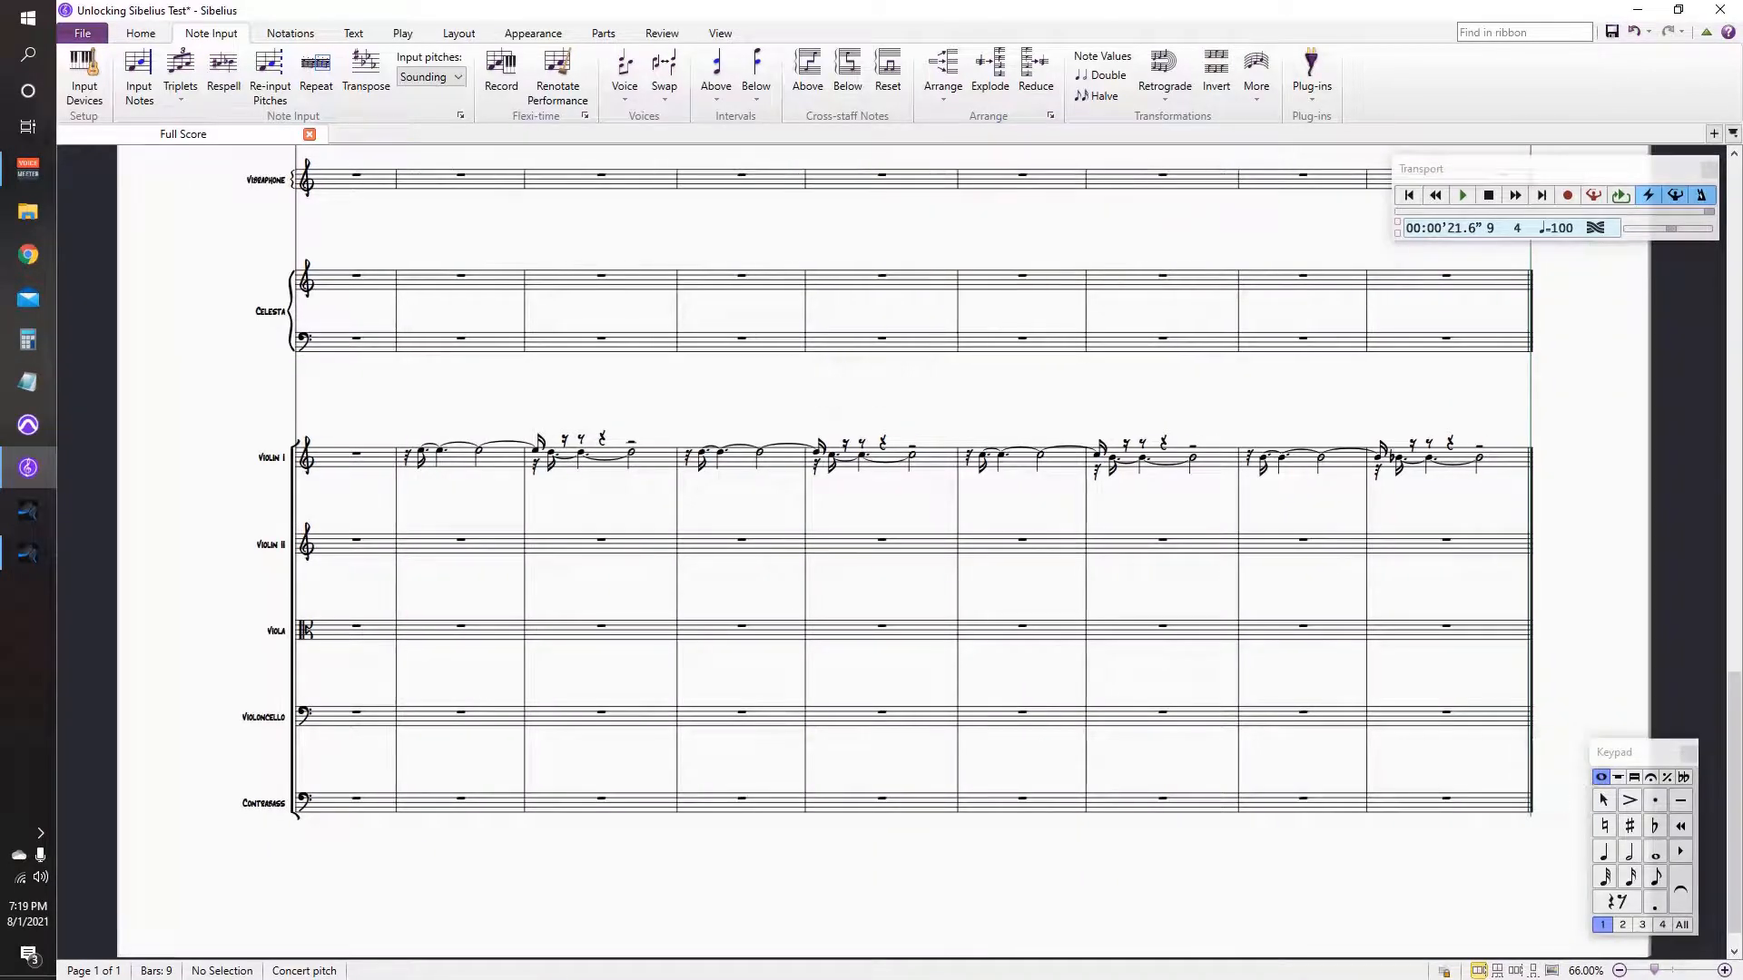
Step: Clear the recorded music from all nine Violin I bars, and place the Sibelius window beside Studio One
{"action": "double_click", "coordinate": [350, 460]}
{"action": "key", "text": "Delete"}
{"action": "key", "text": "Right"}
{"action": "key", "text": "Return"}
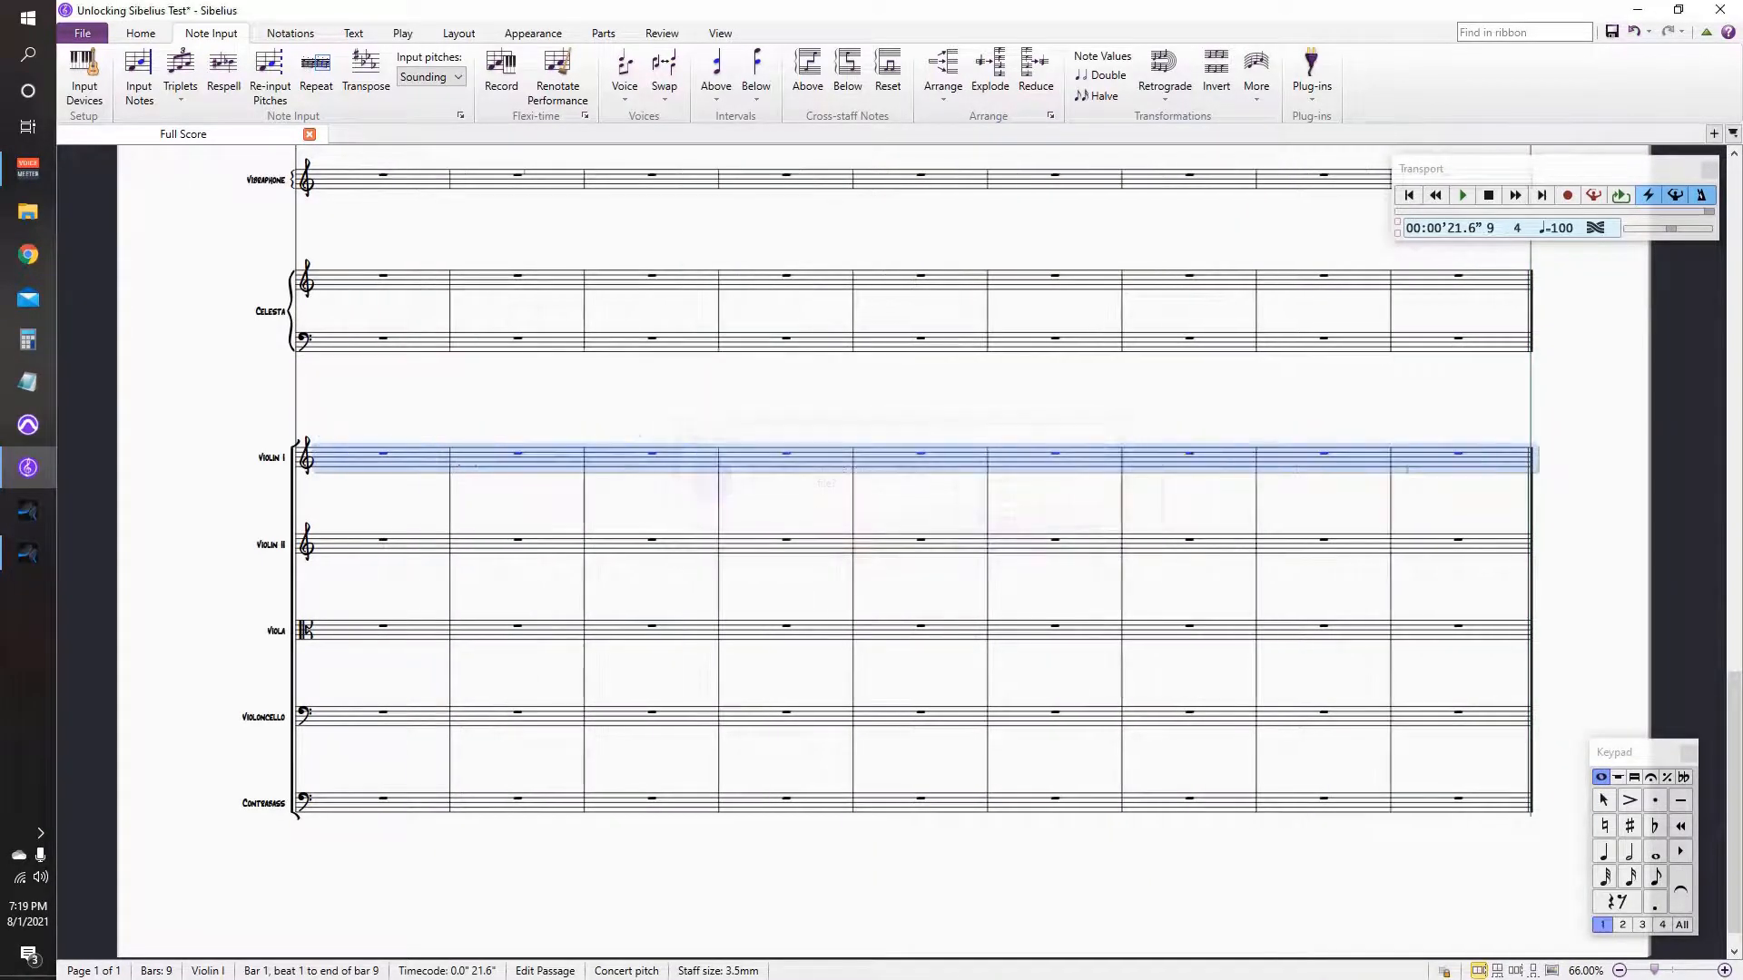
{"action": "key", "text": "Escape"}
{"action": "key", "text": "super+Right"}
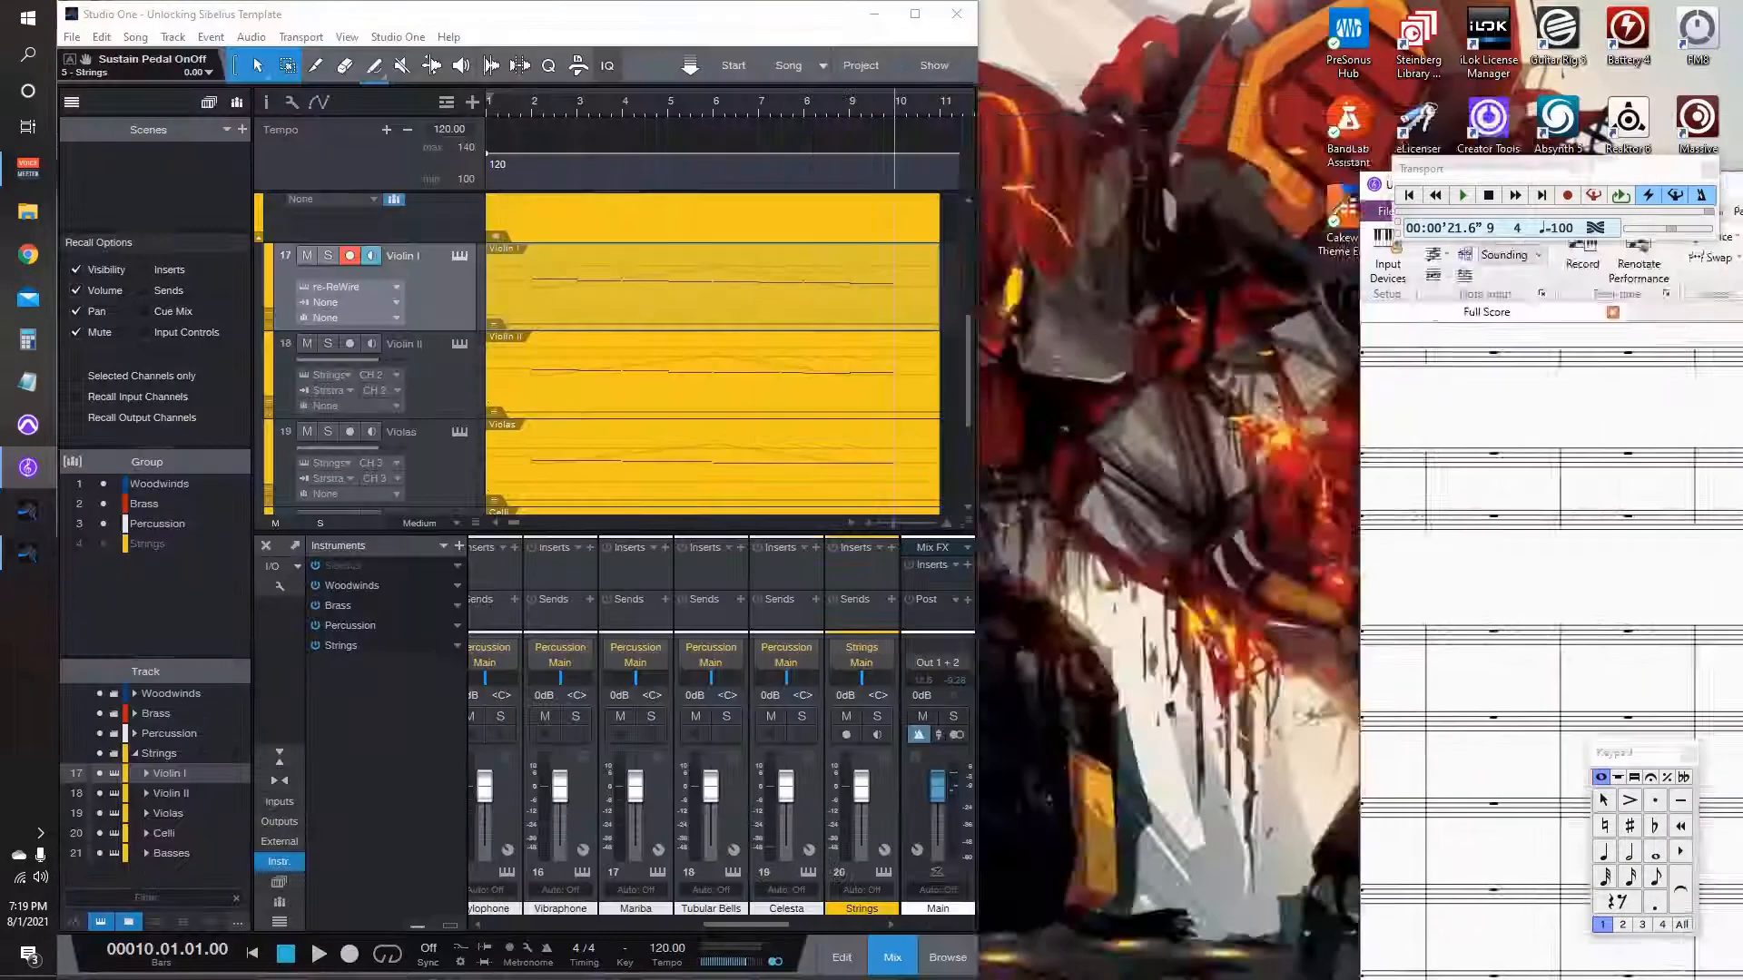
Step: Arm the Violin II track for recording in Studio One, and return to the start of the Sibelius score
{"action": "left_click", "coordinate": [349, 343]}
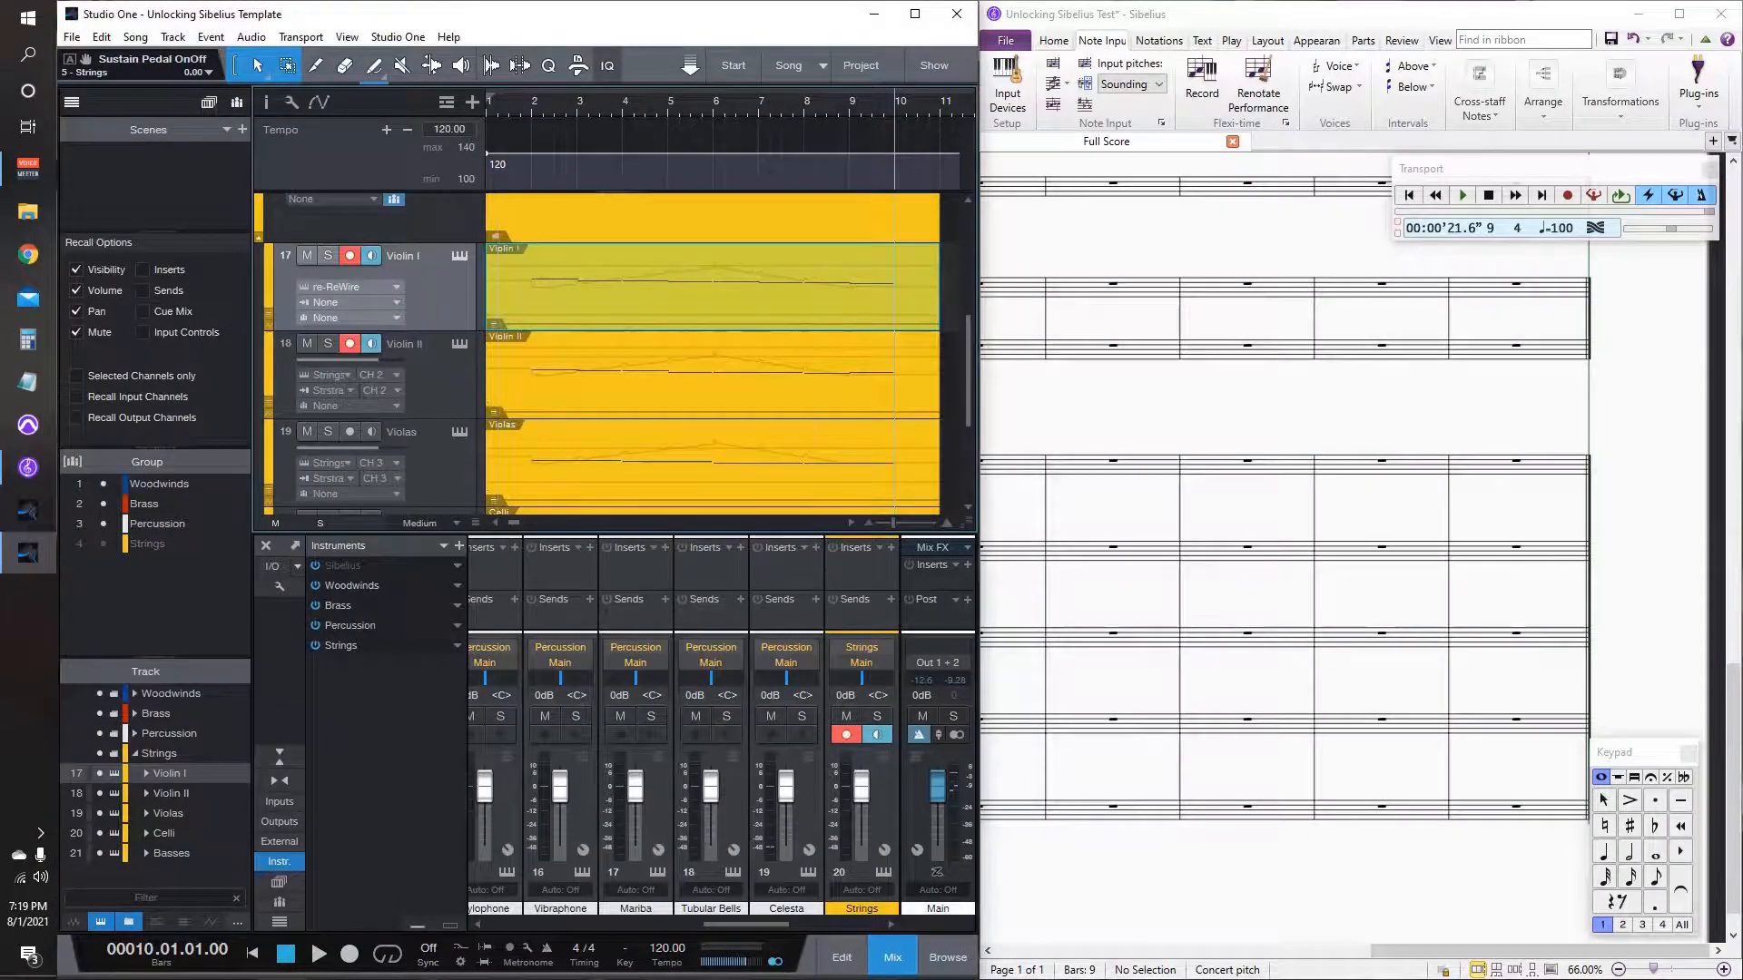
{"action": "left_click_drag", "start_coordinate": [1180, 408], "coordinate": [1565, 424]}
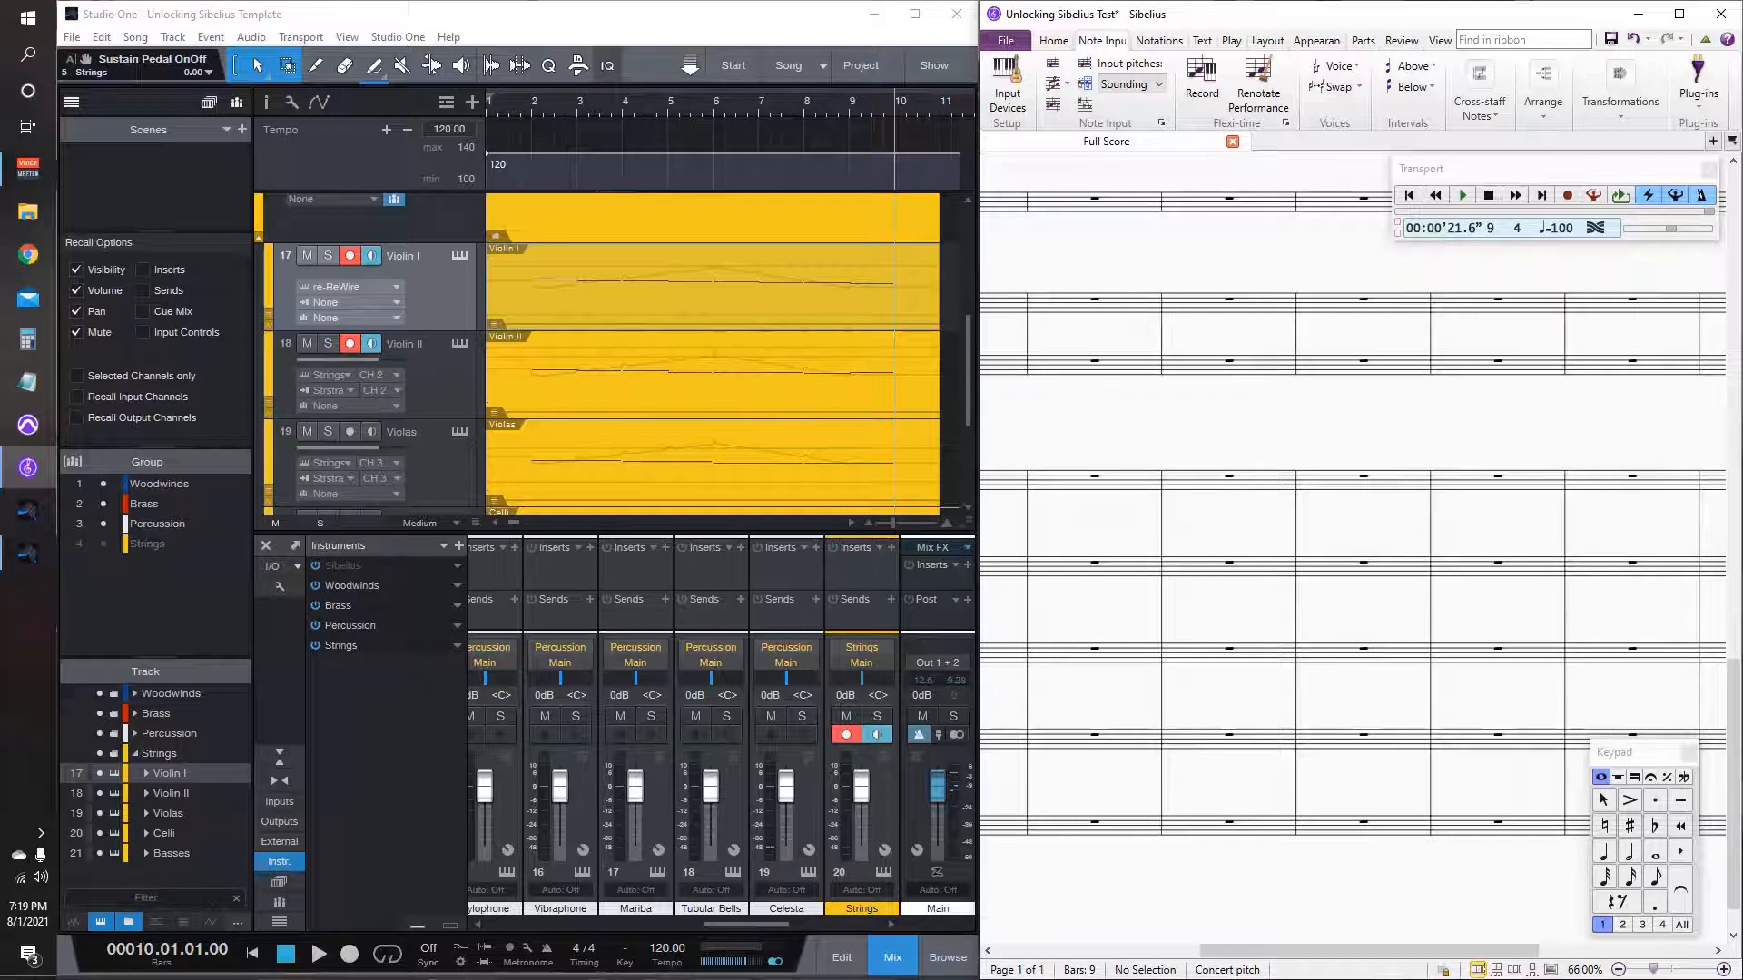
{"action": "left_click_drag", "start_coordinate": [1135, 426], "coordinate": [1620, 420]}
Step: Try recording the playback into the Violin I staff from bar 1, stop in bar 4, and clear the take
{"action": "left_click", "coordinate": [1453, 477]}
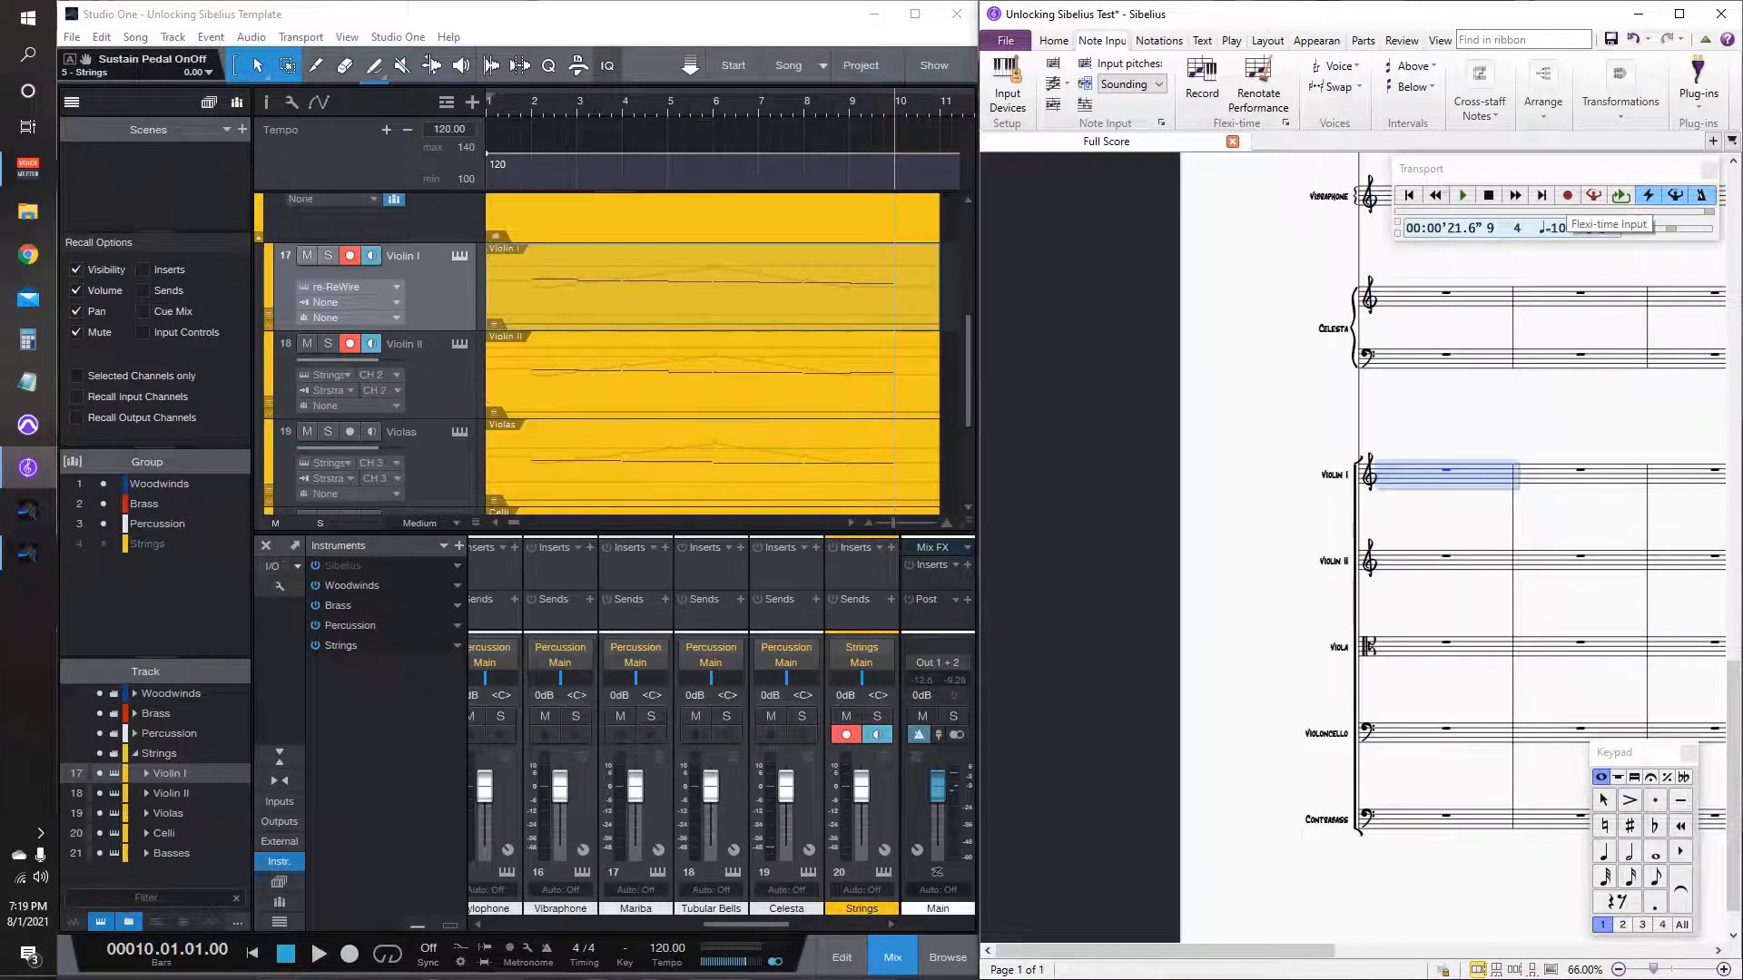
{"action": "left_click", "coordinate": [1567, 196]}
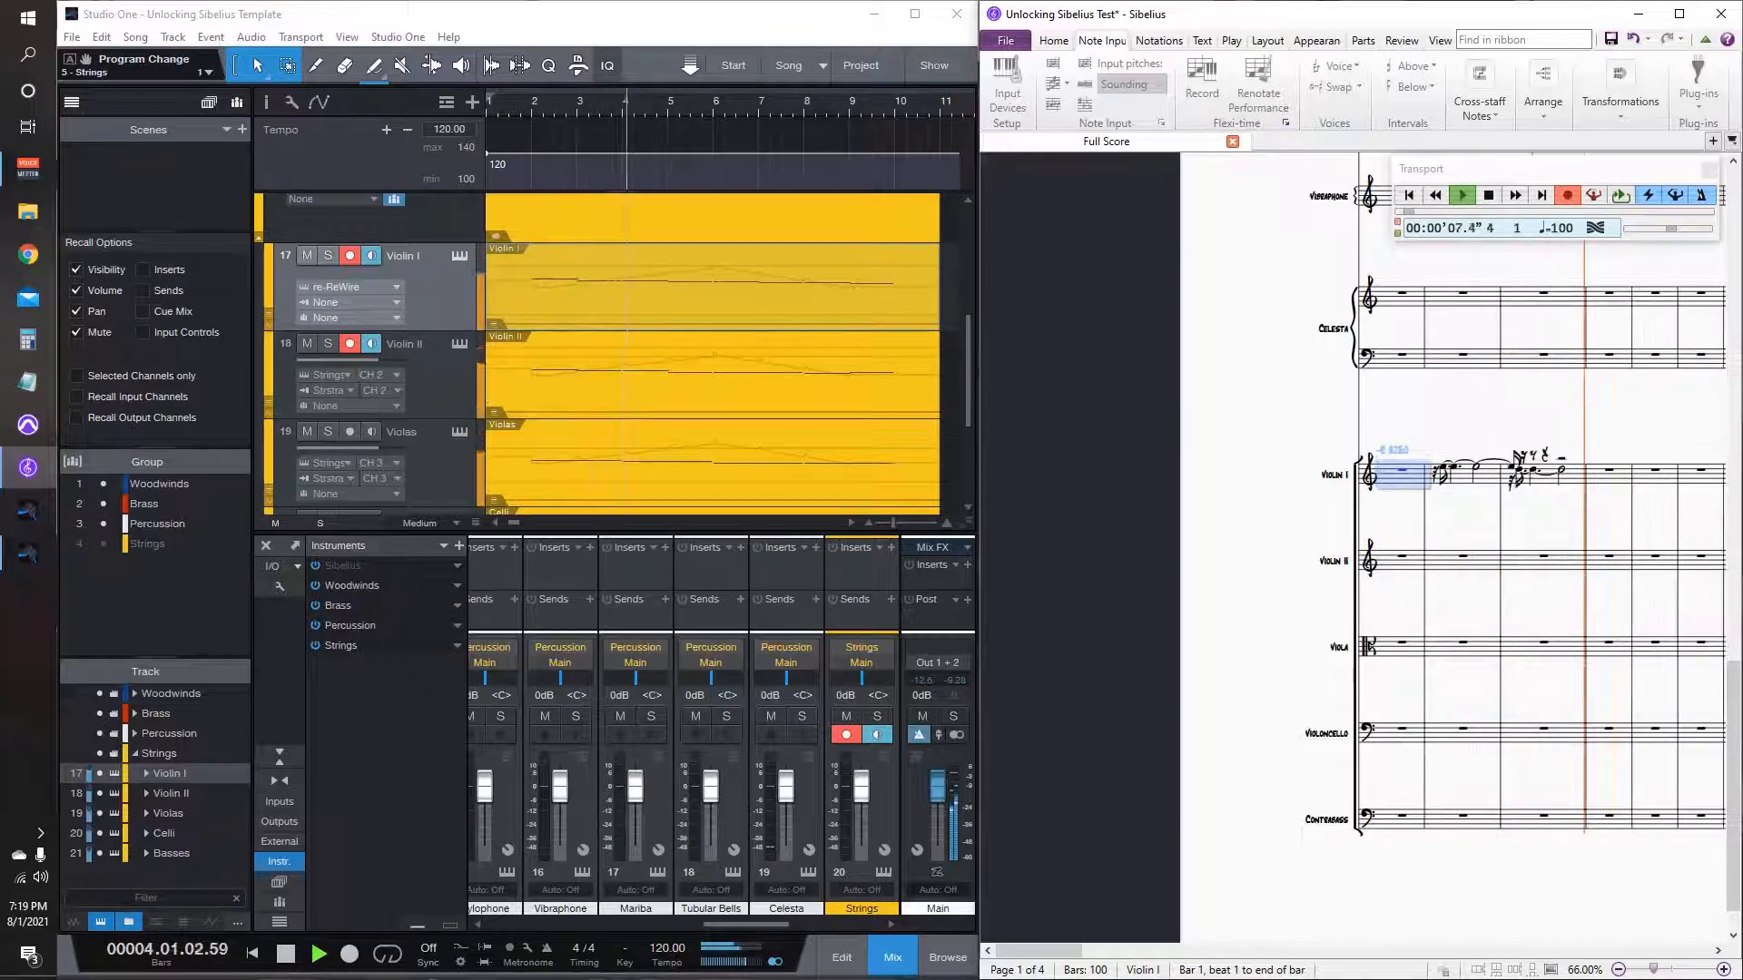
{"action": "key", "text": "space"}
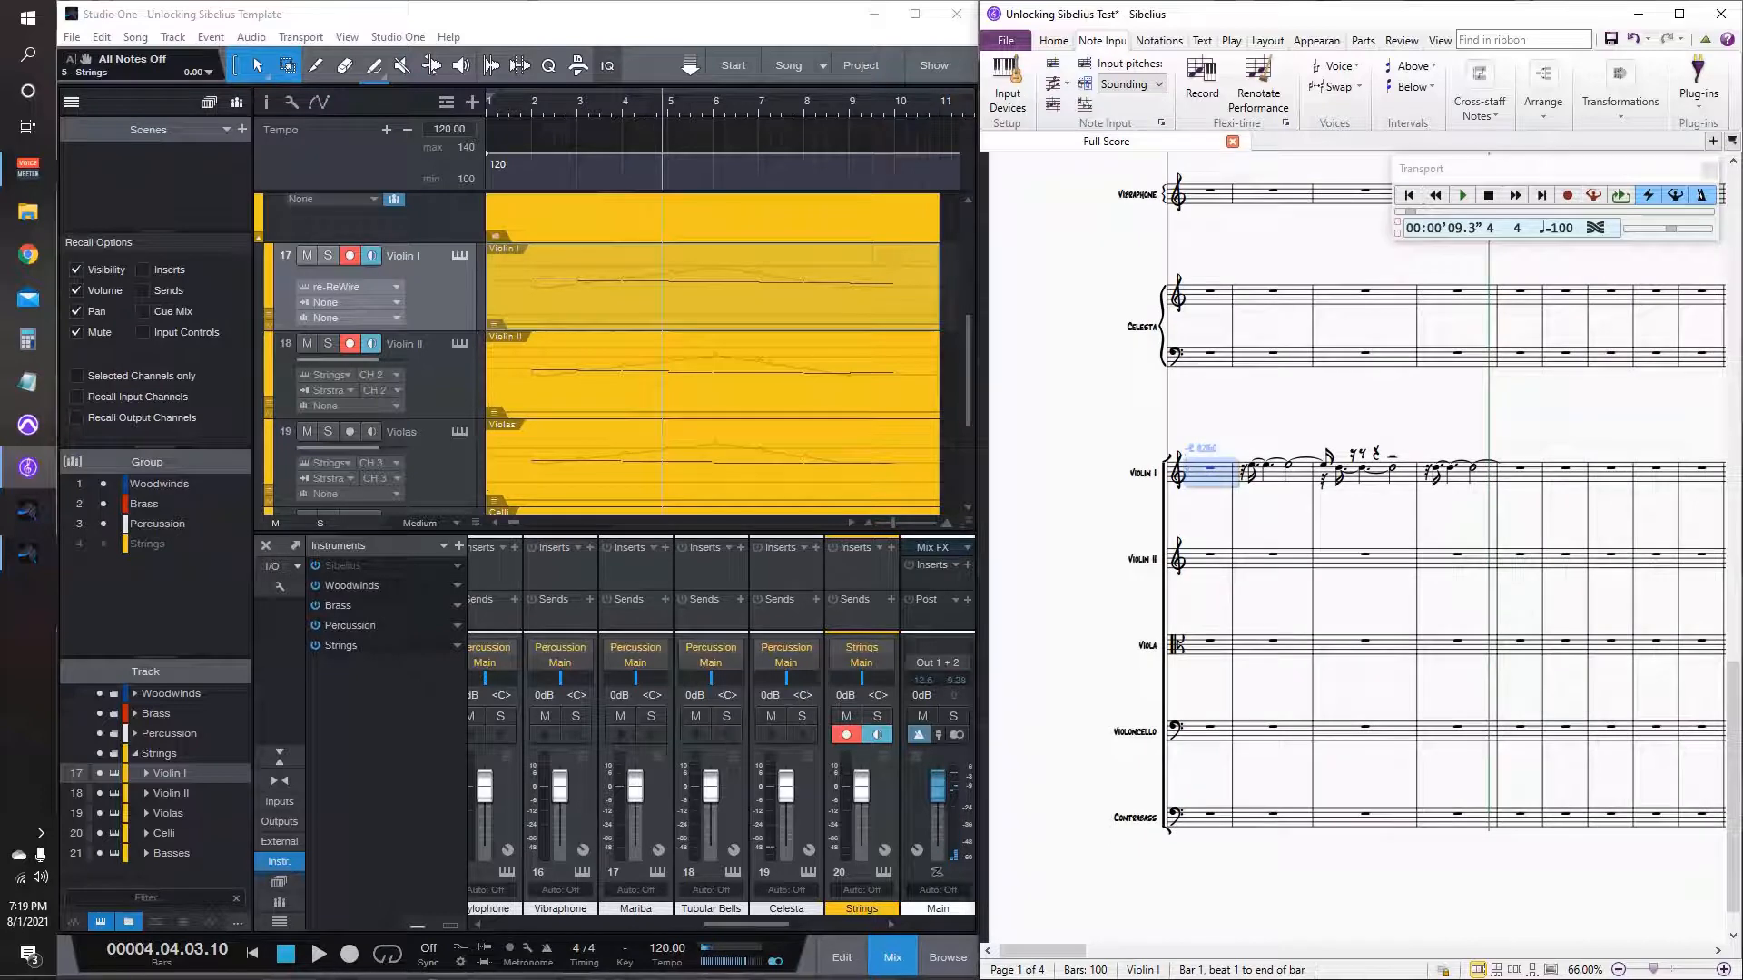
{"action": "key", "text": "shift+End"}
{"action": "key", "text": "Delete"}
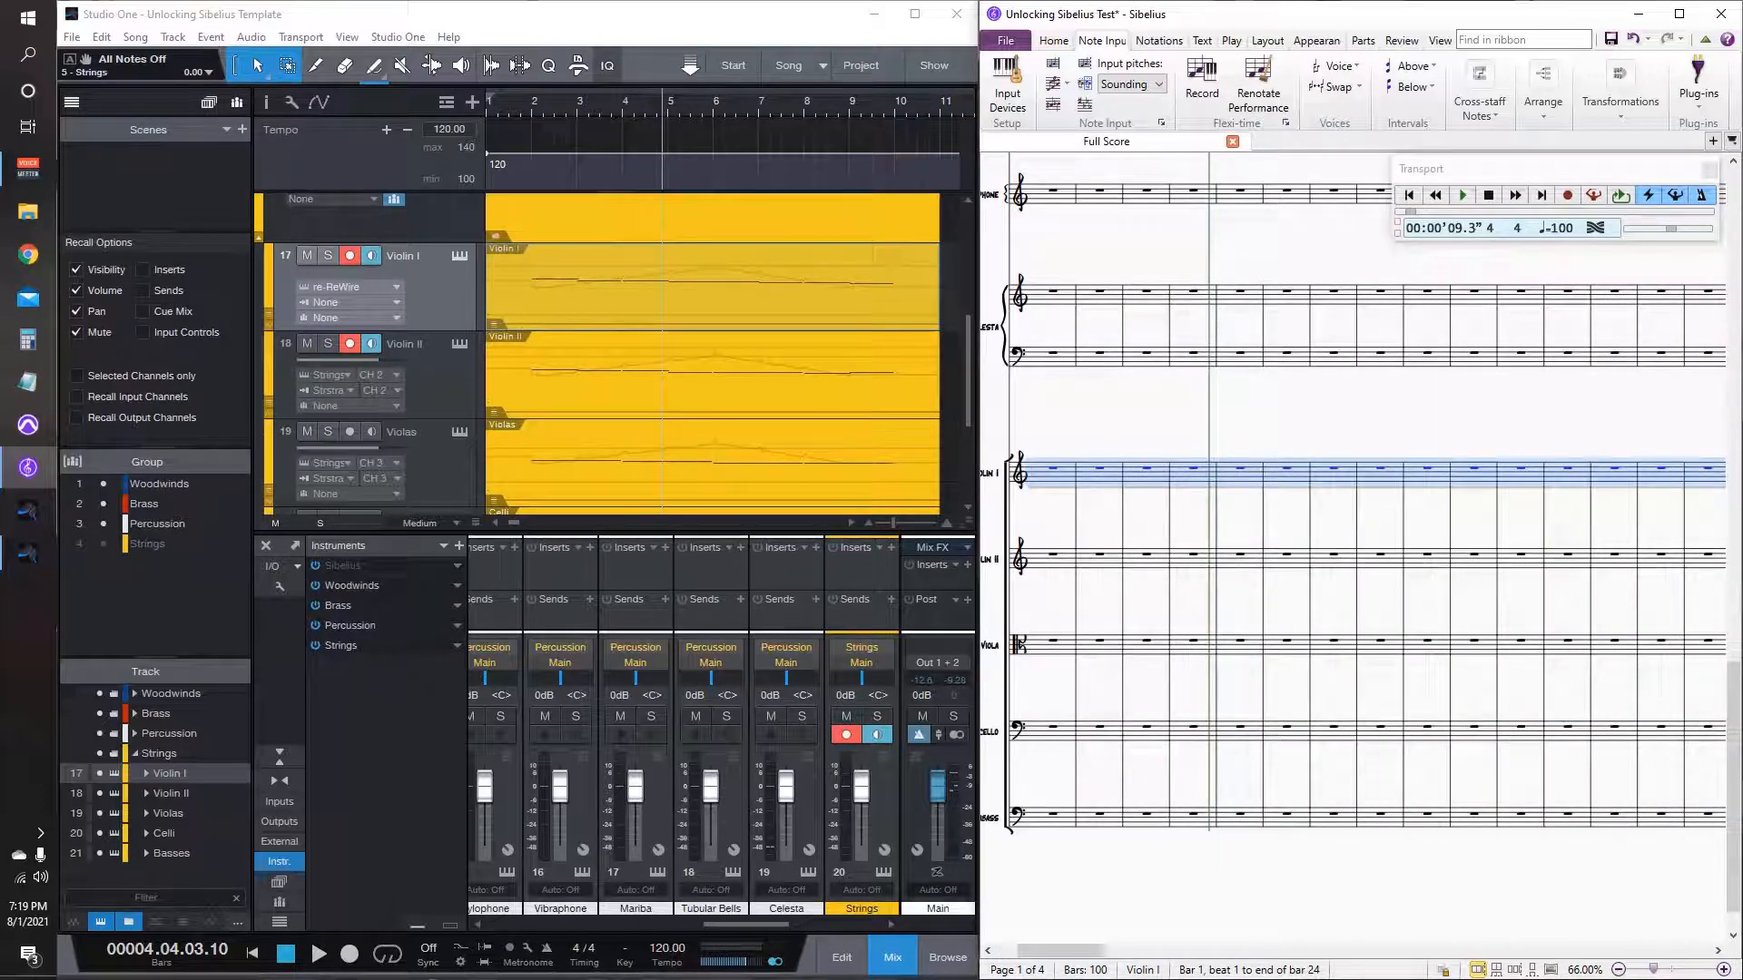
Step: Set the Violin II track's instrument output to re-ReWire and its input to None
{"action": "left_click", "coordinate": [334, 374]}
{"action": "left_click", "coordinate": [370, 494]}
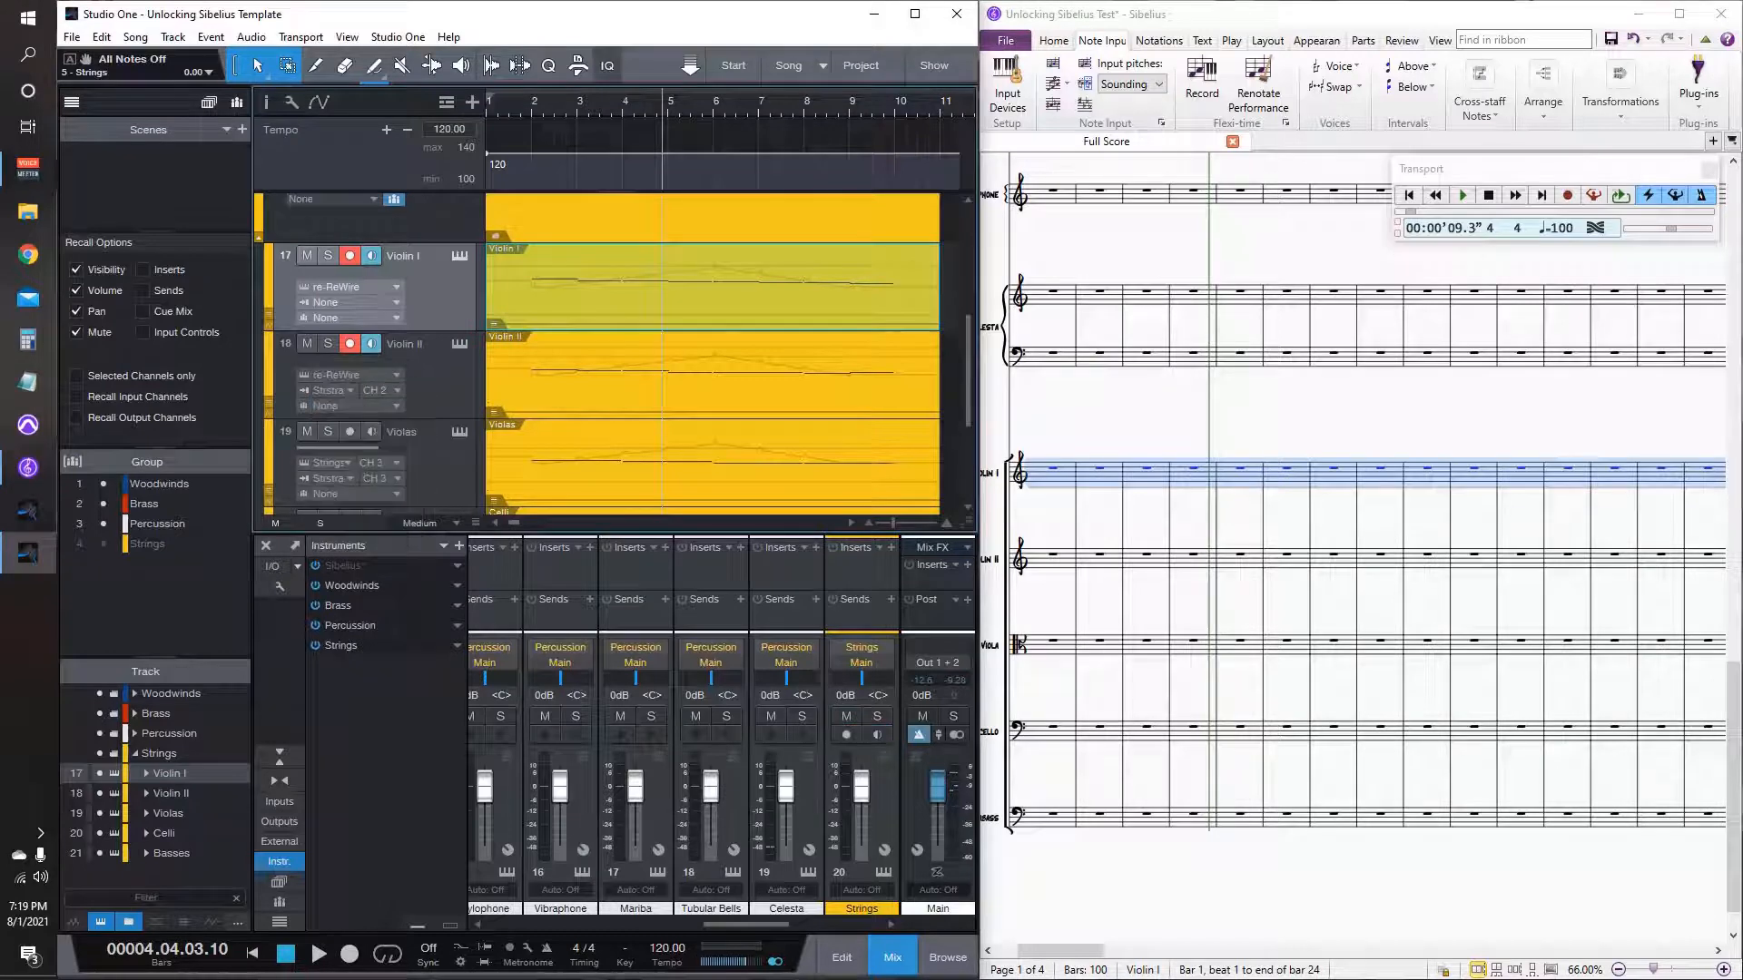
{"action": "left_click", "coordinate": [329, 390]}
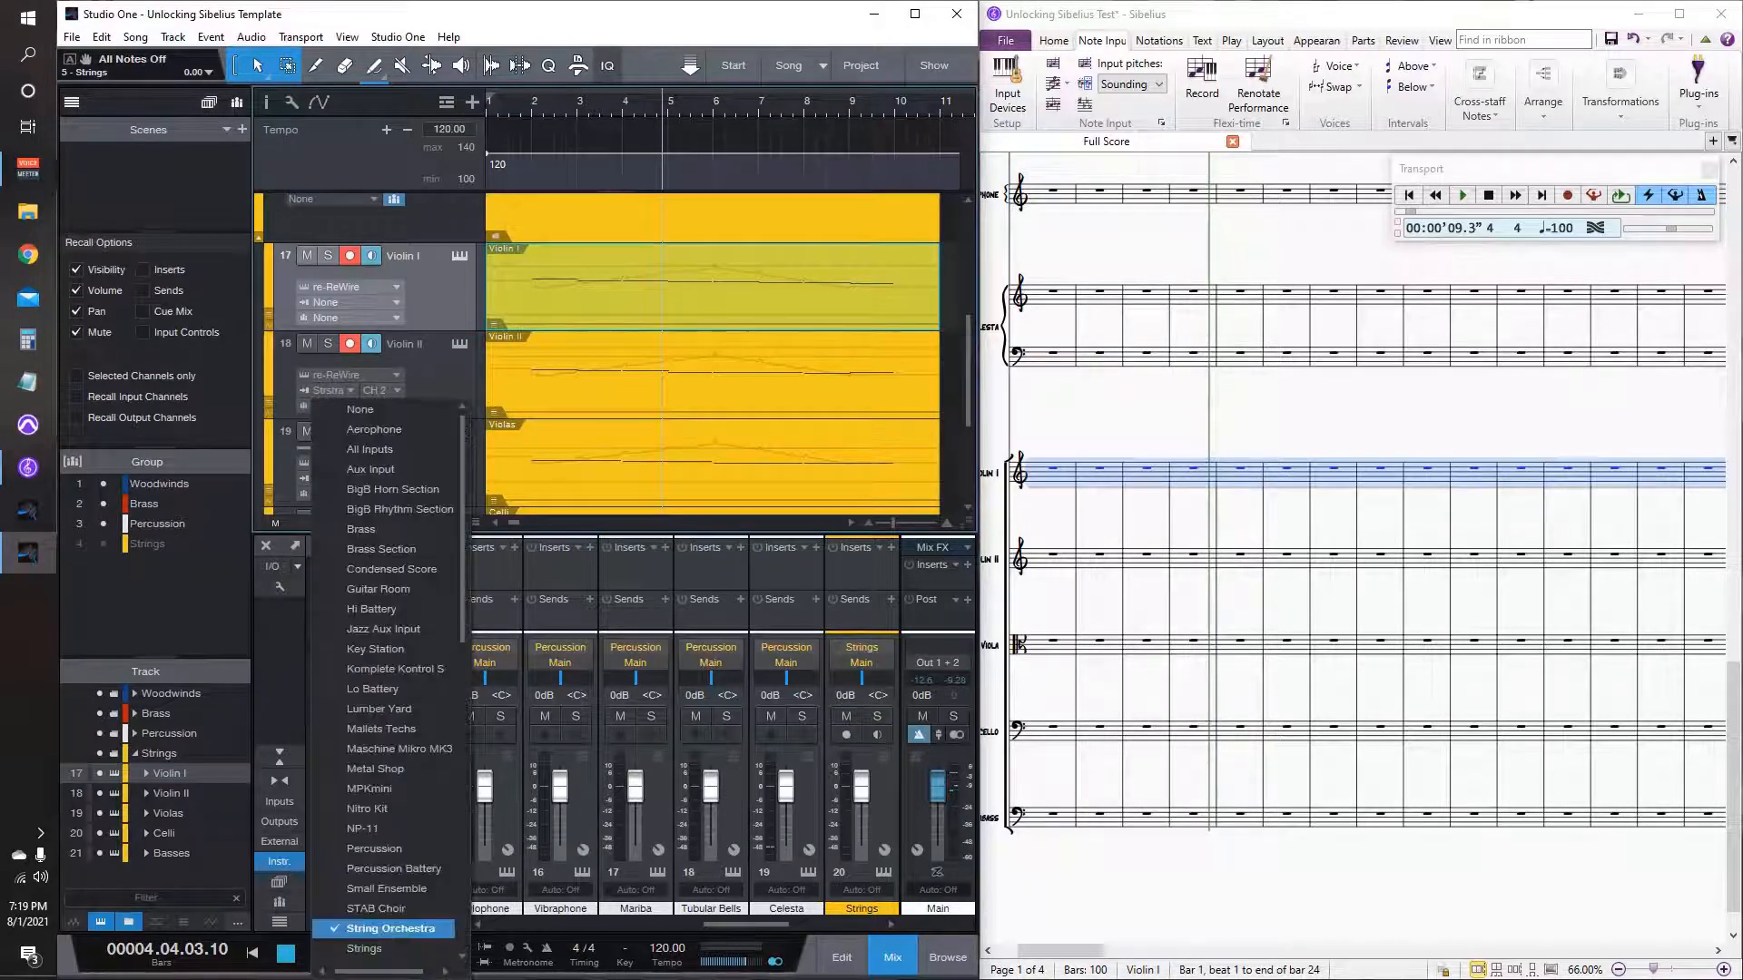
{"action": "left_click", "coordinate": [345, 410]}
Step: Record the combined Violin I and Violin II playback into the Violin I staff from bar 1, and stop in bar 10
{"action": "left_click_drag", "start_coordinate": [1089, 408], "coordinate": [1280, 438]}
{"action": "key", "text": "ctrl+bracketleft"}
{"action": "key", "text": "space"}
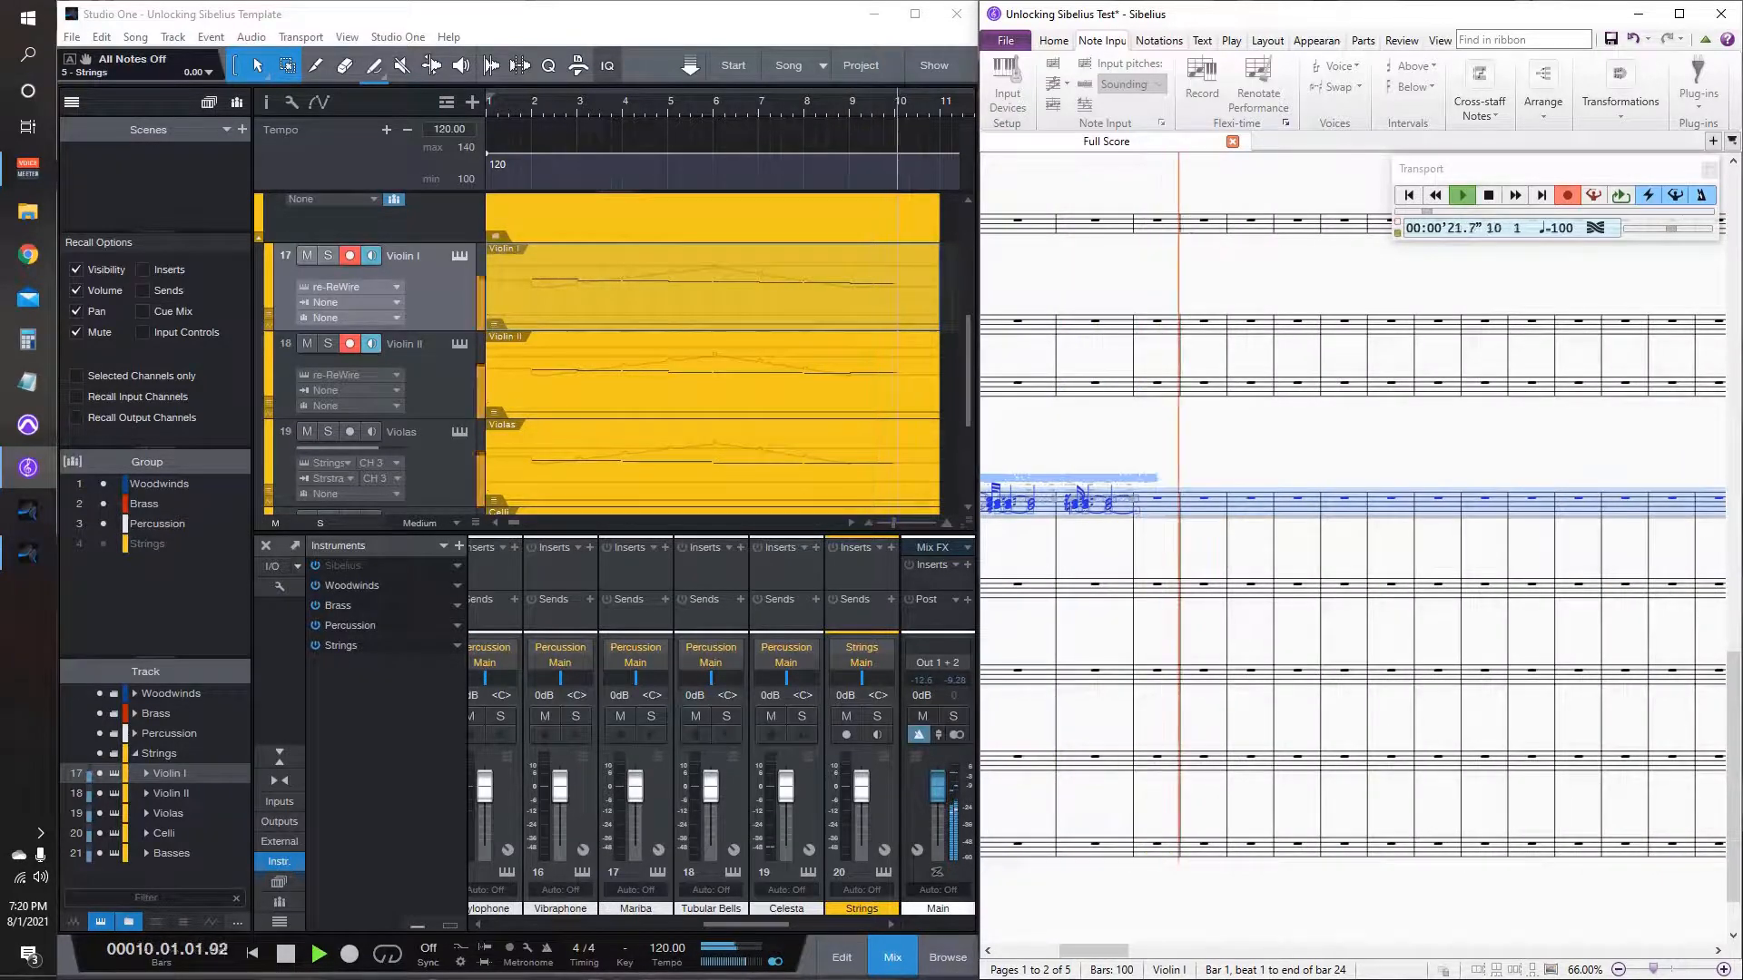
{"action": "key", "text": "space"}
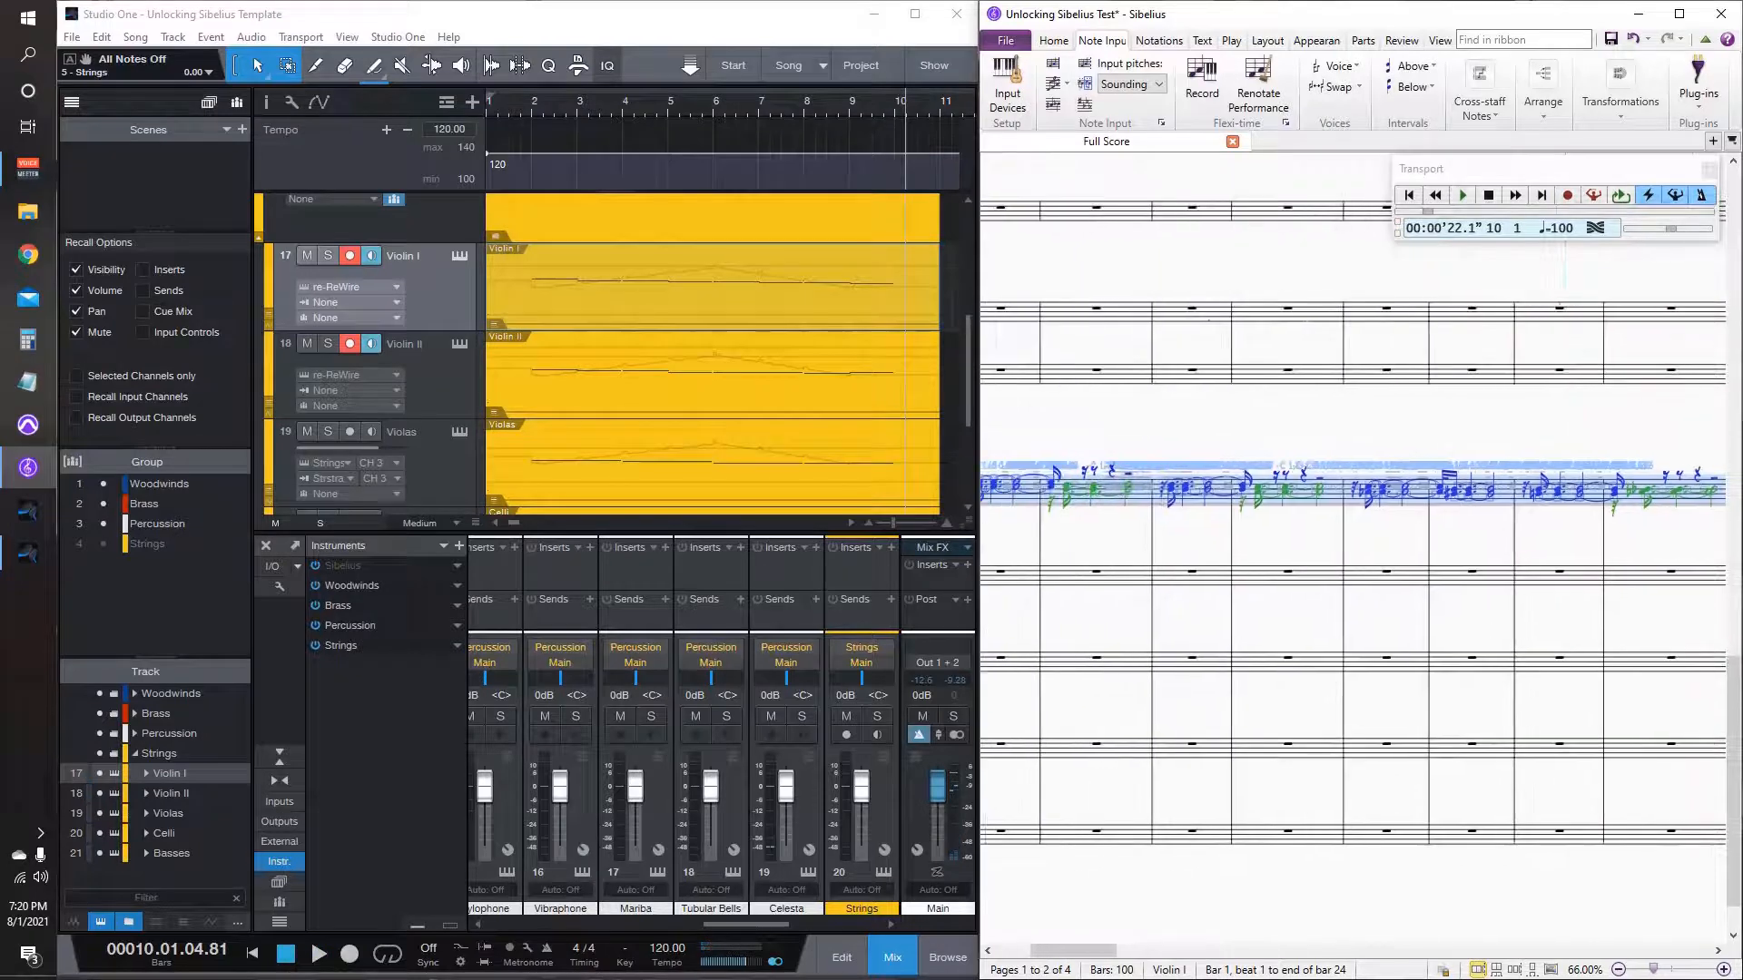
Step: Renotate the combined violin recording with a 1/32 note quantization unit, and undo both the renotation and the recording
{"action": "scroll", "coordinate": [1353, 549], "scroll_direction": "left", "scroll_amount": 5}
{"action": "scroll", "coordinate": [1352, 548], "scroll_direction": "up", "scroll_amount": 3}
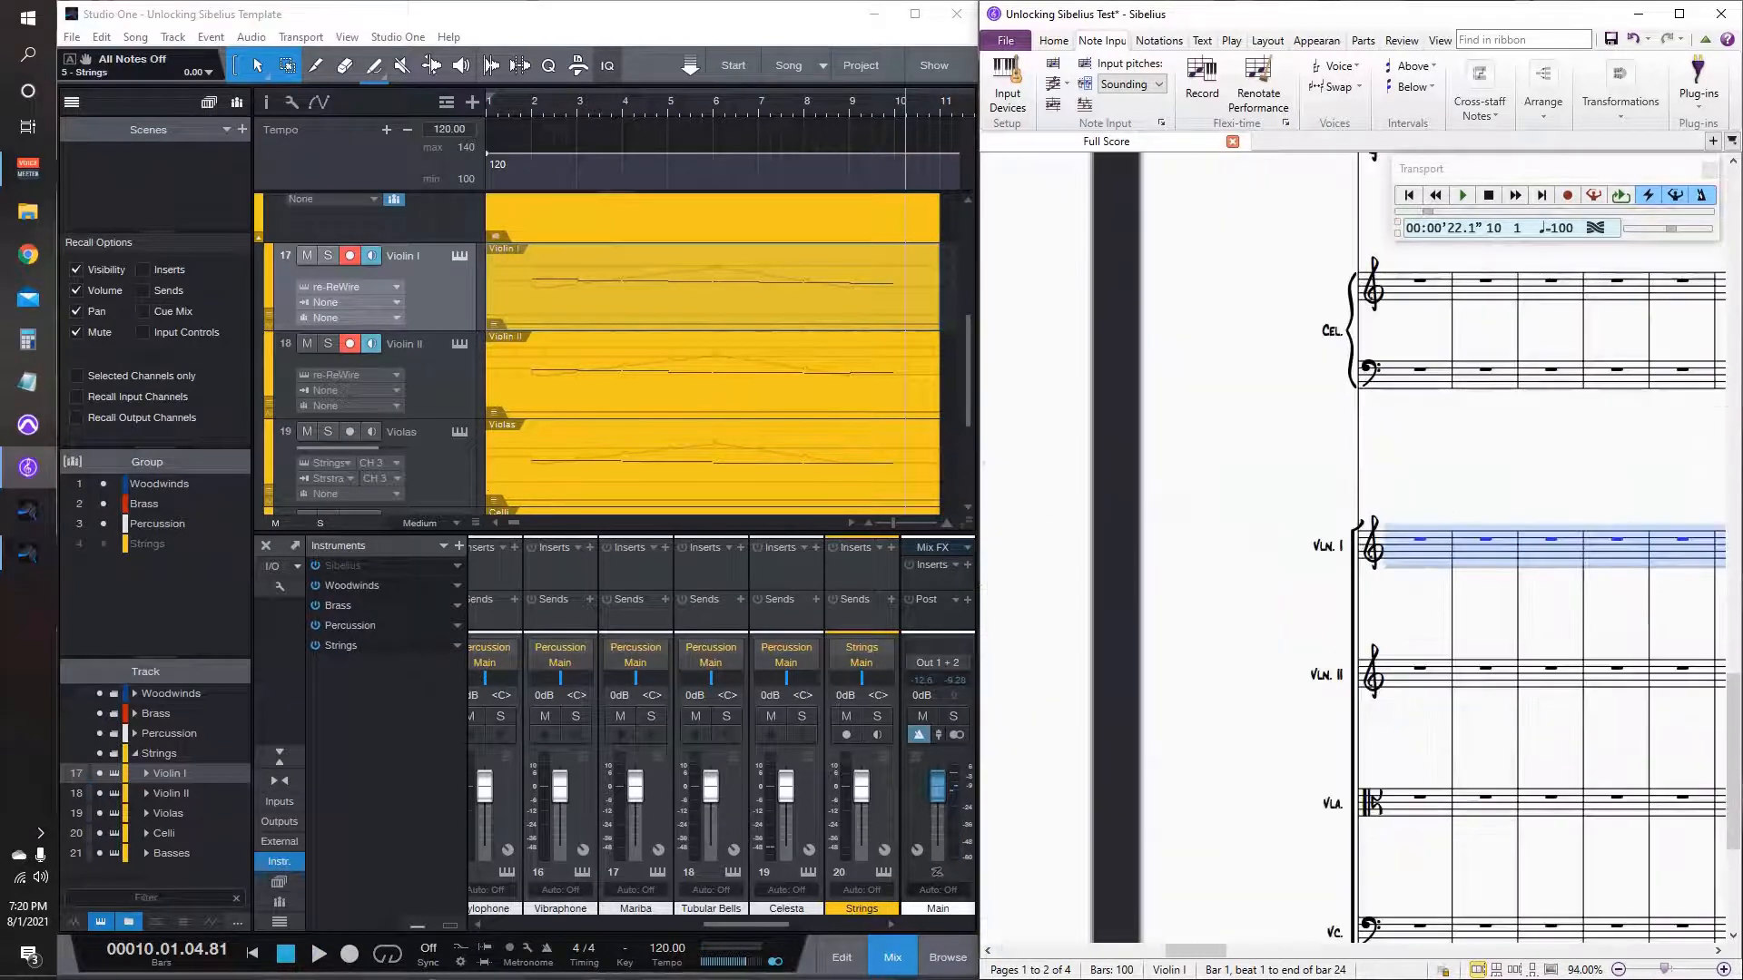
{"action": "scroll", "coordinate": [1353, 548], "scroll_direction": "right", "scroll_amount": 5}
{"action": "scroll", "coordinate": [1353, 549], "scroll_direction": "left", "scroll_amount": 5}
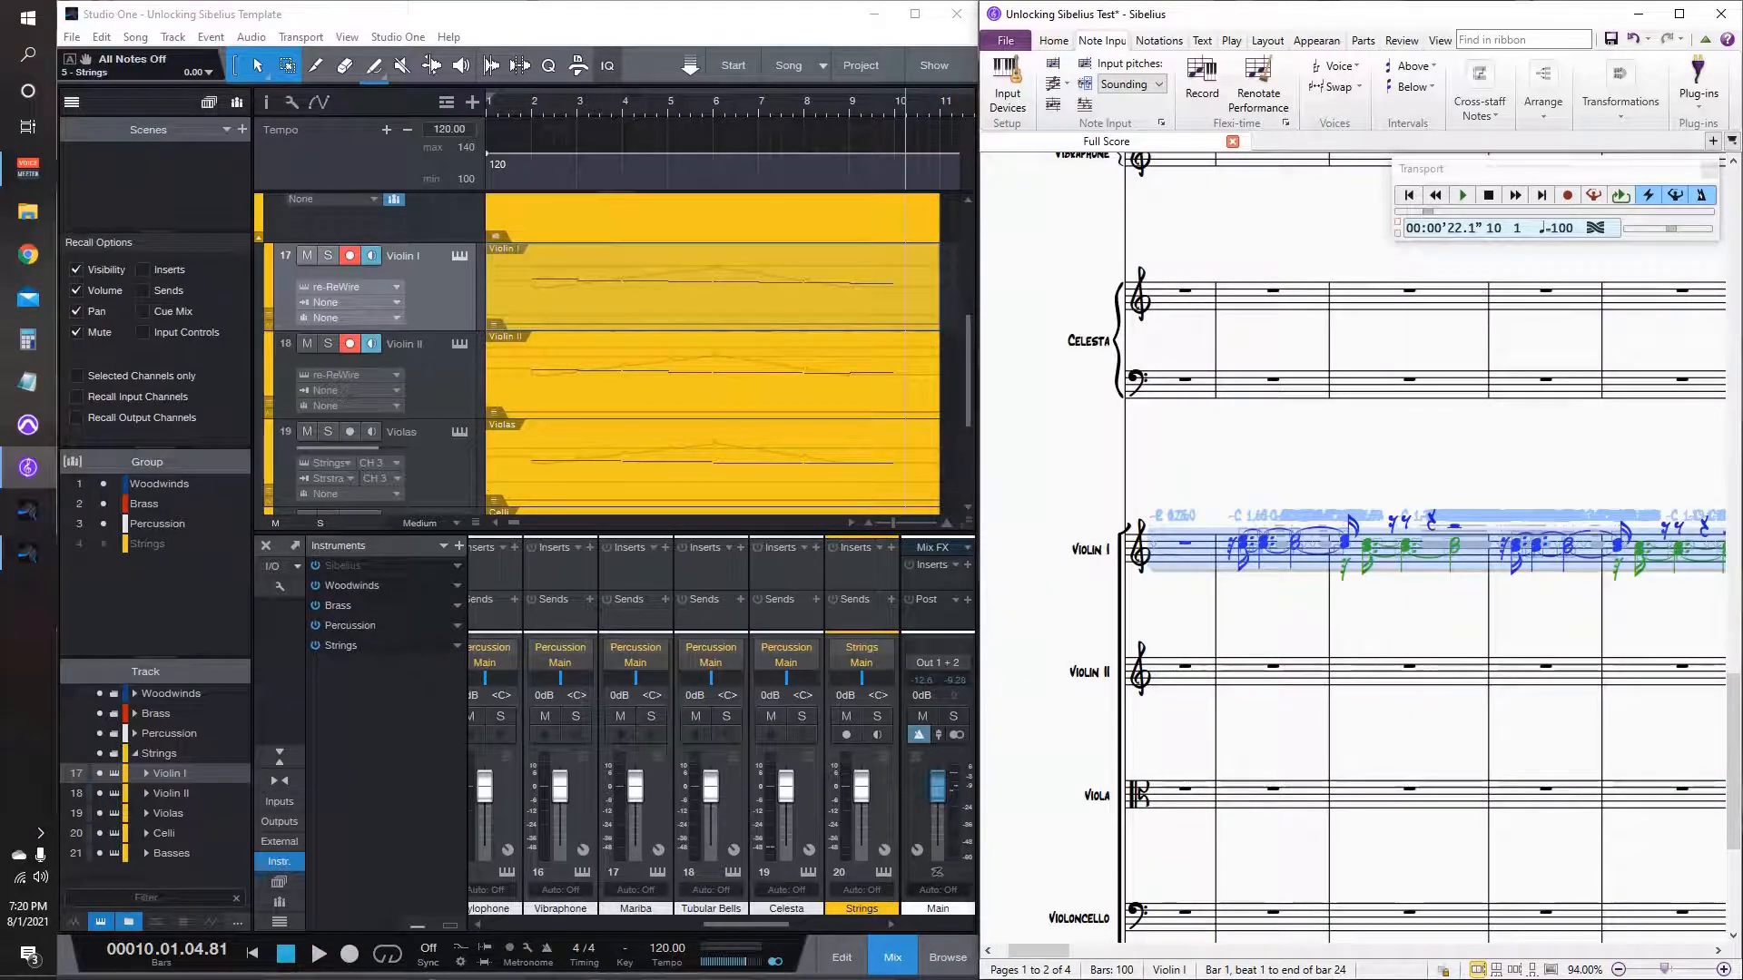
{"action": "left_click", "coordinate": [1258, 84]}
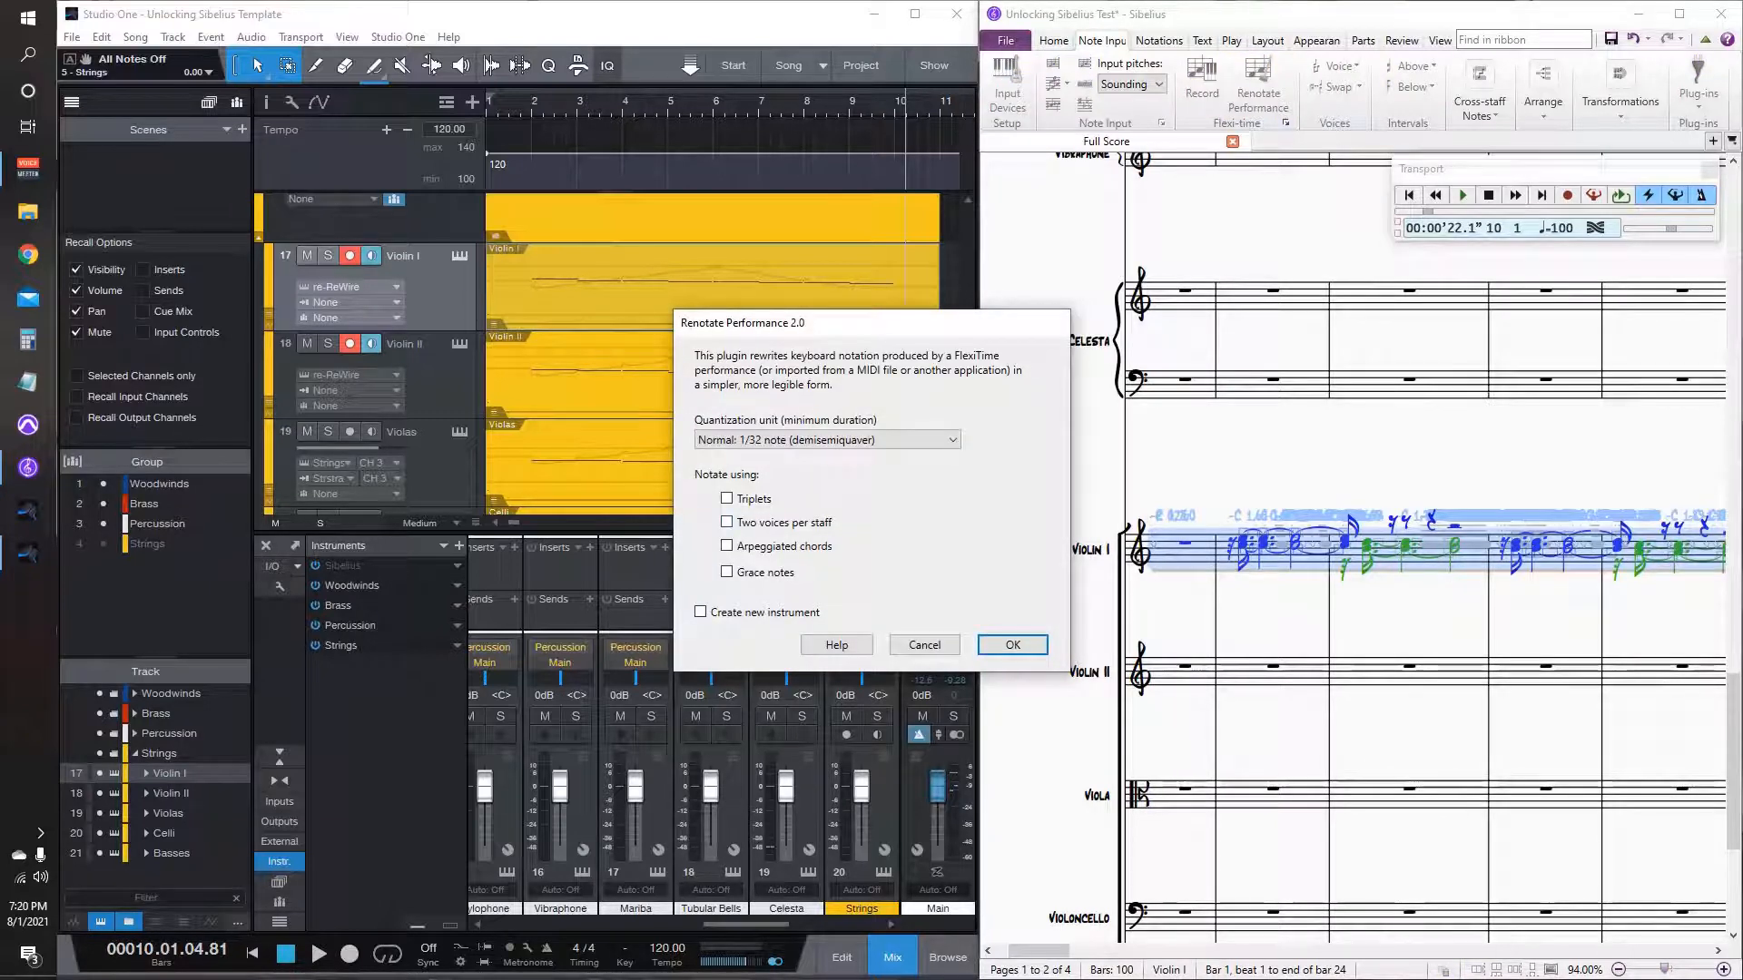
{"action": "key", "text": "Return"}
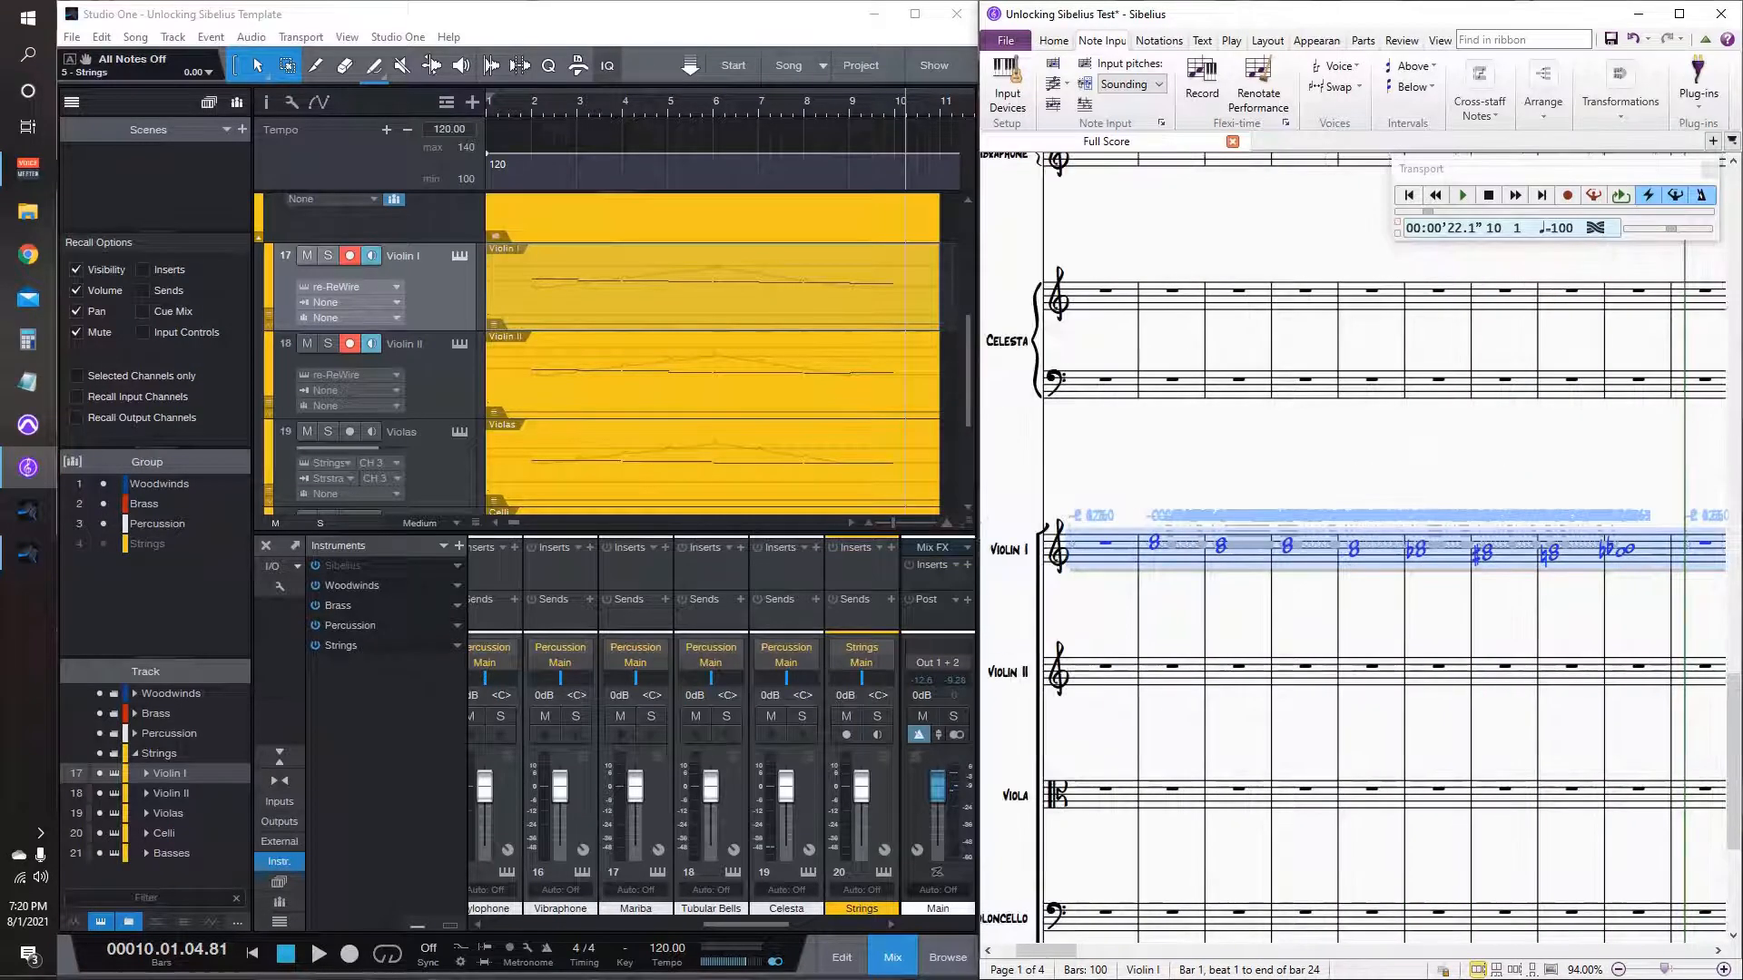
{"action": "key", "text": "ctrl+z"}
{"action": "key", "text": "ctrl+z"}
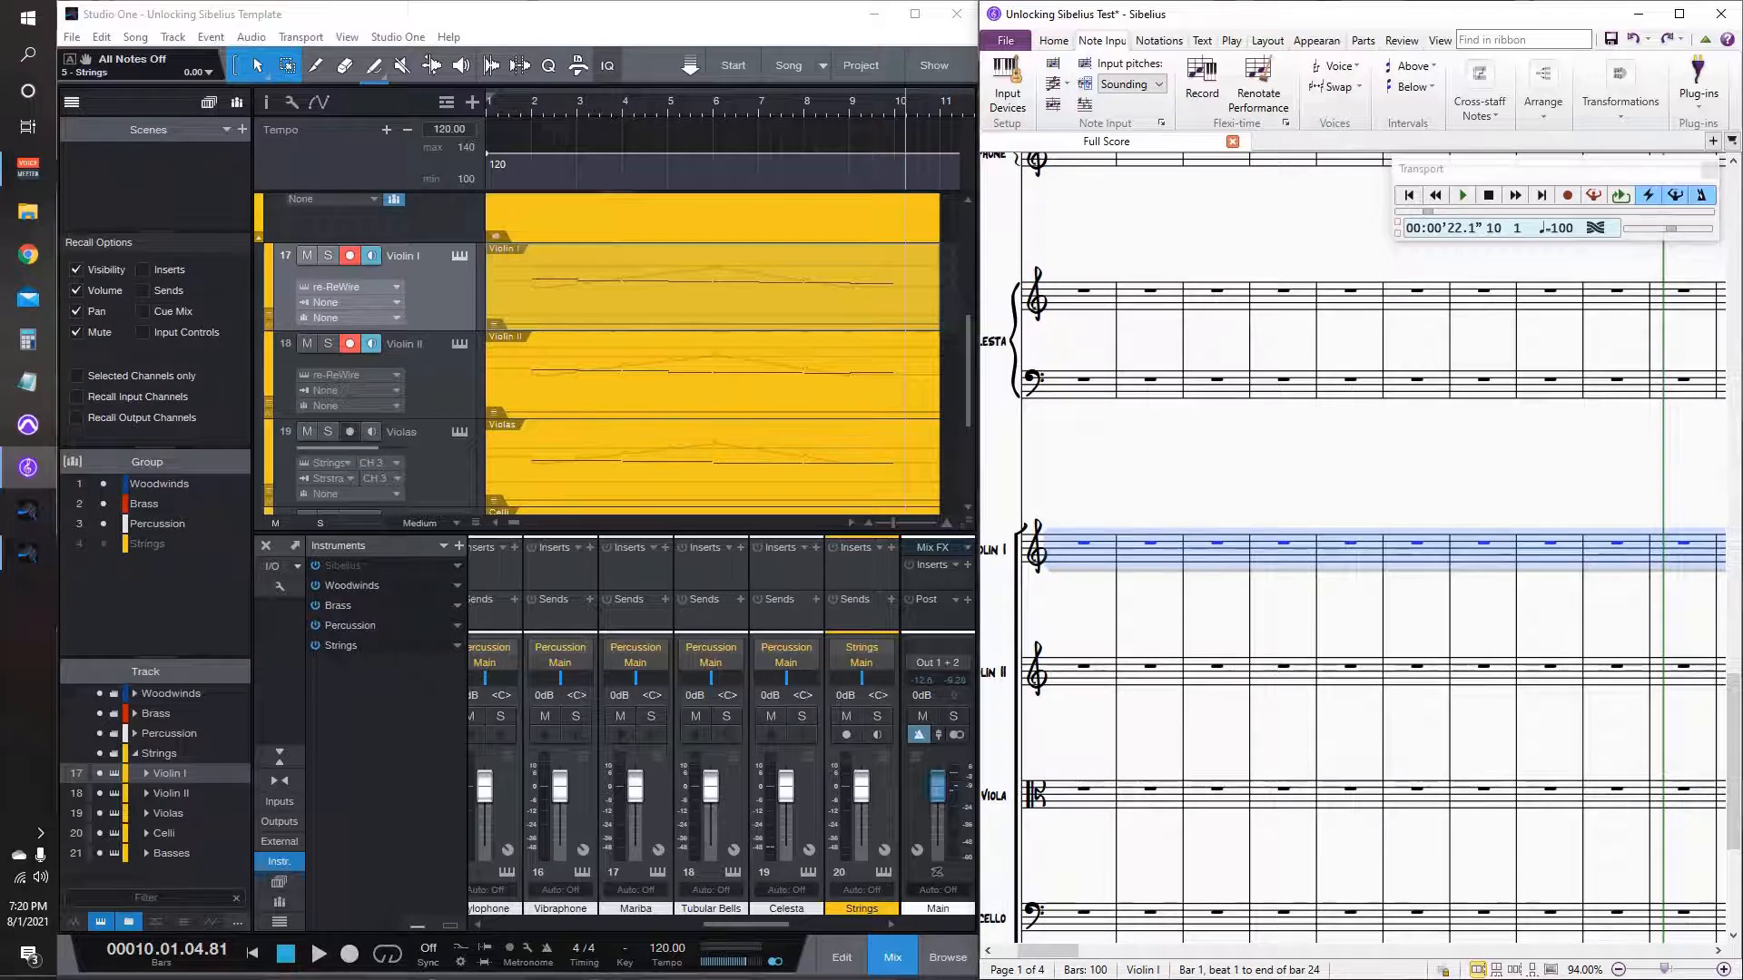
Step: Set the Violas track's instrument output to re-ReWire in Studio One
{"action": "left_click", "coordinate": [672, 295]}
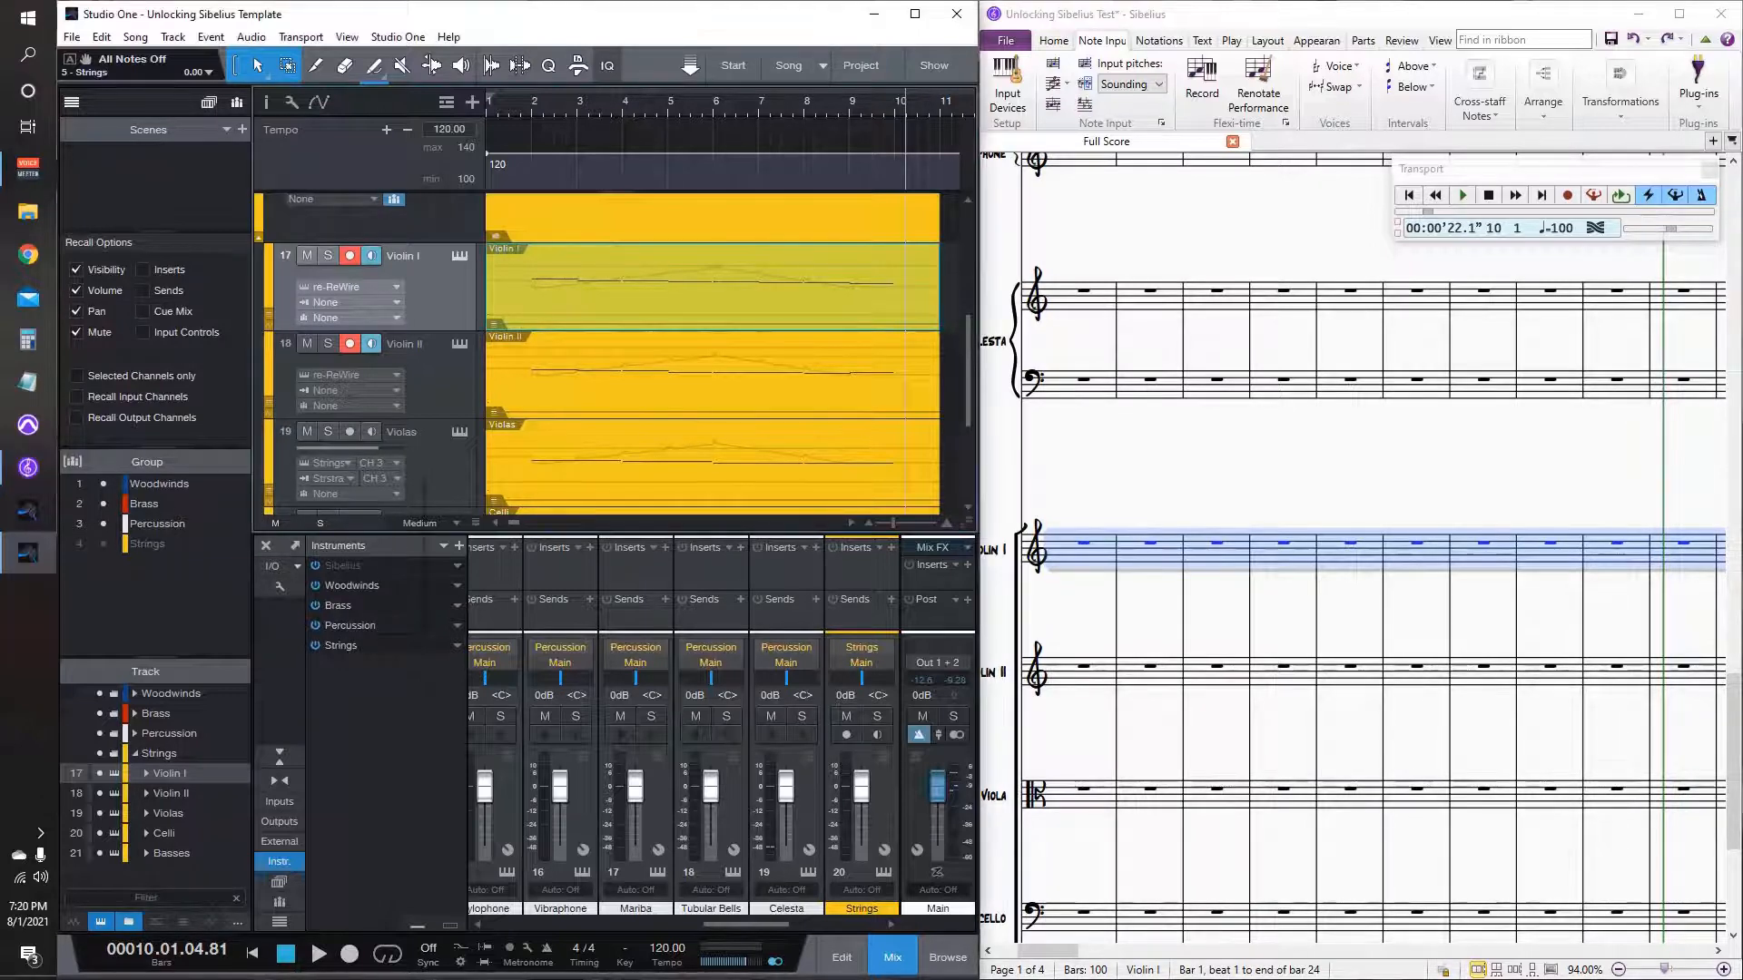
{"action": "left_click", "coordinate": [331, 463]}
{"action": "left_click", "coordinate": [363, 602]}
{"action": "scroll", "coordinate": [436, 400], "scroll_direction": "down", "scroll_amount": 7}
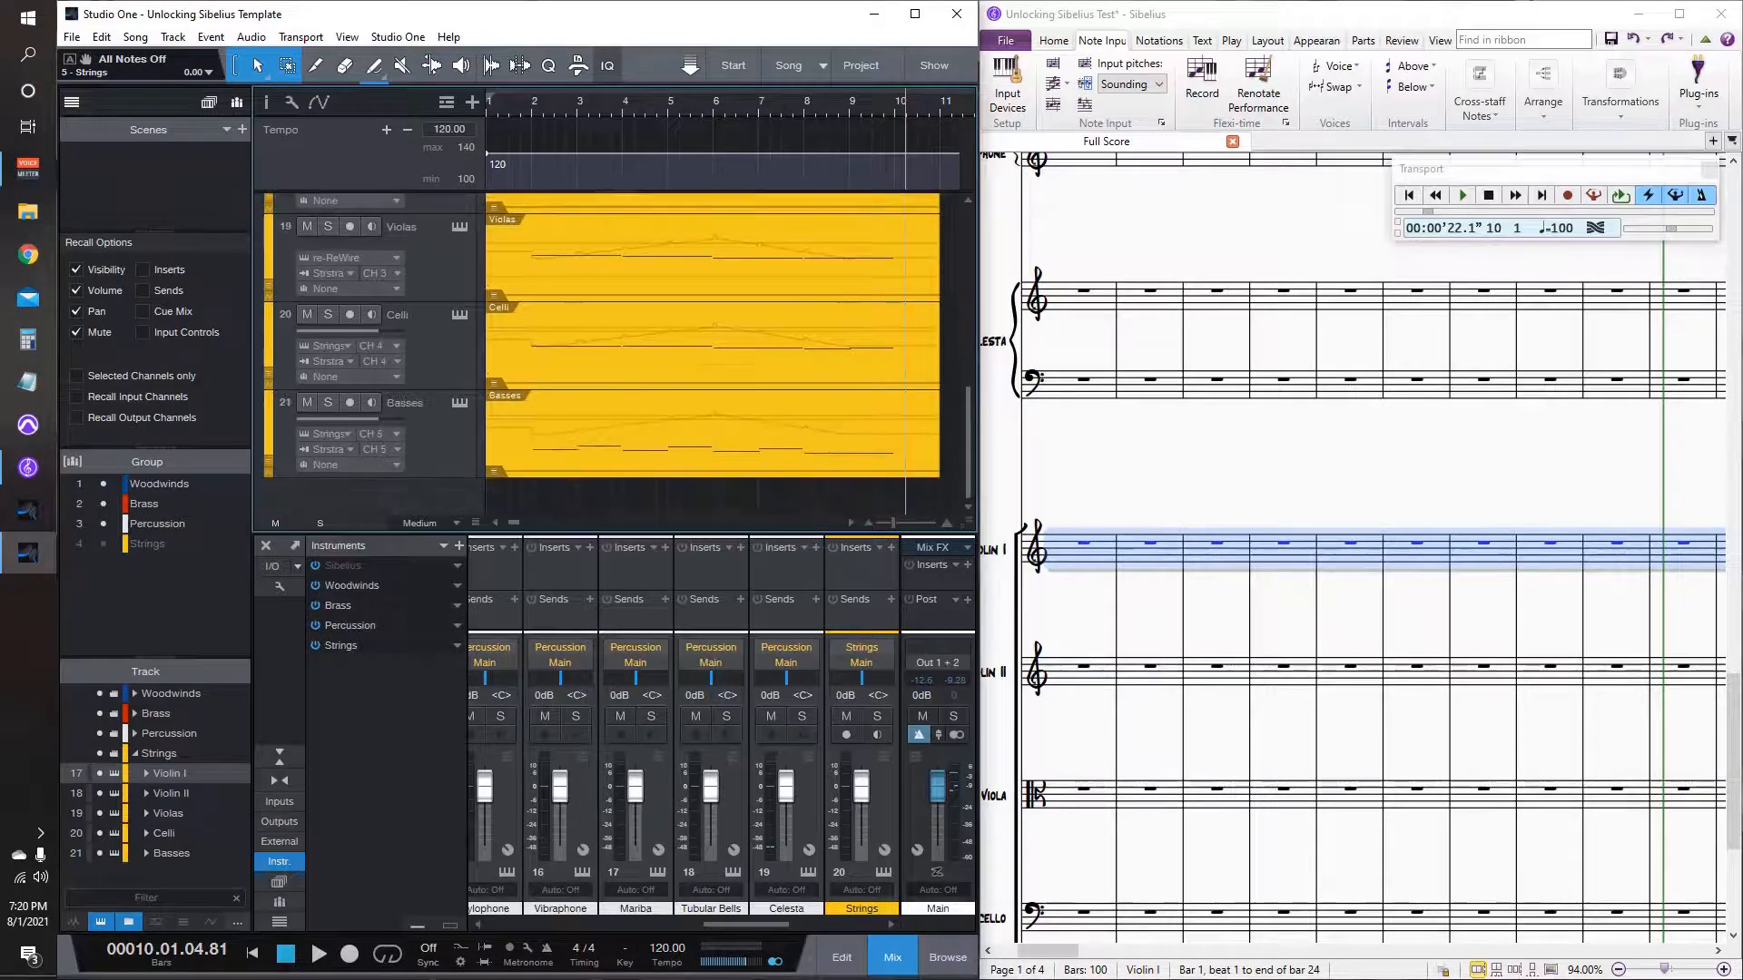
Step: Select the string tracks from Violin I through Basses, and set their outputs to re-ReWire and their inputs to None
{"action": "left_click", "coordinate": [435, 420], "text": "shift"}
{"action": "left_click", "coordinate": [332, 434]}
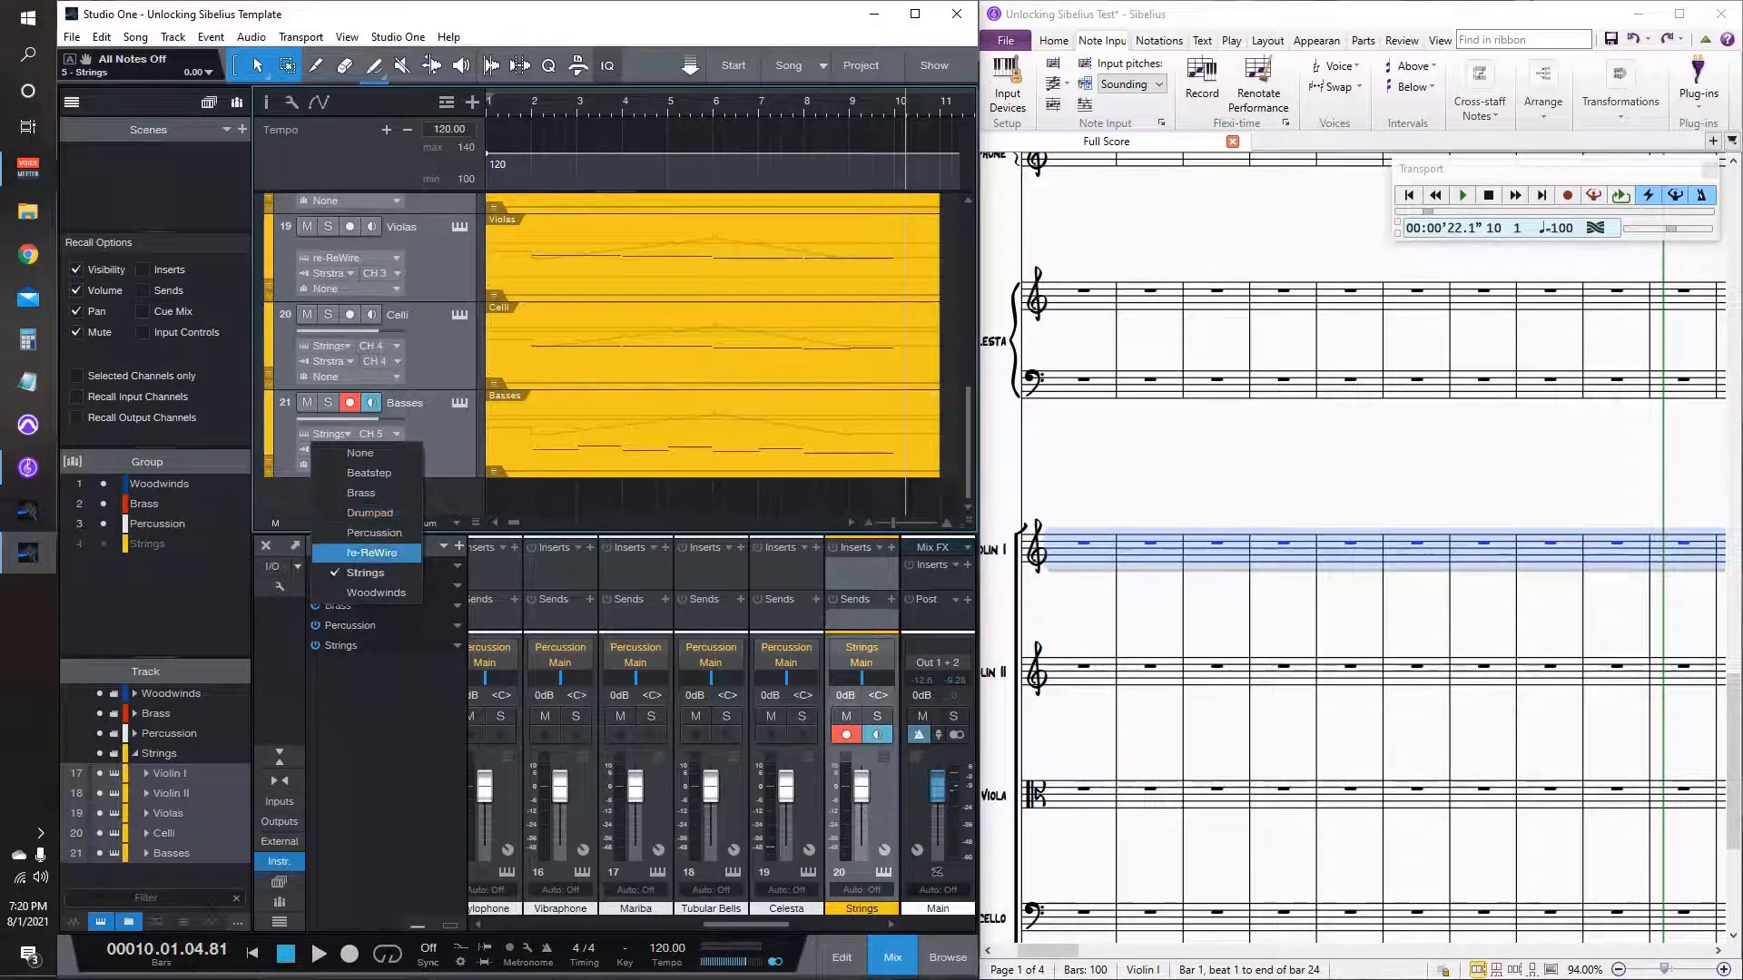
{"action": "left_click", "coordinate": [363, 572]}
{"action": "left_click", "coordinate": [329, 450]}
{"action": "scroll", "coordinate": [363, 508], "scroll_direction": "up", "scroll_amount": 2}
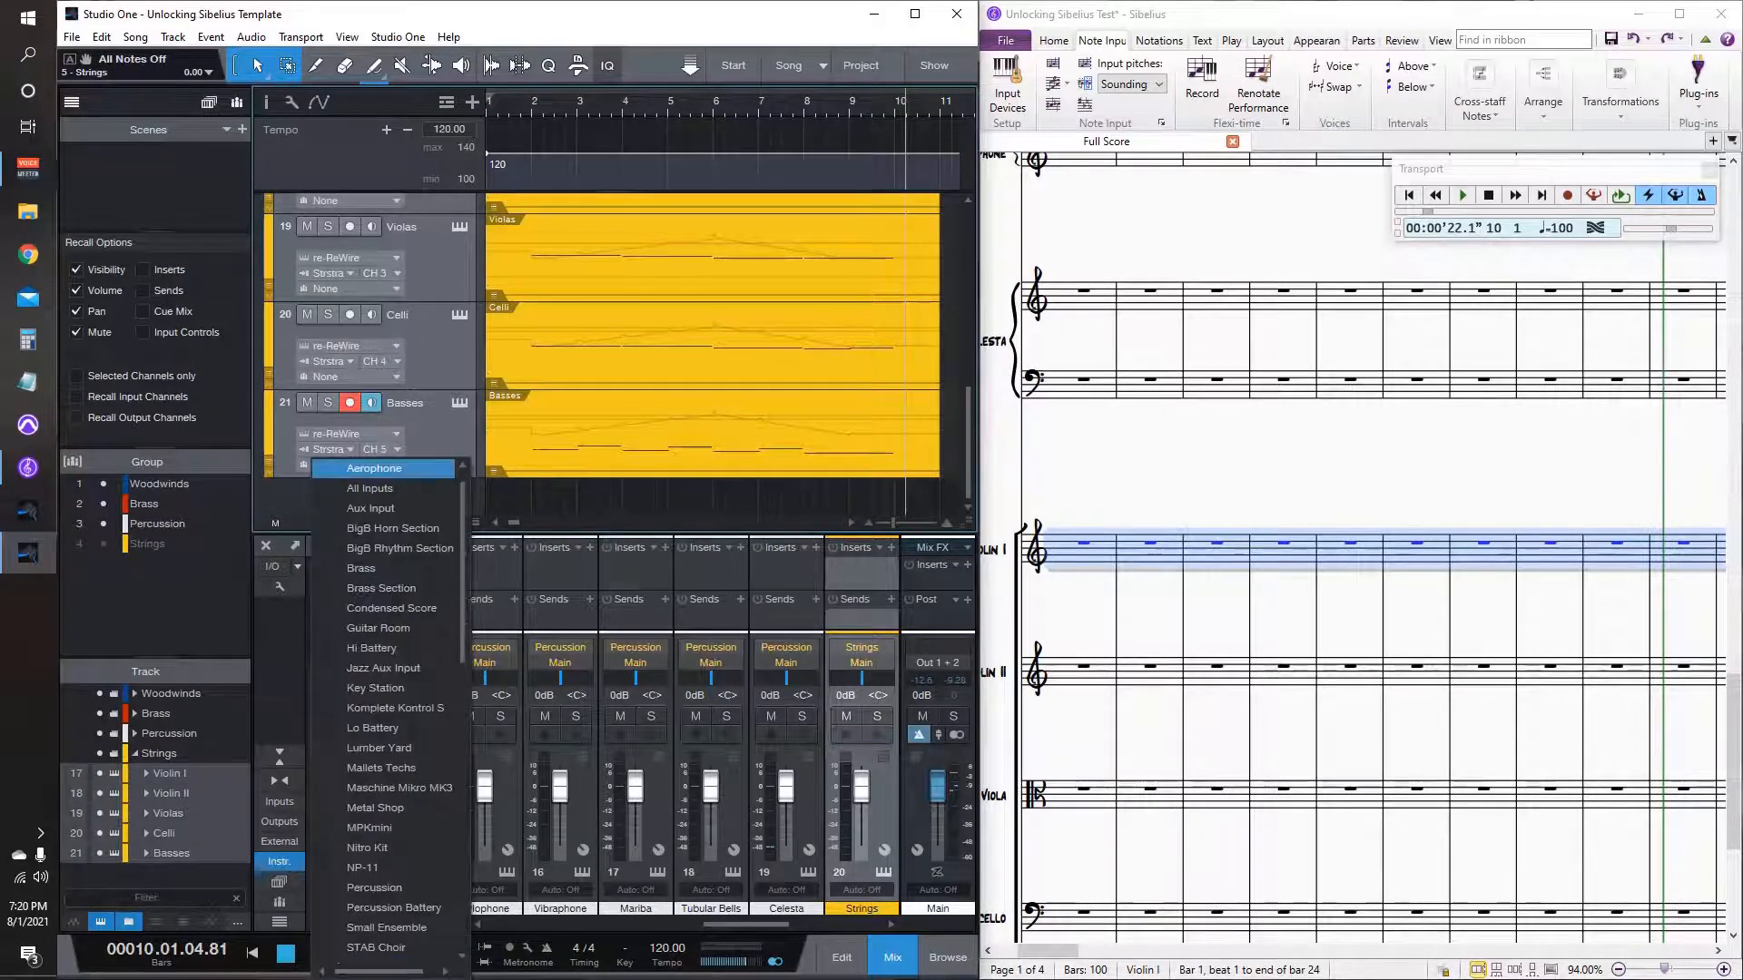
{"action": "left_click", "coordinate": [363, 469]}
Step: Arm all the string tracks for recording through the Strings folder track
{"action": "scroll", "coordinate": [590, 354], "scroll_direction": "up", "scroll_amount": 4}
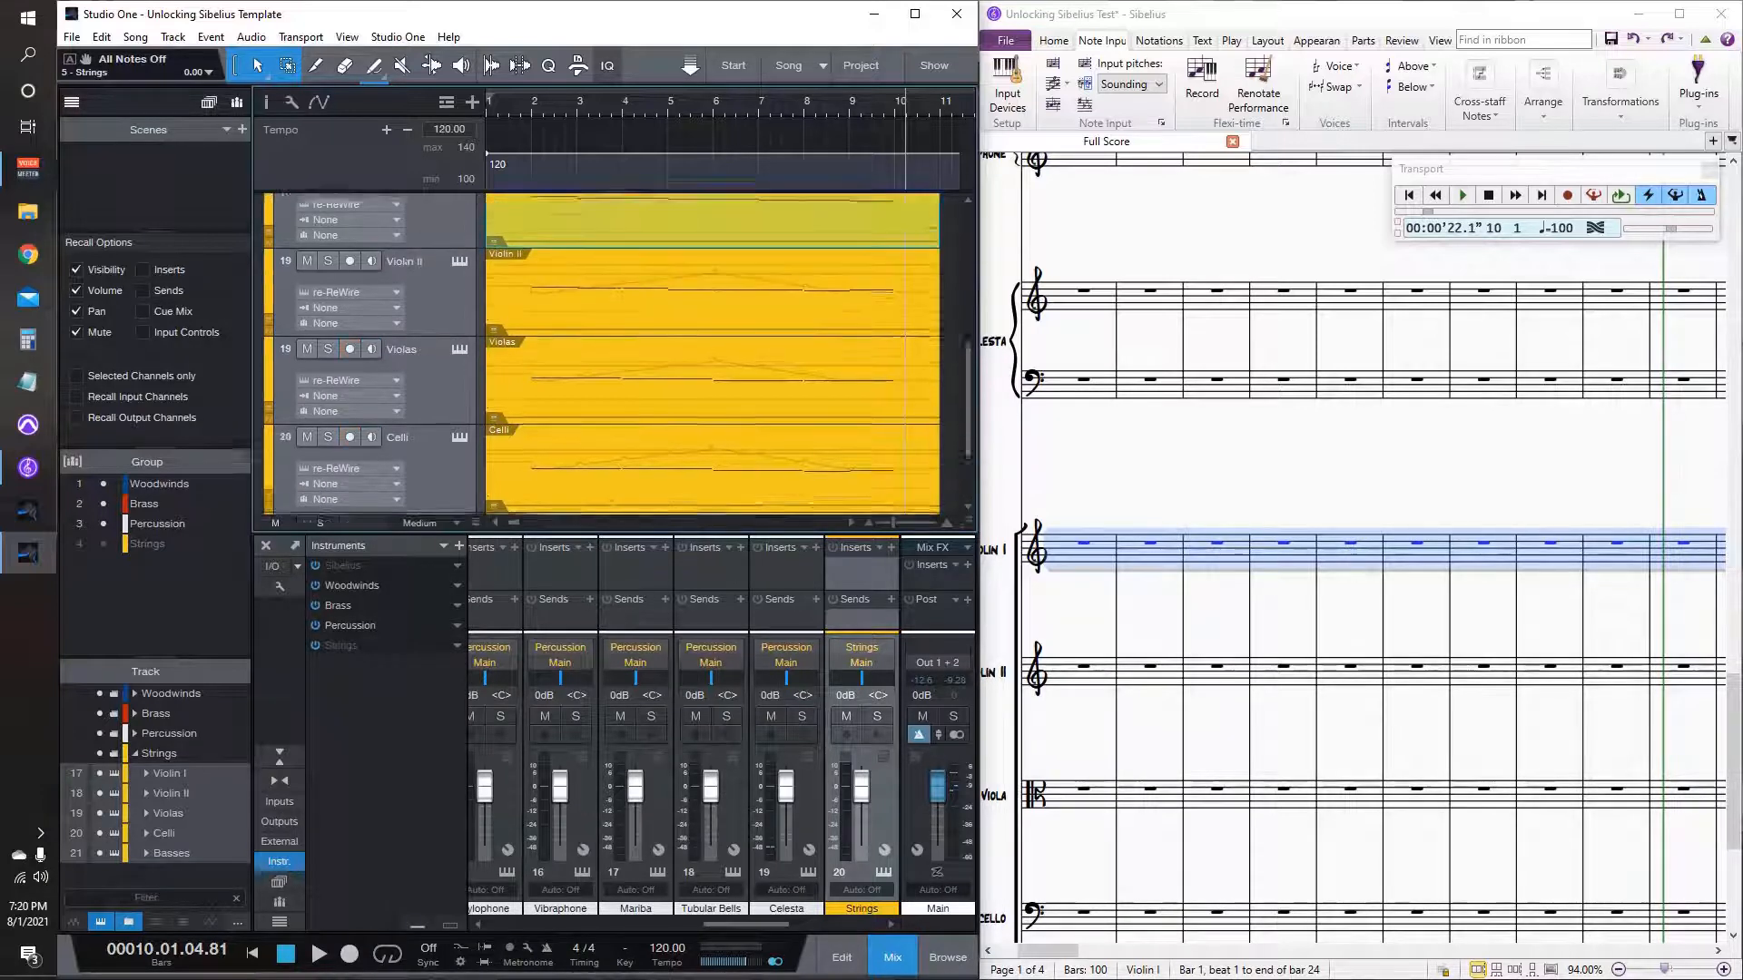
{"action": "left_click", "coordinate": [339, 235]}
{"action": "left_click", "coordinate": [340, 235]}
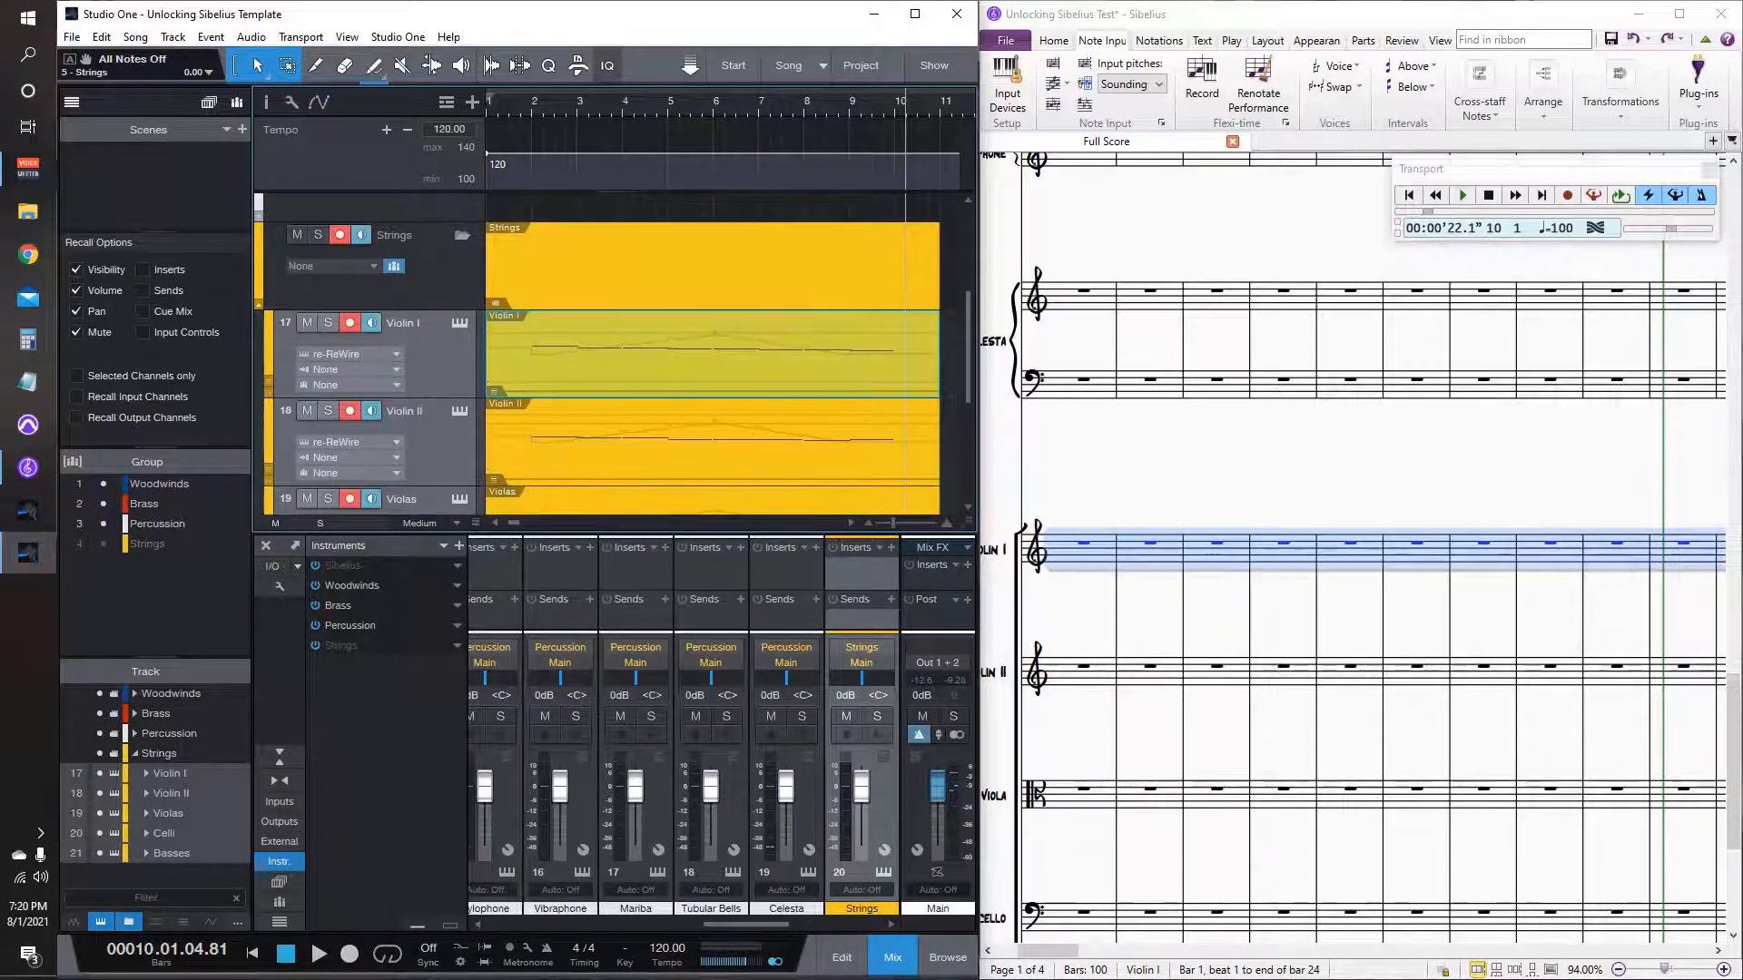
{"action": "left_click_drag", "start_coordinate": [1343, 613], "coordinate": [1493, 433]}
{"action": "key", "text": "shift+Down"}
{"action": "key", "text": "shift+Down"}
{"action": "key", "text": "shift+Down"}
{"action": "key", "text": "shift+Down"}
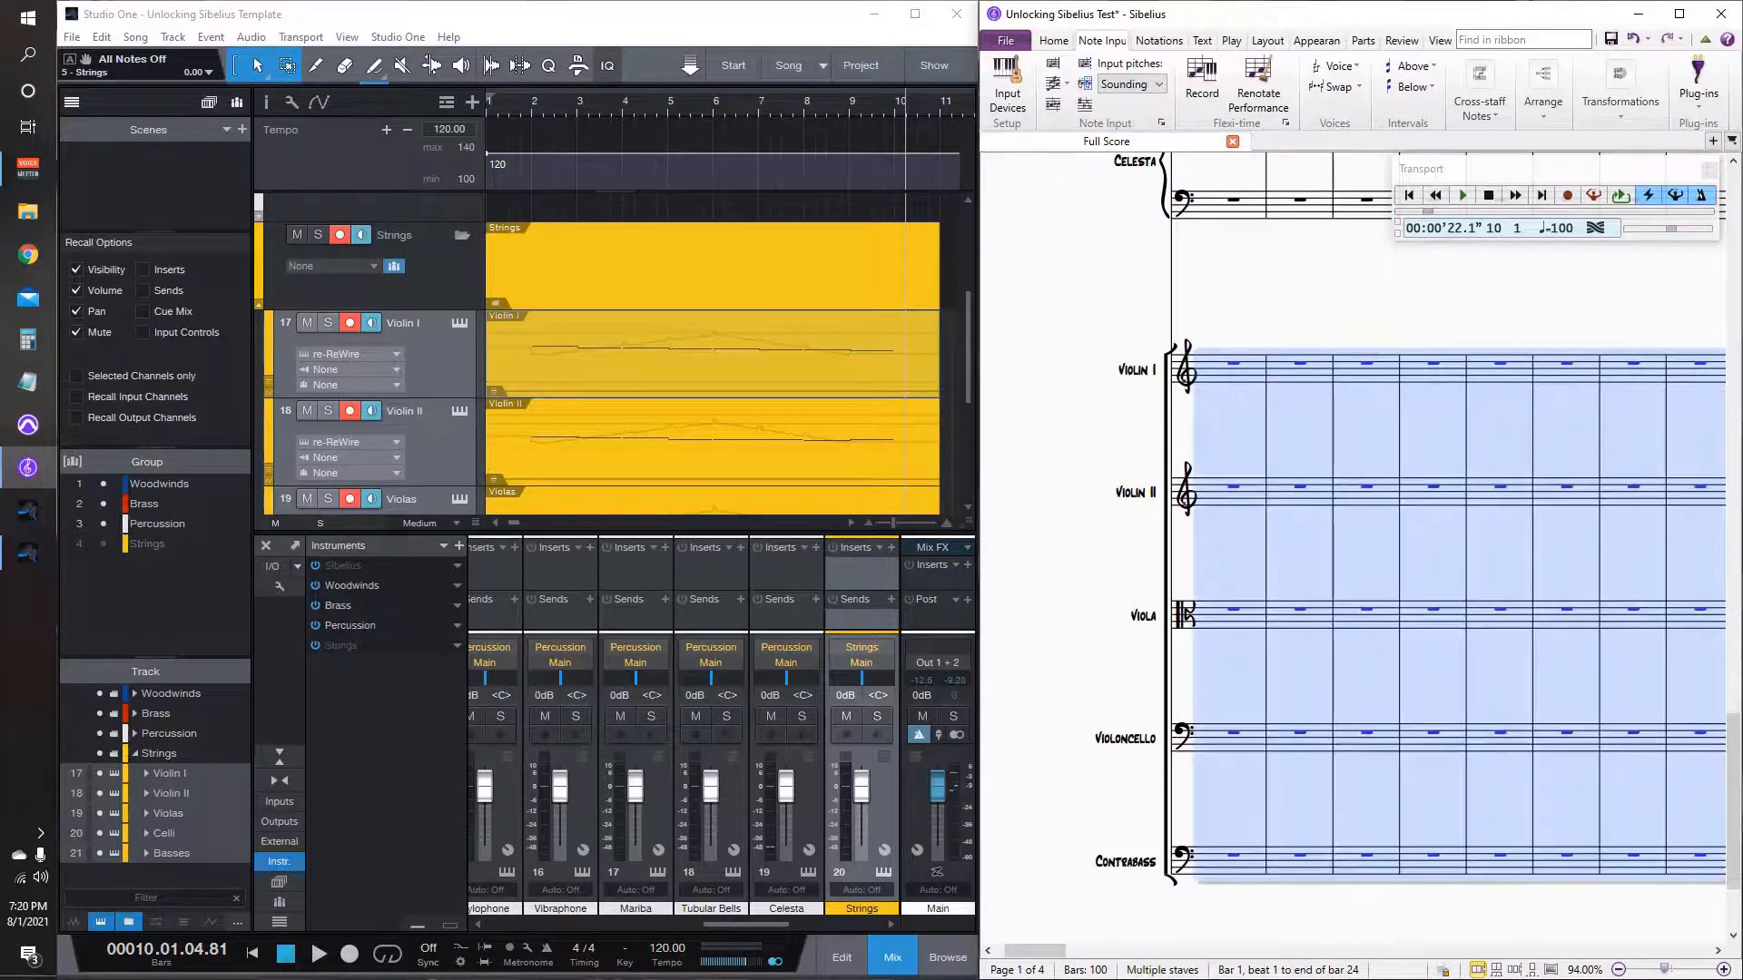
{"action": "key", "text": "Escape"}
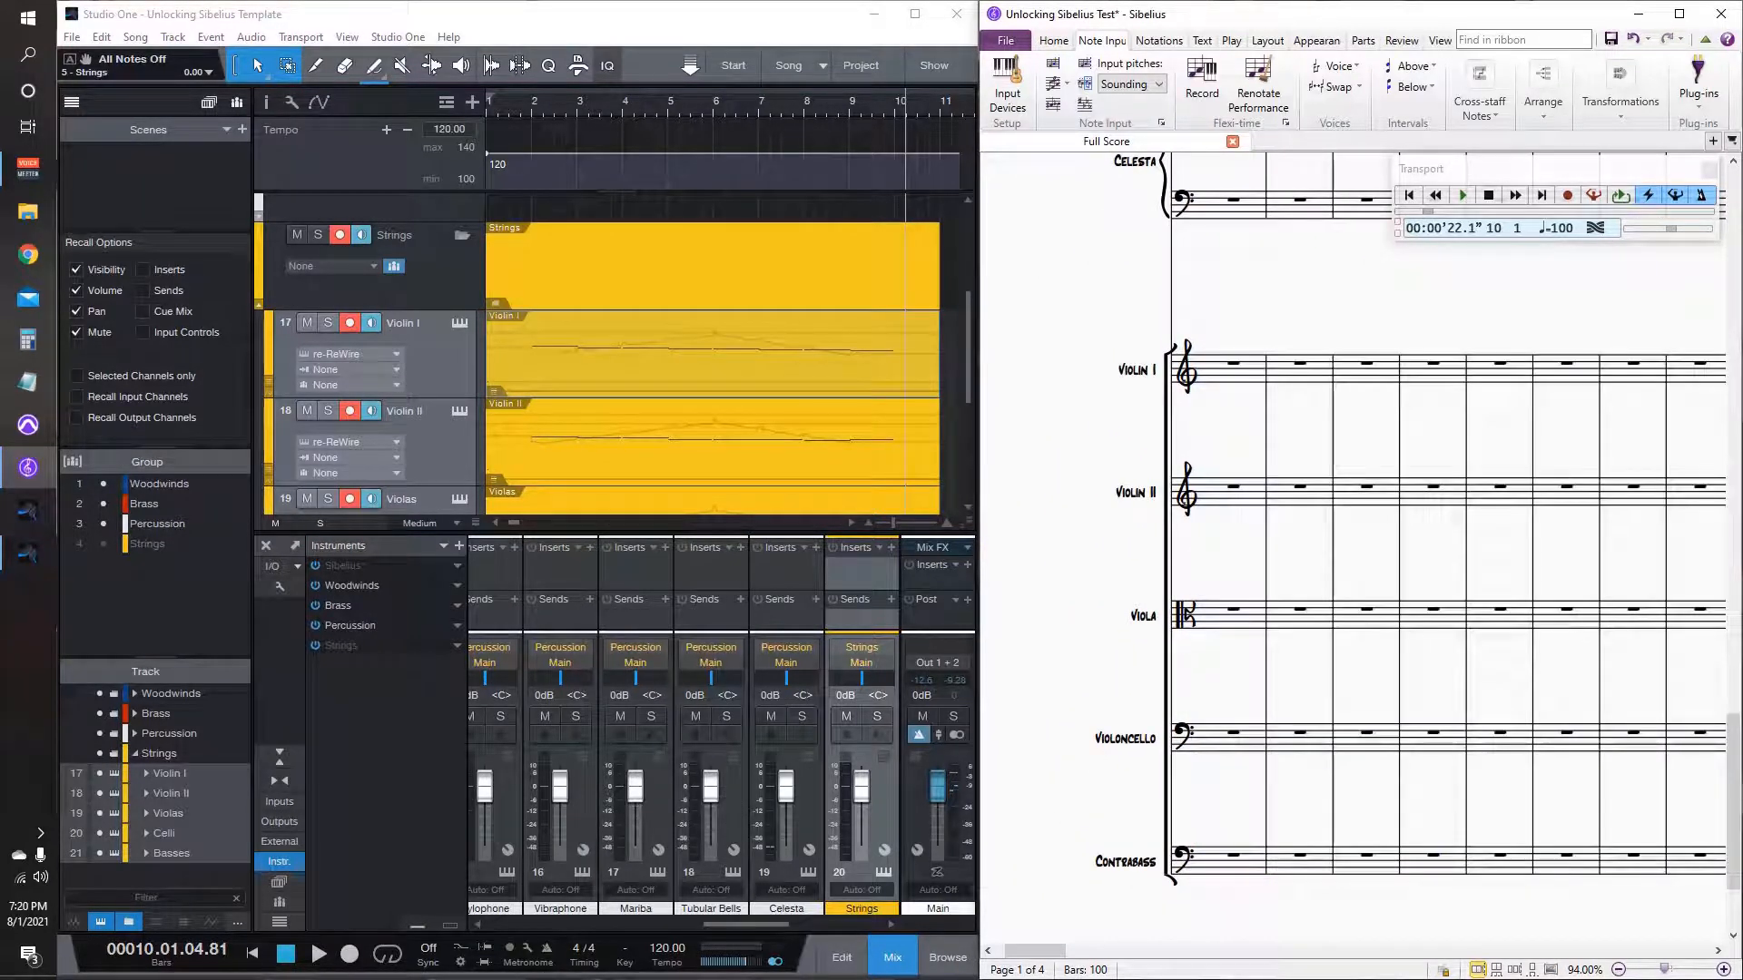
Step: Try recording the armed string tracks onto the Violin I through Contrabass staves from bar 1, and undo the recording
{"action": "left_click", "coordinate": [1230, 368]}
{"action": "key", "text": "shift+Down"}
{"action": "key", "text": "shift+Down"}
{"action": "key", "text": "shift+Down"}
{"action": "key", "text": "shift+Down"}
{"action": "key", "text": "p"}
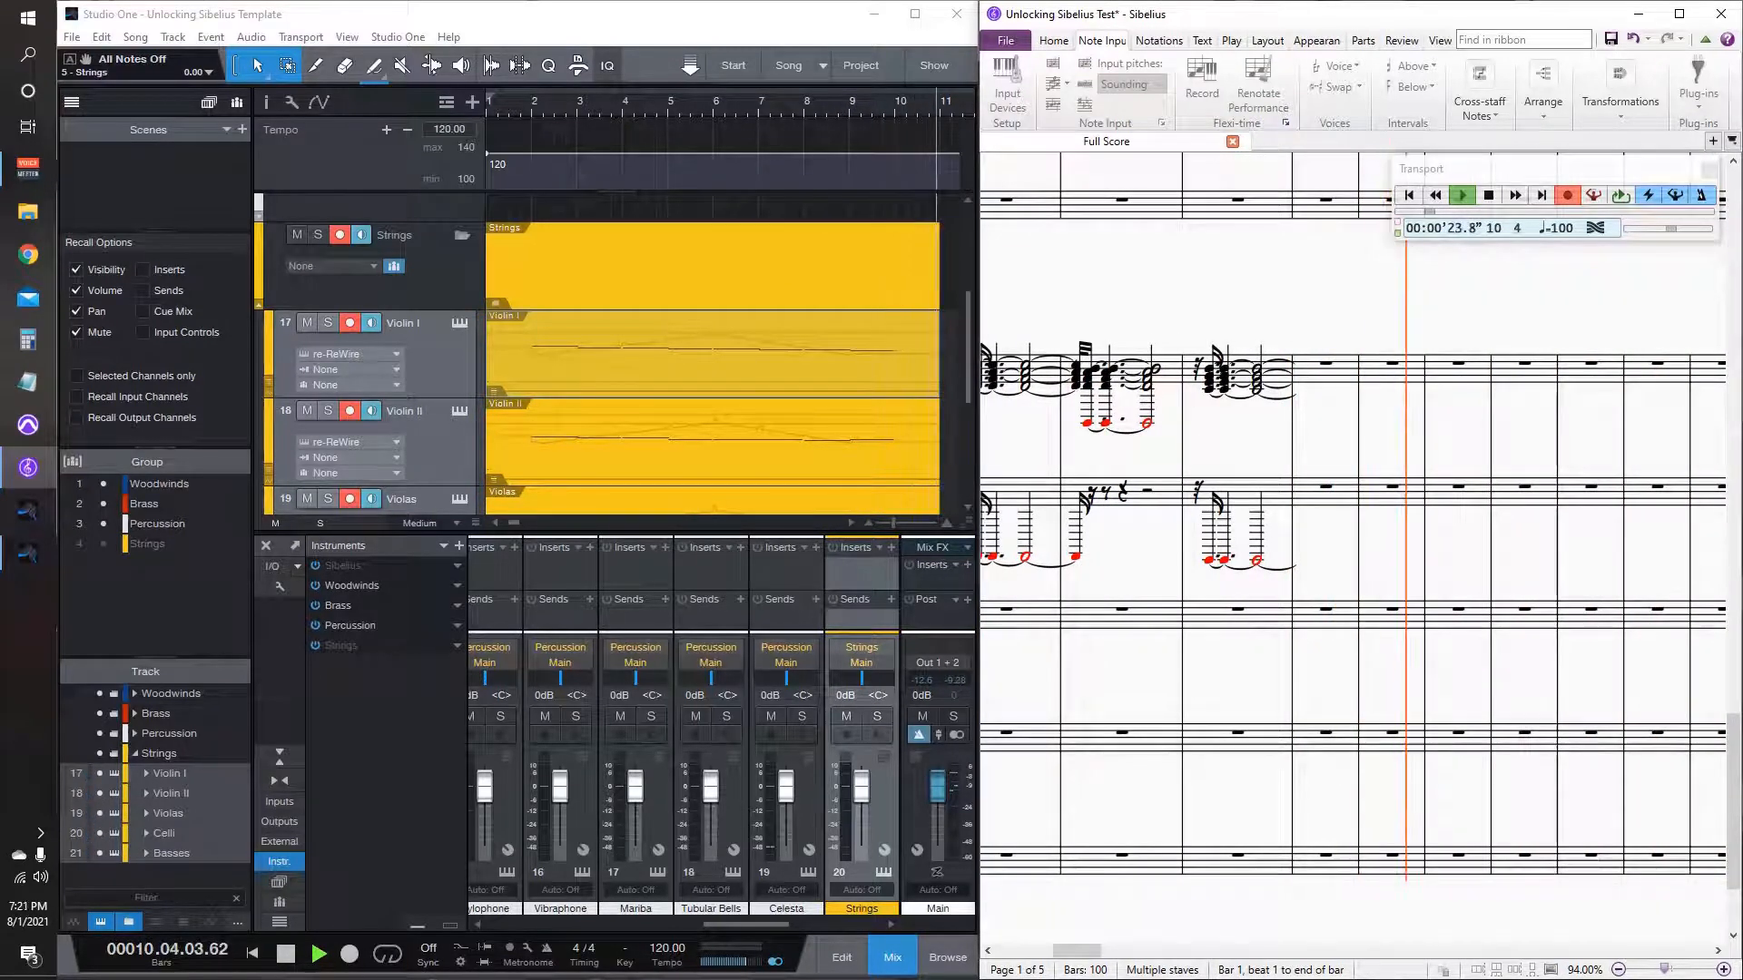
{"action": "key", "text": "space"}
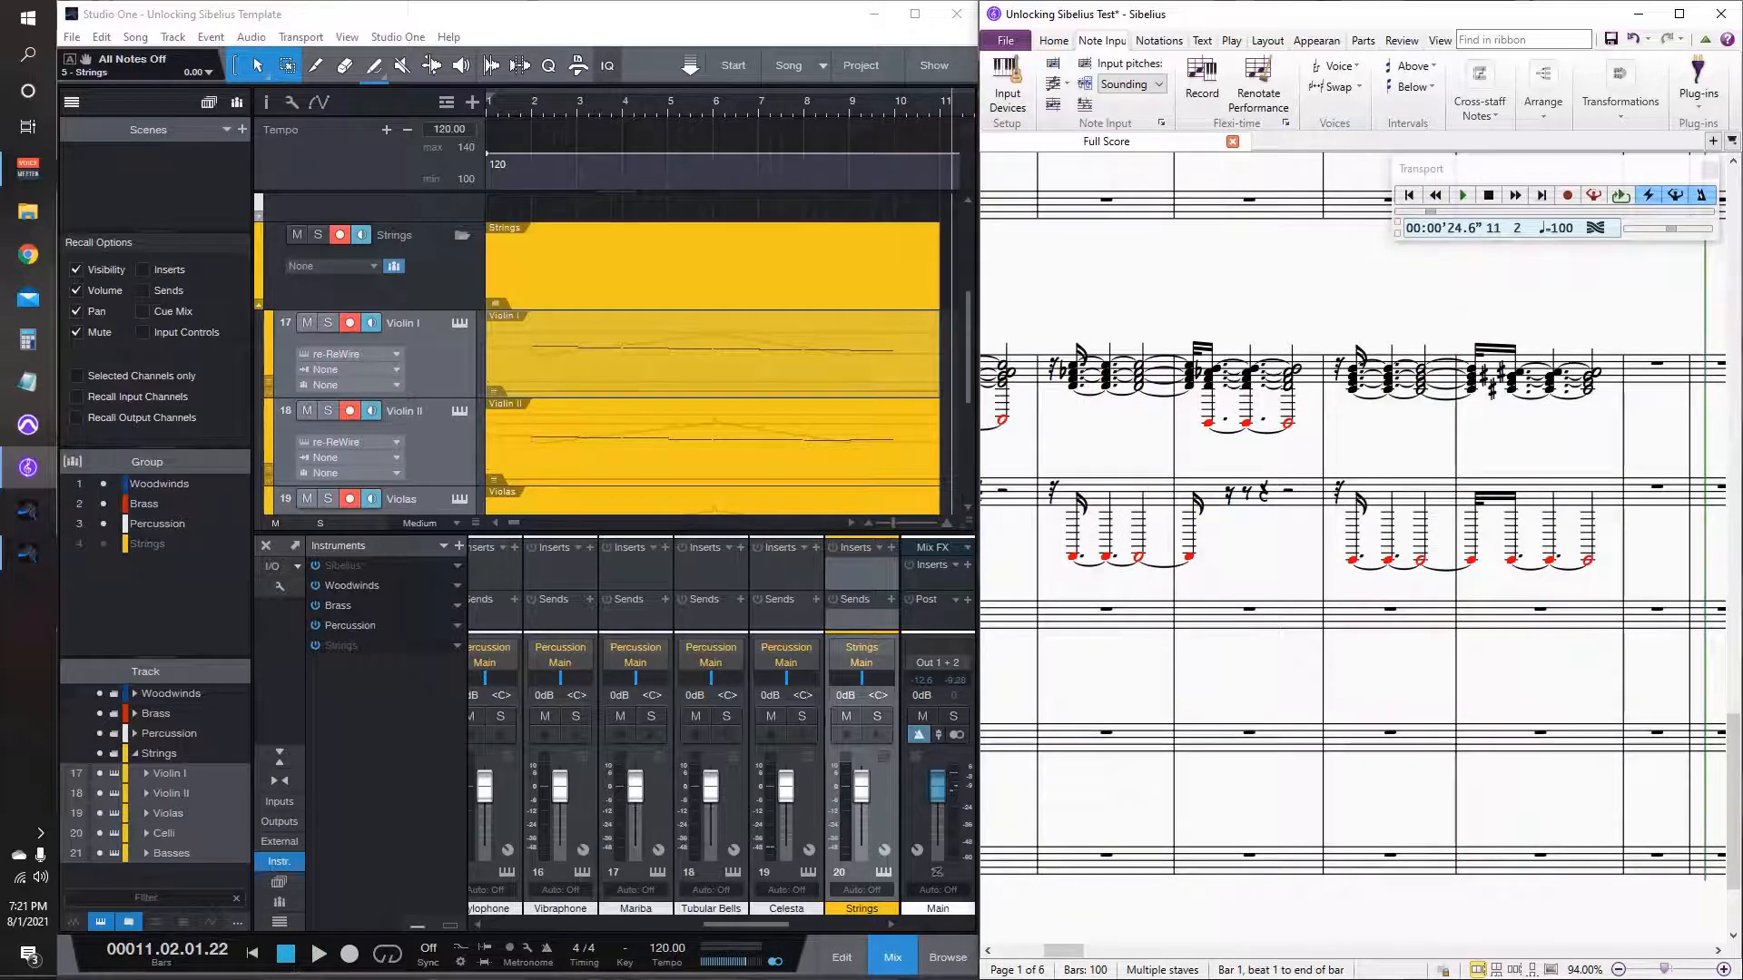
{"action": "key", "text": "ctrl+z"}
{"action": "key", "text": "Escape"}
Step: Record all the armed string tracks onto the Violin I staff alone, starting at bar 1
{"action": "left_click", "coordinate": [1090, 371]}
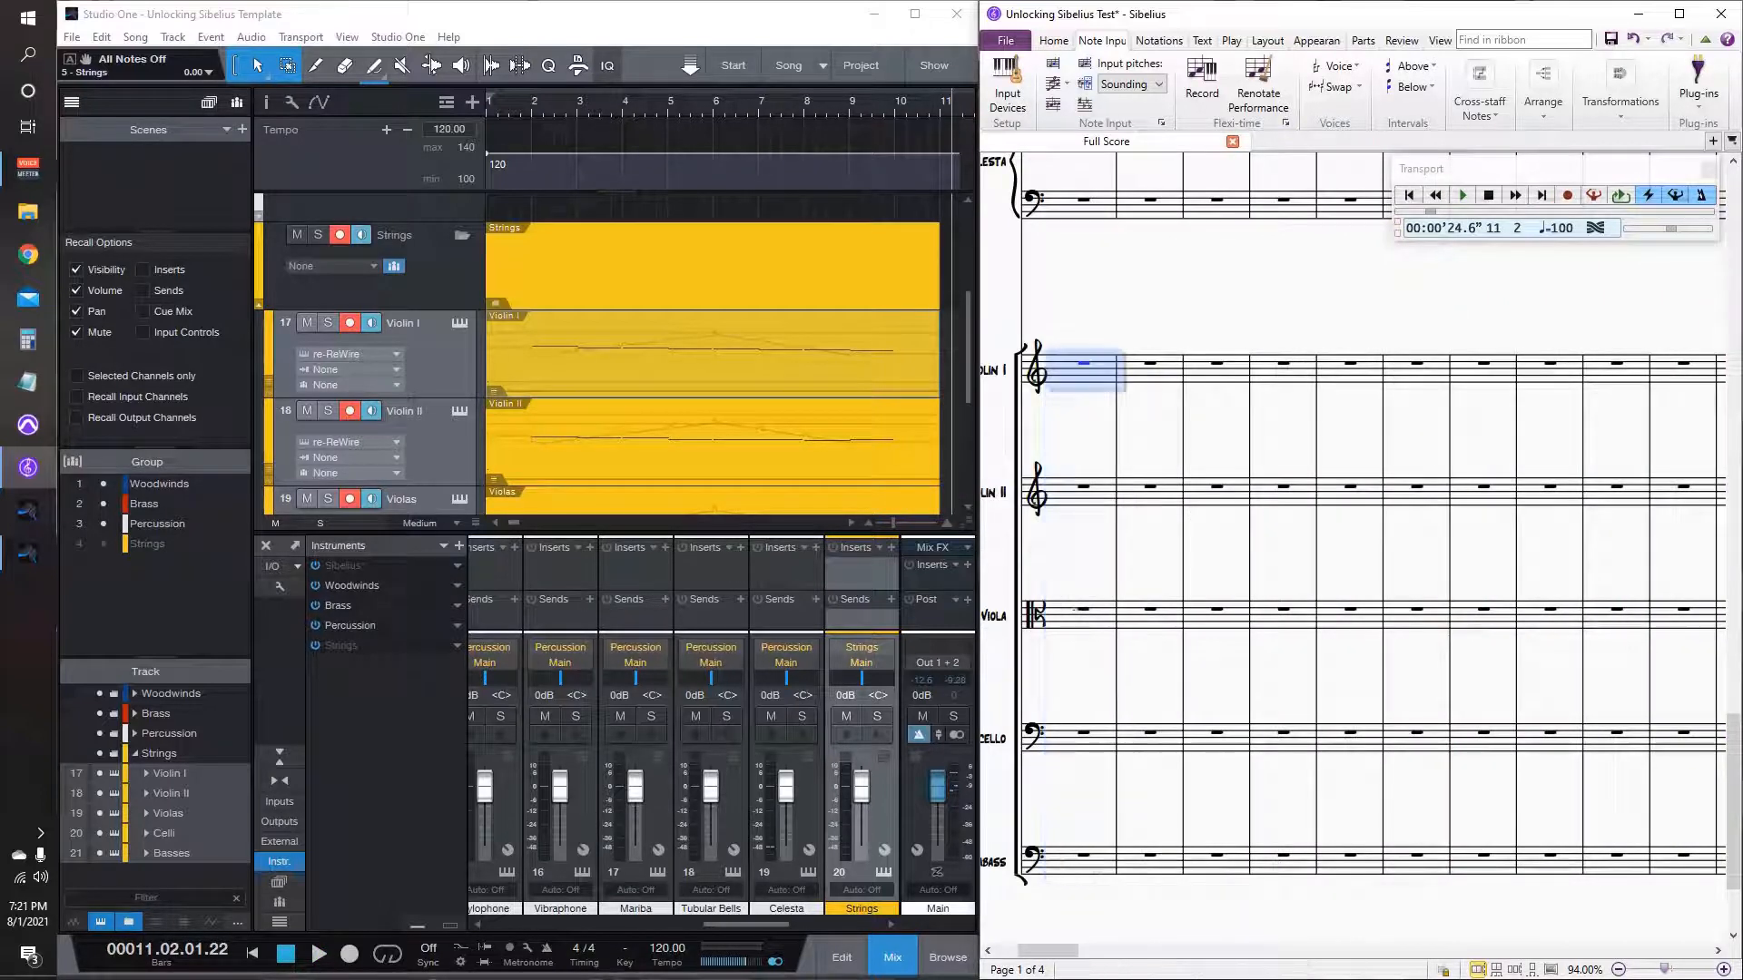
{"action": "left_click", "coordinate": [1567, 195]}
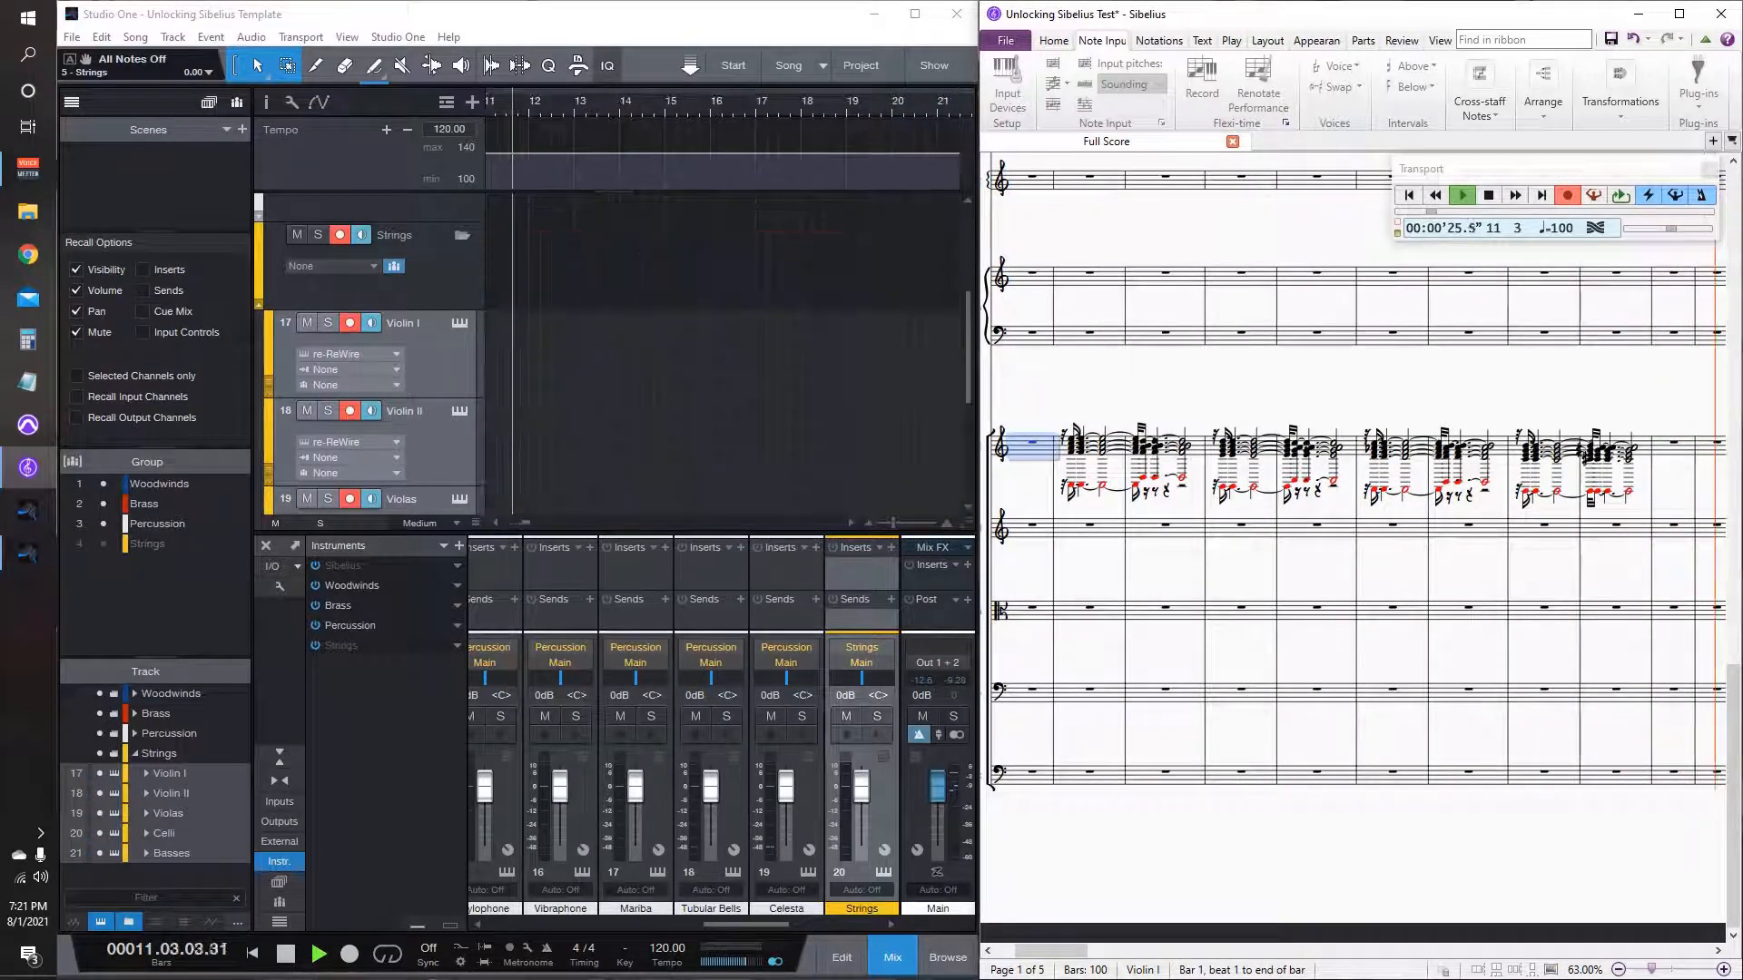
{"action": "key", "text": "space"}
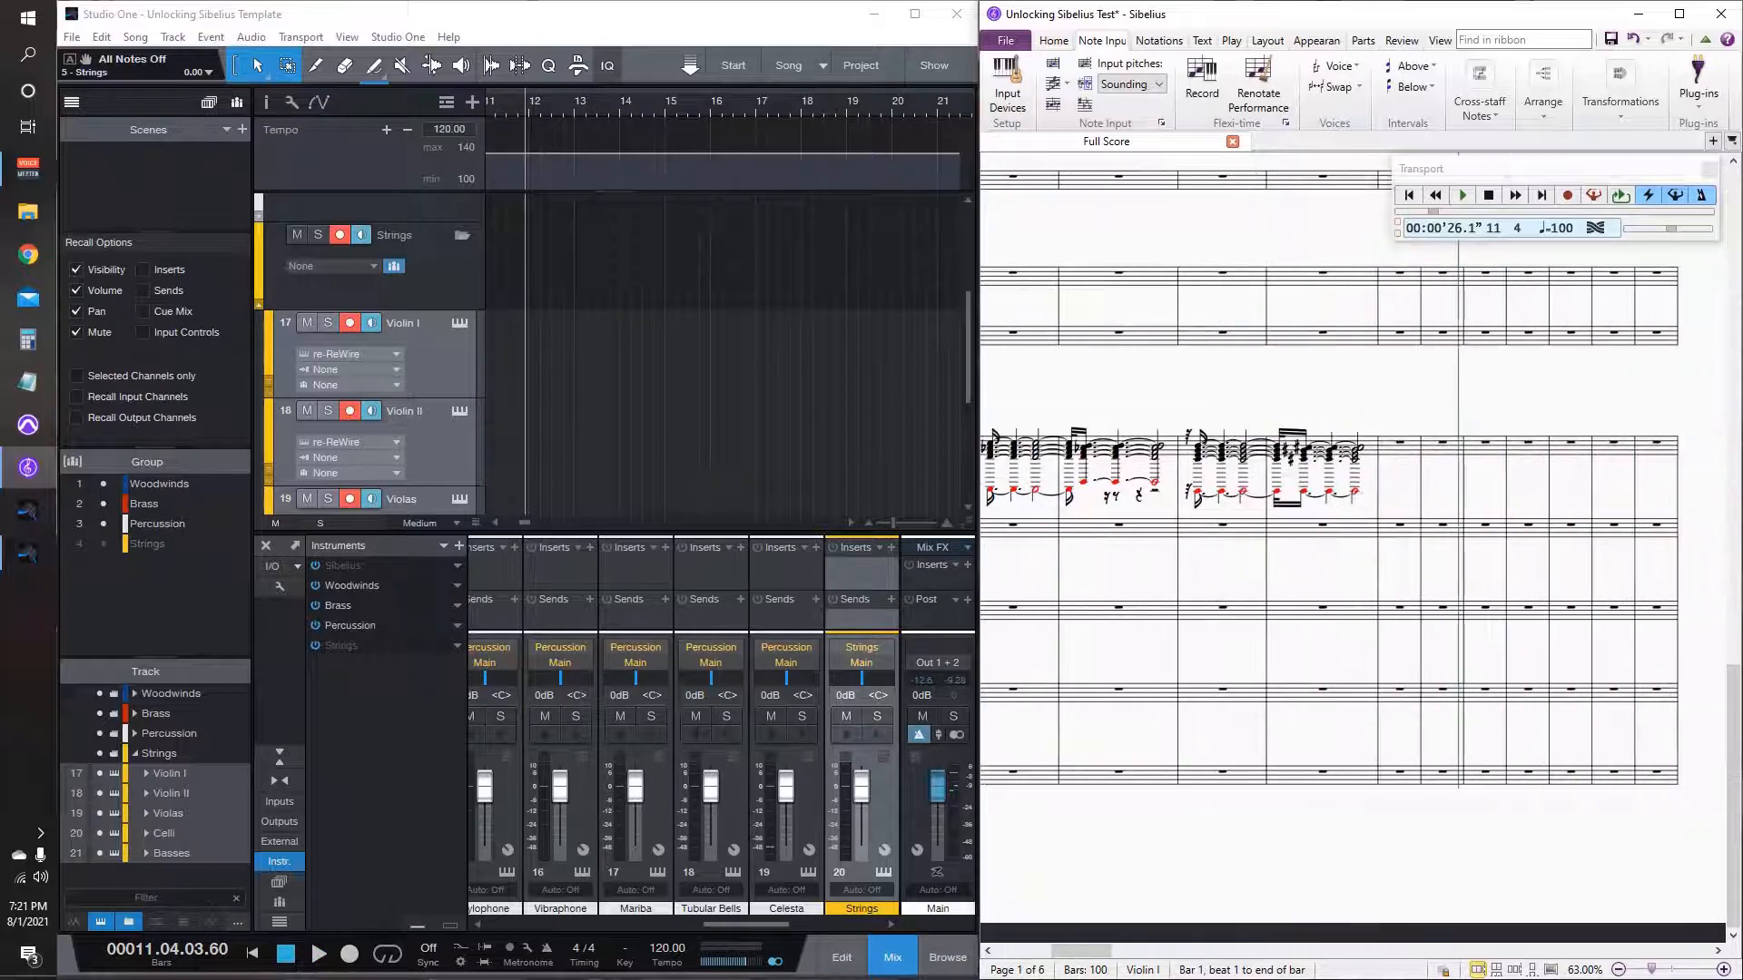
Step: Renotate bars 1 to 9 of the Violin I recording with a 1/32 note quantization unit
{"action": "scroll", "coordinate": [1353, 544], "scroll_direction": "left", "scroll_amount": 4}
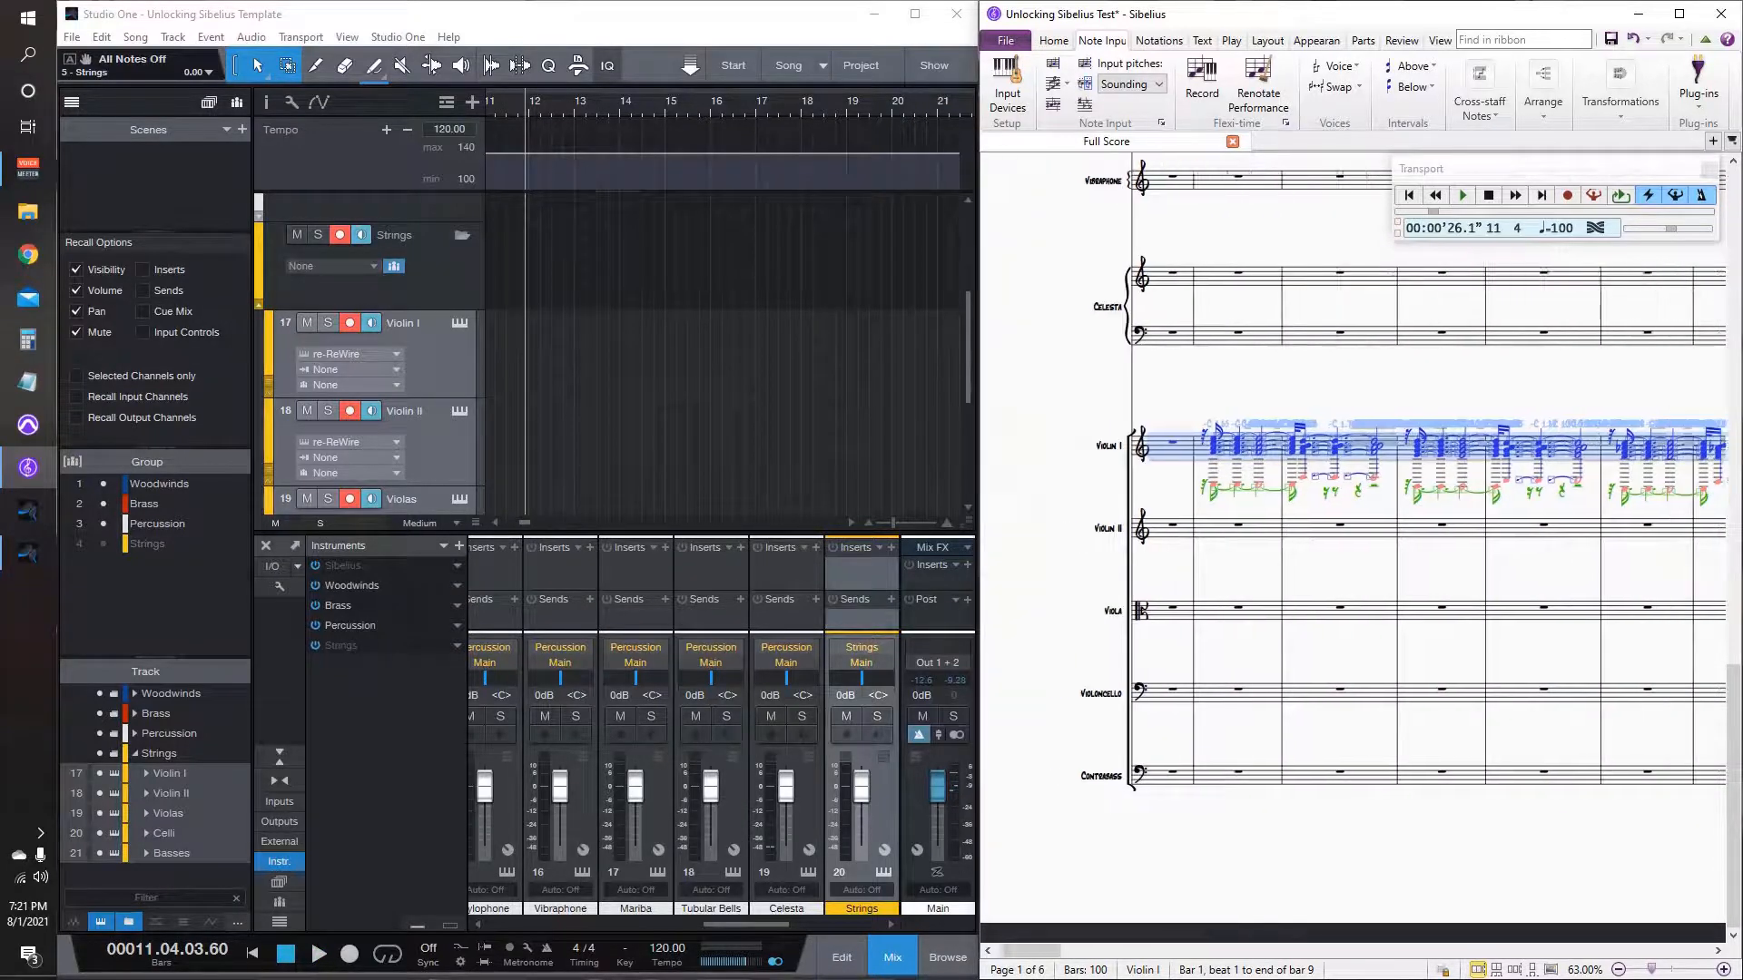
{"action": "scroll", "coordinate": [1353, 544], "scroll_direction": "right", "scroll_amount": 6}
{"action": "scroll", "coordinate": [1353, 472], "scroll_direction": "left", "scroll_amount": 2}
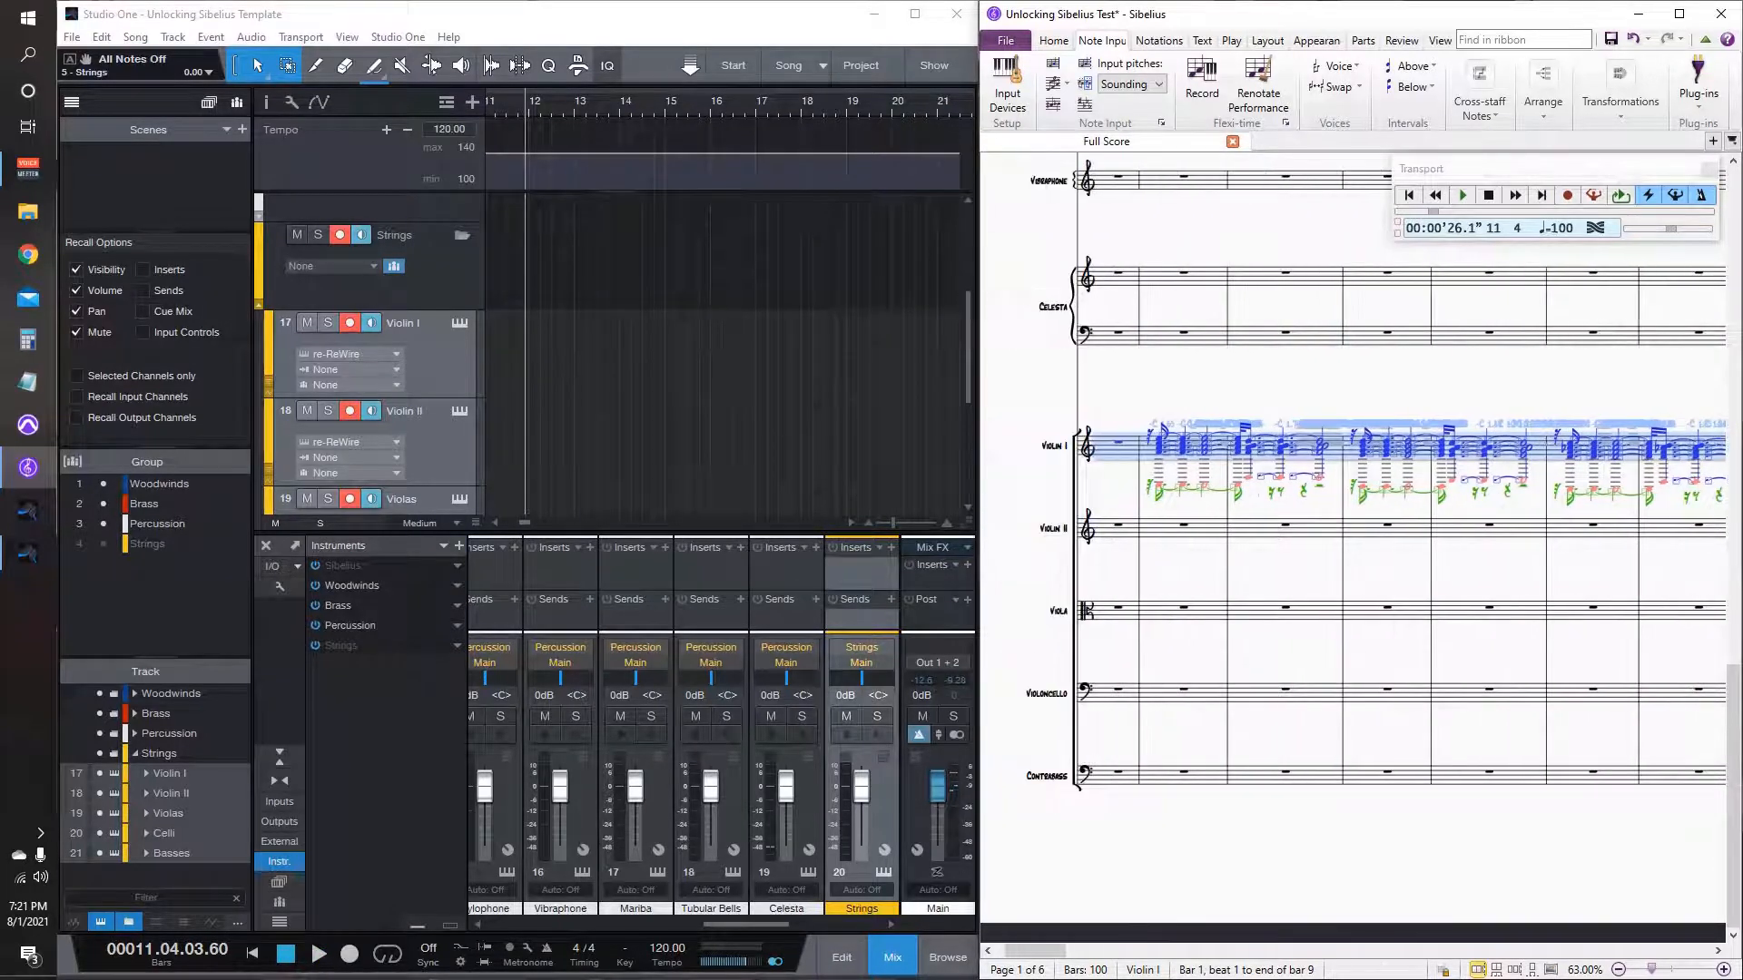
{"action": "scroll", "coordinate": [1355, 472], "scroll_direction": "right", "scroll_amount": 2}
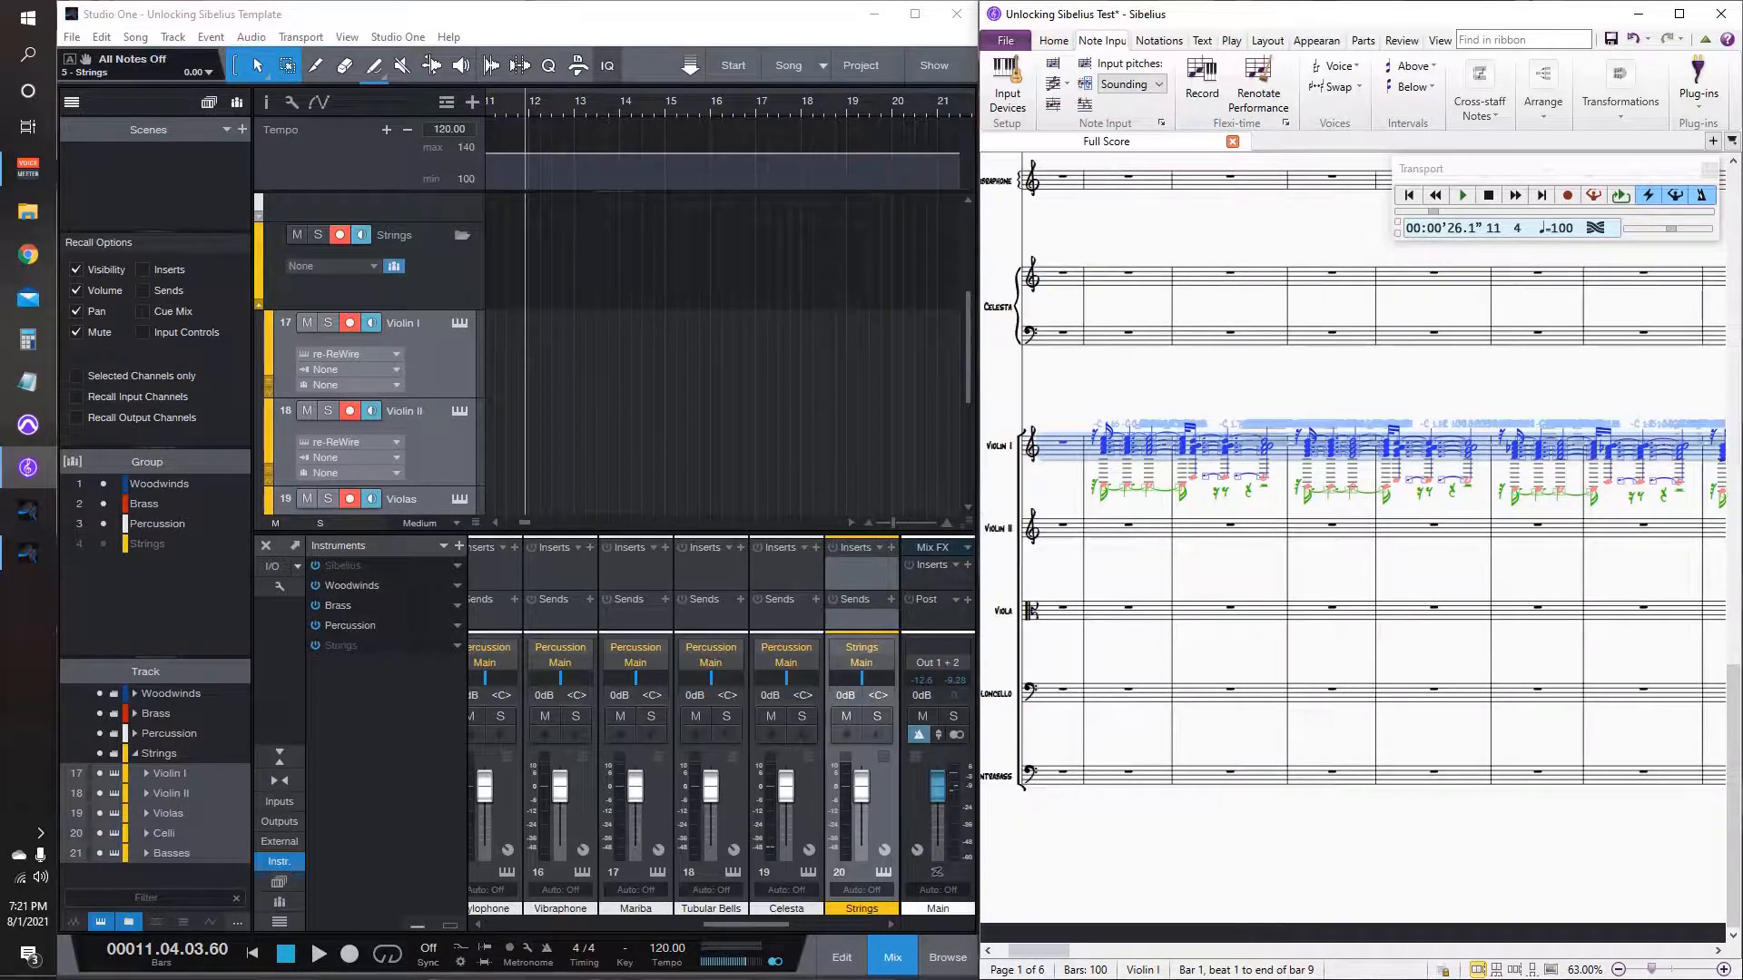
{"action": "double_click", "coordinate": [1298, 14]}
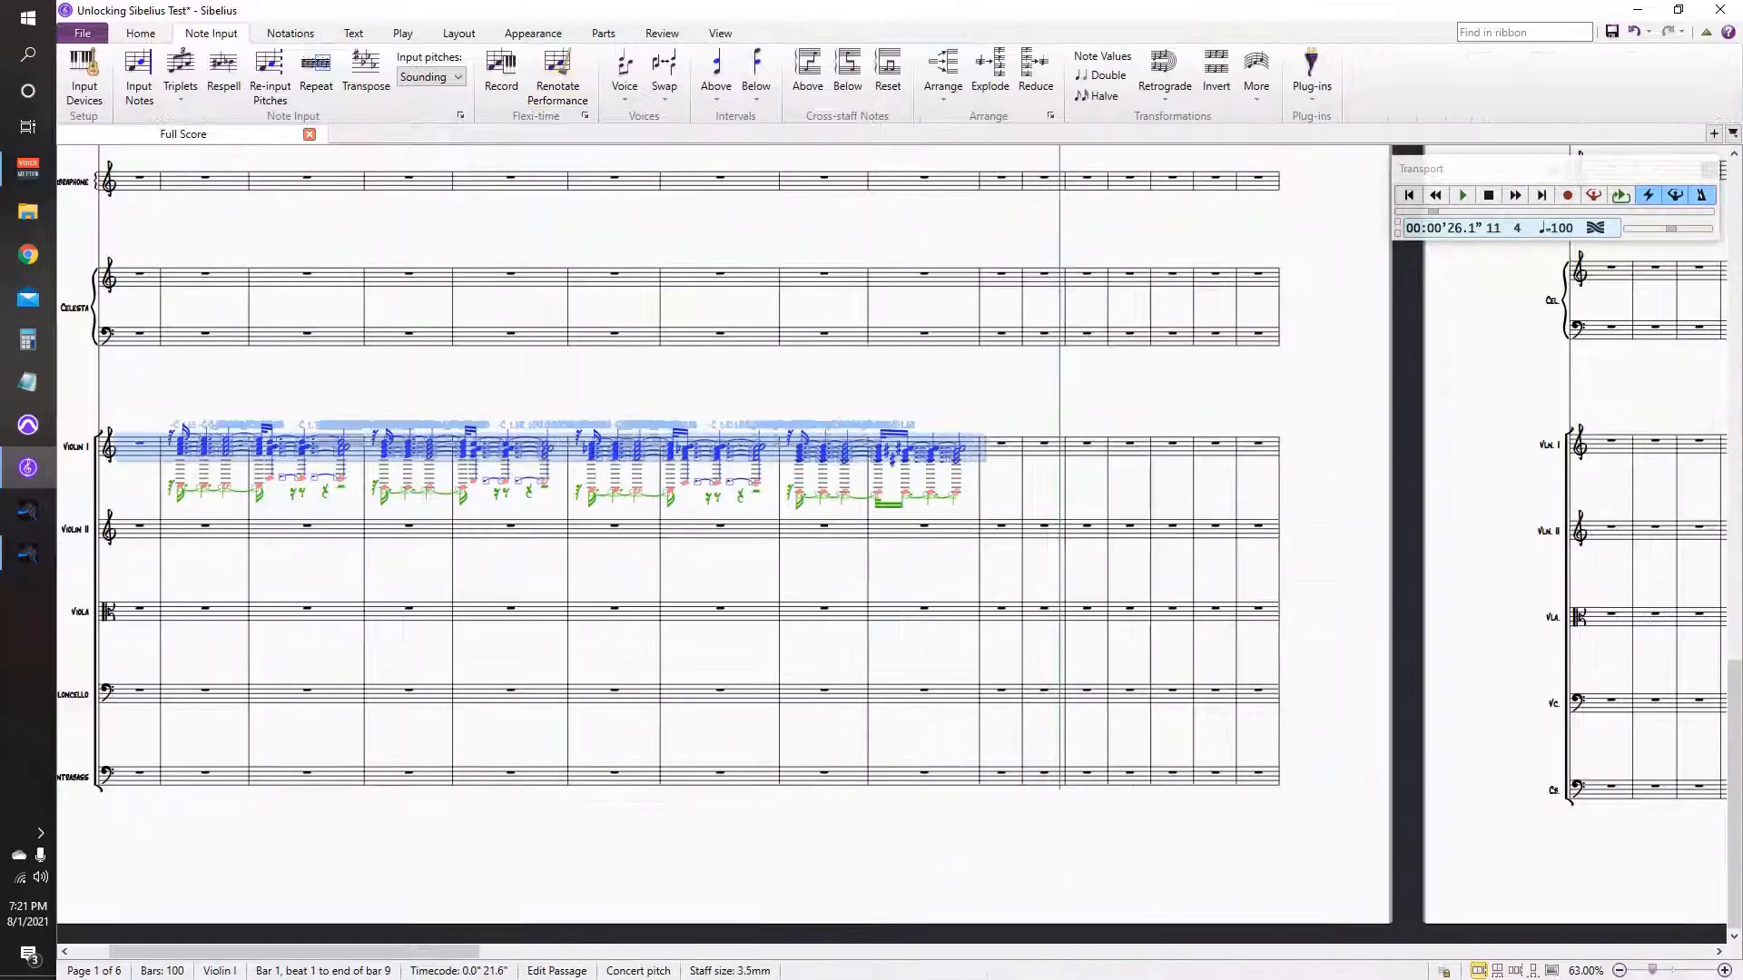
{"action": "left_click", "coordinate": [557, 72]}
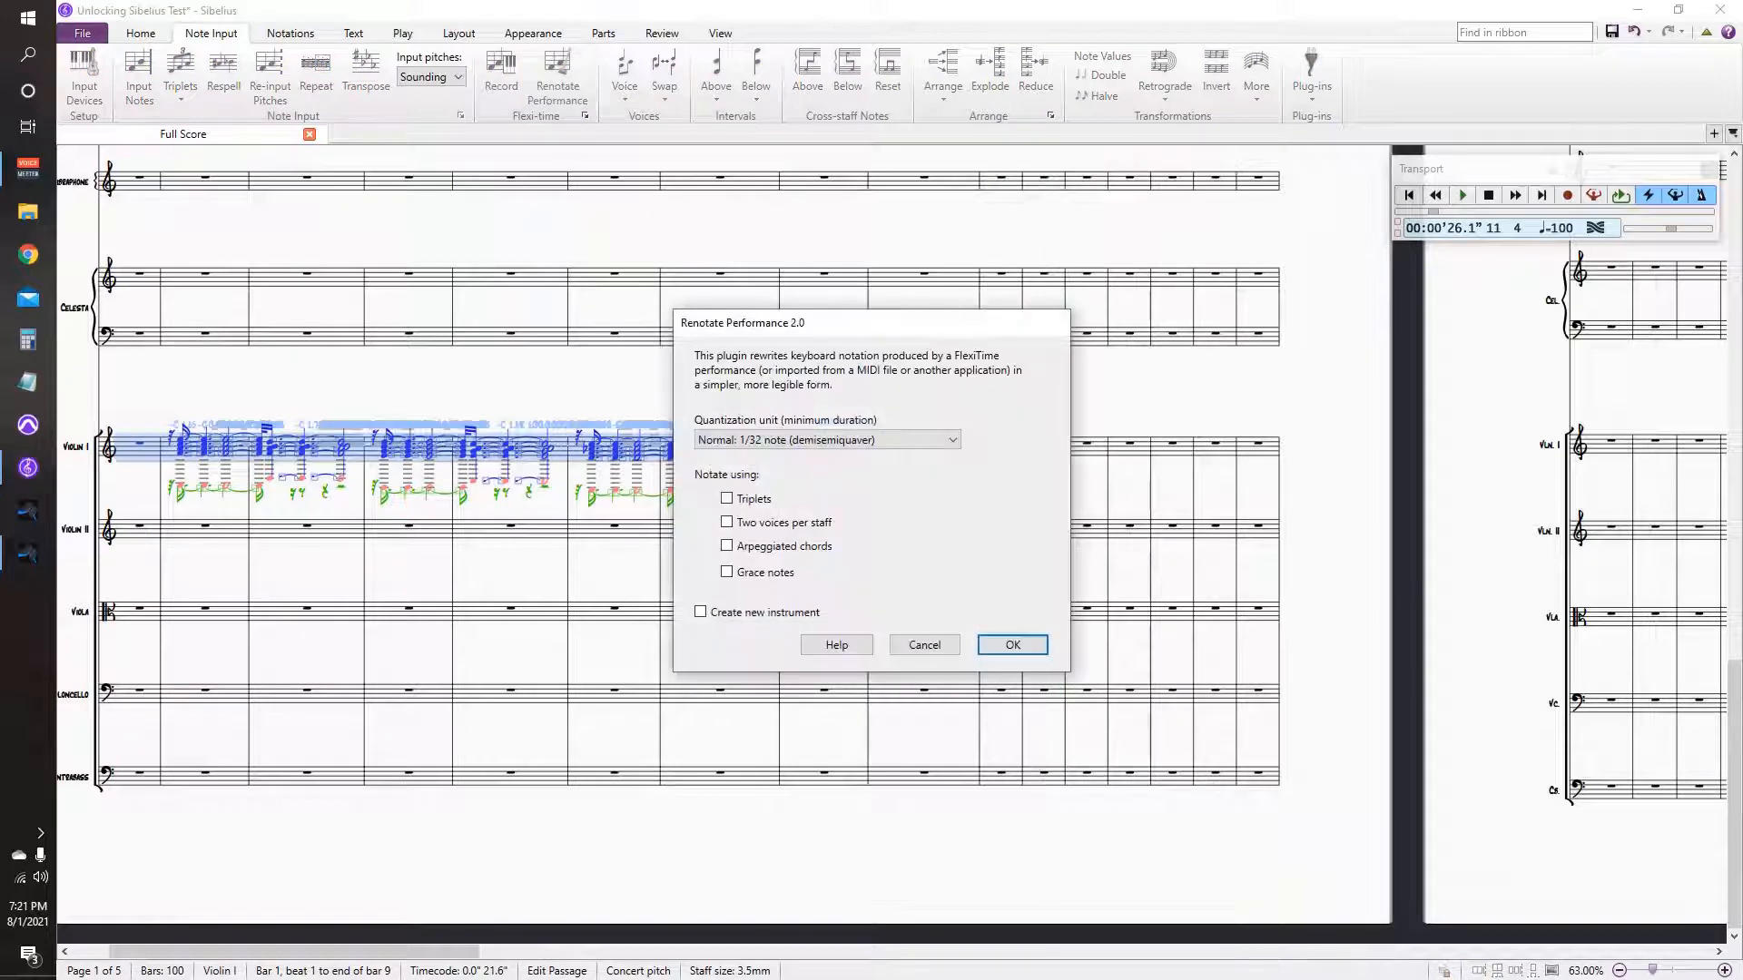
{"action": "key", "text": "Return"}
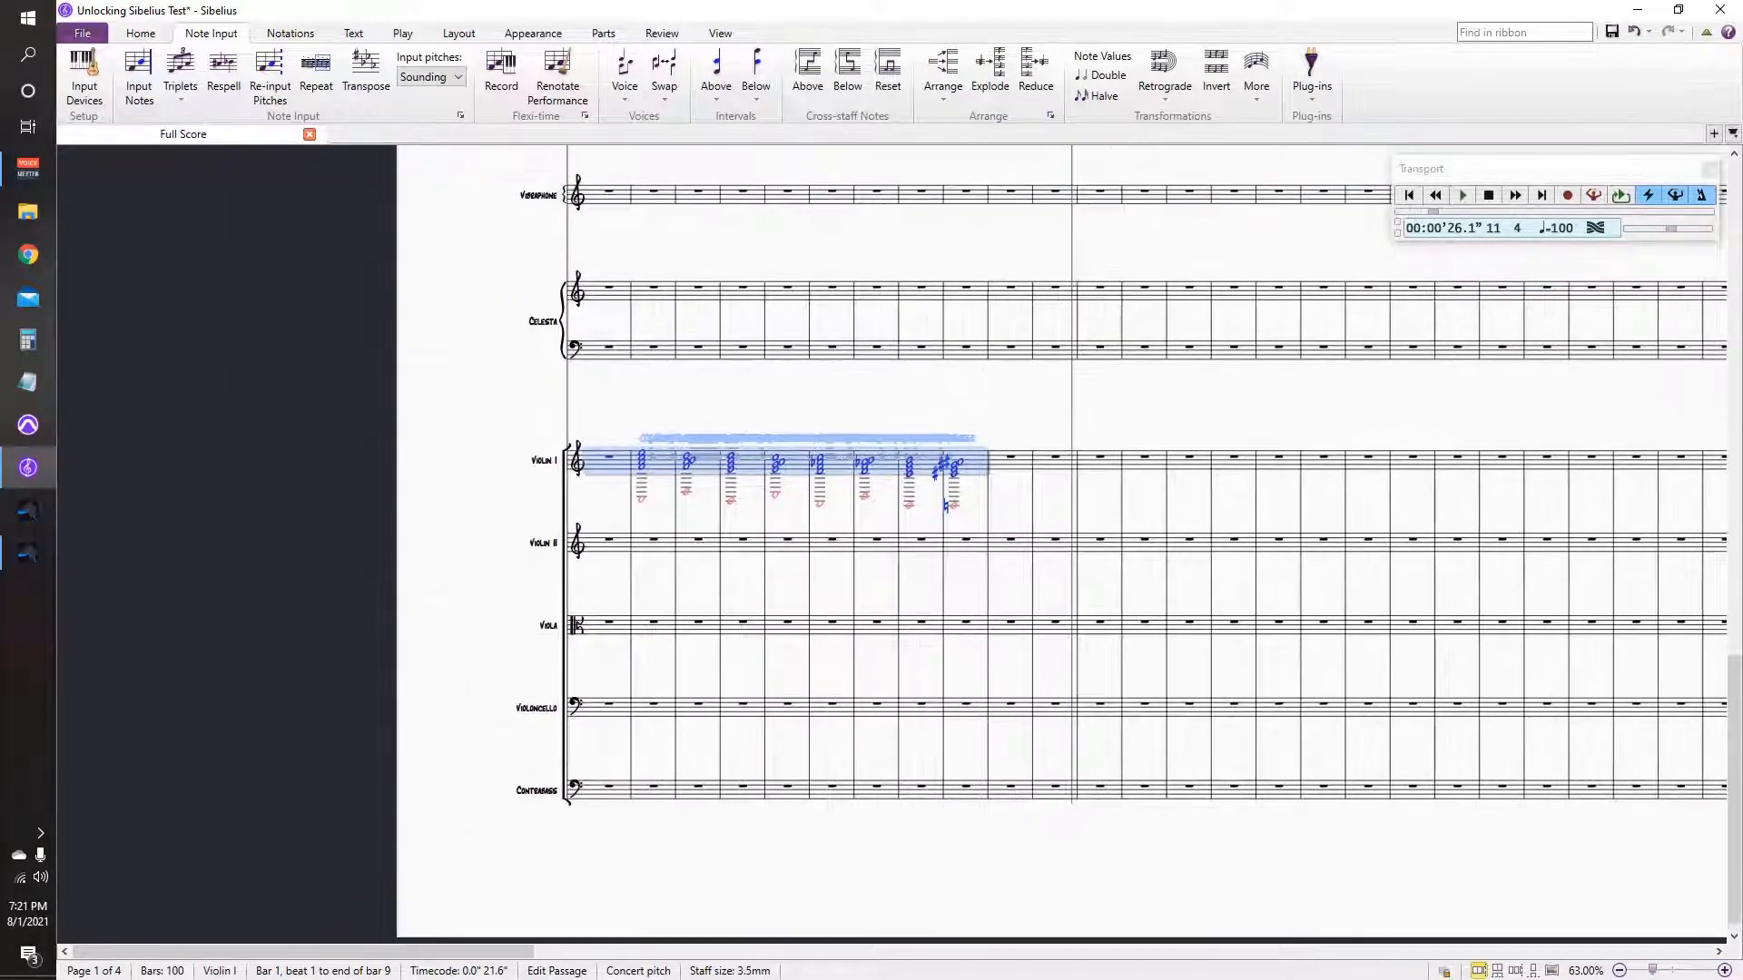
Step: Filter the Violin I chords by Bottom Note or Single Notes, and move those notes to the Contrabass staff starting at bar 2
{"action": "scroll", "coordinate": [752, 443], "scroll_direction": "up", "scroll_amount": 9}
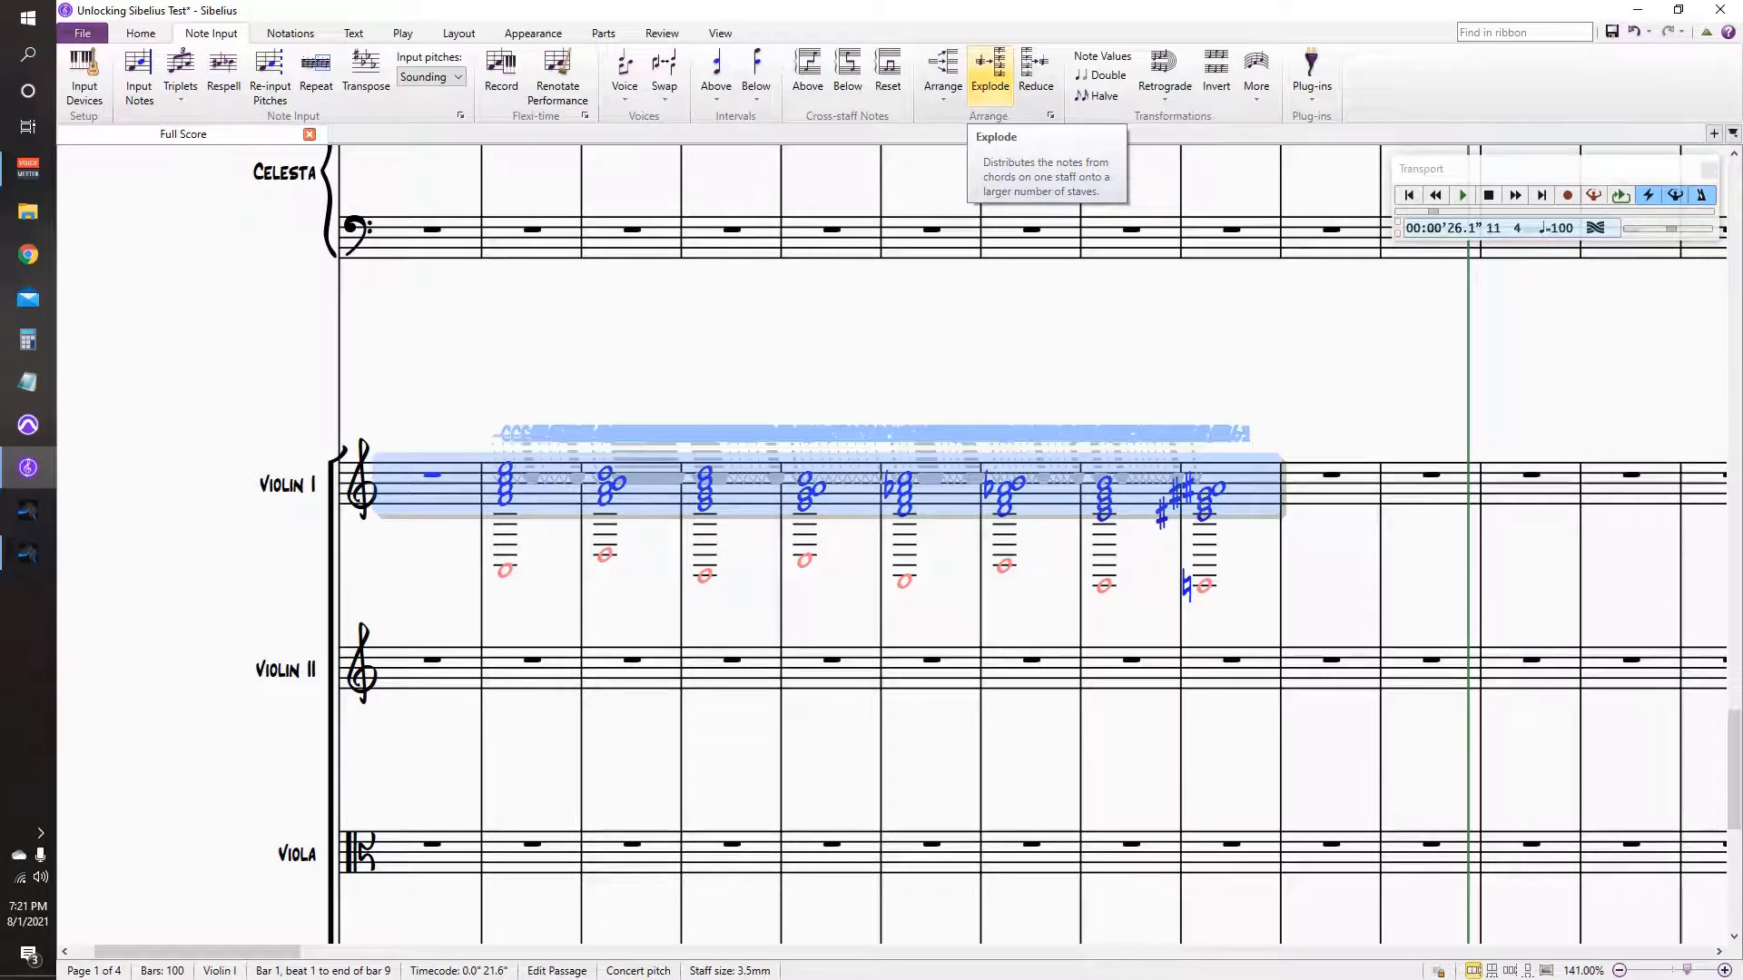
{"action": "left_click", "coordinate": [141, 34]}
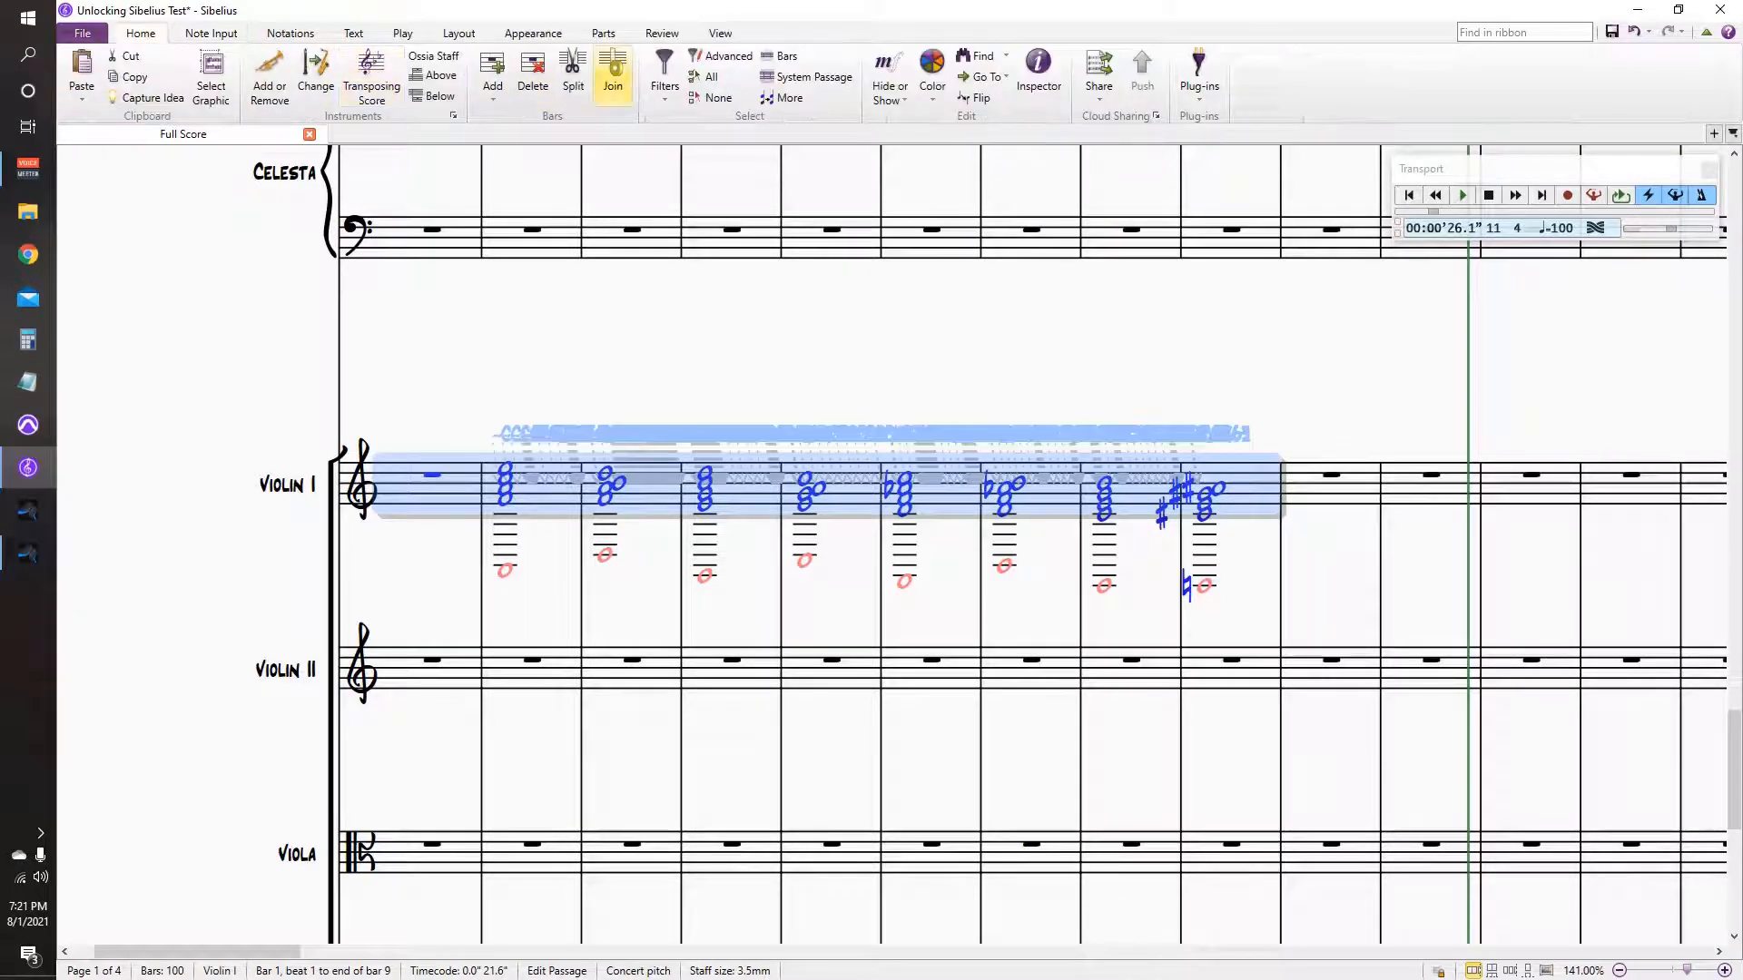
{"action": "left_click", "coordinate": [664, 72]}
{"action": "scroll", "coordinate": [717, 463], "scroll_direction": "down", "scroll_amount": 5}
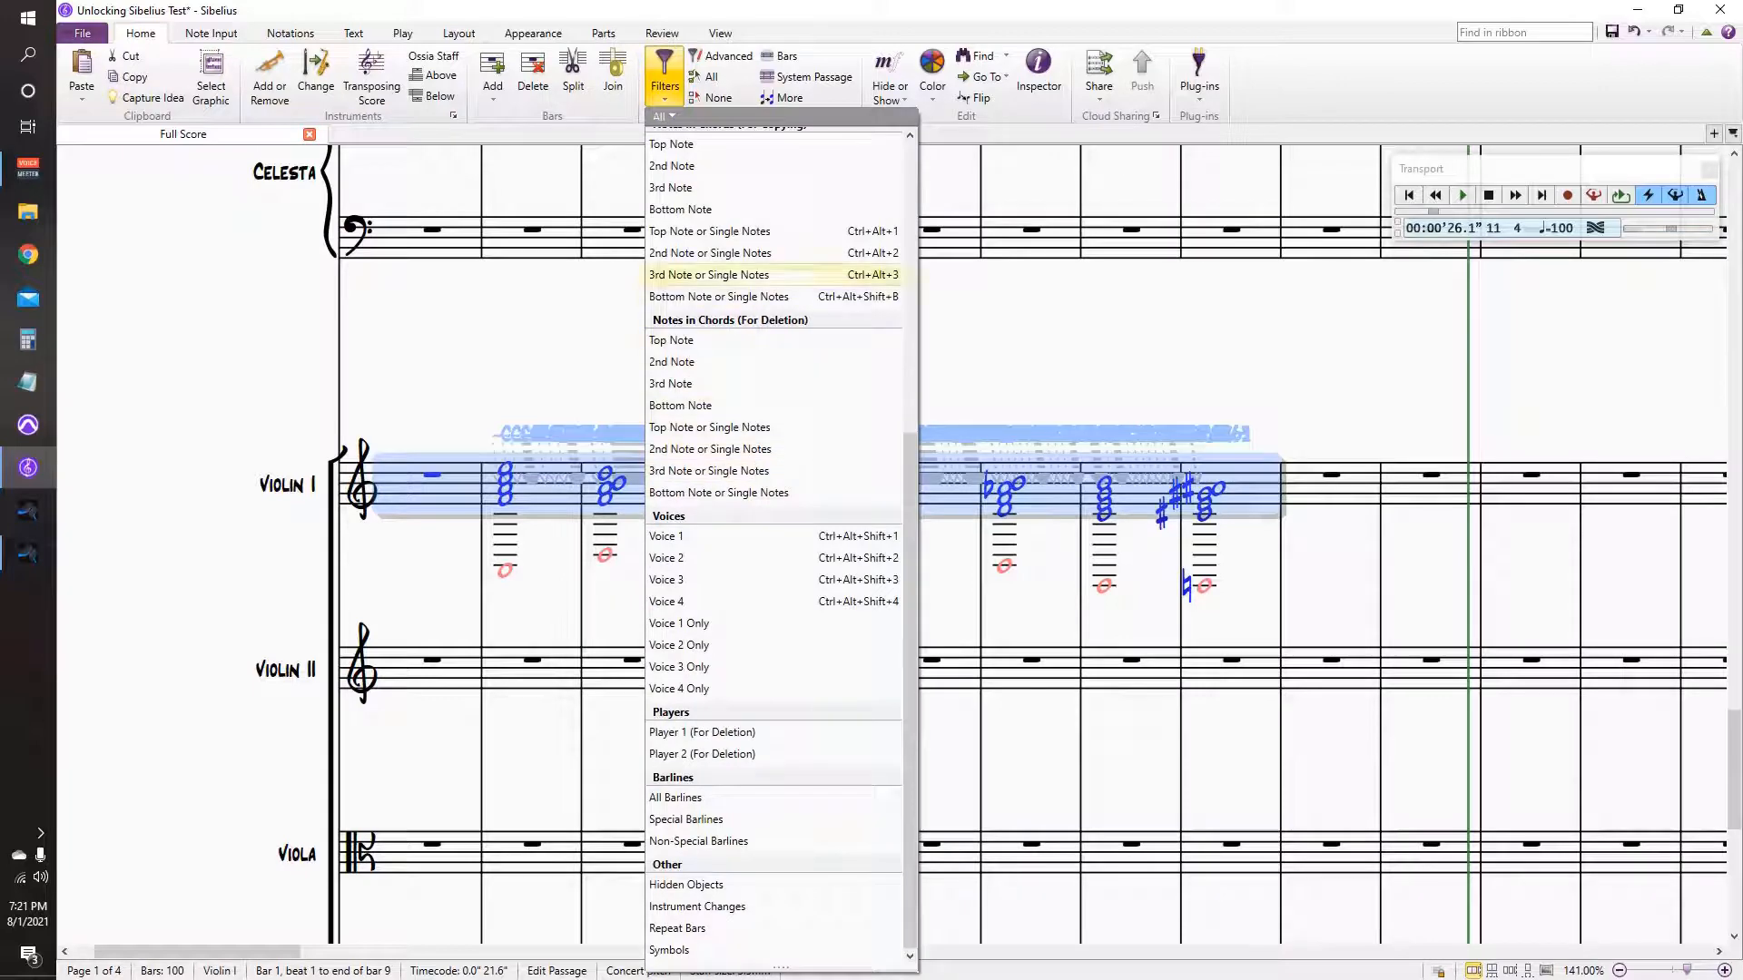
{"action": "left_click", "coordinate": [717, 296]}
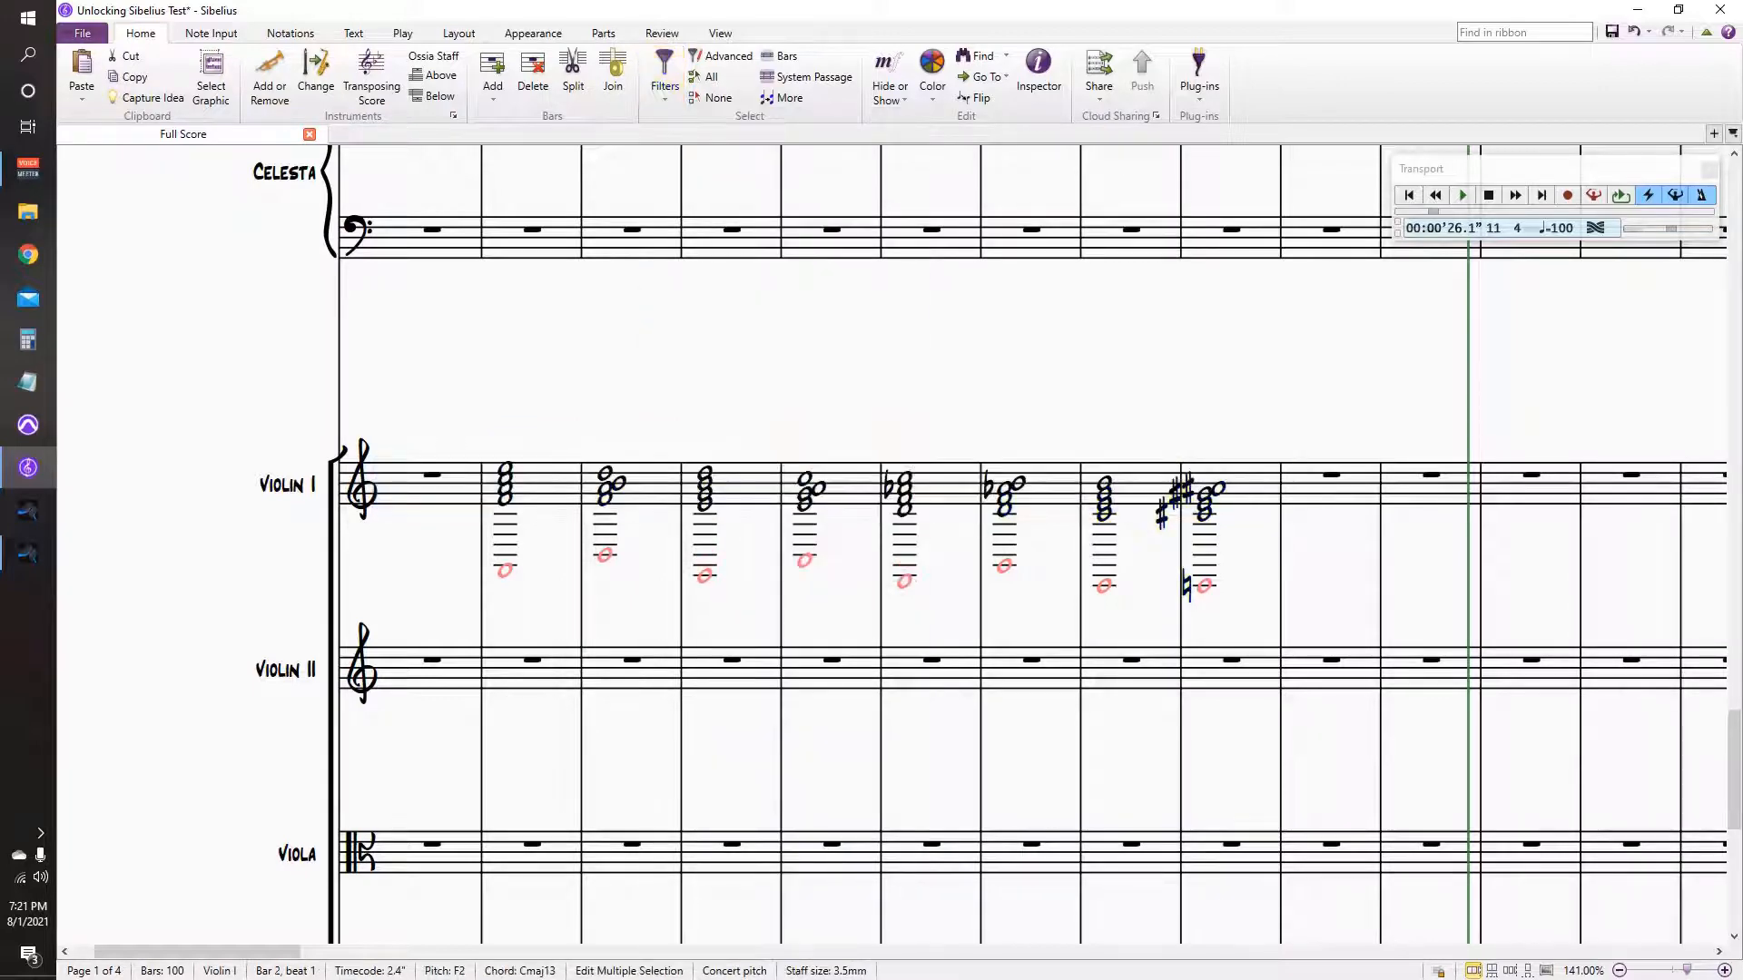
{"action": "key", "text": "Delete"}
{"action": "scroll", "coordinate": [889, 545], "scroll_direction": "down", "scroll_amount": 5}
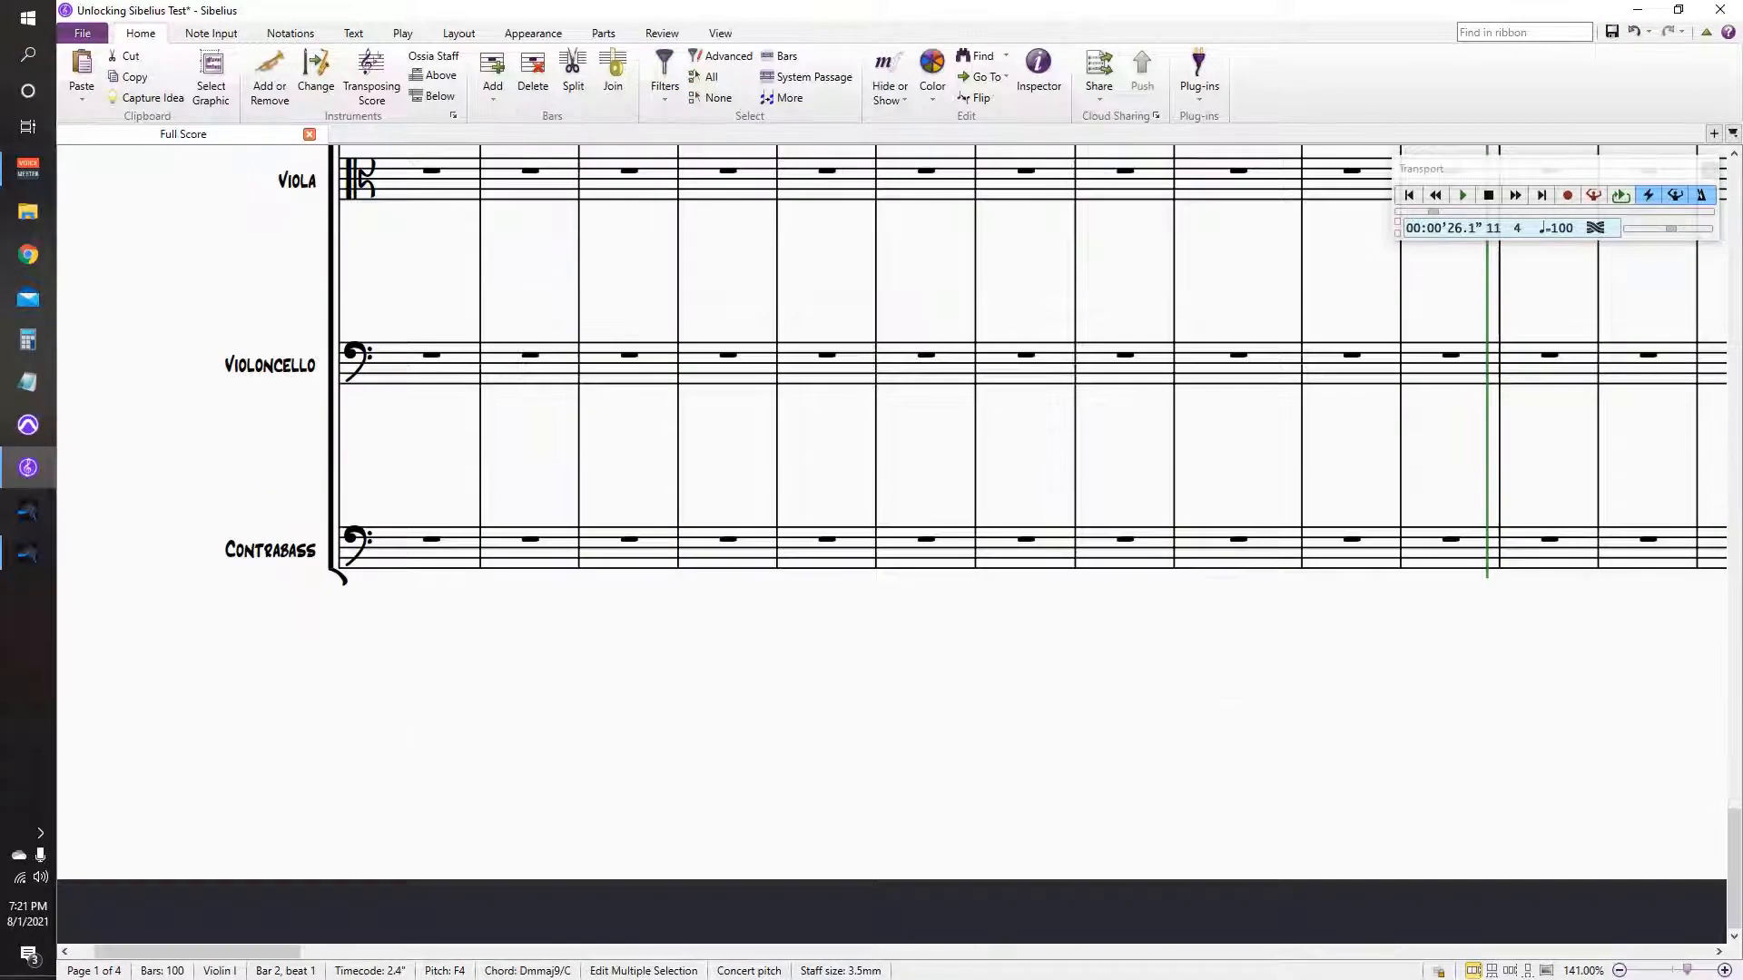
{"action": "left_click", "coordinate": [536, 551]}
{"action": "key", "text": "ctrl+v"}
Step: Explode the Violin I chords in bars 2 to 9 onto the existing Violin I, Violin II, Viola and Violoncello staves
{"action": "scroll", "coordinate": [536, 551], "scroll_direction": "up", "scroll_amount": 7}
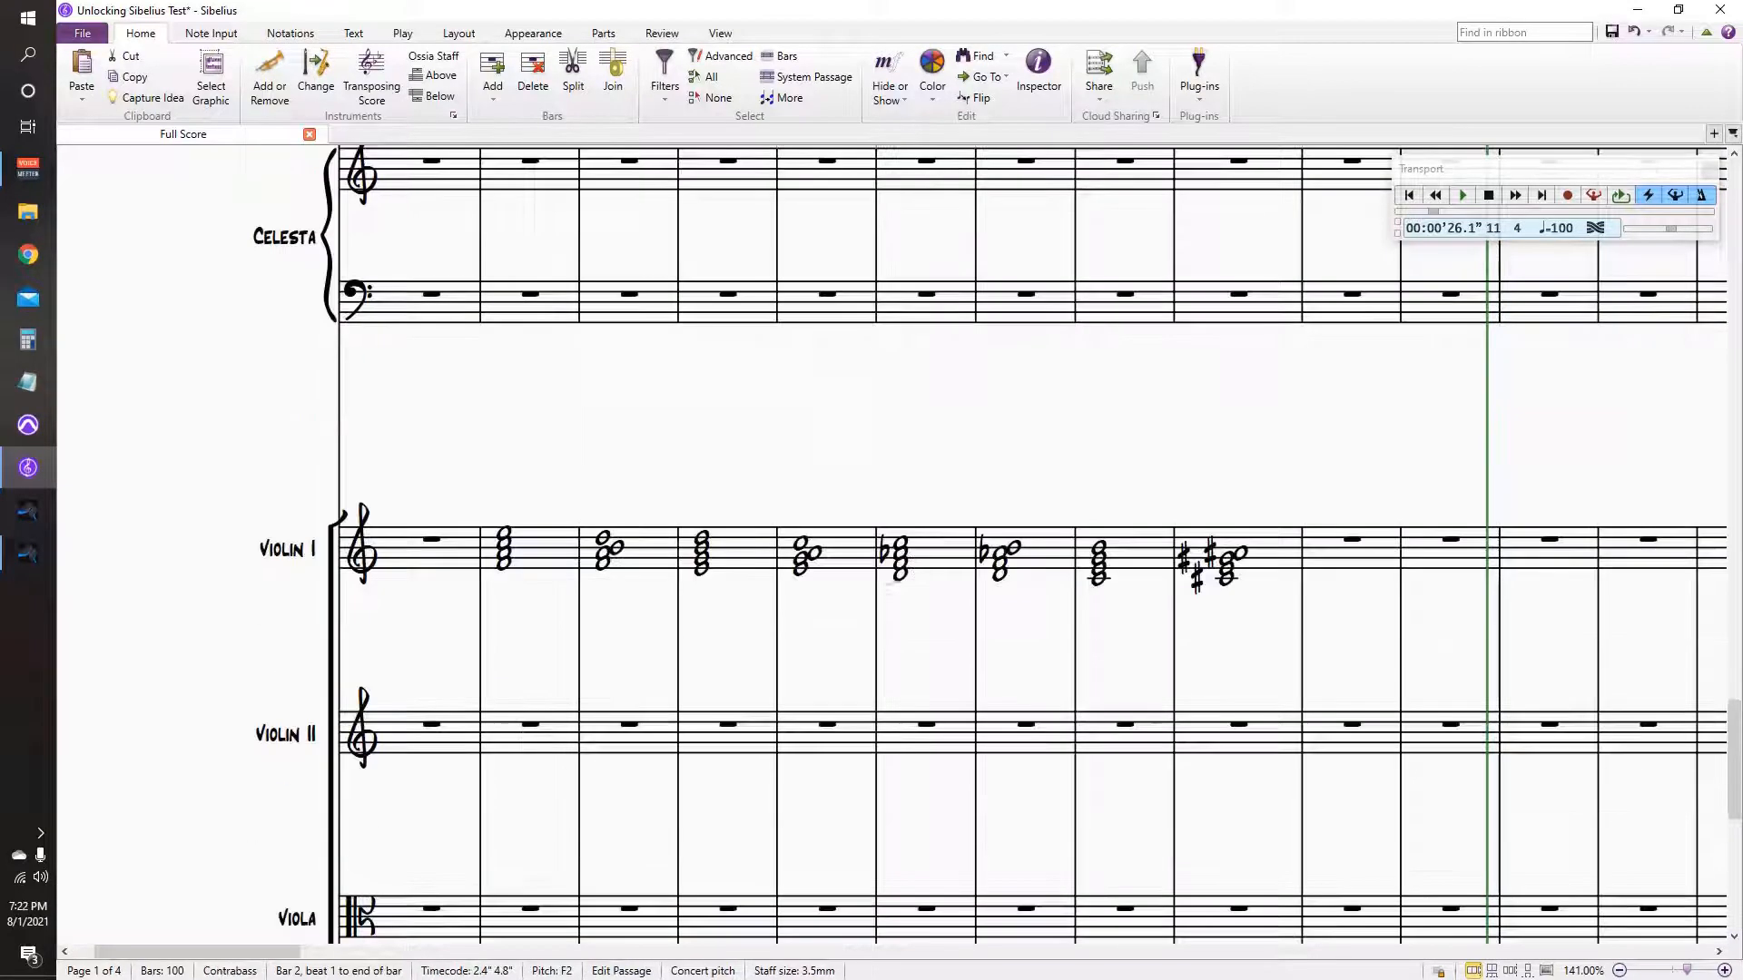
{"action": "left_click", "coordinate": [541, 676]}
{"action": "left_click", "coordinate": [1275, 675], "text": "shift"}
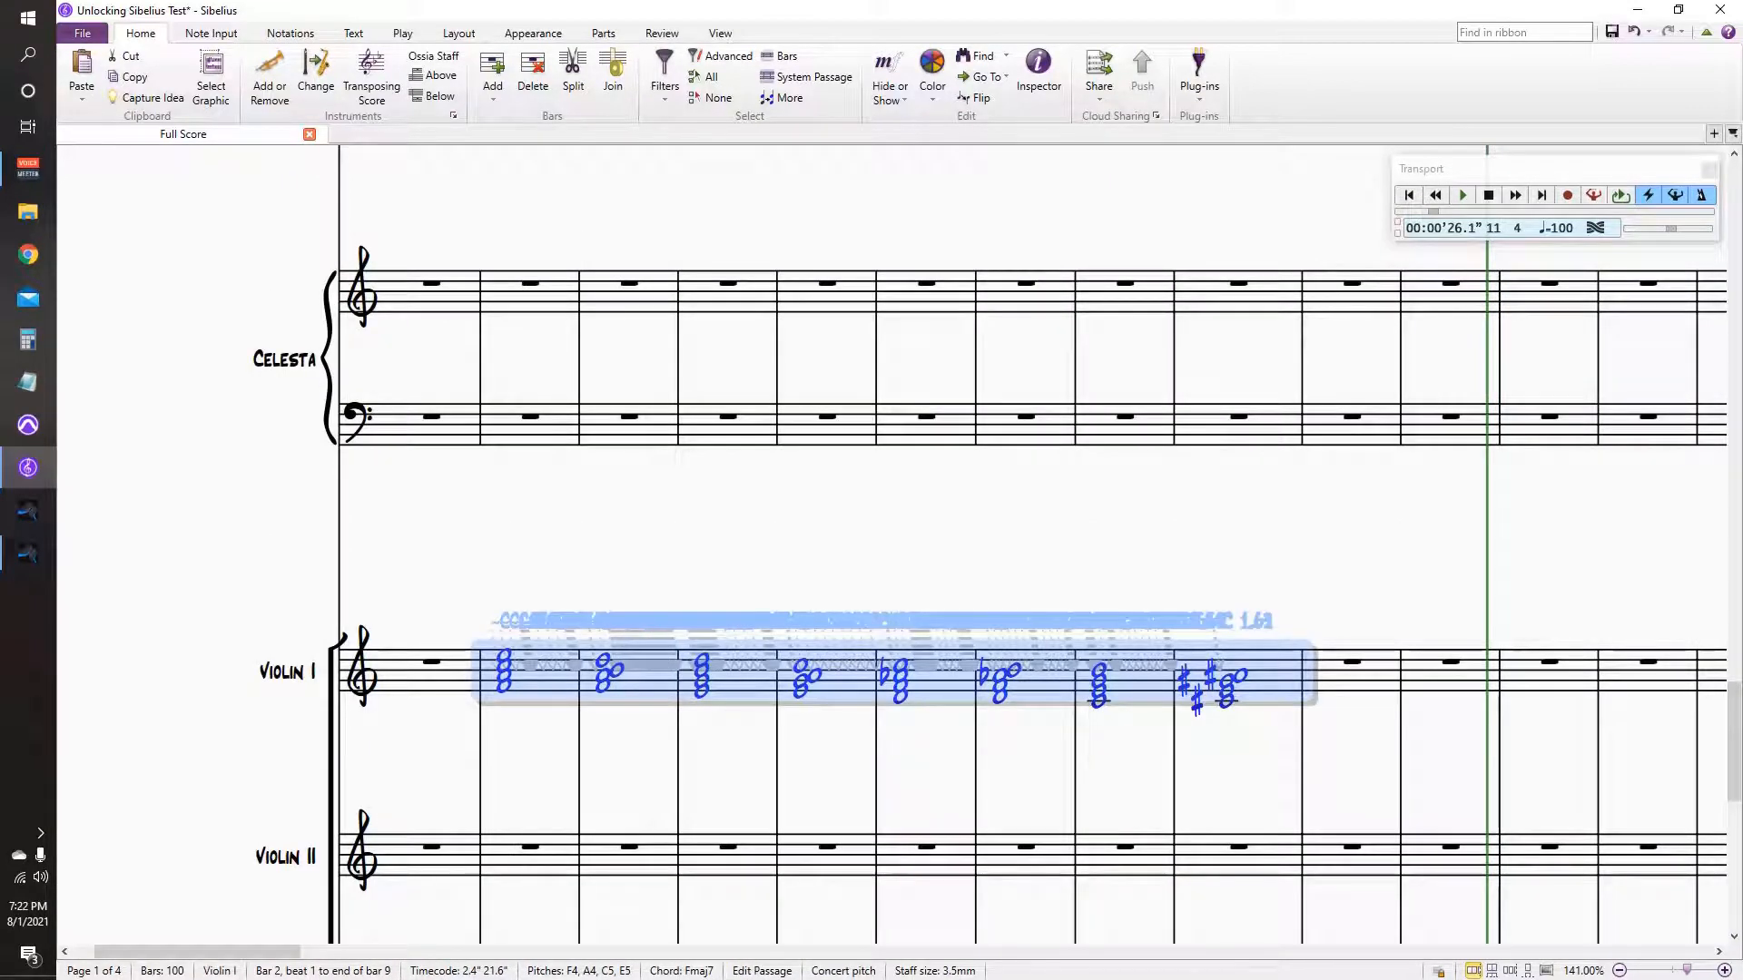
{"action": "left_click", "coordinate": [211, 33]}
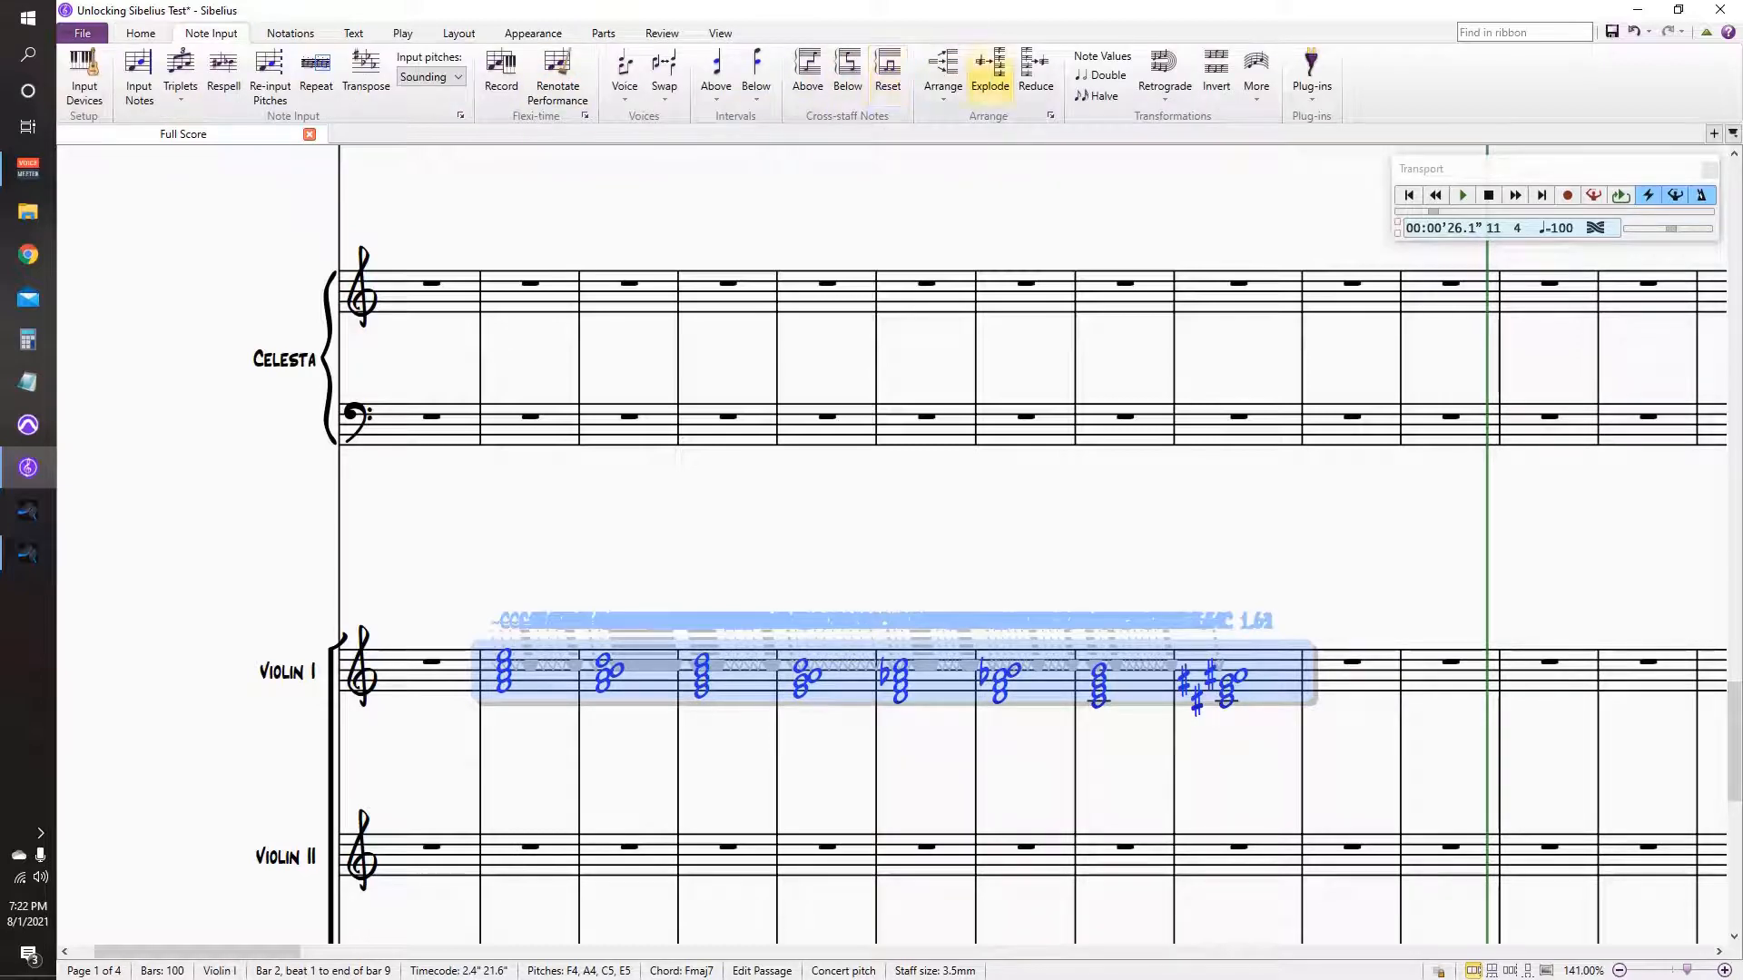
{"action": "left_click", "coordinate": [990, 72]}
{"action": "left_click", "coordinate": [982, 557]}
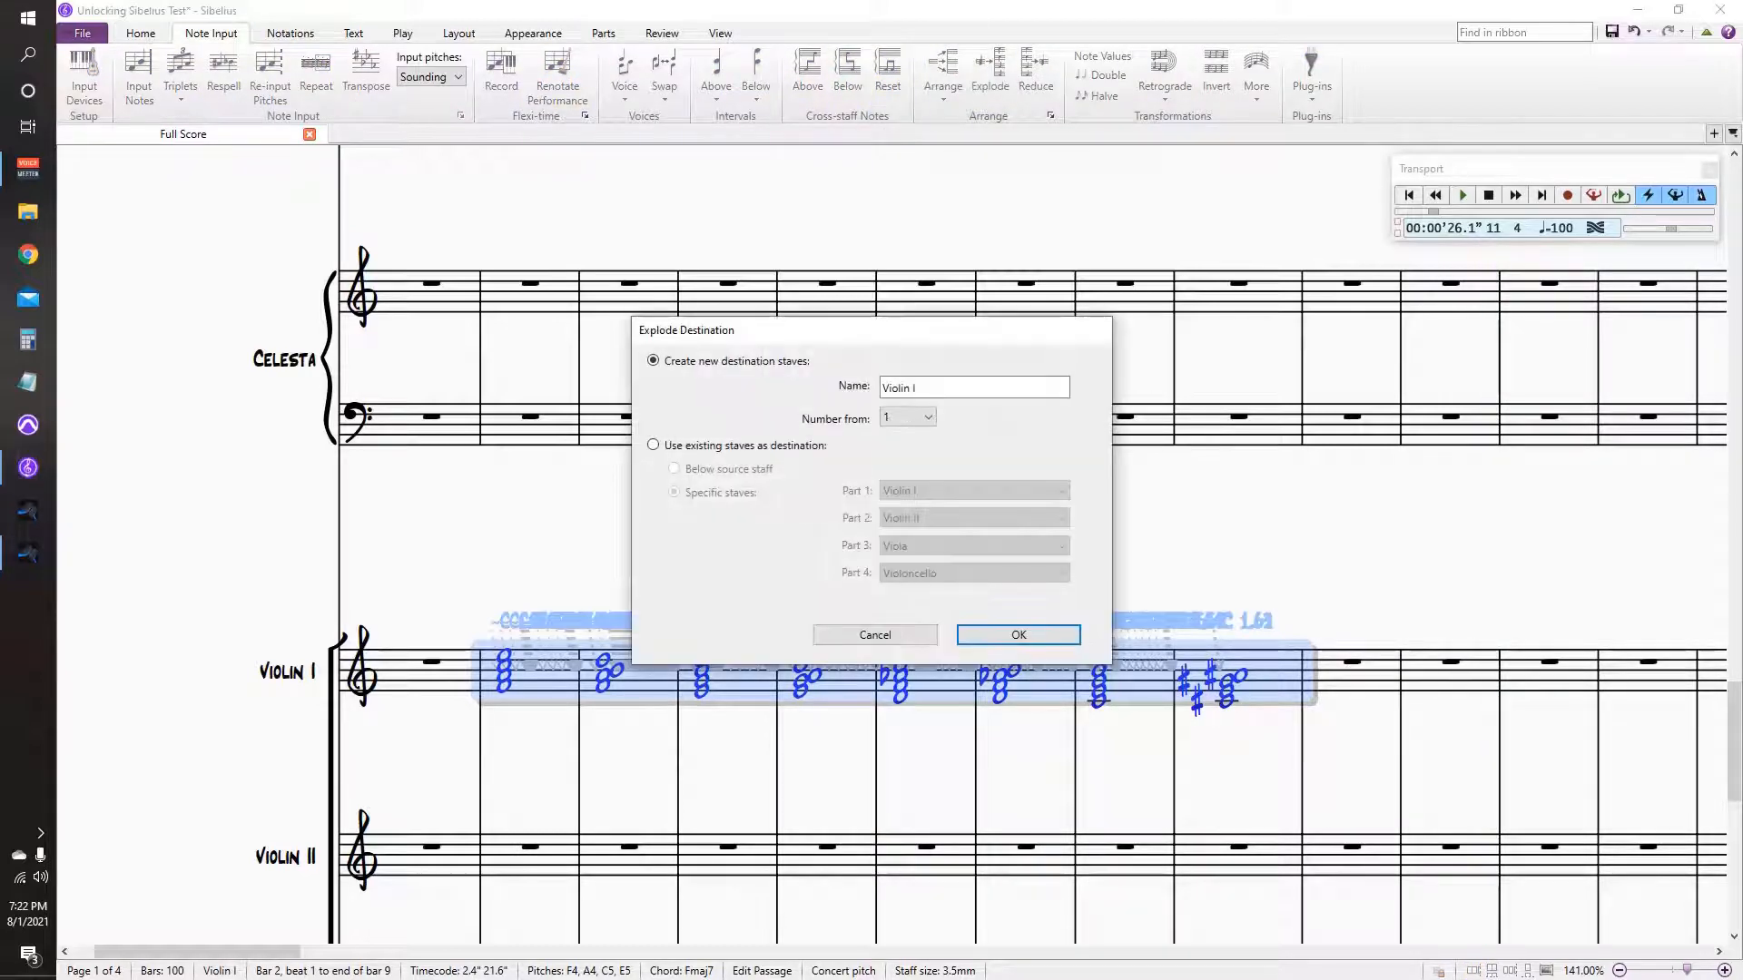
{"action": "left_click", "coordinate": [653, 445]}
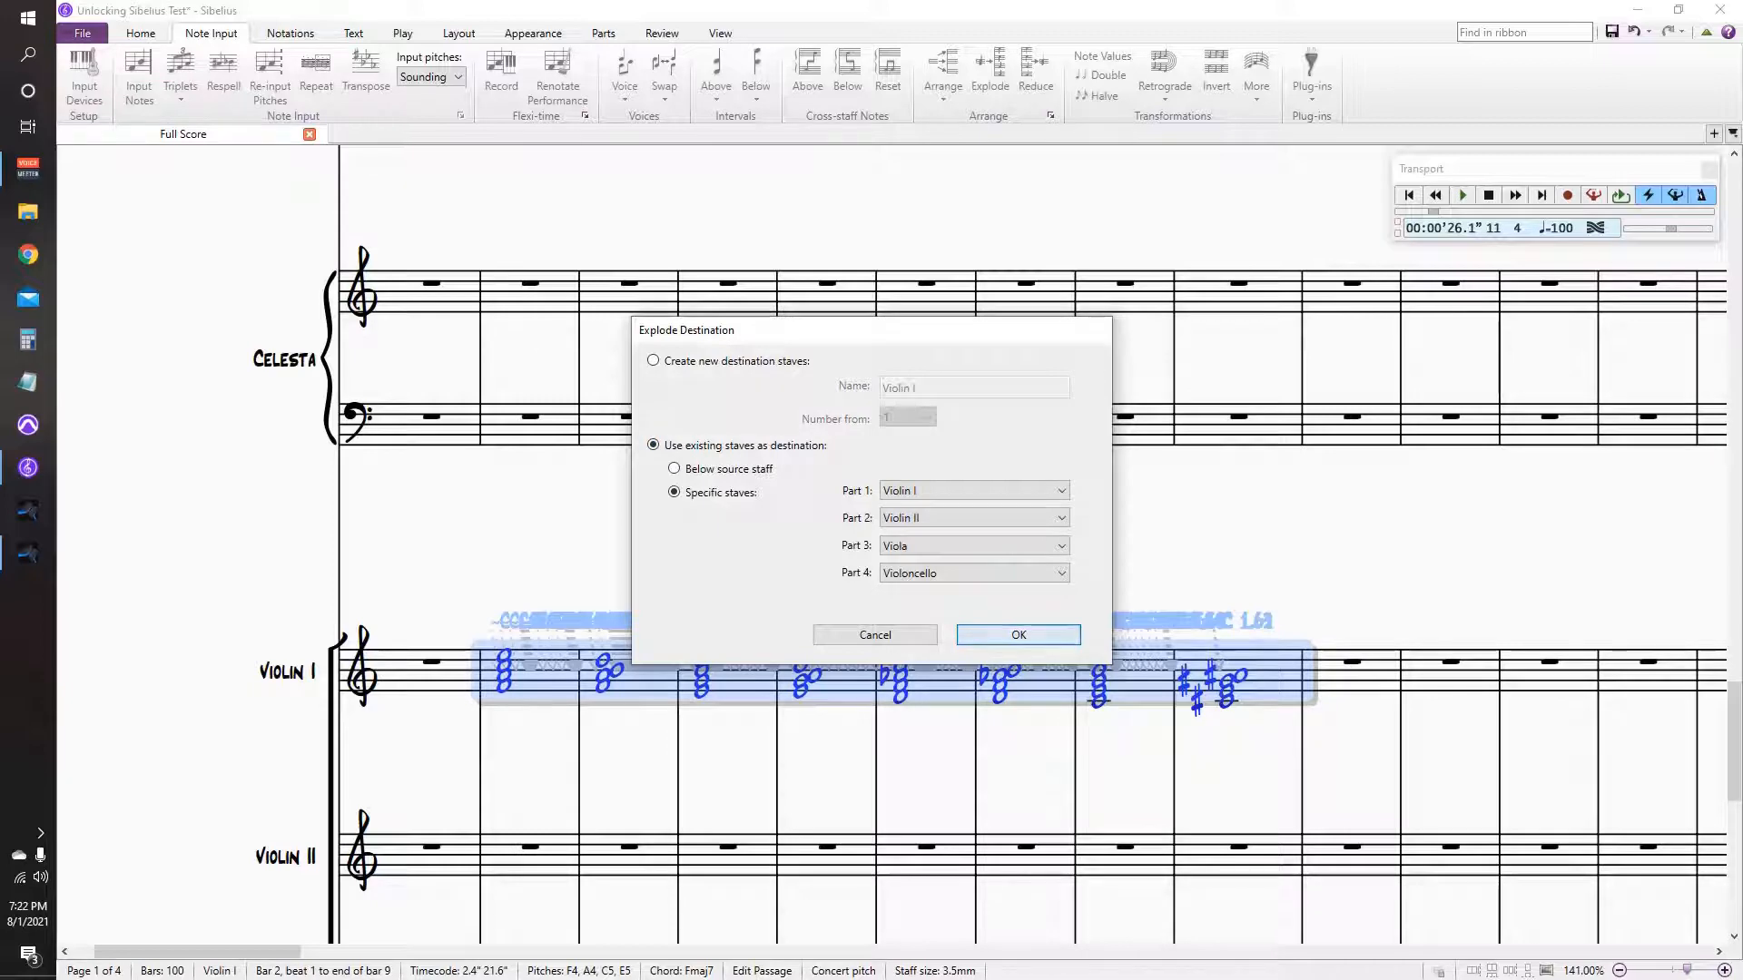
{"action": "key", "text": "Return"}
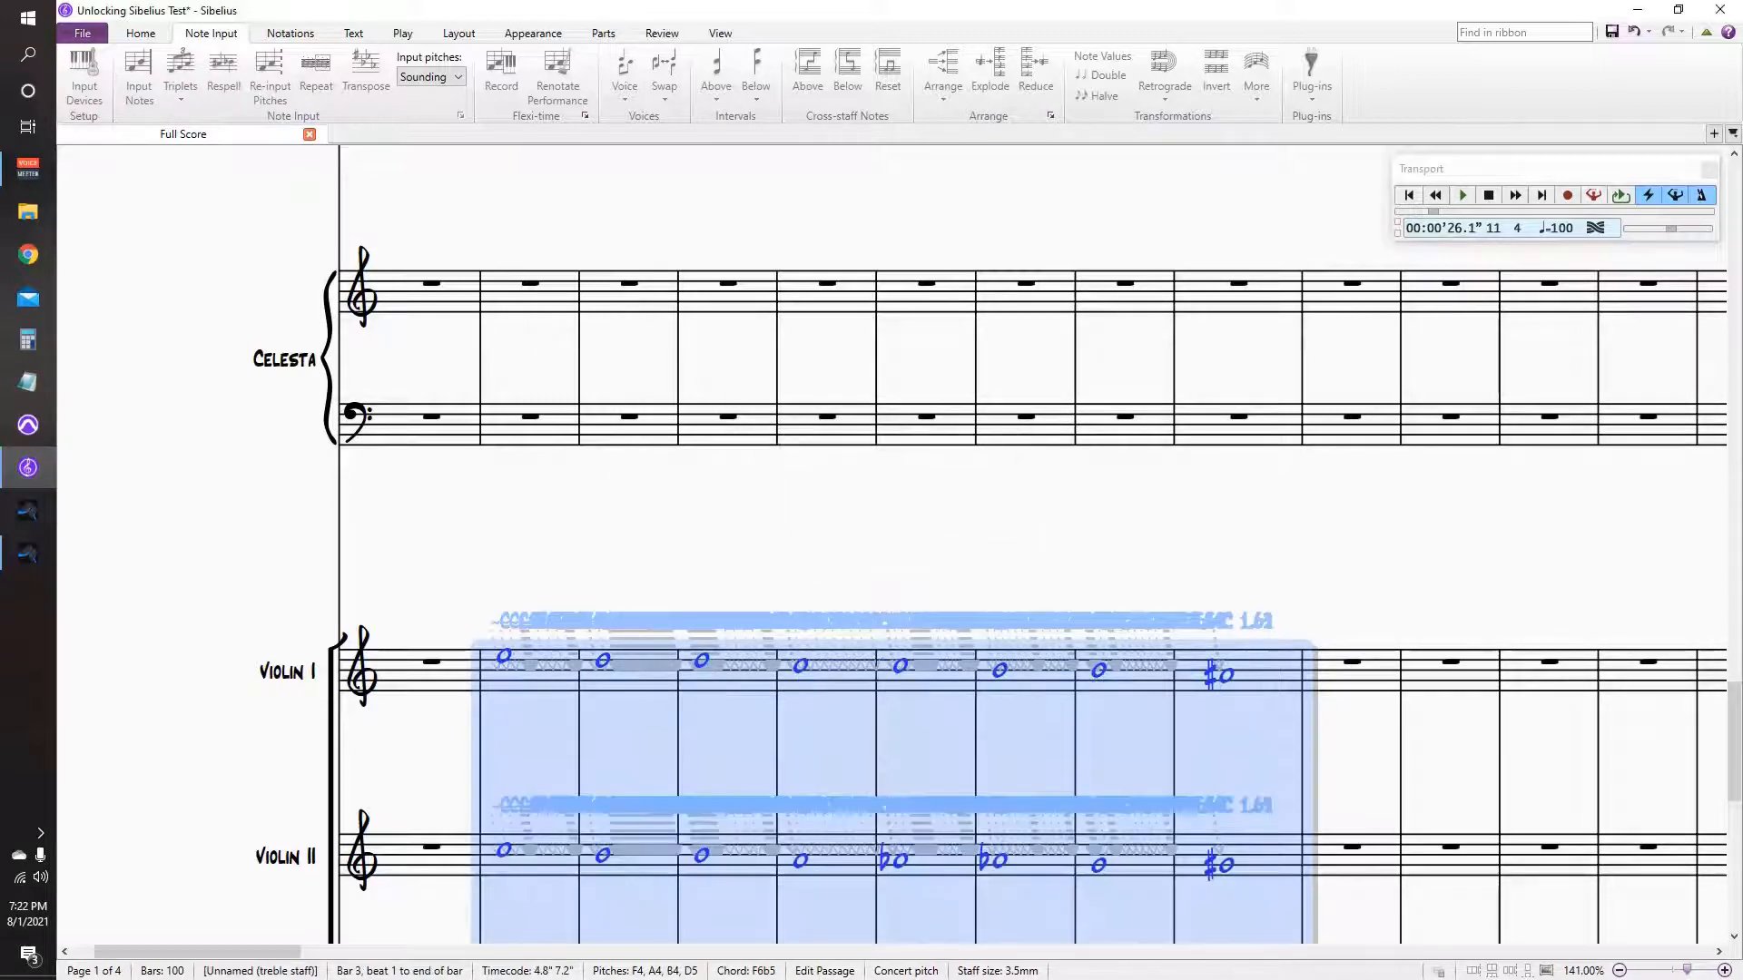
{"action": "key", "text": "ctrl+minus"}
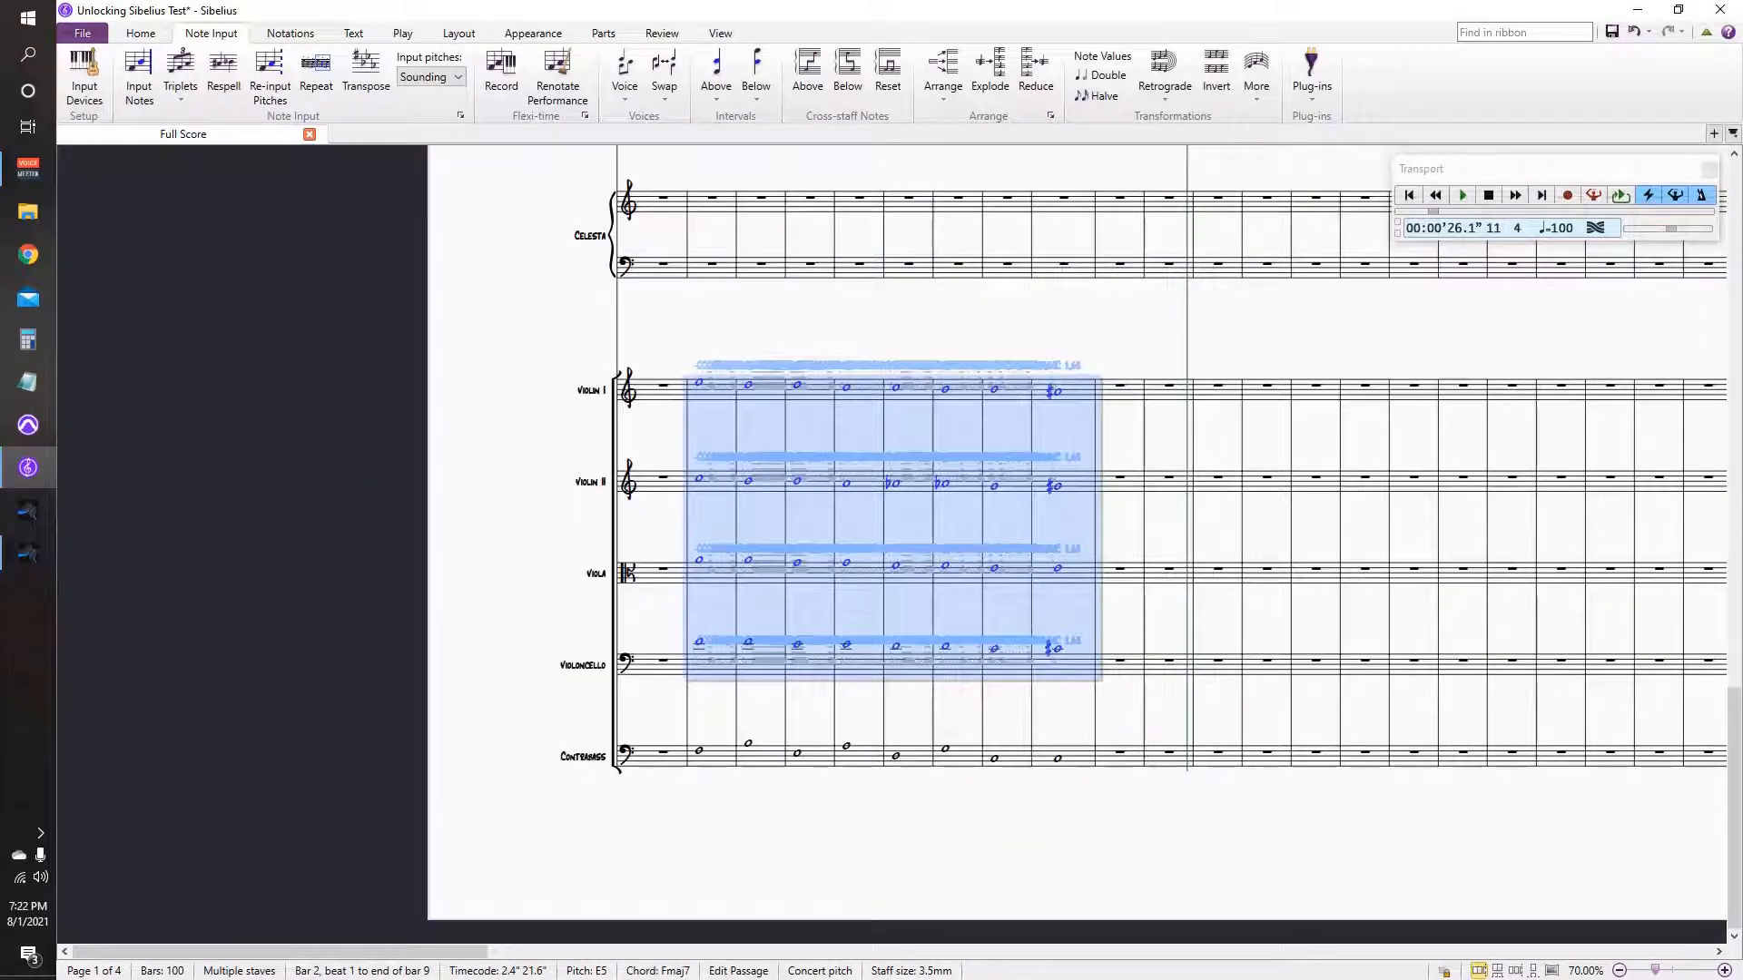
{"action": "key", "text": "Escape"}
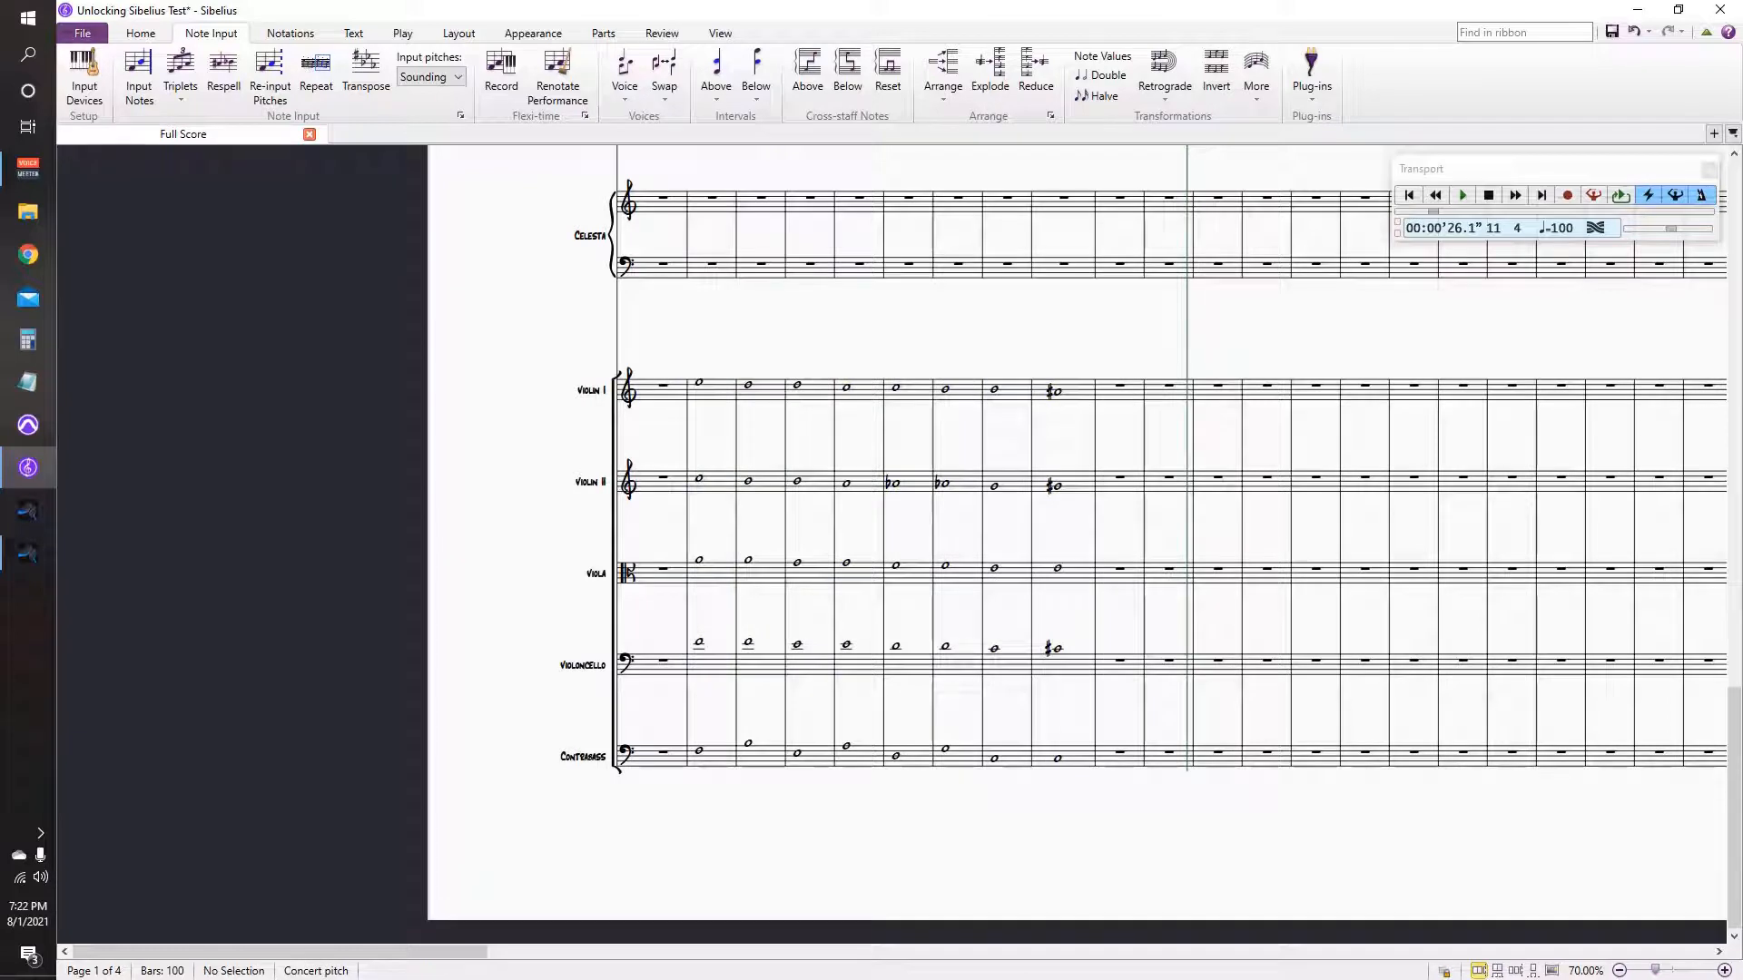